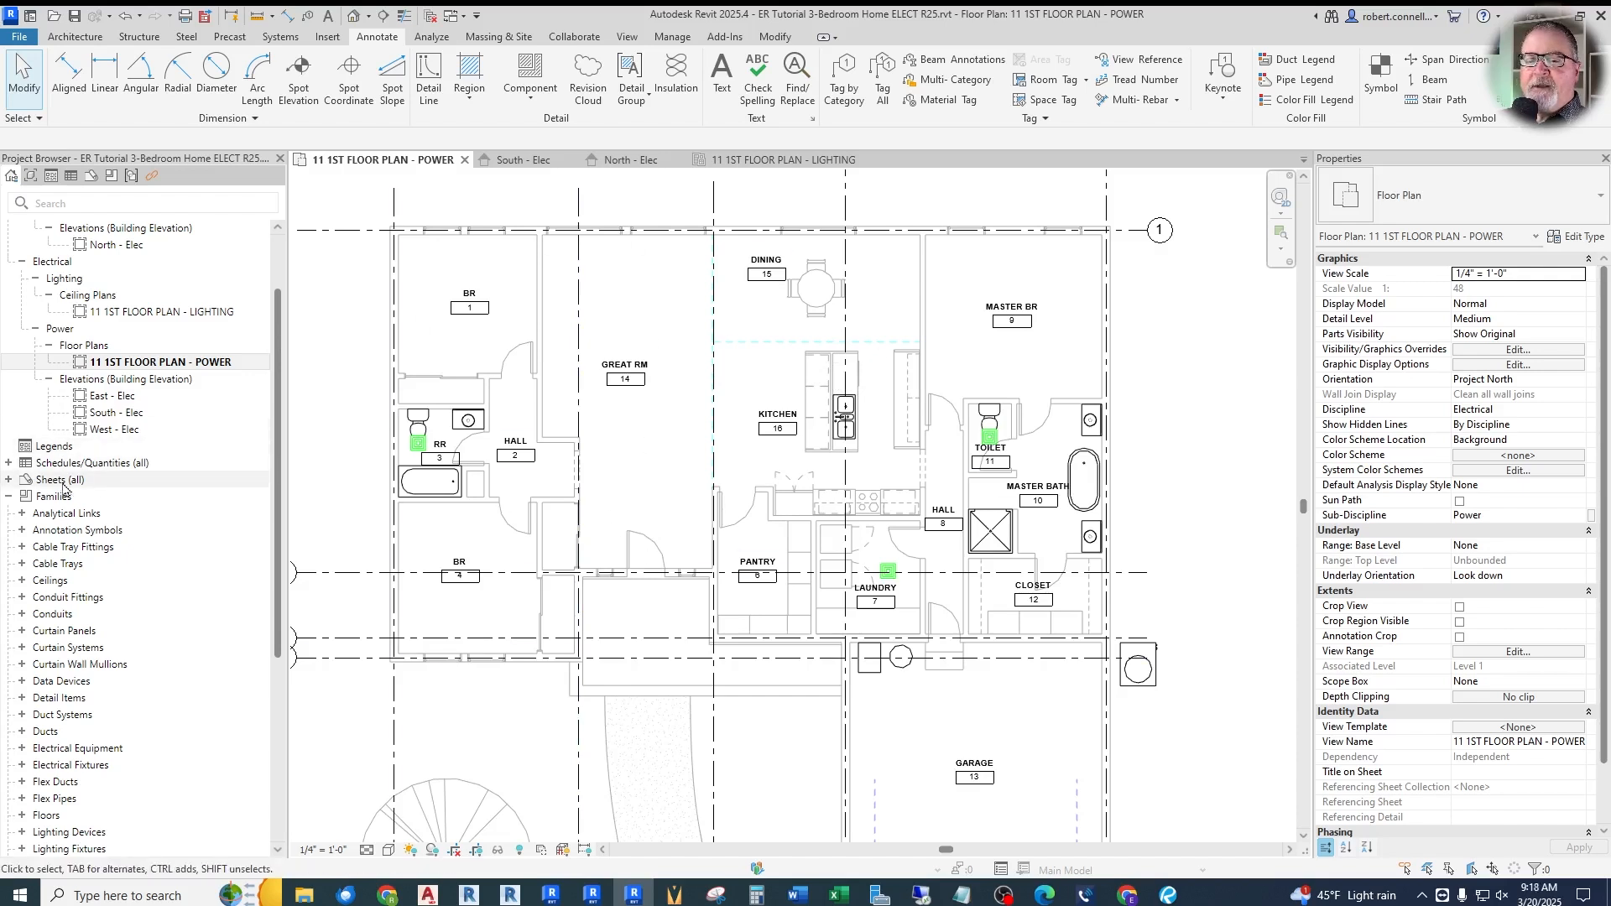
Review the families loaded in the project's Electrical Equipment category
{"action": "scroll", "coordinate": [50, 470], "scroll_direction": "down", "scroll_amount": 3}
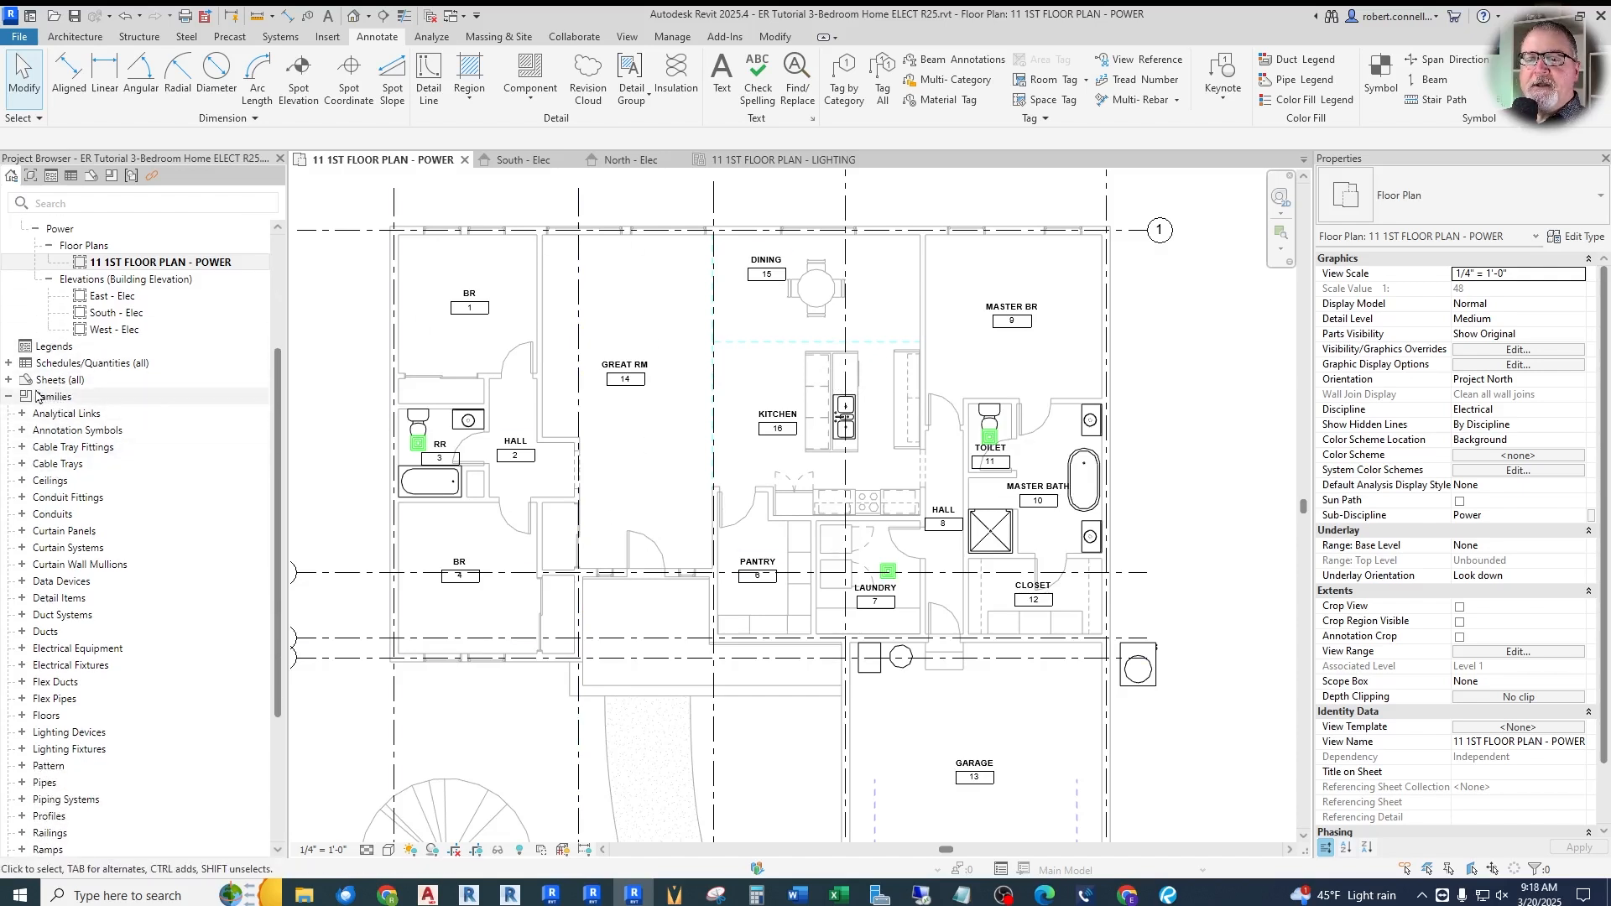
{"action": "left_click", "coordinate": [8, 396]}
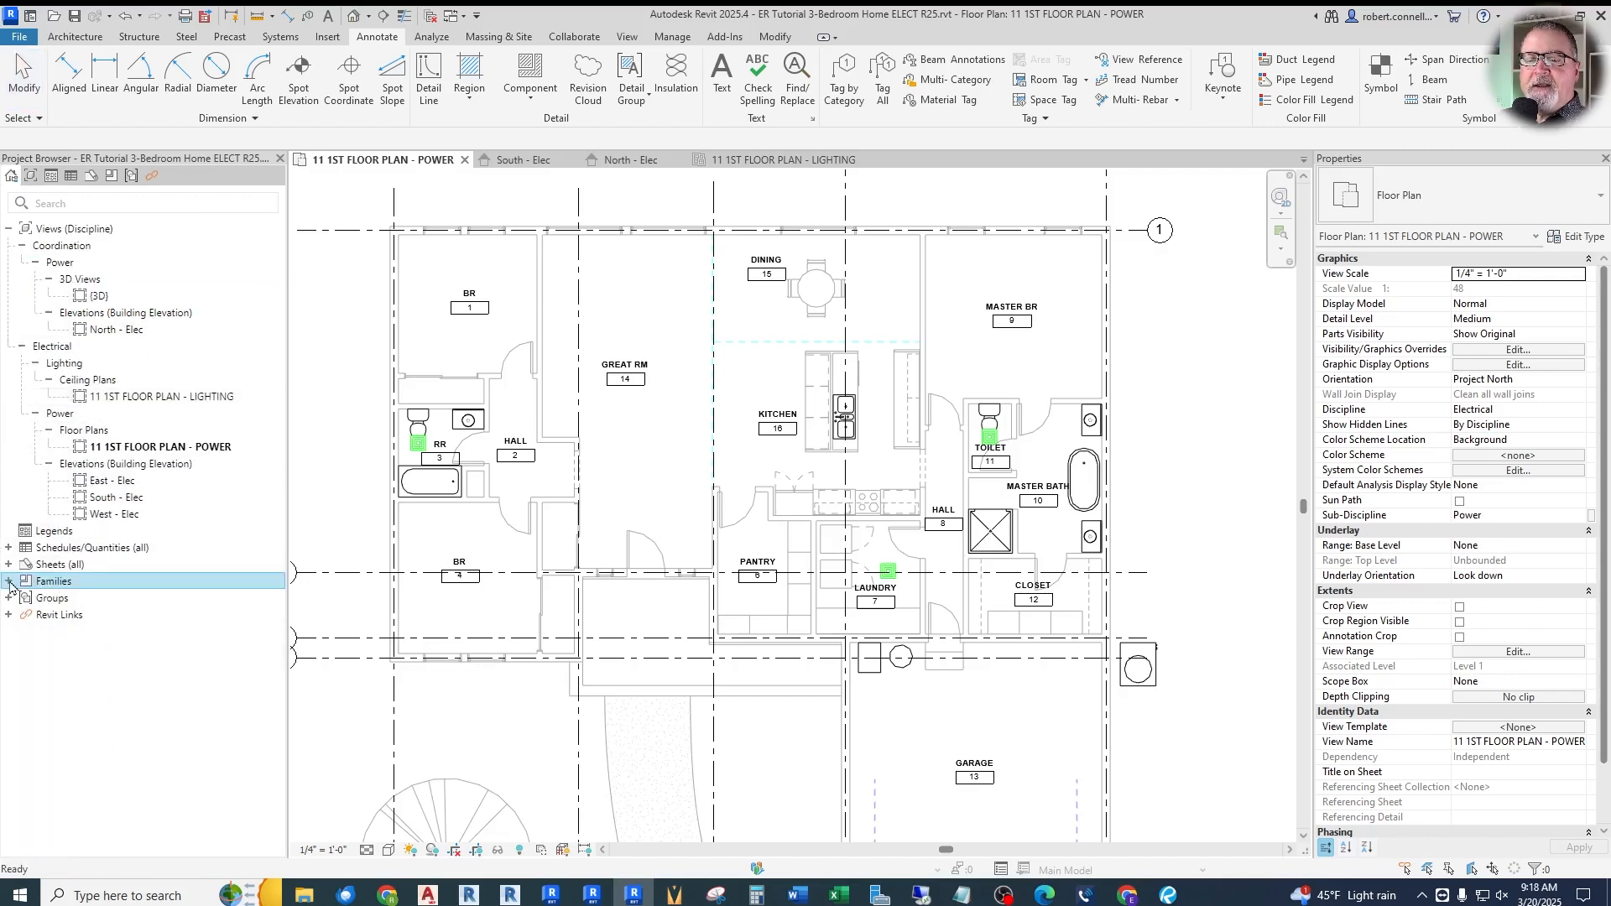
{"action": "left_click", "coordinate": [8, 581]}
{"action": "scroll", "coordinate": [59, 579], "scroll_direction": "down", "scroll_amount": 6}
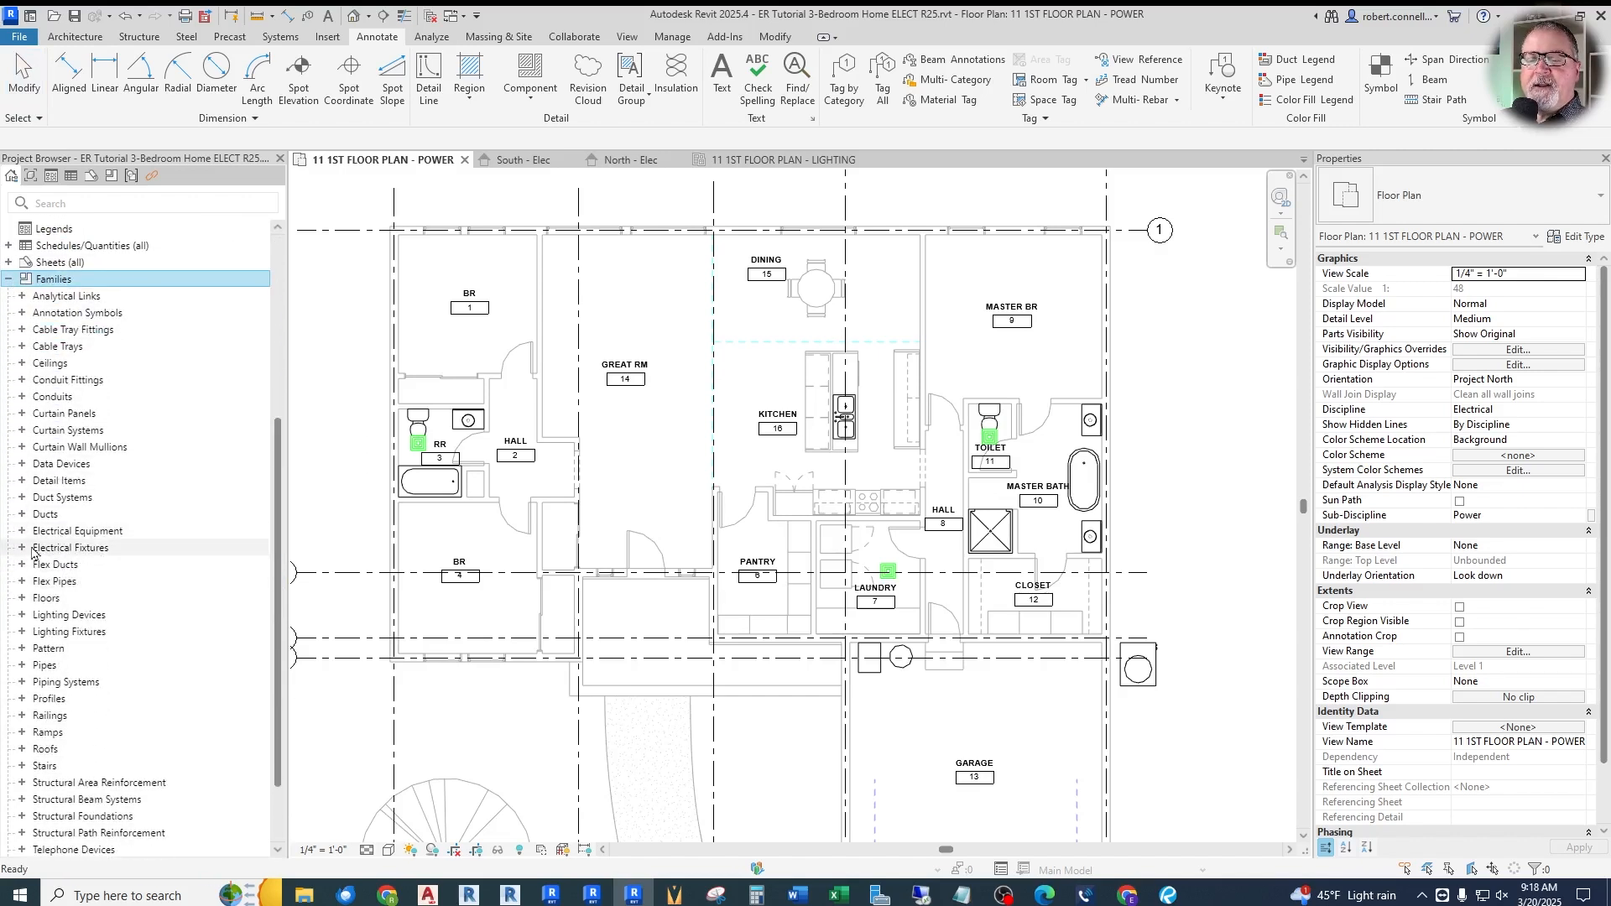
{"action": "left_click", "coordinate": [22, 530]}
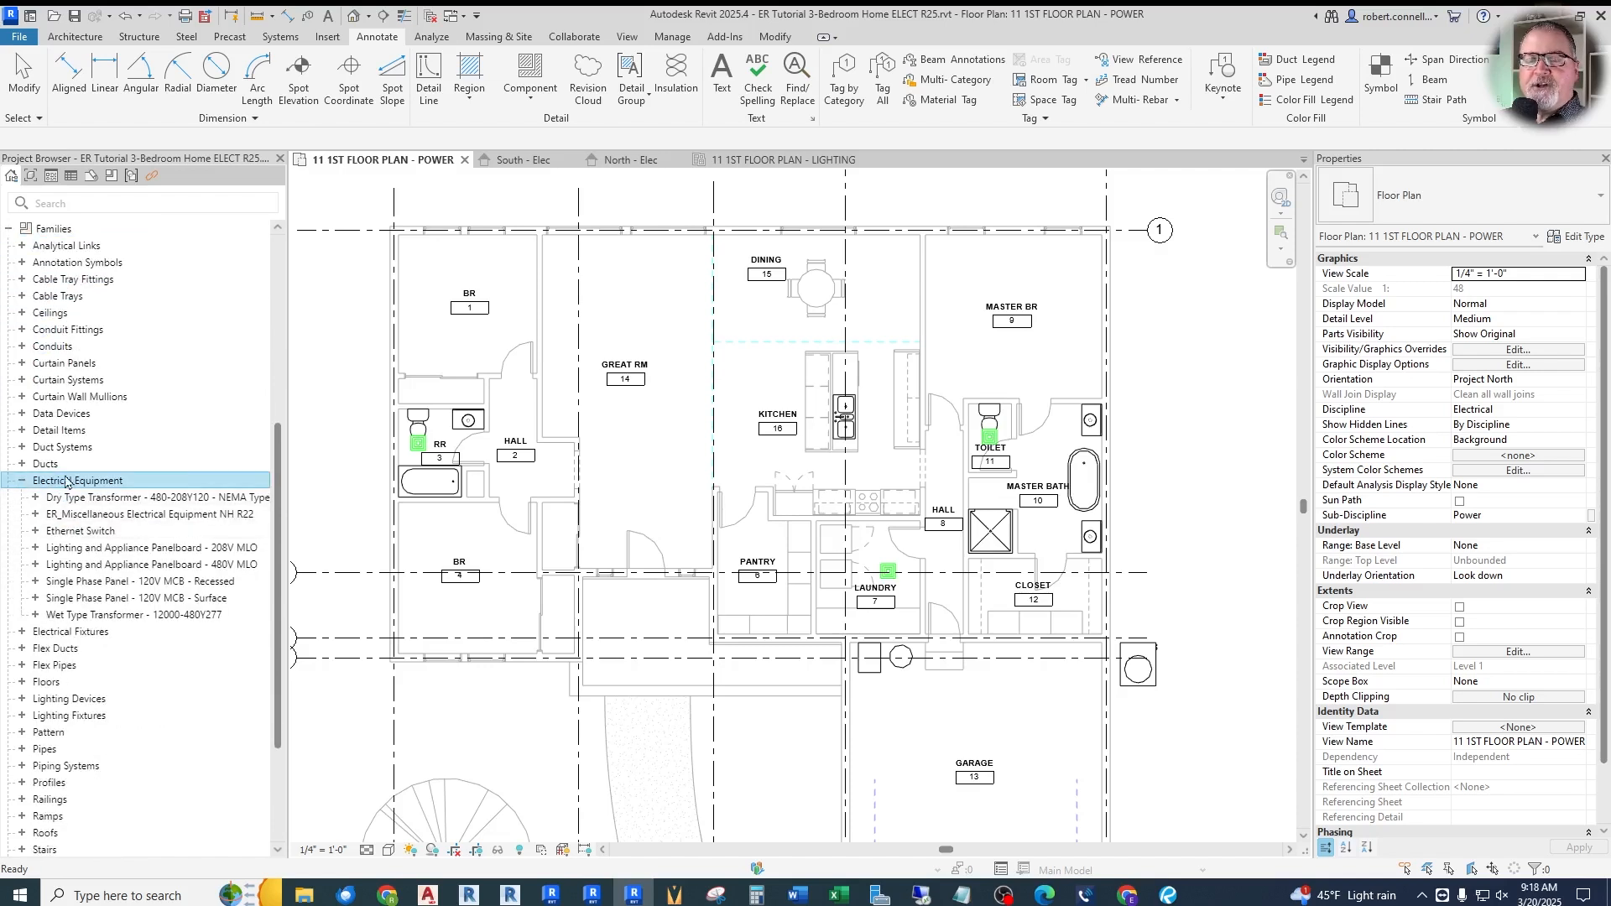
{"action": "left_click_drag", "start_coordinate": [143, 502], "coordinate": [148, 507]}
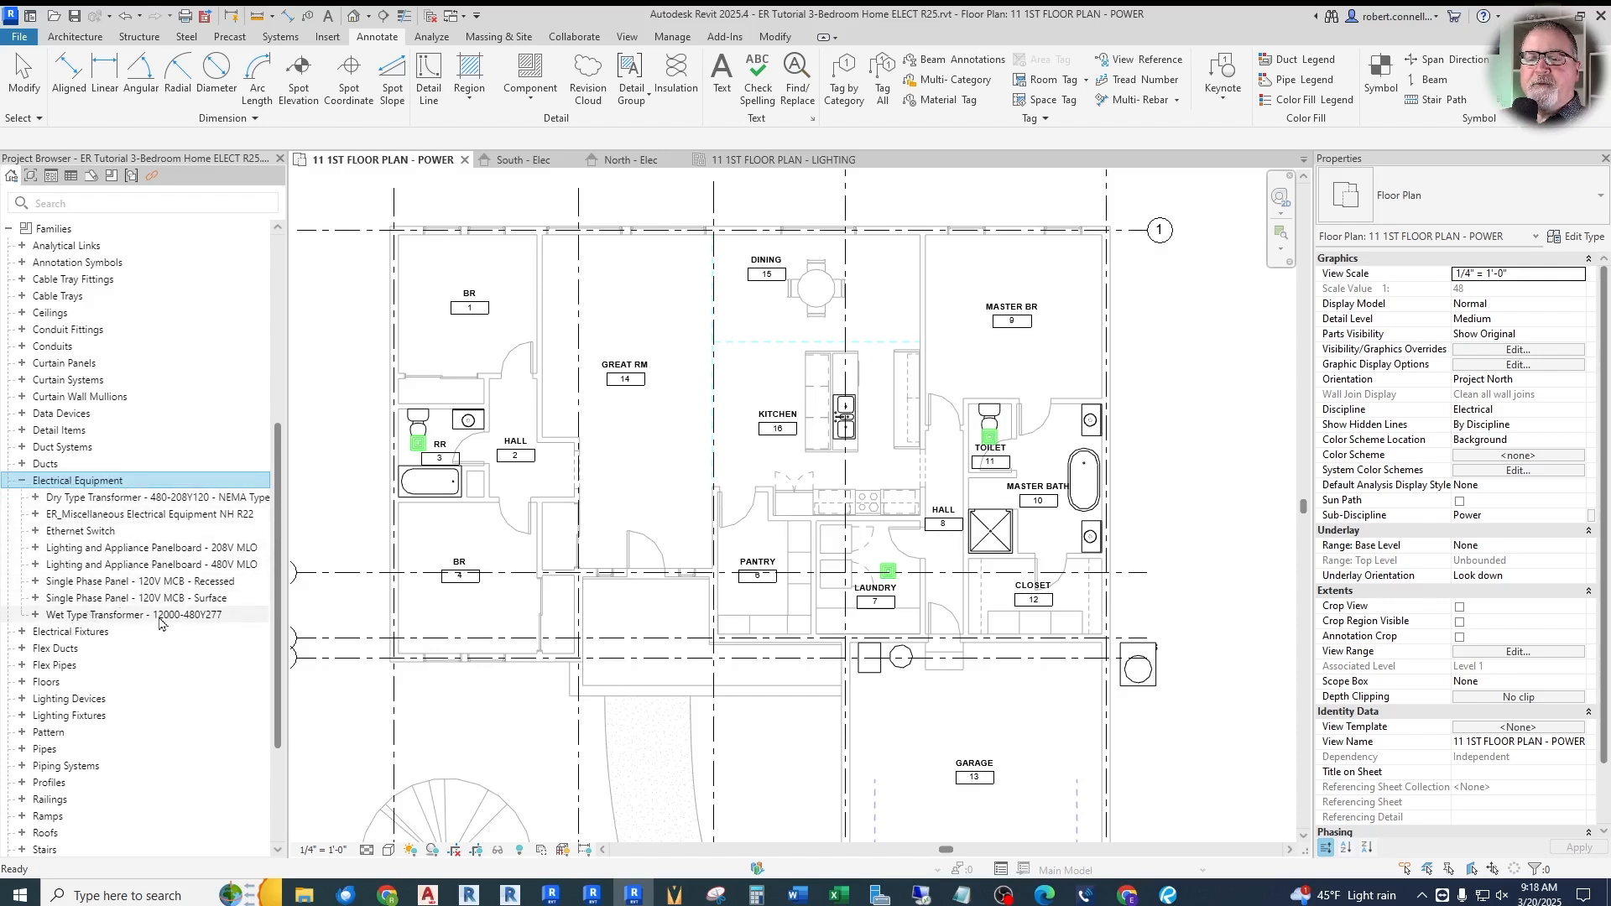
{"action": "left_click", "coordinate": [22, 483]}
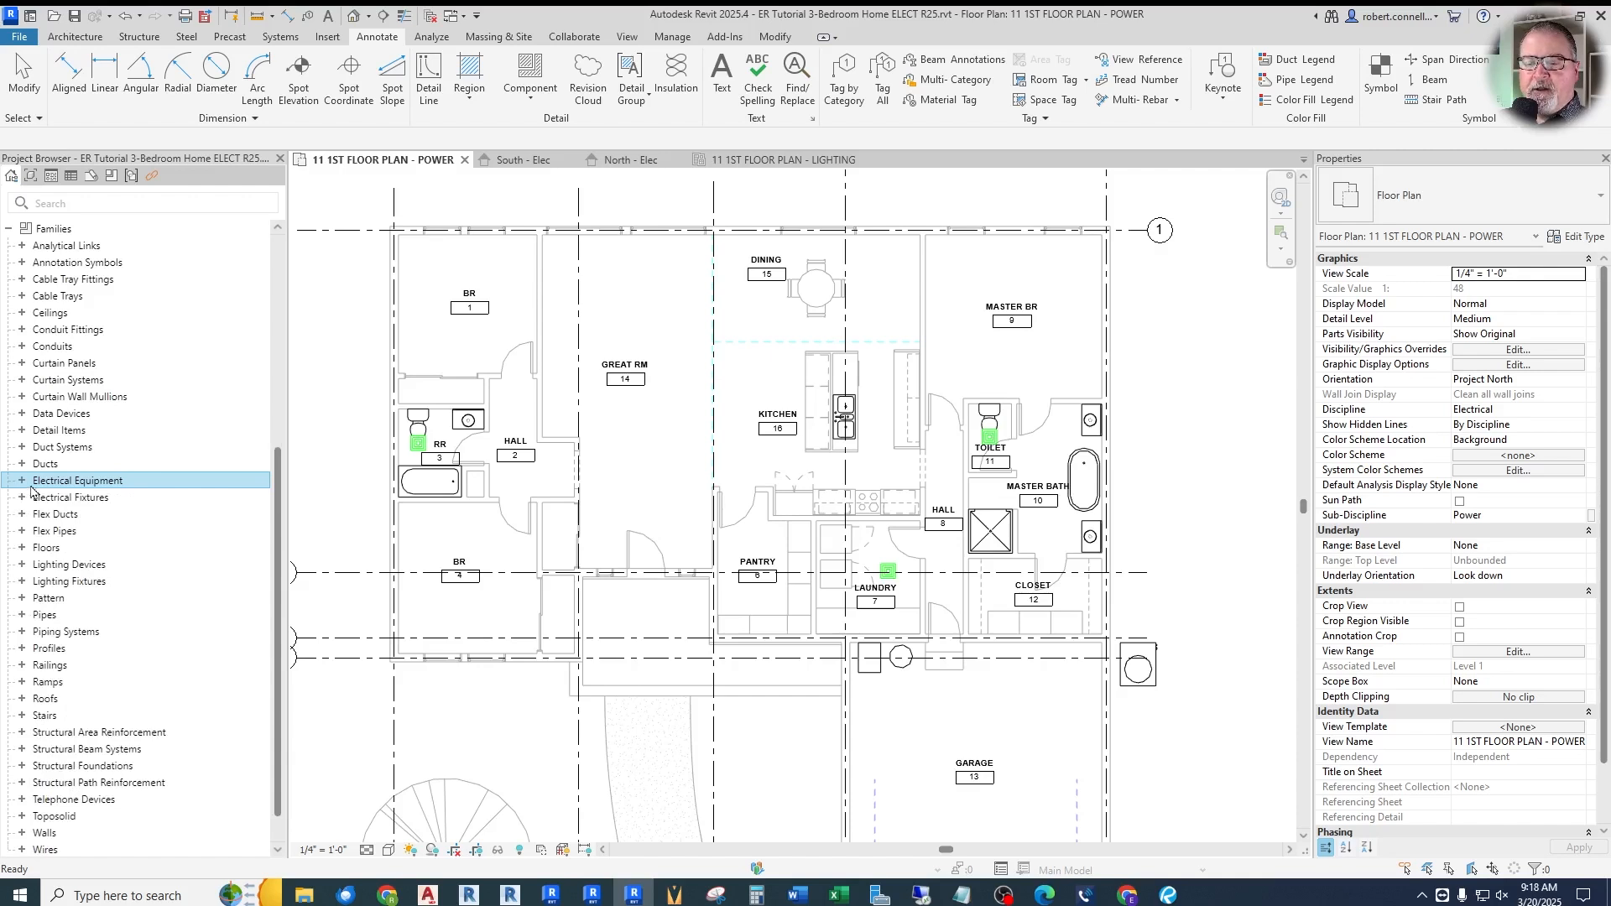
Start placing the Standard type of the Duplex Receptacle electrical fixture family in the 1st floor power plan
{"action": "left_click", "coordinate": [24, 500]}
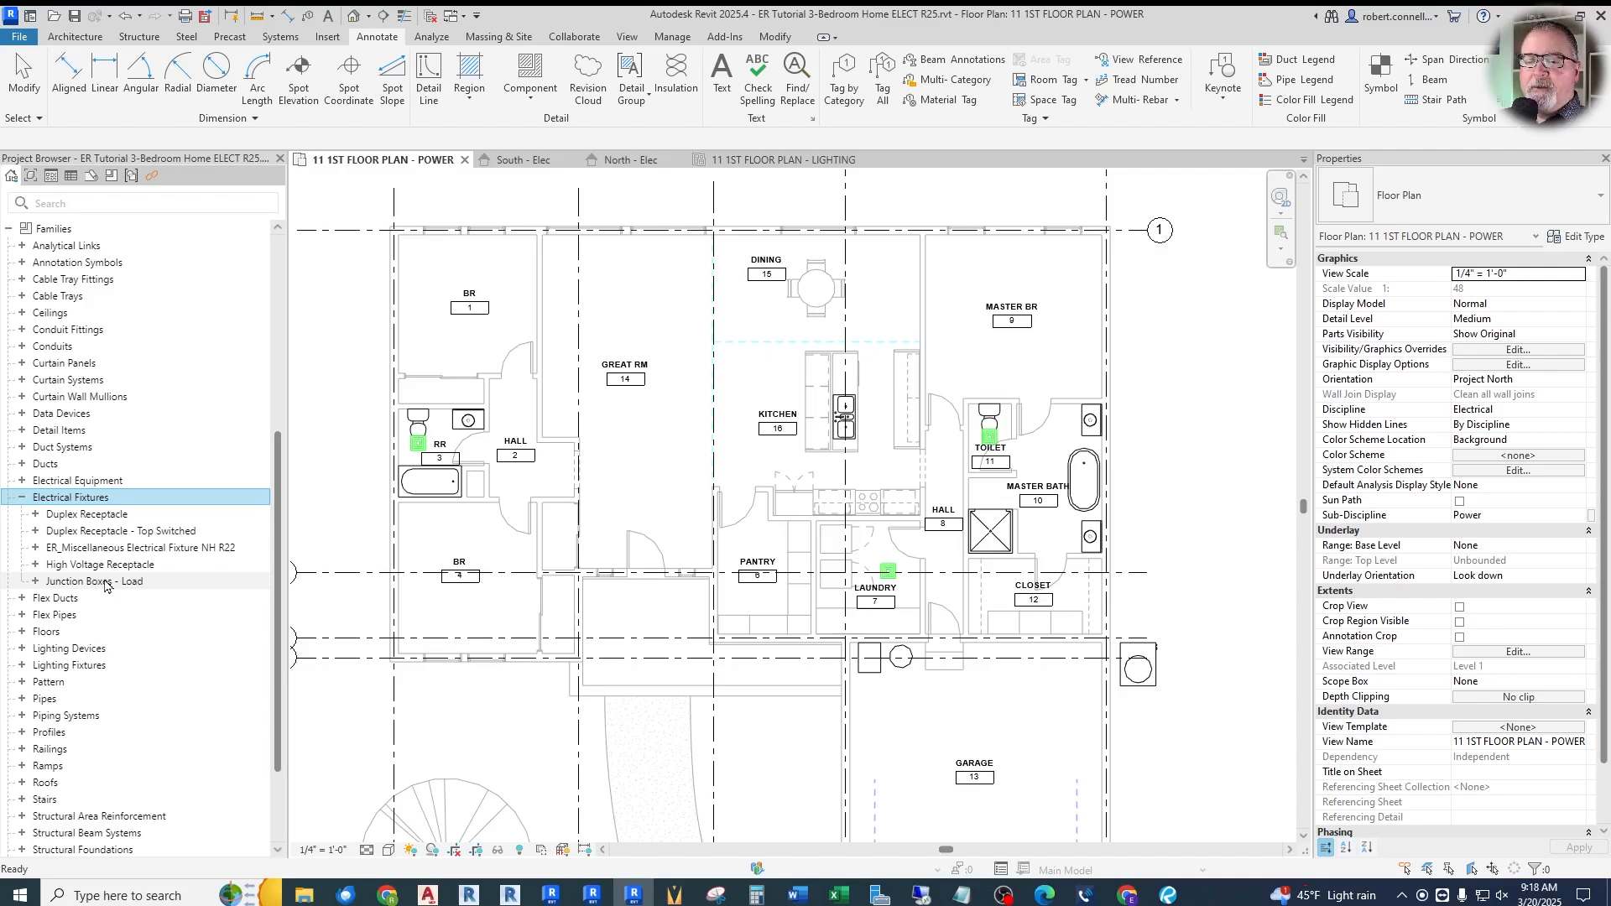
{"action": "left_click", "coordinate": [36, 516]}
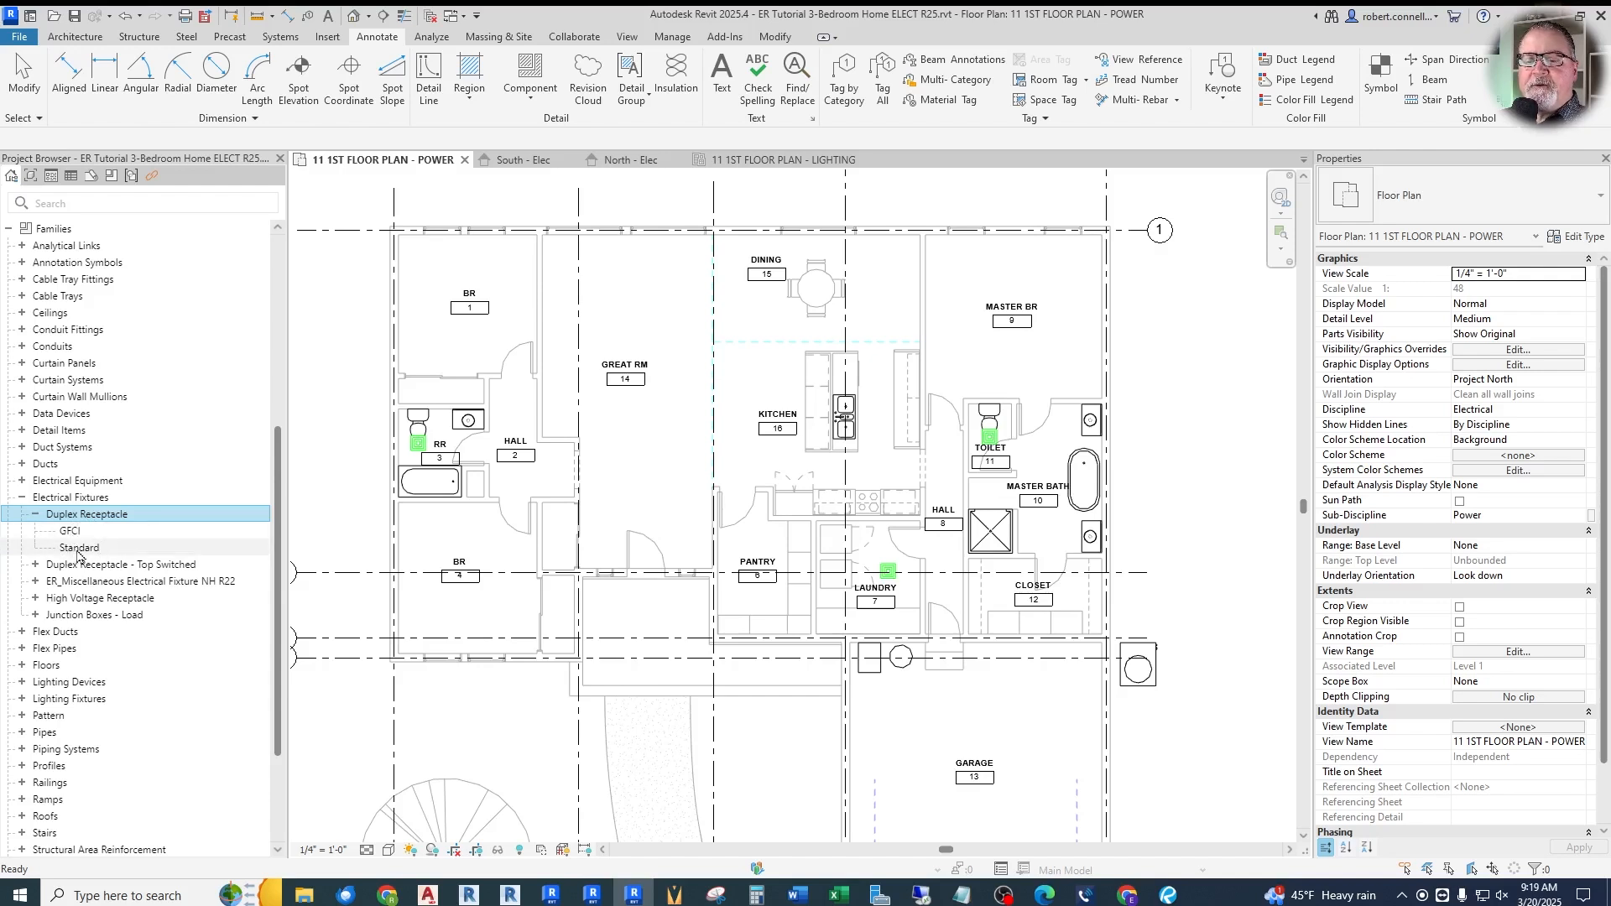
{"action": "left_click_drag", "start_coordinate": [78, 550], "coordinate": [510, 287]}
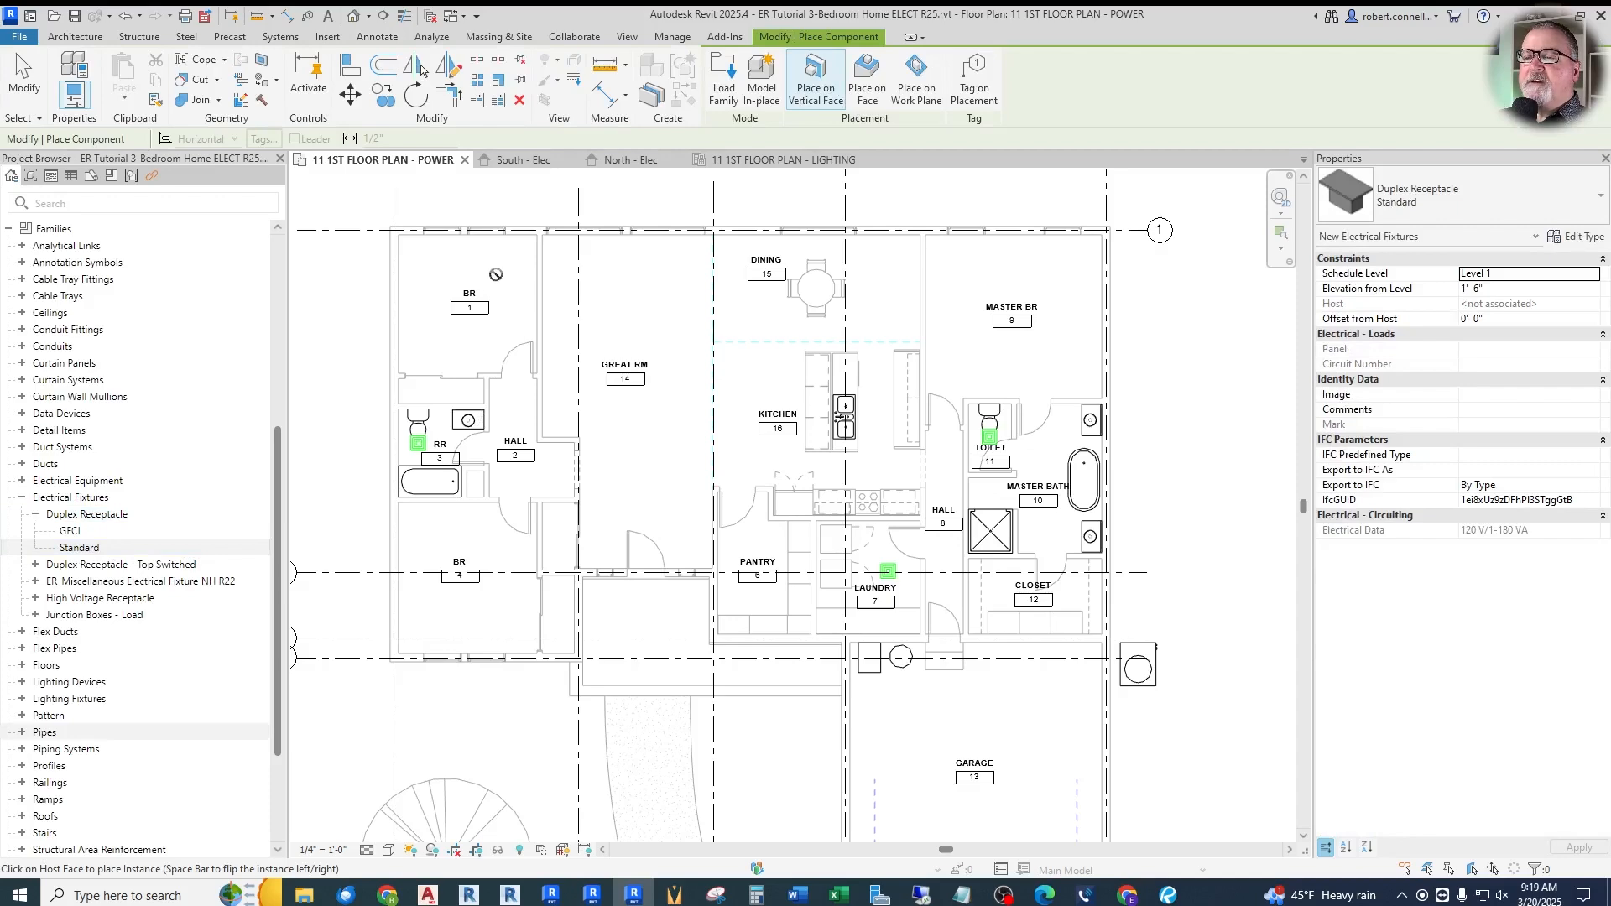
Preview the duplex receptacle on the interior face of bedroom 1's exterior side wall using vertical-face placement
{"action": "scroll", "coordinate": [496, 275], "scroll_direction": "up", "scroll_amount": 2}
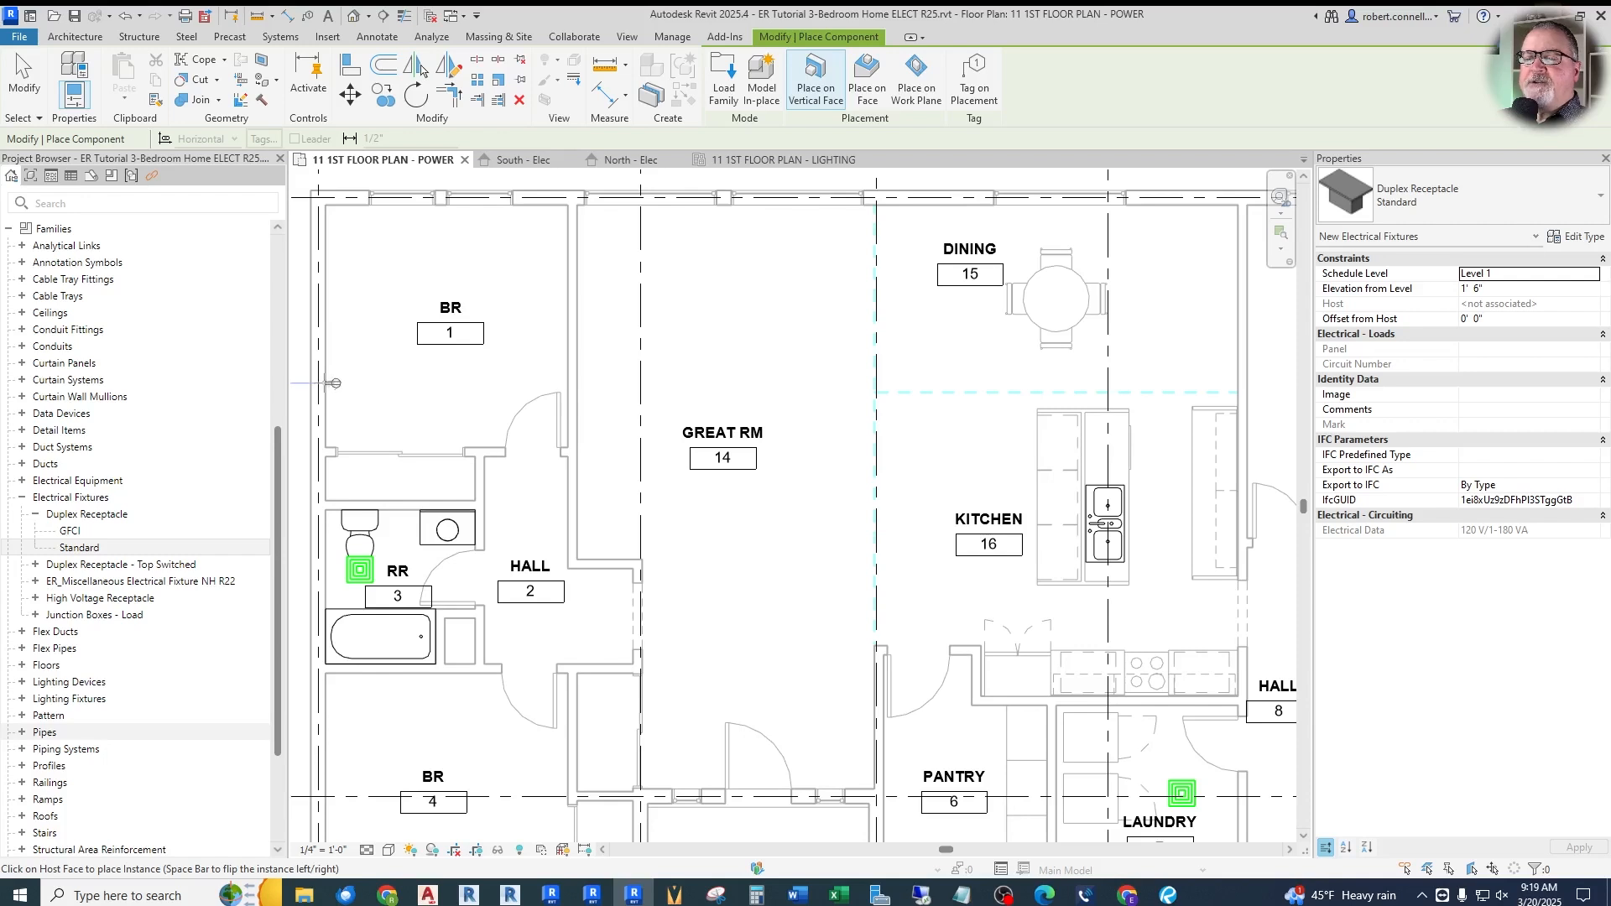
{"action": "scroll", "coordinate": [334, 382], "scroll_direction": "up", "scroll_amount": 4}
{"action": "scroll", "coordinate": [342, 384], "scroll_direction": "down", "scroll_amount": 2}
{"action": "middle_click_drag", "start_coordinate": [458, 395], "coordinate": [618, 417]}
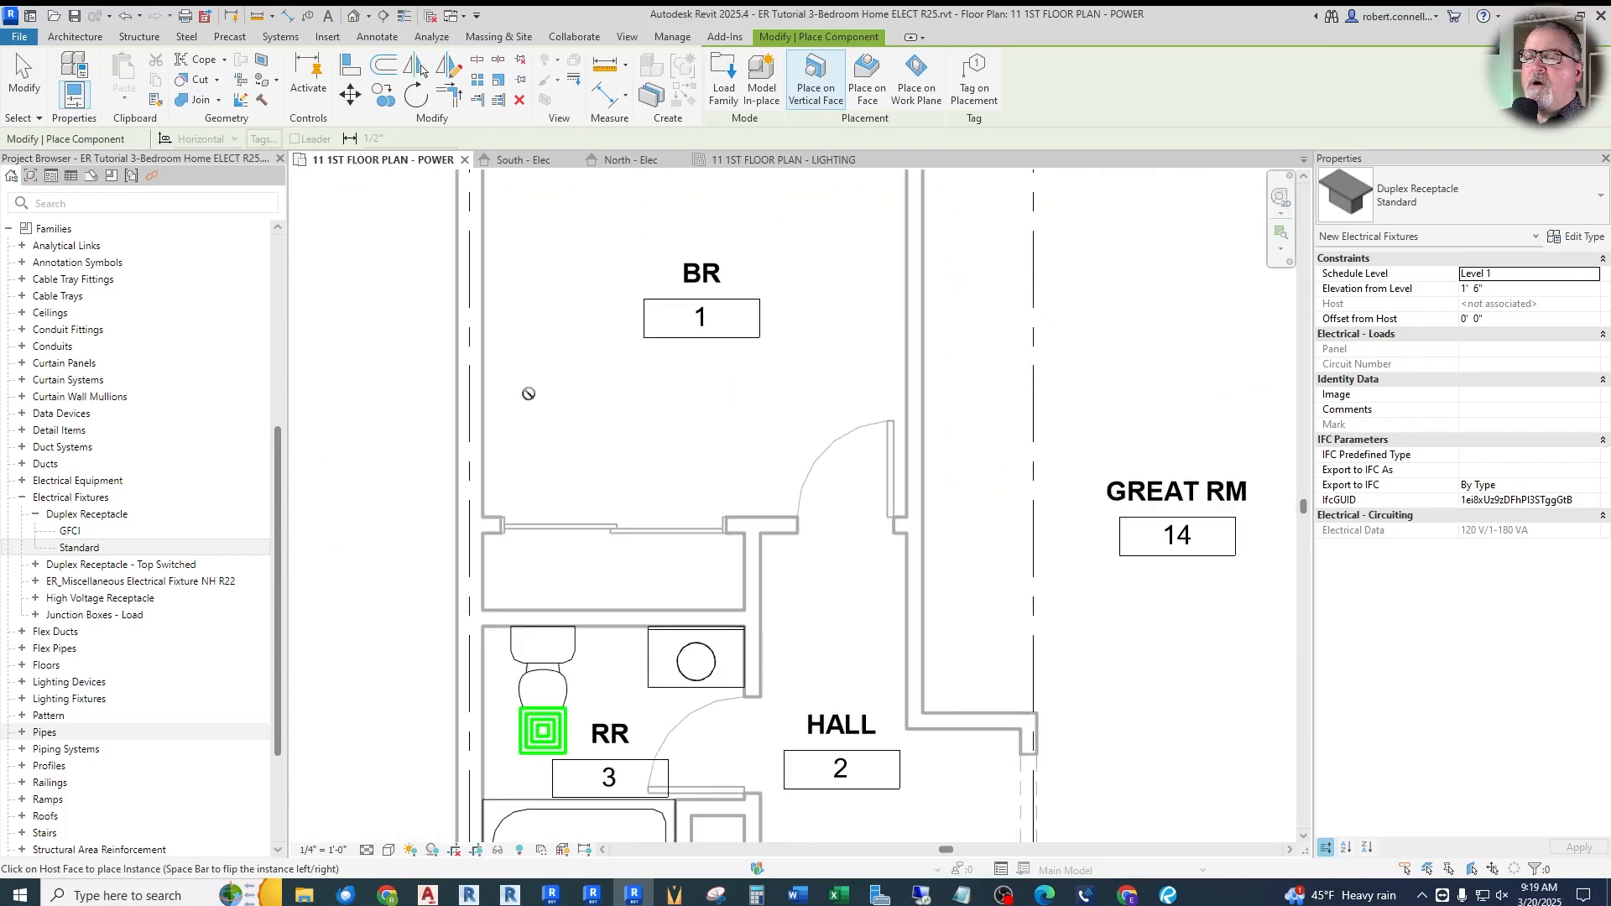
{"action": "scroll", "coordinate": [485, 389], "scroll_direction": "up", "scroll_amount": 3}
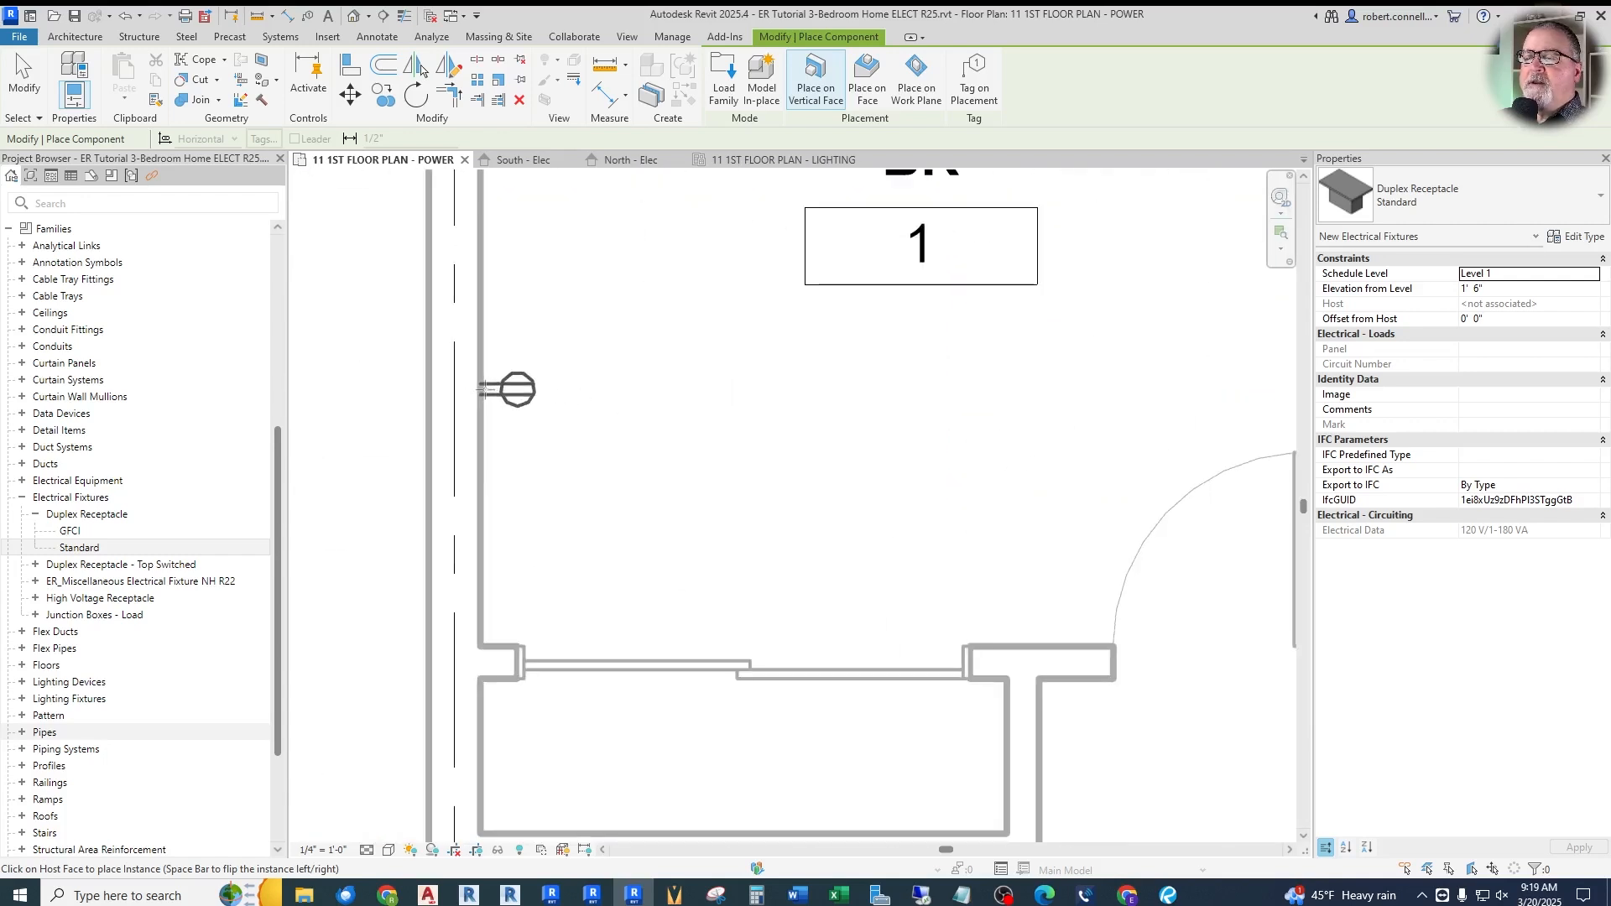
{"action": "scroll", "coordinate": [485, 390], "scroll_direction": "up", "scroll_amount": 2}
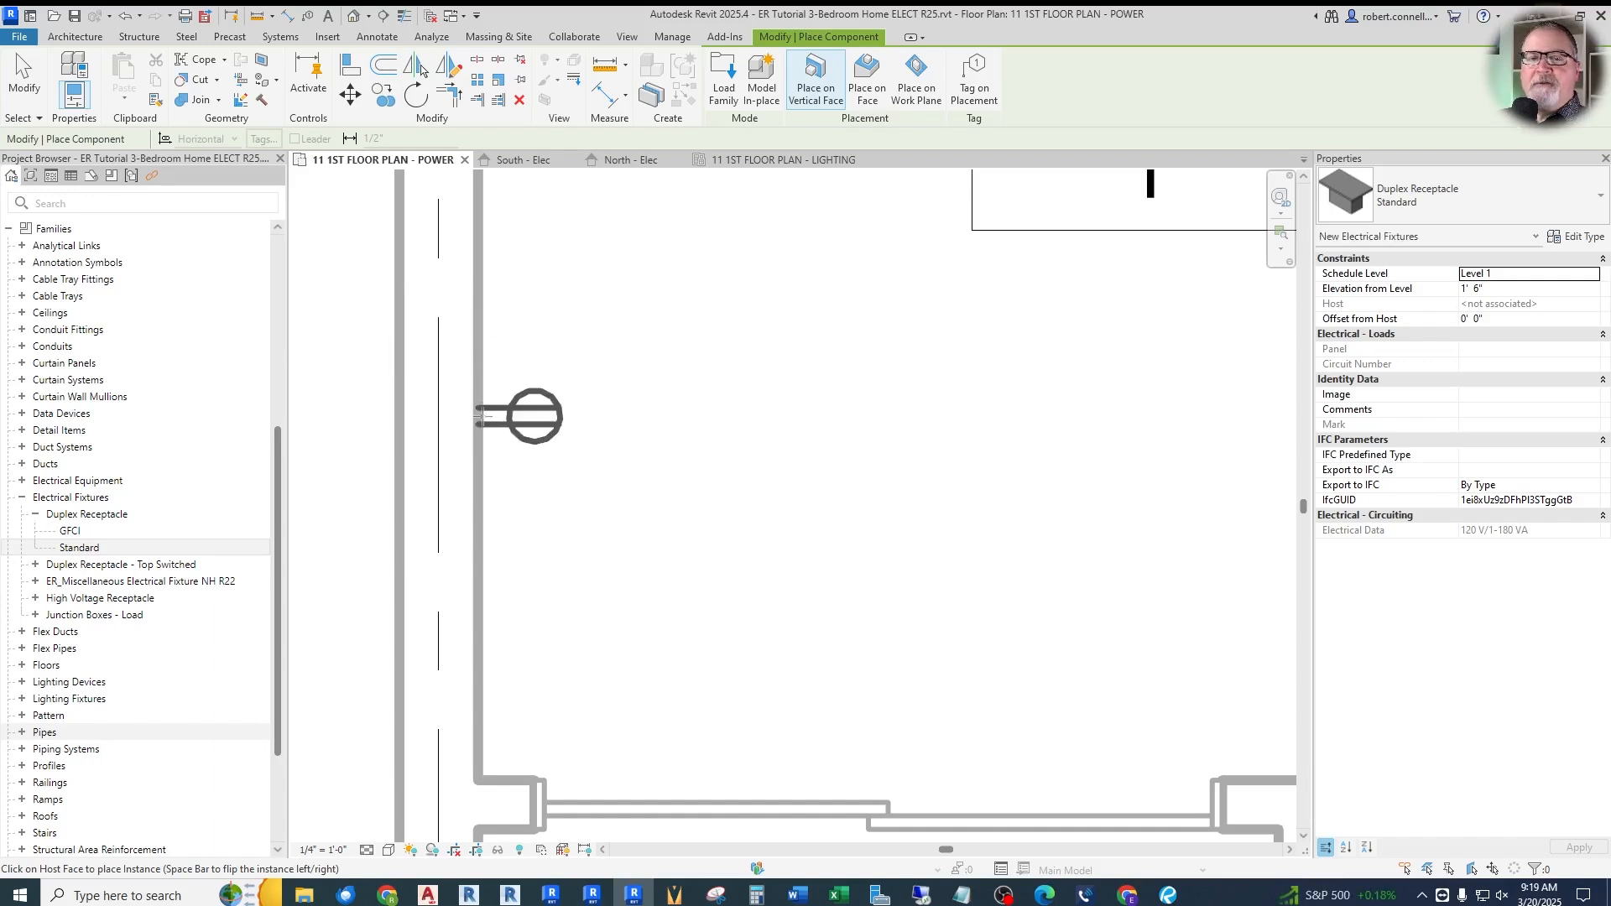
{"action": "scroll", "coordinate": [483, 409], "scroll_direction": "down", "scroll_amount": 2}
{"action": "scroll", "coordinate": [484, 406], "scroll_direction": "down", "scroll_amount": 4}
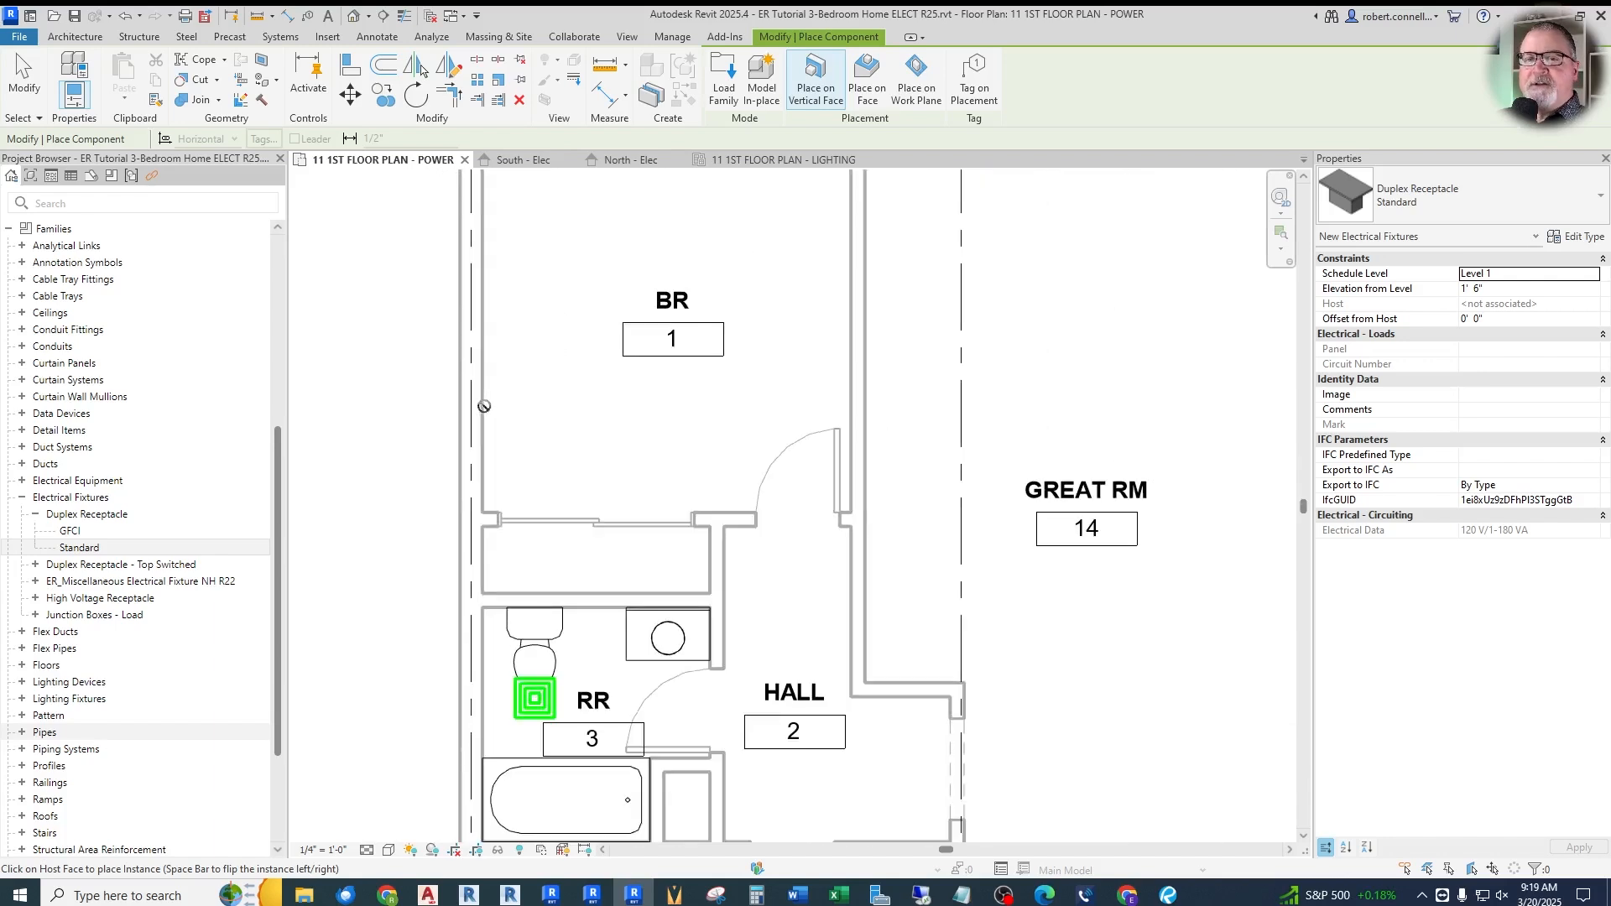
{"action": "scroll", "coordinate": [484, 406], "scroll_direction": "up", "scroll_amount": 2}
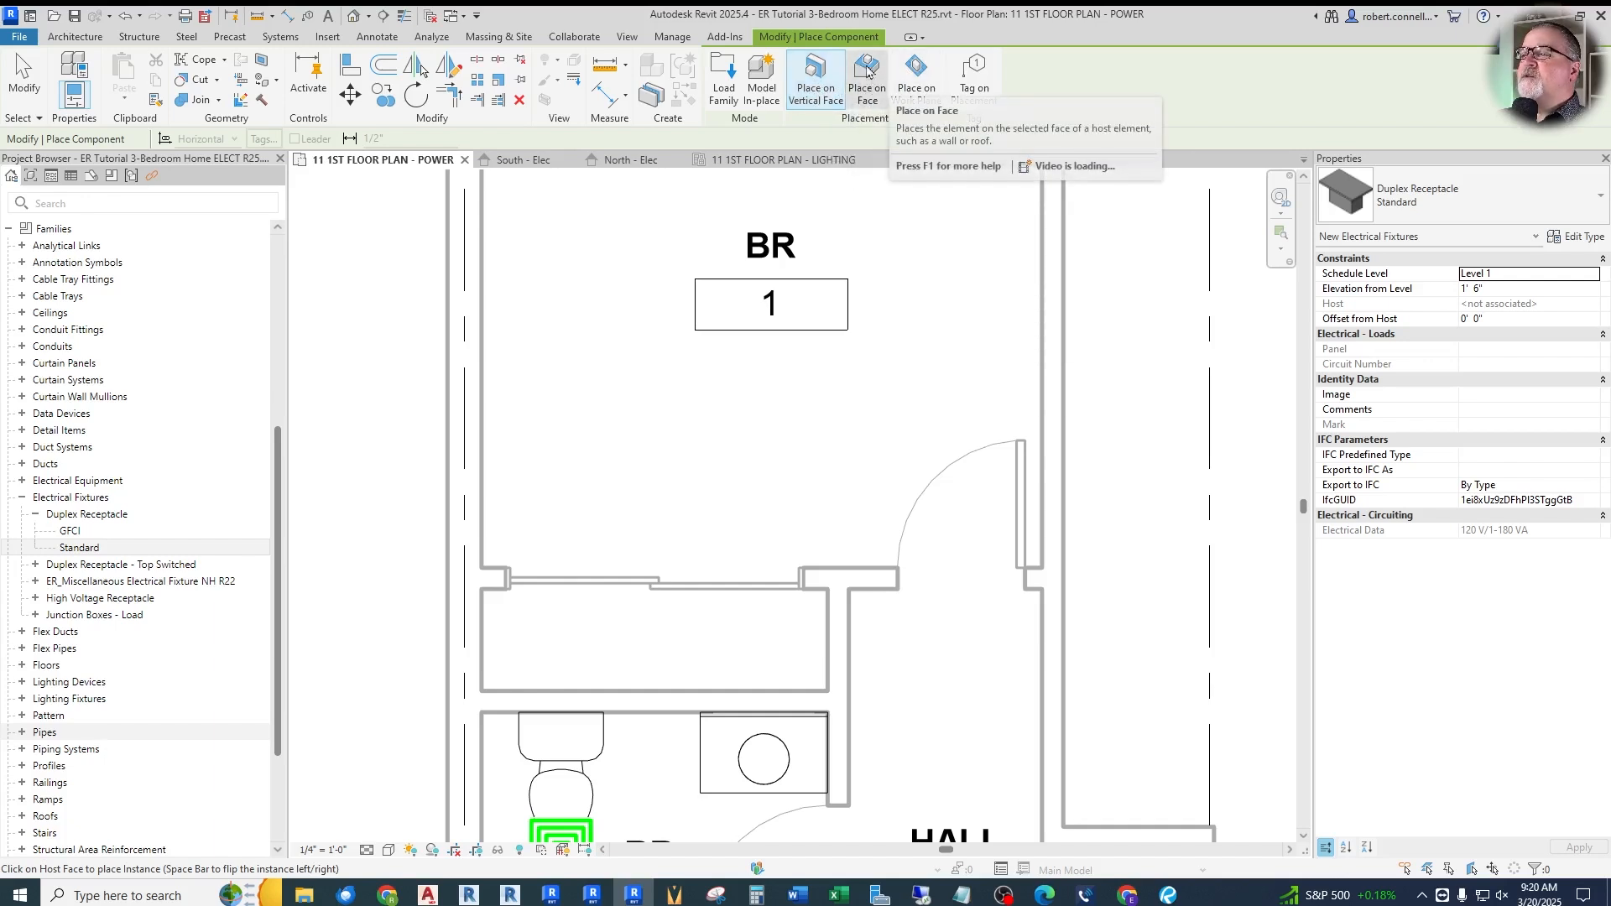
Try Place on Face for the receptacle in bedroom 1 and at the restroom sink, and return to Place on Vertical Face
{"action": "left_click", "coordinate": [870, 82]}
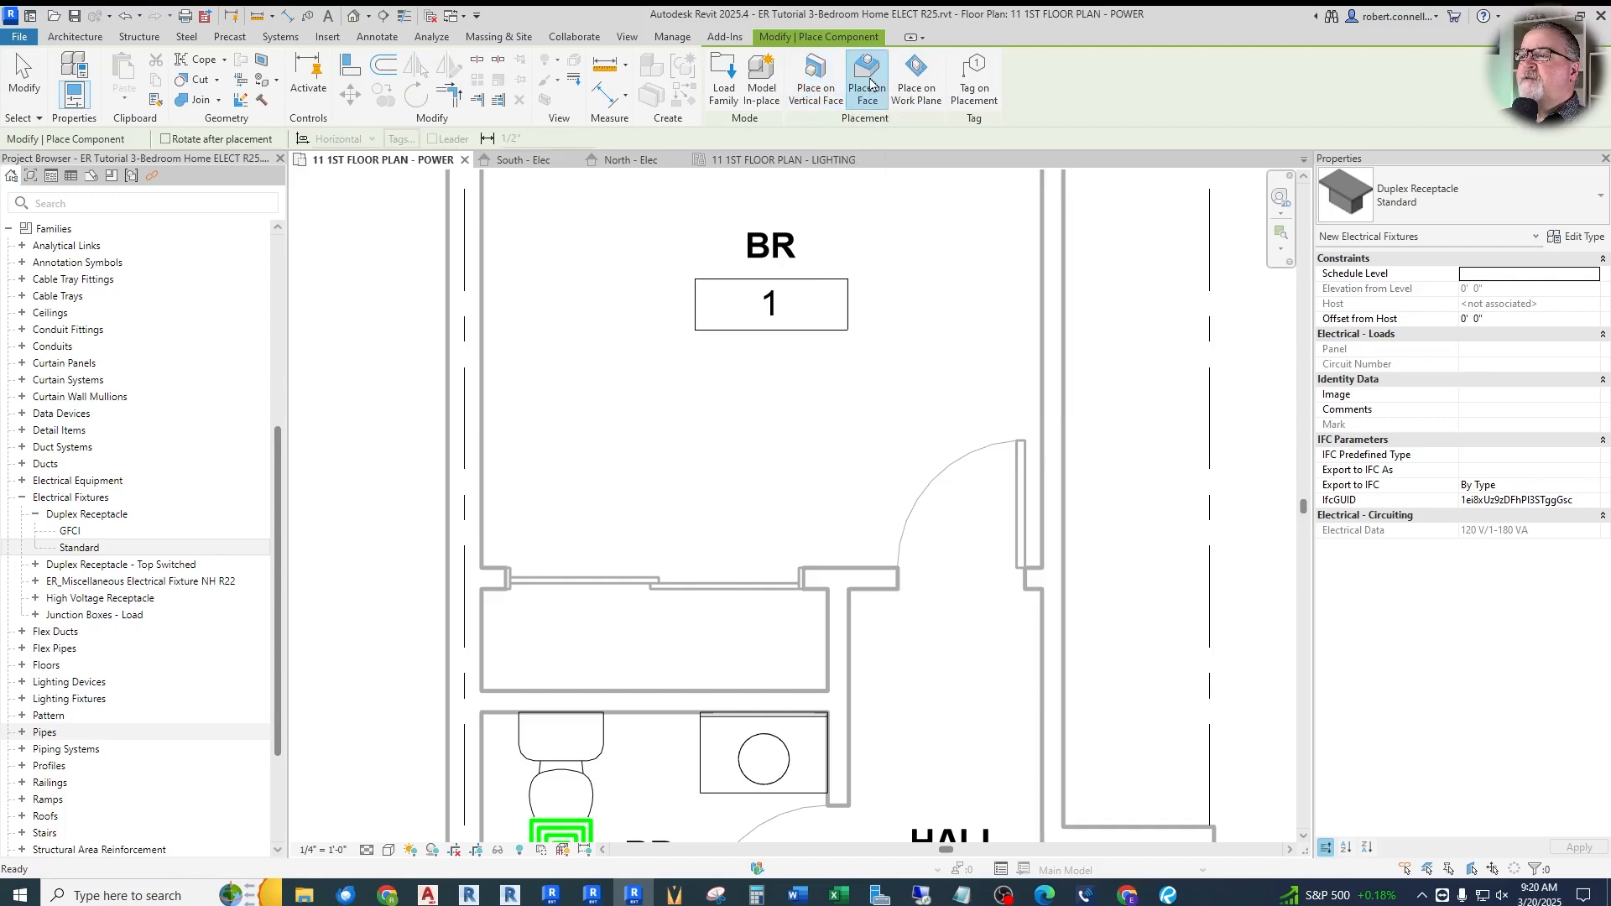
{"action": "scroll", "coordinate": [554, 319], "scroll_direction": "up", "scroll_amount": 3}
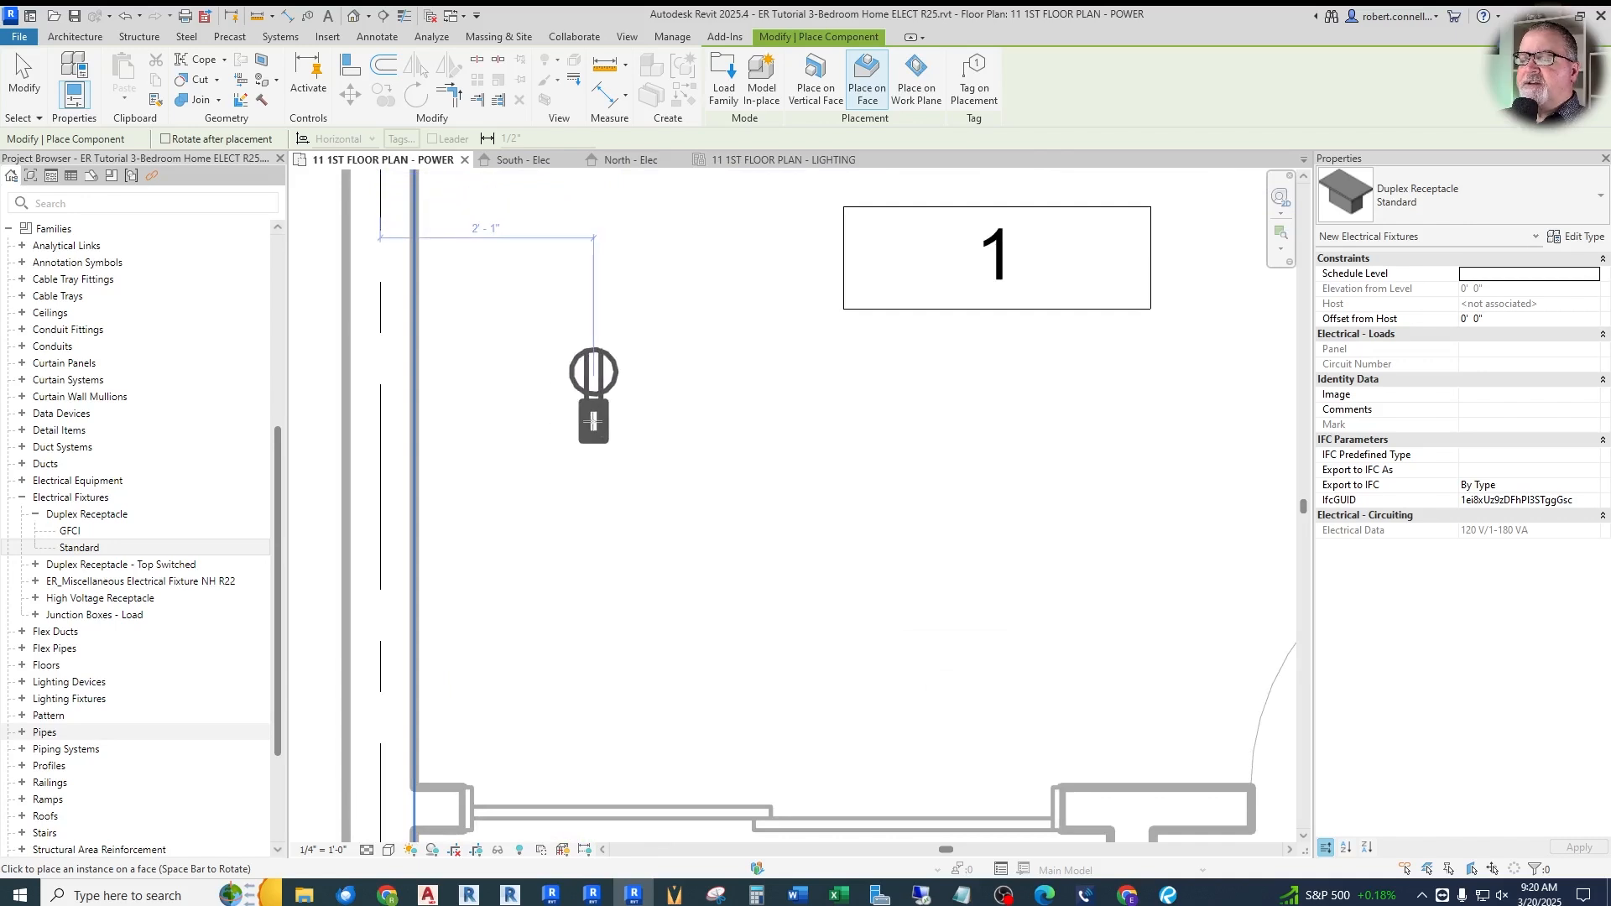
{"action": "scroll", "coordinate": [586, 390], "scroll_direction": "down", "scroll_amount": 2}
{"action": "scroll", "coordinate": [593, 410], "scroll_direction": "down", "scroll_amount": 1}
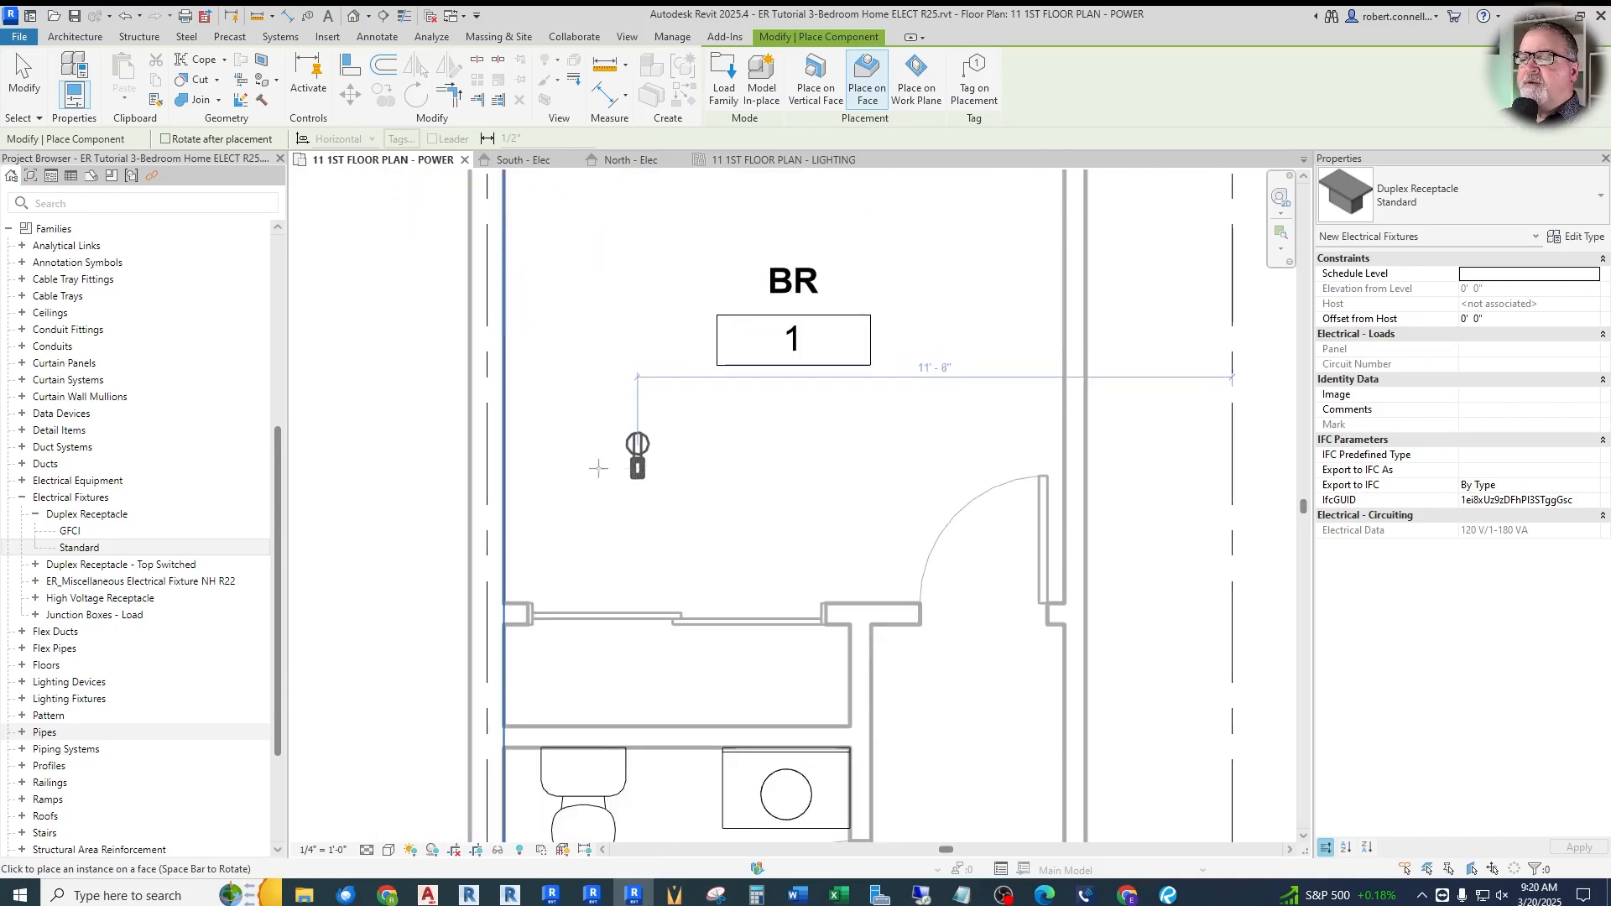
{"action": "scroll", "coordinate": [638, 453], "scroll_direction": "down", "scroll_amount": 2}
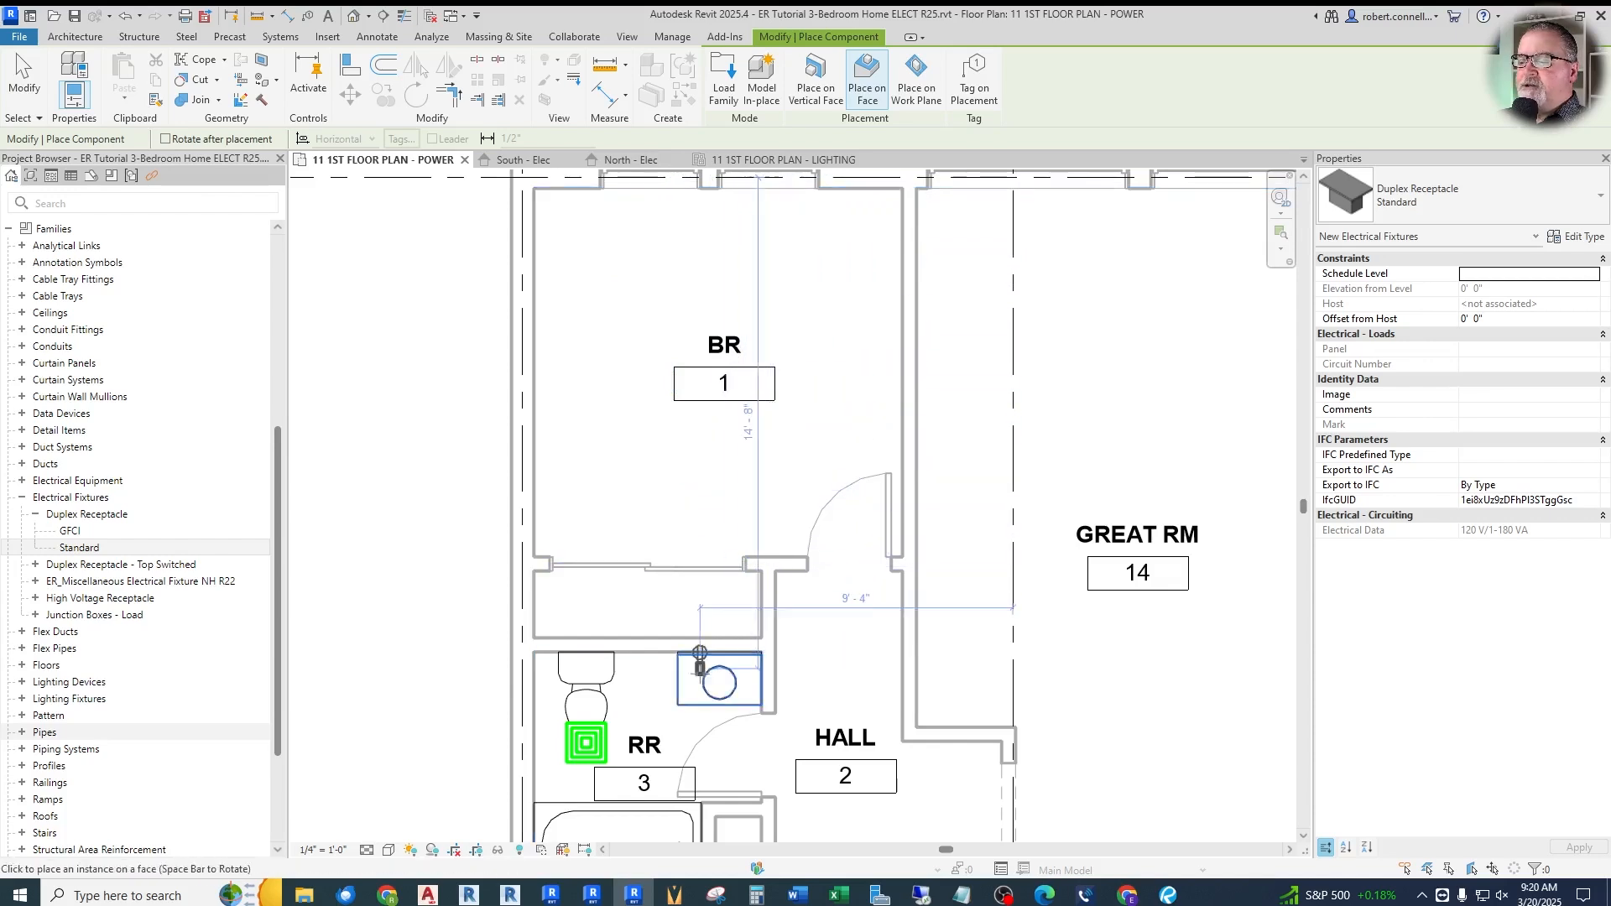
{"action": "scroll", "coordinate": [731, 653], "scroll_direction": "up", "scroll_amount": 4}
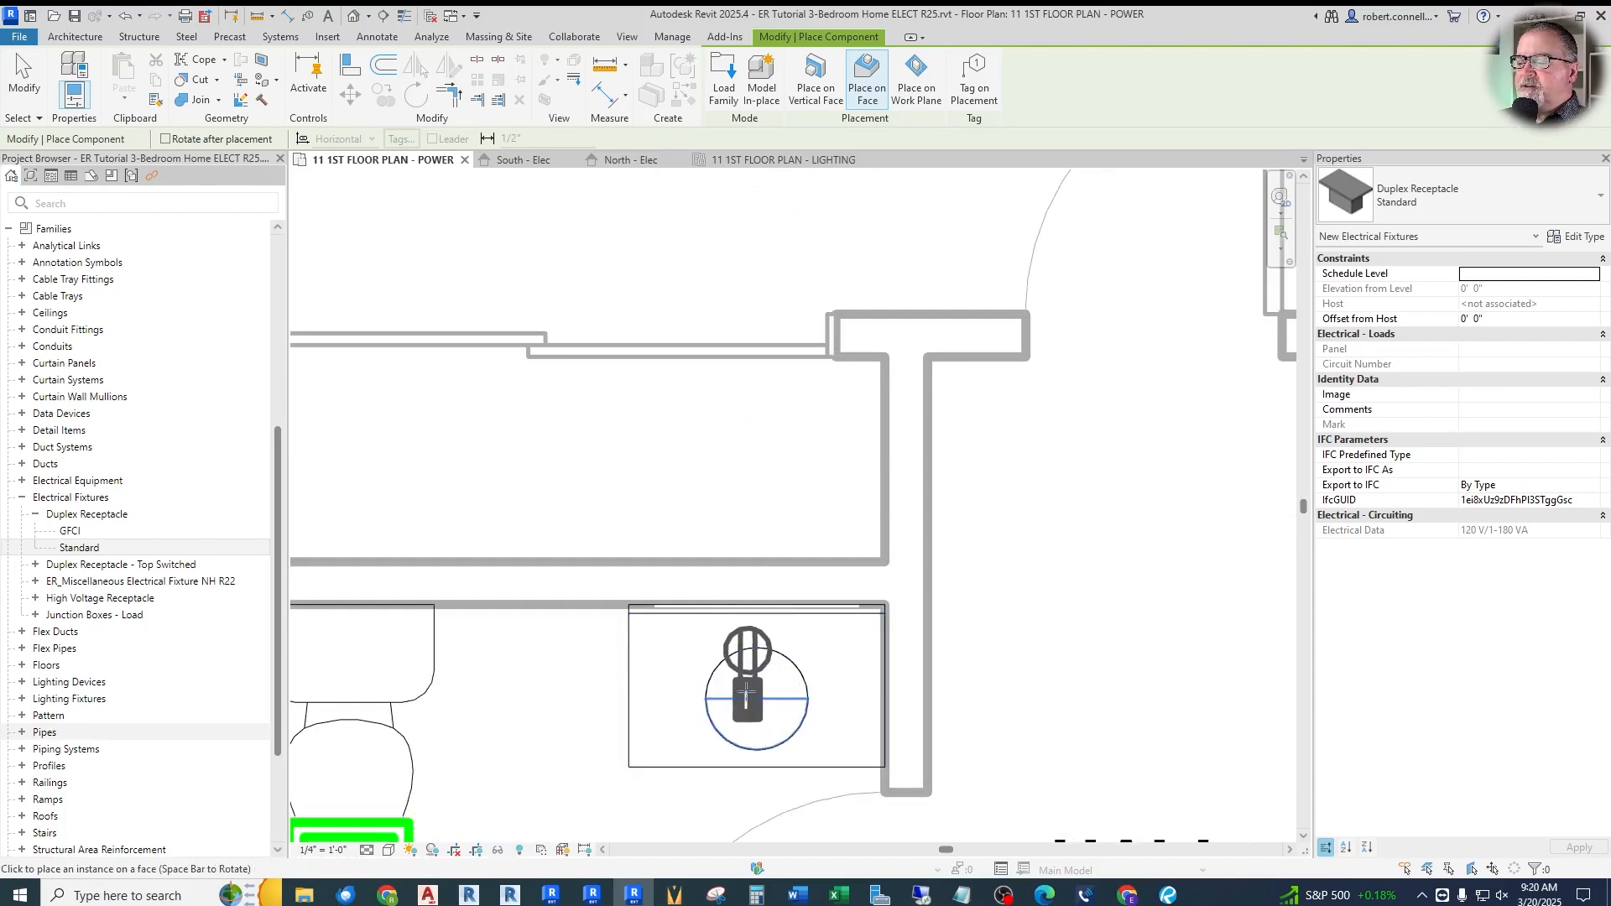
{"action": "scroll", "coordinate": [747, 671], "scroll_direction": "down", "scroll_amount": 4}
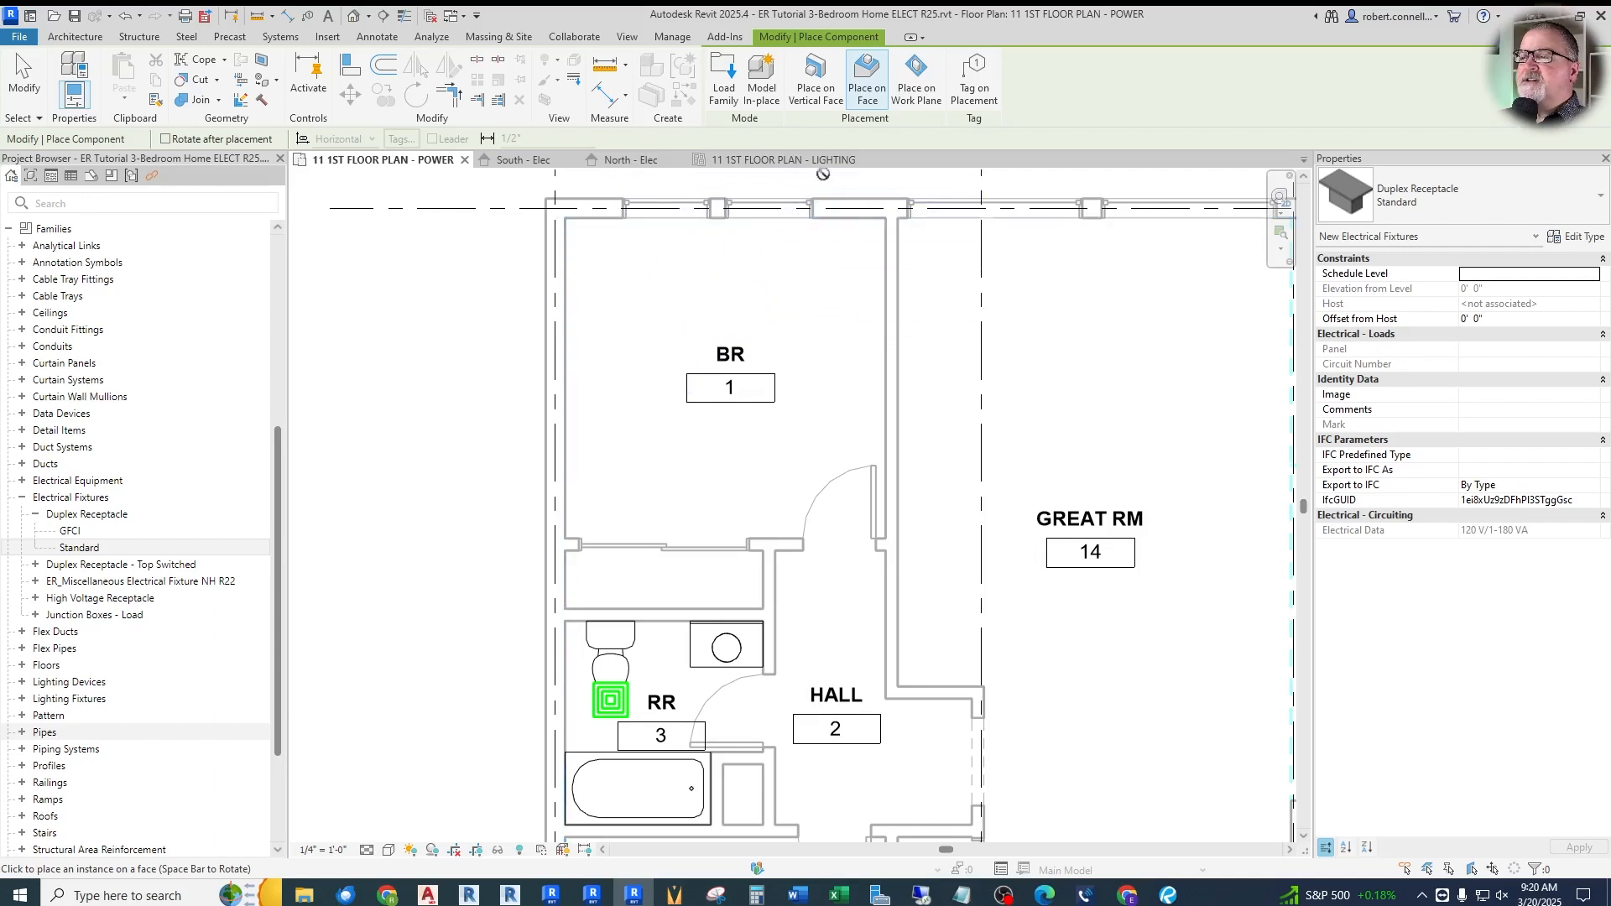
{"action": "left_click", "coordinate": [813, 79]}
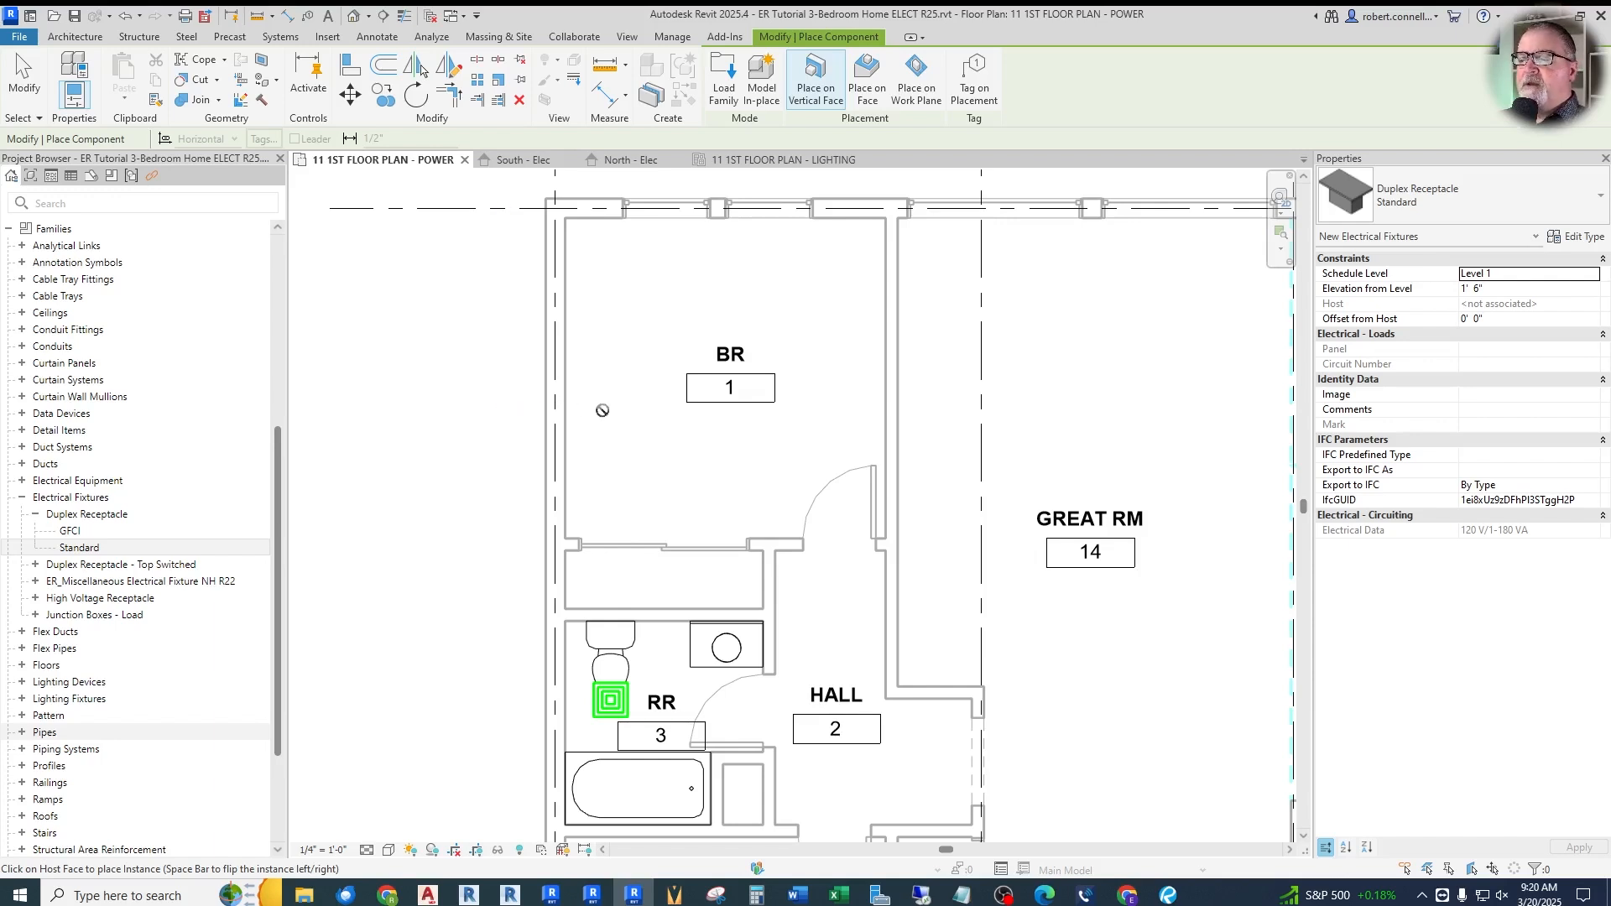
Examine the receptacle preview on the short wall between bedroom 1's closet and its door
{"action": "scroll", "coordinate": [612, 461], "scroll_direction": "down", "scroll_amount": 1}
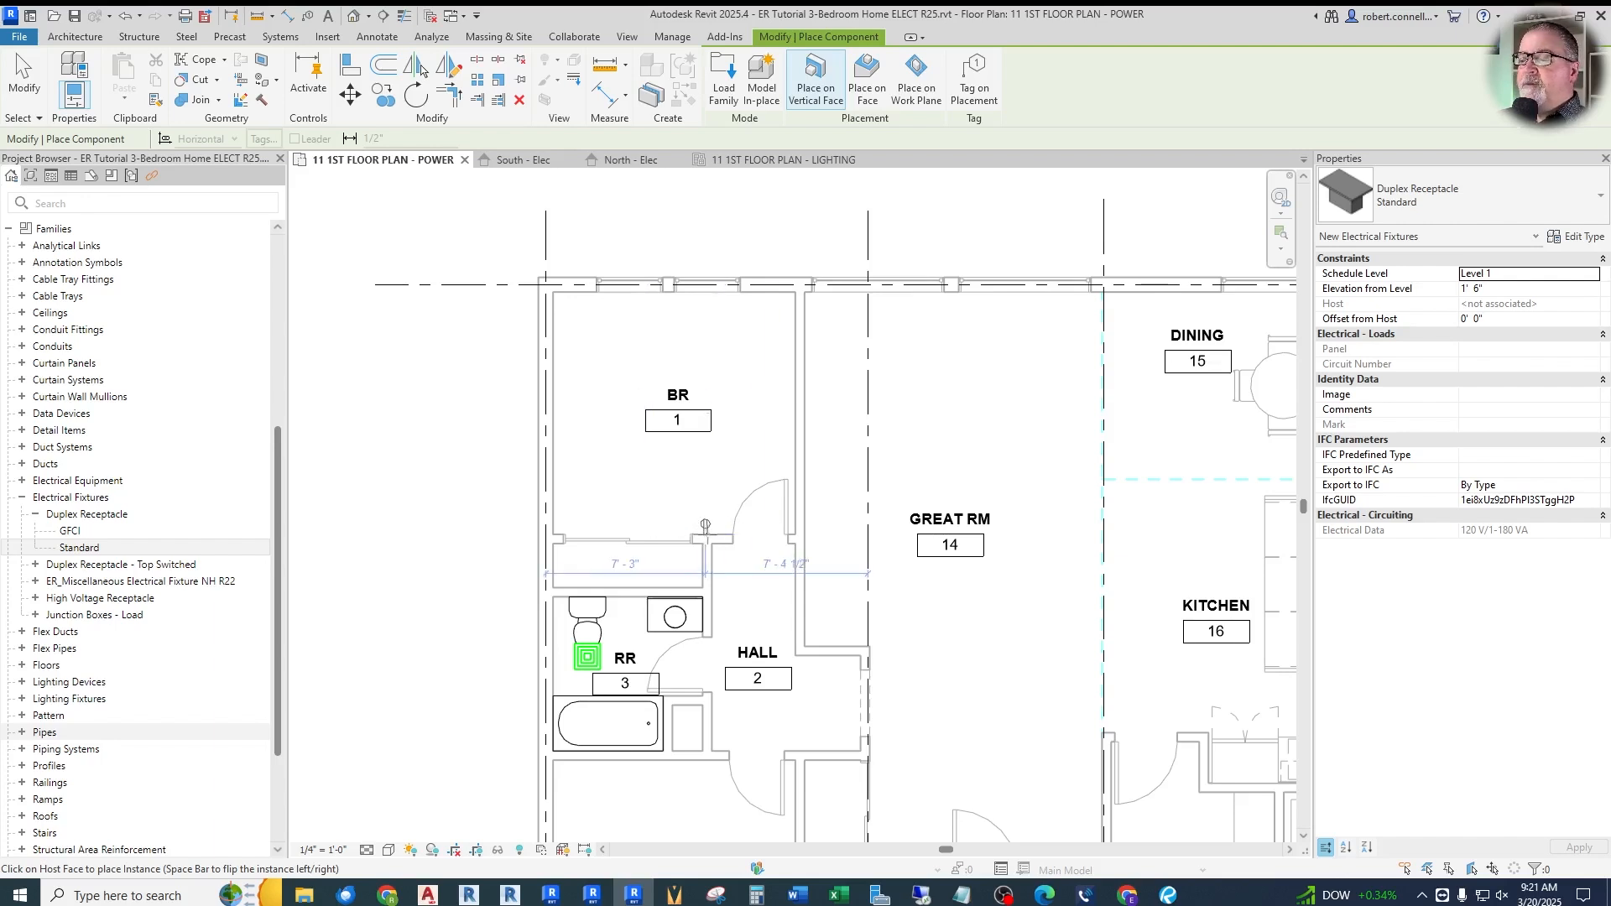
{"action": "scroll", "coordinate": [708, 528], "scroll_direction": "up", "scroll_amount": 2}
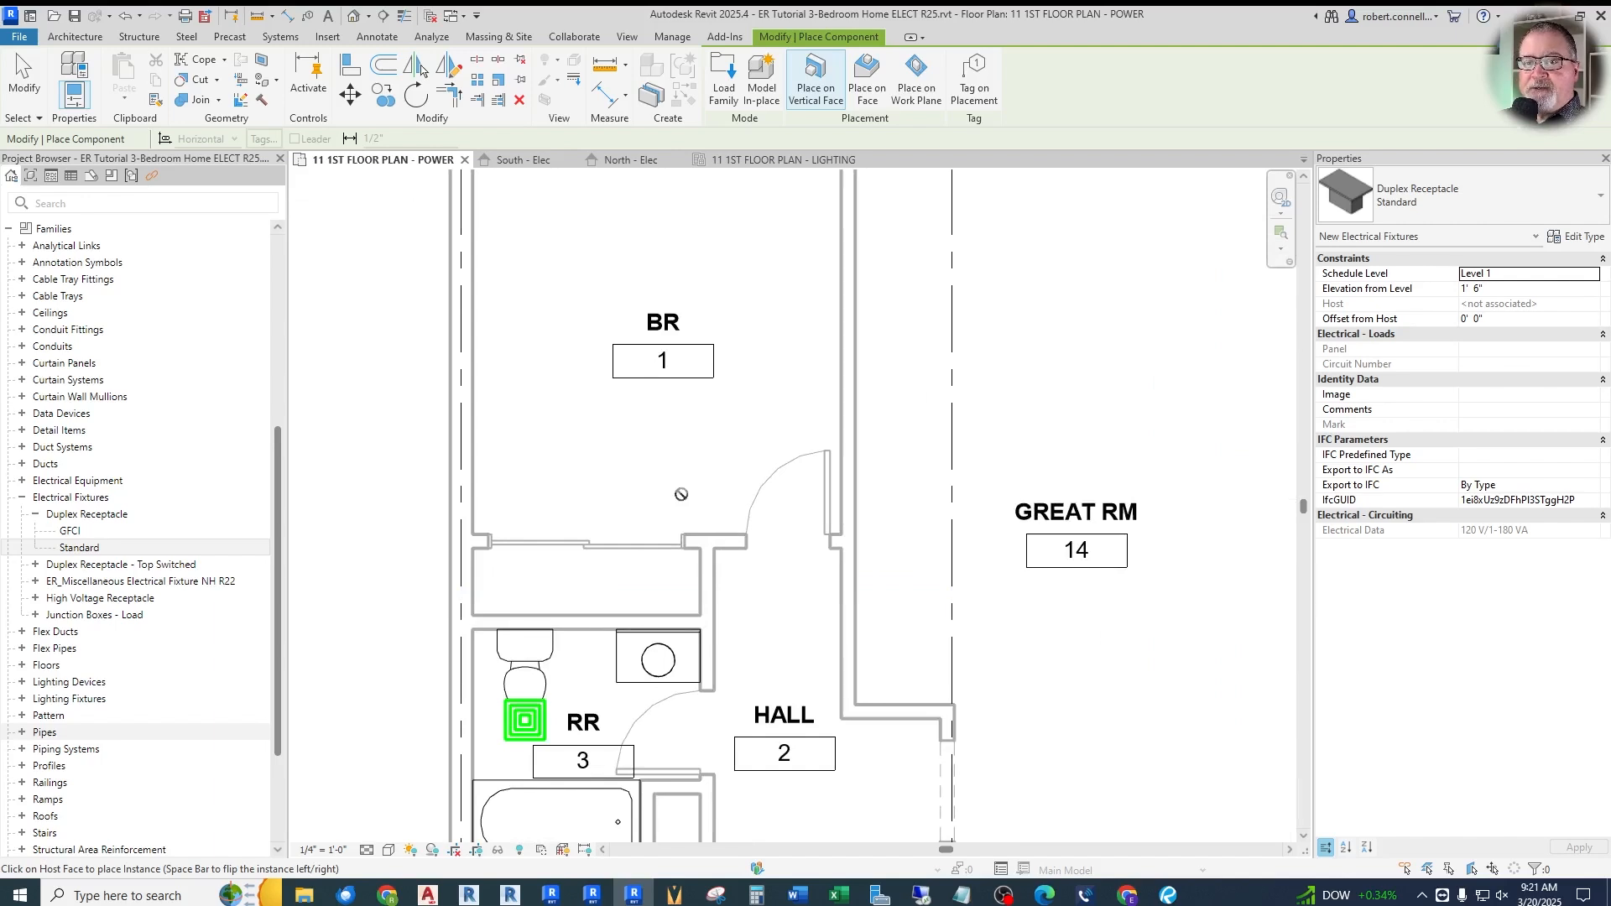
{"action": "scroll", "coordinate": [681, 494], "scroll_direction": "up", "scroll_amount": 2}
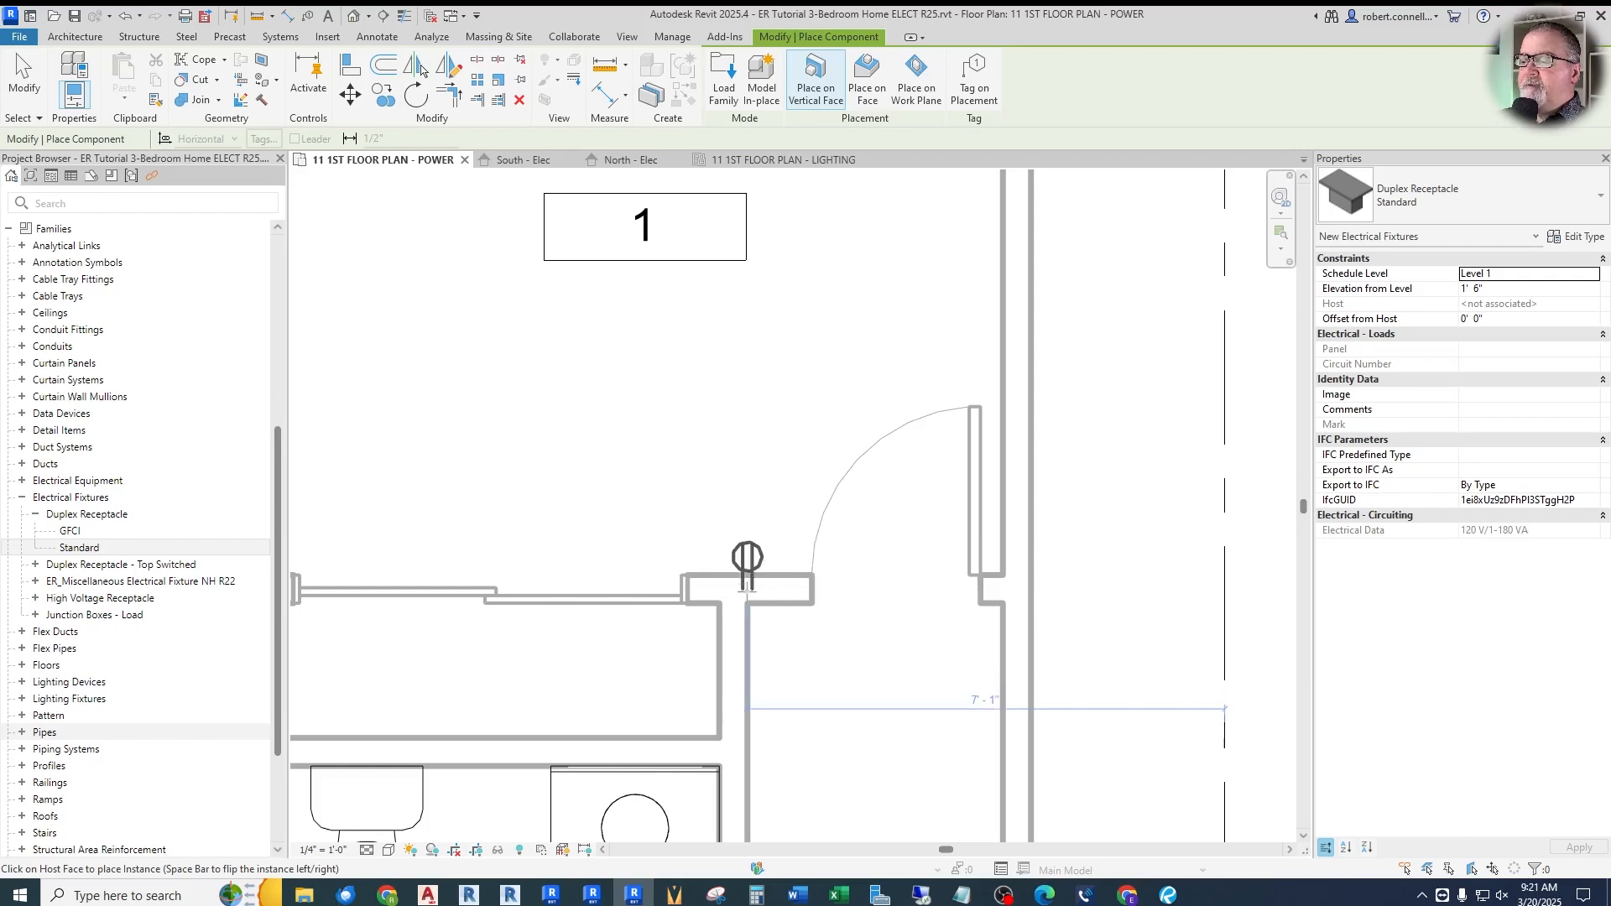
{"action": "scroll", "coordinate": [748, 587], "scroll_direction": "up", "scroll_amount": 3}
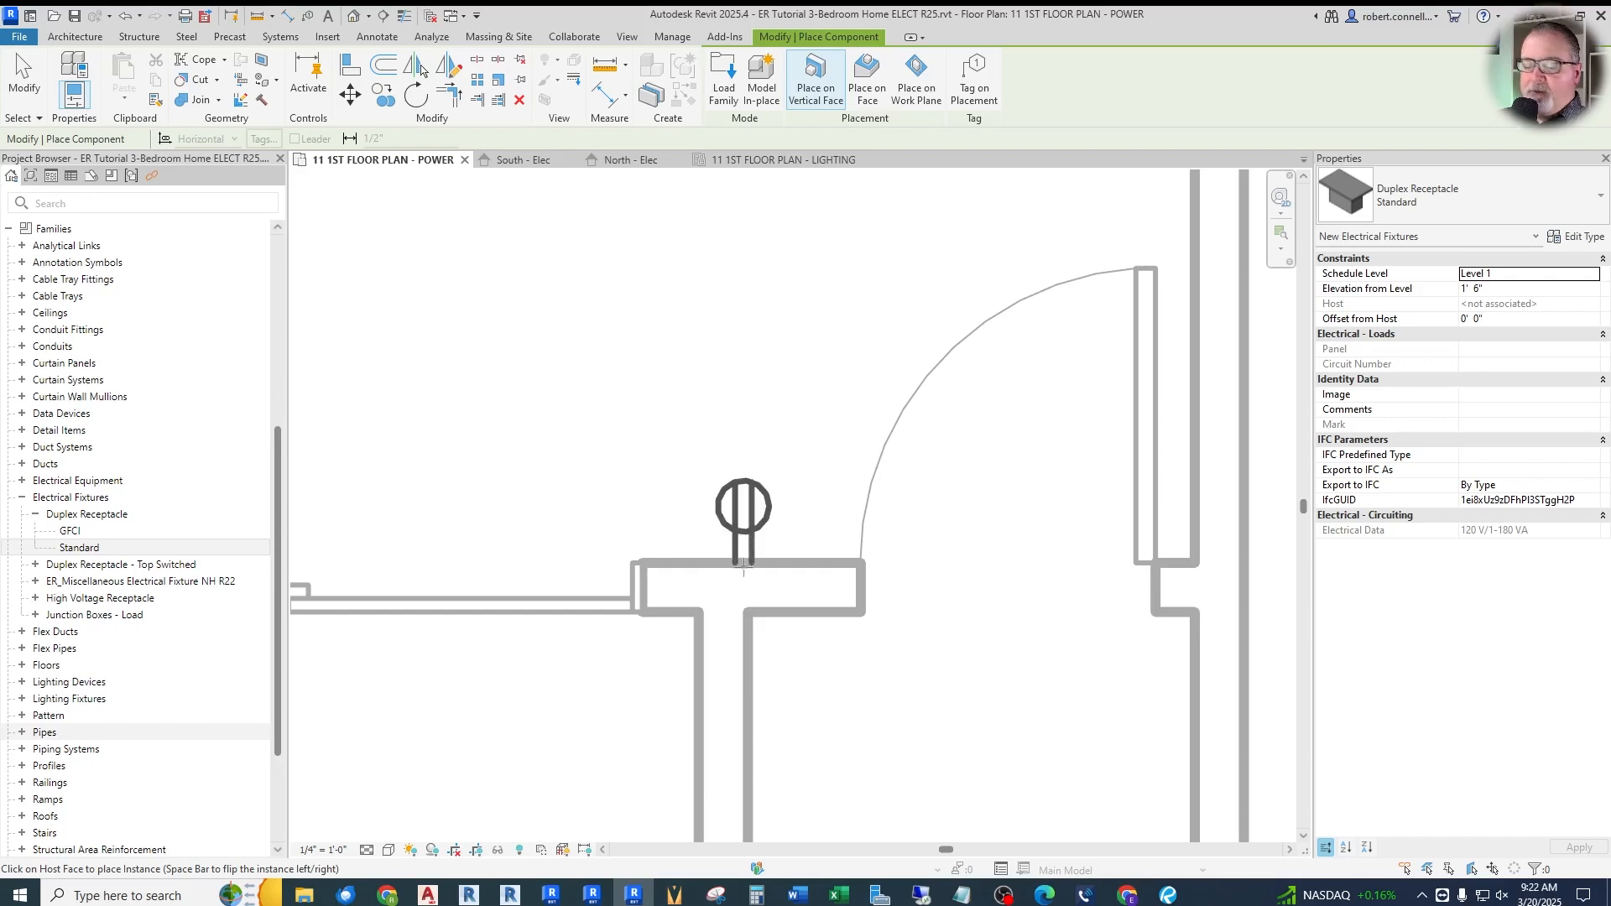
{"action": "scroll", "coordinate": [744, 564], "scroll_direction": "down", "scroll_amount": 2}
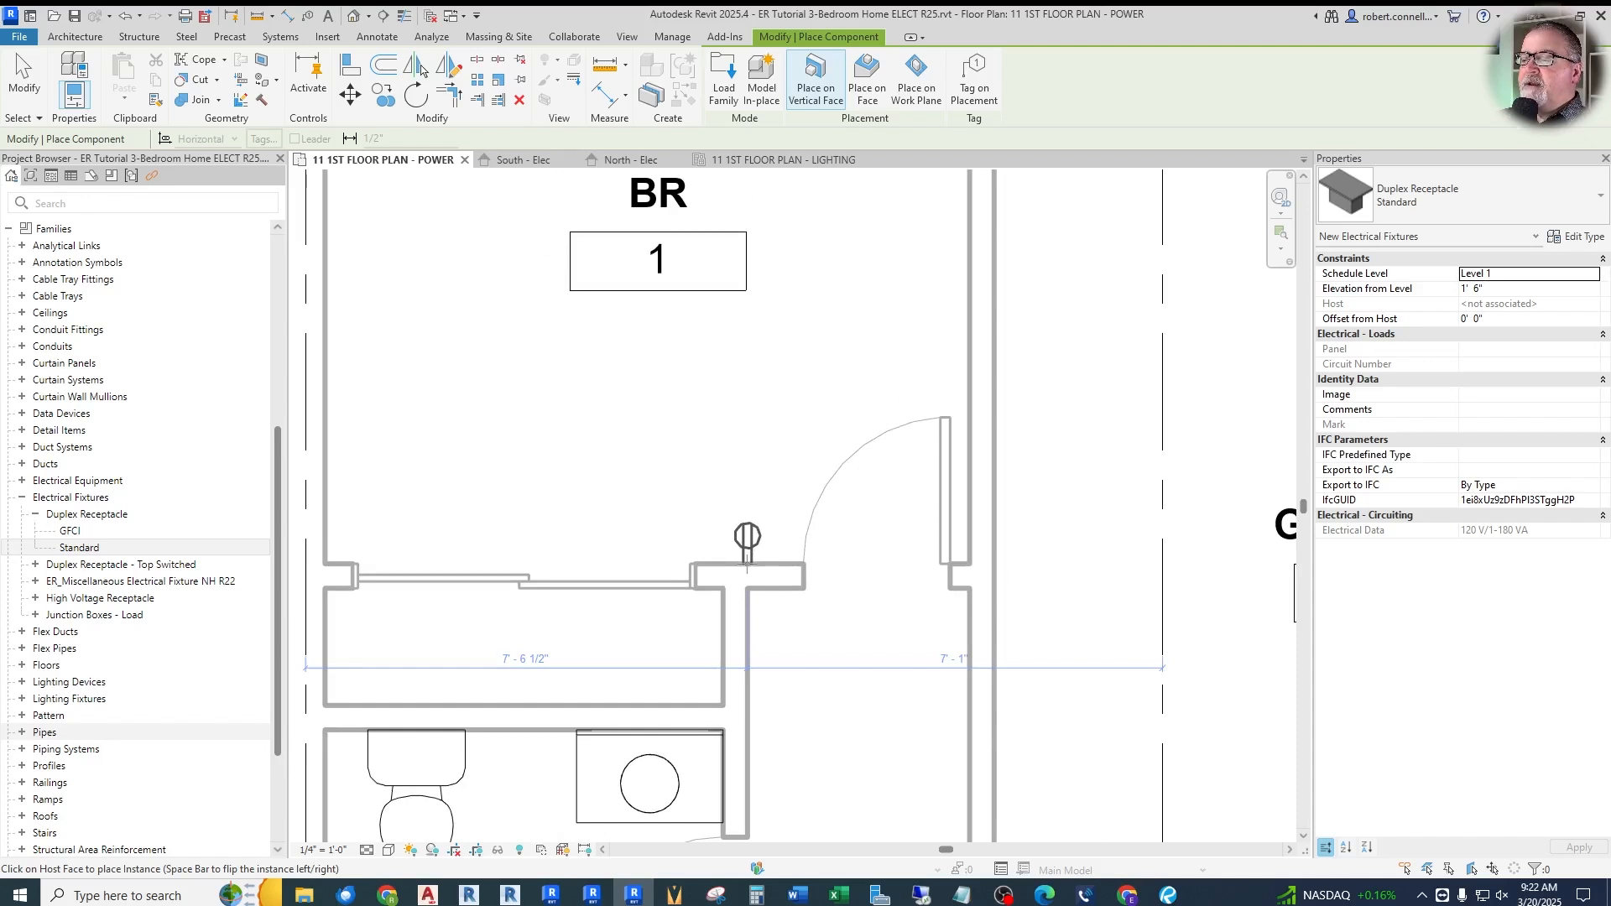
{"action": "scroll", "coordinate": [738, 550], "scroll_direction": "down", "scroll_amount": 2}
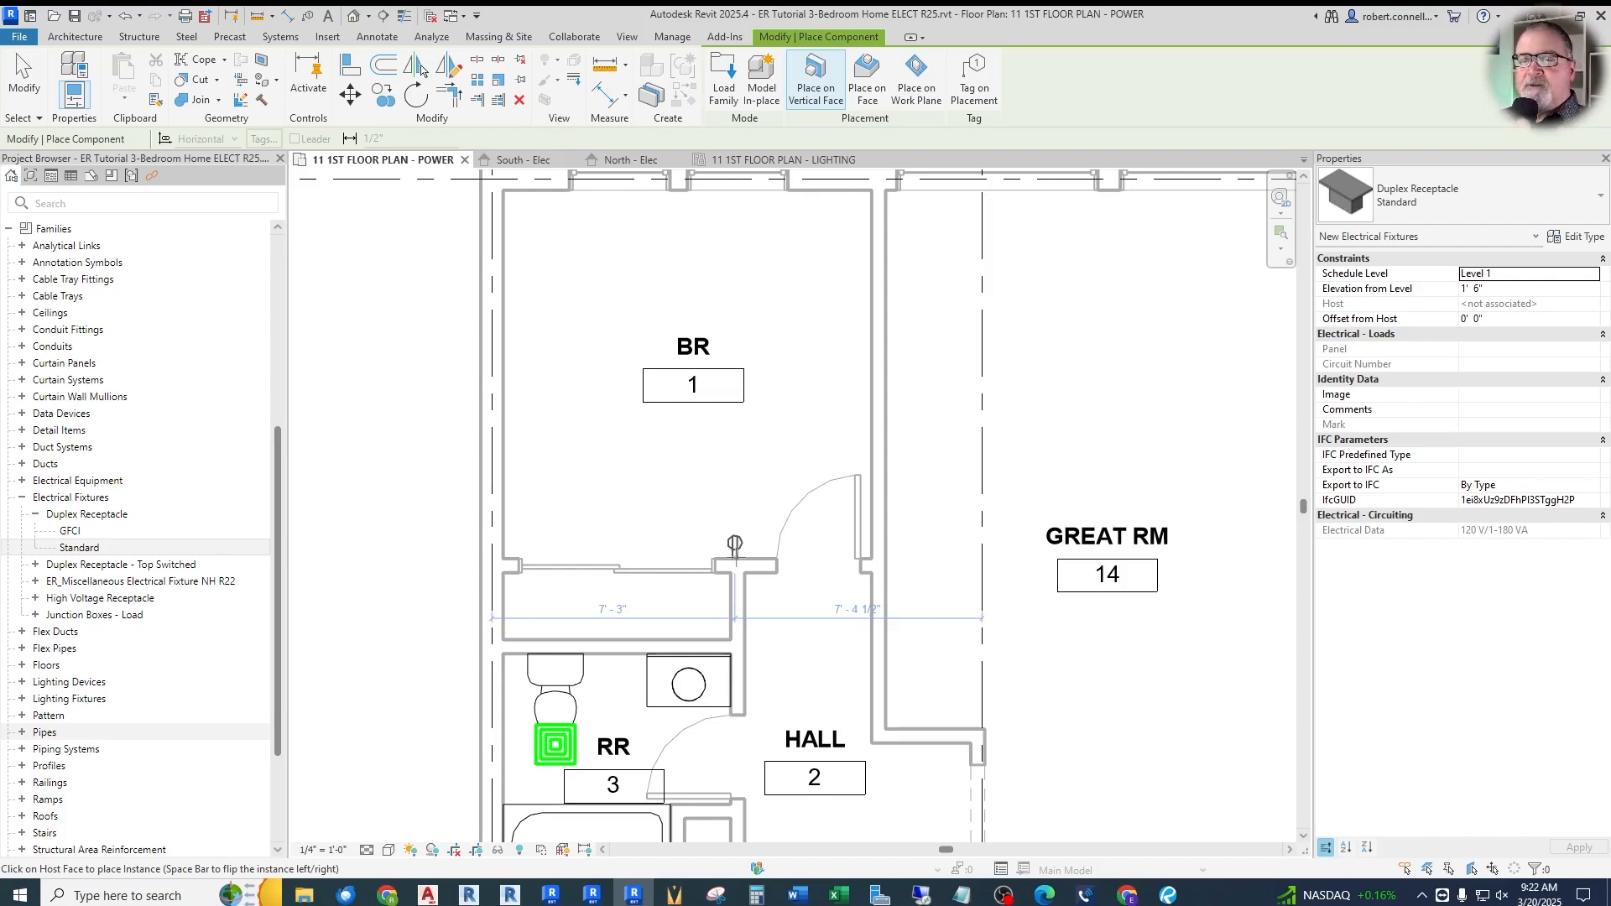
Try flipping the receptacle preview repeatedly across the wall face behind the toilet in restroom 3
{"action": "scroll", "coordinate": [736, 550], "scroll_direction": "up", "scroll_amount": 6}
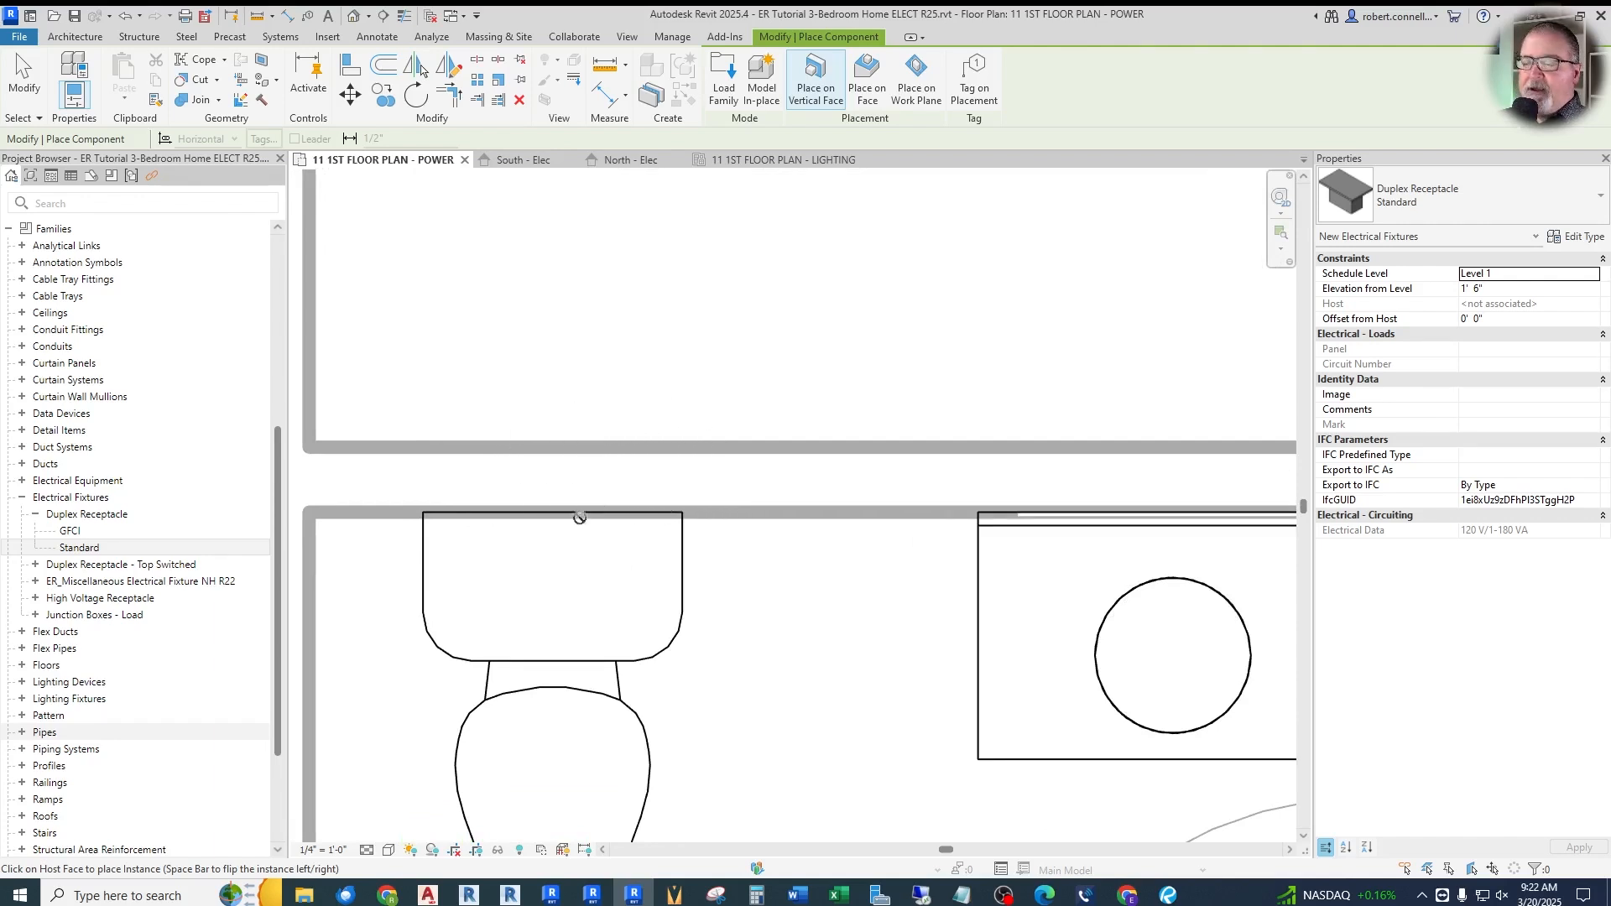
{"action": "key", "text": "space"}
{"action": "key", "text": "space"}
{"action": "key", "text": "space"}
{"action": "key", "text": "space"}
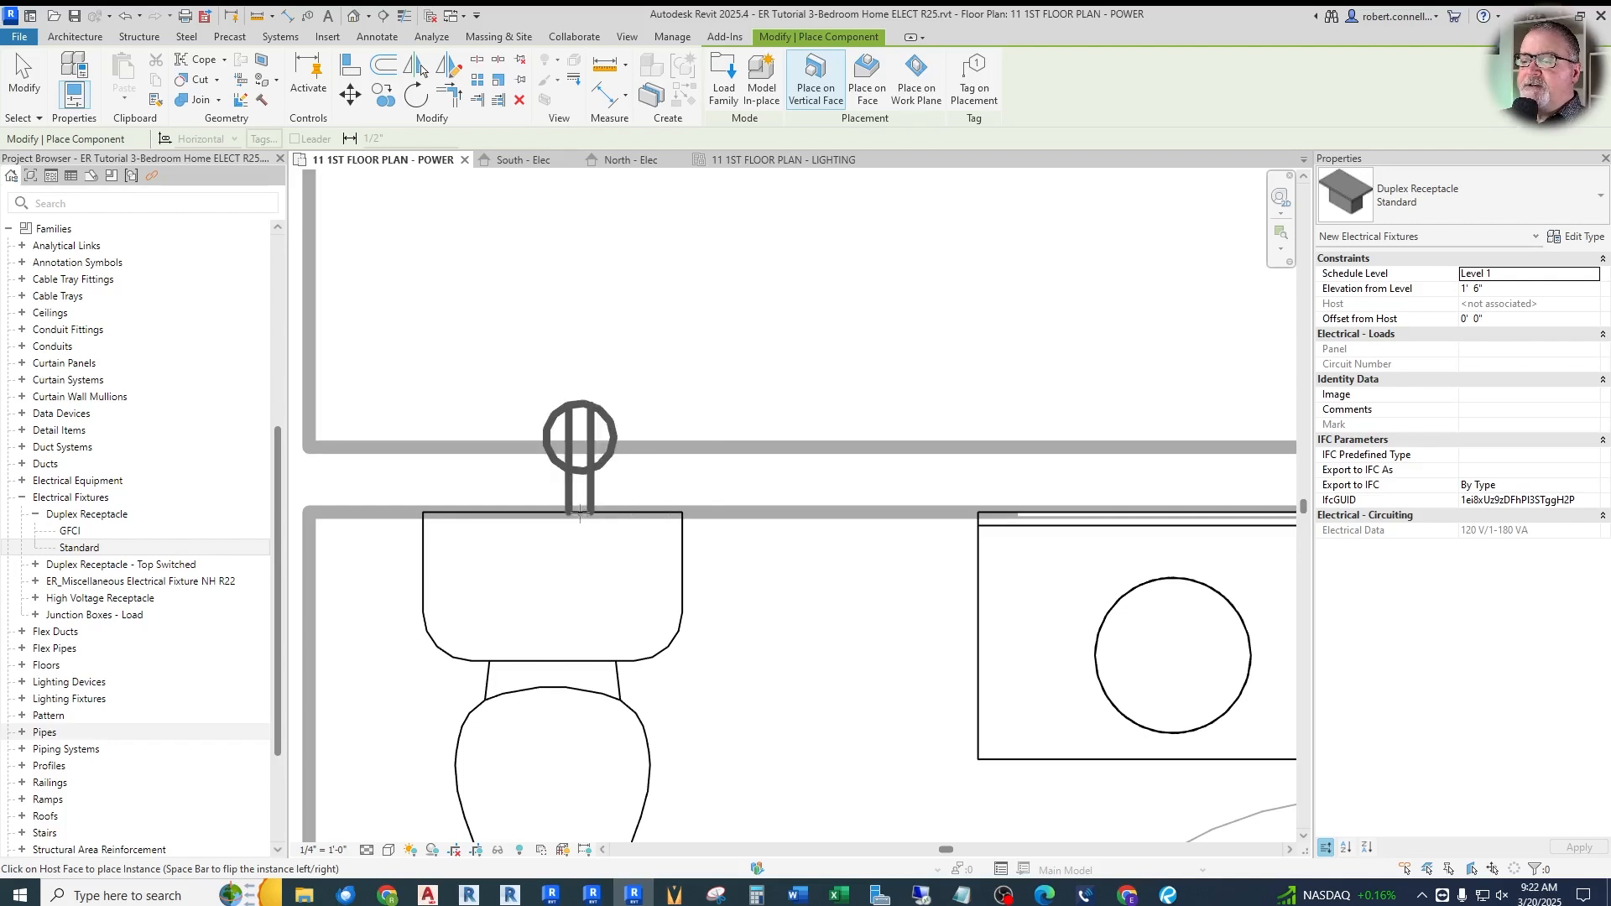
{"action": "key", "text": "space"}
{"action": "key", "text": "space"}
{"action": "key", "text": "space"}
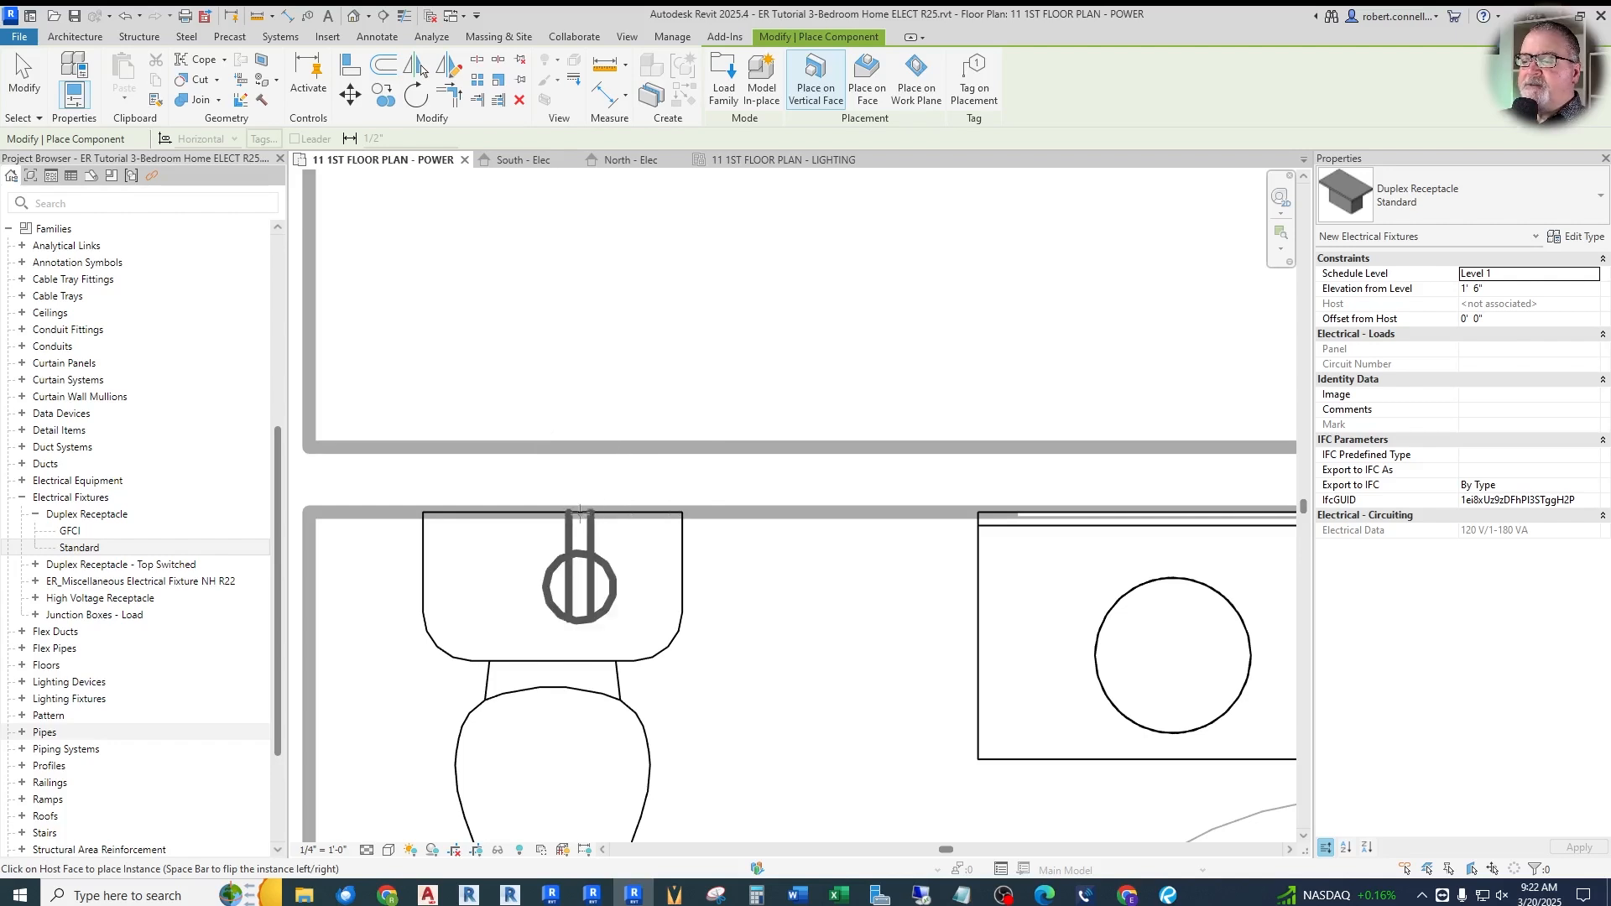
{"action": "key", "text": "space"}
{"action": "key", "text": "space"}
{"action": "key", "text": "space"}
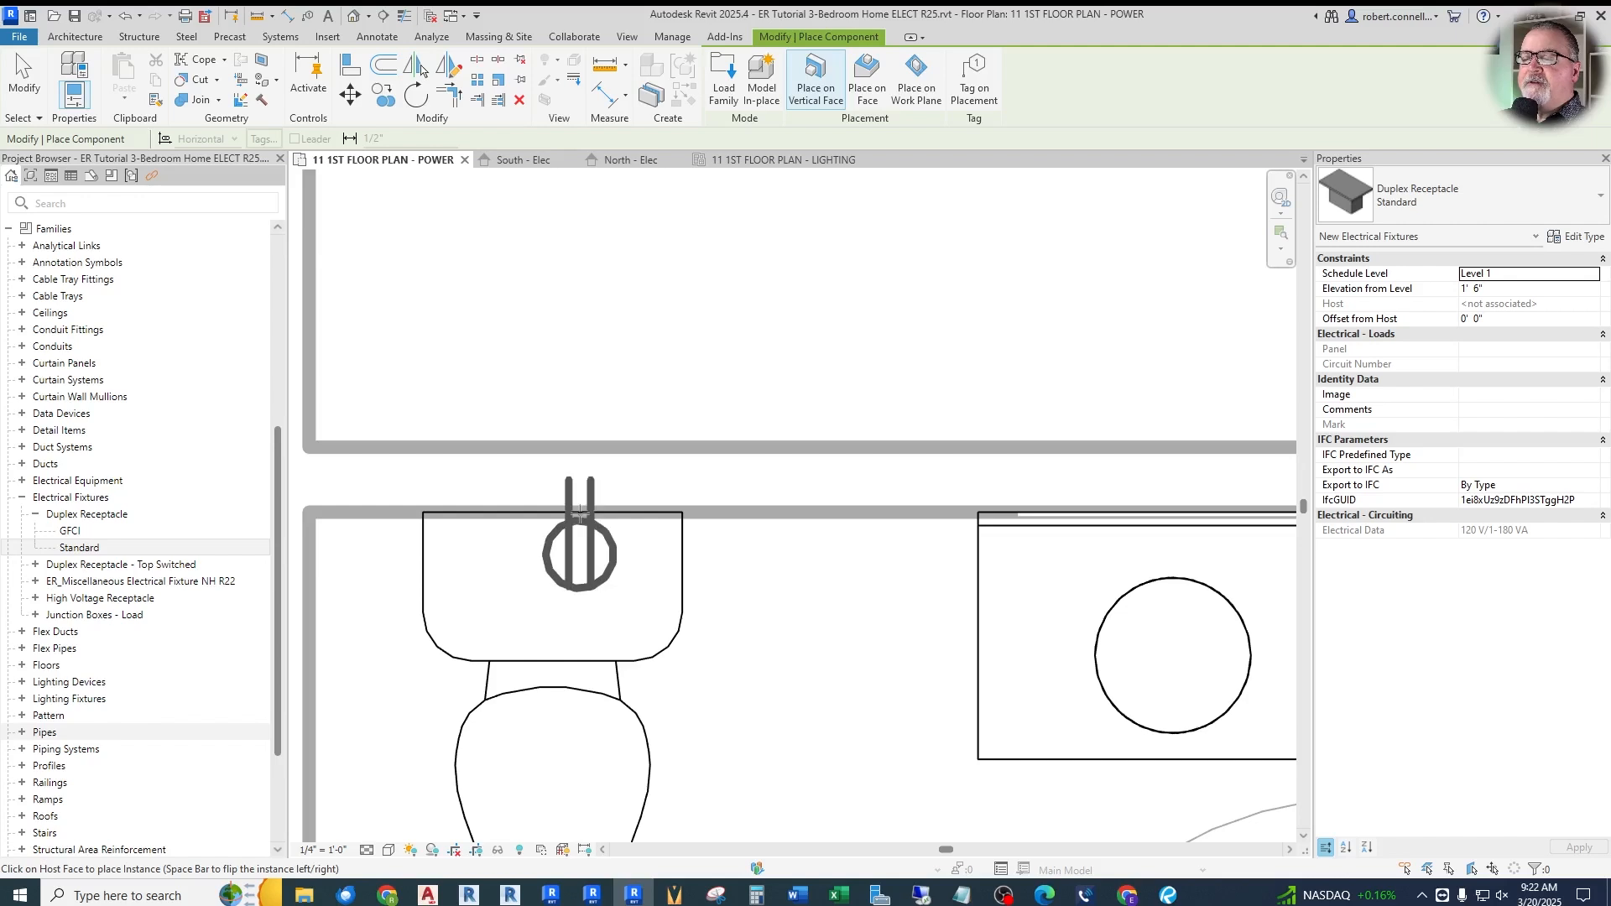
{"action": "key", "text": "space"}
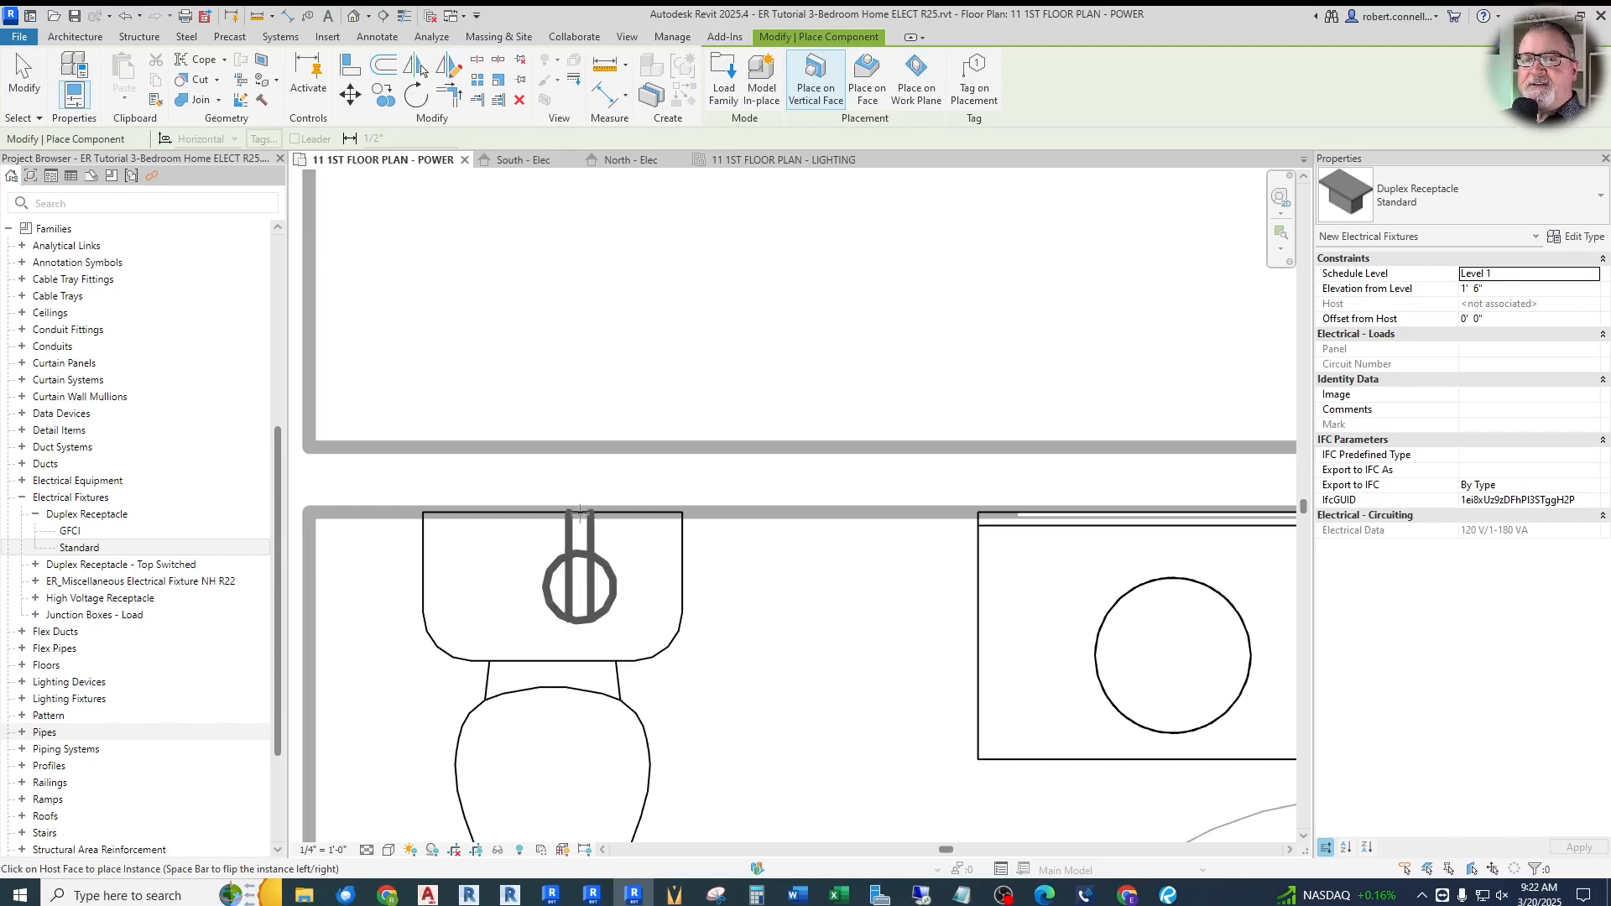
{"action": "key", "text": "space"}
{"action": "key", "text": "space"}
{"action": "key", "text": "space"}
{"action": "key", "text": "space"}
{"action": "key", "text": "space"}
{"action": "key", "text": "space"}
{"action": "key", "text": "space"}
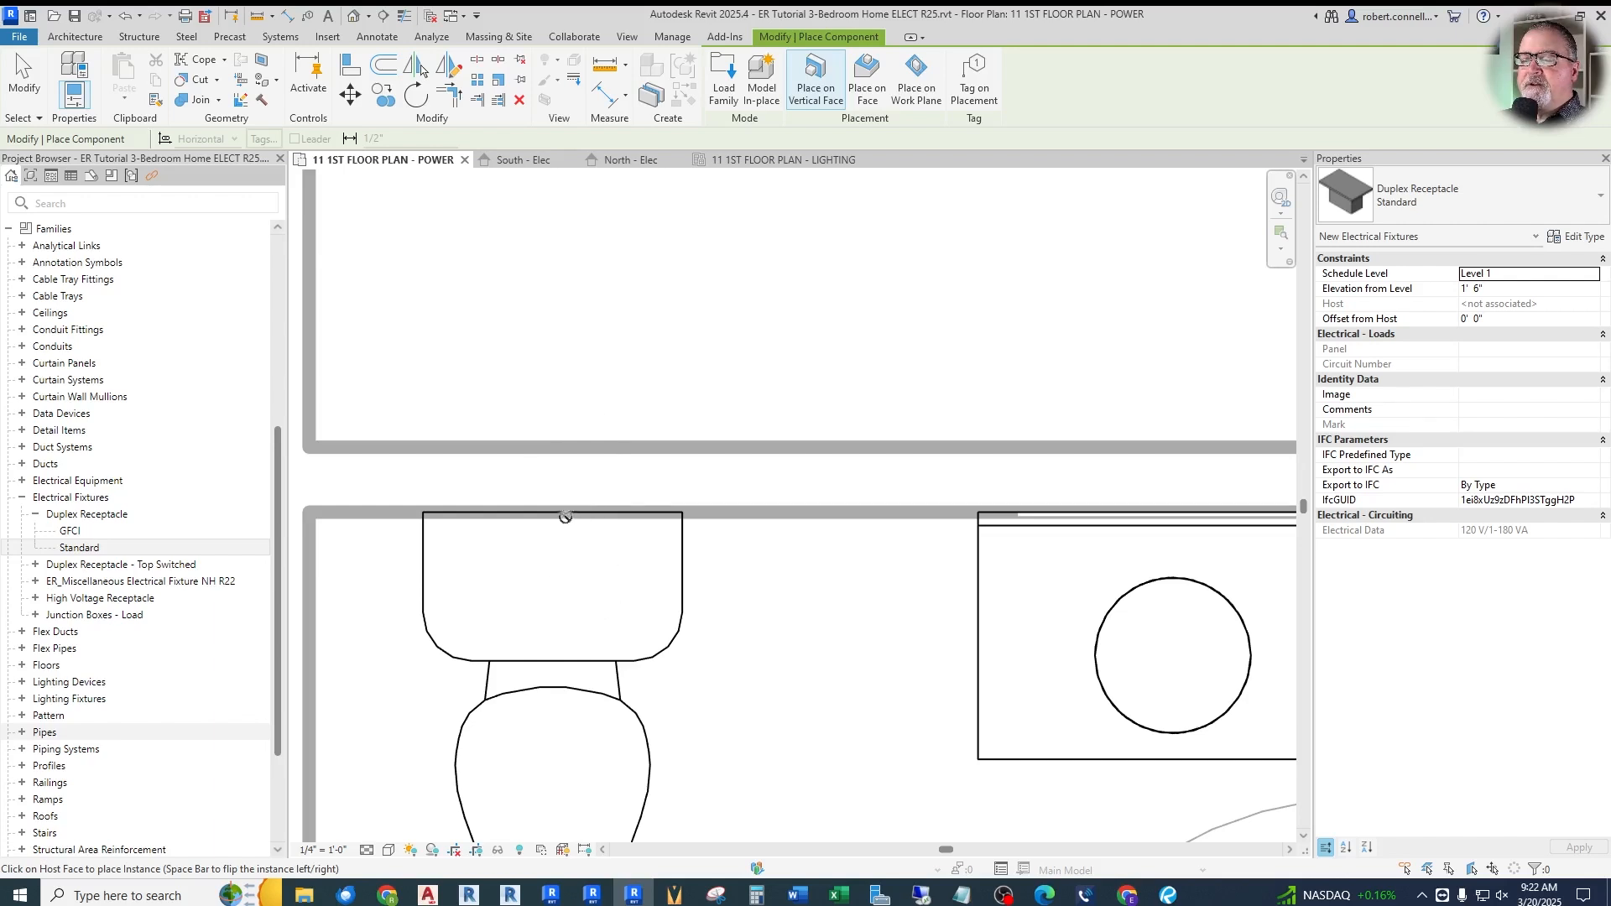
{"action": "scroll", "coordinate": [565, 539], "scroll_direction": "down", "scroll_amount": 8}
{"action": "scroll", "coordinate": [785, 373], "scroll_direction": "up", "scroll_amount": 4}
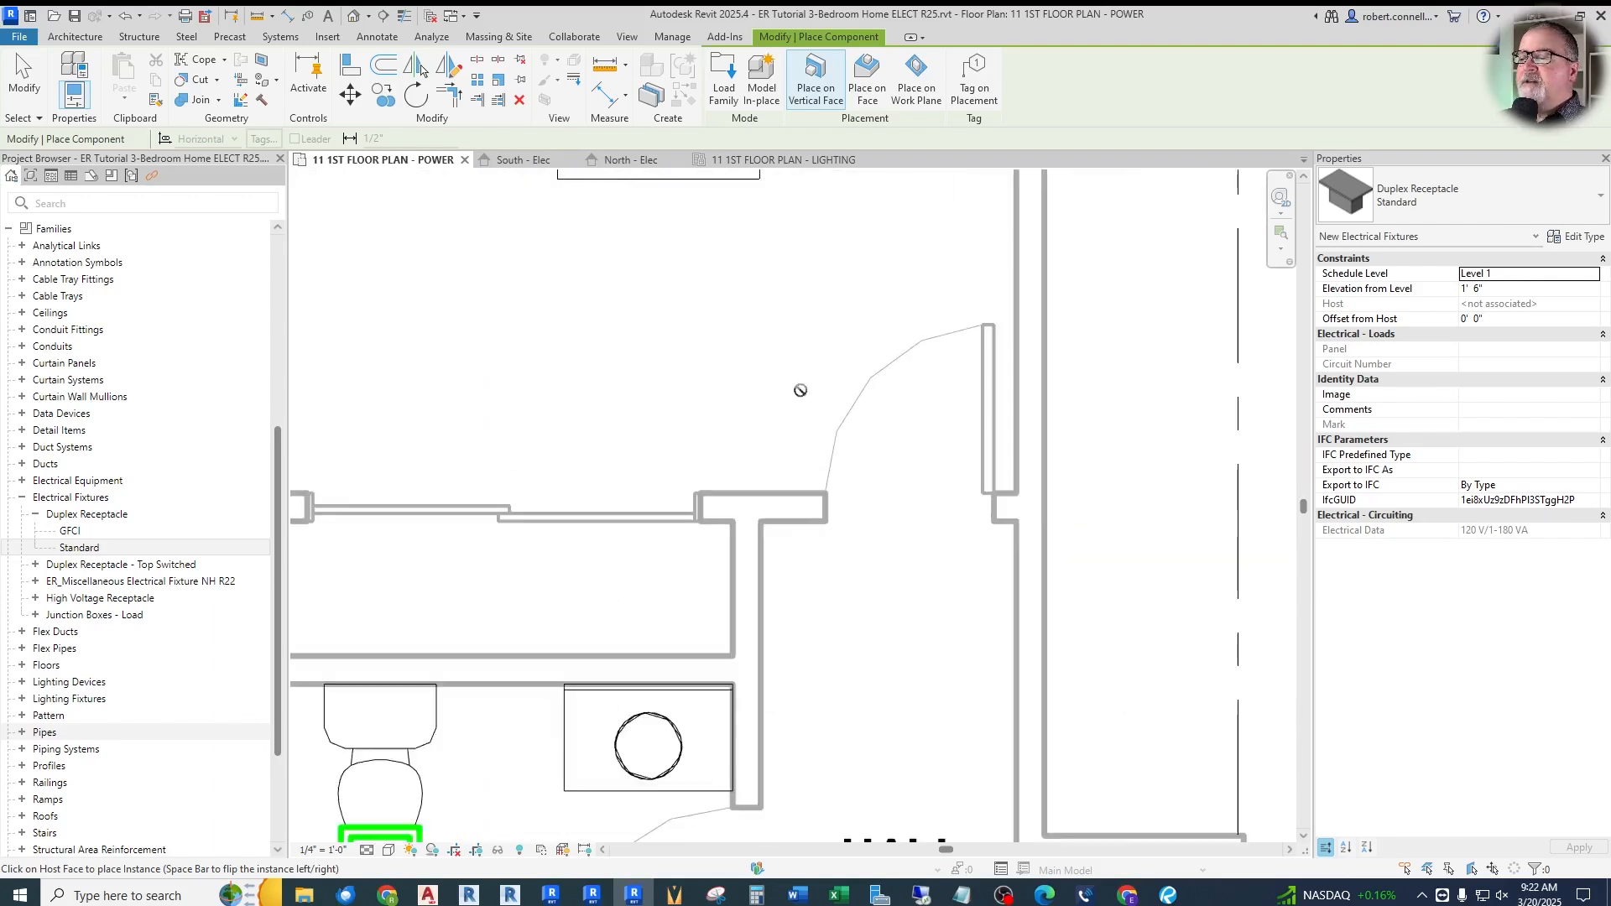
Place a Standard duplex receptacle on bedroom 1's side of the short wall between the closet and the door
{"action": "scroll", "coordinate": [801, 391], "scroll_direction": "up", "scroll_amount": 2}
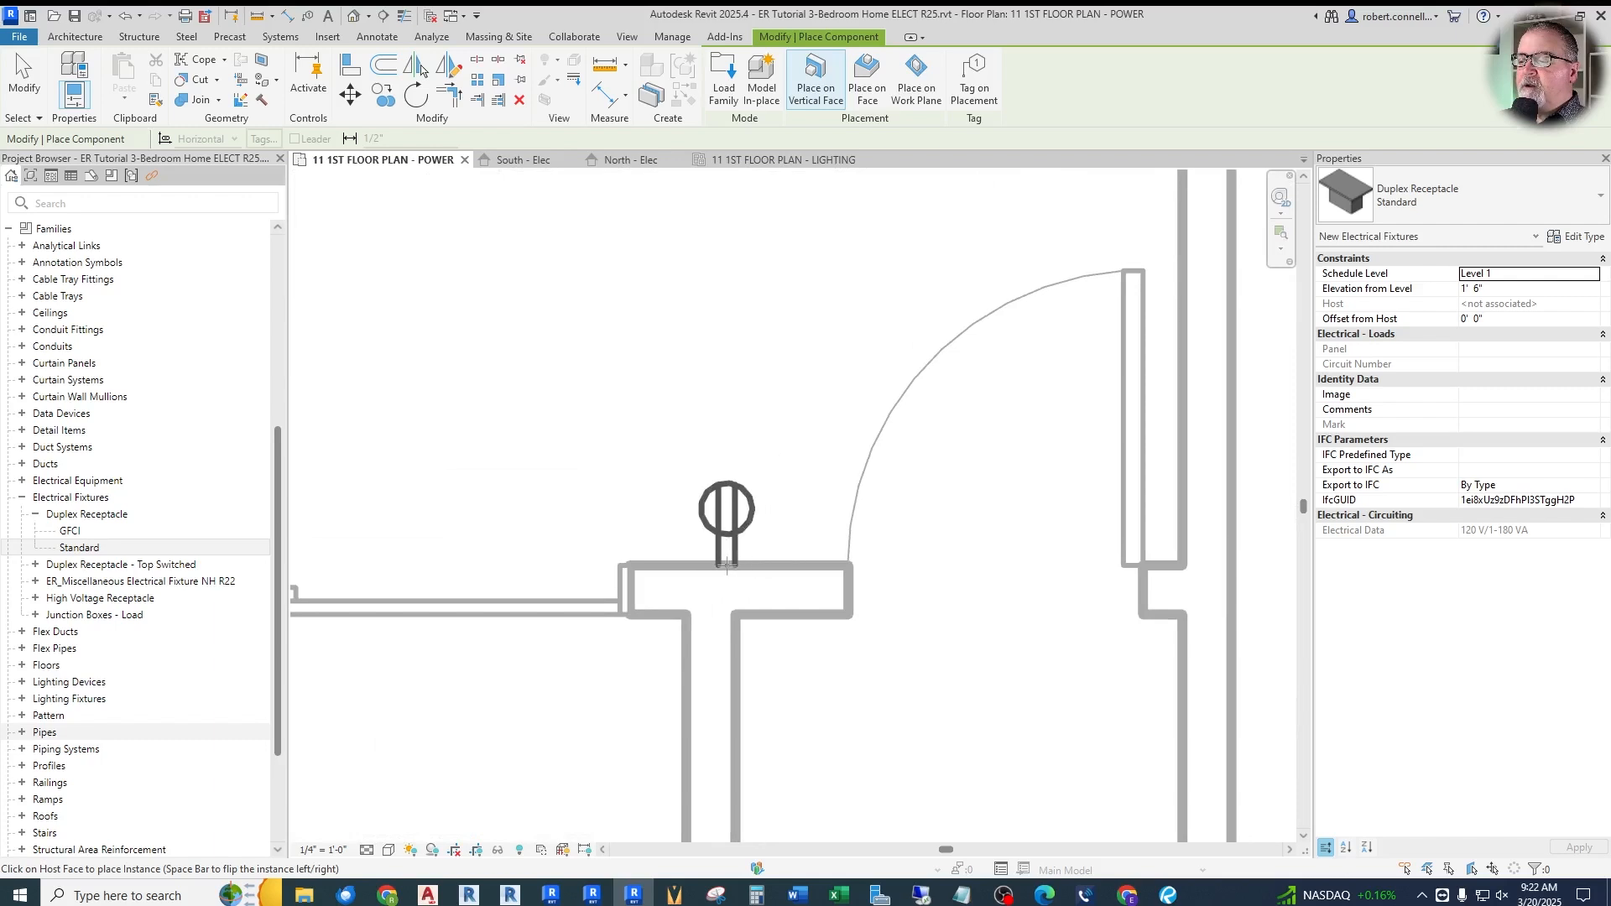
{"action": "left_click", "coordinate": [740, 565]}
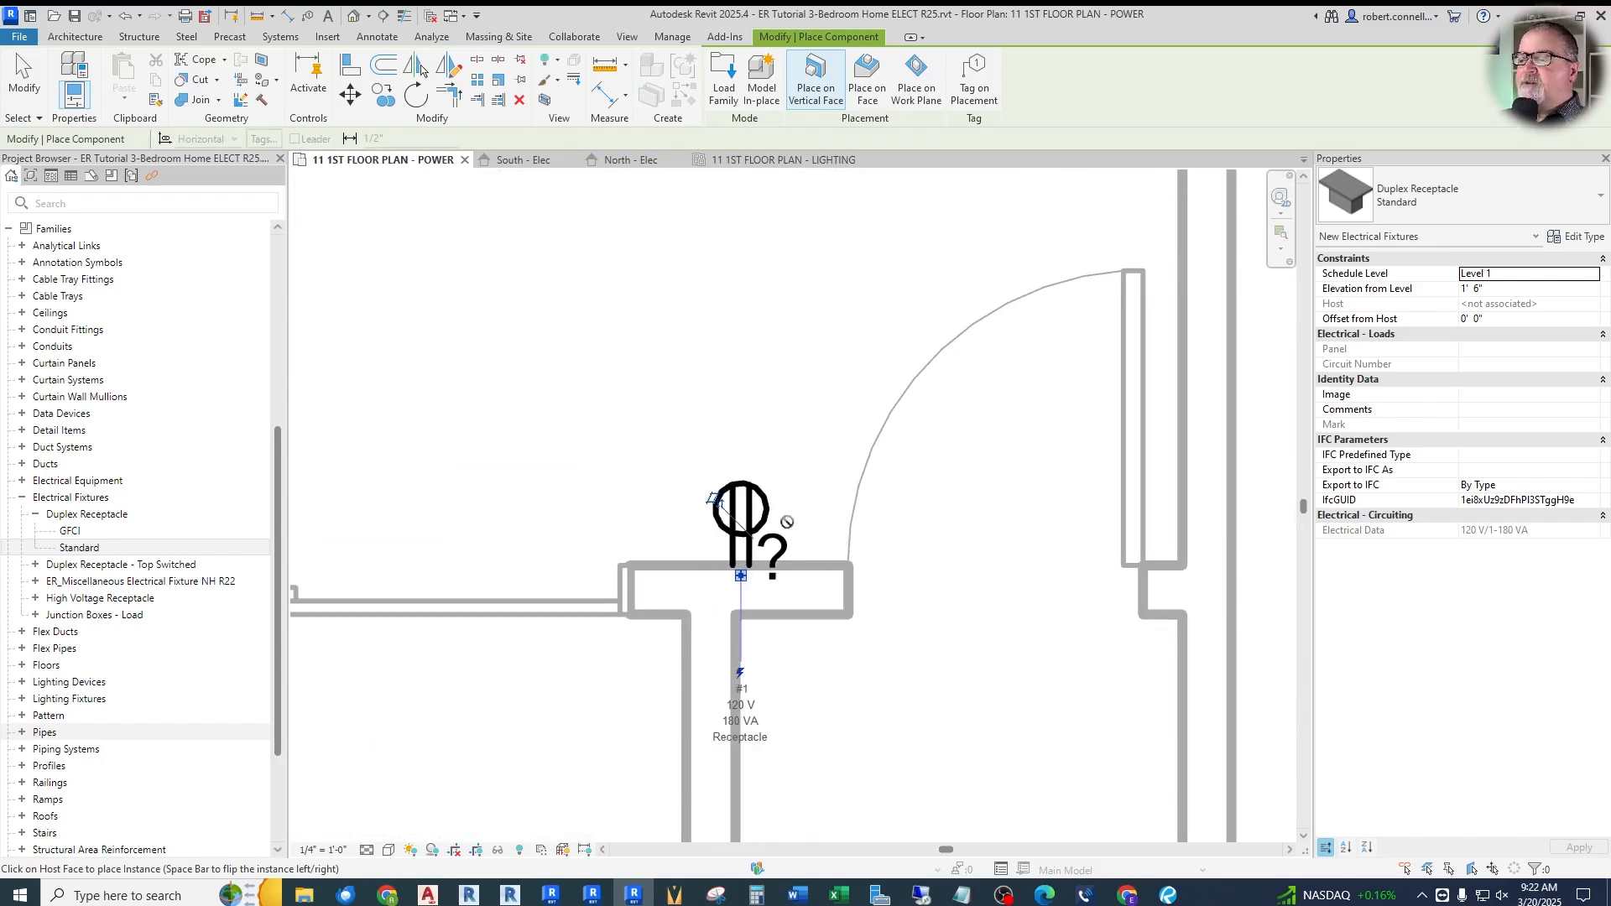
{"action": "key", "text": "Escape"}
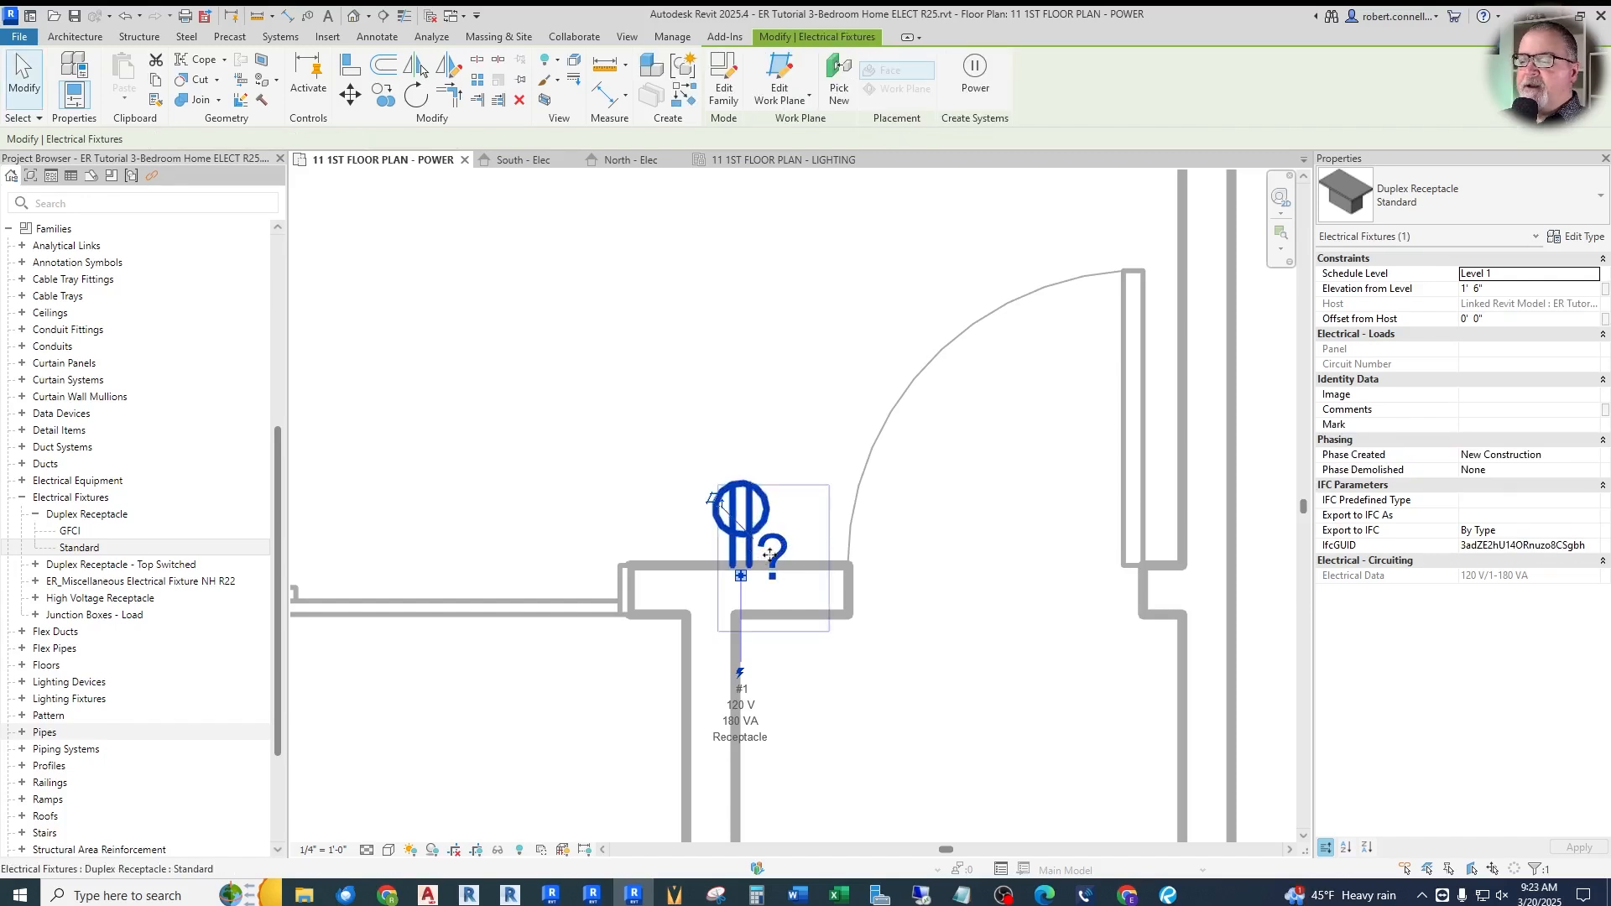
{"action": "key", "text": "Escape"}
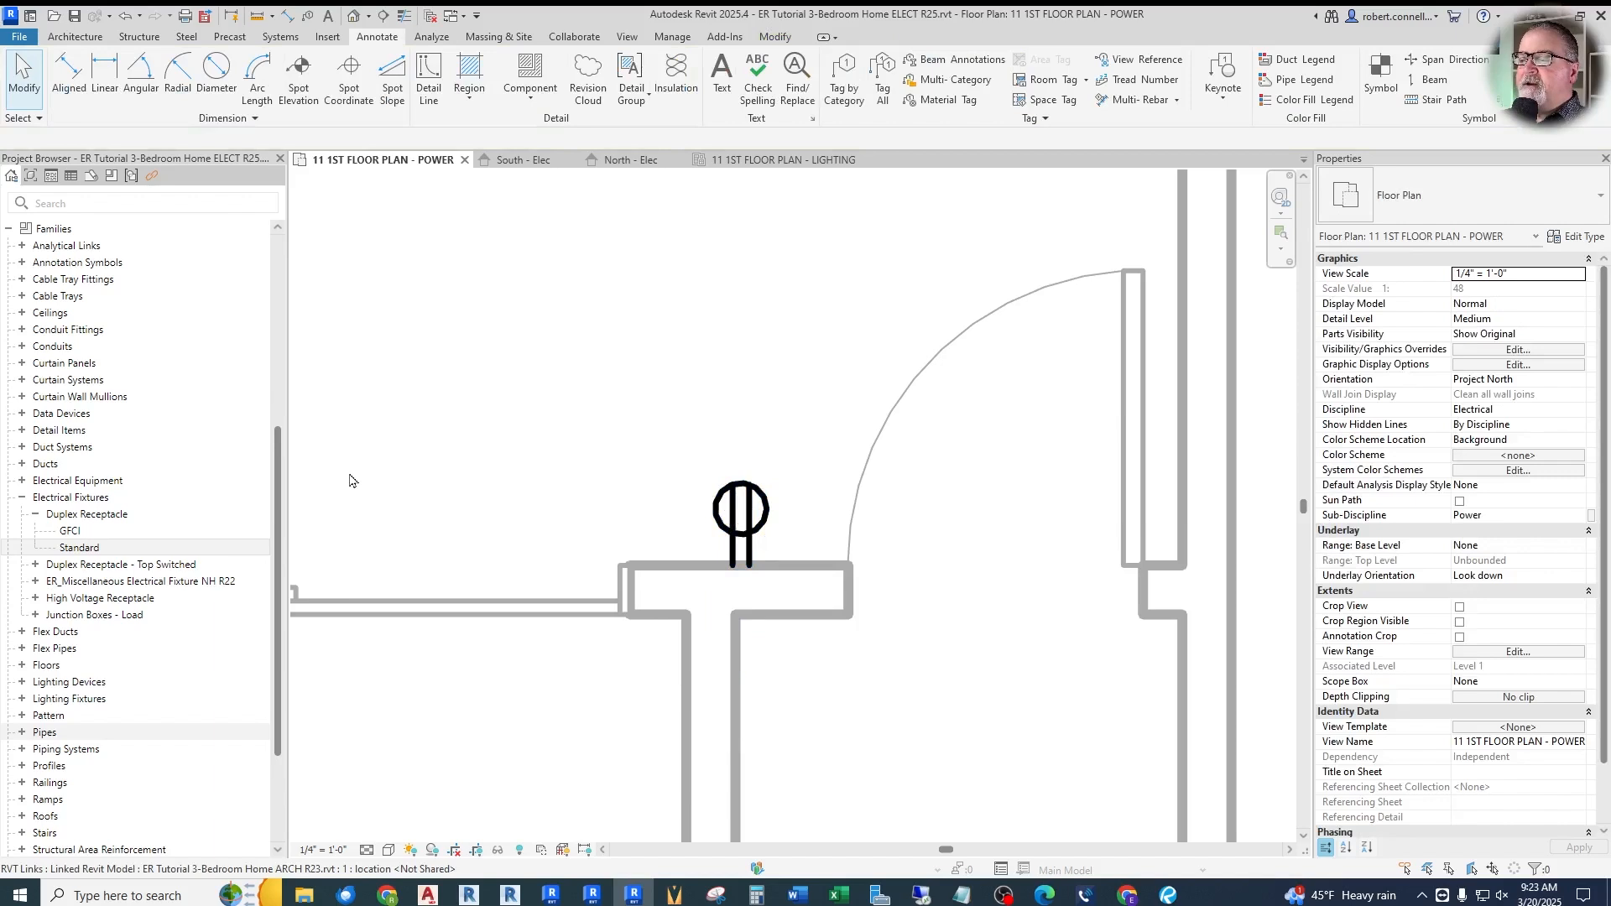
Examine the receptacle symbol on the short wall between bedroom 1's closet and door, close up and within the surrounding rooms
{"action": "scroll", "coordinate": [684, 371], "scroll_direction": "down", "scroll_amount": 4}
{"action": "scroll", "coordinate": [763, 467], "scroll_direction": "up", "scroll_amount": 4}
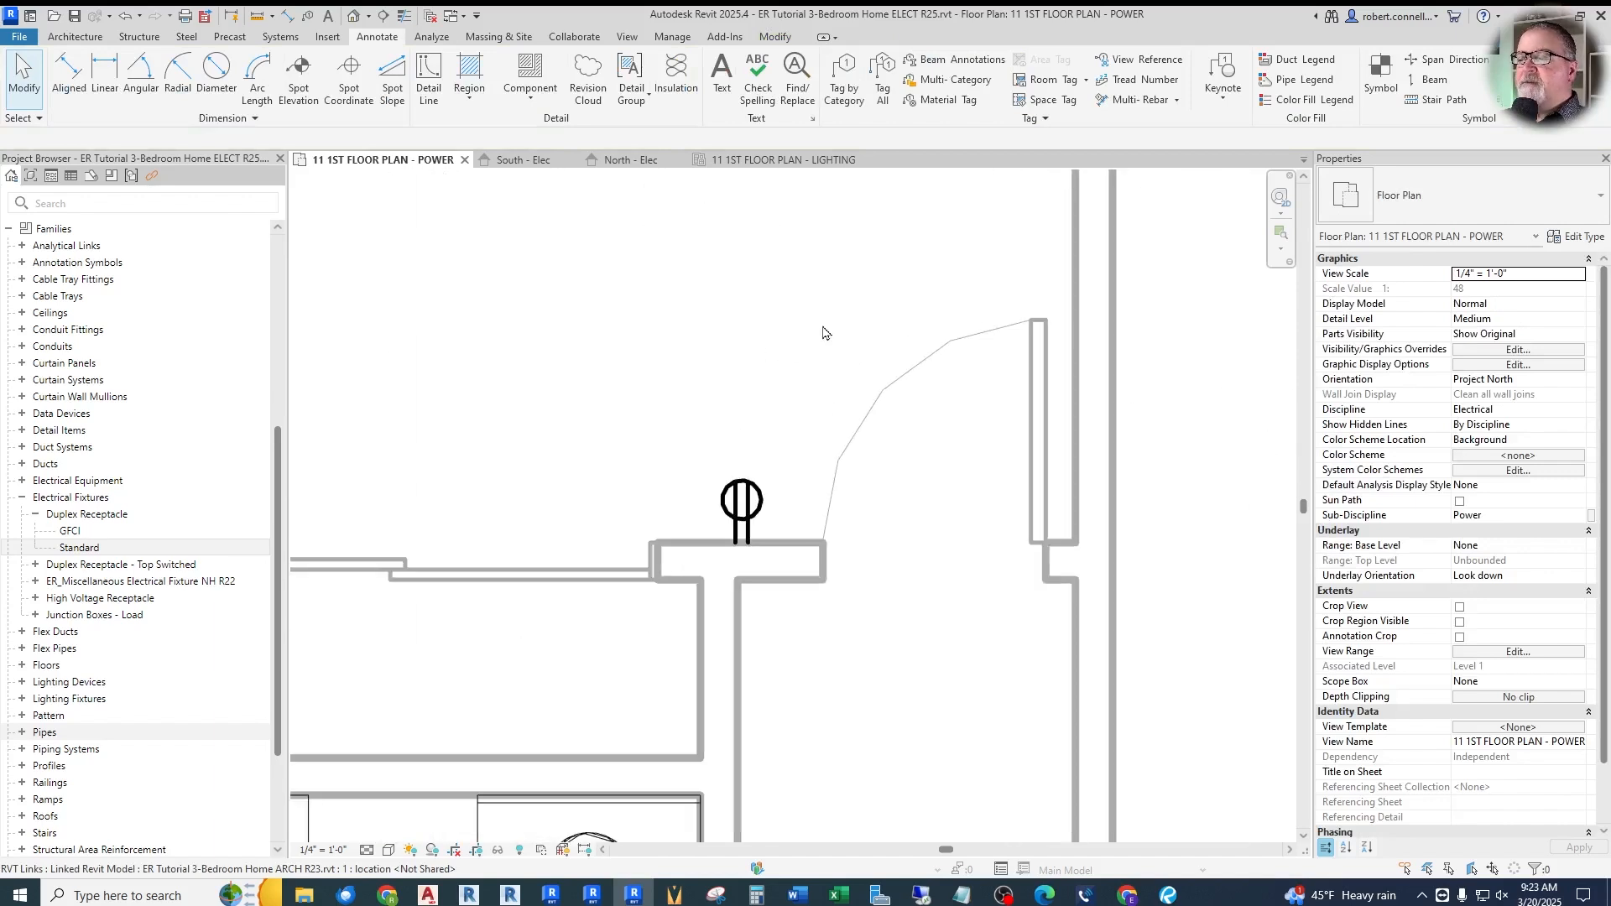
{"action": "scroll", "coordinate": [762, 468], "scroll_direction": "up", "scroll_amount": 1}
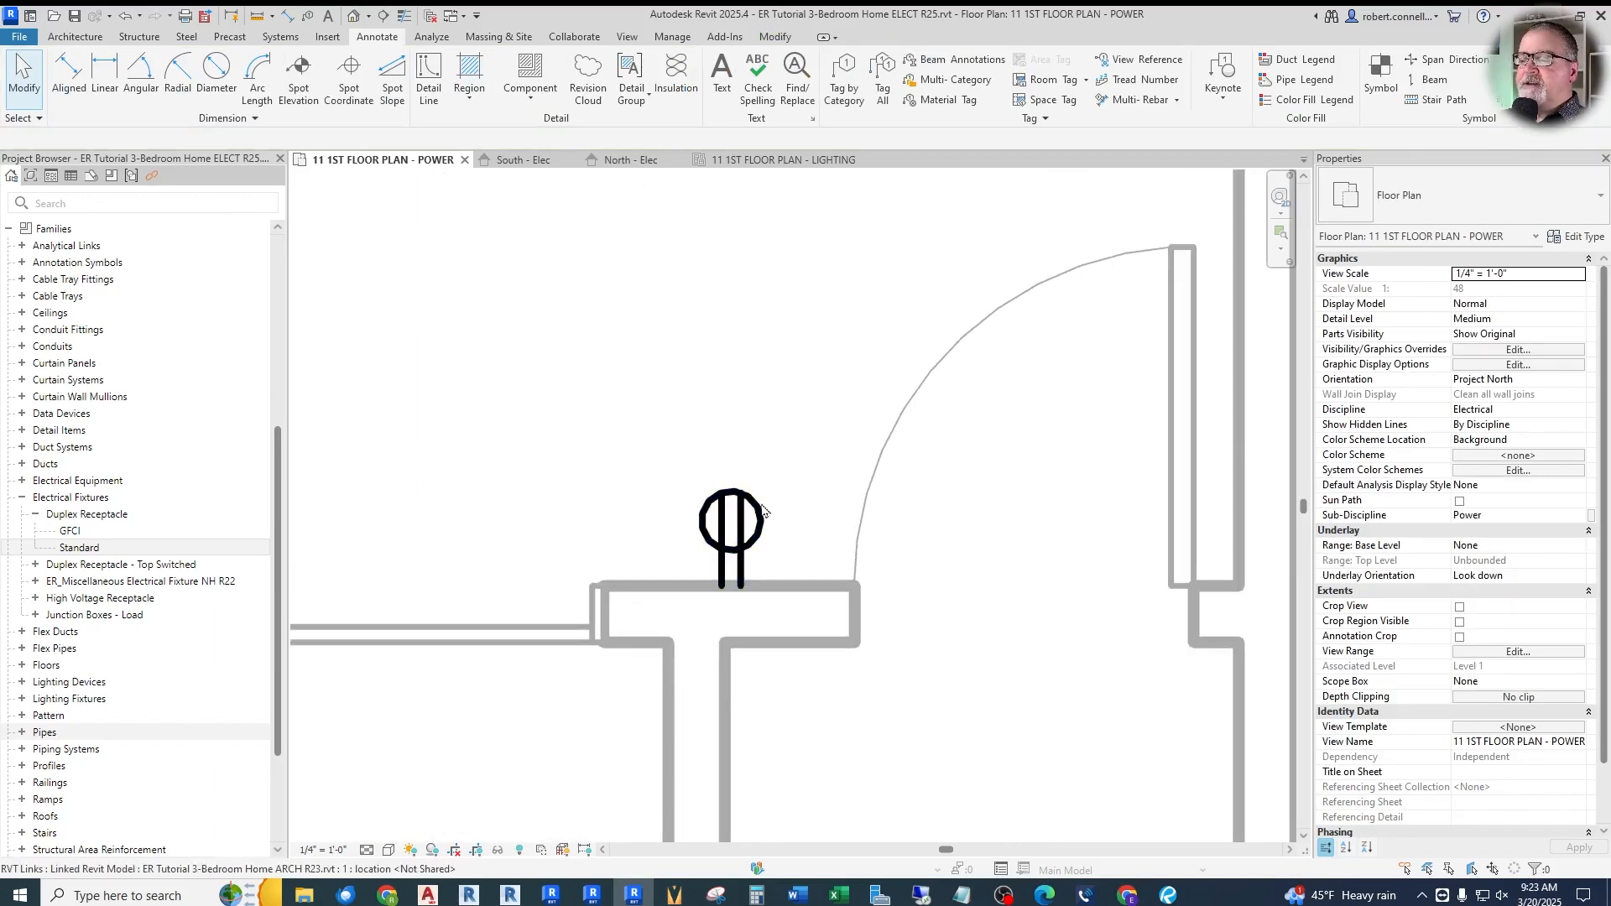
{"action": "scroll", "coordinate": [752, 509], "scroll_direction": "down", "scroll_amount": 3}
{"action": "scroll", "coordinate": [713, 505], "scroll_direction": "up", "scroll_amount": 2}
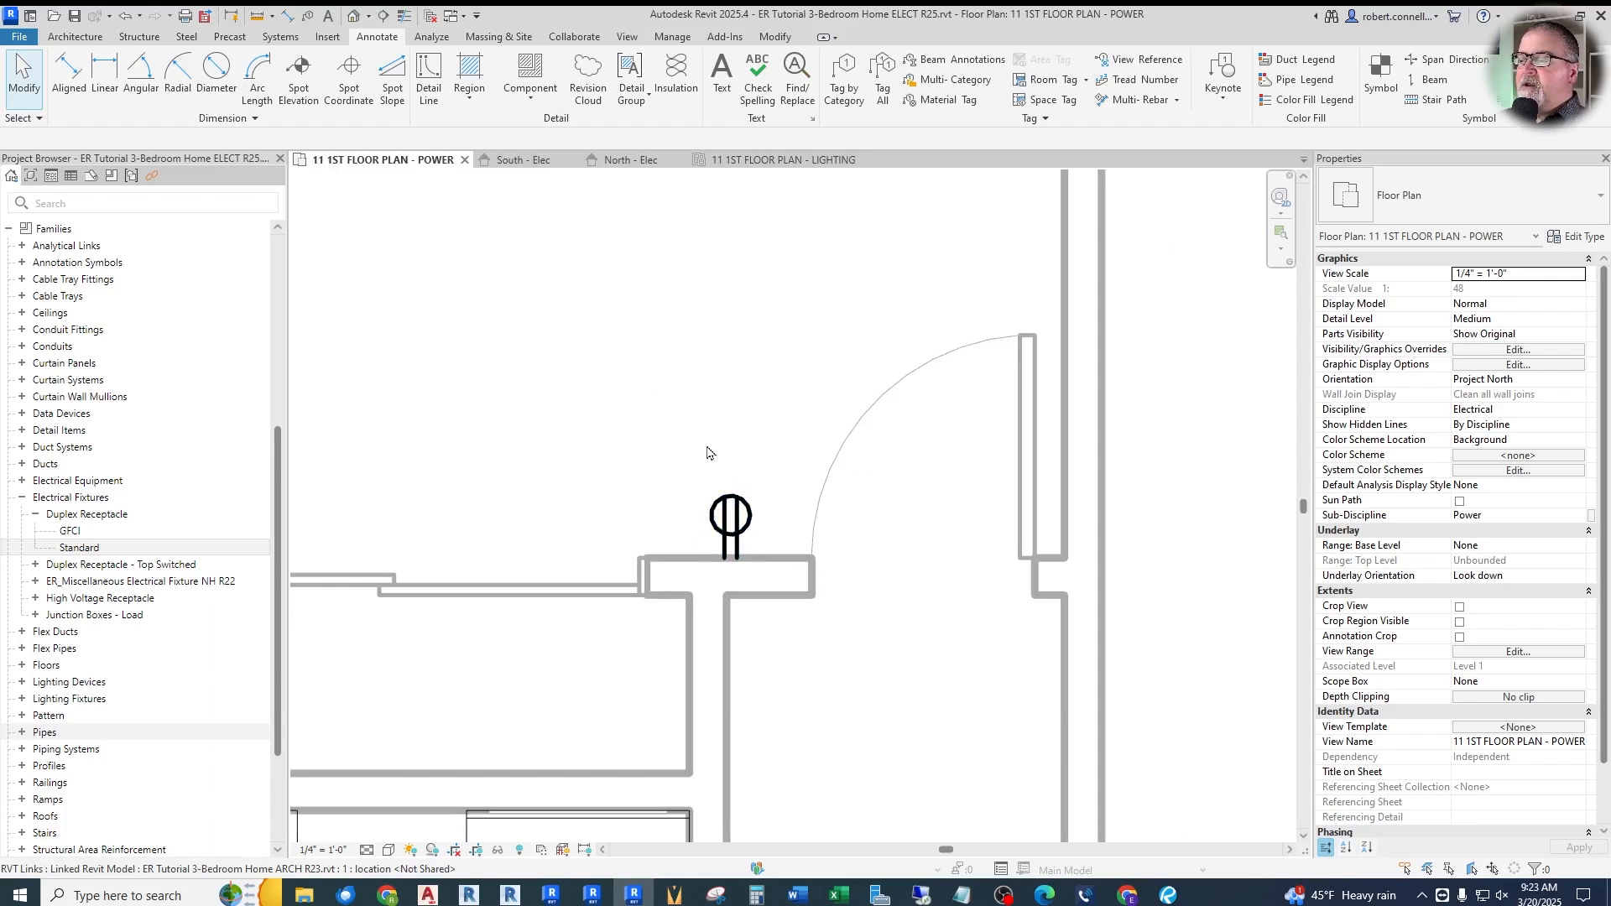
{"action": "scroll", "coordinate": [816, 438], "scroll_direction": "down", "scroll_amount": 2}
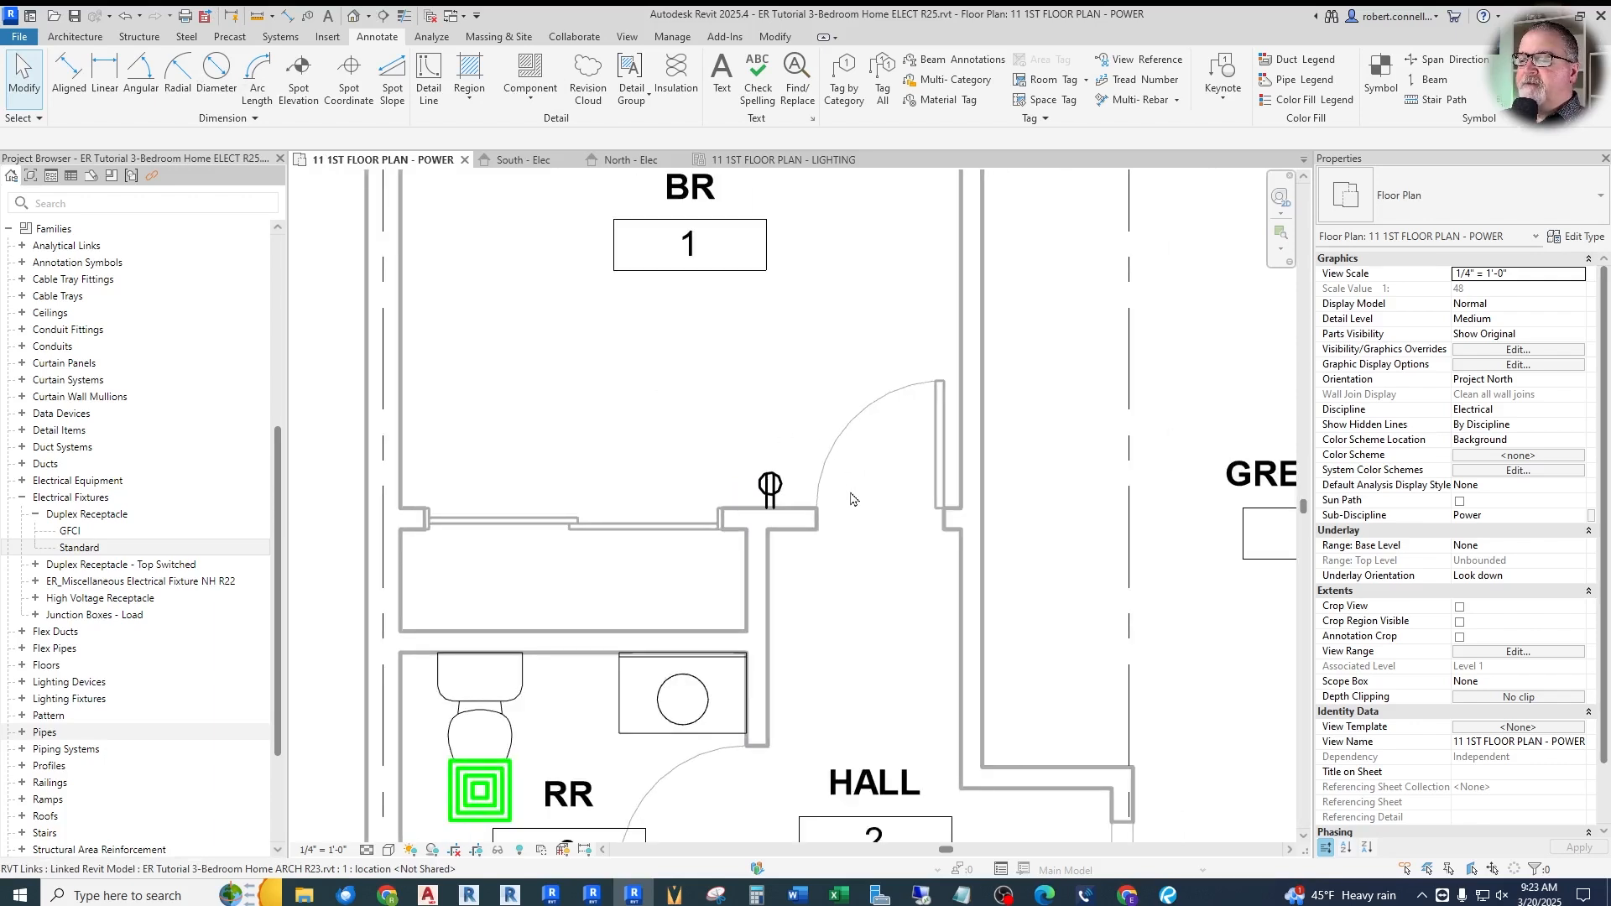
{"action": "scroll", "coordinate": [771, 502], "scroll_direction": "up", "scroll_amount": 3}
{"action": "scroll", "coordinate": [770, 501], "scroll_direction": "up", "scroll_amount": 2}
{"action": "left_click_drag", "start_coordinate": [770, 502], "coordinate": [566, 501]}
{"action": "left_click_drag", "start_coordinate": [597, 587], "coordinate": [751, 606]}
{"action": "left_click", "coordinate": [652, 487]}
{"action": "scroll", "coordinate": [652, 486], "scroll_direction": "down", "scroll_amount": 1}
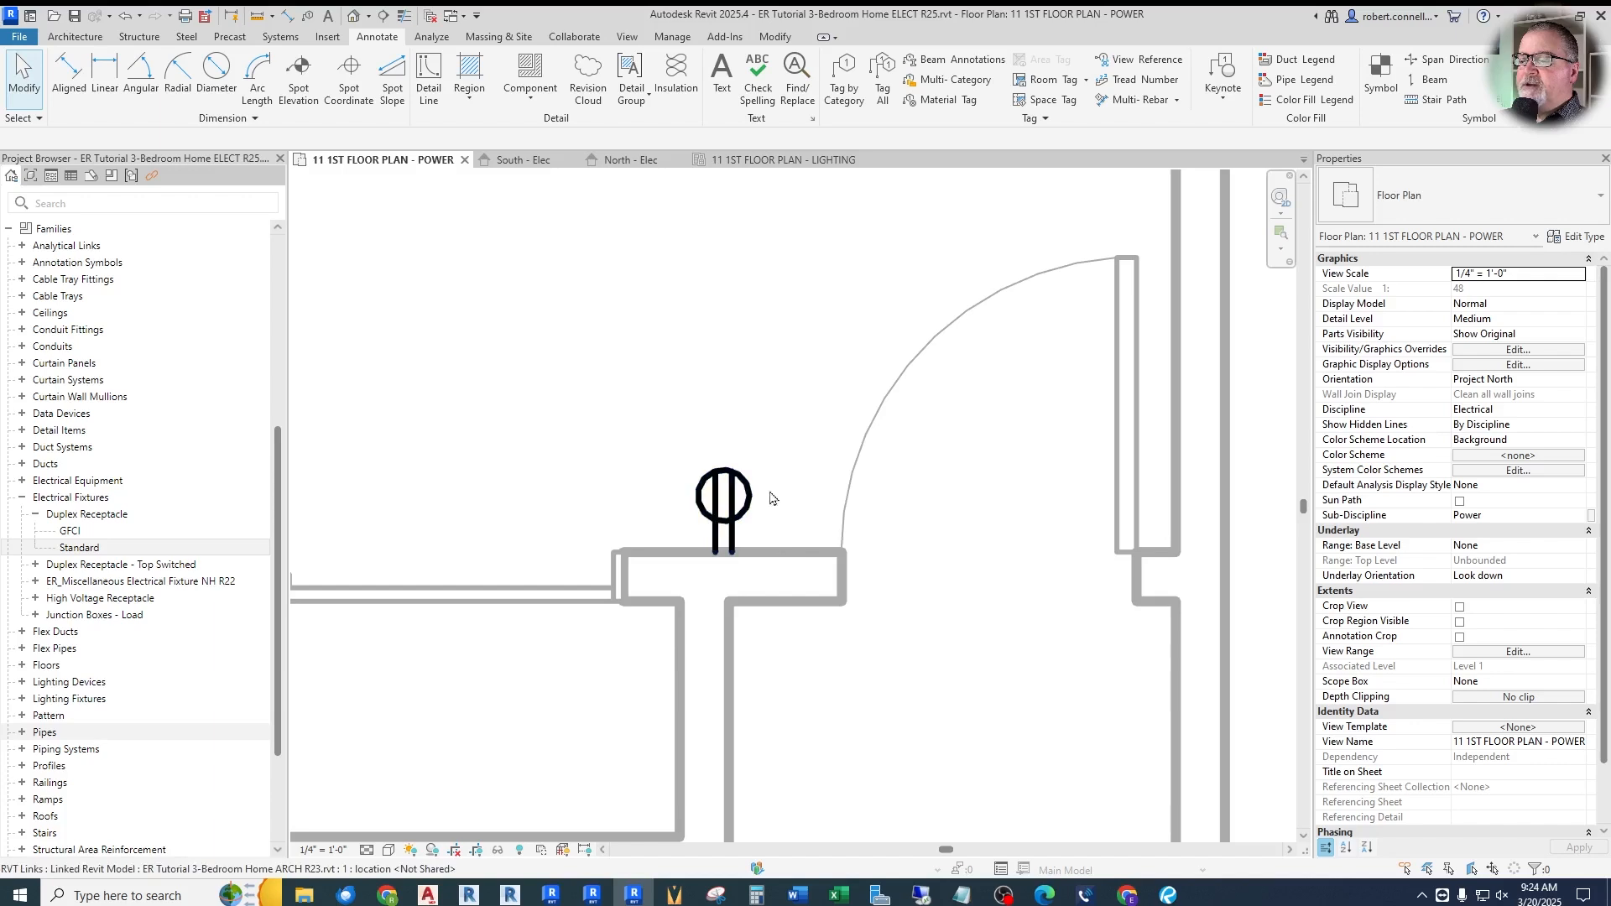
Examine the placed receptacle's instance properties, electrical data and the electrical fixture types available for it
{"action": "left_click", "coordinate": [733, 487]}
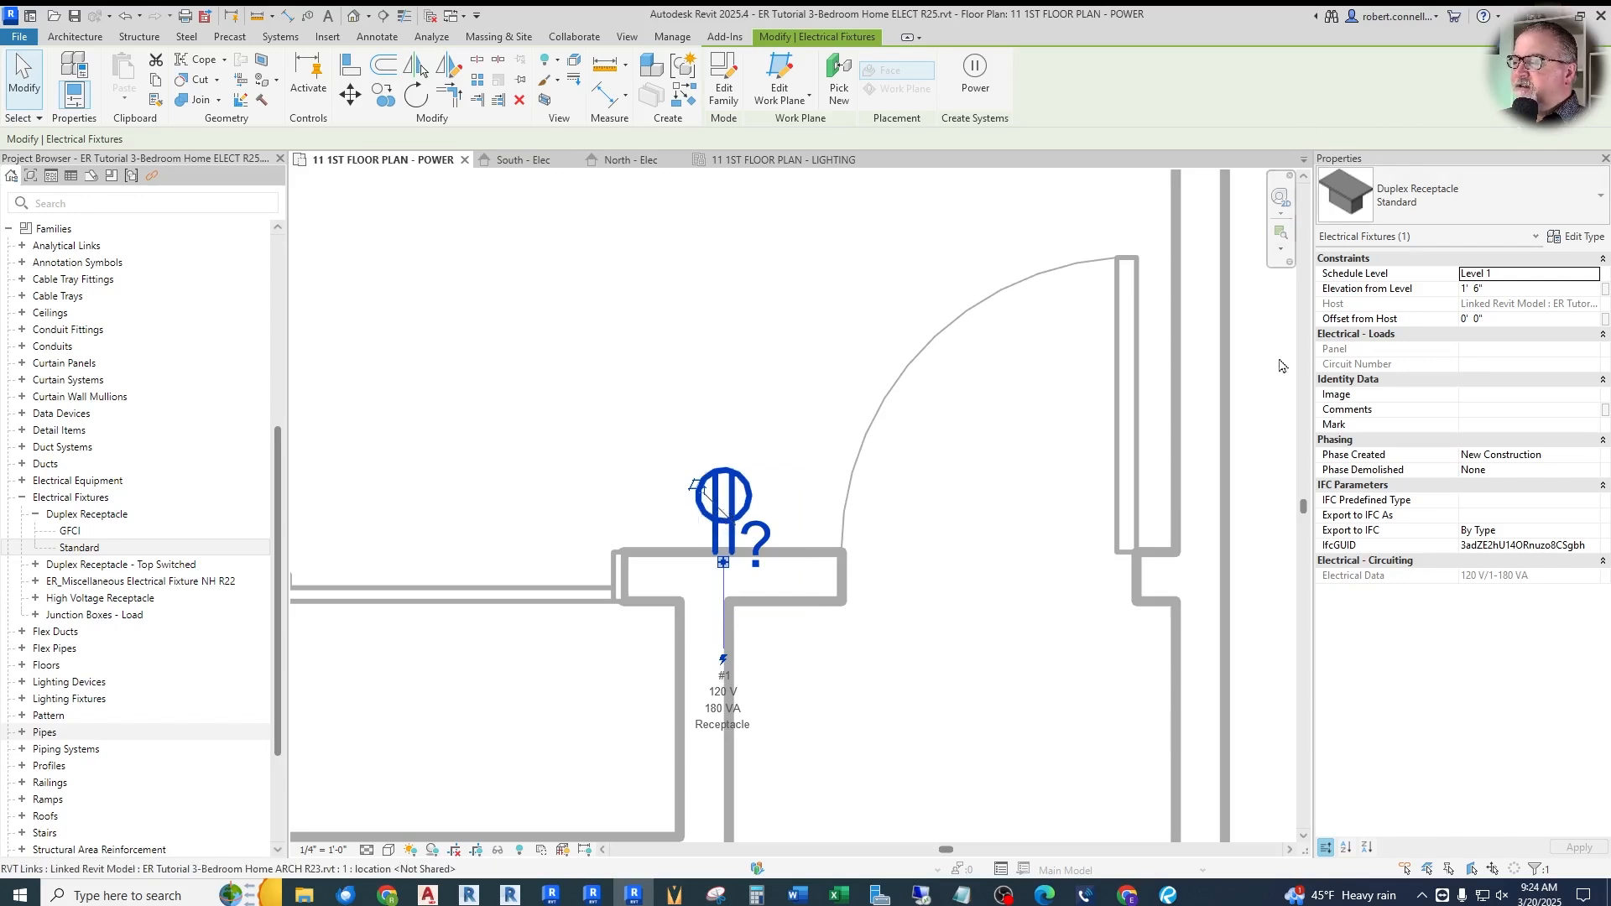
{"action": "scroll", "coordinate": [1167, 545], "scroll_direction": "down", "scroll_amount": 4}
{"action": "left_click", "coordinate": [896, 534]}
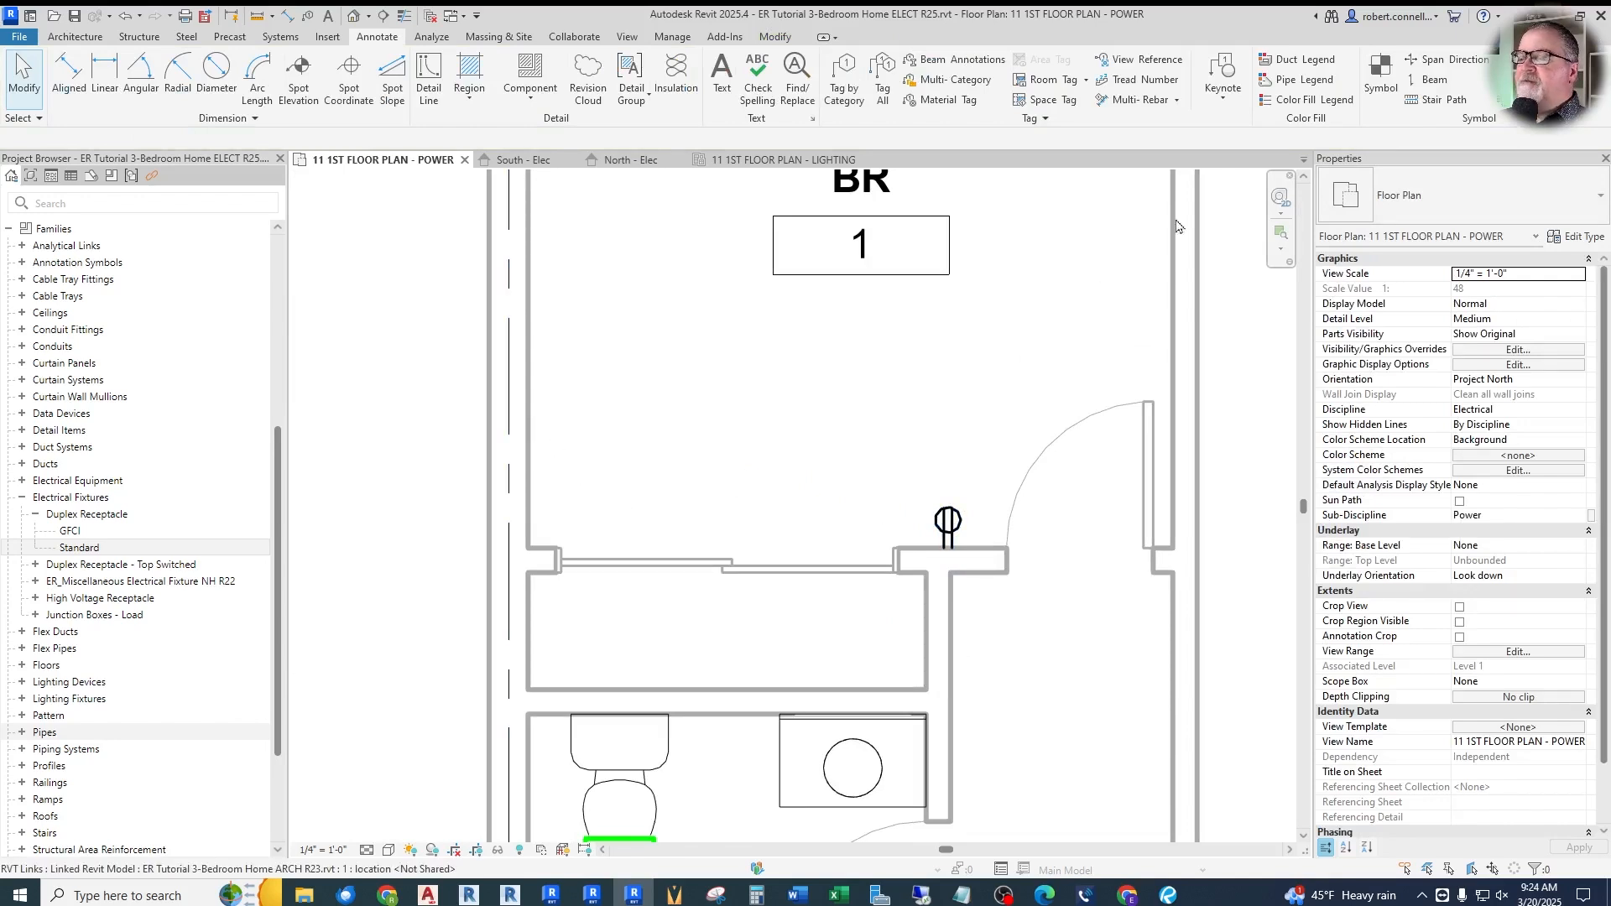
{"action": "scroll", "coordinate": [957, 520], "scroll_direction": "up", "scroll_amount": 3}
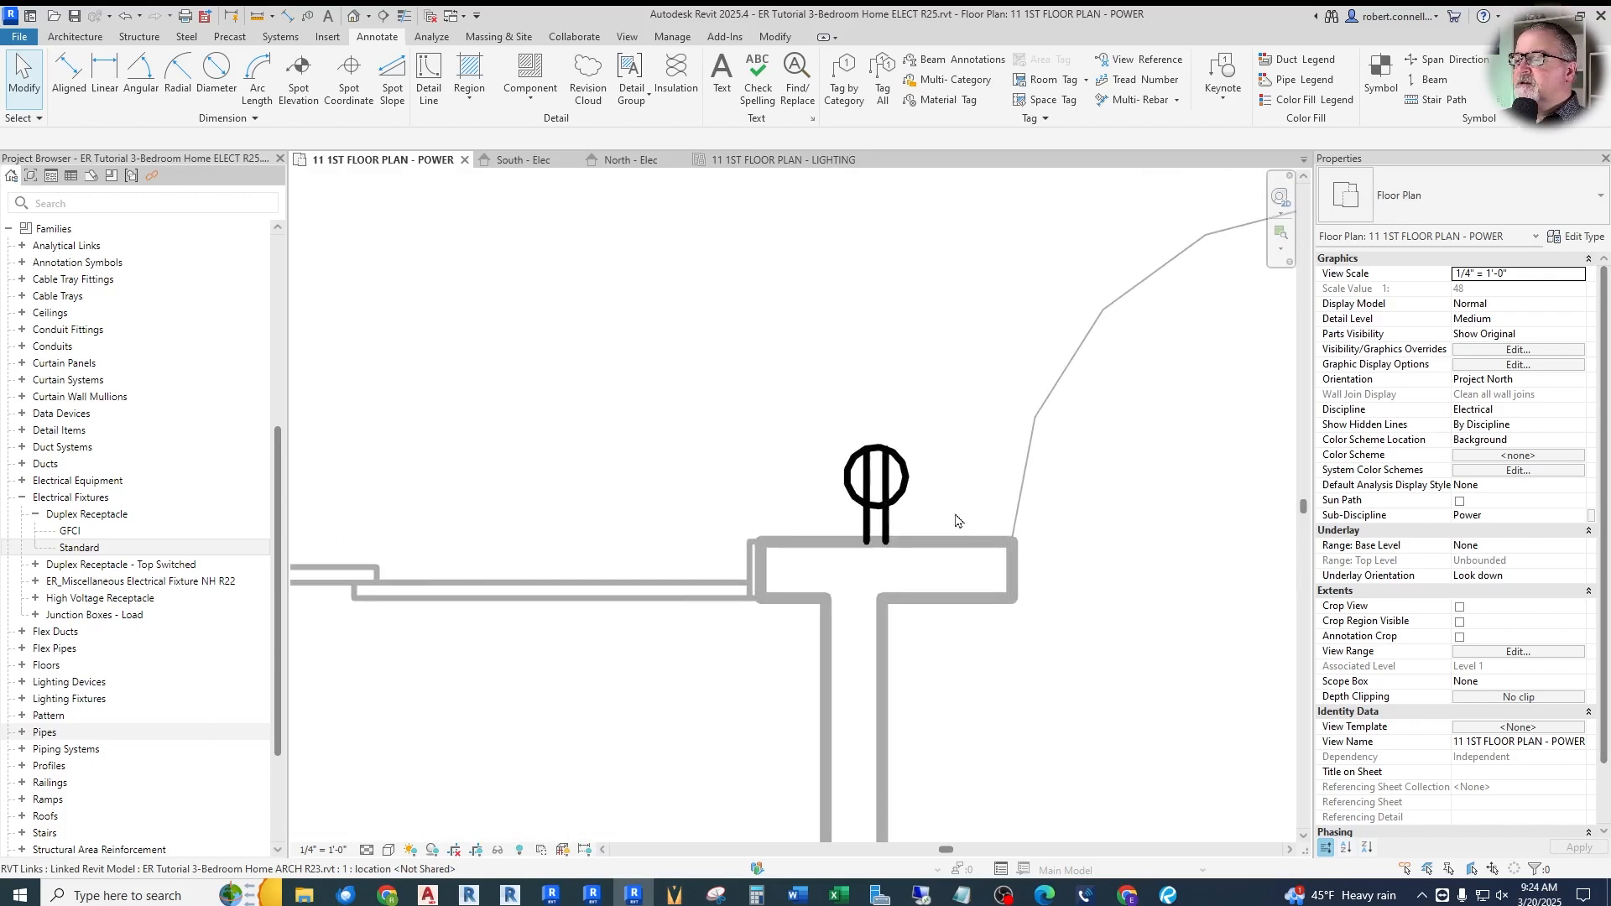
{"action": "left_click", "coordinate": [892, 514]}
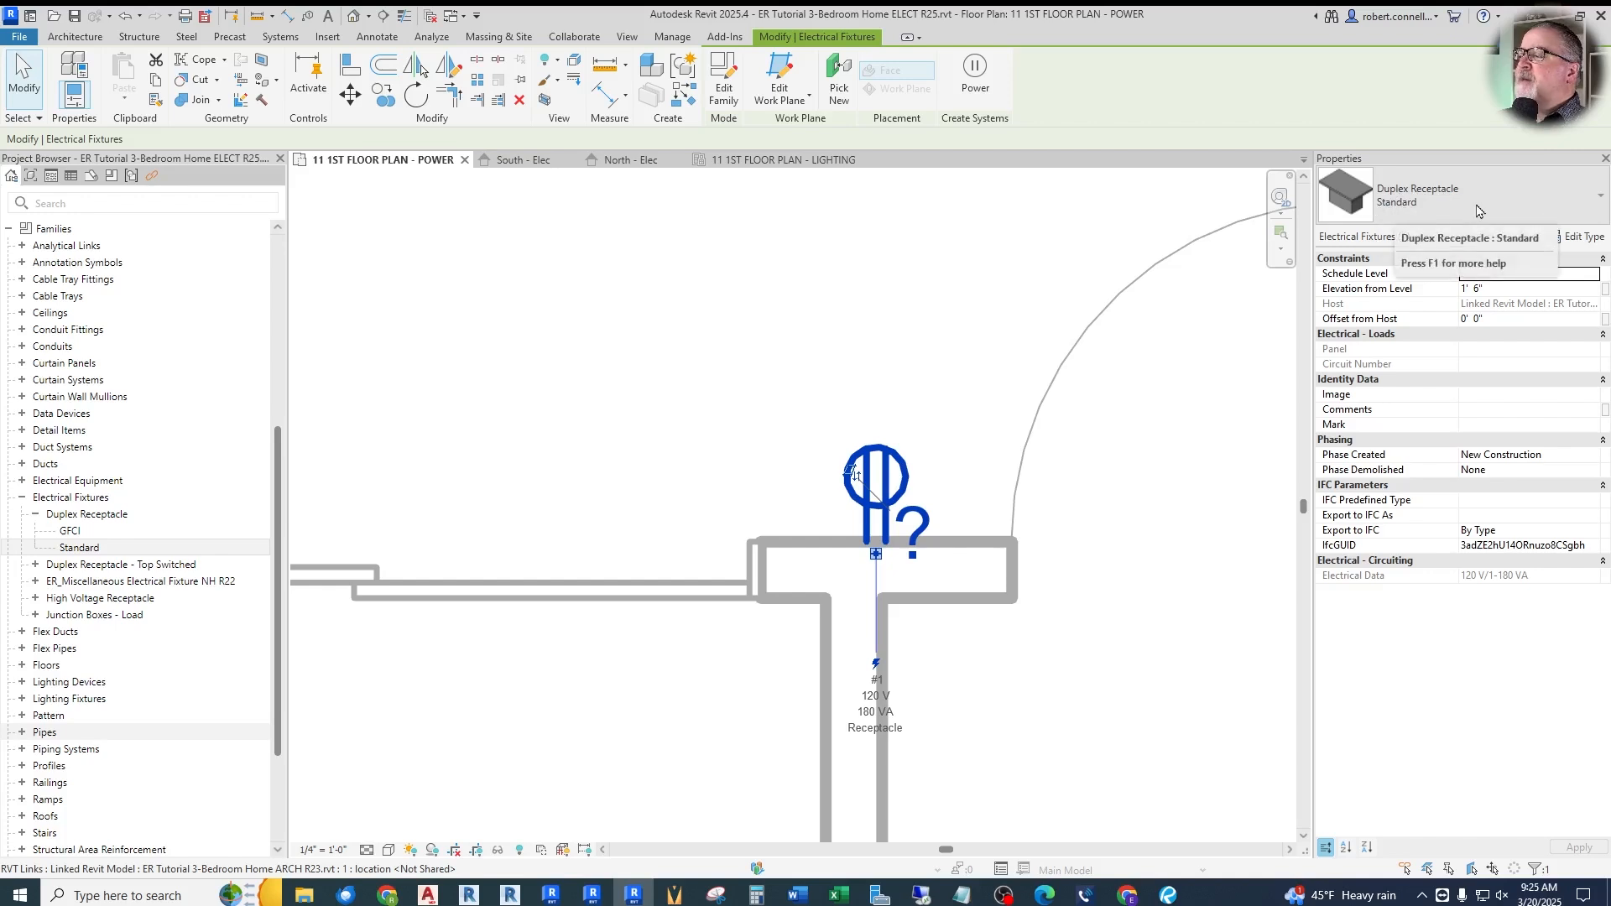
{"action": "left_click", "coordinate": [1532, 209]}
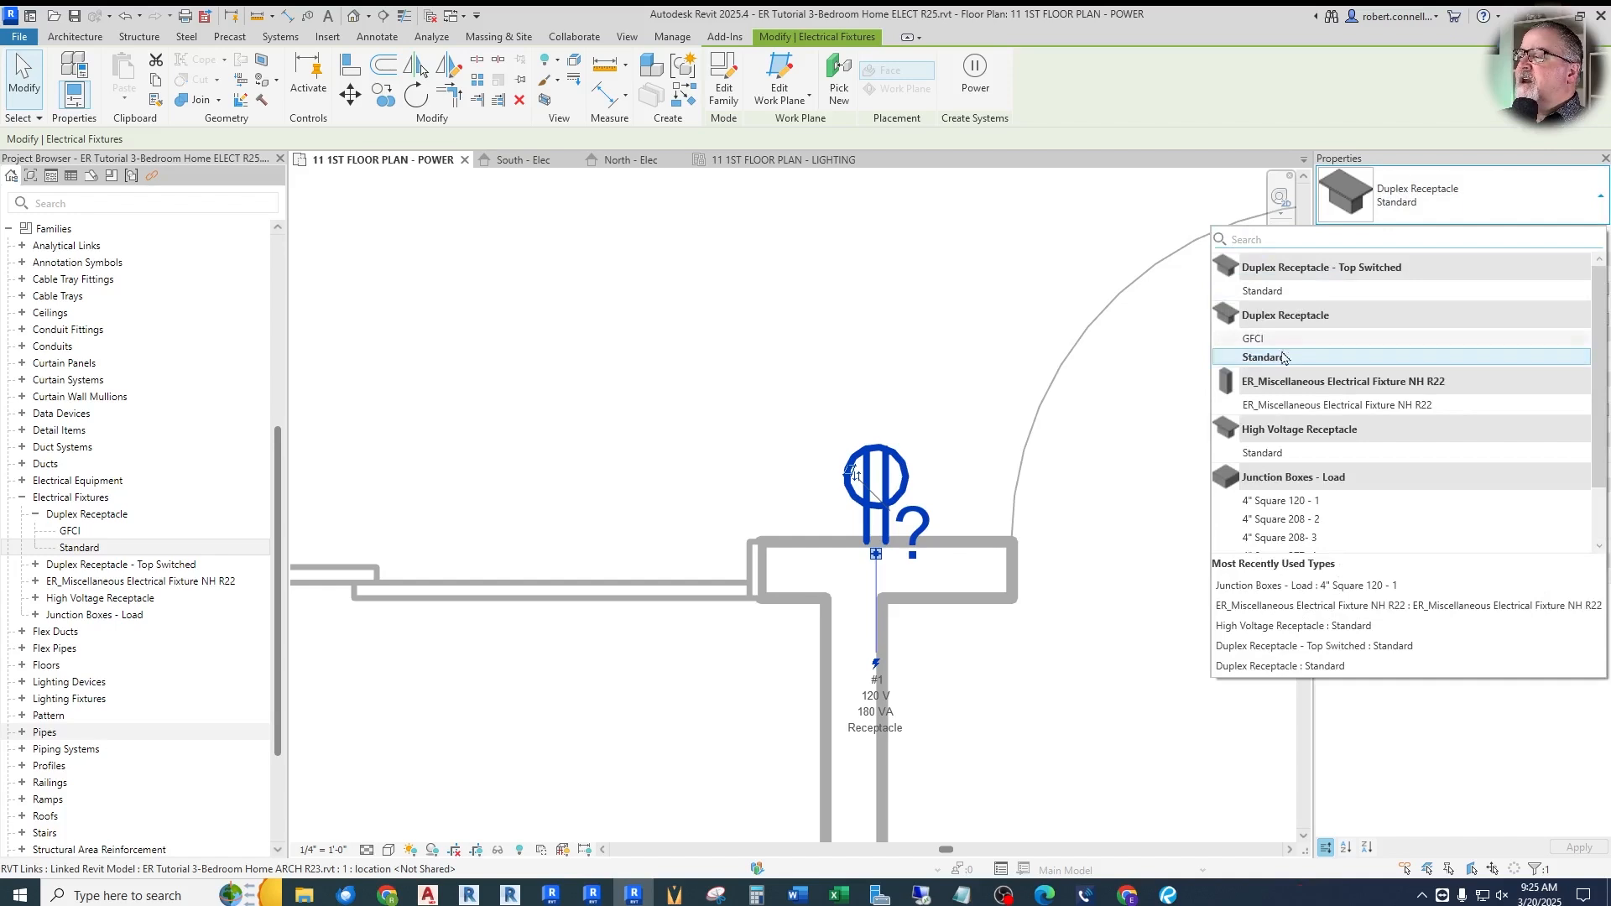
{"action": "left_click", "coordinate": [1345, 161]}
{"action": "left_click", "coordinate": [1044, 349]}
{"action": "left_click", "coordinate": [906, 471]}
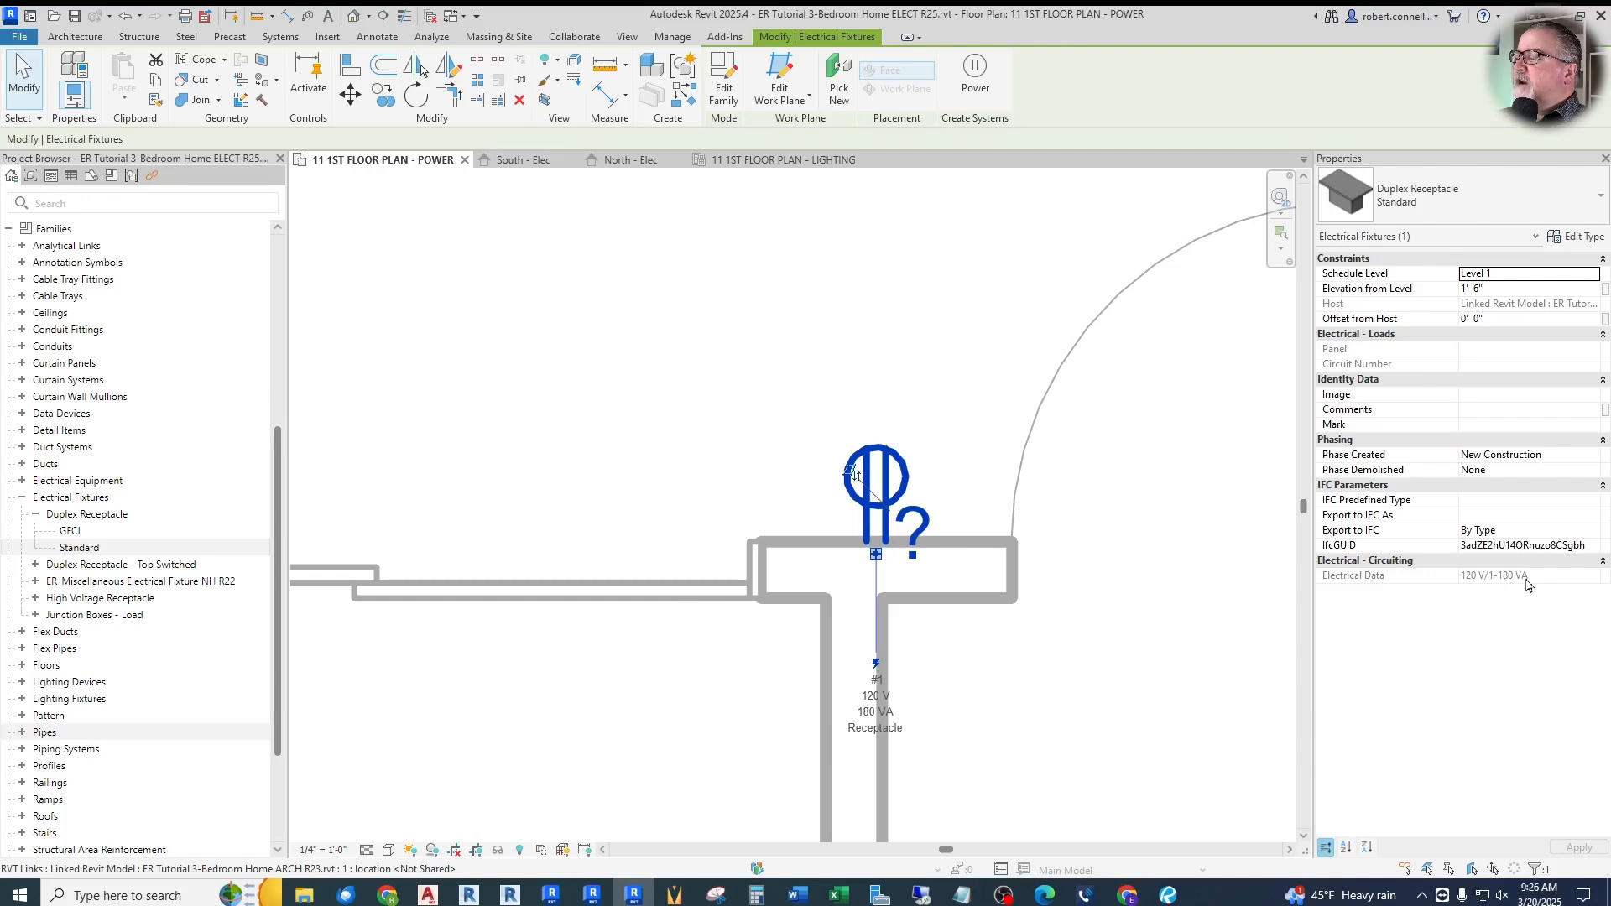
{"action": "left_click", "coordinate": [1498, 583]}
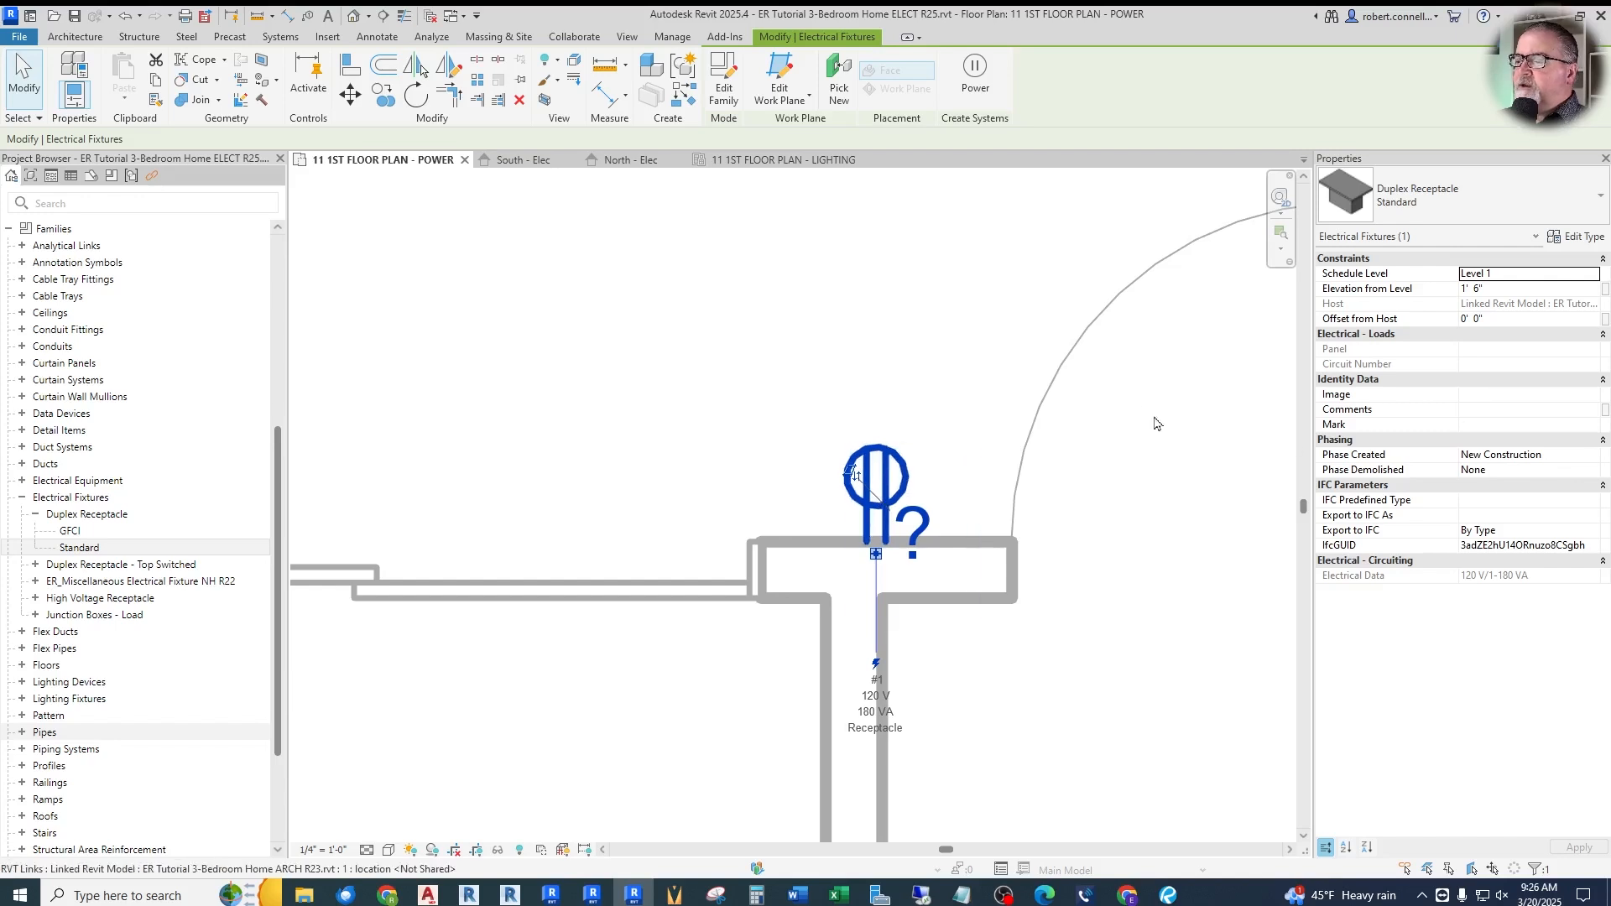
Open the Standard duplex receptacle's type properties and examine its constraints, electrical, identity and IFC parameters
{"action": "left_click", "coordinate": [1577, 242]}
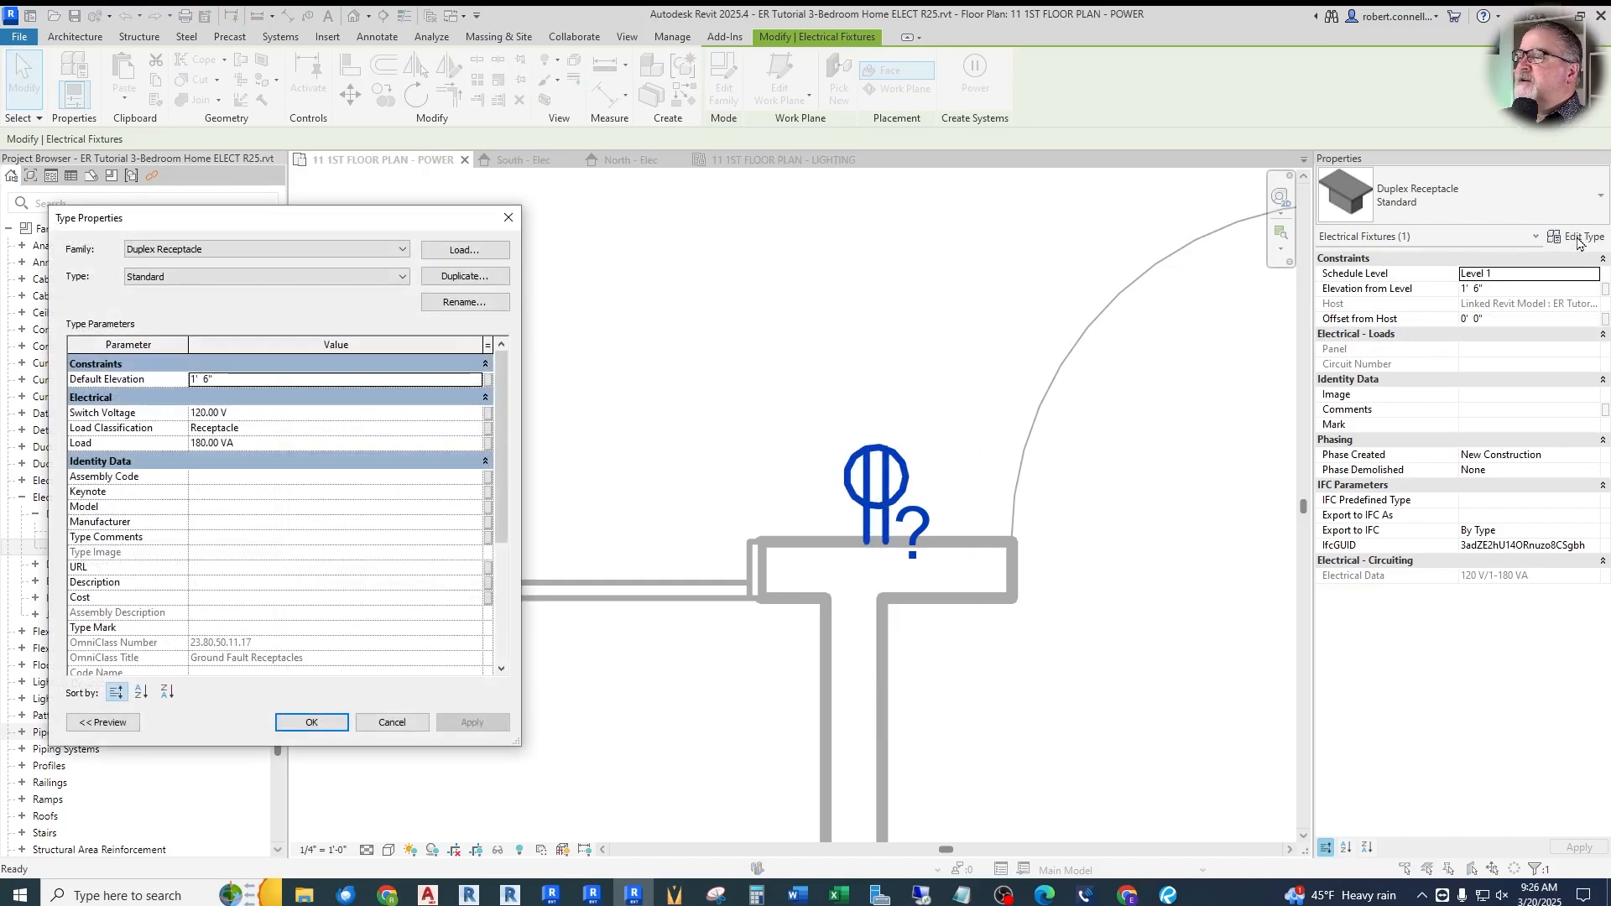
{"action": "left_click_drag", "start_coordinate": [334, 224], "coordinate": [849, 223]}
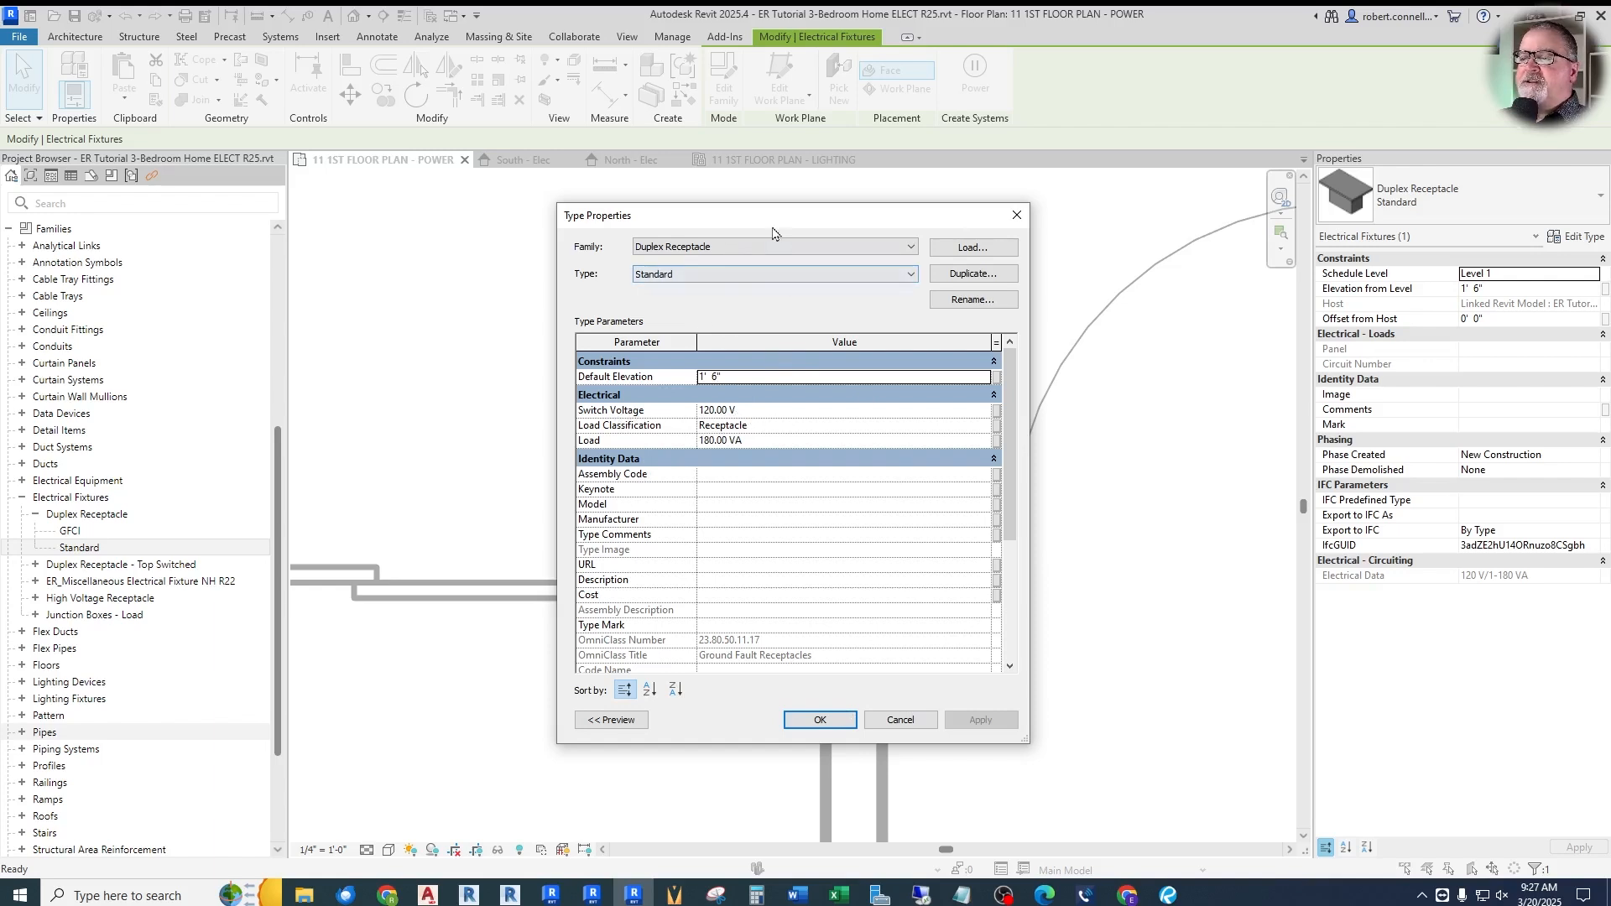
{"action": "mouse_move", "coordinate": [777, 221]}
{"action": "left_mouse_down"}
{"action": "mouse_move", "coordinate": [831, 205]}
{"action": "mouse_move", "coordinate": [765, 200]}
{"action": "left_mouse_up"}
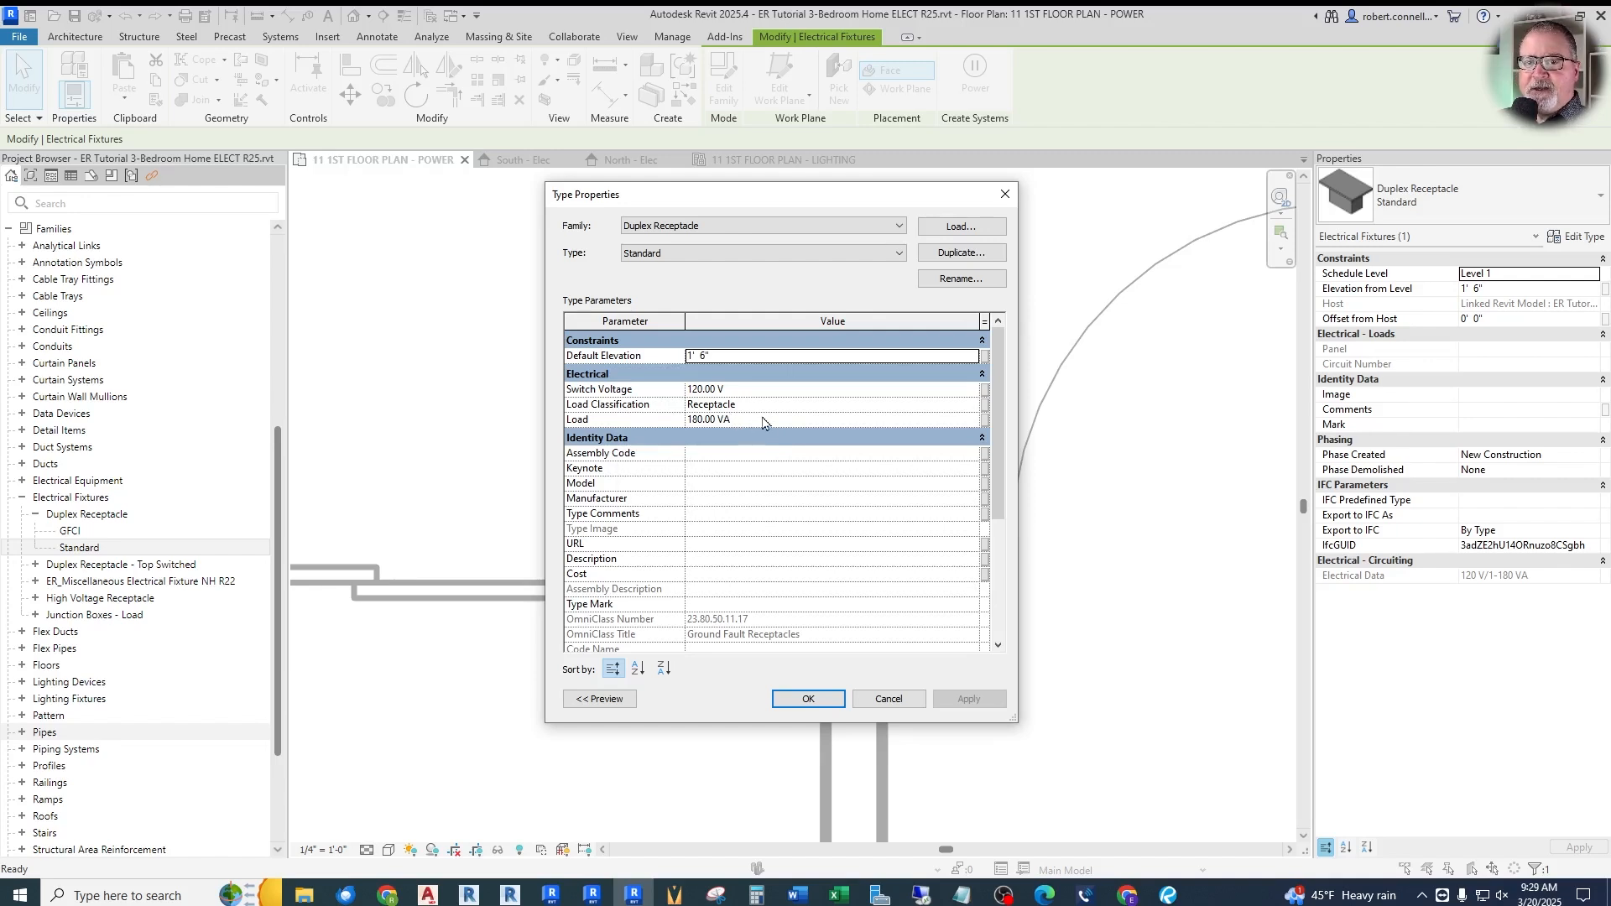
{"action": "scroll", "coordinate": [778, 417], "scroll_direction": "down", "scroll_amount": 3}
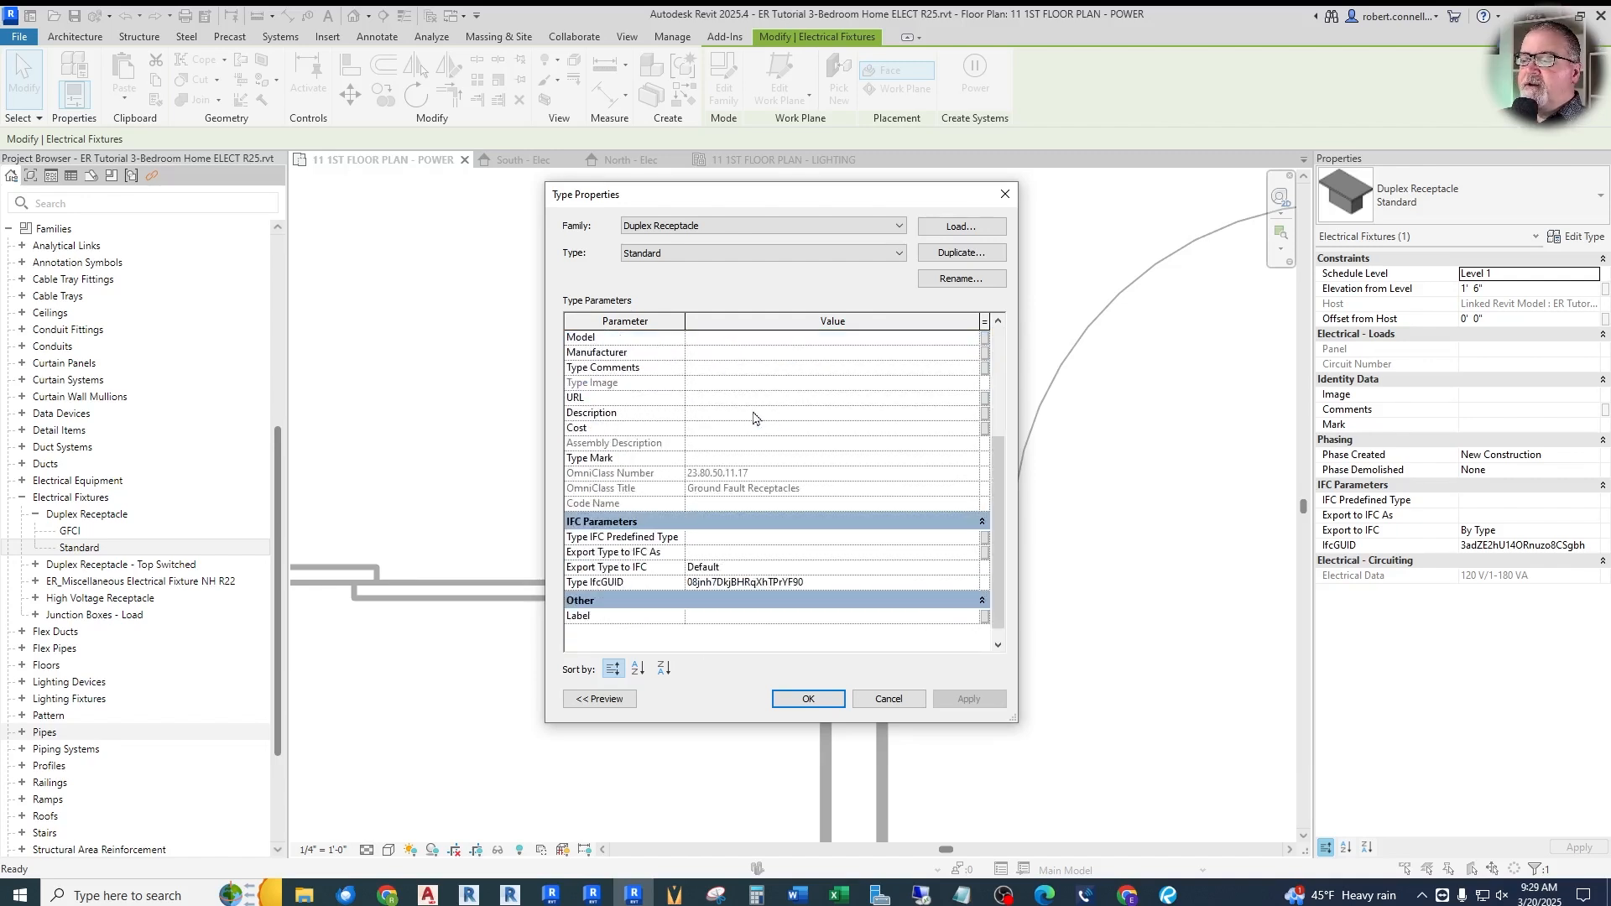
{"action": "scroll", "coordinate": [708, 435], "scroll_direction": "up", "scroll_amount": 2}
{"action": "scroll", "coordinate": [709, 504], "scroll_direction": "down", "scroll_amount": 1}
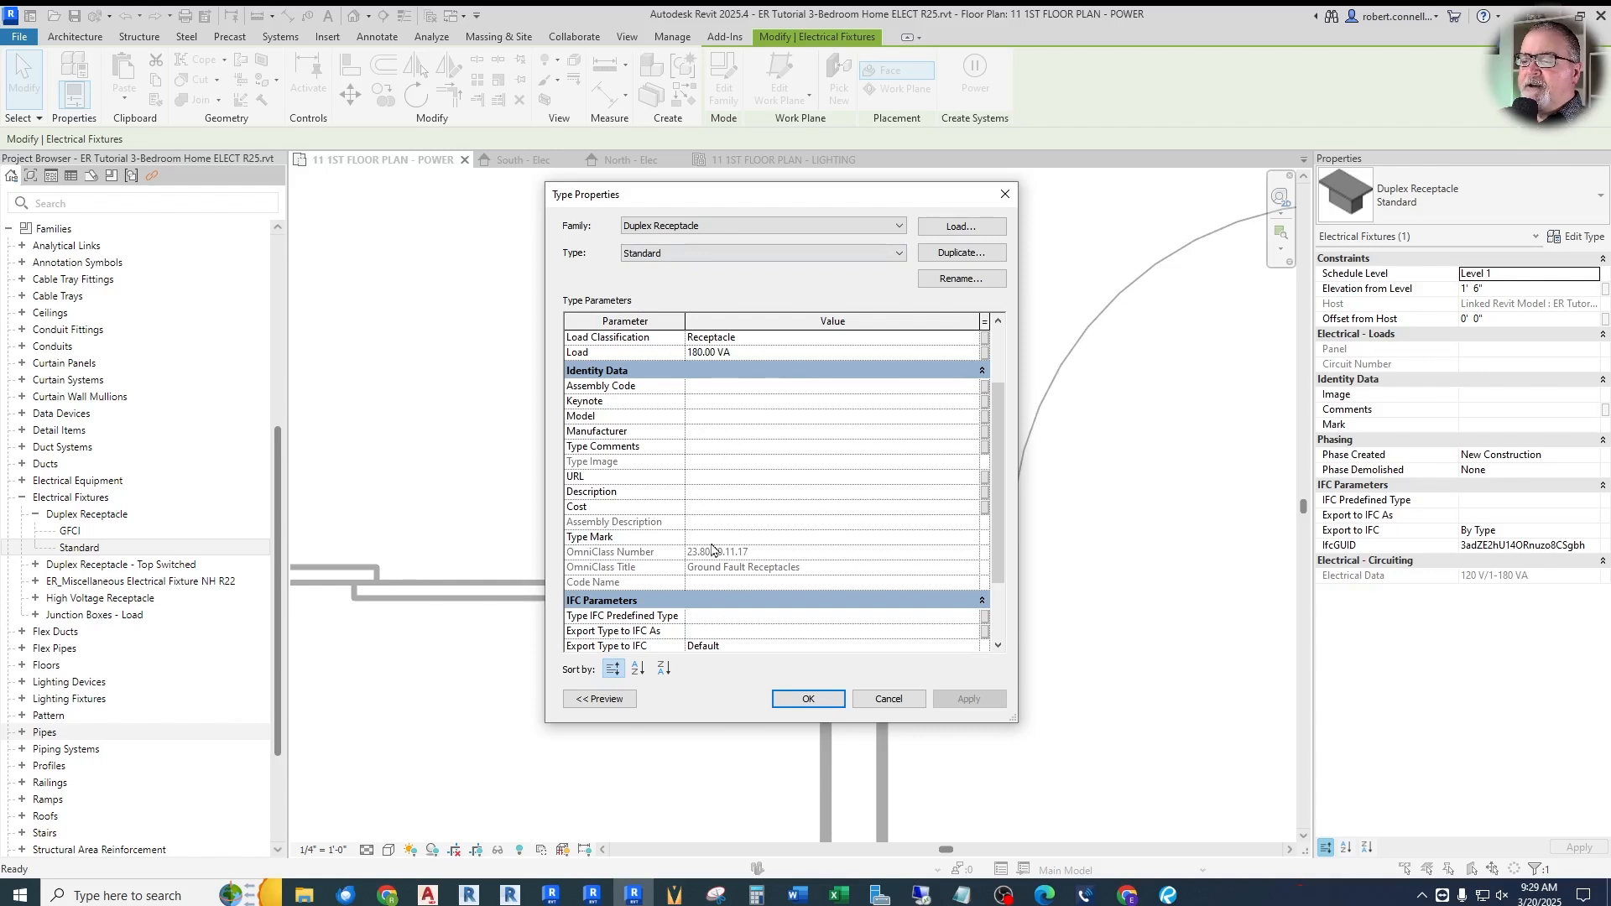
{"action": "scroll", "coordinate": [795, 552], "scroll_direction": "down", "scroll_amount": 2}
{"action": "scroll", "coordinate": [823, 428], "scroll_direction": "up", "scroll_amount": 4}
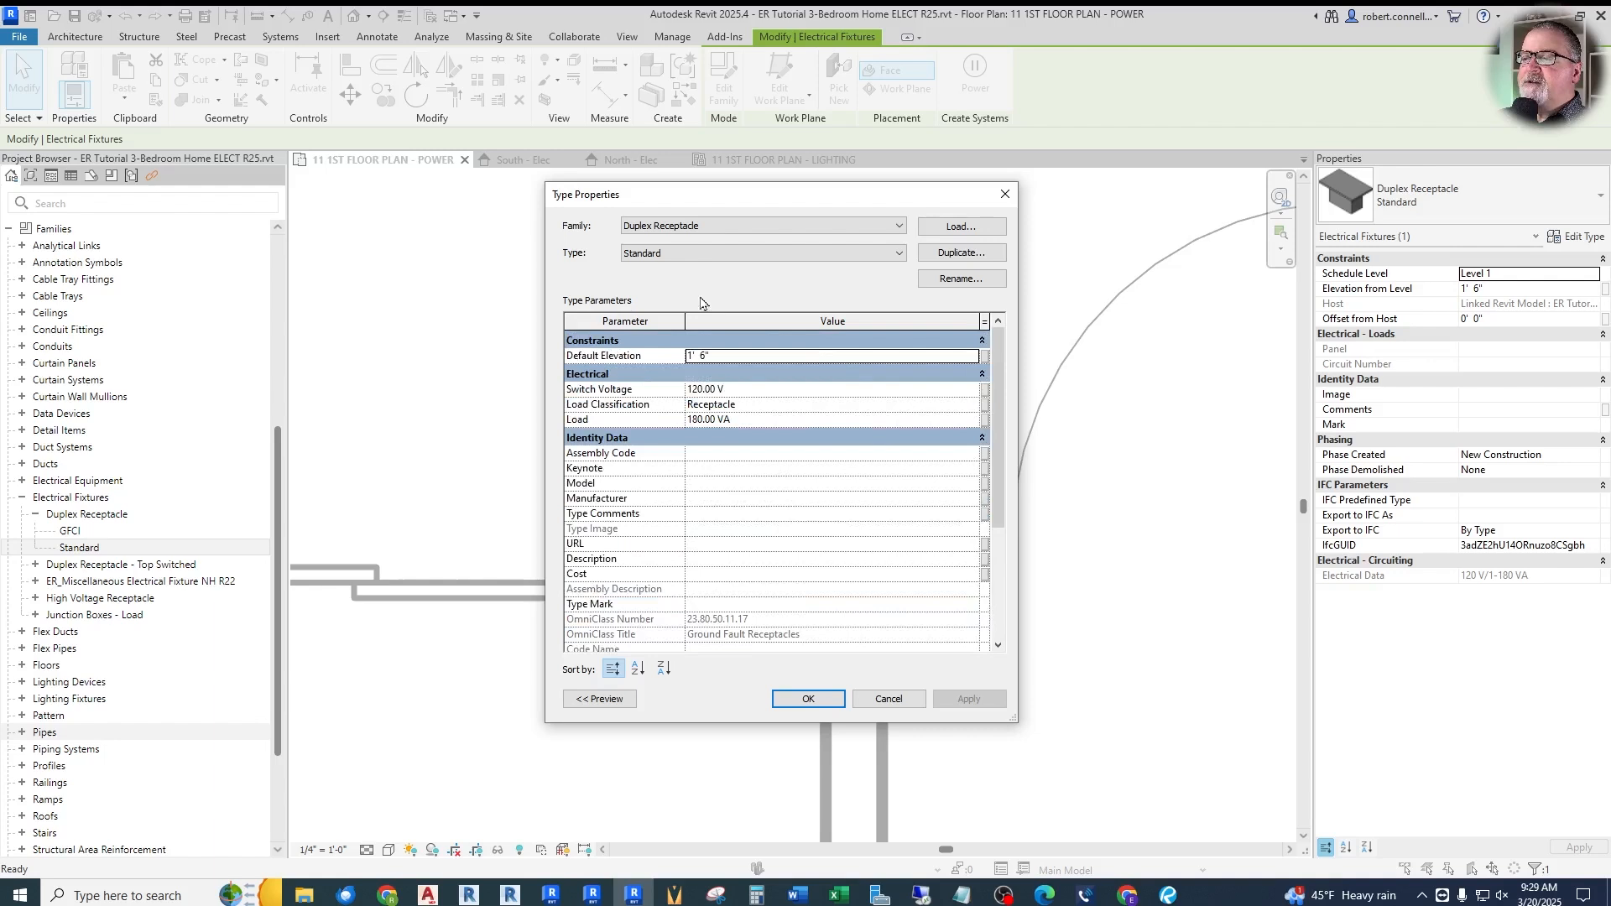
Switch the selected receptacle's type to GFCI in the type properties and apply it after reviewing its parameters
{"action": "left_click", "coordinate": [903, 253]}
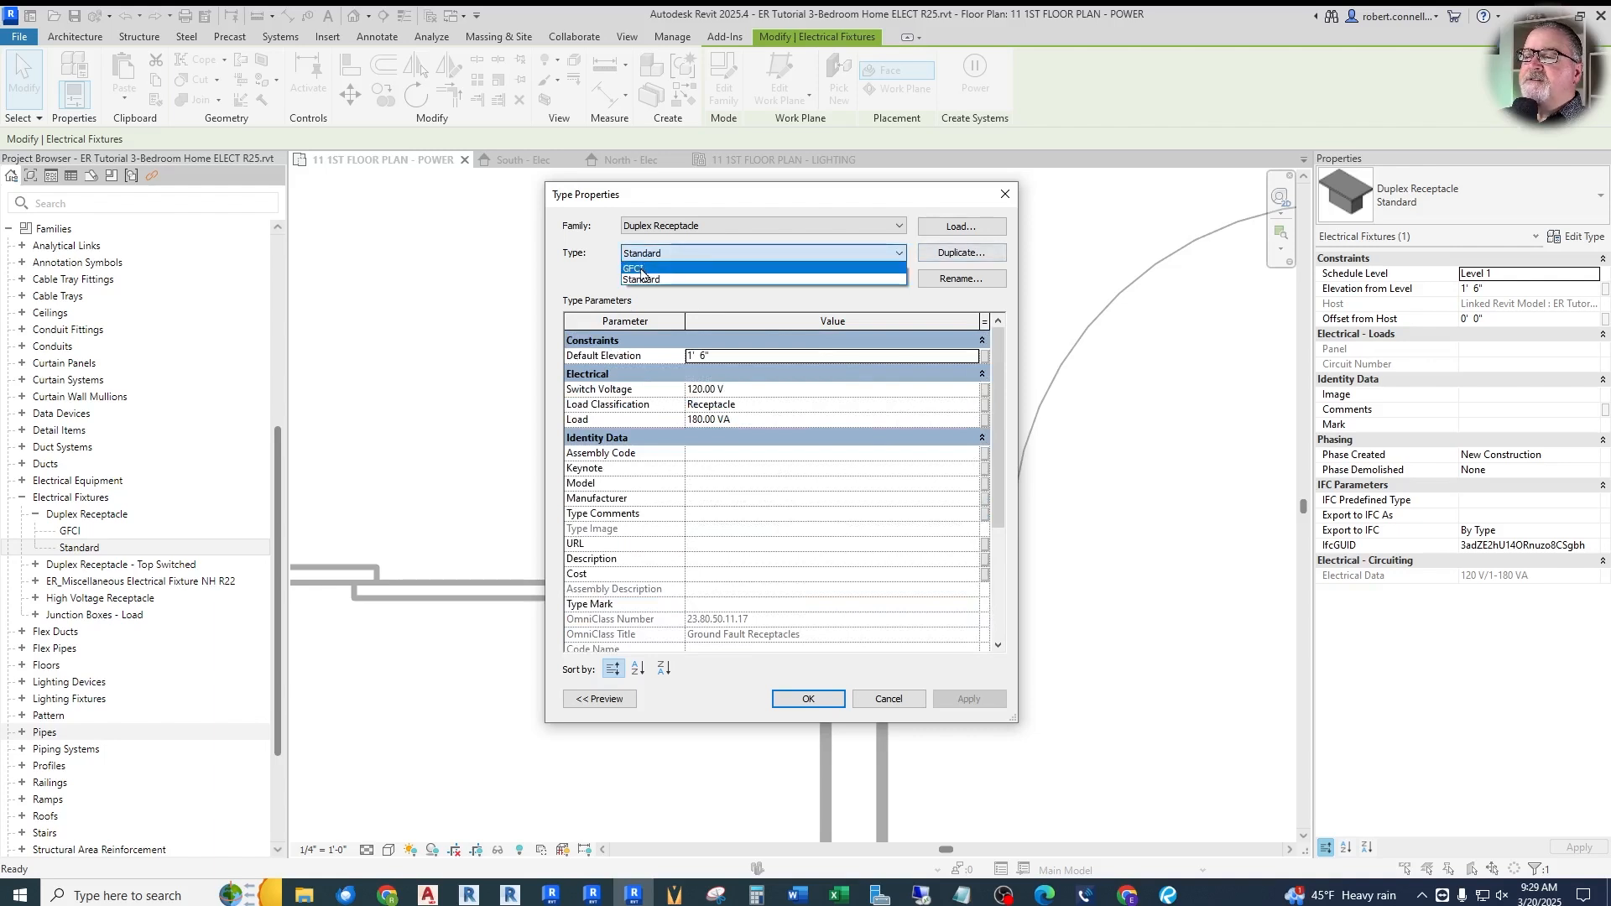
{"action": "left_click", "coordinate": [642, 269]}
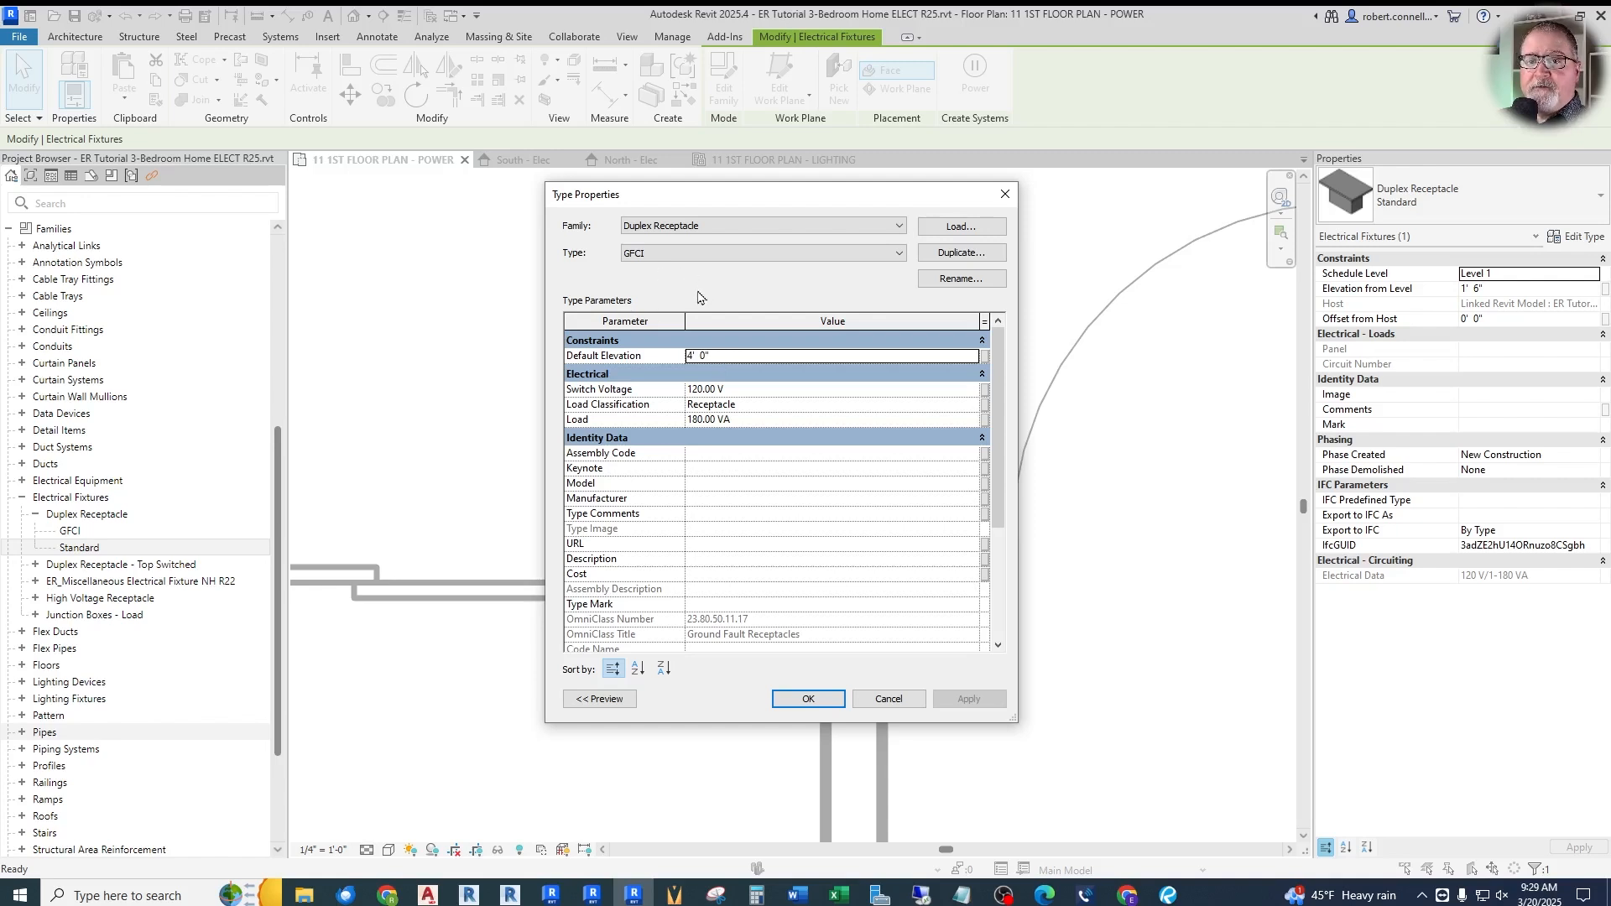
{"action": "scroll", "coordinate": [738, 369], "scroll_direction": "down", "scroll_amount": 5}
{"action": "scroll", "coordinate": [747, 382], "scroll_direction": "up", "scroll_amount": 5}
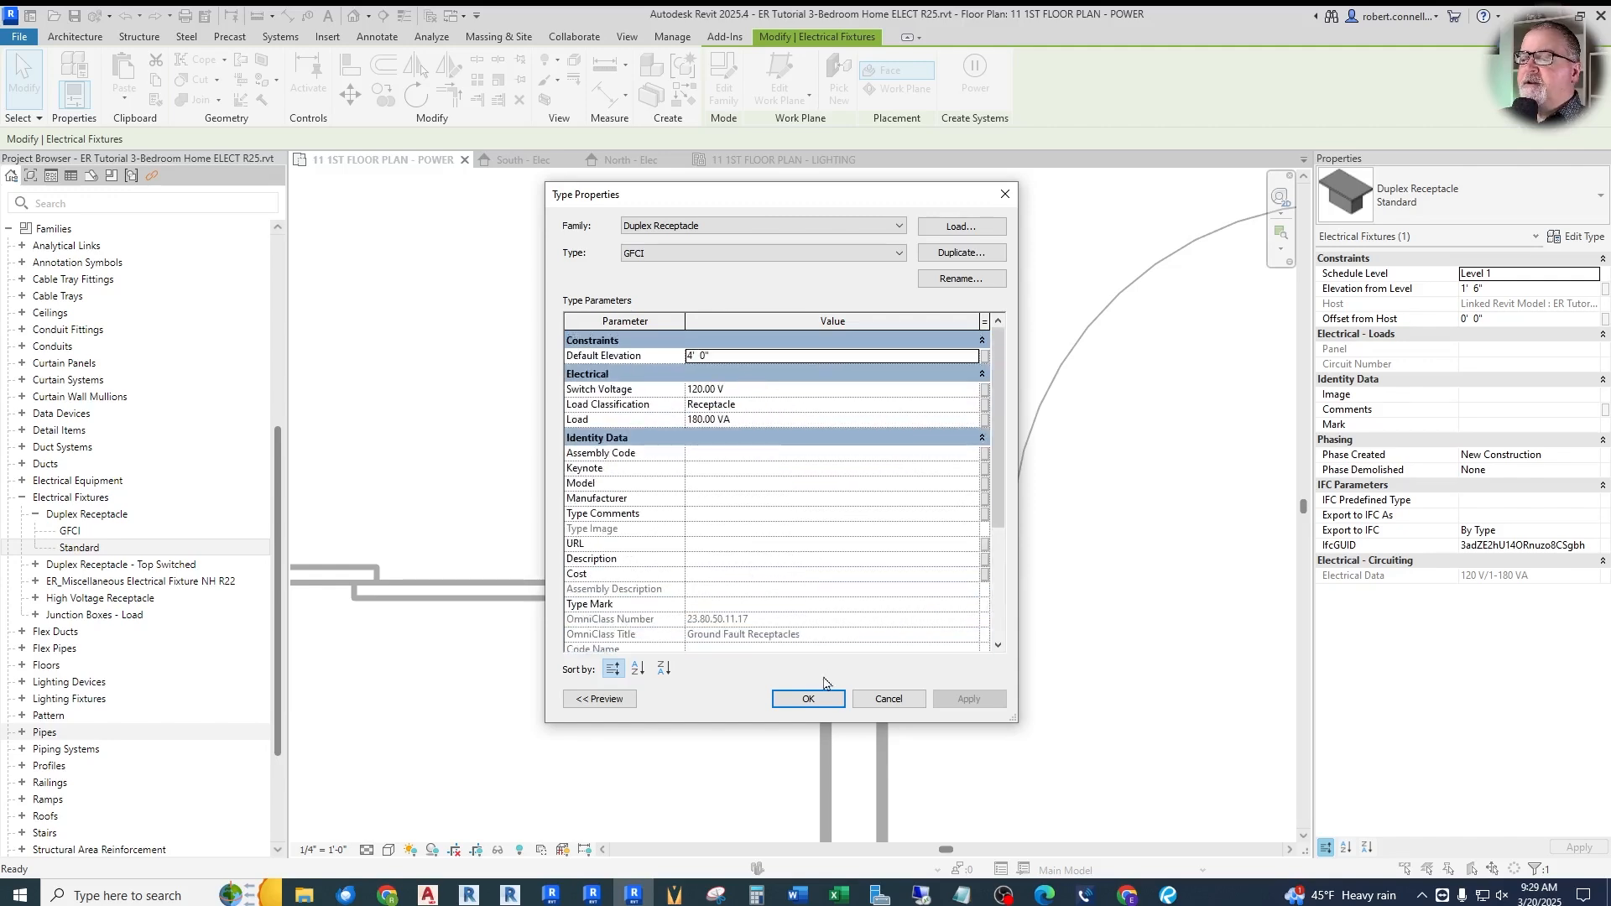
{"action": "left_click", "coordinate": [809, 700]}
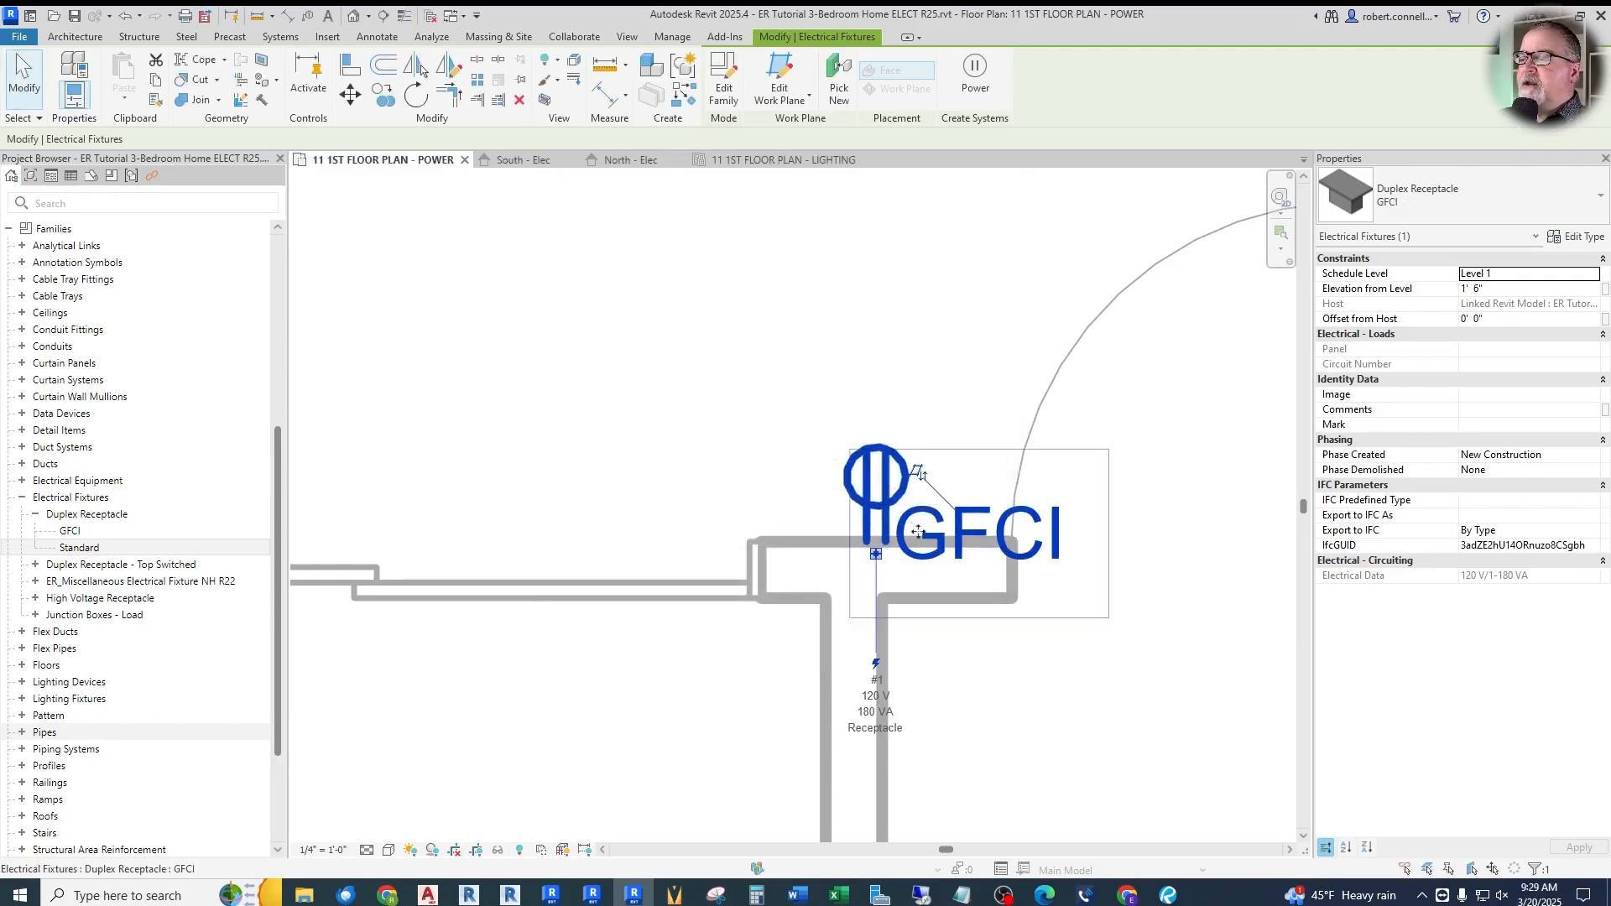
Dismiss the save reminder and set the receptacle beside bedroom 1's door back to the Duplex Receptacle Standard type
{"action": "left_click", "coordinate": [636, 463]}
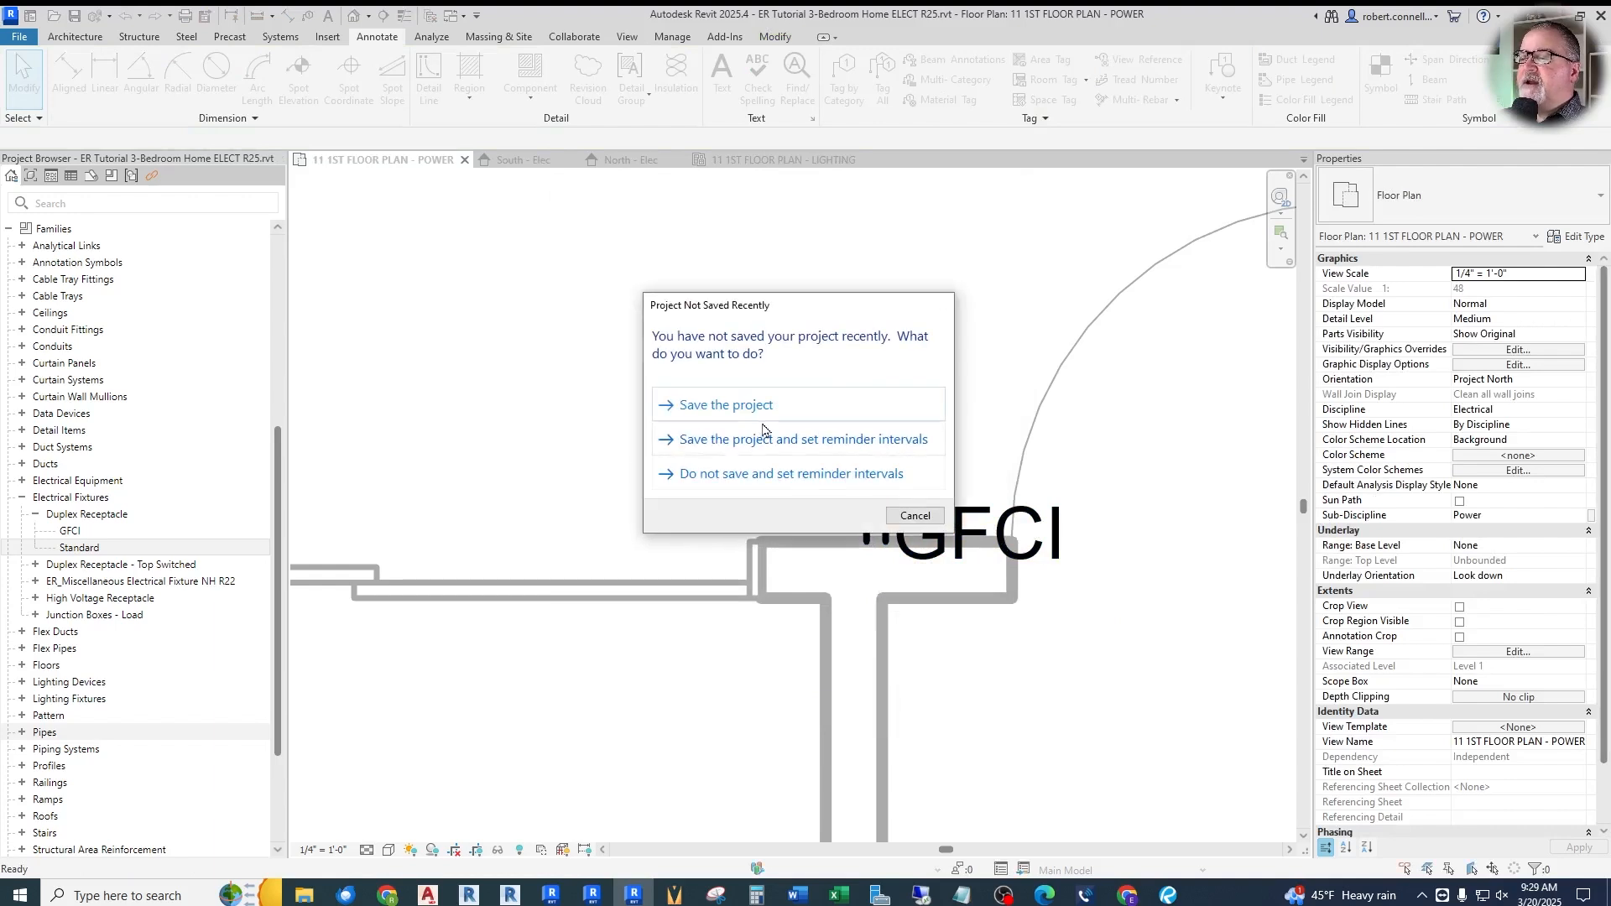
{"action": "left_click", "coordinate": [914, 515]}
{"action": "scroll", "coordinate": [839, 520], "scroll_direction": "down", "scroll_amount": 3}
{"action": "scroll", "coordinate": [755, 470], "scroll_direction": "up", "scroll_amount": 3}
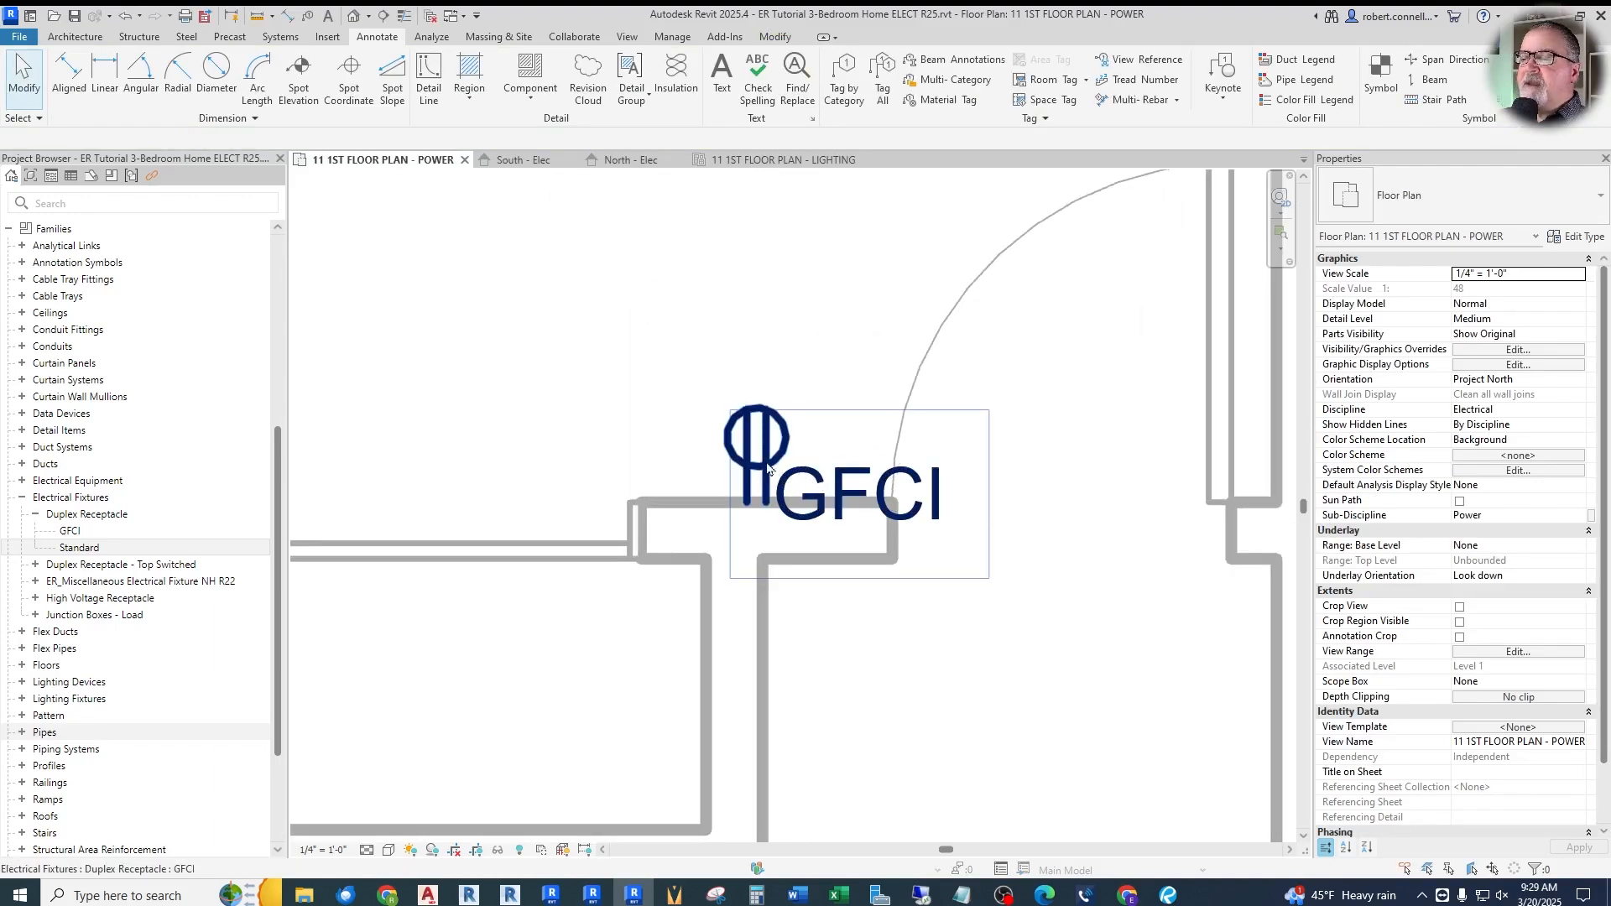
{"action": "left_click", "coordinate": [819, 425]}
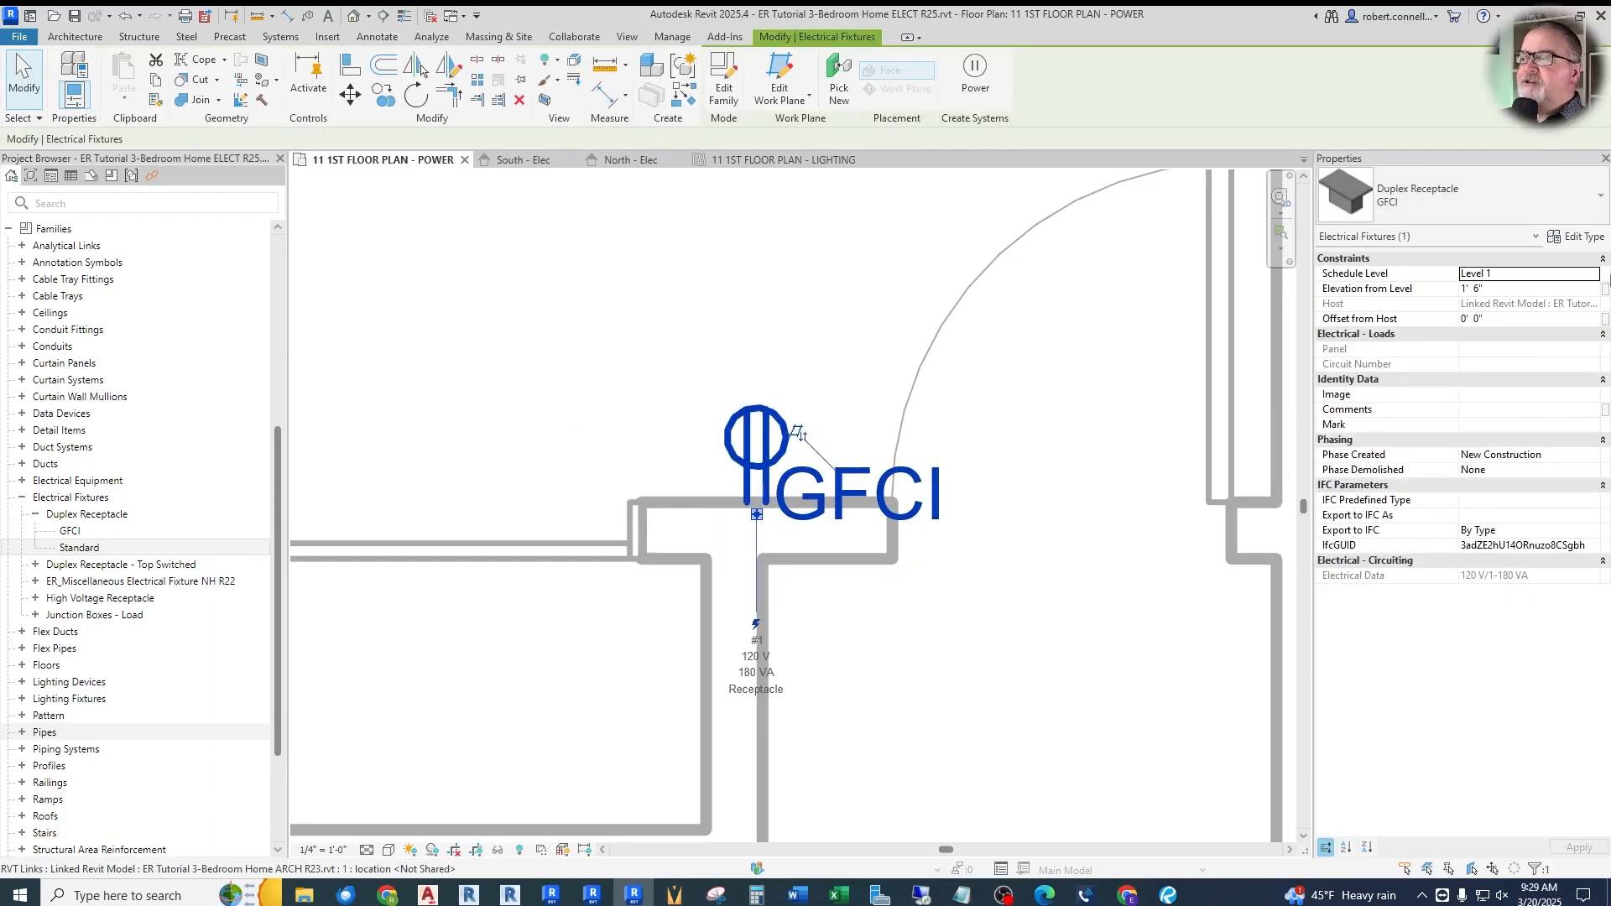
{"action": "scroll", "coordinate": [735, 487], "scroll_direction": "down", "scroll_amount": 2}
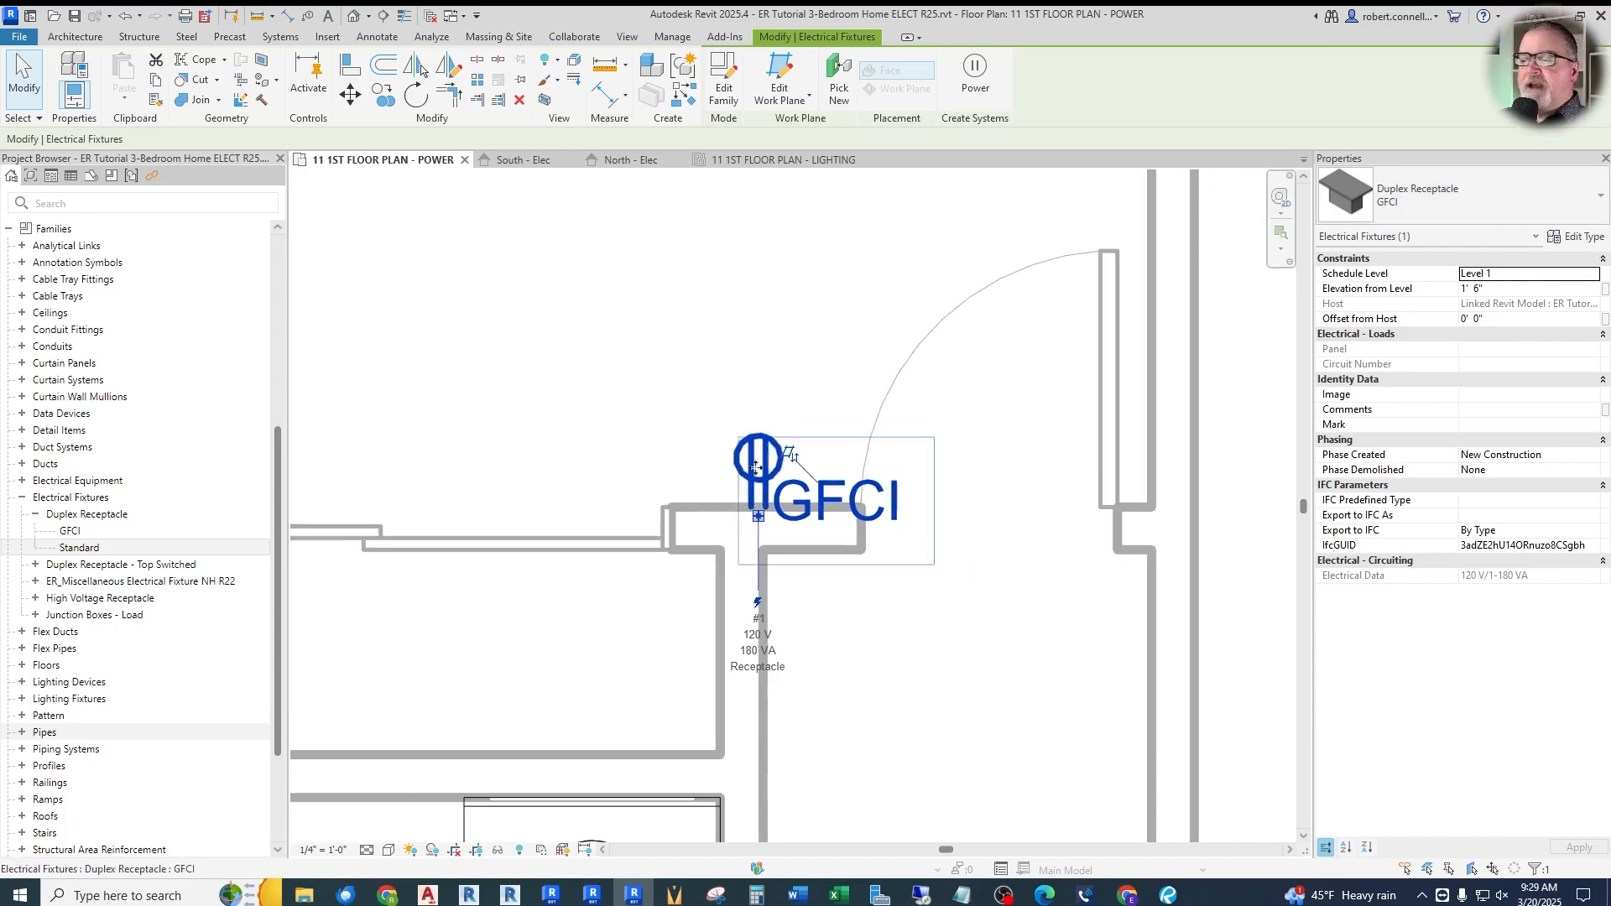
{"action": "scroll", "coordinate": [813, 495], "scroll_direction": "up", "scroll_amount": 2}
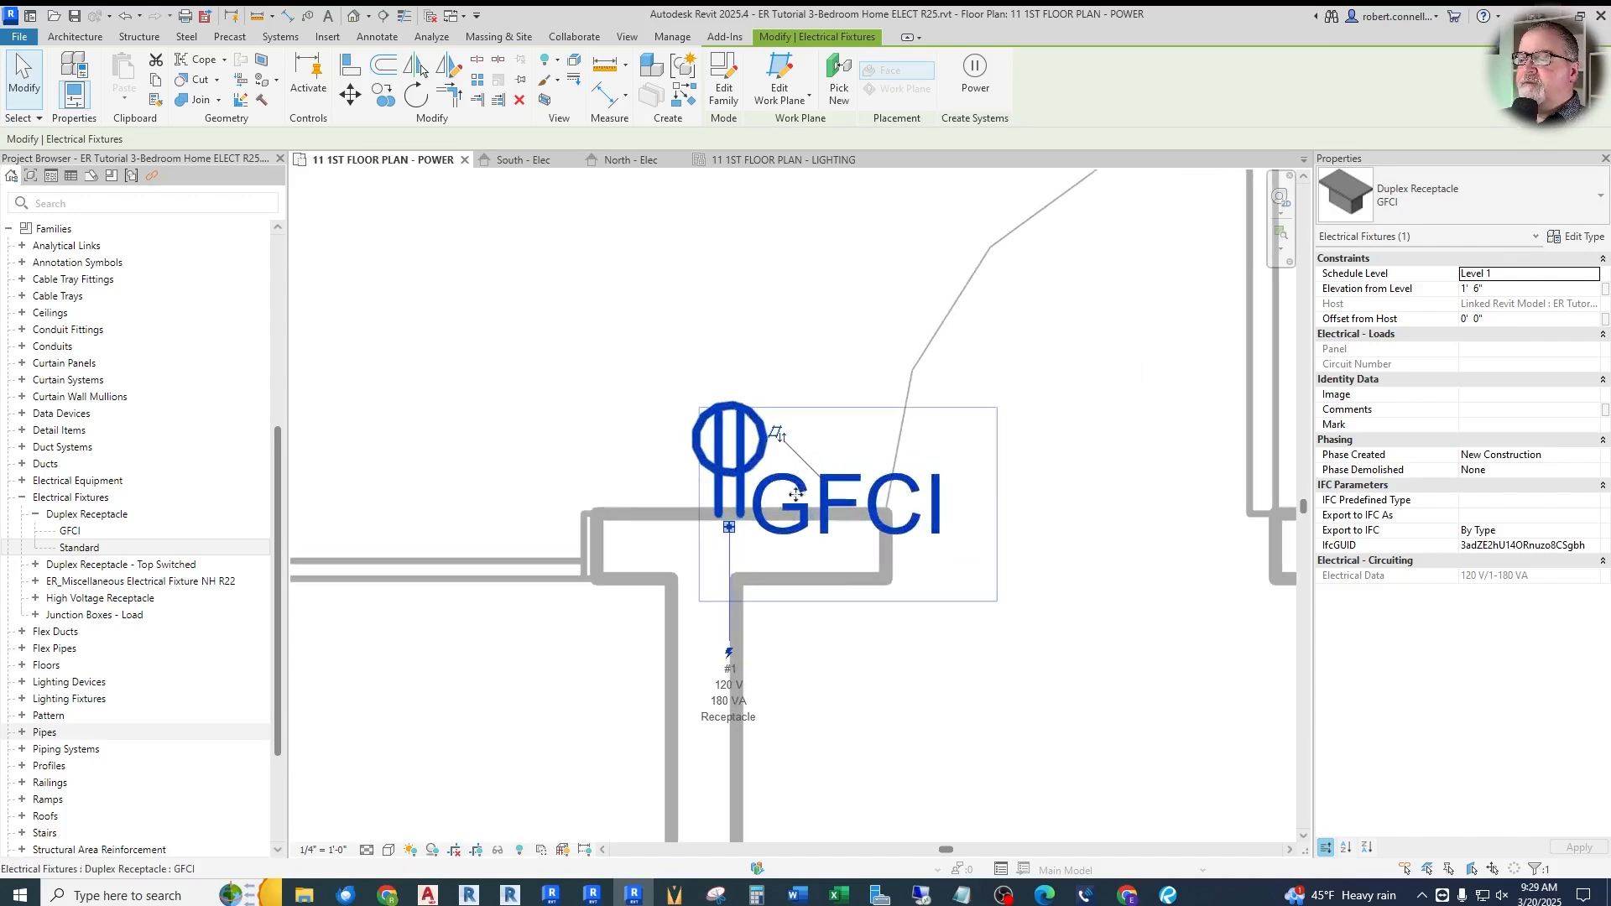
{"action": "left_click", "coordinate": [1410, 206]}
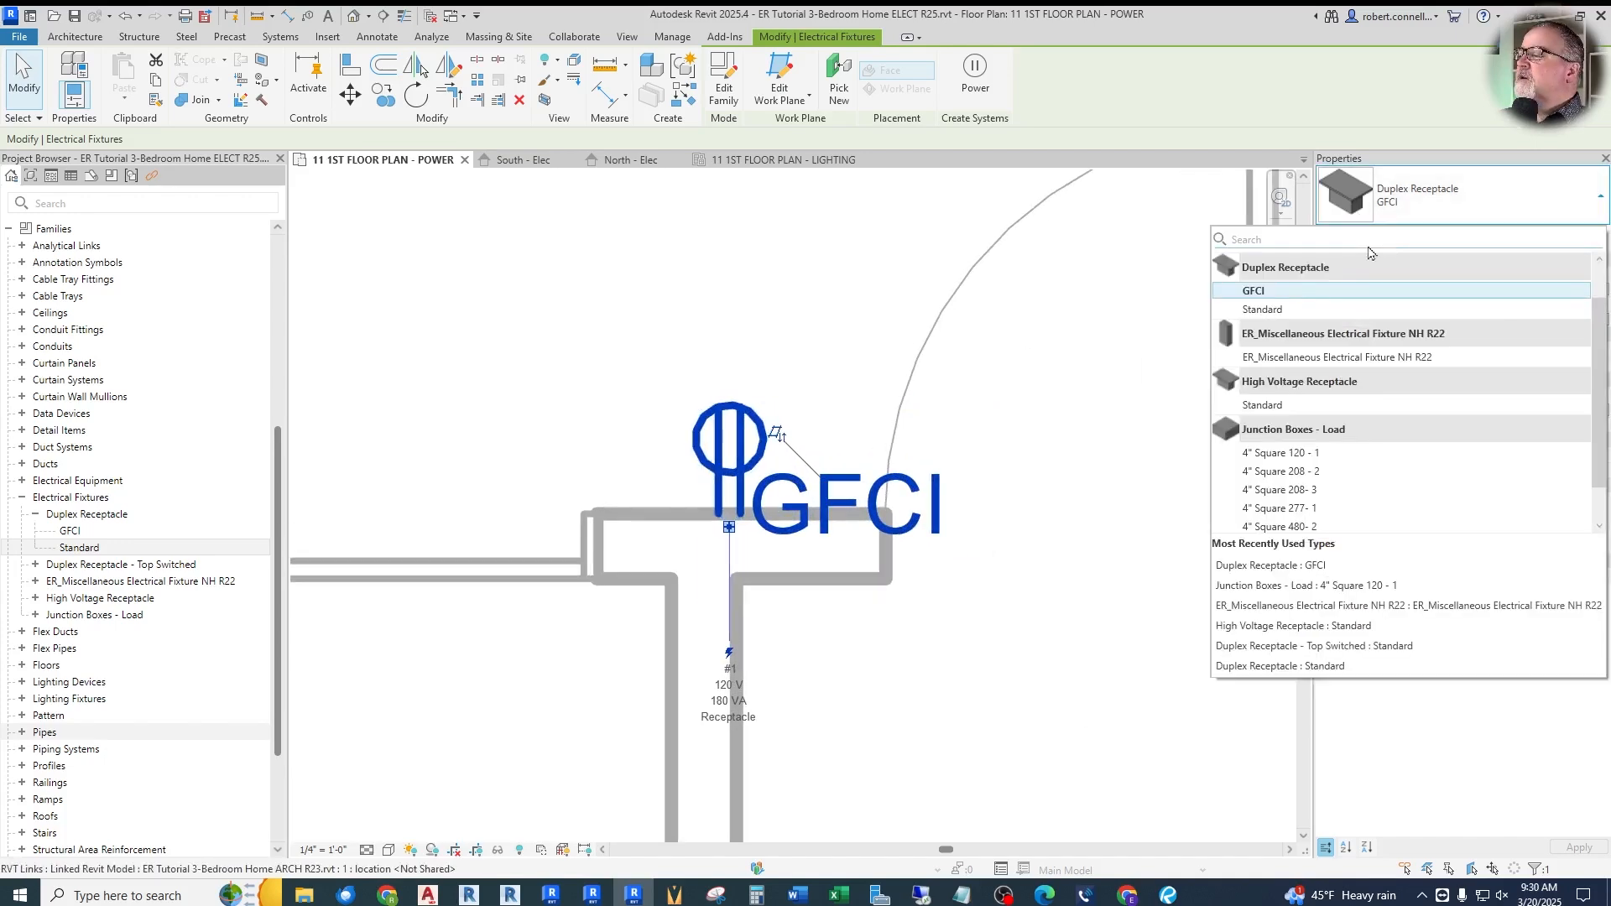
{"action": "left_click", "coordinate": [1251, 255]}
{"action": "key", "text": "Escape"}
{"action": "scroll", "coordinate": [949, 571], "scroll_direction": "down", "scroll_amount": 5}
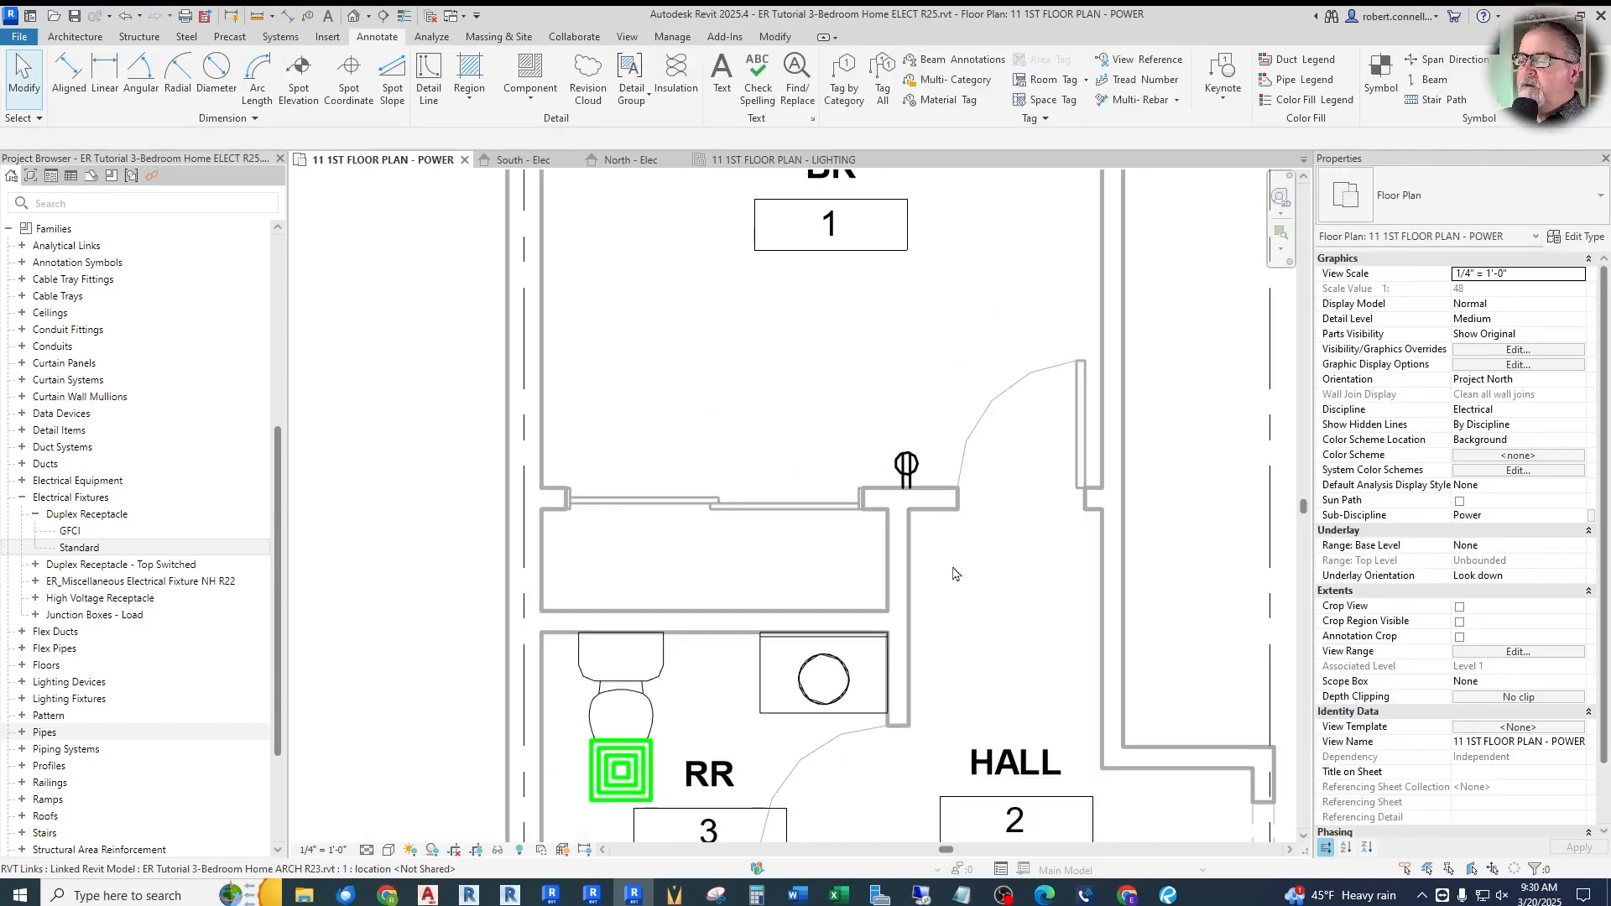
{"action": "scroll", "coordinate": [942, 526], "scroll_direction": "down", "scroll_amount": 2}
{"action": "scroll", "coordinate": [828, 563], "scroll_direction": "up", "scroll_amount": 2}
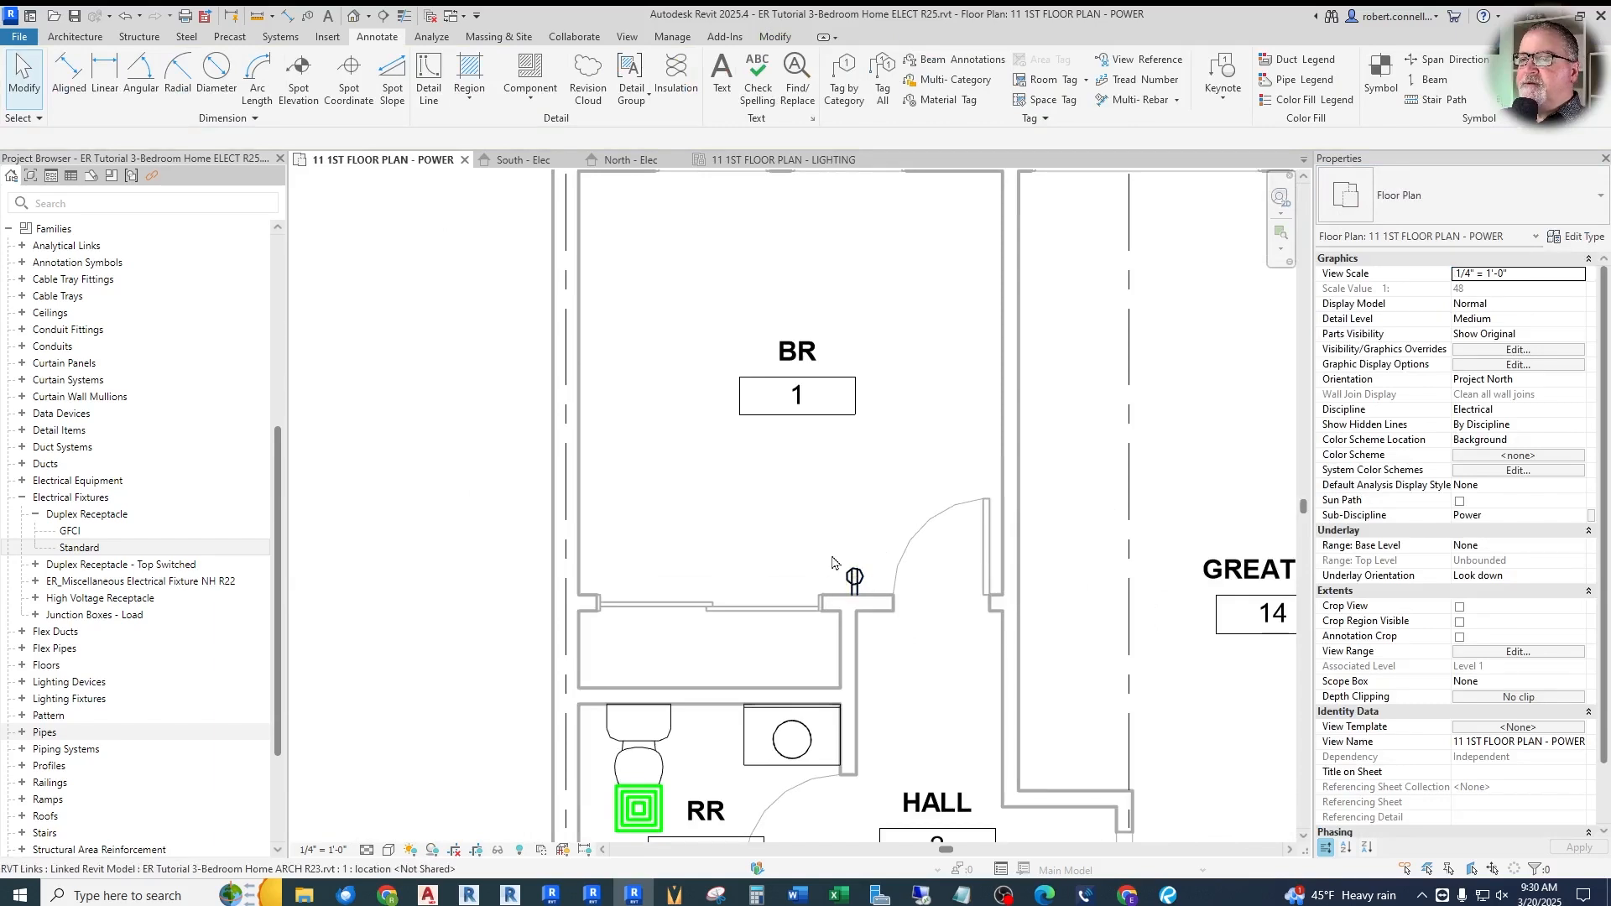
{"action": "left_click", "coordinate": [284, 39]}
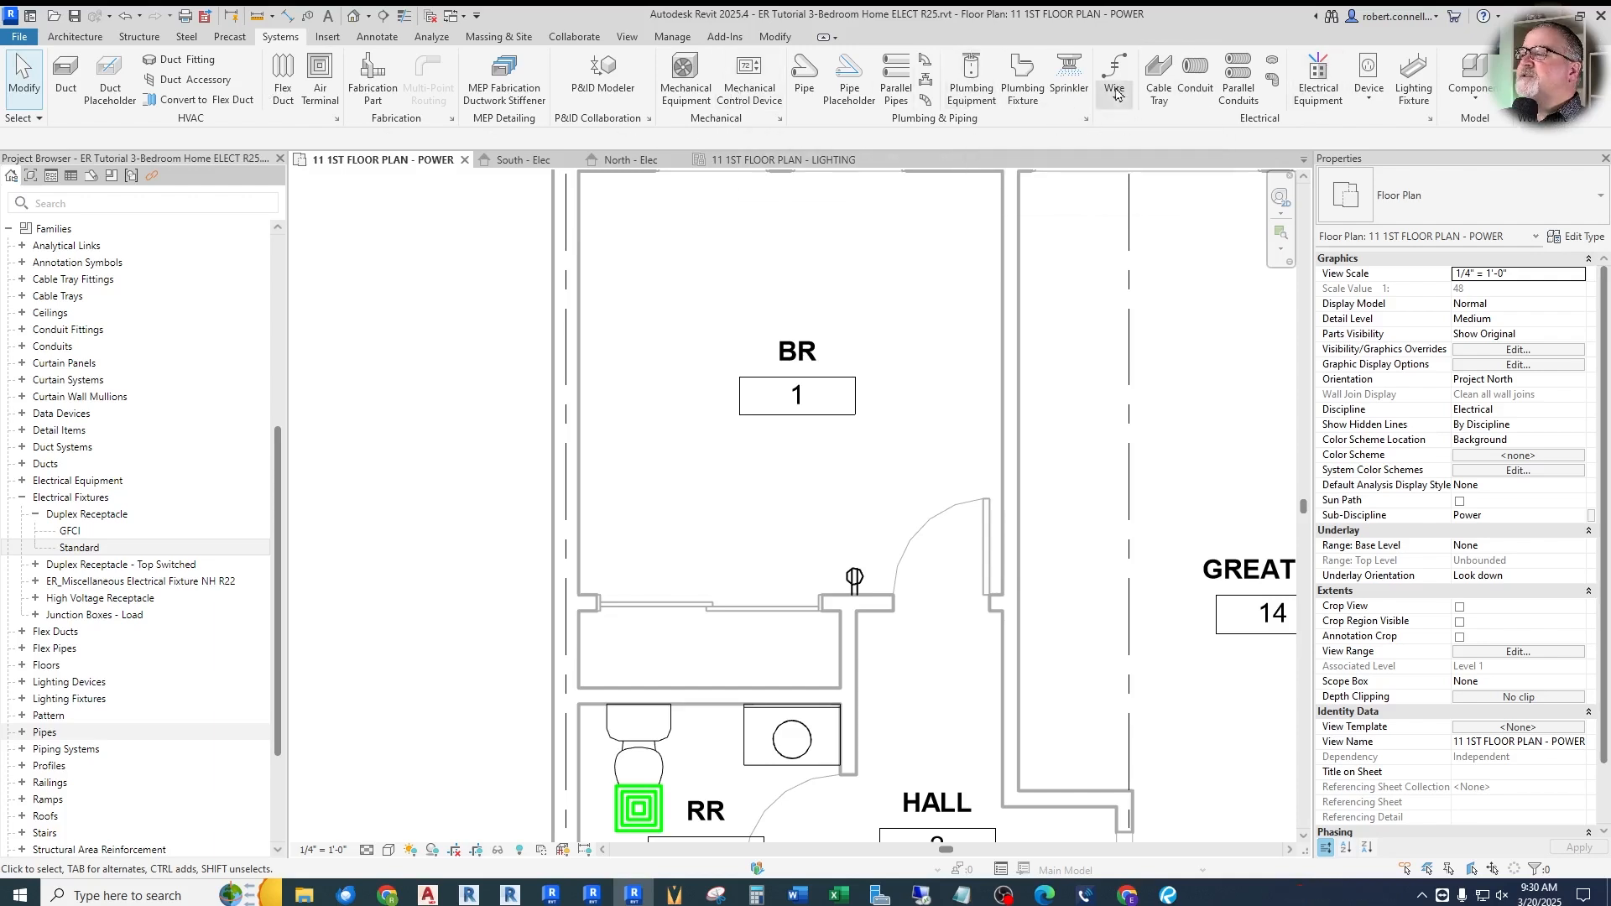
{"action": "left_click_drag", "start_coordinate": [1259, 118], "coordinate": [1193, 141]}
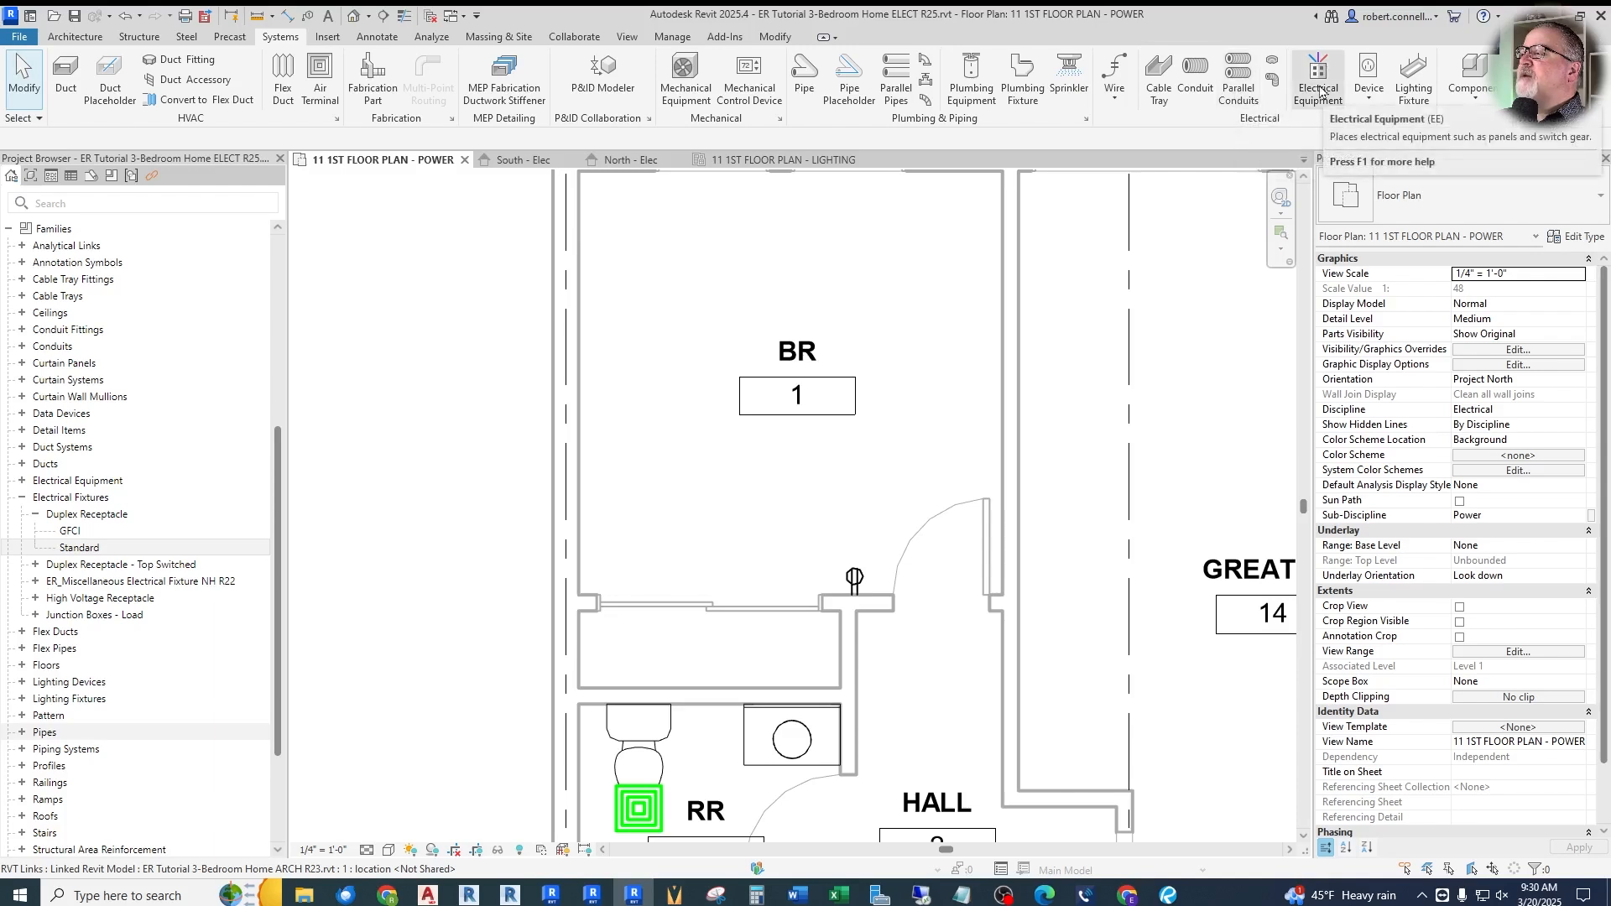
{"action": "left_click", "coordinate": [1371, 102]}
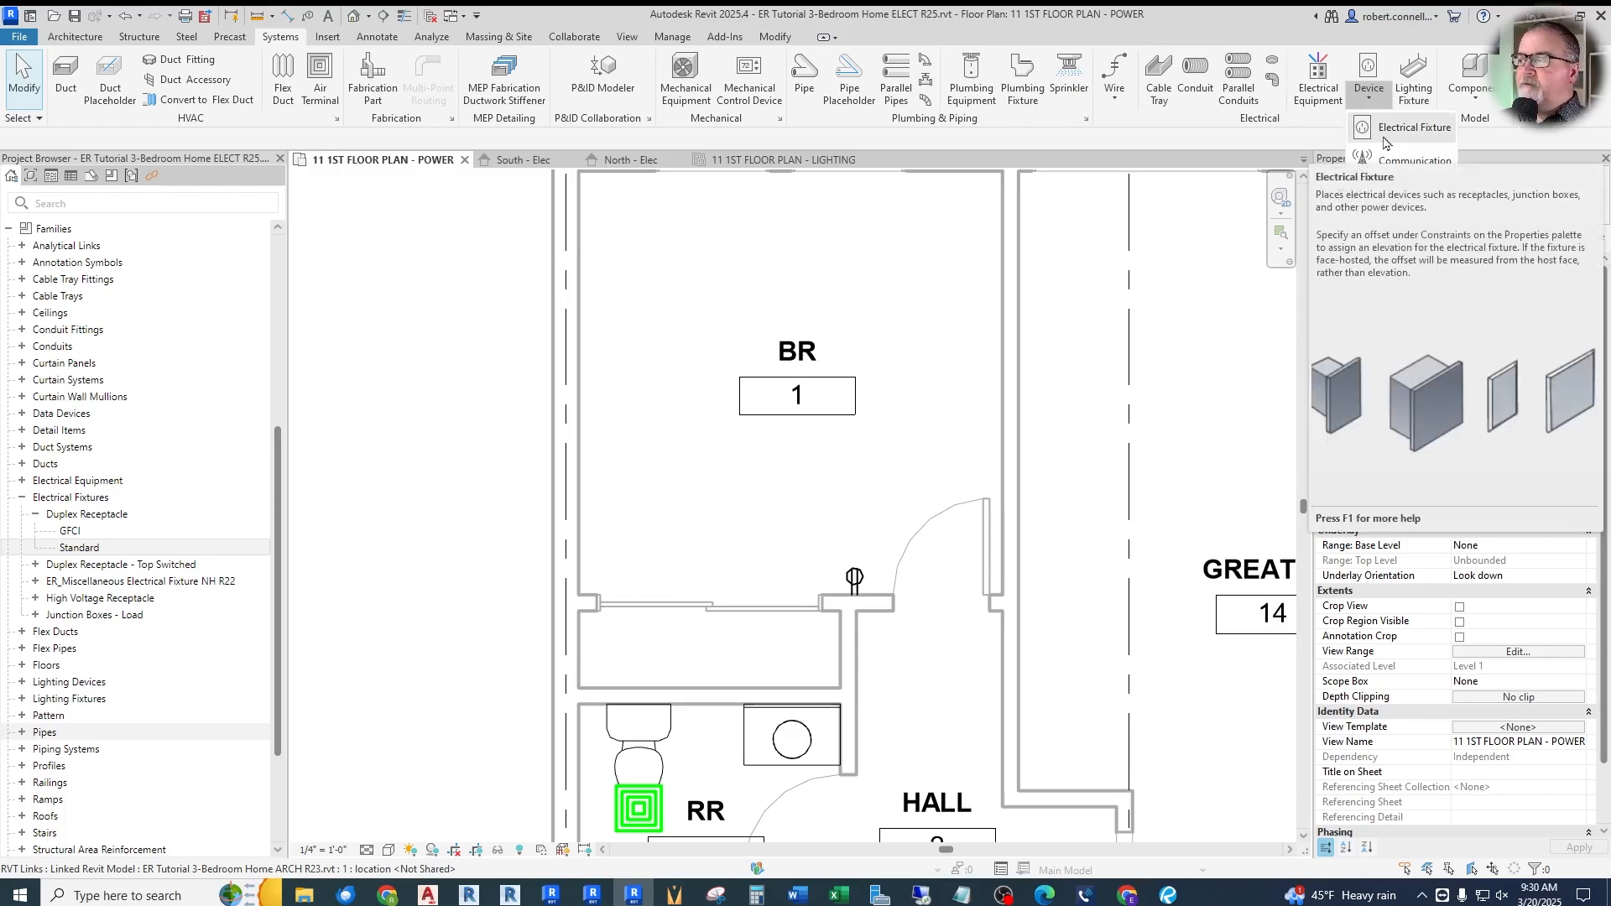
{"action": "left_click", "coordinate": [1415, 134]}
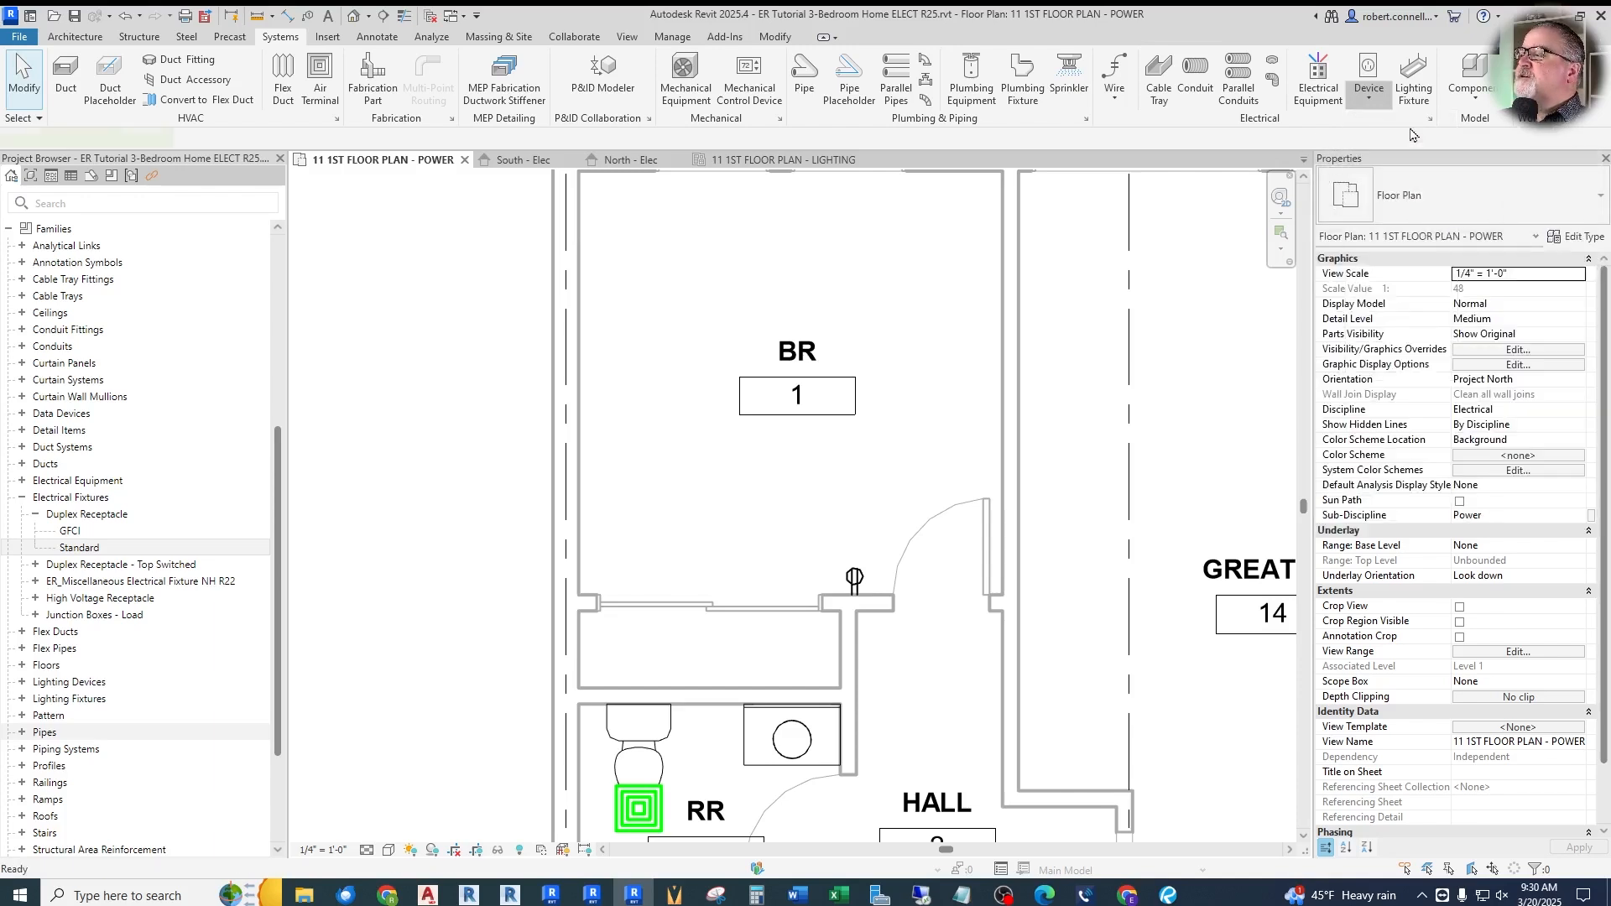
{"action": "left_click", "coordinate": [1518, 207]}
{"action": "left_click", "coordinate": [1539, 170]}
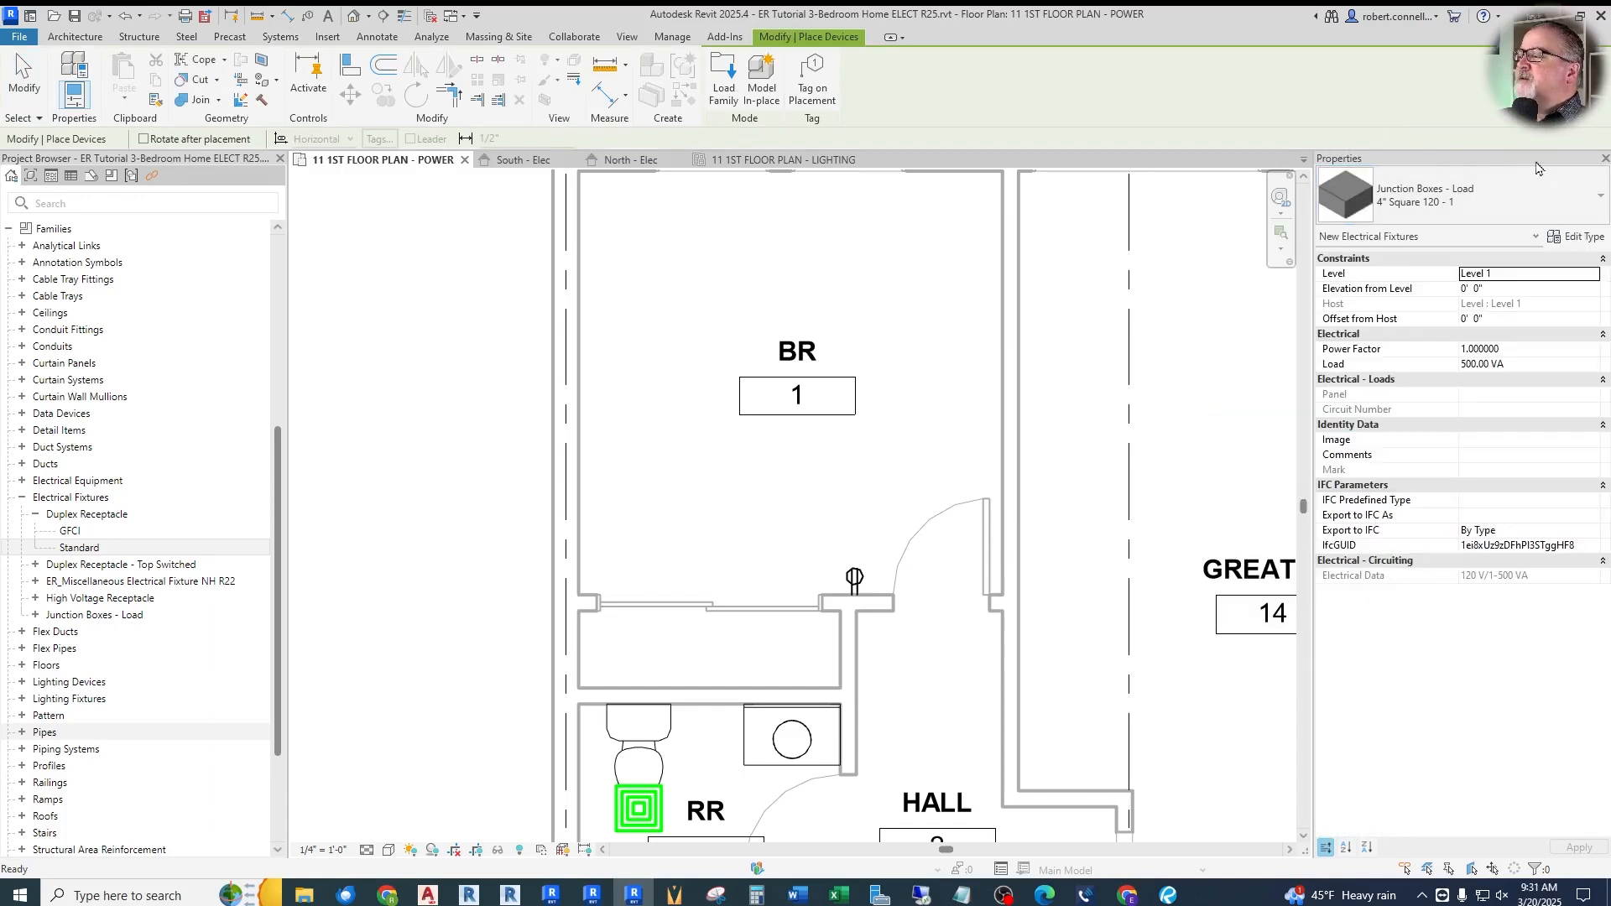
{"action": "left_click", "coordinate": [1598, 206]}
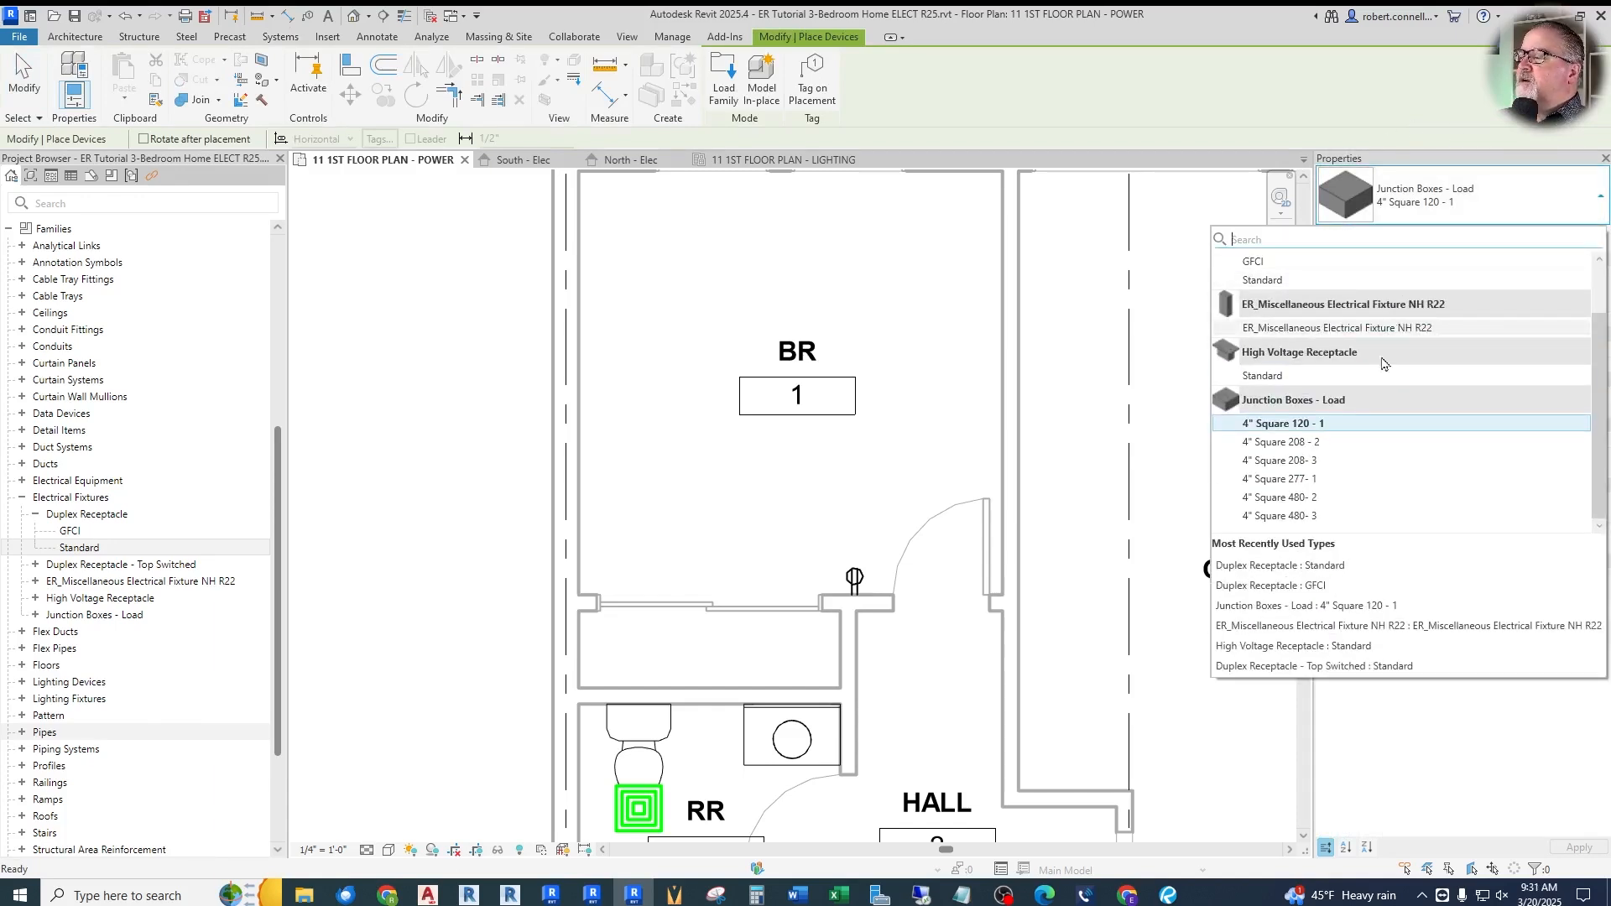
{"action": "scroll", "coordinate": [1384, 363], "scroll_direction": "up", "scroll_amount": 2}
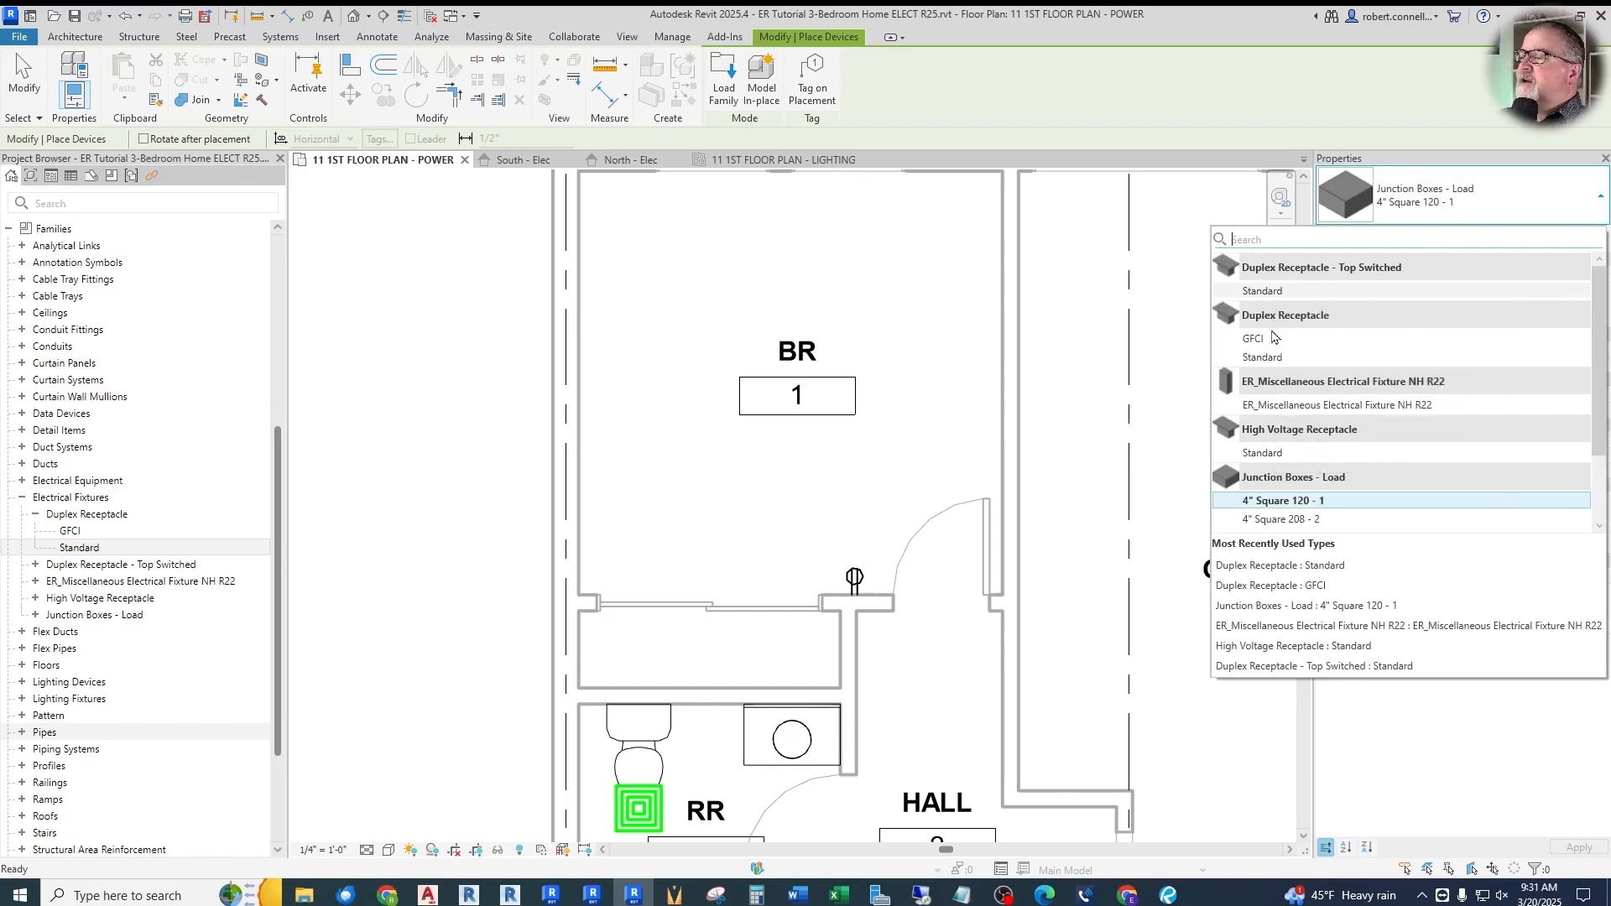
{"action": "left_click", "coordinate": [1263, 357]}
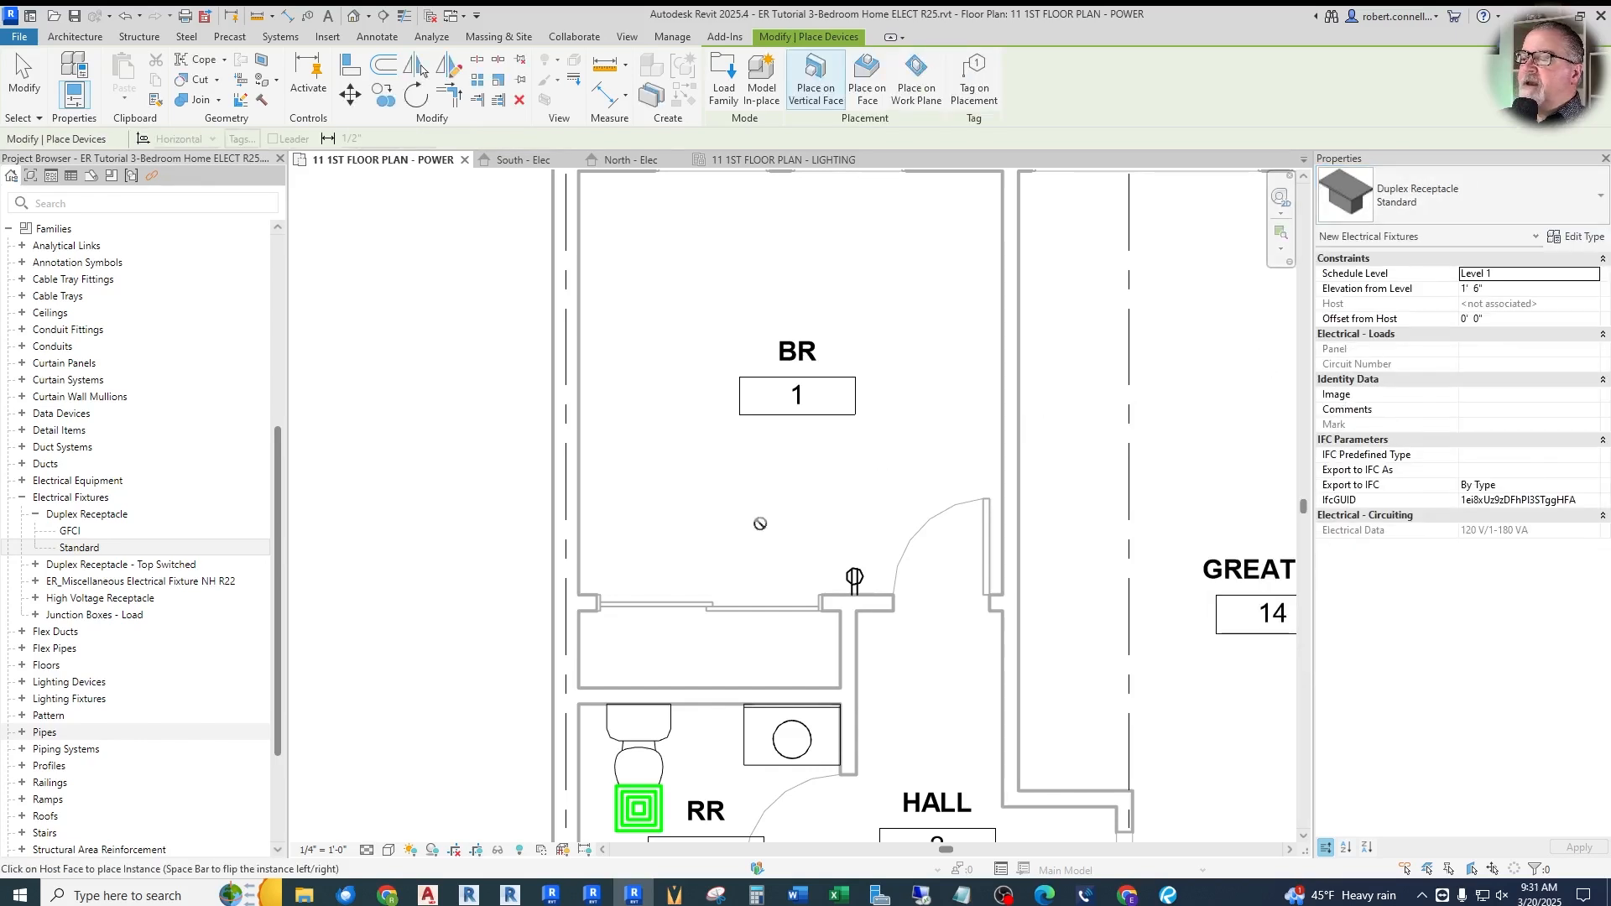
{"action": "key", "text": "Escape"}
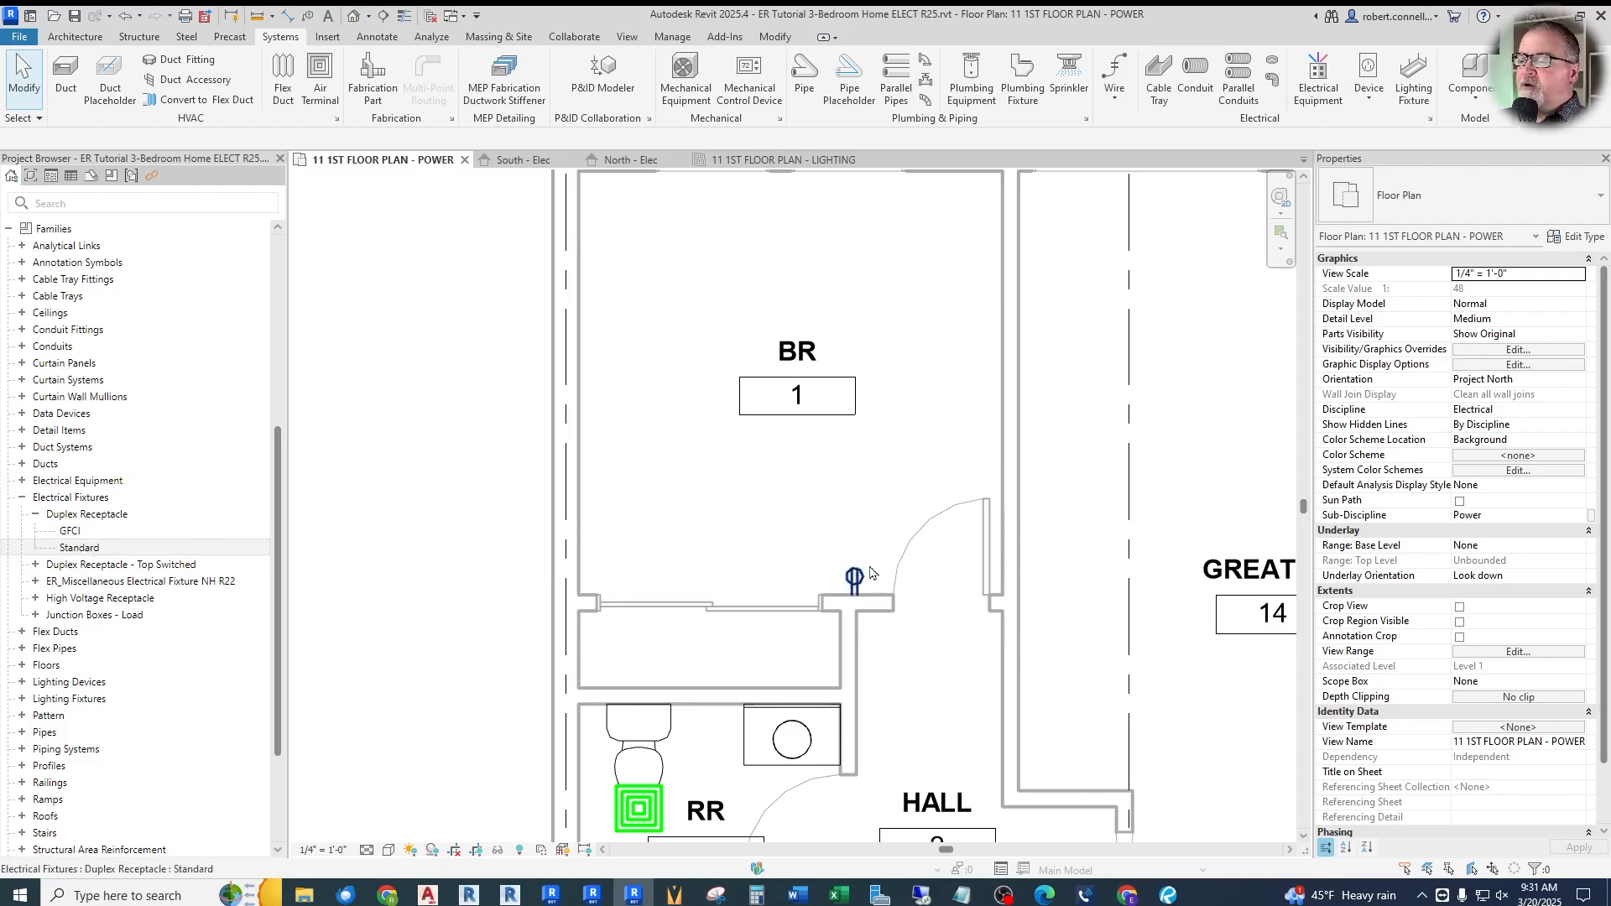
Try to copy the receptacle beside bedroom 1's door from its wall end along the closet wall, with multiple copies enabled
{"action": "scroll", "coordinate": [856, 592], "scroll_direction": "down", "scroll_amount": 2}
{"action": "scroll", "coordinate": [797, 594], "scroll_direction": "up", "scroll_amount": 3}
{"action": "scroll", "coordinate": [795, 594], "scroll_direction": "down", "scroll_amount": 2}
{"action": "scroll", "coordinate": [759, 537], "scroll_direction": "up", "scroll_amount": 3}
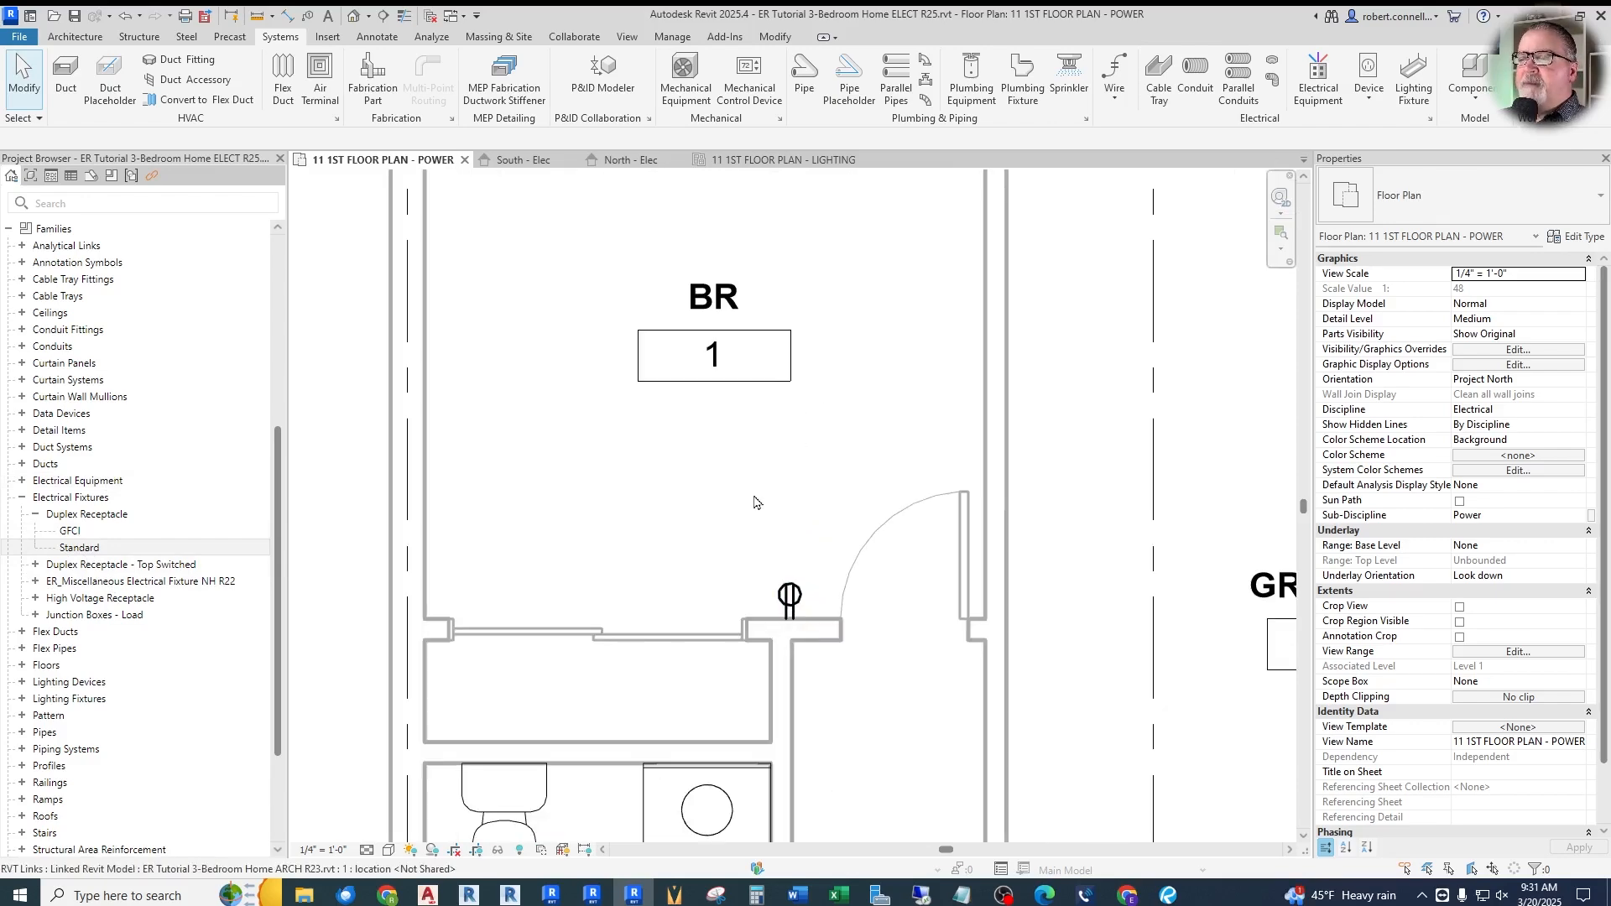
{"action": "right_click", "coordinate": [791, 599]}
{"action": "key", "text": "Escape"}
{"action": "key", "text": "Escape"}
{"action": "left_click", "coordinate": [790, 597]}
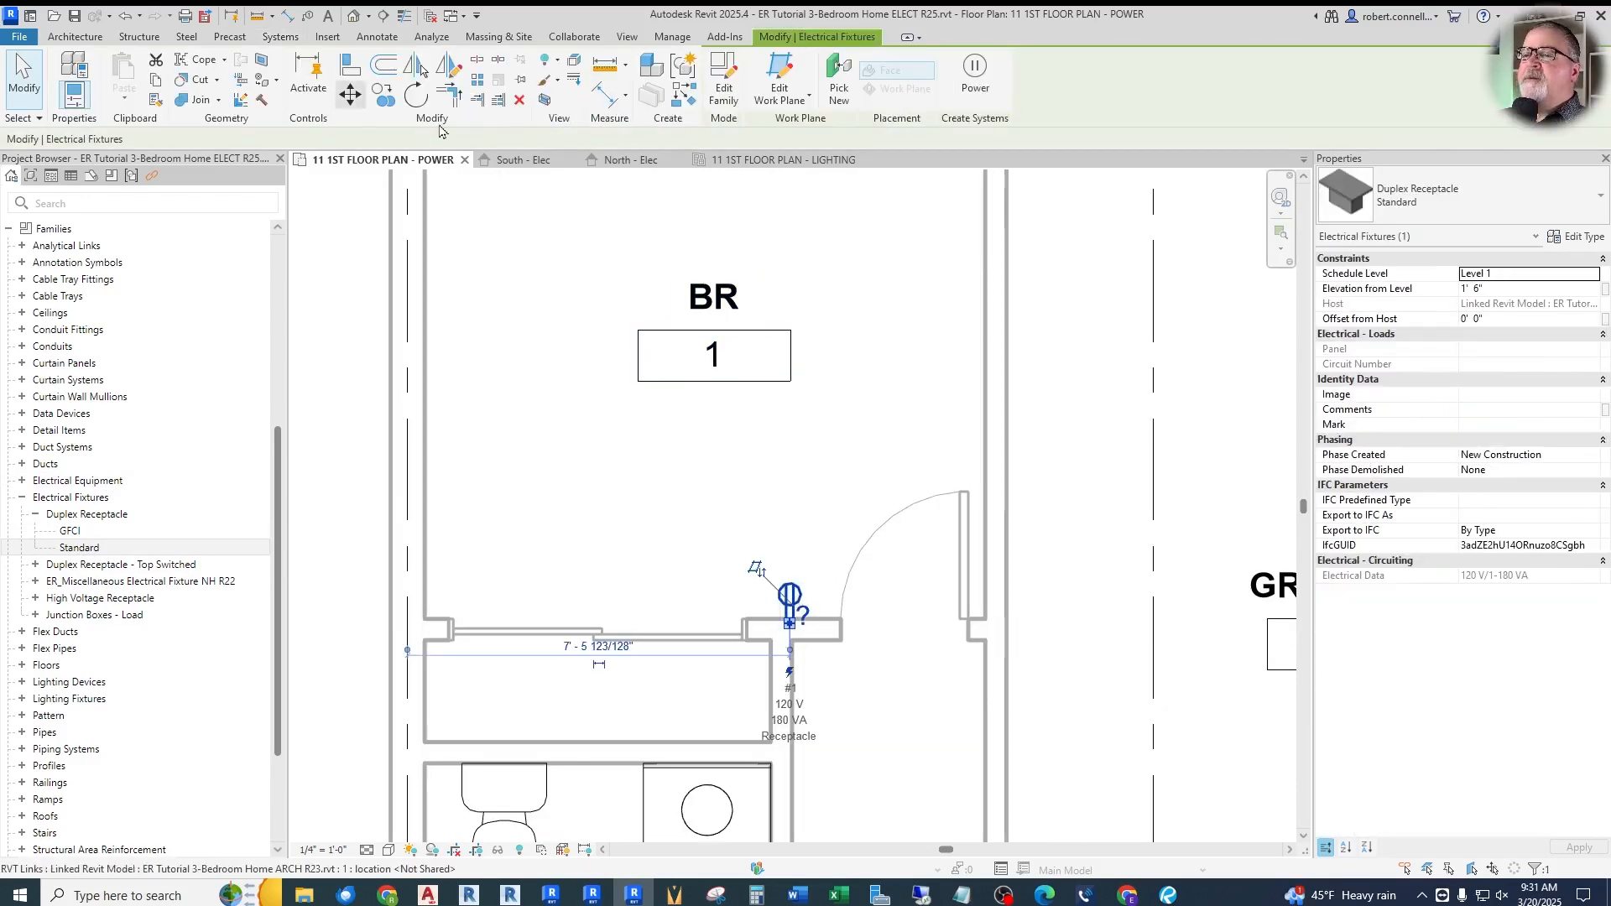
{"action": "left_click", "coordinate": [382, 97]}
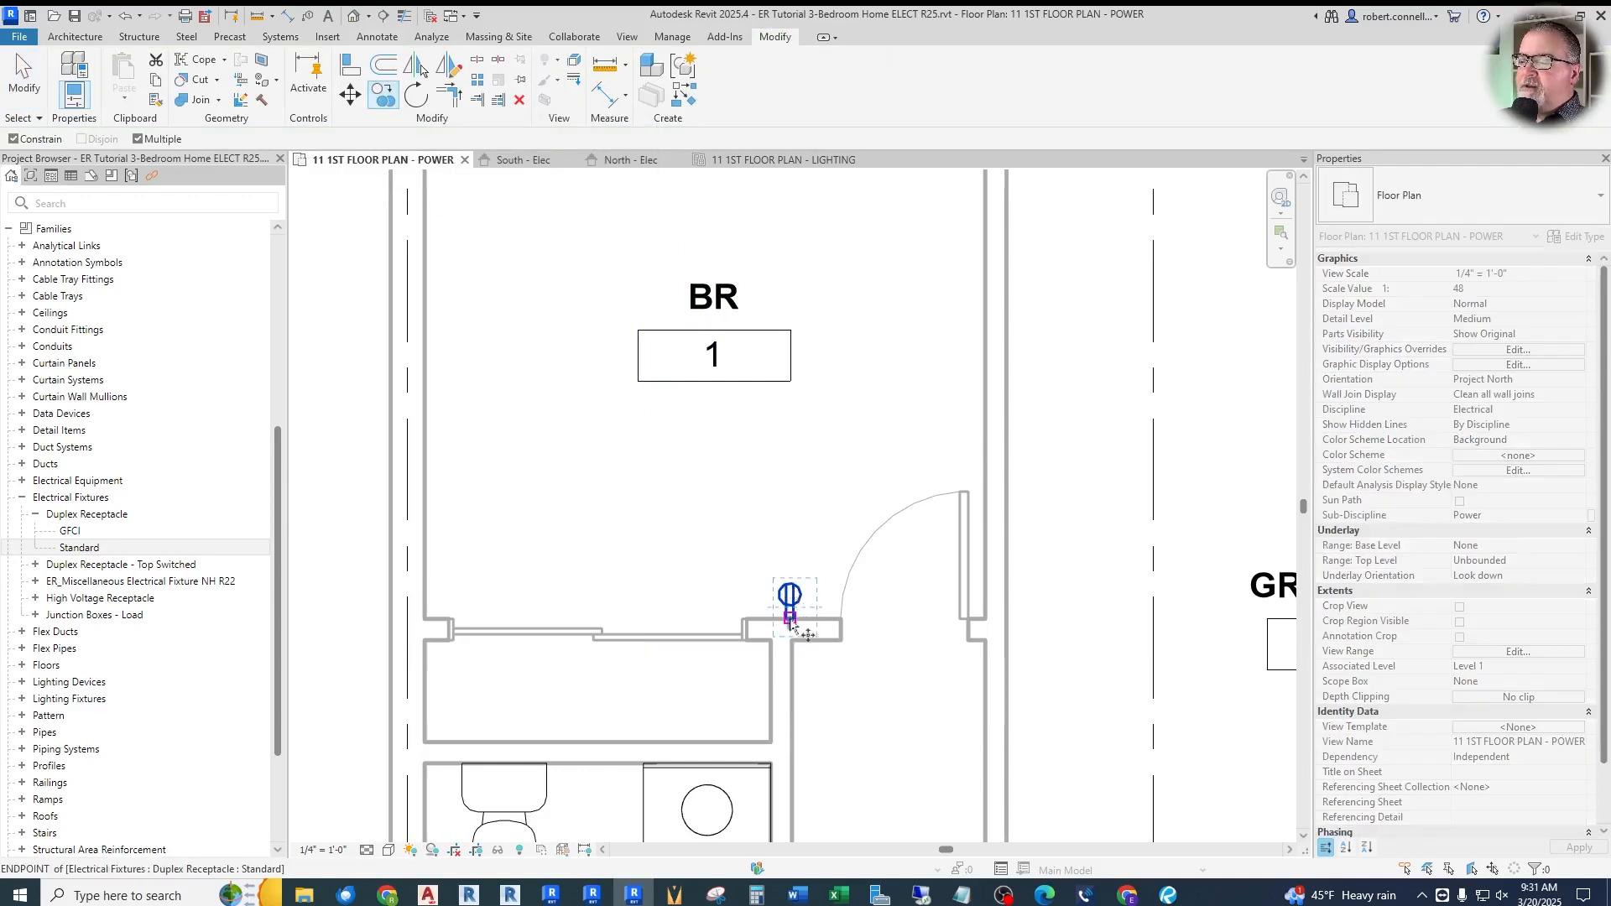
{"action": "left_click", "coordinate": [790, 625]}
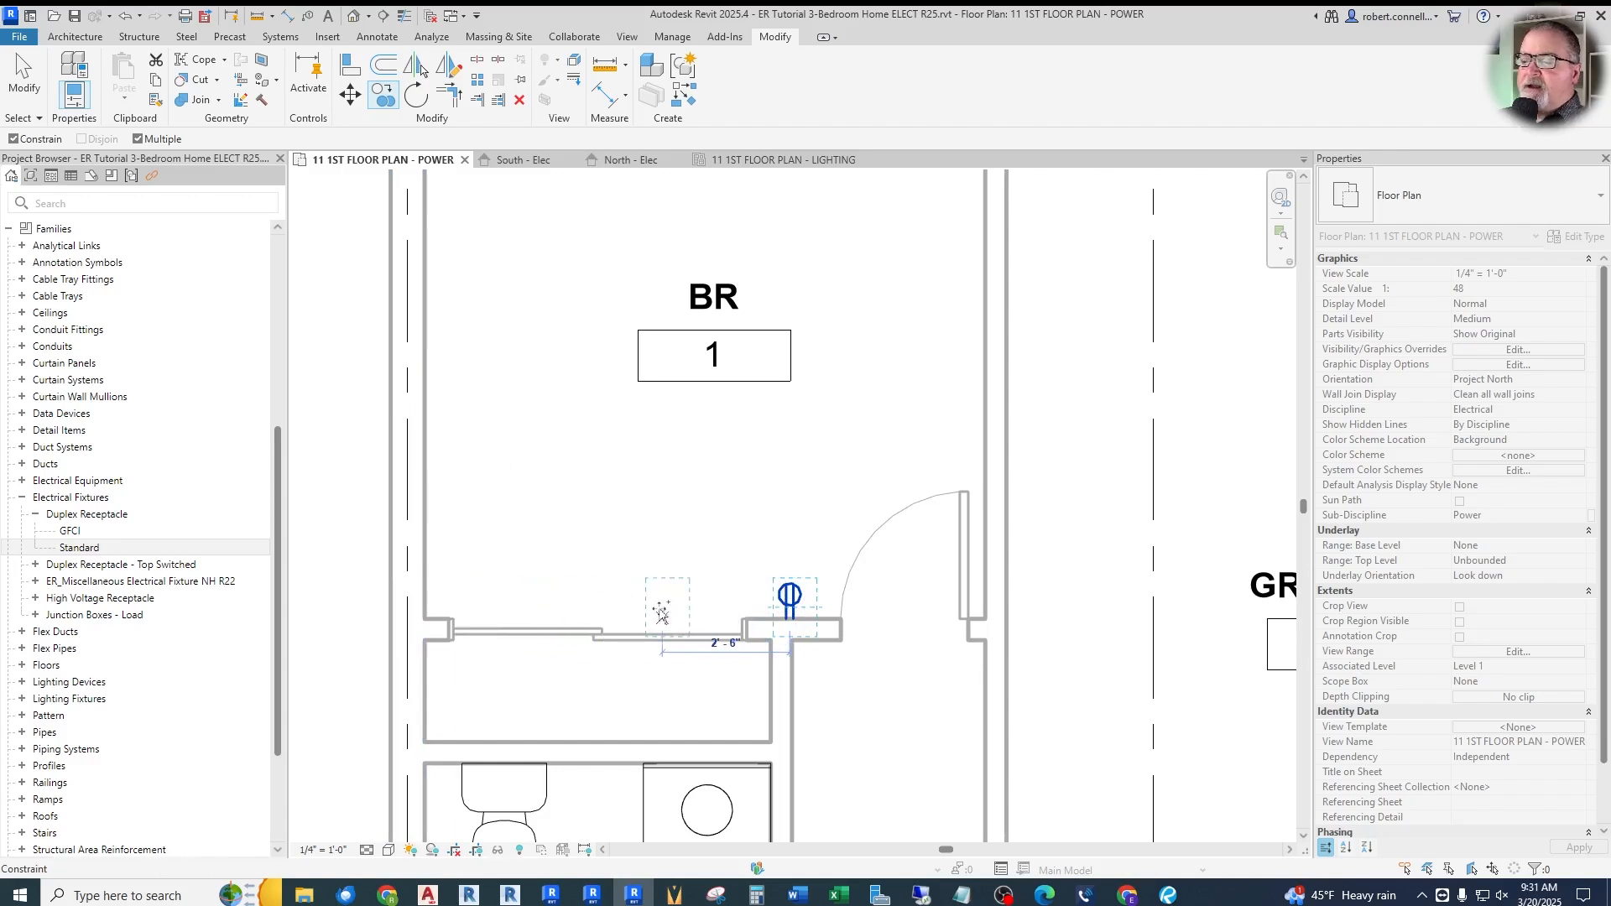
{"action": "scroll", "coordinate": [605, 618], "scroll_direction": "up", "scroll_amount": 2}
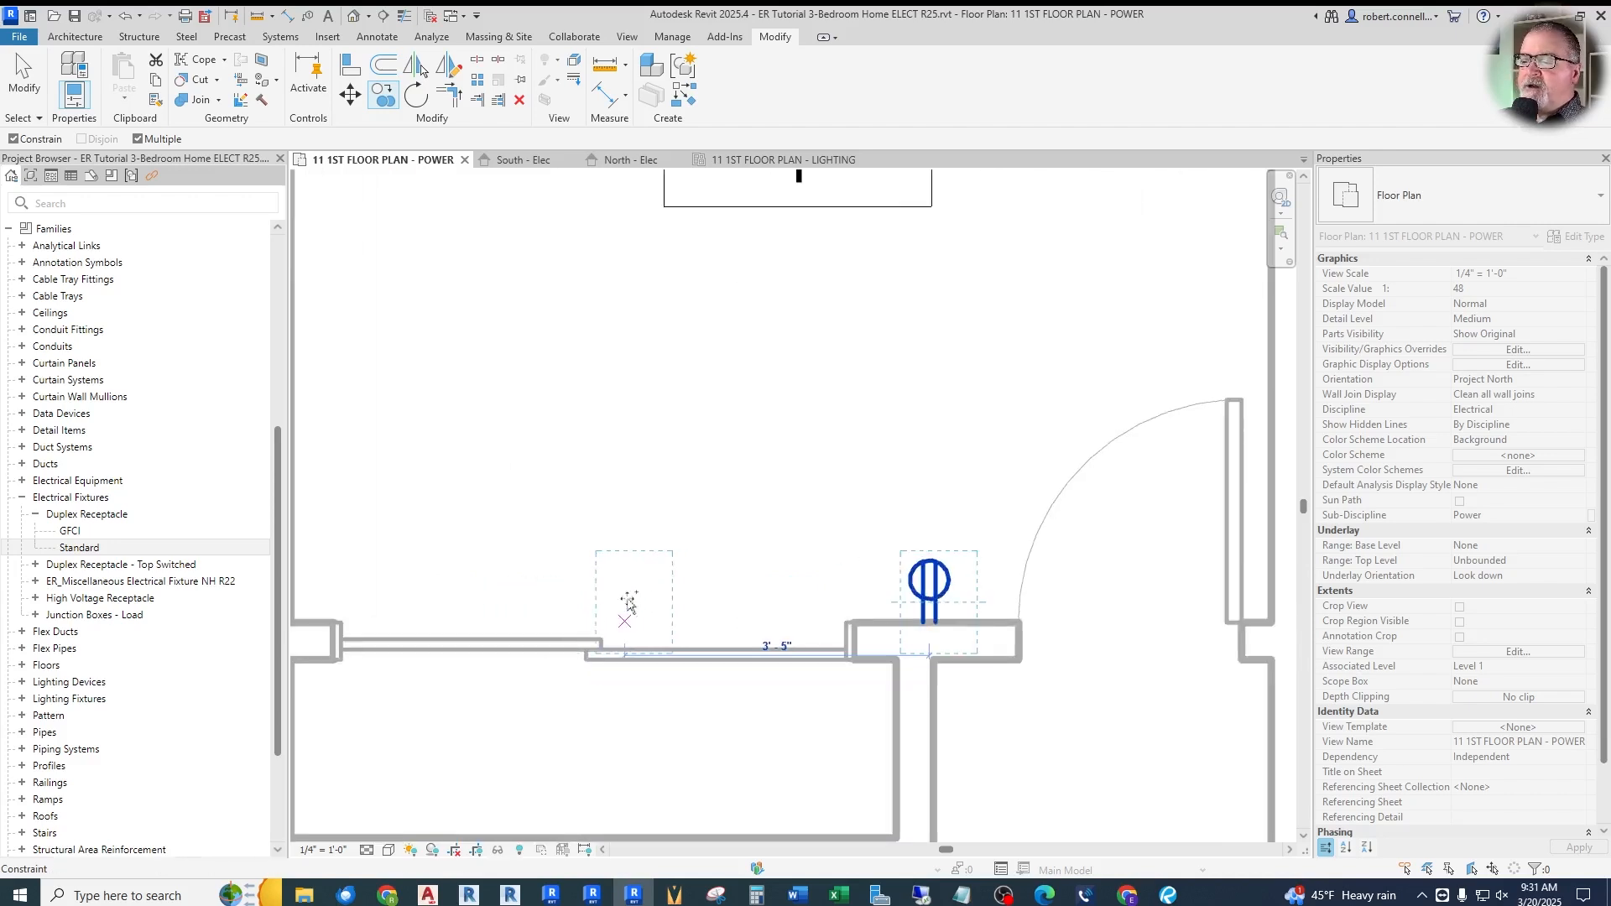
{"action": "scroll", "coordinate": [739, 579], "scroll_direction": "down", "scroll_amount": 1}
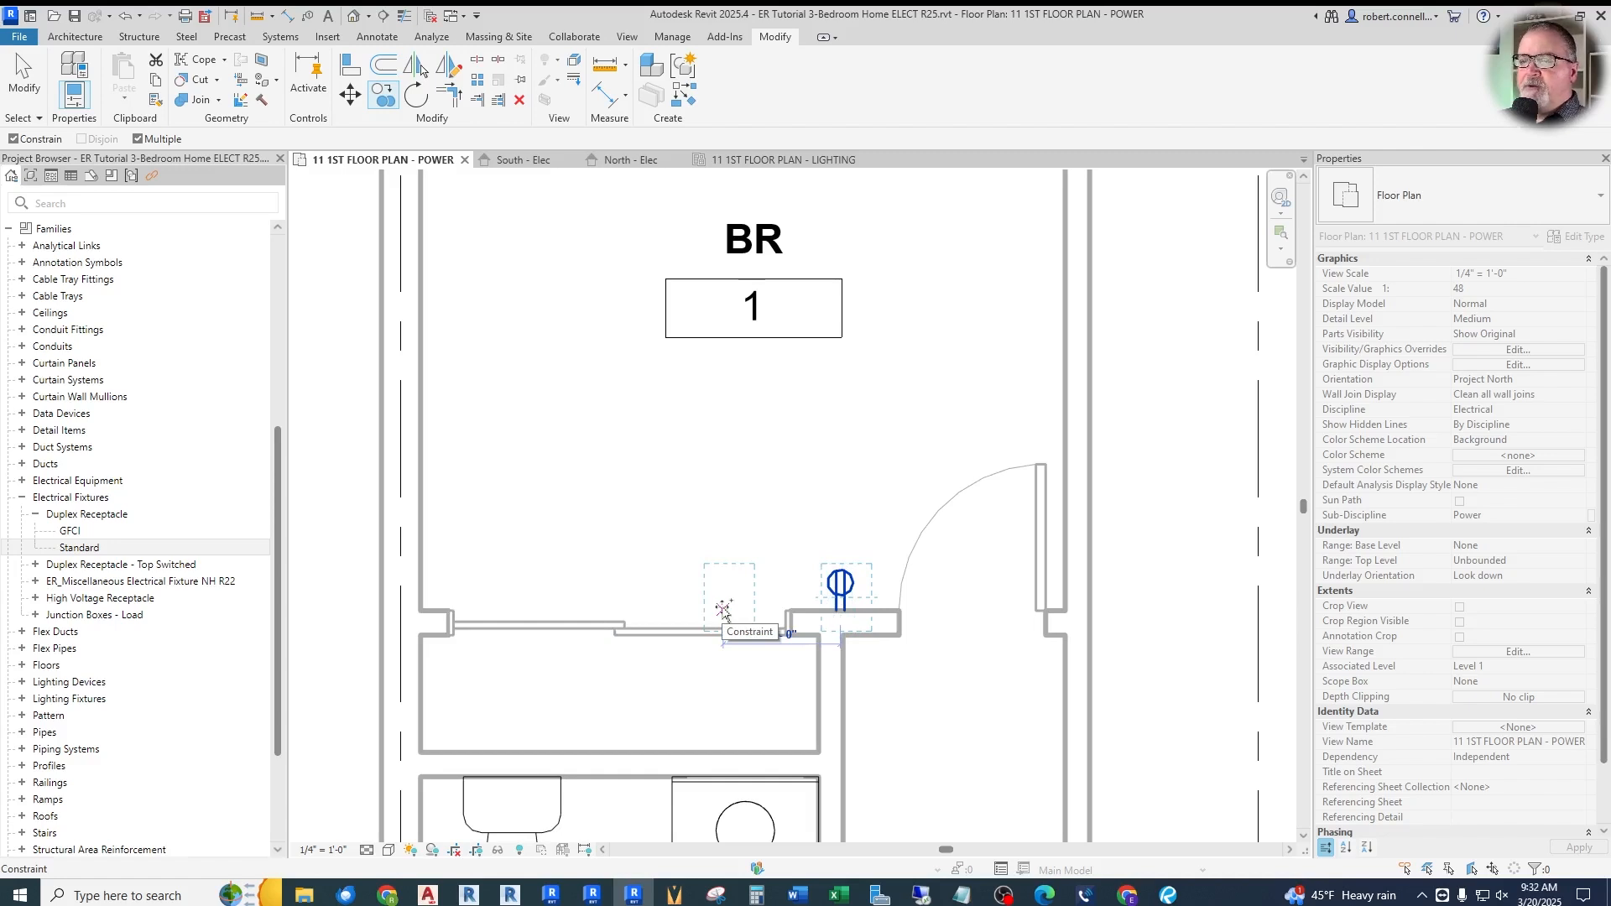
{"action": "scroll", "coordinate": [723, 610], "scroll_direction": "down", "scroll_amount": 3}
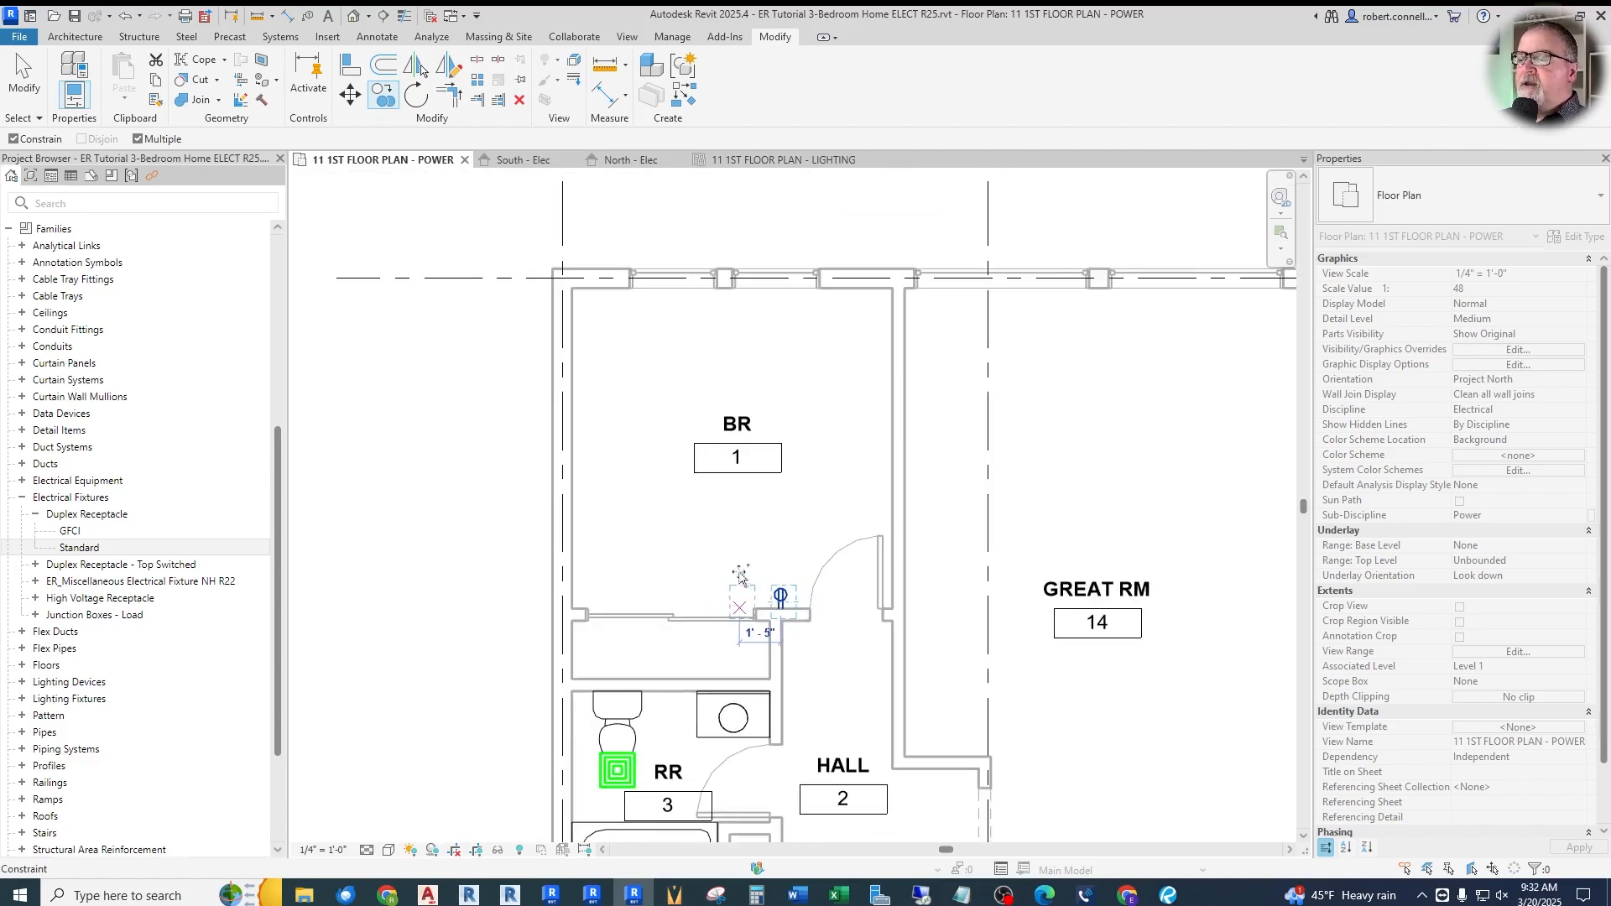
{"action": "key", "text": "Escape"}
Create a similar Standard duplex receptacle and place it on bedroom 1's west exterior wall, north of the closet
{"action": "scroll", "coordinate": [777, 570], "scroll_direction": "up", "scroll_amount": 2}
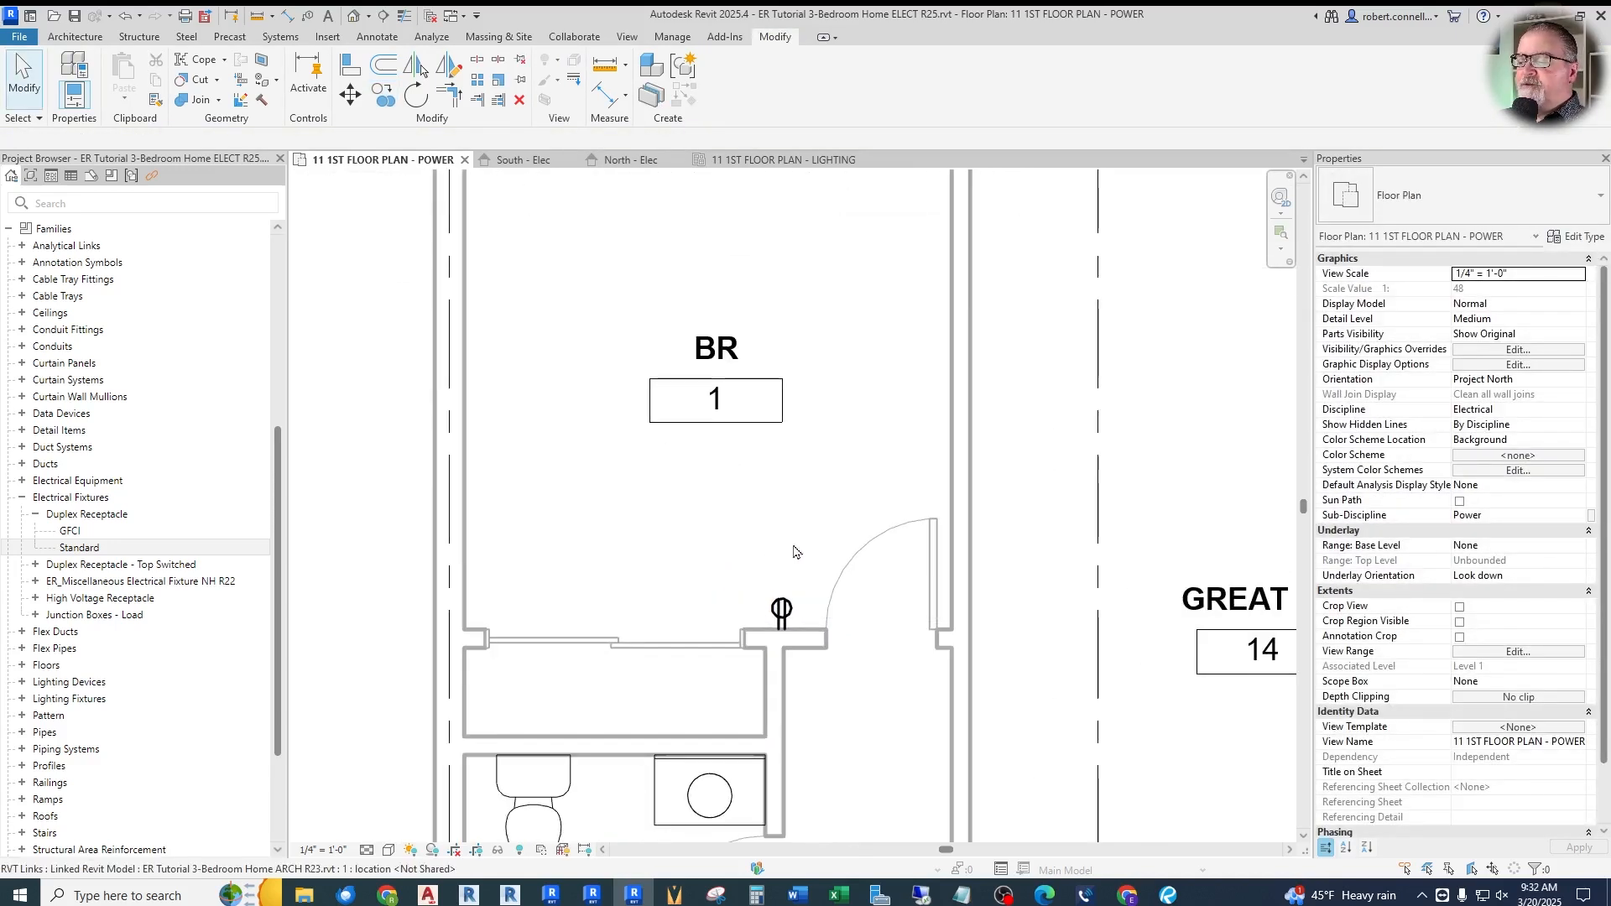
{"action": "left_click", "coordinate": [782, 611]}
{"action": "right_click", "coordinate": [788, 611]}
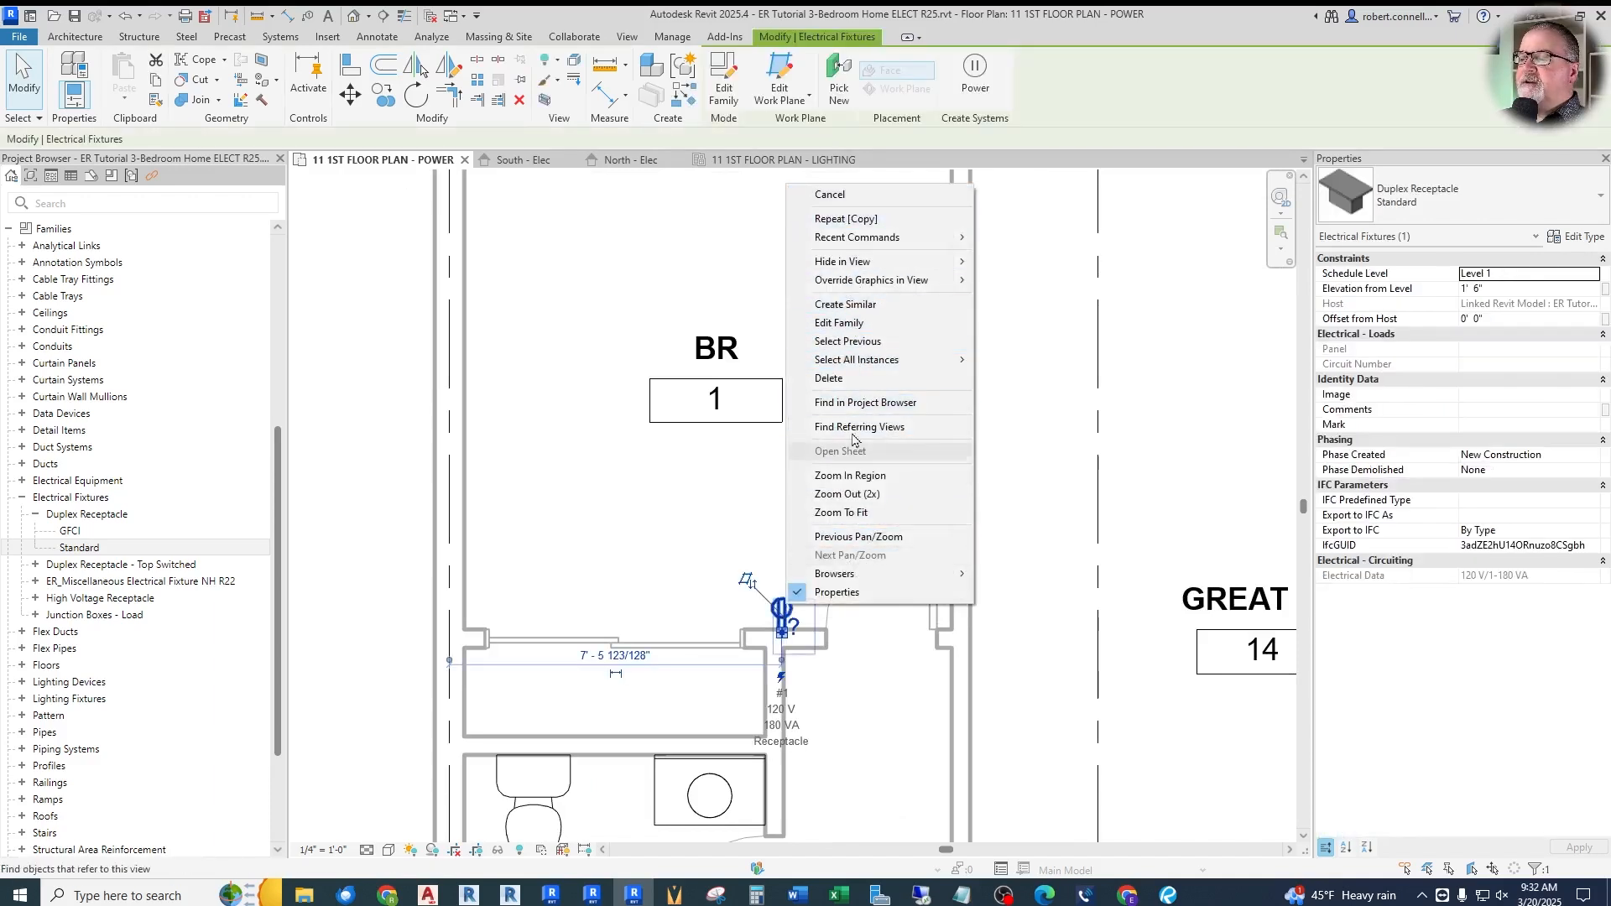
{"action": "left_click", "coordinate": [835, 305]}
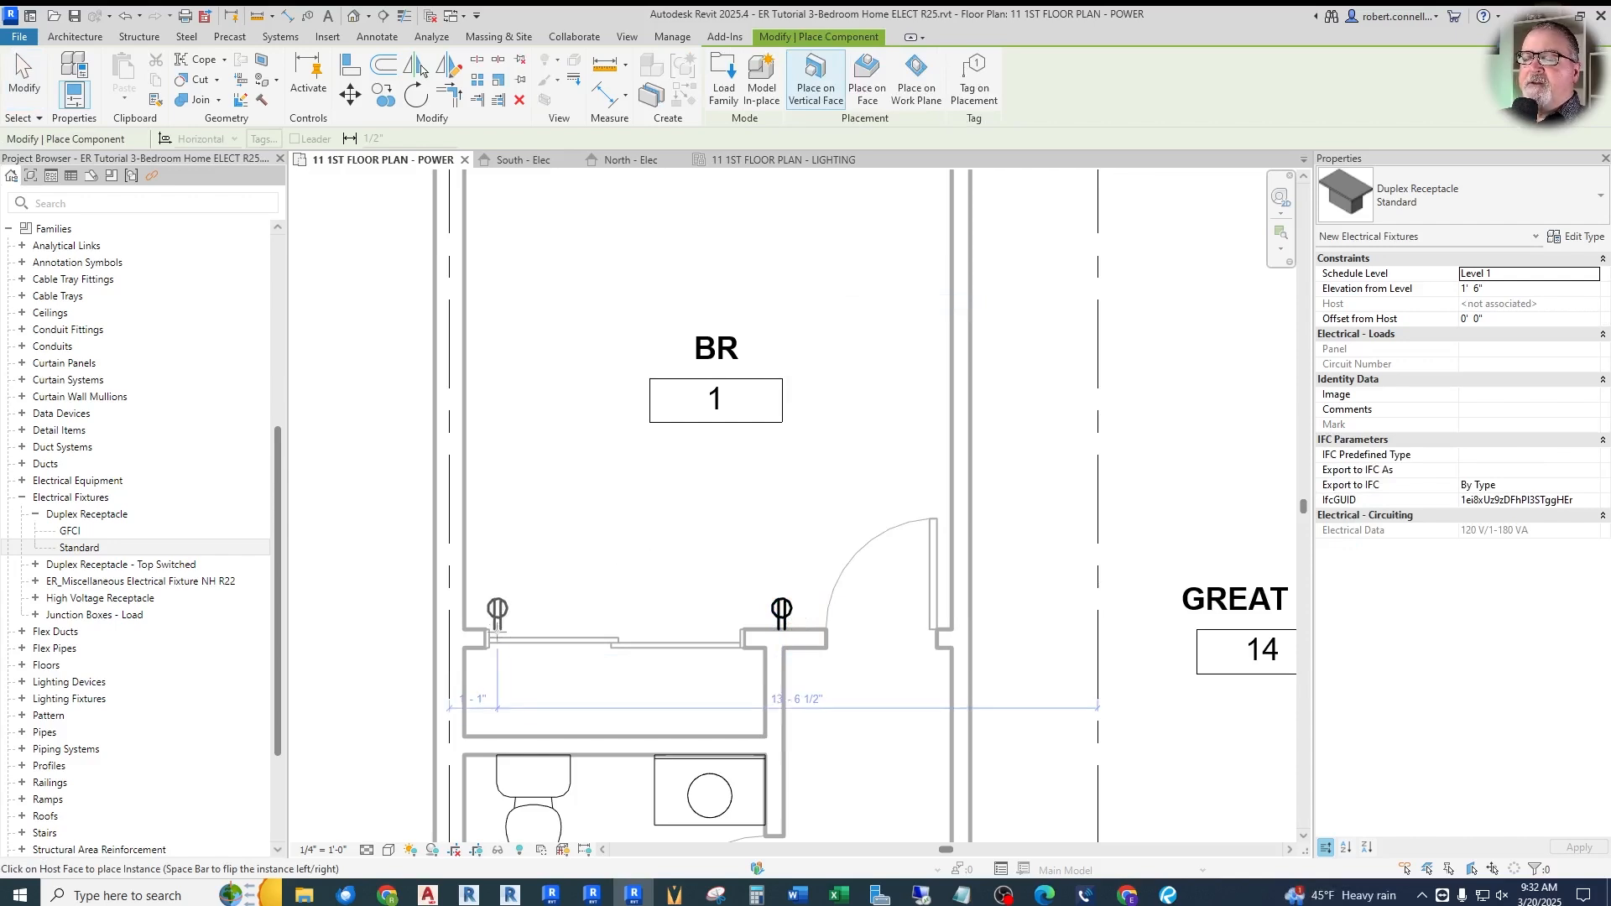
{"action": "scroll", "coordinate": [470, 604], "scroll_direction": "down", "scroll_amount": 3}
{"action": "scroll", "coordinate": [506, 589], "scroll_direction": "up", "scroll_amount": 3}
{"action": "scroll", "coordinate": [559, 637], "scroll_direction": "down", "scroll_amount": 1}
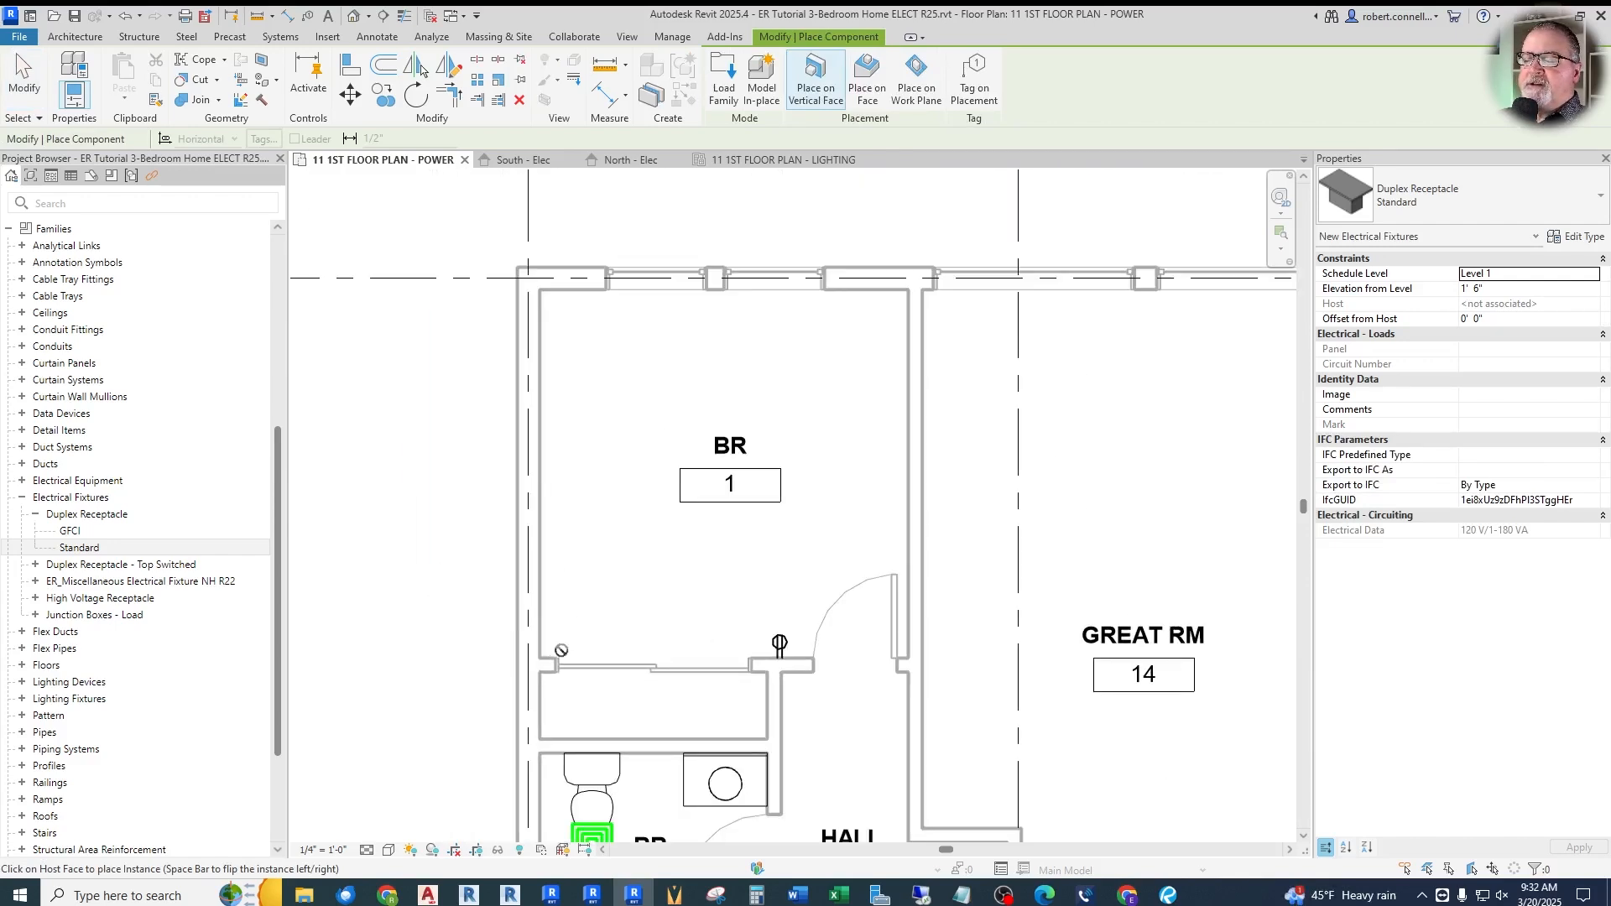
{"action": "scroll", "coordinate": [561, 650], "scroll_direction": "up", "scroll_amount": 1}
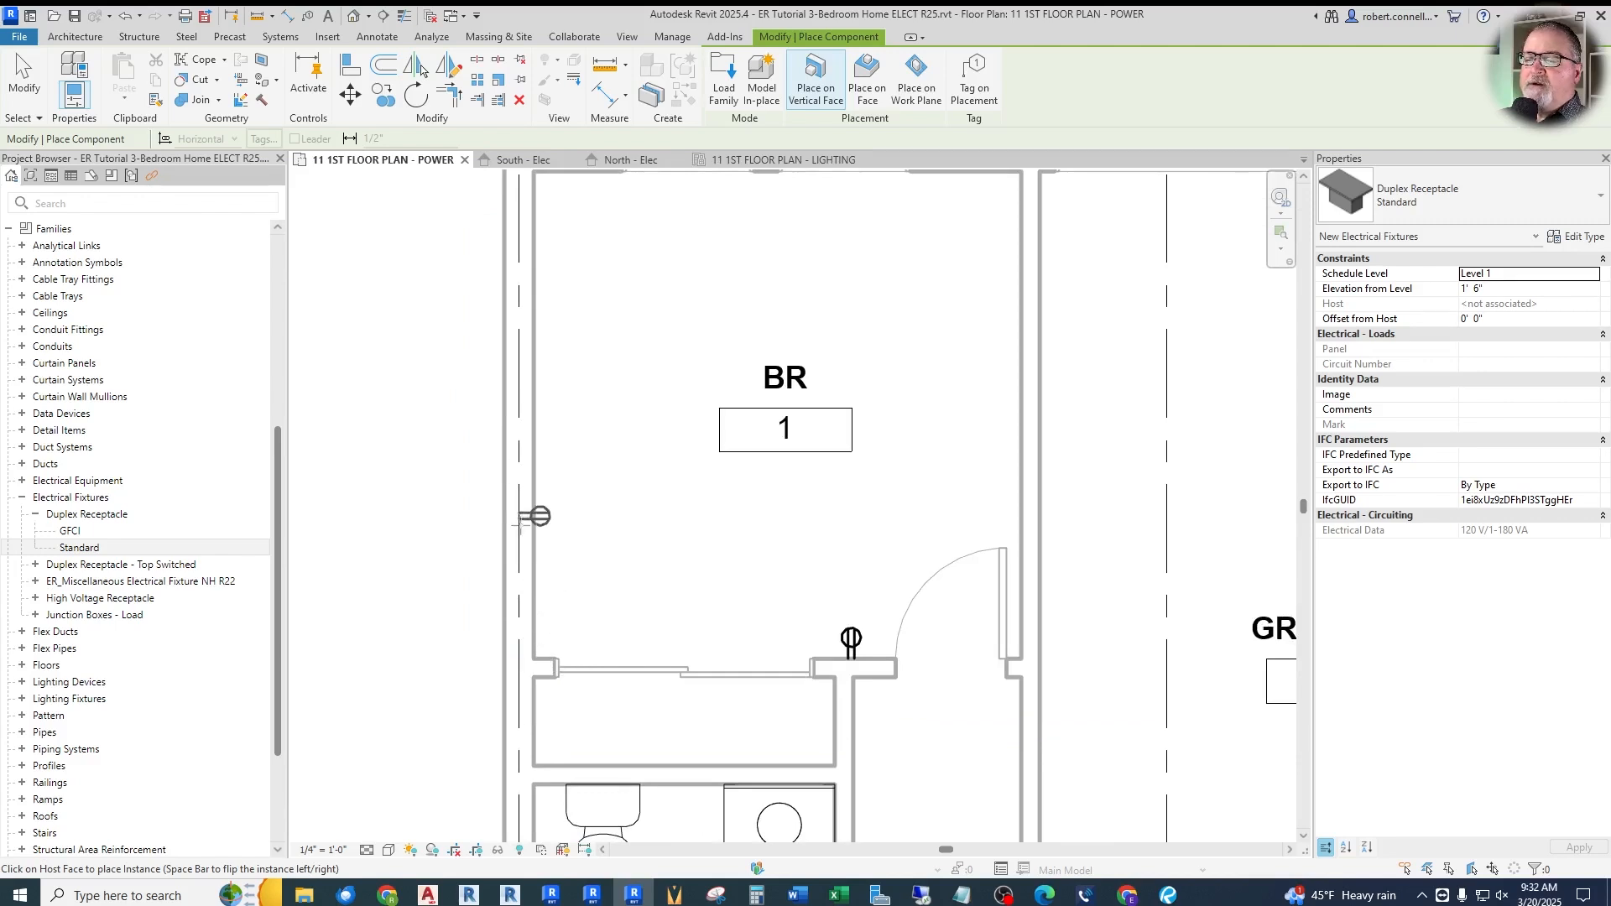
{"action": "scroll", "coordinate": [567, 567], "scroll_direction": "down", "scroll_amount": 2}
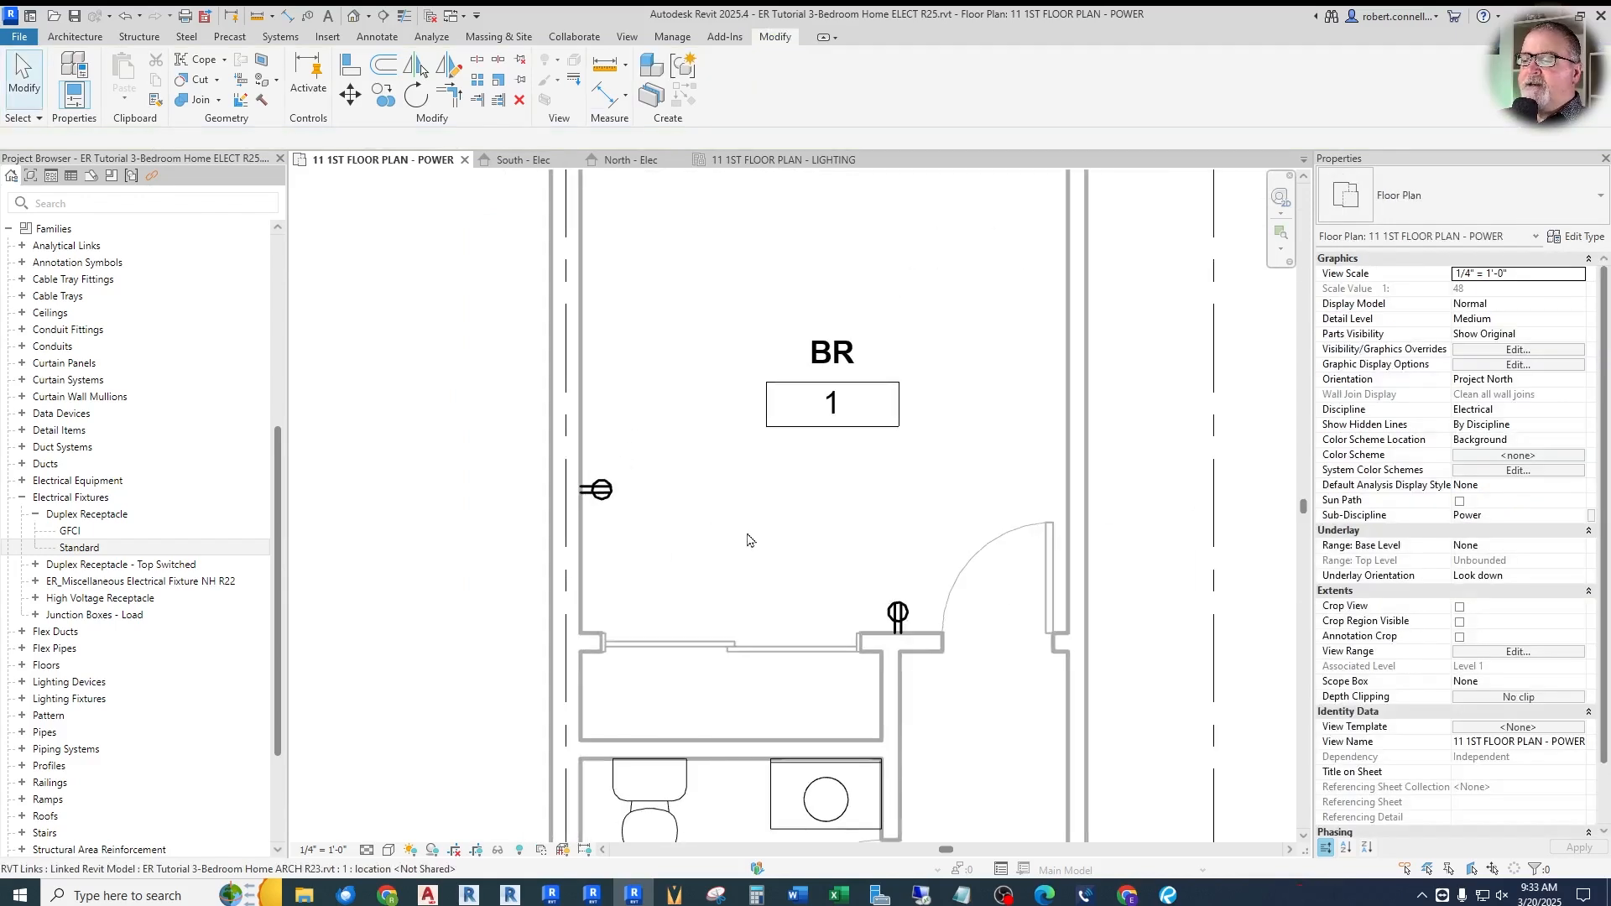
Draw a vertical detail line in the <Medium Lines> style, 5' 0" long, from the closet wall past the west-wall receptacle
{"action": "scroll", "coordinate": [747, 539], "scroll_direction": "up", "scroll_amount": 2}
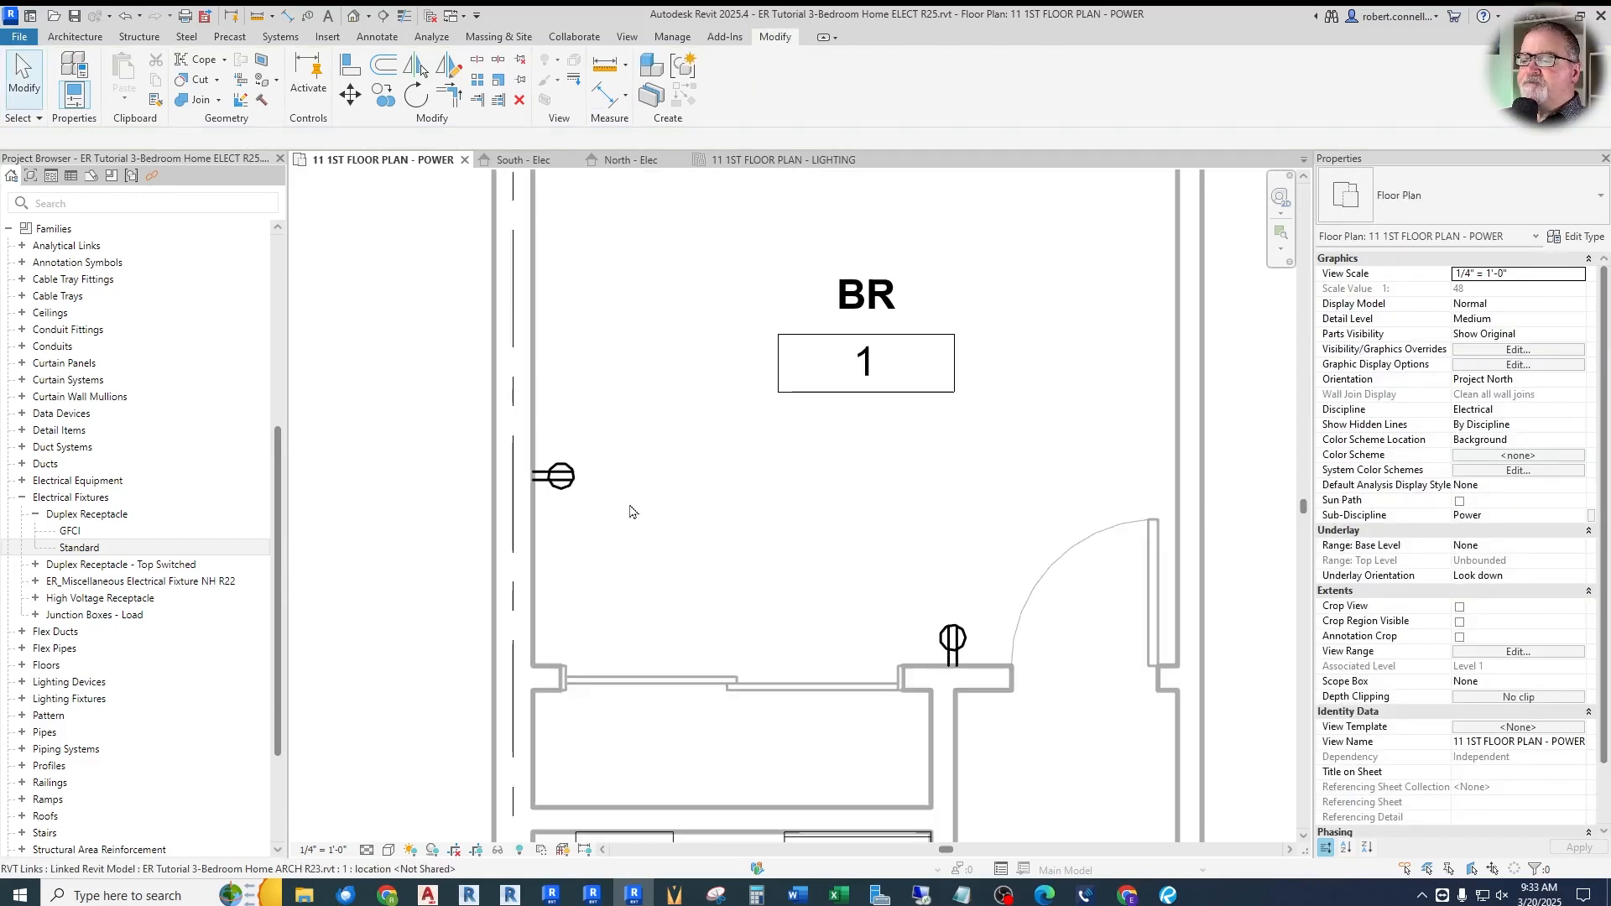
{"action": "left_click", "coordinate": [377, 37]}
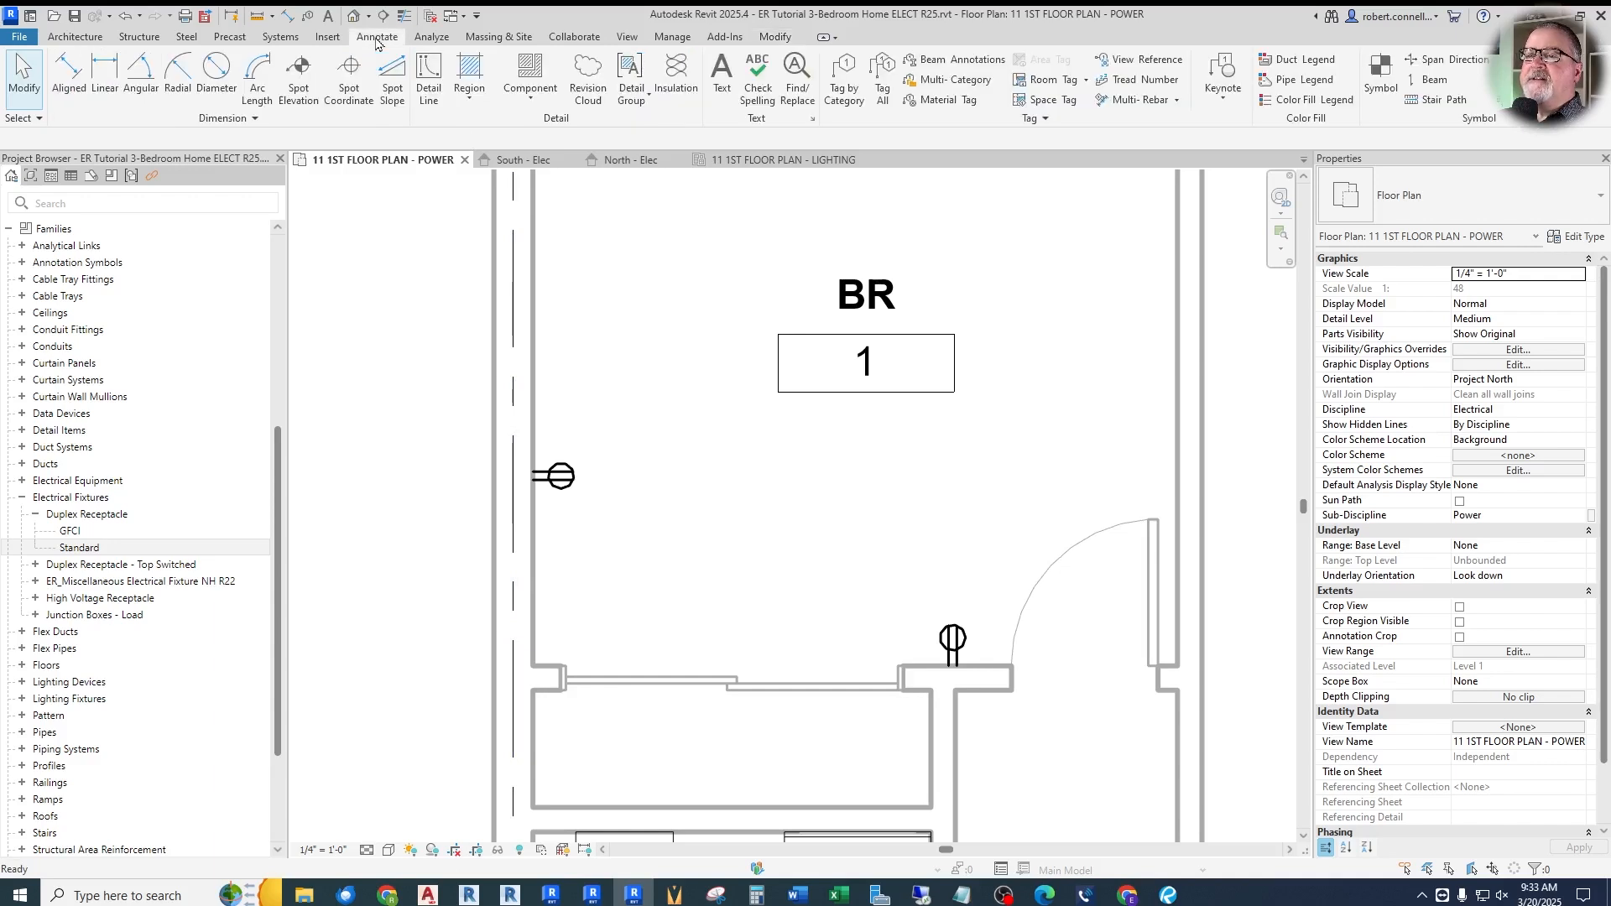
{"action": "left_click", "coordinate": [429, 79]}
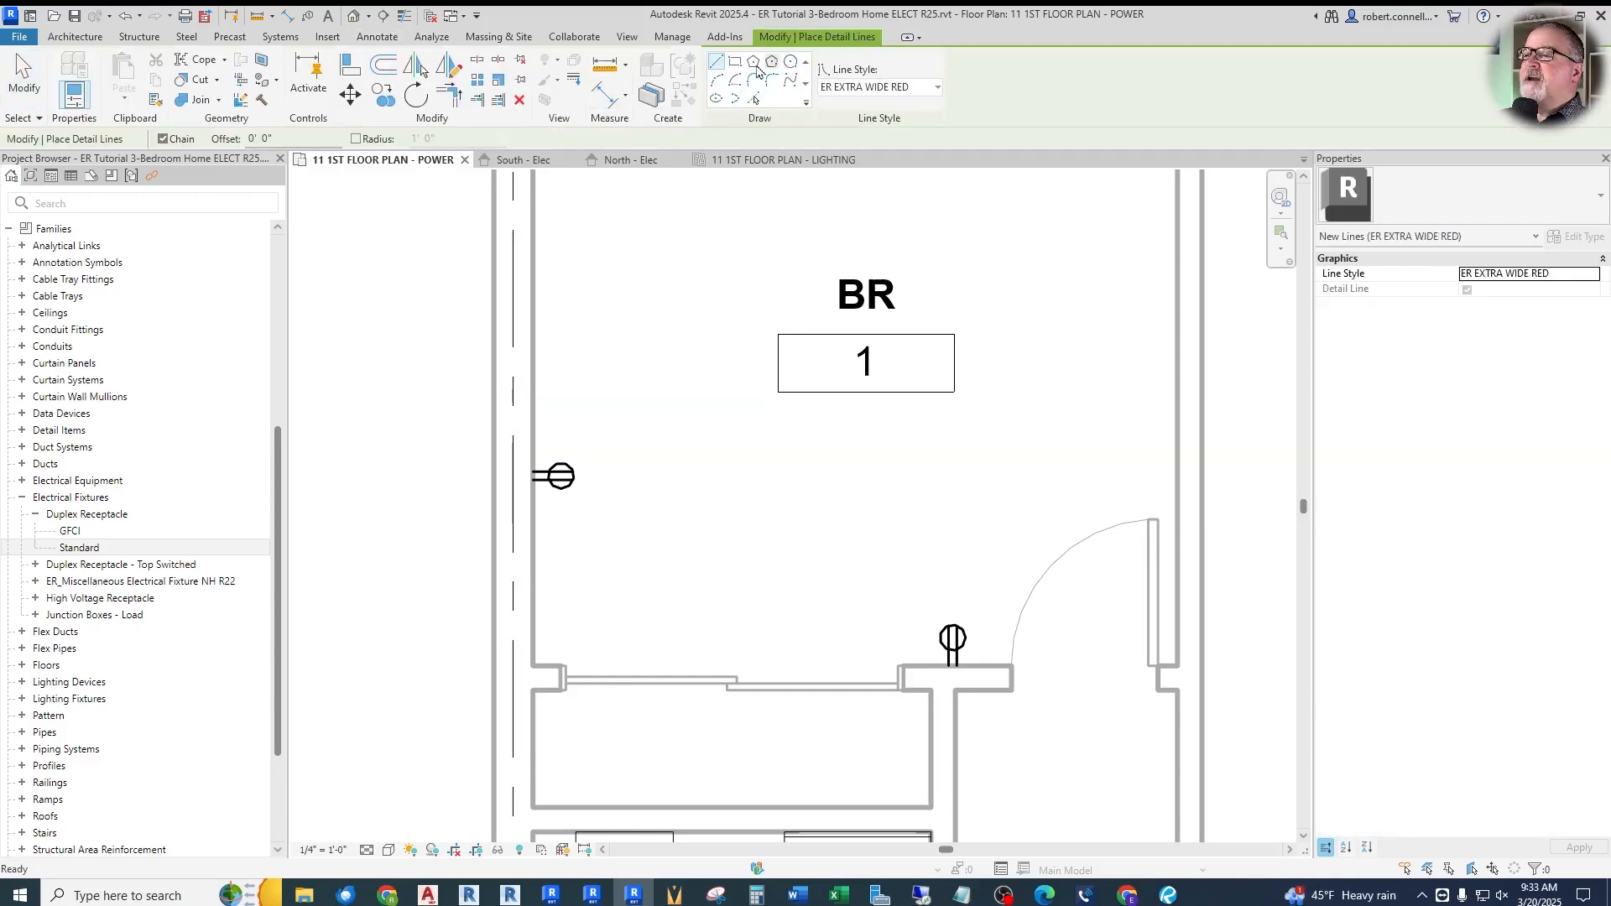
{"action": "left_click", "coordinate": [736, 64]}
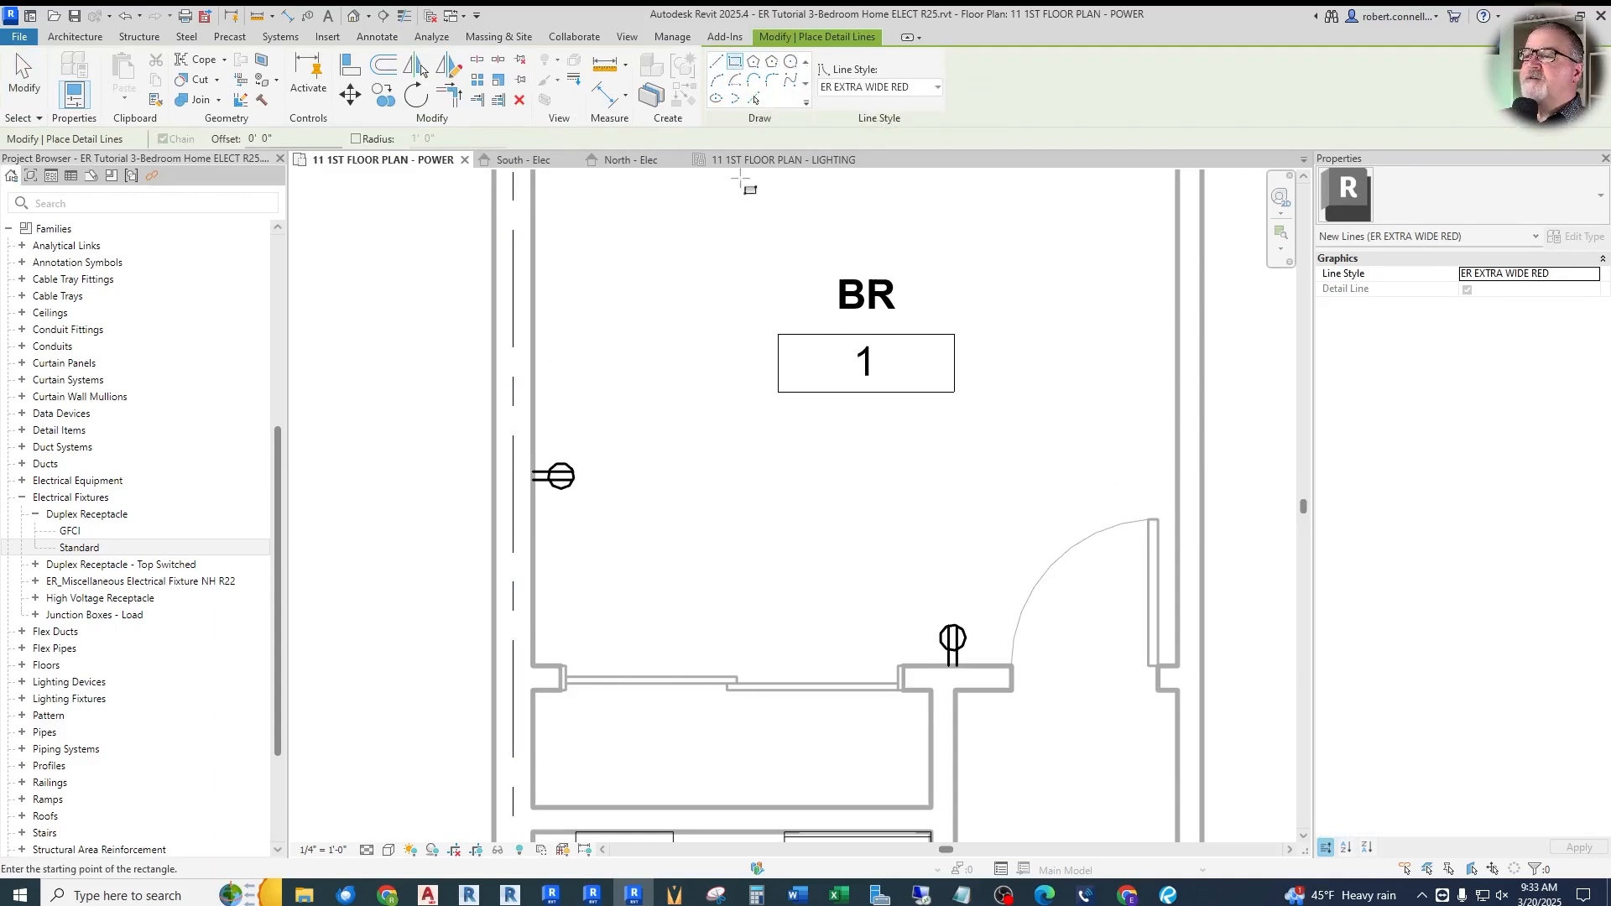
{"action": "left_click", "coordinate": [718, 65]}
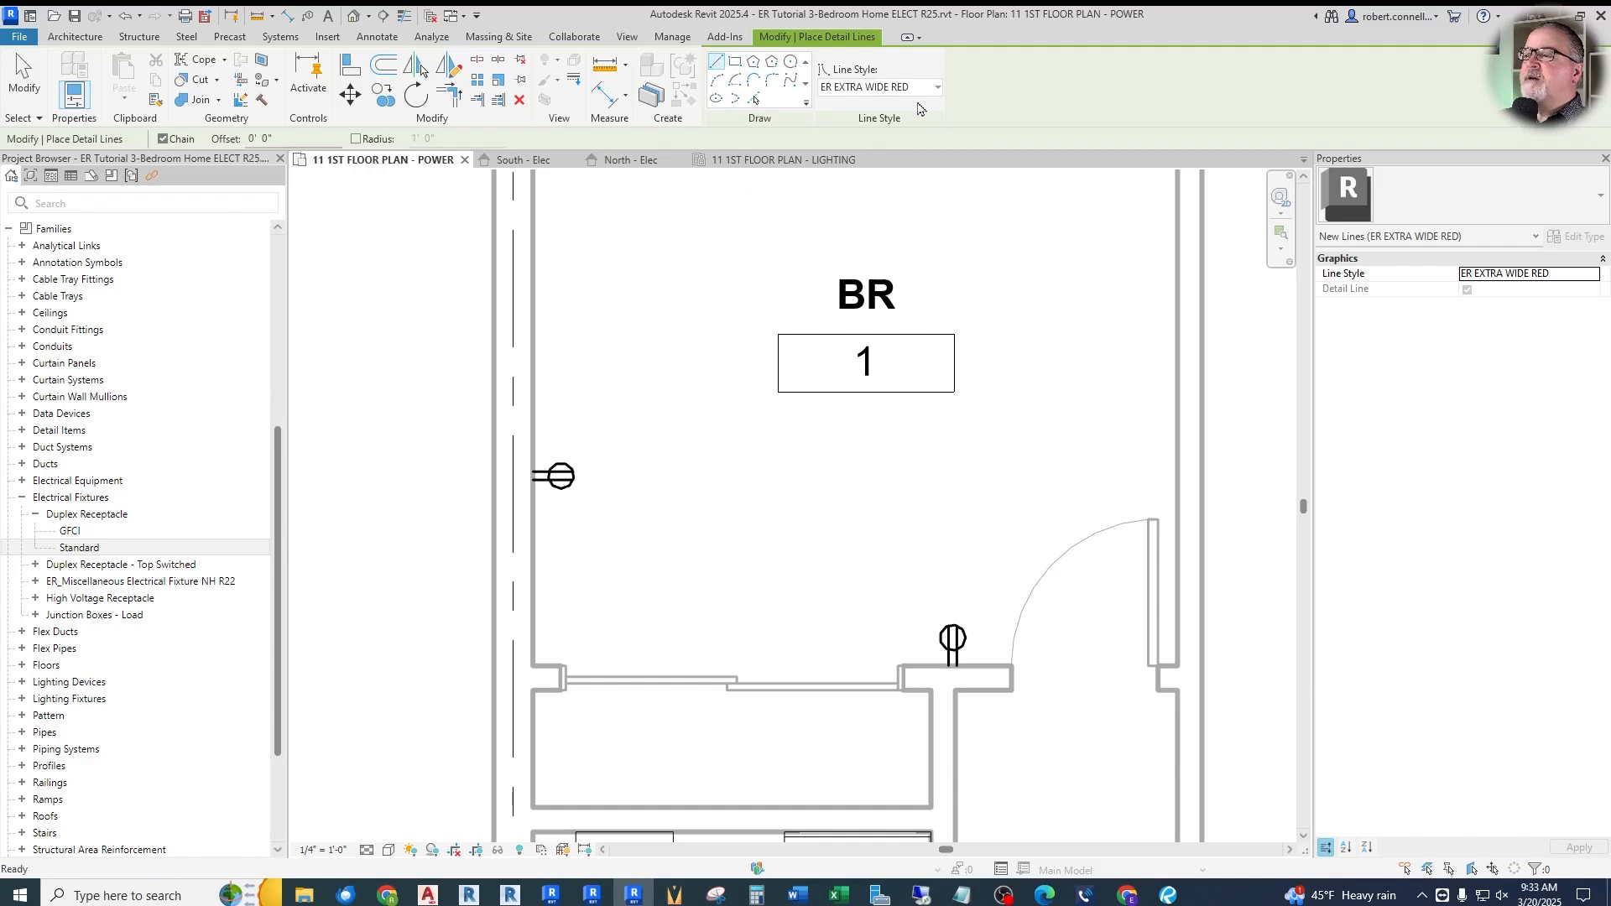
{"action": "left_click", "coordinate": [940, 89]}
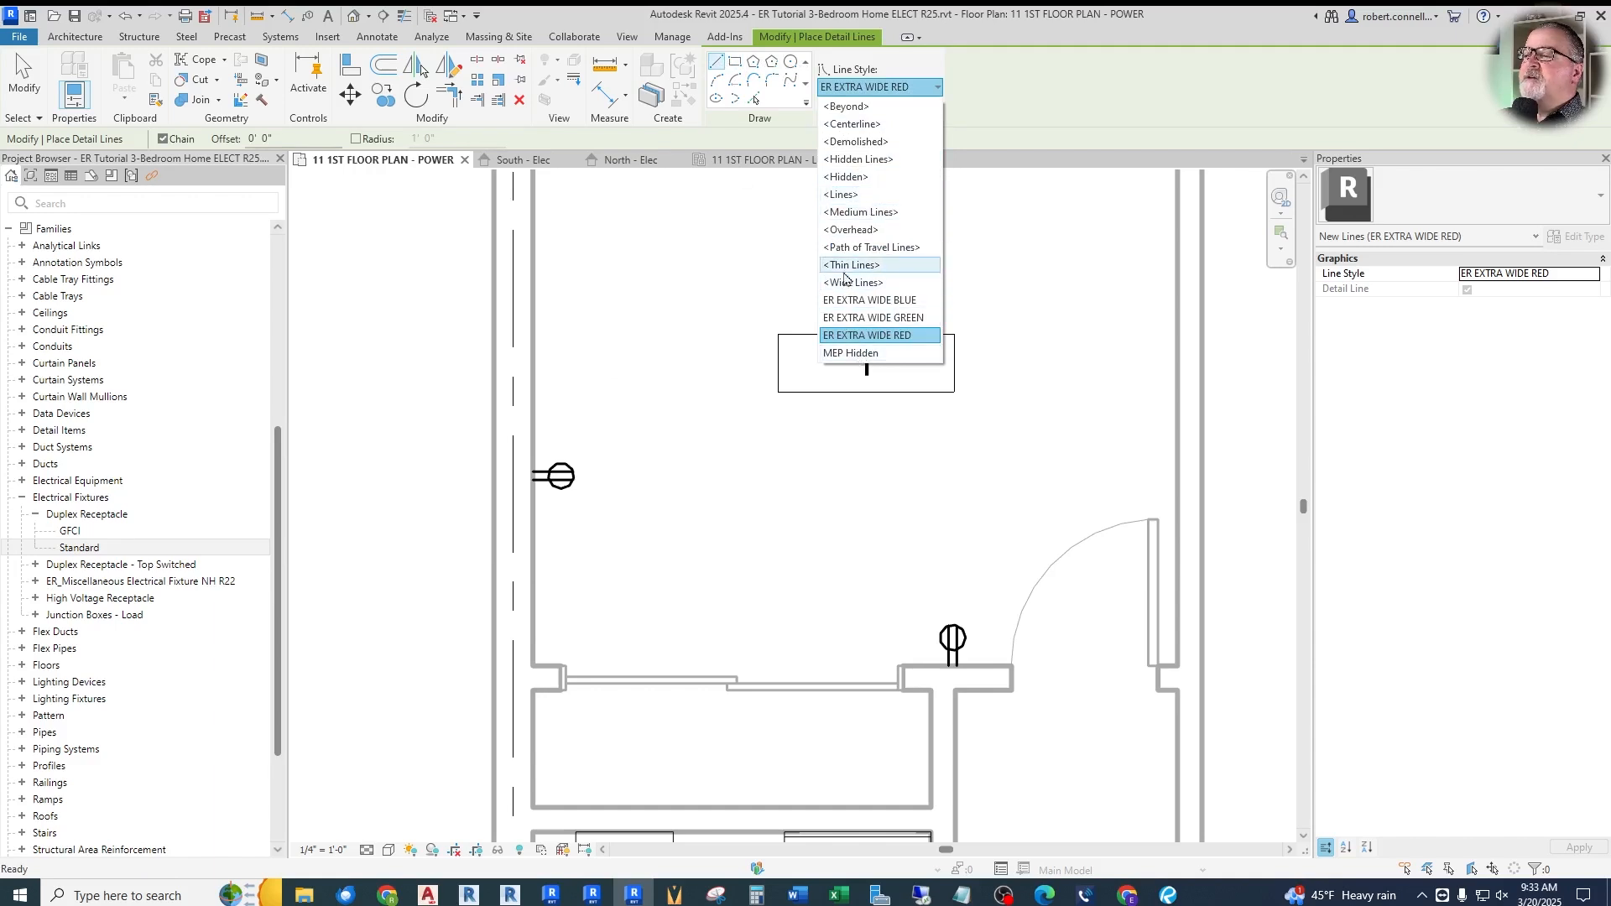
{"action": "left_click", "coordinate": [856, 220]}
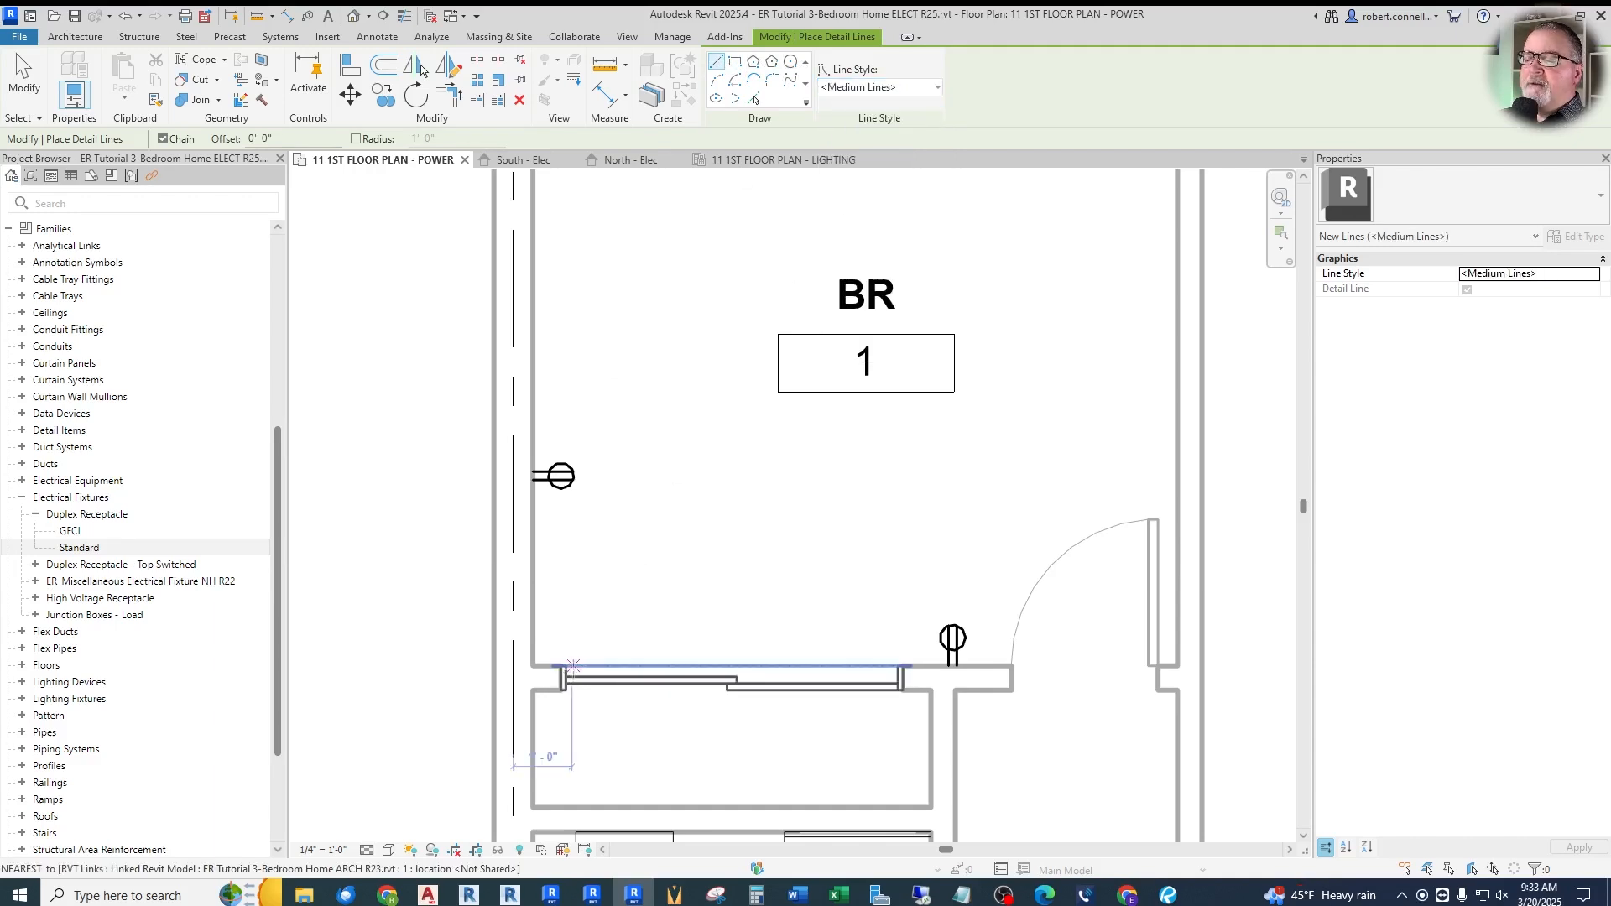
{"action": "left_click", "coordinate": [533, 666]}
{"action": "left_click", "coordinate": [546, 666]}
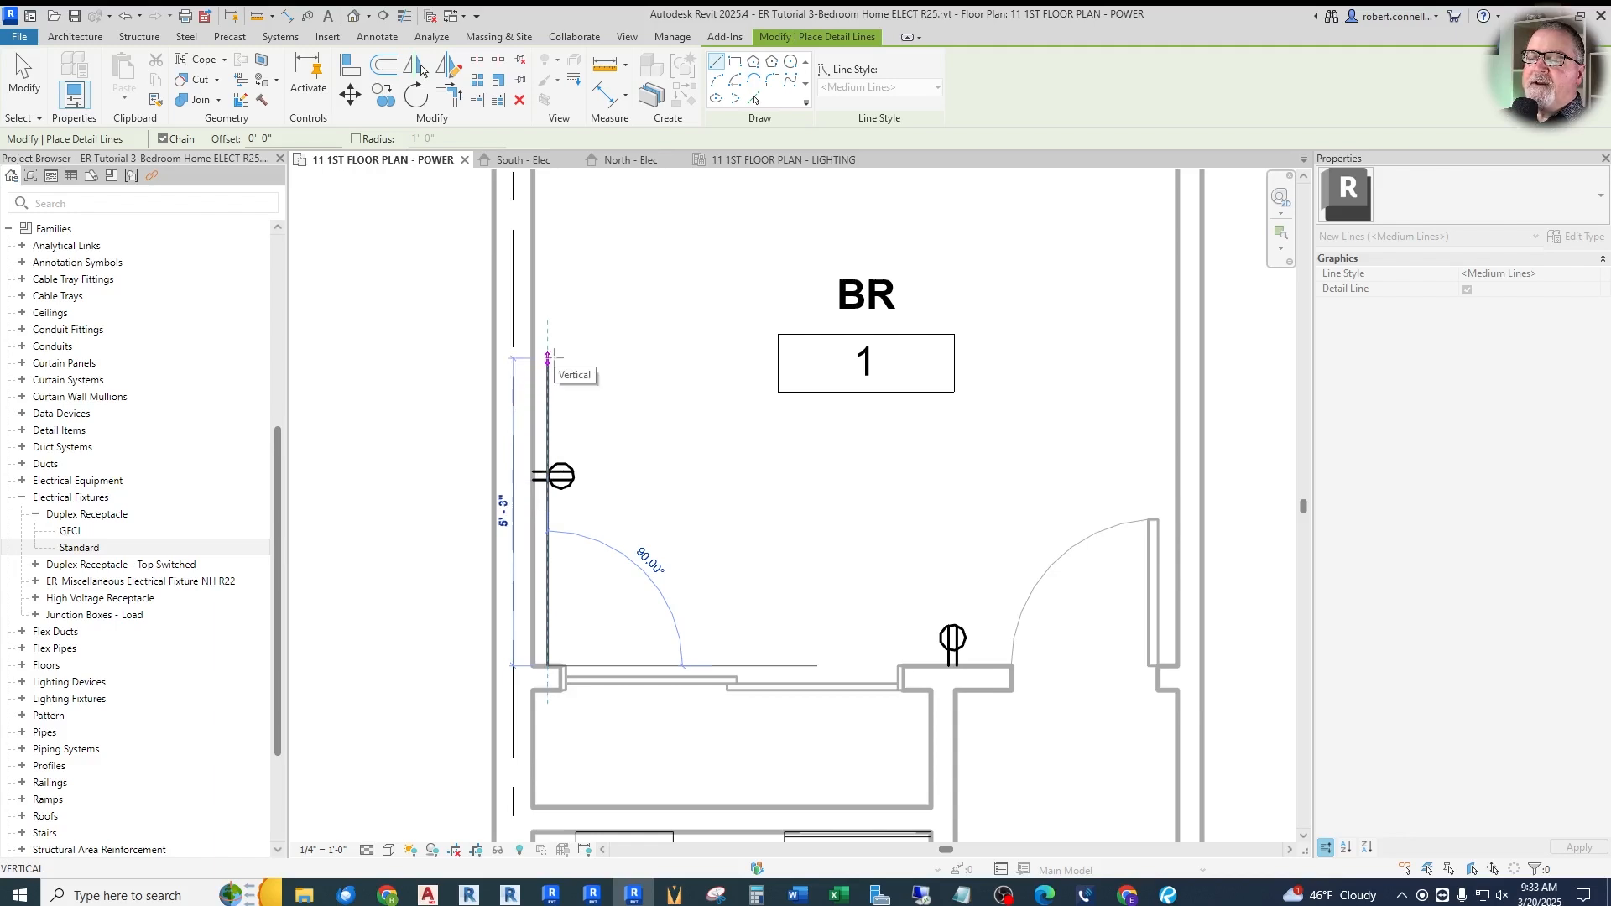
{"action": "left_click", "coordinate": [548, 377]}
{"action": "key", "text": "Escape"}
{"action": "key", "text": "Escape"}
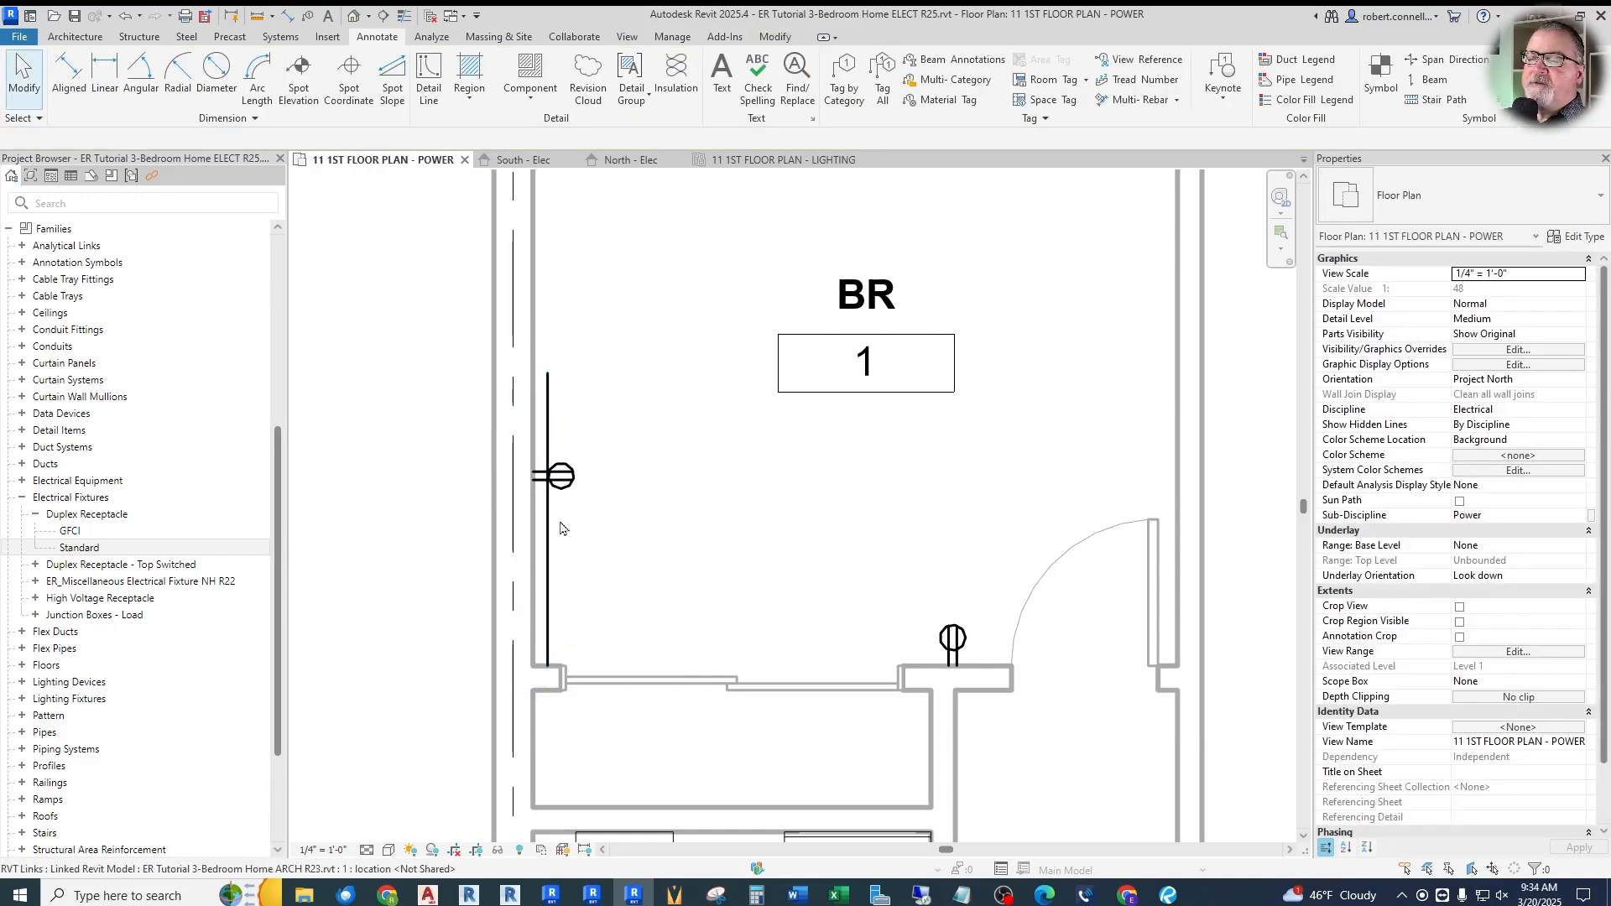
Move the west-wall receptacle north along its wall to the far end of the detail line
{"action": "scroll", "coordinate": [558, 500], "scroll_direction": "up", "scroll_amount": 2}
{"action": "left_click", "coordinate": [567, 458]}
{"action": "left_click_drag", "start_coordinate": [567, 457], "coordinate": [568, 310]}
{"action": "key", "text": "Escape"}
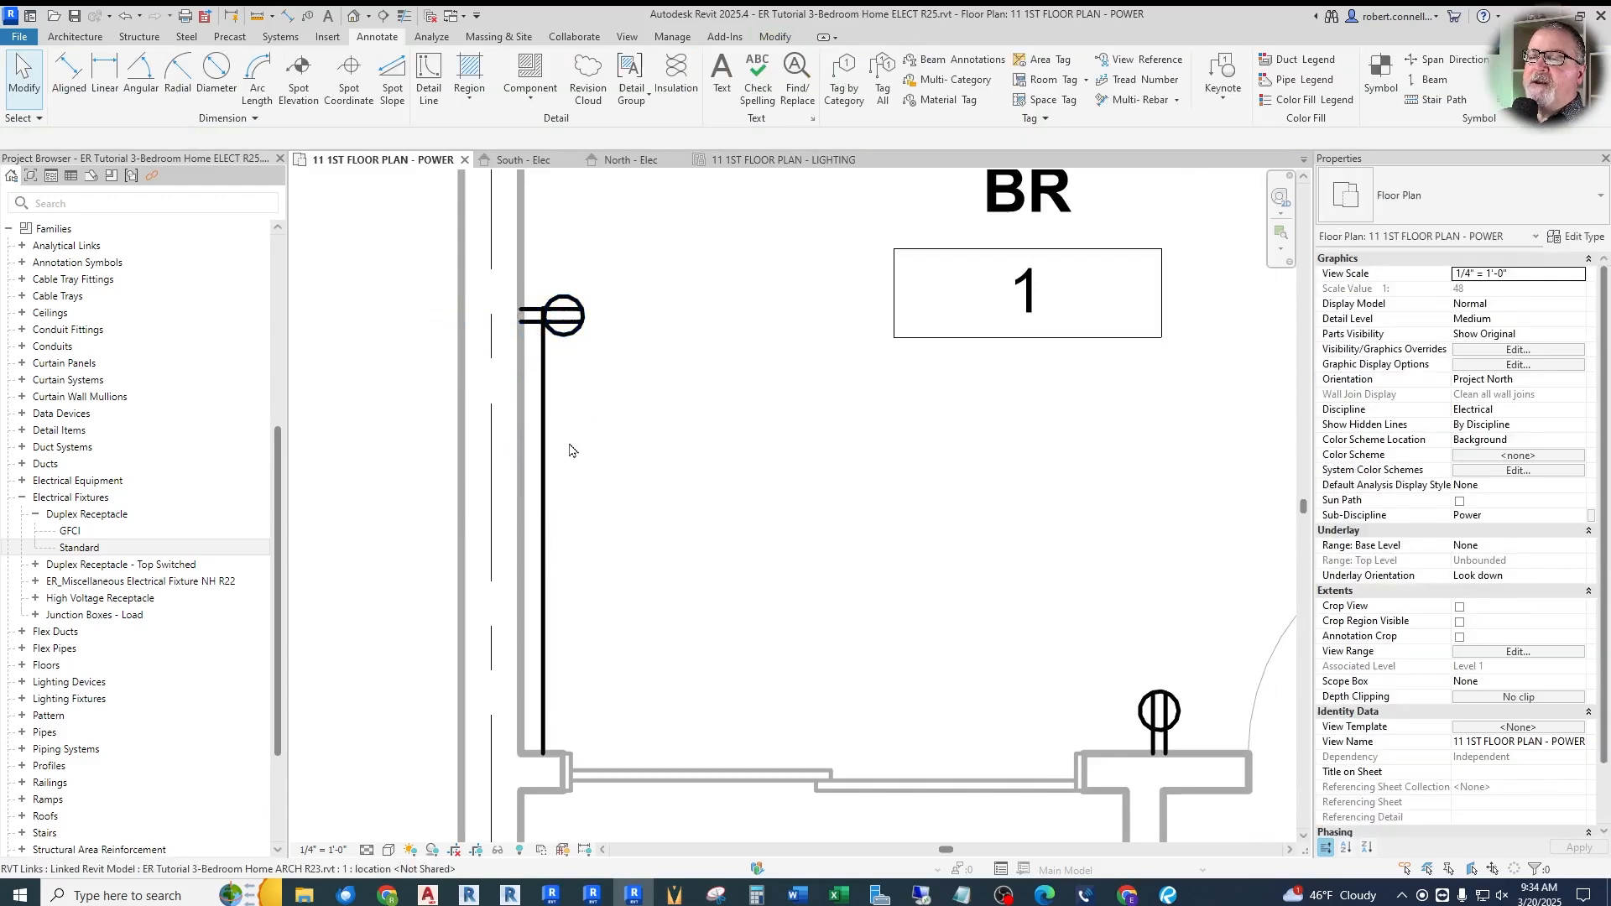
Delete the vertical detail line running from the closet wall to the west-wall receptacle in bedroom 1
{"action": "left_click", "coordinate": [547, 458]}
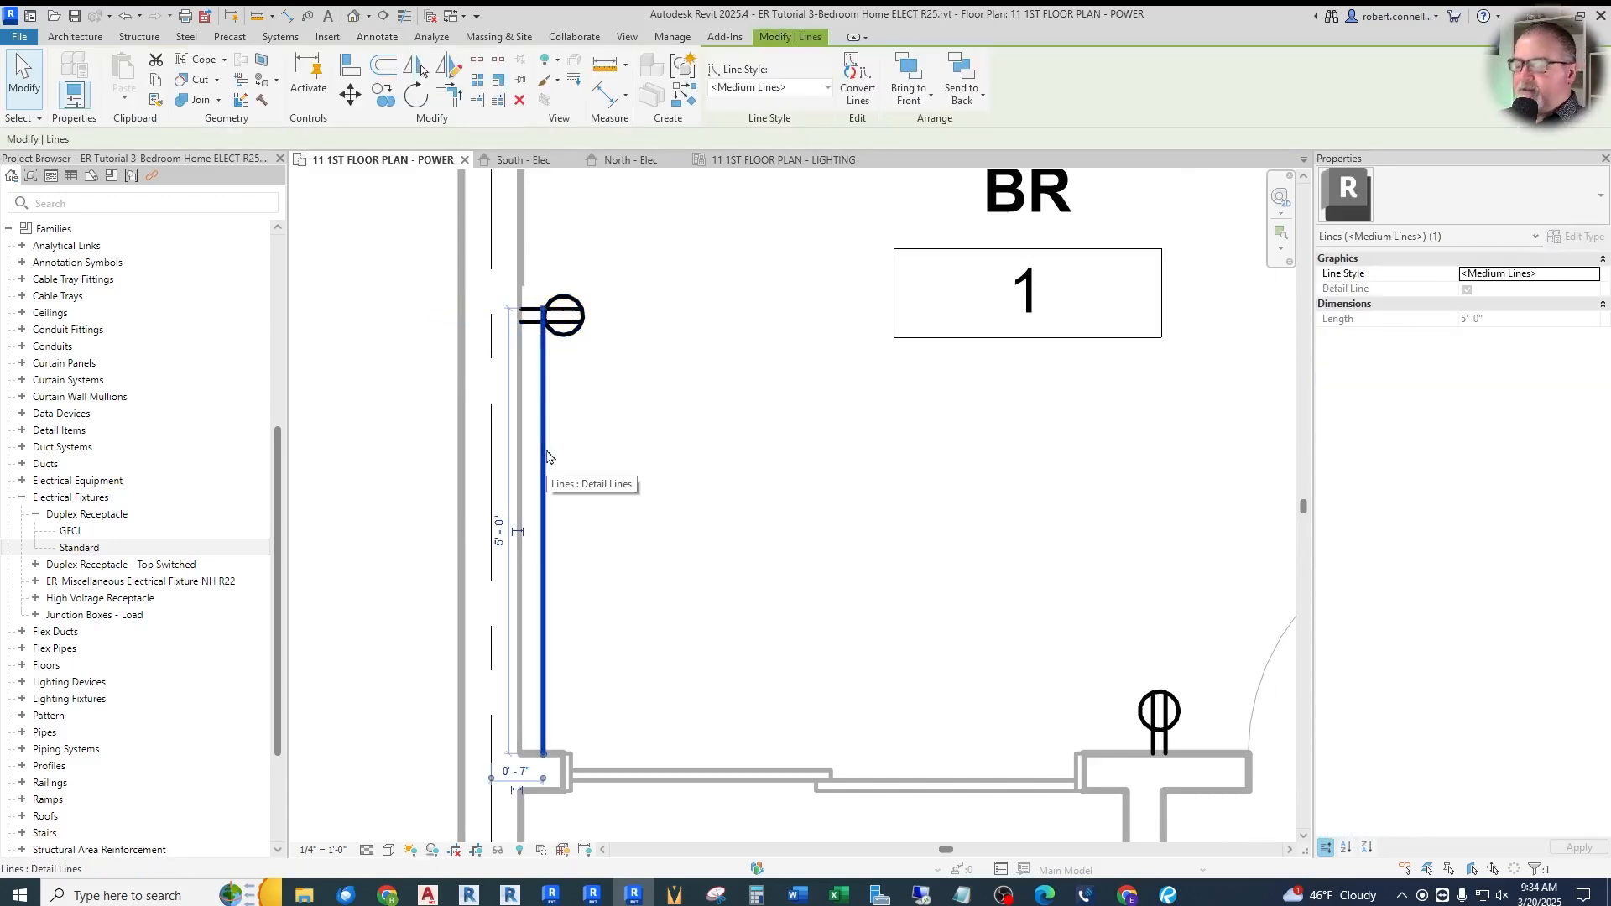
{"action": "key", "text": "Escape"}
{"action": "scroll", "coordinate": [611, 449], "scroll_direction": "down", "scroll_amount": 4}
{"action": "scroll", "coordinate": [605, 449], "scroll_direction": "up", "scroll_amount": 1}
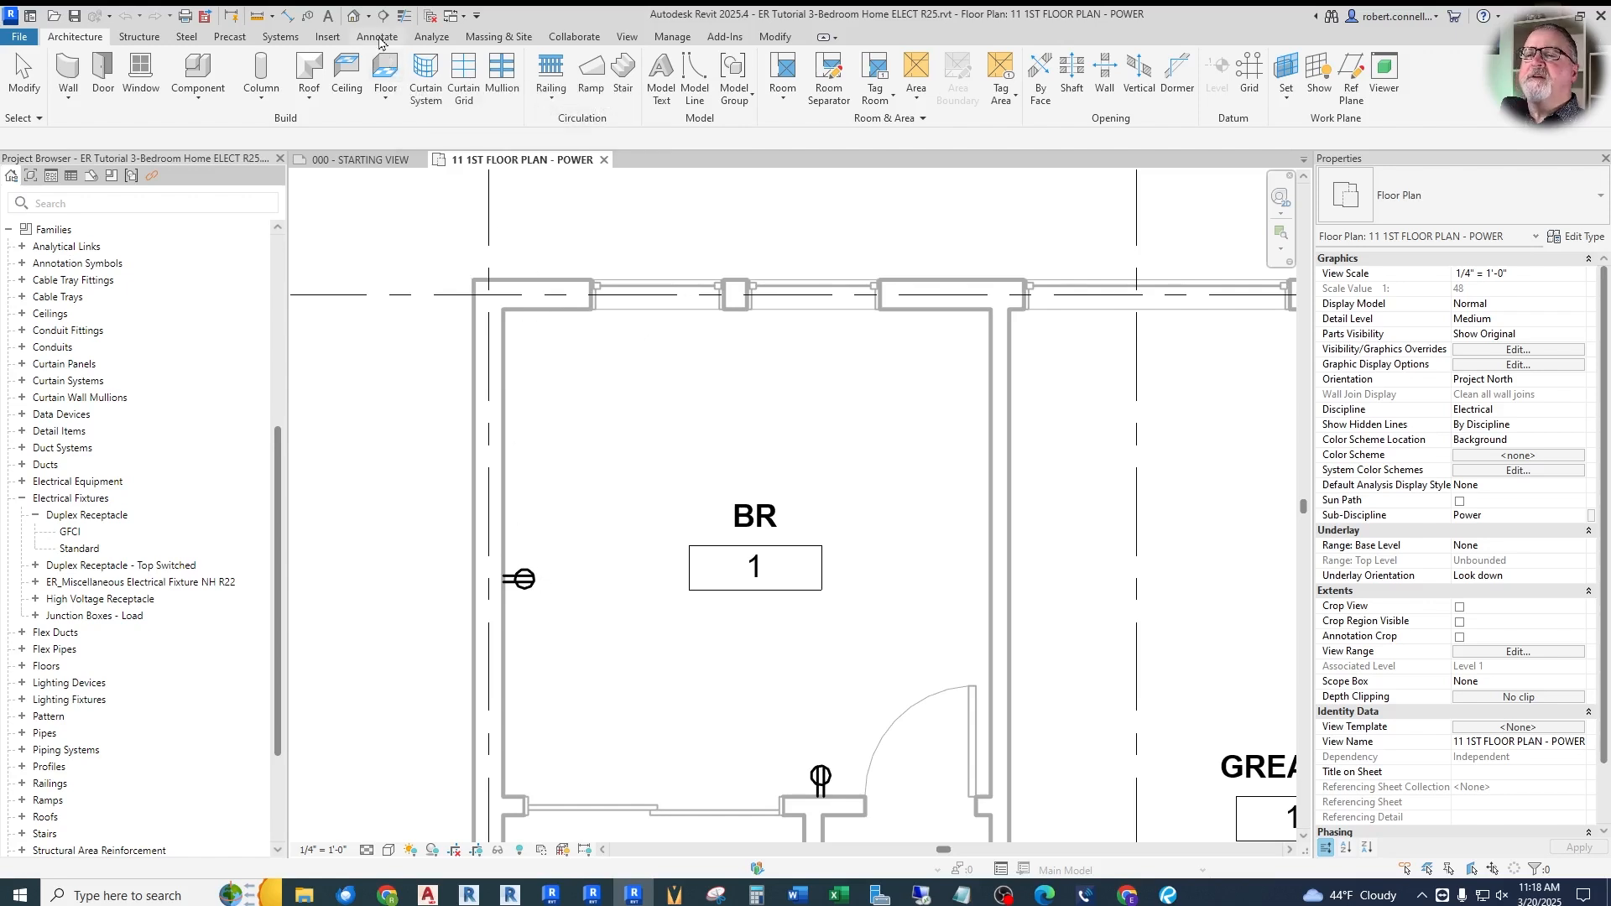
Draw a horizontal <Medium Lines> detail line, about 5' 3" long, from bedroom 1's west wall along its north wall to the pier between the windows
{"action": "left_click", "coordinate": [376, 37]}
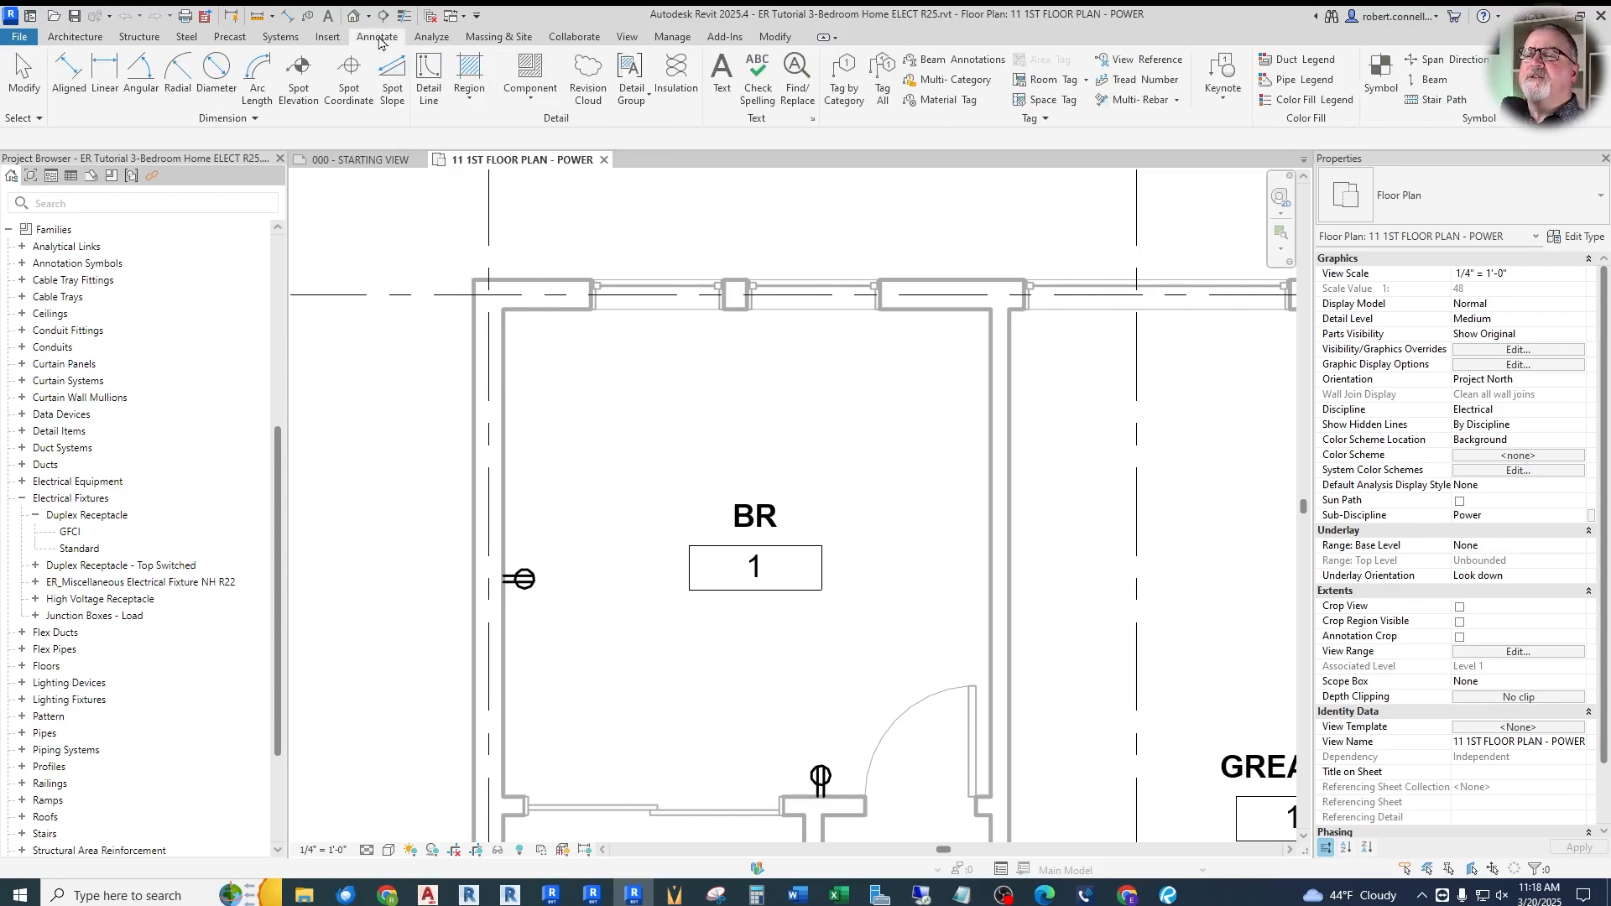
{"action": "left_click", "coordinate": [427, 69]}
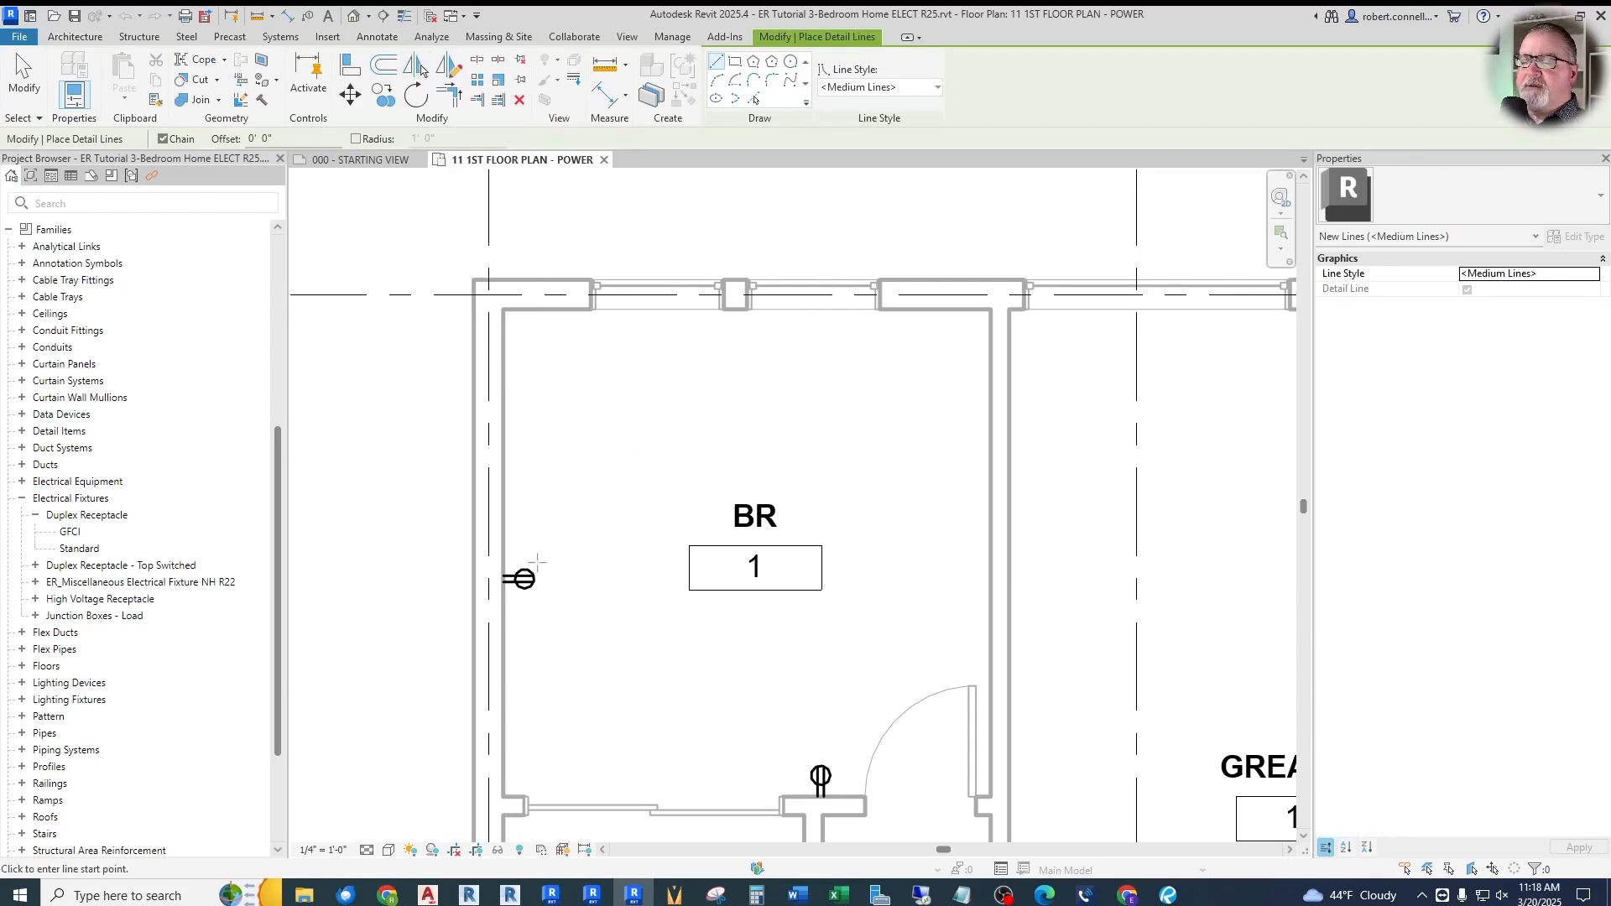
{"action": "left_click", "coordinate": [504, 580]}
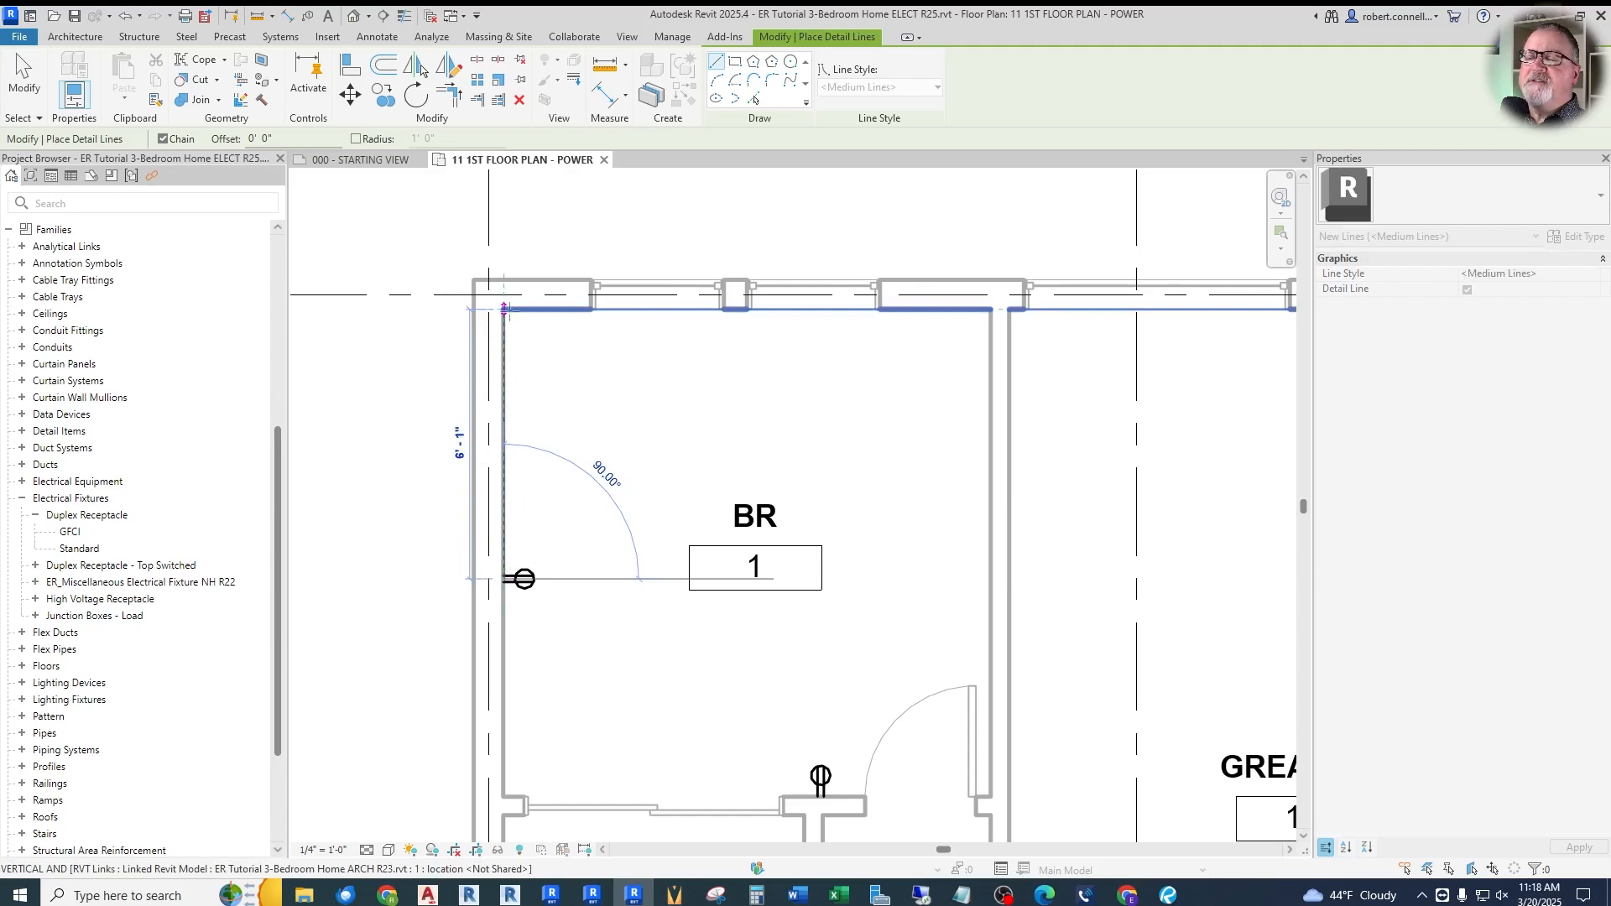
{"action": "left_click", "coordinate": [504, 324]}
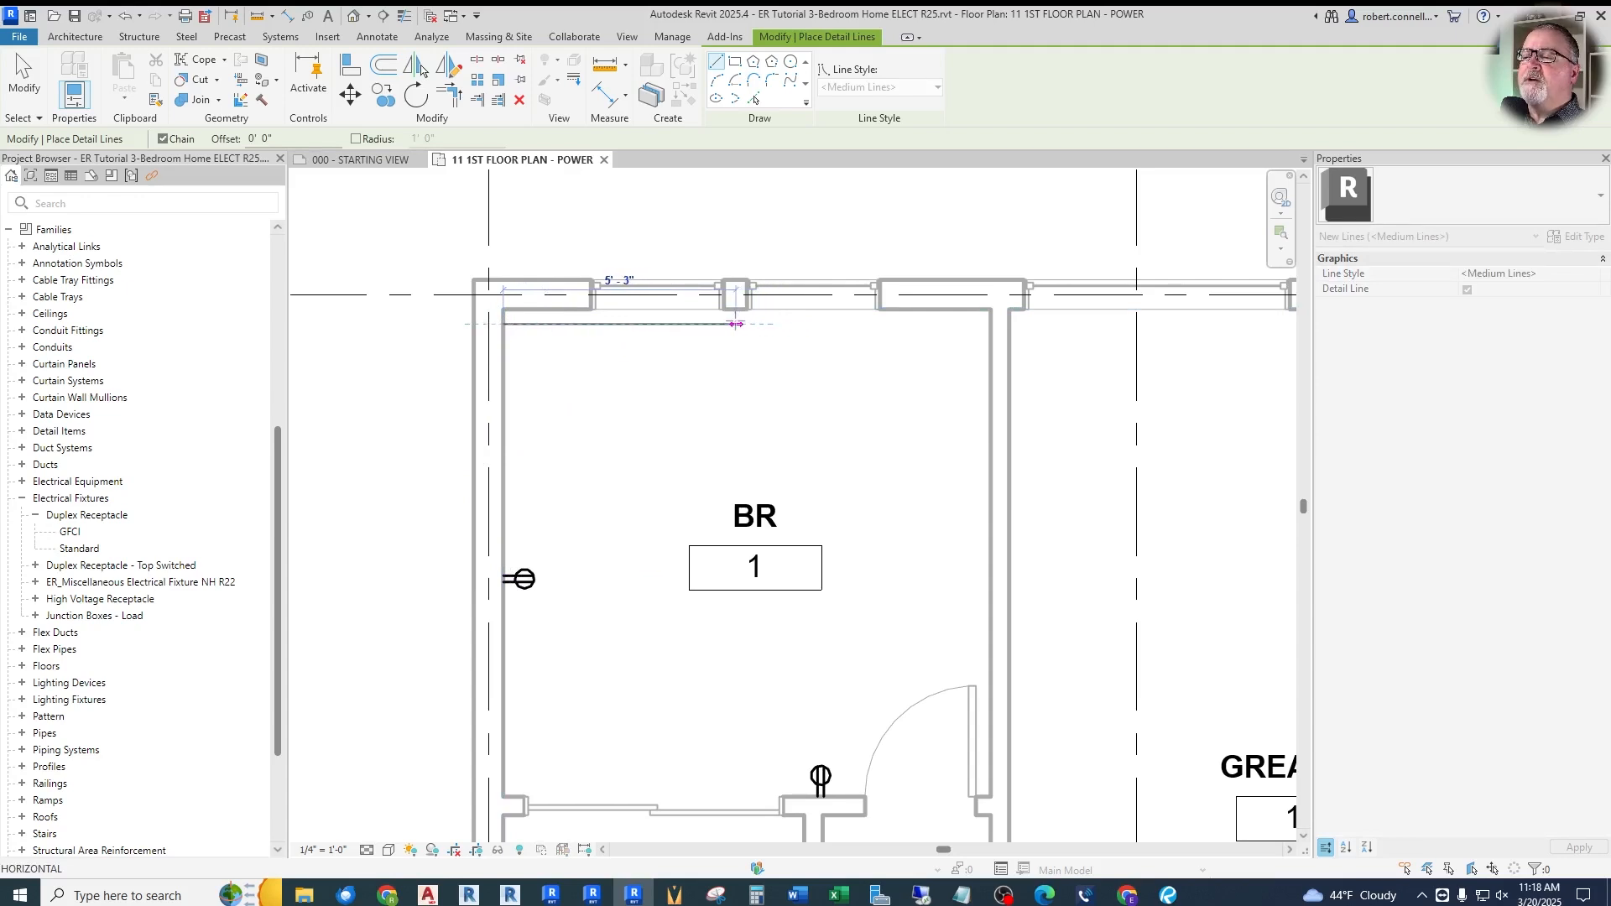
{"action": "left_click", "coordinate": [736, 324]}
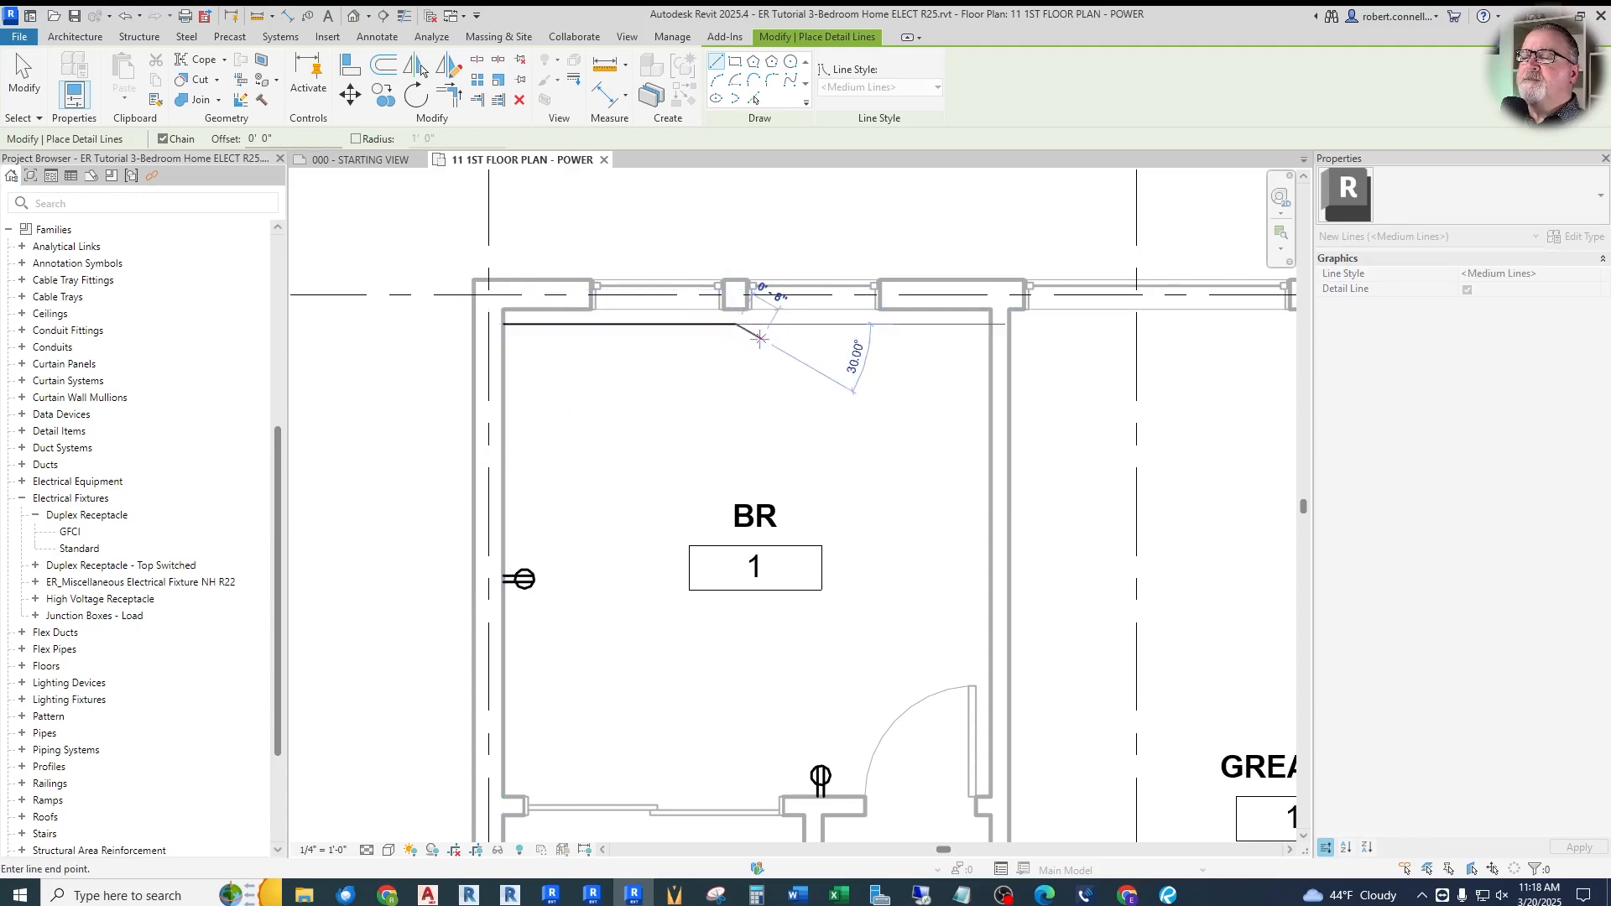
{"action": "key", "text": "Escape"}
{"action": "key", "text": "Escape"}
Create a similar Standard duplex receptacle and place it on bedroom 1's north wall, at the pier between the two windows
{"action": "left_click", "coordinate": [529, 581]}
{"action": "right_click", "coordinate": [530, 583]}
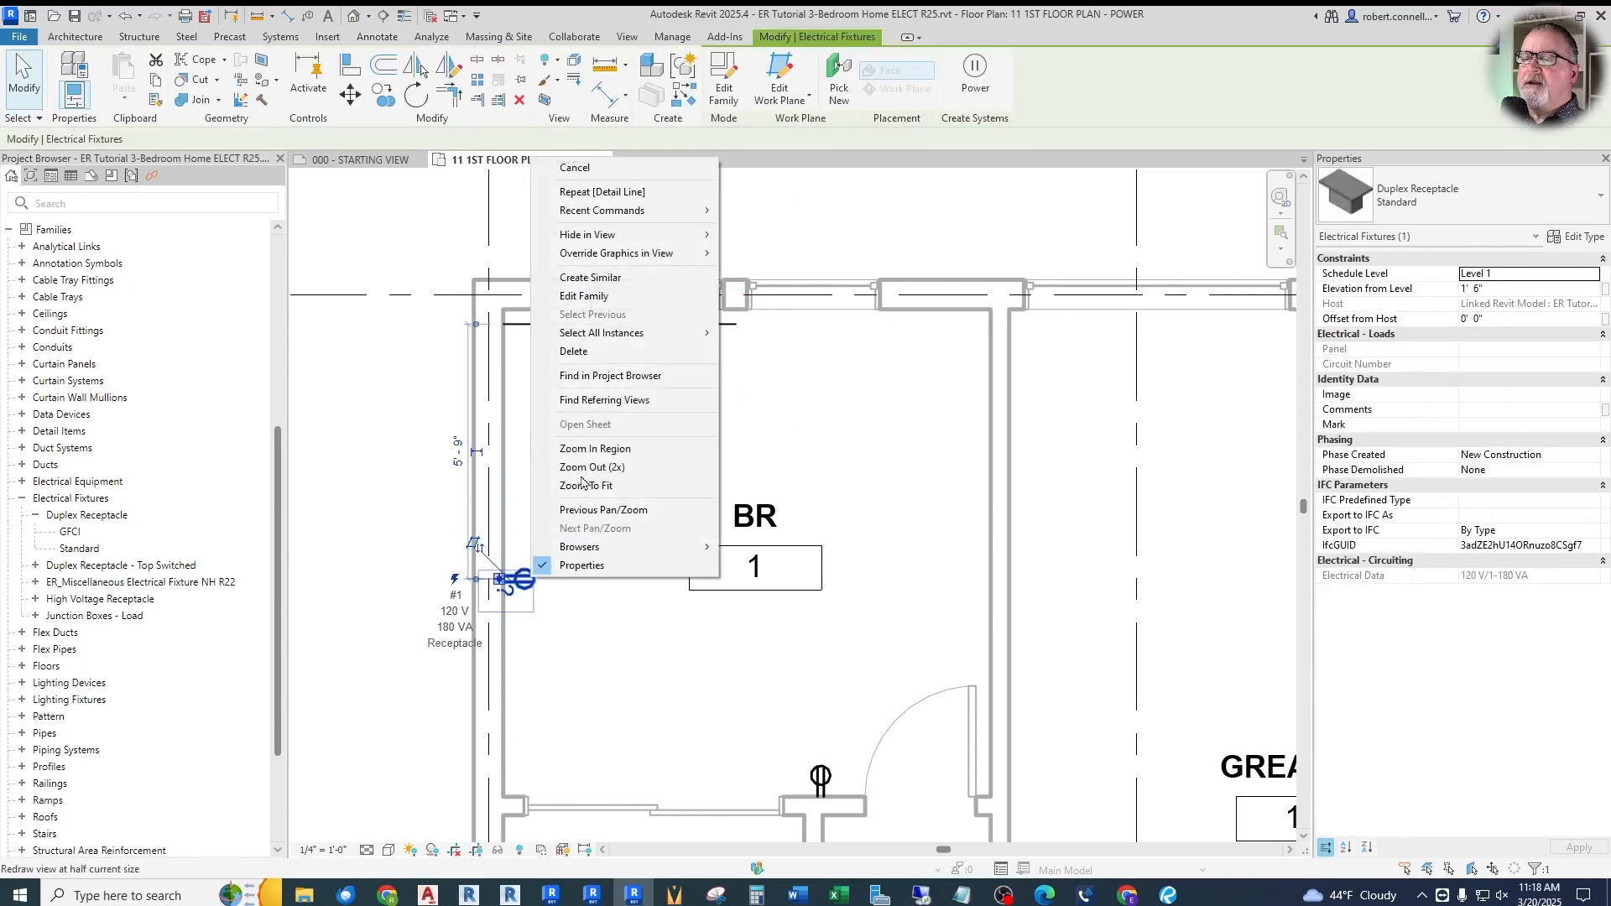
{"action": "left_click", "coordinate": [597, 279]}
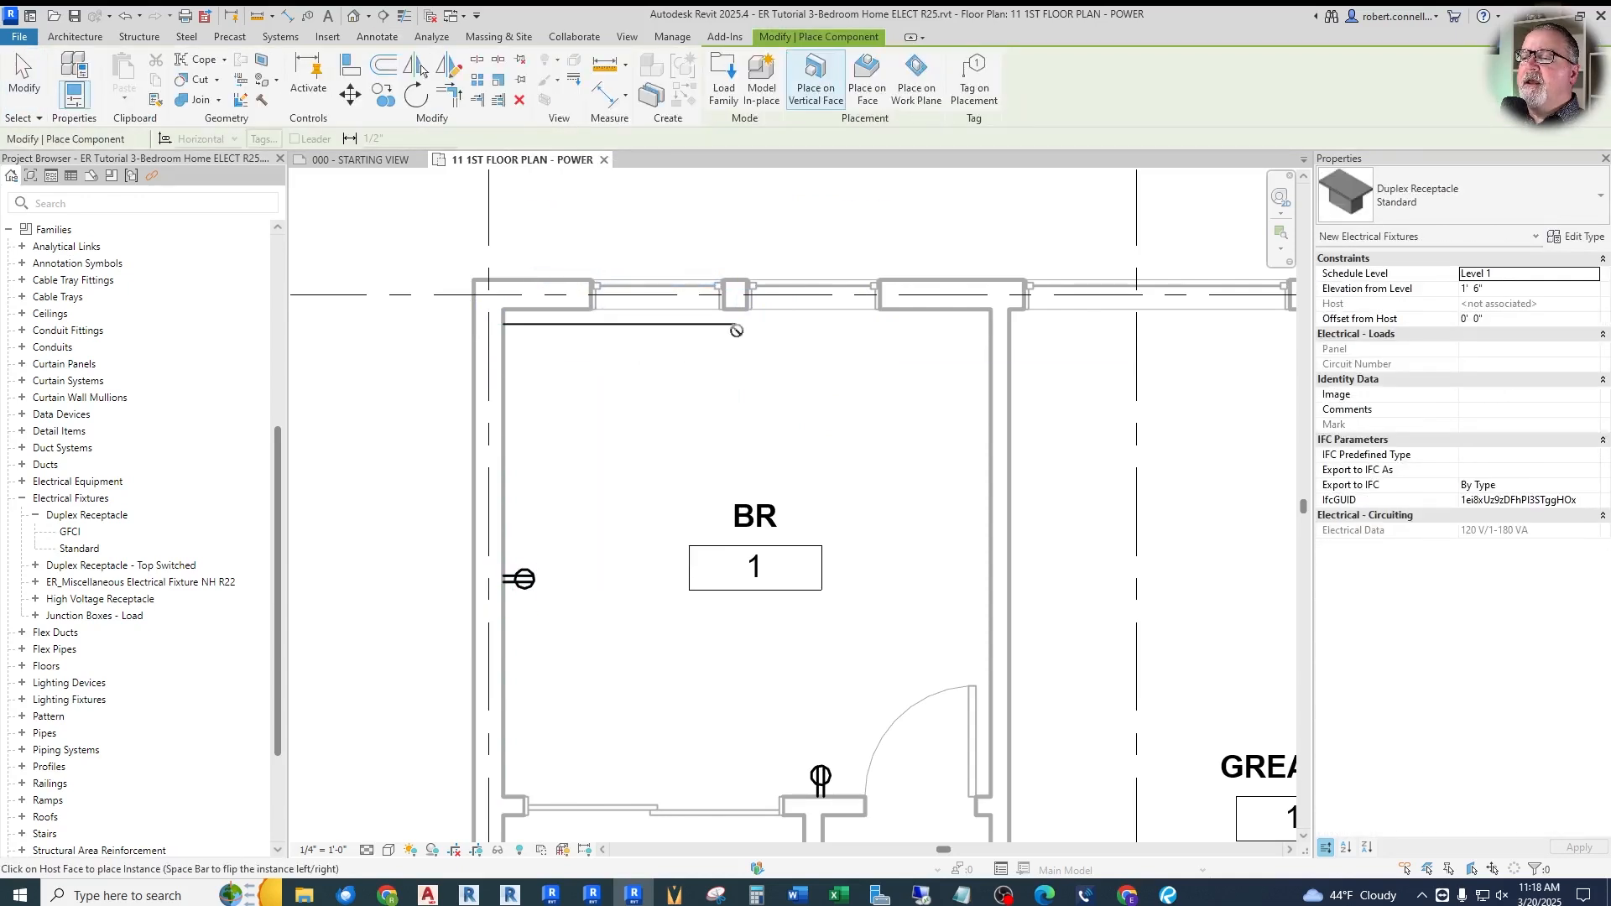
{"action": "scroll", "coordinate": [736, 333], "scroll_direction": "down", "scroll_amount": 1}
{"action": "scroll", "coordinate": [737, 323], "scroll_direction": "up", "scroll_amount": 4}
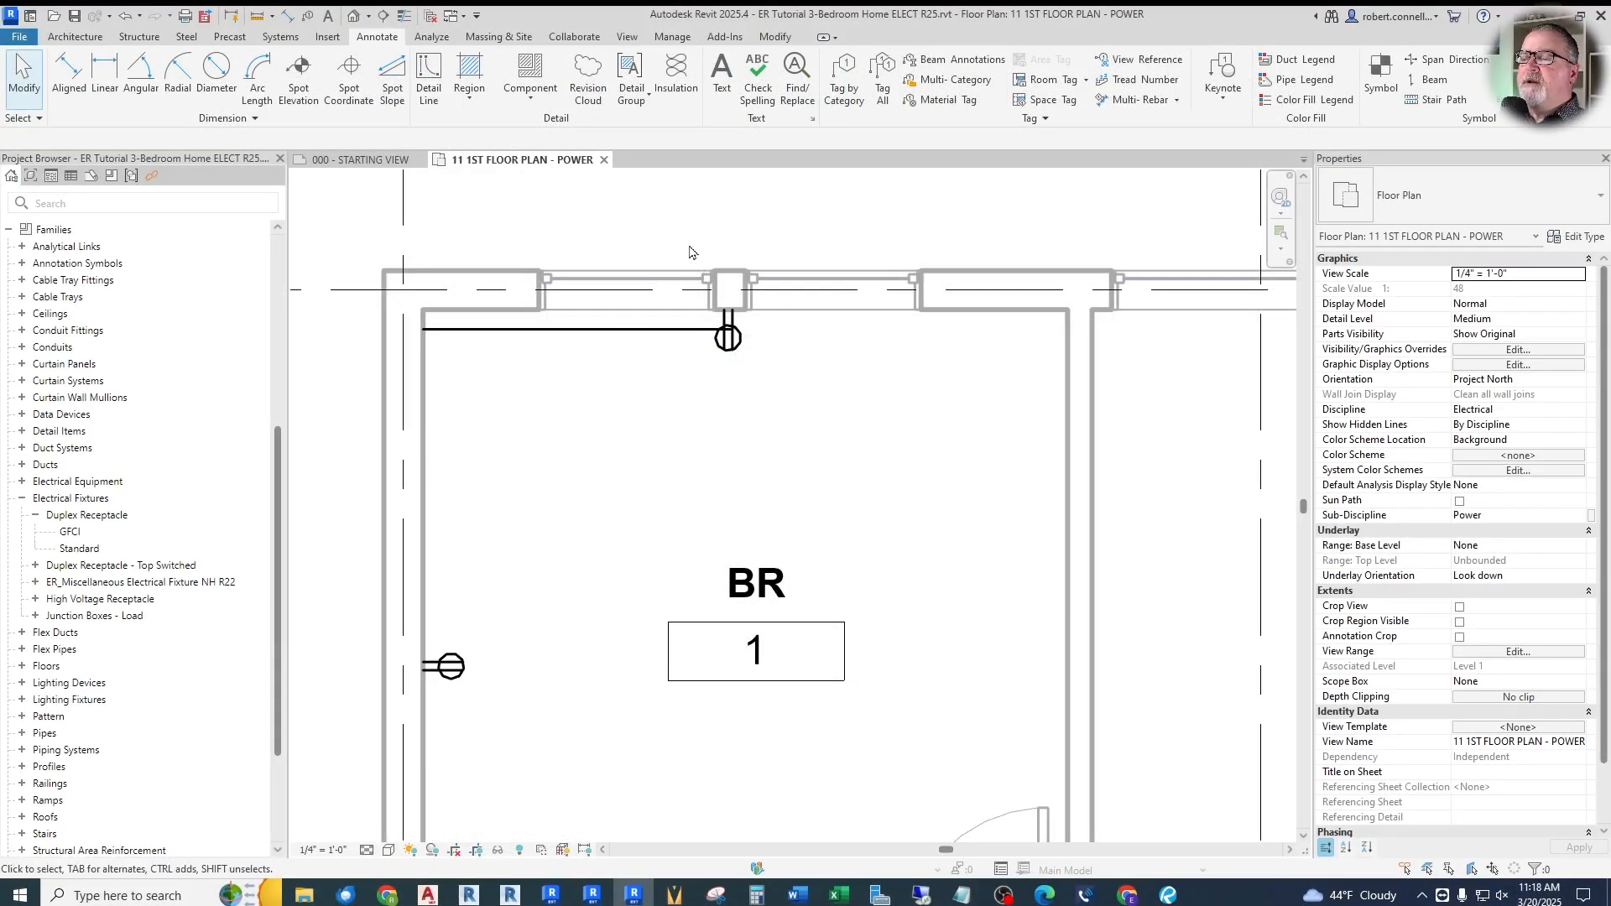
{"action": "scroll", "coordinate": [689, 210], "scroll_direction": "up", "scroll_amount": 2}
{"action": "scroll", "coordinate": [682, 460], "scroll_direction": "down", "scroll_amount": 2}
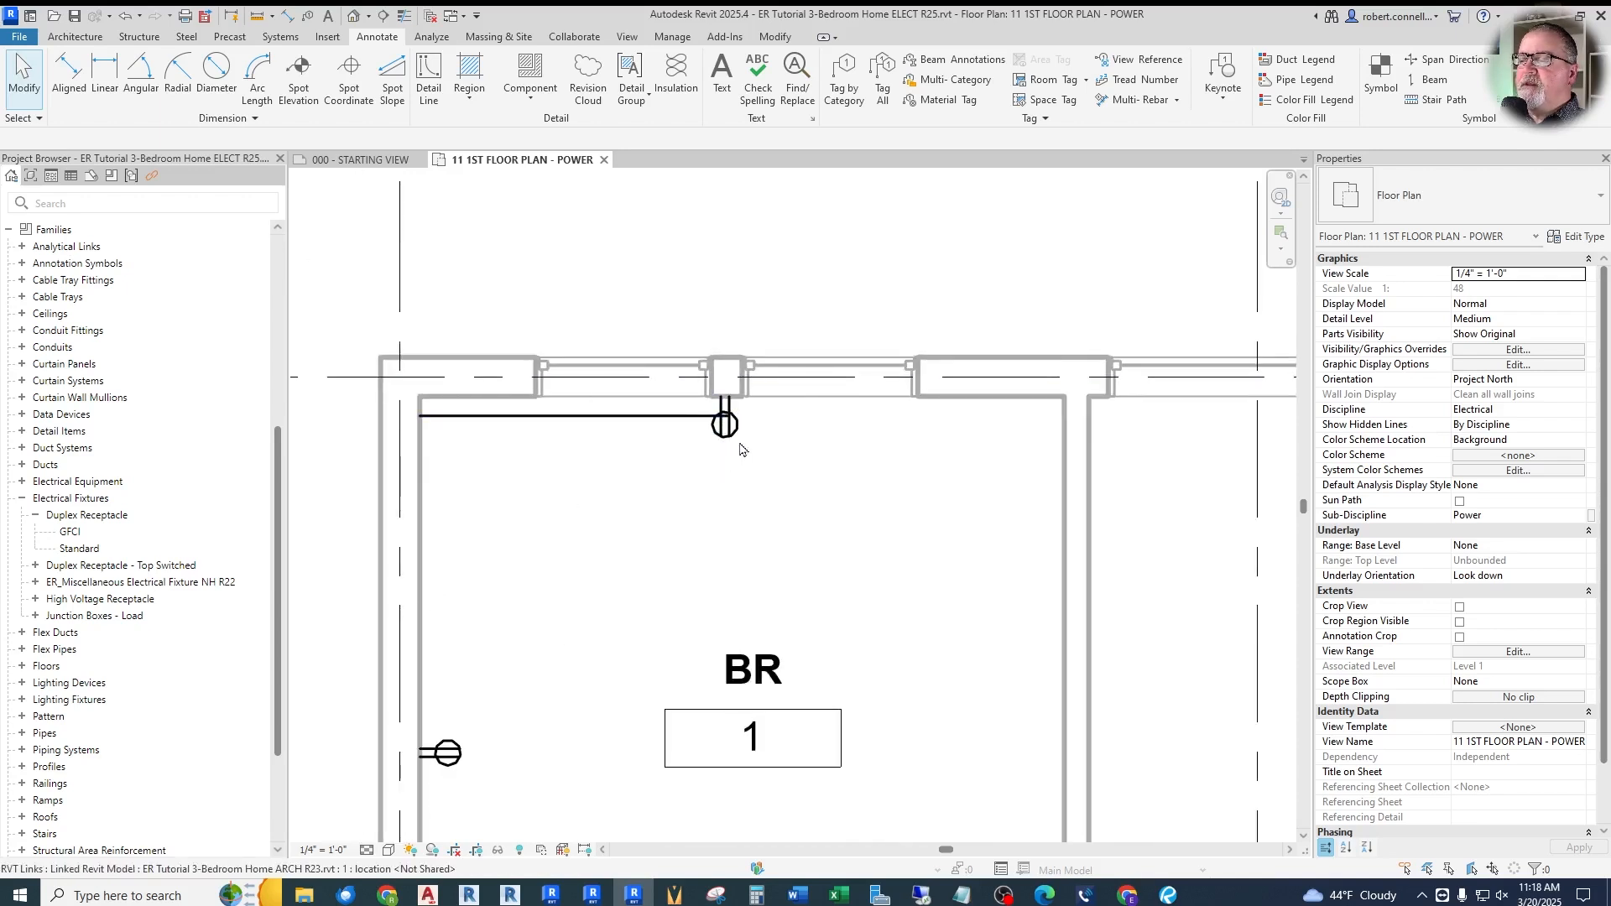
Delete the horizontal detail line and move the north-wall receptacle west along the wall to below bedroom 1's western window
{"action": "left_click", "coordinate": [644, 417]}
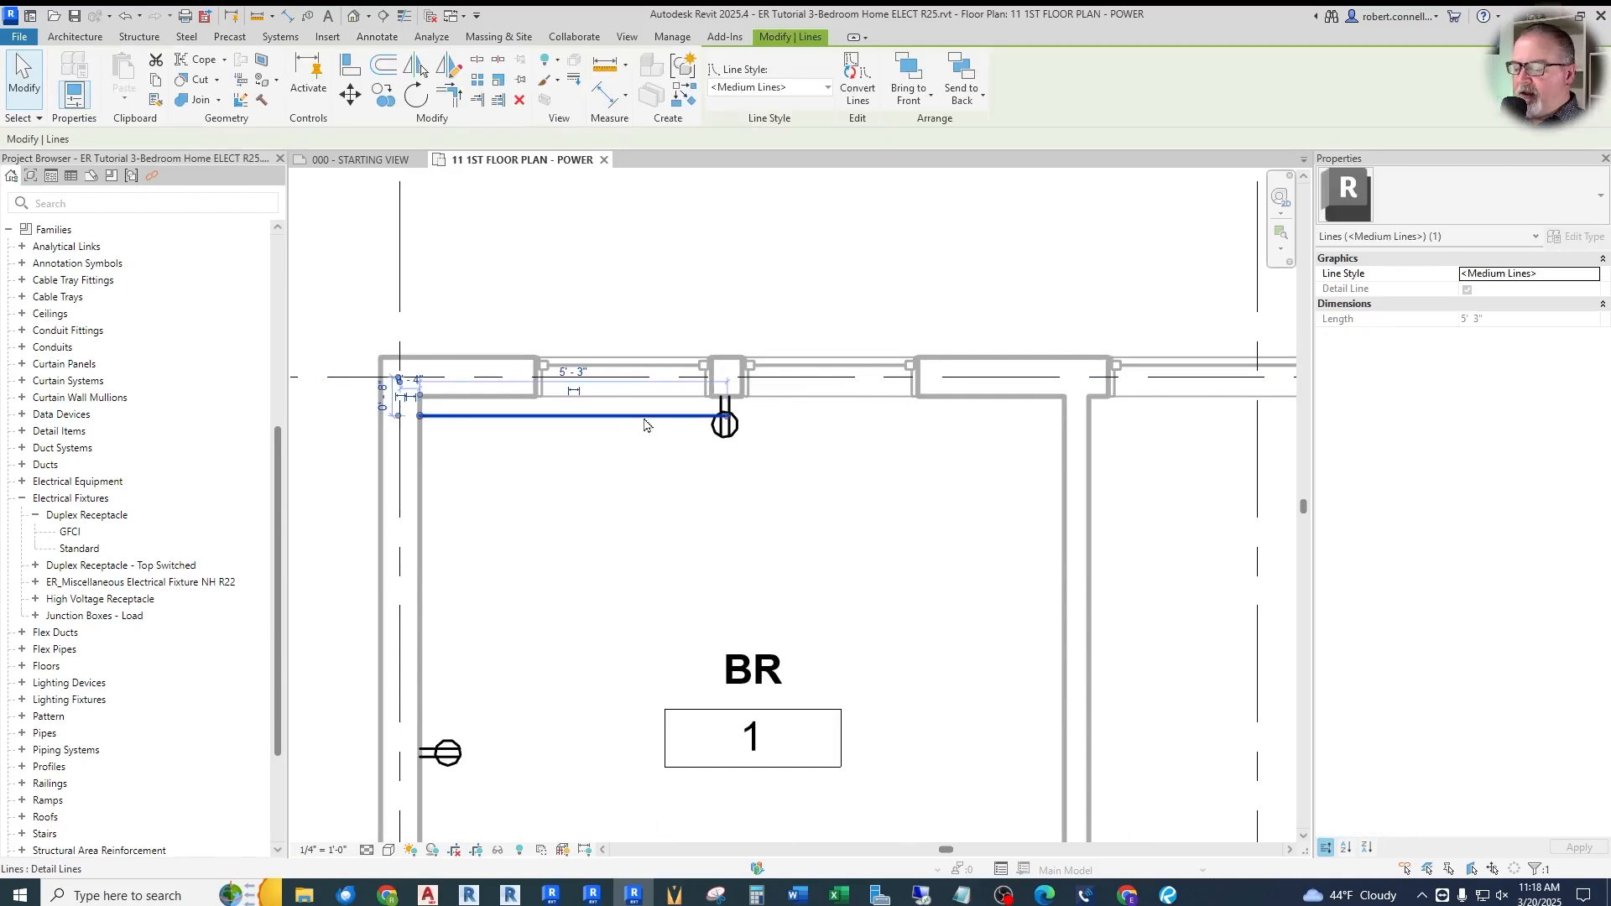
{"action": "key", "text": "Delete"}
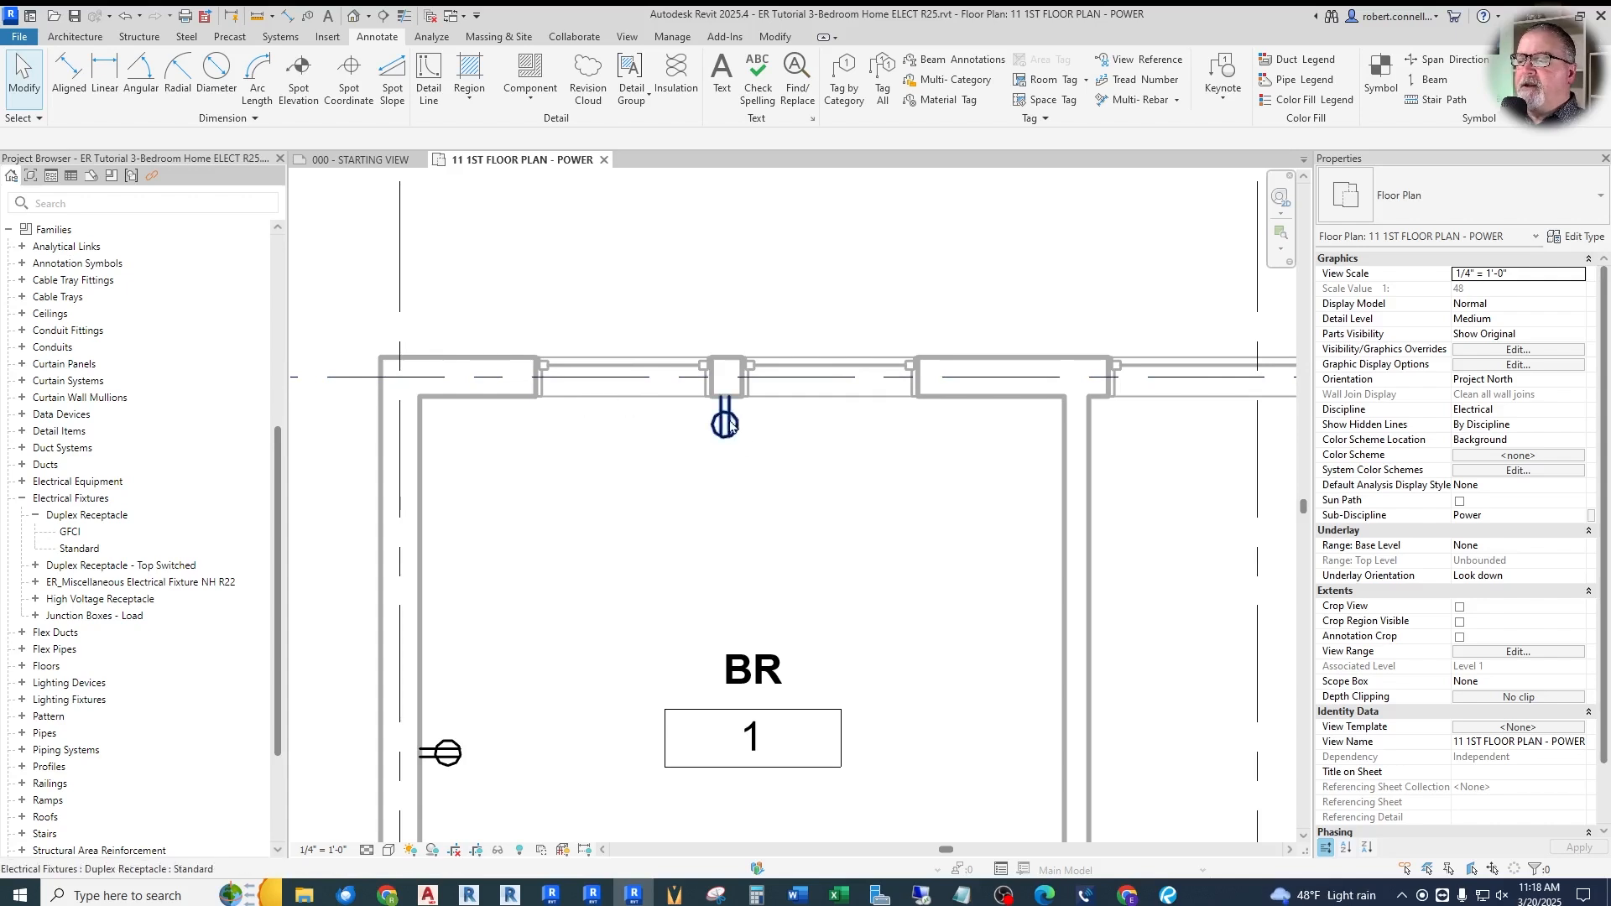
{"action": "left_click_drag", "start_coordinate": [723, 426], "coordinate": [684, 426]}
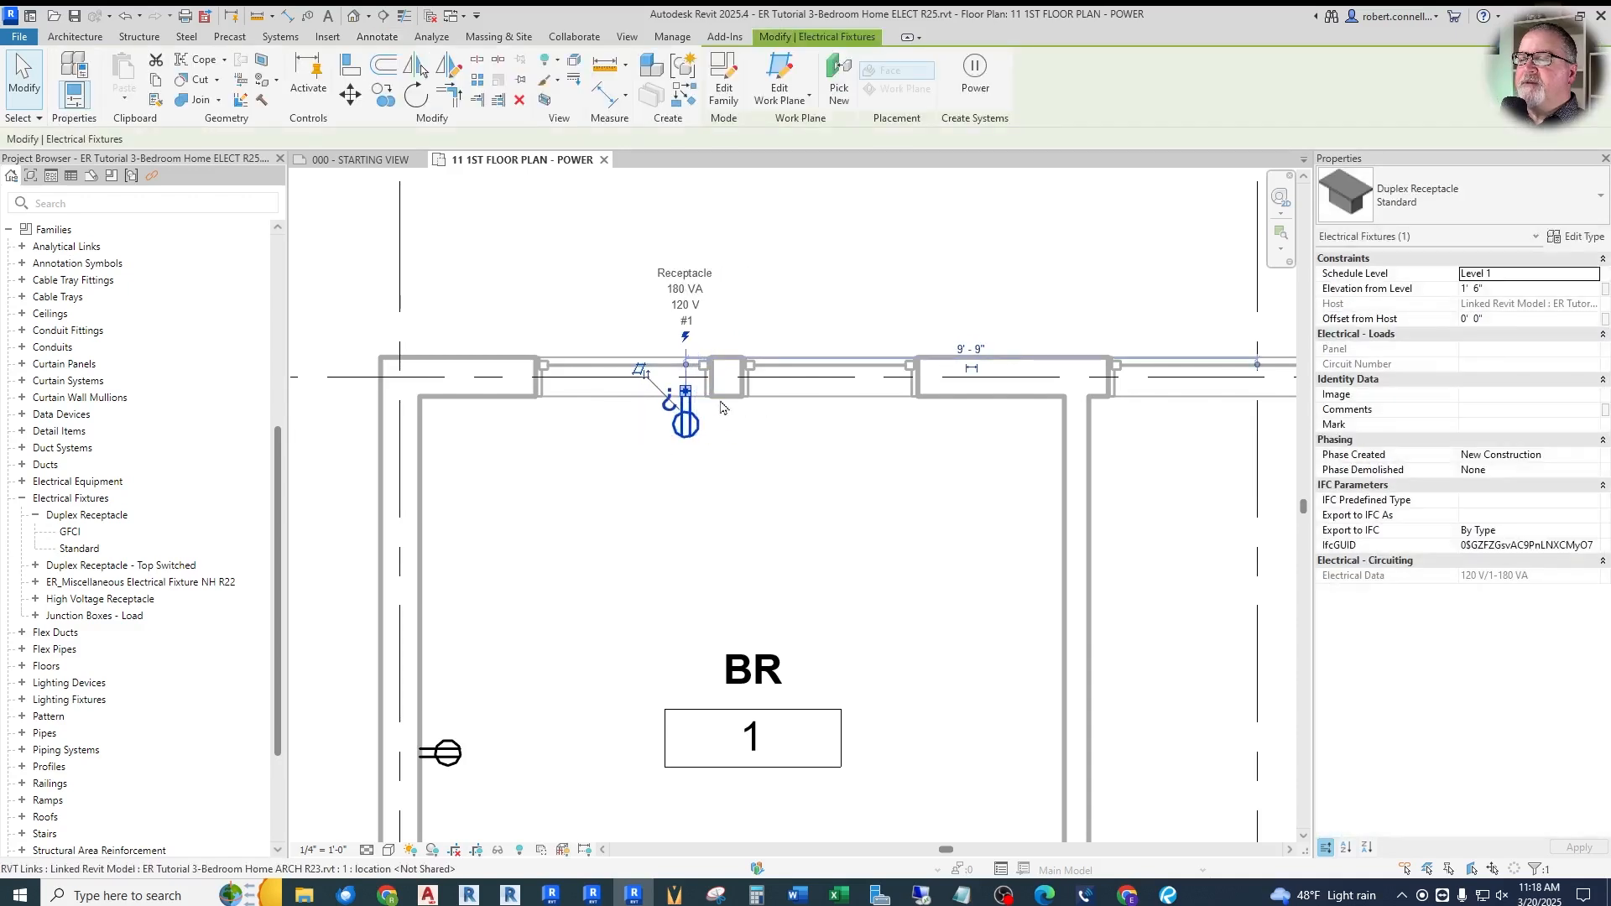
{"action": "left_click", "coordinate": [601, 342]}
{"action": "scroll", "coordinate": [601, 342], "scroll_direction": "down", "scroll_amount": 2}
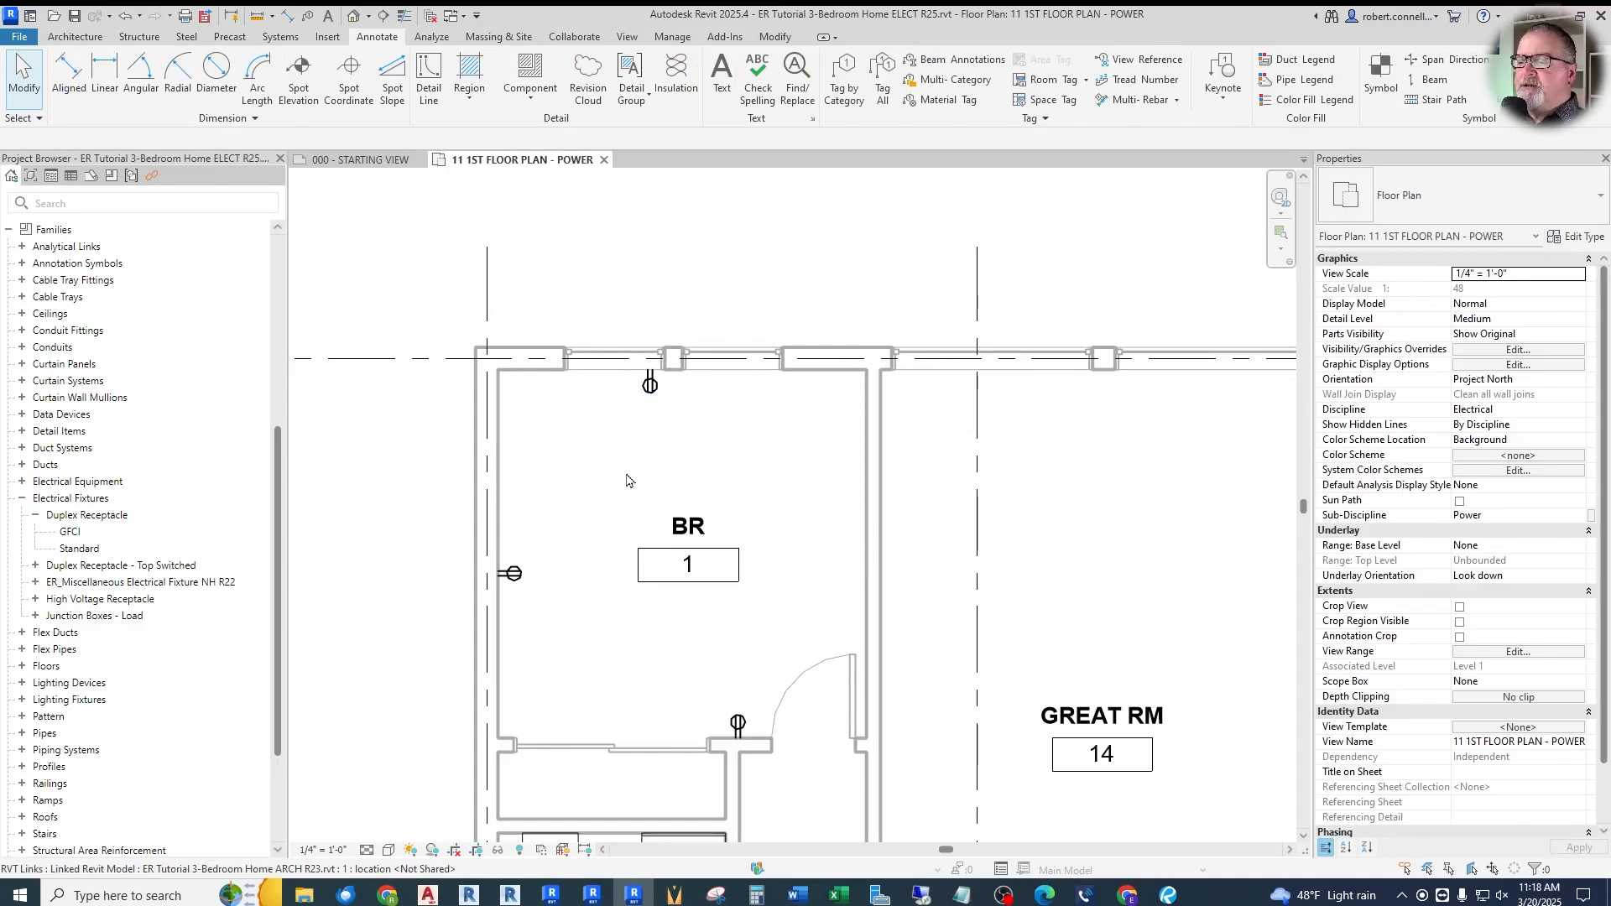
{"action": "scroll", "coordinate": [606, 460], "scroll_direction": "down", "scroll_amount": 4}
{"action": "scroll", "coordinate": [604, 435], "scroll_direction": "up", "scroll_amount": 5}
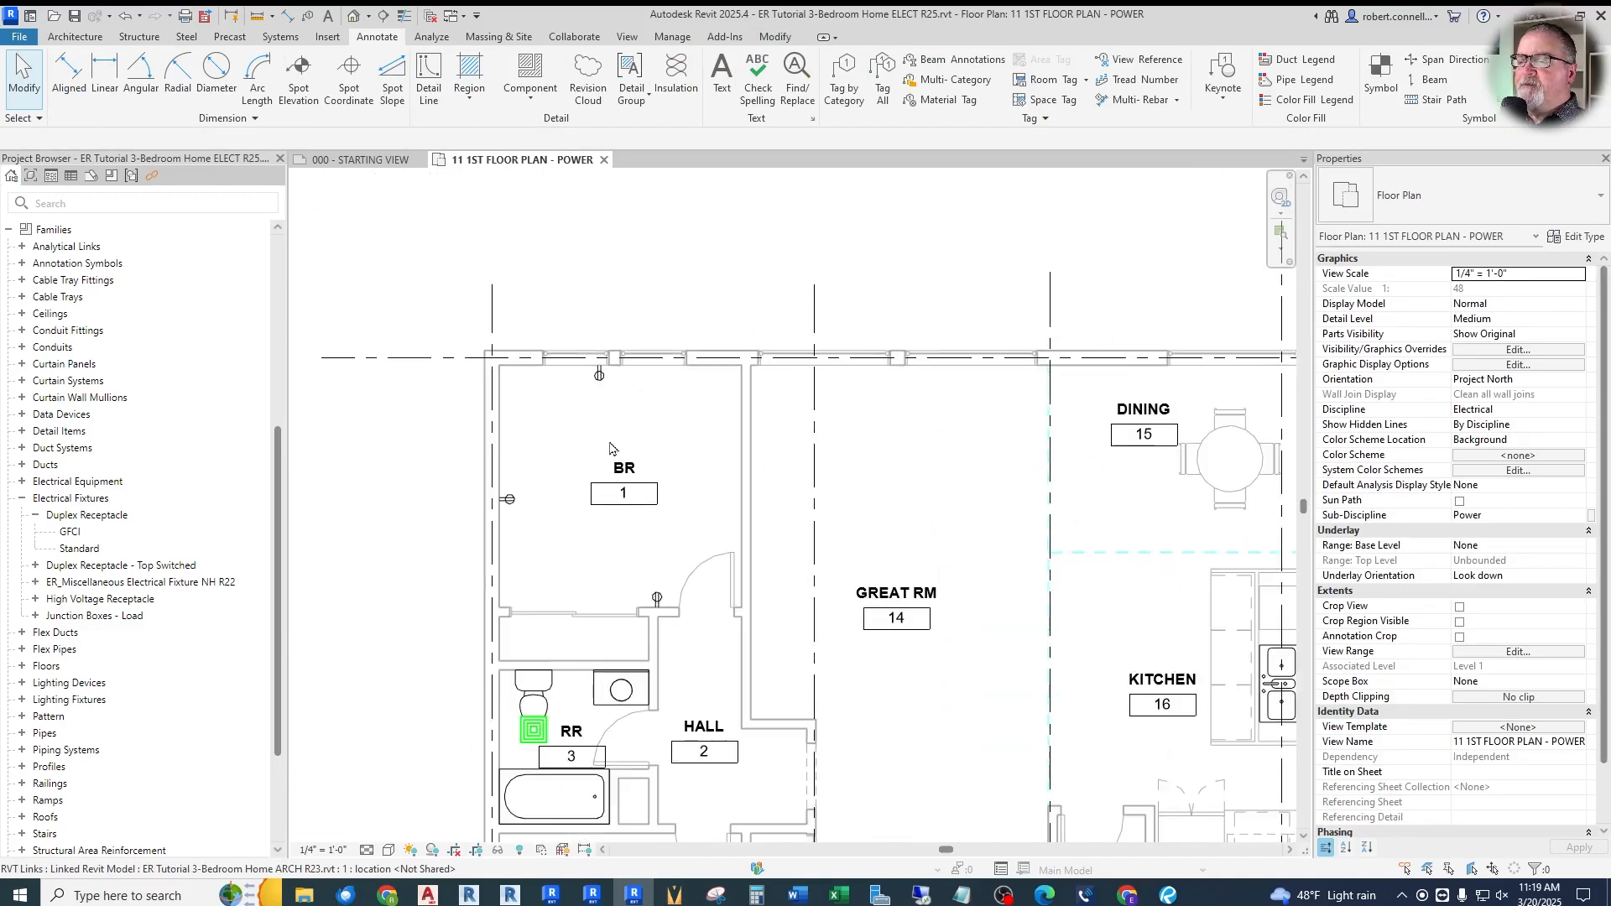
{"action": "scroll", "coordinate": [605, 435], "scroll_direction": "down", "scroll_amount": 1}
{"action": "scroll", "coordinate": [554, 436], "scroll_direction": "up", "scroll_amount": 2}
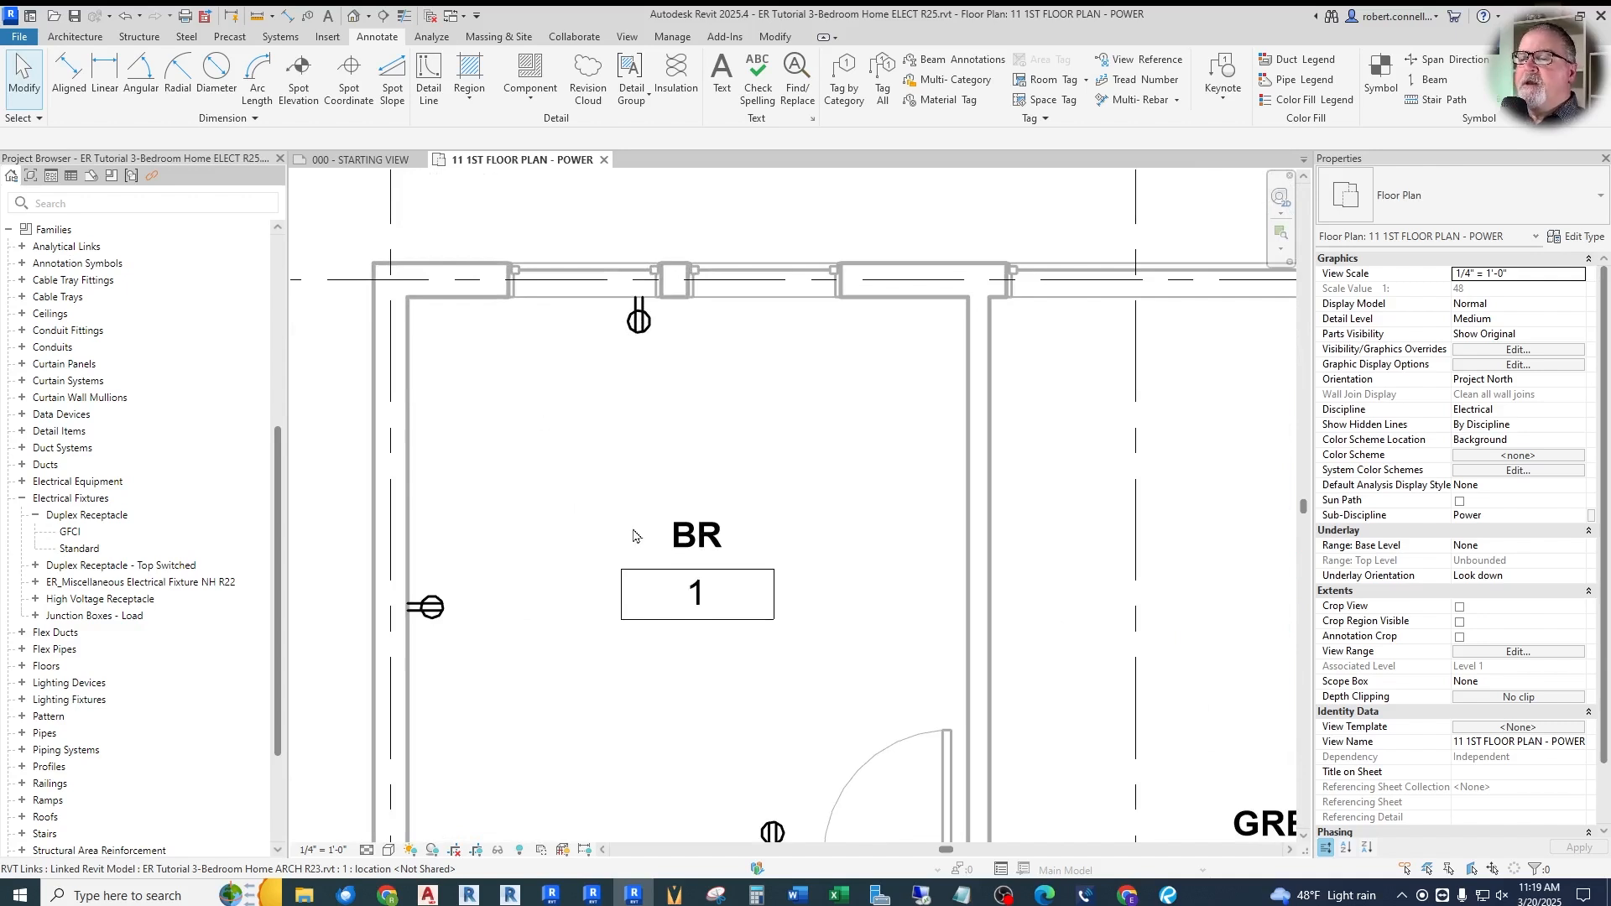
{"action": "scroll", "coordinate": [633, 535], "scroll_direction": "down", "scroll_amount": 1}
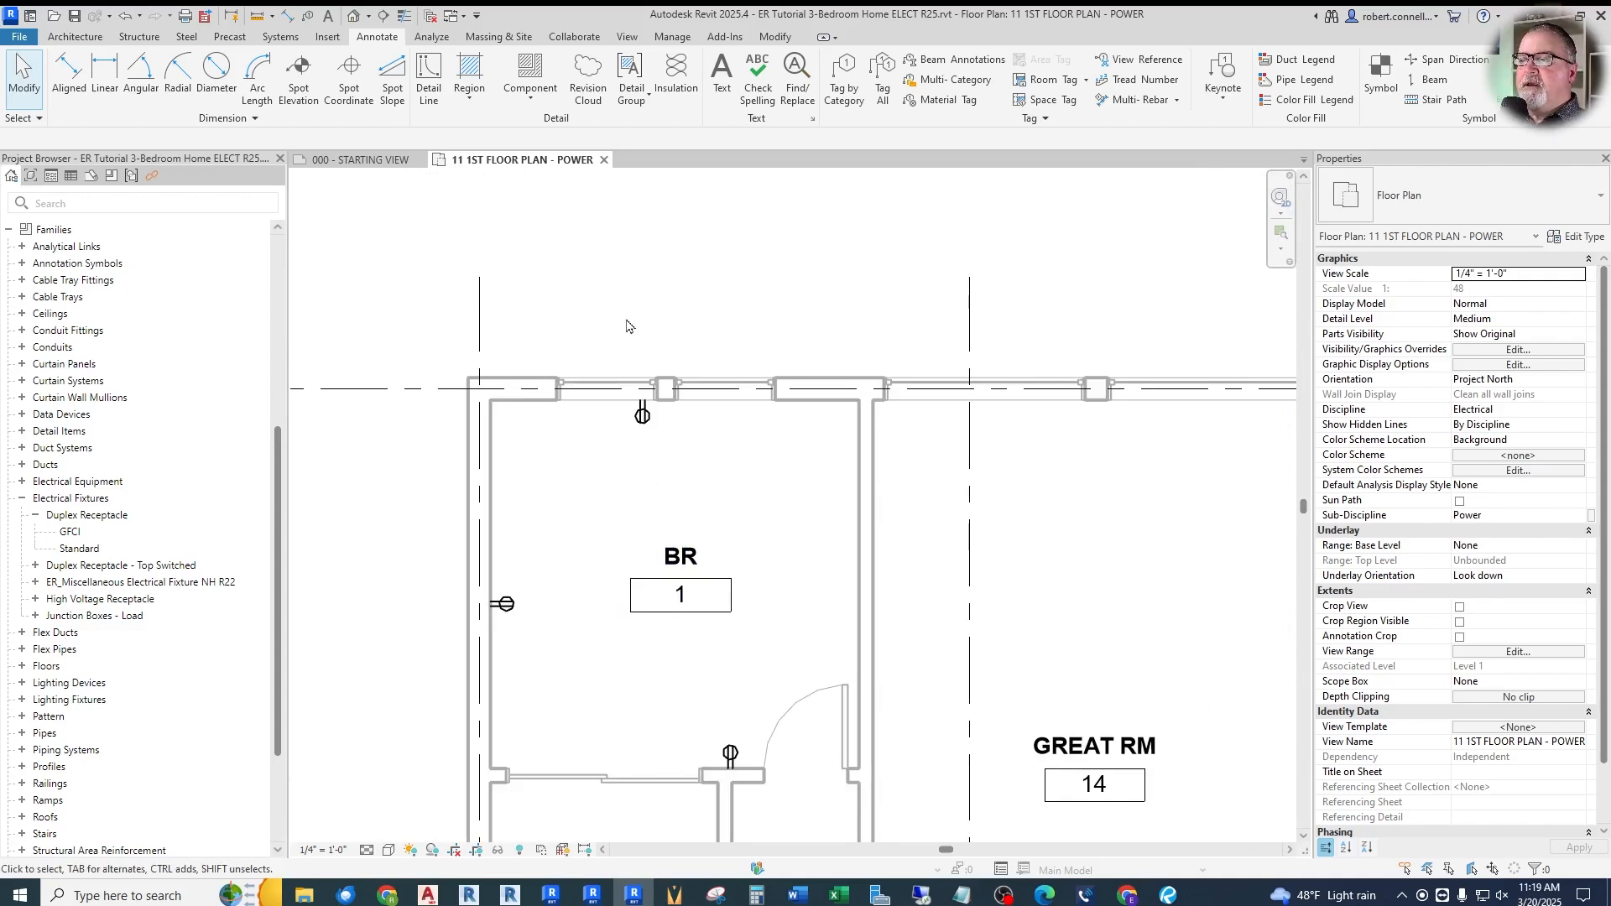
Create a north-facing Building Section just south of grid 1, running from west of bedroom 1 to east of the master bedroom
{"action": "scroll", "coordinate": [627, 325], "scroll_direction": "down", "scroll_amount": 5}
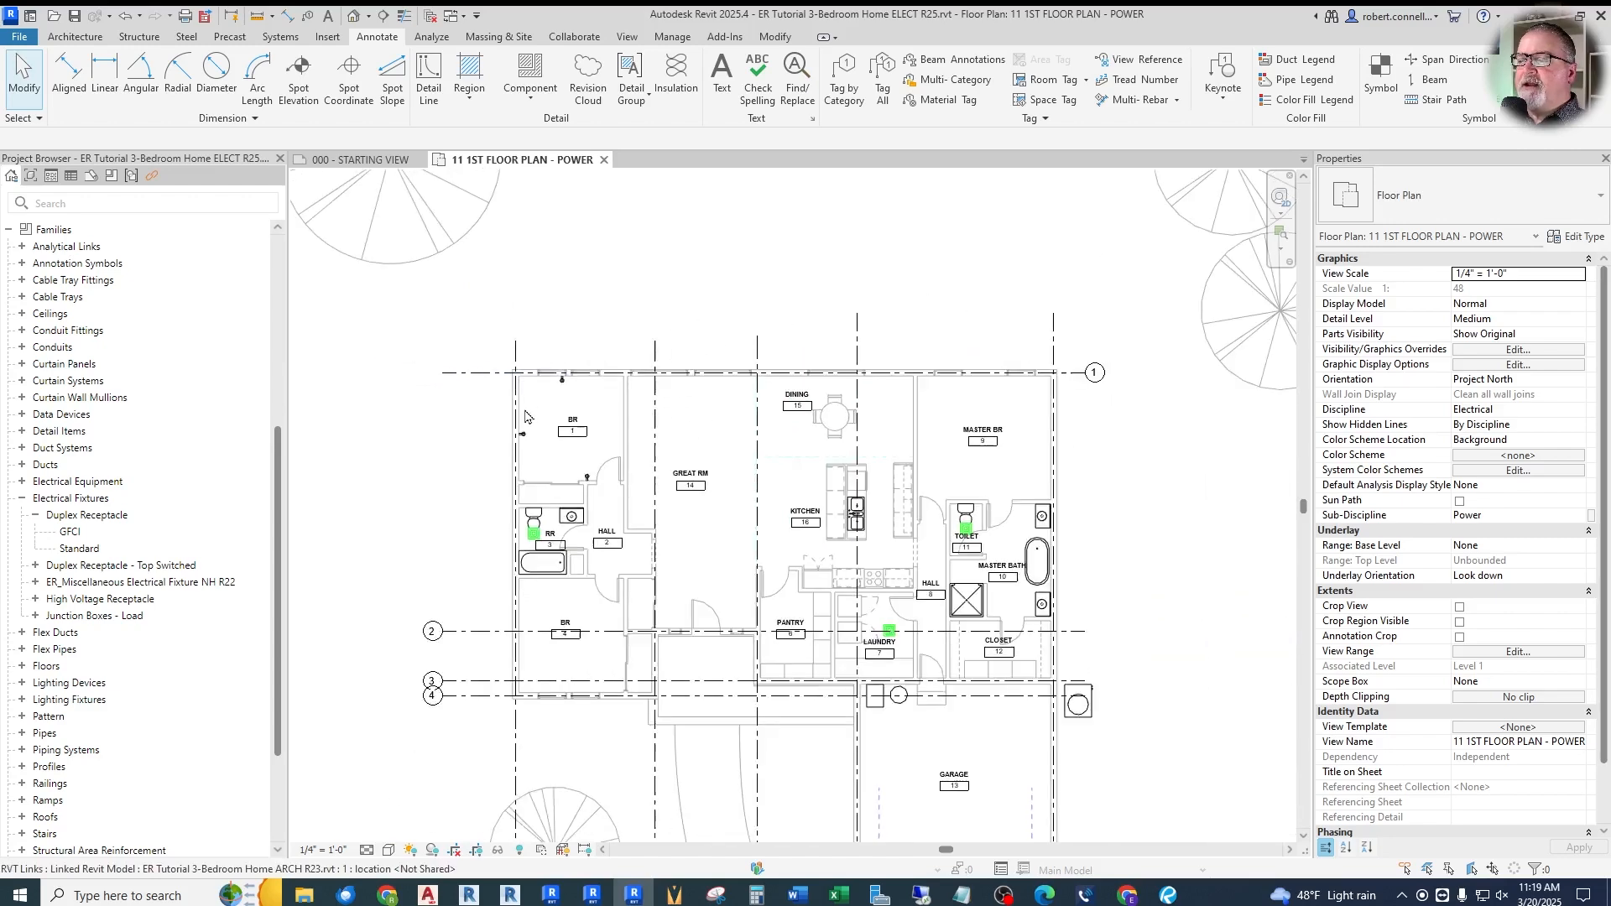
{"action": "scroll", "coordinate": [499, 307], "scroll_direction": "up", "scroll_amount": 2}
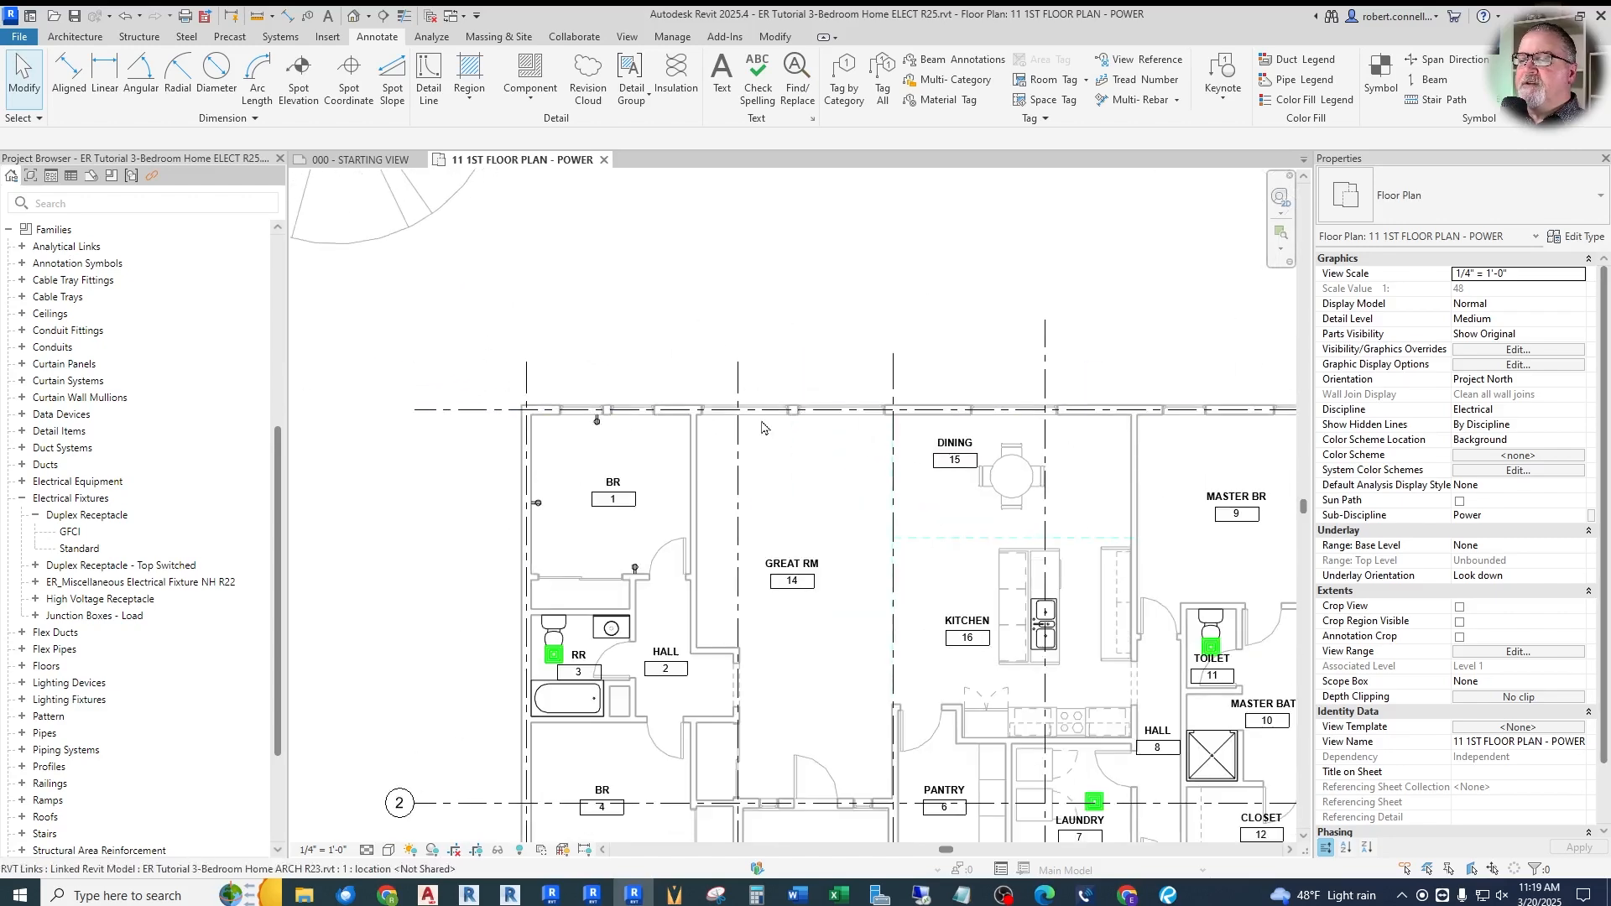
{"action": "left_click", "coordinate": [383, 18]}
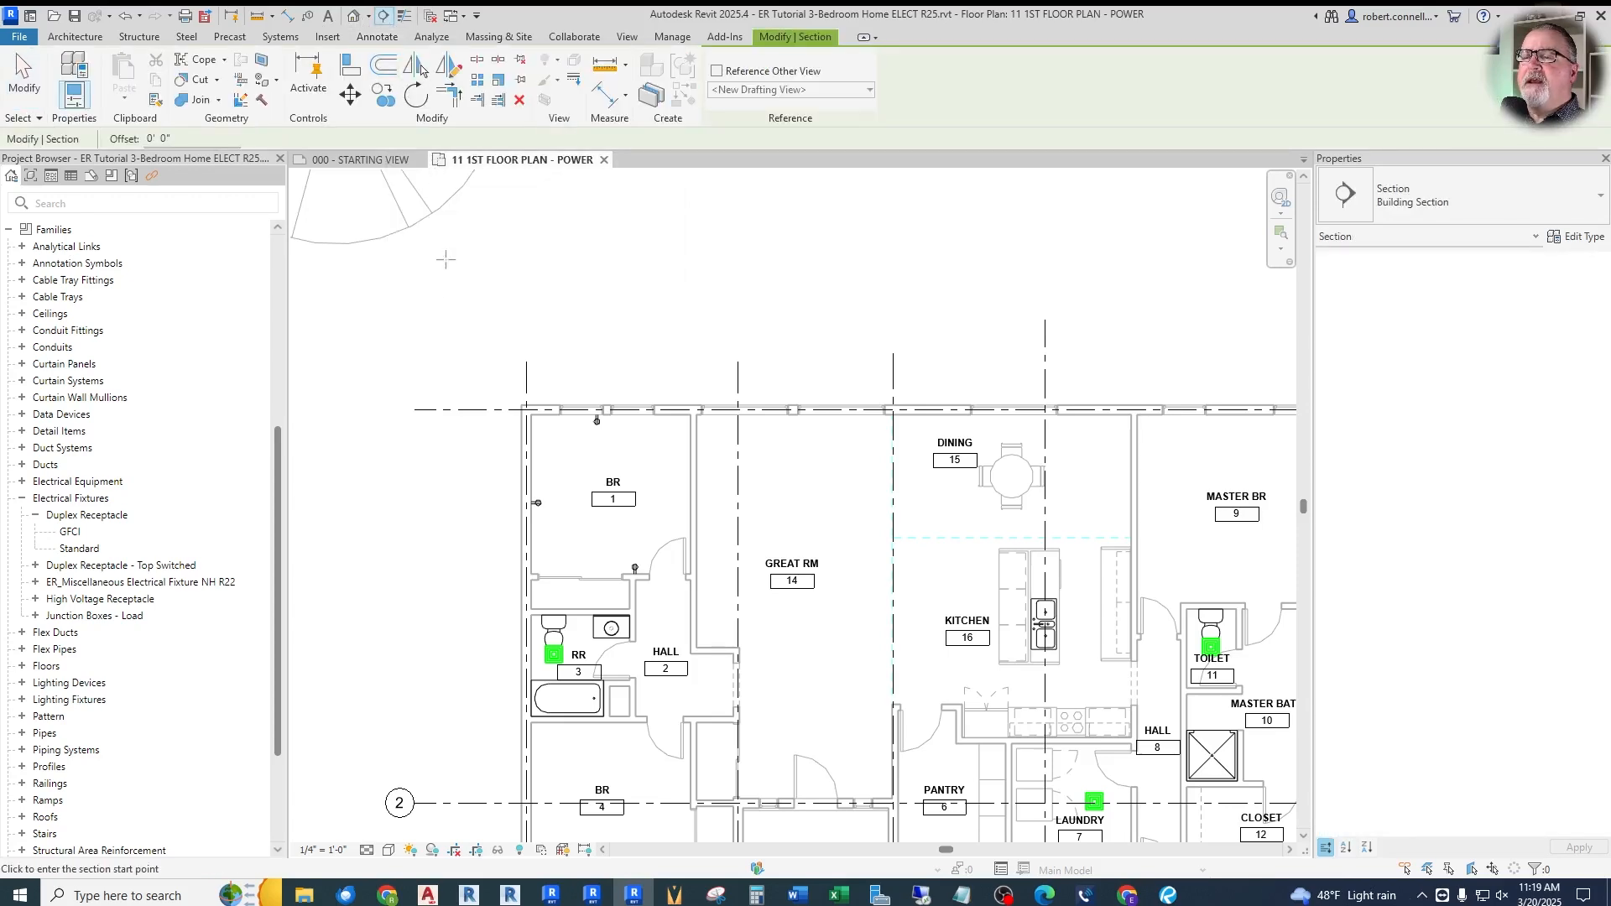
{"action": "scroll", "coordinate": [418, 461], "scroll_direction": "down", "scroll_amount": 4}
{"action": "scroll", "coordinate": [409, 410], "scroll_direction": "up", "scroll_amount": 3}
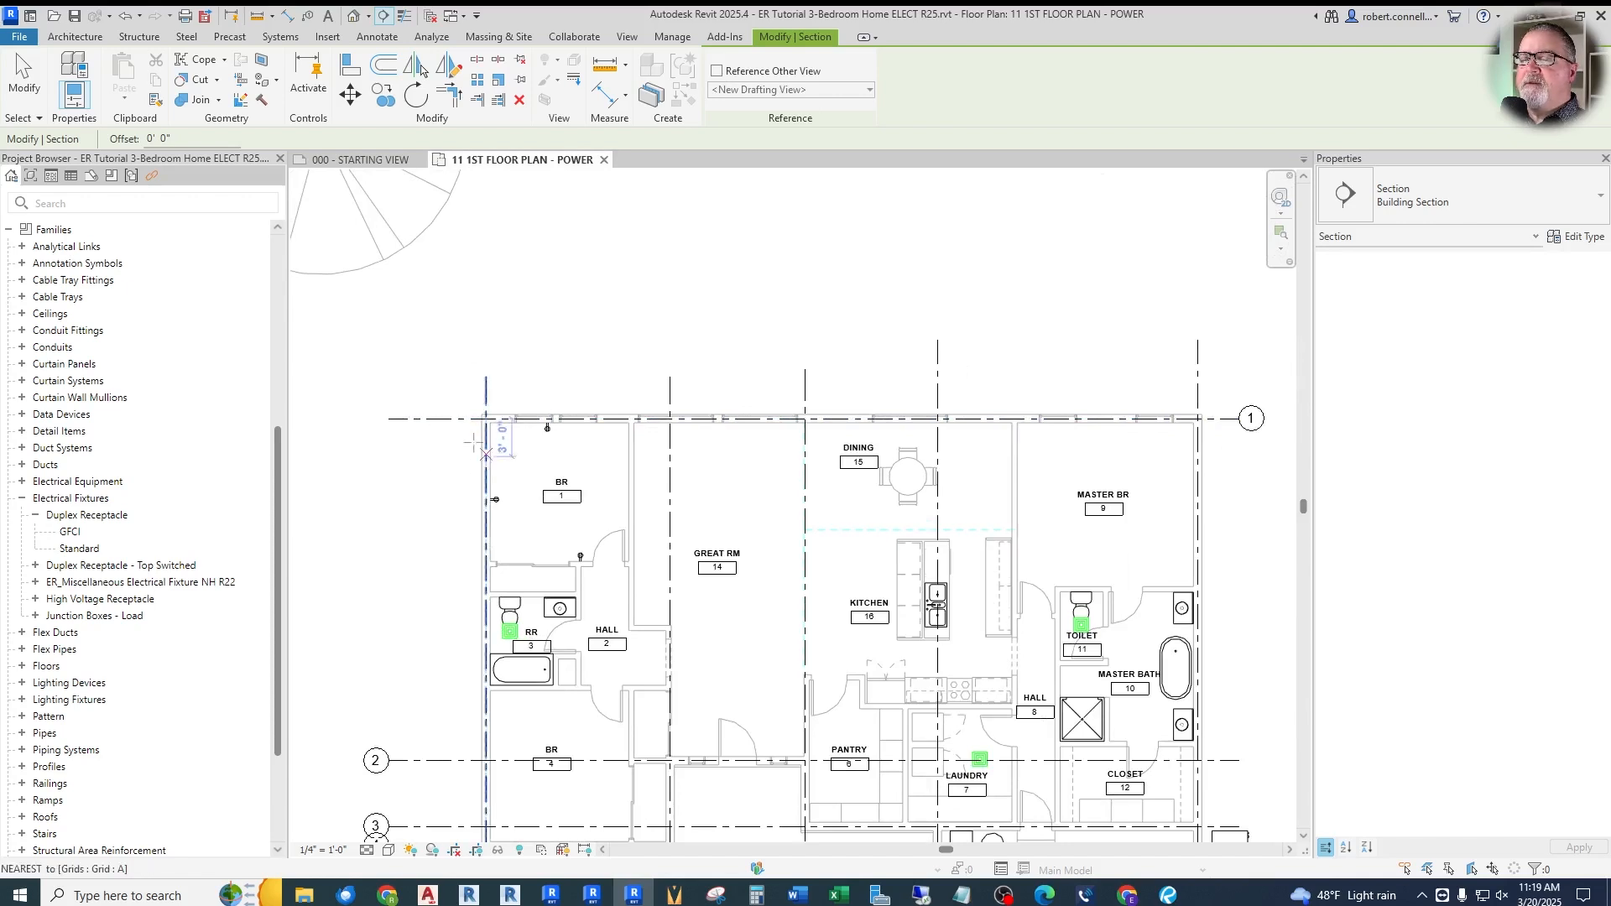
{"action": "left_click", "coordinate": [450, 450]}
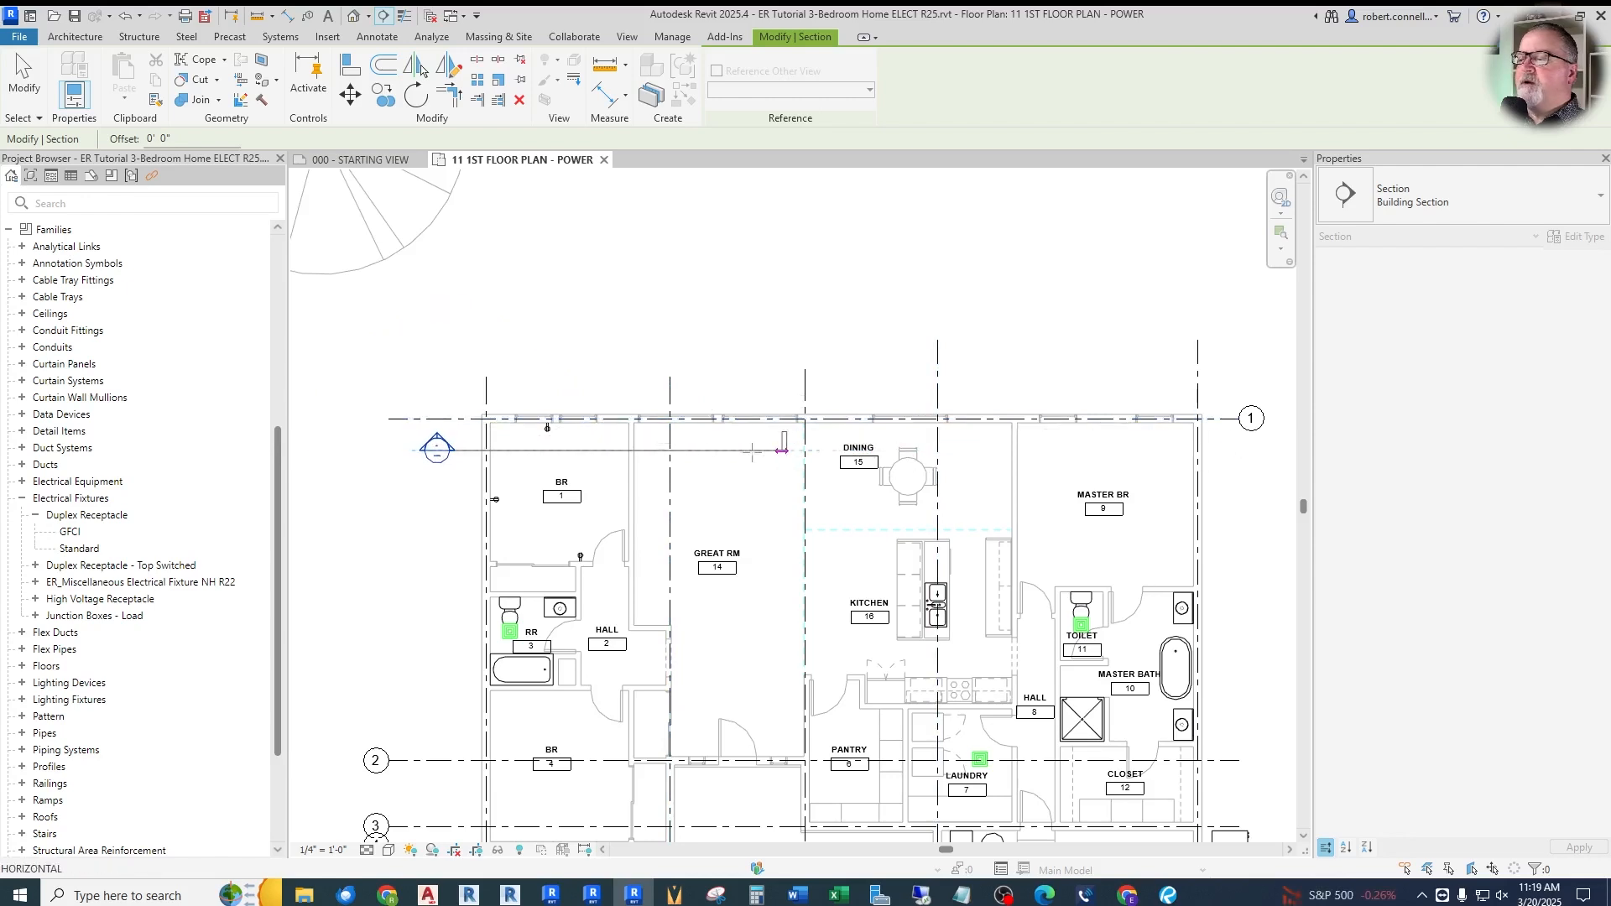
{"action": "scroll", "coordinate": [657, 451], "scroll_direction": "up", "scroll_amount": 3}
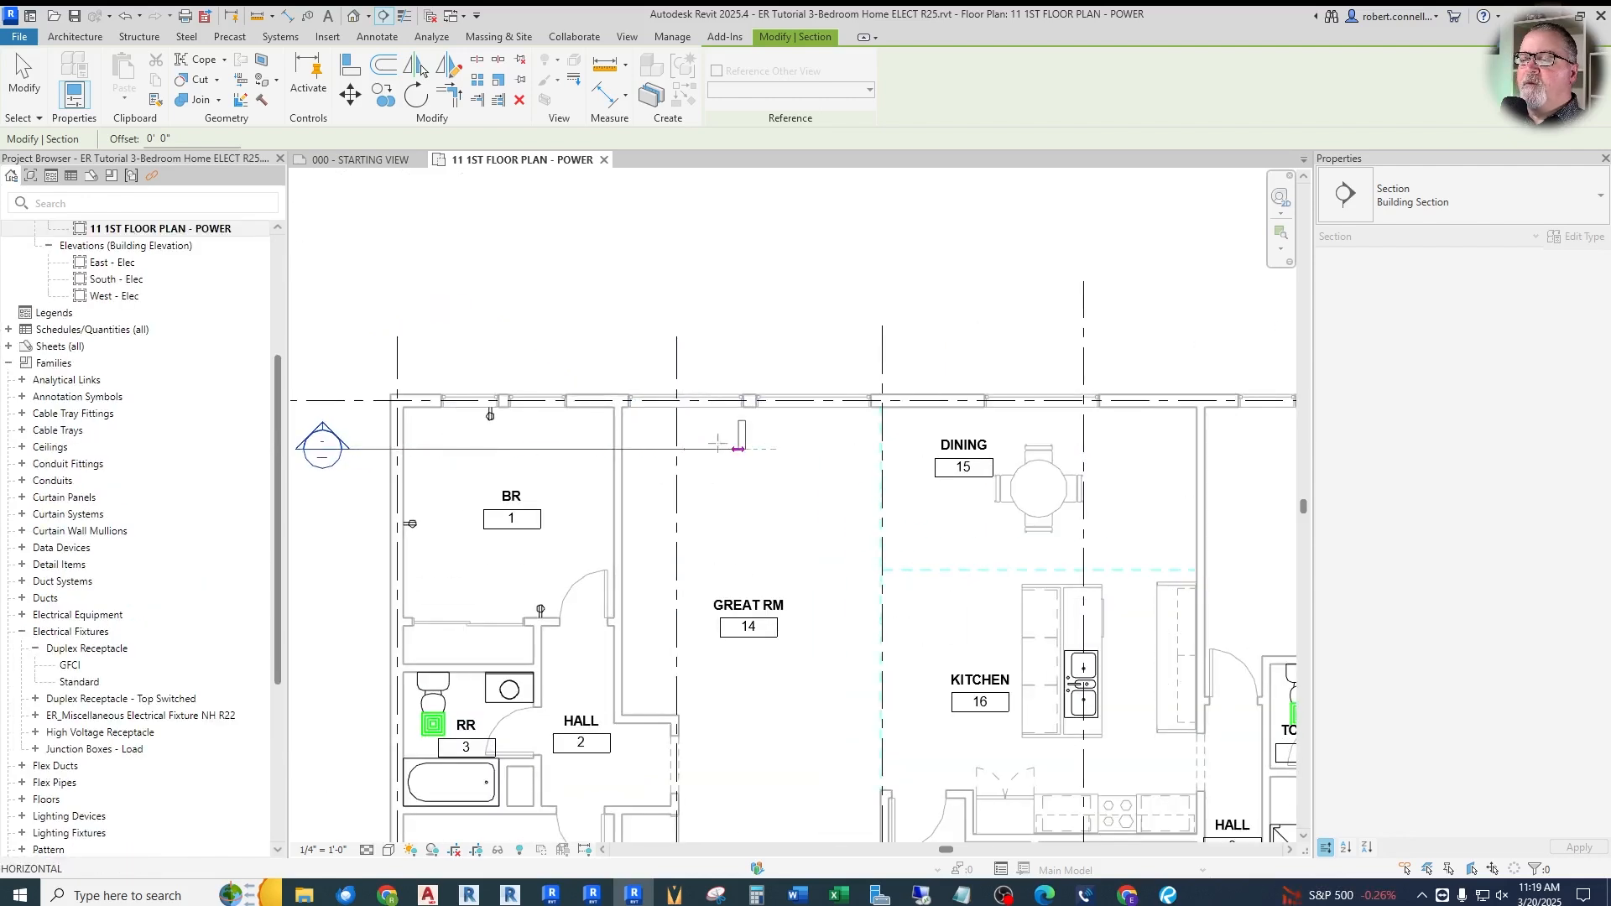
{"action": "scroll", "coordinate": [553, 445], "scroll_direction": "down", "scroll_amount": 2}
{"action": "scroll", "coordinate": [677, 446], "scroll_direction": "down", "scroll_amount": 1}
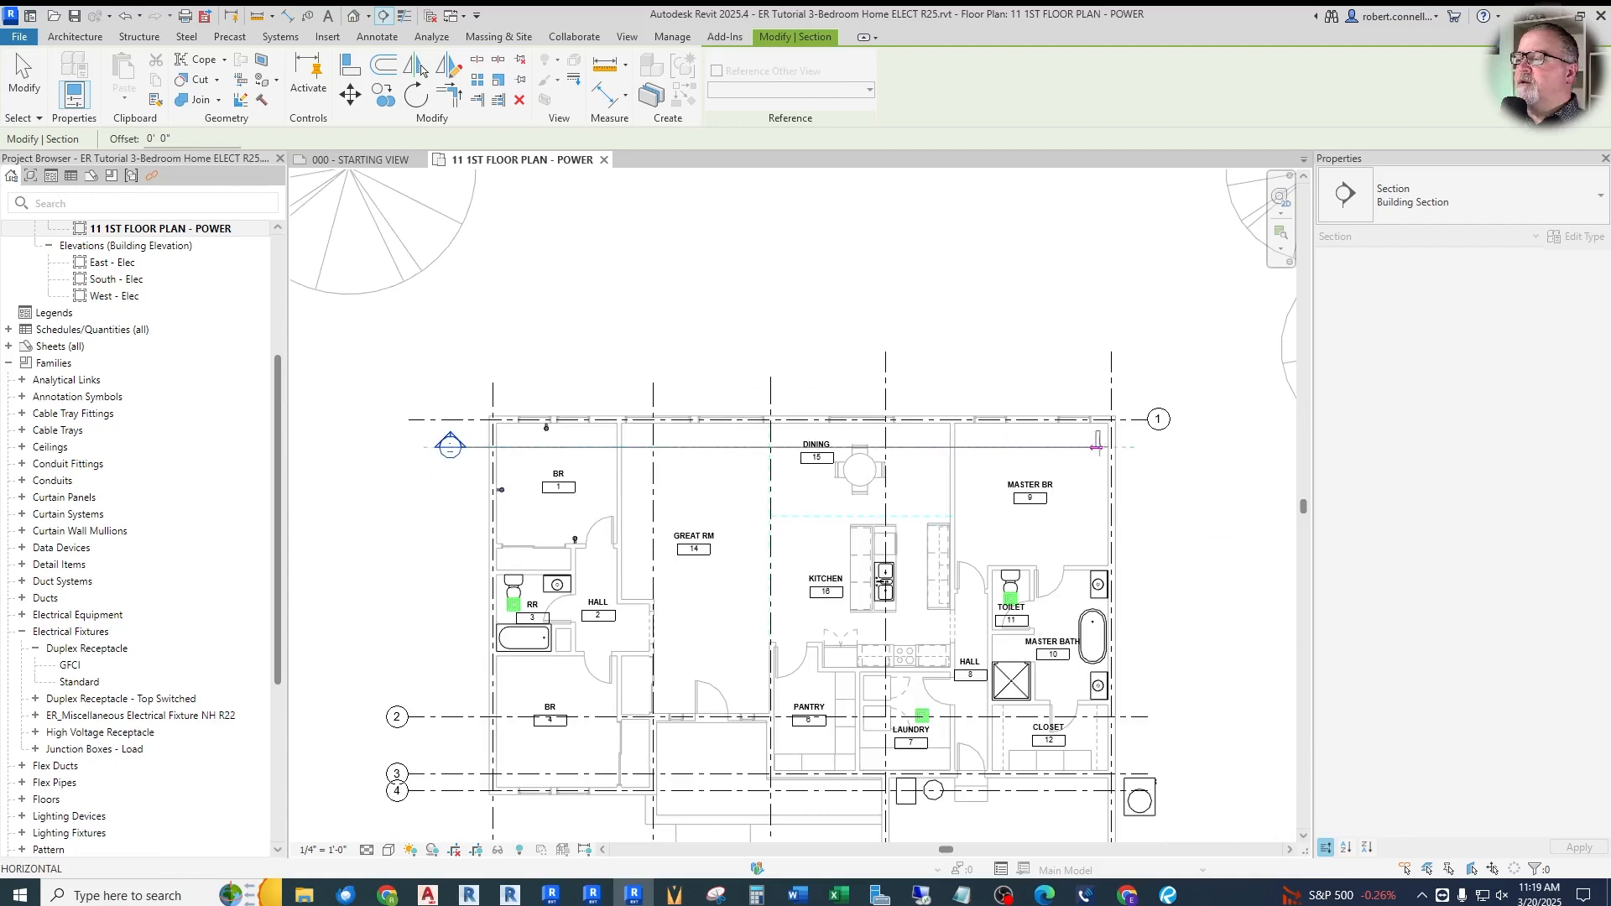
{"action": "left_click", "coordinate": [1133, 447]}
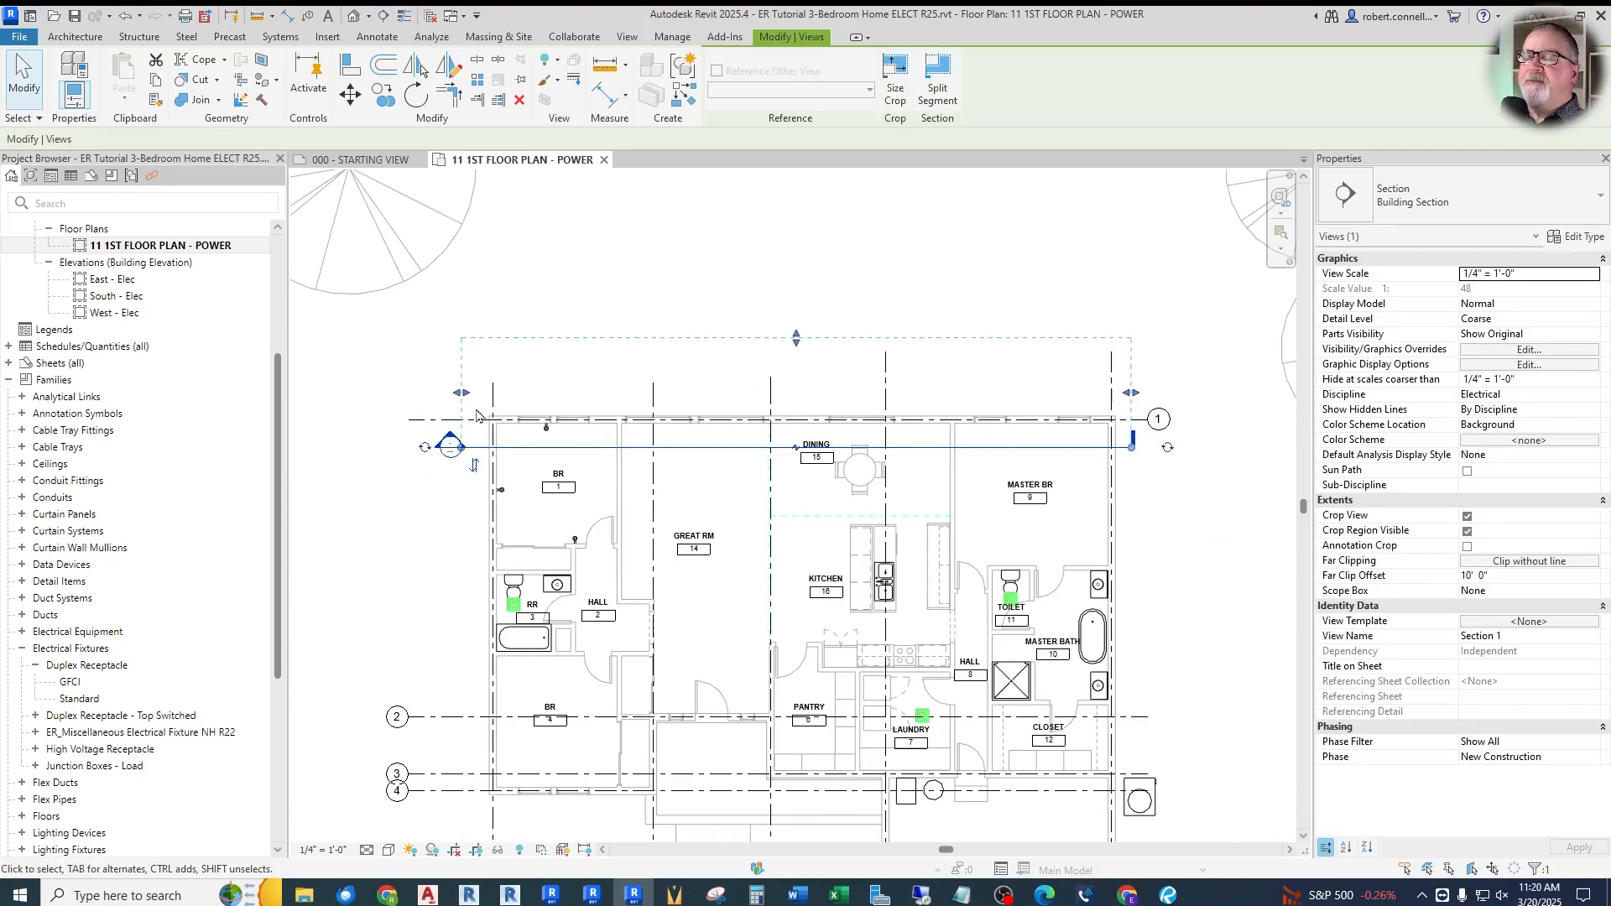
Bring the section's west boundary closer to the house and its far clip to about 3' 8 5/8", just beyond the north exterior wall
{"action": "mouse_move", "coordinate": [461, 391]}
{"action": "left_mouse_down"}
{"action": "mouse_move", "coordinate": [399, 396]}
{"action": "mouse_move", "coordinate": [495, 400]}
{"action": "mouse_move", "coordinate": [474, 402]}
{"action": "left_mouse_up"}
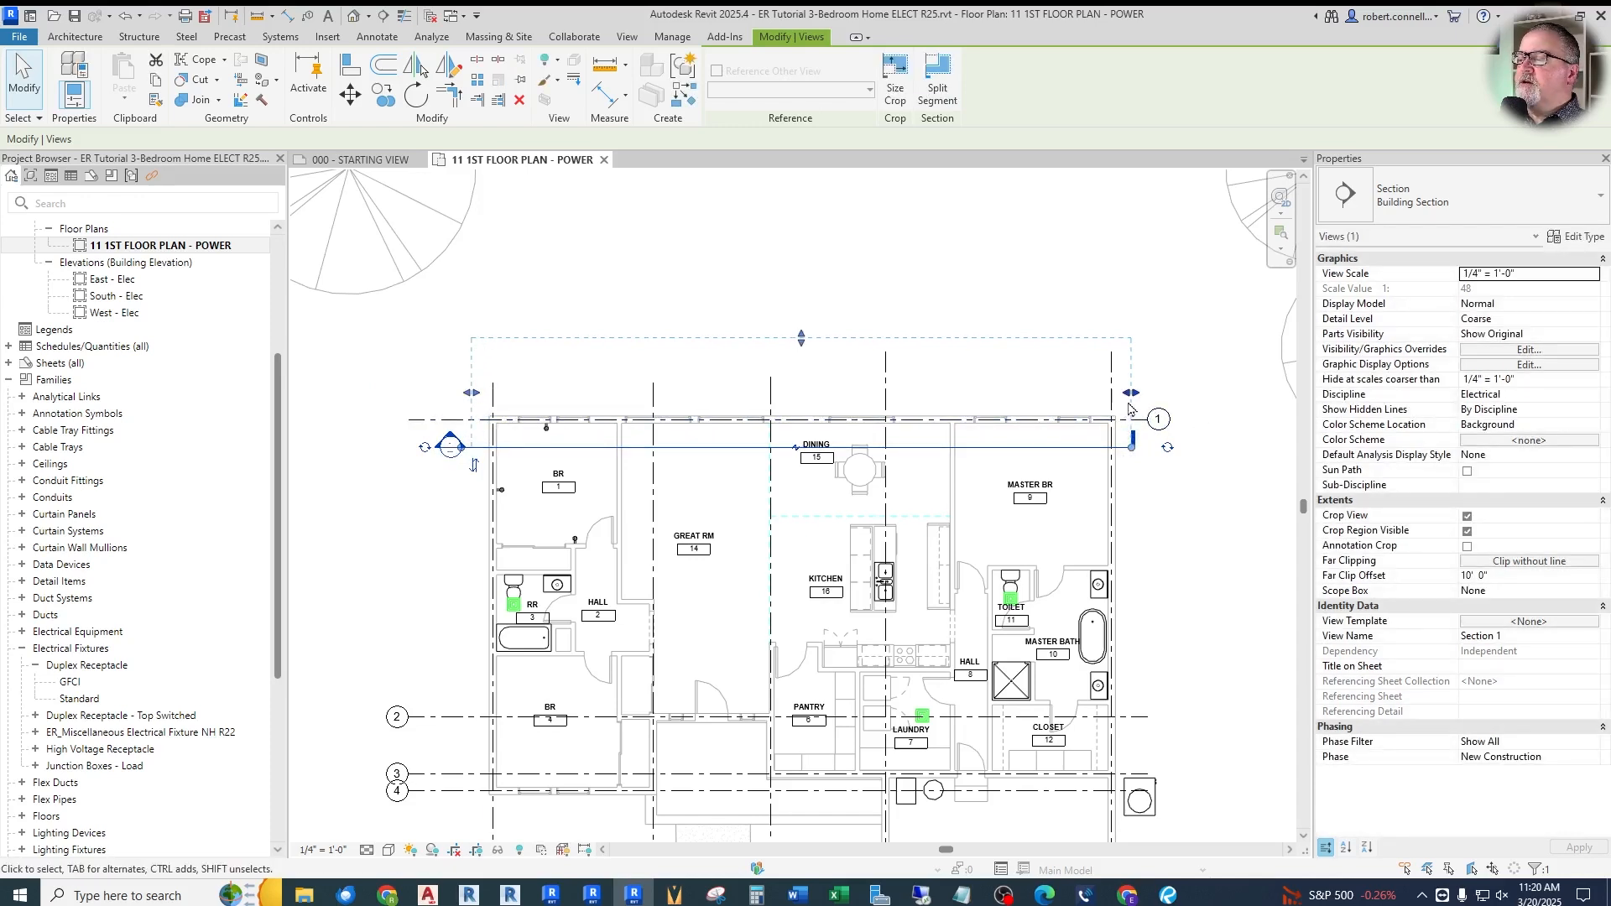
{"action": "left_click_drag", "start_coordinate": [802, 339], "coordinate": [809, 408]}
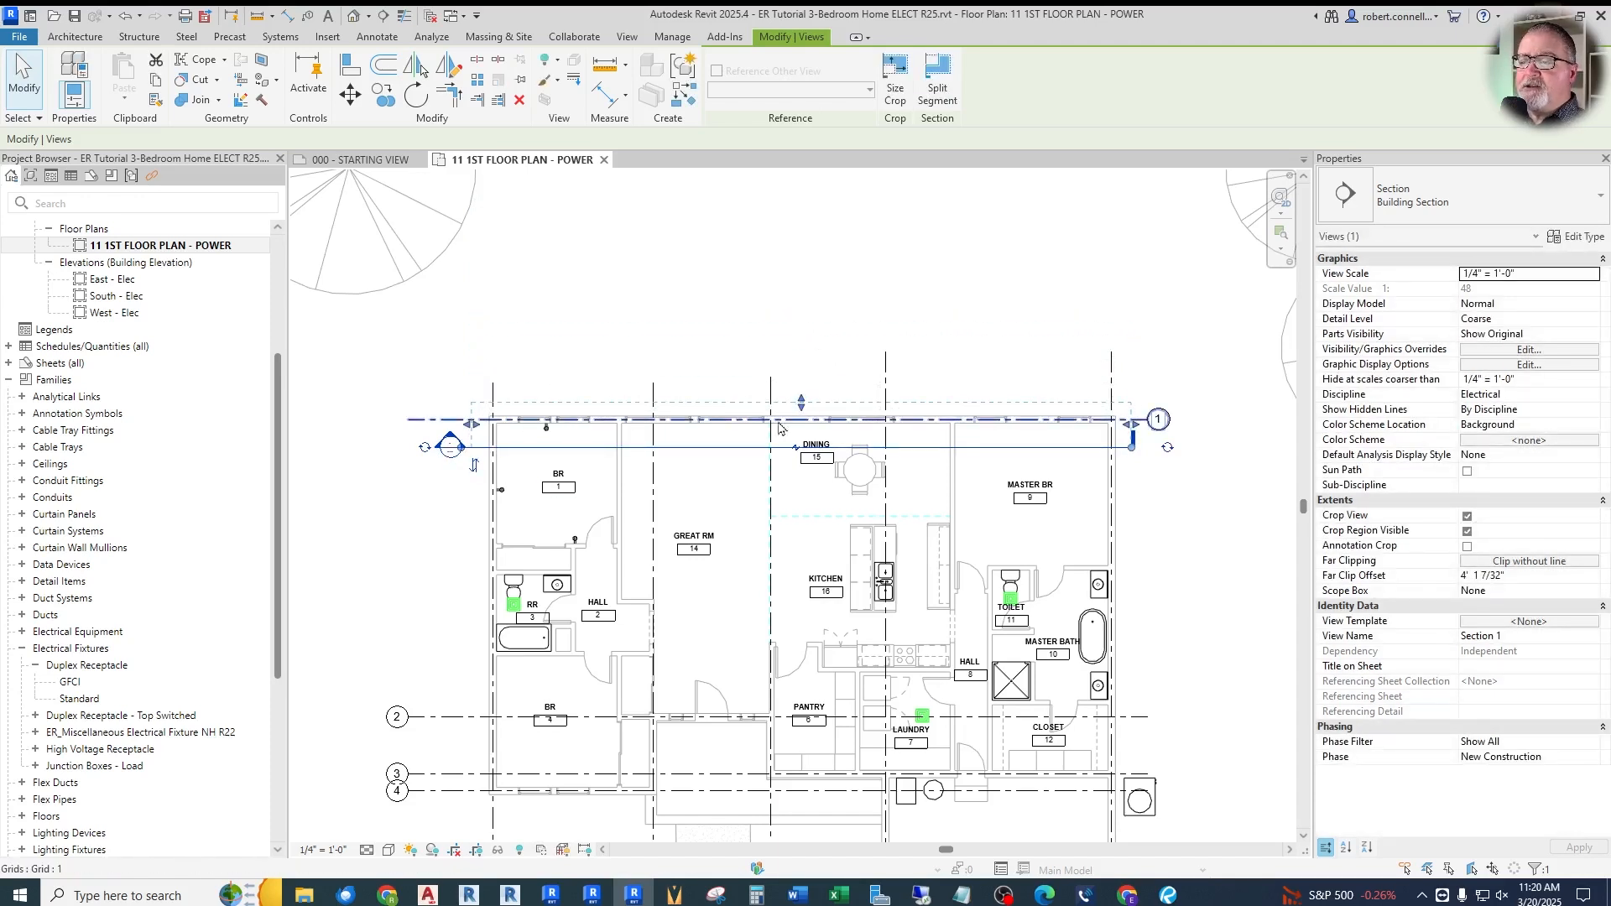
{"action": "mouse_move", "coordinate": [803, 408]}
{"action": "left_mouse_down"}
{"action": "mouse_move", "coordinate": [801, 369]}
{"action": "mouse_move", "coordinate": [789, 447]}
{"action": "mouse_move", "coordinate": [788, 412]}
{"action": "left_mouse_up"}
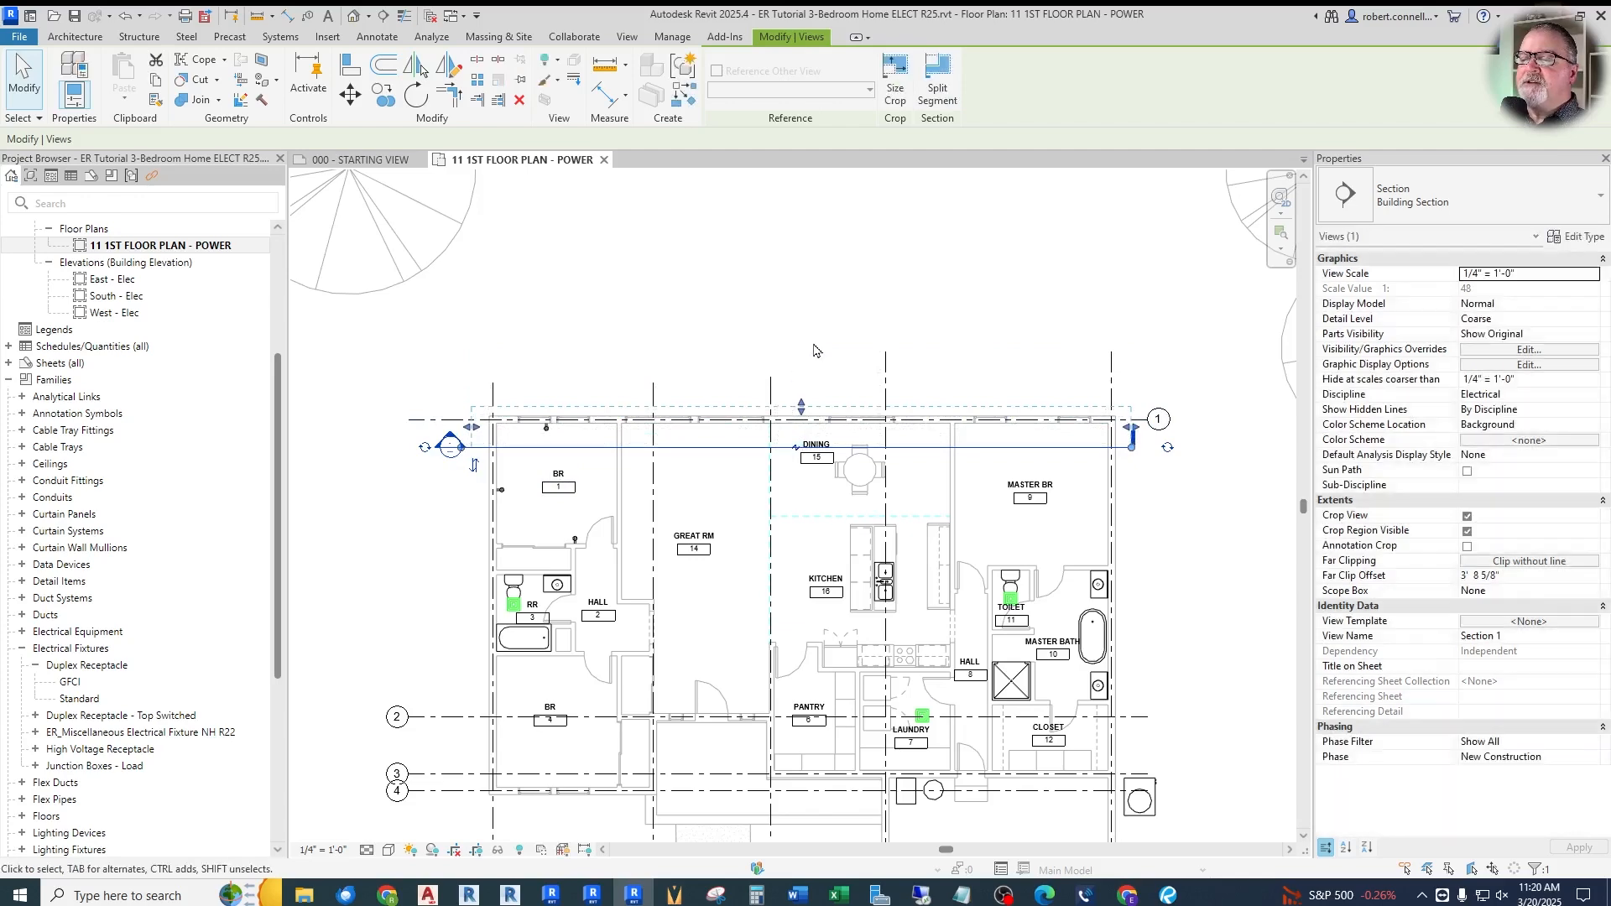
{"action": "left_click", "coordinate": [729, 353]}
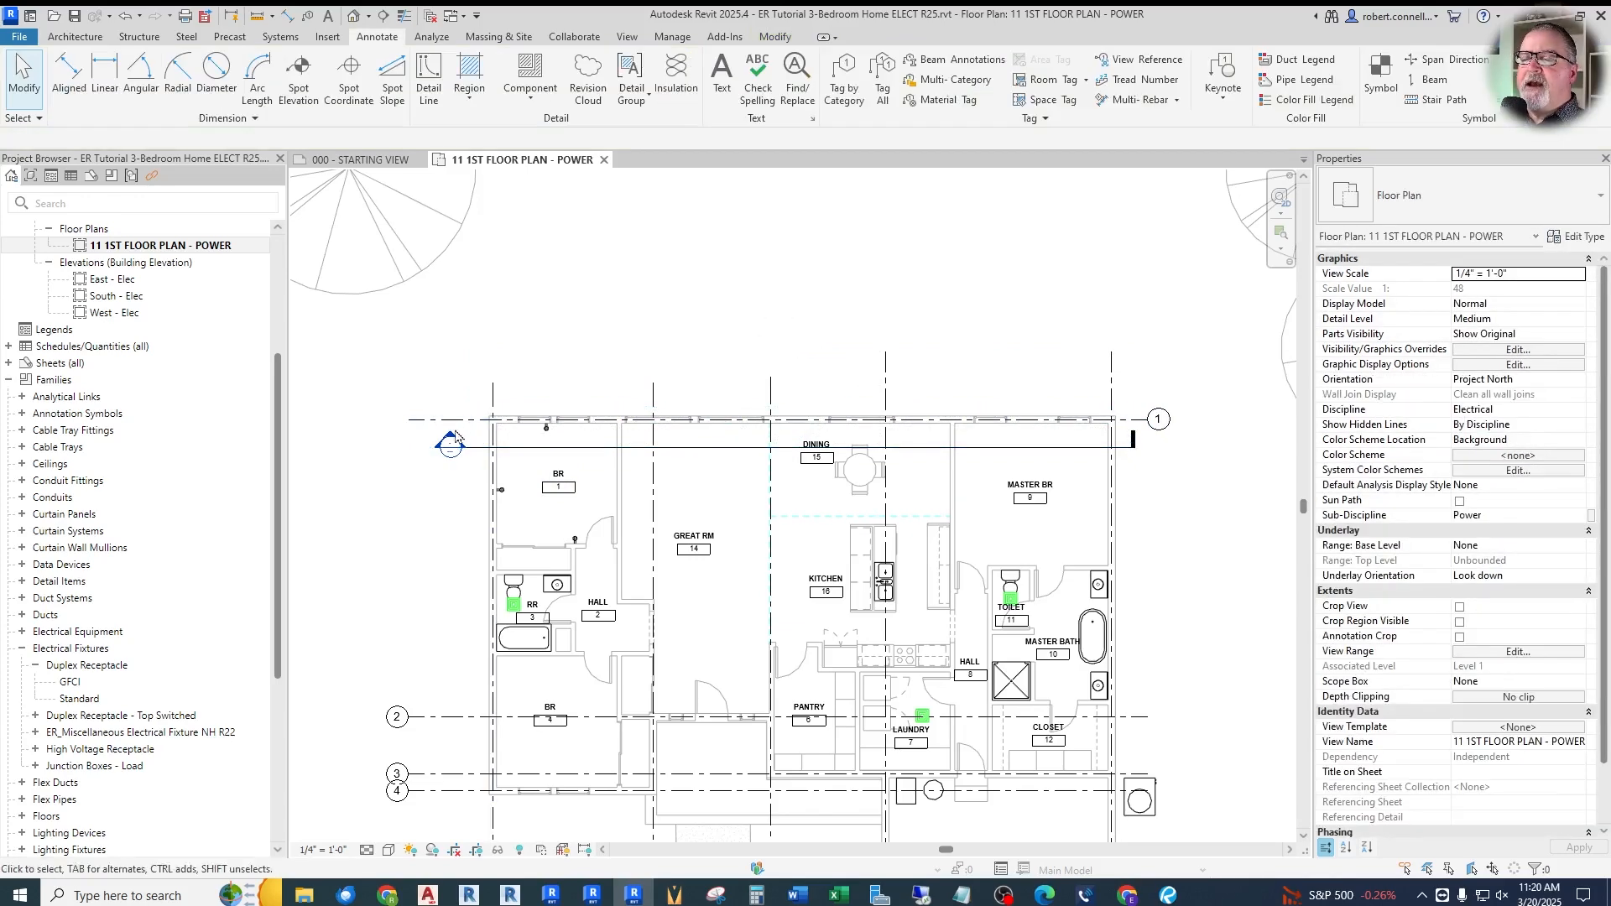
Open the new section's view and expand the ??? and Sections (Building Section) view groups under Electrical
{"action": "scroll", "coordinate": [450, 442], "scroll_direction": "up", "scroll_amount": 3}
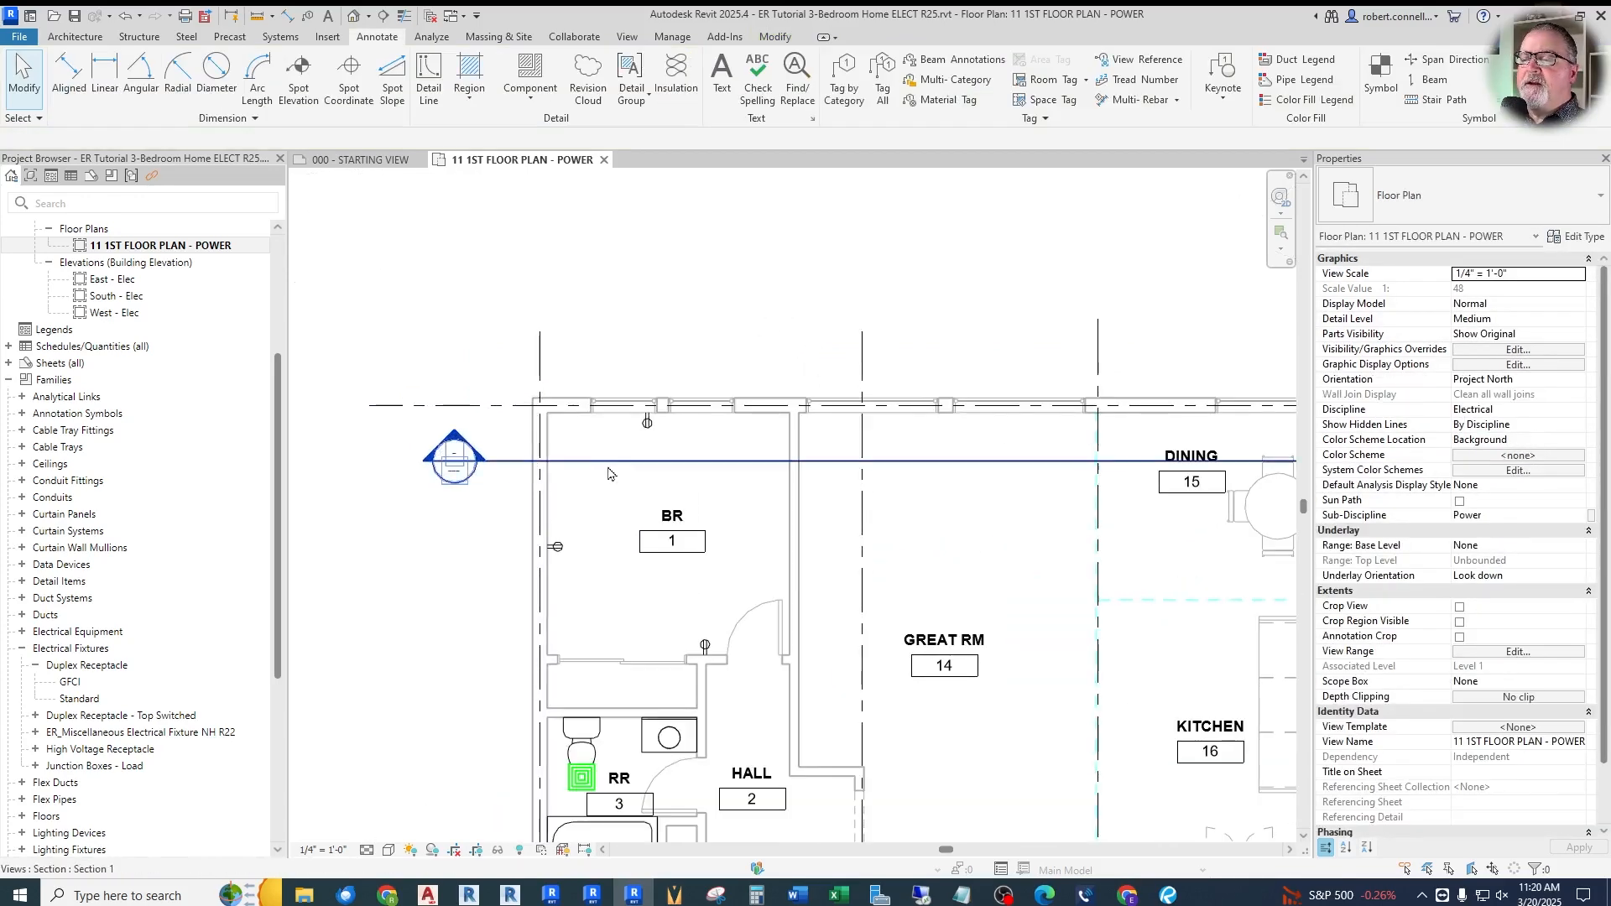
{"action": "double_click", "coordinate": [454, 437]}
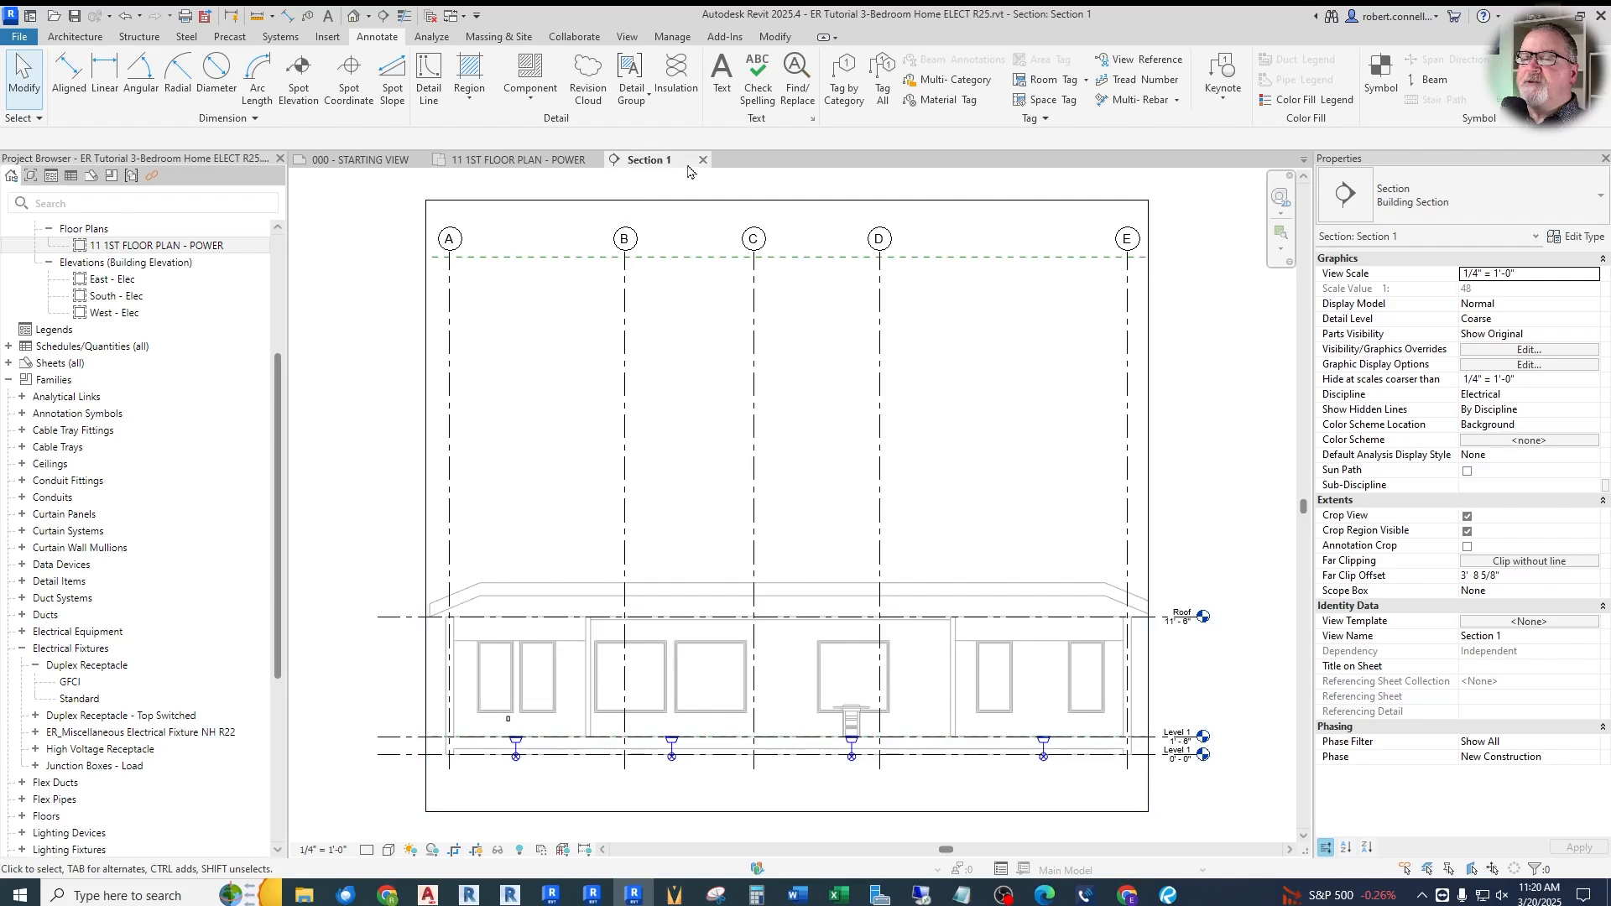
{"action": "left_click_drag", "start_coordinate": [280, 391], "coordinate": [297, 278]}
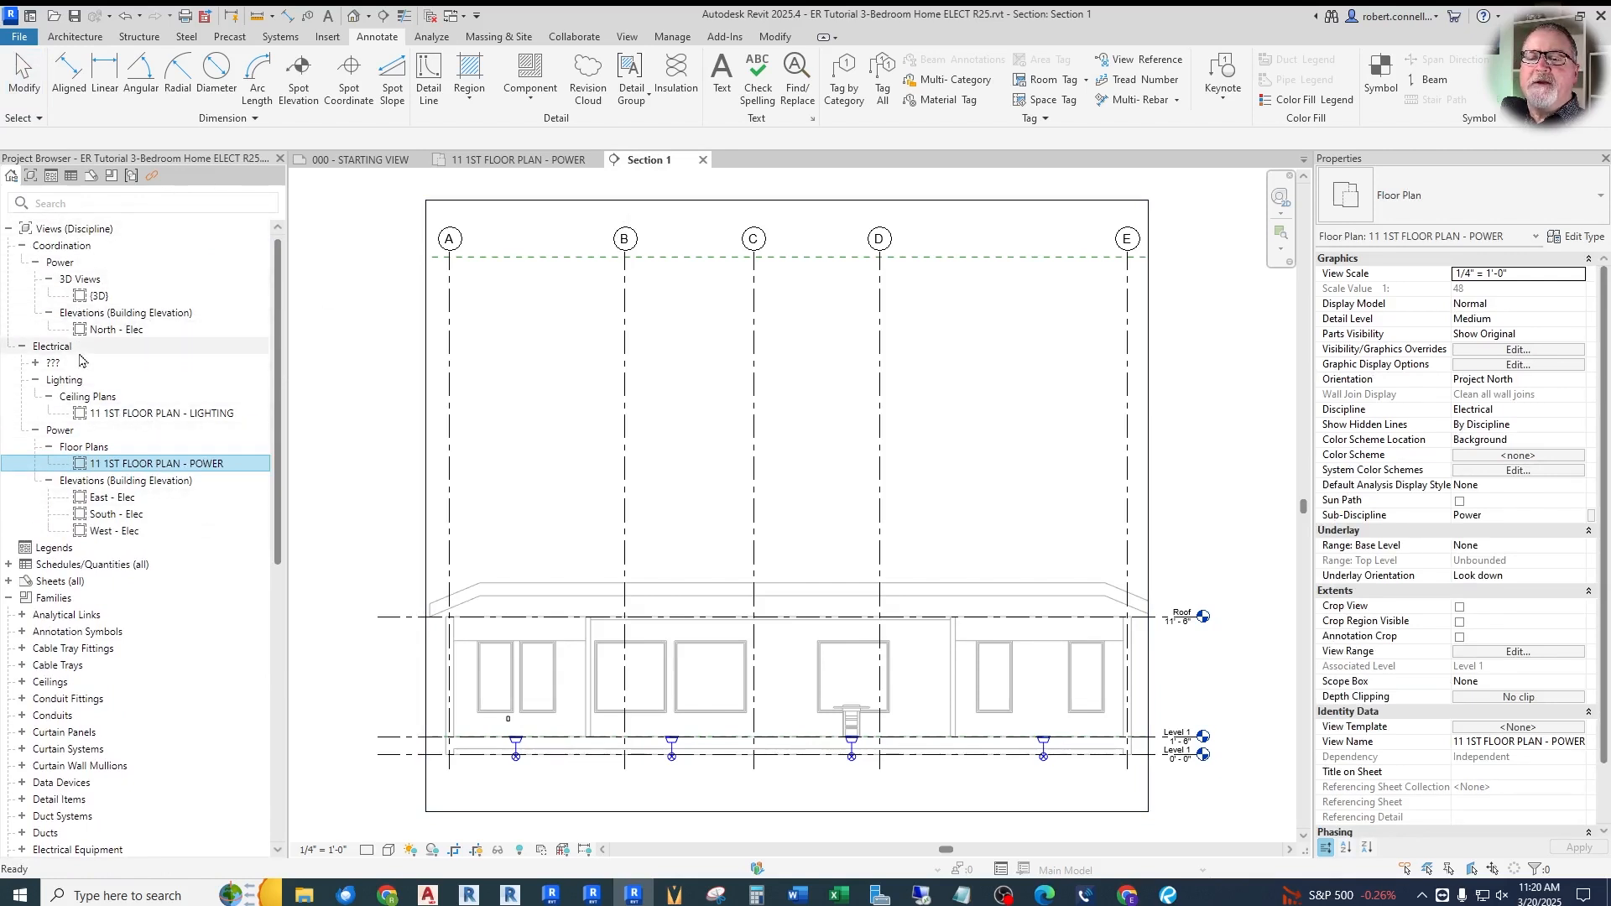
{"action": "double_click", "coordinate": [37, 366]}
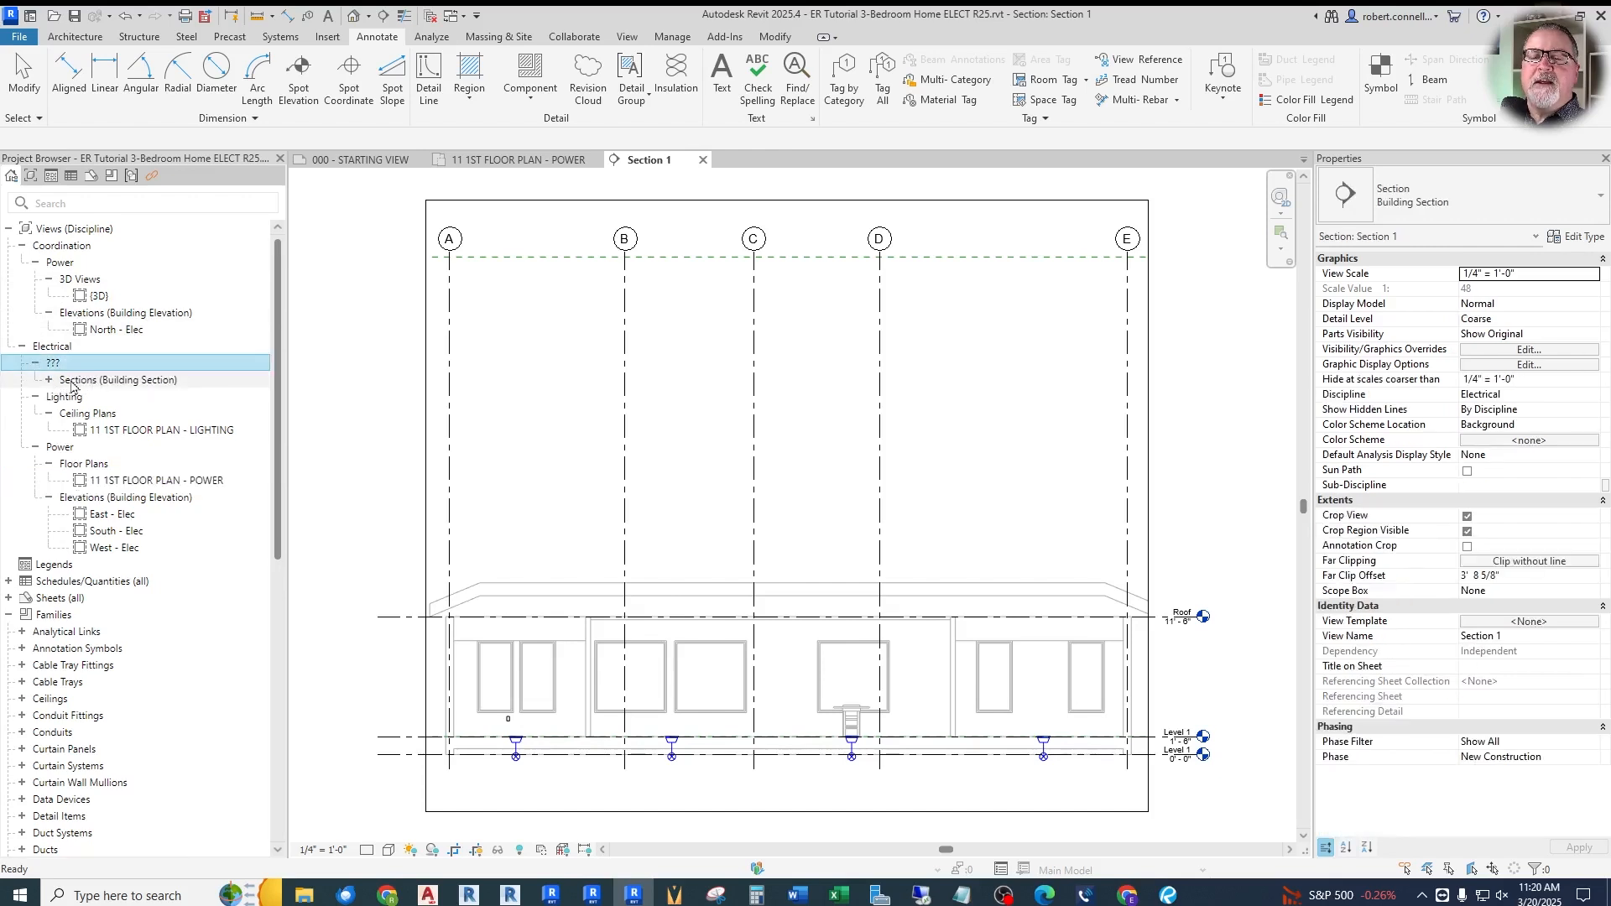
{"action": "left_click", "coordinate": [50, 383]}
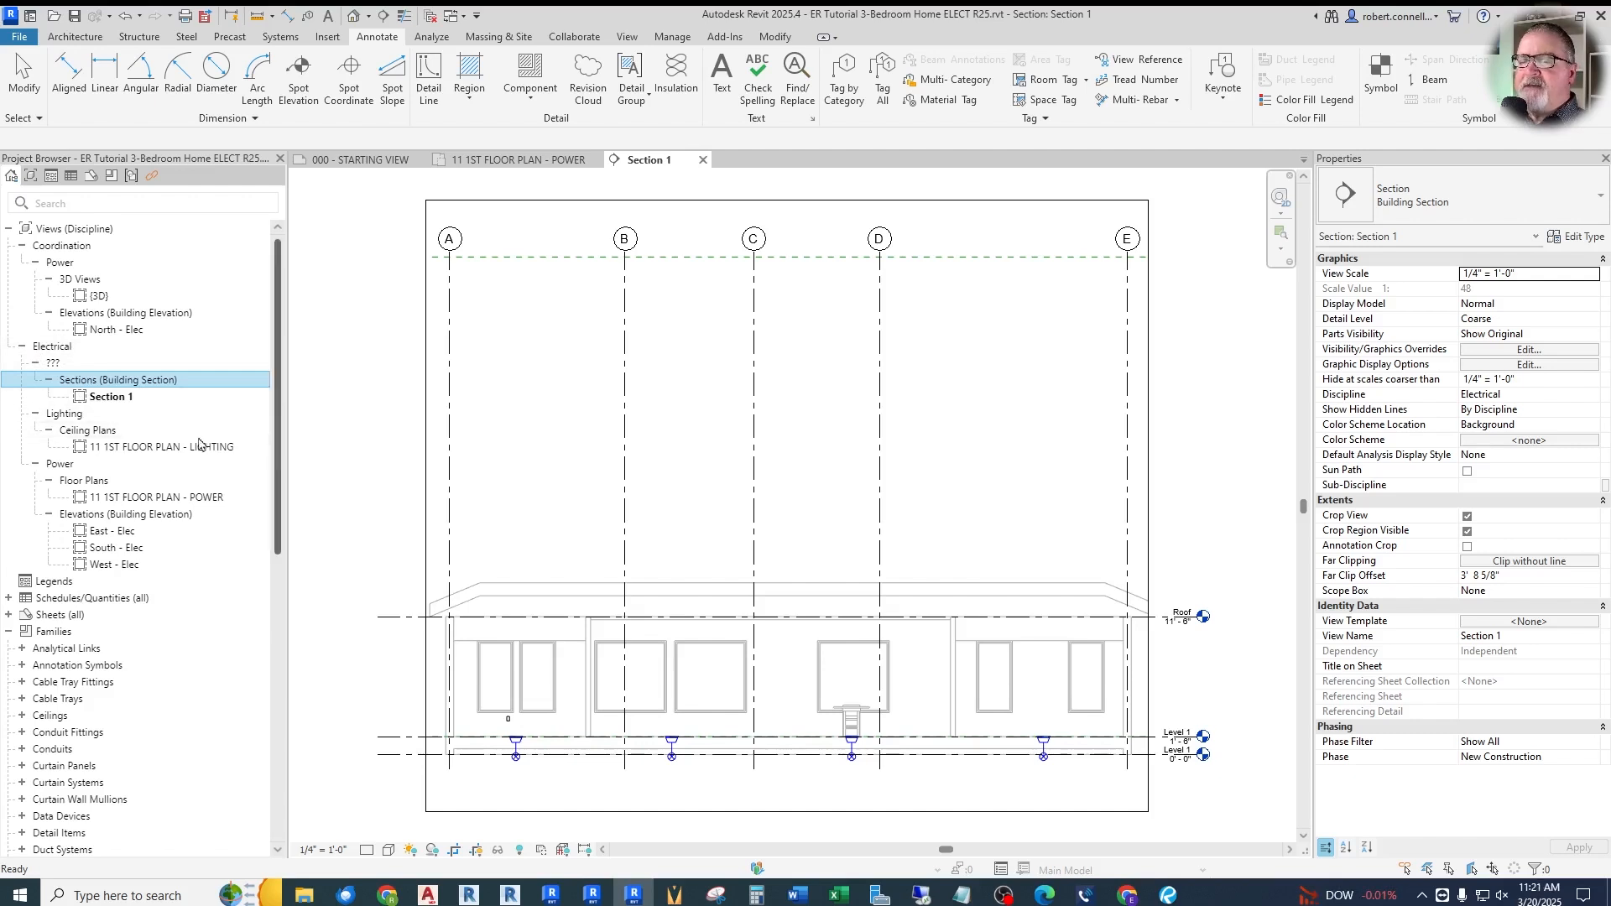
Rename the Section 1 view as SECTION BACK OF HOUSE
{"action": "left_click", "coordinate": [109, 397]}
{"action": "key", "text": "F2"}
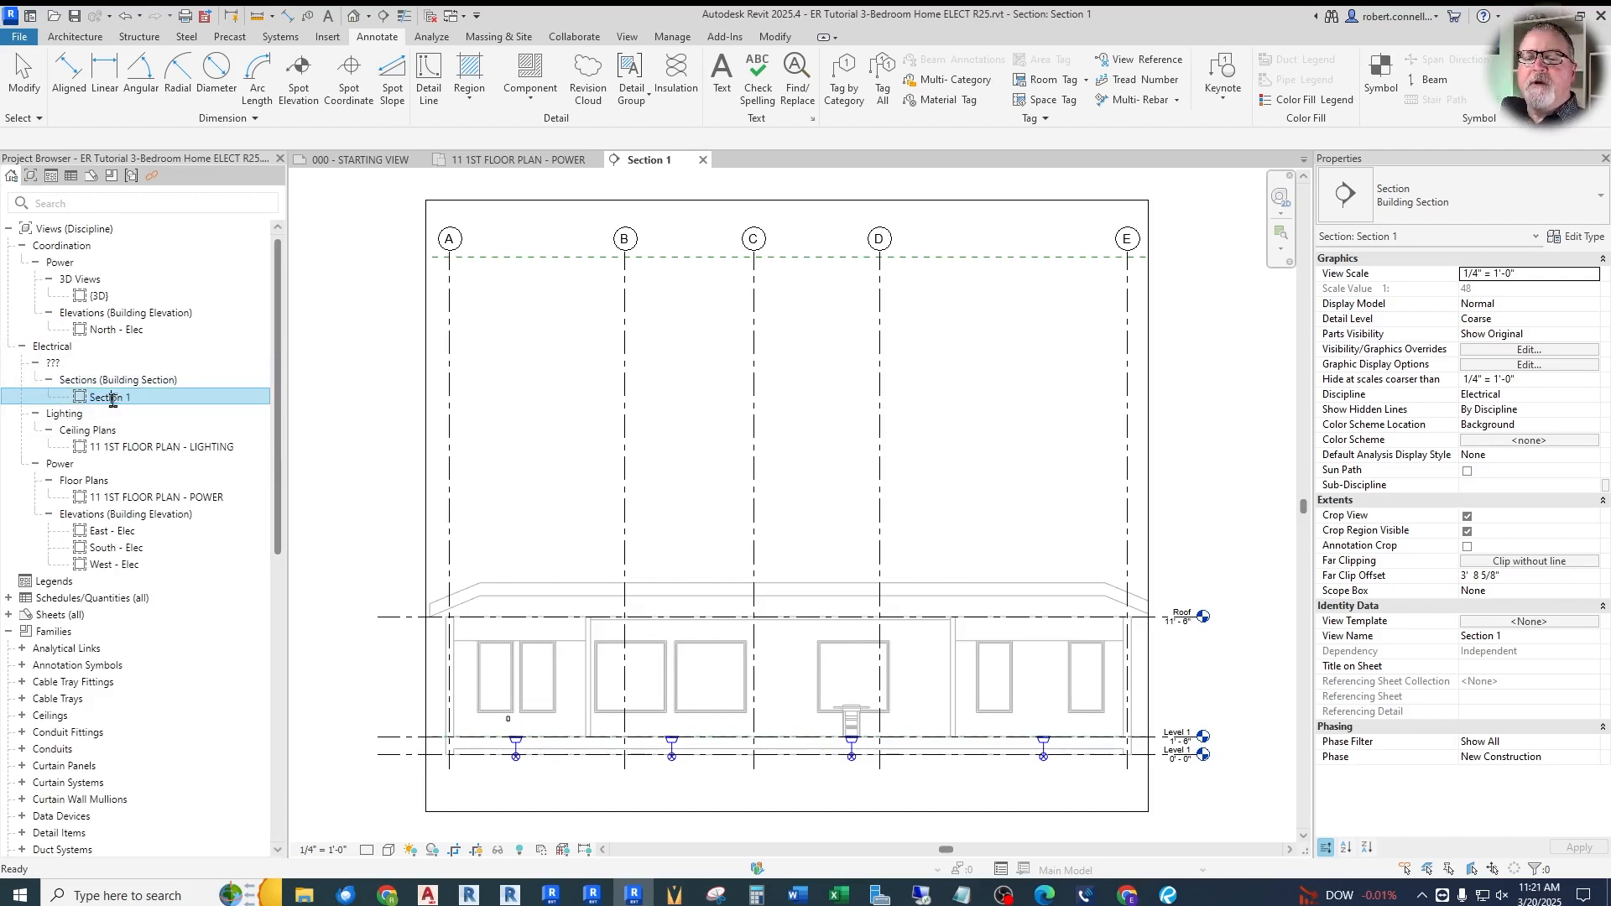
{"action": "key", "text": "Return"}
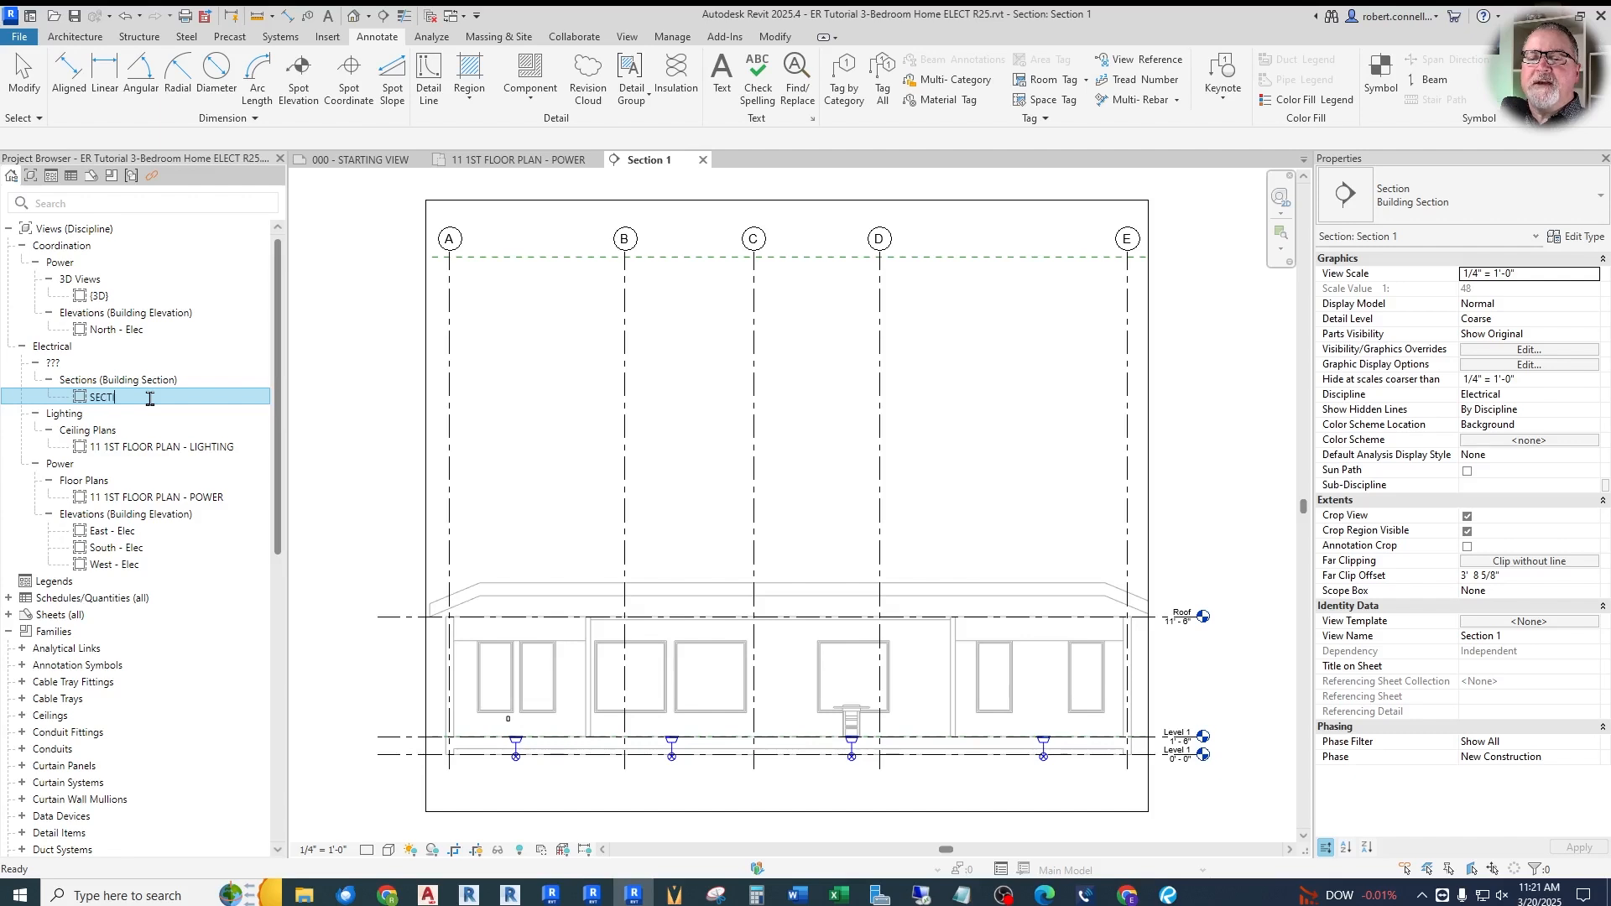
{"action": "type", "text": "E"}
{"action": "key", "text": "Return"}
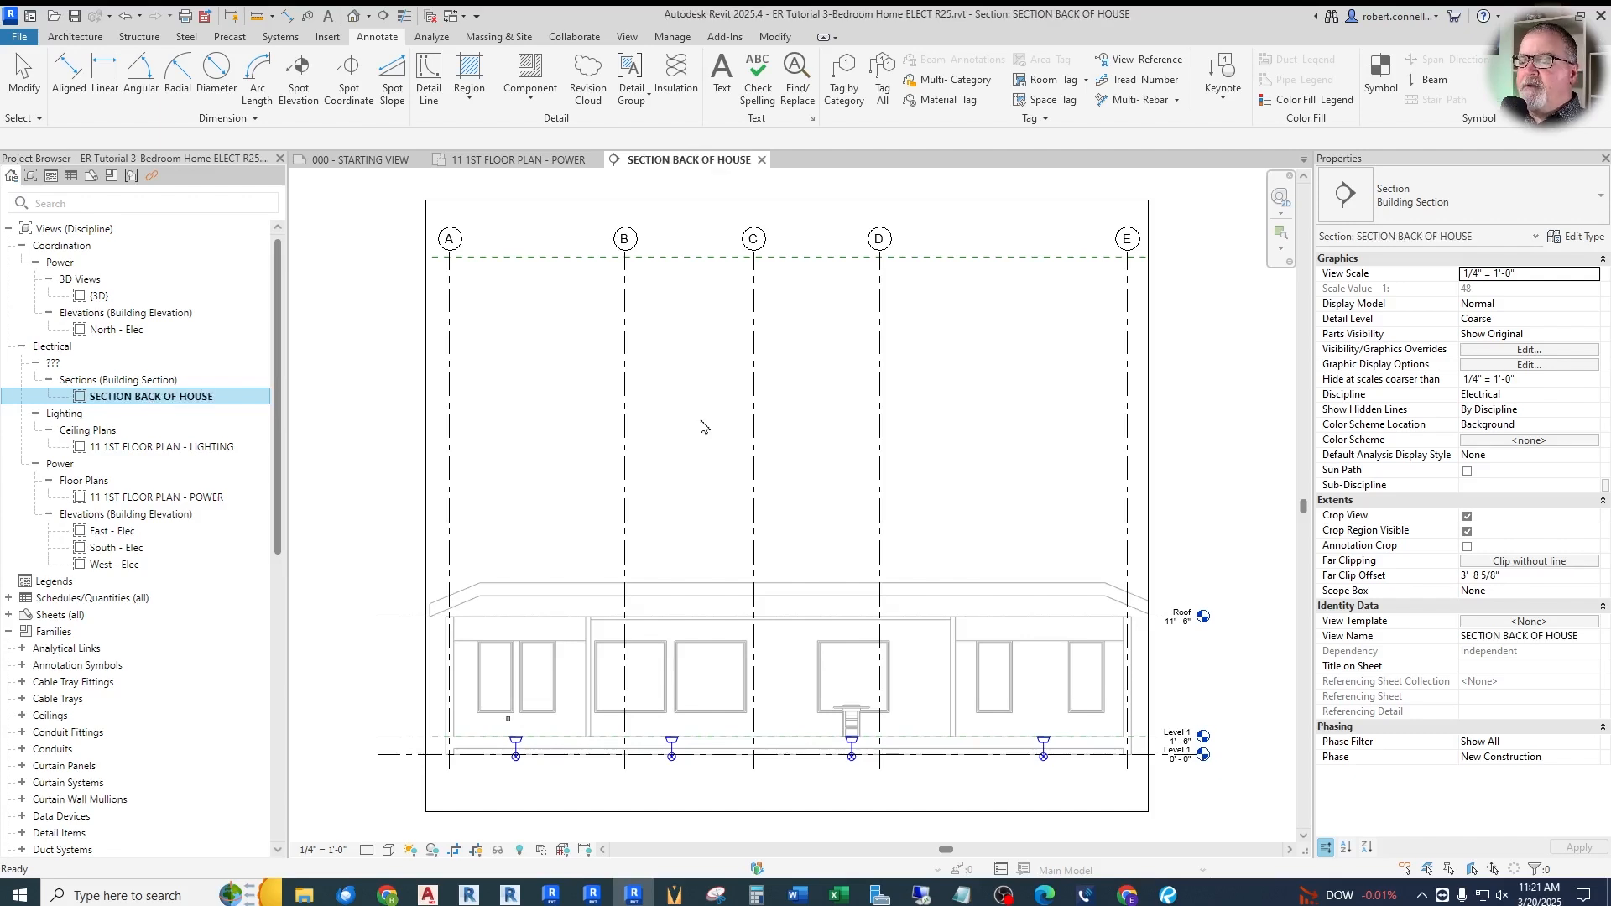
Try splitting the section view's crop region into two side-by-side regions at its top edge, and undo the split
{"action": "scroll", "coordinate": [702, 427], "scroll_direction": "down", "scroll_amount": 2}
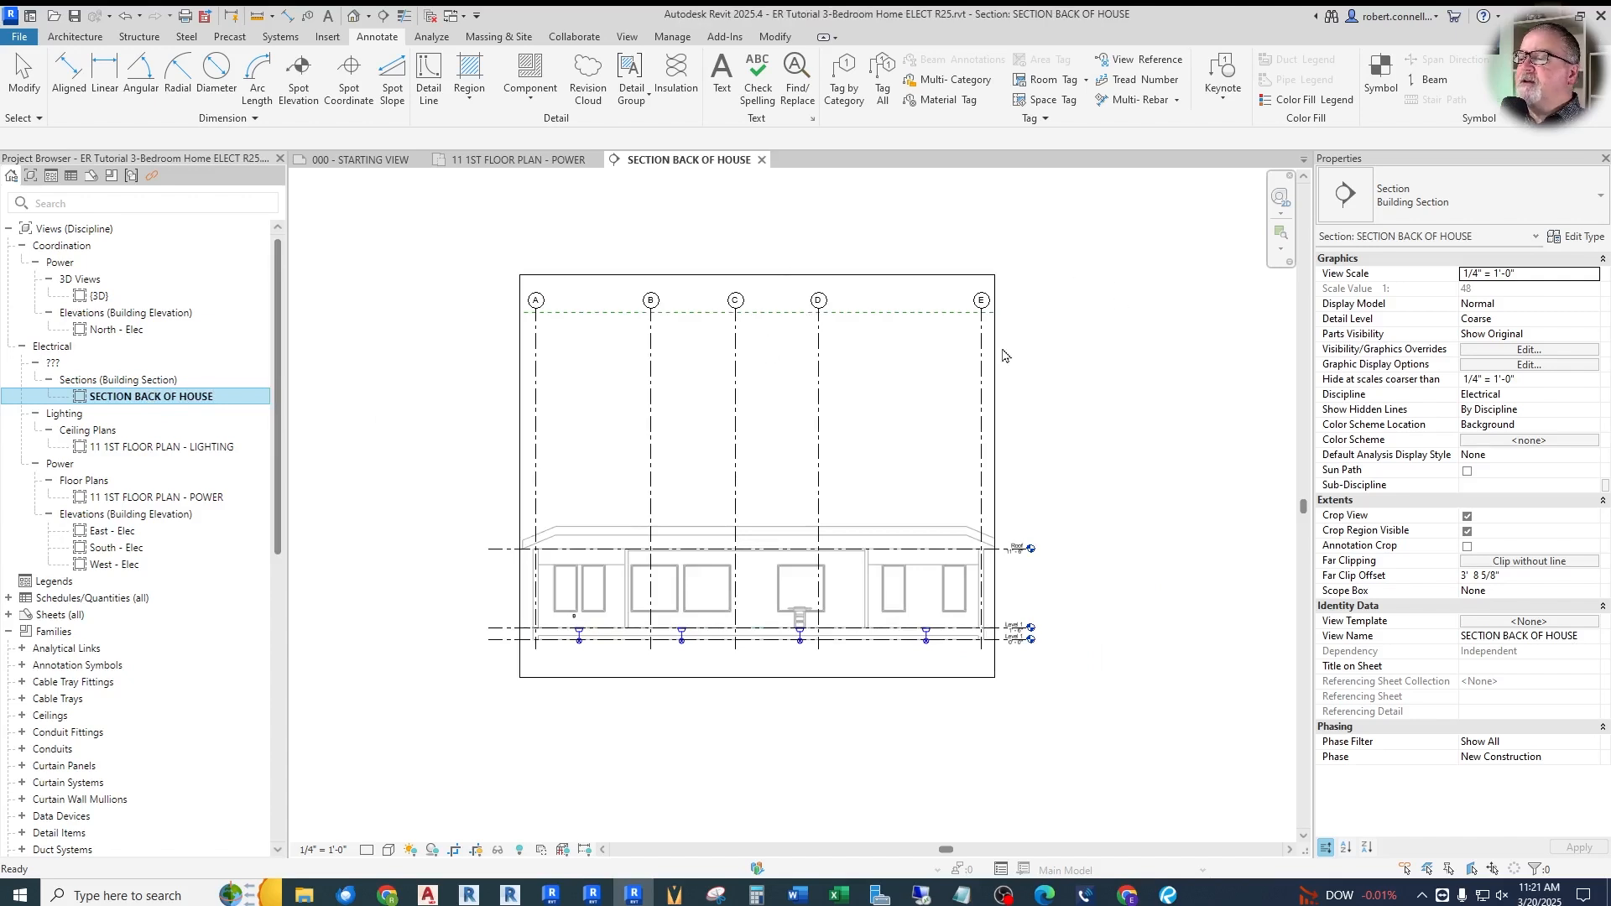
{"action": "left_click", "coordinate": [476, 633]}
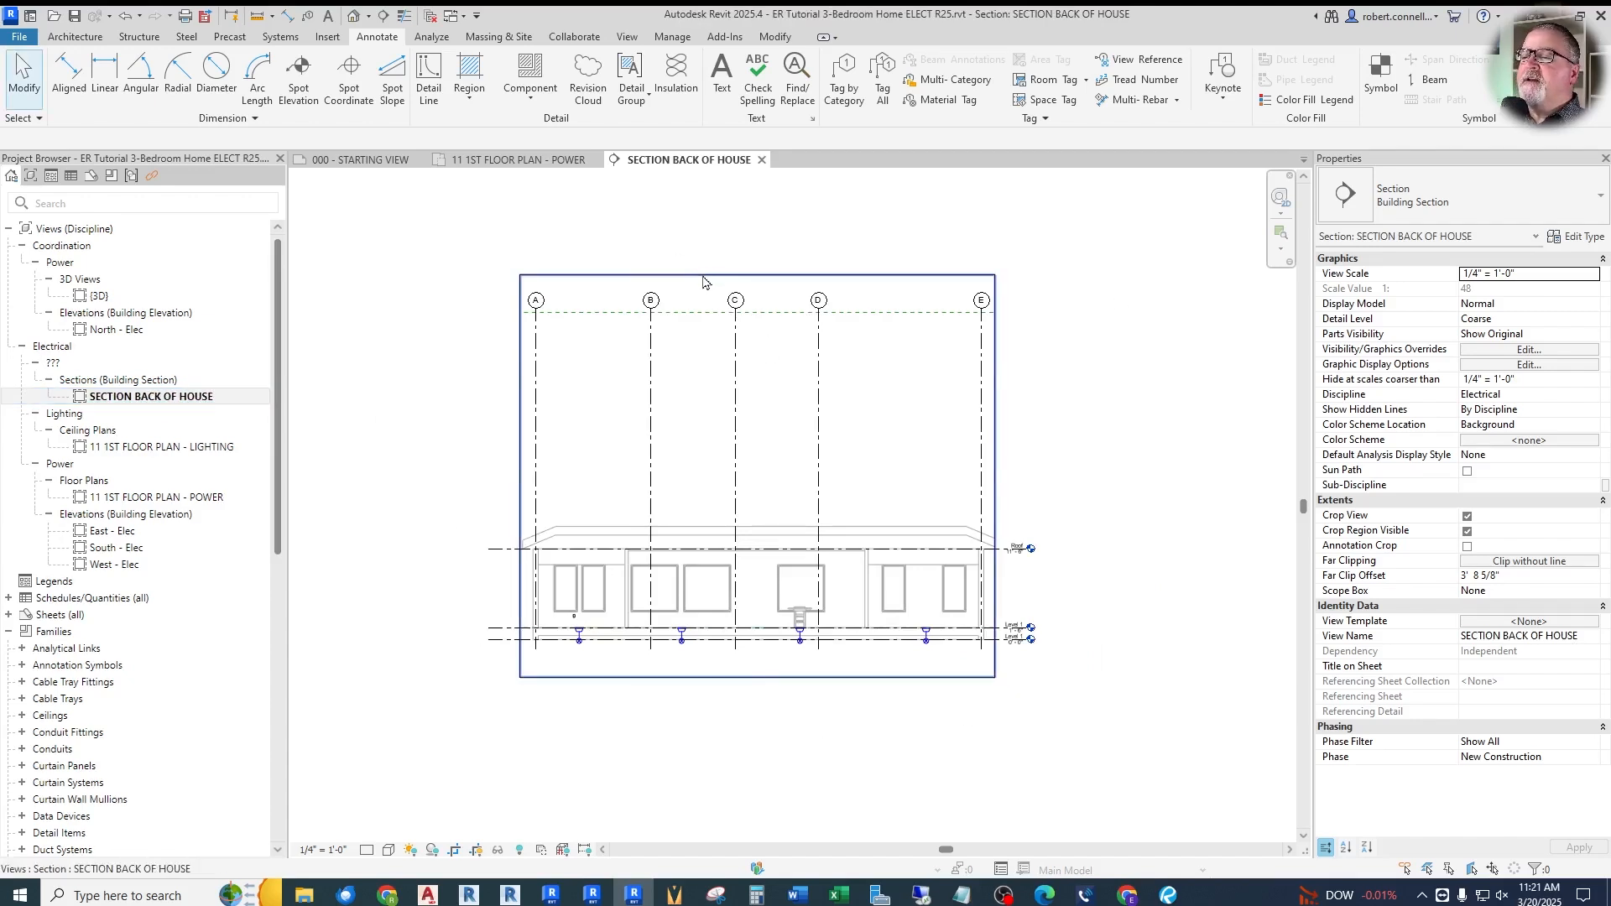
{"action": "left_click", "coordinate": [760, 275]}
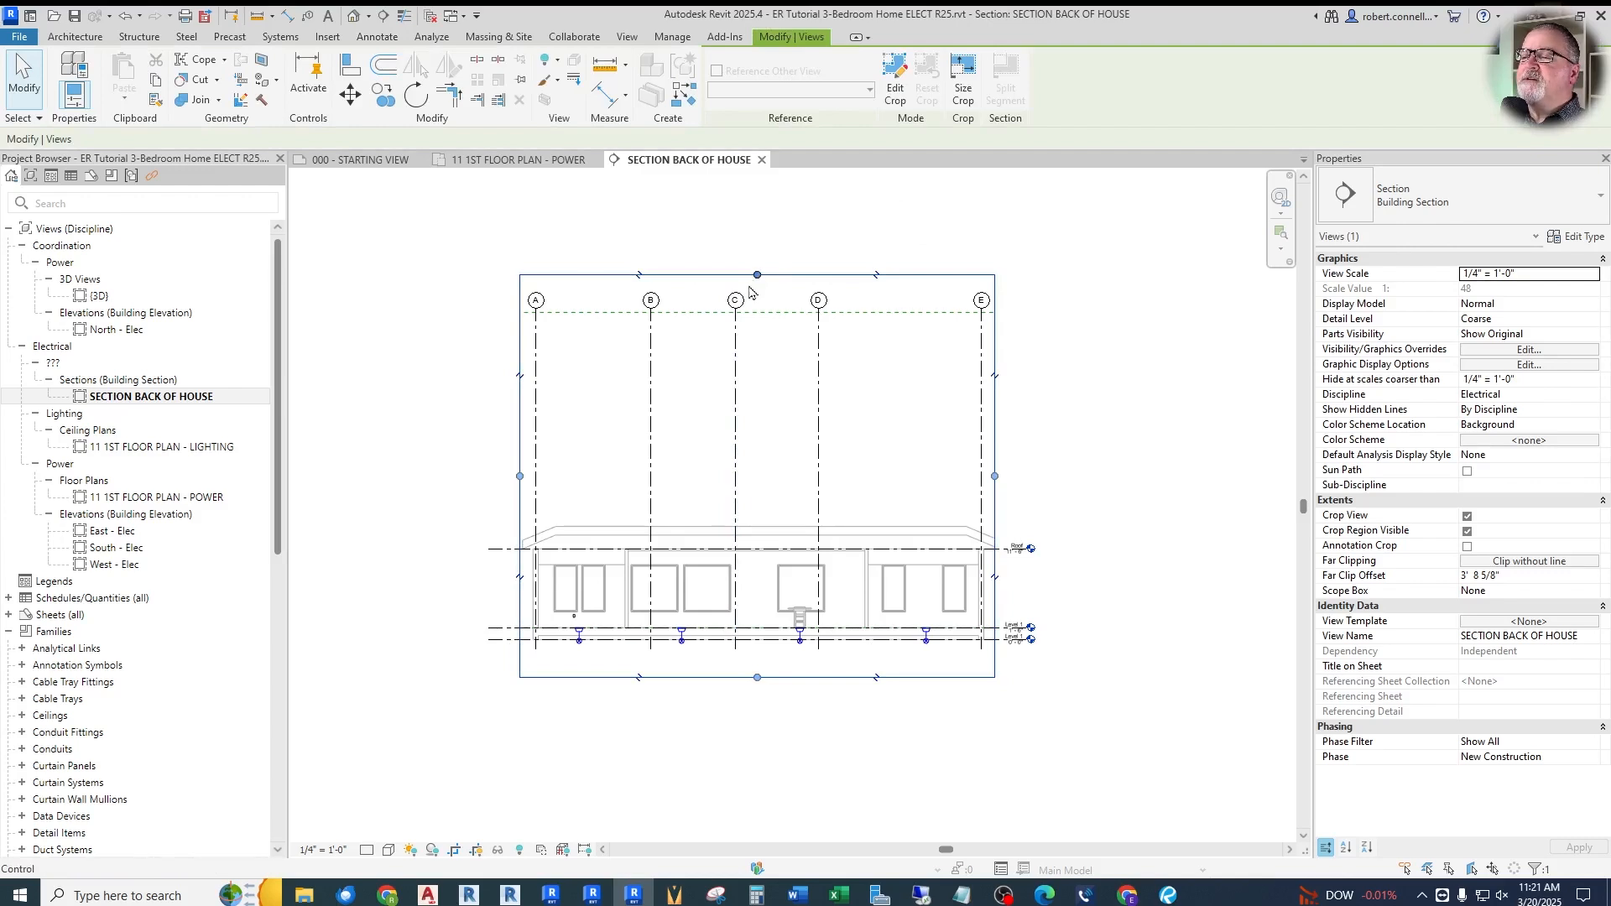
{"action": "left_click", "coordinate": [640, 277]}
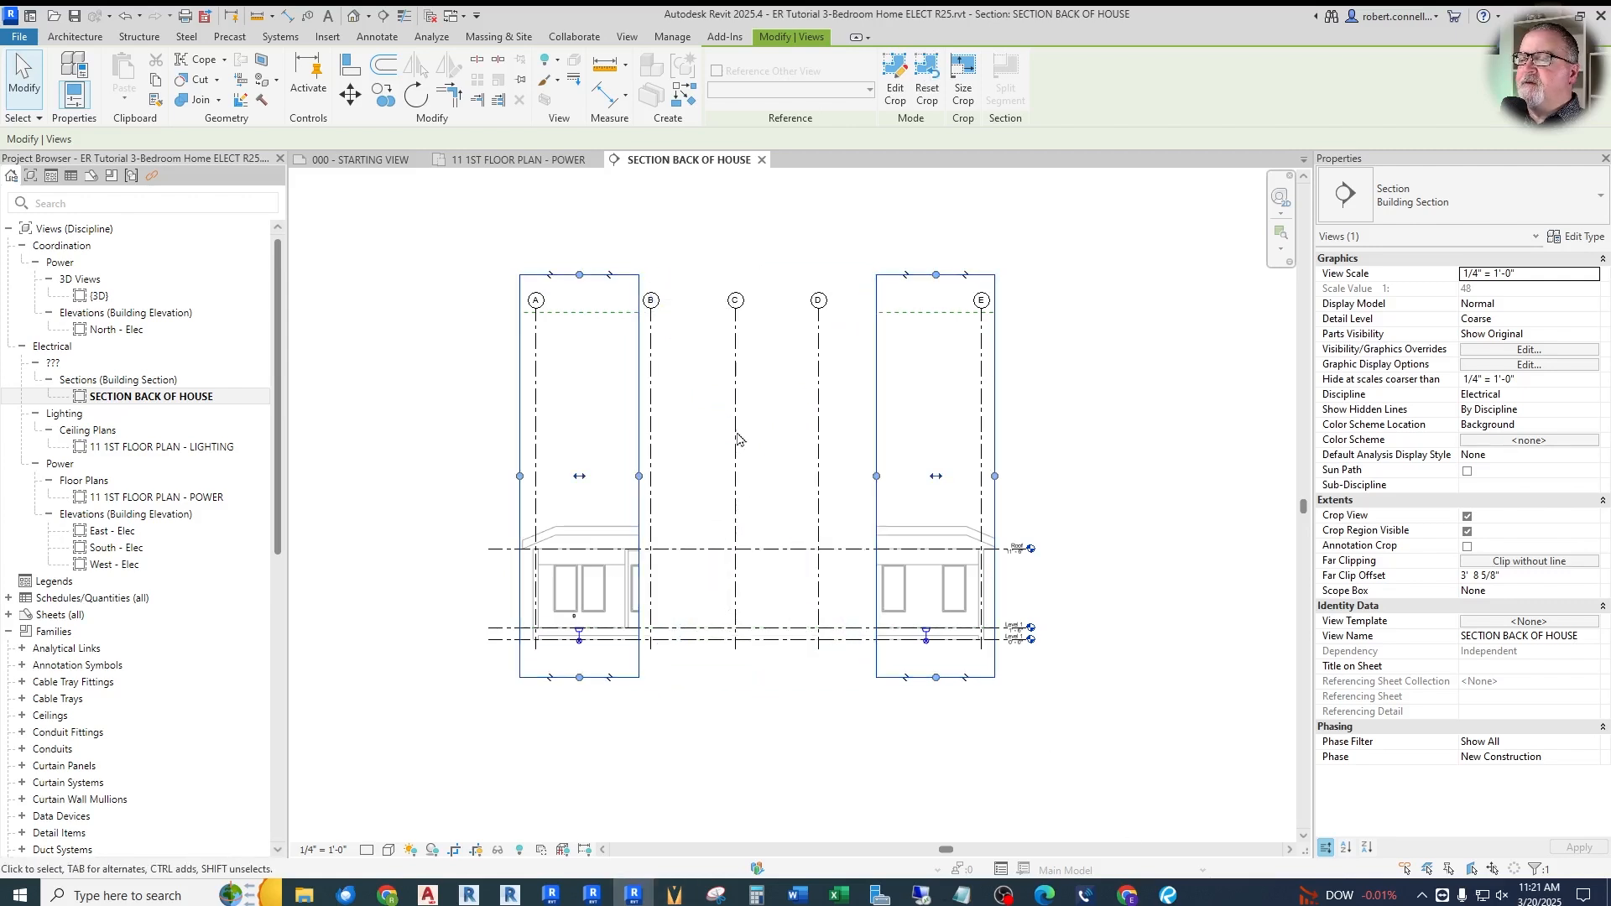
{"action": "left_click", "coordinate": [126, 16]}
Tighten the section's crop region vertically, lowering its top edge to just above the roof and raising its bottom edge to just below the floor
{"action": "left_click", "coordinate": [757, 275]}
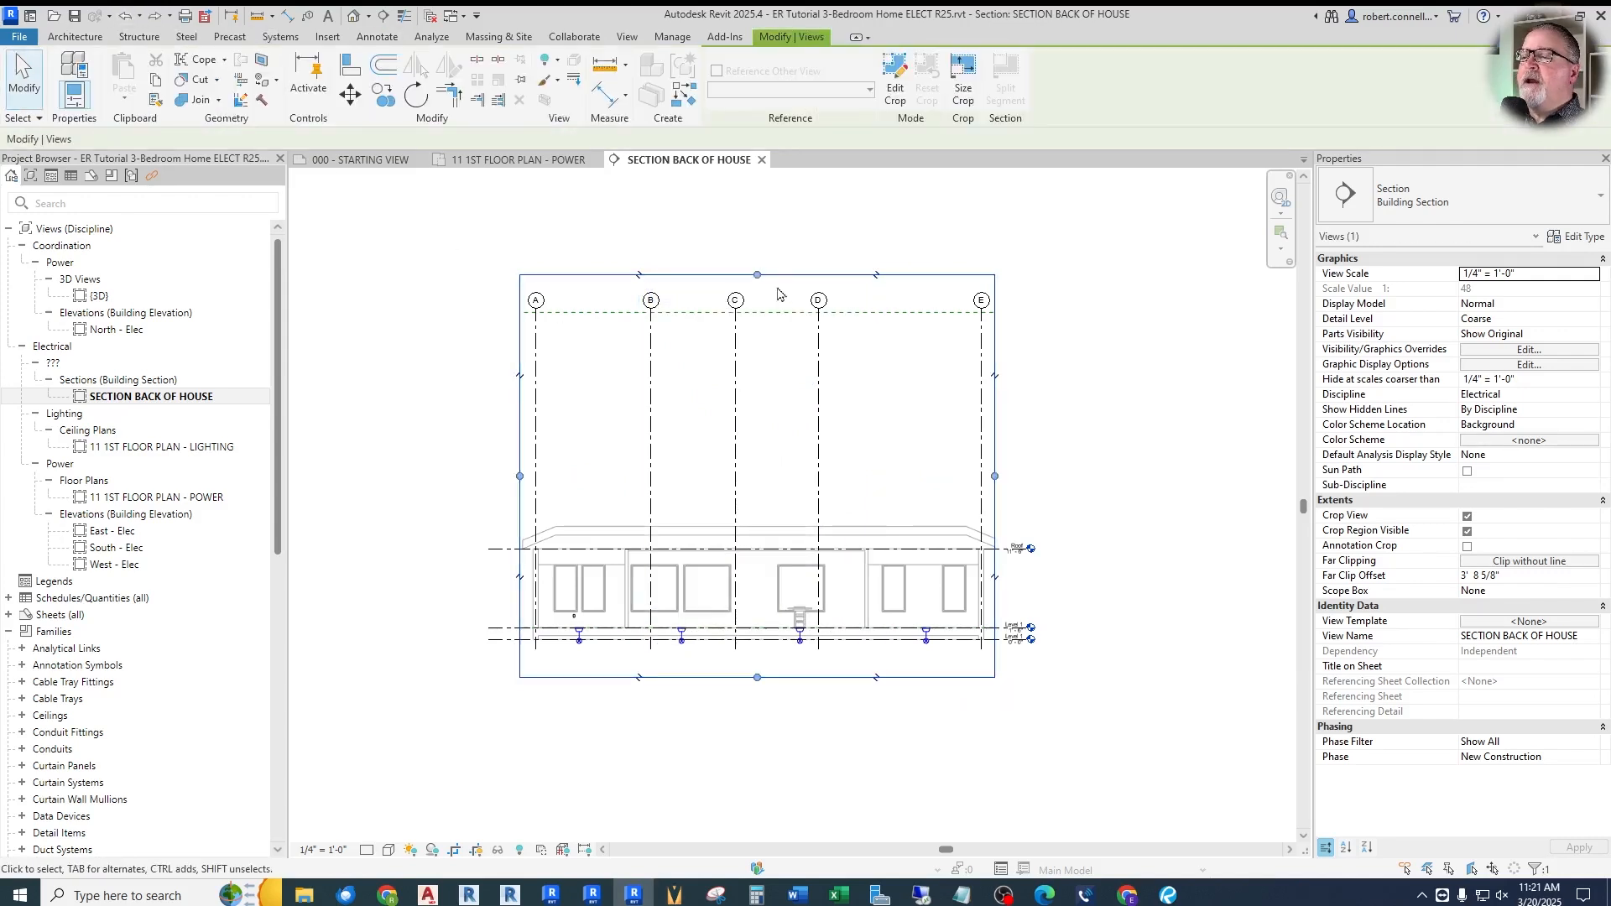
{"action": "left_click_drag", "start_coordinate": [758, 277], "coordinate": [751, 490]}
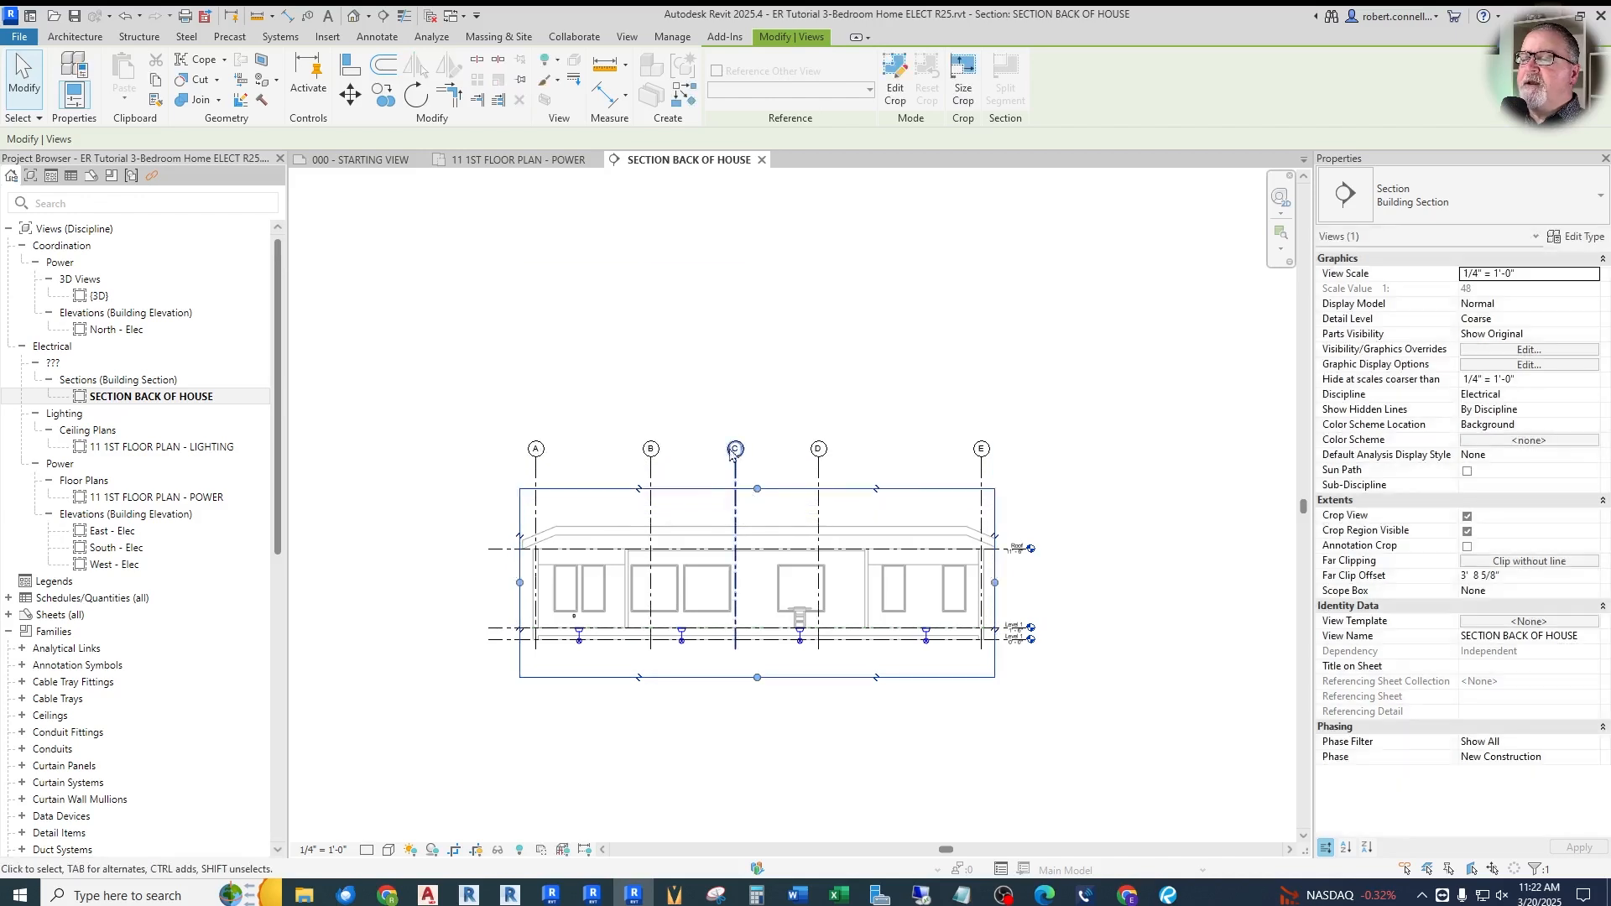
{"action": "mouse_move", "coordinate": [758, 489]}
{"action": "left_mouse_down"}
{"action": "mouse_move", "coordinate": [758, 337]}
{"action": "mouse_move", "coordinate": [757, 508]}
{"action": "left_mouse_up"}
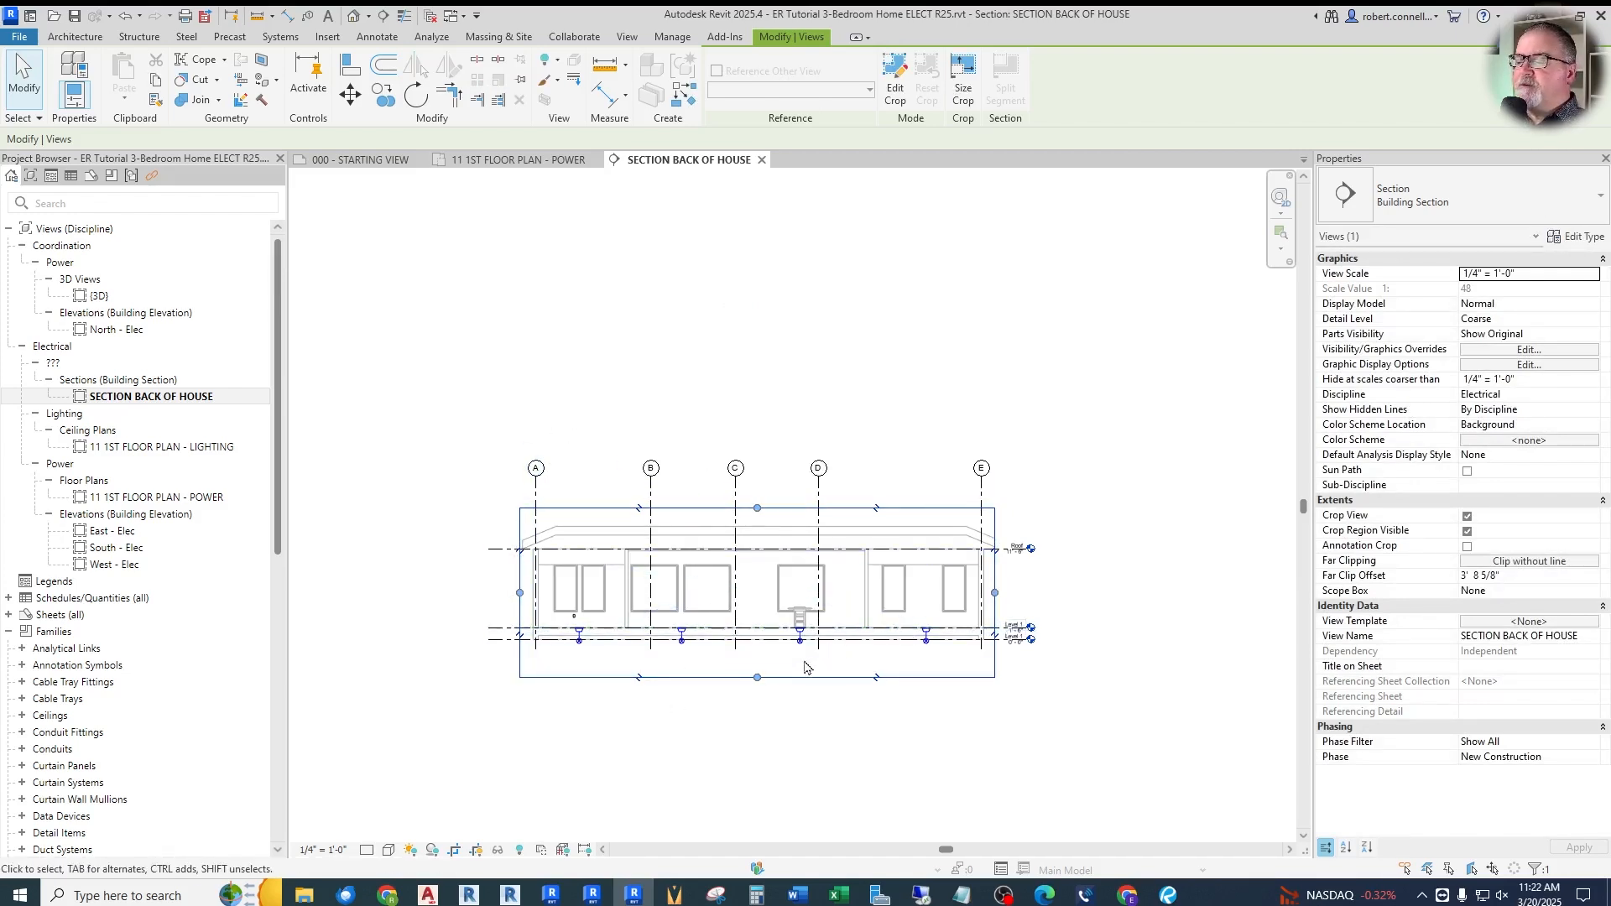
{"action": "scroll", "coordinate": [756, 684], "scroll_direction": "up", "scroll_amount": 3}
{"action": "left_click_drag", "start_coordinate": [760, 677], "coordinate": [765, 643]}
{"action": "scroll", "coordinate": [735, 663], "scroll_direction": "down", "scroll_amount": 2}
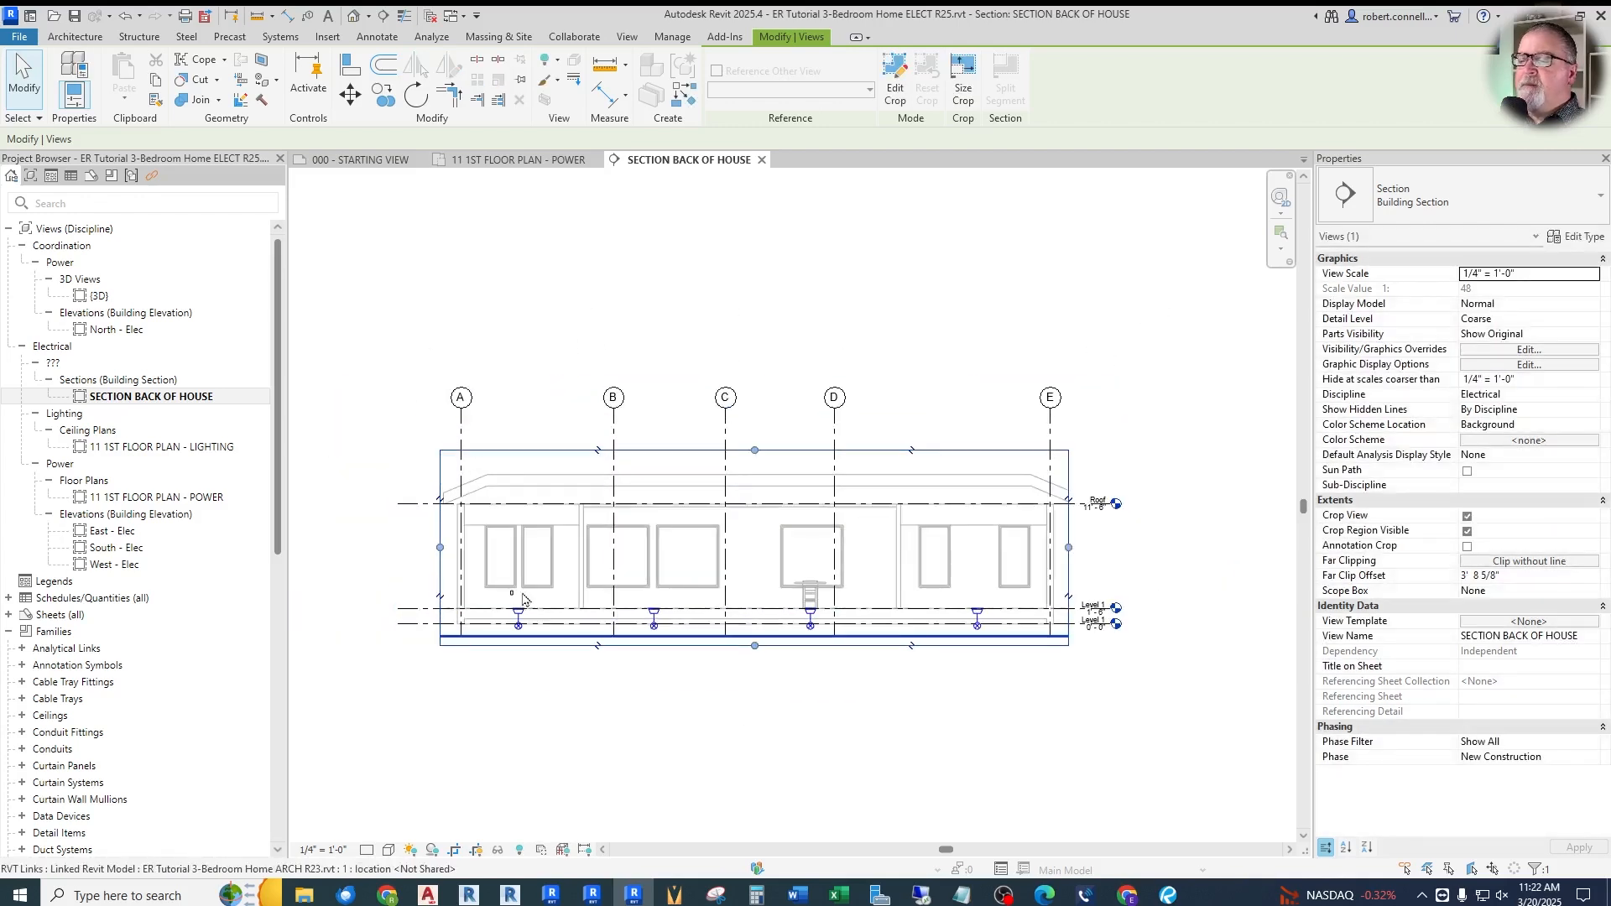
Pull the section crop's west edge inward, extend that boundary back to just outside the west wall in the power plan, and return to the section
{"action": "left_click_drag", "start_coordinate": [440, 547], "coordinate": [566, 547]}
{"action": "left_click", "coordinate": [516, 159]}
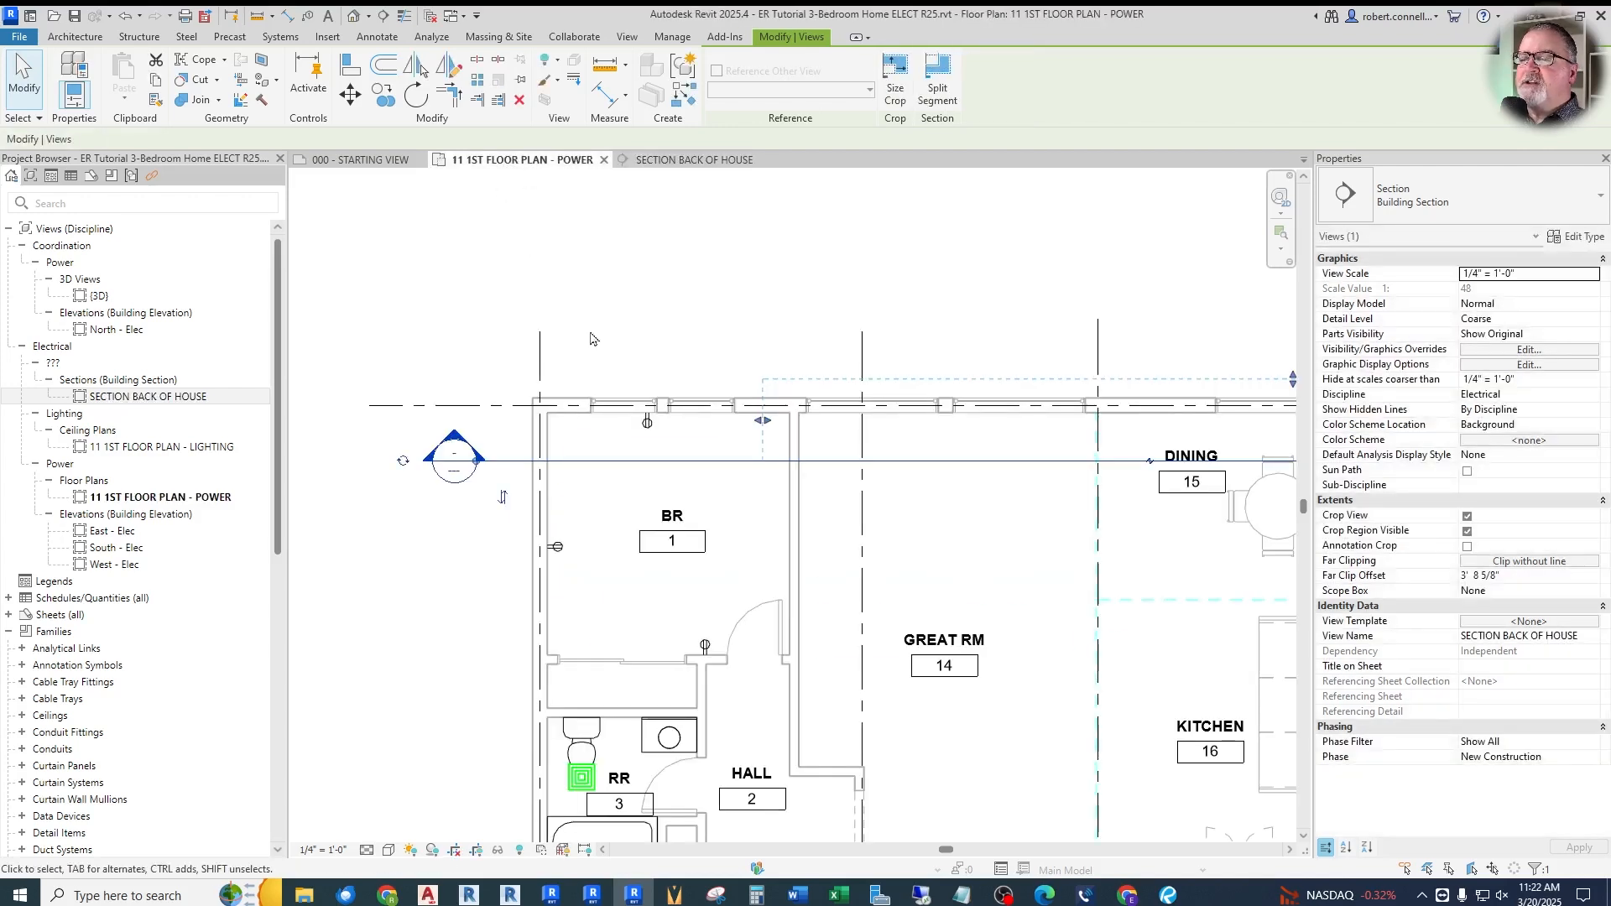
{"action": "left_click_drag", "start_coordinate": [762, 420], "coordinate": [512, 424]}
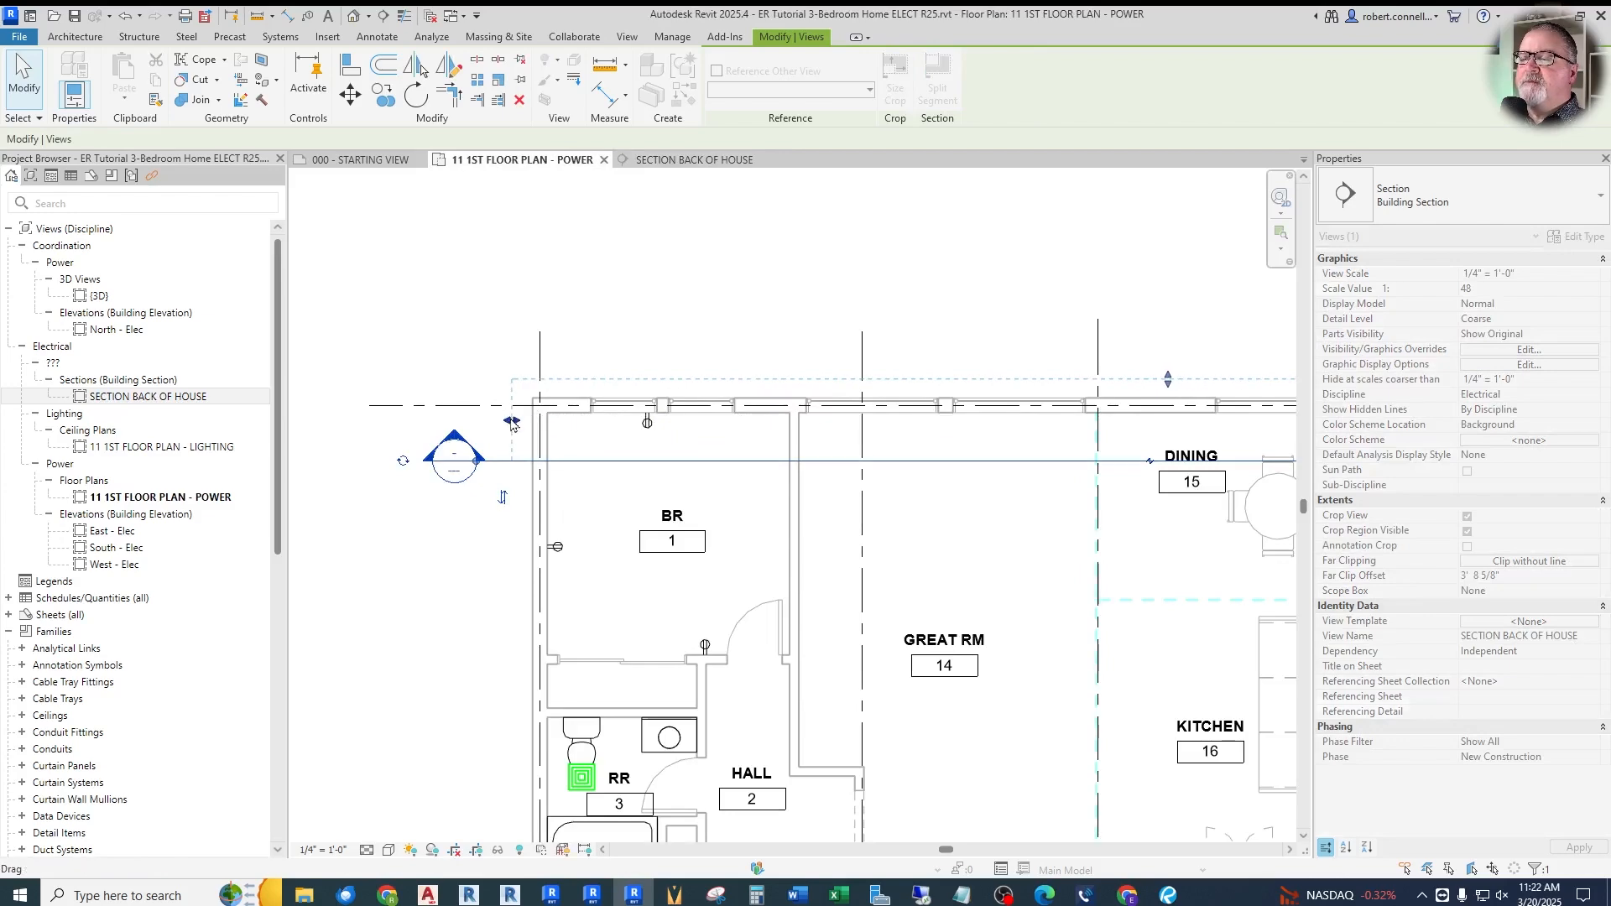
{"action": "left_click", "coordinate": [678, 161]}
Examine the bedroom 1 duplex receptacle's position relative to the windows above and the floor diffuser below in the section view
{"action": "scroll", "coordinate": [458, 592], "scroll_direction": "up", "scroll_amount": 3}
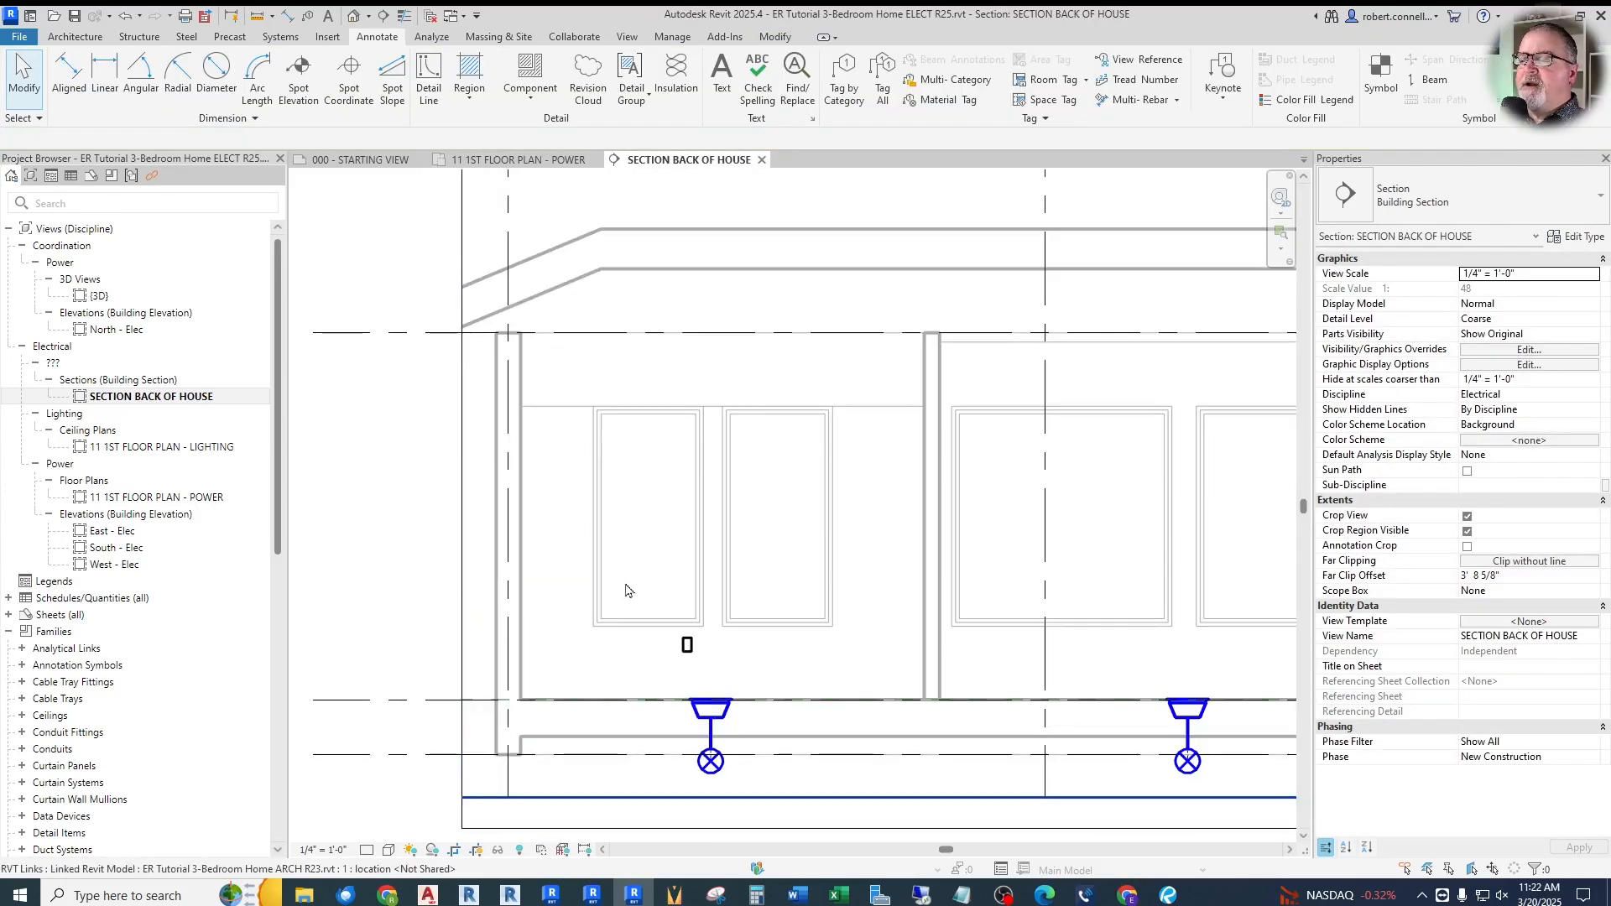
{"action": "scroll", "coordinate": [663, 647], "scroll_direction": "up", "scroll_amount": 3}
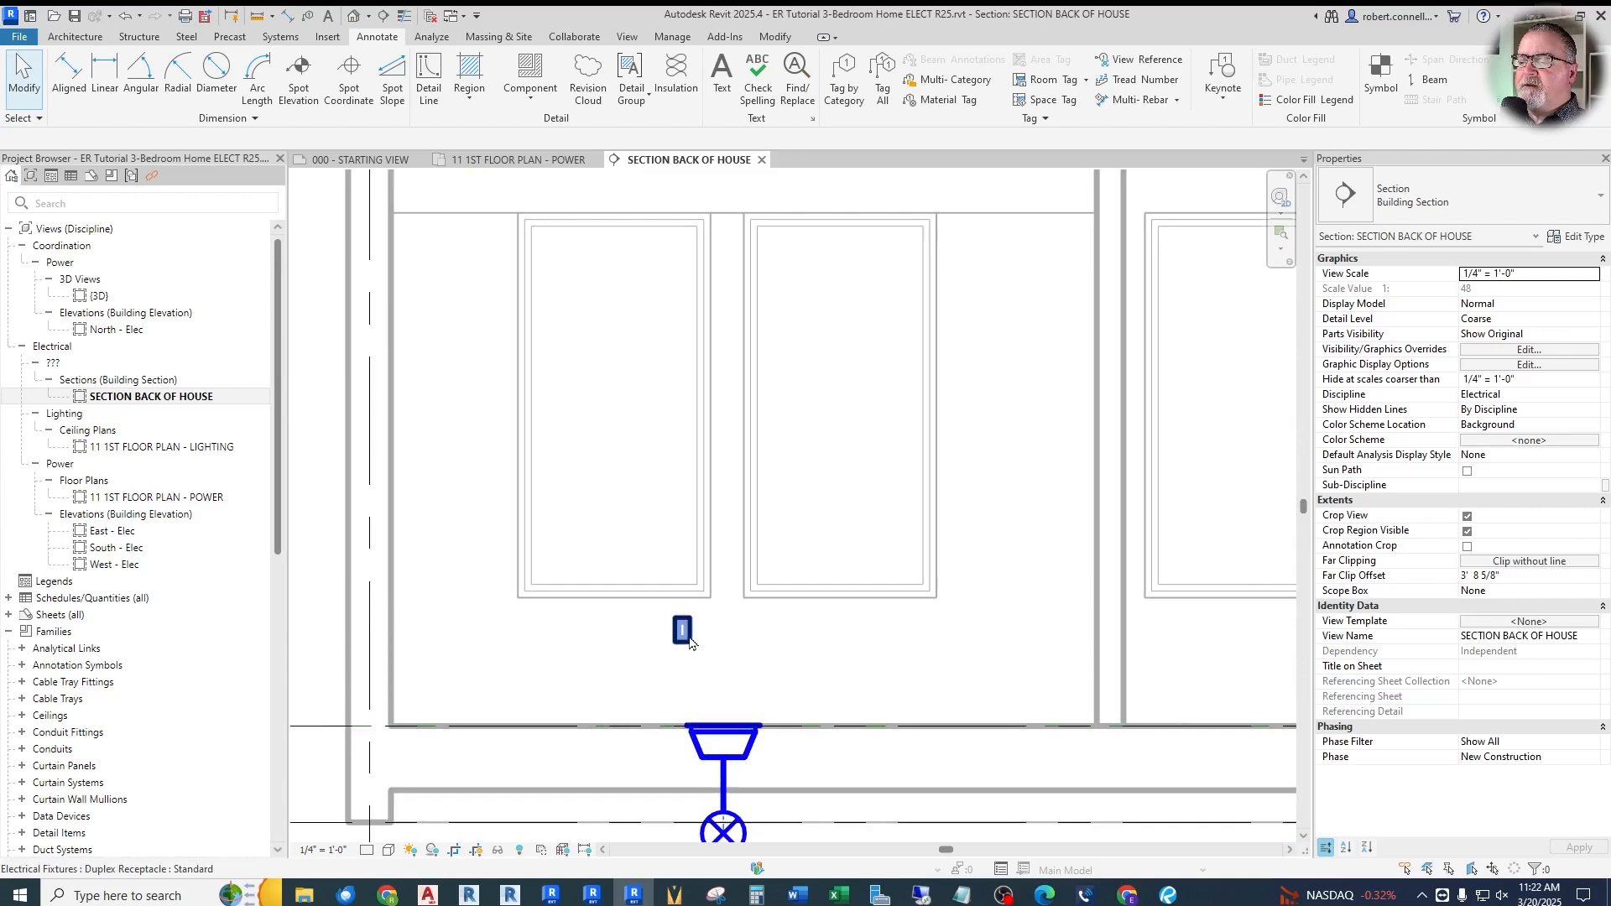
{"action": "scroll", "coordinate": [690, 643], "scroll_direction": "down", "scroll_amount": 3}
{"action": "scroll", "coordinate": [656, 623], "scroll_direction": "up", "scroll_amount": 4}
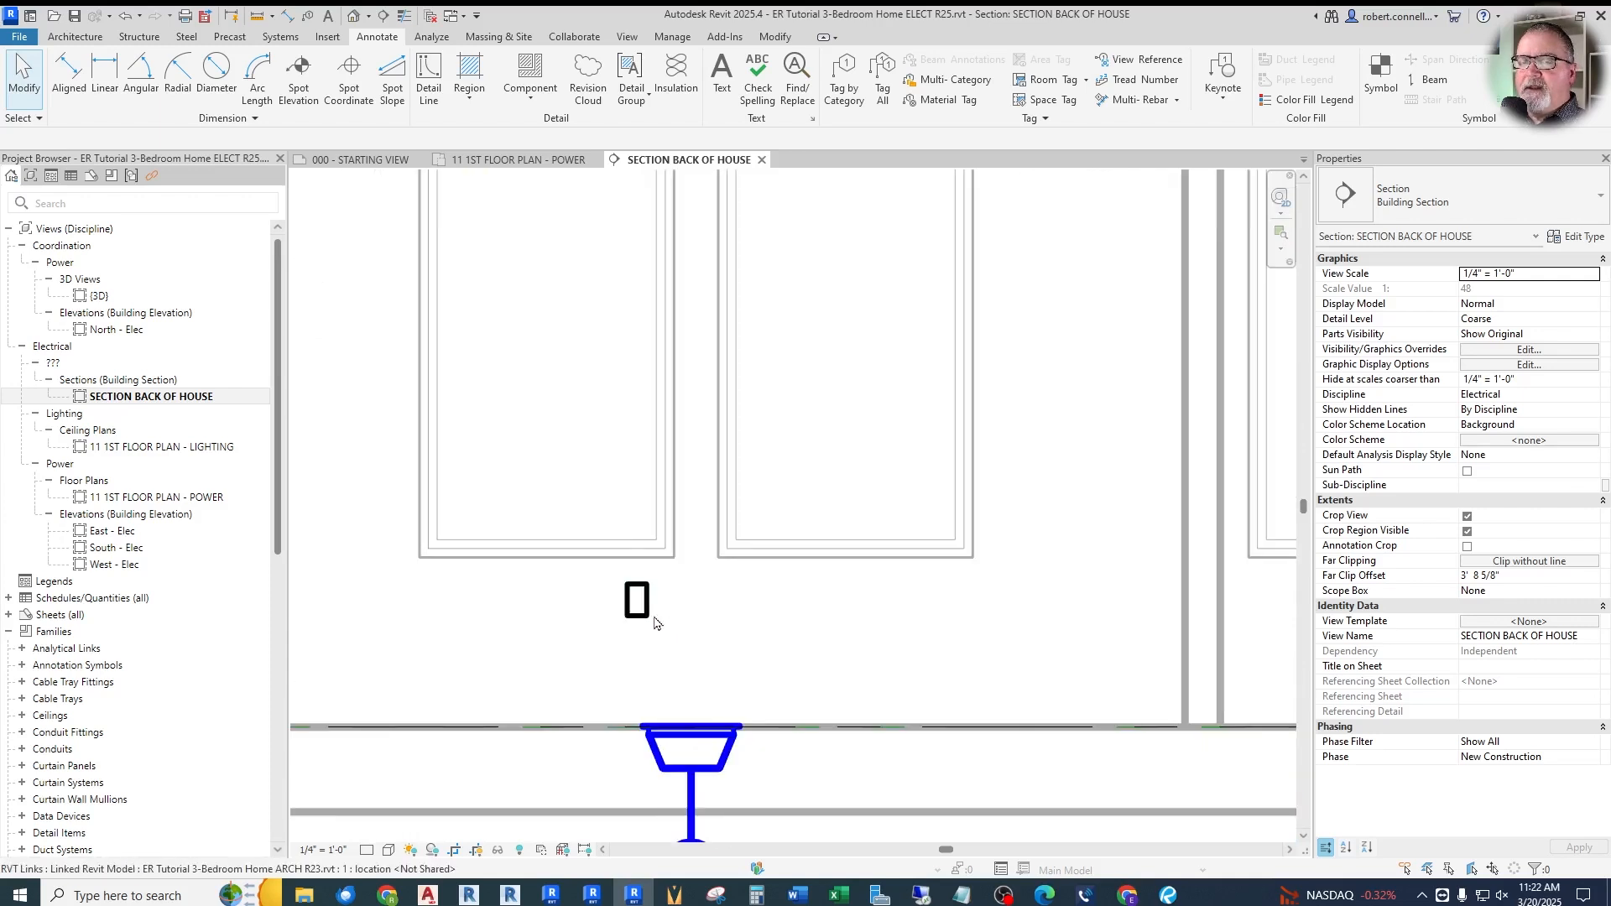
{"action": "scroll", "coordinate": [656, 622], "scroll_direction": "down", "scroll_amount": 1}
{"action": "scroll", "coordinate": [656, 623], "scroll_direction": "up", "scroll_amount": 2}
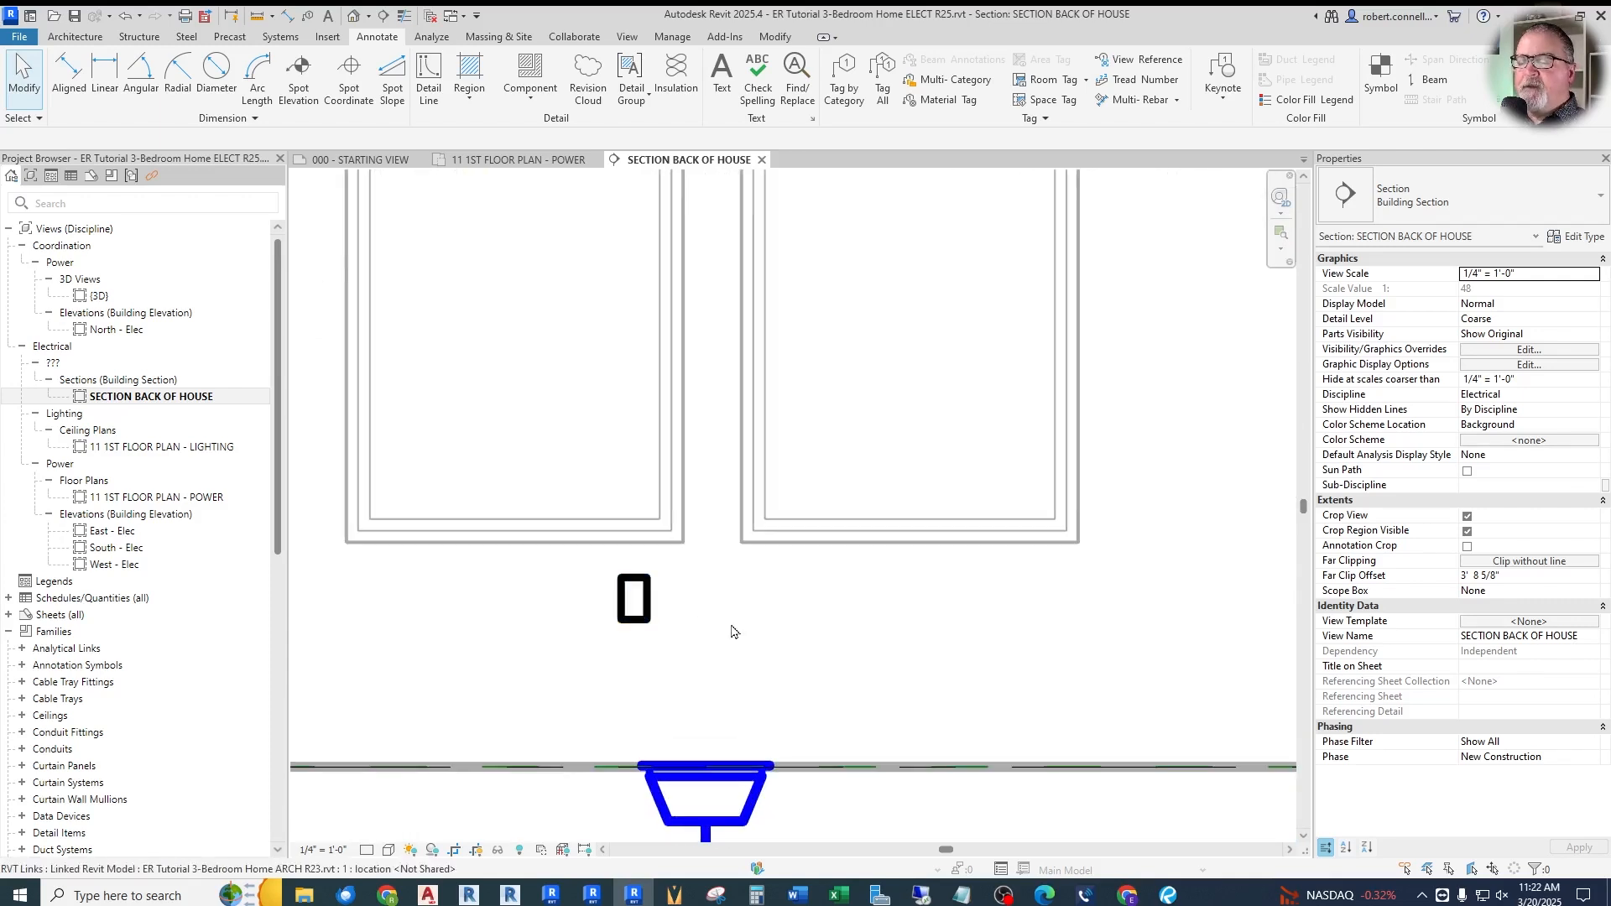
{"action": "scroll", "coordinate": [590, 637], "scroll_direction": "down", "scroll_amount": 3}
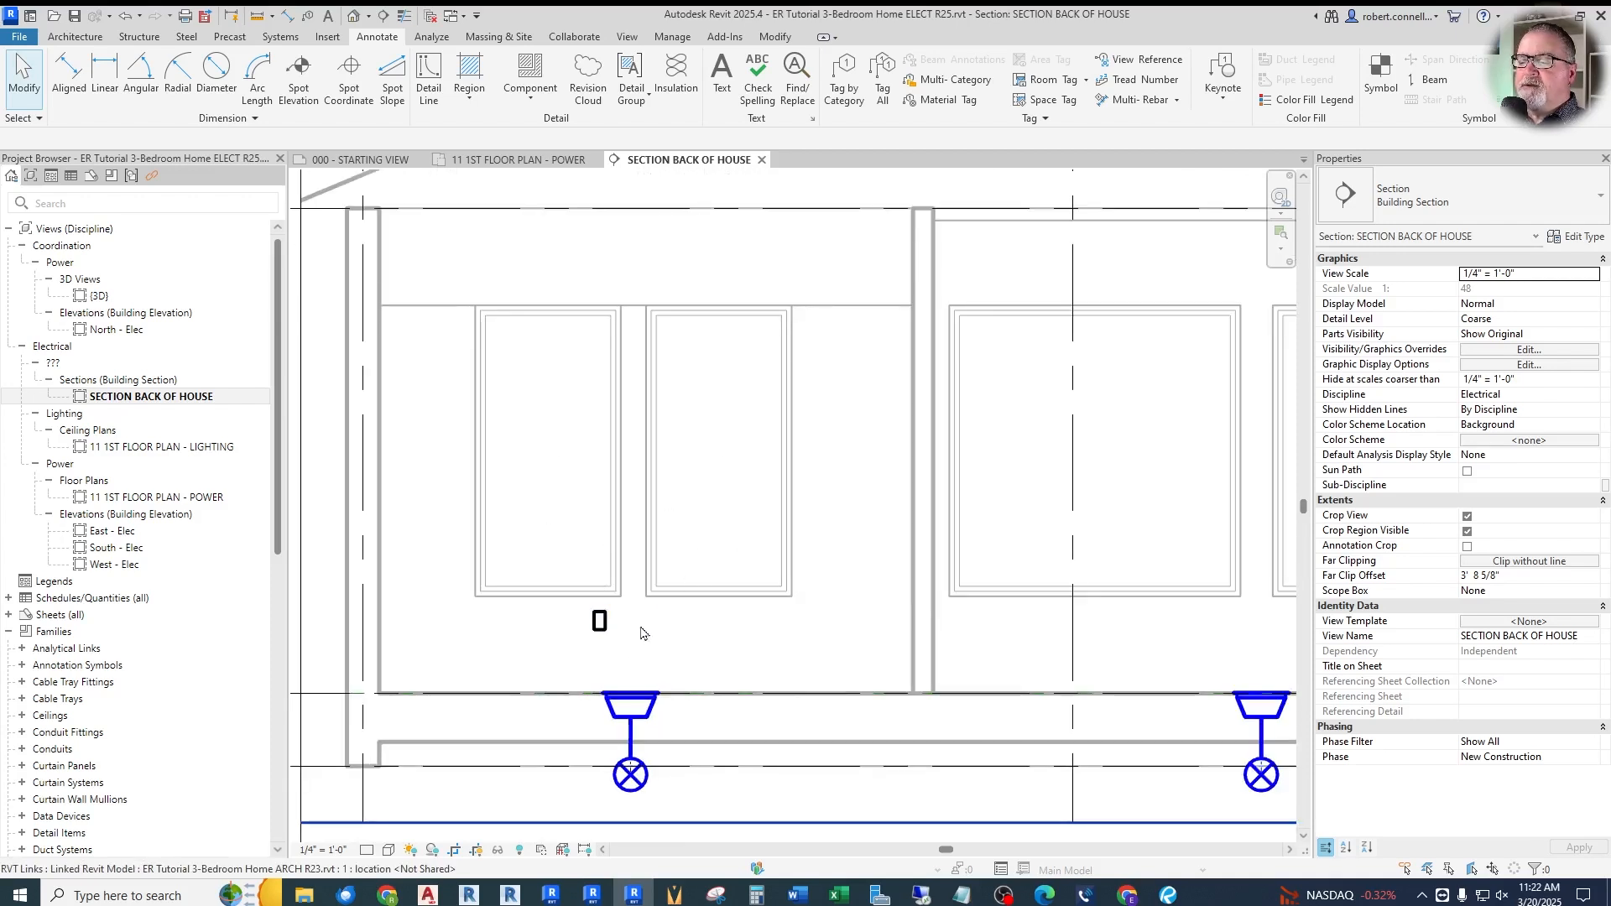
{"action": "scroll", "coordinate": [630, 626], "scroll_direction": "up", "scroll_amount": 1}
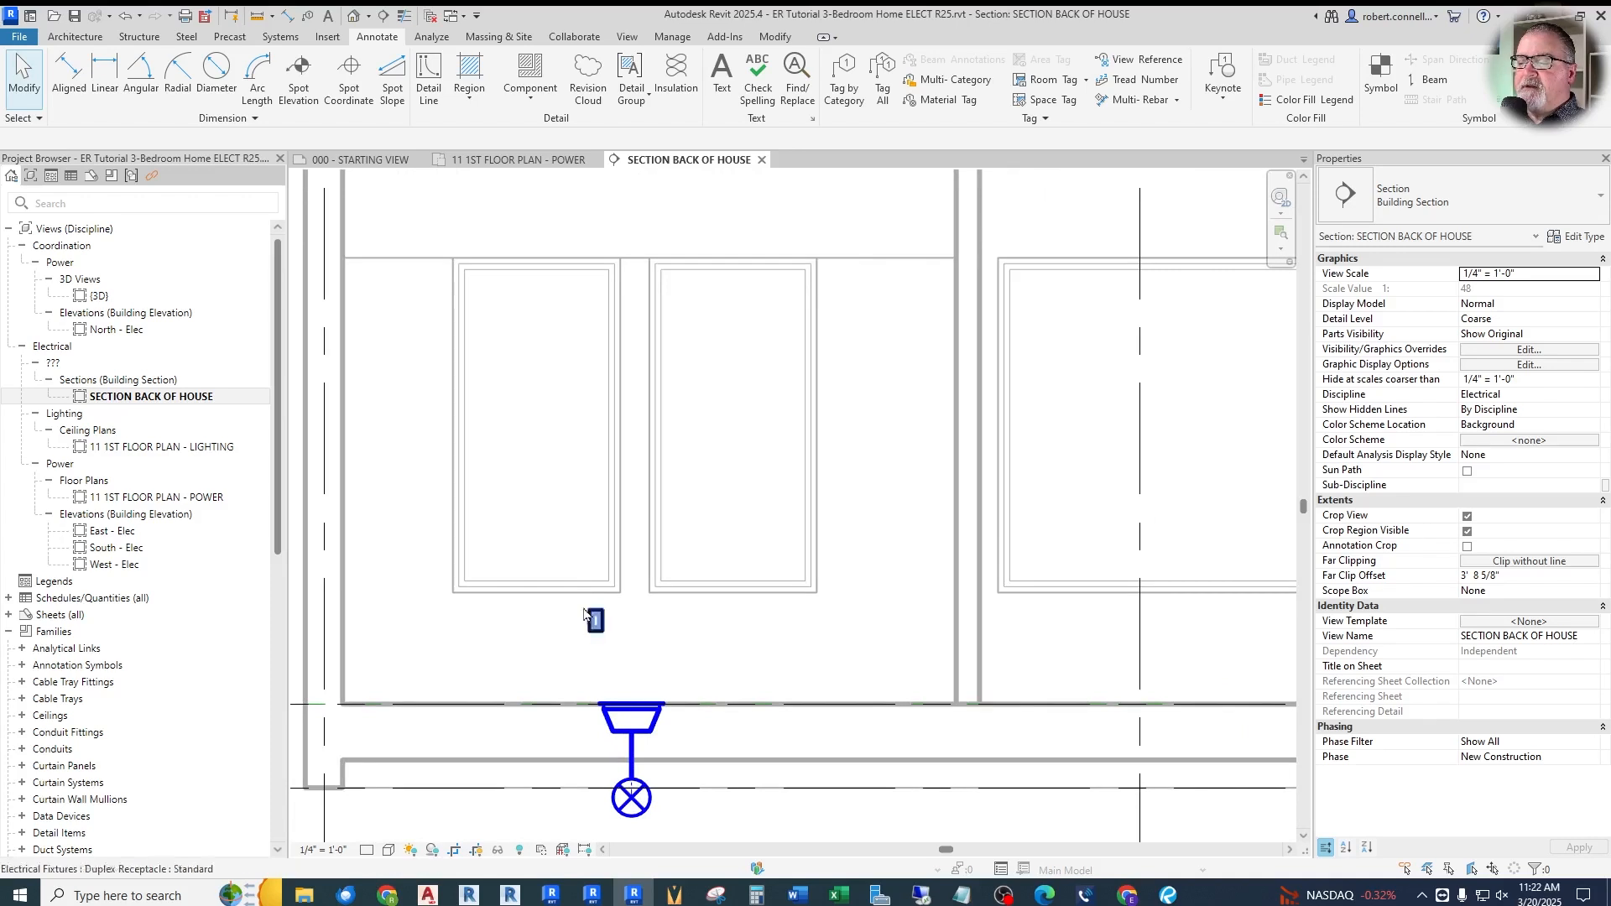
{"action": "scroll", "coordinate": [487, 564], "scroll_direction": "down", "scroll_amount": 2}
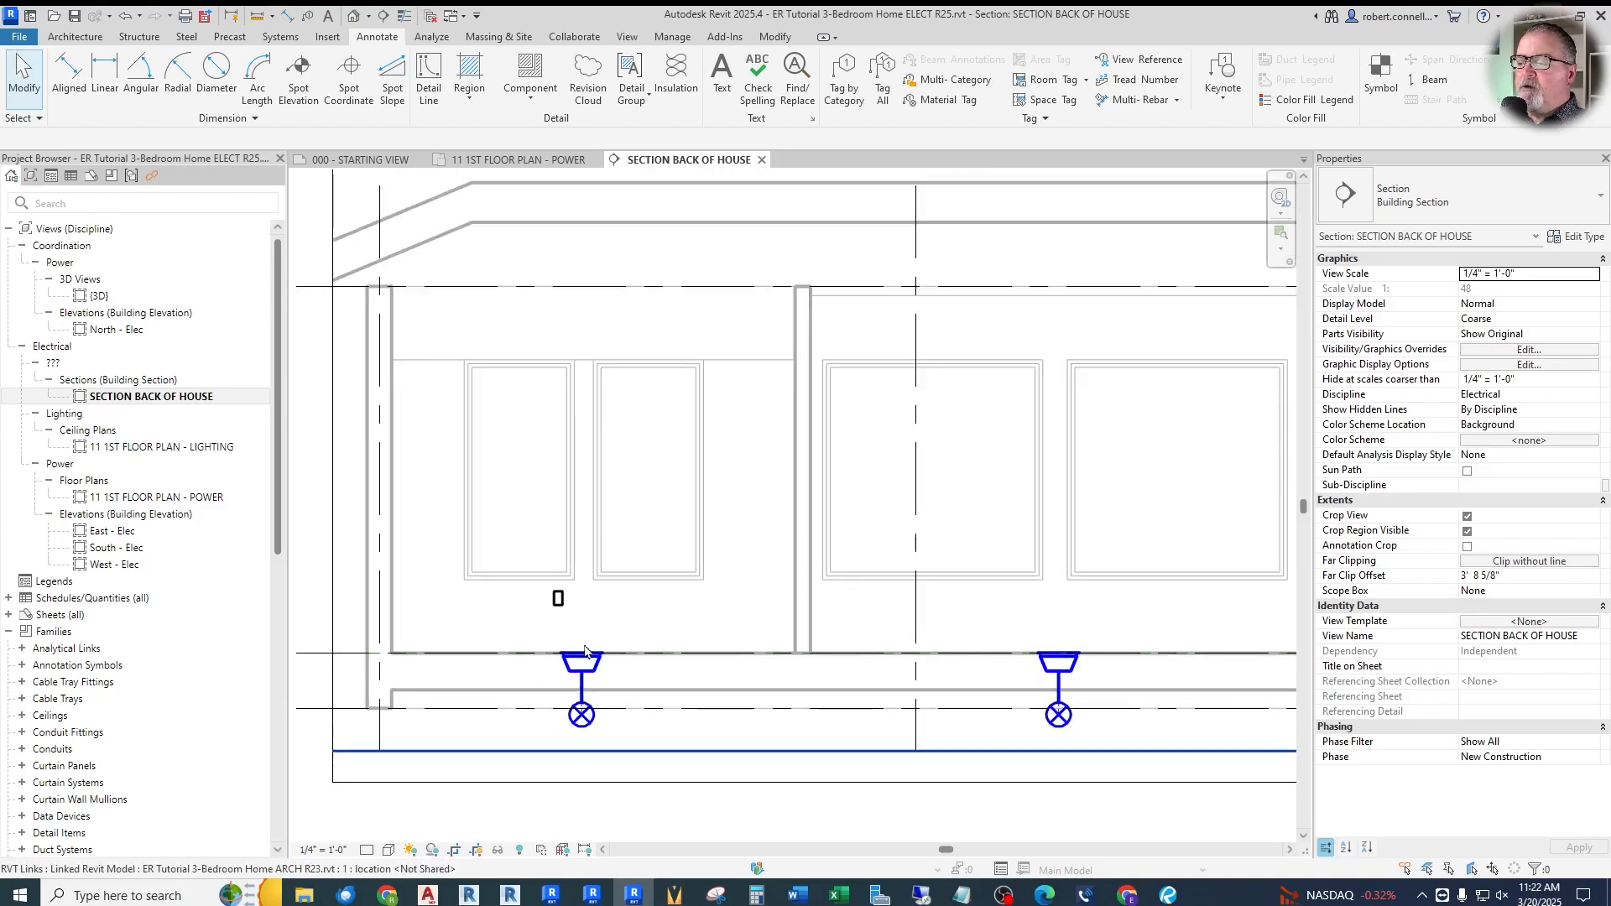
{"action": "scroll", "coordinate": [587, 641], "scroll_direction": "up", "scroll_amount": 3}
{"action": "scroll", "coordinate": [590, 671], "scroll_direction": "down", "scroll_amount": 2}
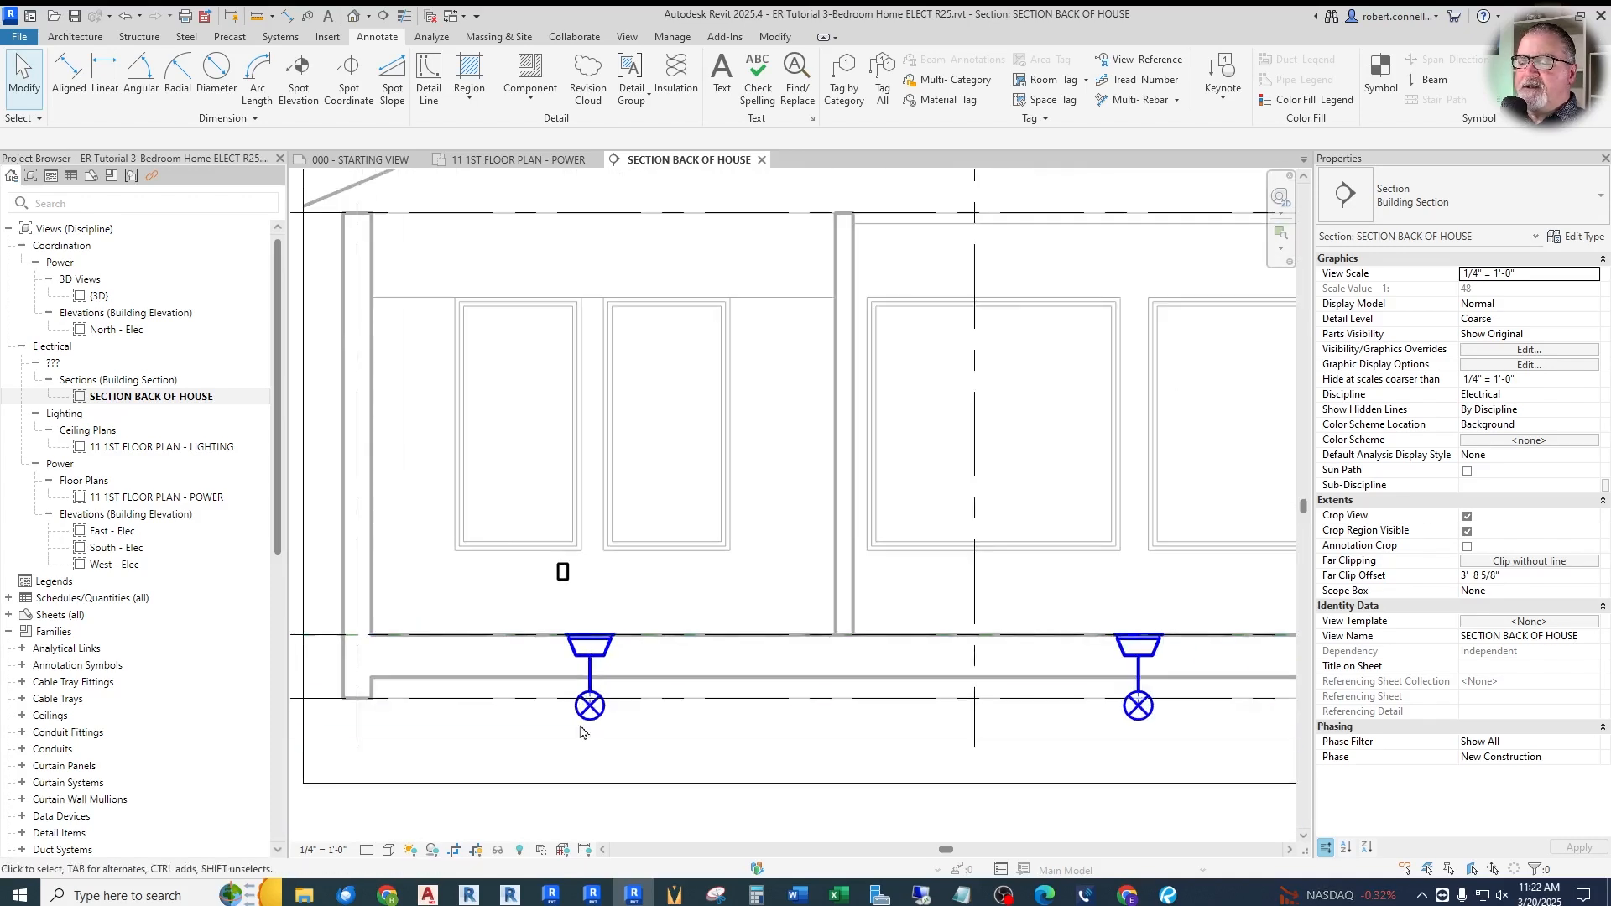
Check which linked model the floor diffuser below bedroom 1's receptacle belongs to, and review the diffusers along the back wall
{"action": "left_click", "coordinate": [593, 665]}
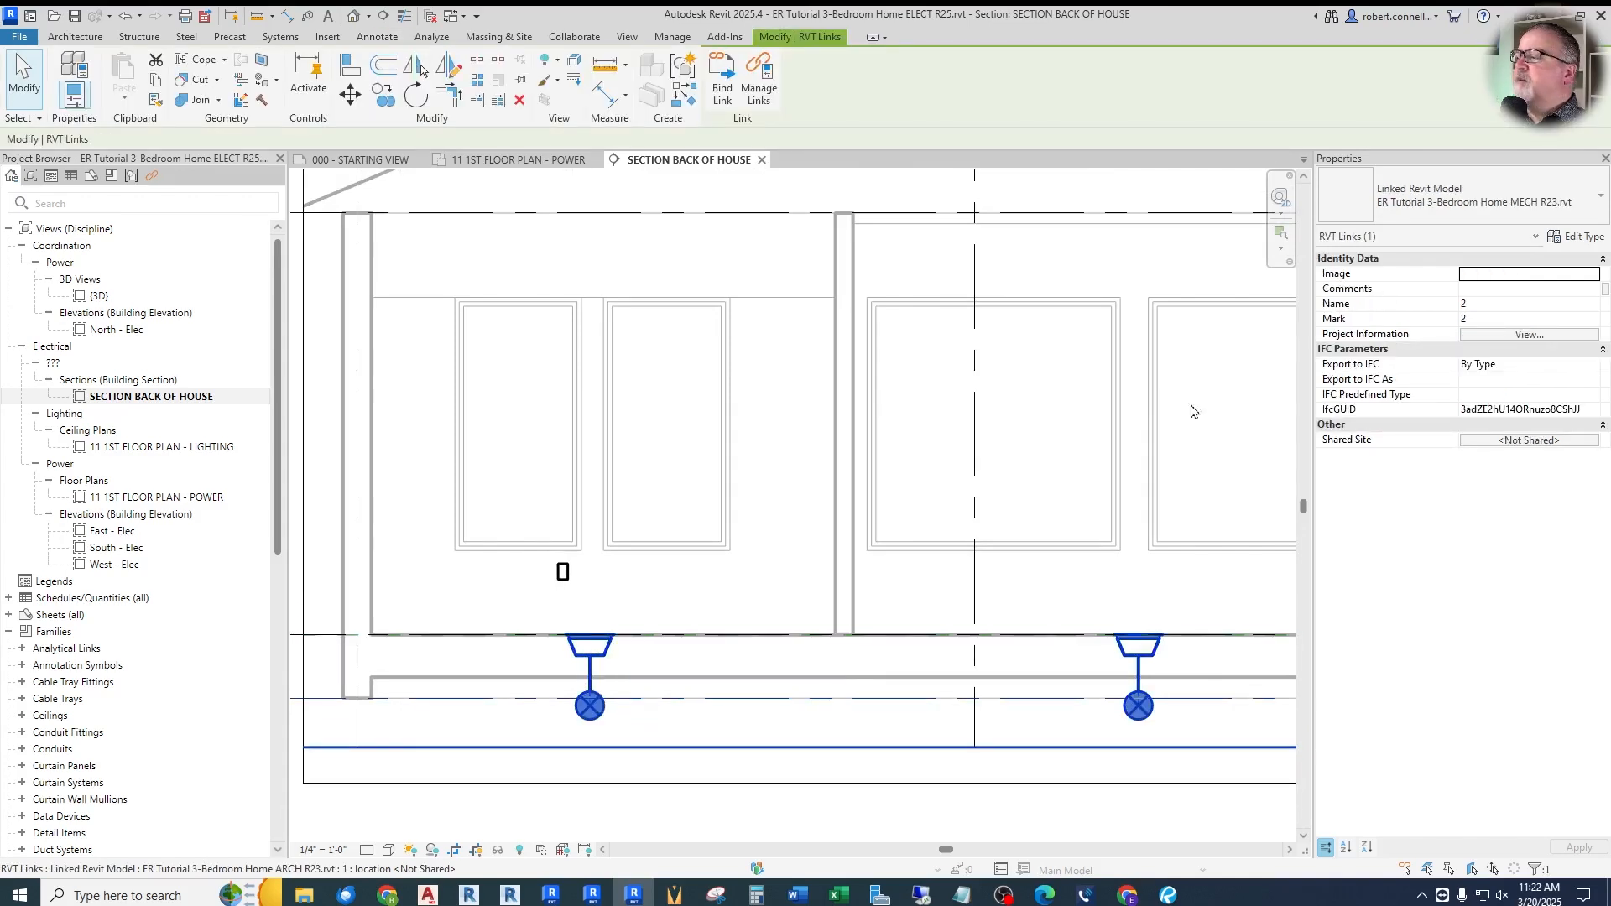
{"action": "left_click", "coordinate": [1543, 218]}
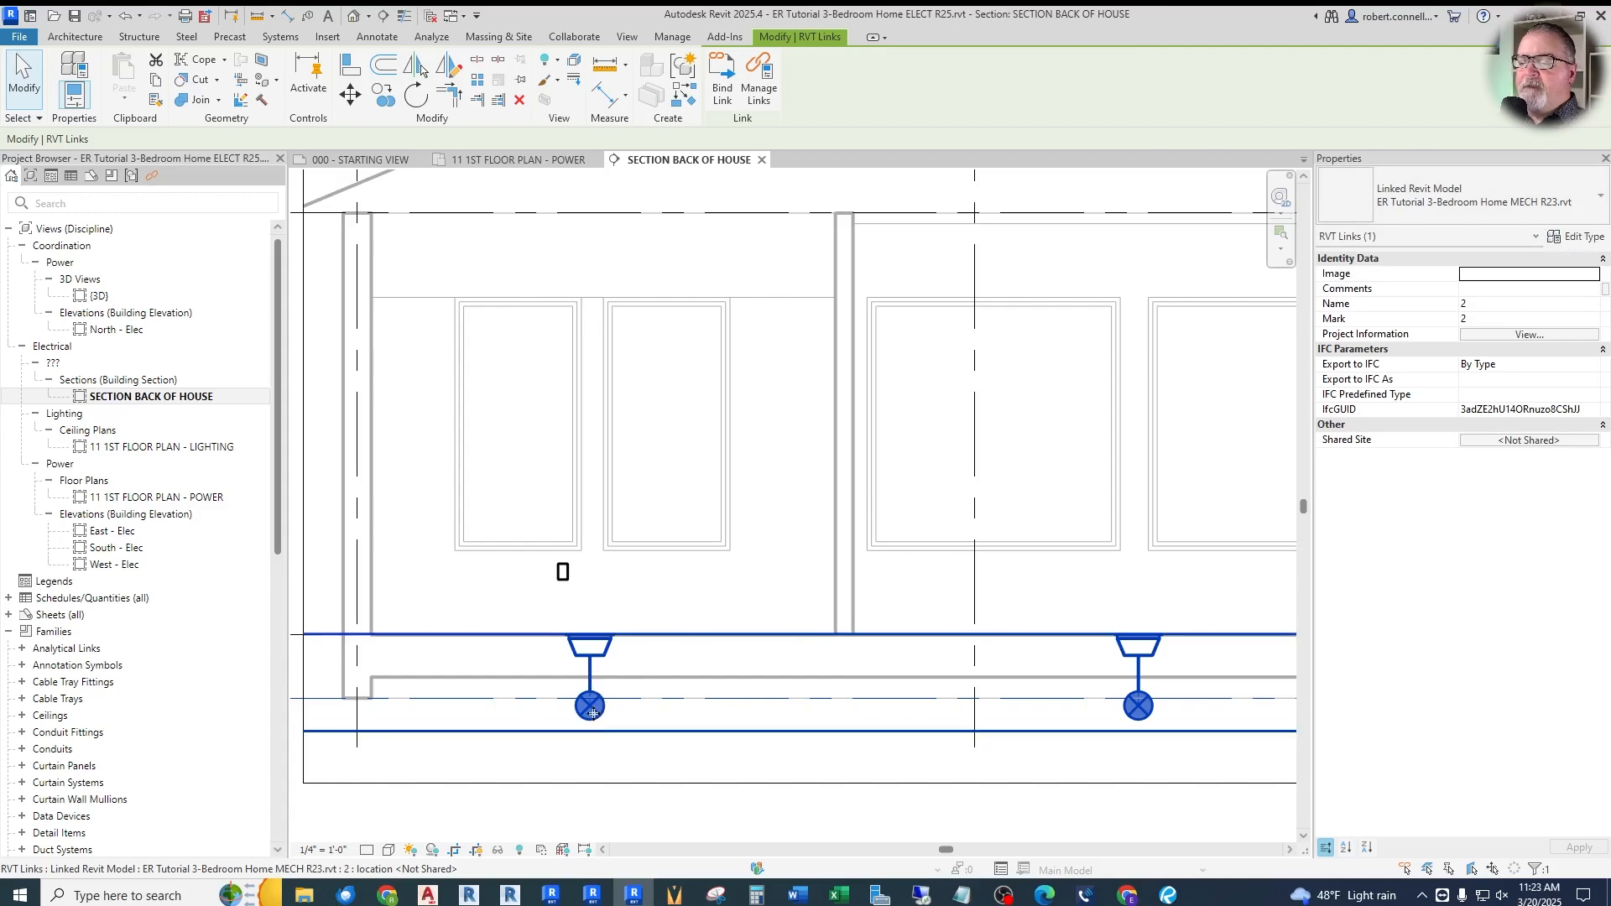
{"action": "key", "text": "Escape"}
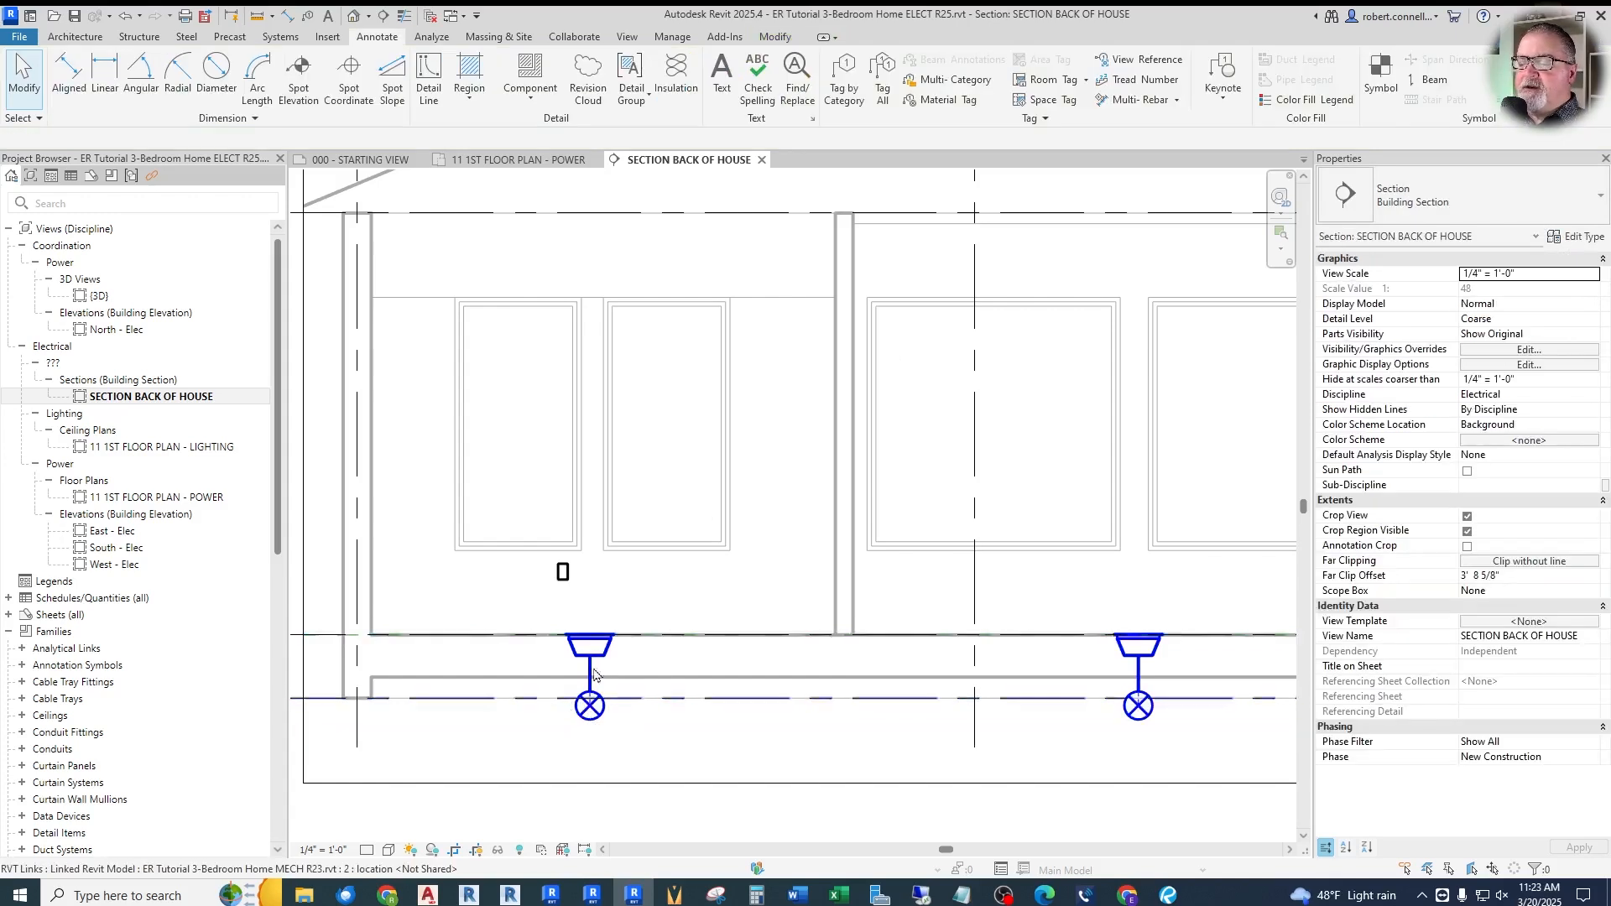
{"action": "scroll", "coordinate": [581, 657], "scroll_direction": "down", "scroll_amount": 2}
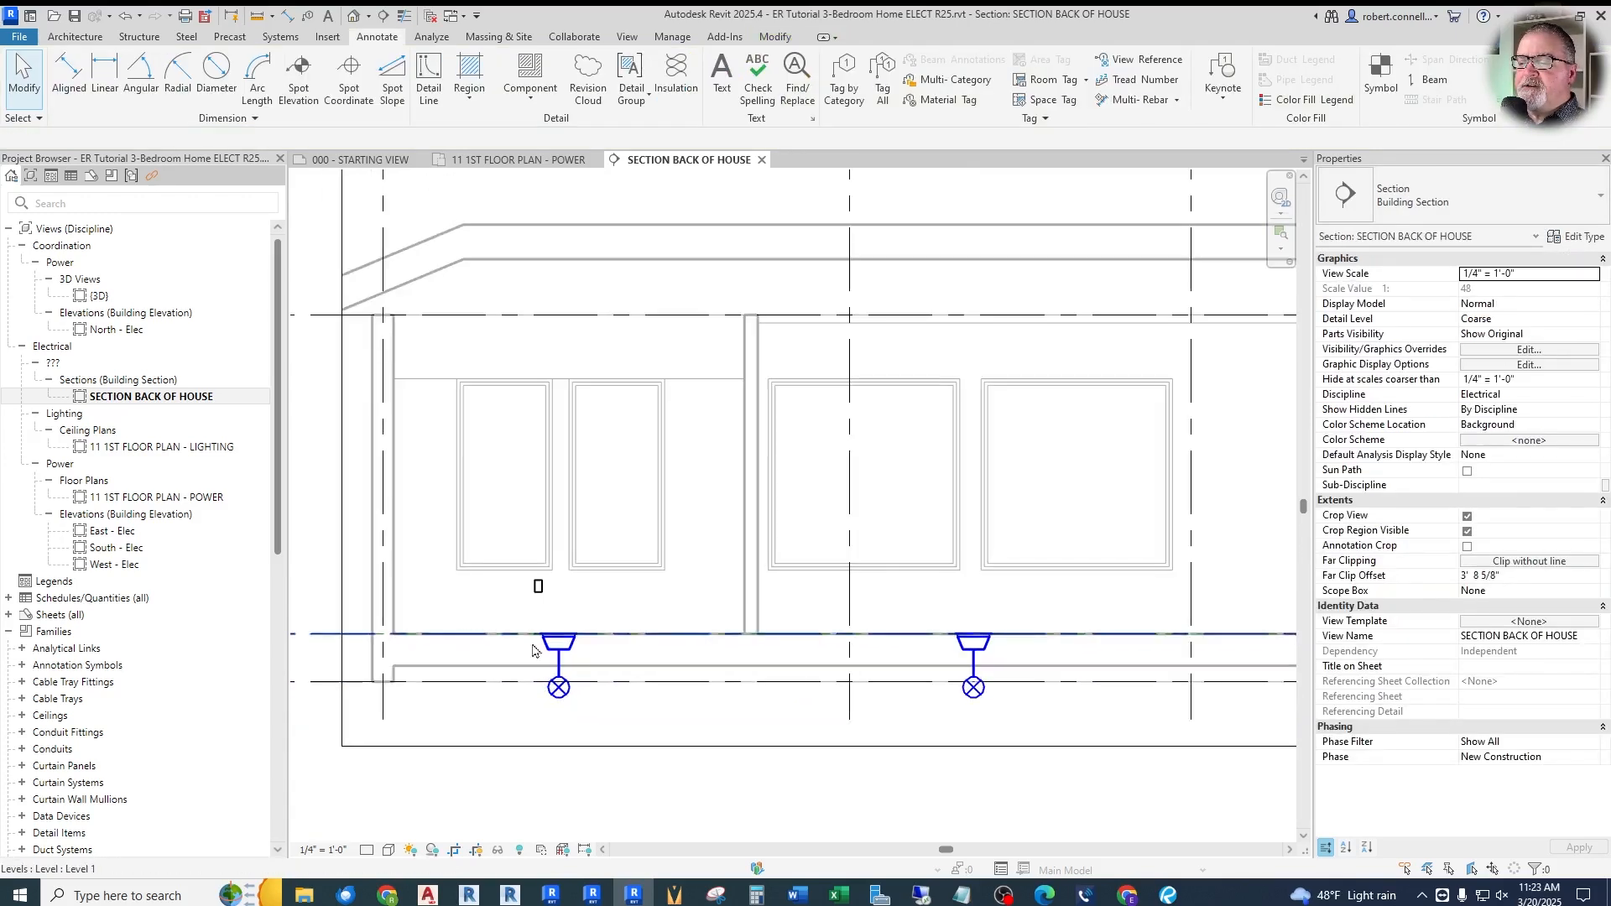
{"action": "scroll", "coordinate": [552, 647], "scroll_direction": "down", "scroll_amount": 4}
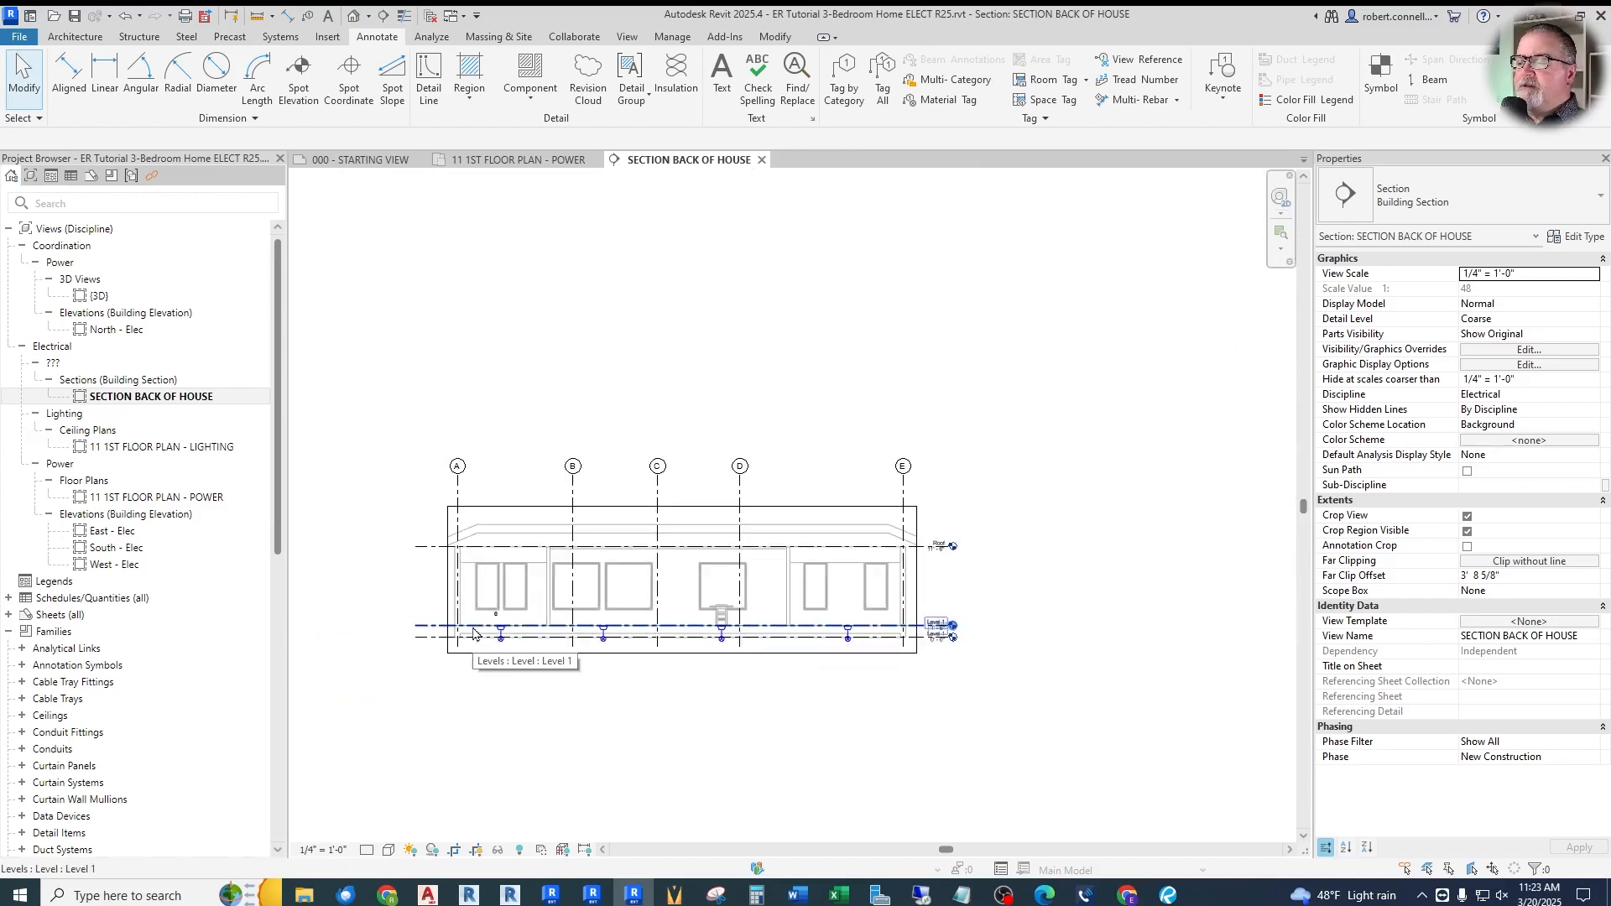
{"action": "scroll", "coordinate": [474, 633], "scroll_direction": "up", "scroll_amount": 2}
{"action": "scroll", "coordinate": [629, 680], "scroll_direction": "down", "scroll_amount": 1}
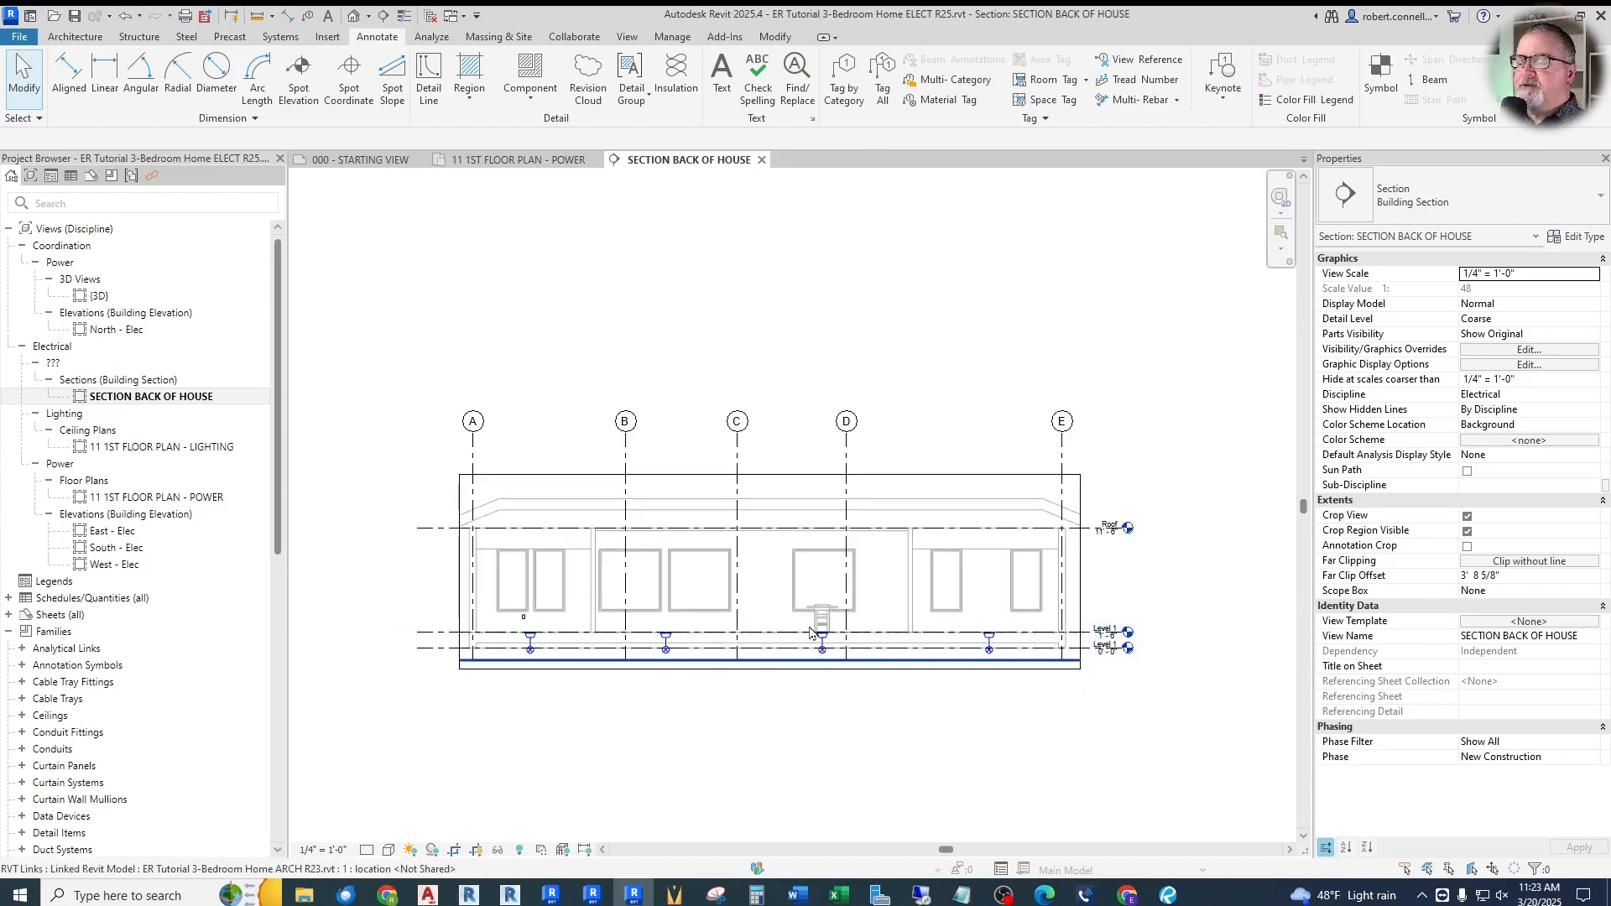
{"action": "scroll", "coordinate": [552, 638], "scroll_direction": "up", "scroll_amount": 5}
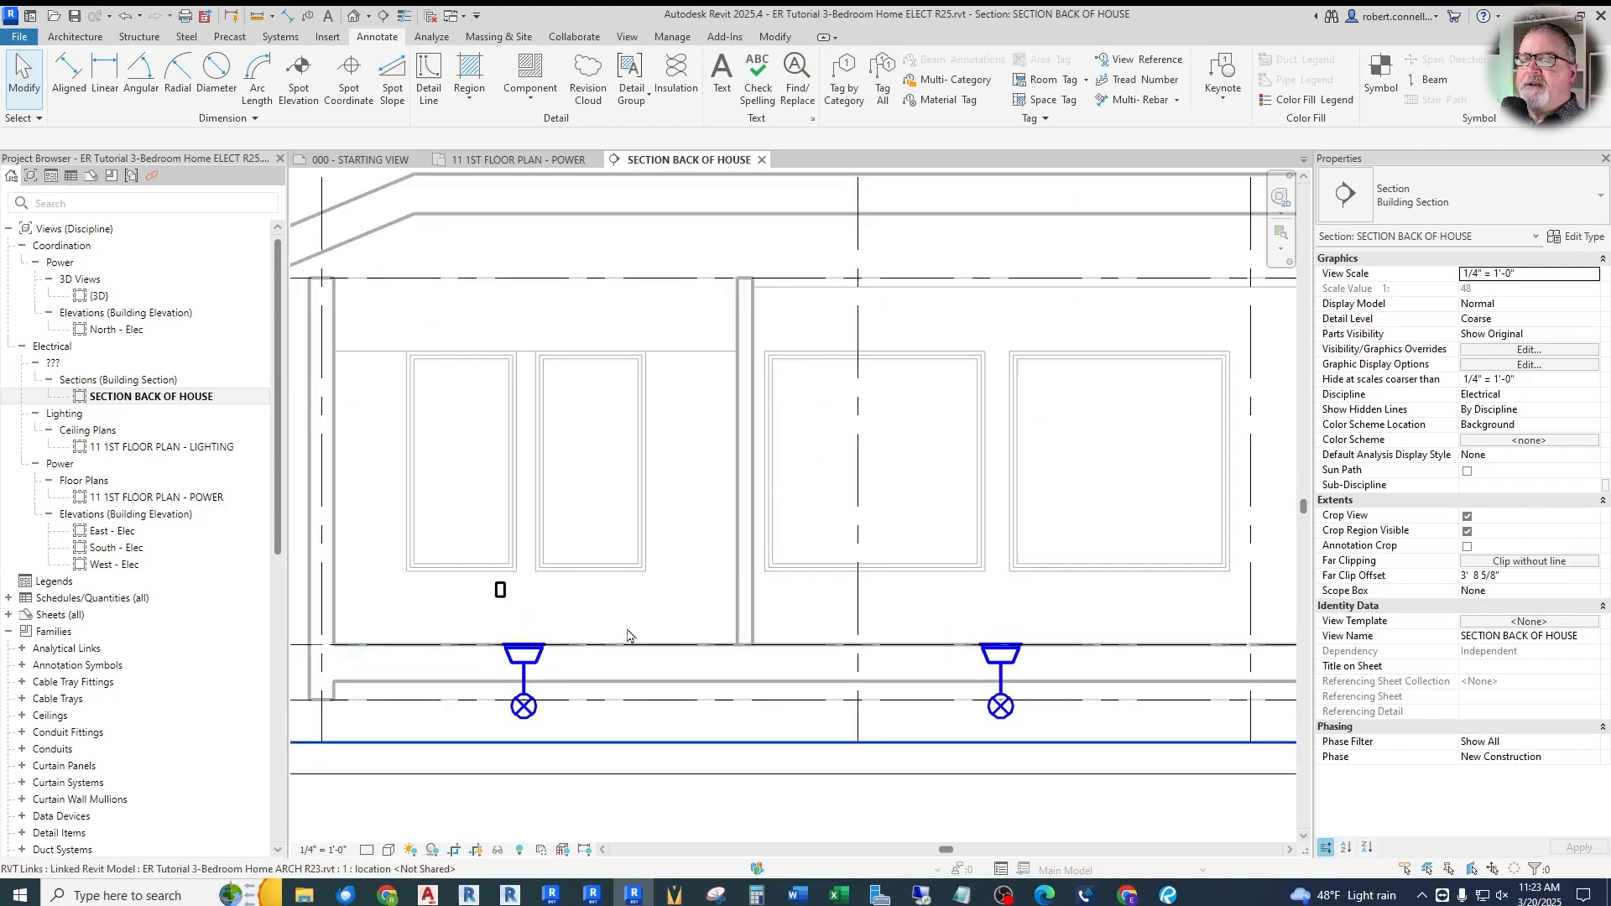
Create a perspective Camera view in the 1st floor power plan from bedroom 1's doorway, aimed past its northwest corner
{"action": "left_click", "coordinate": [516, 160]}
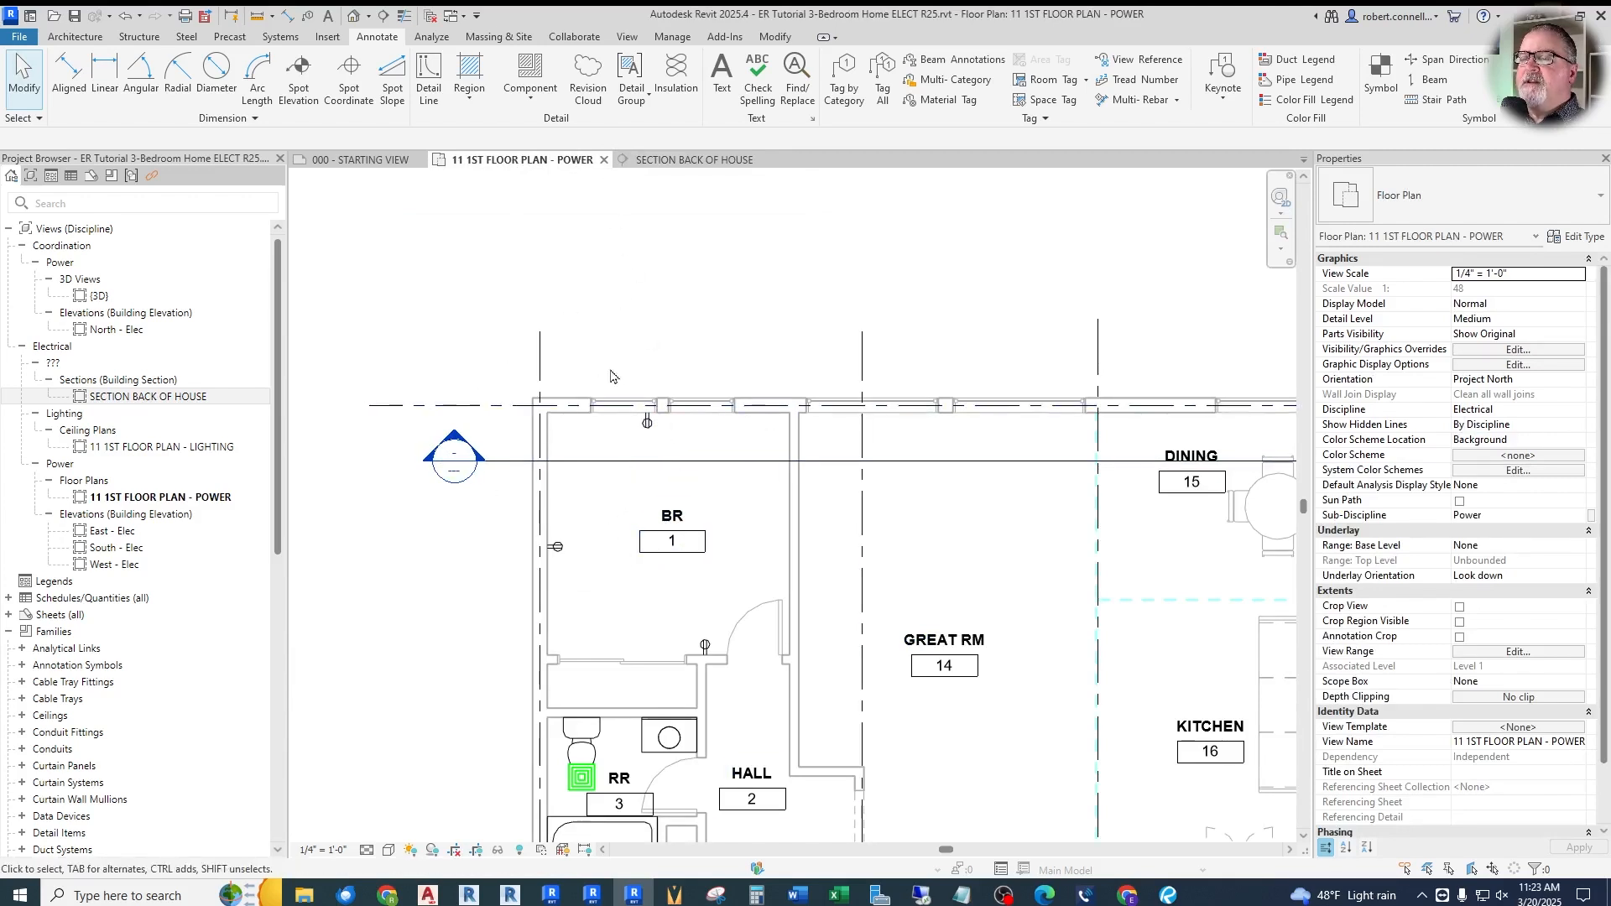
{"action": "left_click", "coordinate": [369, 16]}
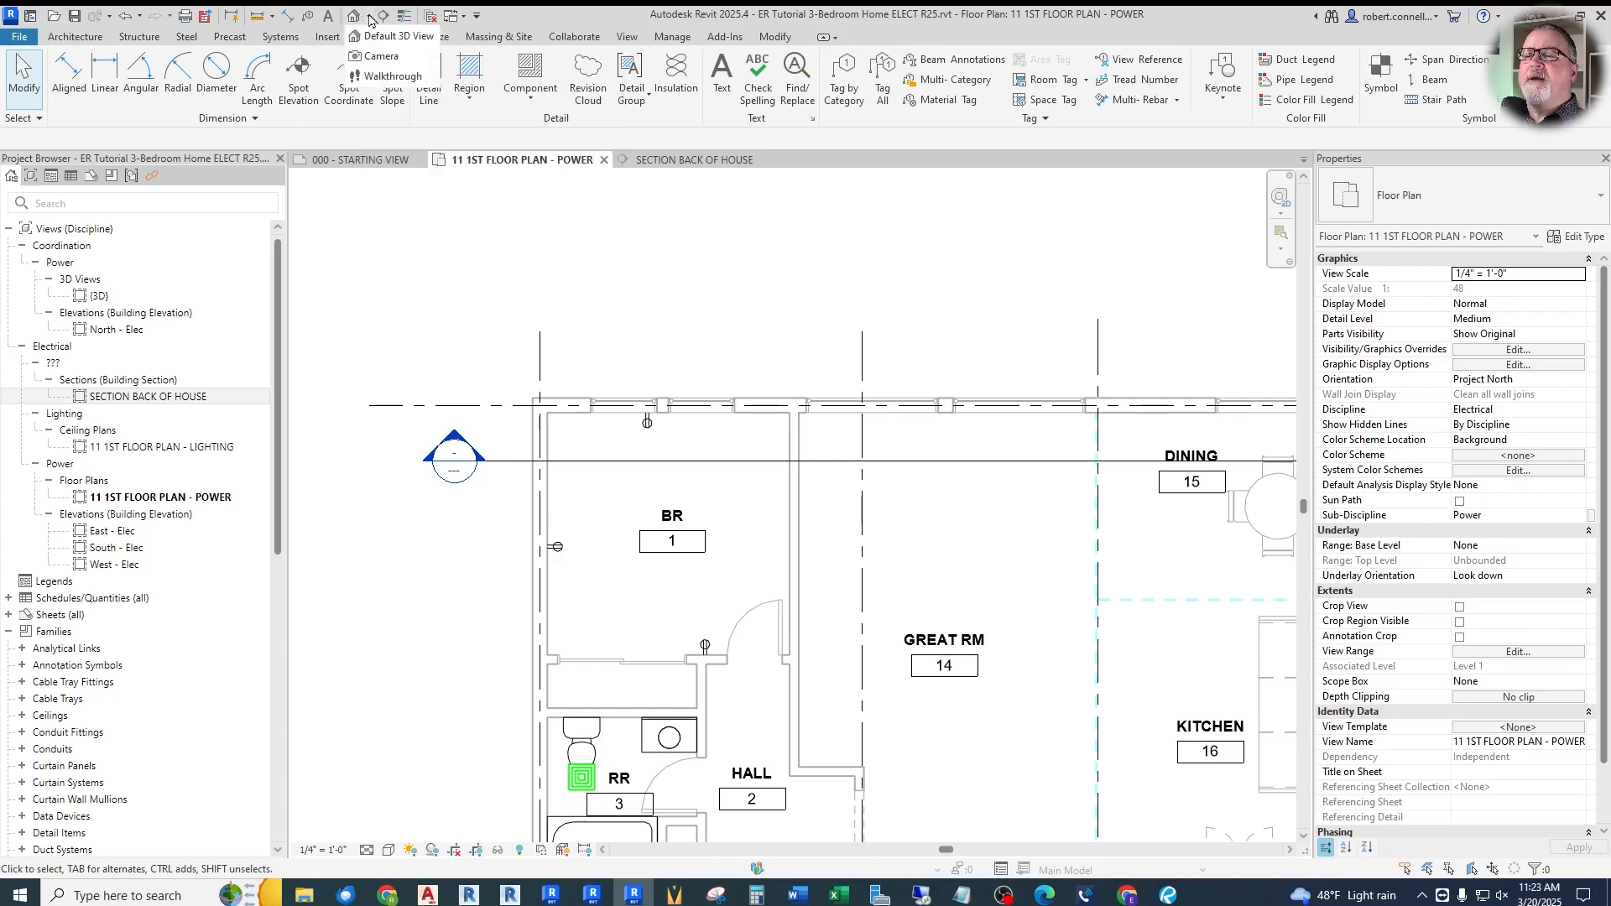
{"action": "left_click", "coordinate": [382, 58]}
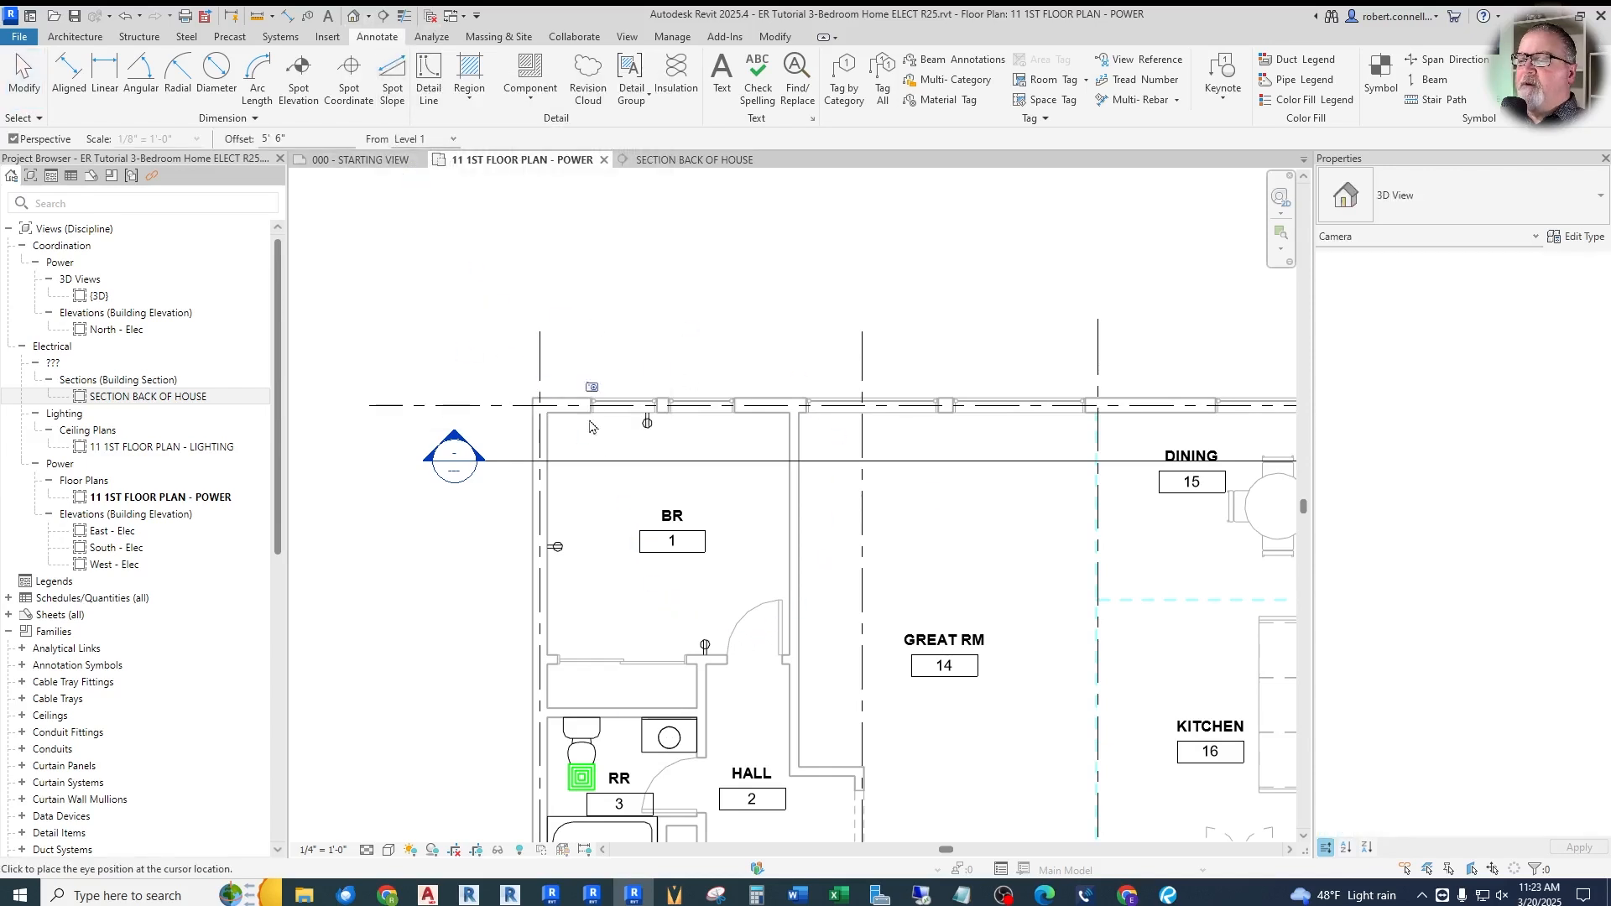
{"action": "scroll", "coordinate": [765, 678], "scroll_direction": "up", "scroll_amount": 2}
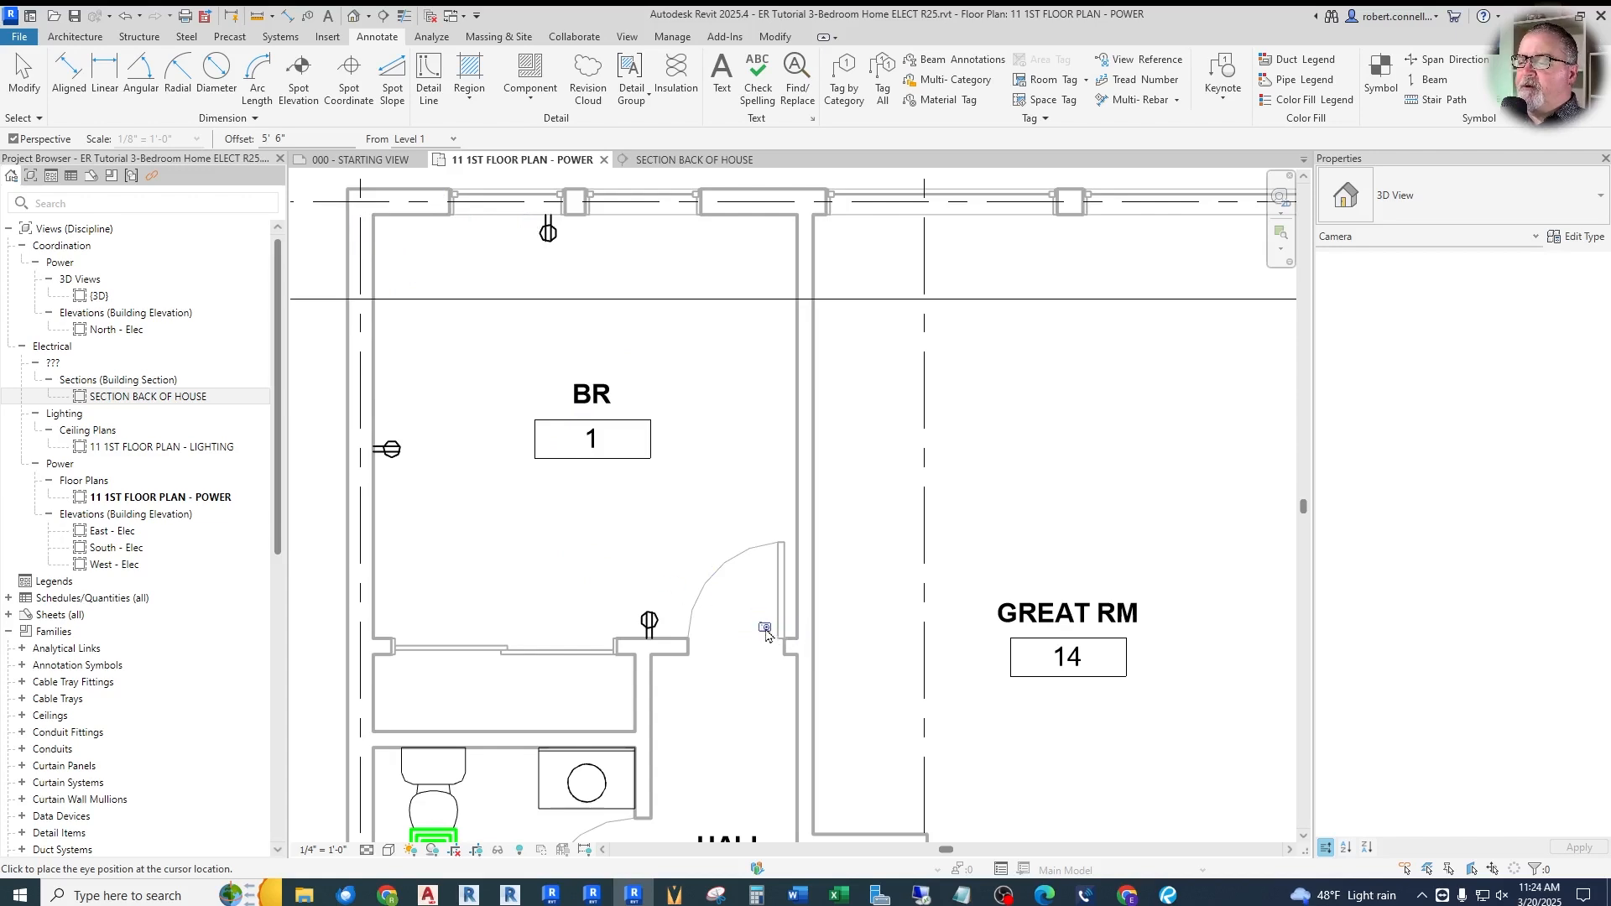
{"action": "left_click", "coordinate": [765, 629]}
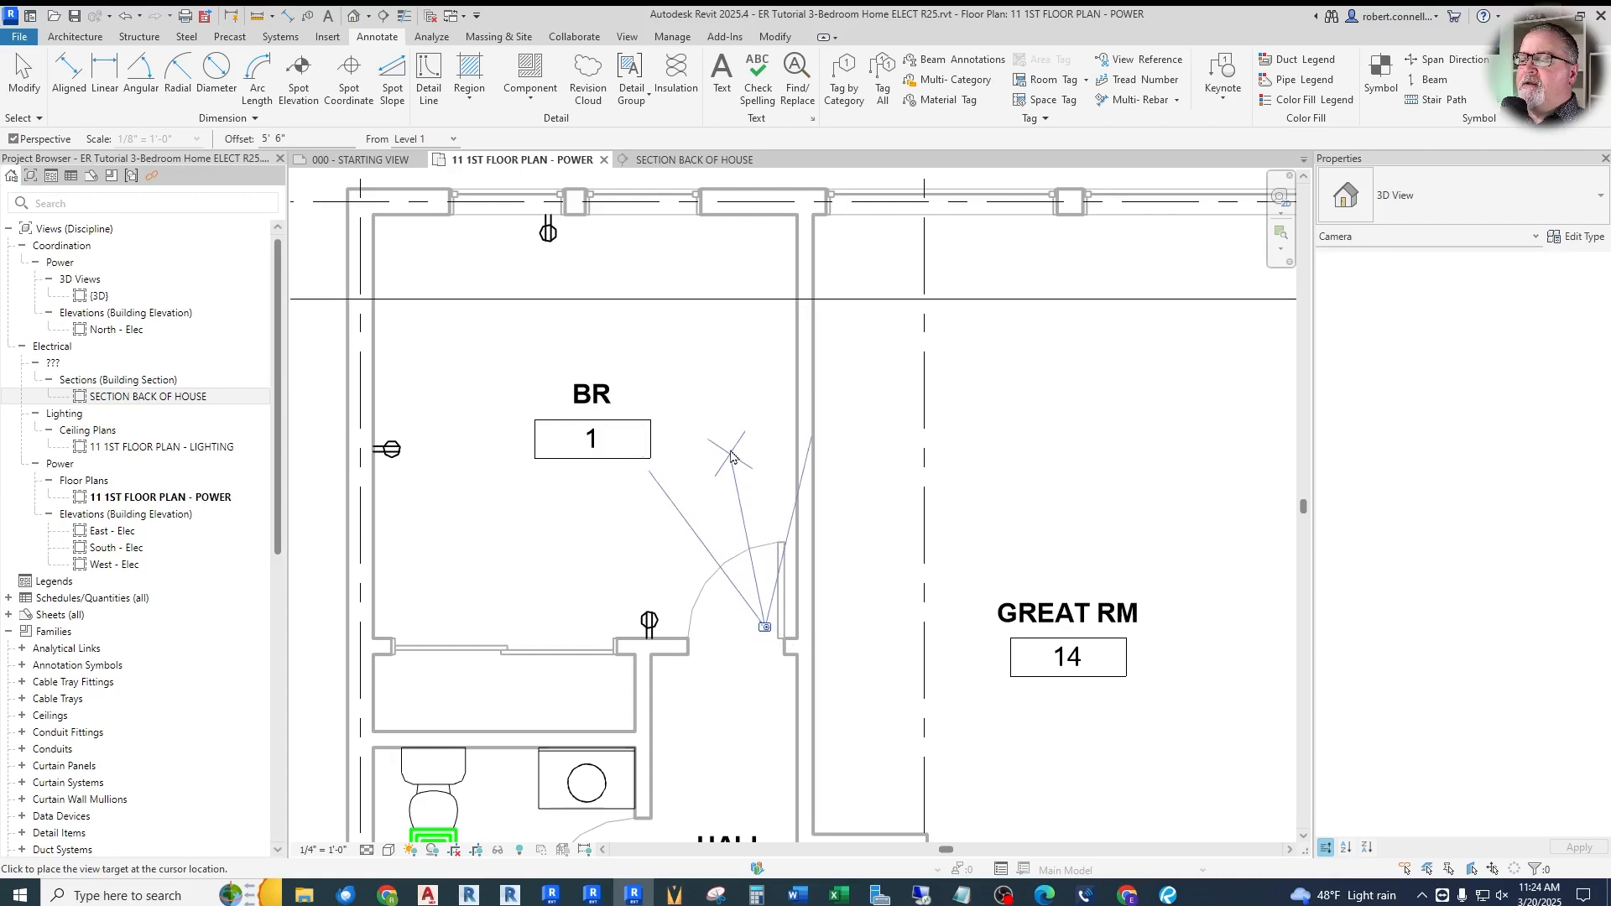
{"action": "scroll", "coordinate": [619, 344], "scroll_direction": "down", "scroll_amount": 2}
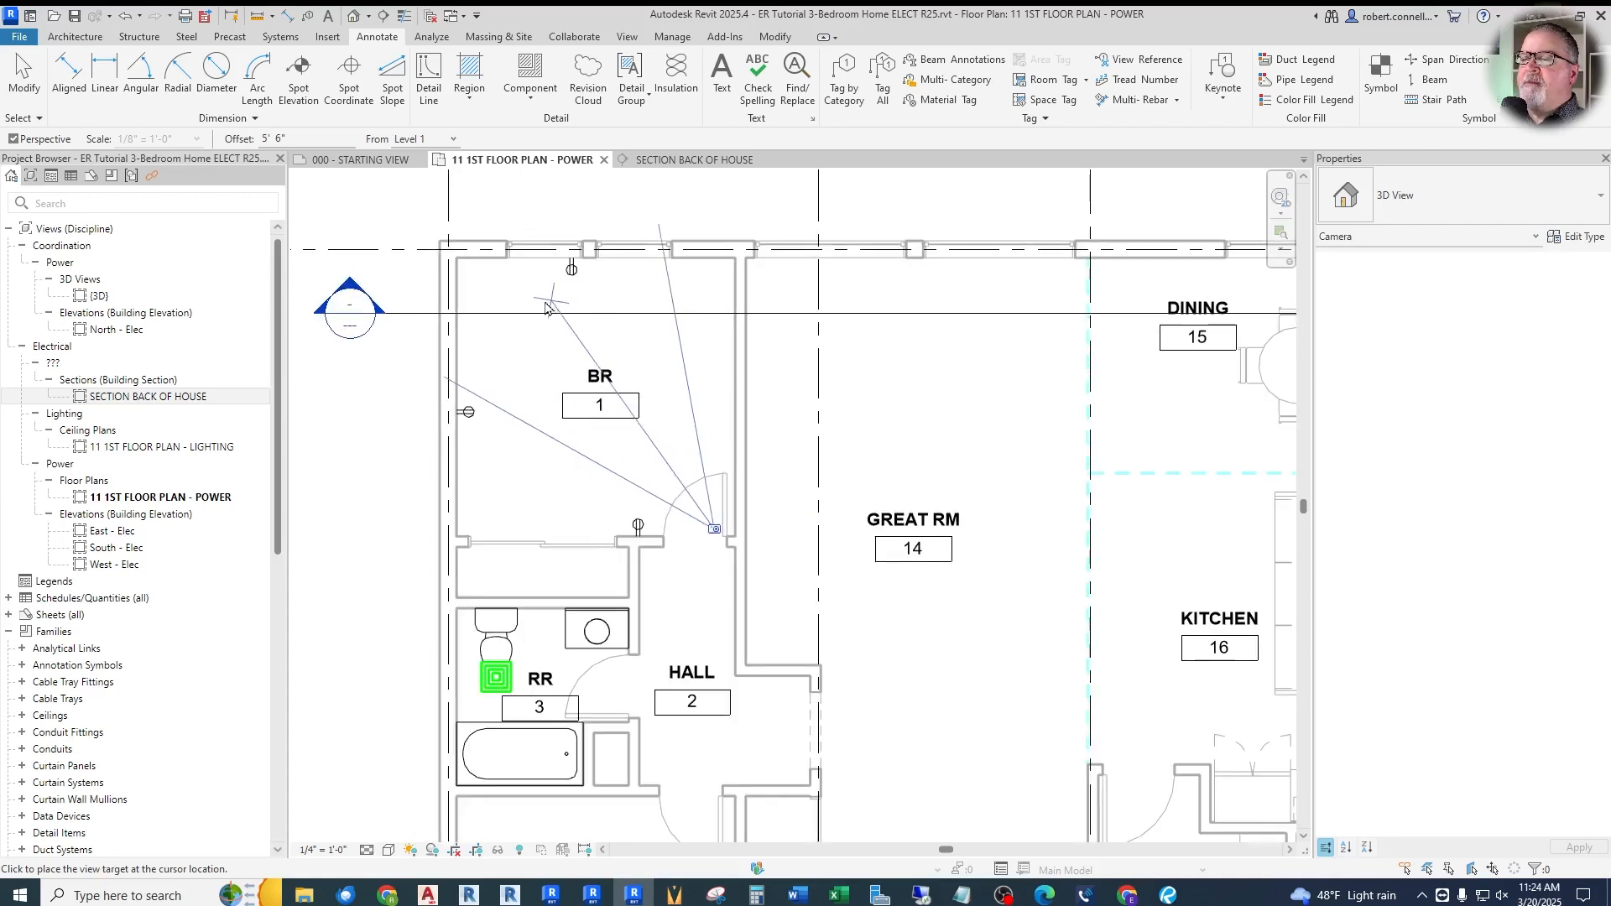
{"action": "left_click", "coordinate": [398, 202]}
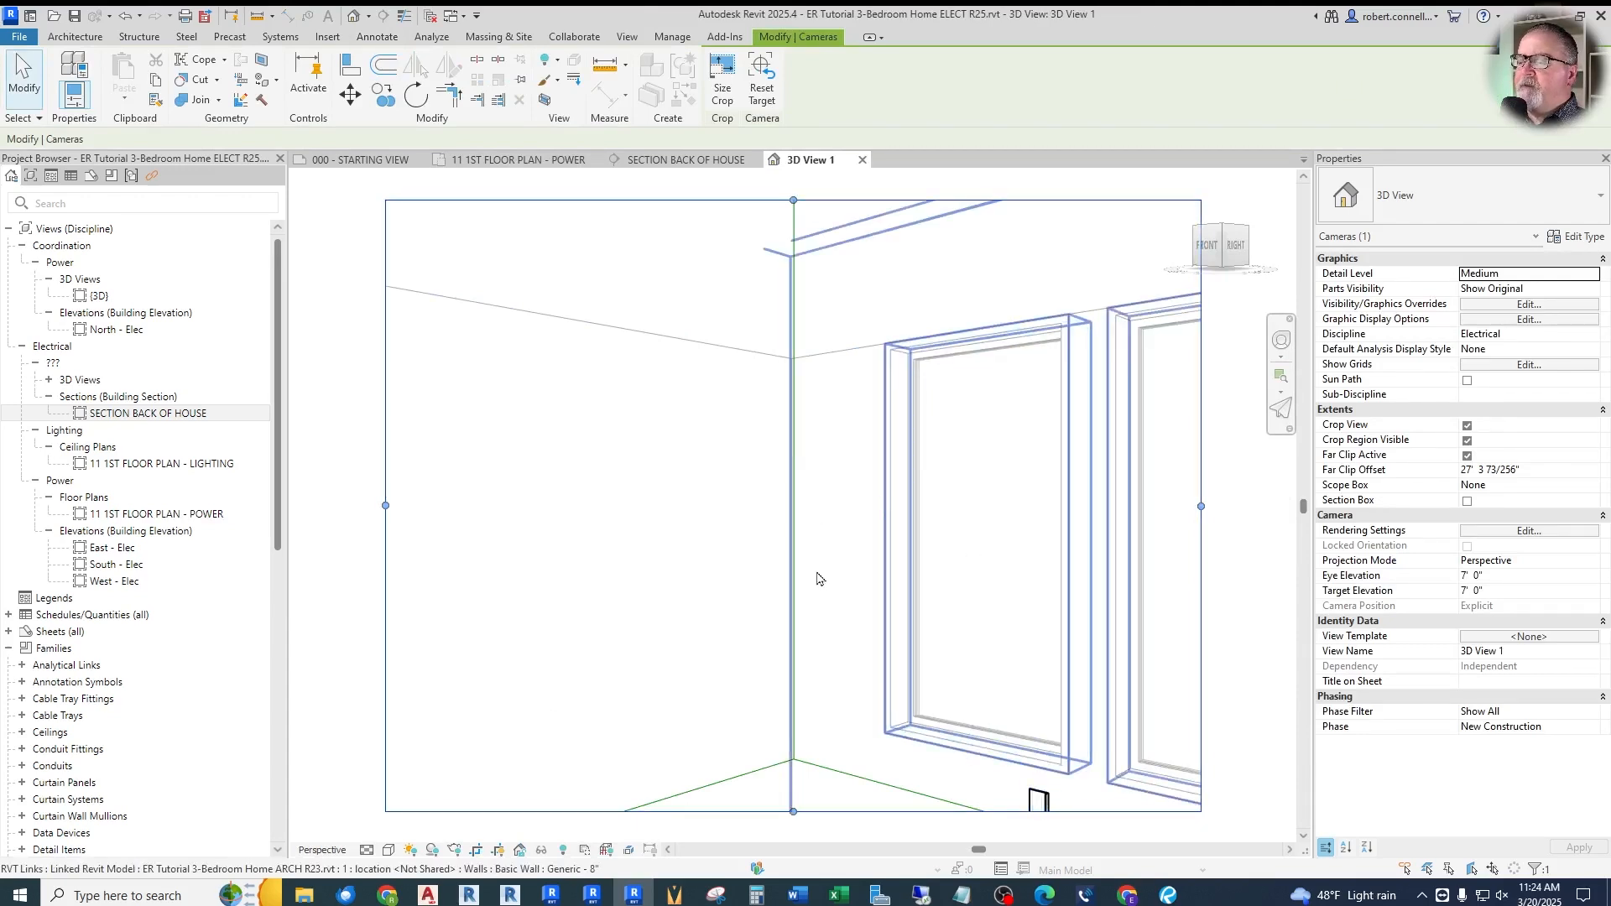
Display the bedroom camera view in the Shaded visual style and set its discipline to Coordination
{"action": "left_click", "coordinate": [389, 850]}
{"action": "left_click", "coordinate": [424, 763]}
{"action": "left_click", "coordinate": [1594, 335]}
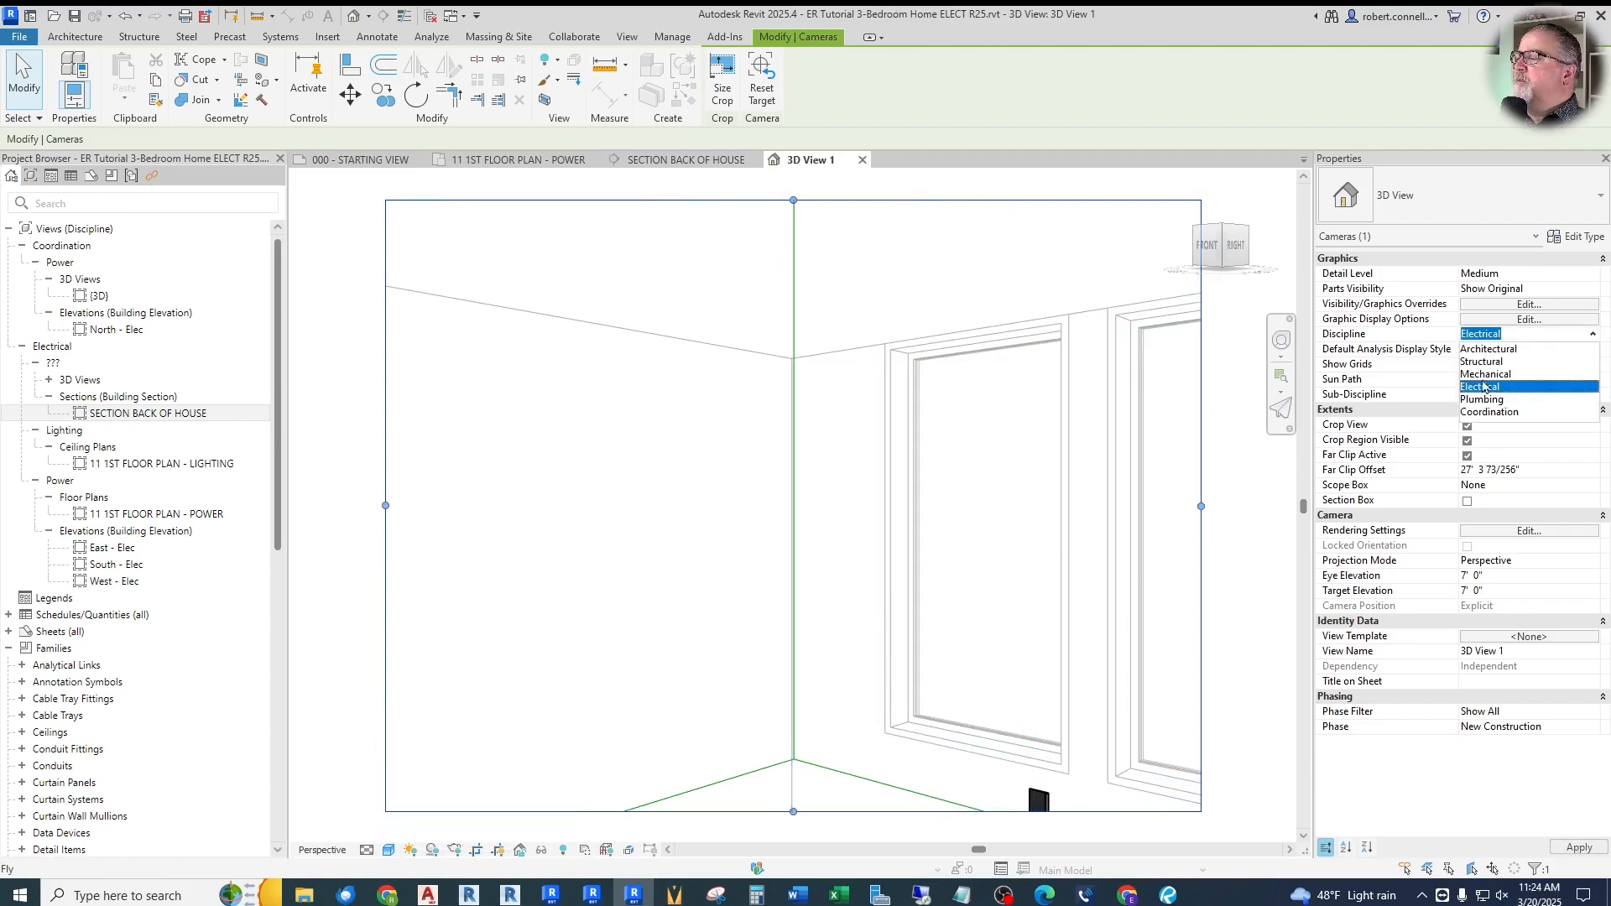
{"action": "left_click", "coordinate": [1486, 412]}
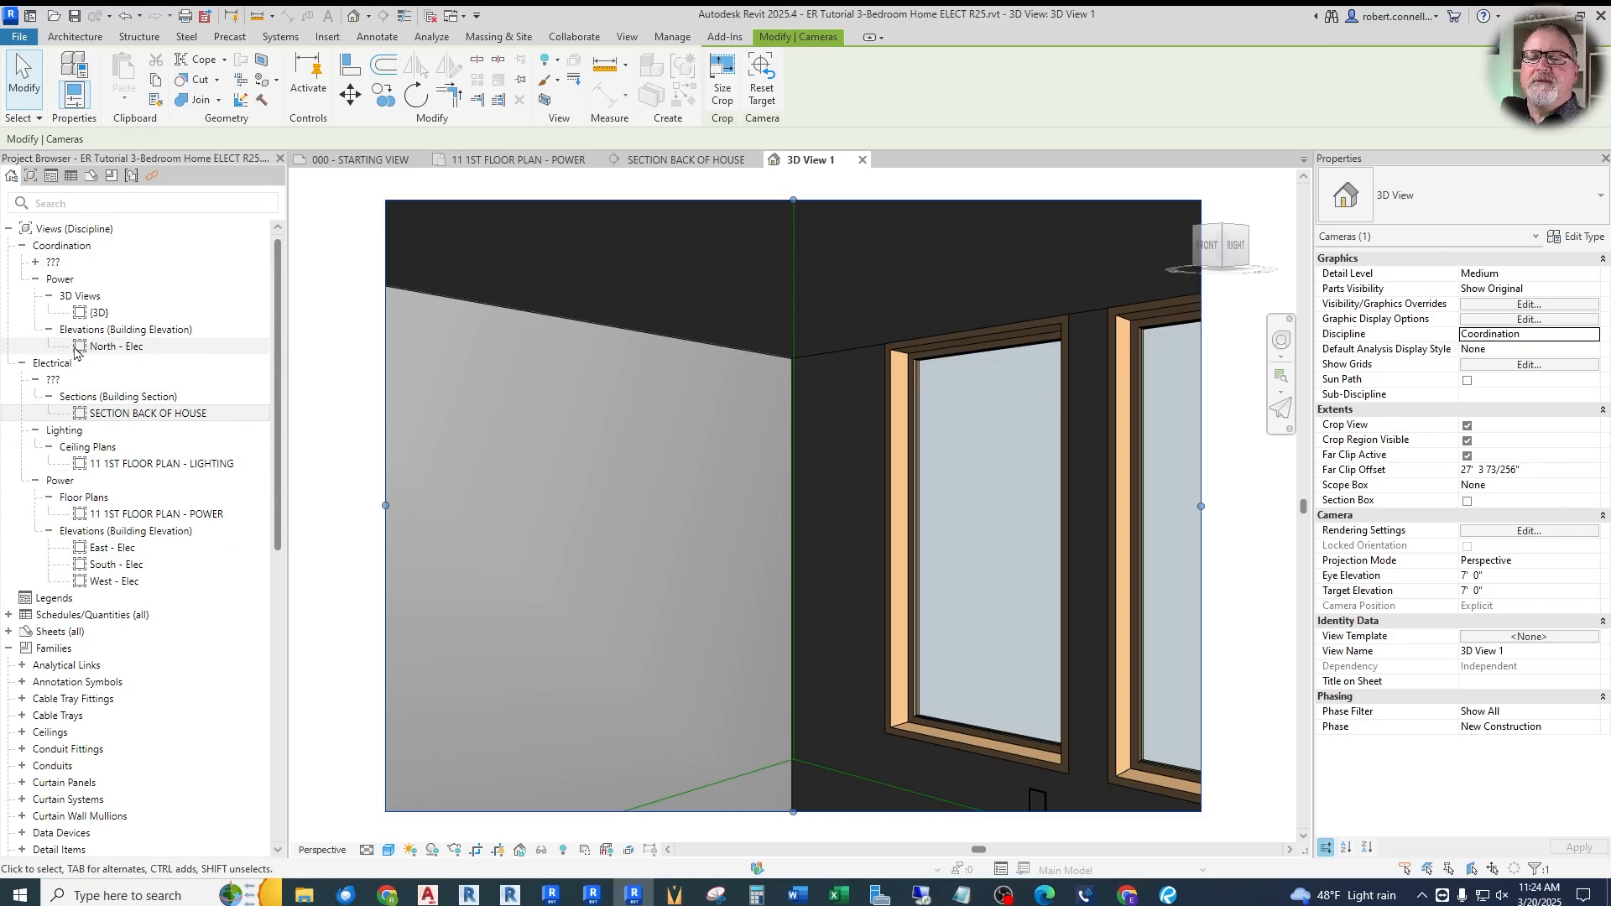
Rename the new camera view under Coordination's 3D Views as 3D BEDROOM NW
{"action": "double_click", "coordinate": [53, 262]}
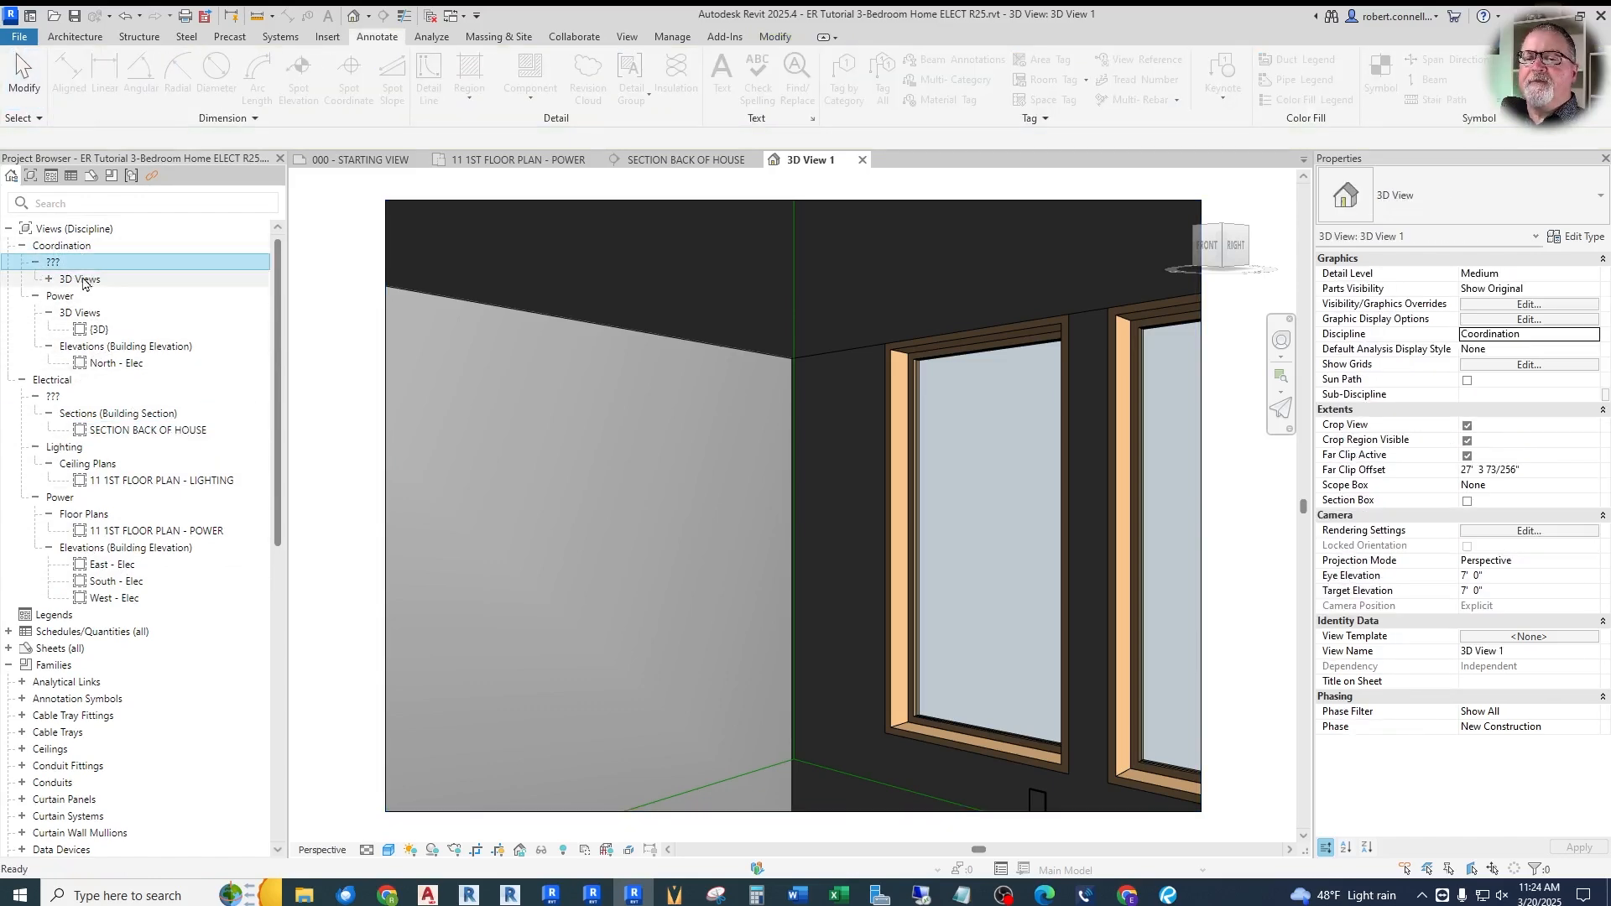
{"action": "left_click", "coordinate": [49, 280]}
{"action": "left_click", "coordinate": [115, 297]}
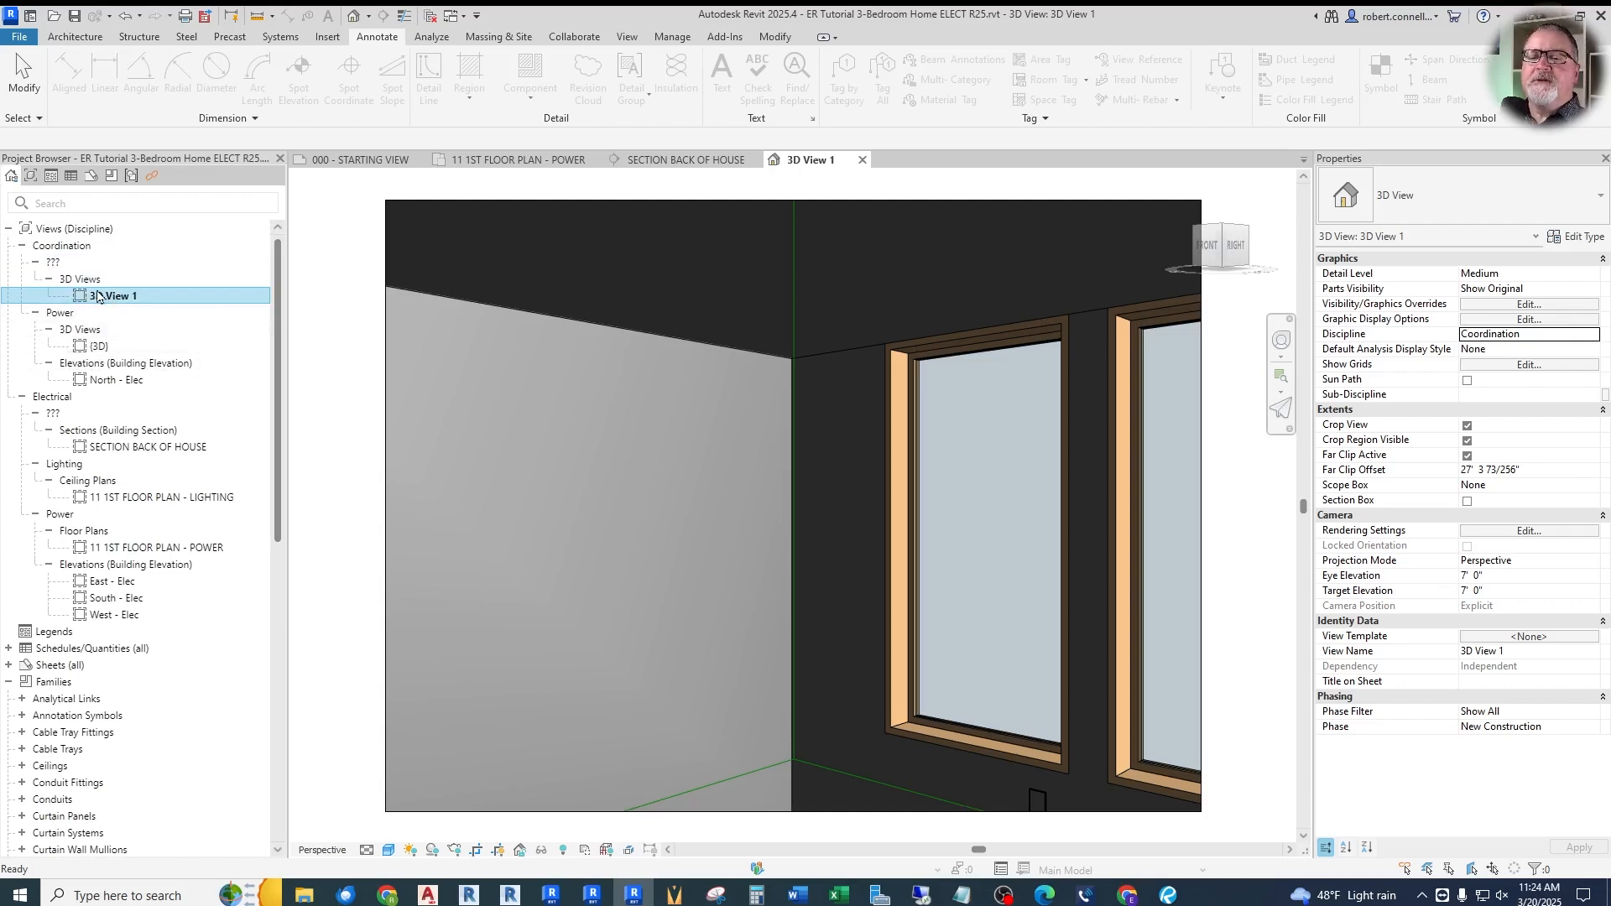
{"action": "type", "text": "D"}
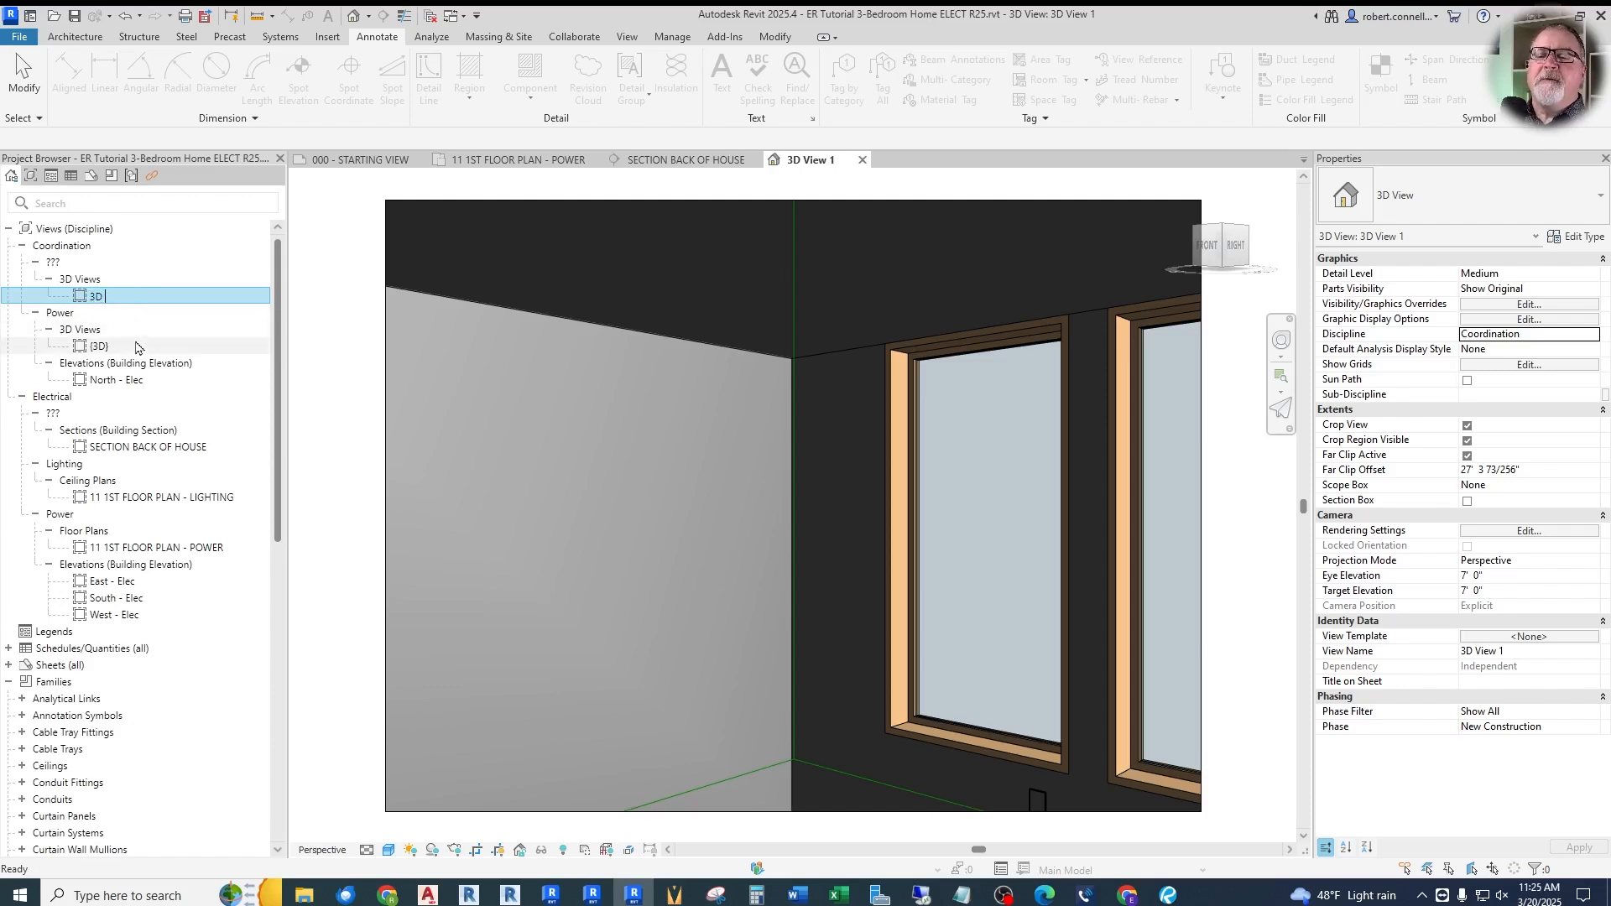
{"action": "type", "text": " BEDROOM"}
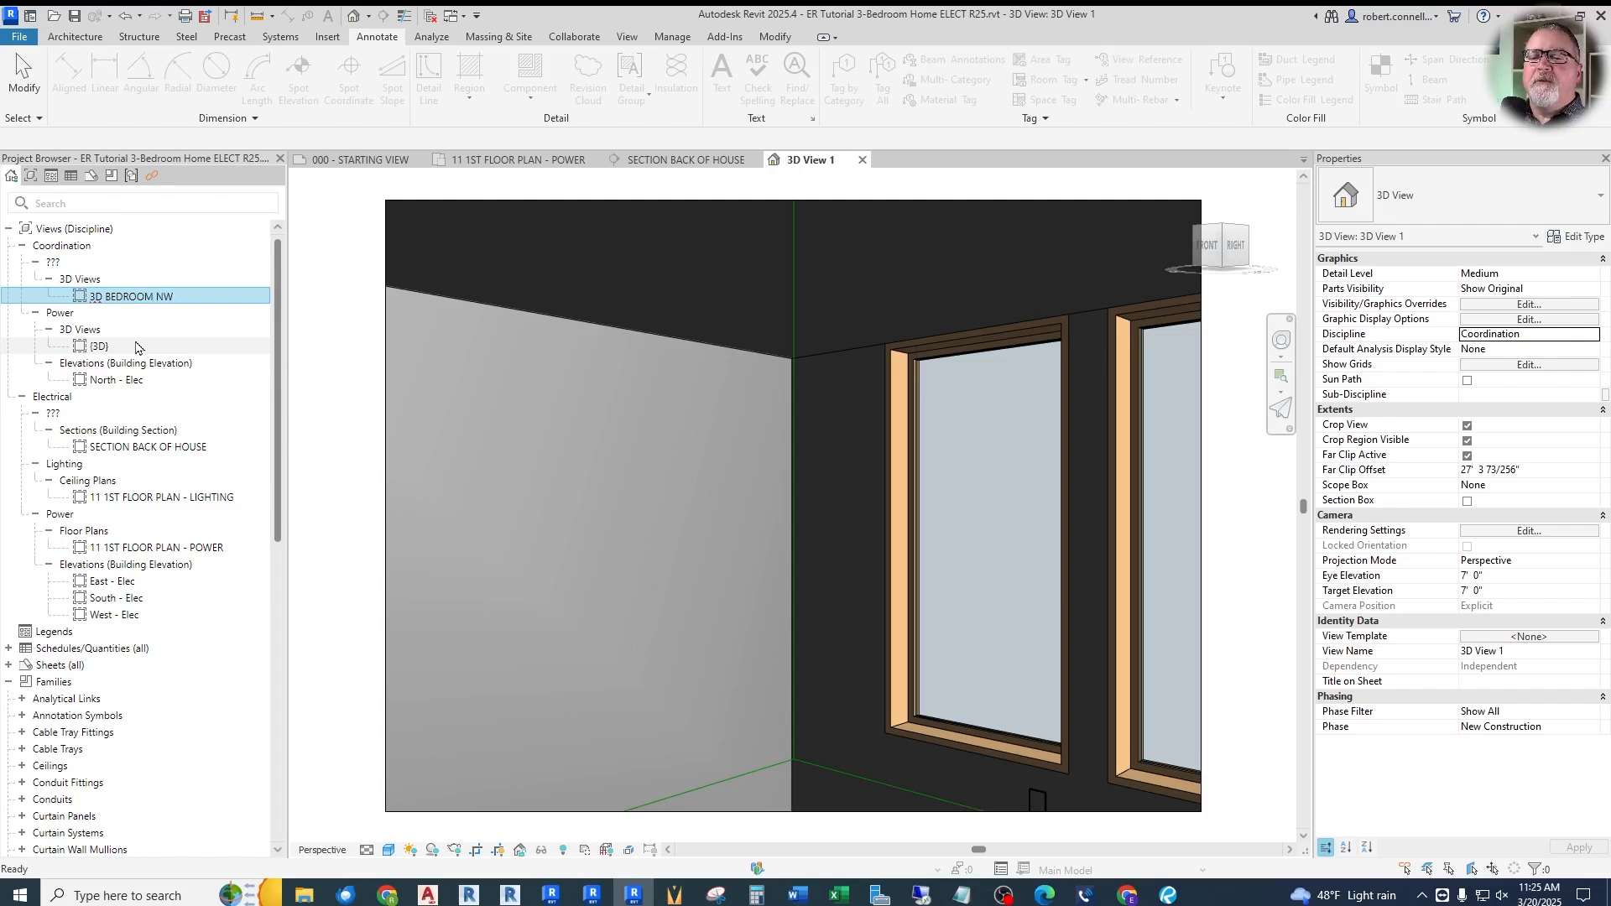
{"action": "type", "text": " NW"}
{"action": "key", "text": "Return"}
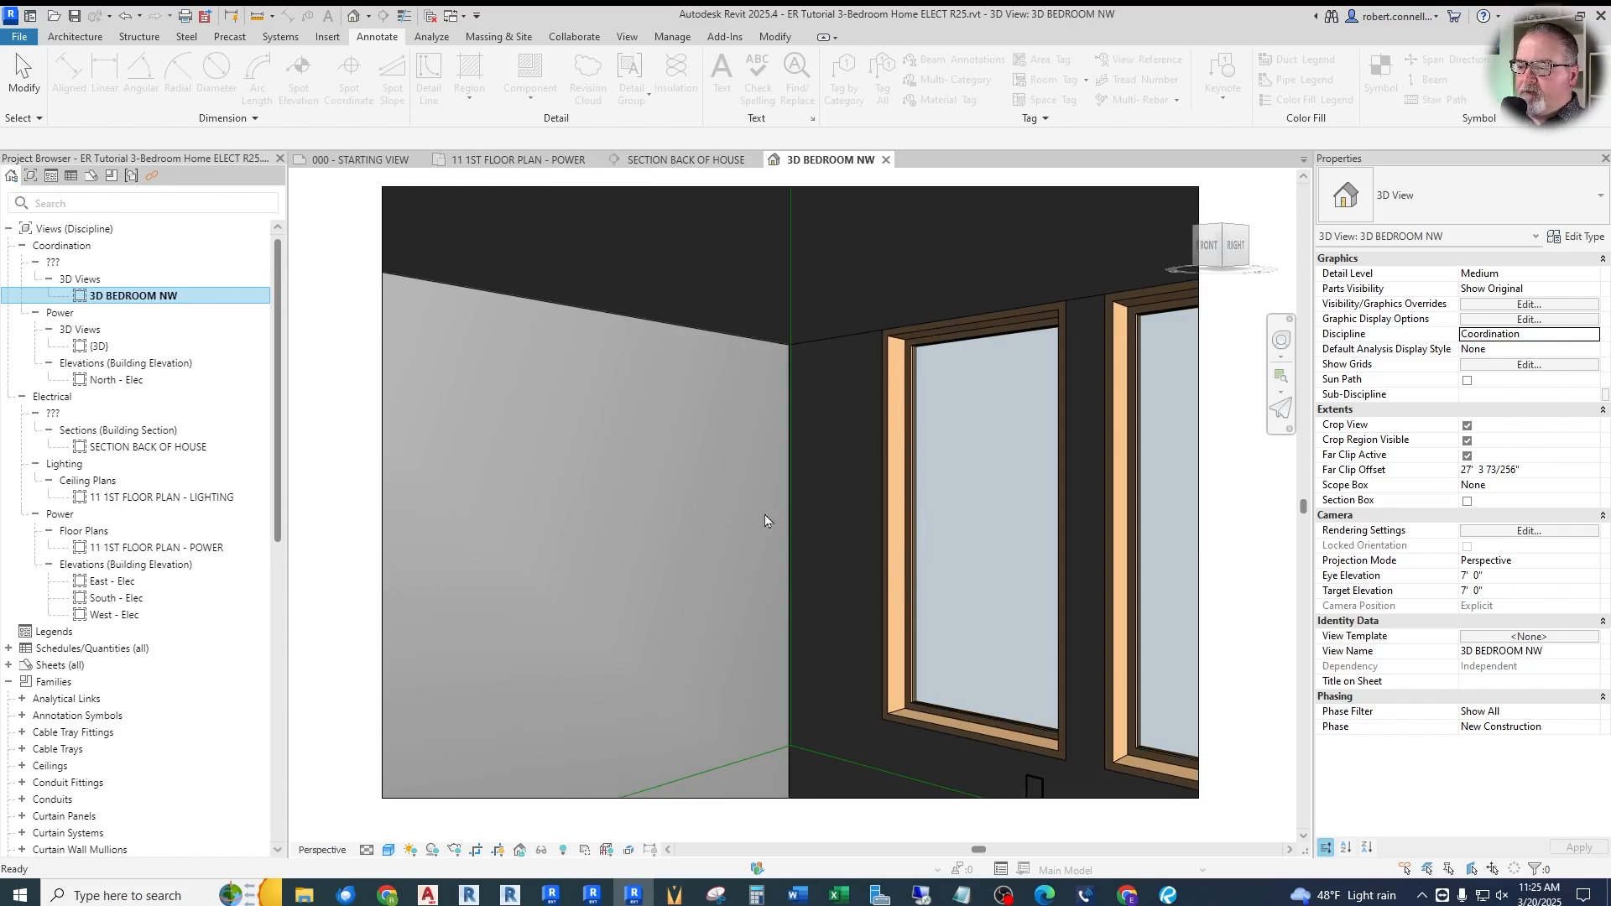
Turn the camera downward with the steering wheel's Look tool to frame bedroom 1's receptacle and the floor diffuser
{"action": "key", "text": "shift+w"}
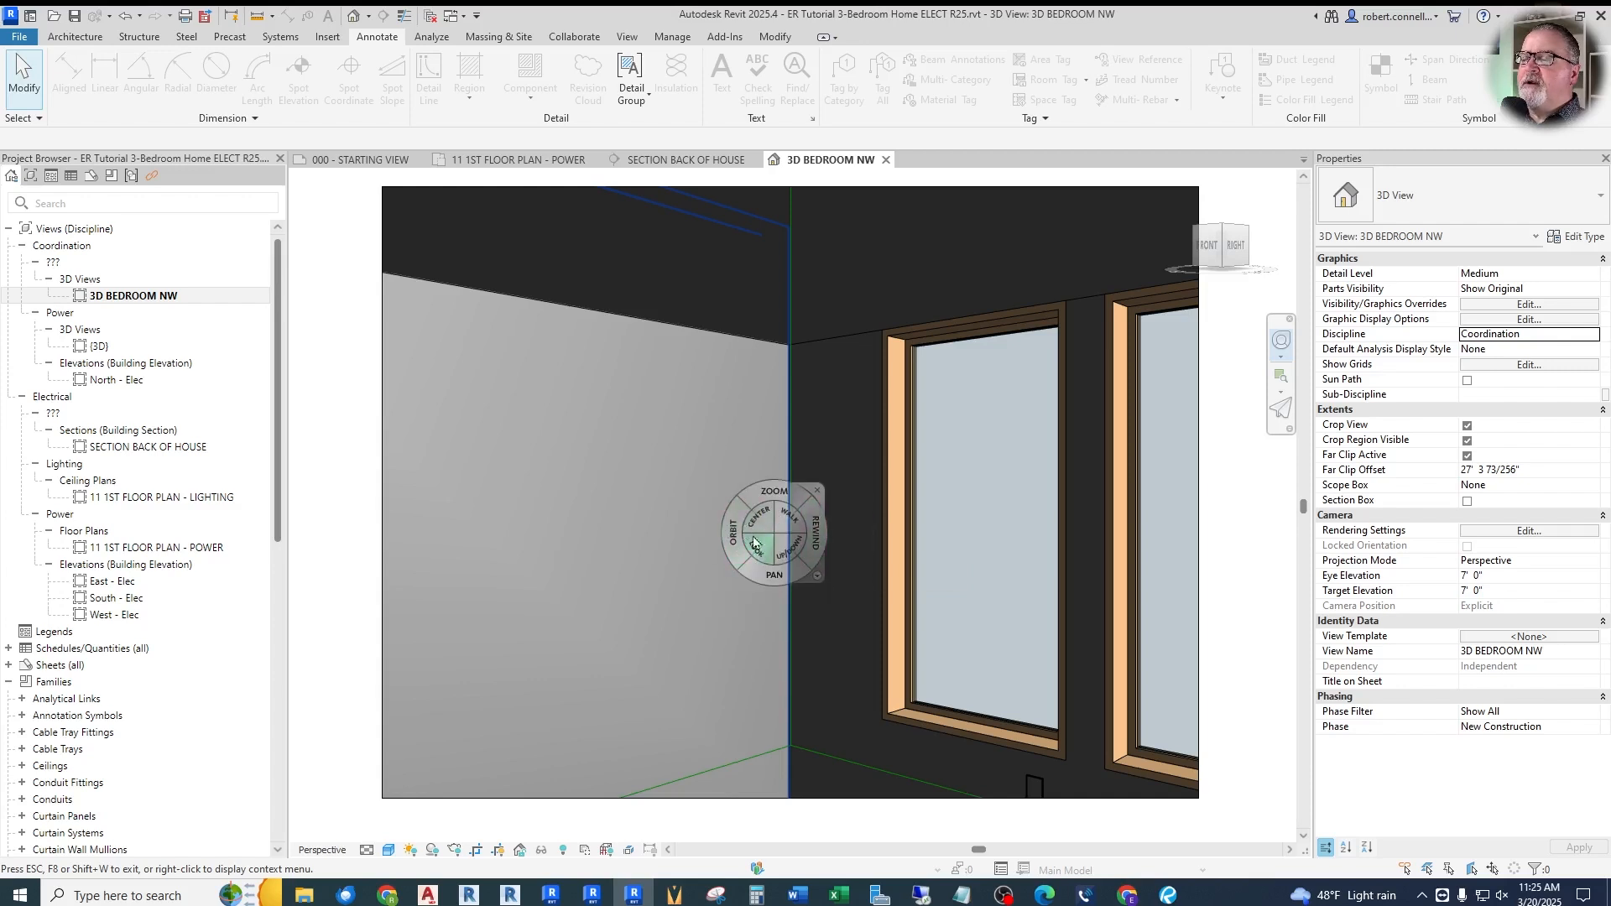
{"action": "left_click_drag", "start_coordinate": [760, 552], "coordinate": [903, 651]}
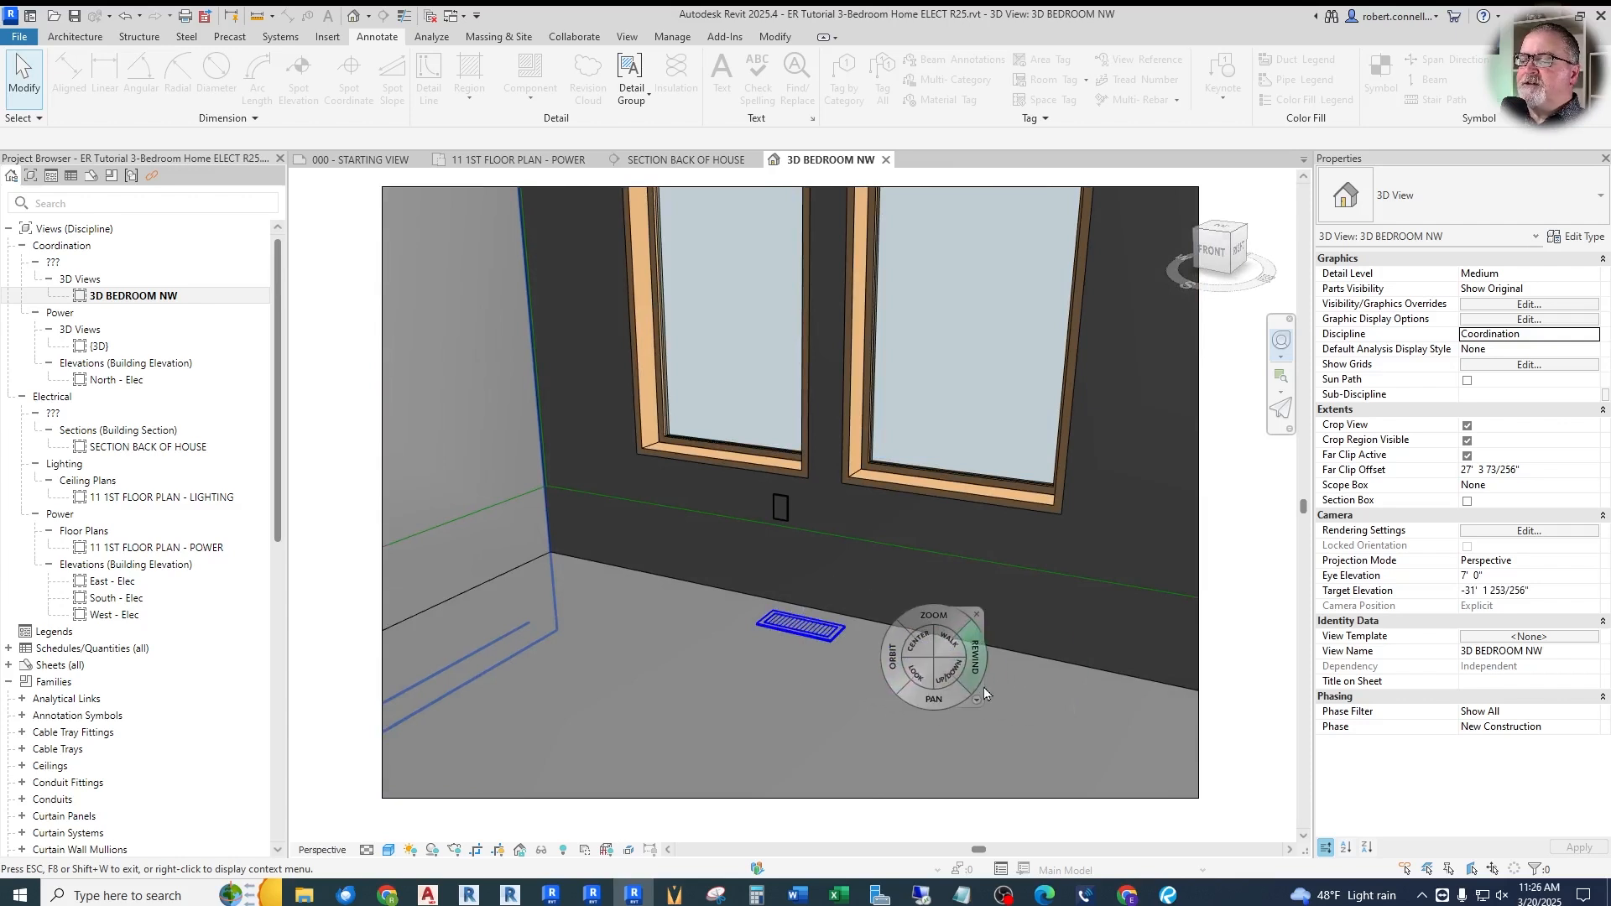
{"action": "left_click", "coordinate": [971, 612]}
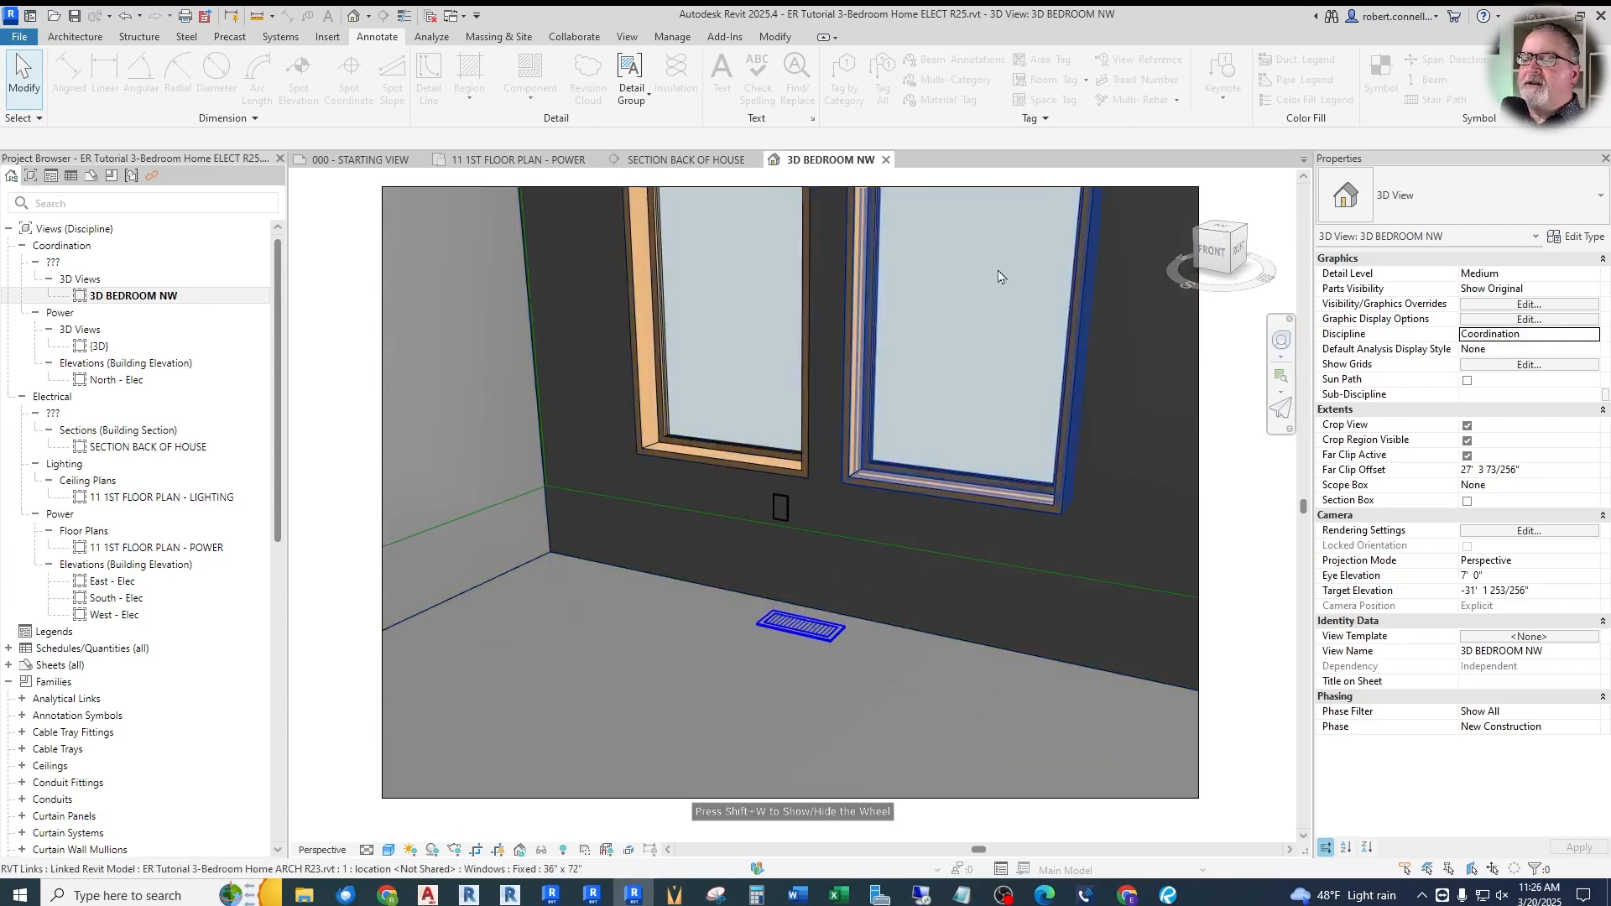
Inspect the duplex receptacle on bedroom 1's wall up close and its position between the windows and the floor diffuser
{"action": "scroll", "coordinate": [781, 505], "scroll_direction": "up", "scroll_amount": 5}
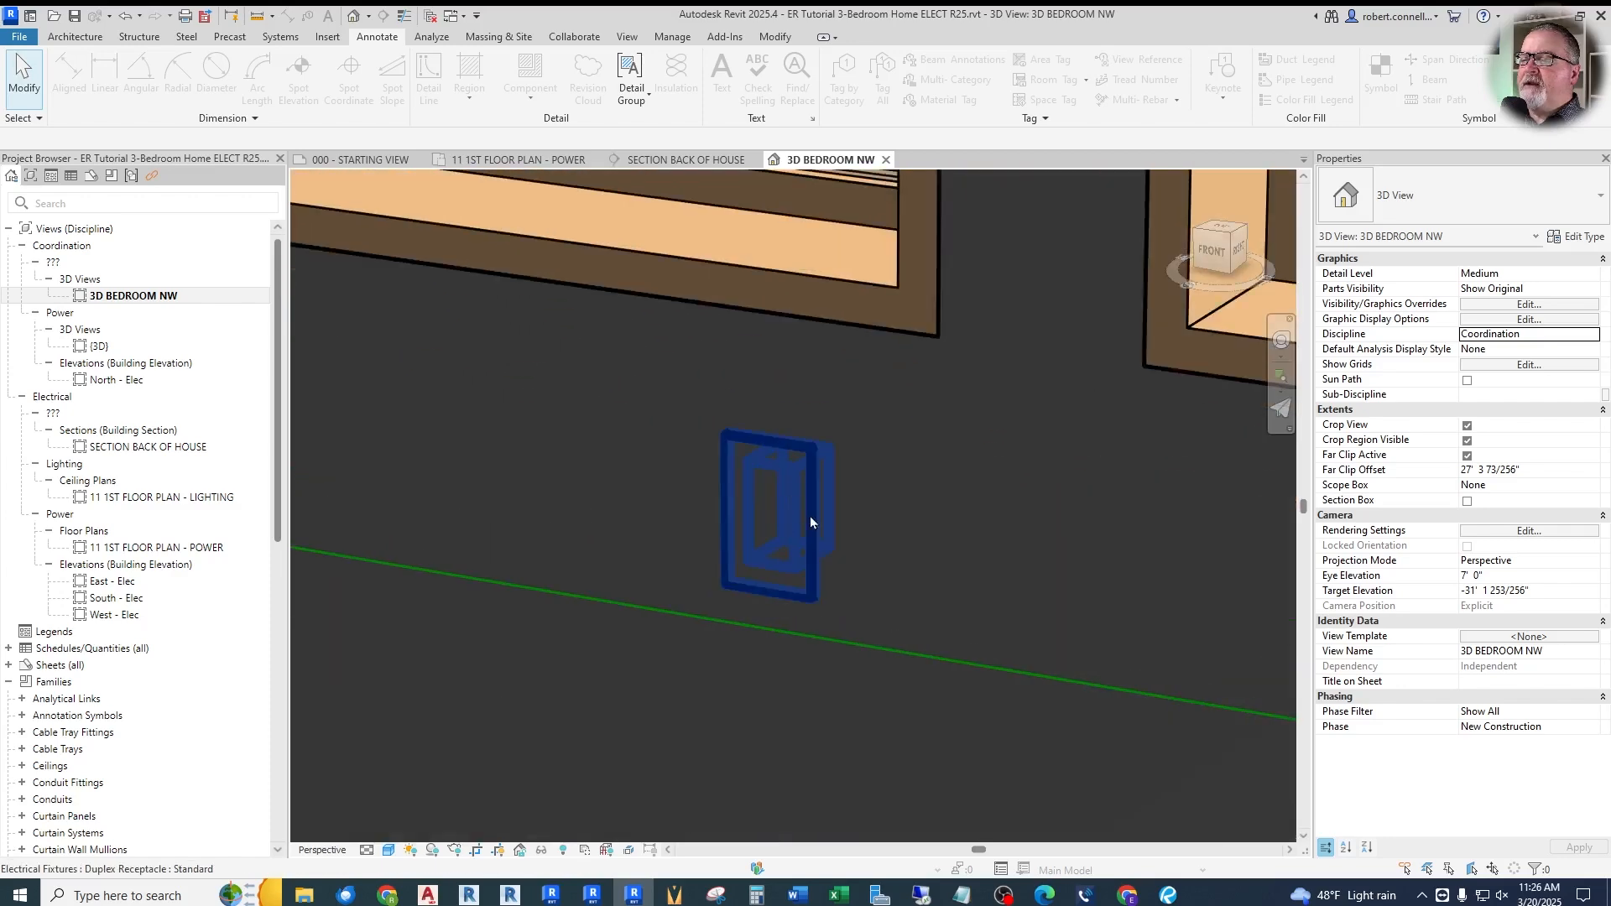
{"action": "scroll", "coordinate": [856, 512], "scroll_direction": "up", "scroll_amount": 2}
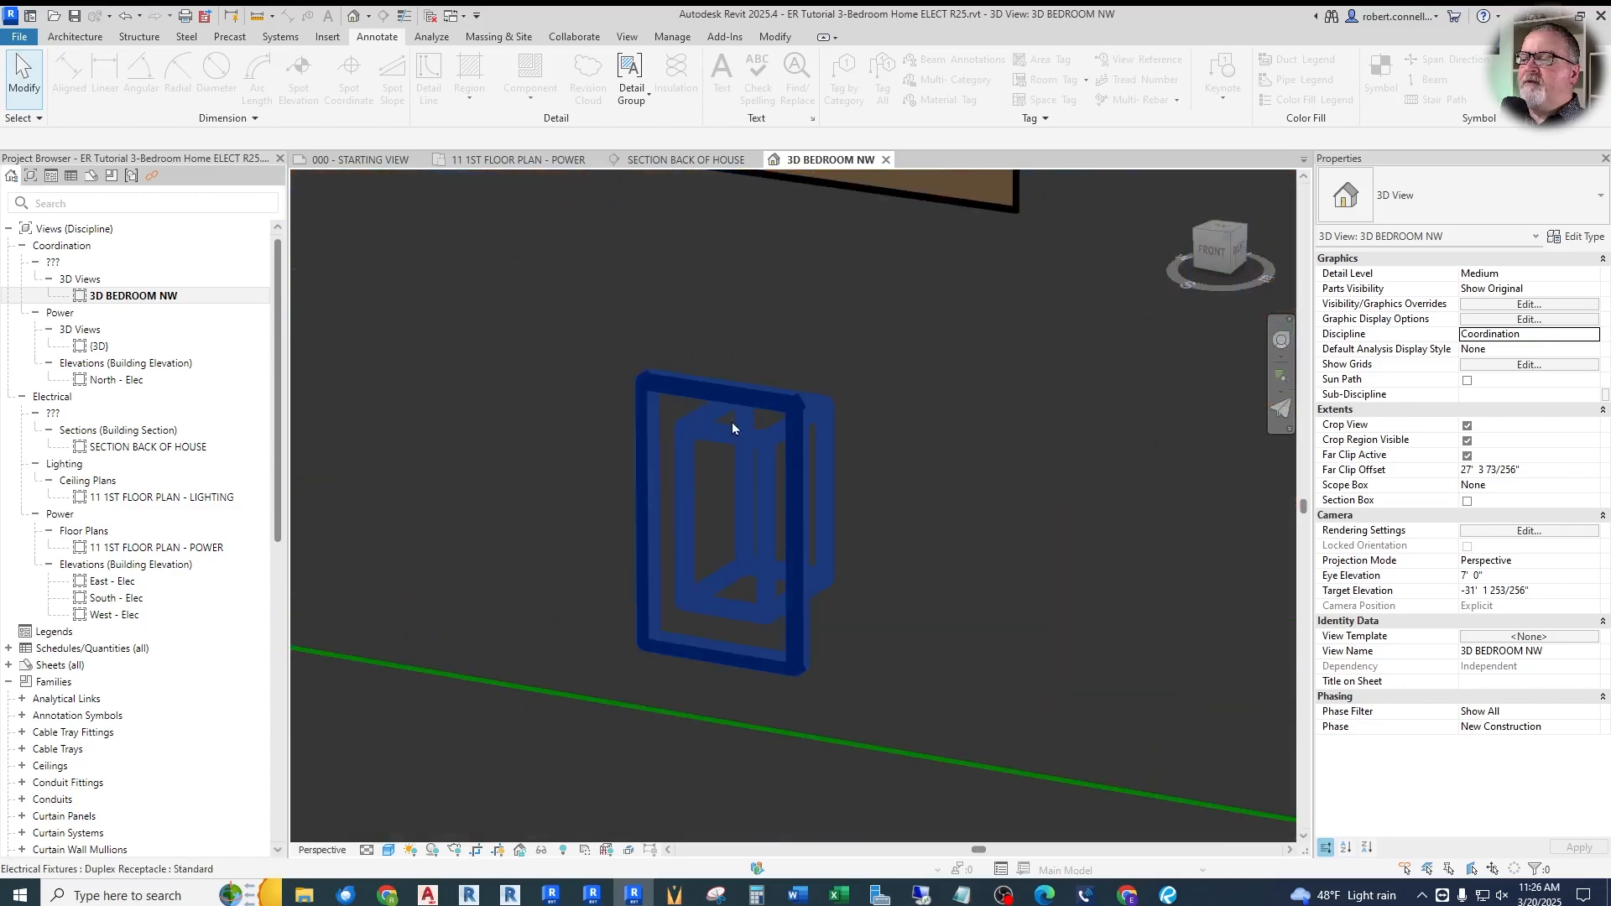
{"action": "scroll", "coordinate": [715, 445], "scroll_direction": "down", "scroll_amount": 2}
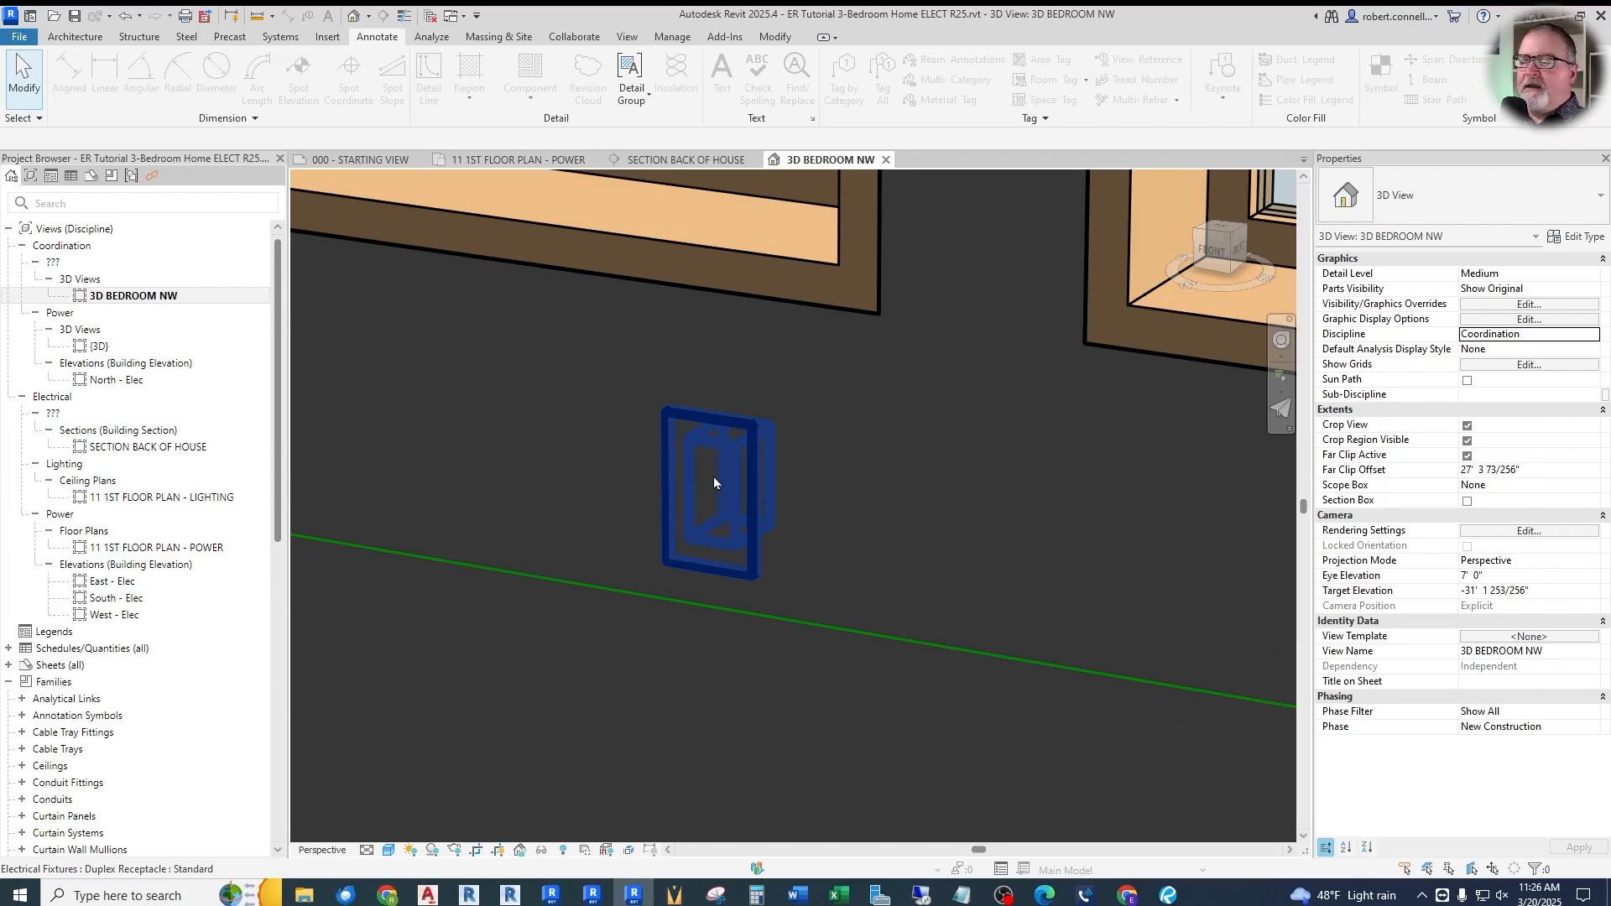
{"action": "scroll", "coordinate": [710, 501], "scroll_direction": "down", "scroll_amount": 5}
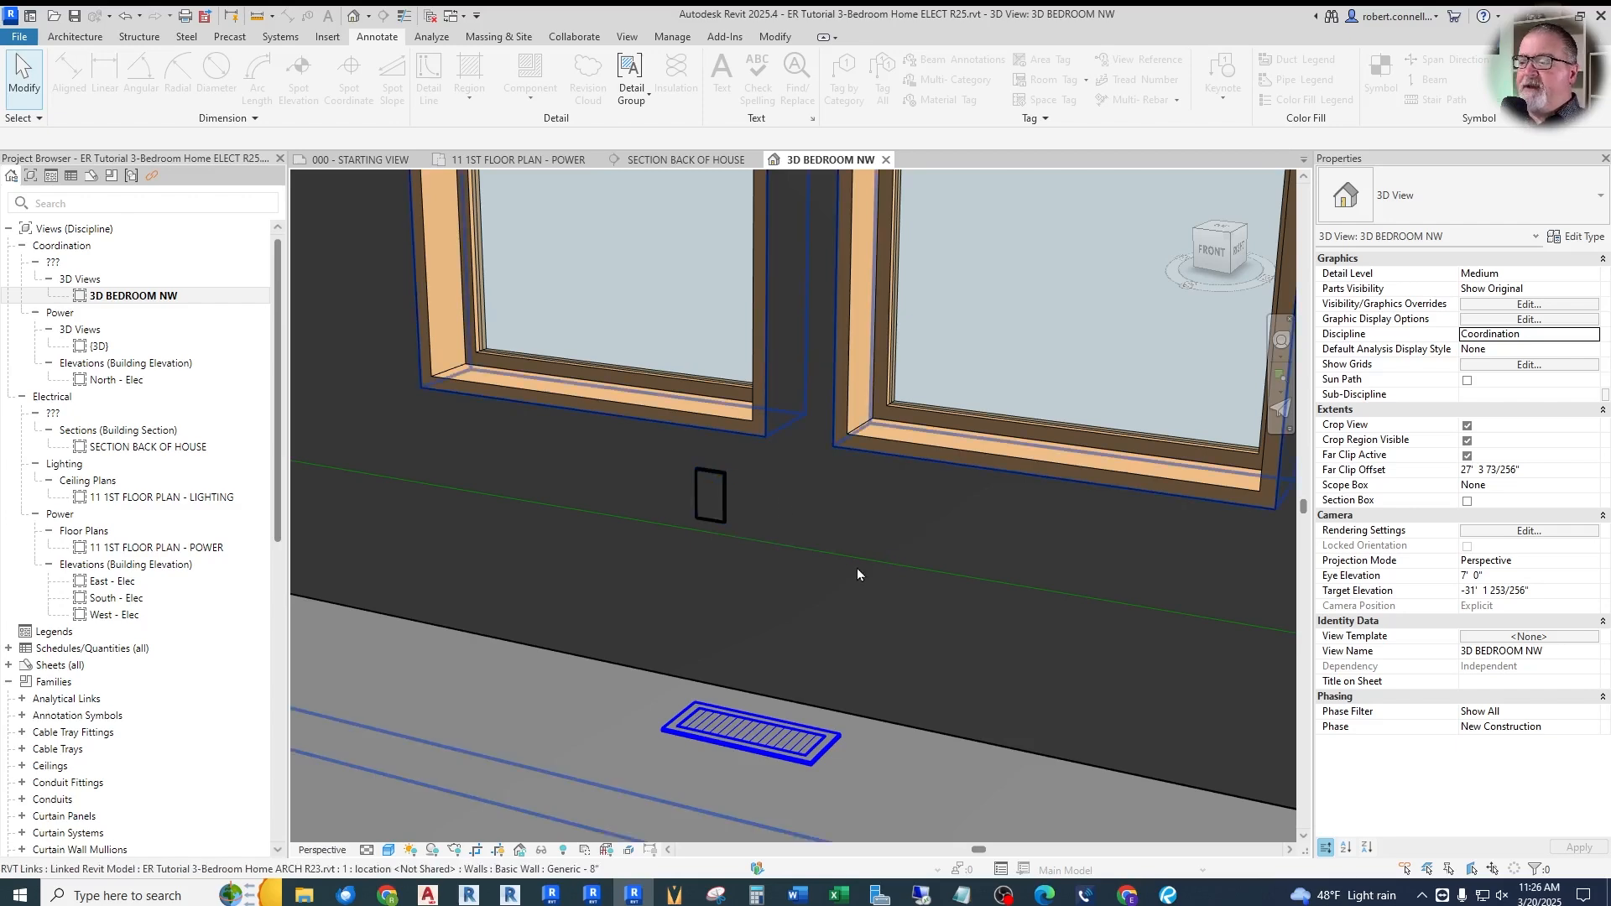
{"action": "scroll", "coordinate": [850, 569], "scroll_direction": "down", "scroll_amount": 3}
{"action": "scroll", "coordinate": [671, 553], "scroll_direction": "down", "scroll_amount": 2}
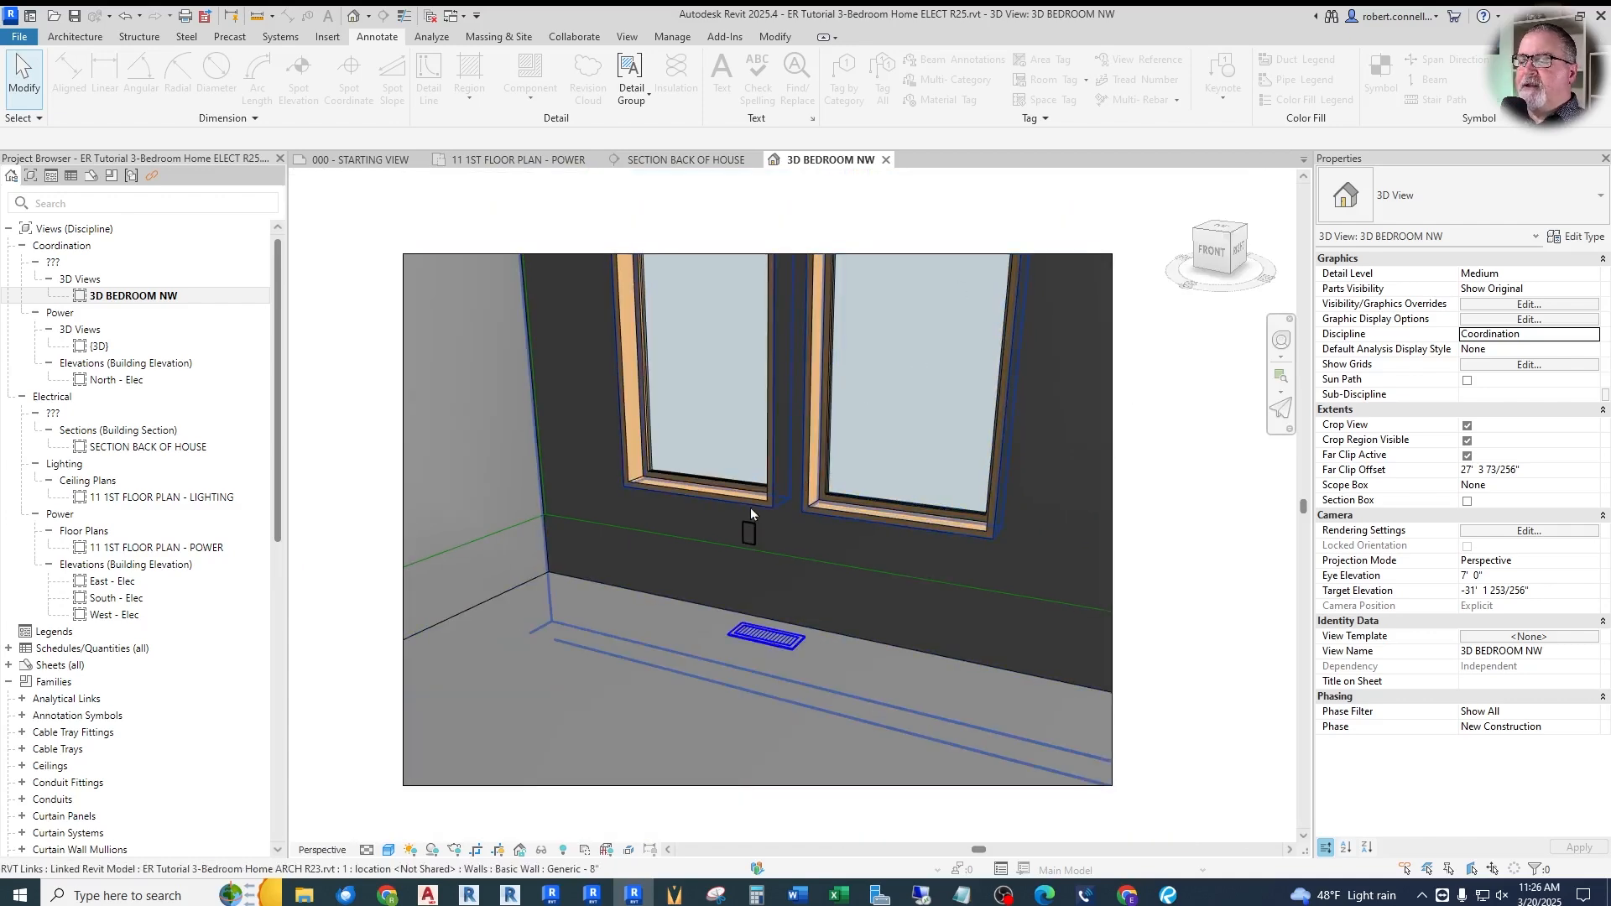
Raise the camera with the Up/Down tool, walk it out of the bedroom, and set the view's Far Clip Offset to 100' 0"
{"action": "key", "text": "F8"}
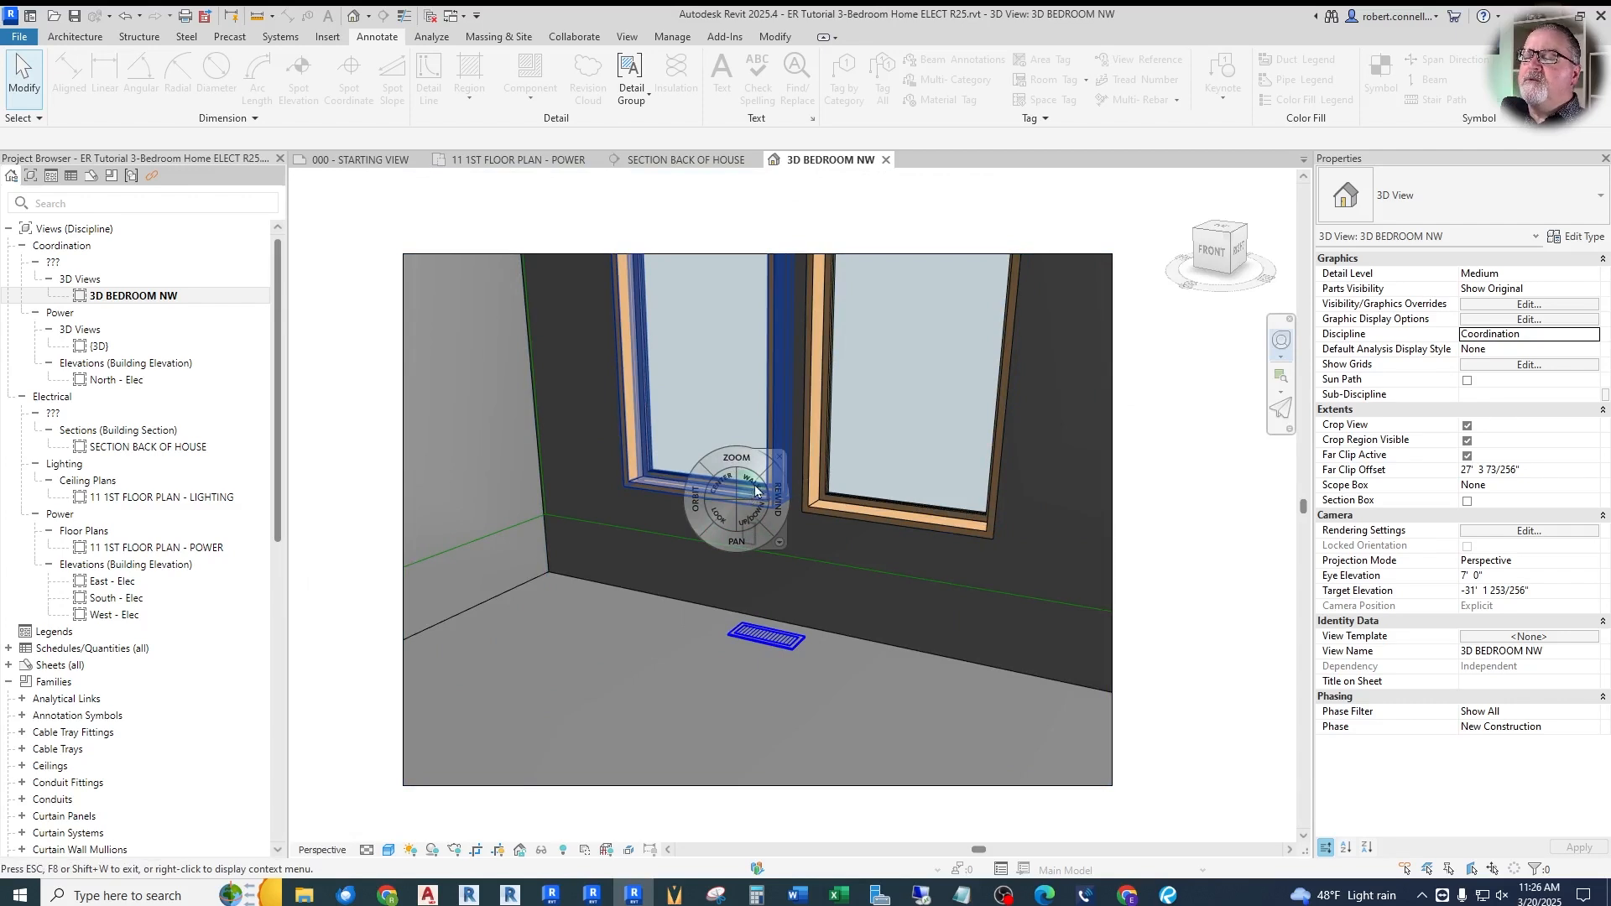
{"action": "left_click_drag", "start_coordinate": [753, 511], "coordinate": [753, 667]}
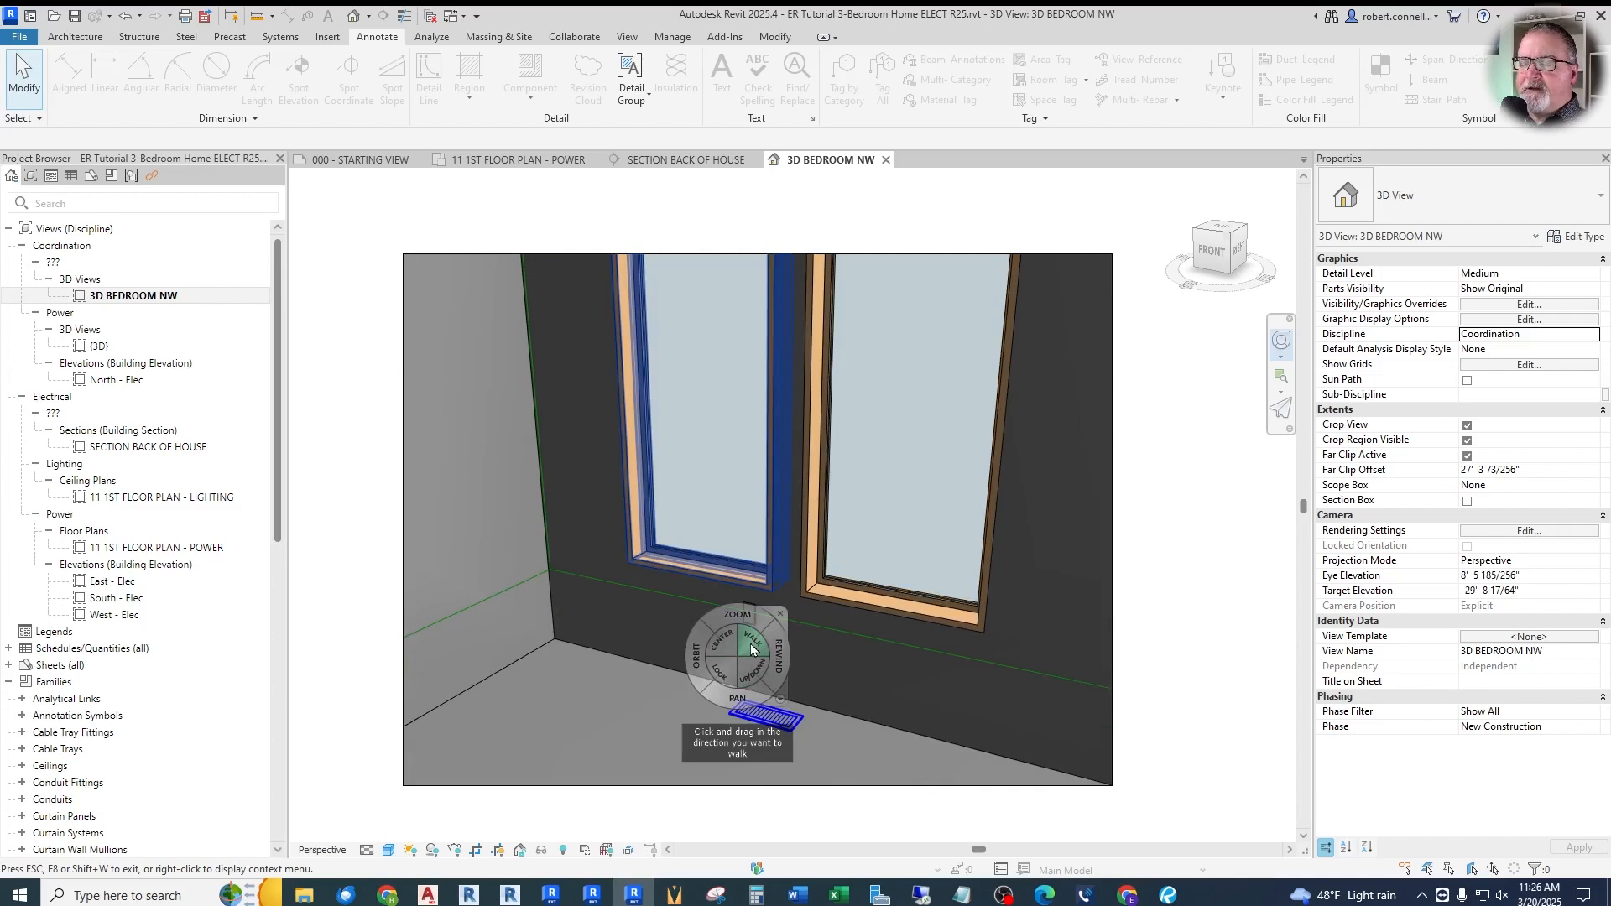
{"action": "left_click_drag", "start_coordinate": [750, 643], "coordinate": [794, 715]}
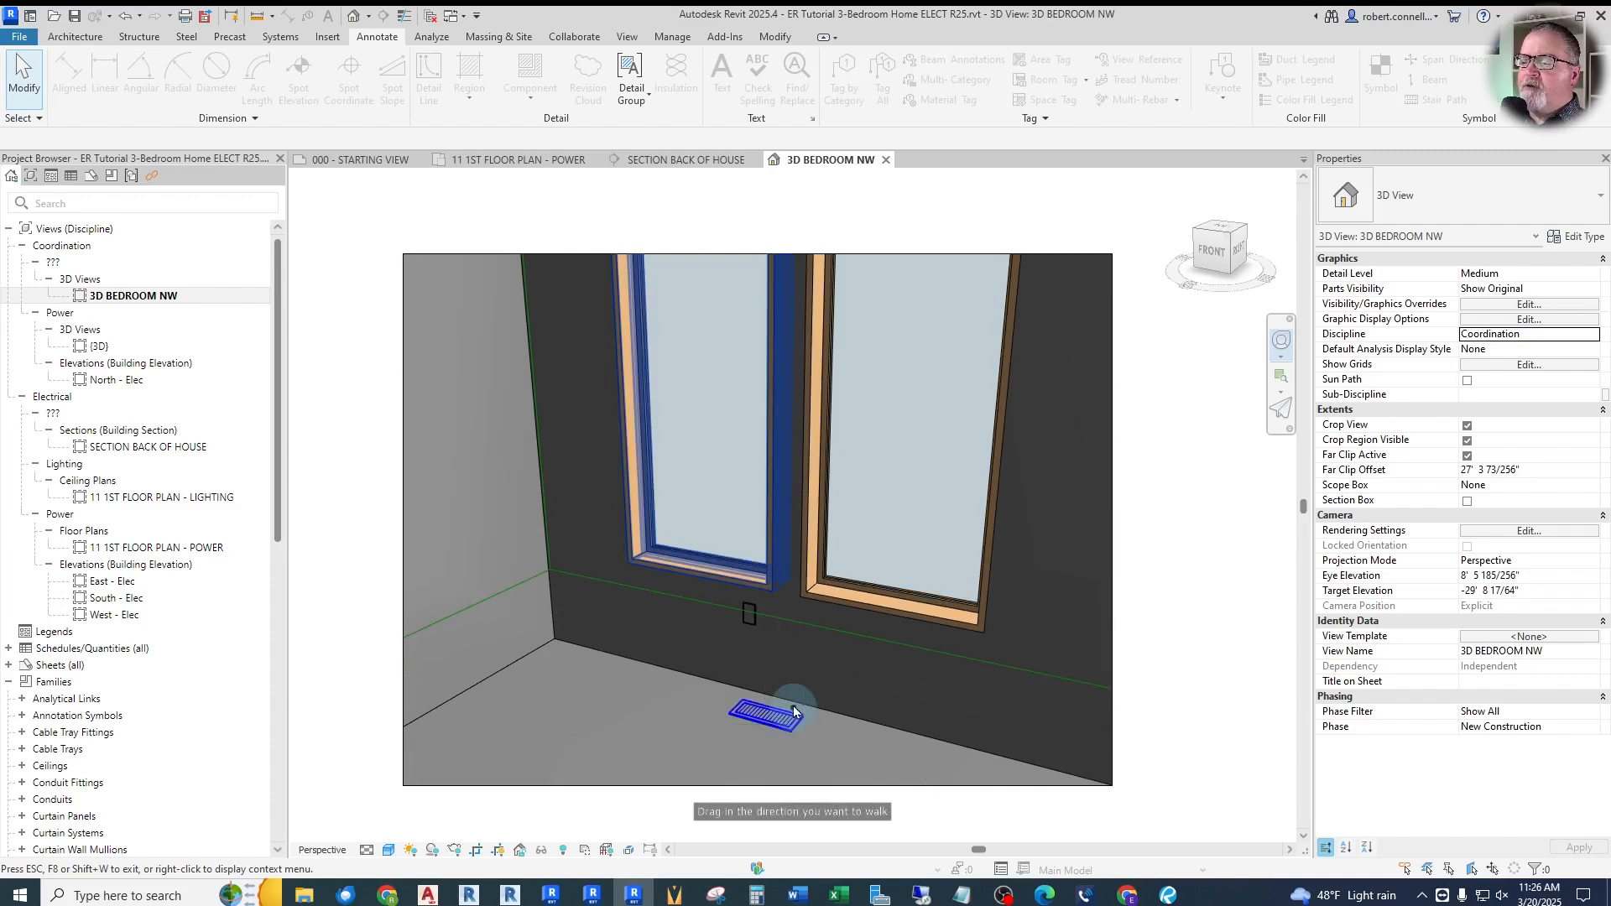
{"action": "left_click_drag", "start_coordinate": [794, 697], "coordinate": [785, 754]}
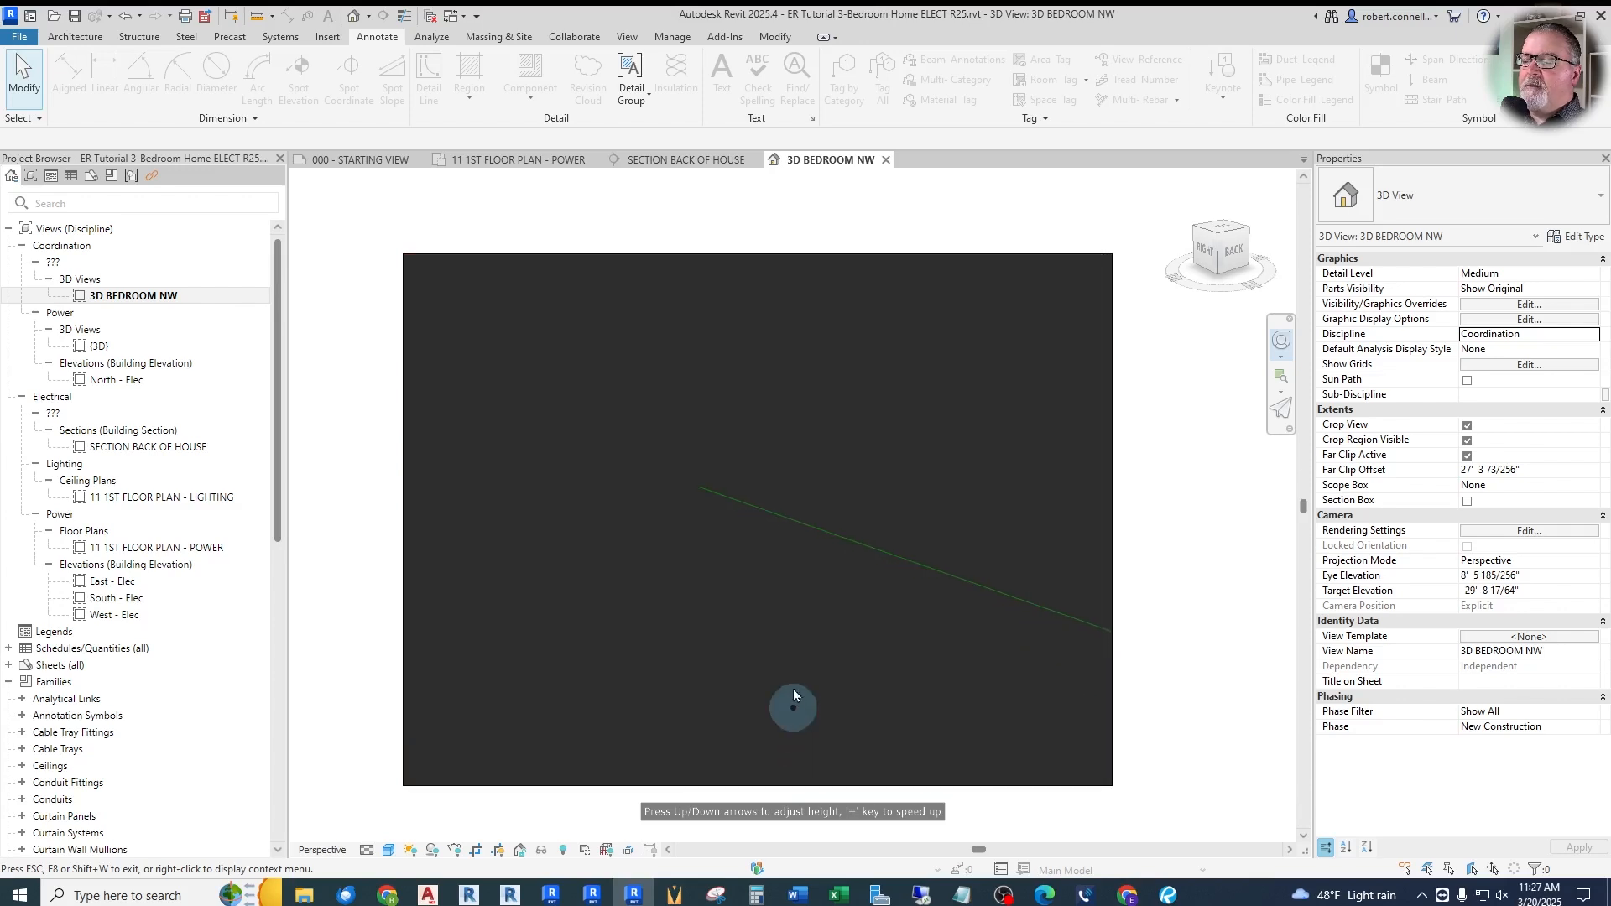
{"action": "left_click_drag", "start_coordinate": [796, 685], "coordinate": [796, 680]}
{"action": "left_click_drag", "start_coordinate": [797, 678], "coordinate": [863, 682]}
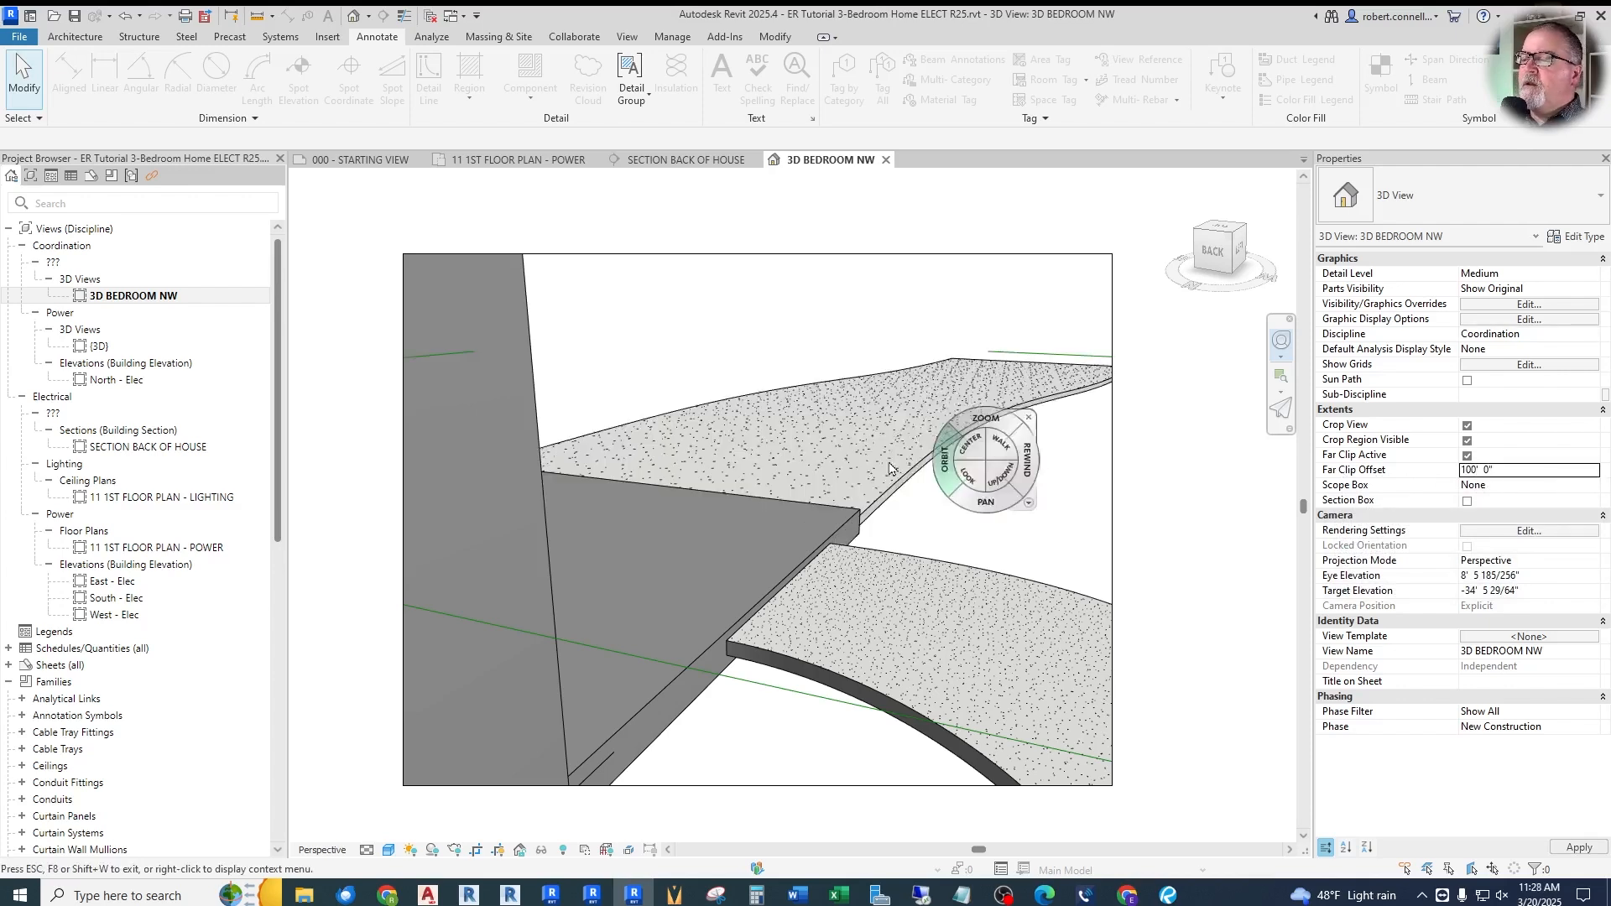
Tour the house front and the garage's mechanical equipment with the steering wheel, and return the camera to bedroom 1's receptacle wall
{"action": "left_click_drag", "start_coordinate": [951, 446], "coordinate": [1275, 619]}
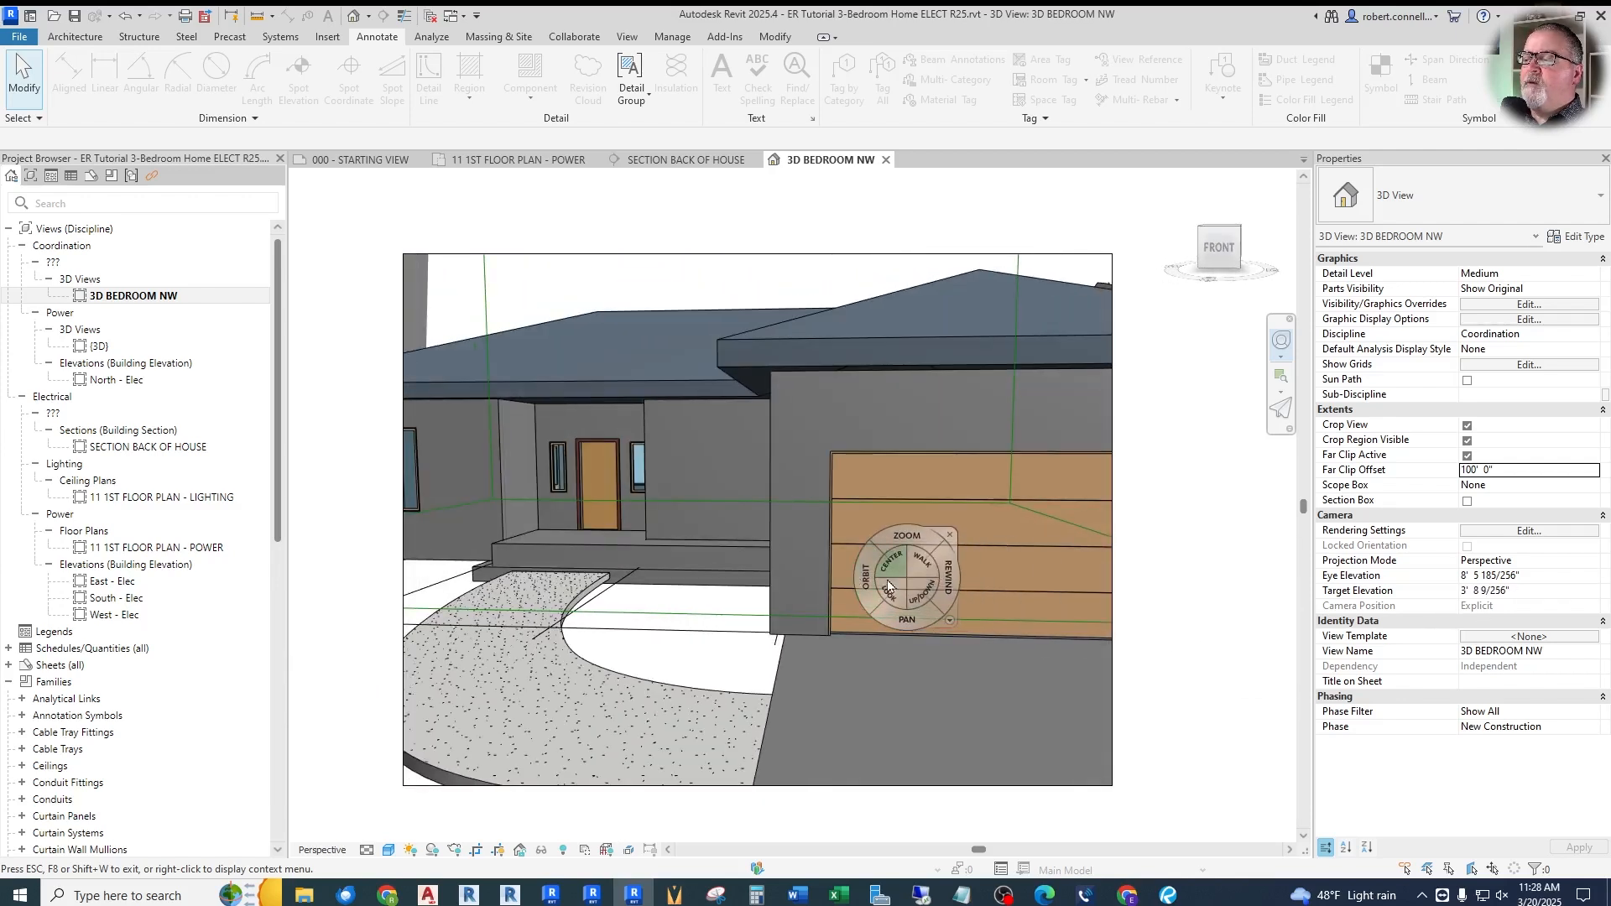
{"action": "mouse_move", "coordinate": [919, 581]}
{"action": "left_mouse_down"}
{"action": "mouse_move", "coordinate": [796, 709]}
{"action": "mouse_move", "coordinate": [891, 711]}
{"action": "mouse_move", "coordinate": [830, 674]}
{"action": "mouse_move", "coordinate": [858, 661]}
{"action": "mouse_move", "coordinate": [703, 689]}
{"action": "mouse_move", "coordinate": [742, 698]}
{"action": "mouse_move", "coordinate": [703, 729]}
{"action": "mouse_move", "coordinate": [684, 780]}
{"action": "left_mouse_up"}
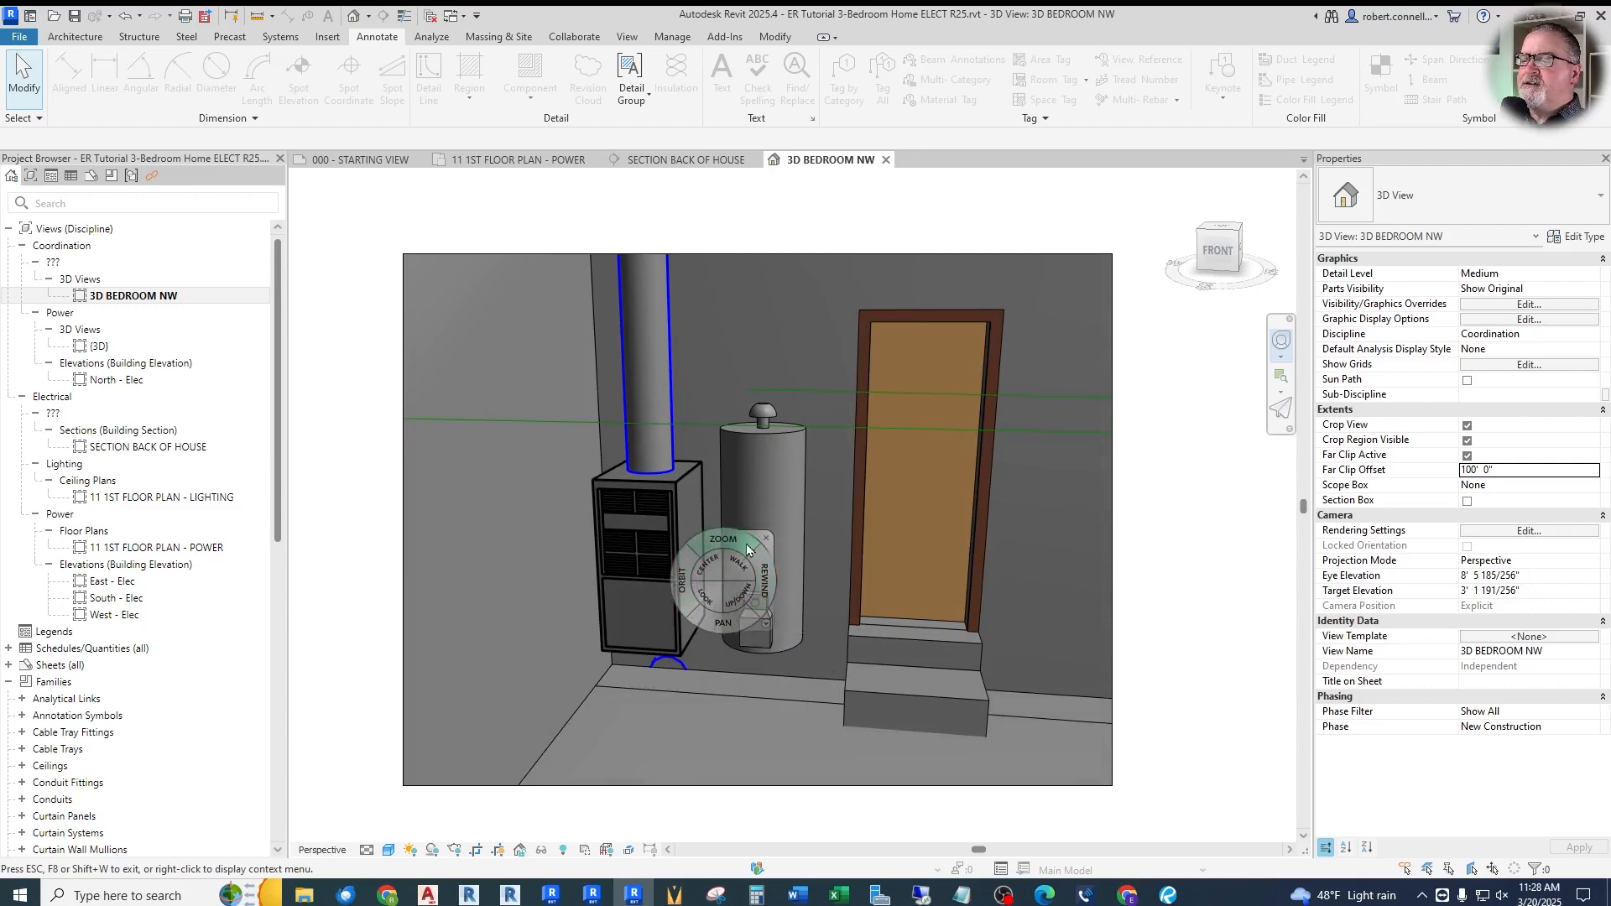
{"action": "key", "text": "Escape"}
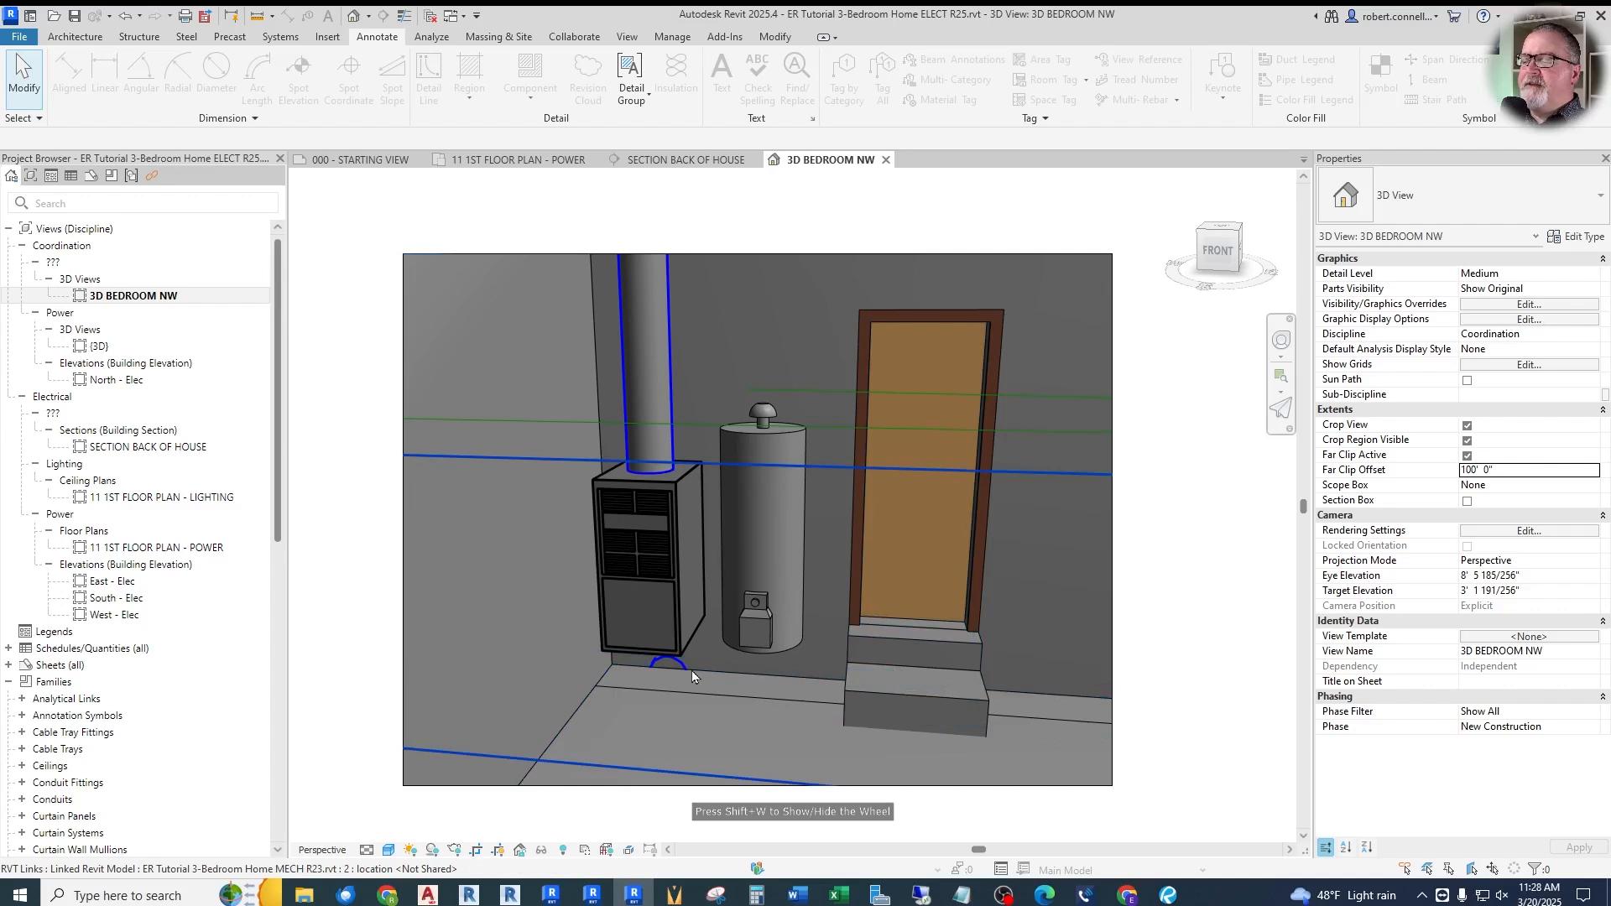
{"action": "key", "text": "shift+w"}
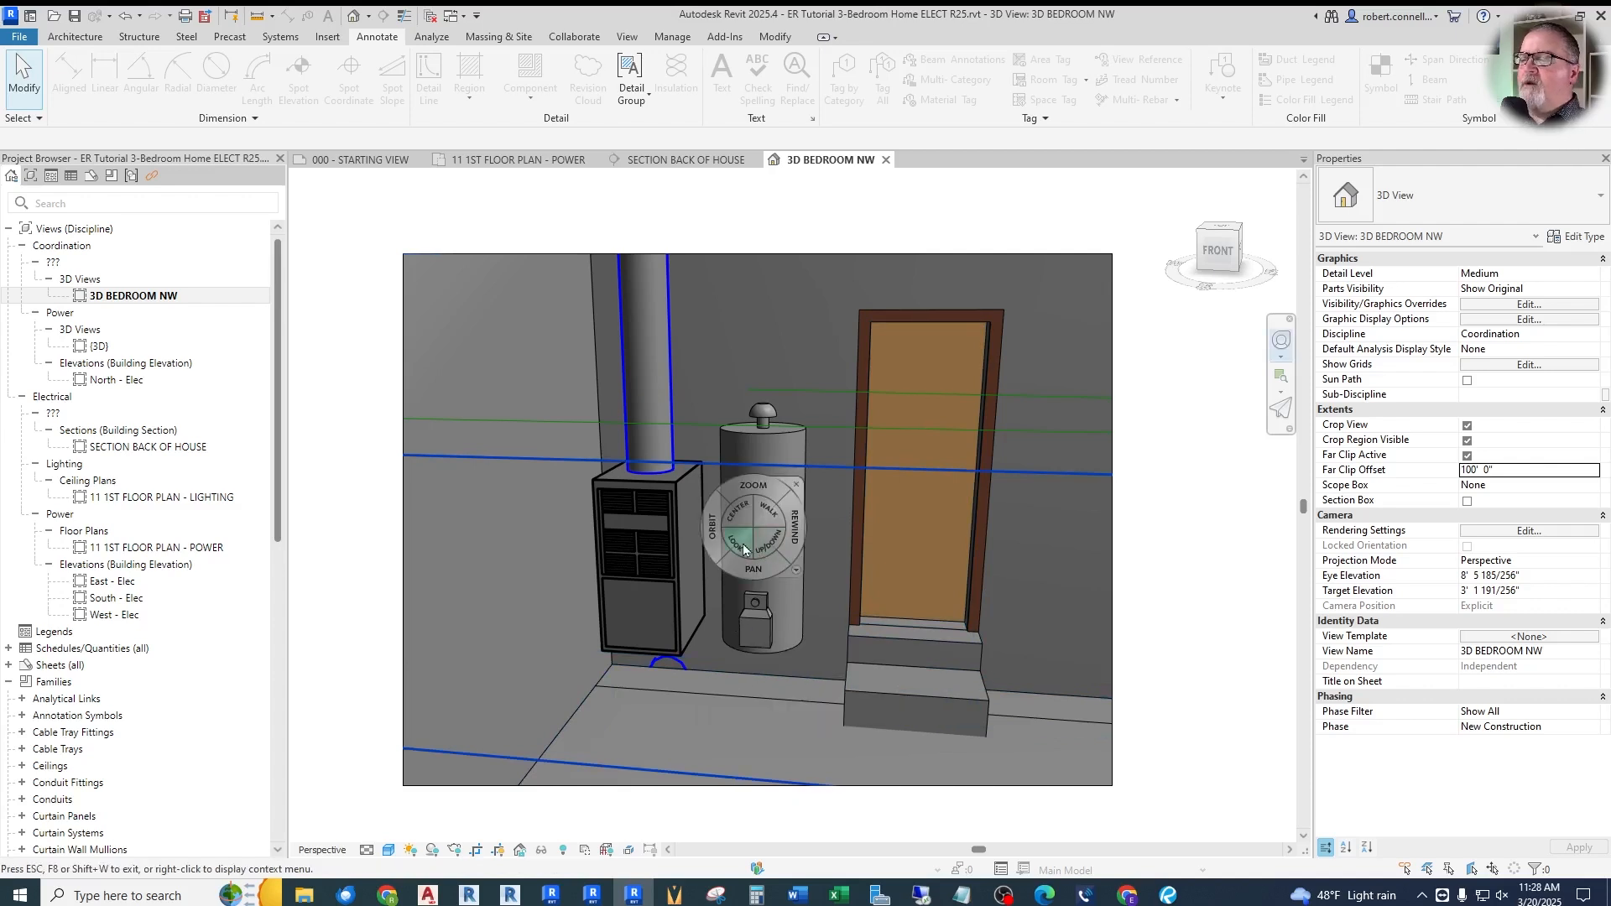
{"action": "left_click_drag", "start_coordinate": [793, 713], "coordinate": [757, 671]}
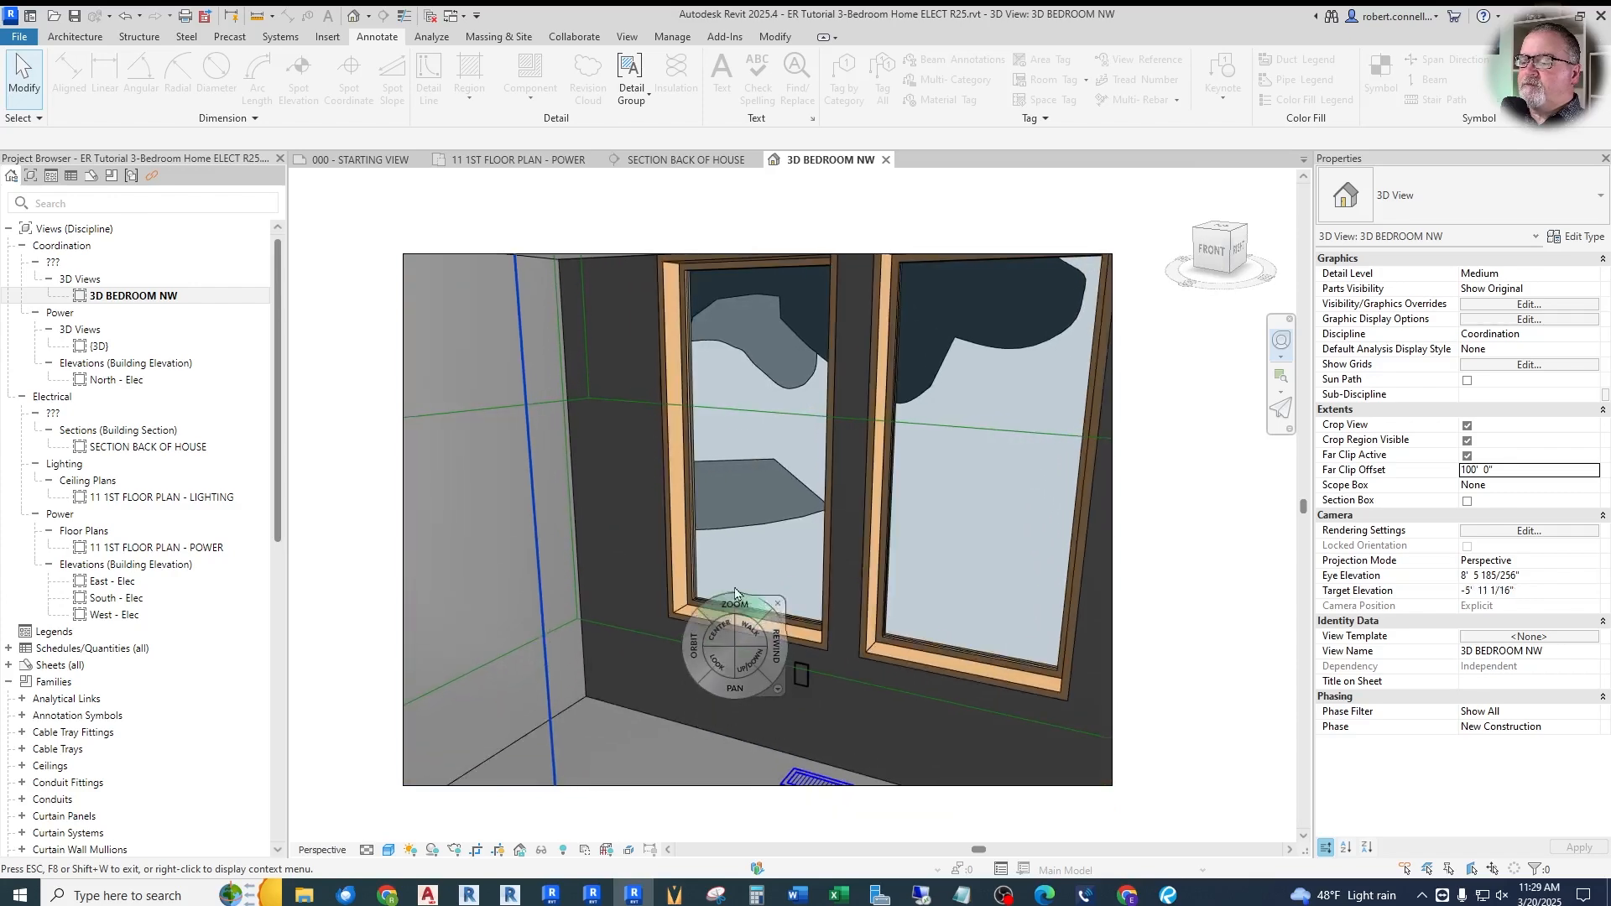
{"action": "key", "text": "Escape"}
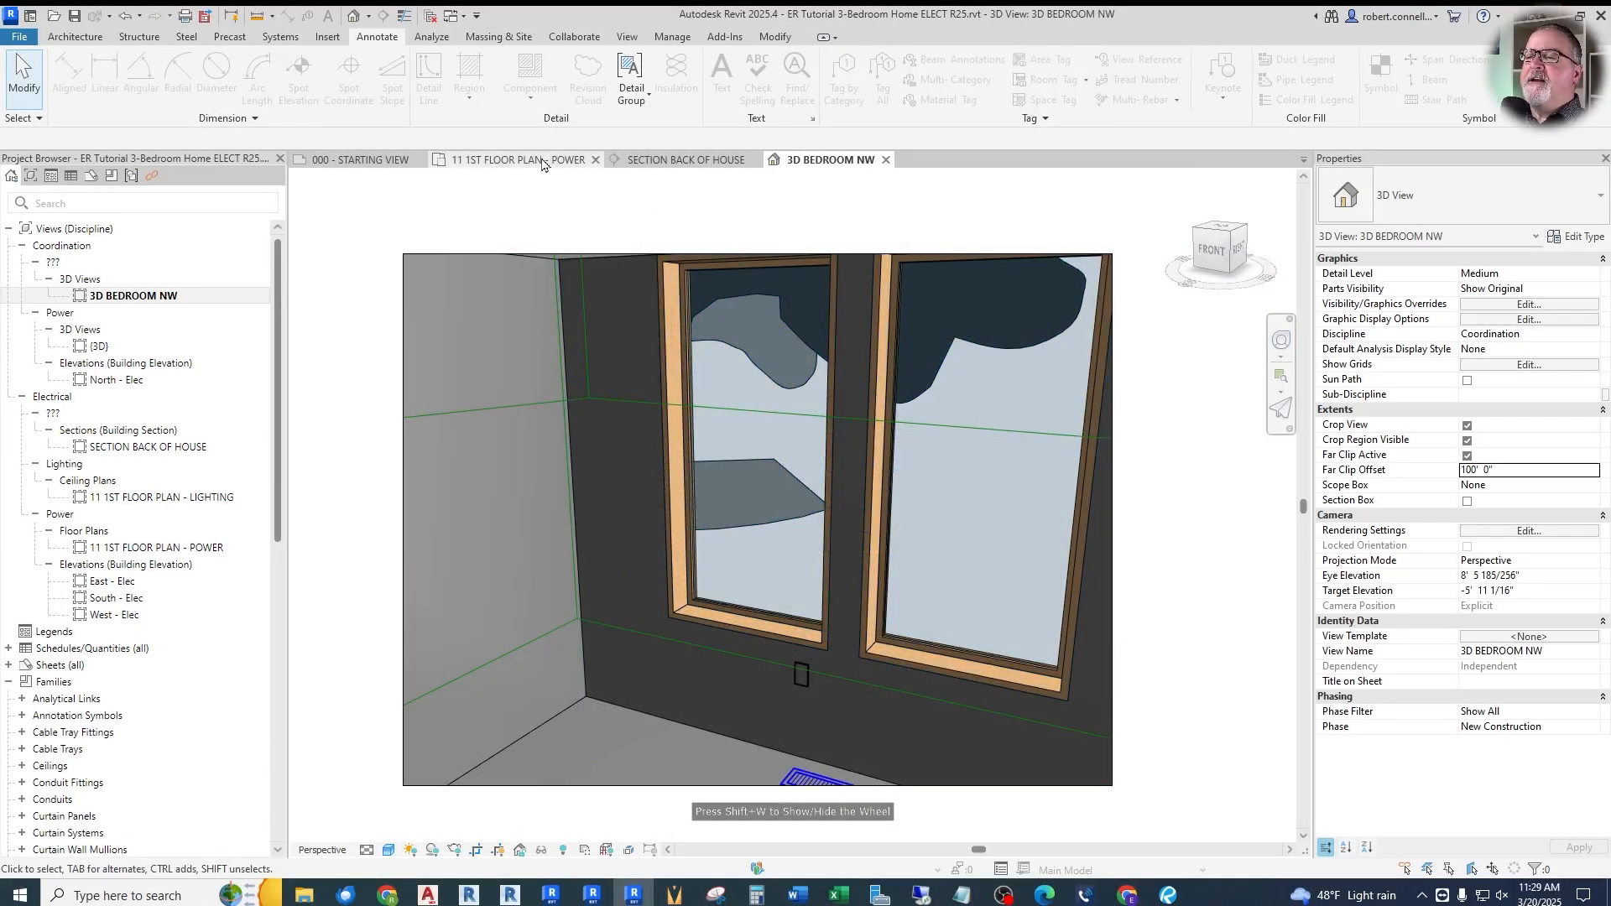
Select bedroom 1's receptacles and room tag in the 1st floor power plan and isolate them in 3D with a Selection Box
{"action": "left_click", "coordinate": [545, 160]}
{"action": "scroll", "coordinate": [620, 409], "scroll_direction": "down", "scroll_amount": 4}
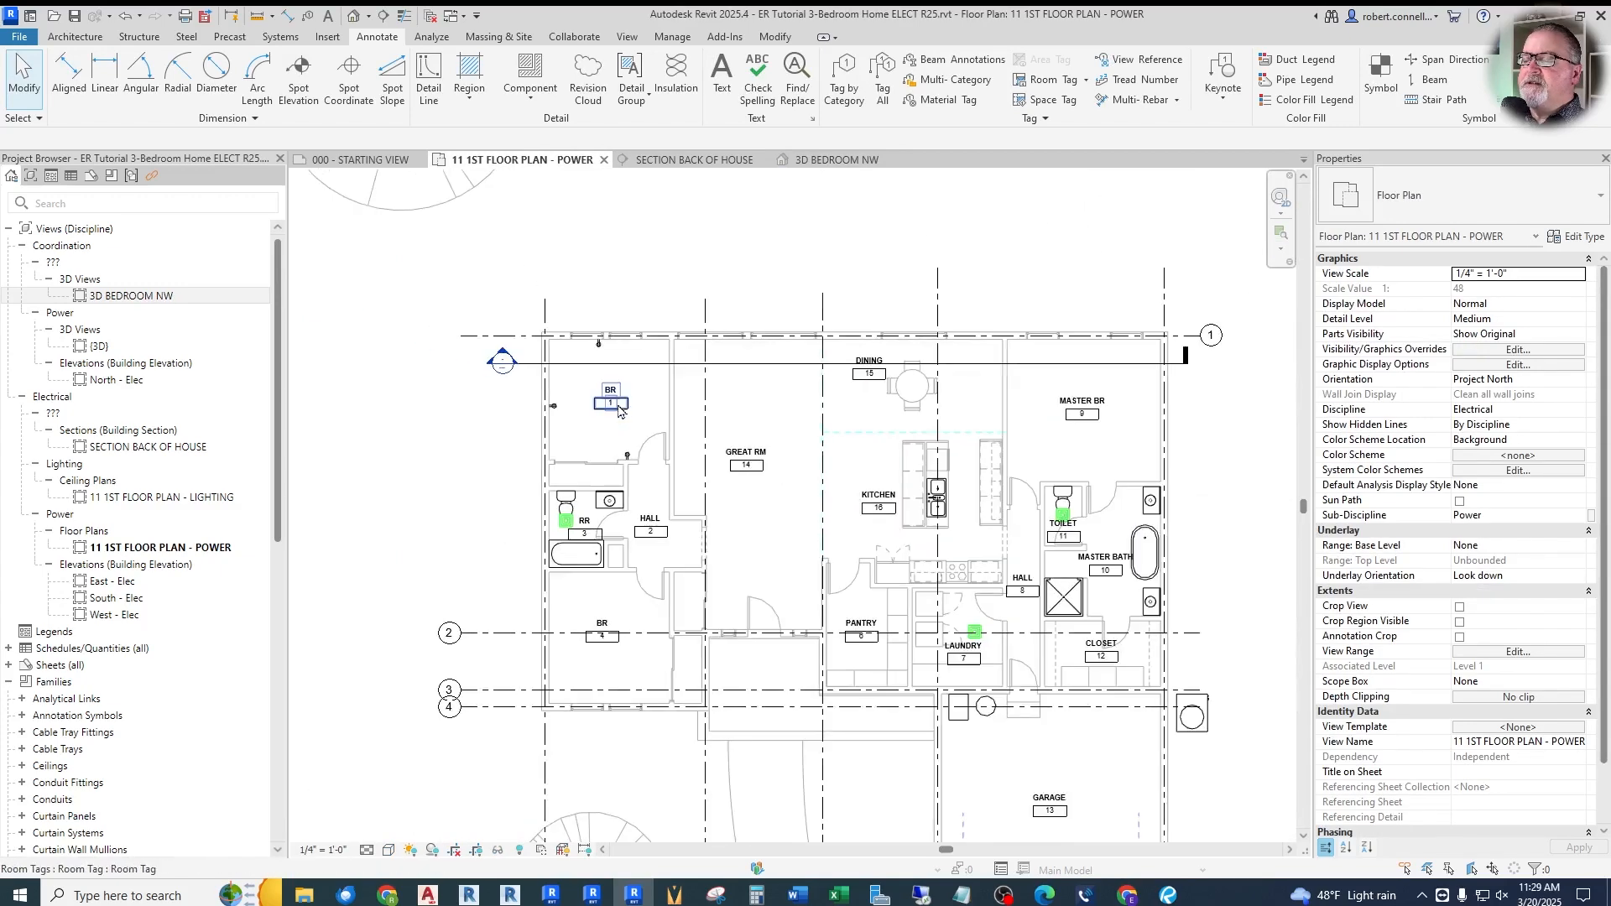
{"action": "scroll", "coordinate": [1035, 527], "scroll_direction": "up", "scroll_amount": 2}
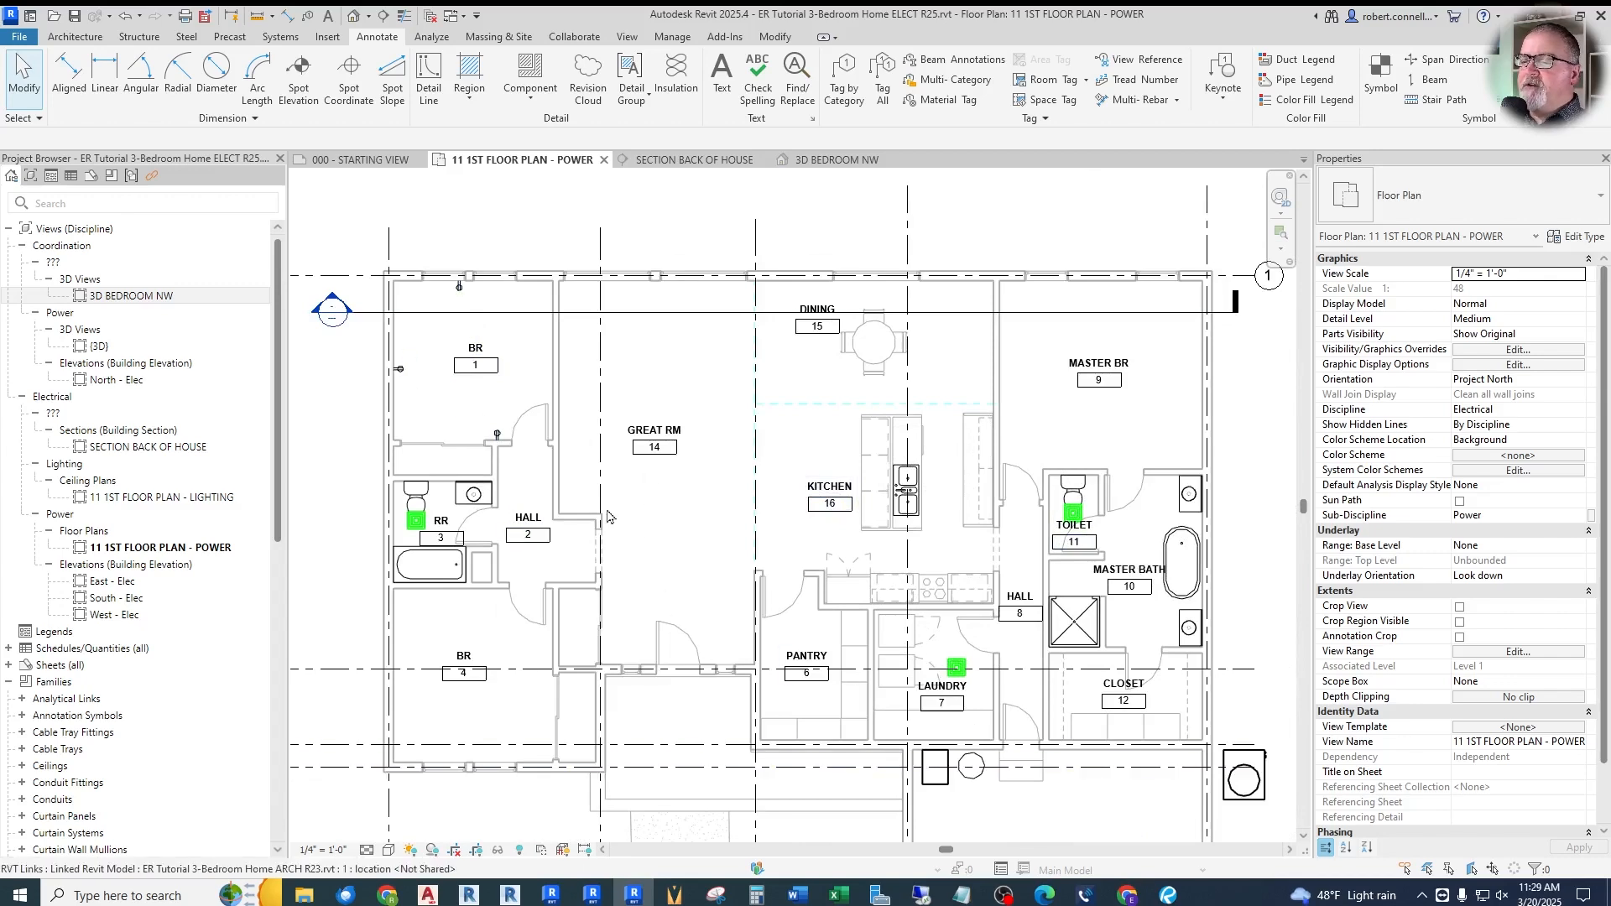
{"action": "scroll", "coordinate": [619, 454], "scroll_direction": "down", "scroll_amount": 2}
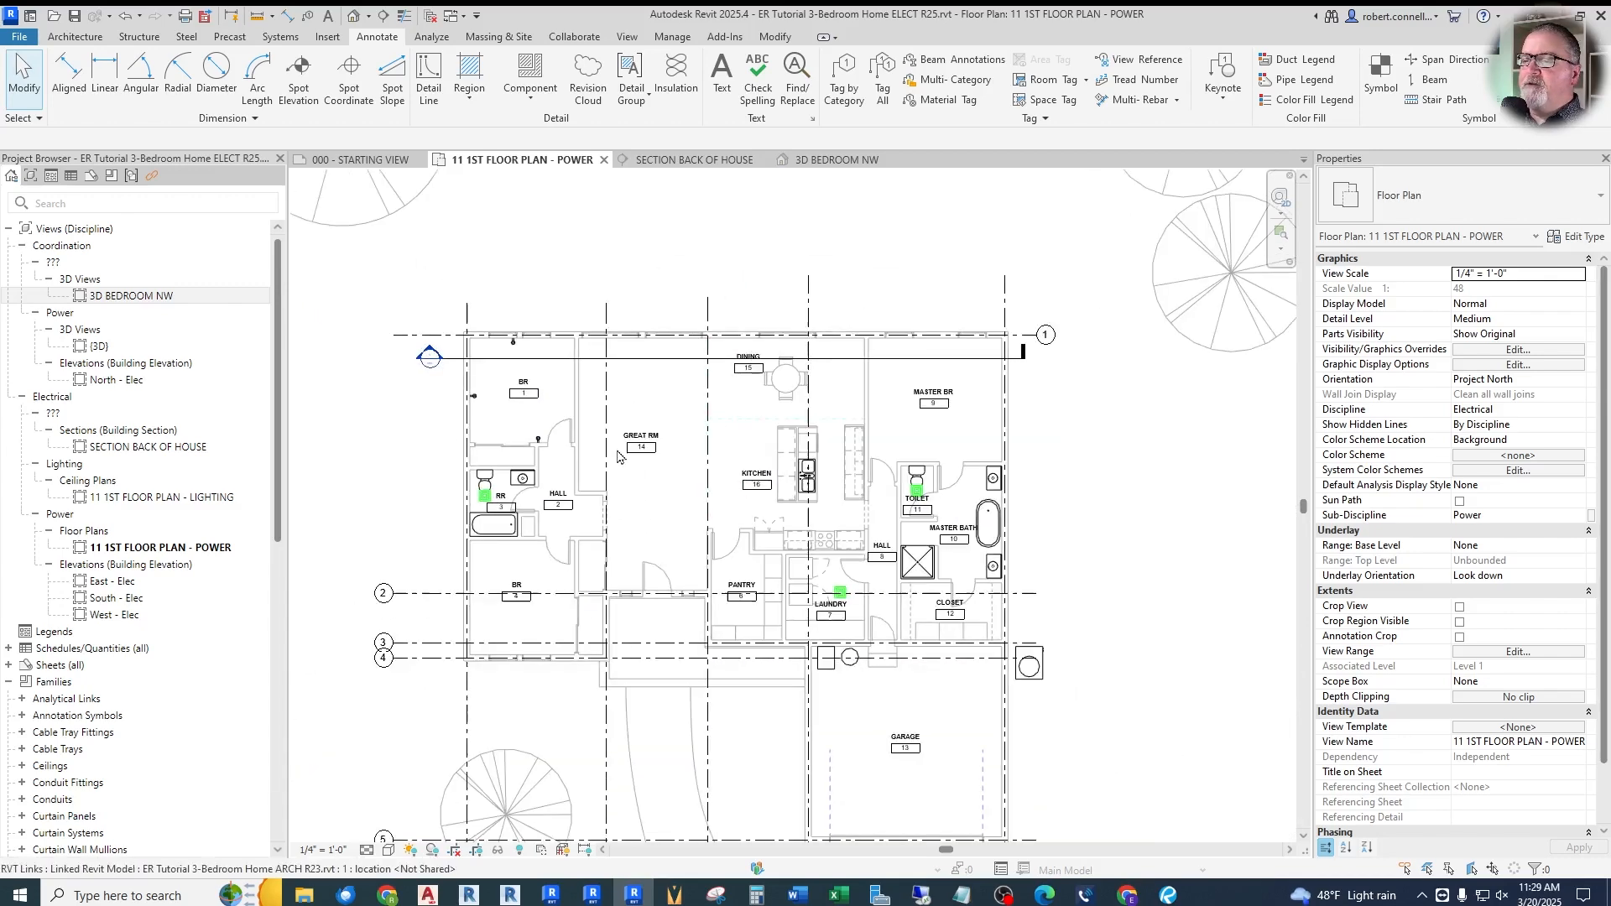
{"action": "left_click_drag", "start_coordinate": [587, 424], "coordinate": [584, 415]}
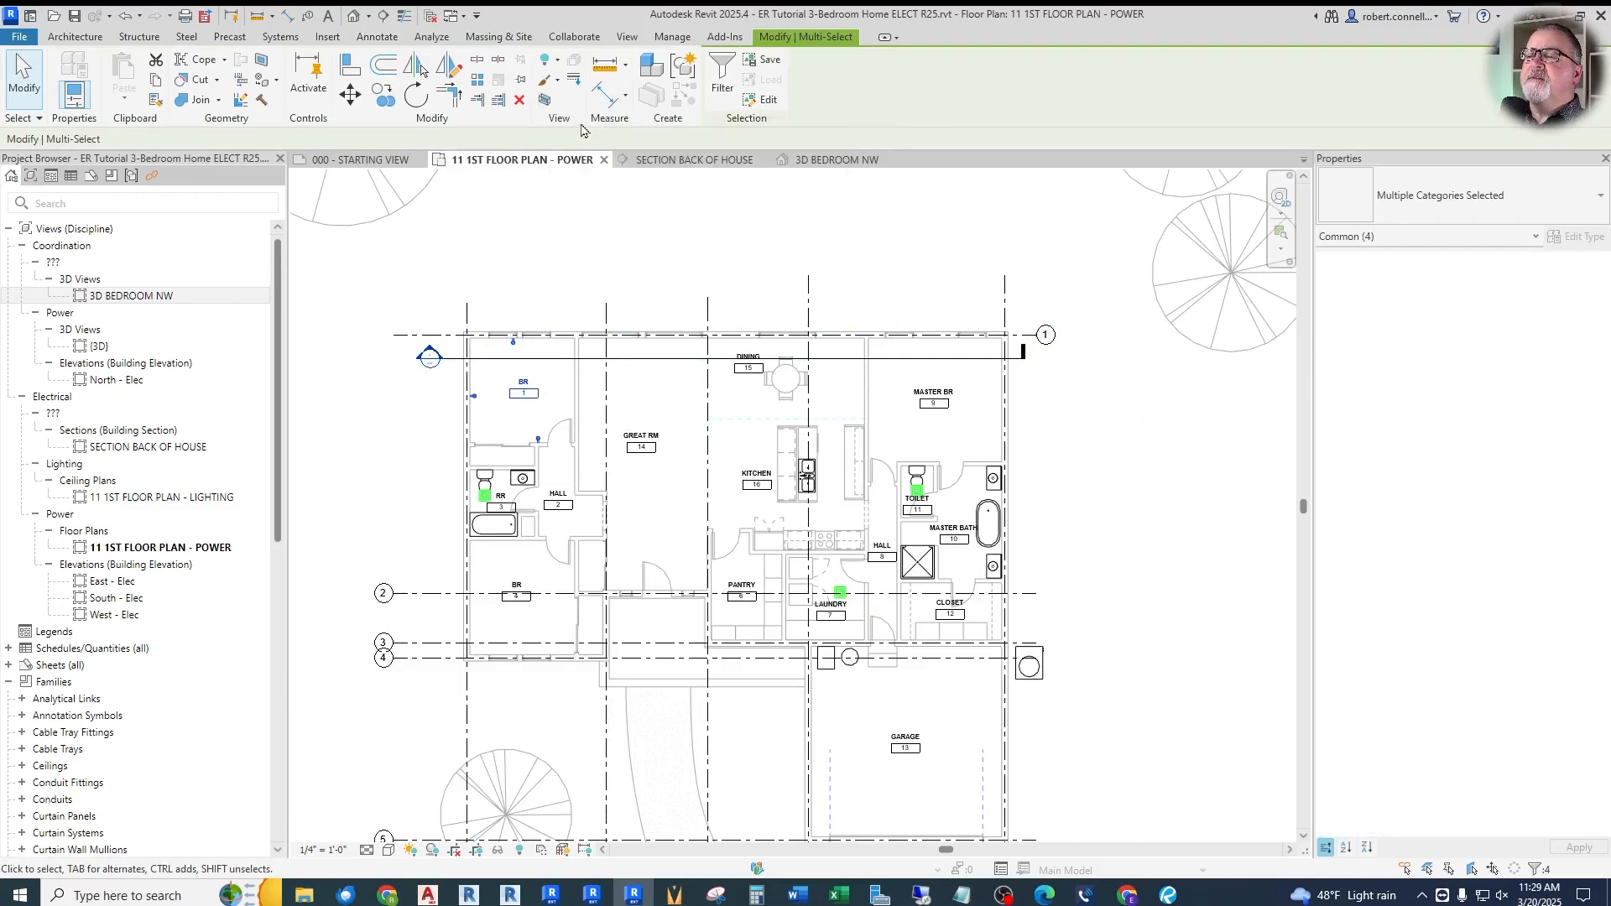
{"action": "left_click", "coordinate": [547, 101]}
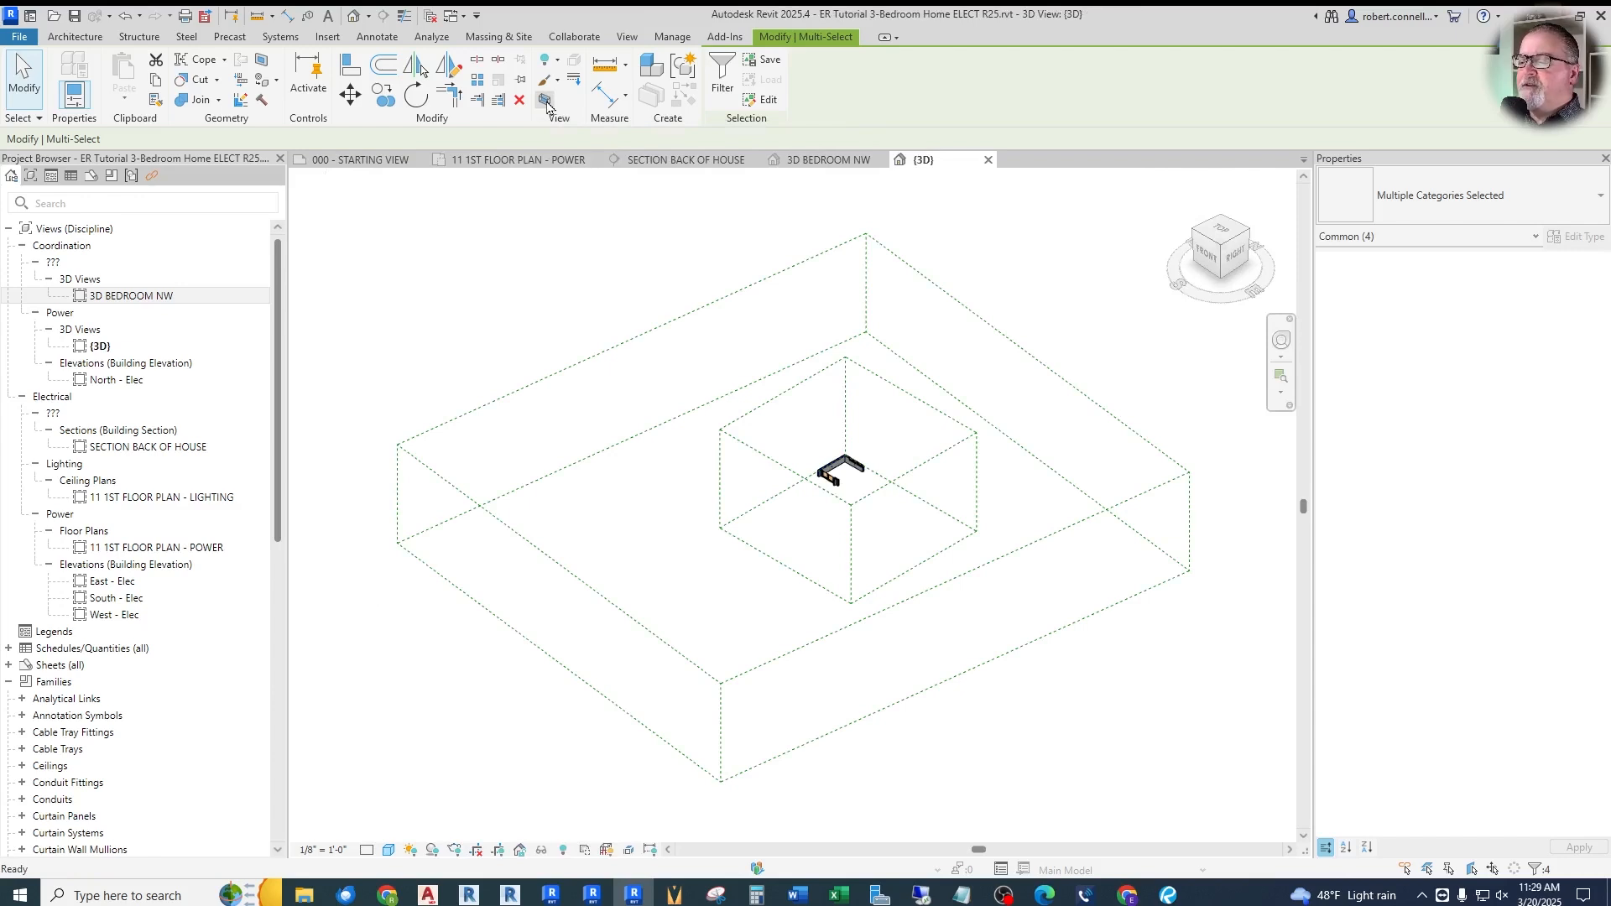
Clear the selection and examine bedroom 1's cut walls and receptacles inside the 3D view's section box
{"action": "scroll", "coordinate": [839, 477], "scroll_direction": "up", "scroll_amount": 10}
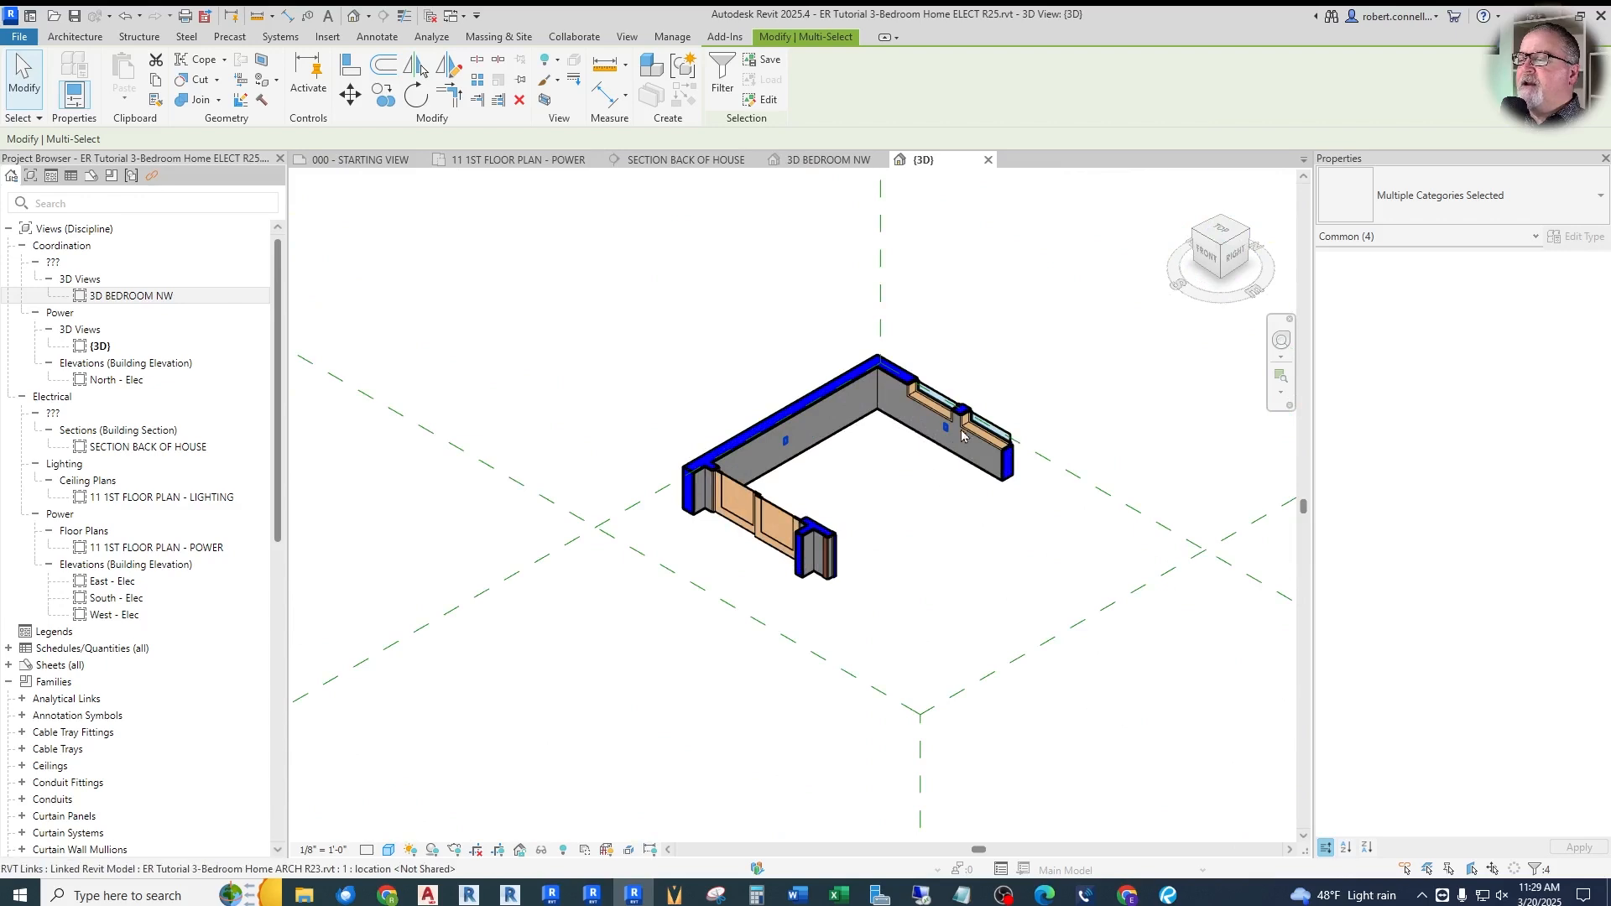
{"action": "scroll", "coordinate": [688, 503], "scroll_direction": "down", "scroll_amount": 3}
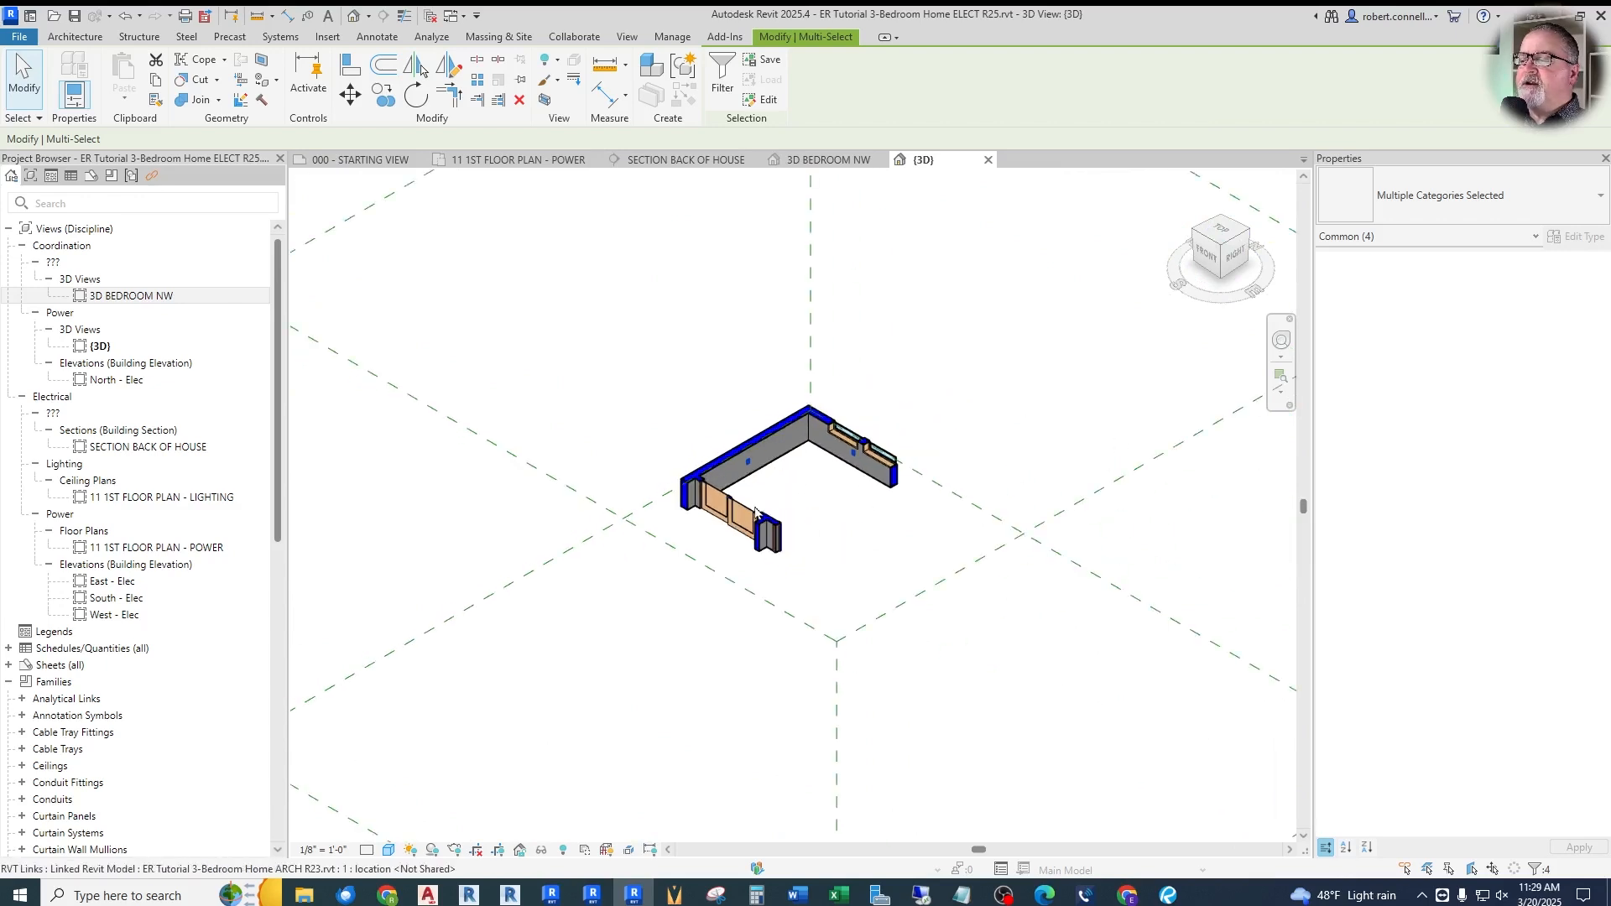
{"action": "left_click", "coordinate": [753, 508]}
{"action": "scroll", "coordinate": [689, 502], "scroll_direction": "up", "scroll_amount": 2}
{"action": "middle_click_drag", "start_coordinate": [689, 502], "coordinate": [545, 527]}
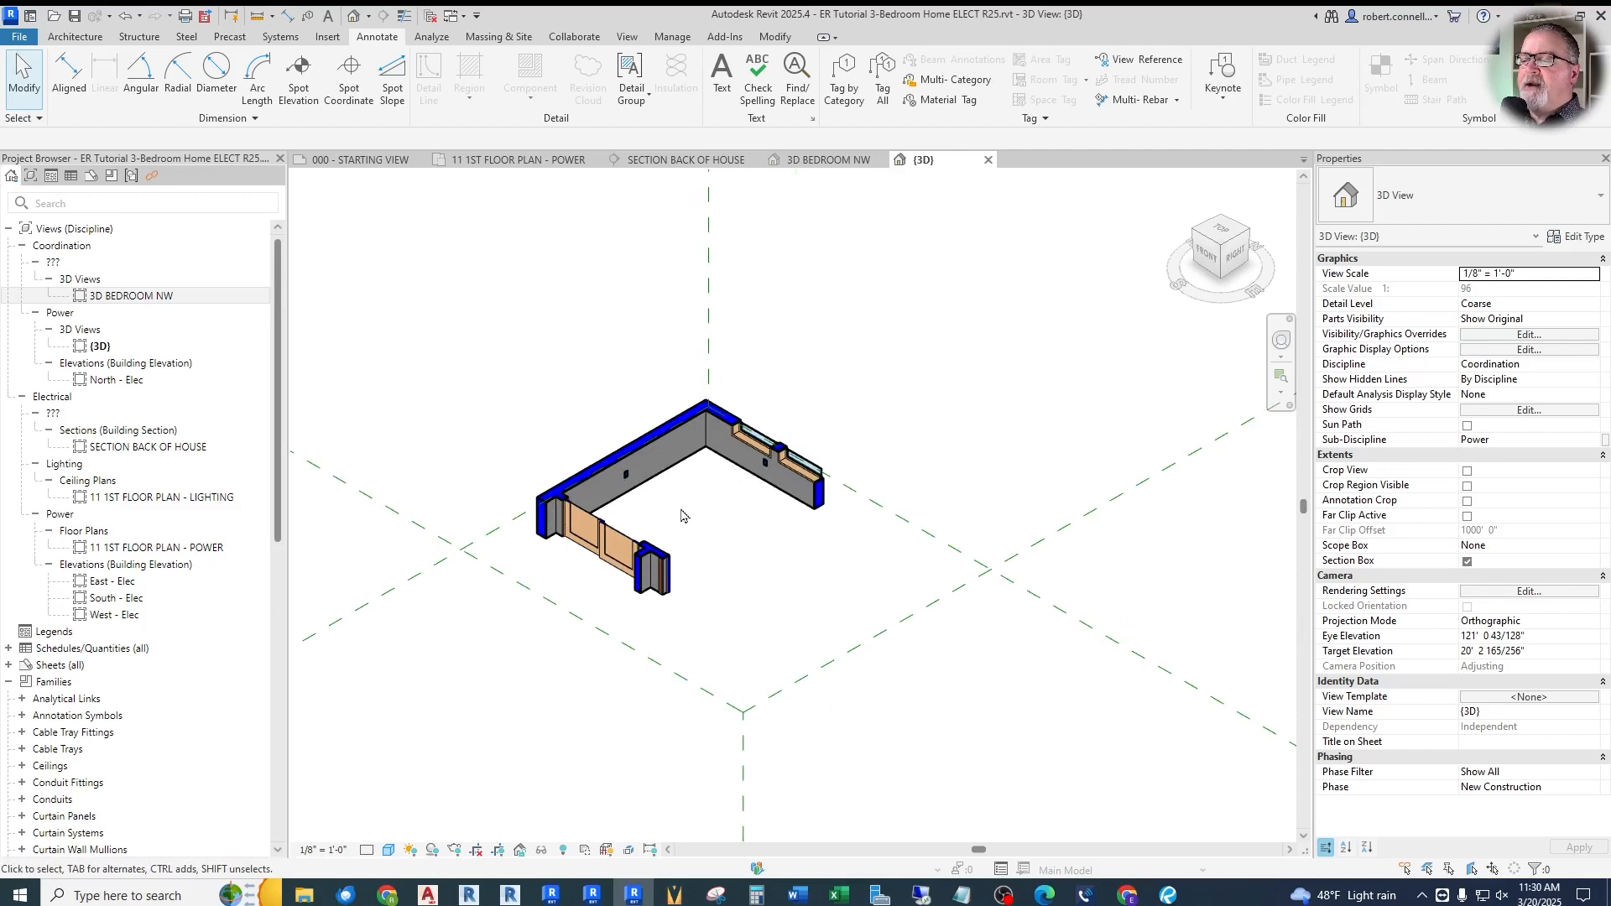
{"action": "scroll", "coordinate": [682, 516], "scroll_direction": "down", "scroll_amount": 3}
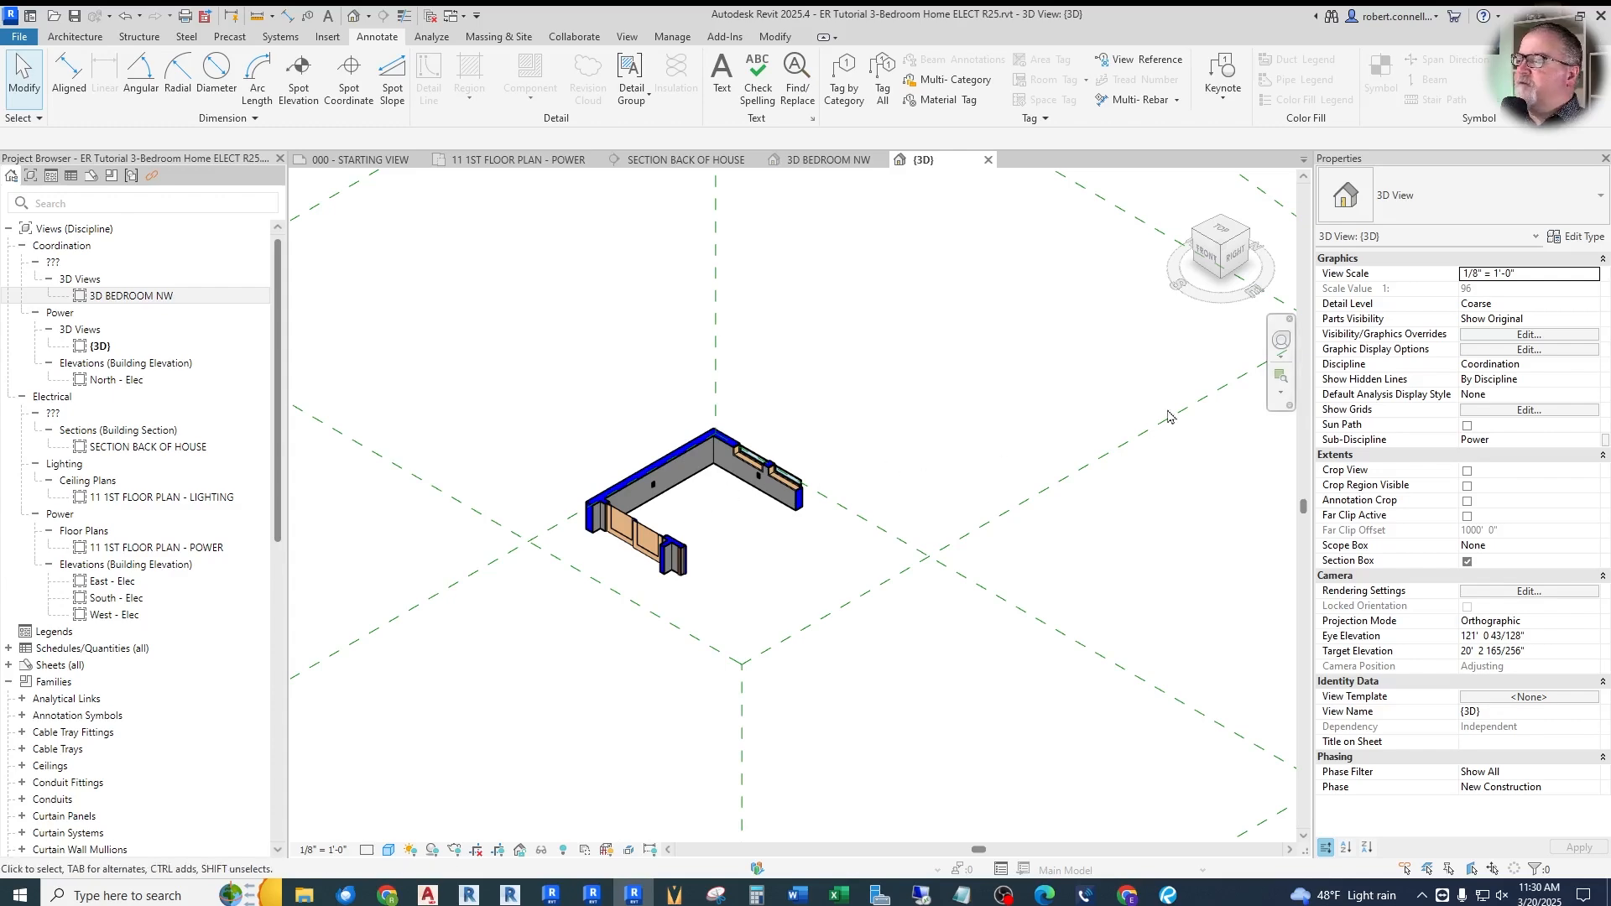
Turn on the Section Boxes annotation category in the 3D view's Visibility/Graphic Overrides
{"action": "left_click", "coordinate": [1484, 338]}
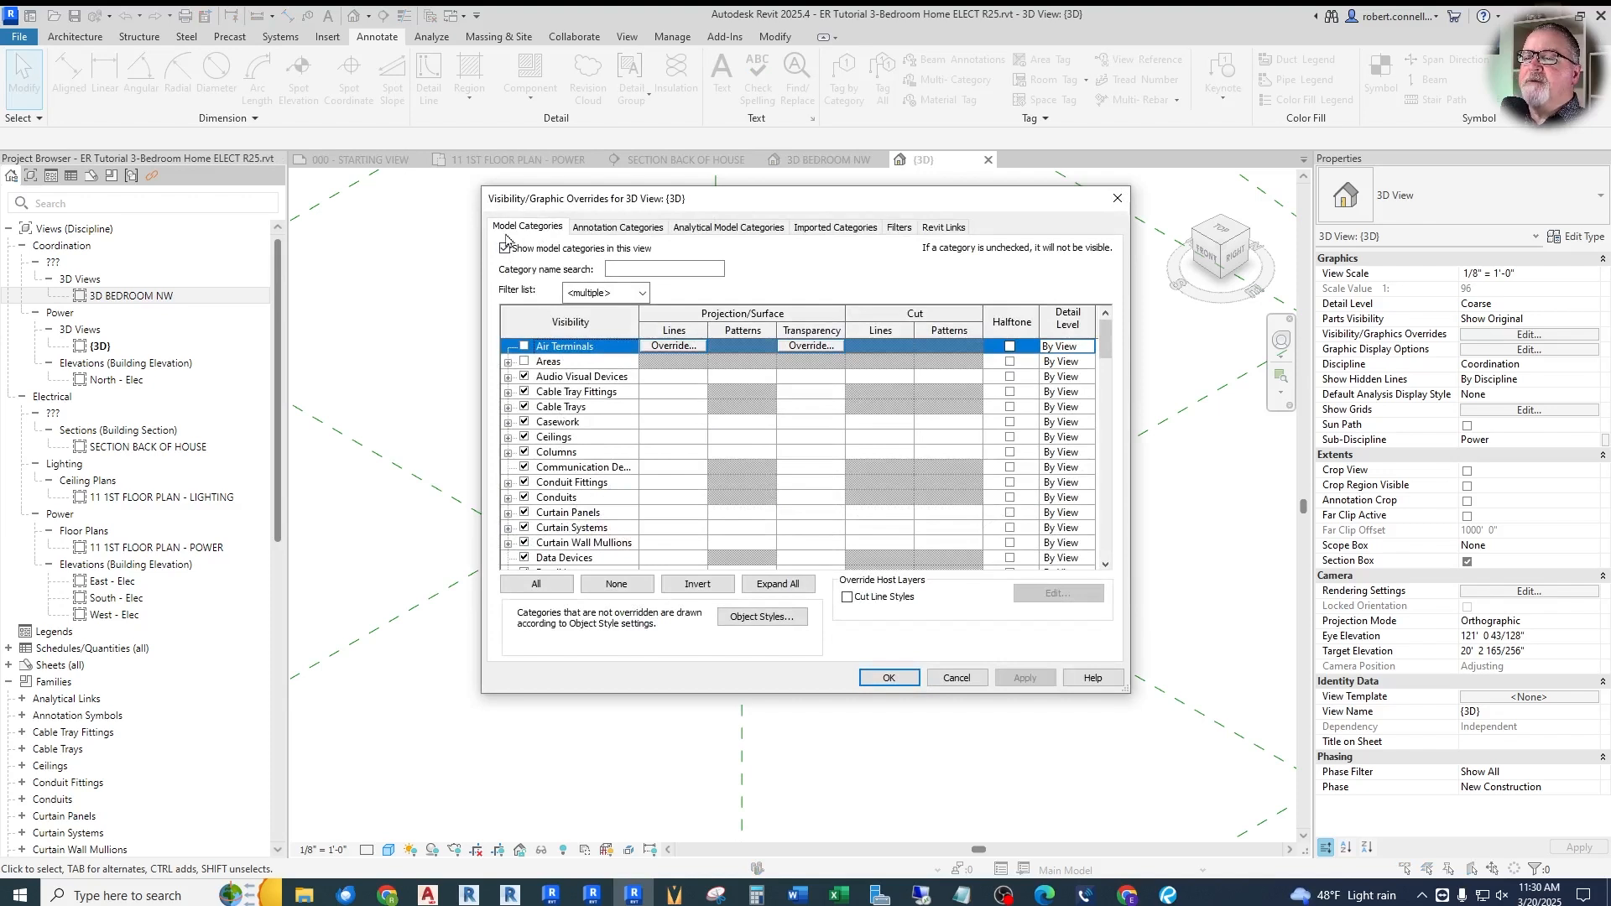
{"action": "left_click", "coordinate": [592, 485]}
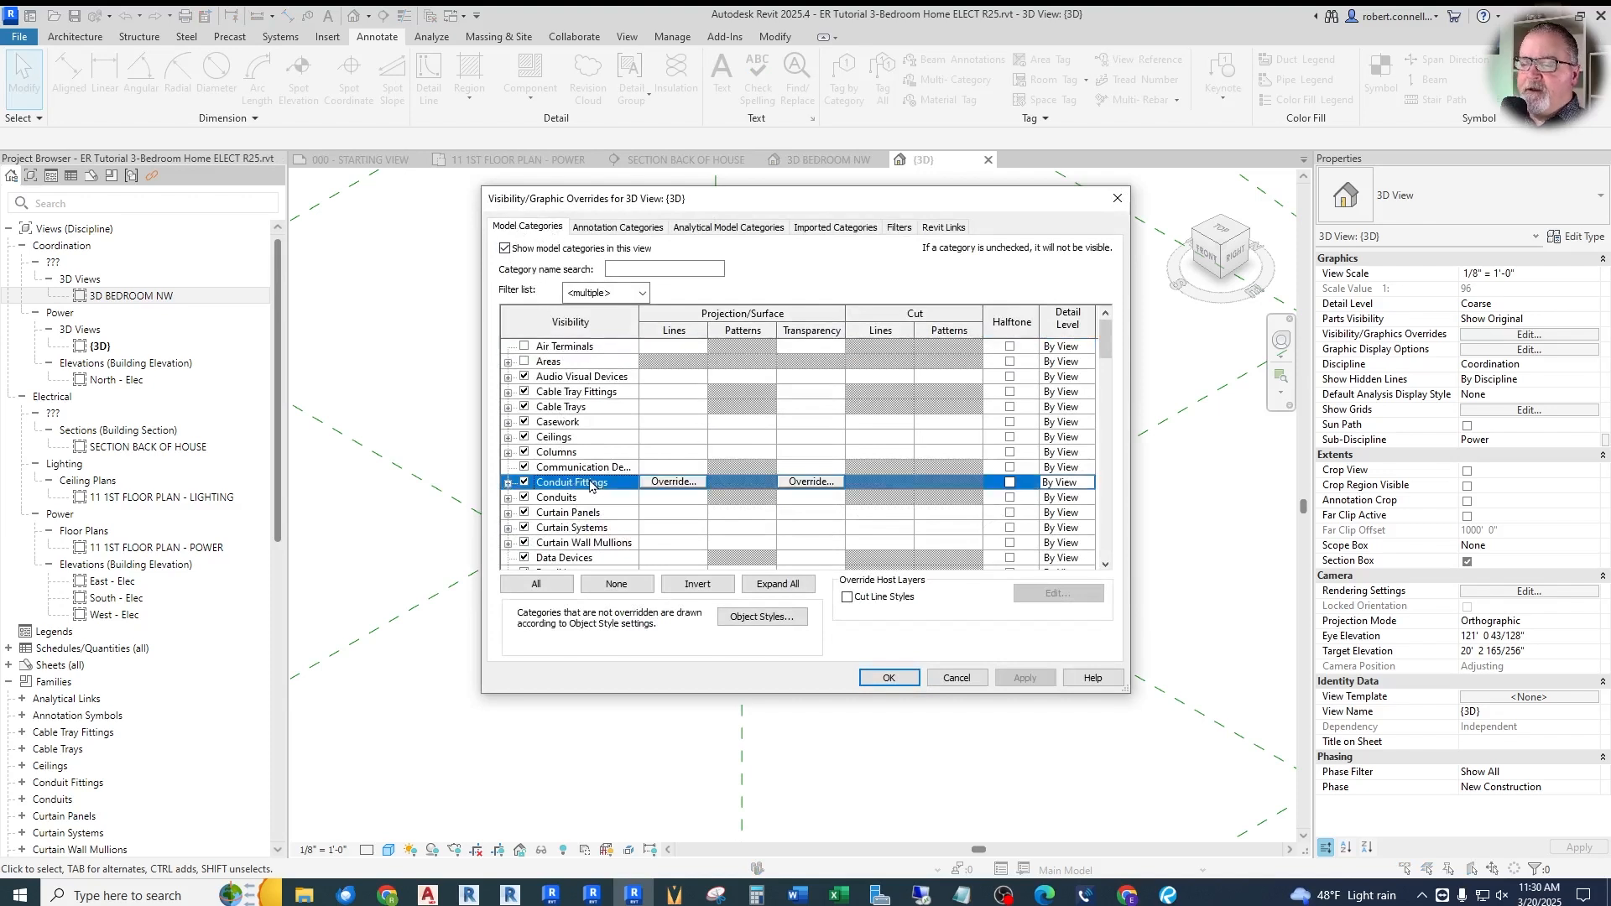
{"action": "key", "text": "s"}
{"action": "scroll", "coordinate": [600, 469], "scroll_direction": "down", "scroll_amount": 9}
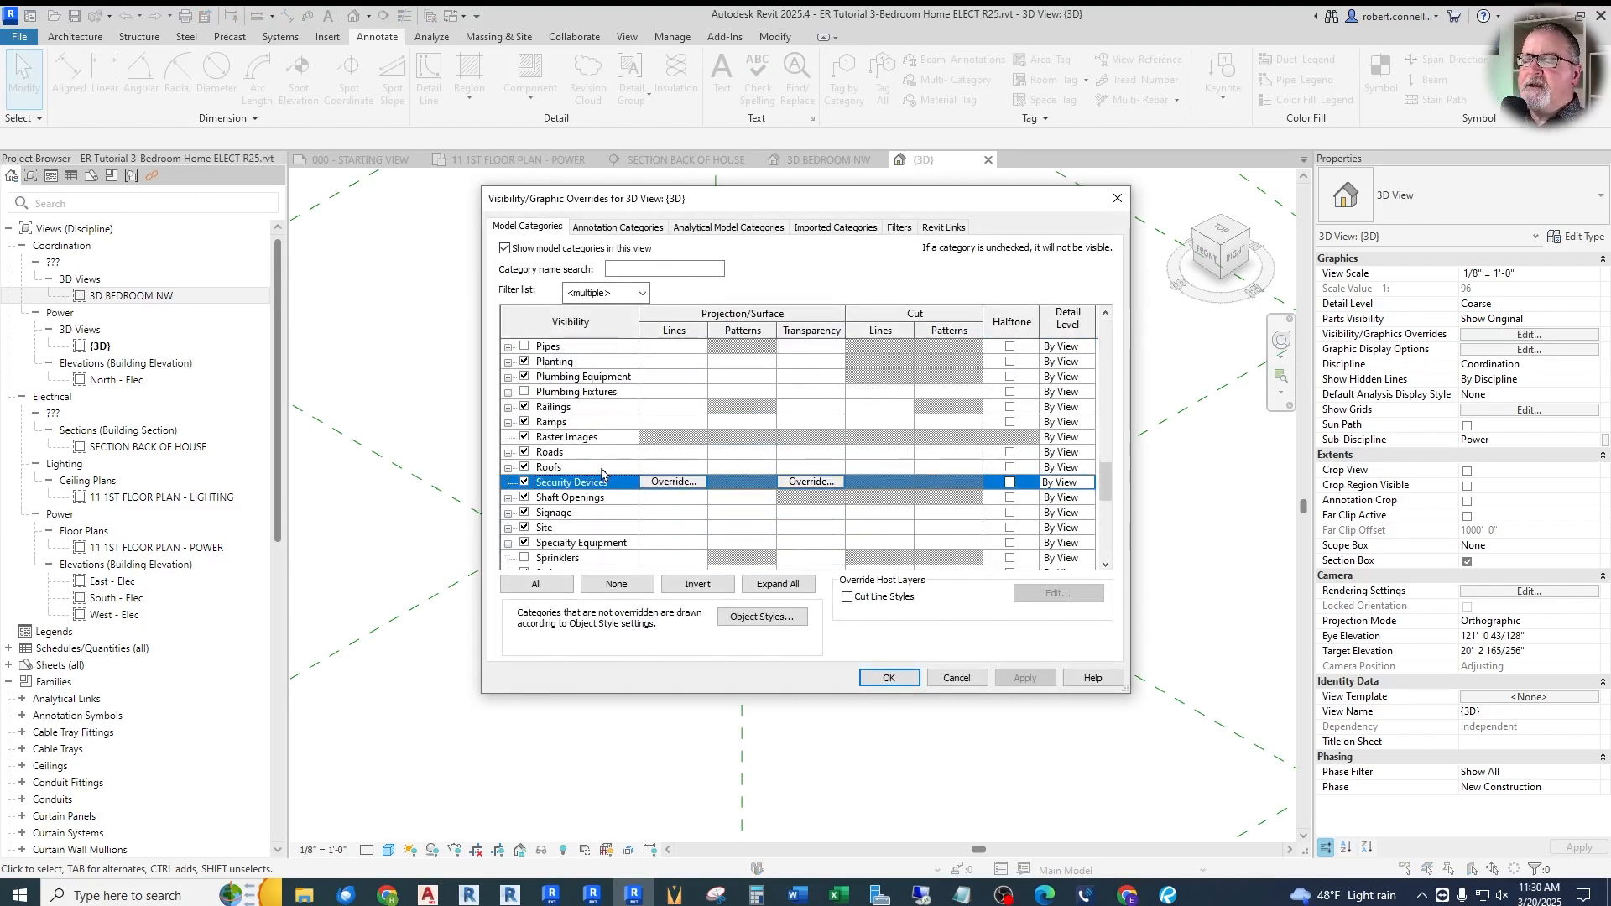
{"action": "scroll", "coordinate": [600, 473], "scroll_direction": "down", "scroll_amount": 1}
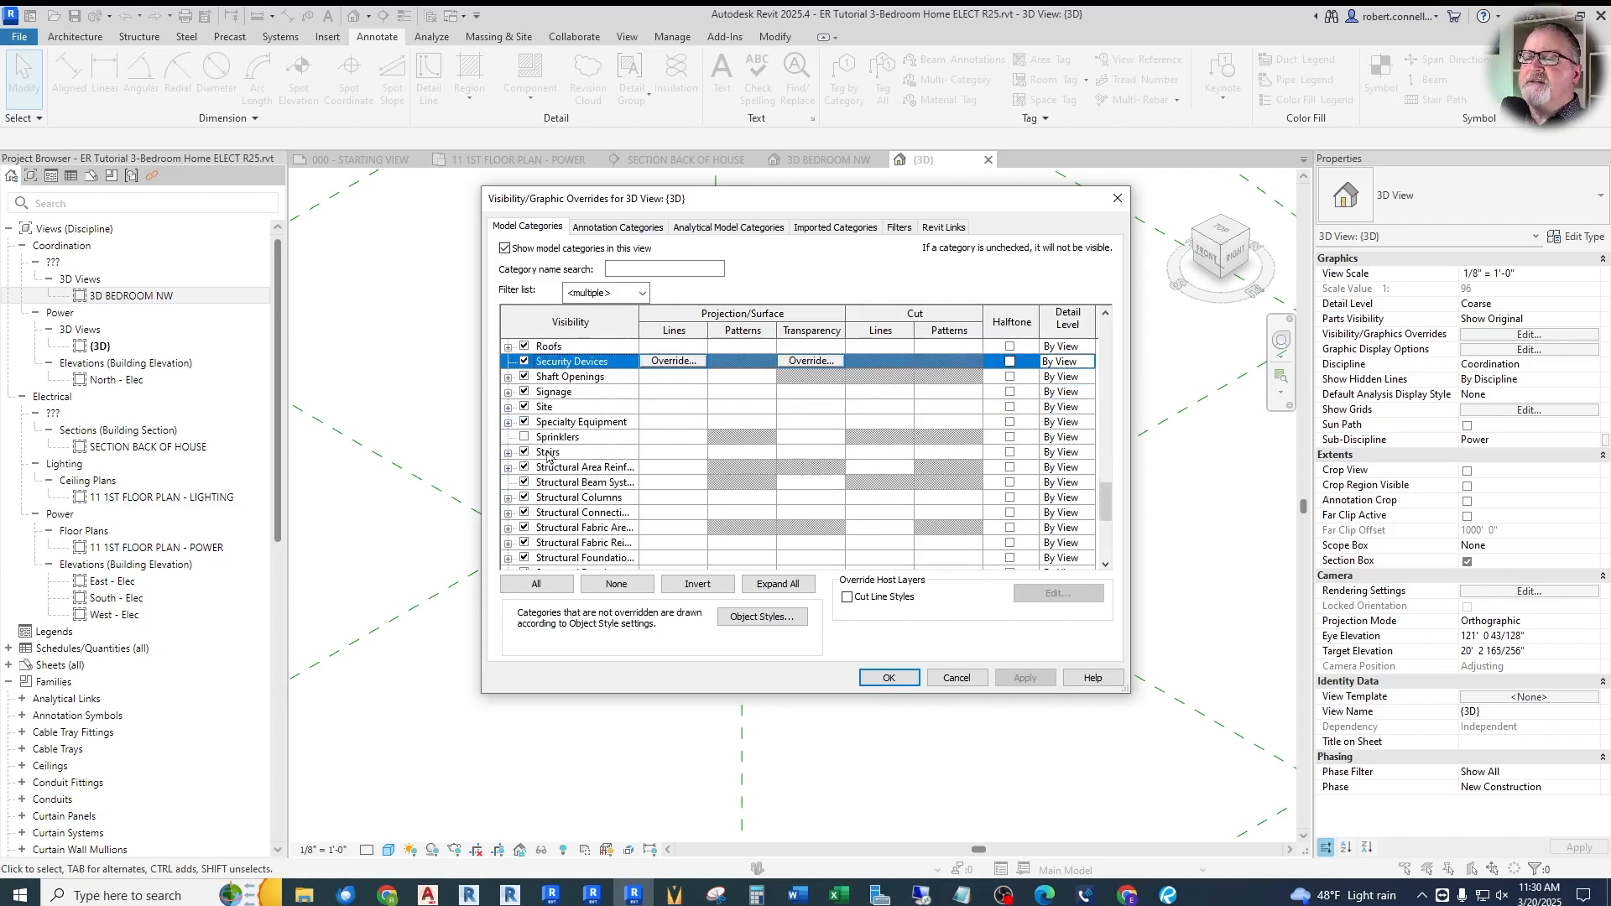
{"action": "left_click", "coordinate": [594, 228]}
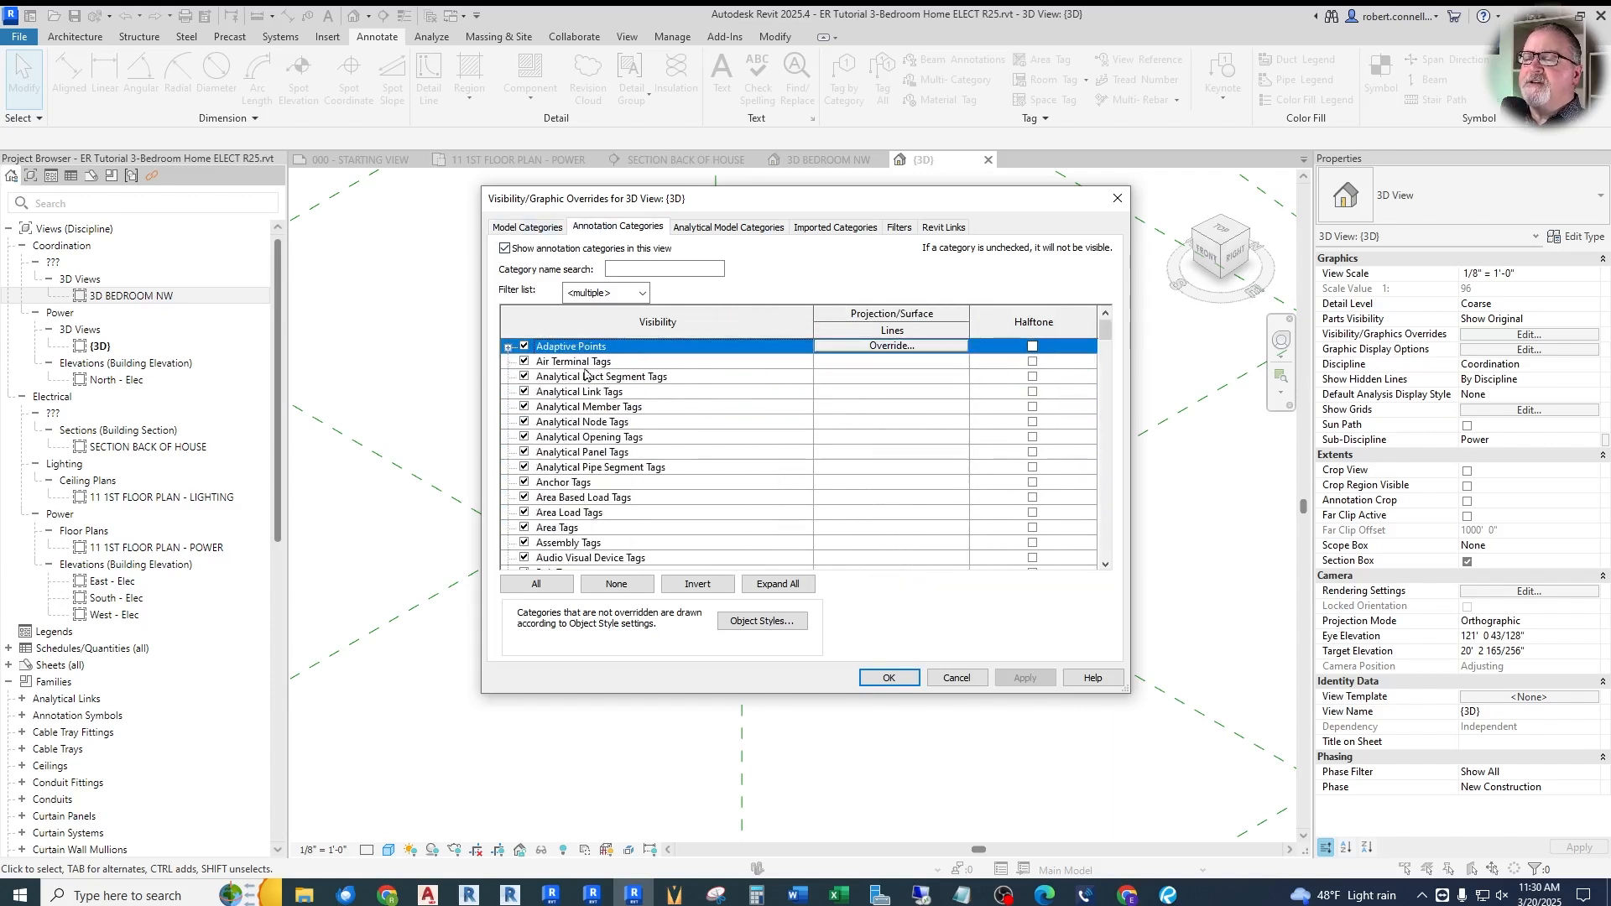
{"action": "left_click", "coordinate": [590, 394]}
{"action": "key", "text": "Down"}
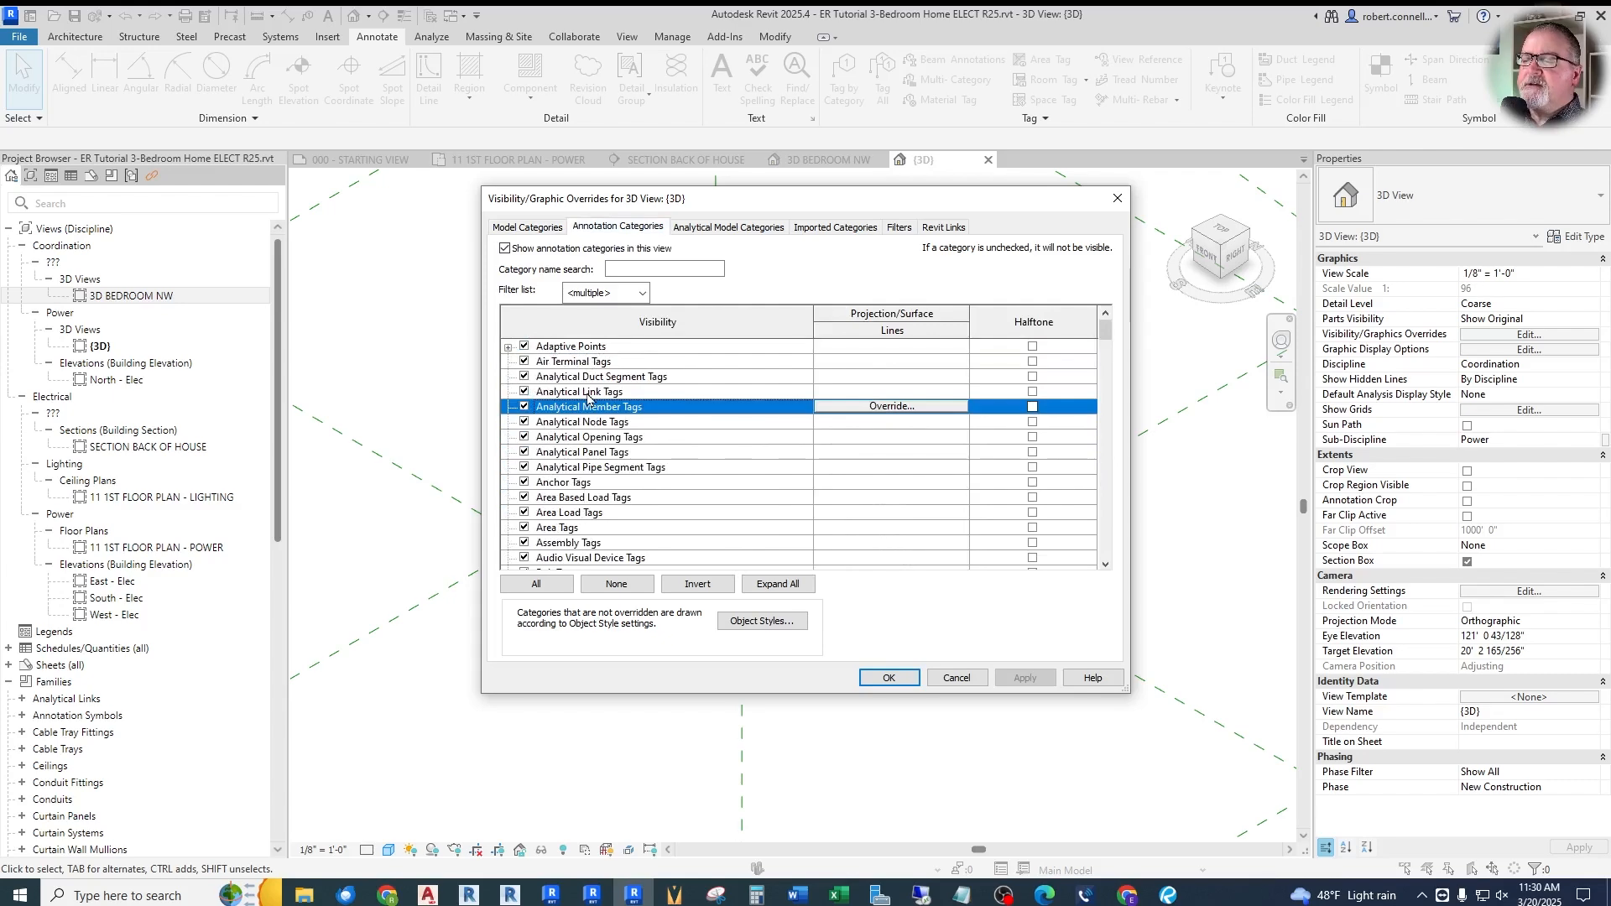
{"action": "key", "text": "s"}
{"action": "scroll", "coordinate": [600, 396], "scroll_direction": "down", "scroll_amount": 3}
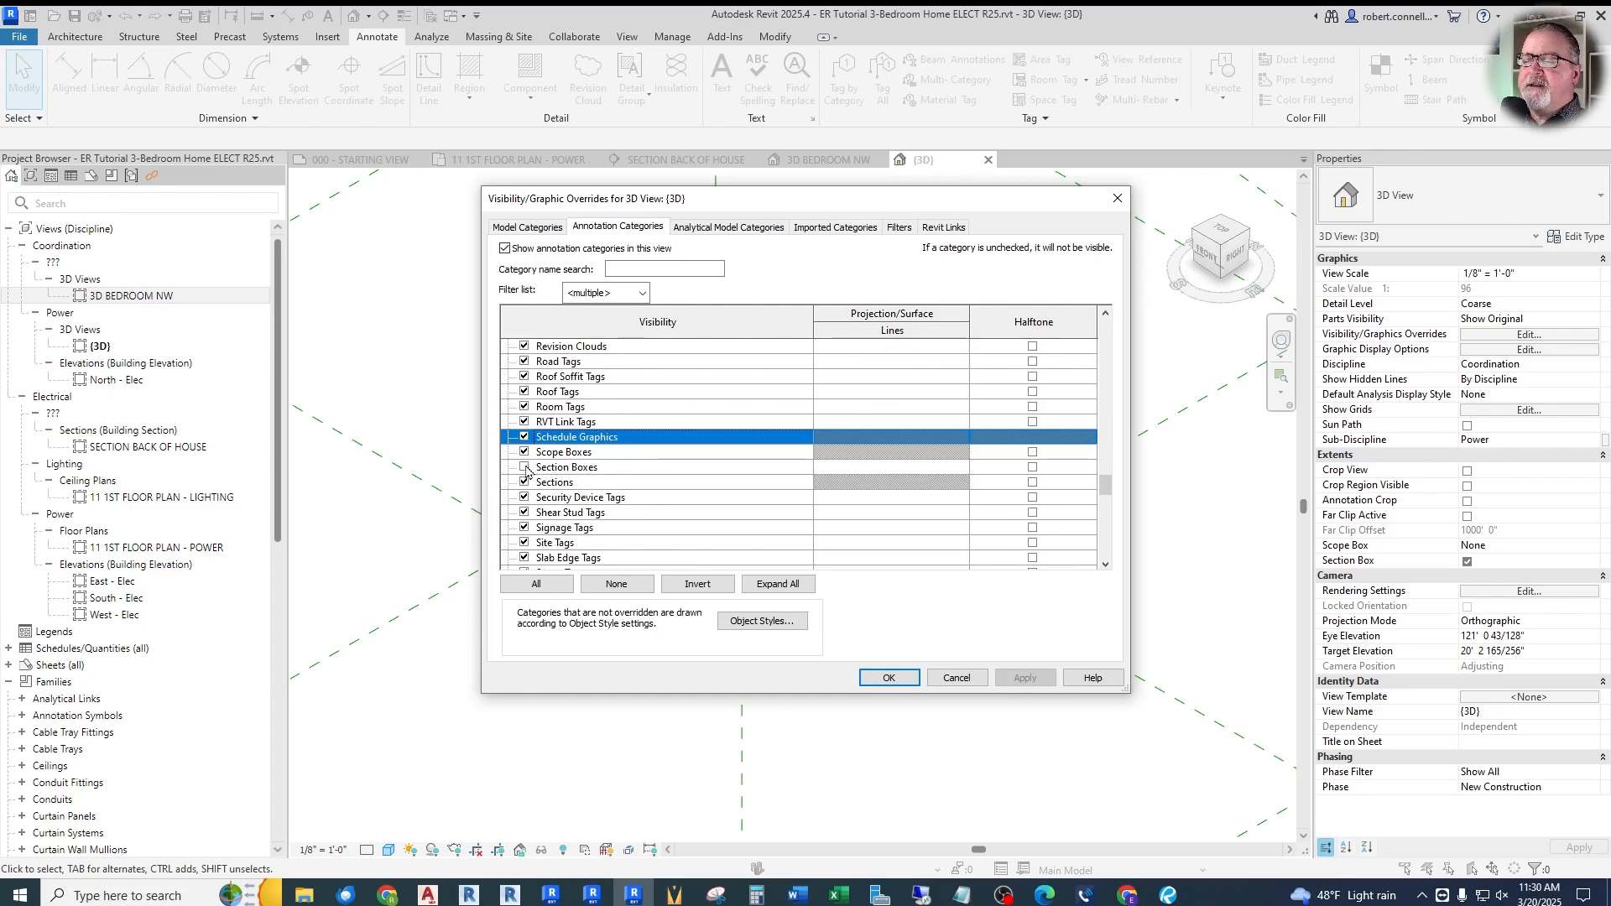
{"action": "left_click", "coordinate": [525, 469]}
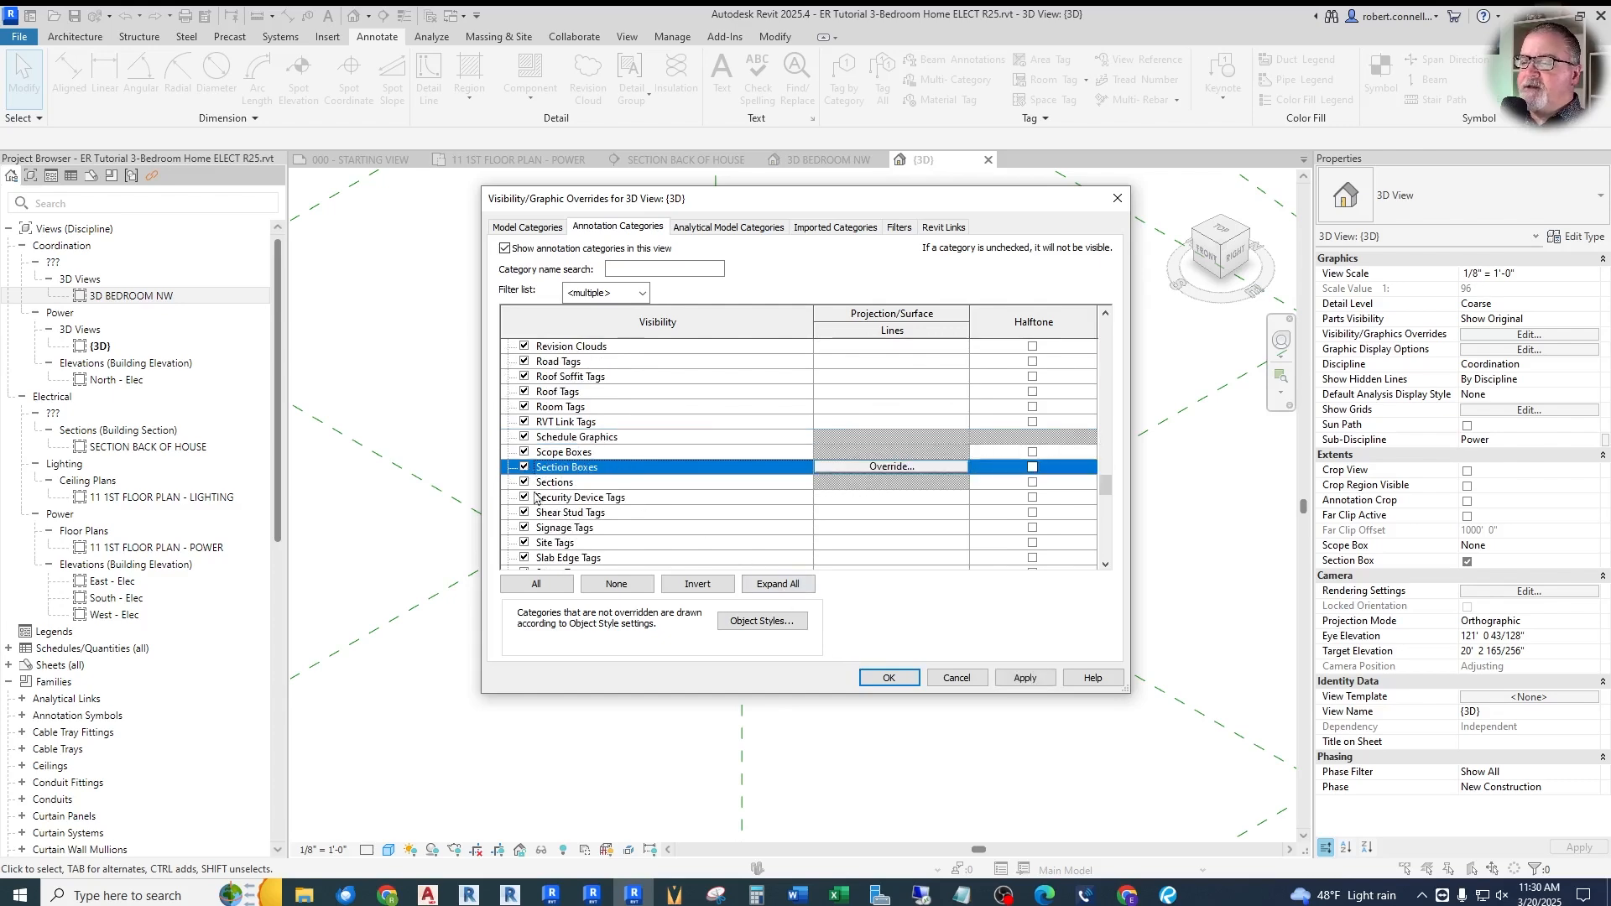
{"action": "left_click", "coordinate": [889, 678]}
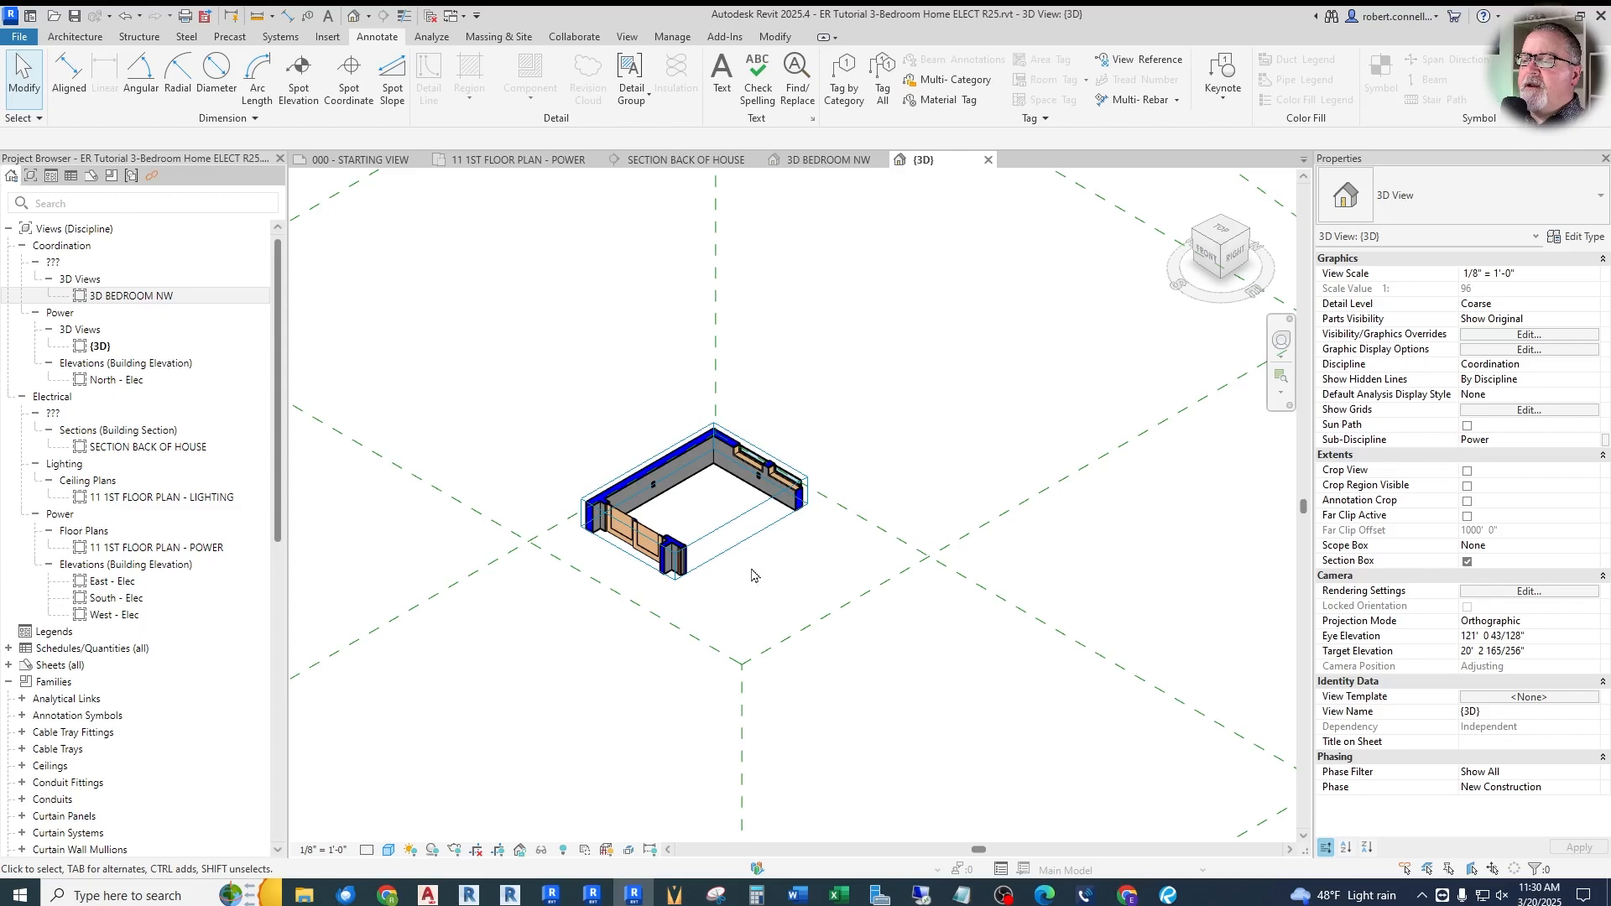
Select bedroom 1's section box, raise its top face partway up the windows, and lower its bottom face below the floor slab
{"action": "scroll", "coordinate": [752, 576], "scroll_direction": "up", "scroll_amount": 4}
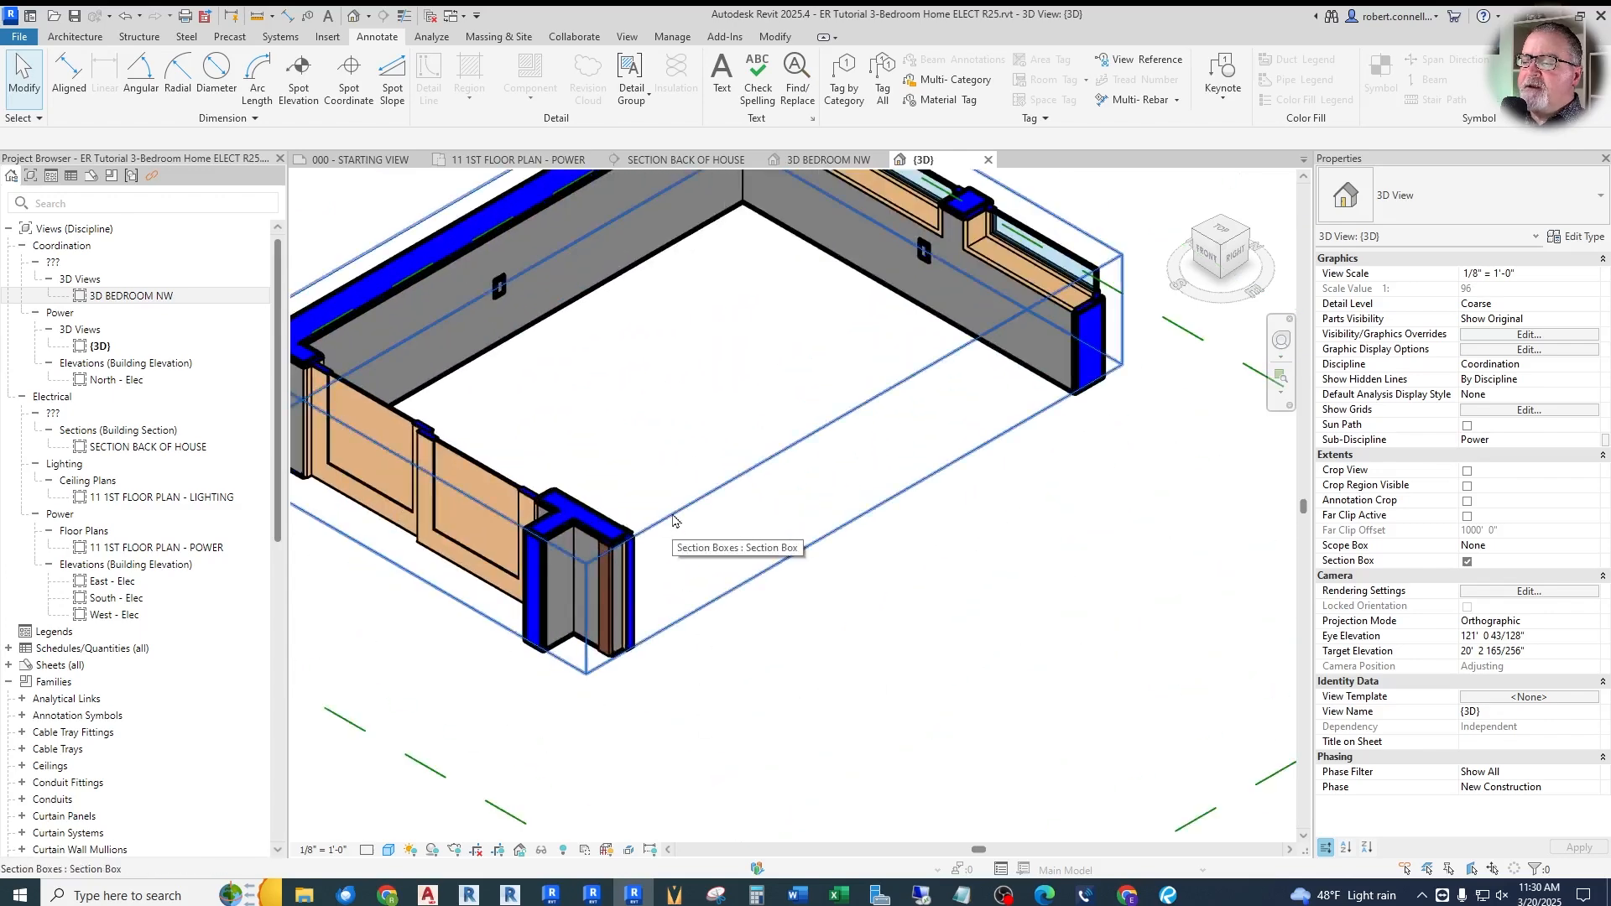
{"action": "scroll", "coordinate": [673, 520], "scroll_direction": "down", "scroll_amount": 3}
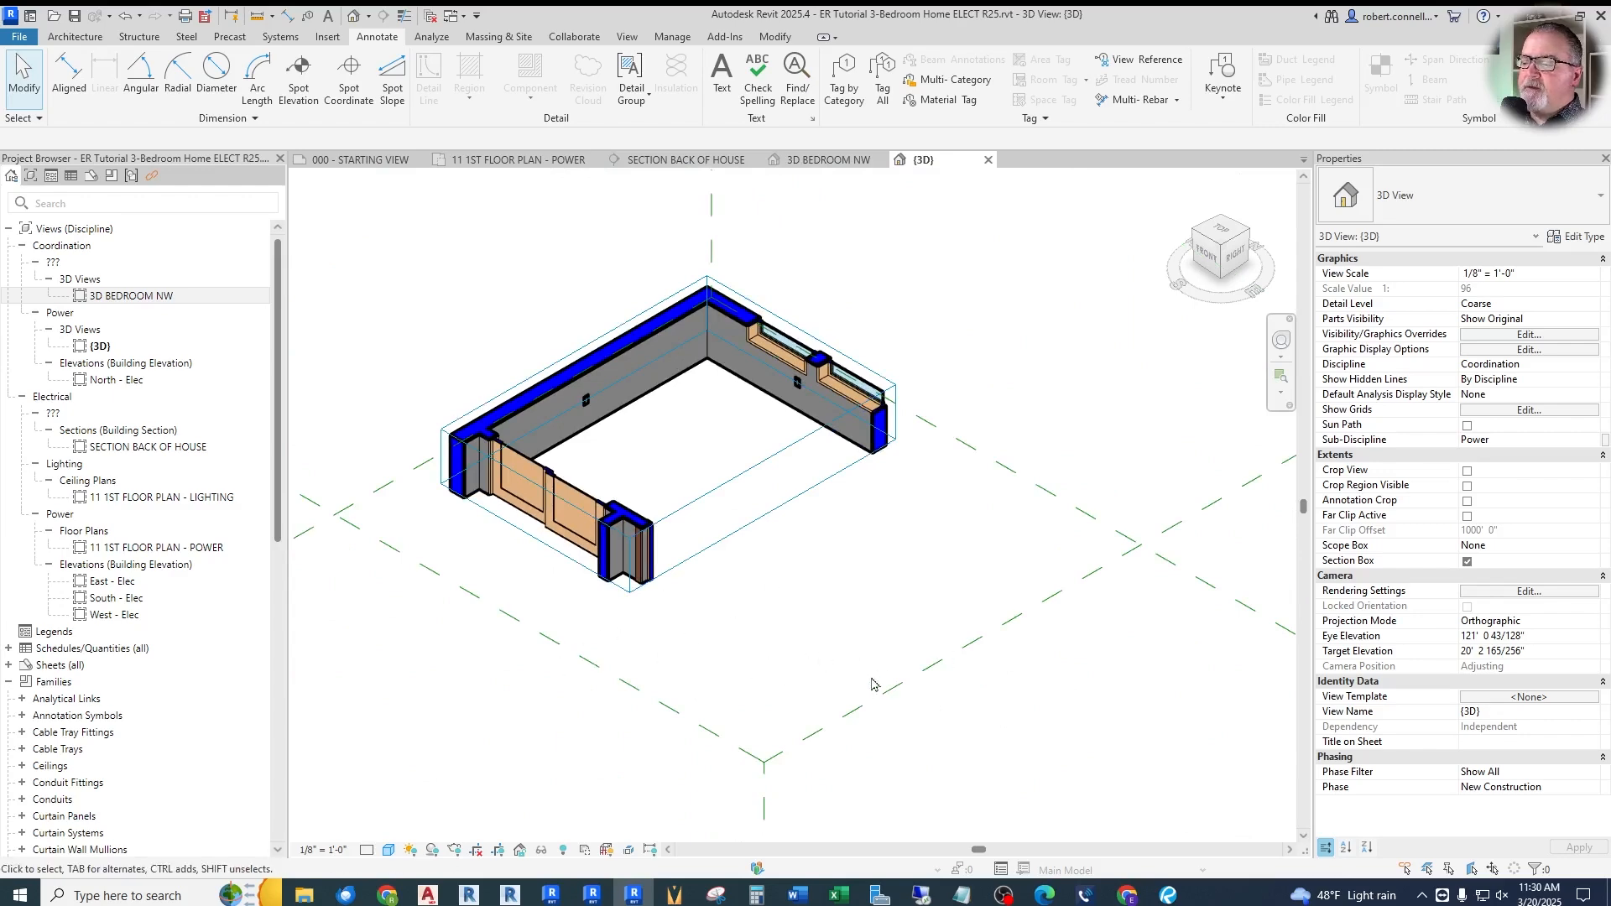
{"action": "scroll", "coordinate": [881, 680], "scroll_direction": "down", "scroll_amount": 2}
{"action": "scroll", "coordinate": [804, 623], "scroll_direction": "up", "scroll_amount": 5}
{"action": "scroll", "coordinate": [804, 623], "scroll_direction": "up", "scroll_amount": 2}
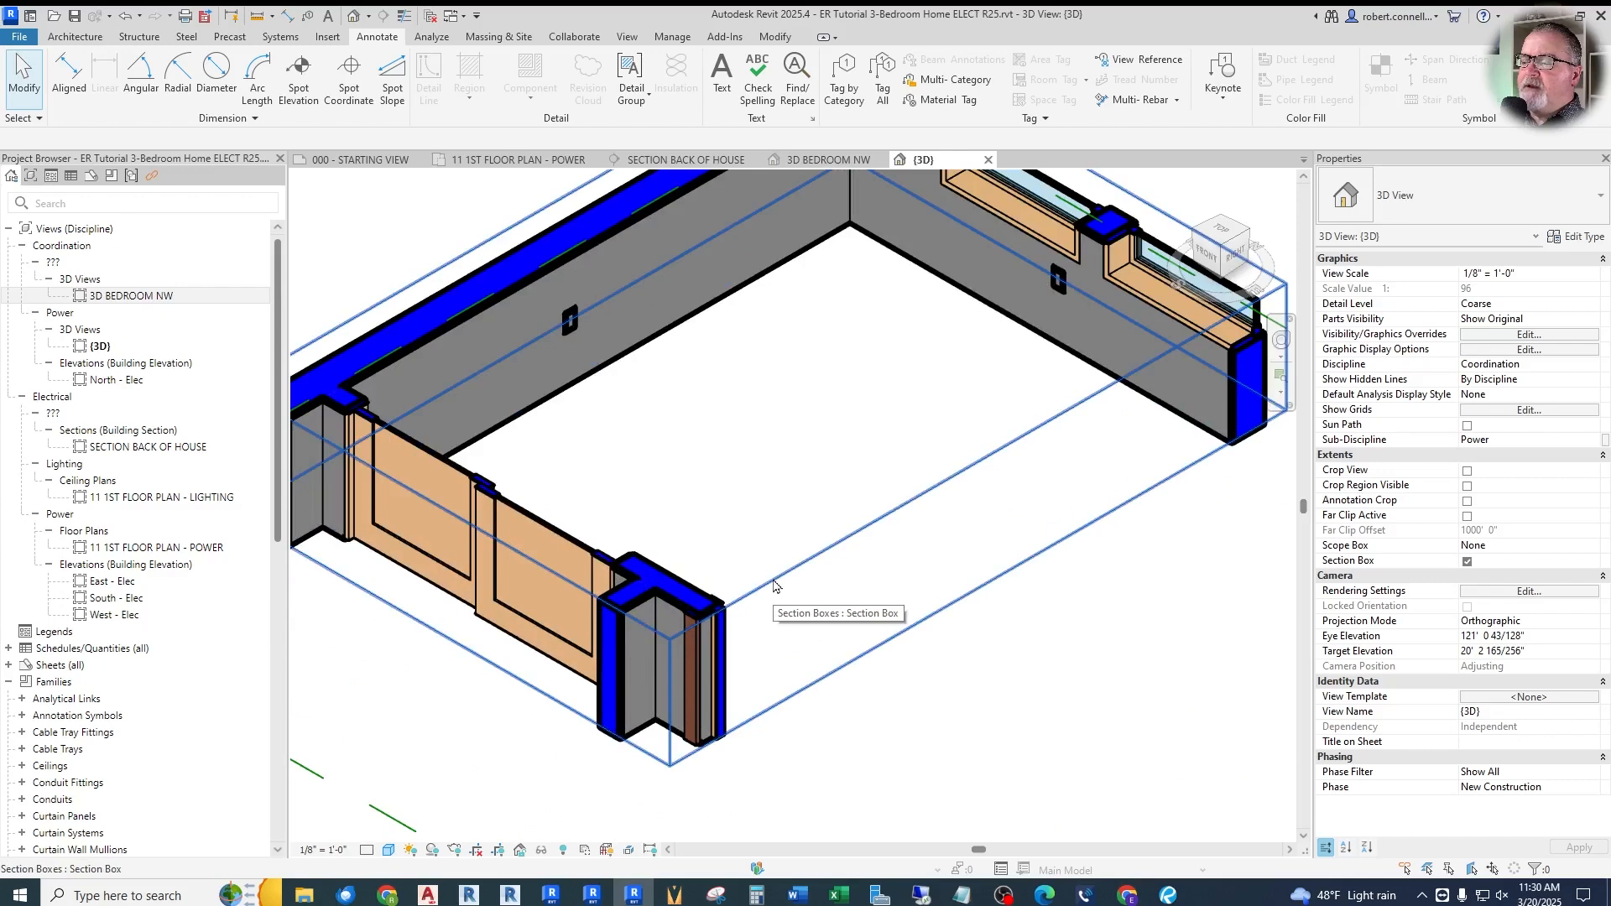
{"action": "left_click", "coordinate": [774, 585]}
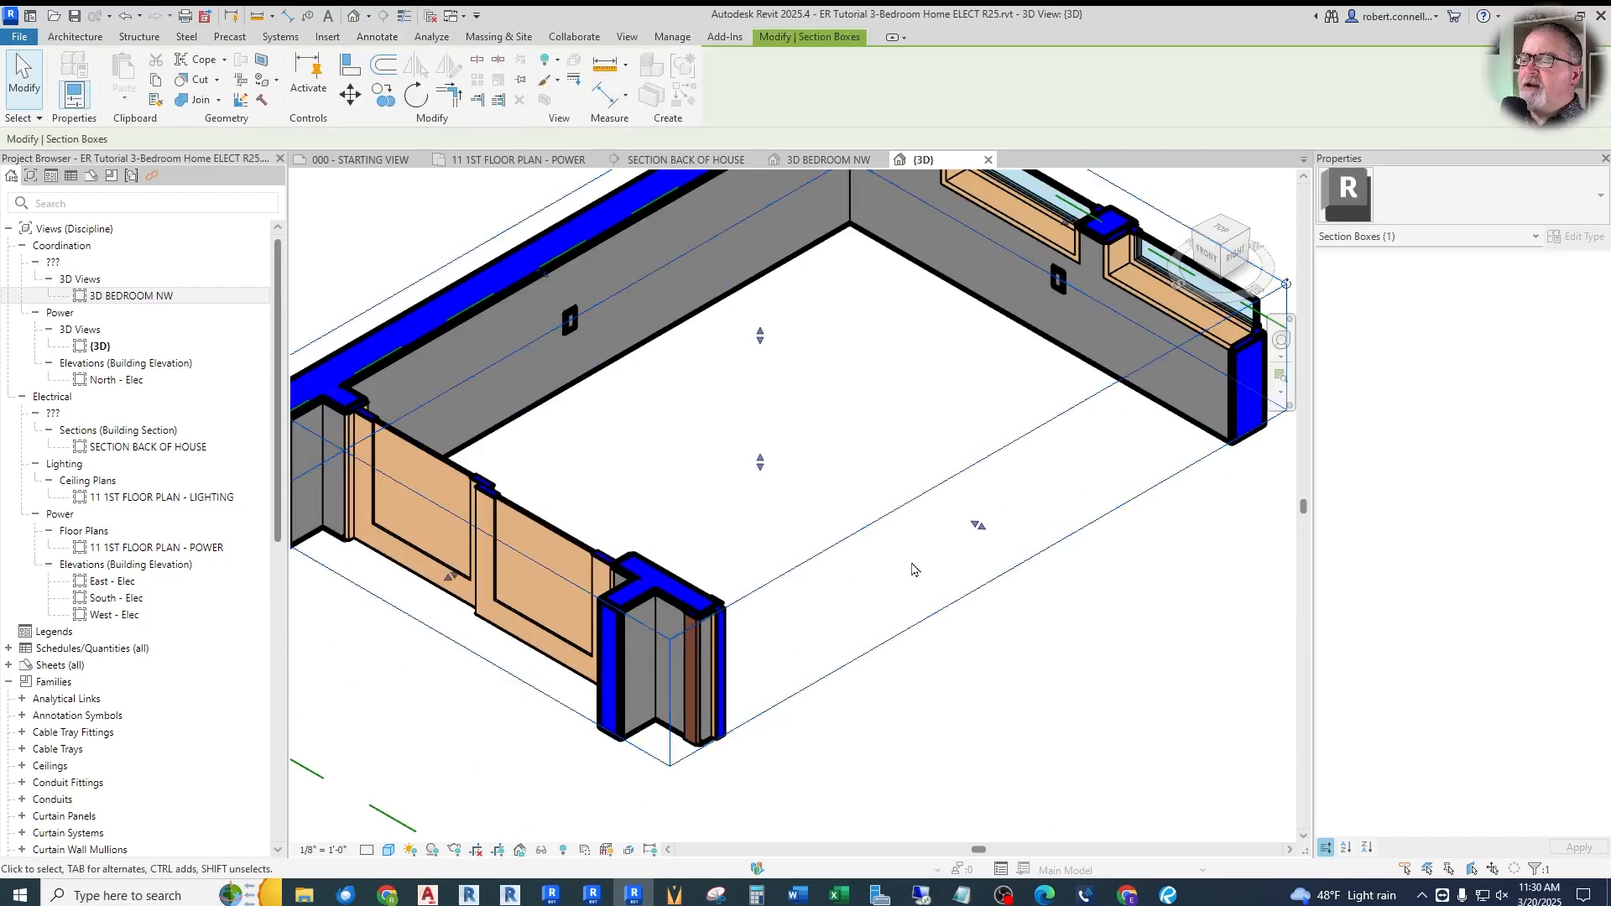
{"action": "scroll", "coordinate": [957, 530], "scroll_direction": "down", "scroll_amount": 1}
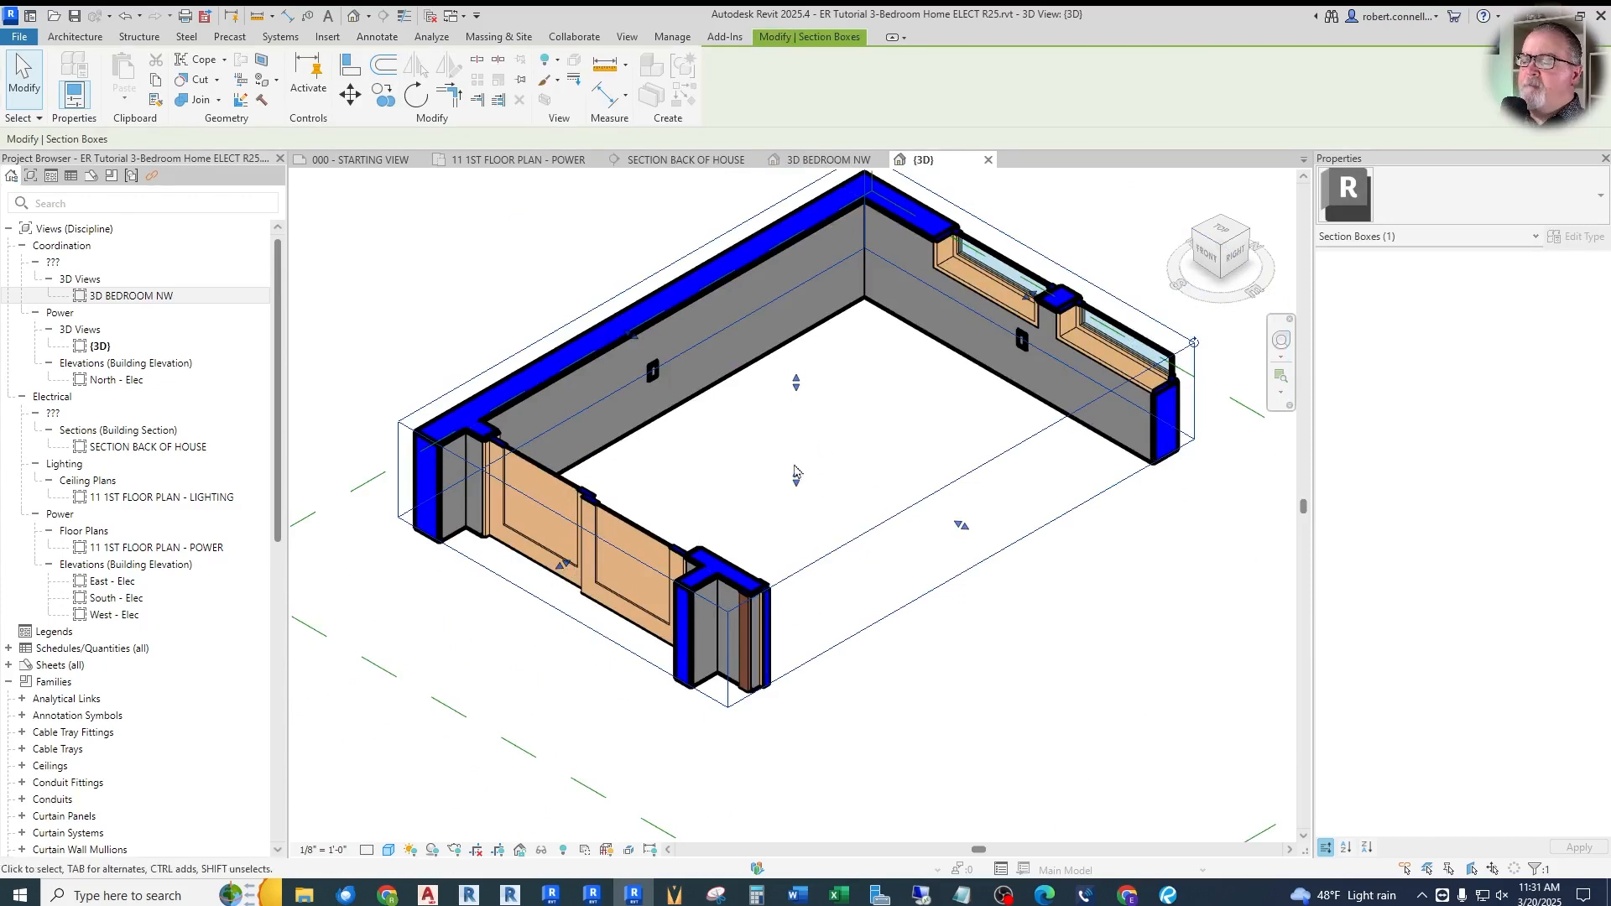
{"action": "left_click_drag", "start_coordinate": [798, 388], "coordinate": [801, 309]}
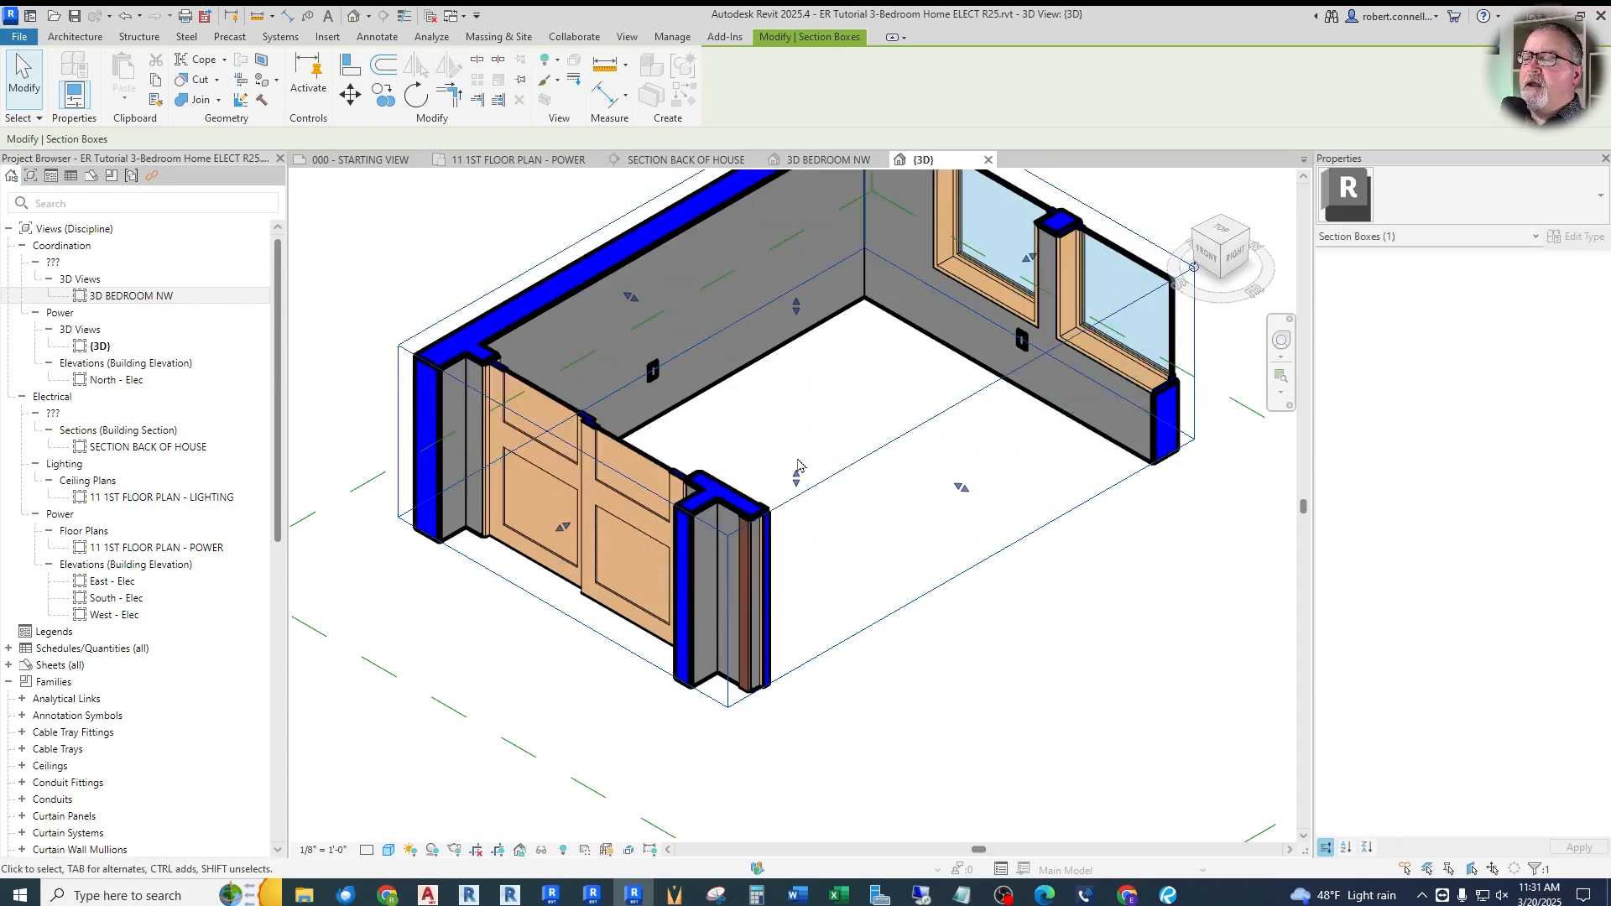
{"action": "left_click_drag", "start_coordinate": [796, 477], "coordinate": [797, 557]}
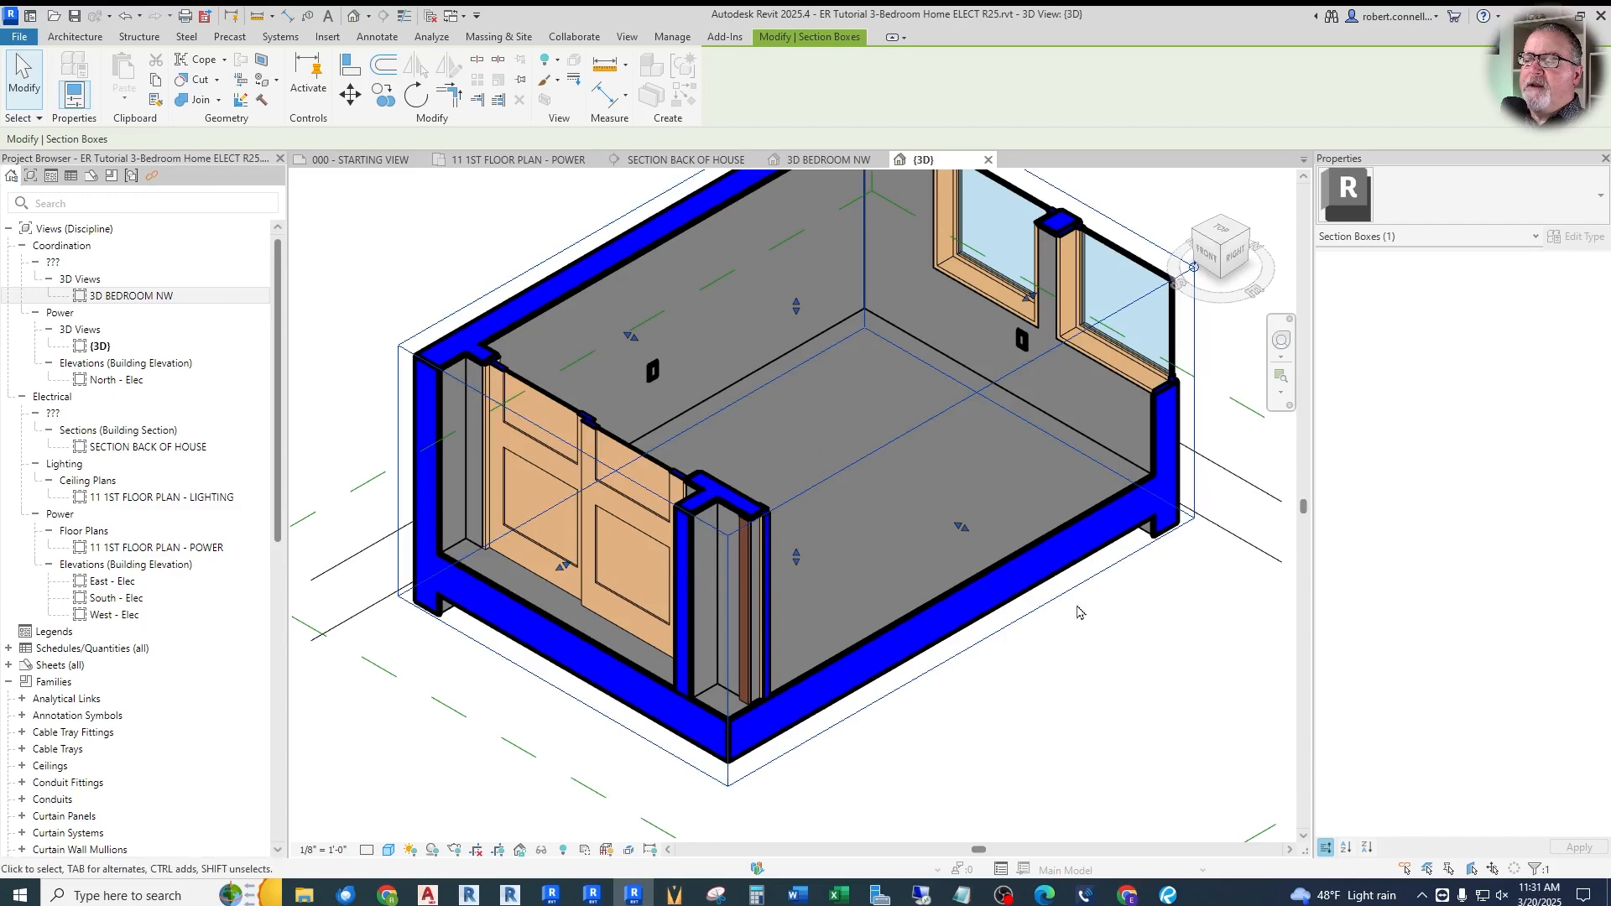
Extend the section box out to bedroom 1's missing side wall and raise its top above the closet door heads
{"action": "left_click_drag", "start_coordinate": [962, 527], "coordinate": [1059, 601]}
{"action": "scroll", "coordinate": [839, 528], "scroll_direction": "down", "scroll_amount": 2}
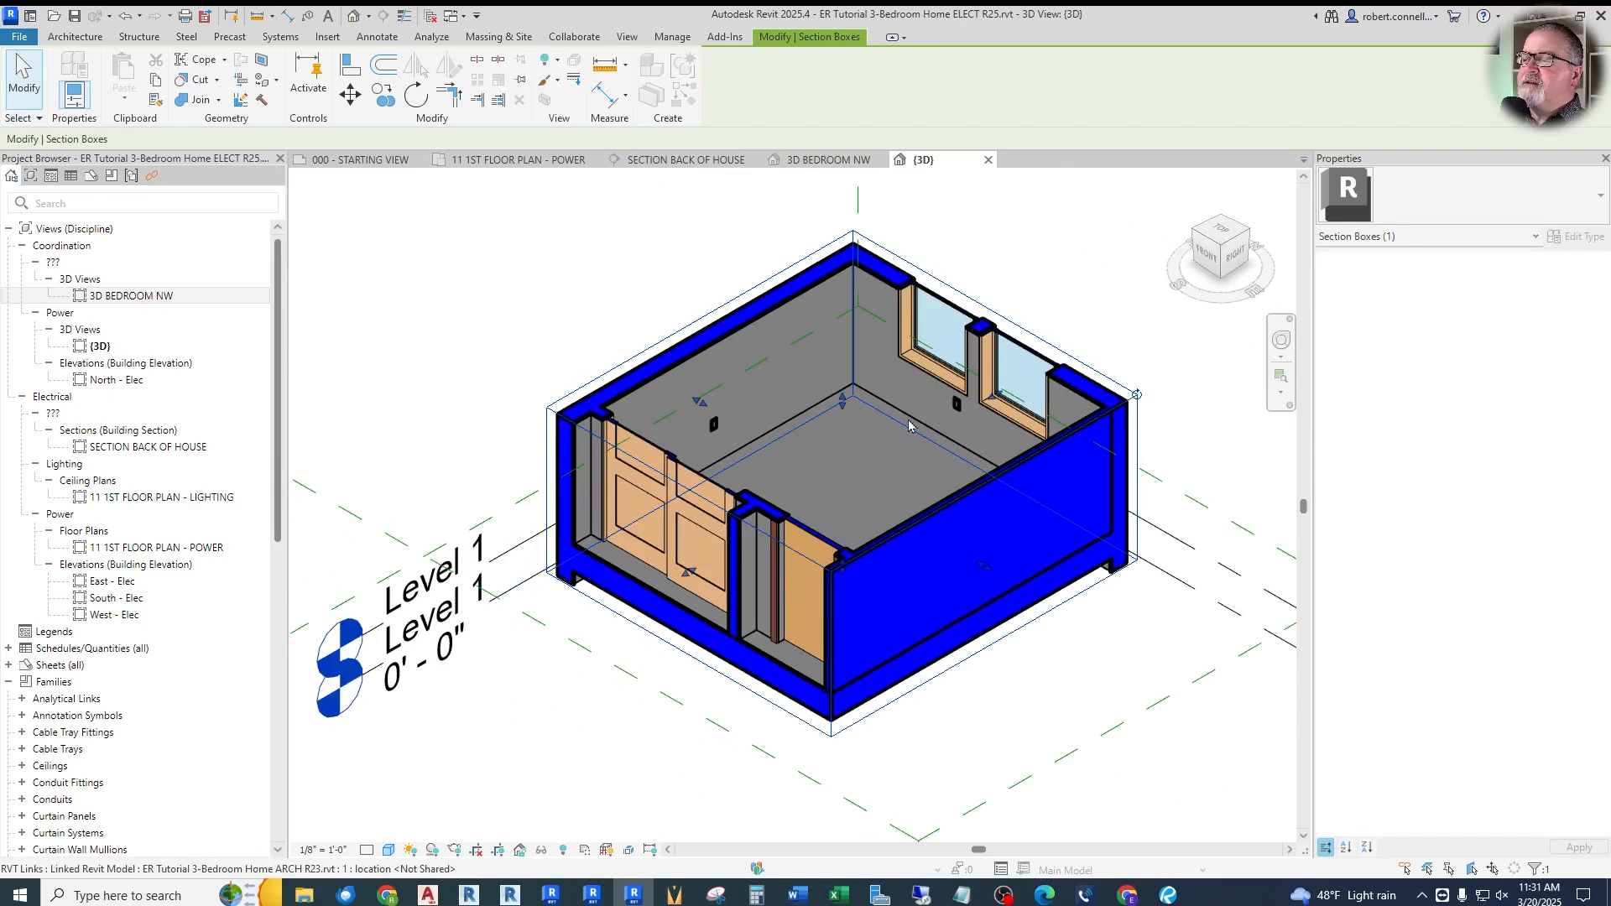
{"action": "scroll", "coordinate": [849, 446], "scroll_direction": "up", "scroll_amount": 2}
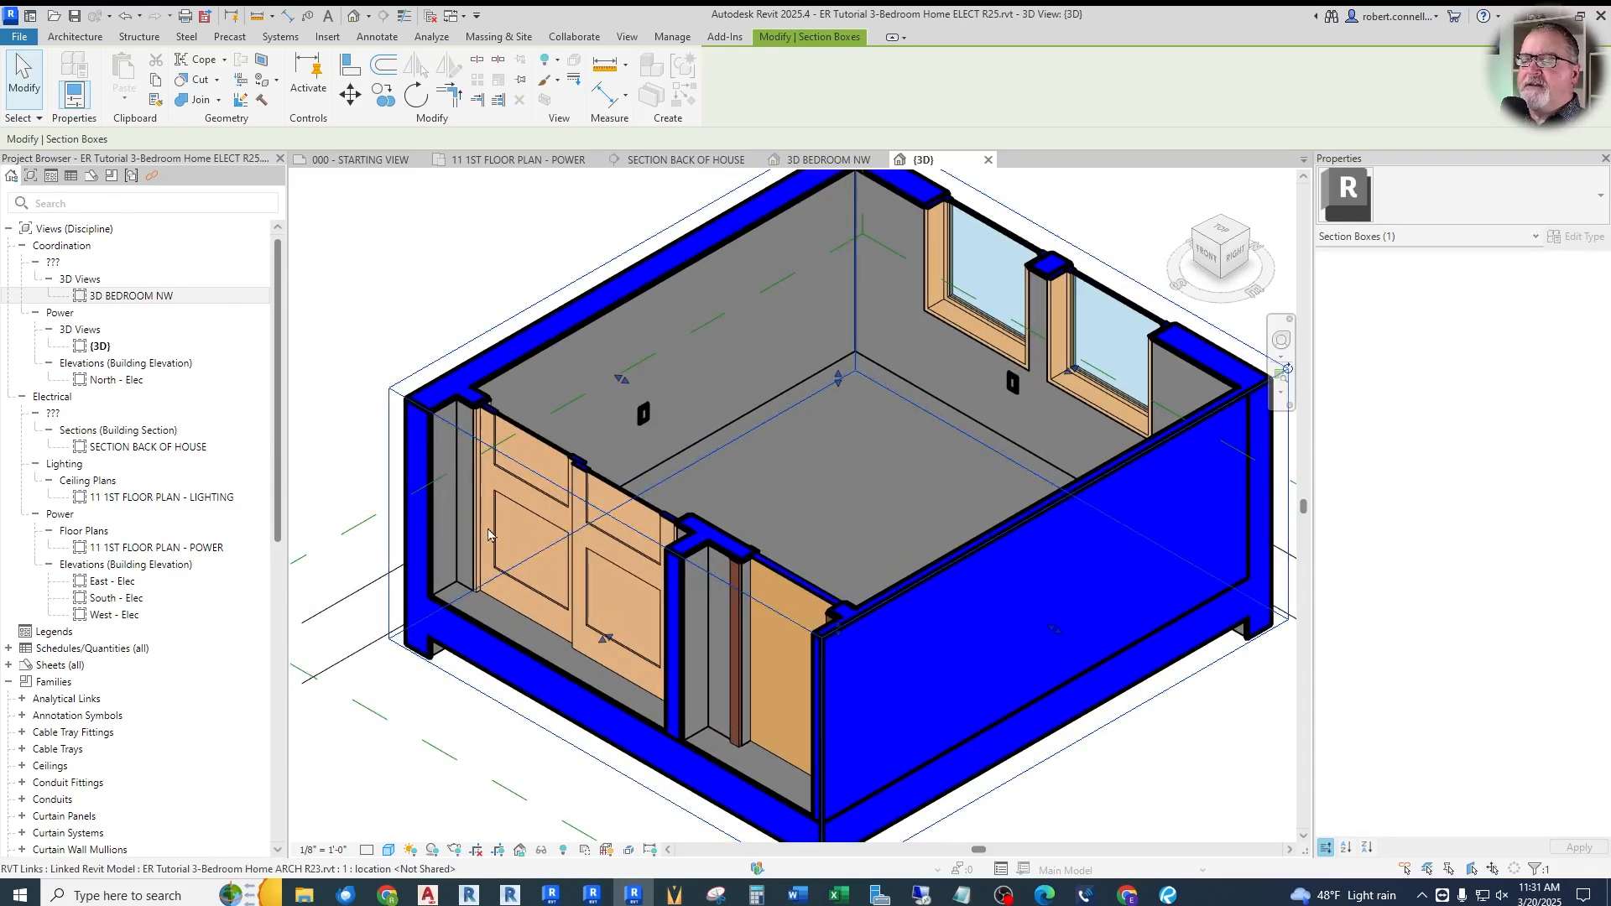
{"action": "scroll", "coordinate": [583, 606], "scroll_direction": "down", "scroll_amount": 2}
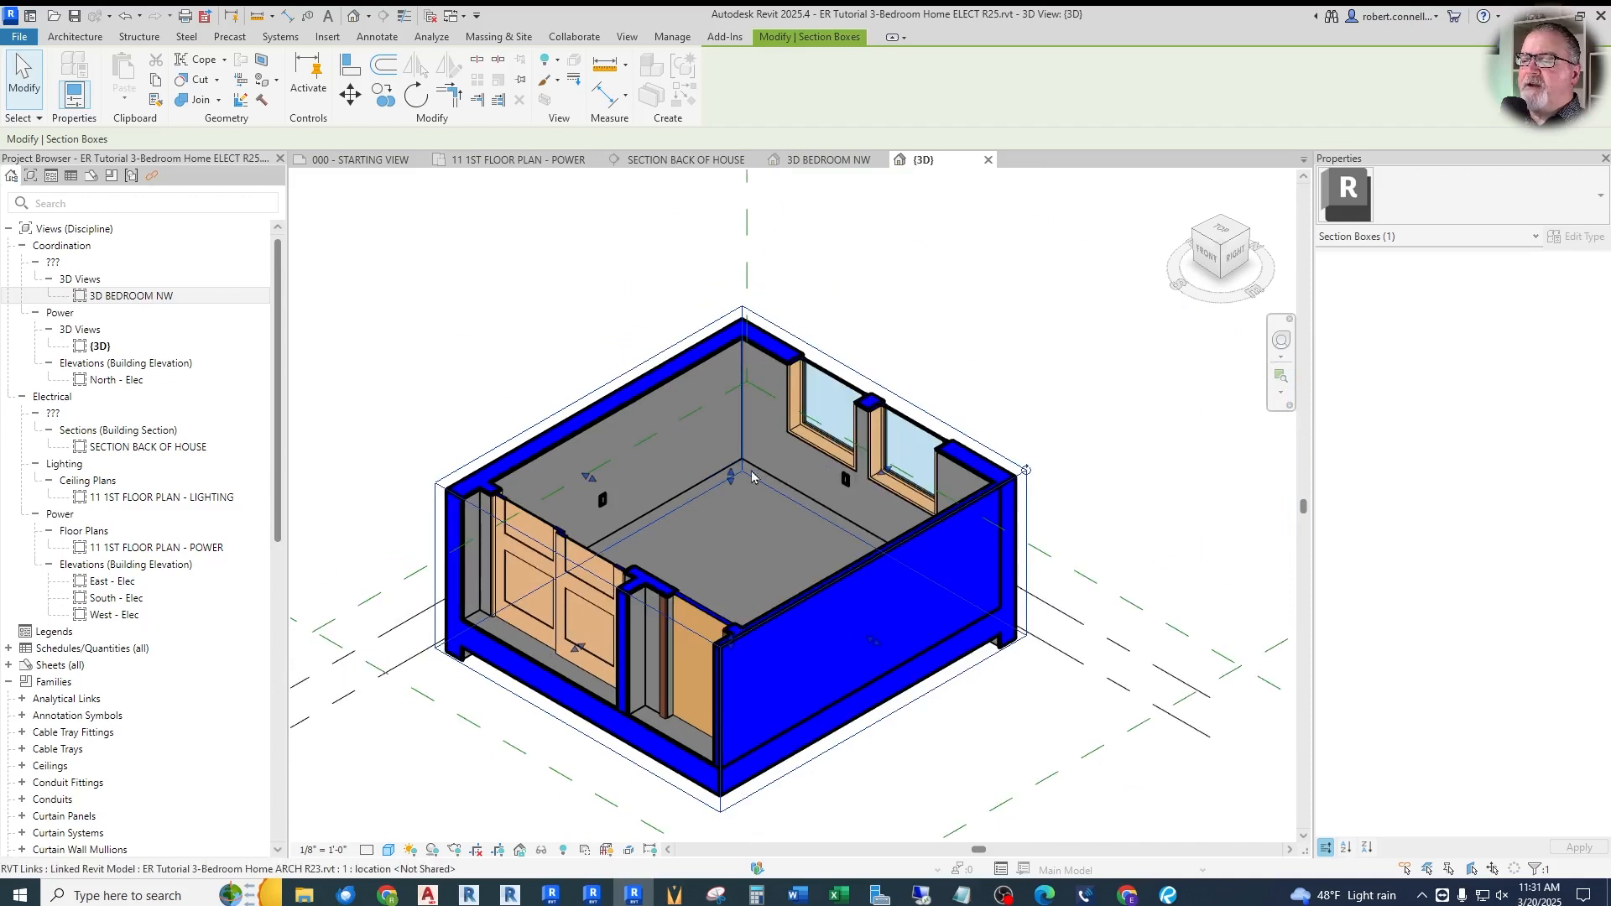
{"action": "left_click_drag", "start_coordinate": [753, 478], "coordinate": [731, 398]}
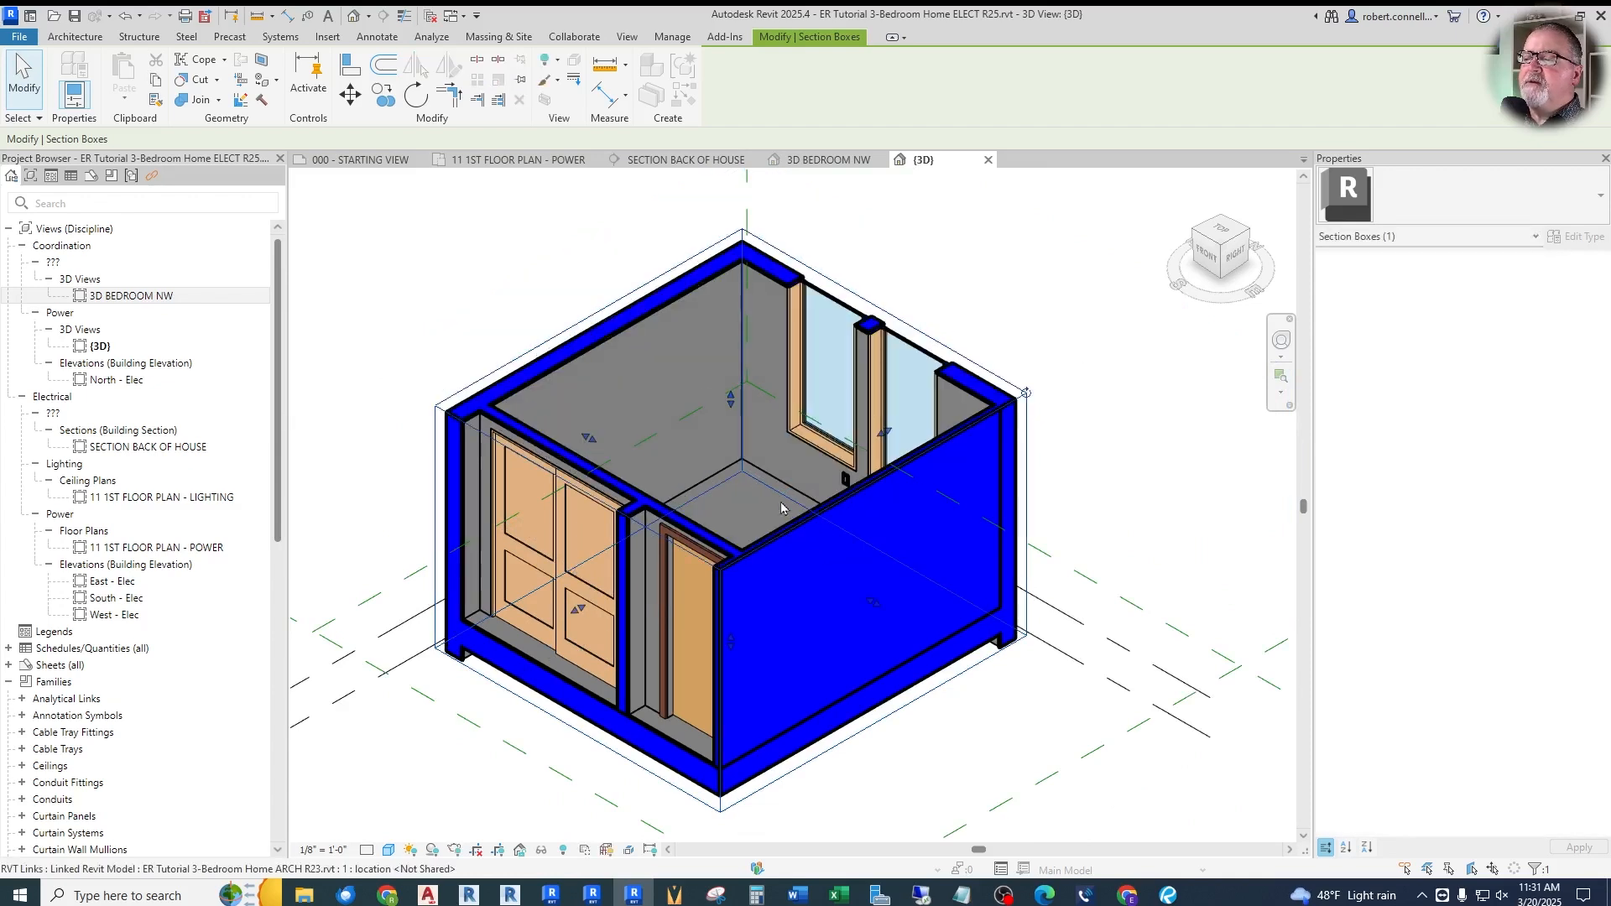
Extend the section box over the adjoining bathroom and across the living area to the far side of the kitchen
{"action": "left_click_drag", "start_coordinate": [587, 613], "coordinate": [468, 686]}
{"action": "scroll", "coordinate": [965, 504], "scroll_direction": "down", "scroll_amount": 4}
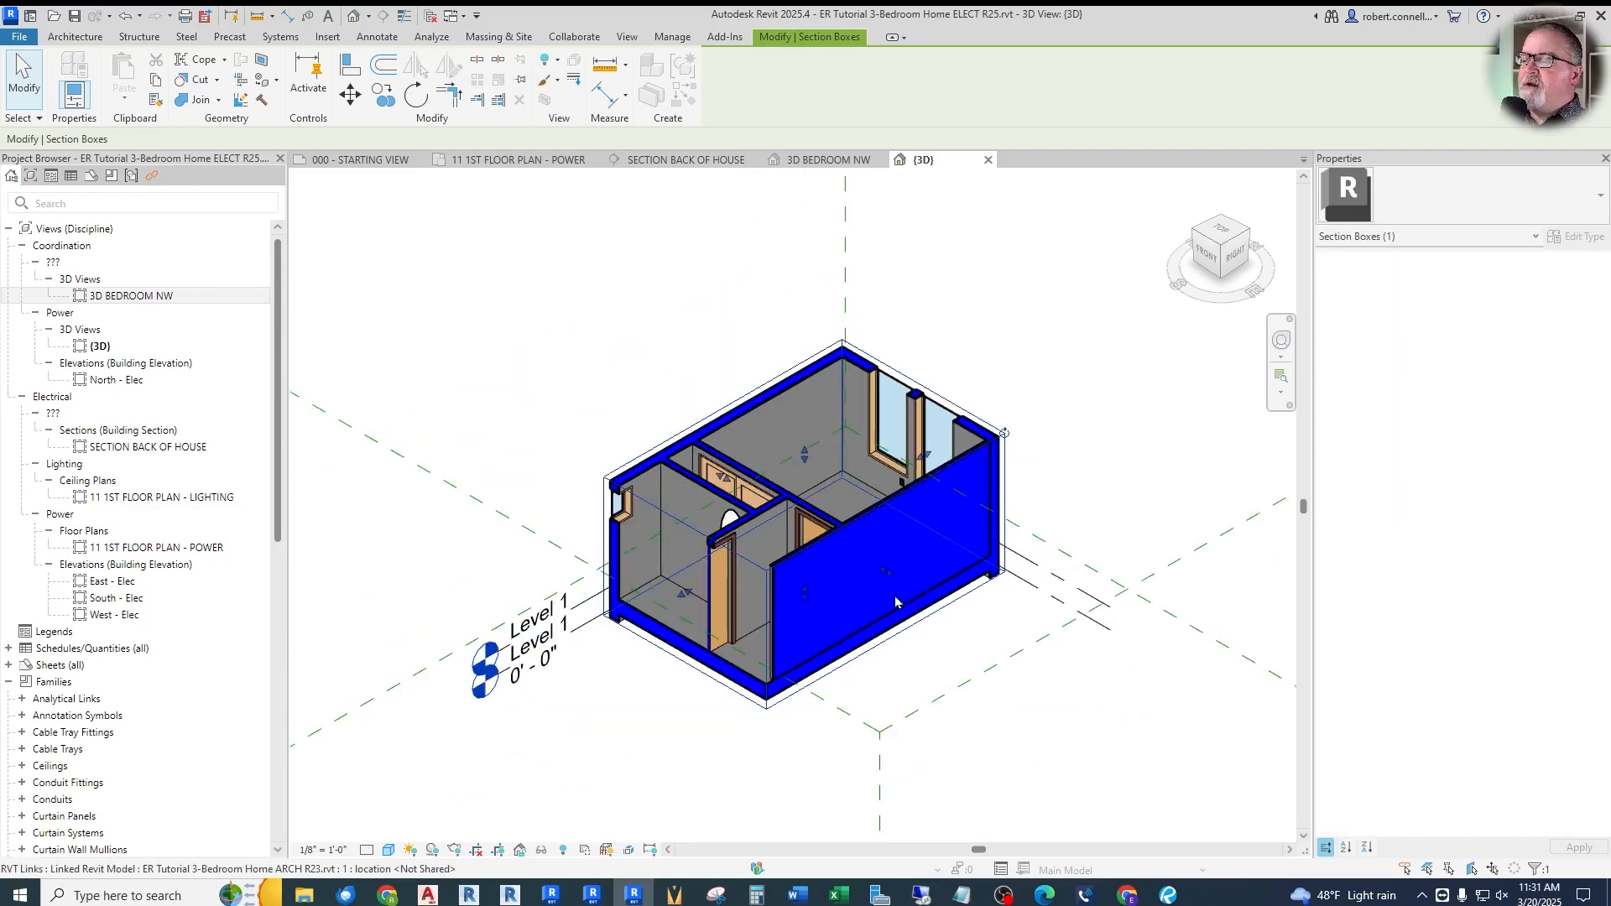
{"action": "left_click_drag", "start_coordinate": [892, 572], "coordinate": [1029, 652]}
{"action": "scroll", "coordinate": [1029, 653], "scroll_direction": "down", "scroll_amount": 3}
{"action": "middle_click_drag", "start_coordinate": [1029, 653], "coordinate": [865, 541]}
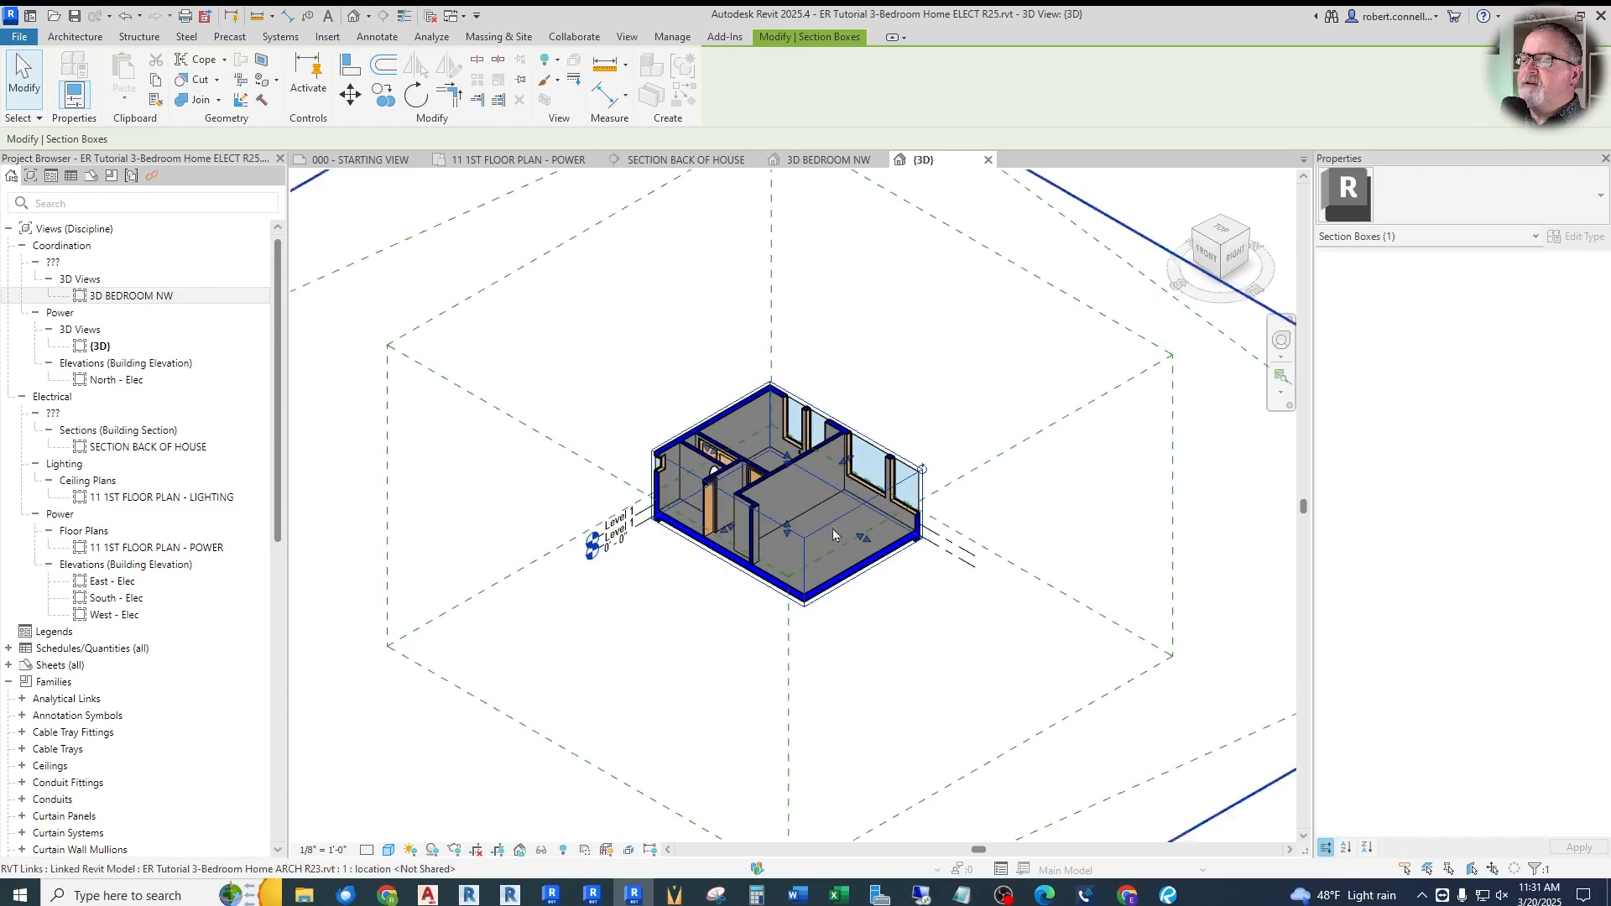
{"action": "left_click_drag", "start_coordinate": [866, 538], "coordinate": [1025, 660]}
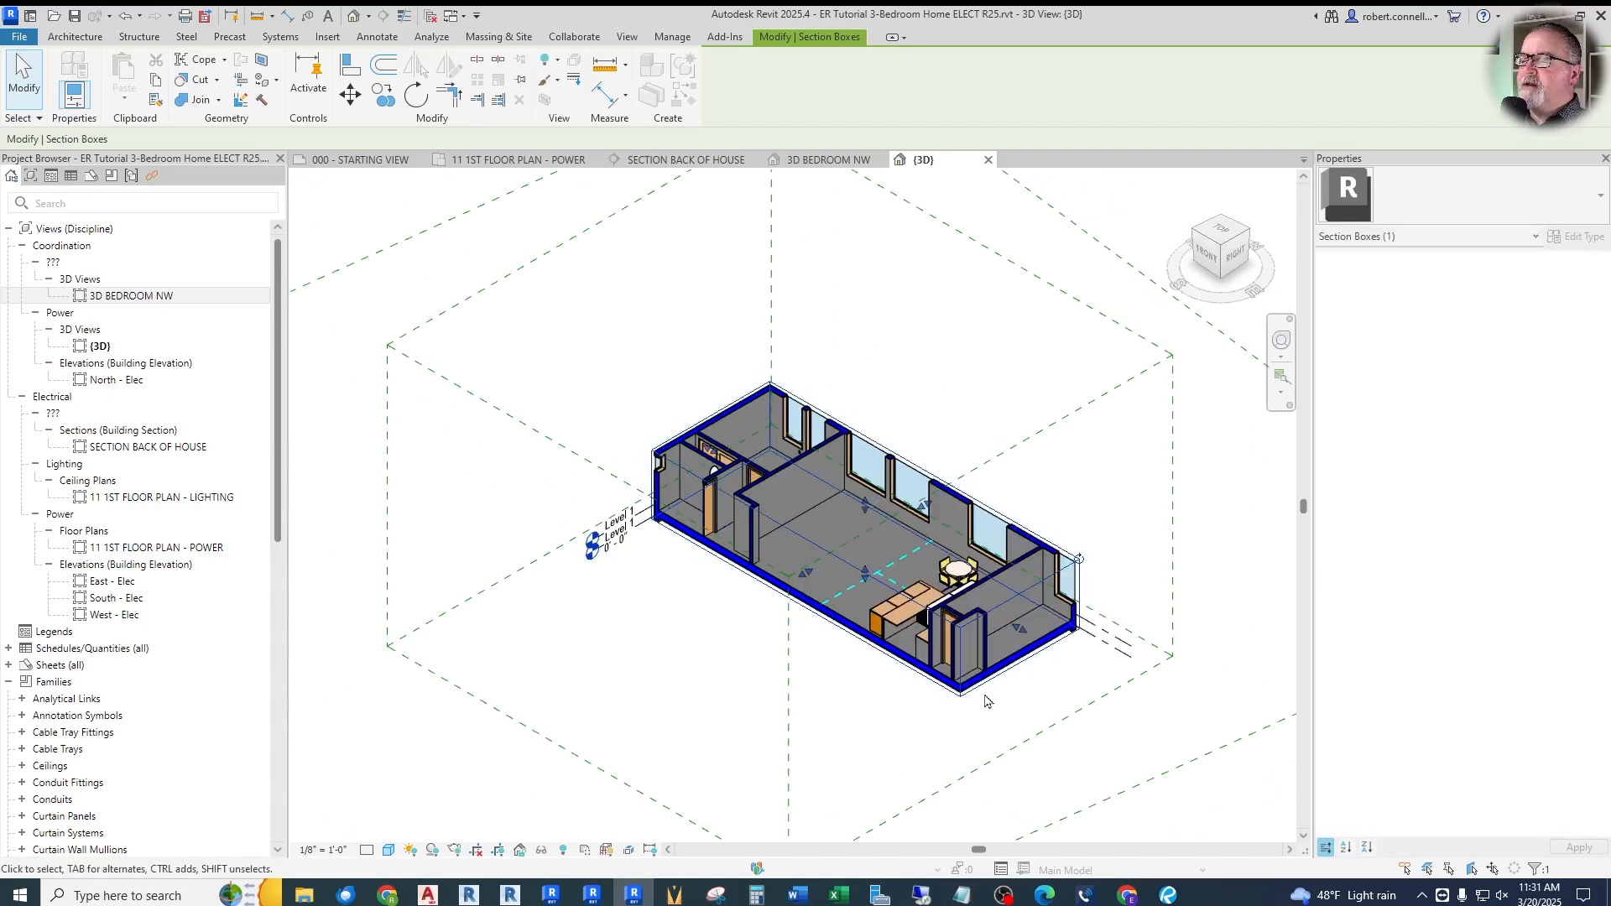
Preview the 3D view in the Hidden Line and Wireframe visual styles, and return it to Consistent Colors
{"action": "scroll", "coordinate": [1049, 630], "scroll_direction": "up", "scroll_amount": 3}
{"action": "scroll", "coordinate": [849, 475], "scroll_direction": "up", "scroll_amount": 4}
{"action": "scroll", "coordinate": [970, 473], "scroll_direction": "down", "scroll_amount": 2}
{"action": "scroll", "coordinate": [765, 560], "scroll_direction": "down", "scroll_amount": 2}
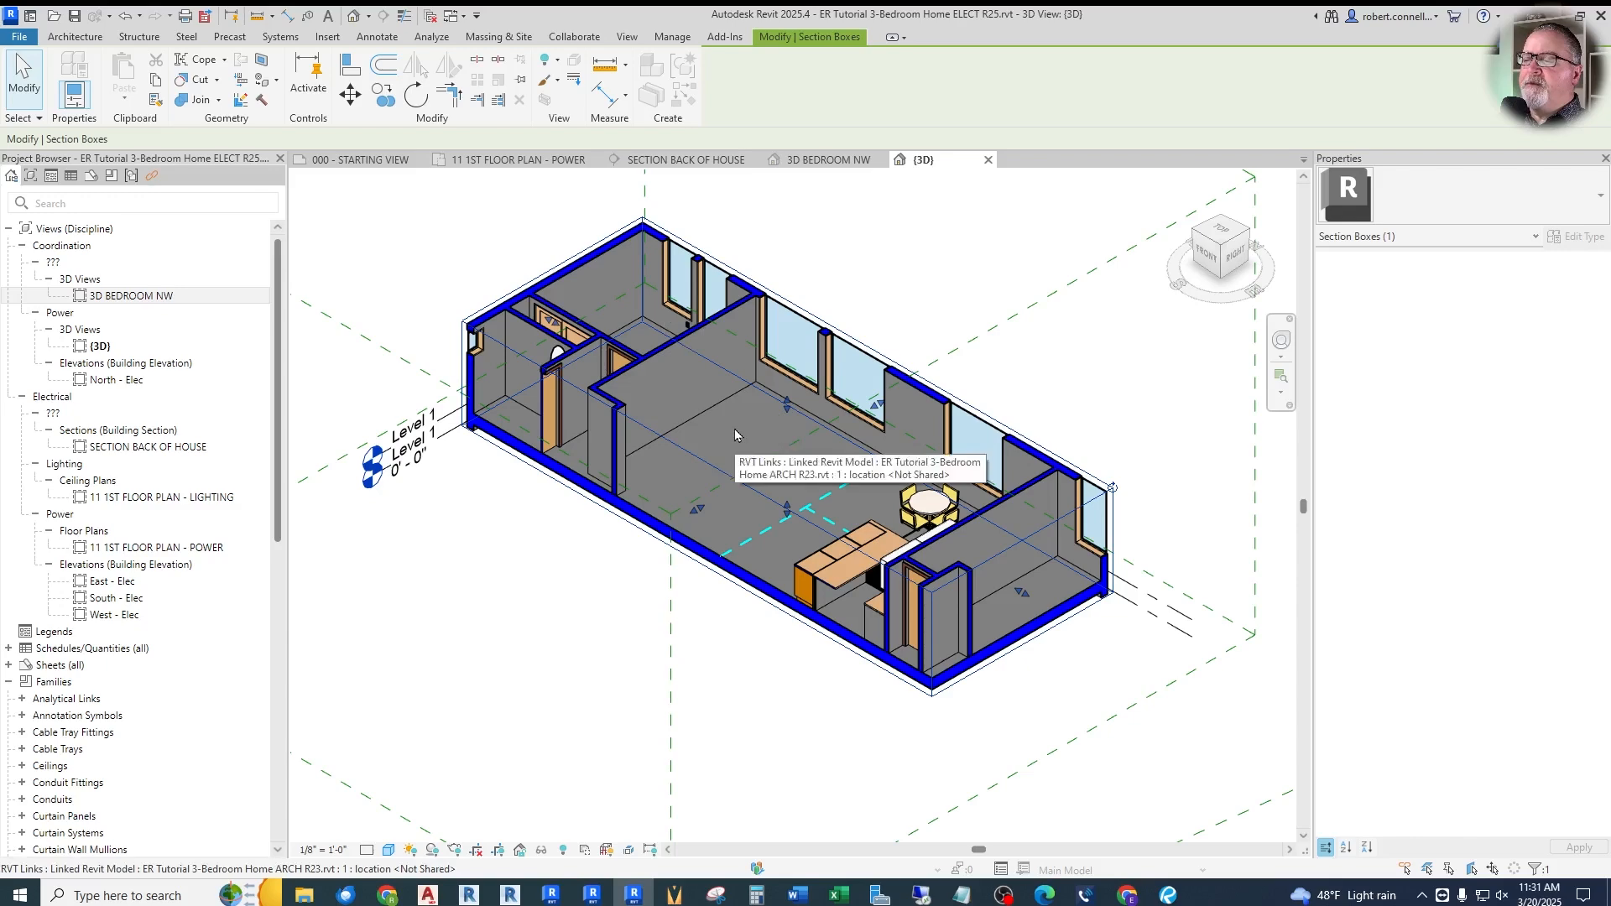
{"action": "left_click", "coordinate": [389, 851]}
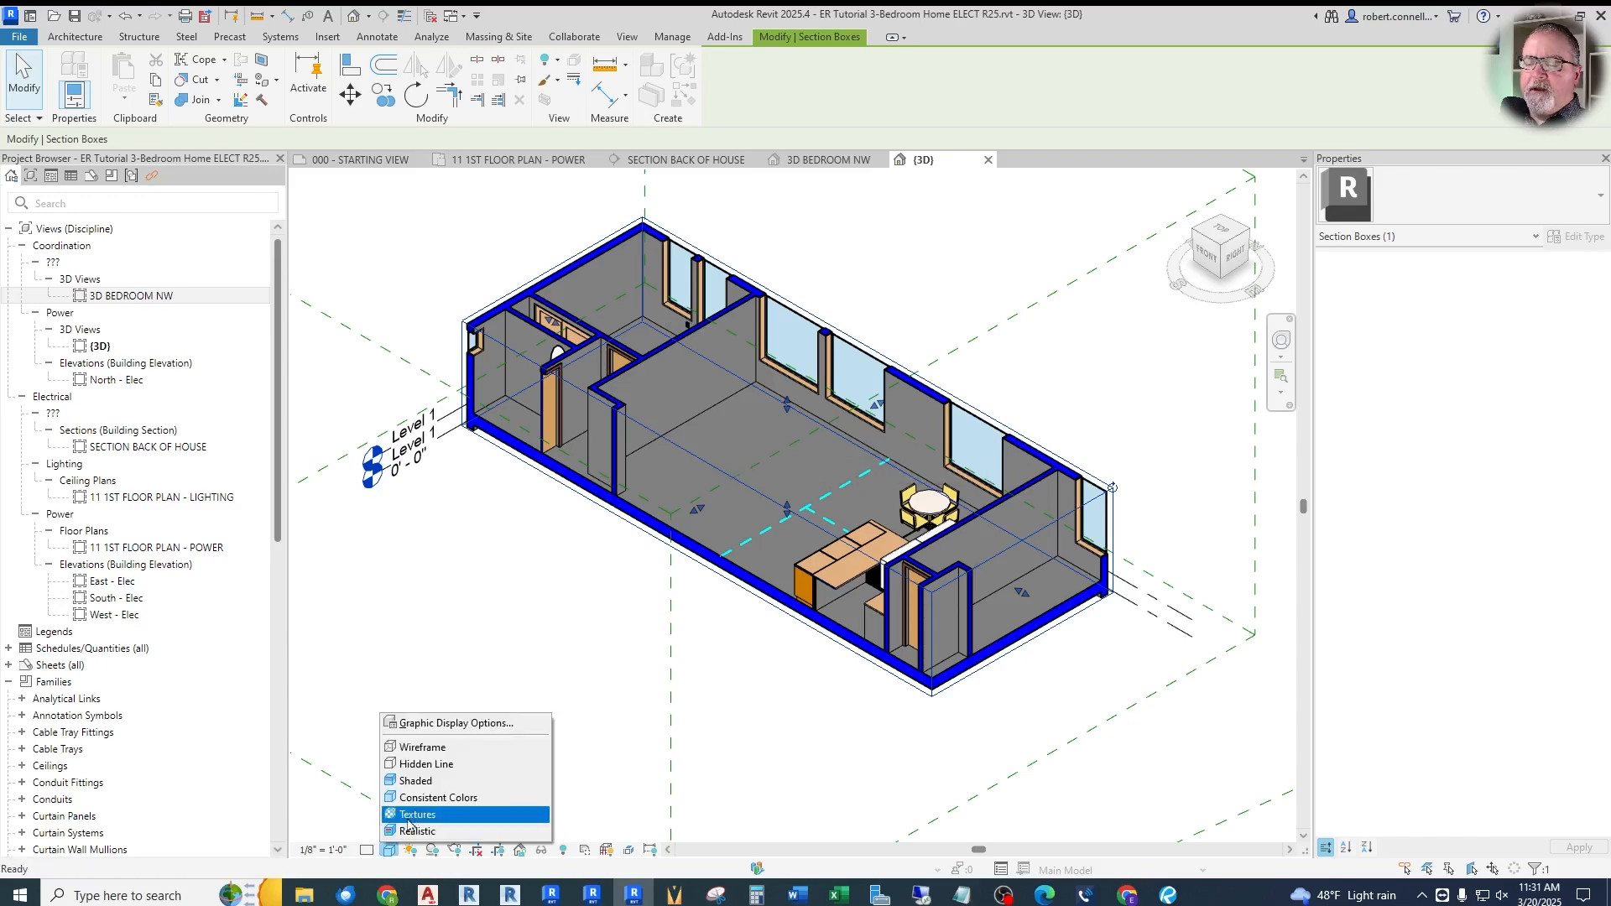
{"action": "left_click", "coordinate": [423, 765]}
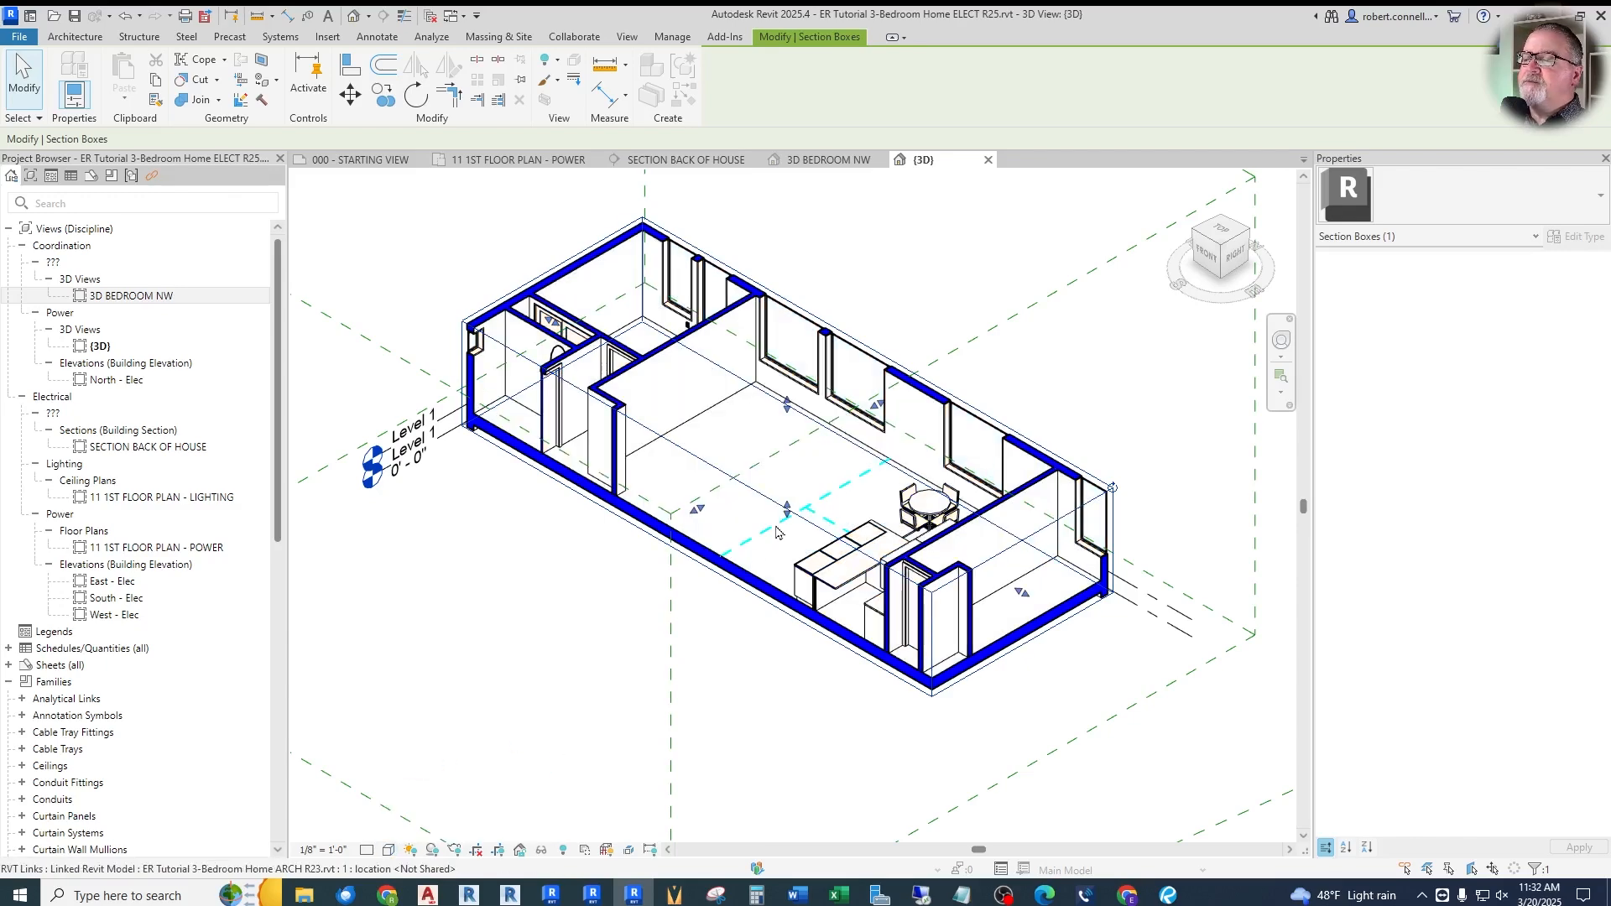
{"action": "left_click", "coordinate": [389, 850]}
{"action": "left_click", "coordinate": [454, 744]}
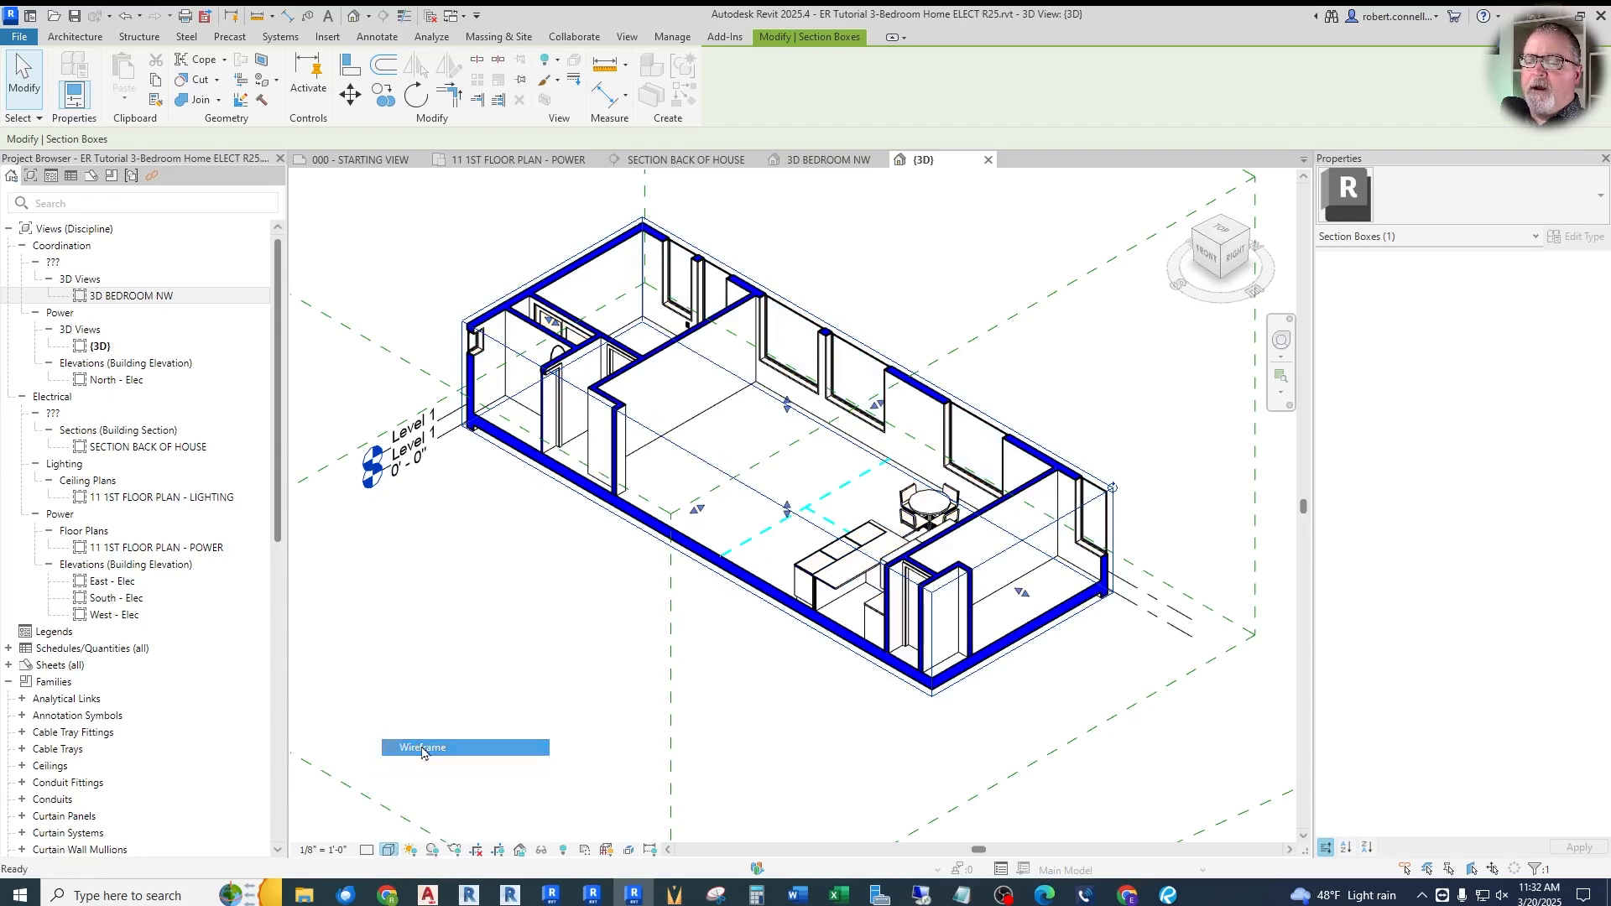
{"action": "left_click", "coordinate": [390, 850]}
{"action": "left_click", "coordinate": [421, 799]}
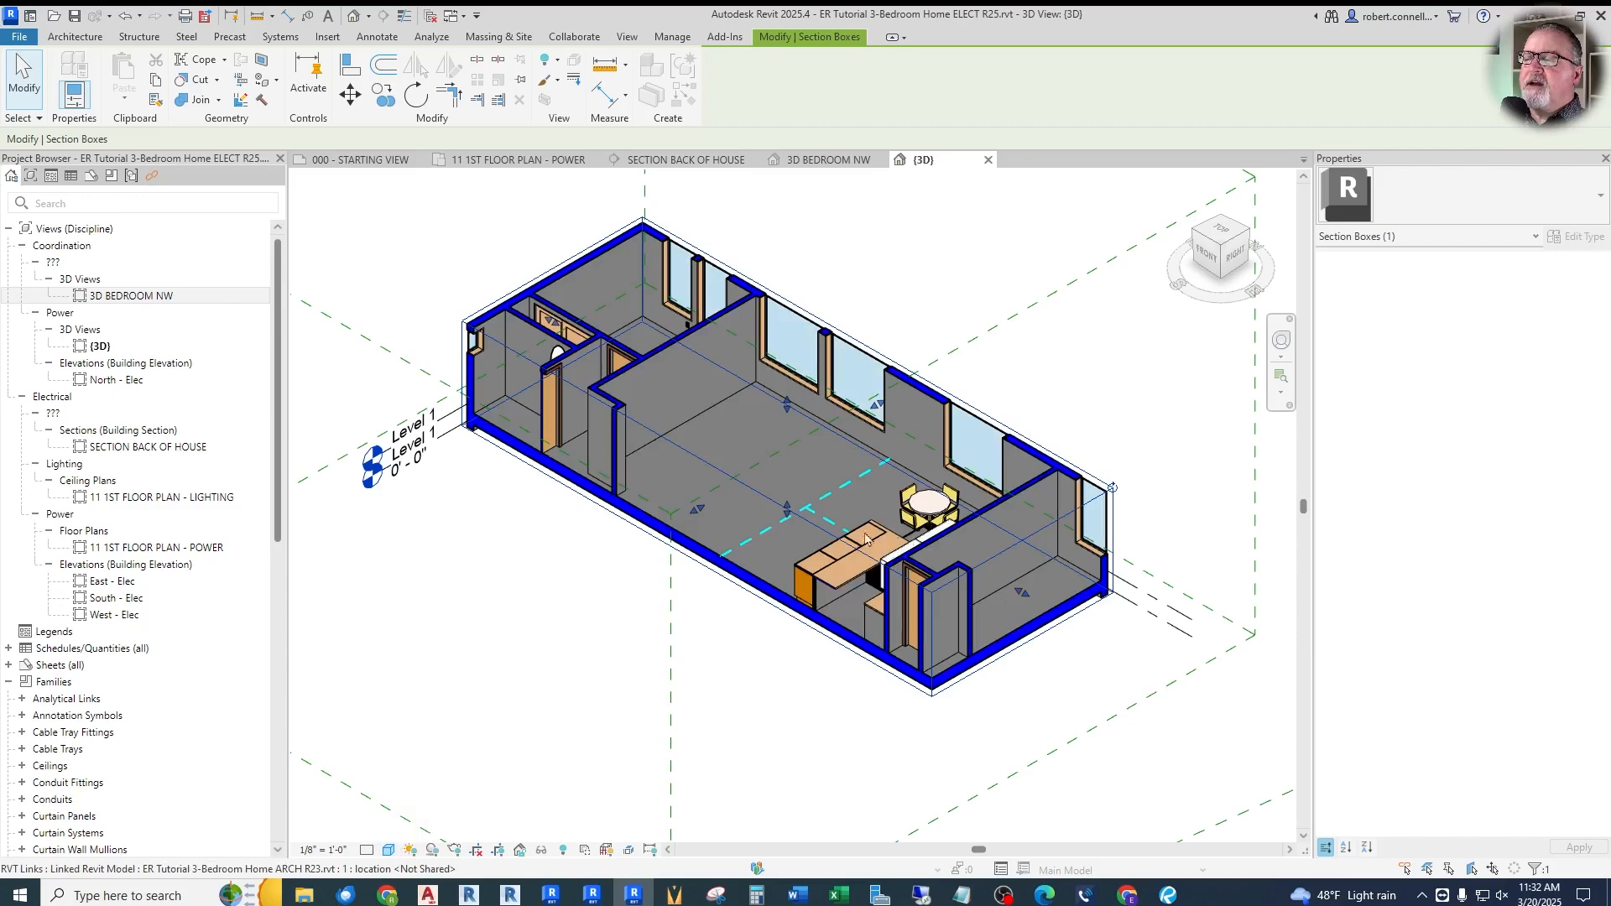
Clear the section box selection and examine the dining table, kitchen island and cabinets from several angles in the cut model
{"action": "key", "text": "Escape"}
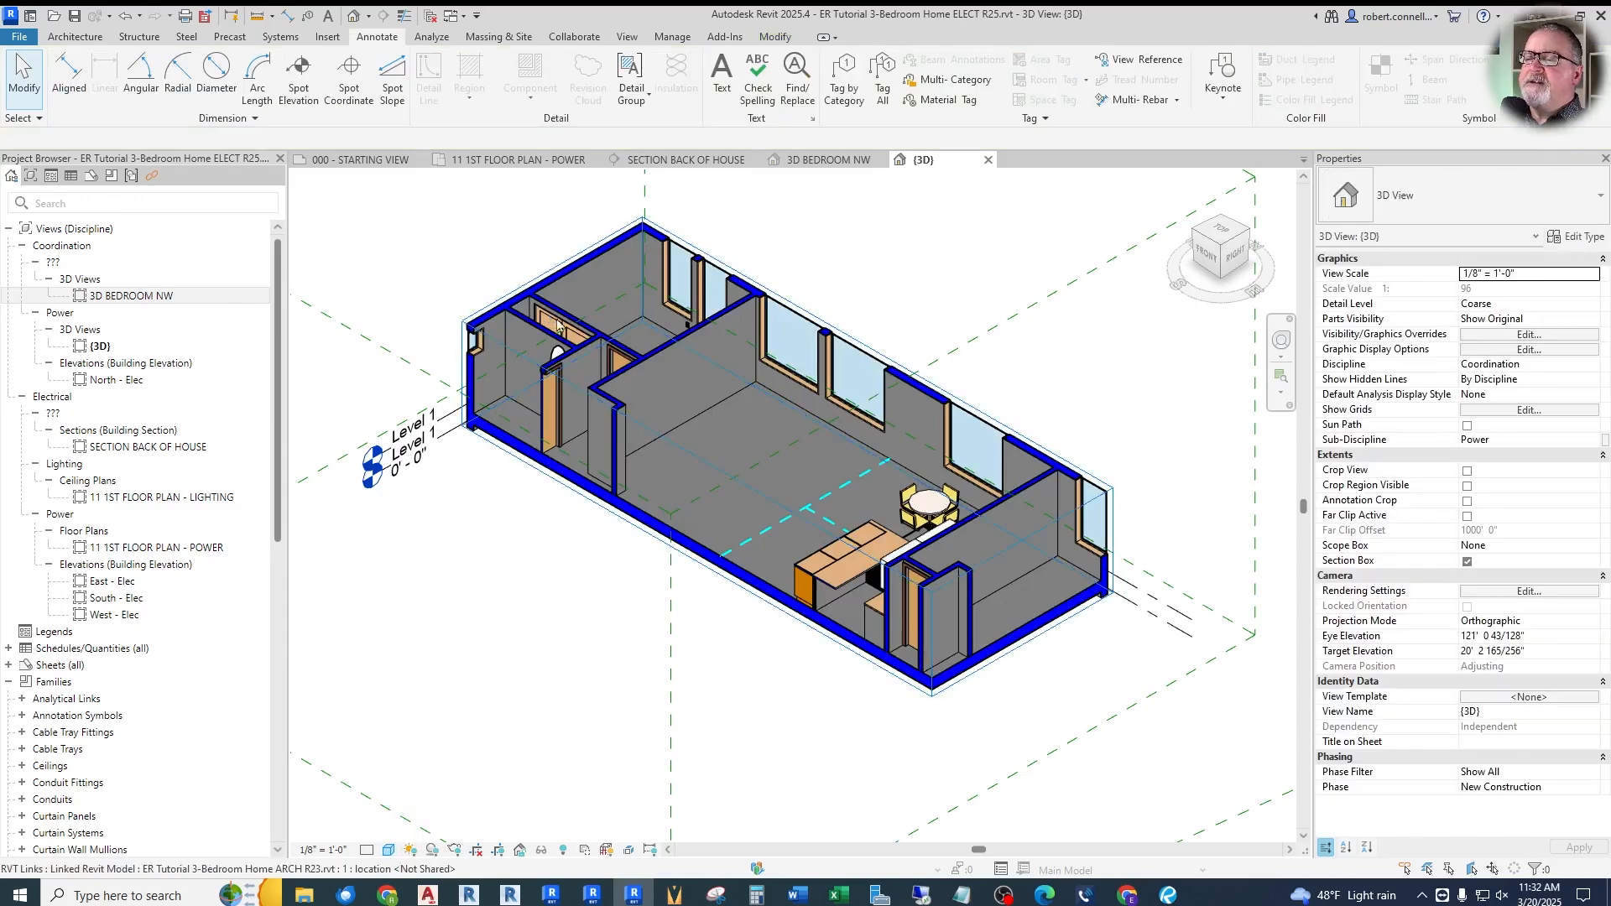
{"action": "scroll", "coordinate": [558, 325], "scroll_direction": "up", "scroll_amount": 4}
{"action": "scroll", "coordinate": [811, 501], "scroll_direction": "down", "scroll_amount": 3}
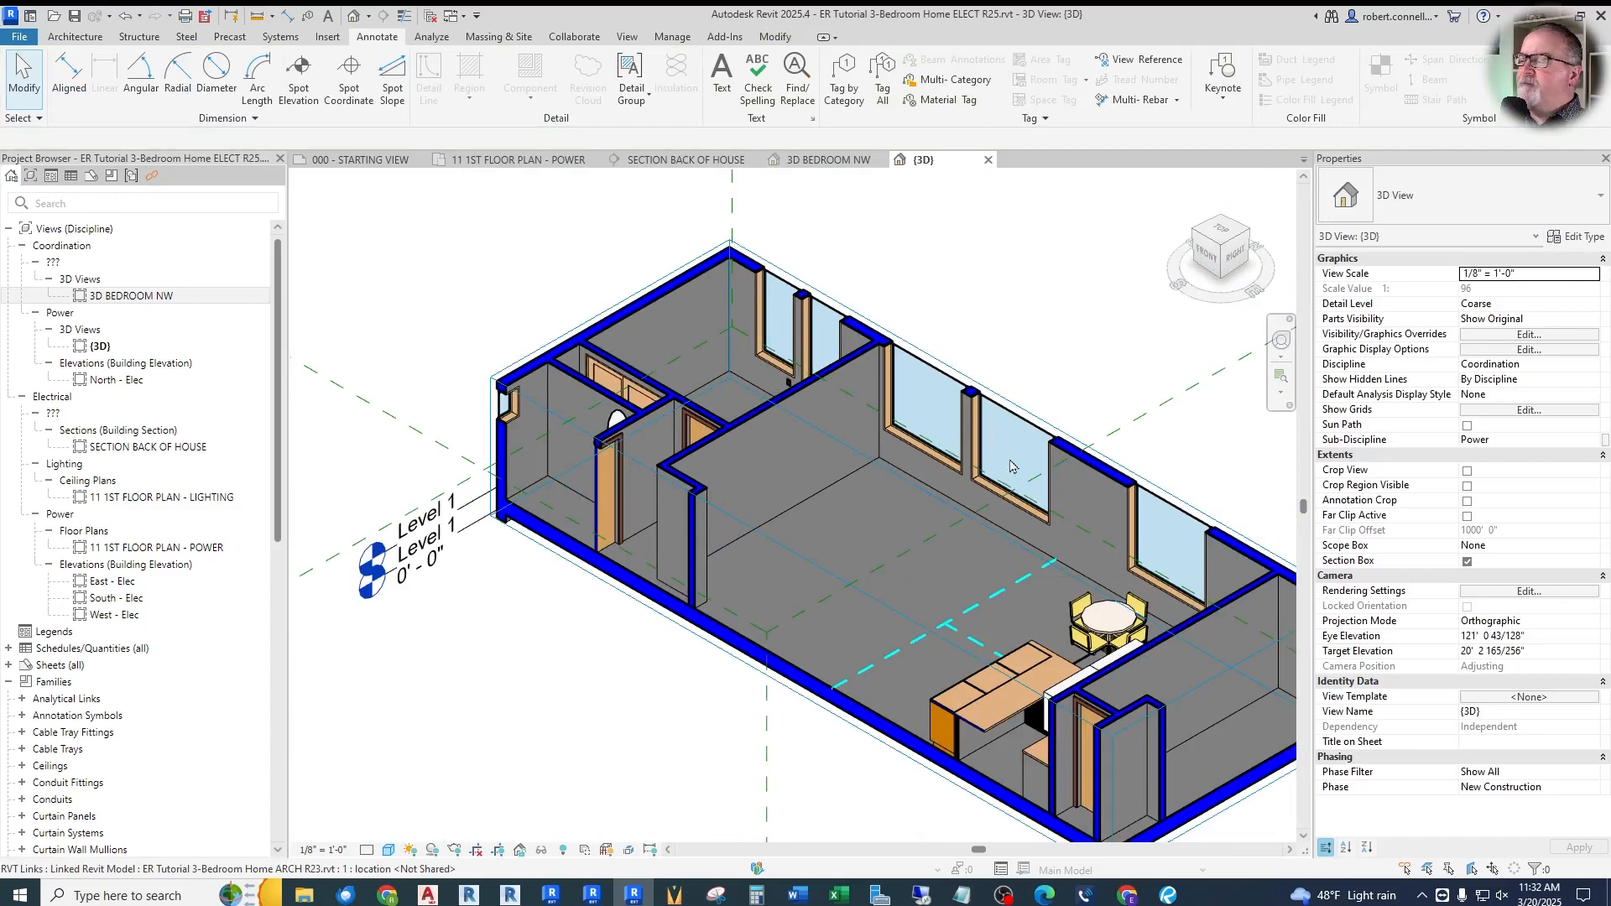
{"action": "mouse_move", "coordinate": [1211, 258]}
{"action": "left_mouse_down"}
{"action": "mouse_move", "coordinate": [1177, 275]}
{"action": "mouse_move", "coordinate": [396, 298]}
{"action": "left_mouse_up"}
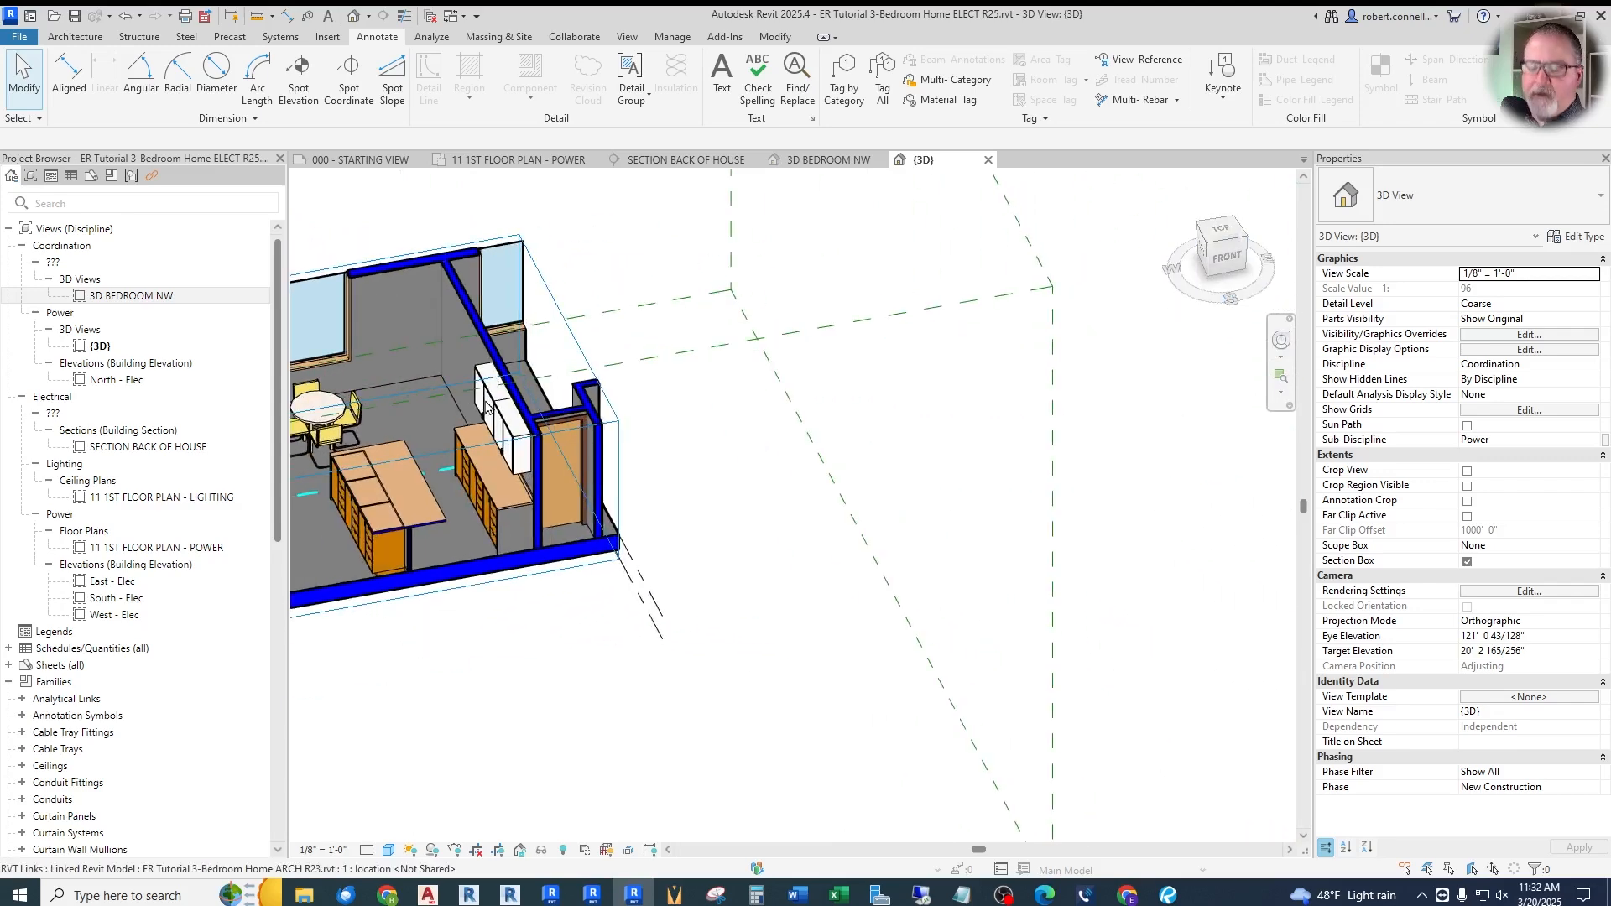
{"action": "middle_click_drag", "start_coordinate": [421, 422], "coordinate": [620, 419], "text": "shift"}
{"action": "scroll", "coordinate": [620, 421], "scroll_direction": "up", "scroll_amount": 5}
{"action": "middle_click_drag", "start_coordinate": [789, 434], "coordinate": [977, 442], "text": "shift"}
{"action": "scroll", "coordinate": [1007, 457], "scroll_direction": "down", "scroll_amount": 6}
{"action": "scroll", "coordinate": [629, 505], "scroll_direction": "up", "scroll_amount": 3}
{"action": "scroll", "coordinate": [796, 495], "scroll_direction": "down", "scroll_amount": 2}
{"action": "scroll", "coordinate": [466, 535], "scroll_direction": "up", "scroll_amount": 3}
{"action": "middle_click_drag", "start_coordinate": [524, 460], "coordinate": [611, 470], "text": "shift"}
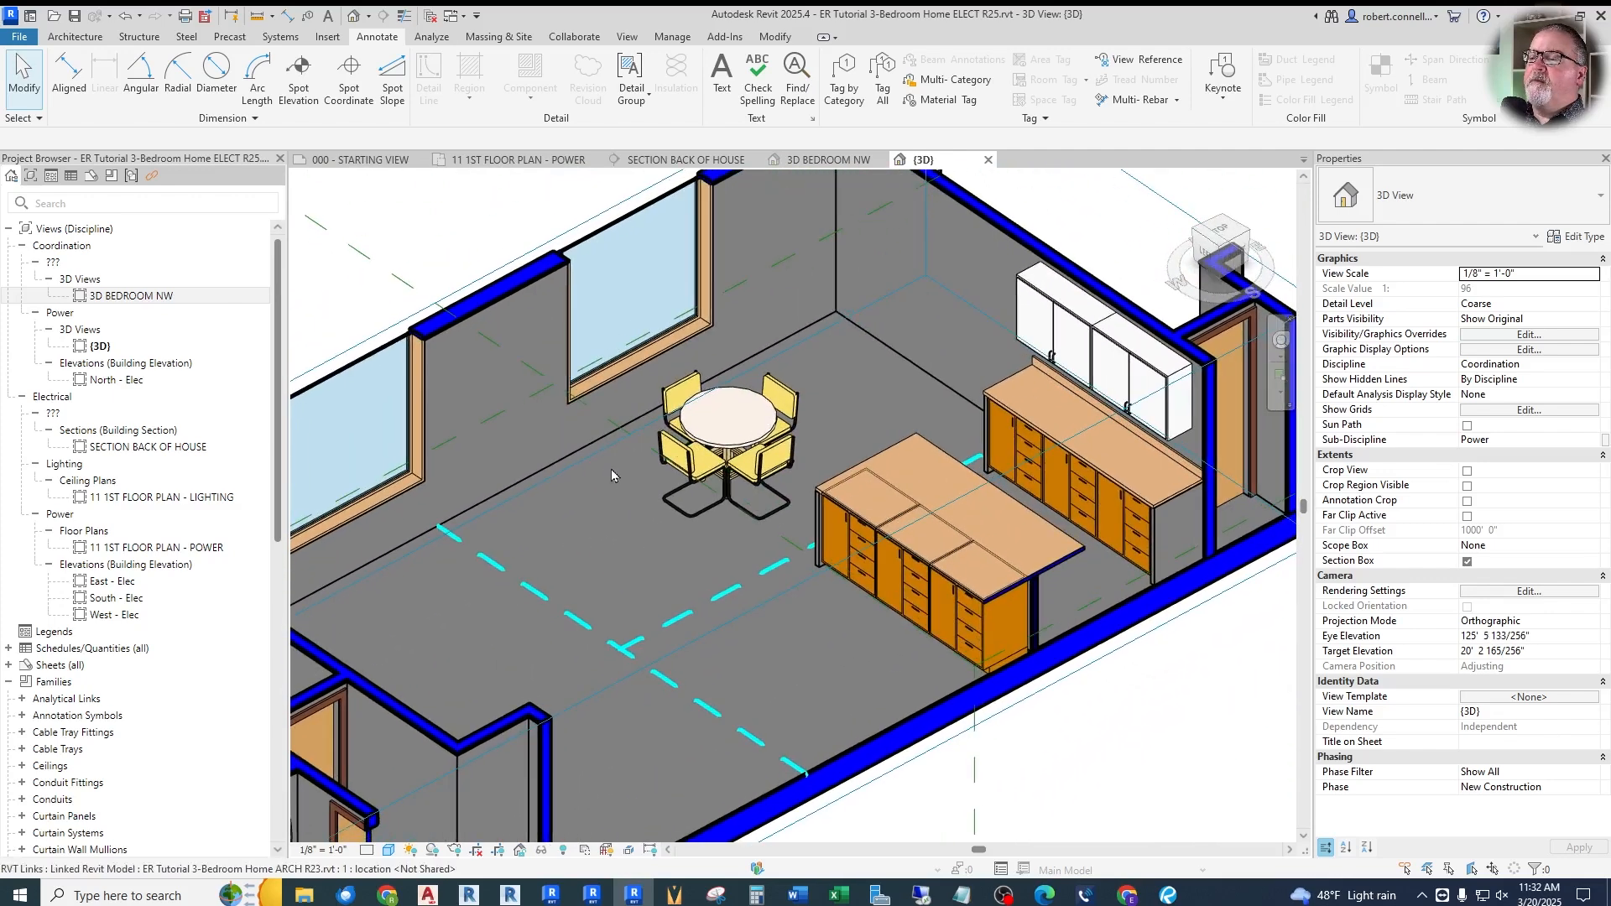
Raise the section box's top face above the window heads and clear the selection to inspect the kitchen cabinets
{"action": "scroll", "coordinate": [641, 448], "scroll_direction": "down", "scroll_amount": 4}
{"action": "left_click", "coordinate": [642, 437]}
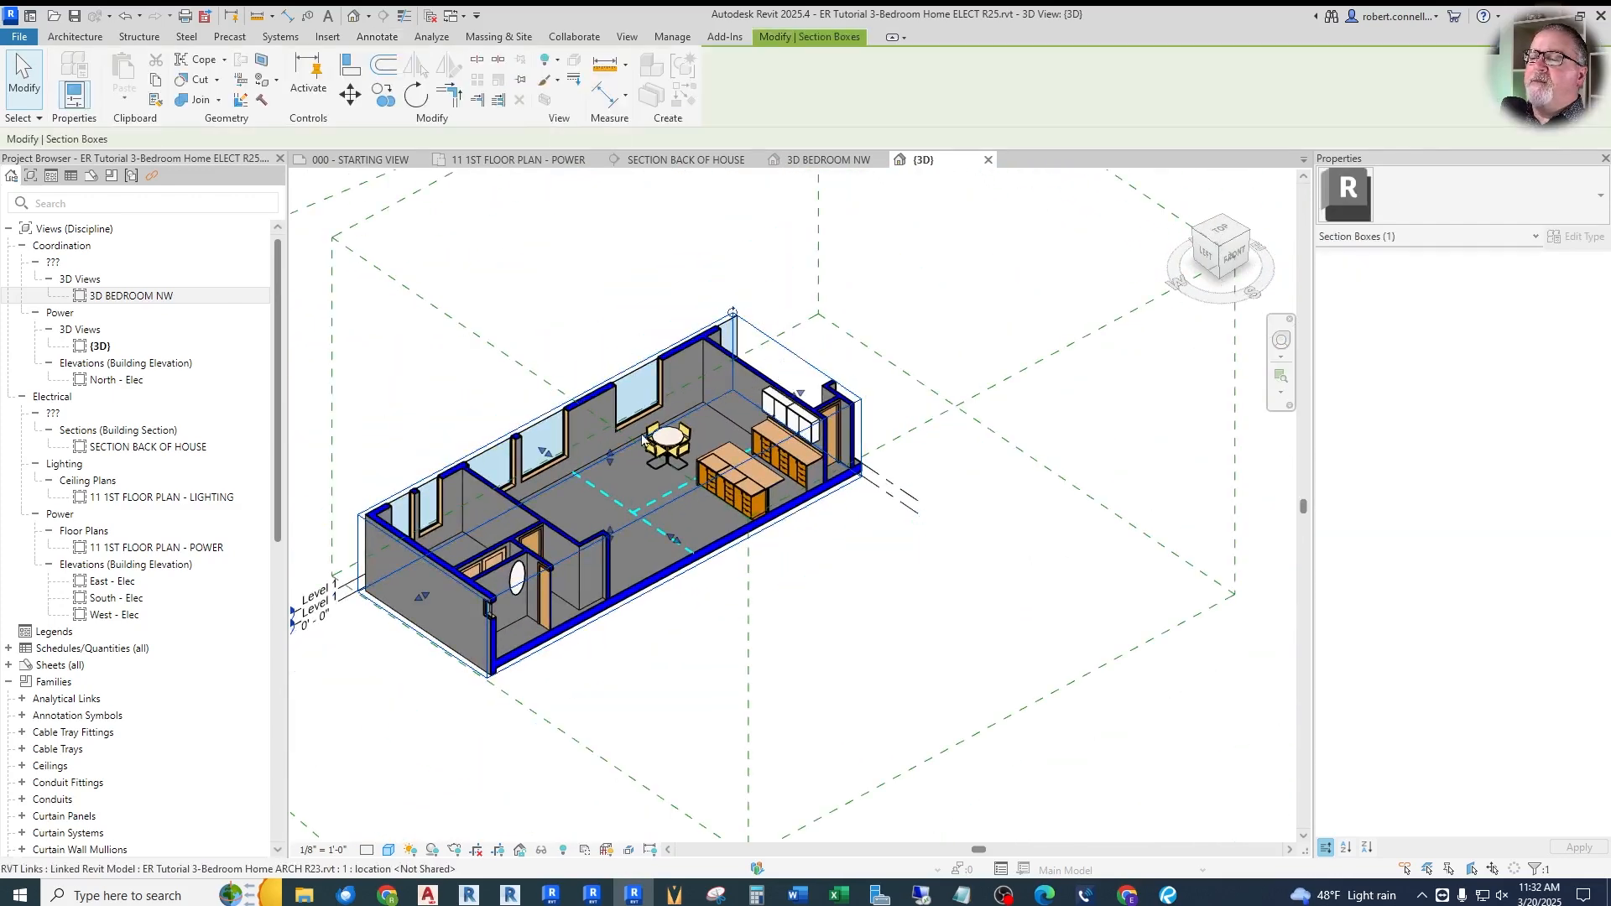
{"action": "mouse_move", "coordinate": [611, 457]}
{"action": "left_mouse_down"}
{"action": "mouse_move", "coordinate": [611, 423]}
{"action": "mouse_move", "coordinate": [611, 453]}
{"action": "left_mouse_up"}
{"action": "scroll", "coordinate": [622, 466], "scroll_direction": "up", "scroll_amount": 4}
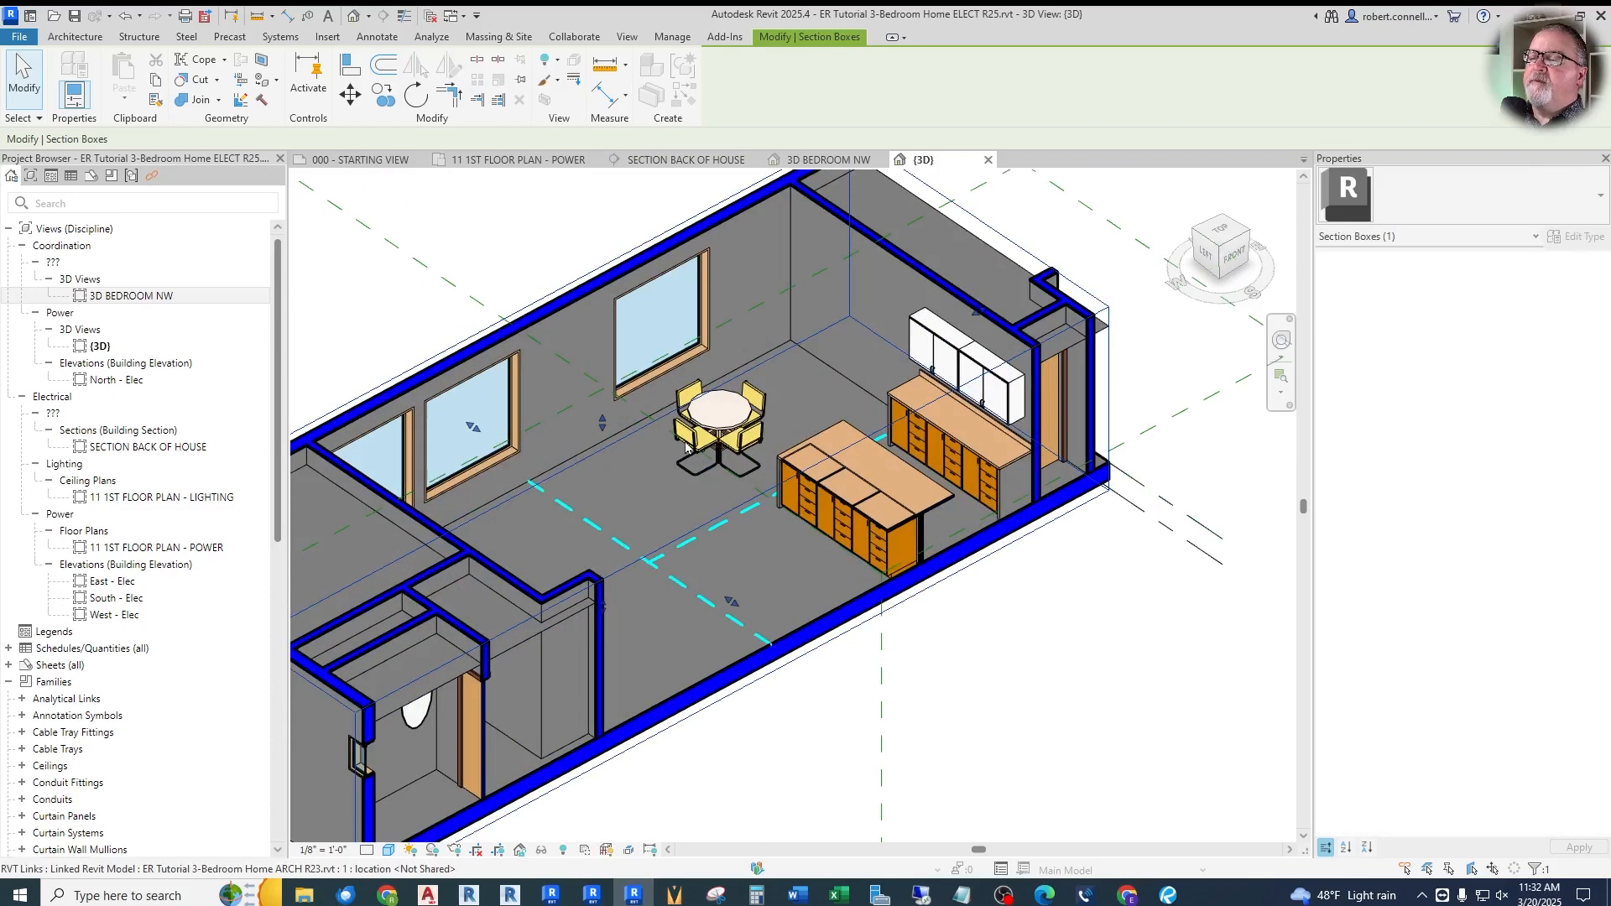
{"action": "key", "text": "Escape"}
{"action": "scroll", "coordinate": [1026, 366], "scroll_direction": "up", "scroll_amount": 3}
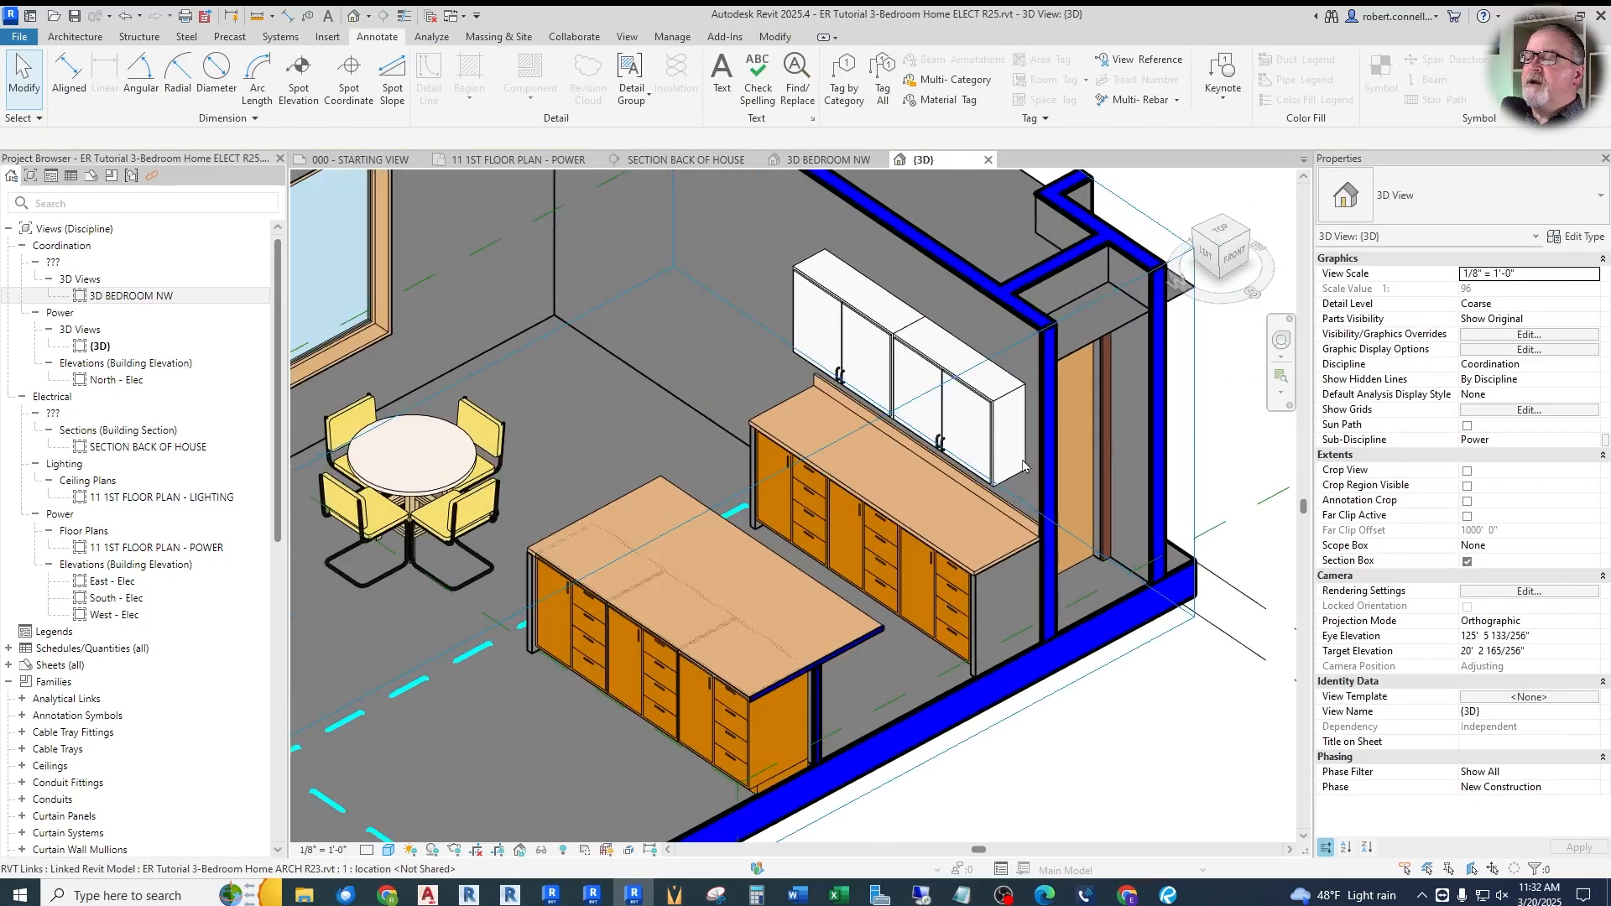
Rename the section-boxed {3D} view as 3D SECTION BOX
{"action": "scroll", "coordinate": [1023, 466], "scroll_direction": "down", "scroll_amount": 5}
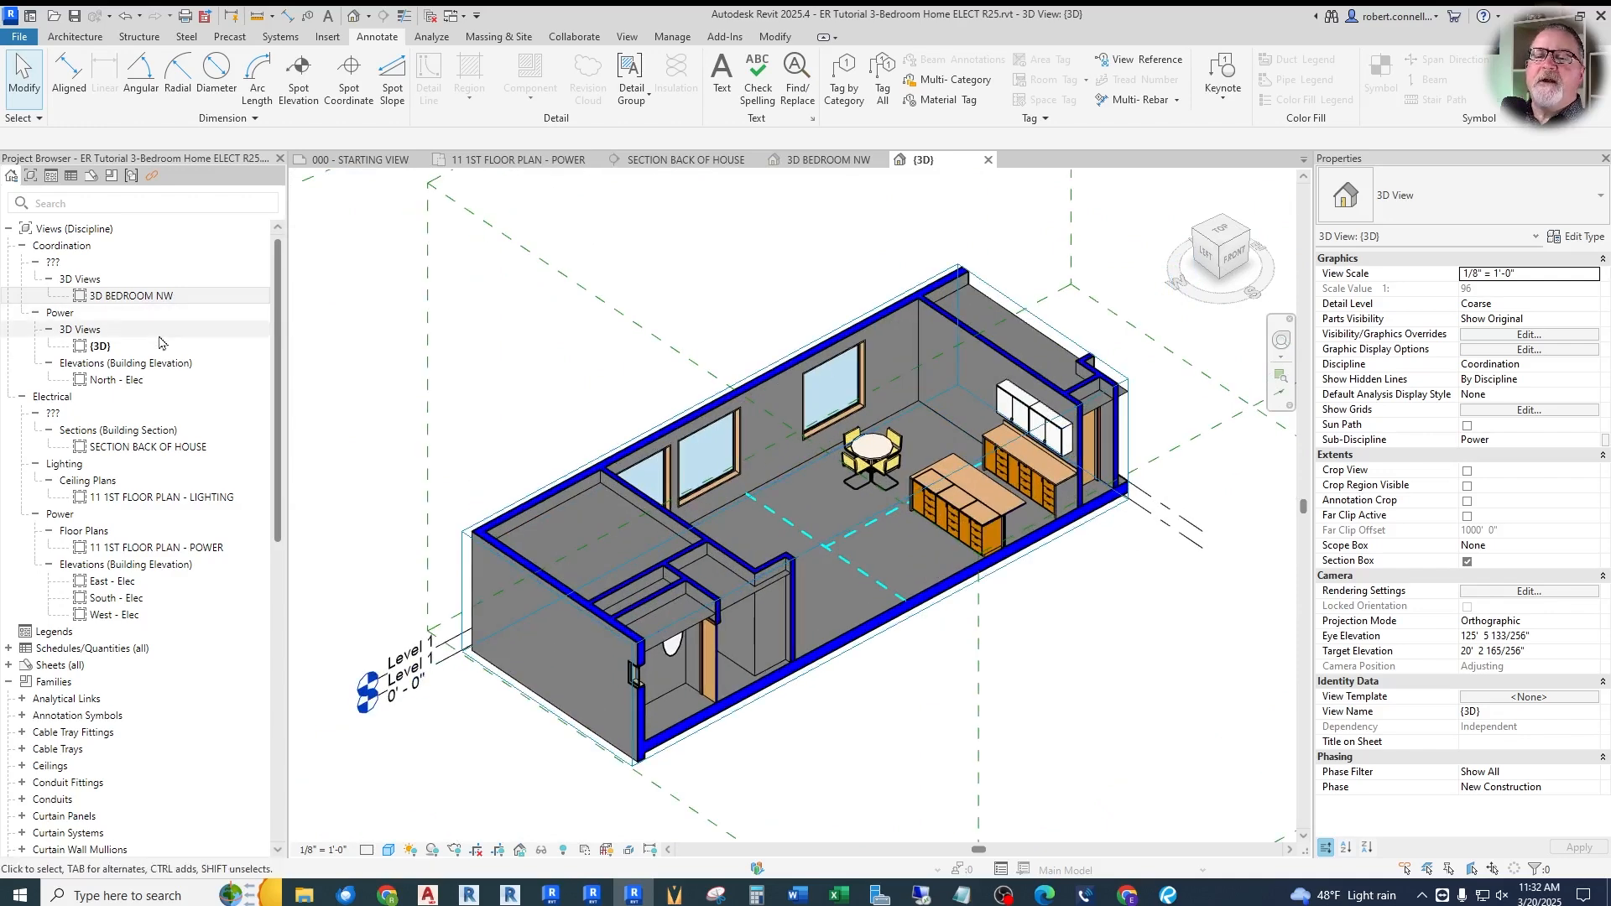
{"action": "left_click", "coordinate": [100, 347]}
{"action": "left_click", "coordinate": [102, 348]}
{"action": "type", "text": "3D SECTION BOX"}
{"action": "key", "text": "Return"}
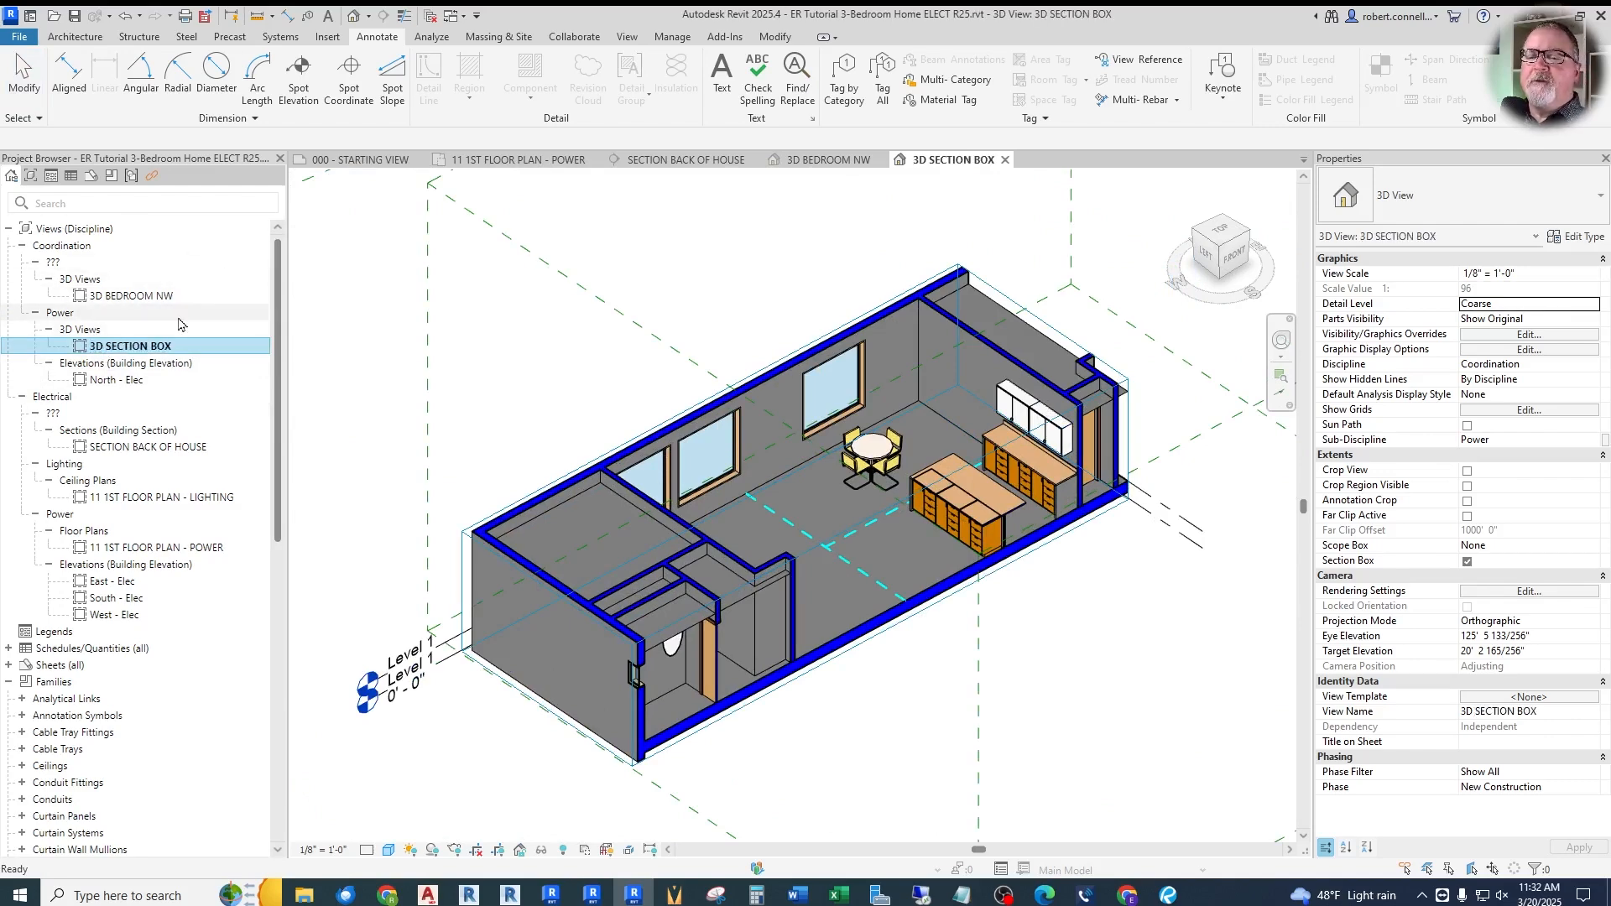
In the first-floor power plan, draw a vertical guide detail line about 5'-8" long from bedroom 1's door jamb along the great room wall
{"action": "key", "text": "ctrl+Tab"}
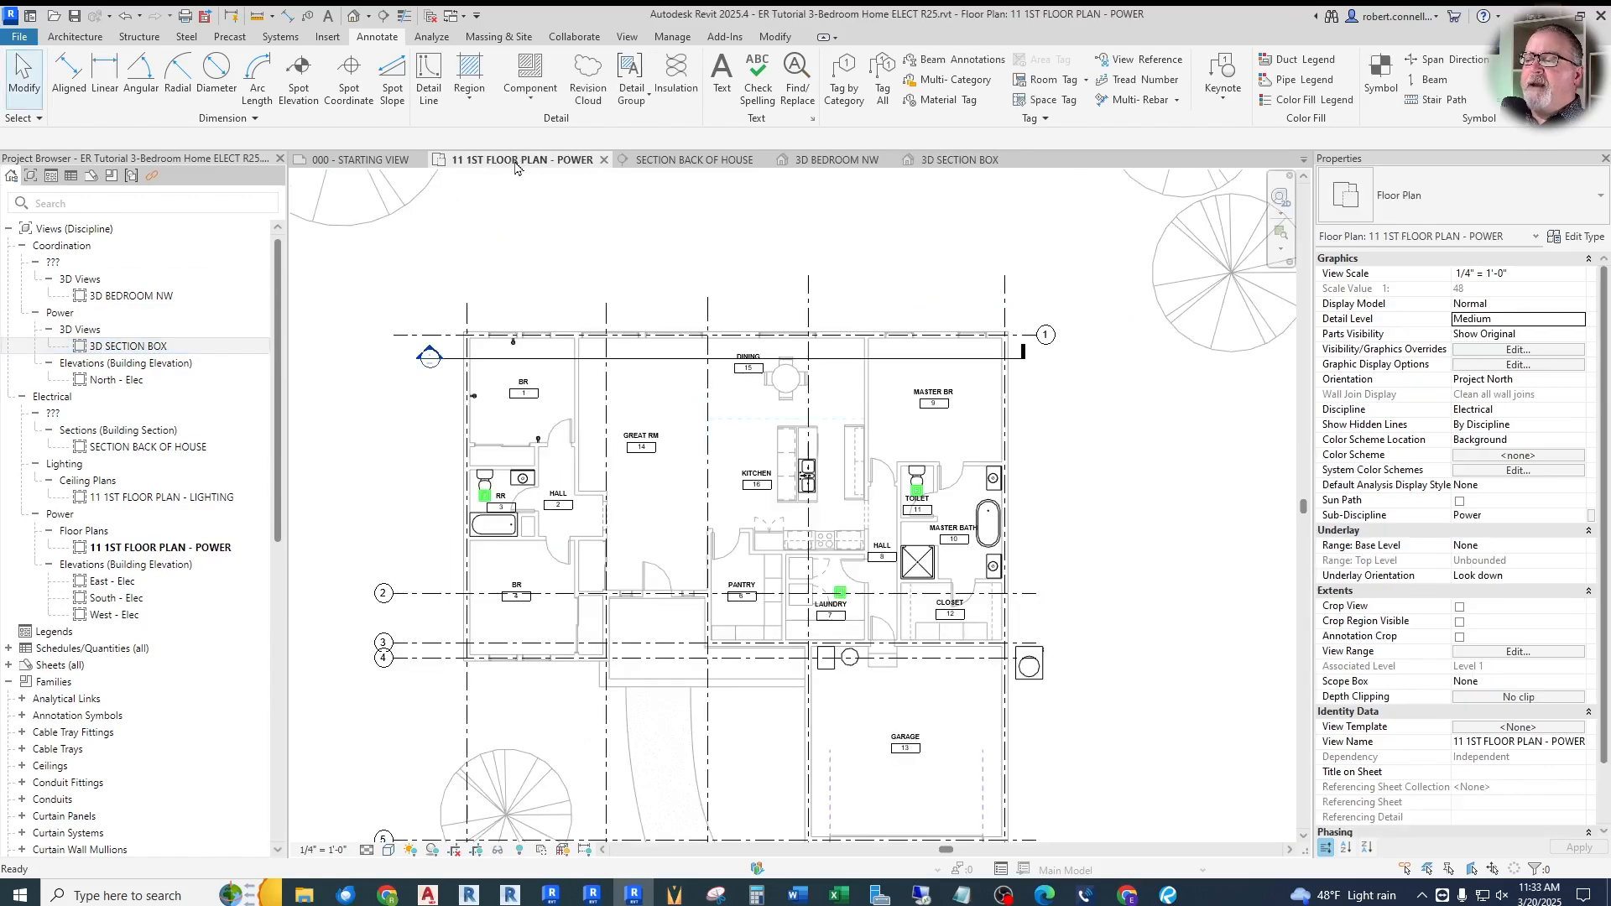
{"action": "scroll", "coordinate": [517, 354], "scroll_direction": "up", "scroll_amount": 2}
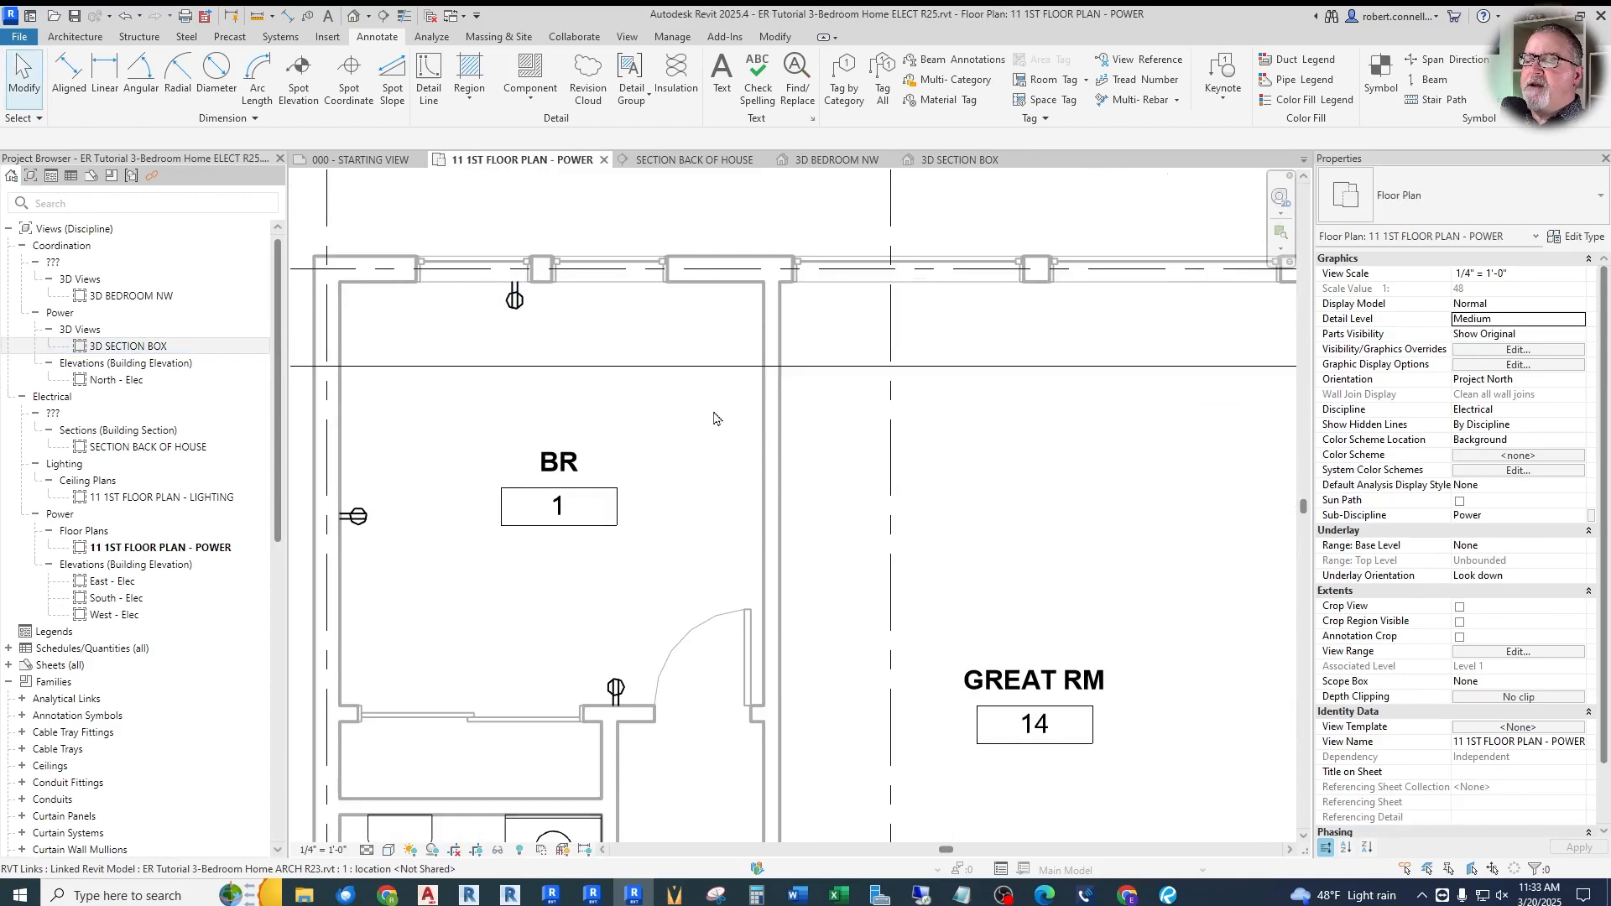
{"action": "left_click", "coordinate": [428, 76]}
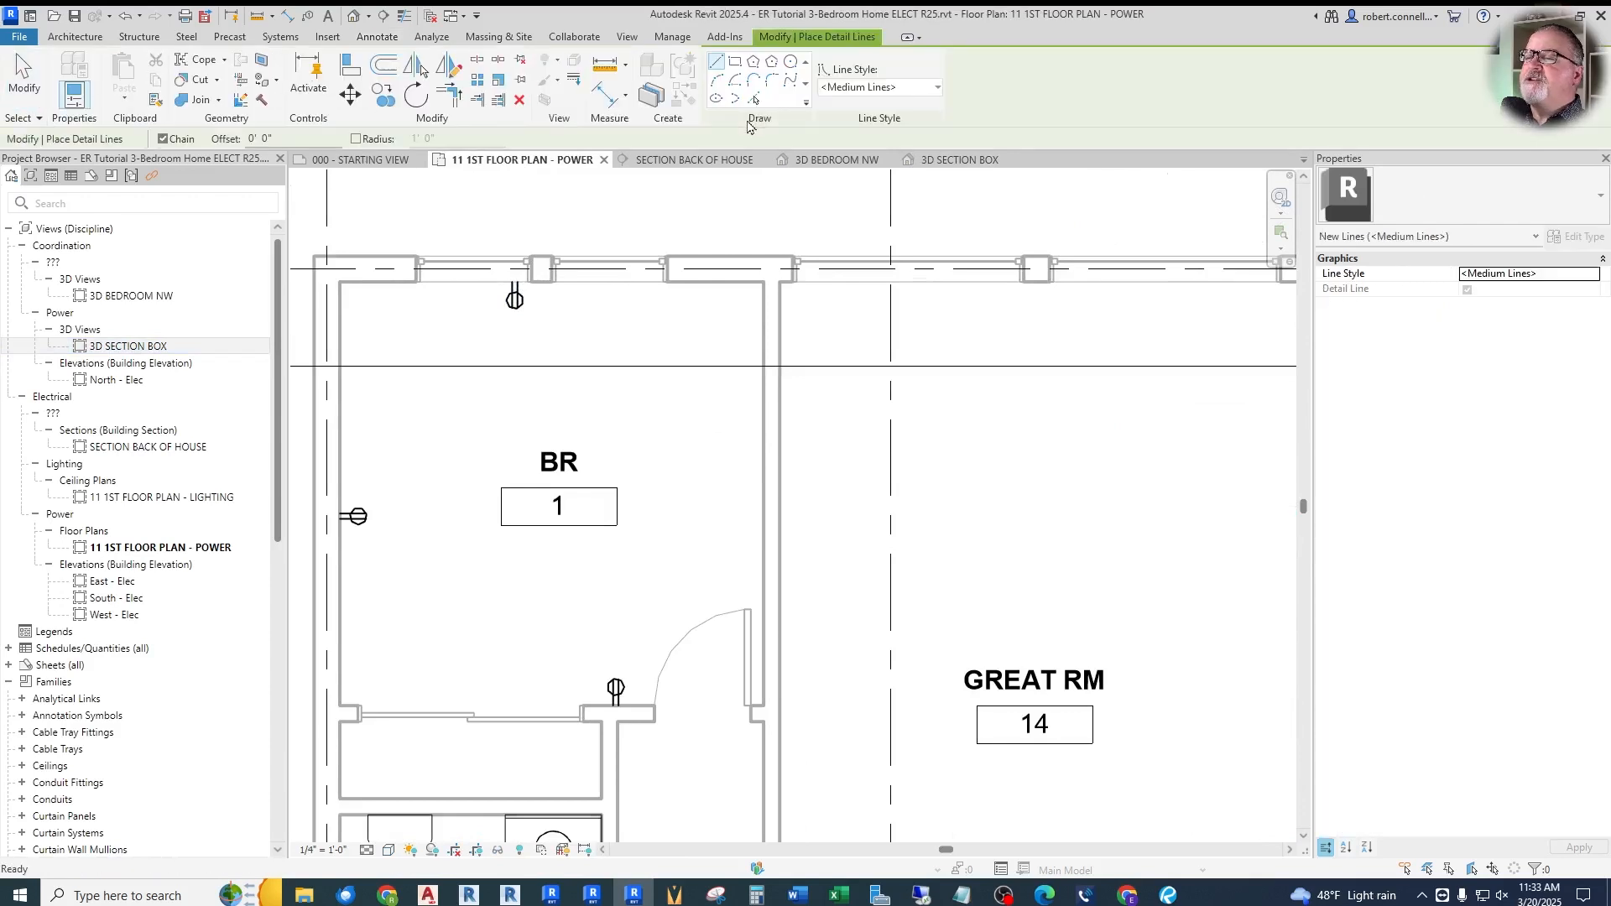
{"action": "left_click", "coordinate": [751, 705]}
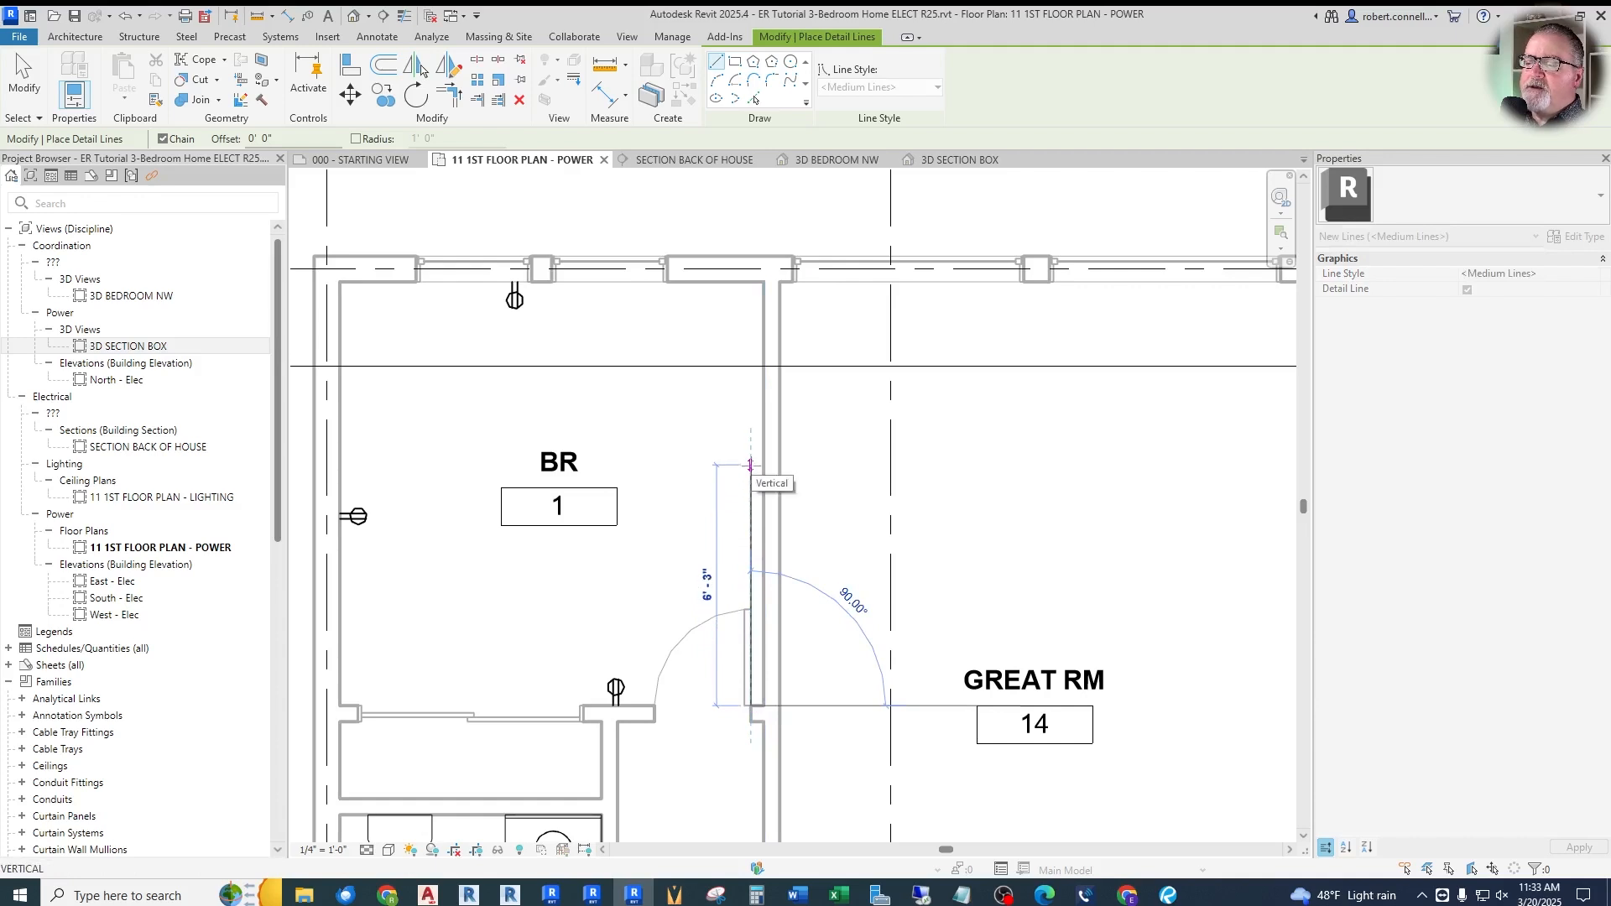
{"action": "key", "text": "Escape"}
{"action": "key", "text": "Escape"}
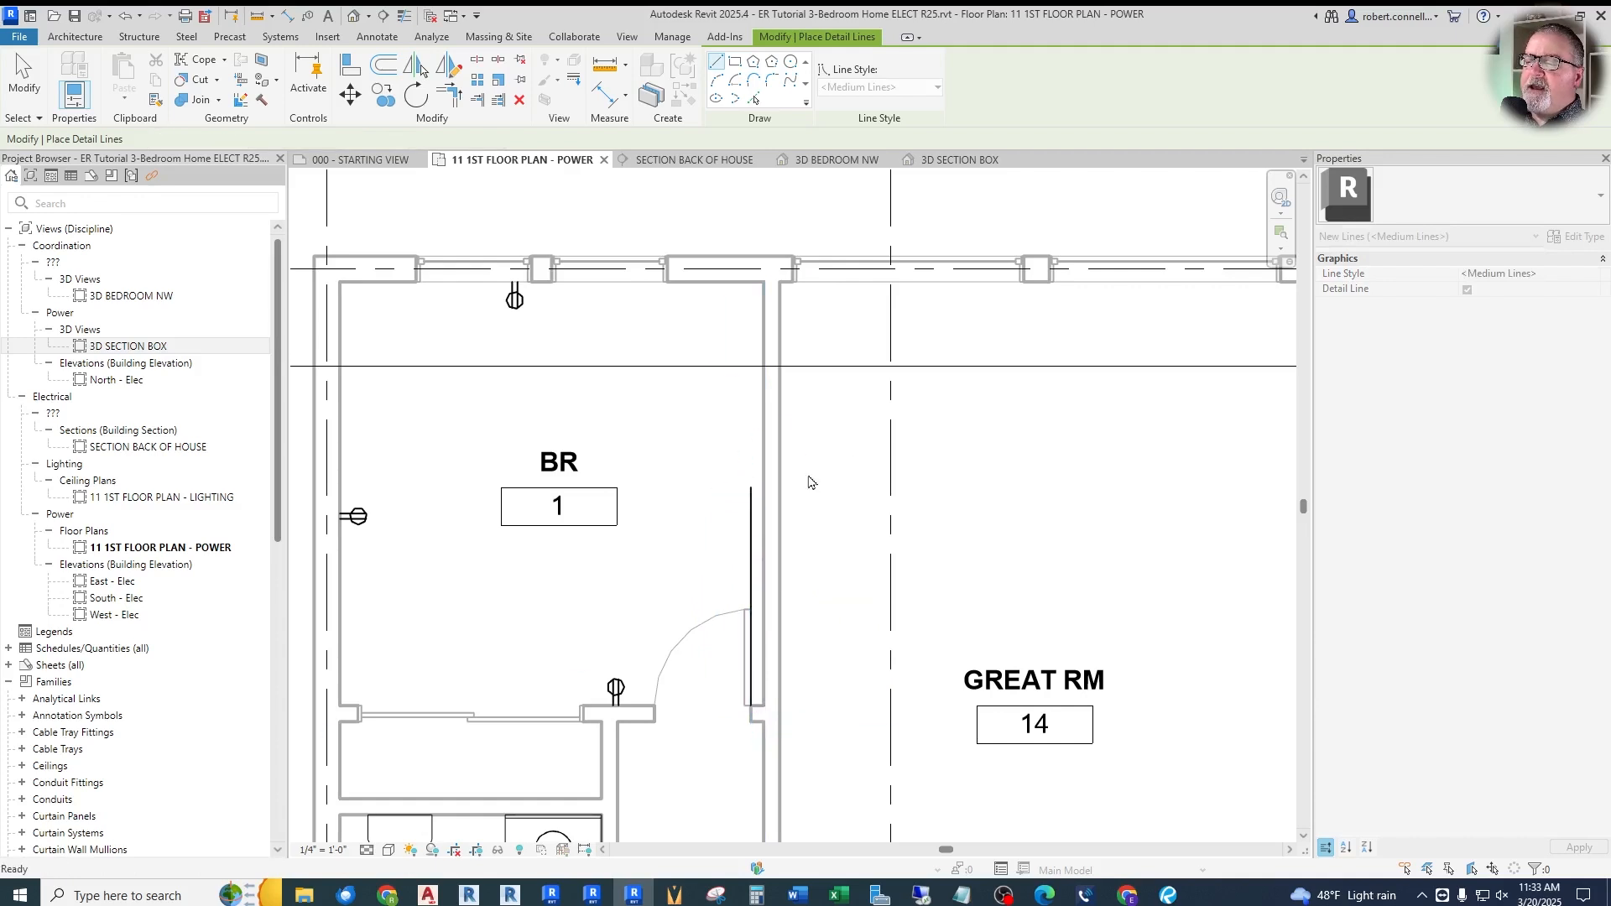
Place a similar Standard duplex receptacle on bedroom 1's great room wall at the guide line's end, and delete the line
{"action": "left_click", "coordinate": [616, 693]}
{"action": "right_click", "coordinate": [616, 692]}
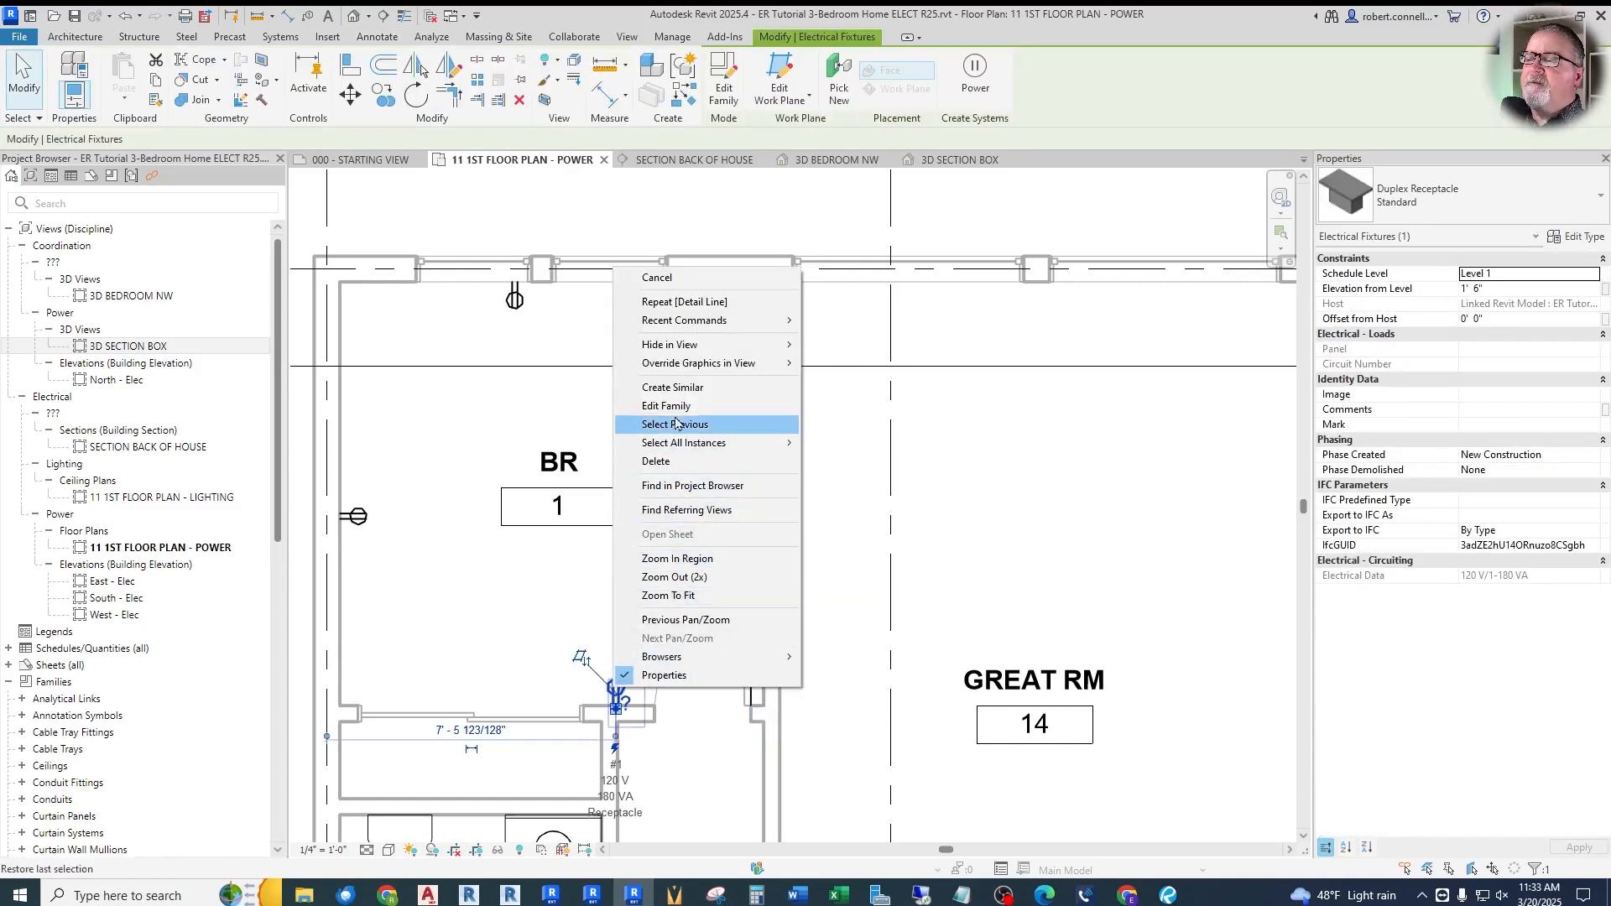
{"action": "left_click", "coordinate": [672, 387]}
{"action": "left_click", "coordinate": [755, 491]}
{"action": "key", "text": "Escape"}
{"action": "key", "text": "Escape"}
{"action": "left_click", "coordinate": [755, 542]}
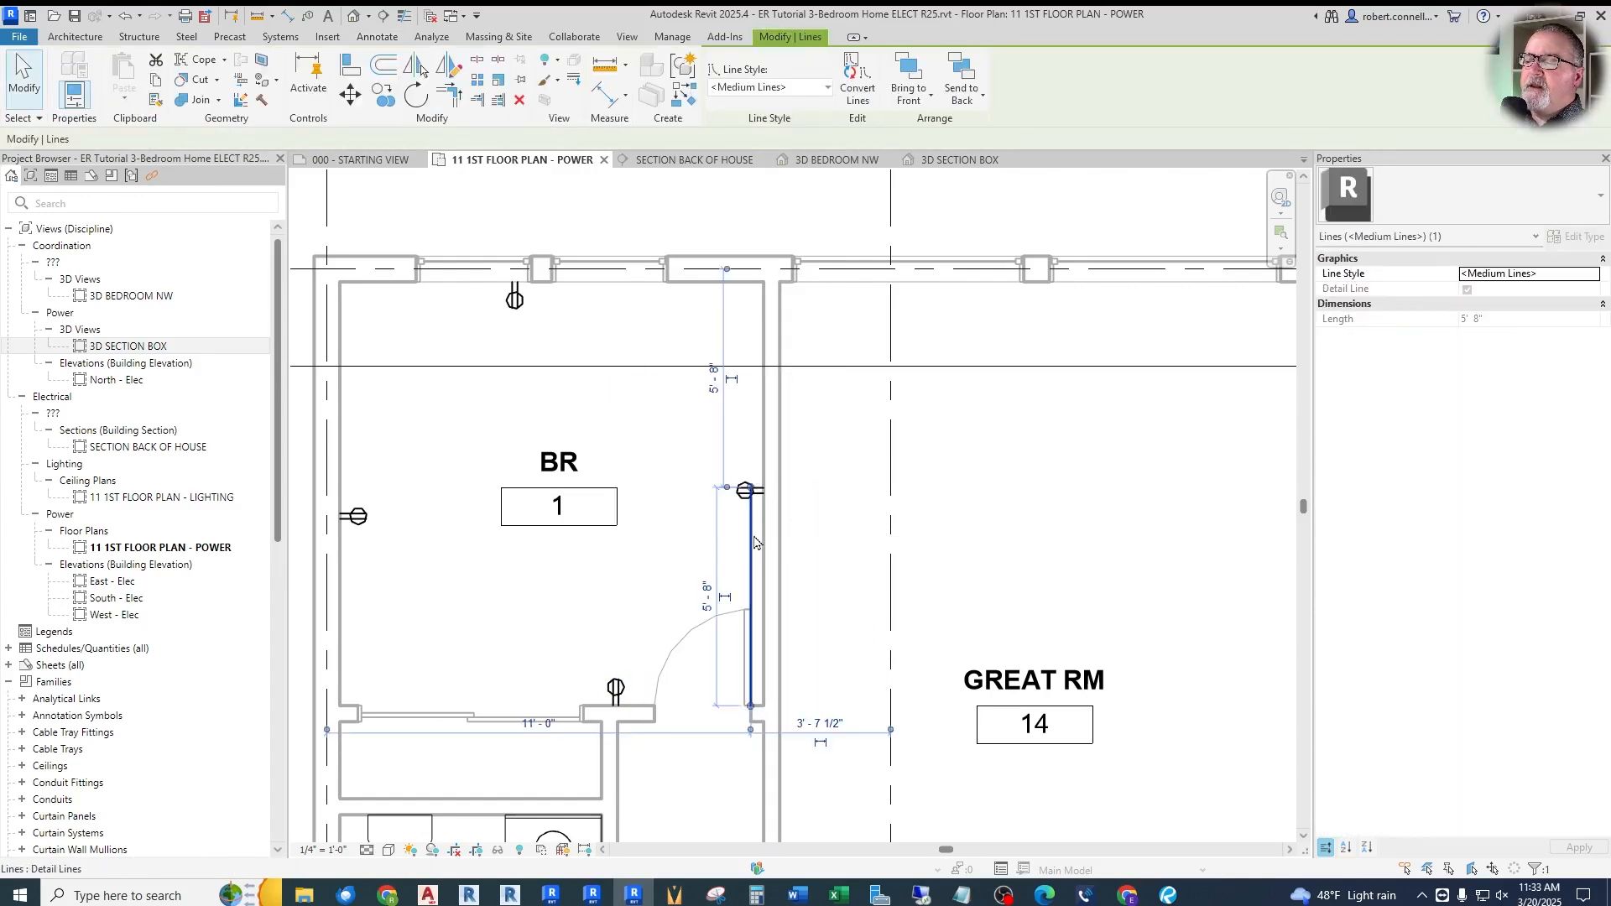
{"action": "key", "text": "Delete"}
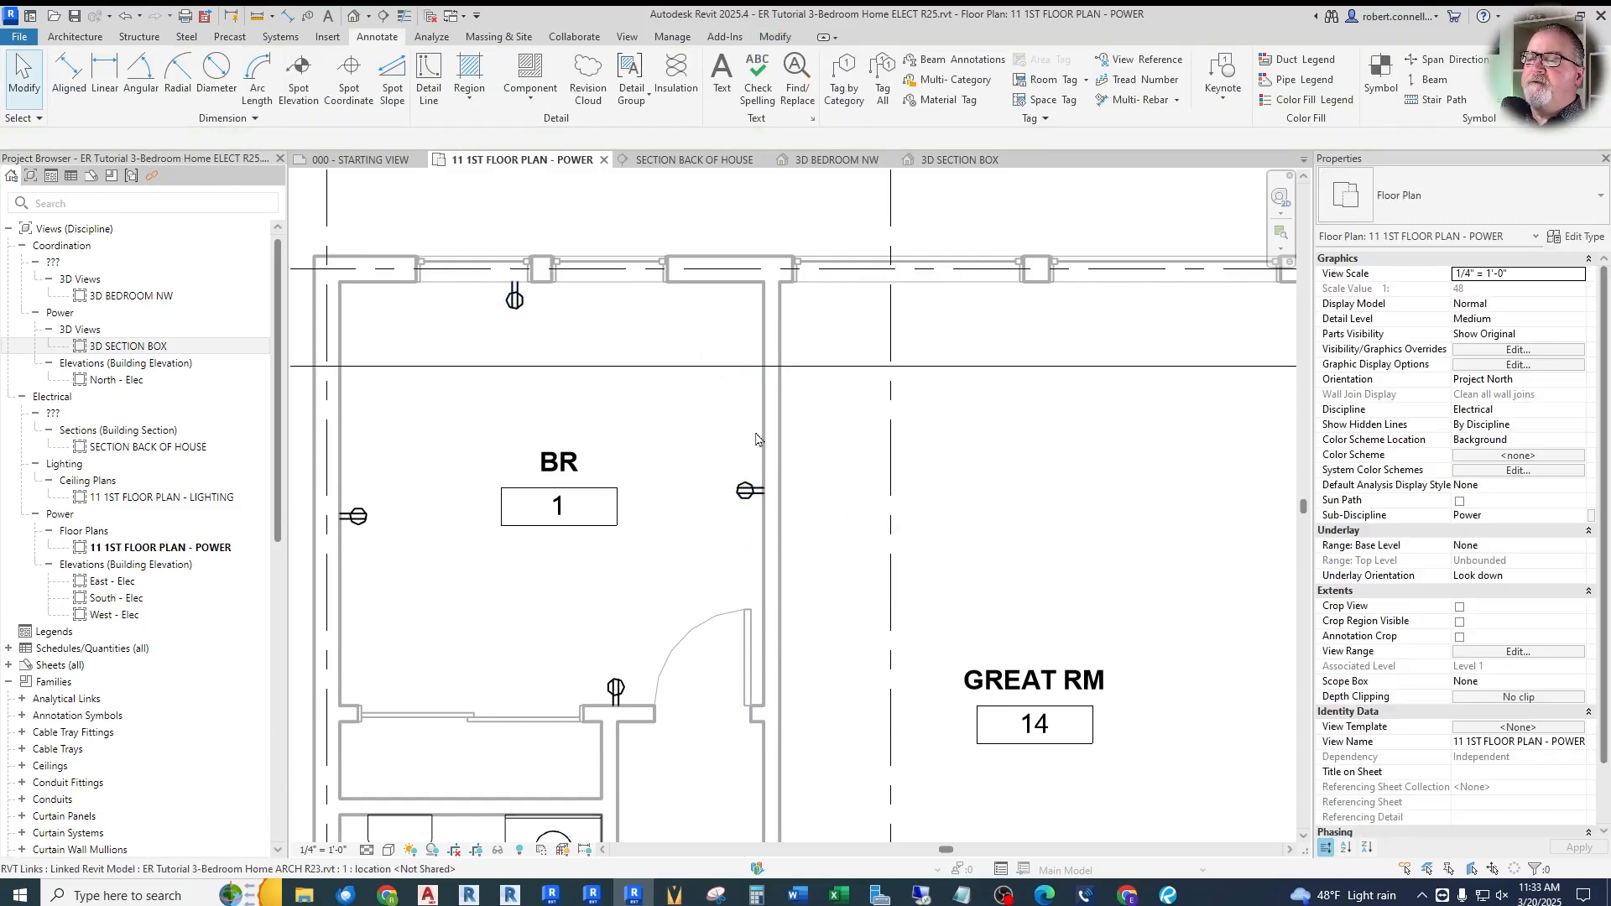
Measure between the new receptacle and bedroom 1's exterior wall corner with a temporary detail line, and cancel the line
{"action": "left_click", "coordinate": [429, 77]}
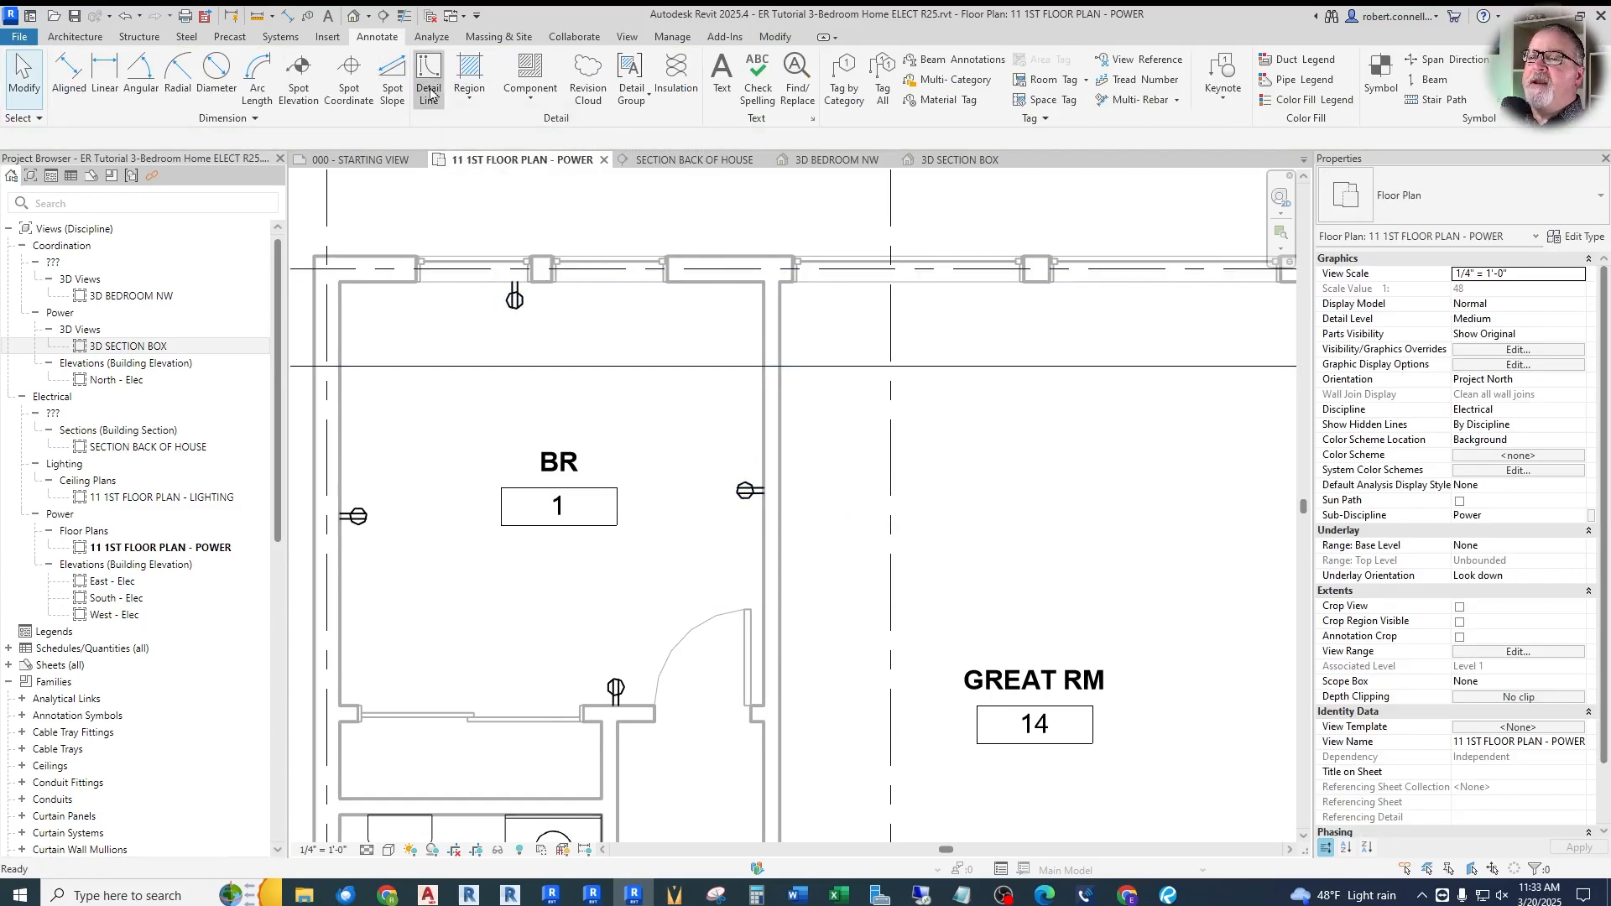
{"action": "left_click", "coordinate": [752, 480]}
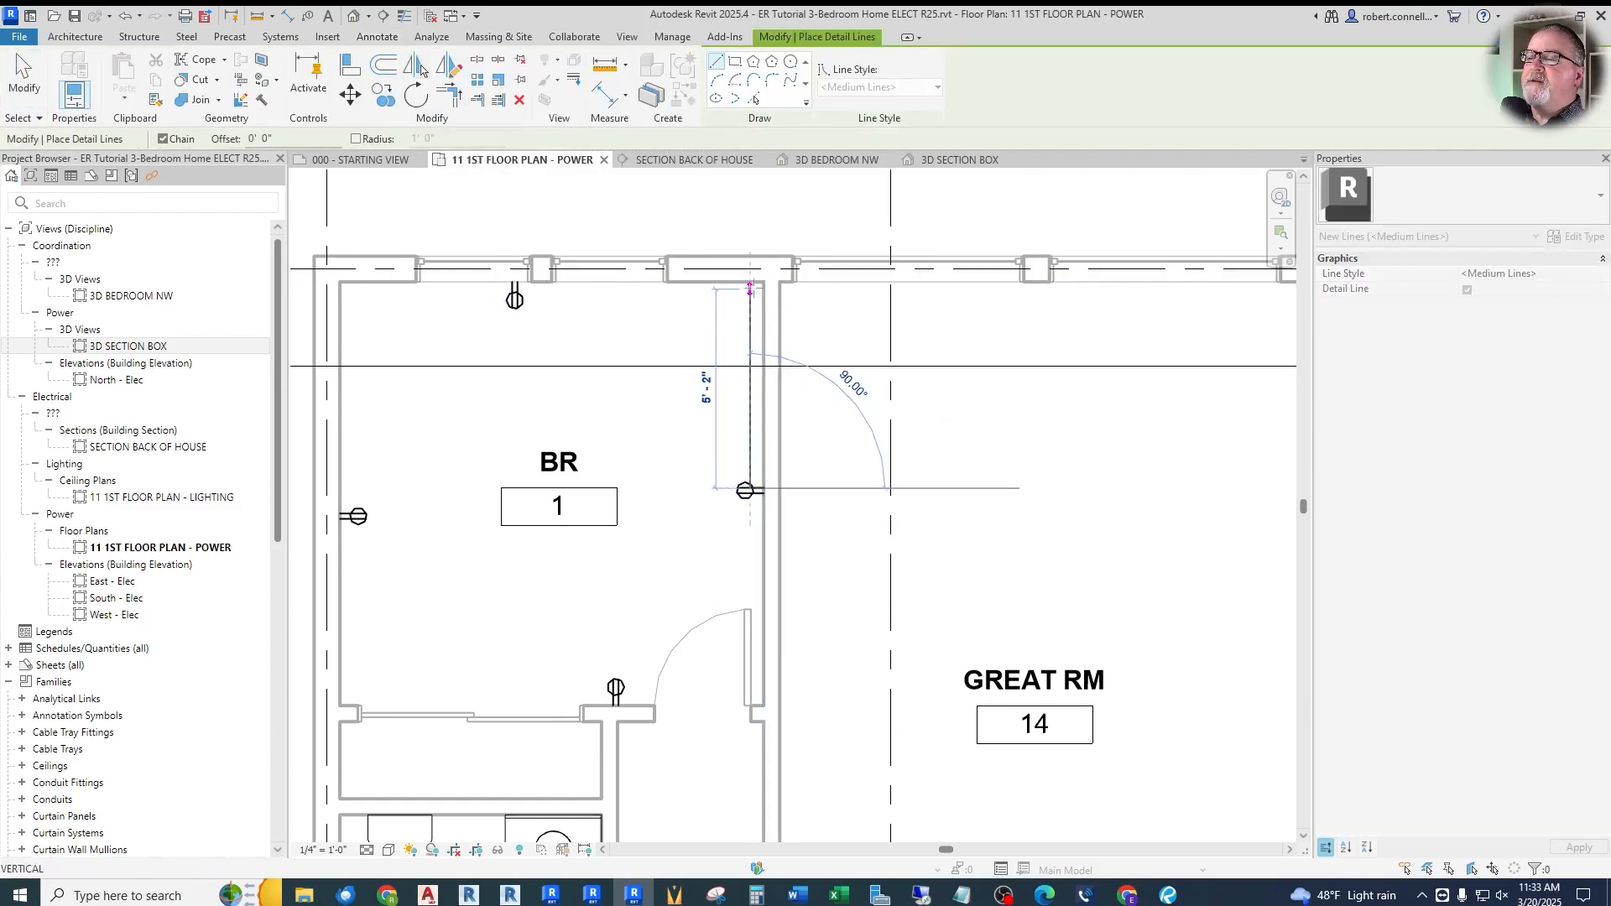
{"action": "key", "text": "Escape"}
{"action": "left_click", "coordinate": [765, 301]}
{"action": "key", "text": "Escape"}
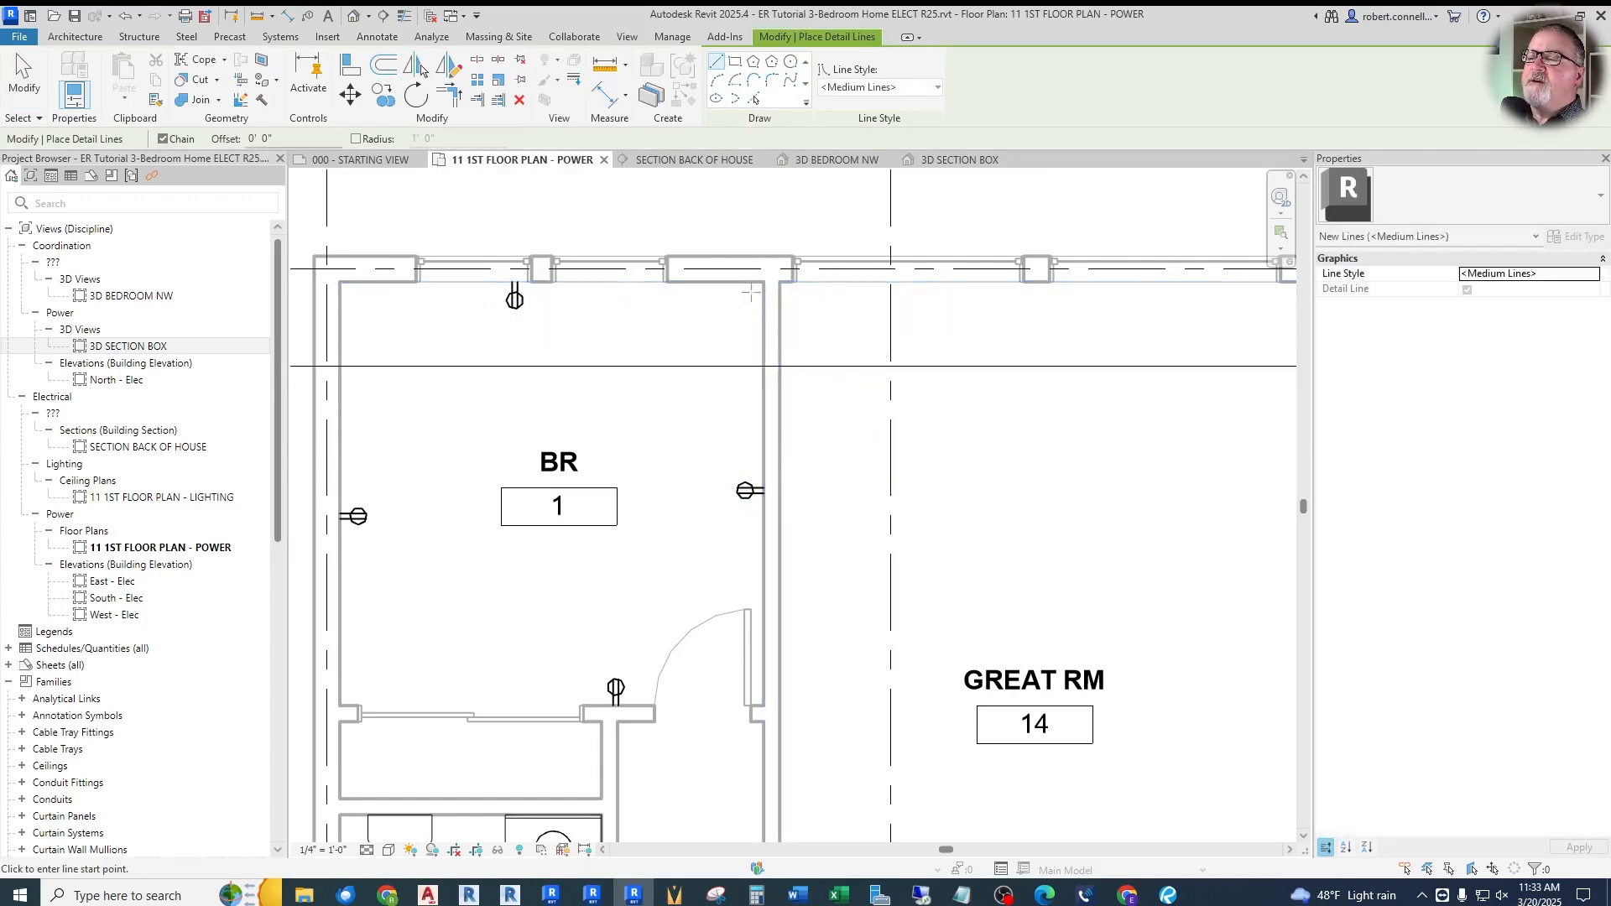
{"action": "left_click", "coordinate": [752, 283]}
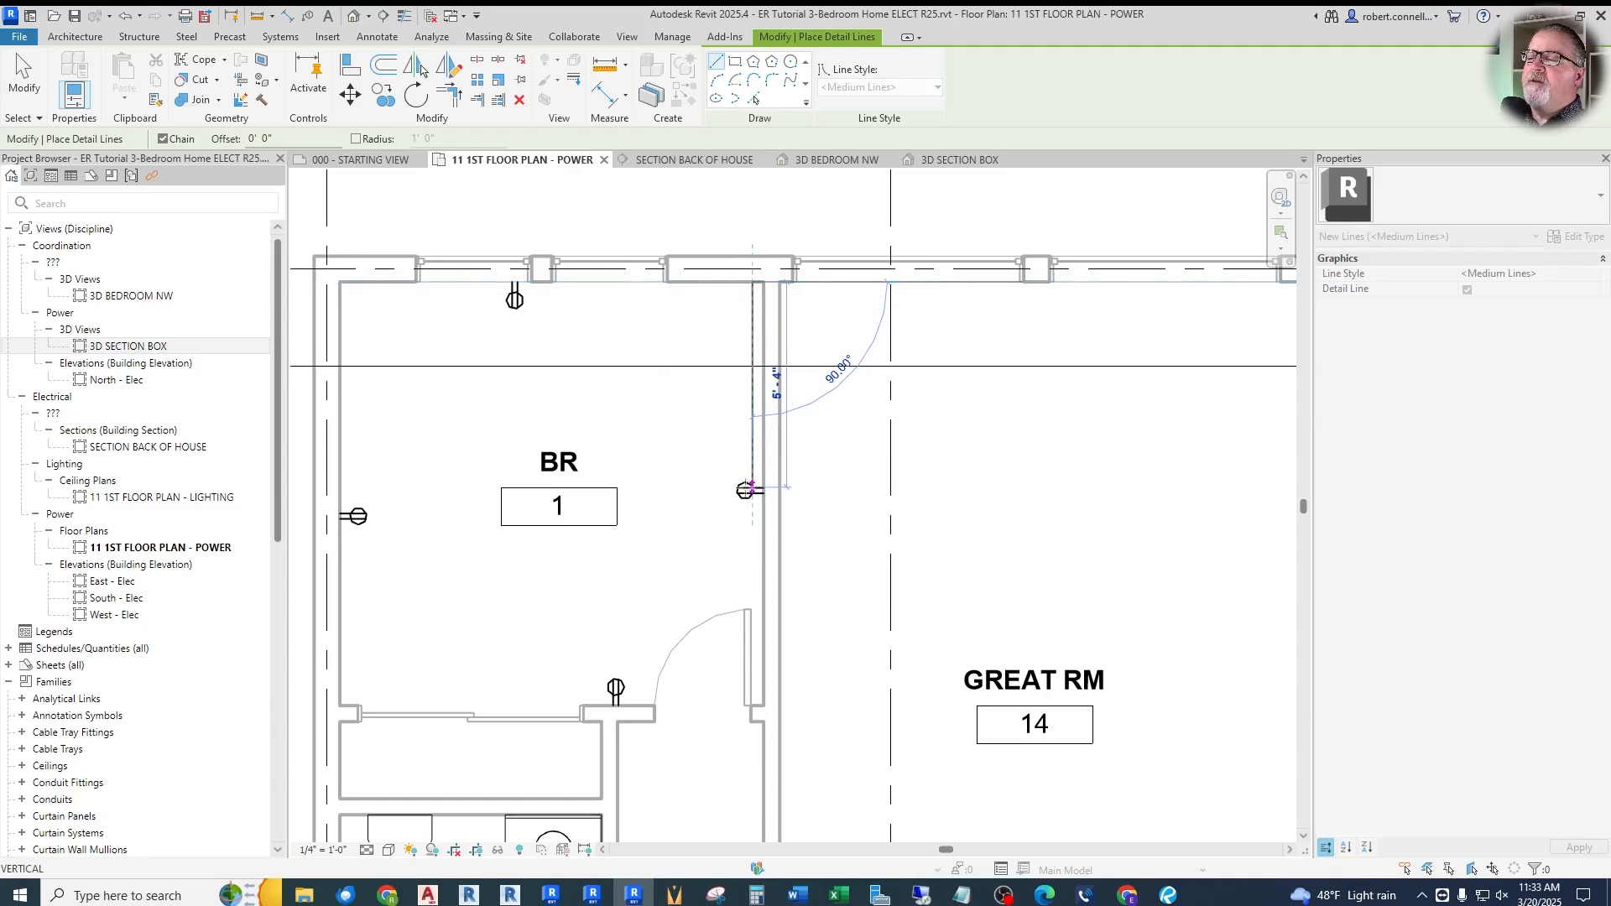
{"action": "key", "text": "Escape"}
{"action": "key", "text": "Escape"}
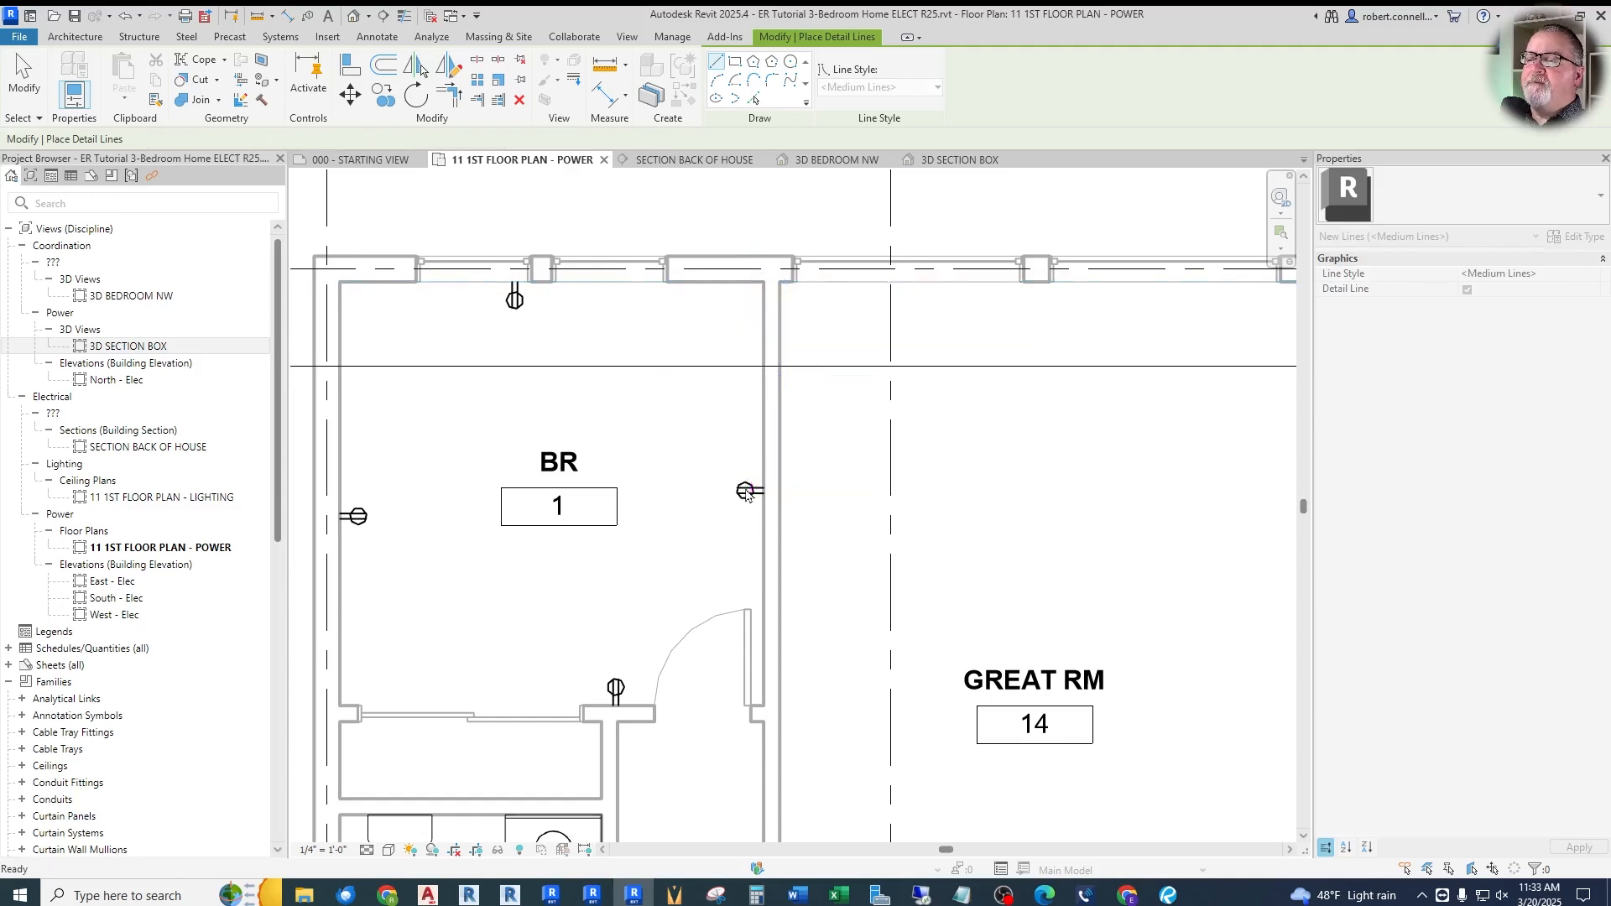
{"action": "left_click", "coordinate": [515, 298]}
{"action": "key", "text": "Escape"}
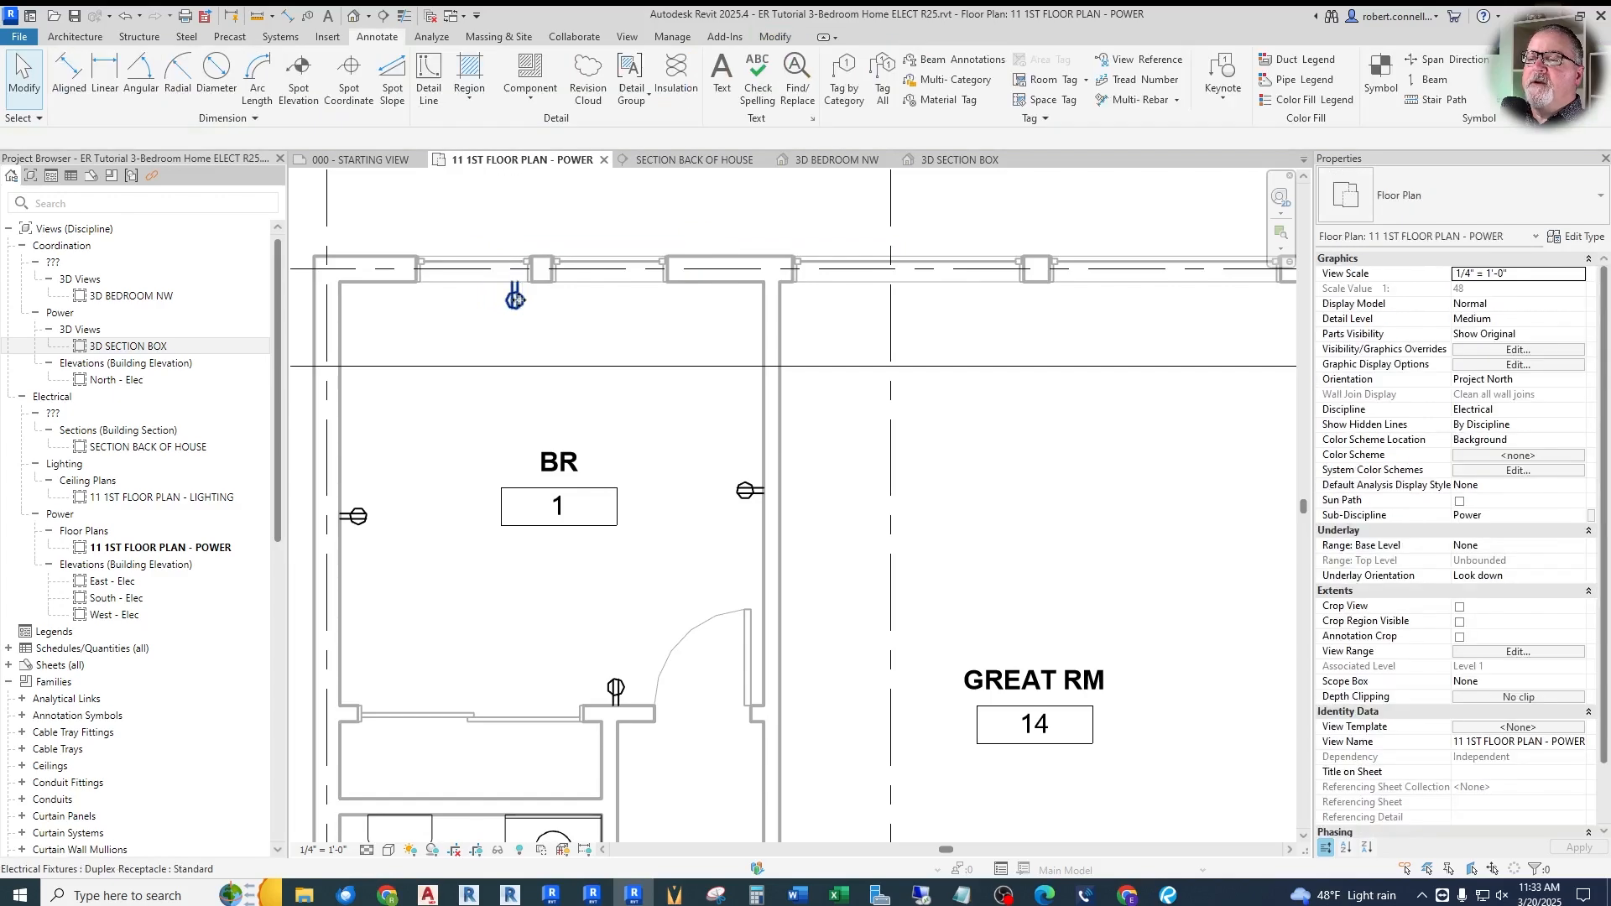
Place a similar Standard duplex receptacle in hall 2 on the wall shared with the great room
{"action": "scroll", "coordinate": [642, 370], "scroll_direction": "down", "scroll_amount": 2}
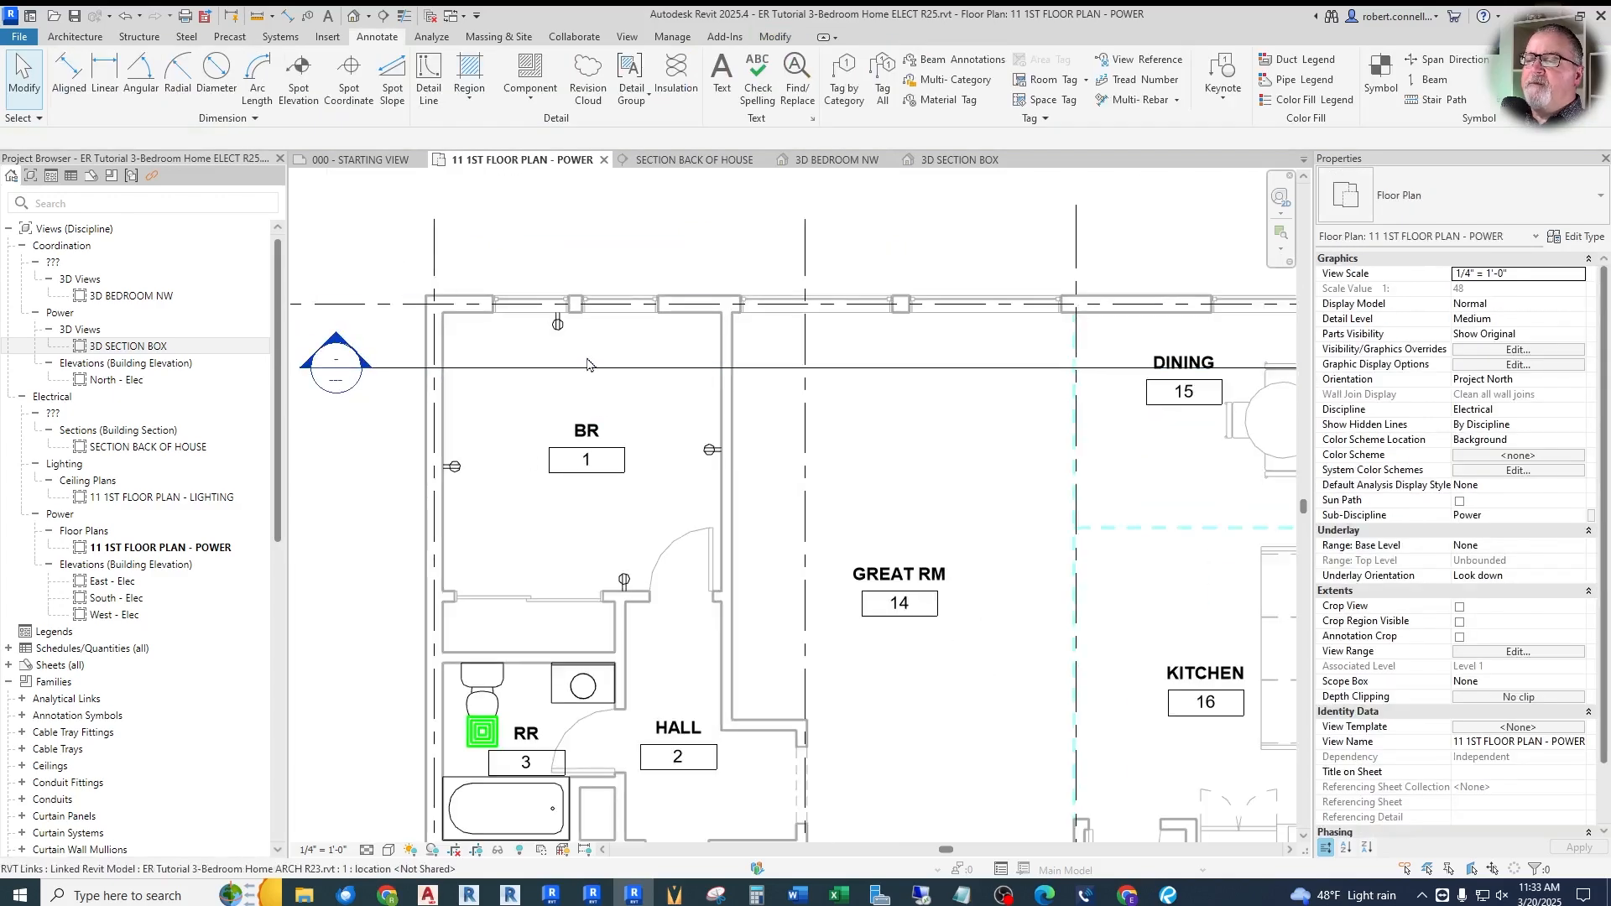
{"action": "scroll", "coordinate": [587, 364], "scroll_direction": "down", "scroll_amount": 2}
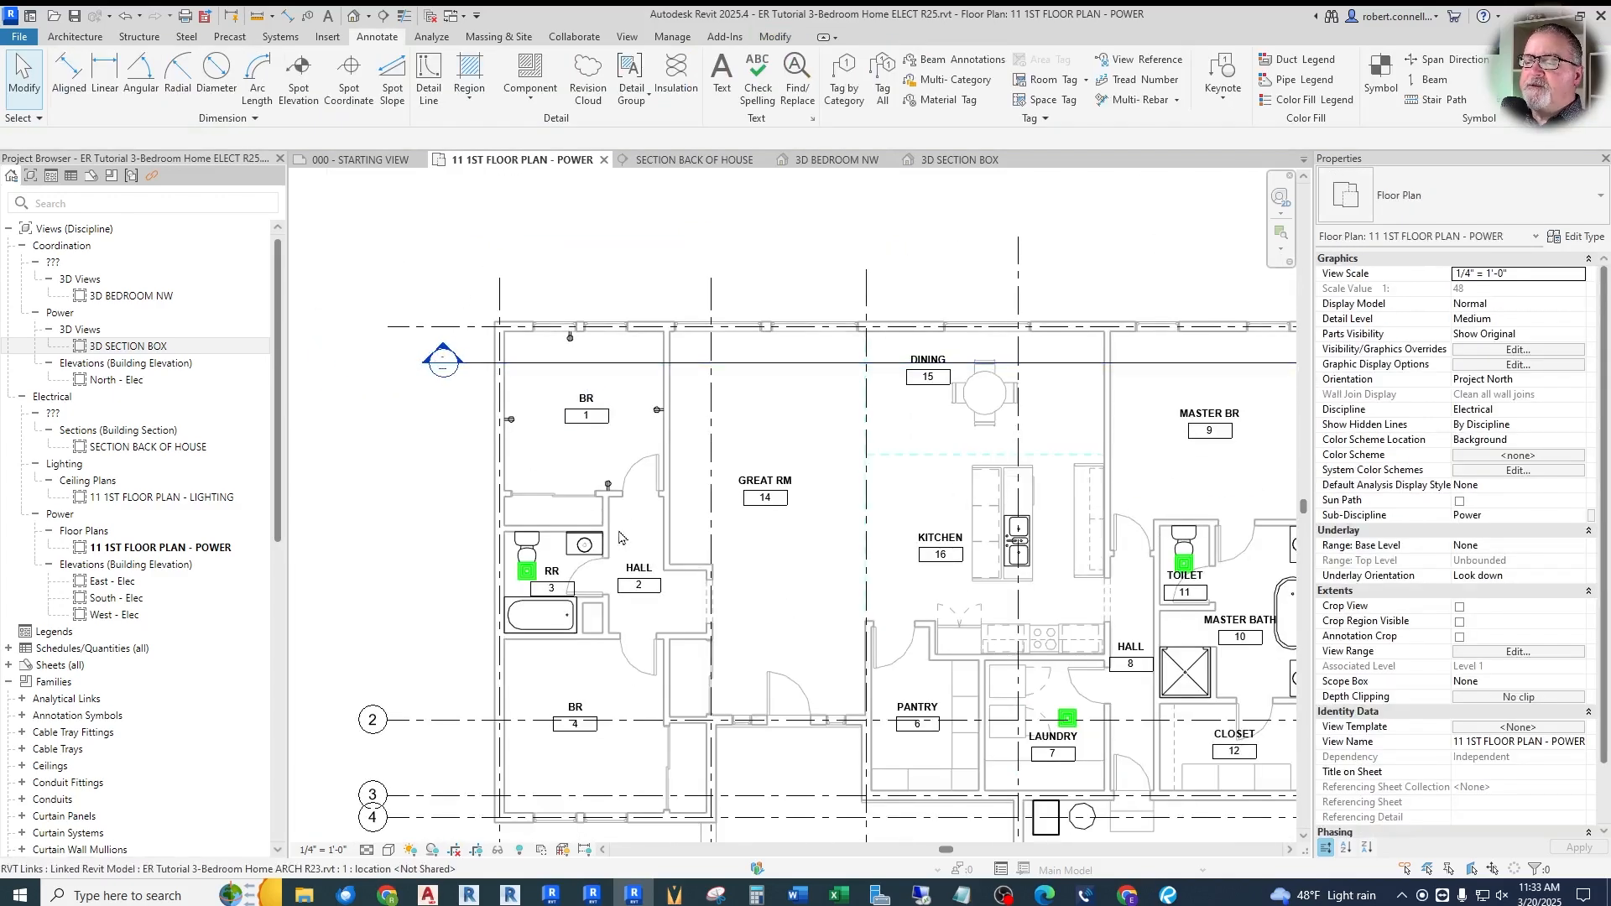
{"action": "scroll", "coordinate": [620, 530], "scroll_direction": "up", "scroll_amount": 2}
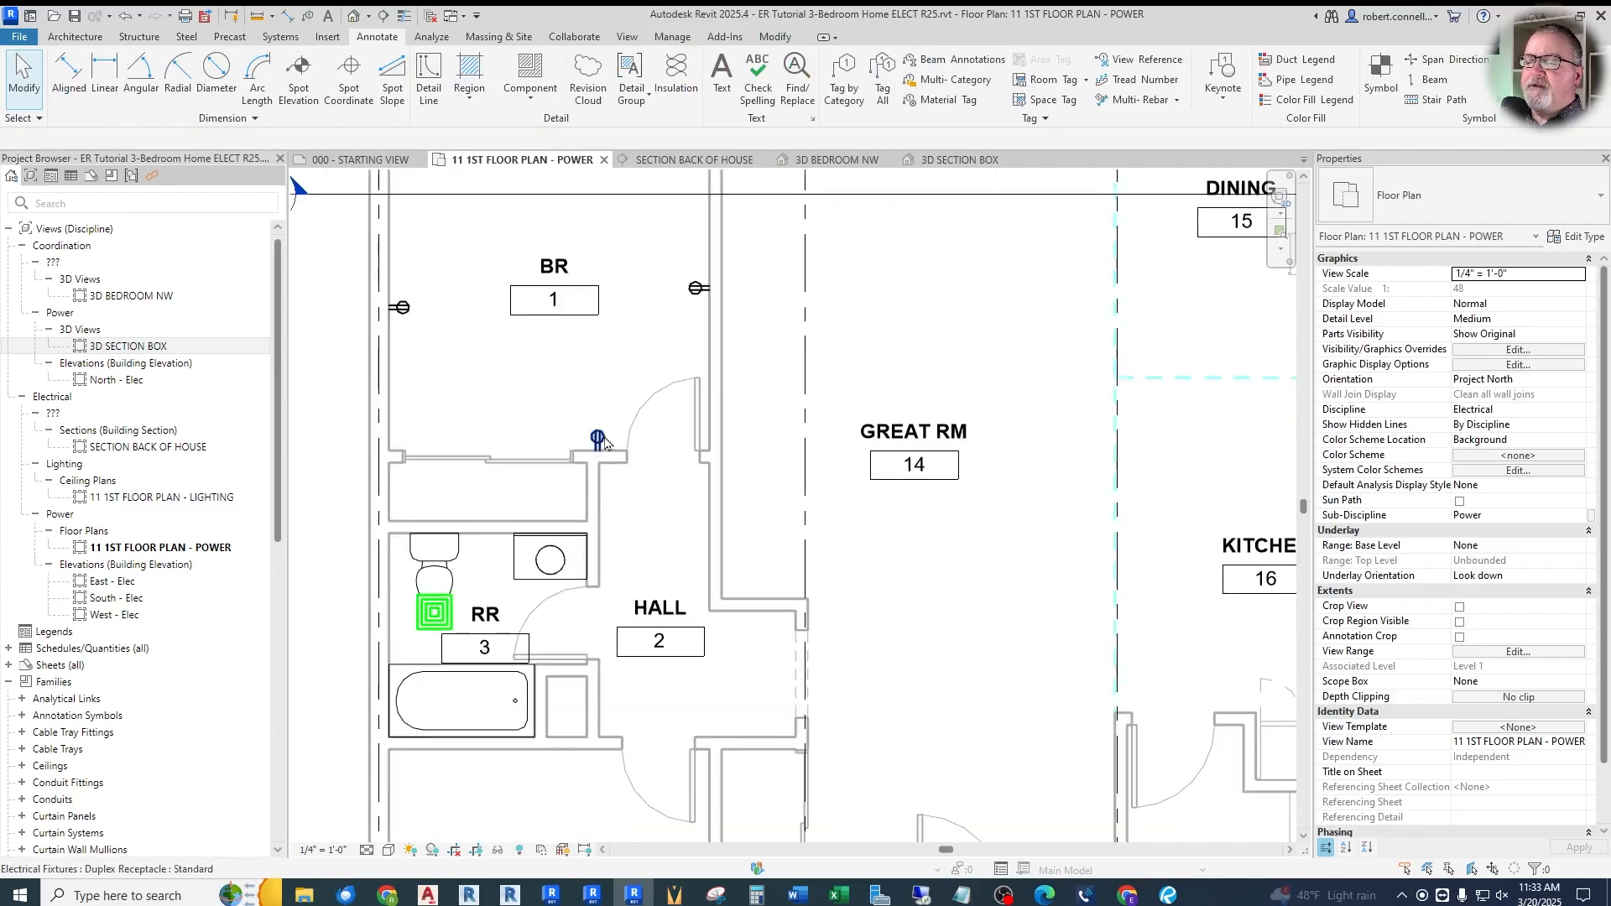
{"action": "scroll", "coordinate": [657, 479], "scroll_direction": "up", "scroll_amount": 2}
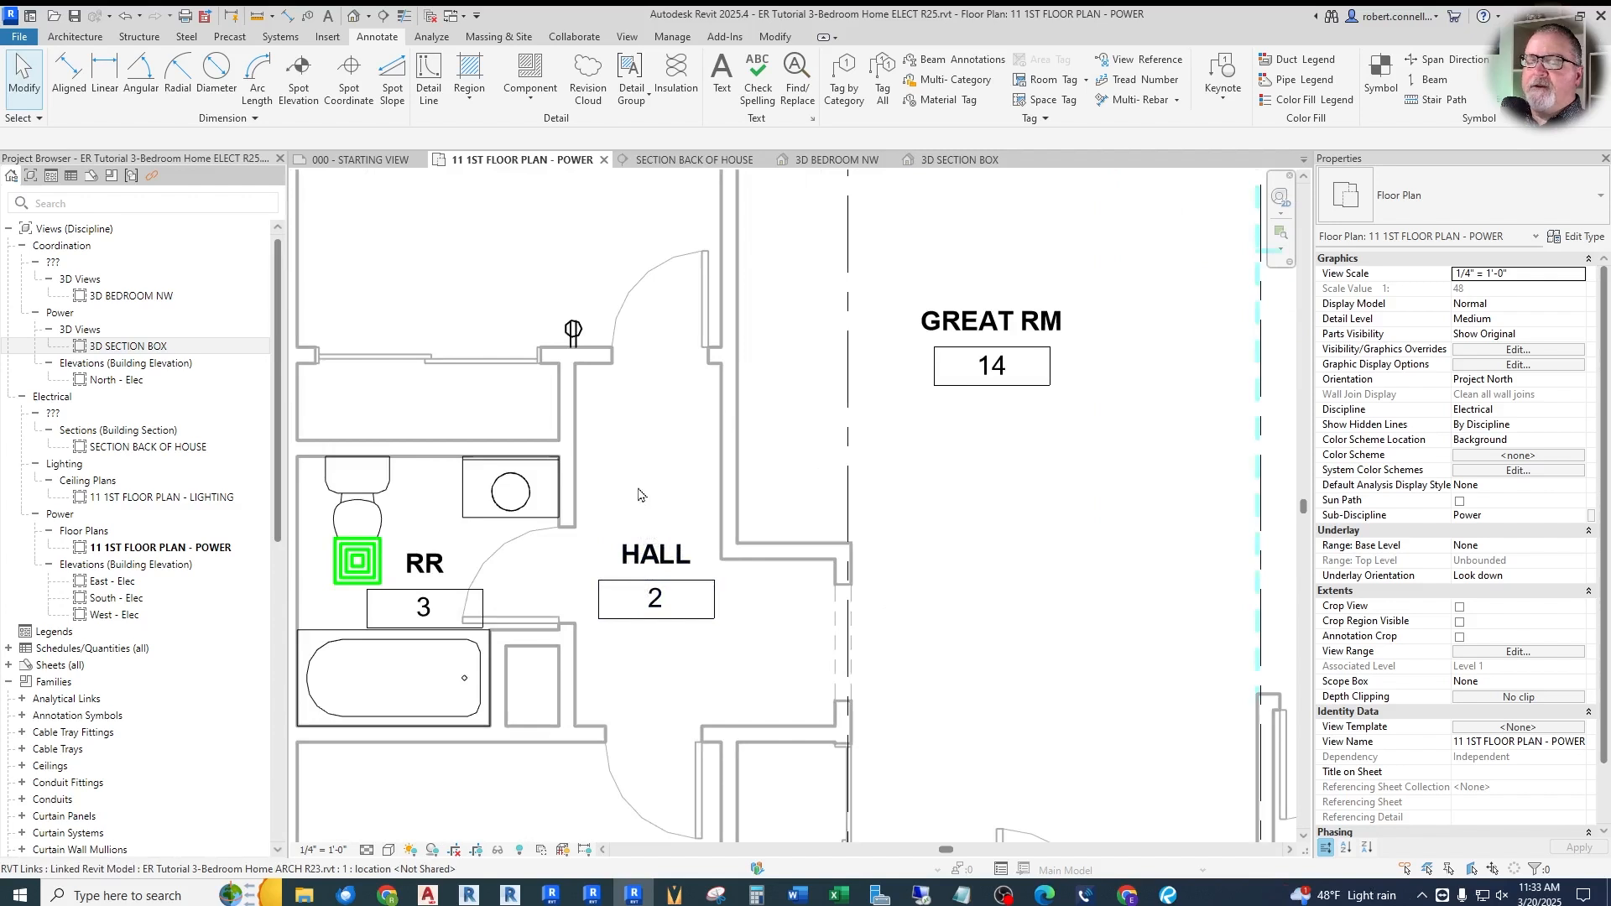
{"action": "left_click", "coordinate": [574, 333]}
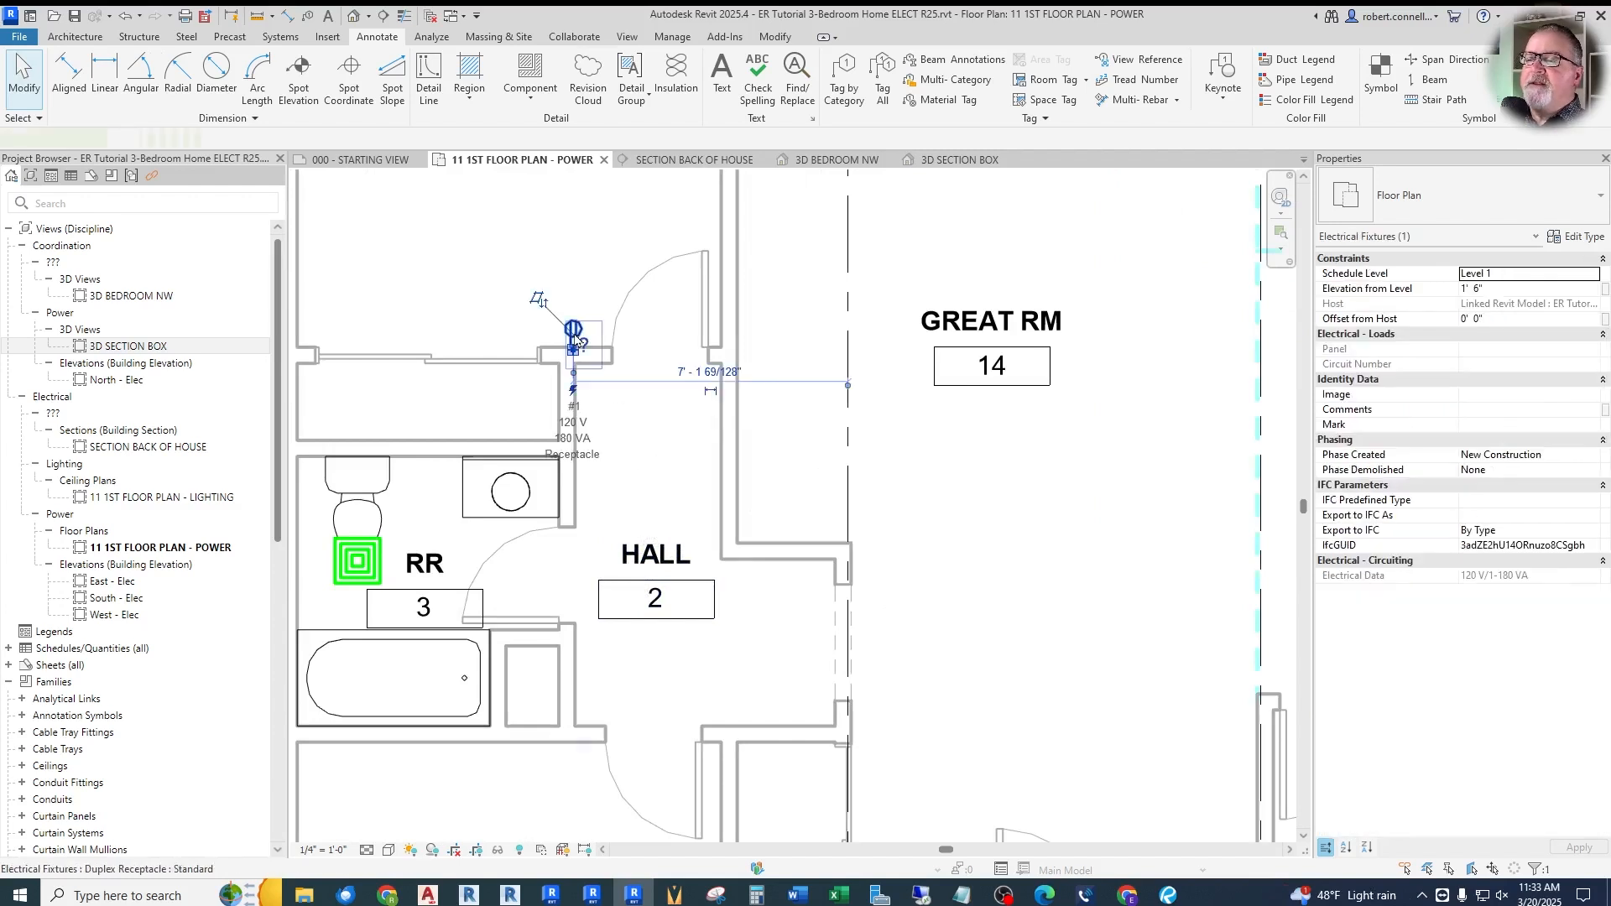
{"action": "right_click", "coordinate": [576, 334]}
{"action": "left_click", "coordinate": [621, 466]}
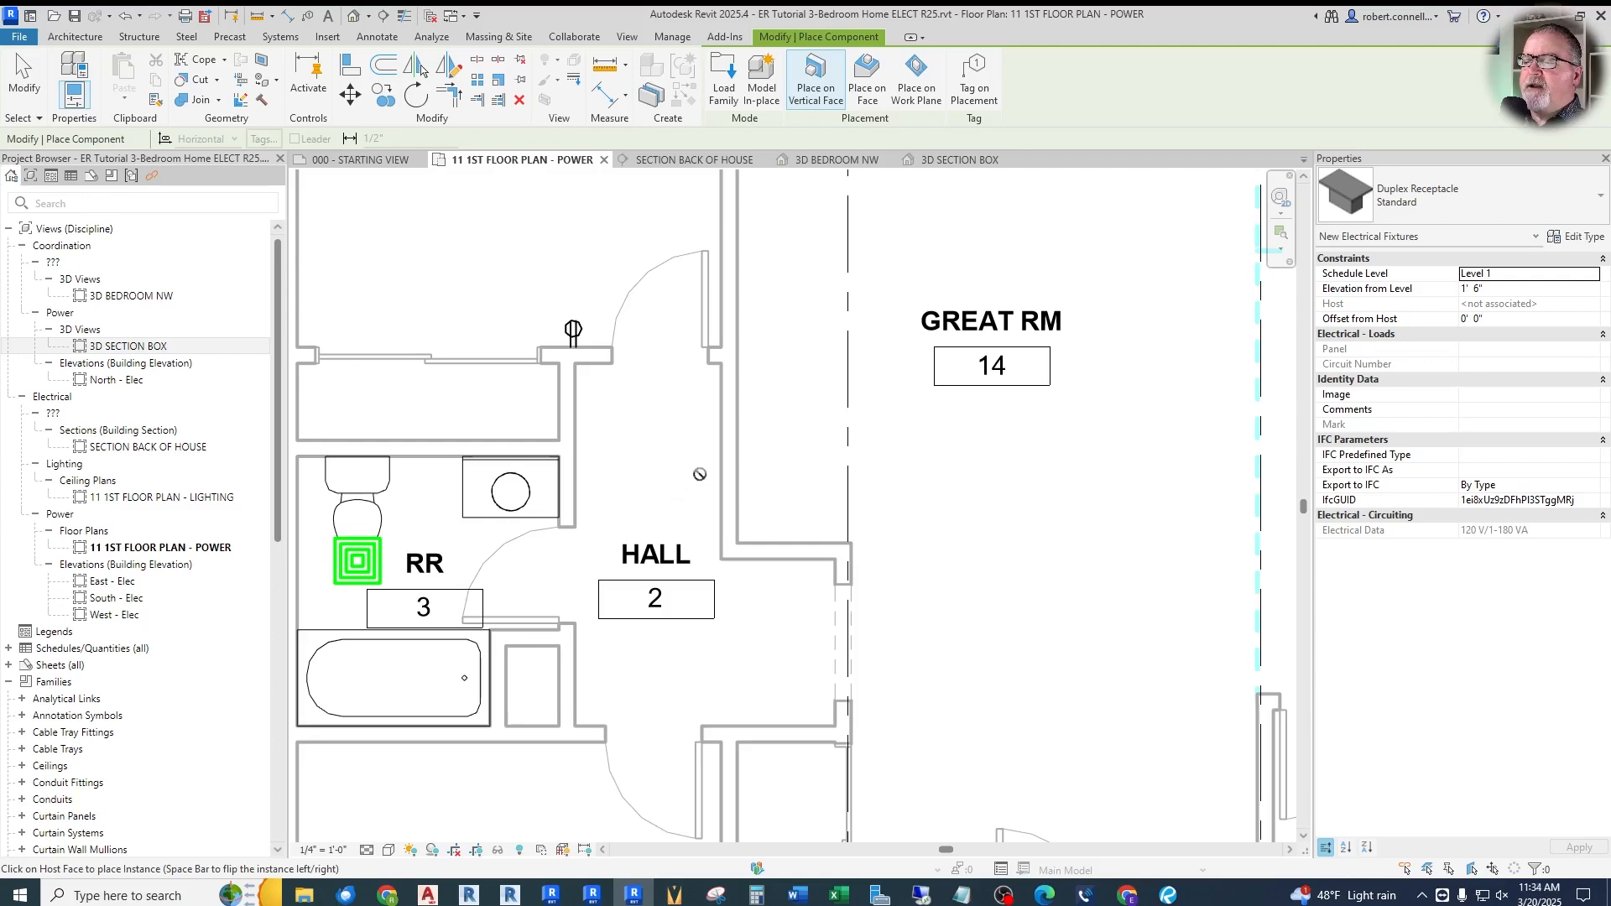
{"action": "left_click", "coordinate": [715, 463]}
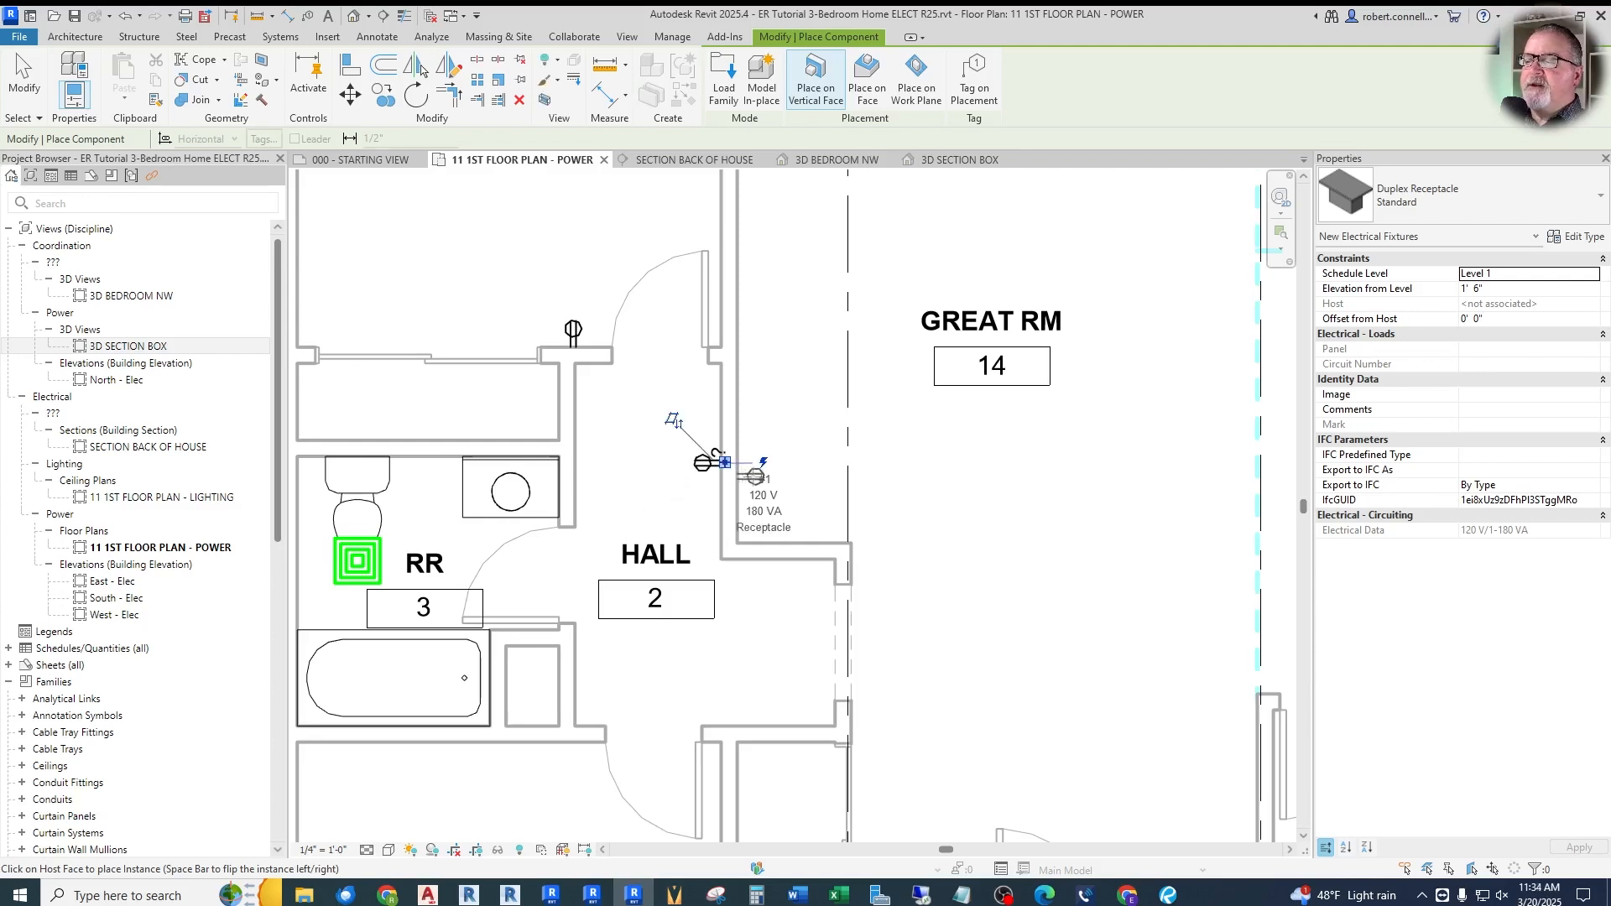
Leave receptacle placement and draw a horizontal guide detail line from bedroom 4's door jamb along the wall behind the bathtub
{"action": "scroll", "coordinate": [763, 433], "scroll_direction": "down", "scroll_amount": 5}
{"action": "scroll", "coordinate": [636, 730], "scroll_direction": "up", "scroll_amount": 5}
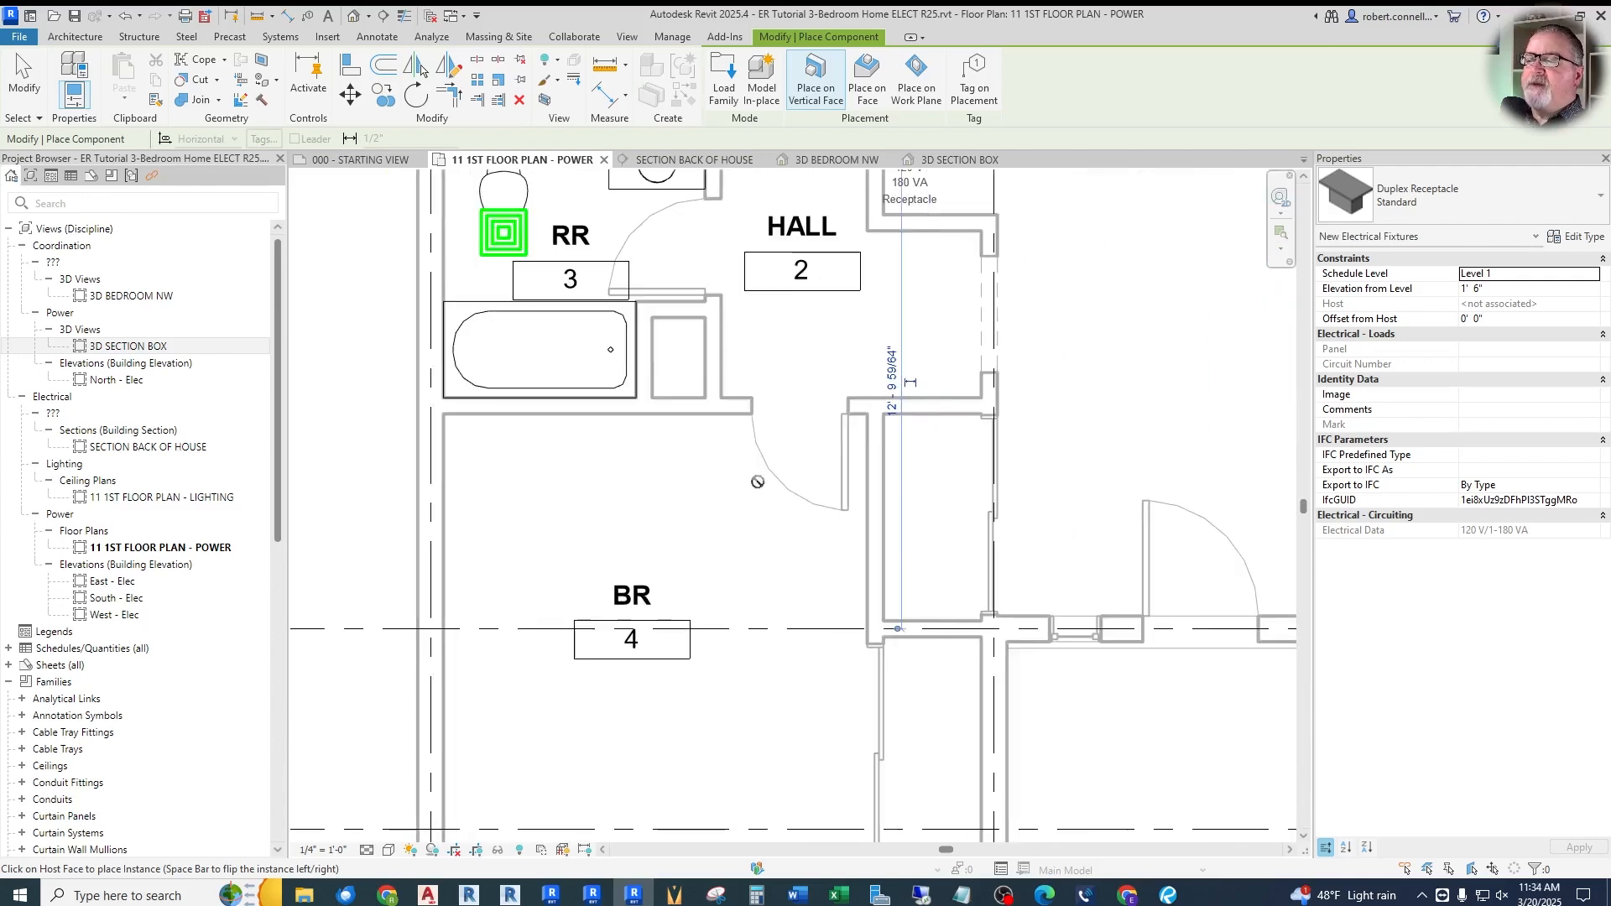
{"action": "scroll", "coordinate": [752, 450], "scroll_direction": "down", "scroll_amount": 2}
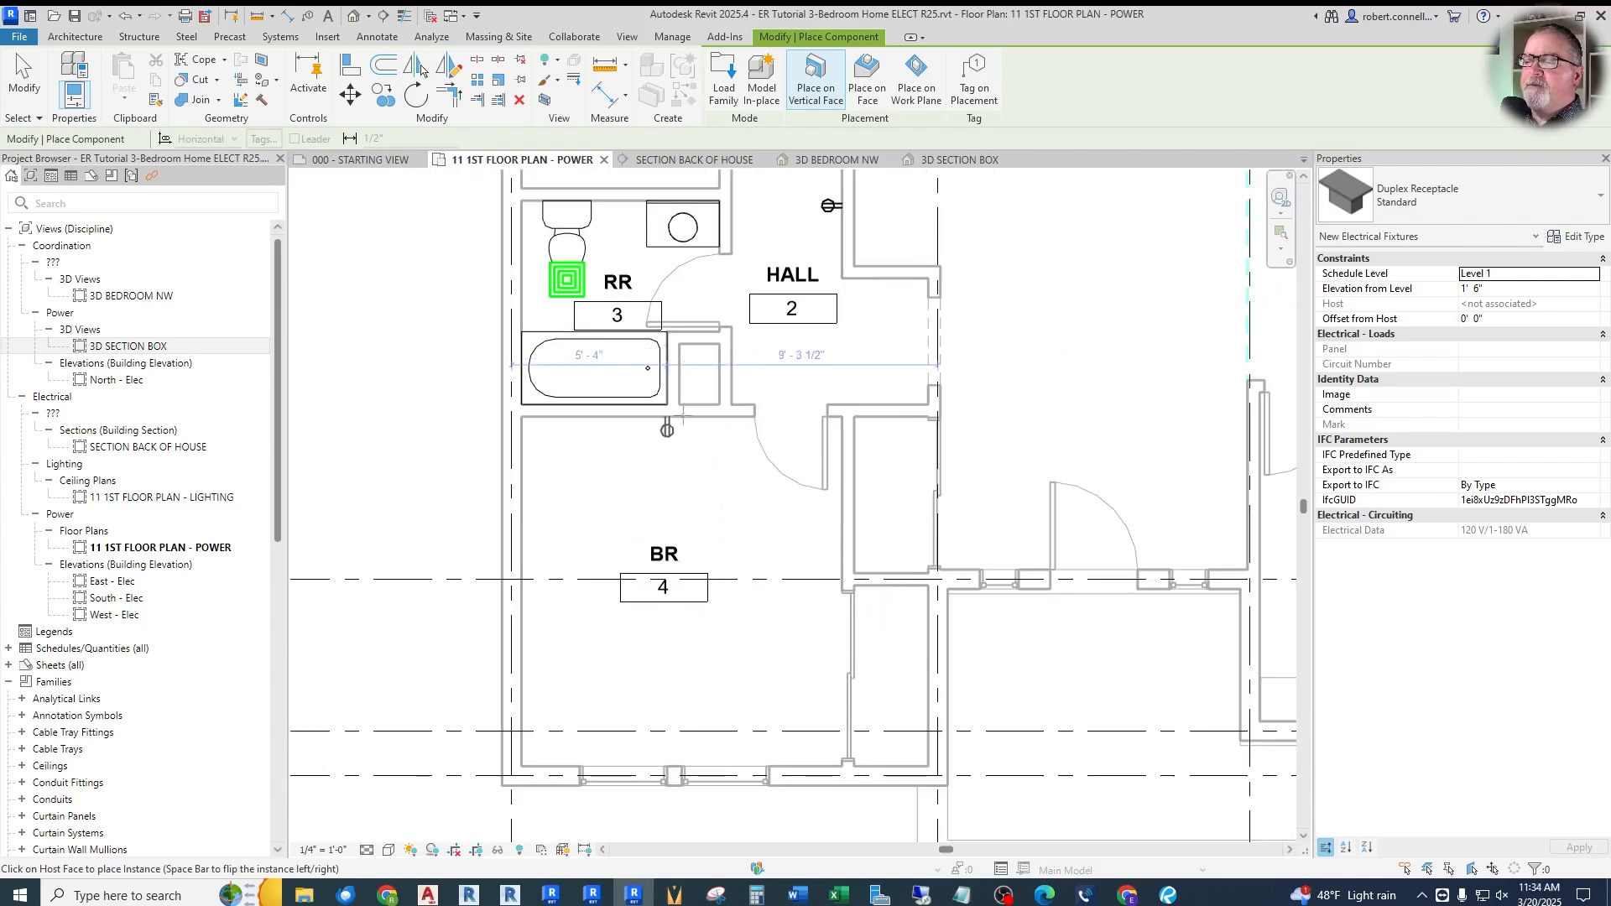
{"action": "scroll", "coordinate": [667, 432], "scroll_direction": "up", "scroll_amount": 2}
{"action": "key", "text": "Escape"}
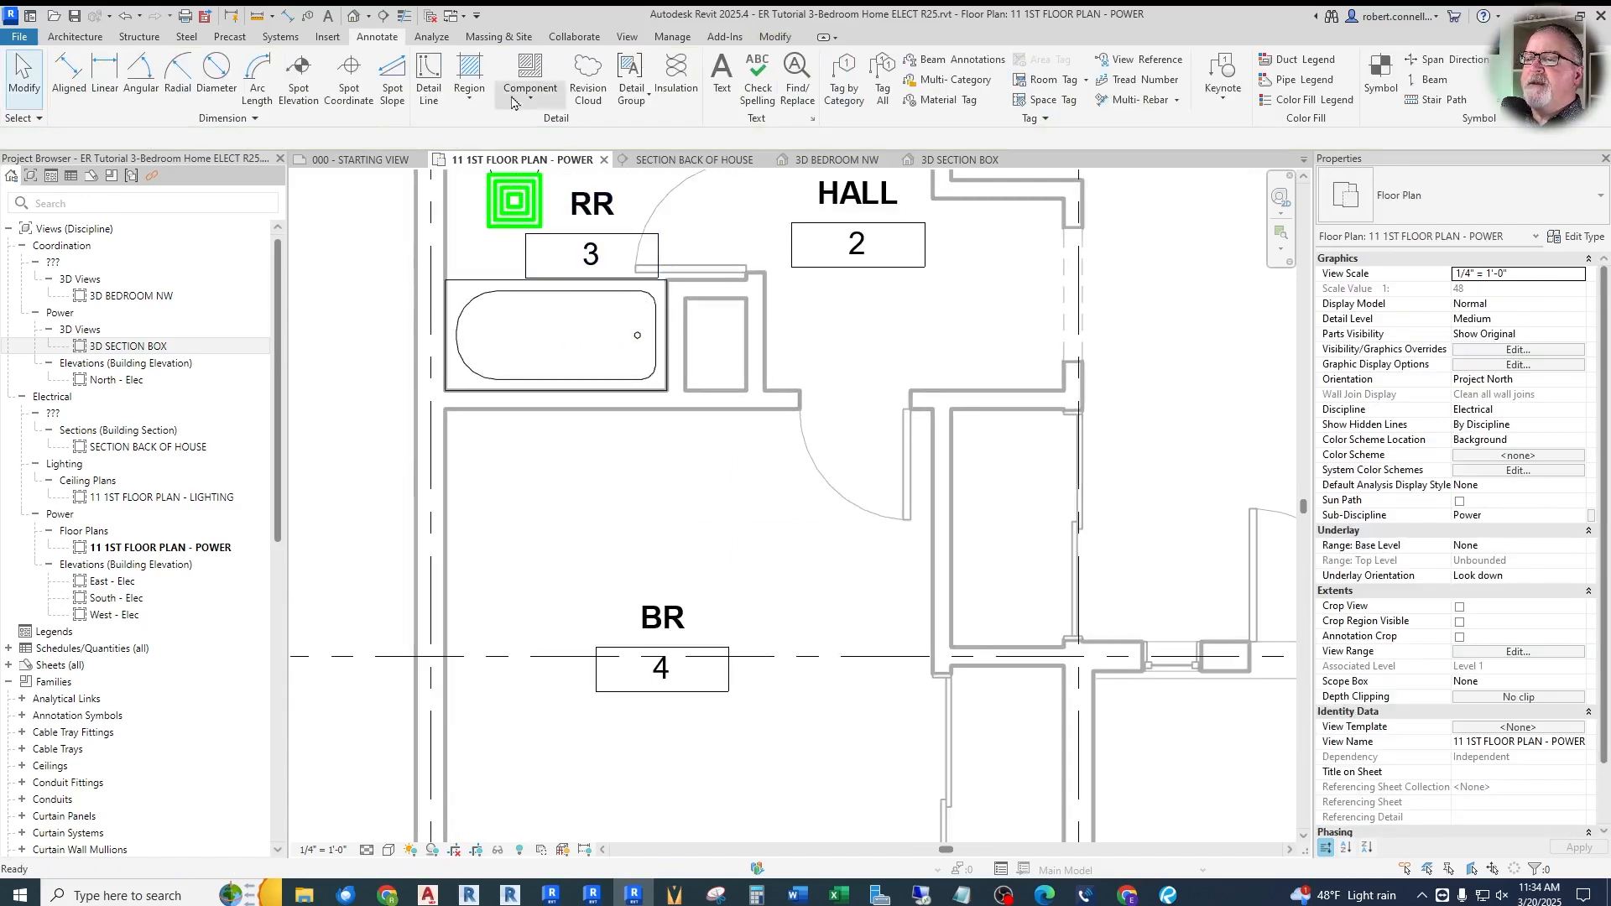
{"action": "left_click", "coordinate": [429, 80]}
{"action": "left_click", "coordinate": [801, 416]}
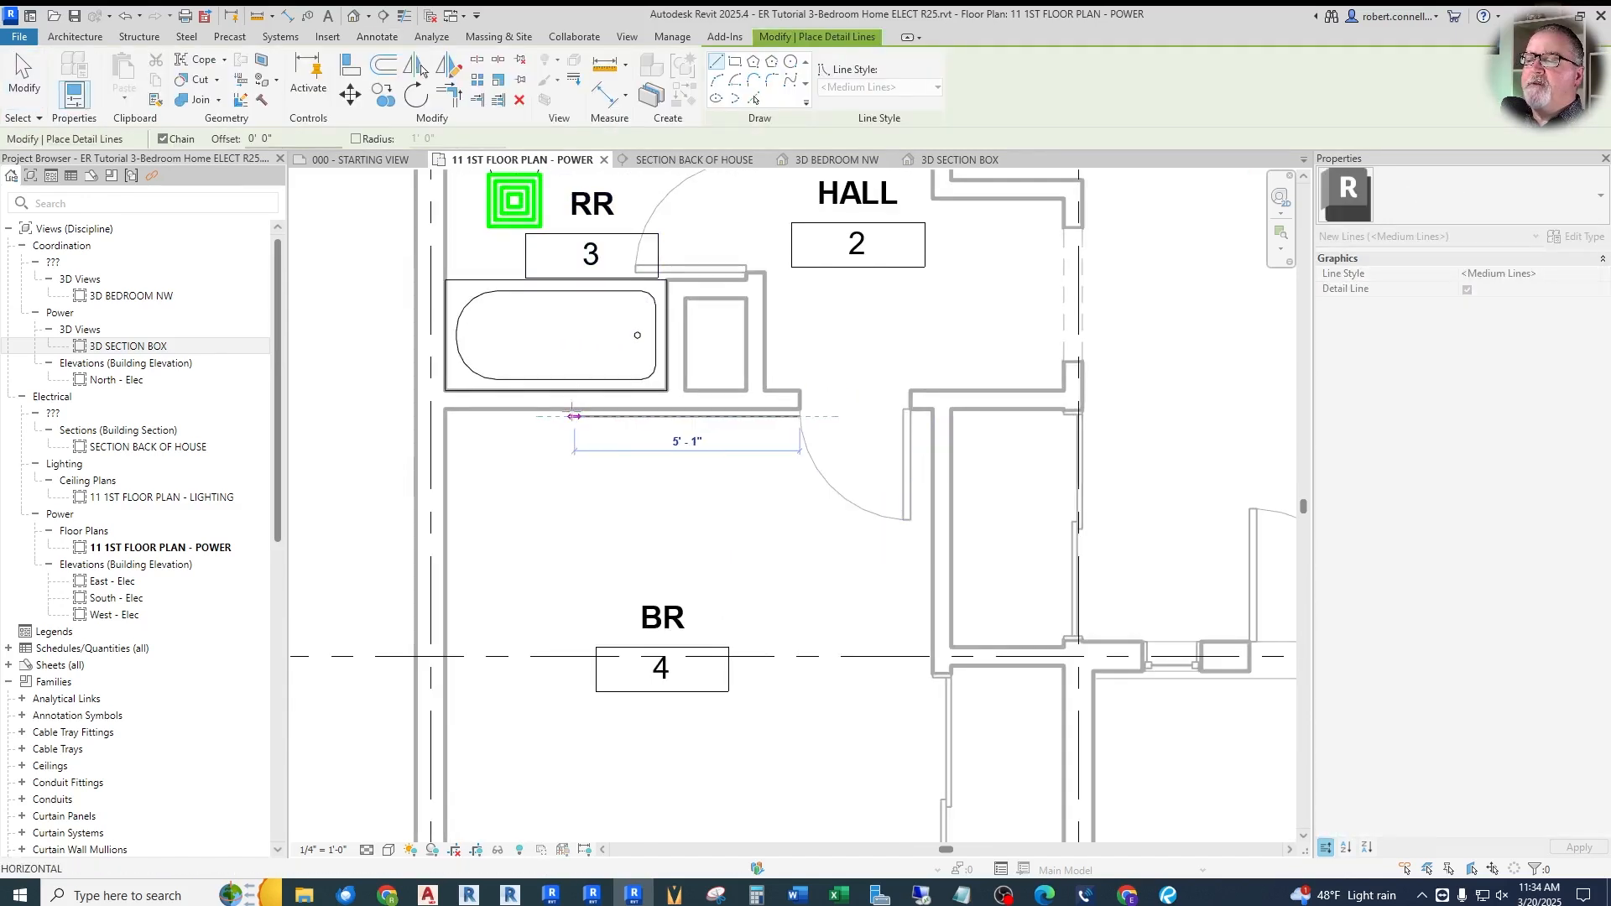
{"action": "left_click", "coordinate": [542, 416]}
{"action": "key", "text": "Escape"}
{"action": "key", "text": "Escape"}
Place a similar Standard duplex receptacle on bedroom 4's wall behind the bathtub, at the far end of the guide line
{"action": "scroll", "coordinate": [644, 503], "scroll_direction": "down", "scroll_amount": 2}
{"action": "left_click", "coordinate": [794, 266]}
{"action": "right_click", "coordinate": [791, 262]}
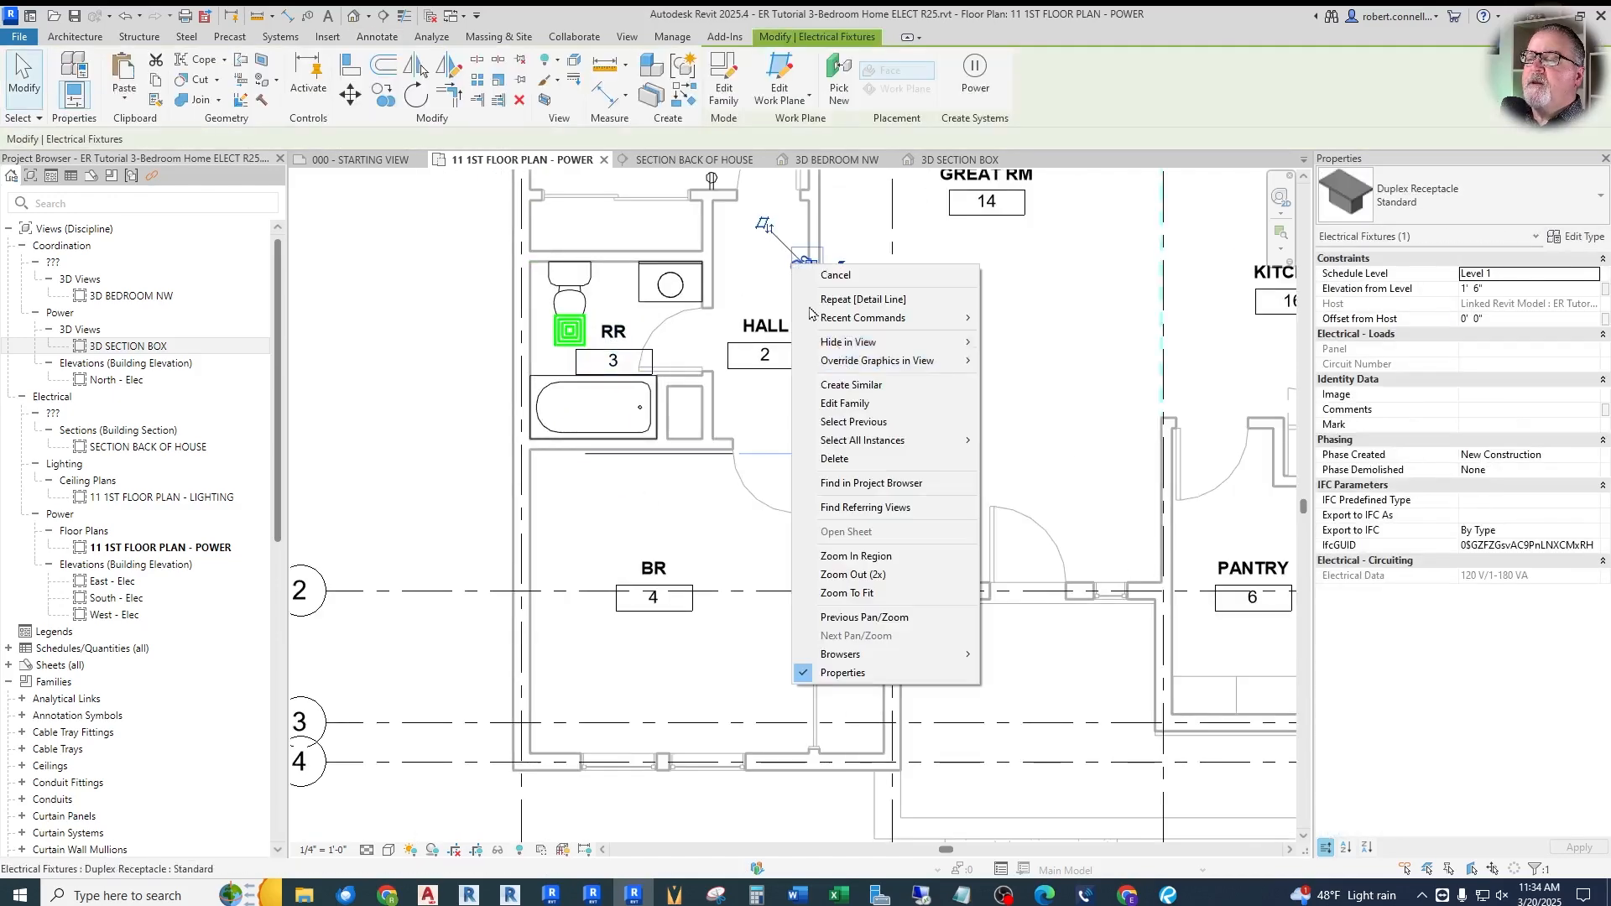
{"action": "left_click", "coordinate": [843, 384]}
{"action": "scroll", "coordinate": [646, 457], "scroll_direction": "up", "scroll_amount": 3}
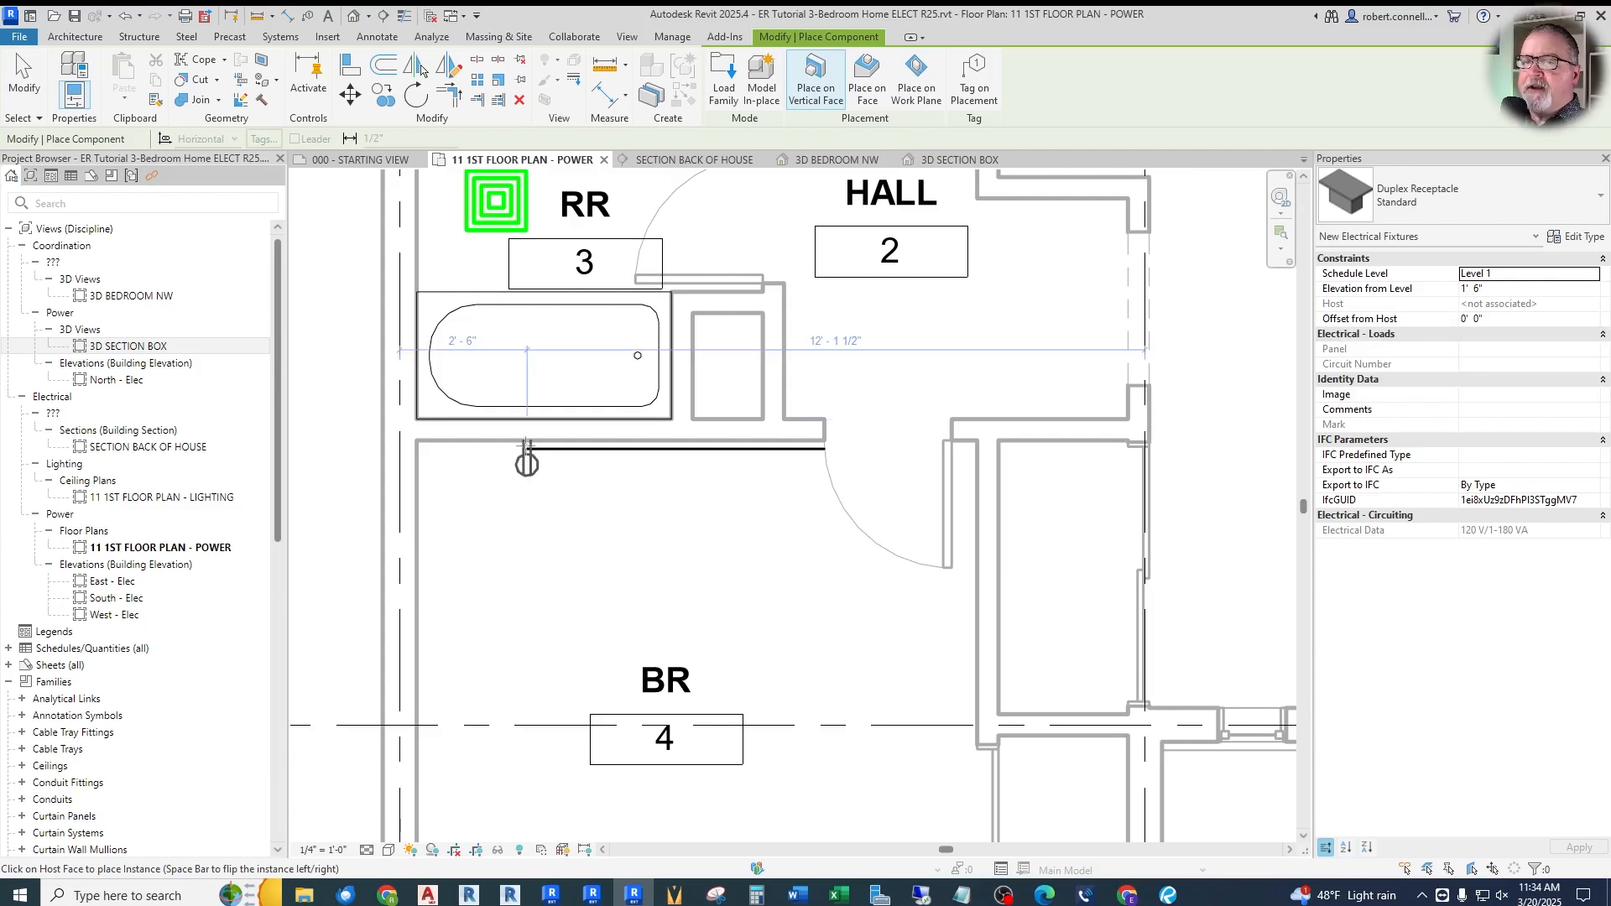
{"action": "left_click", "coordinate": [527, 445]}
{"action": "key", "text": "Escape"}
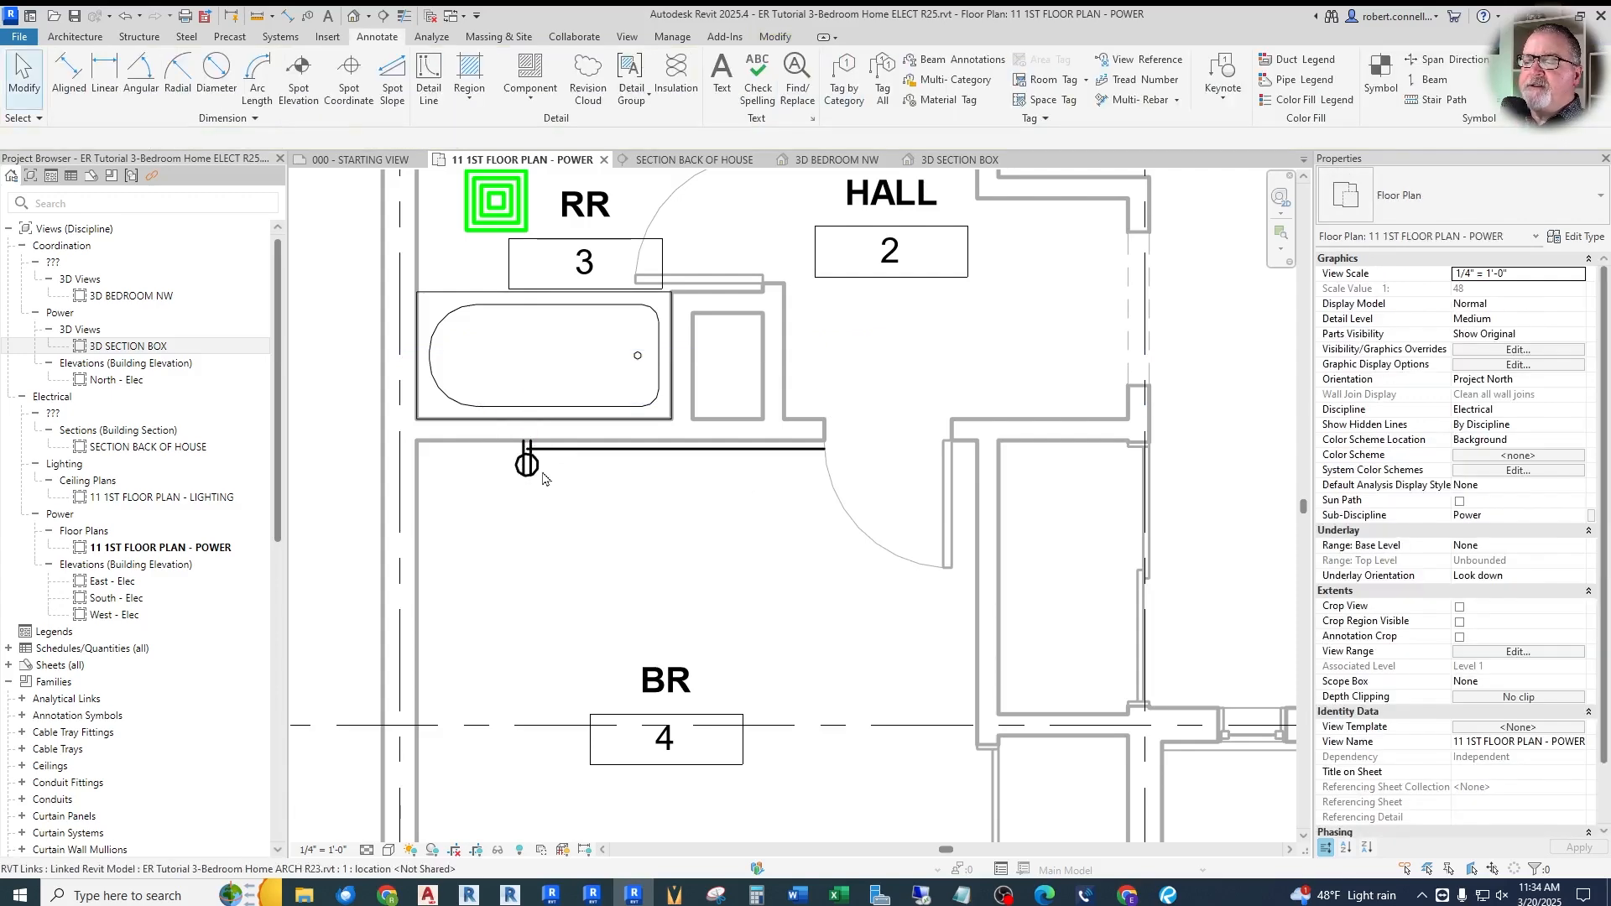
Review the type properties of bedroom 4's duplex receptacle and clear the selection
{"action": "left_click", "coordinate": [527, 462]}
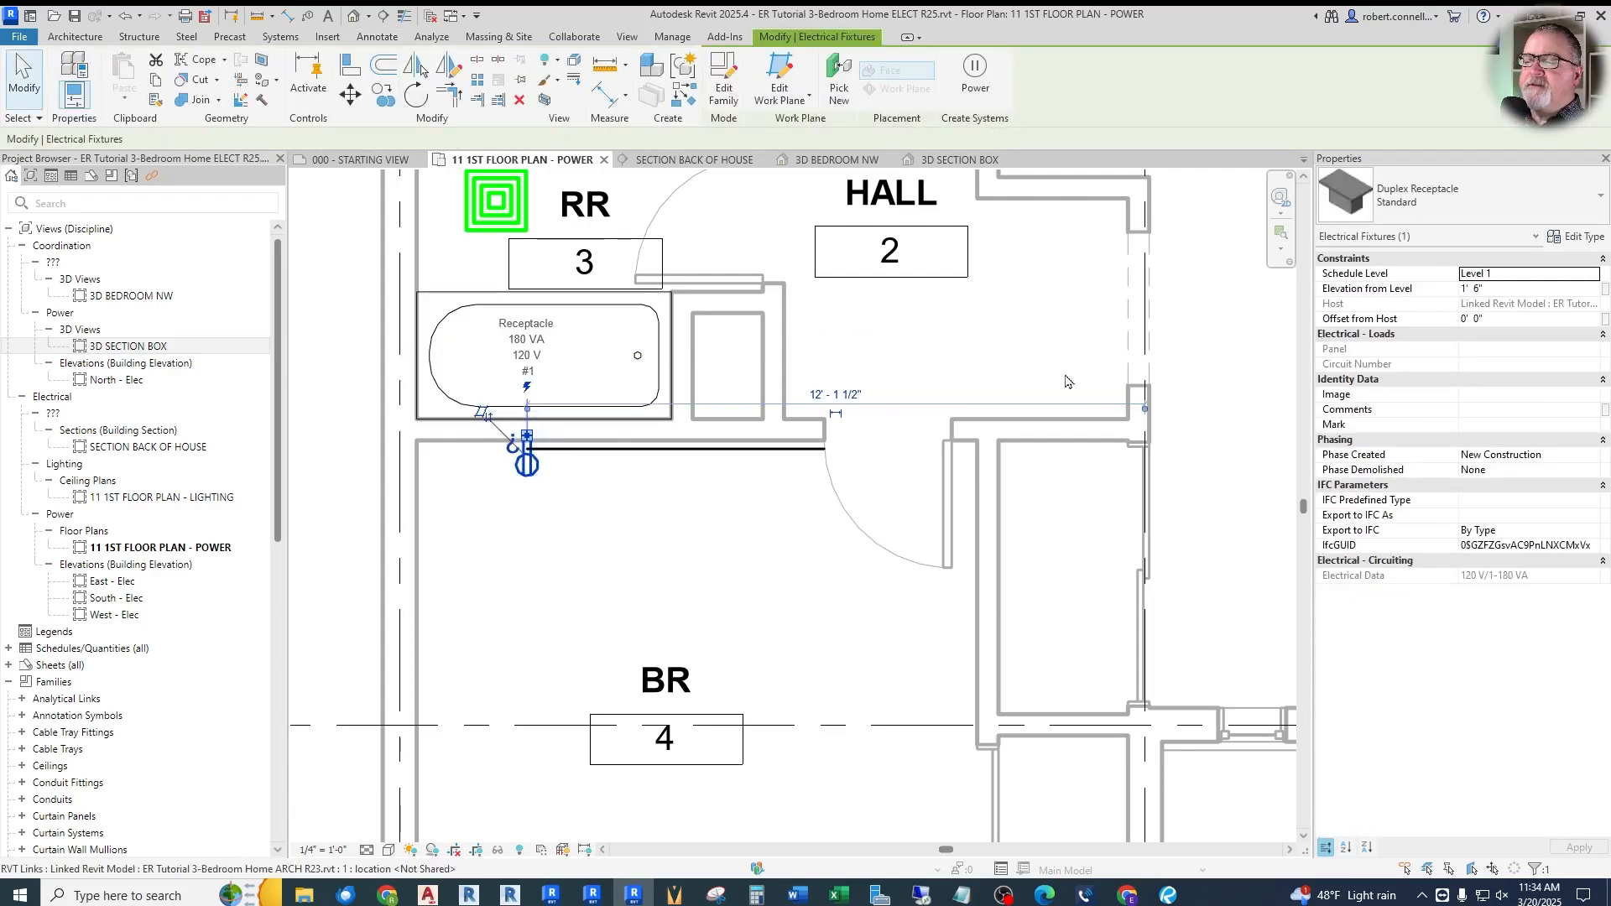
{"action": "left_click", "coordinate": [1566, 238]}
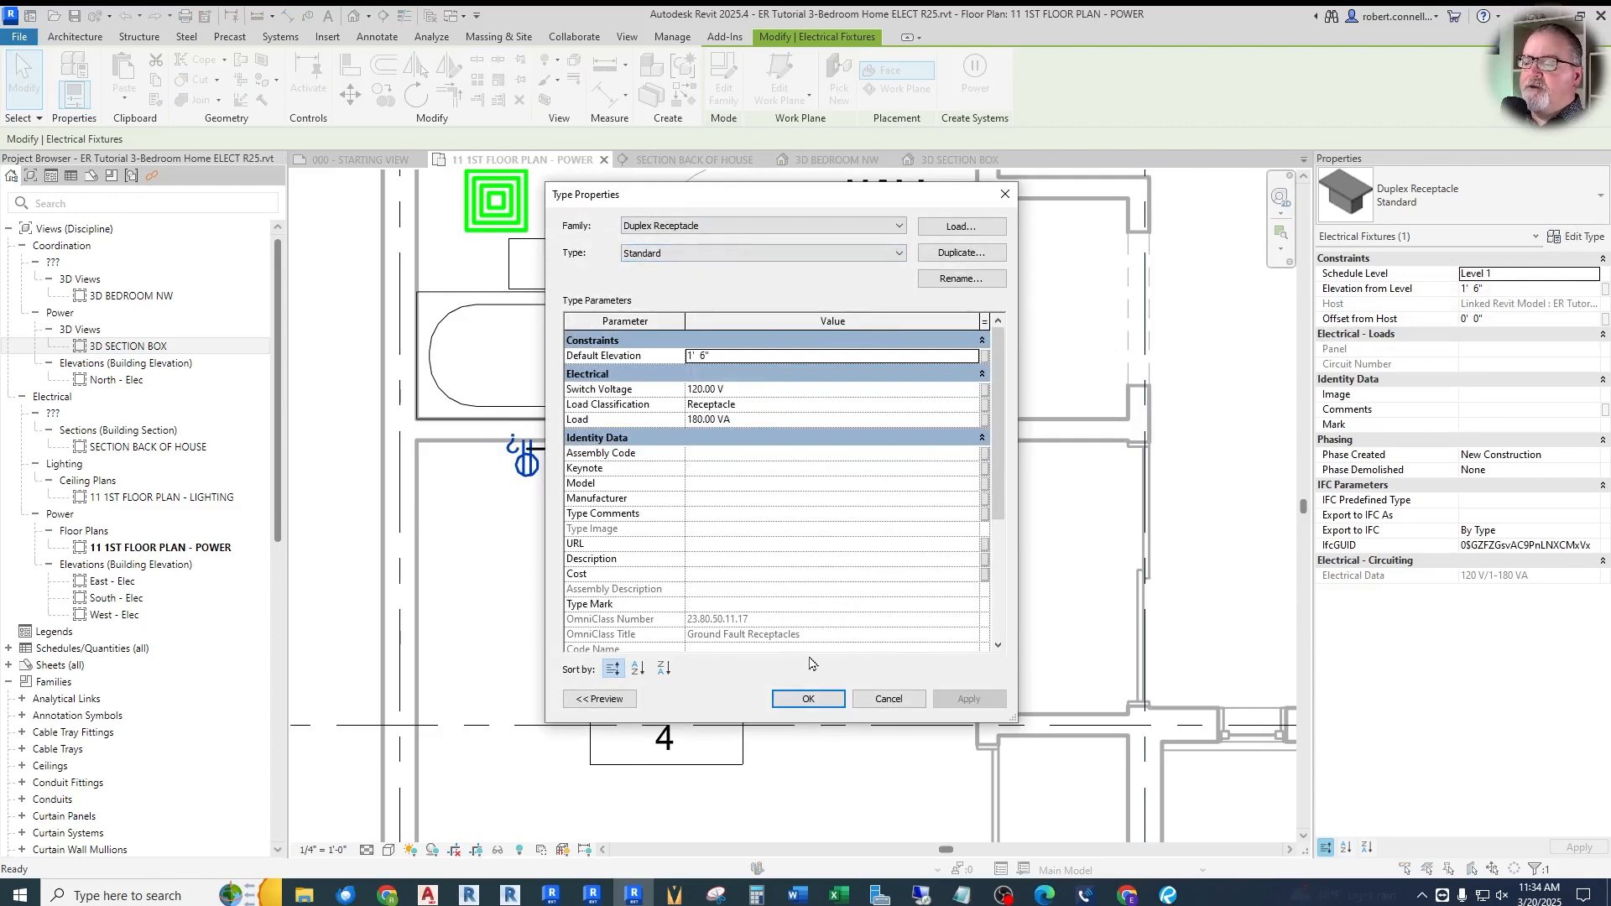
{"action": "left_click", "coordinate": [791, 701]}
{"action": "left_click", "coordinate": [712, 507]}
Delete the guide detail line beside bedroom 4's receptacle
{"action": "scroll", "coordinate": [681, 482], "scroll_direction": "down", "scroll_amount": 2}
{"action": "middle_click_drag", "start_coordinate": [681, 482], "coordinate": [708, 430]}
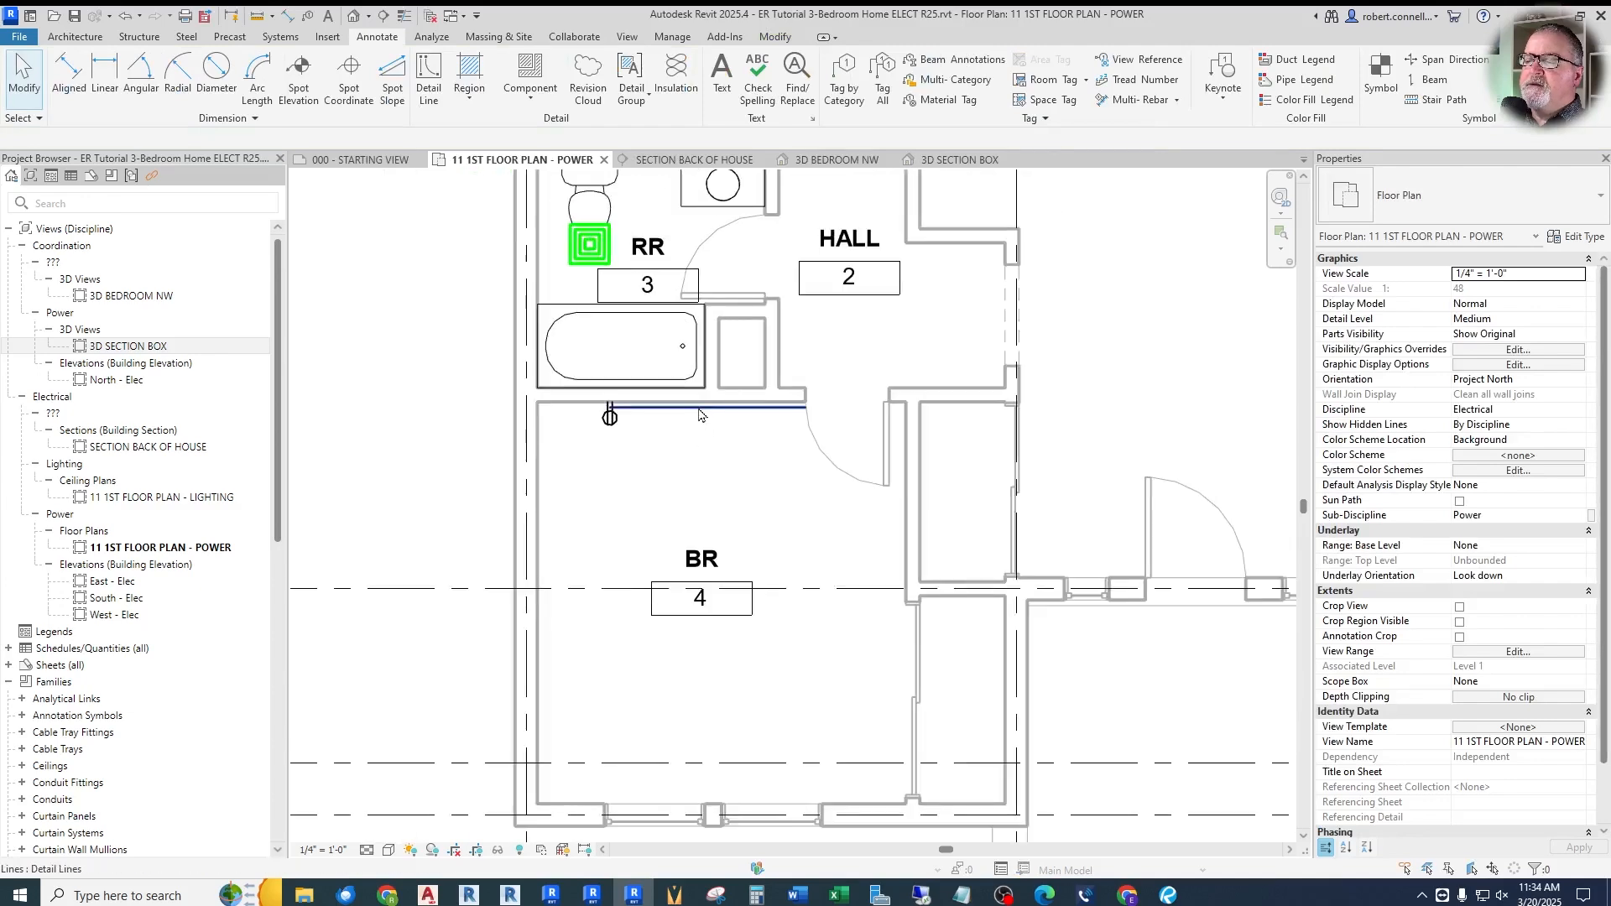
{"action": "left_click", "coordinate": [700, 409]}
{"action": "key", "text": "Delete"}
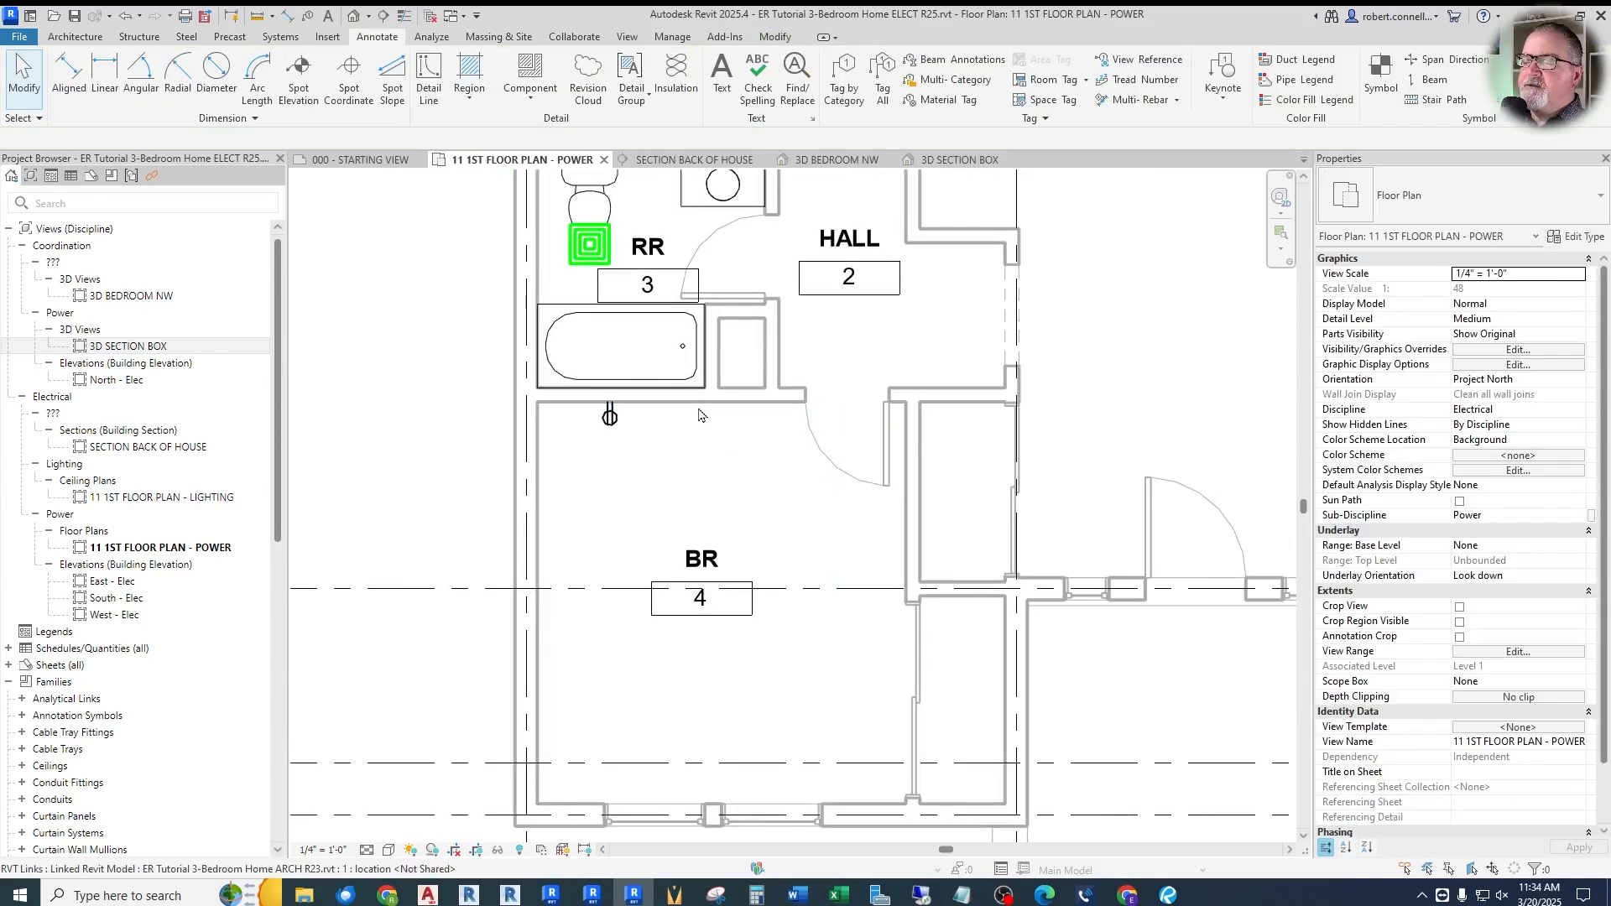
{"action": "scroll", "coordinate": [573, 722], "scroll_direction": "up", "scroll_amount": 2}
{"action": "scroll", "coordinate": [594, 709], "scroll_direction": "down", "scroll_amount": 3}
{"action": "scroll", "coordinate": [604, 586], "scroll_direction": "up", "scroll_amount": 2}
{"action": "middle_click_drag", "start_coordinate": [657, 453], "coordinate": [680, 401]}
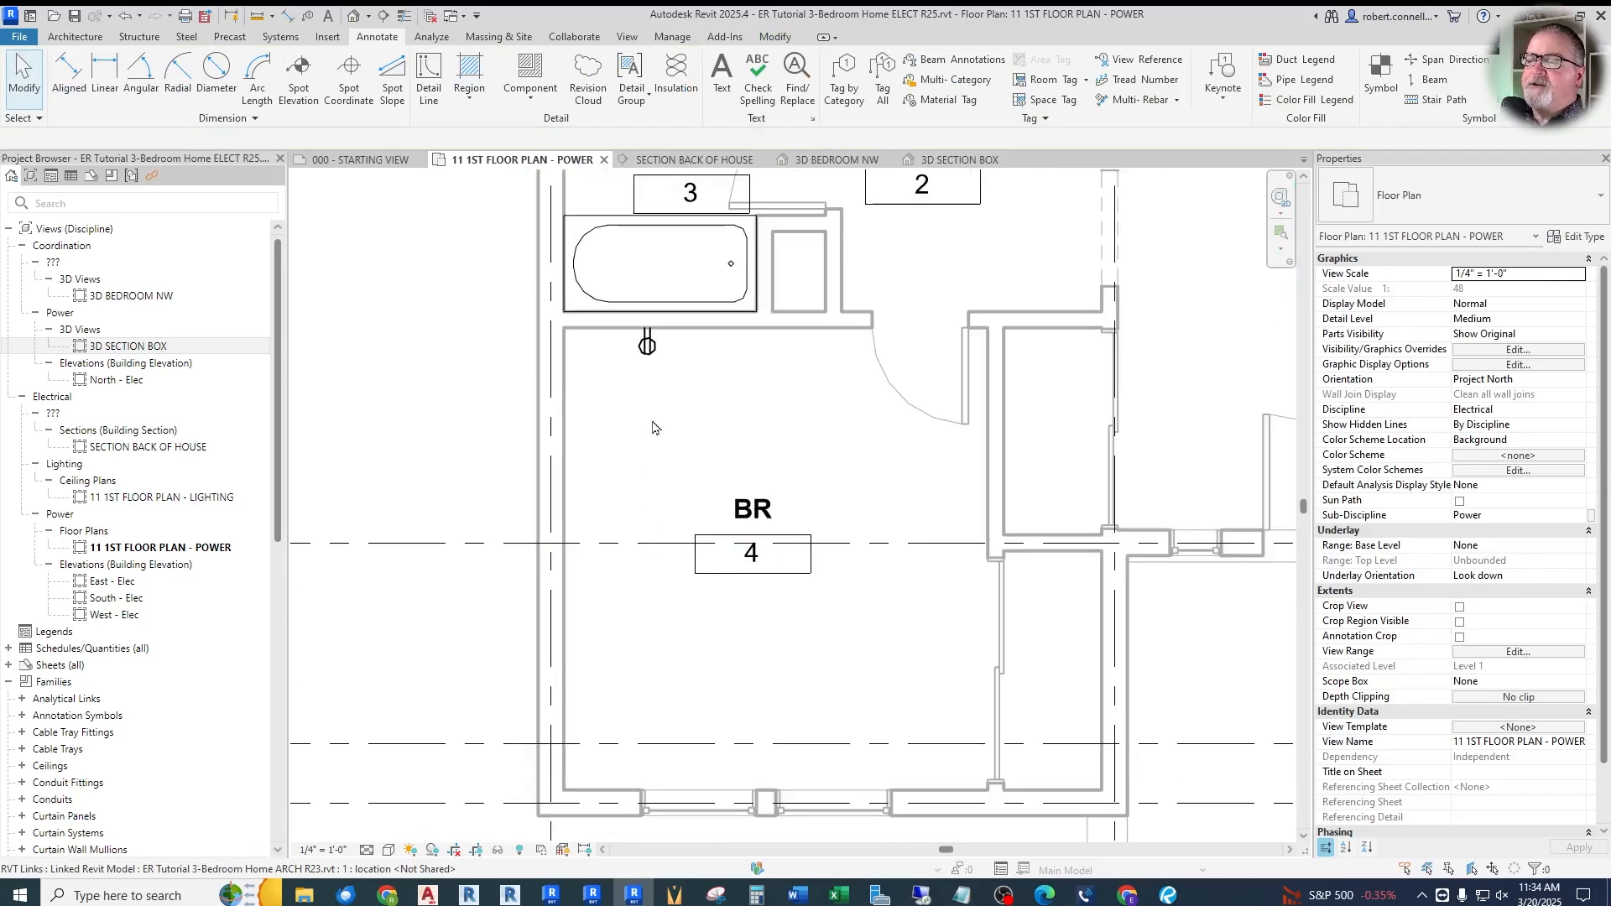
Draw a guide line down bedroom 4's west wall from the bathtub-side wall, and place a similar Standard duplex receptacle at its lower end
{"action": "key", "text": "d"}
{"action": "key", "text": "l"}
{"action": "left_click", "coordinate": [593, 329]}
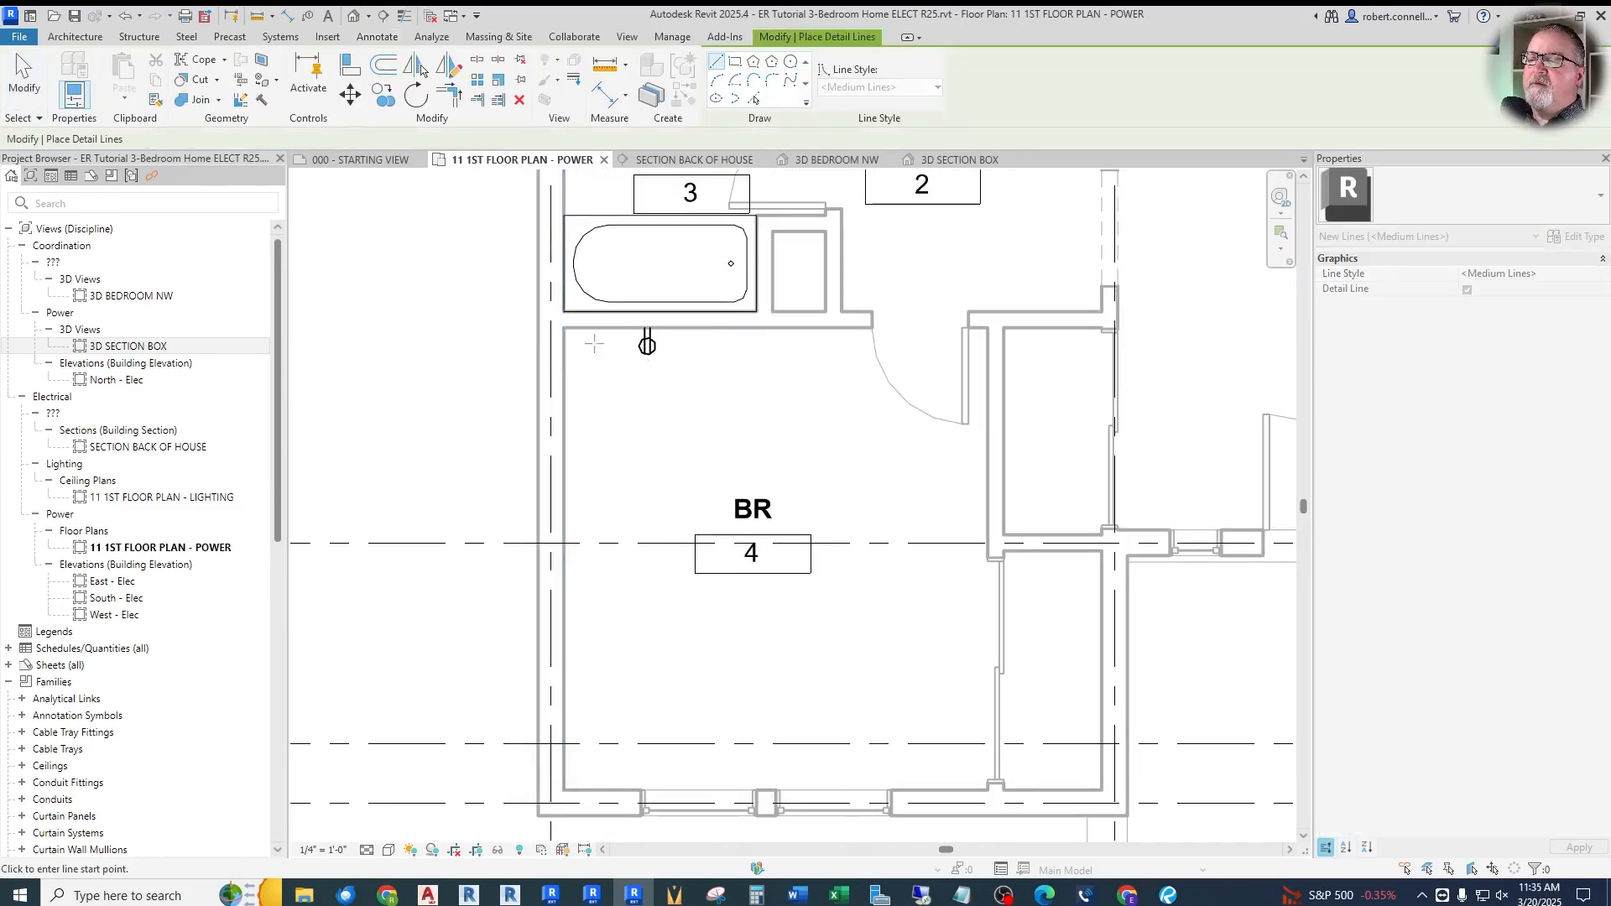
{"action": "left_click", "coordinate": [593, 695]}
{"action": "key", "text": "c"}
{"action": "key", "text": "m"}
{"action": "key", "text": "Escape"}
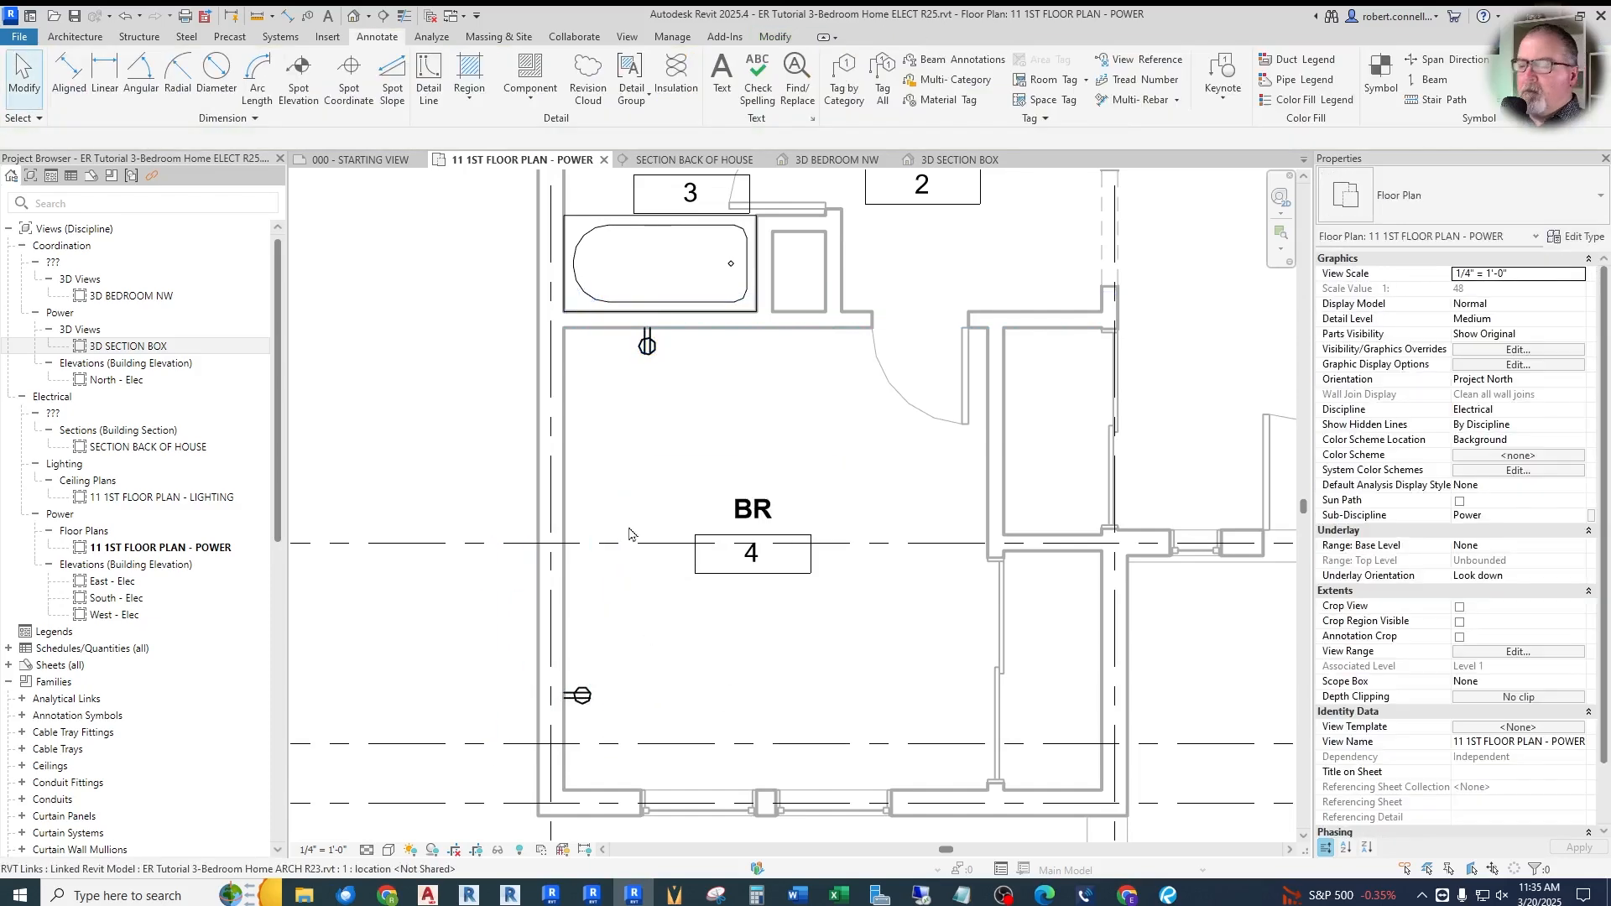
Place Standard duplex receptacles on bedroom 4's south window wall and on its east wall below the door
{"action": "scroll", "coordinate": [756, 588], "scroll_direction": "up", "scroll_amount": 2}
{"action": "key", "text": "d"}
{"action": "key", "text": "l"}
{"action": "left_click", "coordinate": [501, 620]}
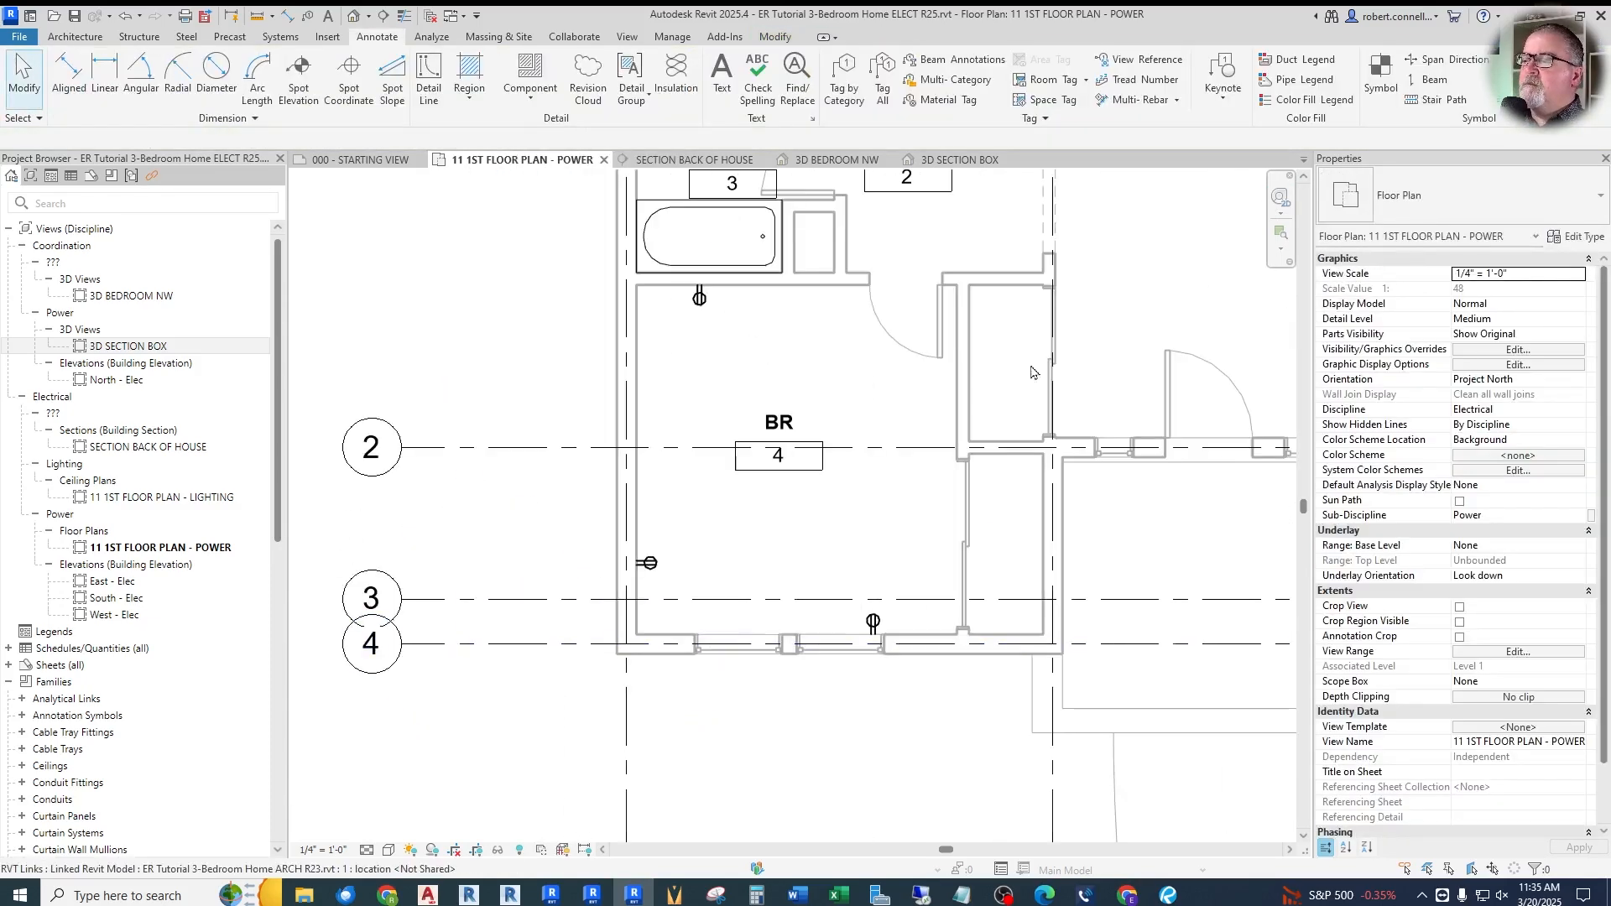
{"action": "left_click", "coordinate": [738, 402]}
{"action": "key", "text": "Escape"}
{"action": "scroll", "coordinate": [654, 533], "scroll_direction": "down", "scroll_amount": 6}
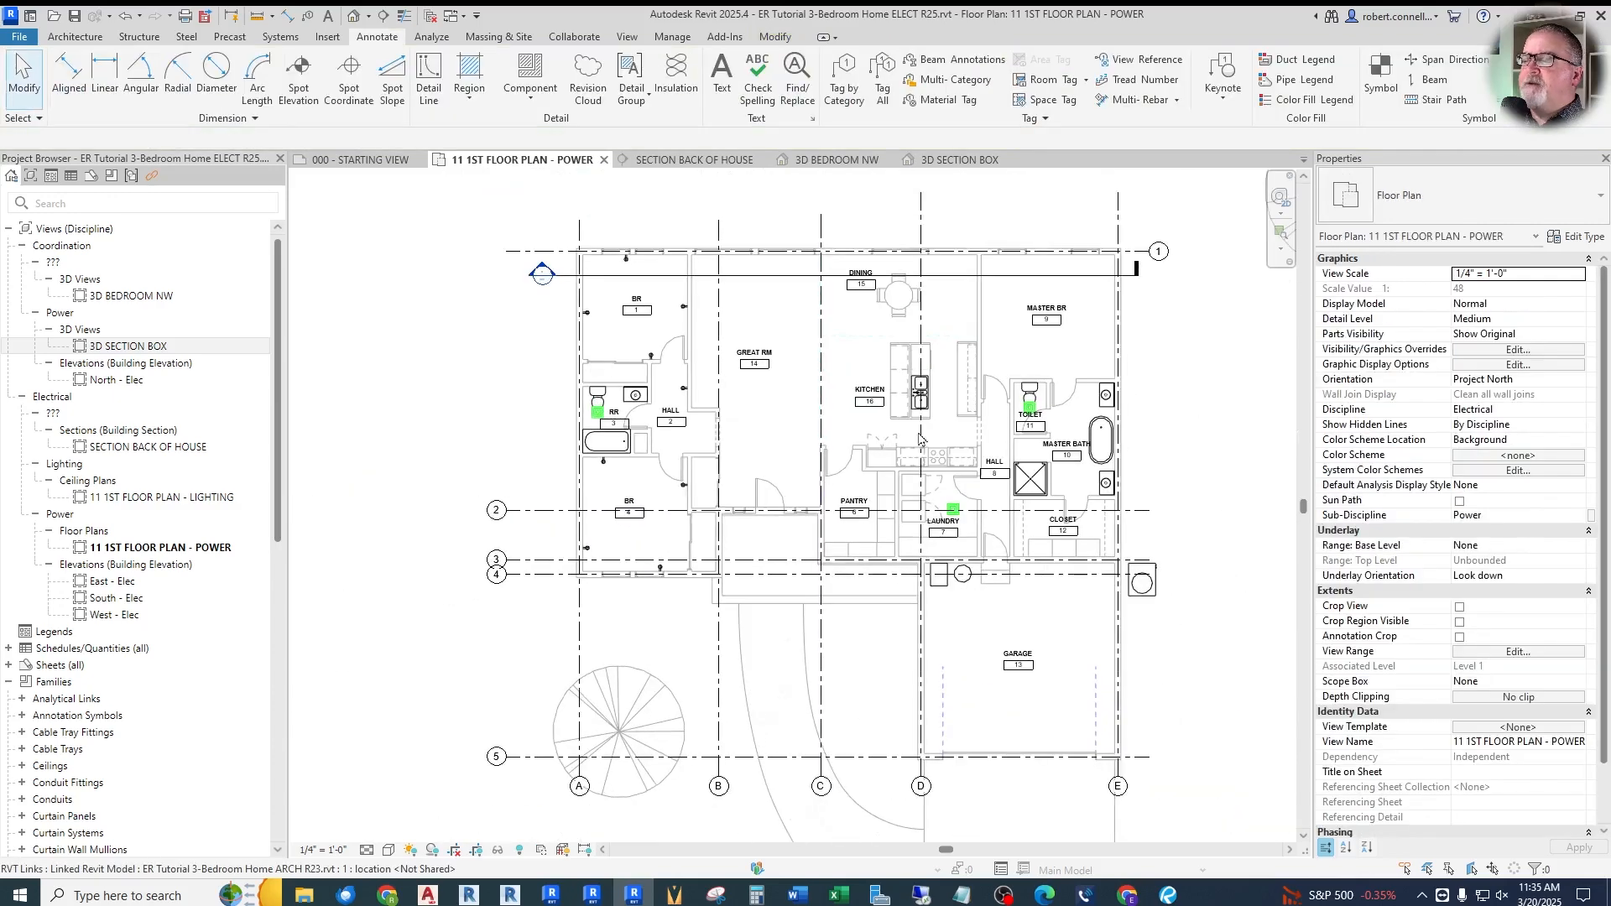
{"action": "scroll", "coordinate": [919, 437], "scroll_direction": "up", "scroll_amount": 4}
{"action": "scroll", "coordinate": [896, 467], "scroll_direction": "up", "scroll_amount": 4}
{"action": "key", "text": "d"}
{"action": "key", "text": "l"}
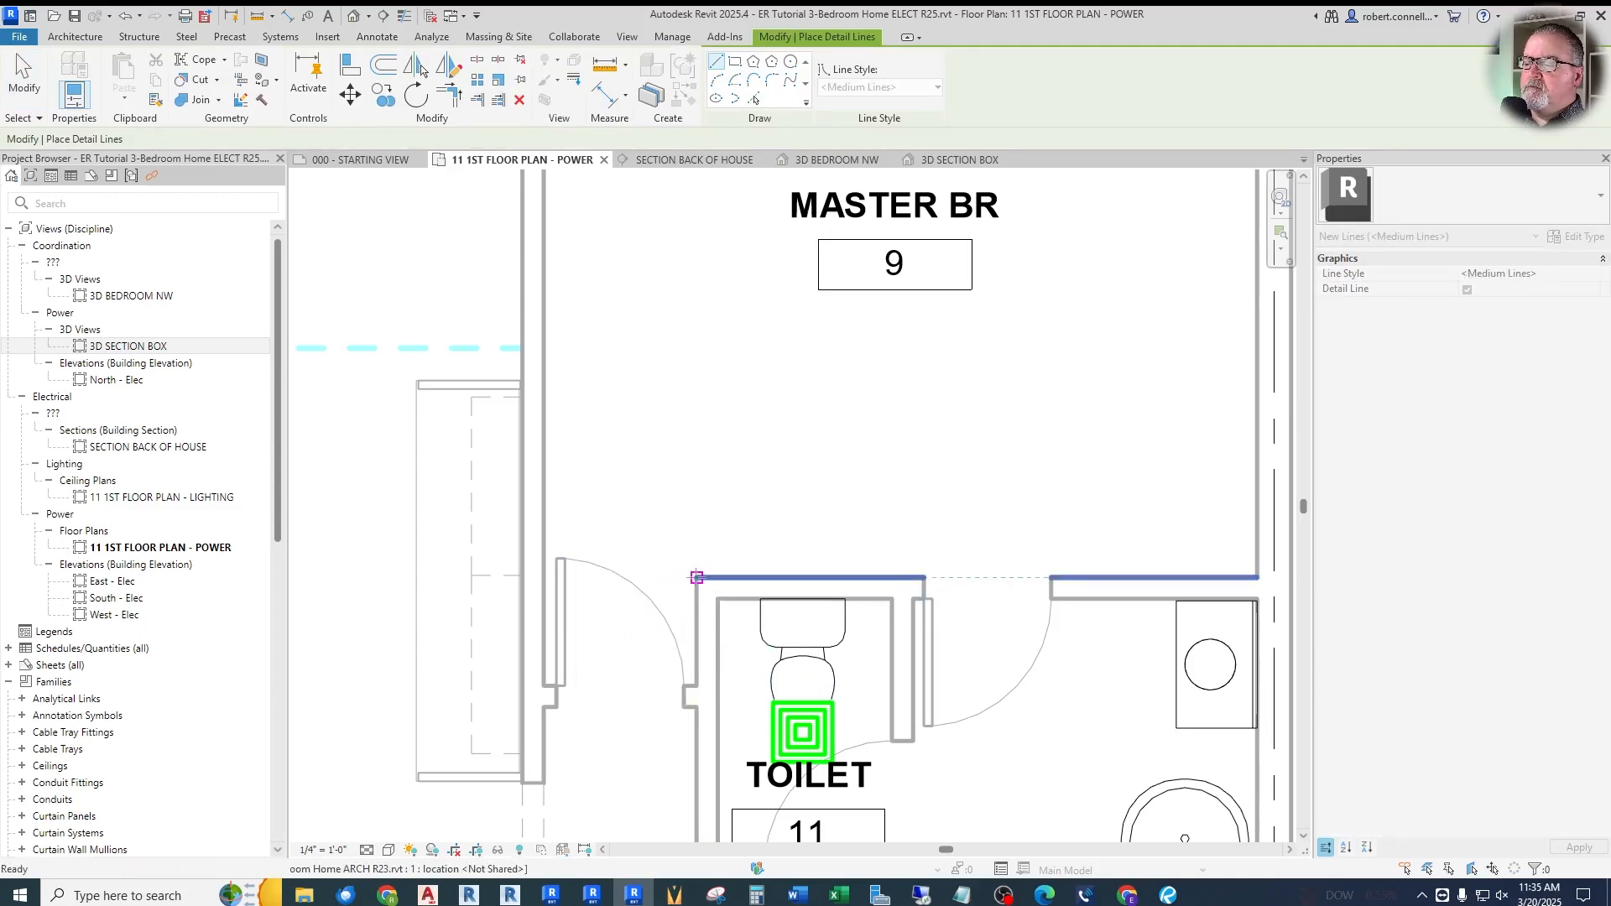
{"action": "key", "text": "Escape"}
Create a similar Standard duplex receptacle from bedroom 1's east wall receptacle and place it on the master bedroom wall behind the toilet
{"action": "scroll", "coordinate": [696, 577], "scroll_direction": "down", "scroll_amount": 6}
{"action": "scroll", "coordinate": [417, 453], "scroll_direction": "up", "scroll_amount": 4}
{"action": "left_click", "coordinate": [417, 450]}
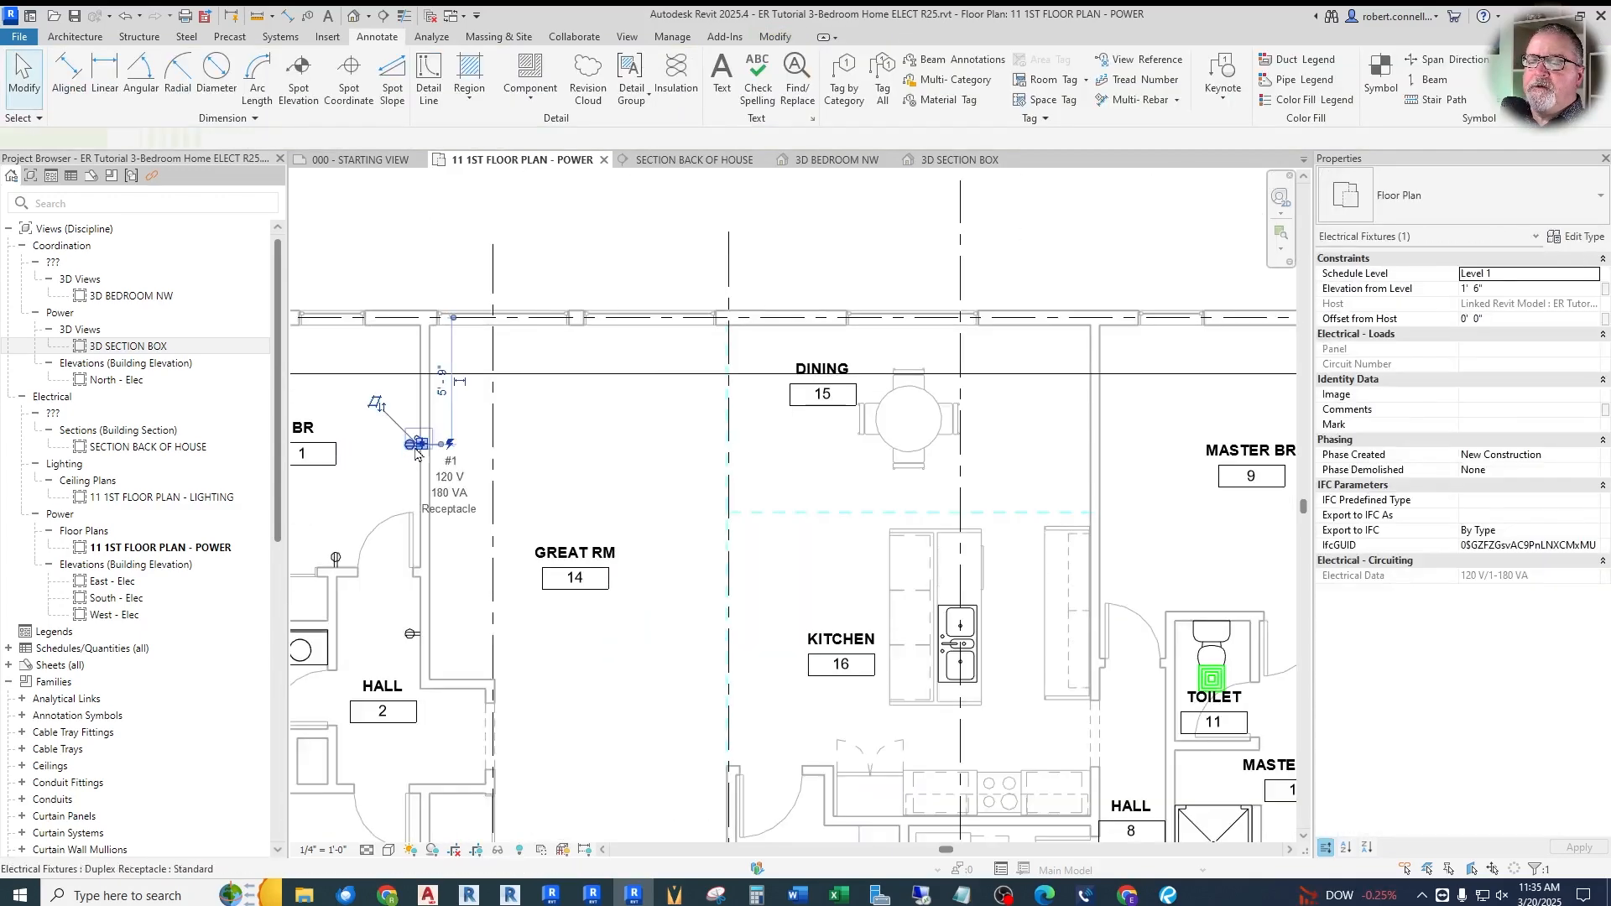
{"action": "right_click", "coordinate": [416, 450]}
{"action": "left_click", "coordinate": [468, 581]}
{"action": "scroll", "coordinate": [540, 575], "scroll_direction": "down", "scroll_amount": 4}
{"action": "scroll", "coordinate": [852, 601], "scroll_direction": "up", "scroll_amount": 4}
{"action": "scroll", "coordinate": [853, 601], "scroll_direction": "up", "scroll_amount": 2}
{"action": "left_click", "coordinate": [824, 535]}
{"action": "scroll", "coordinate": [755, 546], "scroll_direction": "down", "scroll_amount": 2}
{"action": "scroll", "coordinate": [1159, 512], "scroll_direction": "up", "scroll_amount": 2}
{"action": "scroll", "coordinate": [826, 596], "scroll_direction": "down", "scroll_amount": 3}
{"action": "scroll", "coordinate": [907, 470], "scroll_direction": "up", "scroll_amount": 2}
{"action": "key", "text": "Escape"}
Draw a vertical guide detail line about 7'-4" long beside the master bedroom's east wall, starting at the master bath wall
{"action": "key", "text": "d"}
{"action": "key", "text": "l"}
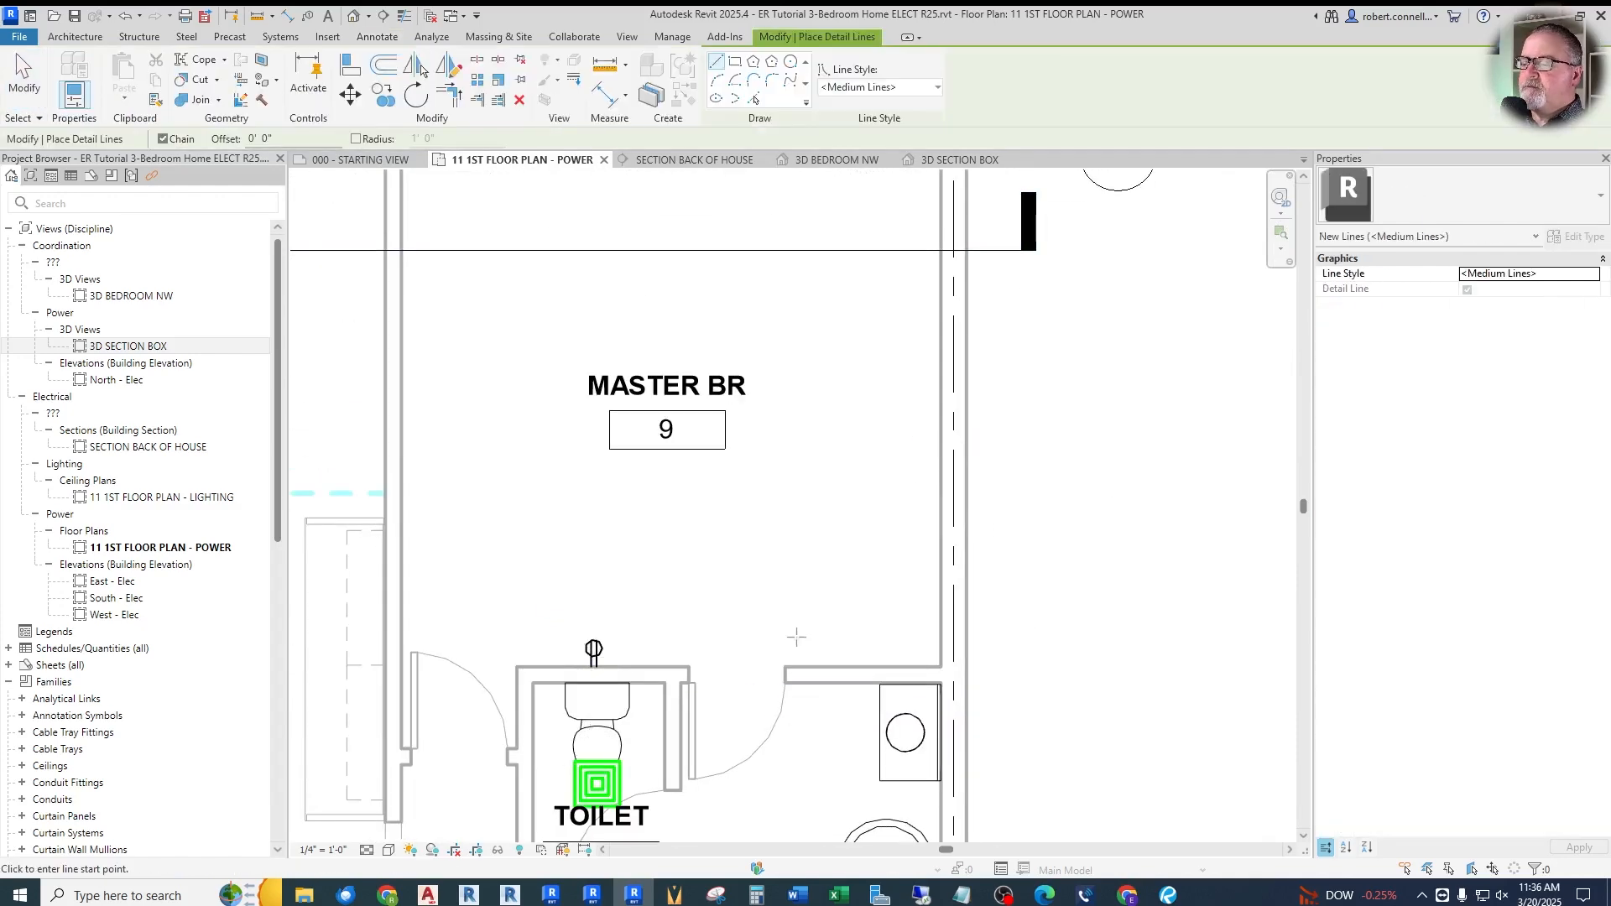
{"action": "left_click", "coordinate": [918, 667]}
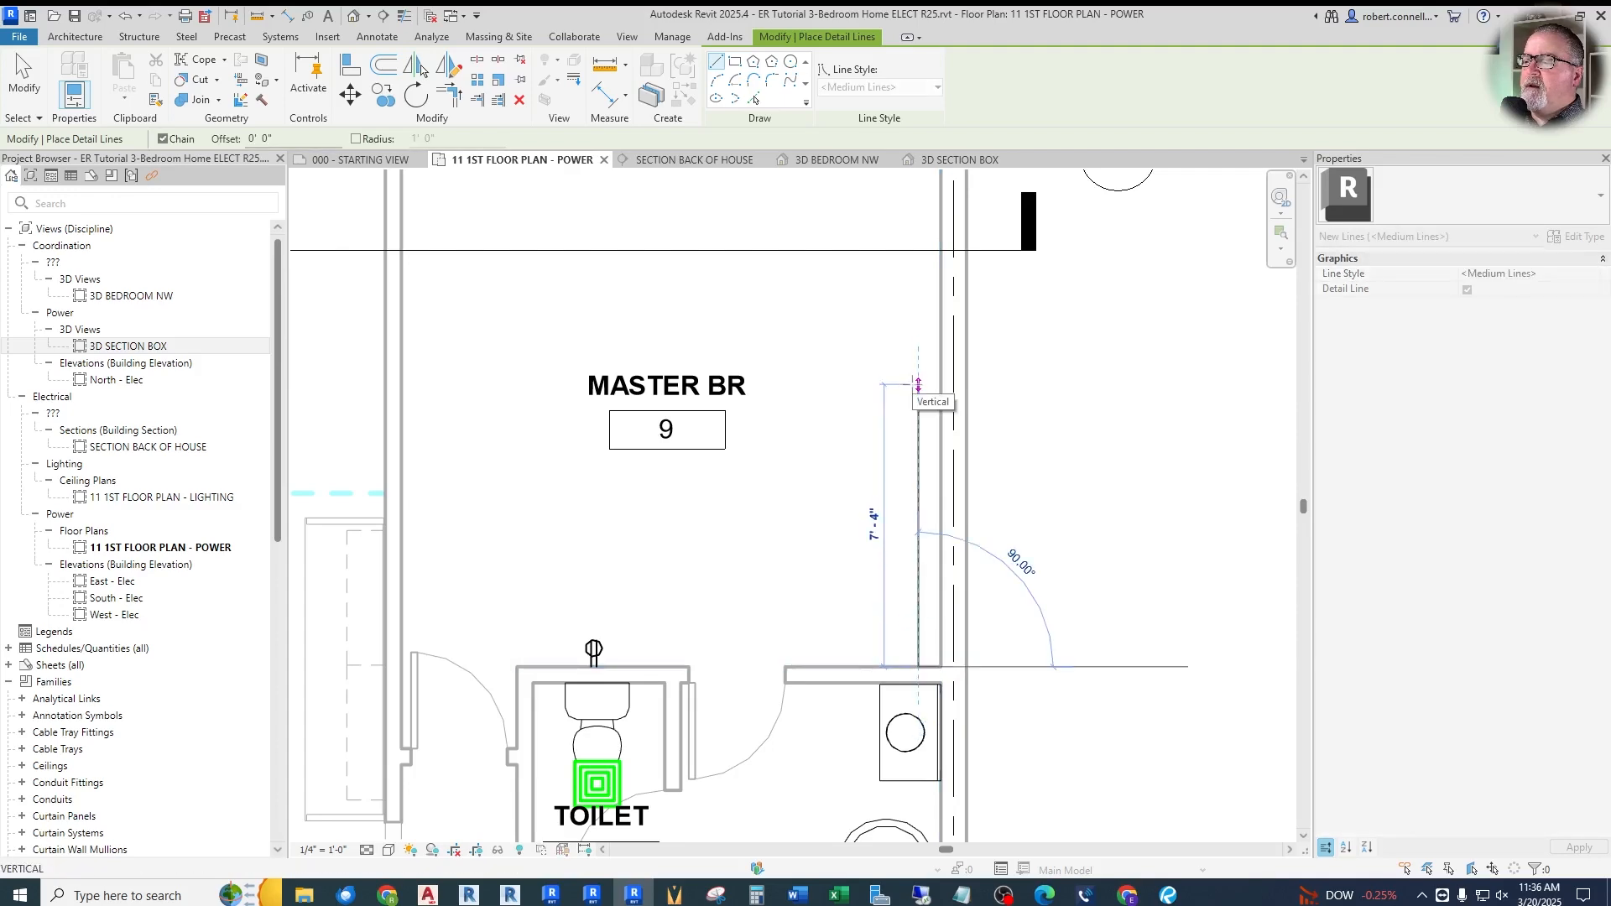
{"action": "left_click", "coordinate": [918, 387]}
{"action": "key", "text": "Escape"}
{"action": "key", "text": "Escape"}
Place a similar Standard duplex receptacle on the master bedroom's east wall at the upper end of the guide line
{"action": "right_click", "coordinate": [595, 649]}
{"action": "left_click", "coordinate": [666, 349]}
{"action": "left_click", "coordinate": [941, 387]}
{"action": "key", "text": "Escape"}
{"action": "scroll", "coordinate": [923, 504], "scroll_direction": "up", "scroll_amount": 1}
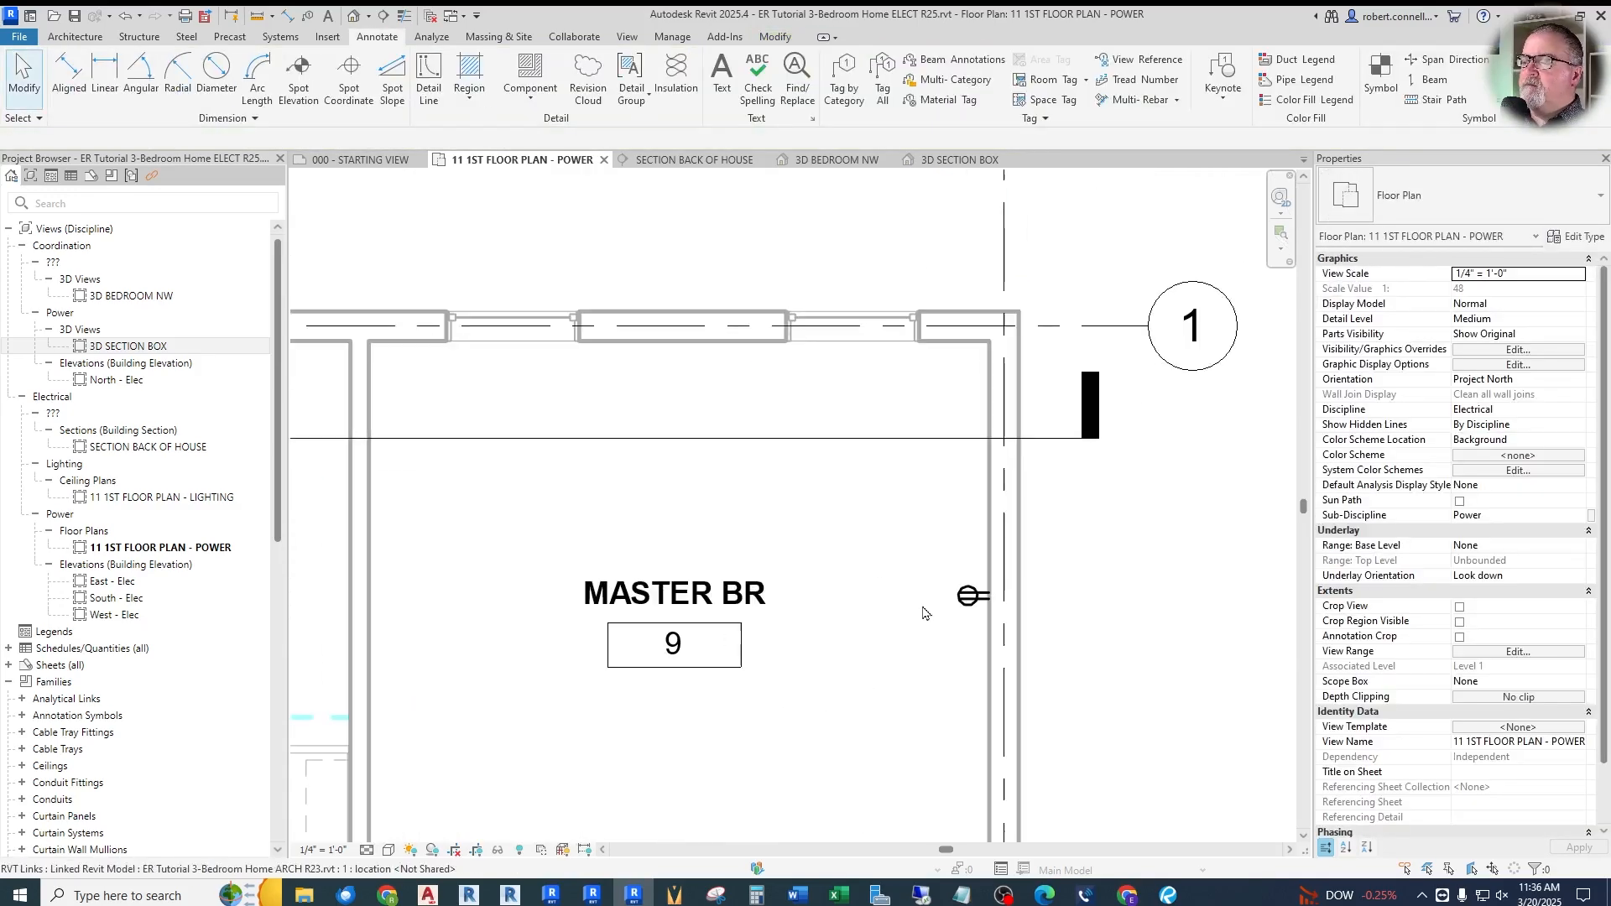
Draw chained guide lines from the east wall receptacle up to the corner and about 5'-10" along the master bedroom's north wall
{"action": "key", "text": "d"}
{"action": "key", "text": "l"}
{"action": "left_click", "coordinate": [979, 597]}
{"action": "left_click", "coordinate": [990, 364]}
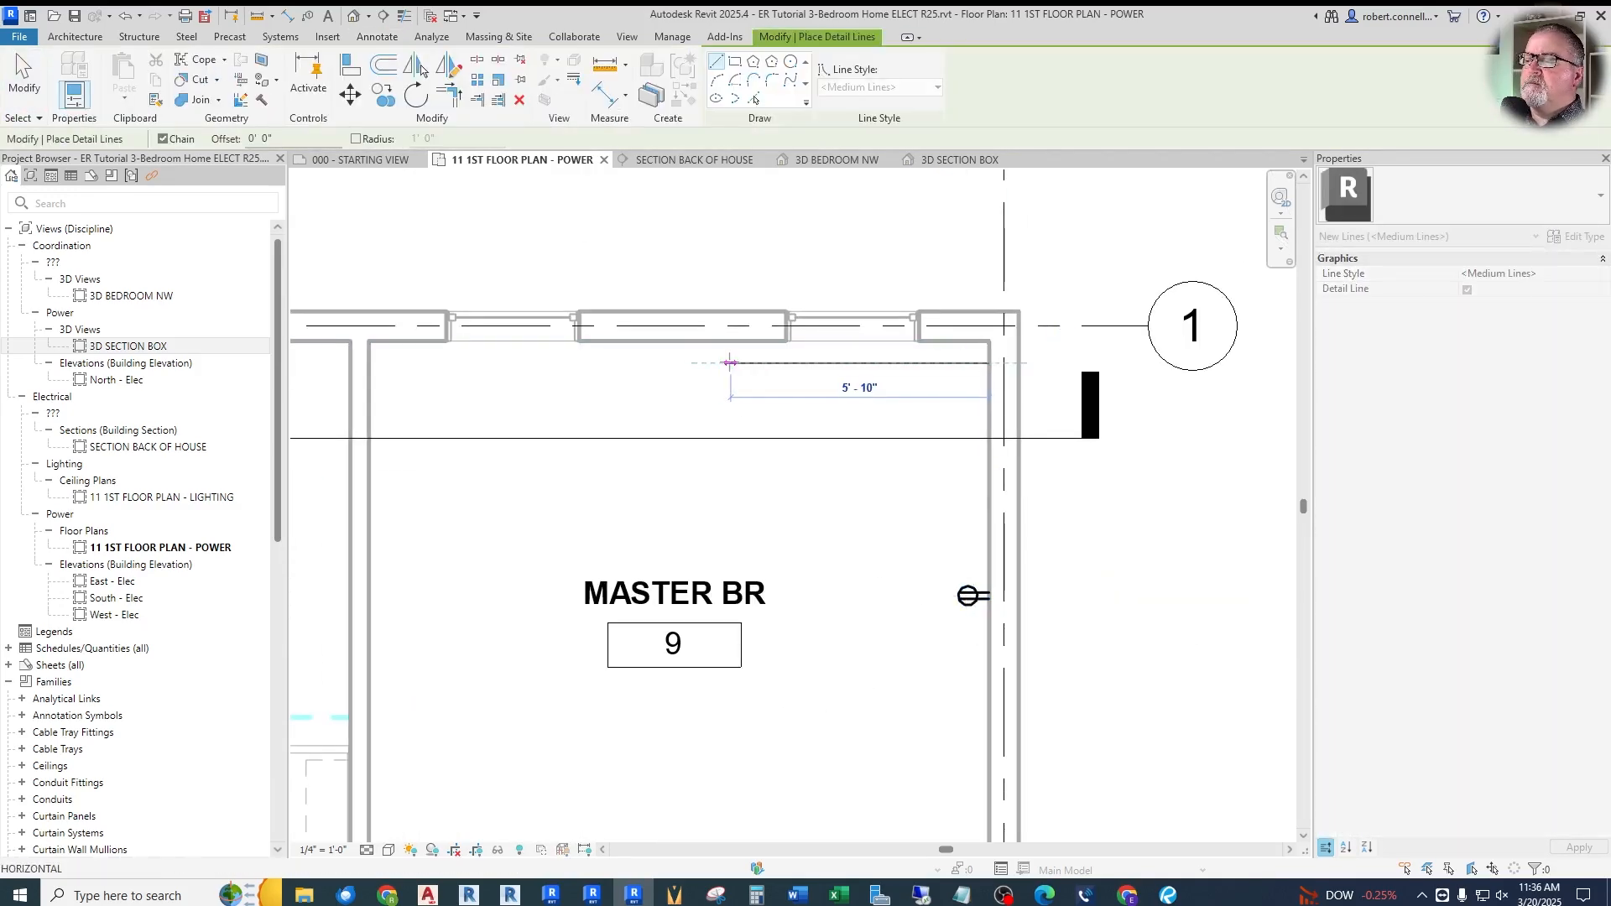
{"action": "left_click", "coordinate": [731, 364]}
{"action": "key", "text": "Escape"}
{"action": "key", "text": "Escape"}
Place a similar duplex receptacle between the two windows on the master bedroom's north wall, and delete the horizontal guide line
{"action": "right_click", "coordinate": [979, 594]}
{"action": "left_click", "coordinate": [1026, 289]}
{"action": "left_click", "coordinate": [724, 346]}
{"action": "left_click", "coordinate": [785, 366]}
{"action": "key", "text": "Delete"}
Draw a vertical guide detail line beside the master bedroom's west wall, starting near the north wall
{"action": "scroll", "coordinate": [786, 370], "scroll_direction": "down", "scroll_amount": 1}
{"action": "middle_click_drag", "start_coordinate": [786, 369], "coordinate": [921, 355]}
{"action": "left_click", "coordinate": [428, 80]}
{"action": "left_click", "coordinate": [588, 330]}
{"action": "left_click", "coordinate": [587, 470]}
{"action": "key", "text": "Escape"}
{"action": "key", "text": "Escape"}
Place a similar duplex receptacle on the master bedroom's west wall at the guide line's lower end, and delete the guide line
{"action": "right_click", "coordinate": [866, 348]}
{"action": "left_click", "coordinate": [925, 469]}
{"action": "left_click", "coordinate": [562, 469]}
{"action": "key", "text": "Escape"}
{"action": "key", "text": "Escape"}
{"action": "left_click", "coordinate": [587, 443]}
{"action": "key", "text": "Delete"}
Check the spacing along the master bedroom's west wall between its receptacle and the hall door with a temporary detail line
{"action": "scroll", "coordinate": [638, 503], "scroll_direction": "down", "scroll_amount": 2}
{"action": "scroll", "coordinate": [698, 497], "scroll_direction": "up", "scroll_amount": 2}
{"action": "scroll", "coordinate": [681, 521], "scroll_direction": "down", "scroll_amount": 2}
{"action": "scroll", "coordinate": [676, 422], "scroll_direction": "up", "scroll_amount": 1}
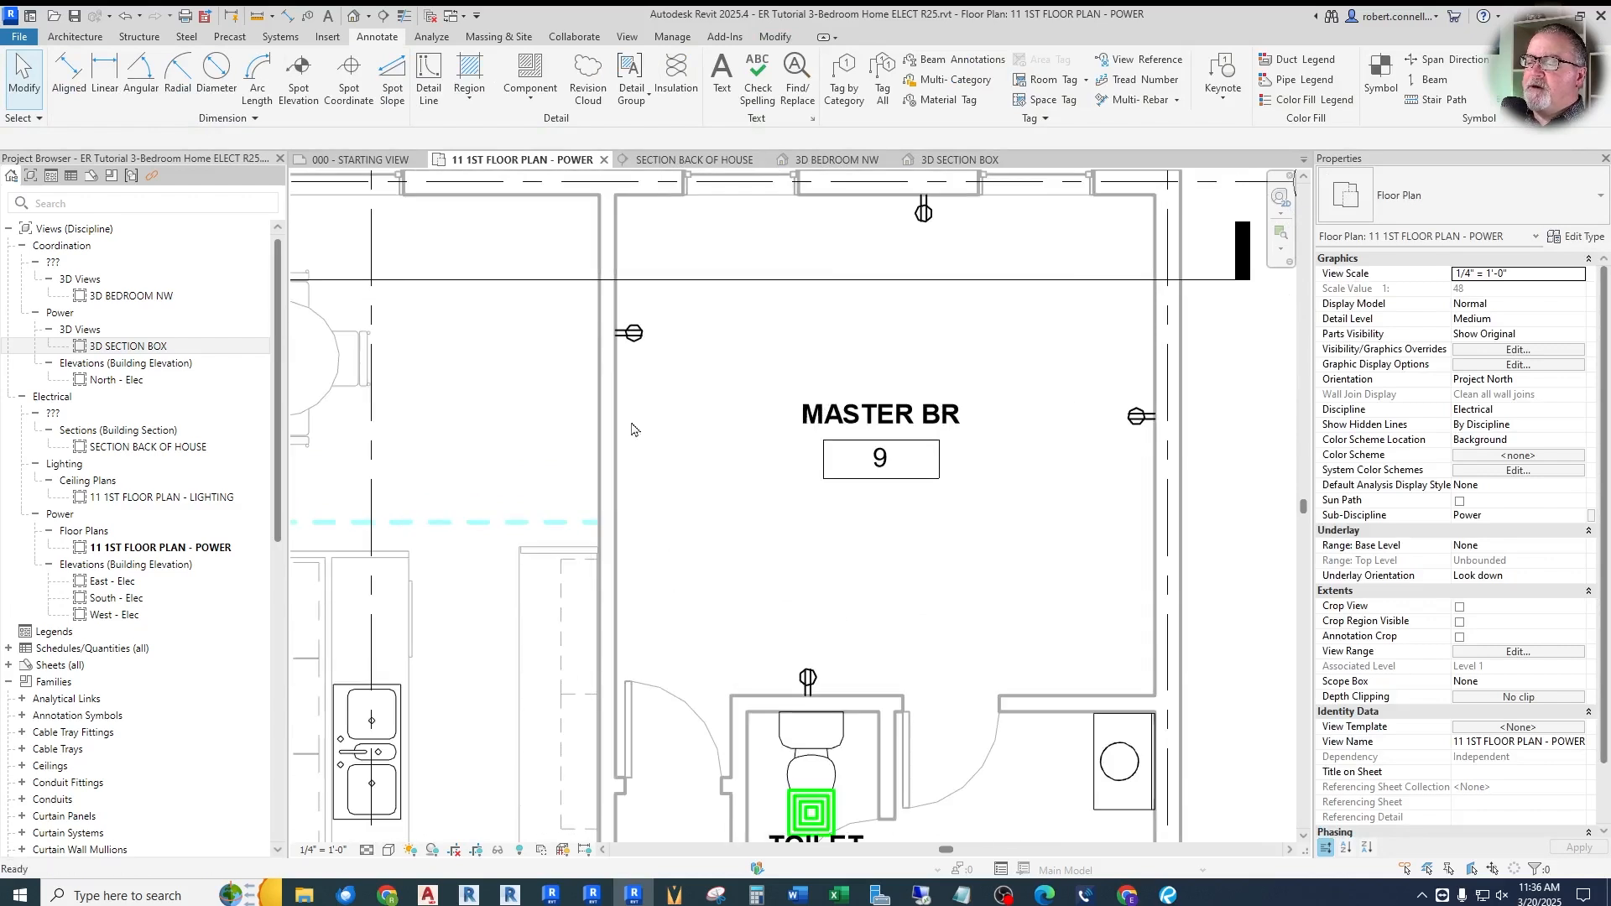
{"action": "left_click", "coordinate": [429, 82]}
{"action": "left_click", "coordinate": [625, 333]}
{"action": "left_click", "coordinate": [625, 773]}
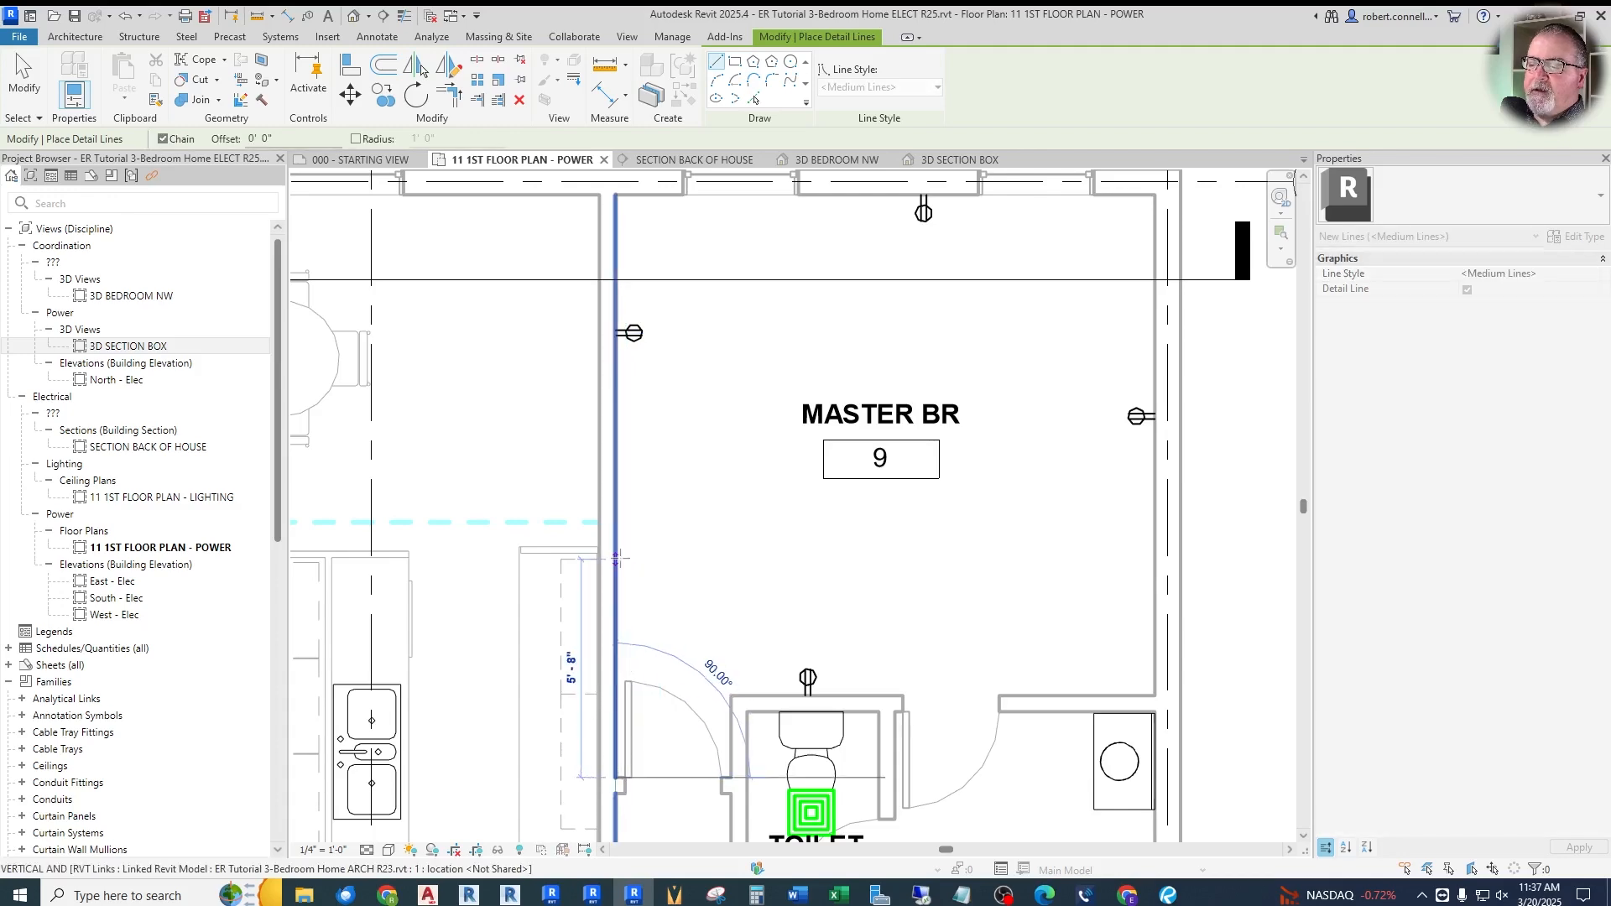
{"action": "key", "text": "Escape"}
{"action": "key", "text": "Escape"}
Place a similar Standard duplex receptacle on the master bedroom's west wall just above the hall door
{"action": "left_click", "coordinate": [628, 333]}
{"action": "right_click", "coordinate": [638, 336]}
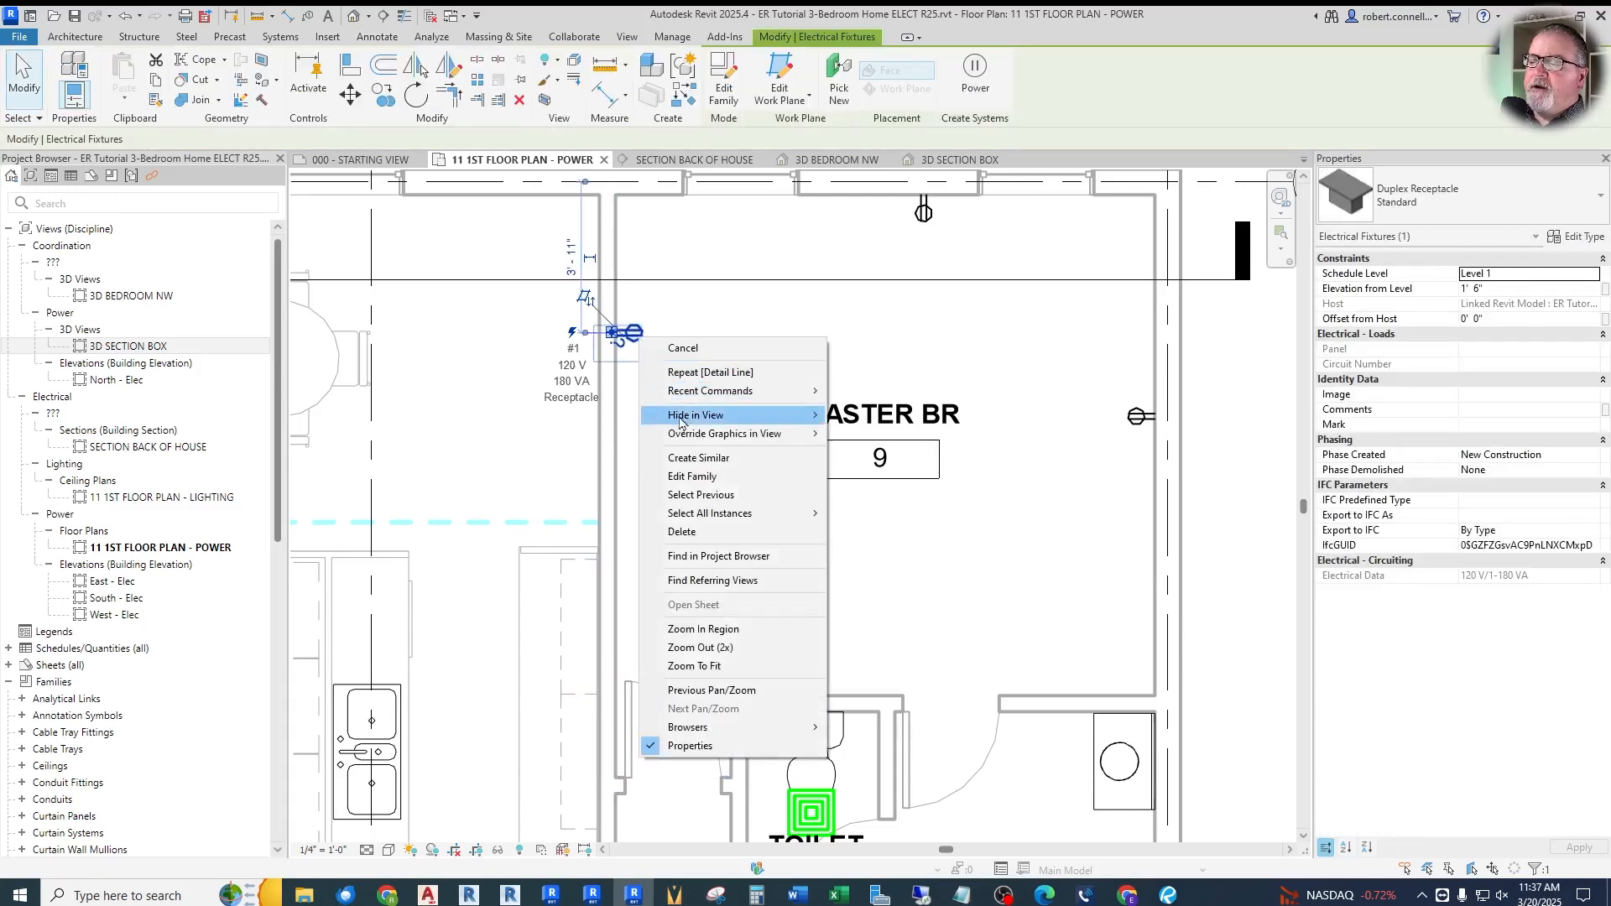
{"action": "left_click", "coordinate": [686, 463]}
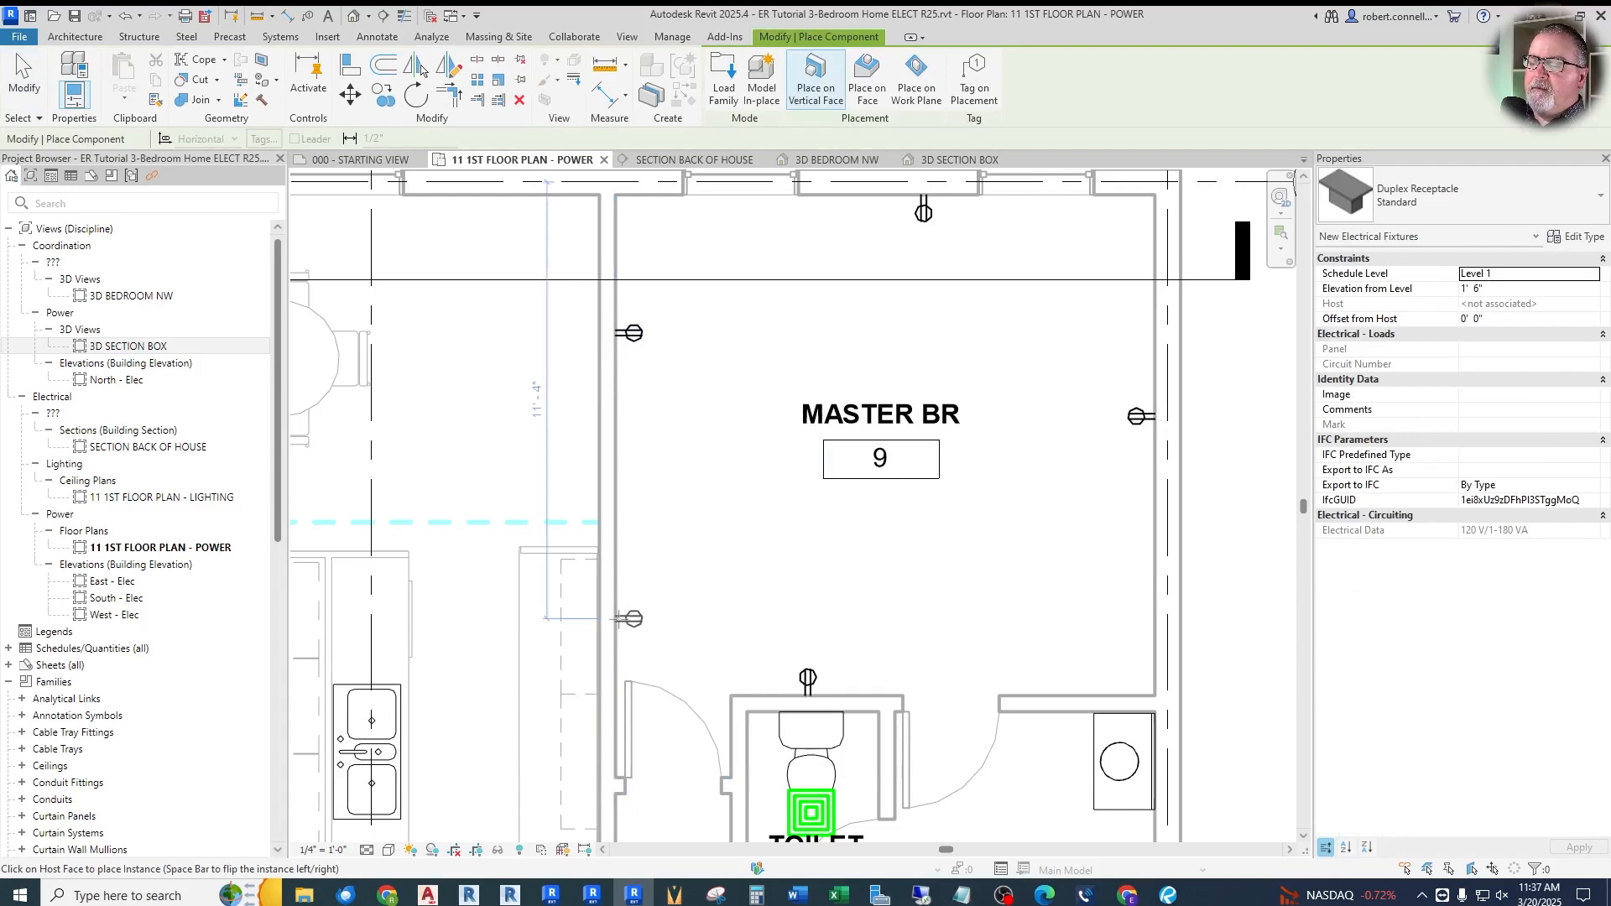
{"action": "key", "text": "Escape"}
{"action": "key", "text": "Escape"}
{"action": "scroll", "coordinate": [621, 609], "scroll_direction": "down", "scroll_amount": 2}
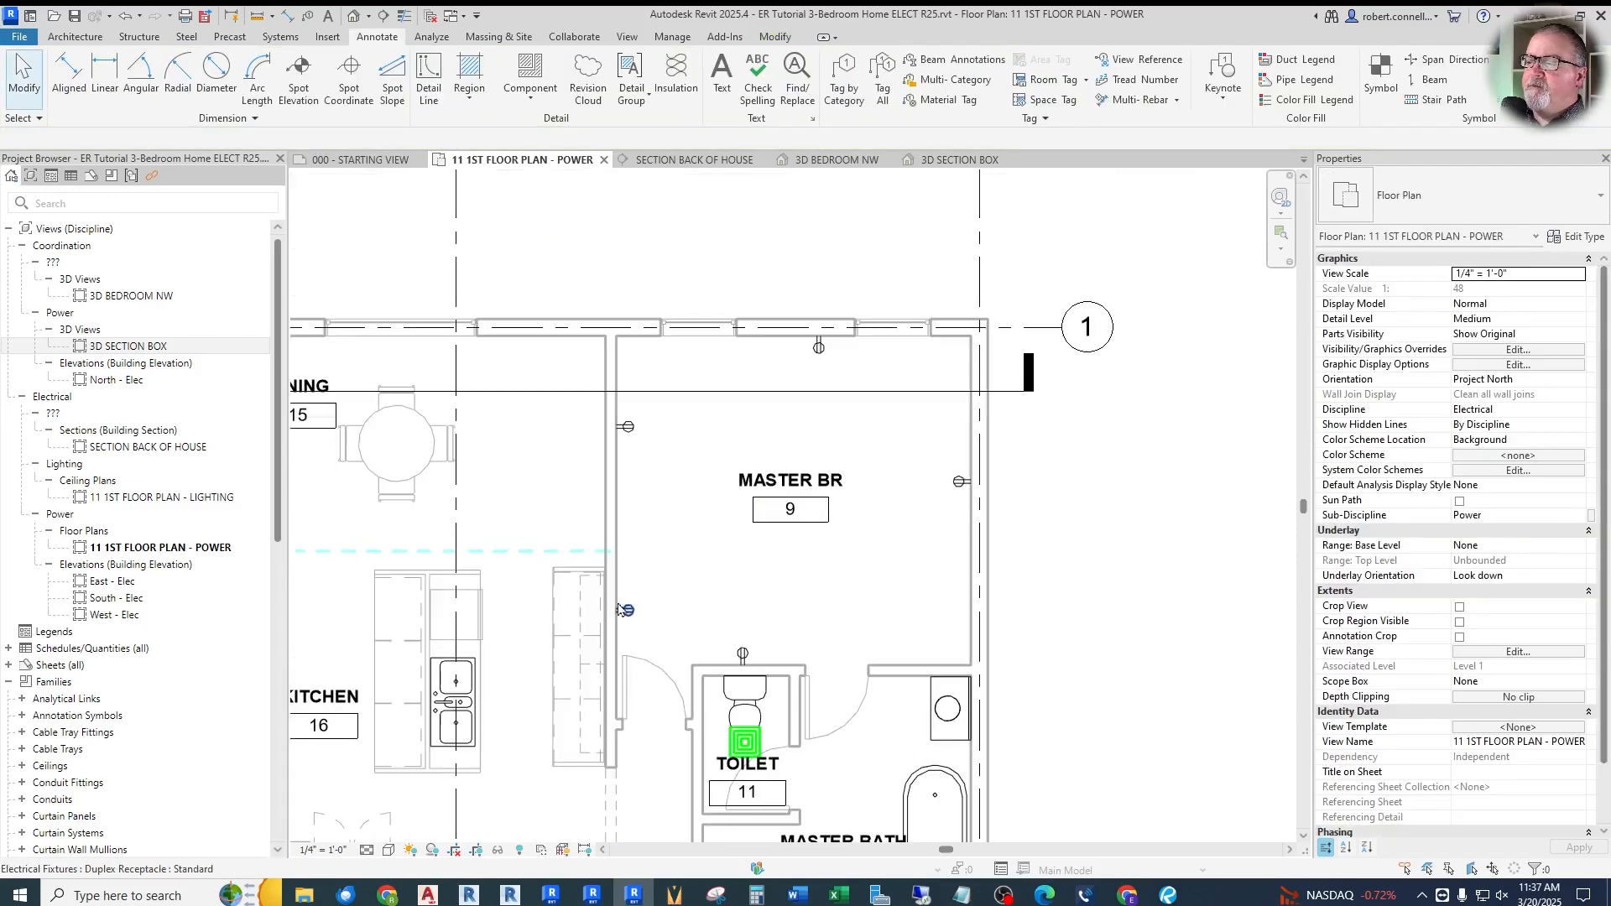
Place a similar Standard duplex receptacle on hall 8's east wall beside the master bath shower
{"action": "scroll", "coordinate": [868, 496], "scroll_direction": "down", "scroll_amount": 3}
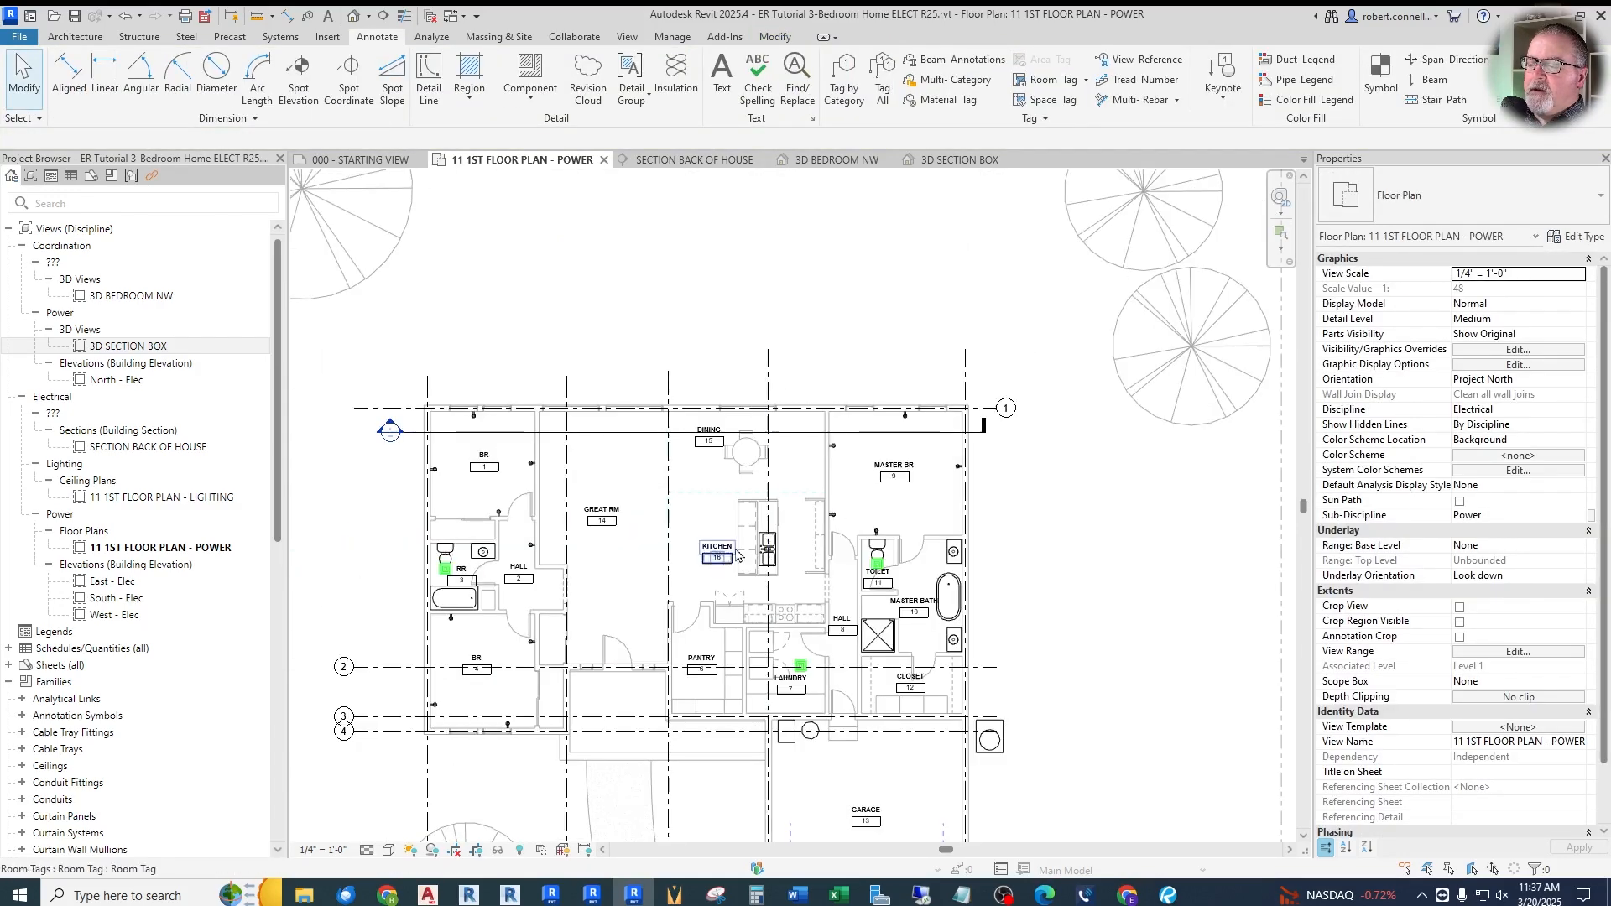
{"action": "scroll", "coordinate": [606, 572], "scroll_direction": "up", "scroll_amount": 2}
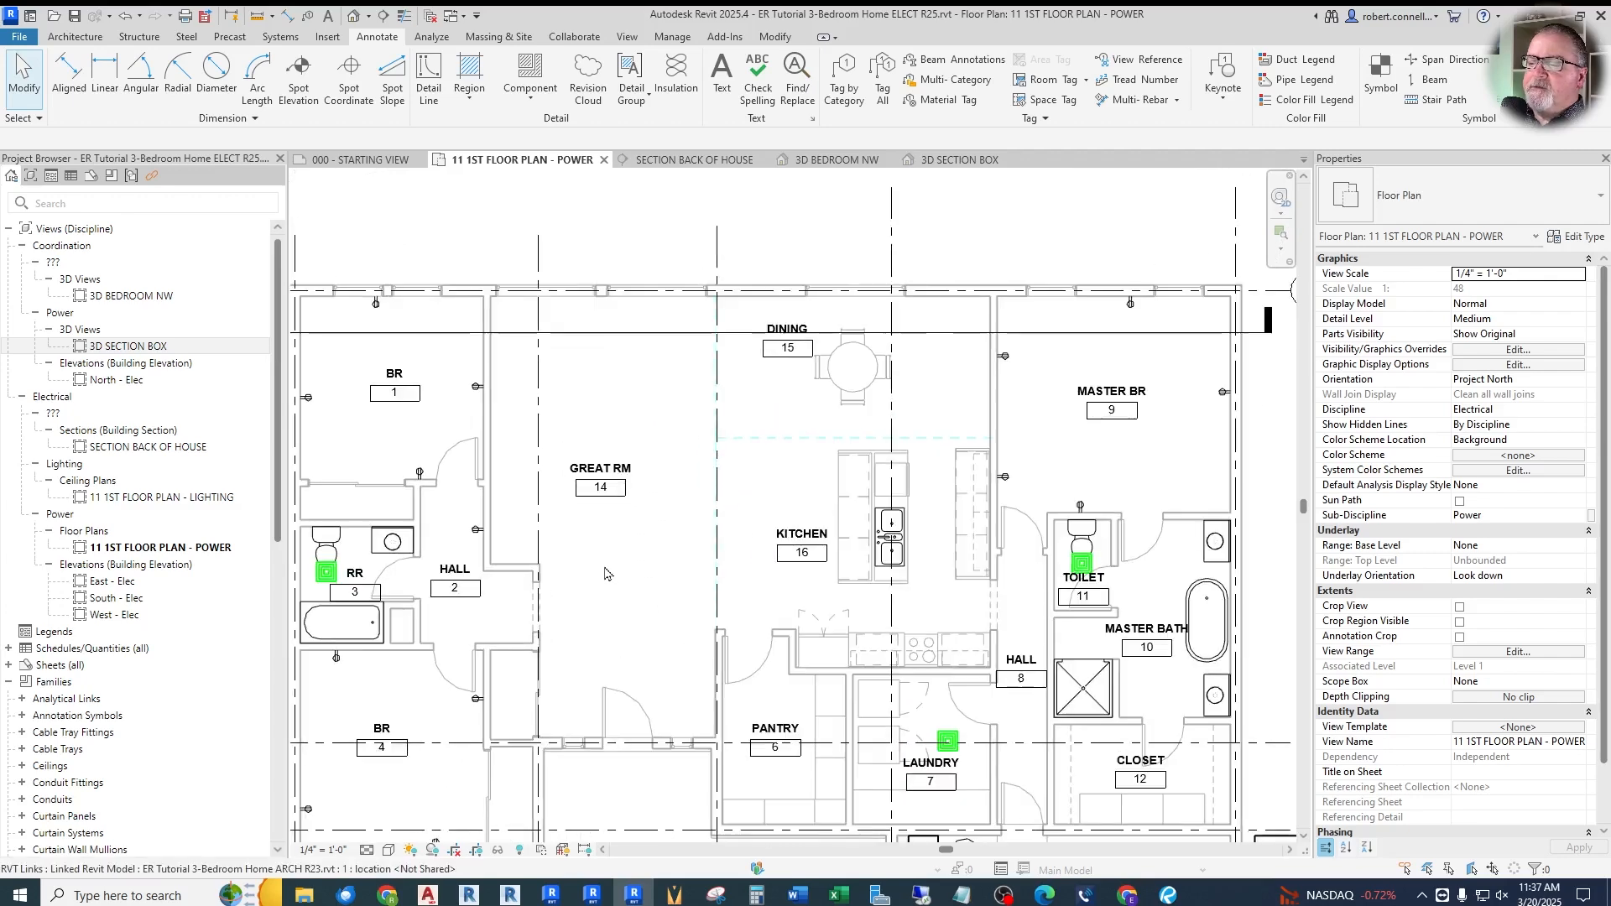
{"action": "scroll", "coordinate": [1066, 789], "scroll_direction": "up", "scroll_amount": 5}
{"action": "scroll", "coordinate": [982, 448], "scroll_direction": "down", "scroll_amount": 3}
{"action": "scroll", "coordinate": [1180, 541], "scroll_direction": "up", "scroll_amount": 2}
{"action": "scroll", "coordinate": [815, 507], "scroll_direction": "down", "scroll_amount": 3}
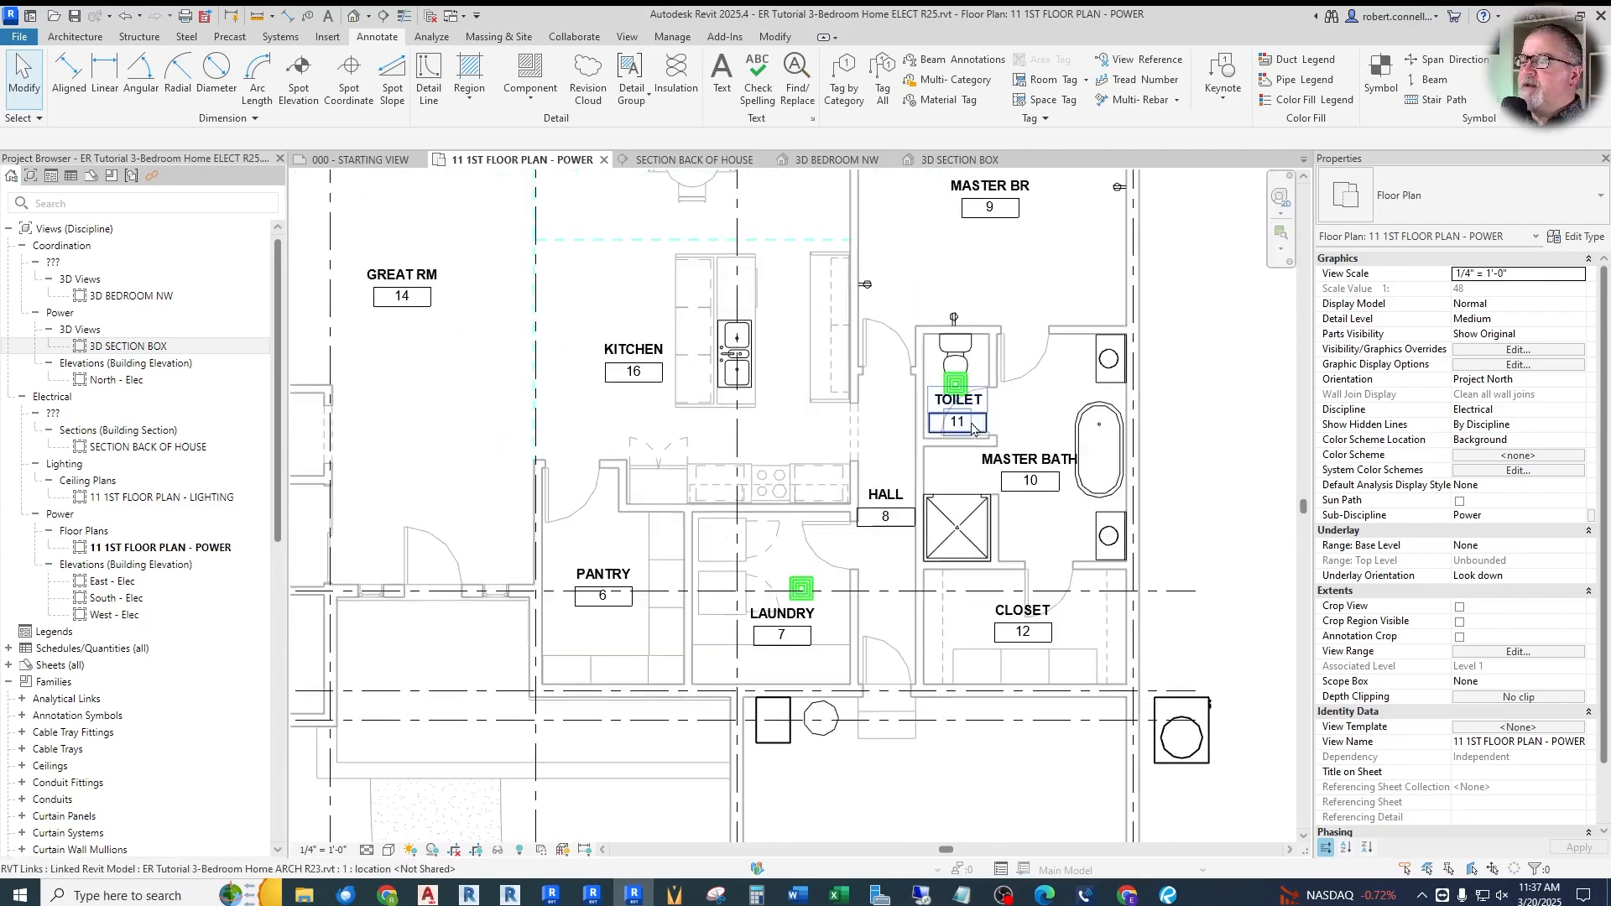
{"action": "right_click", "coordinate": [956, 323]}
{"action": "left_click", "coordinate": [1007, 506]}
{"action": "scroll", "coordinate": [905, 554], "scroll_direction": "up", "scroll_amount": 2}
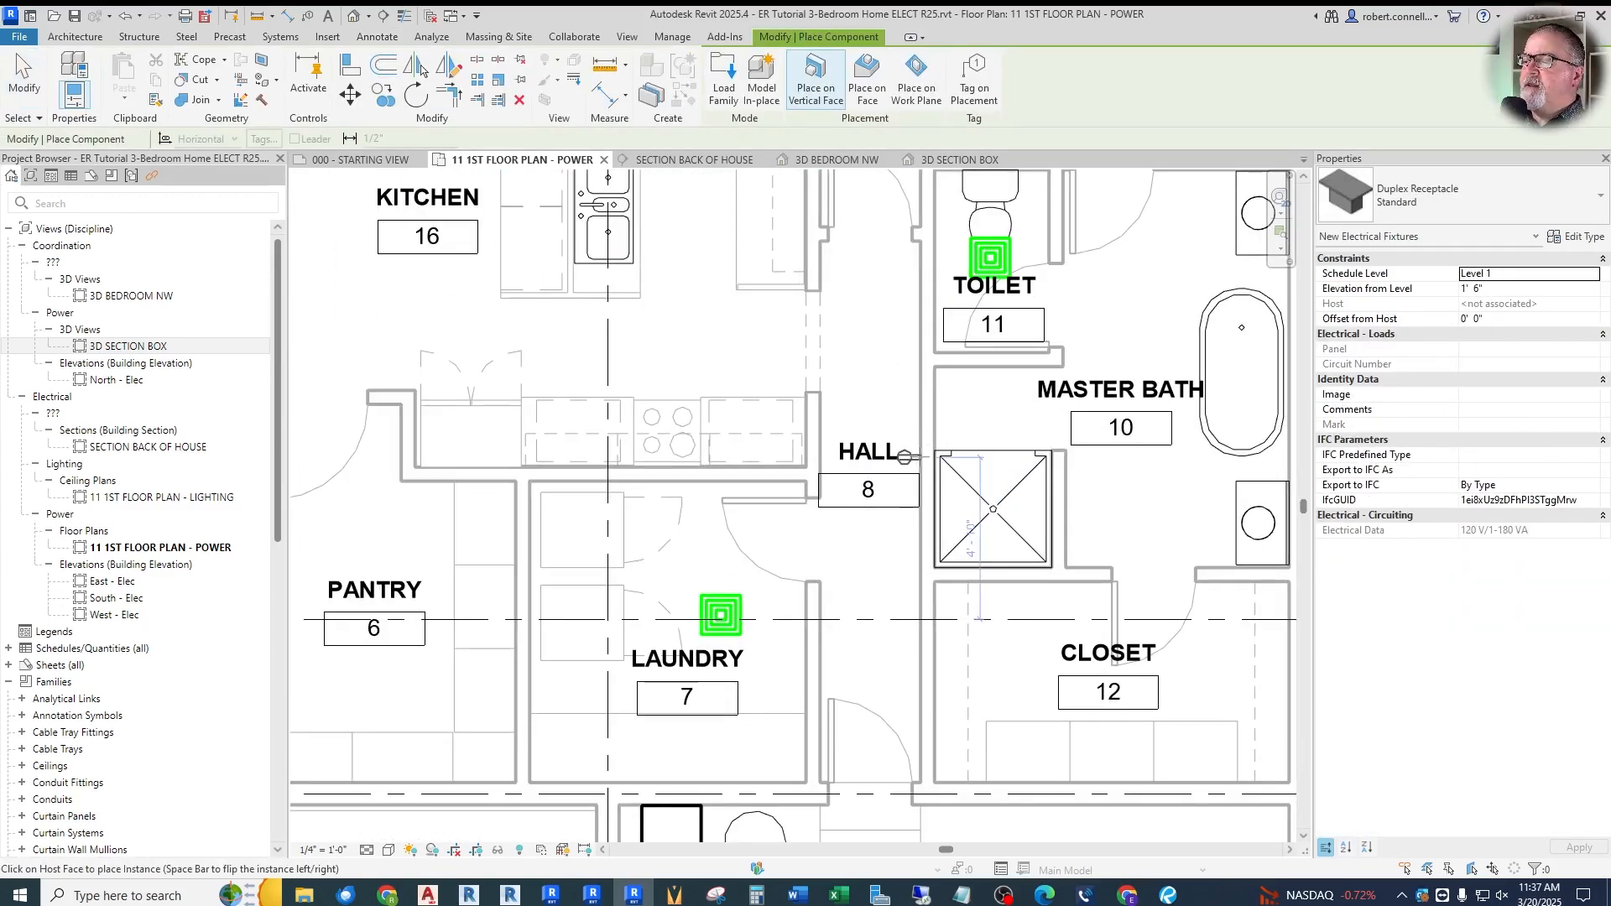
{"action": "key", "text": "Escape"}
{"action": "key", "text": "Escape"}
{"action": "scroll", "coordinate": [739, 434], "scroll_direction": "up", "scroll_amount": 3}
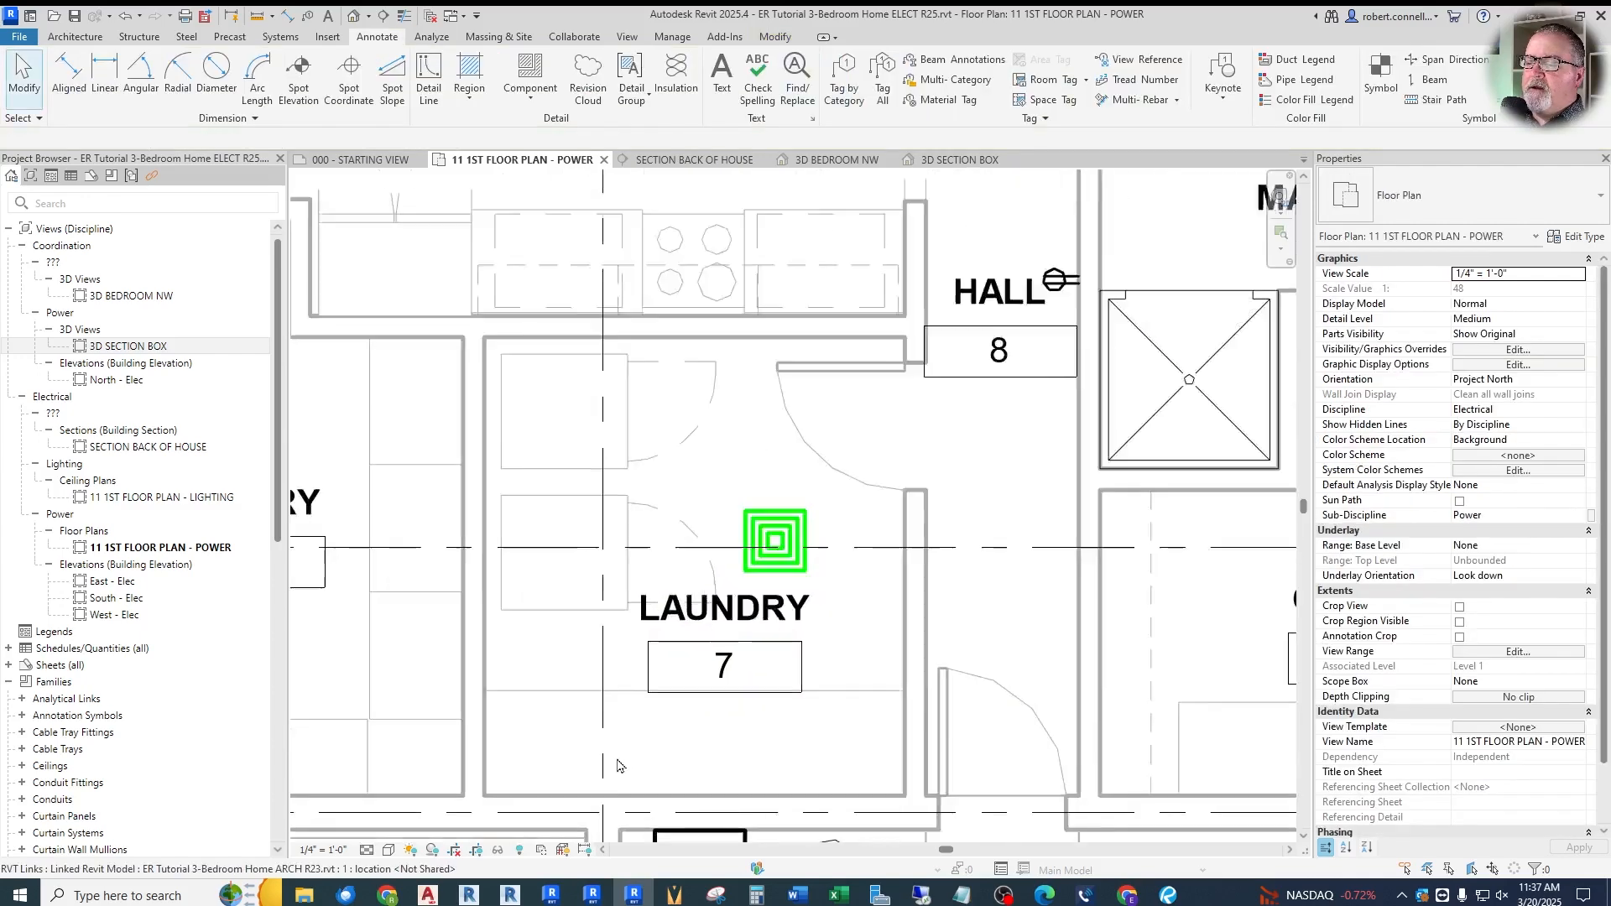
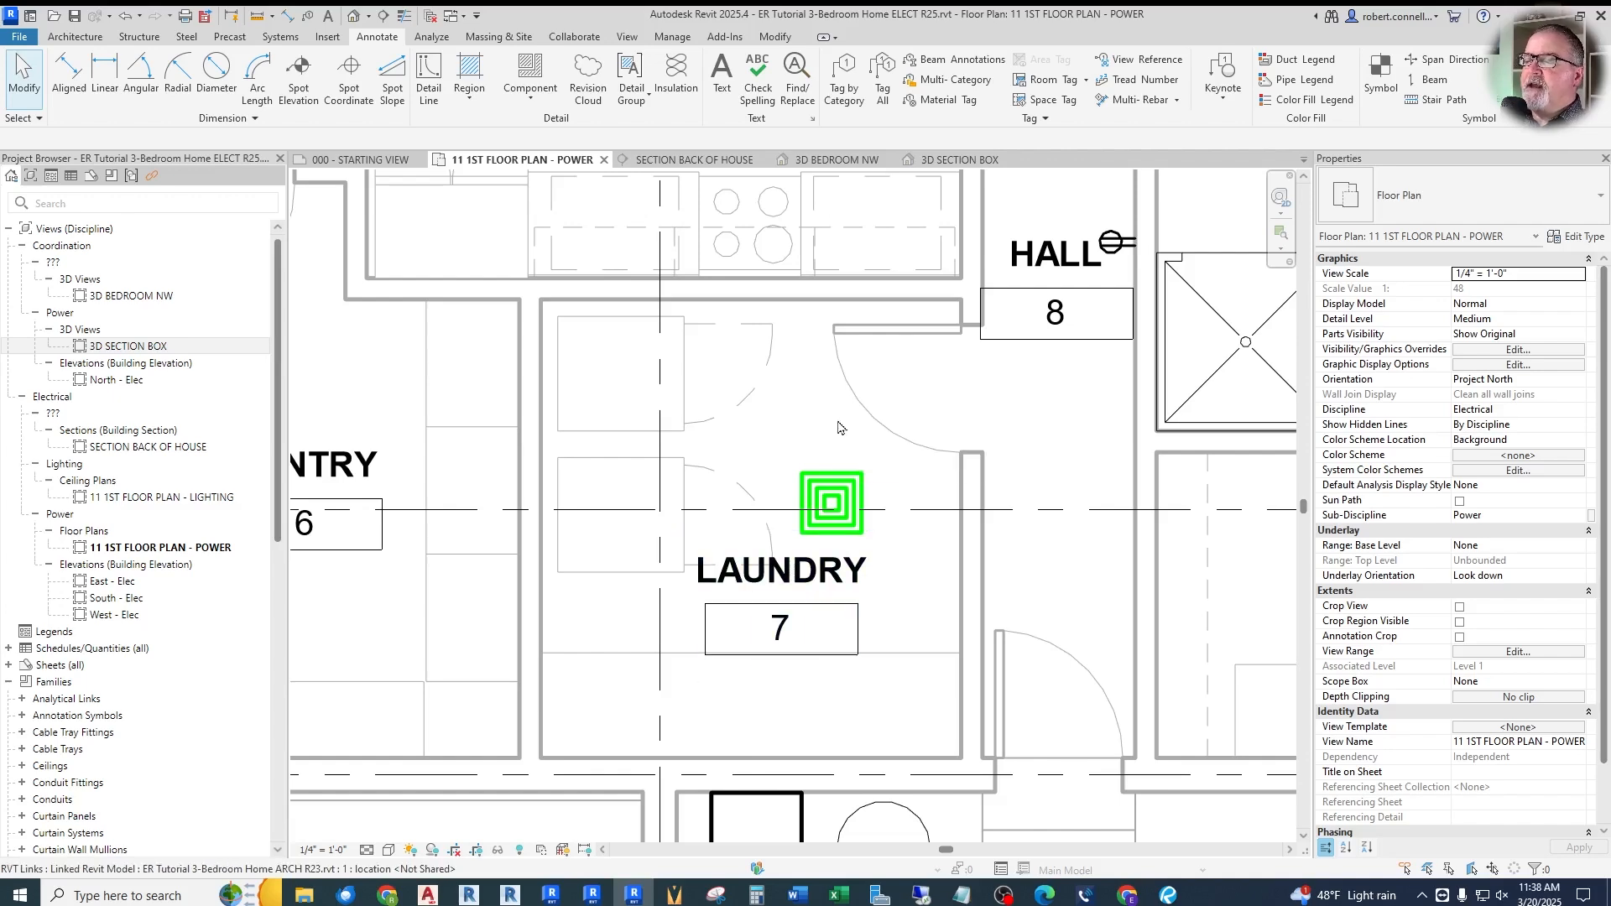
Place a similar Standard duplex receptacle on the laundry room's south wall, copying the type of the hall 8 receptacle
{"action": "scroll", "coordinate": [832, 438], "scroll_direction": "down", "scroll_amount": 2}
{"action": "scroll", "coordinate": [847, 433], "scroll_direction": "up", "scroll_amount": 2}
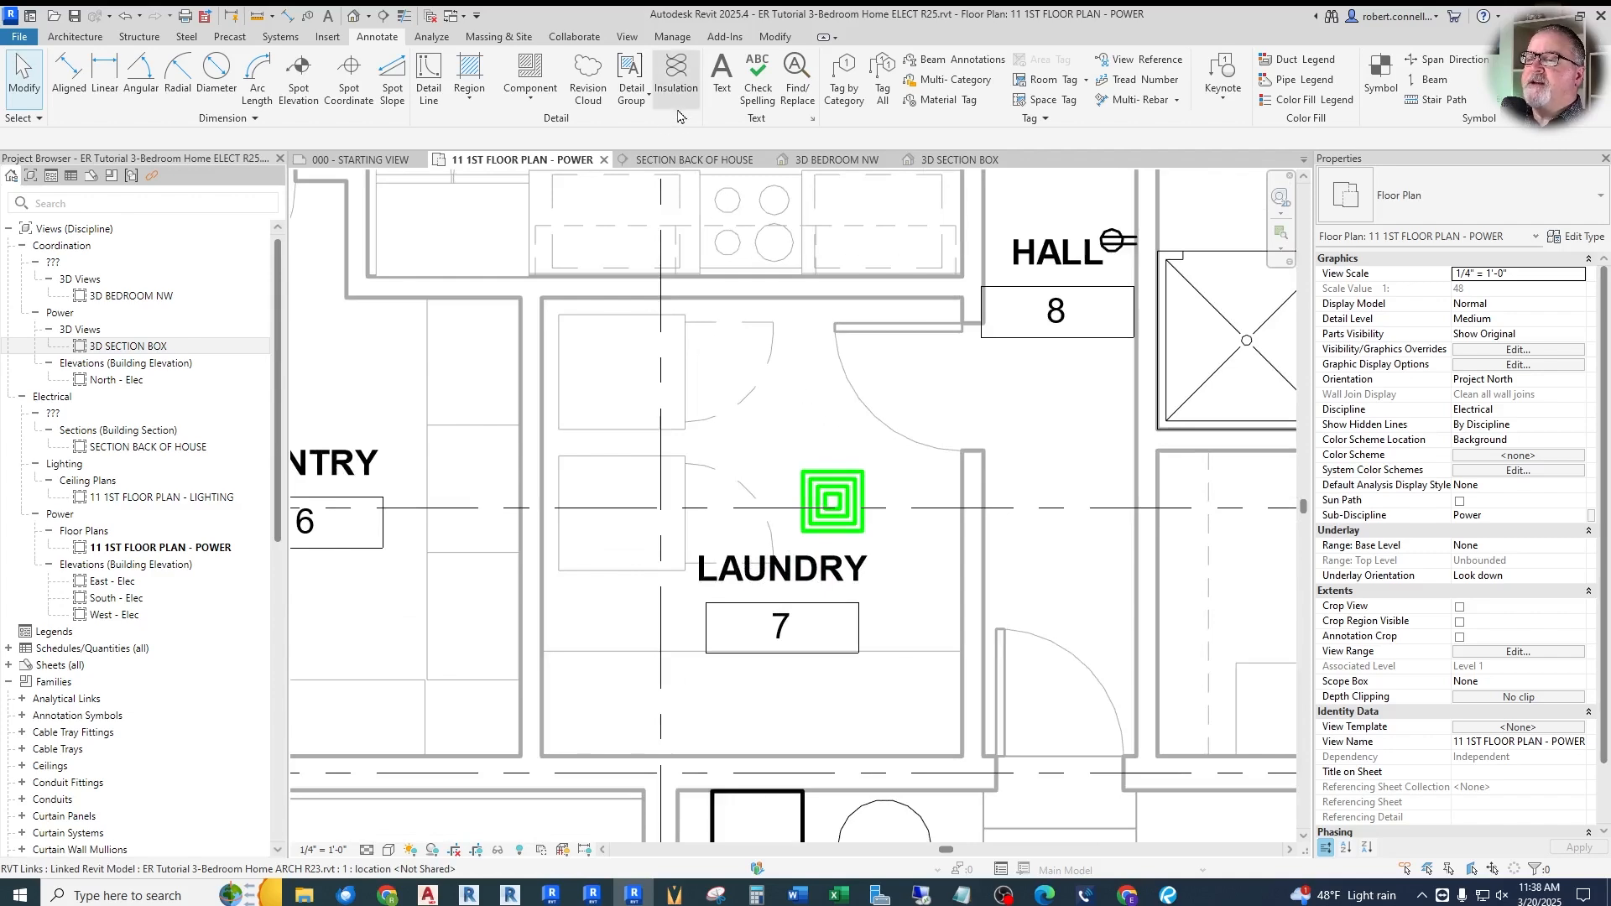
{"action": "scroll", "coordinate": [704, 269], "scroll_direction": "down", "scroll_amount": 2}
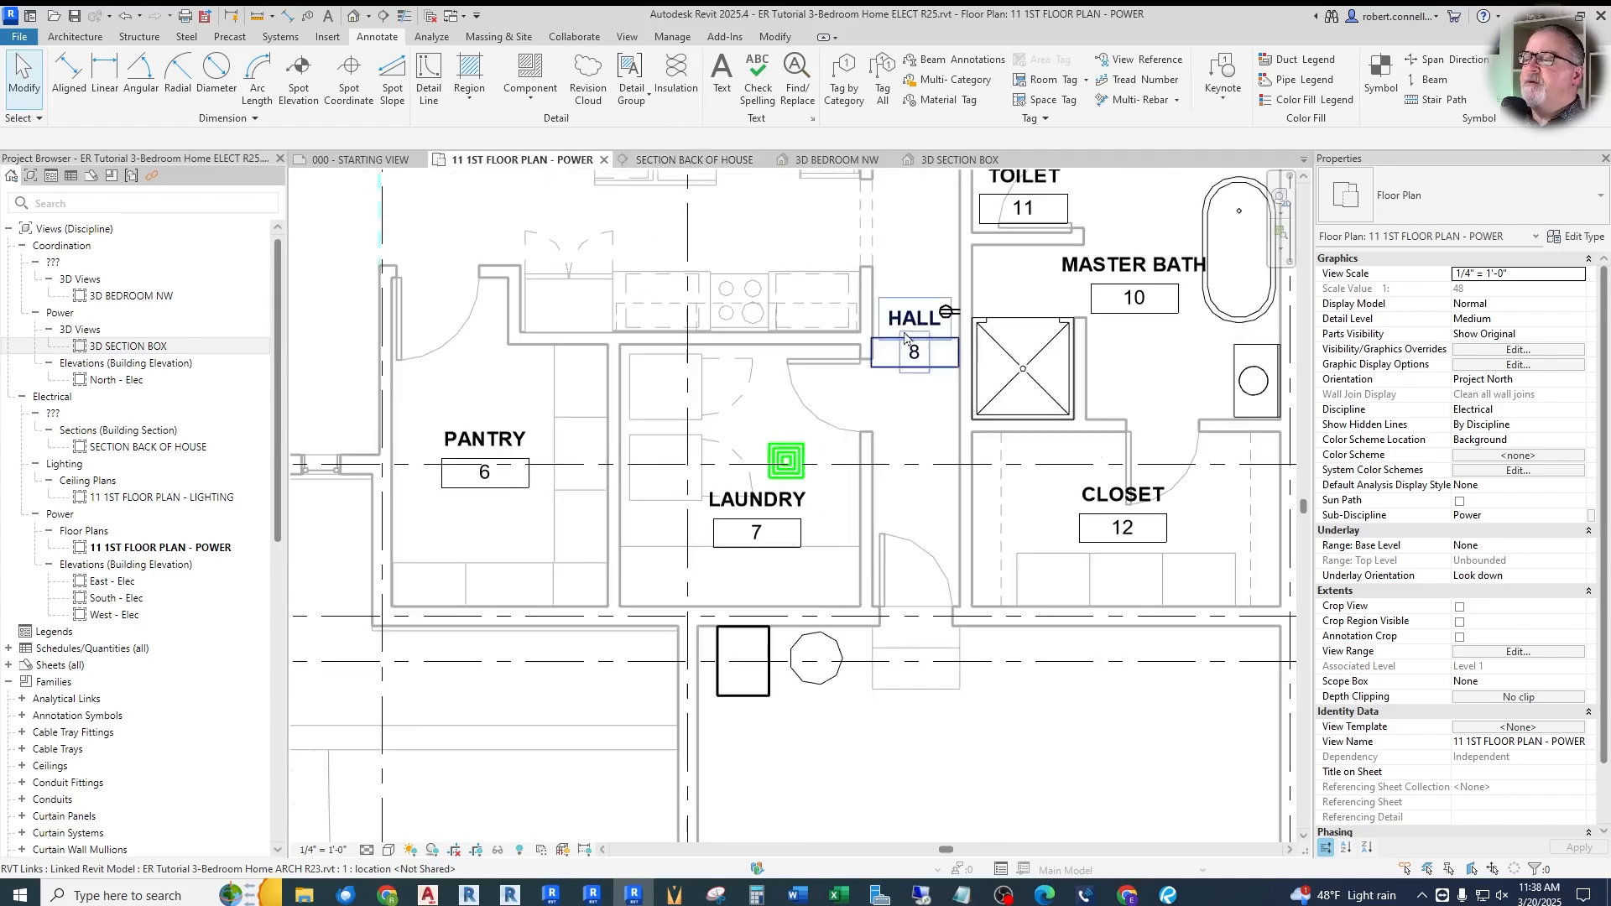
{"action": "scroll", "coordinate": [949, 313], "scroll_direction": "up", "scroll_amount": 2}
{"action": "right_click", "coordinate": [944, 313]}
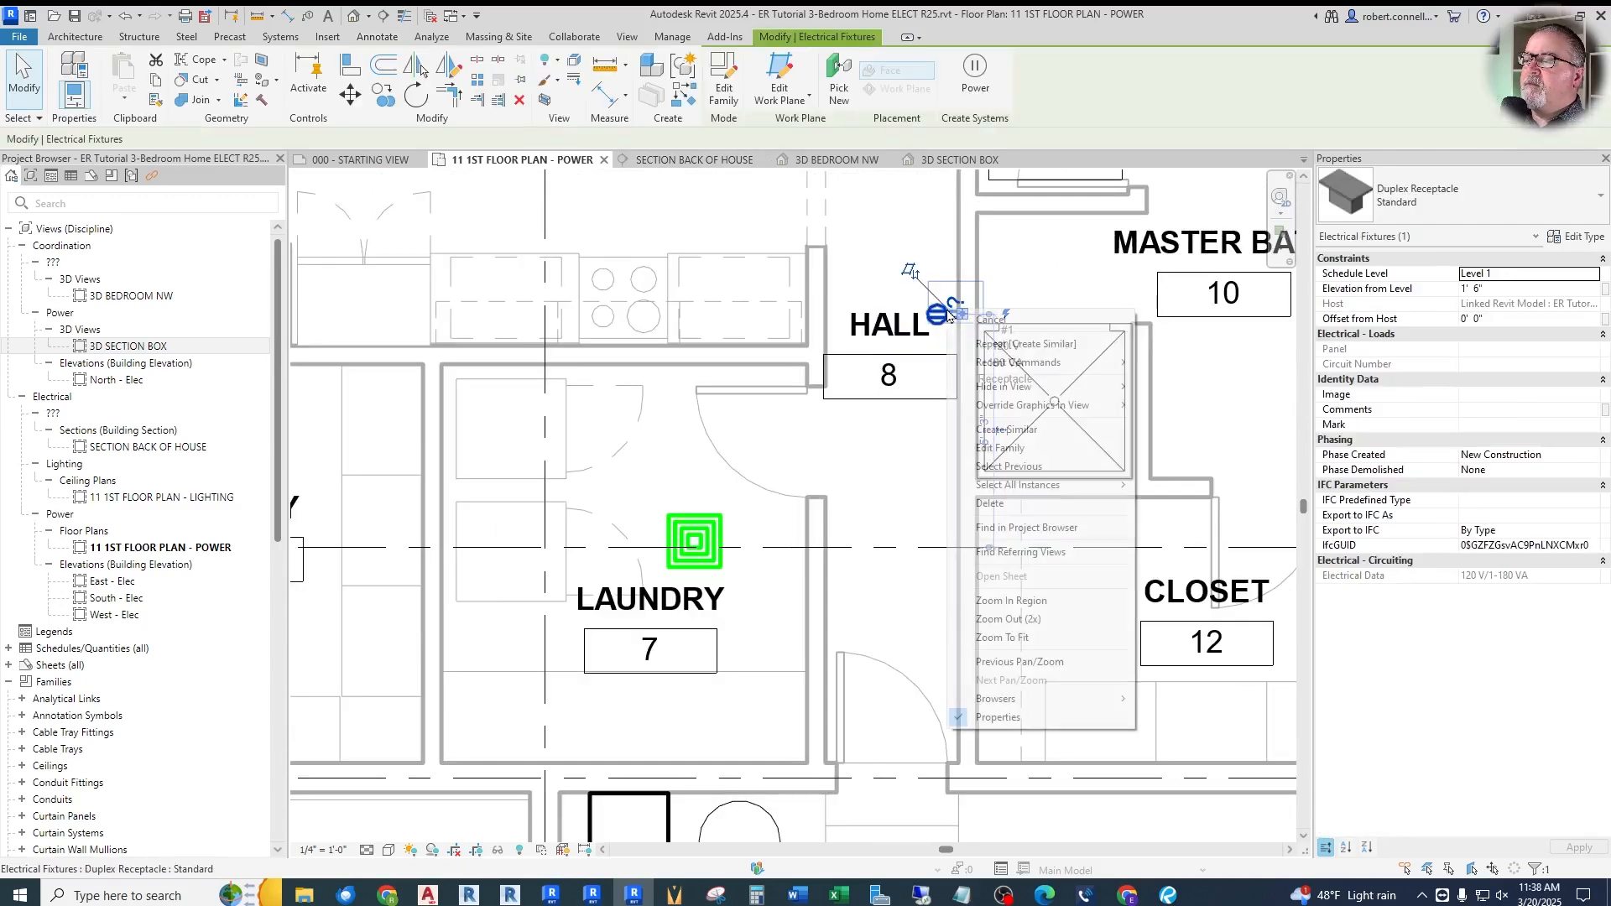
{"action": "left_click", "coordinate": [1007, 425]}
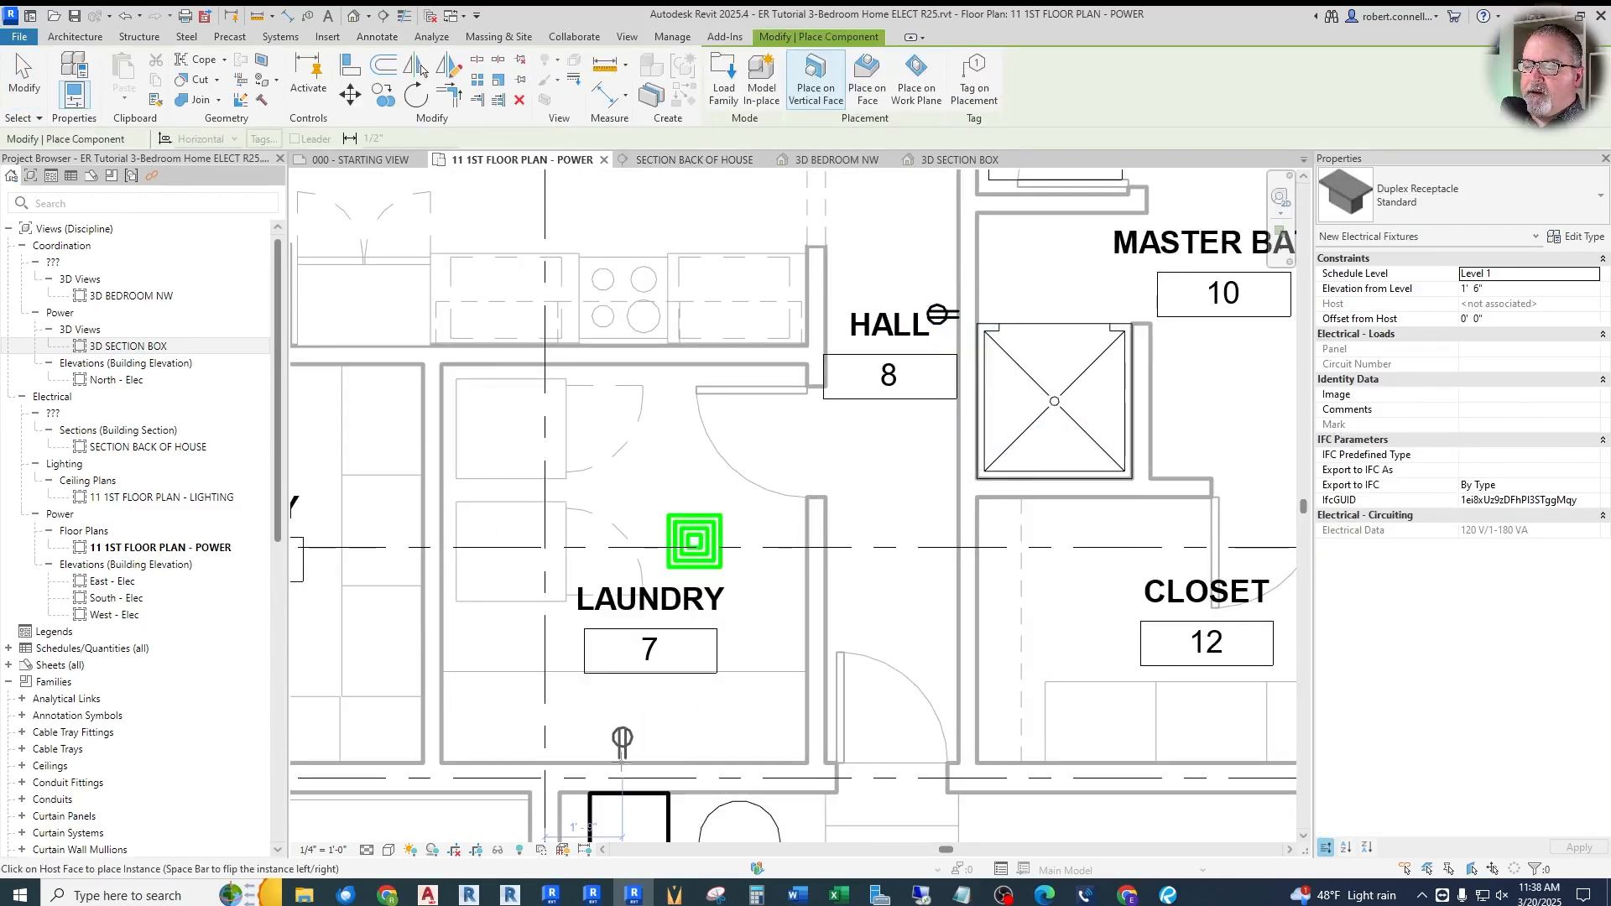
{"action": "key", "text": "Escape"}
{"action": "key", "text": "Escape"}
Isolate the laundry room's duplex receptacle in a 3D view with the Selection Box tool
{"action": "scroll", "coordinate": [585, 819], "scroll_direction": "up", "scroll_amount": 4}
{"action": "scroll", "coordinate": [764, 549], "scroll_direction": "down", "scroll_amount": 3}
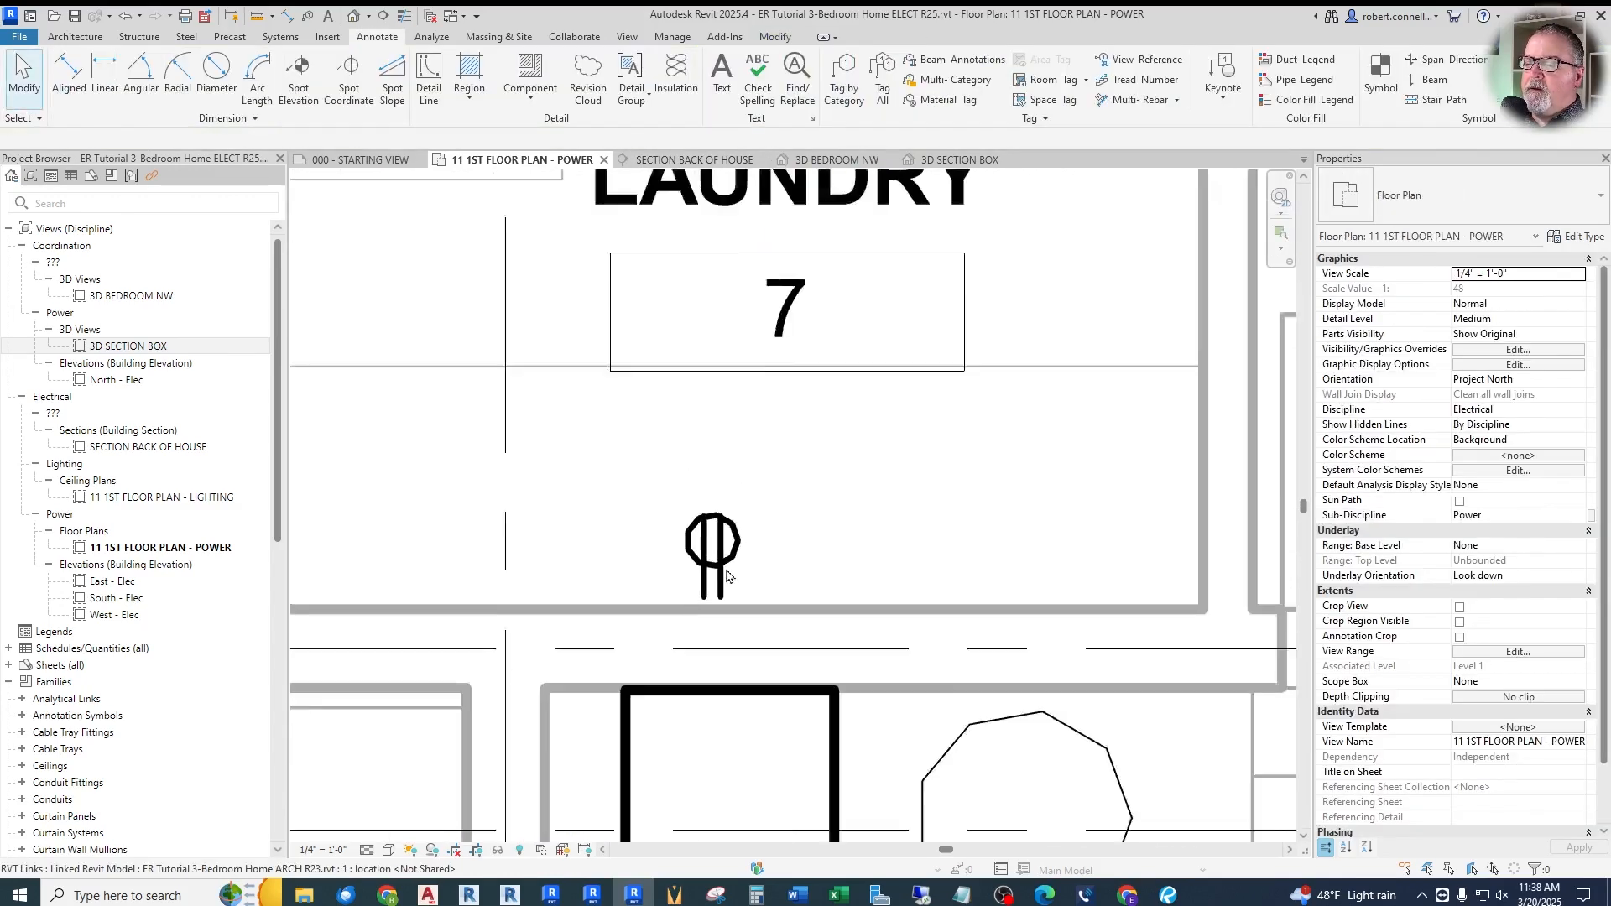
{"action": "scroll", "coordinate": [767, 544], "scroll_direction": "down", "scroll_amount": 3}
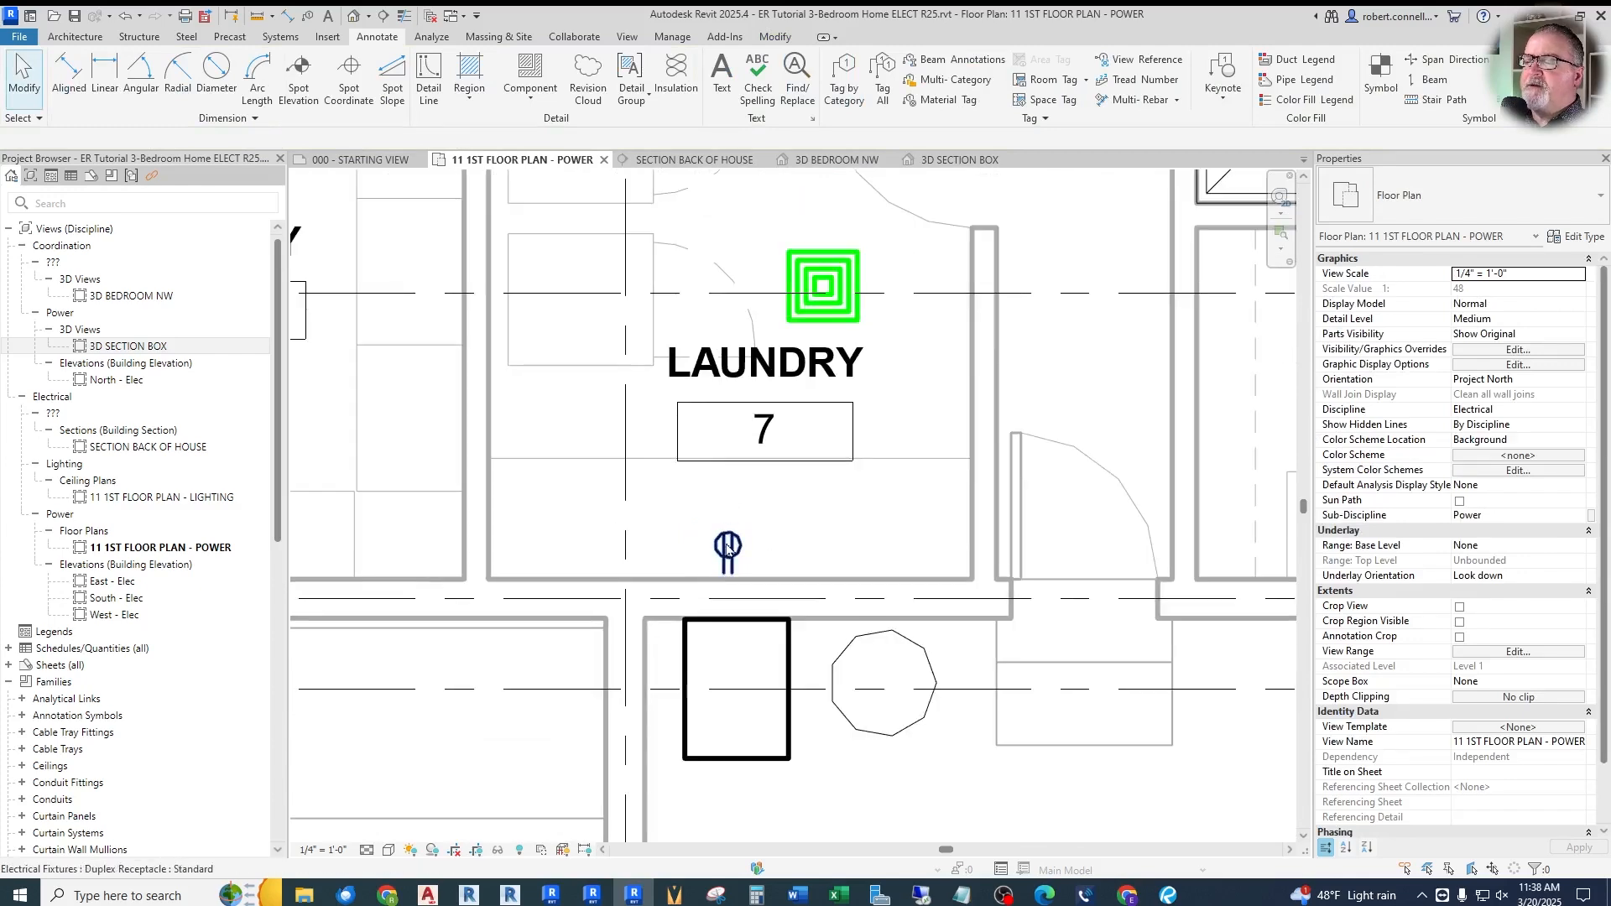
{"action": "scroll", "coordinate": [778, 521], "scroll_direction": "up", "scroll_amount": 2}
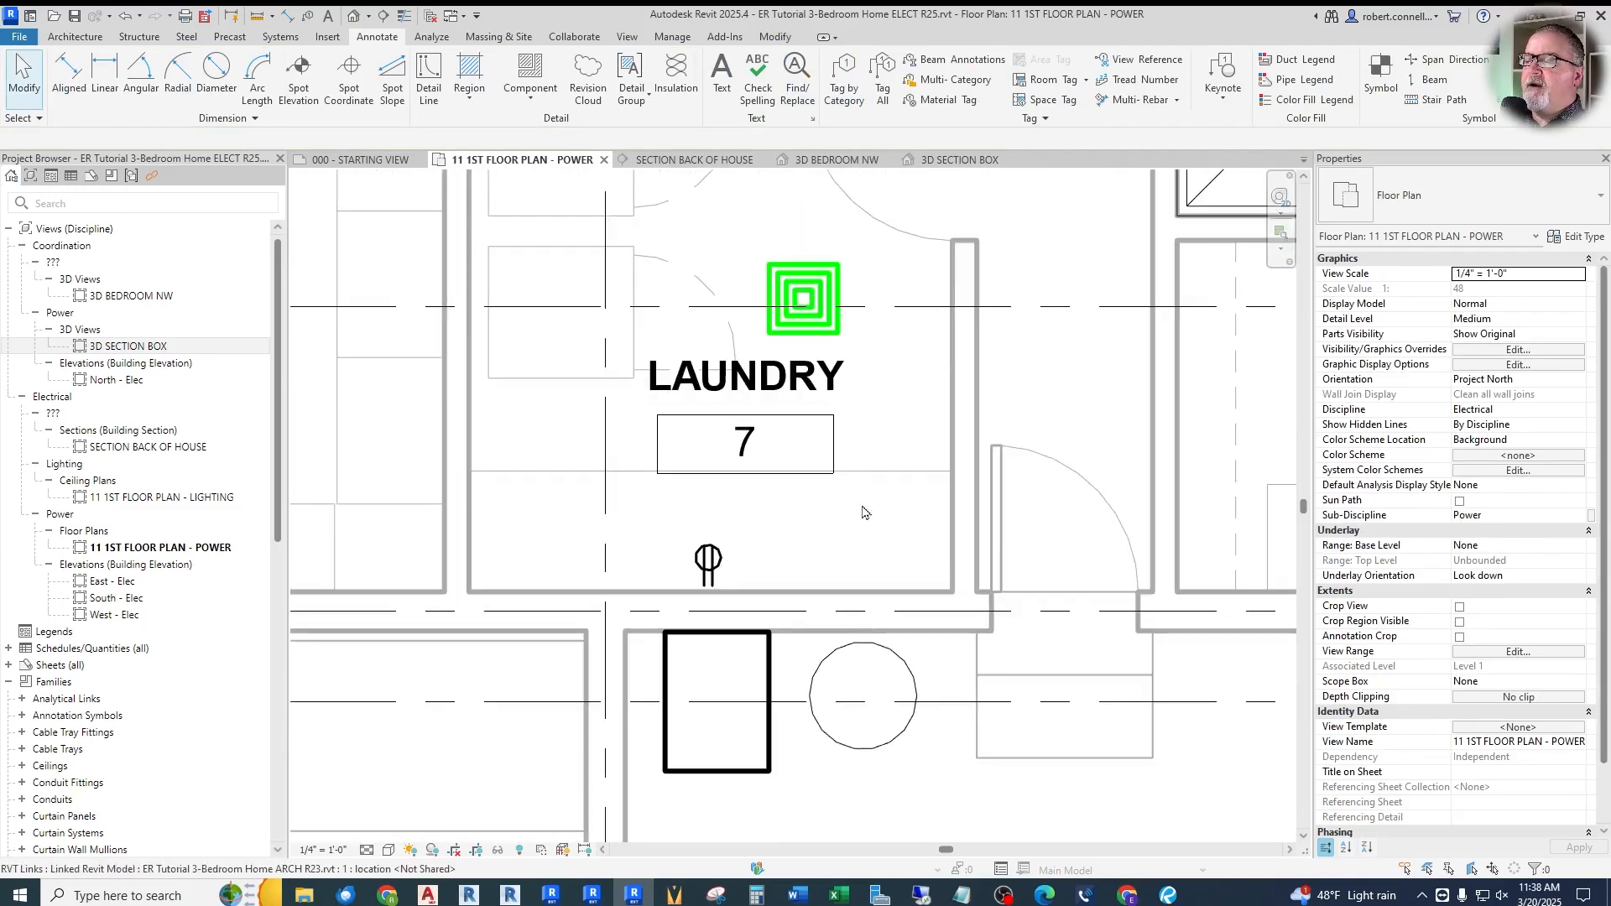
{"action": "scroll", "coordinate": [803, 546], "scroll_direction": "down", "scroll_amount": 3}
{"action": "left_click", "coordinate": [716, 560]}
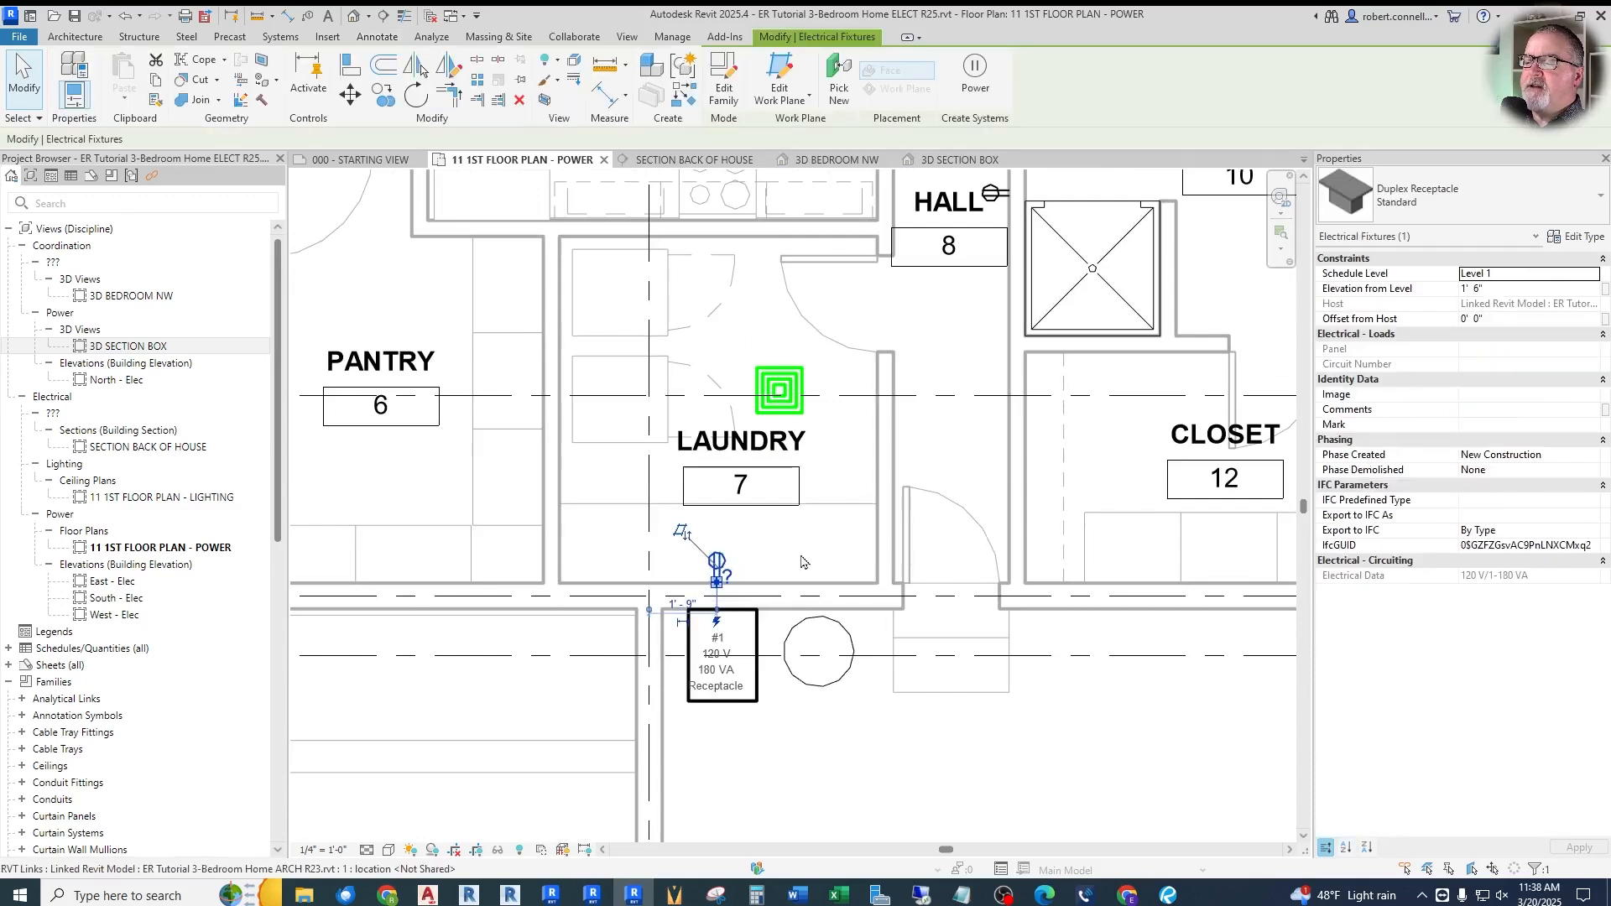
{"action": "left_click", "coordinate": [547, 100]}
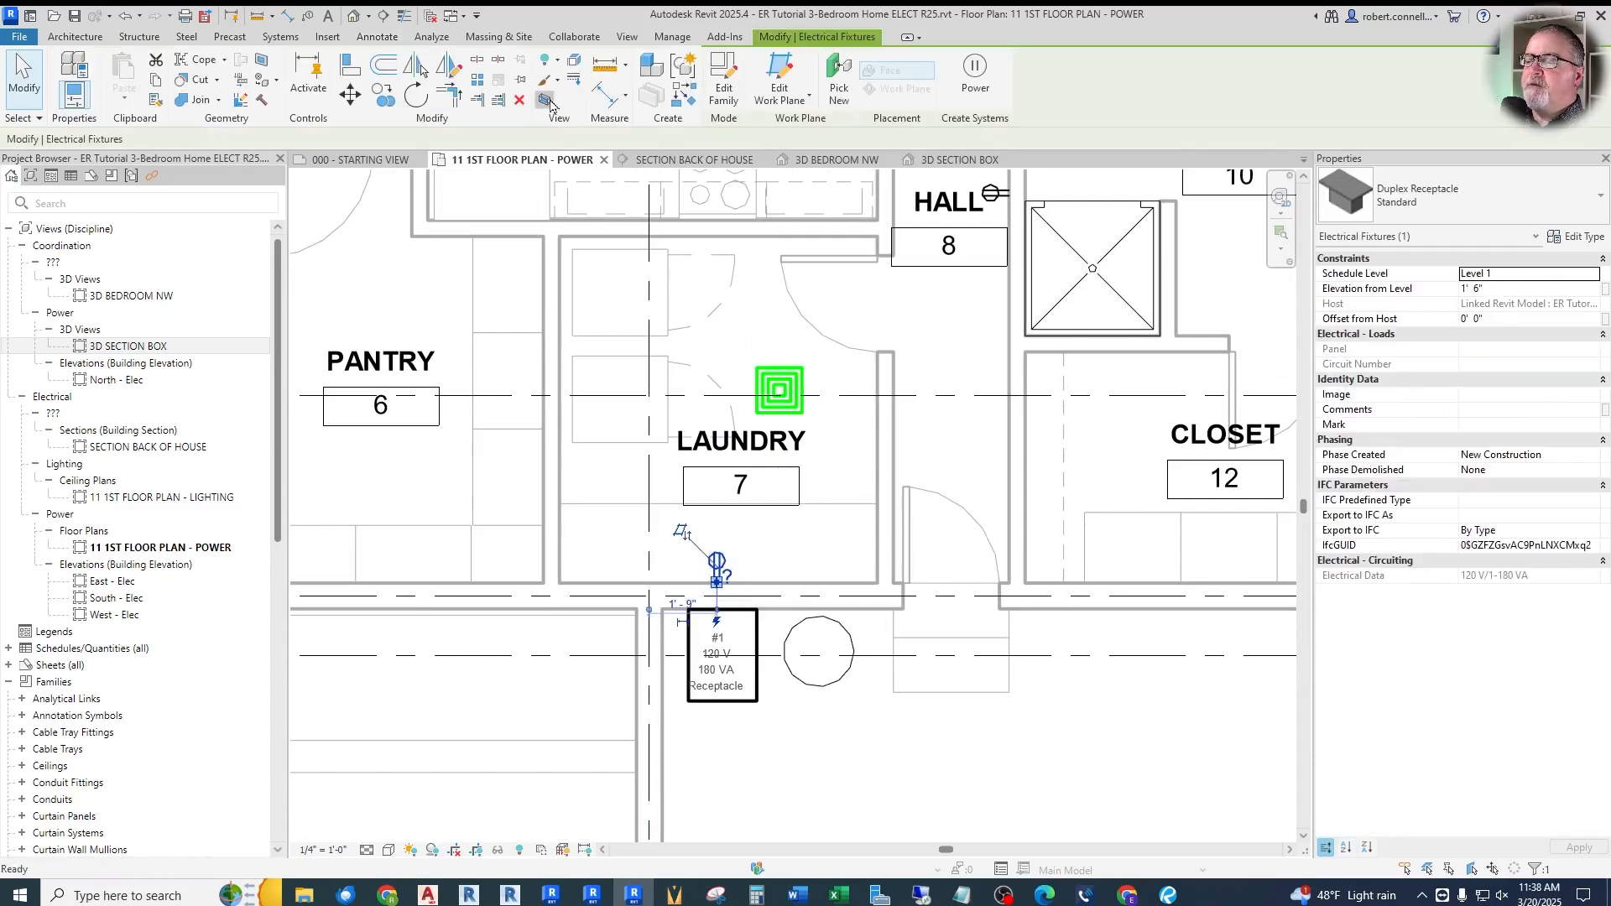
{"action": "scroll", "coordinate": [862, 547], "scroll_direction": "up", "scroll_amount": 10}
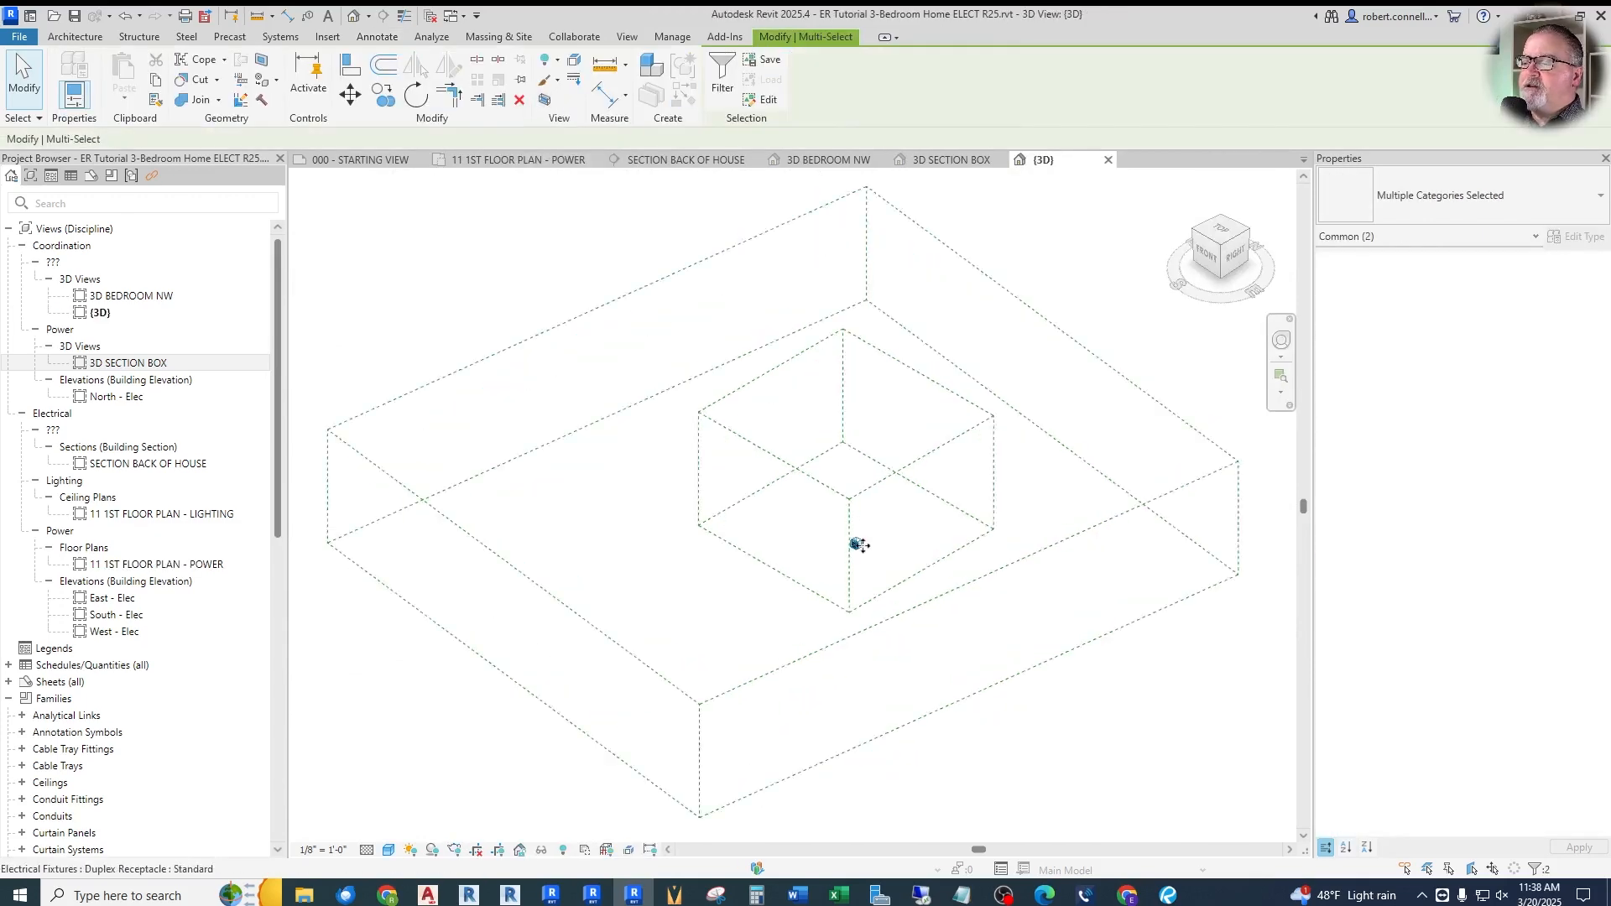
{"action": "scroll", "coordinate": [503, 554], "scroll_direction": "down", "scroll_amount": 3}
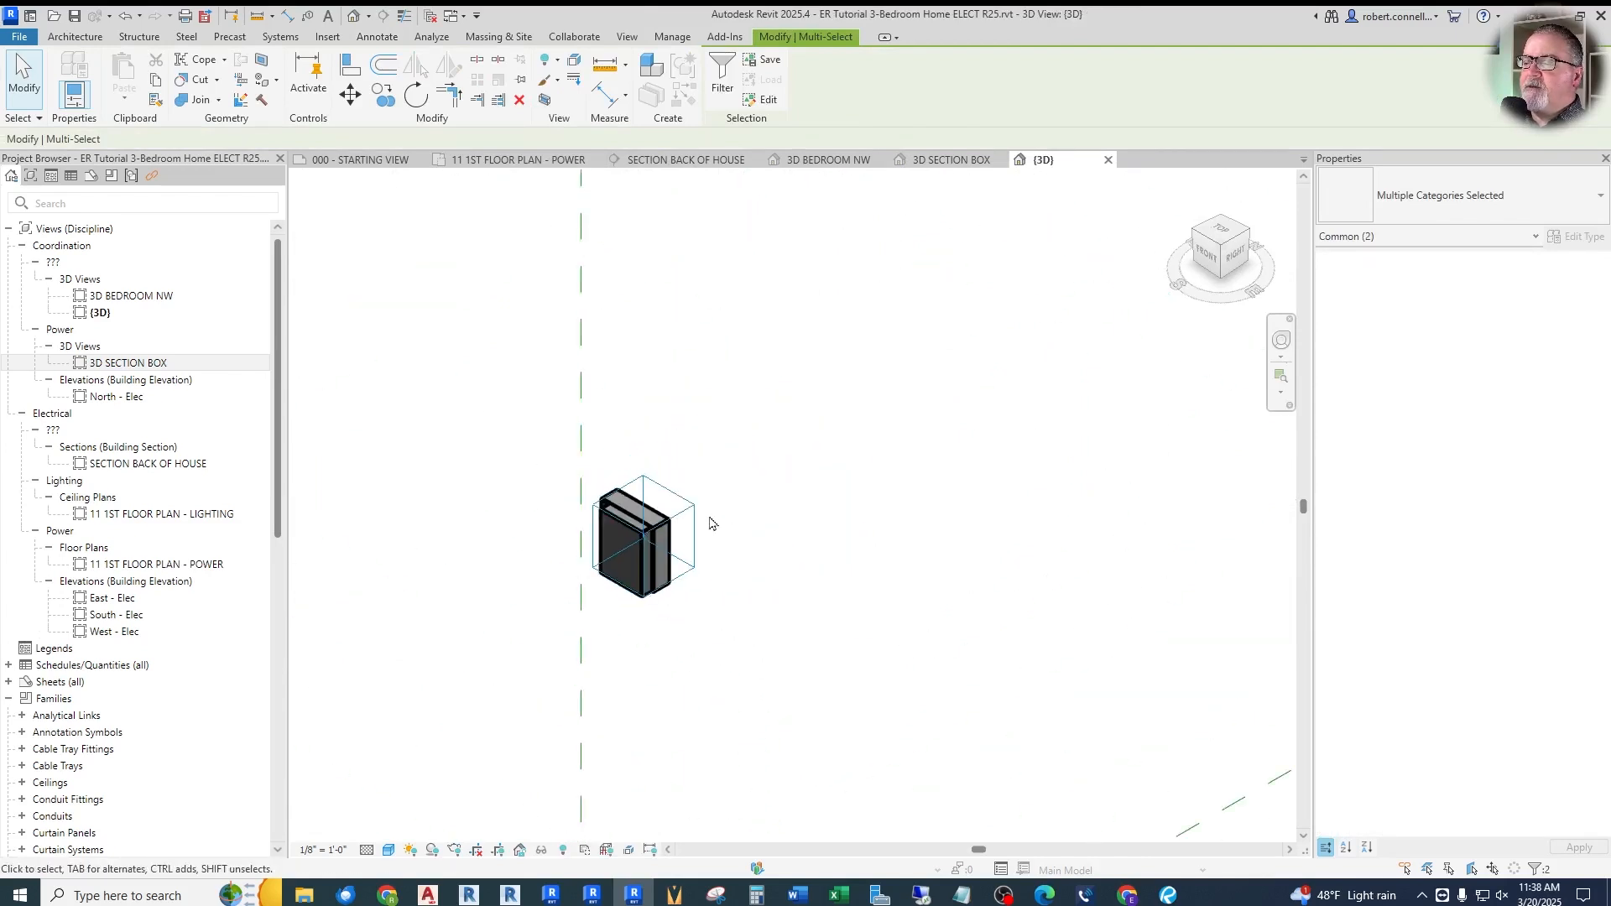
Enlarge the section box around the receptacle until it encloses the laundry room and the neighbouring rooms
{"action": "left_click", "coordinate": [687, 508]}
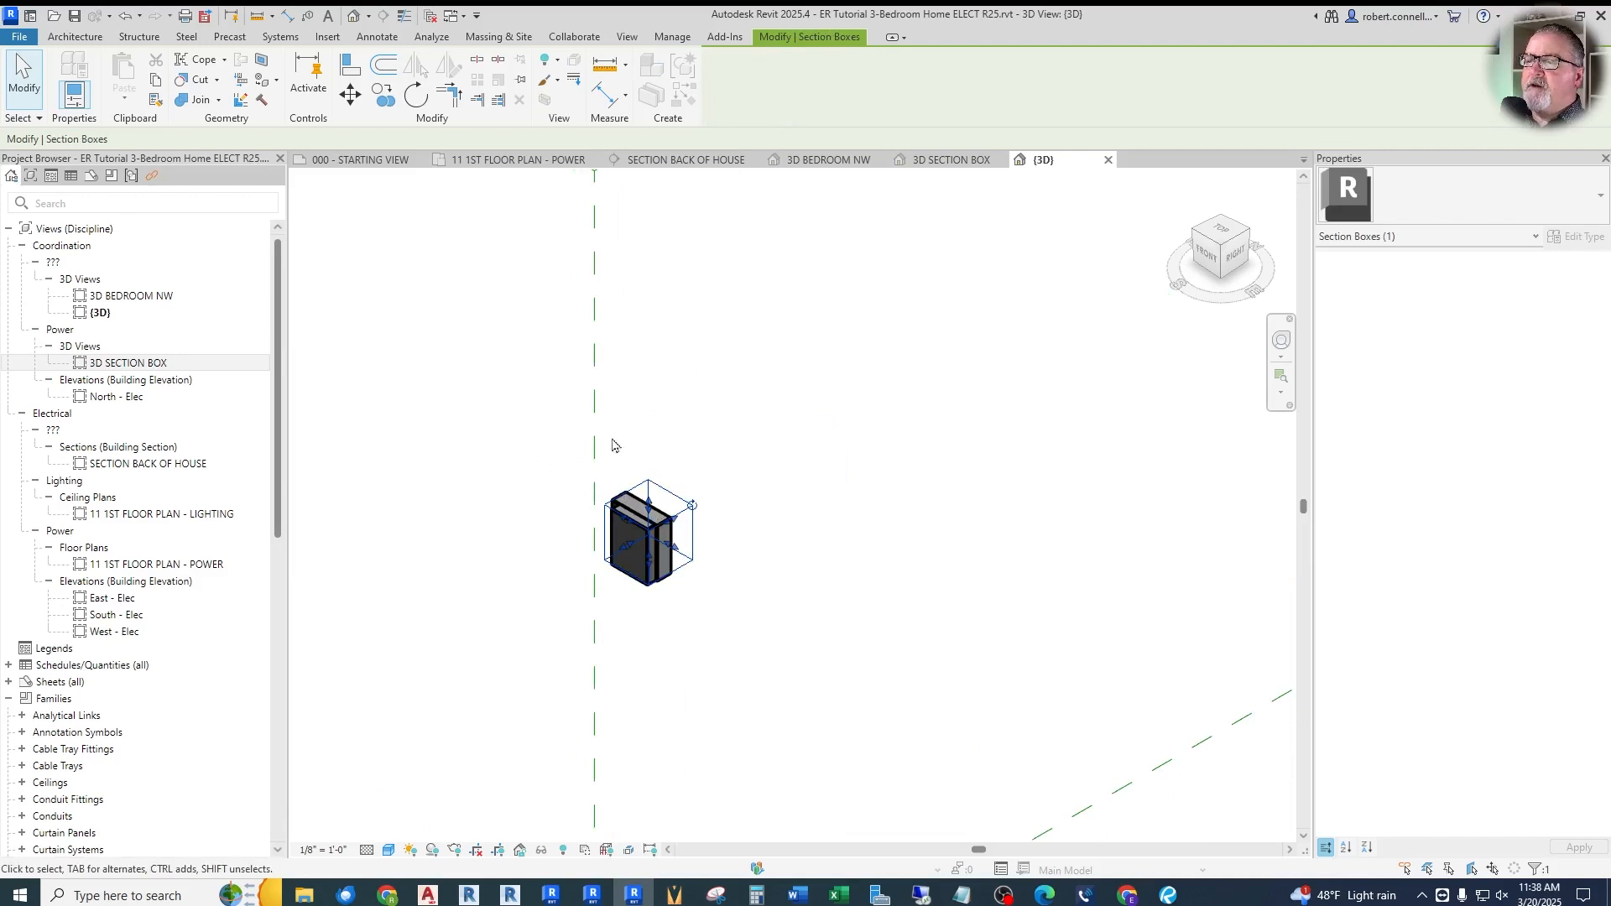
{"action": "scroll", "coordinate": [645, 564], "scroll_direction": "down", "scroll_amount": 1}
{"action": "left_click_drag", "start_coordinate": [674, 530], "coordinate": [994, 340]}
{"action": "left_click_drag", "start_coordinate": [807, 420], "coordinate": [803, 262]}
{"action": "scroll", "coordinate": [722, 514], "scroll_direction": "down", "scroll_amount": 2}
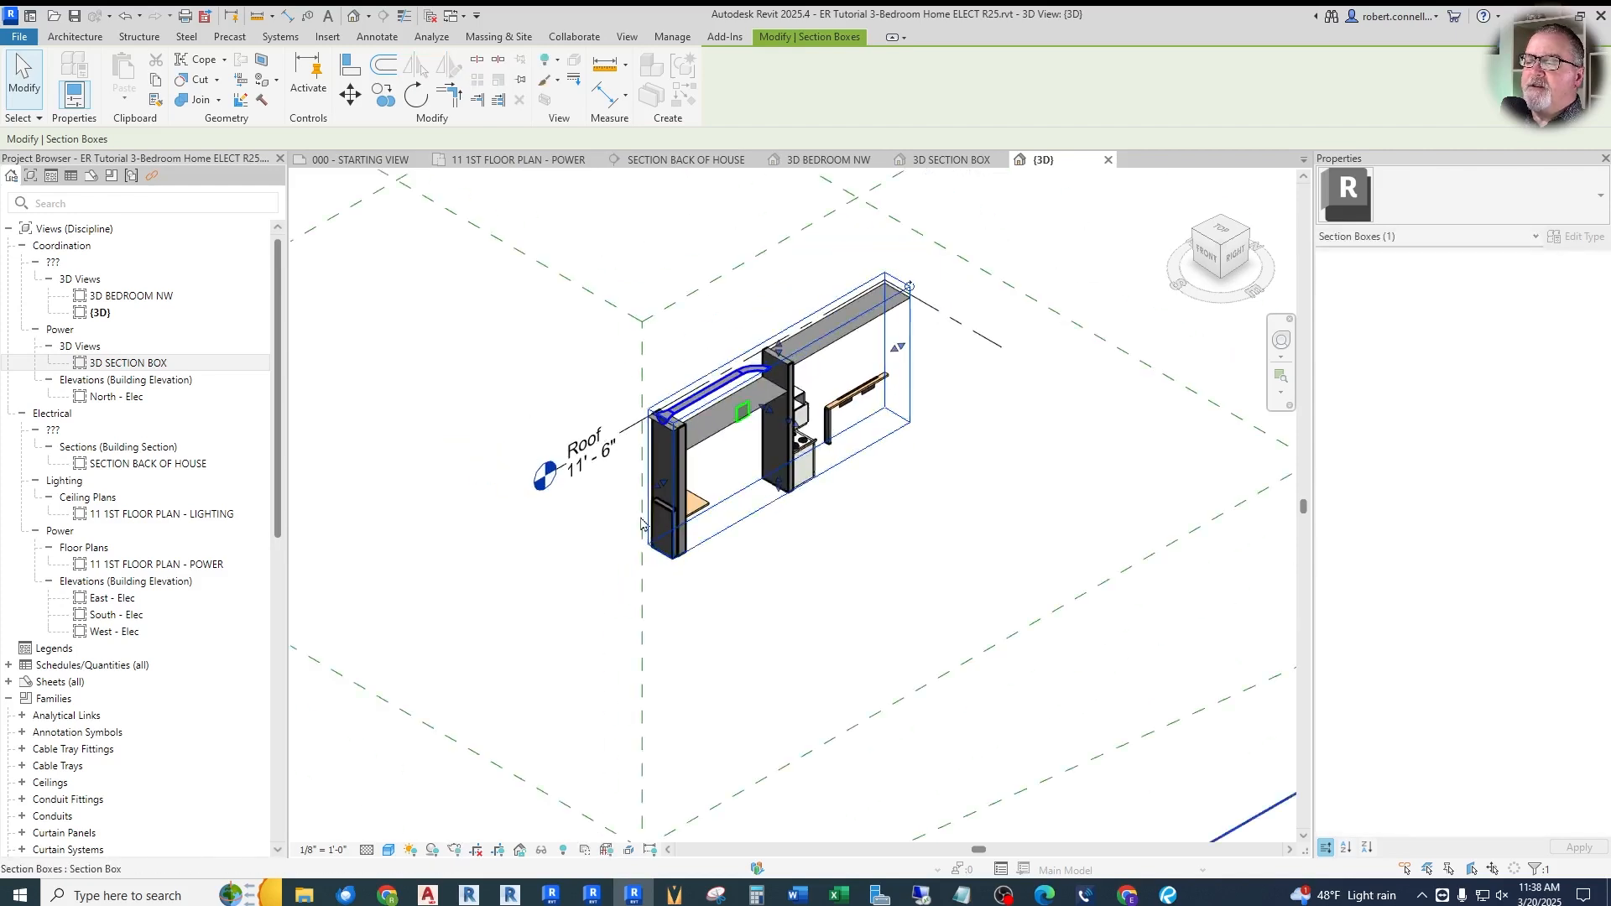
{"action": "scroll", "coordinate": [655, 495], "scroll_direction": "up", "scroll_amount": 3}
{"action": "left_click_drag", "start_coordinate": [661, 480], "coordinate": [494, 571]}
{"action": "left_click_drag", "start_coordinate": [807, 417], "coordinate": [1093, 582]}
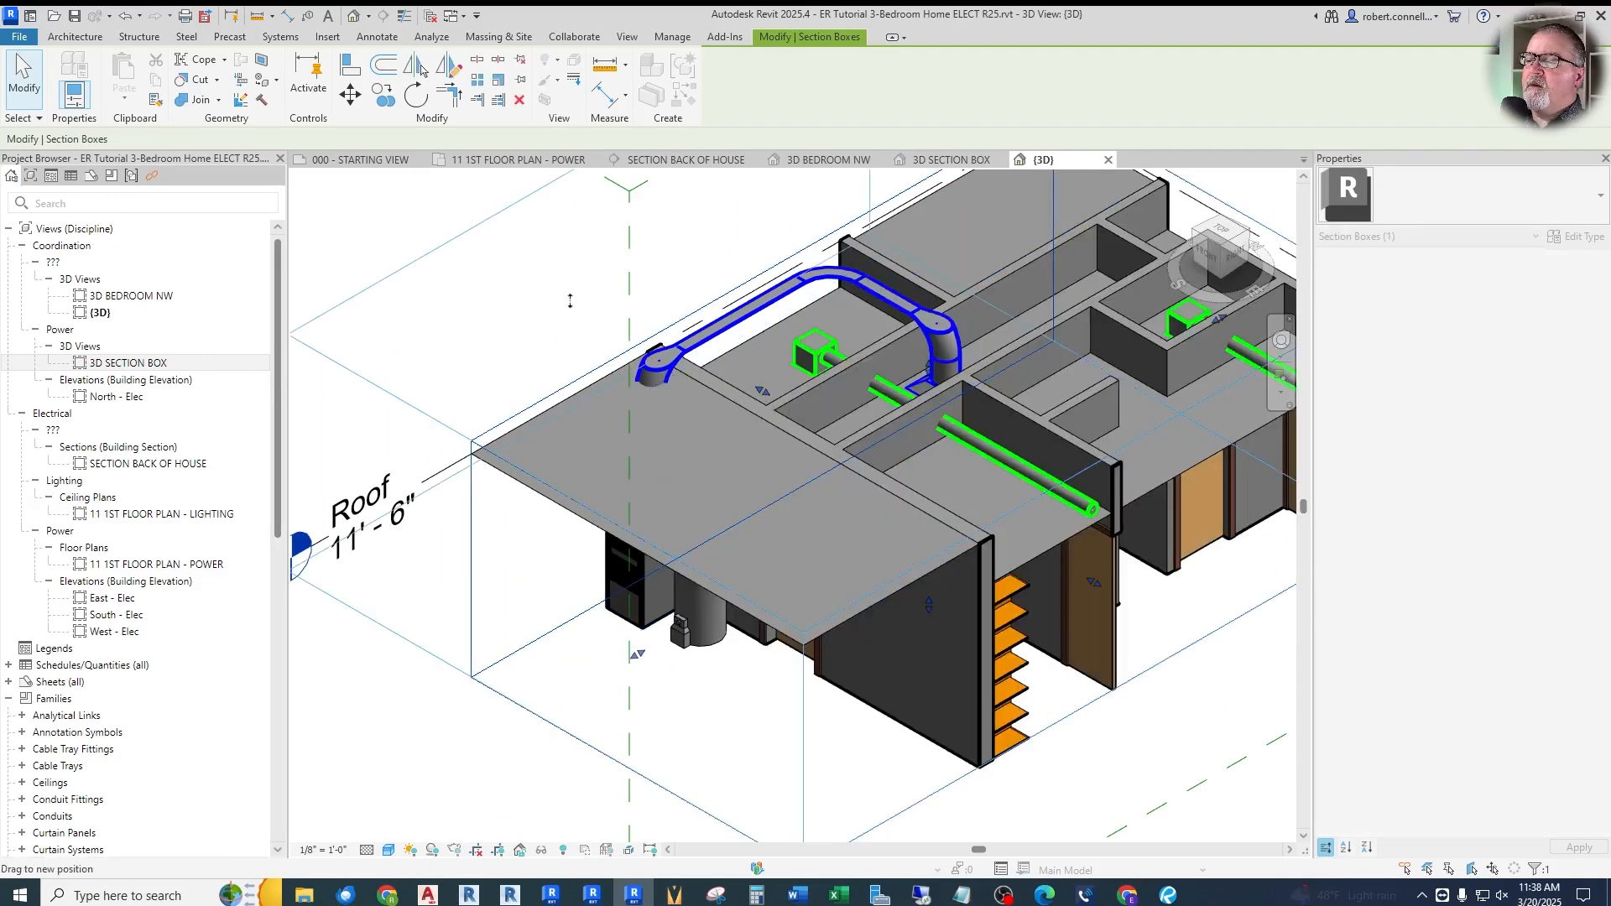
{"action": "left_click_drag", "start_coordinate": [570, 300], "coordinate": [569, 300]}
{"action": "scroll", "coordinate": [759, 531], "scroll_direction": "down", "scroll_amount": 2}
{"action": "key", "text": "Escape"}
Lower the top of the section box below the ceilings to open the rooms from above
{"action": "left_click", "coordinate": [696, 495]}
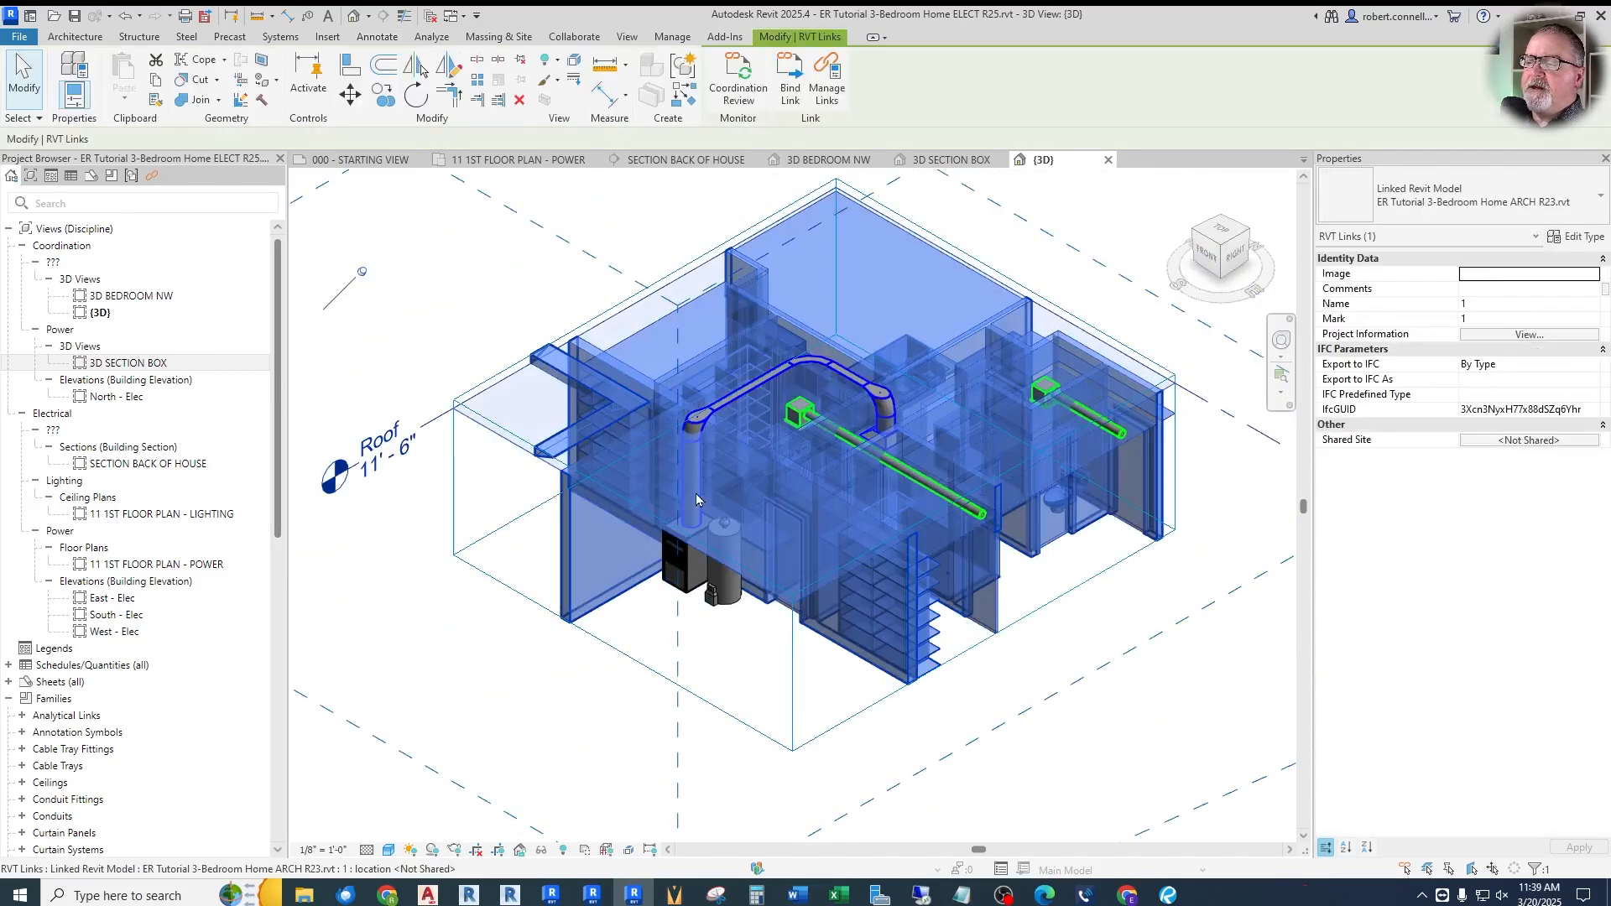
{"action": "scroll", "coordinate": [870, 375], "scroll_direction": "up", "scroll_amount": 3}
{"action": "scroll", "coordinate": [631, 523], "scroll_direction": "down", "scroll_amount": 2}
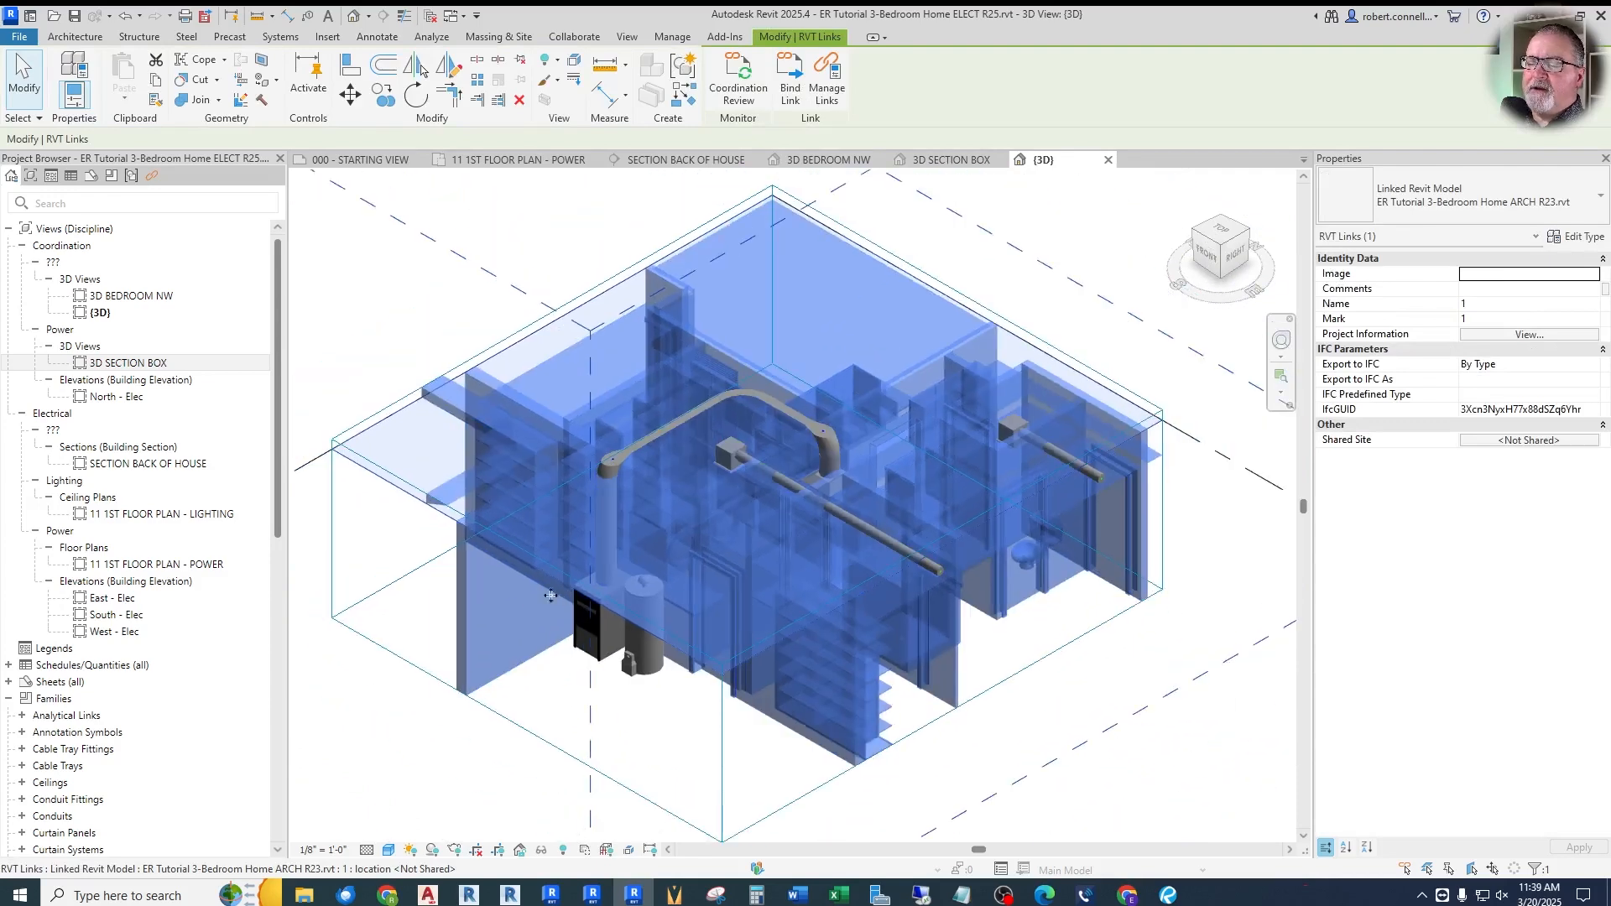
{"action": "left_click", "coordinate": [571, 675]}
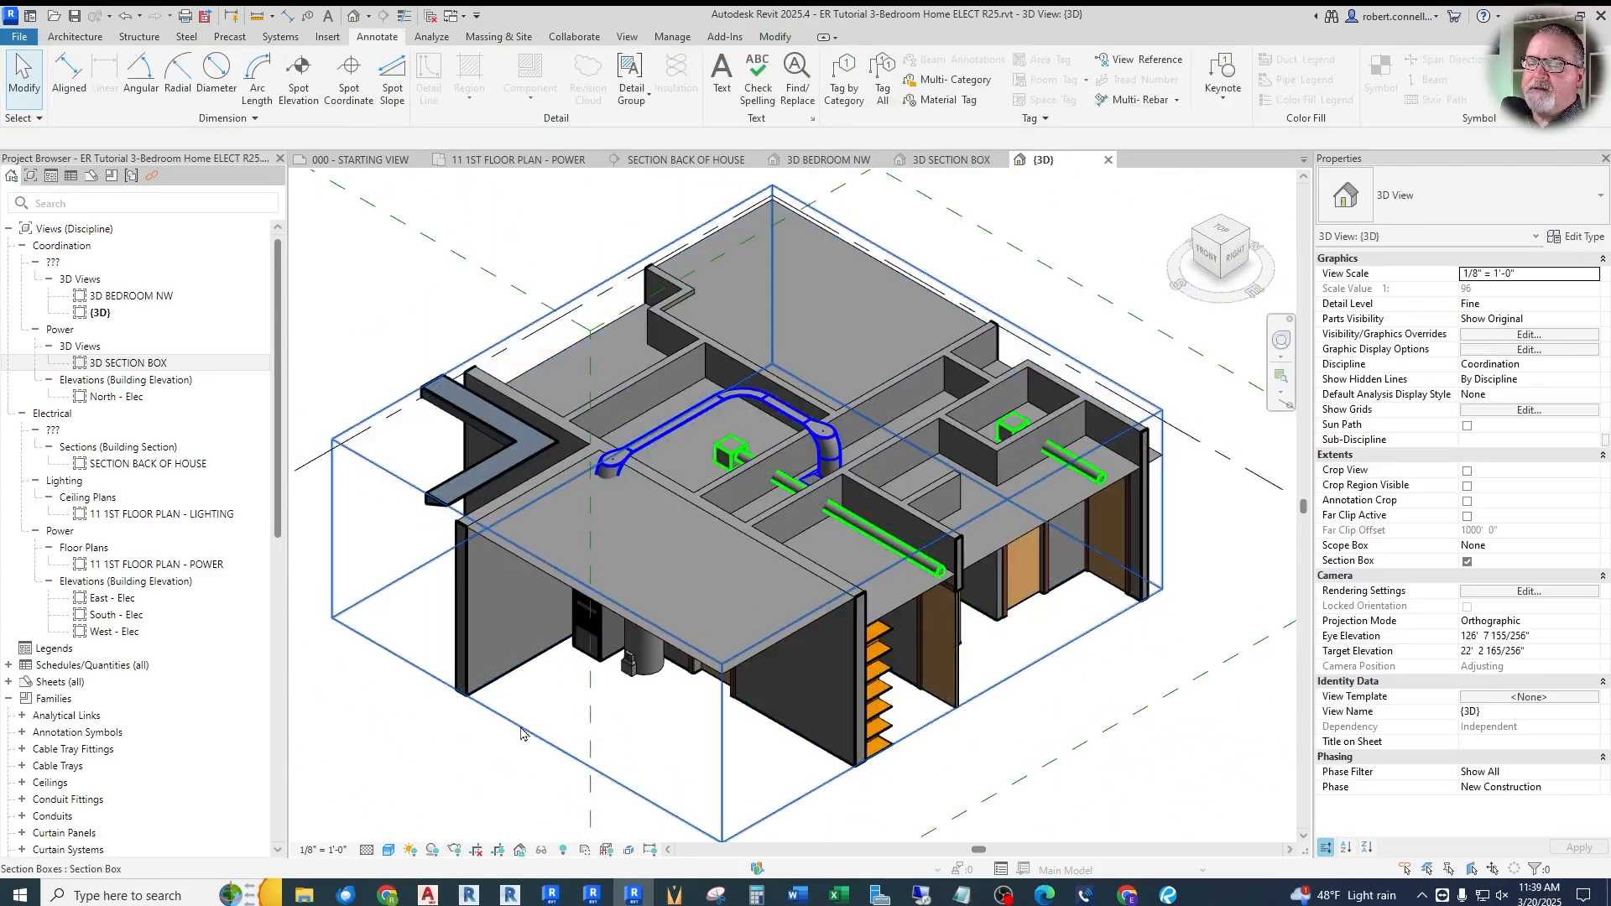
{"action": "left_click", "coordinate": [530, 648]}
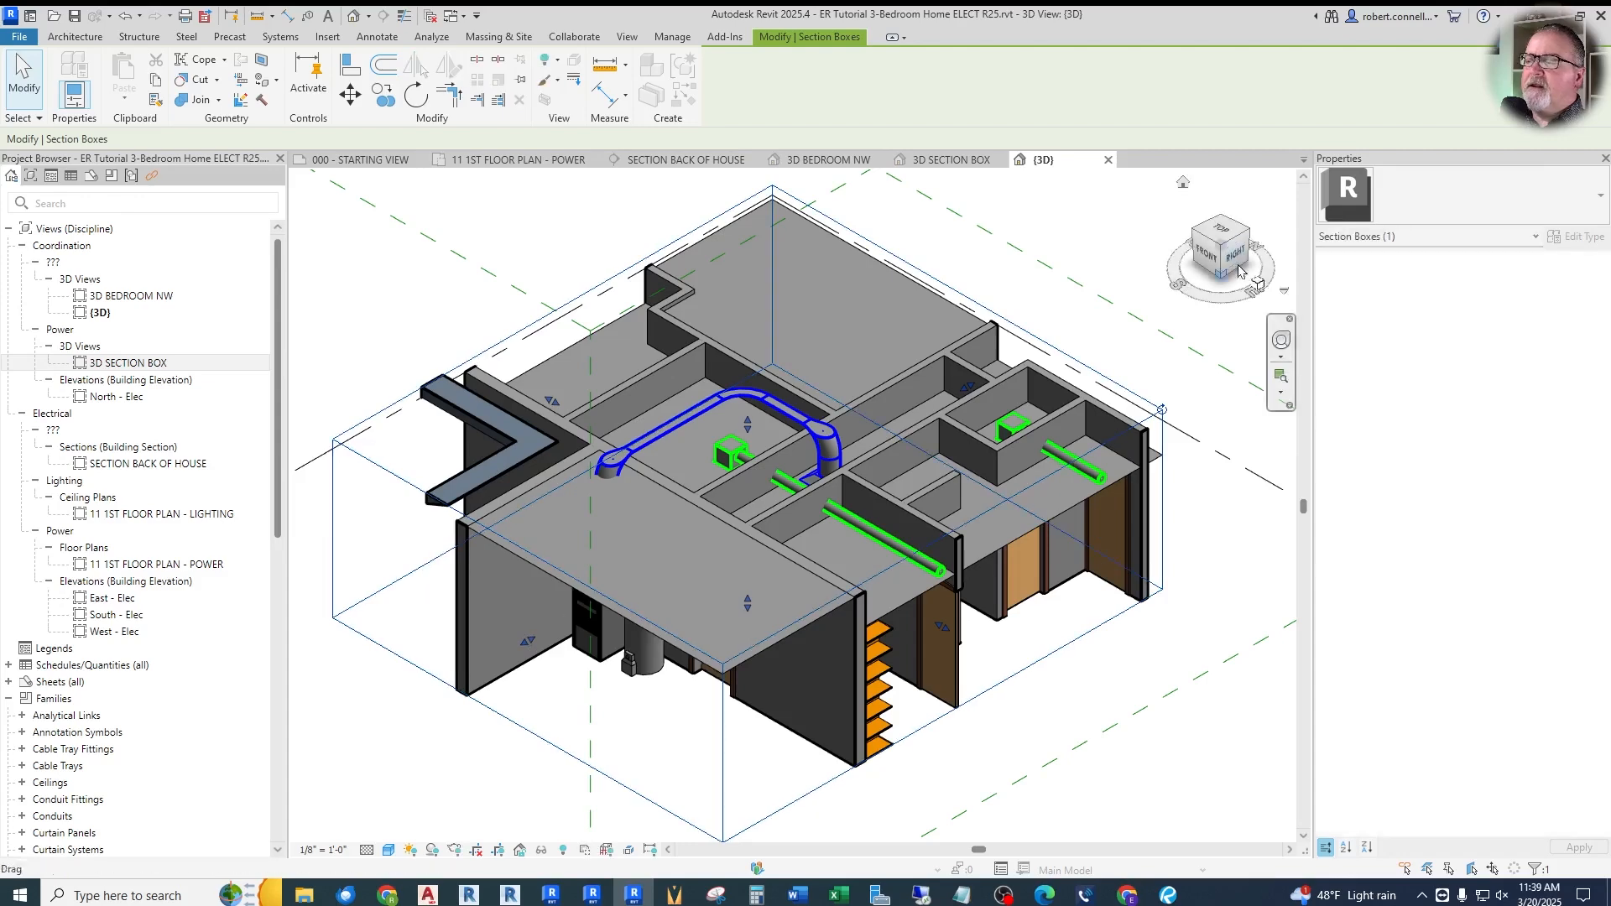
{"action": "left_click", "coordinate": [1247, 231]}
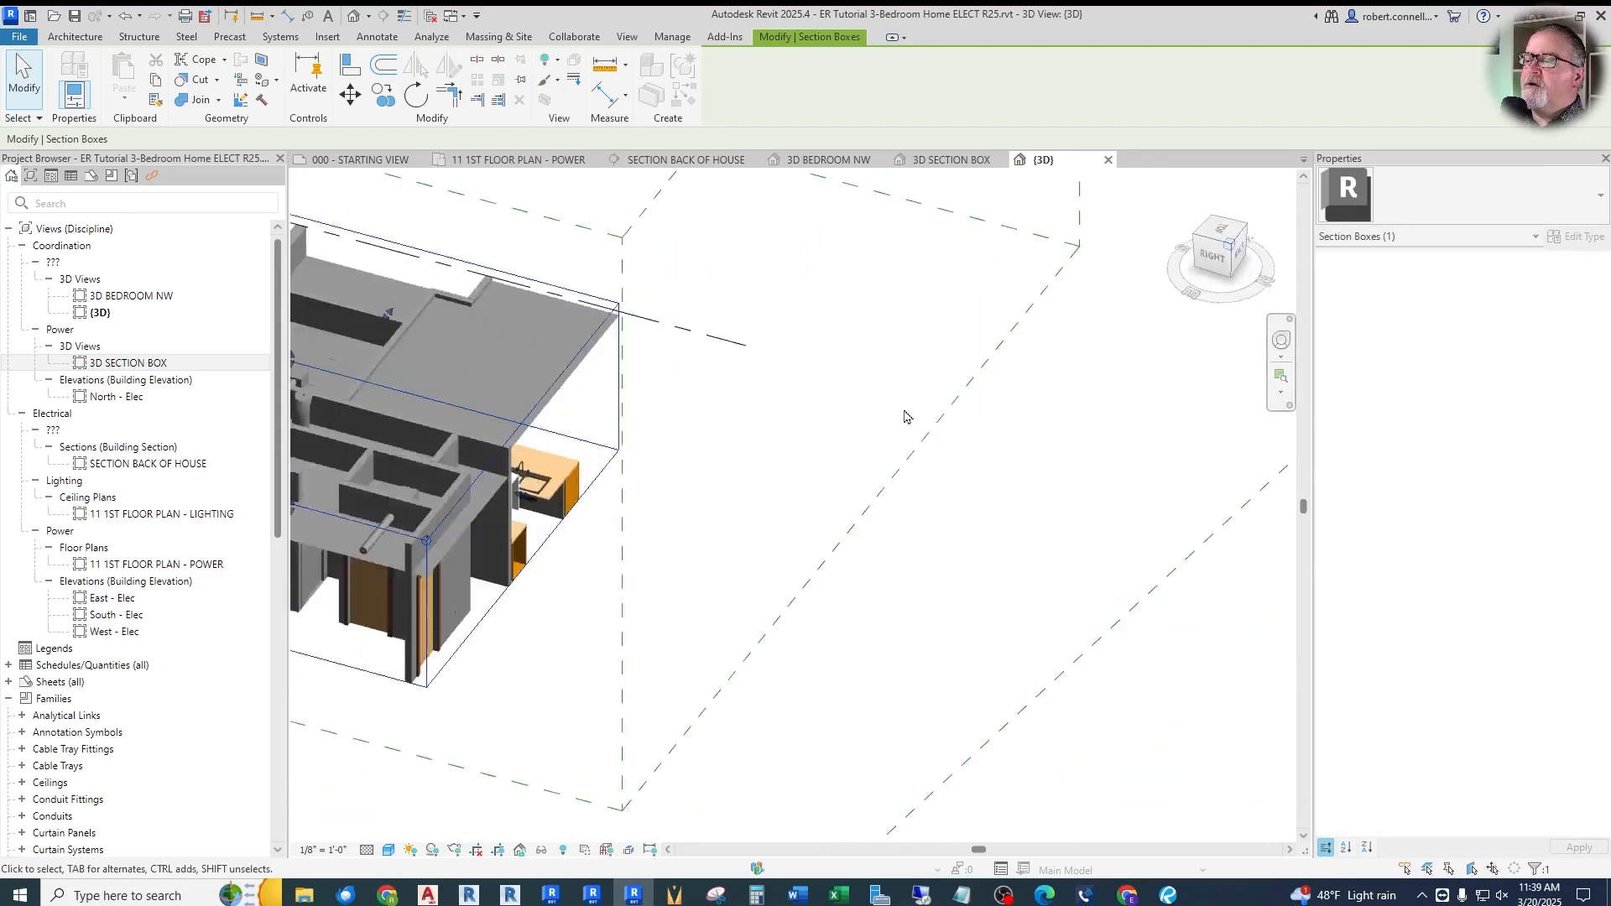
{"action": "scroll", "coordinate": [881, 428], "scroll_direction": "up", "scroll_amount": 4}
{"action": "left_click_drag", "start_coordinate": [833, 413], "coordinate": [827, 495]}
{"action": "key", "text": "Escape"}
{"action": "scroll", "coordinate": [776, 525], "scroll_direction": "up", "scroll_amount": 5}
{"action": "scroll", "coordinate": [827, 423], "scroll_direction": "down", "scroll_amount": 8}
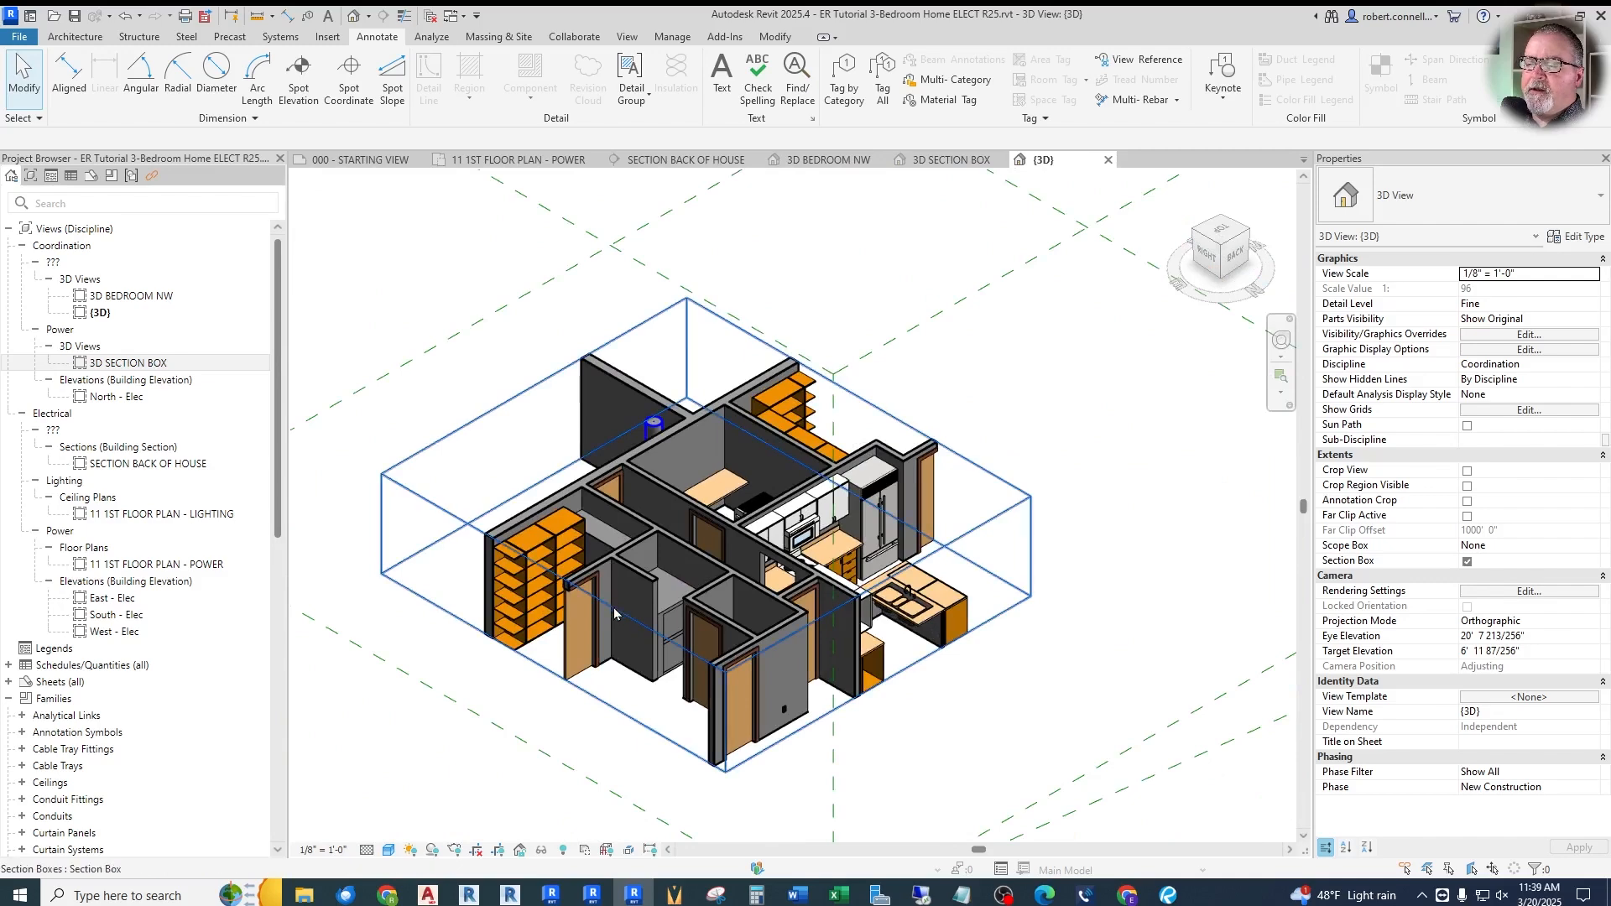
Pull the section box's east side inward past the hall and closets to cut open the laundry room
{"action": "left_click", "coordinate": [614, 613]}
{"action": "left_click_drag", "start_coordinate": [735, 556], "coordinate": [716, 571]}
{"action": "scroll", "coordinate": [755, 469], "scroll_direction": "up", "scroll_amount": 4}
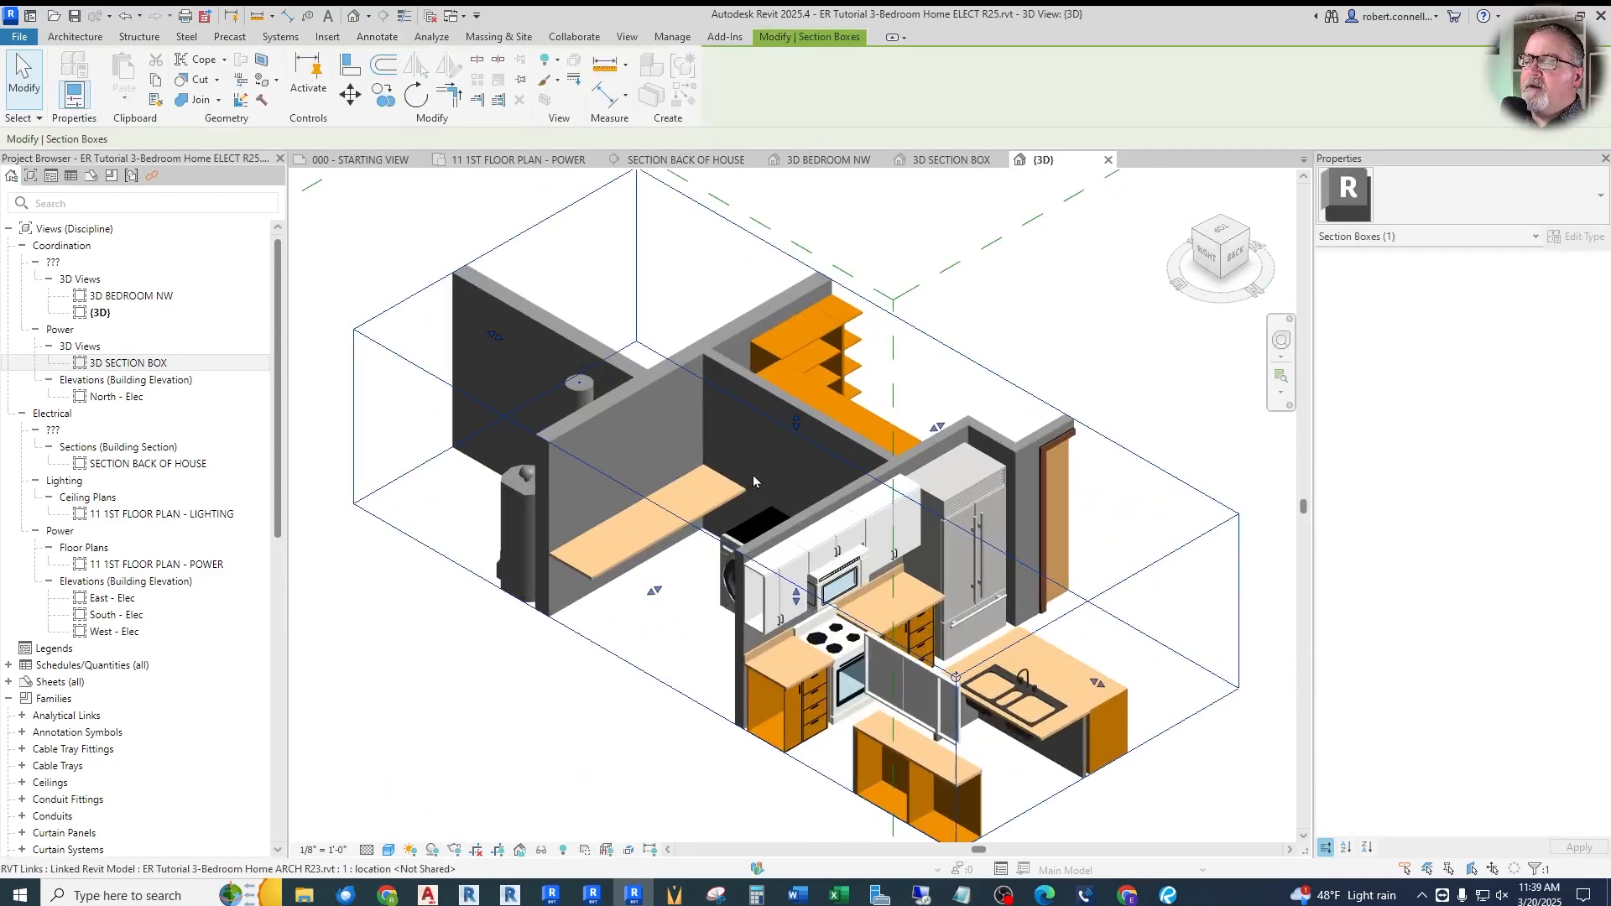
Extend the bottom of the section box downward to include the laundry room's floor
{"action": "left_click", "coordinate": [1215, 245]}
{"action": "scroll", "coordinate": [727, 483], "scroll_direction": "up", "scroll_amount": 4}
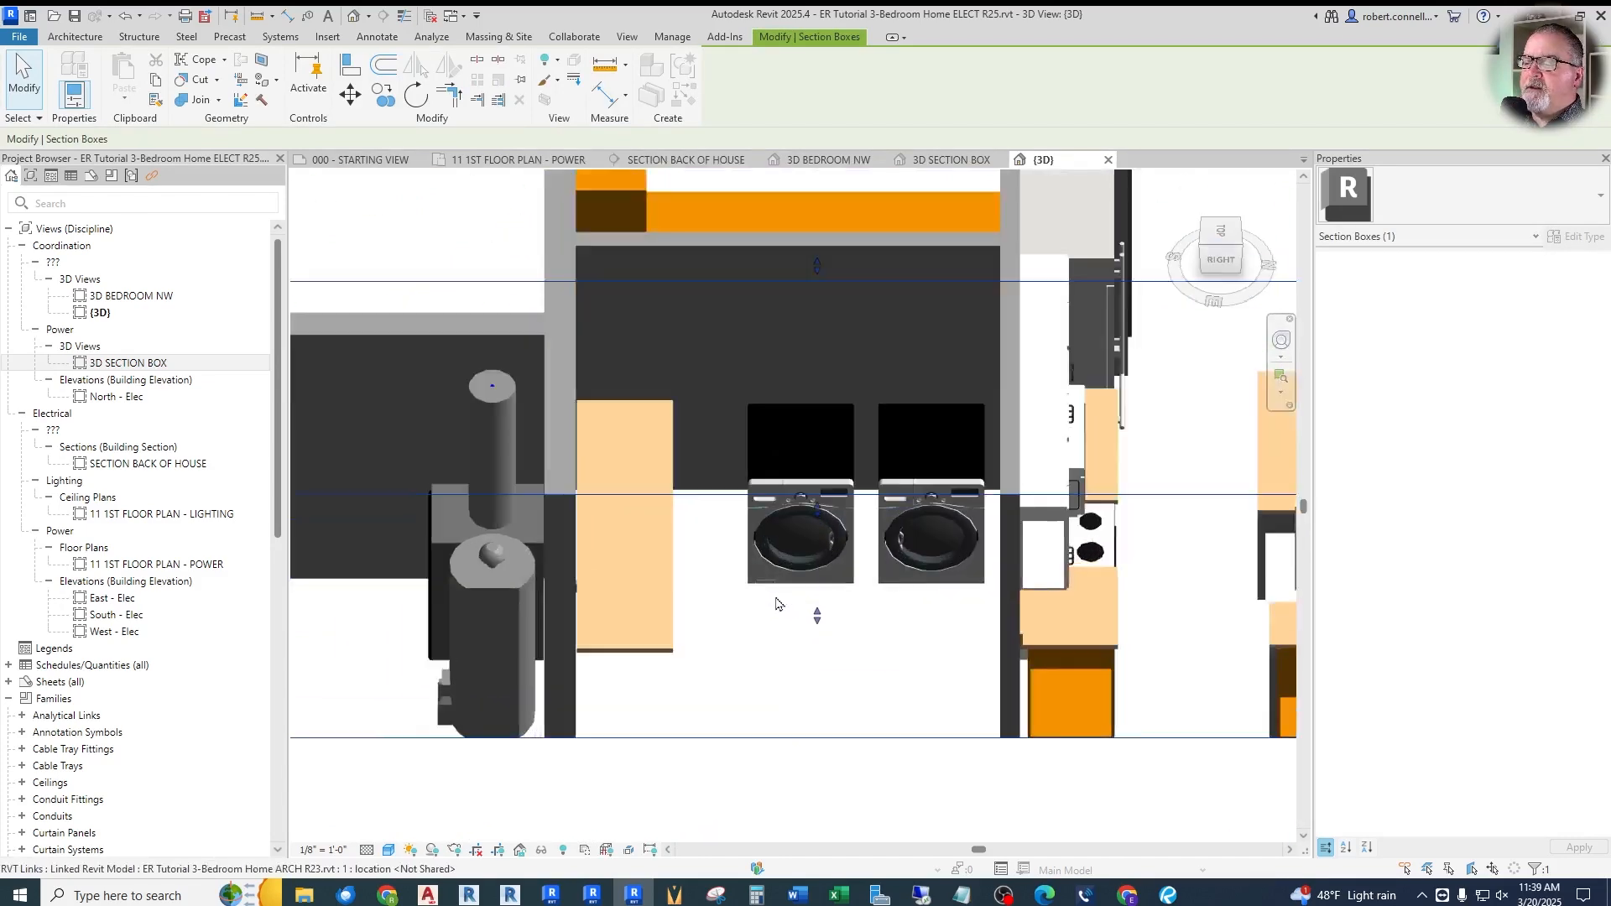
{"action": "scroll", "coordinate": [833, 576], "scroll_direction": "down", "scroll_amount": 2}
{"action": "left_click_drag", "start_coordinate": [805, 496], "coordinate": [807, 526]}
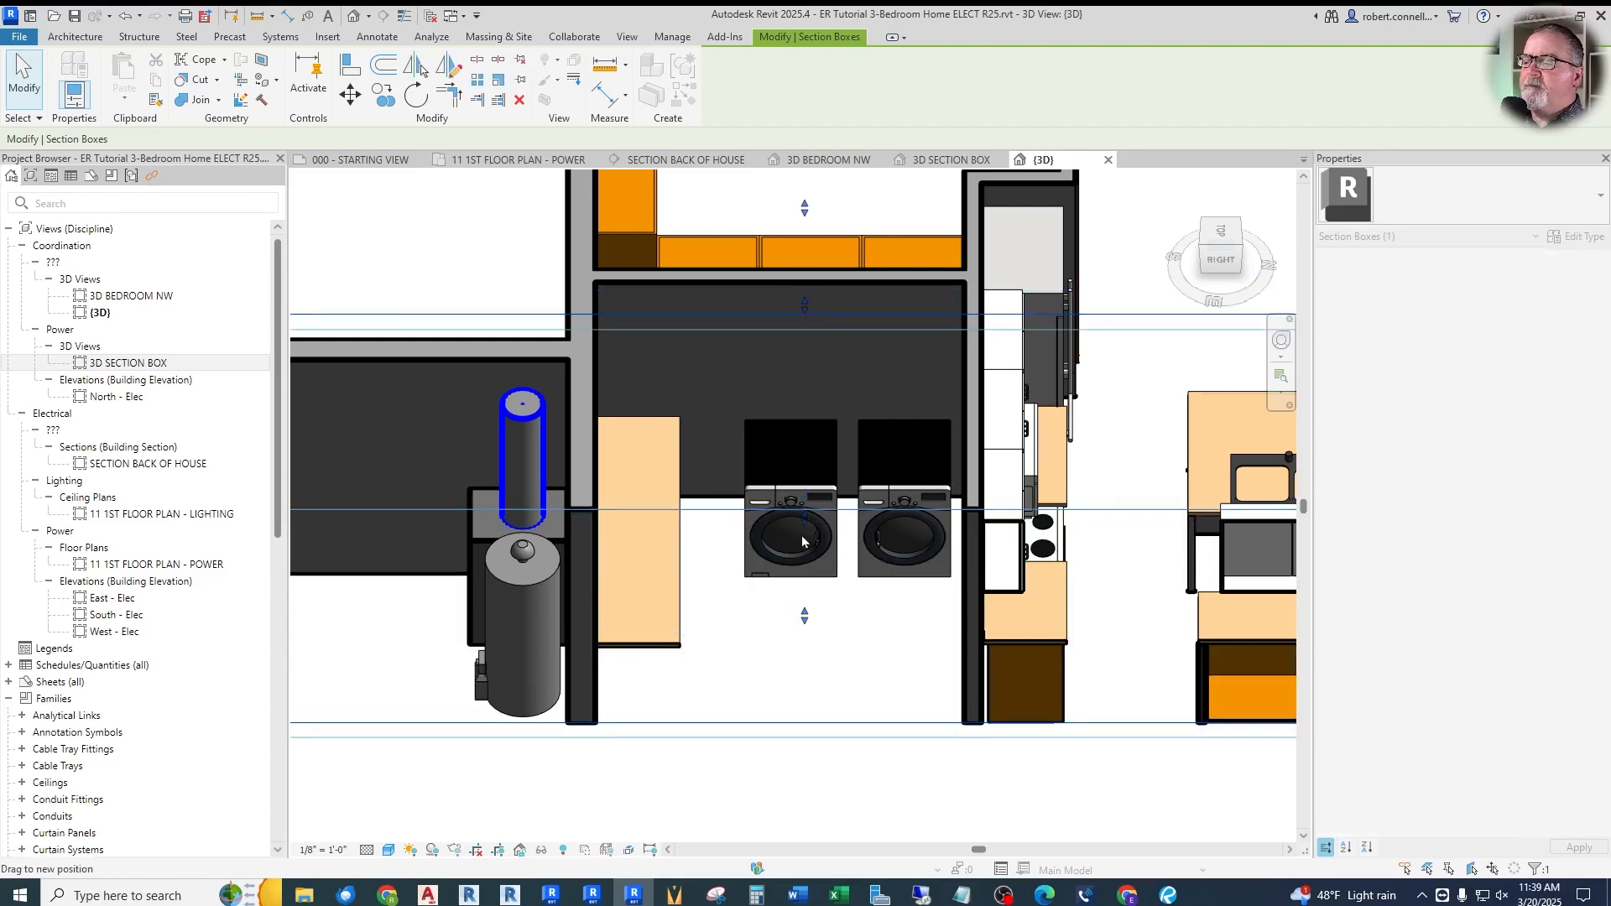
{"action": "key", "text": "Escape"}
{"action": "scroll", "coordinate": [841, 424], "scroll_direction": "up", "scroll_amount": 2}
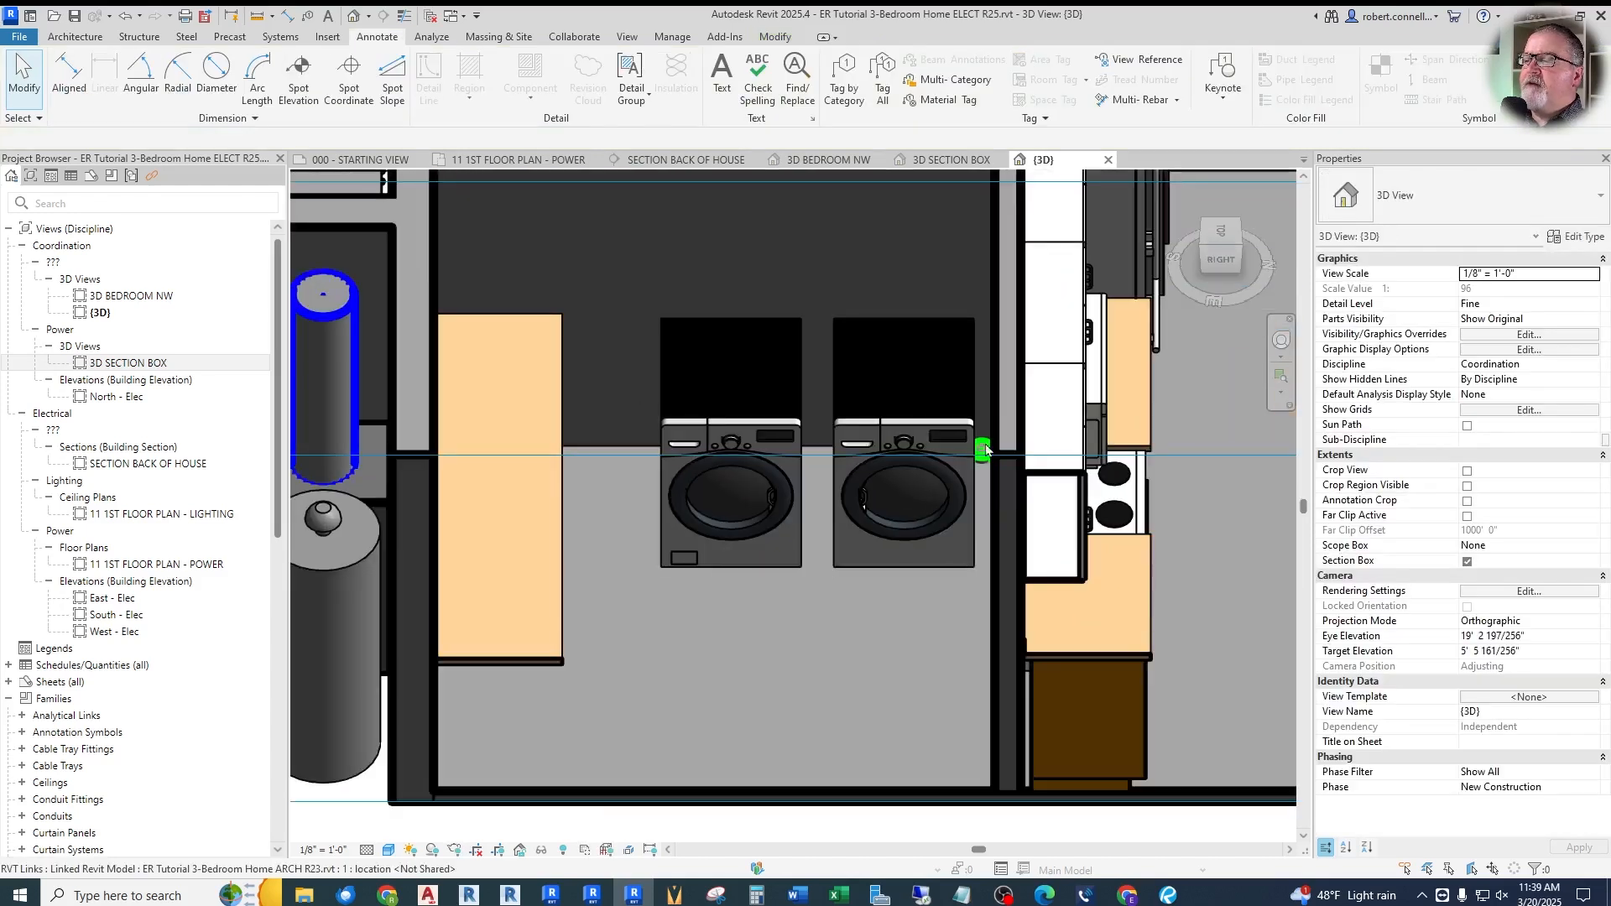
{"action": "scroll", "coordinate": [808, 453], "scroll_direction": "down", "scroll_amount": 2}
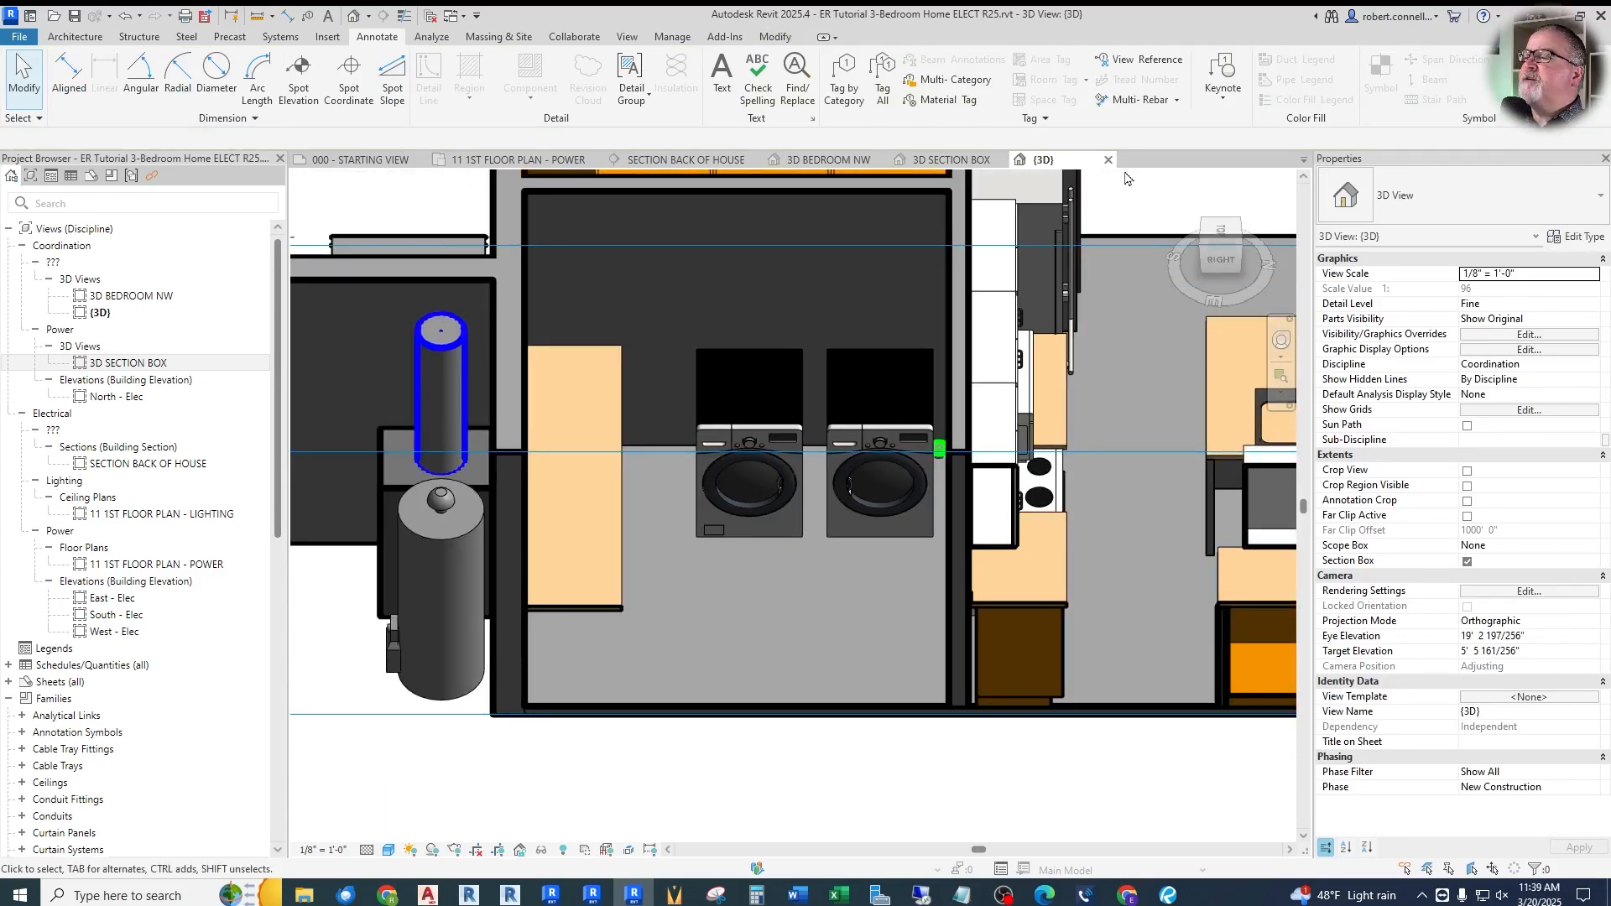
In the first-floor power plan, set the laundry room south-wall receptacle's elevation from level to 3' 6"
{"action": "left_click", "coordinate": [1238, 245]}
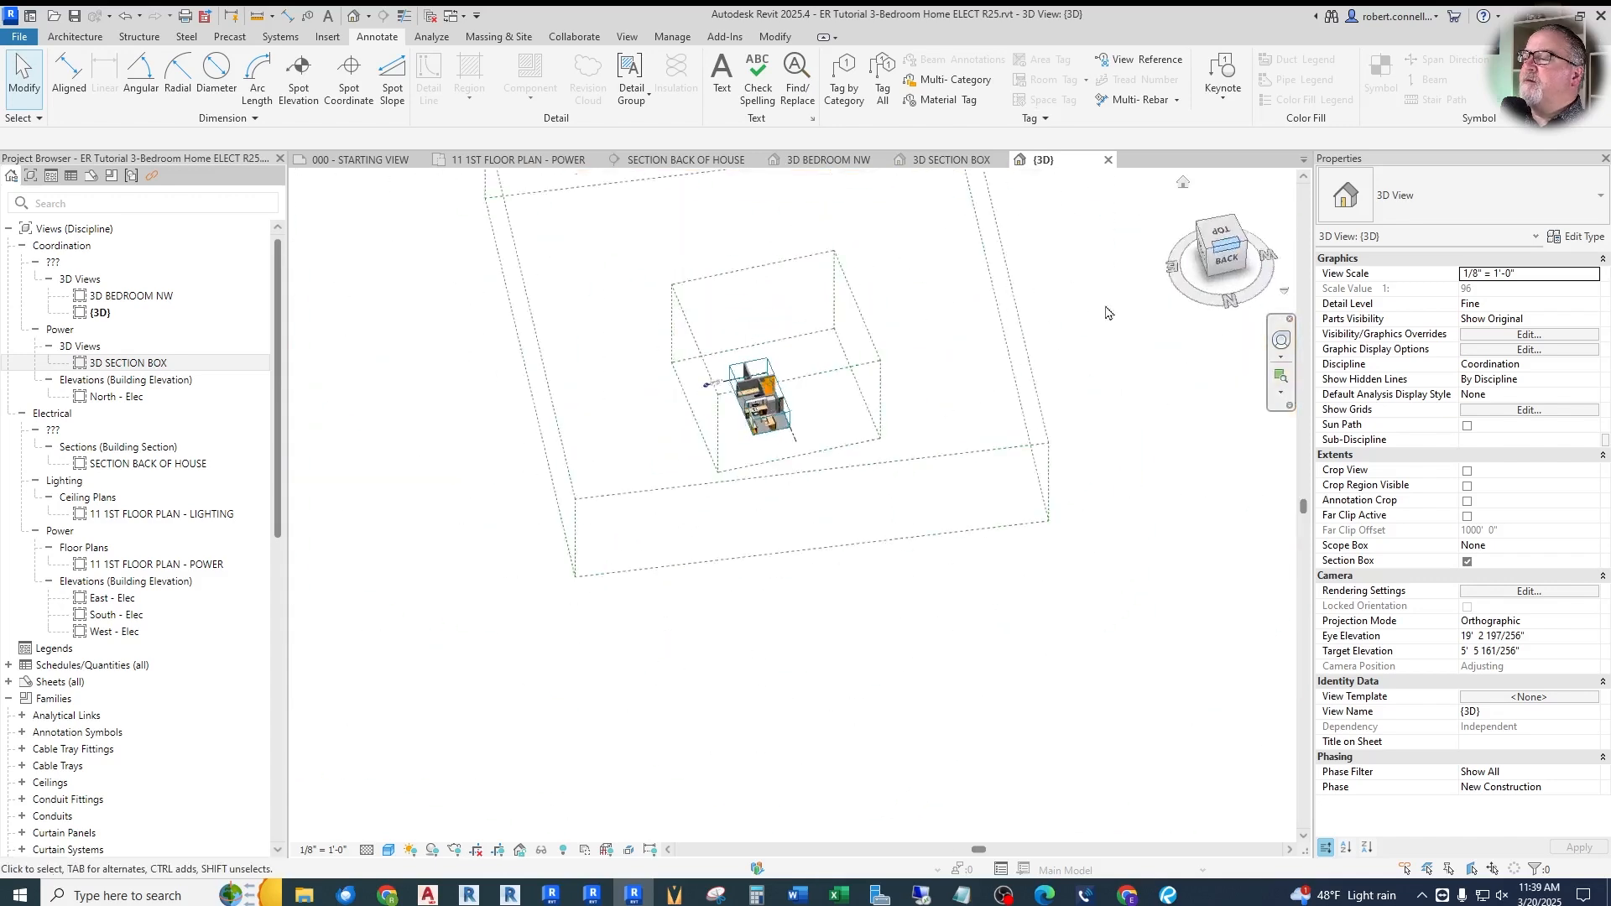
{"action": "scroll", "coordinate": [819, 668], "scroll_direction": "up", "scroll_amount": 10}
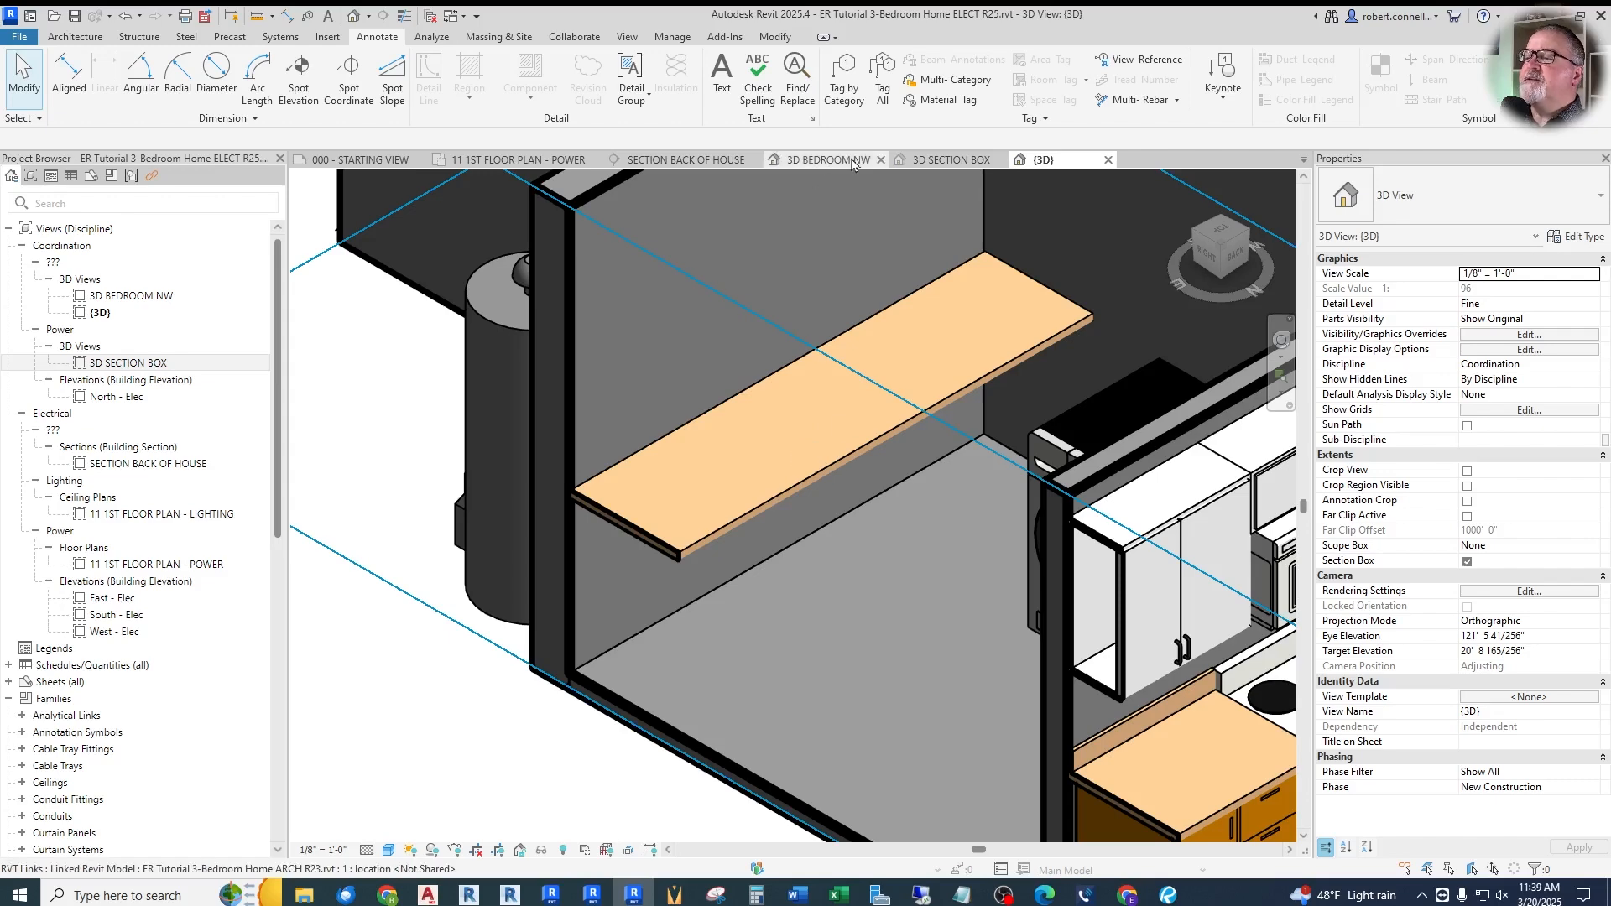
{"action": "left_click", "coordinate": [524, 160]}
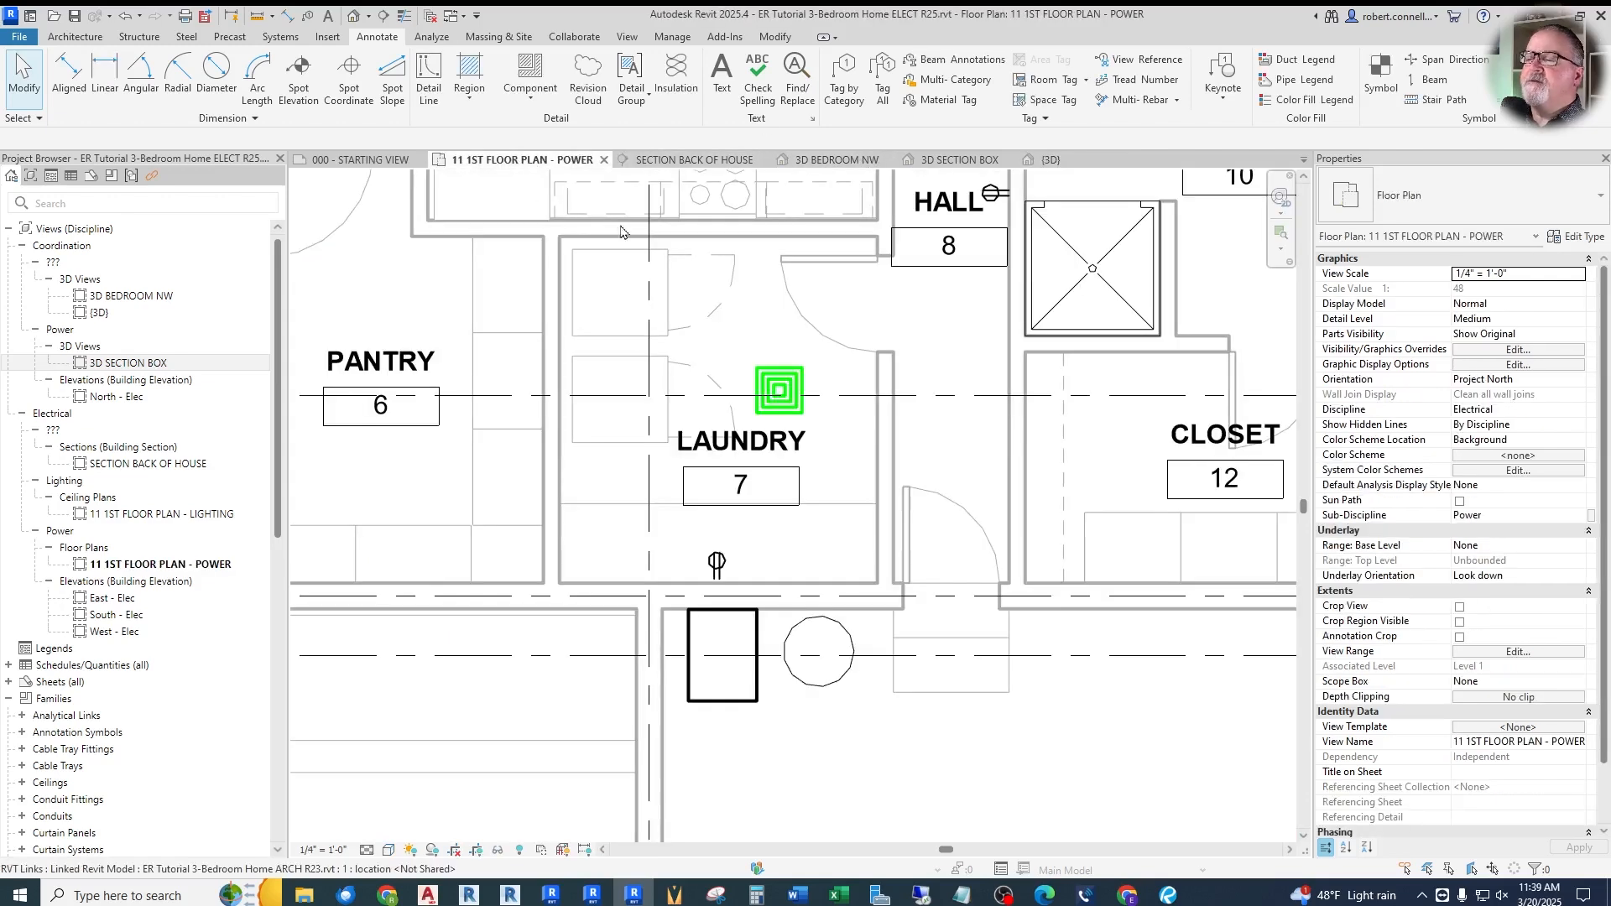
{"action": "left_click", "coordinate": [716, 564]}
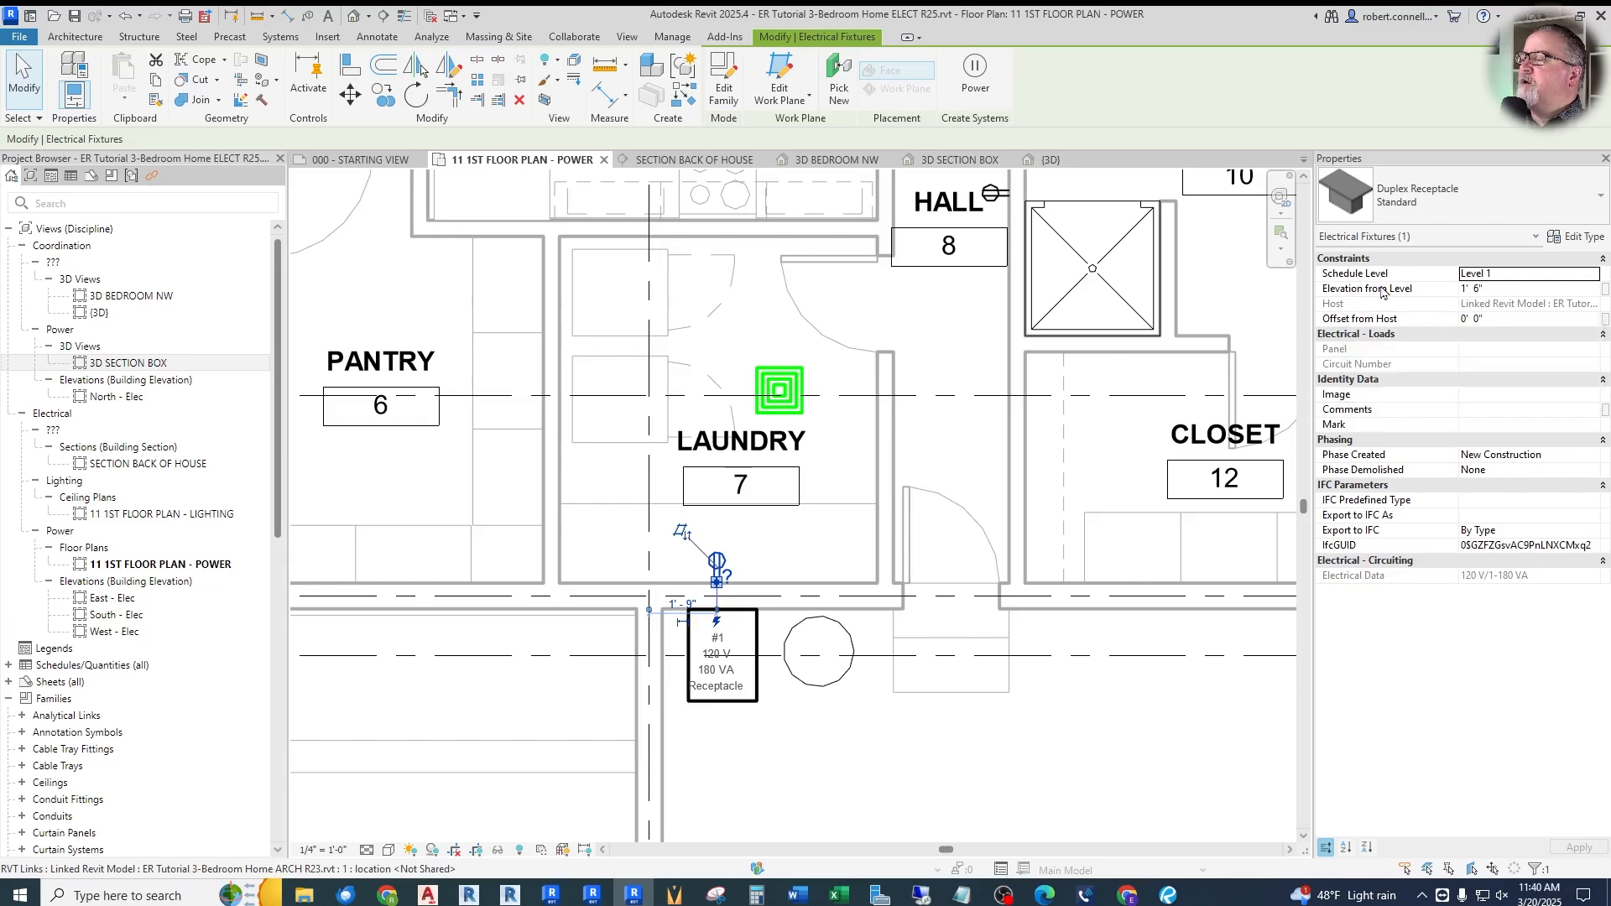
{"action": "left_click", "coordinate": [1507, 288]}
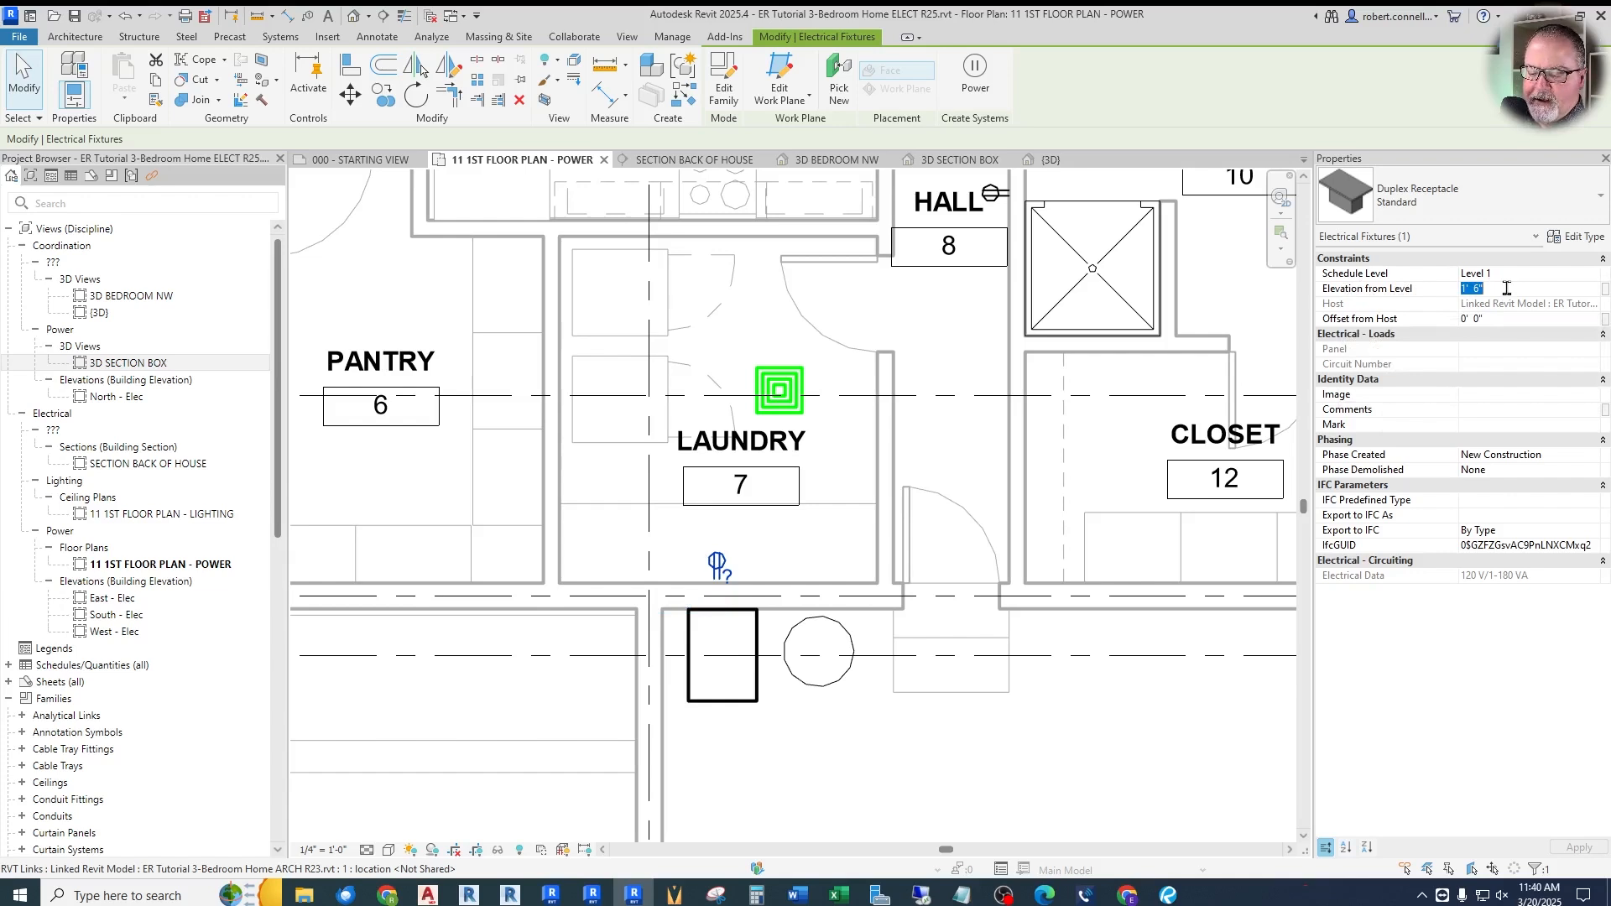
{"action": "type", "text": "3 6"}
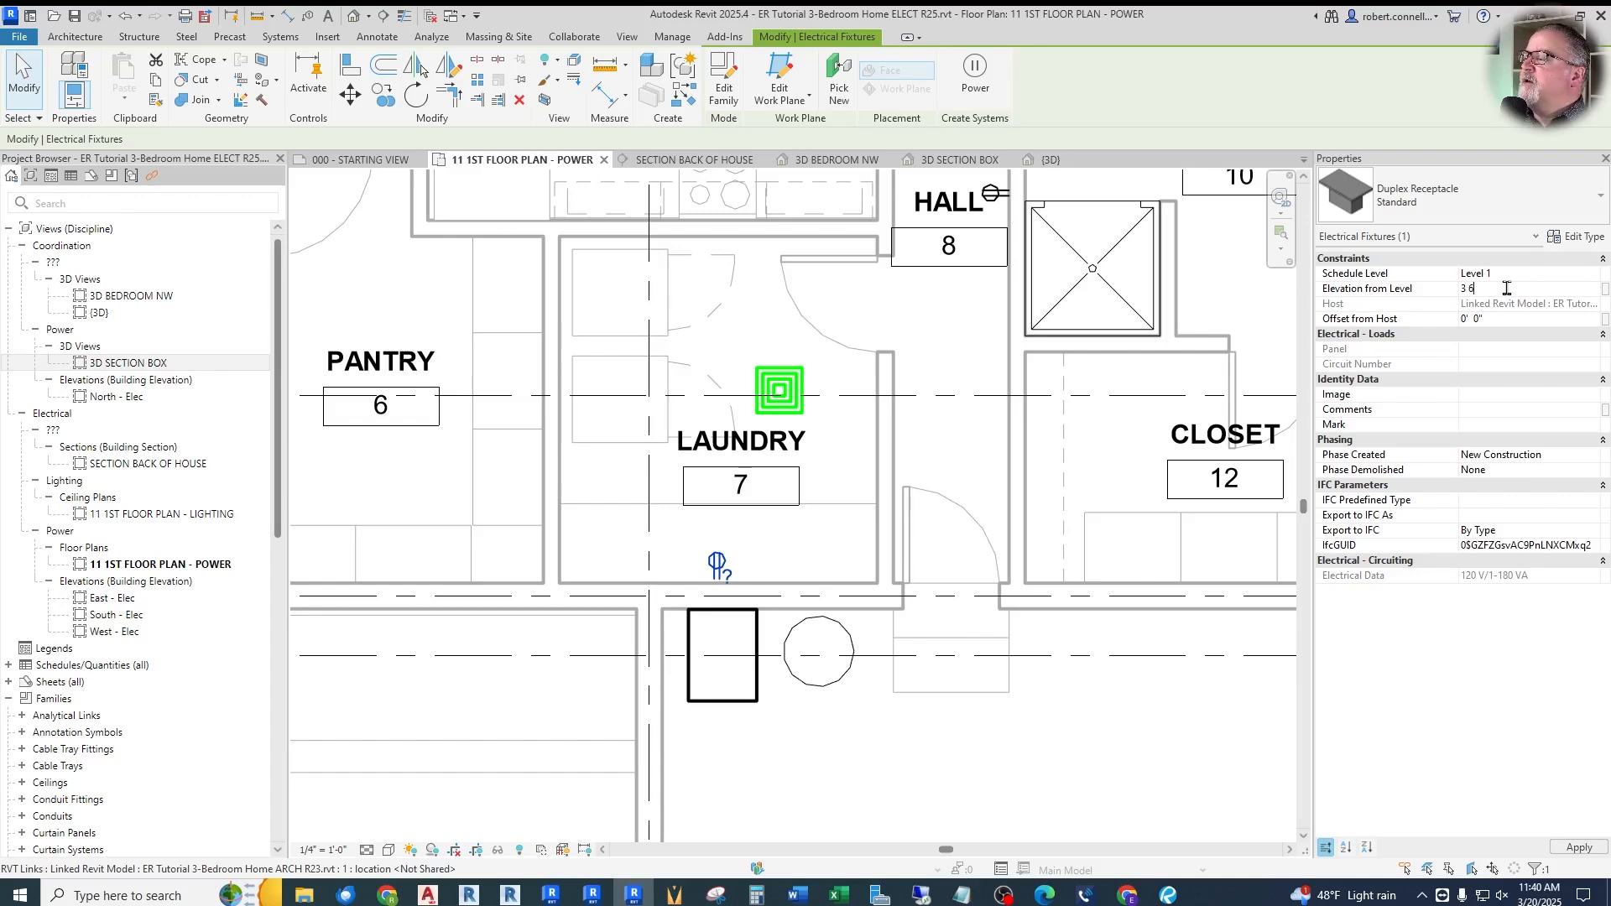
{"action": "key", "text": "Return"}
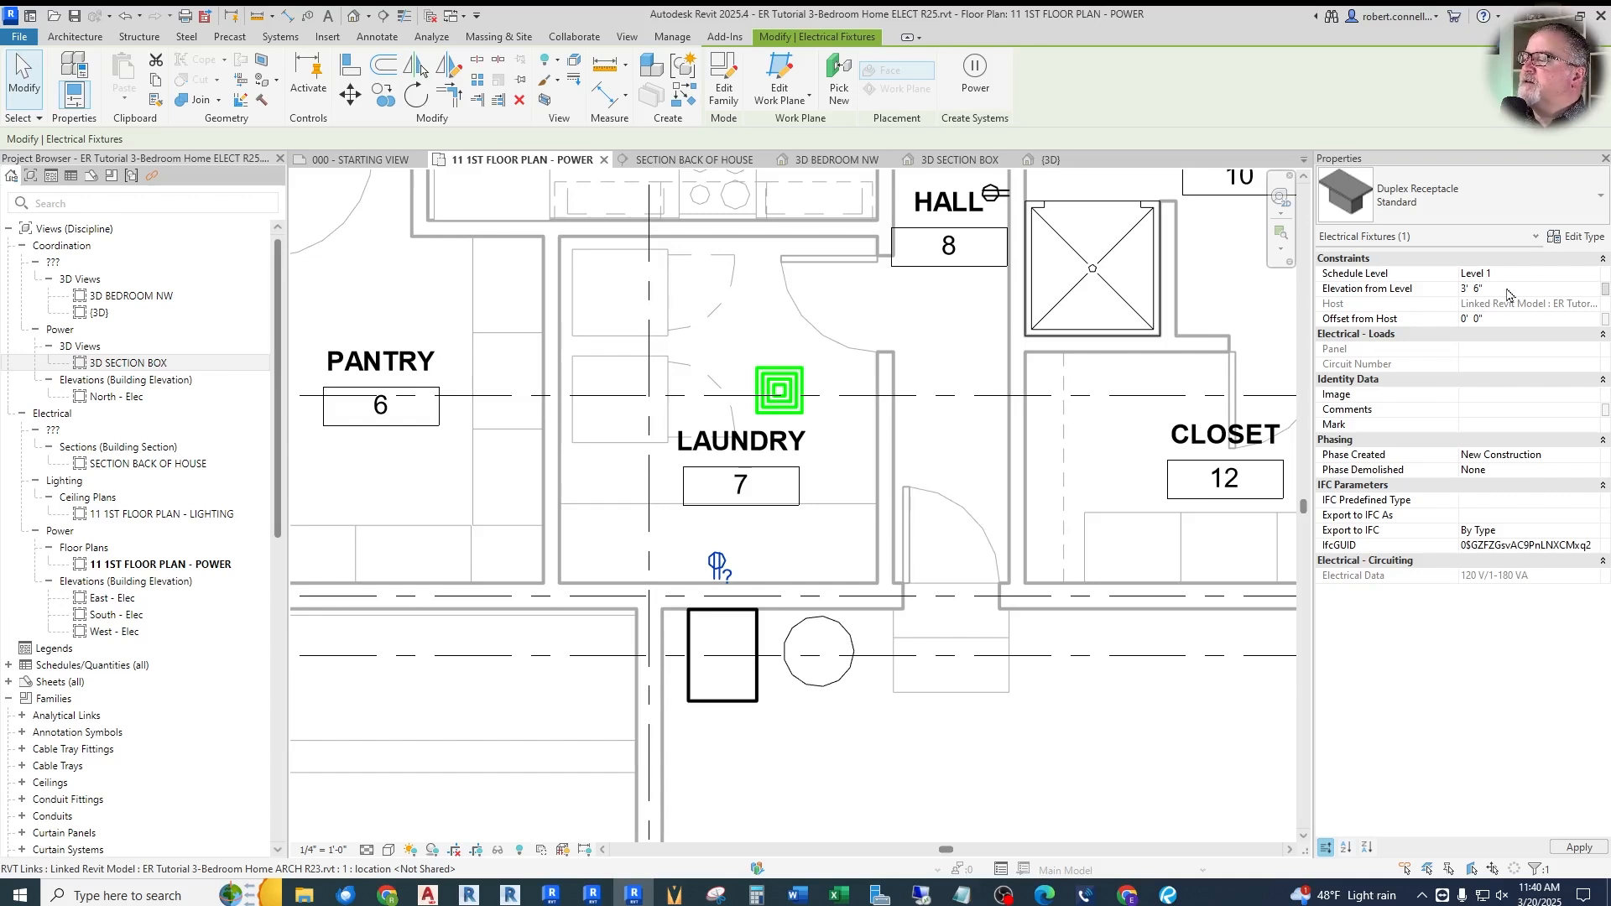
{"action": "left_click", "coordinate": [833, 497]}
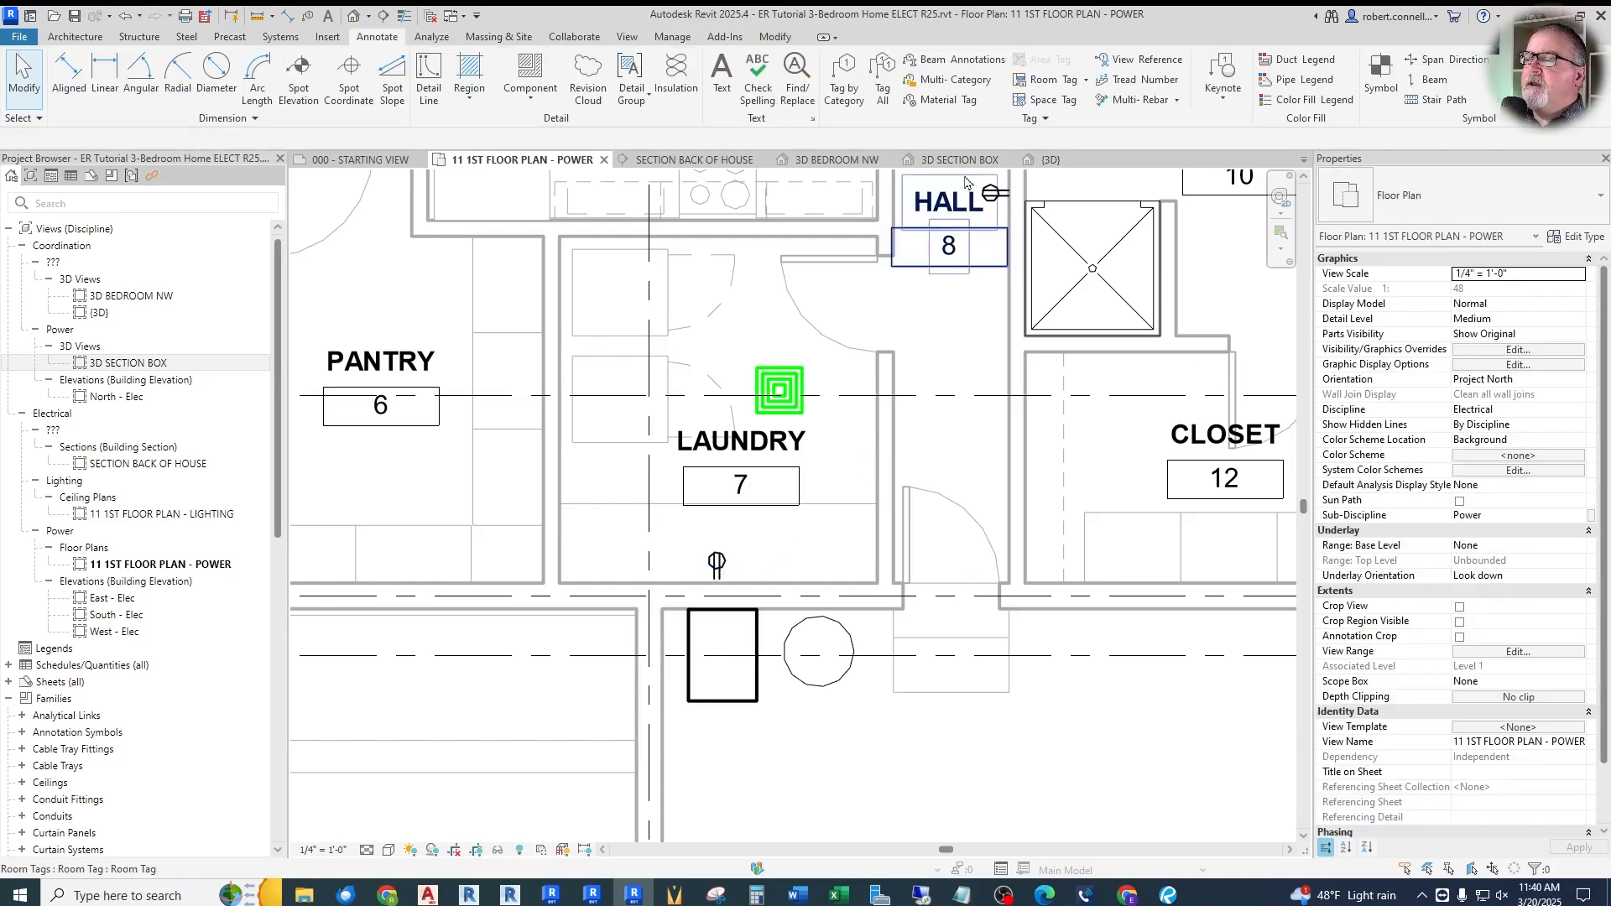
Check the laundry receptacle's position relative to the counter and its elevation in the default 3D view
{"action": "left_click", "coordinate": [1051, 160]}
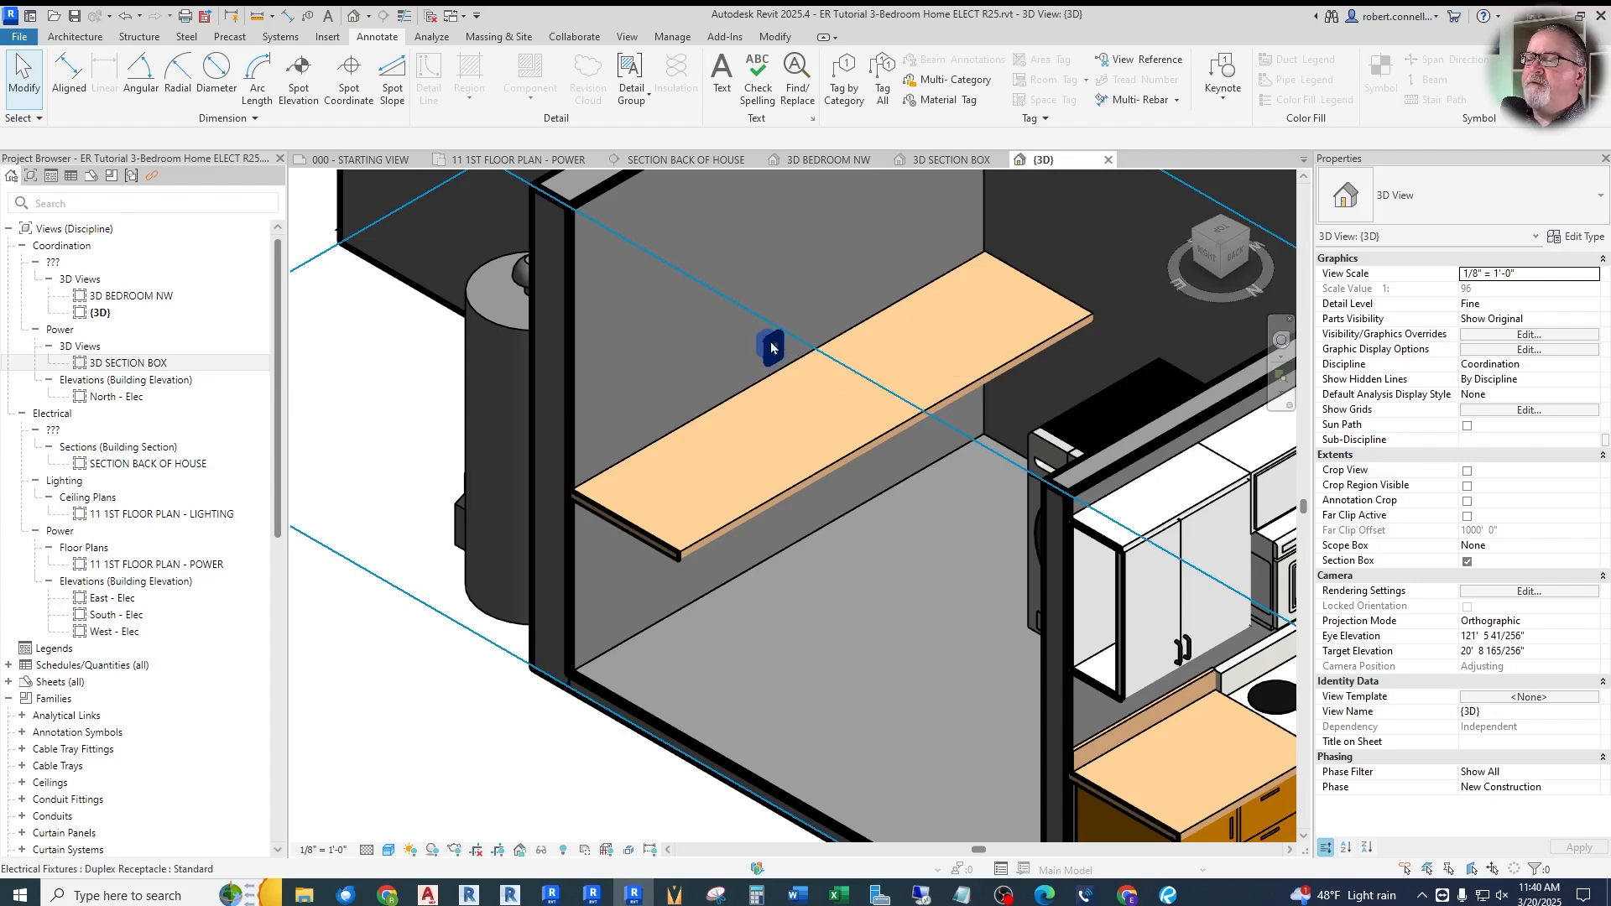
{"action": "scroll", "coordinate": [772, 346], "scroll_direction": "down", "scroll_amount": 3}
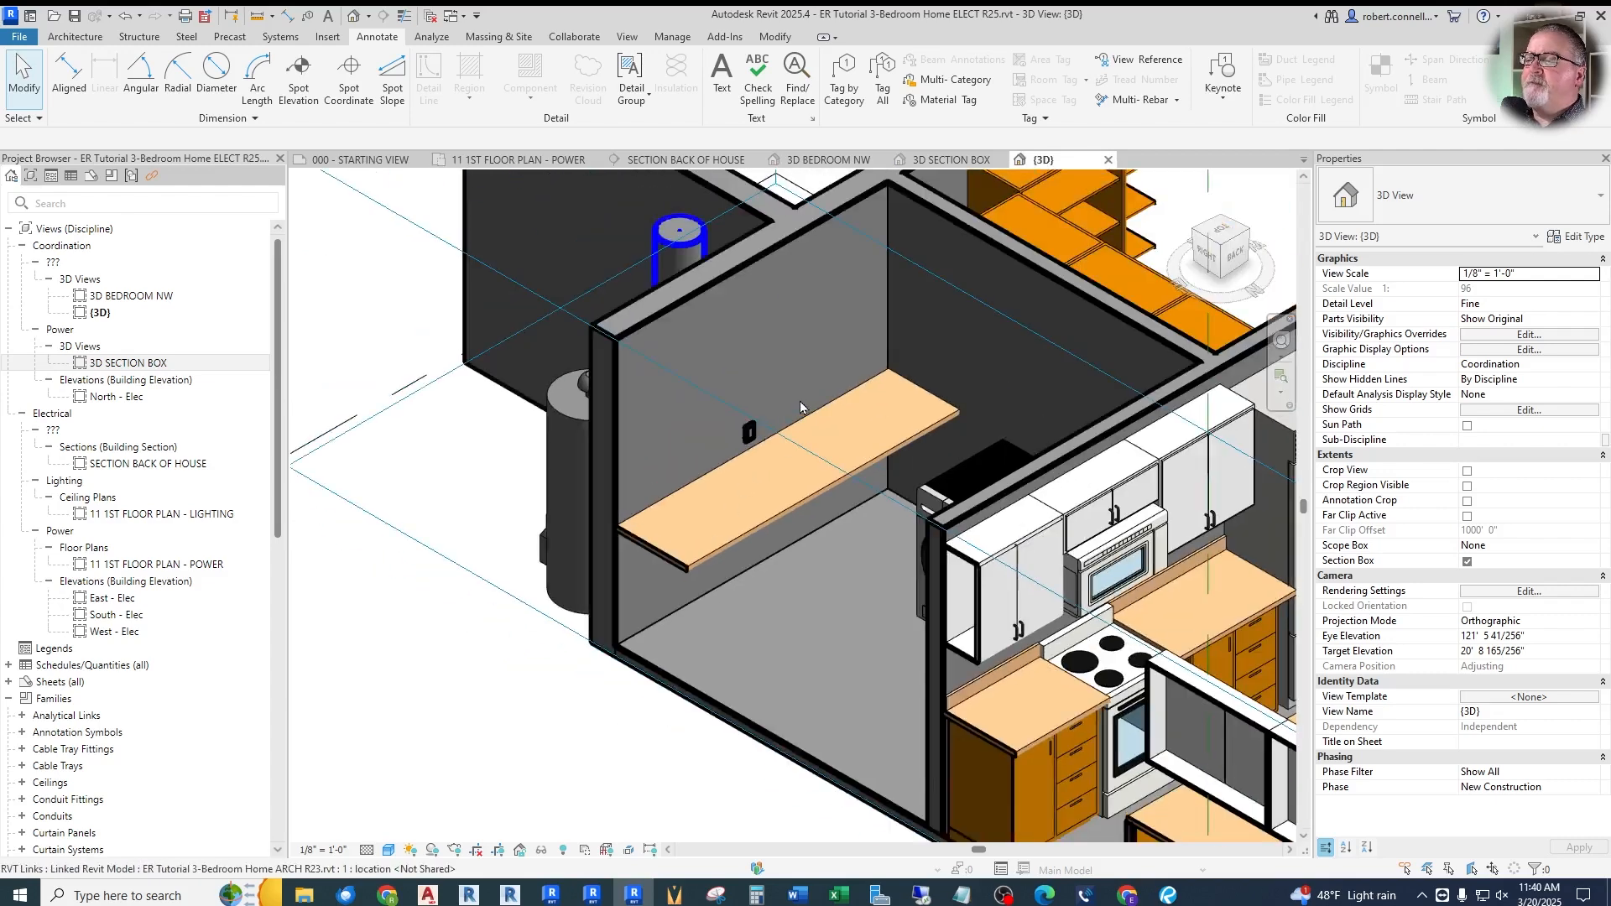
{"action": "scroll", "coordinate": [801, 408], "scroll_direction": "up", "scroll_amount": 3}
{"action": "left_click", "coordinate": [724, 445]}
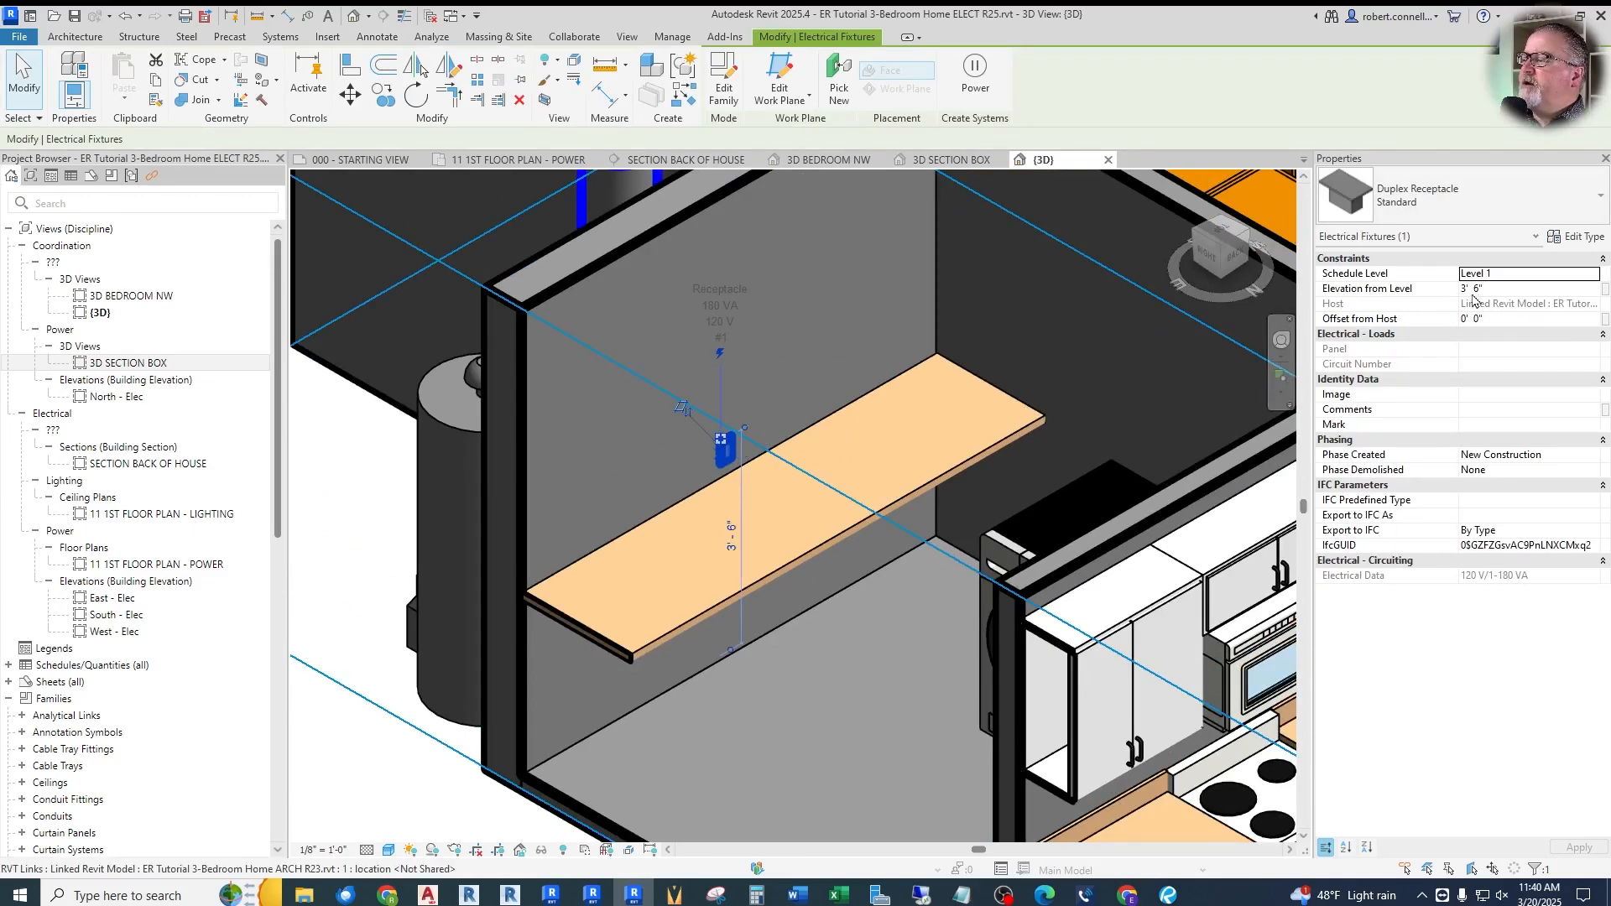
{"action": "key", "text": "Escape"}
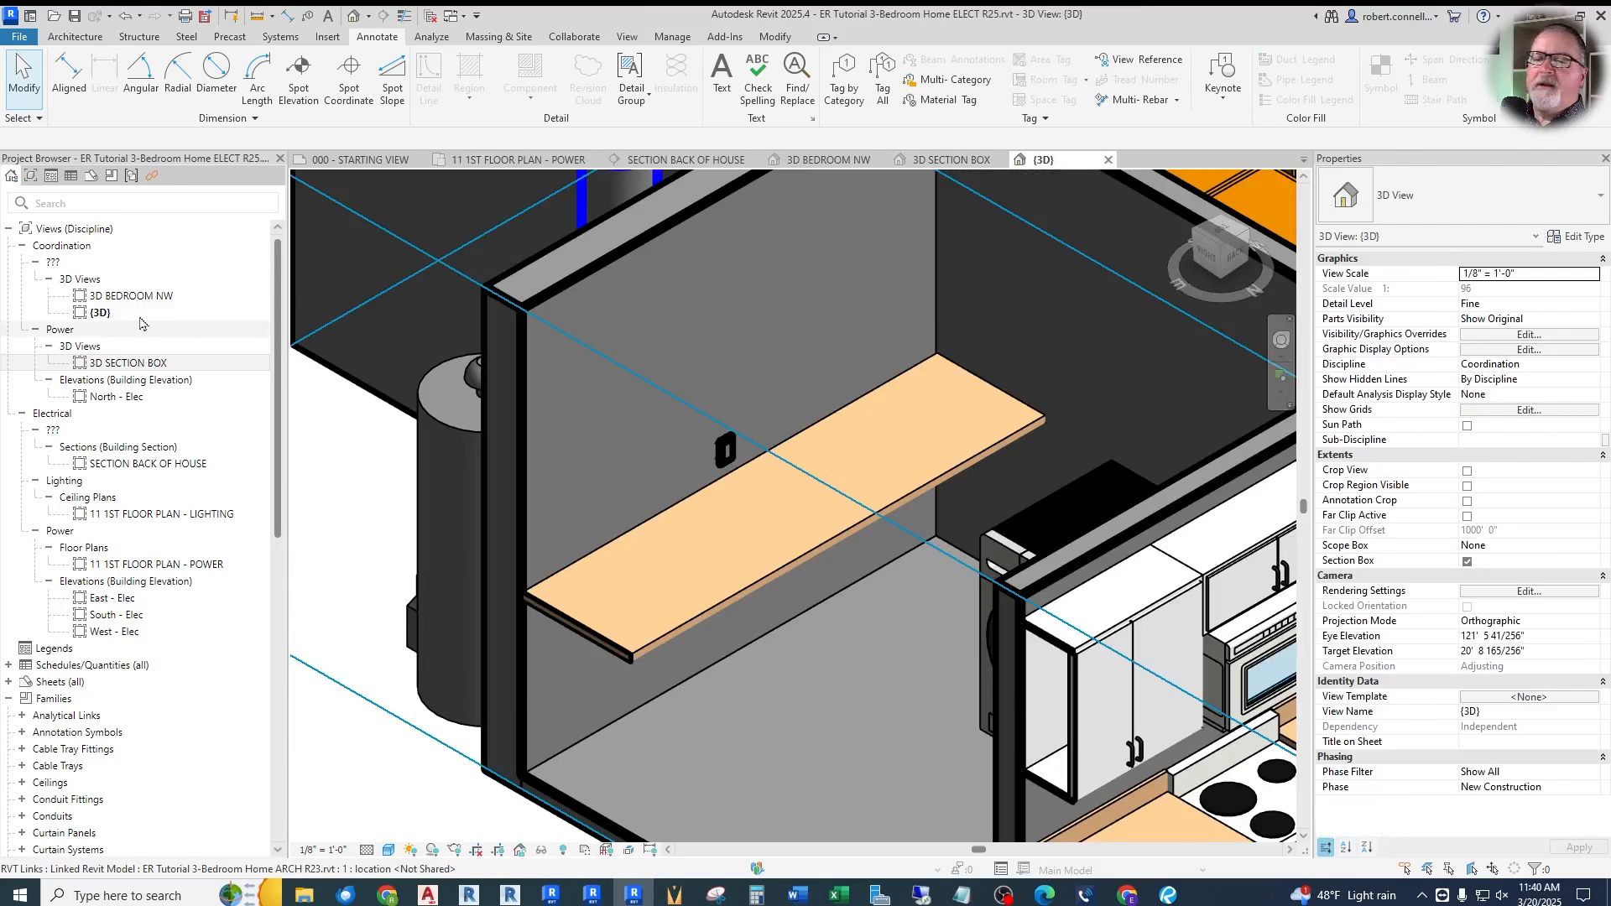
Rename the default 3D view as 3D LAUNDRY
{"action": "left_click", "coordinate": [99, 313]}
{"action": "type", "text": "3D lAUNDRY"}
{"action": "key", "text": "Return"}
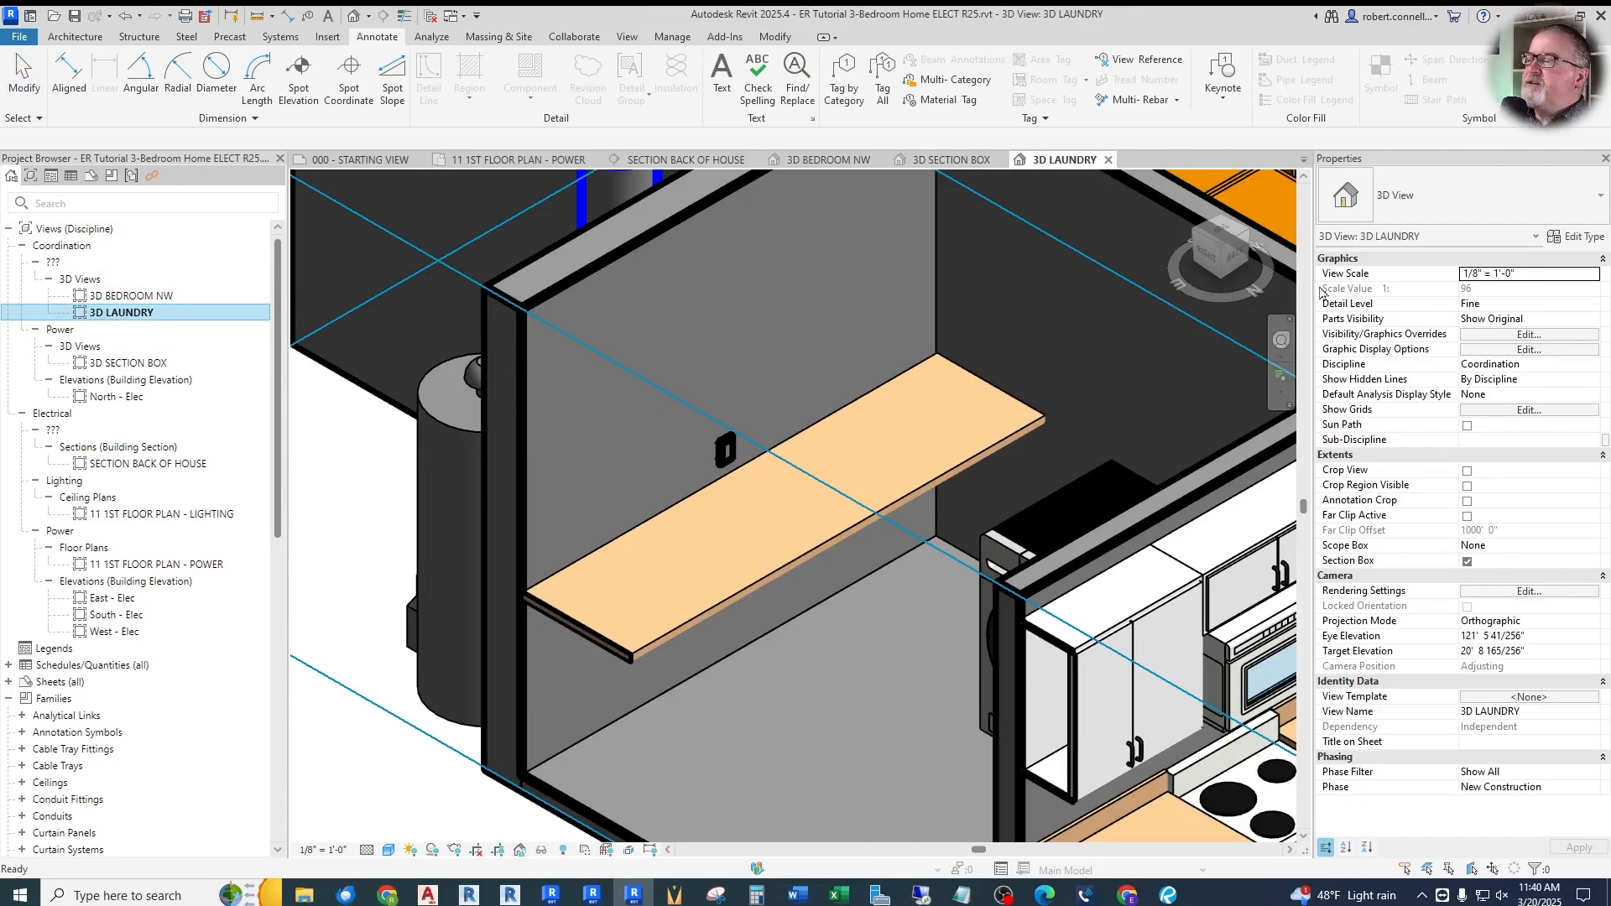
Select the linked model's washer and dryer individually in the laundry 3D view and examine their types and properties
{"action": "left_click", "coordinate": [1216, 245]}
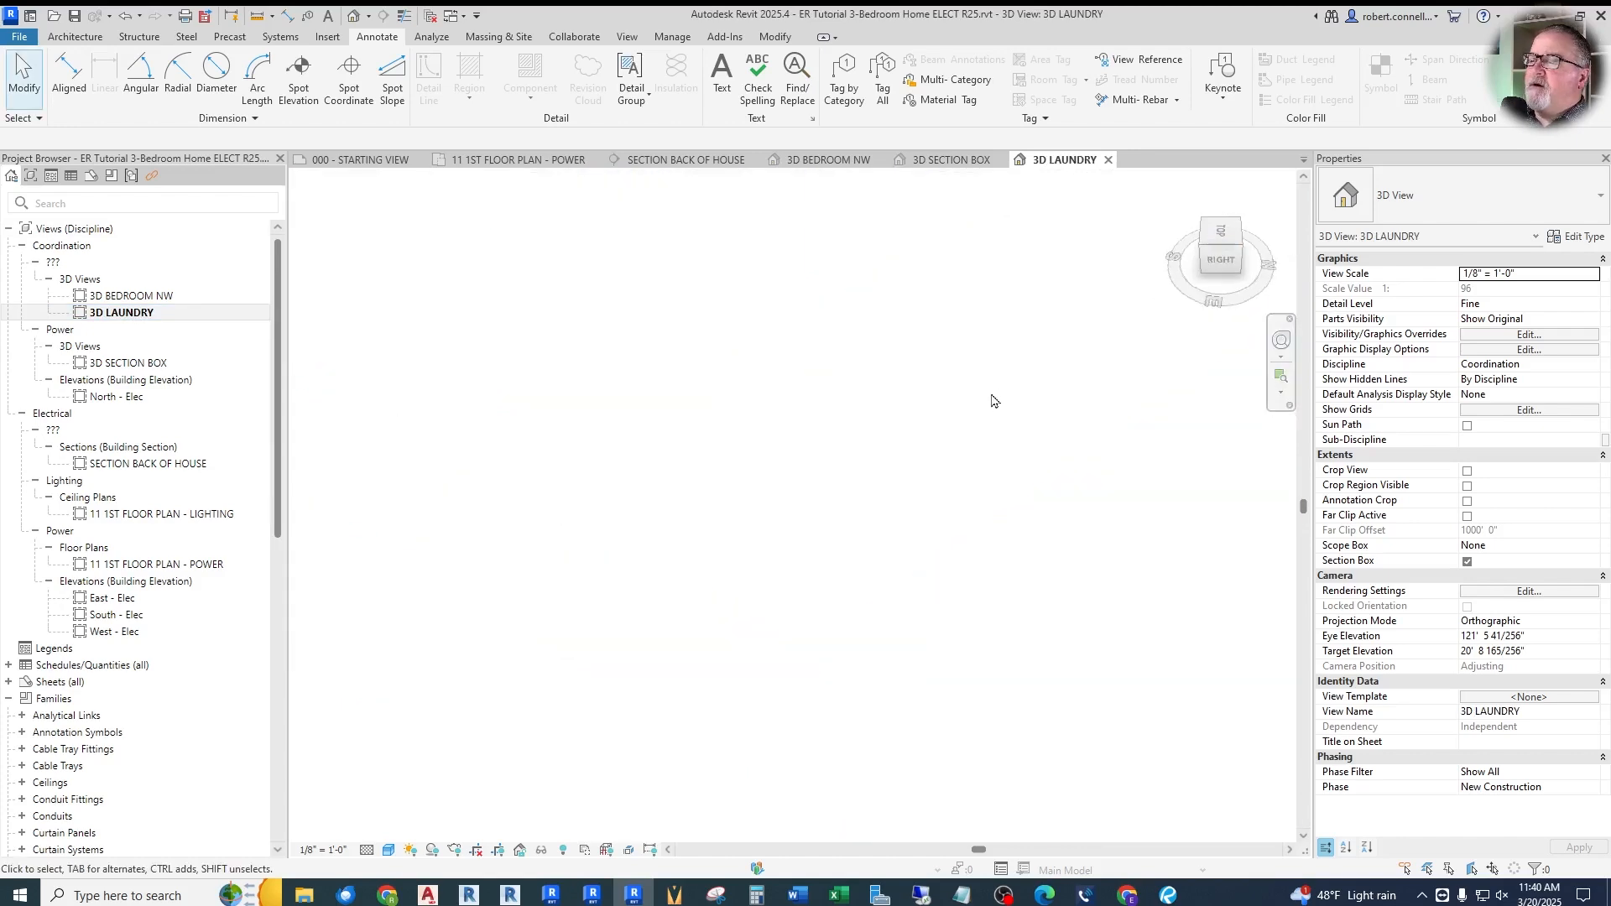
{"action": "scroll", "coordinate": [857, 572], "scroll_direction": "up", "scroll_amount": 10}
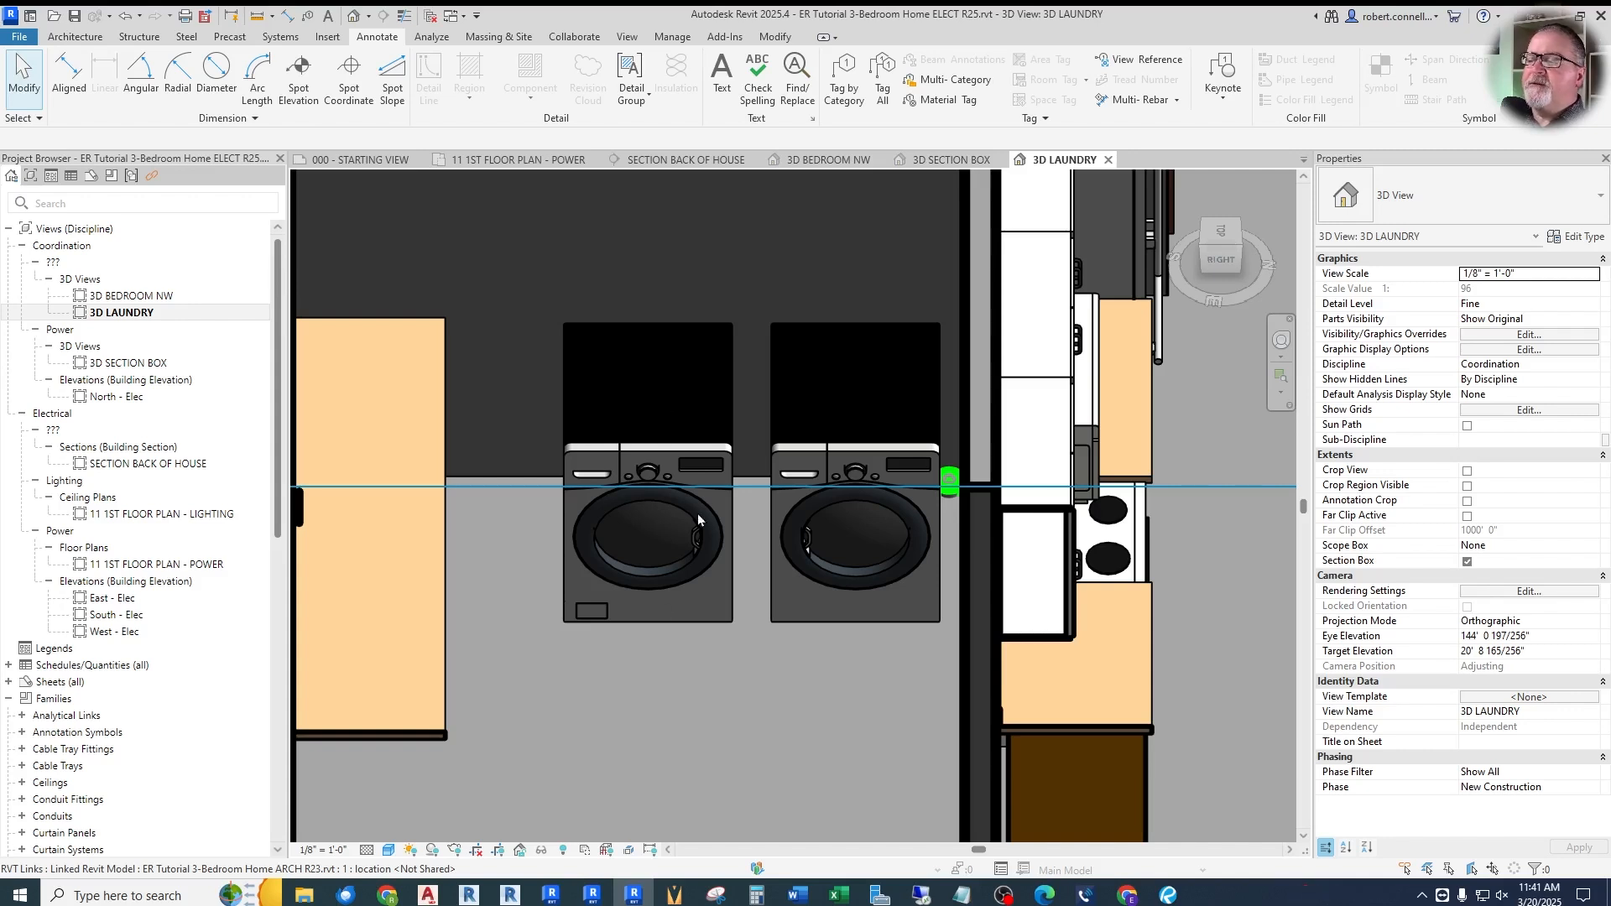
{"action": "left_click", "coordinate": [38, 119]}
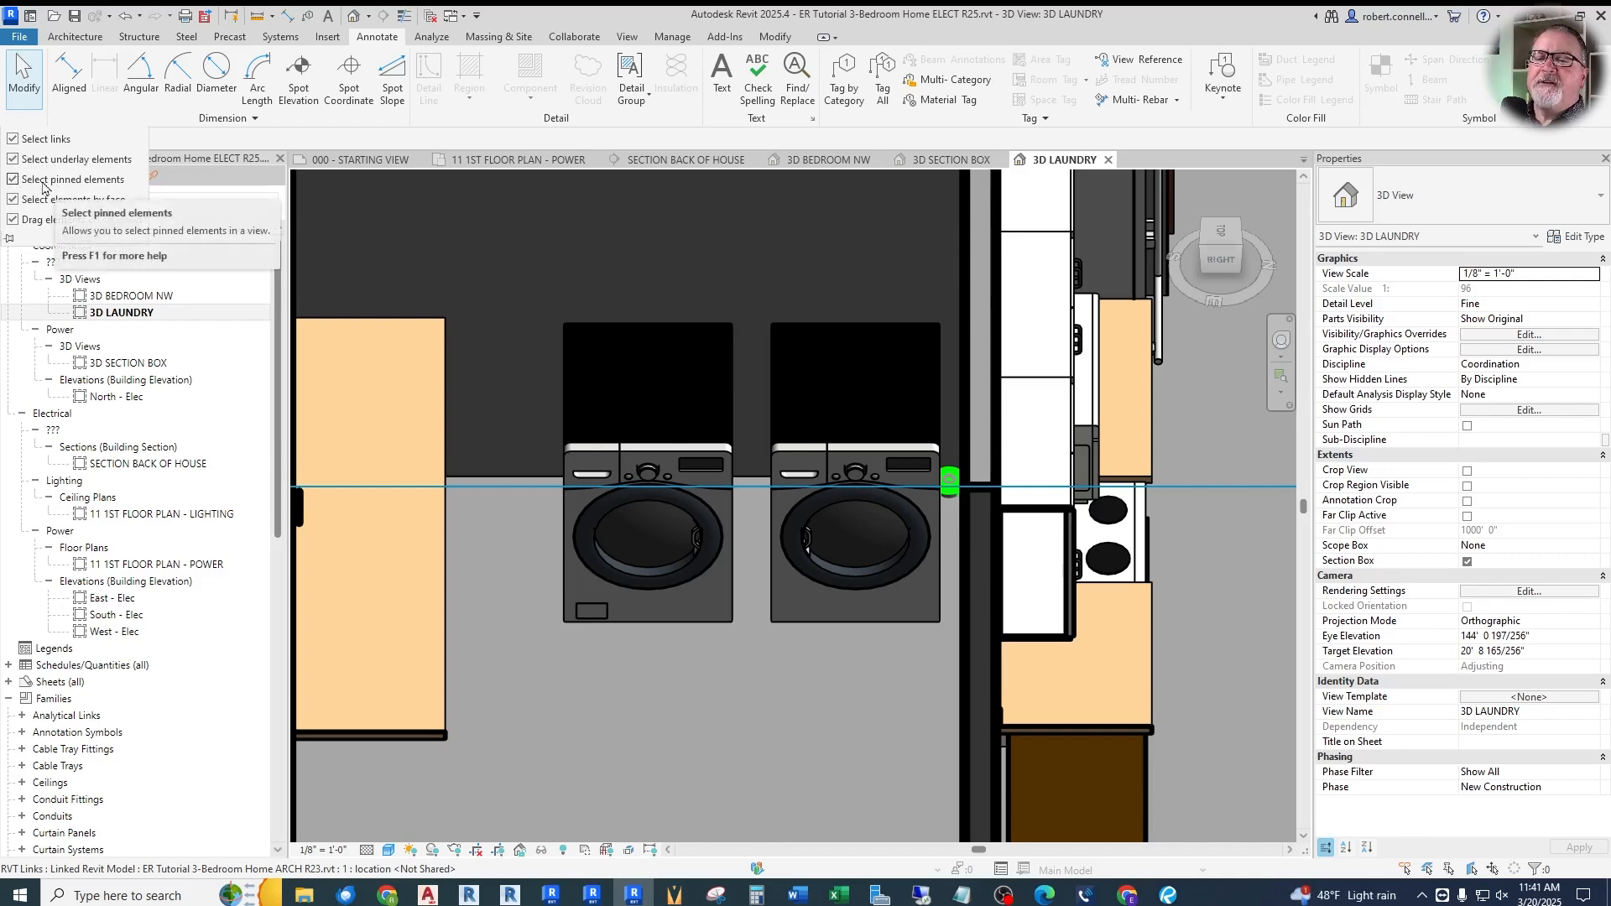
{"action": "left_click", "coordinate": [657, 445]}
{"action": "key", "text": "Escape"}
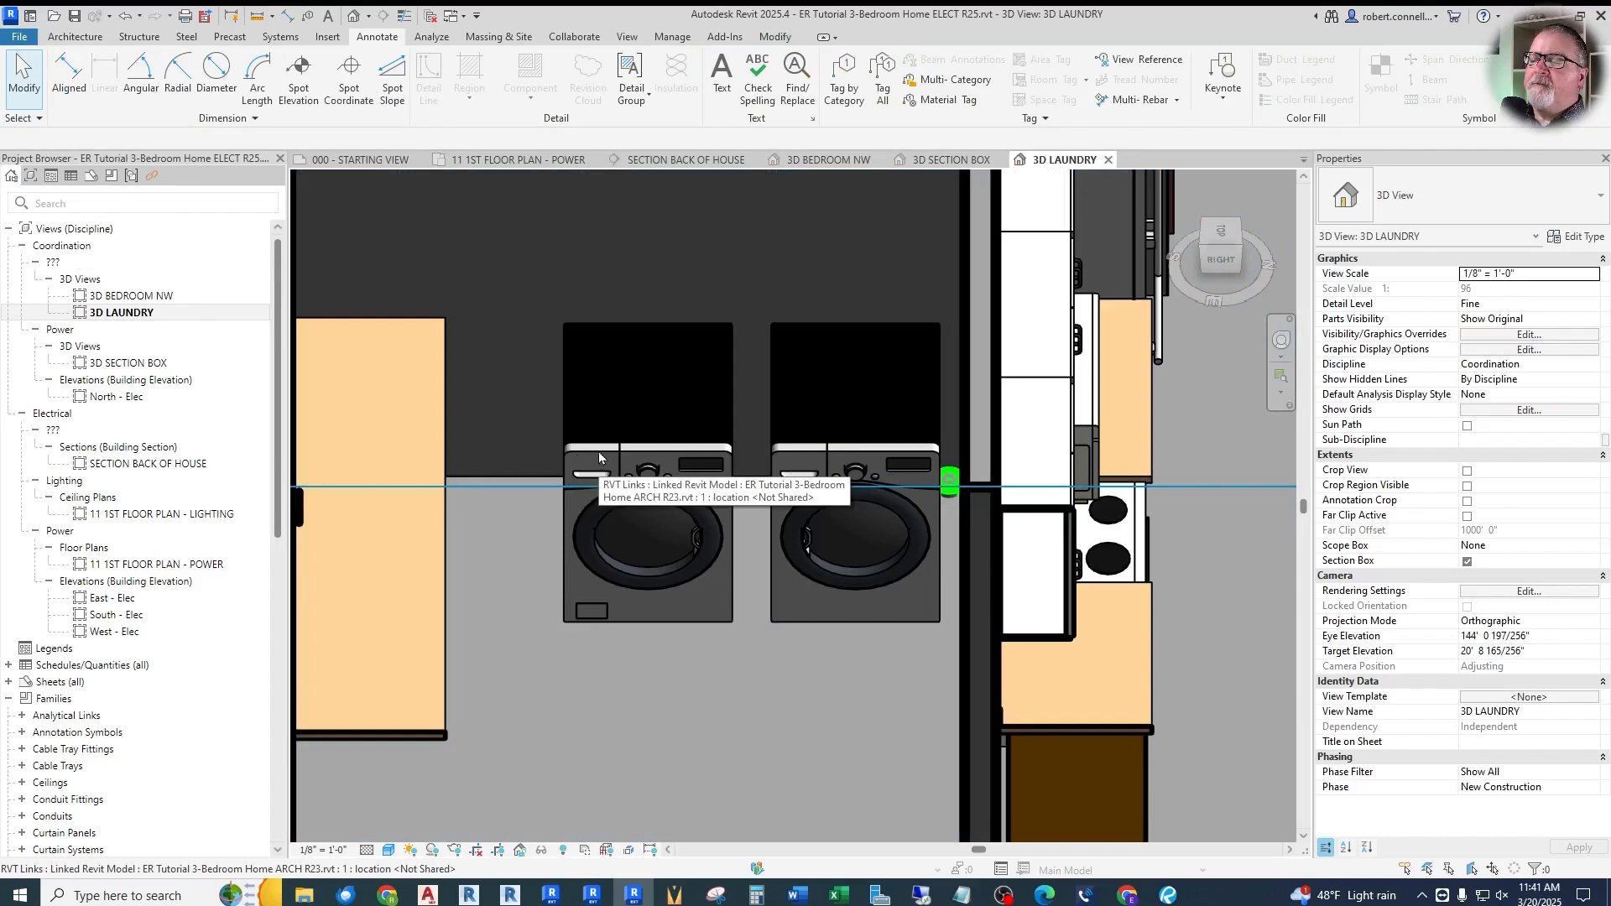
{"action": "key", "text": "Tab"}
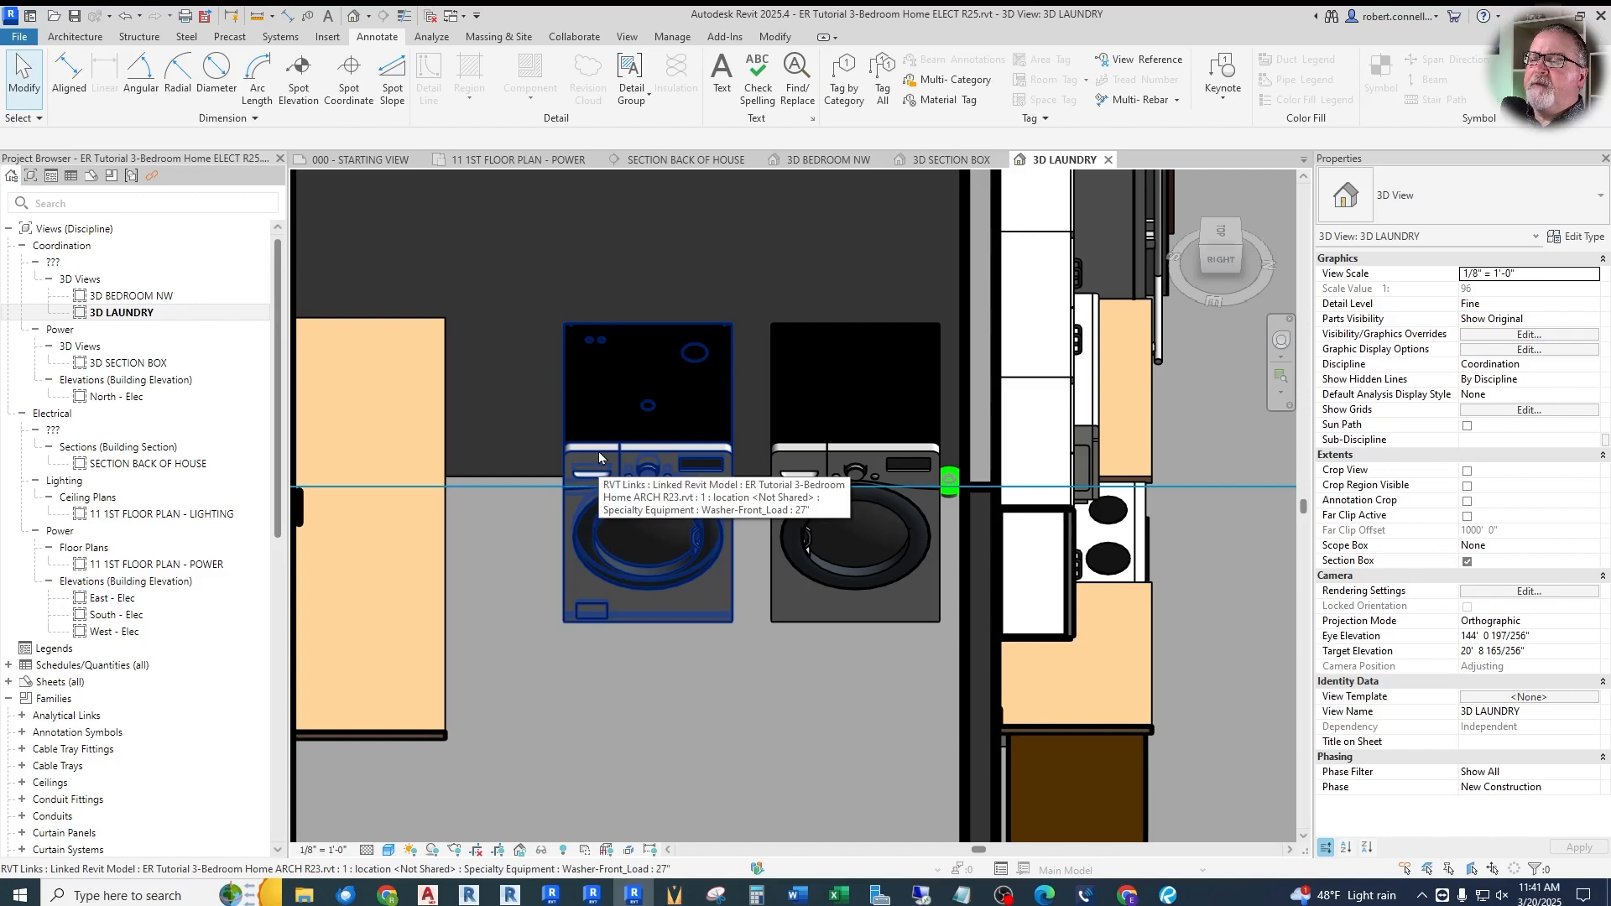
{"action": "key", "text": "Tab"}
{"action": "key", "text": "Tab"}
{"action": "key", "text": "Tab"}
{"action": "key", "text": "Tab"}
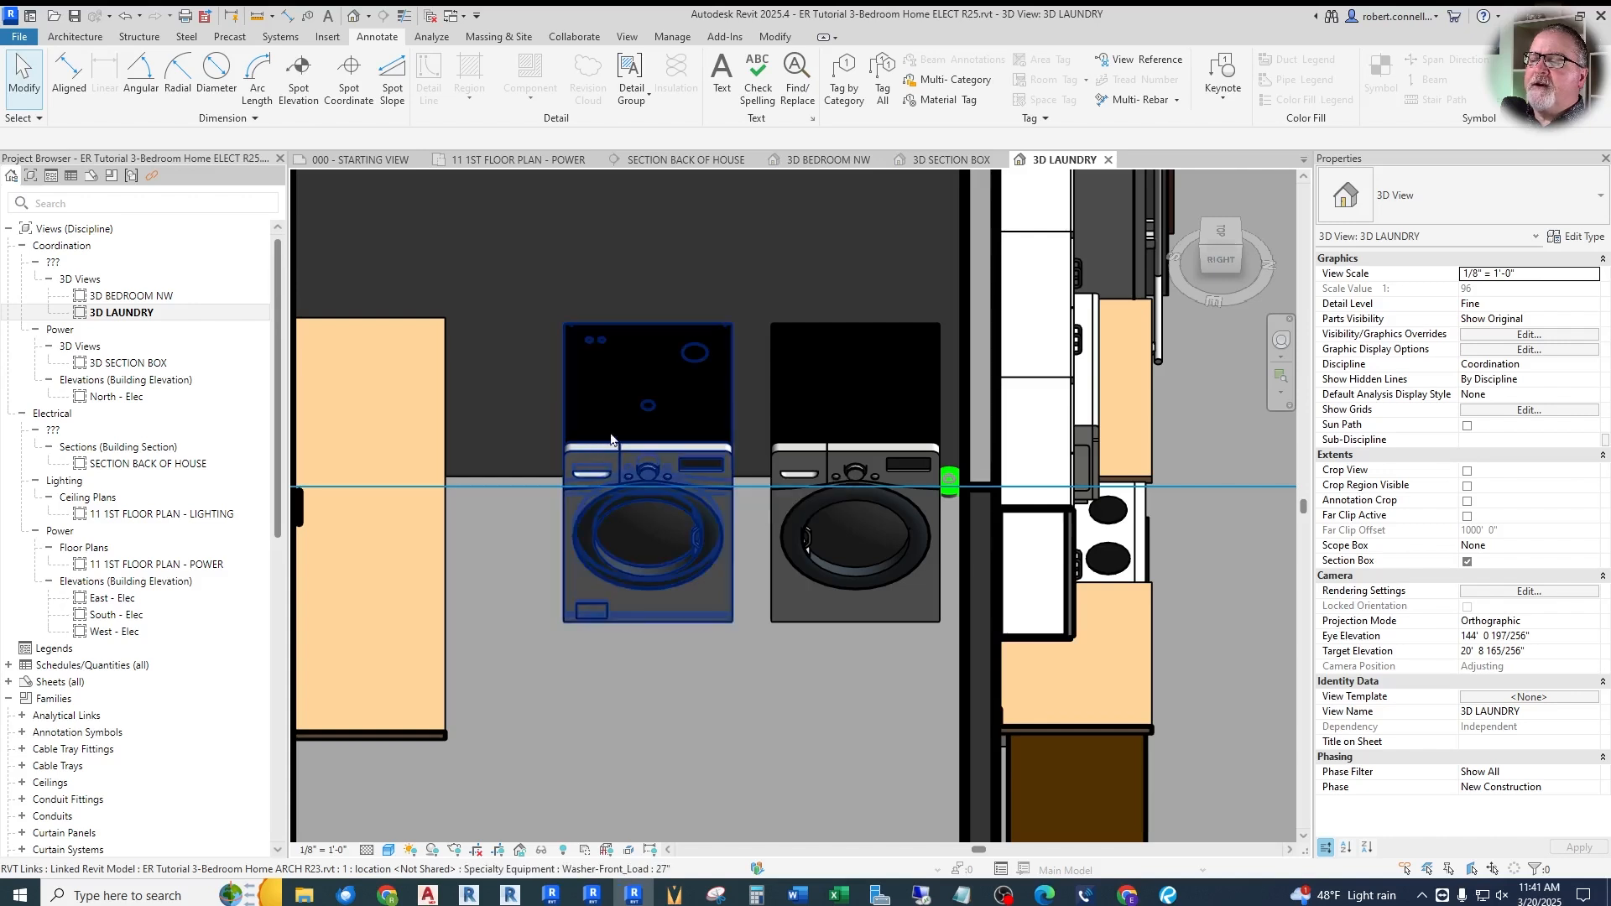
{"action": "key", "text": "Tab"}
{"action": "key", "text": "Tab"}
{"action": "left_click", "coordinate": [705, 366]}
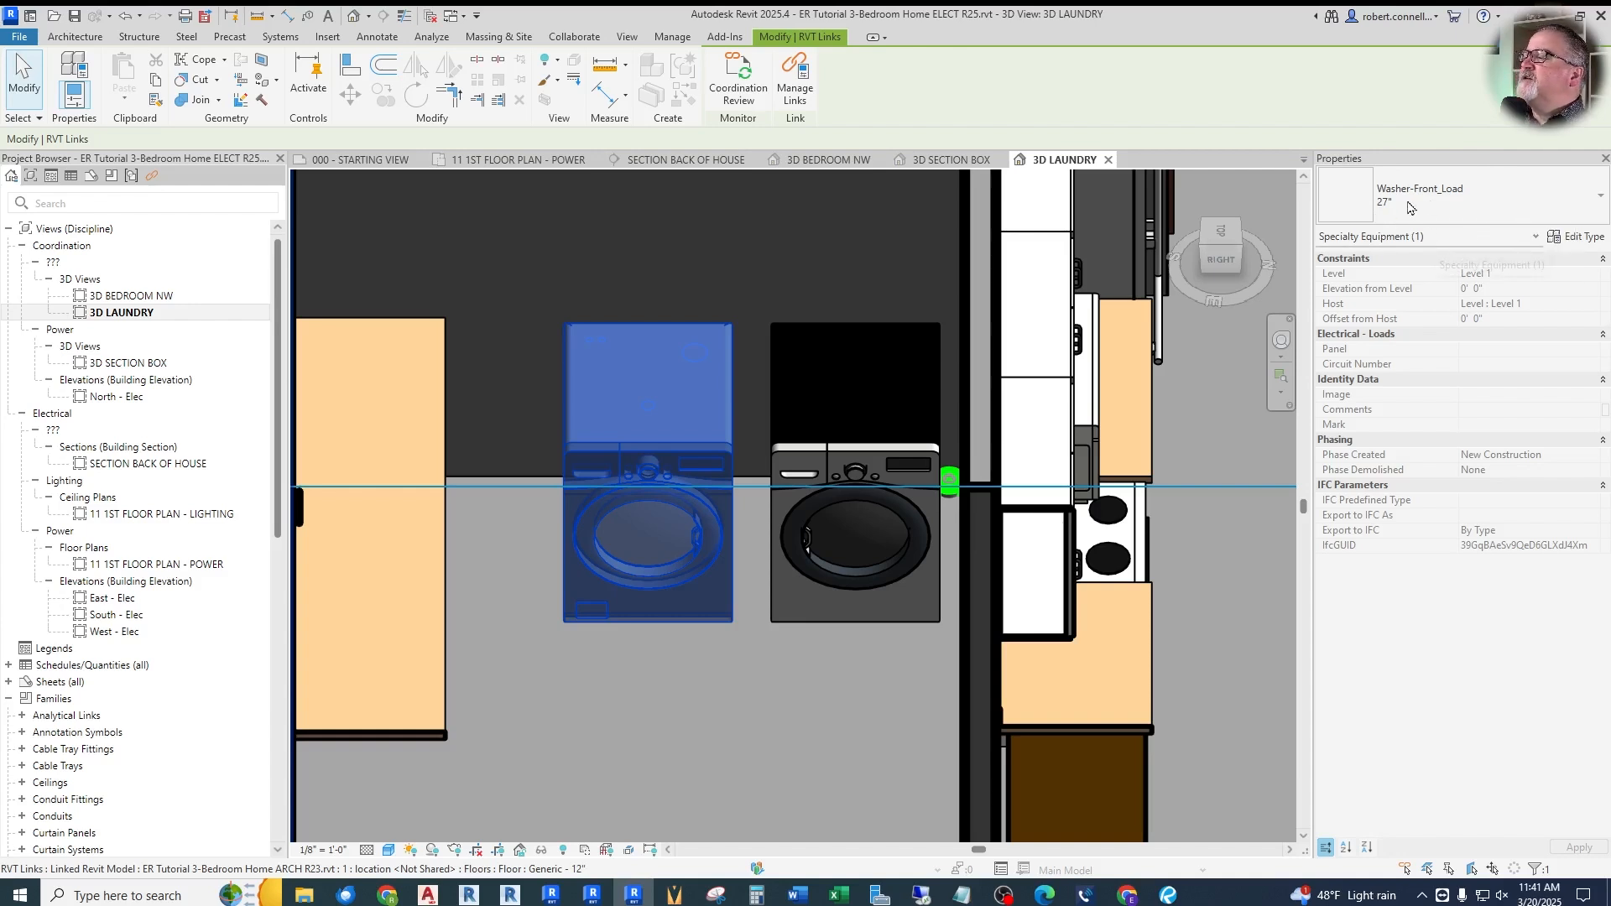
{"action": "left_click", "coordinate": [846, 362]}
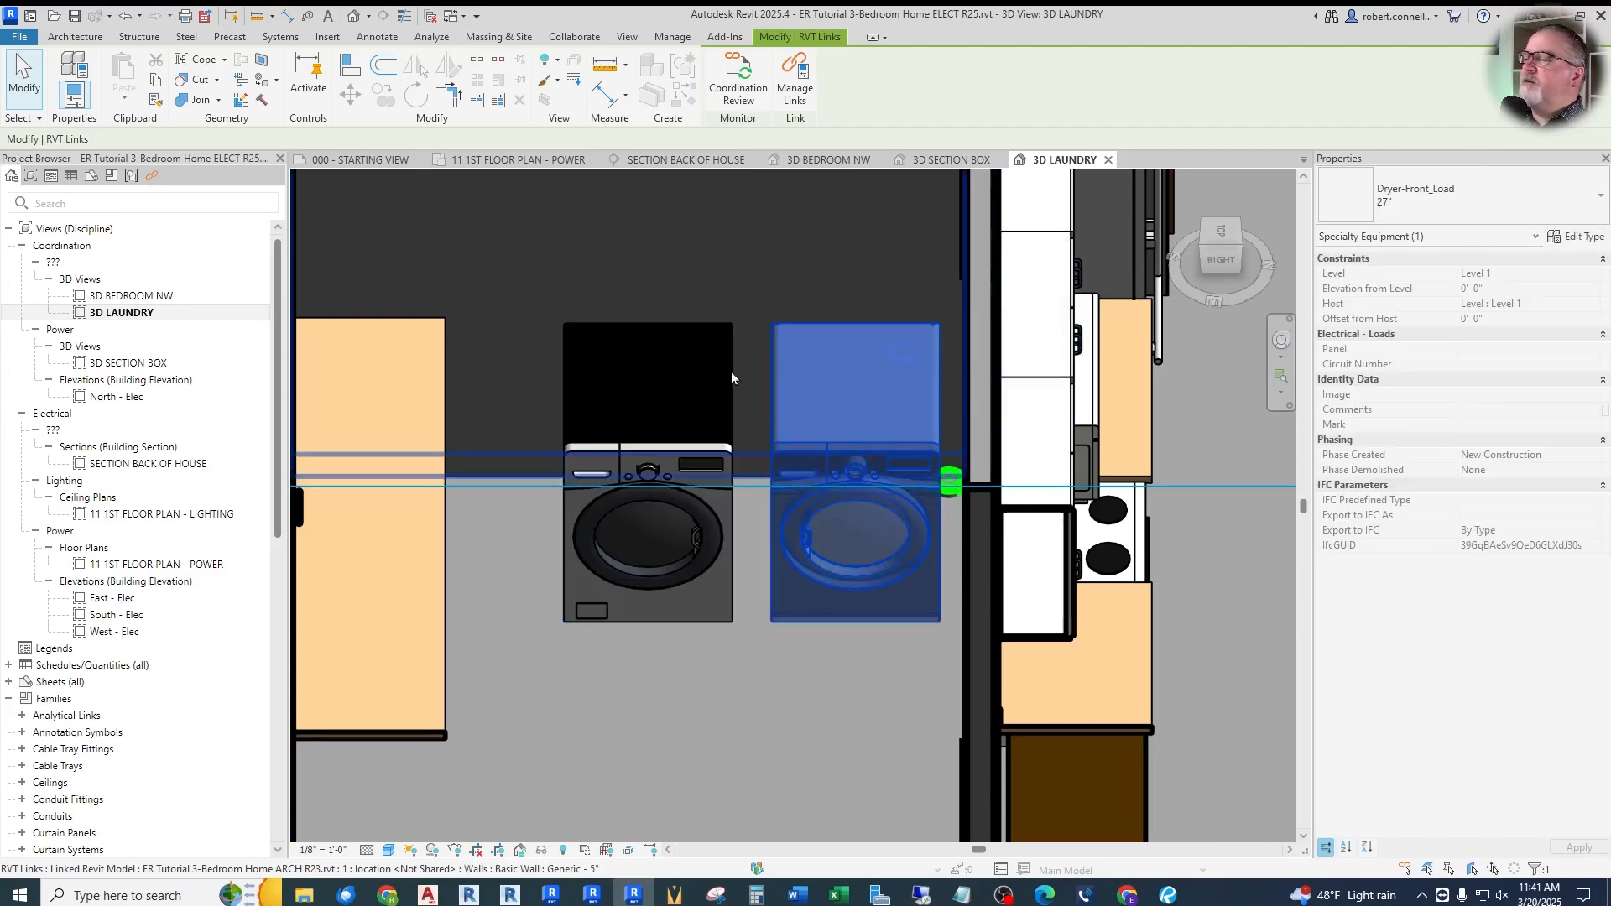
Return to the 11 1ST FLOOR PLAN - POWER view and frame the washer and dryer in the laundry room
{"action": "key", "text": "Escape"}
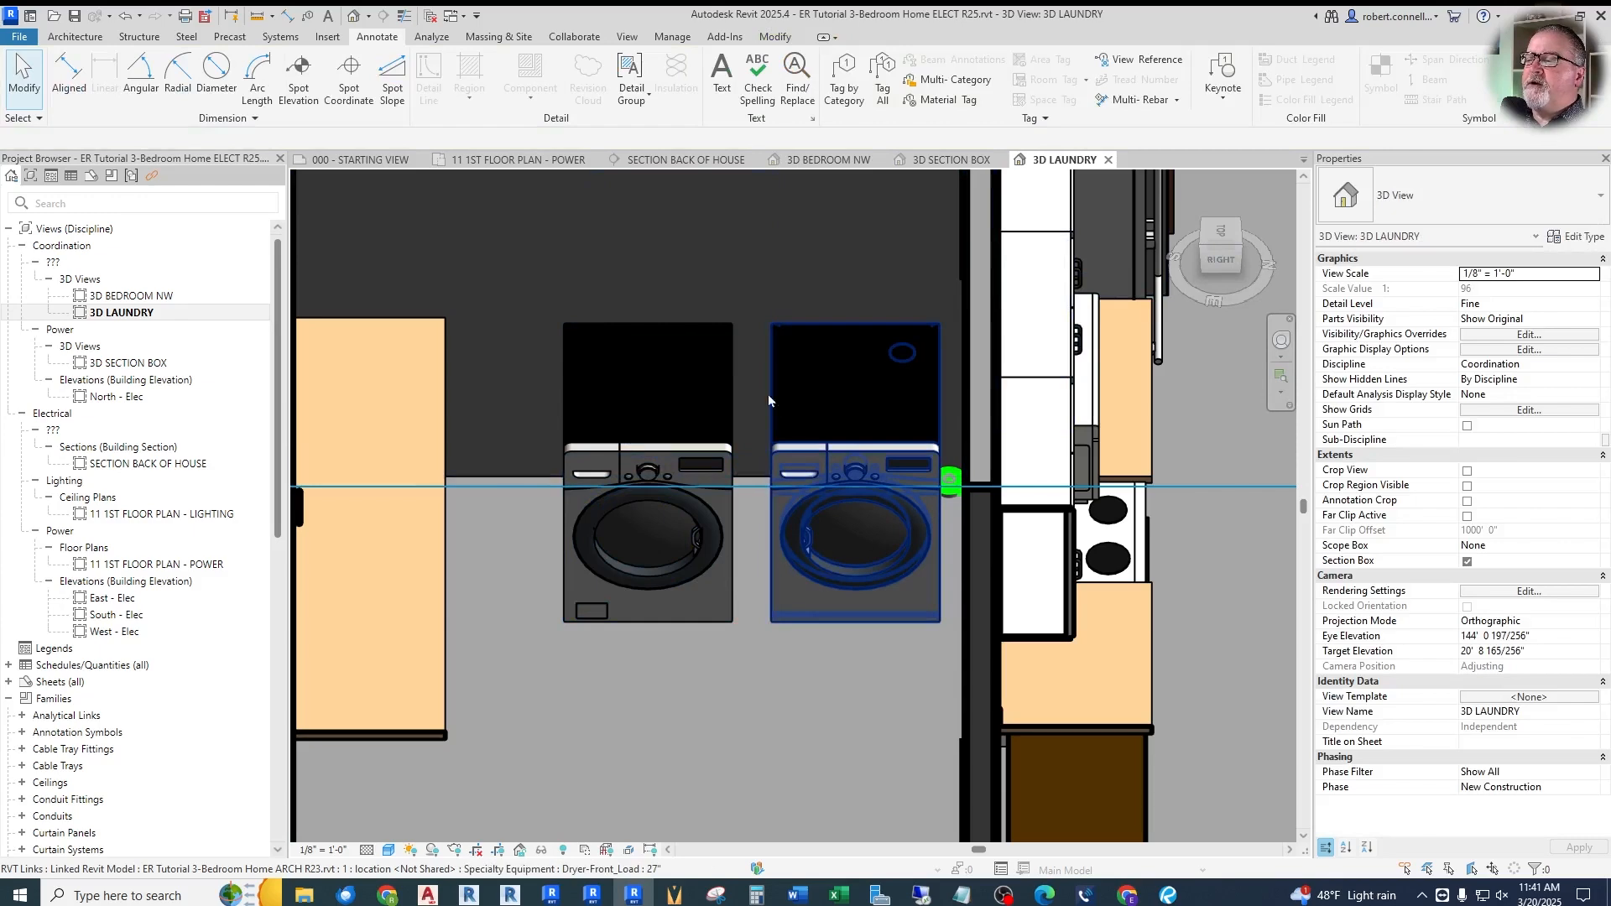
{"action": "left_click", "coordinate": [521, 159]}
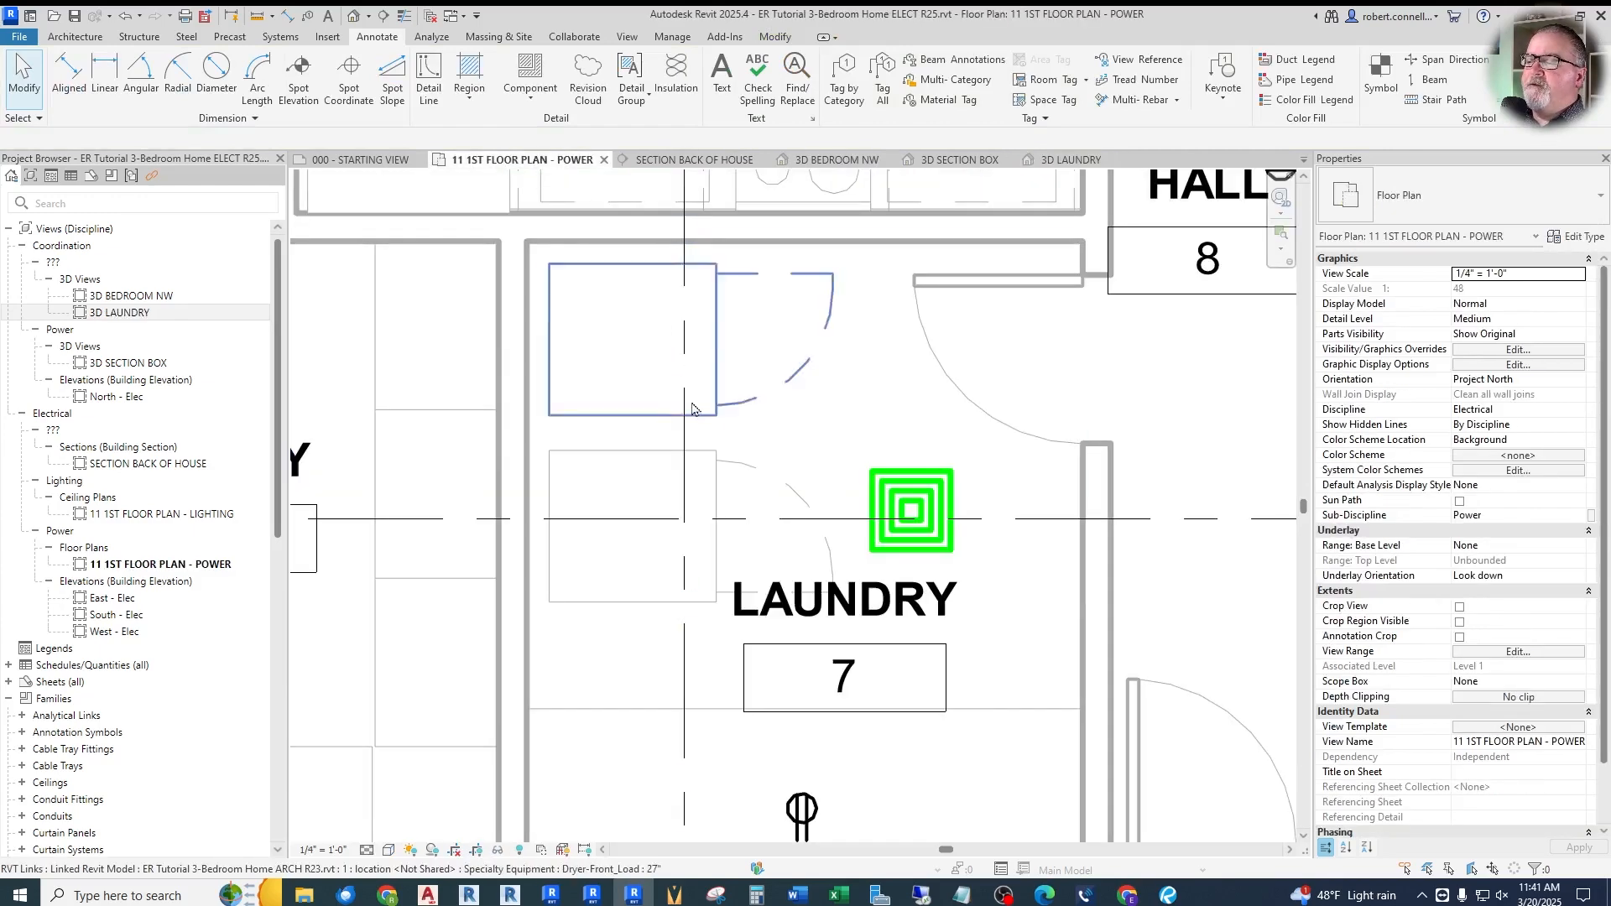
{"action": "scroll", "coordinate": [659, 490], "scroll_direction": "down", "scroll_amount": 2}
{"action": "scroll", "coordinate": [566, 512], "scroll_direction": "up", "scroll_amount": 2}
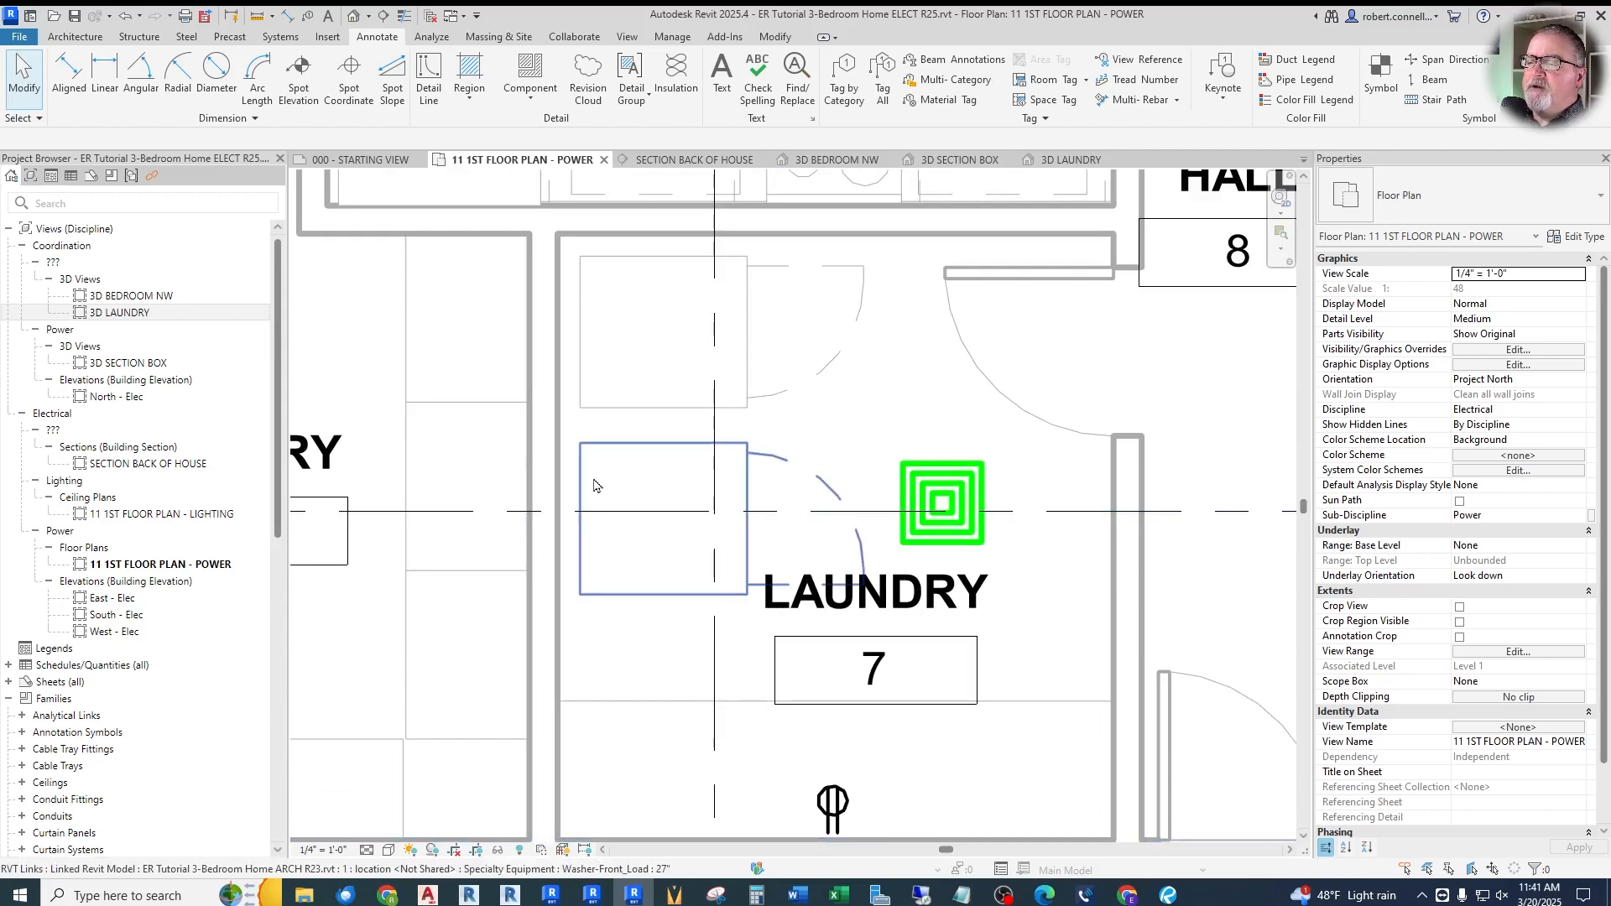
{"action": "scroll", "coordinate": [737, 559], "scroll_direction": "down", "scroll_amount": 1}
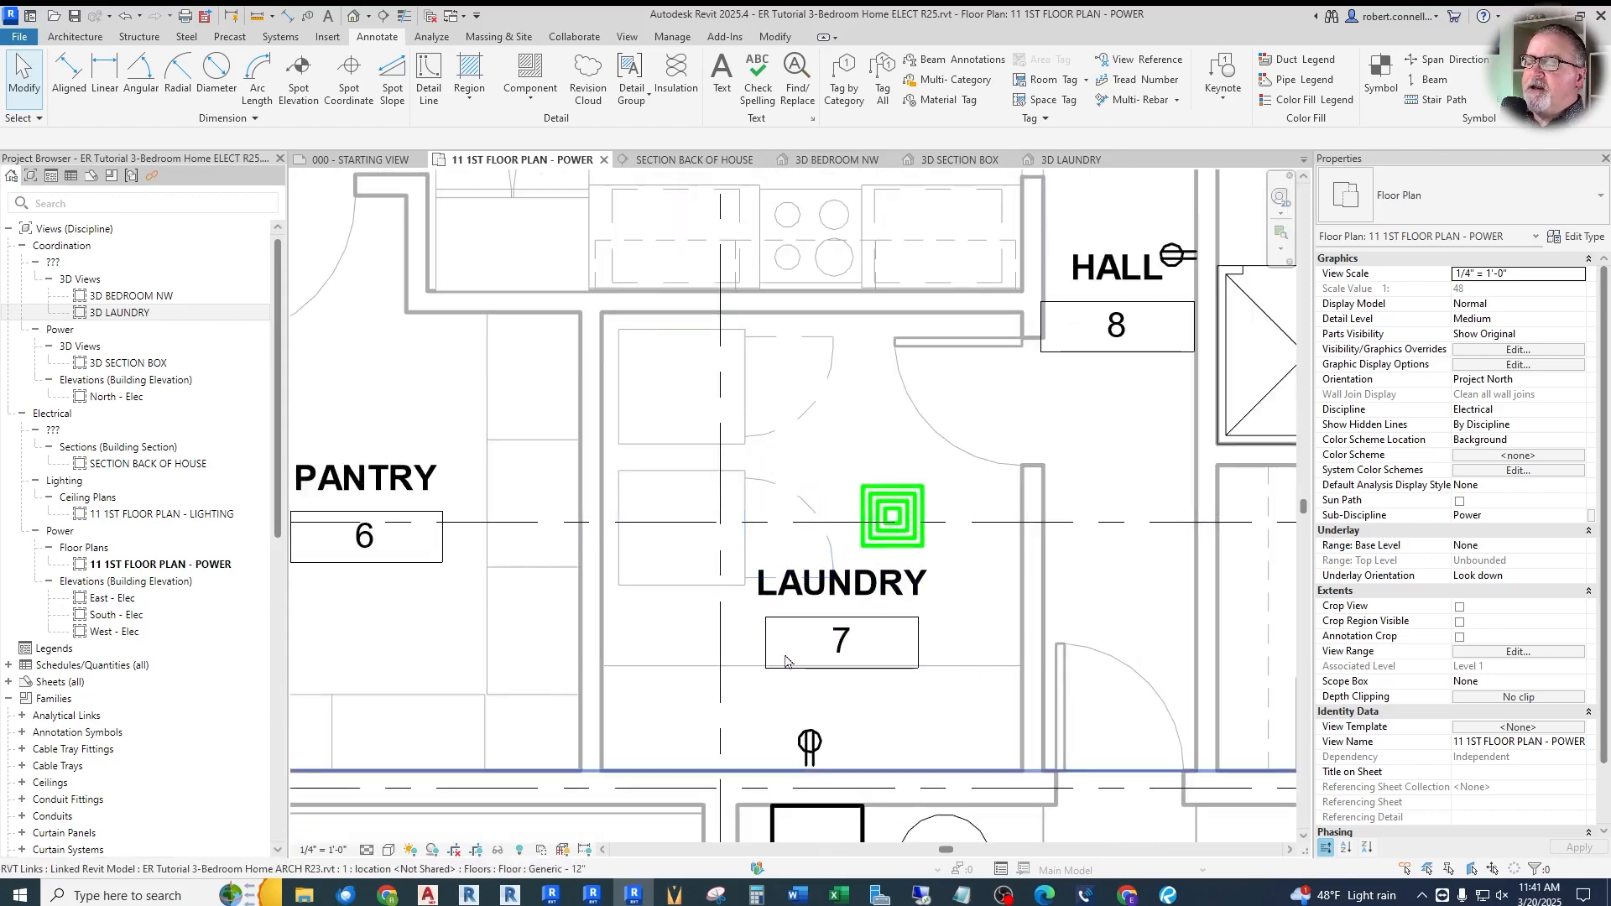
{"action": "left_click", "coordinate": [810, 742]}
{"action": "right_click", "coordinate": [810, 740]}
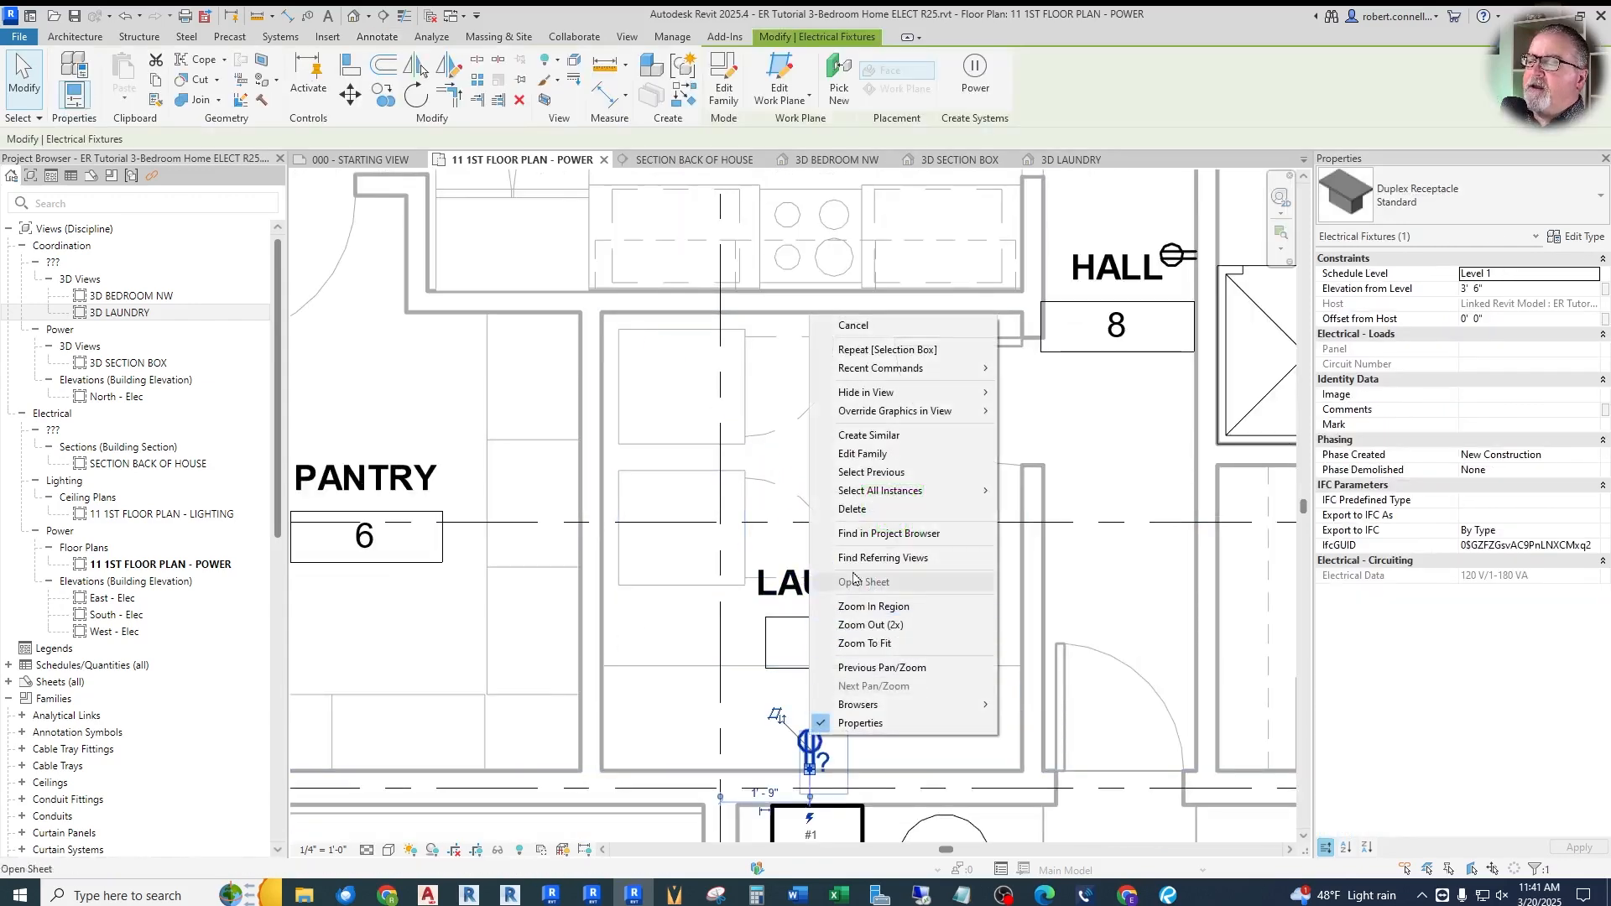
{"action": "left_click", "coordinate": [878, 438]}
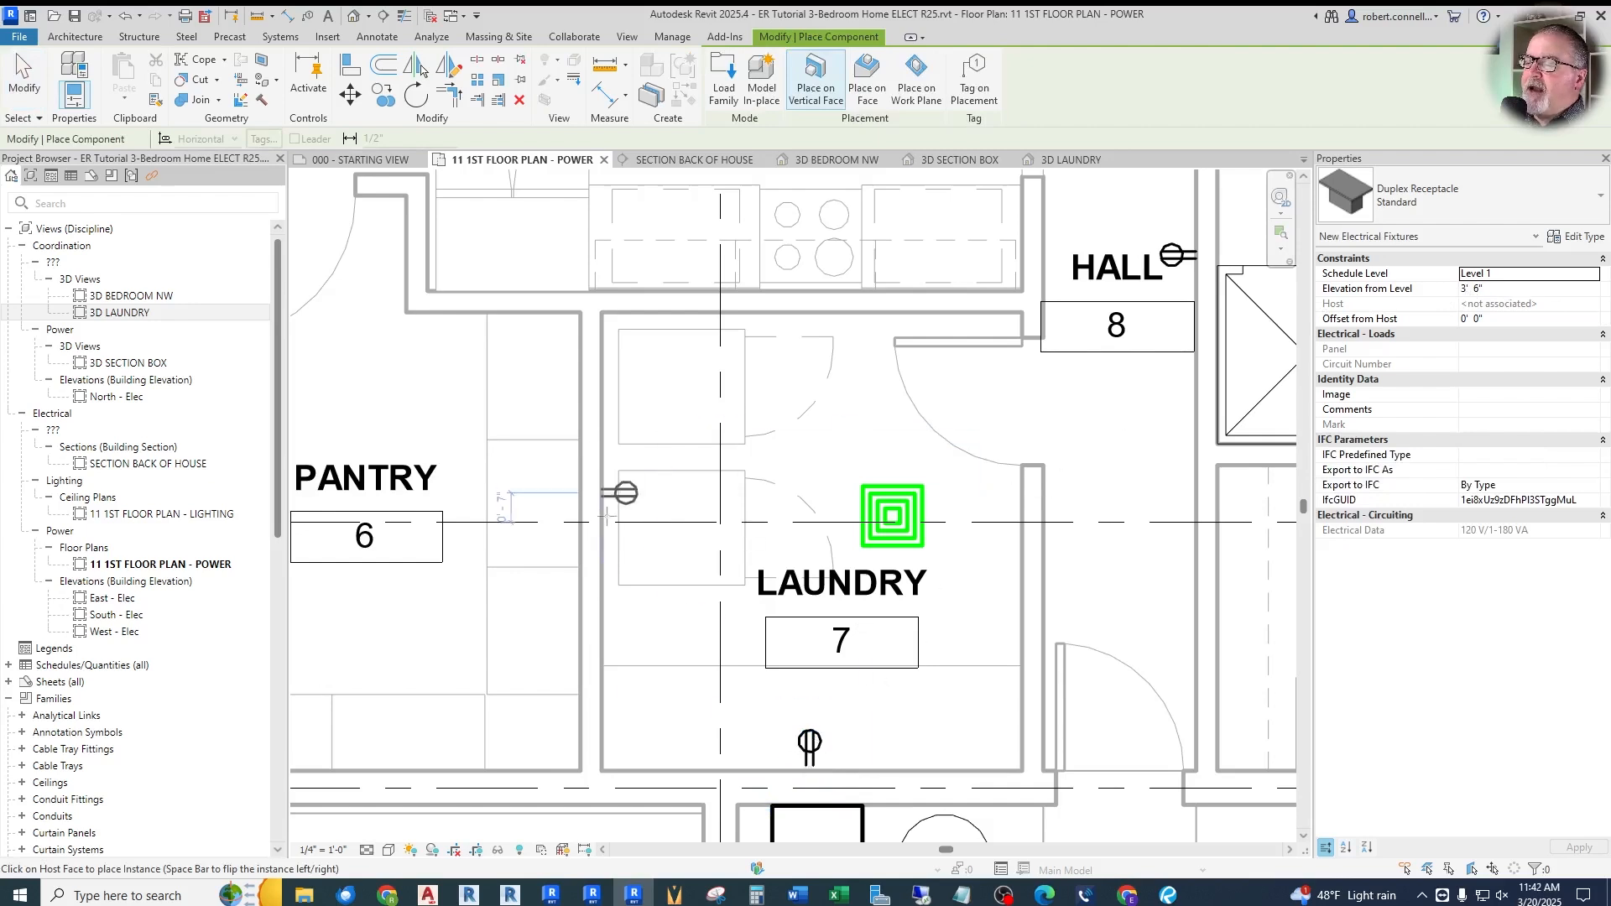
{"action": "key", "text": "Escape"}
{"action": "key", "text": "Escape"}
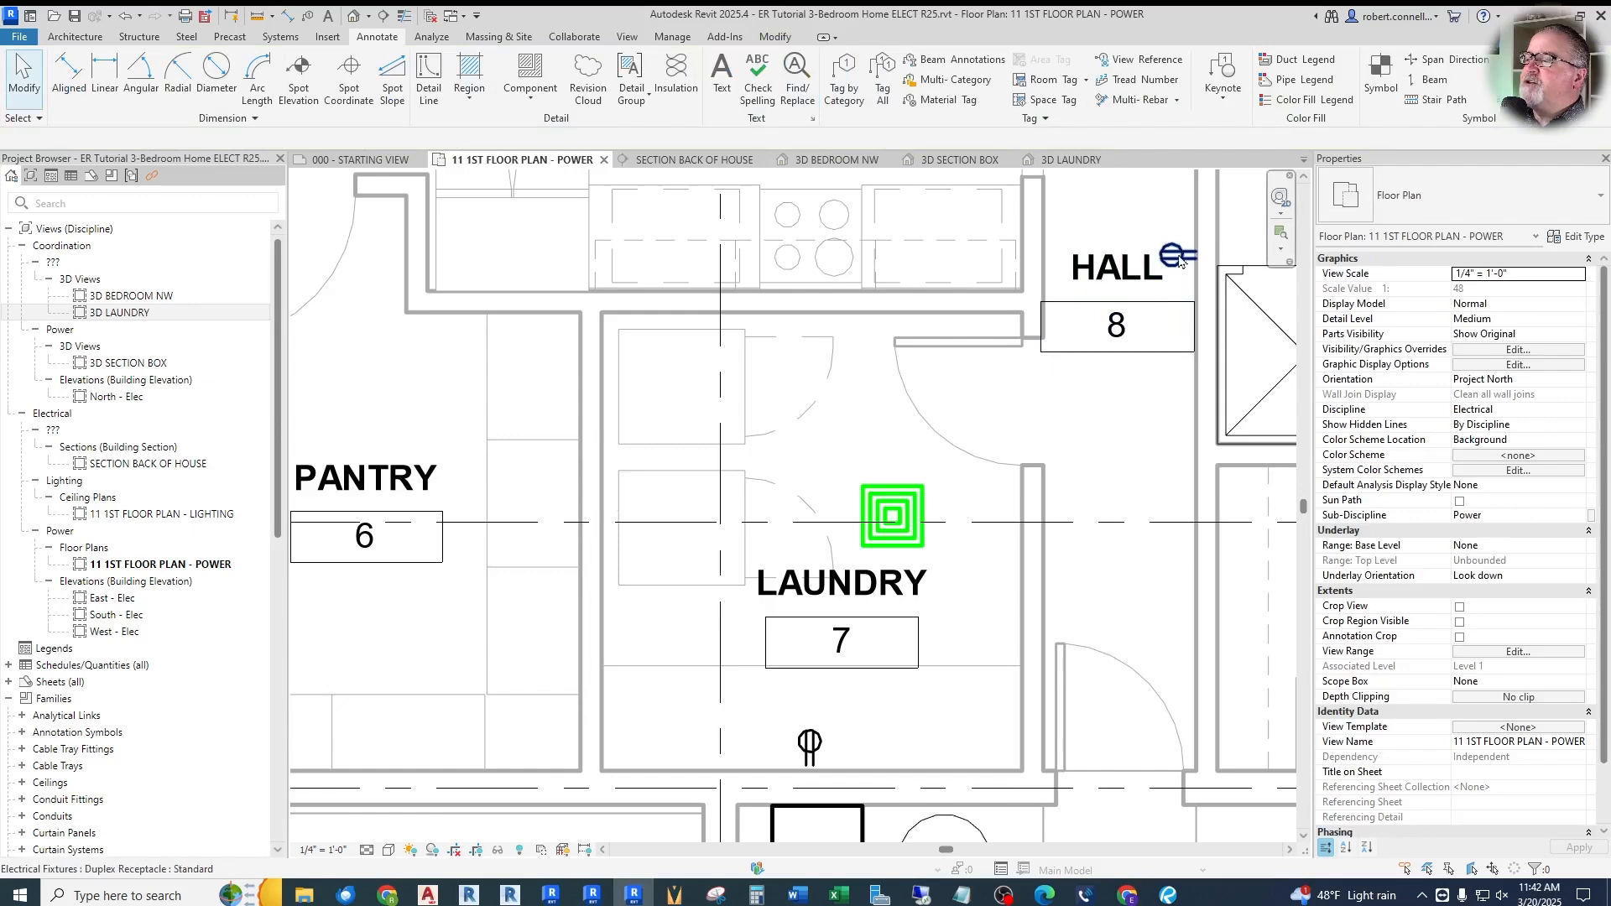
Create a receptacle similar to the hall's Standard duplex and place it on the laundry's west wall behind the washer, at 1' 6" elevation
{"action": "right_click", "coordinate": [1179, 259]}
{"action": "left_click", "coordinate": [1234, 375]}
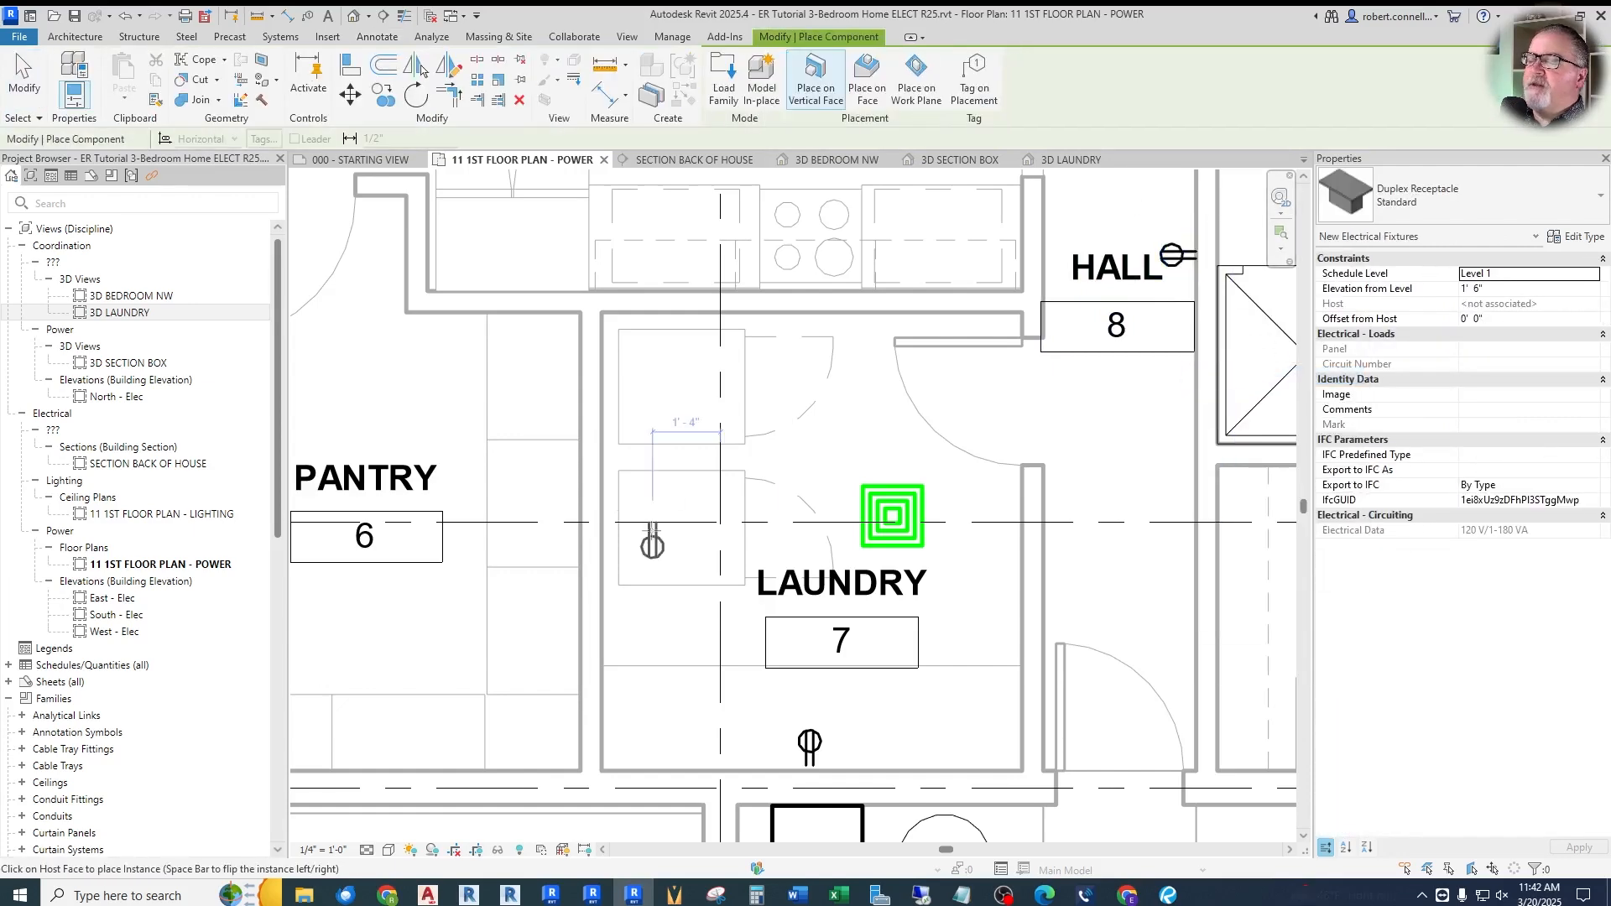
{"action": "left_click", "coordinate": [601, 522]}
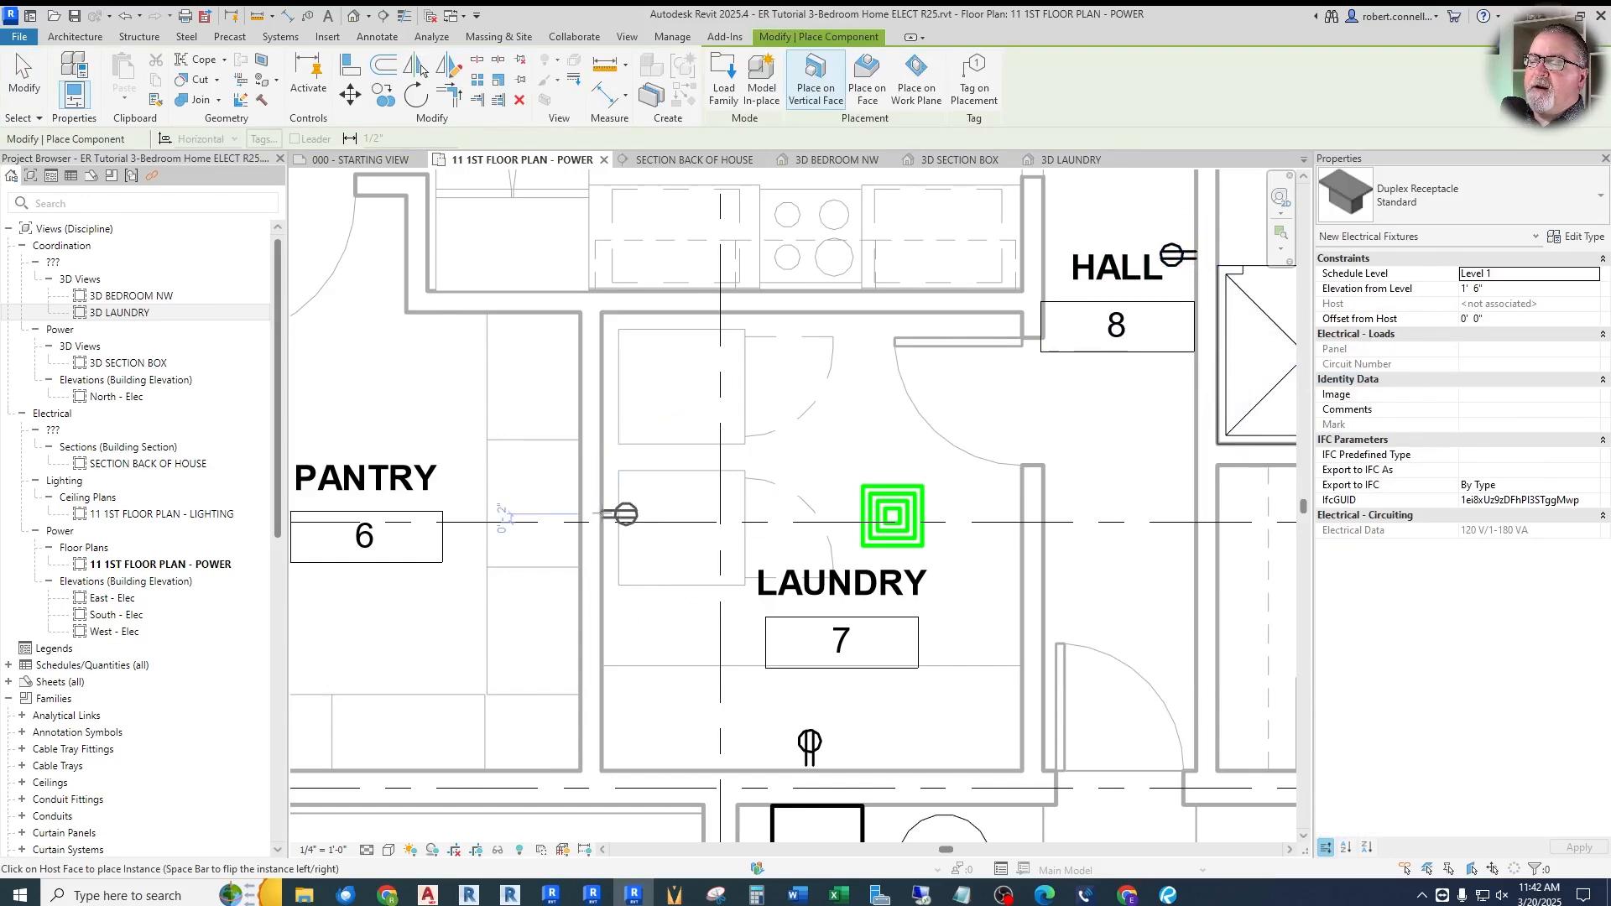
{"action": "key", "text": "Escape"}
{"action": "key", "text": "Escape"}
{"action": "scroll", "coordinate": [665, 489], "scroll_direction": "up", "scroll_amount": 2}
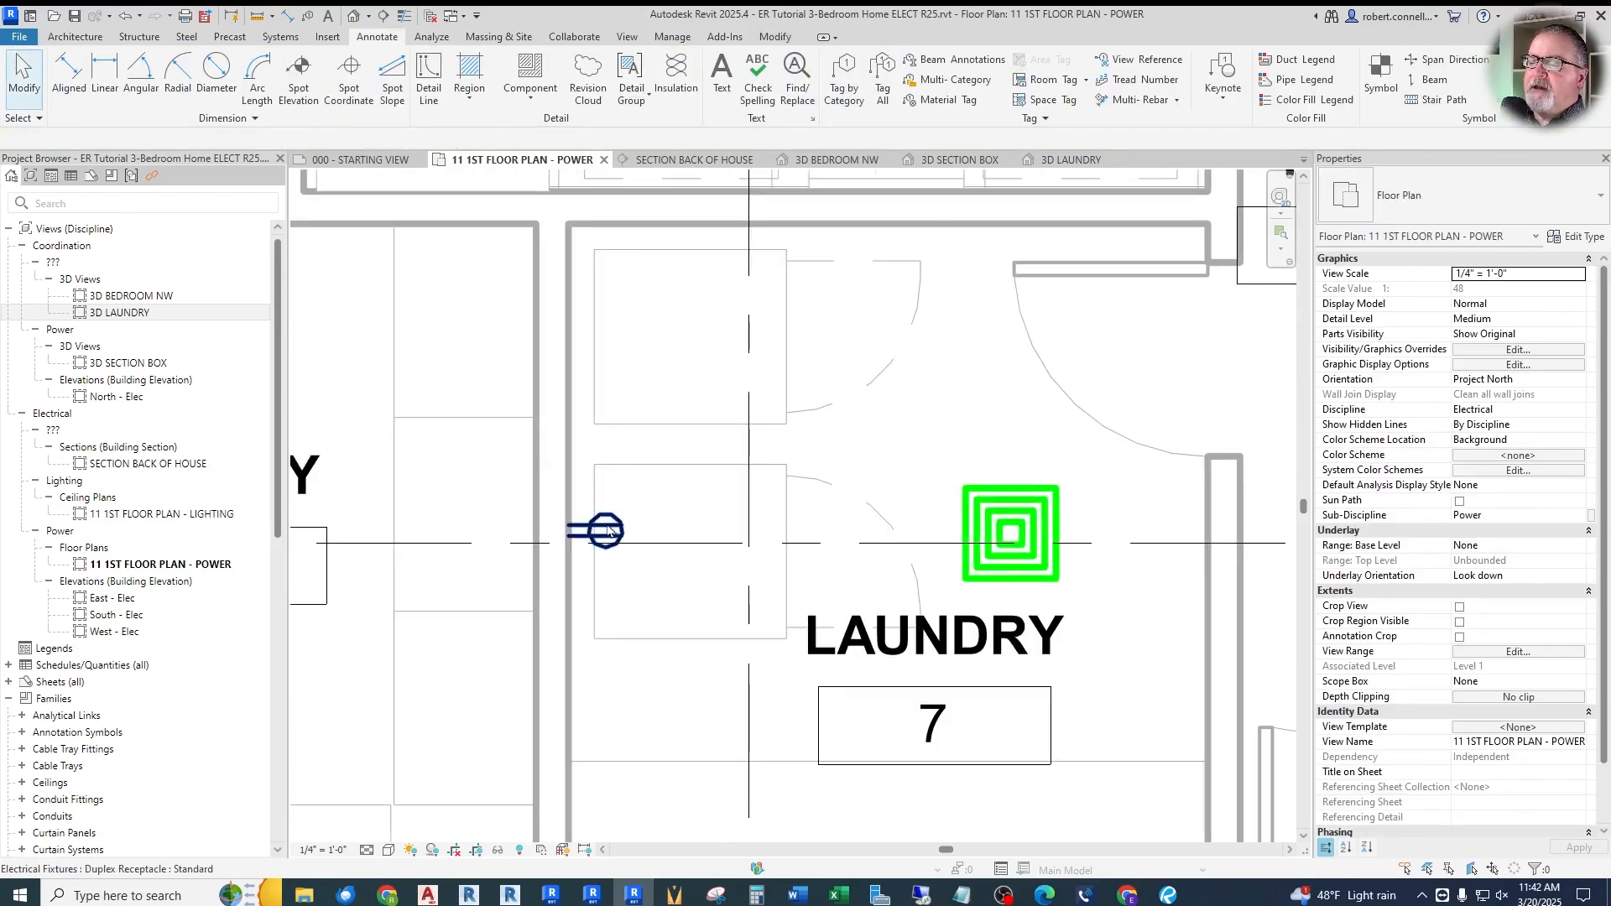
{"action": "scroll", "coordinate": [646, 522], "scroll_direction": "down", "scroll_amount": 1}
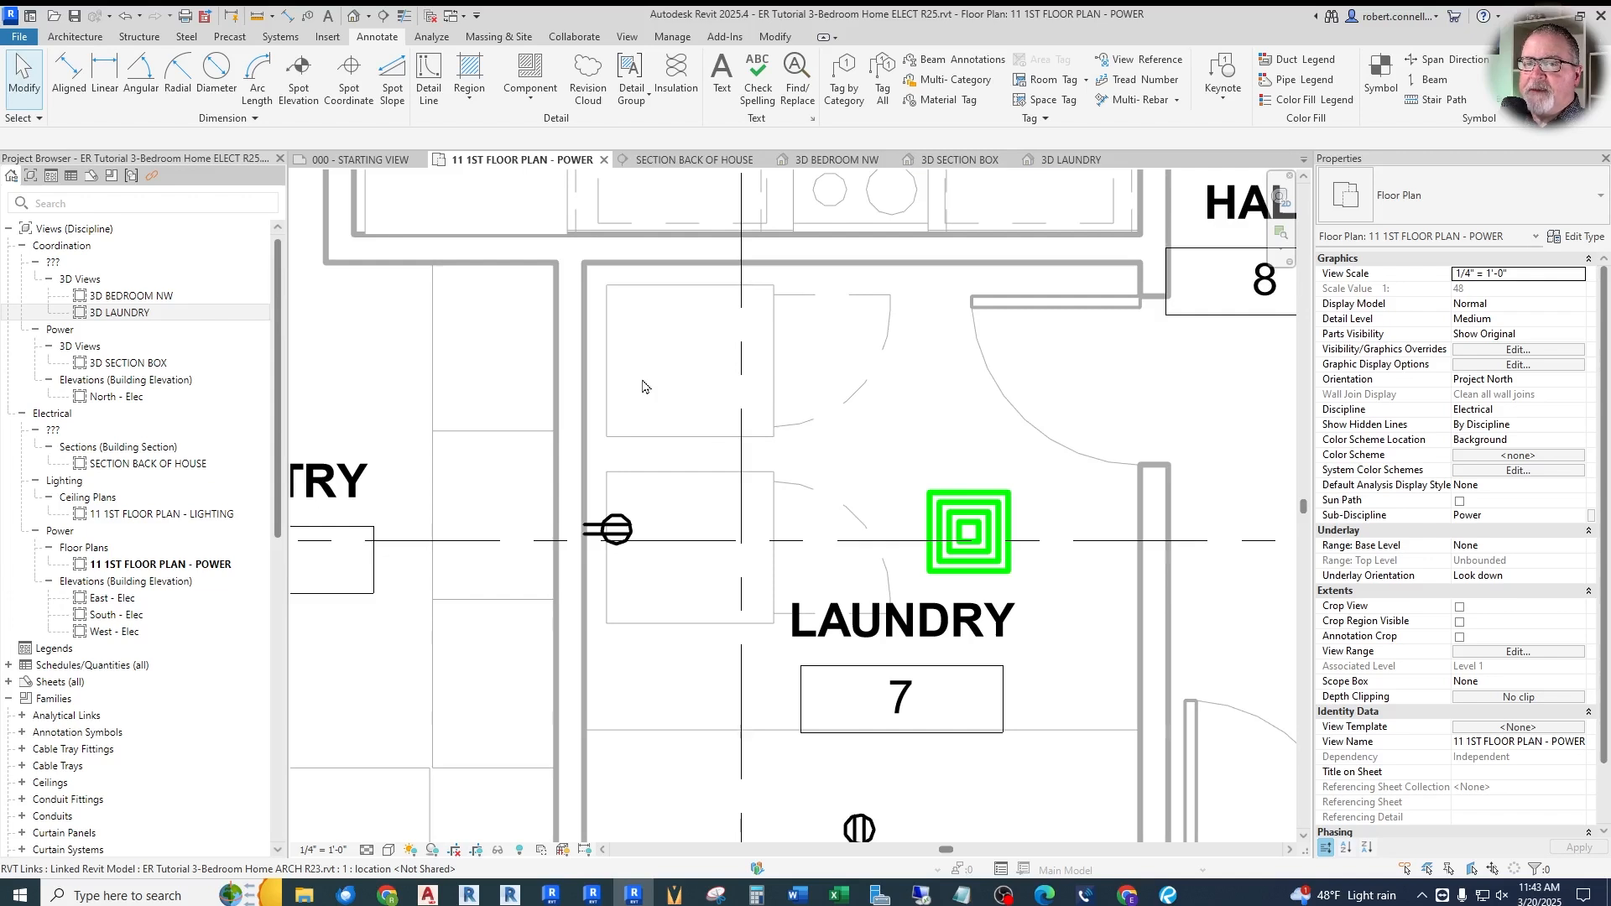
Examine the washer receptacle's instance properties and its type properties, including voltage and load
{"action": "left_click", "coordinate": [615, 529]}
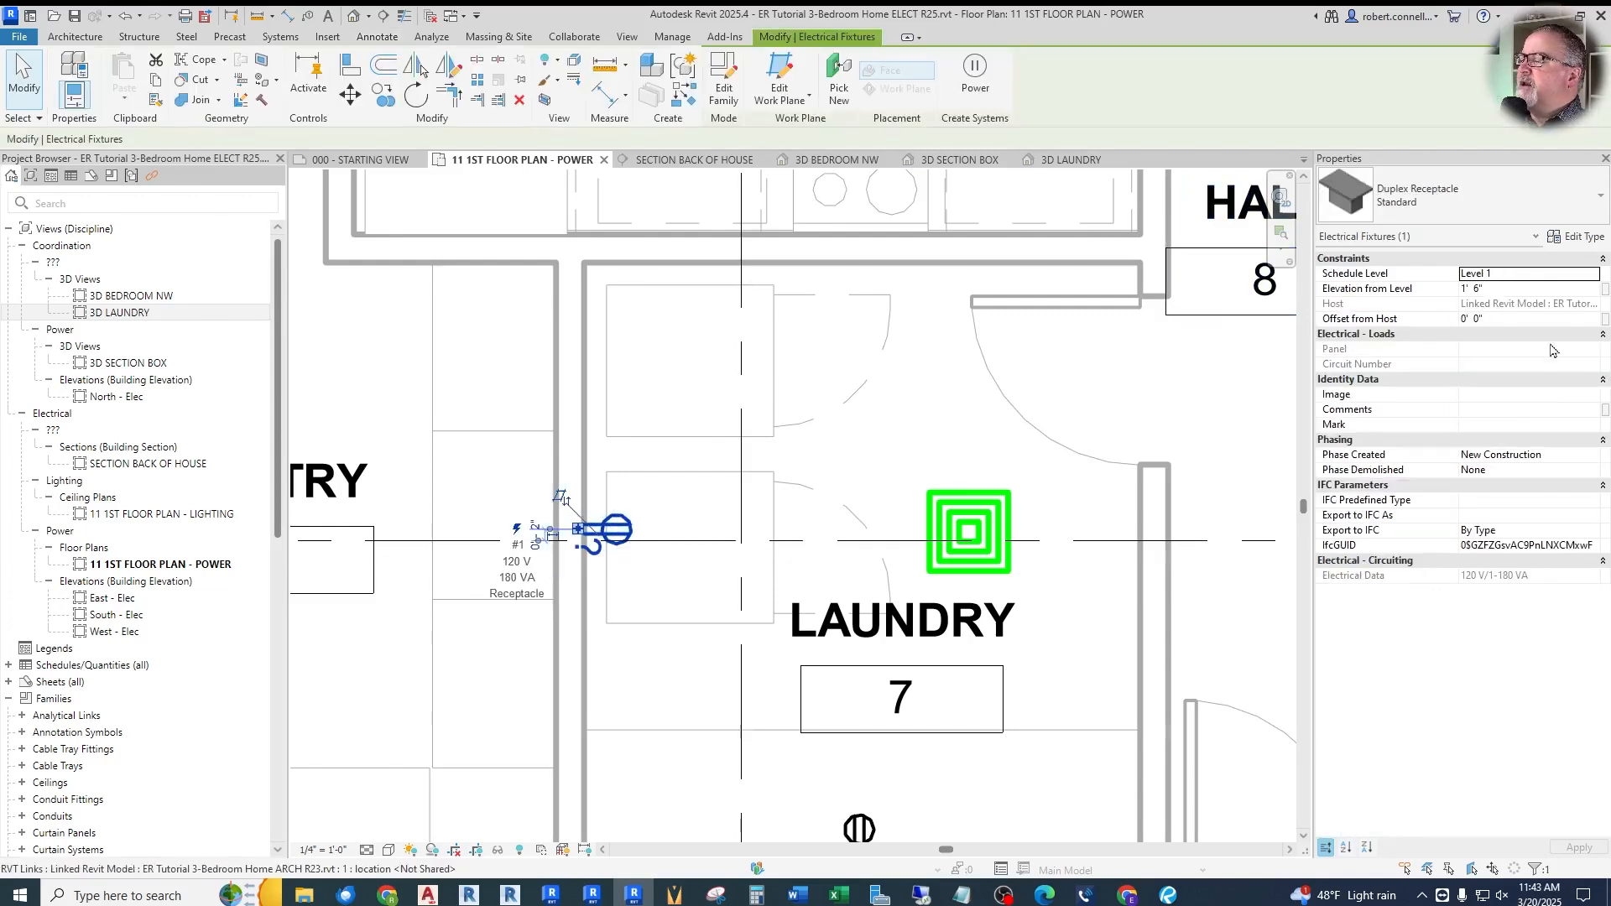
{"action": "left_click", "coordinate": [1575, 238]}
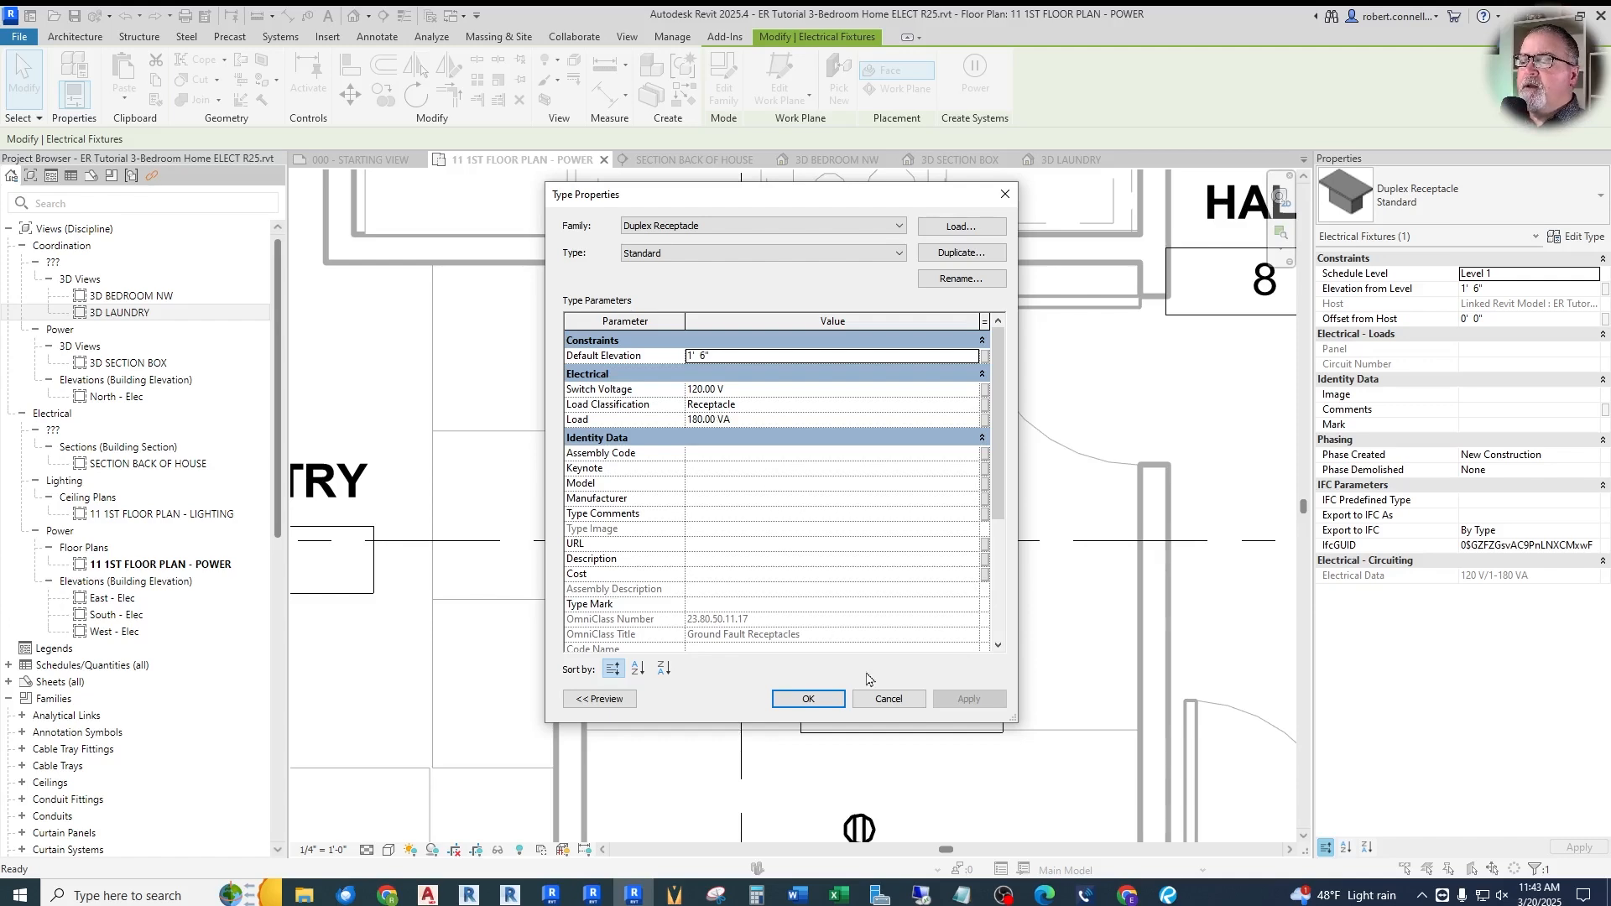
{"action": "left_click", "coordinate": [885, 705]}
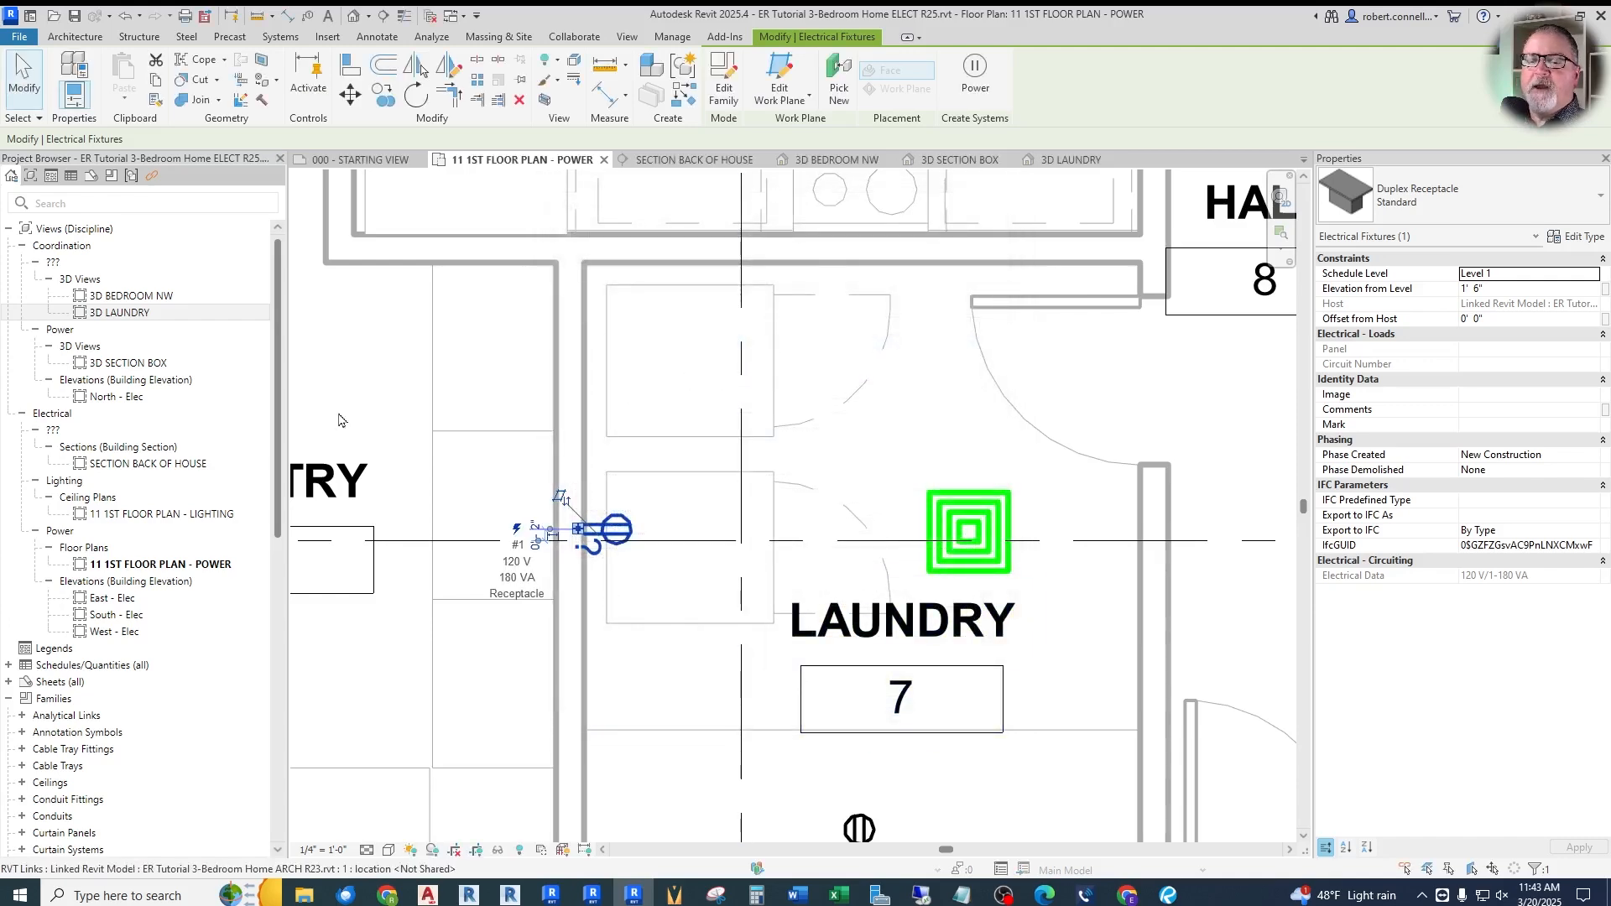
Place a High Voltage Receptacle of type Standard on the laundry's west wall behind the dryer
{"action": "left_click_drag", "start_coordinate": [277, 378], "coordinate": [279, 539]}
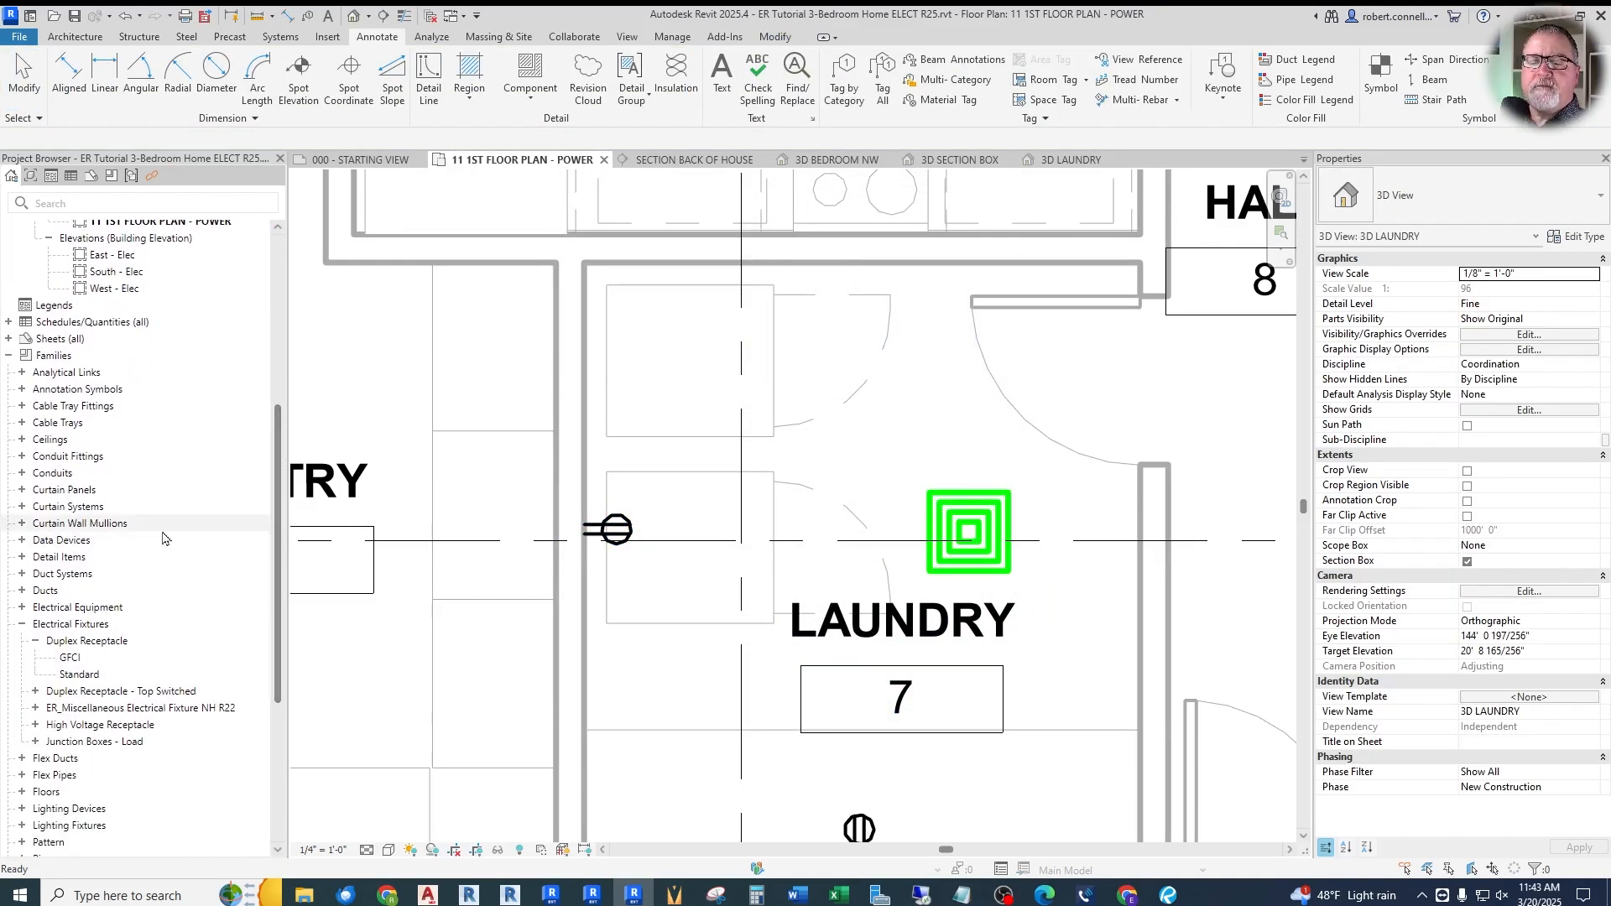
{"action": "scroll", "coordinate": [115, 640], "scroll_direction": "down", "scroll_amount": 2}
{"action": "scroll", "coordinate": [115, 640], "scroll_direction": "down", "scroll_amount": 2}
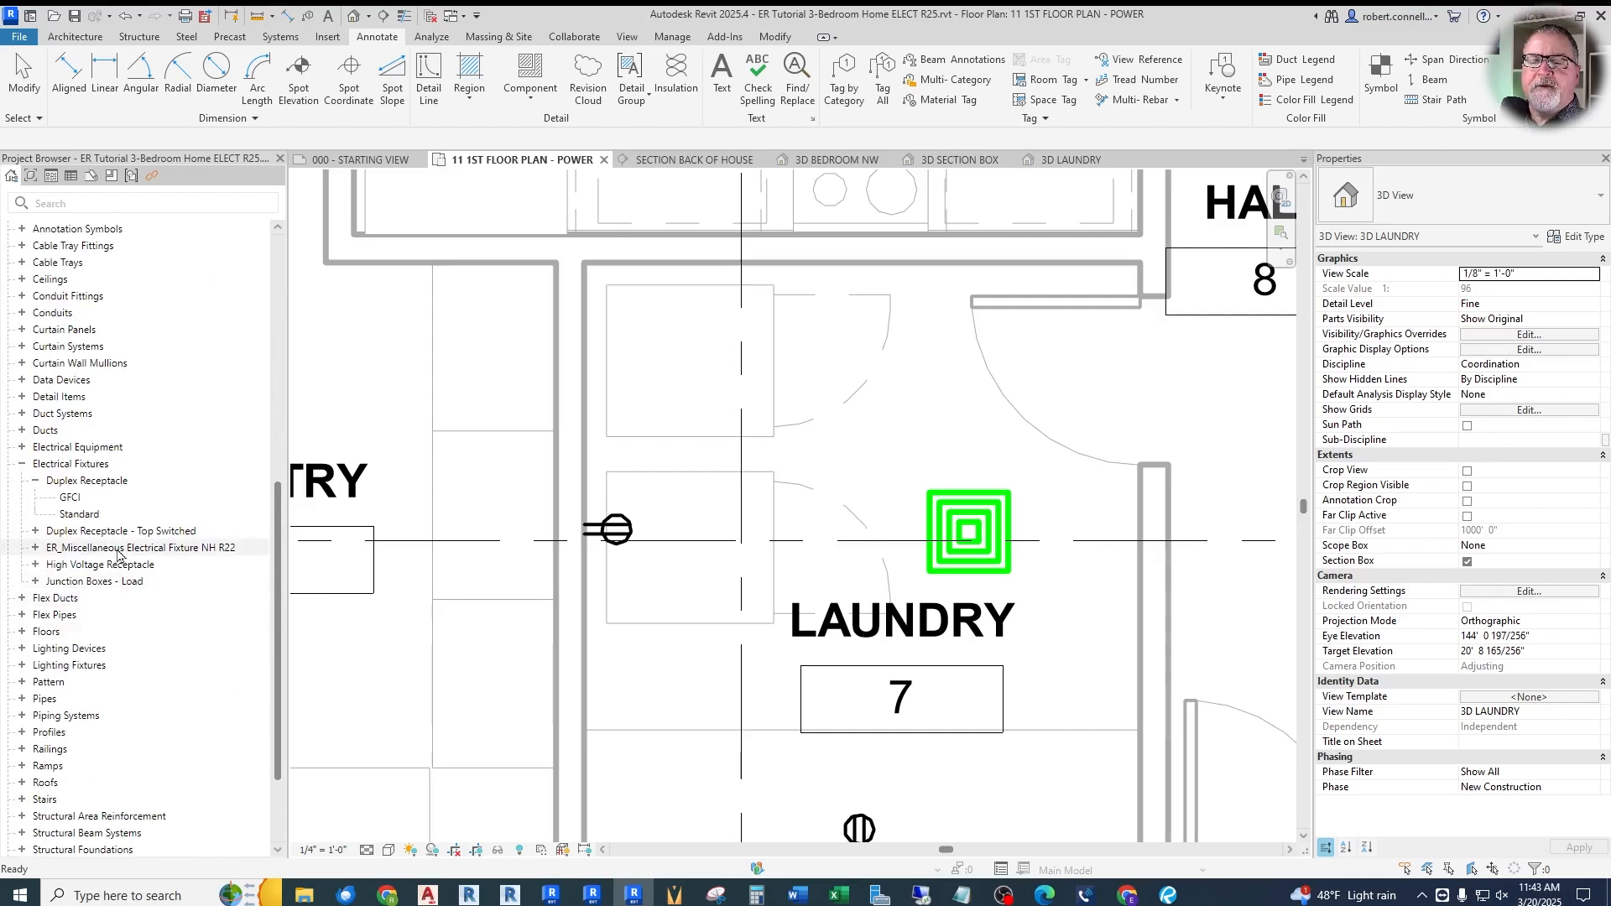
{"action": "left_click", "coordinate": [35, 567]}
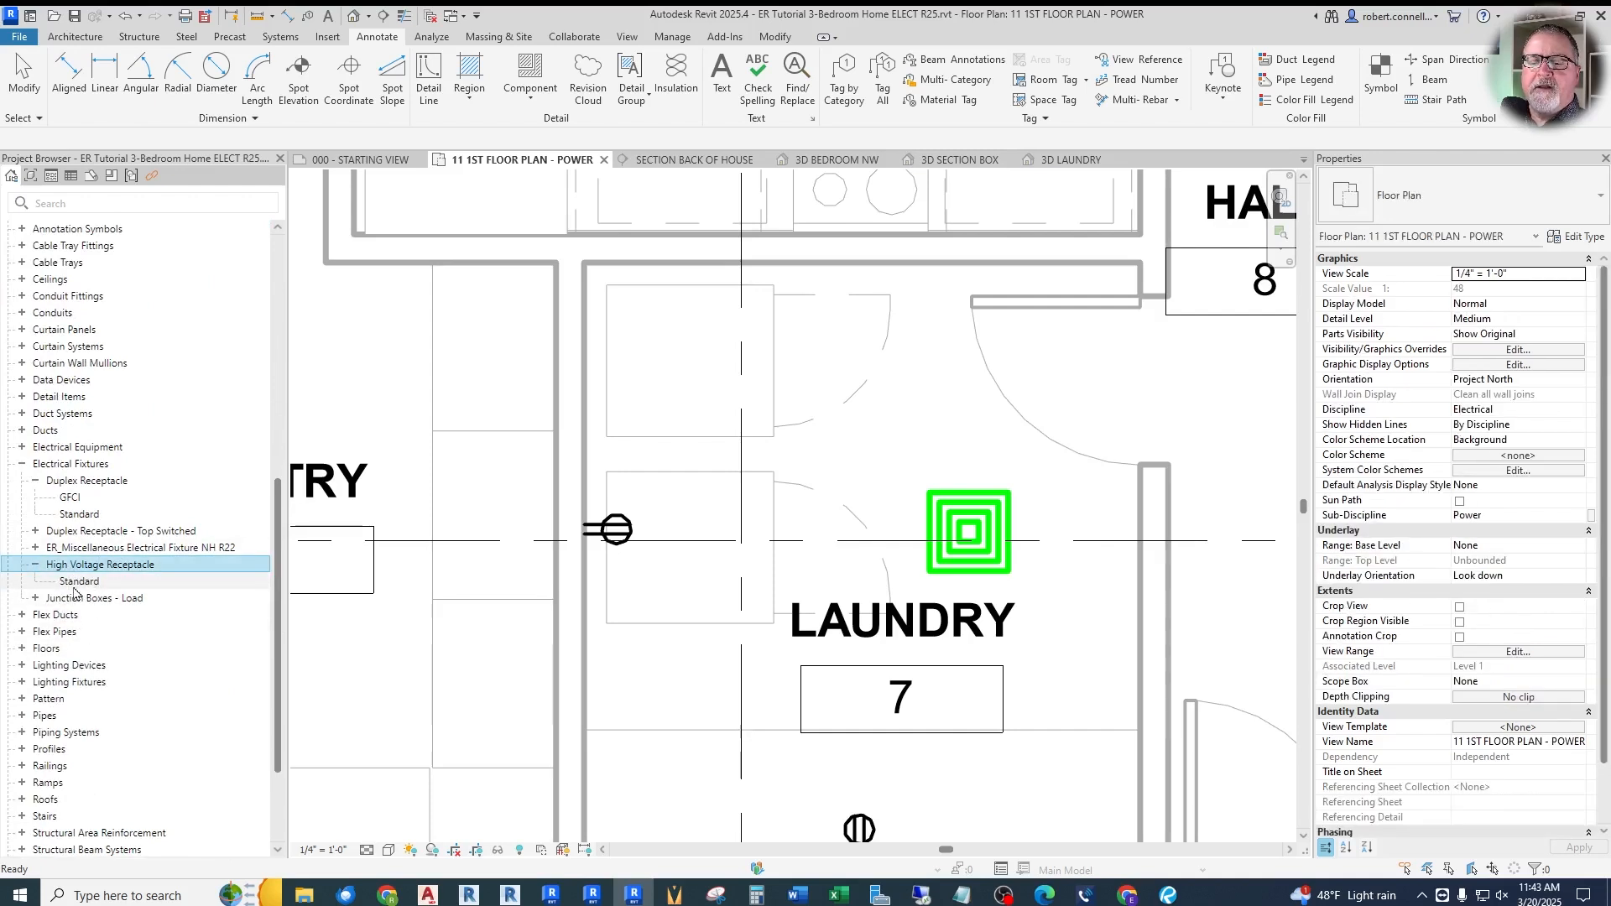
{"action": "left_click_drag", "start_coordinate": [67, 584], "coordinate": [662, 487]}
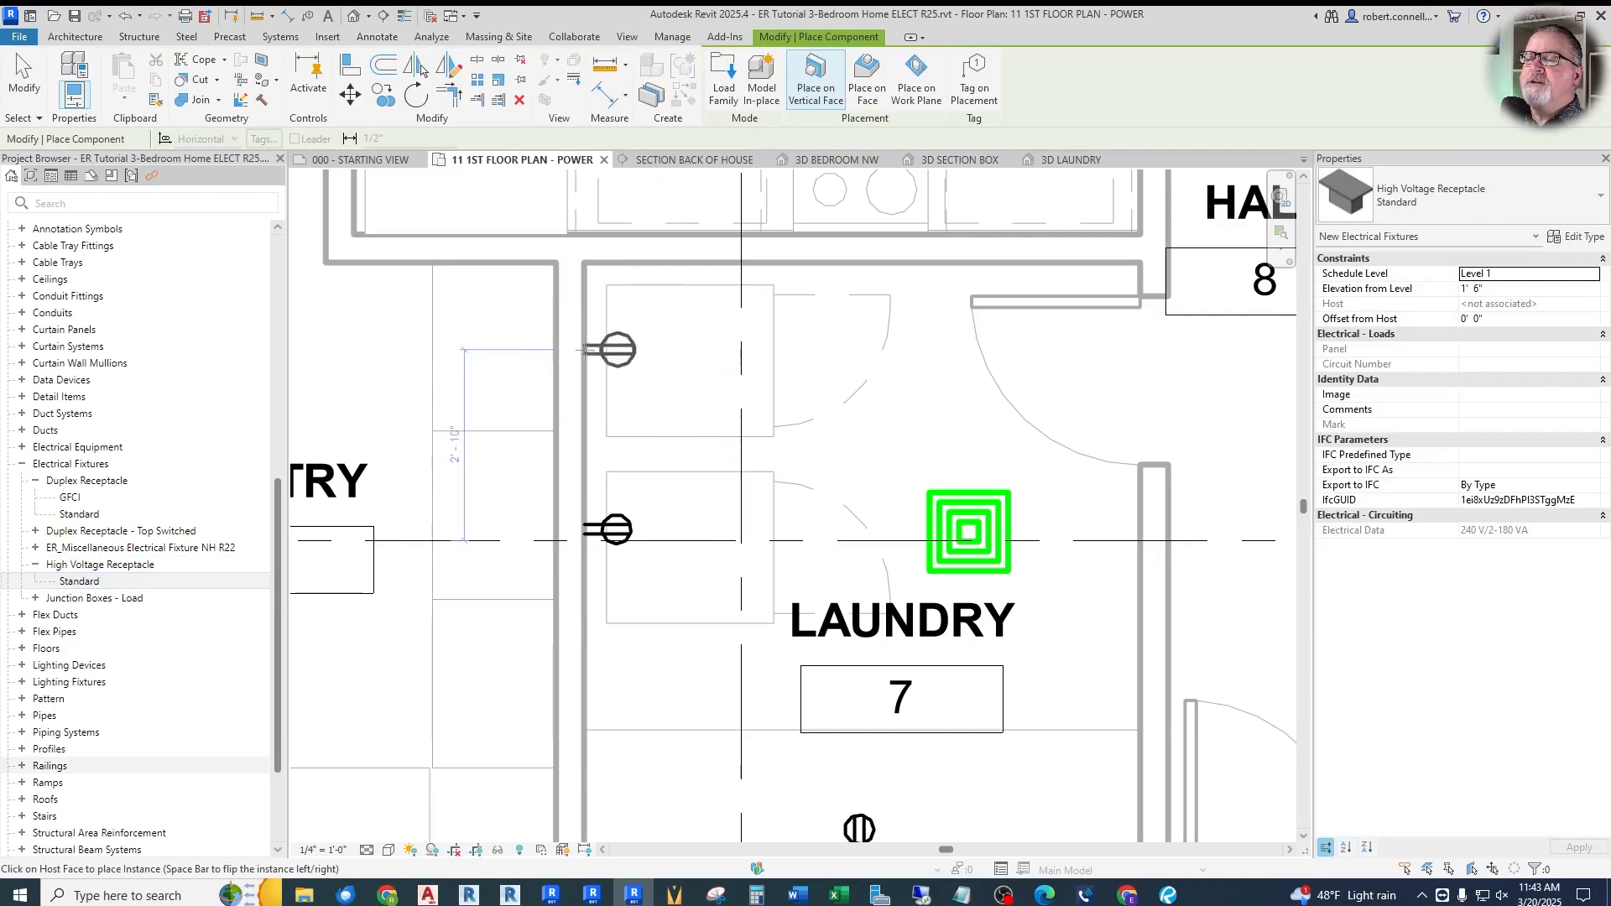
{"action": "scroll", "coordinate": [587, 378], "scroll_direction": "up", "scroll_amount": 5}
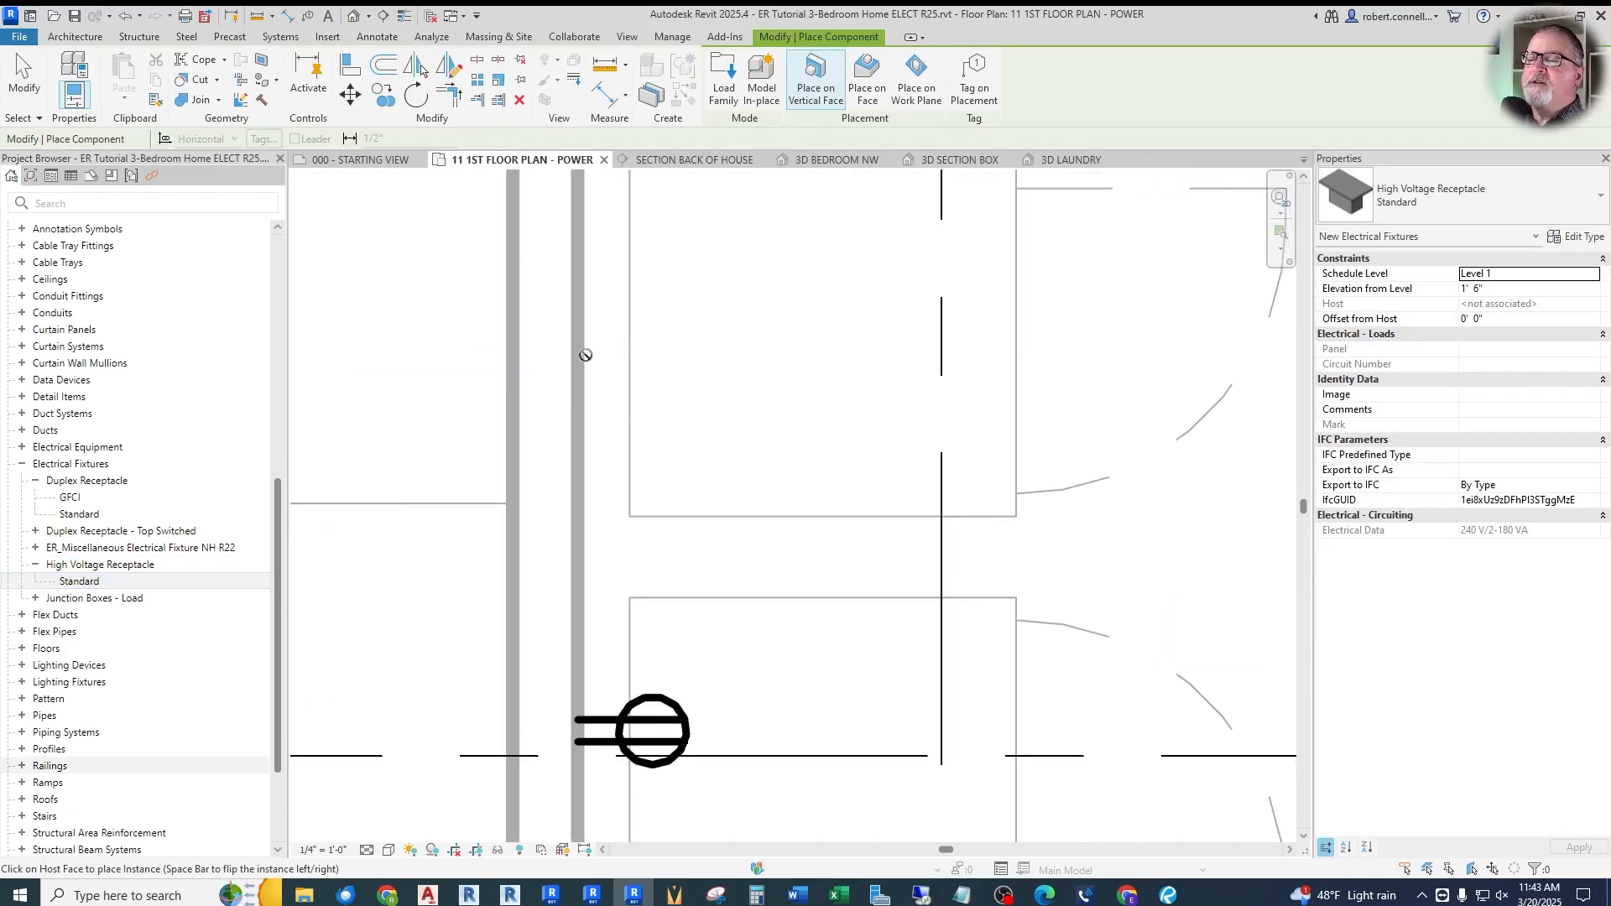
{"action": "scroll", "coordinate": [579, 277], "scroll_direction": "down", "scroll_amount": 3}
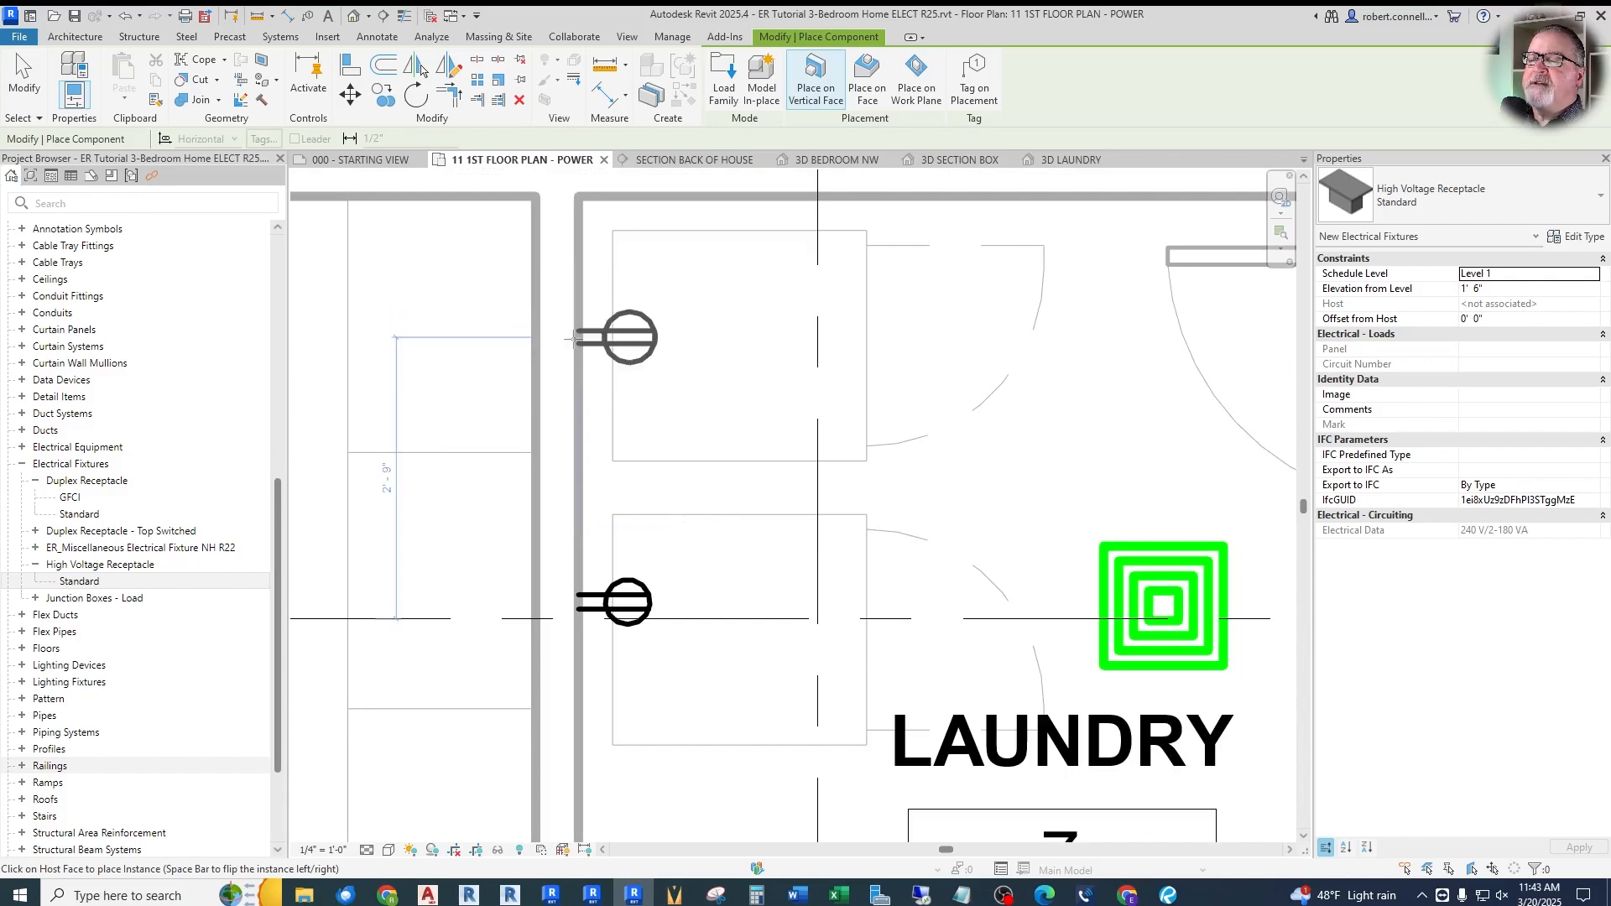
{"action": "left_click", "coordinate": [580, 330]}
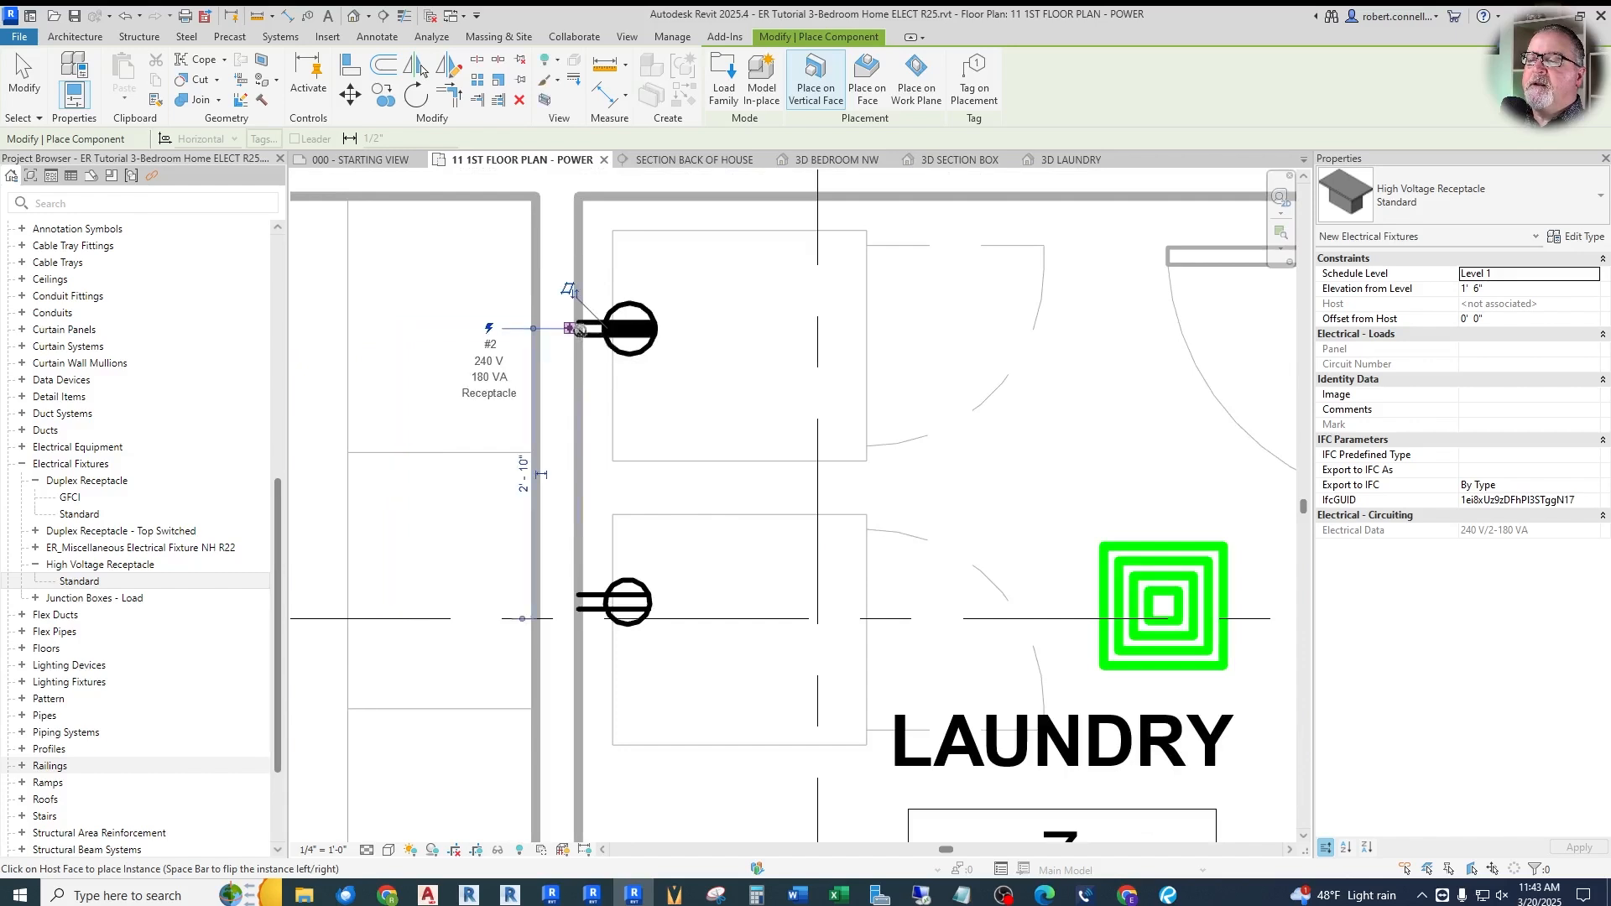
{"action": "key", "text": "Escape"}
{"action": "key", "text": "Escape"}
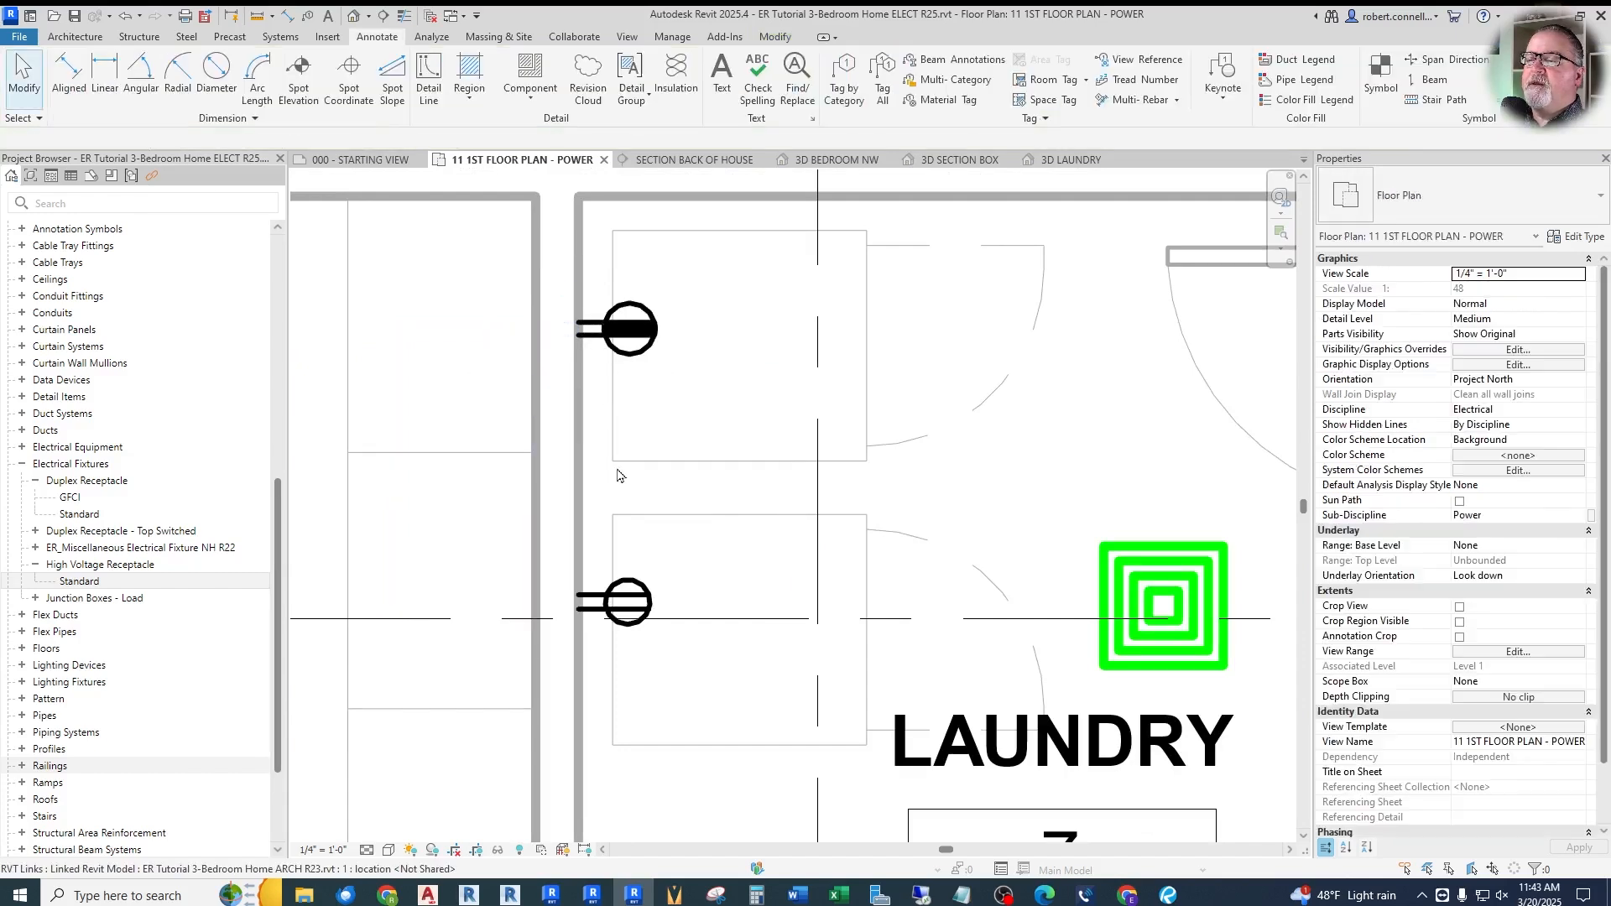
Examine the dryer receptacle's elevation, electrical data and type properties, including switch voltage, number of poles and load
{"action": "left_click", "coordinate": [629, 329]}
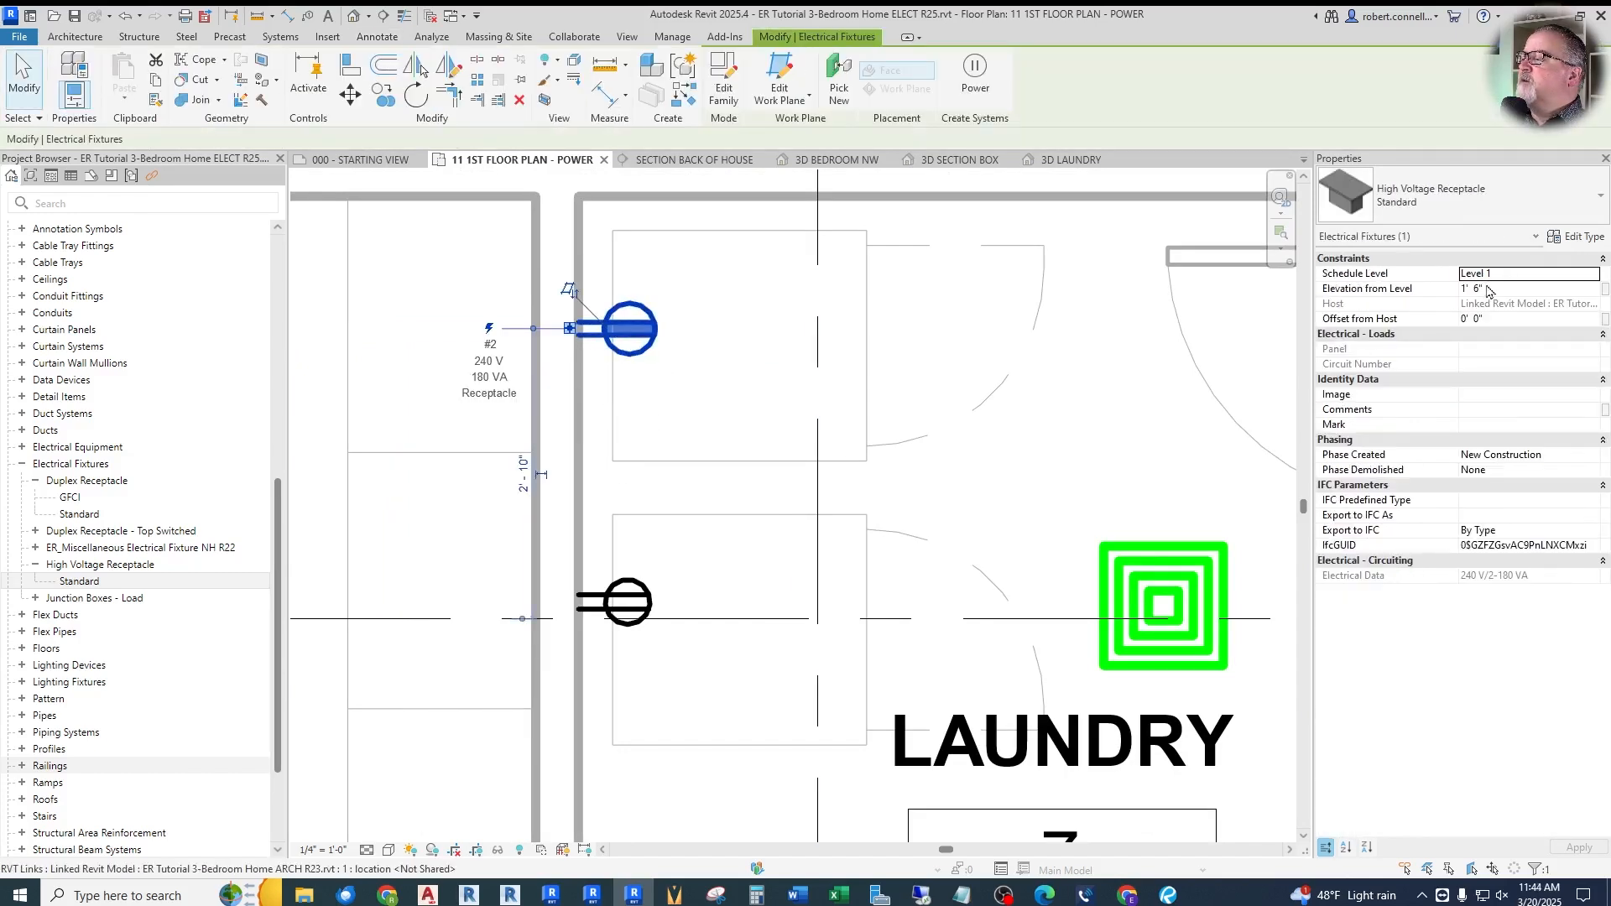
{"action": "key", "text": "Escape"}
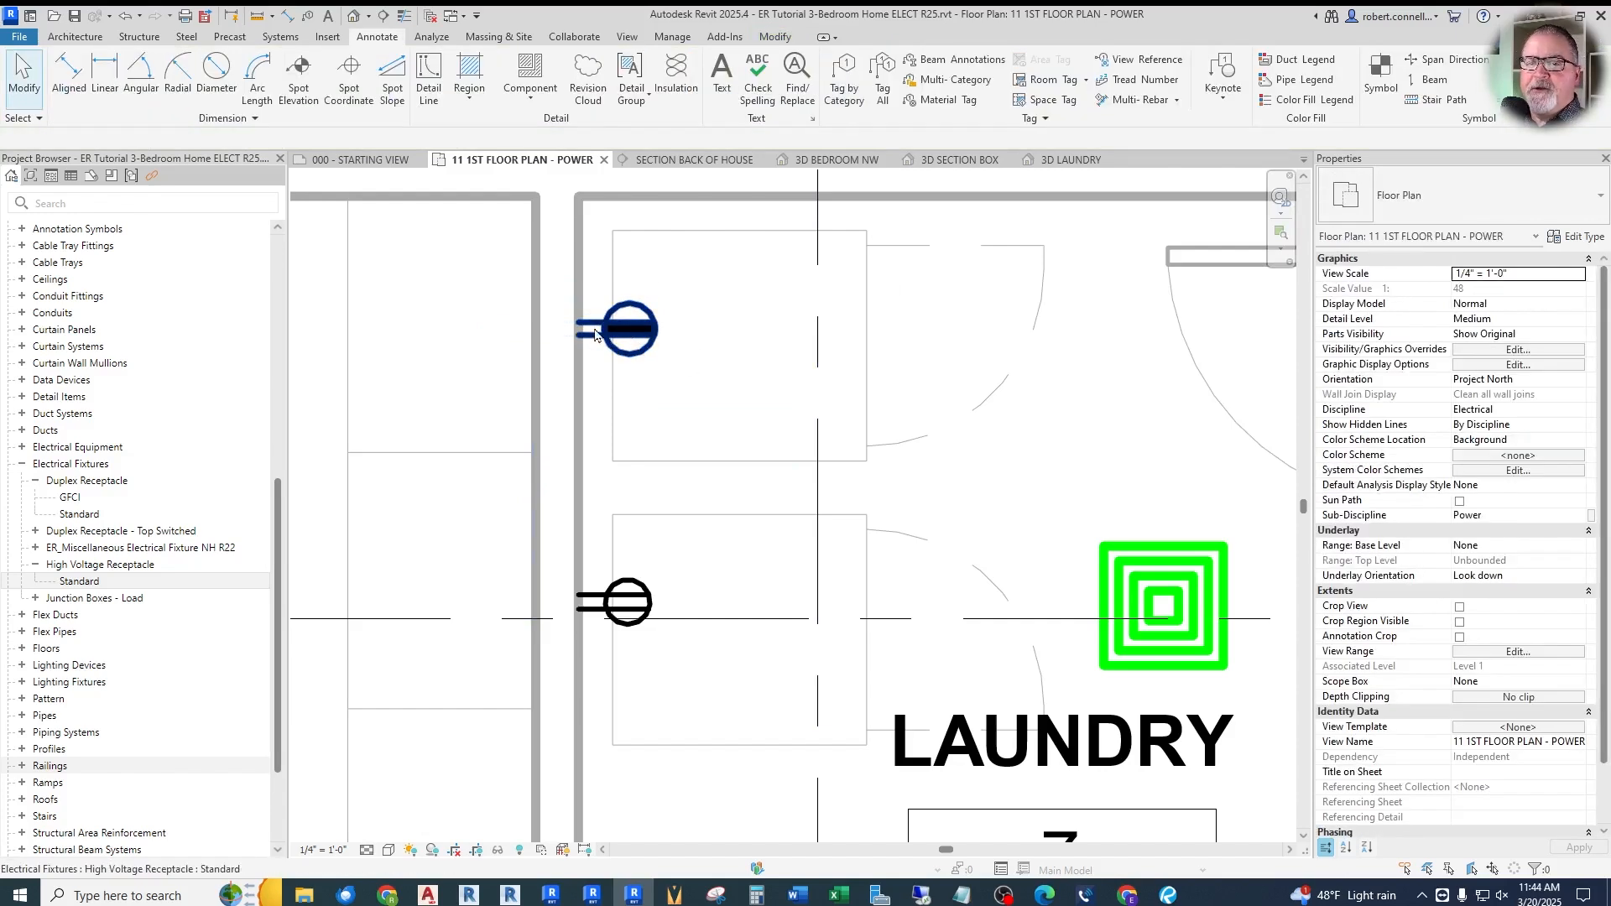
{"action": "left_click", "coordinate": [642, 336]}
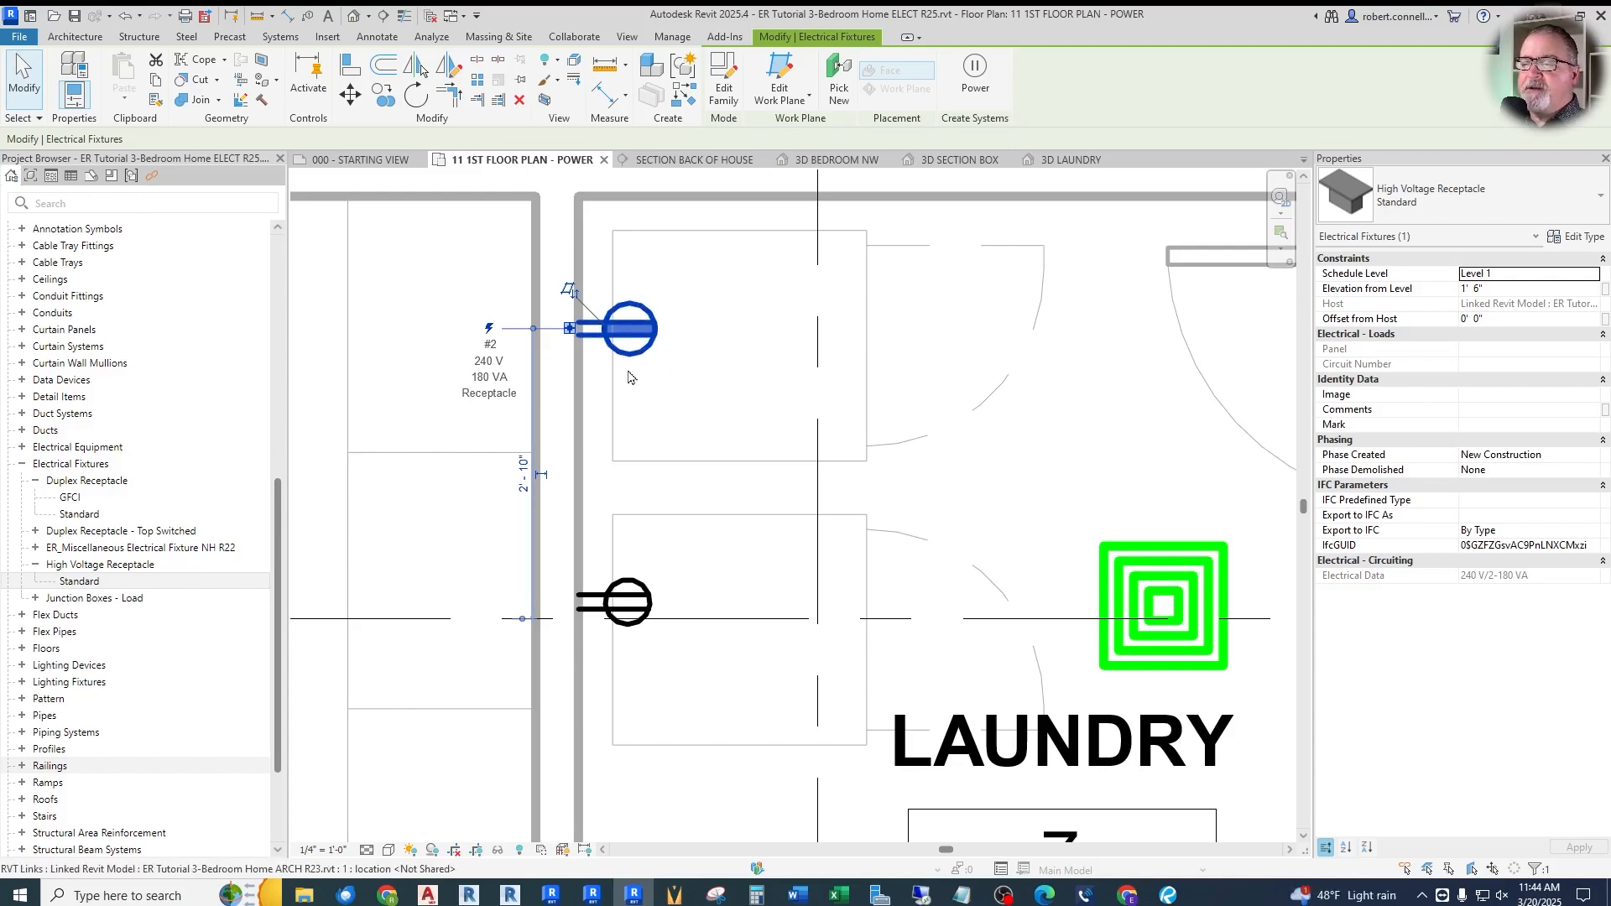
{"action": "key", "text": "Escape"}
{"action": "scroll", "coordinate": [637, 423], "scroll_direction": "down", "scroll_amount": 2}
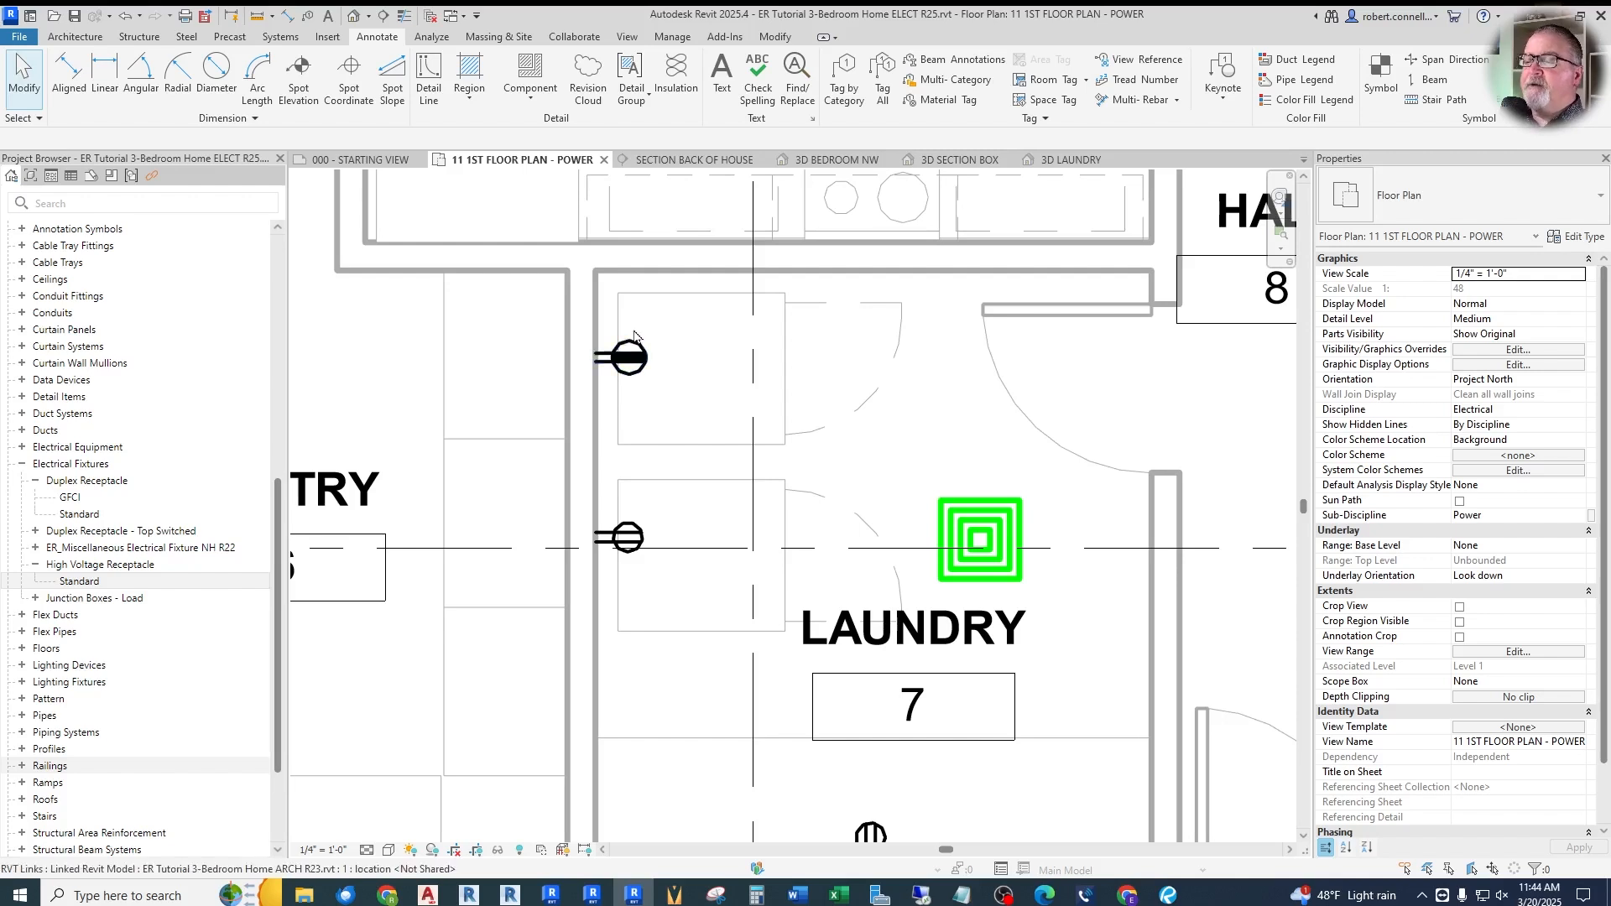
{"action": "scroll", "coordinate": [614, 345], "scroll_direction": "up", "scroll_amount": 2}
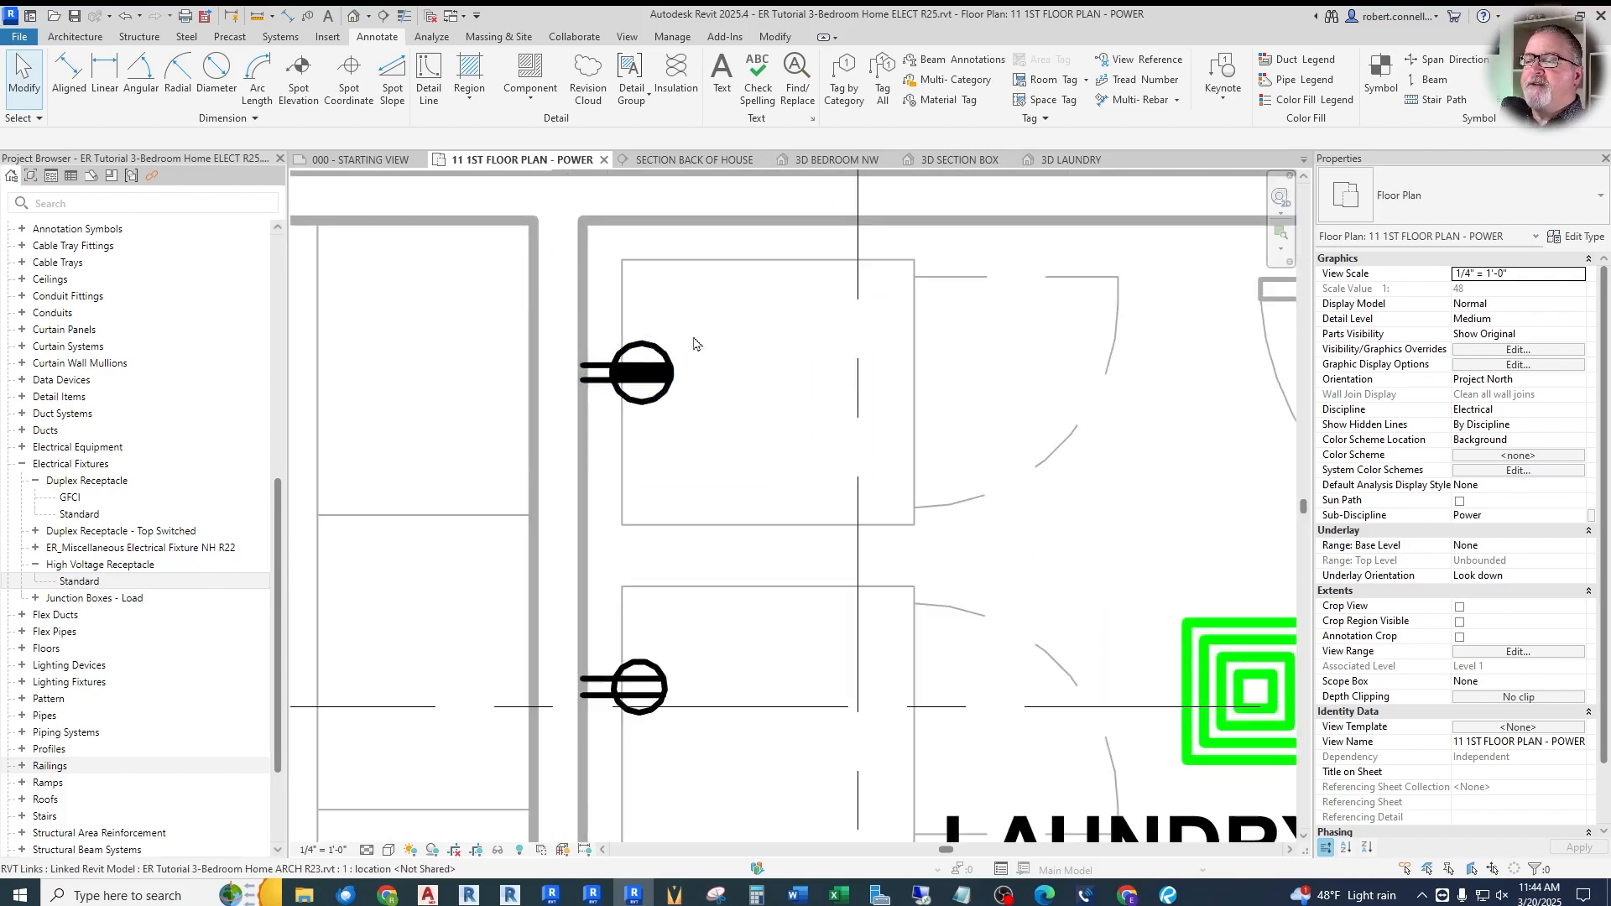
{"action": "left_click", "coordinate": [656, 371]}
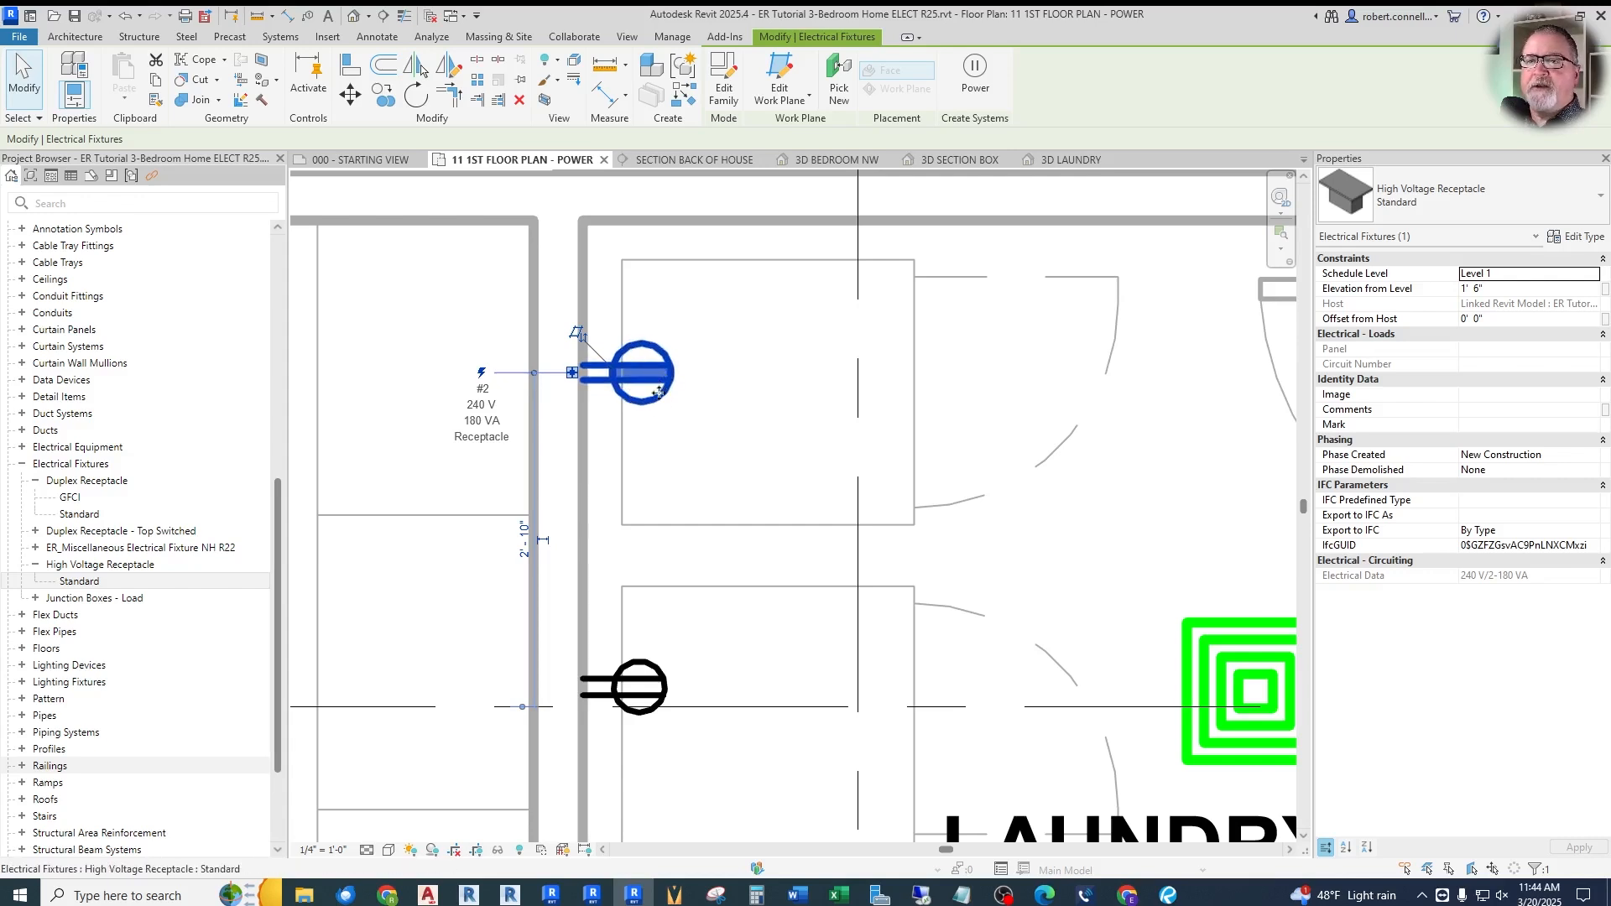
{"action": "left_click", "coordinate": [1582, 238]}
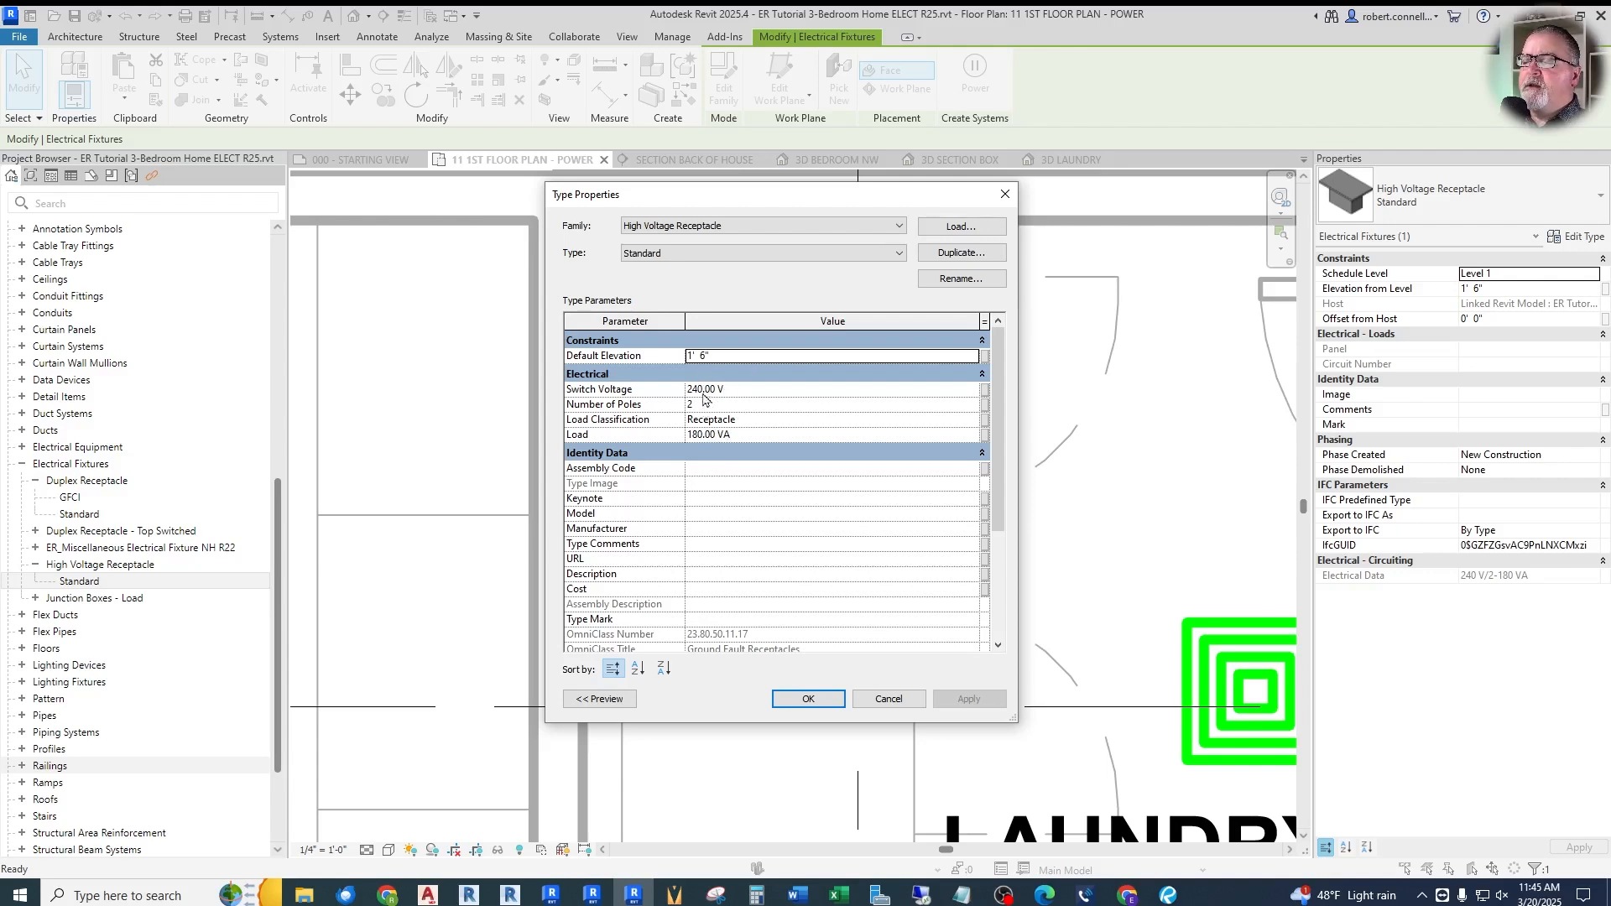
{"action": "left_click", "coordinate": [809, 699]}
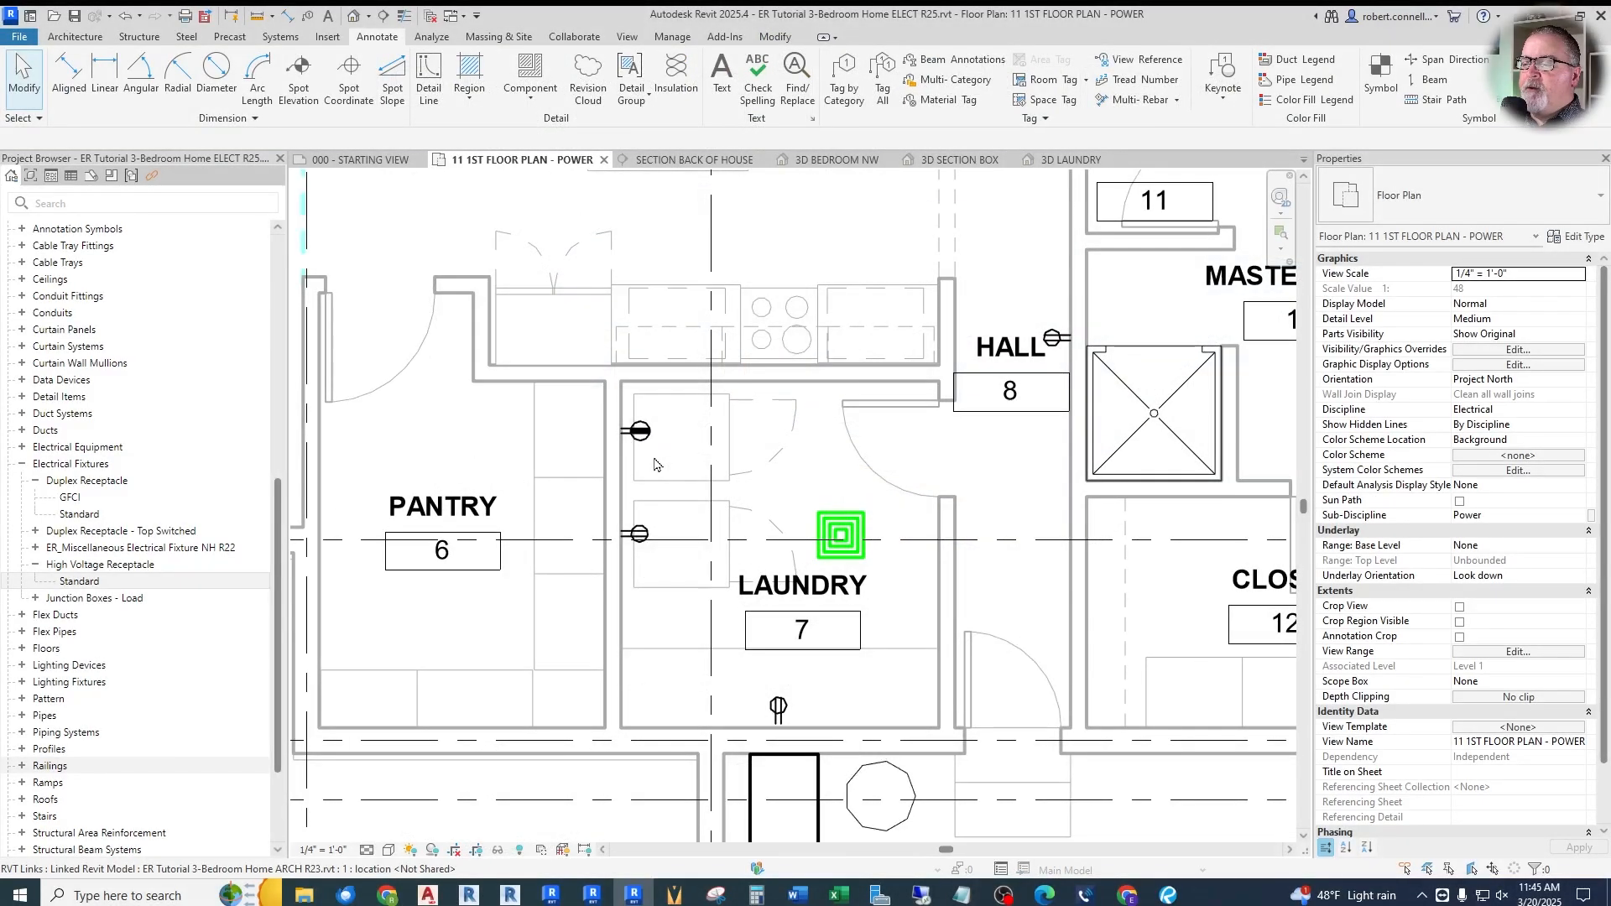
{"action": "scroll", "coordinate": [656, 467], "scroll_direction": "up", "scroll_amount": 3}
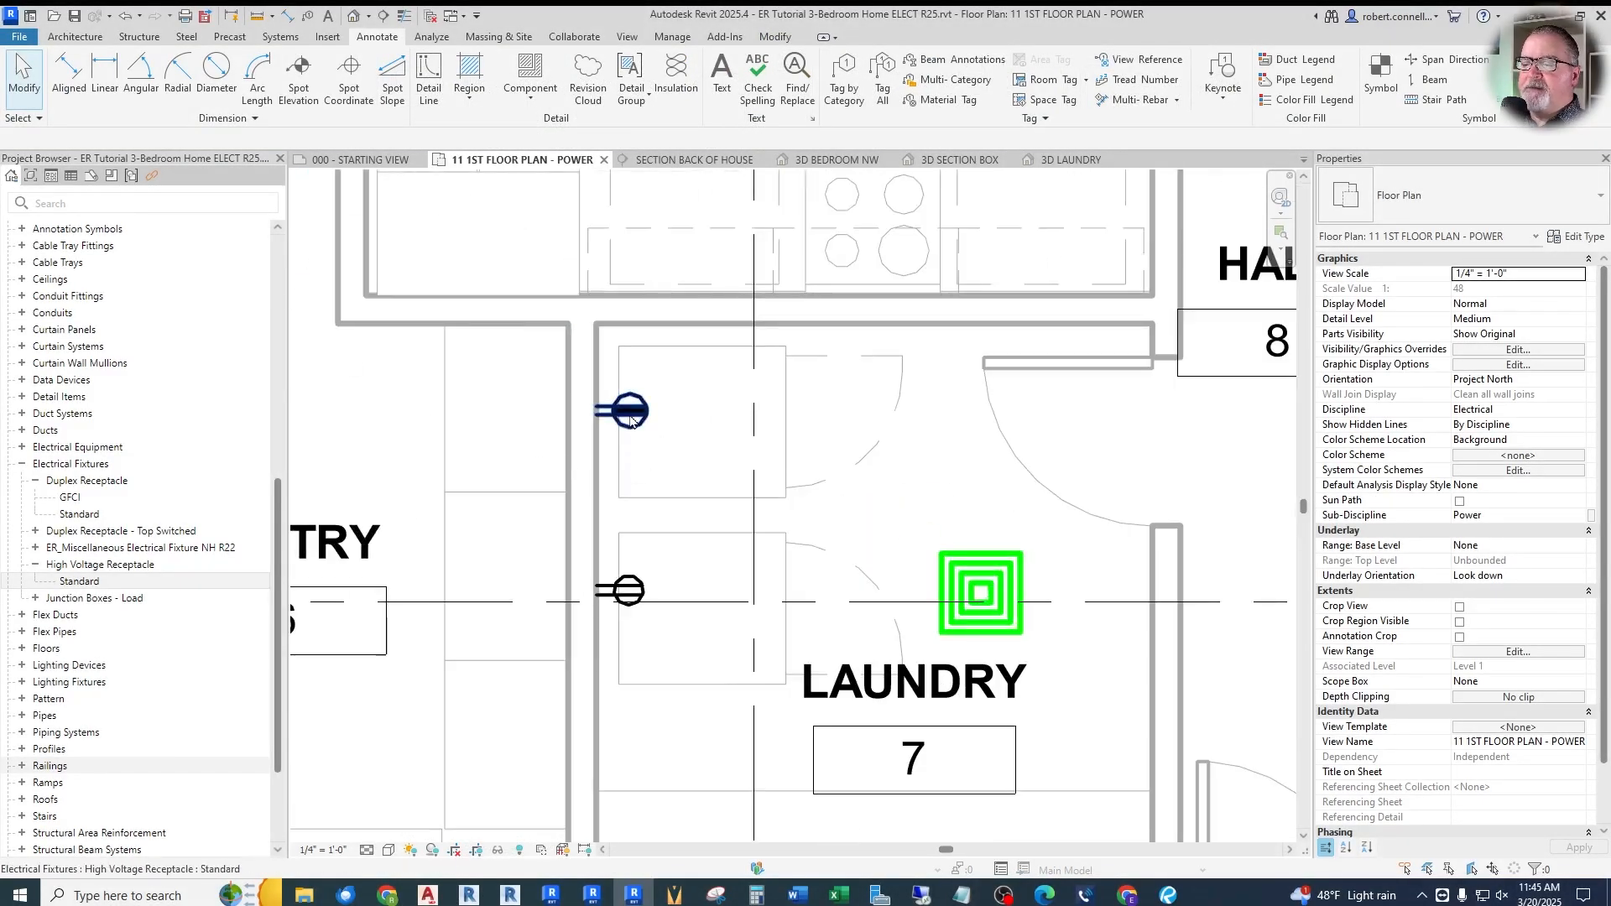
{"action": "scroll", "coordinate": [643, 421], "scroll_direction": "down", "scroll_amount": 1}
{"action": "scroll", "coordinate": [638, 419], "scroll_direction": "up", "scroll_amount": 2}
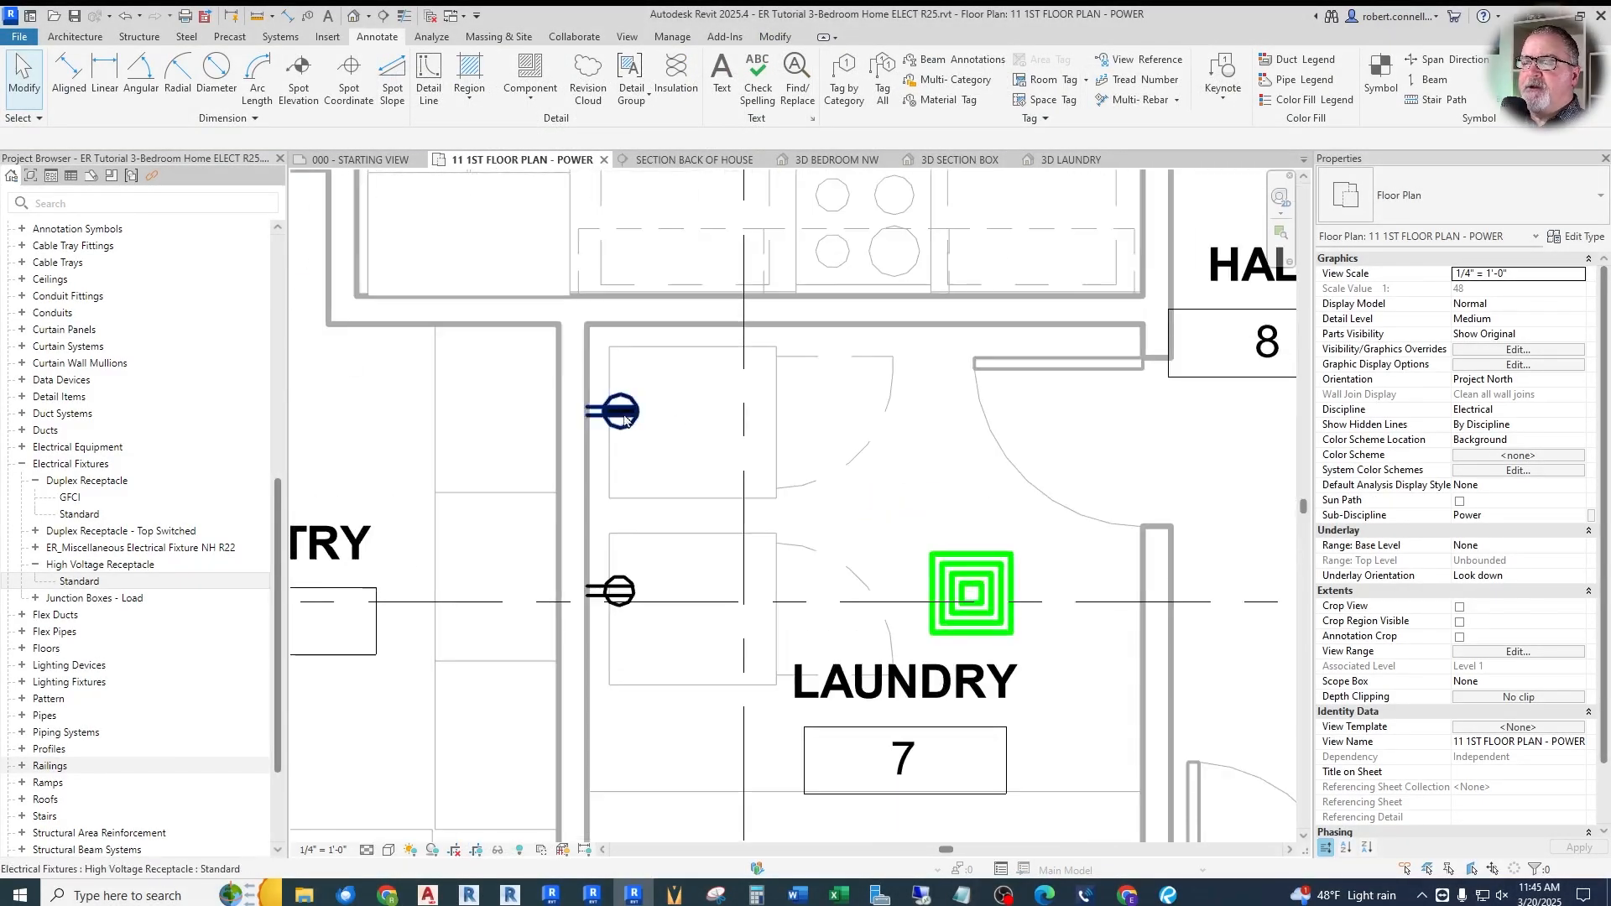
Place a text note reading DRYER in the 3/32" Arial type beside the upper appliance in the laundry room
{"action": "scroll", "coordinate": [625, 419], "scroll_direction": "down", "scroll_amount": 2}
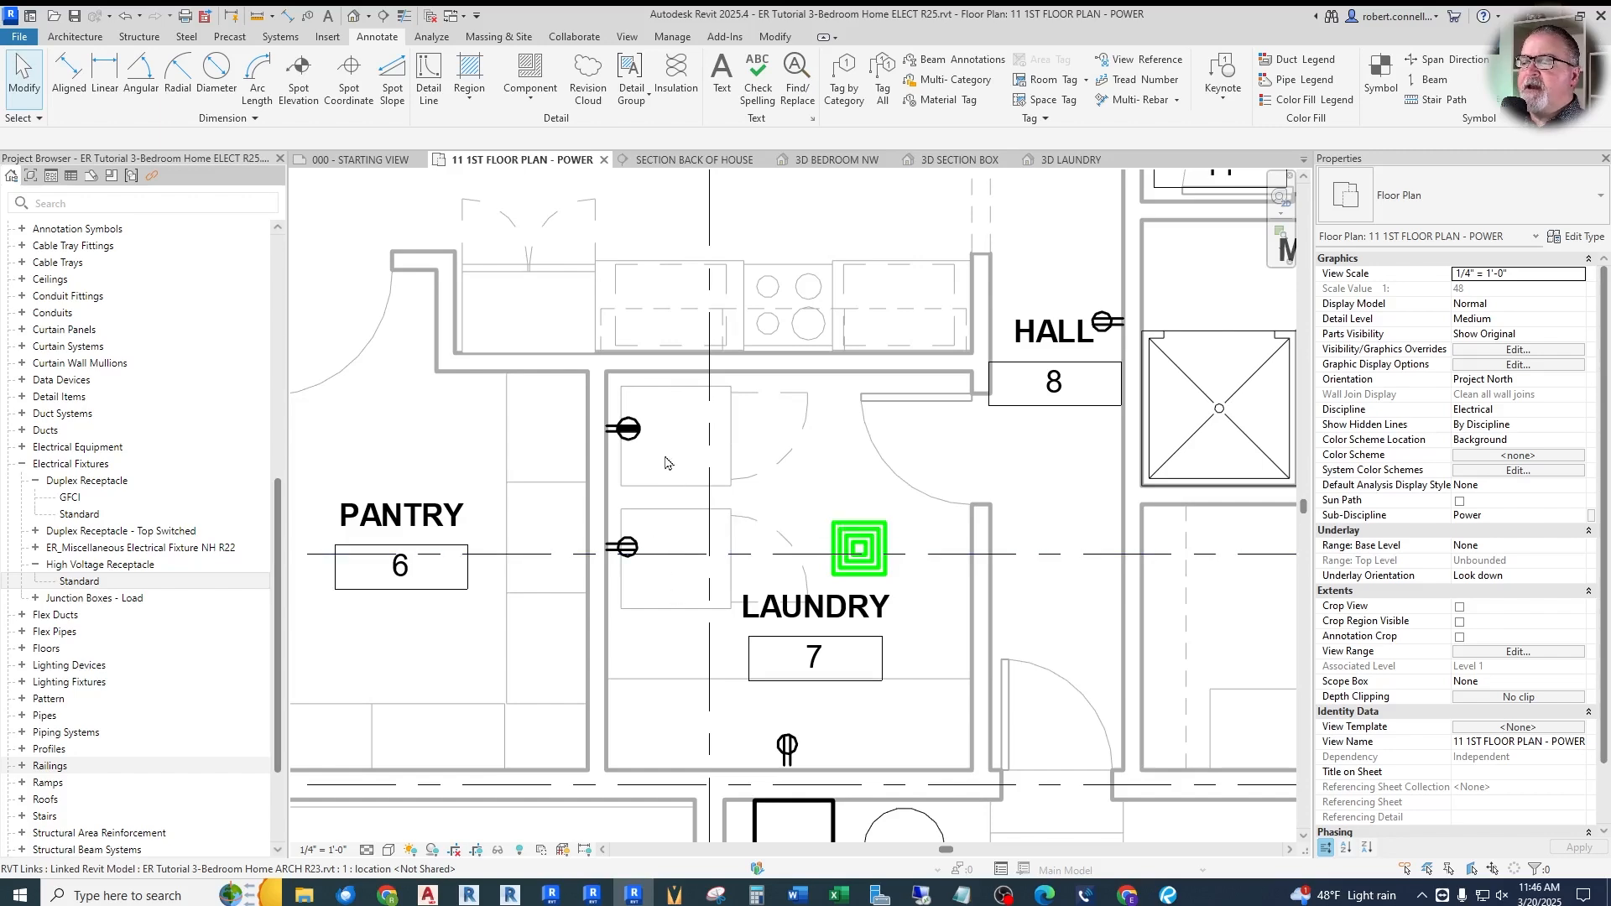
{"action": "scroll", "coordinate": [663, 454], "scroll_direction": "up", "scroll_amount": 1}
{"action": "scroll", "coordinate": [684, 445], "scroll_direction": "up", "scroll_amount": 1}
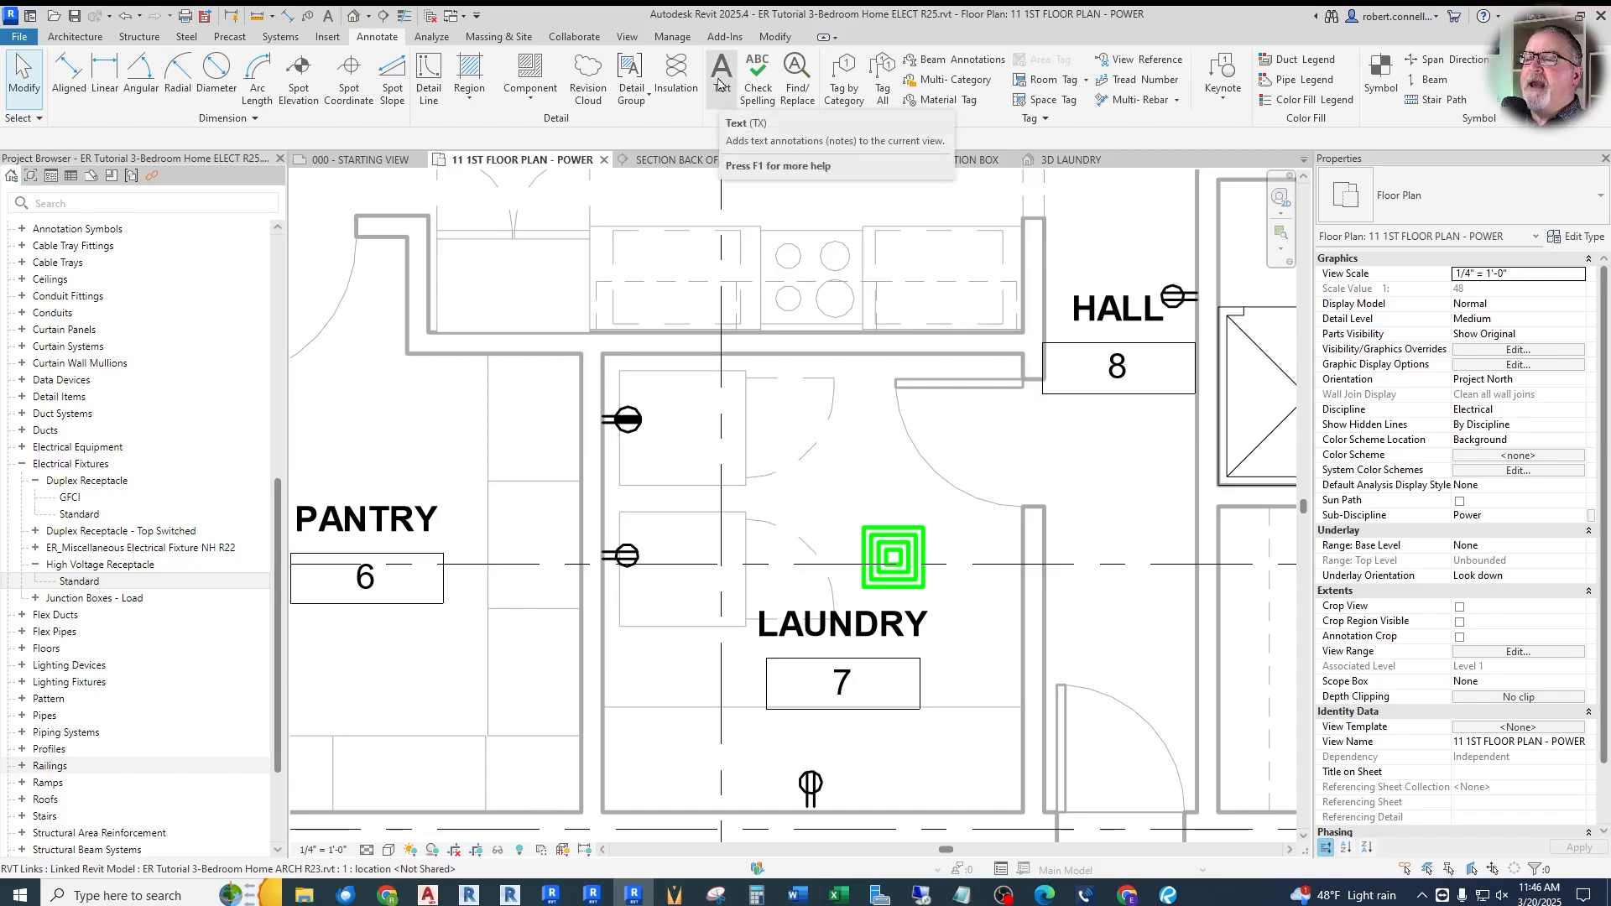
{"action": "left_click", "coordinate": [328, 15]}
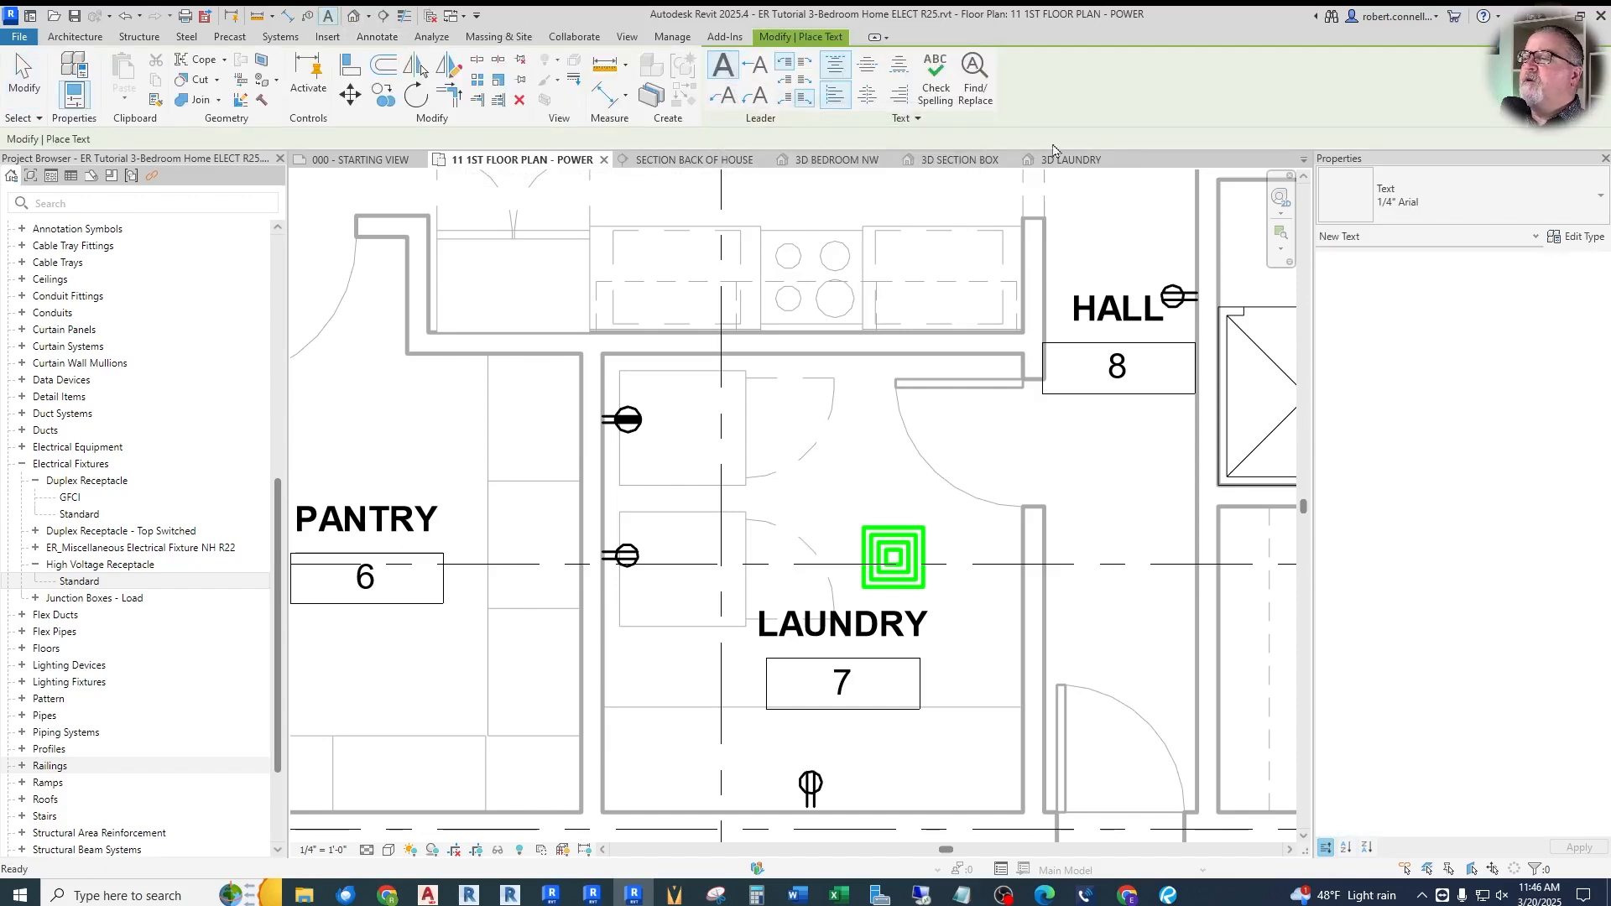
{"action": "left_click", "coordinate": [1451, 203]}
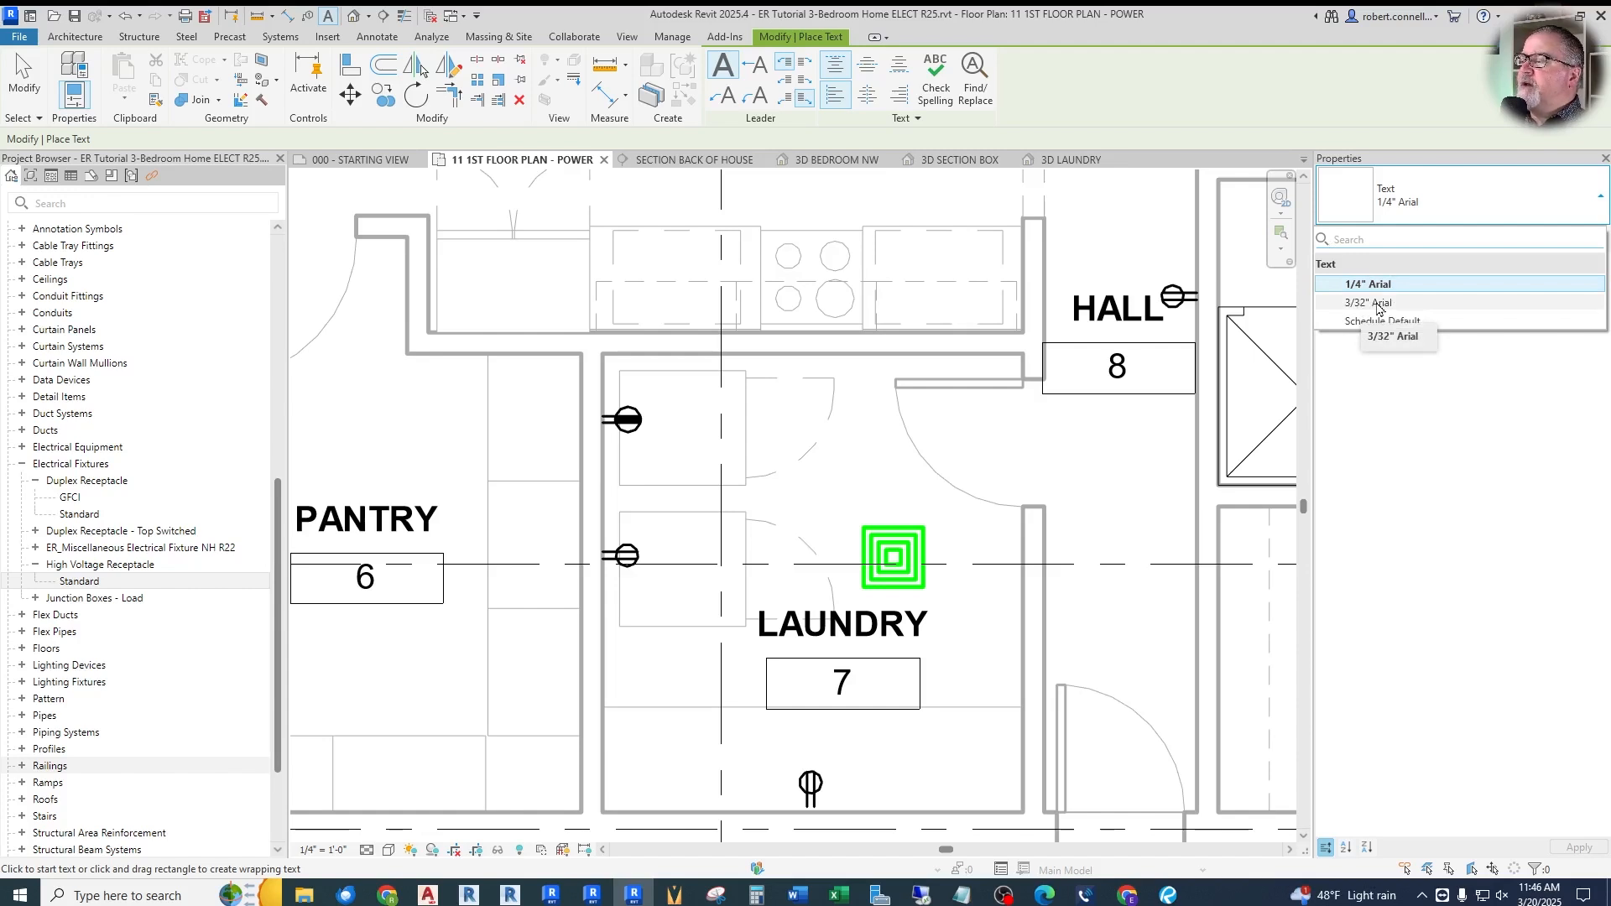
{"action": "left_click", "coordinate": [1379, 305]}
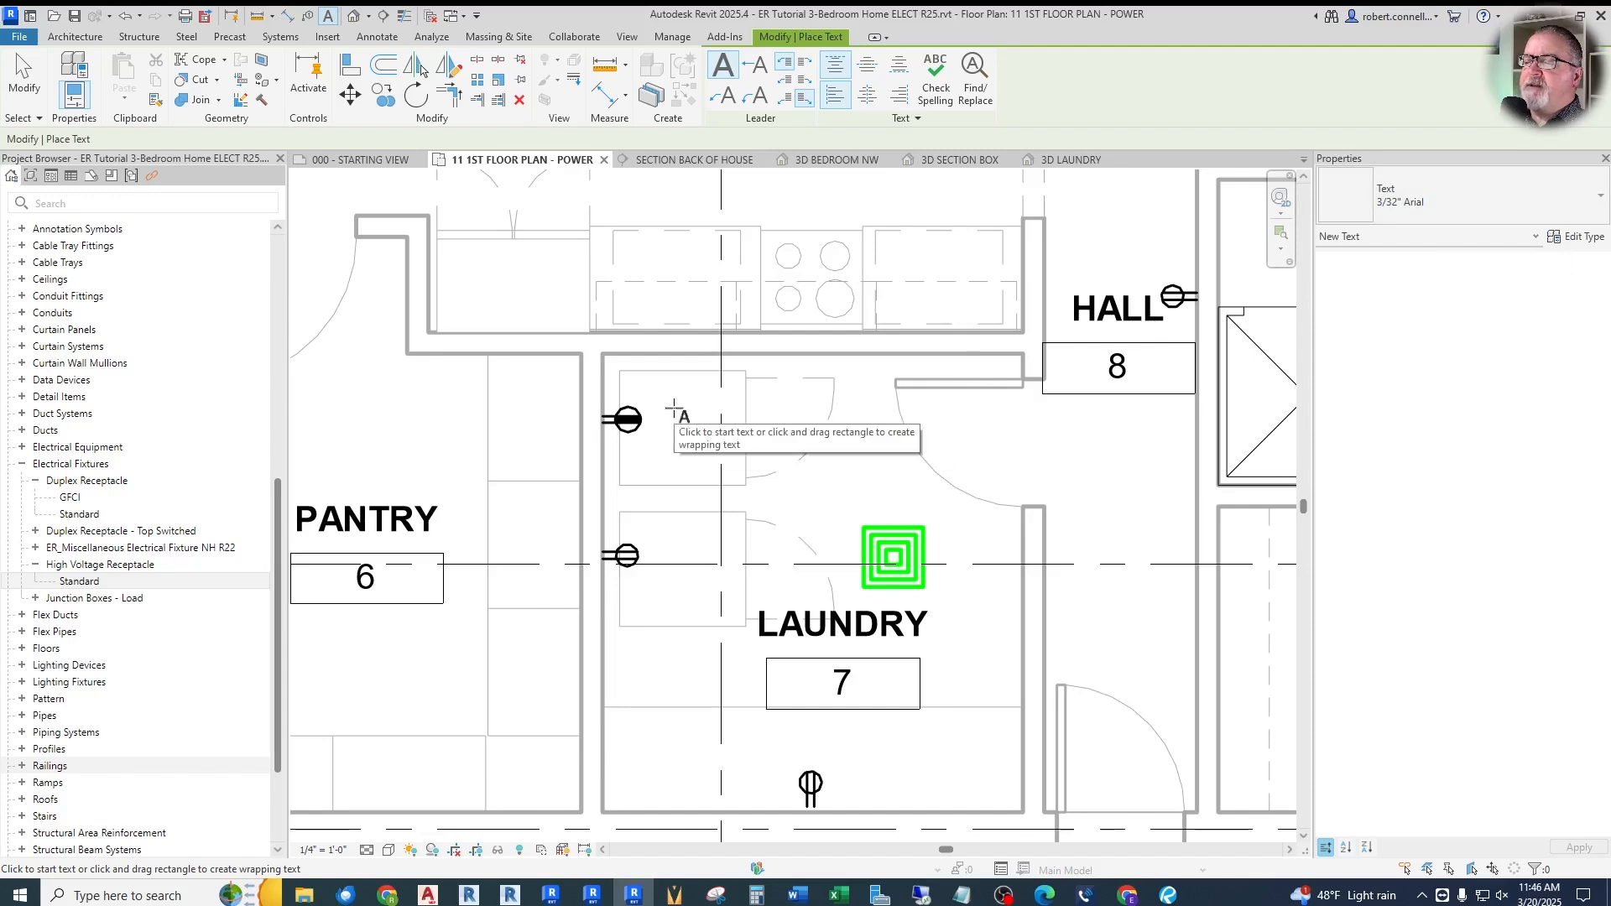
{"action": "left_click", "coordinate": [745, 409]}
{"action": "type", "text": "DRYER"}
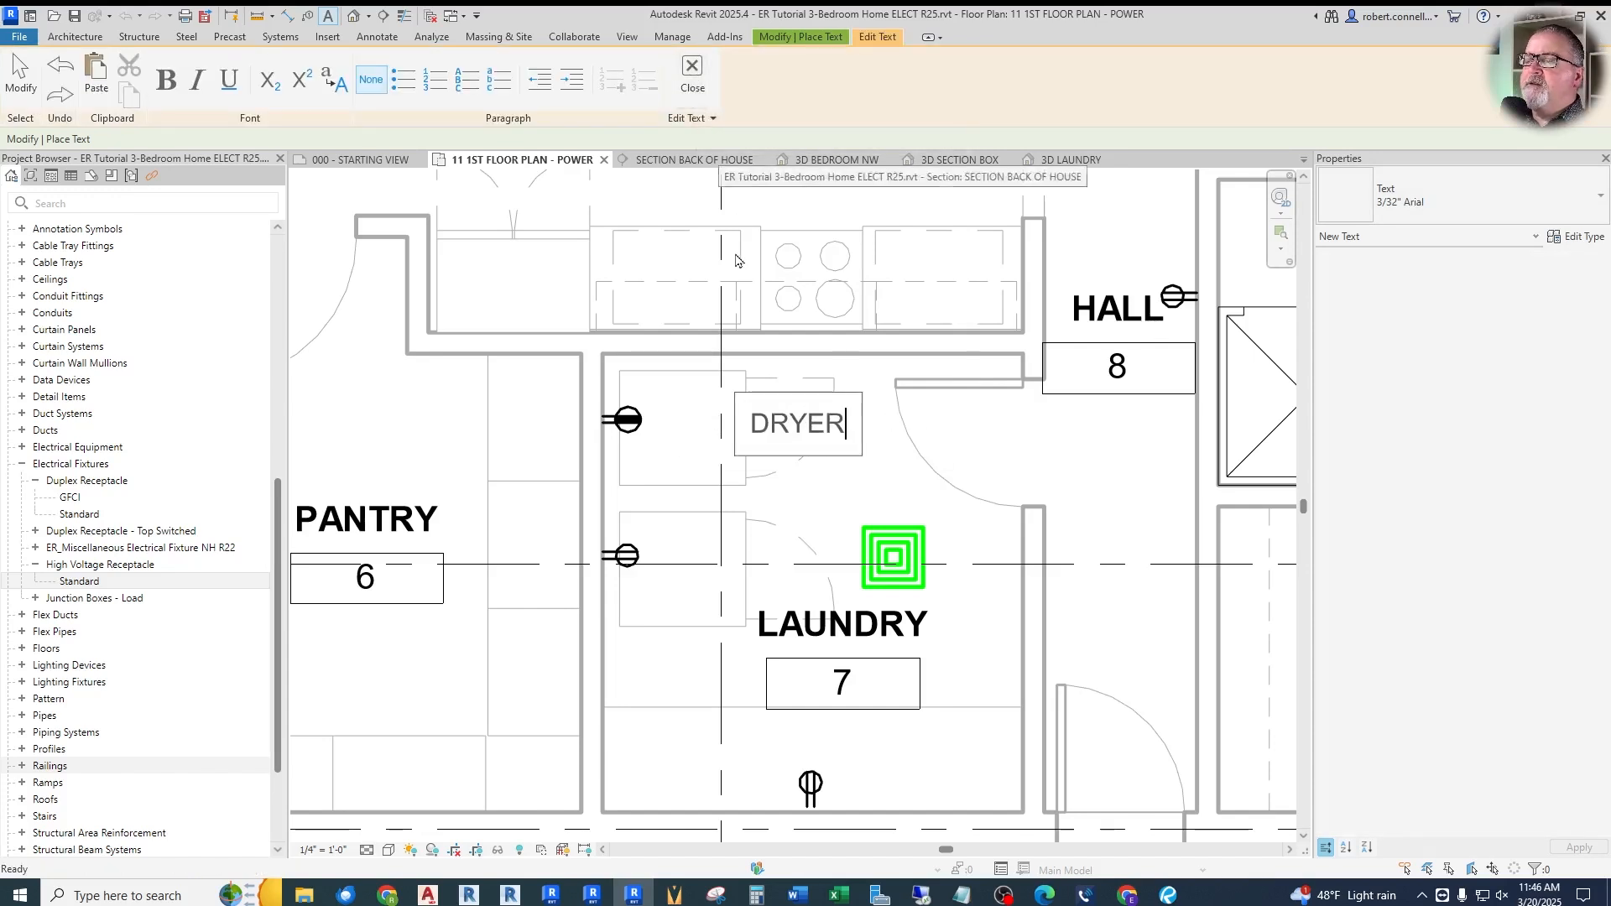
{"action": "left_click", "coordinate": [976, 426]}
{"action": "key", "text": "Escape"}
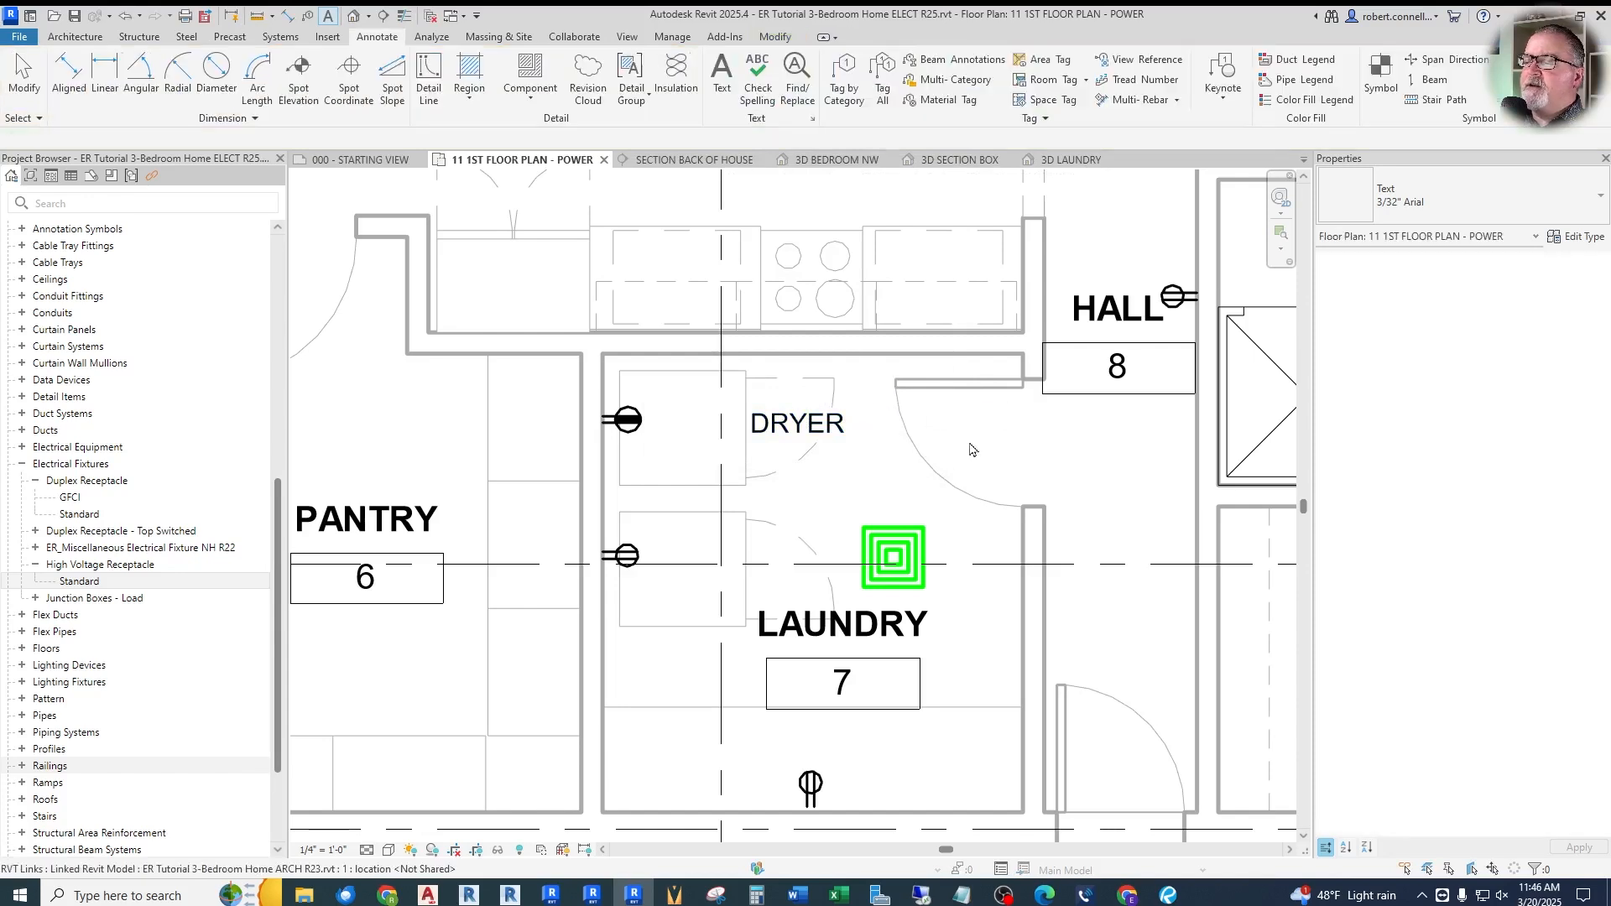
Reposition the DRYER note beside the upper appliance, roughly level with its high voltage receptacle
{"action": "left_click_drag", "start_coordinate": [795, 431], "coordinate": [808, 364]}
{"action": "scroll", "coordinate": [778, 359], "scroll_direction": "up", "scroll_amount": 5}
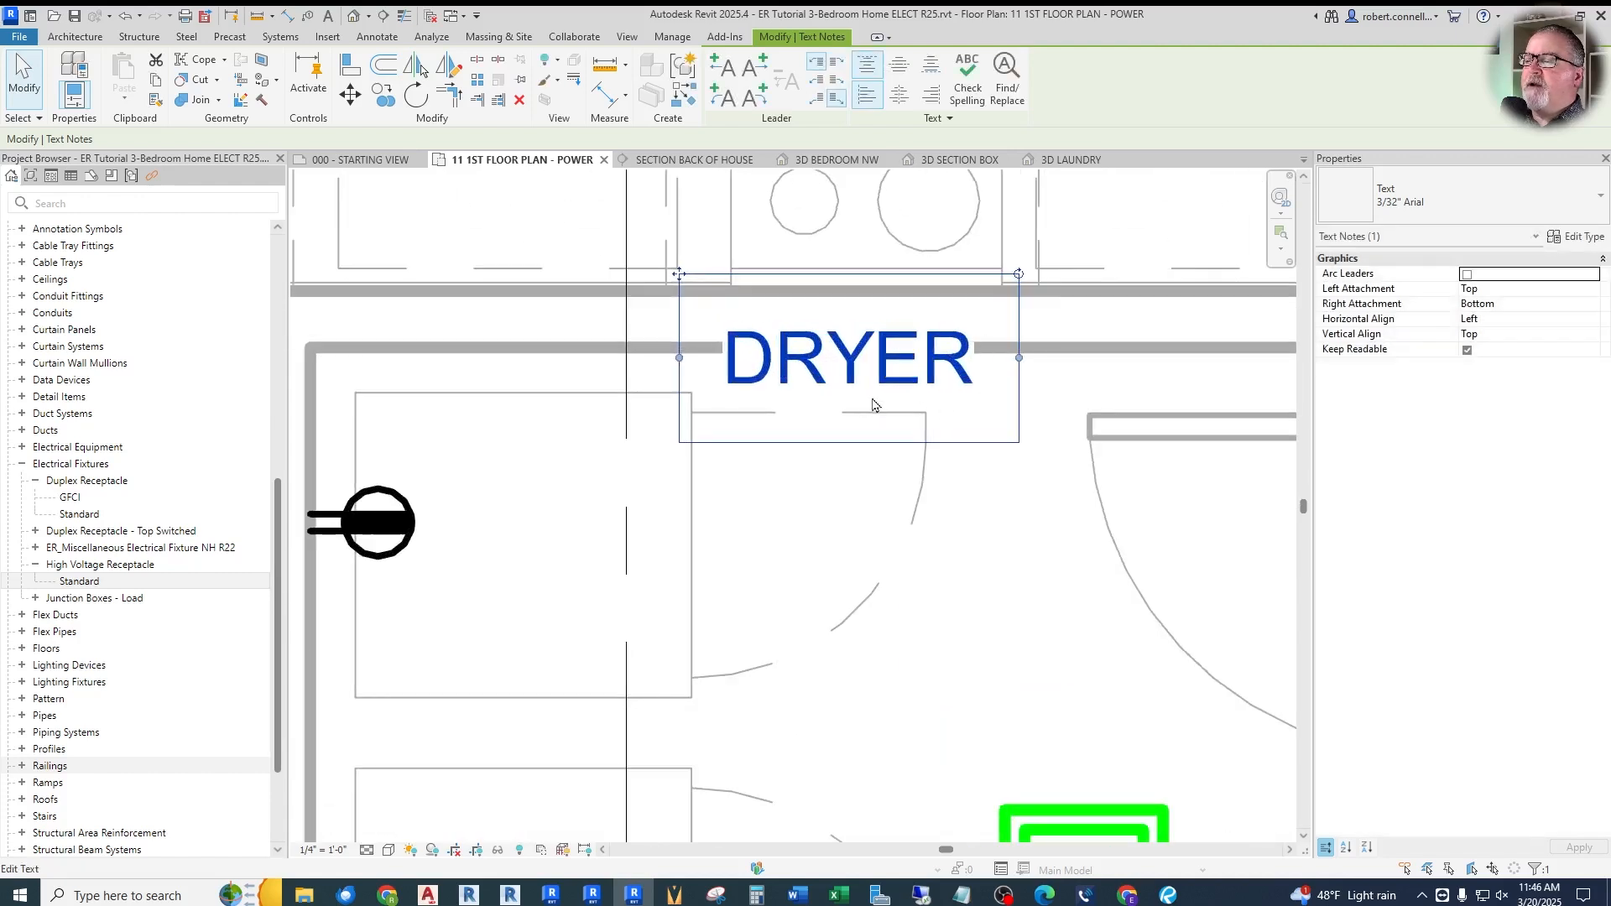
{"action": "scroll", "coordinate": [796, 356], "scroll_direction": "down", "scroll_amount": 2}
{"action": "mouse_move", "coordinate": [710, 295]}
{"action": "left_mouse_down"}
{"action": "mouse_move", "coordinate": [758, 449]}
{"action": "mouse_move", "coordinate": [542, 422]}
{"action": "mouse_move", "coordinate": [727, 419]}
{"action": "left_mouse_up"}
{"action": "key", "text": "Escape"}
Add a straight left-side leader to the DRYER note and end its arrow at the high voltage receptacle
{"action": "left_click", "coordinate": [807, 435]}
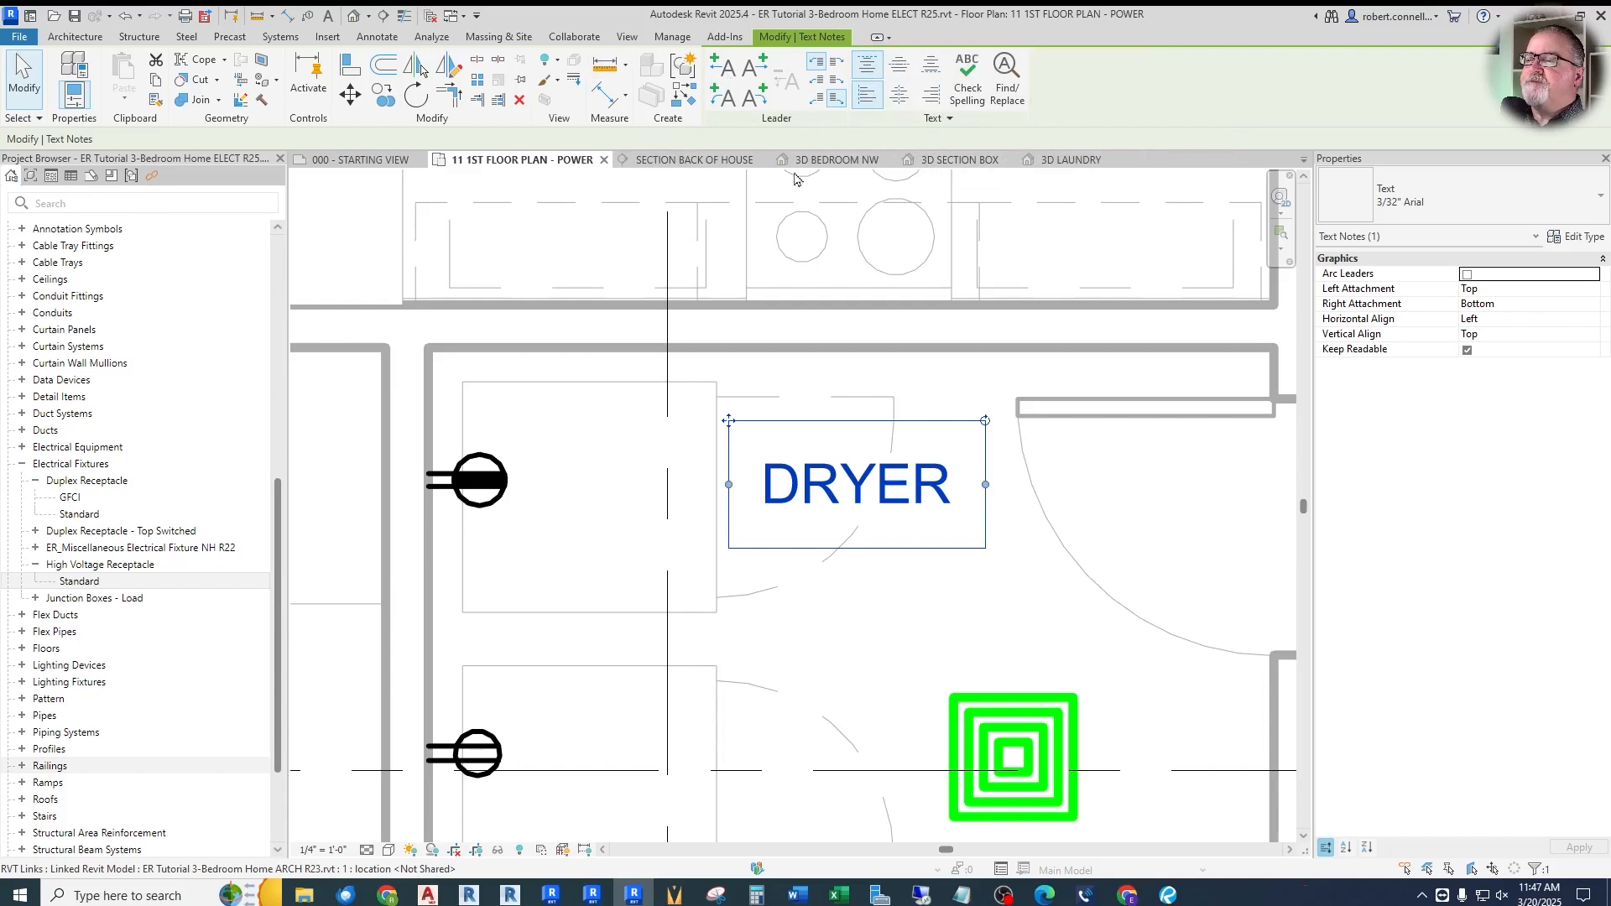
{"action": "left_click", "coordinate": [726, 71]}
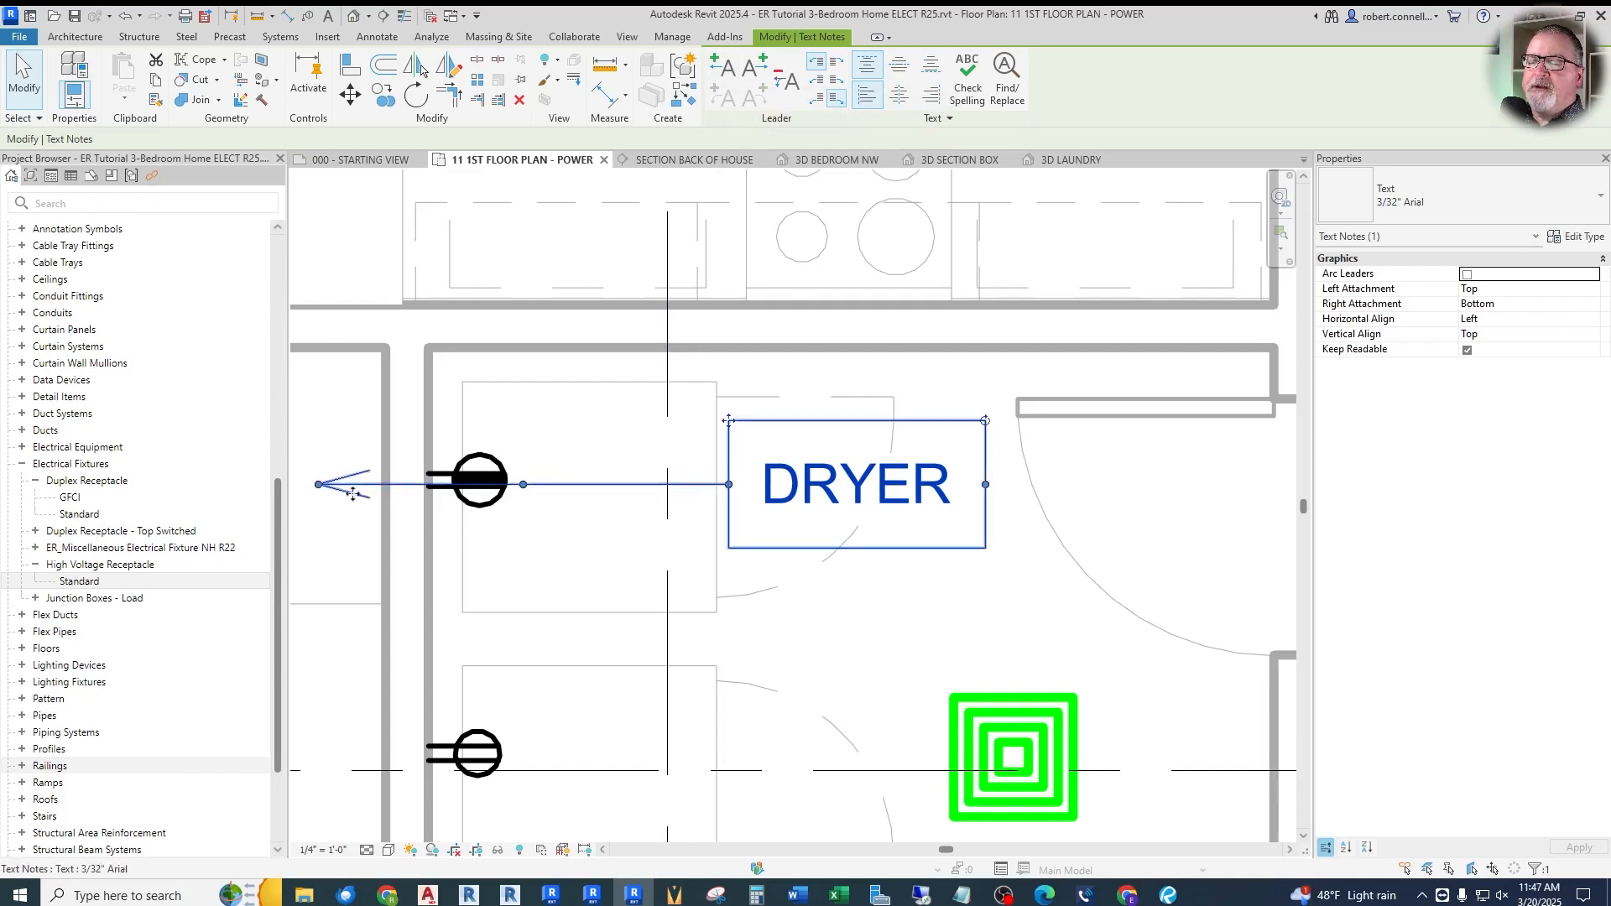
{"action": "left_click_drag", "start_coordinate": [319, 484], "coordinate": [526, 493]}
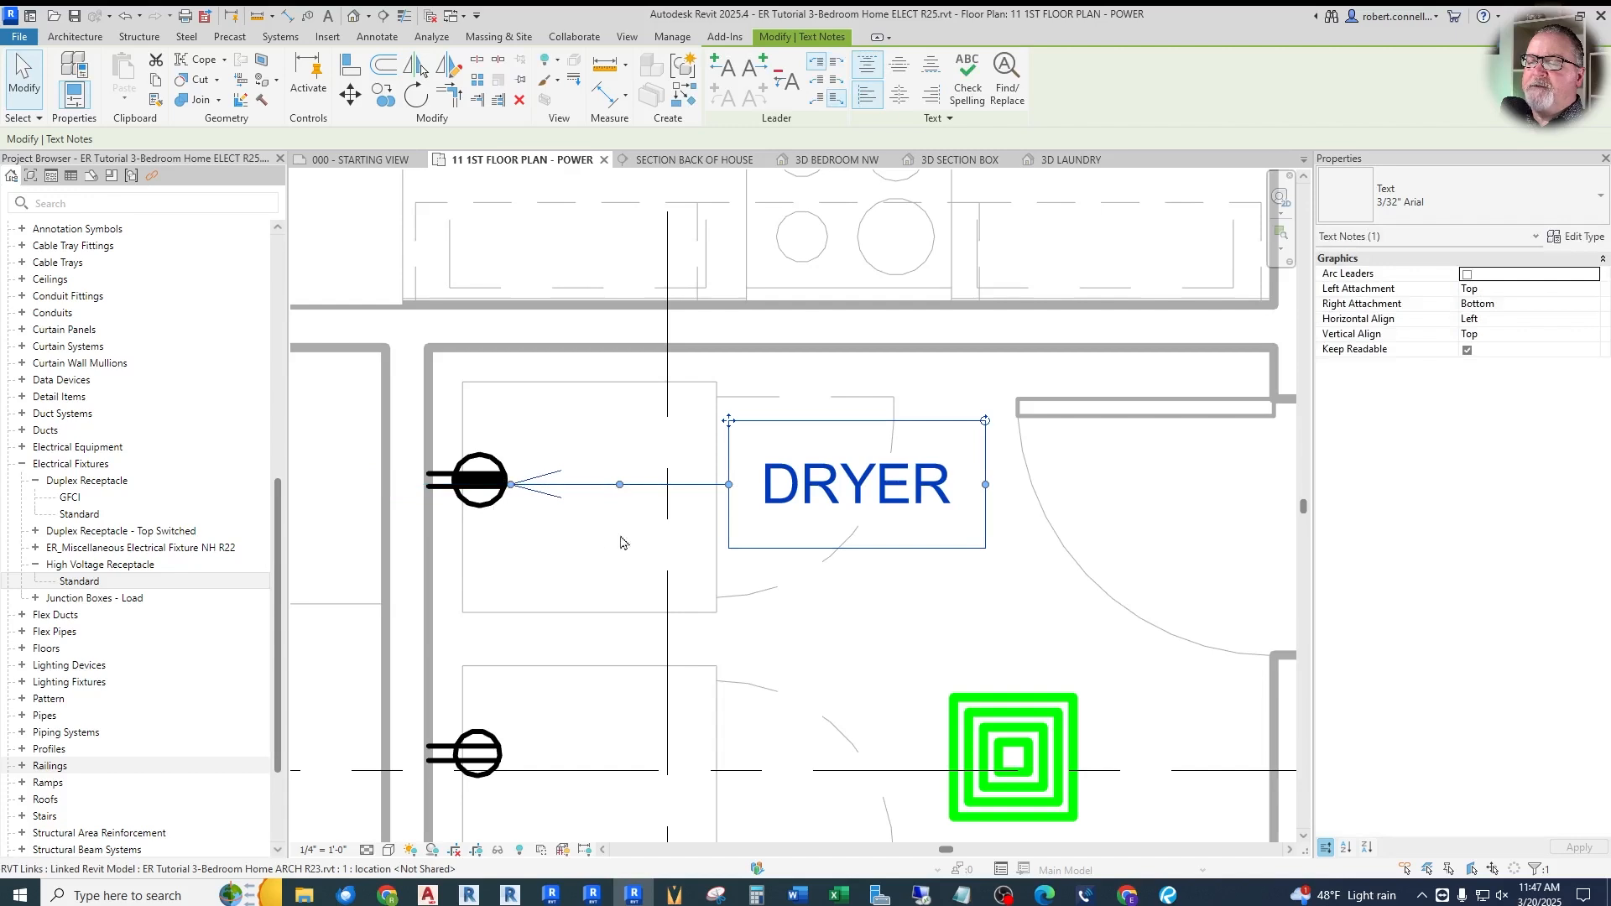
Raise the DRYER note toward the upper laundry wall and bend its leader down to the high voltage receptacle
{"action": "left_click_drag", "start_coordinate": [729, 420], "coordinate": [738, 353]}
{"action": "left_click_drag", "start_coordinate": [623, 450], "coordinate": [694, 416]}
{"action": "mouse_move", "coordinate": [512, 484]}
{"action": "left_mouse_down"}
{"action": "mouse_move", "coordinate": [530, 455]}
{"action": "mouse_move", "coordinate": [511, 476]}
{"action": "left_mouse_up"}
{"action": "key", "text": "Escape"}
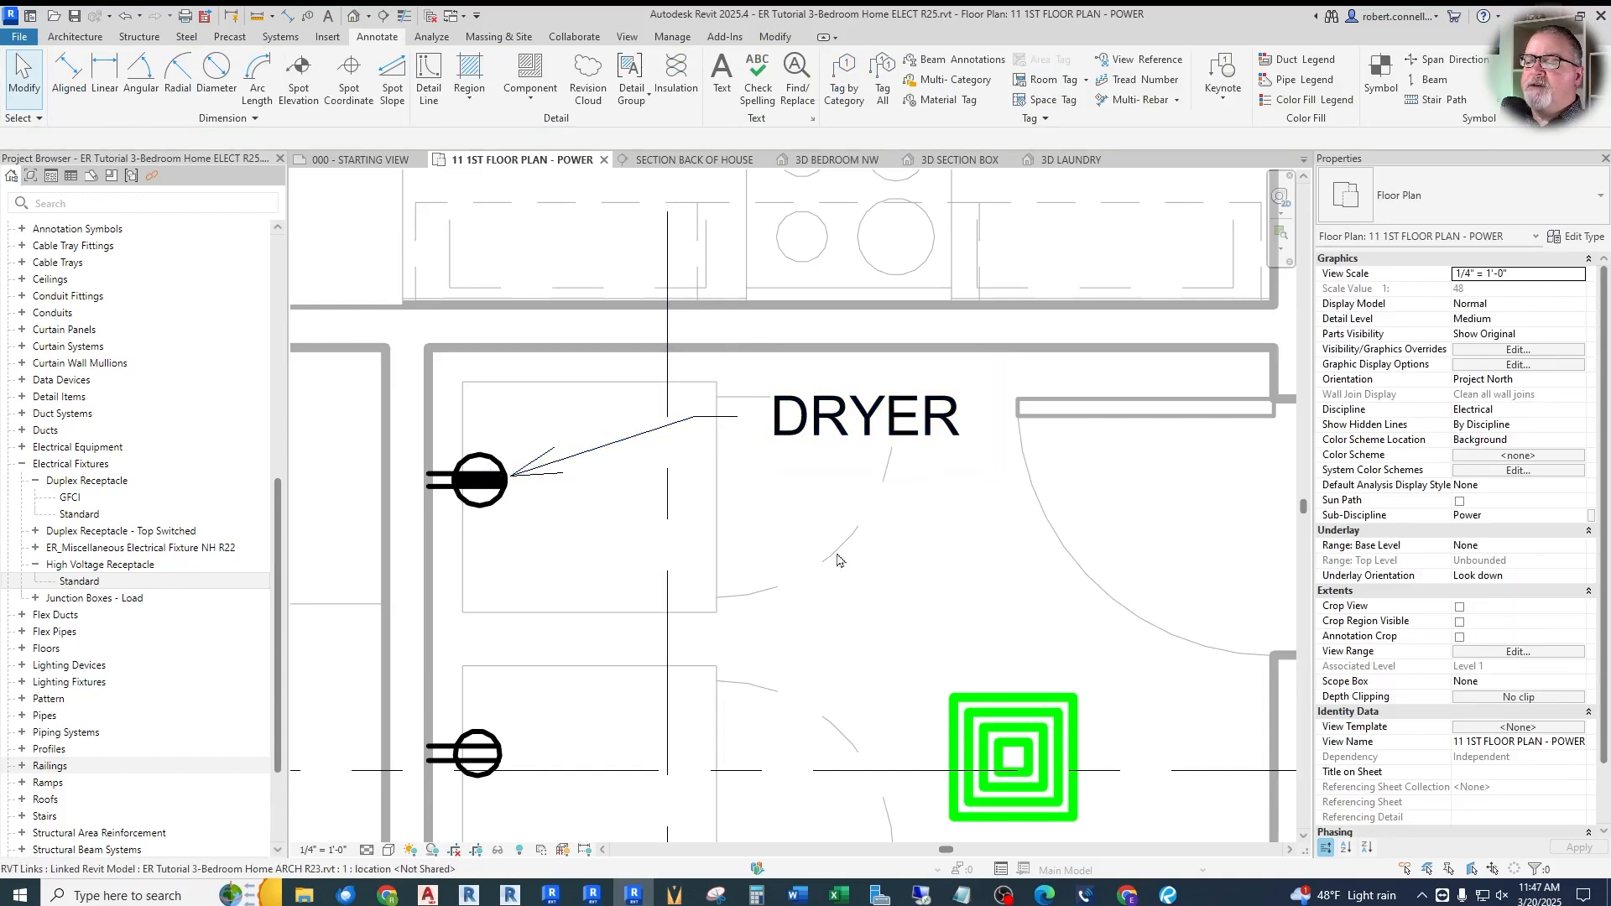
Set the leader arrowhead of the 3/32" Arial text type to Arrow Filled 15 Degree
{"action": "left_click", "coordinate": [799, 446]}
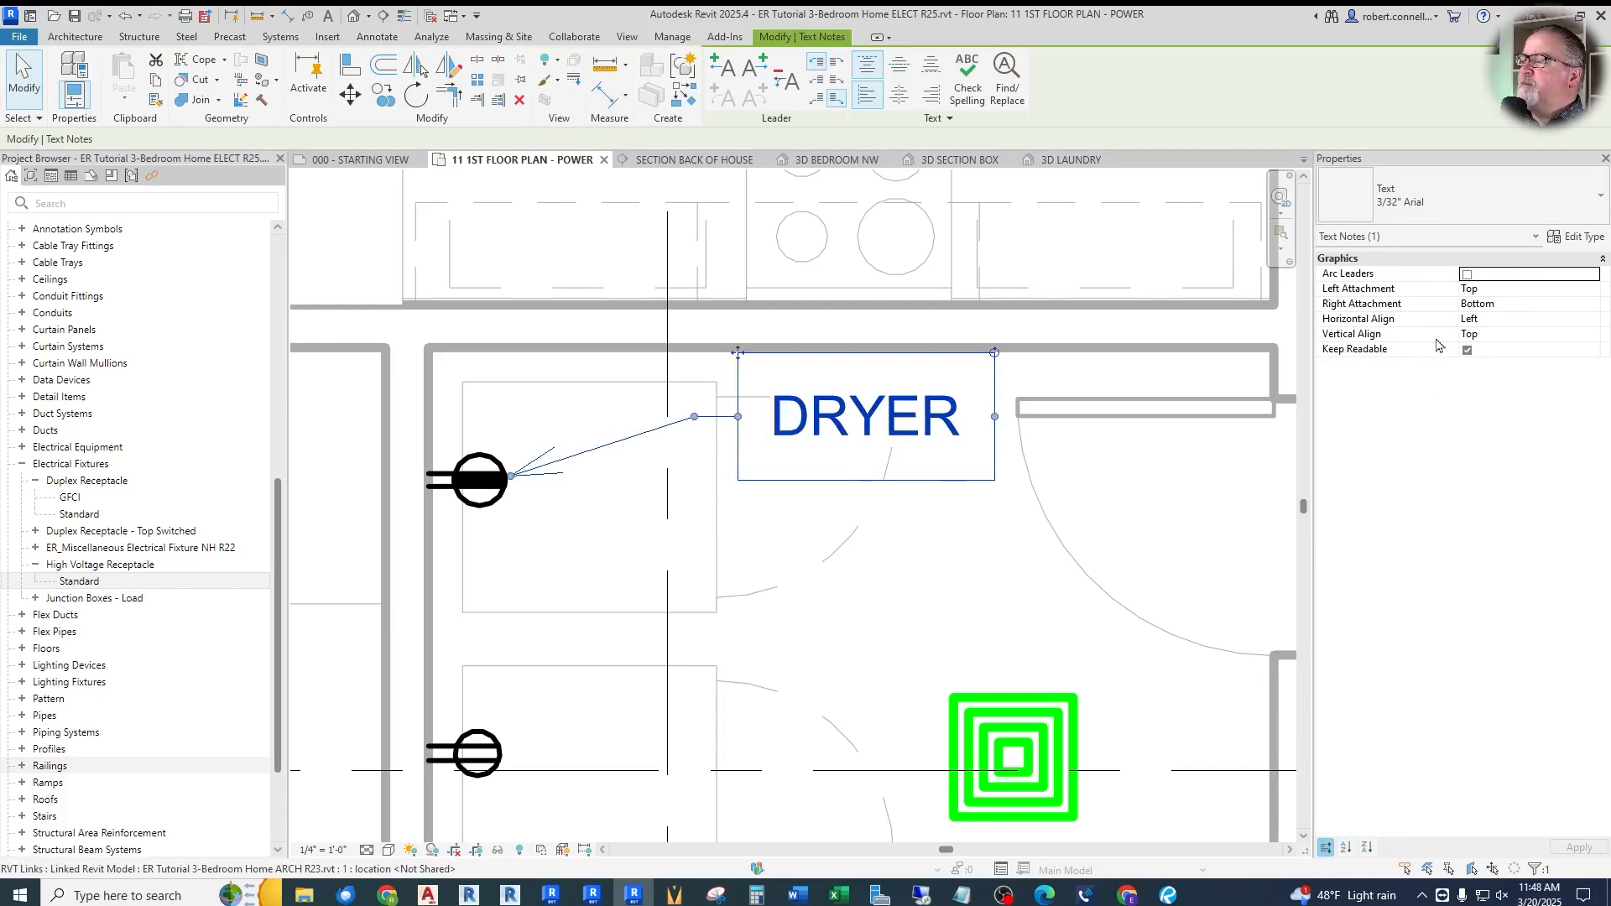
{"action": "left_click", "coordinate": [1583, 239]}
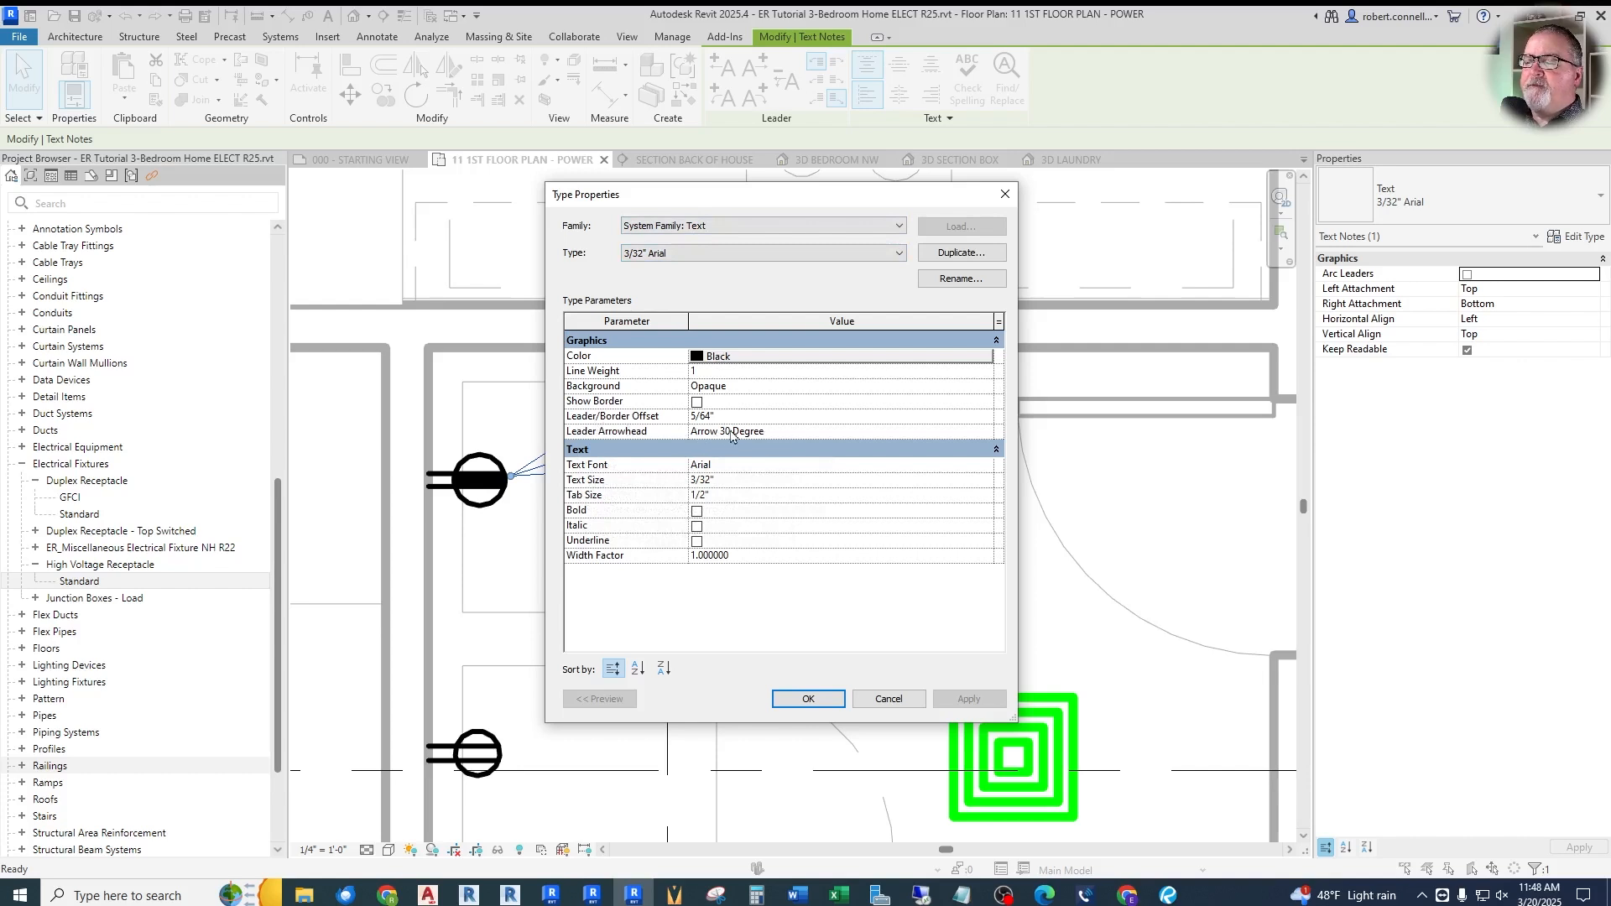
{"action": "left_click", "coordinate": [858, 433]}
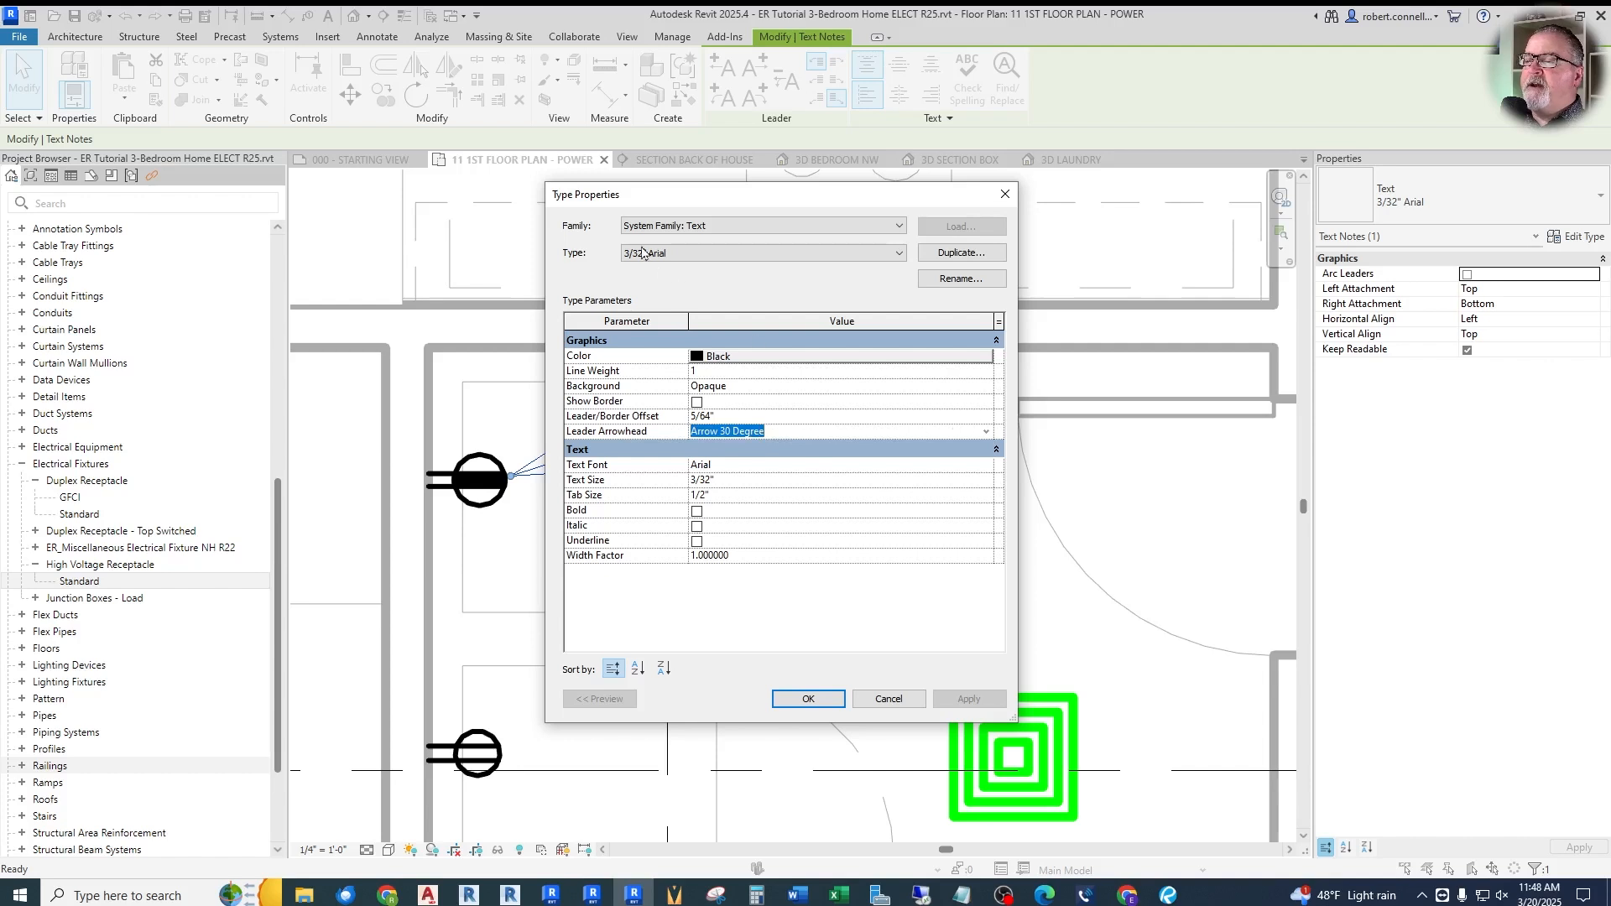
{"action": "left_click", "coordinate": [988, 434]}
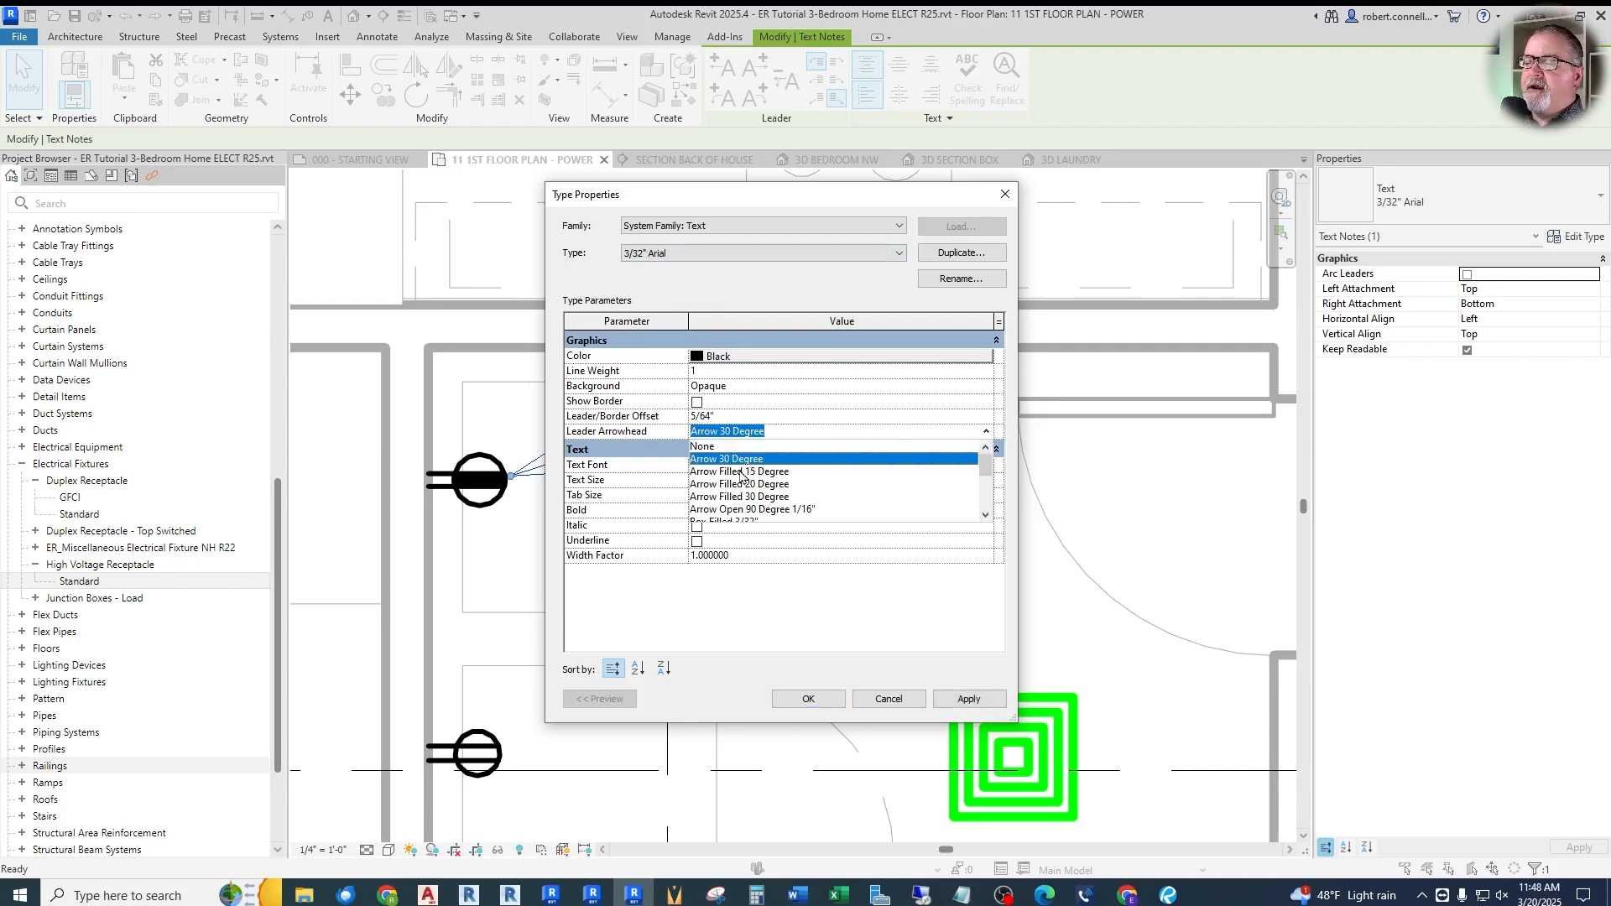
{"action": "left_click", "coordinate": [742, 472]}
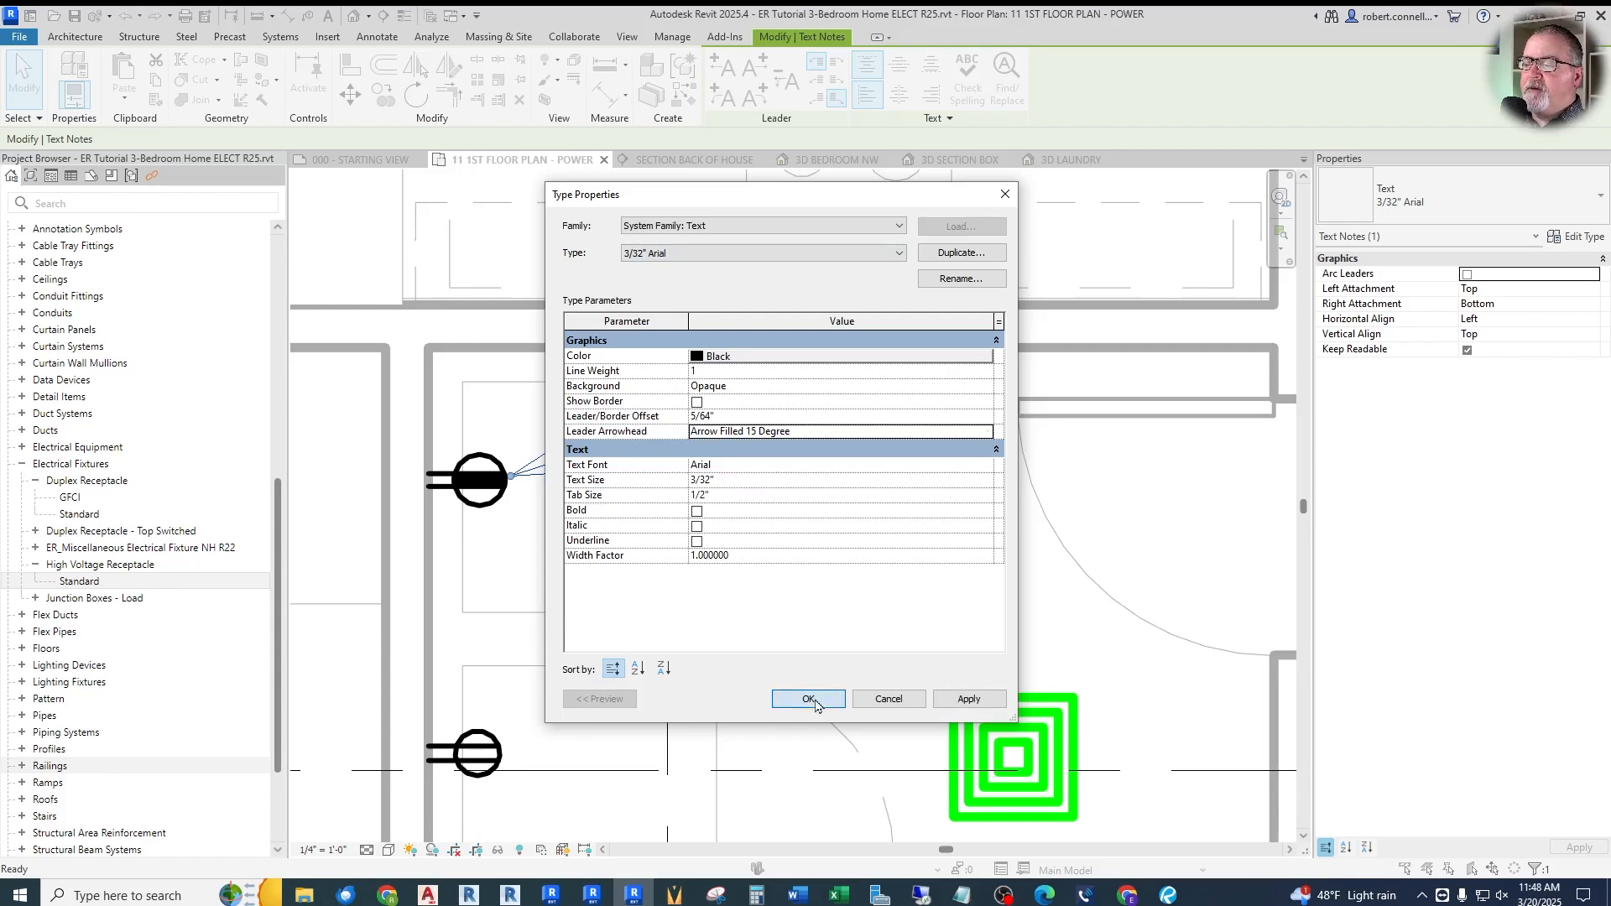
{"action": "left_click", "coordinate": [818, 700]}
{"action": "key", "text": "Escape"}
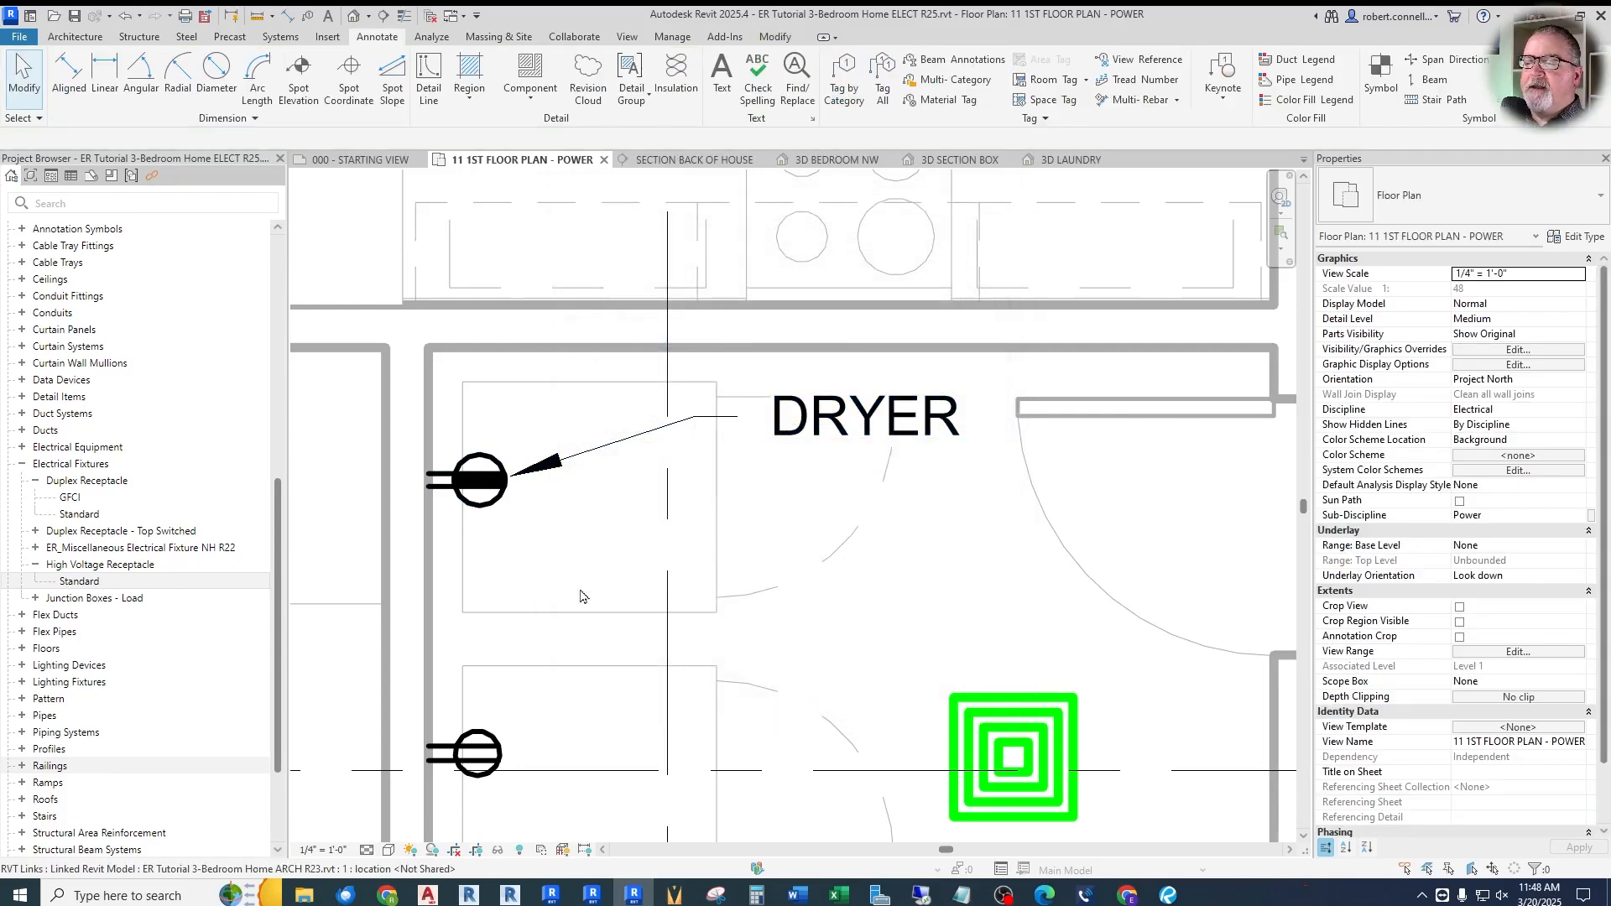
Examine the DRYER note and its leader arrowhead in the context of the laundry room plan
{"action": "left_click", "coordinate": [872, 425]}
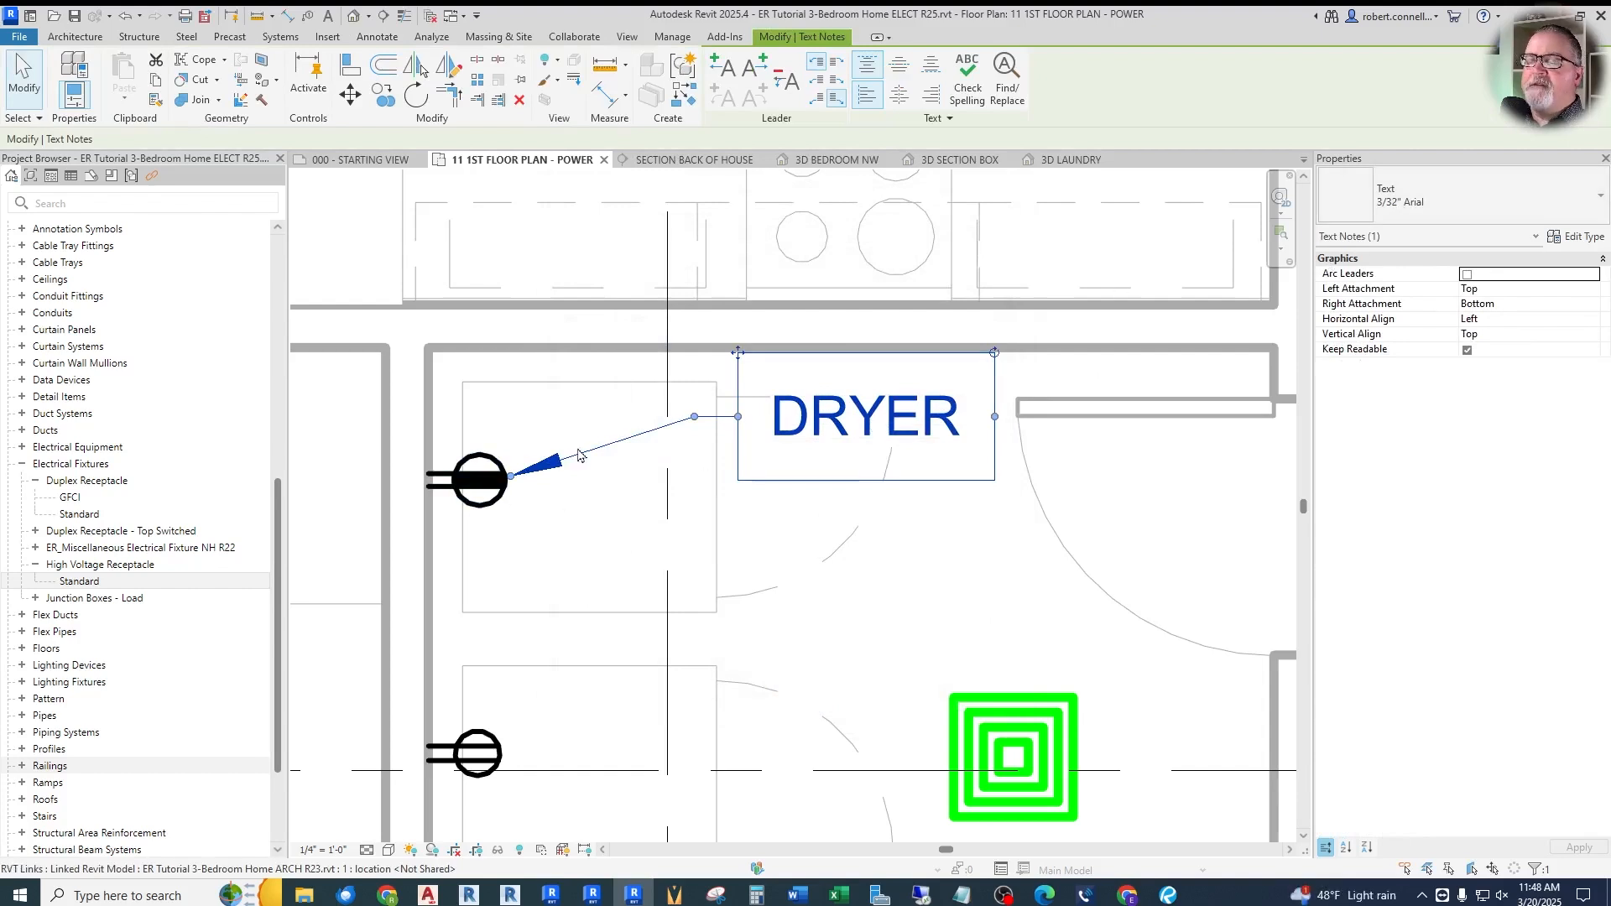
{"action": "left_click", "coordinate": [587, 534]}
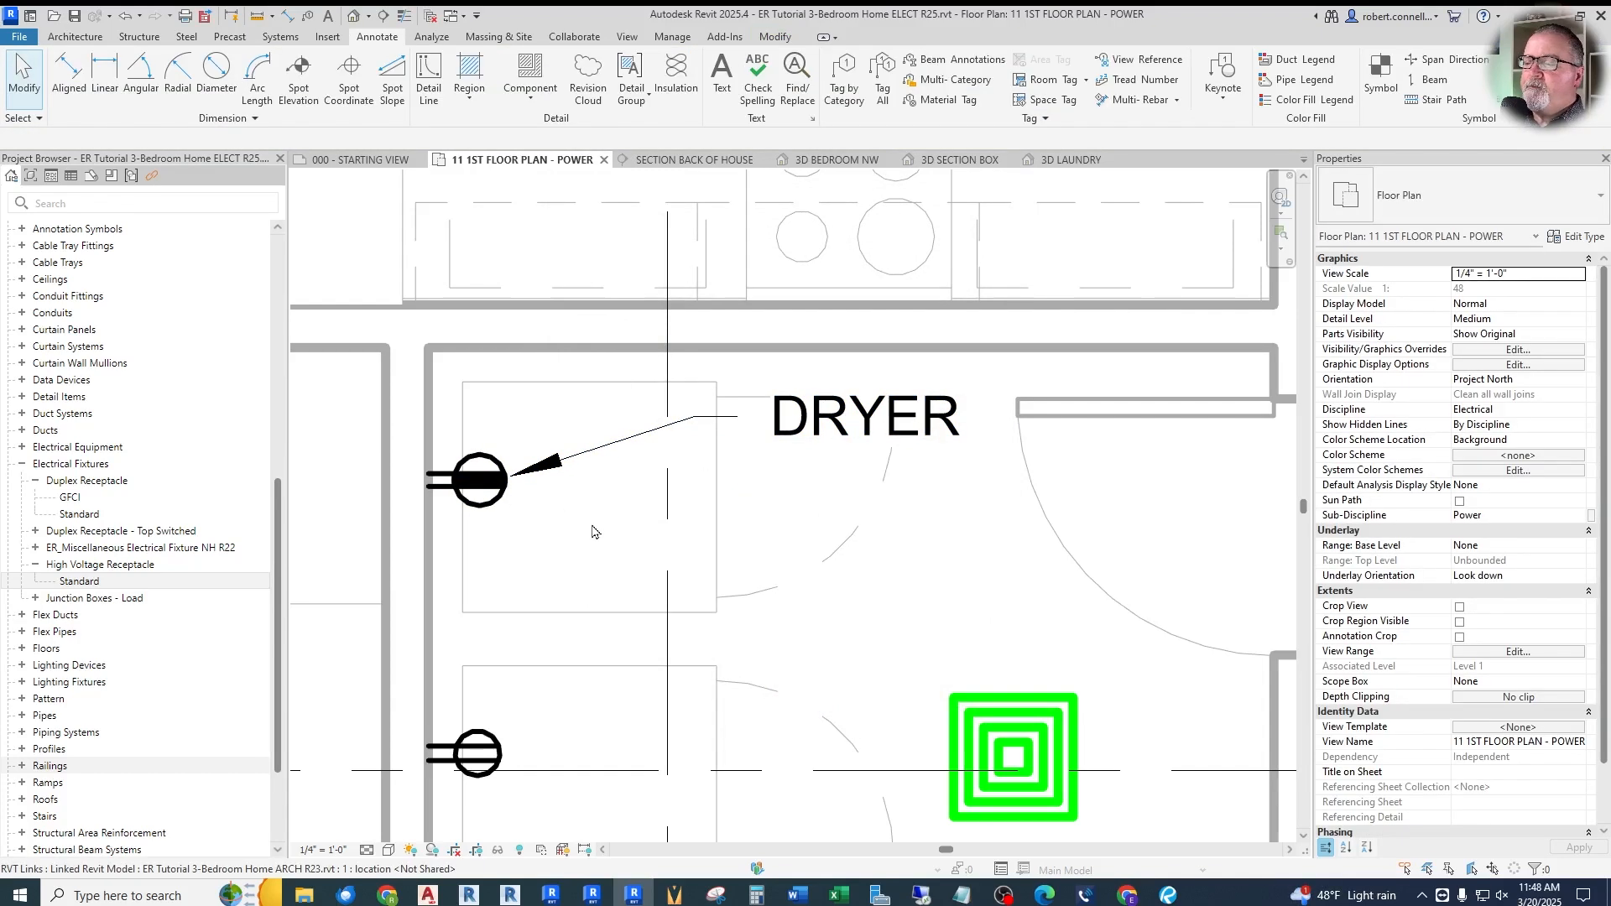
{"action": "scroll", "coordinate": [753, 449], "scroll_direction": "down", "scroll_amount": 3}
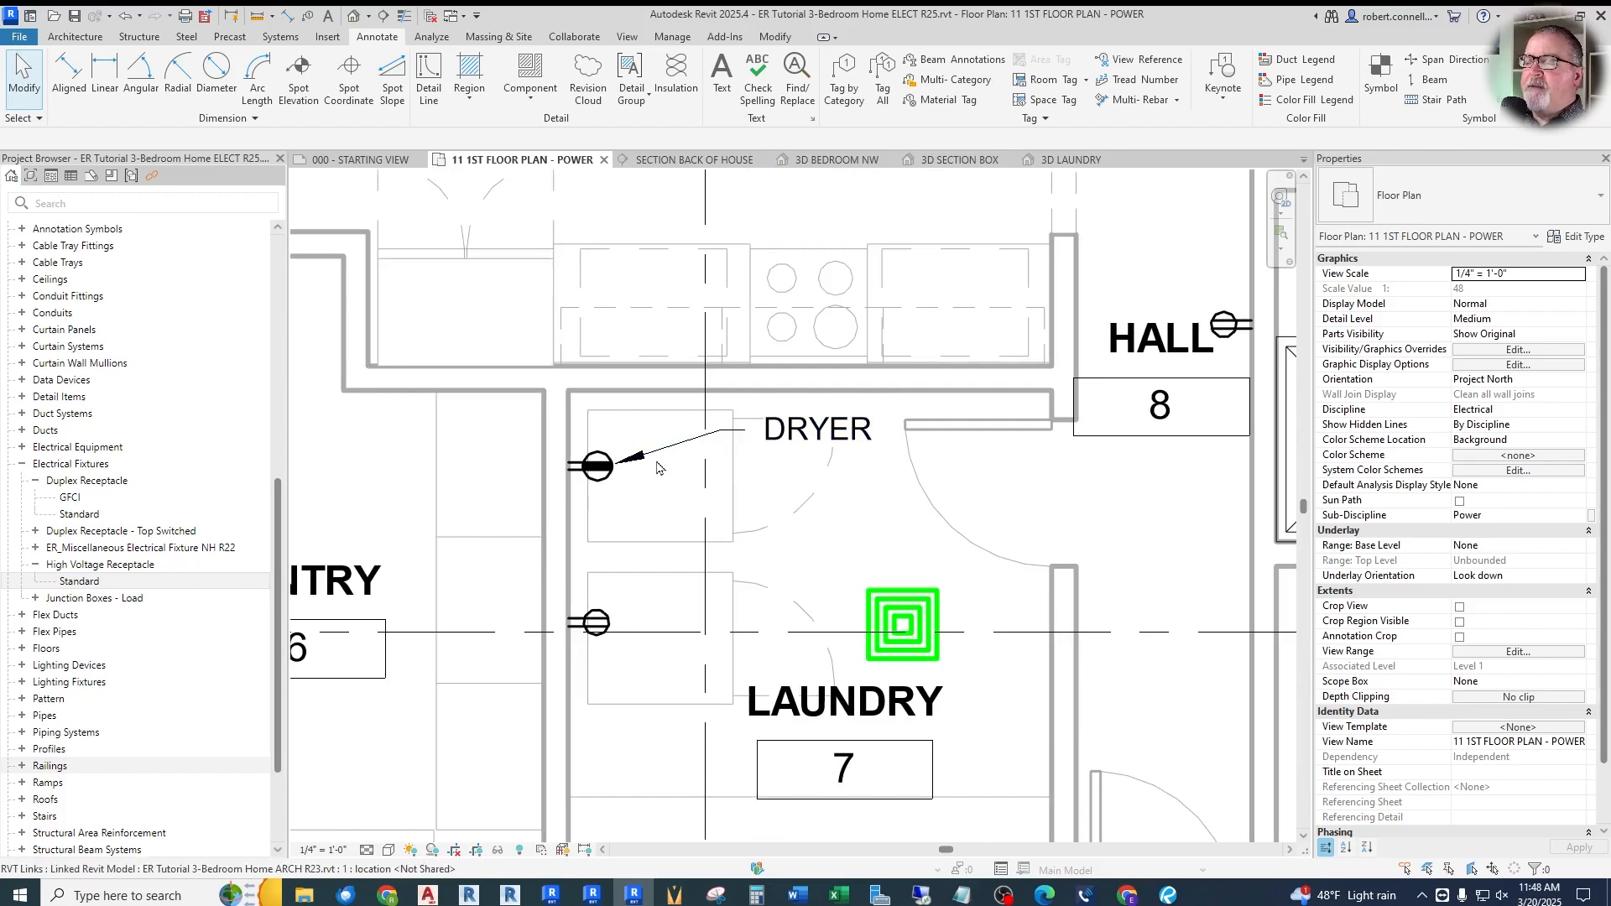
{"action": "scroll", "coordinate": [659, 468], "scroll_direction": "down", "scroll_amount": 2}
{"action": "scroll", "coordinate": [668, 508], "scroll_direction": "up", "scroll_amount": 2}
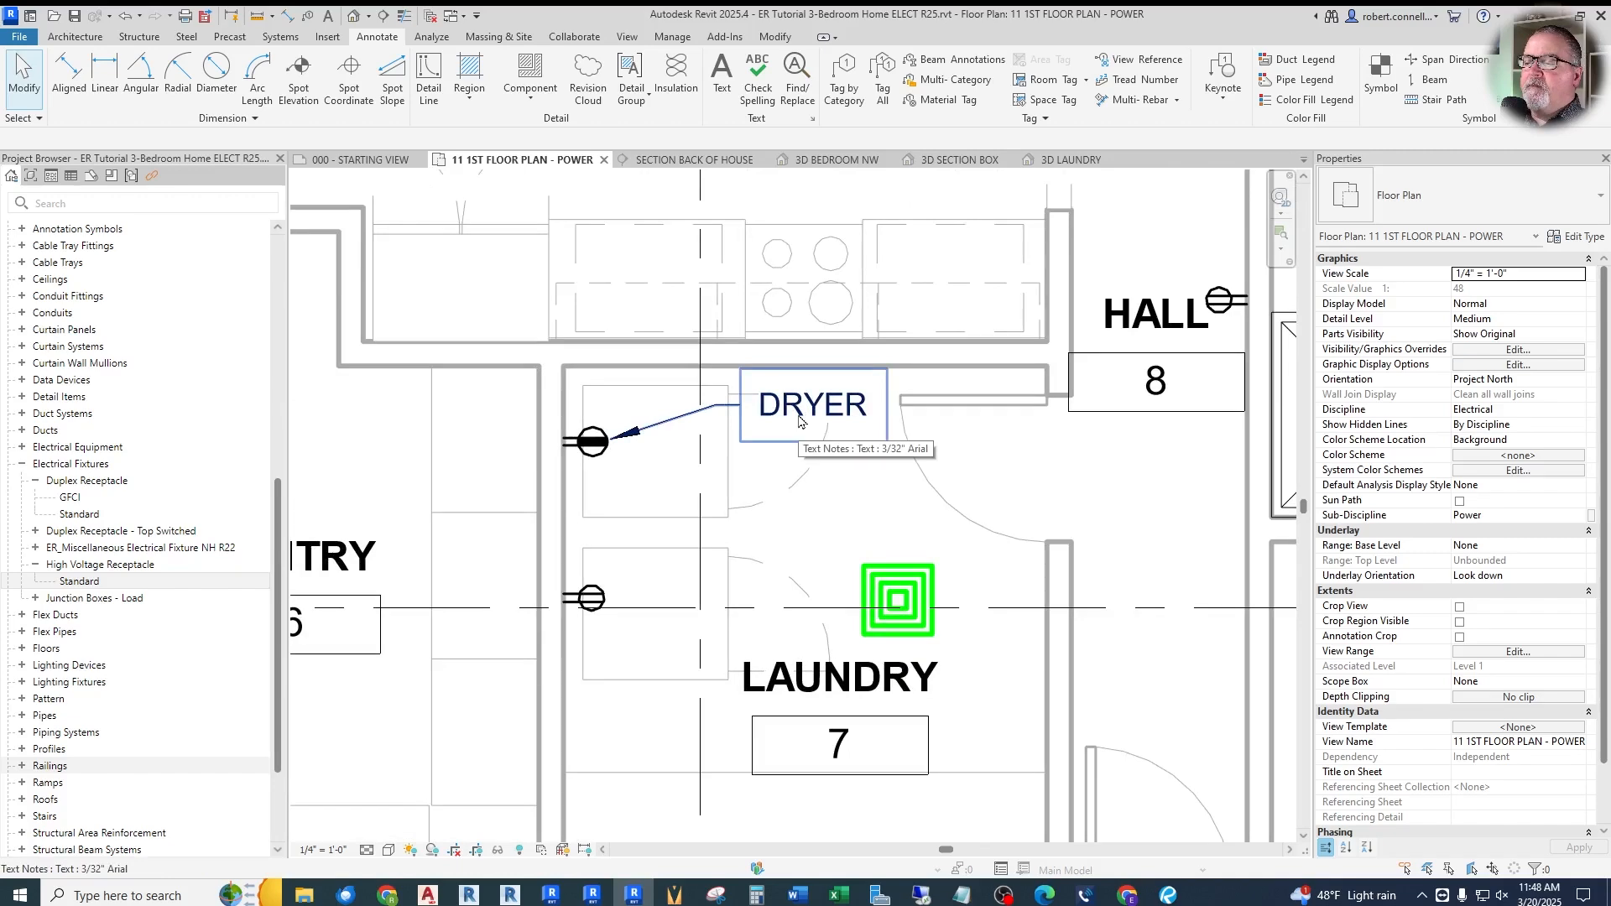
{"action": "scroll", "coordinate": [722, 484], "scroll_direction": "down", "scroll_amount": 3}
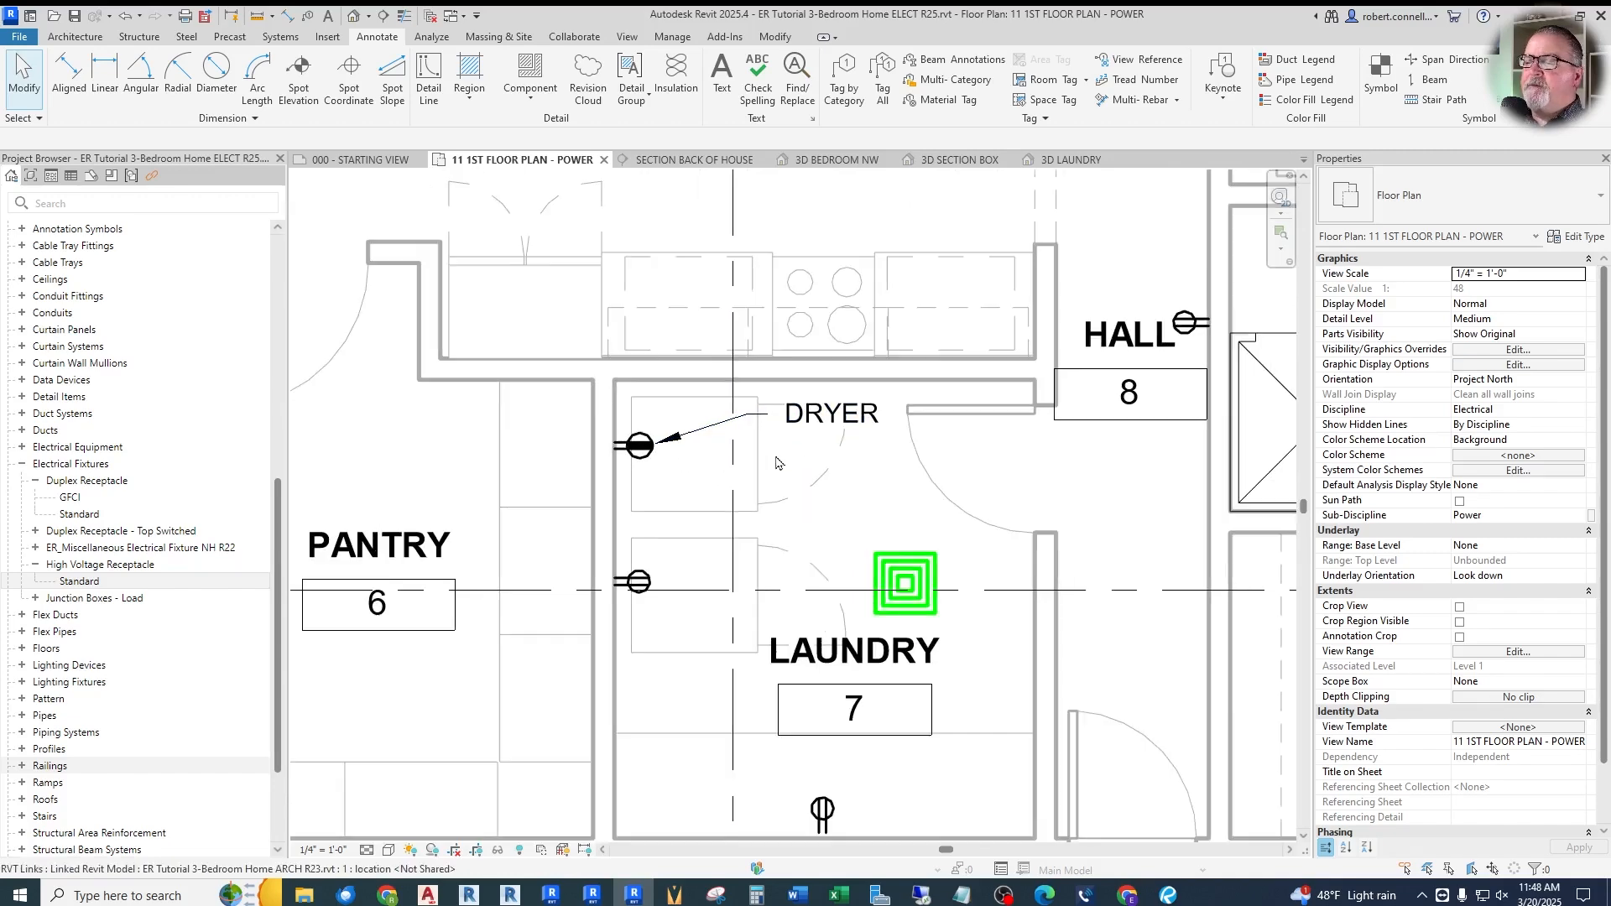
{"action": "scroll", "coordinate": [813, 470], "scroll_direction": "up", "scroll_amount": 2}
{"action": "scroll", "coordinate": [772, 470], "scroll_direction": "down", "scroll_amount": 2}
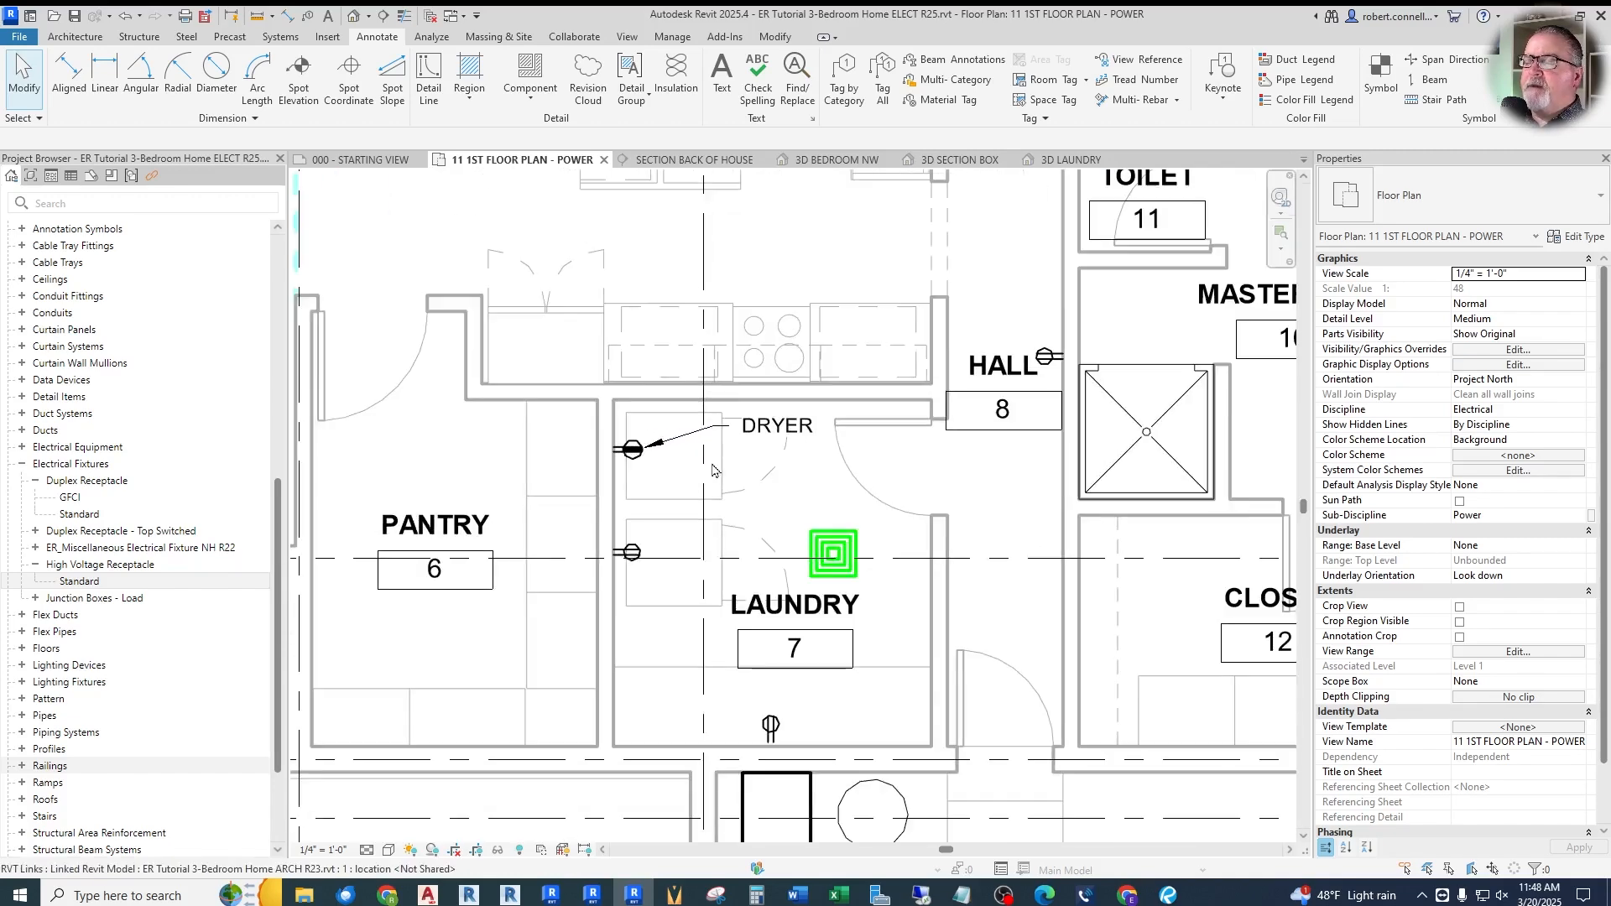
{"action": "scroll", "coordinate": [724, 470], "scroll_direction": "up", "scroll_amount": 2}
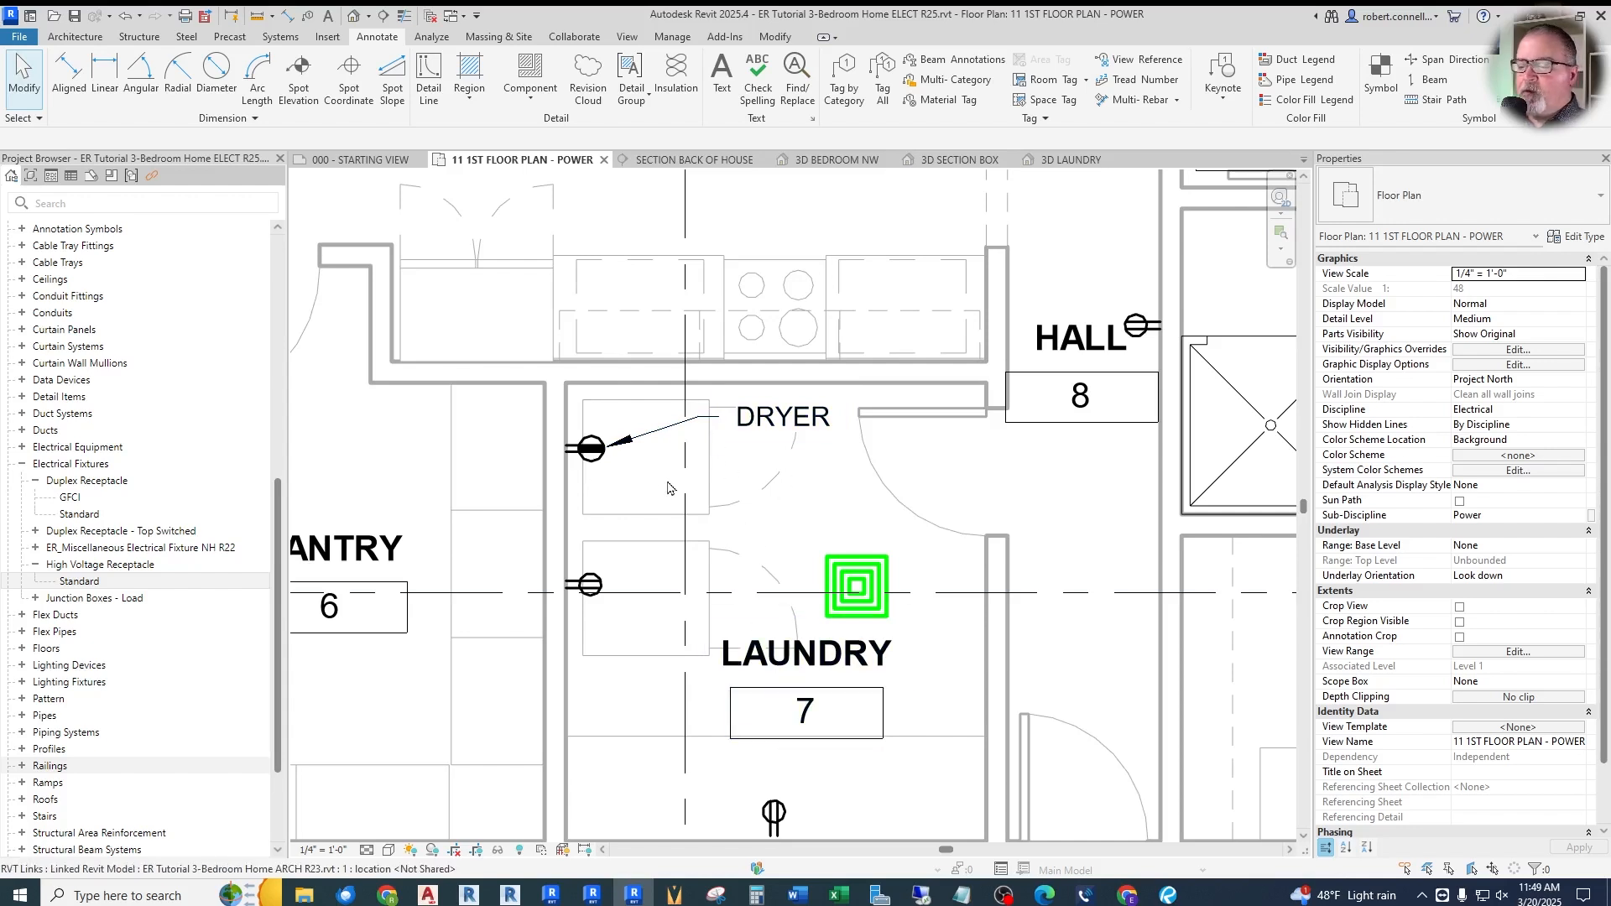
{"action": "scroll", "coordinate": [668, 488], "scroll_direction": "up", "scroll_amount": 2}
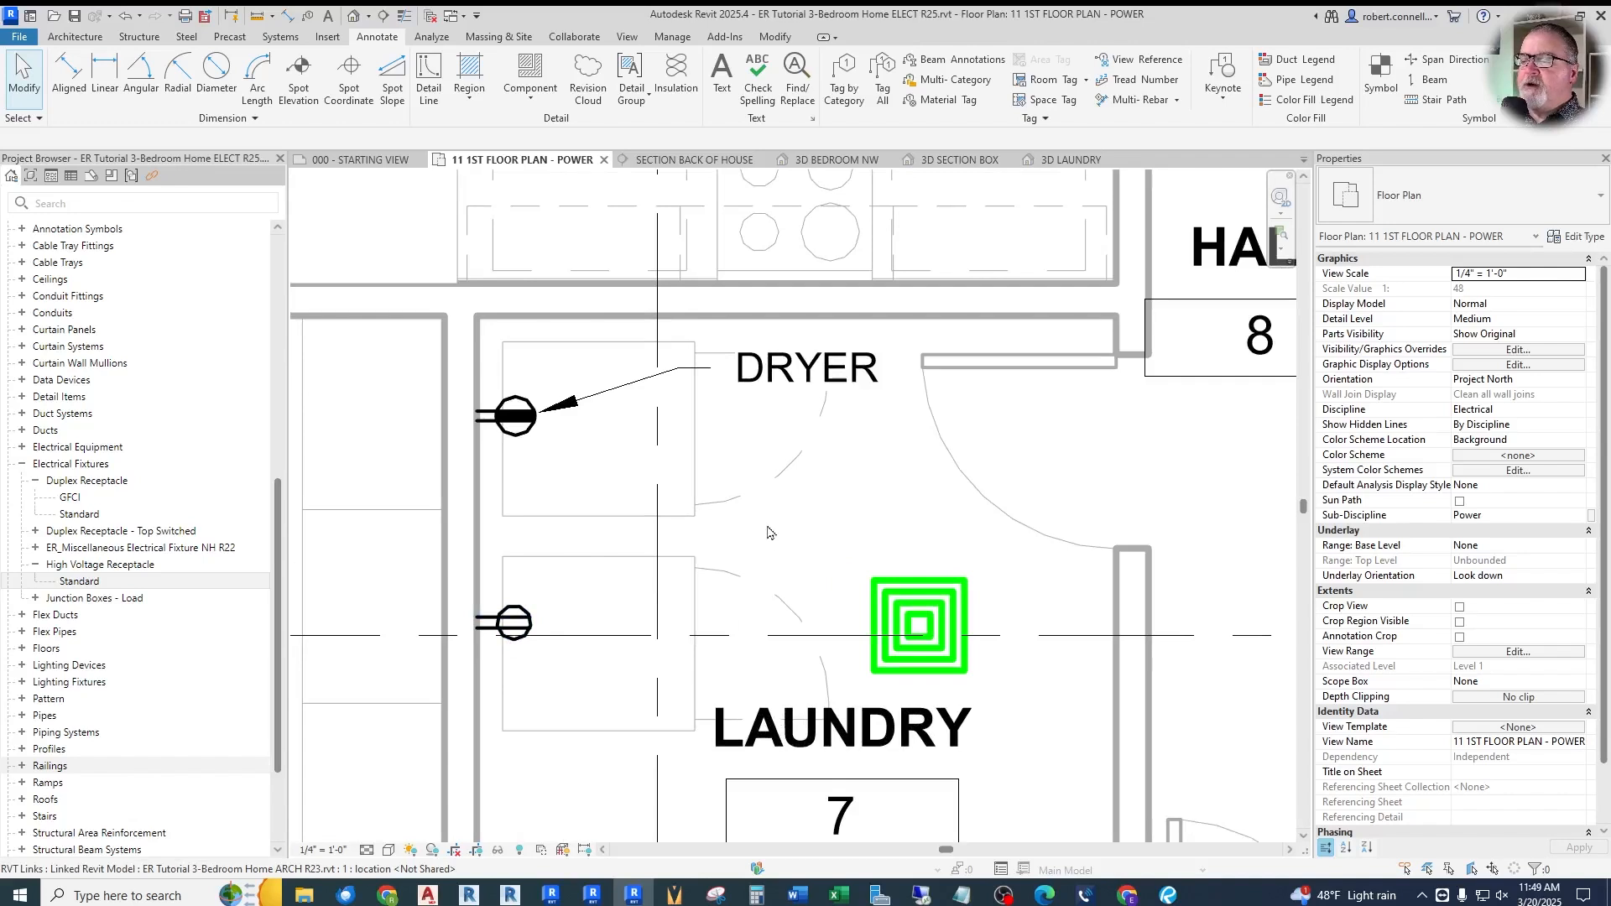
{"action": "left_click", "coordinate": [797, 393]}
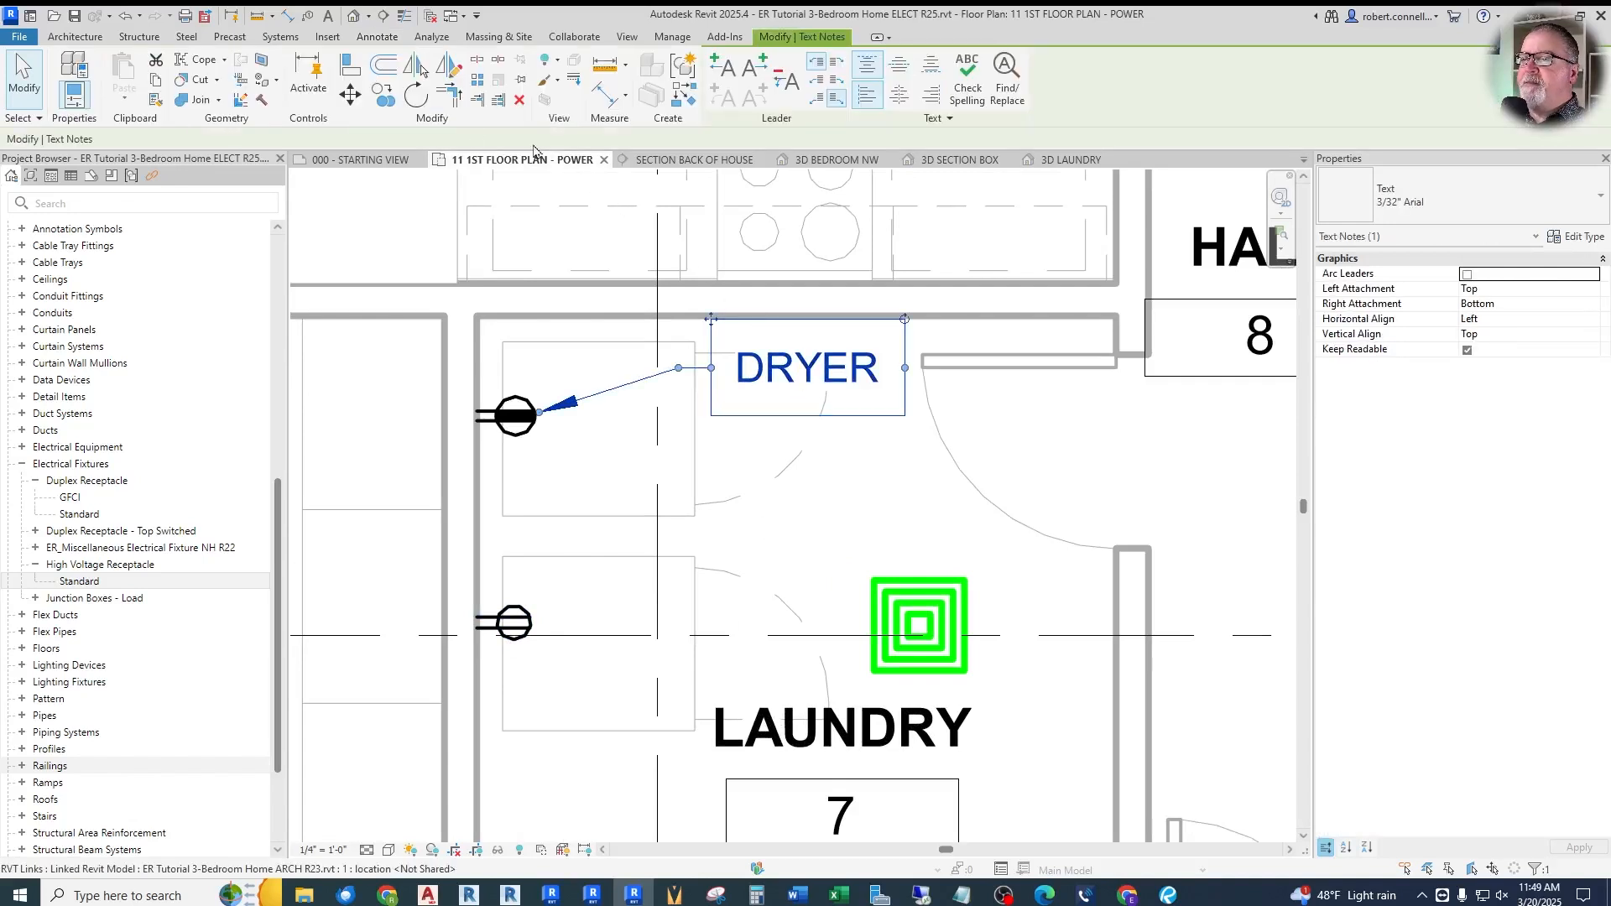
{"action": "right_click", "coordinate": [798, 373]}
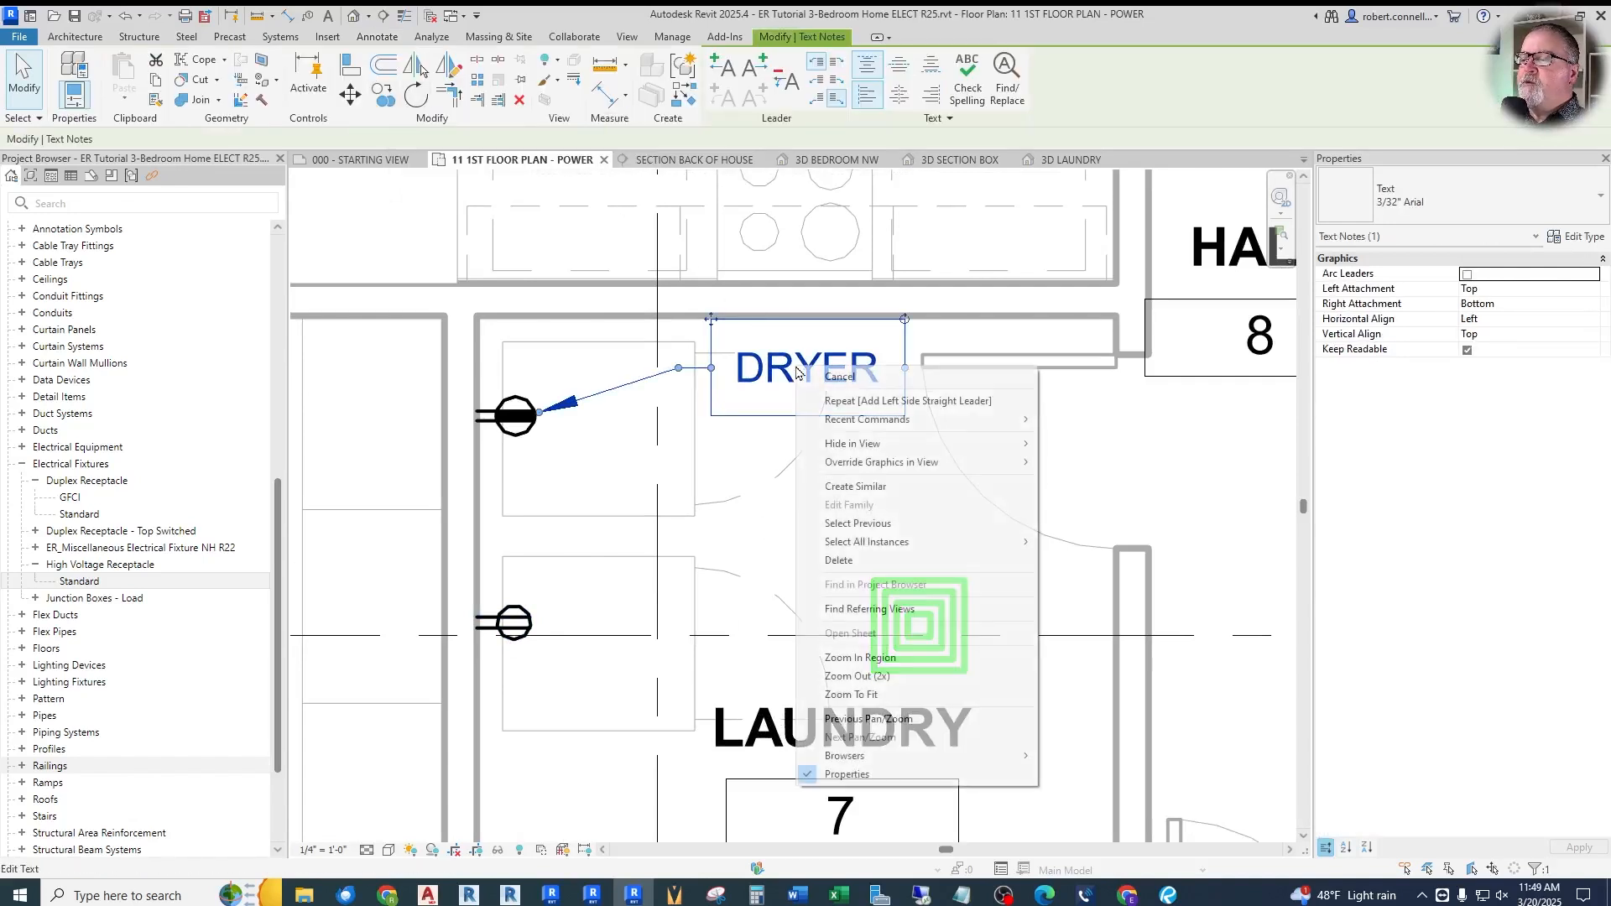
{"action": "left_click", "coordinate": [872, 489]}
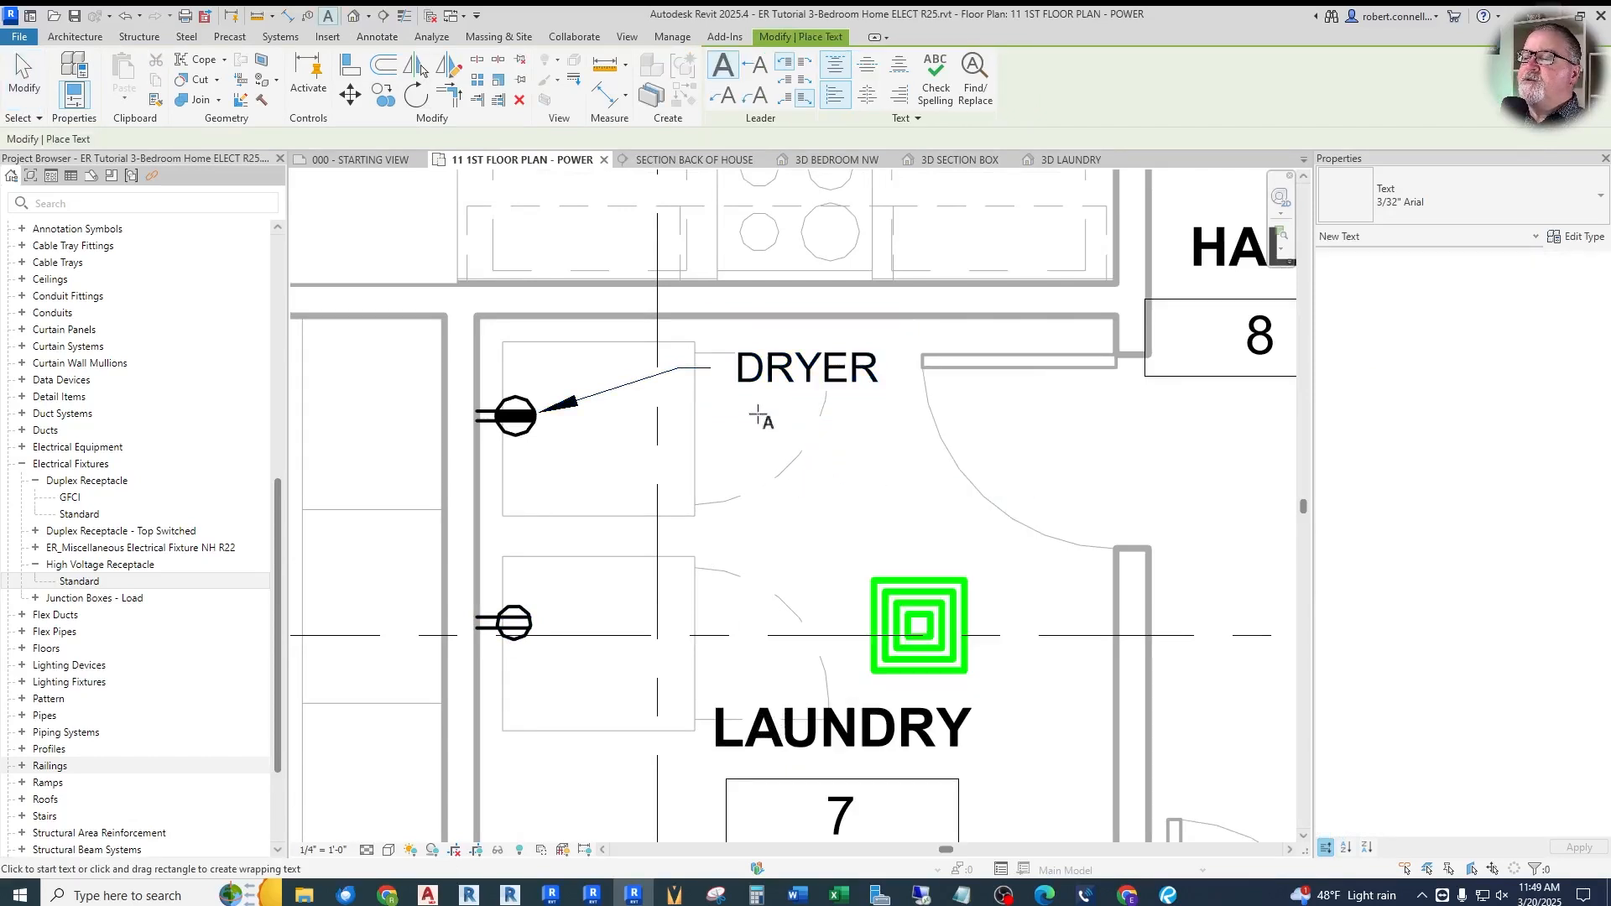
{"action": "key", "text": "Escape"}
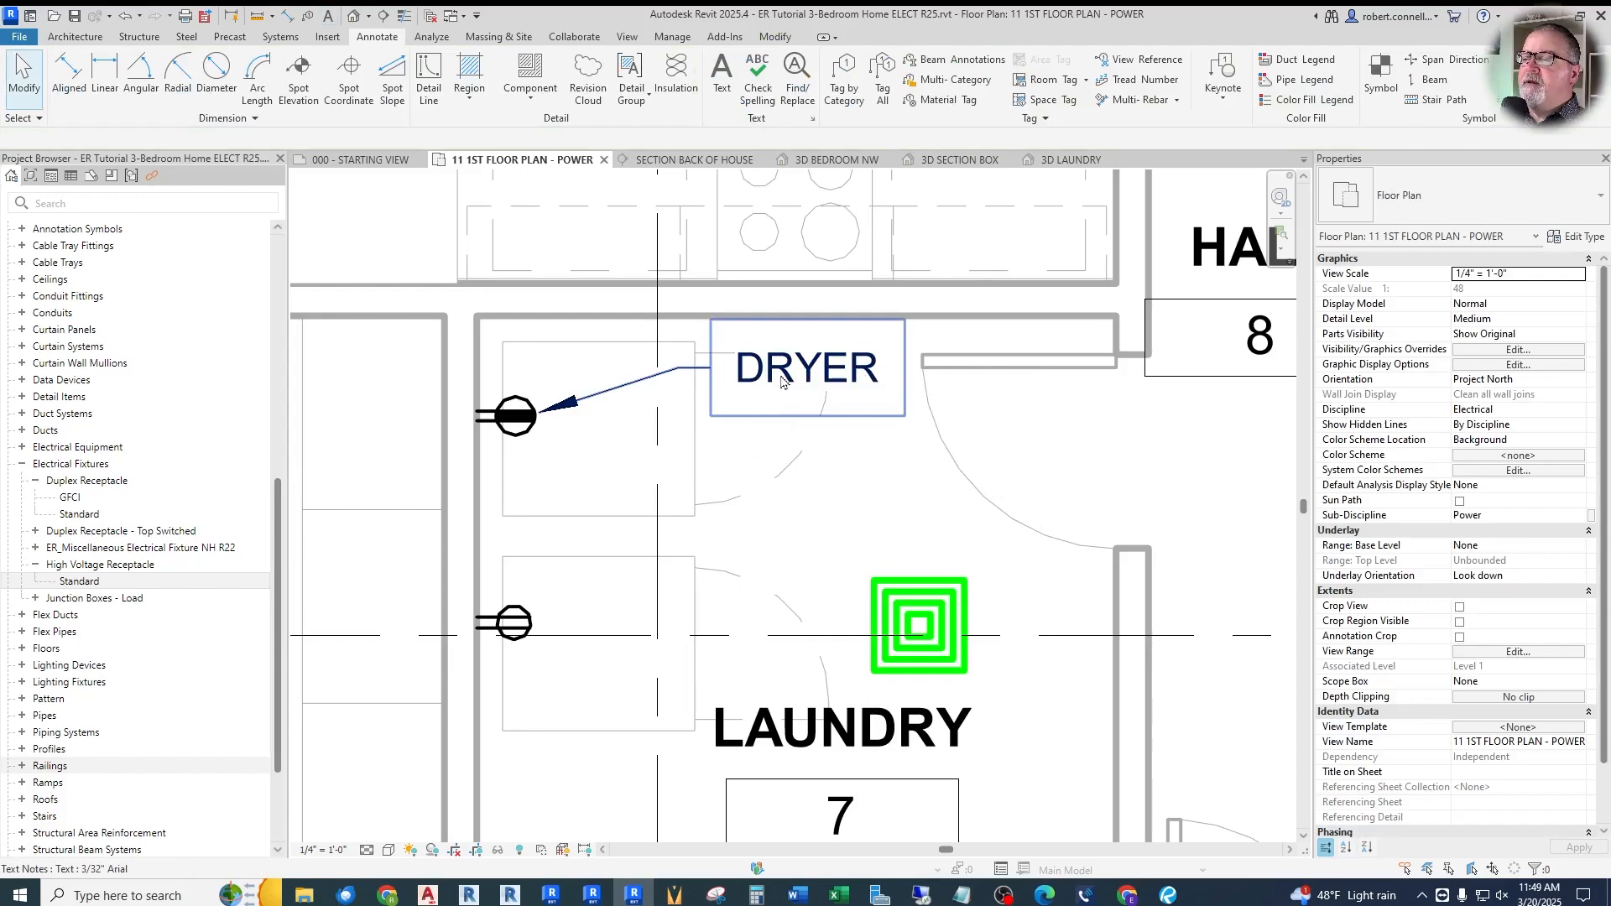
Copy the DRYER note with its leader straight down, between the two laundry receptacles
{"action": "left_click", "coordinate": [788, 382]}
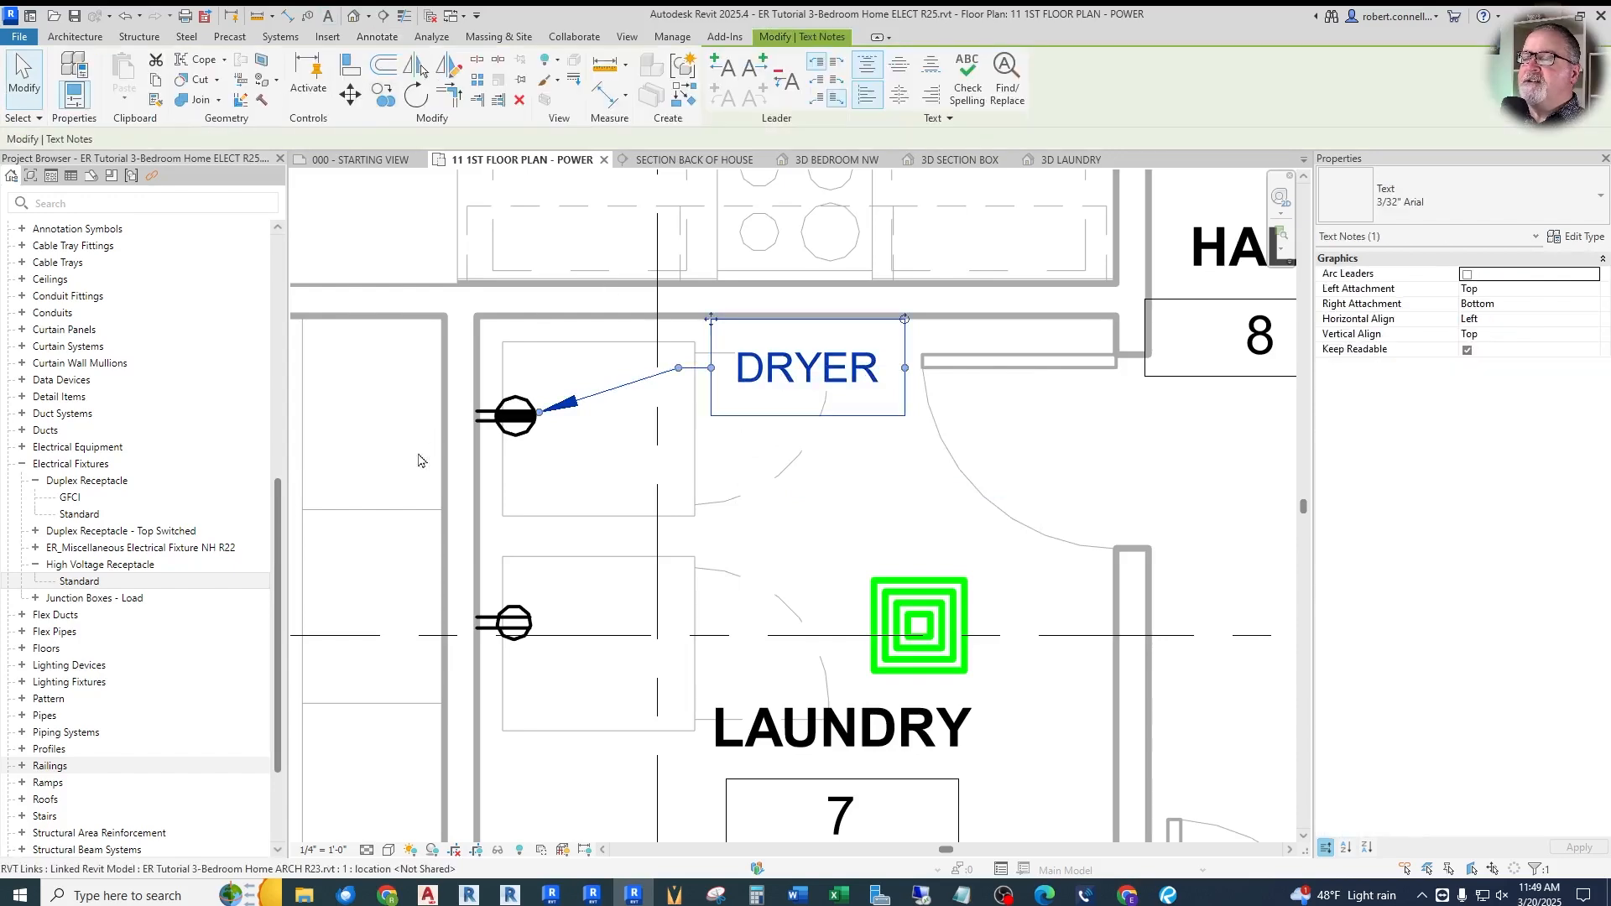
{"action": "key", "text": "Escape"}
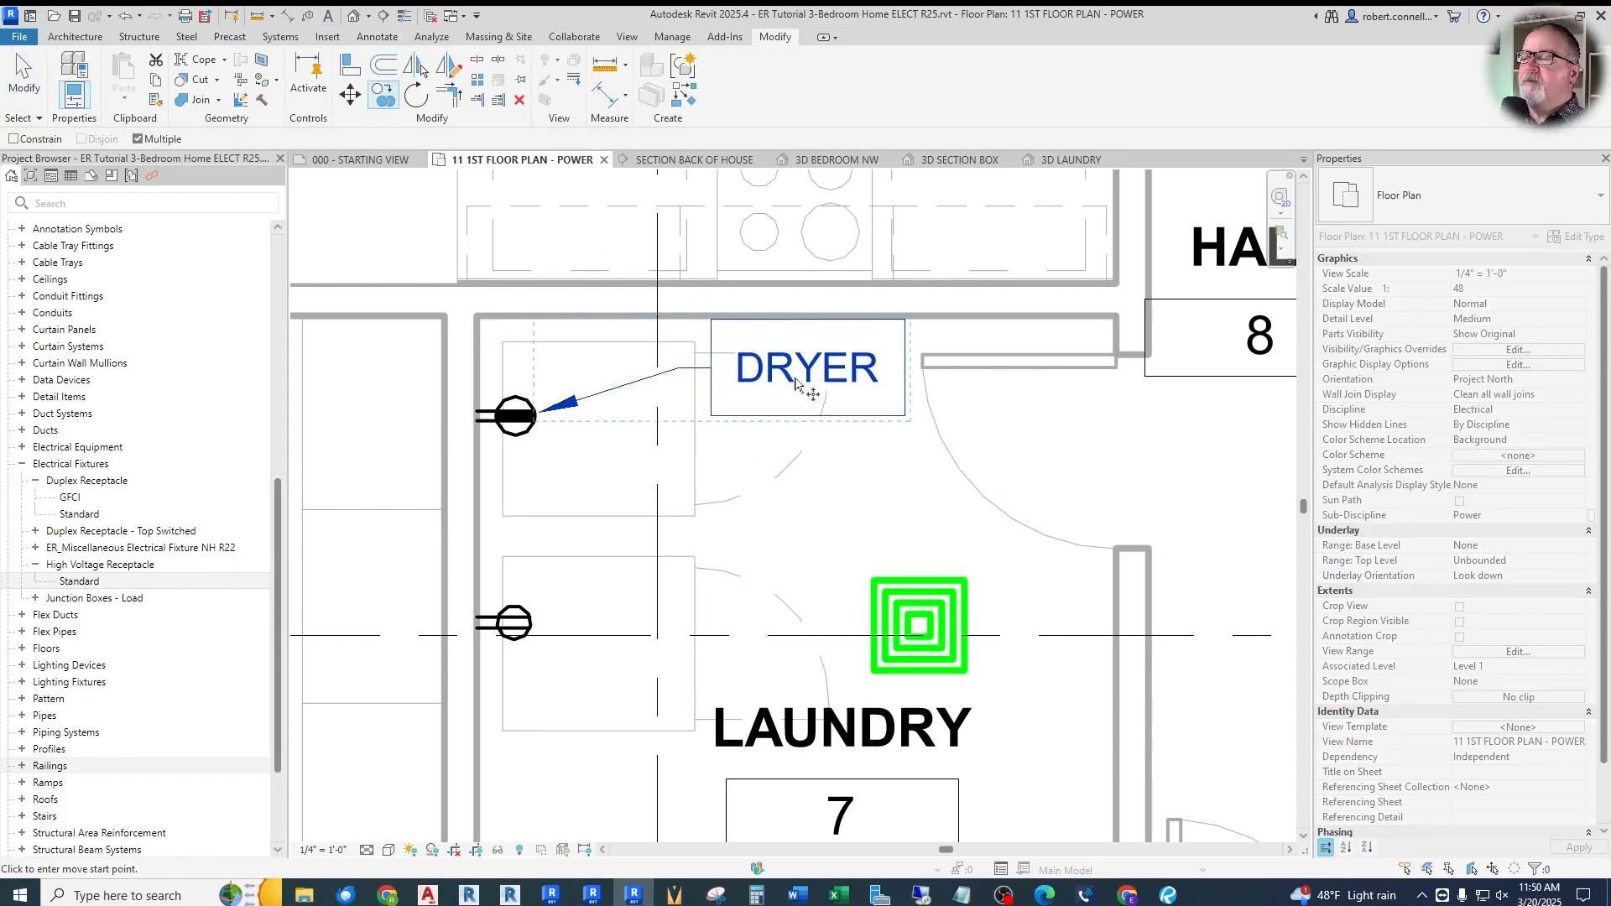
{"action": "left_click", "coordinate": [831, 391]}
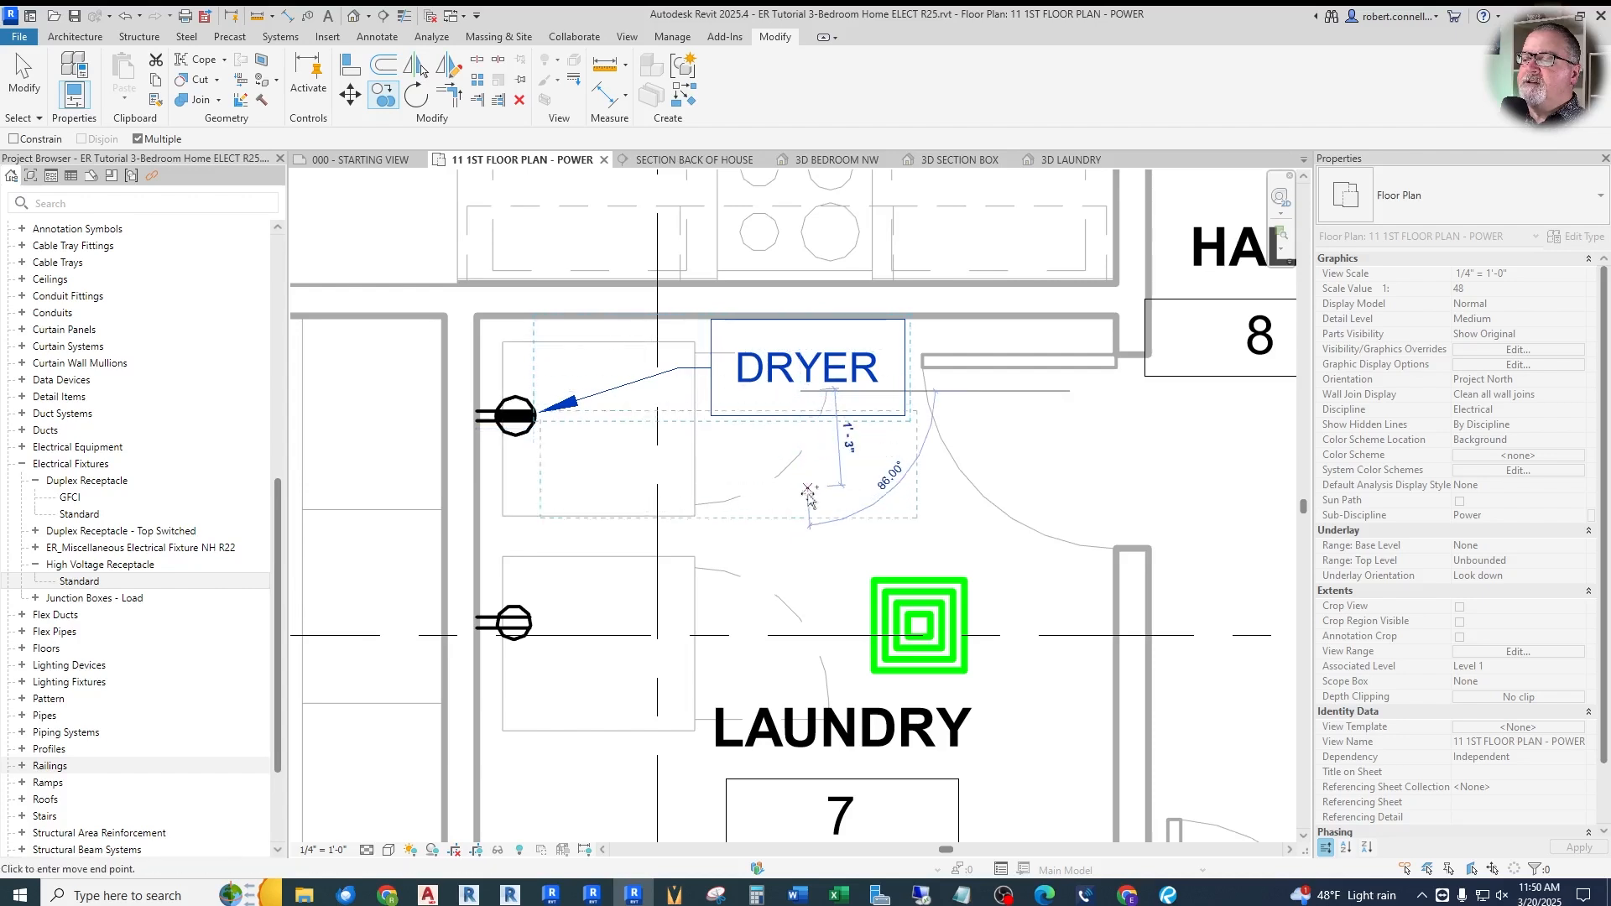
{"action": "left_click", "coordinate": [831, 547]}
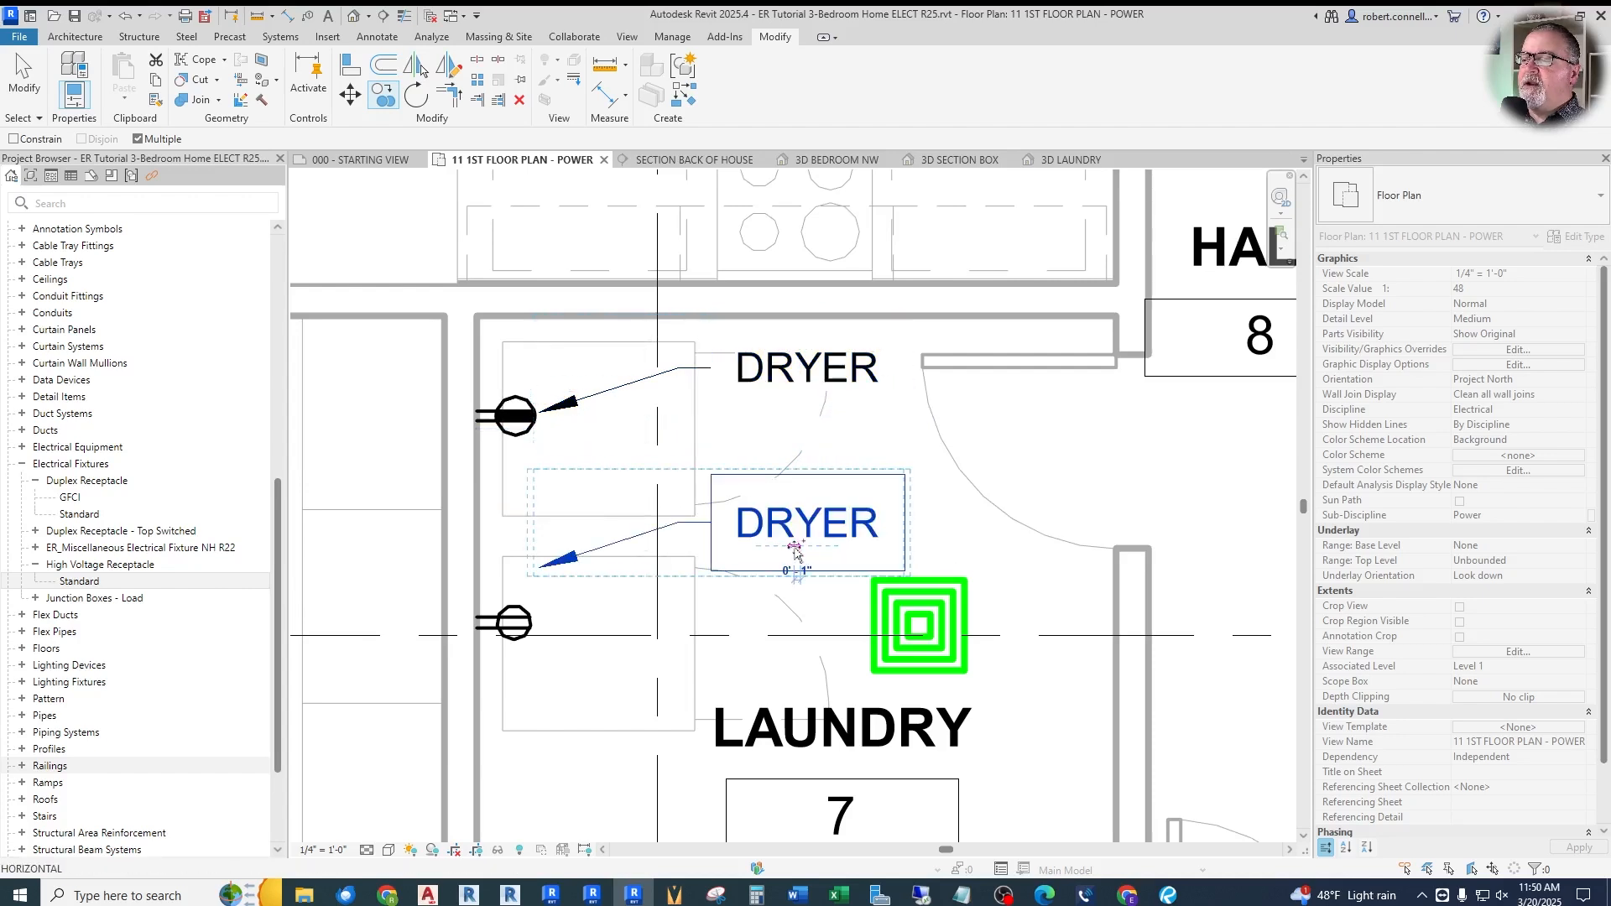
{"action": "key", "text": "Escape"}
Place the copied DRYER note beside the lower laundry receptacle and move its leader arrowhead onto that receptacle
{"action": "left_click", "coordinate": [759, 520]}
{"action": "left_click_drag", "start_coordinate": [712, 477], "coordinate": [712, 498]}
{"action": "key", "text": "Escape"}
{"action": "left_click", "coordinate": [557, 563]}
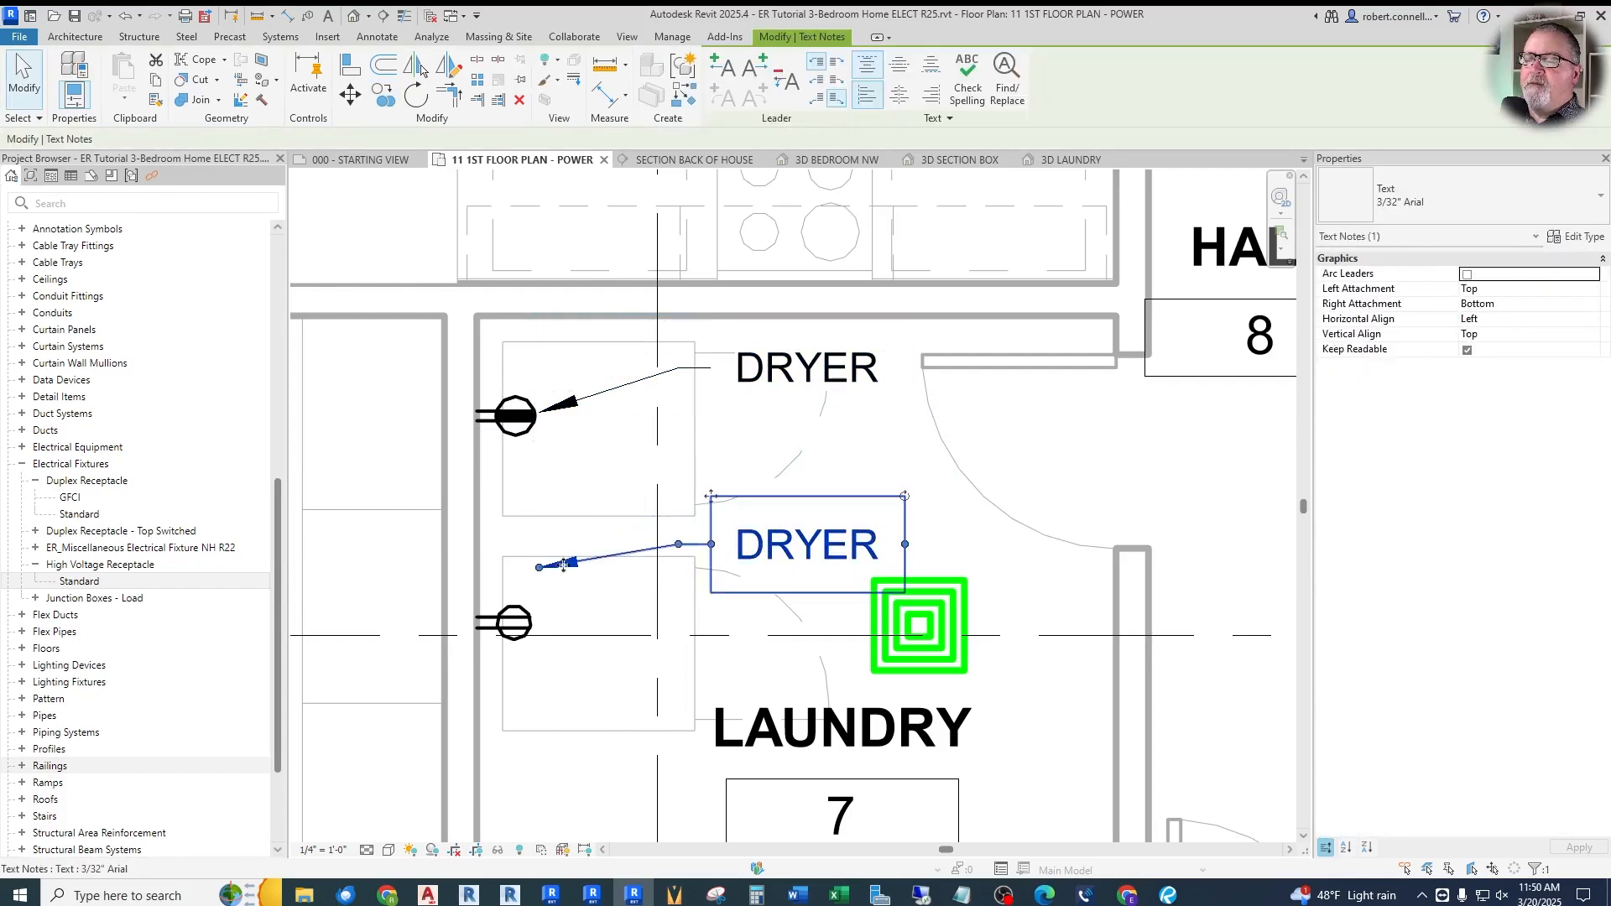
{"action": "left_click_drag", "start_coordinate": [539, 571], "coordinate": [533, 609]}
{"action": "key", "text": "Escape"}
Change the text of the lower laundry note to WASHER
{"action": "double_click", "coordinate": [784, 561]}
{"action": "left_click_drag", "start_coordinate": [737, 547], "coordinate": [877, 559]}
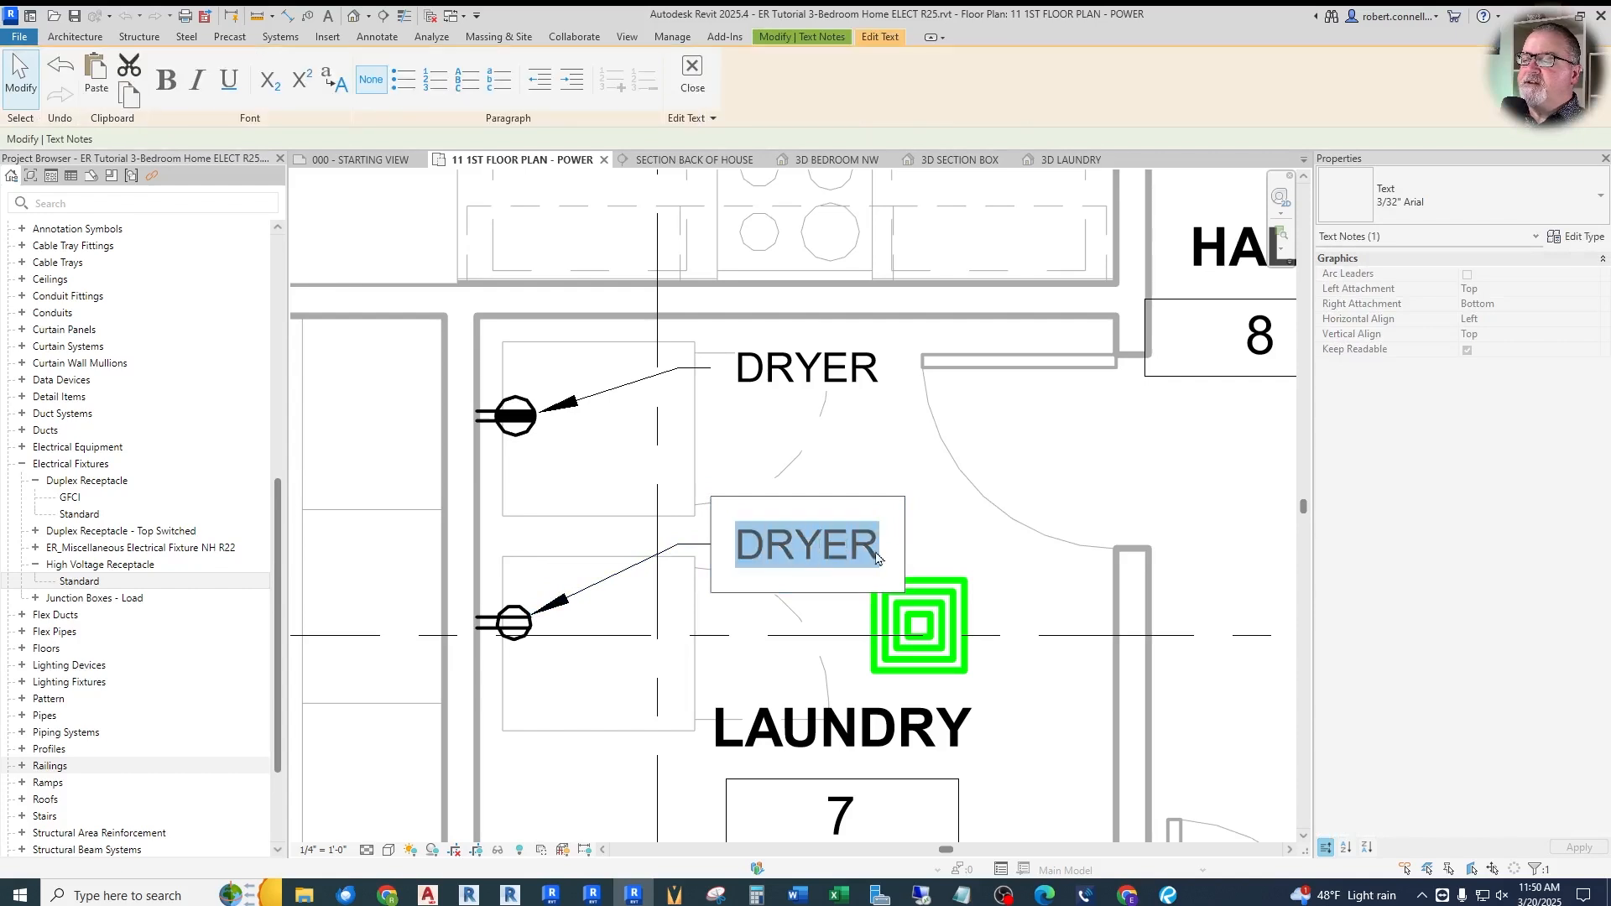
{"action": "type", "text": "WASHER"}
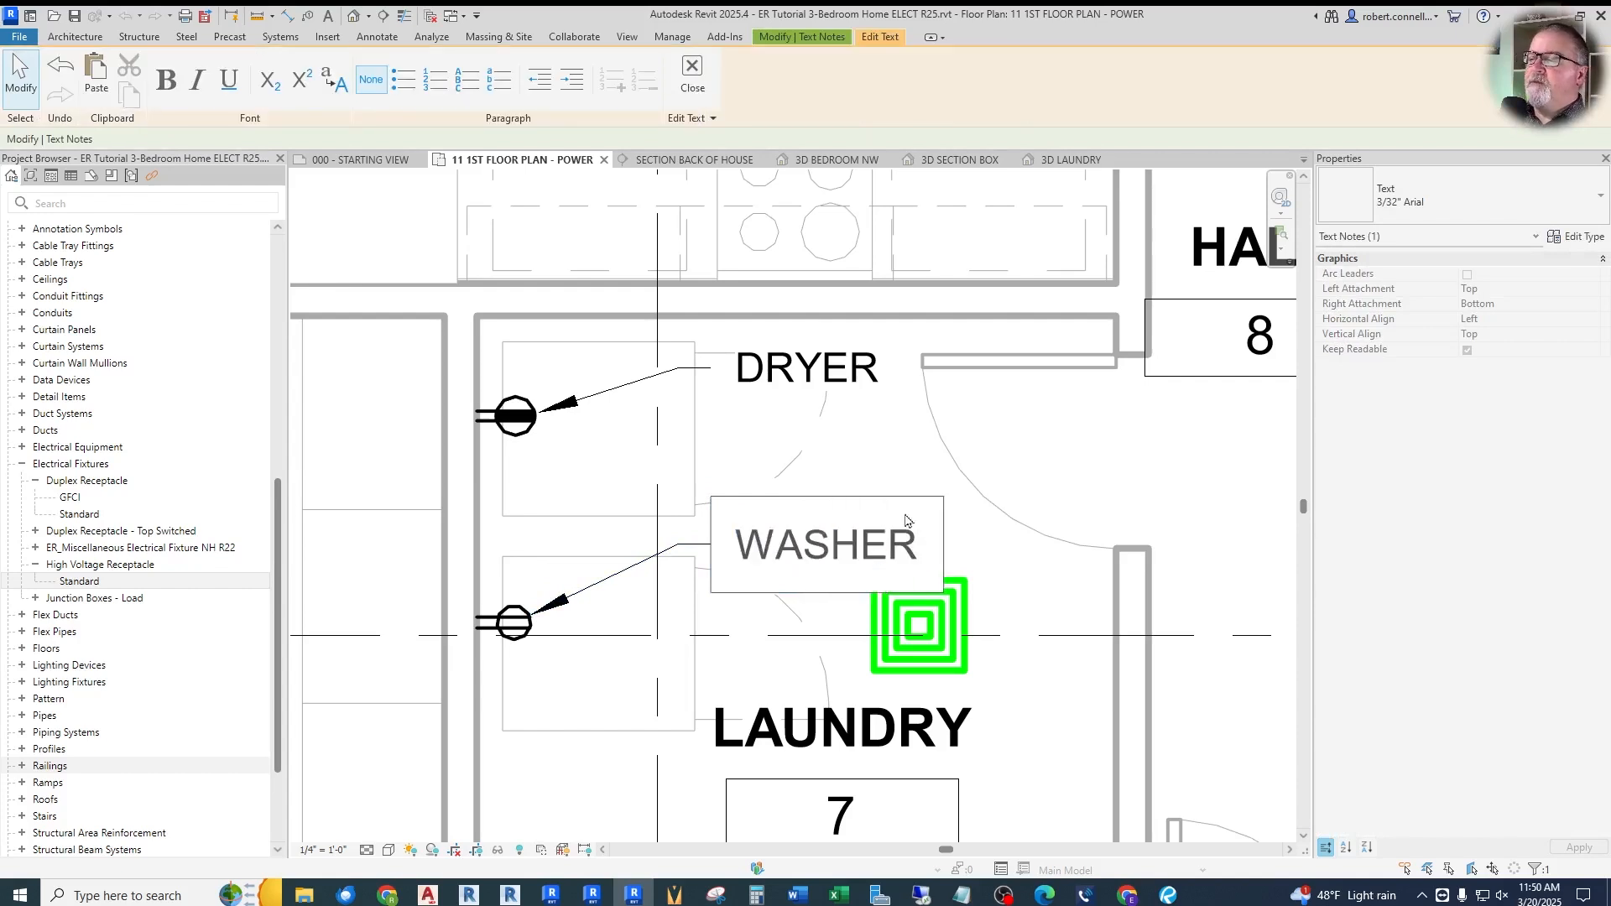
{"action": "left_click", "coordinate": [1017, 434]}
{"action": "key", "text": "Escape"}
Examine the plan around the laundry and great room, including the entry door wall and the hall opening
{"action": "scroll", "coordinate": [570, 410], "scroll_direction": "down", "scroll_amount": 2}
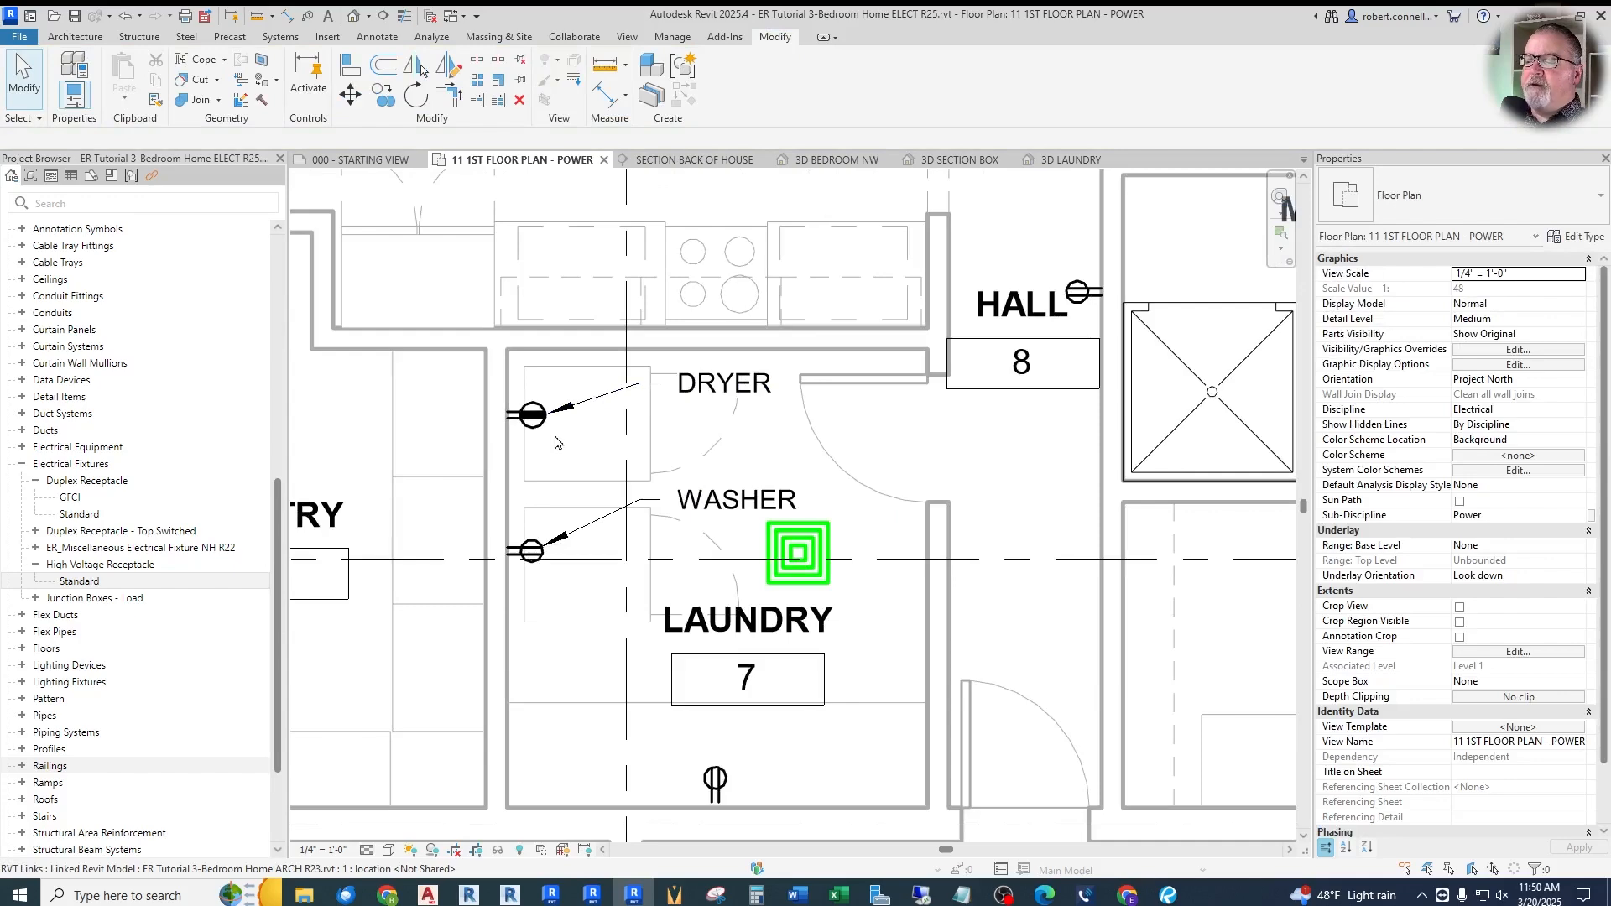
{"action": "scroll", "coordinate": [970, 484], "scroll_direction": "down", "scroll_amount": 5}
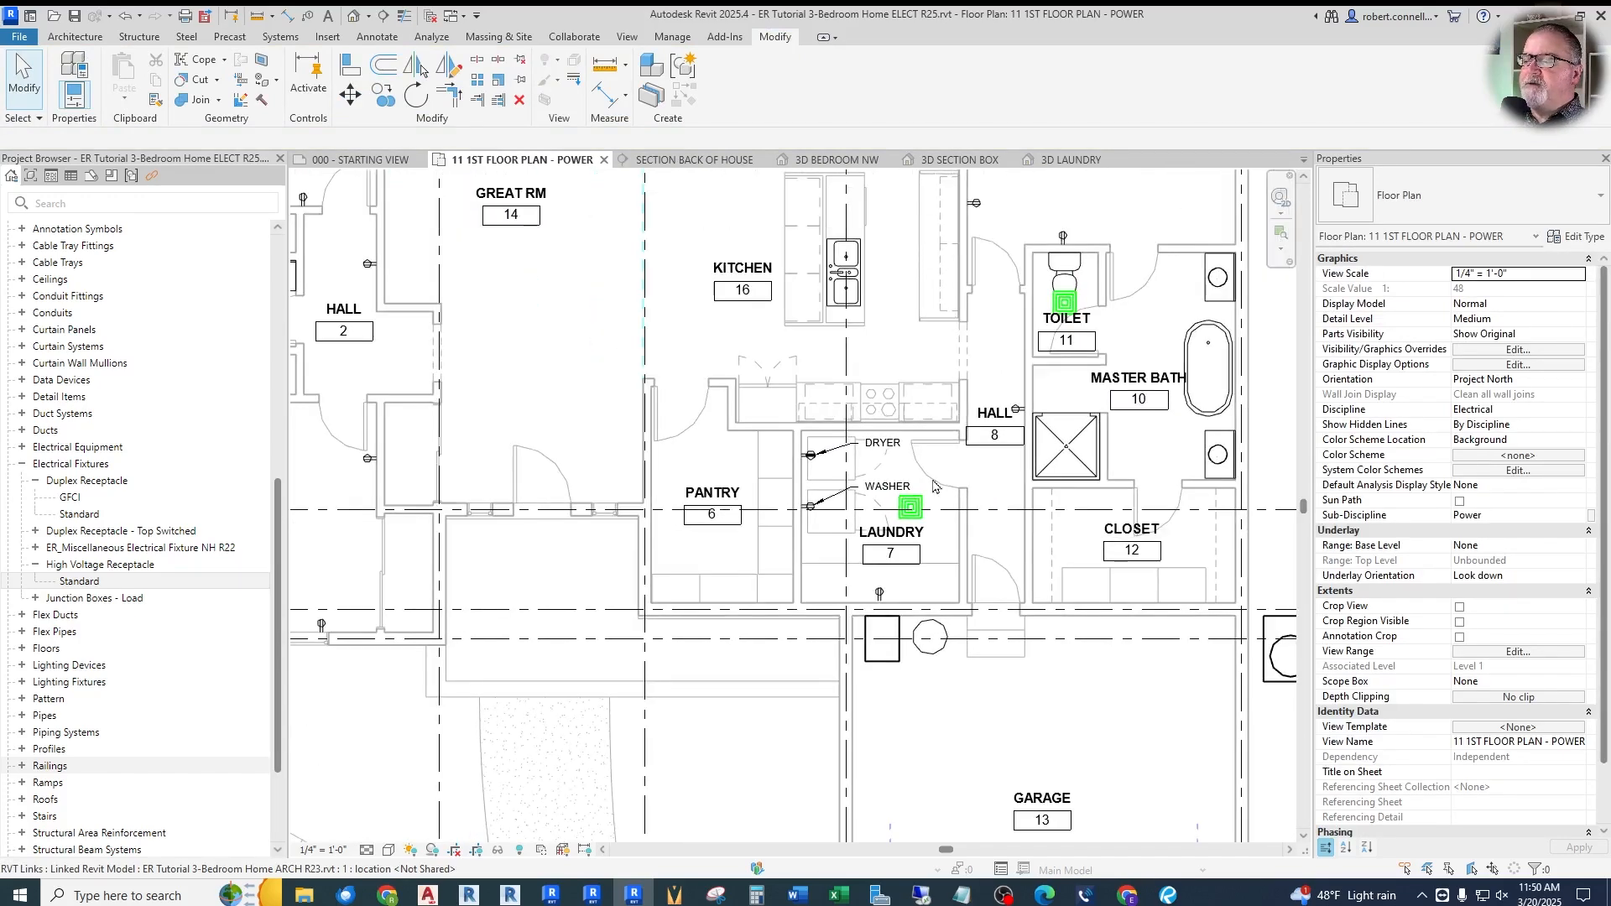
{"action": "scroll", "coordinate": [718, 476], "scroll_direction": "up", "scroll_amount": 3}
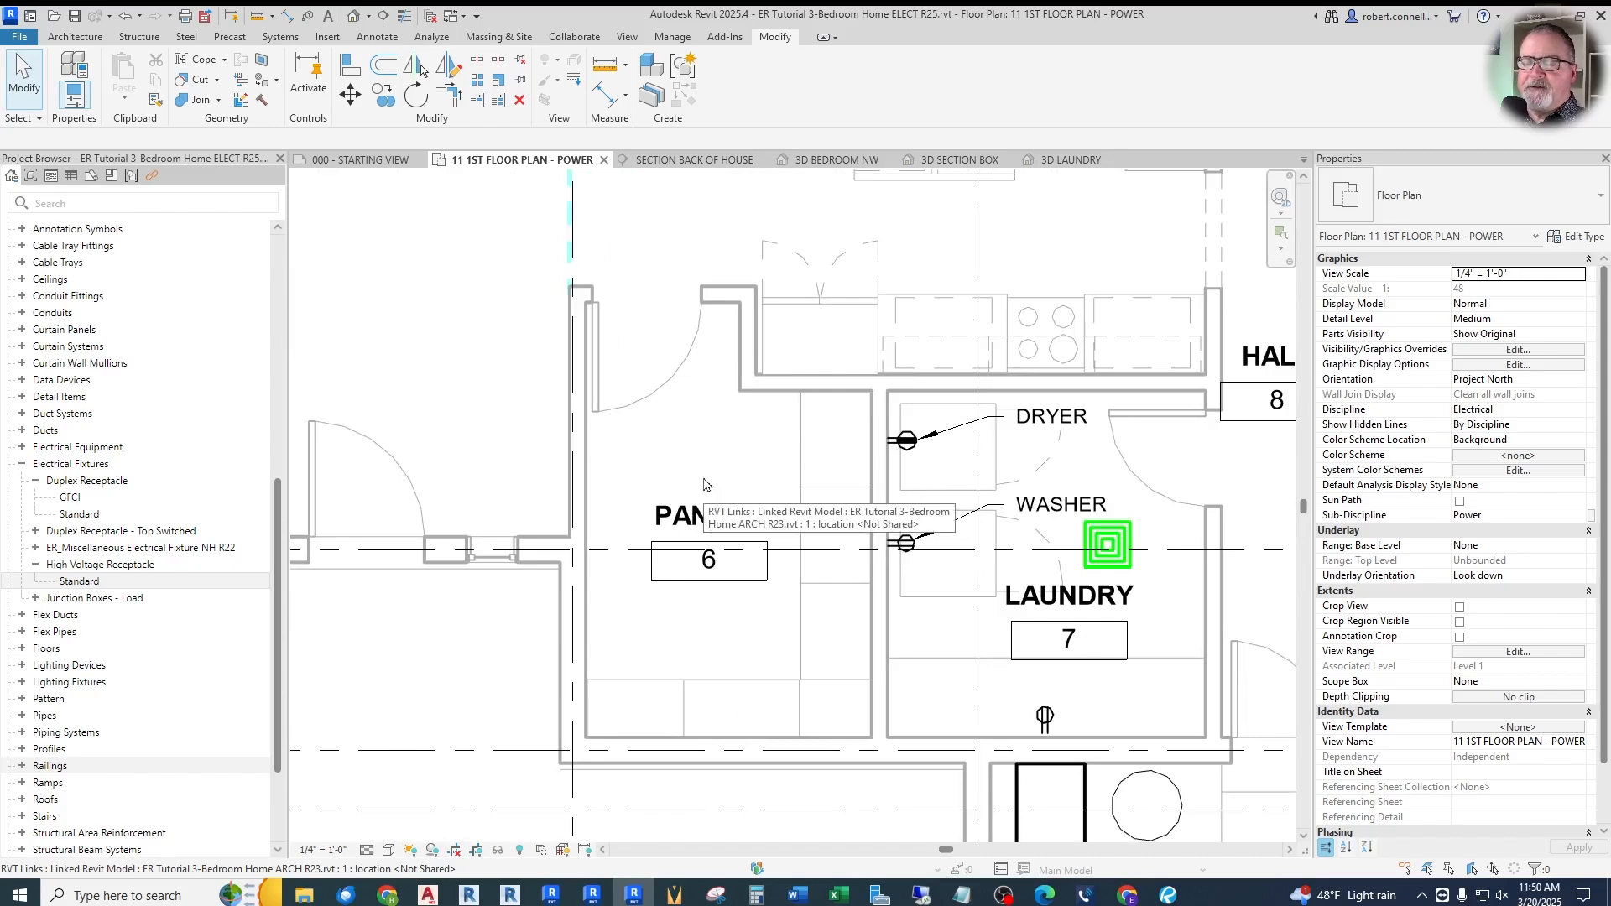
{"action": "scroll", "coordinate": [703, 630], "scroll_direction": "down", "scroll_amount": 4}
{"action": "scroll", "coordinate": [567, 407], "scroll_direction": "up", "scroll_amount": 2}
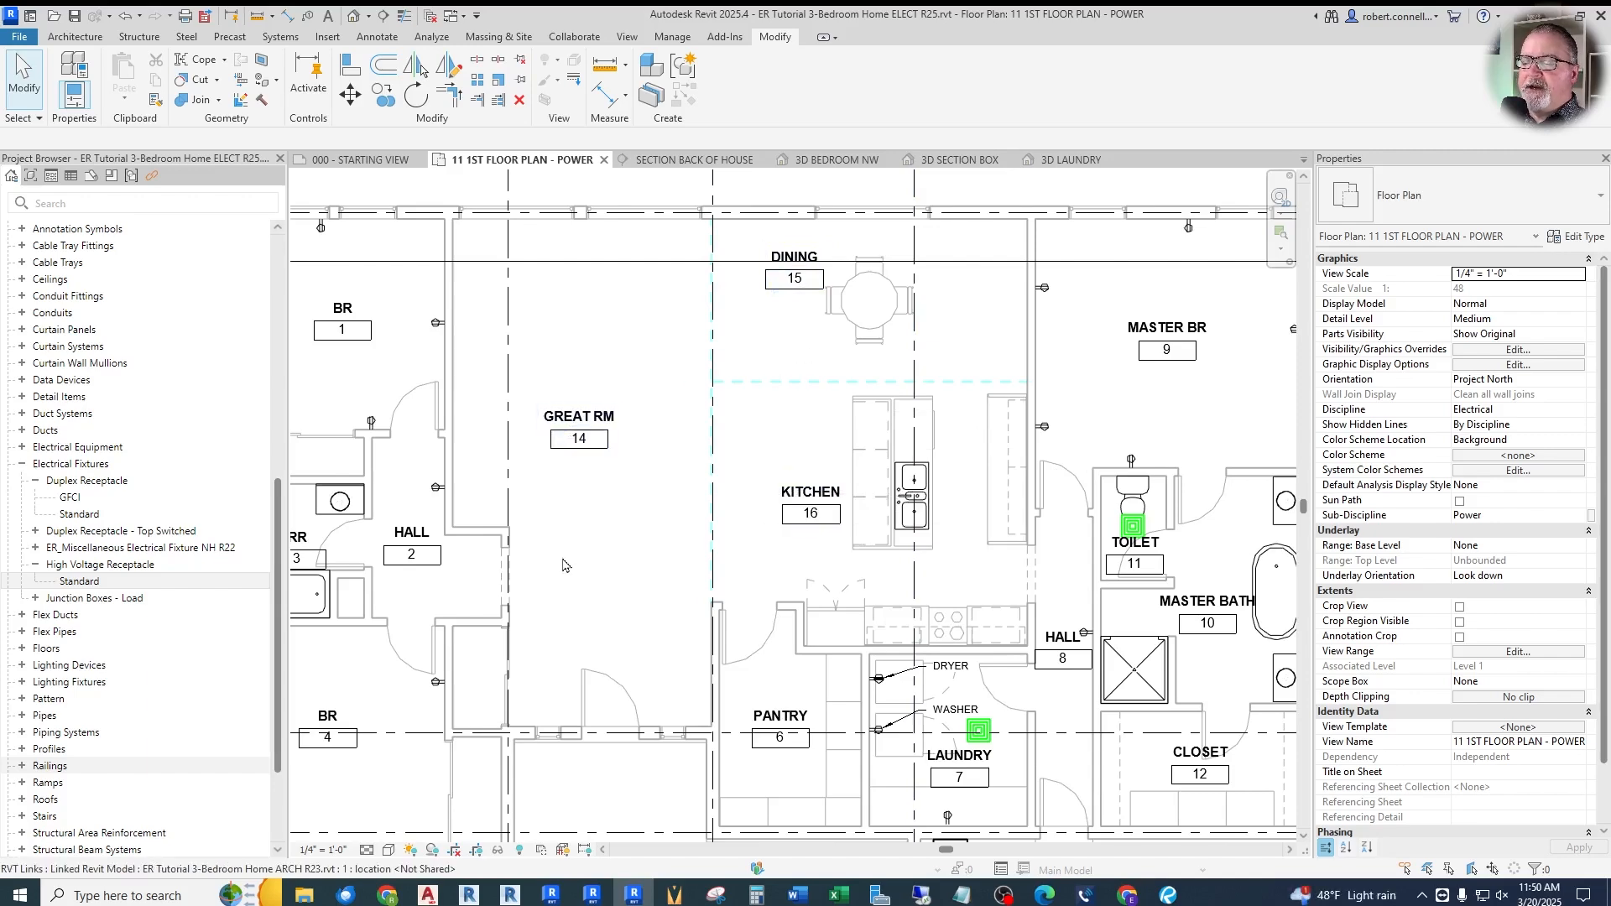
{"action": "scroll", "coordinate": [462, 751], "scroll_direction": "up", "scroll_amount": 5}
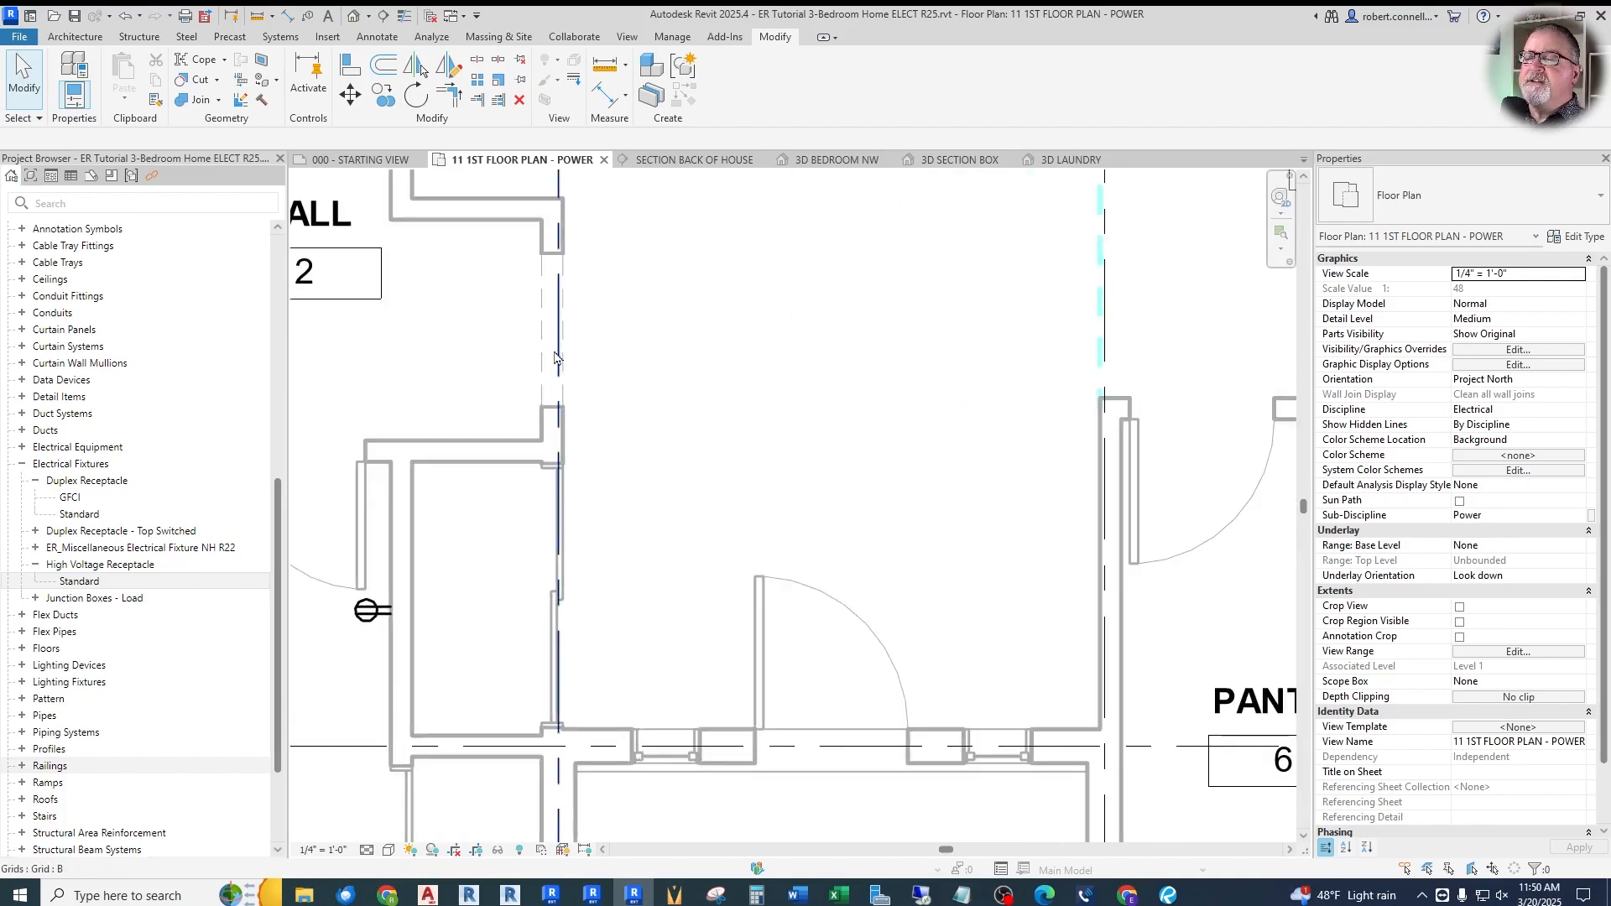
{"action": "scroll", "coordinate": [557, 453], "scroll_direction": "up", "scroll_amount": 2}
{"action": "scroll", "coordinate": [579, 587], "scroll_direction": "down", "scroll_amount": 5}
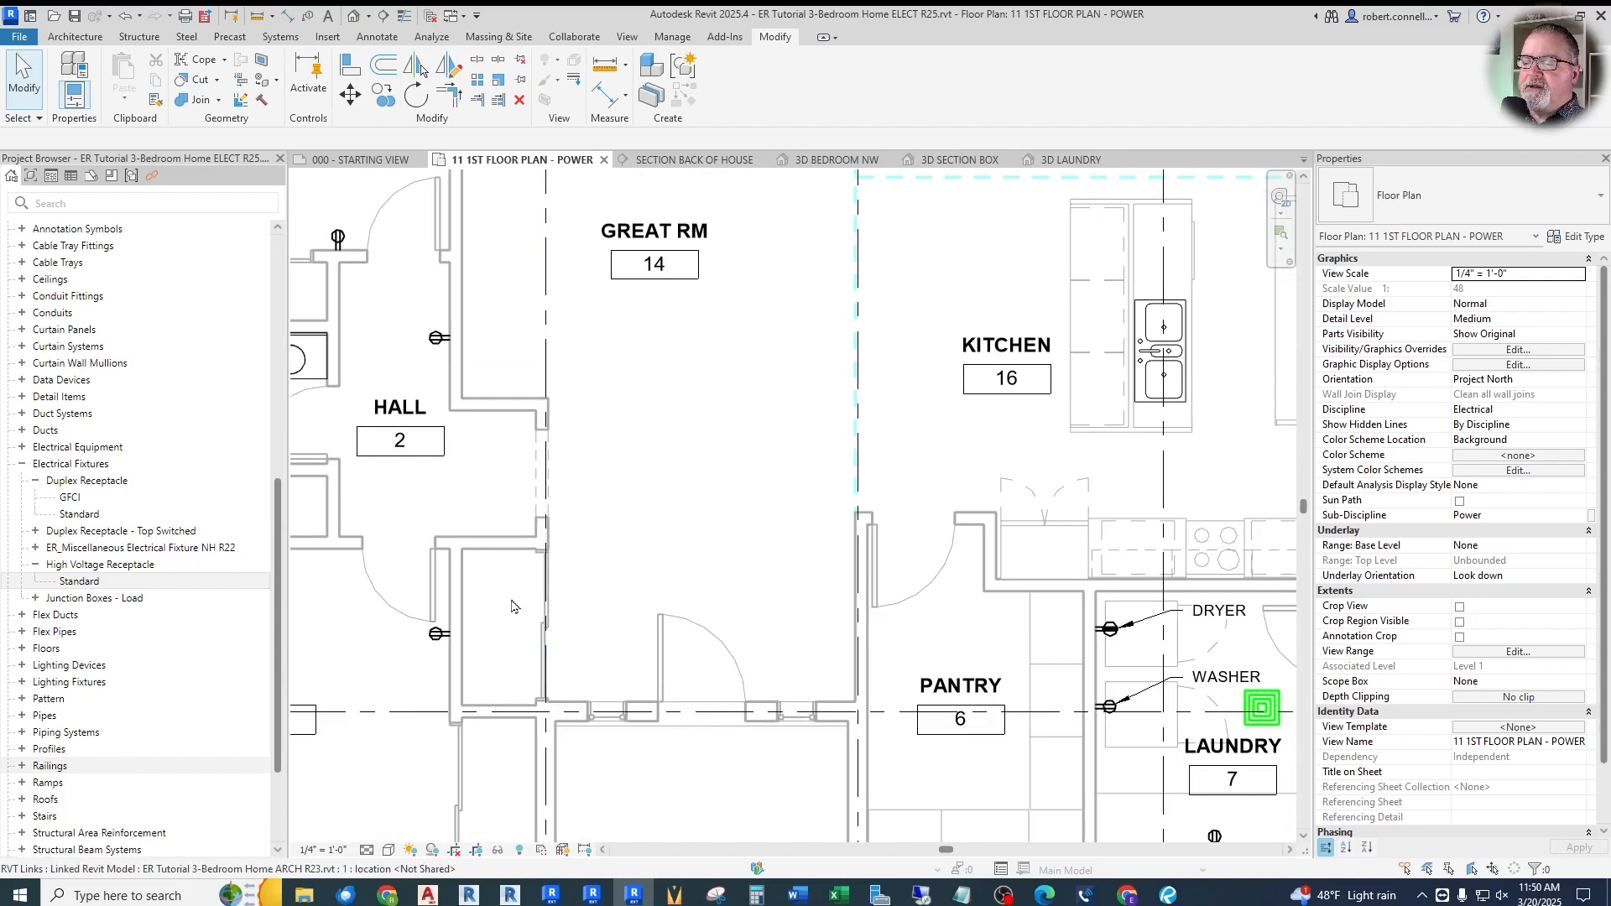
{"action": "scroll", "coordinate": [719, 554], "scroll_direction": "down", "scroll_amount": 3}
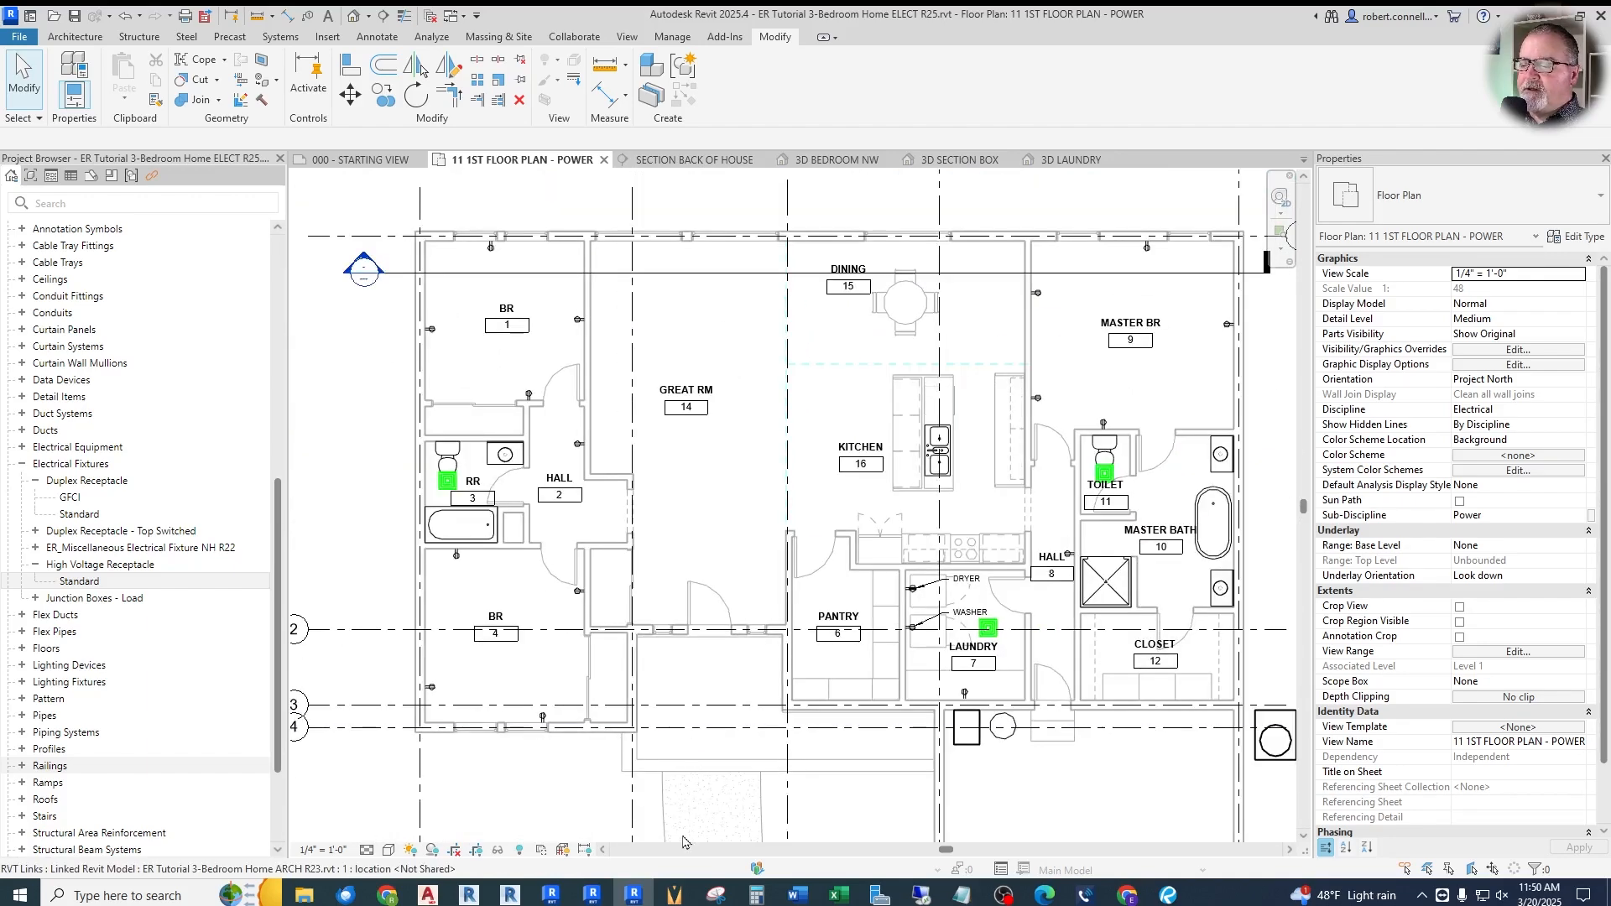
{"action": "scroll", "coordinate": [722, 600], "scroll_direction": "down", "scroll_amount": 1}
{"action": "scroll", "coordinate": [715, 635], "scroll_direction": "up", "scroll_amount": 2}
{"action": "scroll", "coordinate": [710, 612], "scroll_direction": "up", "scroll_amount": 4}
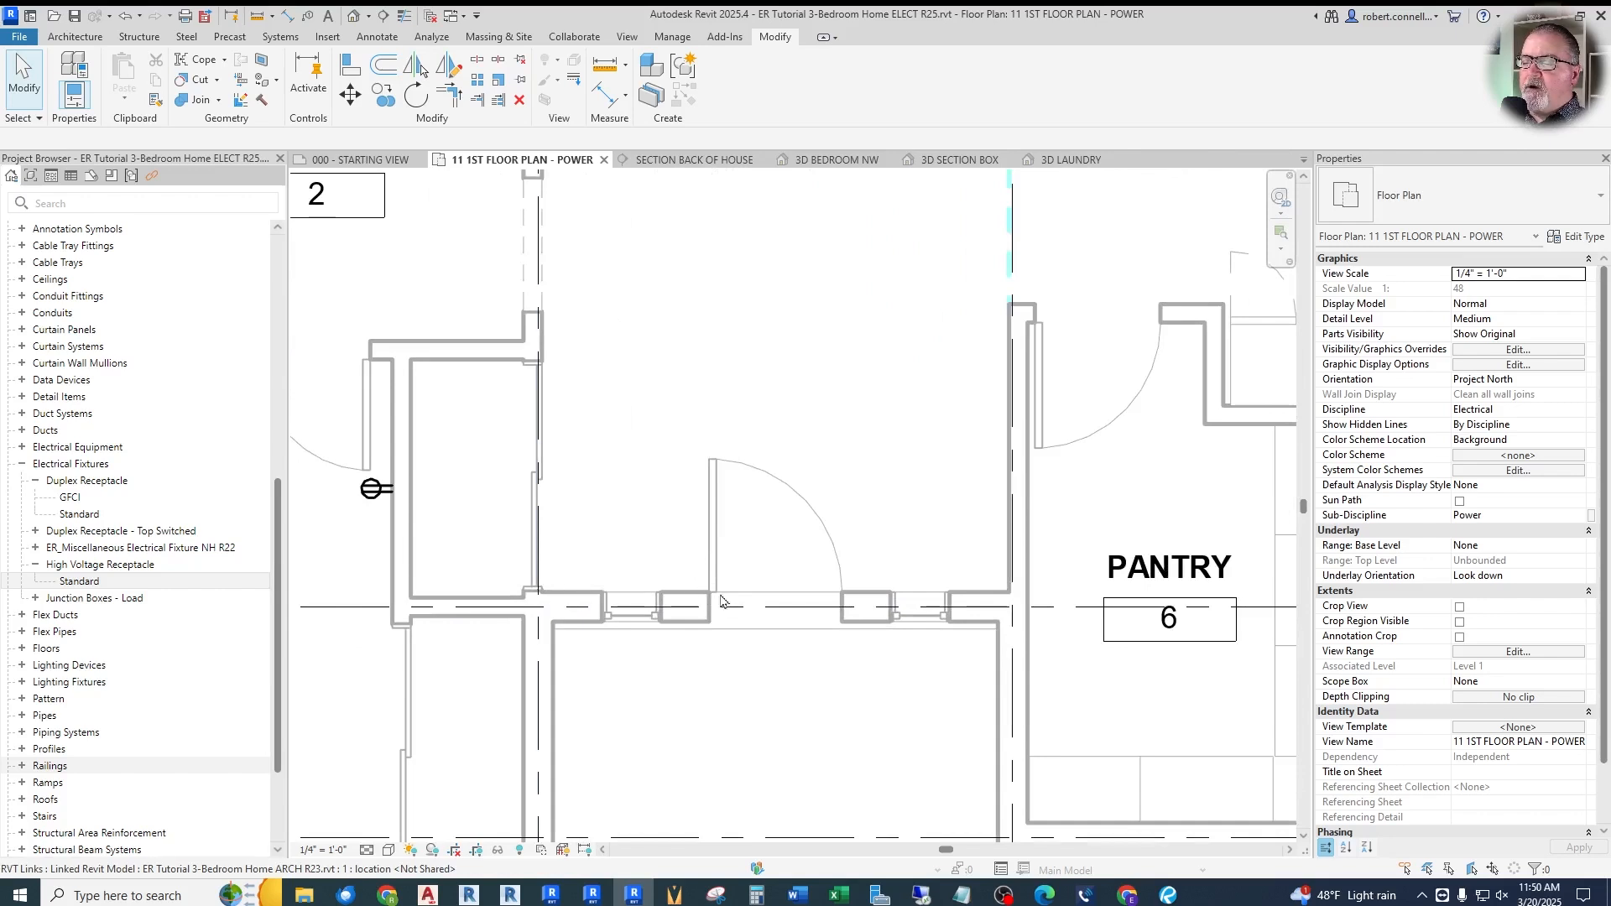
Measure the great room's entry wall from the closet side to the entry door with a temporary detail line
{"action": "left_click", "coordinate": [377, 37]}
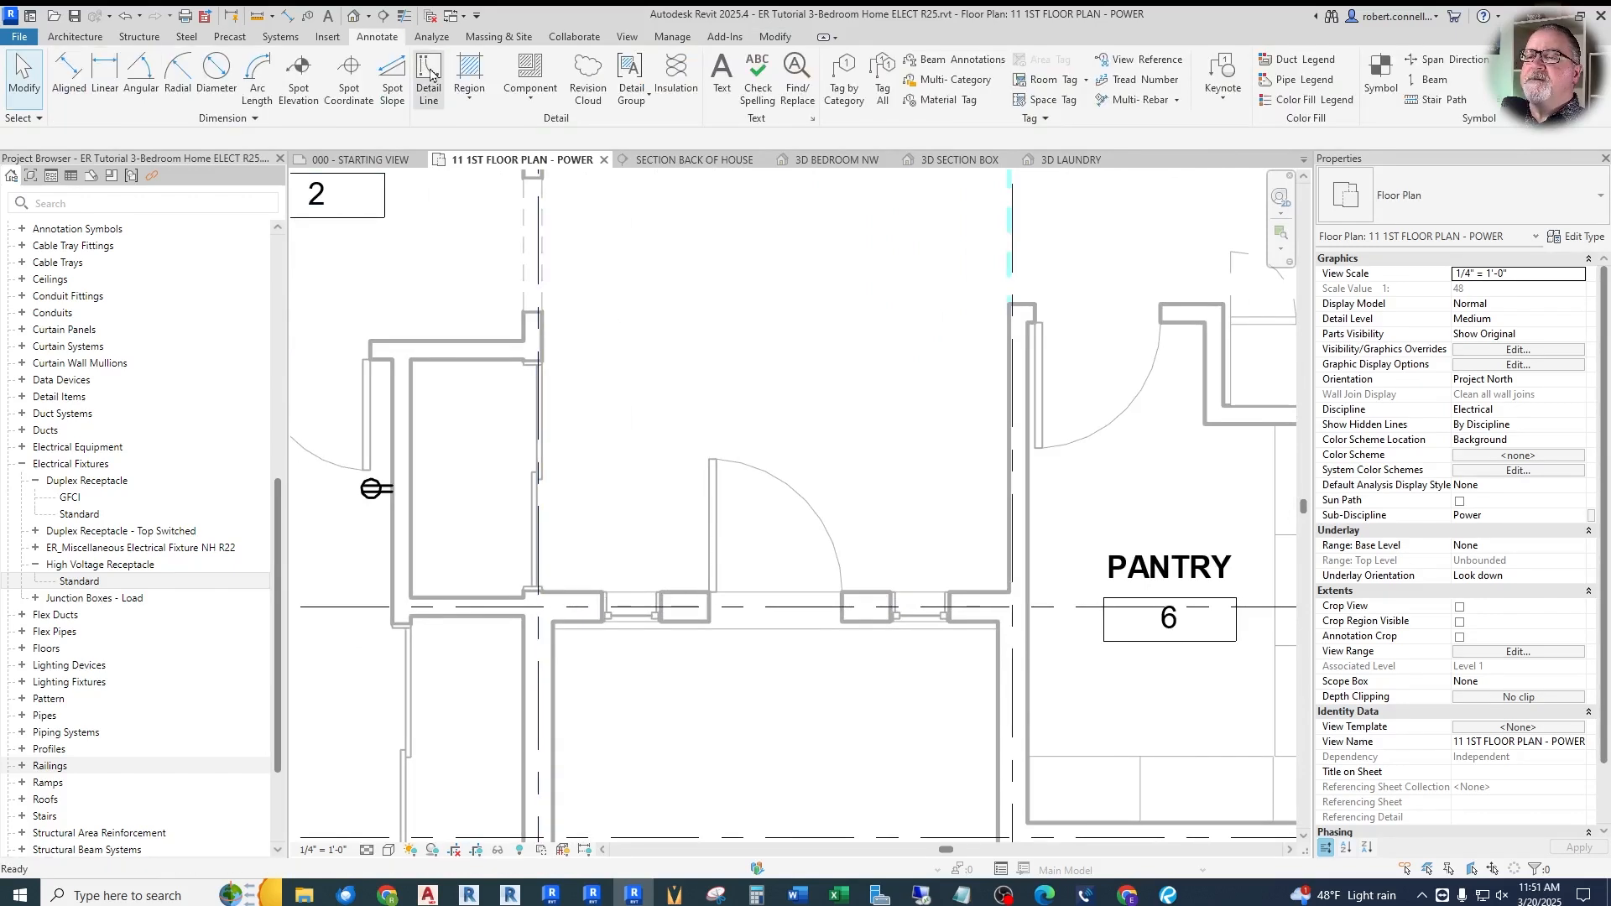
{"action": "left_click", "coordinate": [441, 88]}
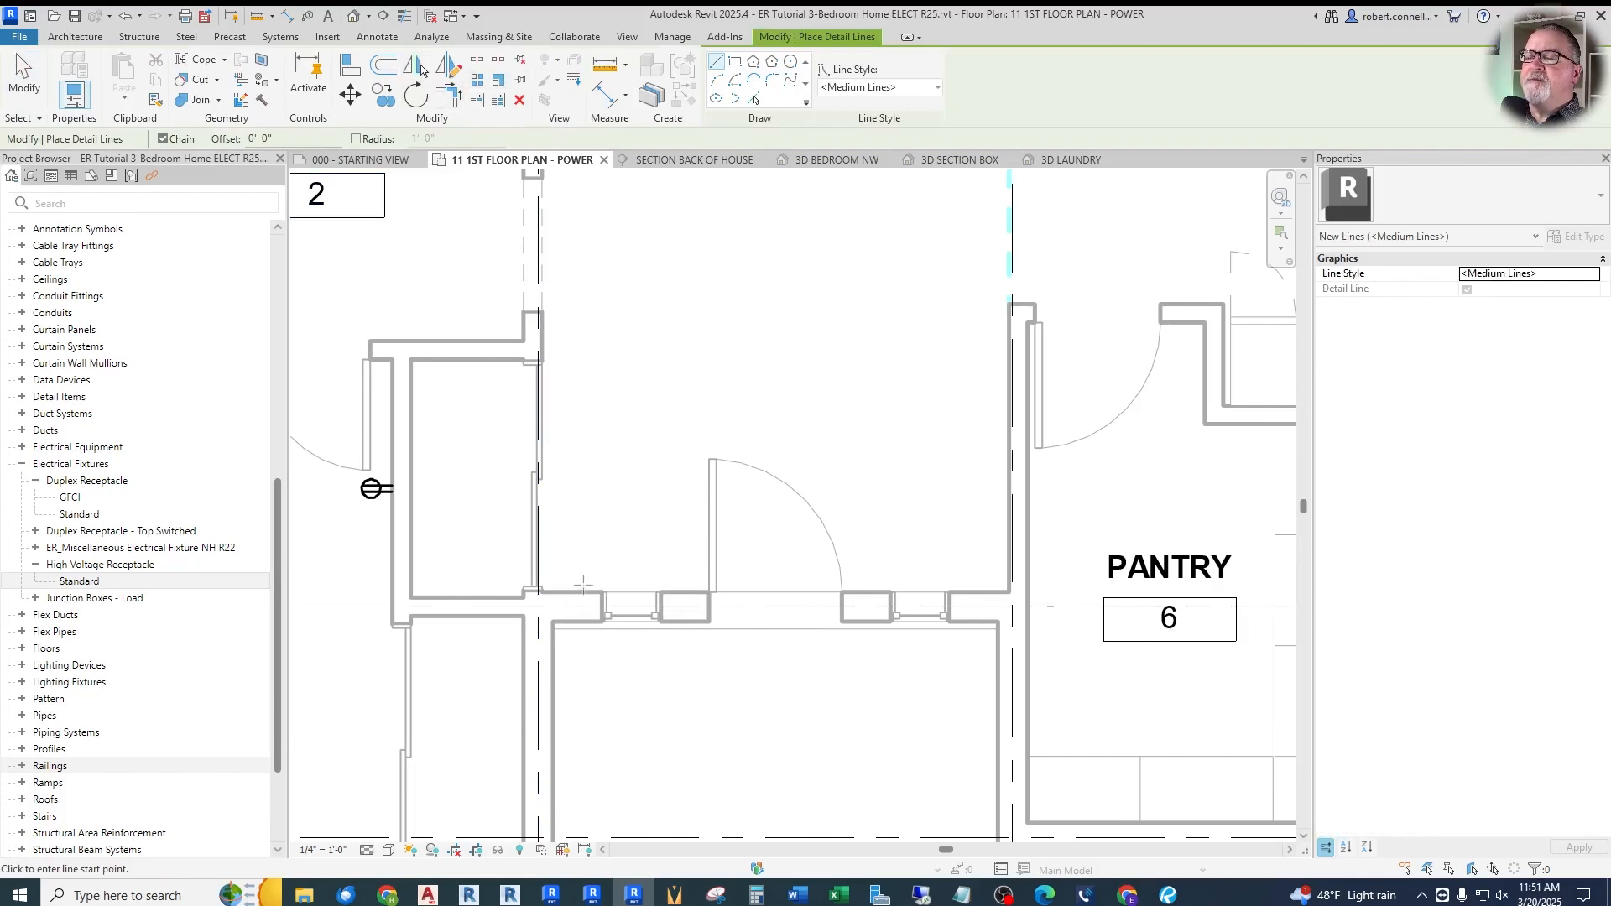
{"action": "left_click", "coordinate": [541, 574]}
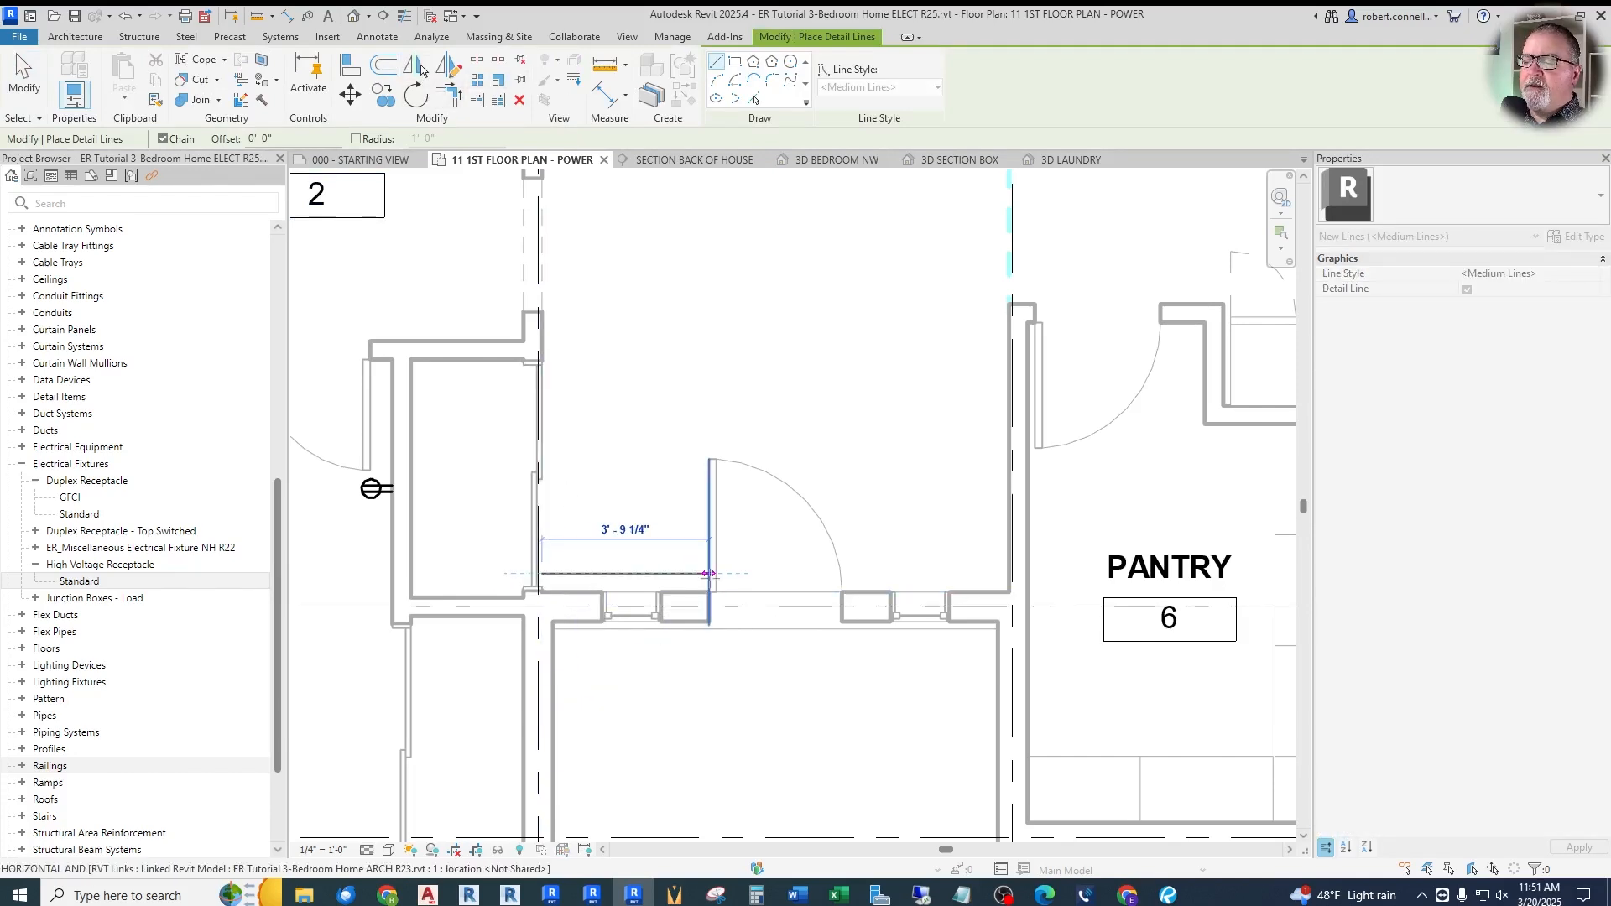
{"action": "key", "text": "Escape"}
{"action": "key", "text": "Escape"}
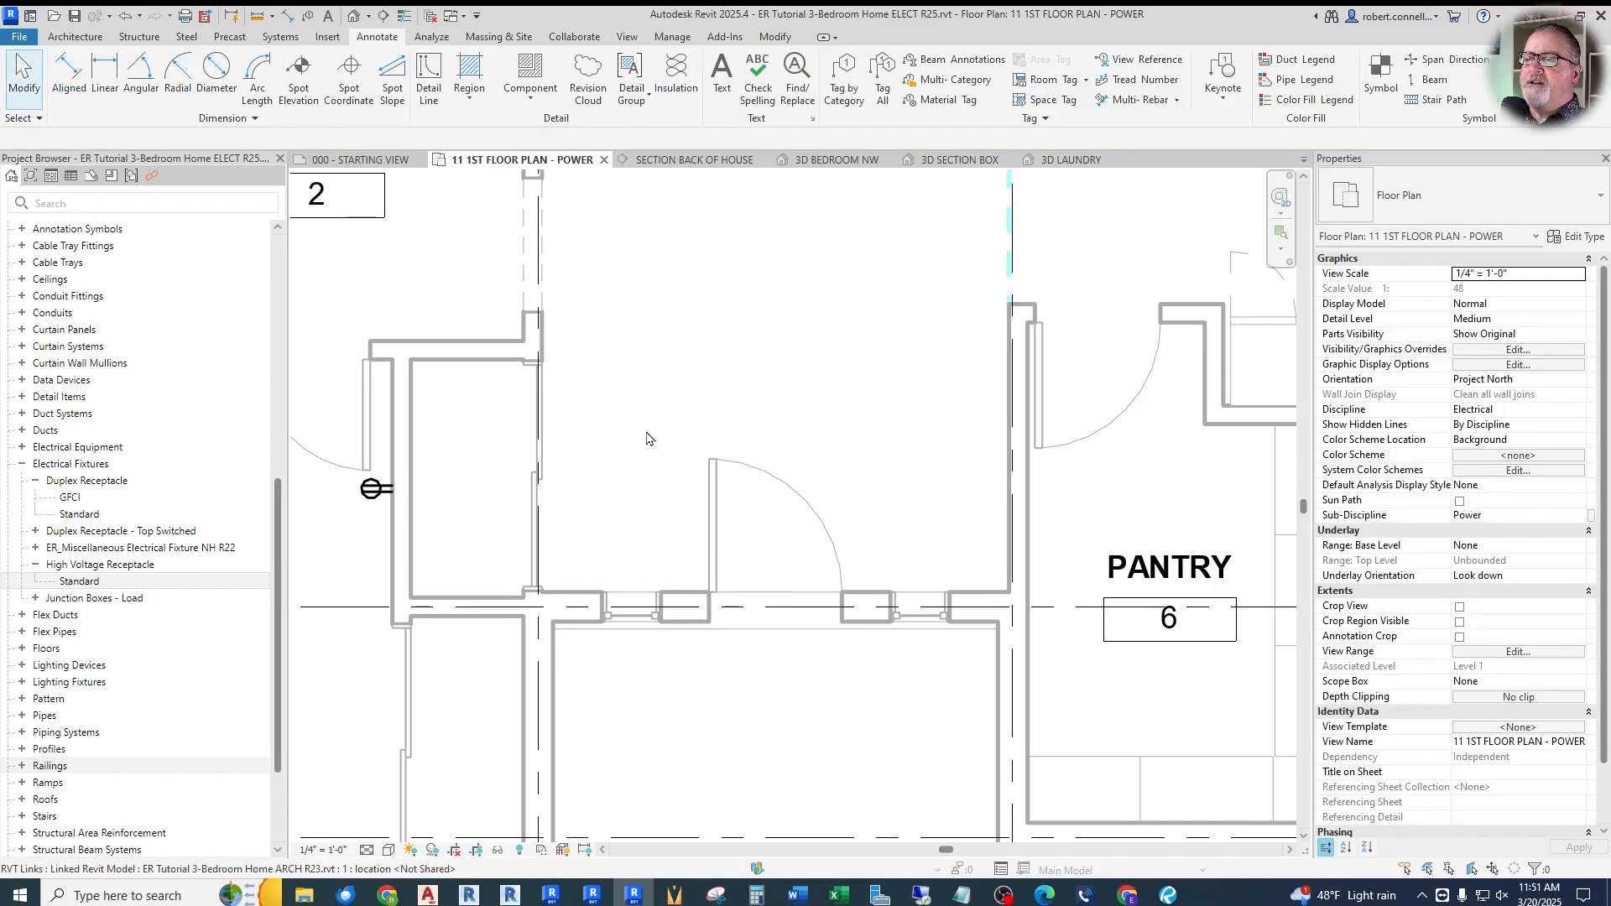
Place a standard duplex receptacle similar to the bedroom one on the great room's entry wall, and shift it toward the window nearest the closet
{"action": "right_click", "coordinate": [375, 495]}
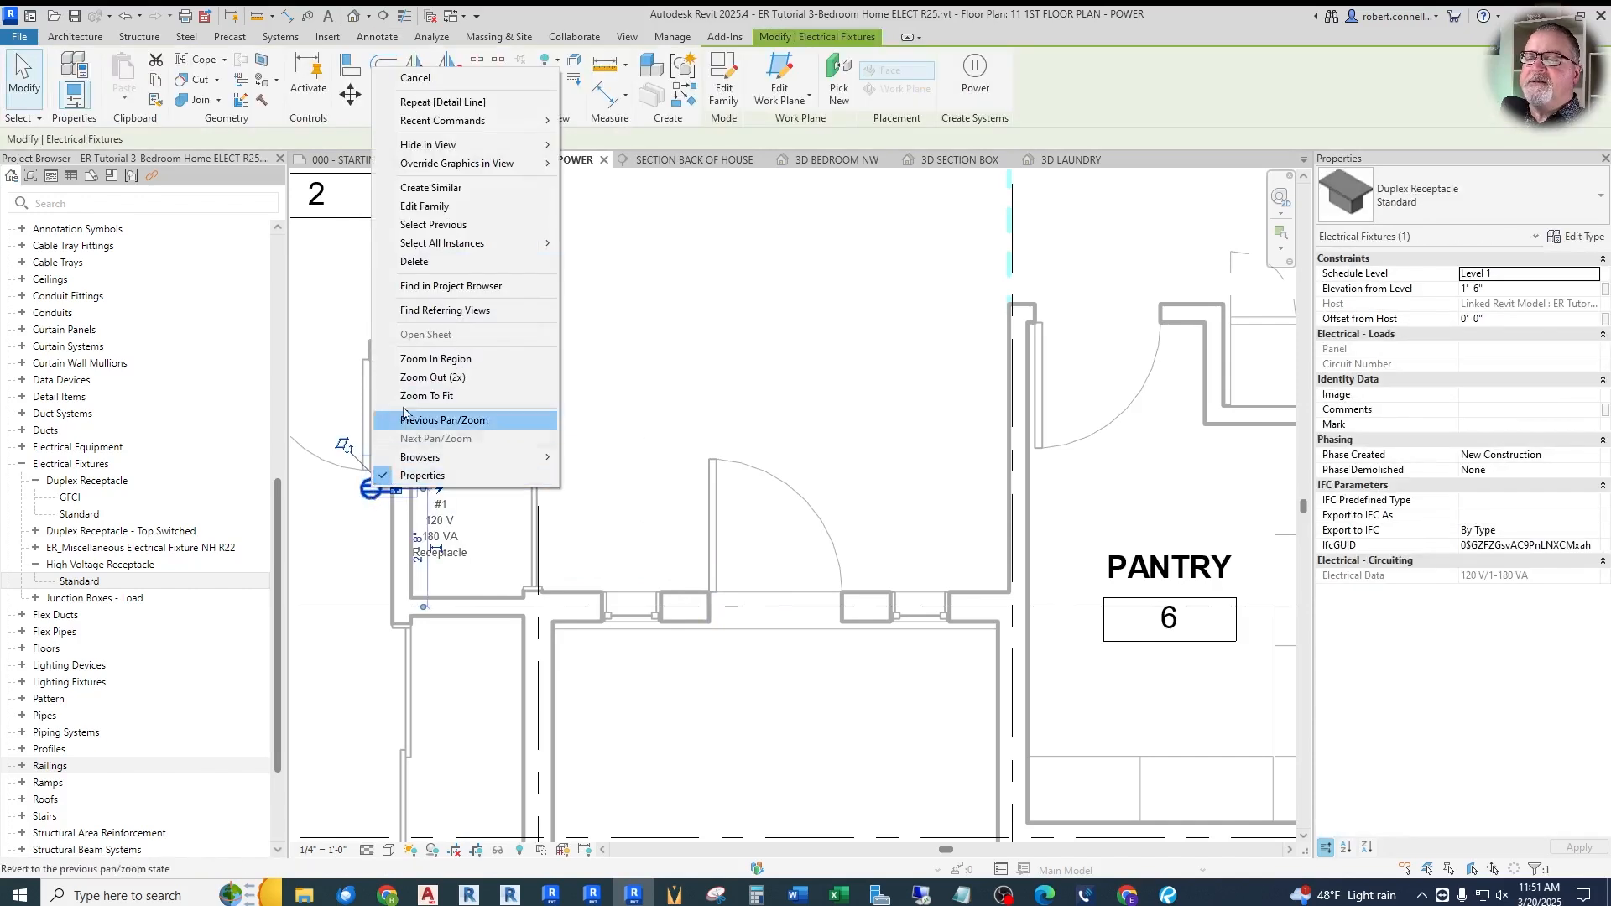
{"action": "left_click", "coordinate": [430, 187]}
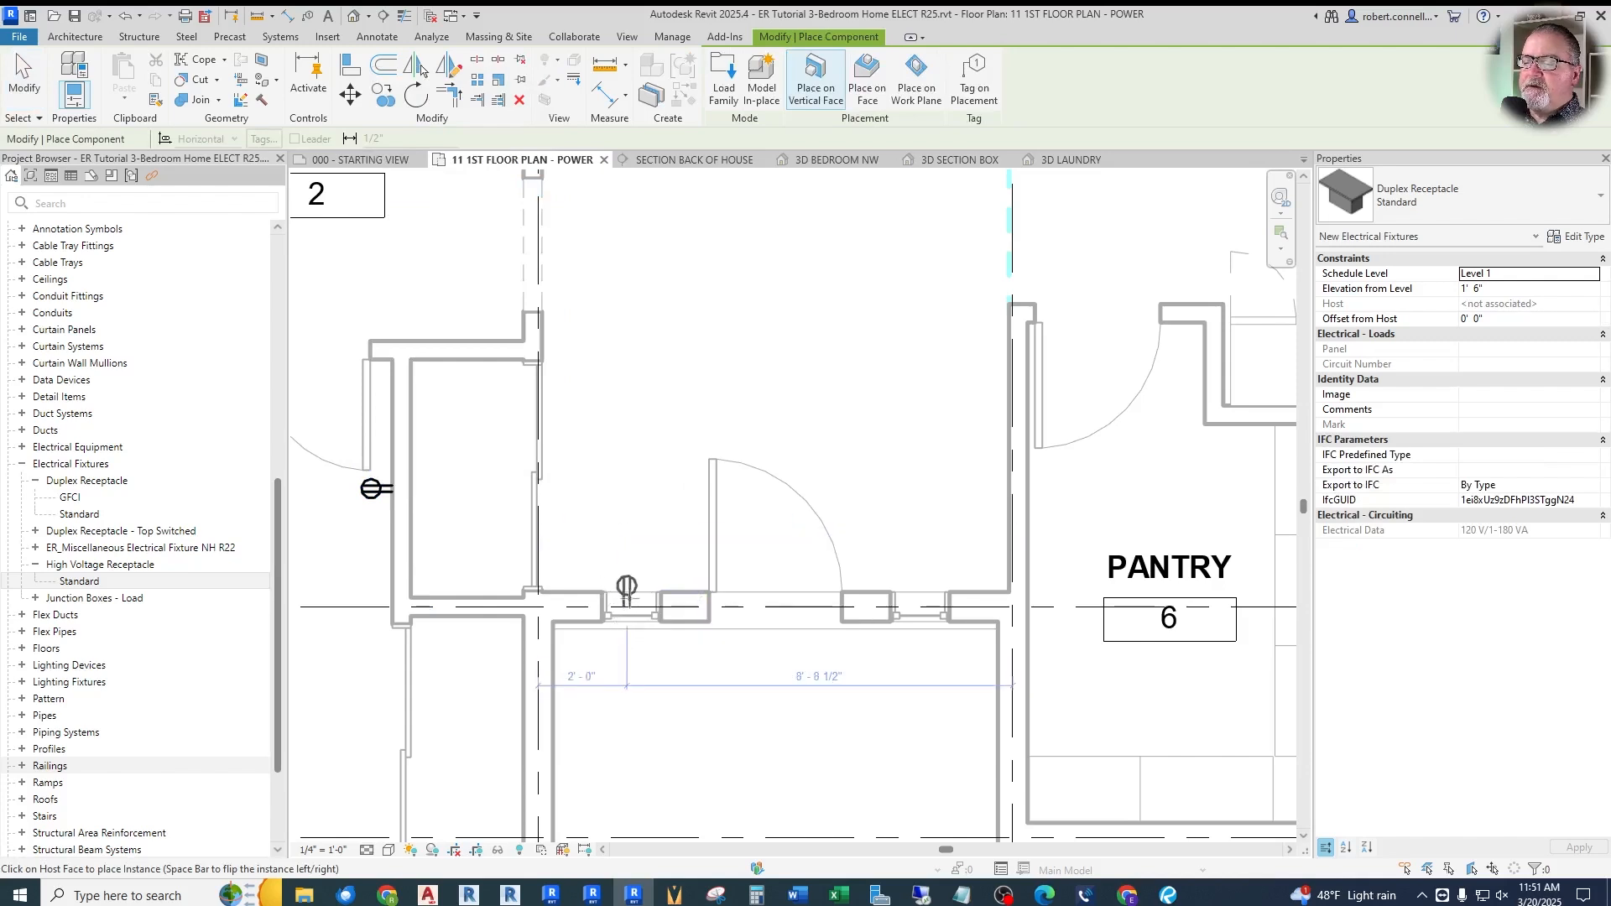
{"action": "scroll", "coordinate": [619, 597], "scroll_direction": "up", "scroll_amount": 2}
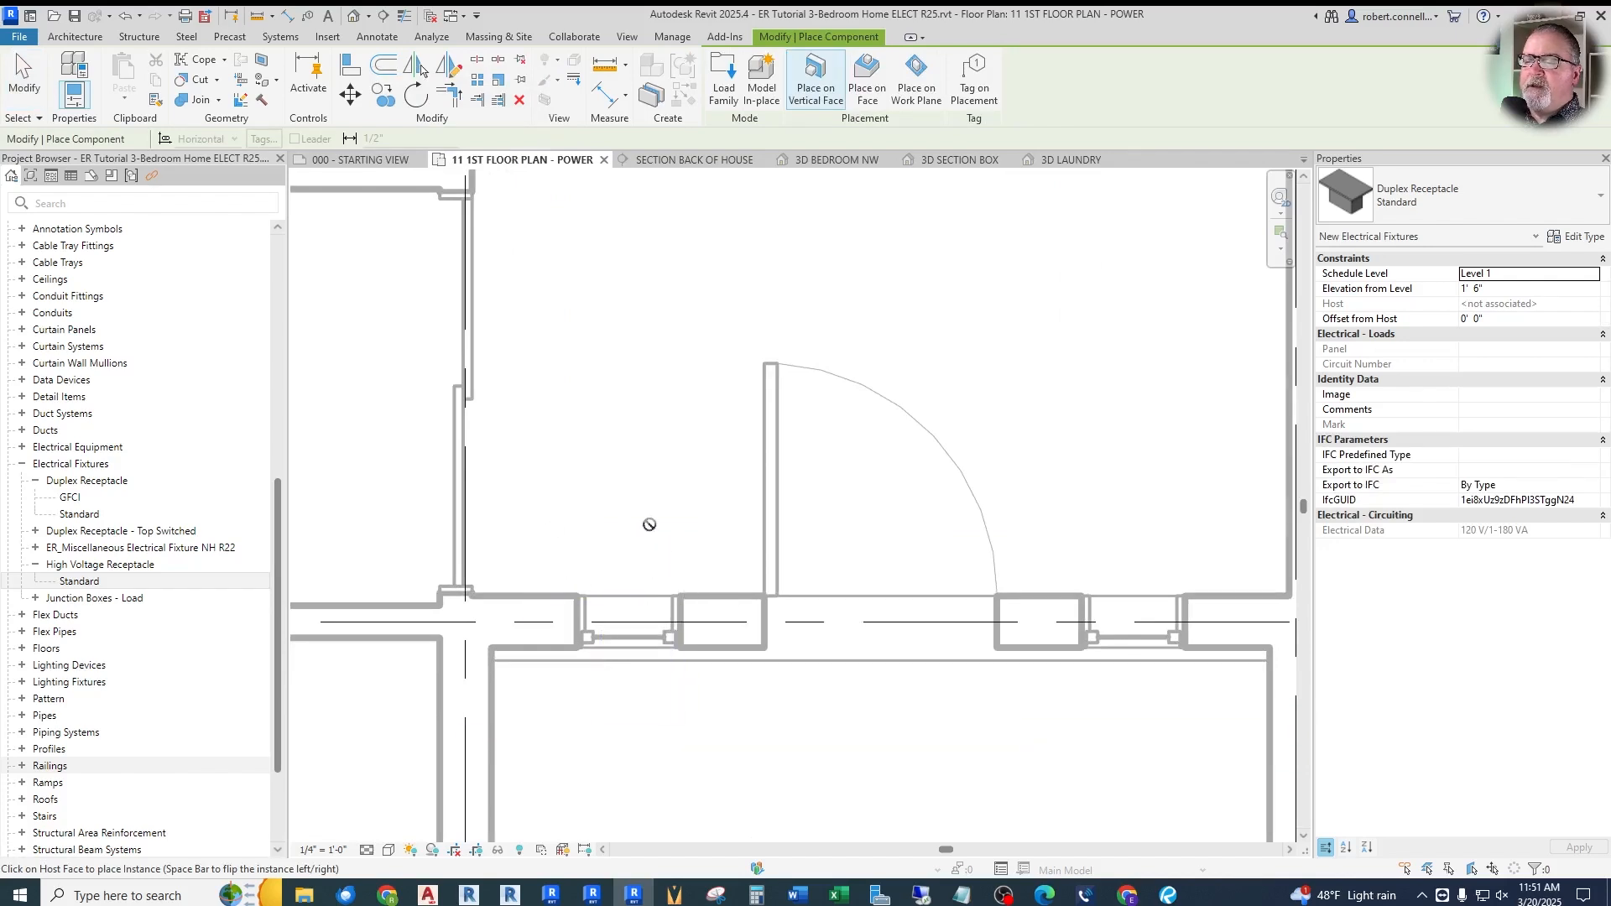
{"action": "scroll", "coordinate": [617, 567], "scroll_direction": "up", "scroll_amount": 2}
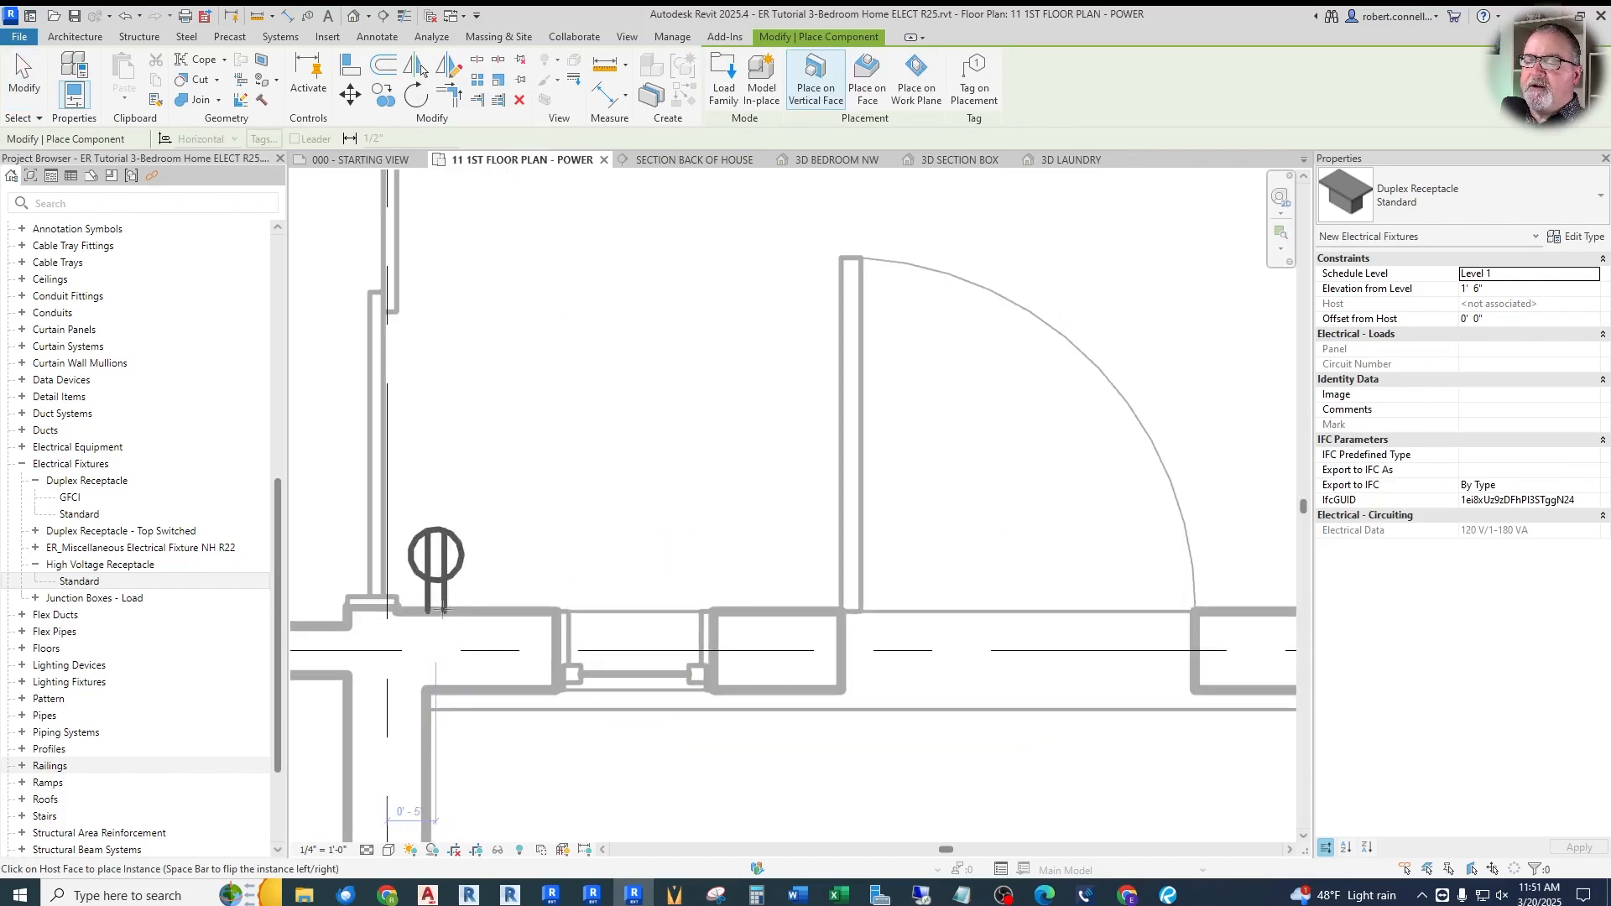
{"action": "left_click", "coordinate": [446, 609]}
{"action": "key", "text": "Escape"}
{"action": "key", "text": "Escape"}
{"action": "left_click_drag", "start_coordinate": [464, 542], "coordinate": [525, 602]}
{"action": "left_click", "coordinate": [576, 524]}
Examine the new receptacle, the great room's closet wall, the hall opening and the receptacles on the adjoining hall and bedroom walls
{"action": "scroll", "coordinate": [539, 455], "scroll_direction": "down", "scroll_amount": 2}
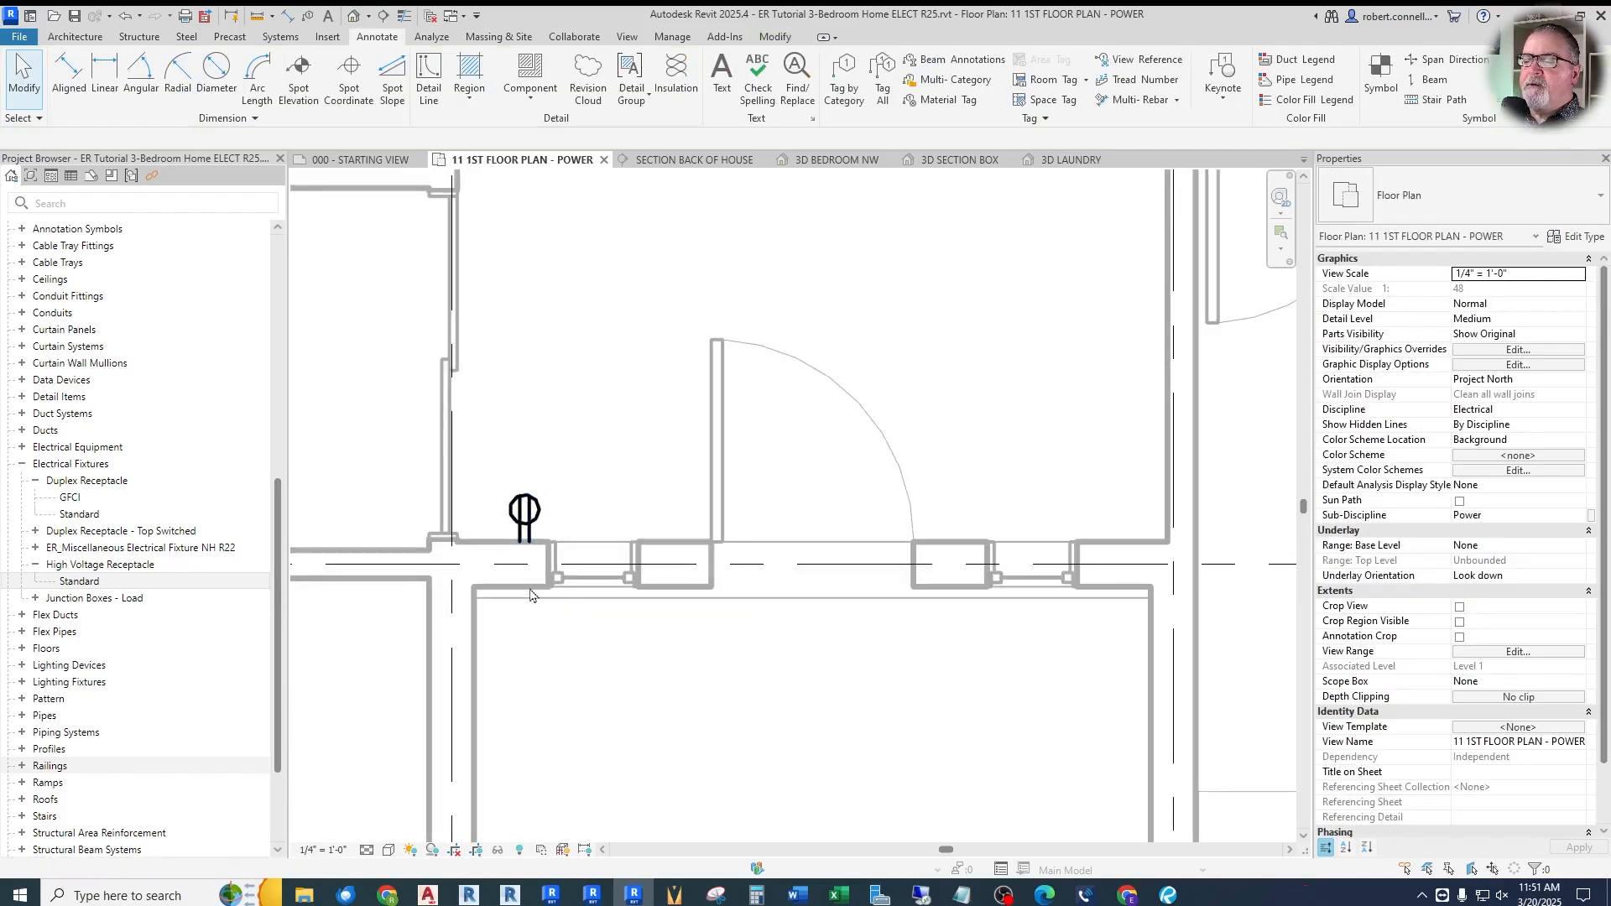
{"action": "scroll", "coordinate": [532, 598], "scroll_direction": "down", "scroll_amount": 1}
{"action": "scroll", "coordinate": [531, 521], "scroll_direction": "up", "scroll_amount": 2}
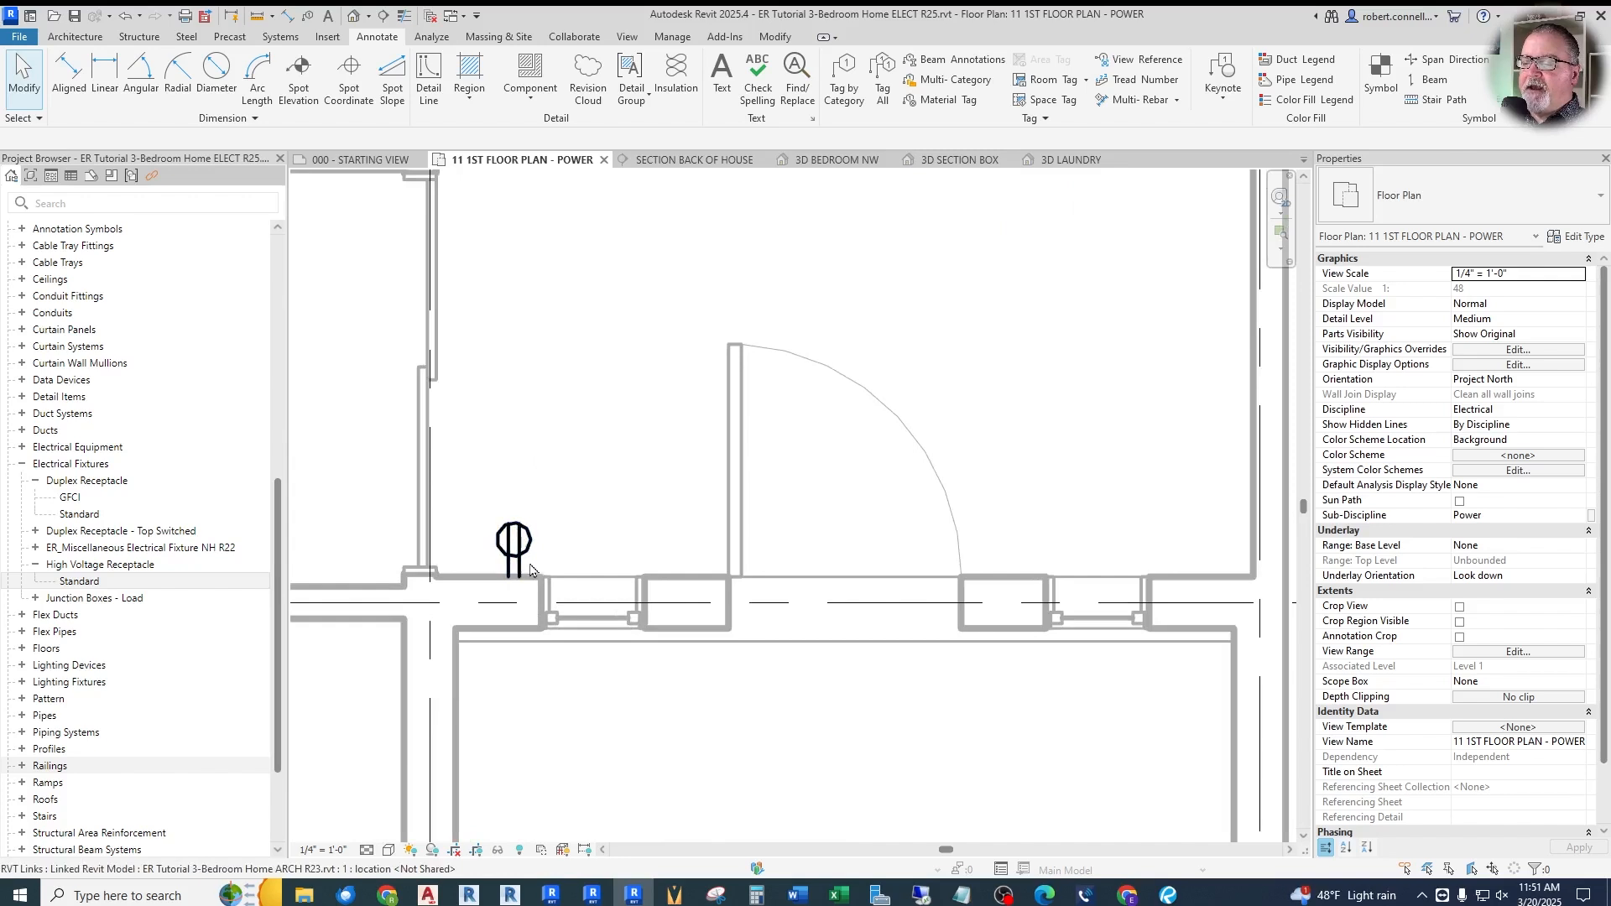
{"action": "scroll", "coordinate": [514, 554], "scroll_direction": "down", "scroll_amount": 2}
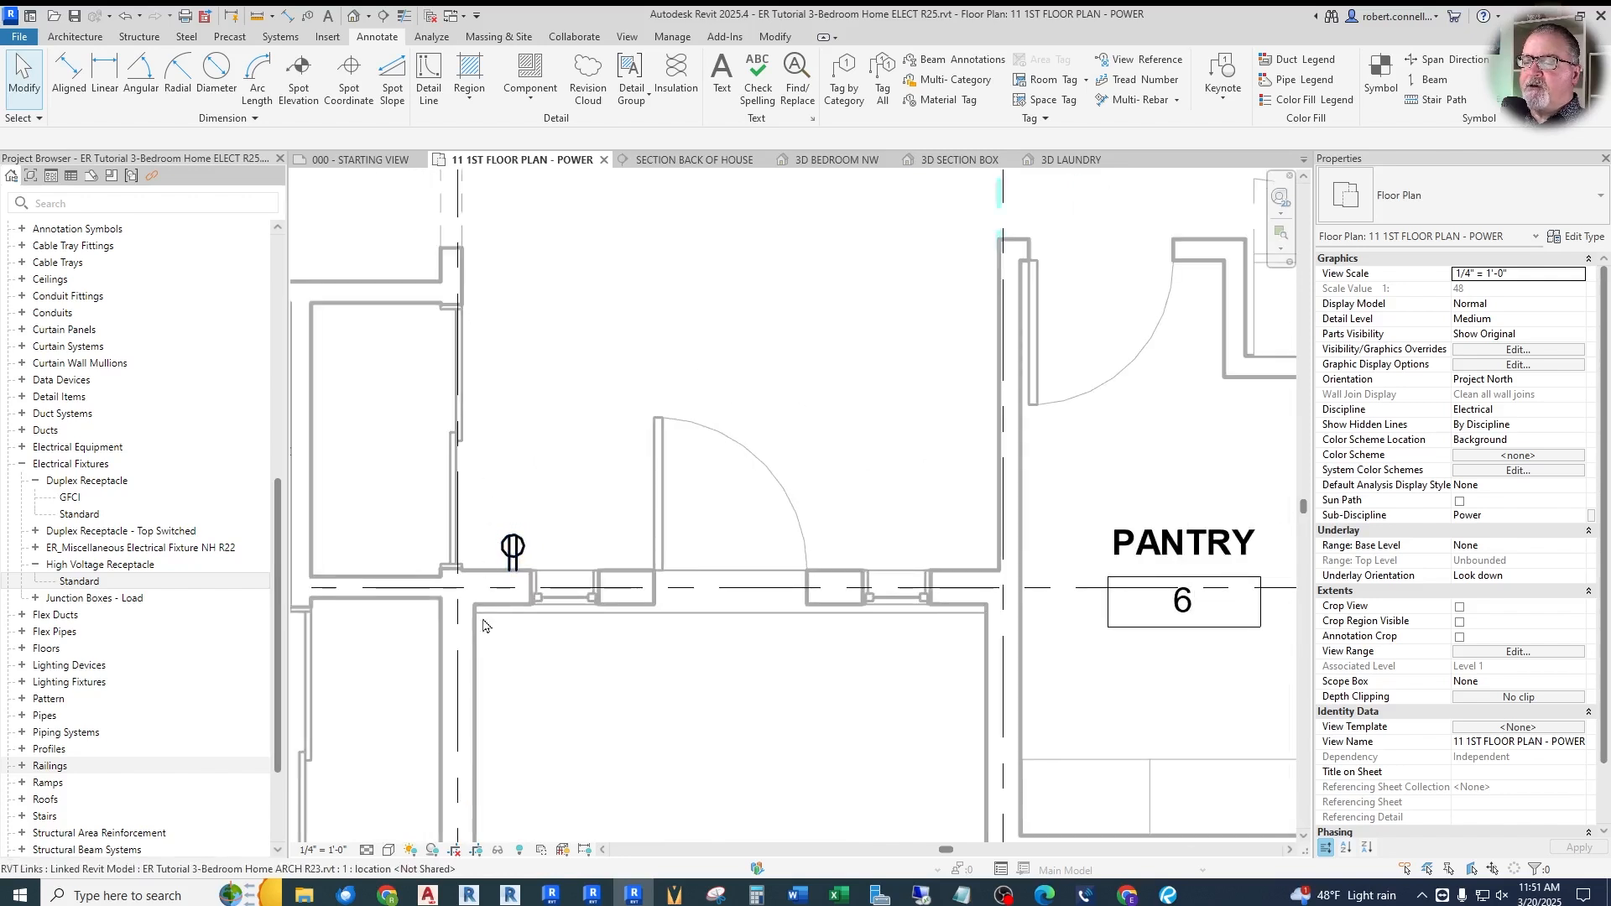
{"action": "scroll", "coordinate": [483, 625], "scroll_direction": "down", "scroll_amount": 1}
{"action": "scroll", "coordinate": [453, 352], "scroll_direction": "up", "scroll_amount": 3}
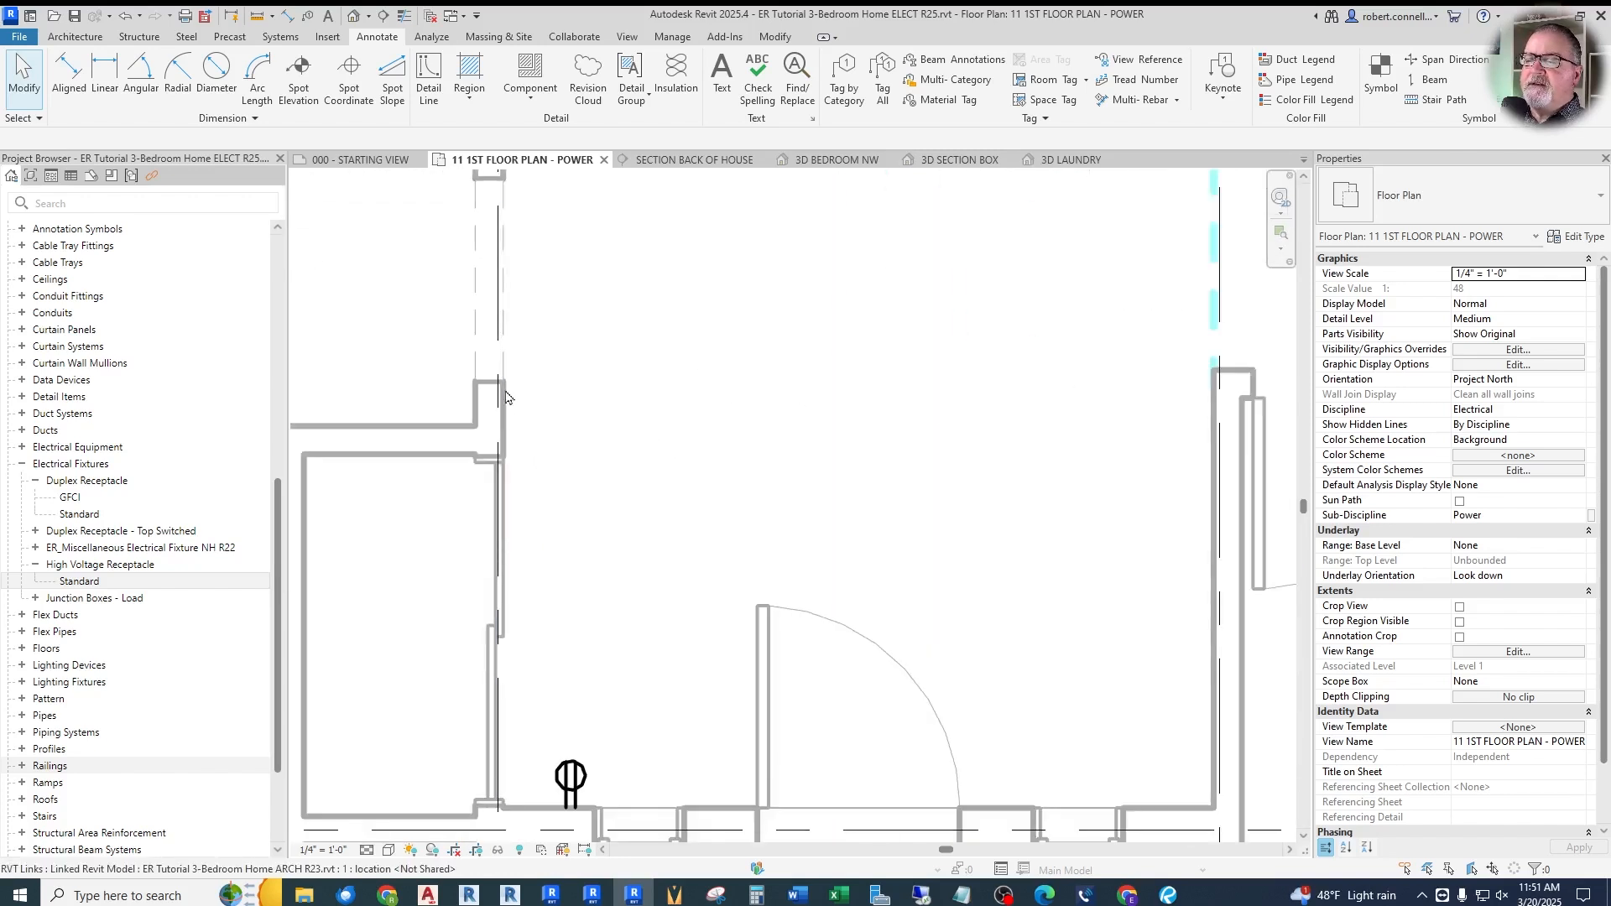
{"action": "scroll", "coordinate": [507, 411], "scroll_direction": "up", "scroll_amount": 2}
{"action": "scroll", "coordinate": [516, 453], "scroll_direction": "down", "scroll_amount": 3}
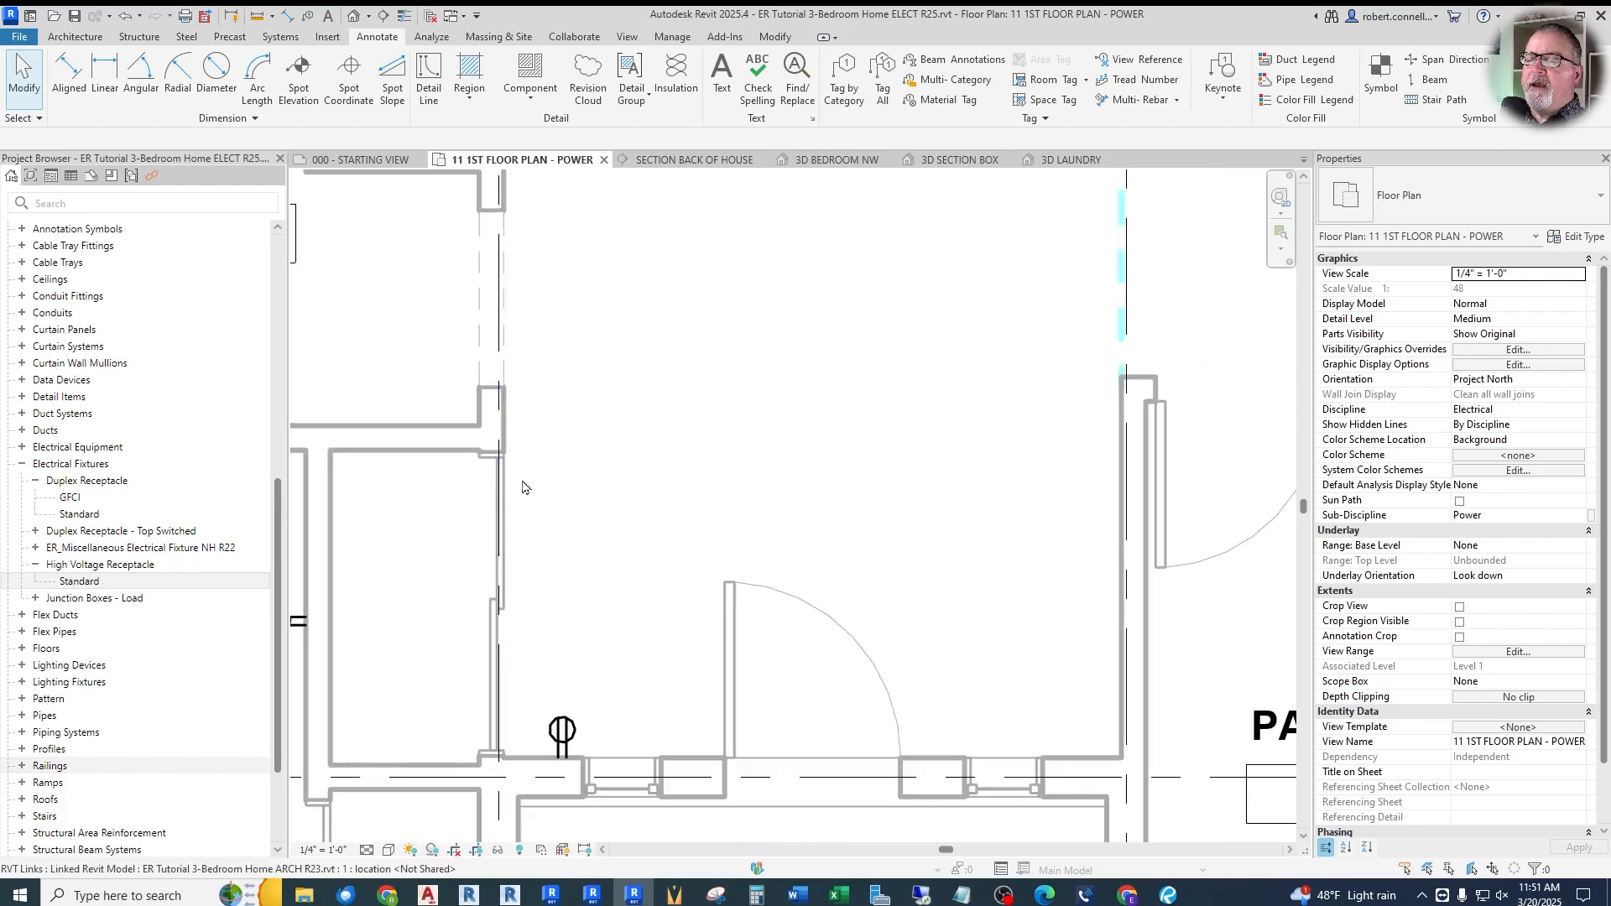
{"action": "scroll", "coordinate": [537, 319], "scroll_direction": "down", "scroll_amount": 1}
{"action": "scroll", "coordinate": [508, 419], "scroll_direction": "up", "scroll_amount": 2}
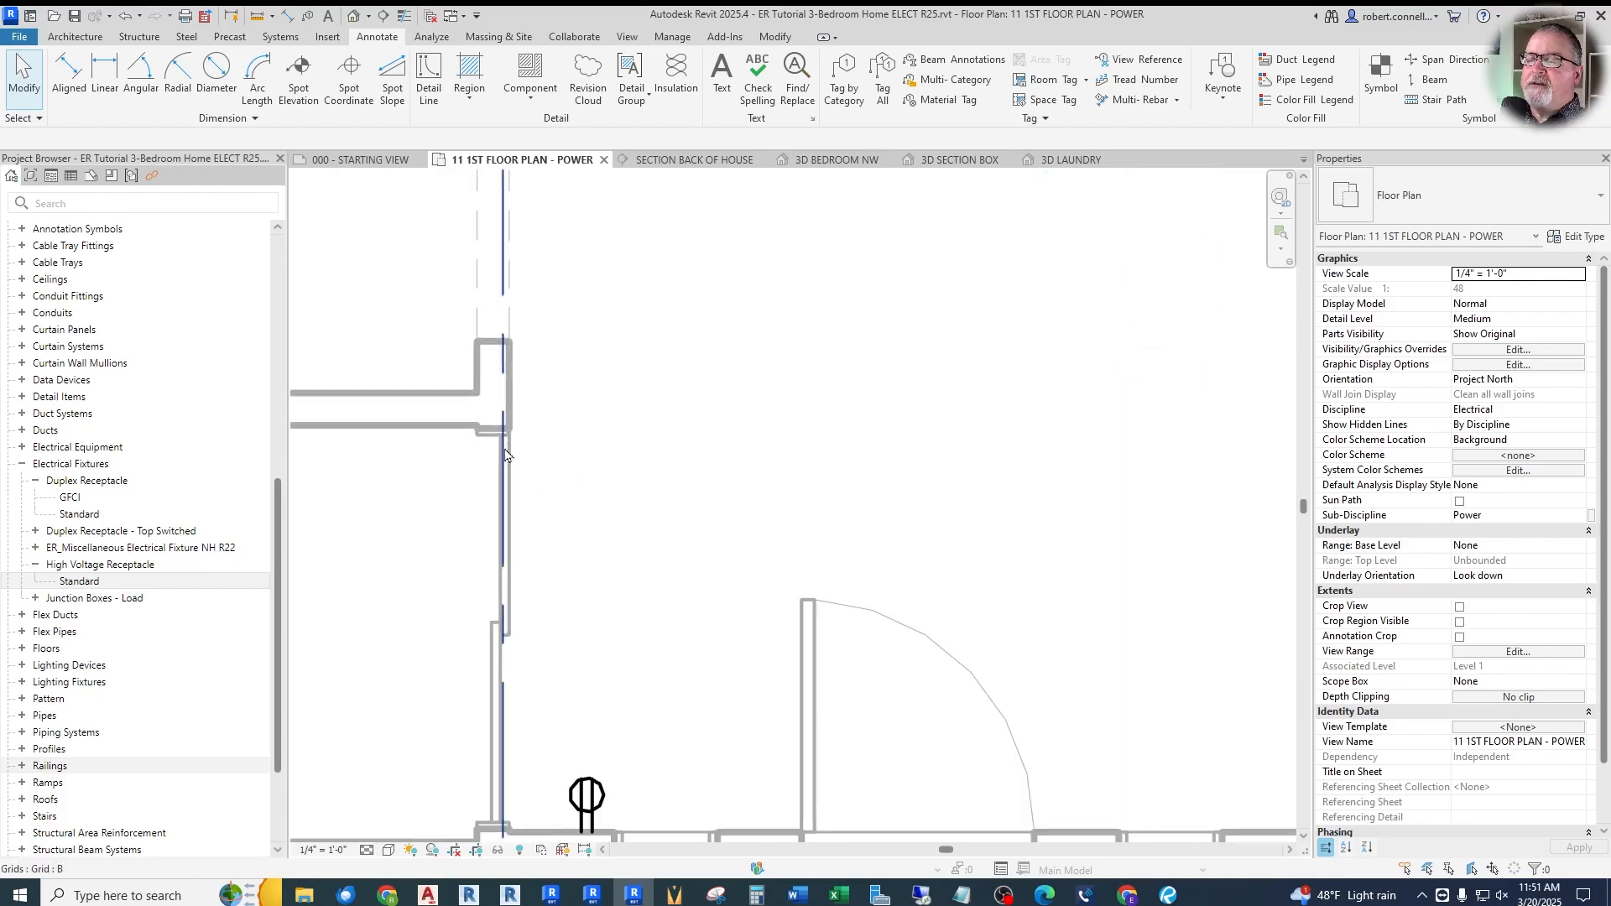
{"action": "scroll", "coordinate": [514, 397], "scroll_direction": "down", "scroll_amount": 2}
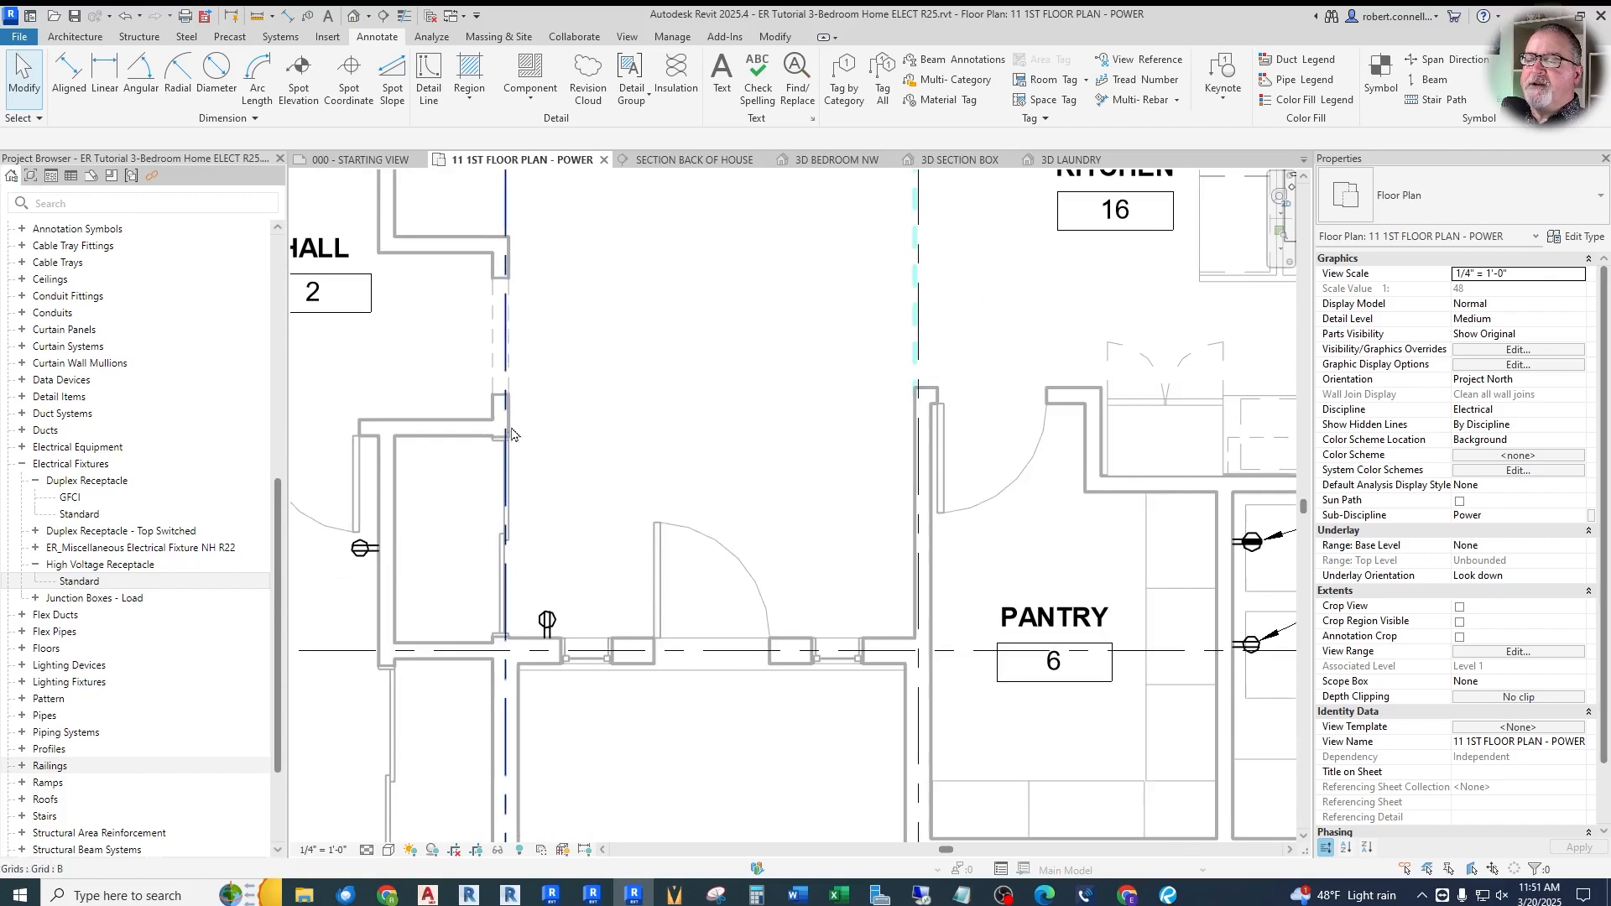
{"action": "scroll", "coordinate": [501, 432], "scroll_direction": "down", "scroll_amount": 1}
{"action": "scroll", "coordinate": [501, 437], "scroll_direction": "down", "scroll_amount": 2}
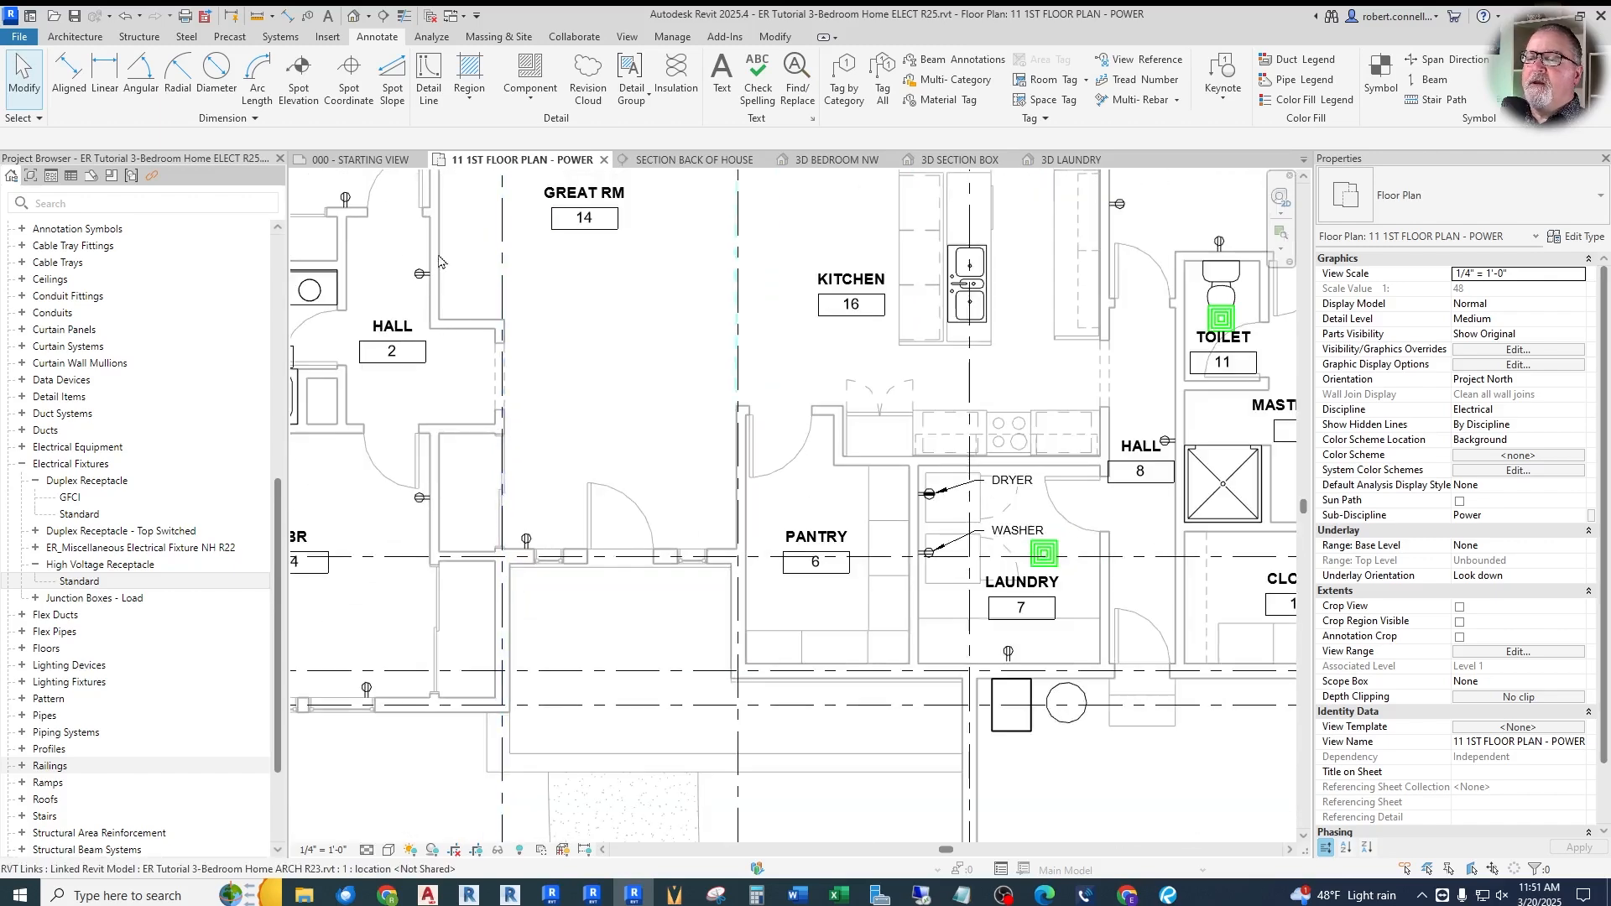
{"action": "scroll", "coordinate": [541, 484], "scroll_direction": "up", "scroll_amount": 2}
{"action": "scroll", "coordinate": [541, 483], "scroll_direction": "up", "scroll_amount": 1}
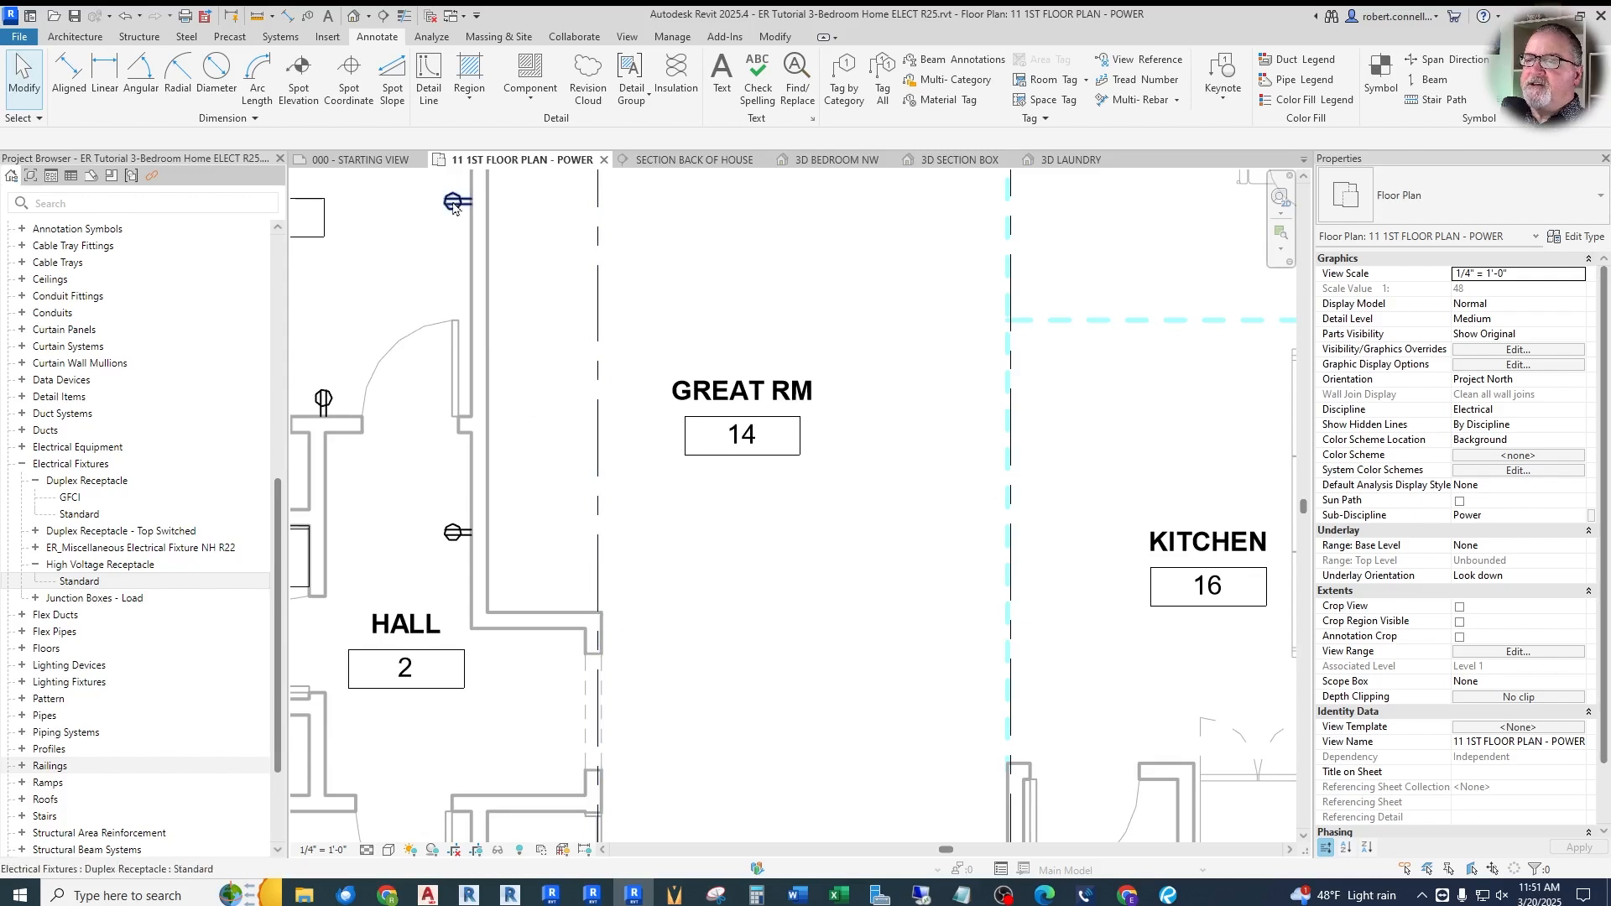
Measure the great room's short wall return and the jog wall above the hall opening with temporary detail lines
{"action": "left_click", "coordinate": [428, 78]}
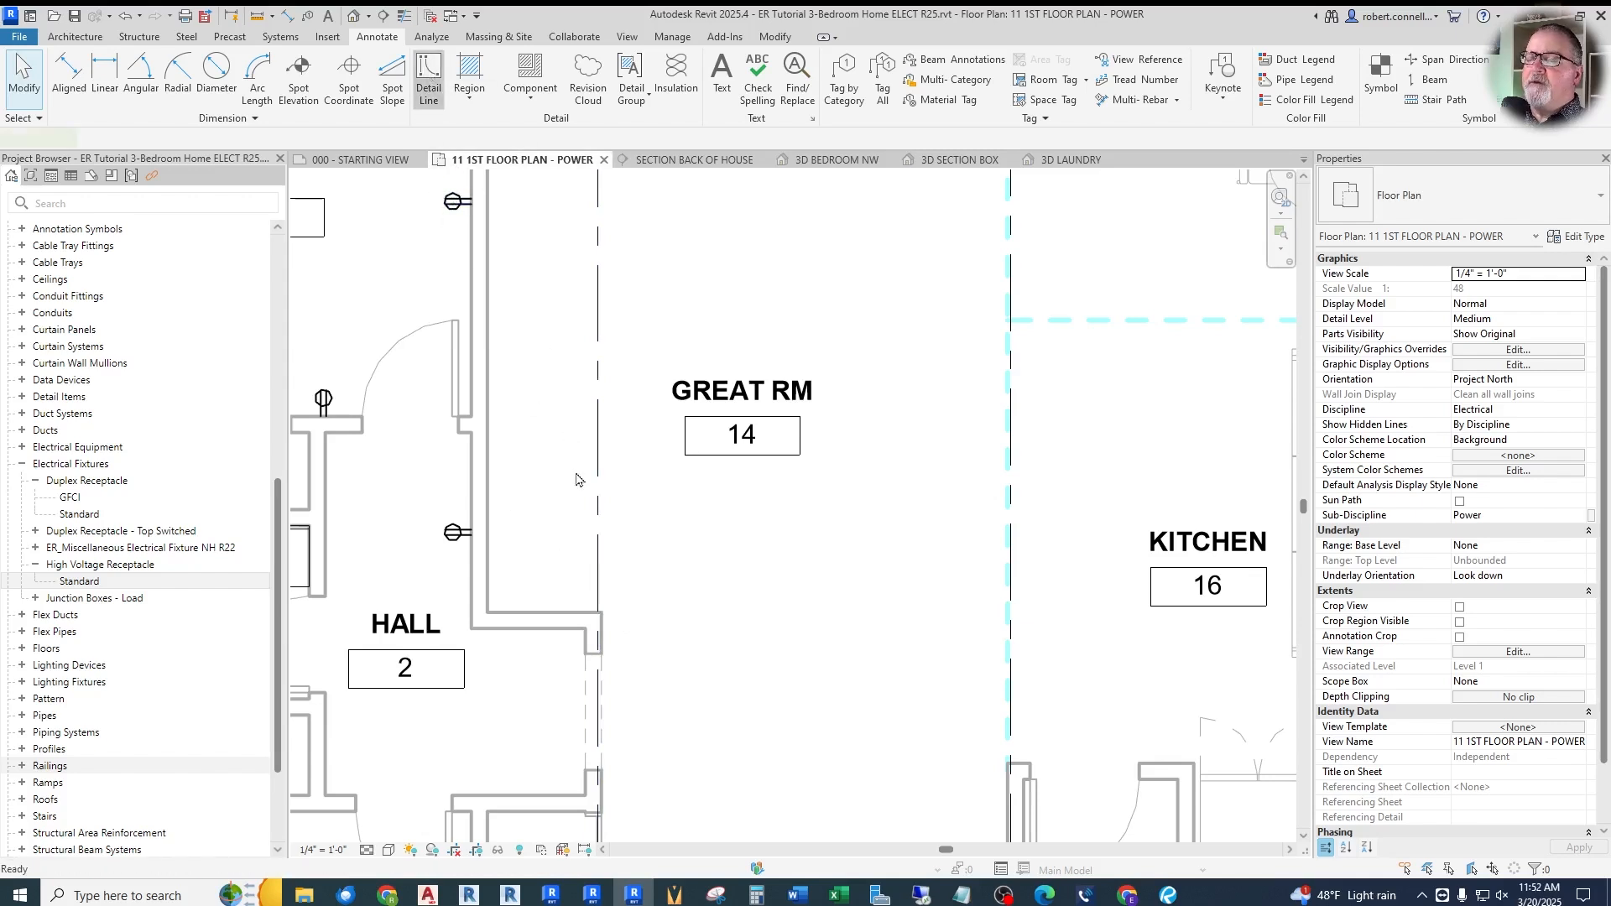
{"action": "scroll", "coordinate": [611, 672], "scroll_direction": "up", "scroll_amount": 2}
{"action": "left_click", "coordinate": [617, 628]}
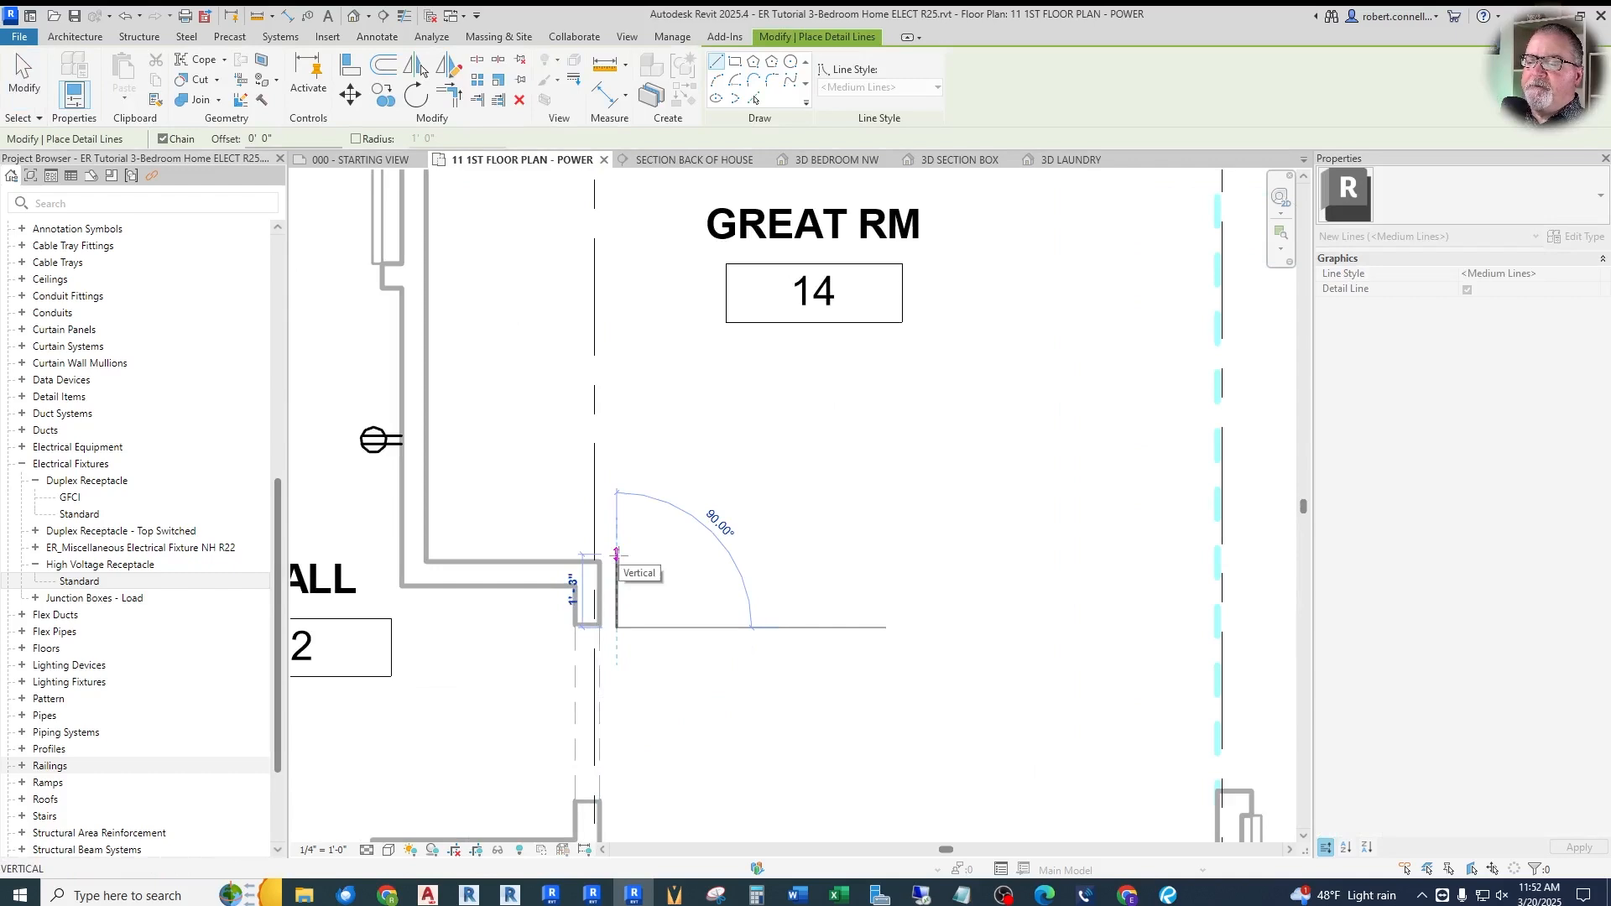
{"action": "key", "text": "Escape"}
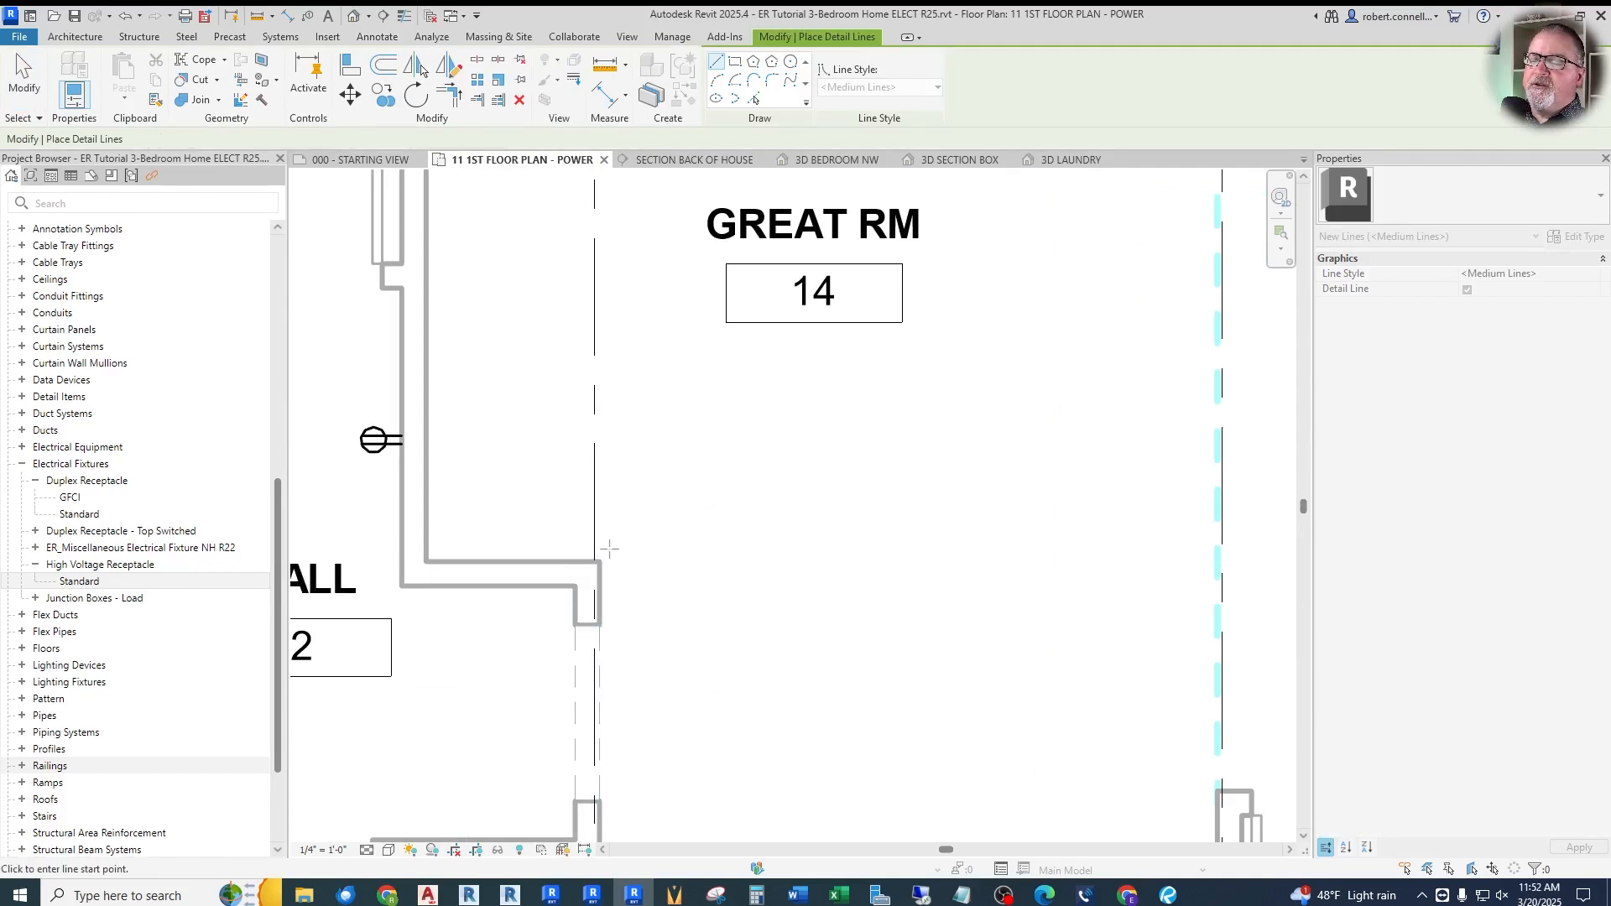
{"action": "left_click", "coordinate": [609, 543]}
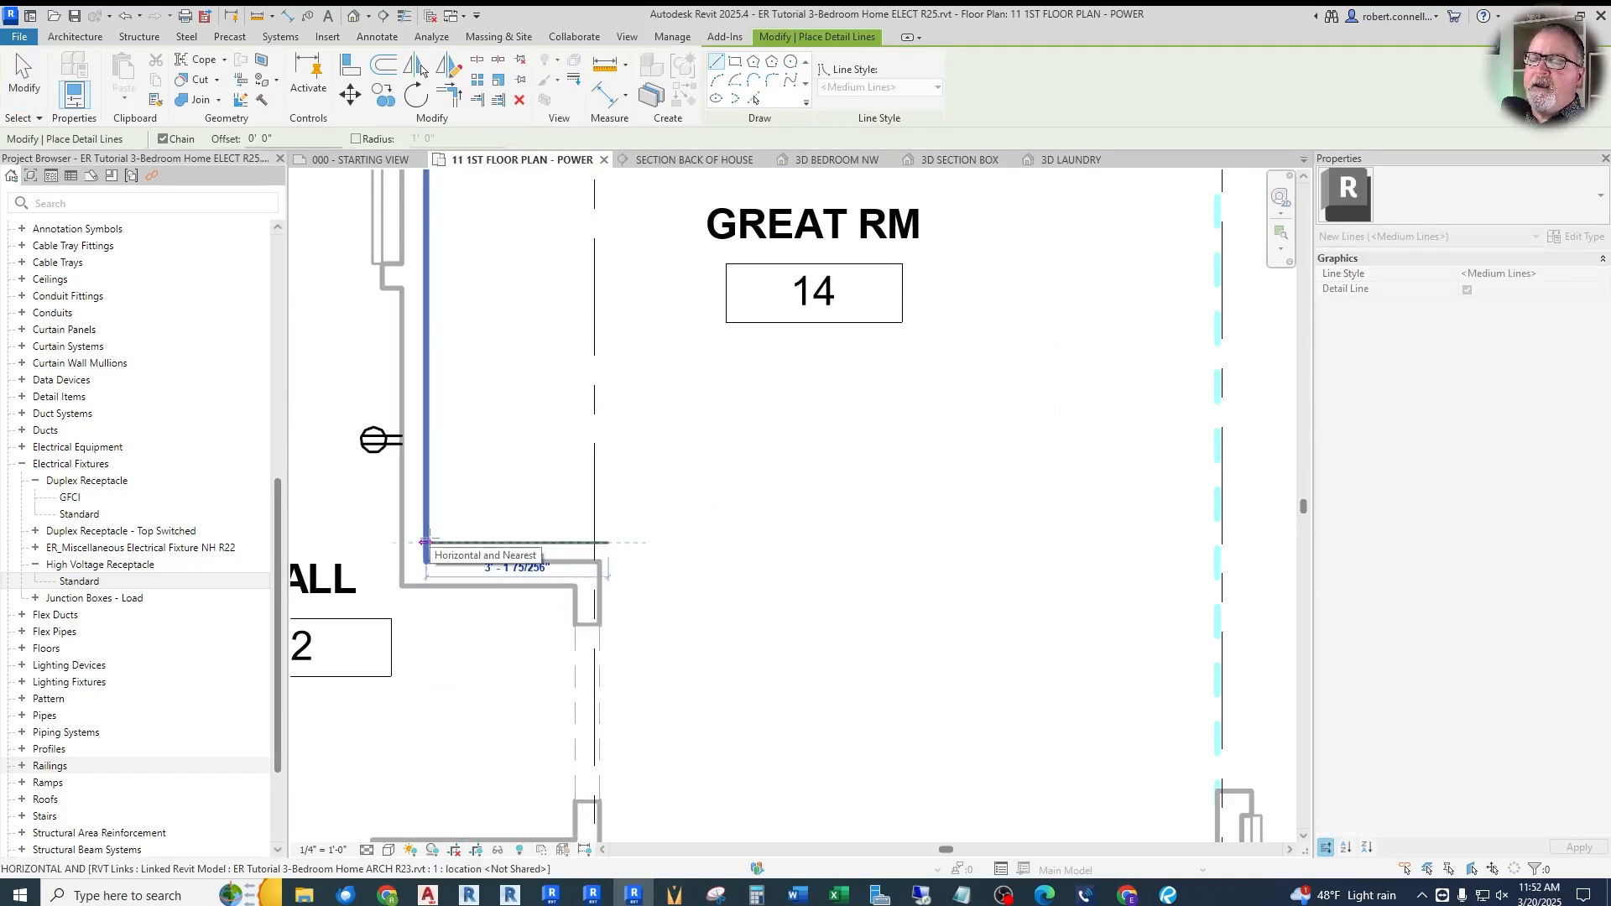
{"action": "left_click", "coordinate": [426, 542]}
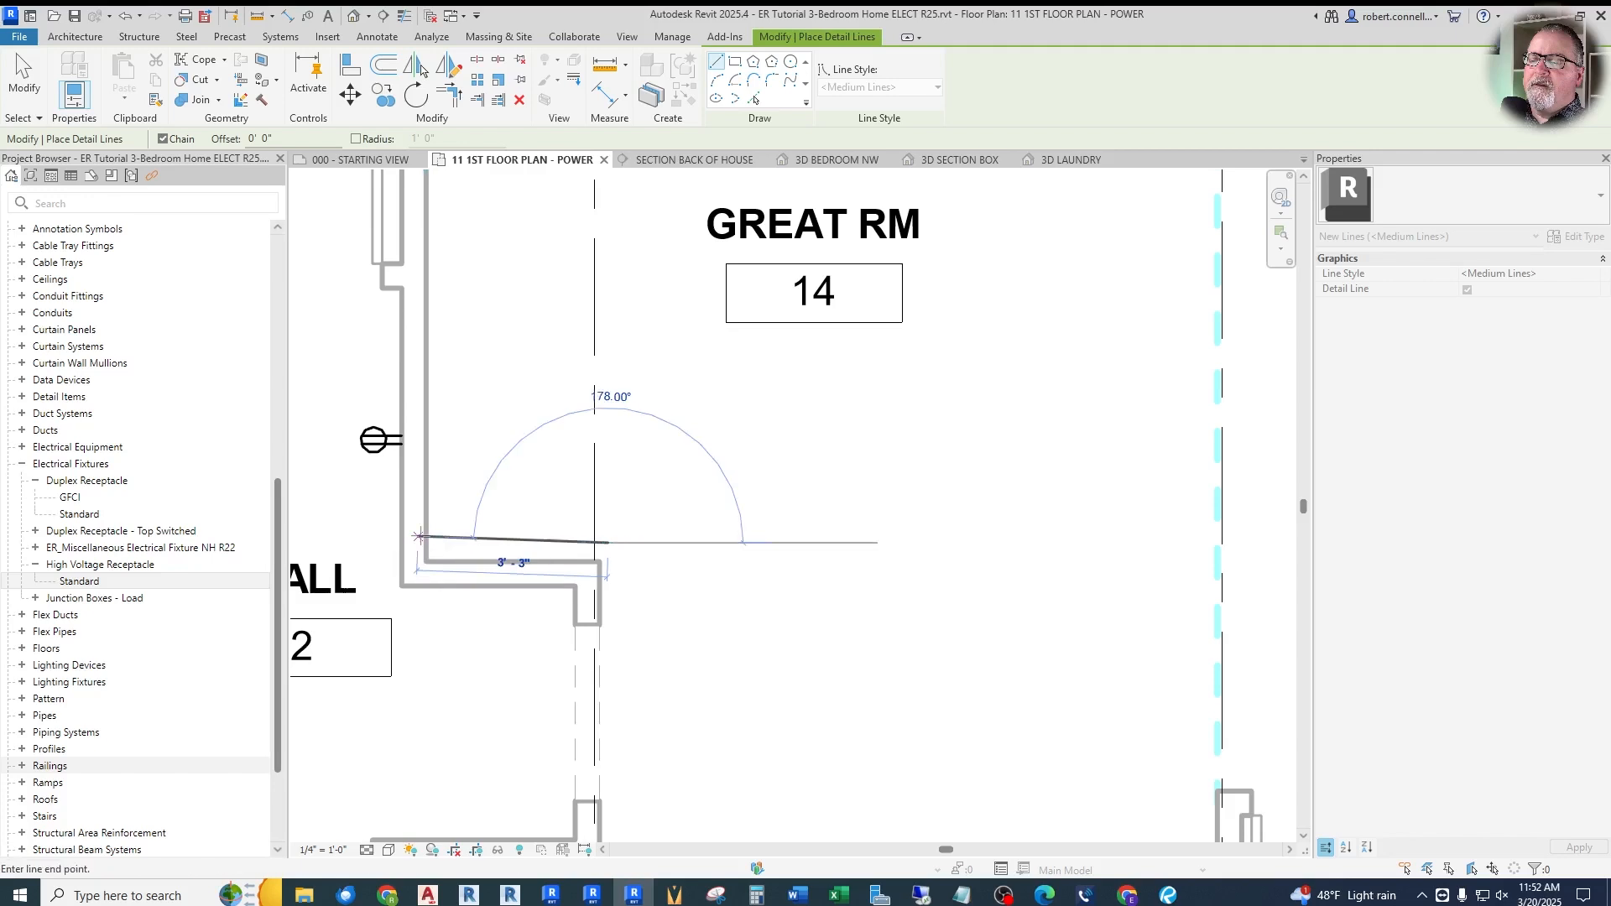
{"action": "key", "text": "Escape"}
Draw a short vertical detail line up from the great room's jog wall, near its inside corner
{"action": "left_click", "coordinate": [435, 561]}
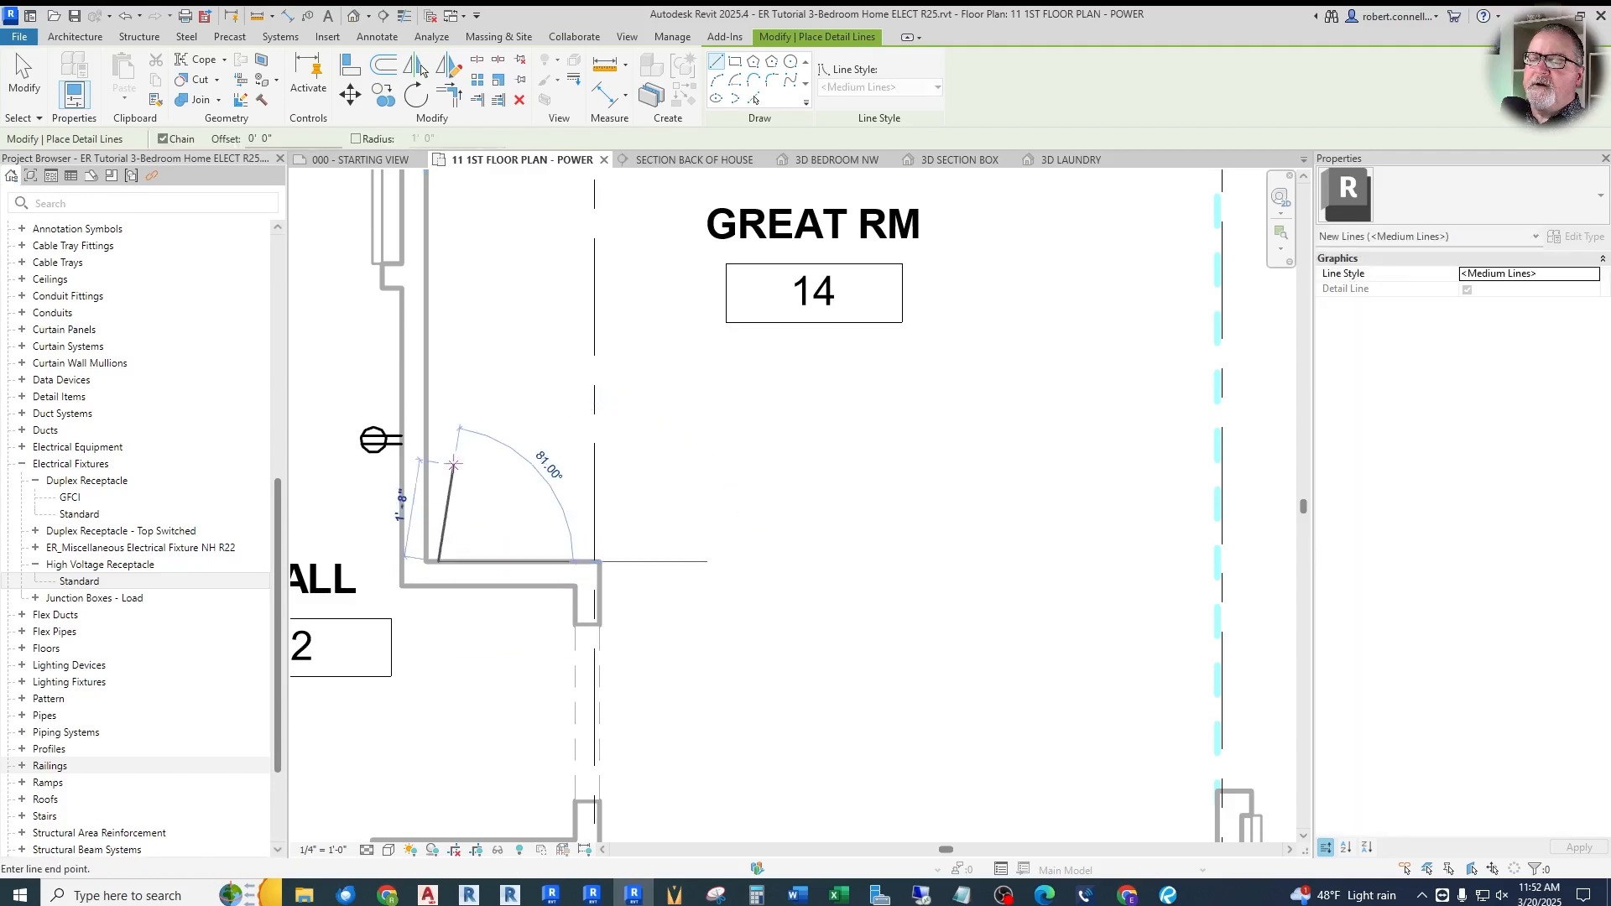
{"action": "key", "text": "Escape"}
{"action": "key", "text": "Escape"}
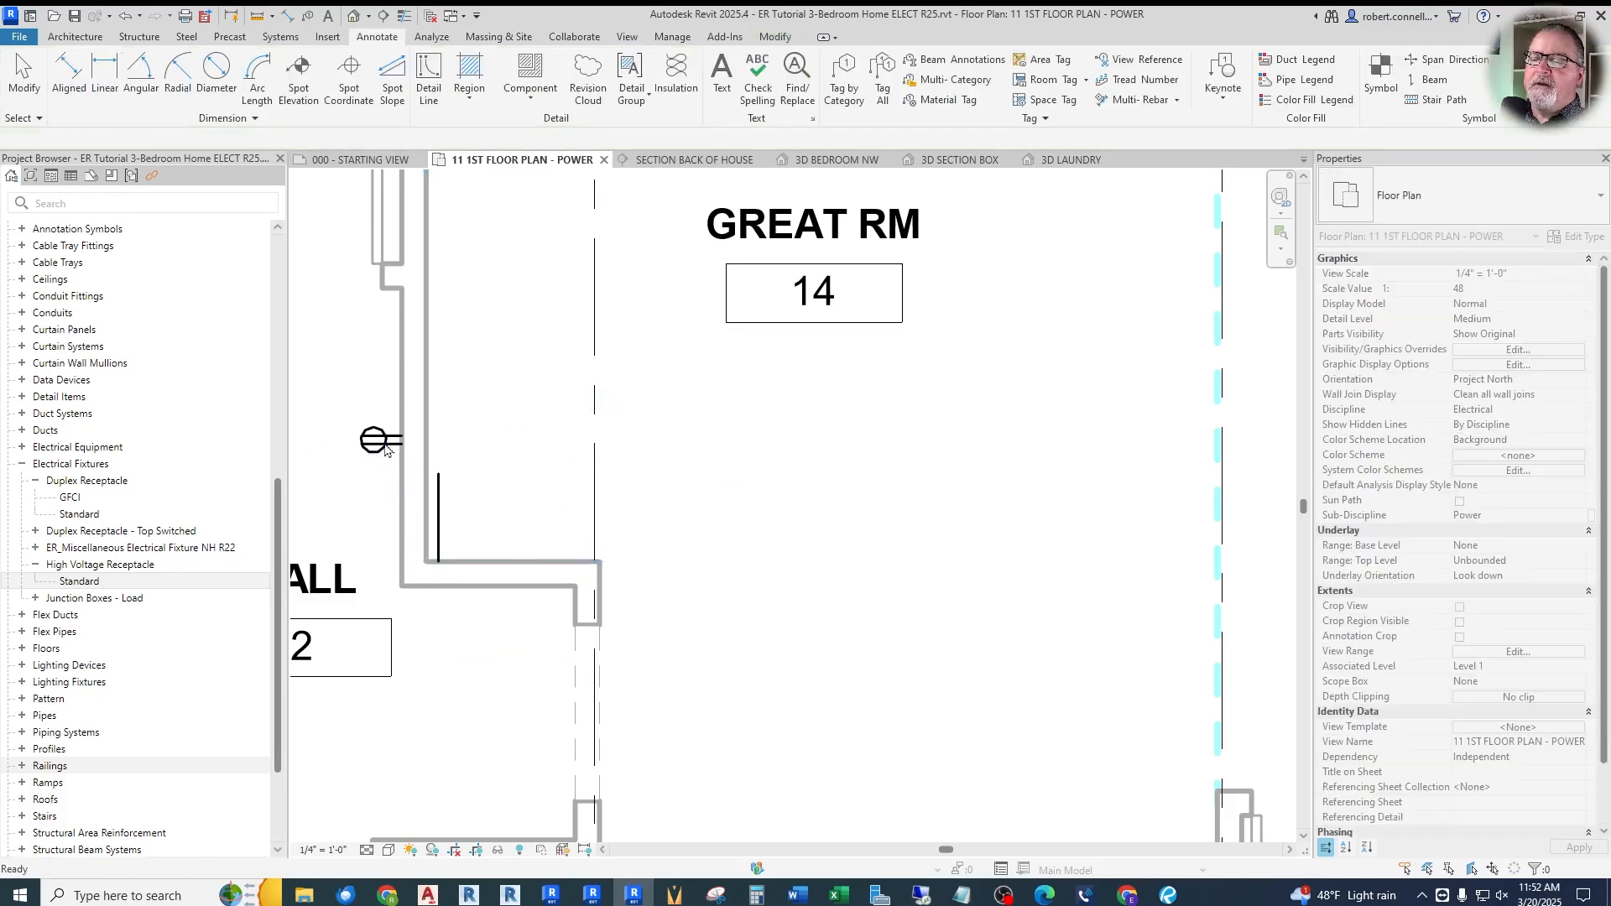
Place a standard duplex receptacle similar to the hall one on the great room's wall at the guide line's upper end, and delete the line
{"action": "left_click", "coordinate": [375, 439]}
{"action": "right_click", "coordinate": [377, 441]}
{"action": "left_click", "coordinate": [437, 561]}
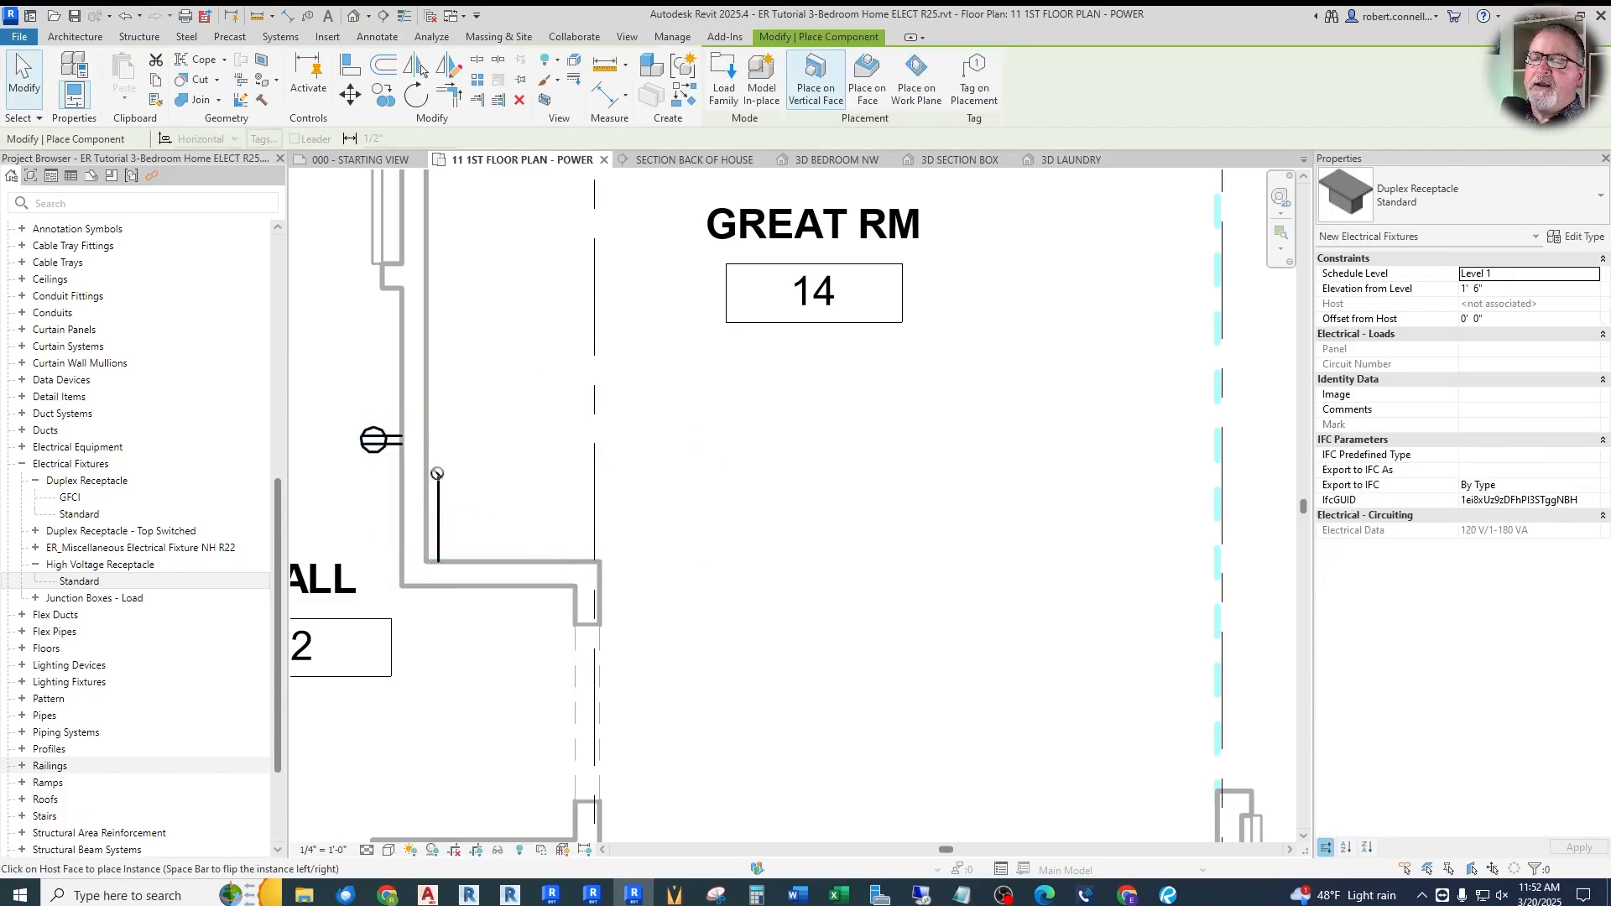
{"action": "left_click", "coordinate": [438, 519]}
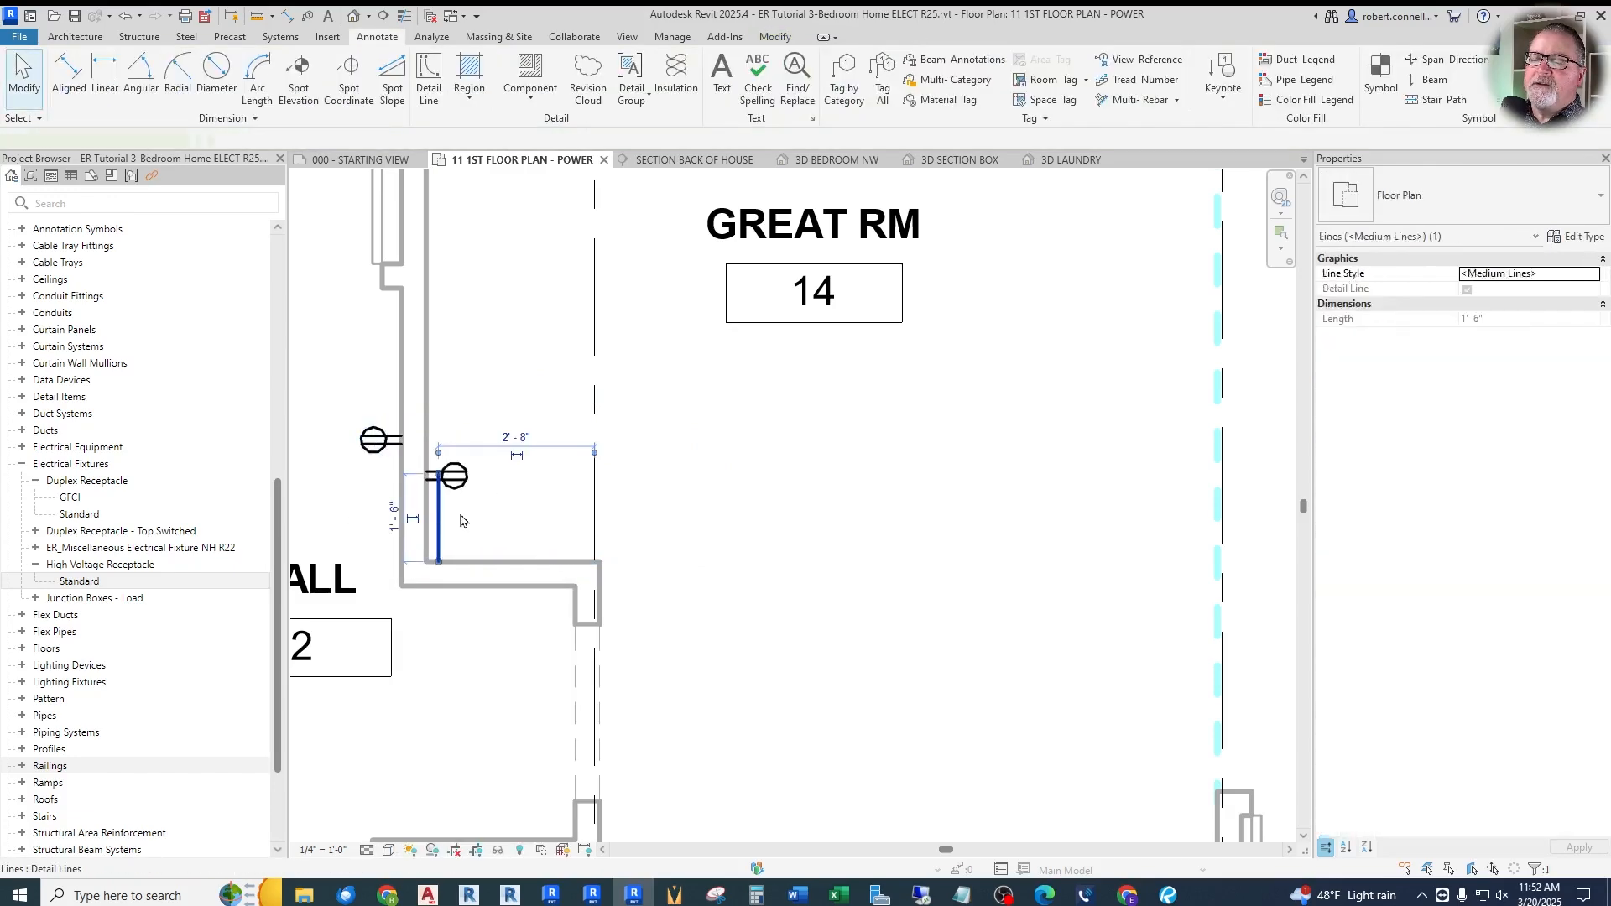
{"action": "key", "text": "Delete"}
Draw a vertical detail line about 11' 7" long from the new great room receptacle toward the window wall, parallel to the bedroom partition
{"action": "scroll", "coordinate": [458, 515], "scroll_direction": "down", "scroll_amount": 1}
{"action": "scroll", "coordinate": [471, 560], "scroll_direction": "down", "scroll_amount": 5}
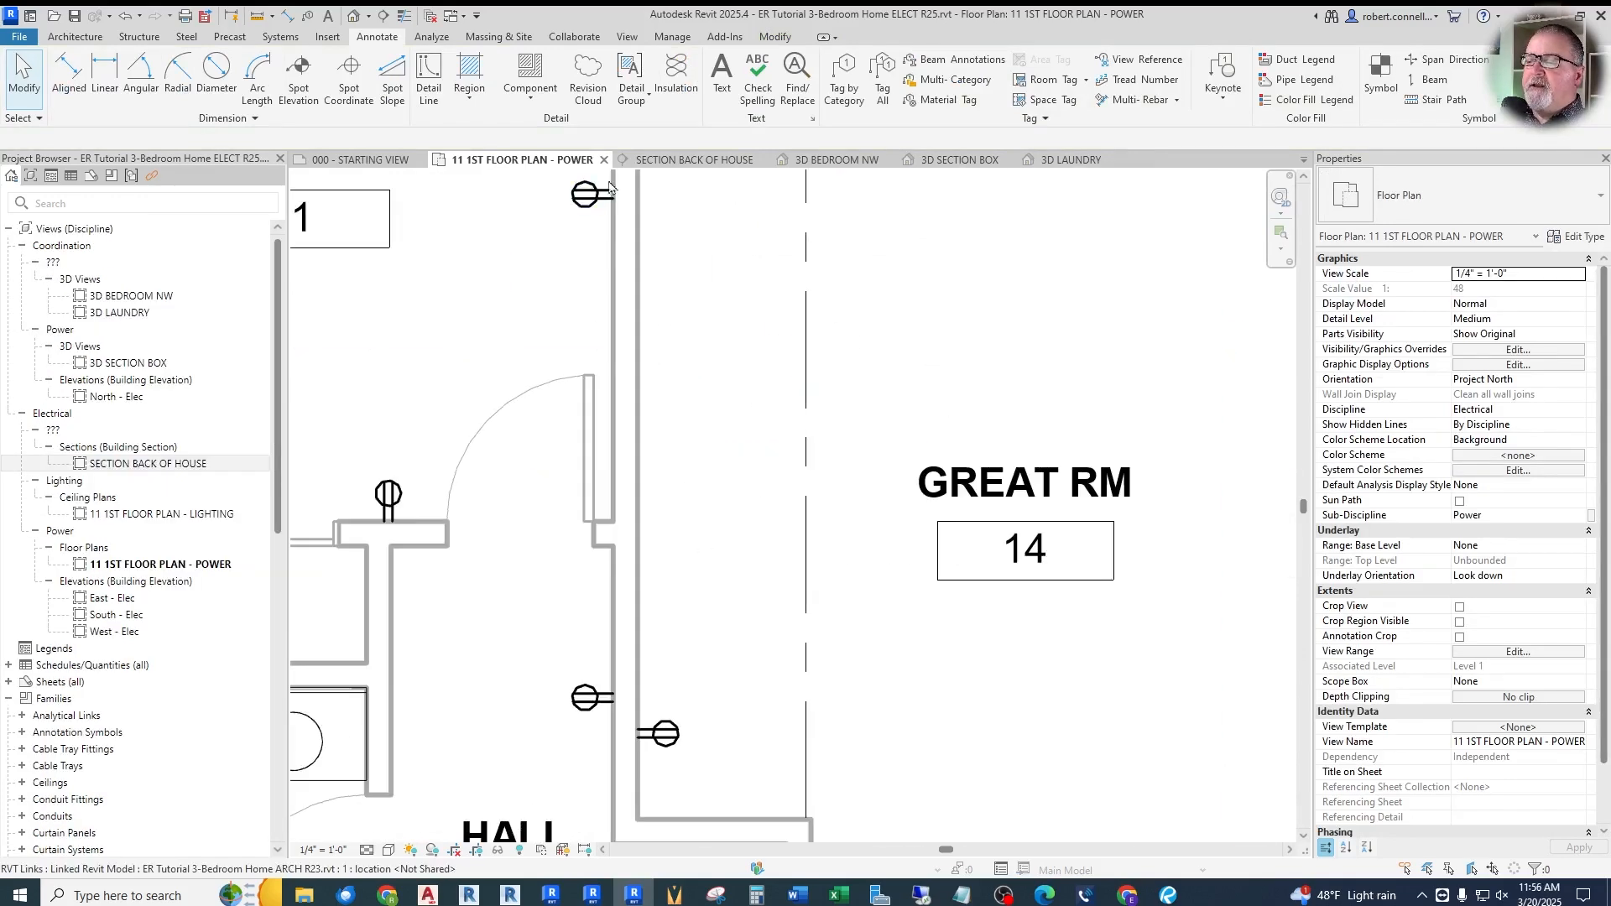
{"action": "scroll", "coordinate": [625, 216], "scroll_direction": "down", "scroll_amount": 4}
{"action": "scroll", "coordinate": [615, 250], "scroll_direction": "down", "scroll_amount": 3}
{"action": "scroll", "coordinate": [604, 312], "scroll_direction": "up", "scroll_amount": 4}
{"action": "scroll", "coordinate": [592, 653], "scroll_direction": "down", "scroll_amount": 1}
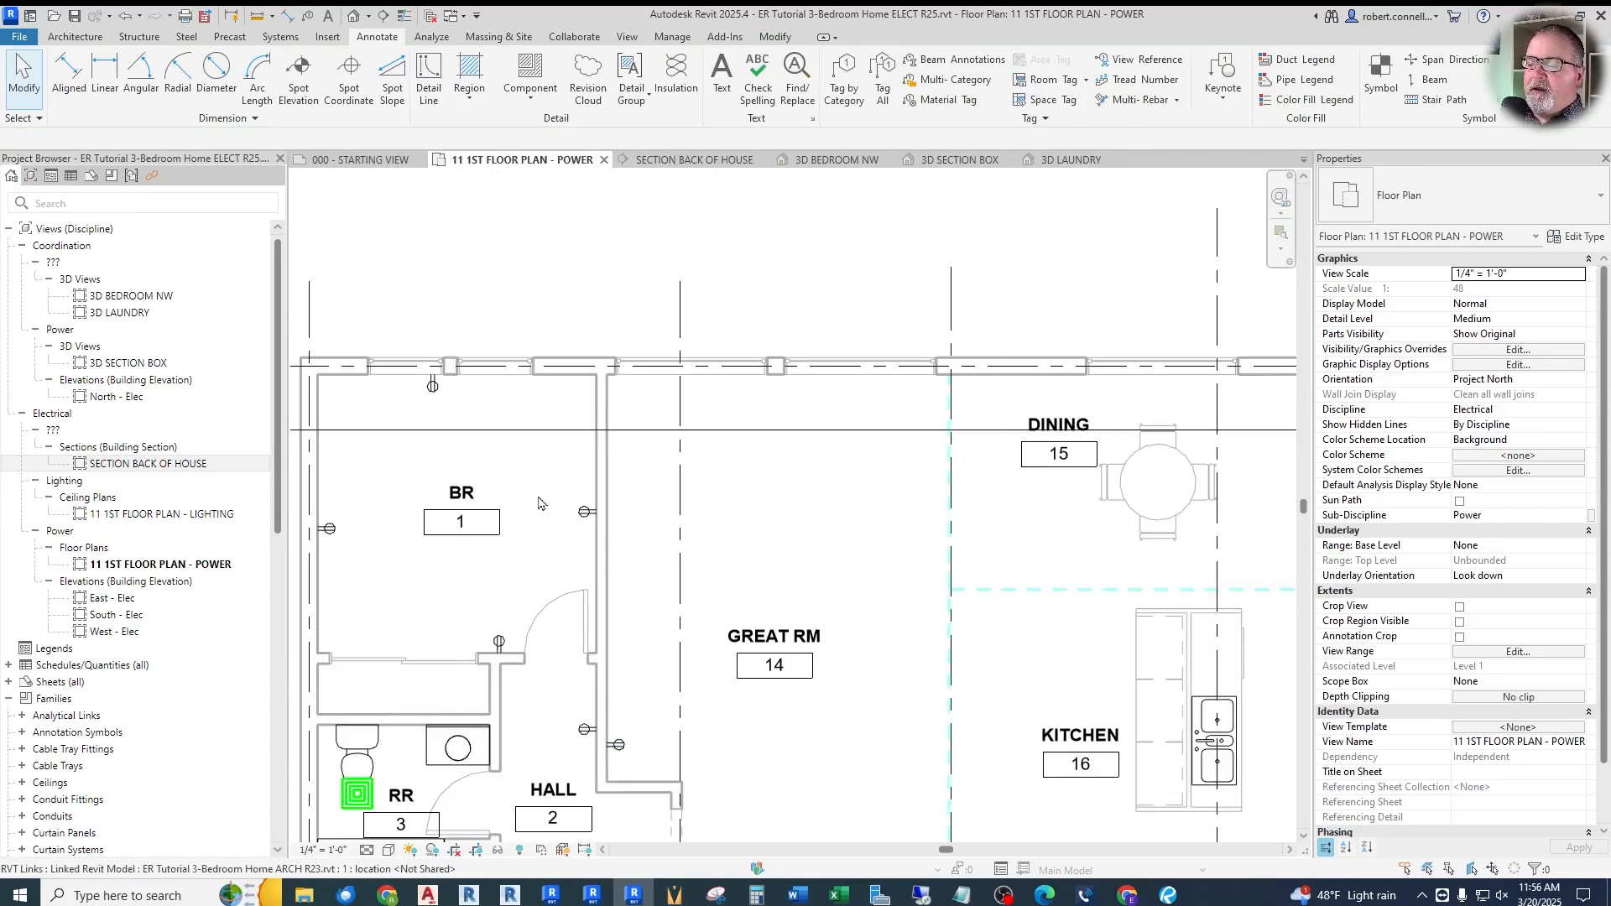
{"action": "left_click", "coordinate": [429, 80]}
{"action": "left_click", "coordinate": [630, 747]}
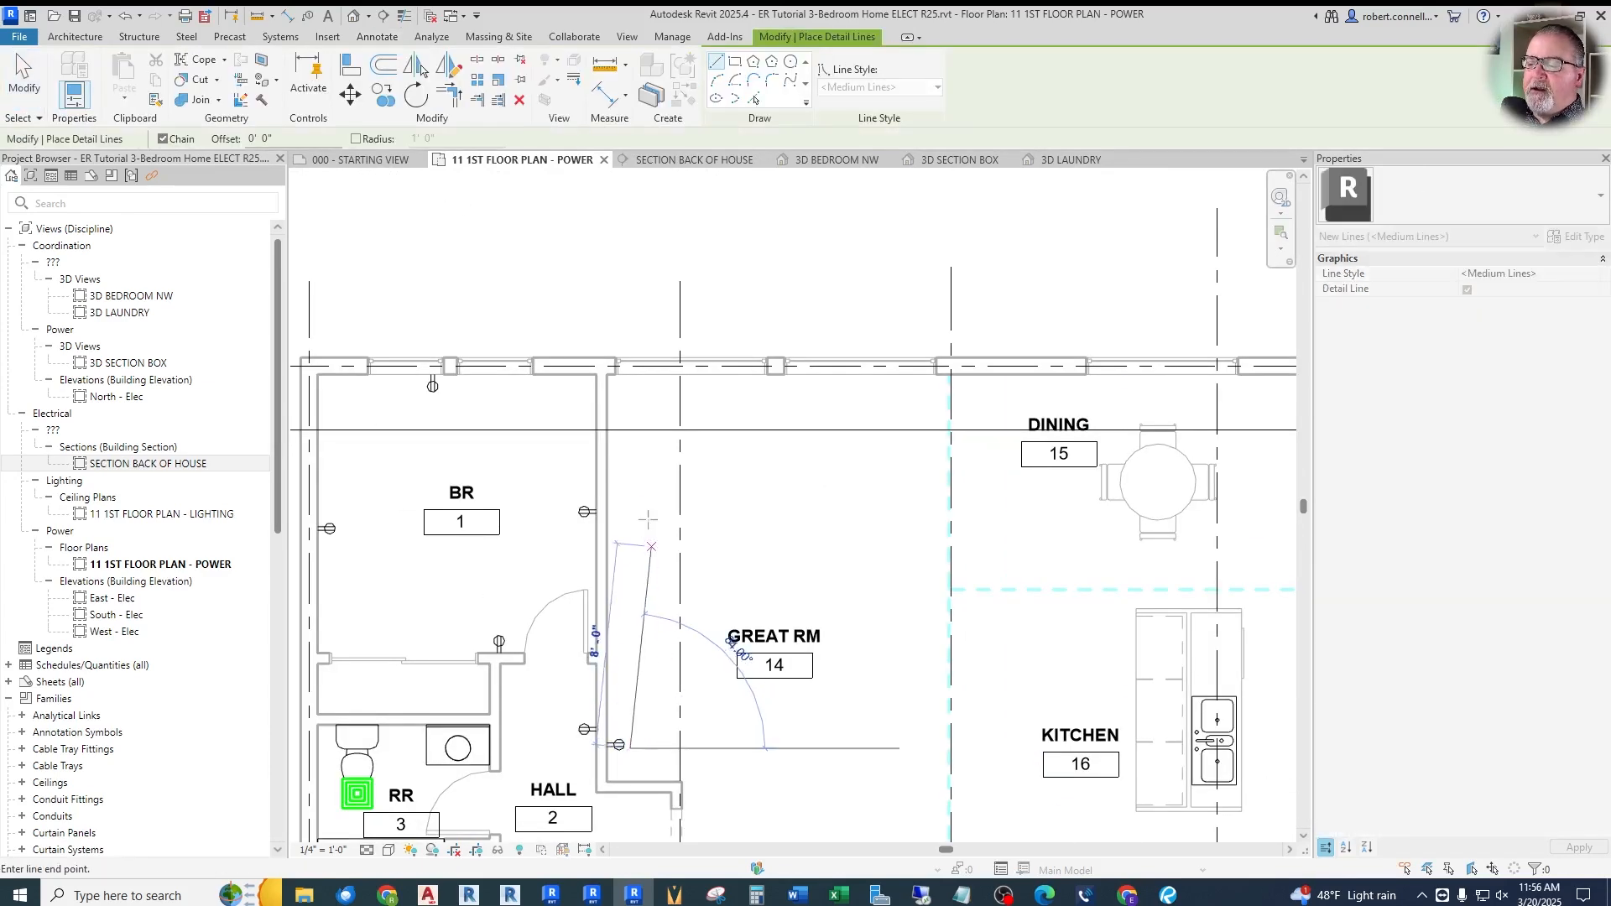
{"action": "left_click", "coordinate": [630, 454]}
{"action": "key", "text": "Escape"}
{"action": "key", "text": "Escape"}
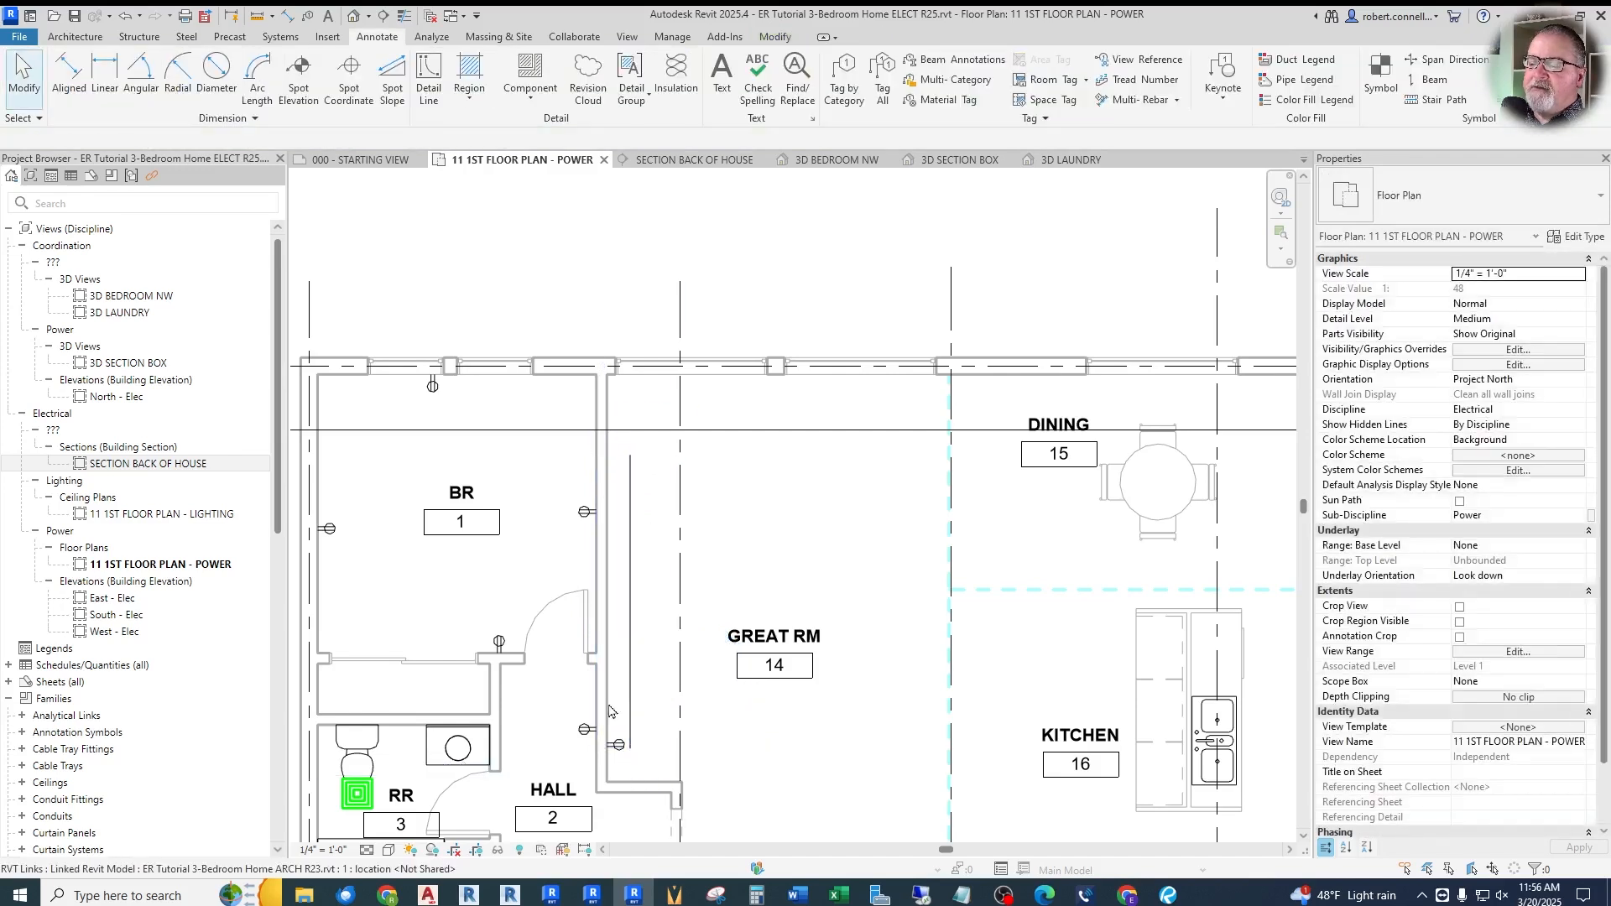
Place a similar duplex receptacle on the great room side of the bedroom partition at the guide line's far end, and delete the line
{"action": "left_click", "coordinate": [624, 732]}
{"action": "right_click", "coordinate": [624, 732]}
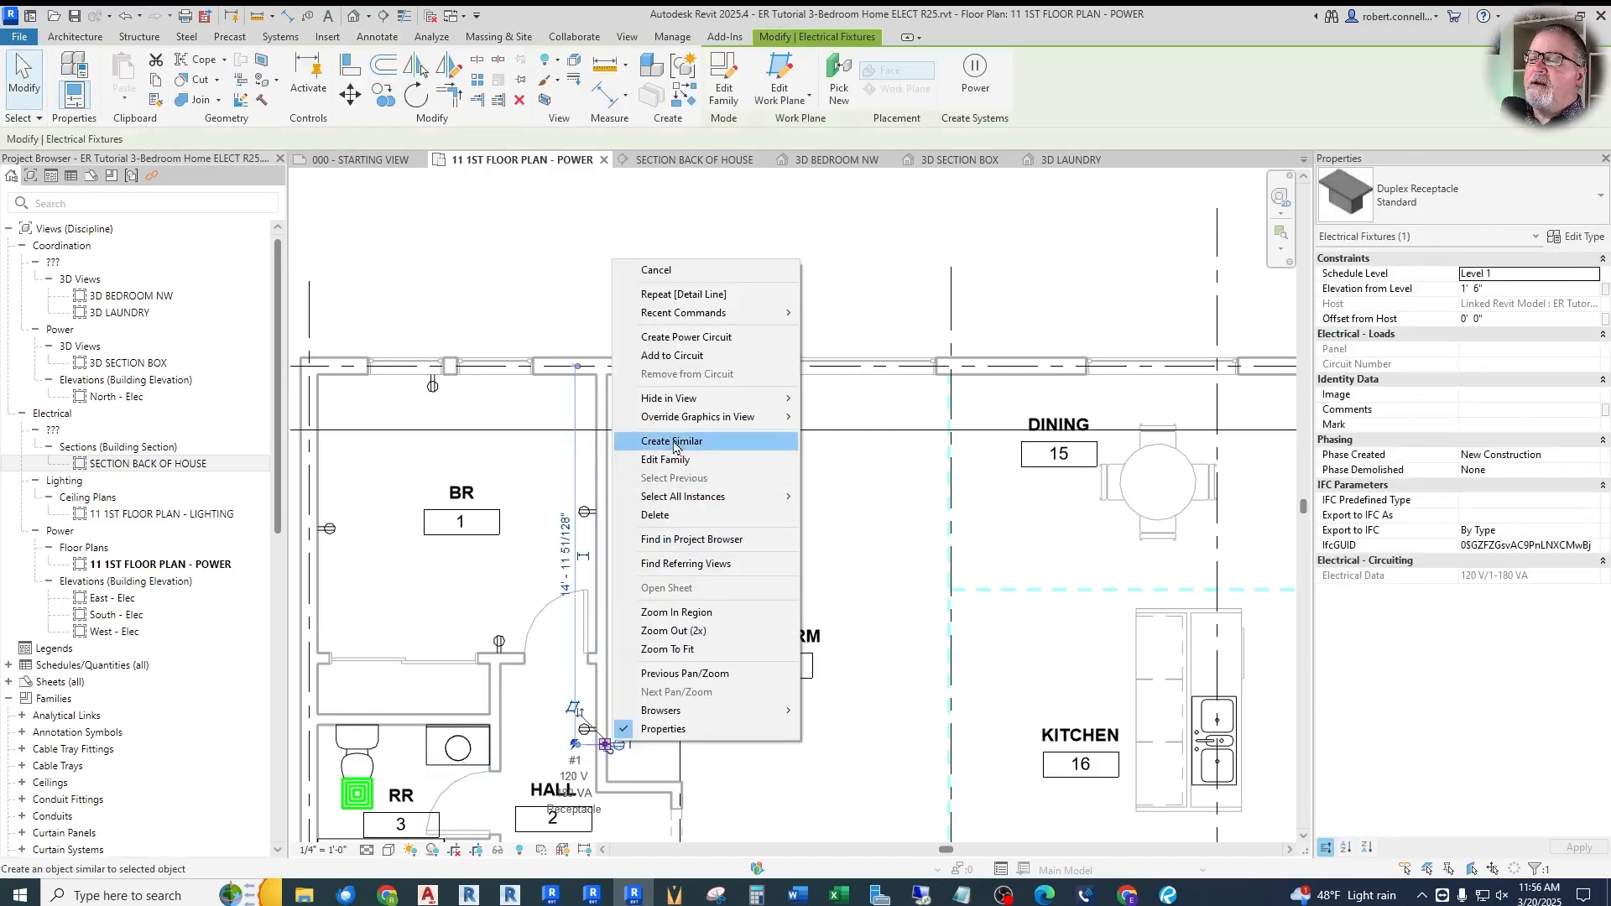
{"action": "left_click", "coordinate": [674, 446]}
{"action": "scroll", "coordinate": [592, 466], "scroll_direction": "up", "scroll_amount": 2}
{"action": "left_click", "coordinate": [609, 450]}
{"action": "key", "text": "Escape"}
{"action": "key", "text": "Escape"}
{"action": "left_click", "coordinate": [647, 481]}
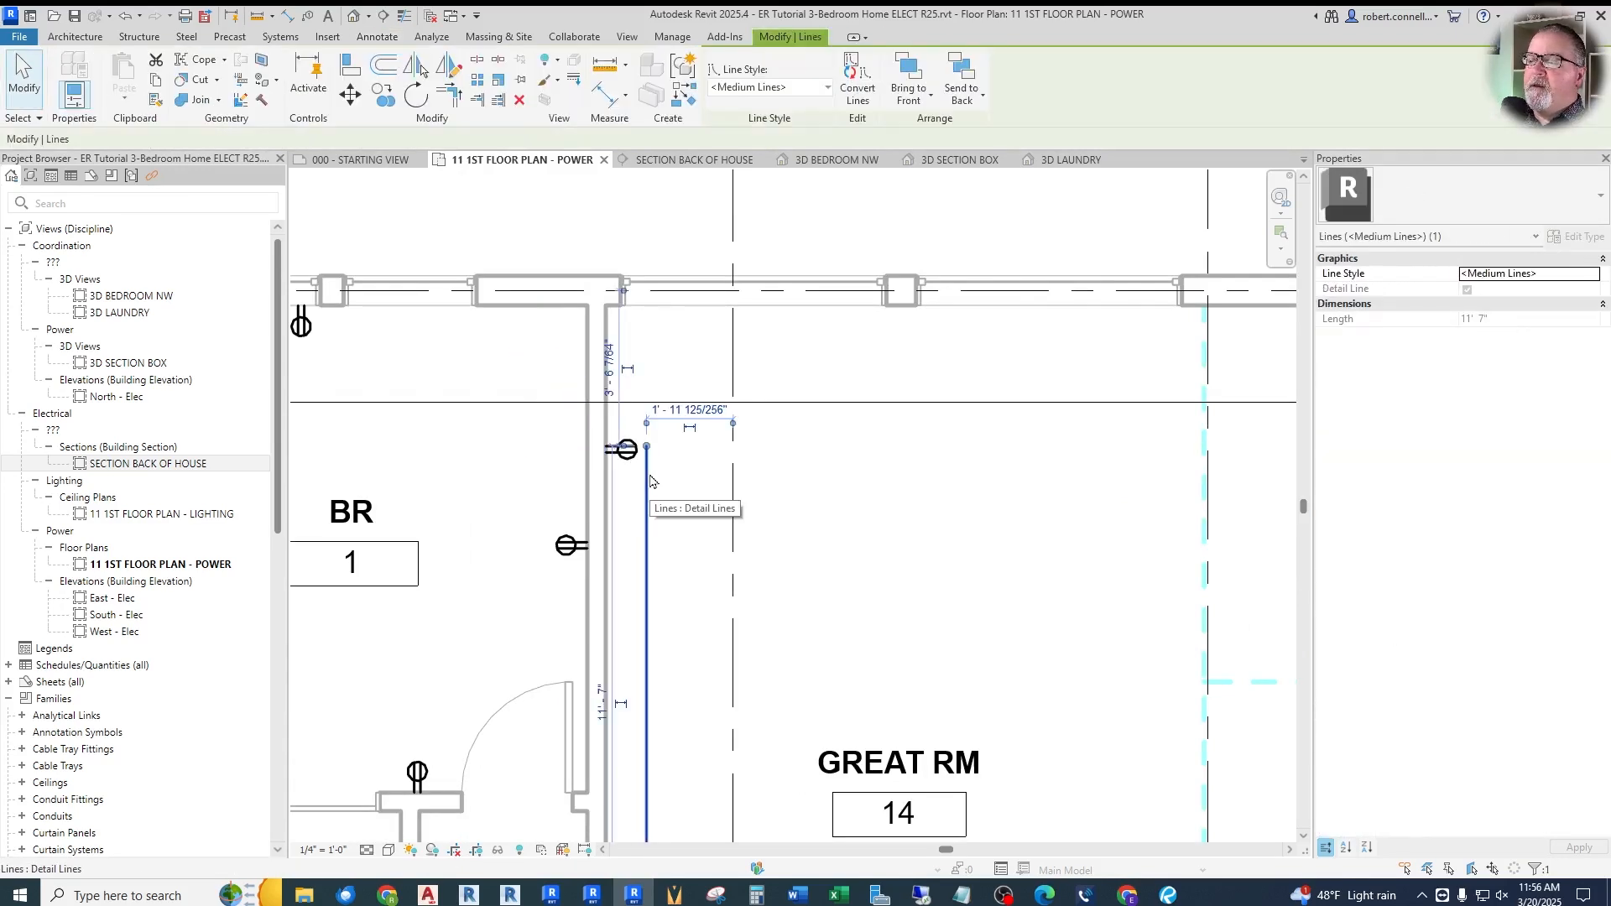
{"action": "key", "text": "Escape"}
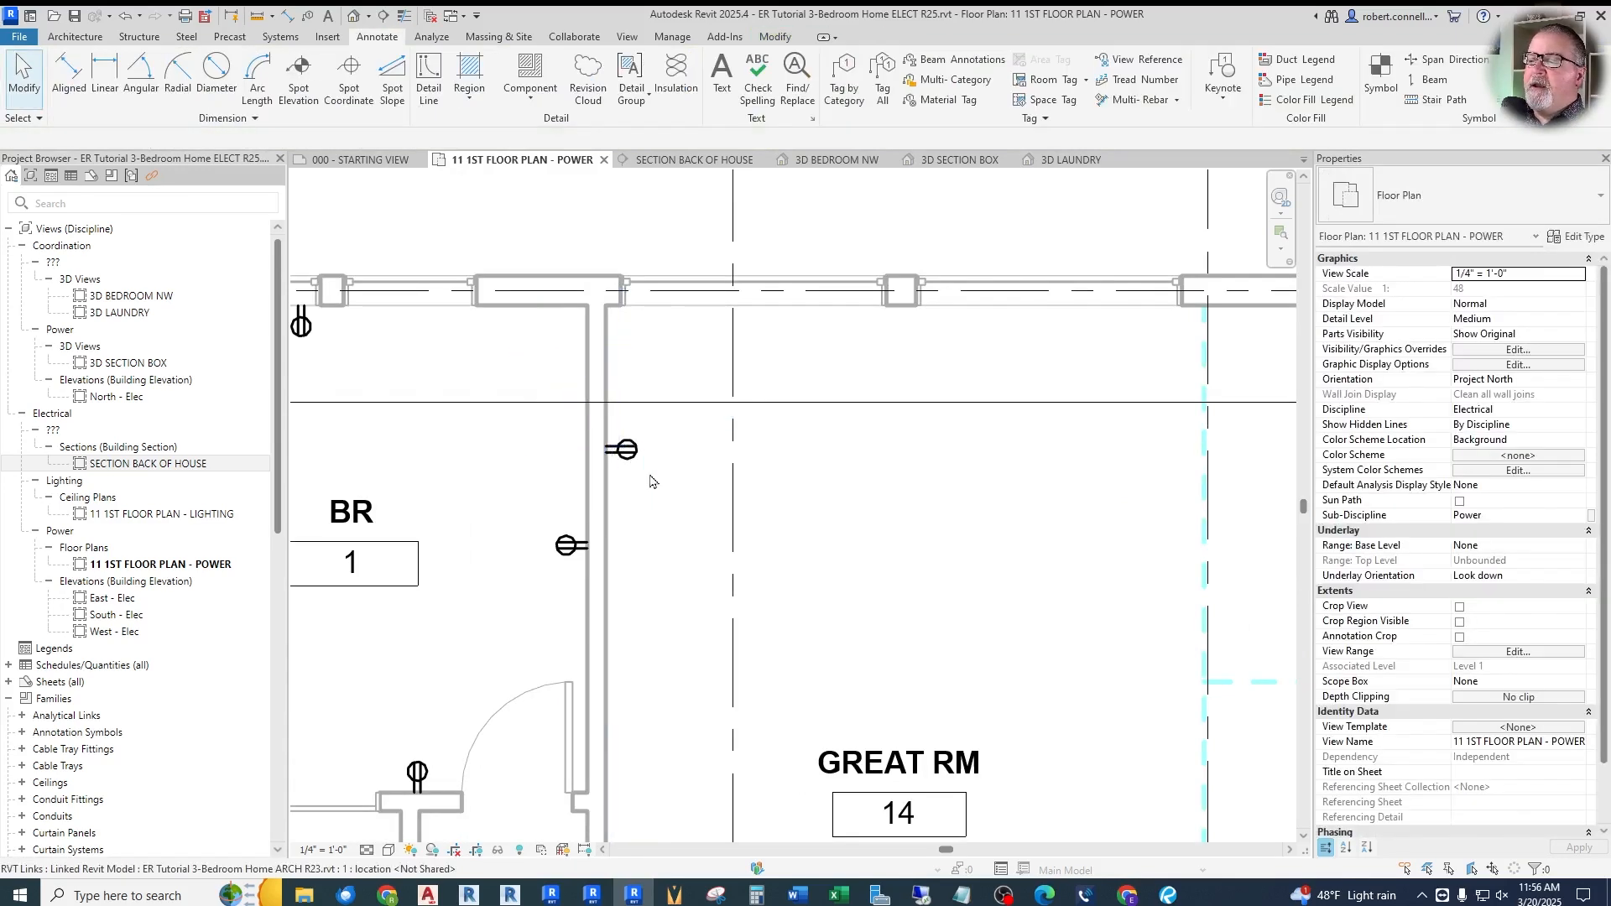
Draw a horizontal detail line 8' 10" long from the great room's corner at the bedroom partition, along the window wall
{"action": "left_click", "coordinate": [428, 80]}
{"action": "left_click", "coordinate": [606, 316]}
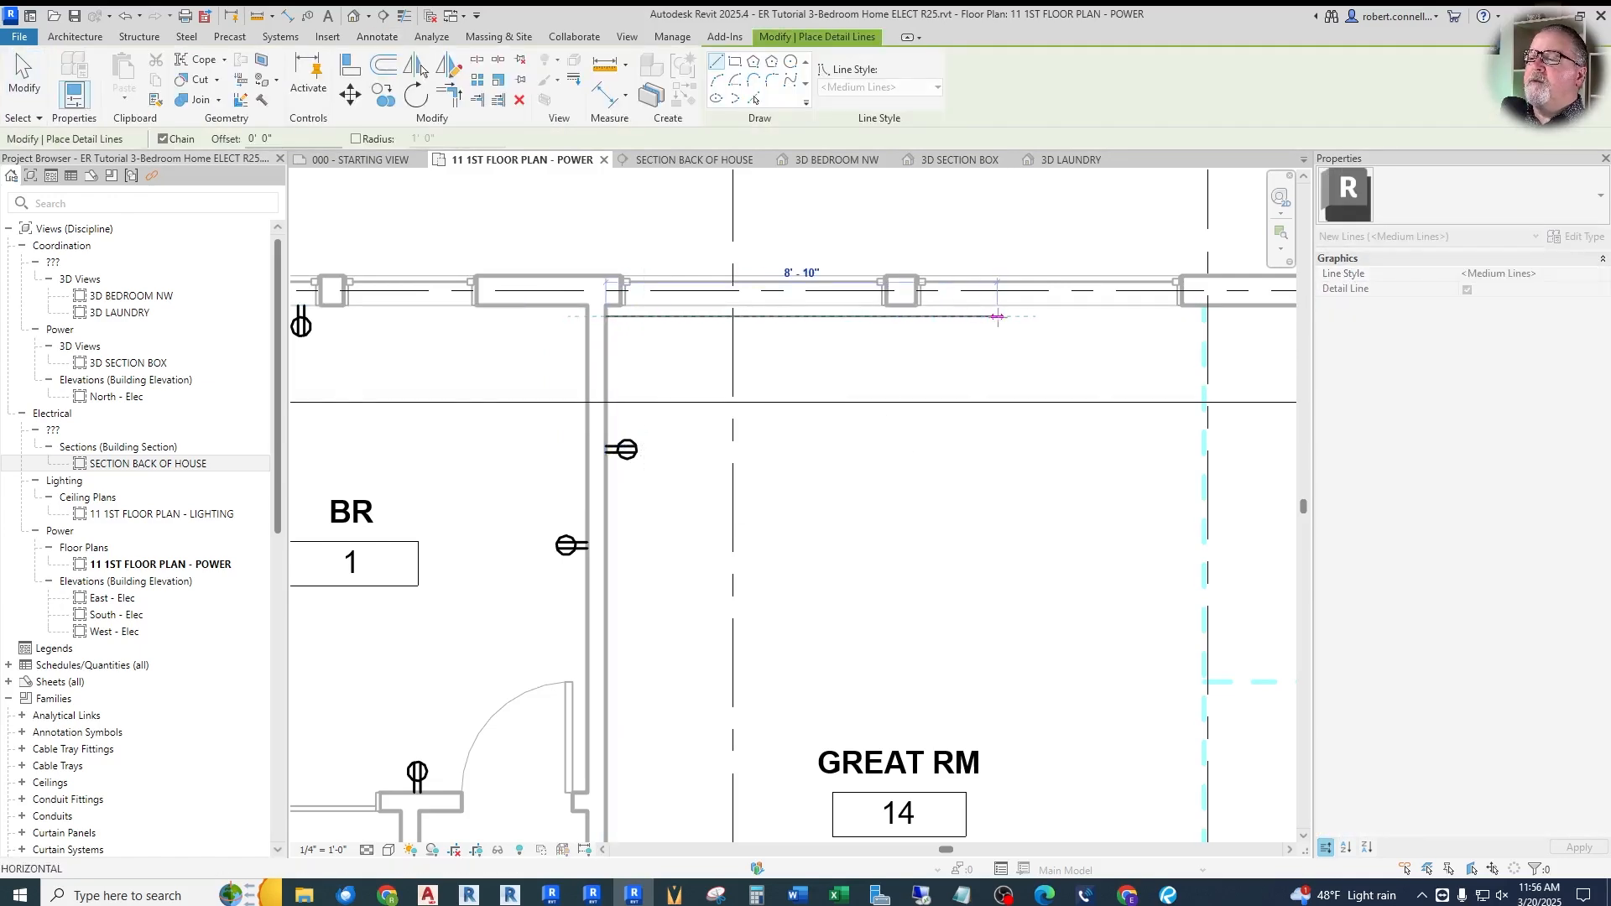
{"action": "left_click", "coordinate": [998, 317]}
{"action": "key", "text": "Escape"}
{"action": "key", "text": "Escape"}
Place a similar duplex receptacle on the great room's window wall at the guide line's end, and delete the line
{"action": "left_click", "coordinate": [628, 450]}
{"action": "right_click", "coordinate": [635, 454]}
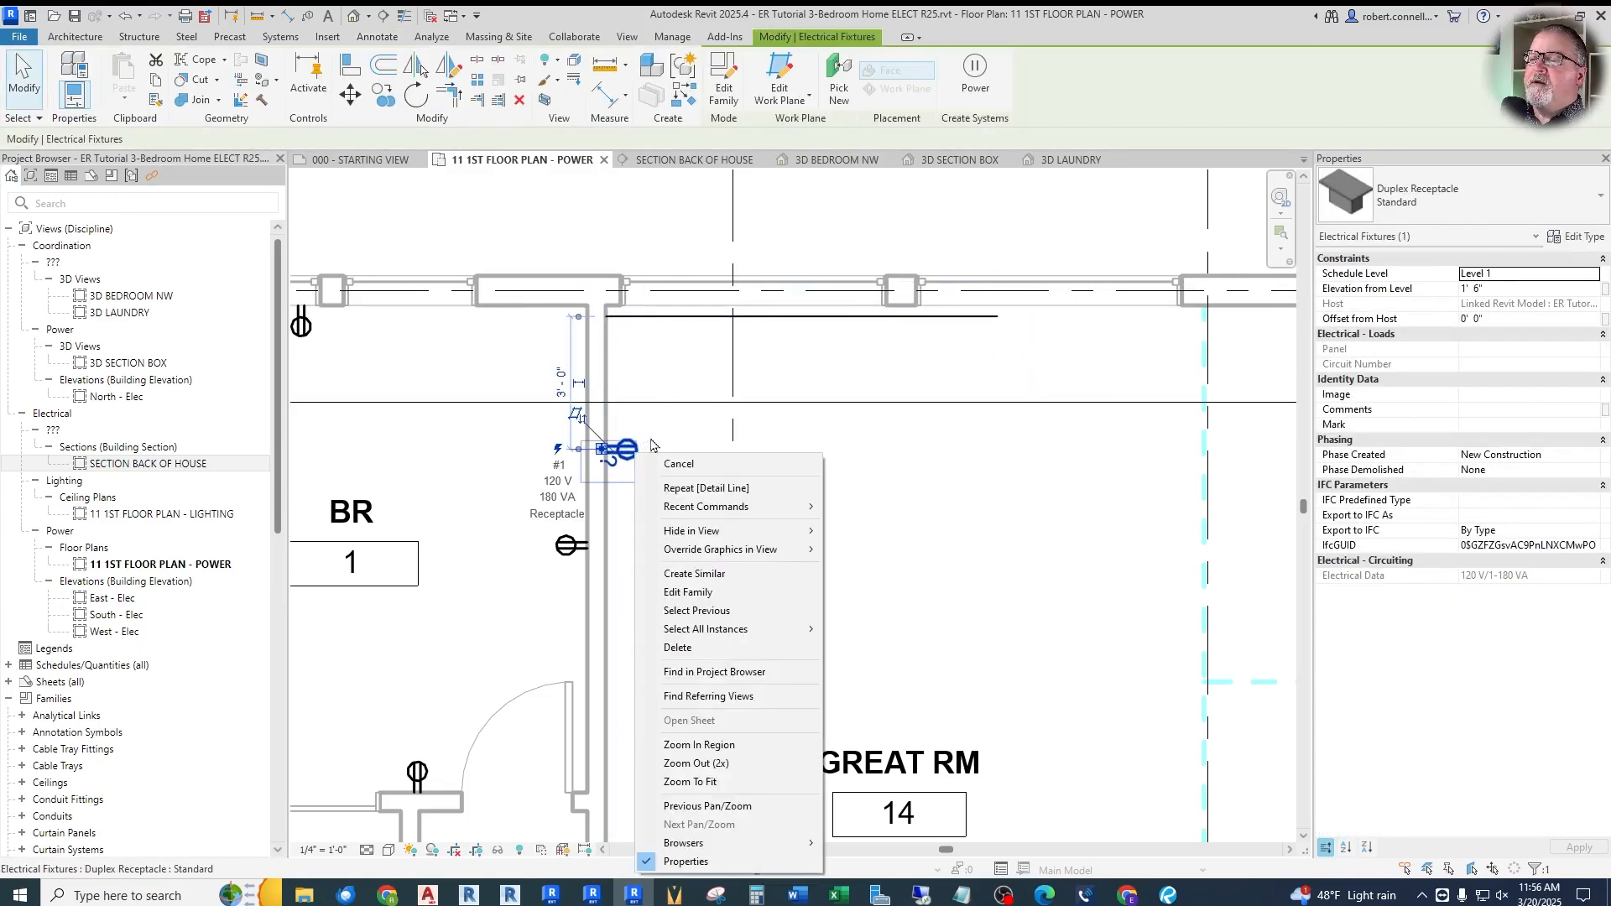
{"action": "left_click", "coordinate": [687, 575]}
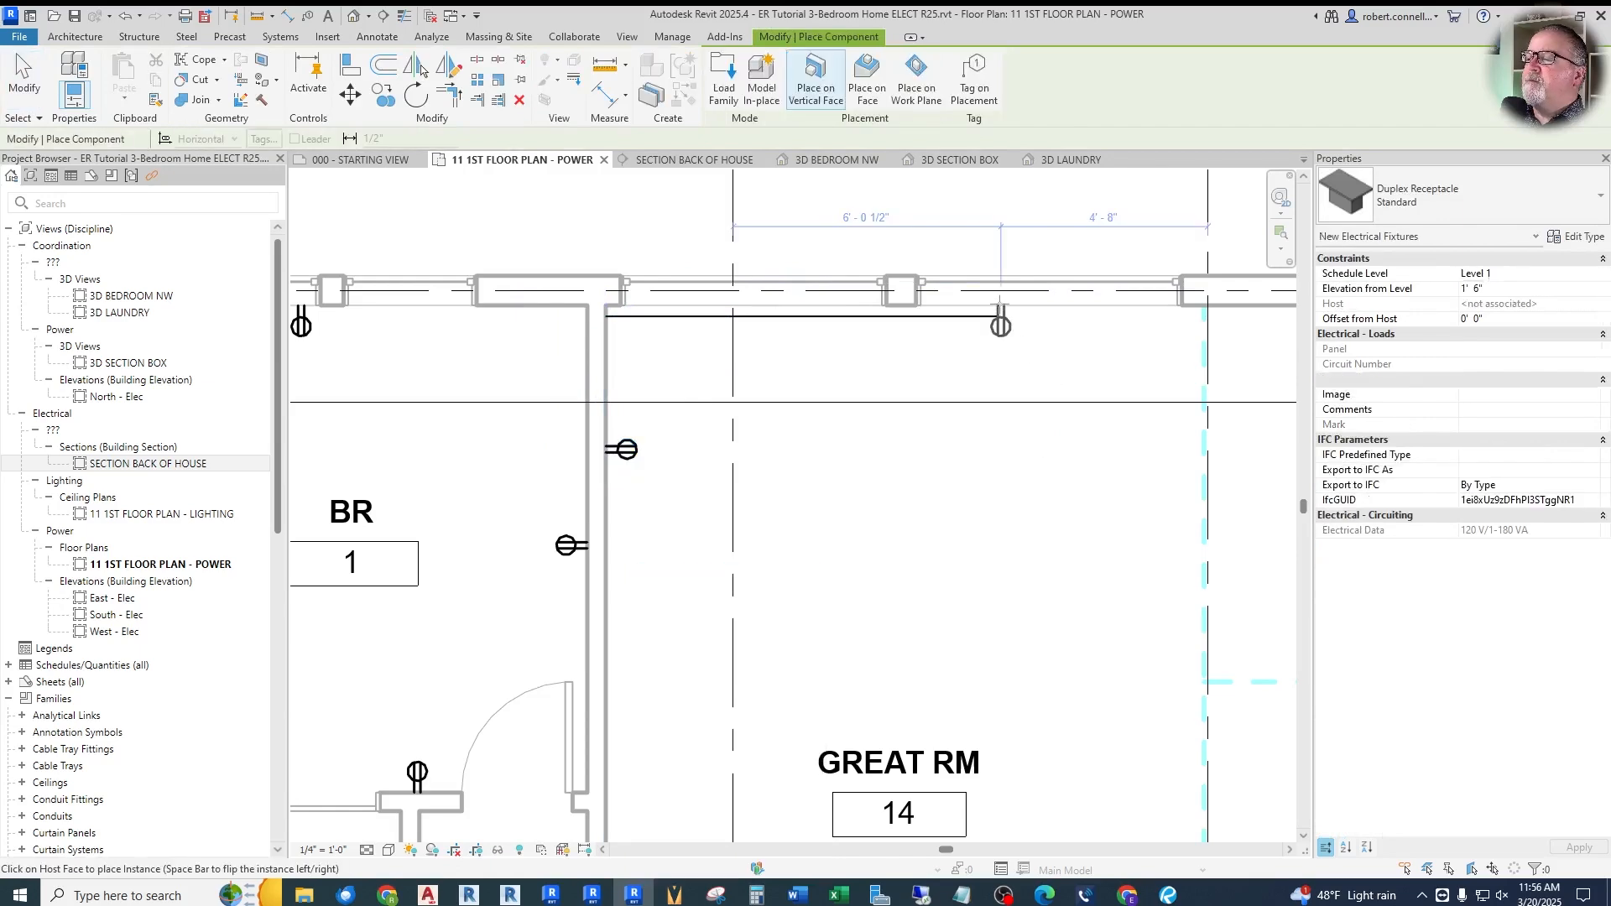
{"action": "key", "text": "Escape"}
{"action": "key", "text": "Escape"}
{"action": "left_click", "coordinate": [966, 317]}
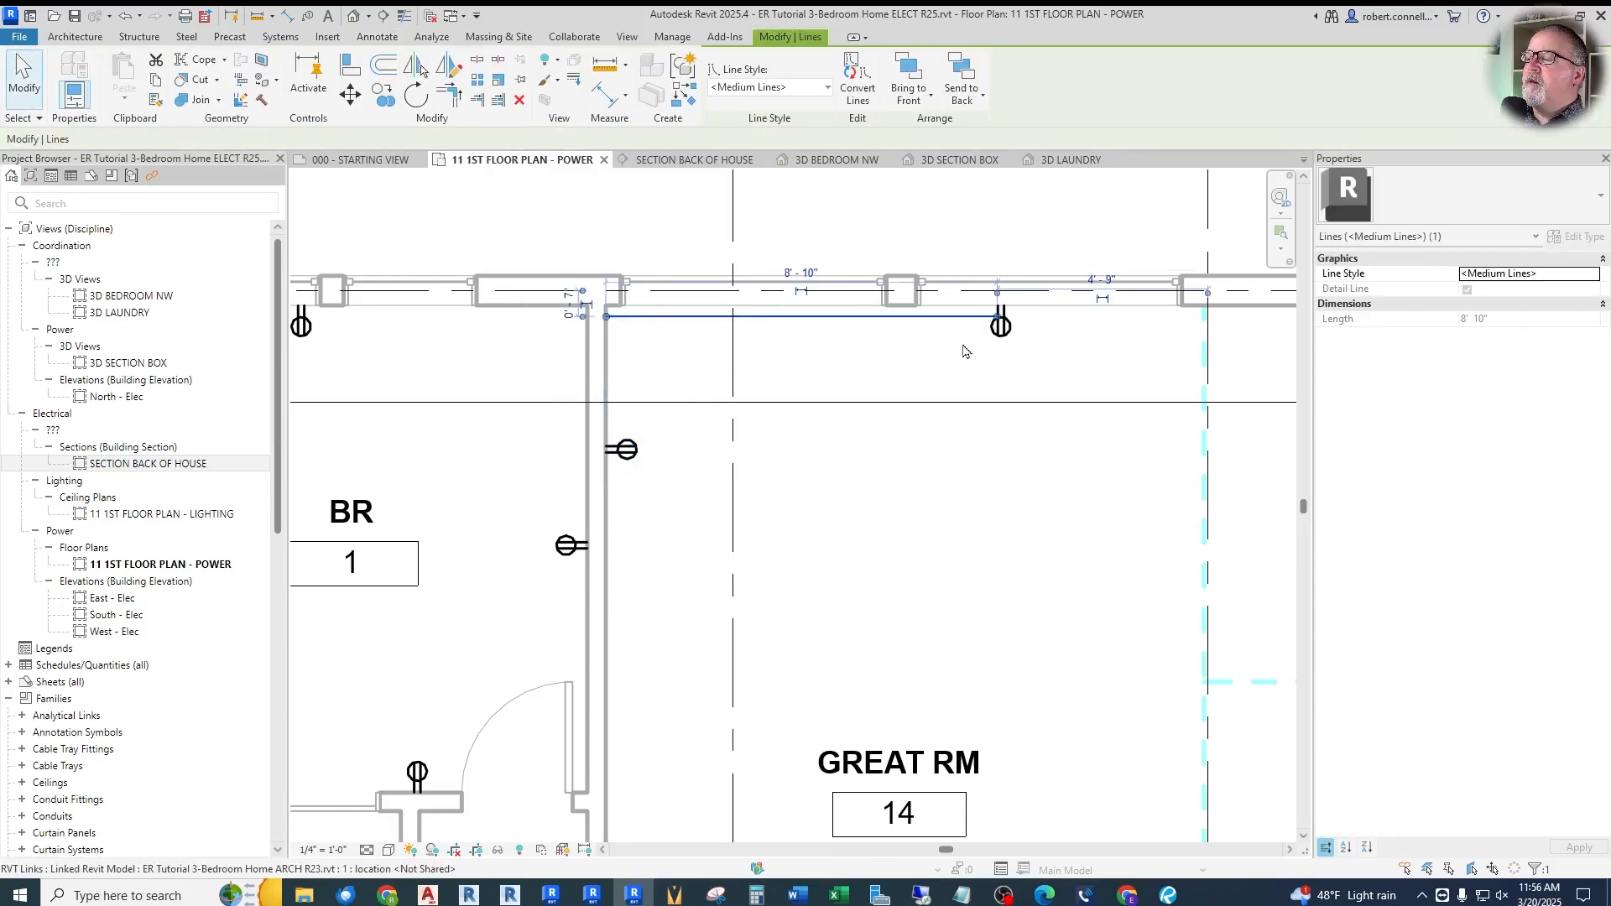
{"action": "key", "text": "Escape"}
Try copying the great room's window-wall receptacle to the dining room window, check the copy's level settings, and delete the copy
{"action": "scroll", "coordinate": [965, 352], "scroll_direction": "down", "scroll_amount": 3}
{"action": "scroll", "coordinate": [854, 363], "scroll_direction": "up", "scroll_amount": 3}
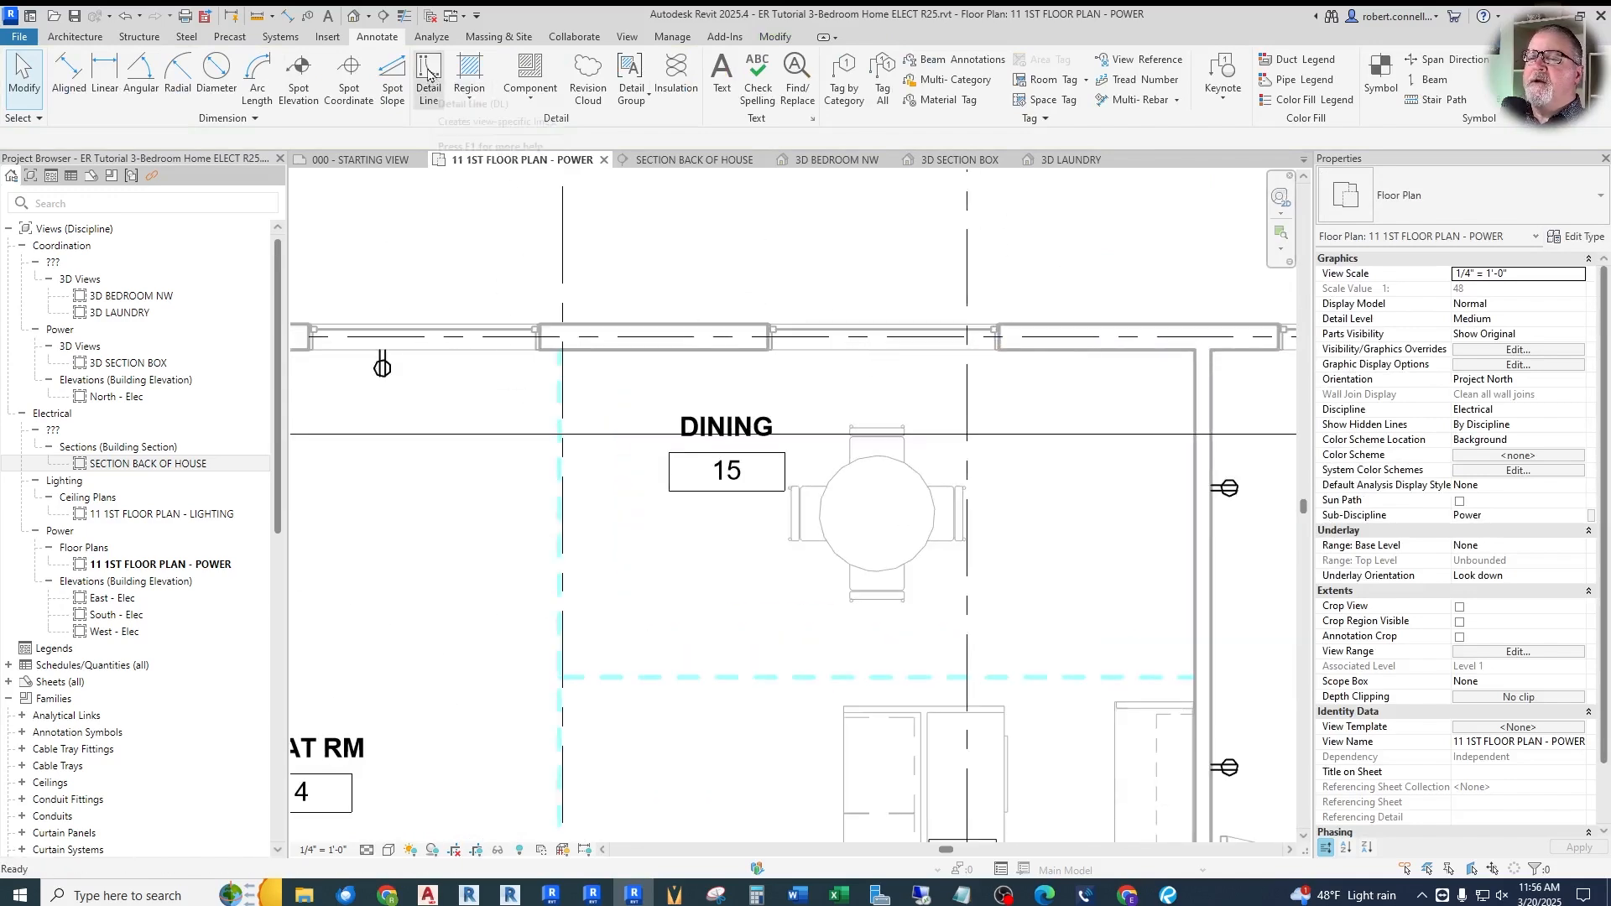
{"action": "left_click", "coordinate": [383, 365]}
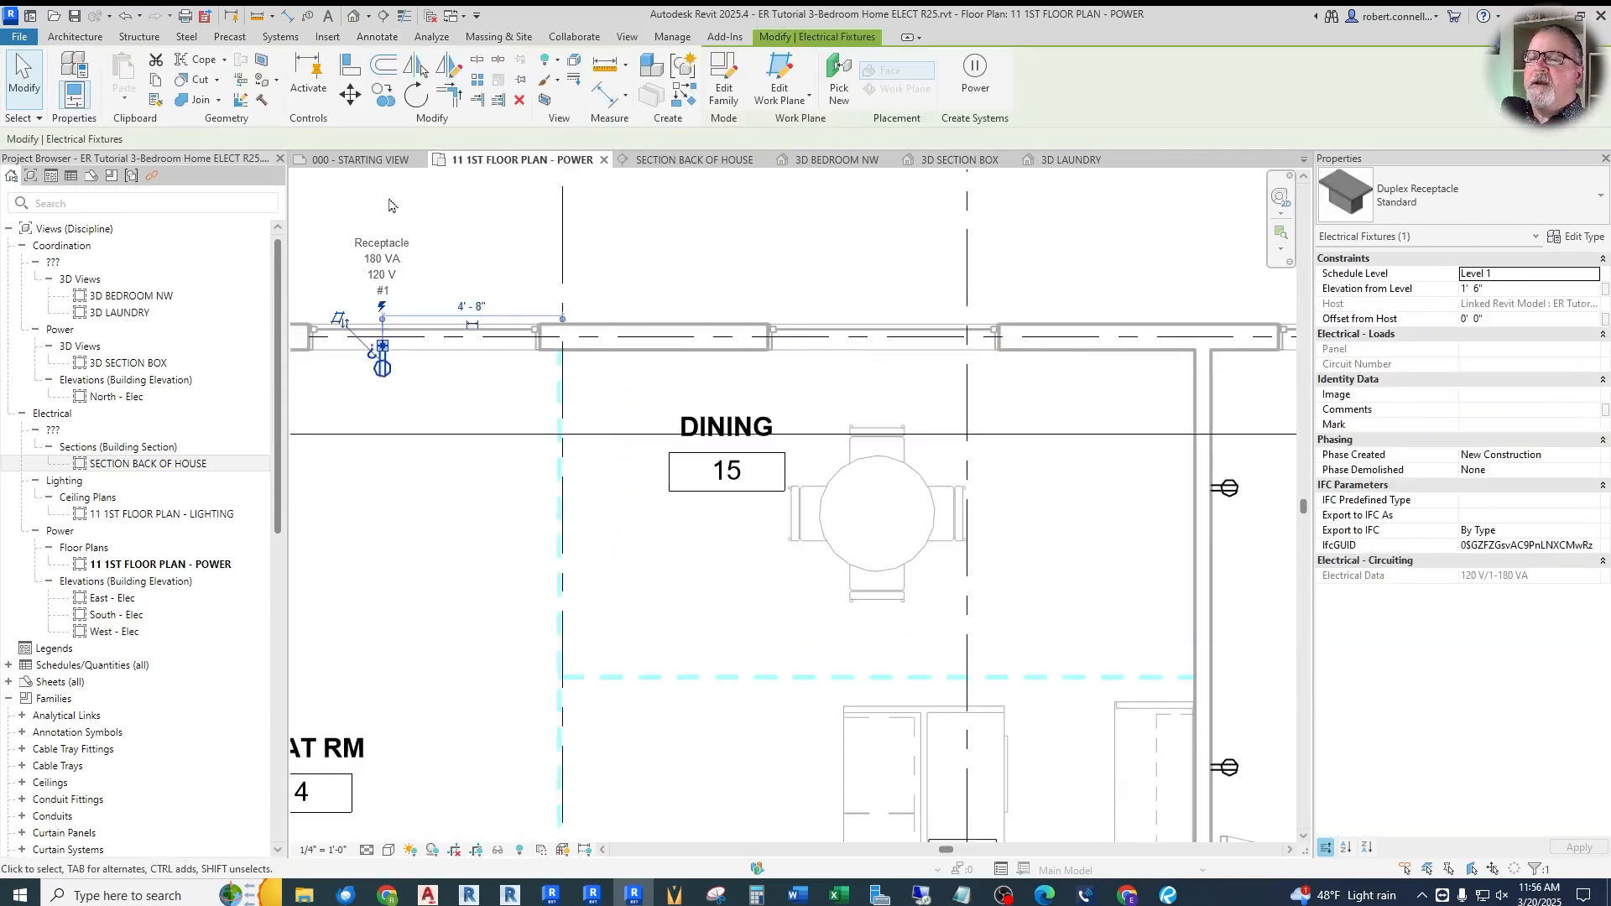
{"action": "left_click", "coordinate": [383, 96]}
{"action": "left_click", "coordinate": [386, 395]}
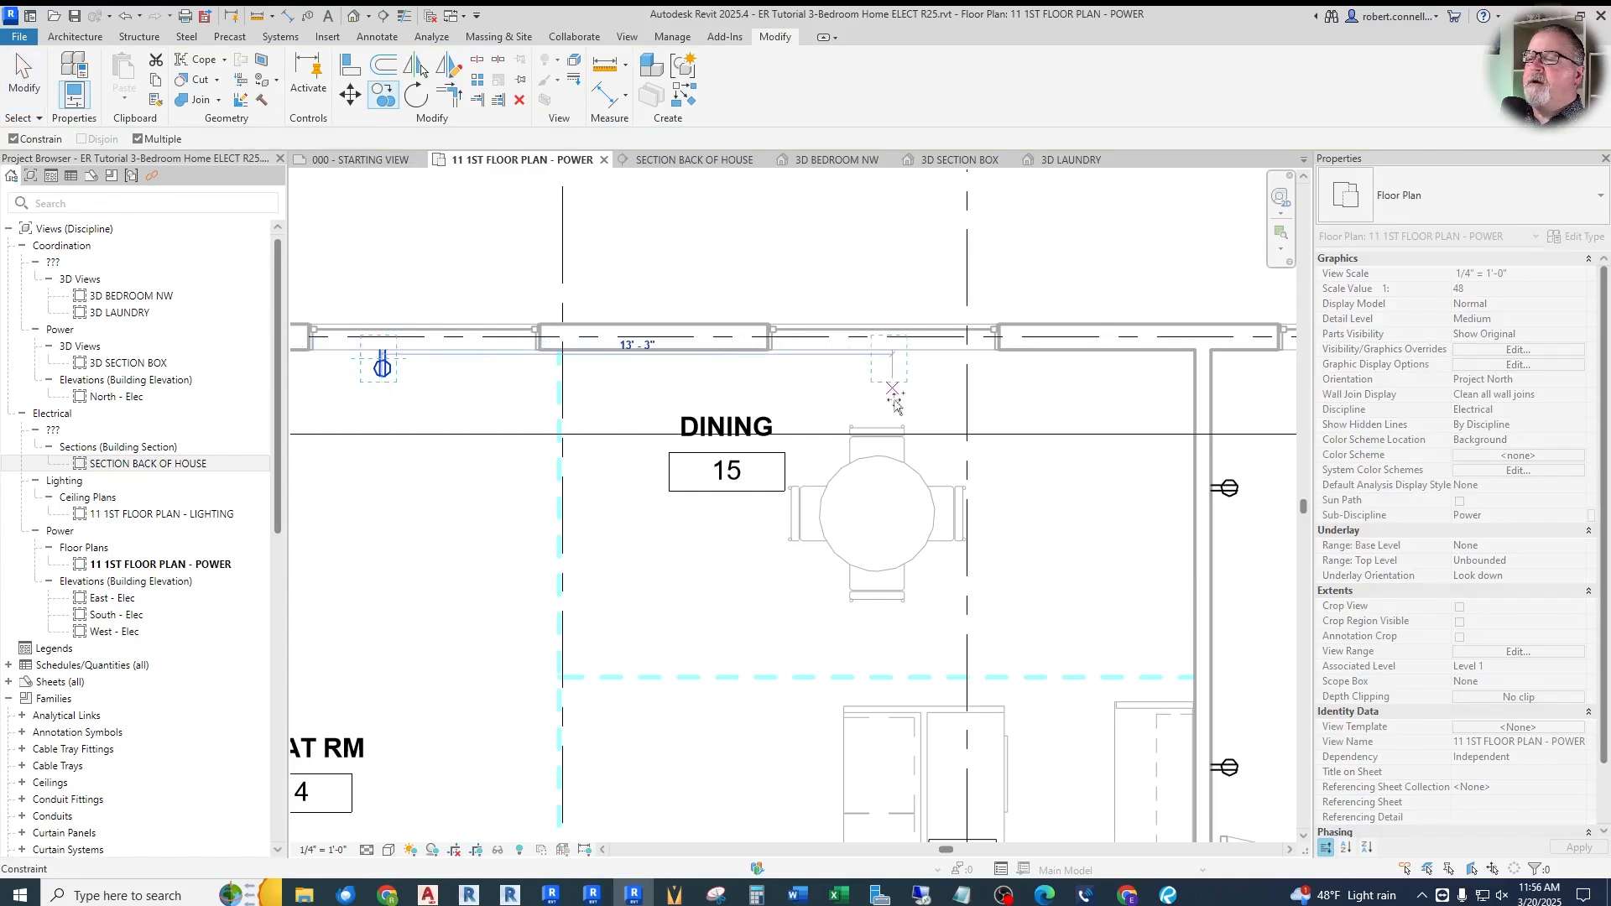
{"action": "left_click", "coordinate": [835, 401]}
{"action": "key", "text": "Escape"}
{"action": "left_click", "coordinate": [841, 375]}
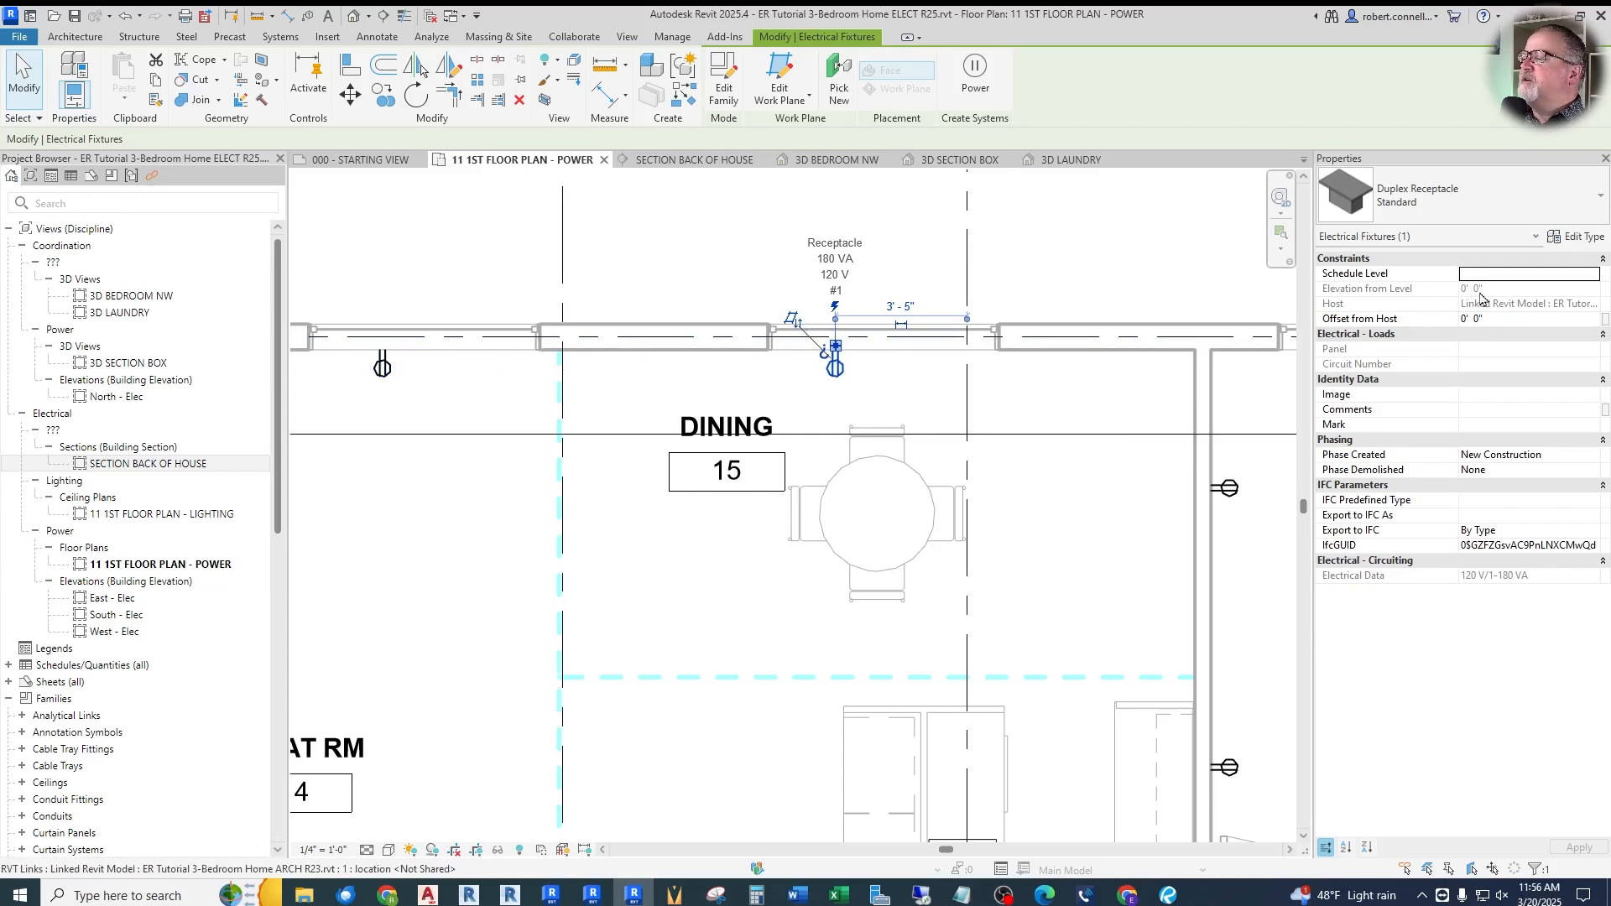
{"action": "left_click", "coordinate": [865, 403]}
{"action": "left_click", "coordinate": [835, 370]}
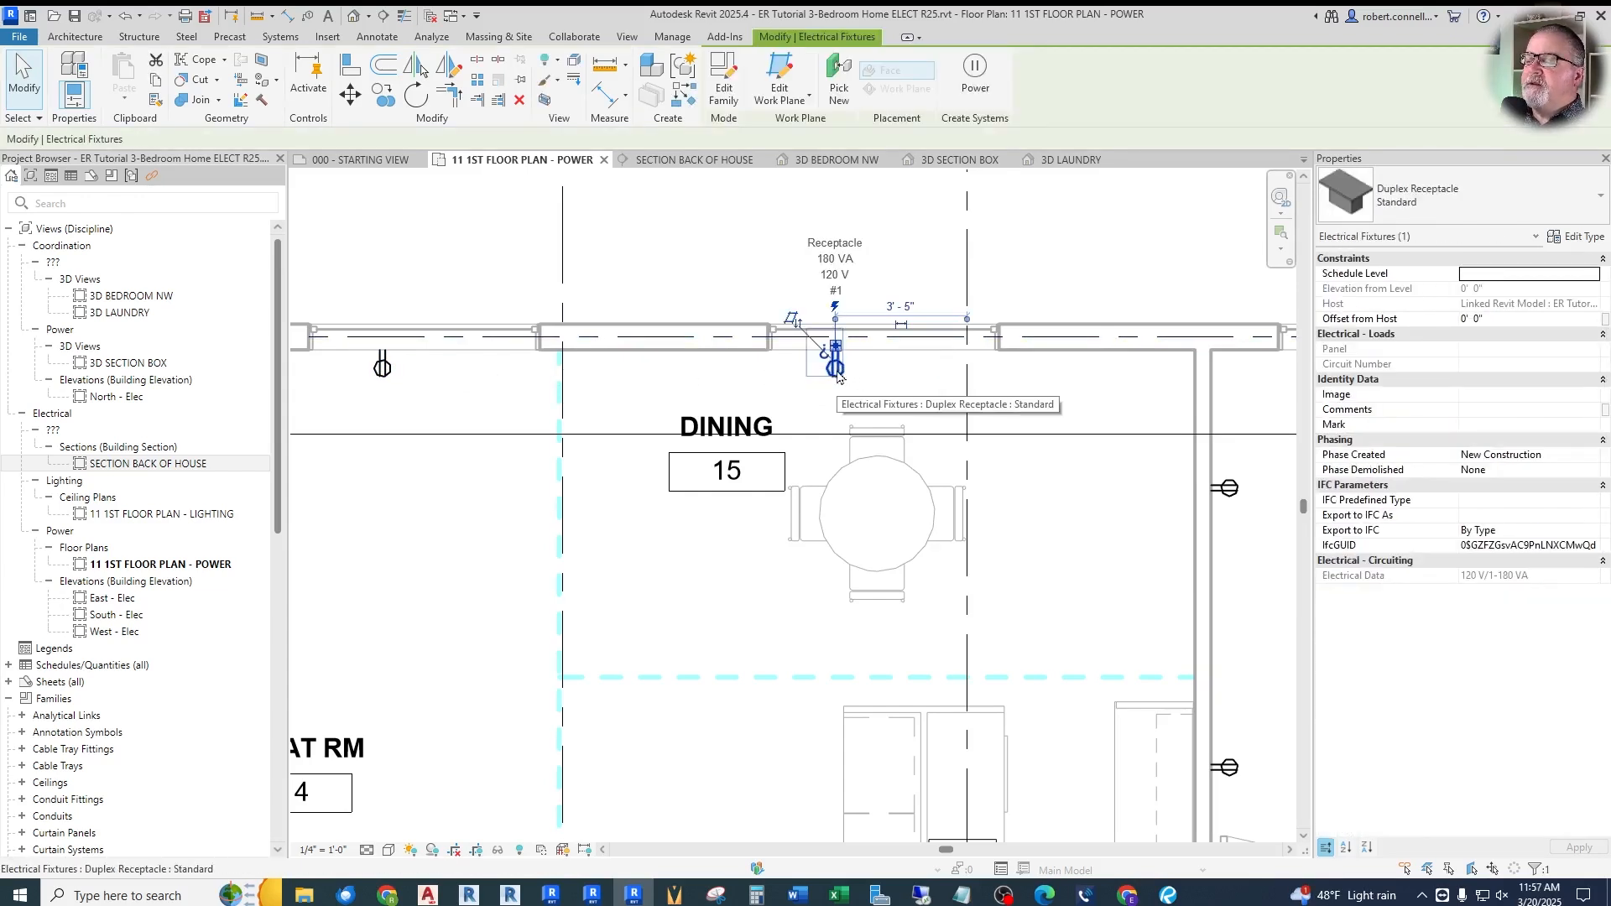
{"action": "key", "text": "Delete"}
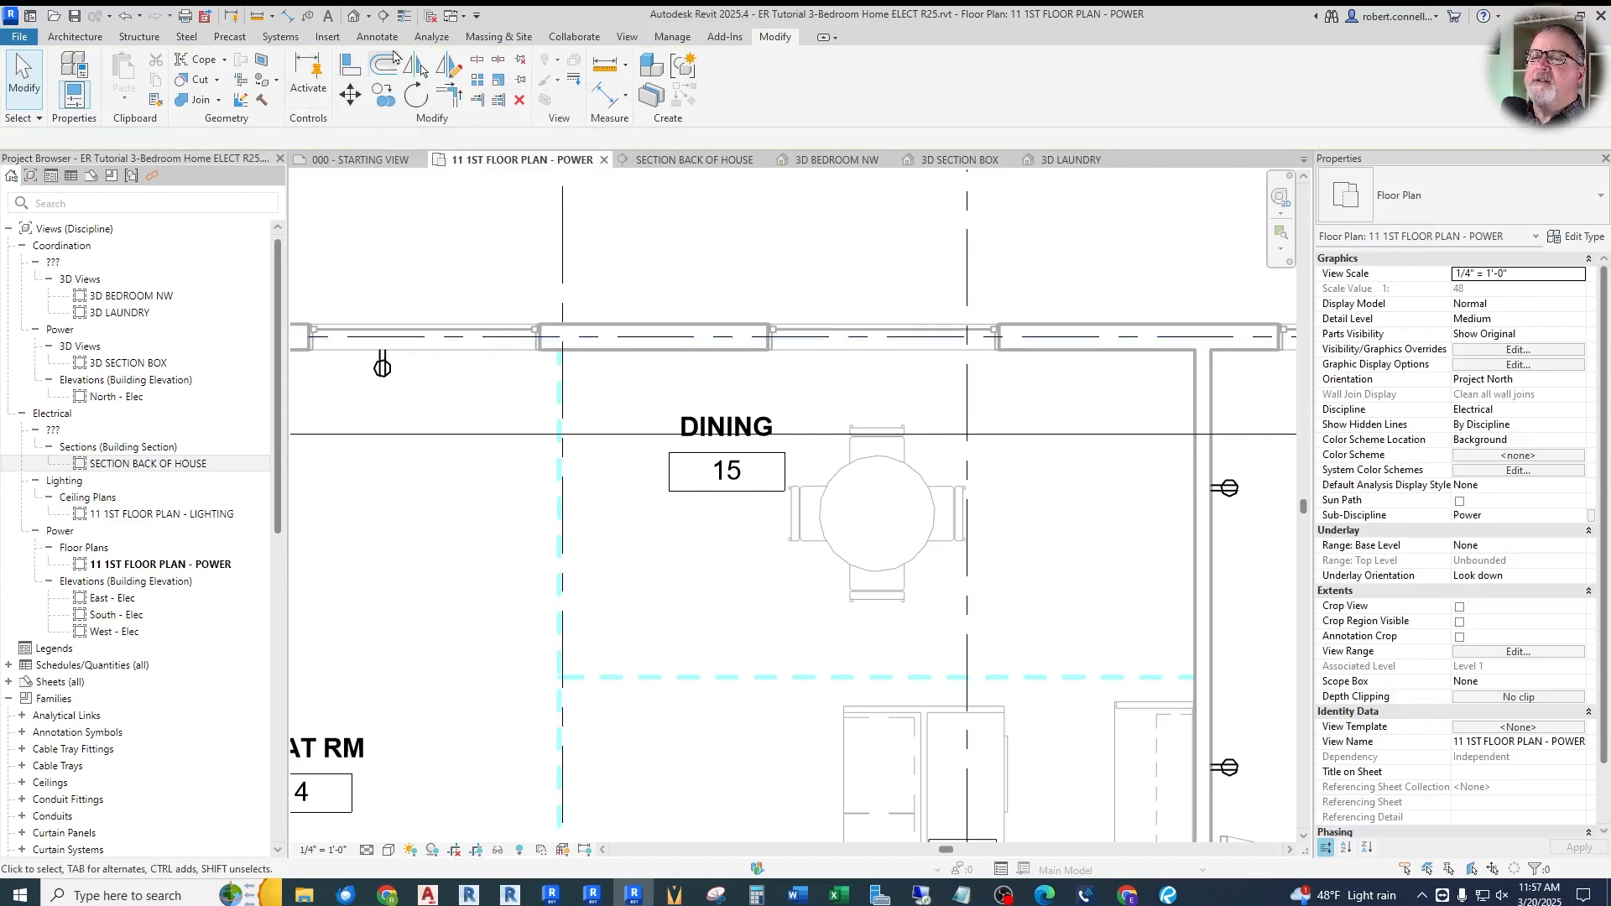
Draw a horizontal detail line about 11' 8" long from the great room's window-wall receptacle to the dining room window
{"action": "left_click", "coordinate": [383, 37]}
{"action": "left_click", "coordinate": [428, 80]}
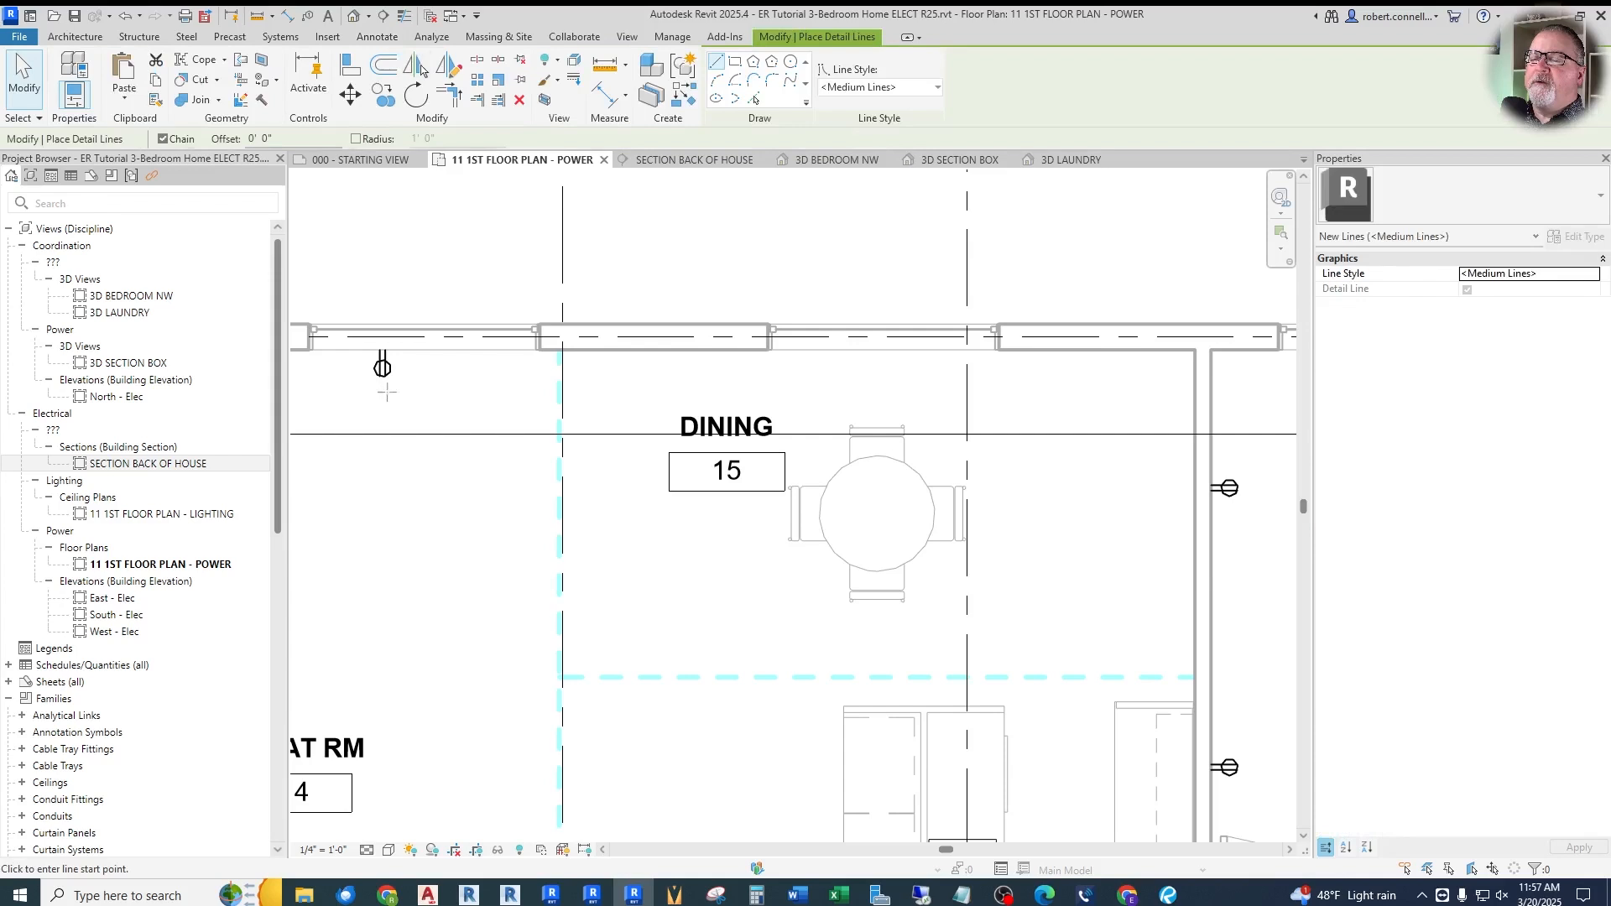
{"action": "left_click", "coordinate": [382, 387]}
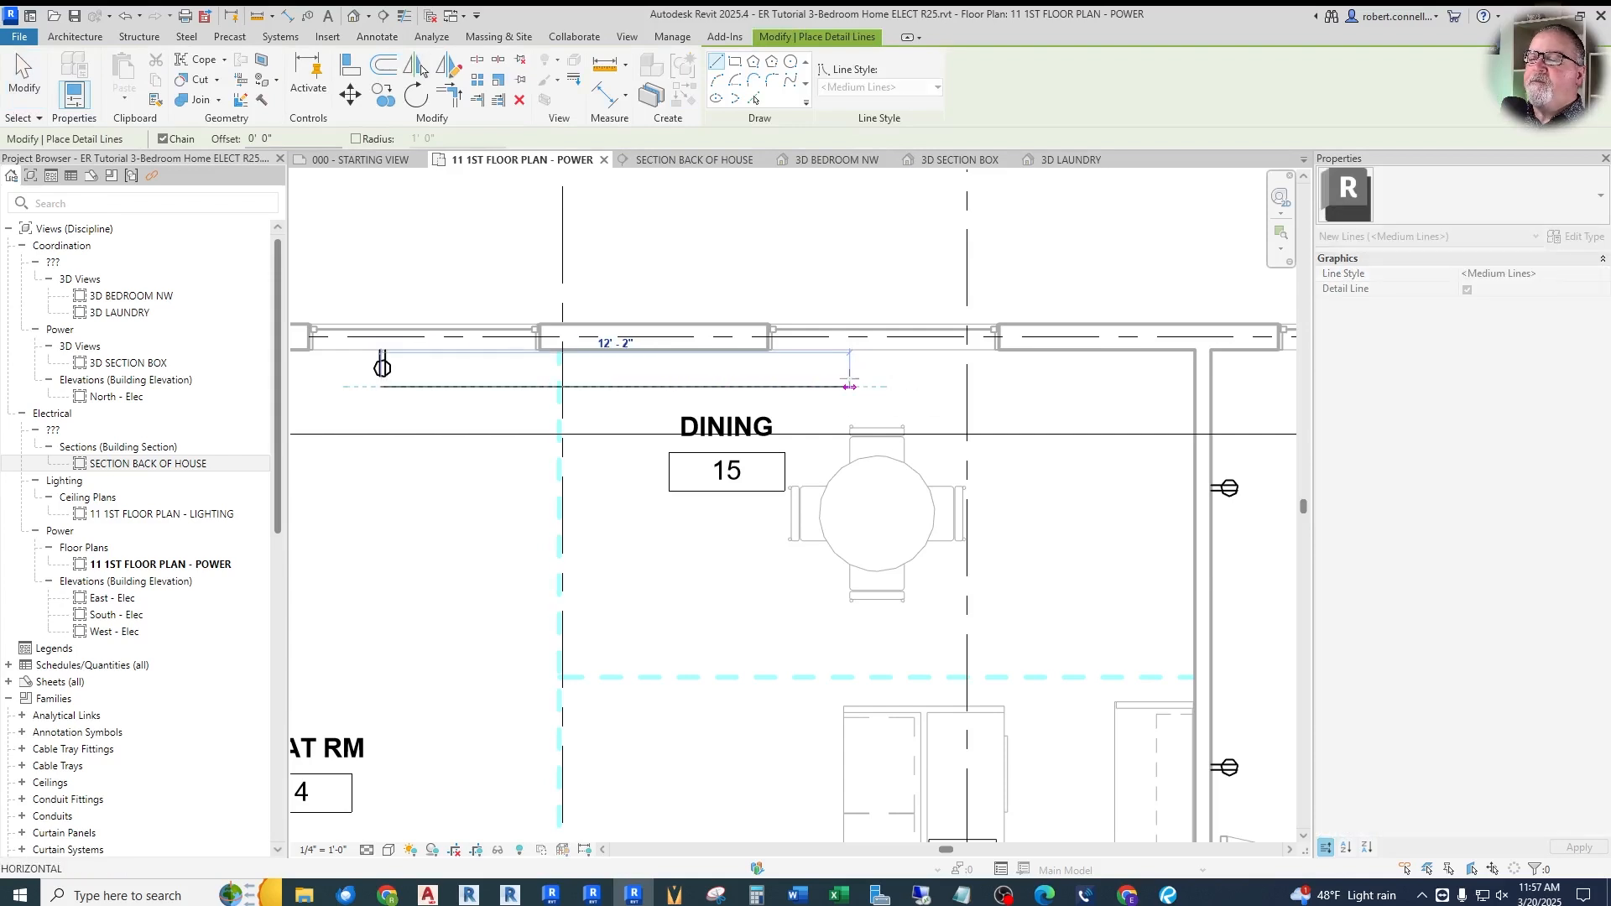
{"action": "left_click", "coordinate": [832, 387]}
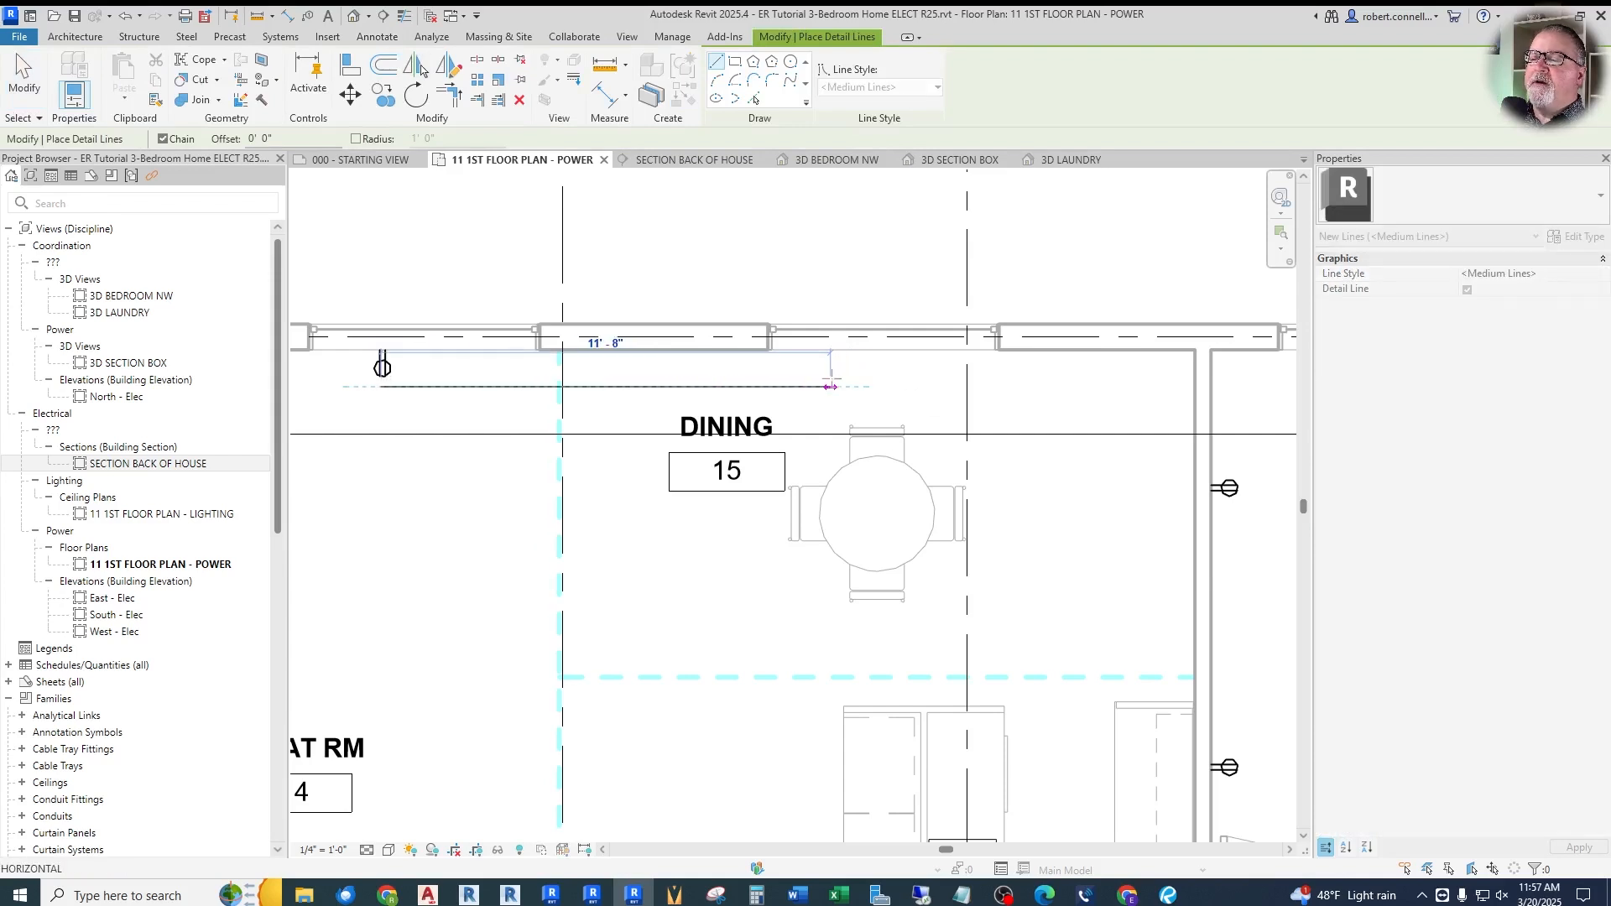
{"action": "key", "text": "Escape"}
{"action": "key", "text": "Escape"}
Place a similar duplex receptacle at the dining room window where the guide line ends, delete the line, and check the receptacle's level settings
{"action": "left_click", "coordinate": [383, 367]}
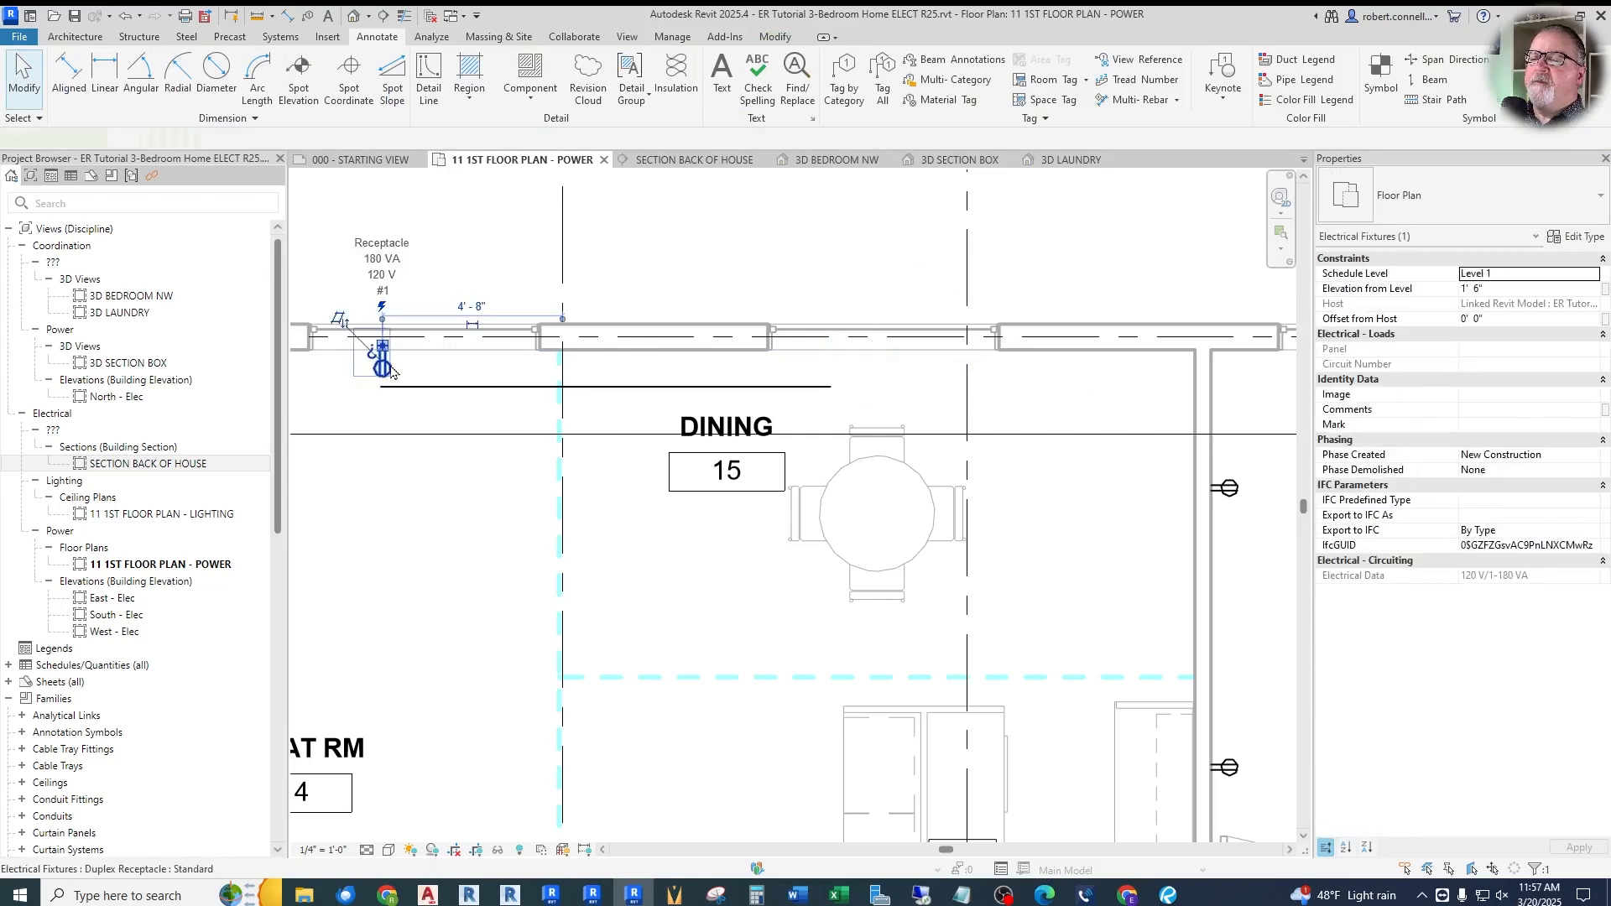
{"action": "right_click", "coordinate": [388, 364]}
{"action": "left_click", "coordinate": [470, 482]}
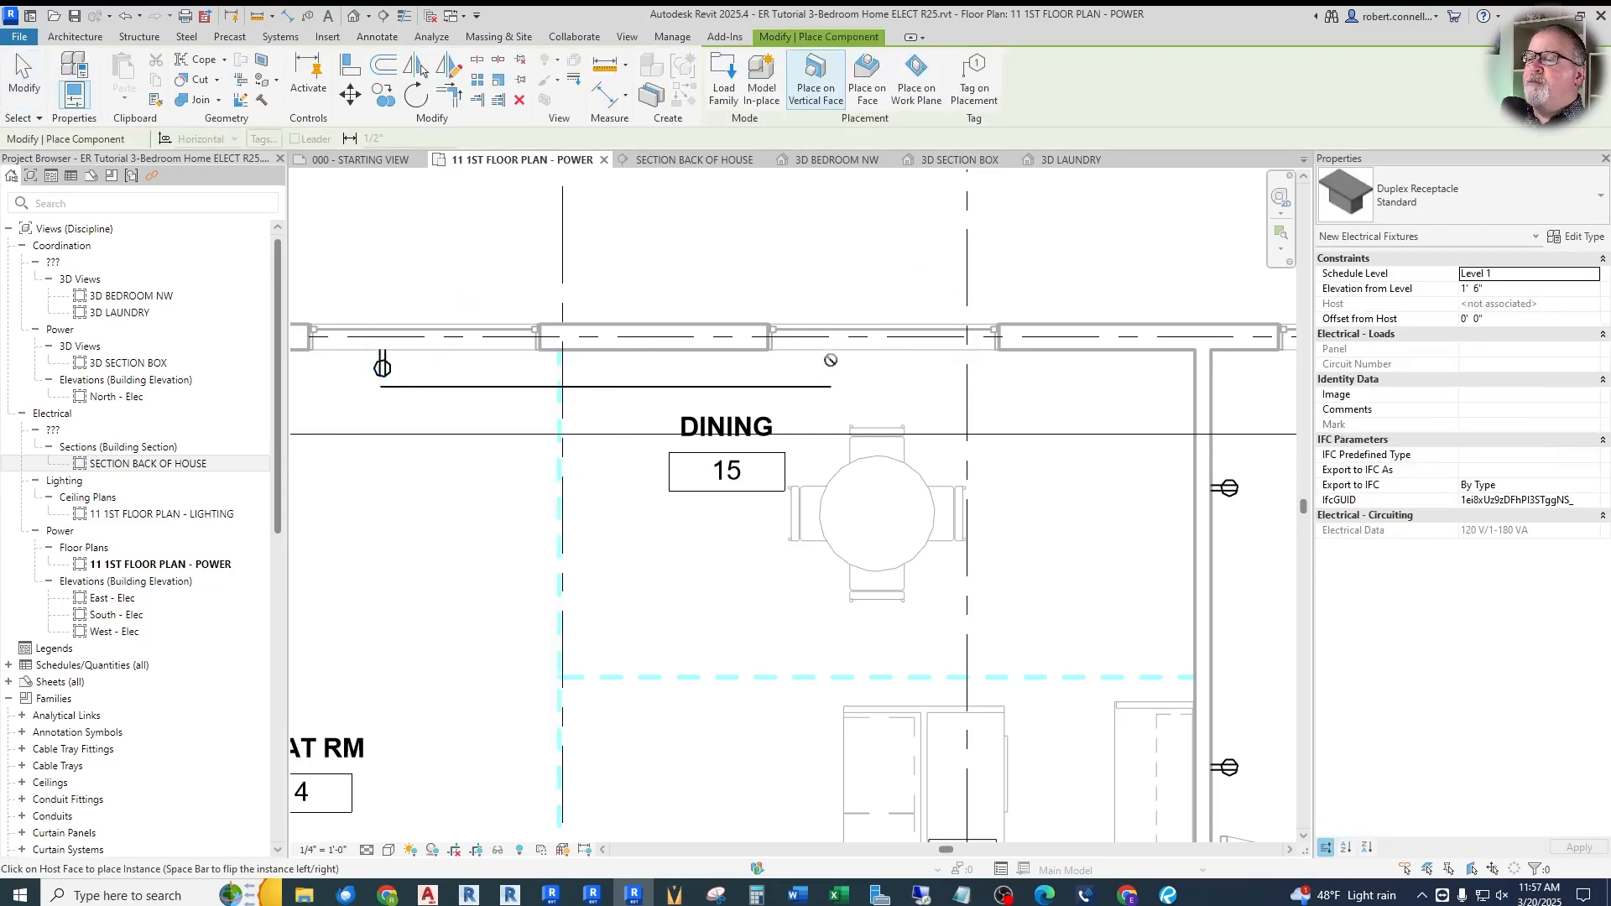
{"action": "left_click", "coordinate": [832, 366]}
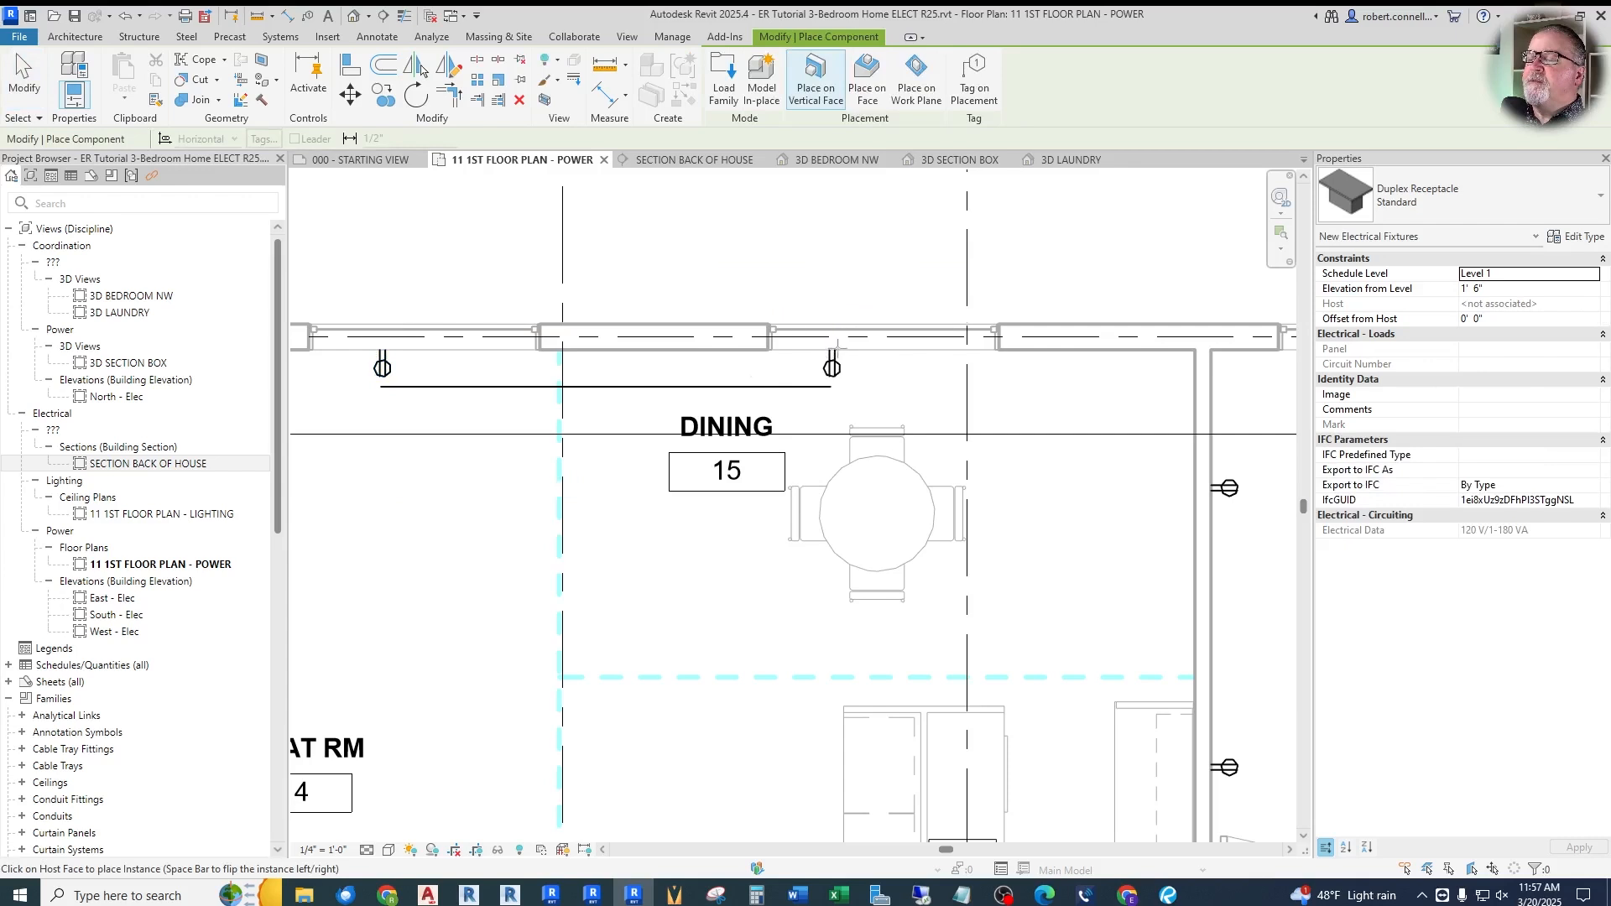
{"action": "key", "text": "Escape"}
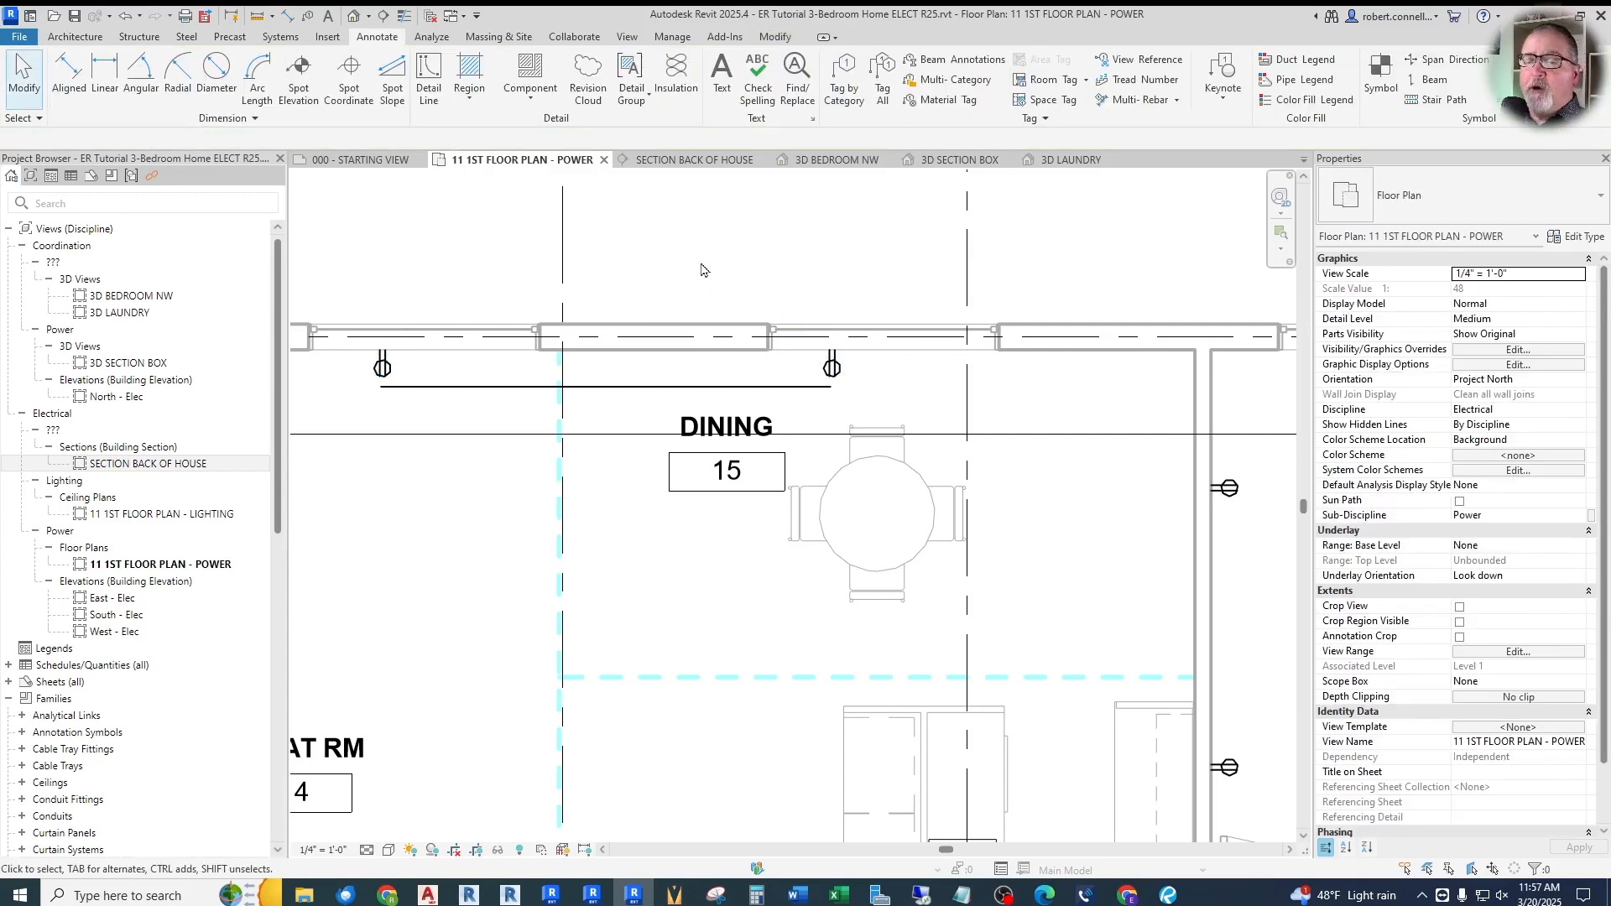
{"action": "left_click", "coordinate": [690, 382]}
{"action": "key", "text": "Escape"}
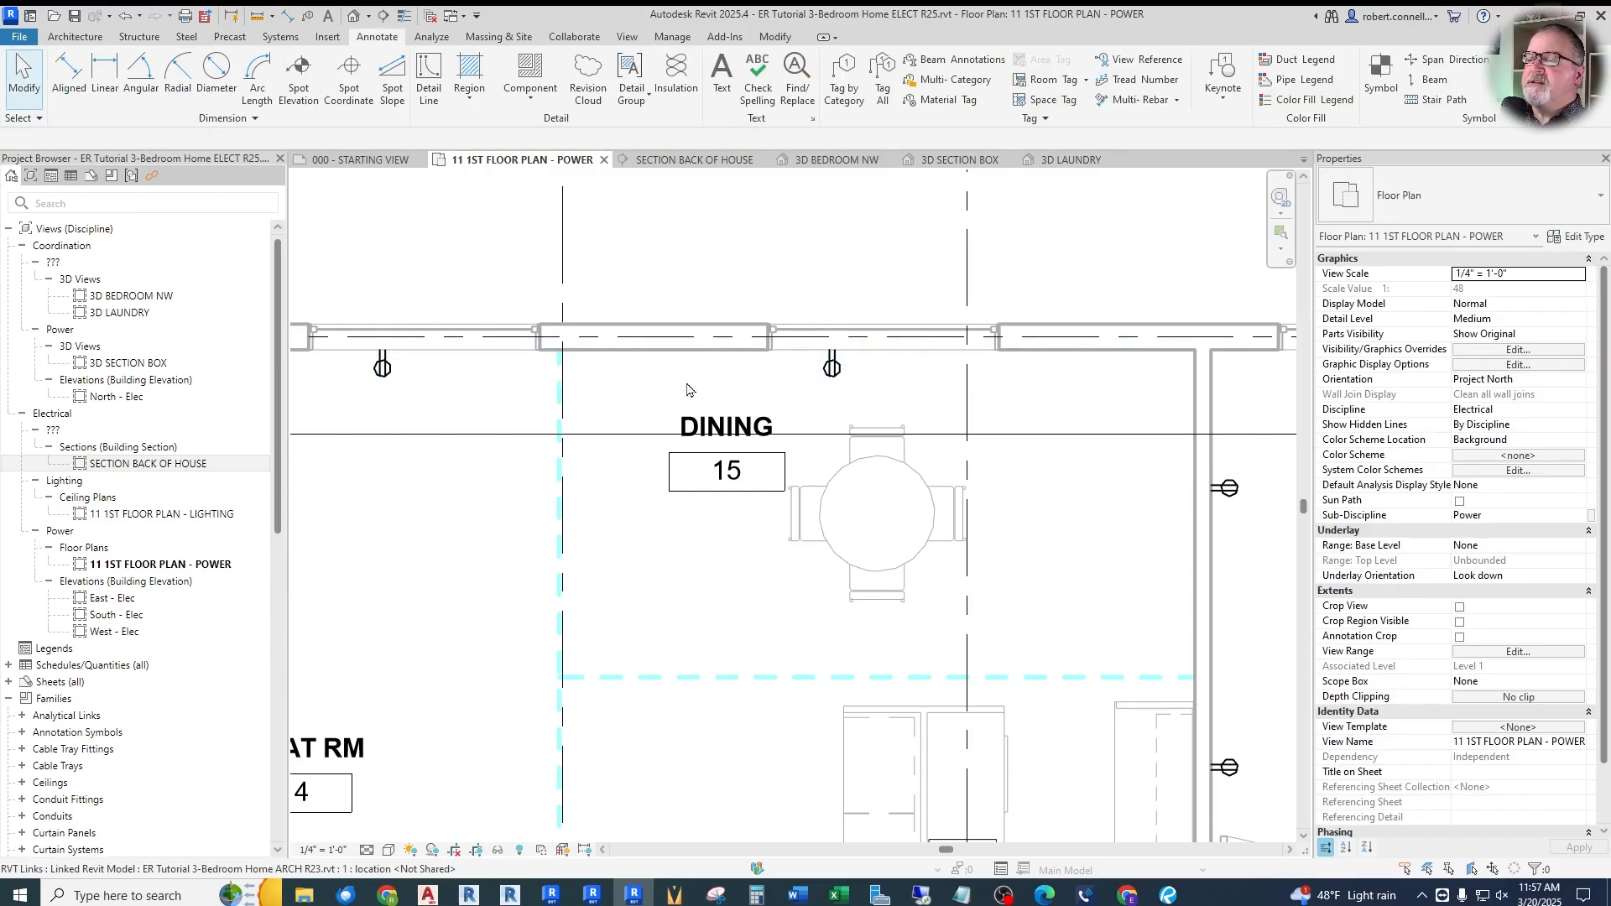
{"action": "left_click", "coordinate": [832, 366]}
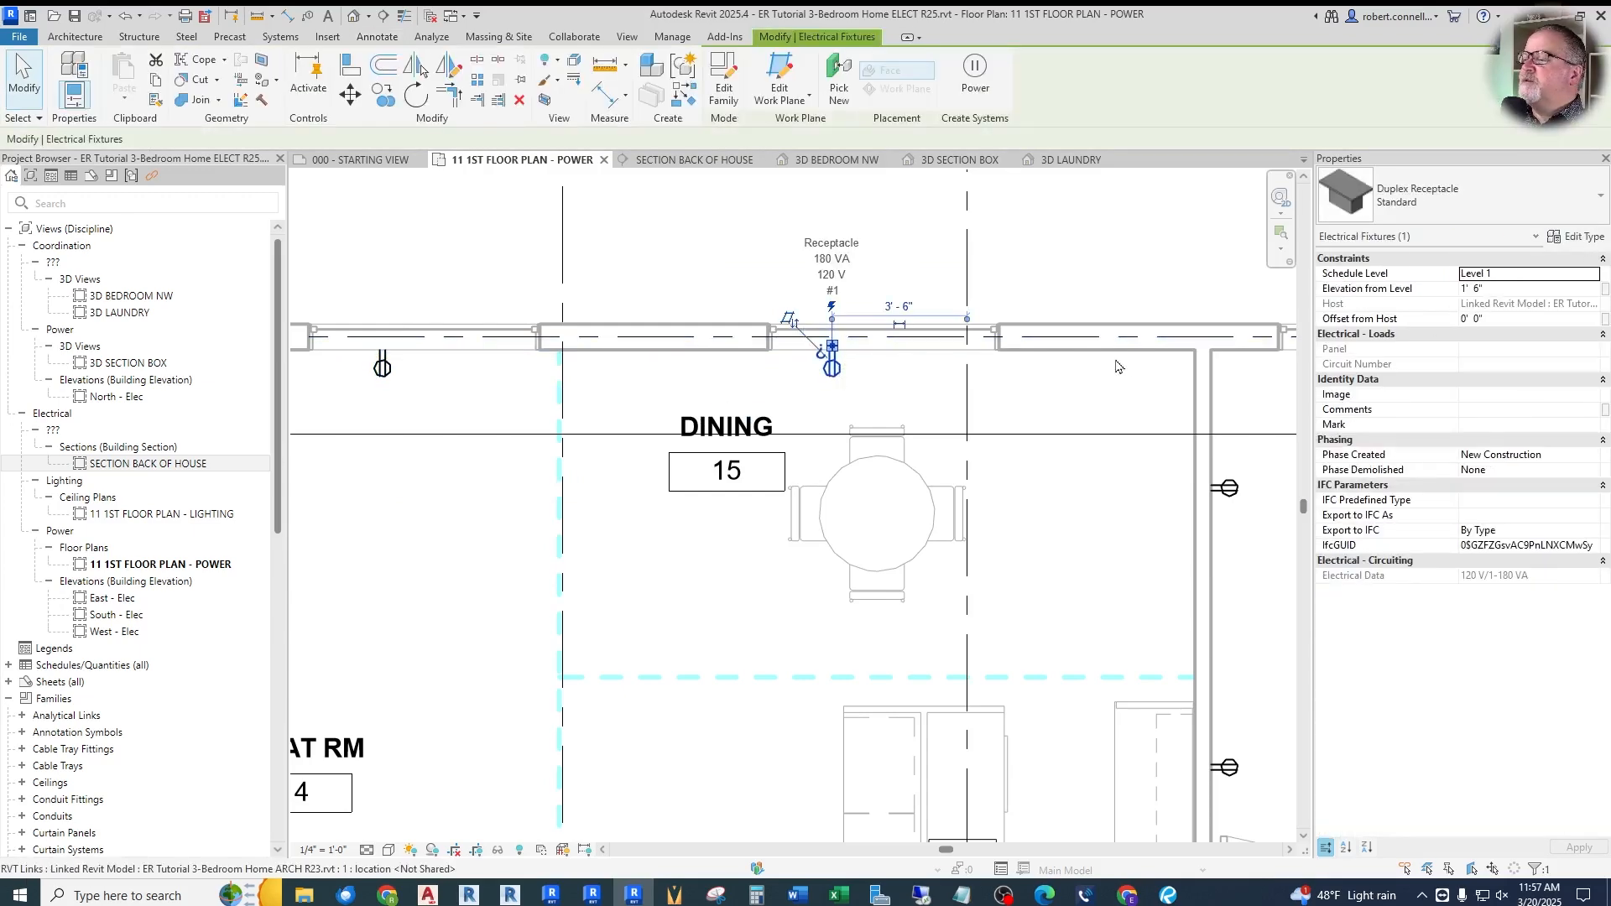
{"action": "key", "text": "Escape"}
Measure from the dining window receptacle to the master bedroom partition, and draw a short vertical detail line from the window wall beside that partition
{"action": "scroll", "coordinate": [621, 411], "scroll_direction": "down", "scroll_amount": 5}
{"action": "scroll", "coordinate": [881, 407], "scroll_direction": "up", "scroll_amount": 3}
{"action": "scroll", "coordinate": [836, 429], "scroll_direction": "up", "scroll_amount": 2}
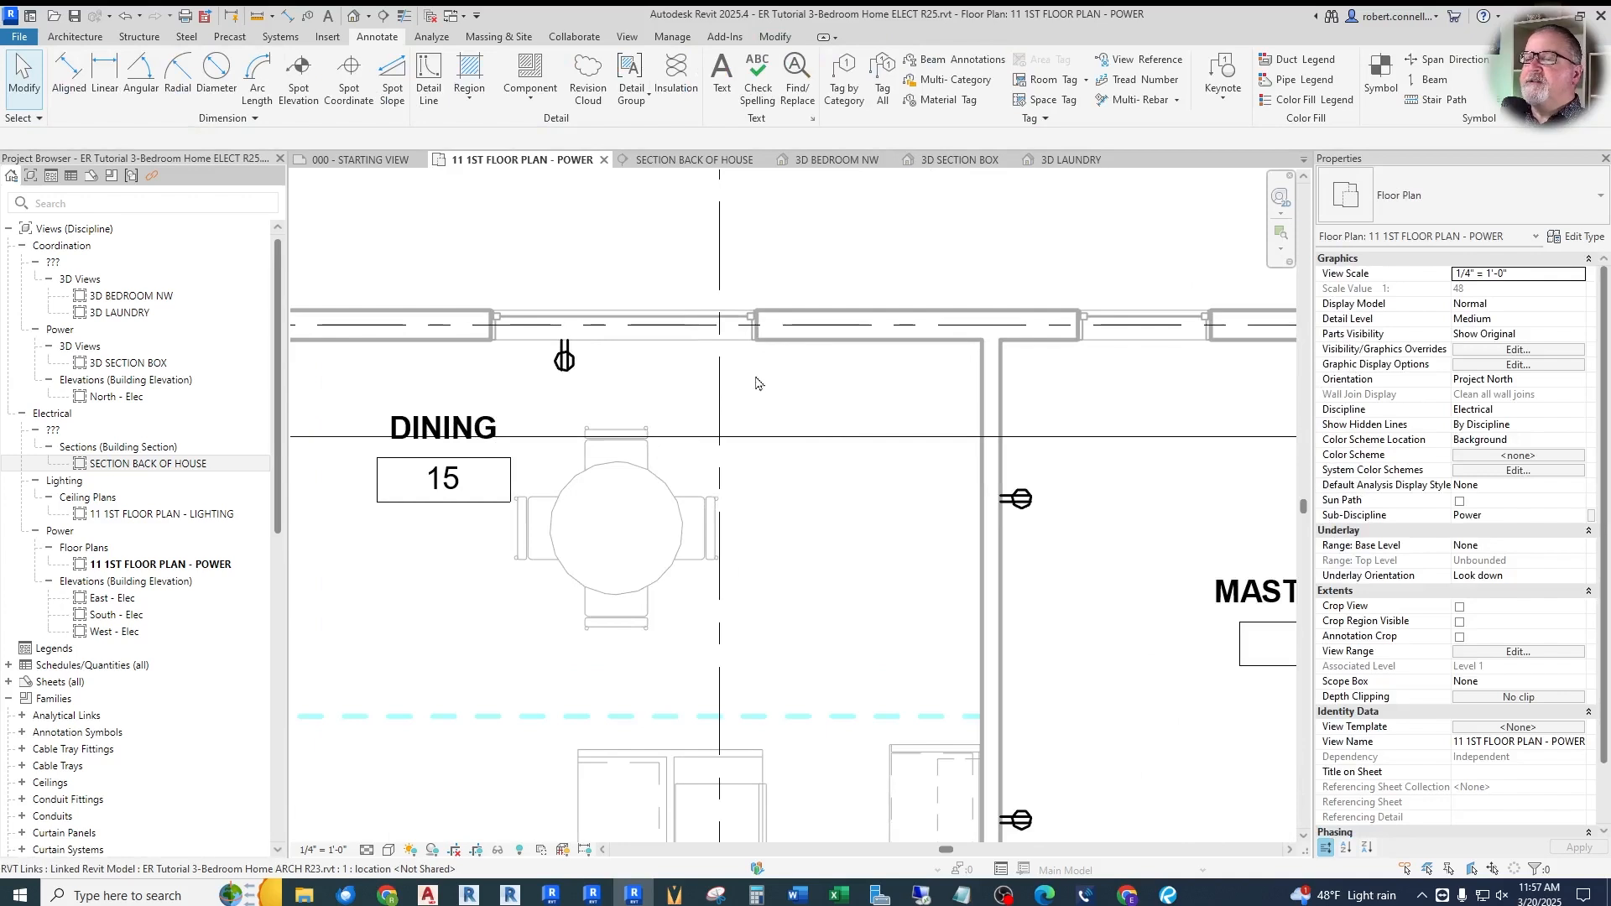
{"action": "left_click", "coordinate": [429, 76]}
{"action": "left_click", "coordinate": [565, 384]}
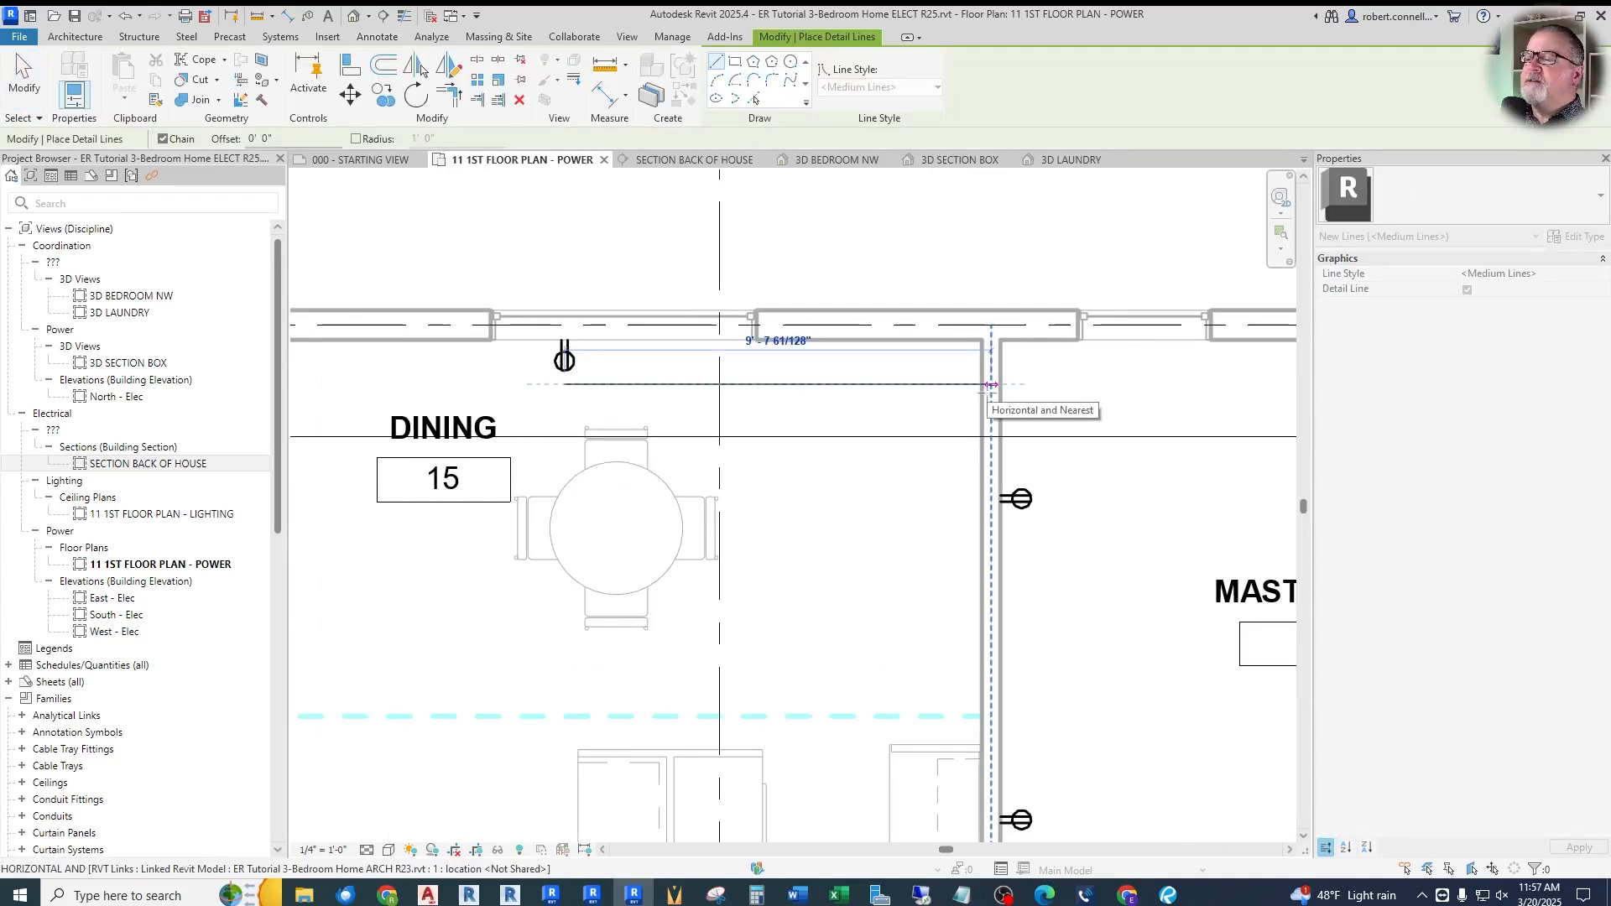
{"action": "key", "text": "Escape"}
{"action": "left_click", "coordinate": [971, 341]}
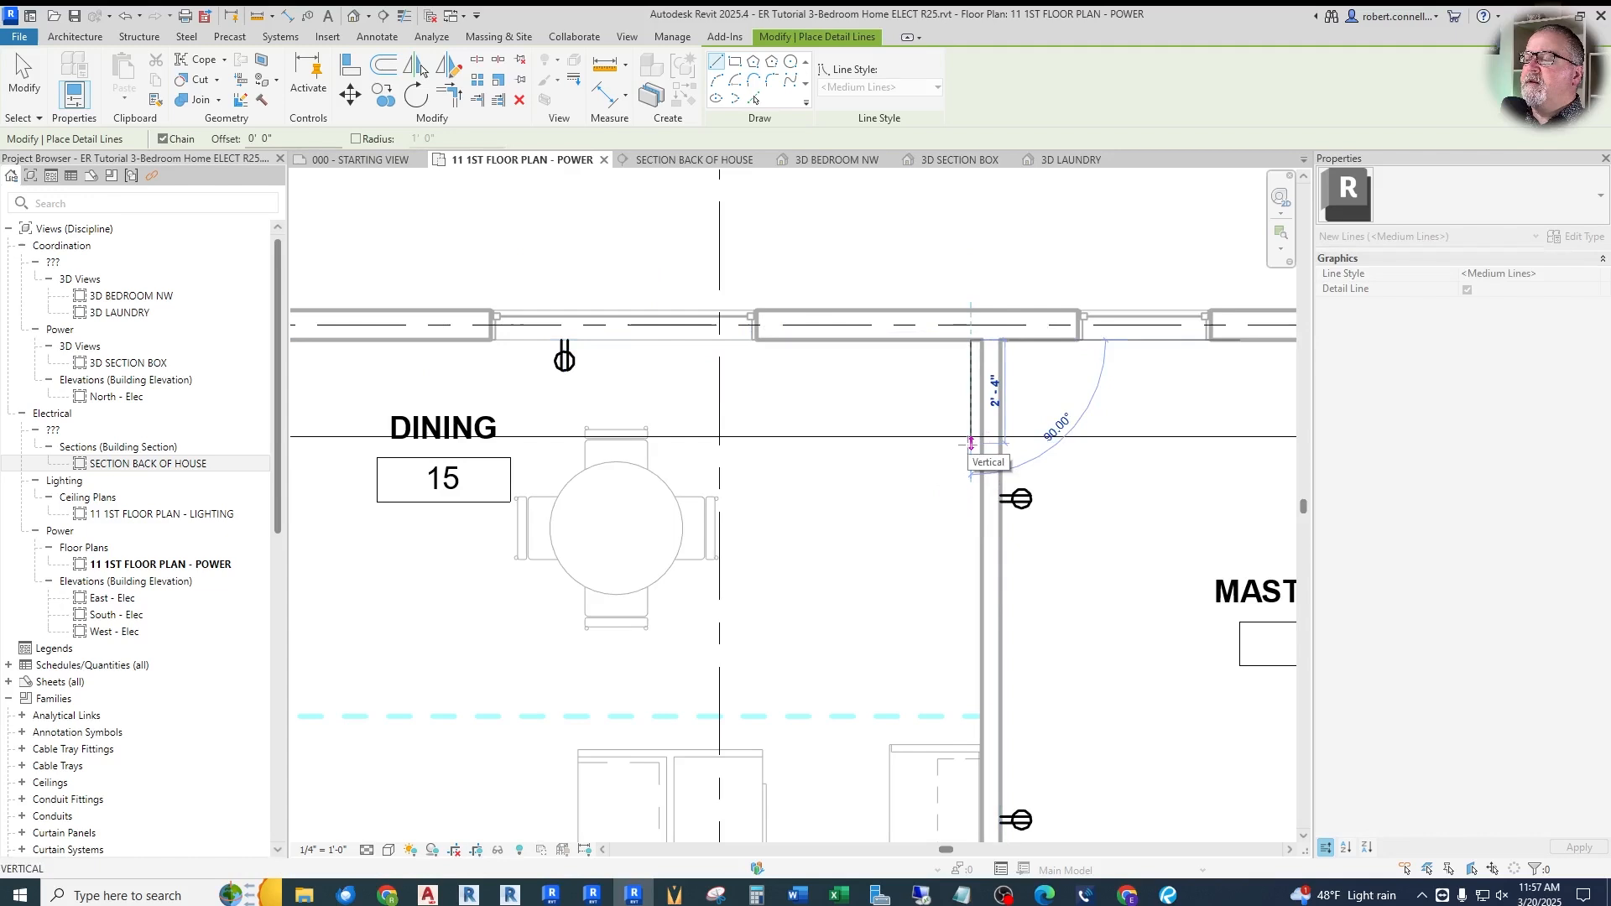
{"action": "key", "text": "Escape"}
{"action": "key", "text": "Escape"}
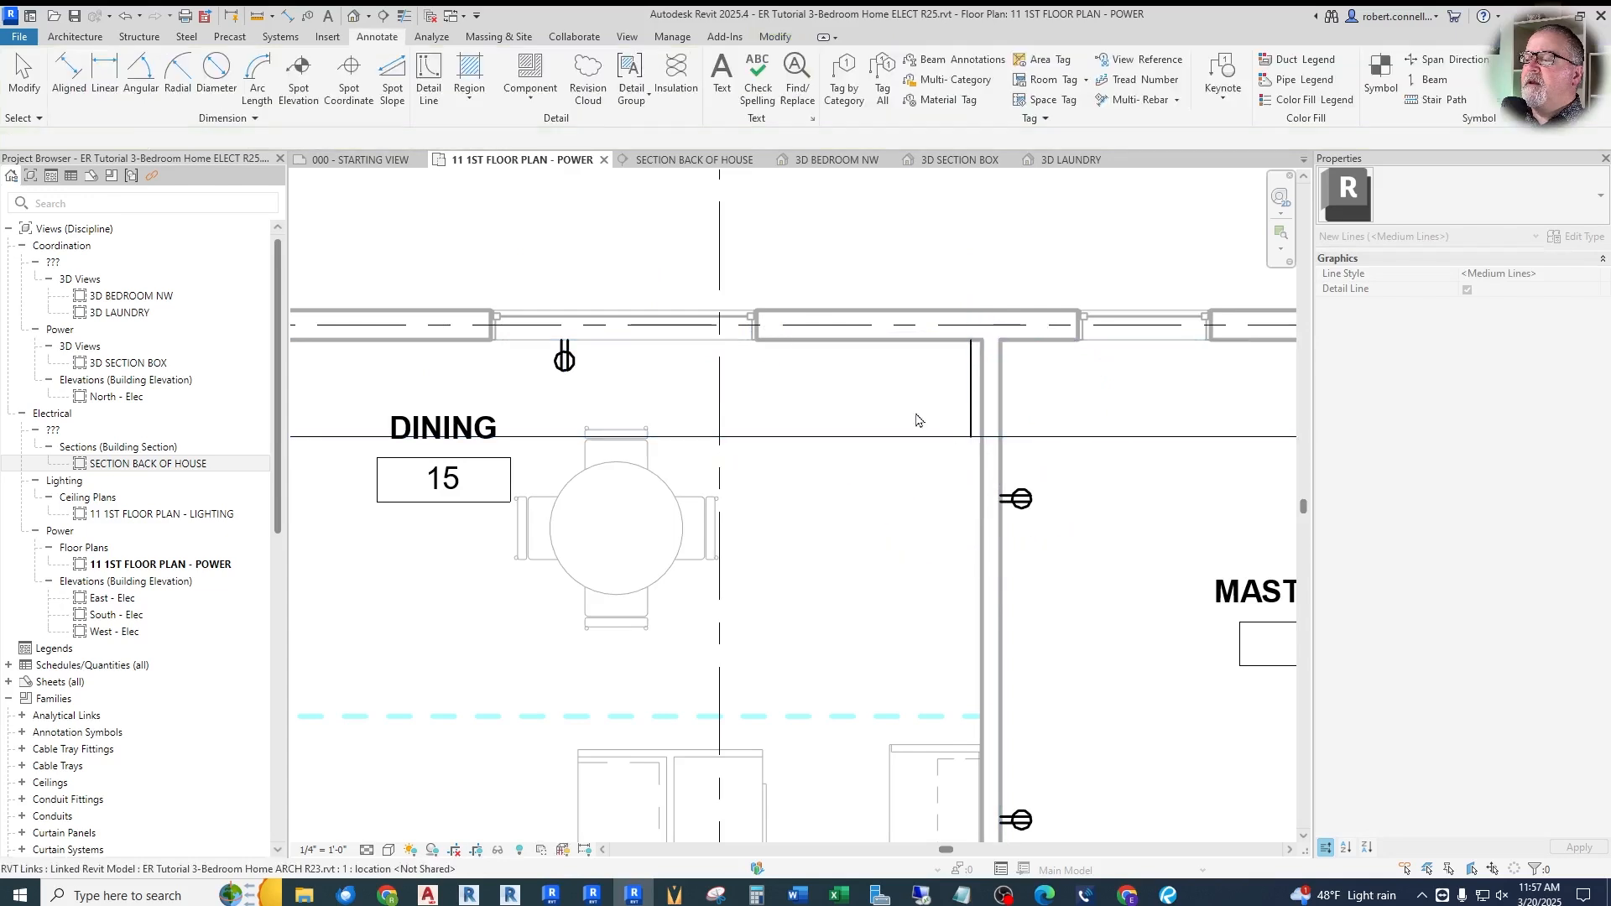
Place a similar duplex receptacle on the dining side of the master bedroom partition, level with the end of the vertical guide line
{"action": "right_click", "coordinate": [576, 361]}
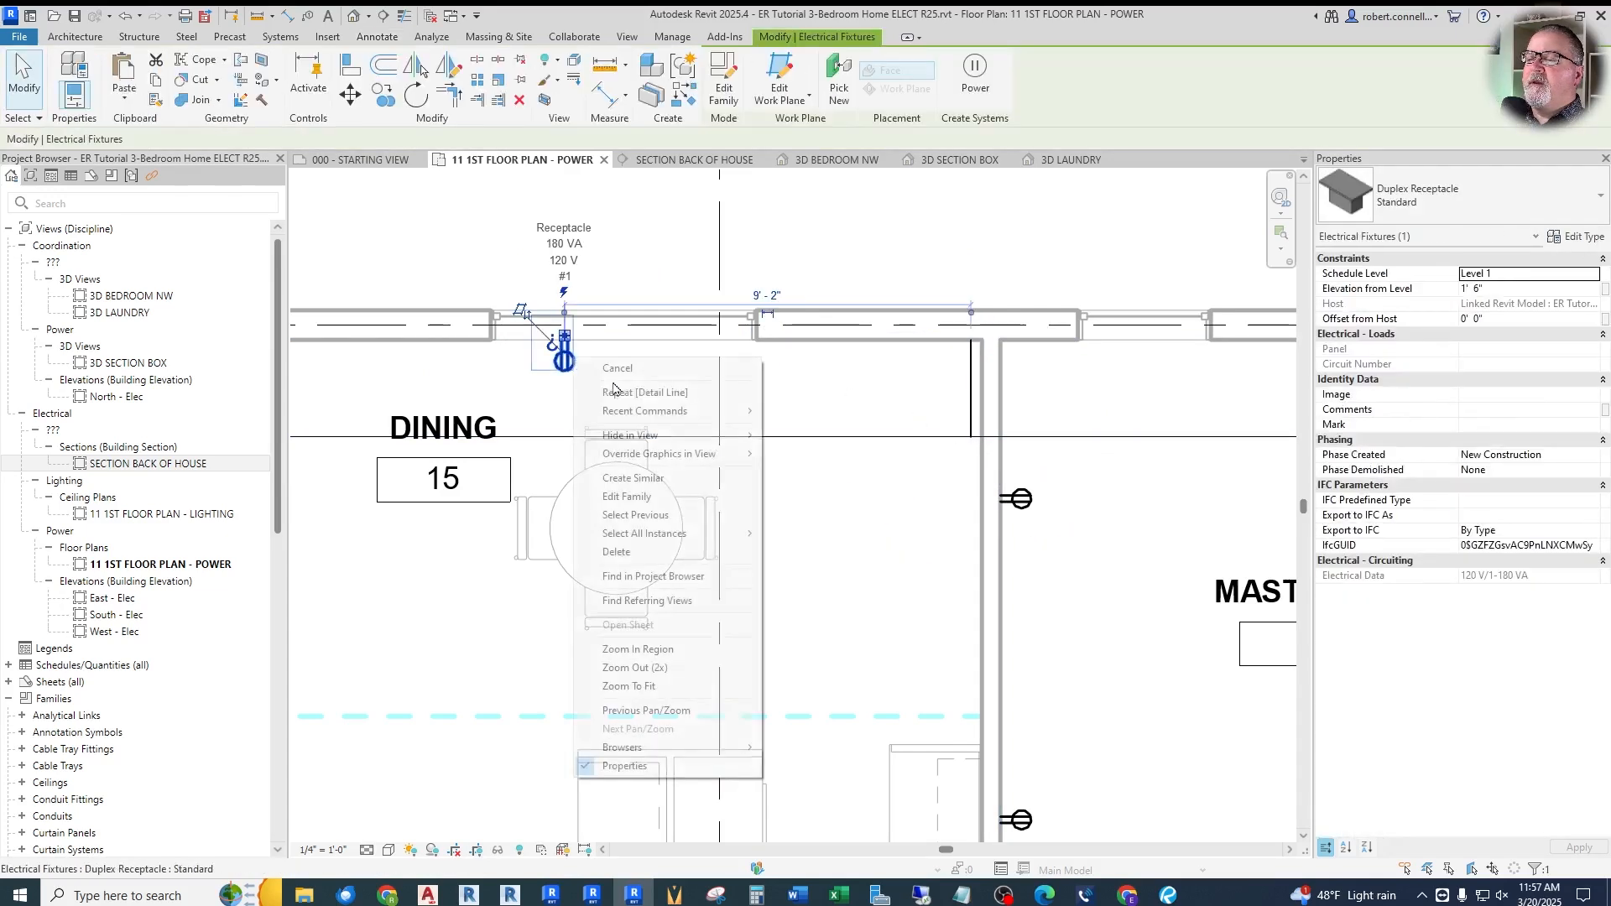
{"action": "left_click", "coordinate": [633, 478]}
{"action": "scroll", "coordinate": [889, 430], "scroll_direction": "down", "scroll_amount": 4}
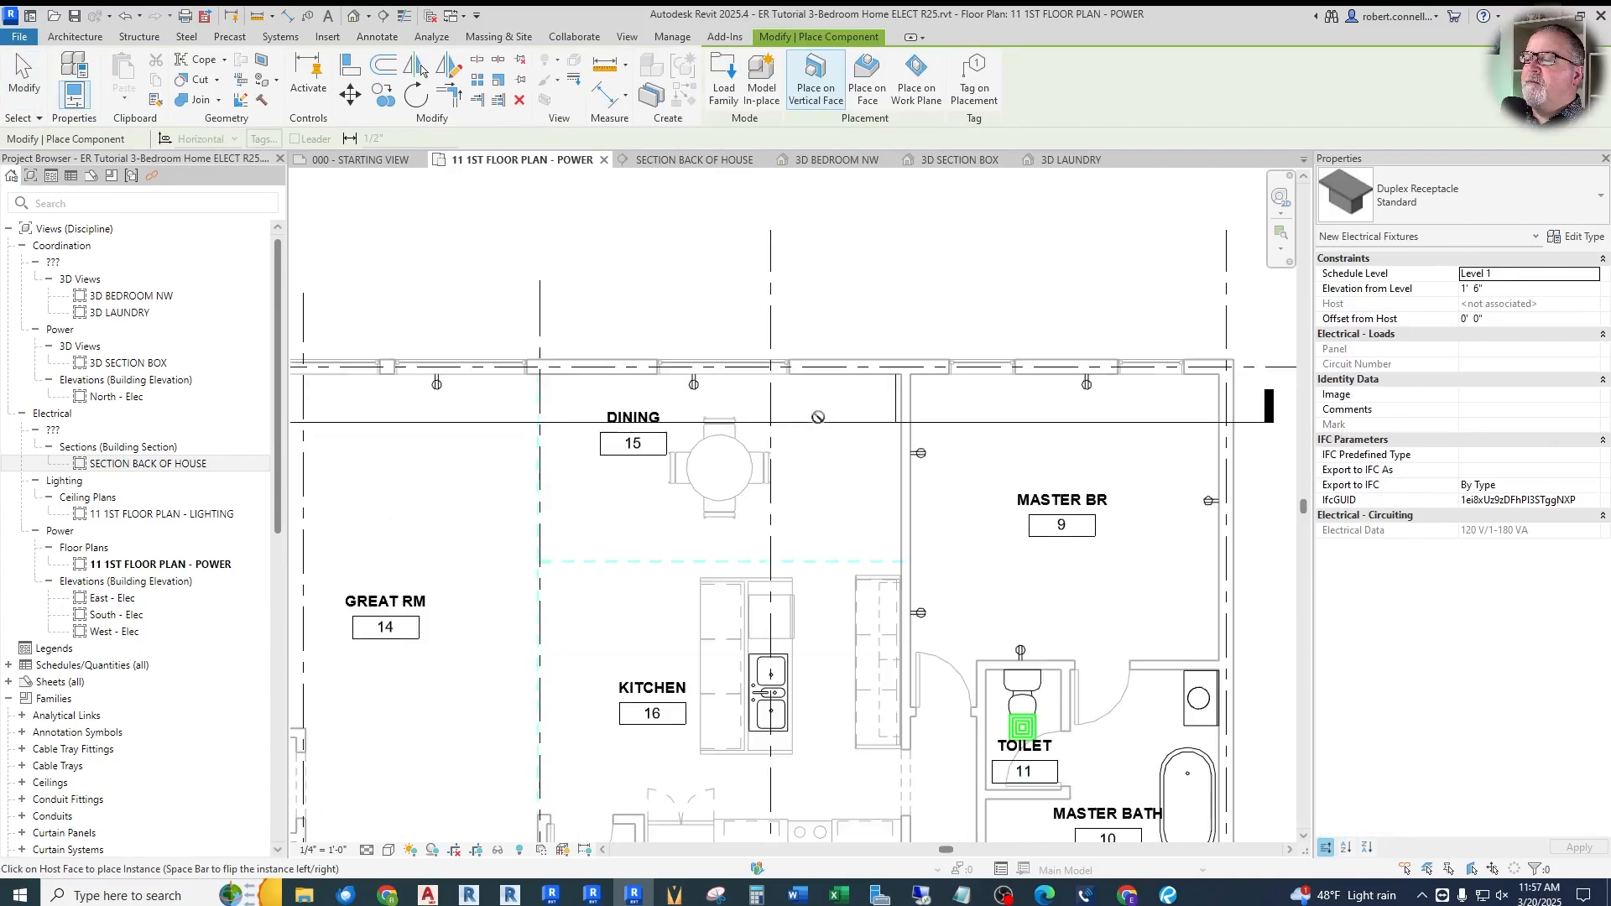
{"action": "scroll", "coordinate": [831, 362], "scroll_direction": "up", "scroll_amount": 2}
{"action": "scroll", "coordinate": [830, 363], "scroll_direction": "up", "scroll_amount": 2}
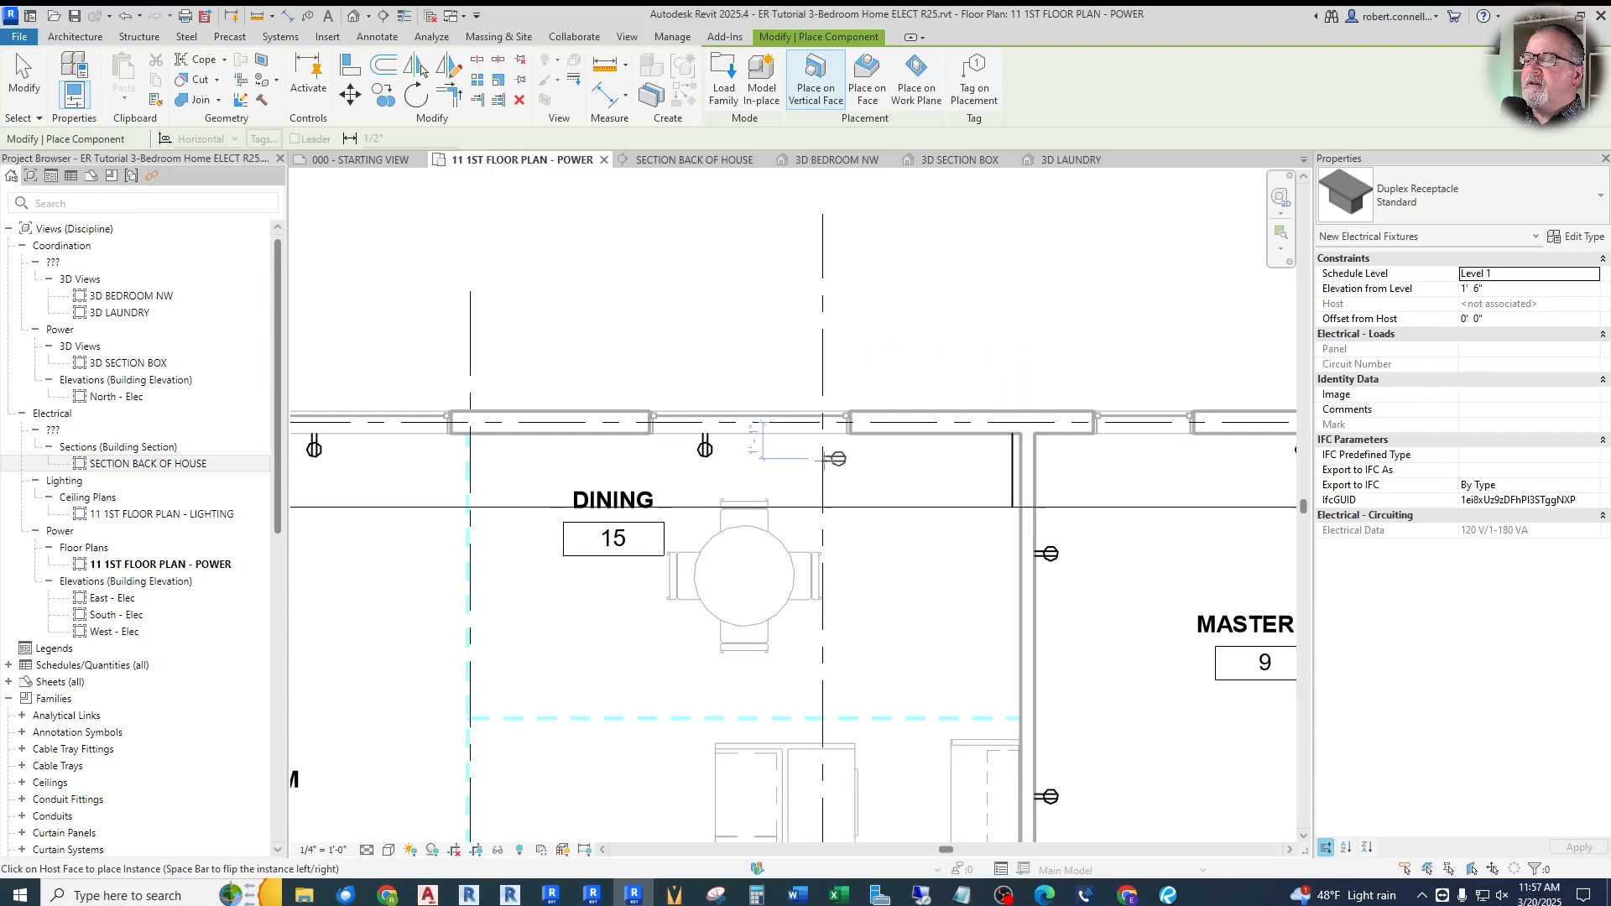
{"action": "scroll", "coordinate": [831, 470], "scroll_direction": "down", "scroll_amount": 3}
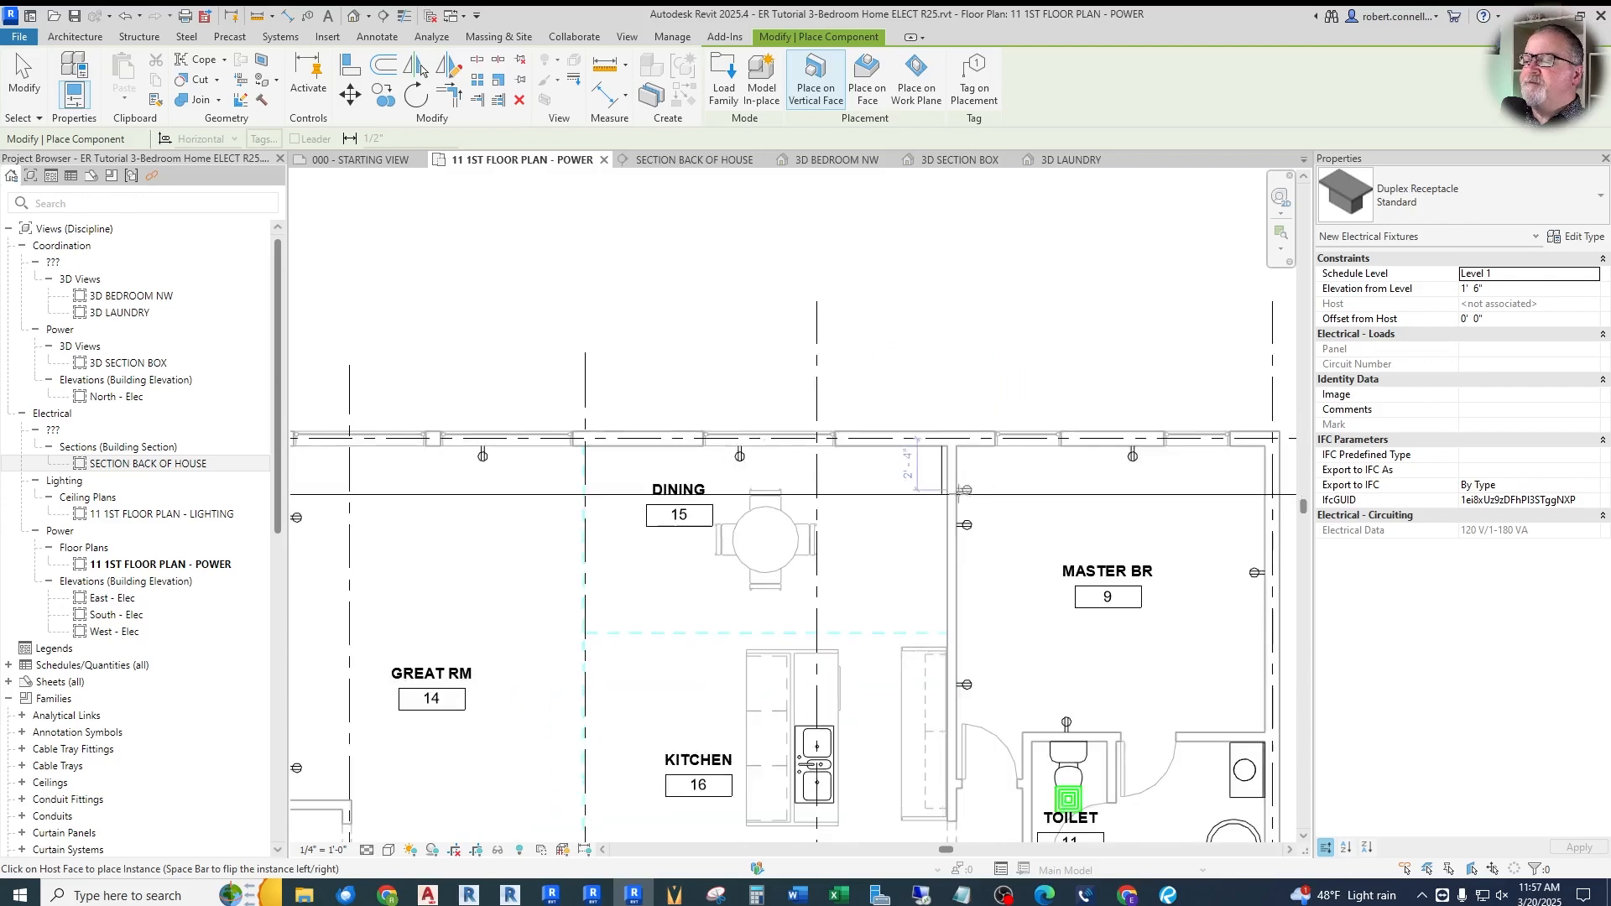
{"action": "scroll", "coordinate": [919, 482], "scroll_direction": "up", "scroll_amount": 8}
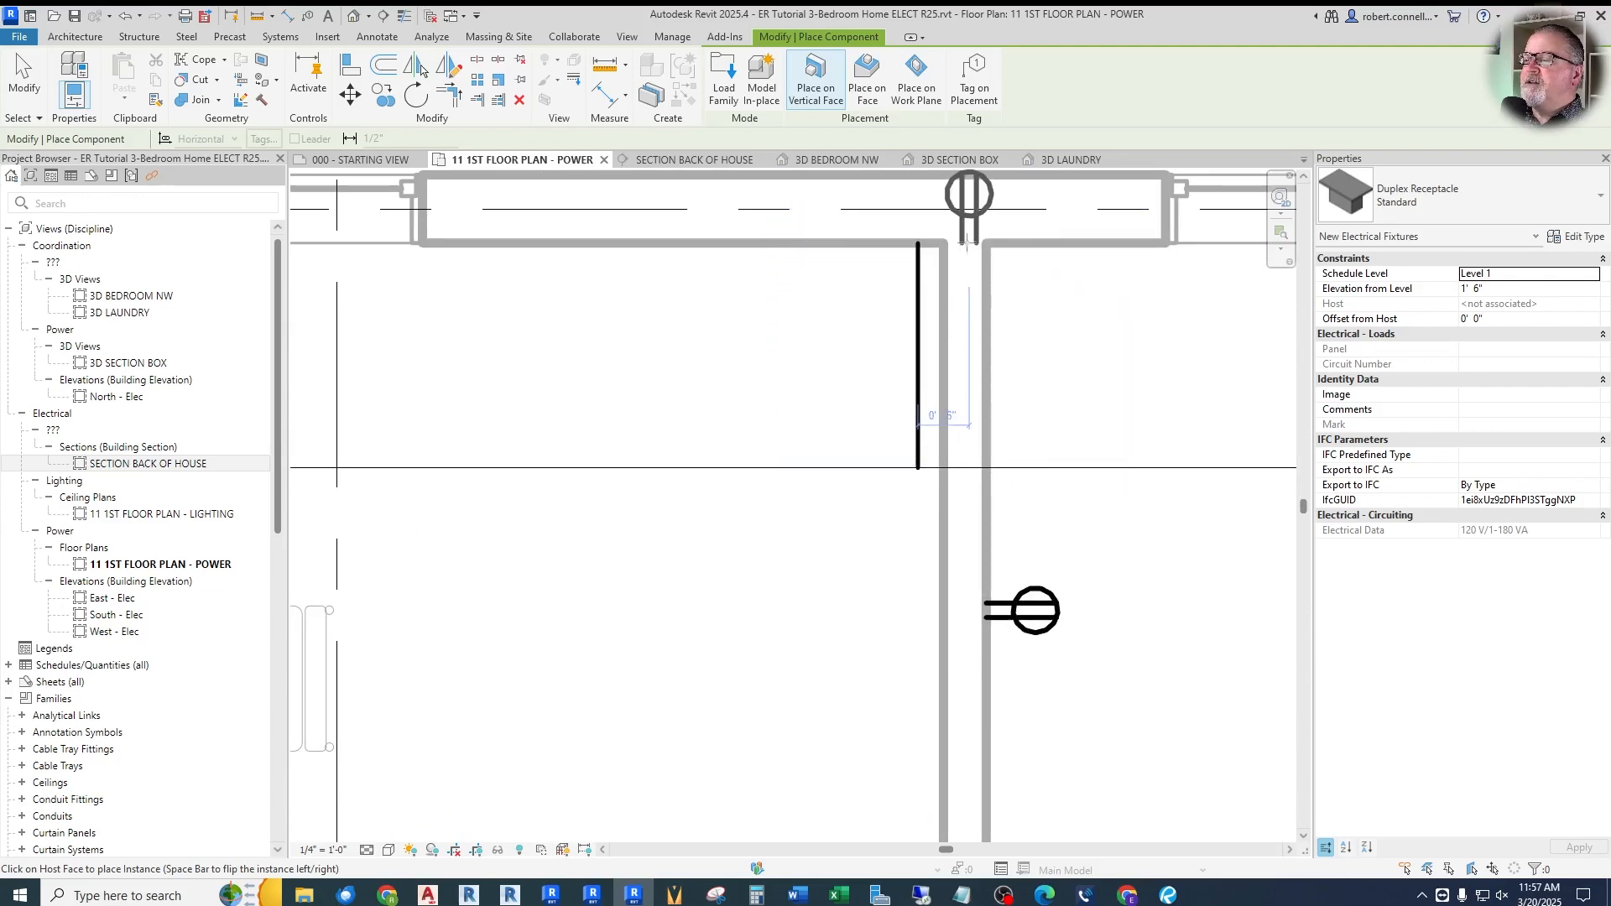
{"action": "left_click", "coordinate": [944, 478]}
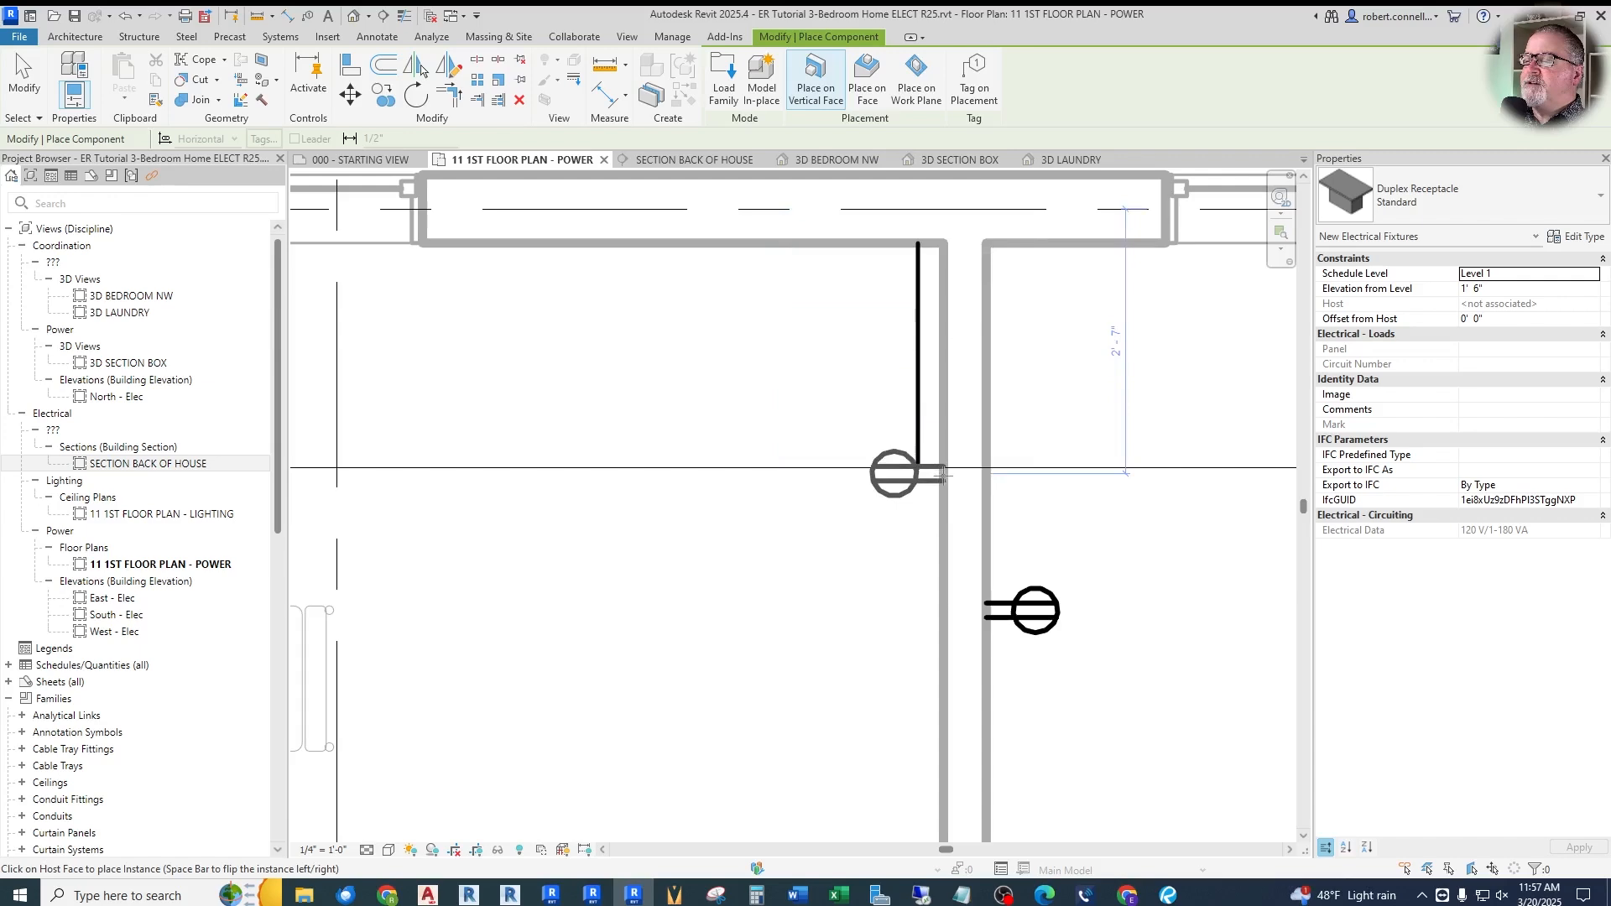
{"action": "key", "text": "Escape"}
{"action": "key", "text": "Escape"}
Delete the vertical guide line beside the master bedroom partition
{"action": "left_click", "coordinate": [919, 374]}
{"action": "key", "text": "Delete"}
{"action": "scroll", "coordinate": [869, 366], "scroll_direction": "down", "scroll_amount": 1}
{"action": "scroll", "coordinate": [869, 366], "scroll_direction": "down", "scroll_amount": 3}
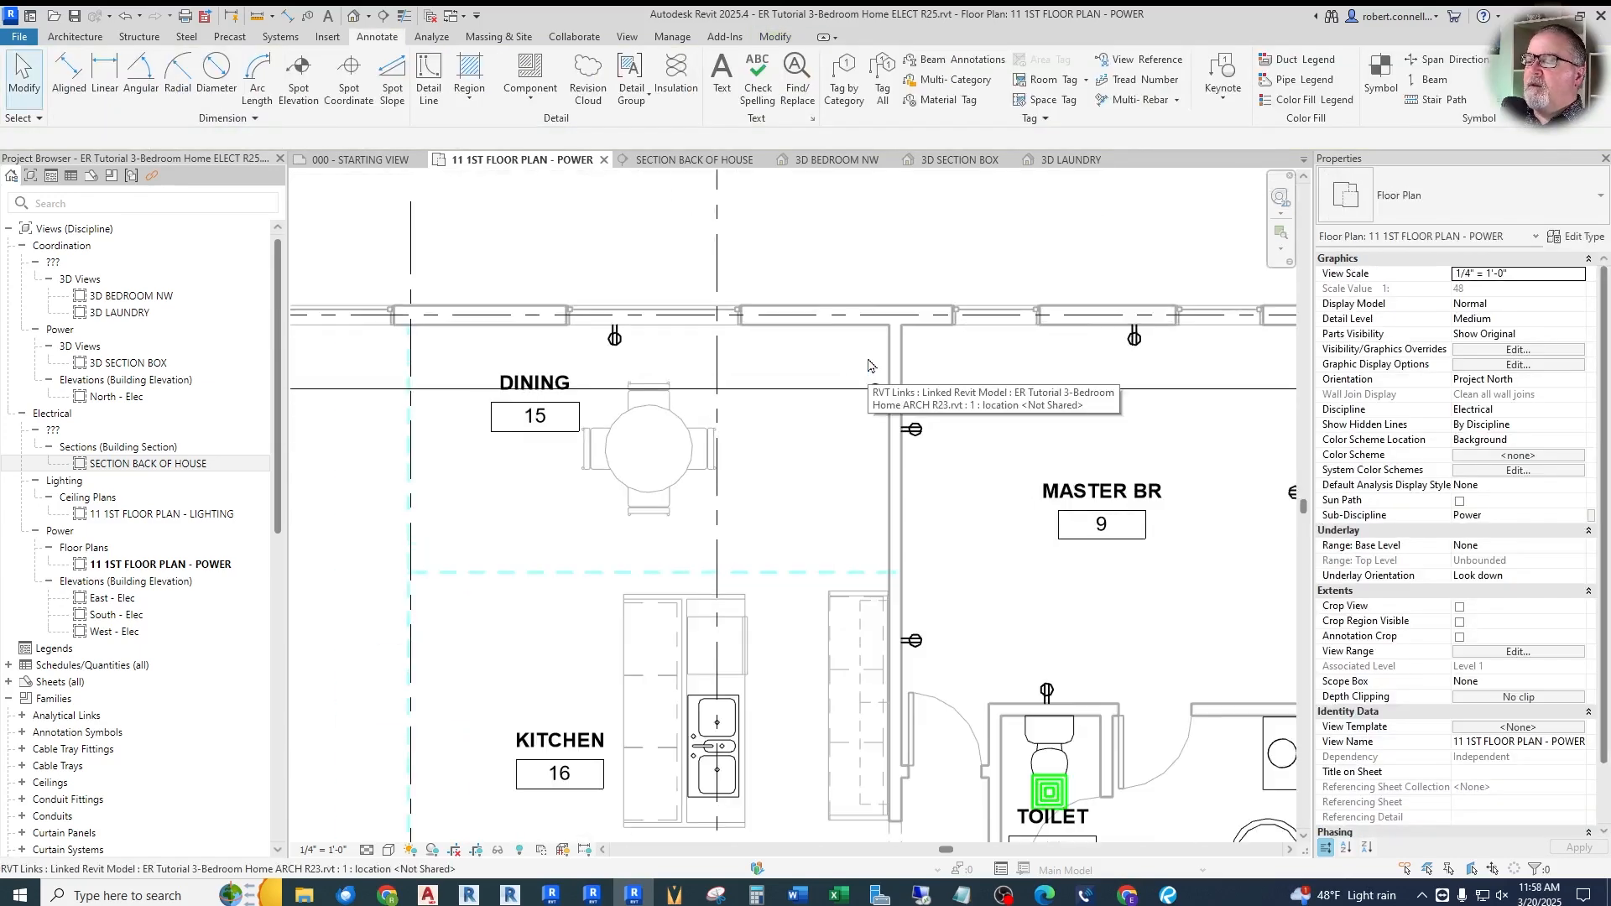
Measure along the dining partition from the kitchen cabinets' end toward the new receptacle with a temporary detail line, leaving it undrawn
{"action": "scroll", "coordinate": [890, 501], "scroll_direction": "up", "scroll_amount": 2}
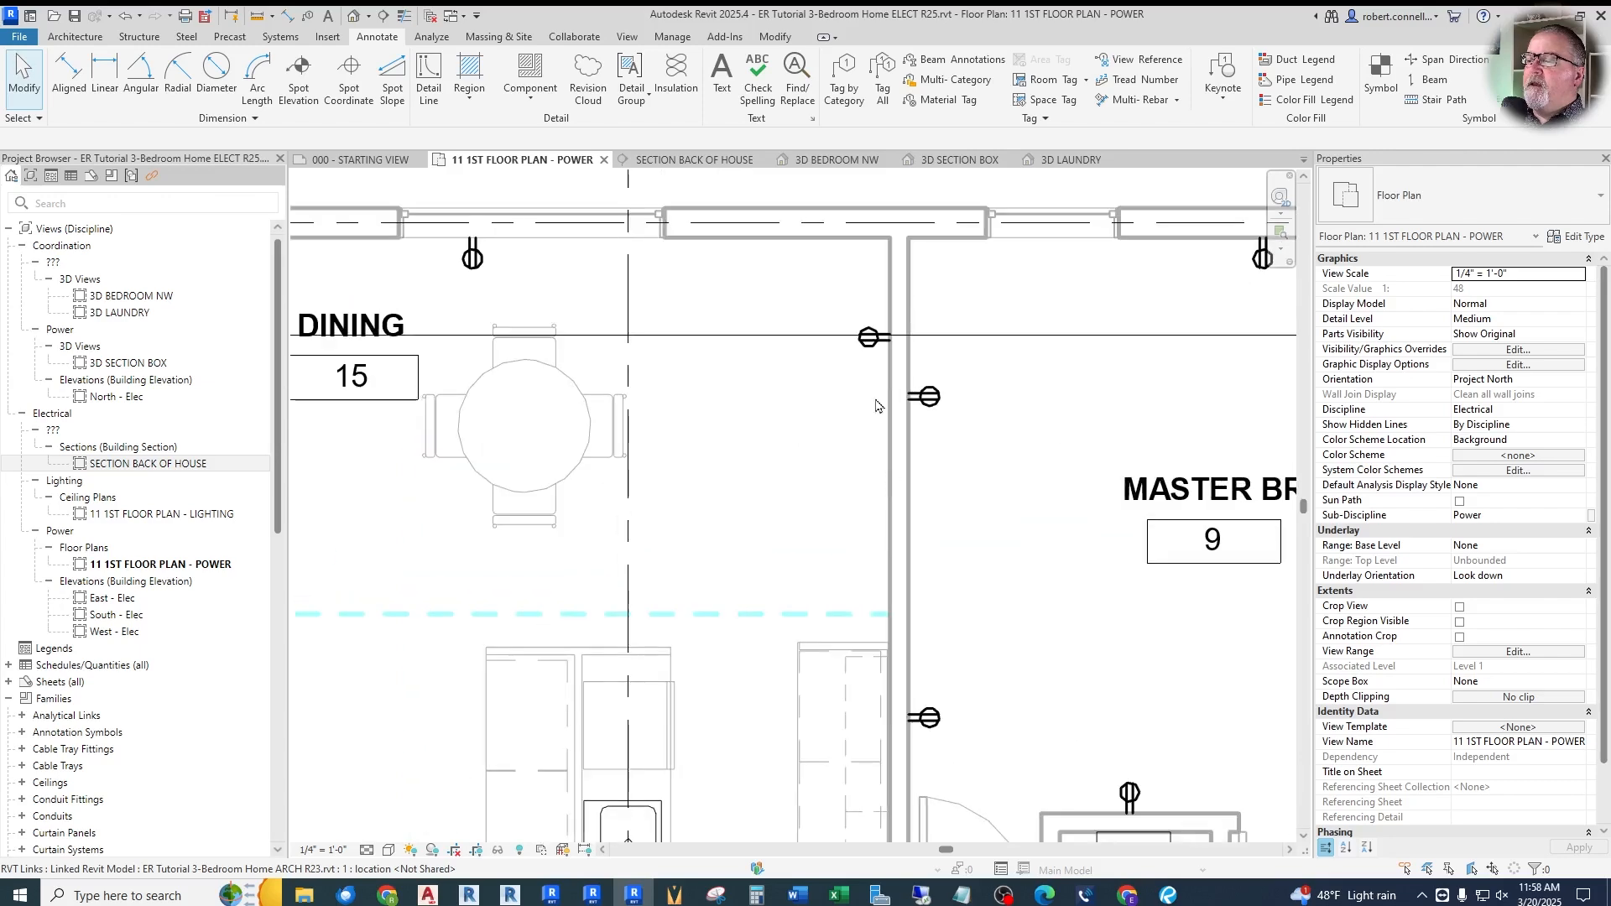
{"action": "scroll", "coordinate": [859, 652], "scroll_direction": "down", "scroll_amount": 2}
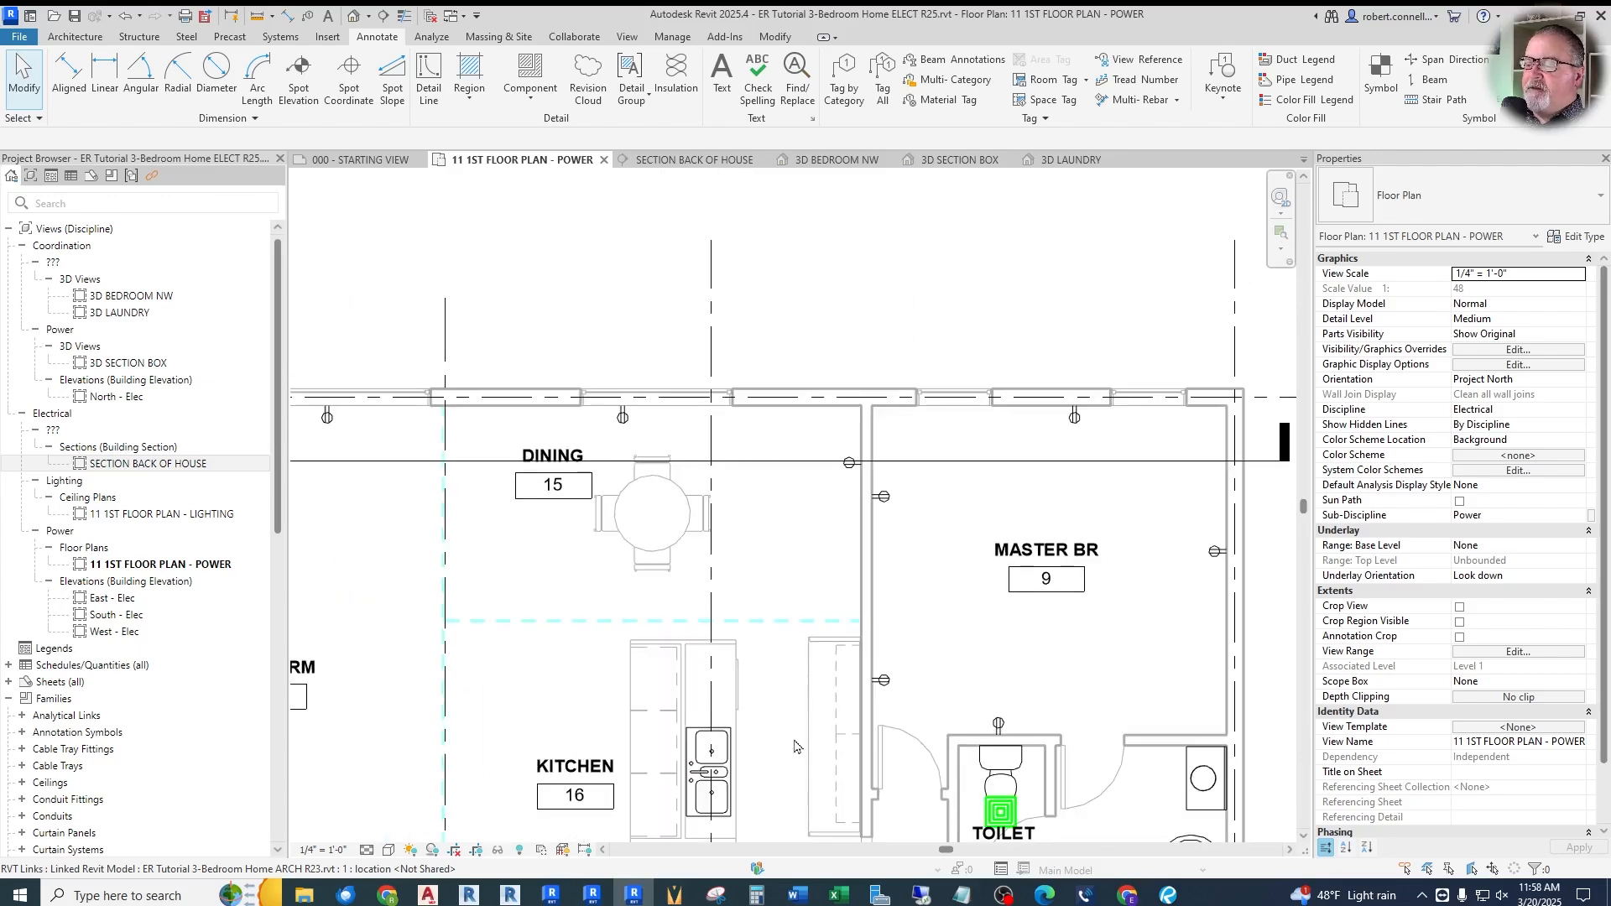
{"action": "scroll", "coordinate": [847, 640], "scroll_direction": "up", "scroll_amount": 2}
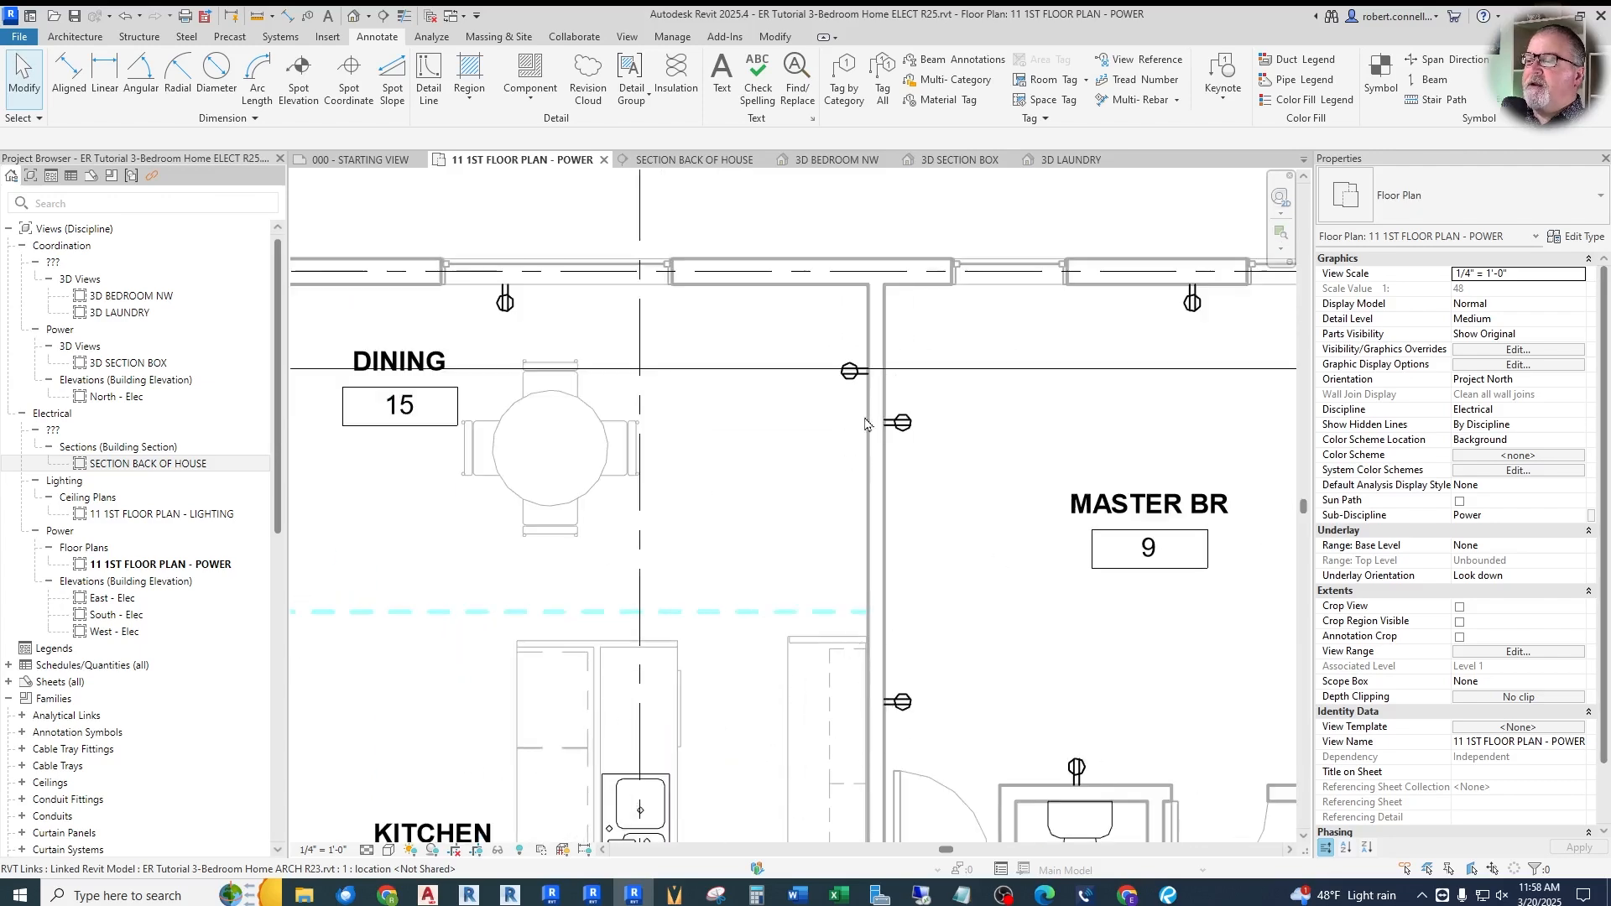
{"action": "left_click", "coordinate": [429, 79]}
{"action": "left_click", "coordinate": [851, 637]}
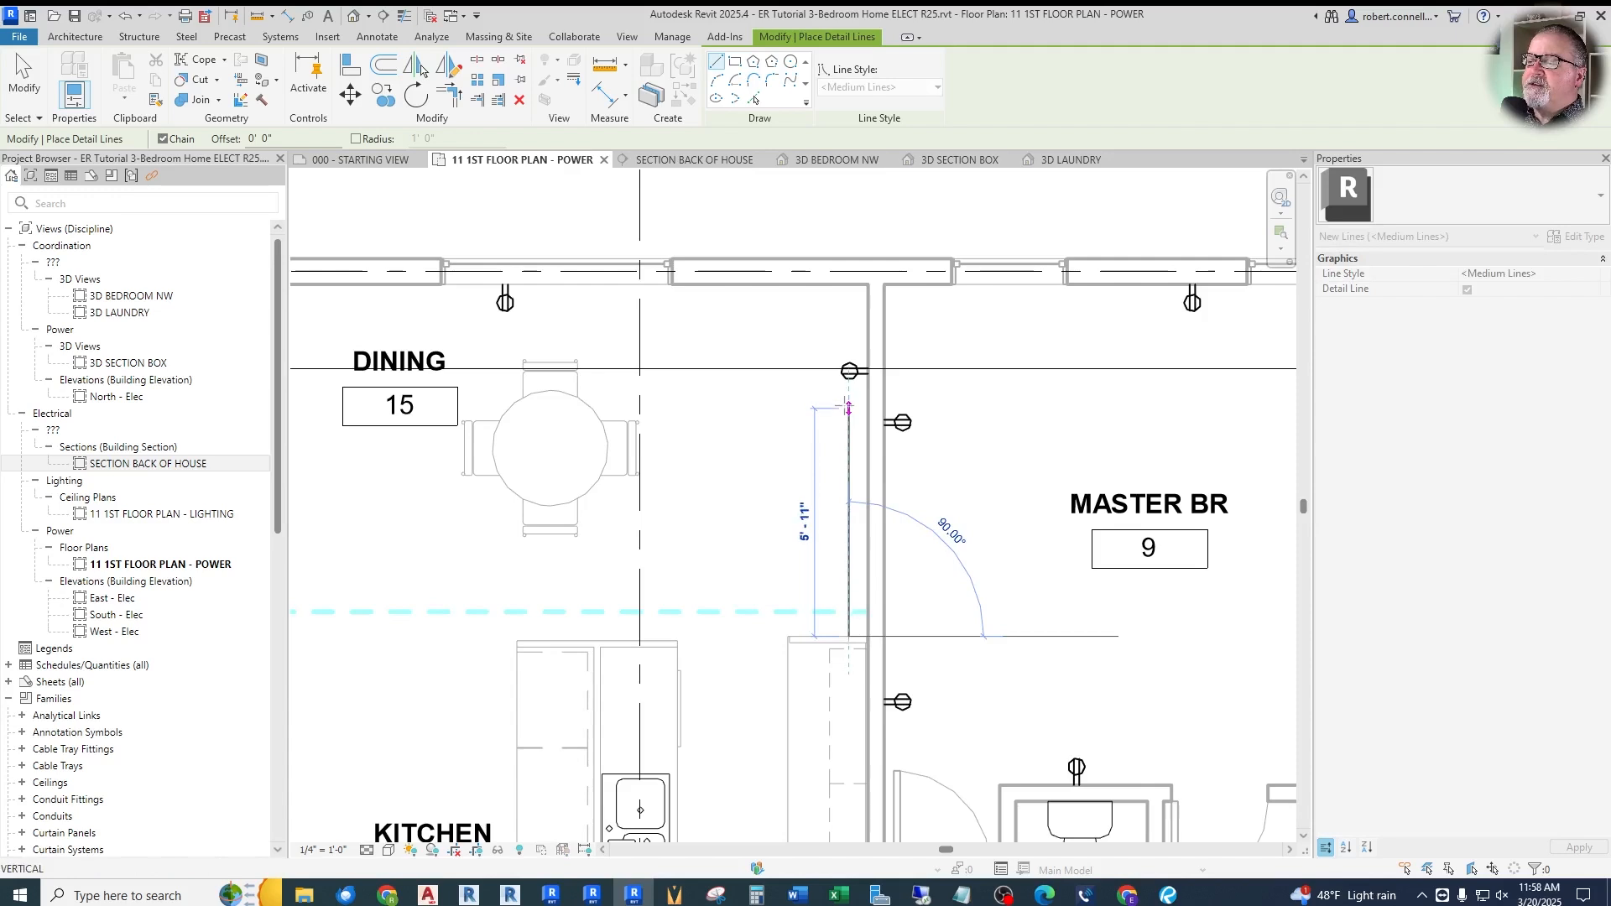
{"action": "key", "text": "Escape"}
{"action": "key", "text": "Escape"}
Place another similar duplex receptacle on the dining partition just before the kitchen cabinets, about 8' 0" from the window wall
{"action": "left_click", "coordinate": [850, 372]}
{"action": "right_click", "coordinate": [850, 374]}
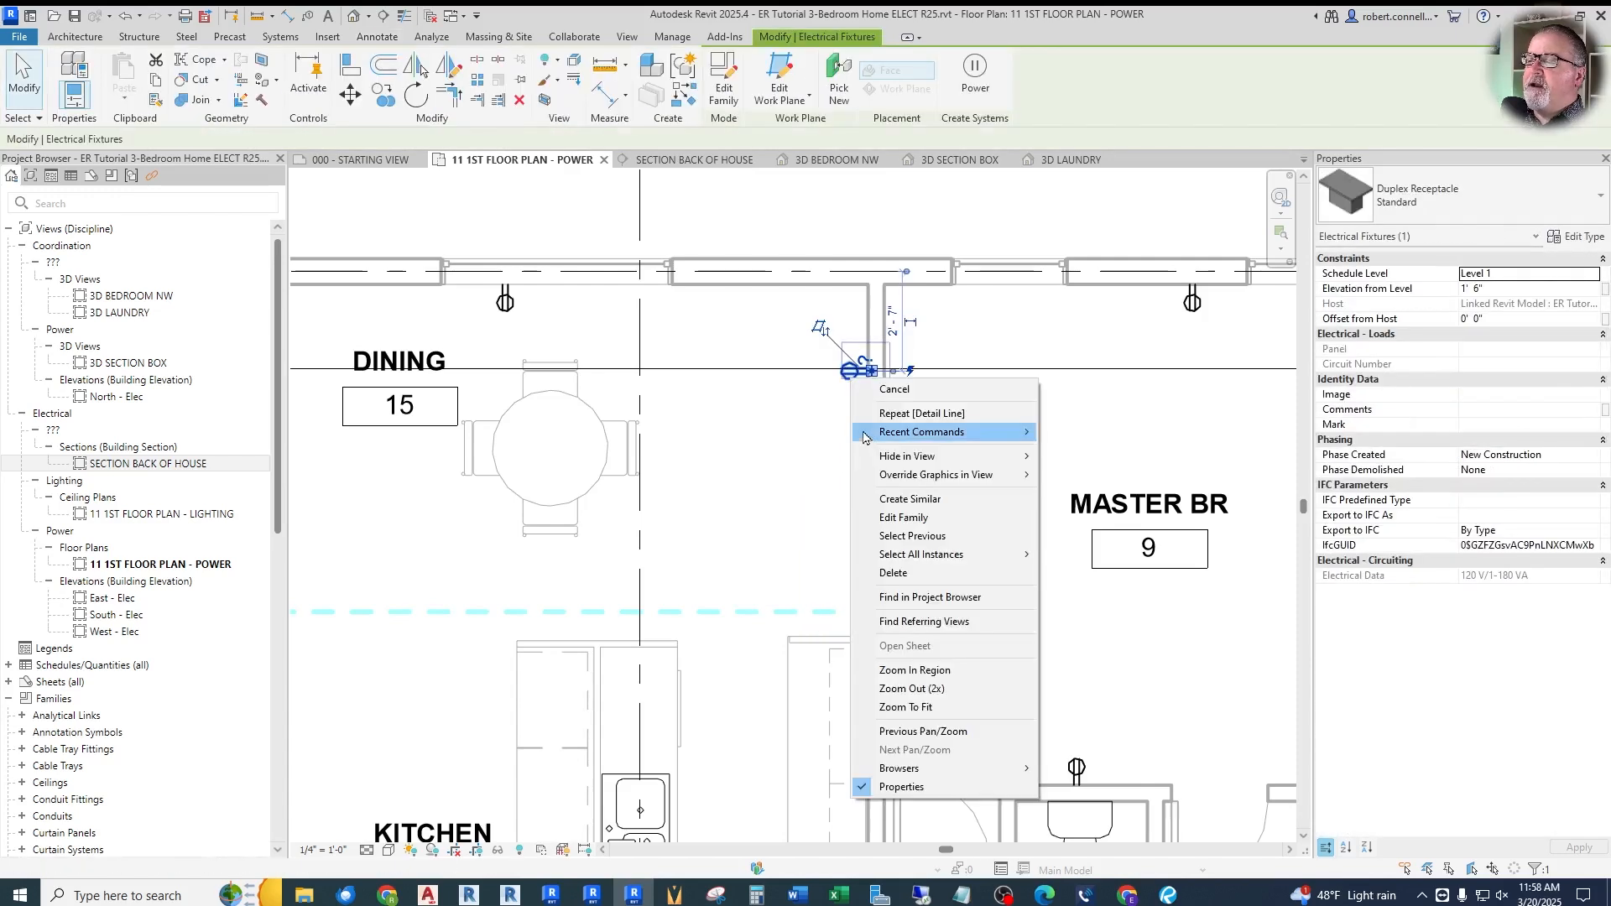
{"action": "left_click", "coordinate": [902, 501]}
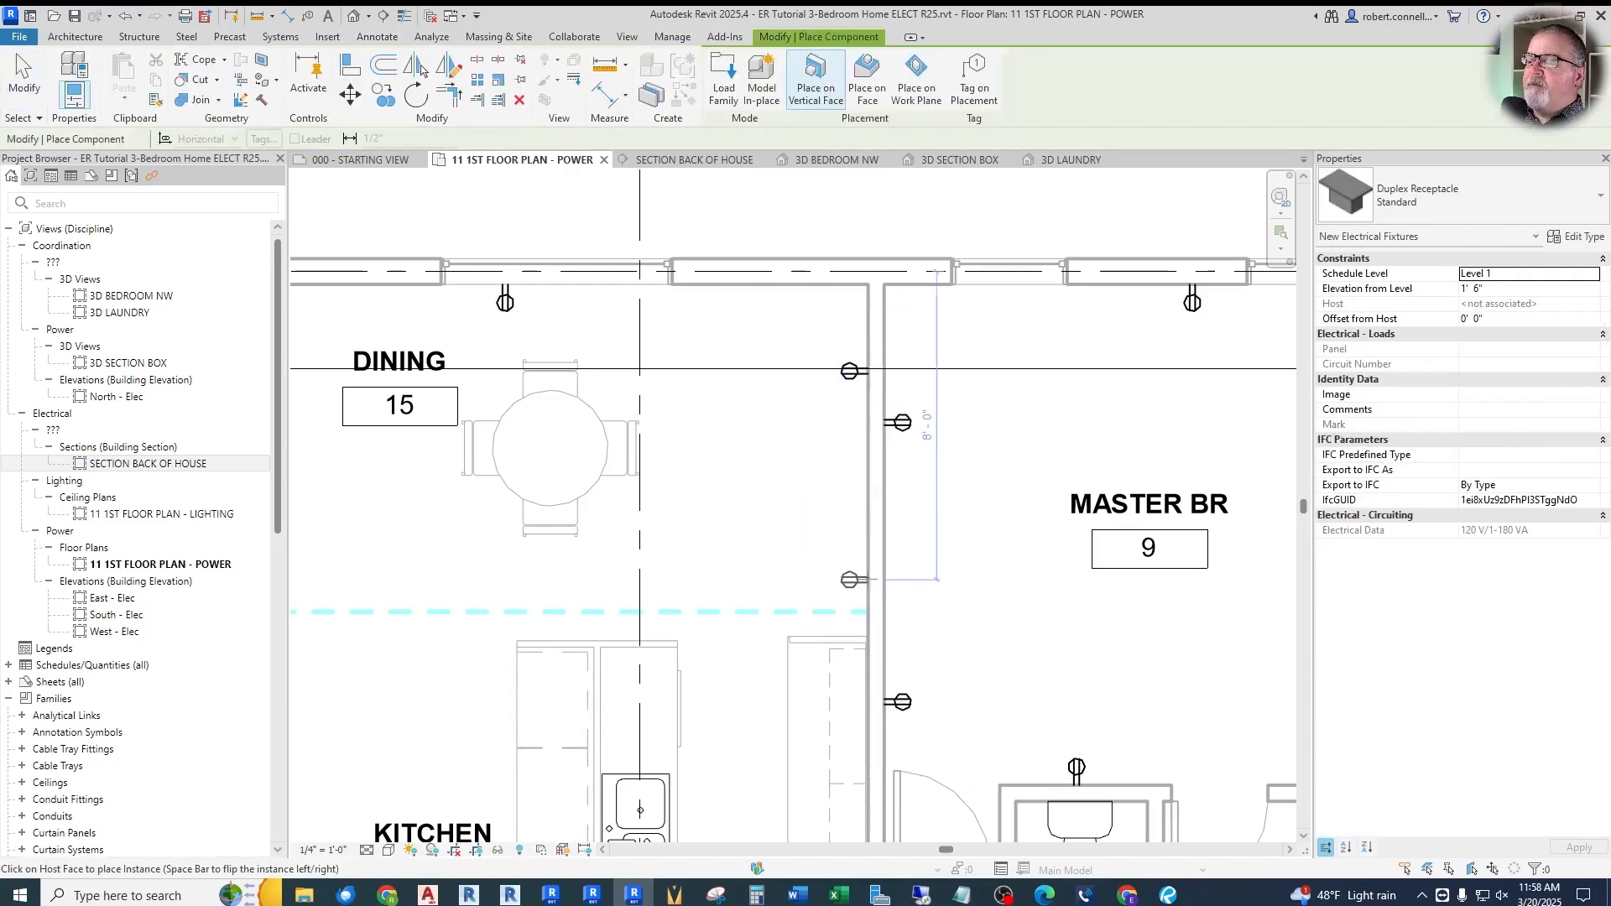
{"action": "key", "text": "Escape"}
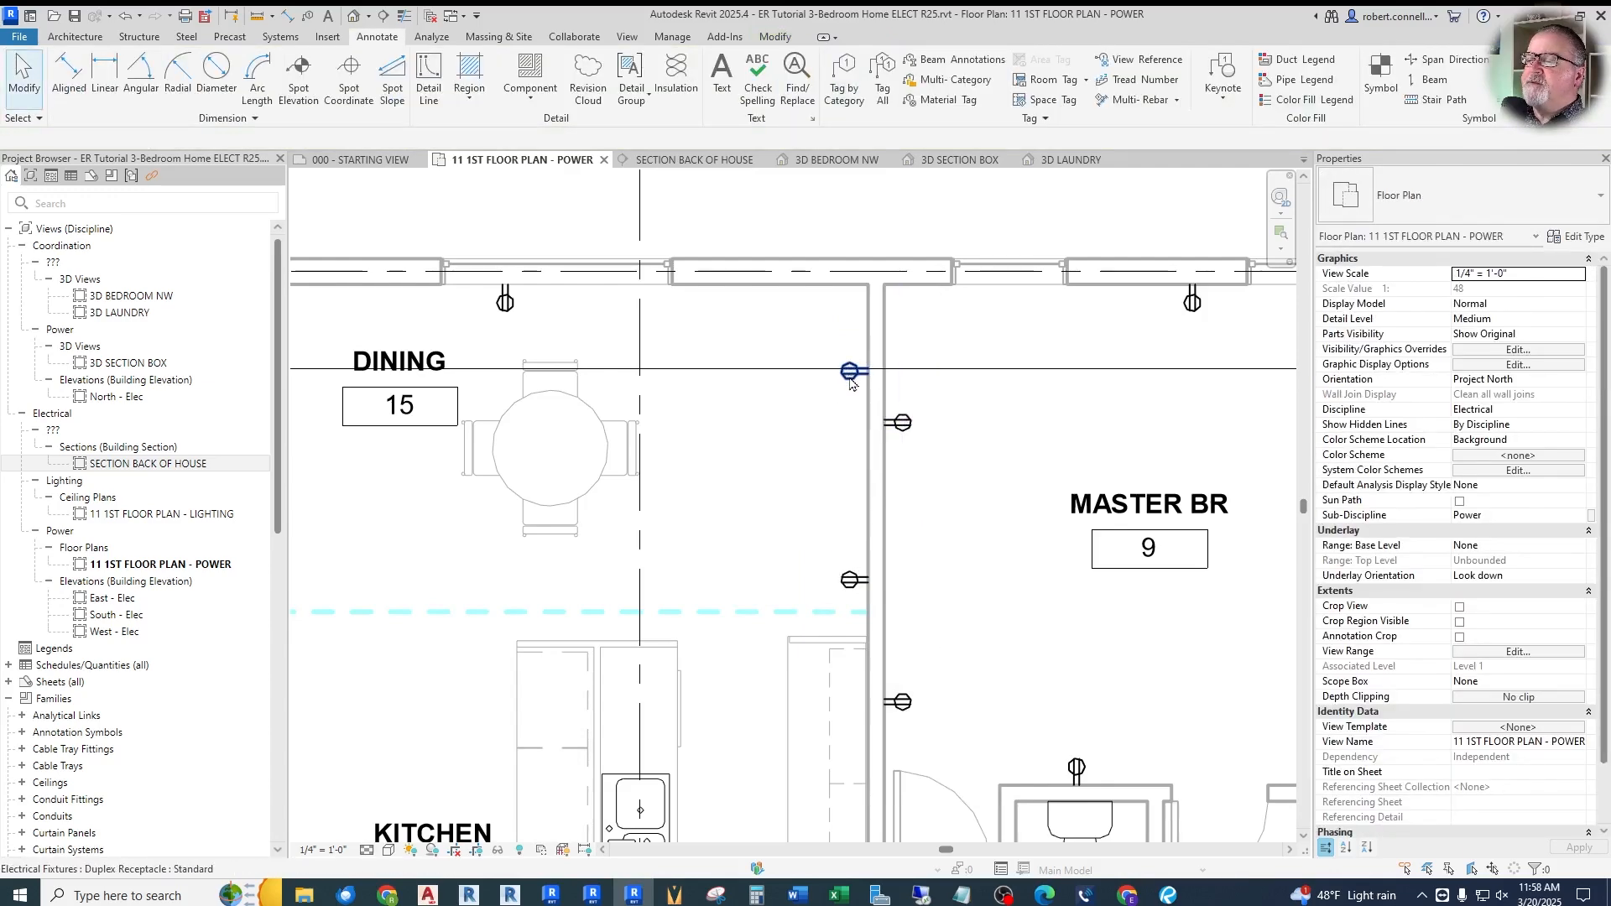
{"action": "left_click", "coordinate": [850, 373]}
{"action": "key", "text": "Escape"}
Review the receptacle coverage of the dining partition, then the great room walls down to the entry door and pantry
{"action": "scroll", "coordinate": [856, 393], "scroll_direction": "down", "scroll_amount": 2}
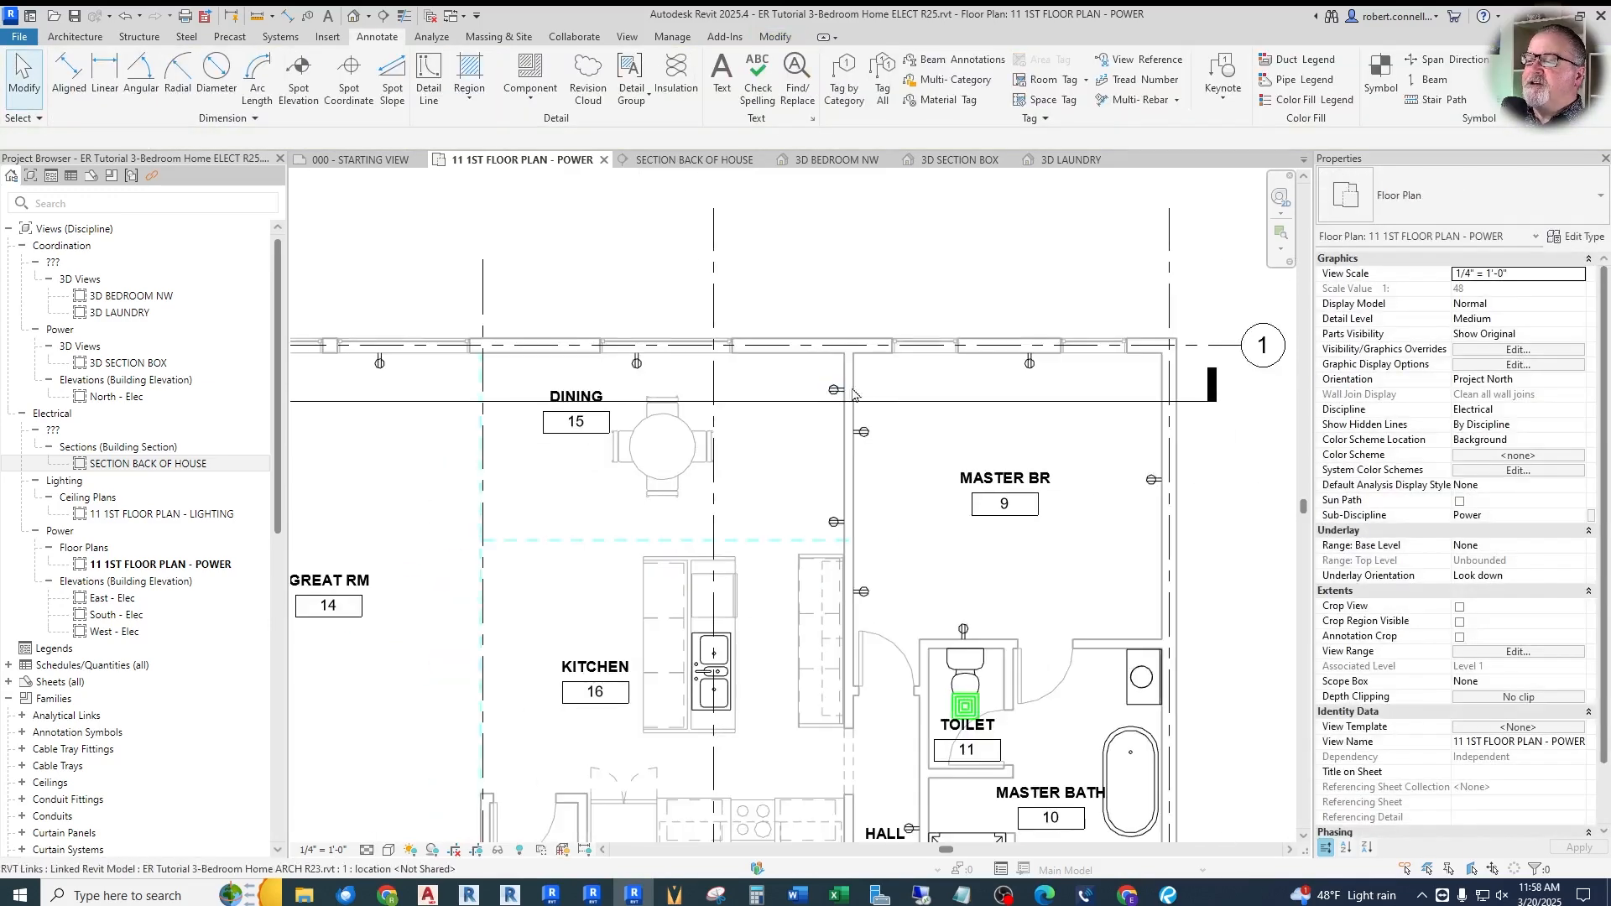
{"action": "scroll", "coordinate": [858, 397], "scroll_direction": "up", "scroll_amount": 2}
{"action": "scroll", "coordinate": [873, 453], "scroll_direction": "down", "scroll_amount": 3}
{"action": "scroll", "coordinate": [892, 521], "scroll_direction": "up", "scroll_amount": 3}
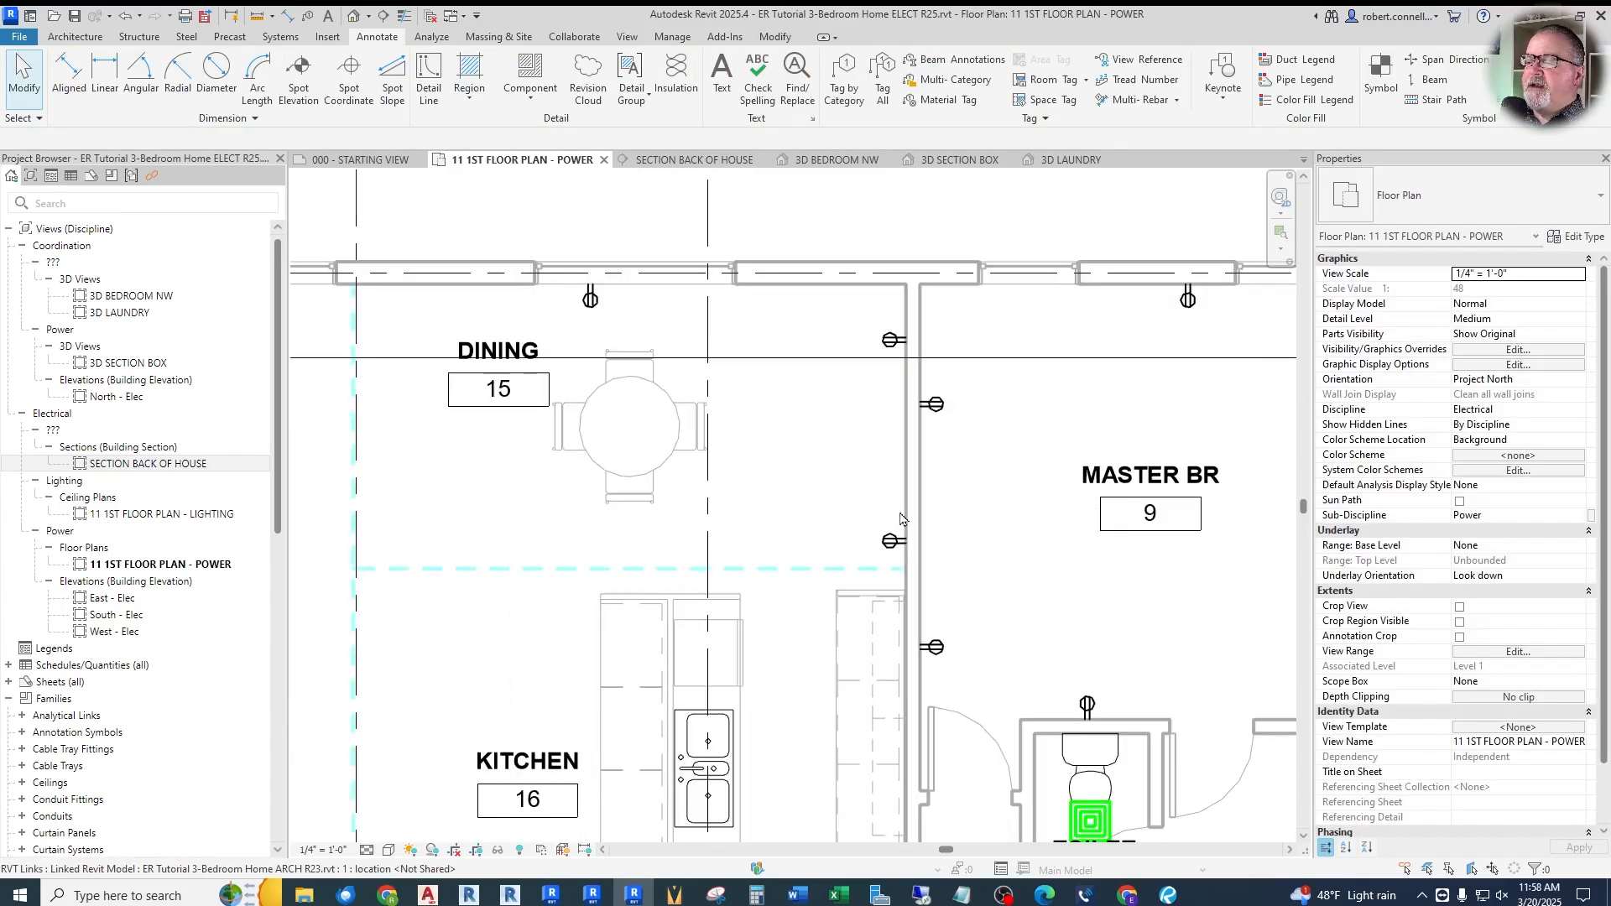
{"action": "scroll", "coordinate": [892, 522], "scroll_direction": "up", "scroll_amount": 1}
{"action": "scroll", "coordinate": [856, 425], "scroll_direction": "down", "scroll_amount": 4}
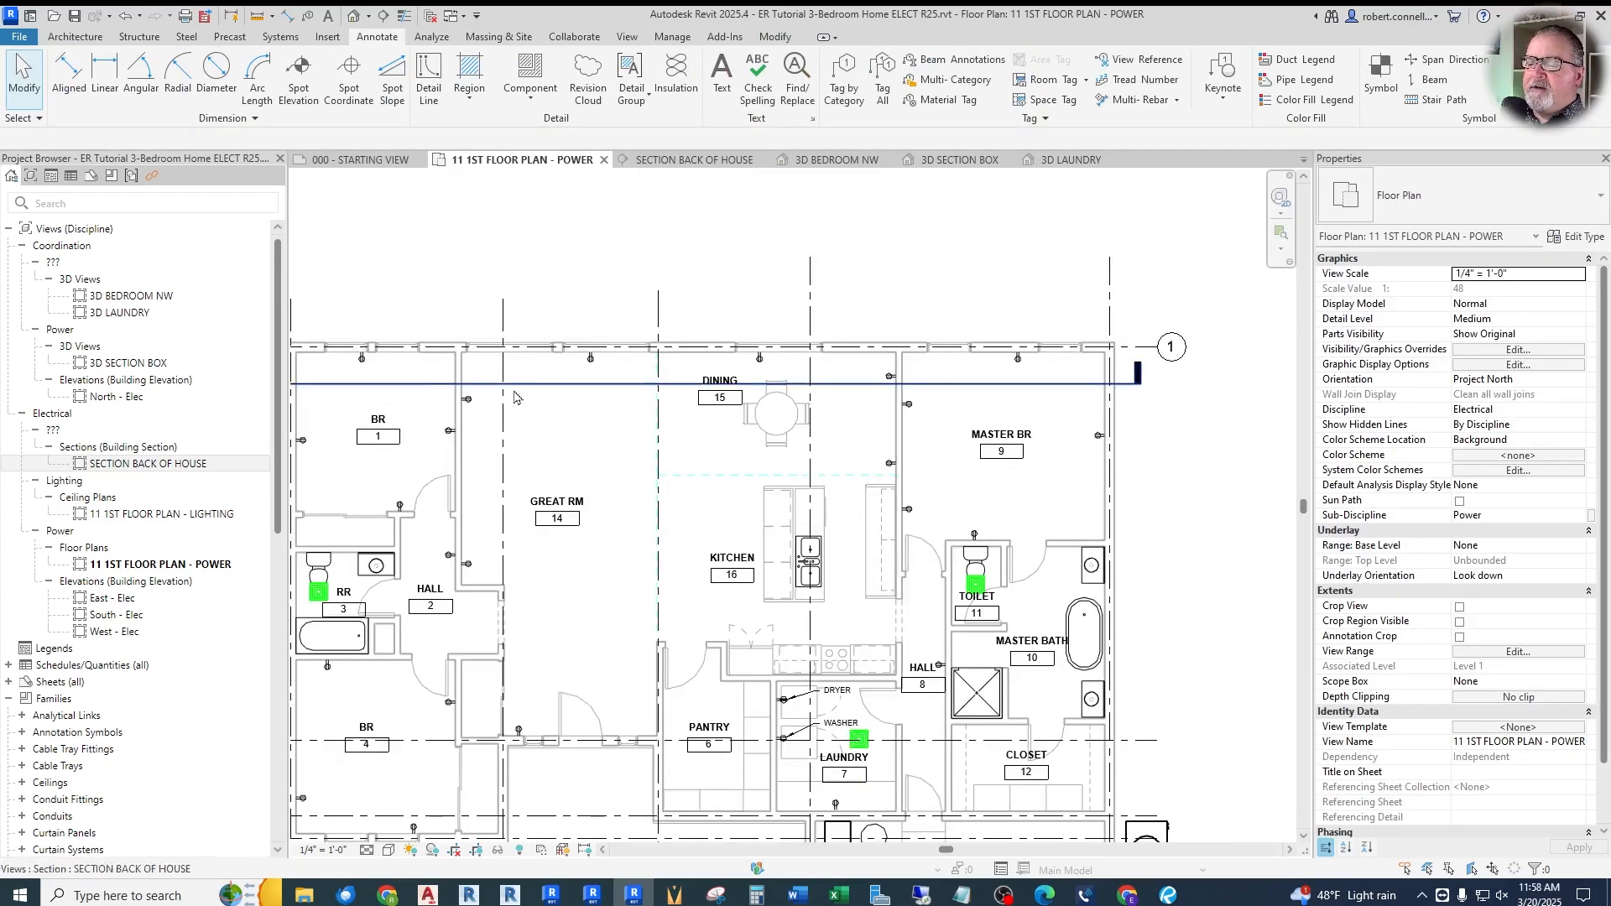
{"action": "scroll", "coordinate": [618, 766], "scroll_direction": "up", "scroll_amount": 3}
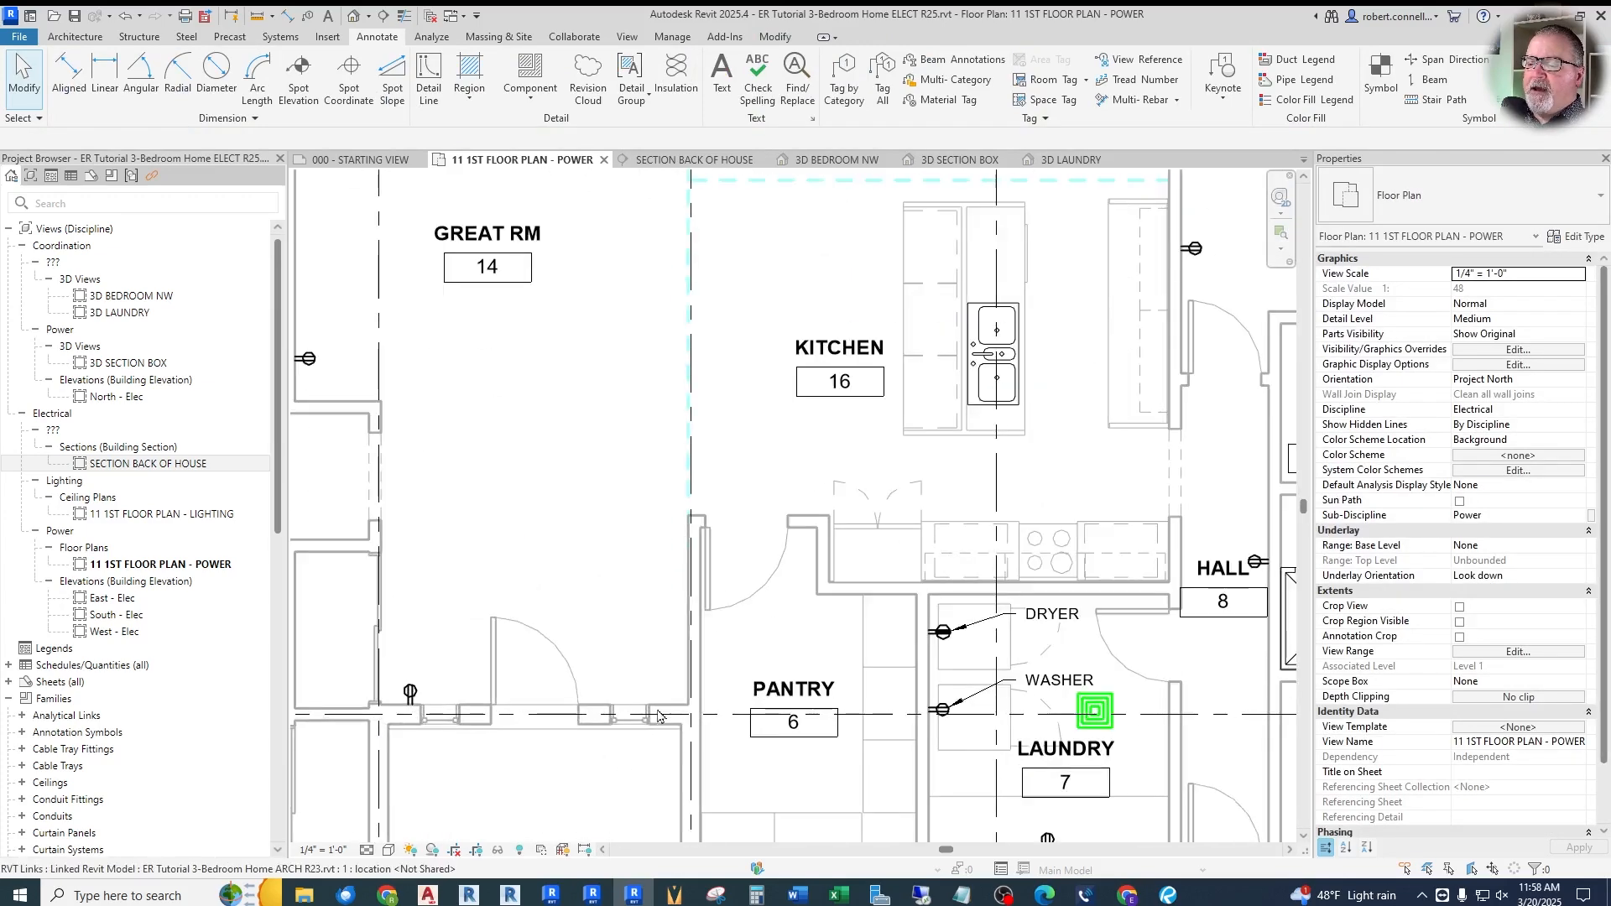
{"action": "scroll", "coordinate": [663, 697], "scroll_direction": "up", "scroll_amount": 2}
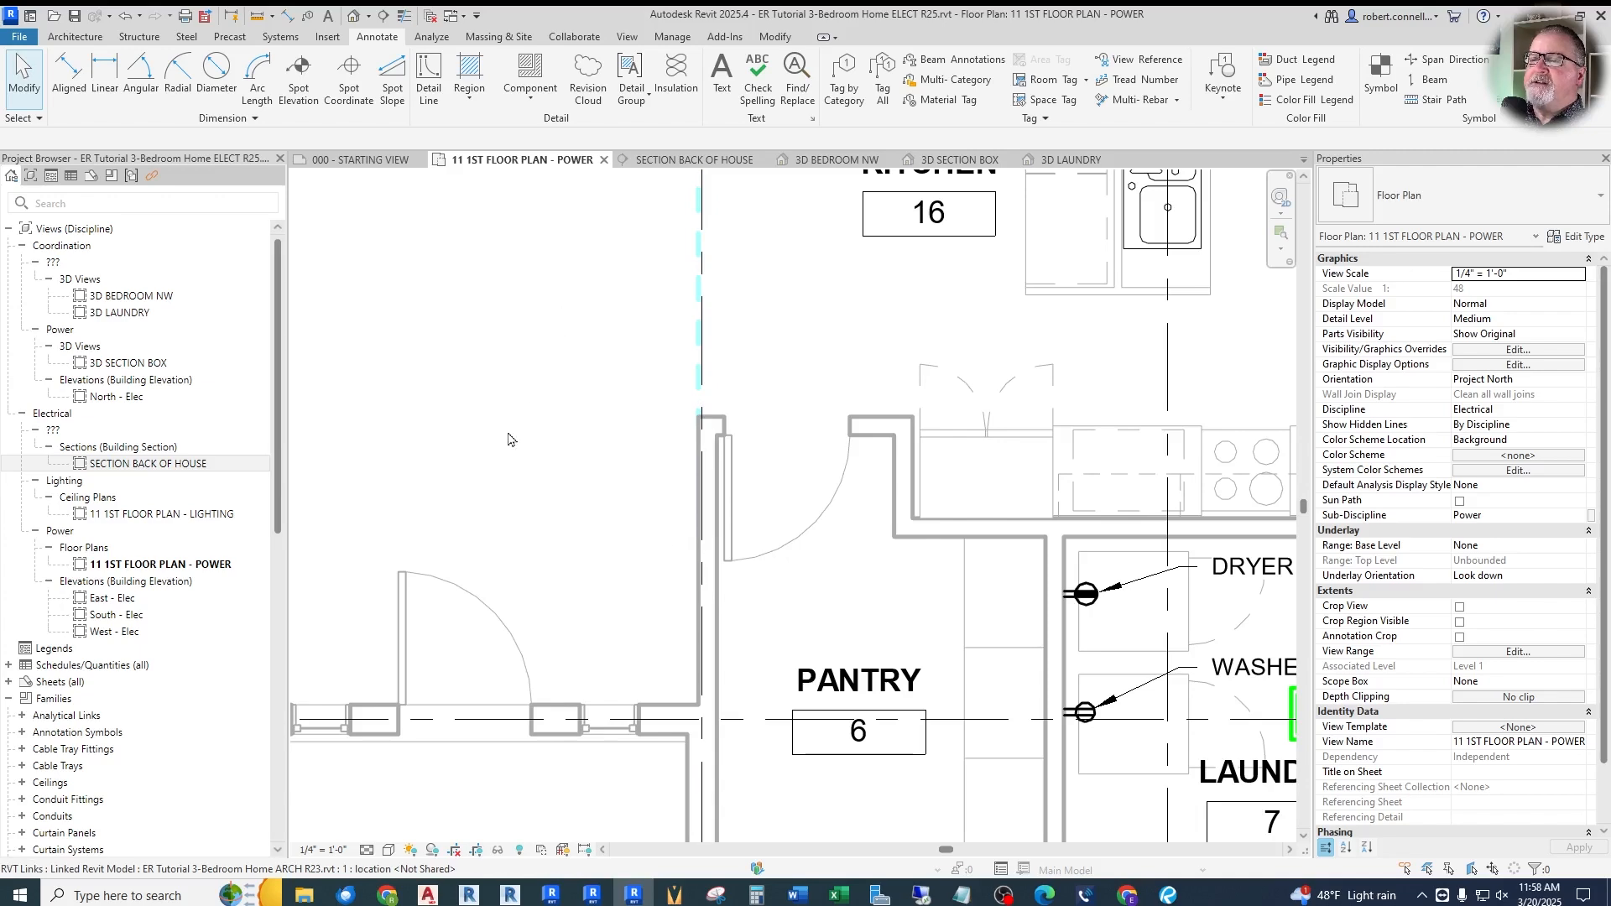
Place a similar duplex receptacle on the great room side of the pantry wall, about 3' 7" from the entry wall
{"action": "scroll", "coordinate": [530, 409], "scroll_direction": "down", "scroll_amount": 2}
{"action": "right_click", "coordinate": [445, 606]}
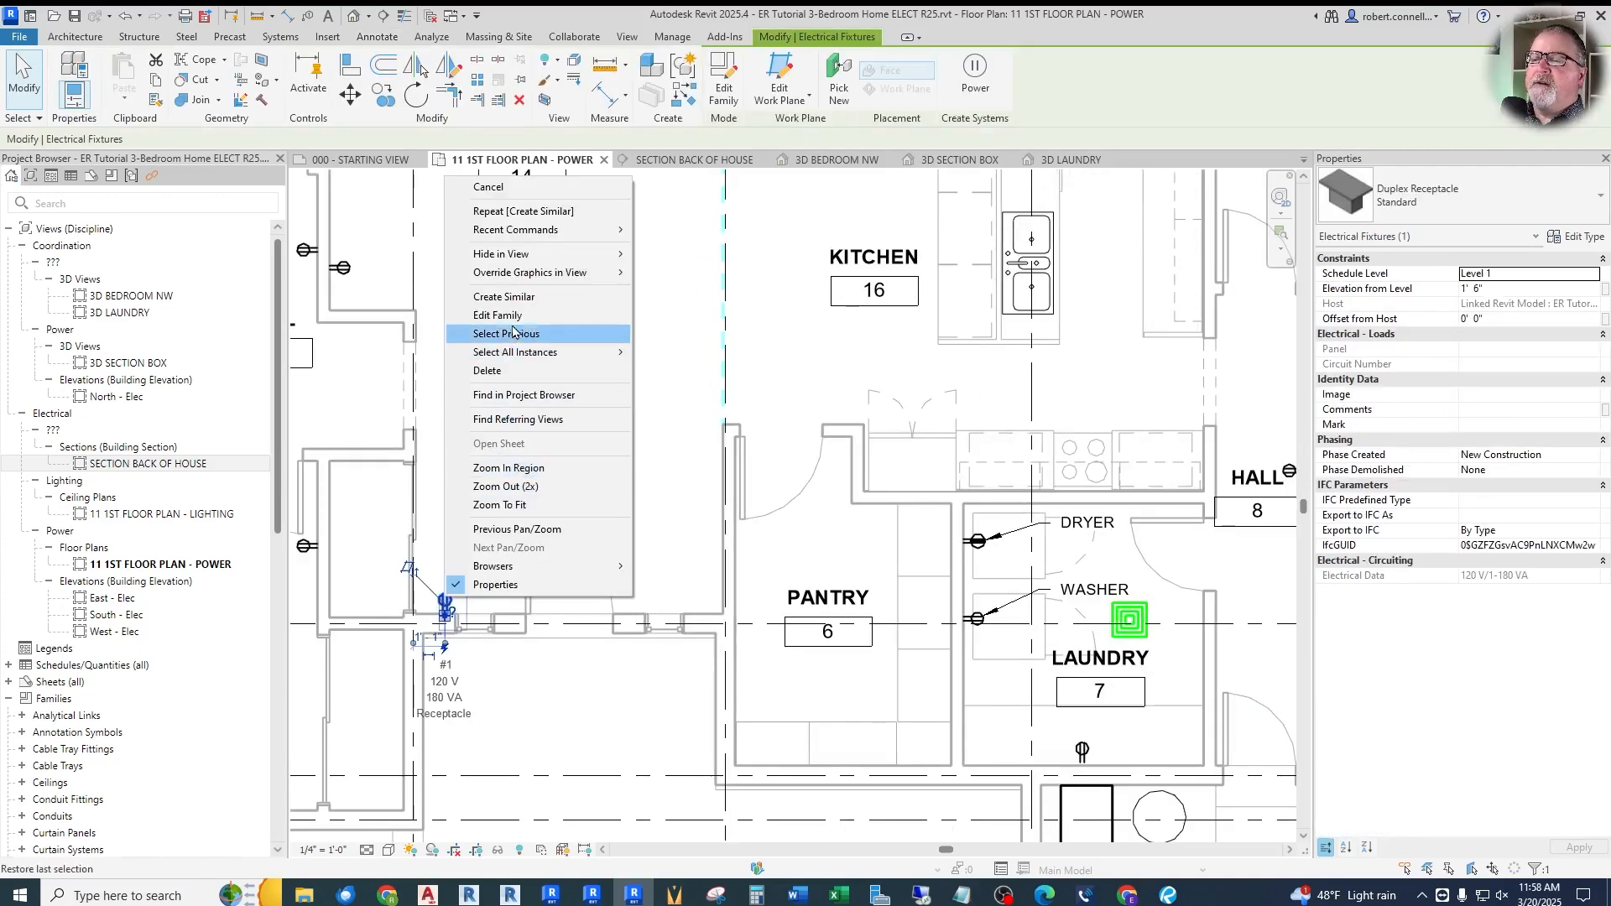
{"action": "left_click", "coordinate": [503, 297]}
{"action": "scroll", "coordinate": [661, 506], "scroll_direction": "up", "scroll_amount": 2}
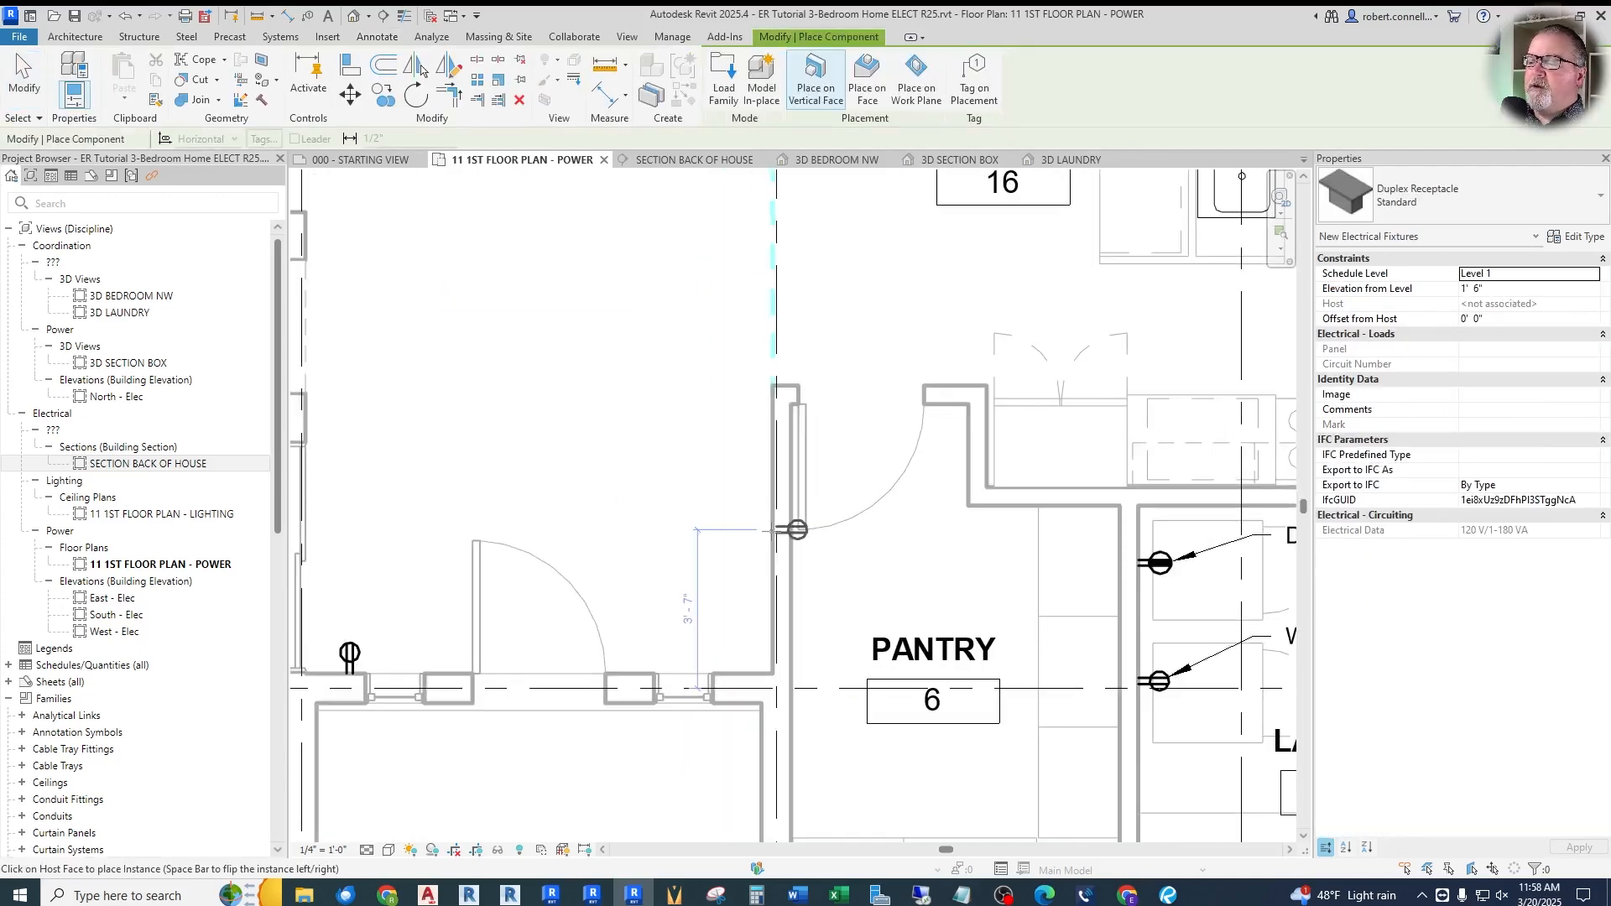
{"action": "left_click", "coordinate": [773, 534]}
{"action": "key", "text": "Escape"}
{"action": "key", "text": "Escape"}
{"action": "scroll", "coordinate": [671, 546], "scroll_direction": "down", "scroll_amount": 2}
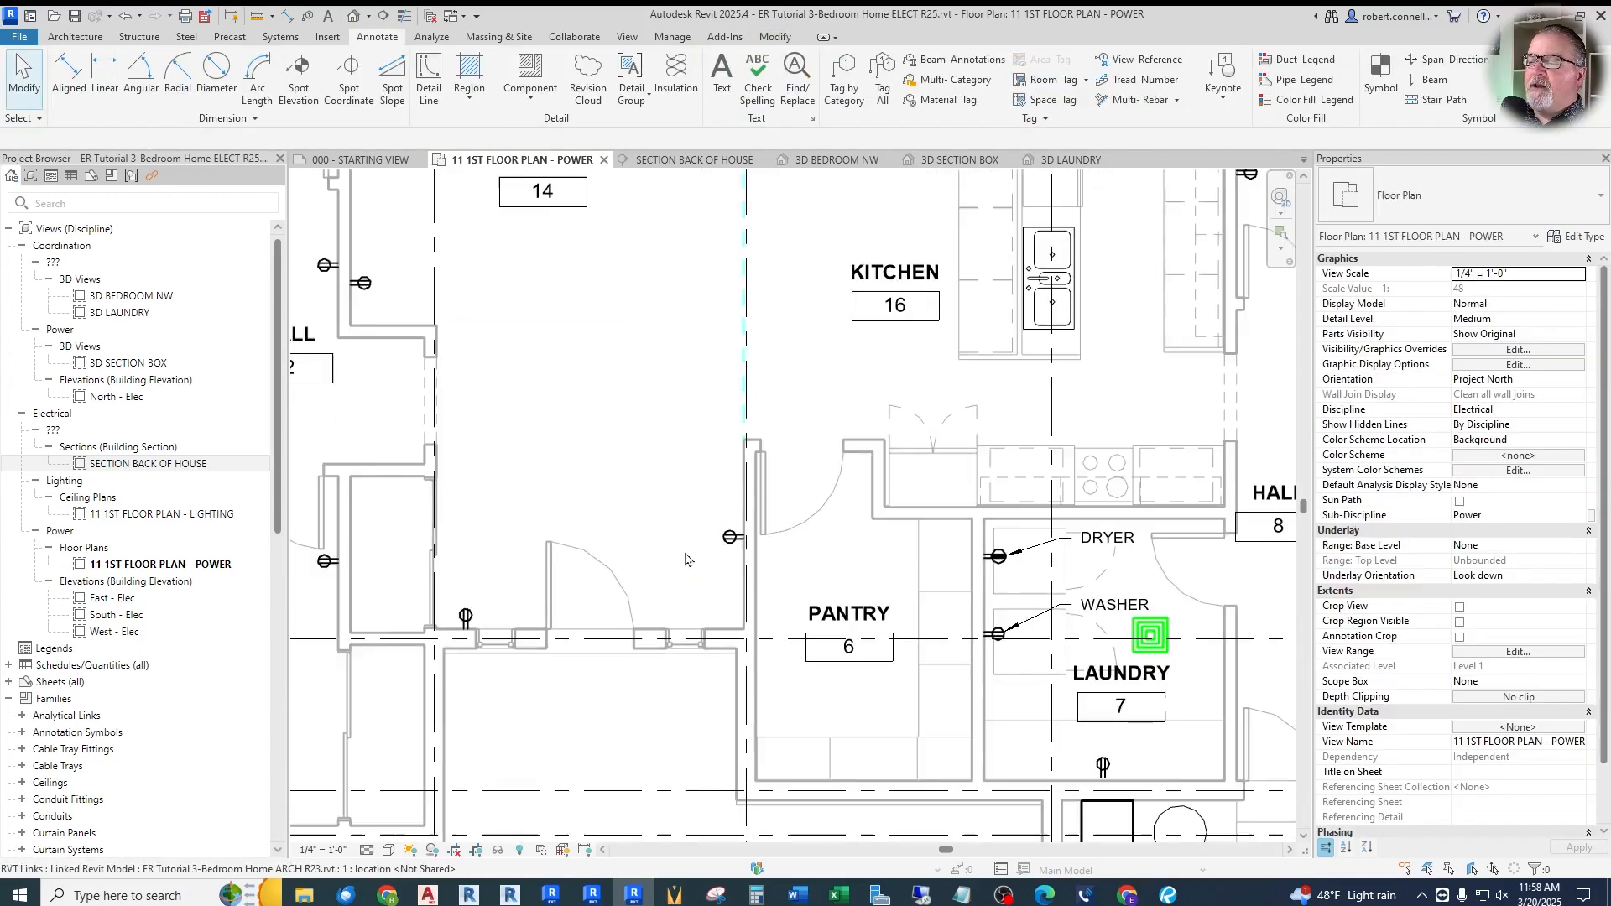
Examine the kitchen's island, wall cabinets and range wall for where counter receptacles are needed
{"action": "scroll", "coordinate": [545, 467], "scroll_direction": "down", "scroll_amount": 2}
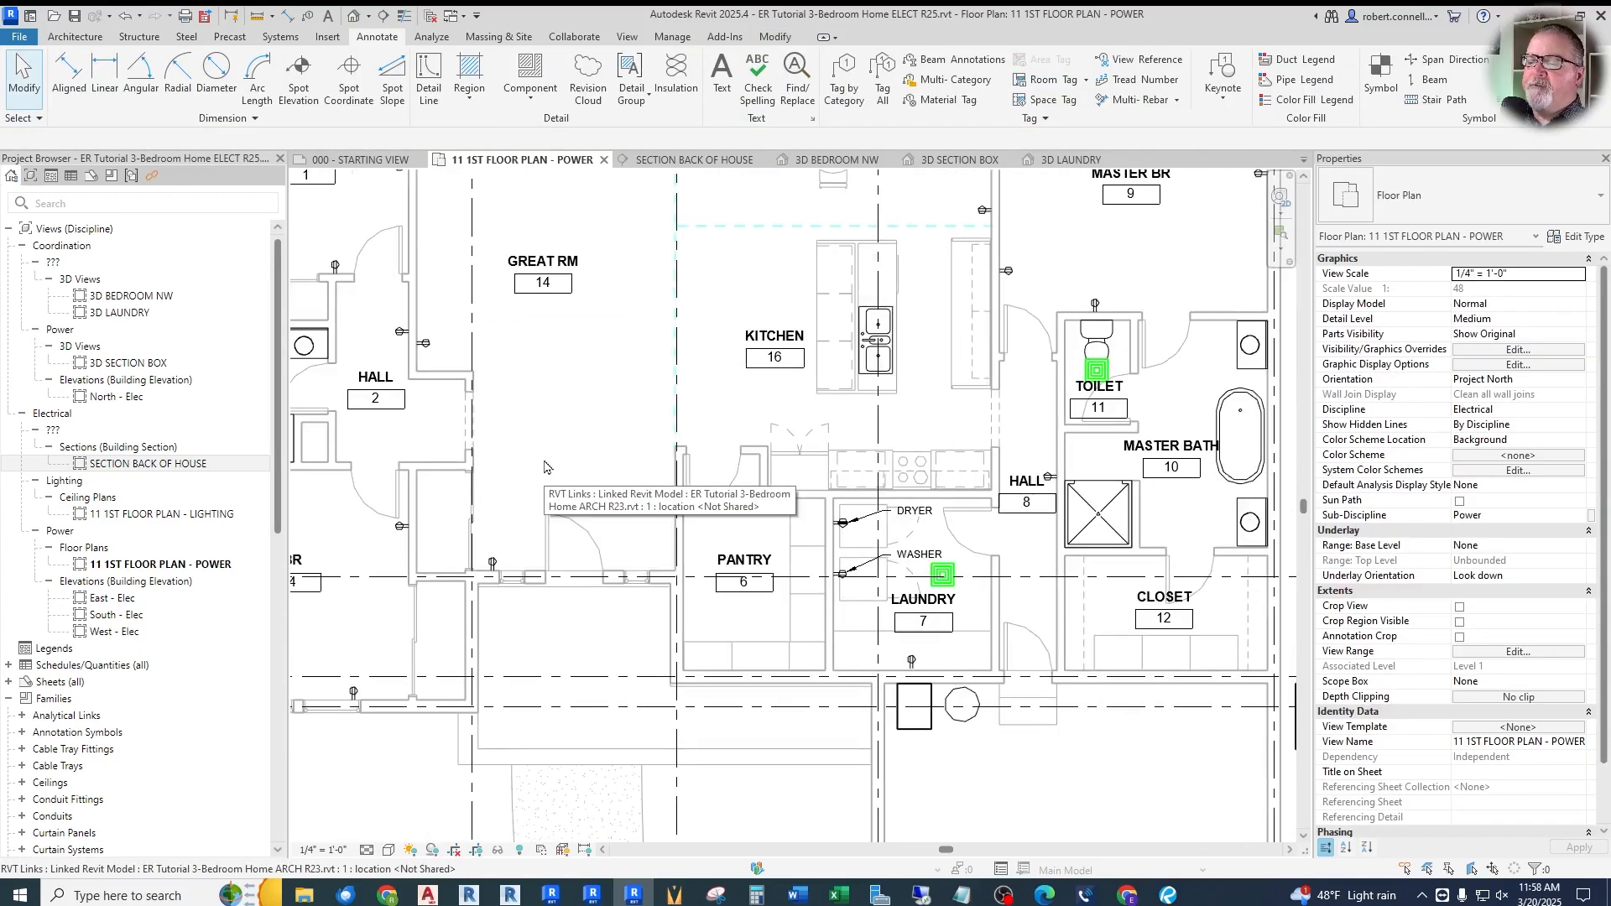
{"action": "scroll", "coordinate": [883, 460], "scroll_direction": "up", "scroll_amount": 2}
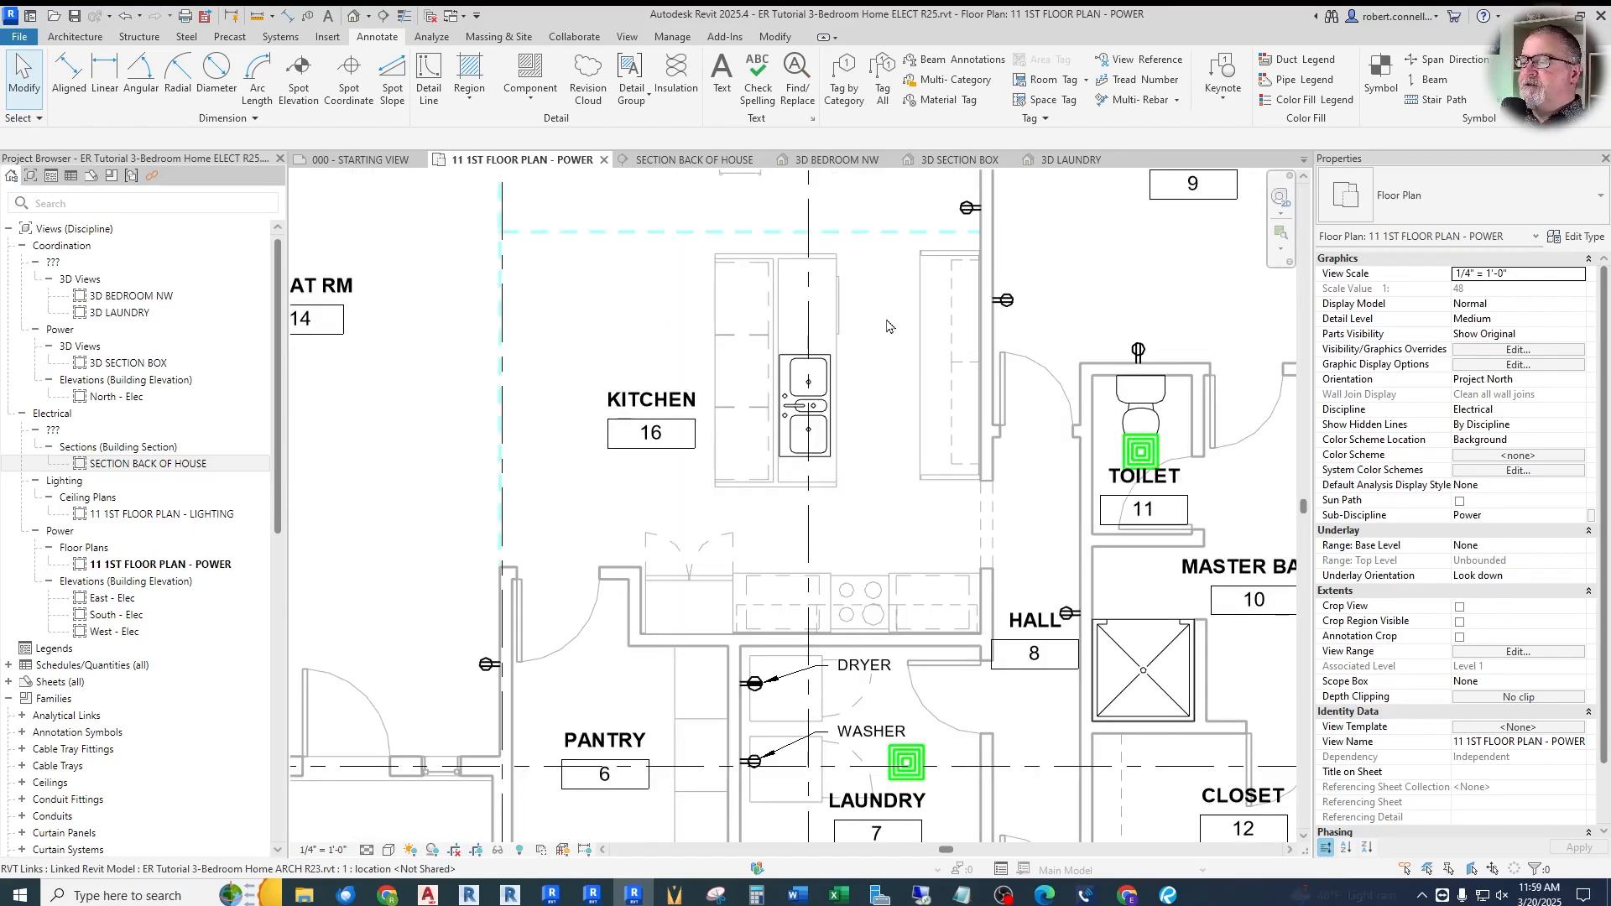
{"action": "scroll", "coordinate": [875, 281], "scroll_direction": "up", "scroll_amount": 3}
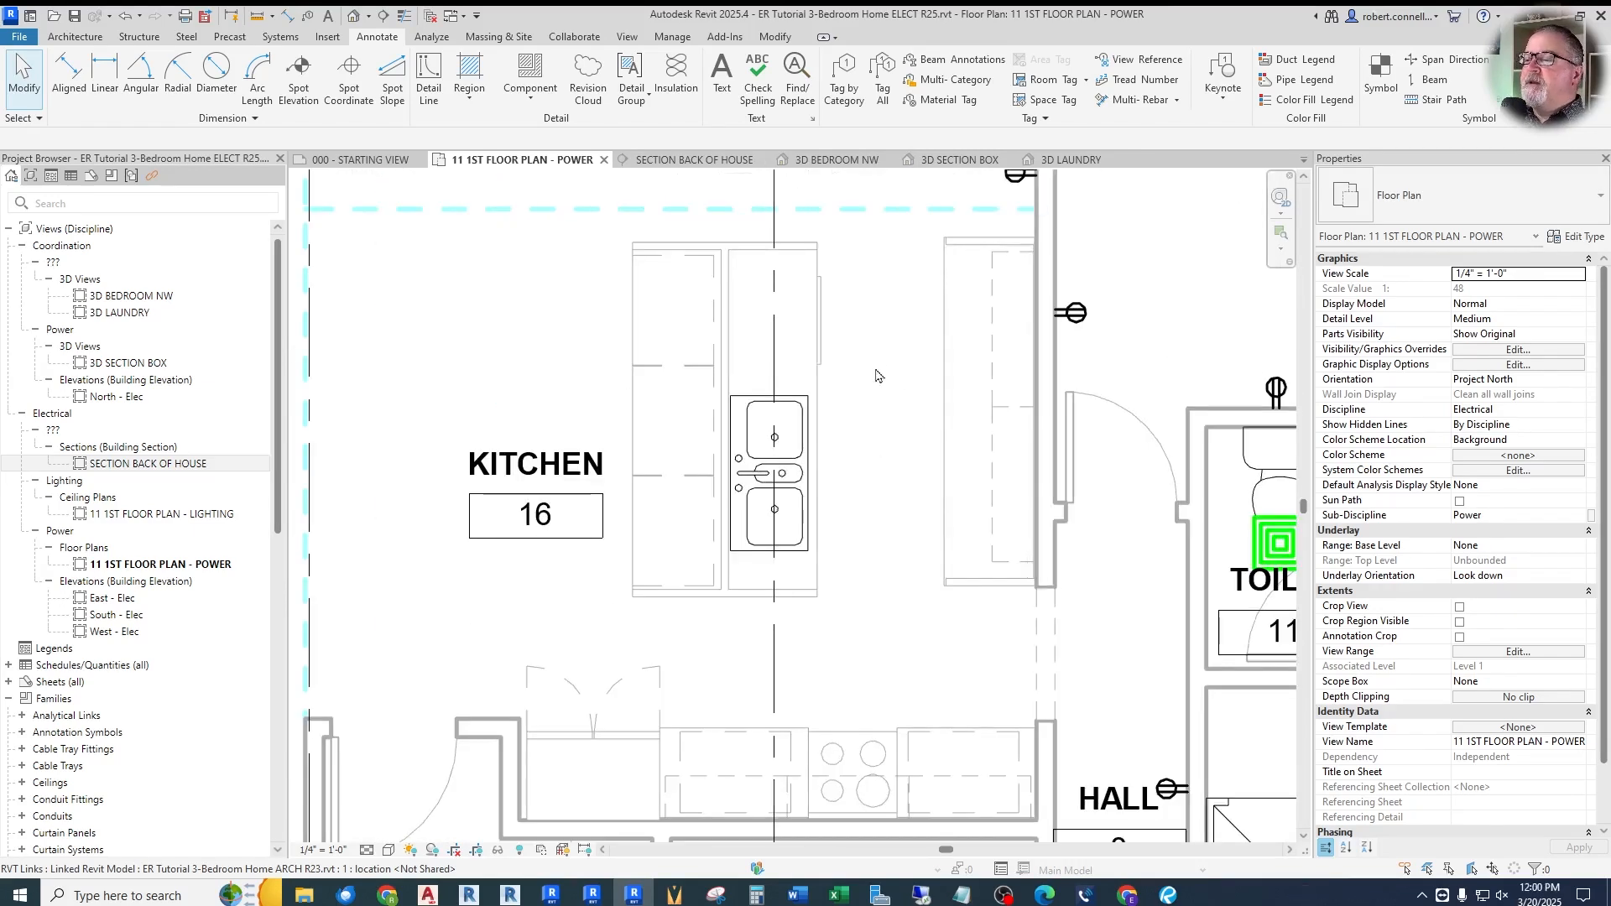
{"action": "scroll", "coordinate": [890, 394], "scroll_direction": "down", "scroll_amount": 1}
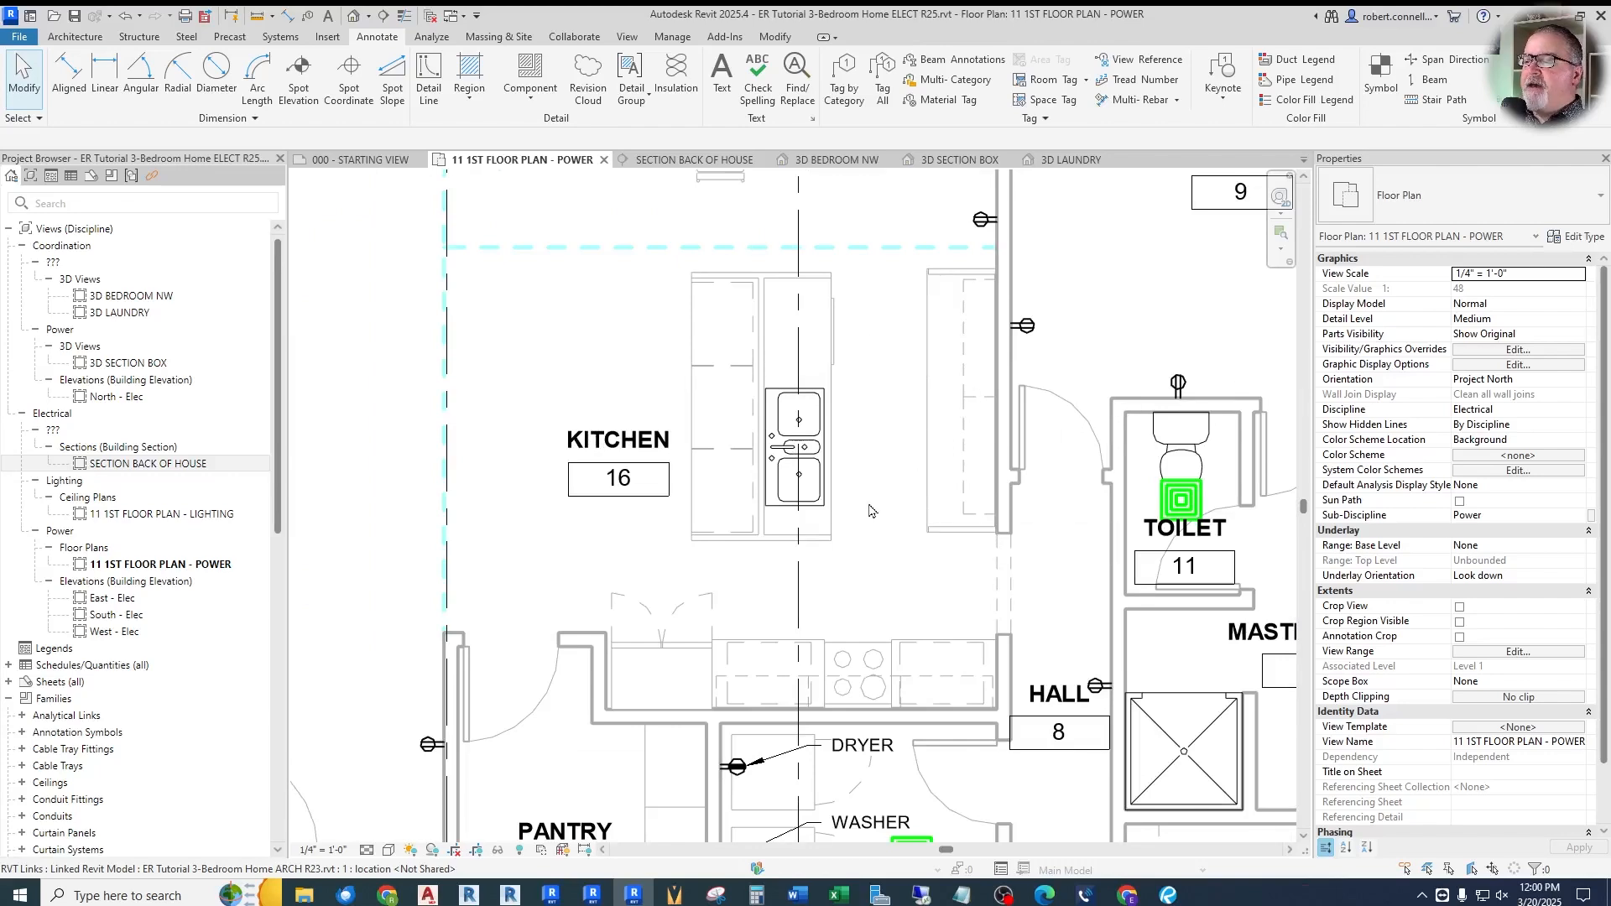
{"action": "scroll", "coordinate": [871, 508], "scroll_direction": "down", "scroll_amount": 4}
{"action": "scroll", "coordinate": [876, 428], "scroll_direction": "up", "scroll_amount": 3}
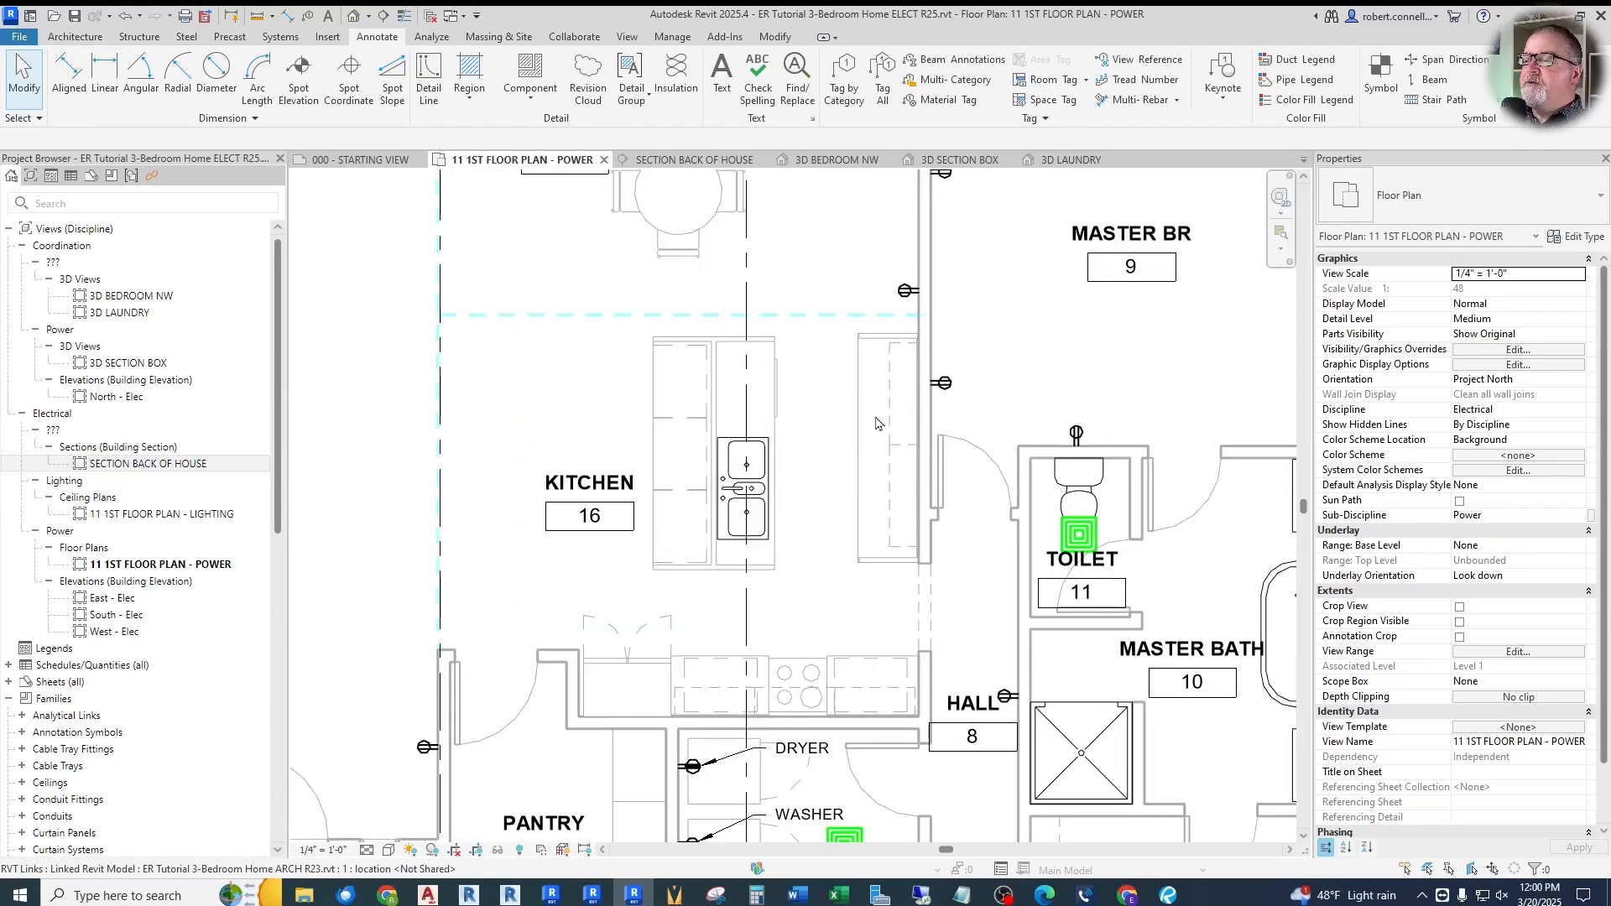
{"action": "scroll", "coordinate": [832, 372], "scroll_direction": "down", "scroll_amount": 4}
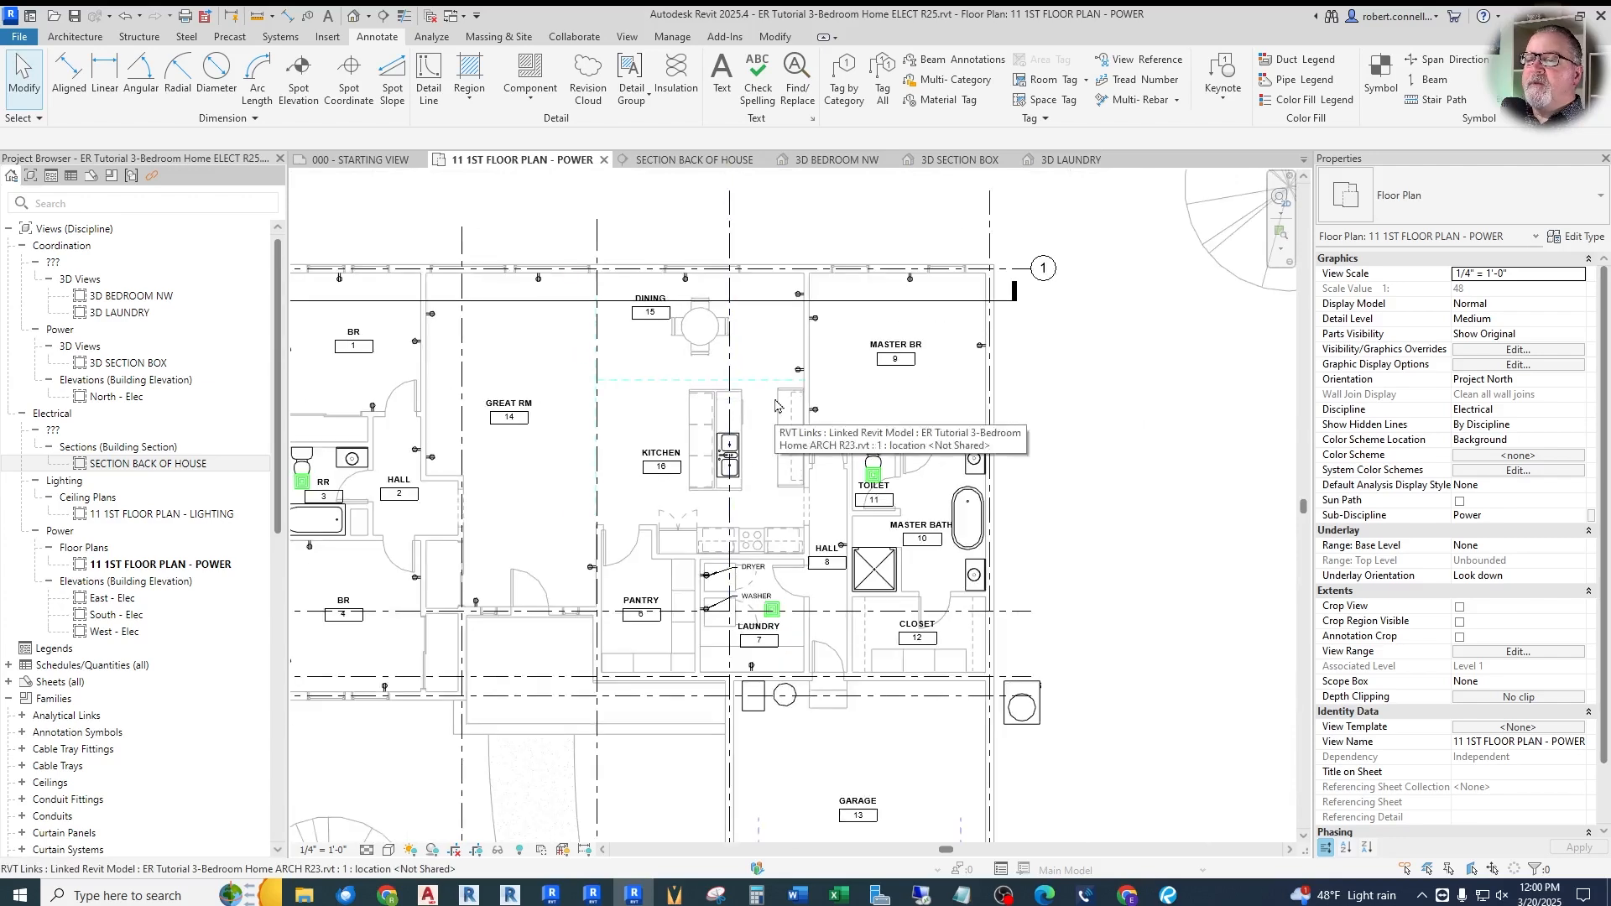
{"action": "scroll", "coordinate": [658, 320], "scroll_direction": "up", "scroll_amount": 3}
Draw a building section through the kitchen aisle from the dining area to the laundry wall, facing the cabinets on the master bedroom partition
{"action": "left_click", "coordinate": [383, 15]}
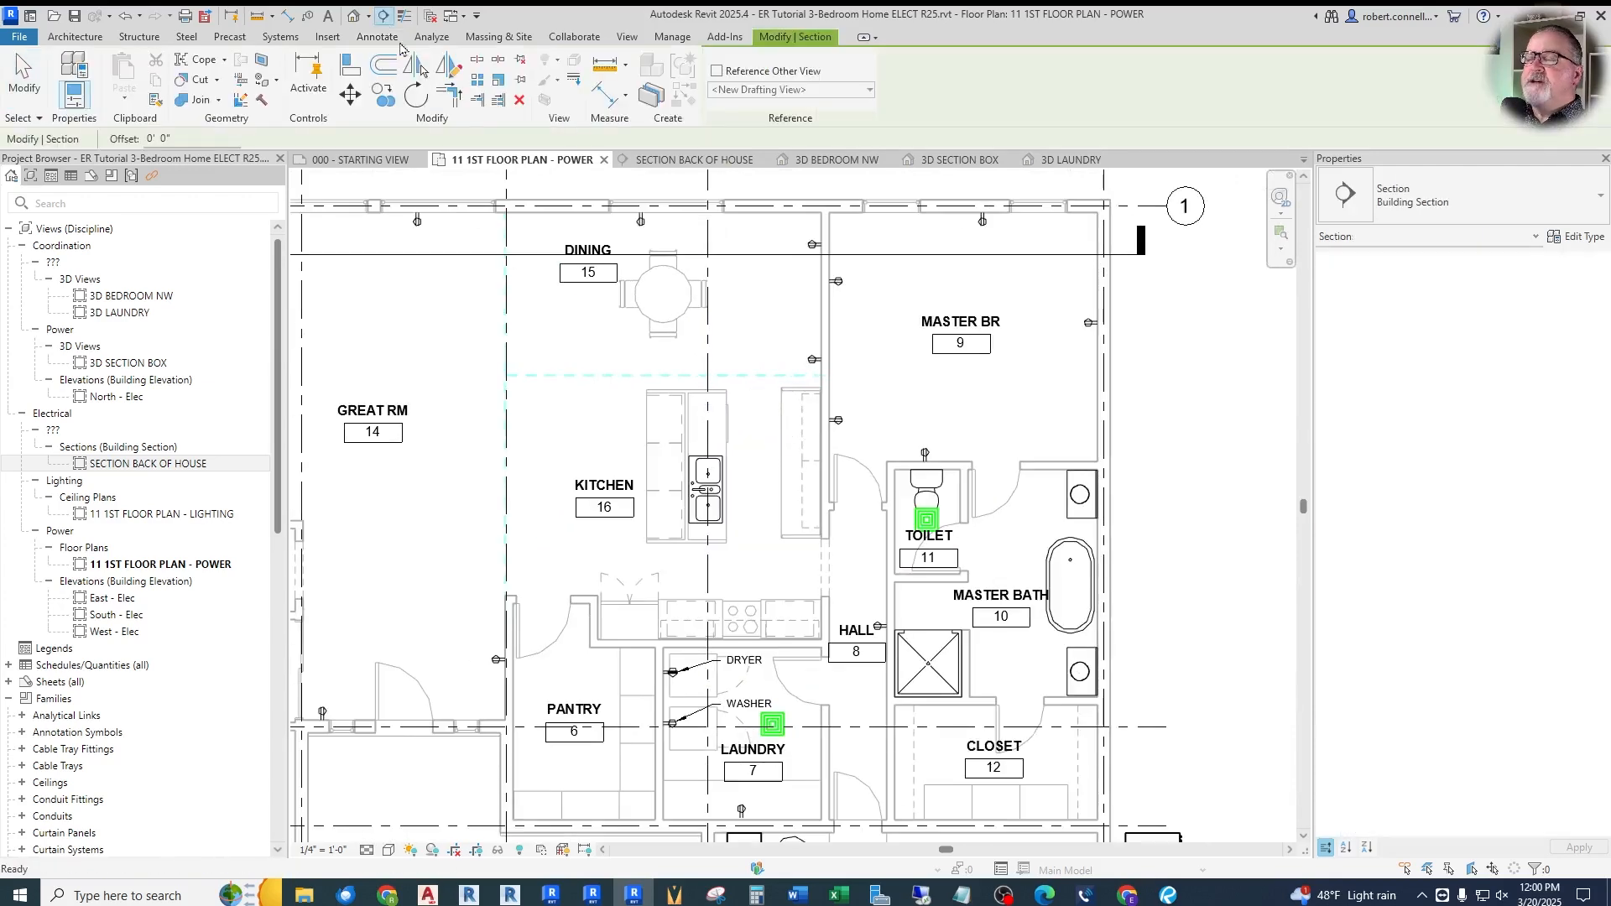
{"action": "scroll", "coordinate": [992, 384], "scroll_direction": "down", "scroll_amount": 3}
{"action": "scroll", "coordinate": [532, 361], "scroll_direction": "up", "scroll_amount": 3}
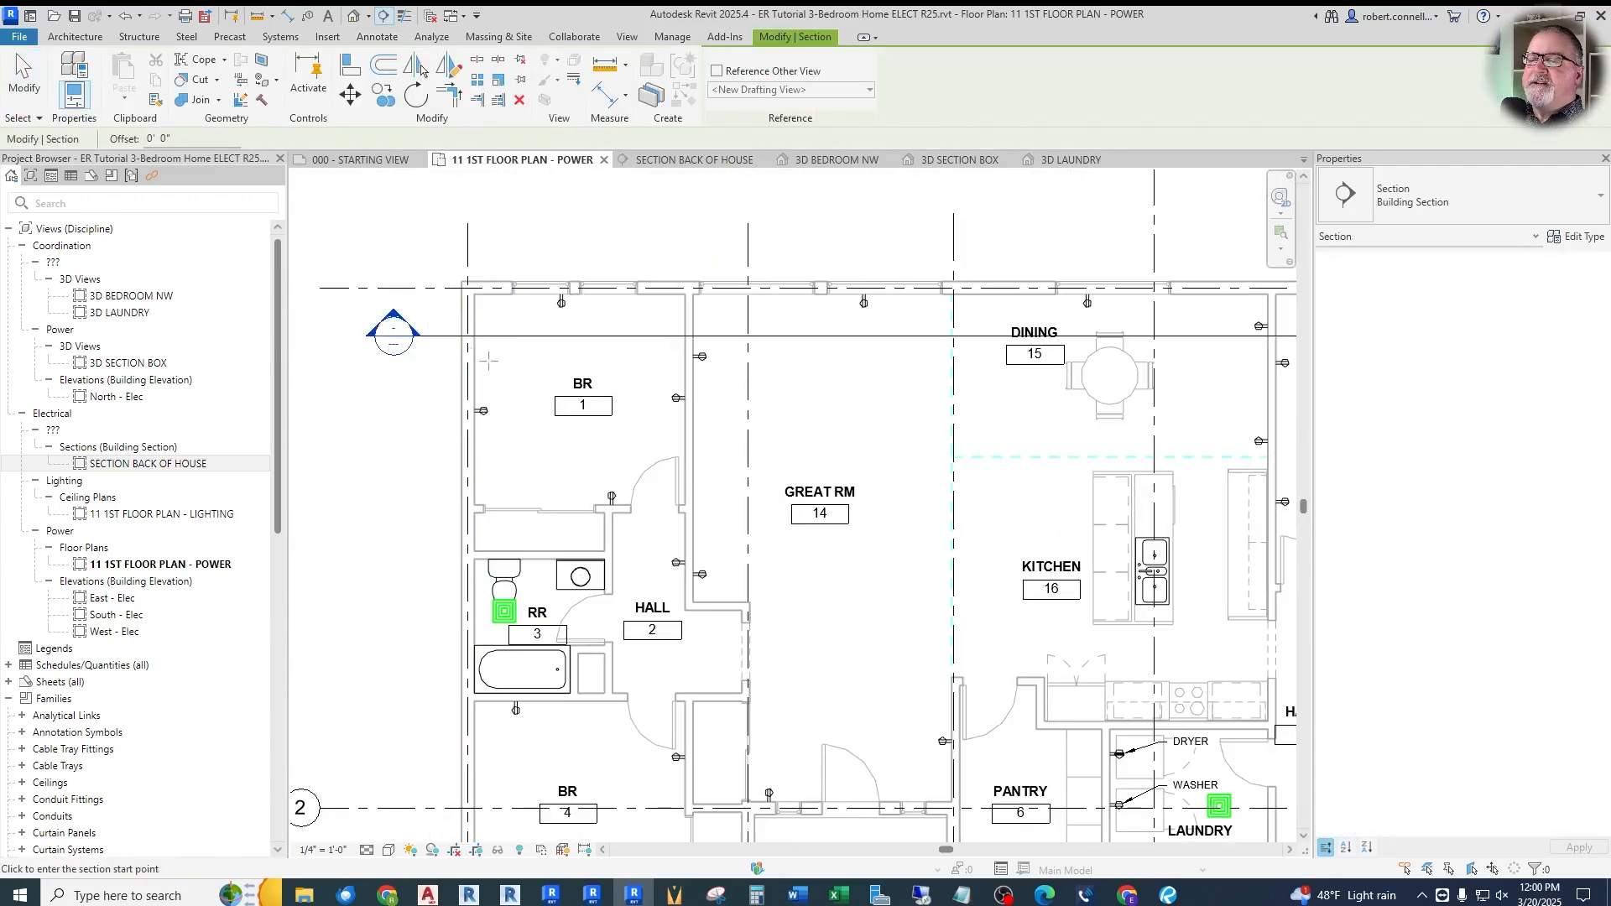
{"action": "scroll", "coordinate": [423, 345], "scroll_direction": "down", "scroll_amount": 2}
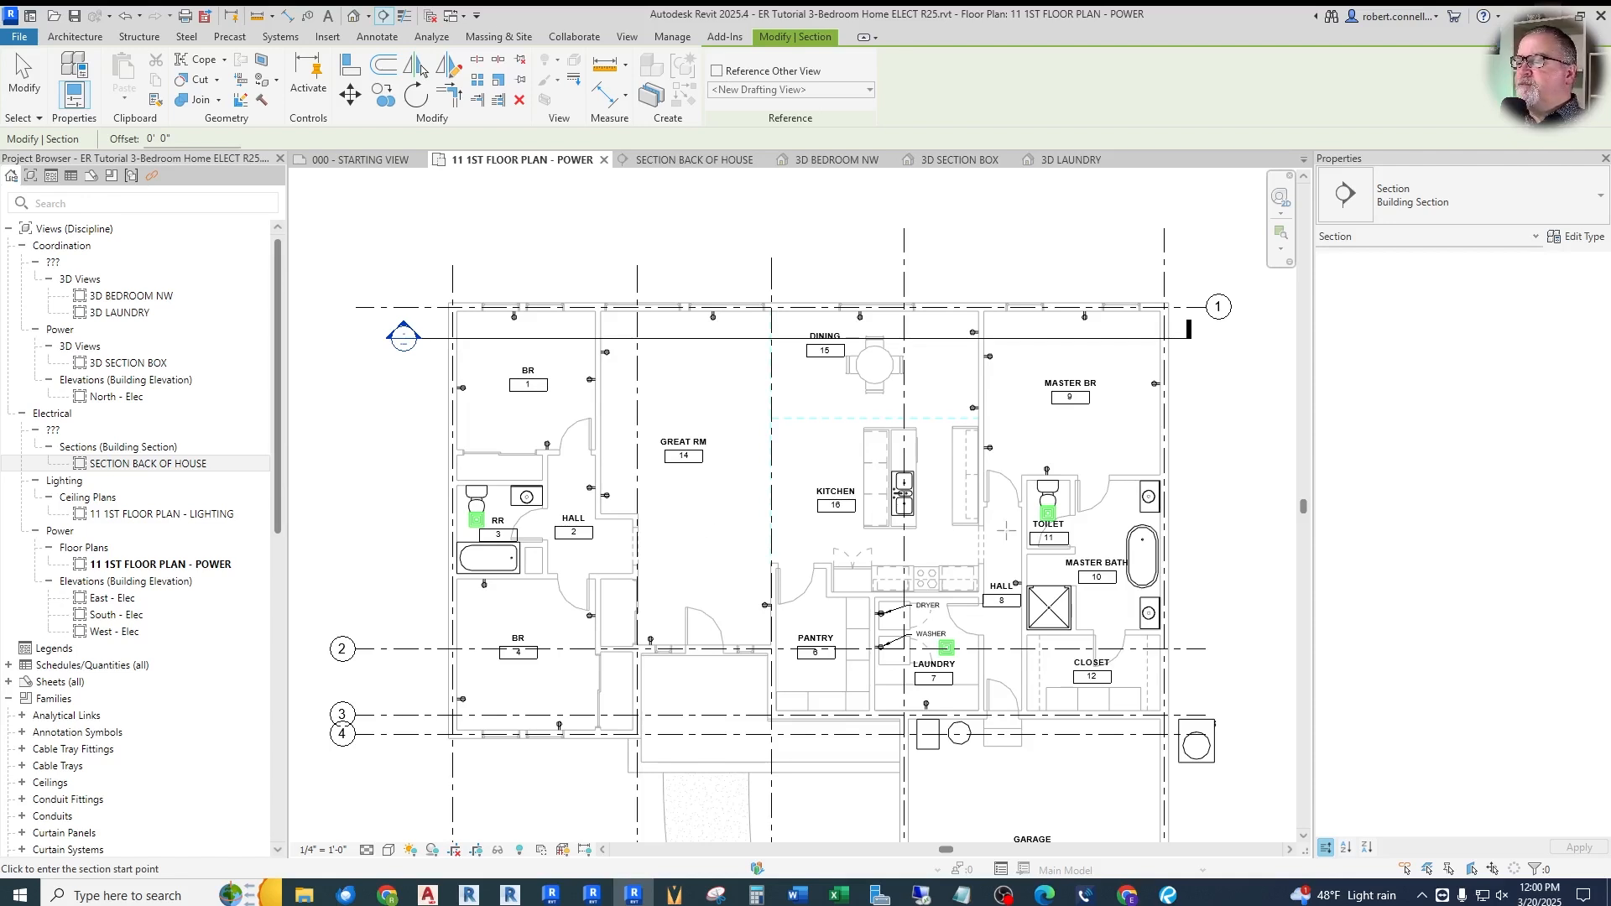
{"action": "scroll", "coordinate": [1008, 529], "scroll_direction": "up", "scroll_amount": 2}
{"action": "scroll", "coordinate": [797, 528], "scroll_direction": "down", "scroll_amount": 2}
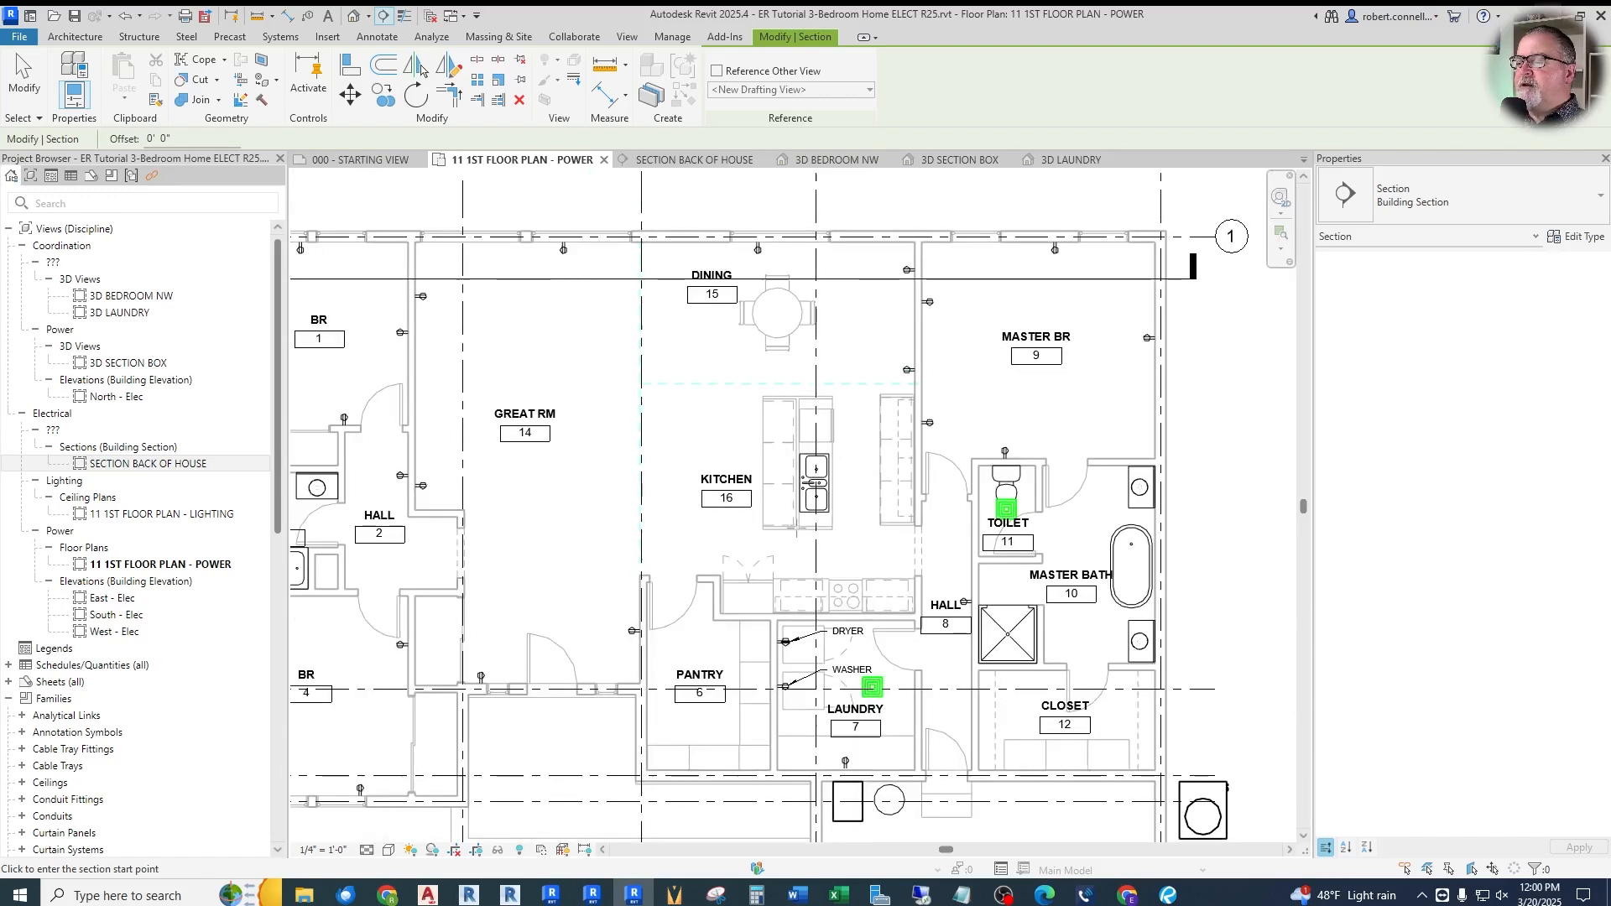
{"action": "scroll", "coordinate": [901, 513], "scroll_direction": "up", "scroll_amount": 2}
{"action": "scroll", "coordinate": [822, 537], "scroll_direction": "down", "scroll_amount": 2}
{"action": "scroll", "coordinate": [794, 388], "scroll_direction": "up", "scroll_amount": 2}
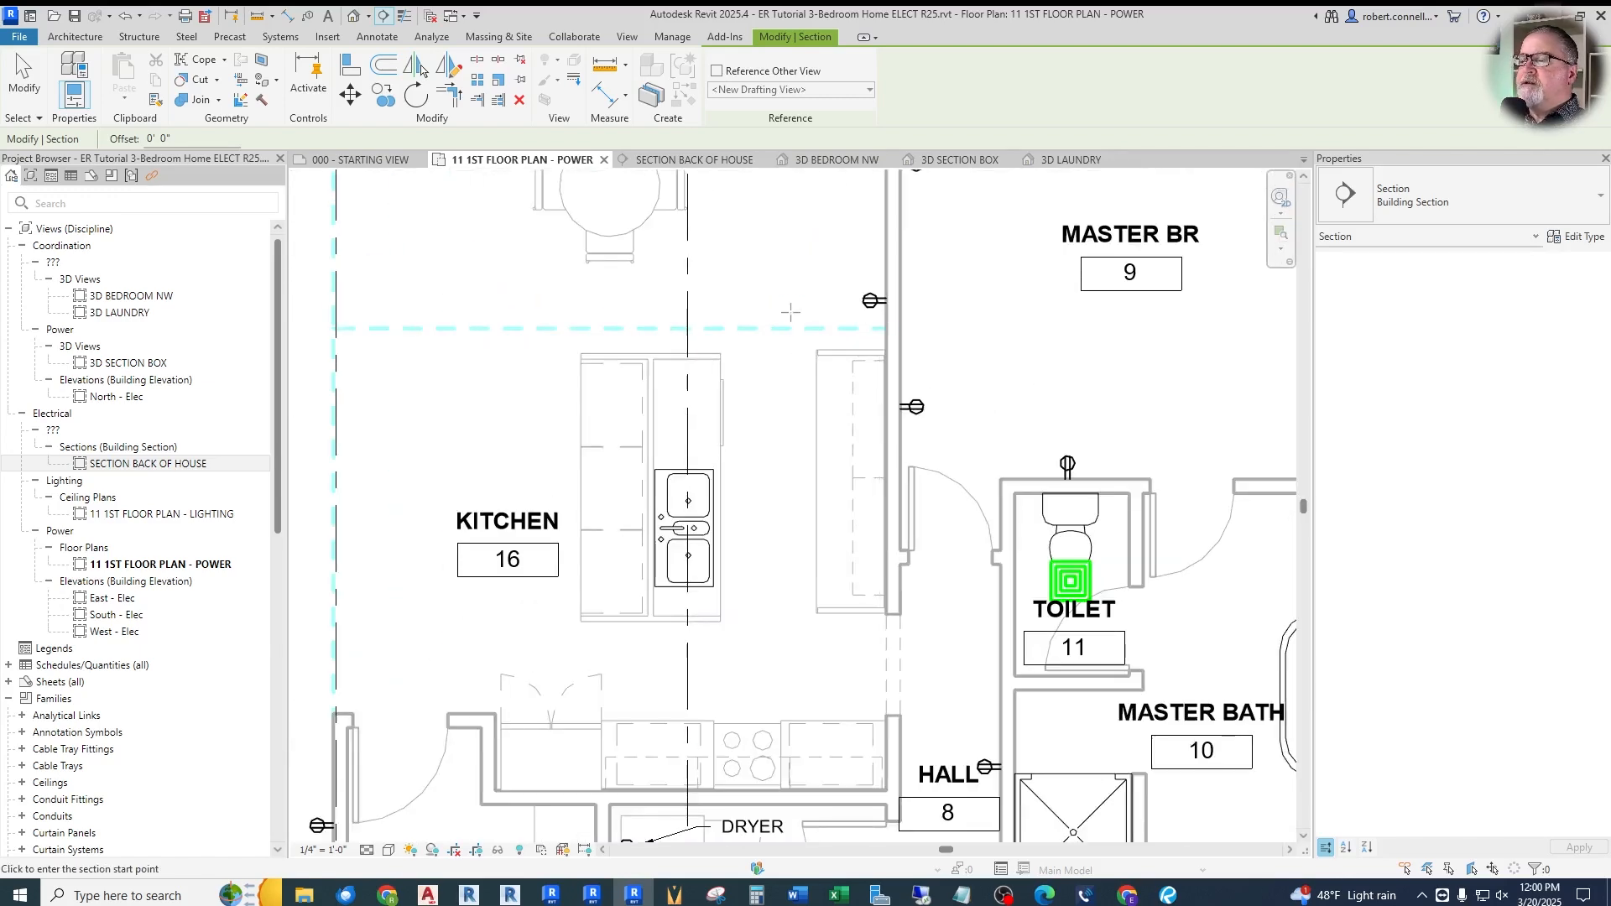
{"action": "left_click", "coordinate": [780, 283]}
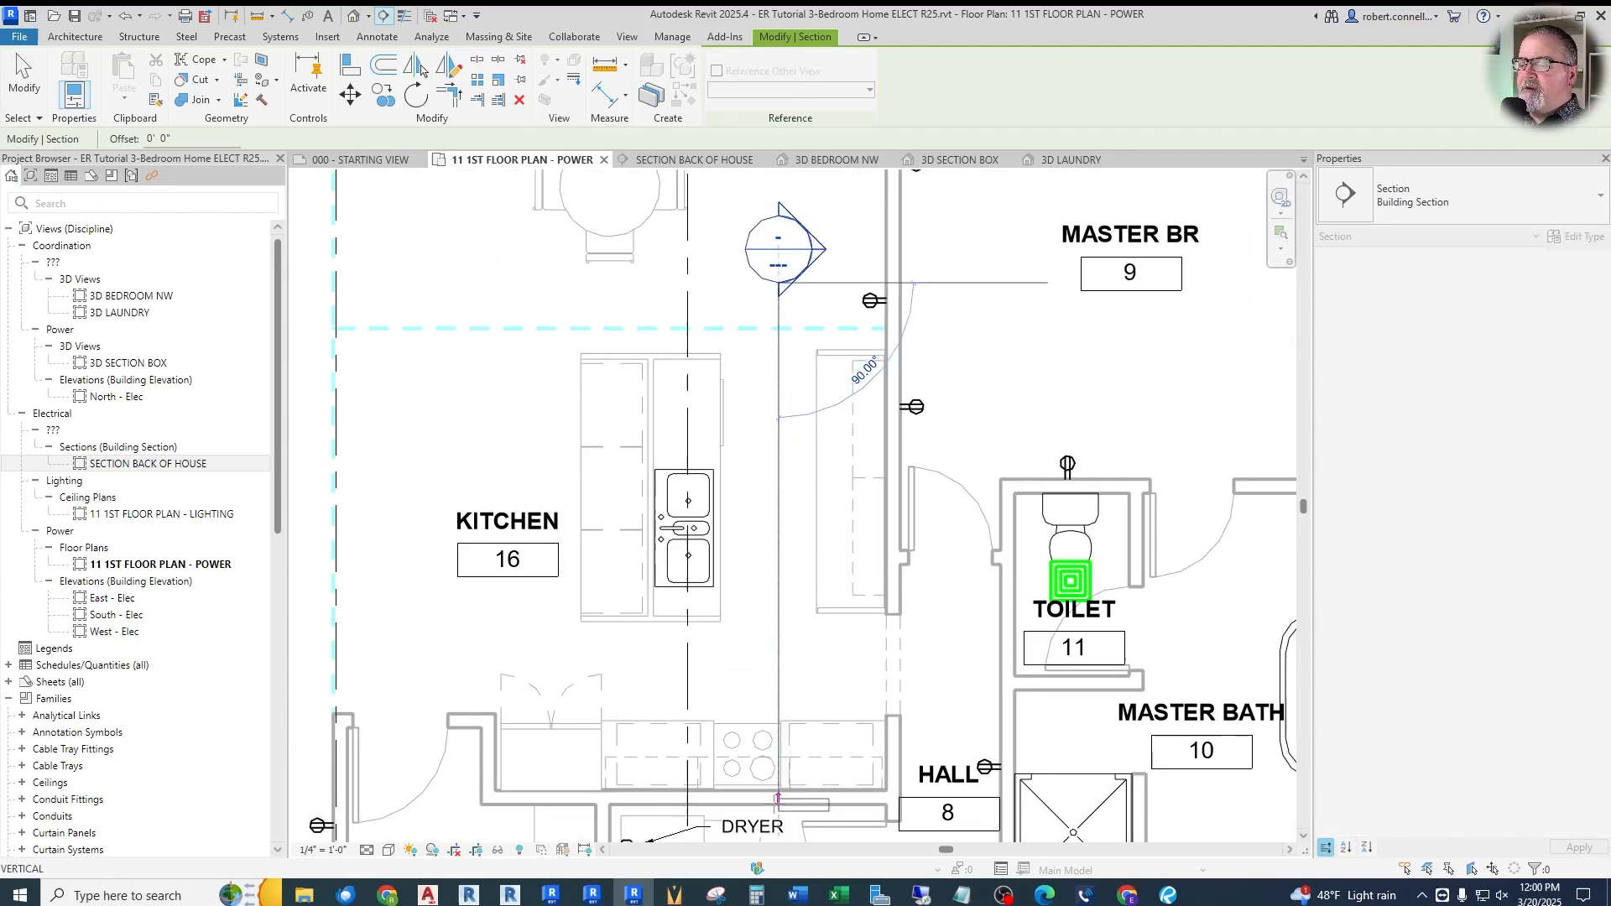
{"action": "left_click", "coordinate": [780, 814]}
{"action": "scroll", "coordinate": [868, 512], "scroll_direction": "down", "scroll_amount": 1}
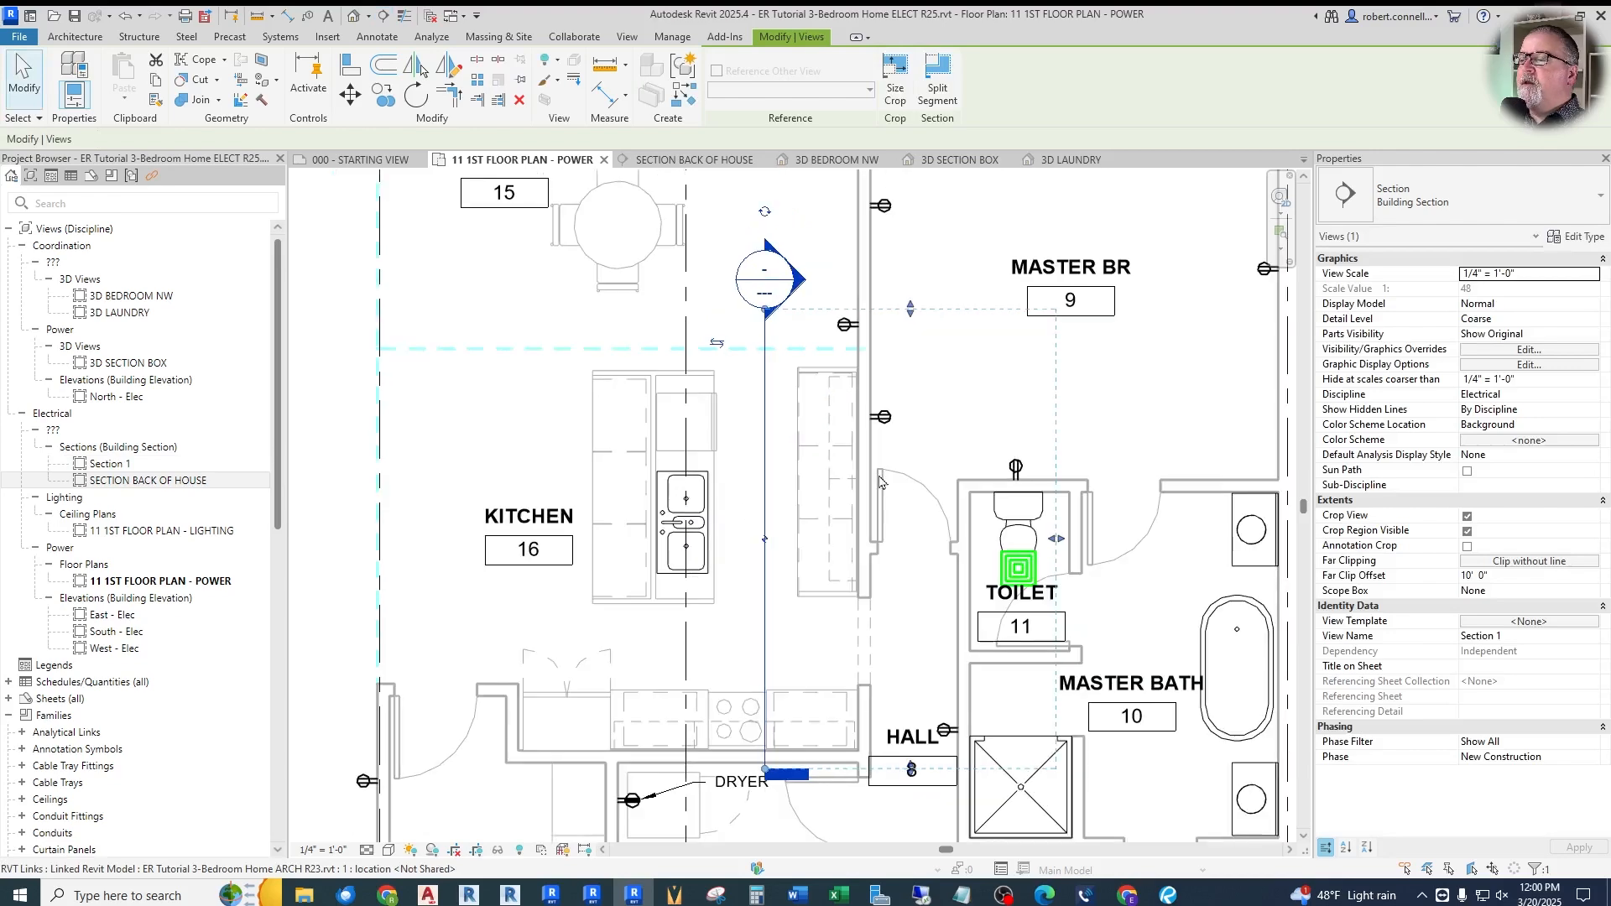
Reduce the kitchen section's far clip offset to about 3' 3" and trim the crop region in its section view
{"action": "left_click_drag", "start_coordinate": [949, 537], "coordinate": [866, 534]}
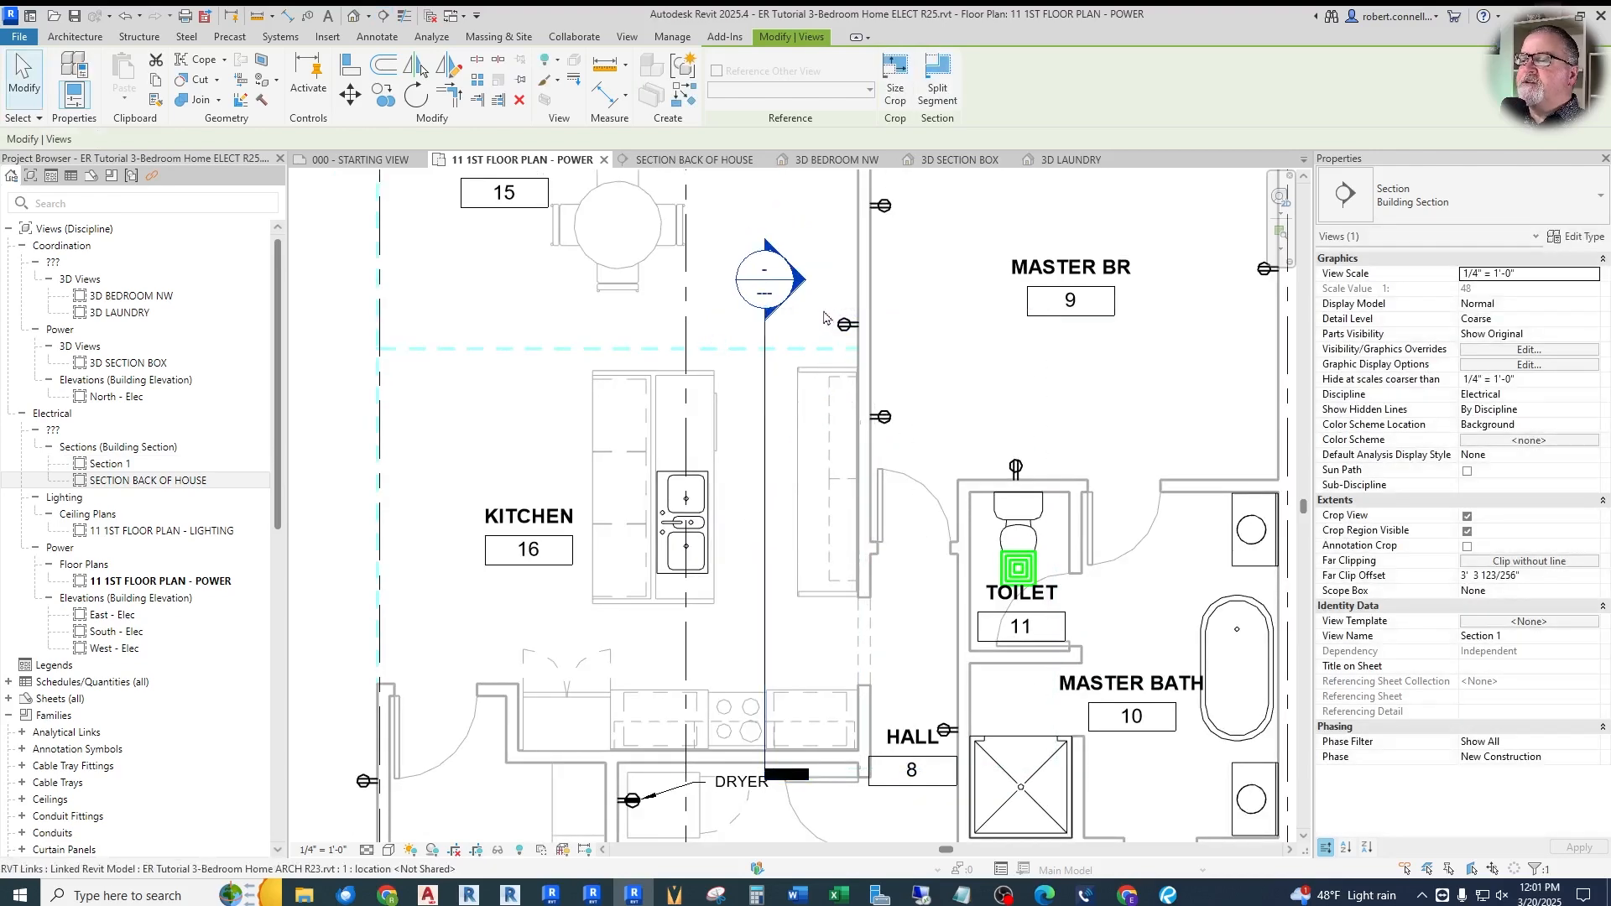
{"action": "double_click", "coordinate": [801, 291]}
{"action": "left_click", "coordinate": [794, 201]}
{"action": "left_click_drag", "start_coordinate": [793, 201], "coordinate": [788, 493]}
{"action": "key", "text": "Escape"}
{"action": "scroll", "coordinate": [806, 683], "scroll_direction": "up", "scroll_amount": 6}
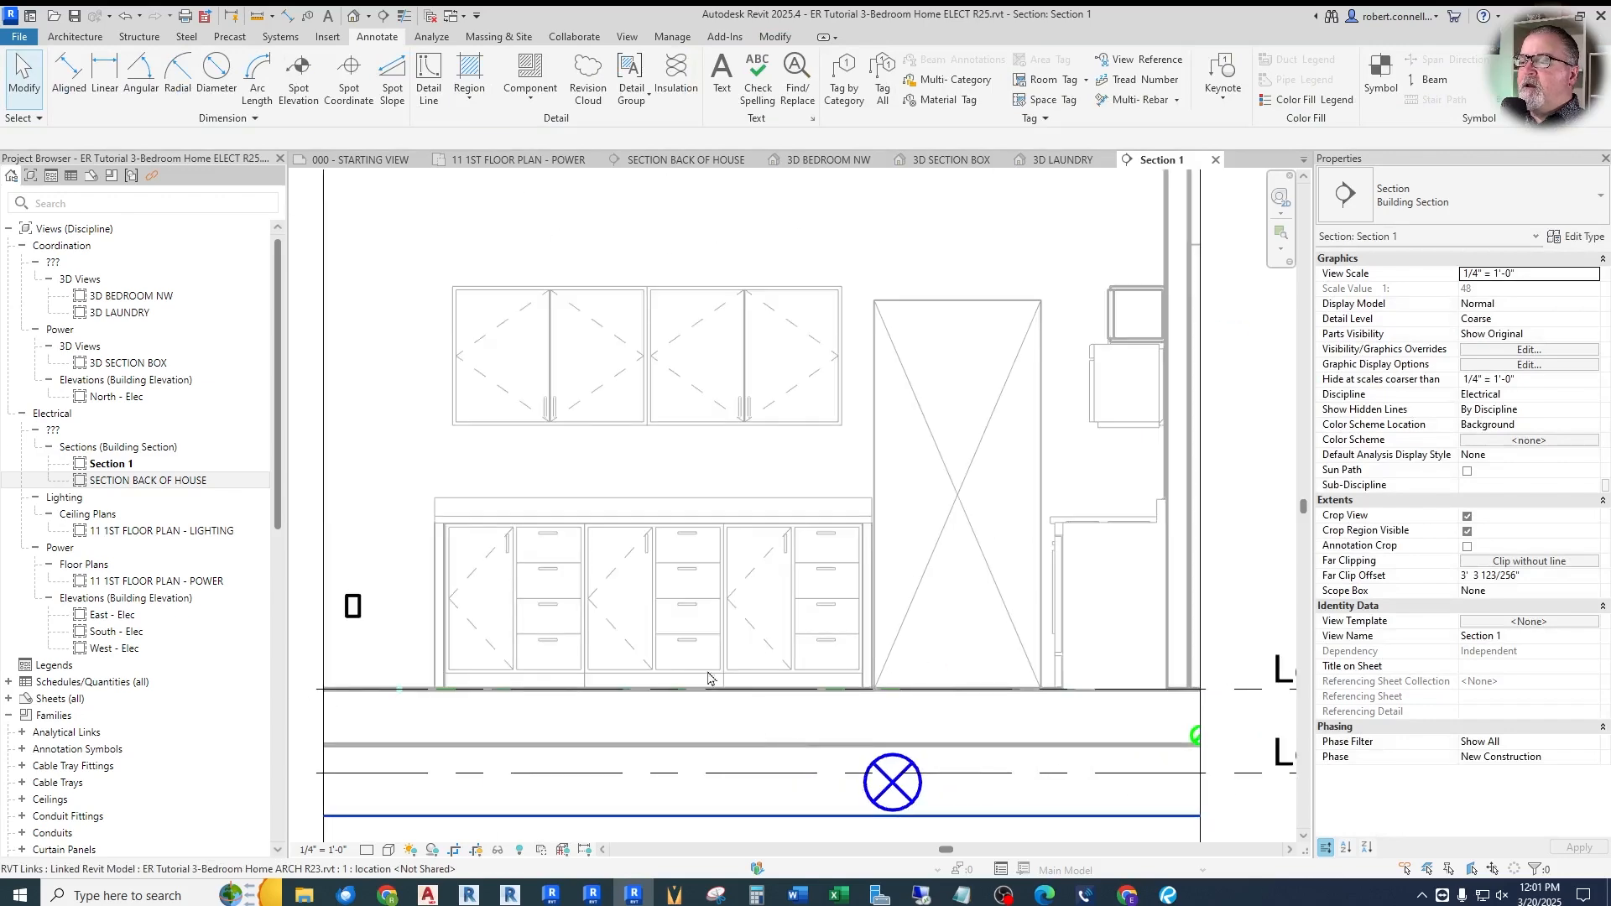
Examine the wall space between the countertop backsplash and the wall cabinets in the kitchen section
{"action": "scroll", "coordinate": [756, 588], "scroll_direction": "down", "scroll_amount": 2}
{"action": "scroll", "coordinate": [616, 492], "scroll_direction": "up", "scroll_amount": 4}
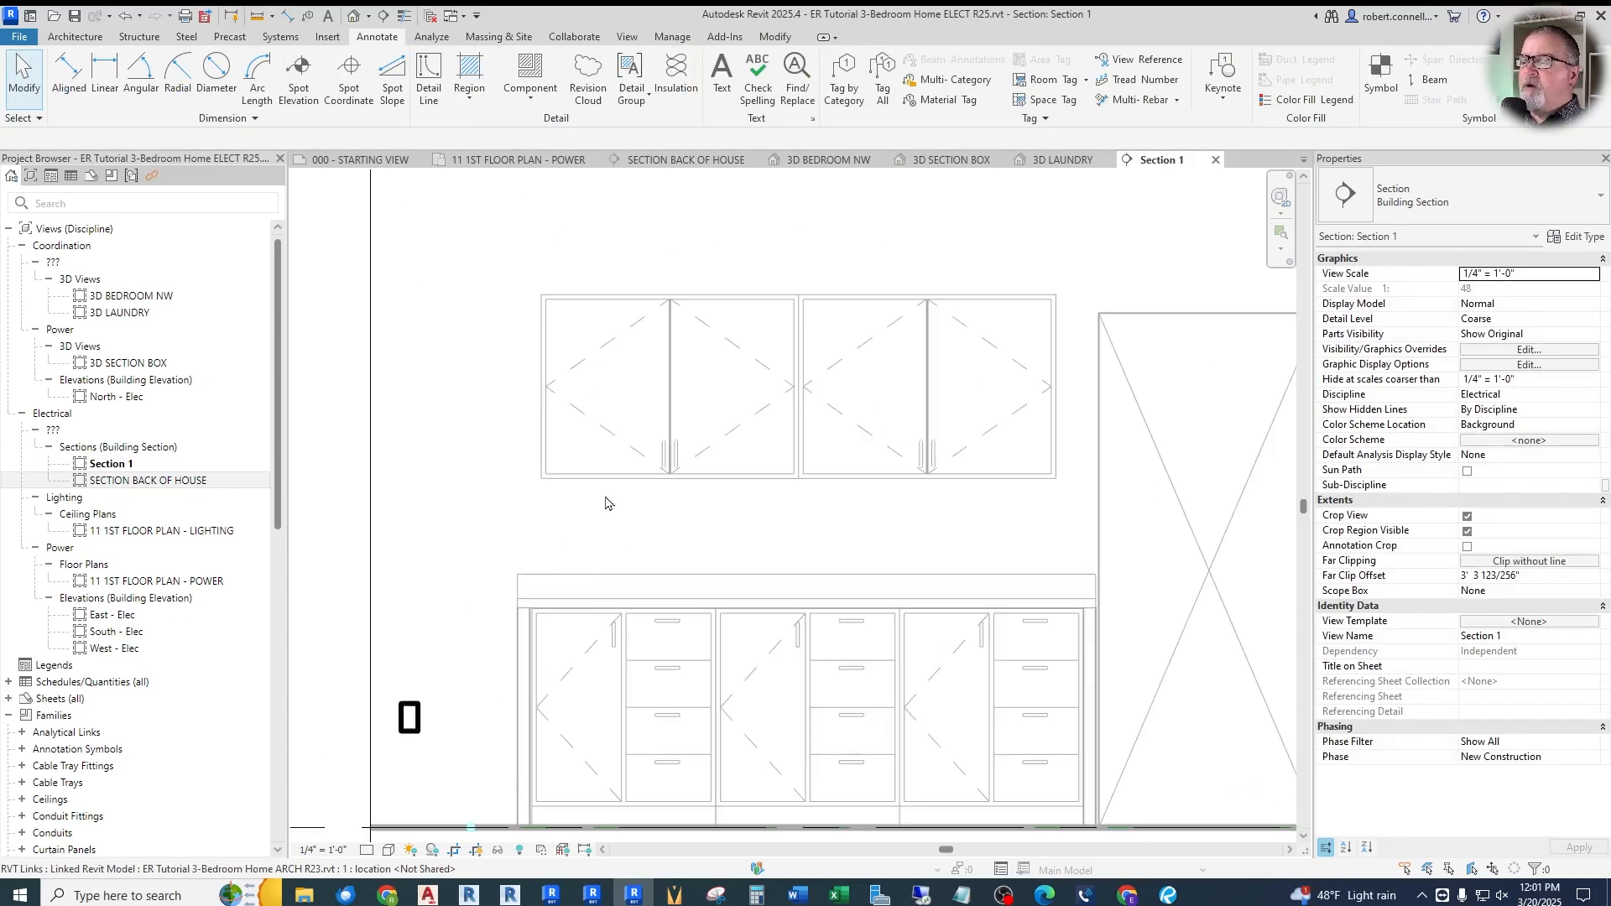
{"action": "scroll", "coordinate": [606, 504], "scroll_direction": "down", "scroll_amount": 1}
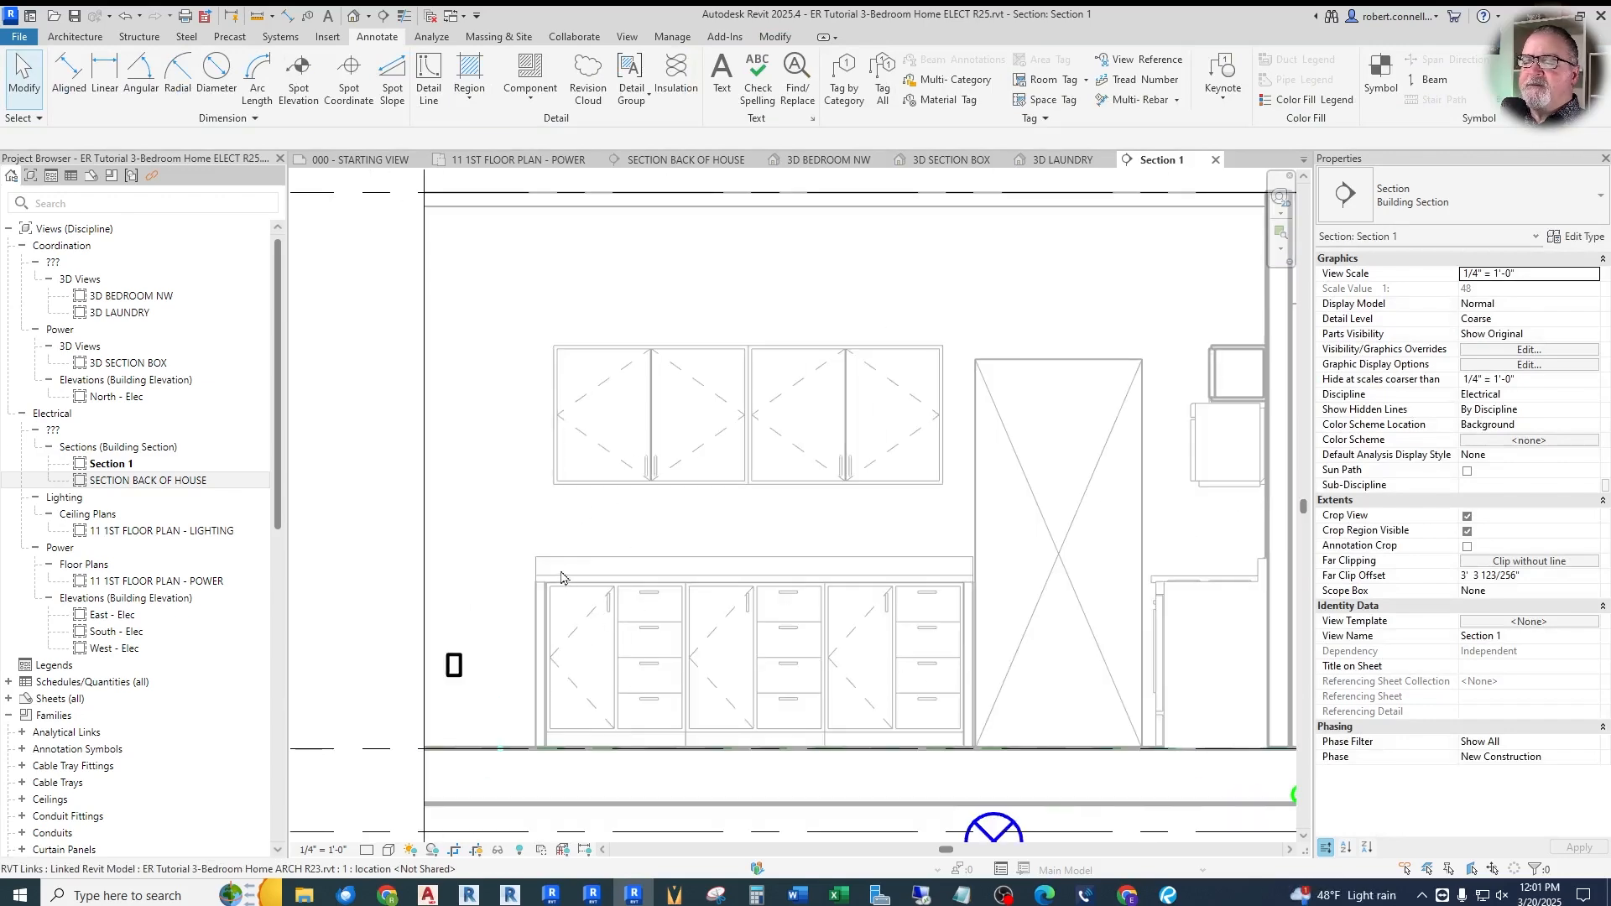
{"action": "scroll", "coordinate": [562, 578], "scroll_direction": "up", "scroll_amount": 1}
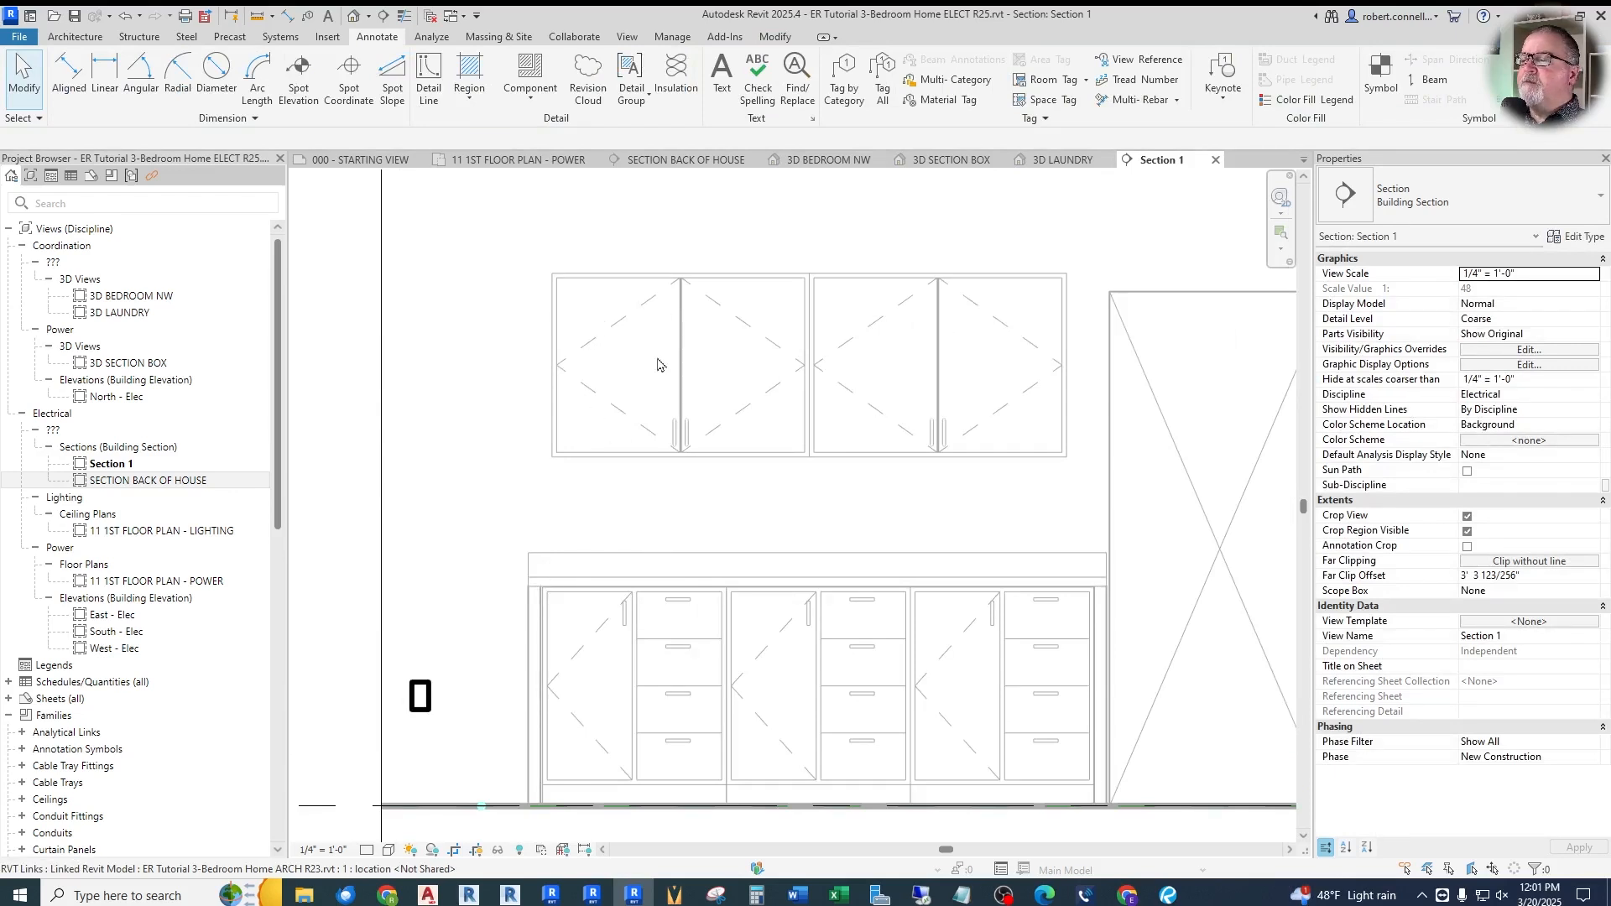
{"action": "scroll", "coordinate": [739, 401], "scroll_direction": "down", "scroll_amount": 1}
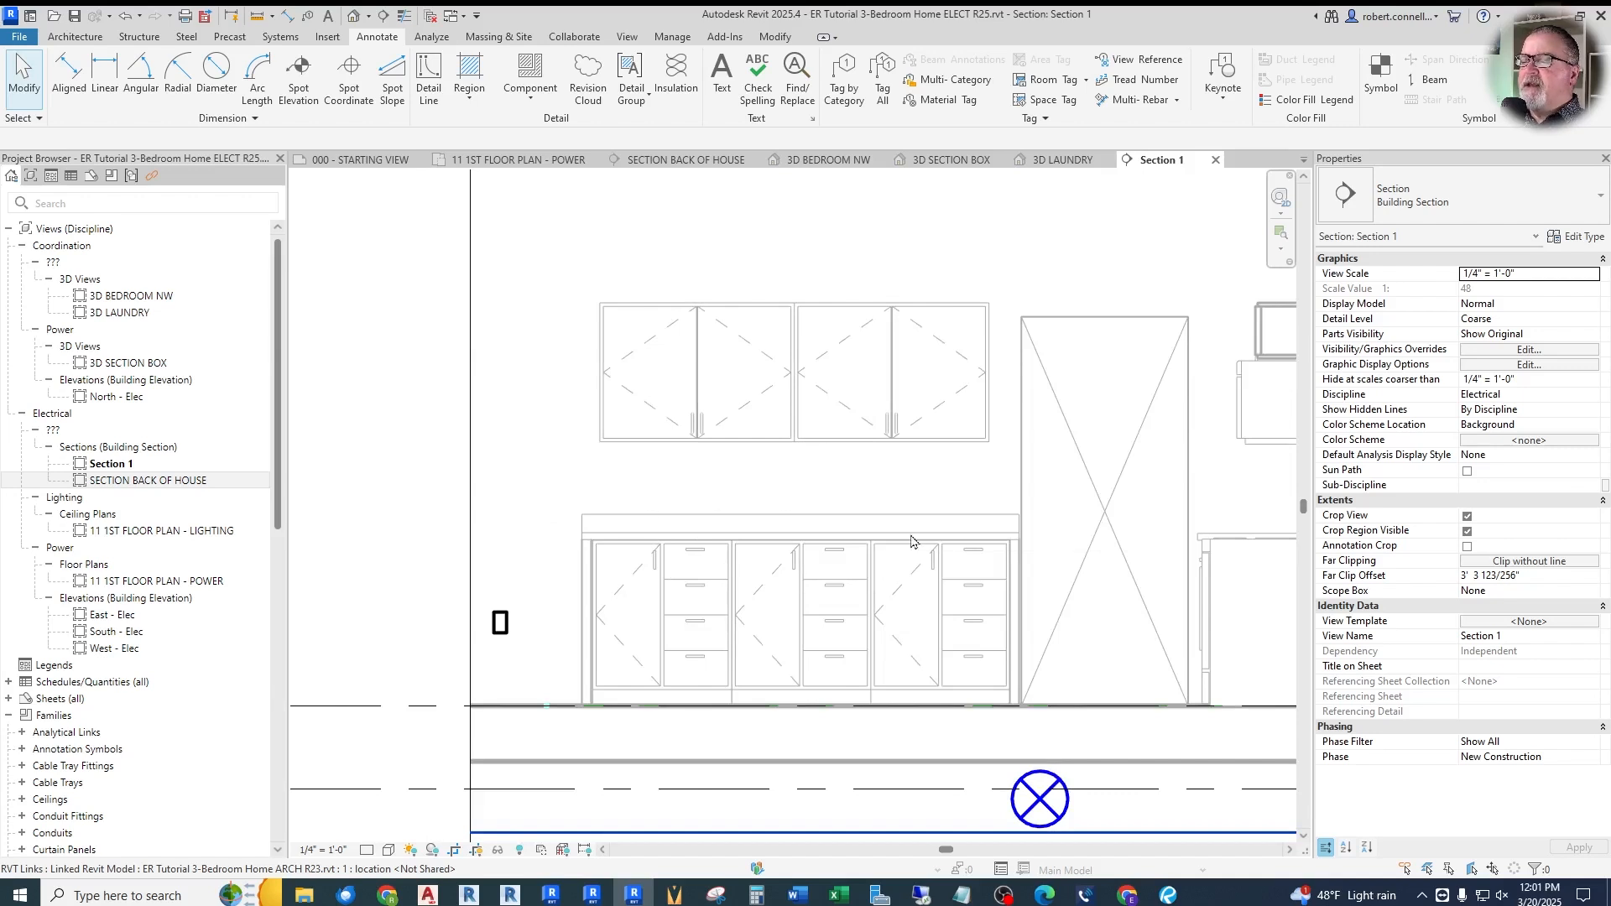
On the power plan, place a receptacle similar to the laundry's south wall one behind the kitchen counter, near its dining end, at 3' 6" elevation
{"action": "left_click", "coordinate": [530, 160]}
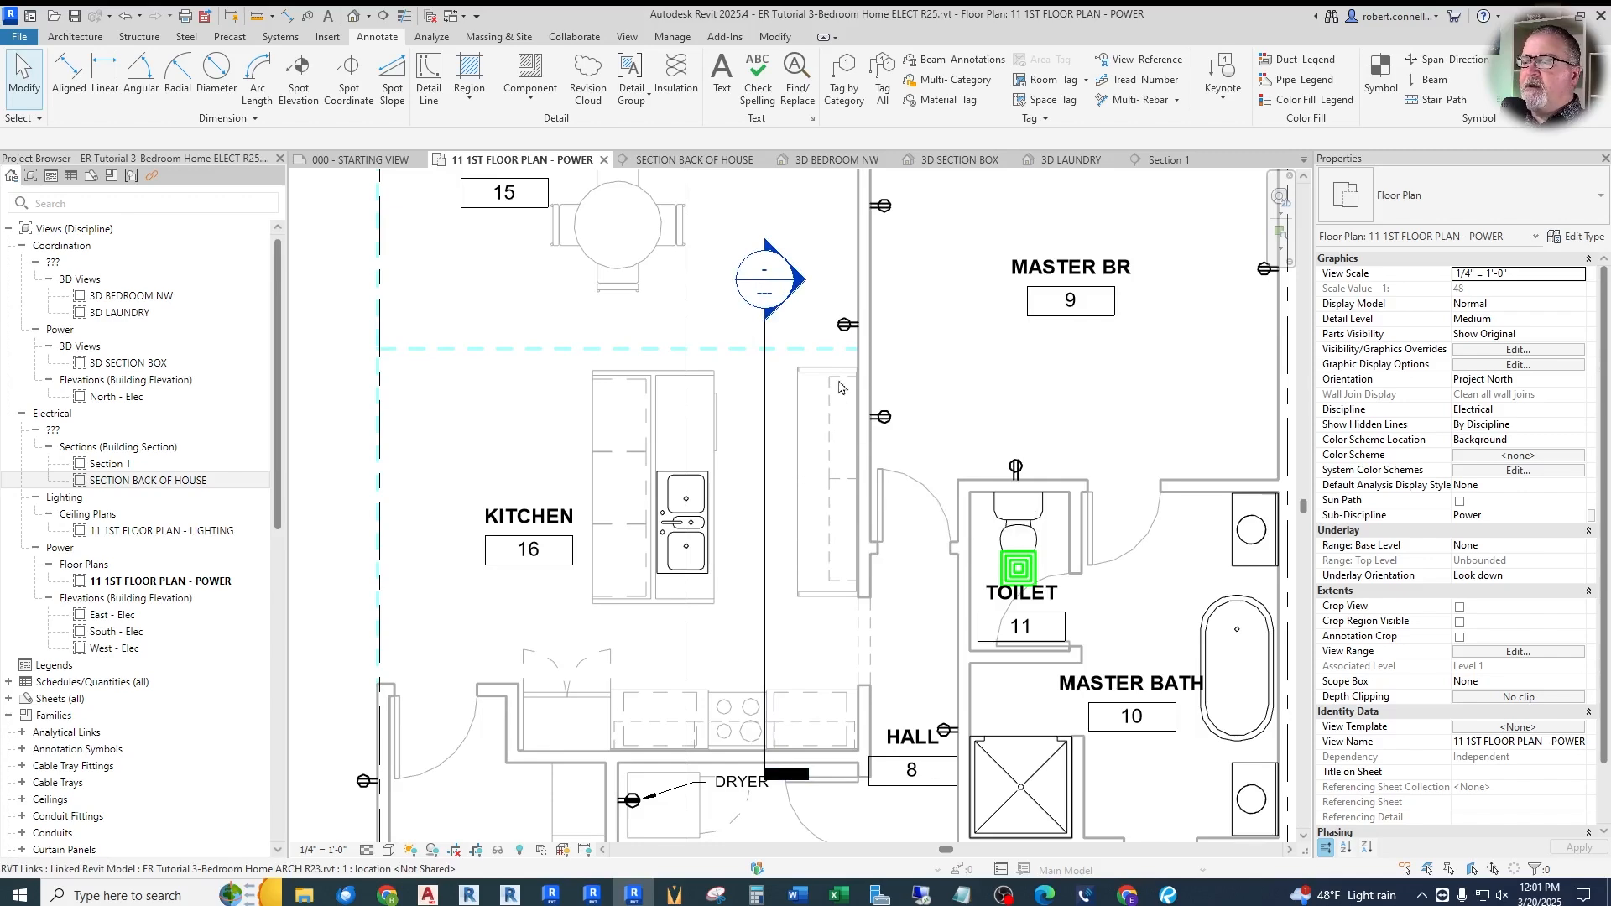
{"action": "scroll", "coordinate": [839, 387], "scroll_direction": "up", "scroll_amount": 3}
{"action": "scroll", "coordinate": [846, 381], "scroll_direction": "down", "scroll_amount": 1}
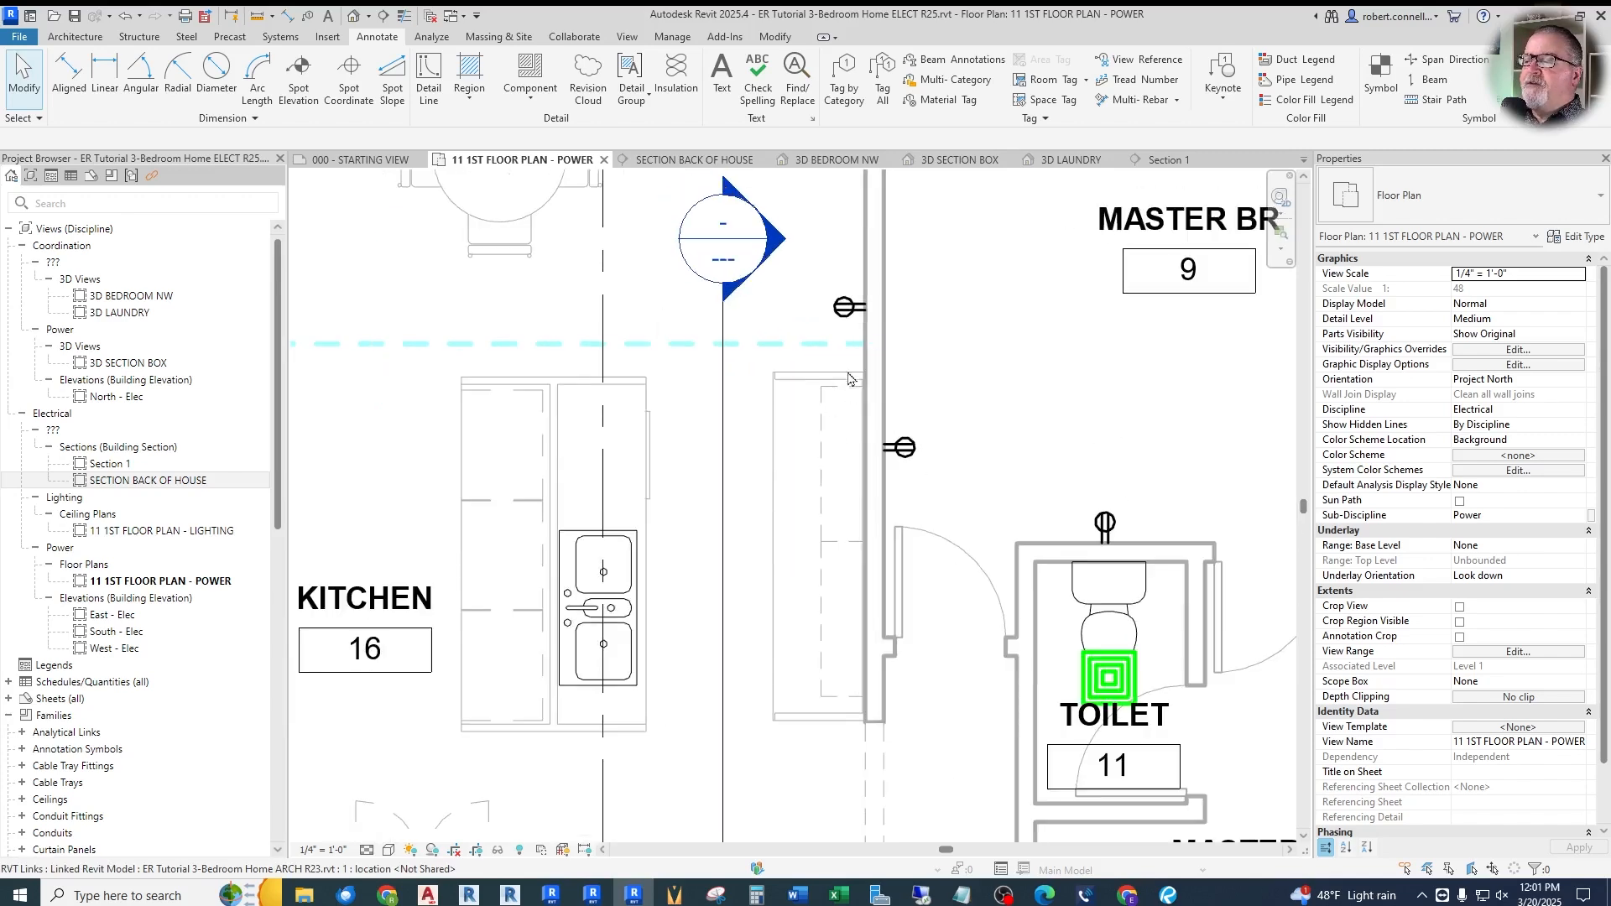
{"action": "scroll", "coordinate": [849, 378], "scroll_direction": "down", "scroll_amount": 5}
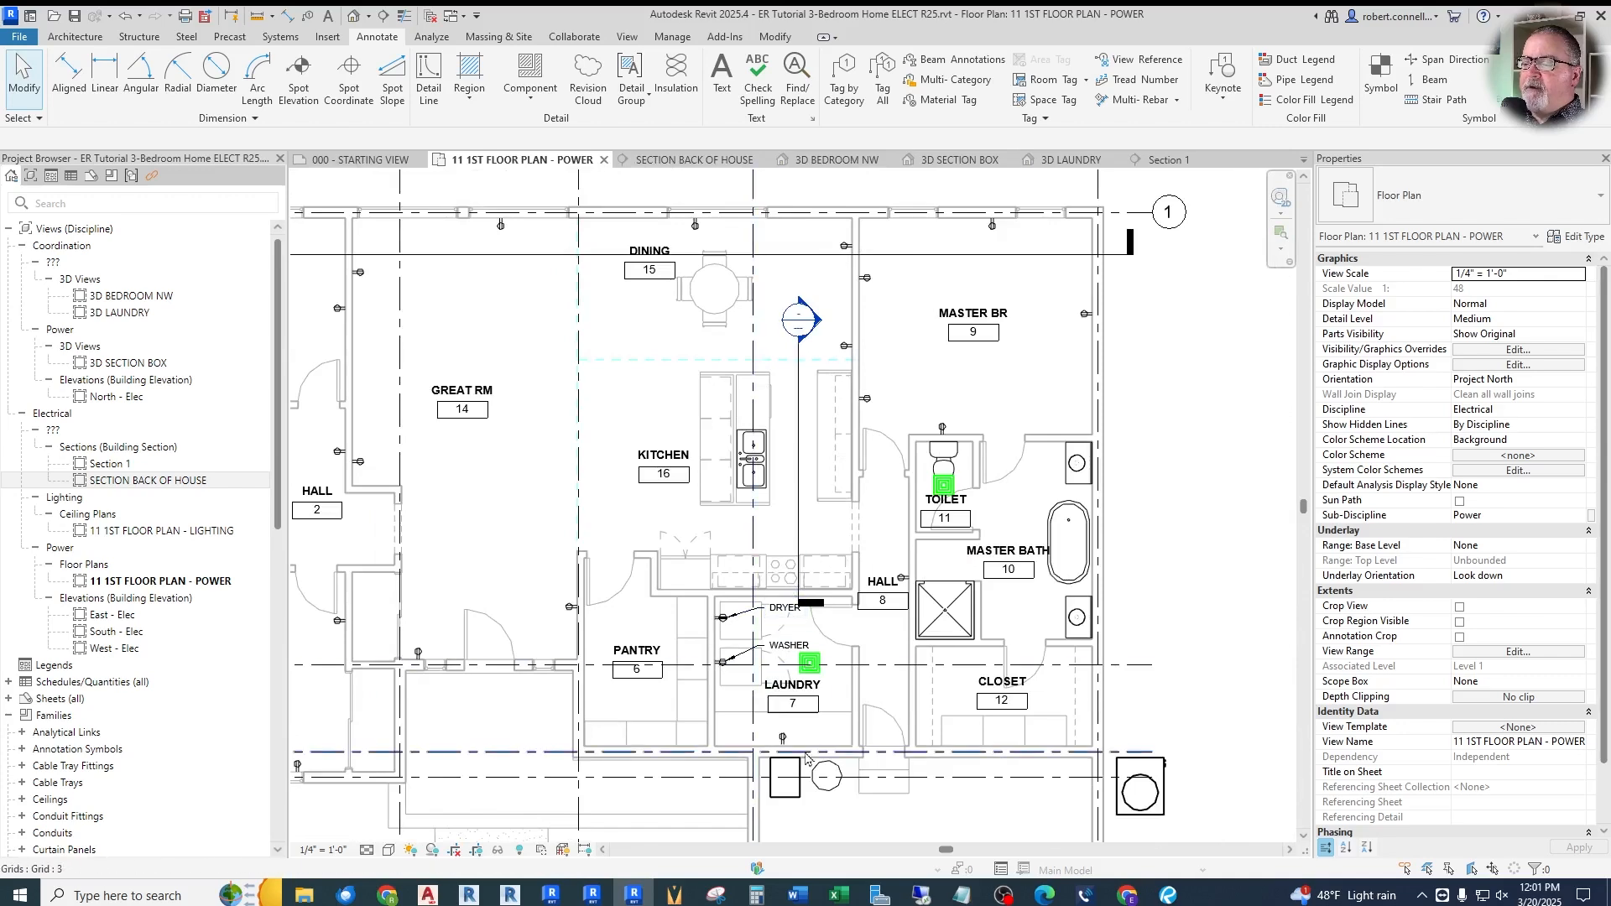
{"action": "scroll", "coordinate": [806, 758], "scroll_direction": "up", "scroll_amount": 3}
{"action": "left_click", "coordinate": [783, 737]}
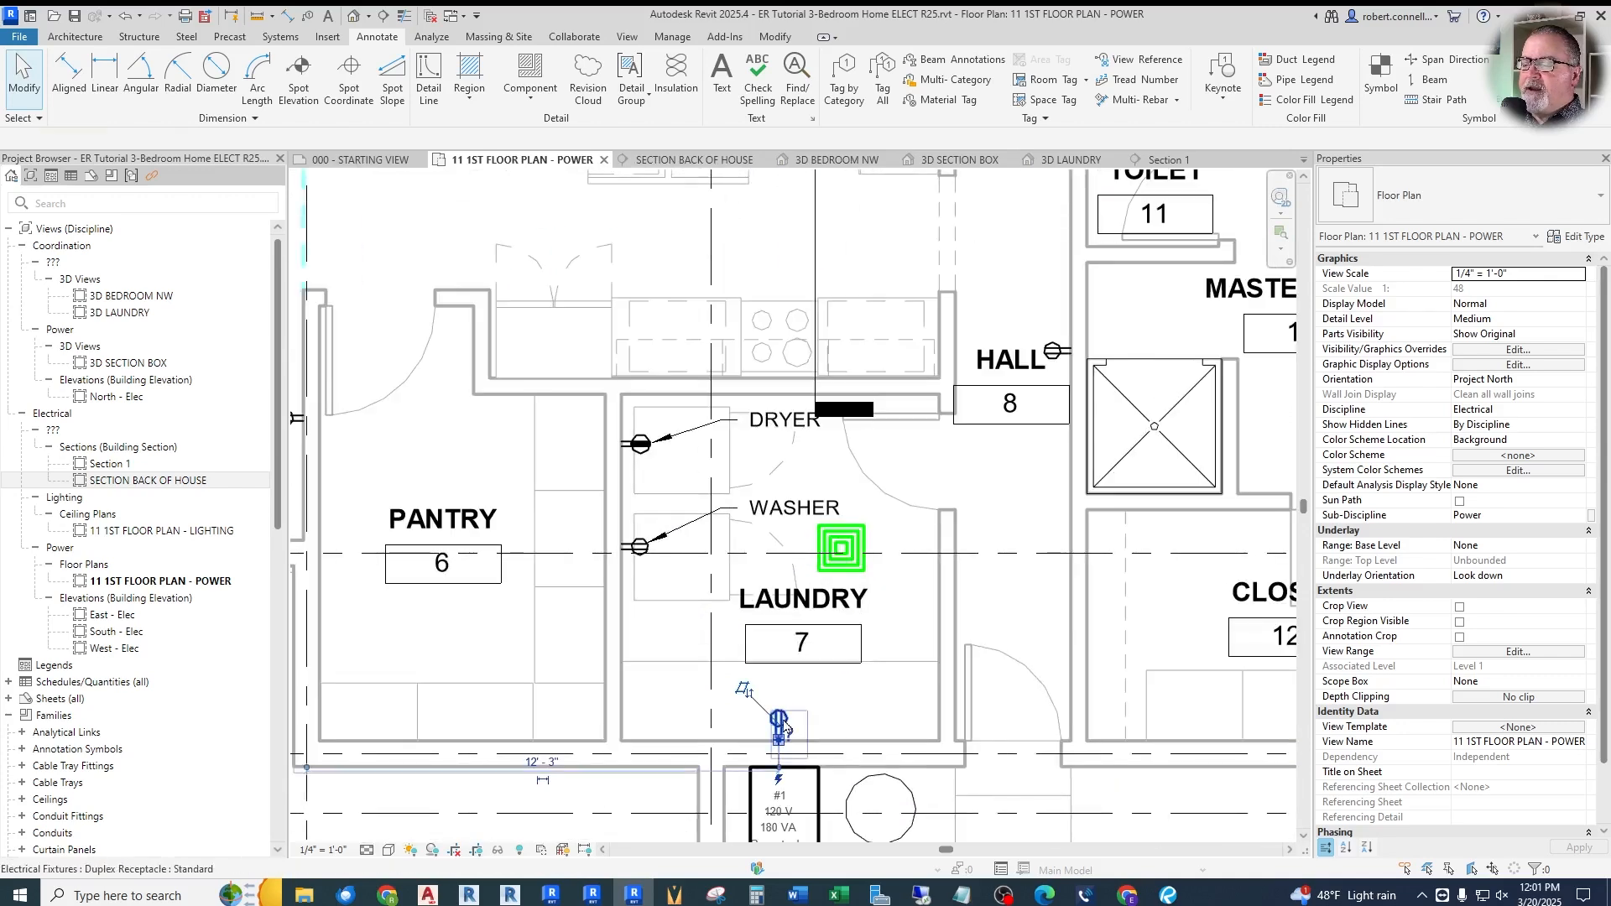
{"action": "right_click", "coordinate": [785, 728]}
{"action": "left_click", "coordinate": [819, 417]}
{"action": "scroll", "coordinate": [775, 663], "scroll_direction": "down", "scroll_amount": 3}
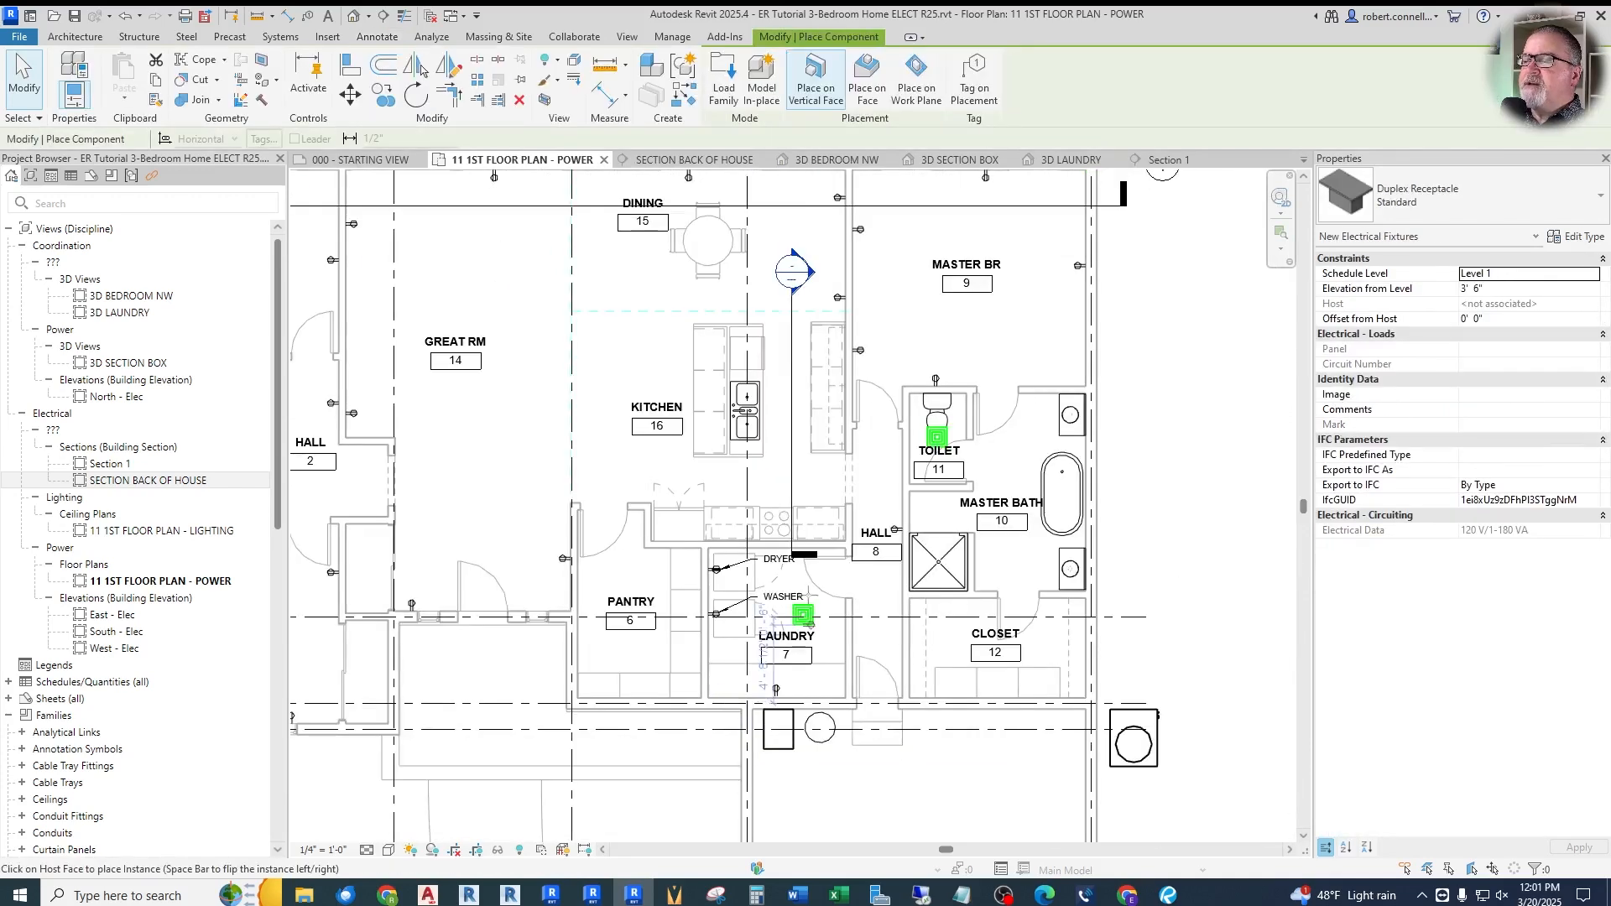
{"action": "scroll", "coordinate": [843, 358], "scroll_direction": "up", "scroll_amount": 4}
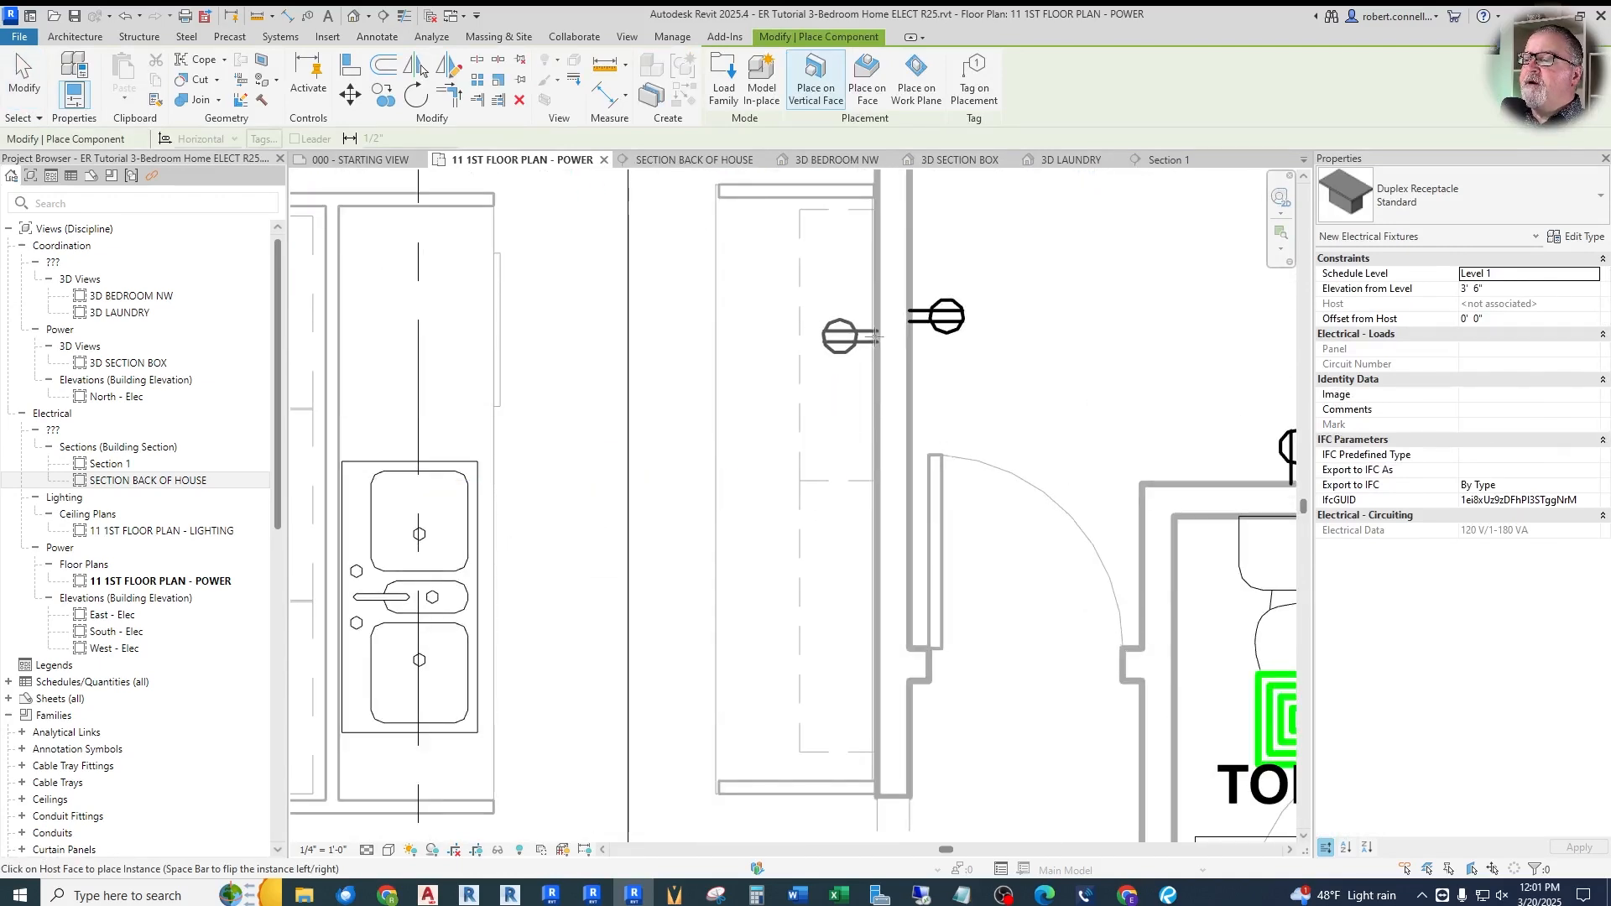
{"action": "scroll", "coordinate": [856, 336], "scroll_direction": "up", "scroll_amount": 3}
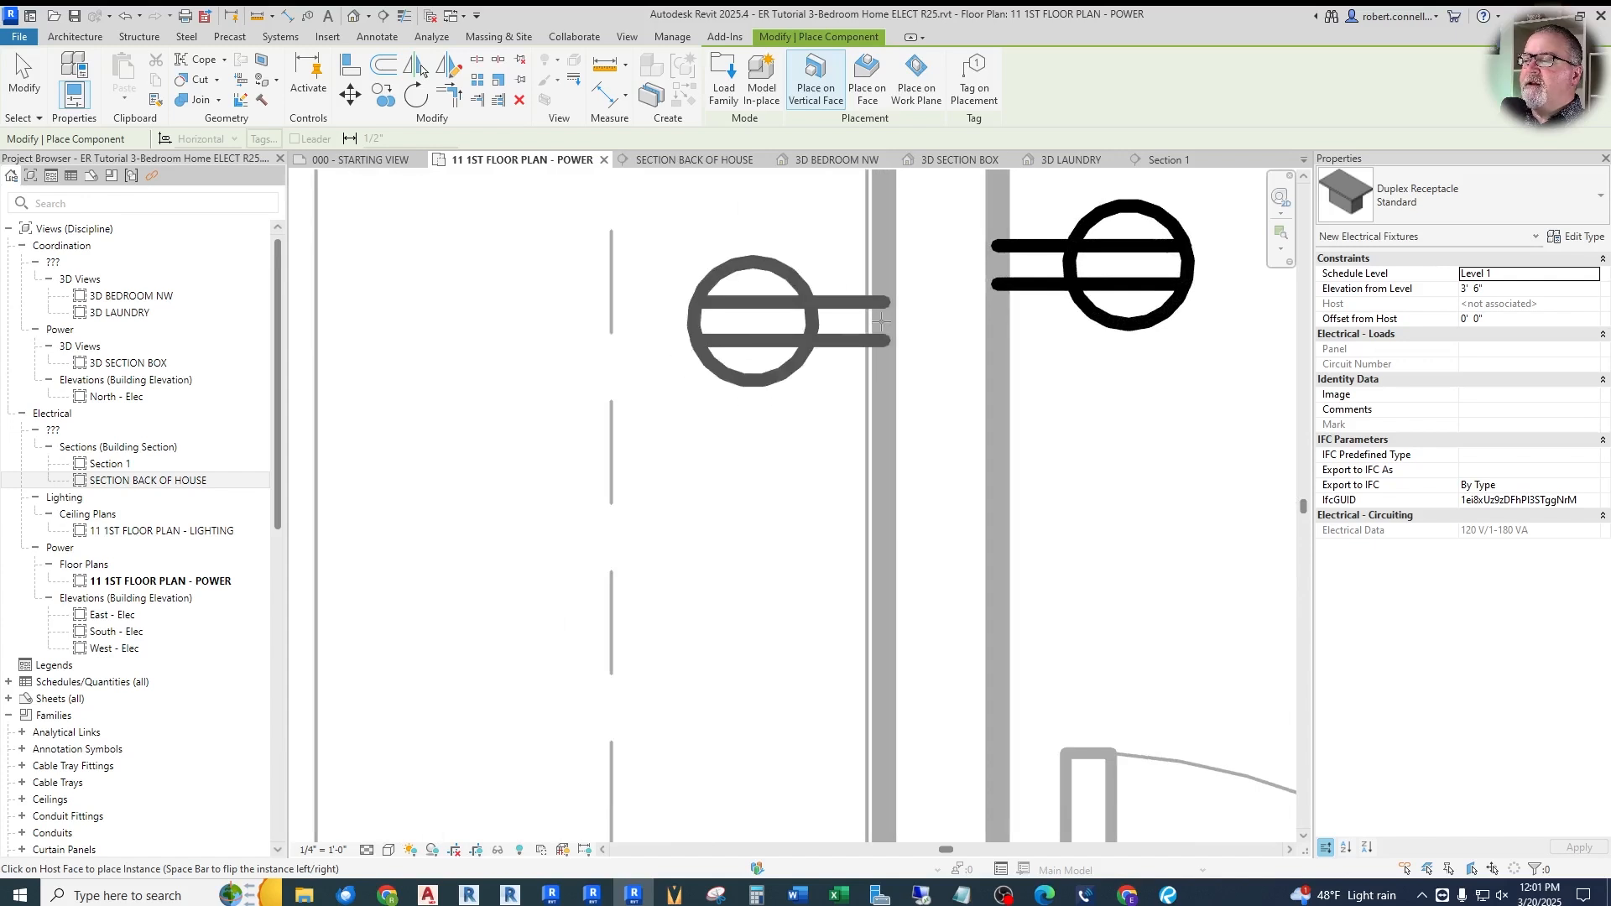
{"action": "scroll", "coordinate": [871, 319], "scroll_direction": "down", "scroll_amount": 3}
{"action": "scroll", "coordinate": [830, 269], "scroll_direction": "up", "scroll_amount": 3}
{"action": "scroll", "coordinate": [830, 269], "scroll_direction": "up", "scroll_amount": 3}
{"action": "scroll", "coordinate": [829, 400], "scroll_direction": "down", "scroll_amount": 5}
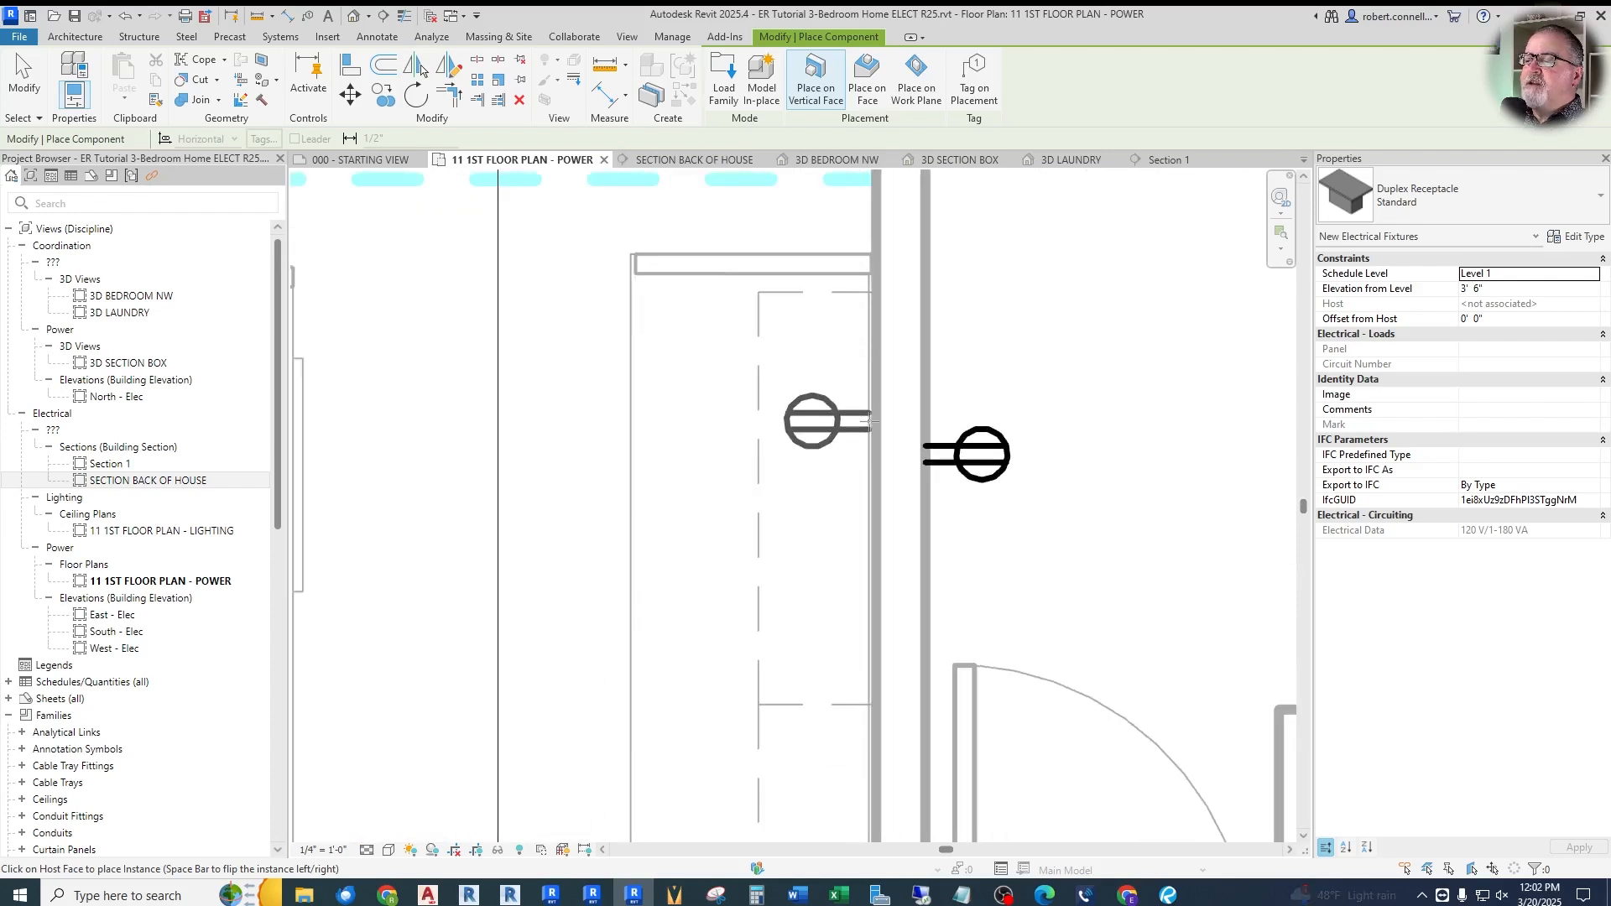
{"action": "scroll", "coordinate": [871, 422], "scroll_direction": "up", "scroll_amount": 2}
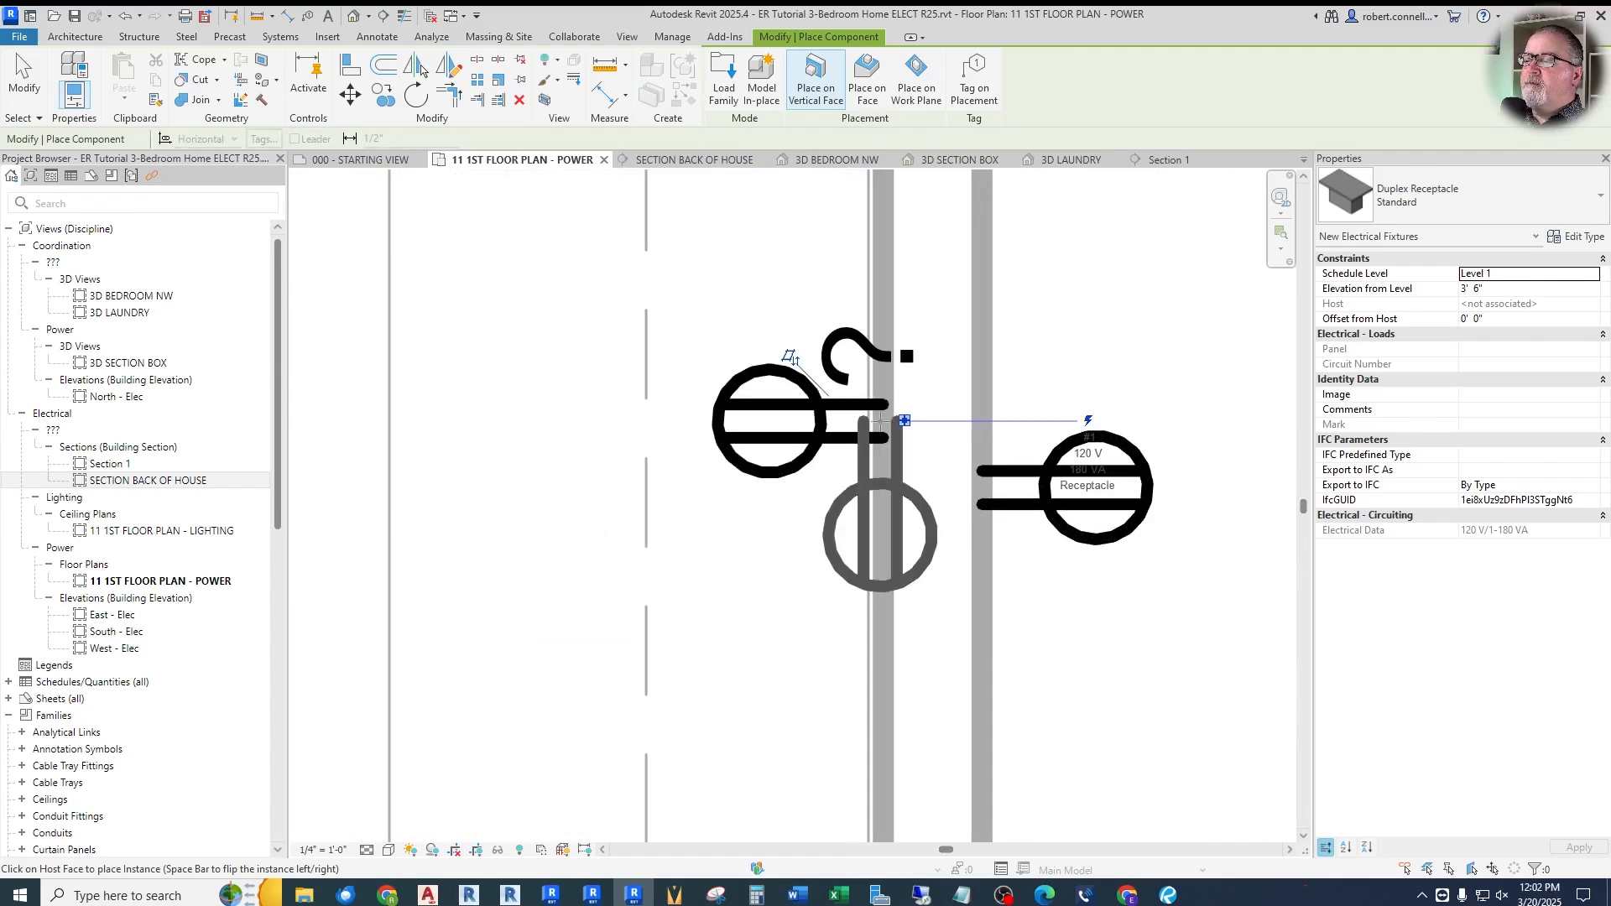
{"action": "key", "text": "Escape"}
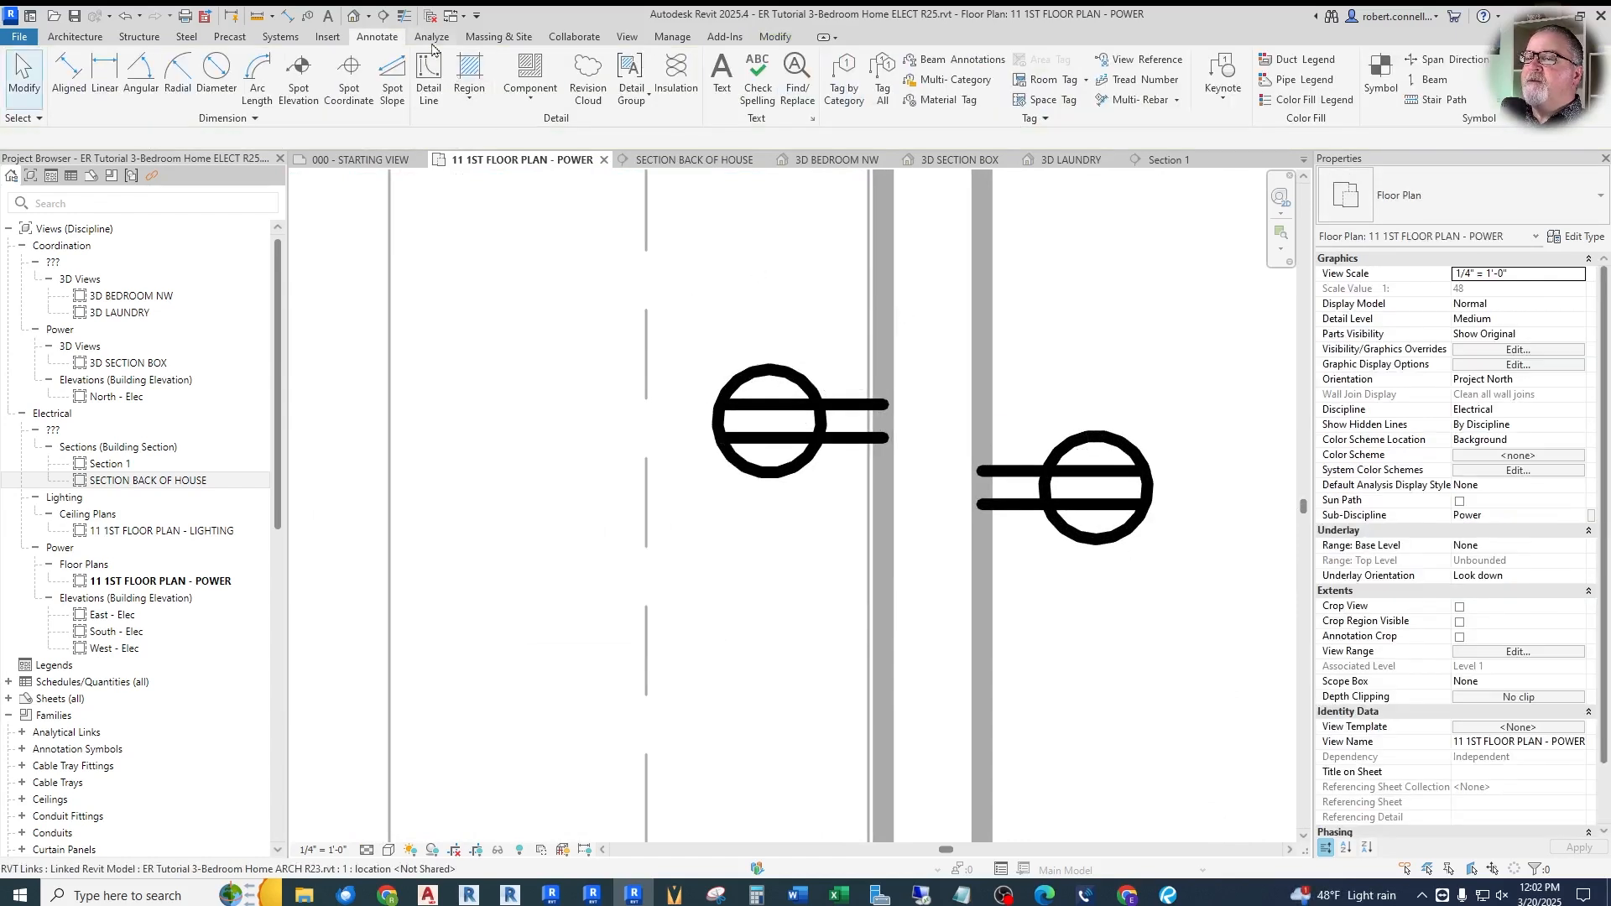
Close all inactive views and open the kitchen section, Section 1
{"action": "left_click", "coordinate": [430, 19]}
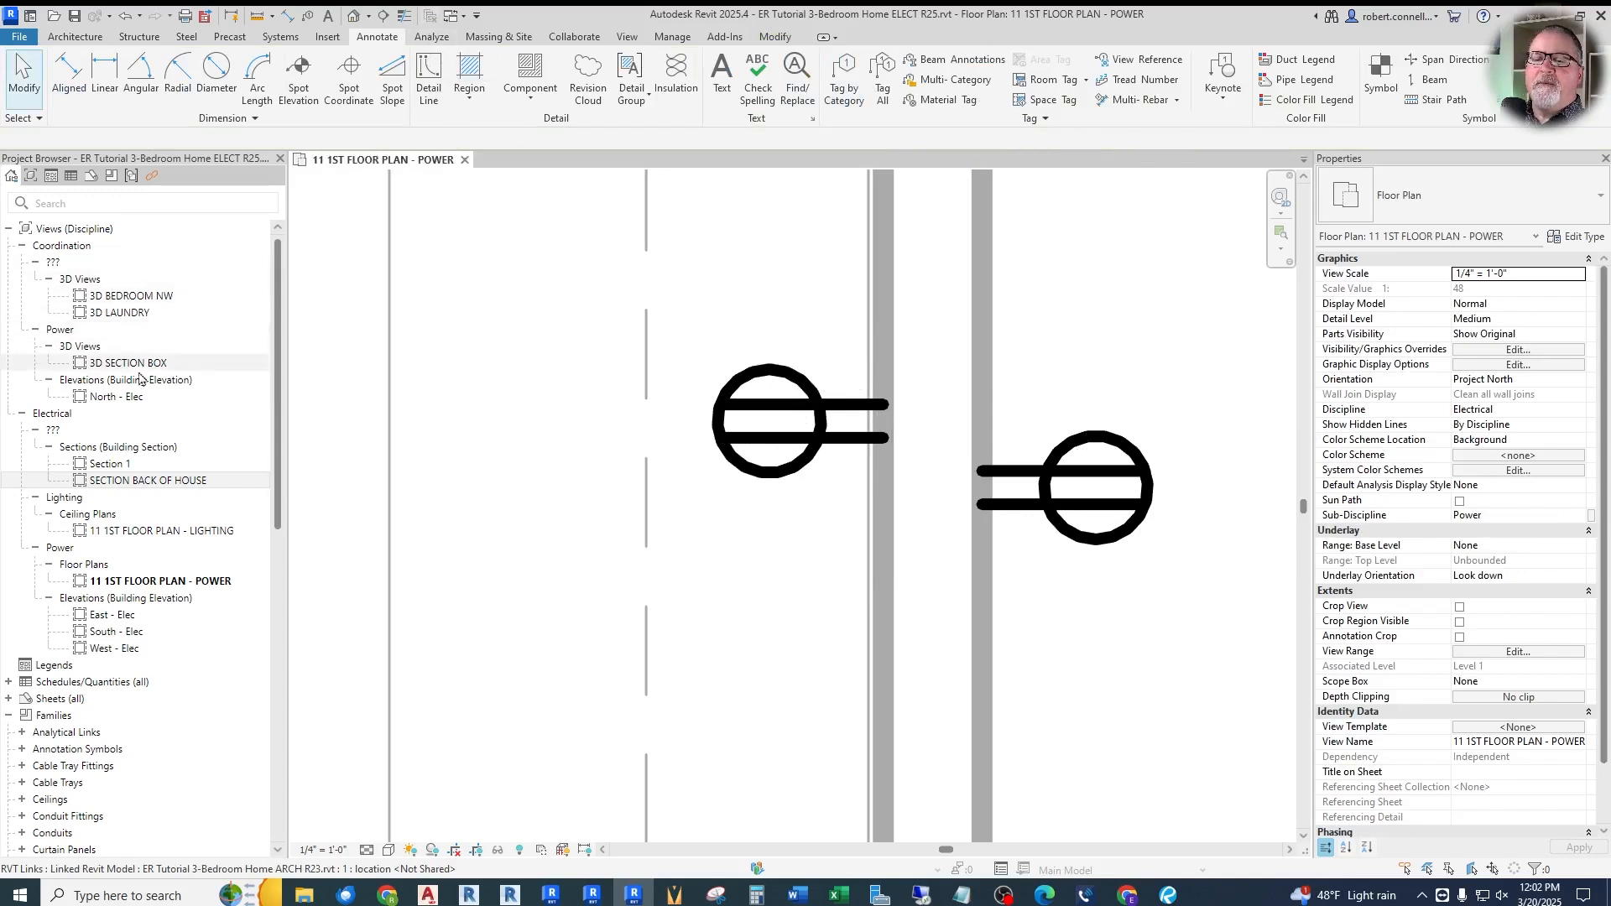
{"action": "double_click", "coordinate": [109, 466]}
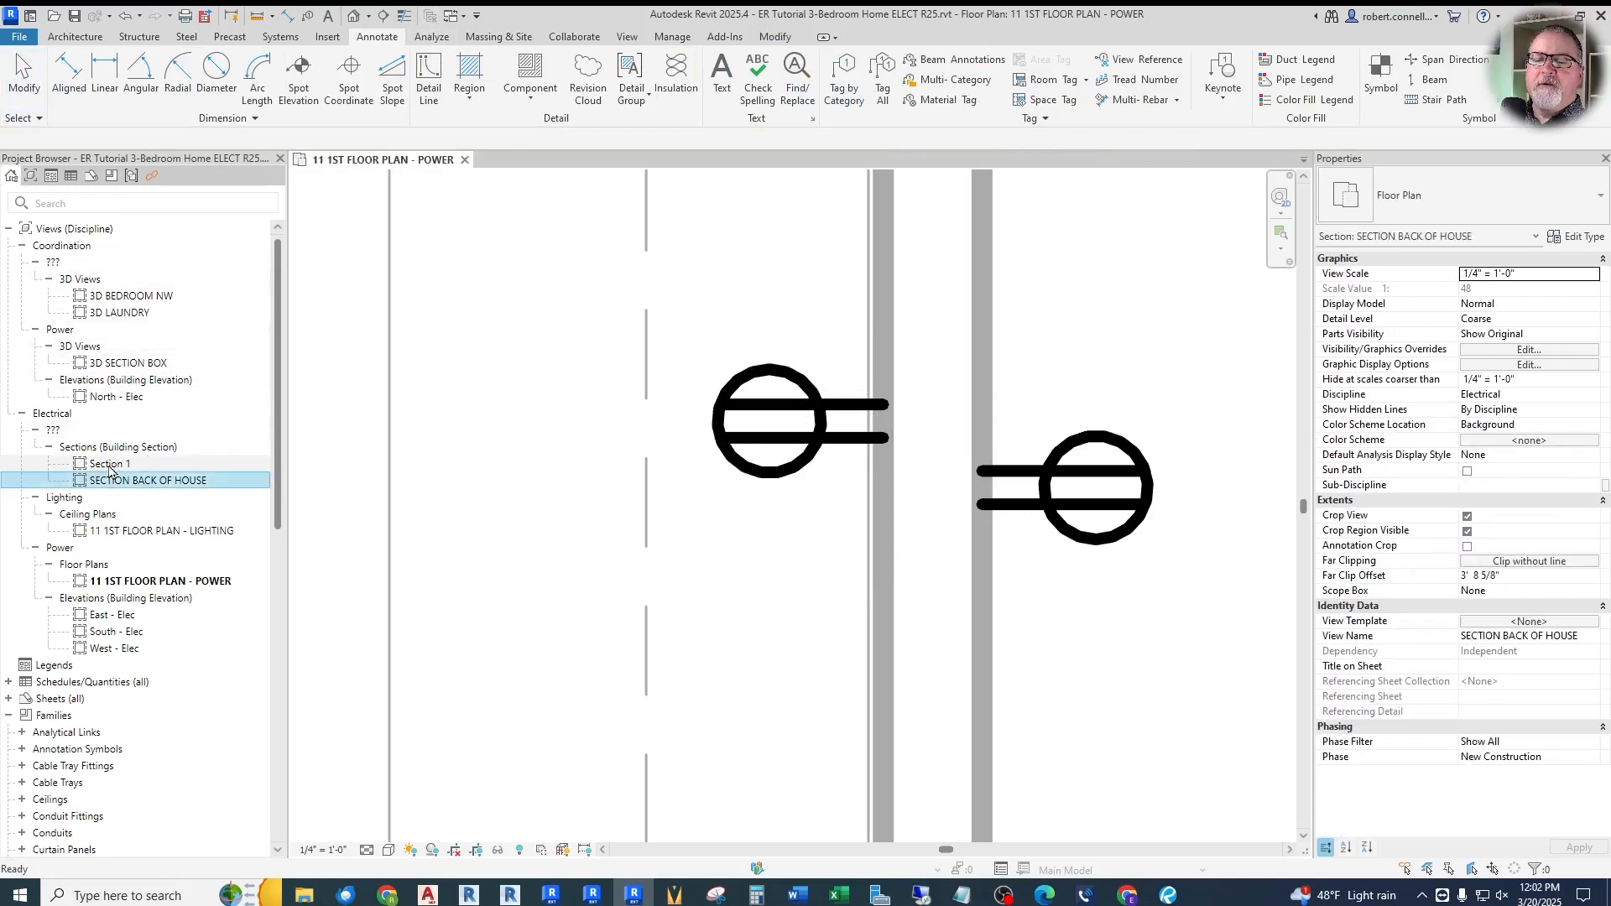
{"action": "scroll", "coordinate": [647, 602], "scroll_direction": "up", "scroll_amount": 5}
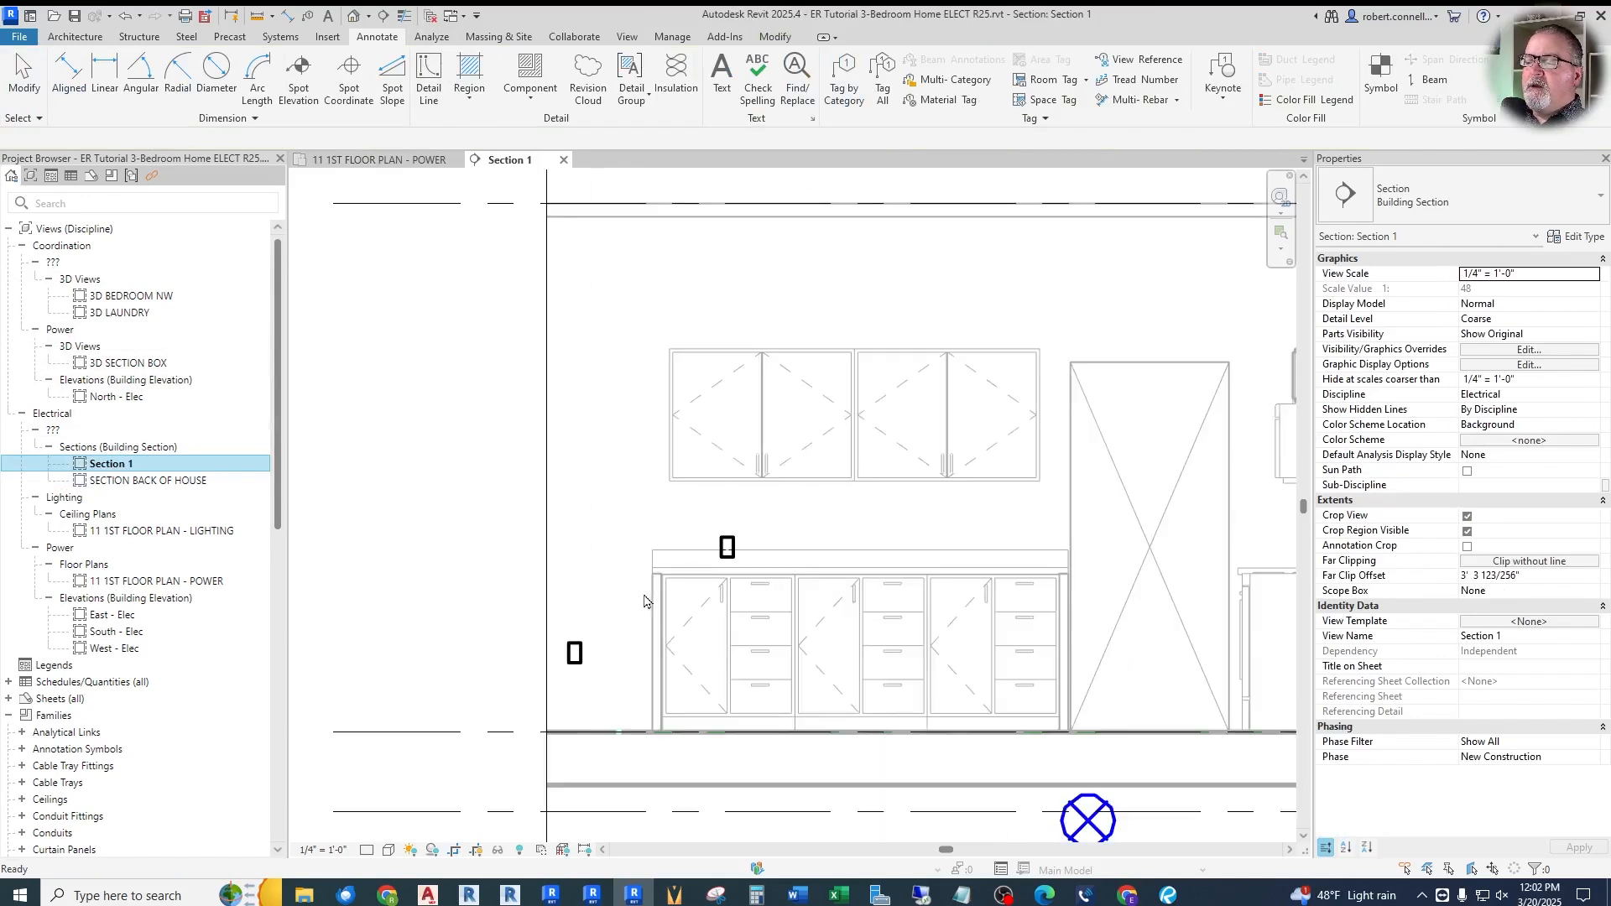
Set the counter receptacle's elevation from level to 4' 0" so it sits above the backsplash
{"action": "middle_click_drag", "start_coordinate": [856, 590], "coordinate": [789, 501]}
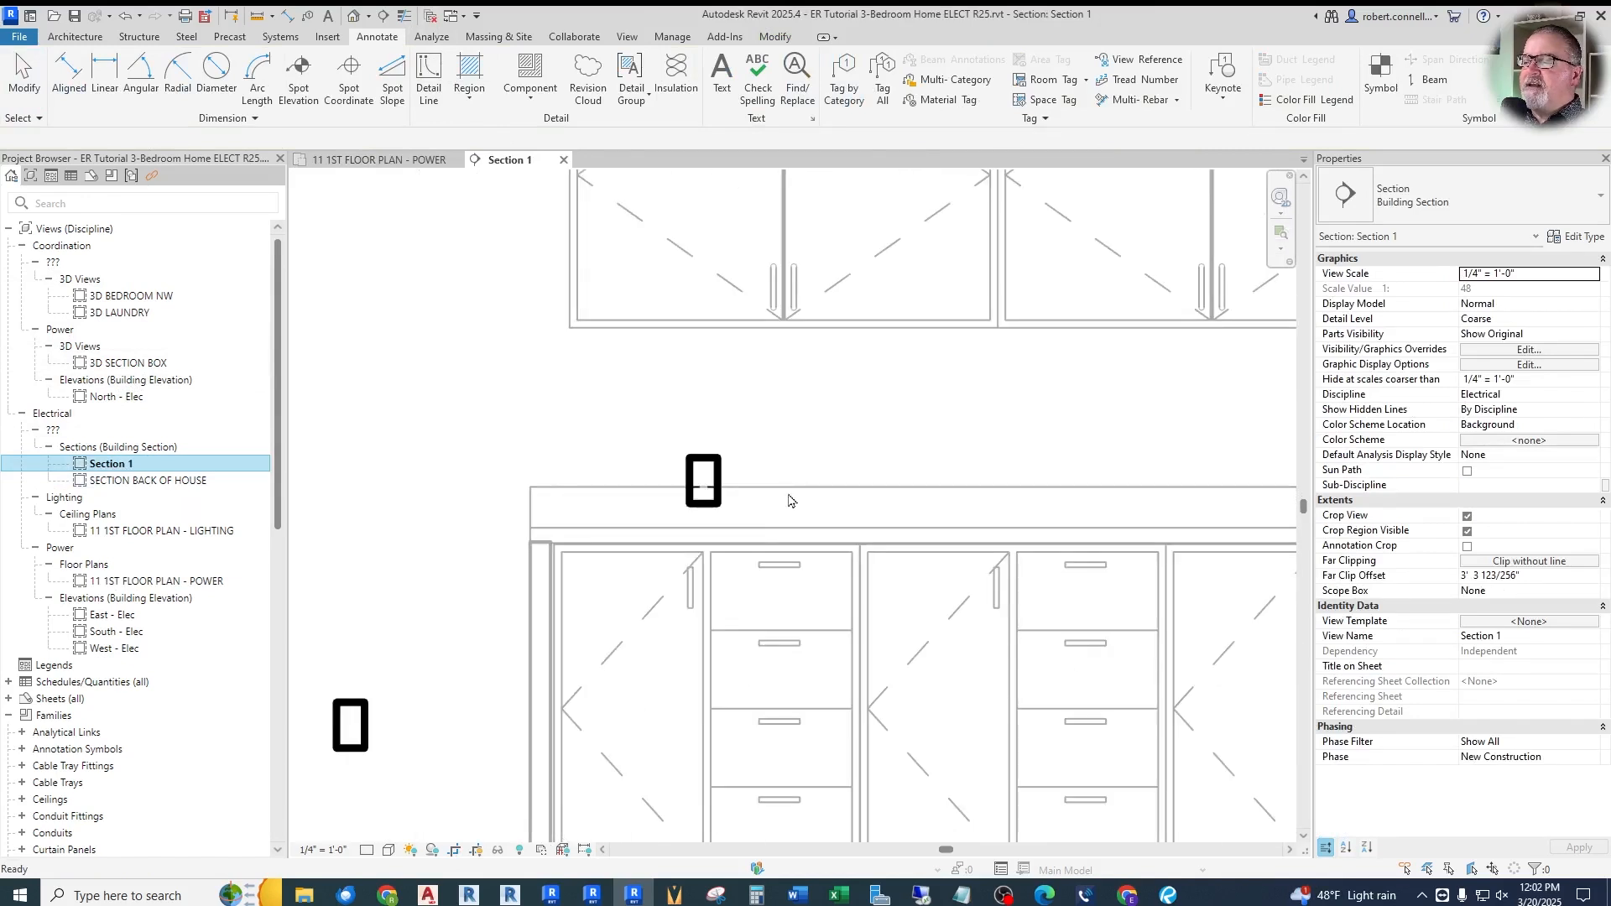
{"action": "left_click", "coordinate": [703, 467]}
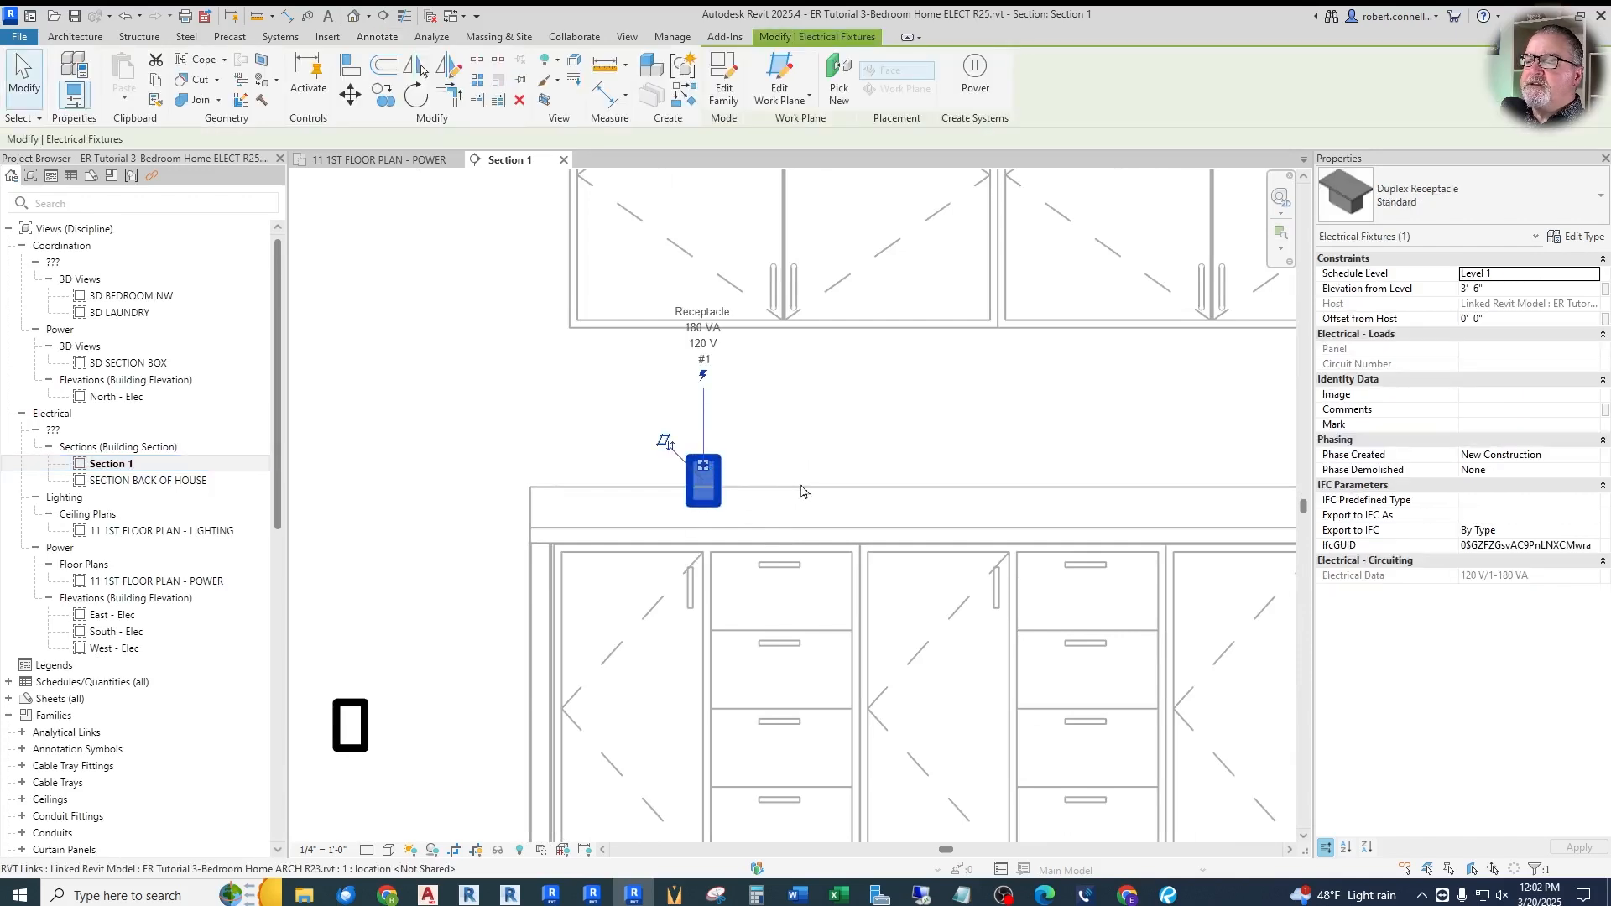
{"action": "left_click", "coordinate": [1521, 288]}
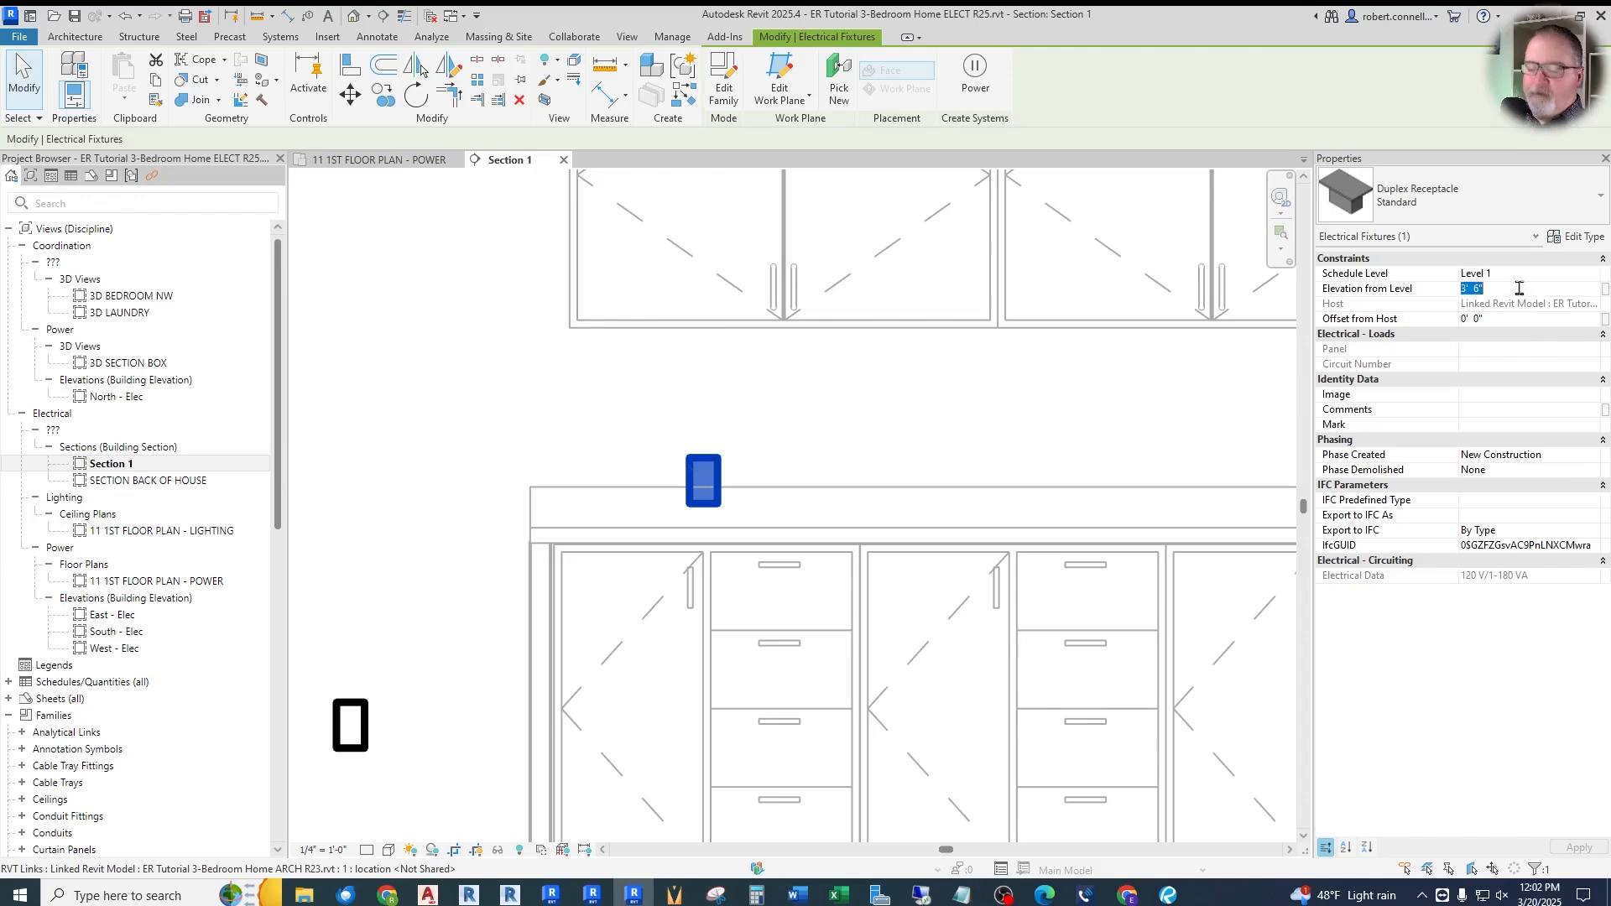
{"action": "type", "text": "4"}
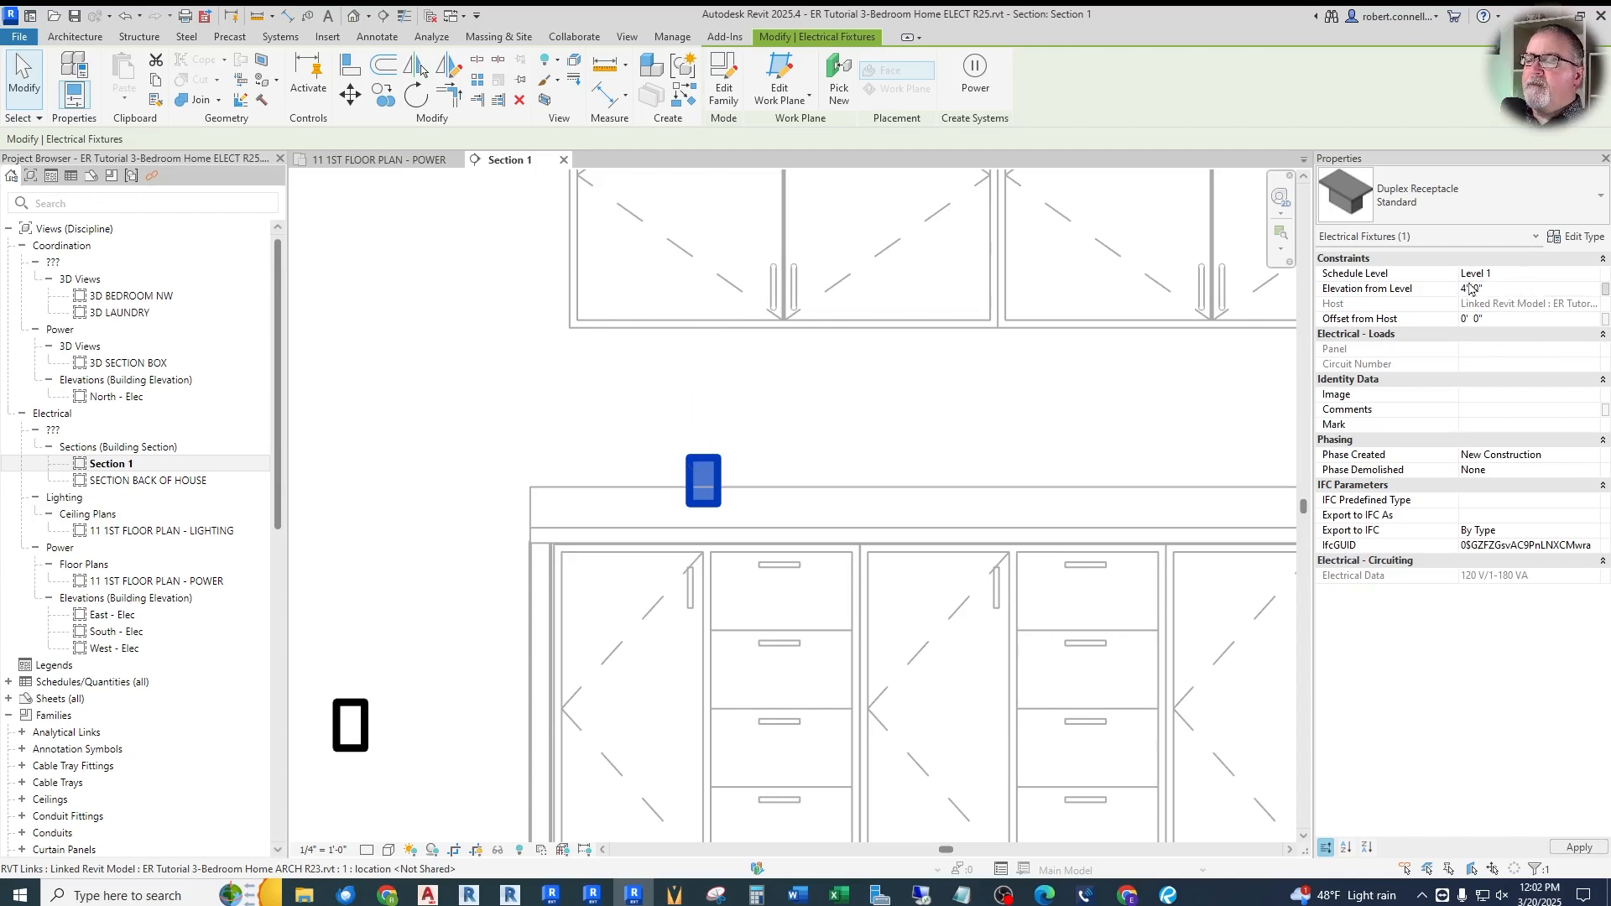
{"action": "left_click", "coordinate": [779, 406]}
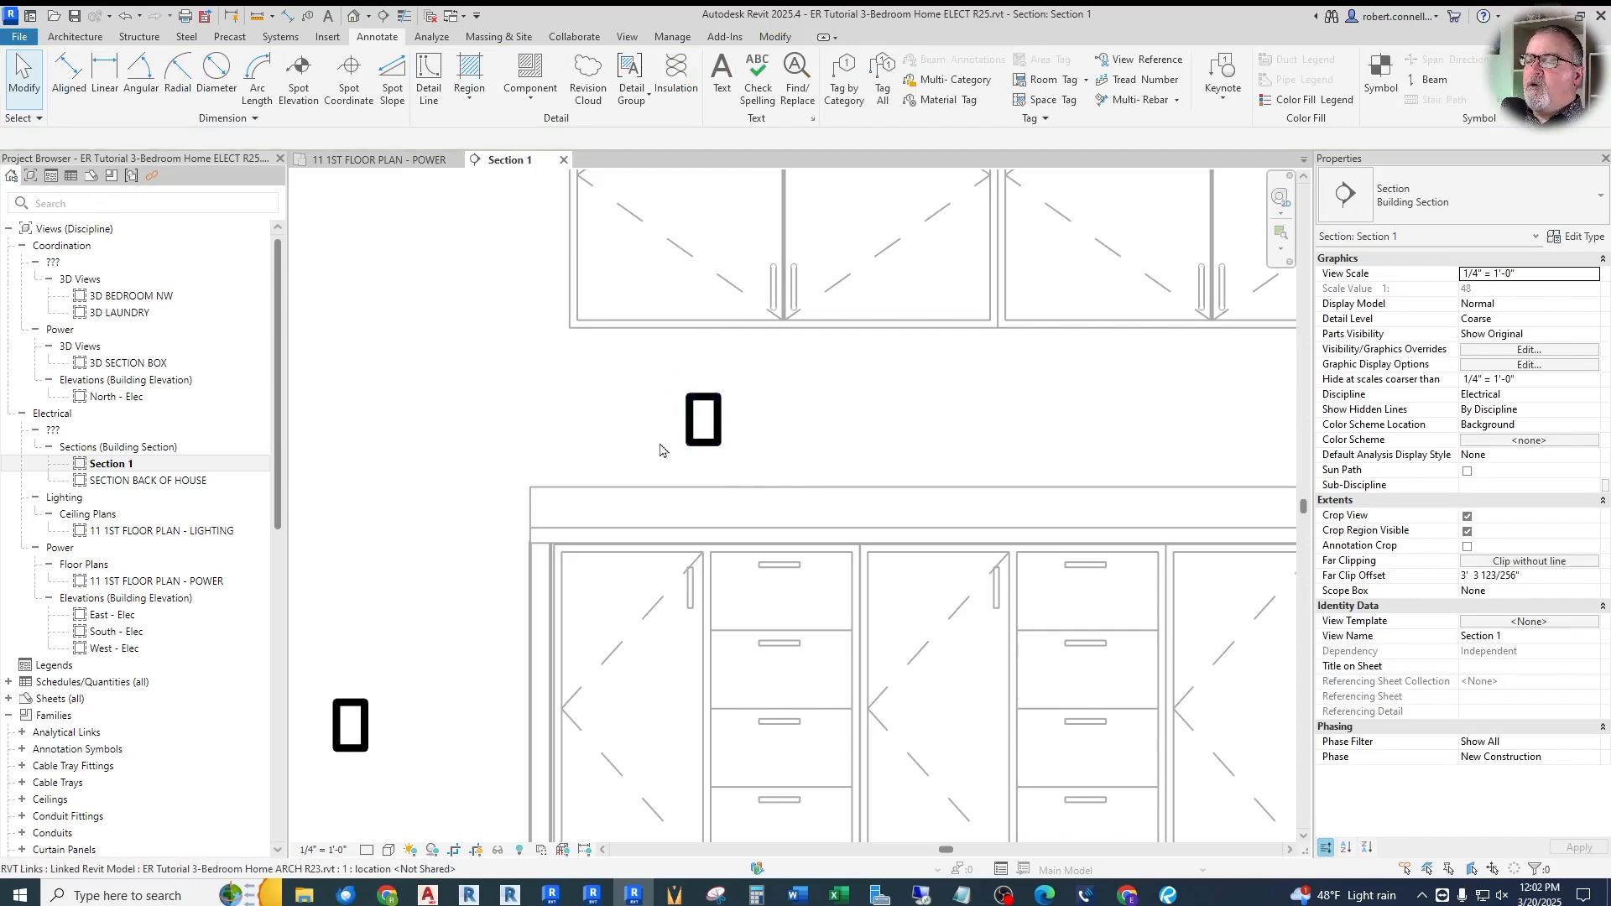
{"action": "scroll", "coordinate": [625, 503], "scroll_direction": "down", "scroll_amount": 2}
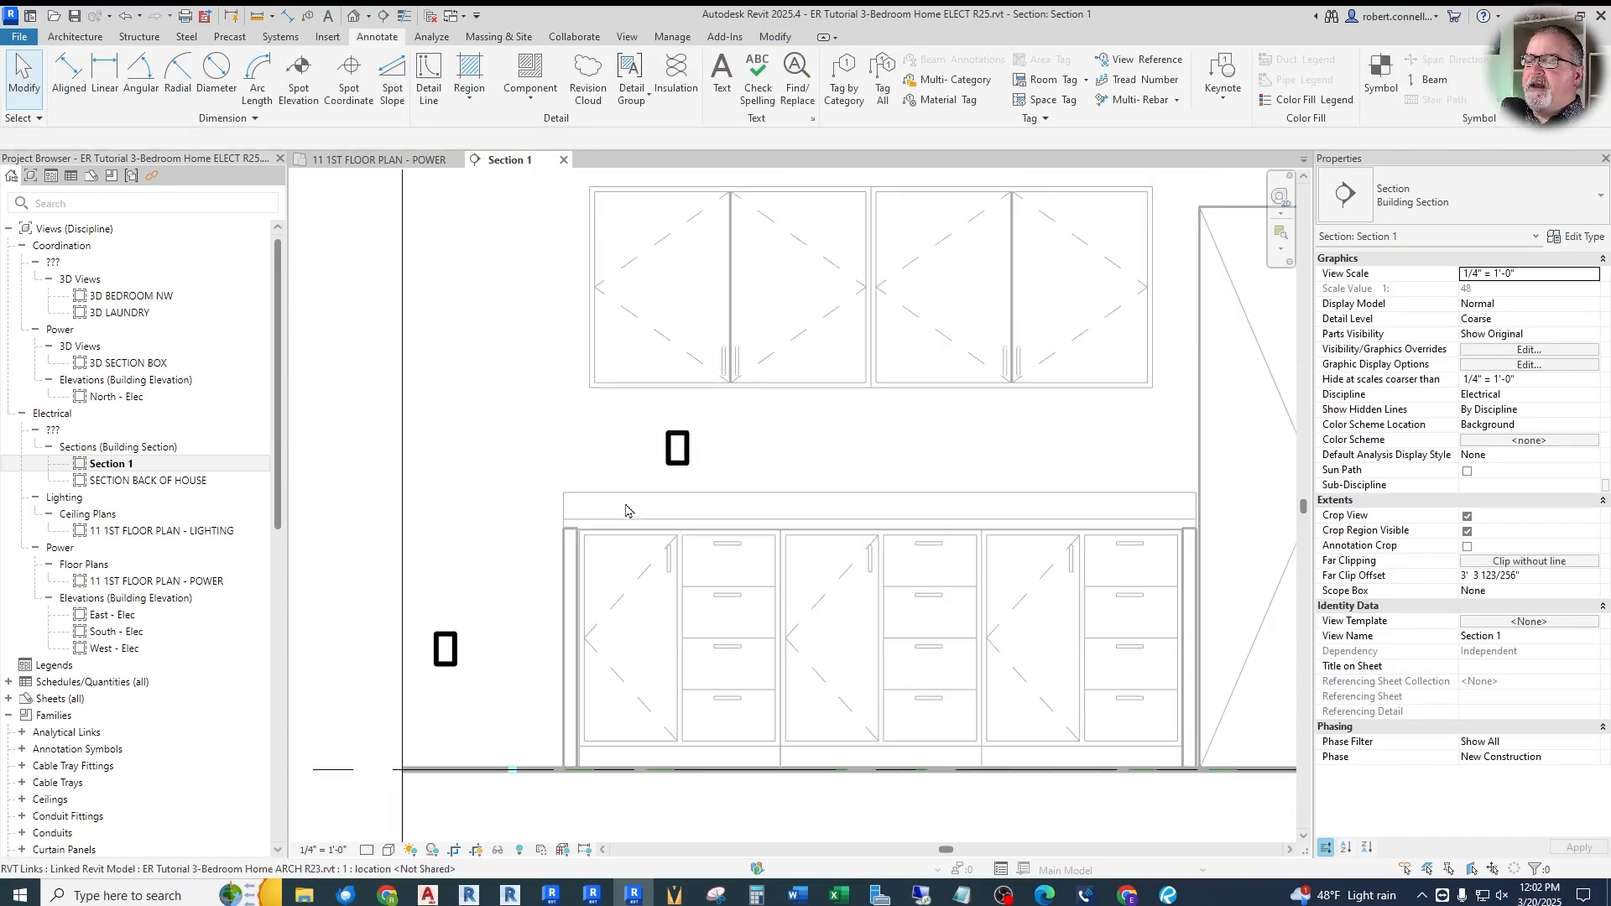
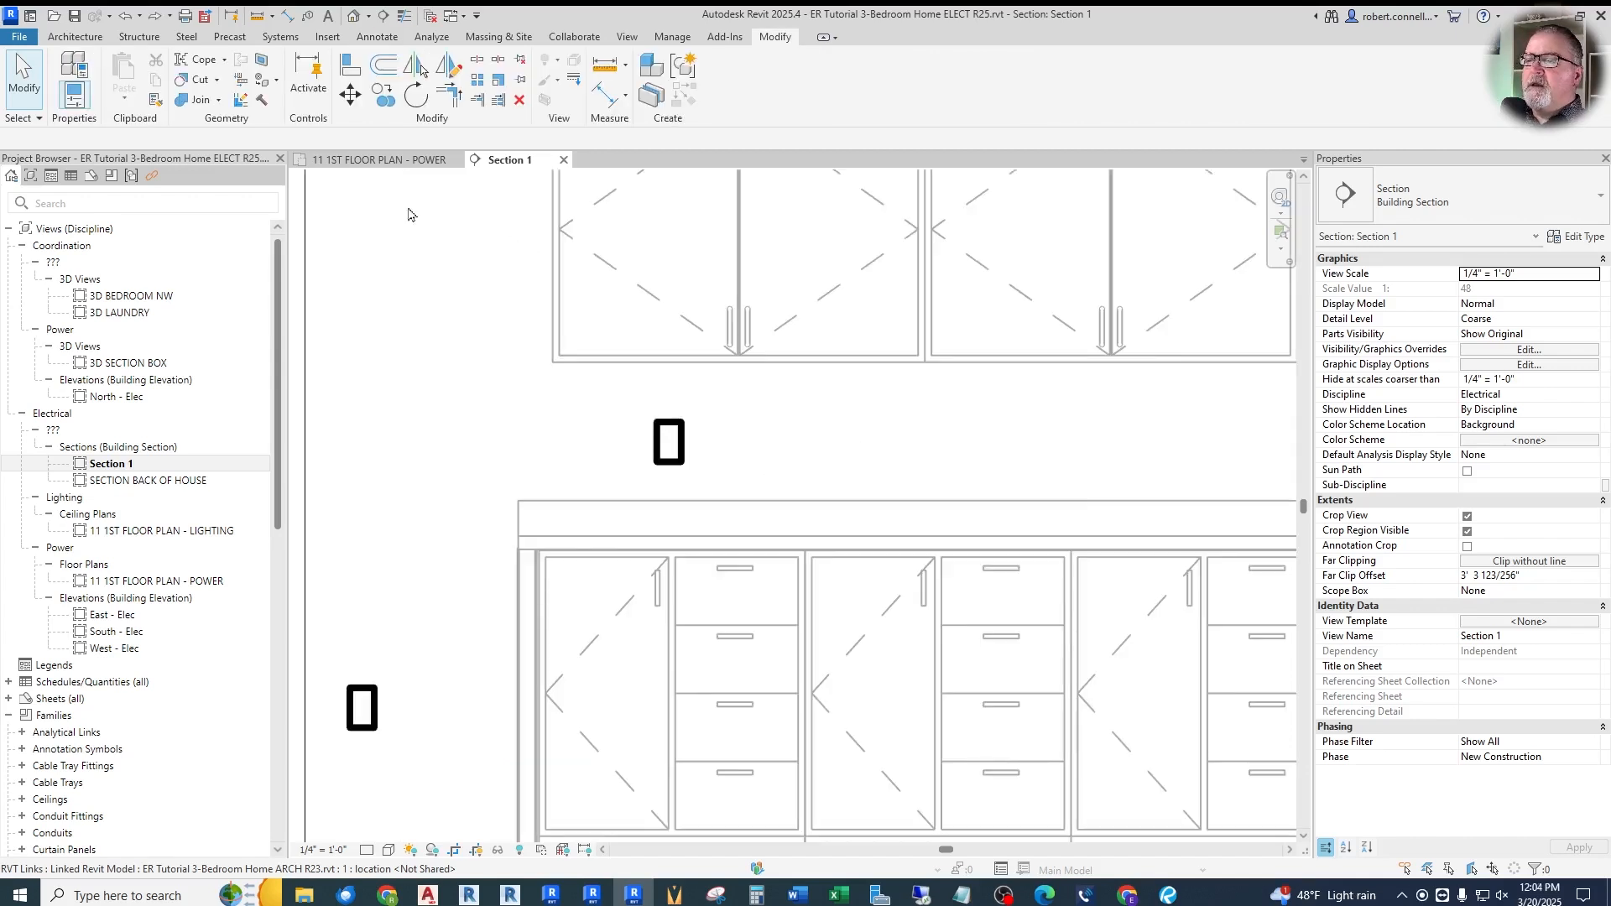
On the power plan, draw a straight detail line along the counter from its dining end to just past the counter receptacle
{"action": "left_click", "coordinate": [380, 159]}
{"action": "scroll", "coordinate": [793, 408], "scroll_direction": "down", "scroll_amount": 6}
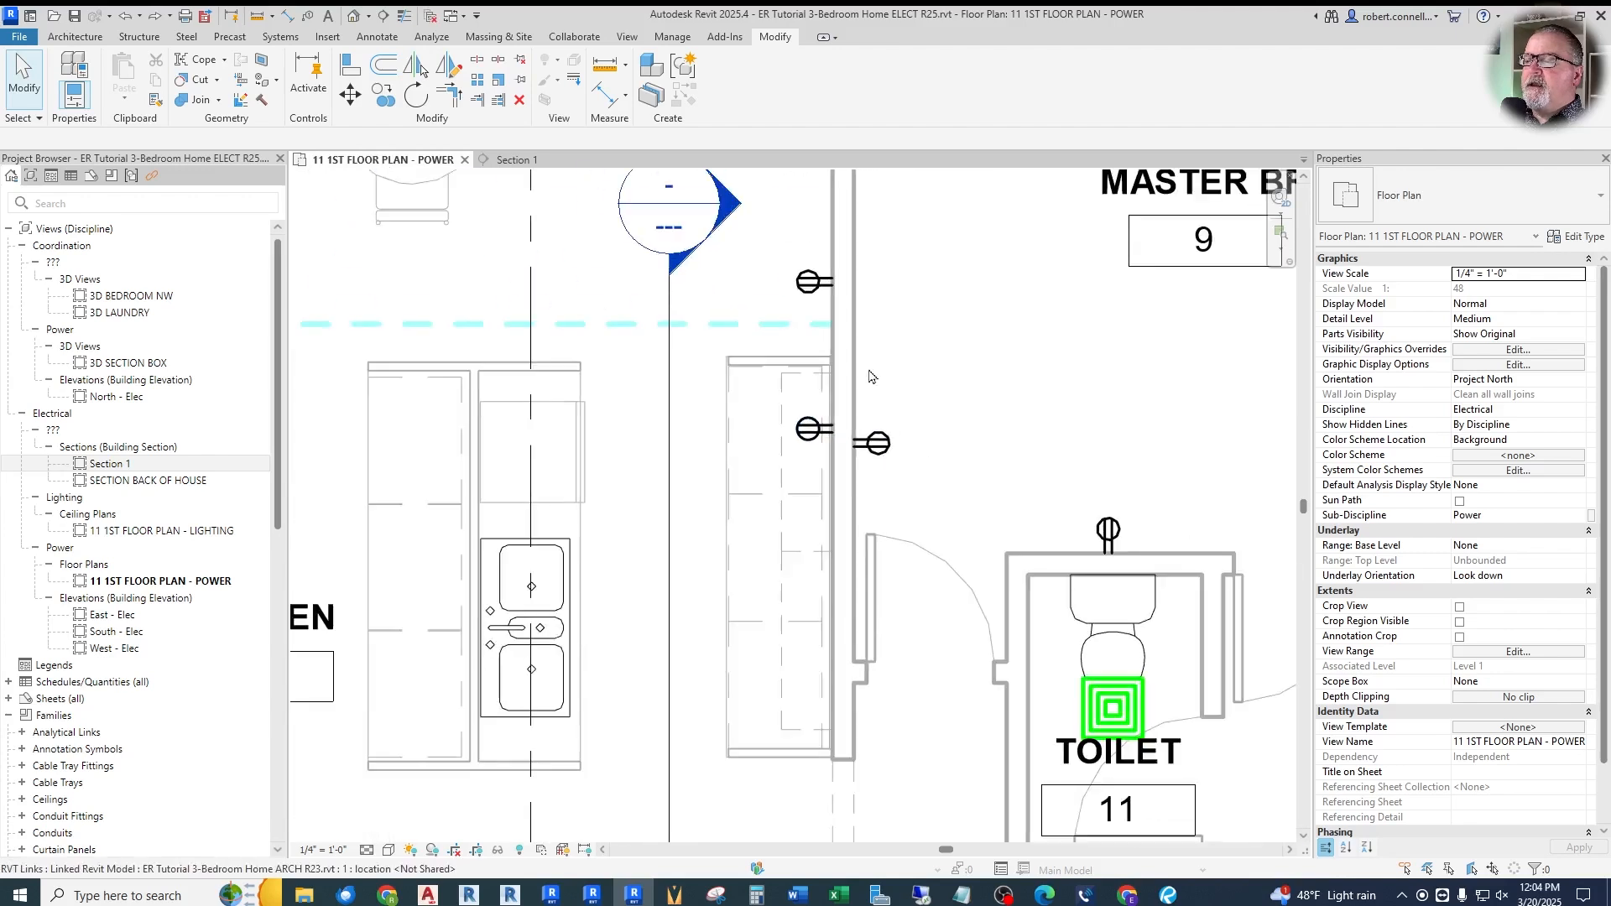
{"action": "scroll", "coordinate": [869, 378], "scroll_direction": "up", "scroll_amount": 2}
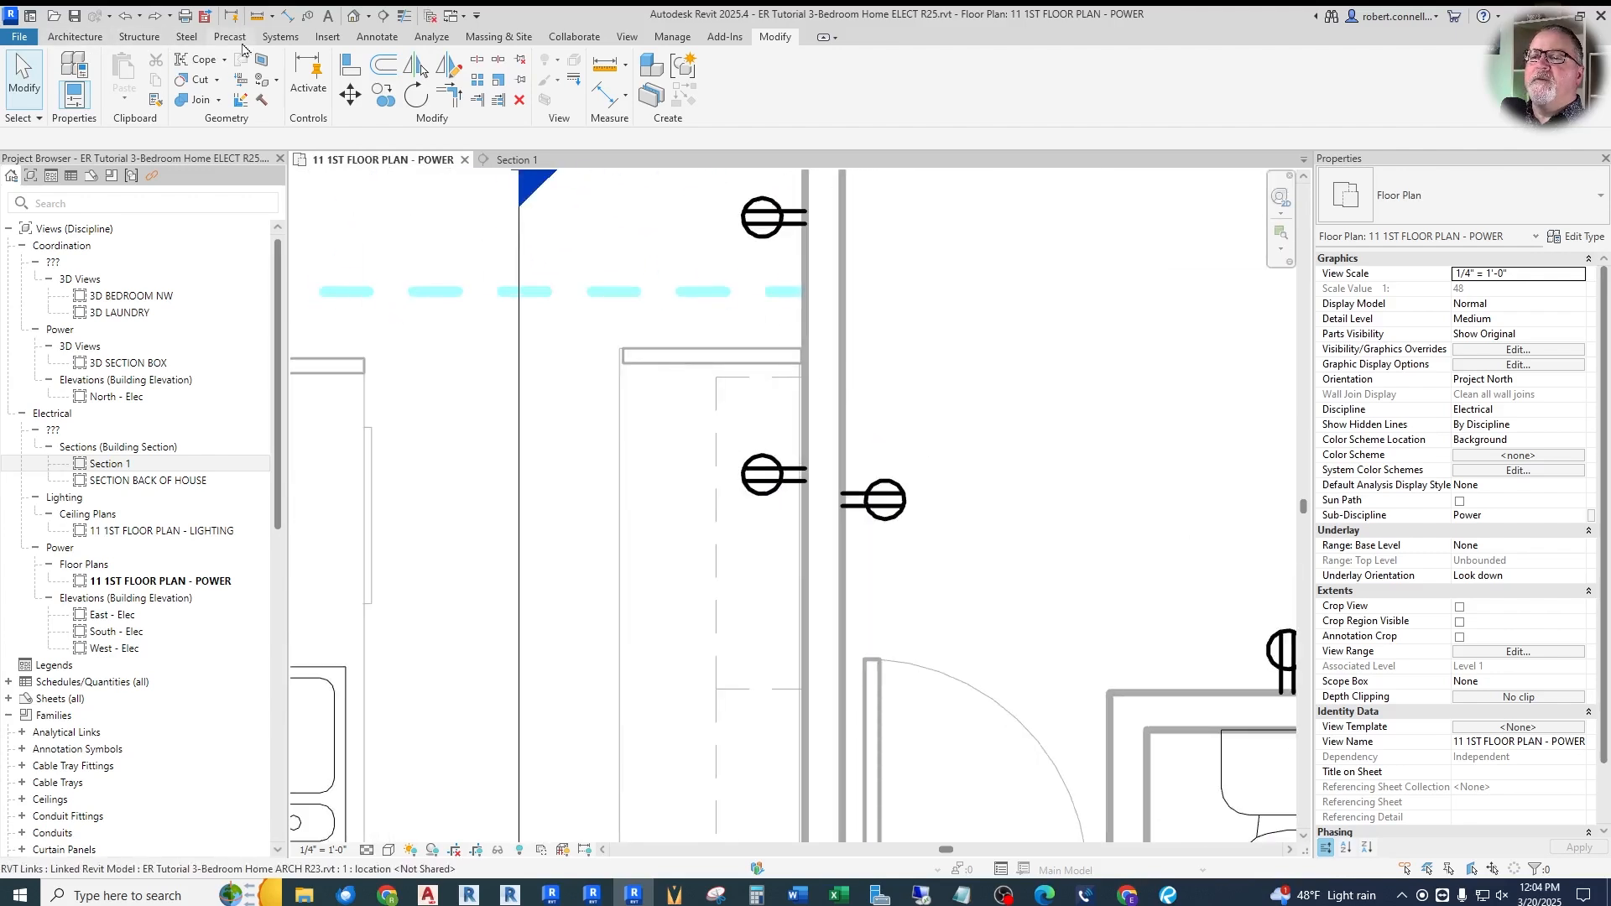
{"action": "left_click", "coordinate": [375, 37]}
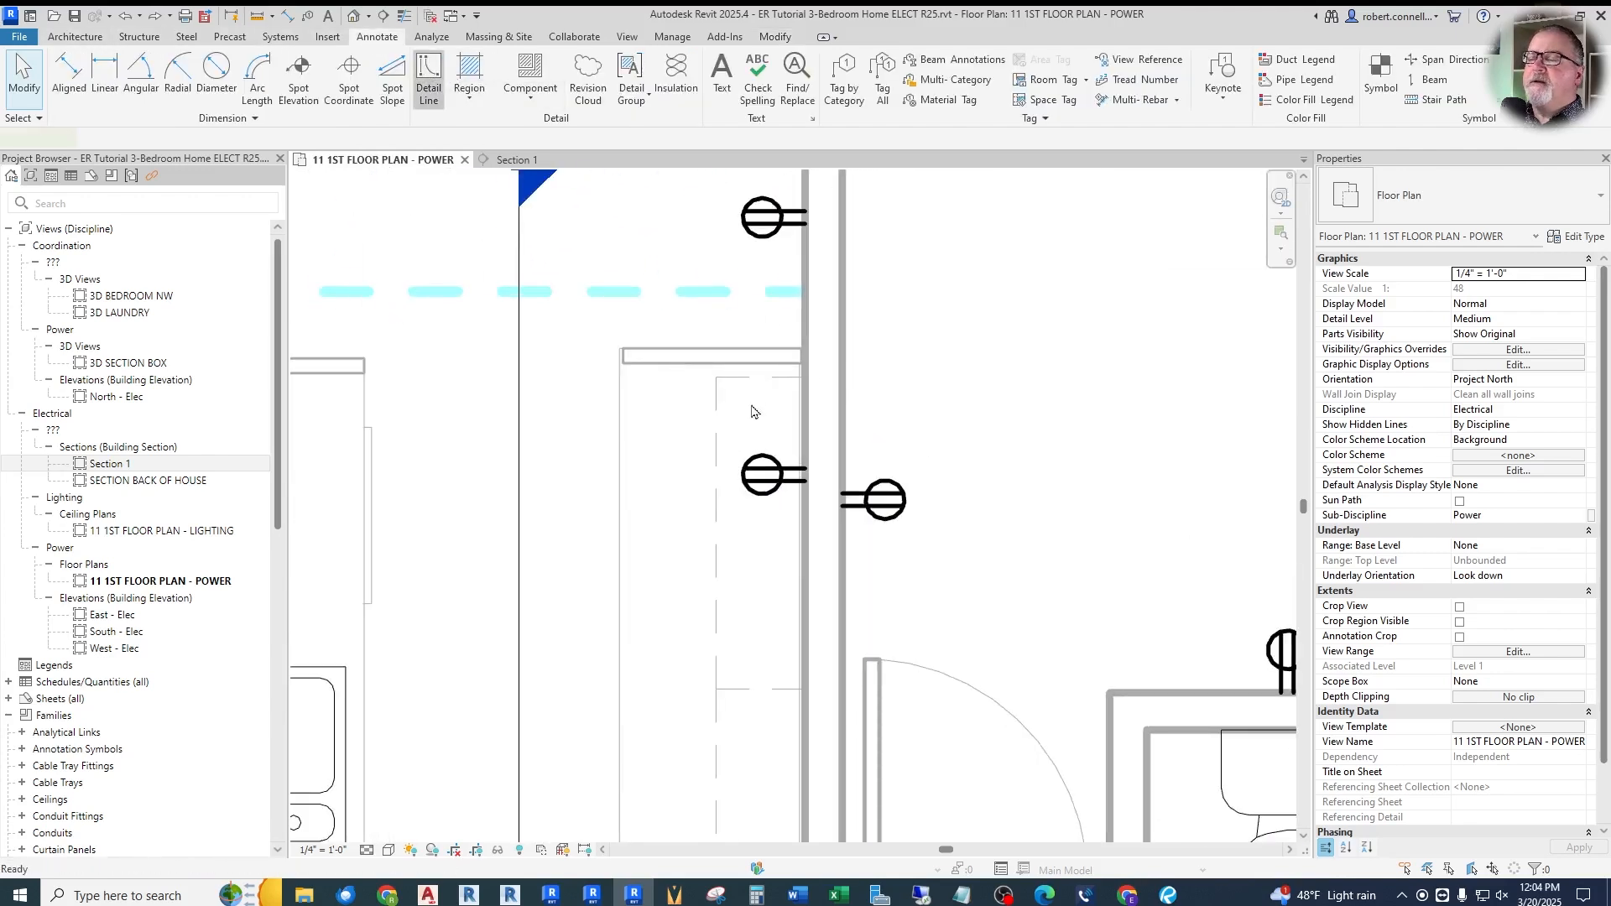
{"action": "left_click", "coordinate": [429, 75]}
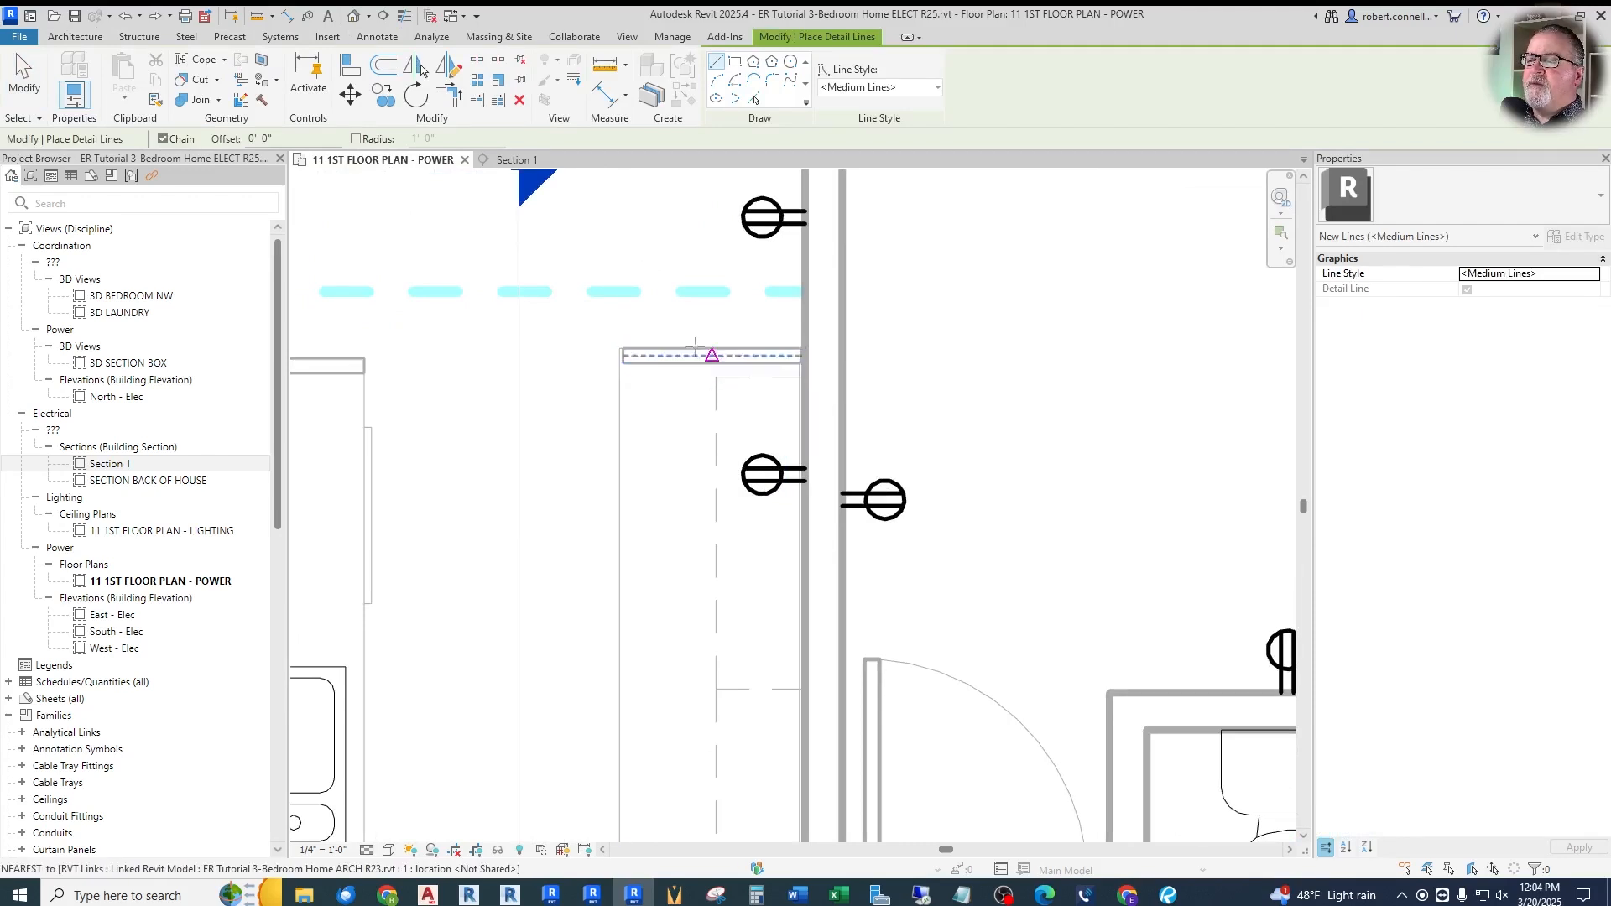
{"action": "left_click", "coordinate": [765, 348]}
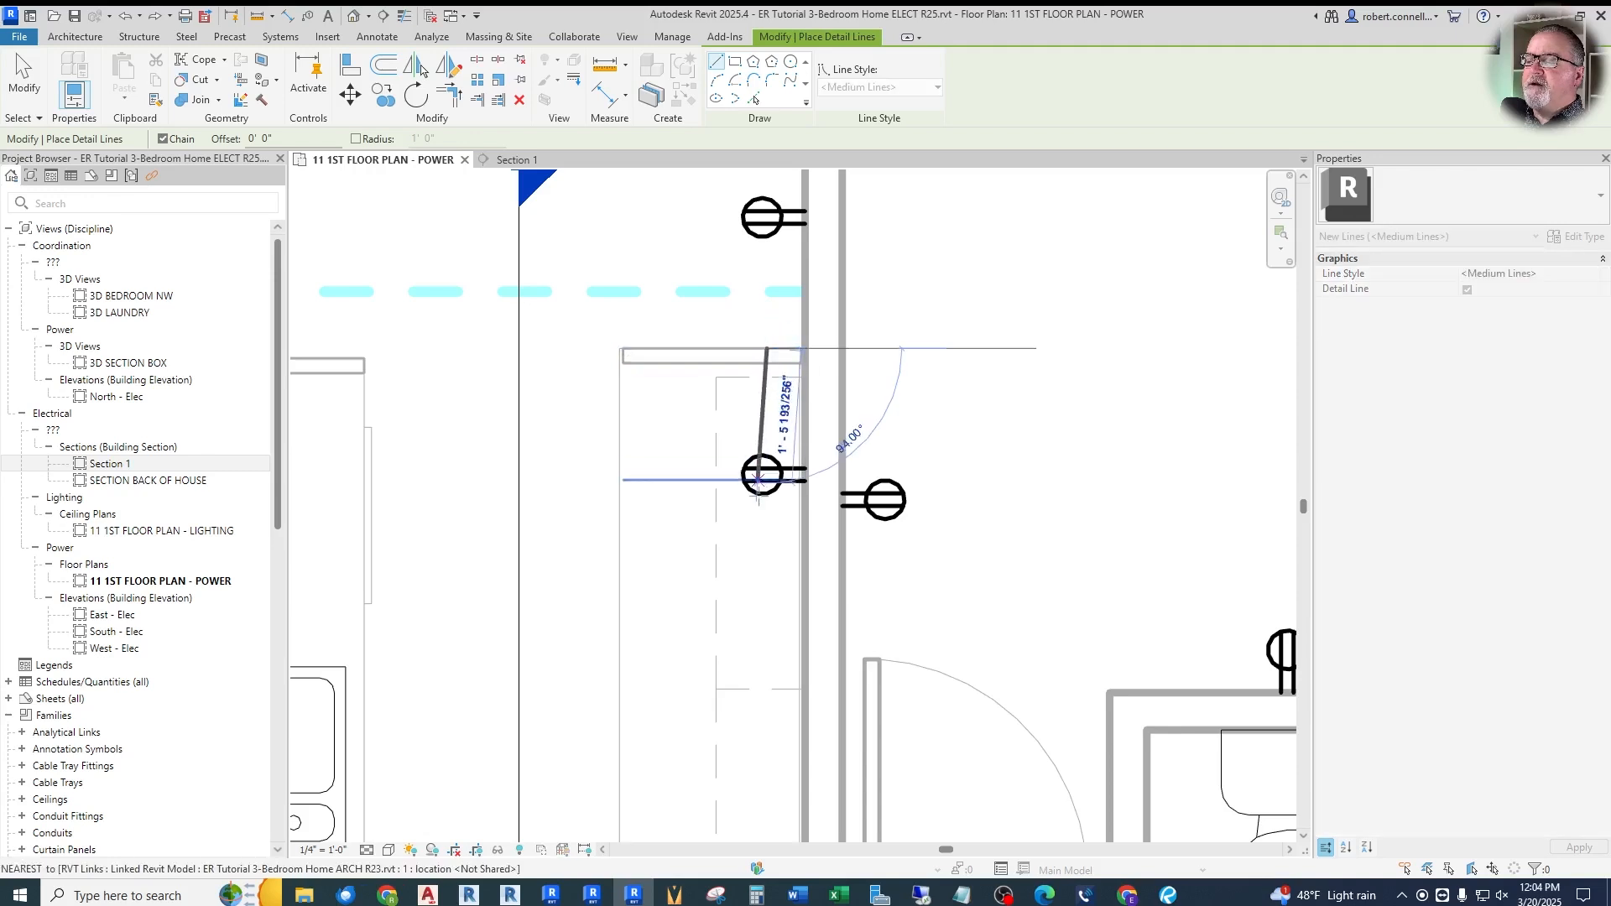
{"action": "left_click", "coordinate": [766, 533]}
{"action": "key", "text": "Escape"}
{"action": "key", "text": "Escape"}
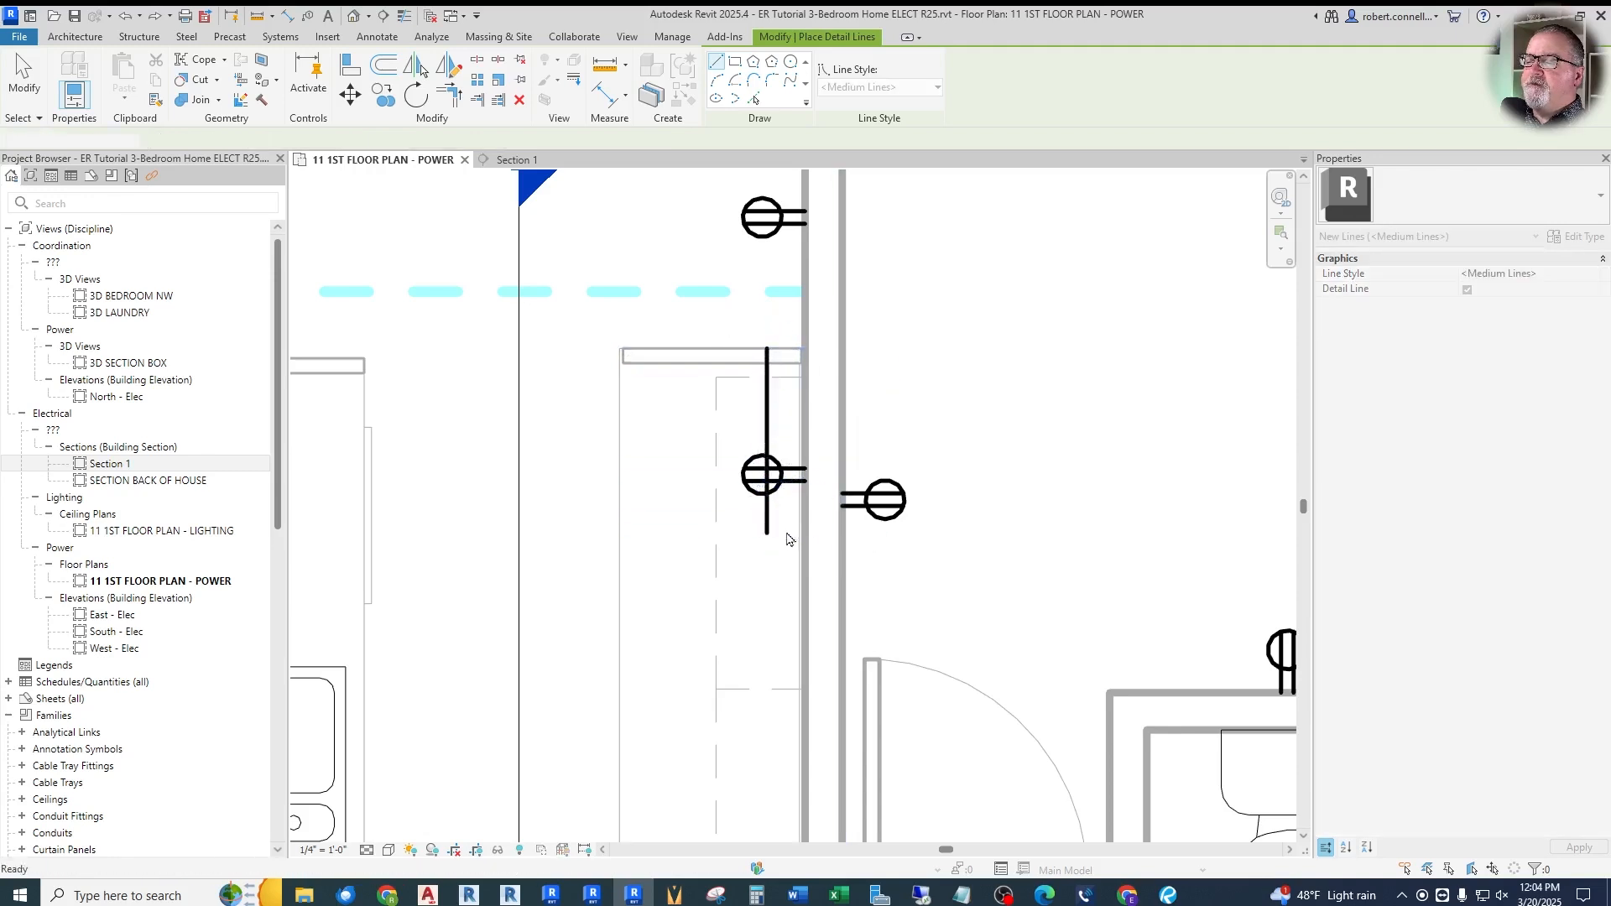
Move the counter receptacle along the partition to about 3 3/4" short of the detail line's far end
{"action": "scroll", "coordinate": [776, 533], "scroll_direction": "up", "scroll_amount": 3}
{"action": "left_click_drag", "start_coordinate": [773, 441], "coordinate": [773, 499]}
{"action": "scroll", "coordinate": [738, 509], "scroll_direction": "down", "scroll_amount": 5}
{"action": "scroll", "coordinate": [772, 493], "scroll_direction": "up", "scroll_amount": 5}
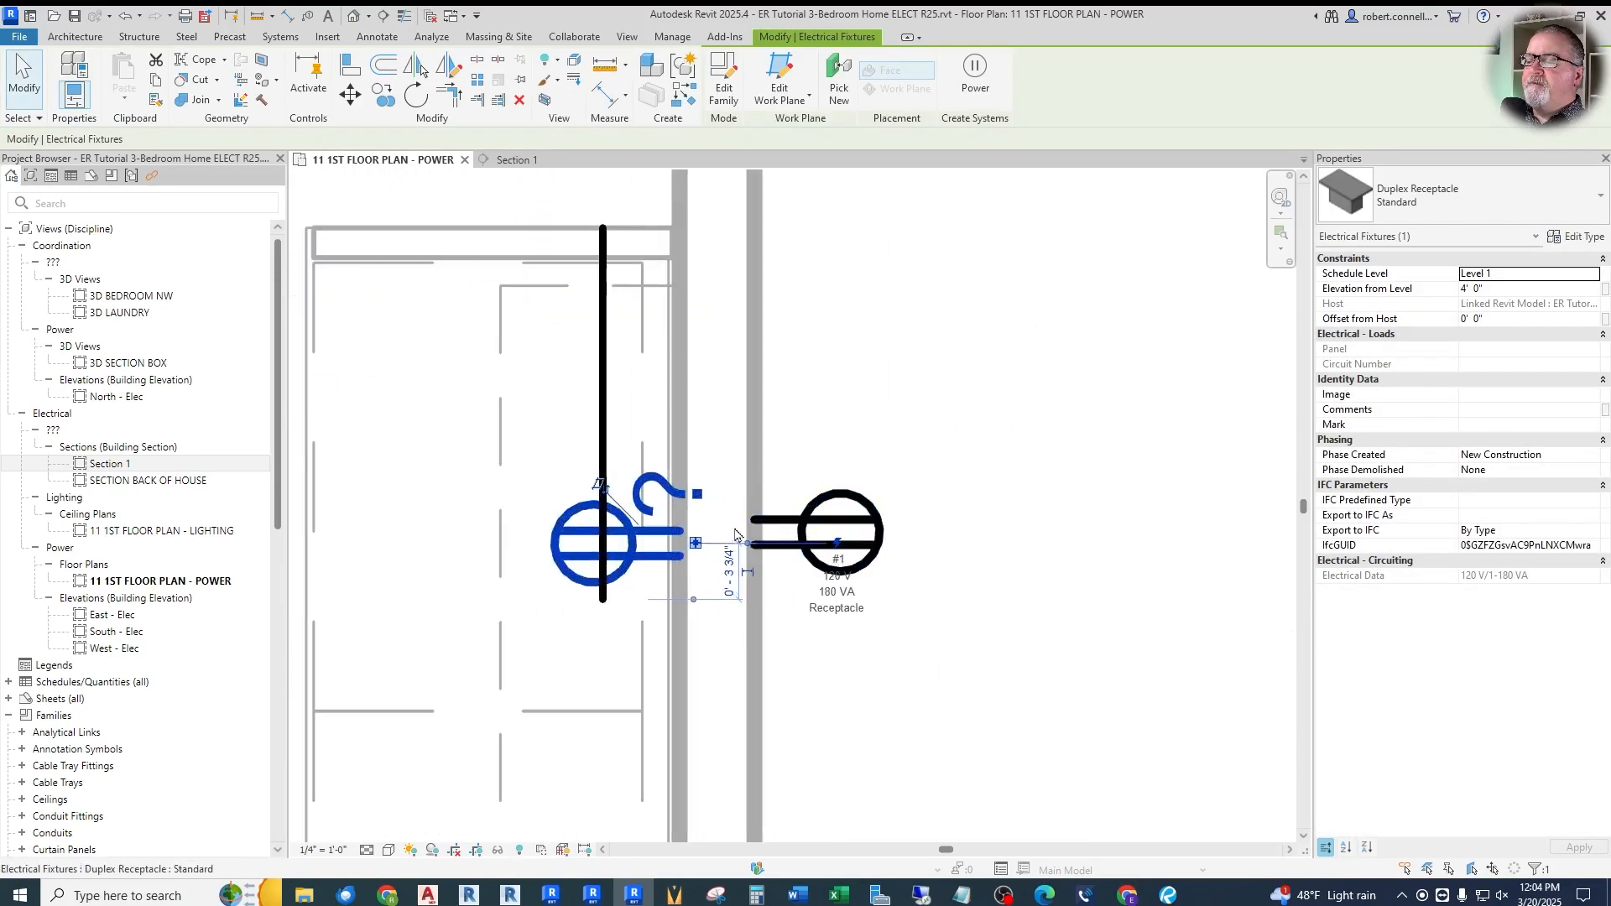
{"action": "scroll", "coordinate": [722, 537], "scroll_direction": "down", "scroll_amount": 3}
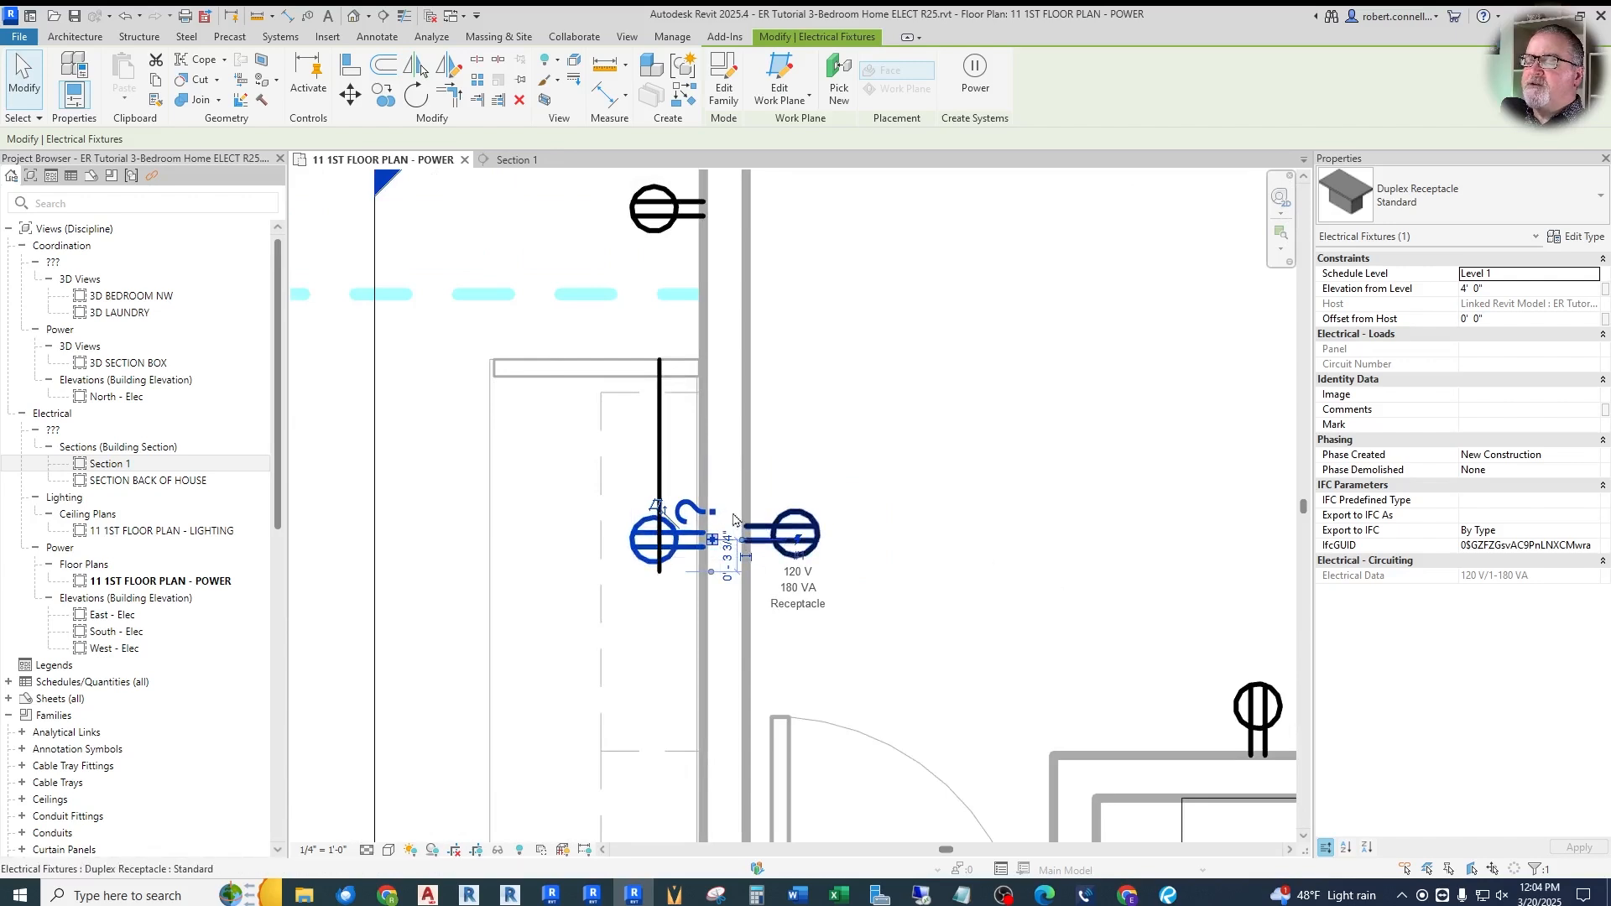
{"action": "scroll", "coordinate": [776, 440], "scroll_direction": "down", "scroll_amount": 1}
{"action": "key", "text": "Escape"}
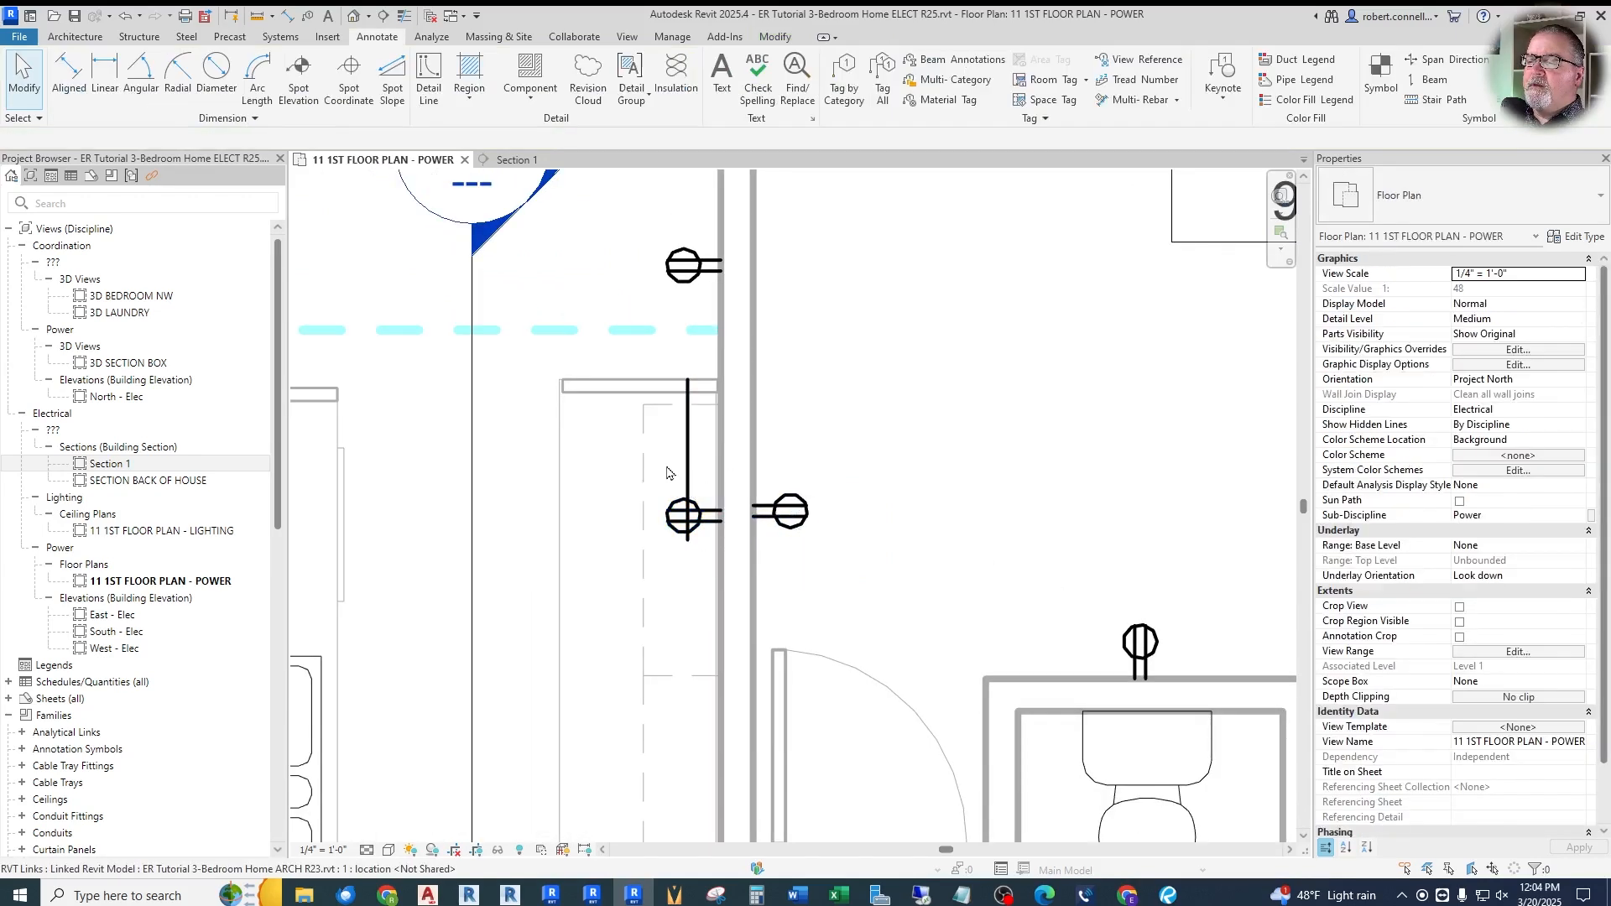
Delete the vertical reference detail line drawn over the kitchen counter beside the counter receptacle
{"action": "scroll", "coordinate": [739, 493], "scroll_direction": "up", "scroll_amount": 3}
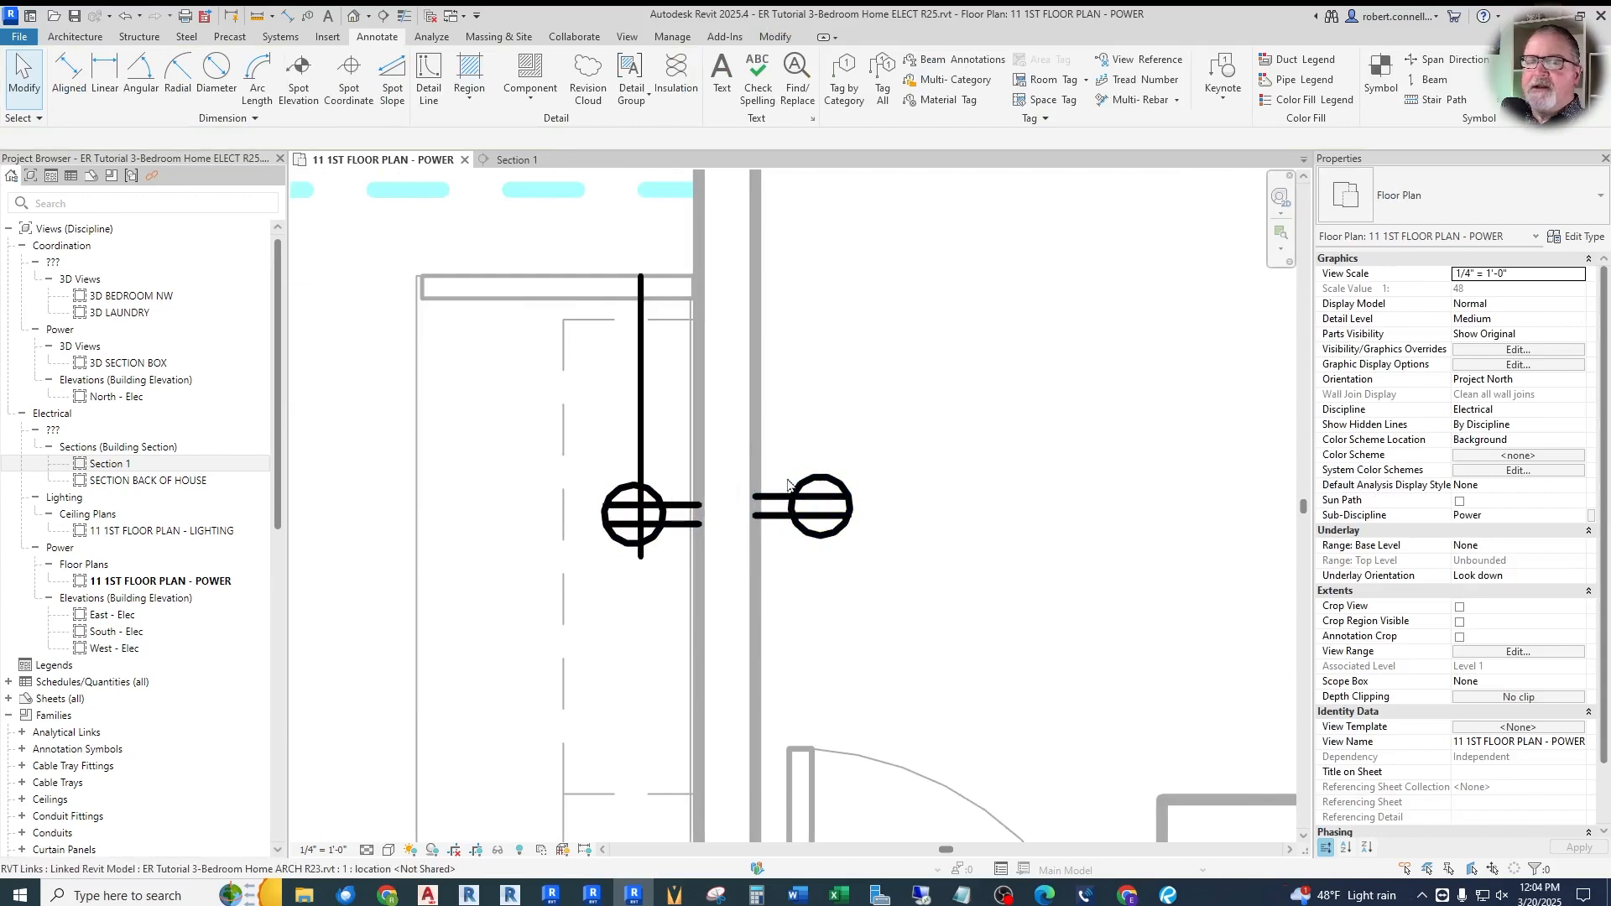
{"action": "scroll", "coordinate": [764, 511], "scroll_direction": "down", "scroll_amount": 2}
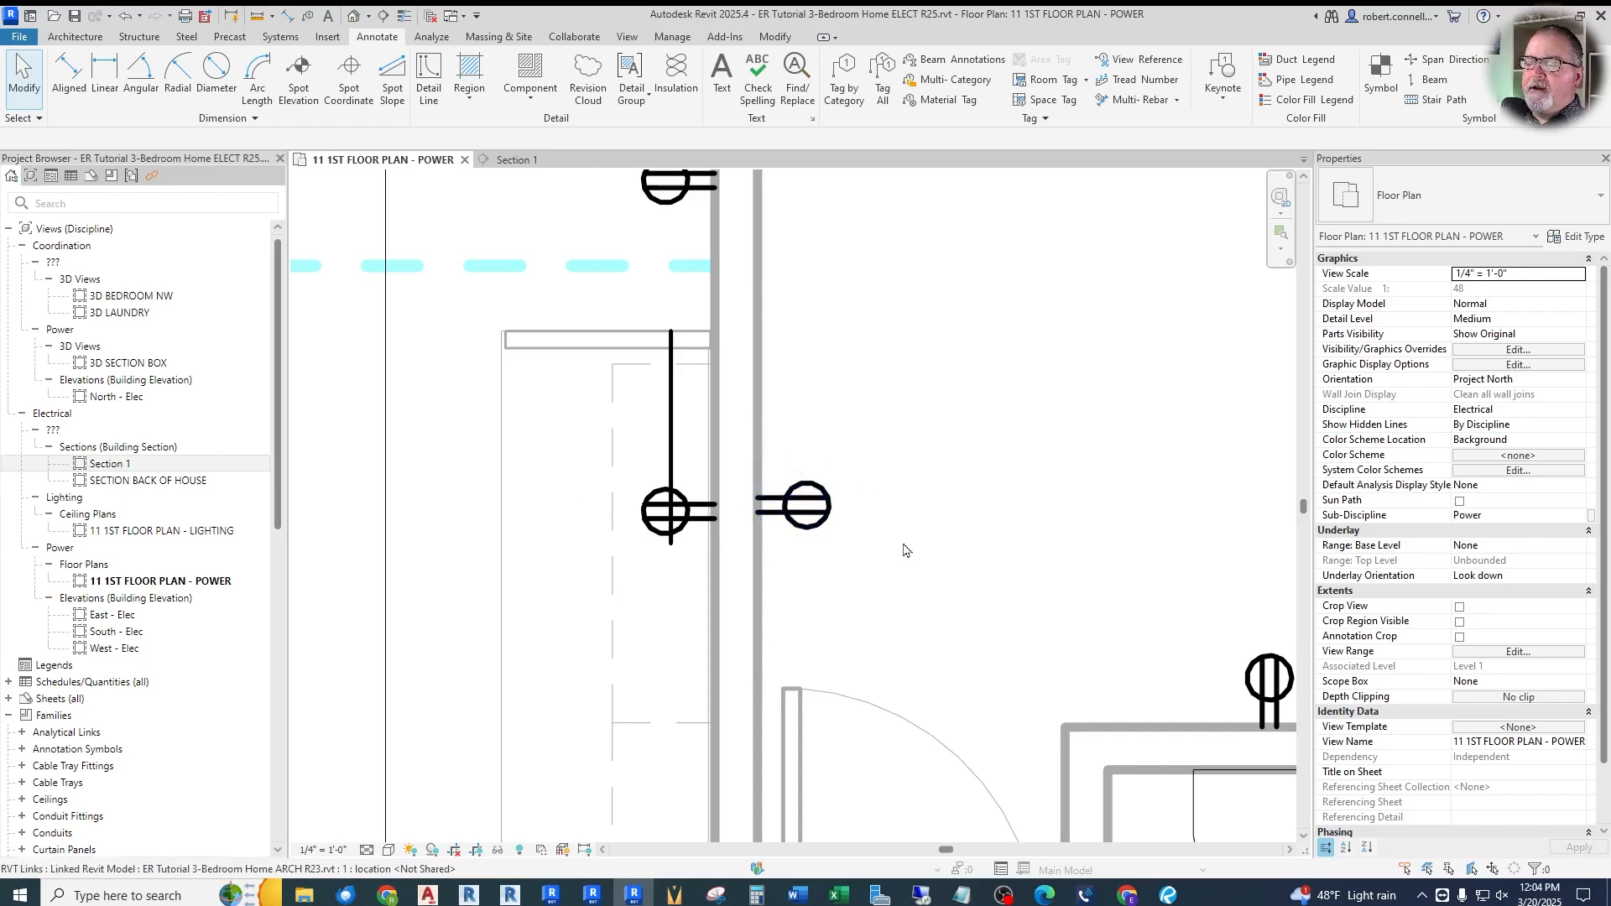
{"action": "left_click", "coordinate": [673, 418]}
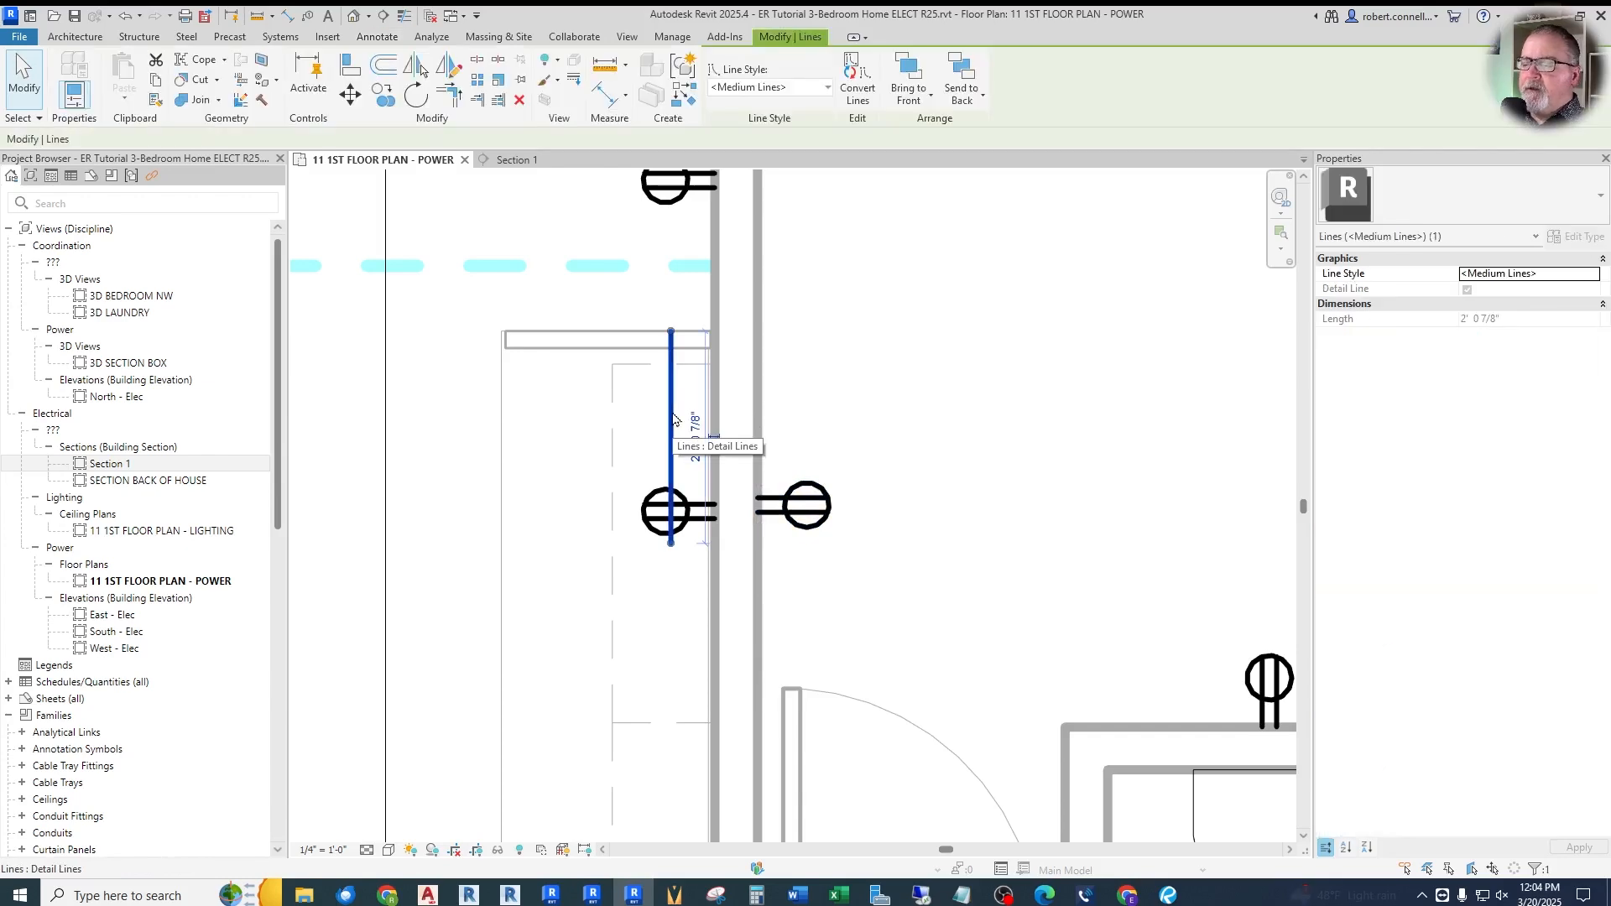
{"action": "key", "text": "Delete"}
{"action": "scroll", "coordinate": [672, 528], "scroll_direction": "down", "scroll_amount": 2}
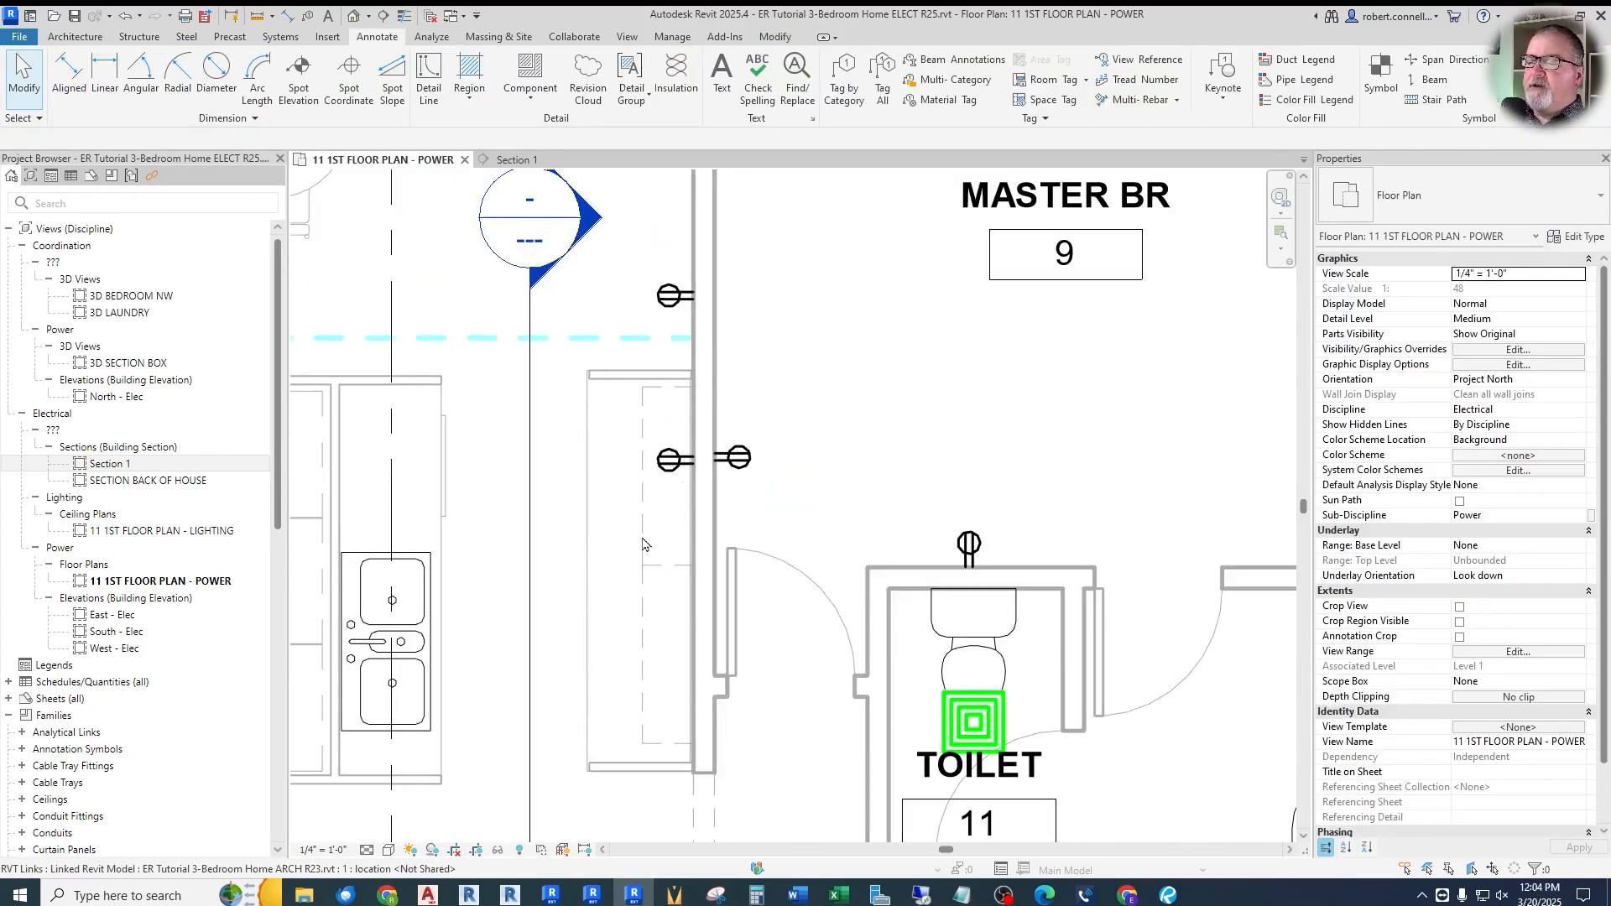
Check the distance from the counter receptacle to the counter's hall end with a temporary detail line, without keeping the line
{"action": "left_click", "coordinate": [399, 79]}
{"action": "key", "text": "Escape"}
{"action": "left_click", "coordinate": [431, 79]}
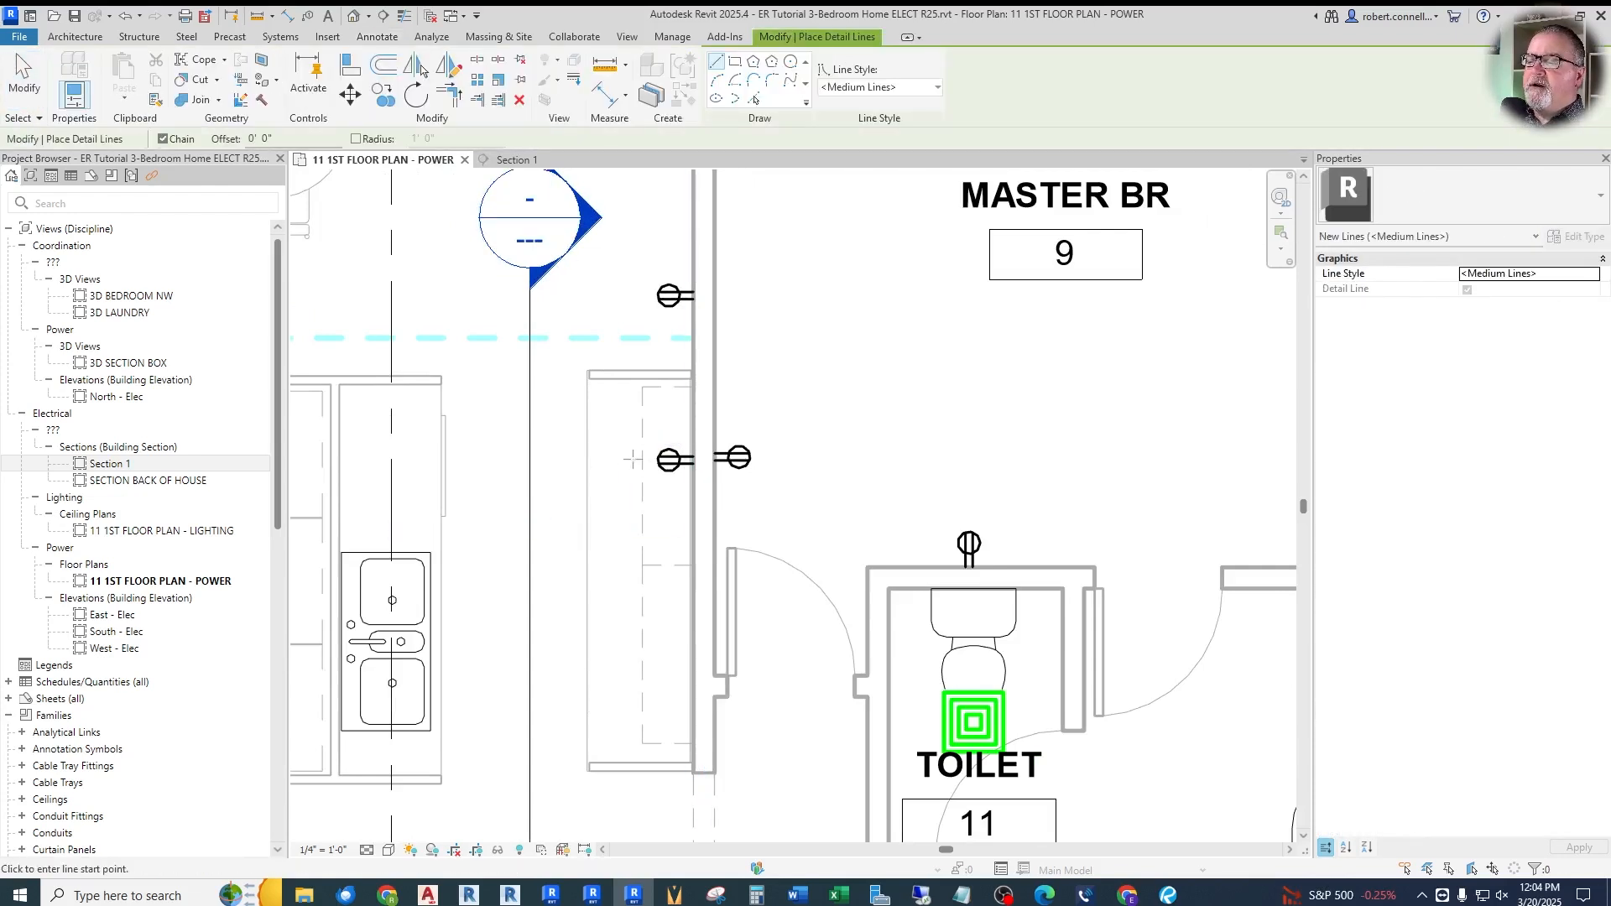
{"action": "left_click", "coordinate": [632, 459]}
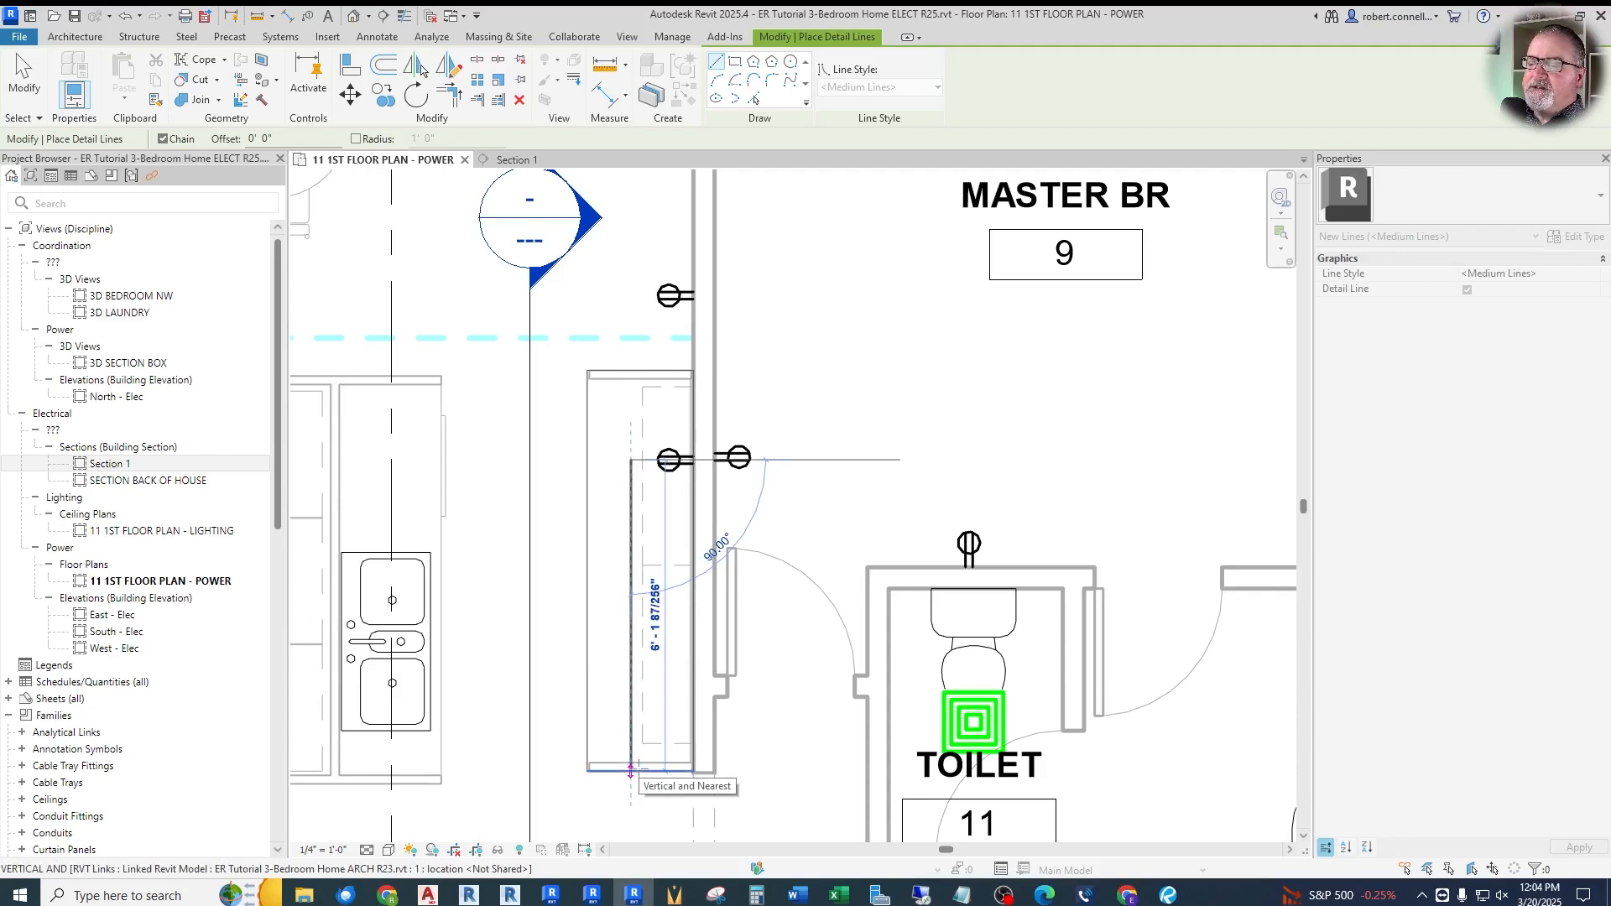
{"action": "key", "text": "Escape"}
{"action": "key", "text": "Escape"}
Nudge the counter receptacle slightly along the partition, away from the dining end of the counter
{"action": "scroll", "coordinate": [669, 490], "scroll_direction": "up", "scroll_amount": 2}
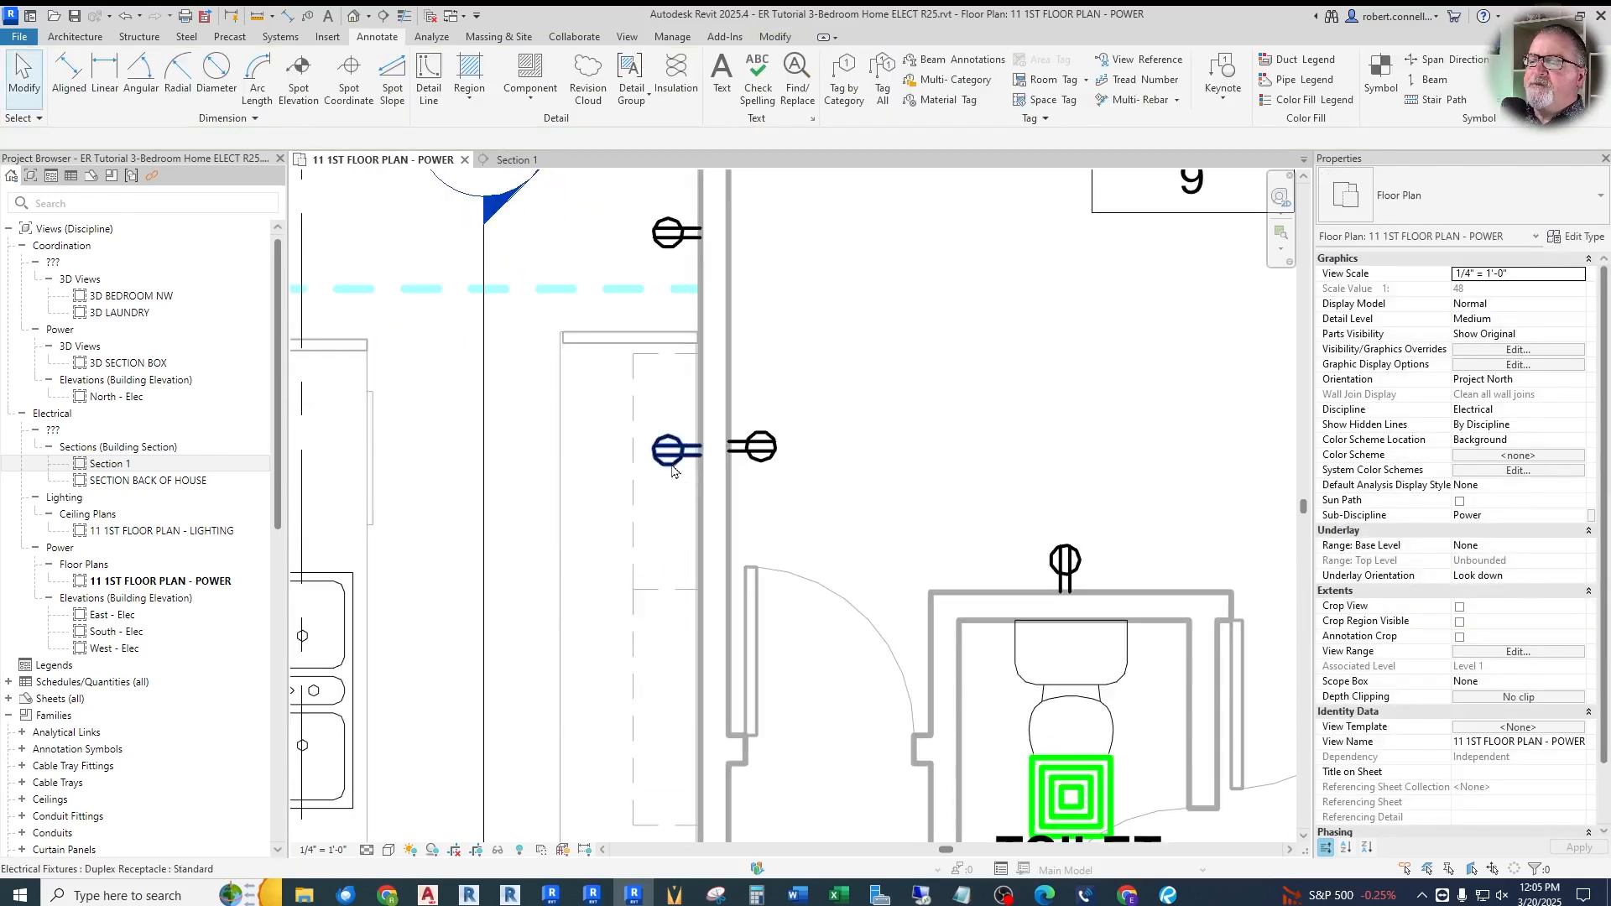
{"action": "left_click", "coordinate": [669, 461]}
{"action": "scroll", "coordinate": [669, 453], "scroll_direction": "down", "scroll_amount": 2}
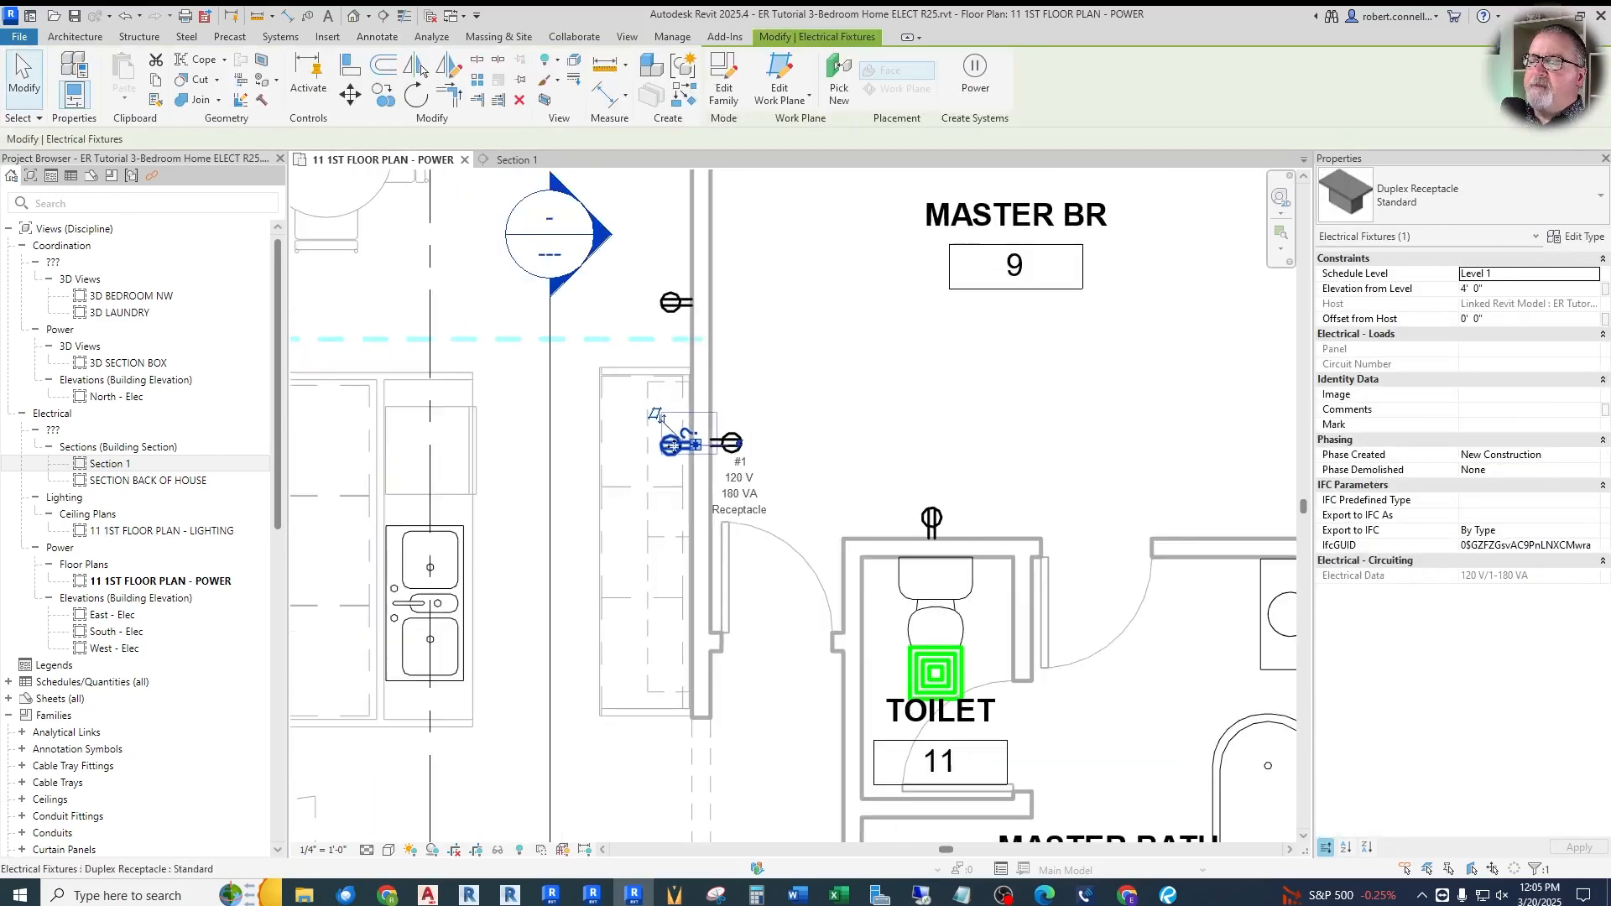
{"action": "scroll", "coordinate": [655, 539], "scroll_direction": "up", "scroll_amount": 1}
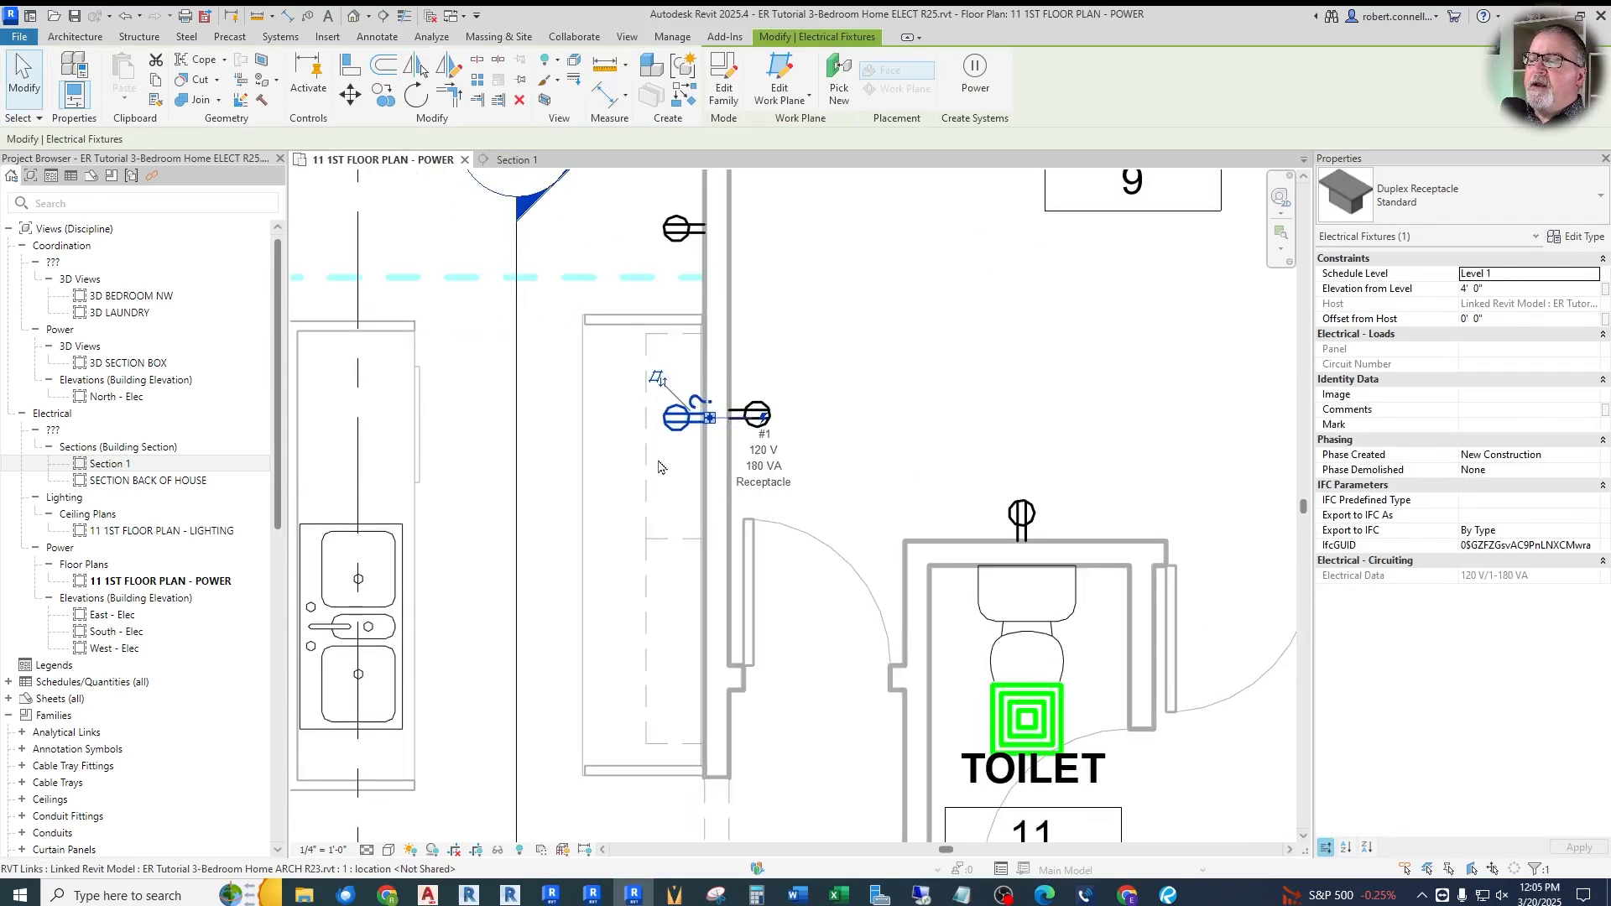
{"action": "scroll", "coordinate": [657, 421], "scroll_direction": "up", "scroll_amount": 1}
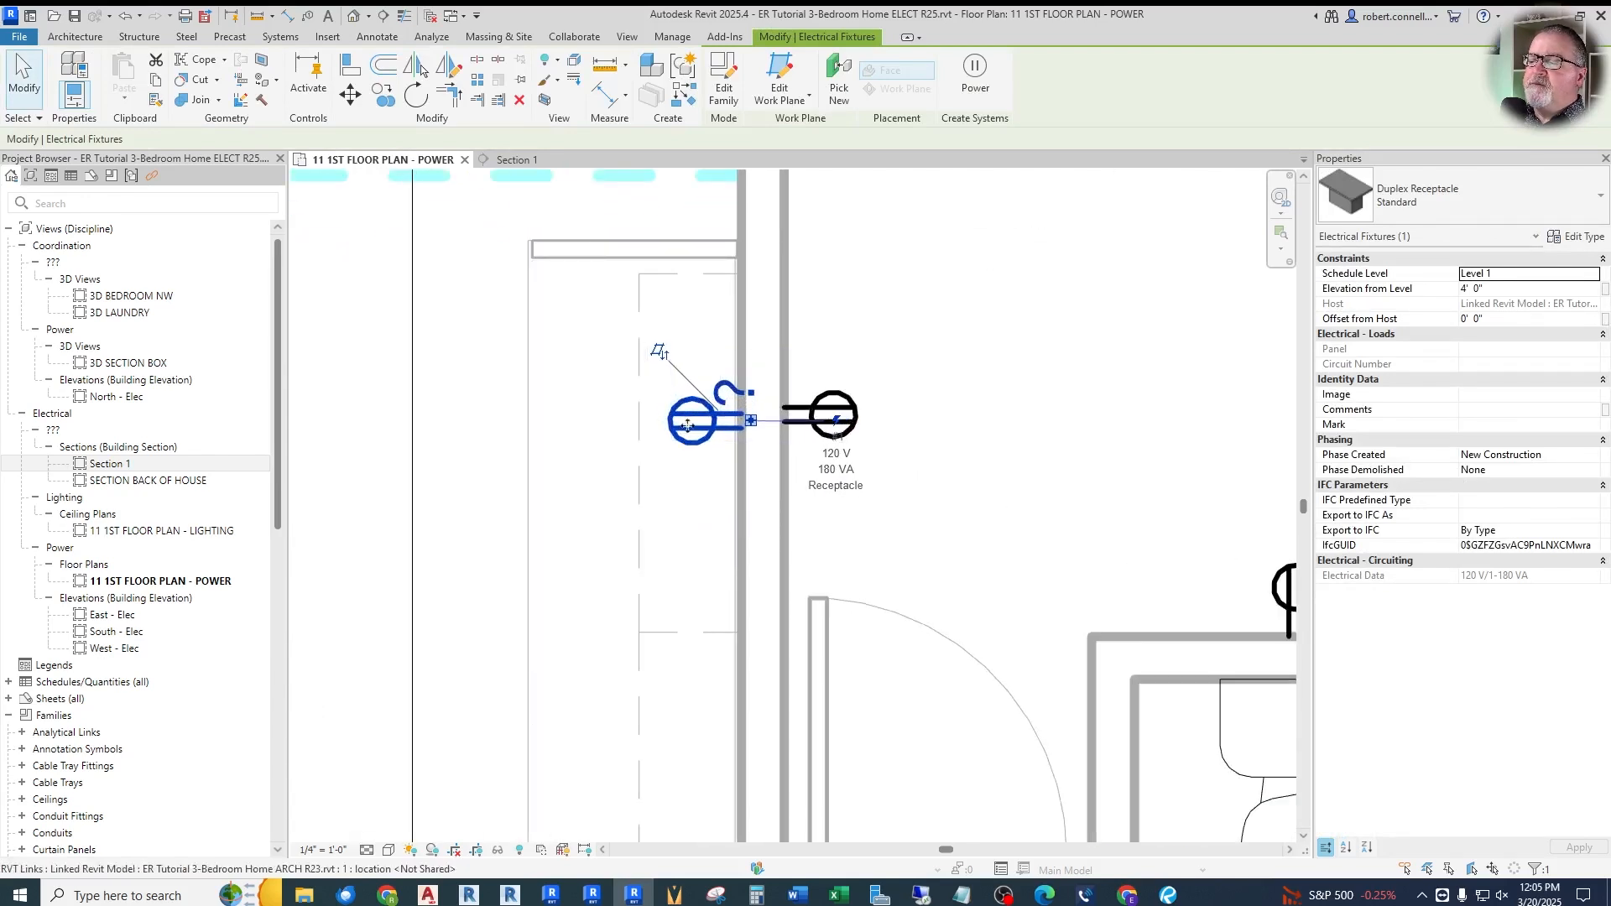
{"action": "left_click", "coordinate": [690, 504]}
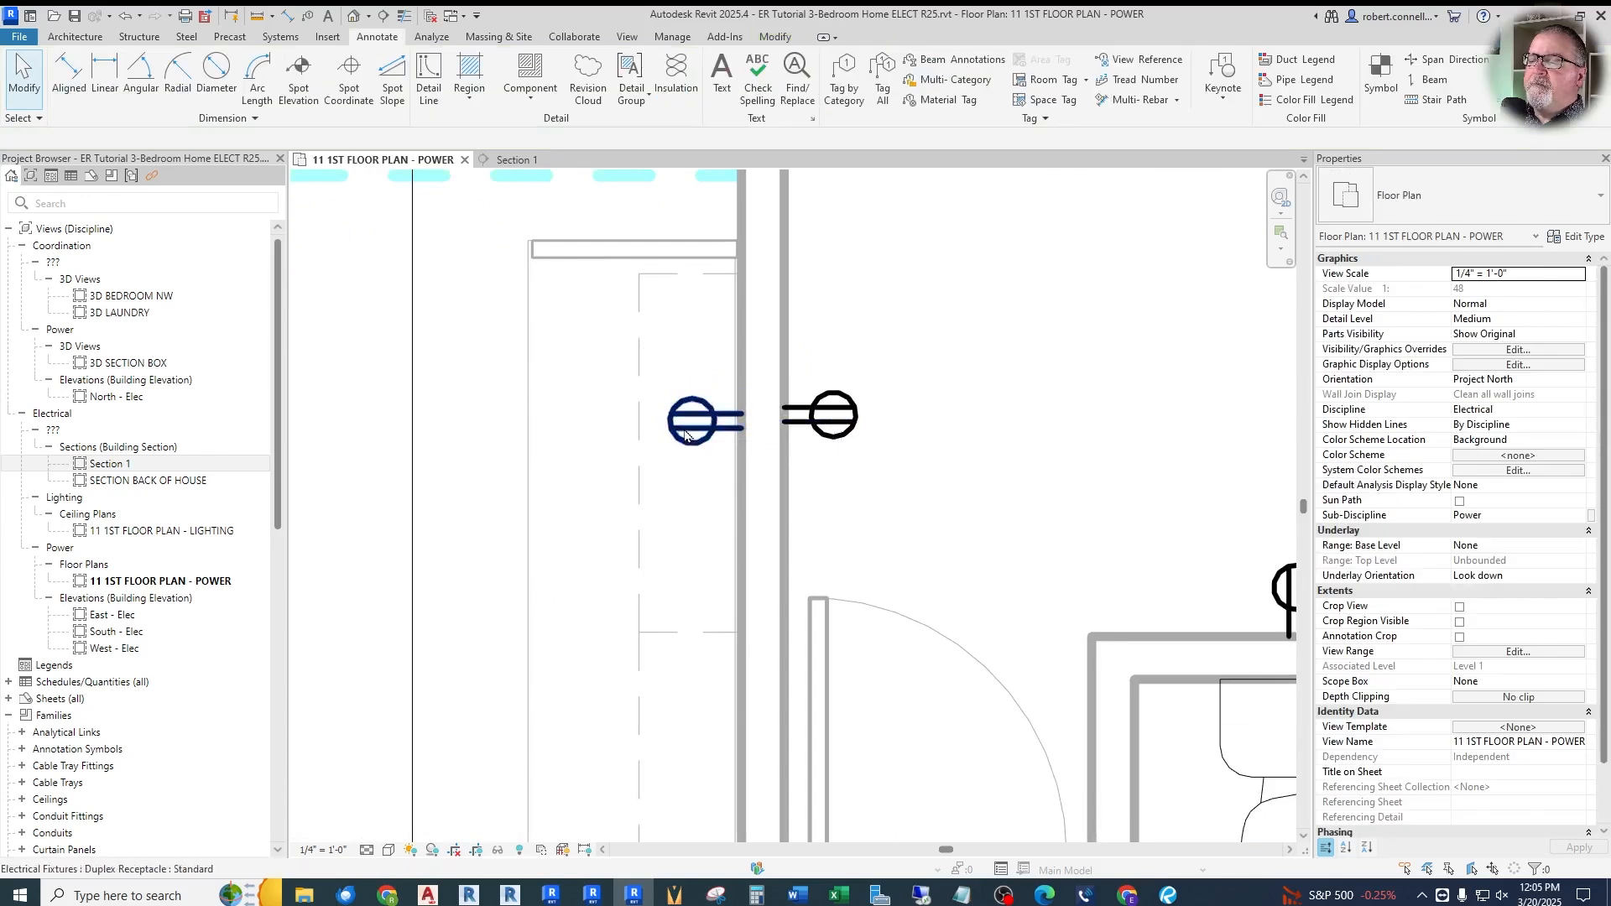
{"action": "left_click", "coordinate": [688, 436]}
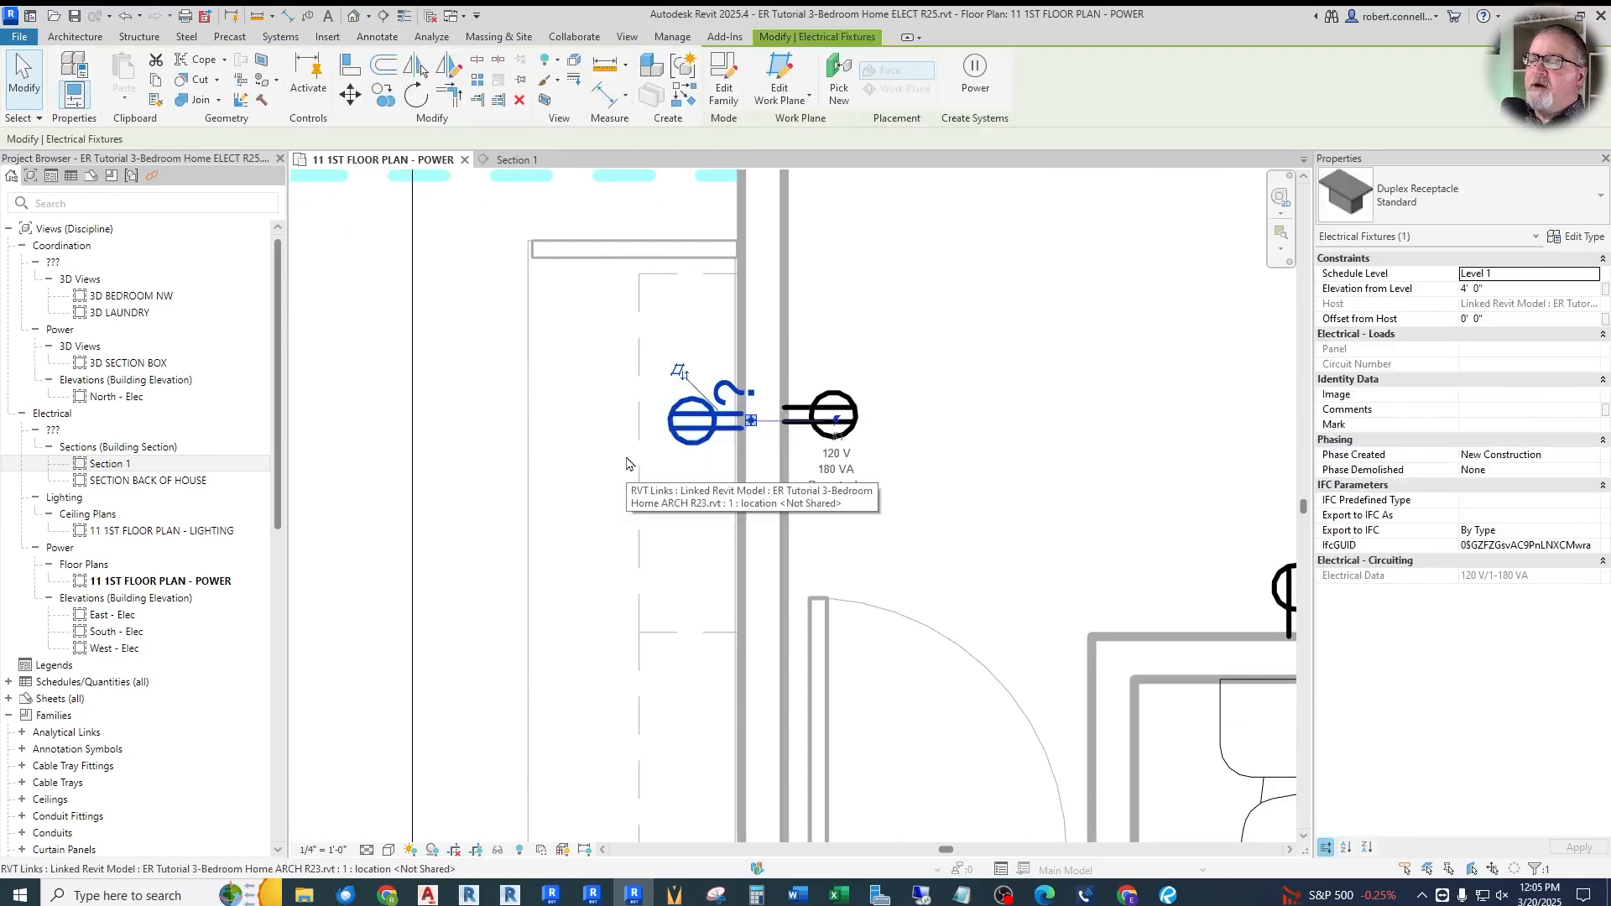
{"action": "key", "text": "Down"}
{"action": "key", "text": "Down"}
{"action": "key", "text": "Down"}
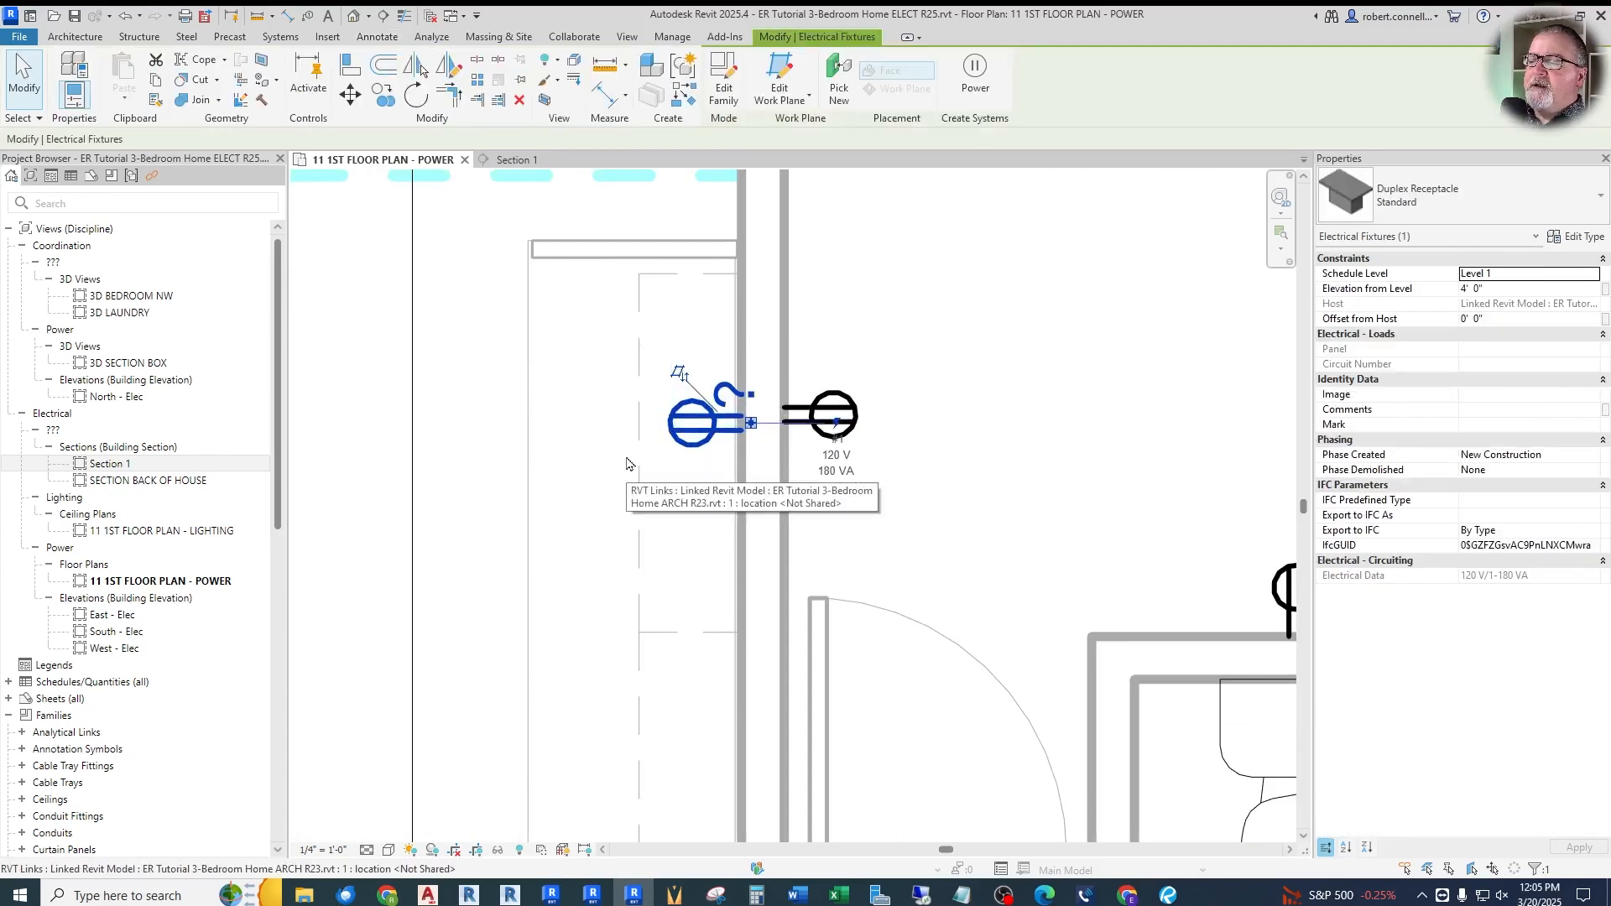
{"action": "key", "text": "Up"}
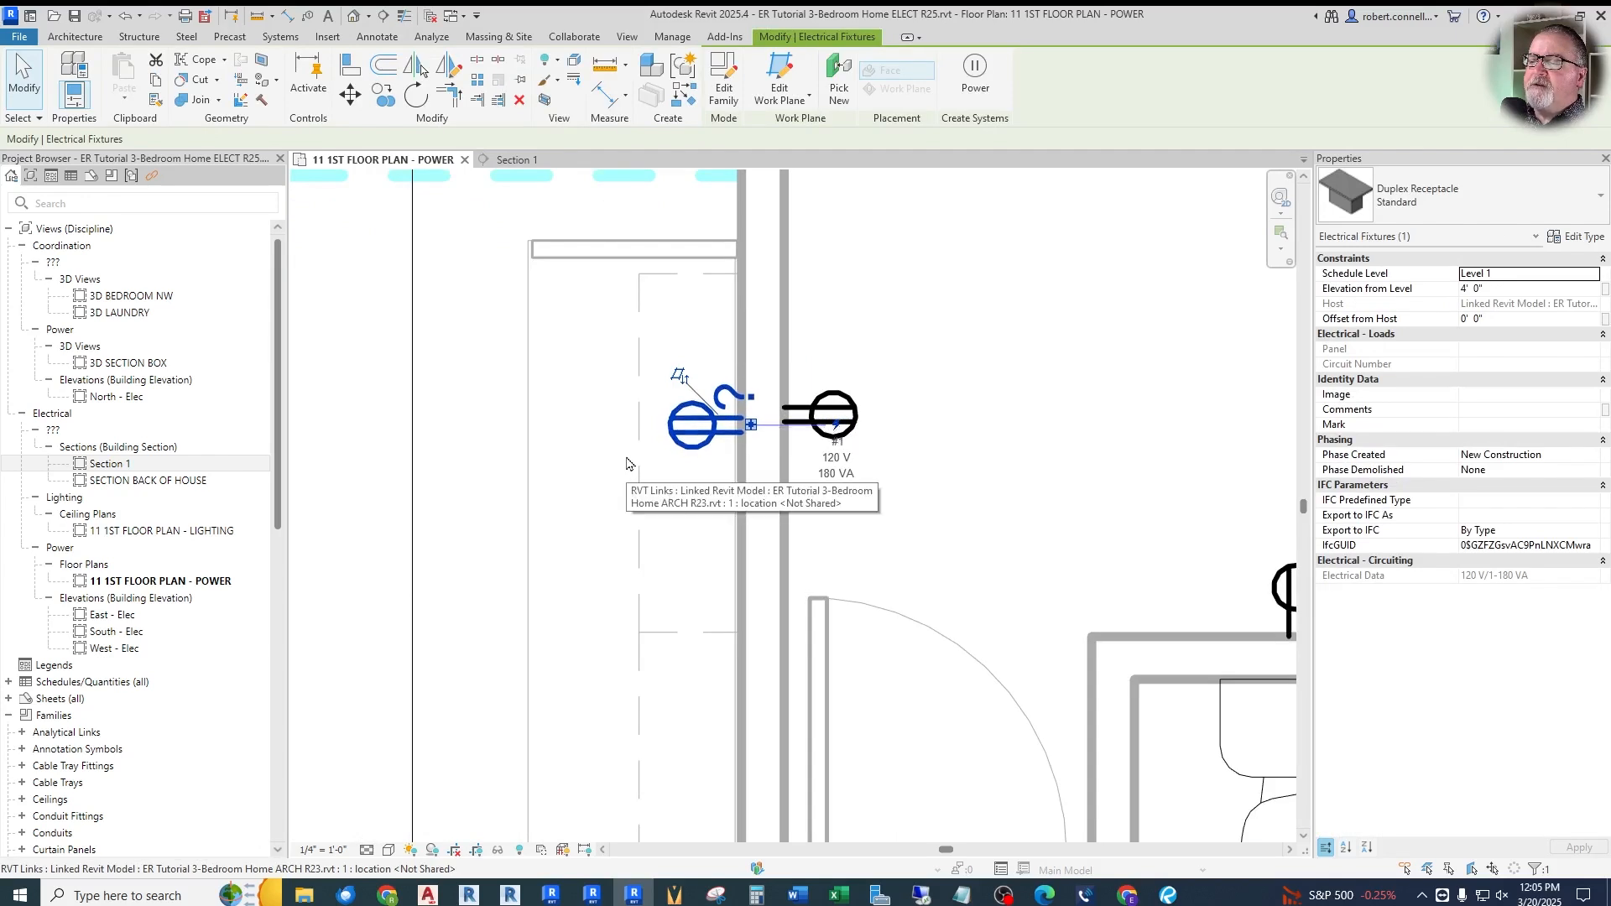
{"action": "key", "text": "Down"}
{"action": "key", "text": "Down"}
{"action": "key", "text": "Down"}
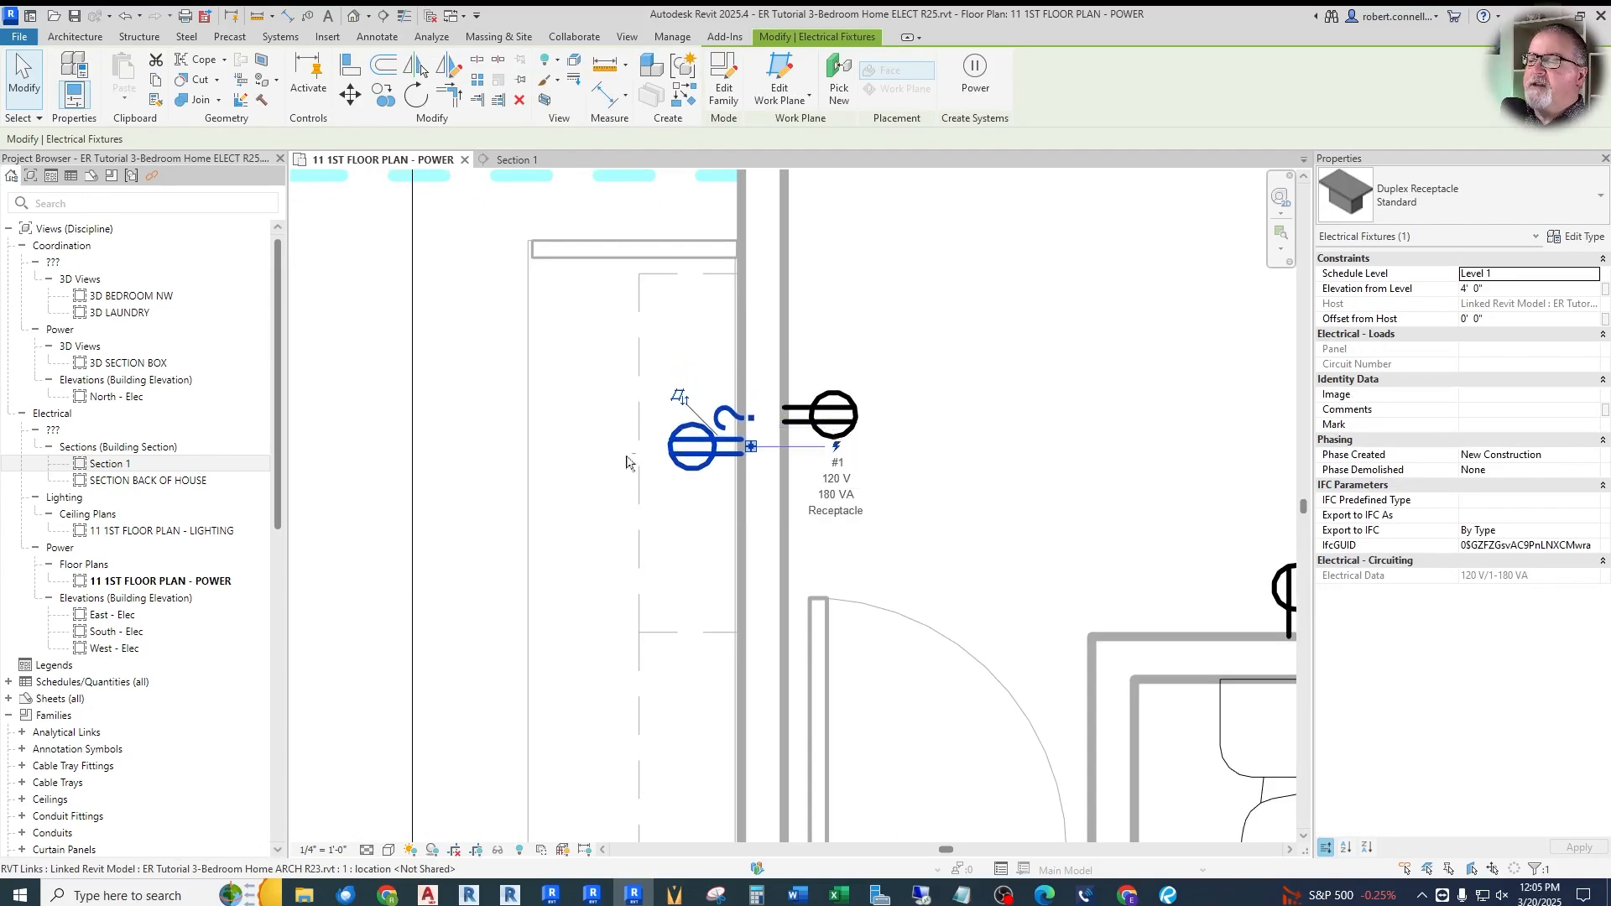
{"action": "key", "text": "Up"}
{"action": "key", "text": "Up"}
{"action": "key", "text": "Up"}
{"action": "key", "text": "Escape"}
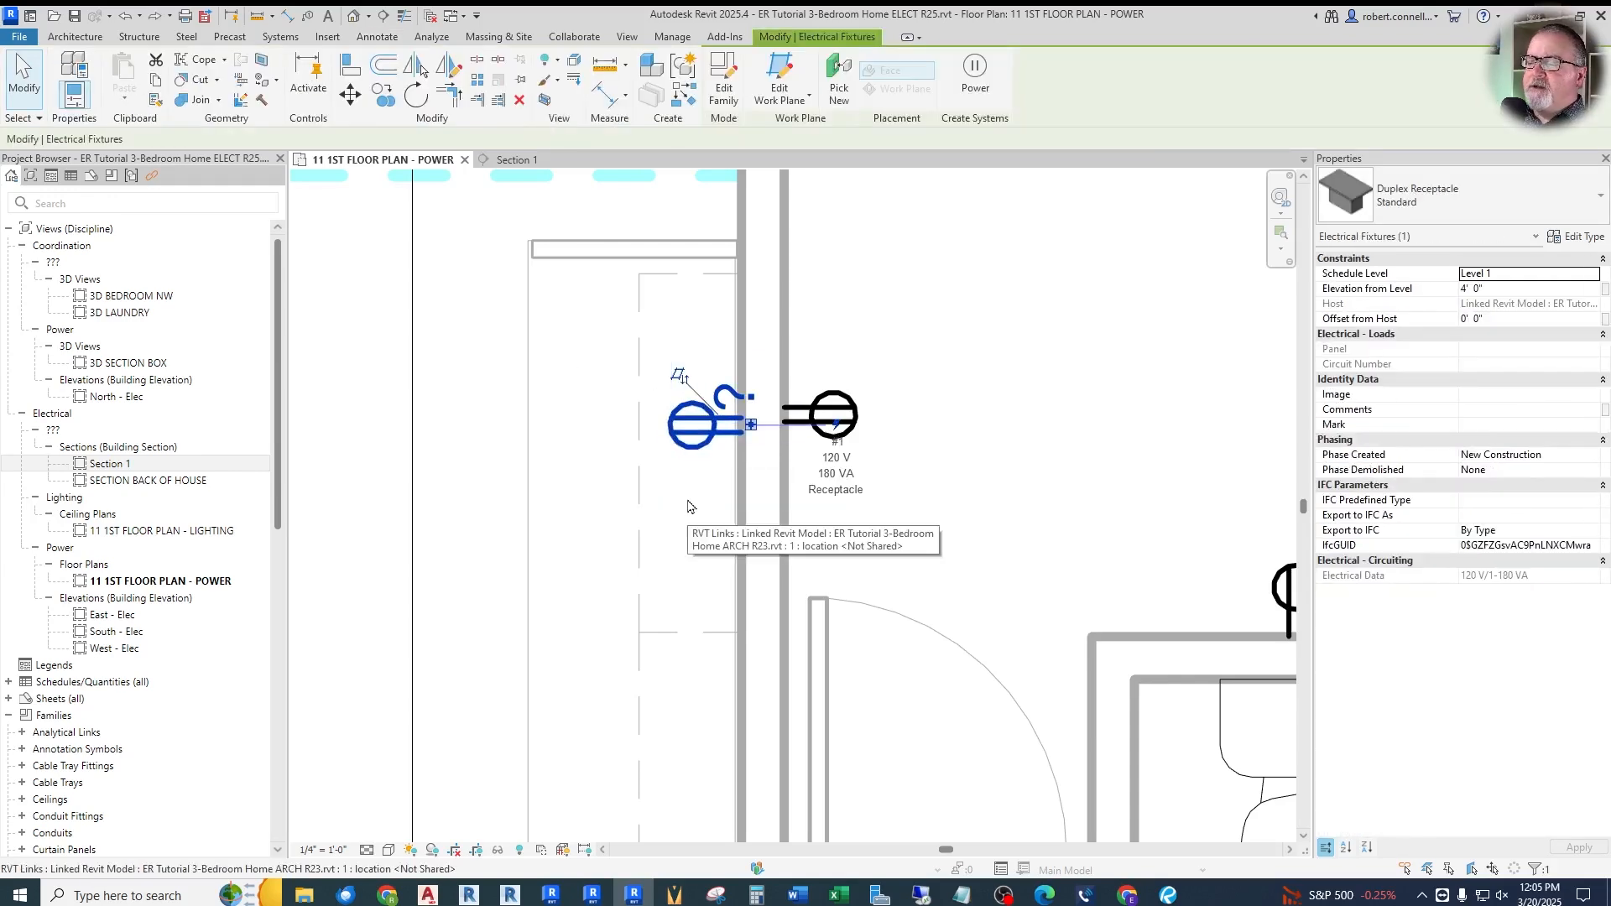
Create a similar duplex receptacle on the same partition, over the counter near its hall end
{"action": "scroll", "coordinate": [713, 424], "scroll_direction": "down", "scroll_amount": 3}
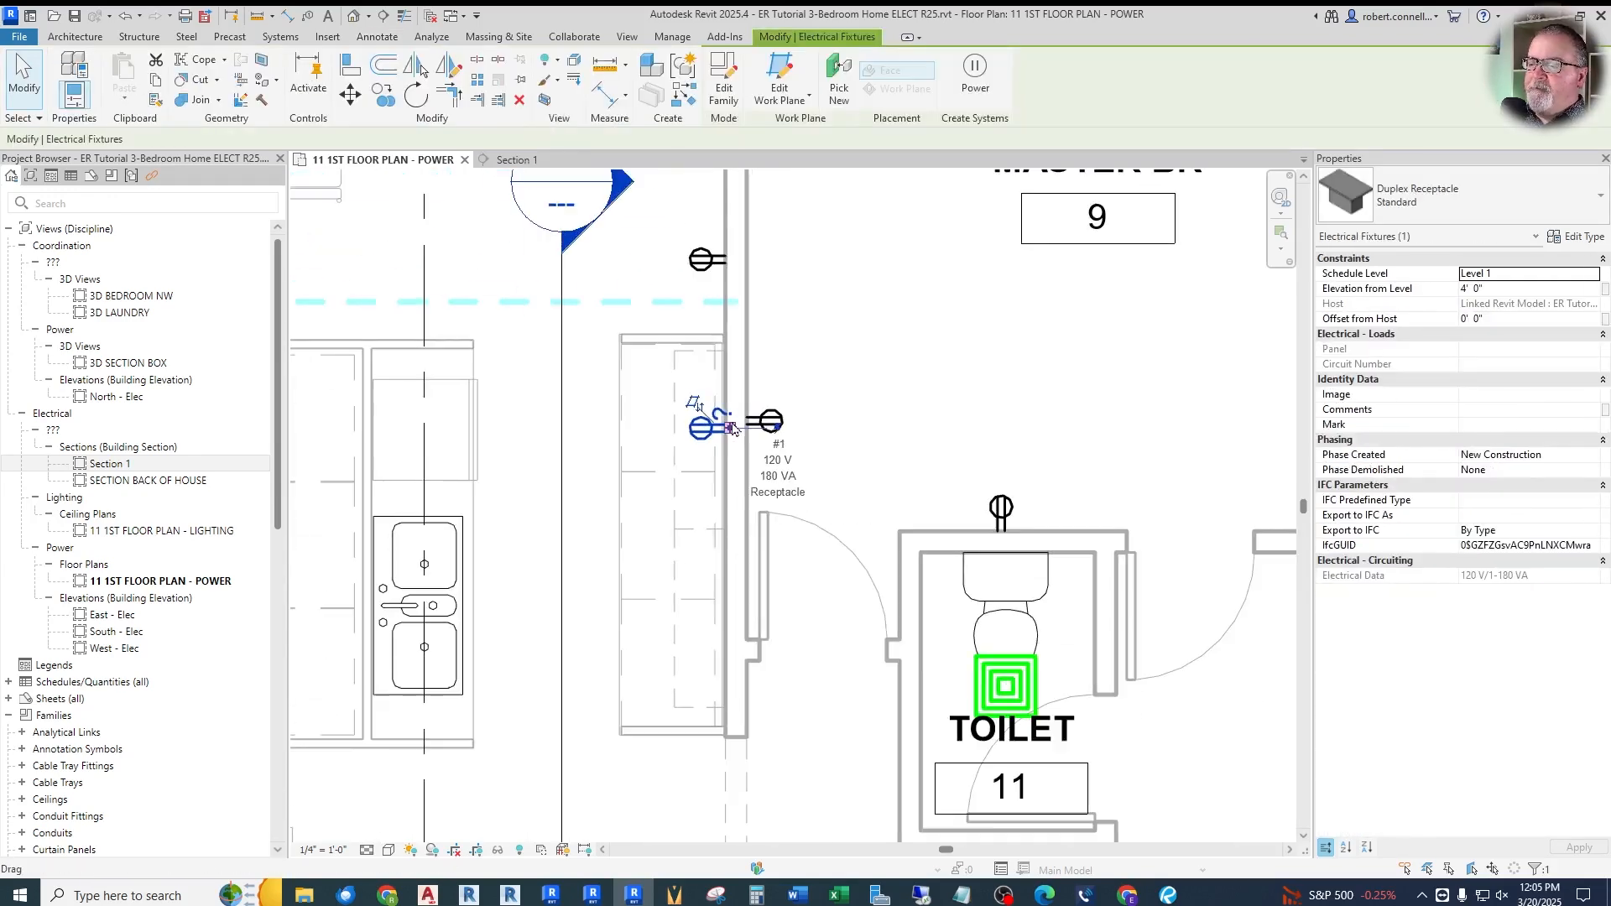
{"action": "key", "text": "Escape"}
{"action": "left_click", "coordinate": [709, 426]}
{"action": "right_click", "coordinate": [692, 425]}
{"action": "left_click", "coordinate": [749, 546]}
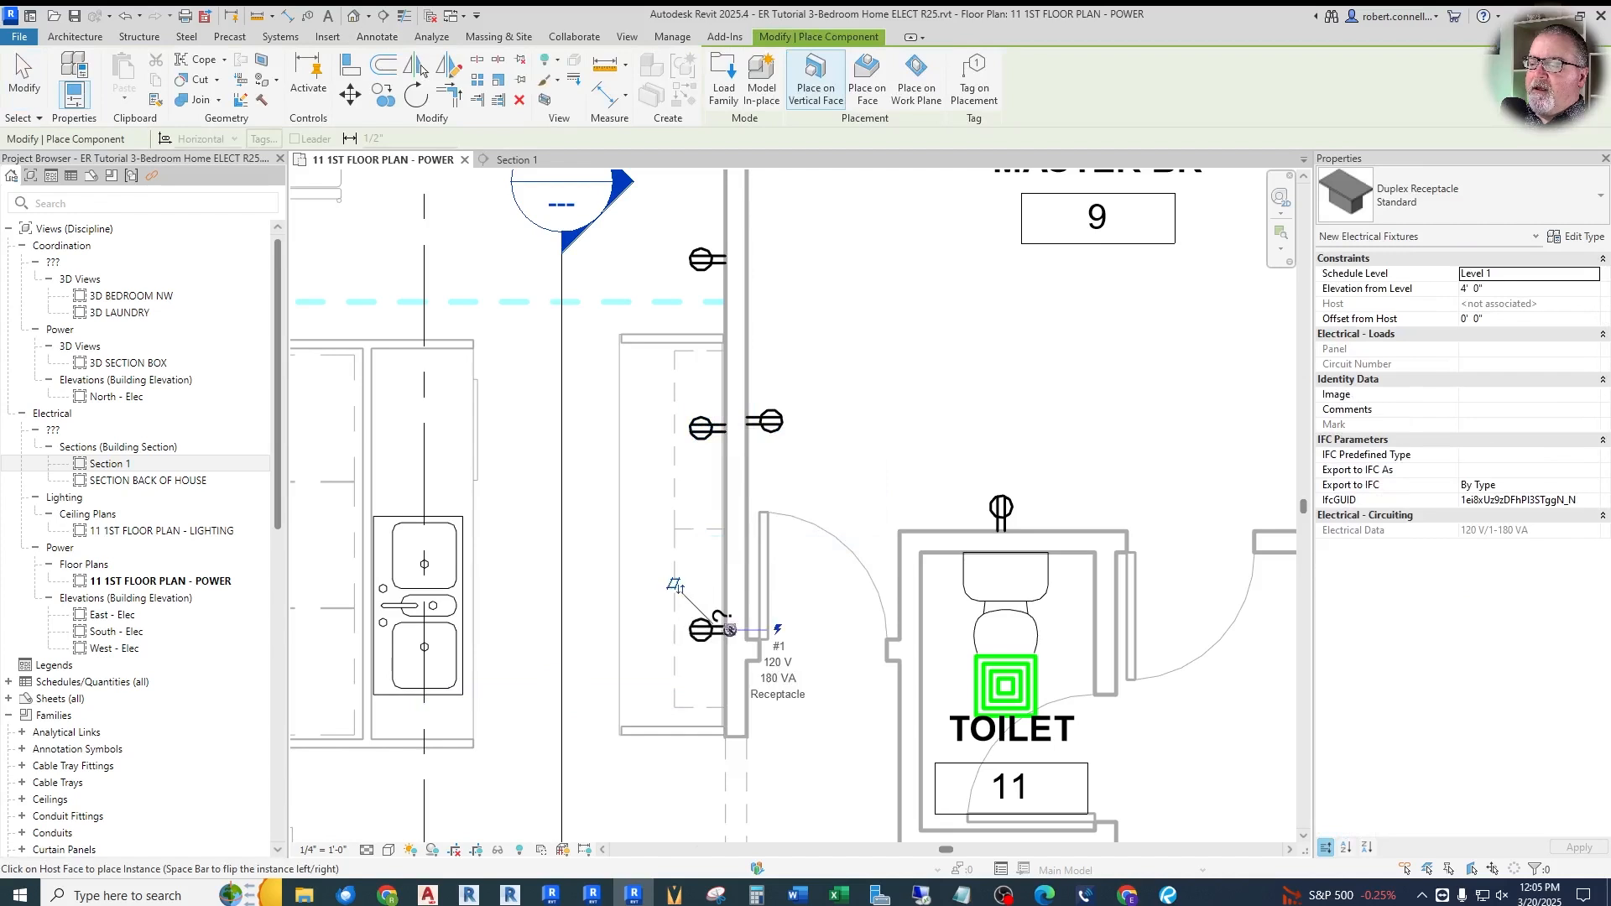
{"action": "key", "text": "Escape"}
{"action": "key", "text": "Escape"}
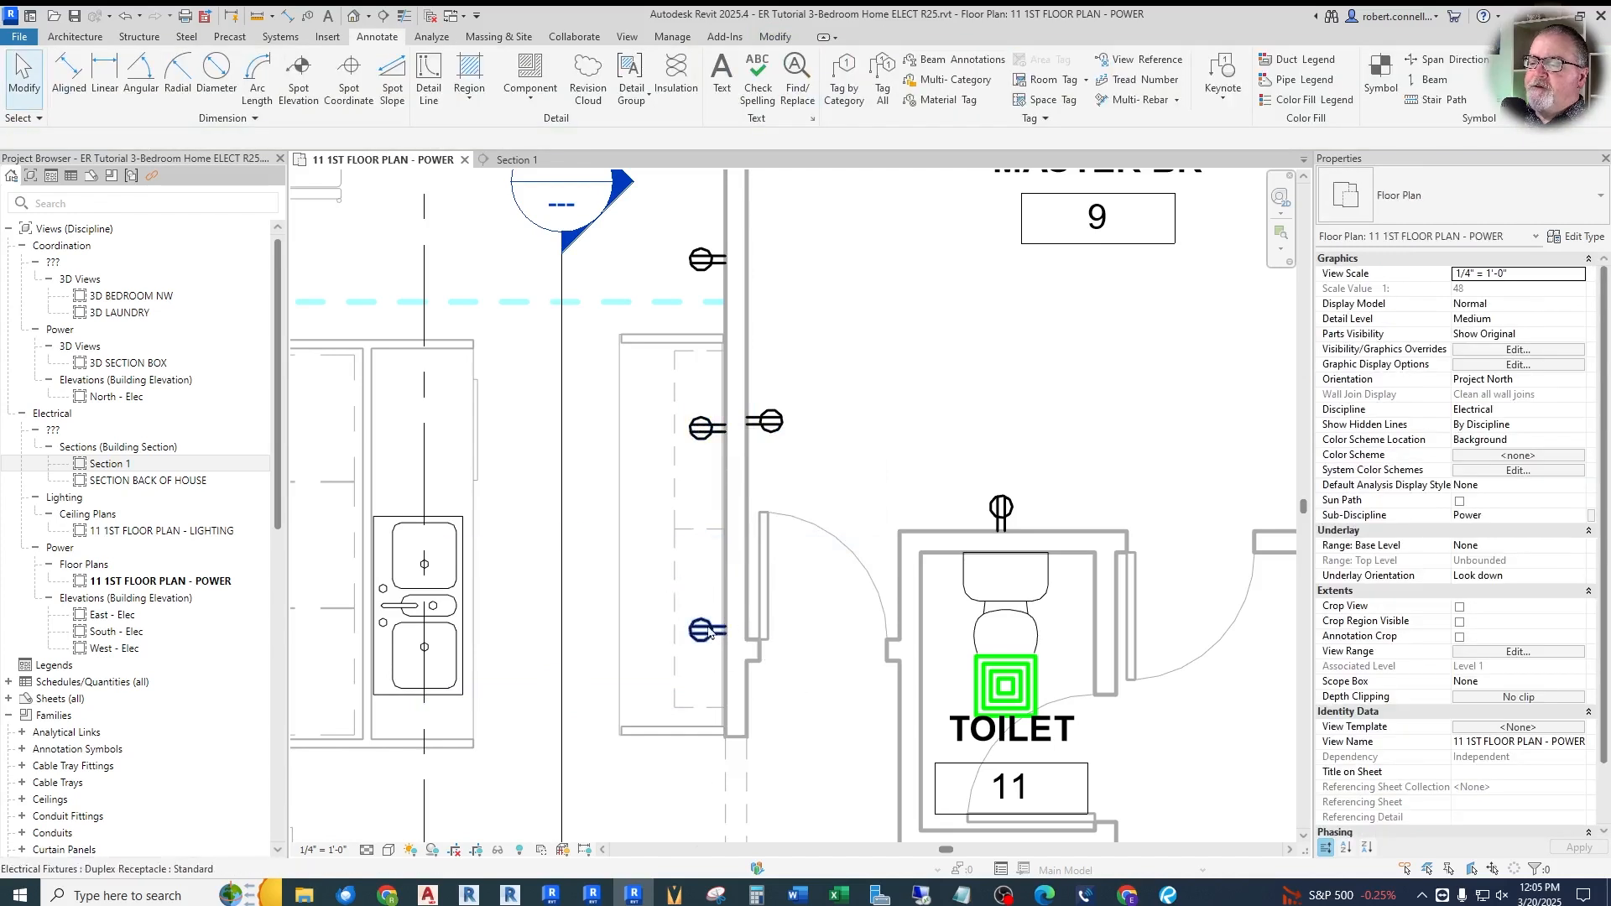
Check the new receptacle's elevation from level and view both counter receptacles above the backsplash in Section 1
{"action": "scroll", "coordinate": [726, 591], "scroll_direction": "down", "scroll_amount": 2}
{"action": "scroll", "coordinate": [727, 591], "scroll_direction": "up", "scroll_amount": 2}
{"action": "left_click", "coordinate": [725, 588]}
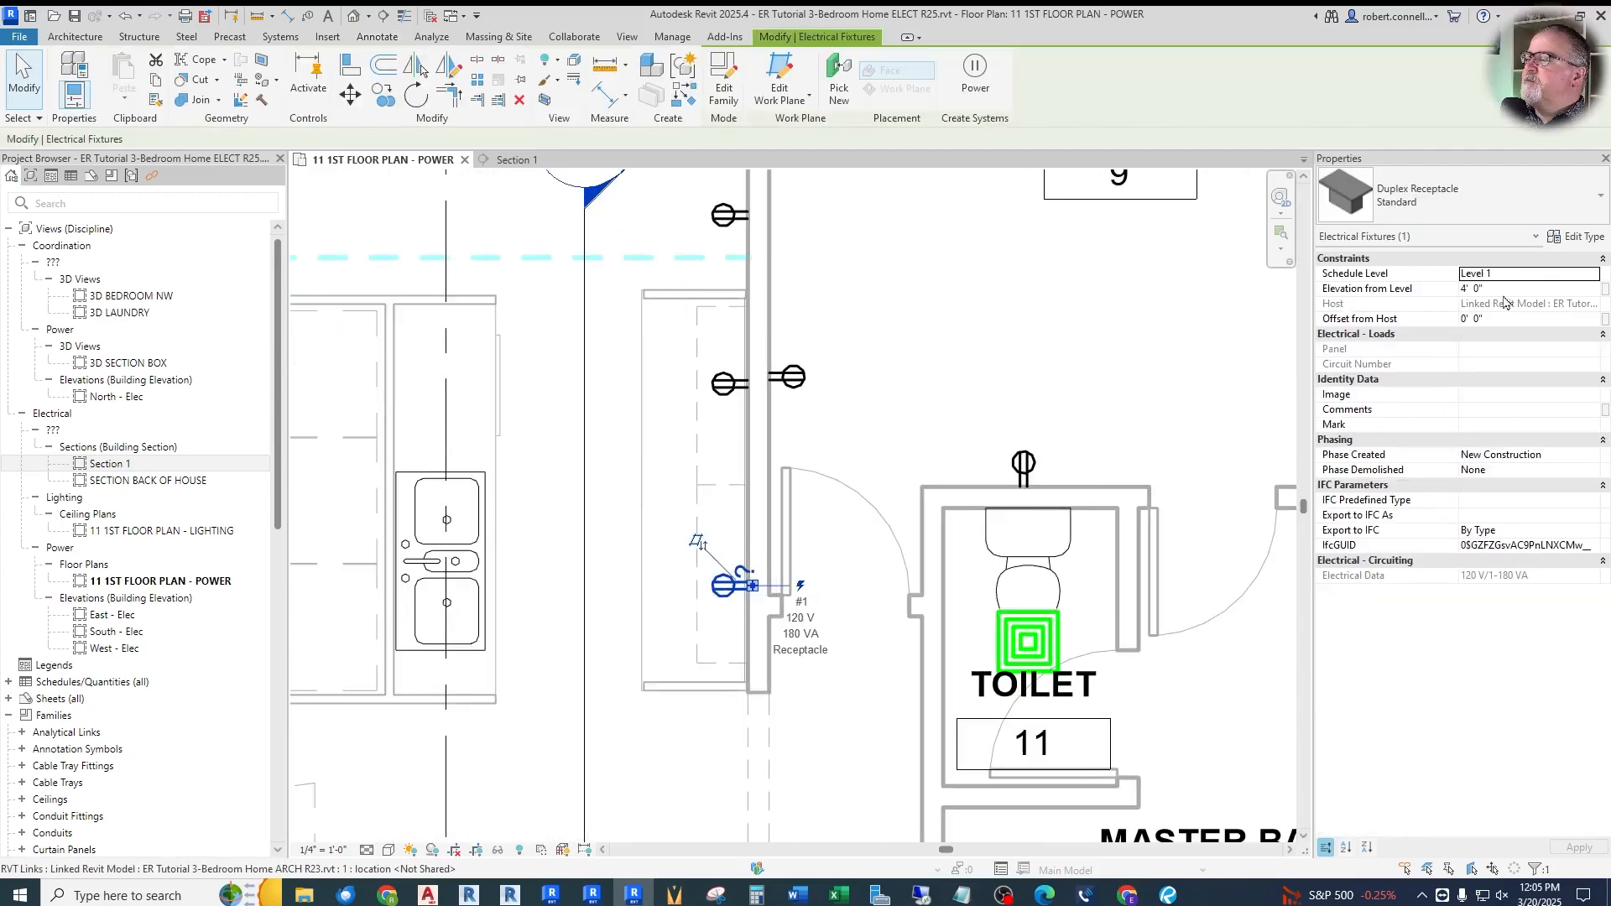
{"action": "key", "text": "Escape"}
{"action": "scroll", "coordinate": [935, 487], "scroll_direction": "down", "scroll_amount": 2}
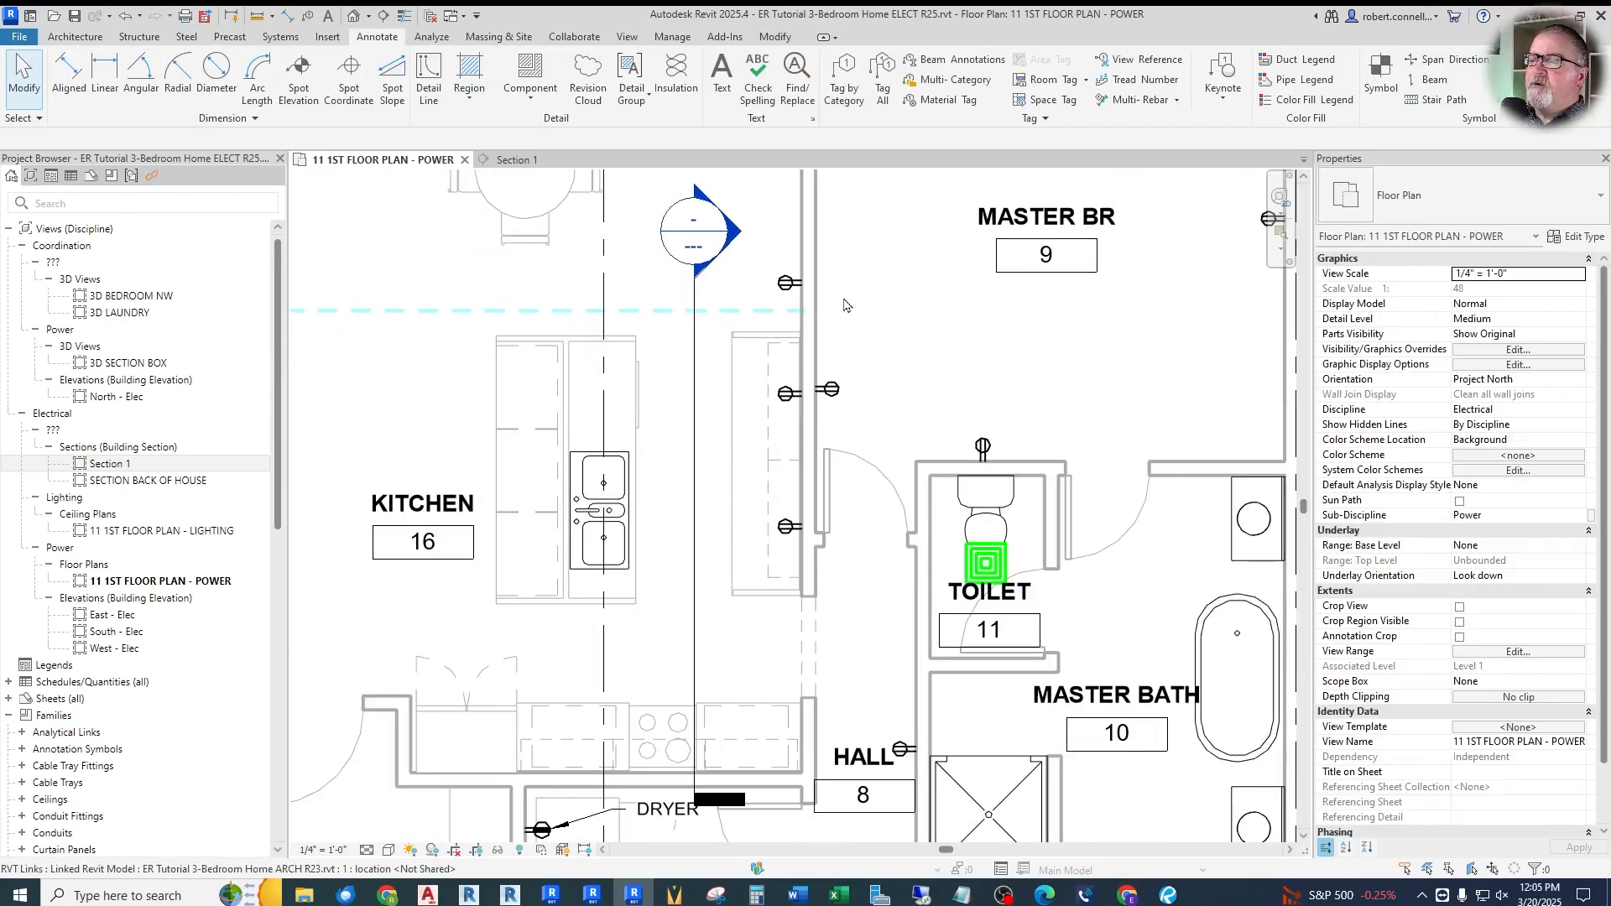
{"action": "left_click", "coordinate": [512, 160]}
{"action": "scroll", "coordinate": [436, 511], "scroll_direction": "down", "scroll_amount": 3}
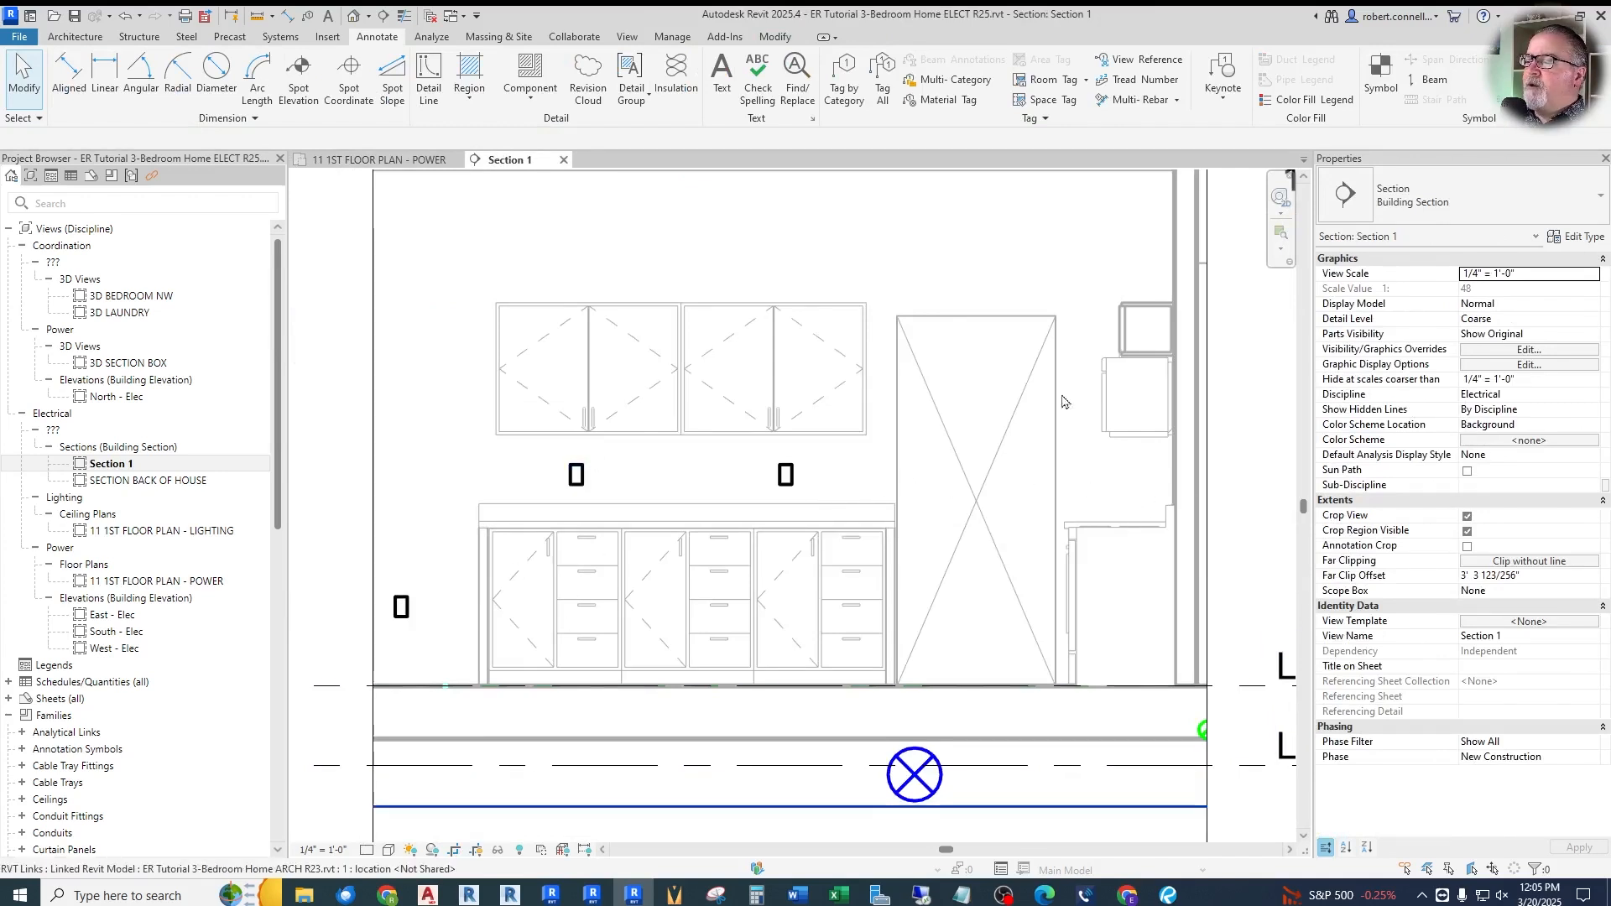
On the power plan, draw a horizontal building section across the kitchen in front of the range wall, ending in the hall
{"action": "left_click", "coordinate": [382, 159]}
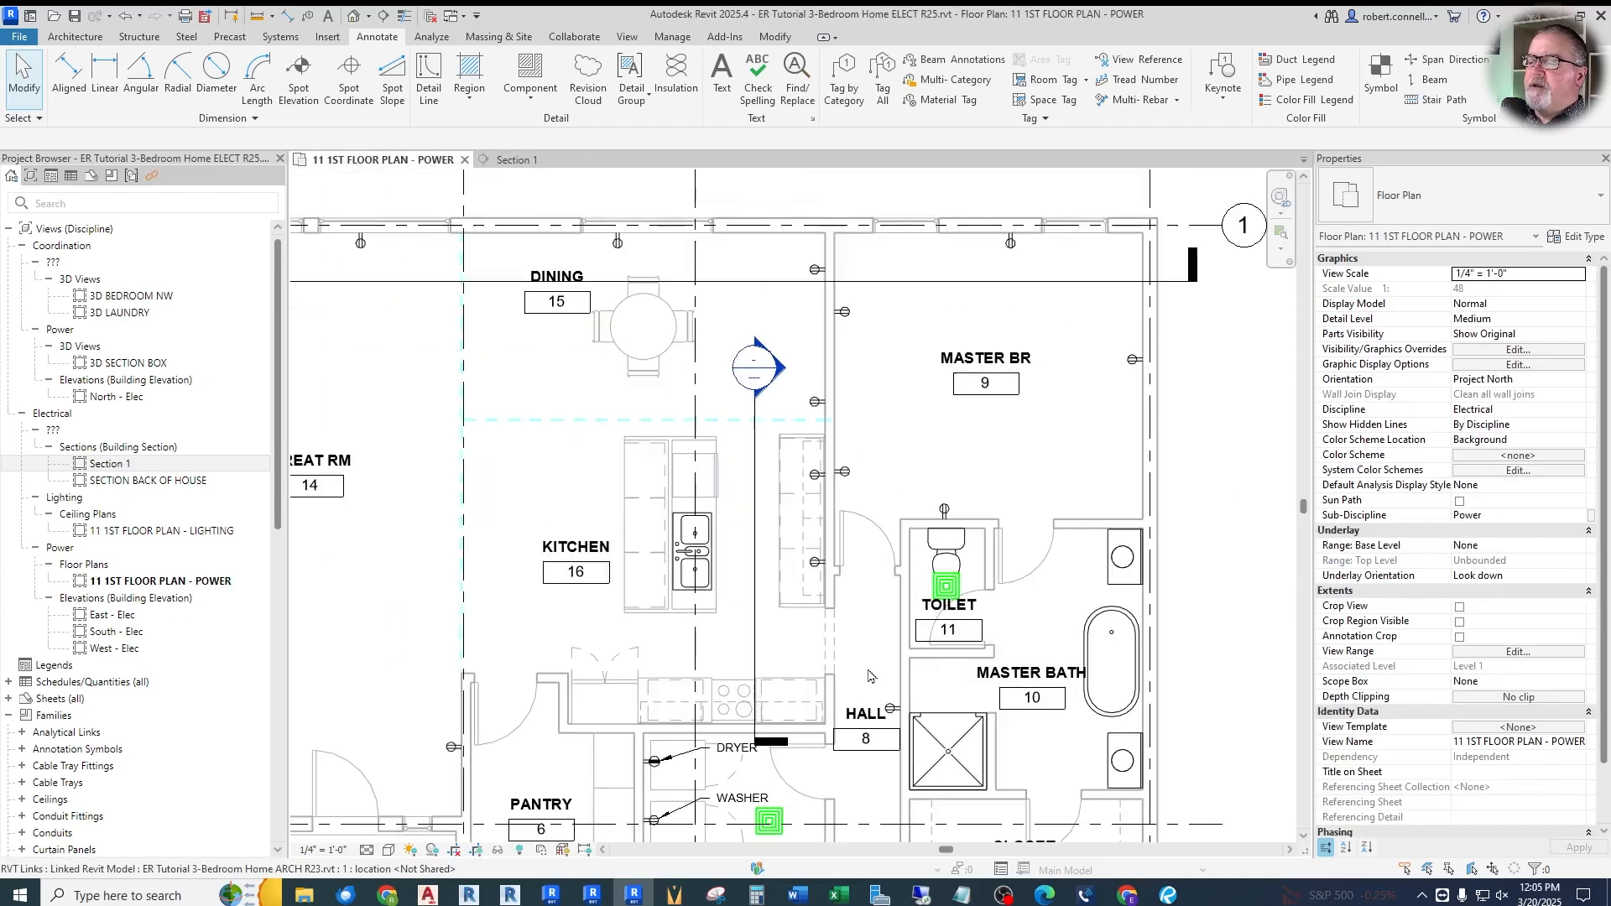
{"action": "scroll", "coordinate": [626, 732], "scroll_direction": "up", "scroll_amount": 3}
{"action": "scroll", "coordinate": [802, 594], "scroll_direction": "down", "scroll_amount": 2}
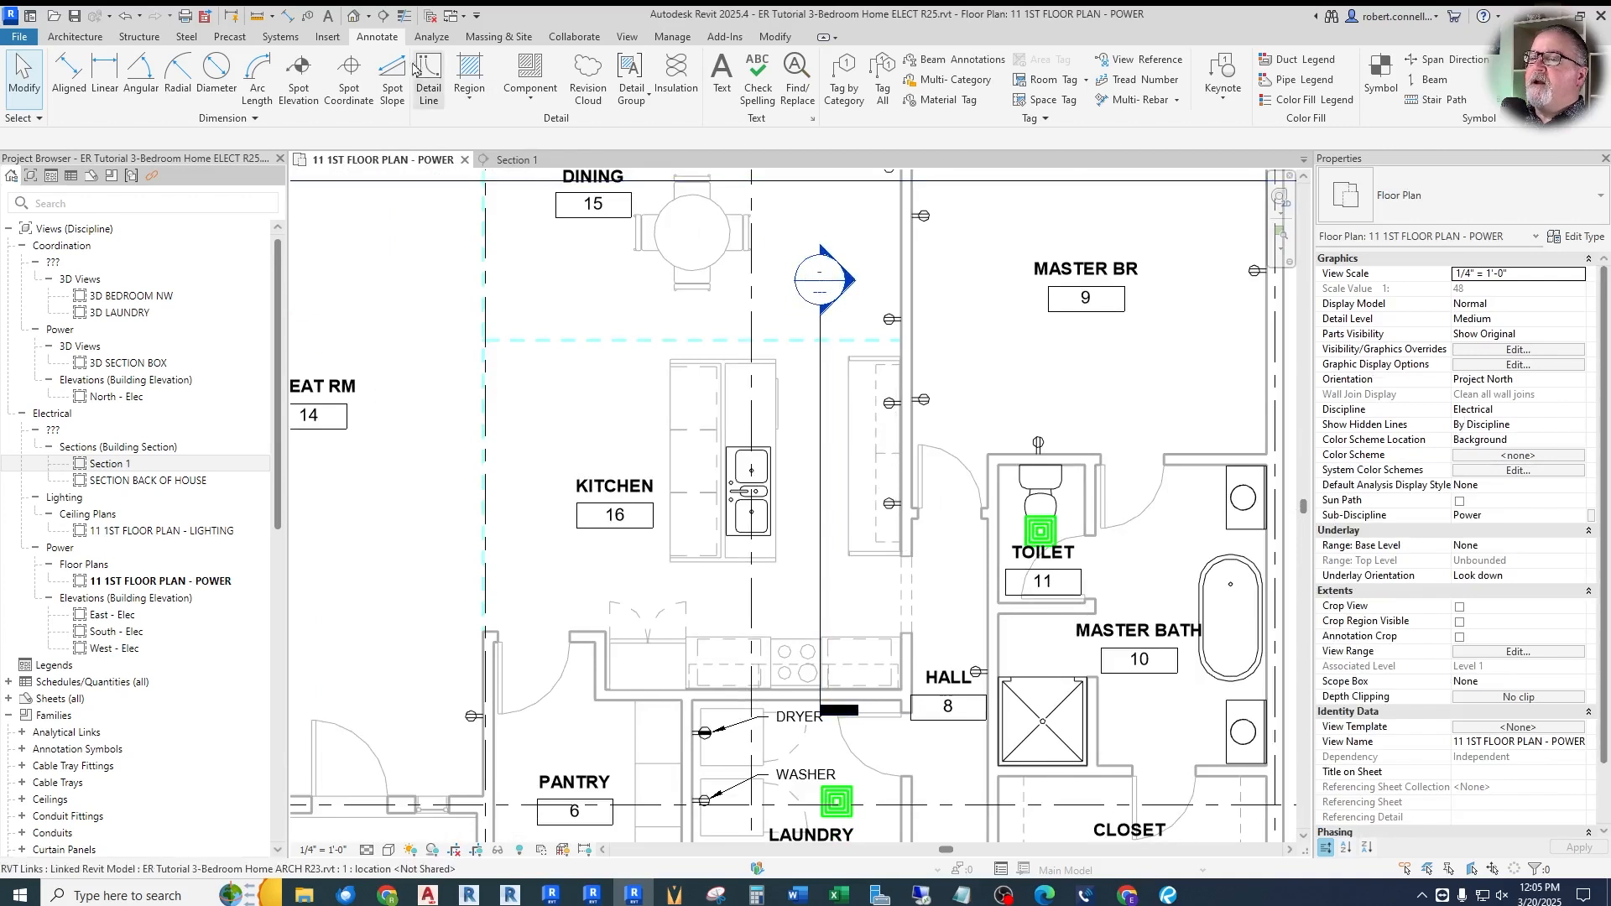
{"action": "left_click", "coordinate": [384, 16]}
{"action": "left_click", "coordinate": [564, 593]}
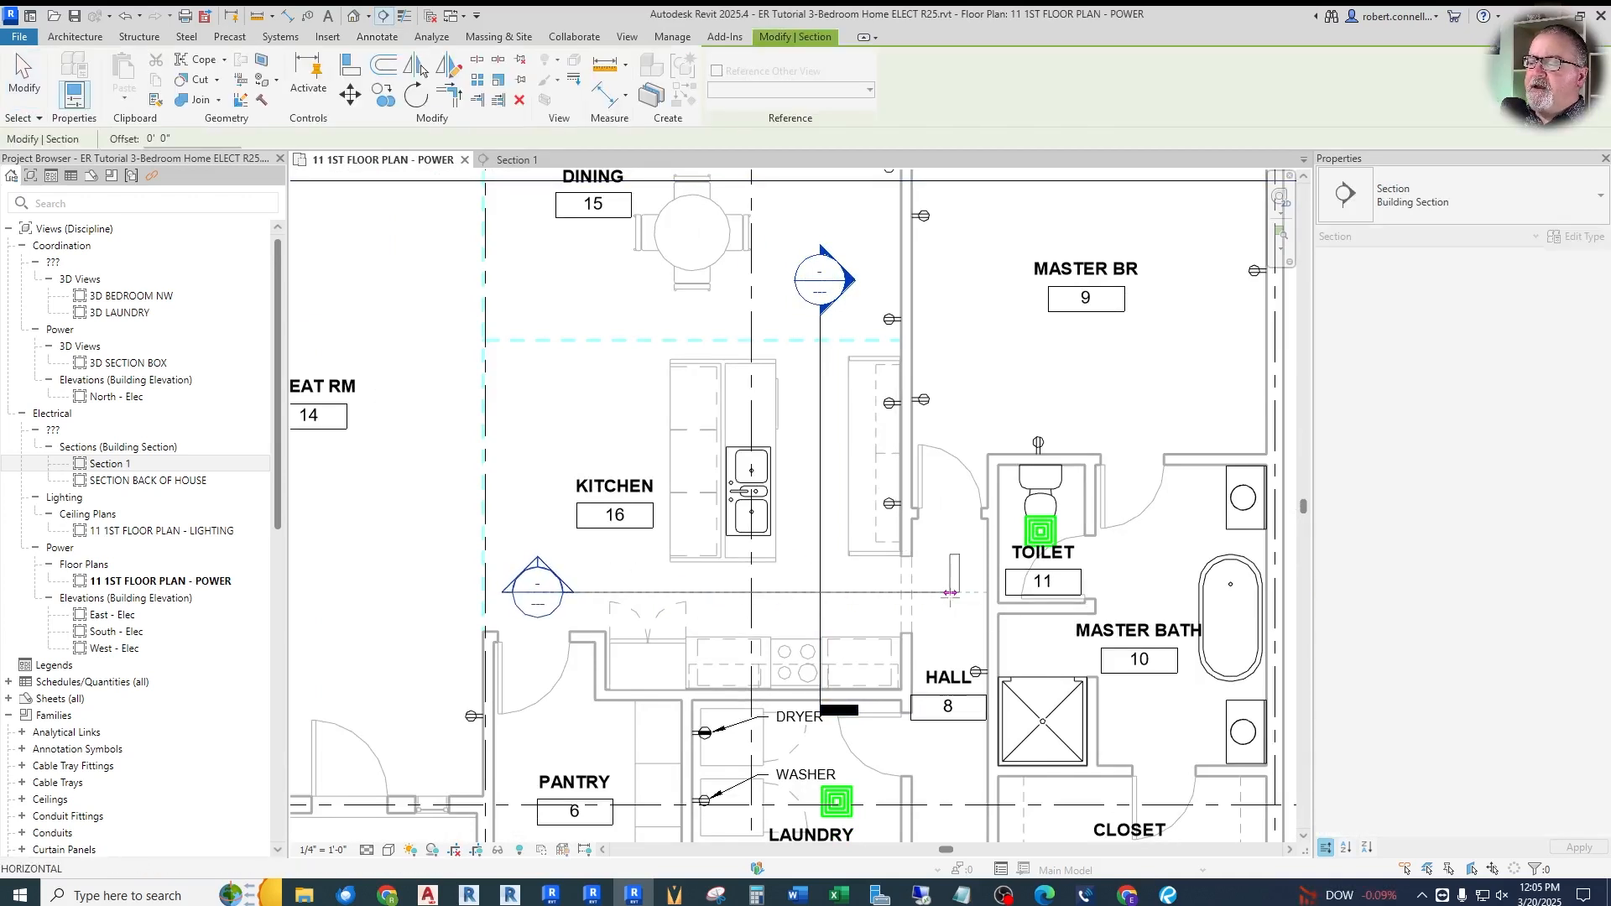
{"action": "left_click", "coordinate": [951, 593]}
{"action": "key", "text": "Escape"}
{"action": "key", "text": "Escape"}
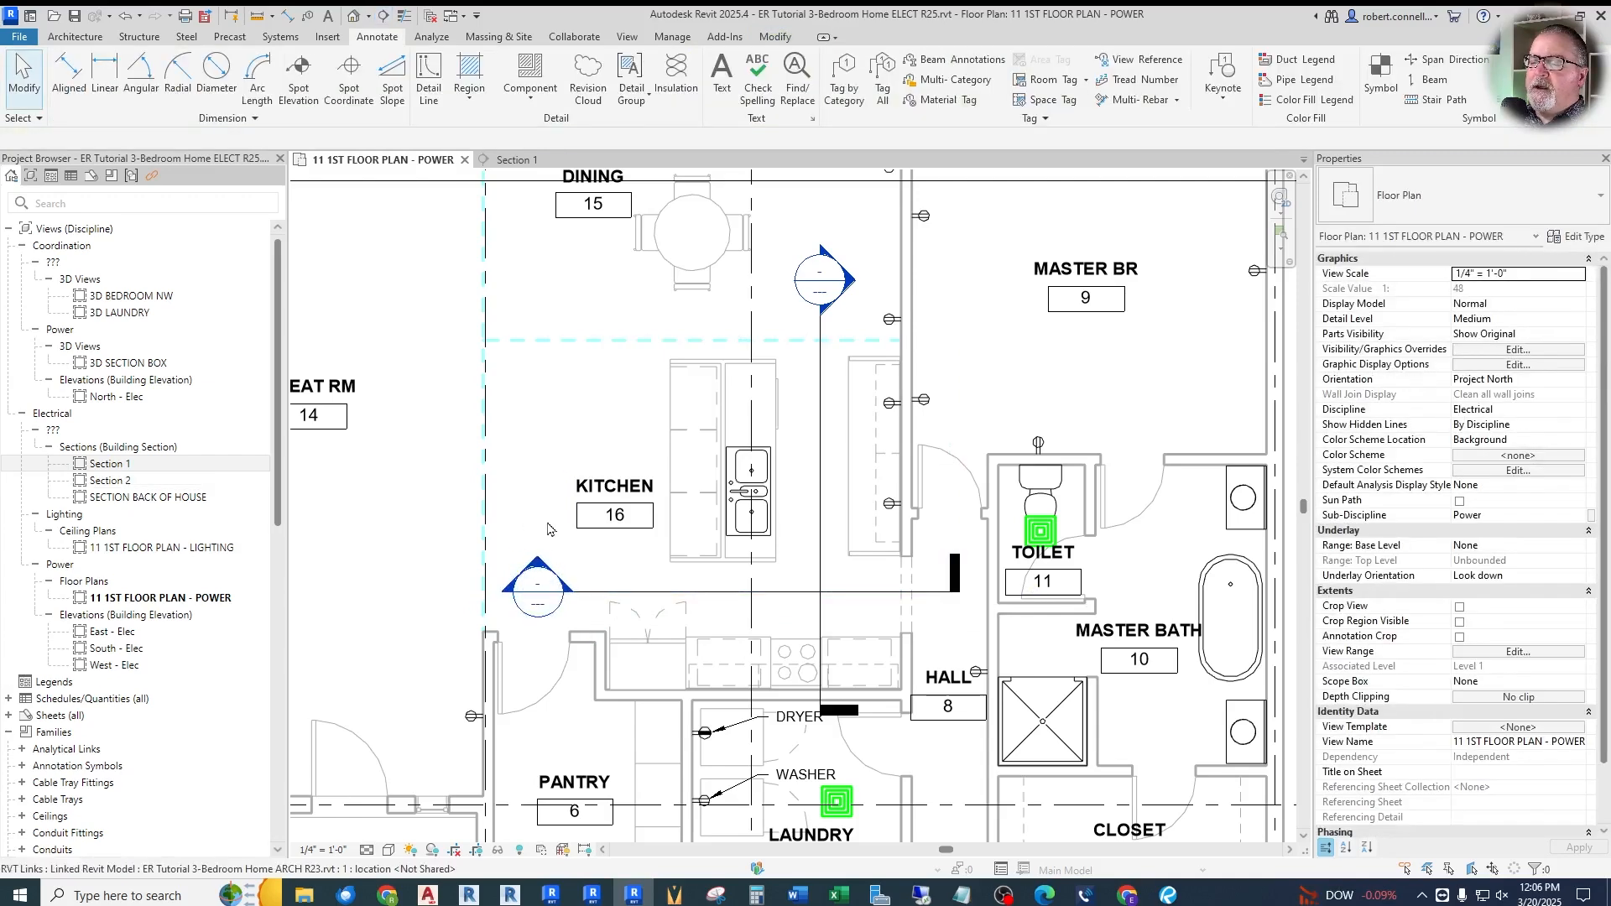
Flip the new kitchen section so it looks toward the range wall
{"action": "left_click", "coordinate": [617, 592]}
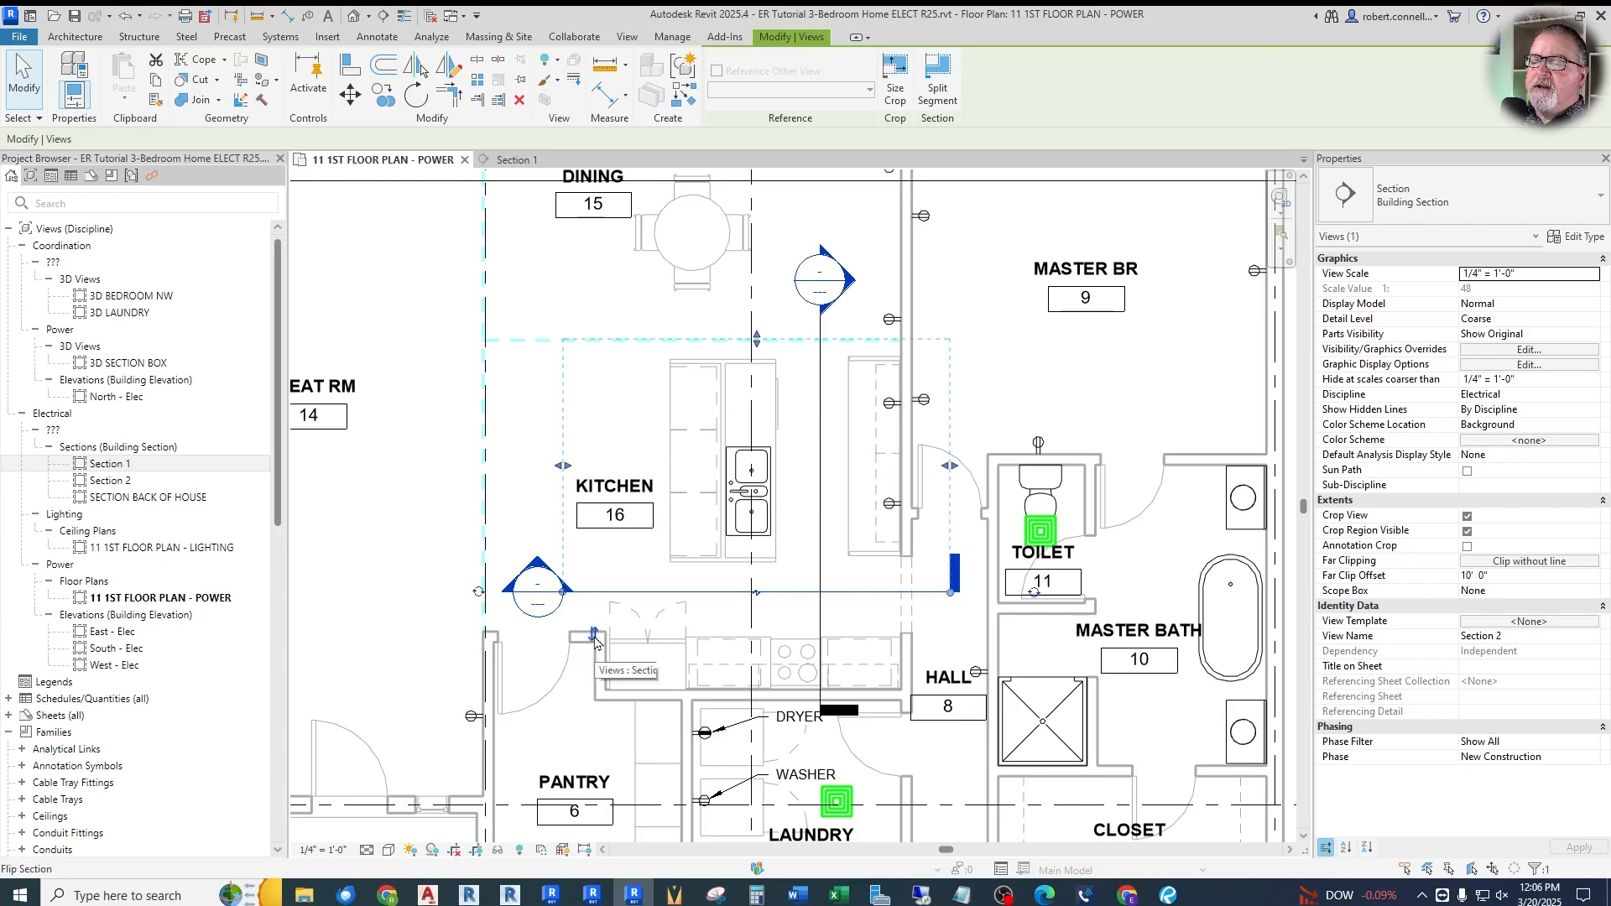
{"action": "scroll", "coordinate": [595, 642], "scroll_direction": "up", "scroll_amount": 3}
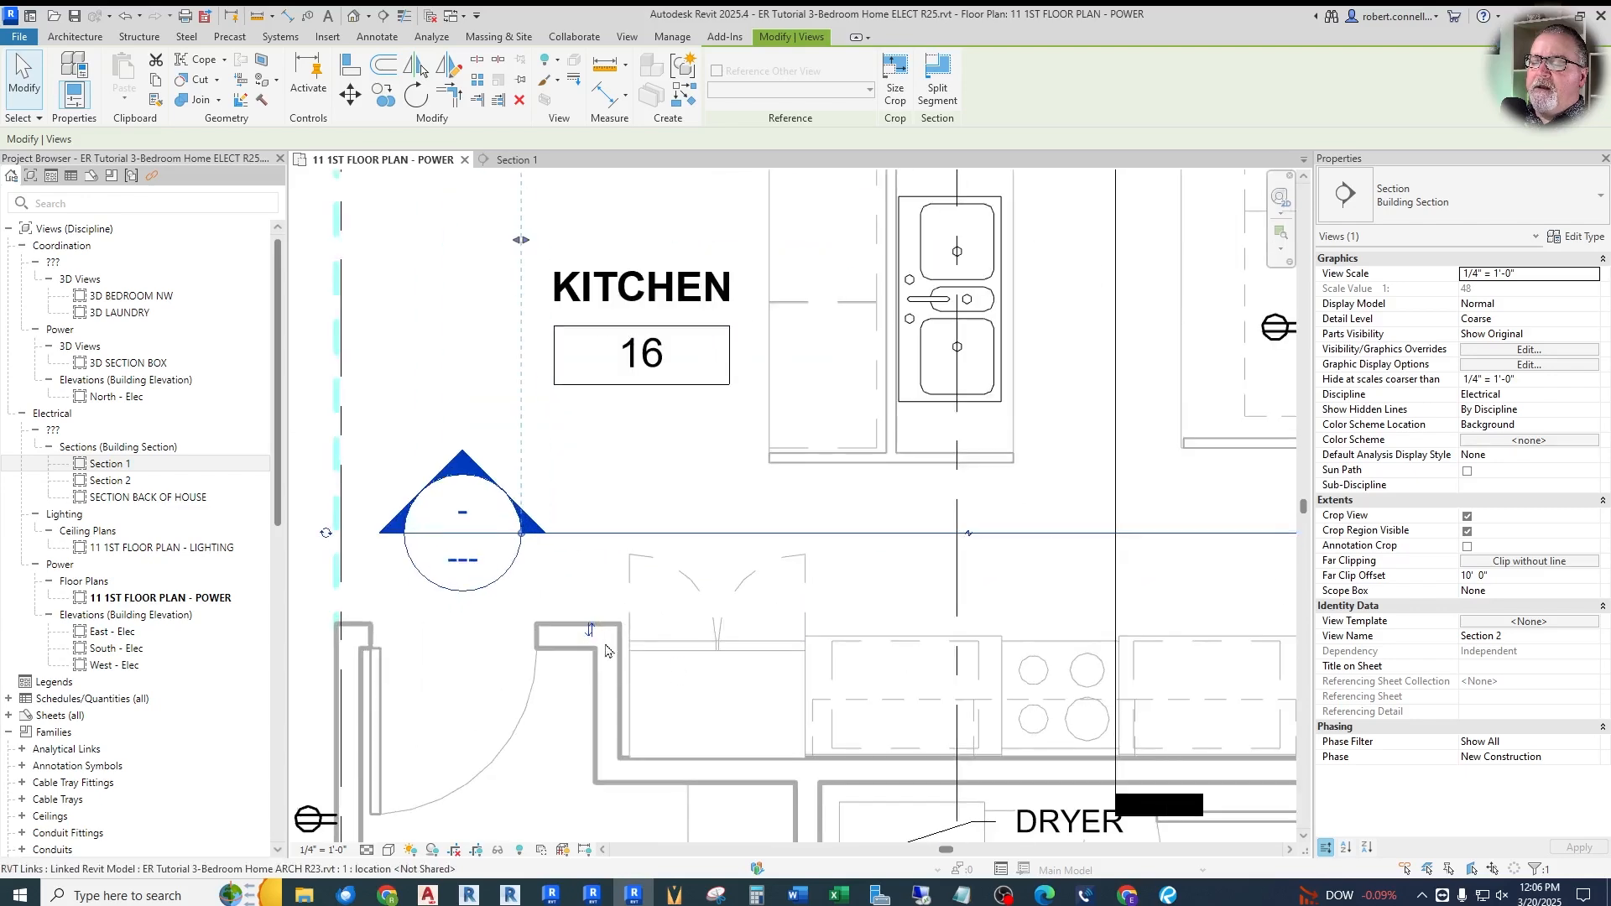
{"action": "scroll", "coordinate": [590, 632], "scroll_direction": "down", "scroll_amount": 1}
{"action": "left_click", "coordinate": [590, 631]}
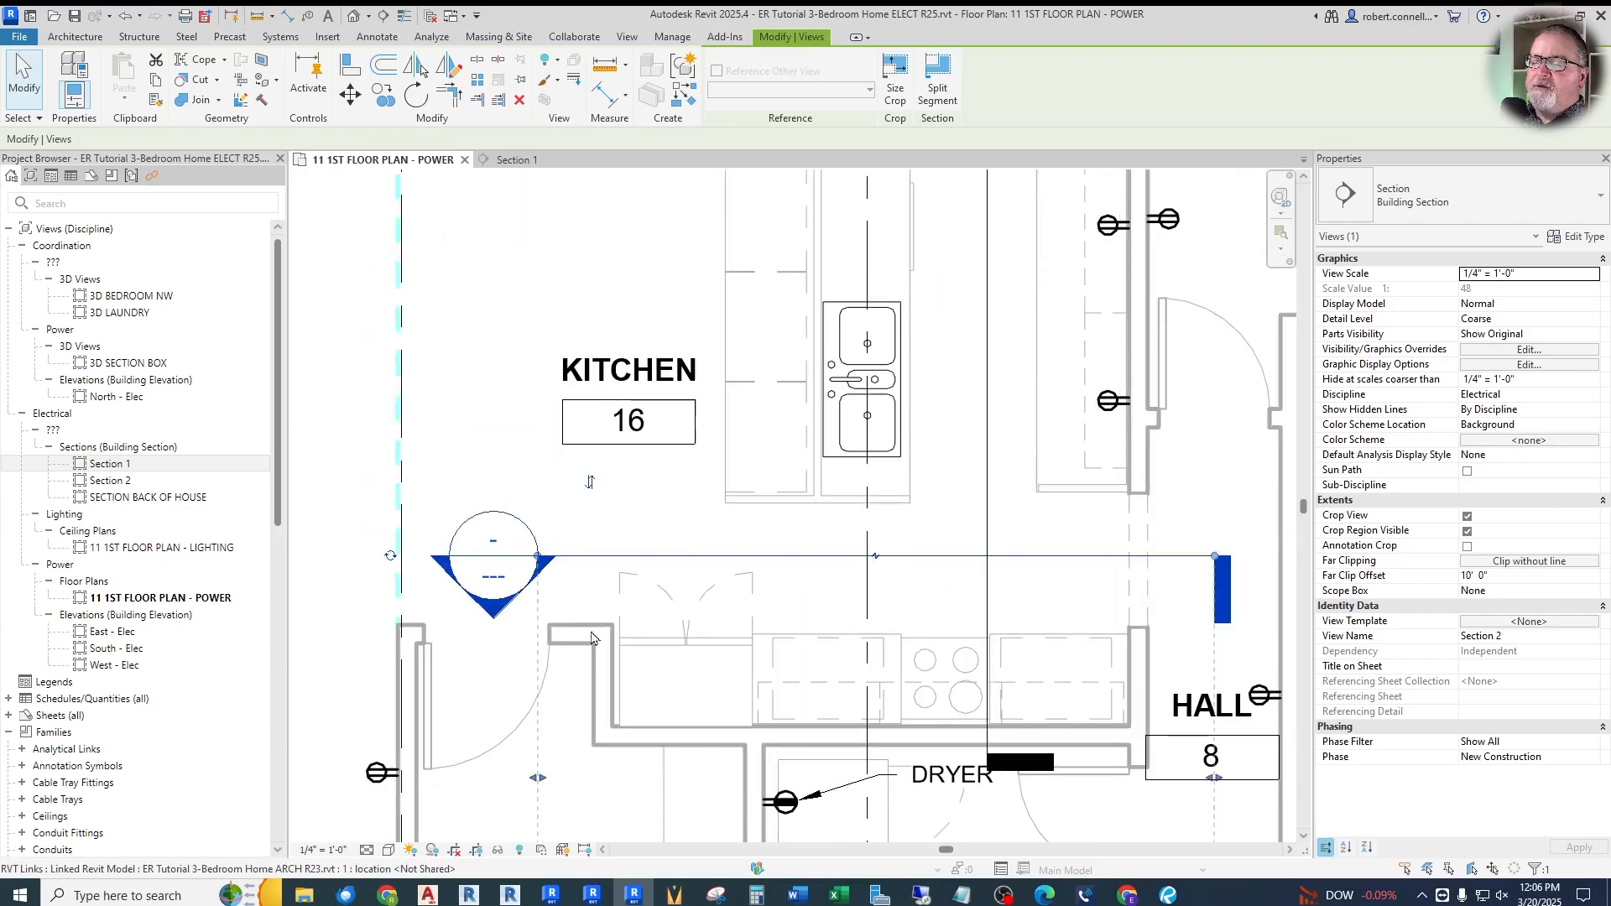
{"action": "left_click", "coordinate": [591, 484]}
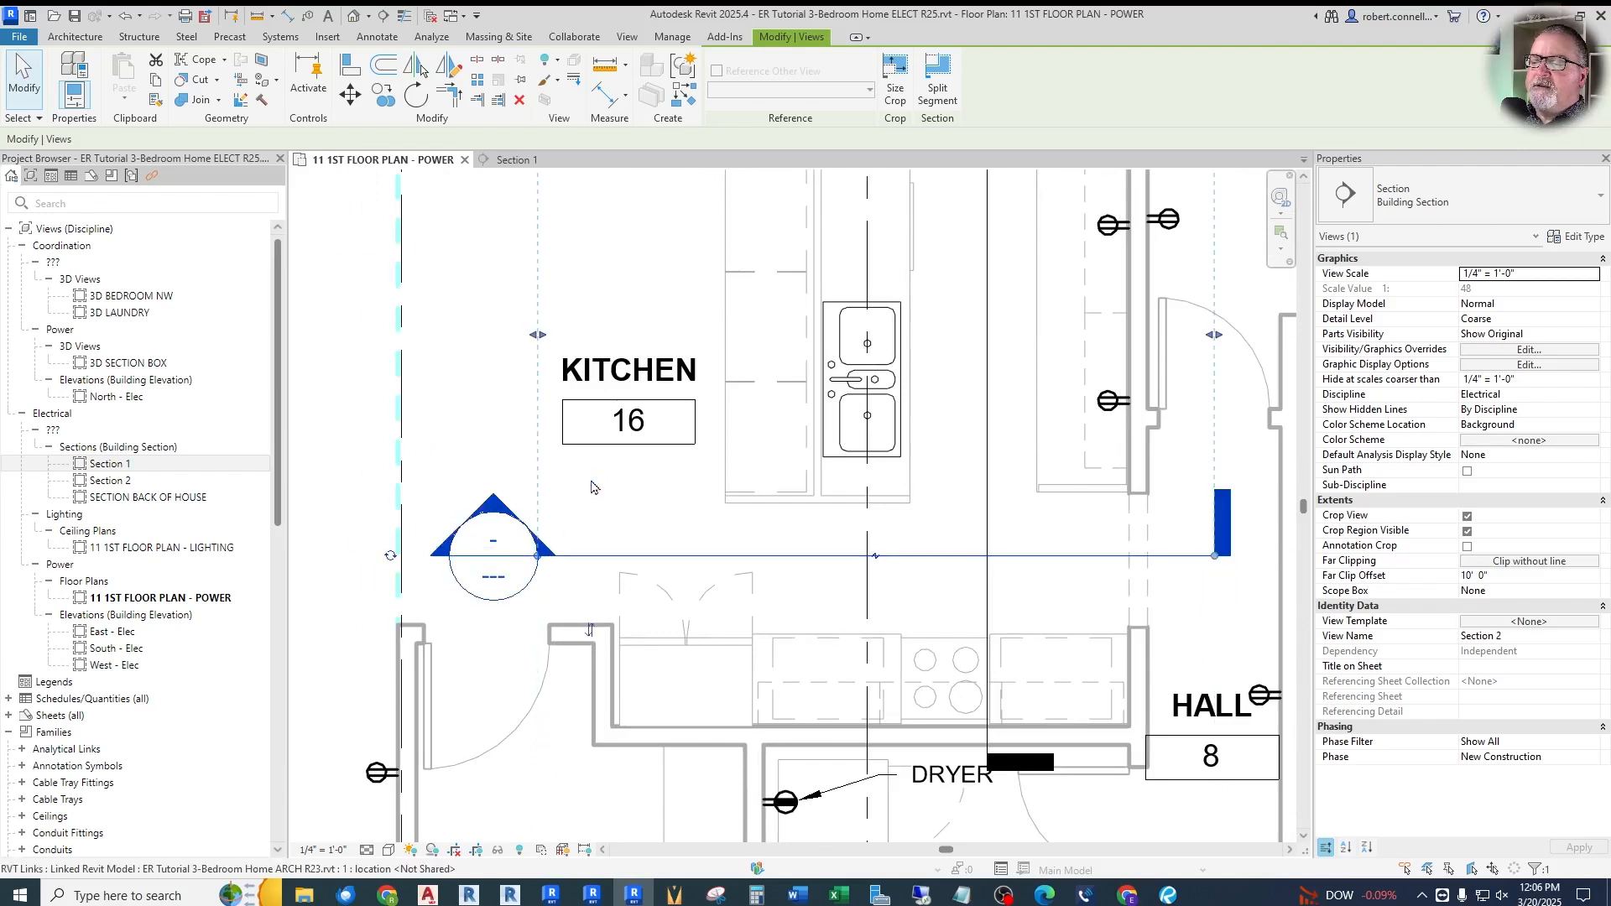
{"action": "left_click", "coordinate": [589, 636]}
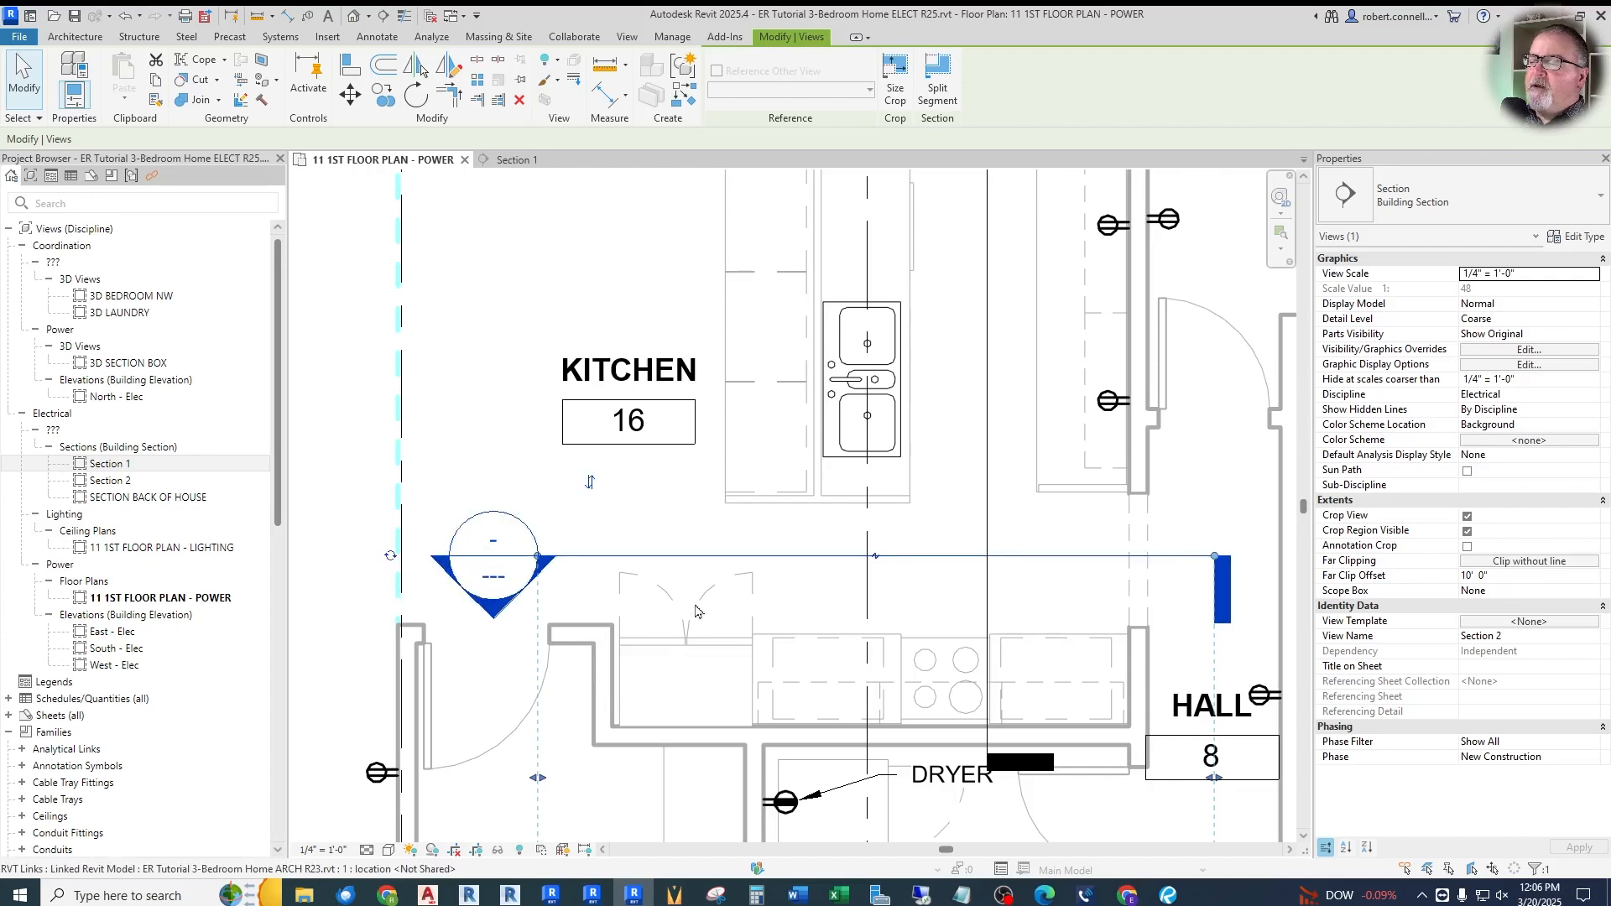
Open Section 2 and lower the top edge of its crop region toward the roof to frame the range wall cabinets
{"action": "key", "text": "Escape"}
{"action": "double_click", "coordinate": [502, 610]}
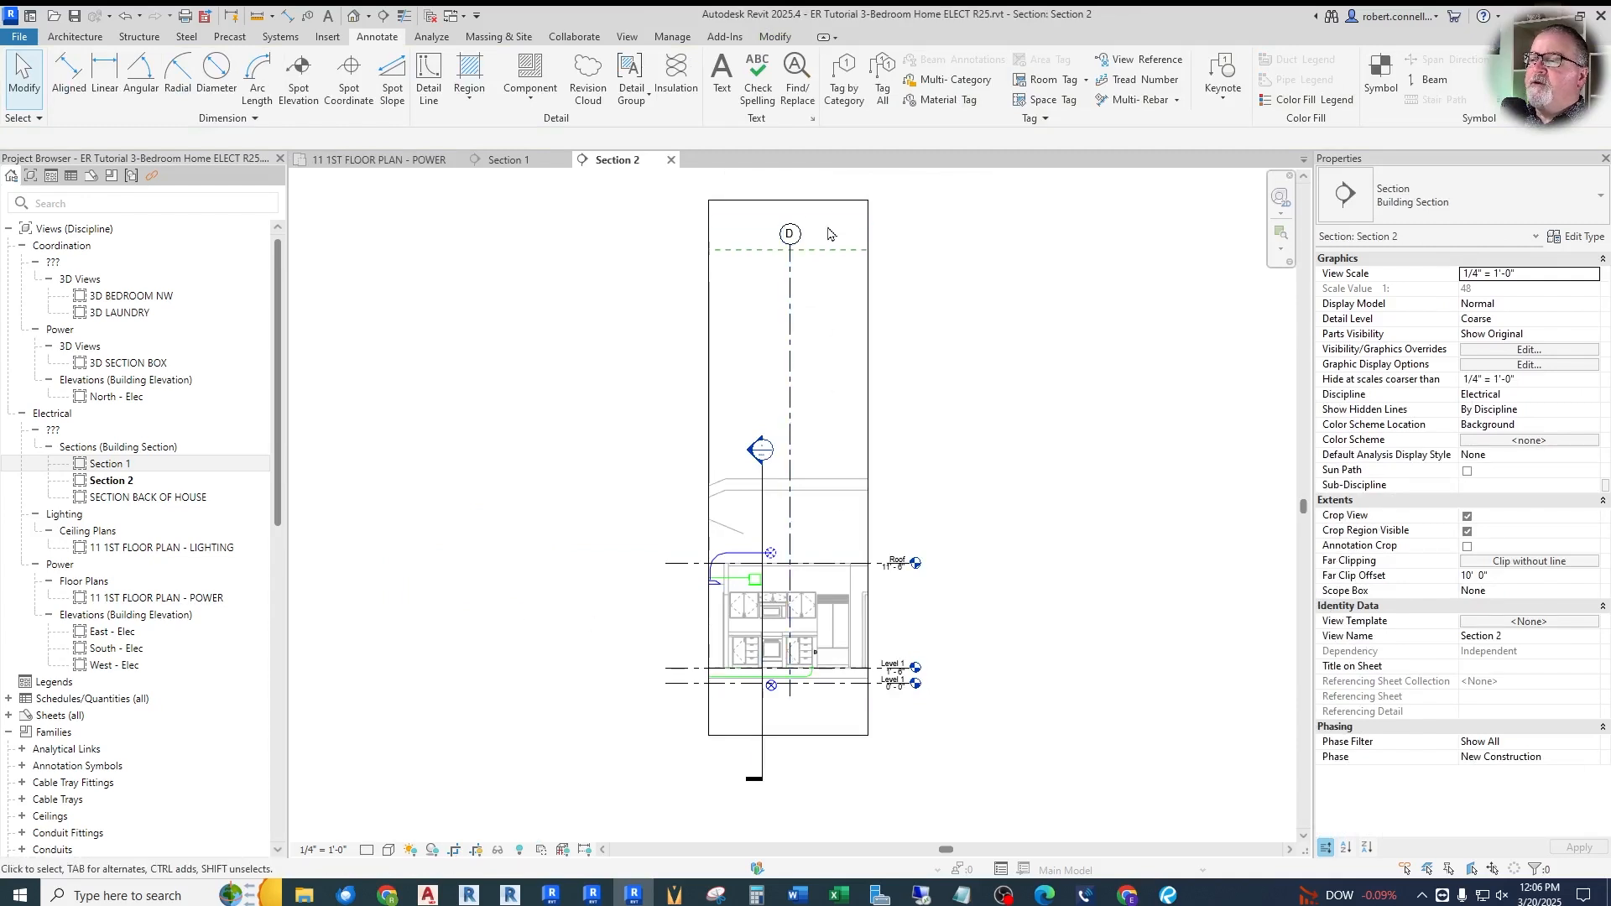
{"action": "left_click", "coordinate": [840, 200]}
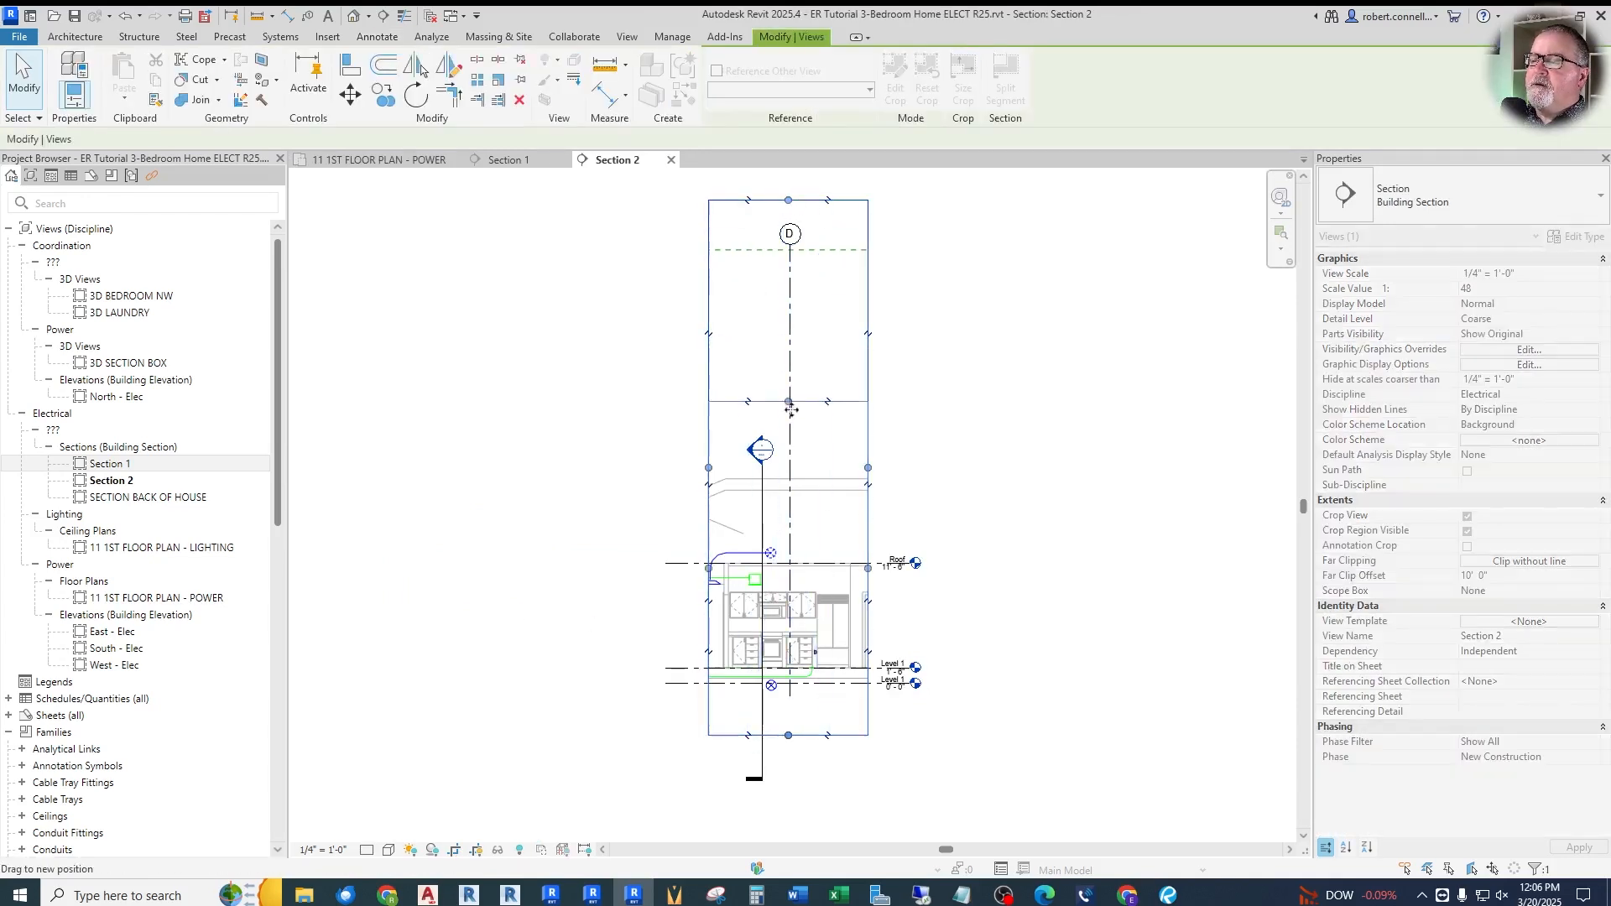
{"action": "scroll", "coordinate": [779, 654], "scroll_direction": "up", "scroll_amount": 6}
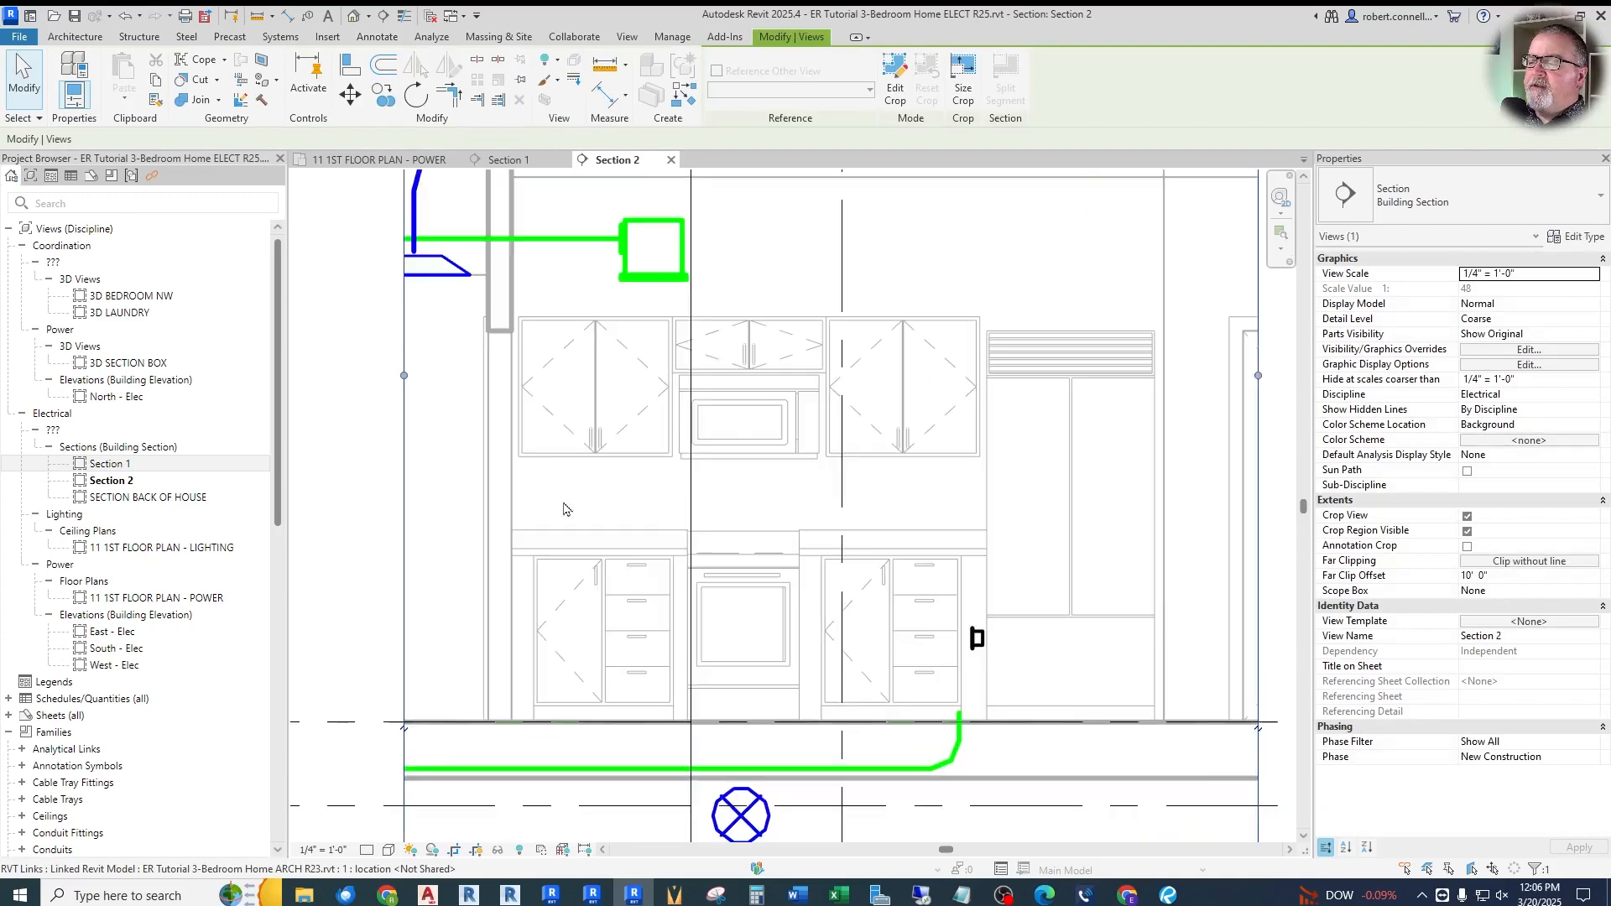
{"action": "key", "text": "Escape"}
{"action": "scroll", "coordinate": [757, 558], "scroll_direction": "down", "scroll_amount": 2}
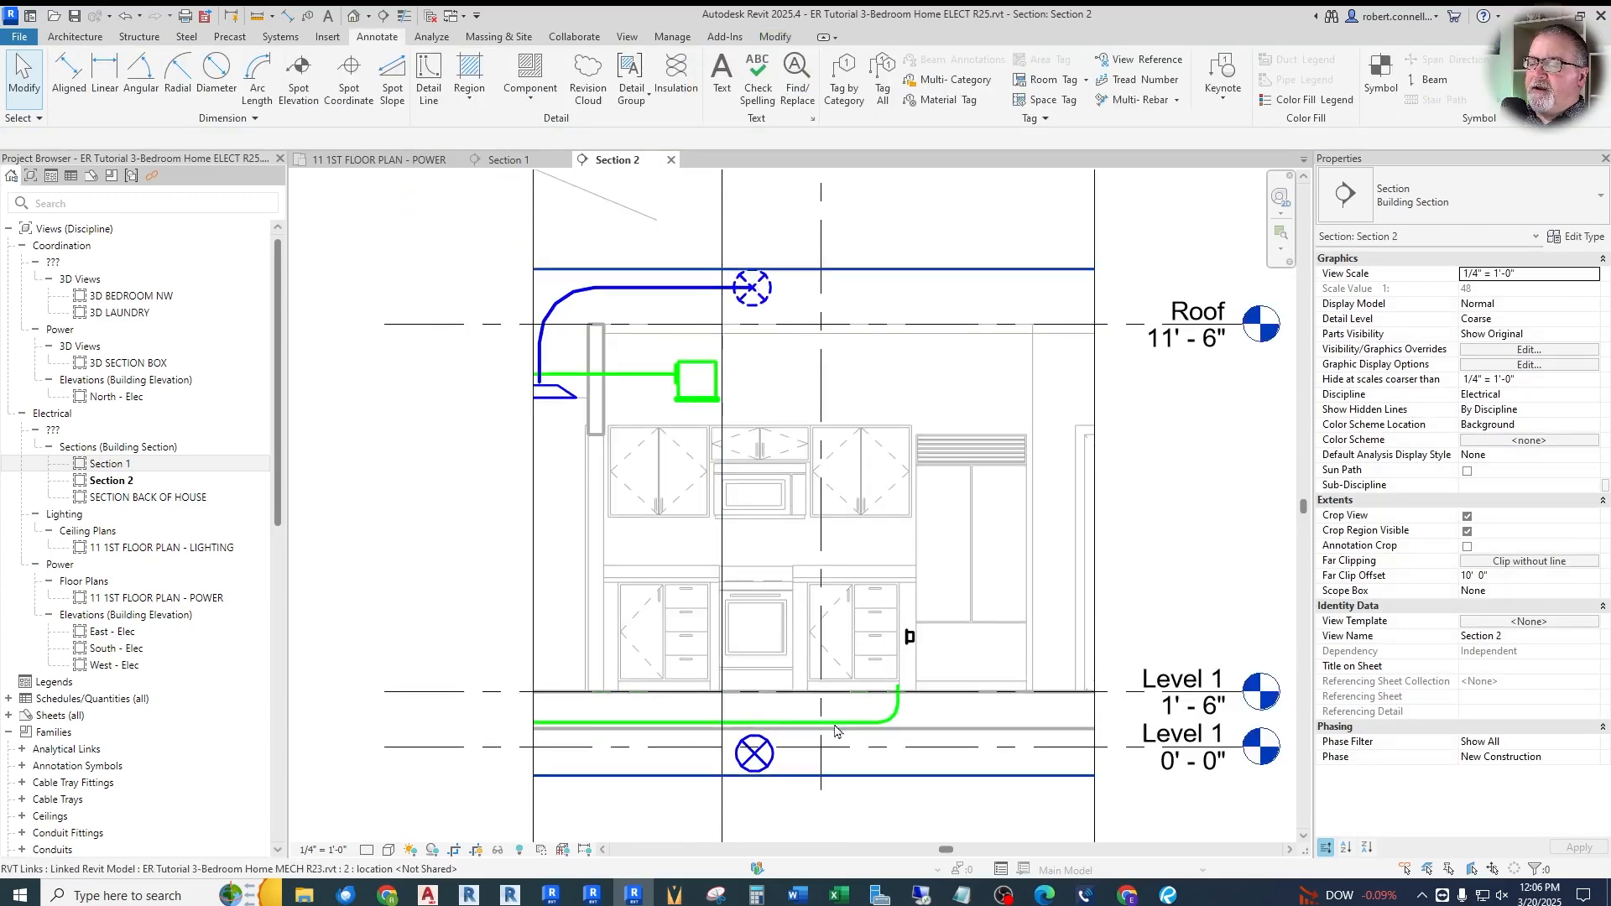
On the power plan, shorten Section 2's far clip depth to about 4' so it ends just behind the range wall, and check Section 2
{"action": "scroll", "coordinate": [730, 604], "scroll_direction": "up", "scroll_amount": 2}
{"action": "scroll", "coordinate": [776, 497], "scroll_direction": "down", "scroll_amount": 1}
{"action": "scroll", "coordinate": [755, 510], "scroll_direction": "up", "scroll_amount": 3}
{"action": "scroll", "coordinate": [584, 516], "scroll_direction": "down", "scroll_amount": 2}
{"action": "scroll", "coordinate": [792, 549], "scroll_direction": "up", "scroll_amount": 1}
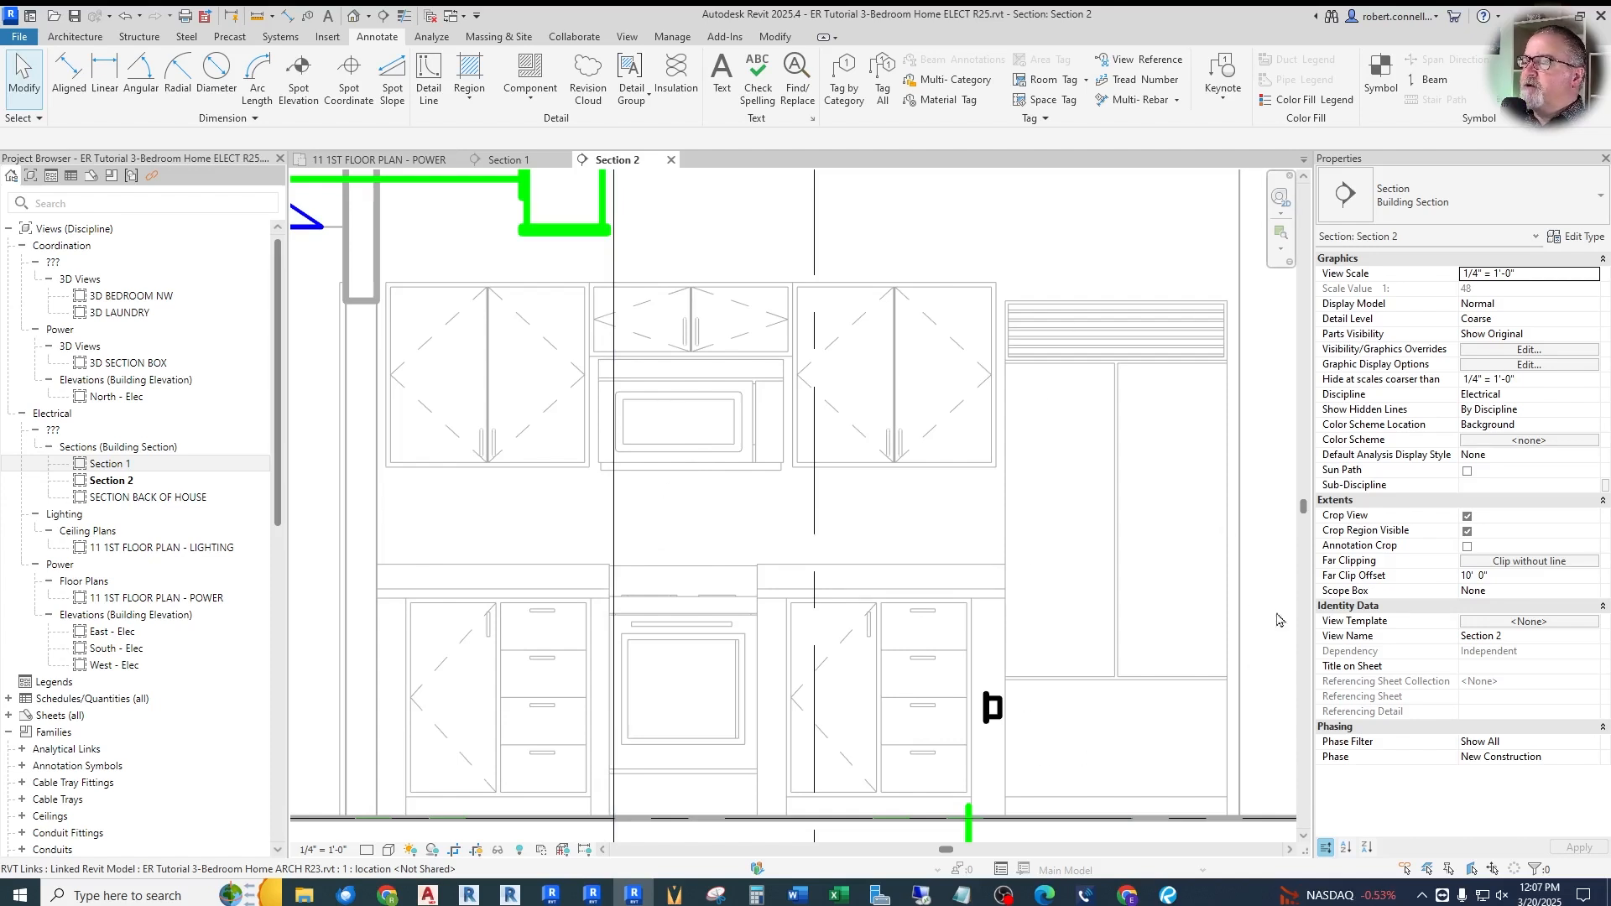
{"action": "left_click", "coordinate": [382, 160]}
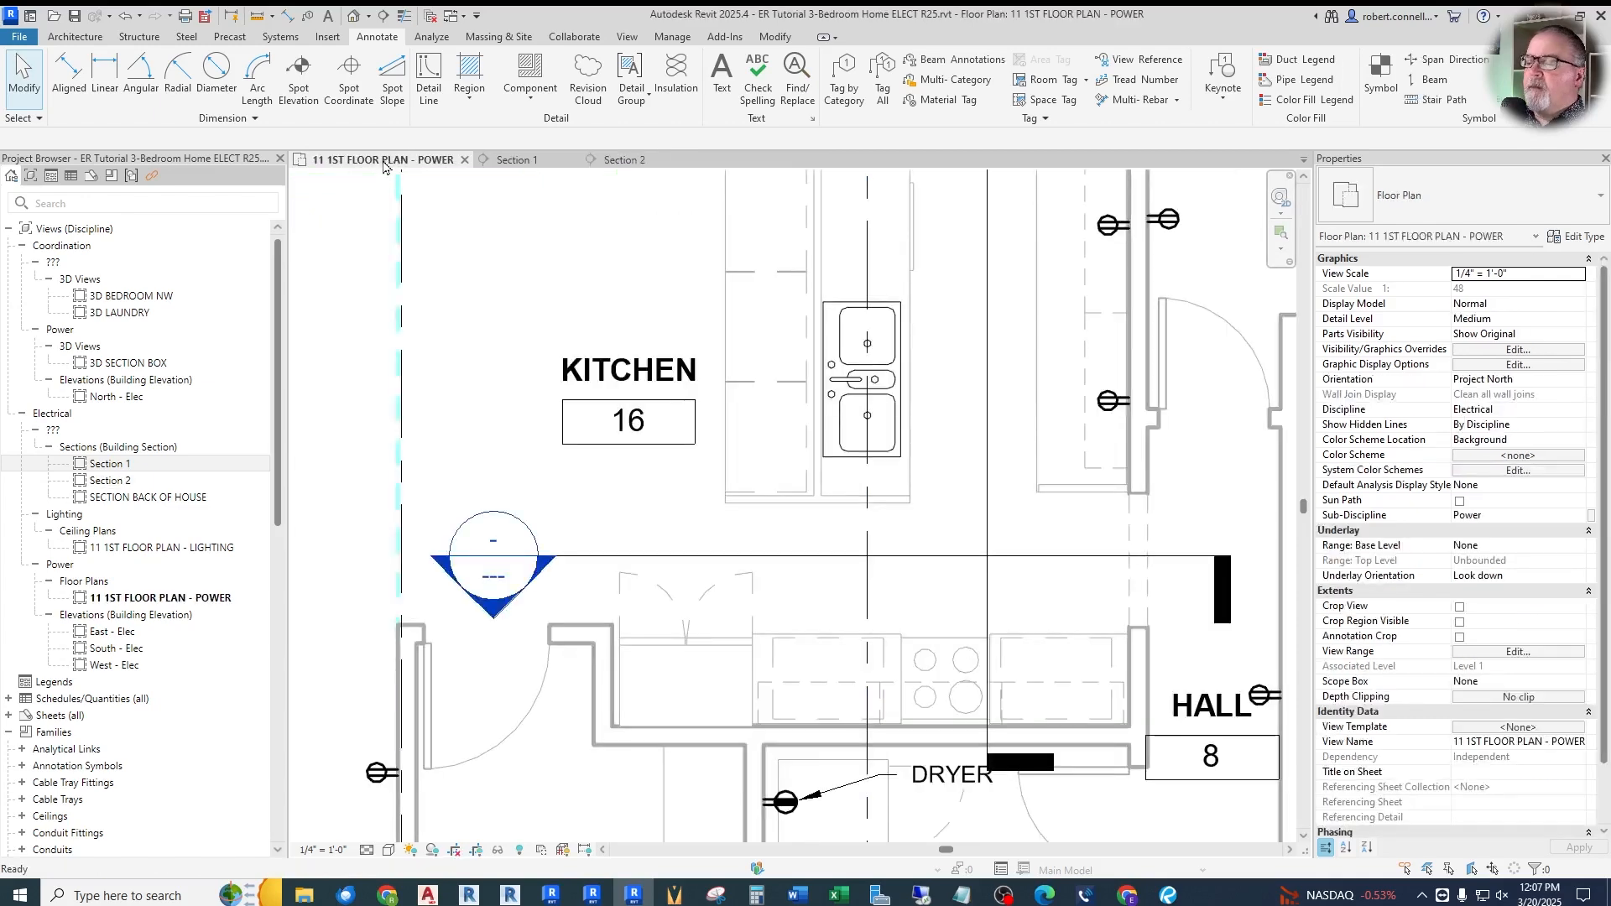
{"action": "left_click", "coordinate": [793, 557]}
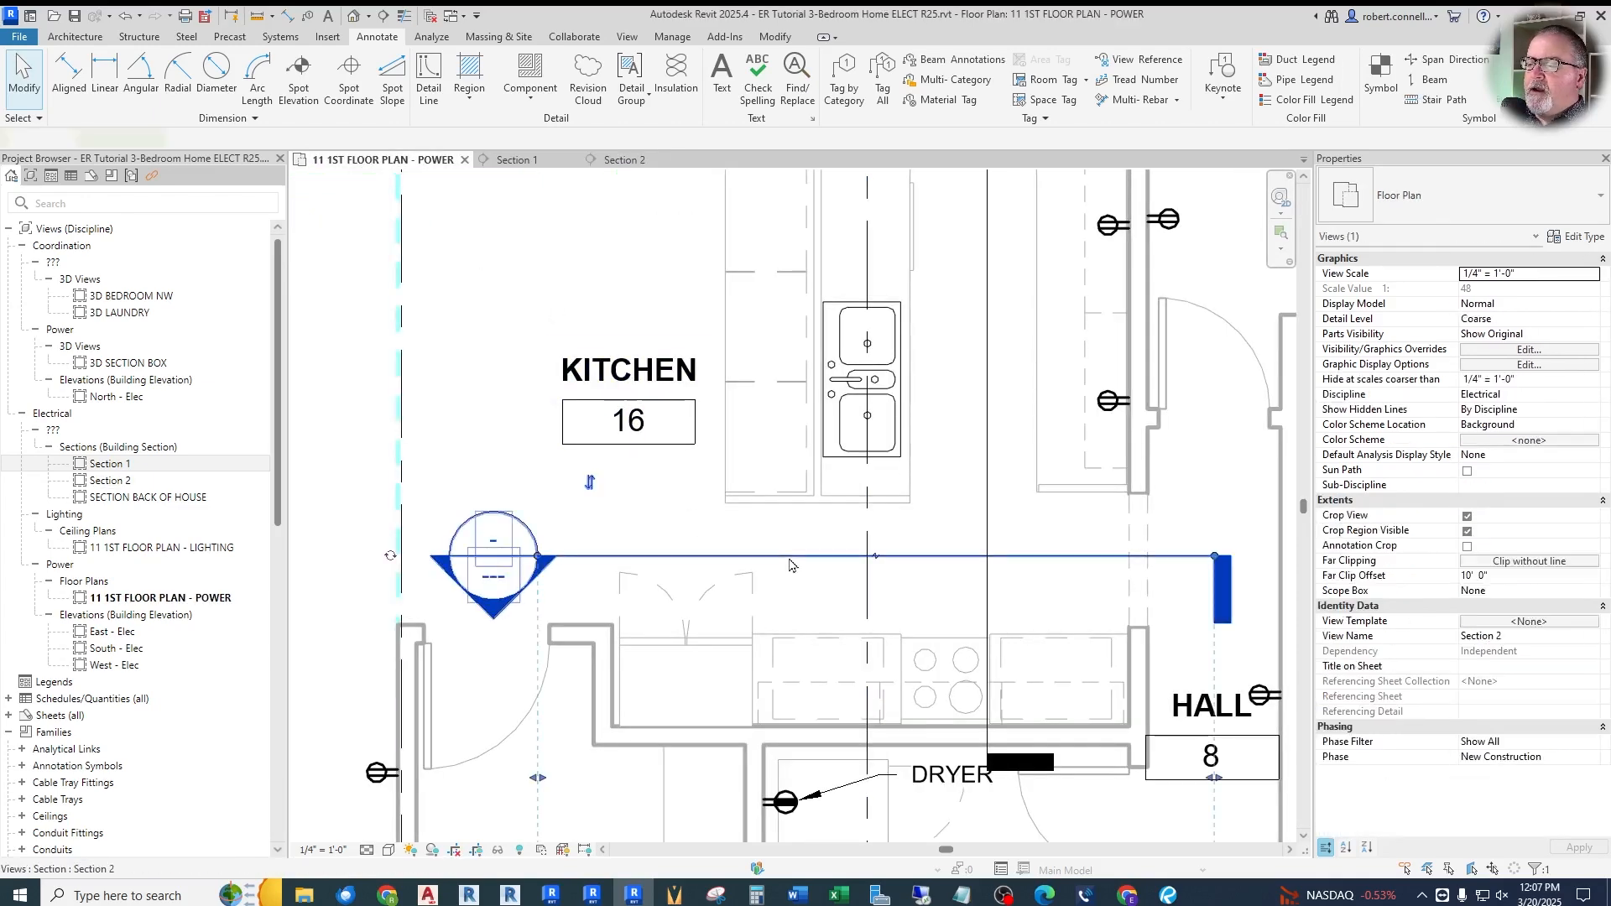
{"action": "scroll", "coordinate": [831, 557], "scroll_direction": "down", "scroll_amount": 4}
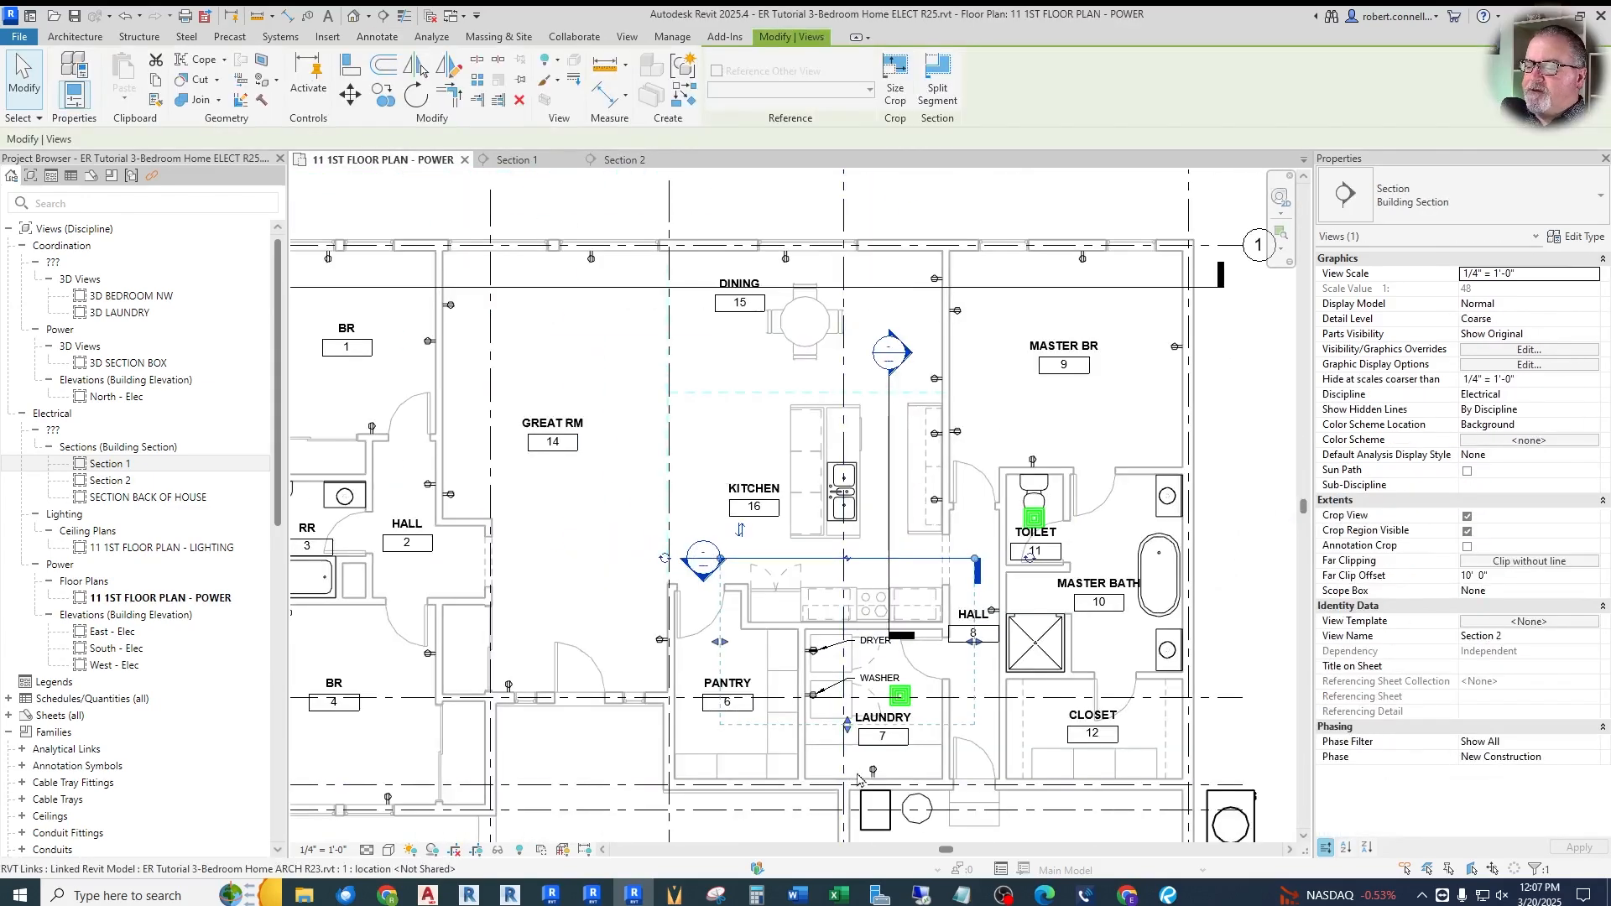
{"action": "scroll", "coordinate": [859, 763], "scroll_direction": "up", "scroll_amount": 2}
{"action": "left_click_drag", "start_coordinate": [841, 703], "coordinate": [847, 560]}
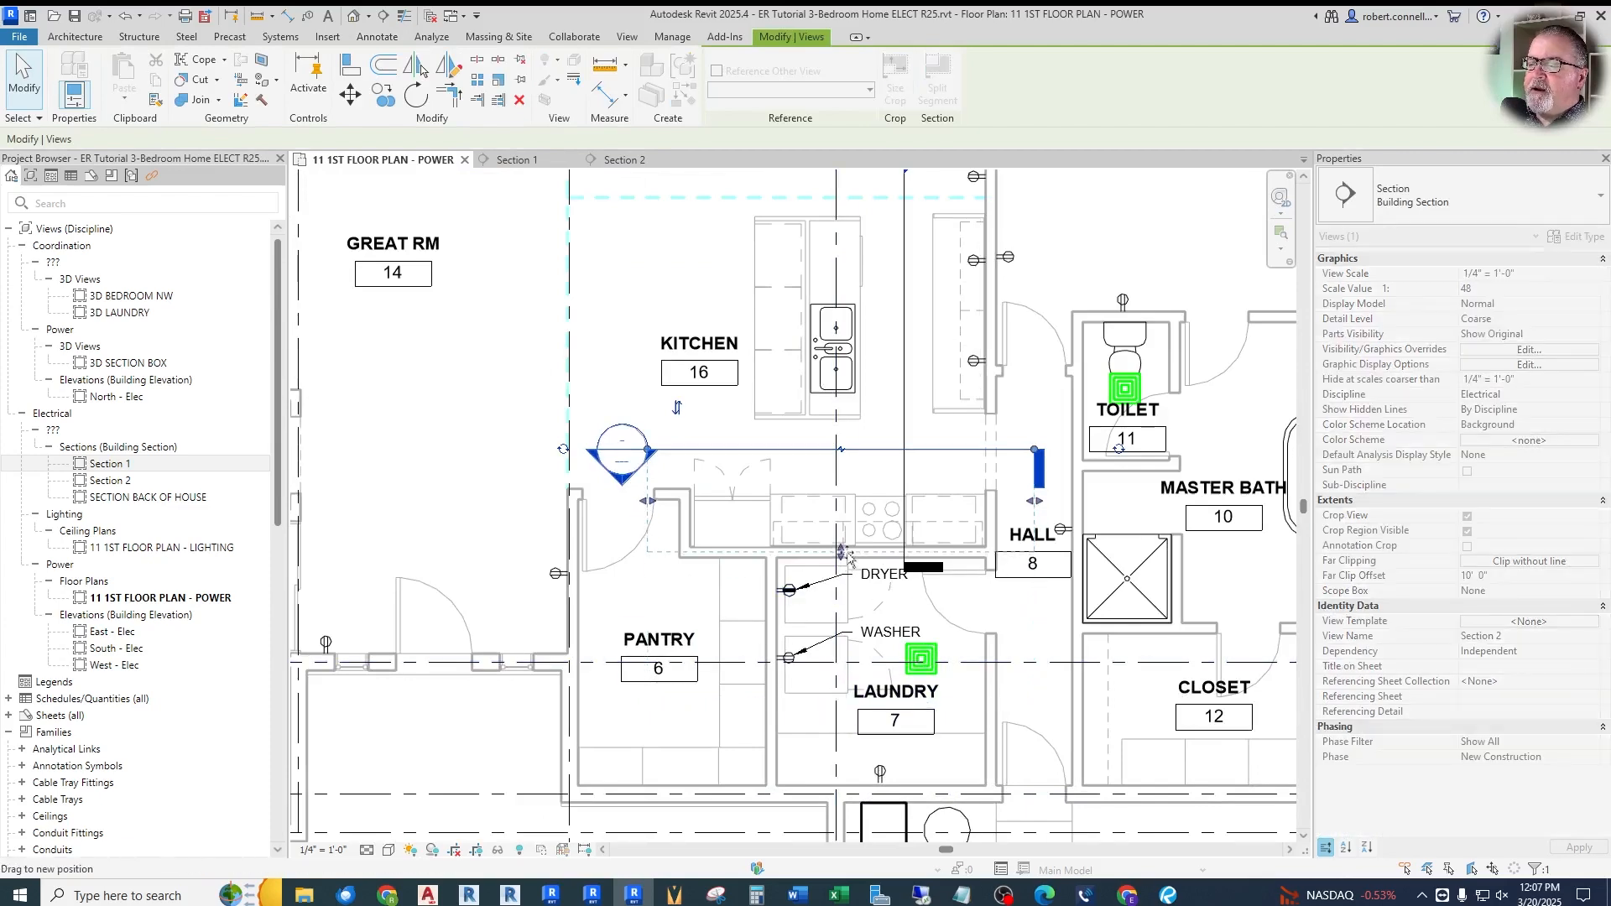
{"action": "key", "text": "Escape"}
{"action": "scroll", "coordinate": [856, 522], "scroll_direction": "up", "scroll_amount": 3}
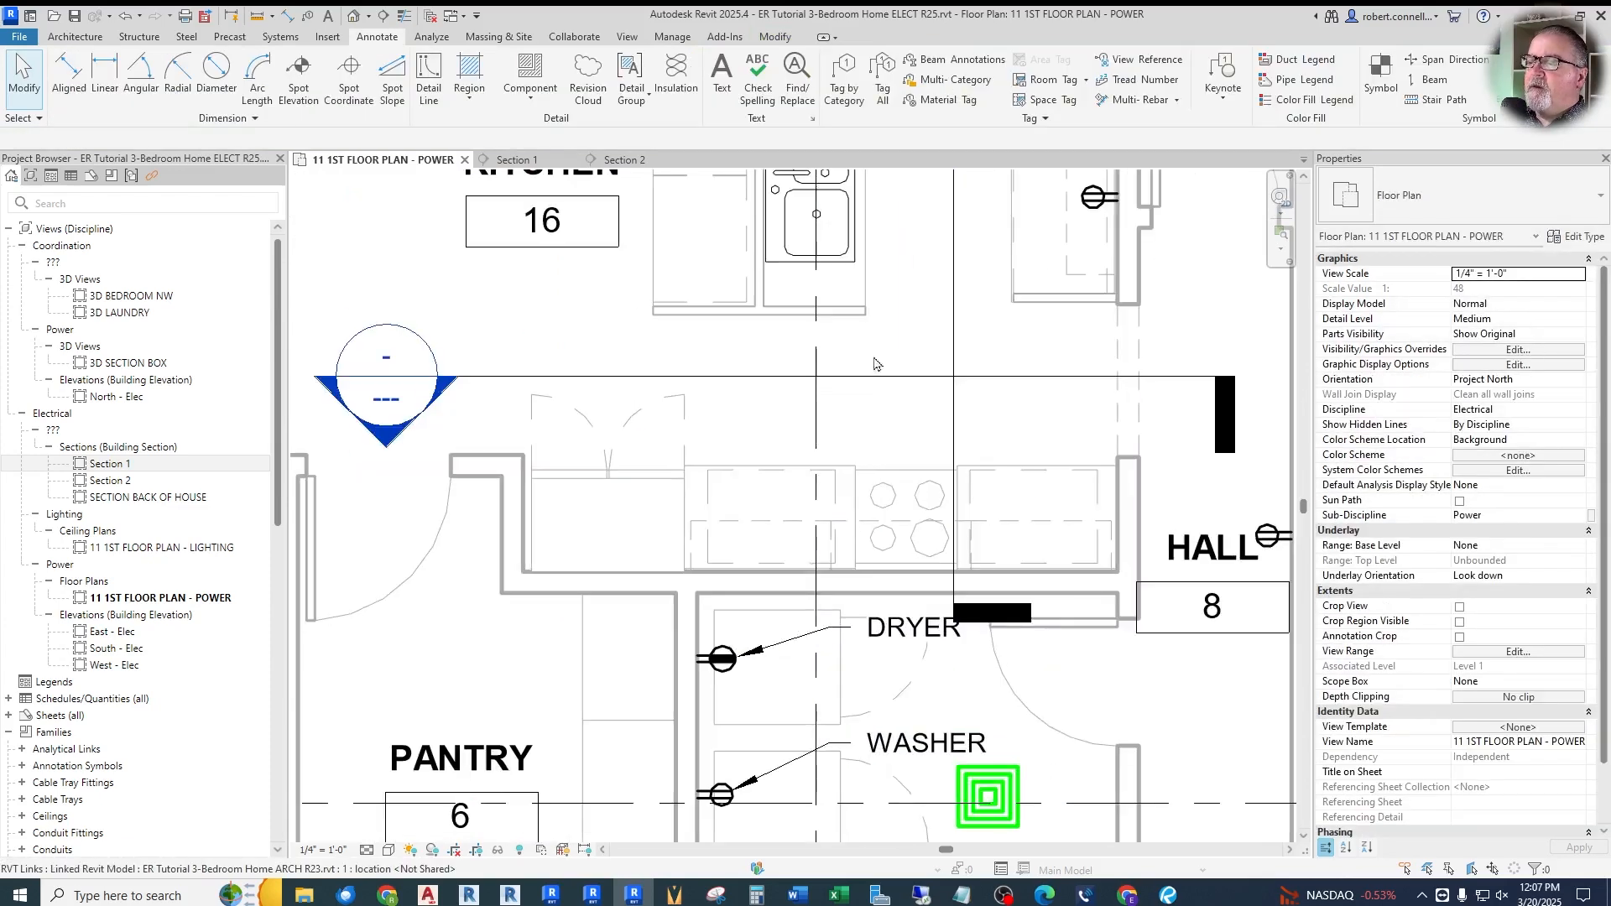
{"action": "left_click", "coordinate": [623, 159]}
{"action": "left_click", "coordinate": [382, 160]}
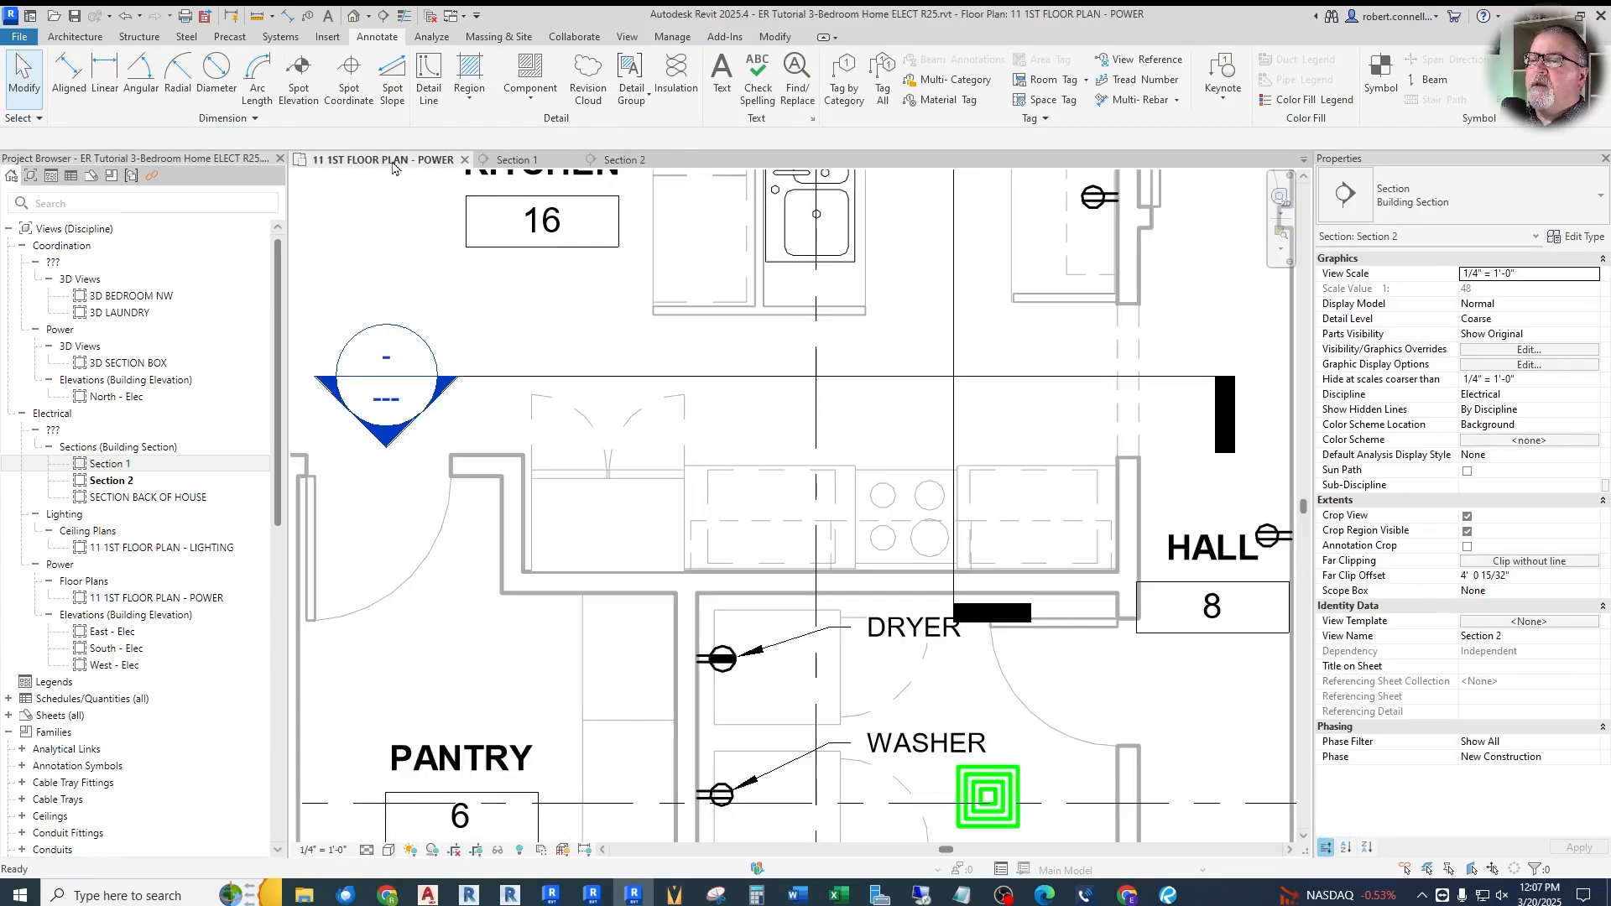
Measure the counter length between the hall wall and the range with a temporary detail line
{"action": "scroll", "coordinate": [1119, 484], "scroll_direction": "up", "scroll_amount": 1}
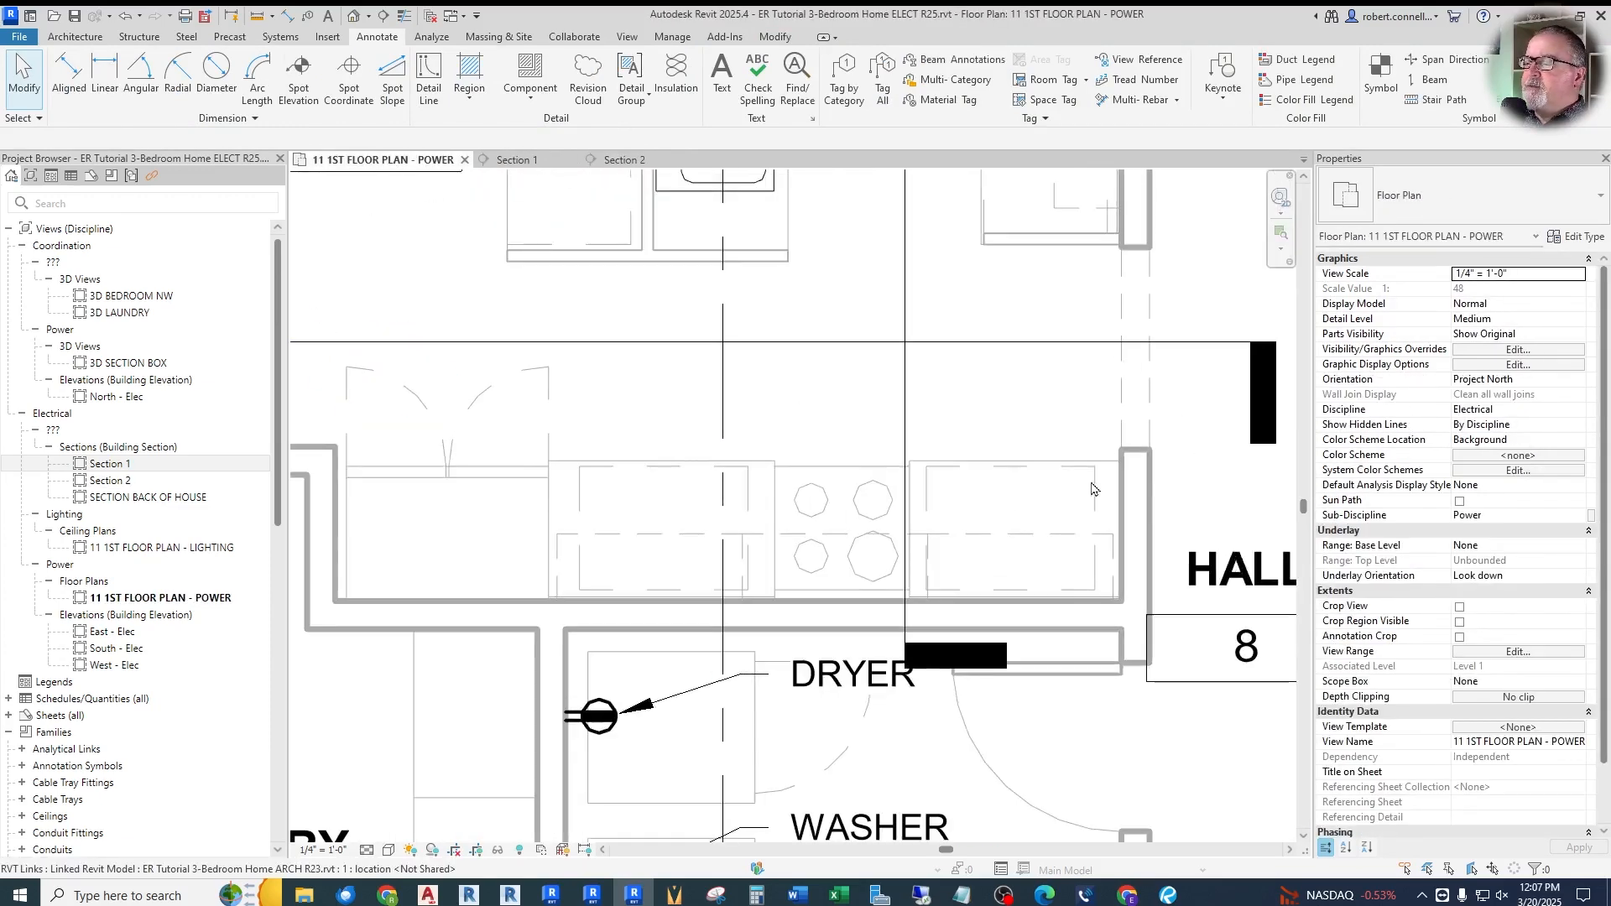
{"action": "scroll", "coordinate": [950, 518], "scroll_direction": "down", "scroll_amount": 2}
{"action": "scroll", "coordinate": [1091, 399], "scroll_direction": "up", "scroll_amount": 2}
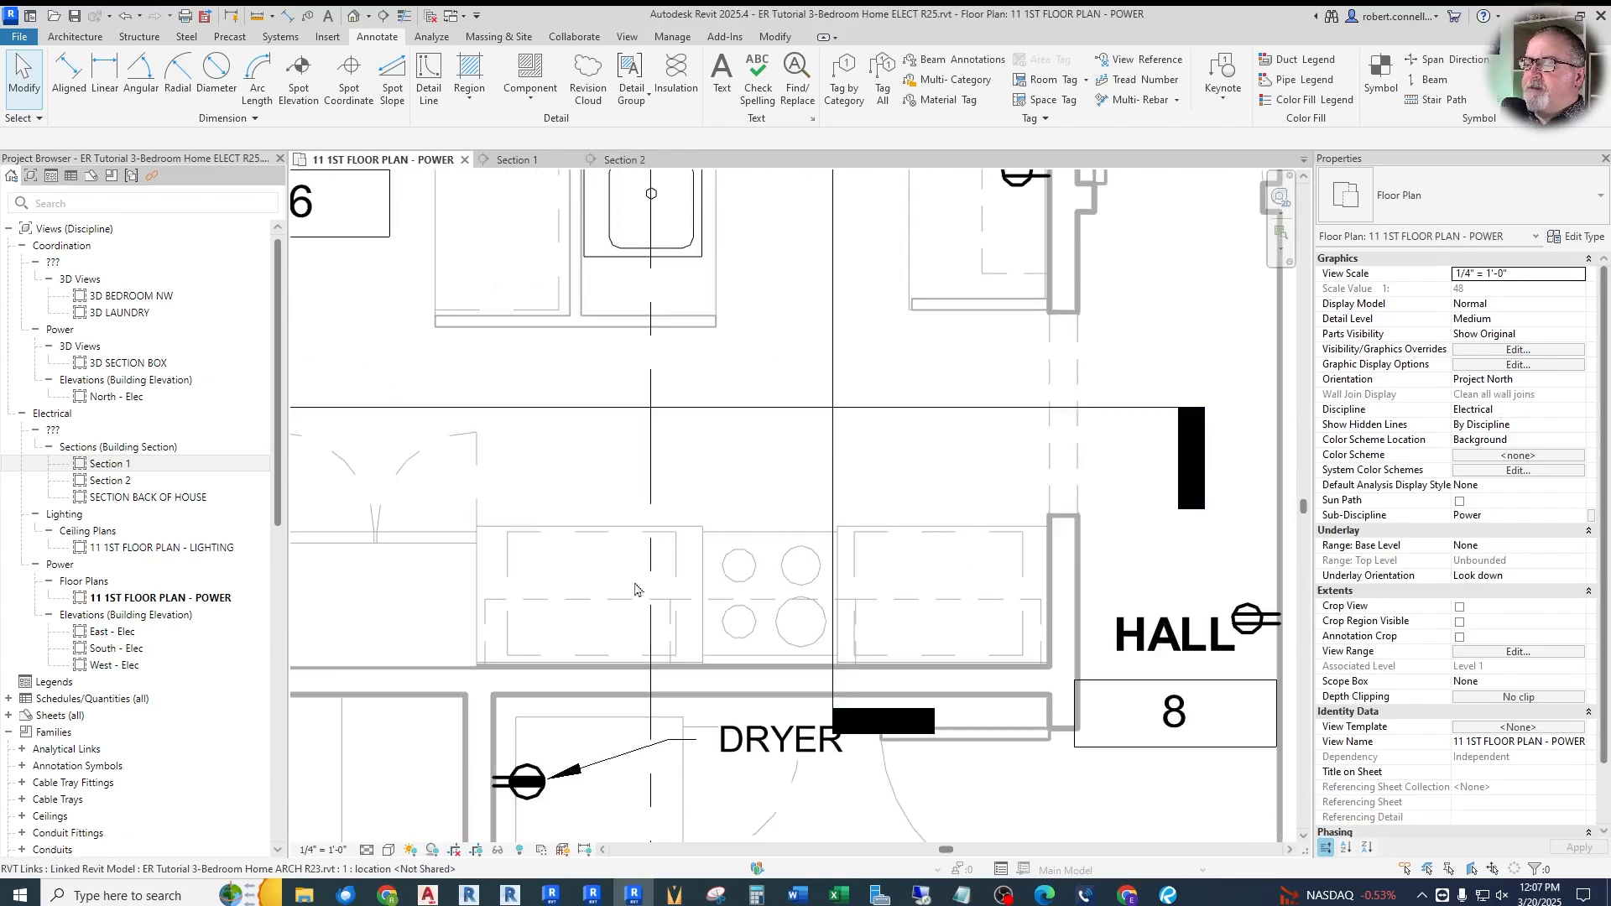
{"action": "scroll", "coordinate": [707, 631], "scroll_direction": "down", "scroll_amount": 2}
{"action": "scroll", "coordinate": [771, 611], "scroll_direction": "up", "scroll_amount": 2}
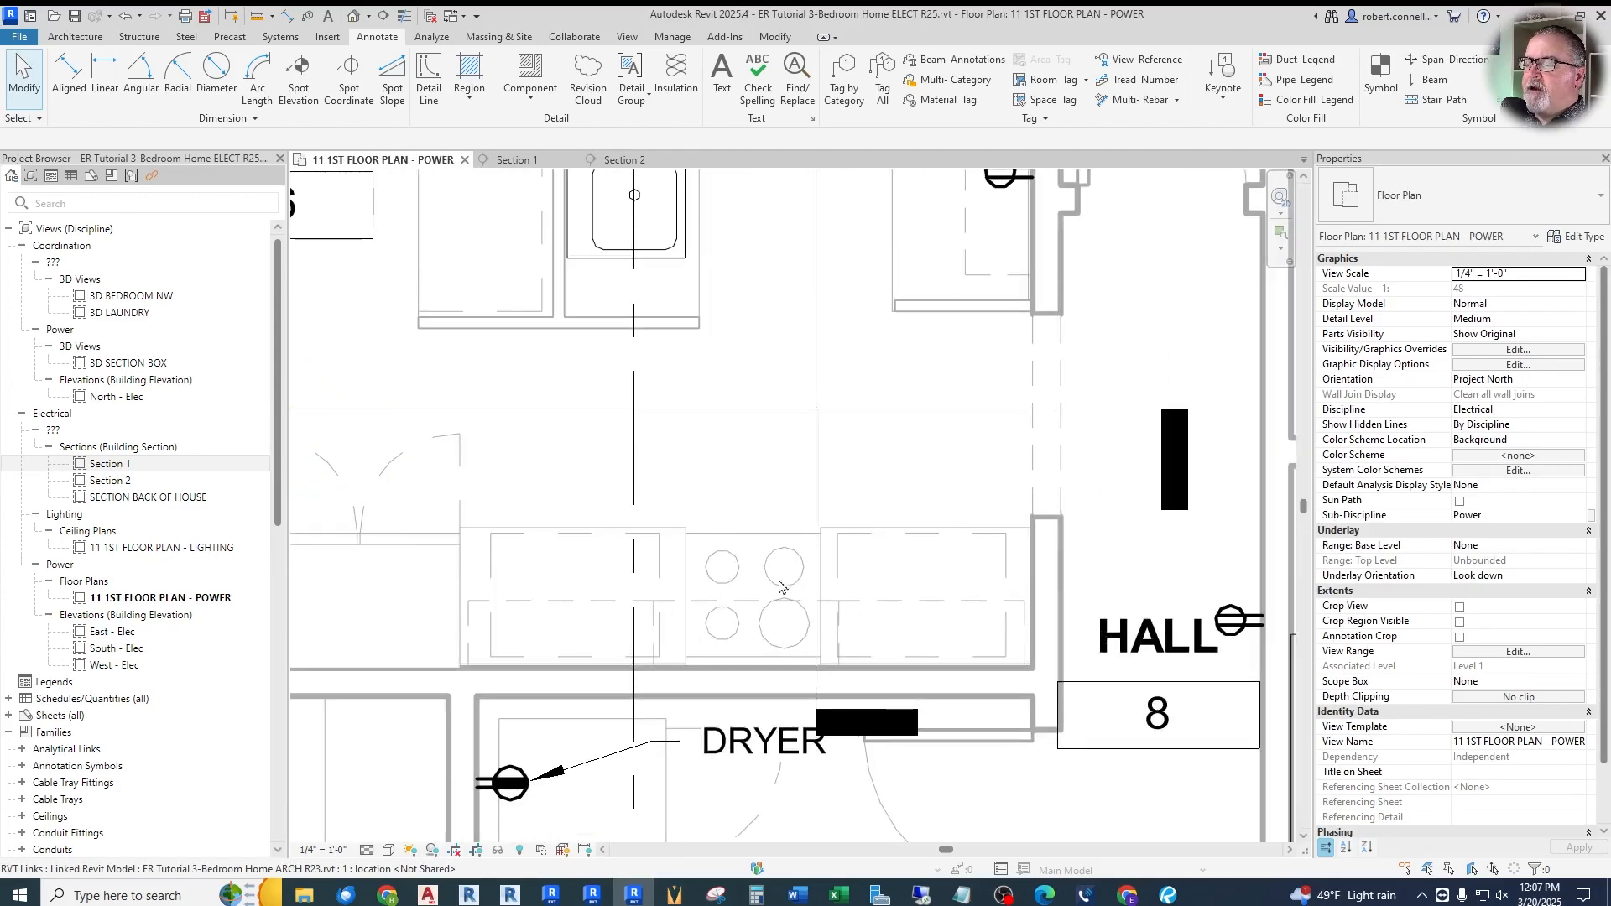
{"action": "scroll", "coordinate": [776, 606], "scroll_direction": "down", "scroll_amount": 3}
{"action": "scroll", "coordinate": [881, 617], "scroll_direction": "up", "scroll_amount": 3}
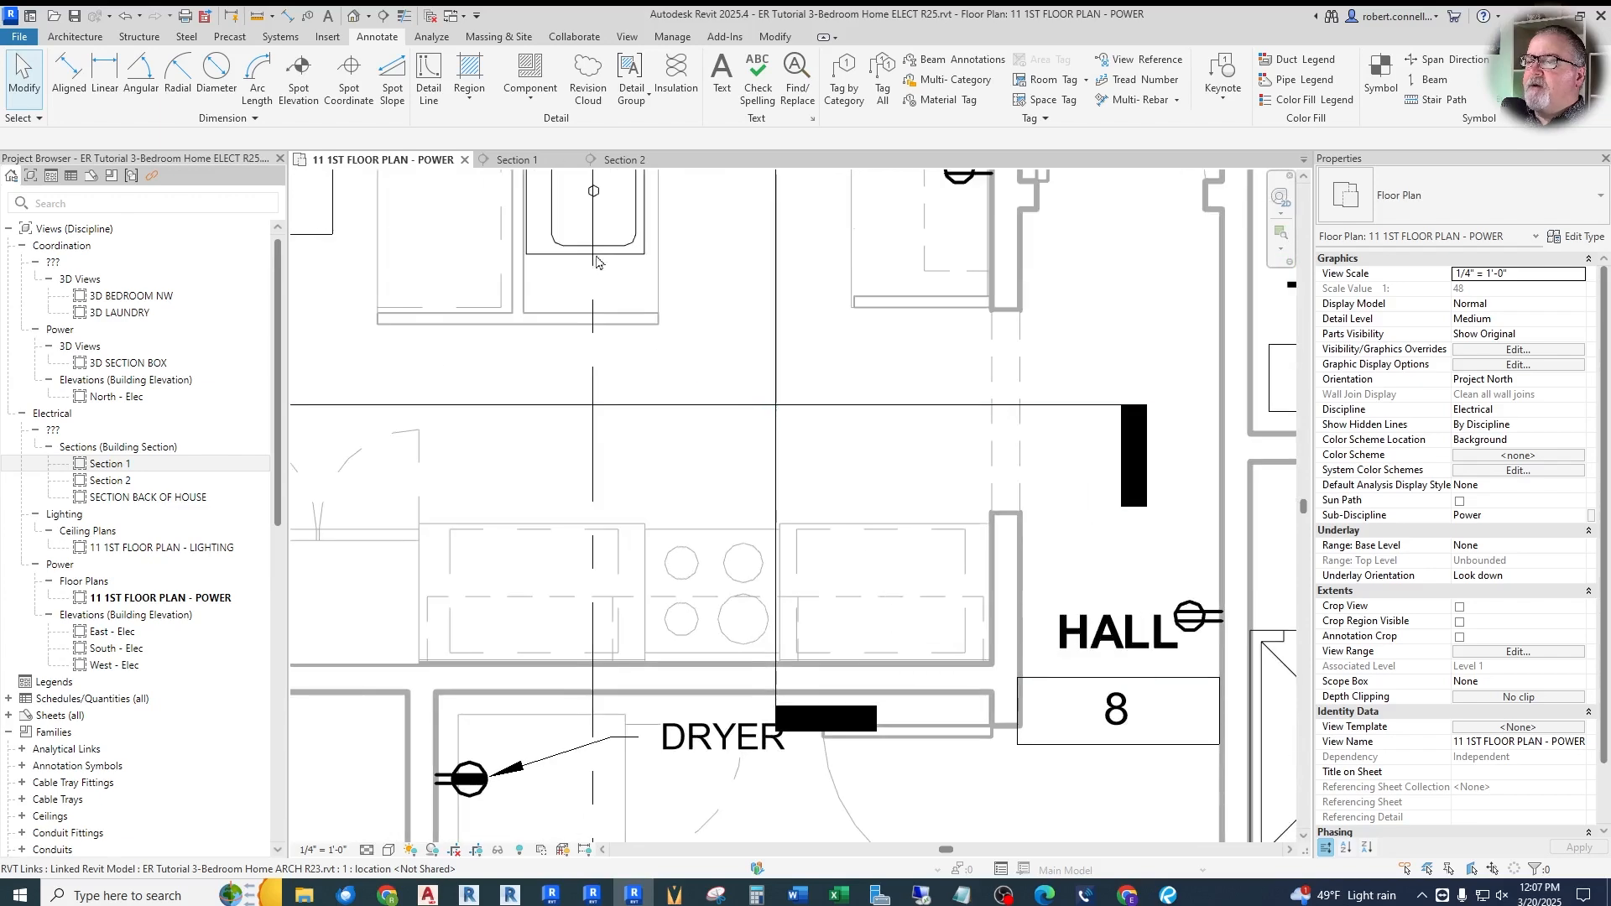
{"action": "left_click", "coordinate": [429, 80]}
{"action": "left_click", "coordinate": [991, 593]}
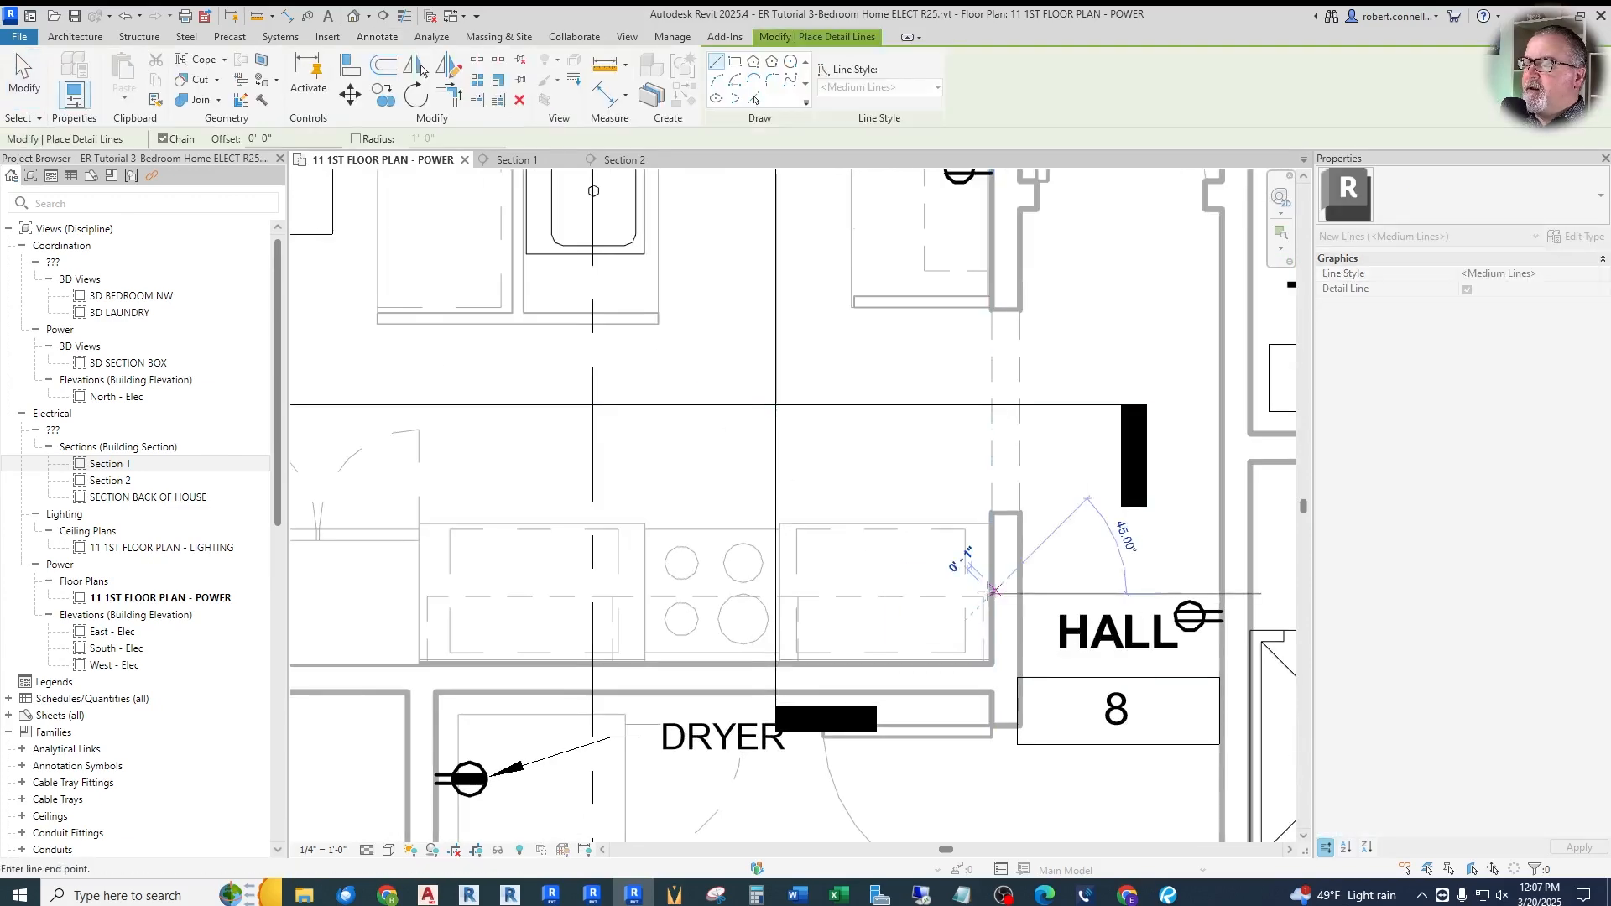
{"action": "left_click", "coordinate": [781, 593]}
{"action": "key", "text": "Escape"}
{"action": "key", "text": "Escape"}
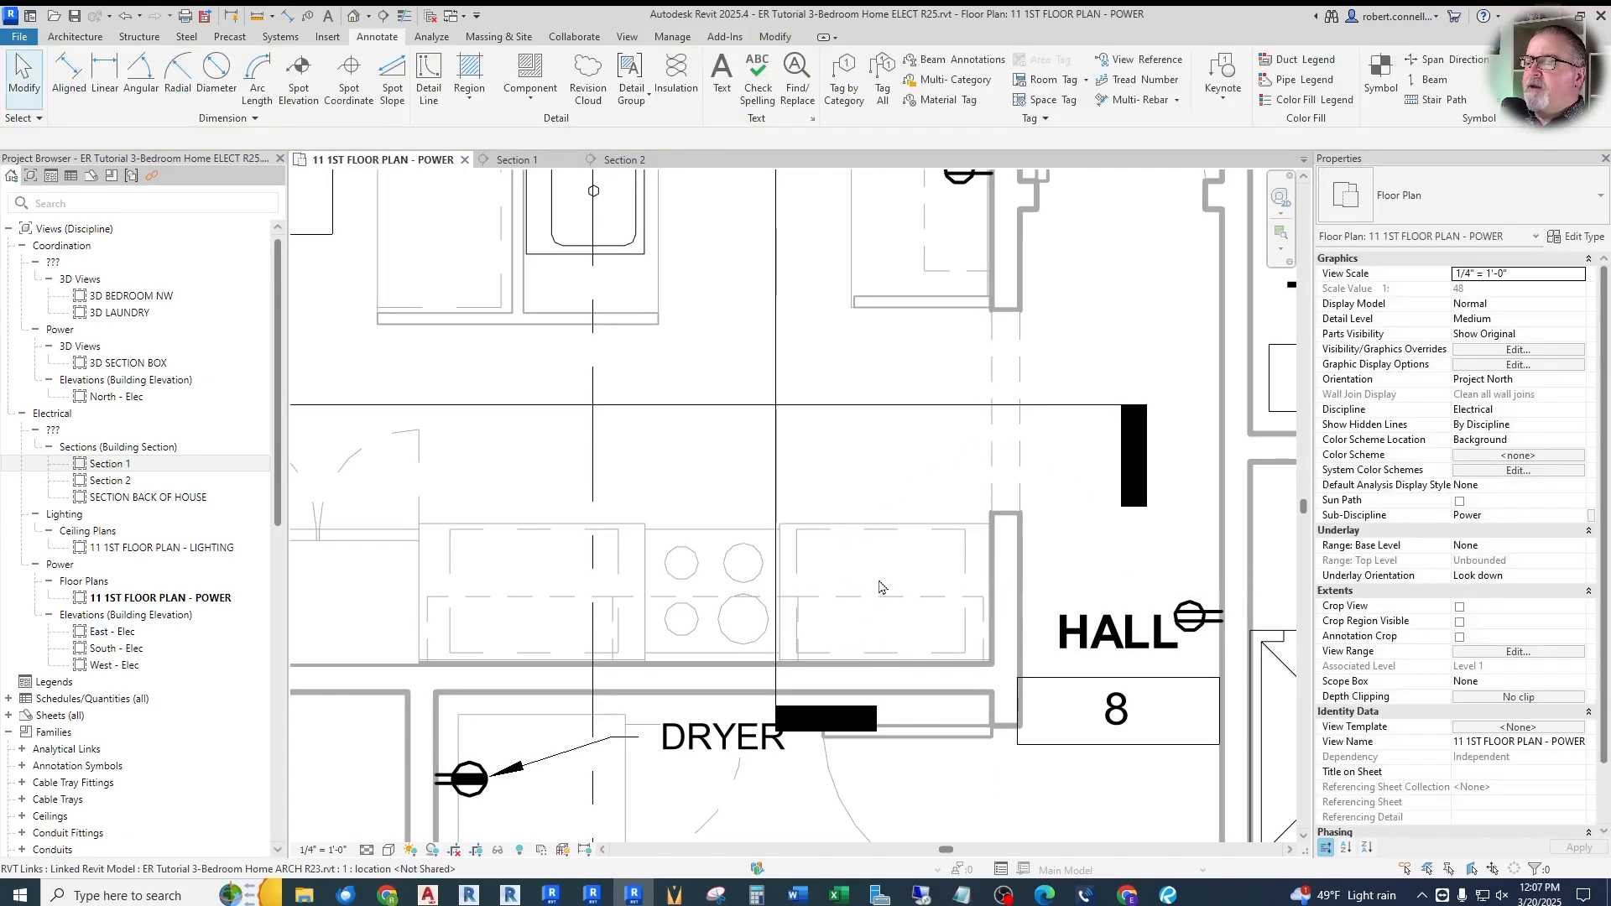
Create a similar duplex receptacle at 4' 0" elevation on the range wall, behind the counter between the range and the hall
{"action": "scroll", "coordinate": [892, 621], "scroll_direction": "down", "scroll_amount": 2}
{"action": "left_click", "coordinate": [941, 279]}
{"action": "right_click", "coordinate": [933, 284]}
{"action": "left_click", "coordinate": [996, 405]}
{"action": "scroll", "coordinate": [888, 617], "scroll_direction": "up", "scroll_amount": 2}
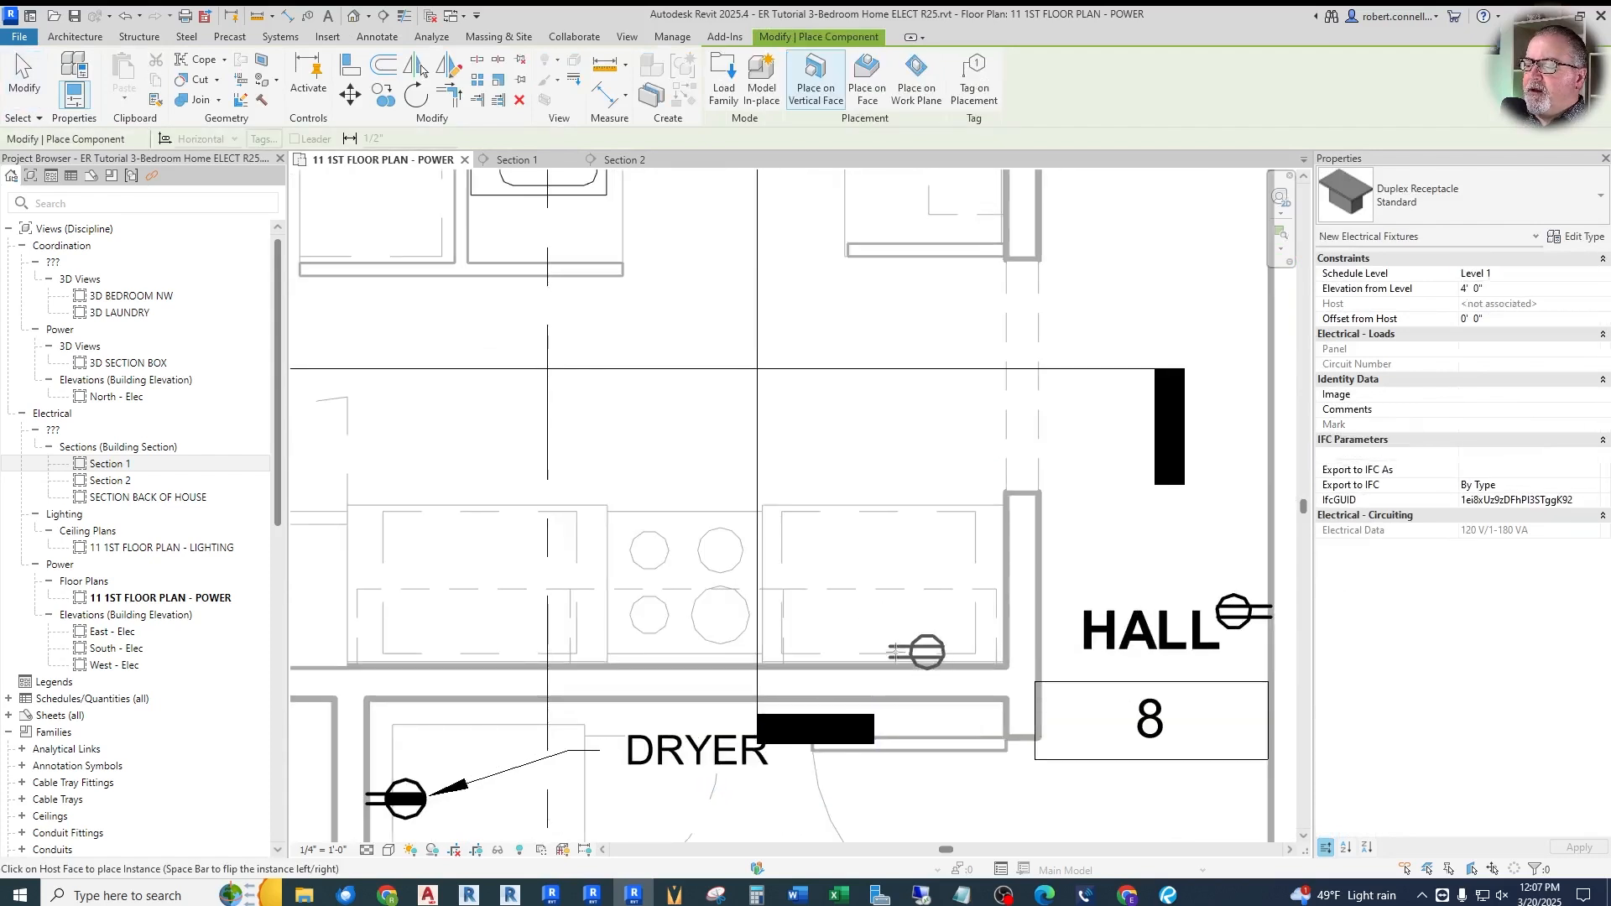
{"action": "scroll", "coordinate": [878, 660], "scroll_direction": "up", "scroll_amount": 4}
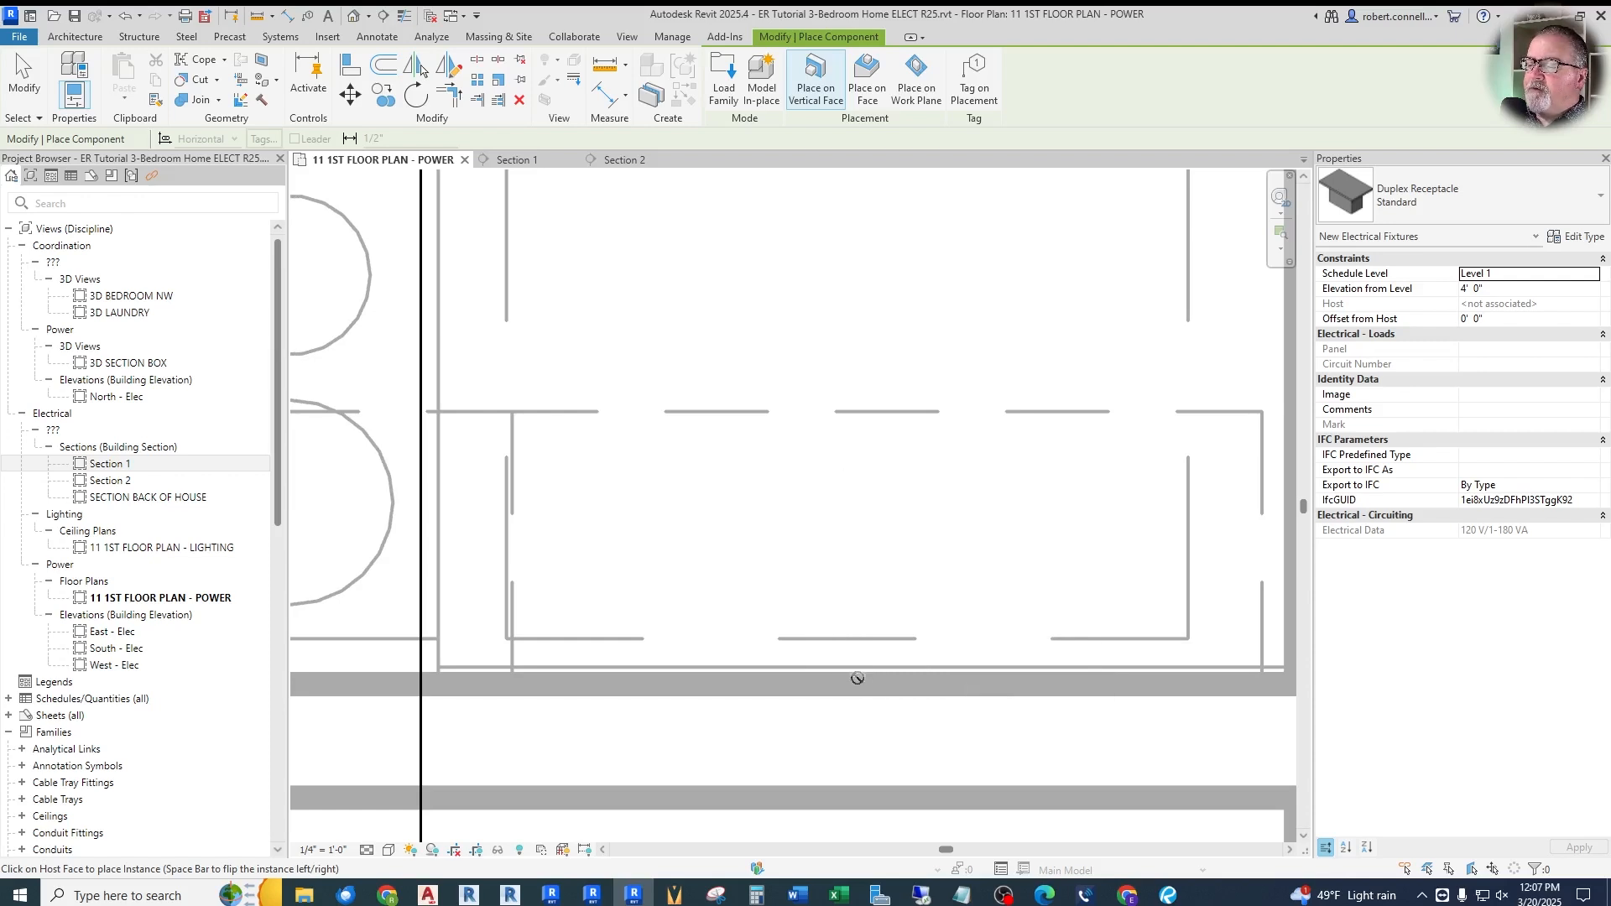
{"action": "left_click", "coordinate": [858, 681]}
Place a second duplex receptacle on the range wall behind the counter between the range and the refrigerator
{"action": "scroll", "coordinate": [1189, 613], "scroll_direction": "down", "scroll_amount": 10}
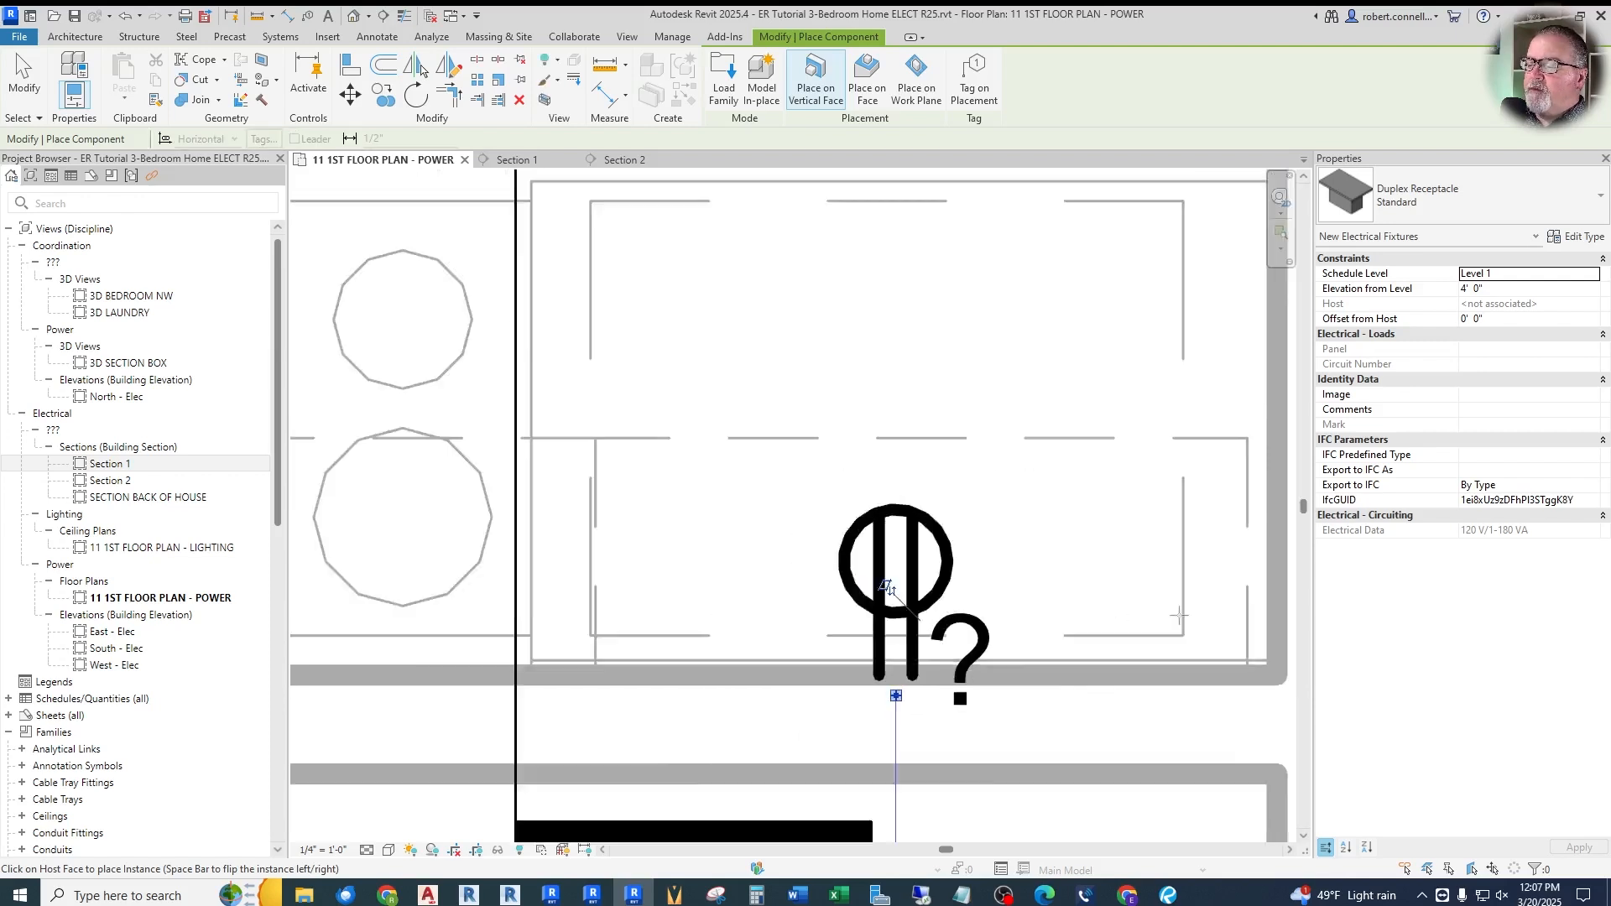
{"action": "scroll", "coordinate": [745, 601], "scroll_direction": "up", "scroll_amount": 3}
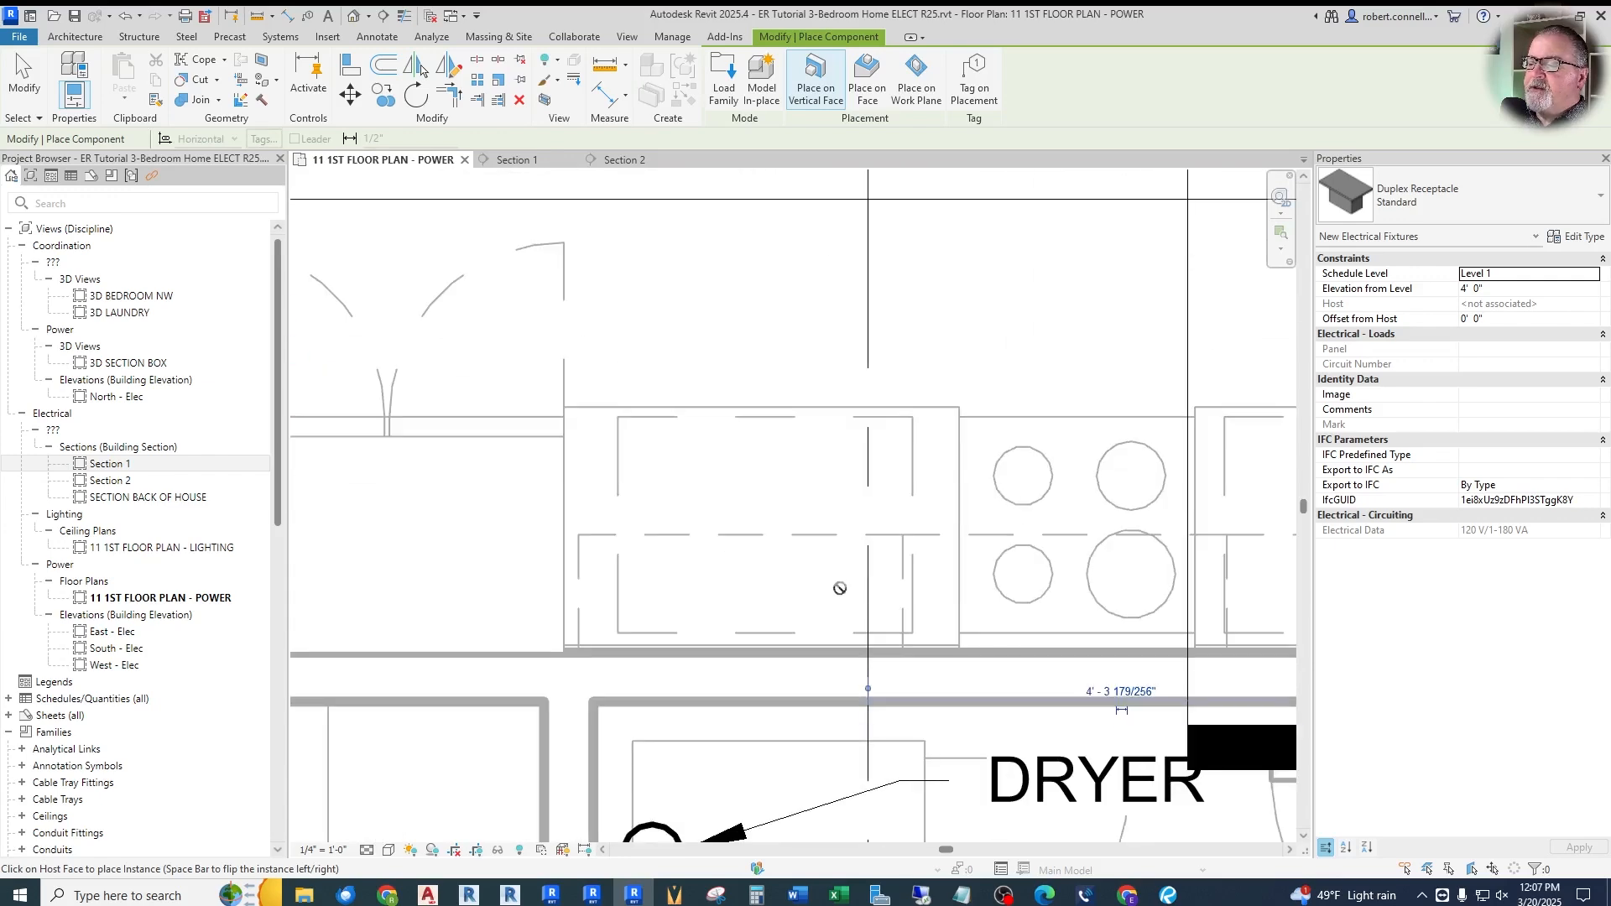
{"action": "left_click", "coordinate": [769, 646]}
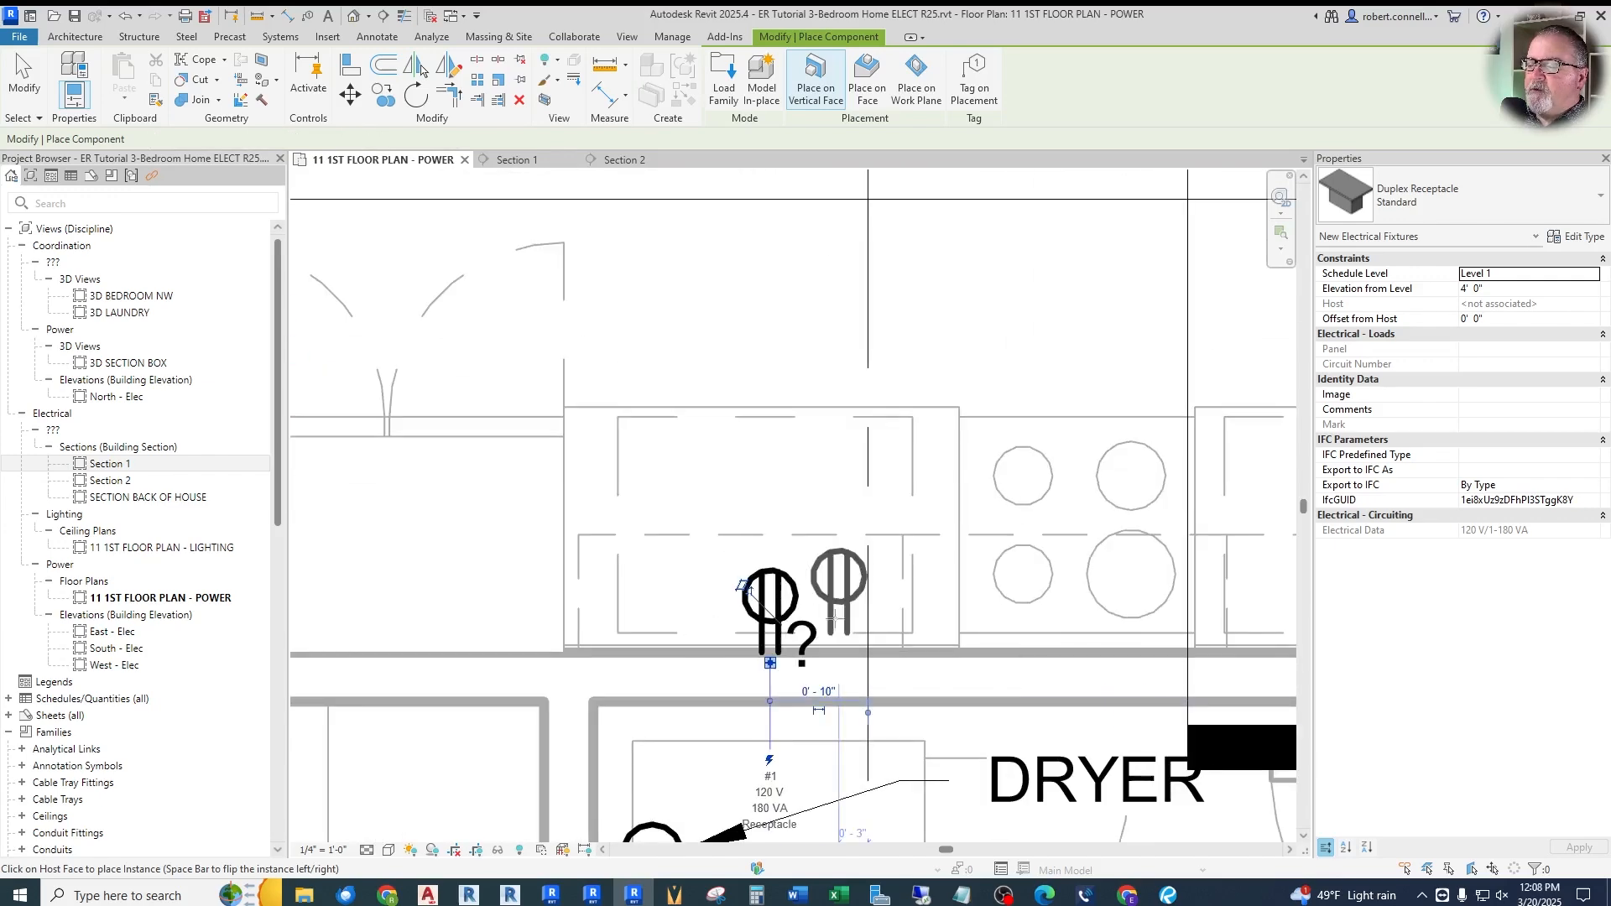
{"action": "key", "text": "Escape"}
{"action": "key", "text": "Escape"}
{"action": "scroll", "coordinate": [604, 545], "scroll_direction": "down", "scroll_amount": 4}
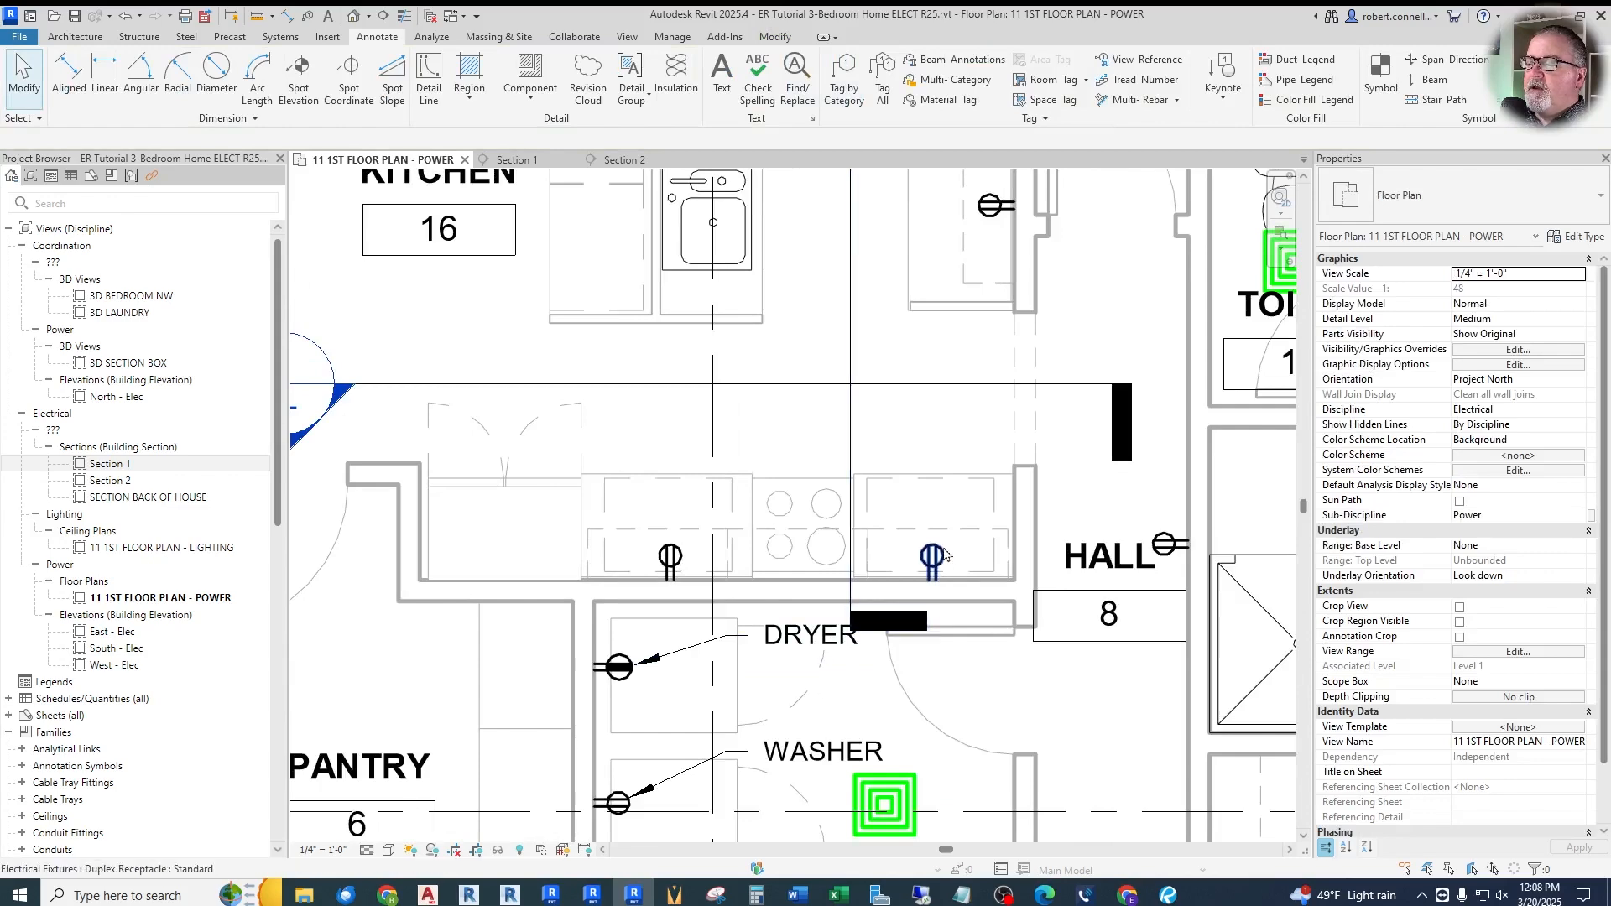
Create a similar duplex receptacle on the range wall at the end of the counter, just beside the refrigerator
{"action": "scroll", "coordinate": [449, 515], "scroll_direction": "up", "scroll_amount": 3}
{"action": "scroll", "coordinate": [669, 586], "scroll_direction": "down", "scroll_amount": 2}
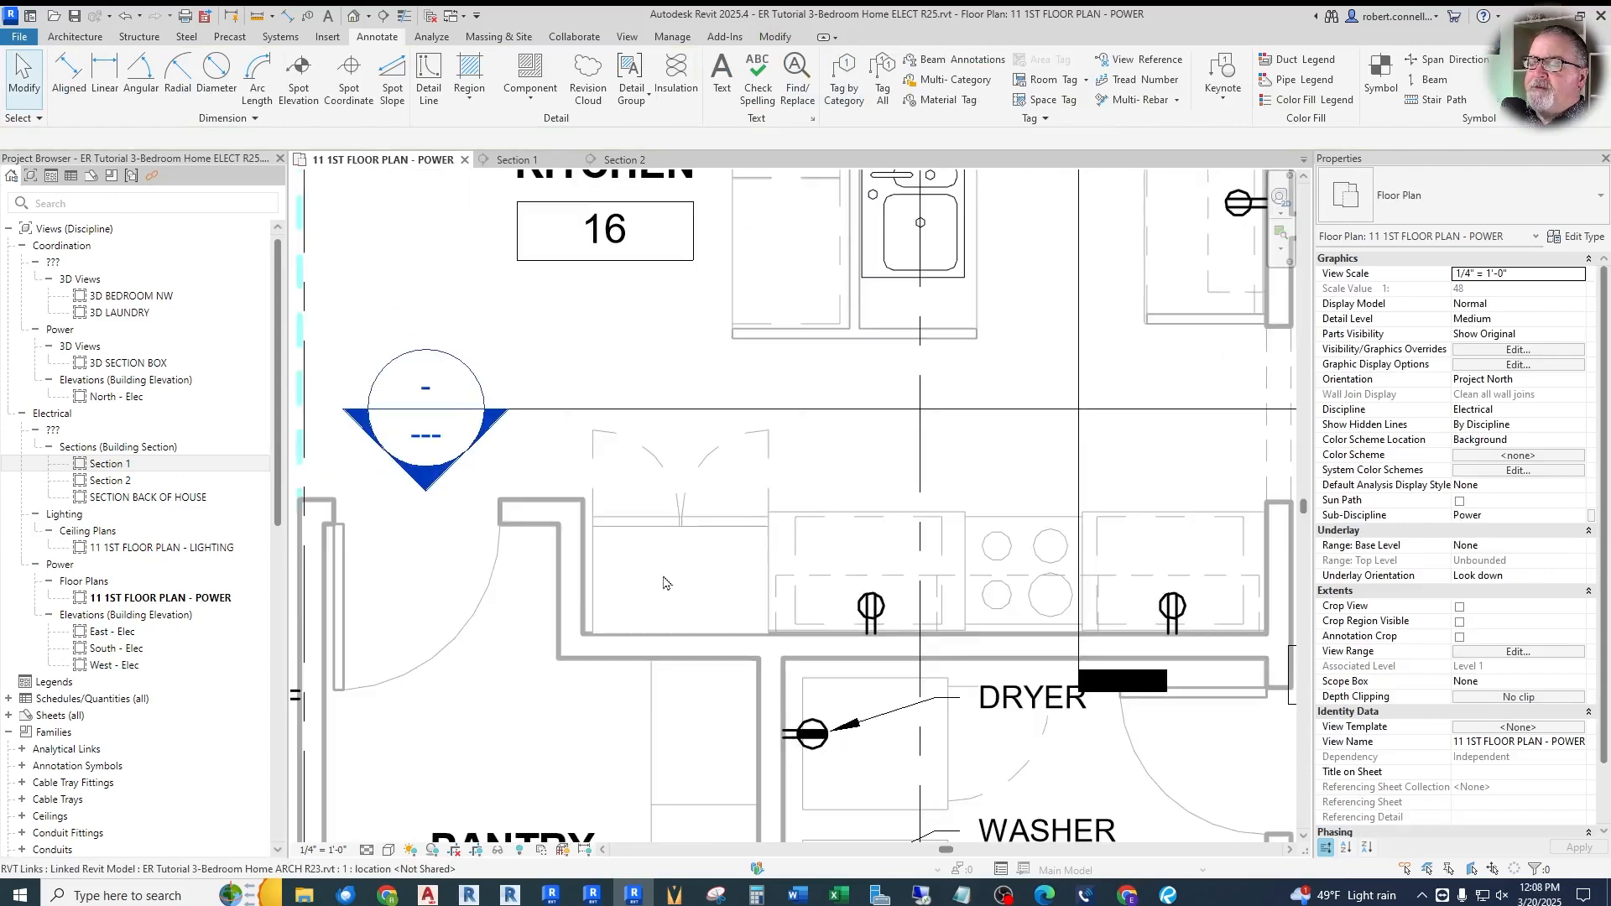
{"action": "scroll", "coordinate": [705, 569], "scroll_direction": "up", "scroll_amount": 3}
{"action": "scroll", "coordinate": [722, 604], "scroll_direction": "down", "scroll_amount": 2}
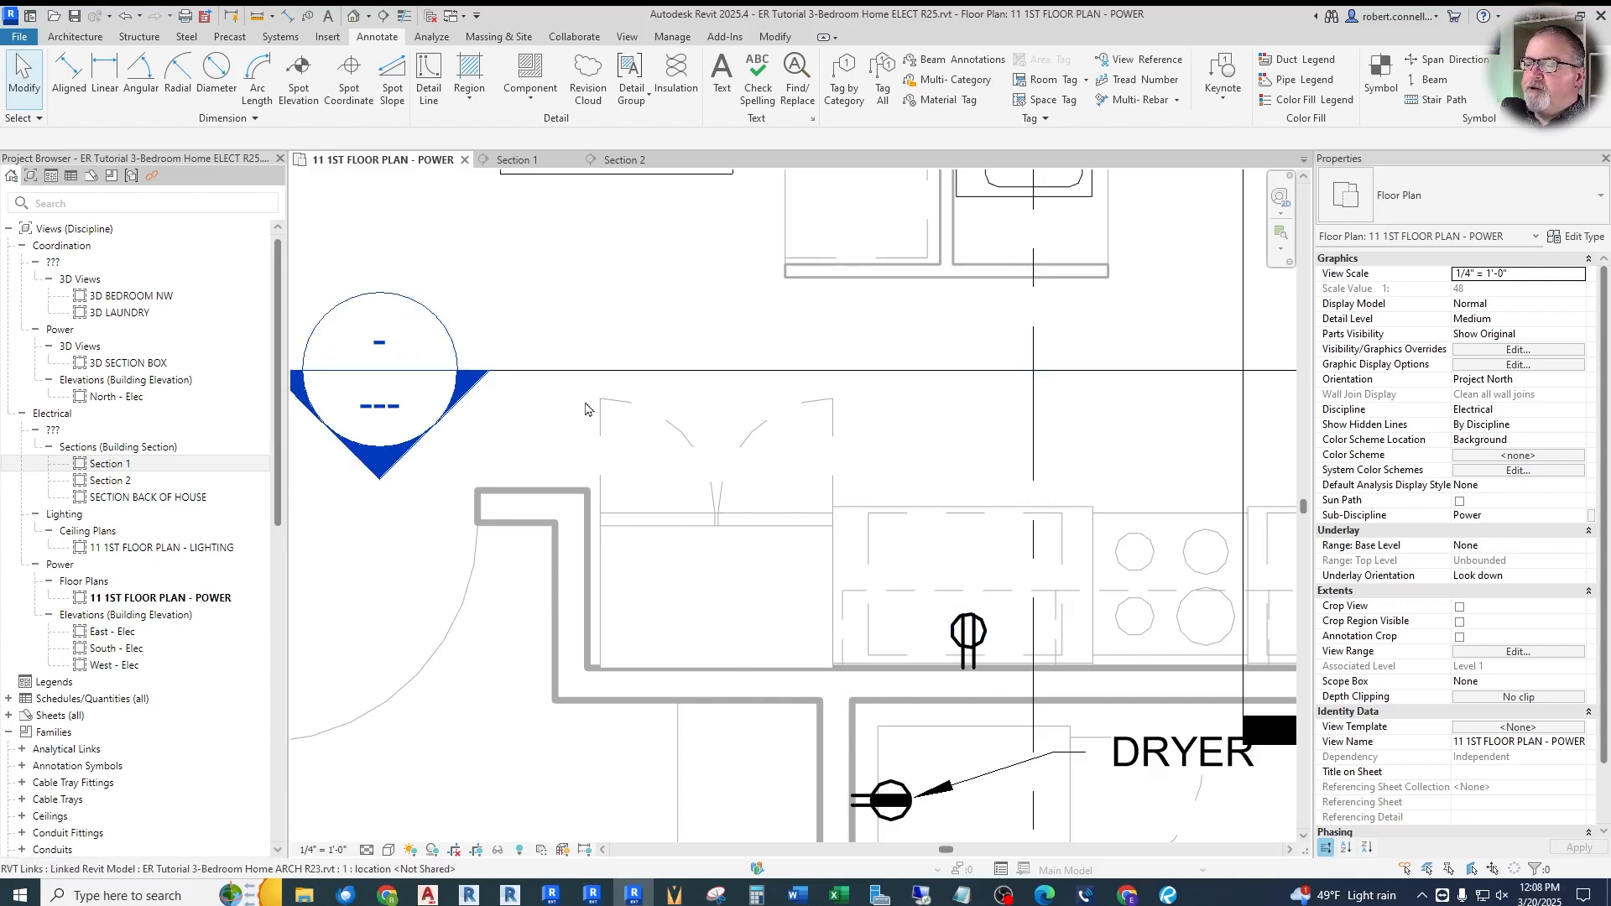
{"action": "left_click", "coordinate": [968, 645]}
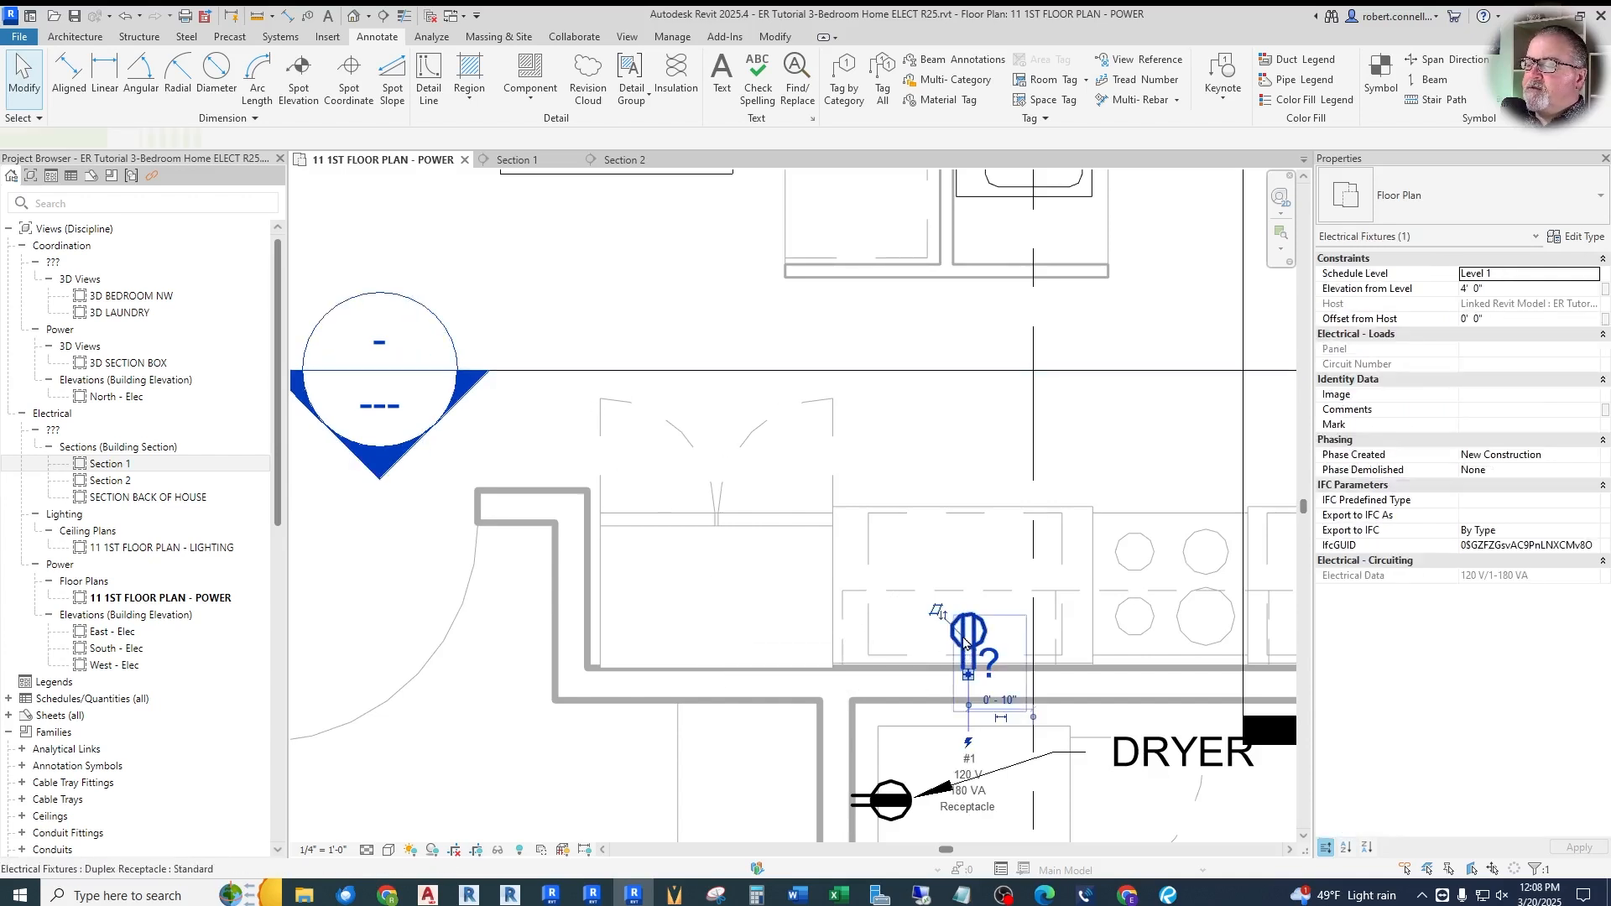
{"action": "right_click", "coordinate": [965, 651]}
{"action": "left_click", "coordinate": [1032, 337]}
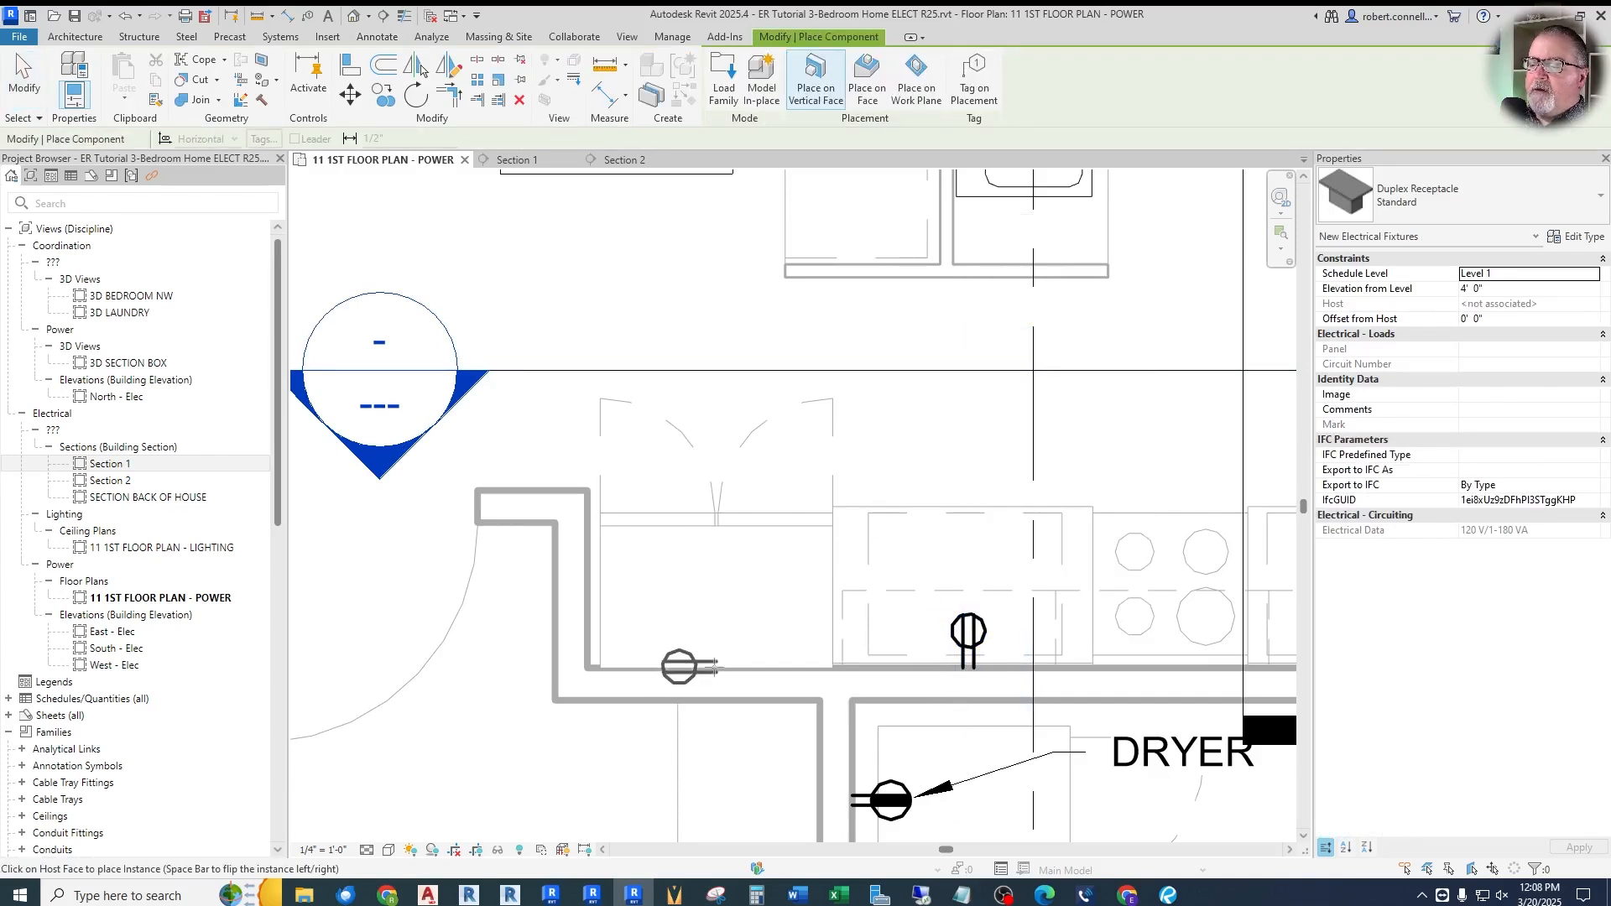
{"action": "scroll", "coordinate": [697, 667], "scroll_direction": "up", "scroll_amount": 2}
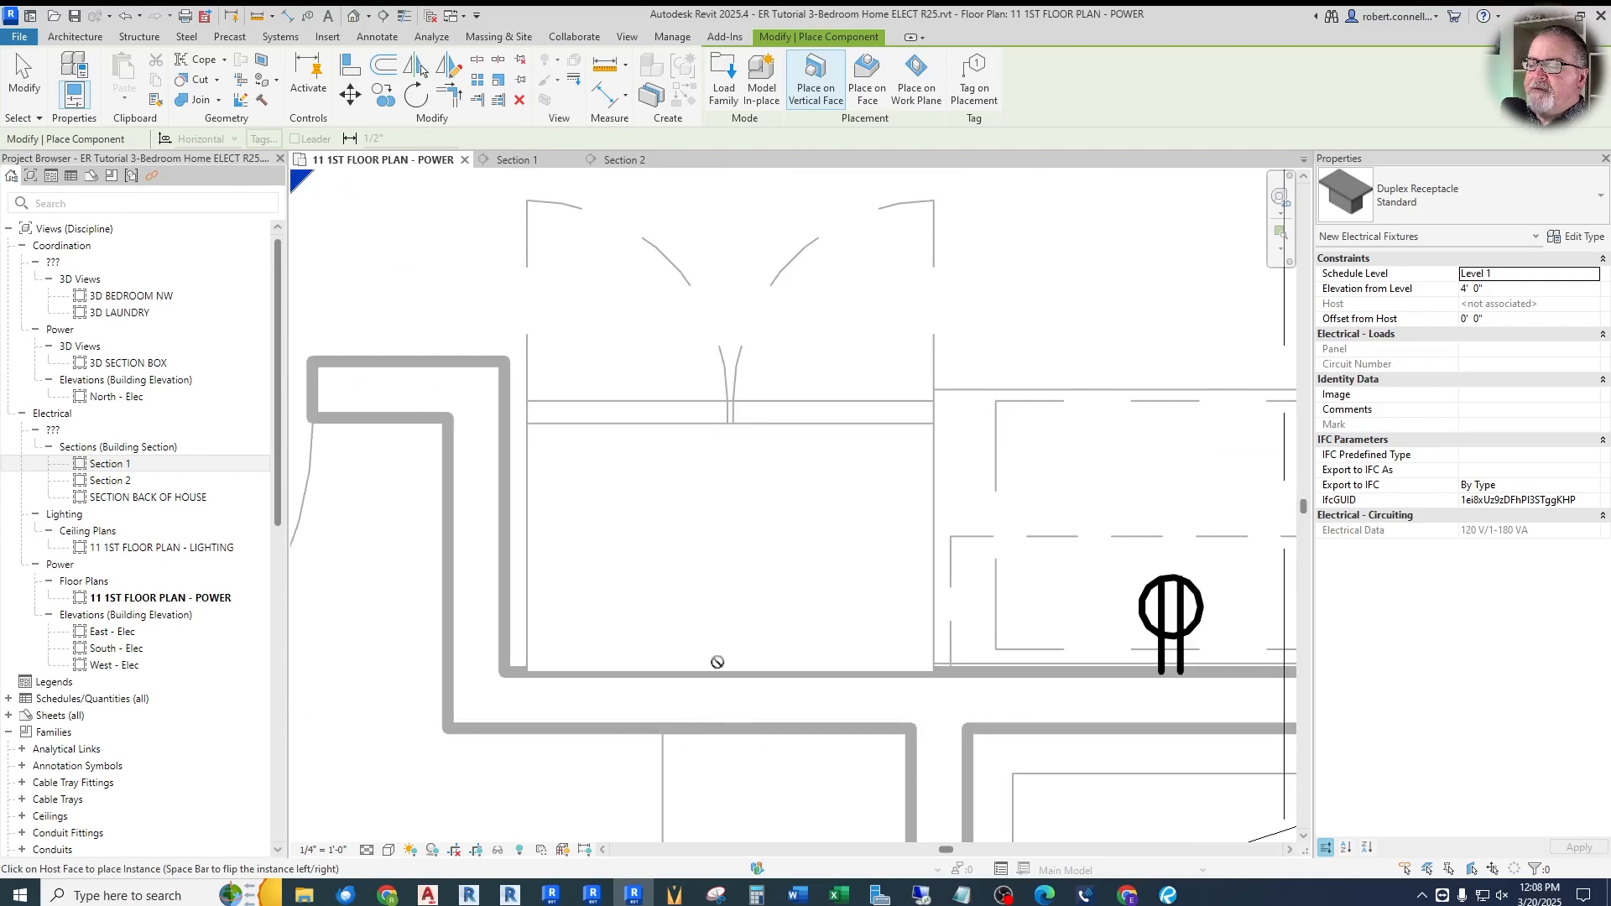
{"action": "scroll", "coordinate": [712, 666], "scroll_direction": "up", "scroll_amount": 2}
{"action": "scroll", "coordinate": [706, 444], "scroll_direction": "down", "scroll_amount": 1}
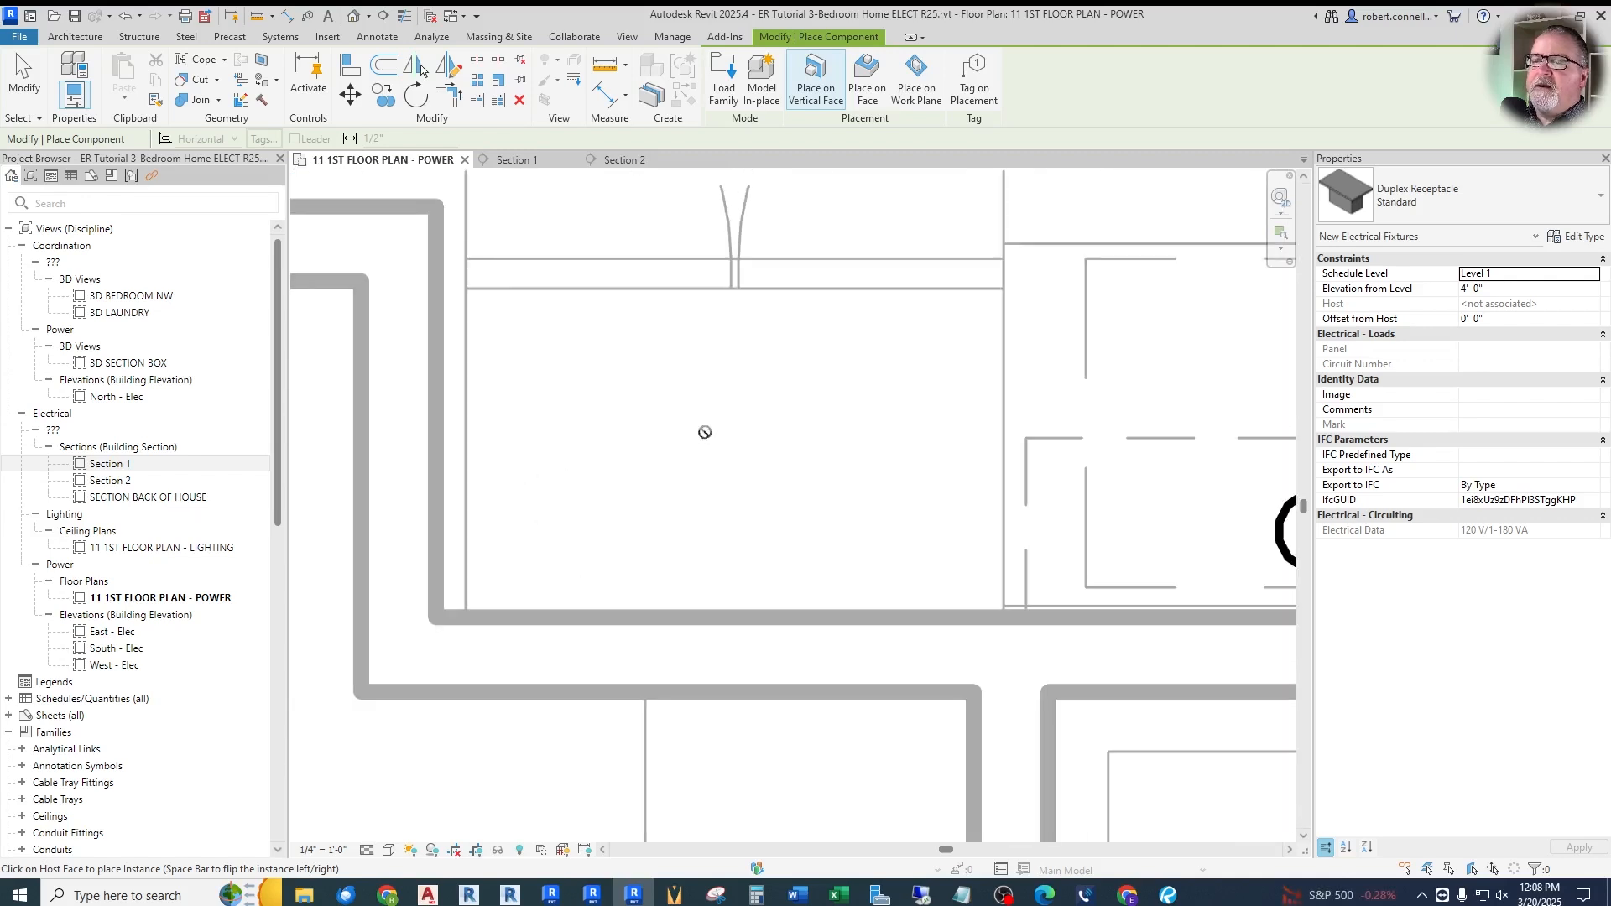
{"action": "scroll", "coordinate": [846, 378], "scroll_direction": "down", "scroll_amount": 2}
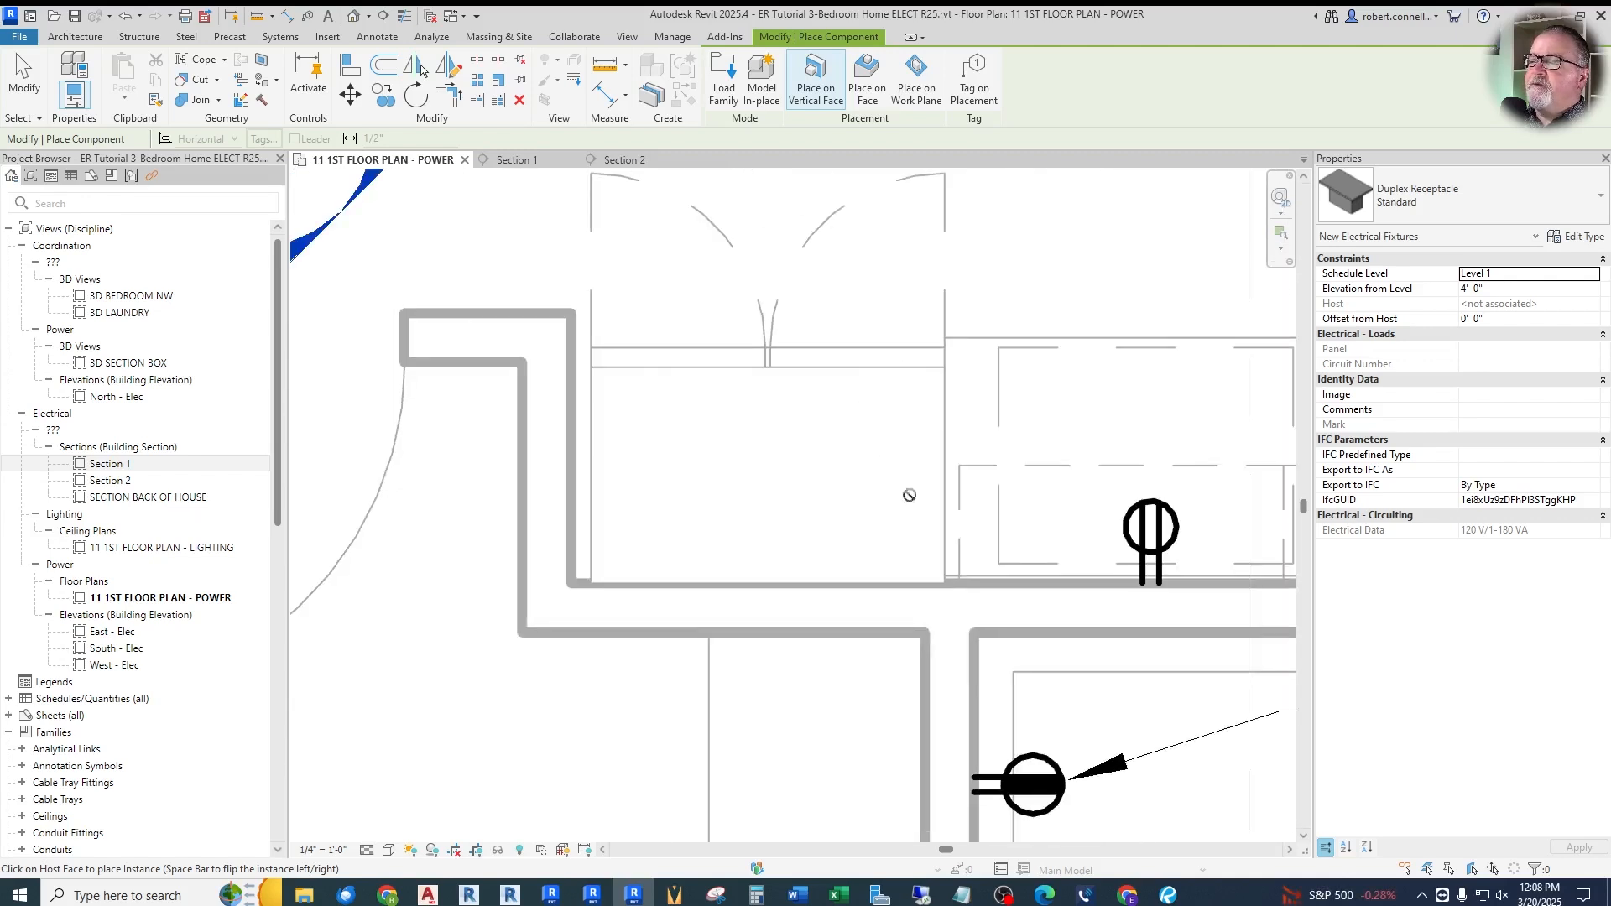
{"action": "scroll", "coordinate": [919, 504], "scroll_direction": "up", "scroll_amount": 4}
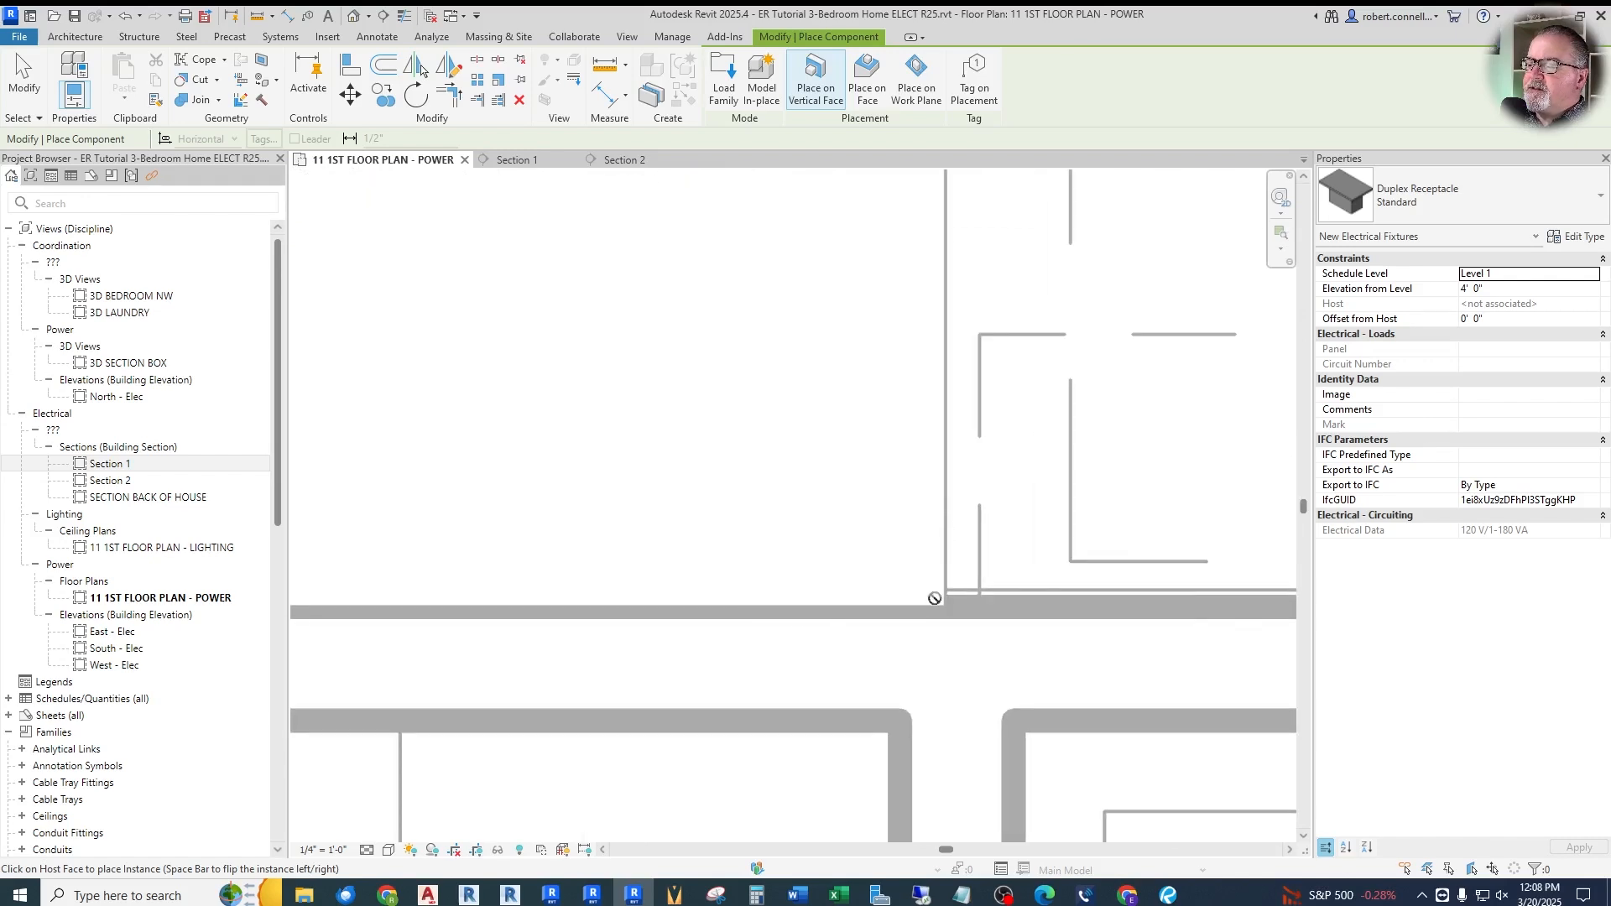
{"action": "scroll", "coordinate": [921, 609], "scroll_direction": "down", "scroll_amount": 2}
{"action": "scroll", "coordinate": [921, 608], "scroll_direction": "down", "scroll_amount": 2}
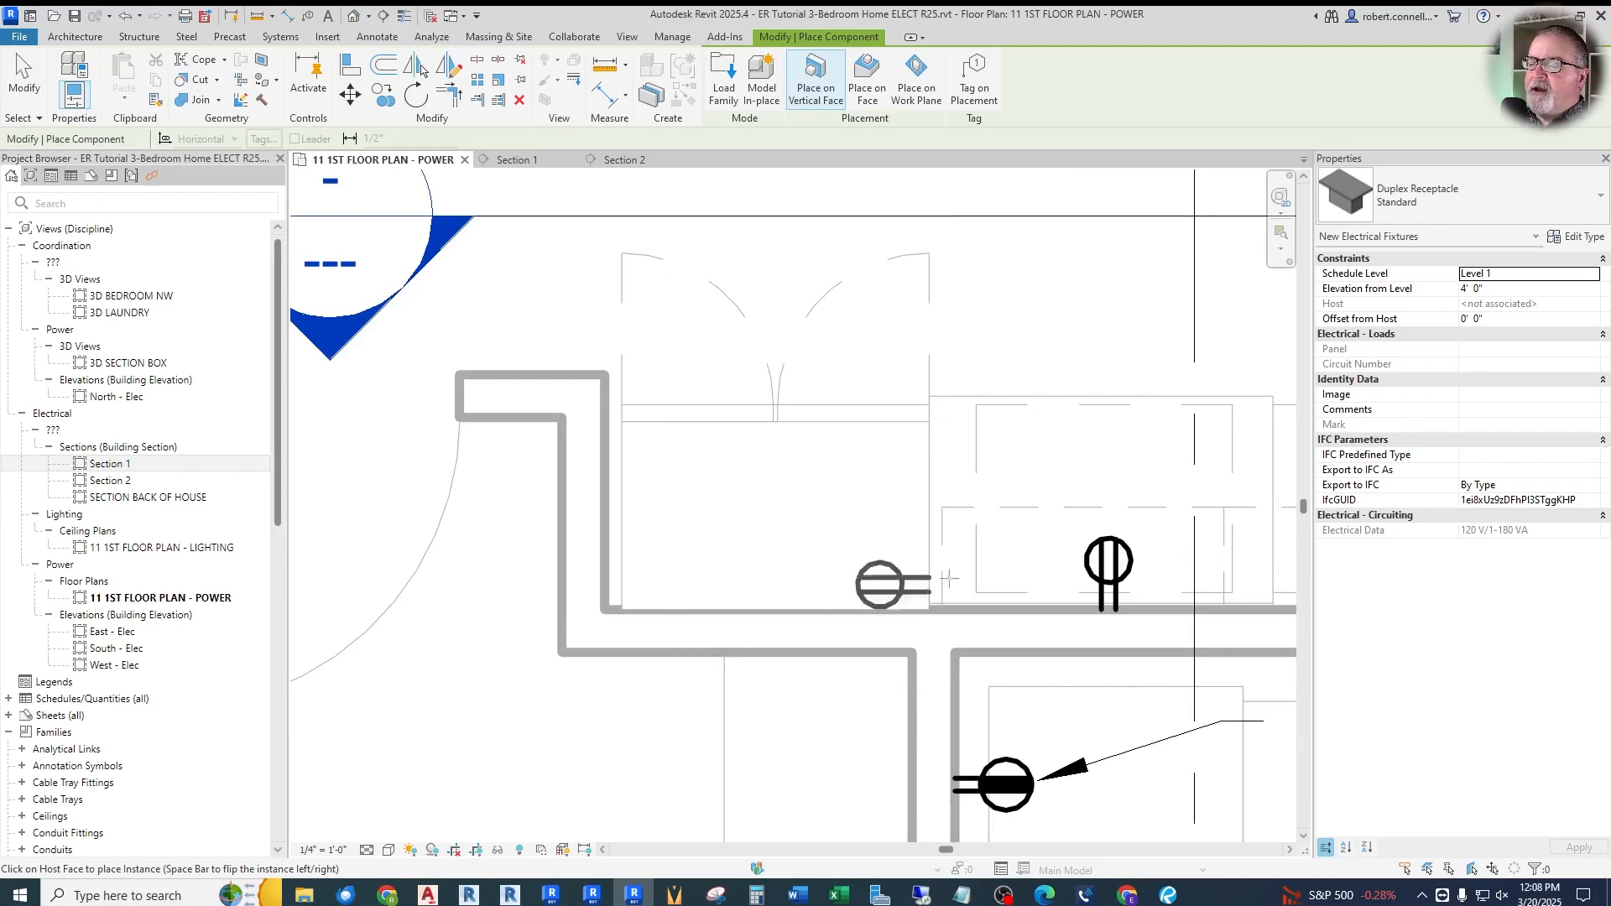
{"action": "scroll", "coordinate": [949, 579], "scroll_direction": "up", "scroll_amount": 3}
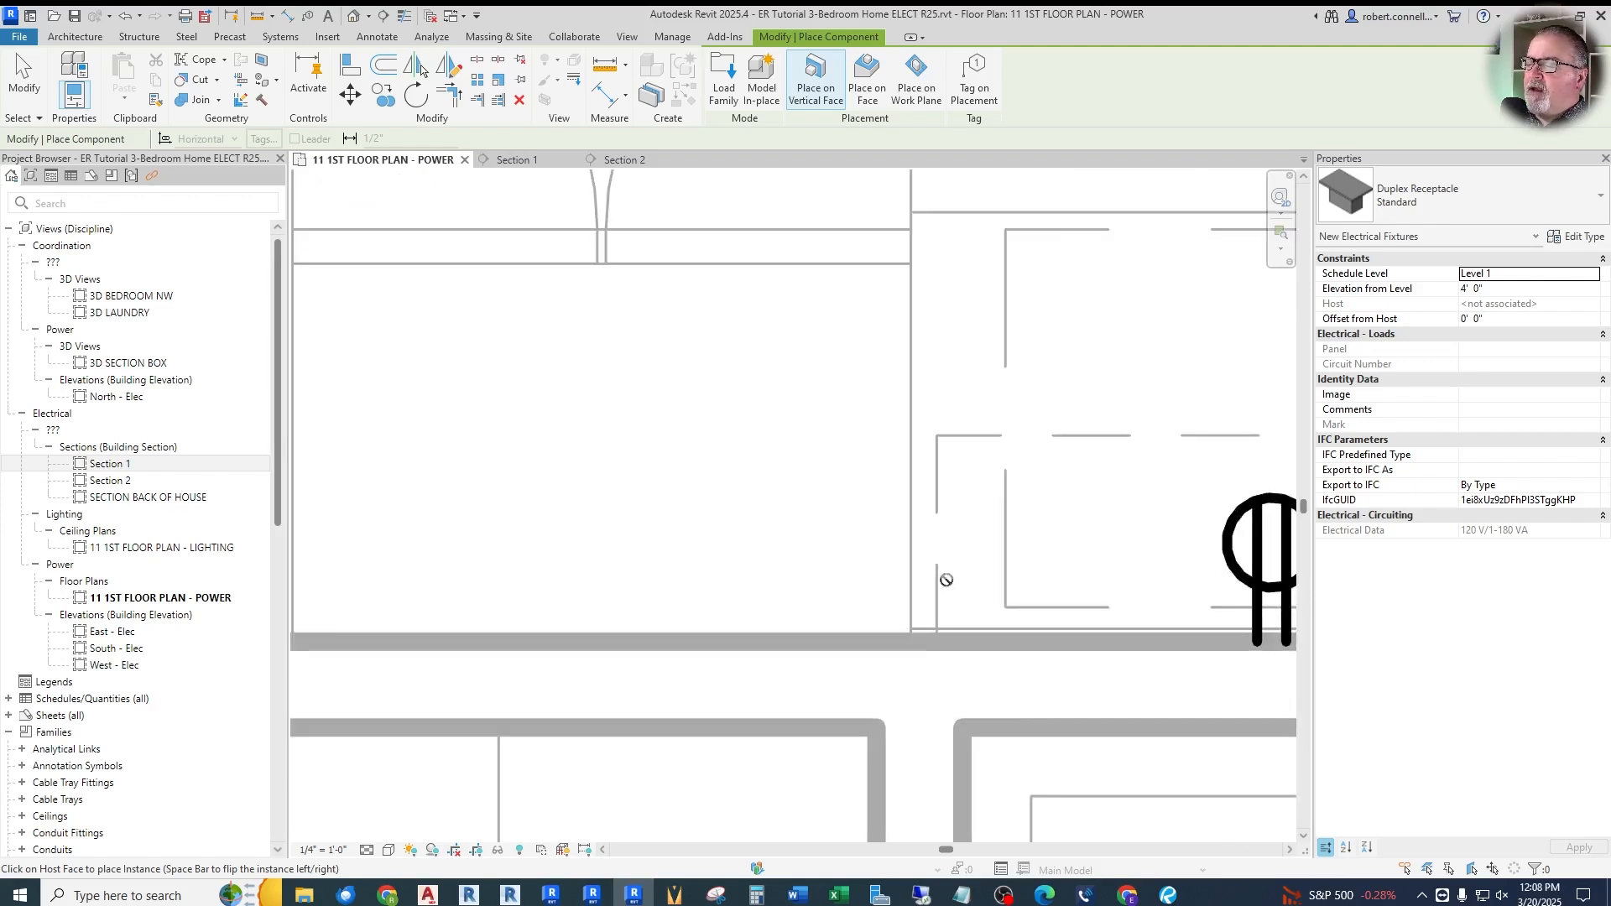
{"action": "left_click", "coordinate": [959, 638]}
{"action": "key", "text": "Escape"}
{"action": "key", "text": "Escape"}
Move the new receptacle along the wall to the midpoint behind the refrigerator
{"action": "scroll", "coordinate": [1005, 570], "scroll_direction": "down", "scroll_amount": 2}
{"action": "left_click", "coordinate": [955, 560]}
{"action": "left_click_drag", "start_coordinate": [955, 561], "coordinate": [752, 560]}
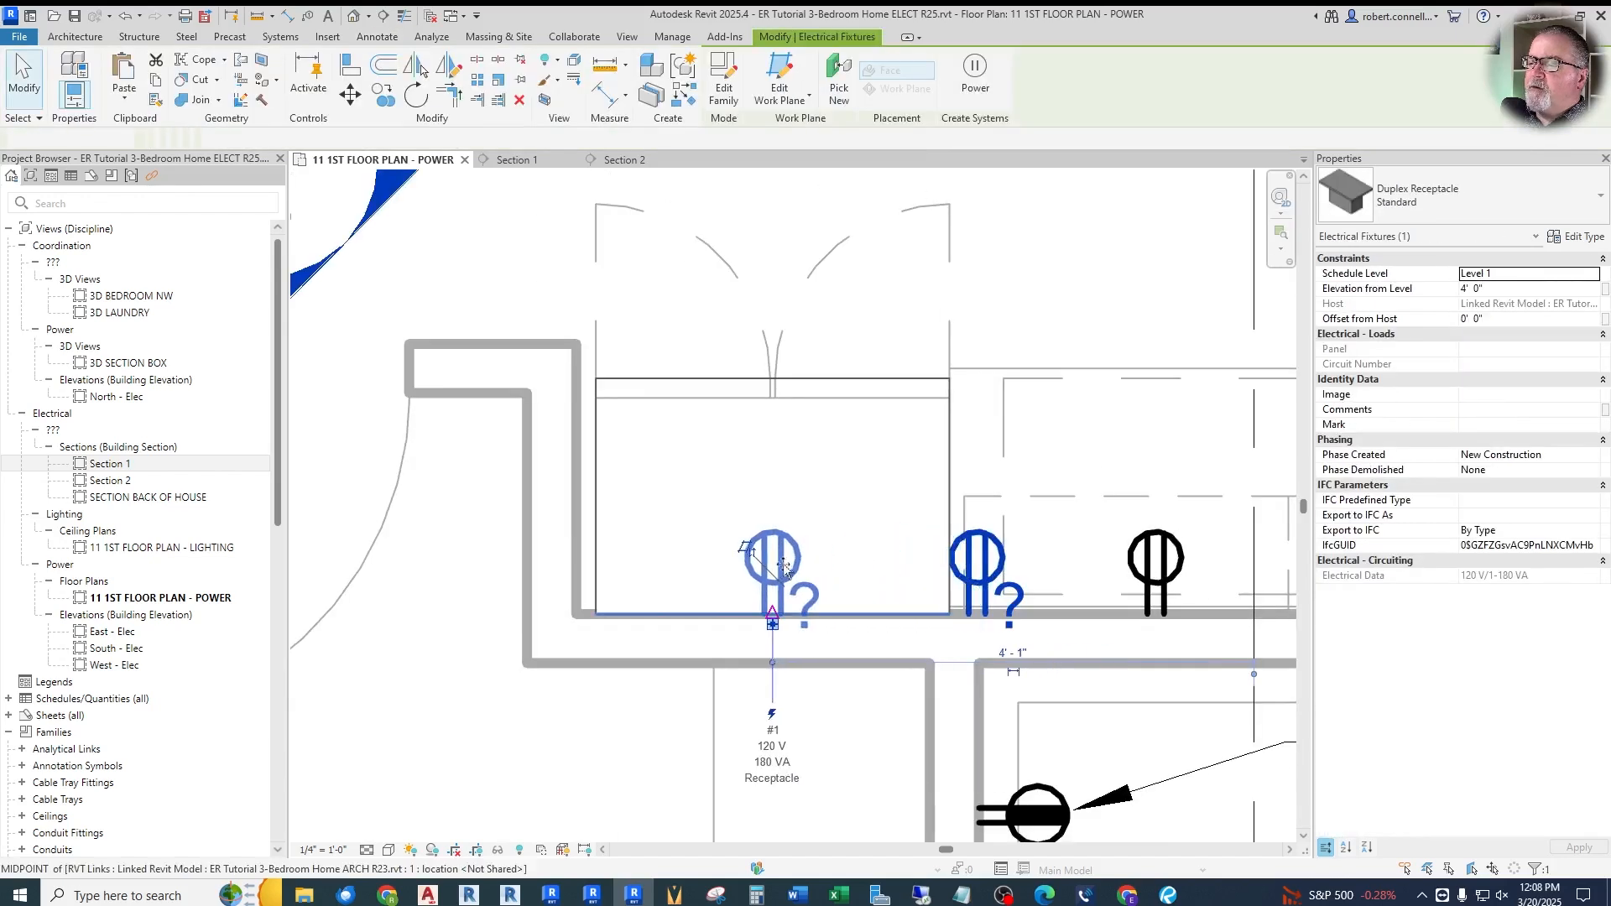
{"action": "key", "text": "Escape"}
{"action": "scroll", "coordinate": [669, 541], "scroll_direction": "down", "scroll_amount": 2}
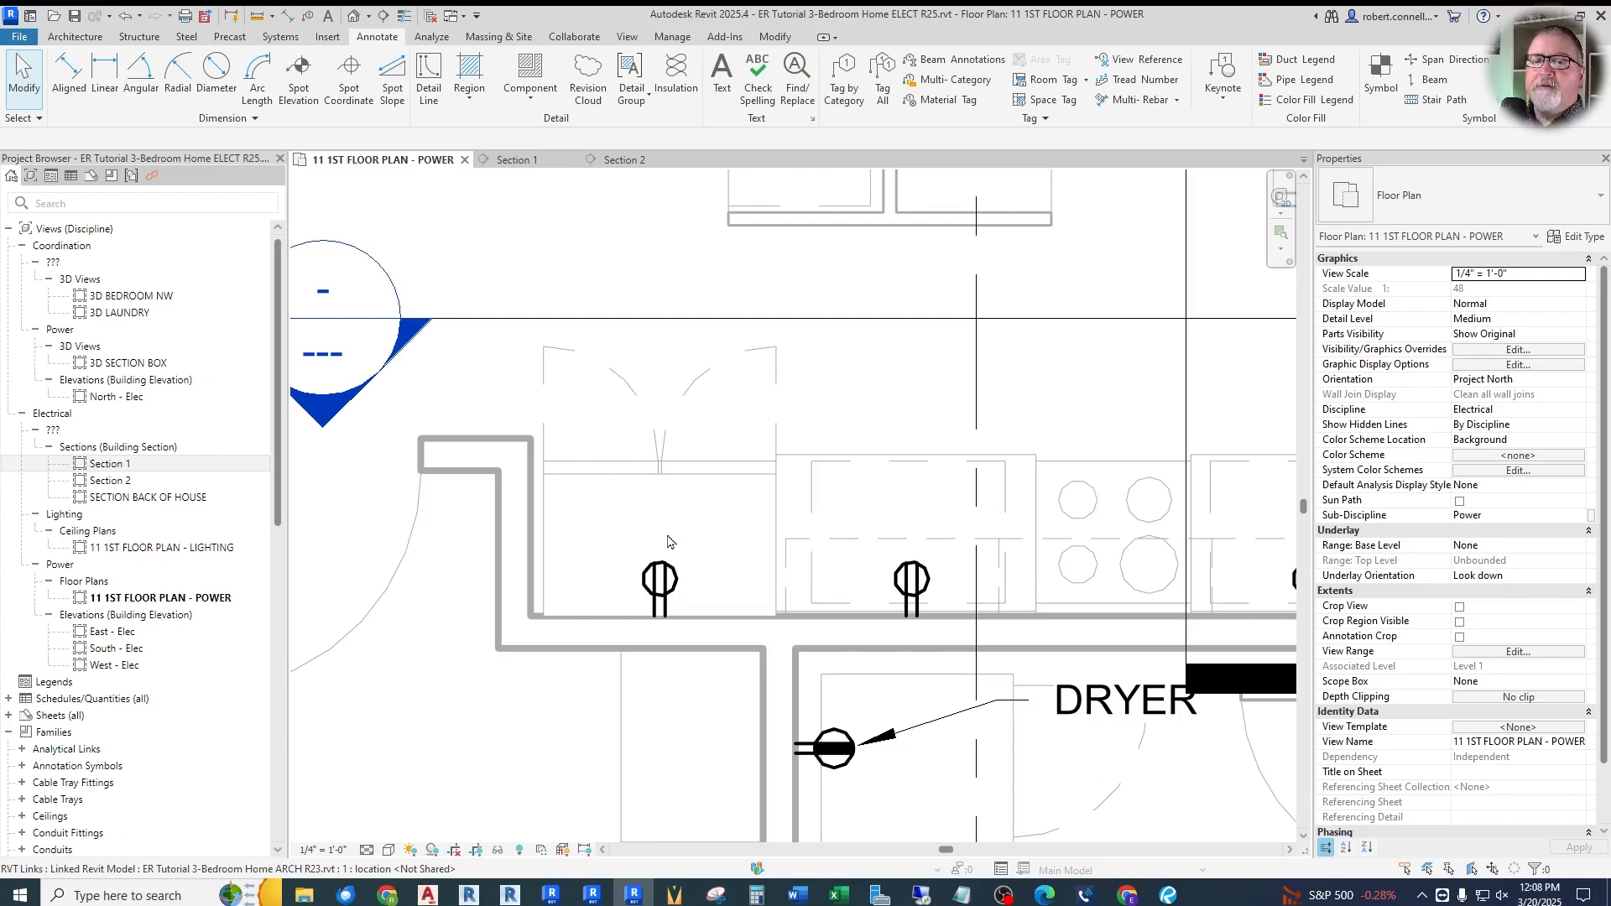
{"action": "scroll", "coordinate": [669, 542], "scroll_direction": "down", "scroll_amount": 3}
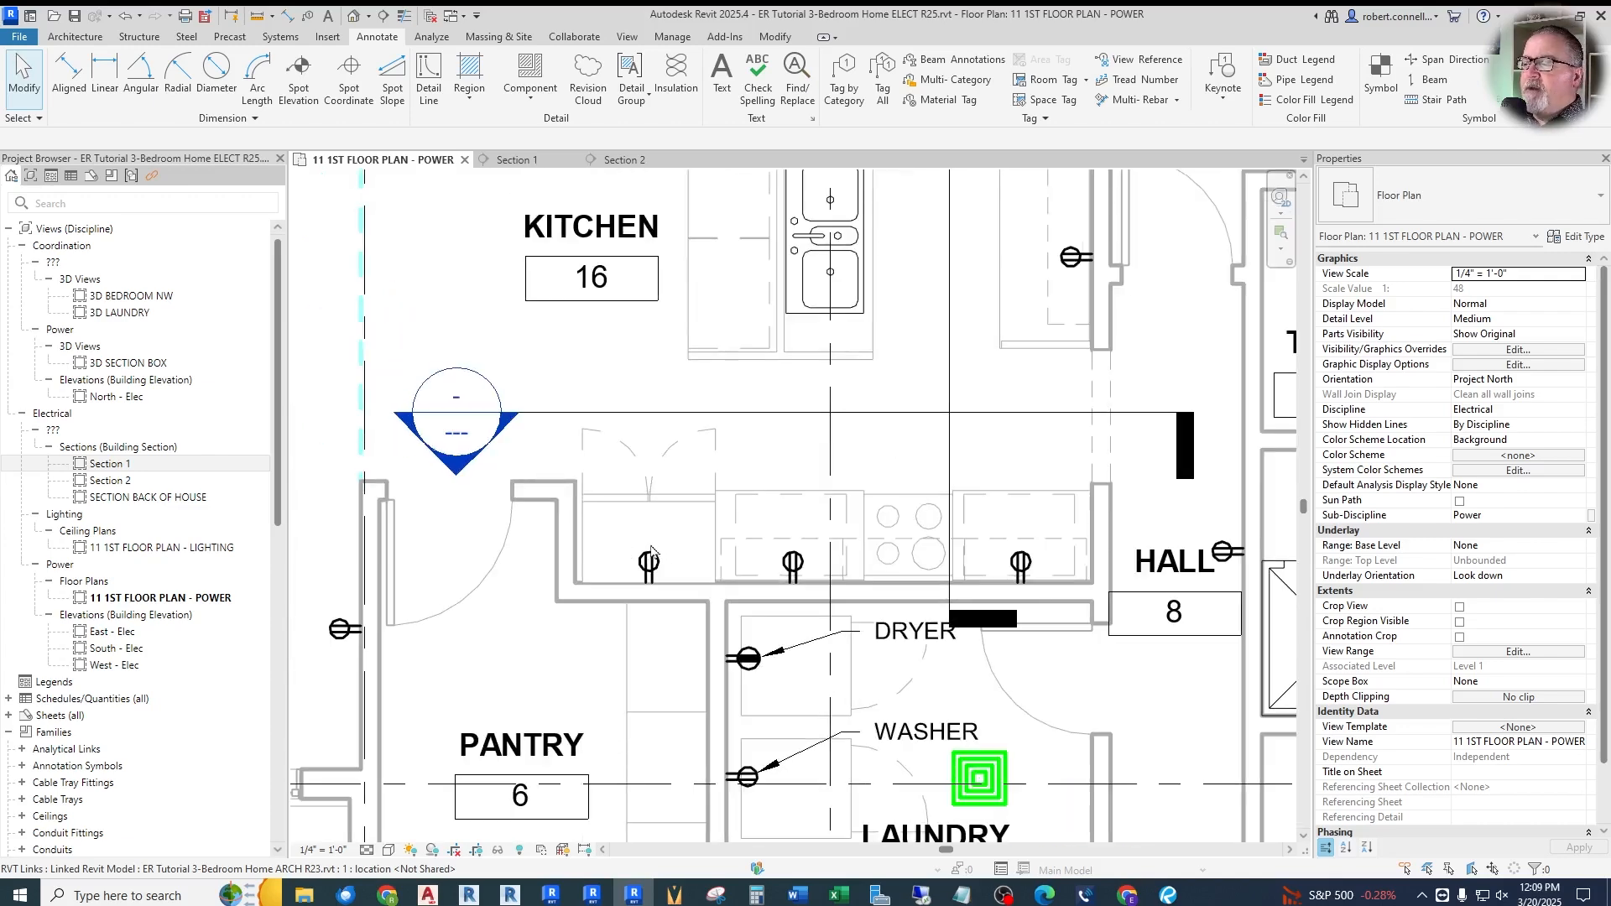
{"action": "scroll", "coordinate": [803, 444], "scroll_direction": "up", "scroll_amount": 2}
{"action": "scroll", "coordinate": [804, 443], "scroll_direction": "up", "scroll_amount": 1}
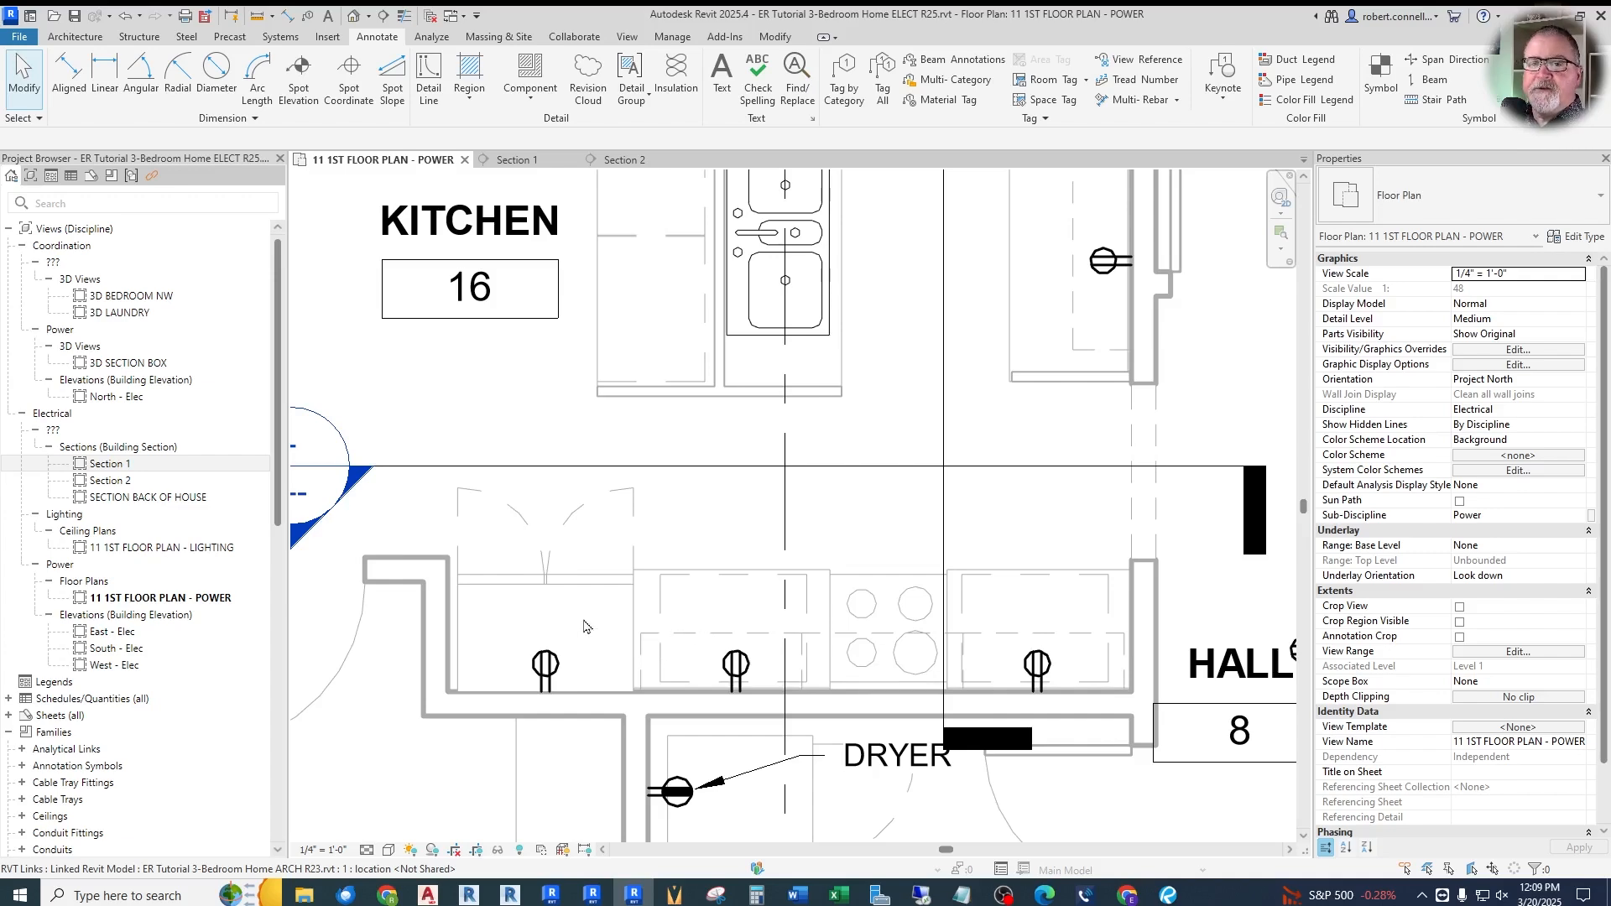
{"action": "scroll", "coordinate": [685, 624], "scroll_direction": "down", "scroll_amount": 3}
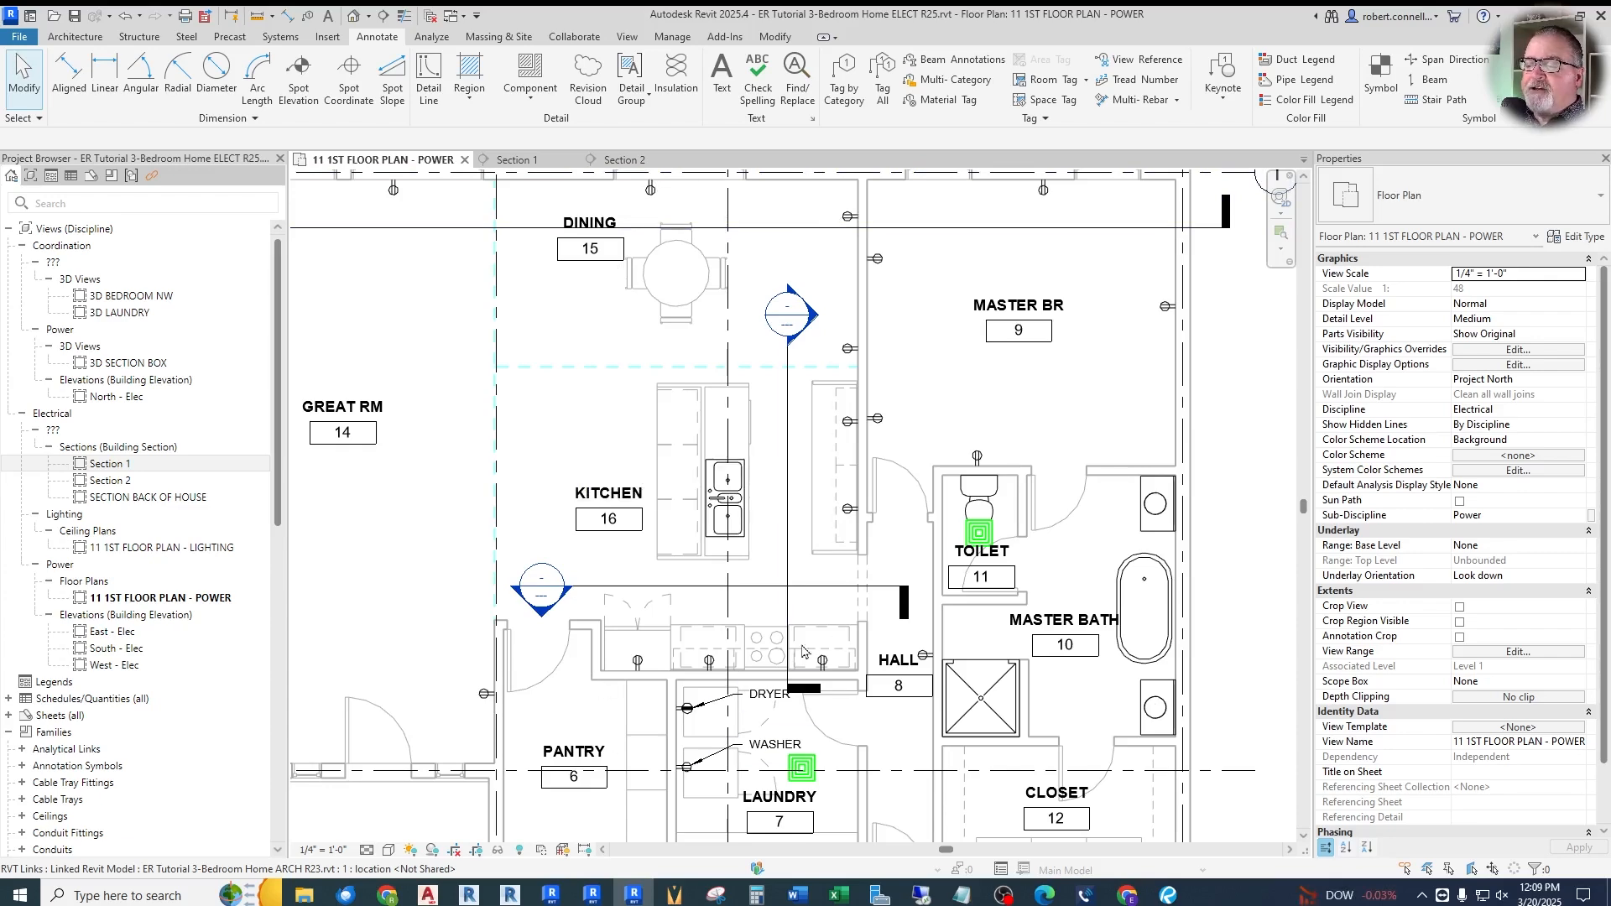
{"action": "scroll", "coordinate": [655, 650], "scroll_direction": "up", "scroll_amount": 3}
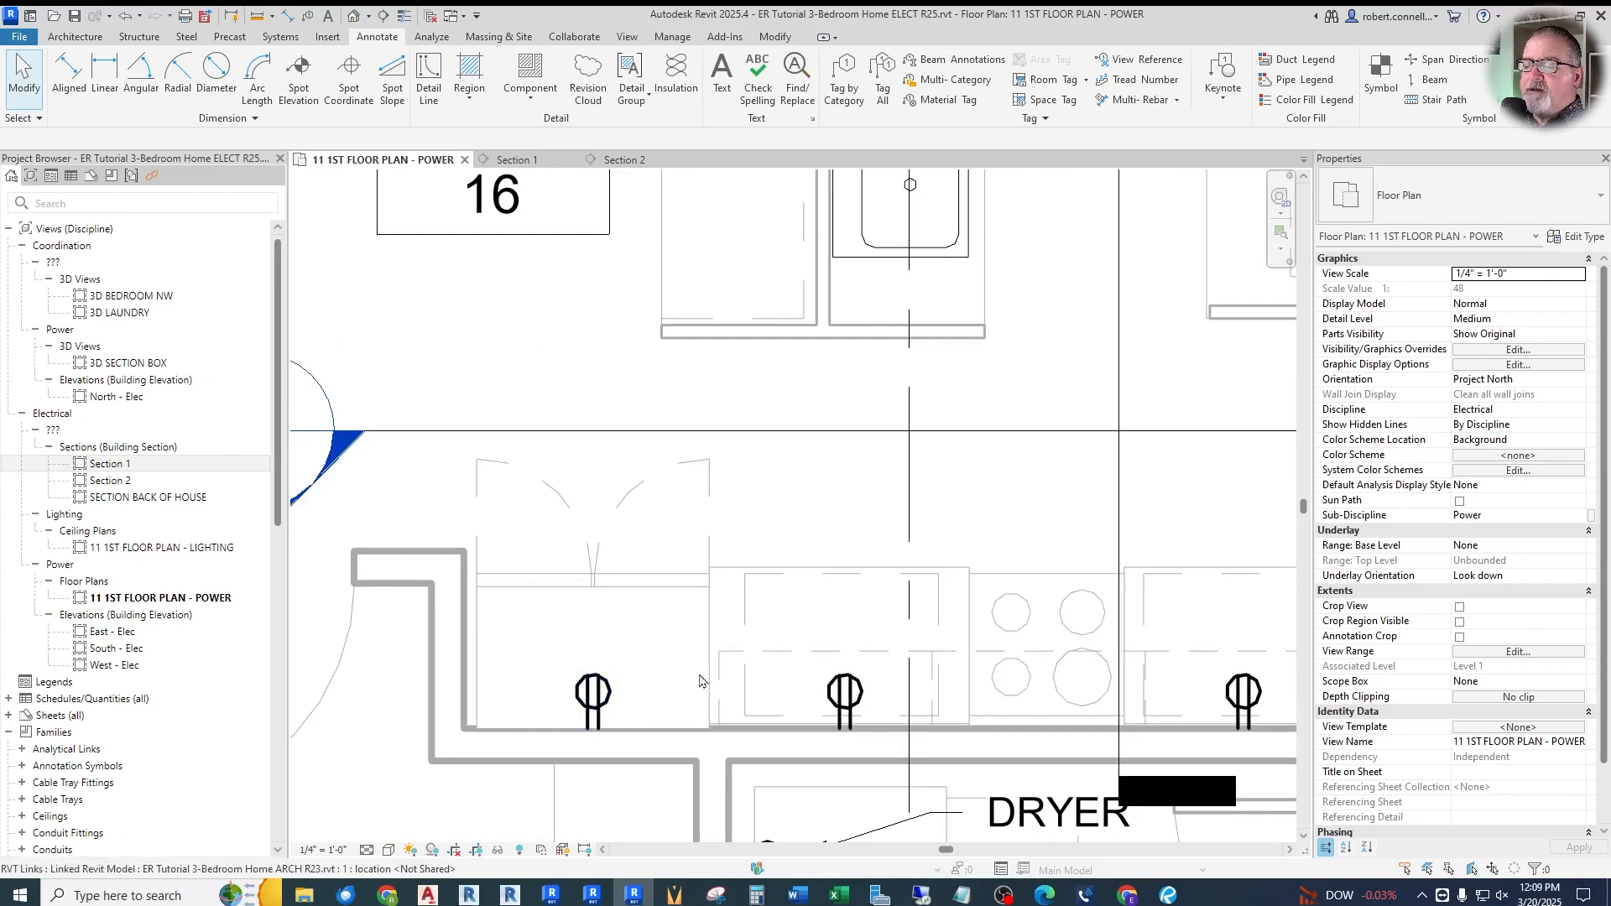
Change the duplex receptacle behind the refrigerator to the GFCI type and check its plan symbol
{"action": "left_click", "coordinate": [595, 699]}
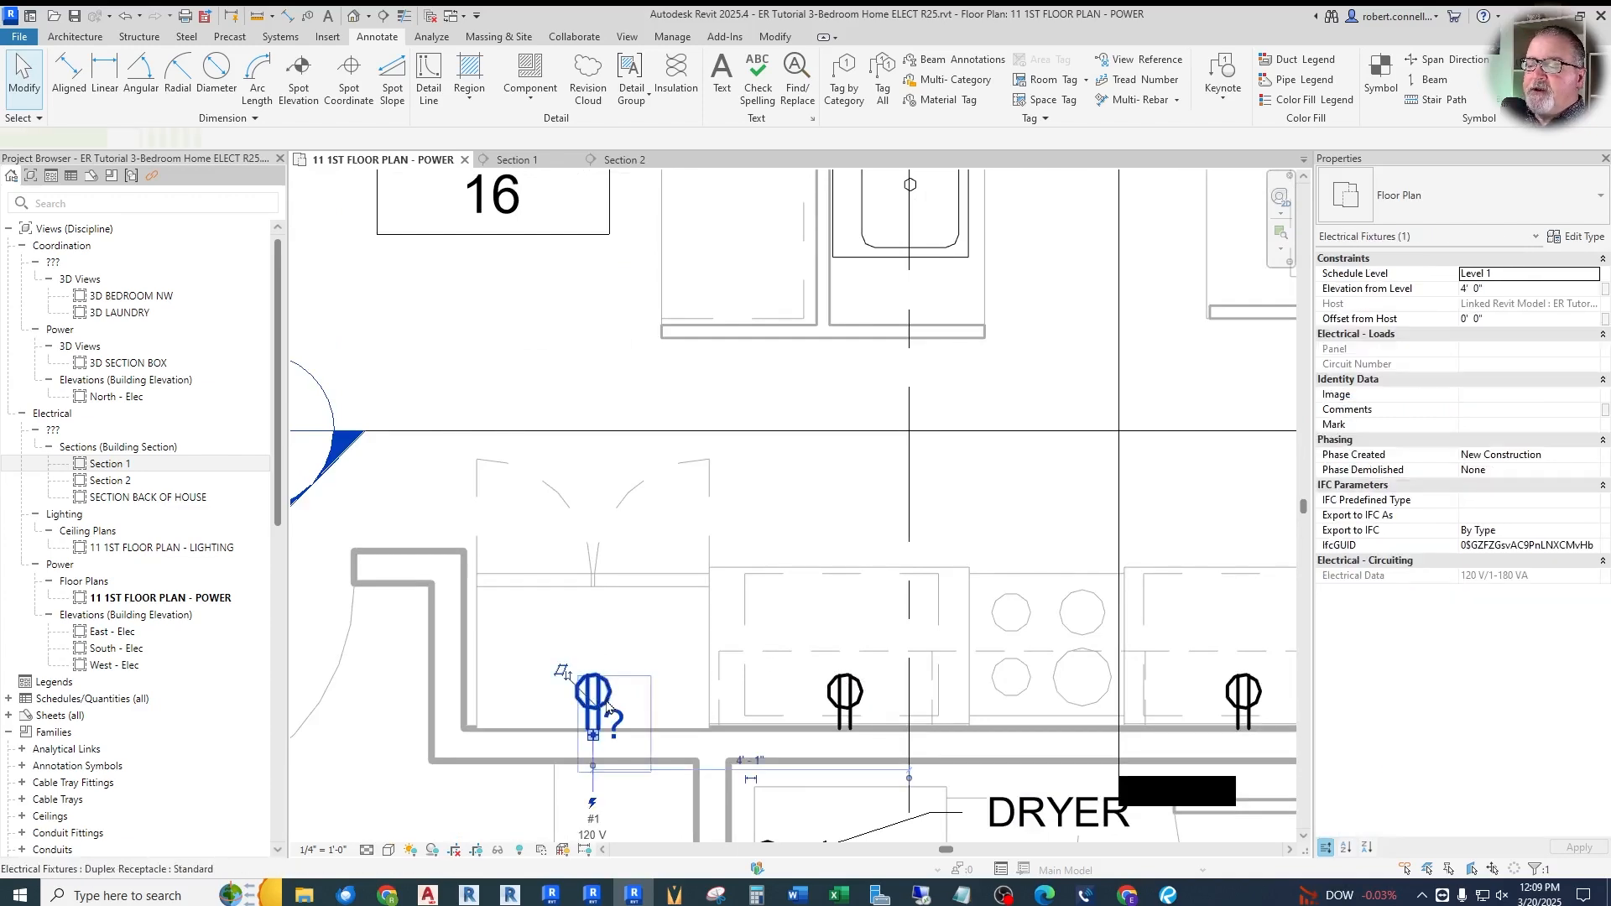
{"action": "left_click", "coordinate": [1427, 200]}
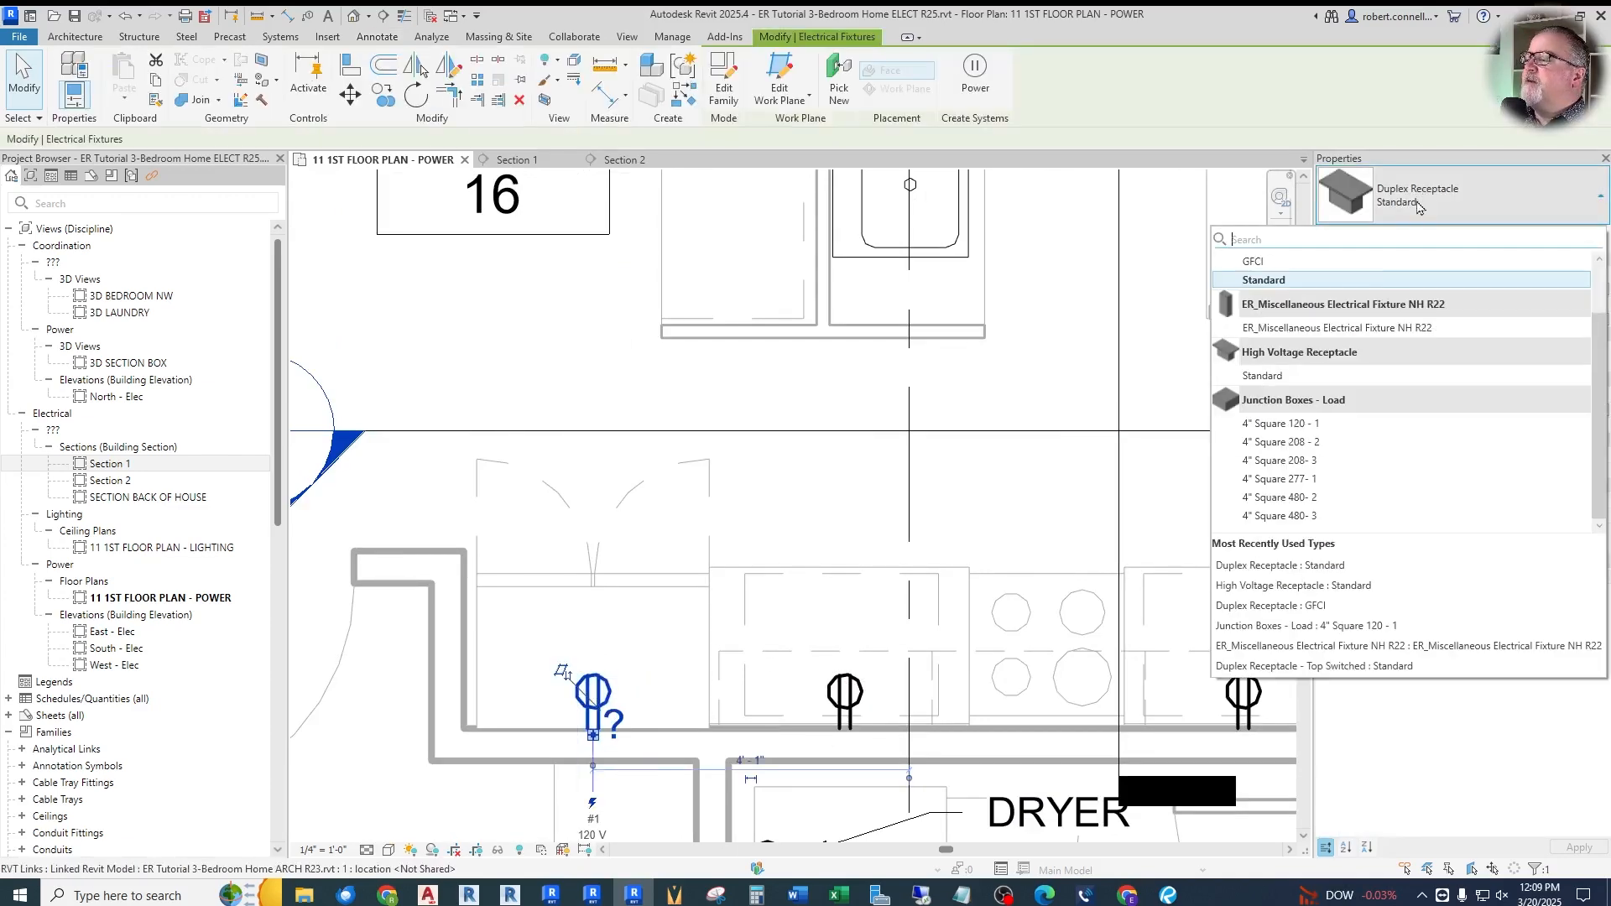
{"action": "scroll", "coordinate": [1314, 335], "scroll_direction": "up", "scroll_amount": 1}
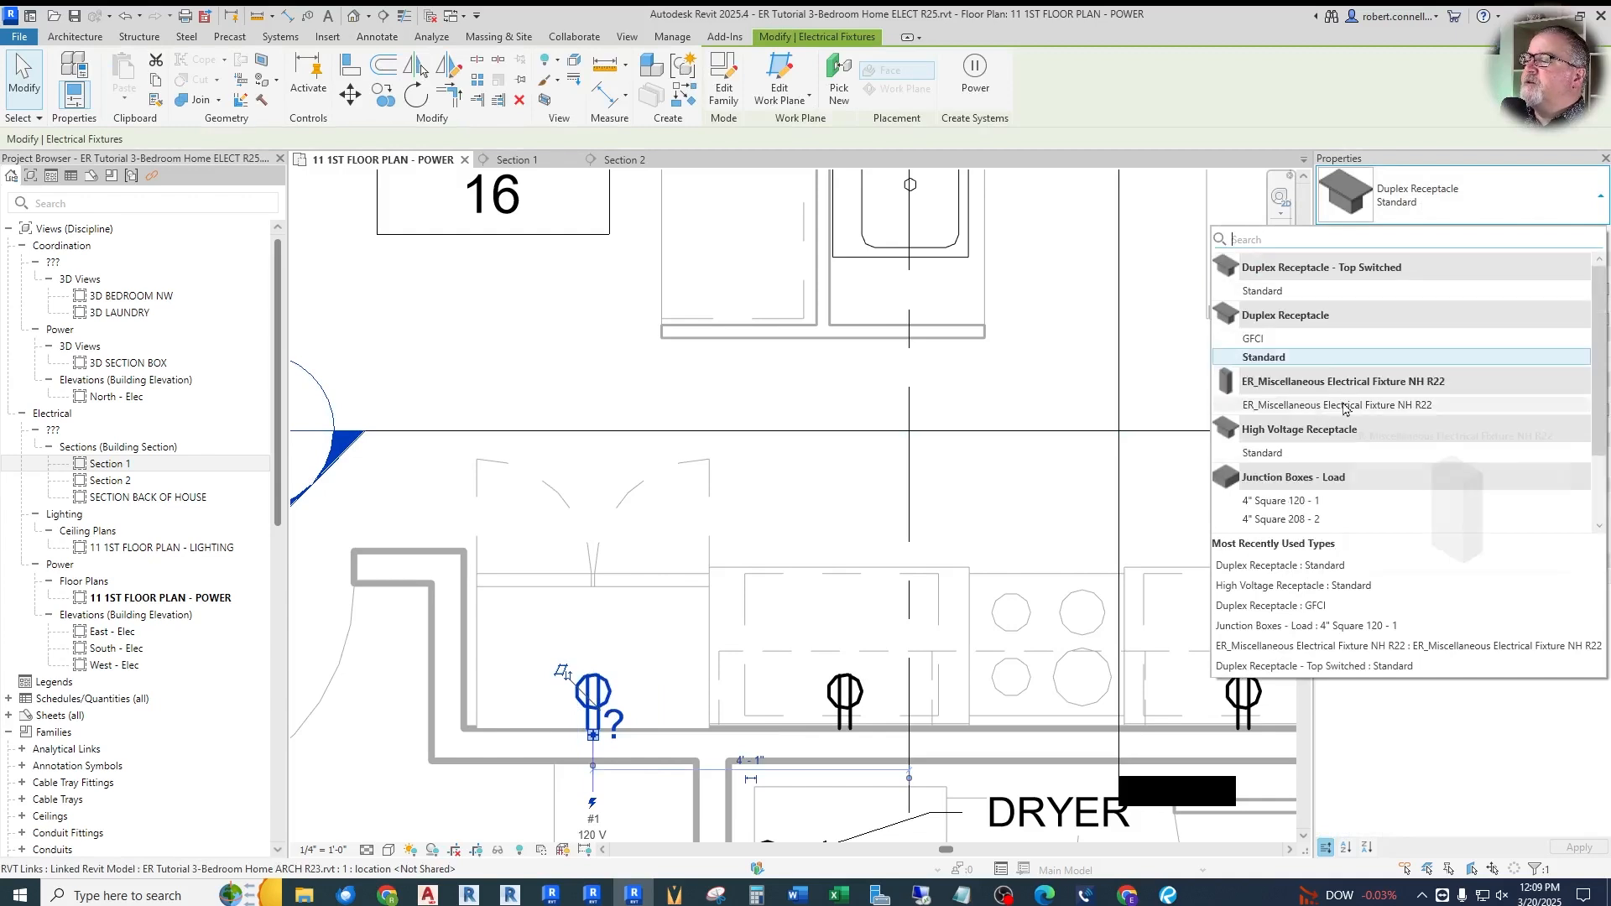
{"action": "left_click", "coordinate": [1253, 339]}
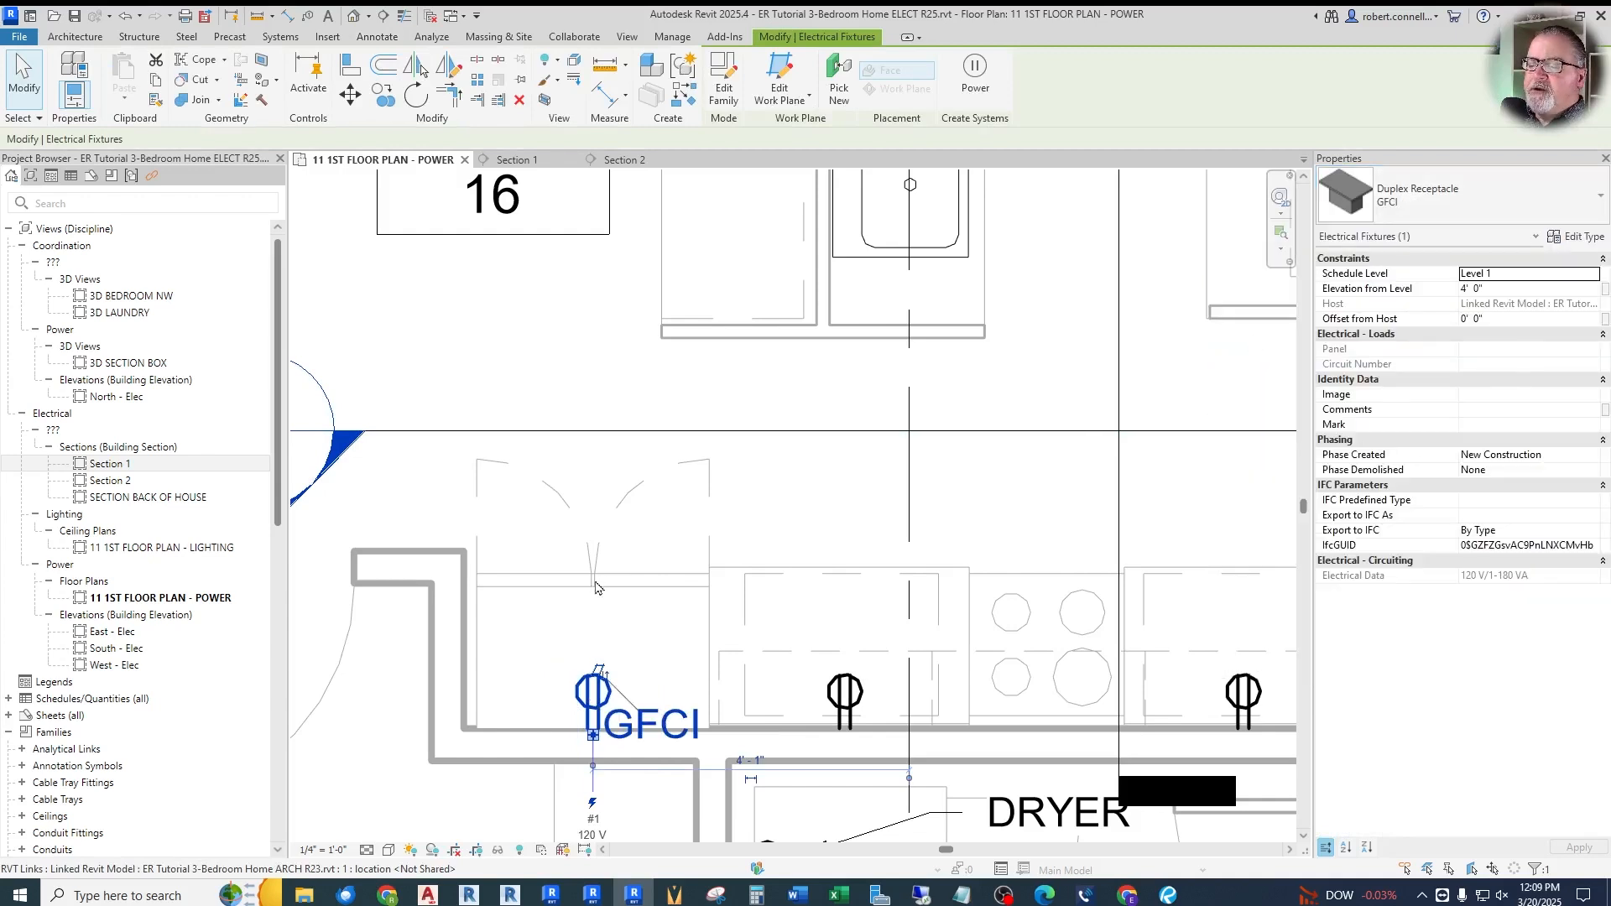
{"action": "key", "text": "Escape"}
{"action": "scroll", "coordinate": [617, 748], "scroll_direction": "up", "scroll_amount": 2}
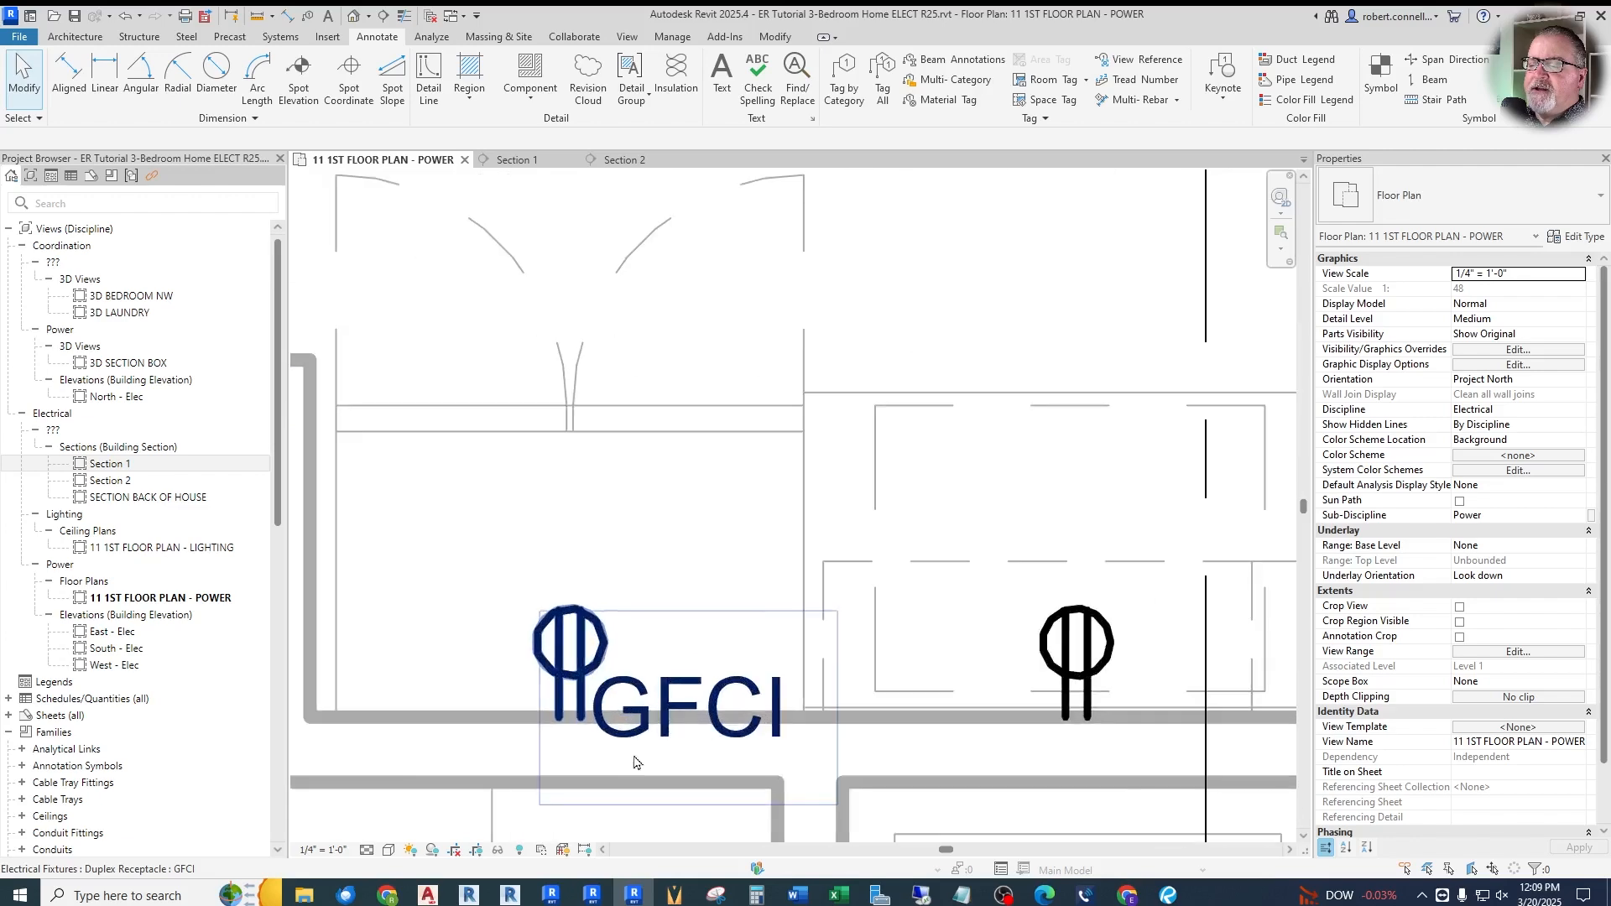
{"action": "scroll", "coordinate": [630, 760], "scroll_direction": "up", "scroll_amount": 2}
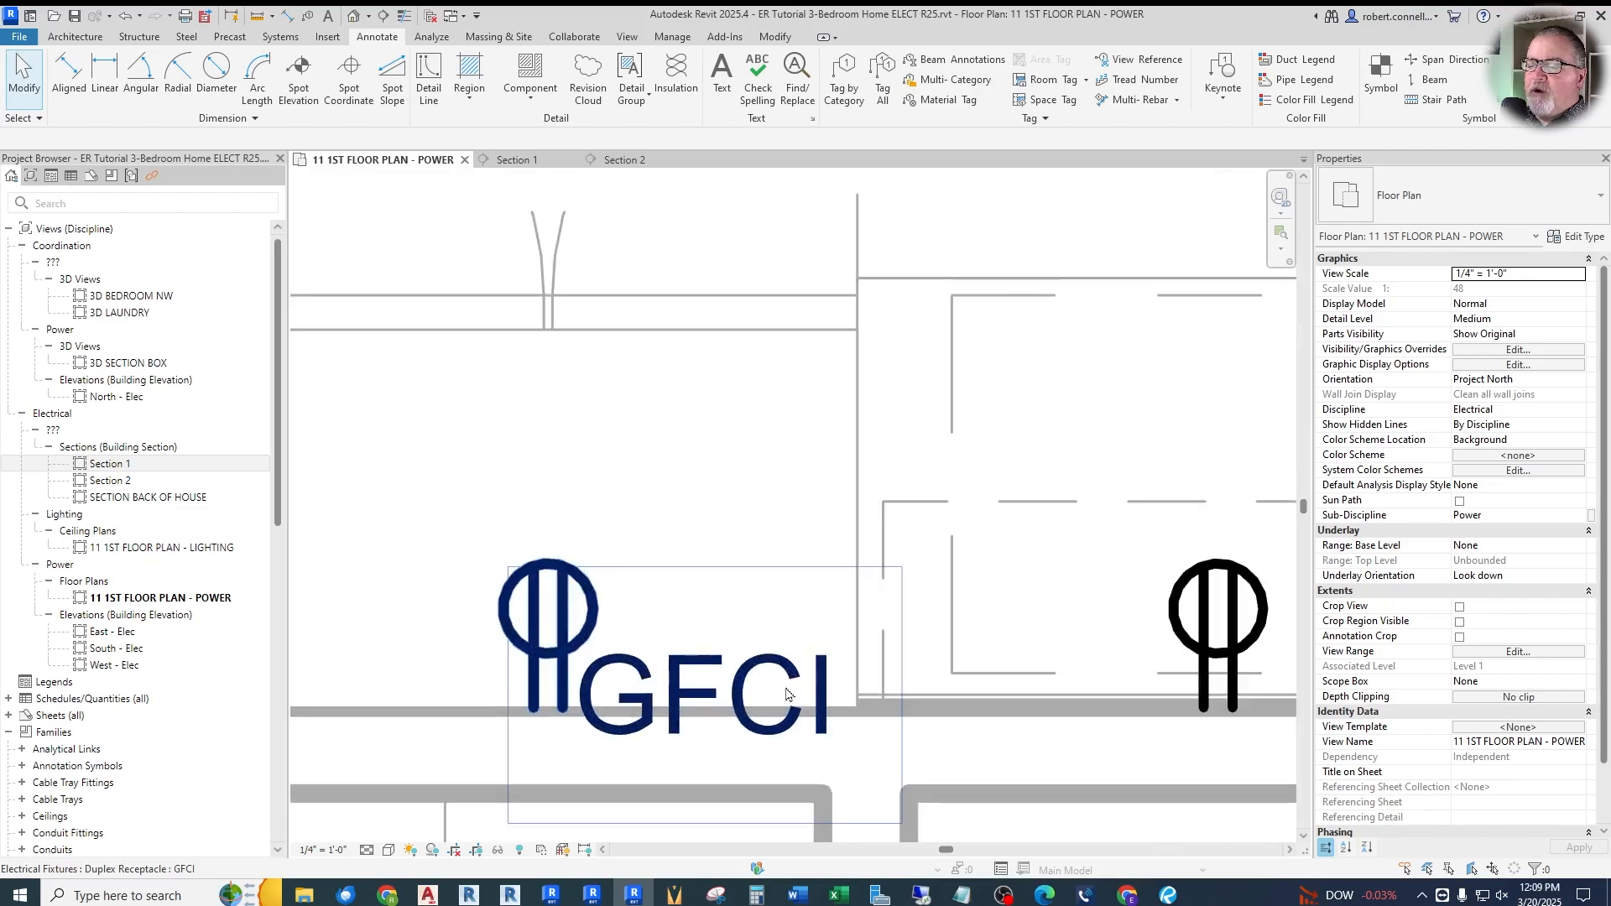
{"action": "scroll", "coordinate": [756, 696], "scroll_direction": "down", "scroll_amount": 2}
{"action": "scroll", "coordinate": [622, 714], "scroll_direction": "down", "scroll_amount": 2}
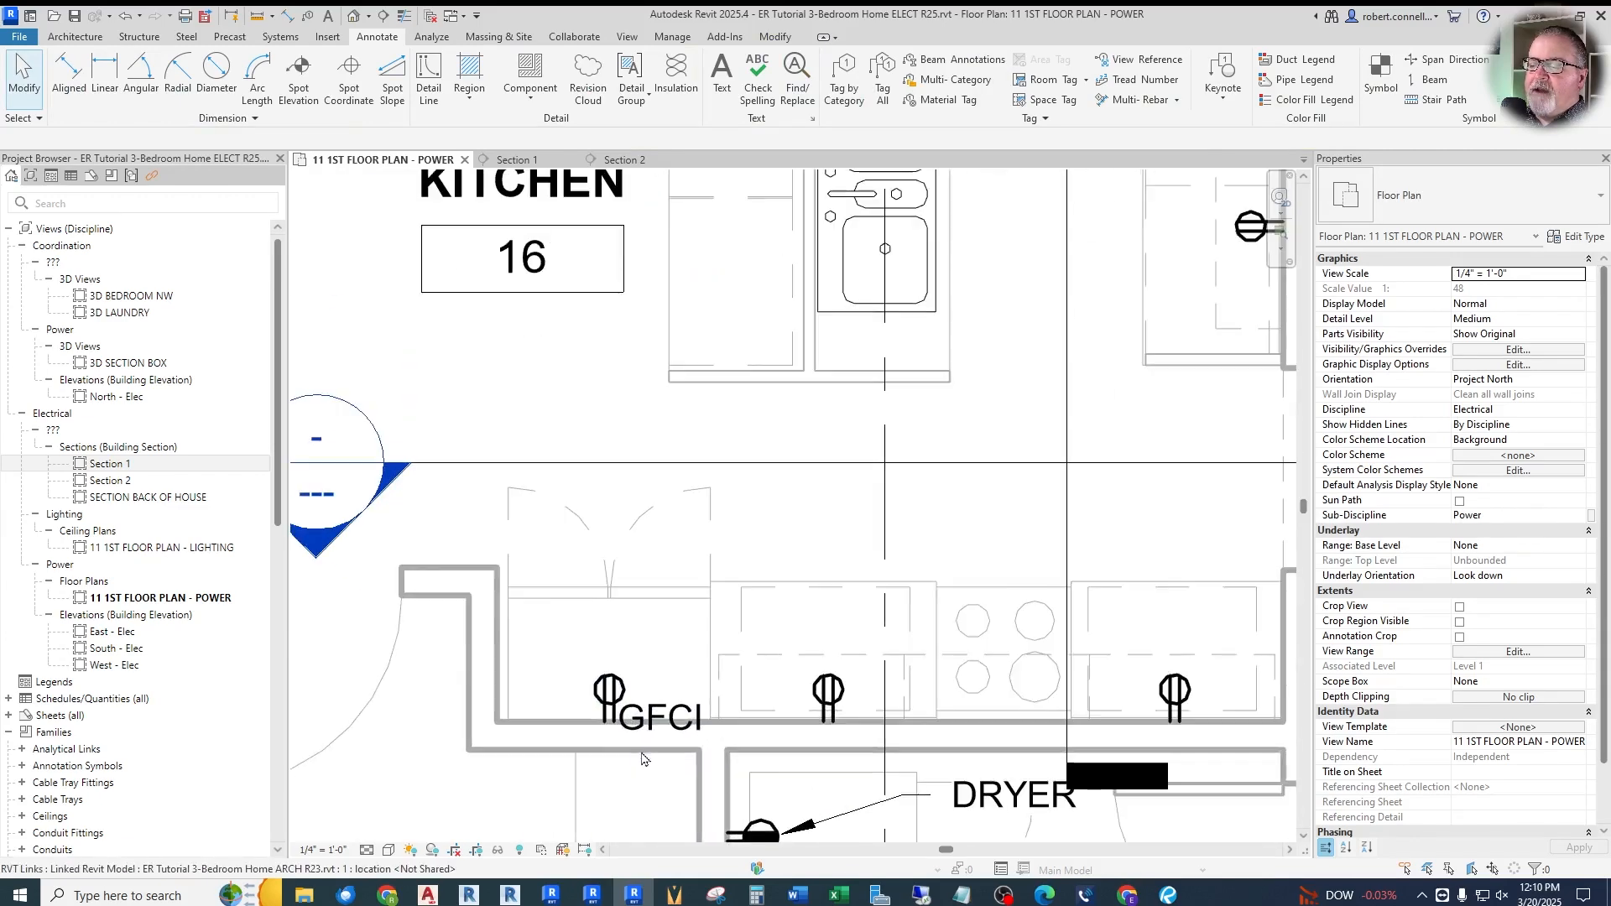
Set the receptacle behind the refrigerator back to the Standard duplex type
{"action": "left_click", "coordinate": [621, 709]}
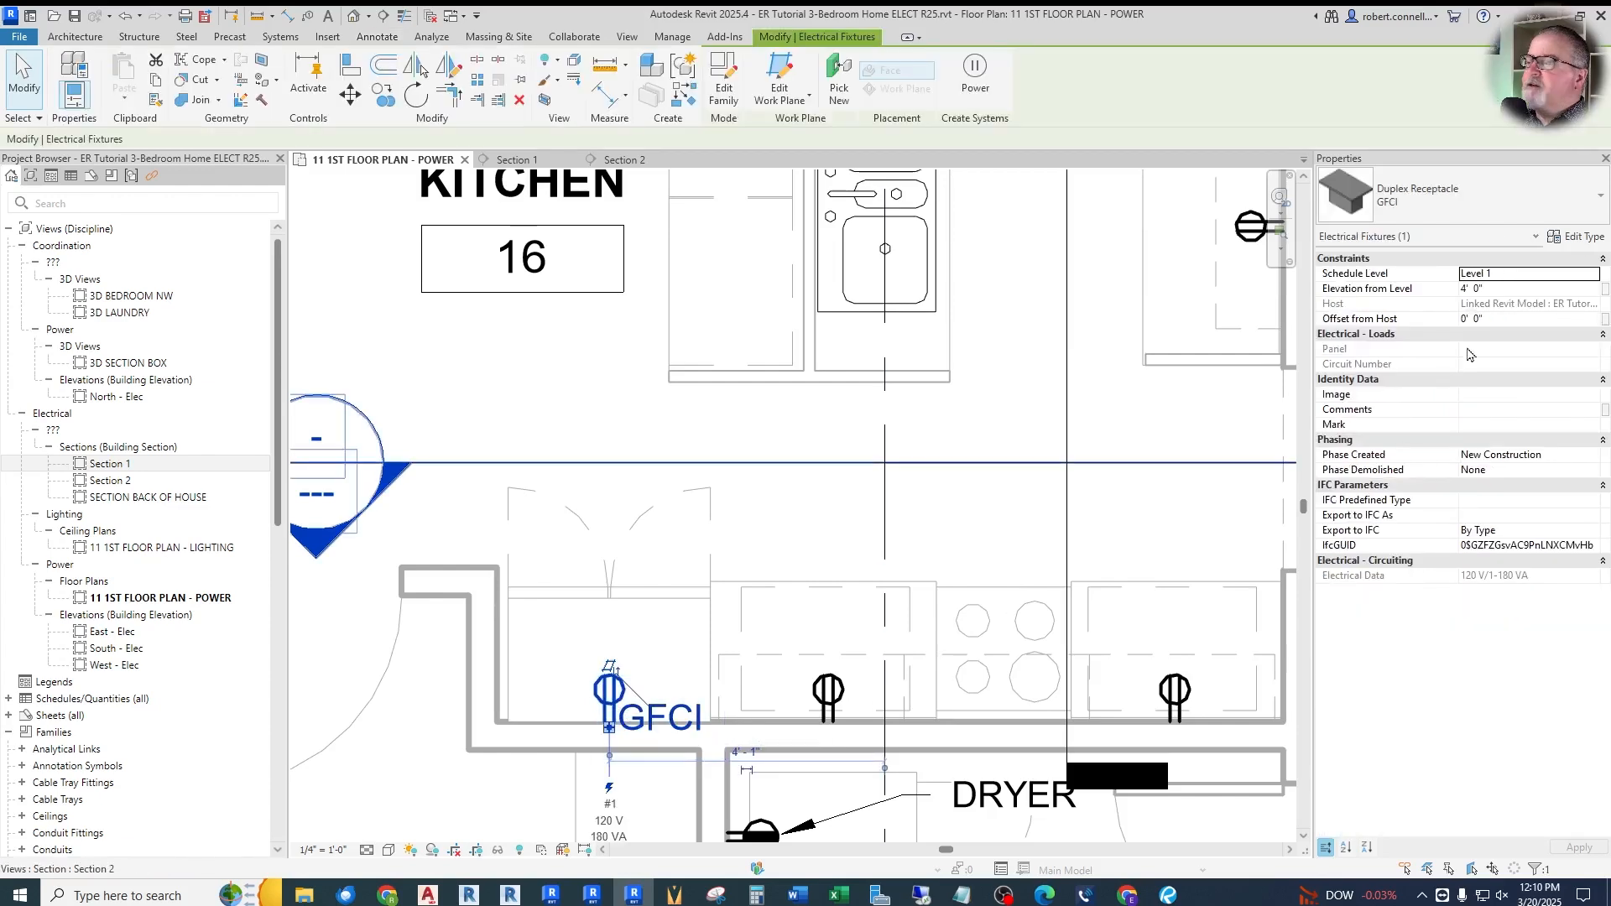
{"action": "left_click", "coordinate": [1443, 195]}
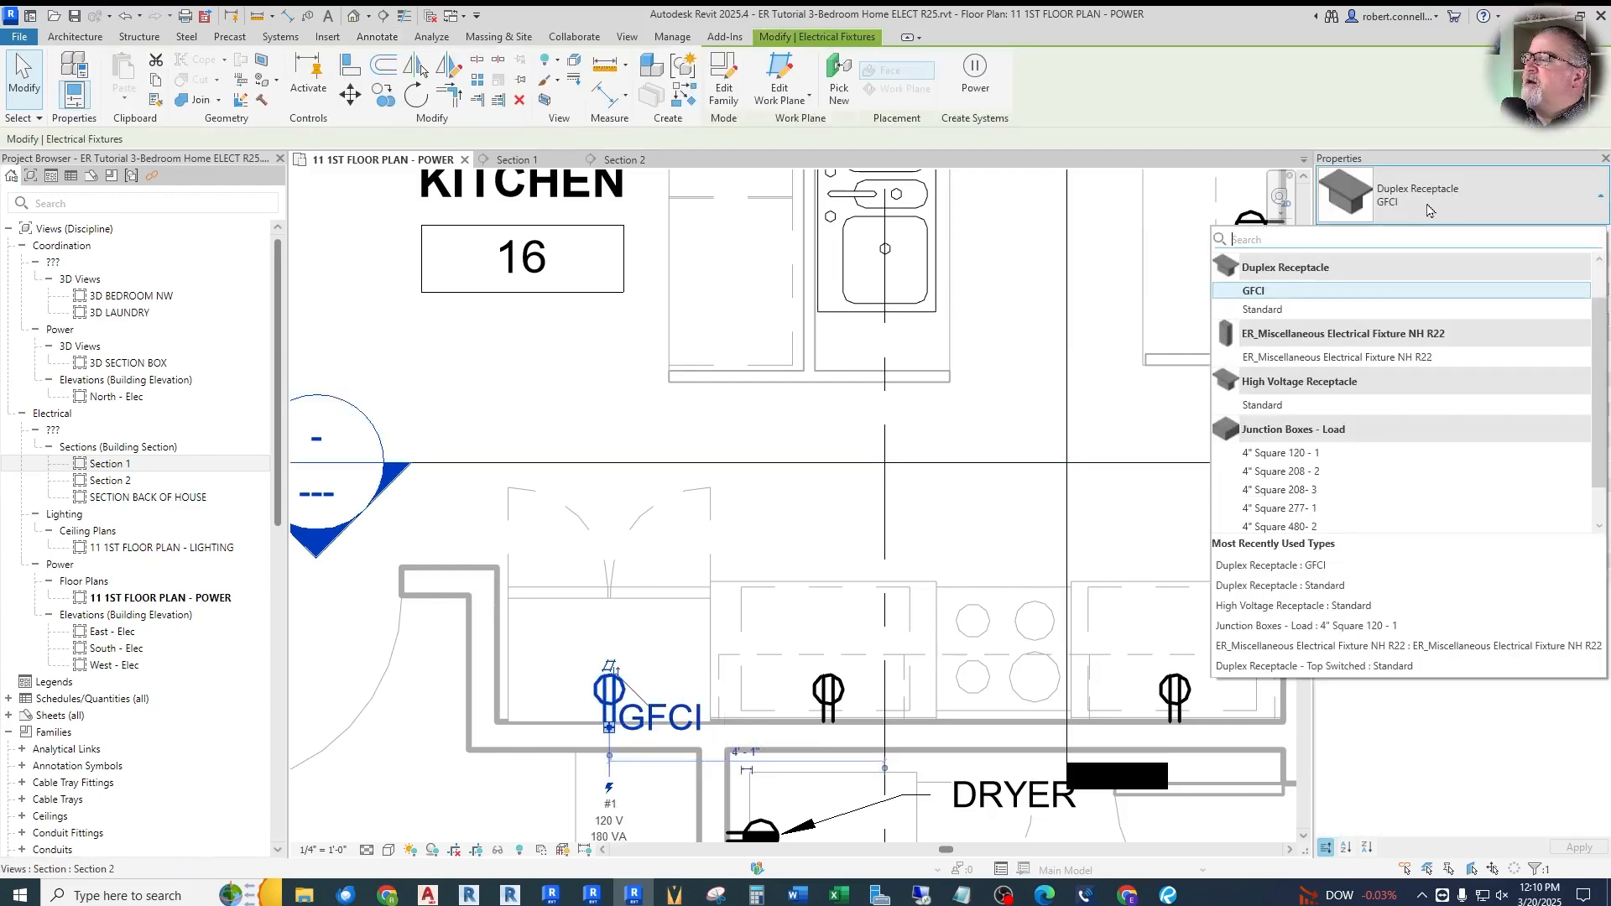
{"action": "left_click", "coordinate": [1282, 311]}
{"action": "key", "text": "Escape"}
Try a GFCI text note beside the refrigerator receptacle, shift it slightly, and delete it
{"action": "scroll", "coordinate": [616, 738], "scroll_direction": "up", "scroll_amount": 2}
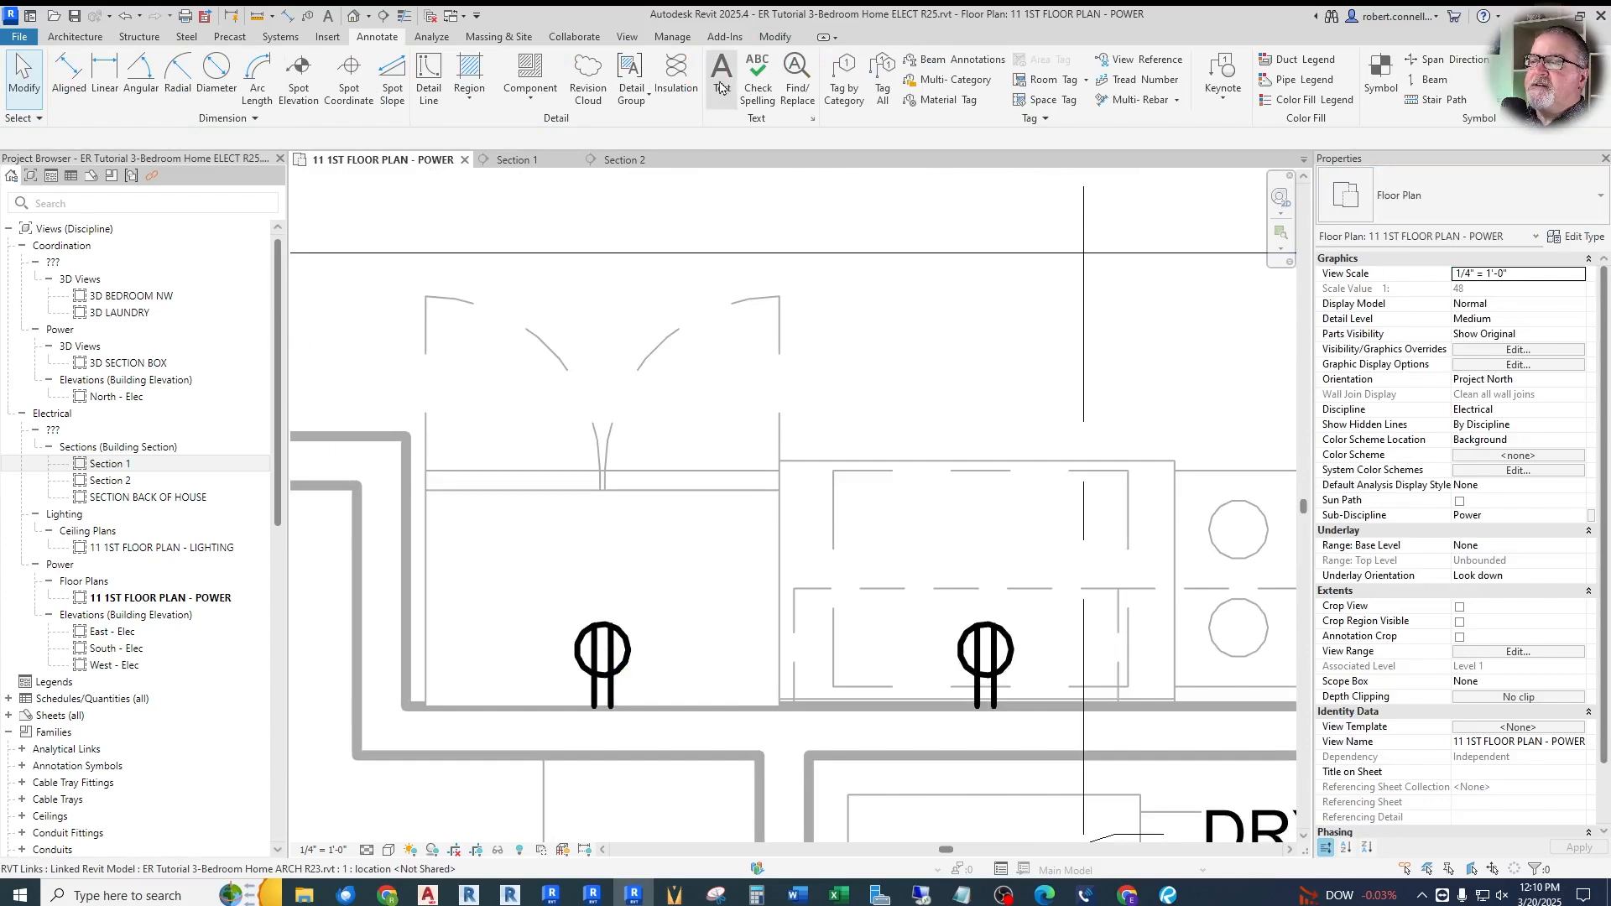
{"action": "left_click", "coordinate": [721, 88]}
{"action": "left_click", "coordinate": [680, 613]}
{"action": "type", "text": "GFCI"}
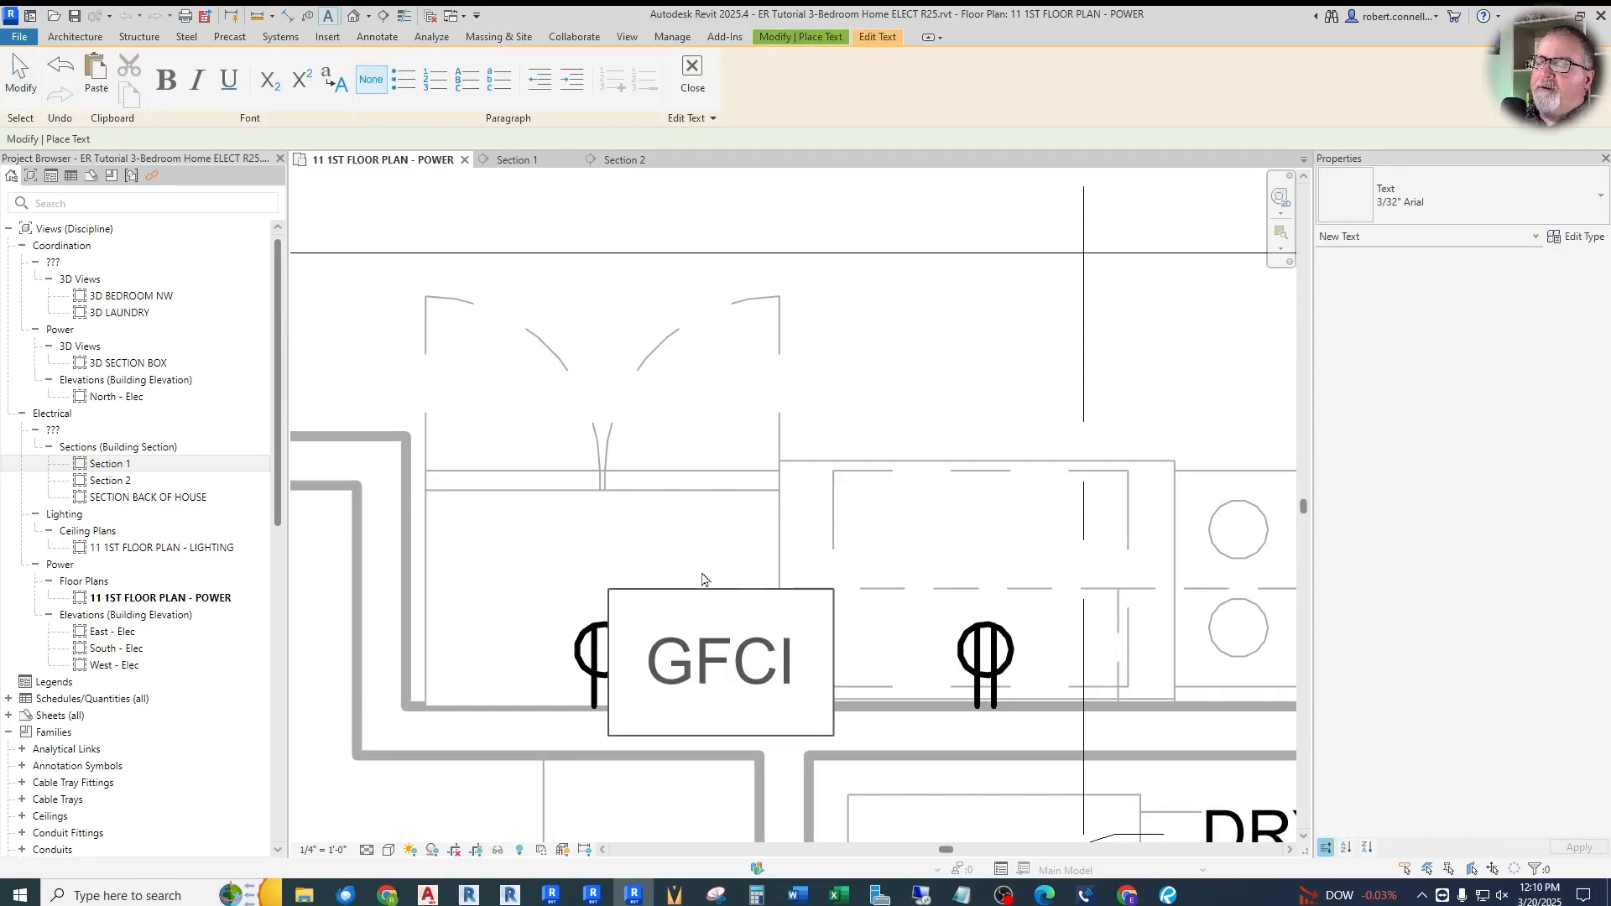
{"action": "left_click", "coordinate": [704, 579]}
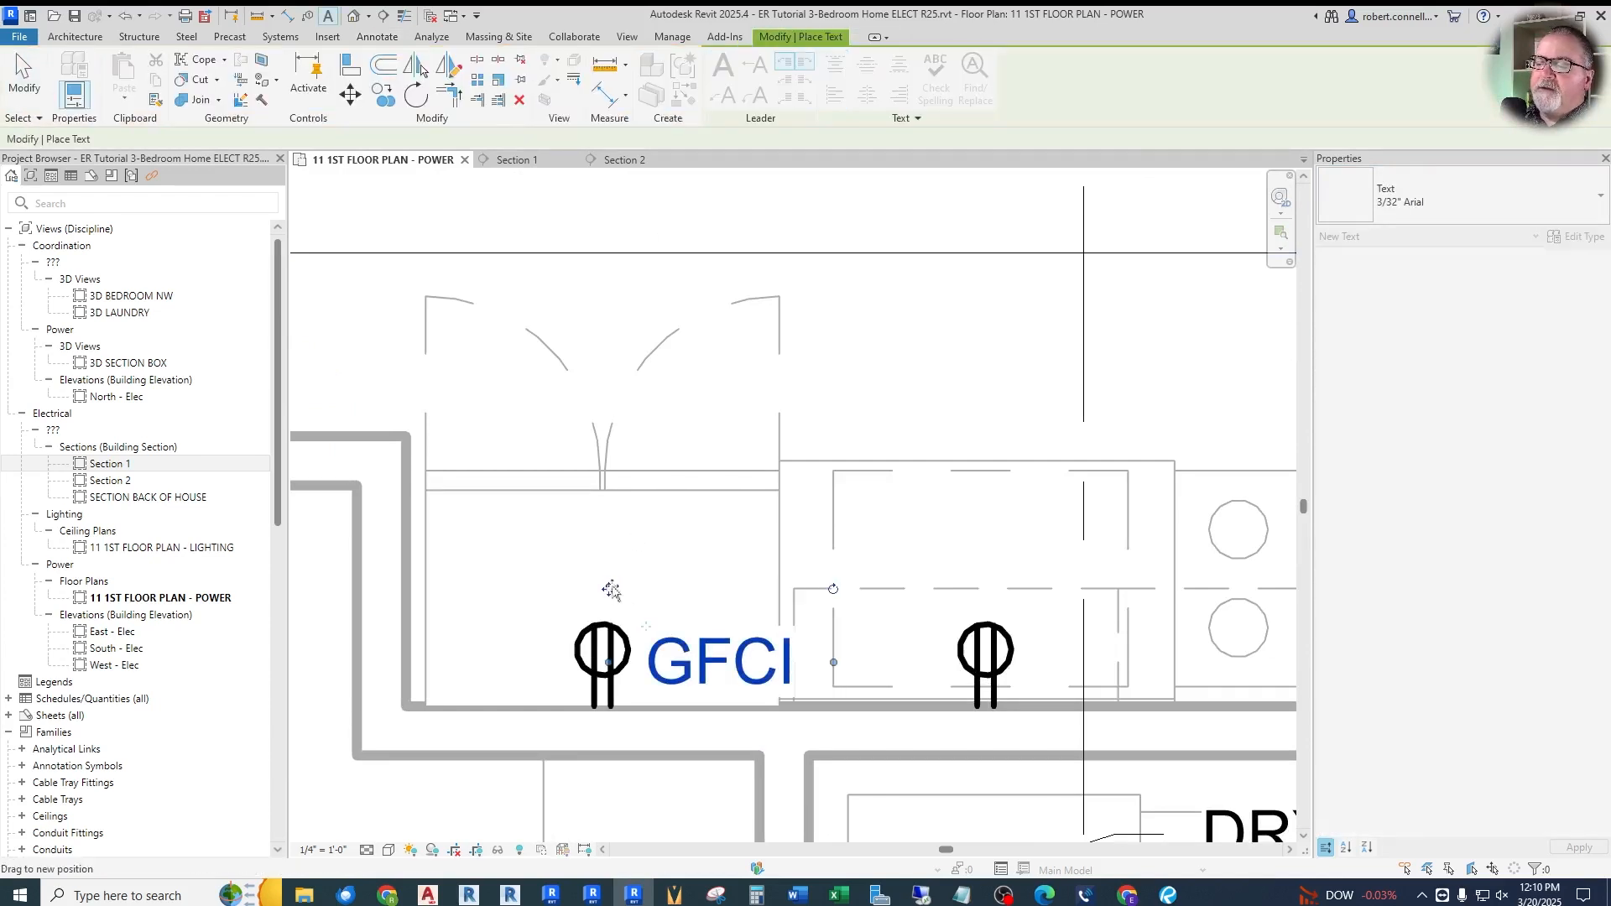
{"action": "key", "text": "Escape"}
{"action": "left_click", "coordinate": [768, 589]}
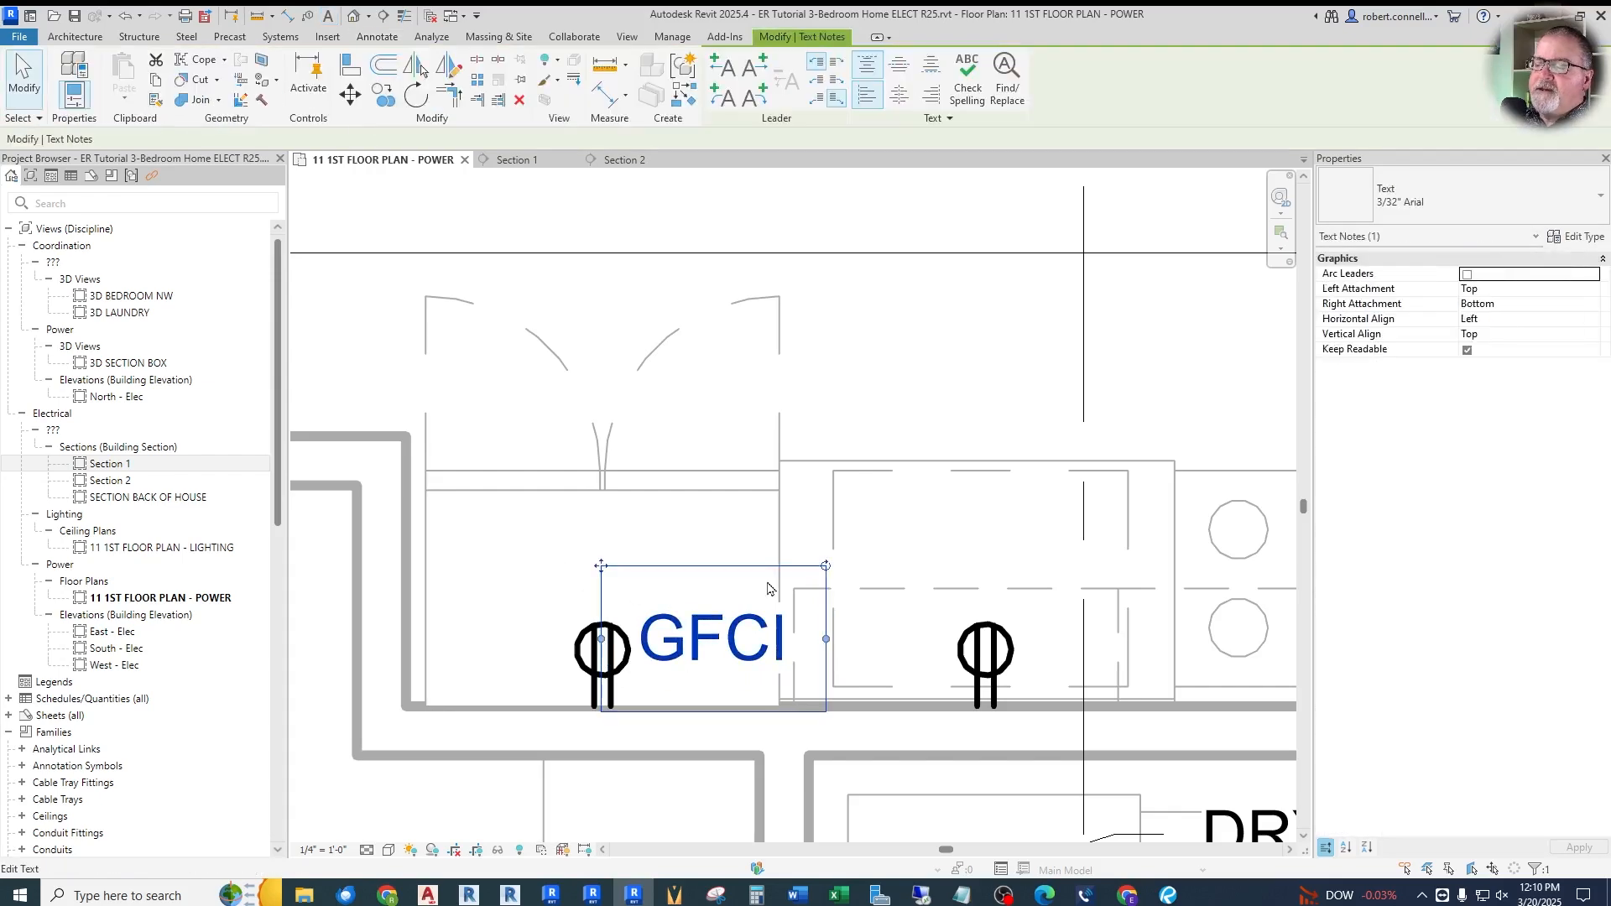
{"action": "key", "text": "Delete"}
Create a high voltage receptacle similar to the dryer's on the kitchen range wall, just on the refrigerator side of the range
{"action": "scroll", "coordinate": [760, 659], "scroll_direction": "down", "scroll_amount": 3}
{"action": "scroll", "coordinate": [759, 661], "scroll_direction": "up", "scroll_amount": 4}
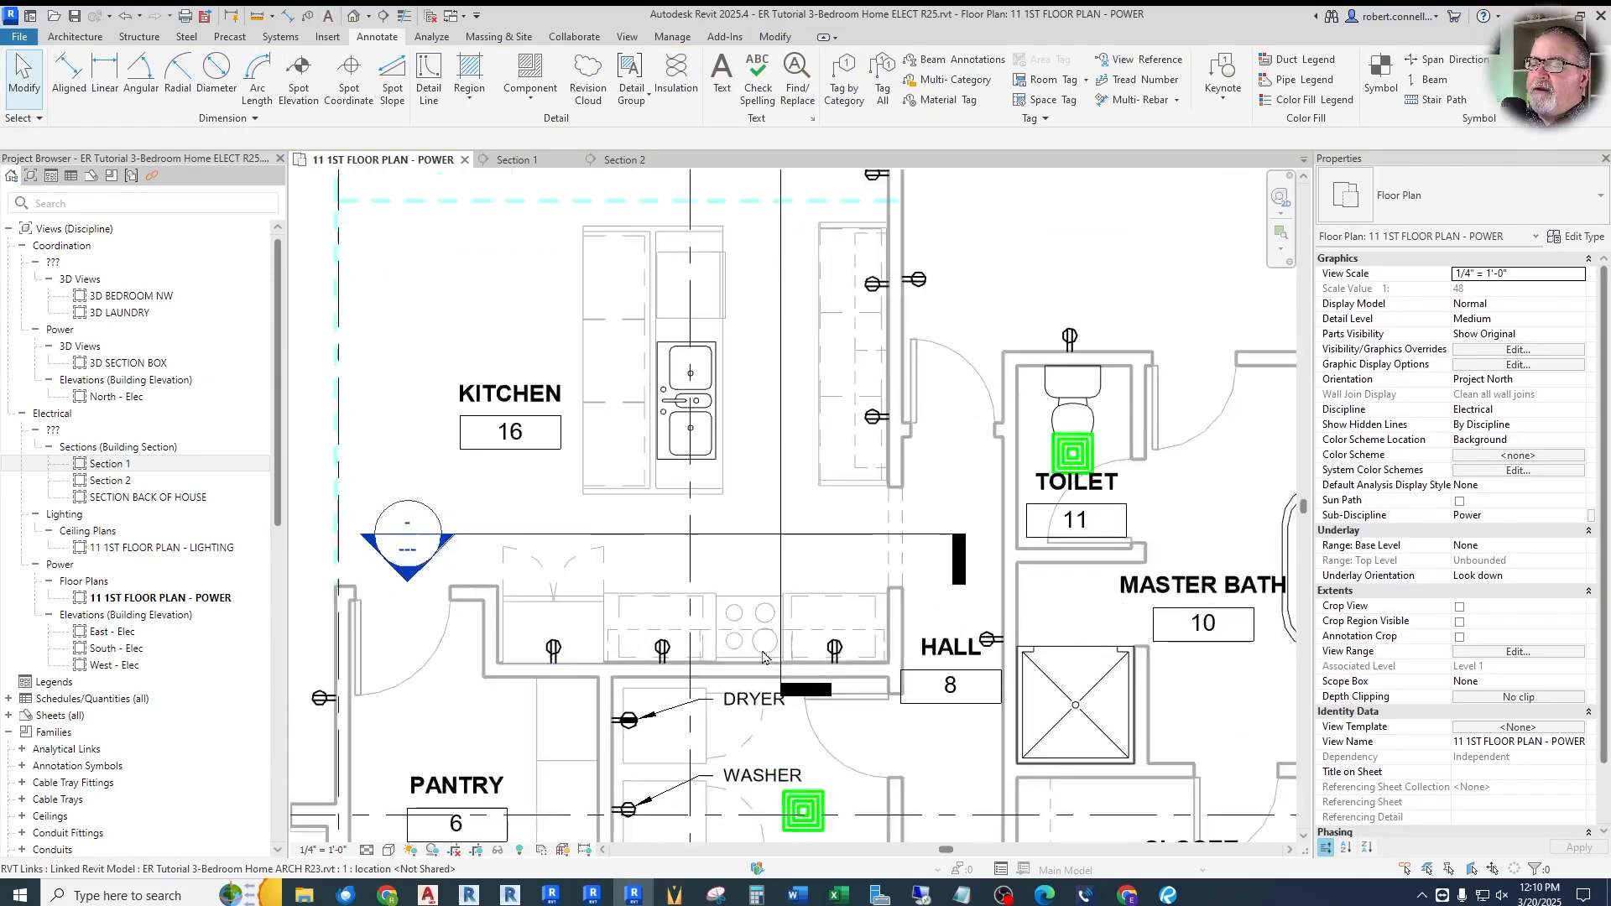
{"action": "scroll", "coordinate": [760, 662], "scroll_direction": "up", "scroll_amount": 1}
{"action": "scroll", "coordinate": [722, 562], "scroll_direction": "up", "scroll_amount": 2}
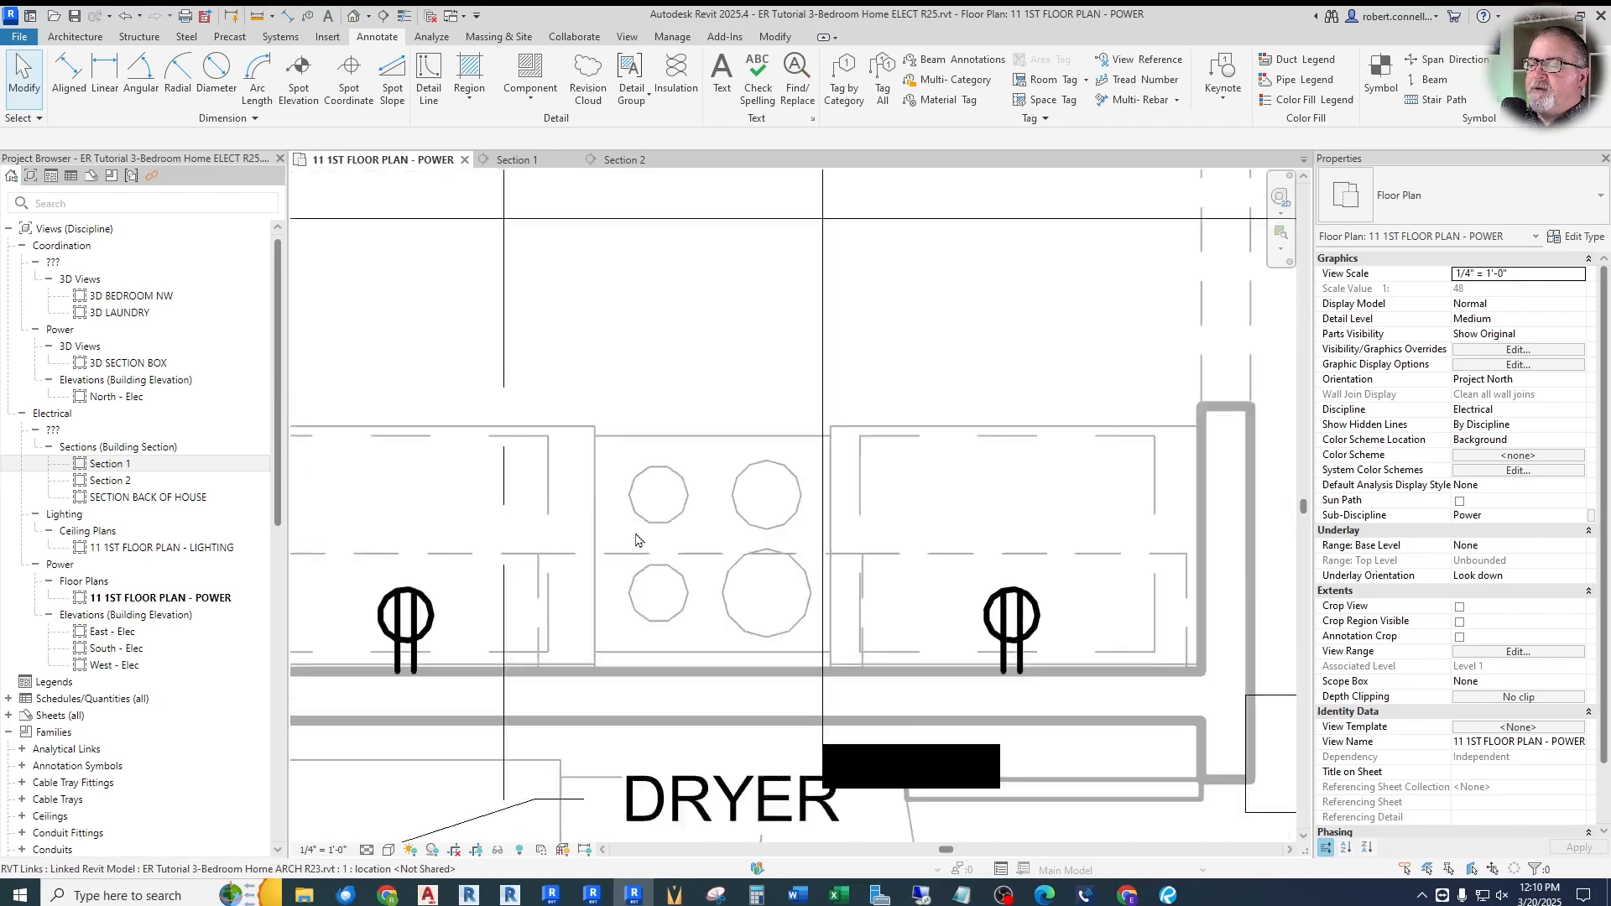
{"action": "scroll", "coordinate": [712, 582], "scroll_direction": "up", "scroll_amount": 1}
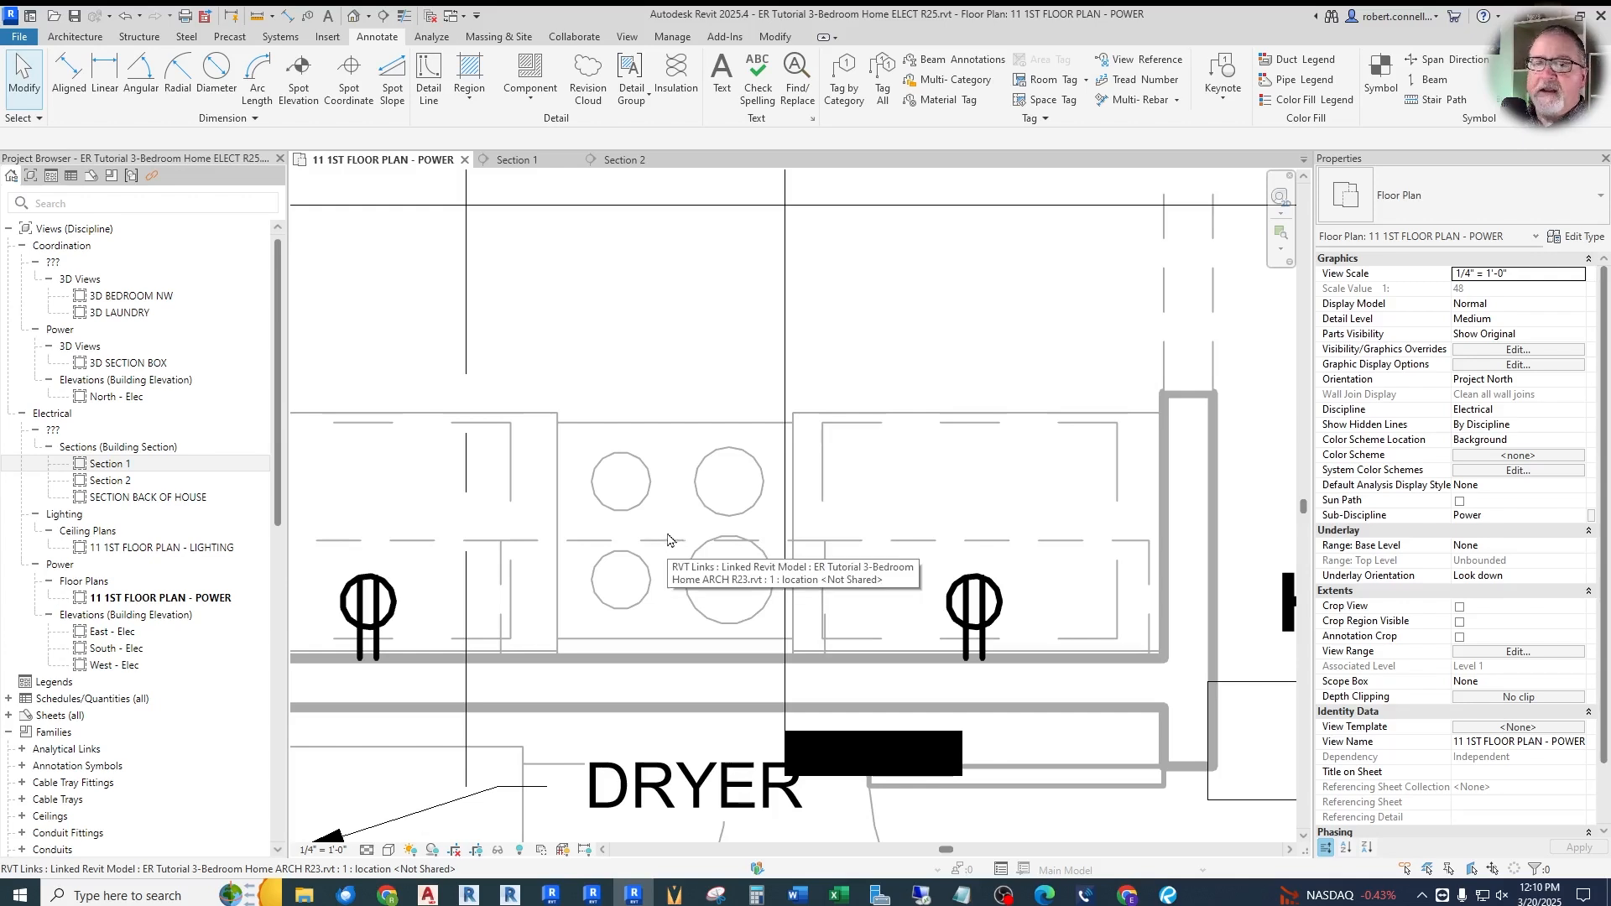
{"action": "middle_click_drag", "start_coordinate": [661, 522], "coordinate": [684, 527]}
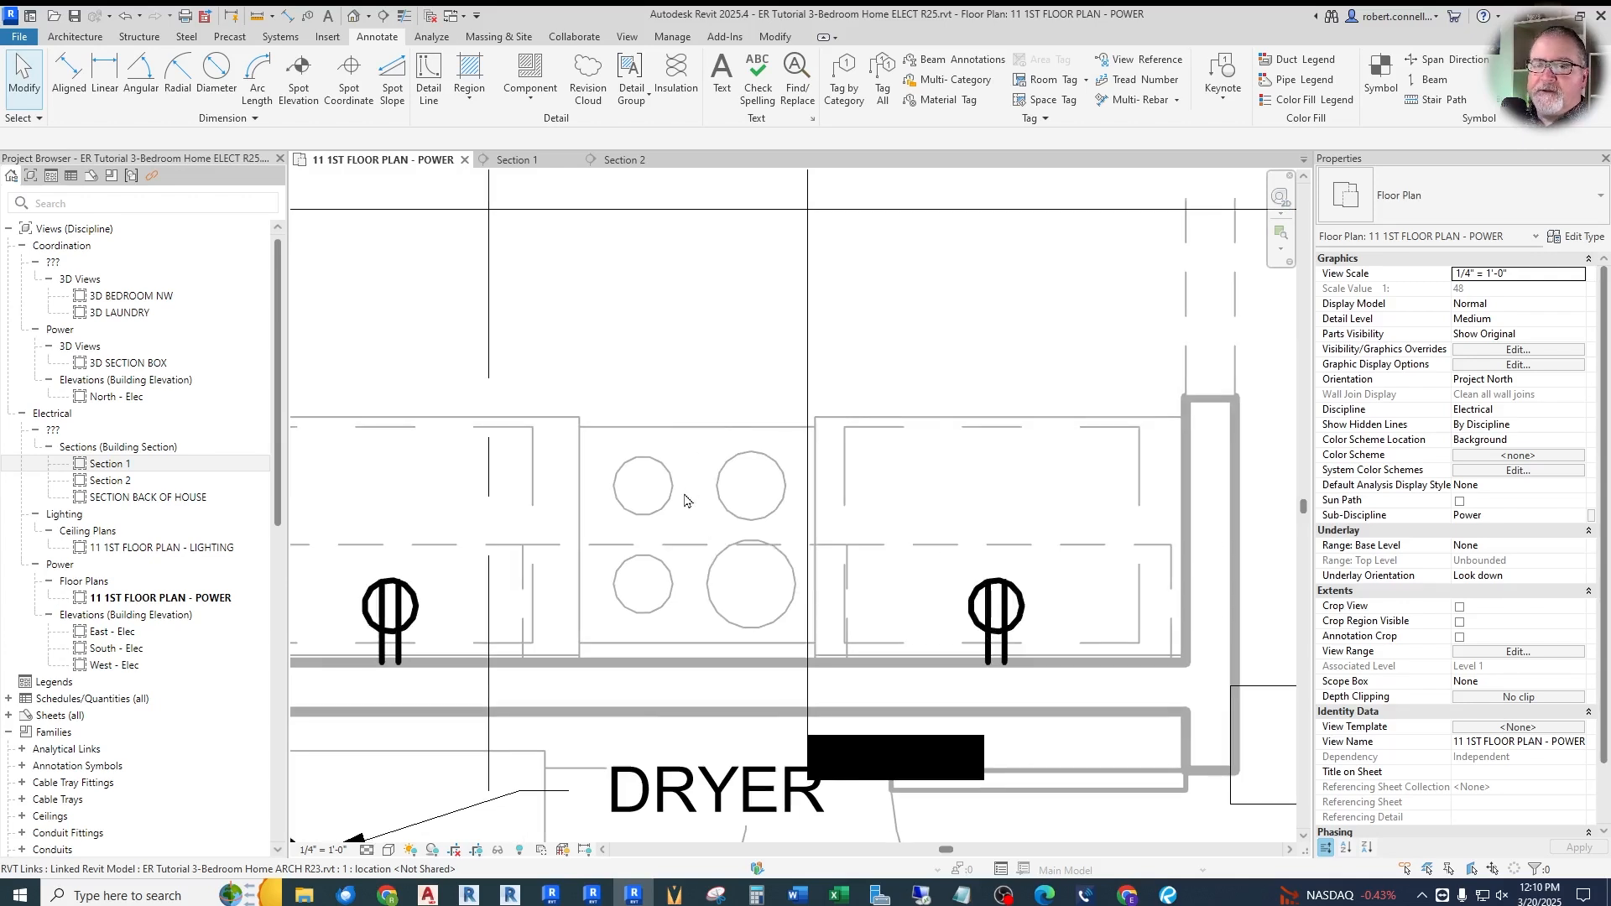
{"action": "scroll", "coordinate": [685, 501], "scroll_direction": "down", "scroll_amount": 2}
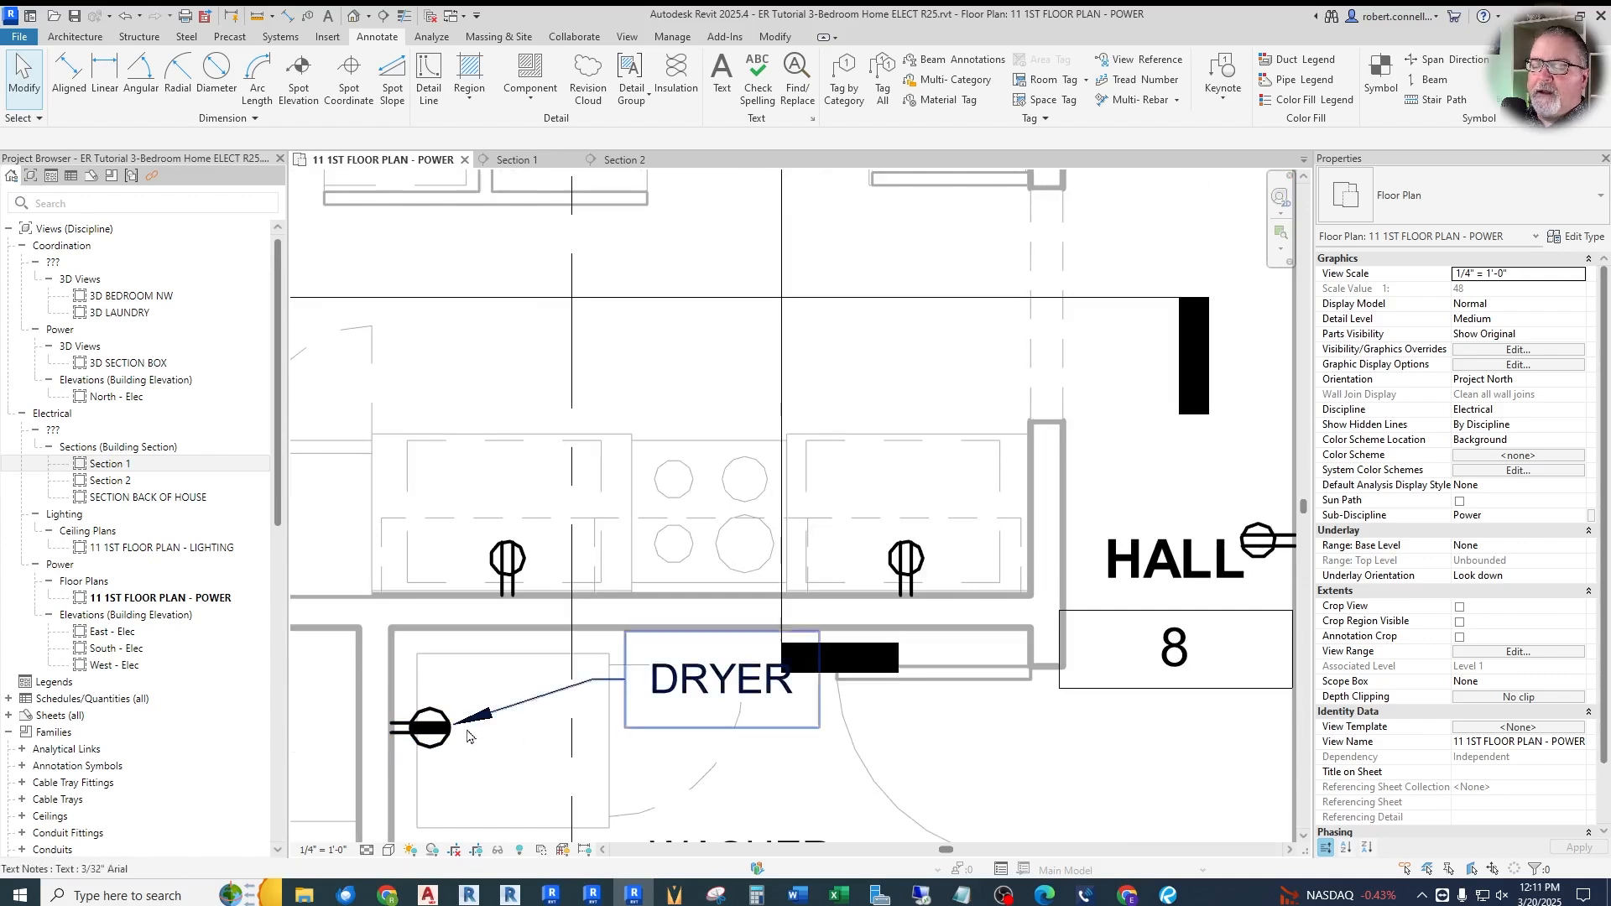
{"action": "right_click", "coordinate": [413, 733]}
{"action": "left_click", "coordinate": [487, 427]}
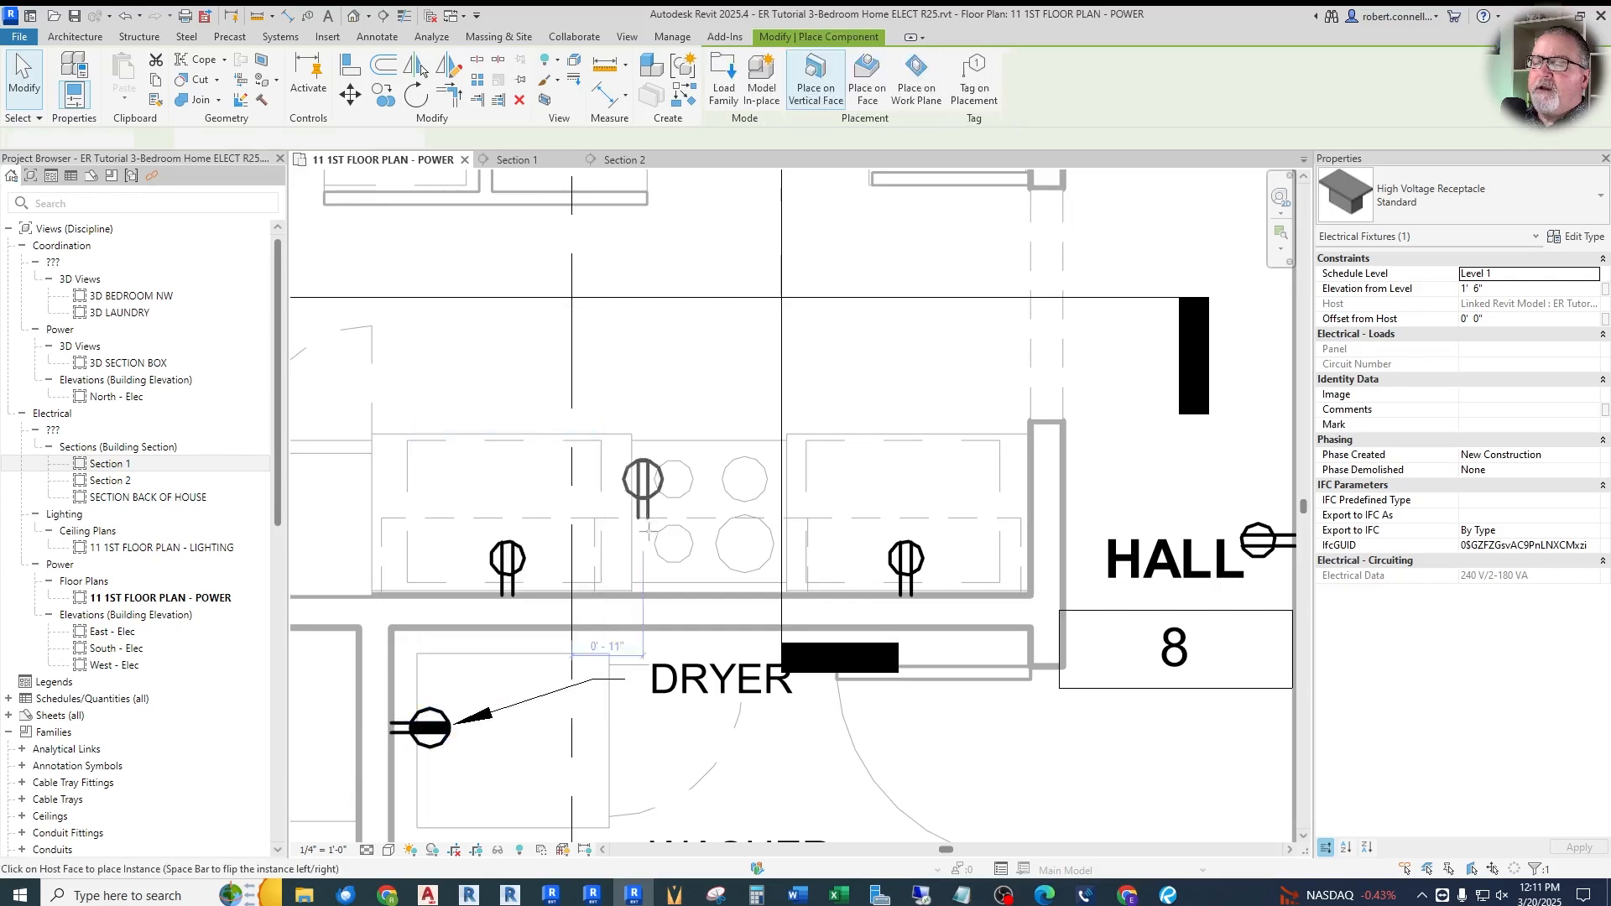
{"action": "scroll", "coordinate": [649, 531], "scroll_direction": "up", "scroll_amount": 2}
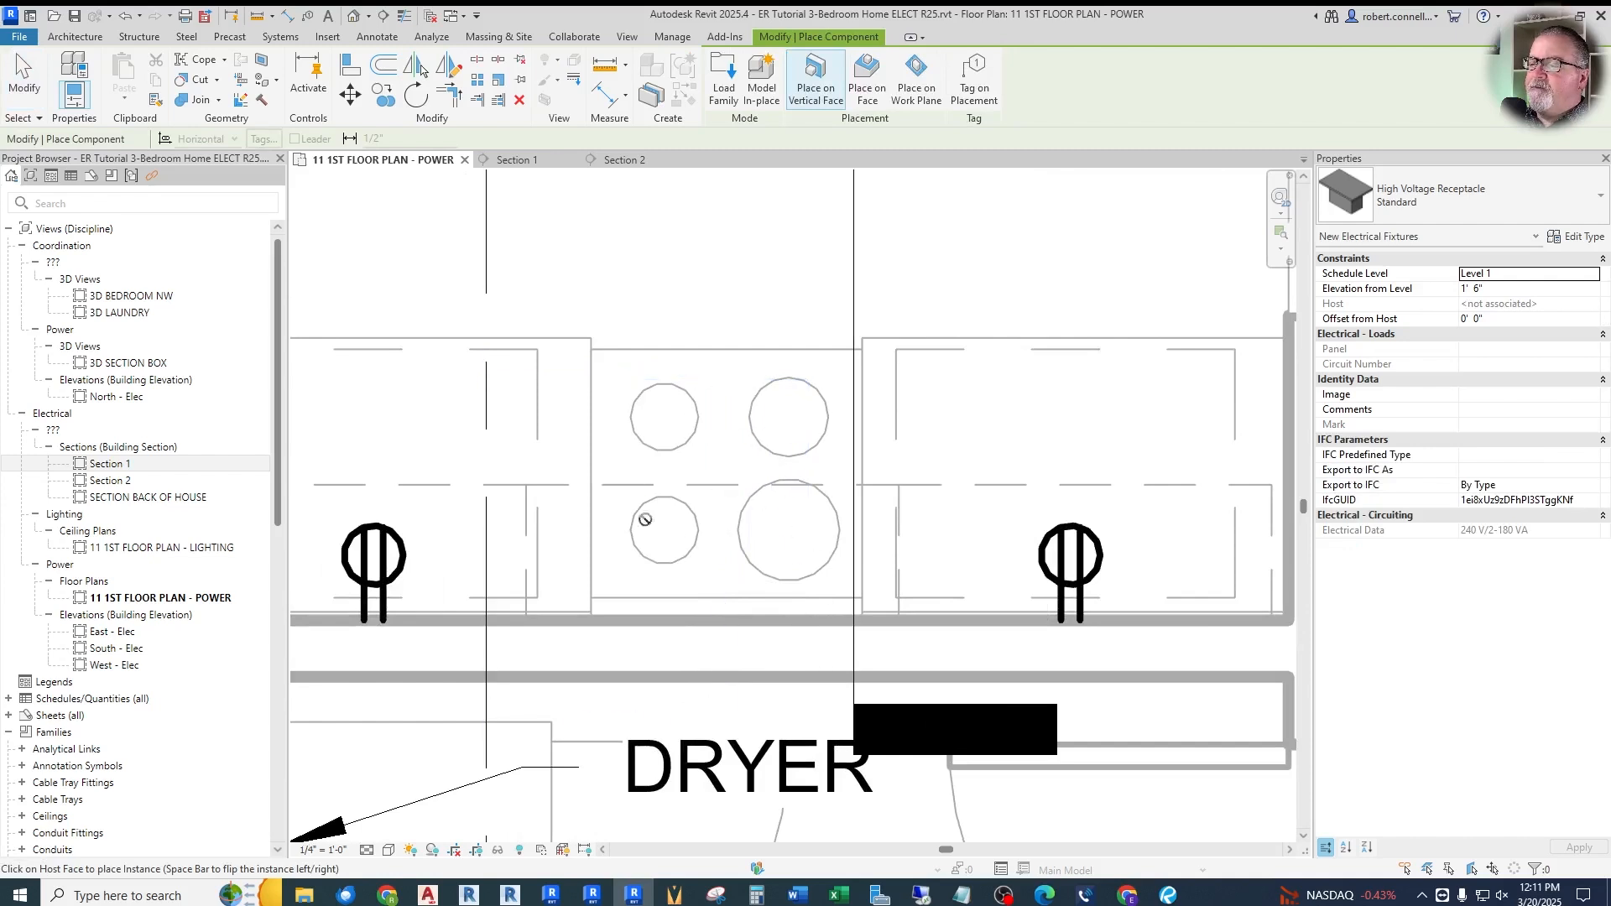
{"action": "scroll", "coordinate": [642, 592], "scroll_direction": "up", "scroll_amount": 1}
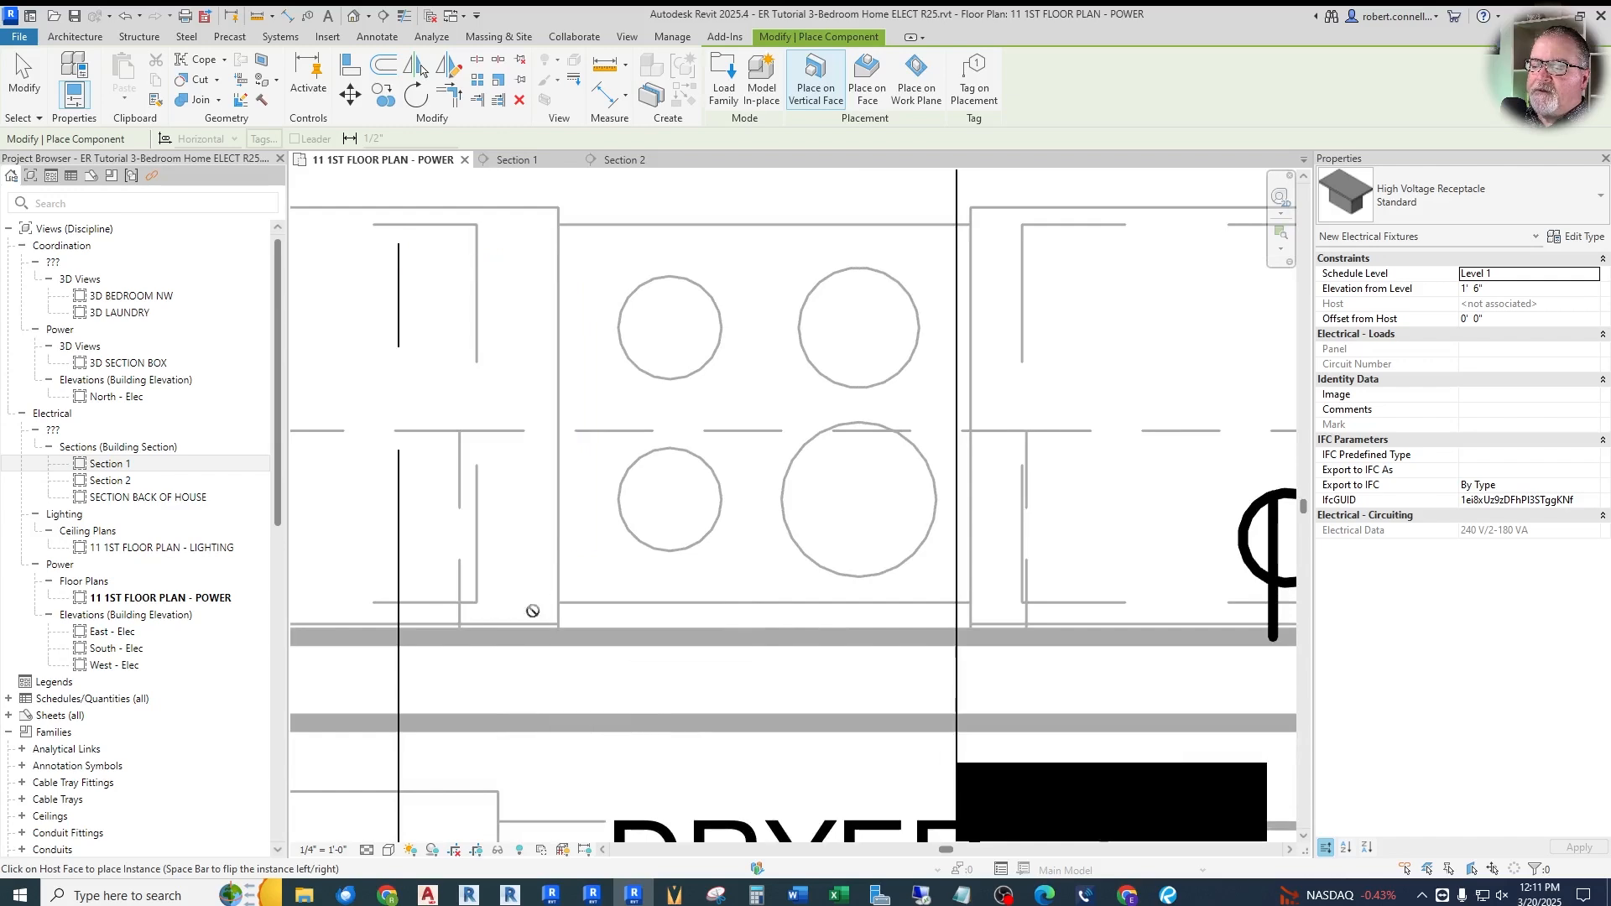
{"action": "left_click", "coordinate": [507, 632]}
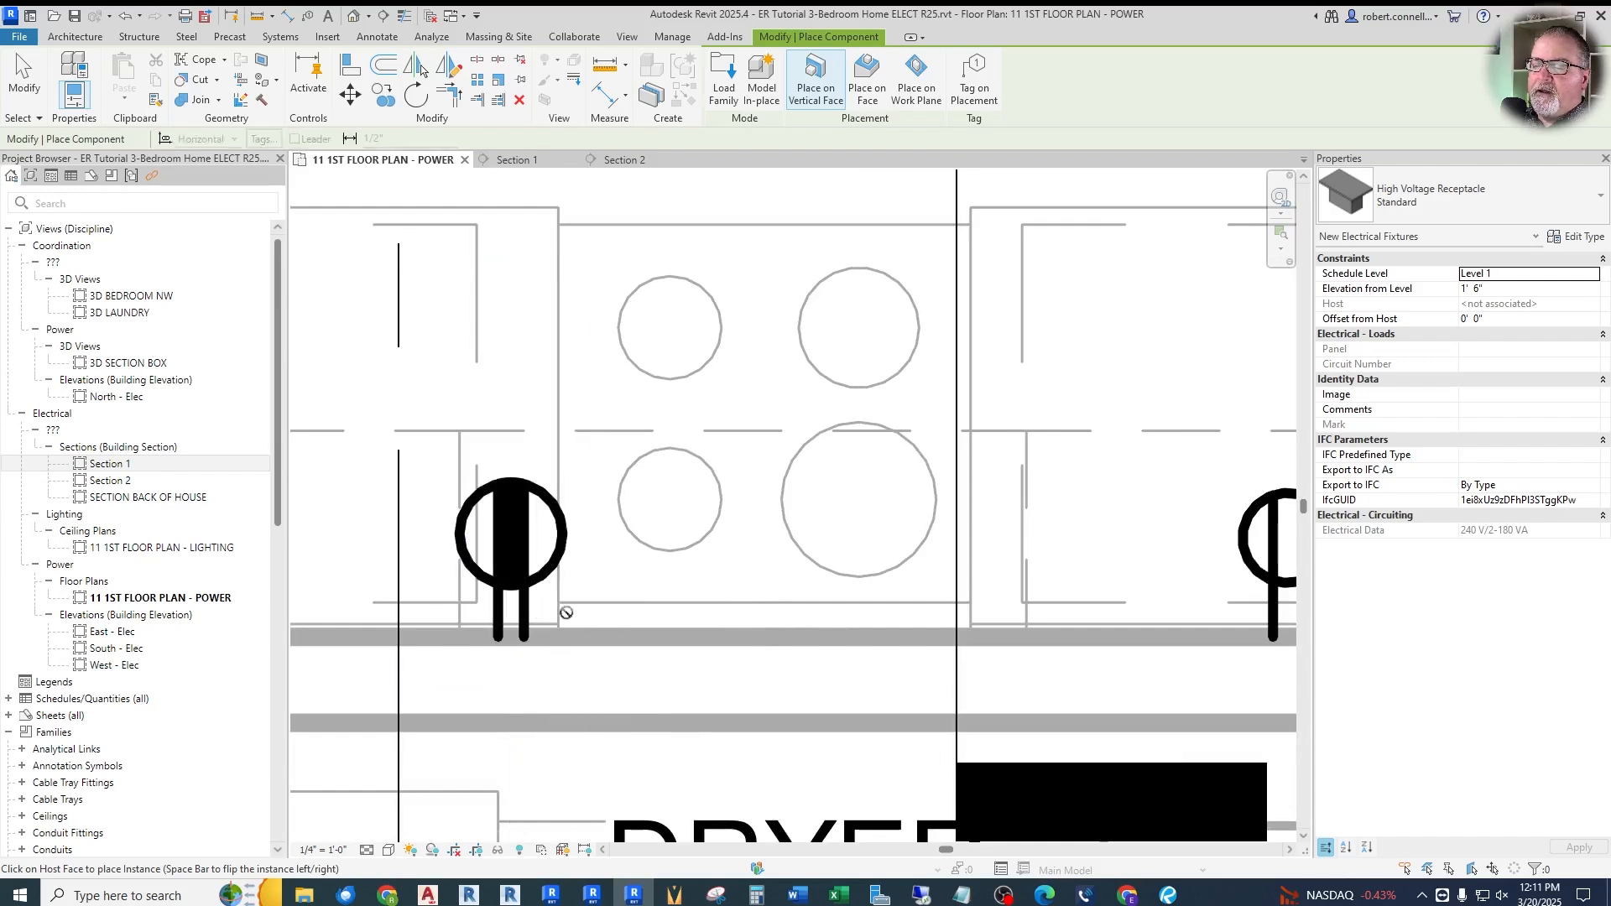
{"action": "key", "text": "Escape"}
{"action": "key", "text": "Escape"}
Move the high voltage receptacle along the wall to the middle of the range
{"action": "left_click_drag", "start_coordinate": [534, 563], "coordinate": [759, 560], "text": "ctrl"}
{"action": "key", "text": "Escape"}
{"action": "scroll", "coordinate": [680, 564], "scroll_direction": "down", "scroll_amount": 2}
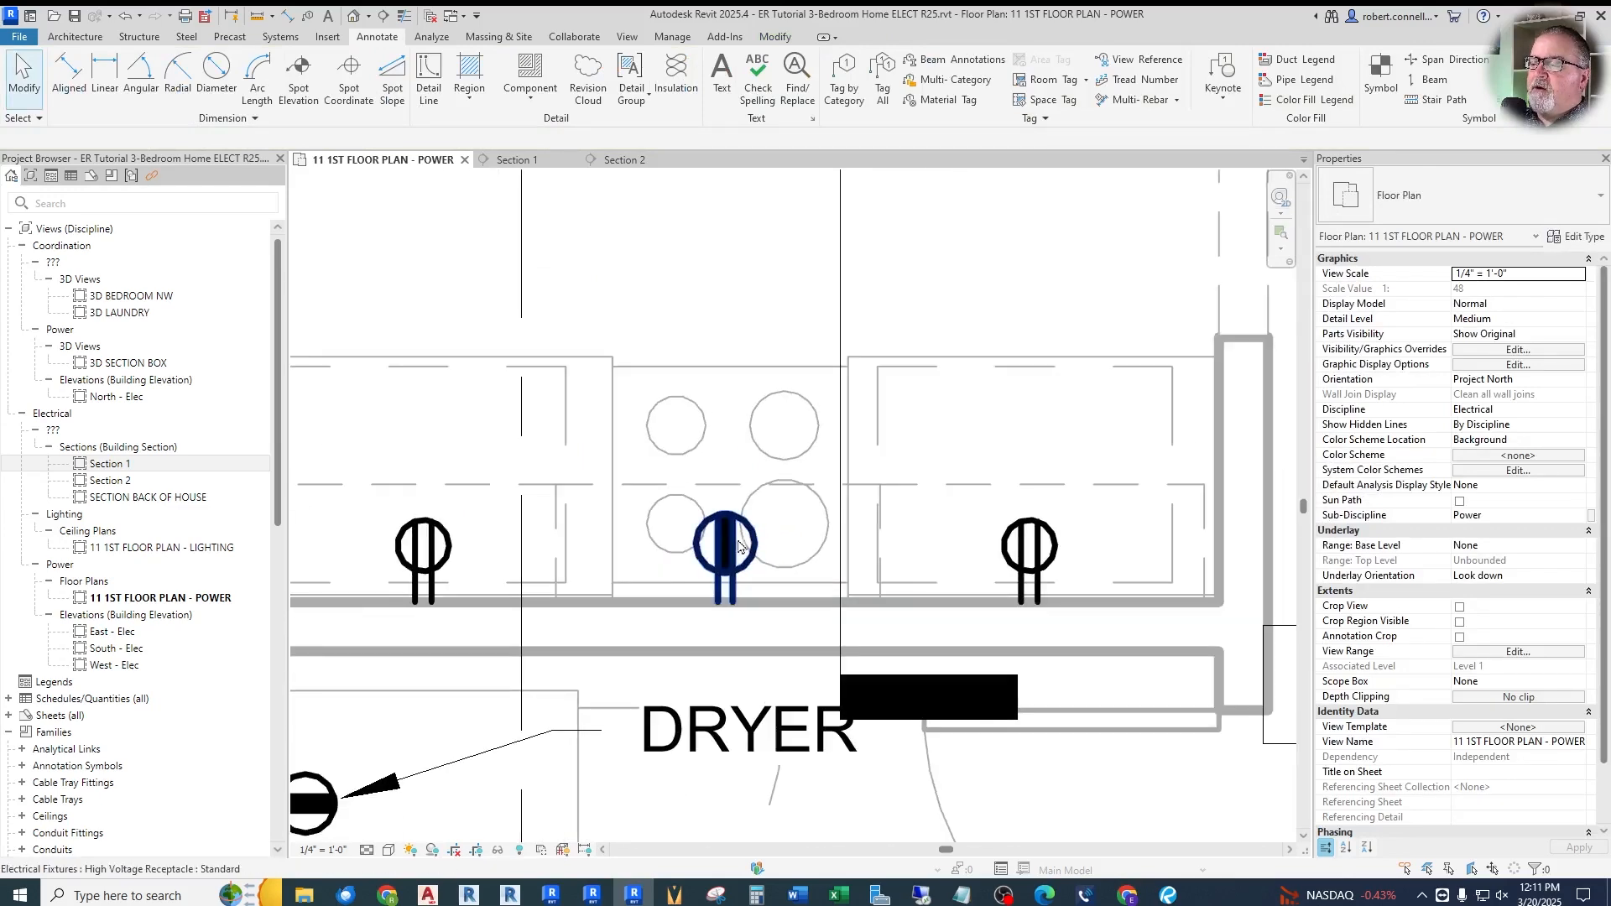
Examine the range receptacle's type properties for its voltage, poles and load, leaving them as they are
{"action": "scroll", "coordinate": [688, 558], "scroll_direction": "up", "scroll_amount": 2}
{"action": "scroll", "coordinate": [697, 554], "scroll_direction": "down", "scroll_amount": 2}
{"action": "scroll", "coordinate": [705, 544], "scroll_direction": "up", "scroll_amount": 2}
{"action": "left_click", "coordinate": [705, 544]}
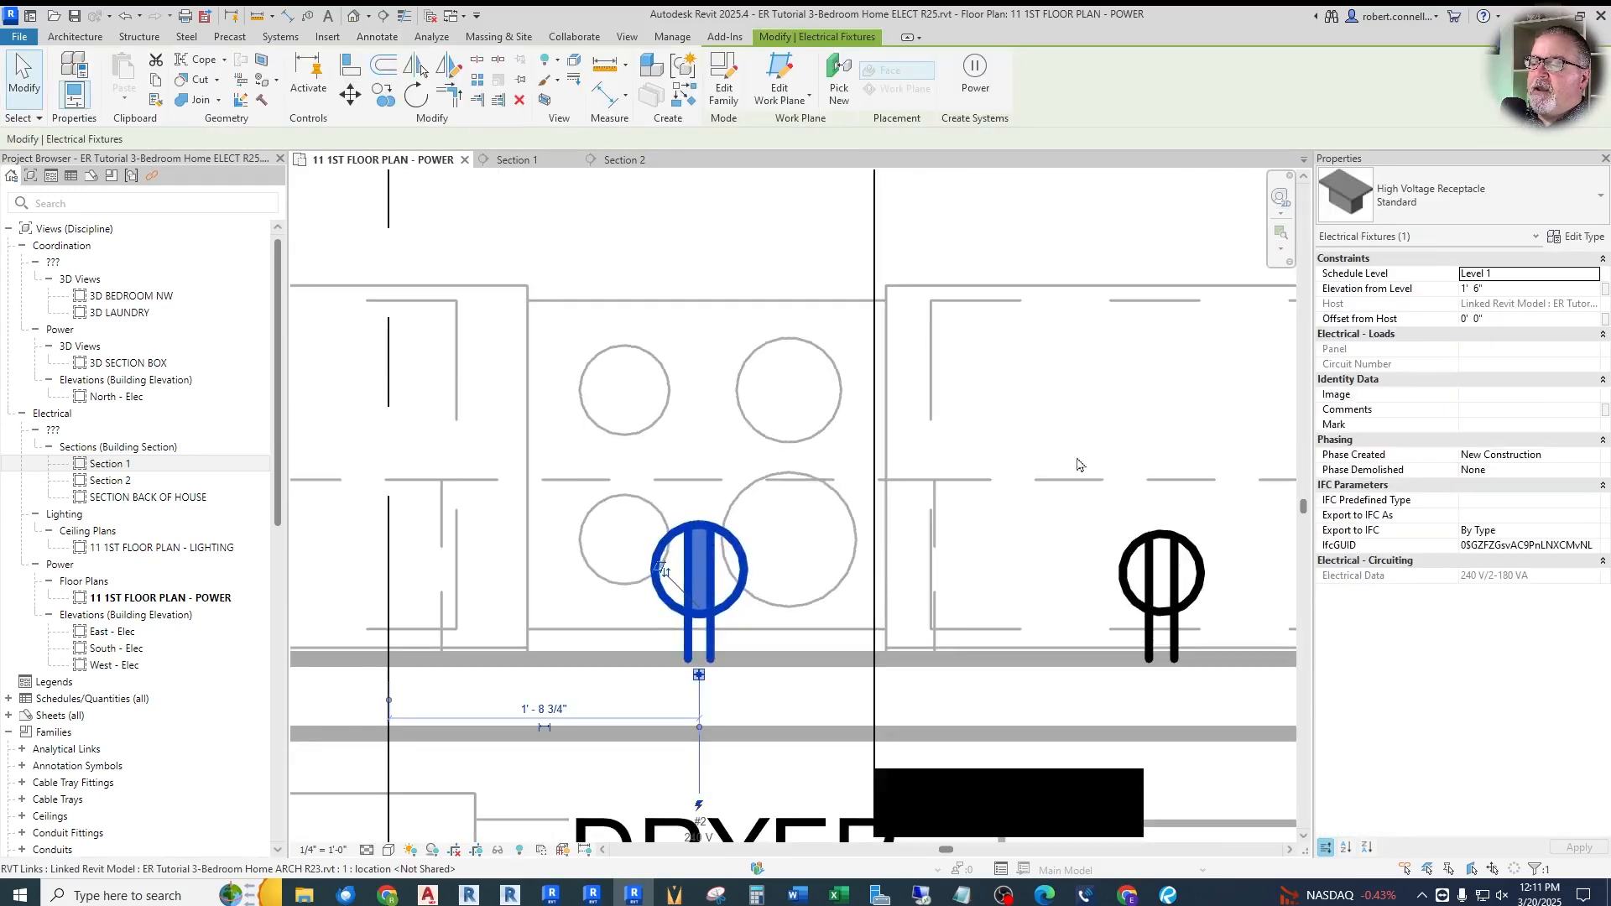
{"action": "left_click", "coordinate": [1579, 237]}
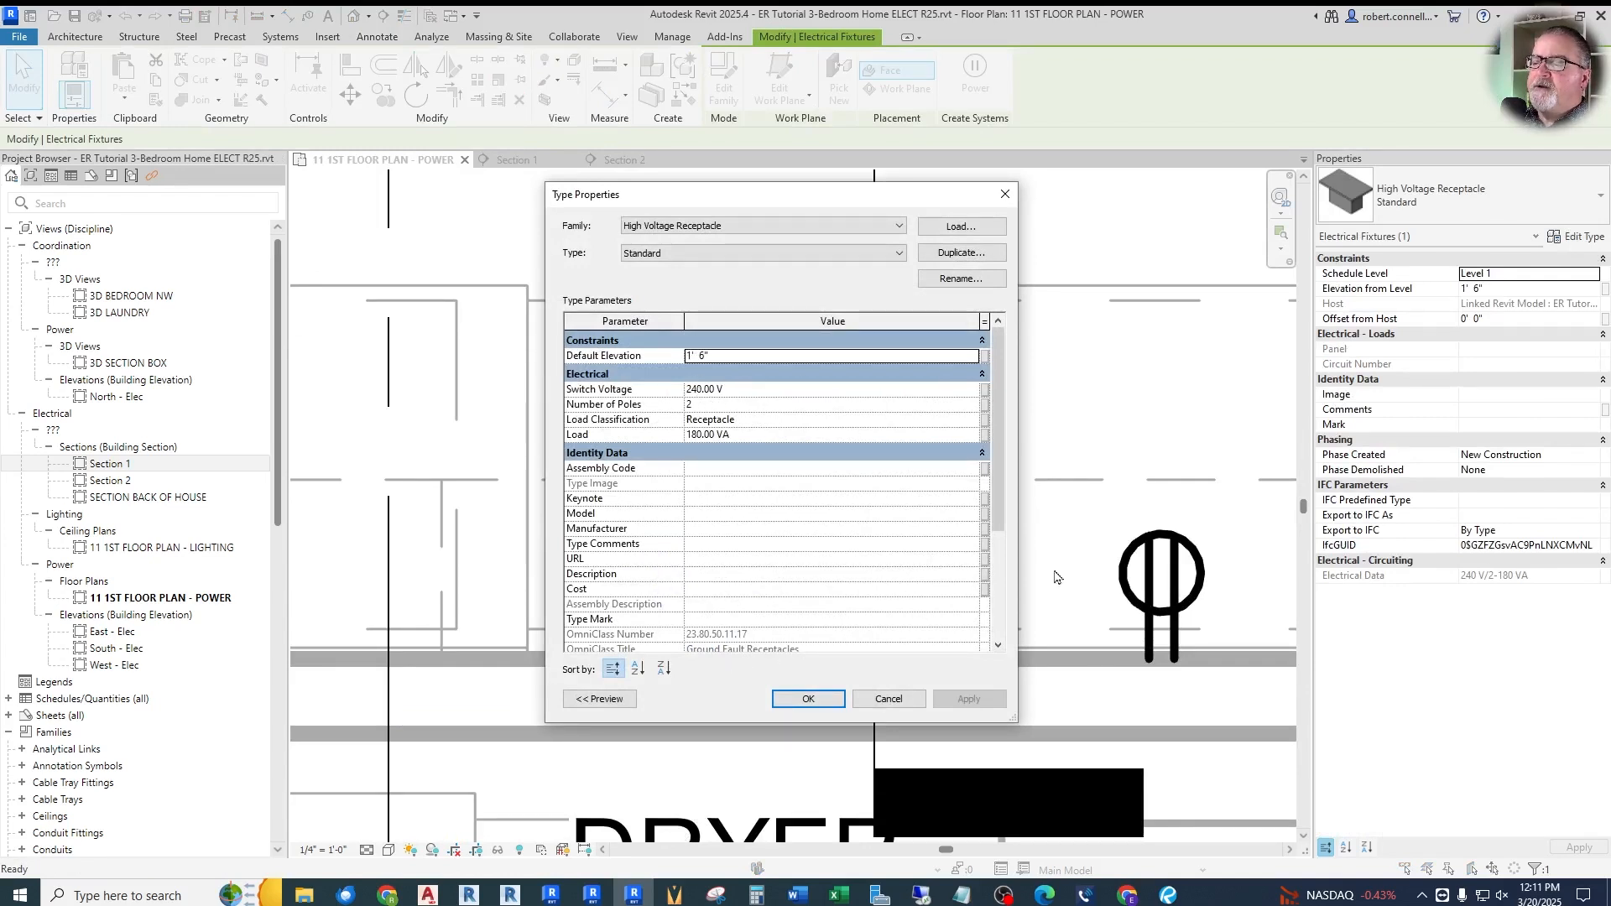
{"action": "left_click", "coordinate": [890, 698]}
{"action": "left_click", "coordinate": [608, 598]}
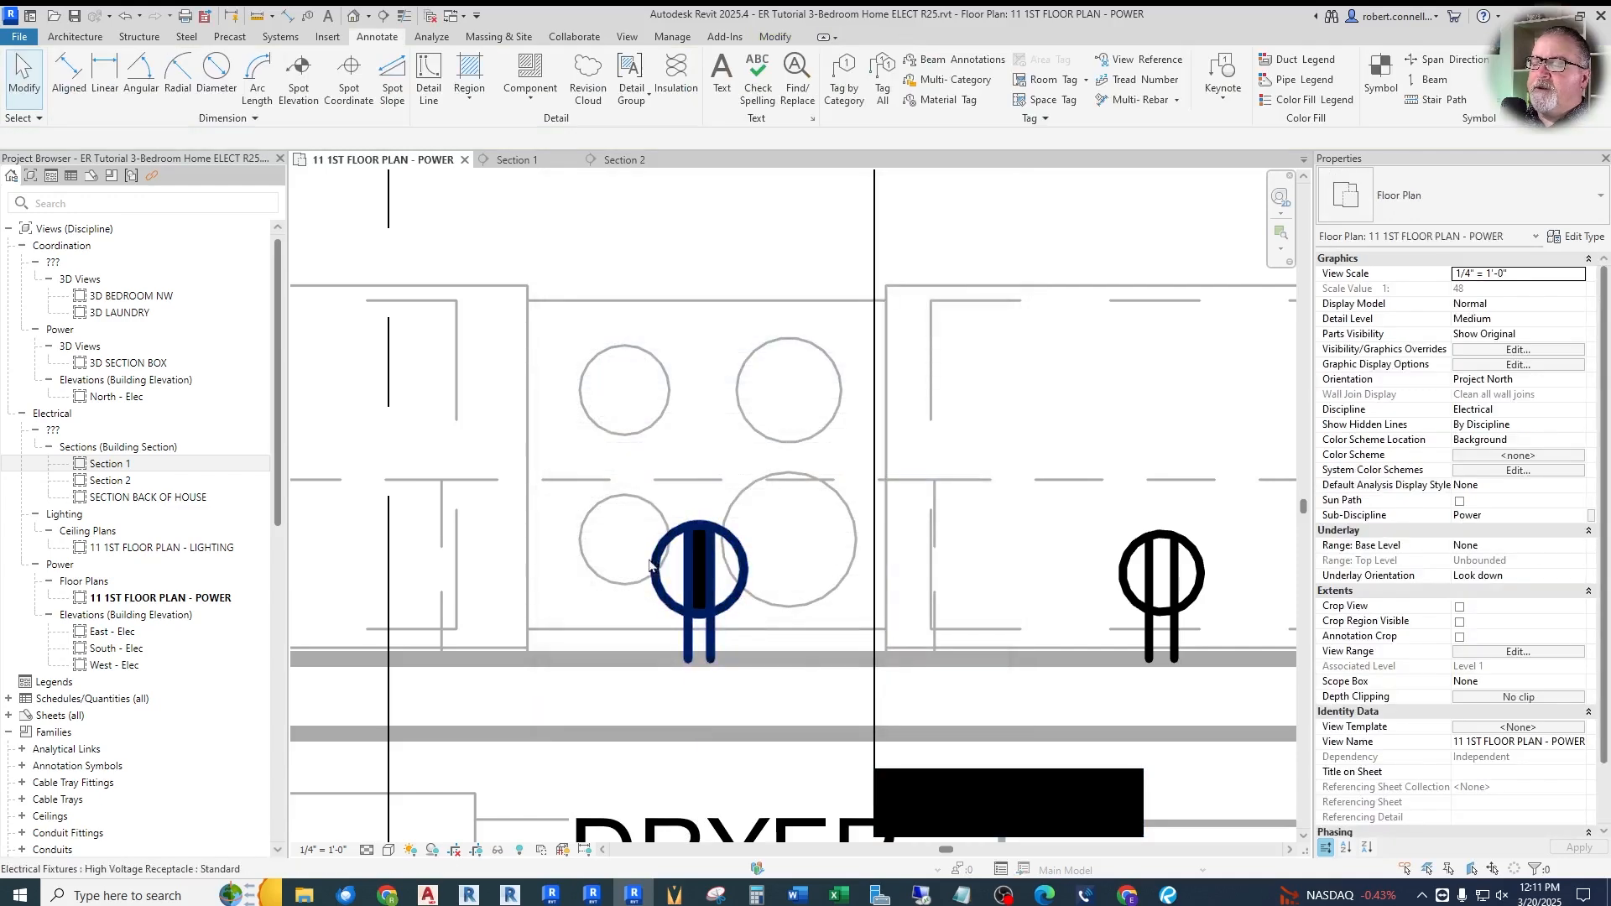
Add a text note similar to the DRYER label, reading RANGE-50A, in the open floor area in front of the range
{"action": "scroll", "coordinate": [608, 598], "scroll_direction": "up", "scroll_amount": 2}
{"action": "scroll", "coordinate": [670, 498], "scroll_direction": "down", "scroll_amount": 1}
{"action": "scroll", "coordinate": [709, 403], "scroll_direction": "up", "scroll_amount": 2}
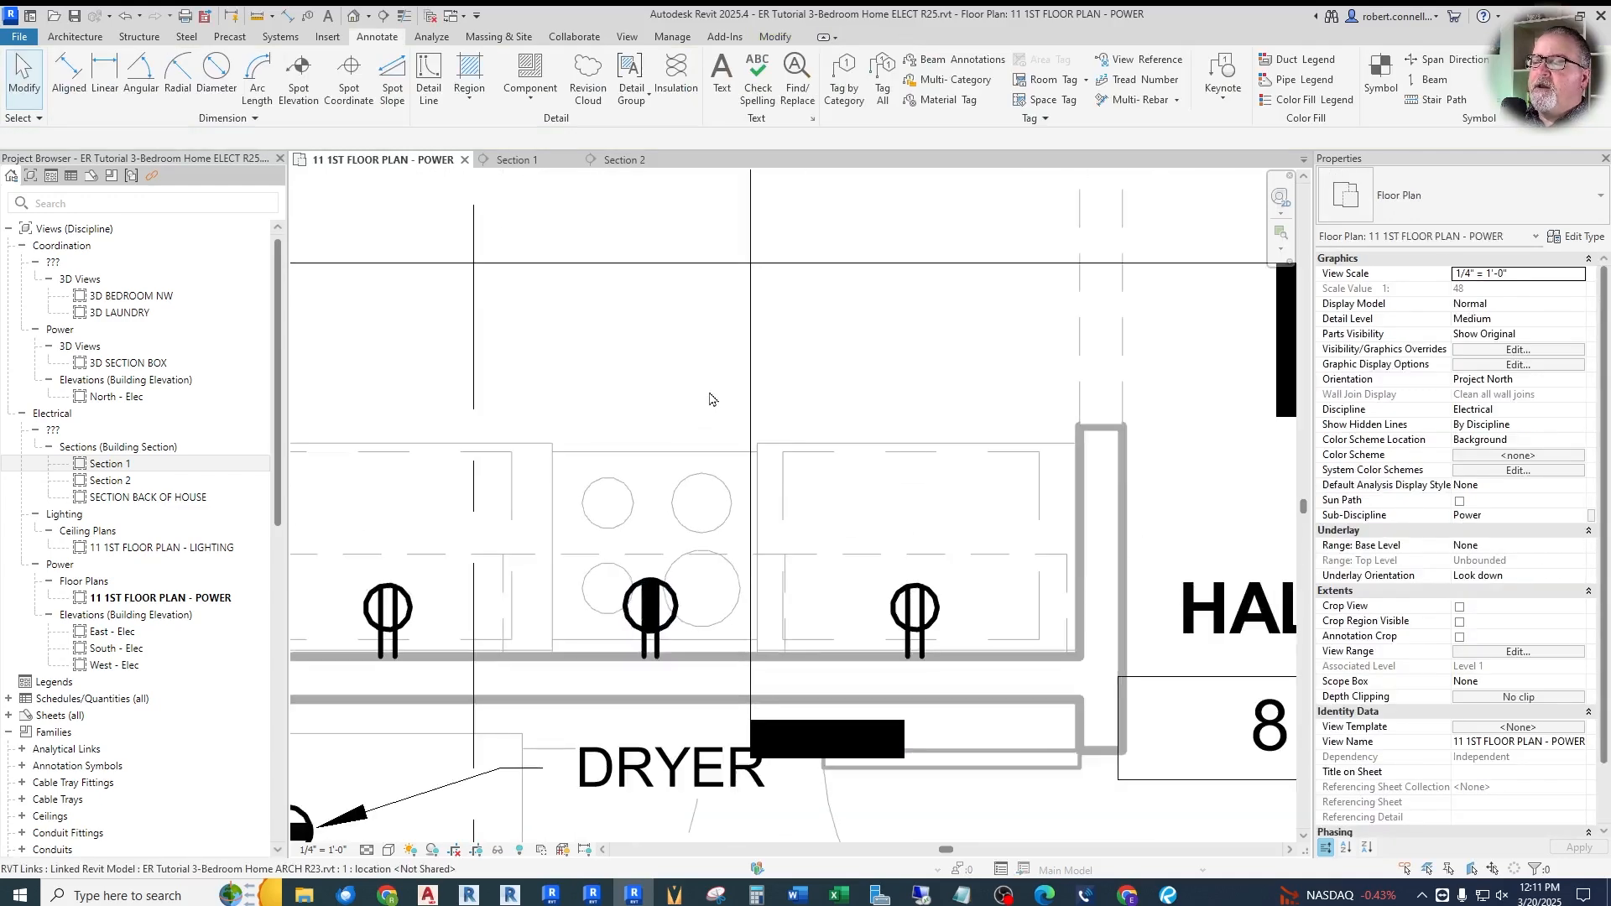
{"action": "scroll", "coordinate": [709, 403], "scroll_direction": "down", "scroll_amount": 3}
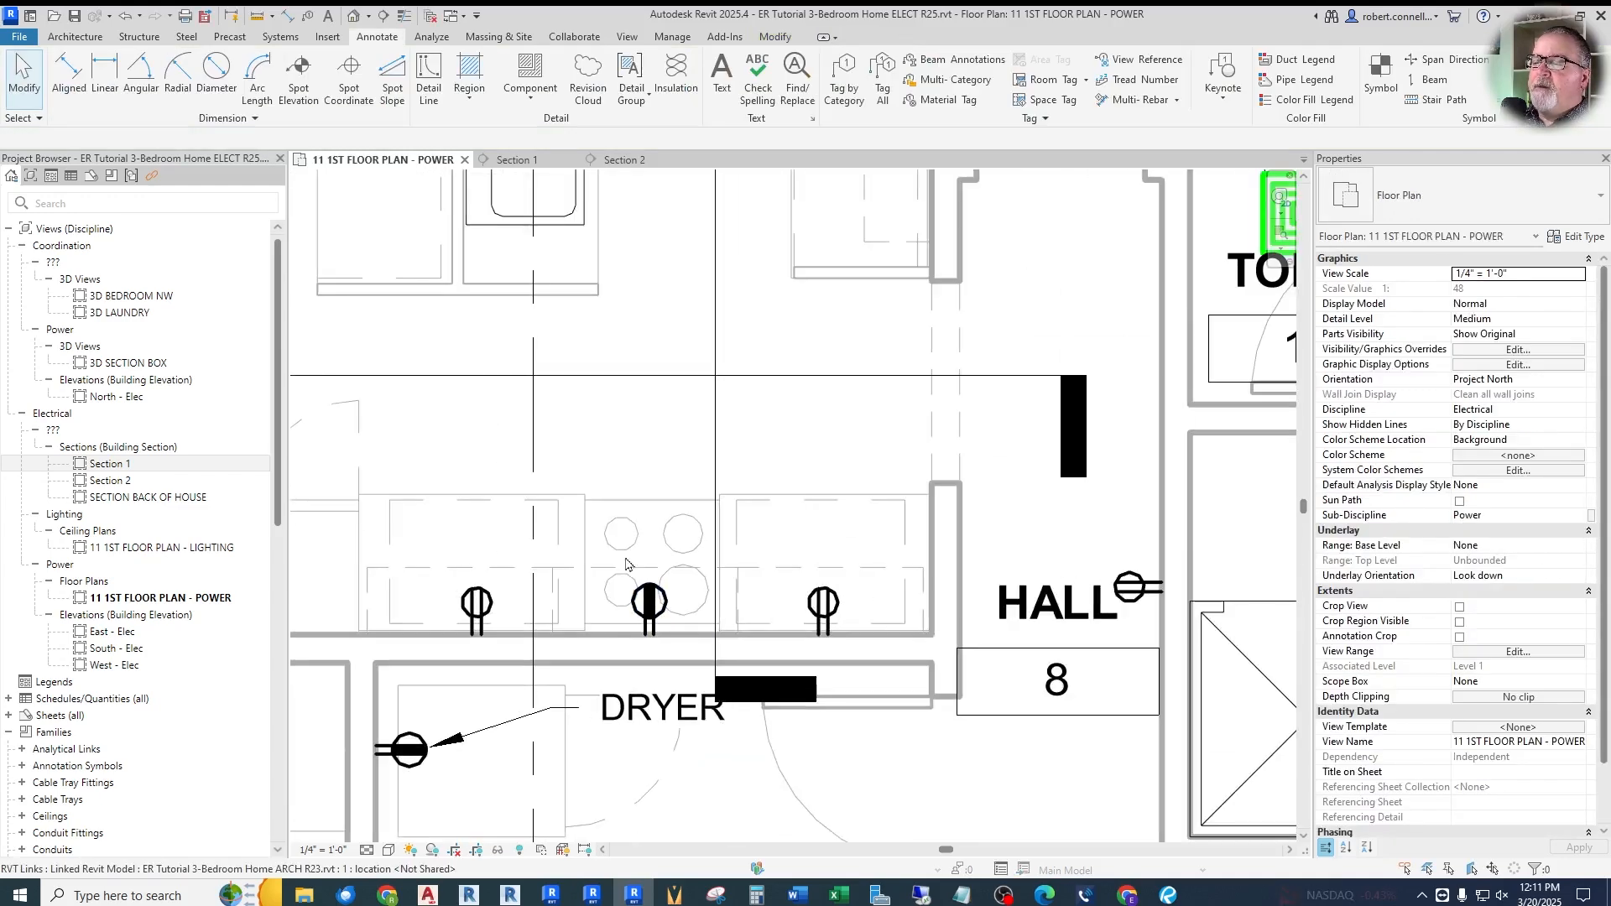
{"action": "left_click", "coordinate": [625, 710]}
{"action": "right_click", "coordinate": [626, 705]}
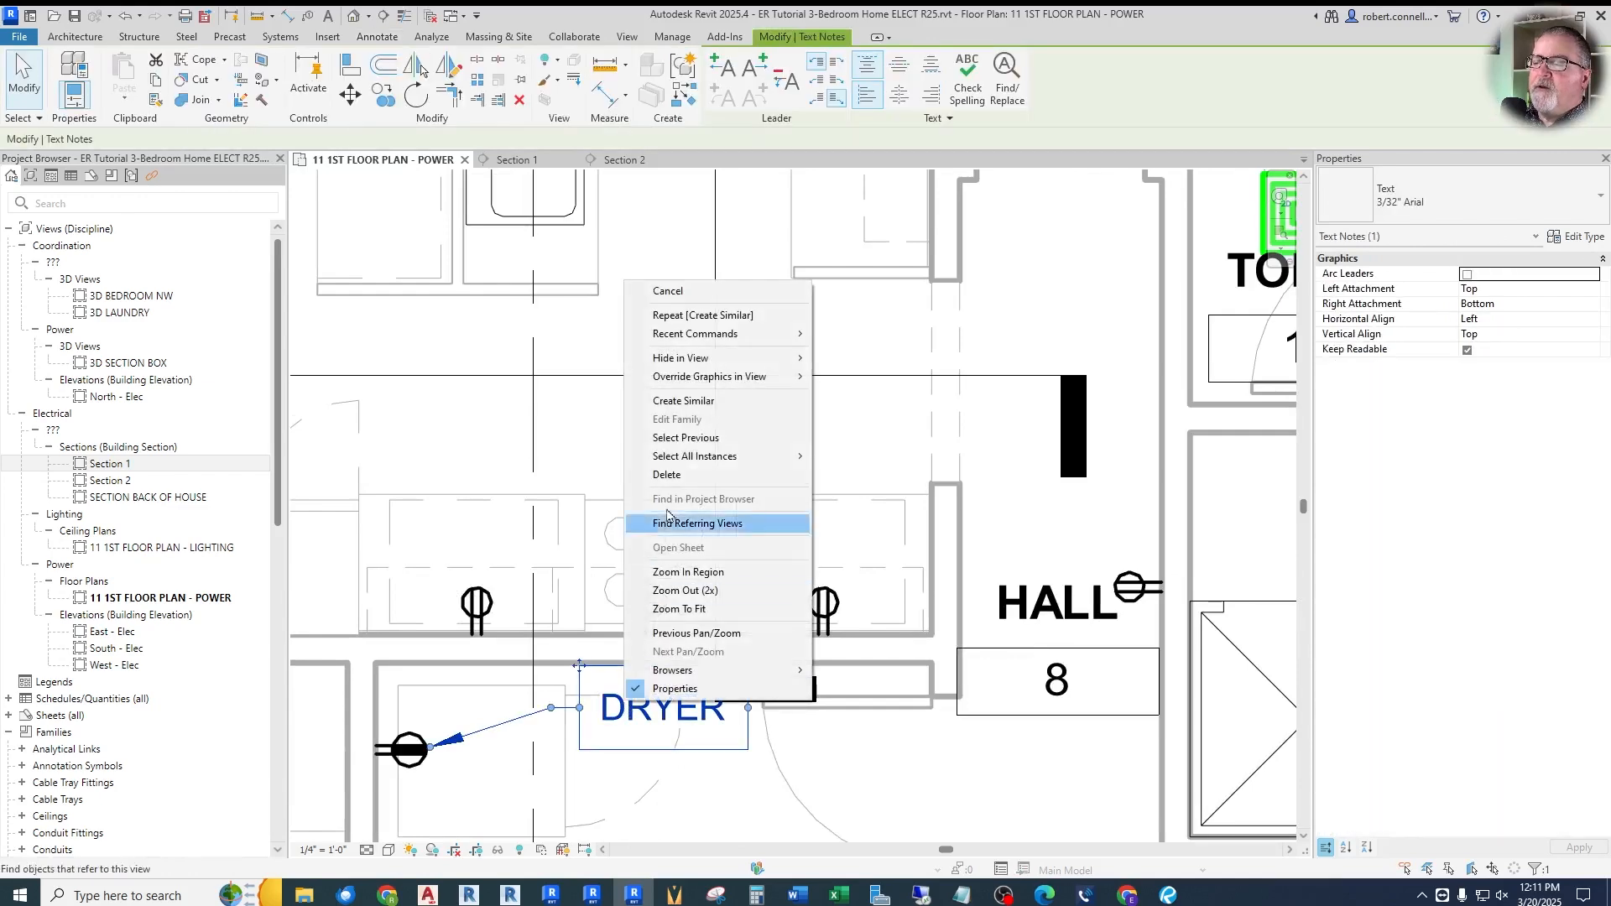
{"action": "left_click", "coordinate": [690, 408]}
{"action": "scroll", "coordinate": [705, 438], "scroll_direction": "up", "scroll_amount": 2}
{"action": "left_click", "coordinate": [752, 420]}
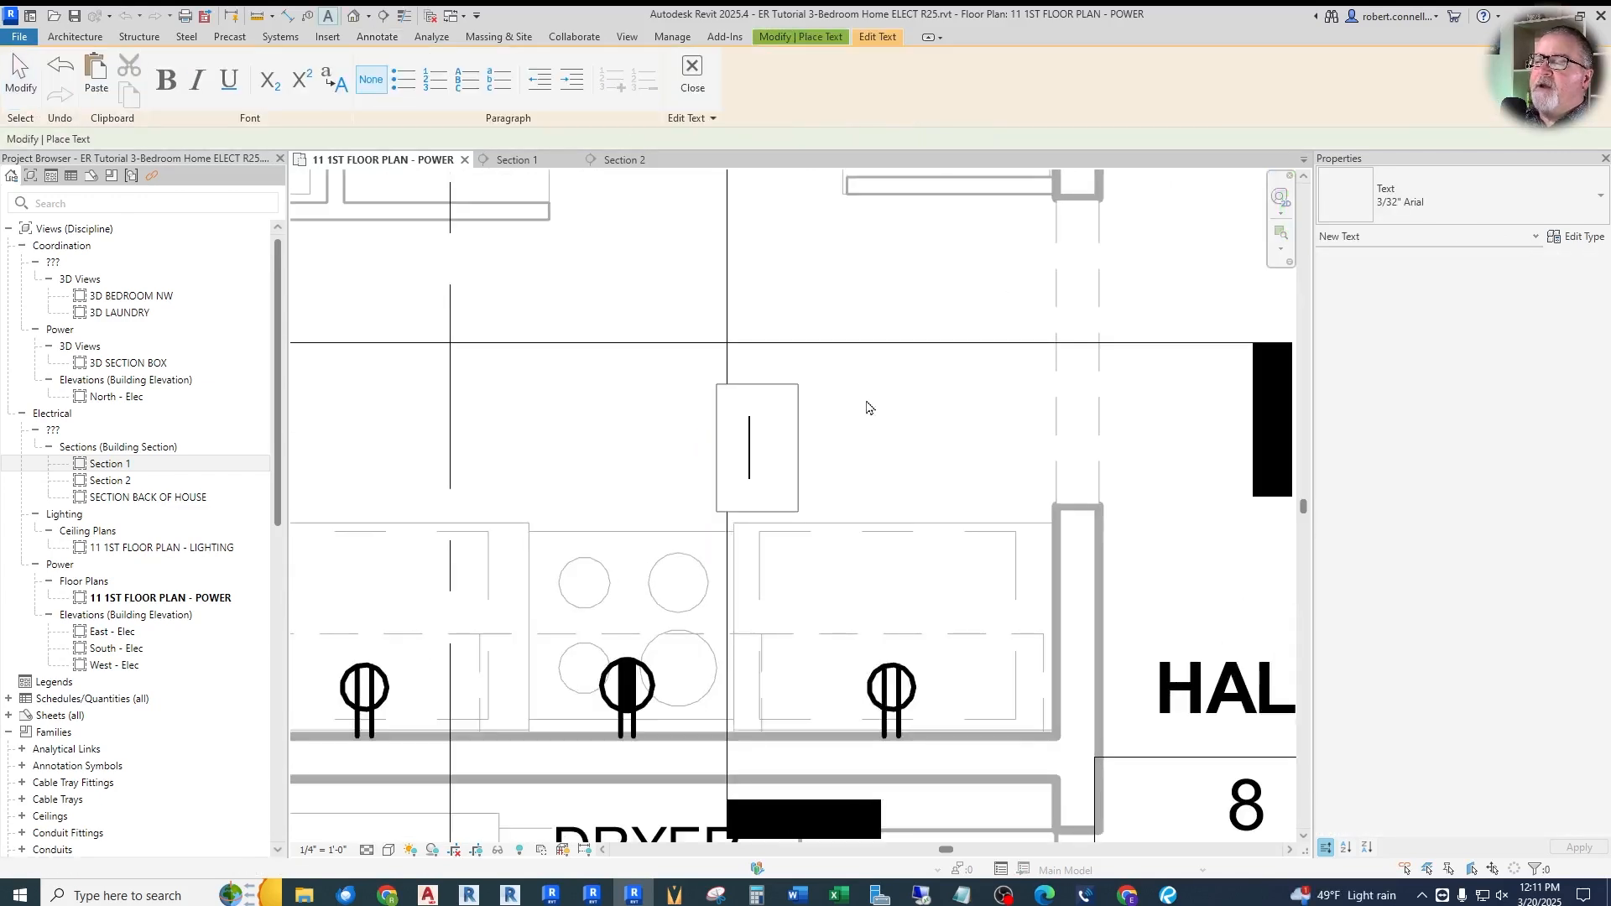
{"action": "type", "text": "RANGE-50A"}
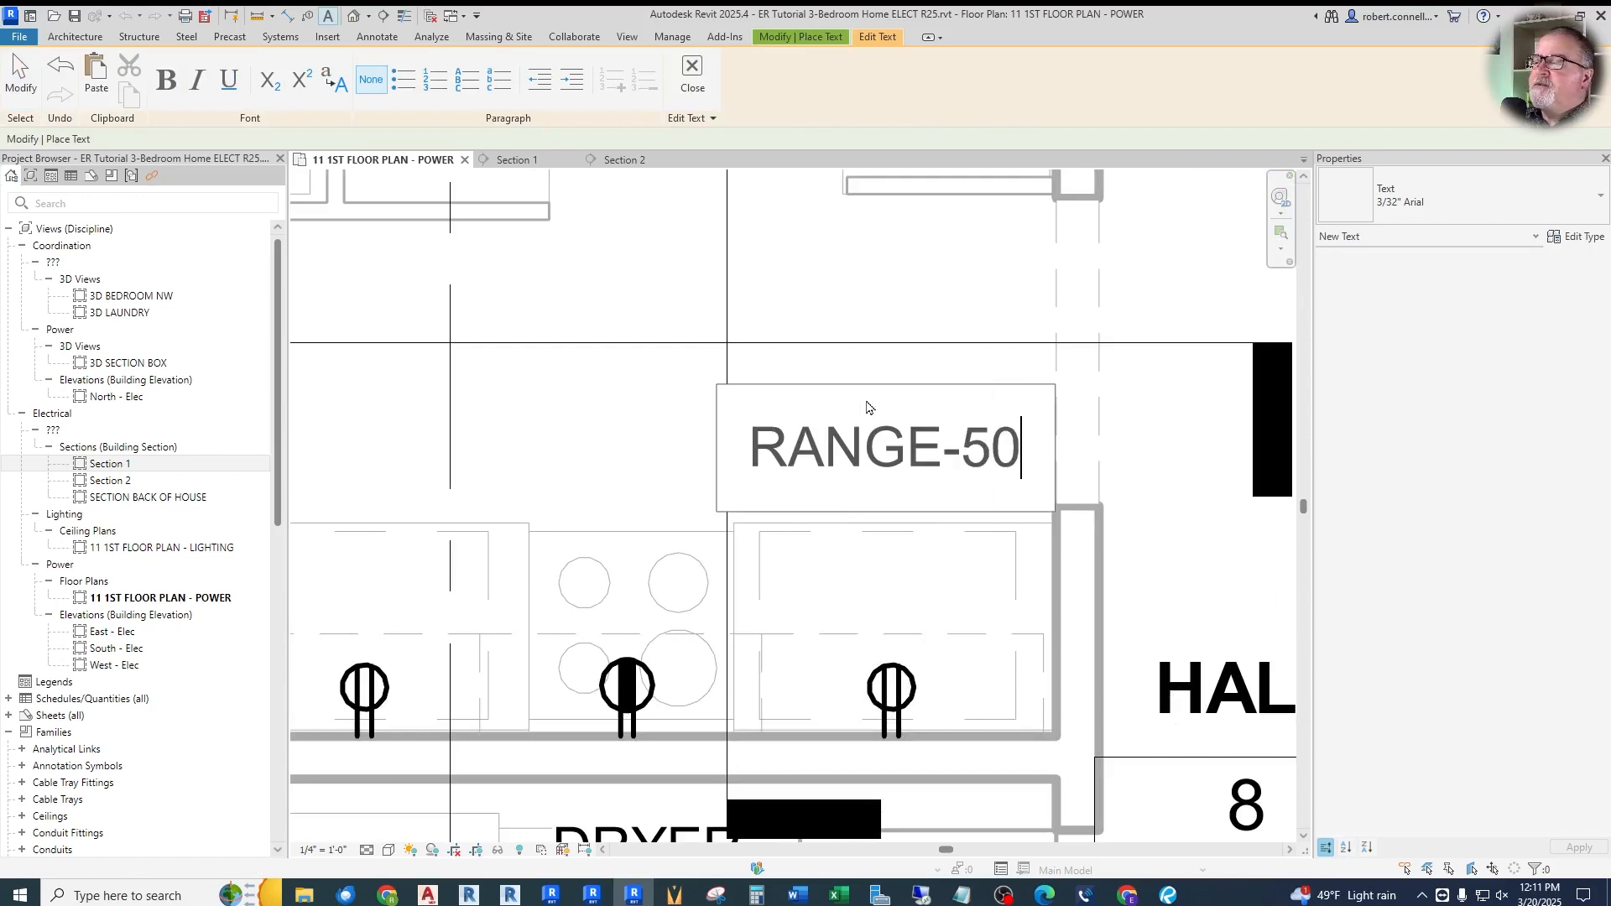
{"action": "left_click", "coordinate": [847, 302]}
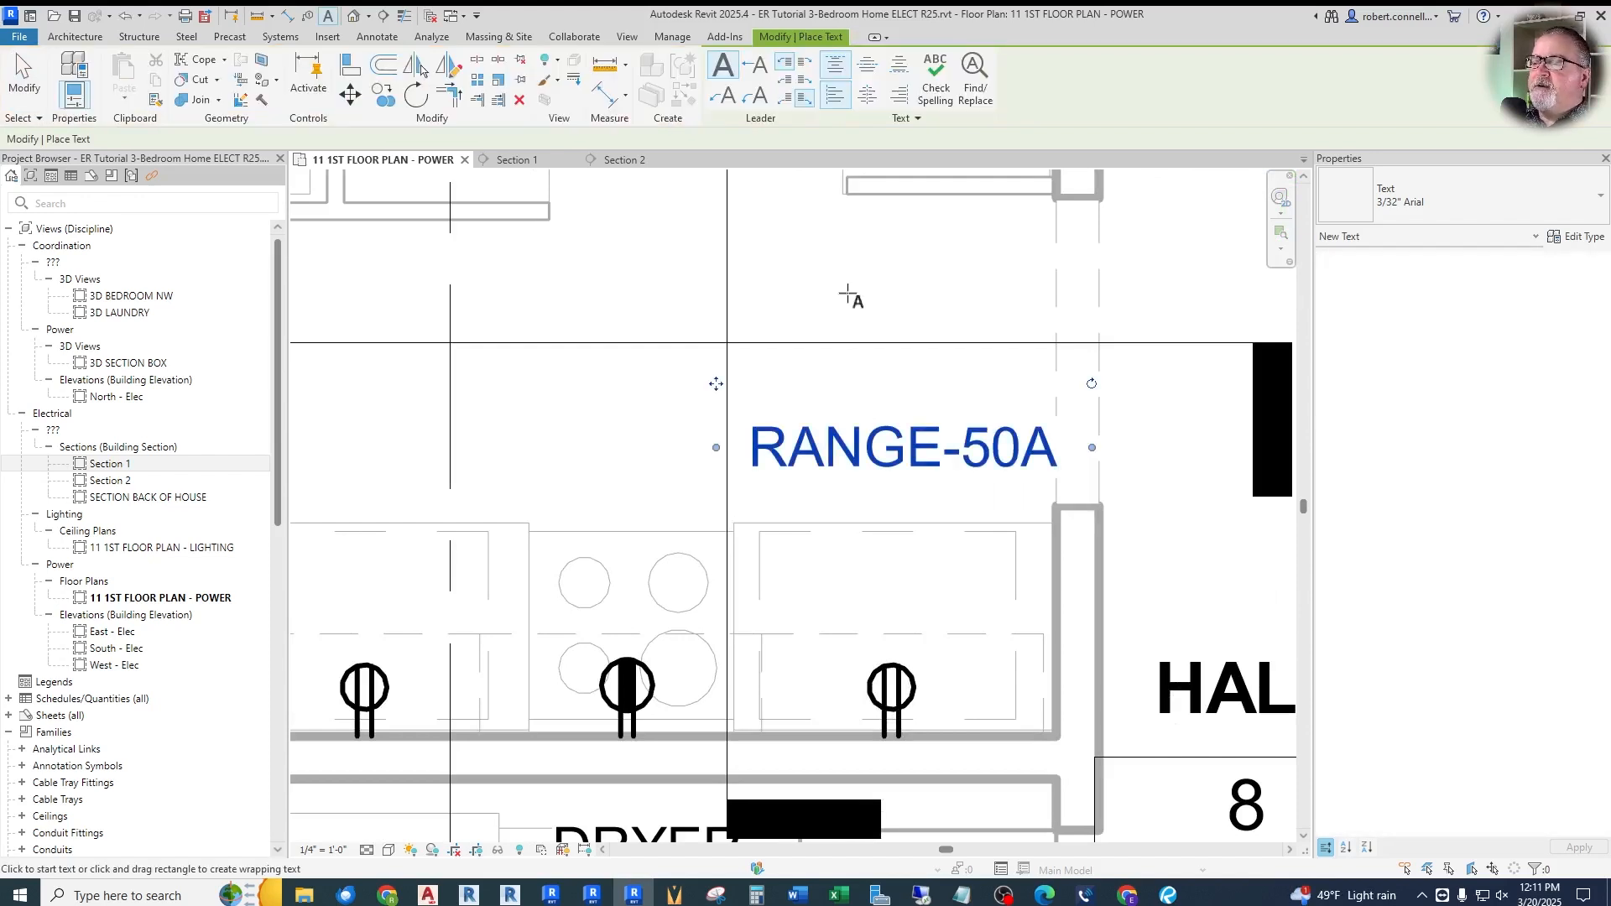
{"action": "key", "text": "Escape"}
{"action": "key", "text": "Escape"}
Add a straight leader to the RANGE-50A note, ending its arrow at the range receptacle and adjusting its elbow
{"action": "left_click", "coordinate": [827, 450]}
{"action": "left_click", "coordinate": [728, 76]}
{"action": "left_click_drag", "start_coordinate": [372, 447], "coordinate": [638, 661]}
{"action": "left_click_drag", "start_coordinate": [710, 555], "coordinate": [739, 453]}
{"action": "key", "text": "Escape"}
{"action": "scroll", "coordinate": [732, 593], "scroll_direction": "down", "scroll_amount": 6}
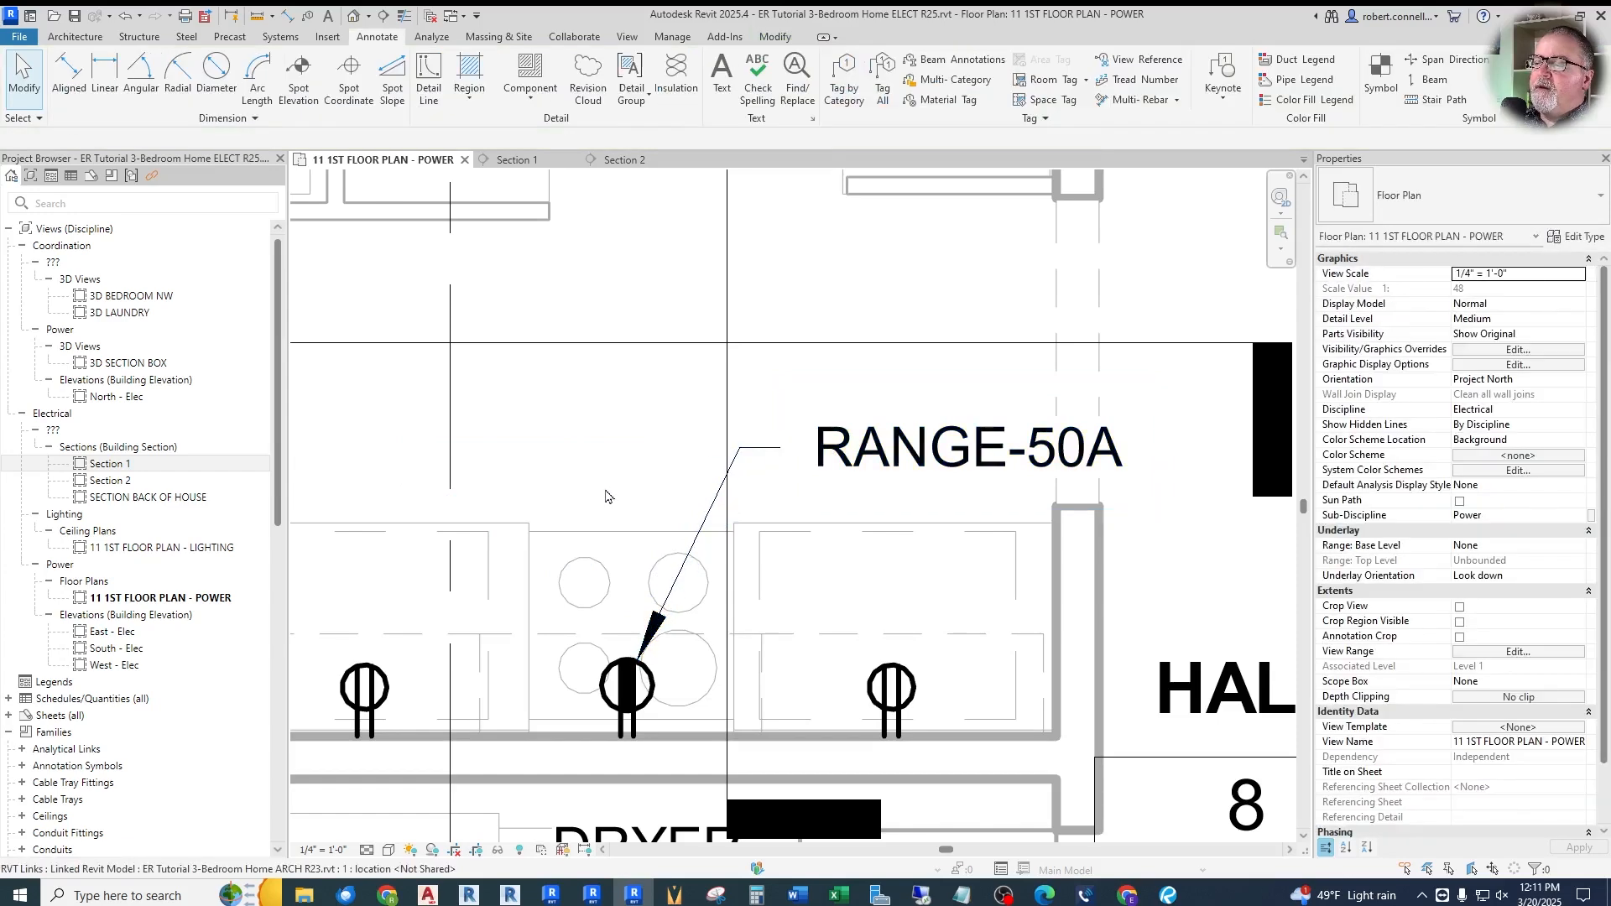
{"action": "scroll", "coordinate": [731, 593], "scroll_direction": "down", "scroll_amount": 3}
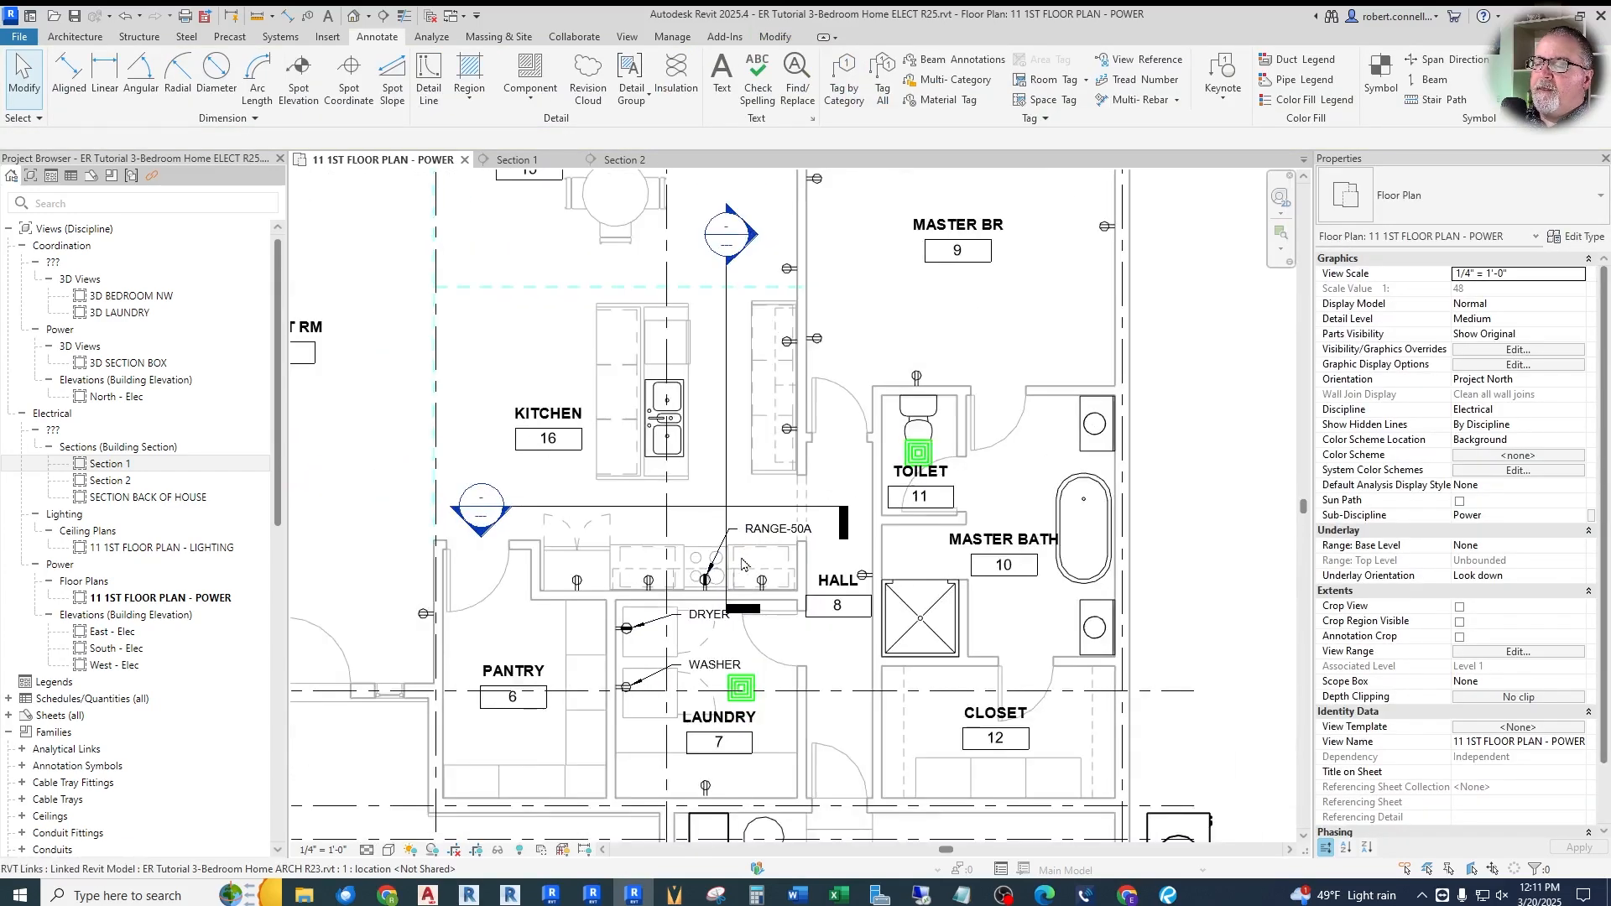
{"action": "scroll", "coordinate": [617, 301], "scroll_direction": "up", "scroll_amount": 1}
{"action": "scroll", "coordinate": [617, 300], "scroll_direction": "up", "scroll_amount": 2}
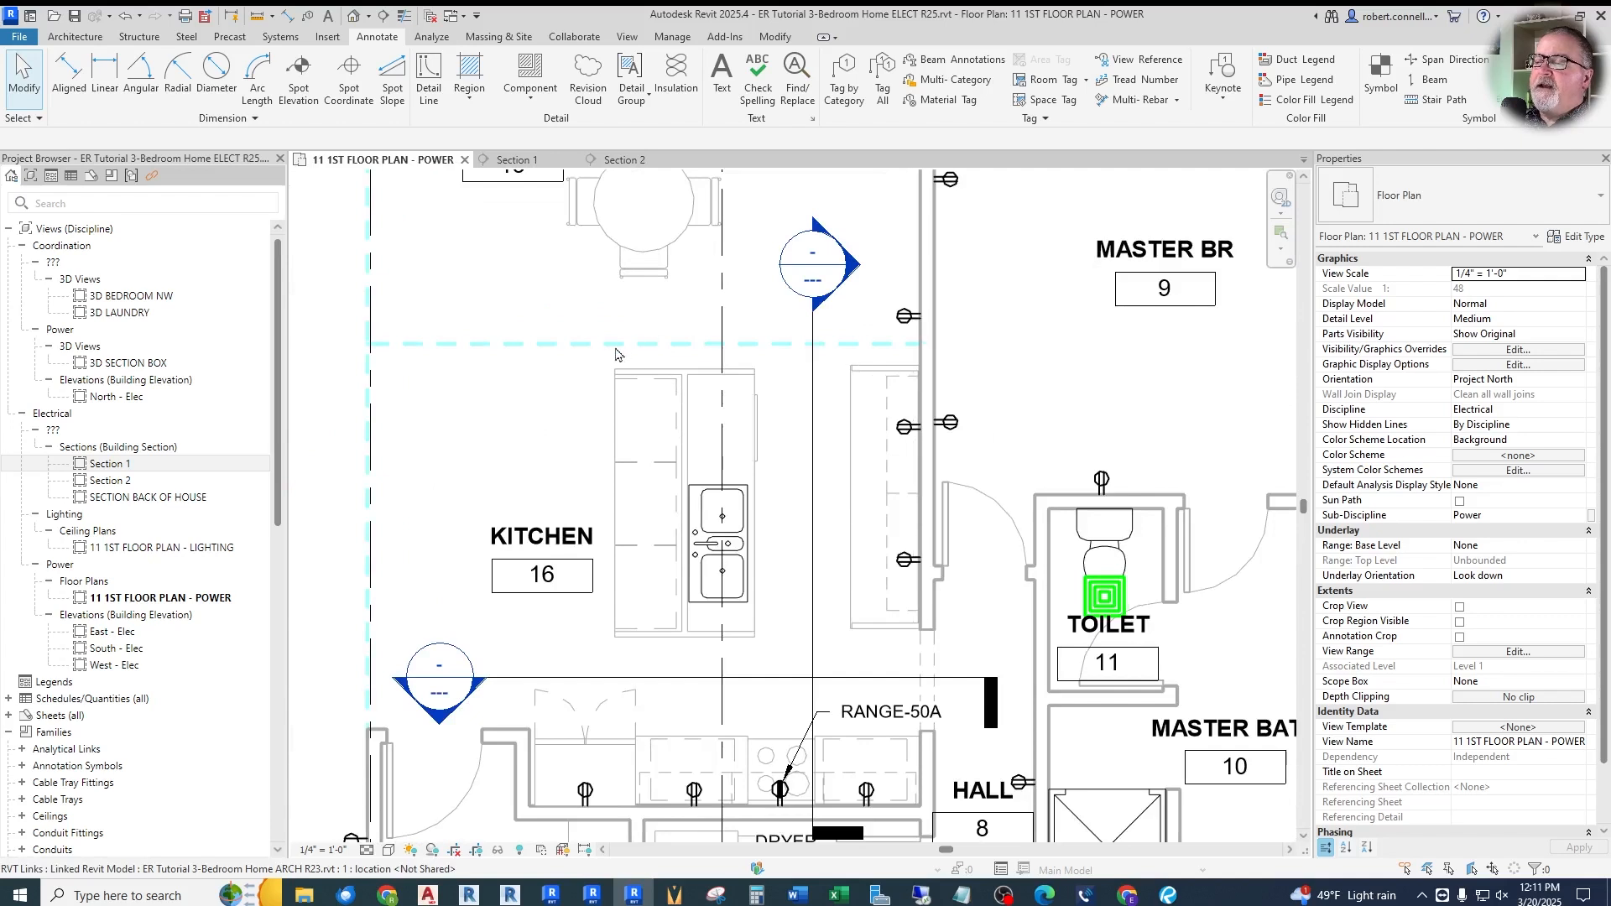
Flip the kitchen's vertical building section so it looks toward the sink island, and open its view
{"action": "middle_click_drag", "start_coordinate": [712, 541], "coordinate": [717, 642]}
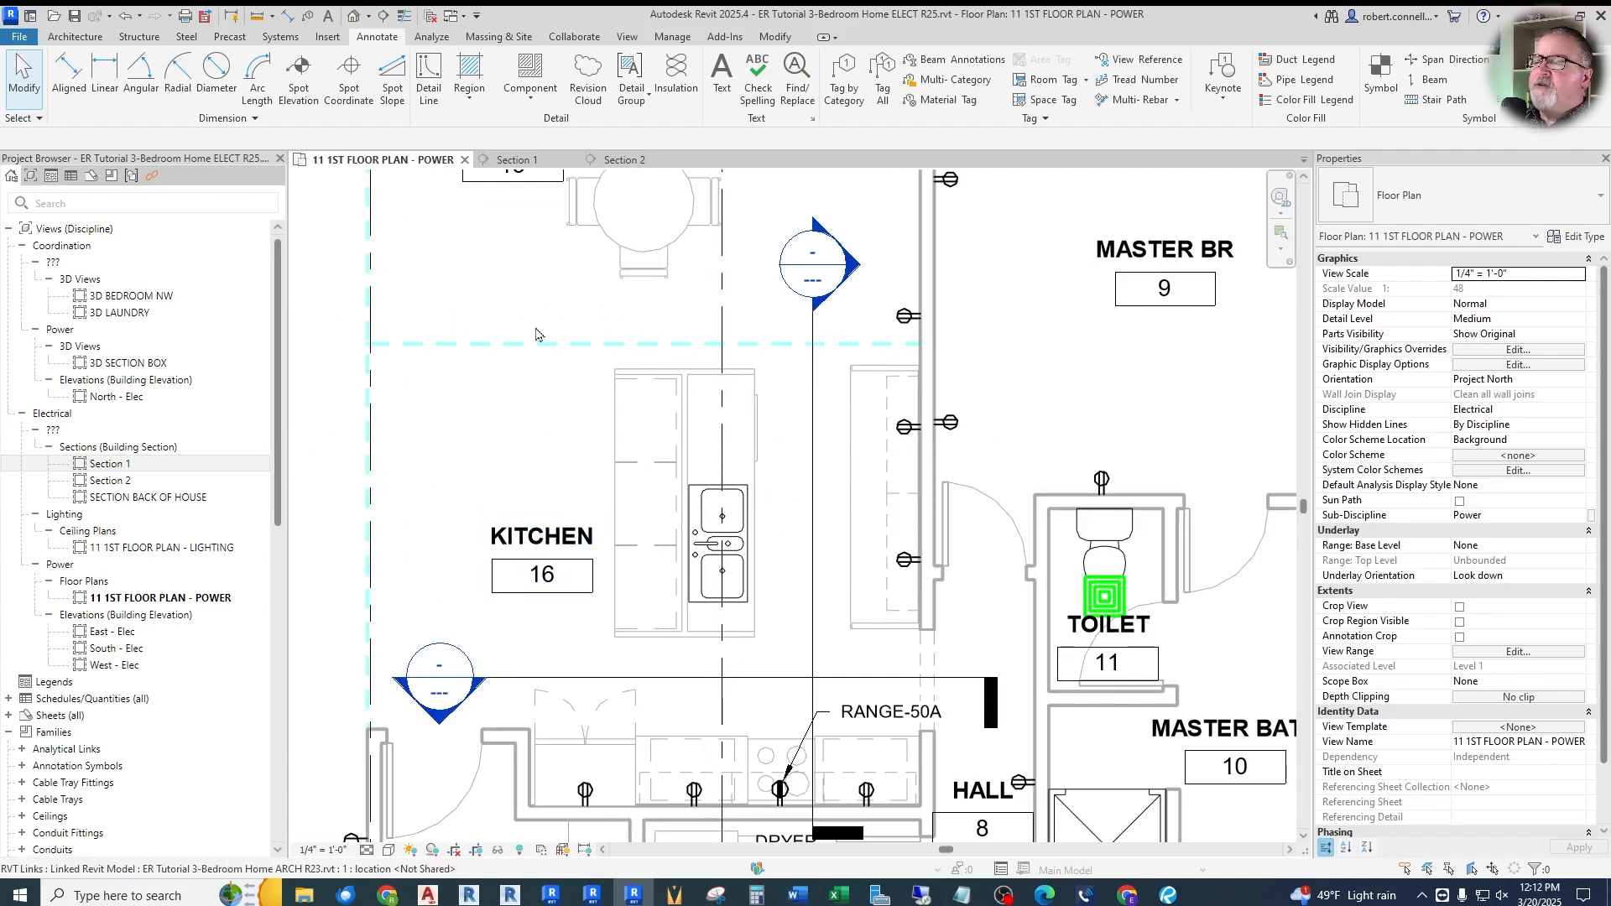
{"action": "scroll", "coordinate": [741, 341], "scroll_direction": "down", "scroll_amount": 2}
{"action": "scroll", "coordinate": [771, 440], "scroll_direction": "up", "scroll_amount": 2}
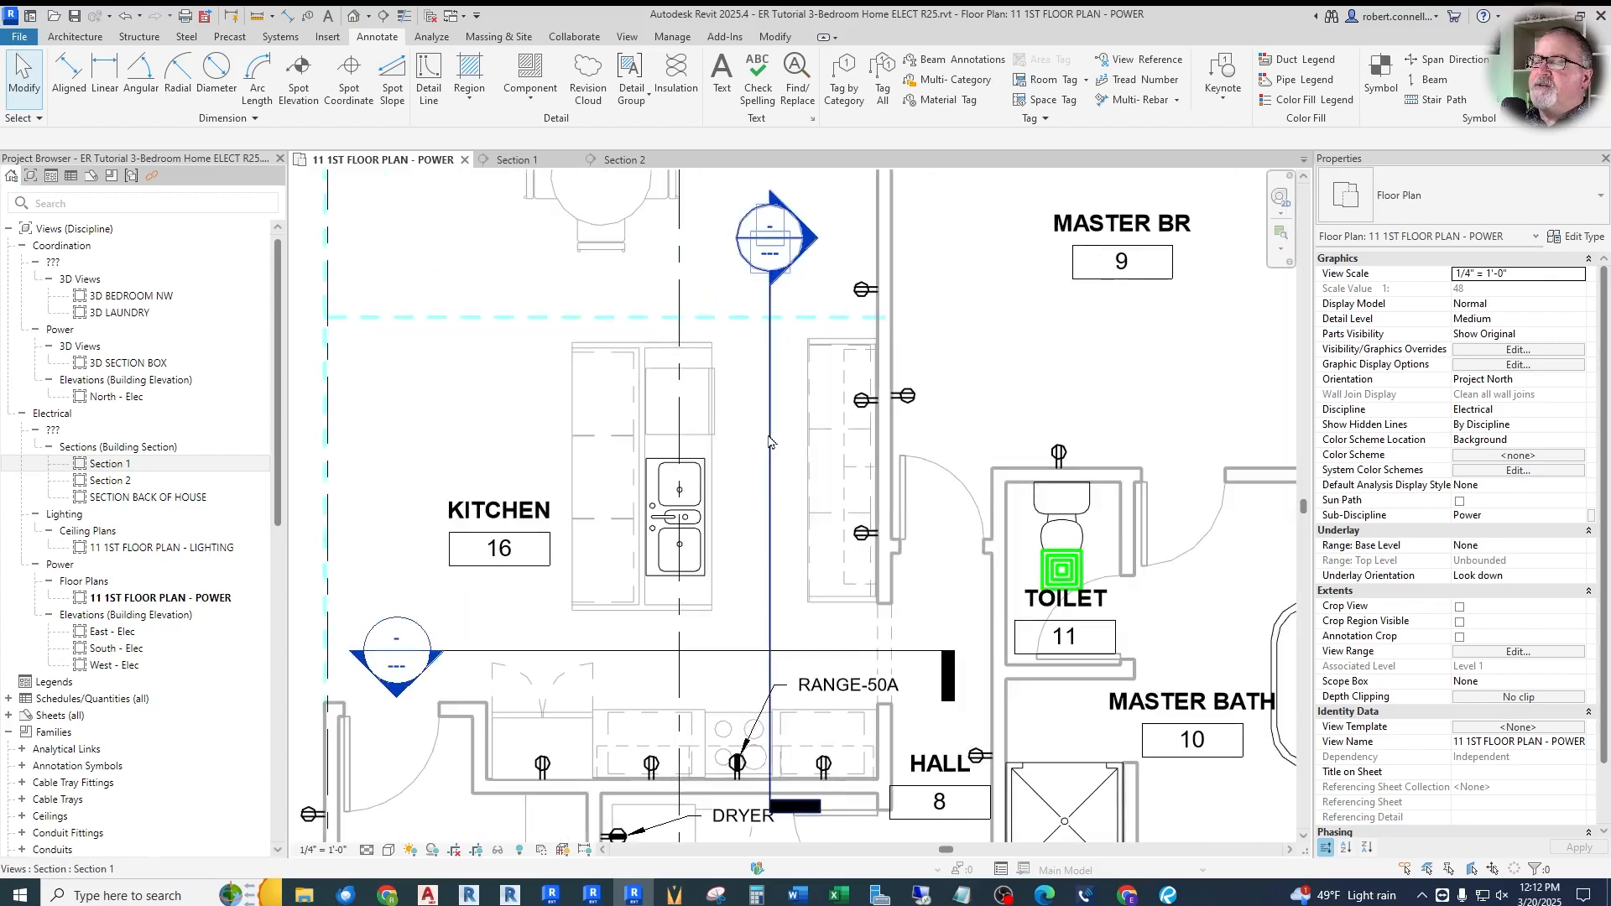
{"action": "left_click", "coordinate": [770, 442]}
{"action": "scroll", "coordinate": [770, 441], "scroll_direction": "down", "scroll_amount": 1}
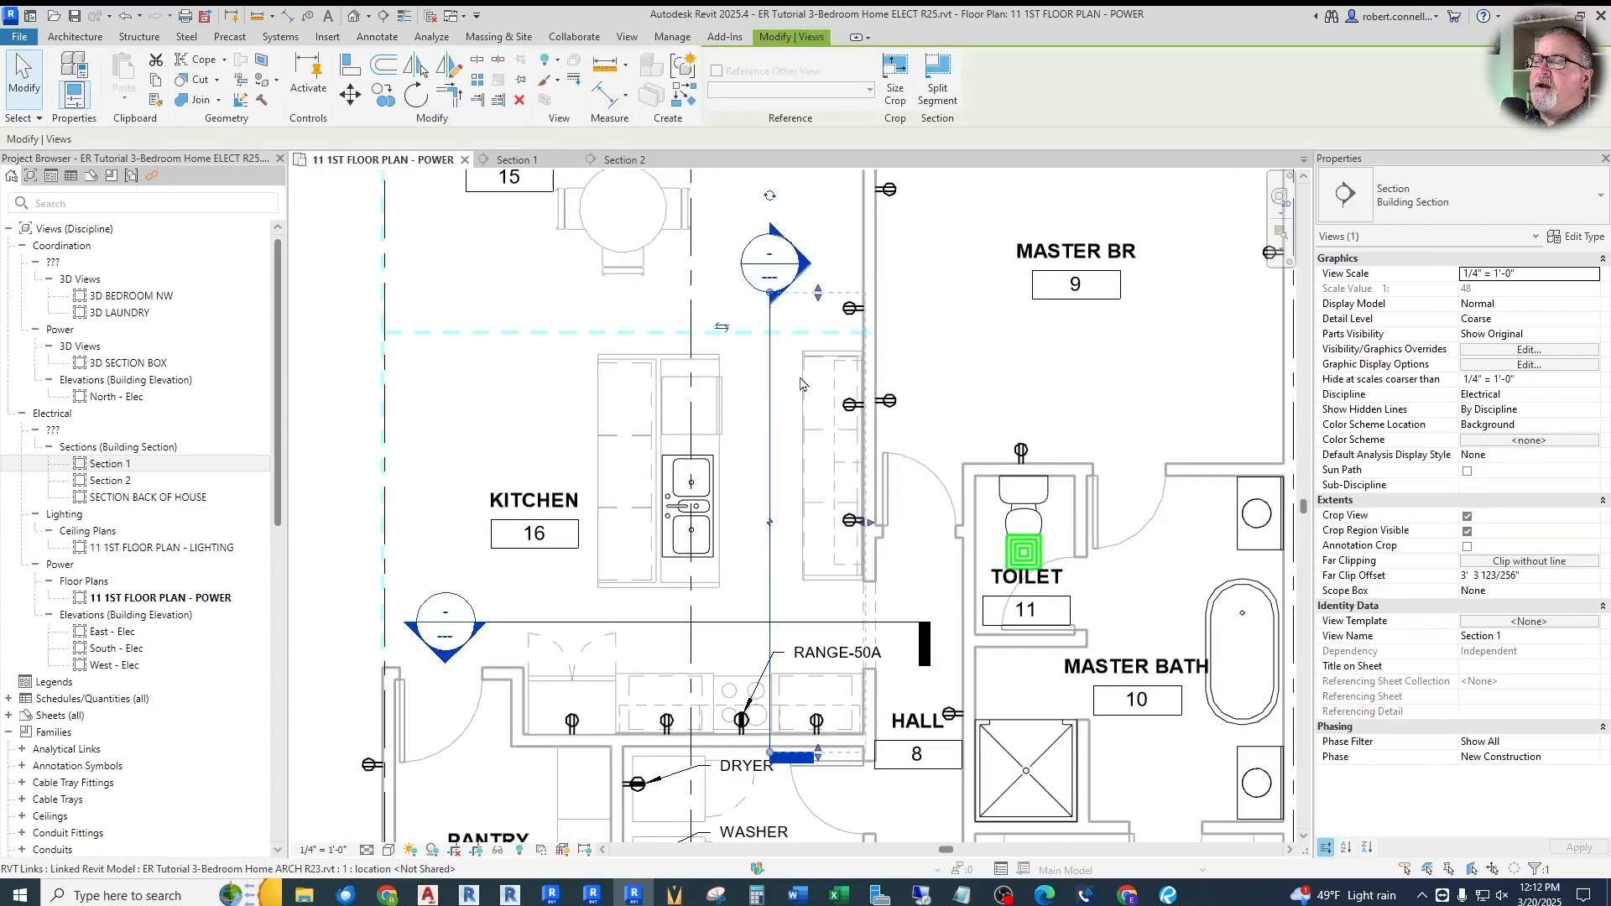
{"action": "left_click", "coordinate": [723, 331]}
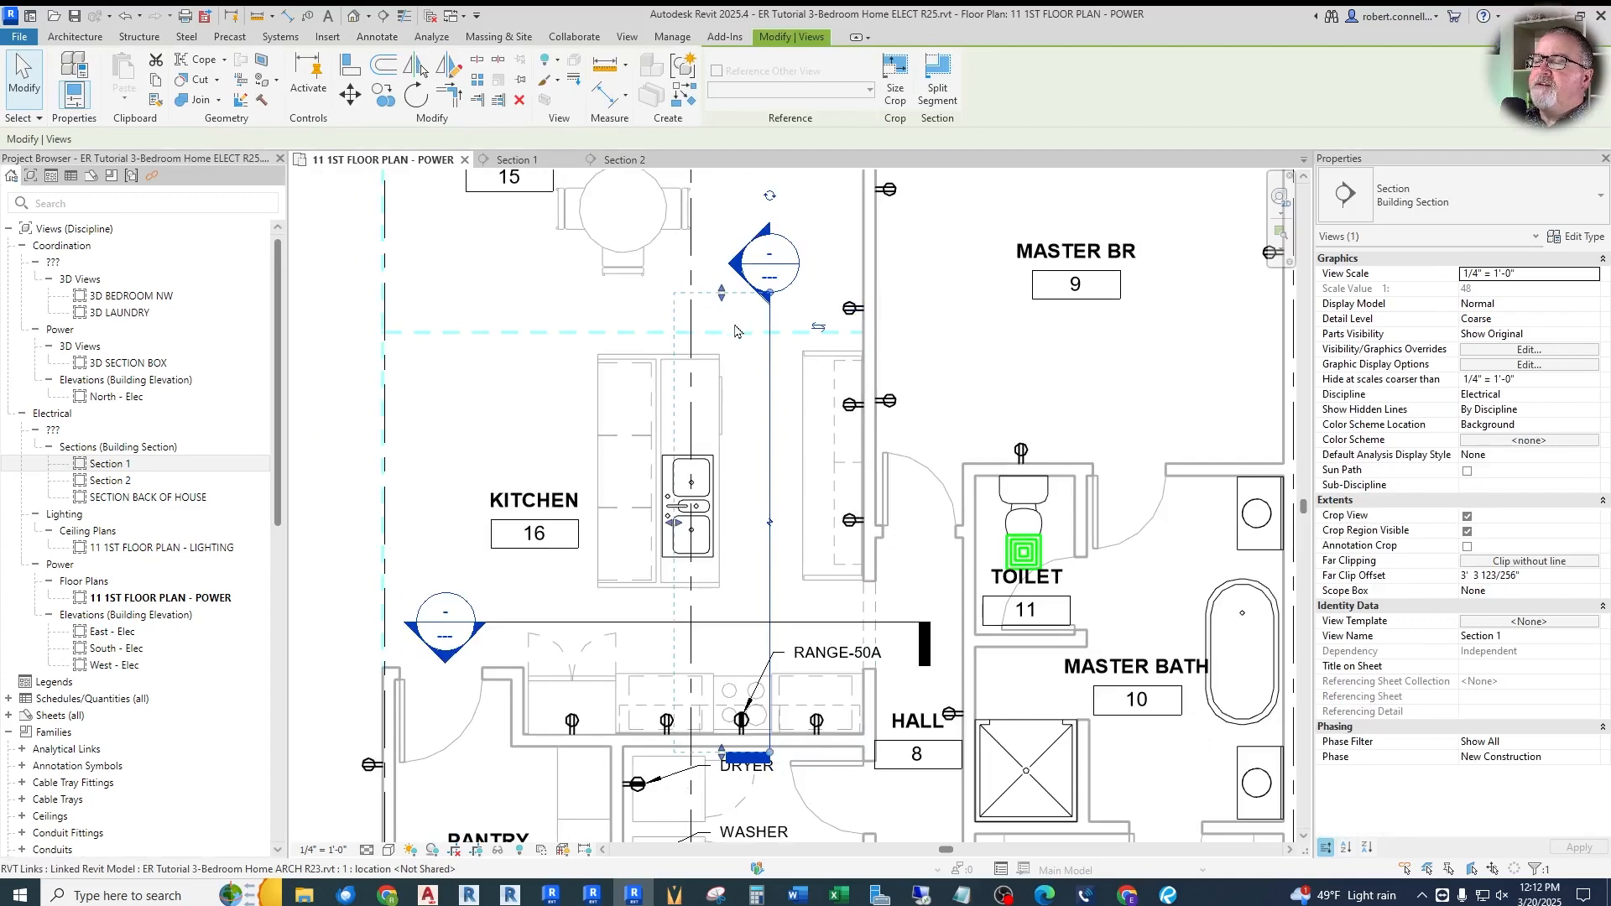
{"action": "key", "text": "Escape"}
{"action": "double_click", "coordinate": [735, 269]}
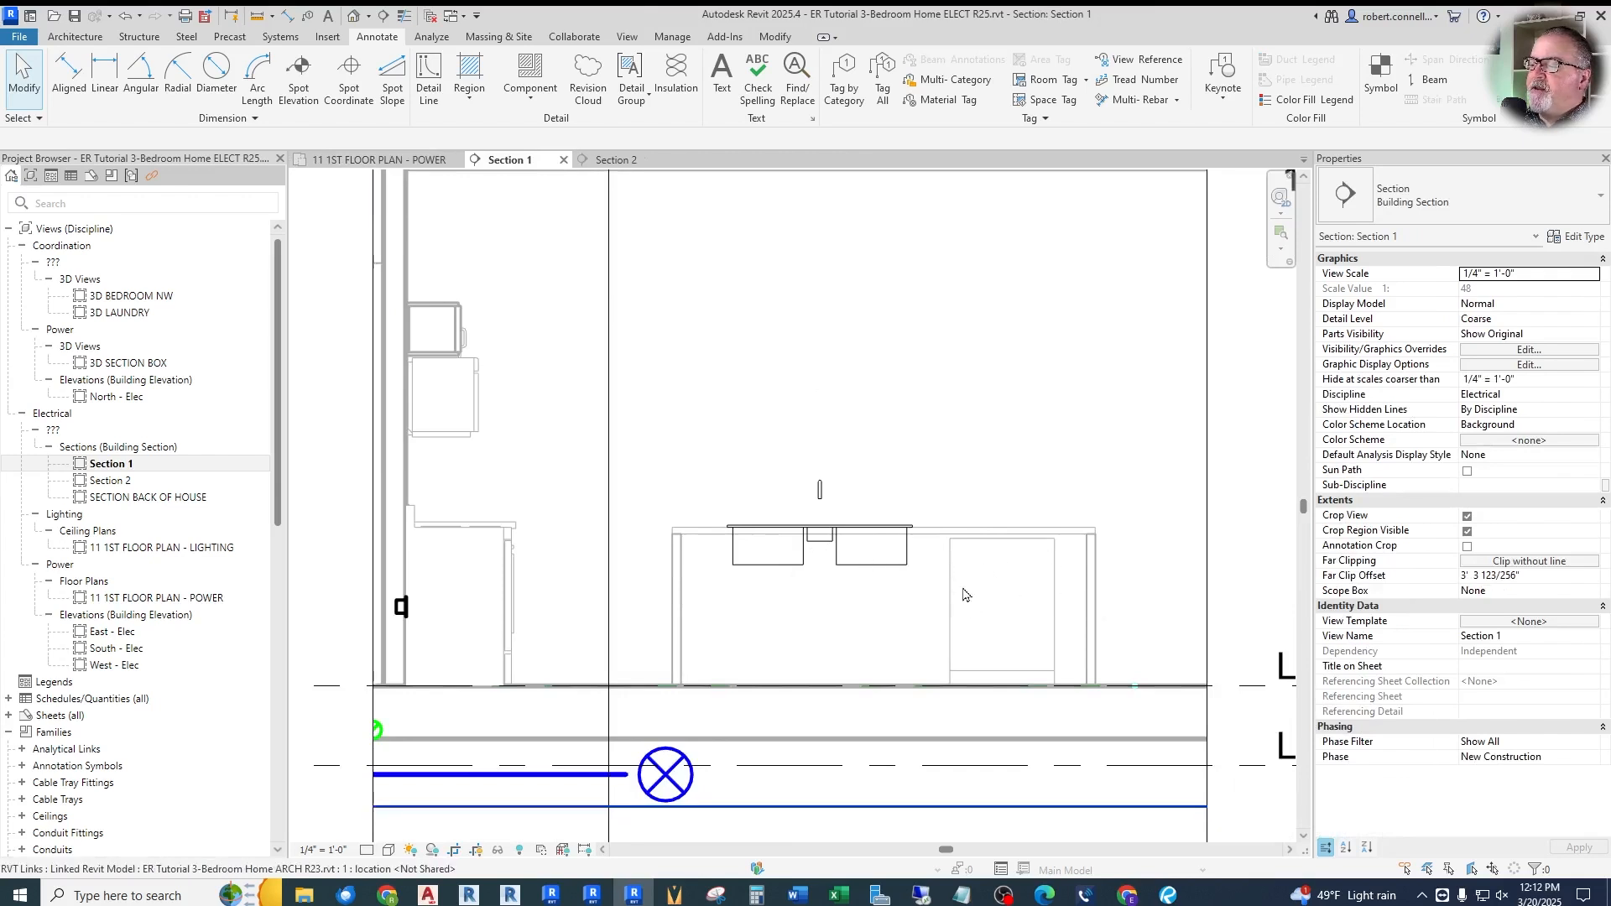
Identify the linked appliance beside the sink in the island section, leaving it unchanged
{"action": "left_click", "coordinate": [20, 122]}
{"action": "key", "text": "Tab"}
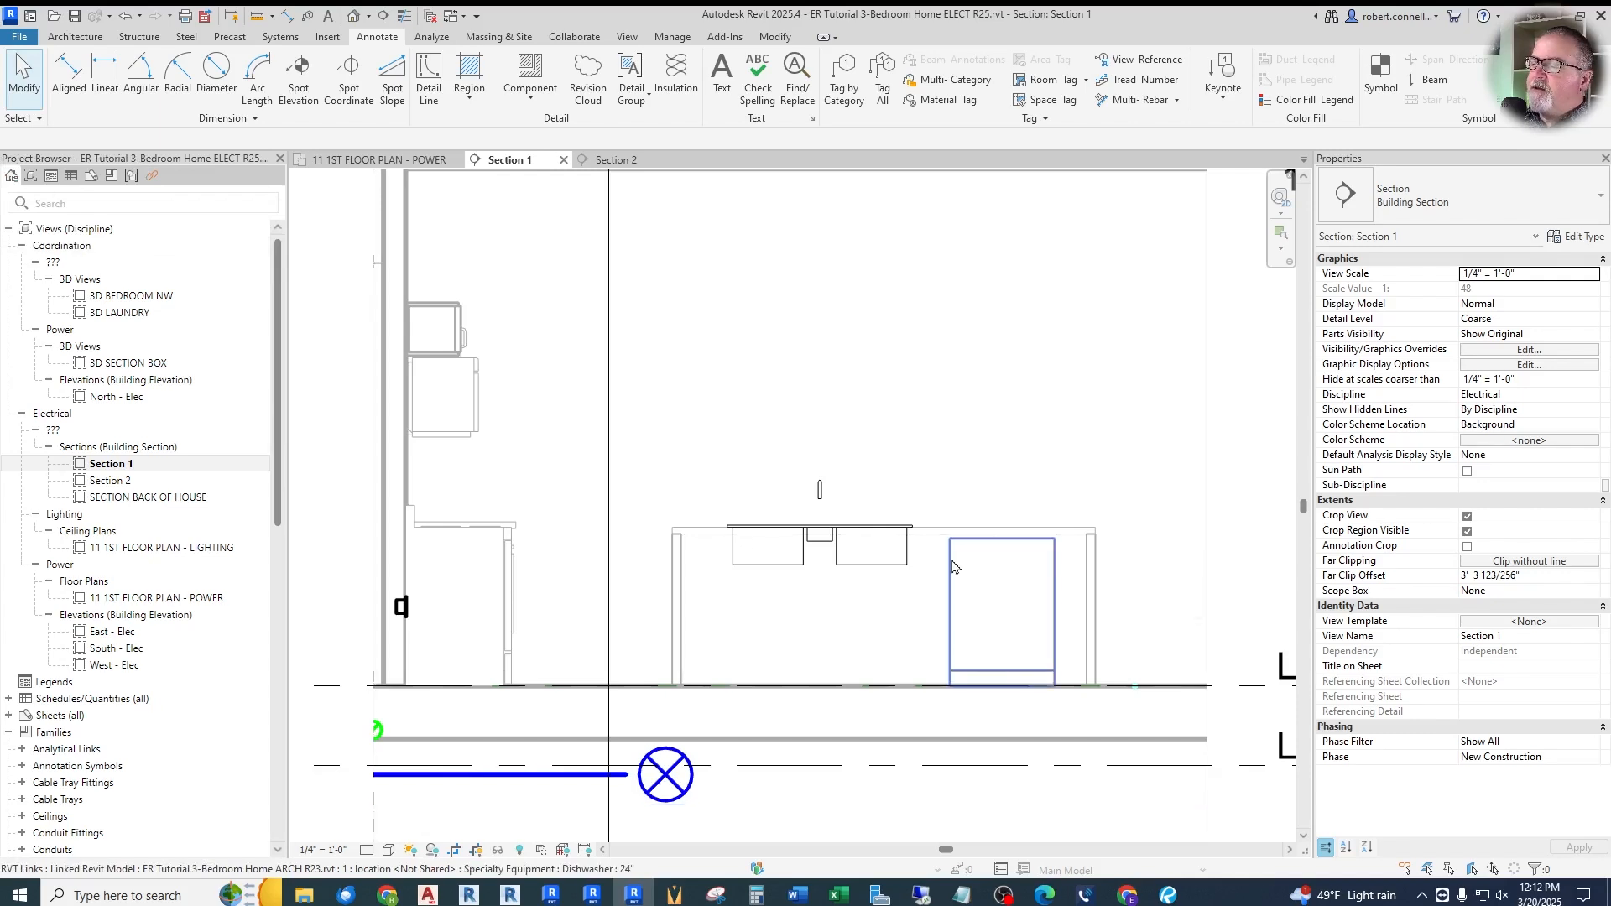
{"action": "left_click", "coordinate": [953, 566]}
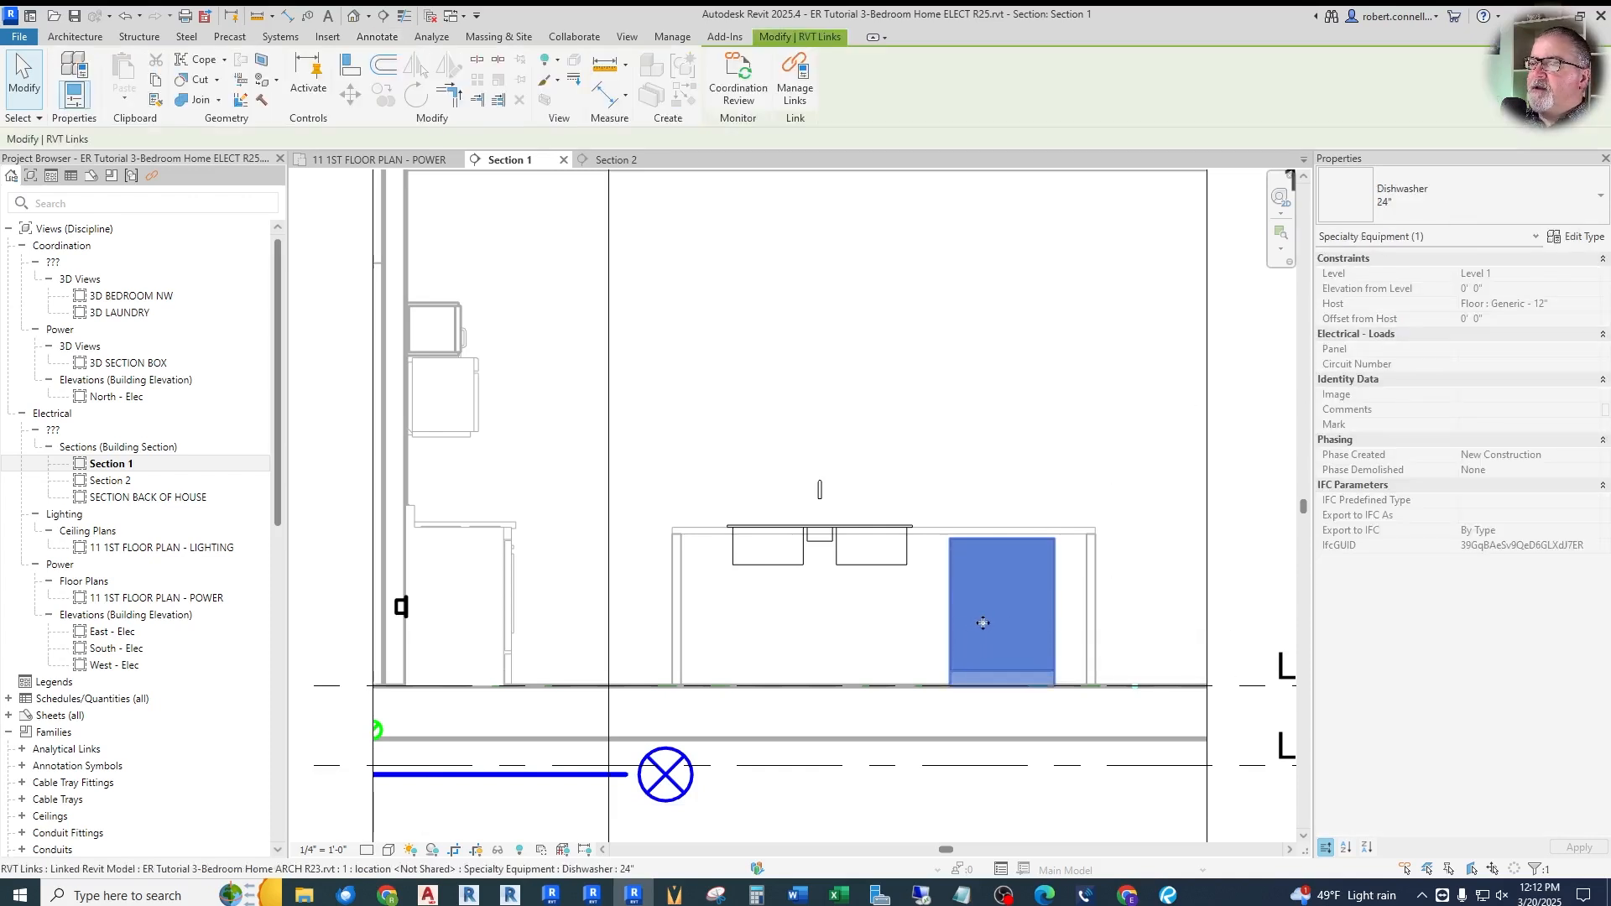
{"action": "key", "text": "Escape"}
Return to the power plan and examine the appliance space beside the island sink
{"action": "left_click", "coordinate": [387, 161]}
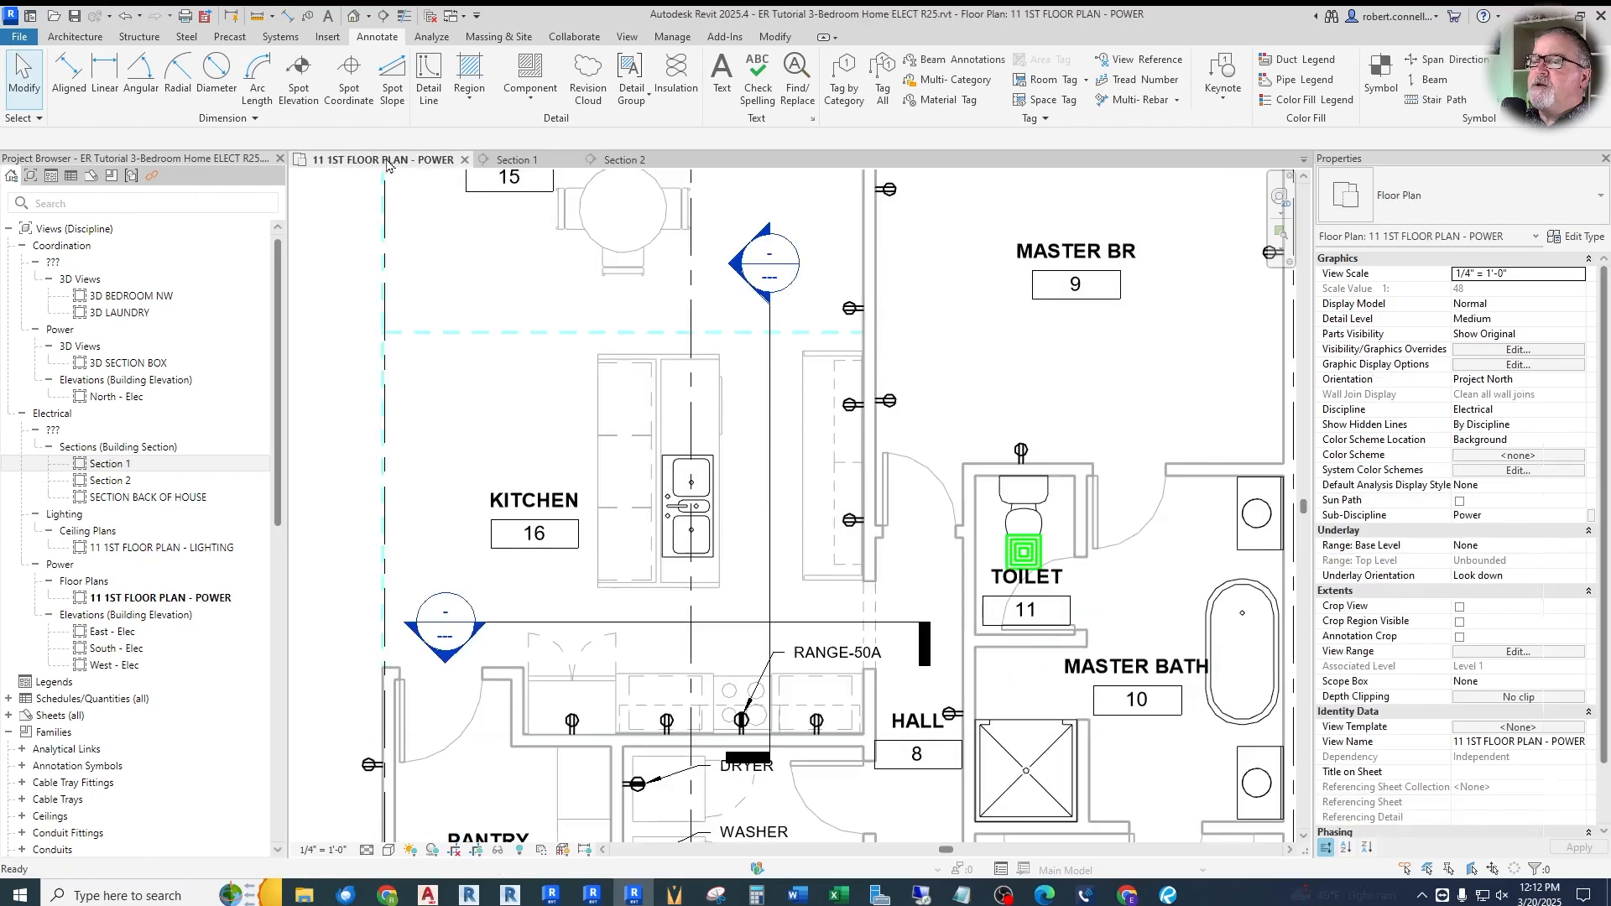
{"action": "scroll", "coordinate": [678, 393], "scroll_direction": "up", "scroll_amount": 2}
{"action": "scroll", "coordinate": [745, 382], "scroll_direction": "up", "scroll_amount": 2}
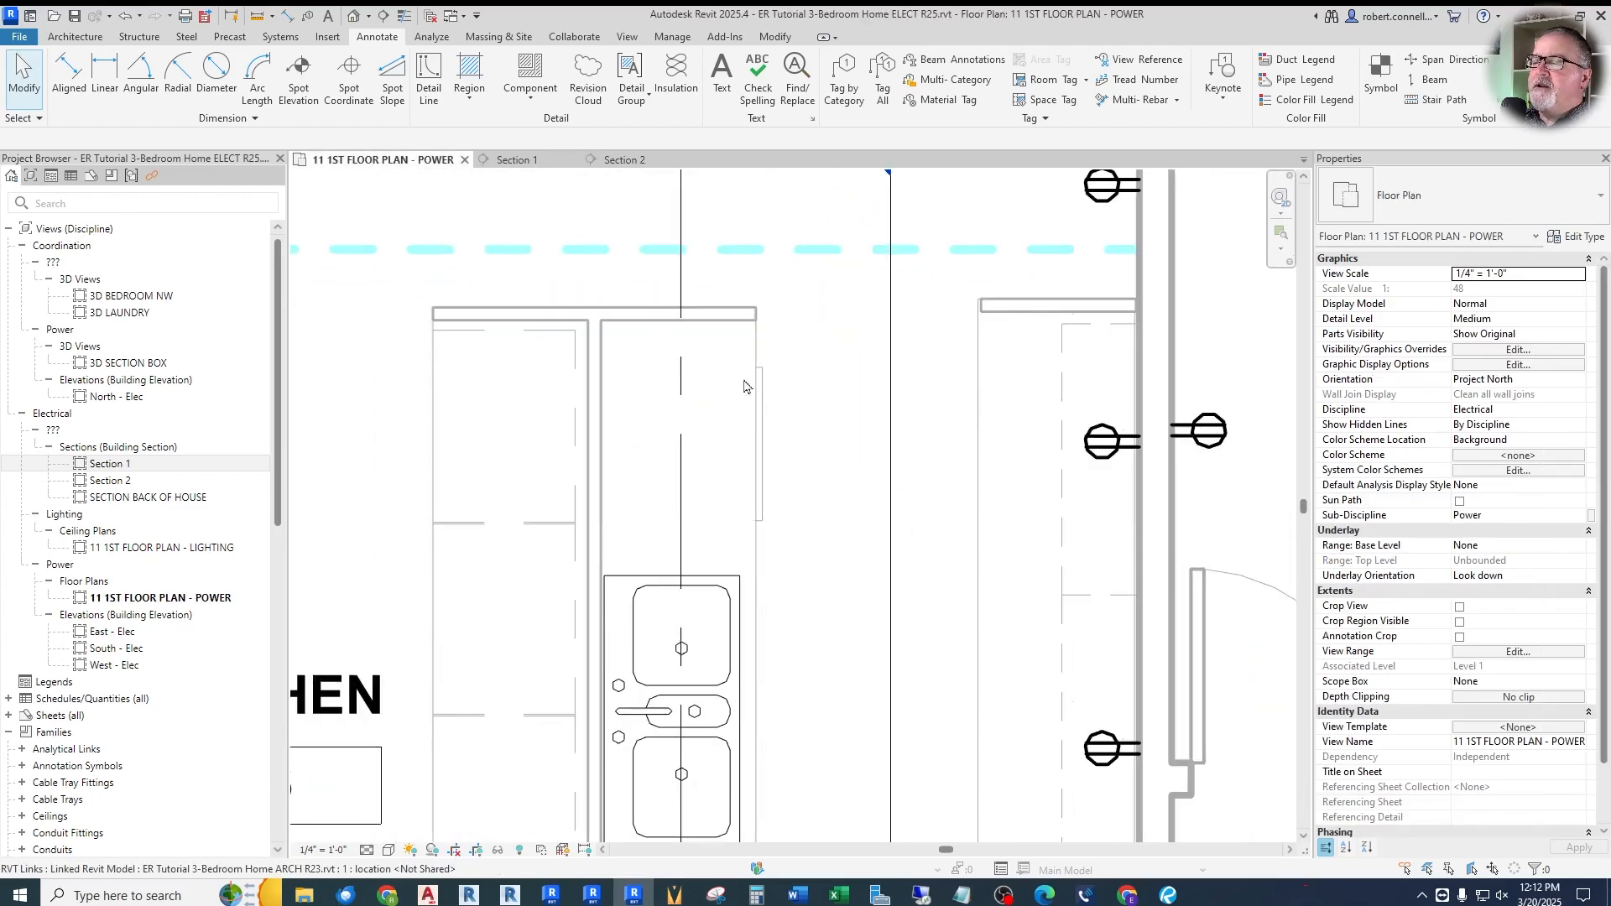
{"action": "scroll", "coordinate": [745, 387], "scroll_direction": "up", "scroll_amount": 2}
{"action": "scroll", "coordinate": [743, 327], "scroll_direction": "up", "scroll_amount": 1}
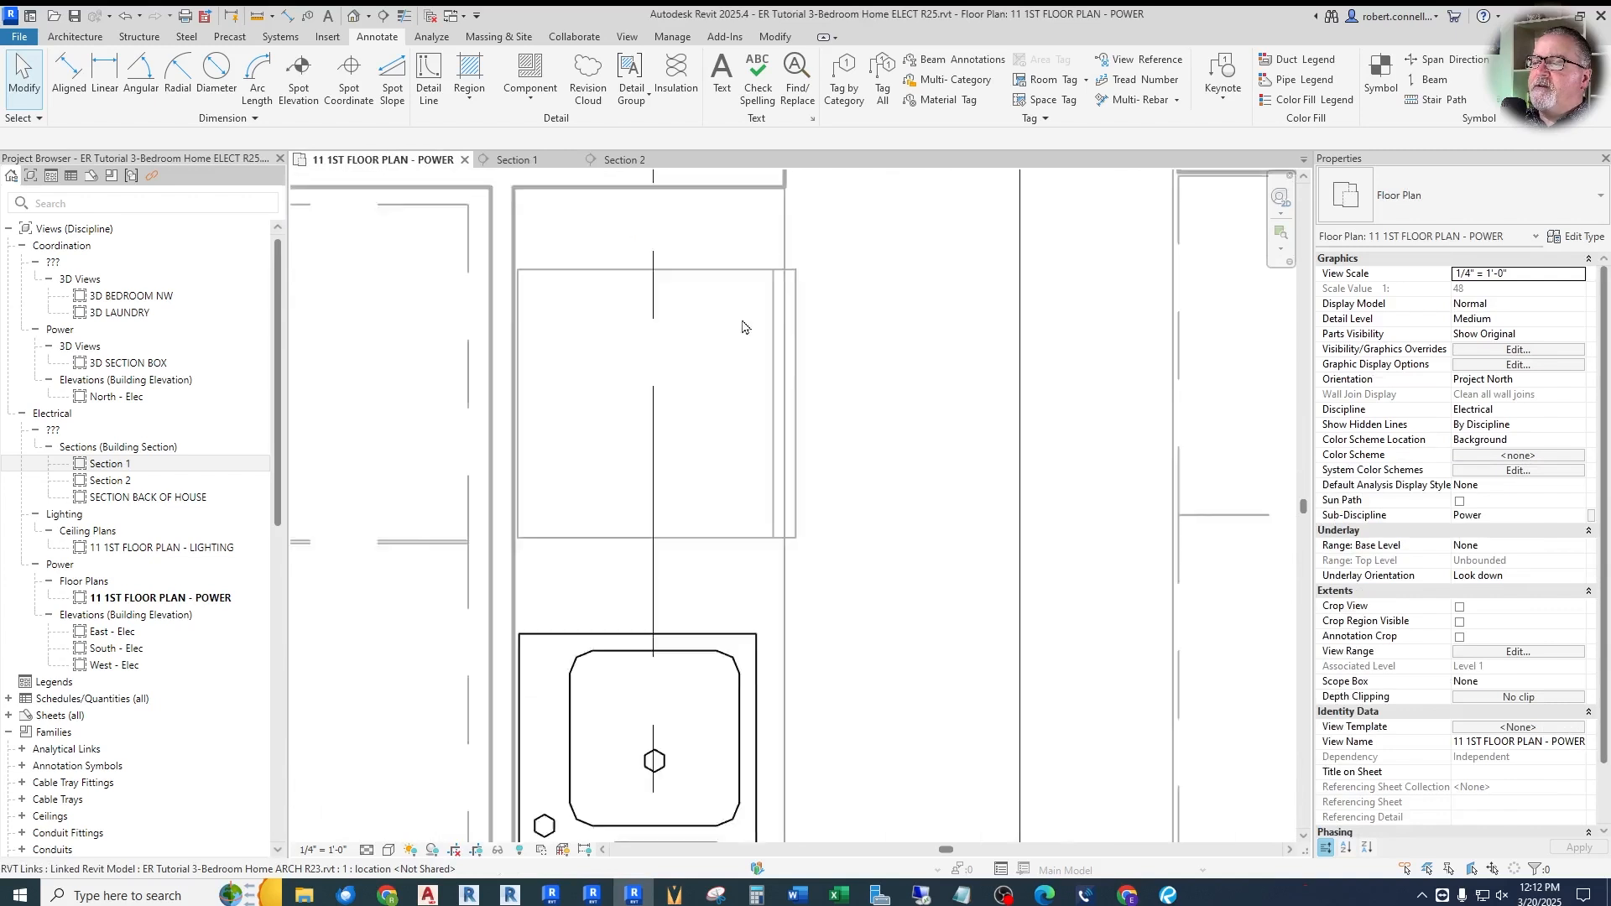
{"action": "scroll", "coordinate": [743, 327], "scroll_direction": "up", "scroll_amount": 1}
{"action": "scroll", "coordinate": [881, 494], "scroll_direction": "down", "scroll_amount": 1}
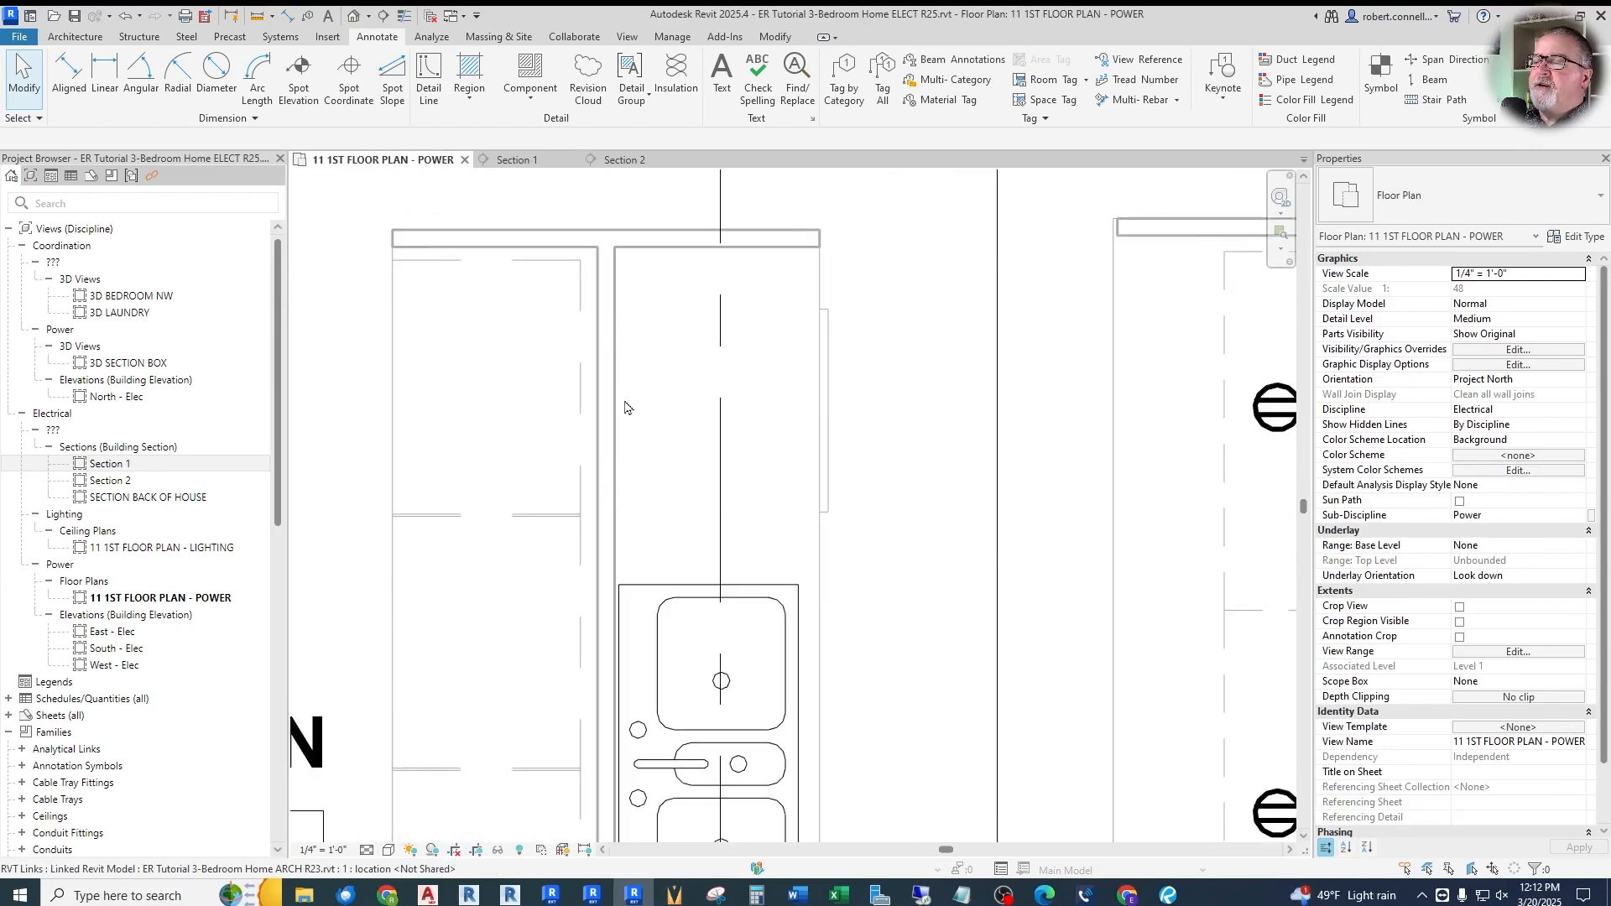
{"action": "scroll", "coordinate": [626, 408], "scroll_direction": "down", "scroll_amount": 1}
{"action": "scroll", "coordinate": [691, 436], "scroll_direction": "up", "scroll_amount": 1}
{"action": "scroll", "coordinate": [730, 445], "scroll_direction": "down", "scroll_amount": 2}
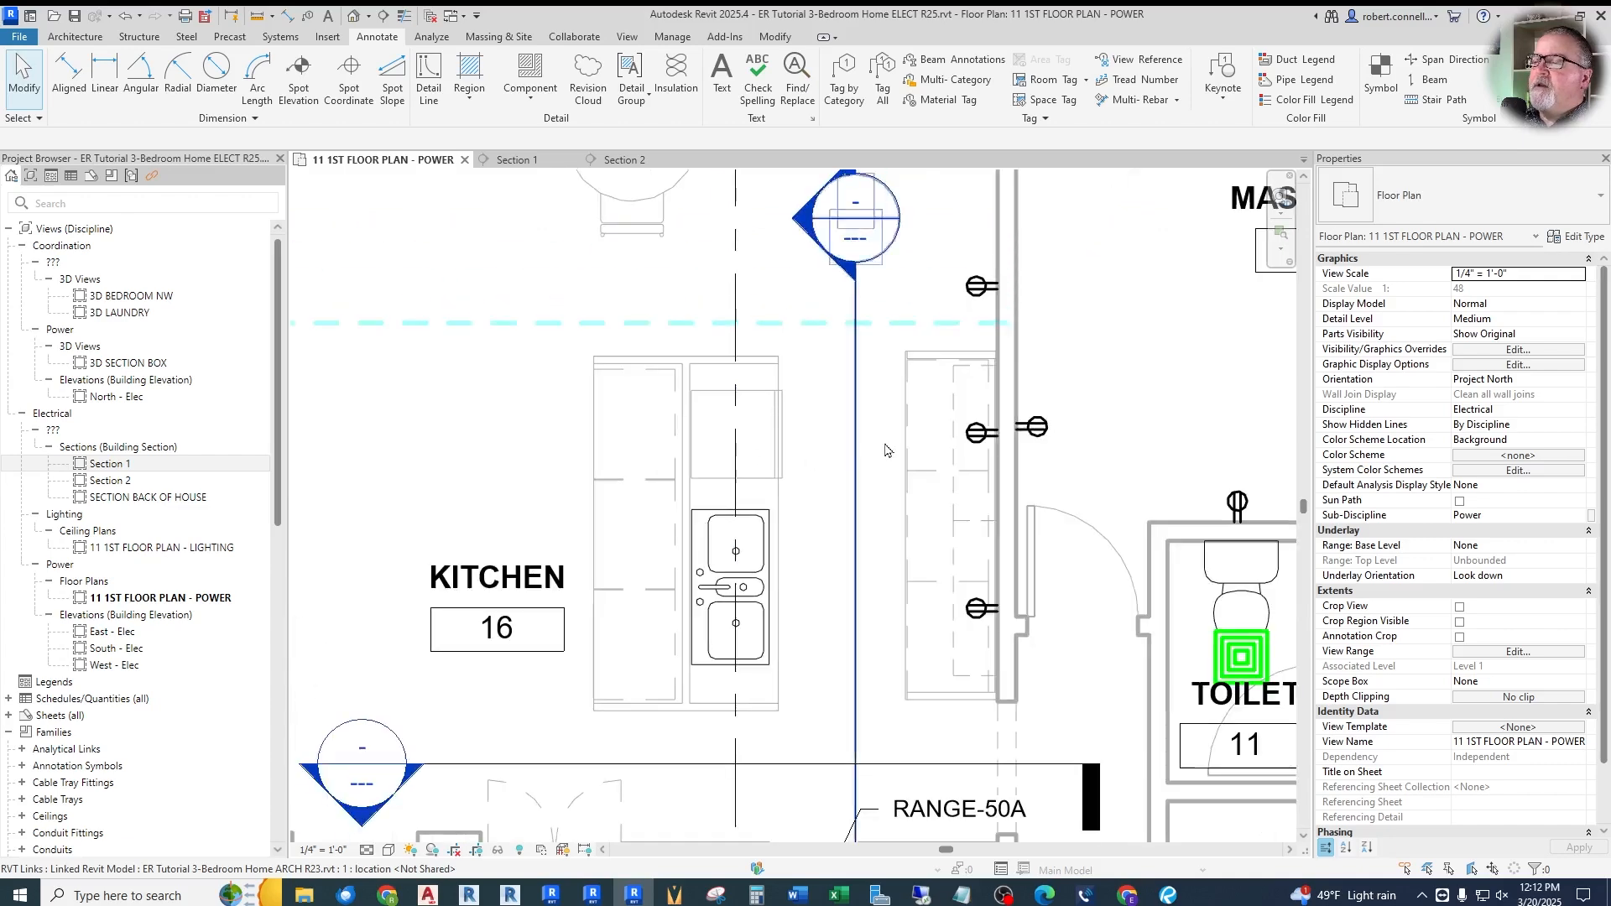
Place a duplex receptacle, similar to the existing wall ones, on the island's half wall behind the dishwasher, near the dining end
{"action": "right_click", "coordinate": [979, 293]}
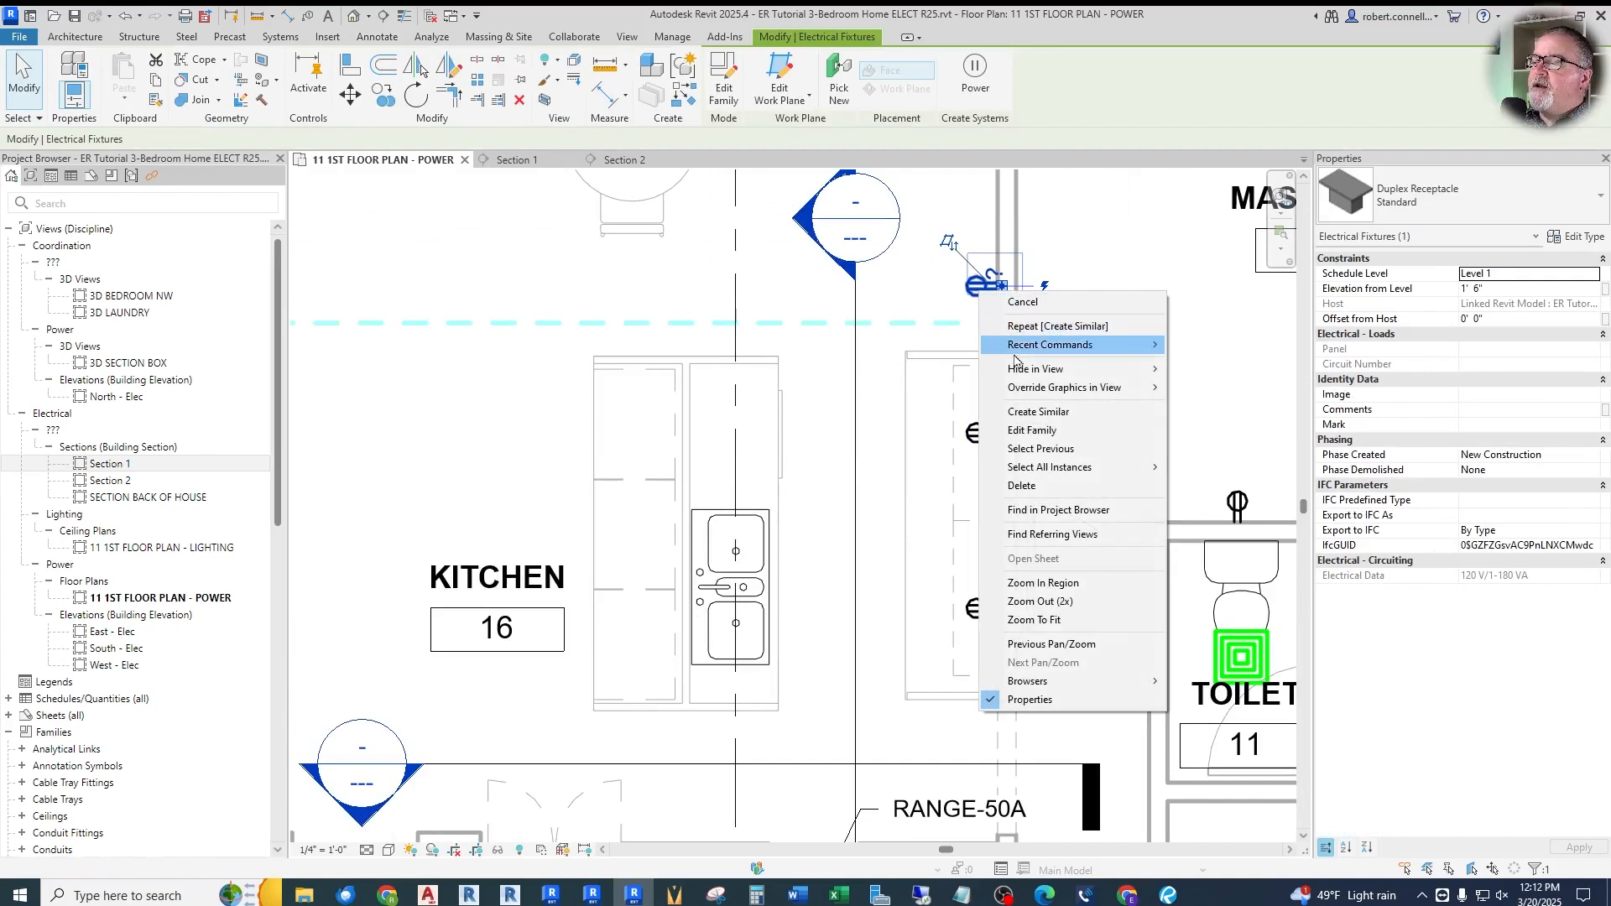
{"action": "left_click", "coordinate": [1023, 412]}
{"action": "scroll", "coordinate": [700, 439], "scroll_direction": "up", "scroll_amount": 2}
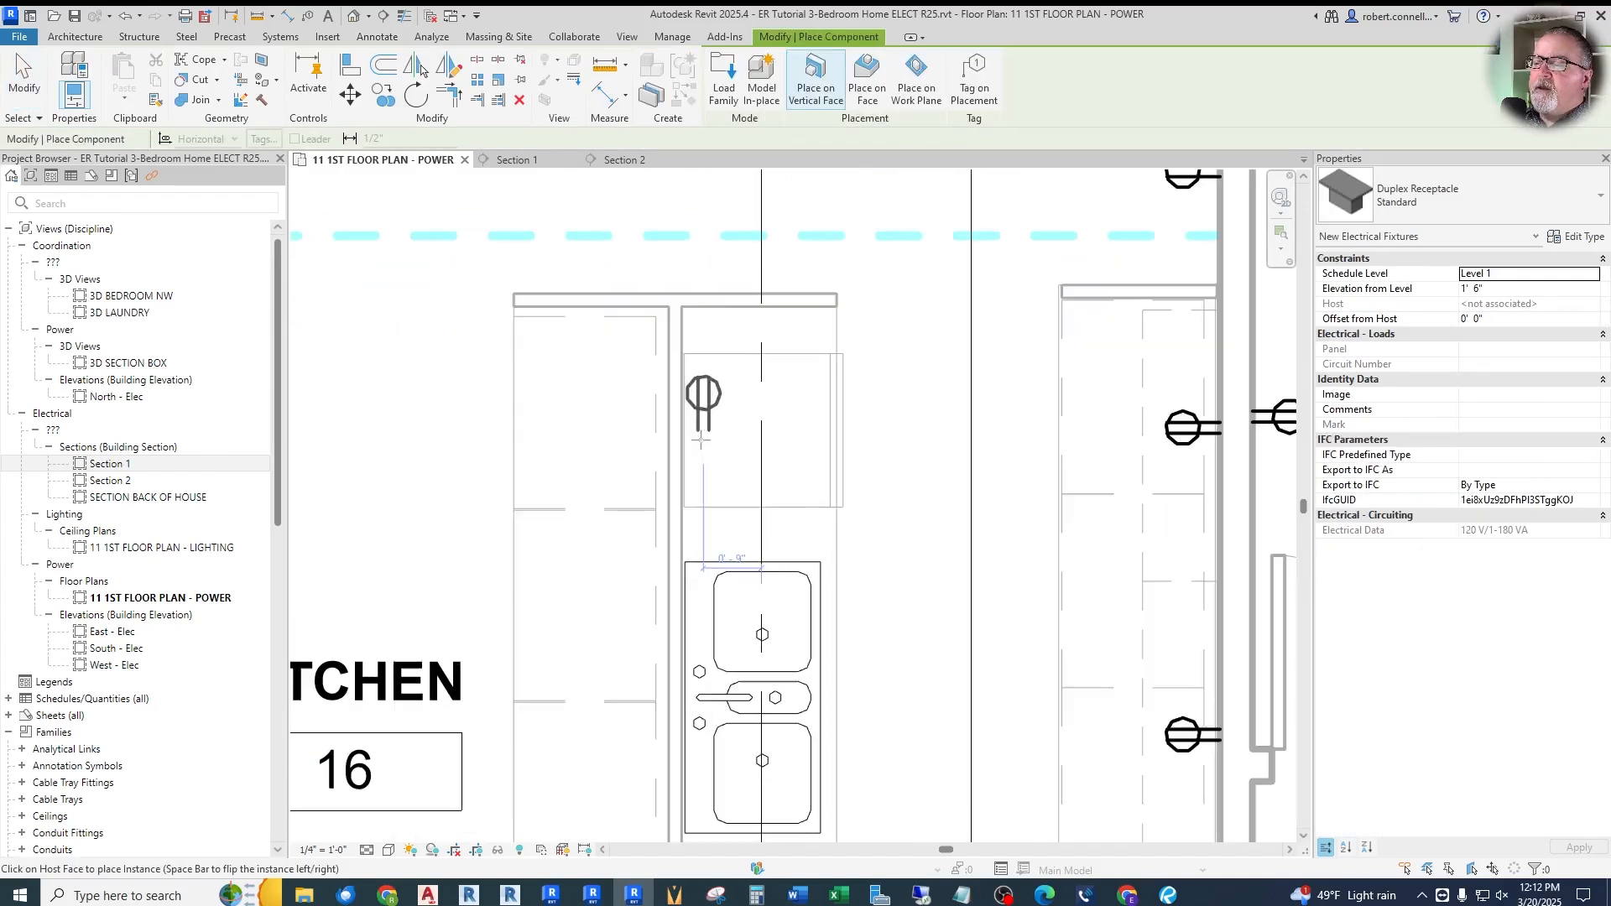
{"action": "scroll", "coordinate": [688, 386], "scroll_direction": "up", "scroll_amount": 3}
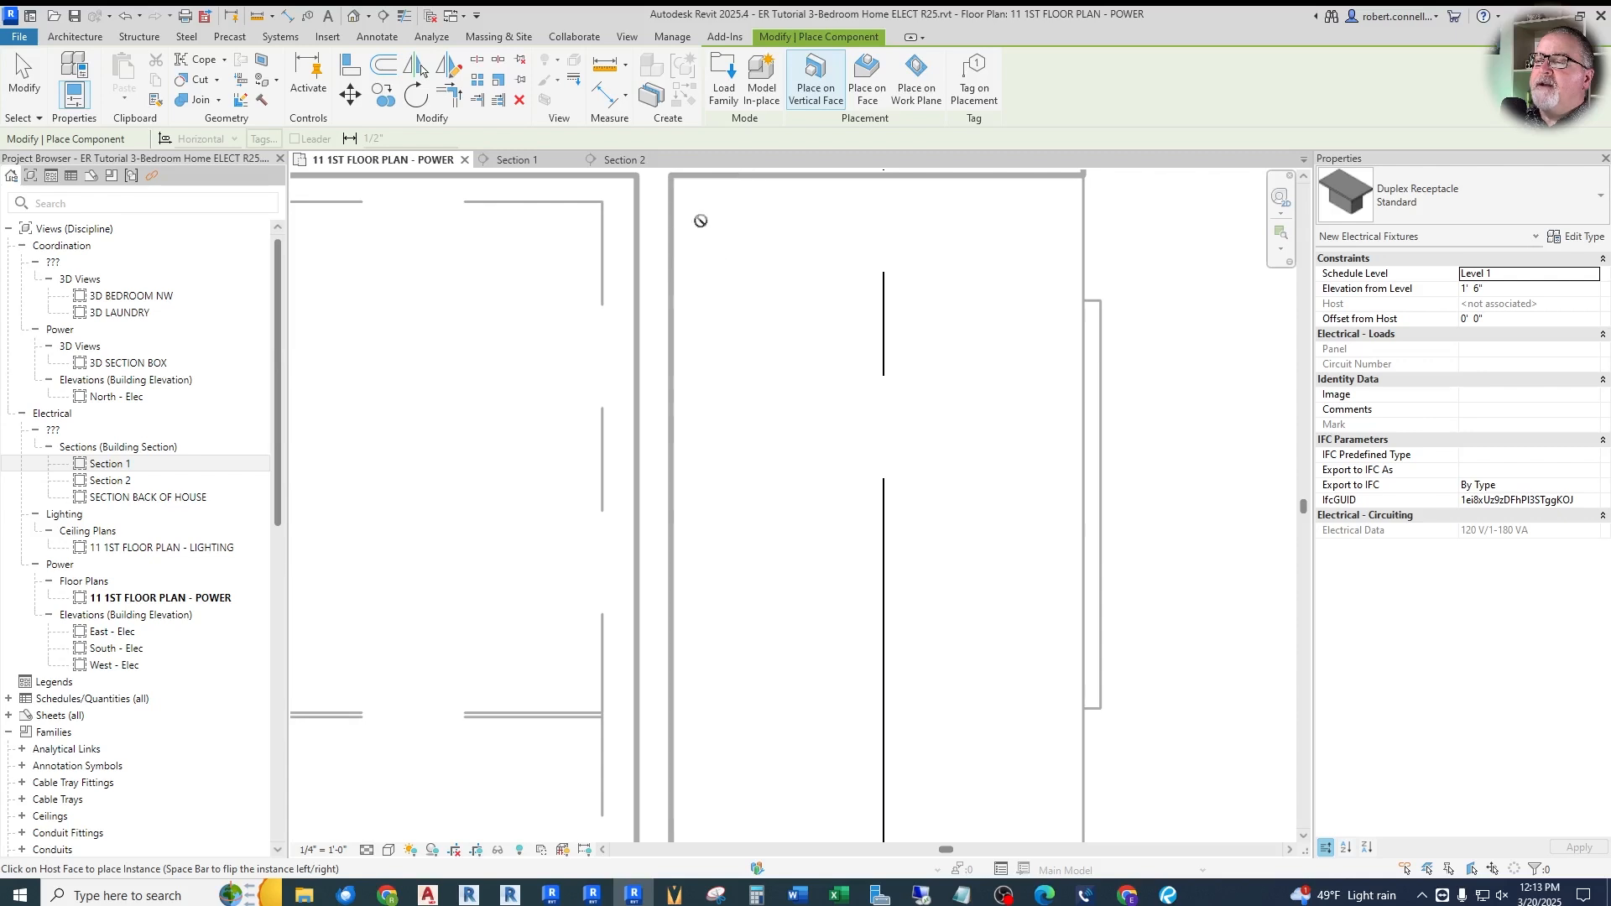
{"action": "left_click", "coordinate": [760, 220]}
{"action": "scroll", "coordinate": [723, 273], "scroll_direction": "down", "scroll_amount": 2}
{"action": "key", "text": "Escape"}
{"action": "key", "text": "Escape"}
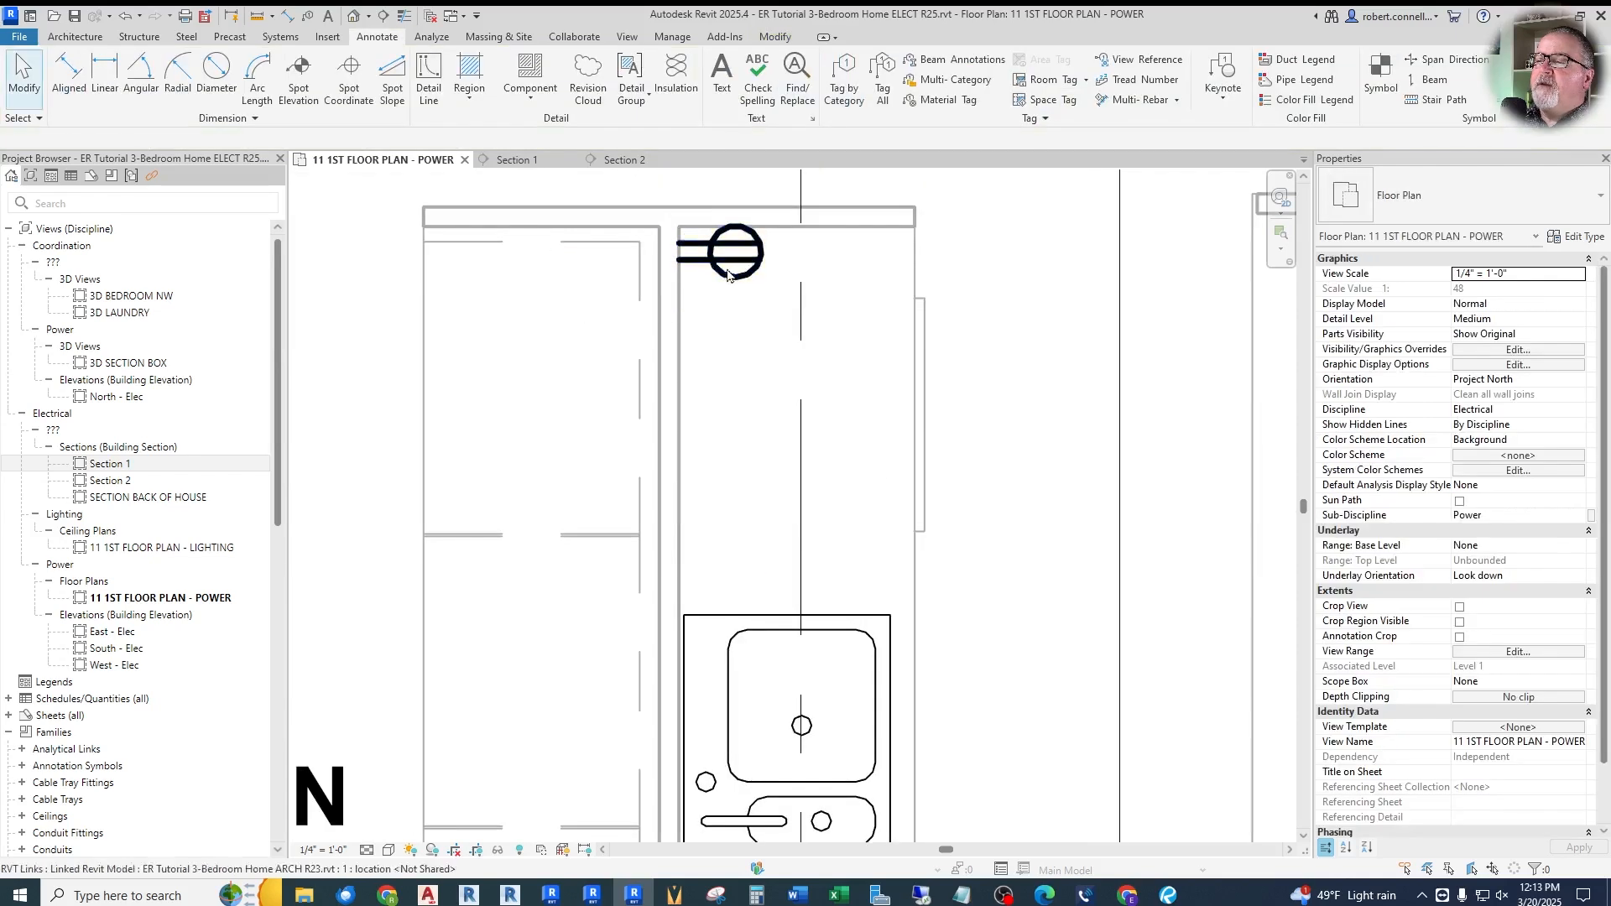
Move the dishwasher receptacle along the island's half wall to just beside the sink
{"action": "left_click_drag", "start_coordinate": [727, 267], "coordinate": [708, 569]}
{"action": "scroll", "coordinate": [860, 550], "scroll_direction": "down", "scroll_amount": 3}
{"action": "scroll", "coordinate": [739, 537], "scroll_direction": "up", "scroll_amount": 4}
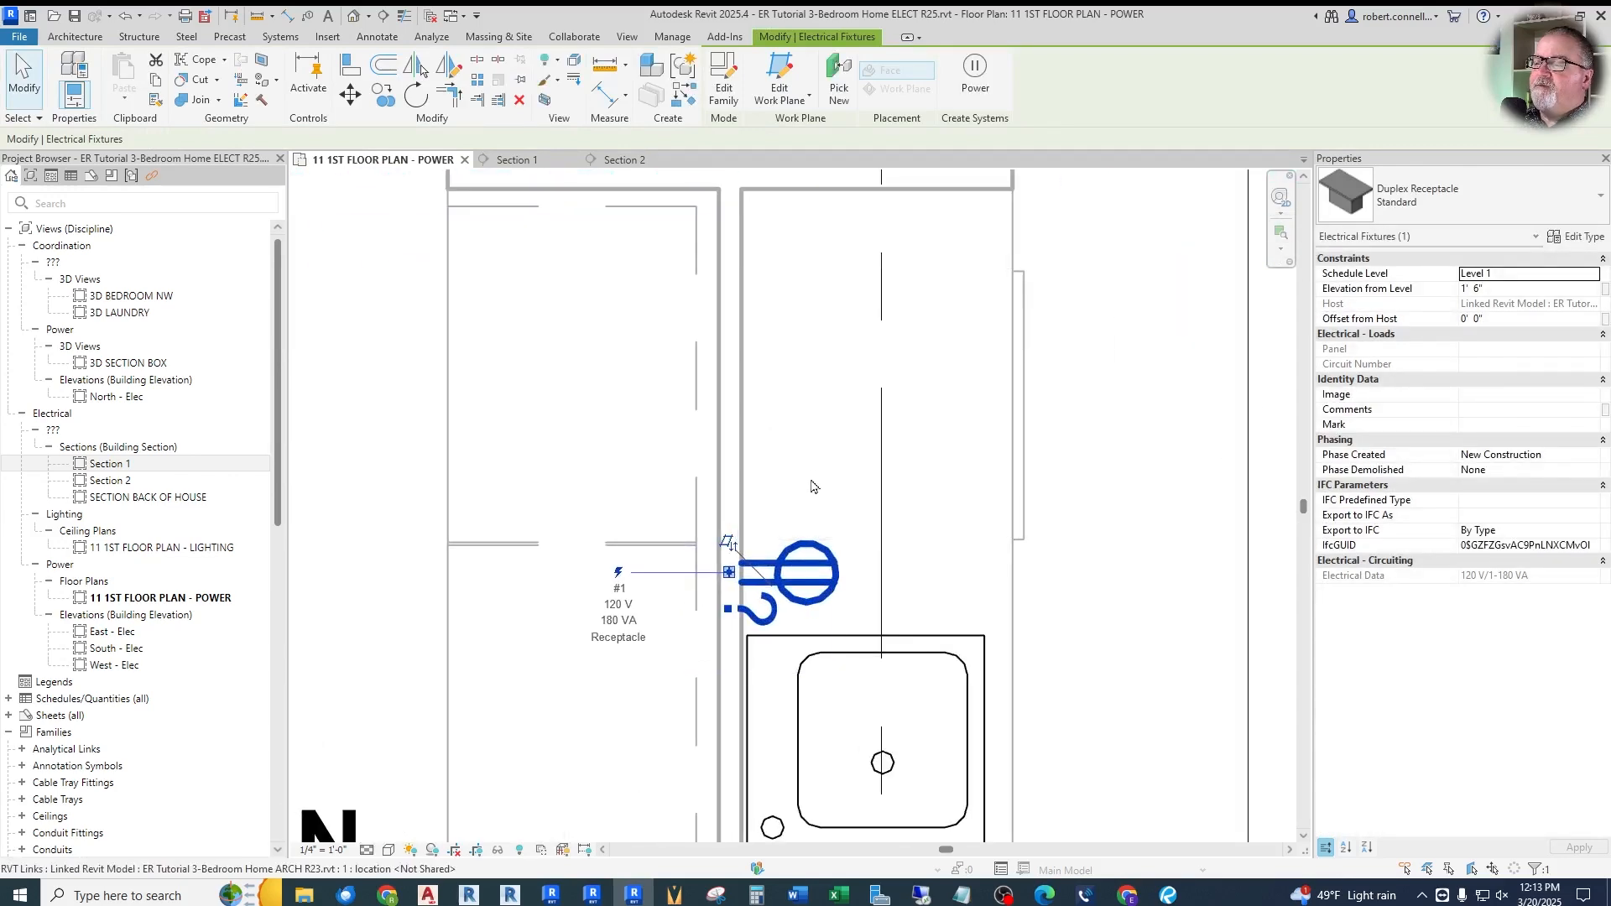
{"action": "left_click", "coordinate": [813, 475]}
{"action": "scroll", "coordinate": [827, 495], "scroll_direction": "down", "scroll_amount": 4}
{"action": "scroll", "coordinate": [843, 522], "scroll_direction": "up", "scroll_amount": 2}
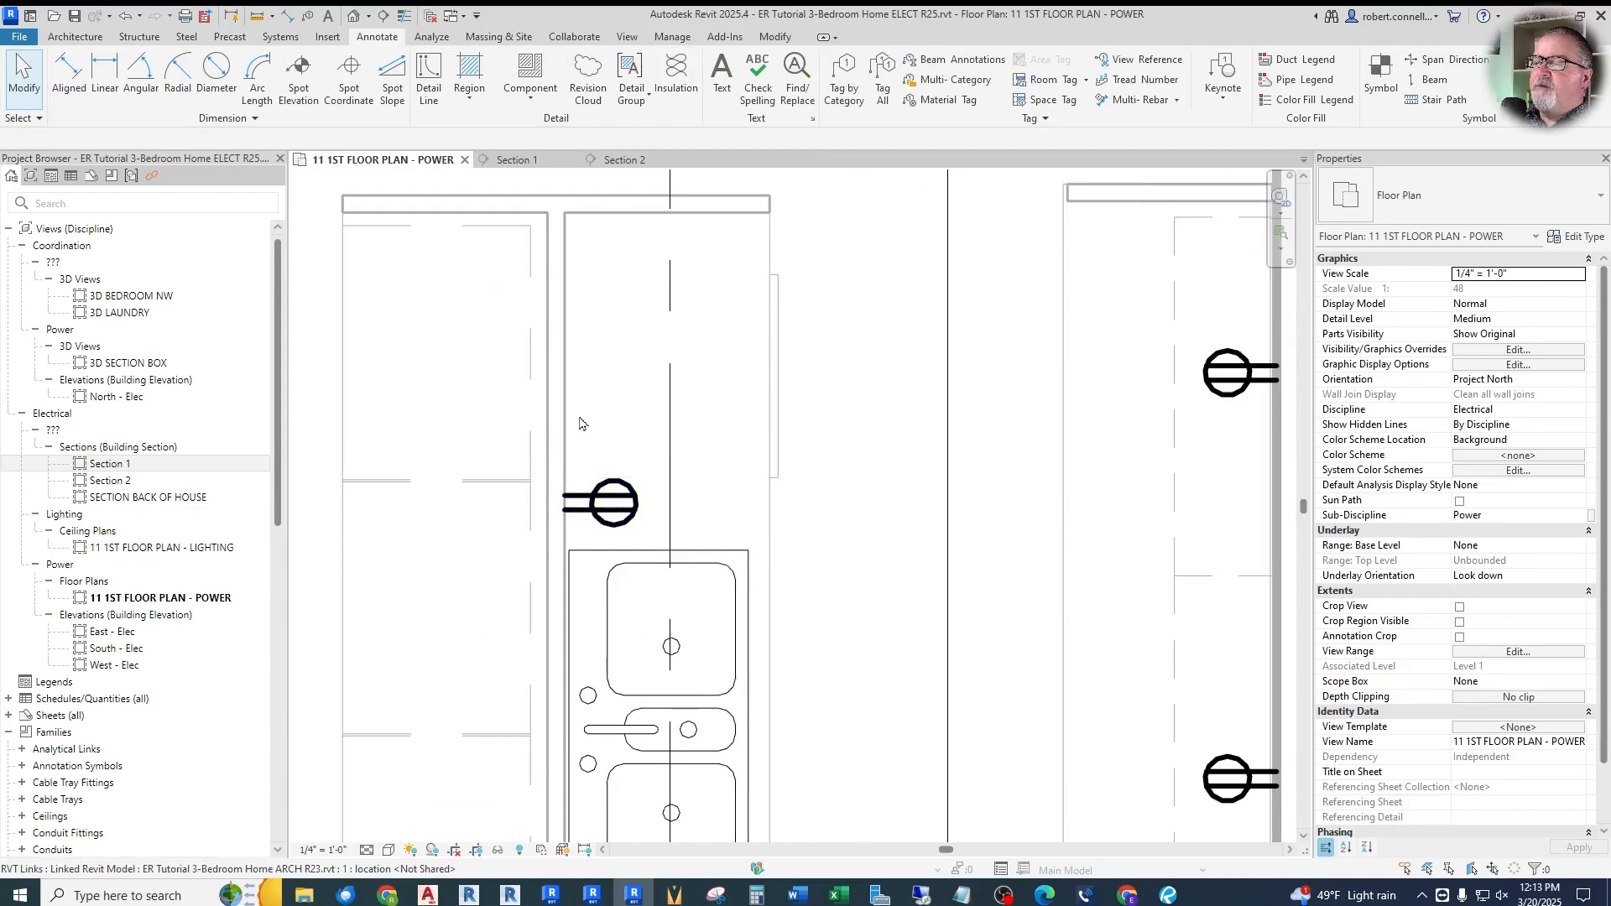
{"action": "scroll", "coordinate": [586, 426], "scroll_direction": "down", "scroll_amount": 3}
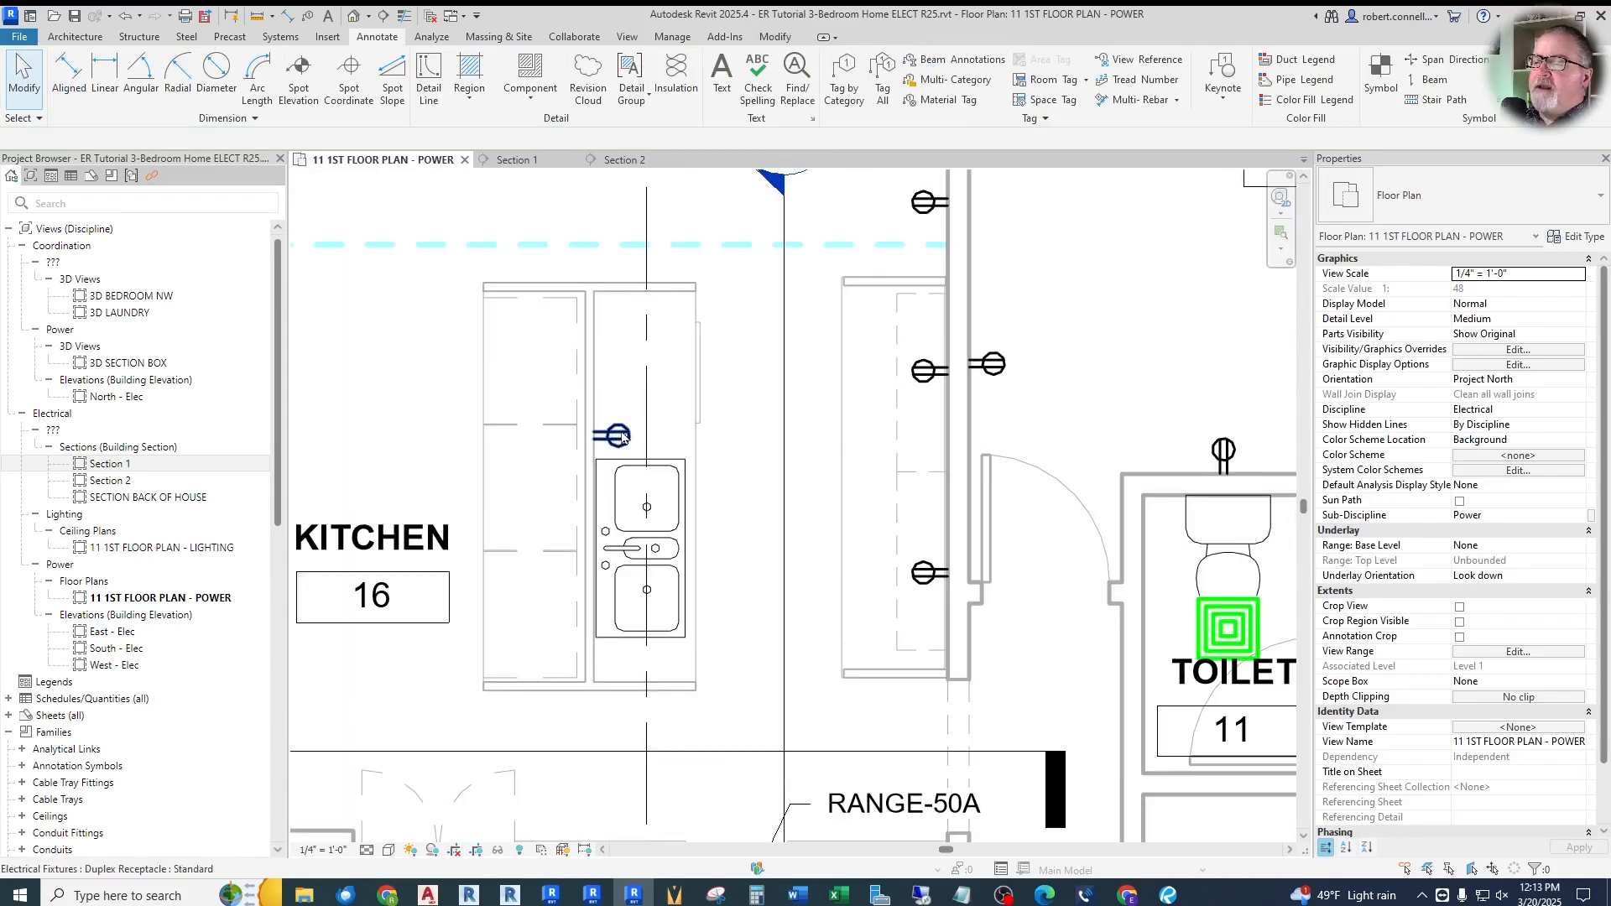
{"action": "scroll", "coordinate": [609, 436], "scroll_direction": "up", "scroll_amount": 4}
{"action": "scroll", "coordinate": [597, 443], "scroll_direction": "down", "scroll_amount": 1}
{"action": "scroll", "coordinate": [596, 443], "scroll_direction": "down", "scroll_amount": 3}
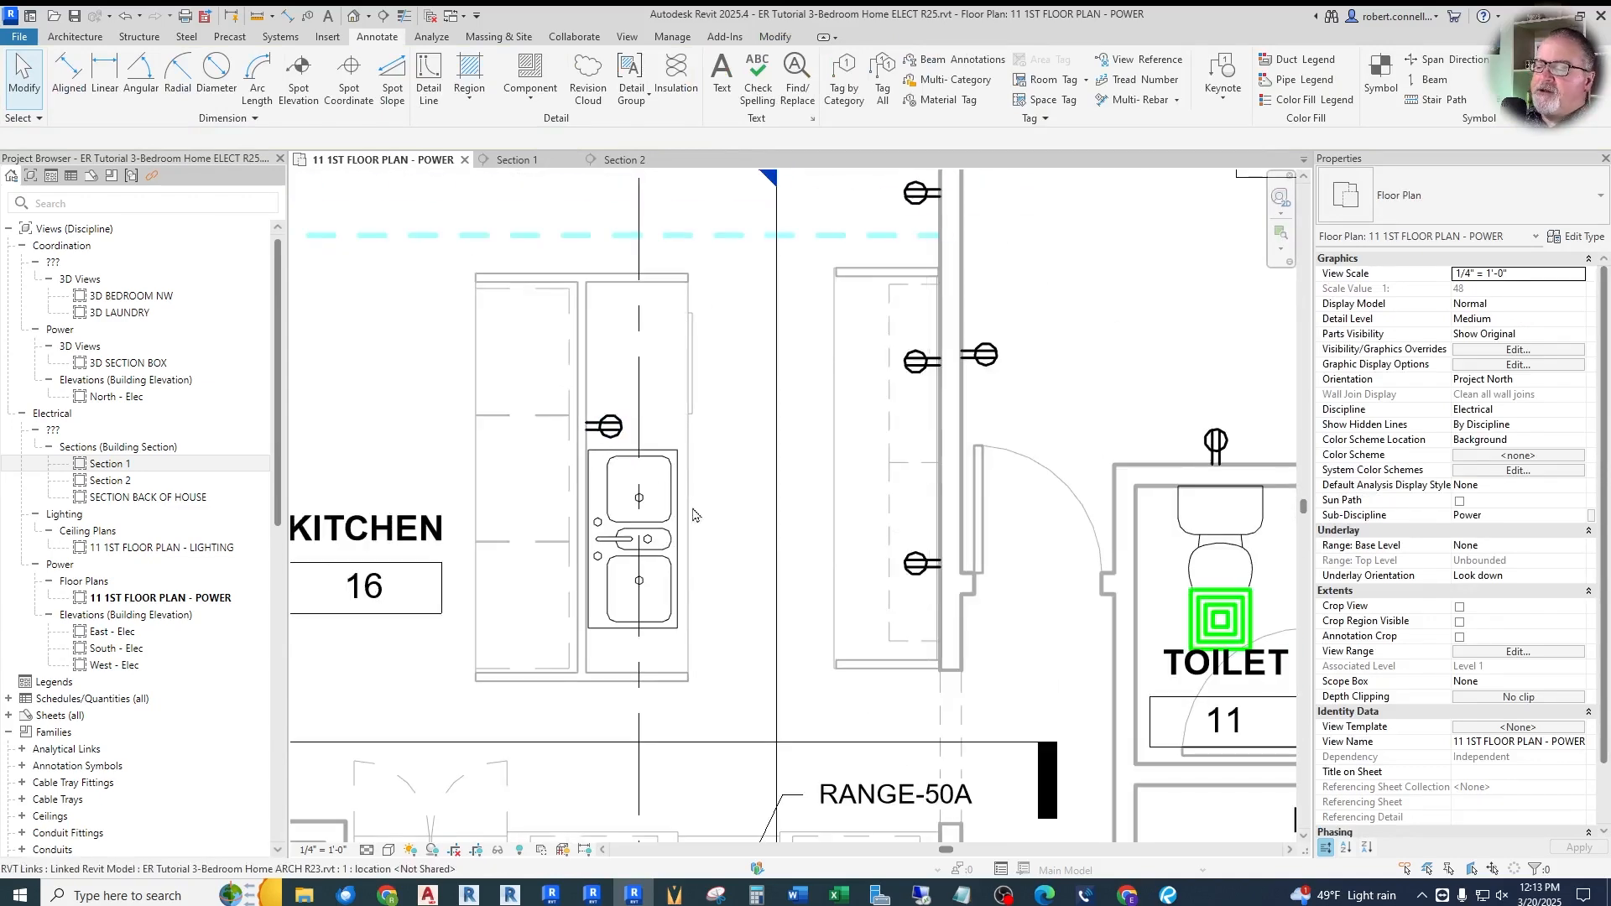
Add a text note similar to the RANGE-50A label, reading DW, in the open floor area beside the island
{"action": "scroll", "coordinate": [783, 691], "scroll_direction": "down", "scroll_amount": 1}
{"action": "left_click", "coordinate": [814, 726]}
{"action": "right_click", "coordinate": [814, 725]}
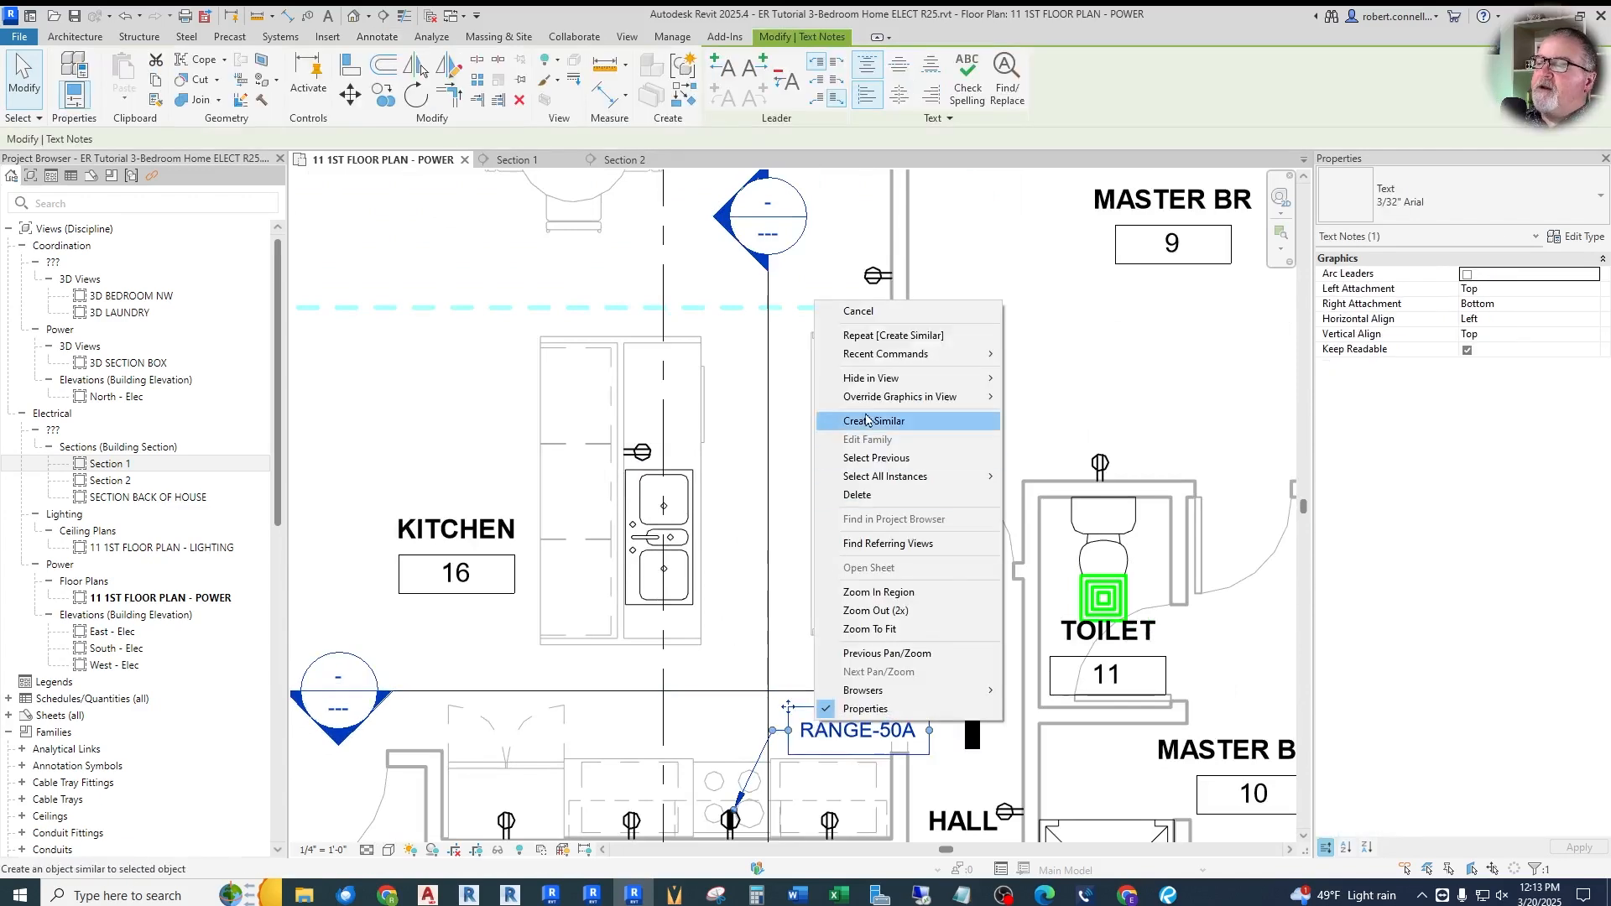
{"action": "left_click", "coordinate": [865, 428]}
{"action": "scroll", "coordinate": [760, 447], "scroll_direction": "up", "scroll_amount": 2}
{"action": "left_click", "coordinate": [726, 374]}
{"action": "type", "text": "DW"}
{"action": "left_click", "coordinate": [816, 359]}
{"action": "key", "text": "Escape"}
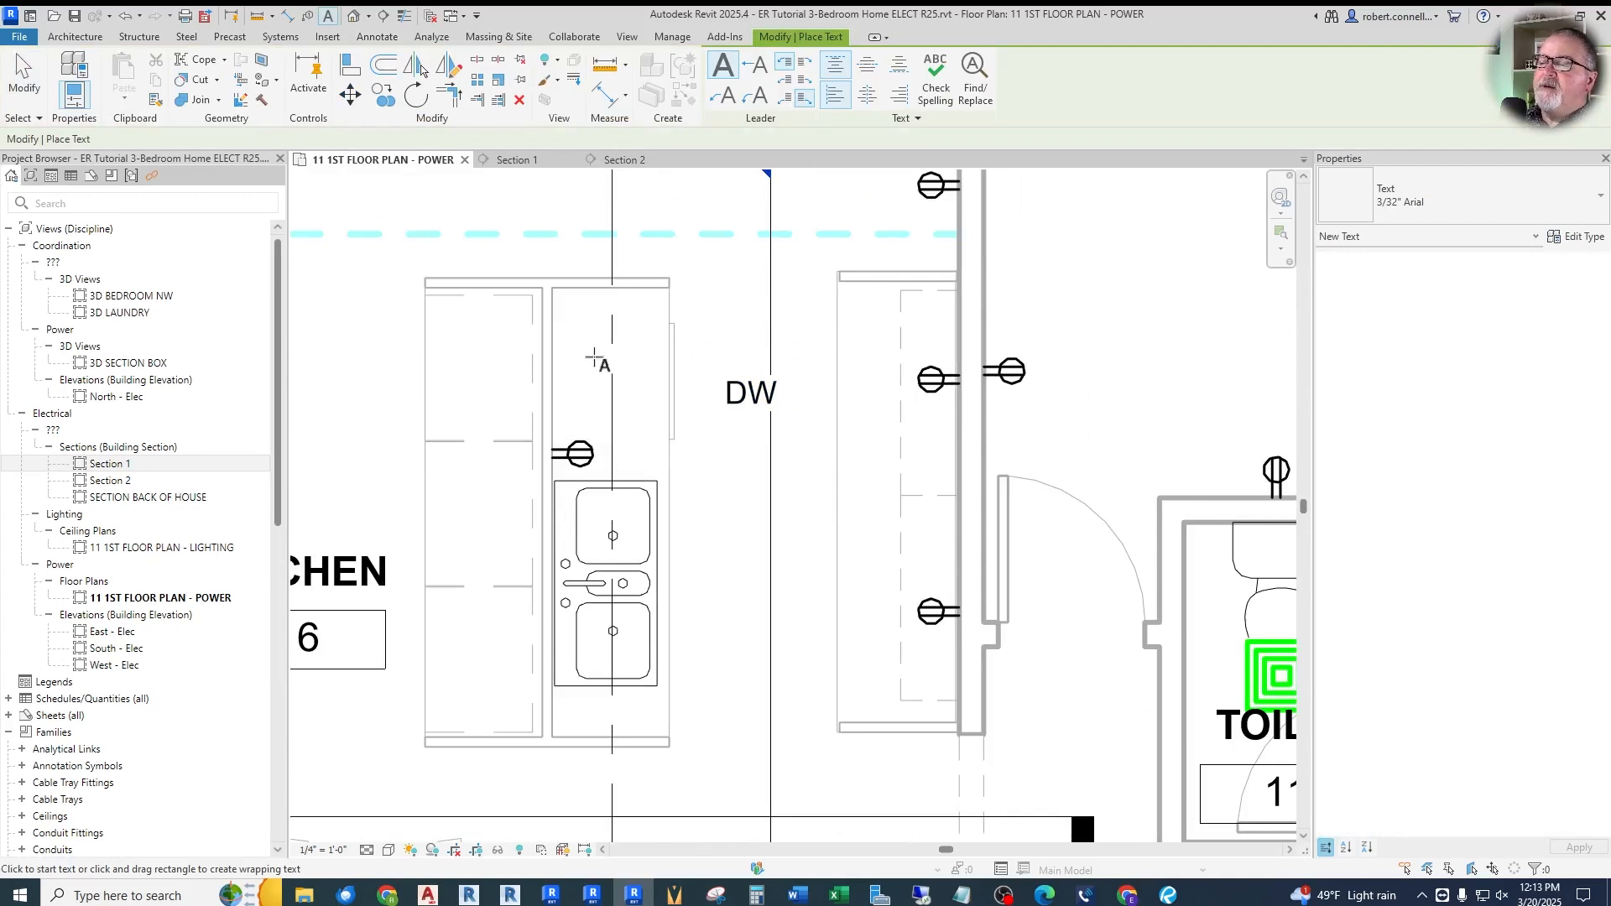
Add a straight leader to the DW note, ending its arrow at the dishwasher receptacle and adjusting its elbow
{"action": "scroll", "coordinate": [591, 369], "scroll_direction": "up", "scroll_amount": 2}
{"action": "left_click", "coordinate": [806, 407]}
{"action": "left_click", "coordinate": [723, 67]}
{"action": "left_click_drag", "start_coordinate": [411, 404], "coordinate": [598, 489]}
{"action": "left_click_drag", "start_coordinate": [682, 448], "coordinate": [708, 404]}
{"action": "left_click", "coordinate": [702, 296]}
{"action": "scroll", "coordinate": [702, 296], "scroll_direction": "down", "scroll_amount": 3}
{"action": "scroll", "coordinate": [705, 393], "scroll_direction": "up", "scroll_amount": 1}
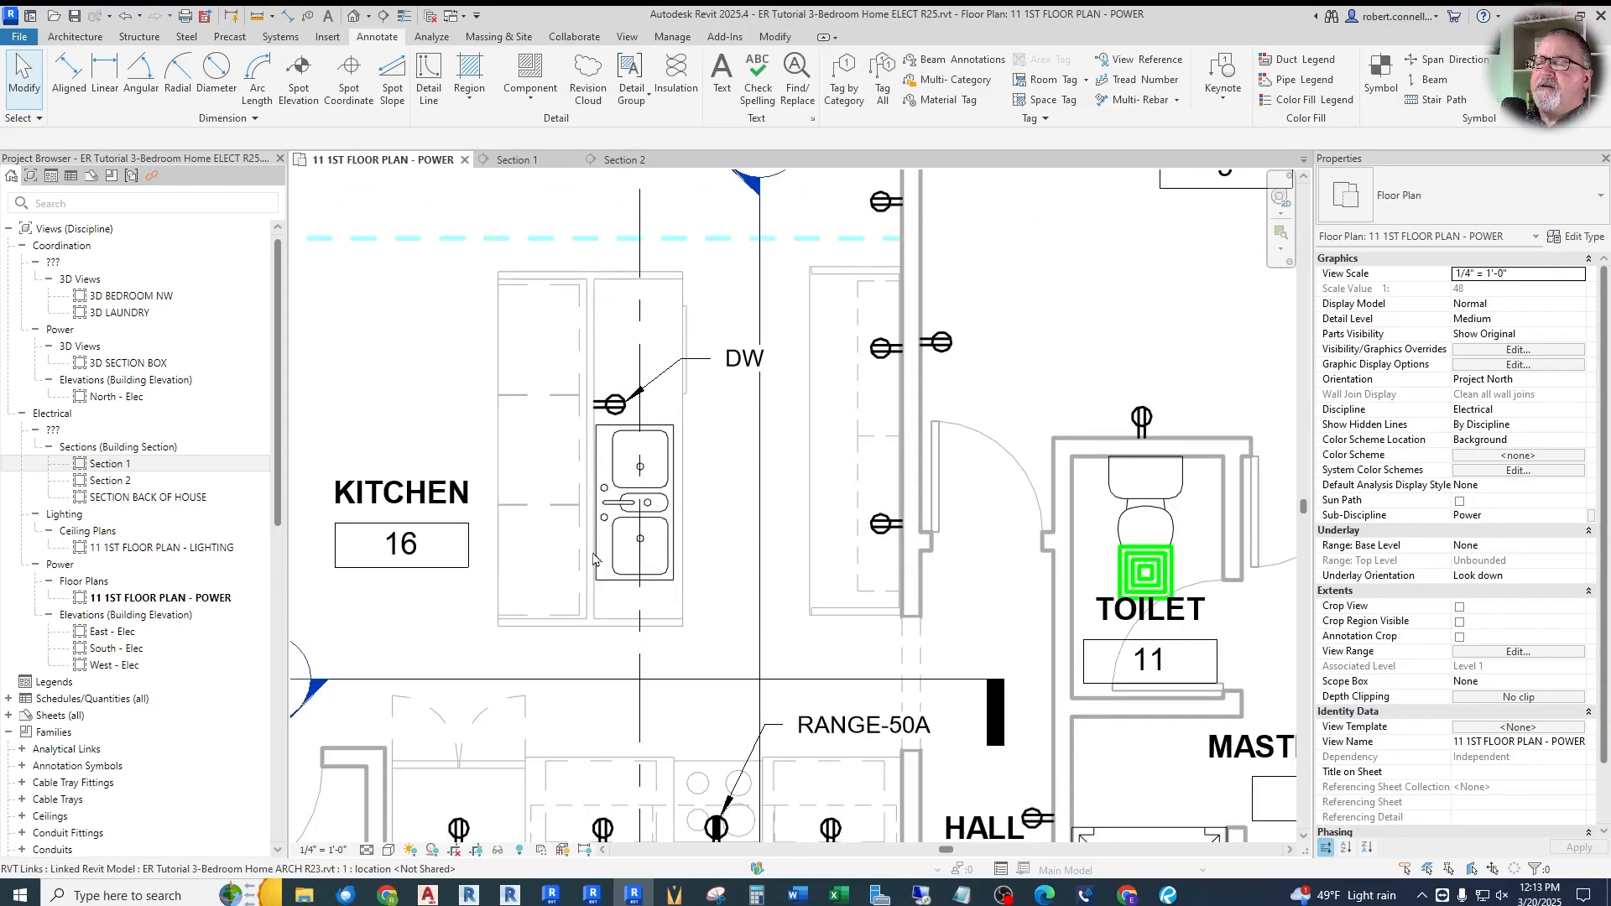
Move the horizontal kitchen section line up through the island sink, flip it toward the dining area and open its view
{"action": "scroll", "coordinate": [663, 378], "scroll_direction": "down", "scroll_amount": 3}
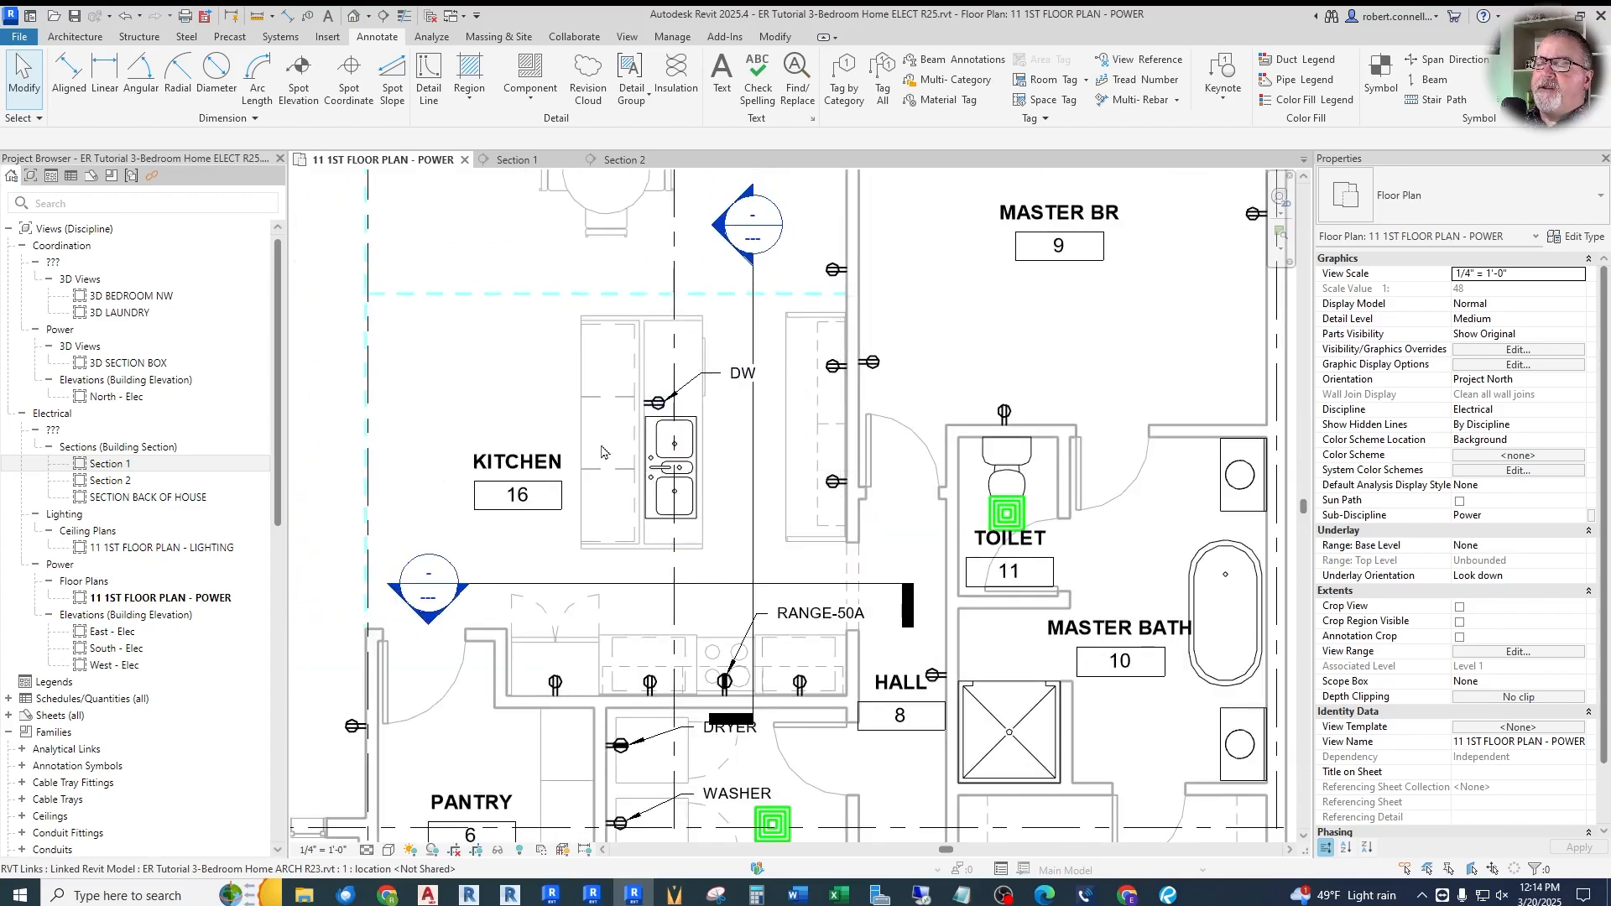
{"action": "left_click_drag", "start_coordinate": [576, 579], "coordinate": [633, 496]}
{"action": "left_click", "coordinate": [497, 449]}
{"action": "key", "text": "Escape"}
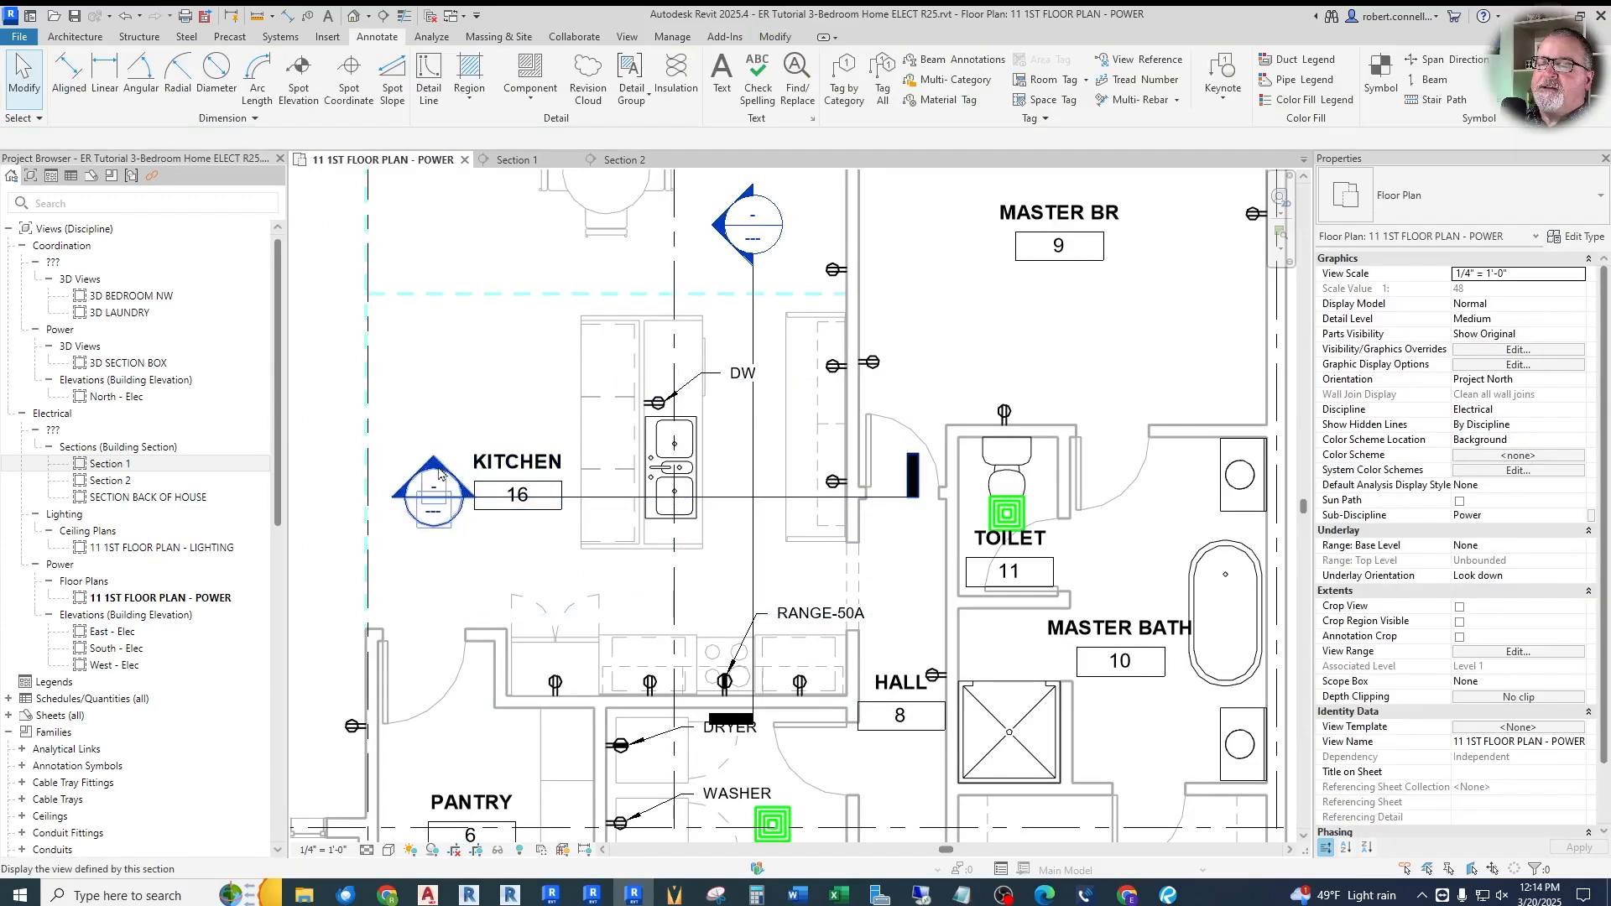
{"action": "double_click", "coordinate": [434, 472]}
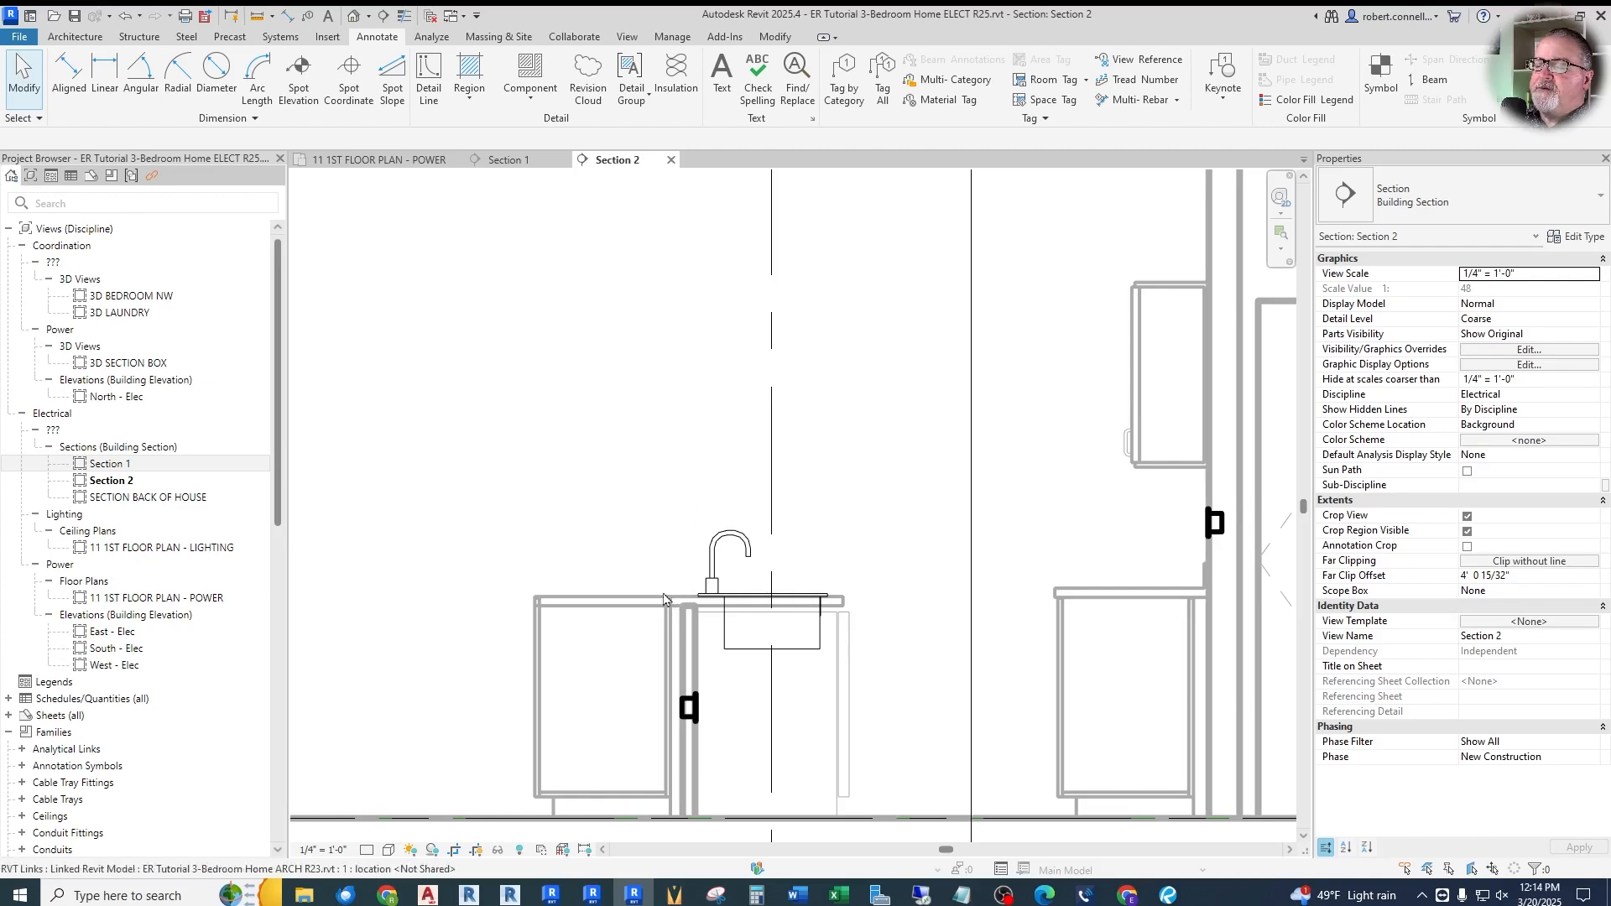
Return to the power plan and place a similar duplex receptacle on the island's end wall facing the dining table
{"action": "left_click", "coordinate": [382, 160]}
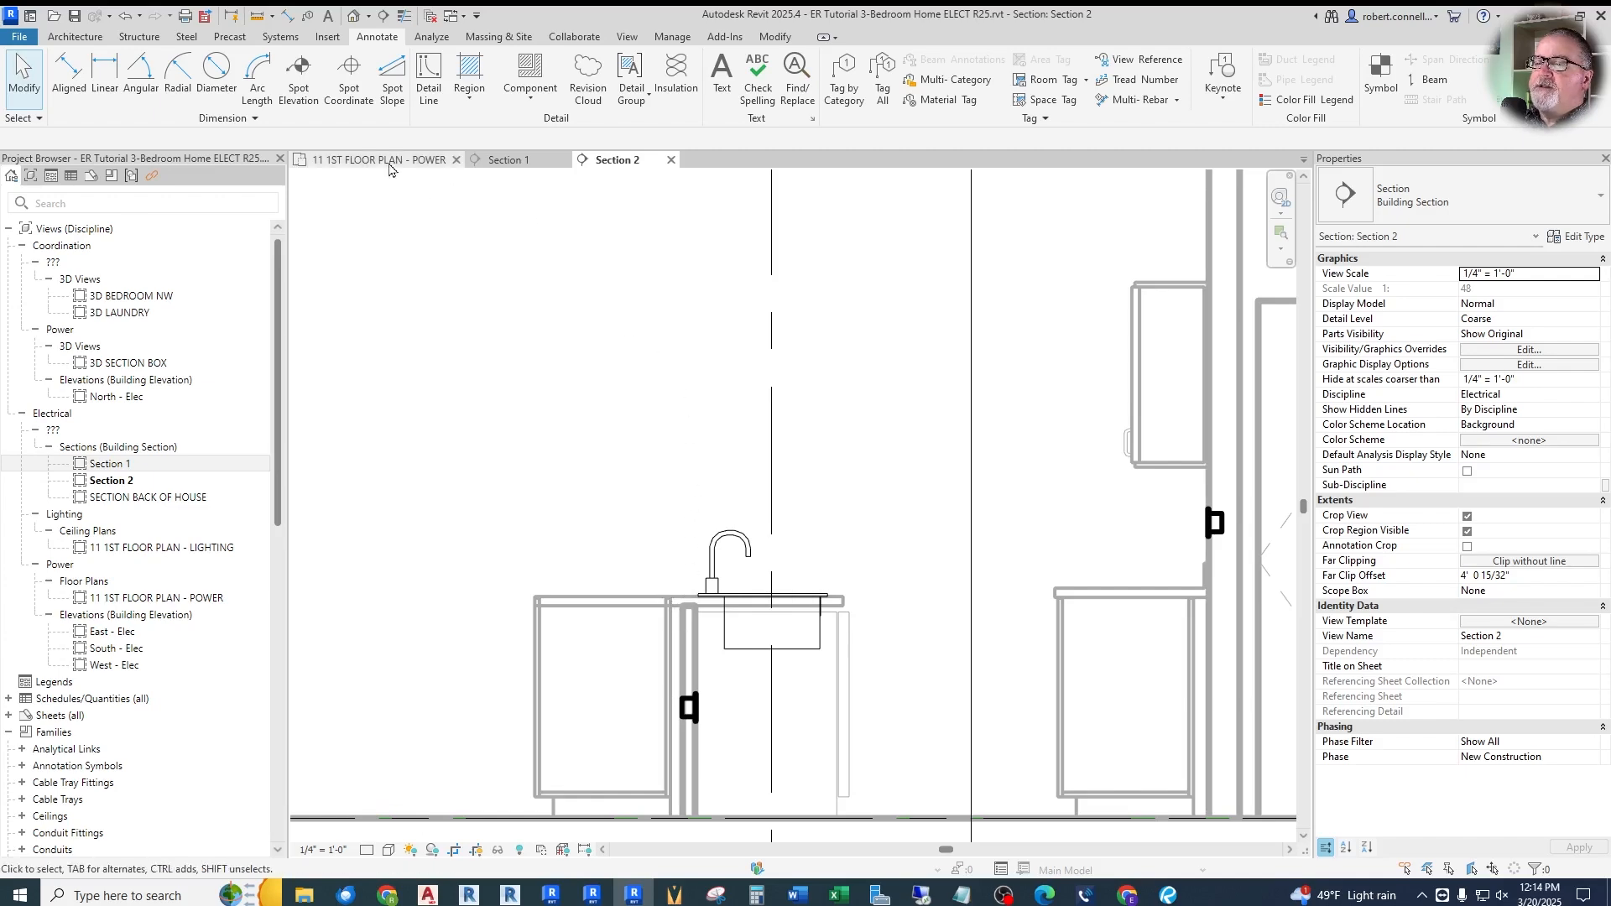
{"action": "scroll", "coordinate": [618, 485], "scroll_direction": "up", "scroll_amount": 2}
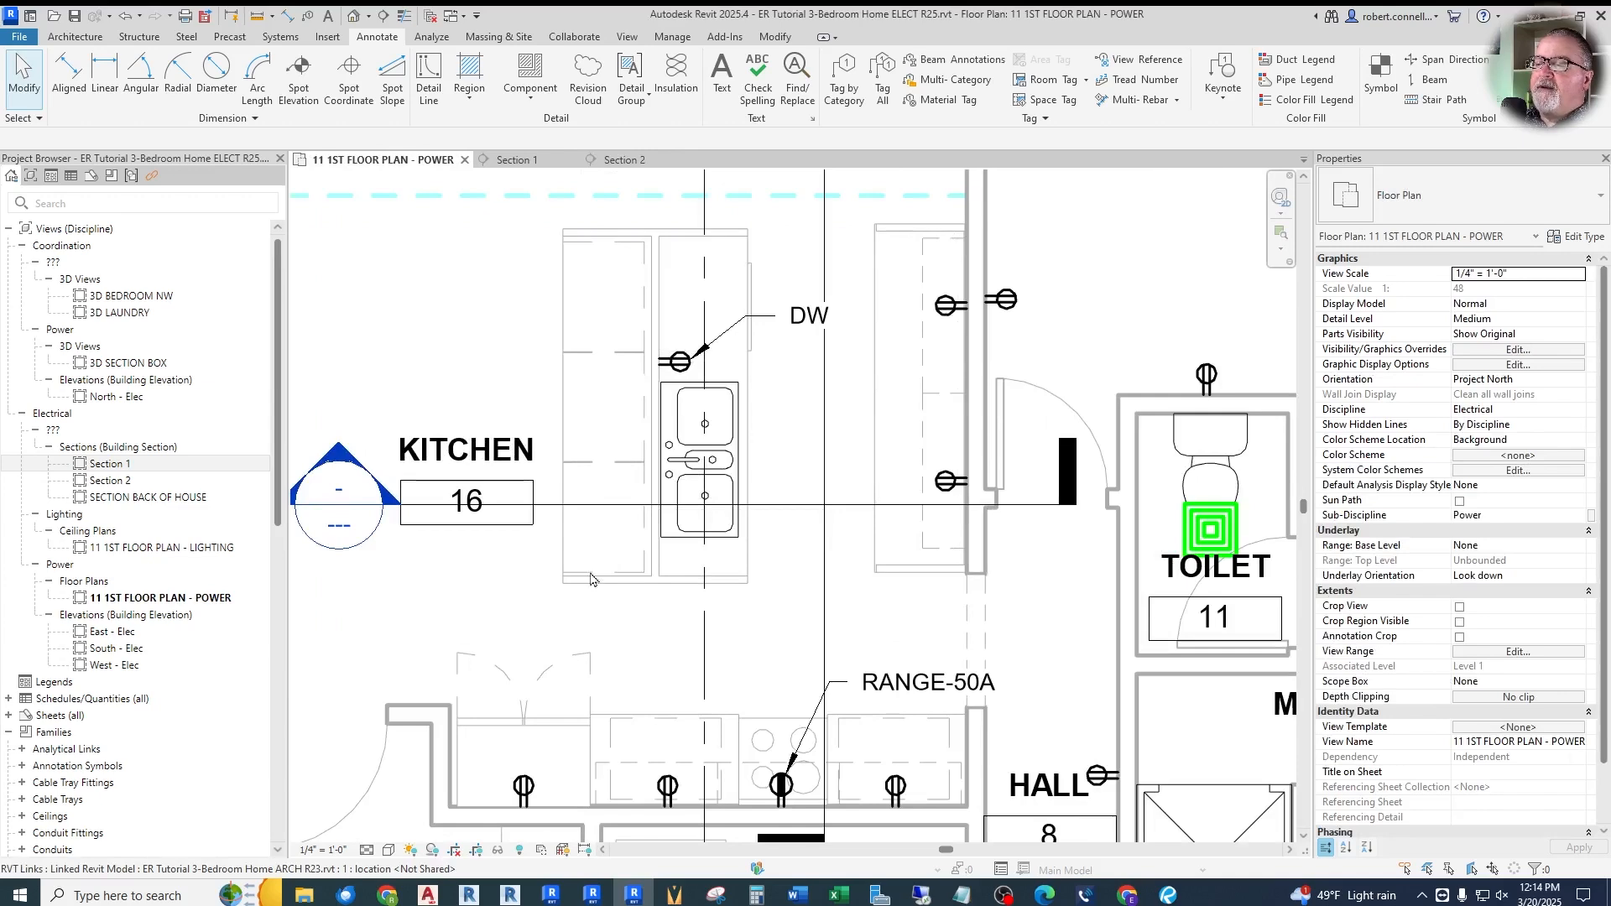
{"action": "scroll", "coordinate": [658, 592], "scroll_direction": "down", "scroll_amount": 2}
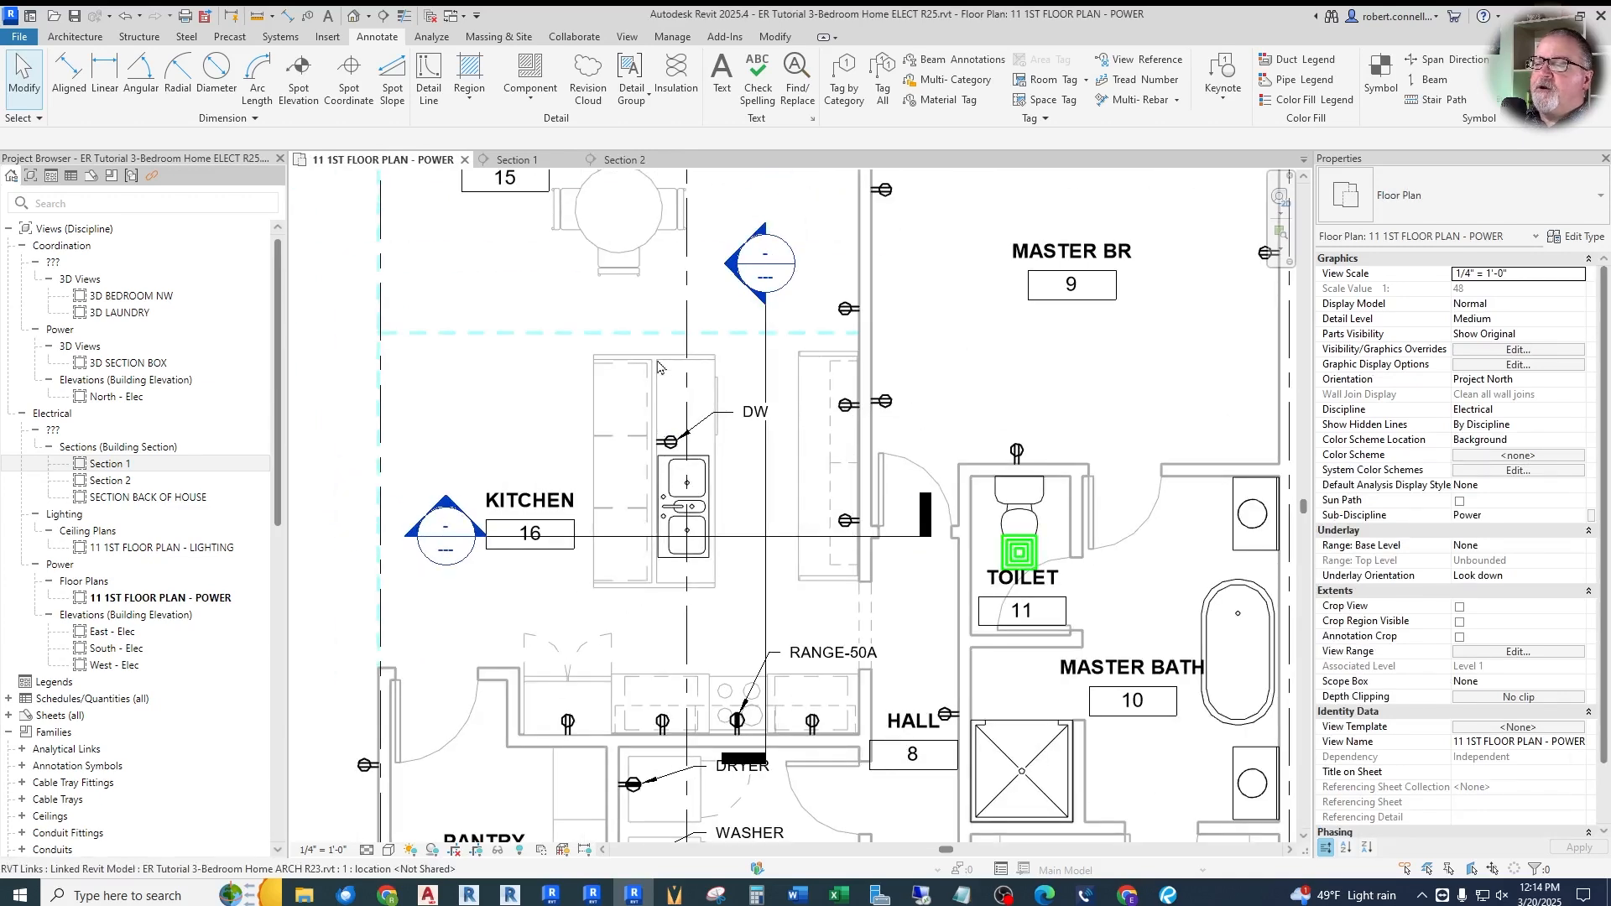
{"action": "scroll", "coordinate": [658, 367], "scroll_direction": "up", "scroll_amount": 2}
{"action": "scroll", "coordinate": [654, 377], "scroll_direction": "down", "scroll_amount": 1}
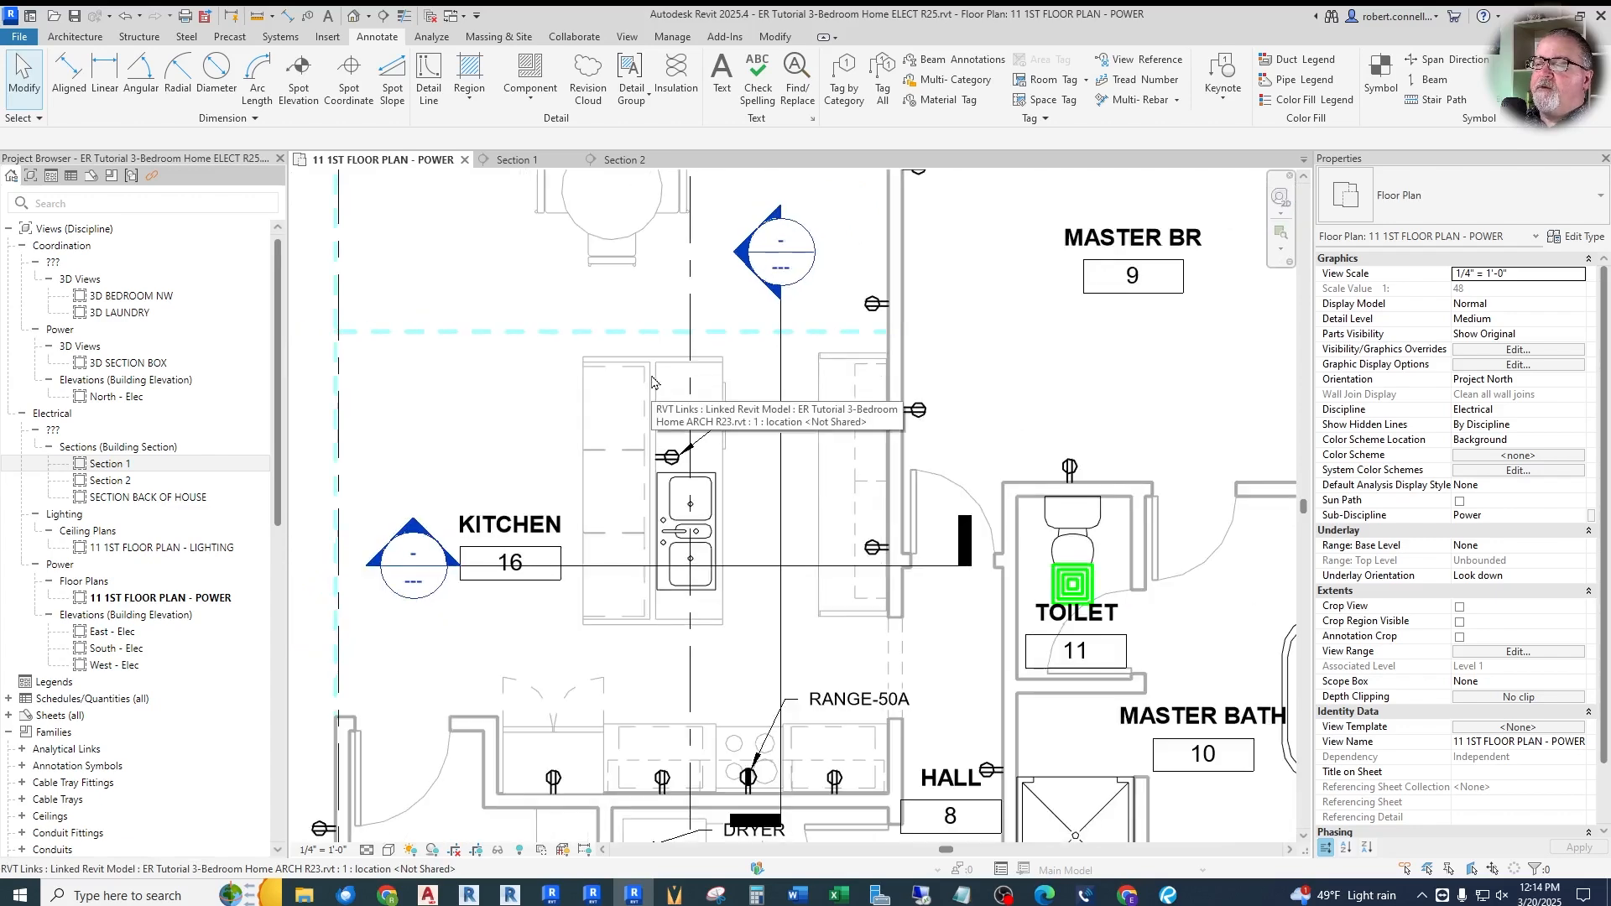
{"action": "scroll", "coordinate": [653, 382], "scroll_direction": "up", "scroll_amount": 1}
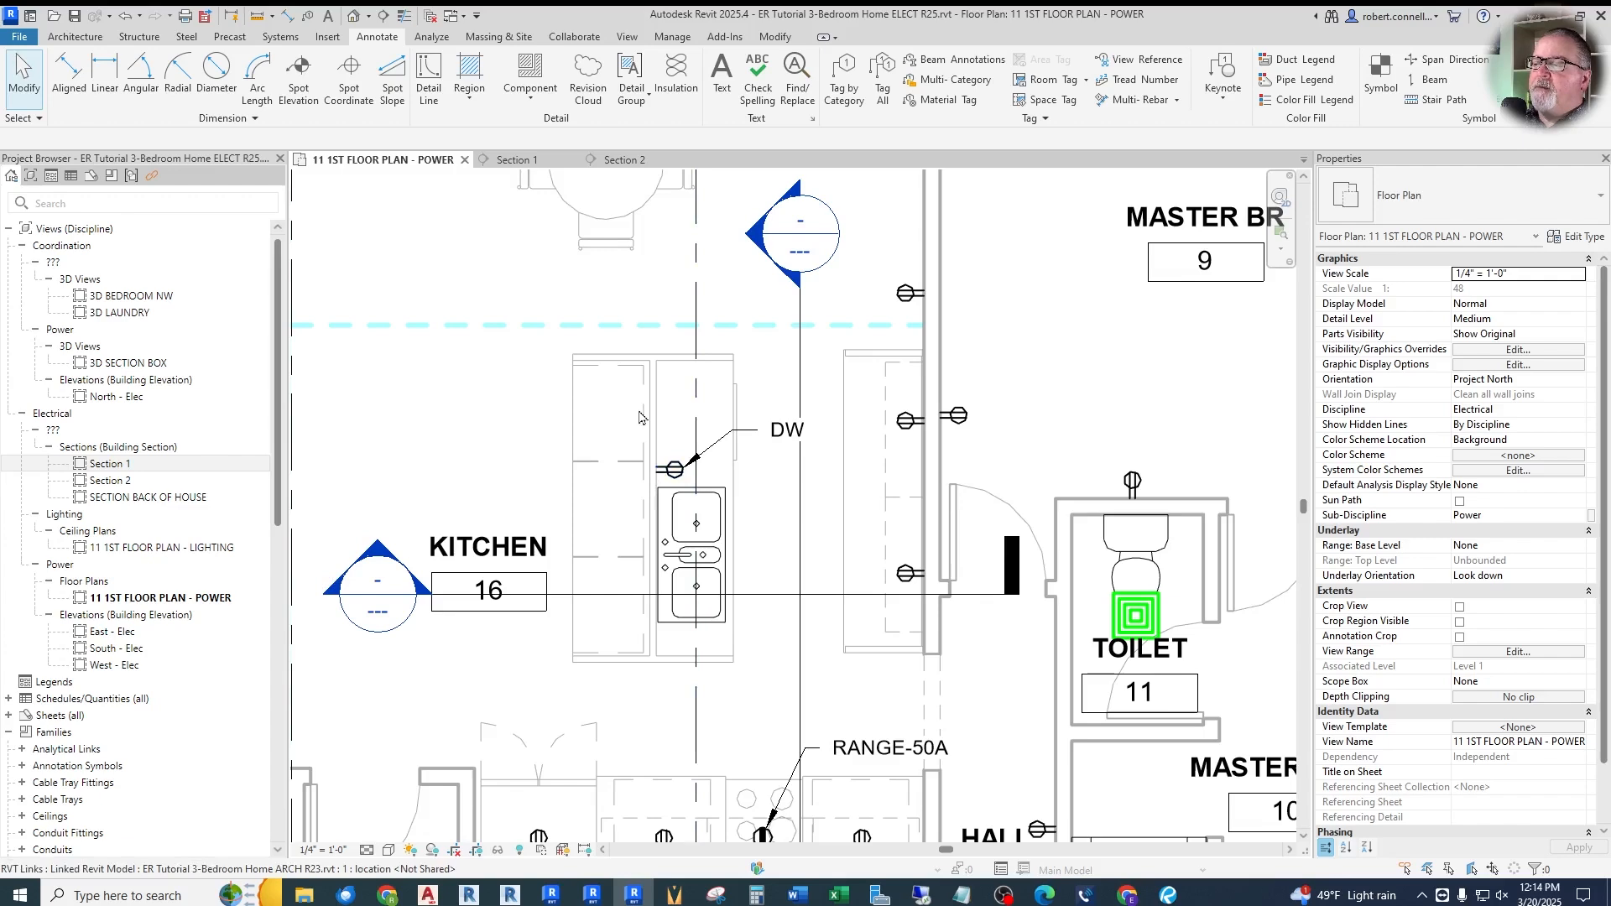
{"action": "right_click", "coordinate": [902, 299]}
{"action": "left_click", "coordinate": [957, 420]}
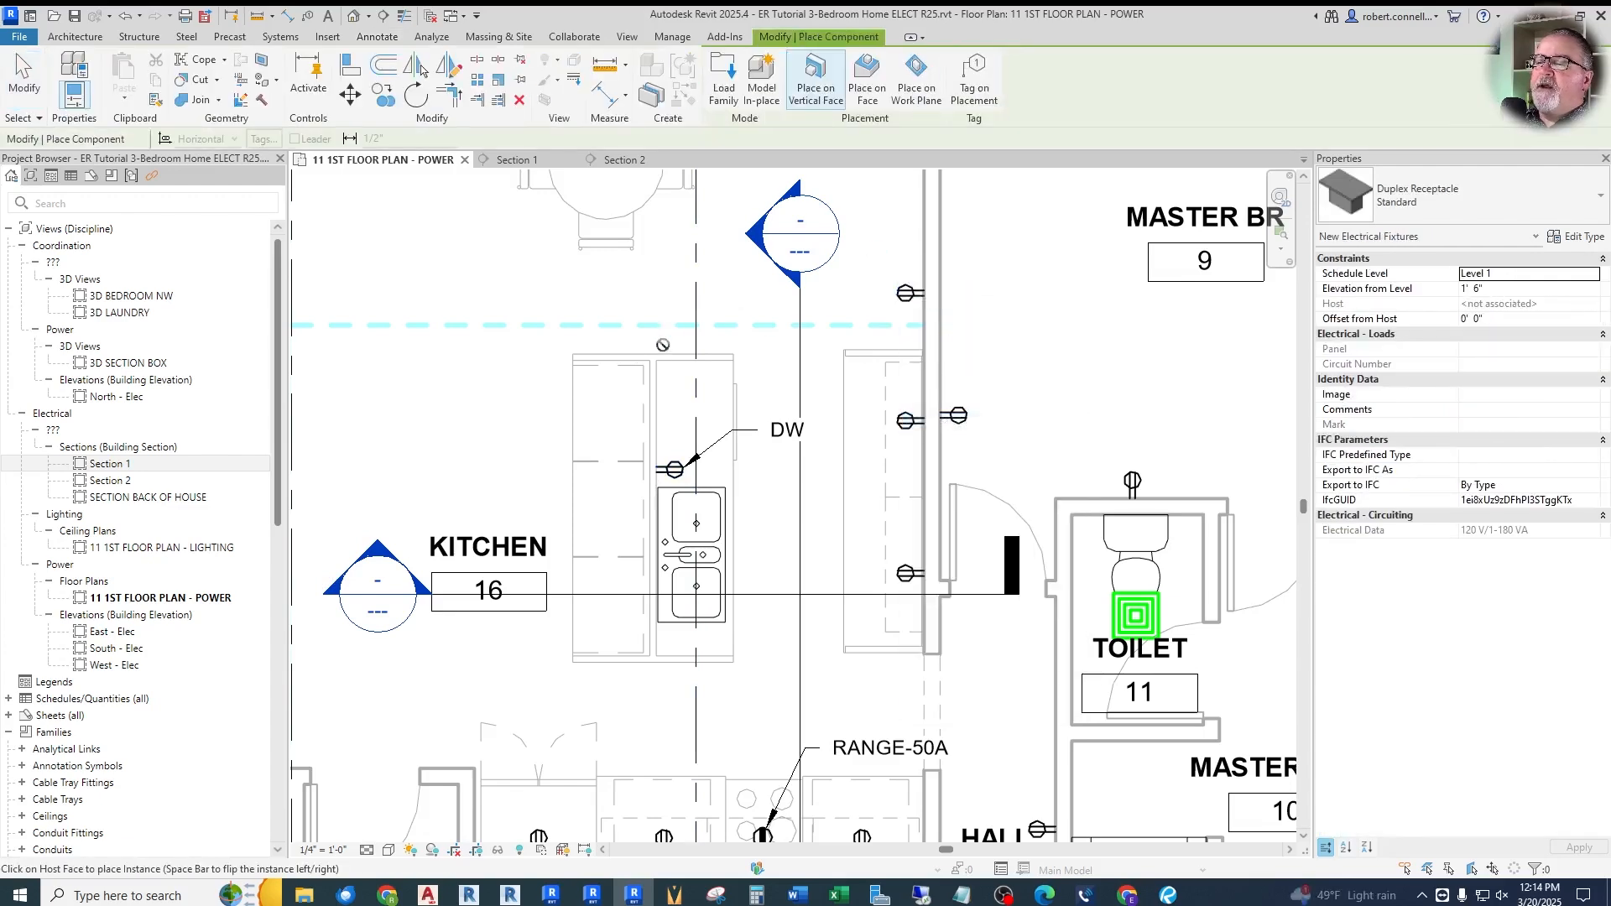
{"action": "left_click", "coordinate": [655, 340]}
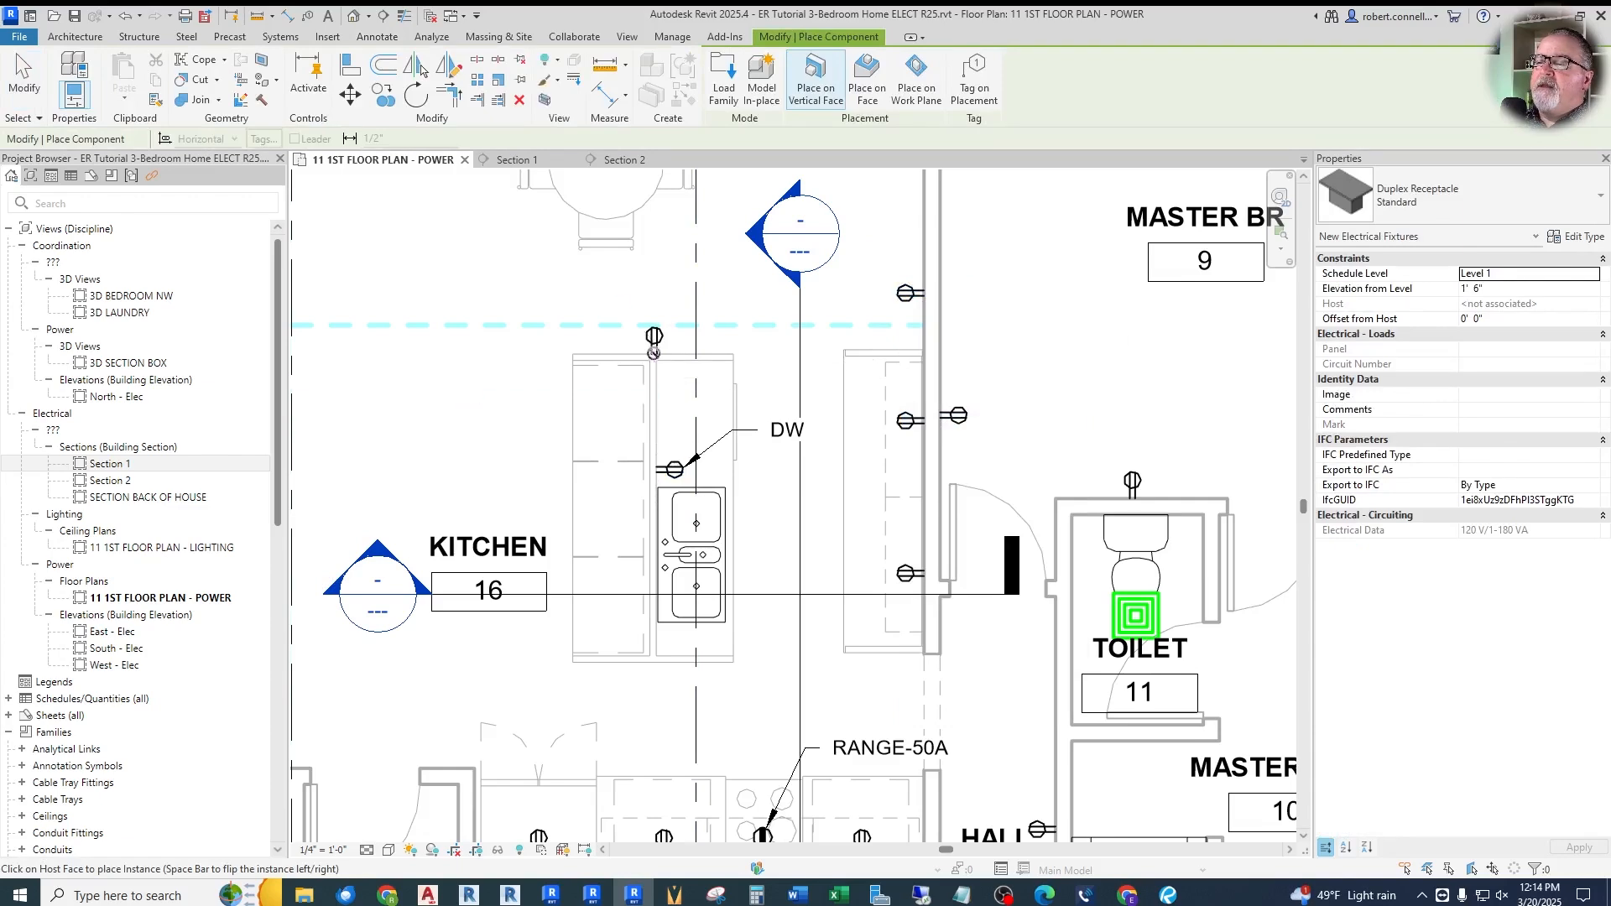
{"action": "key", "text": "Escape"}
{"action": "key", "text": "Escape"}
{"action": "left_click", "coordinate": [656, 340]}
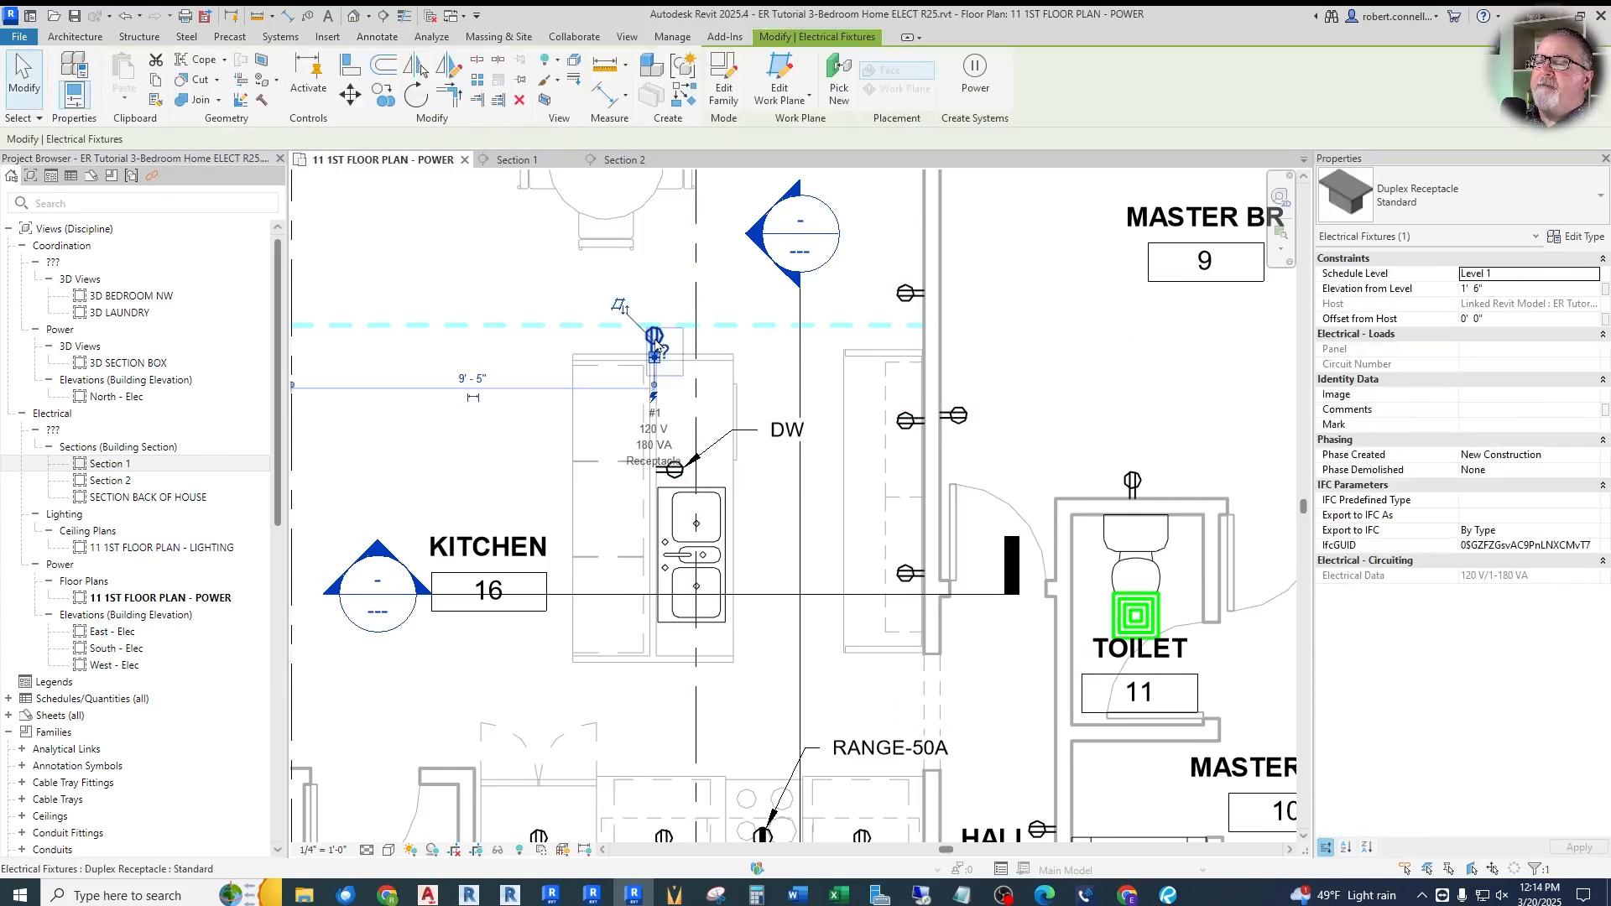
{"action": "key", "text": "Escape"}
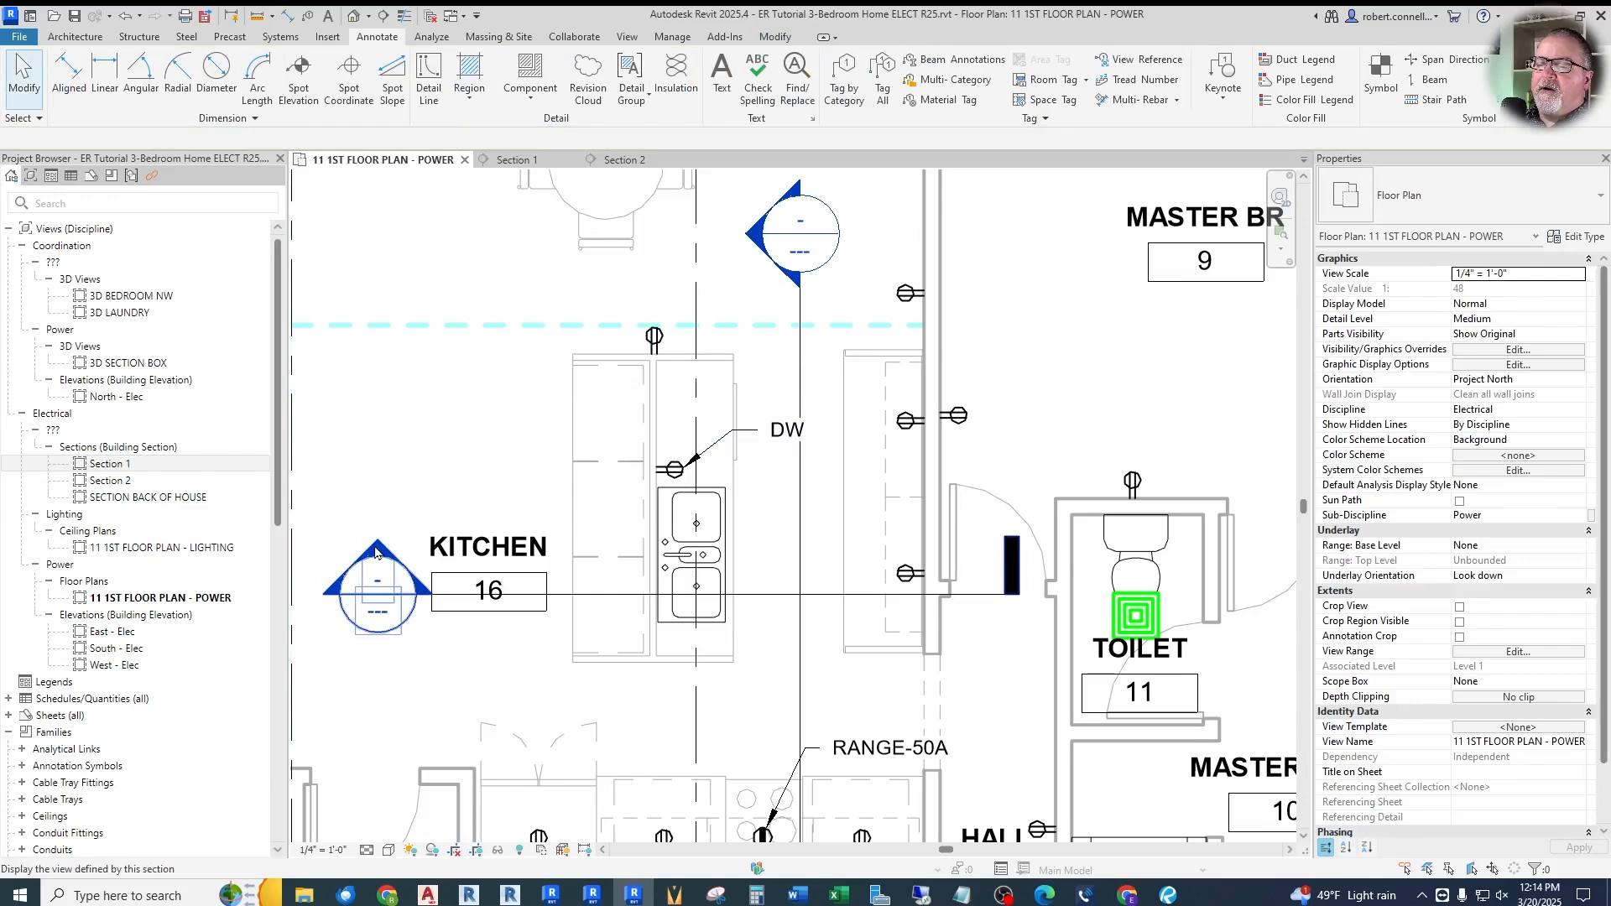
Open the horizontal kitchen section's view and dimension the island countertop's height from the floor, placing the dimension beside the island
{"action": "double_click", "coordinate": [375, 553]}
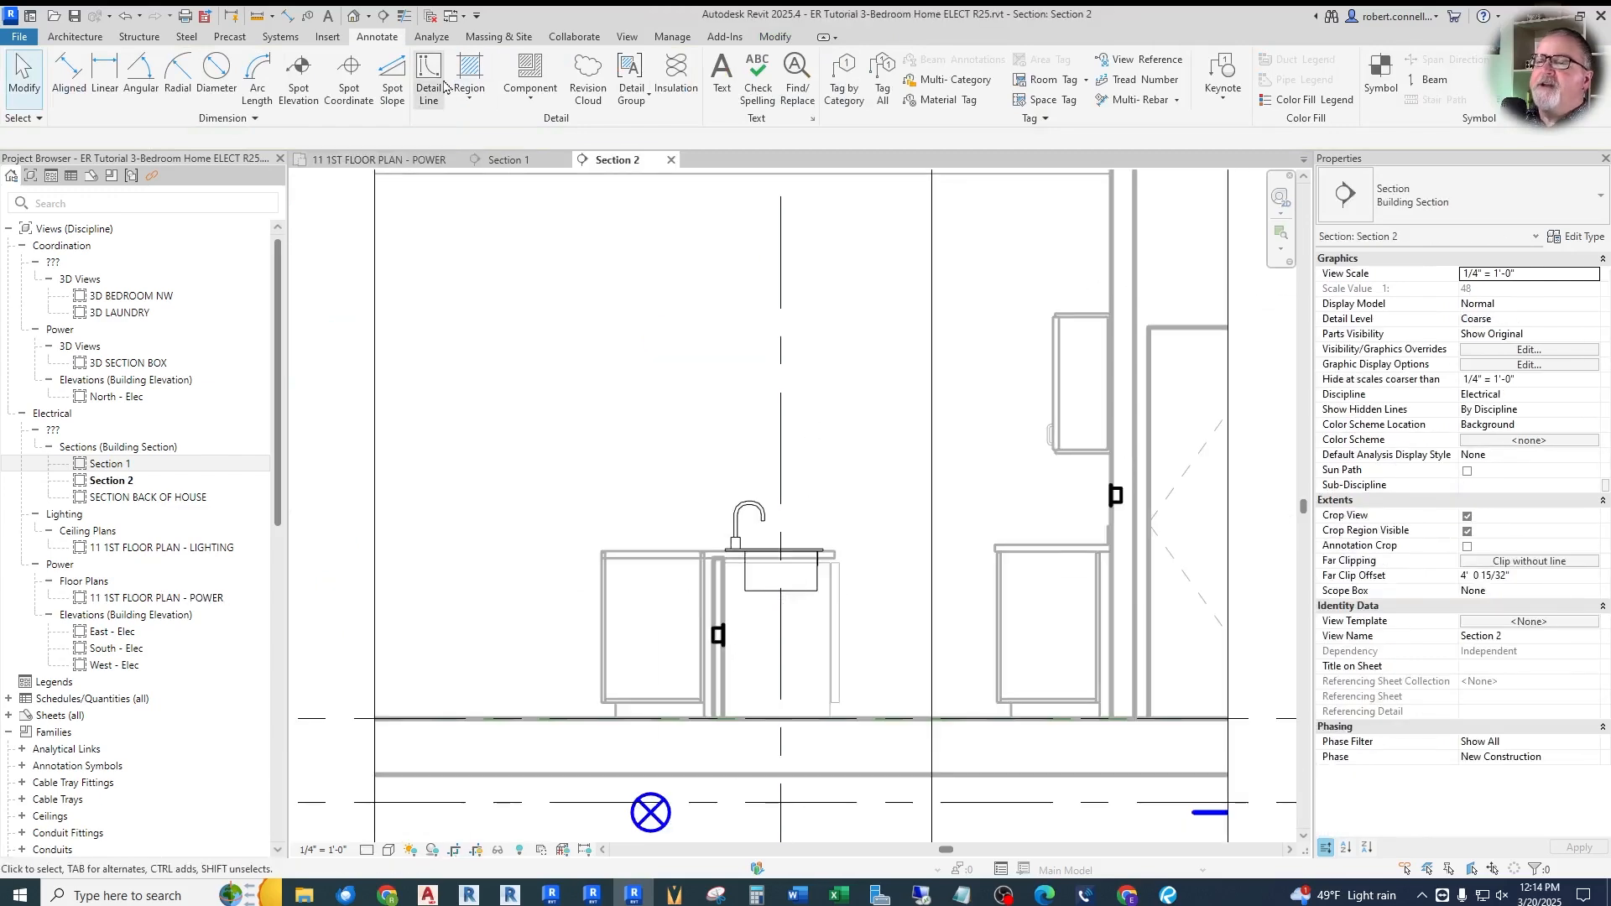
{"action": "left_click", "coordinate": [287, 17]}
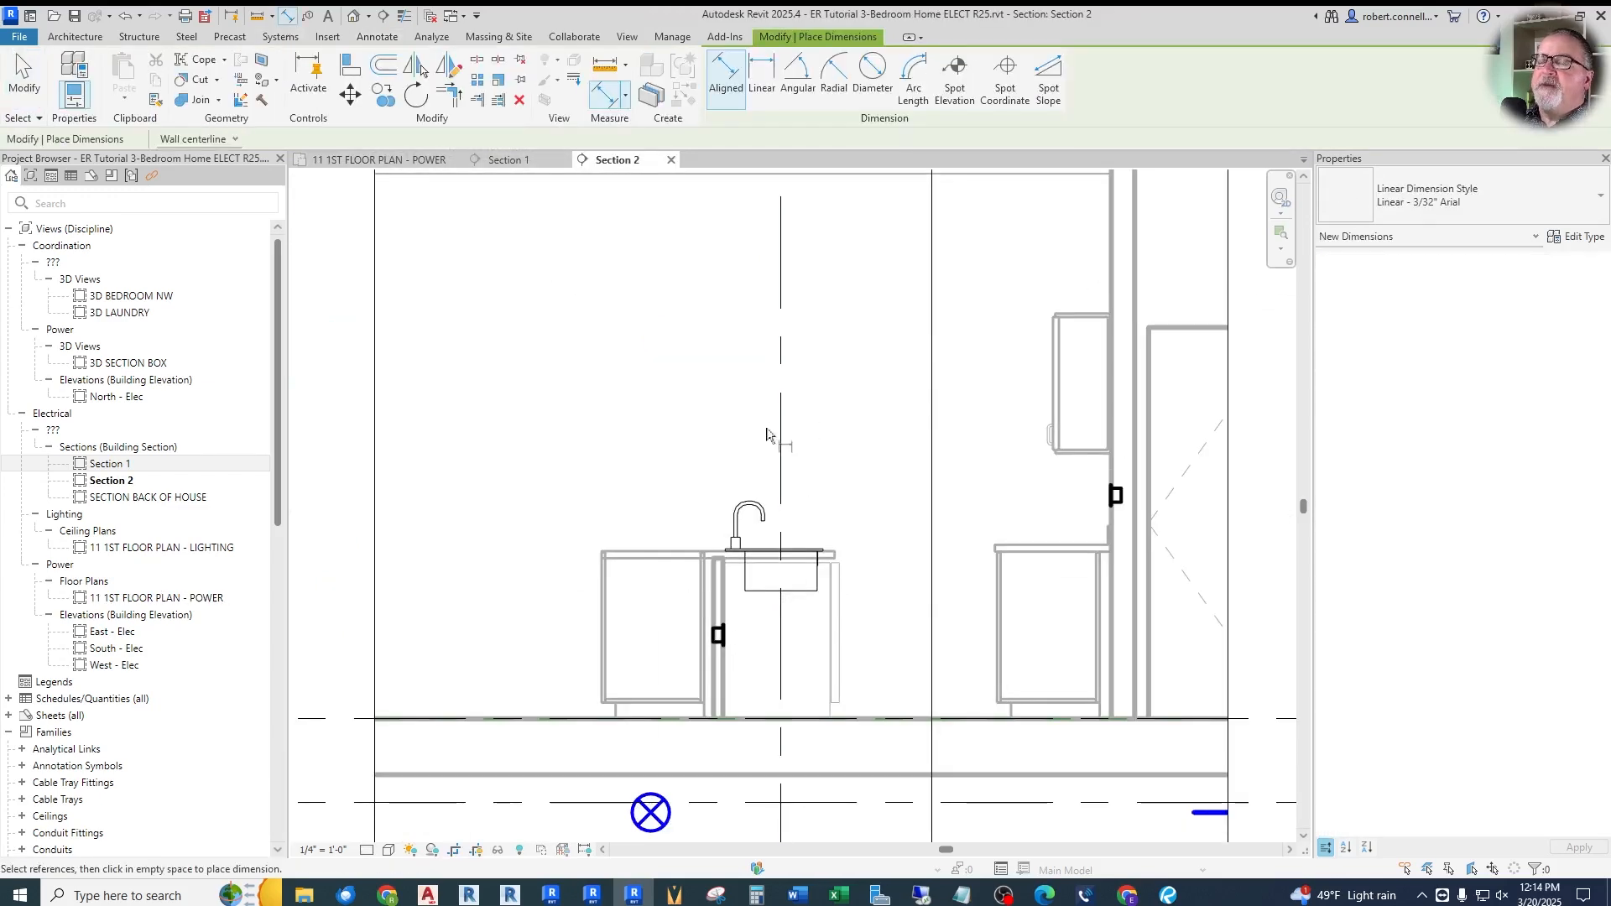
{"action": "left_click", "coordinate": [864, 719]}
{"action": "scroll", "coordinate": [673, 555], "scroll_direction": "up", "scroll_amount": 3}
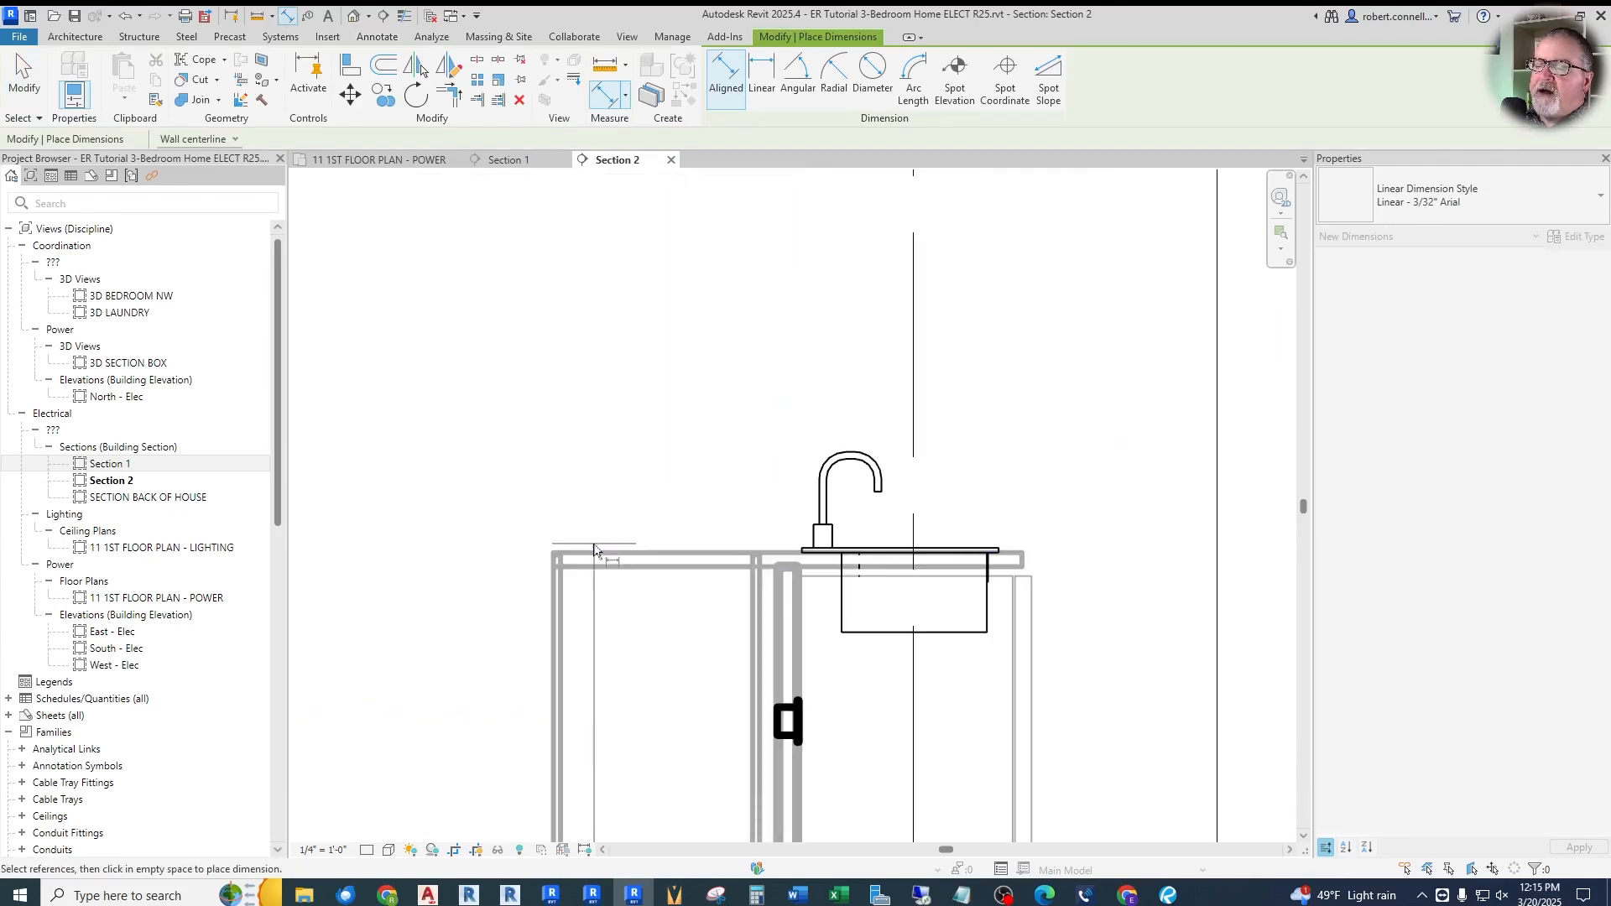
{"action": "left_click", "coordinate": [610, 555]}
{"action": "scroll", "coordinate": [726, 485], "scroll_direction": "down", "scroll_amount": 3}
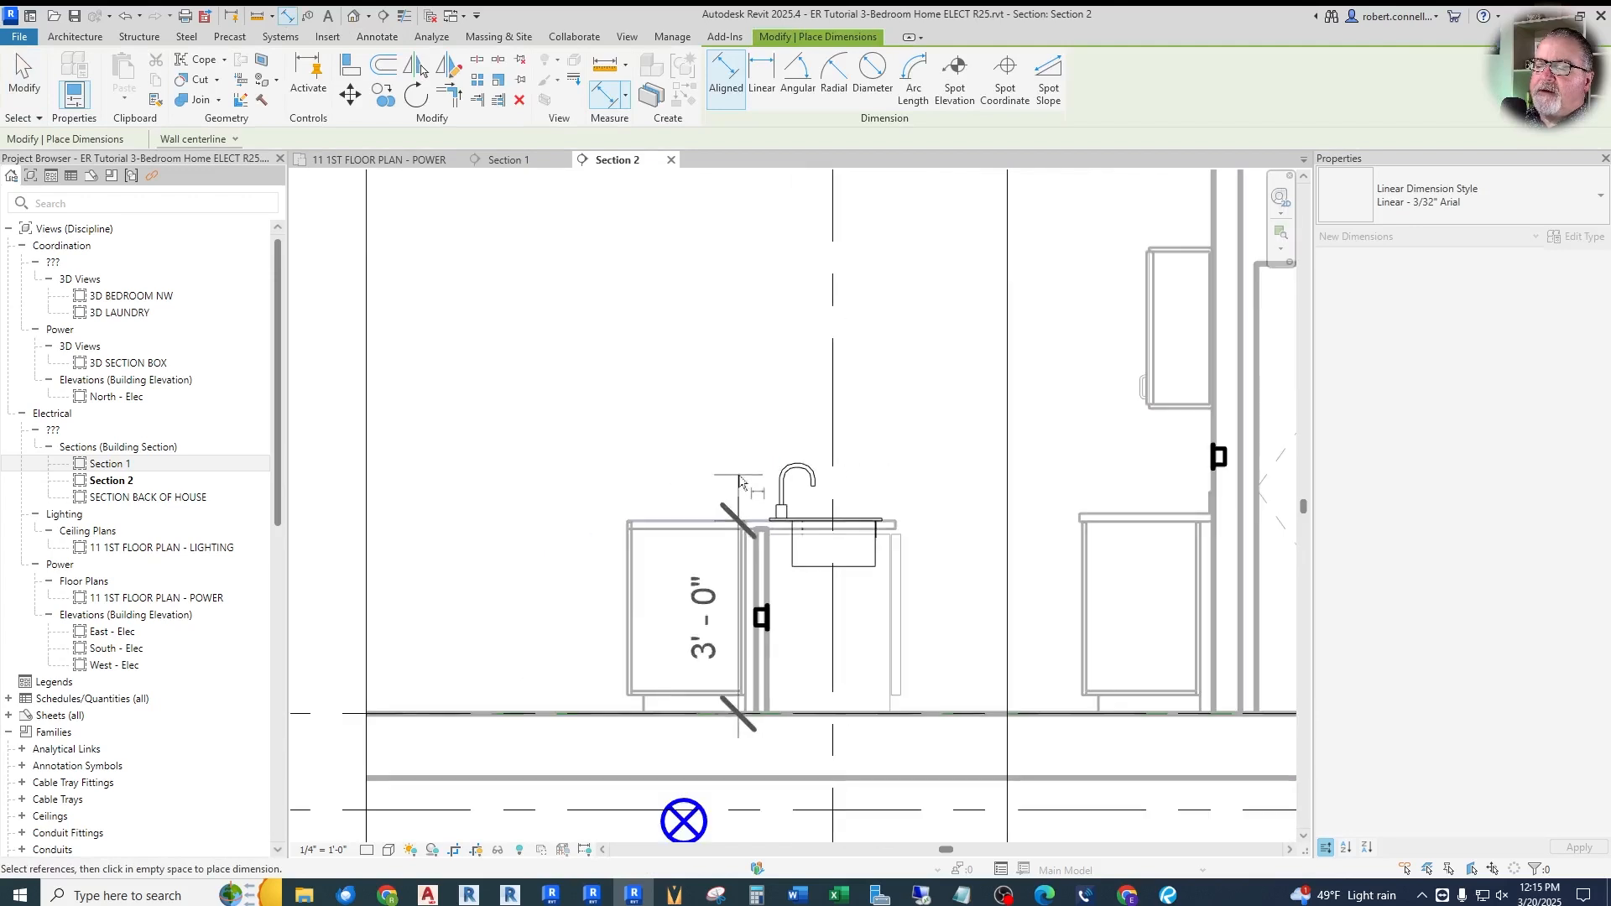
{"action": "left_click", "coordinate": [602, 446]}
{"action": "key", "text": "Escape"}
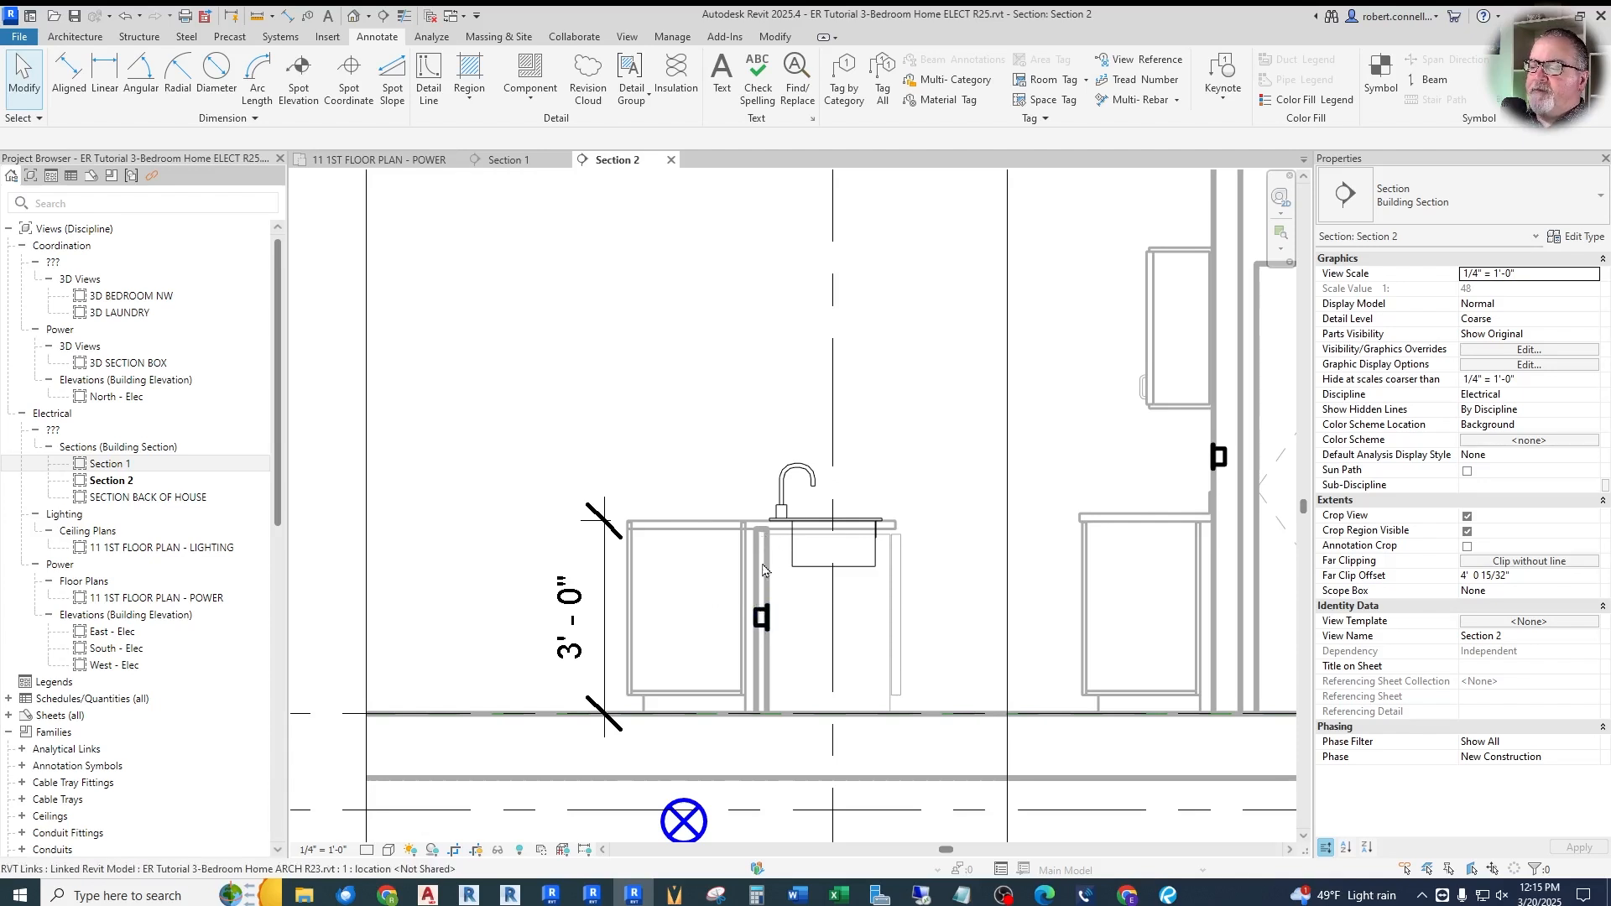
Return to the power plan and set the elevation of the island receptacle facing the dining table to 2' 6"
{"action": "left_click", "coordinate": [379, 160]}
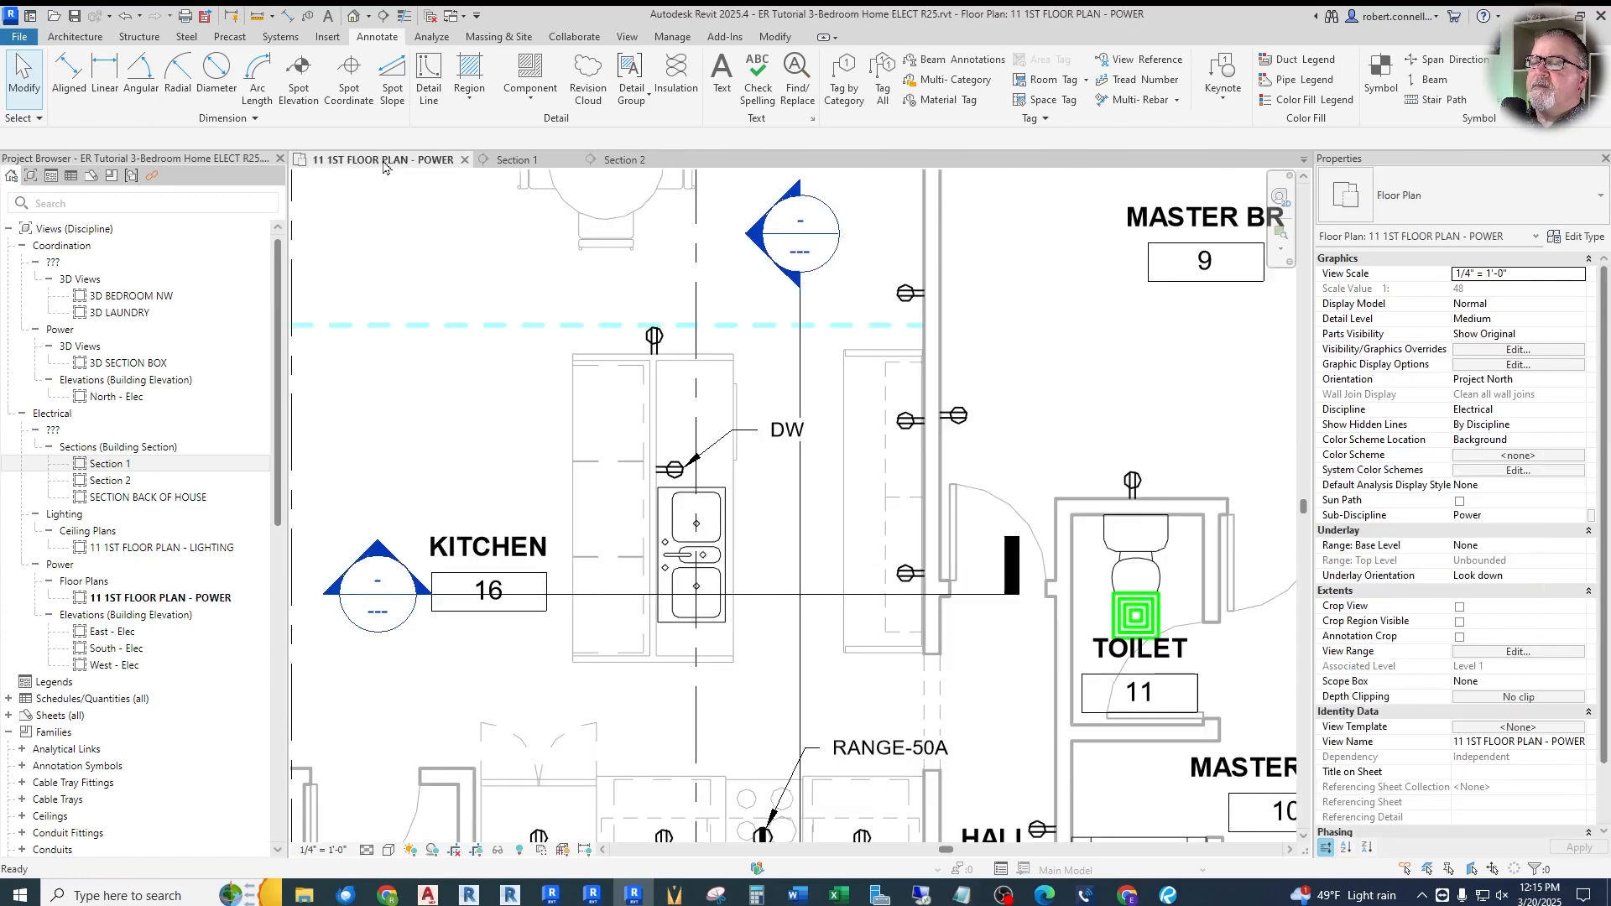
{"action": "scroll", "coordinate": [663, 356], "scroll_direction": "up", "scroll_amount": 4}
{"action": "left_click", "coordinate": [664, 362]}
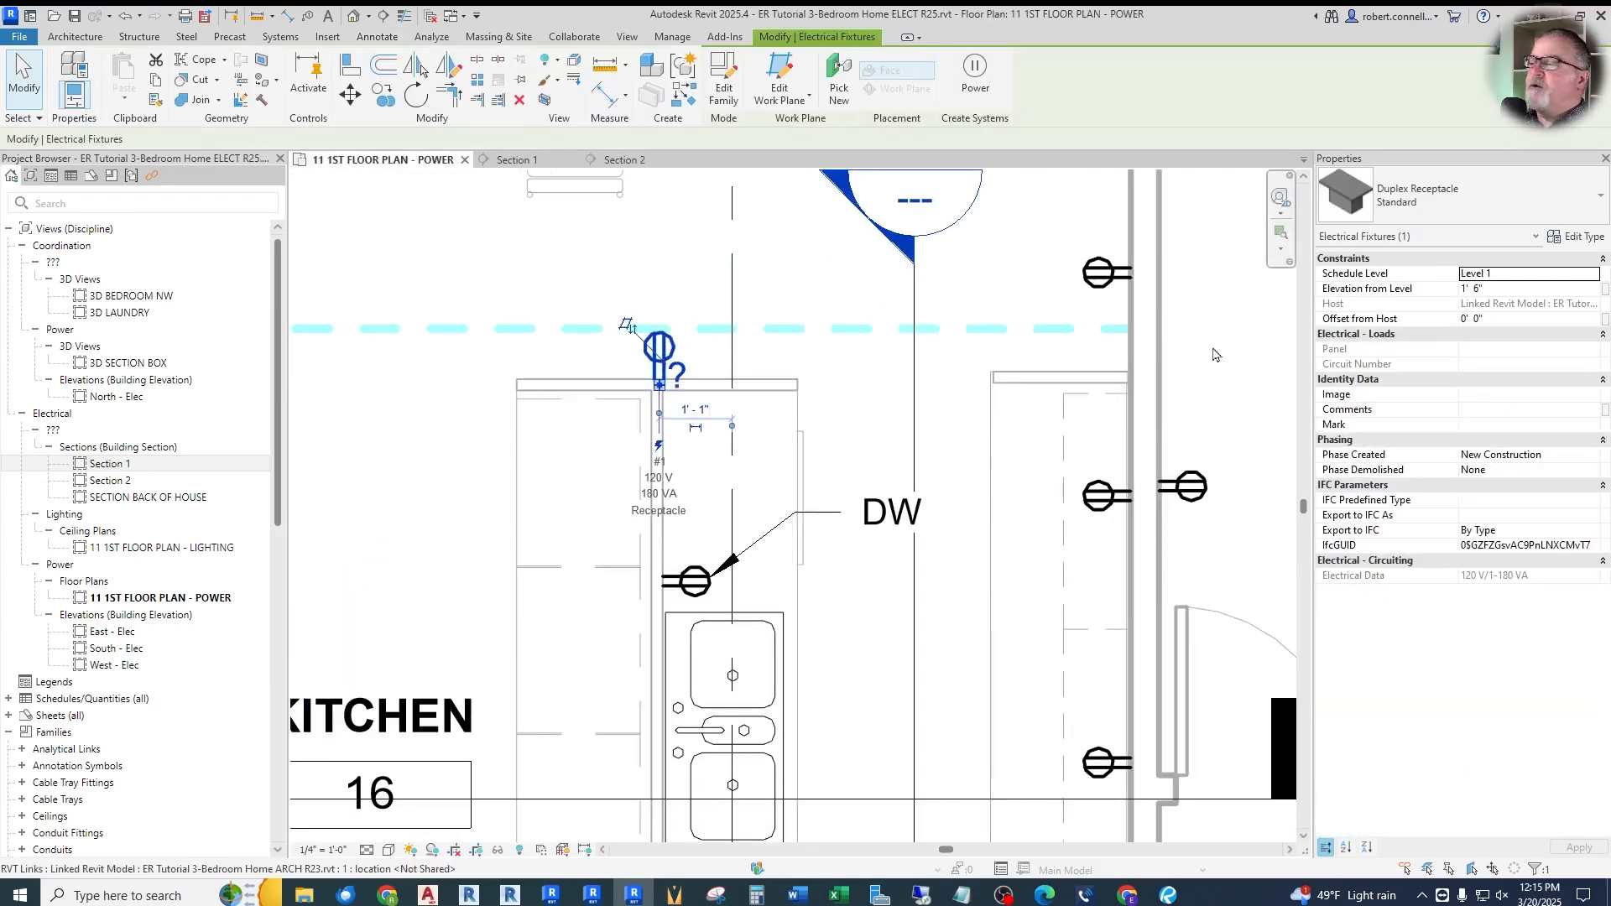
{"action": "left_click", "coordinate": [1524, 290]}
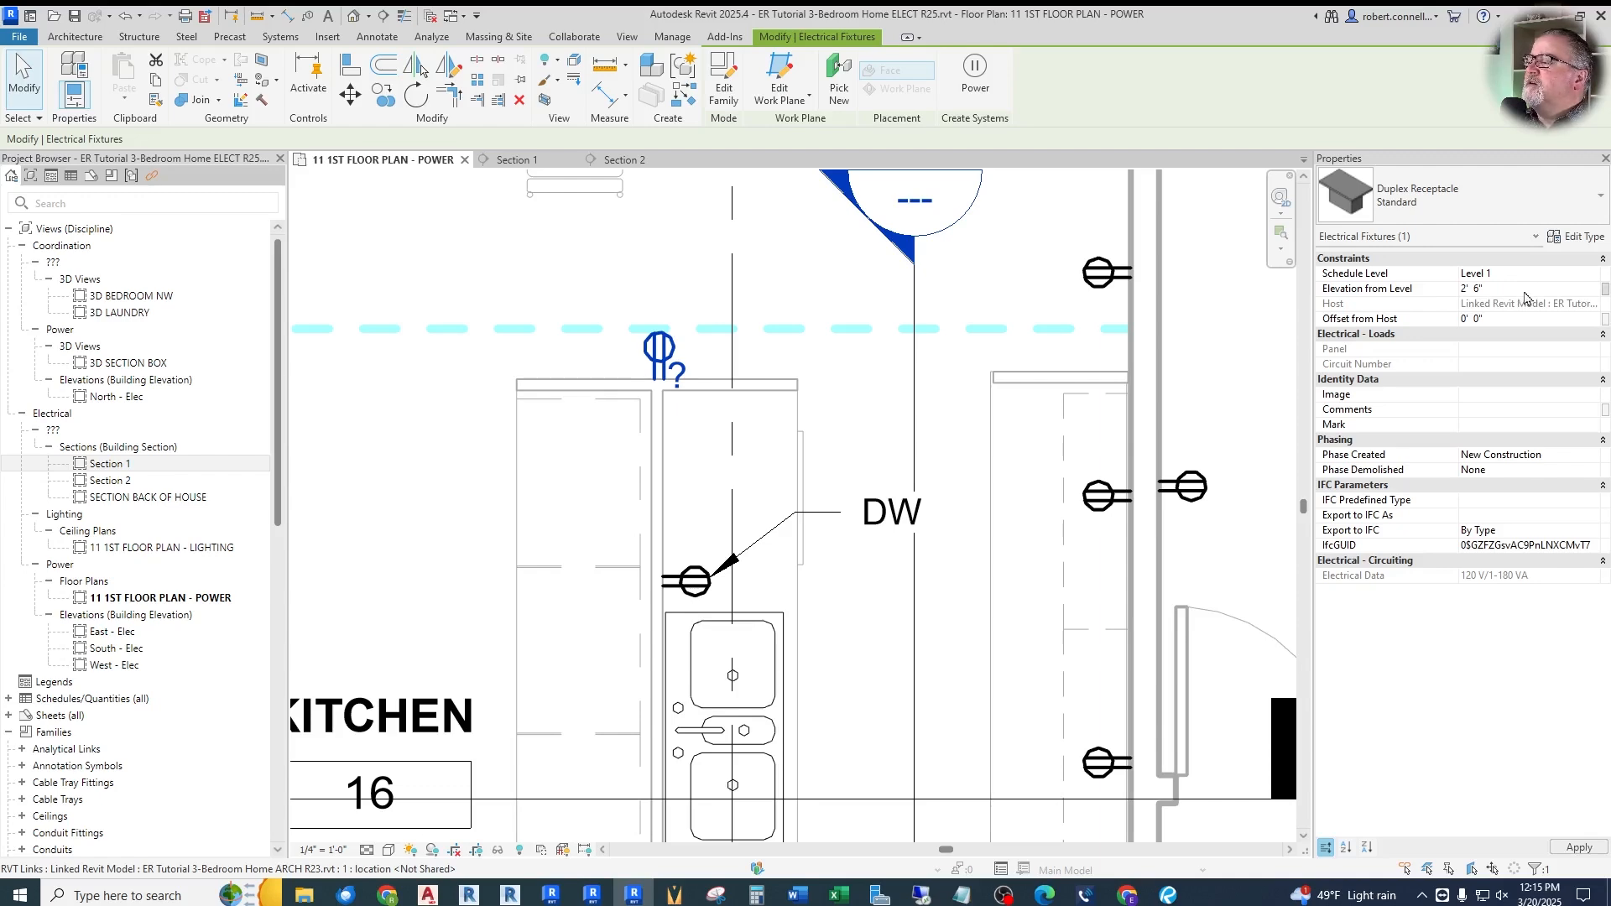
{"action": "key", "text": "Escape"}
{"action": "key", "text": "Escape"}
Place a similar duplex receptacle on the island's end wall facing the range, flipped outward at the end of the central partition
{"action": "scroll", "coordinate": [953, 288], "scroll_direction": "down", "scroll_amount": 4}
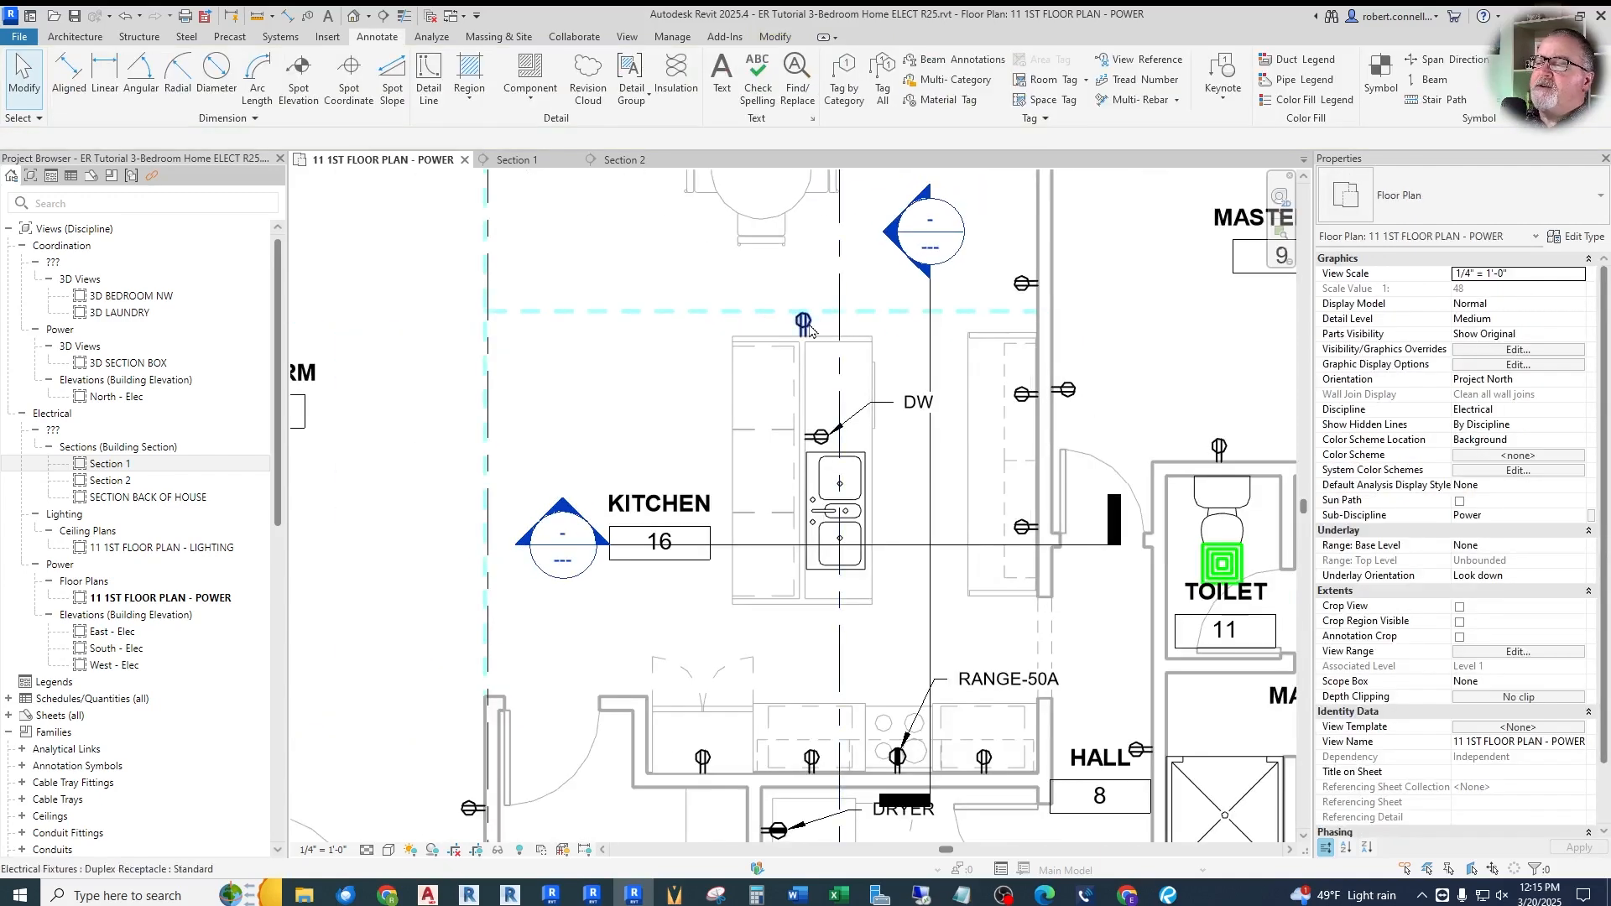
{"action": "left_click", "coordinate": [803, 326]}
{"action": "right_click", "coordinate": [808, 326]}
{"action": "left_click", "coordinate": [868, 445]}
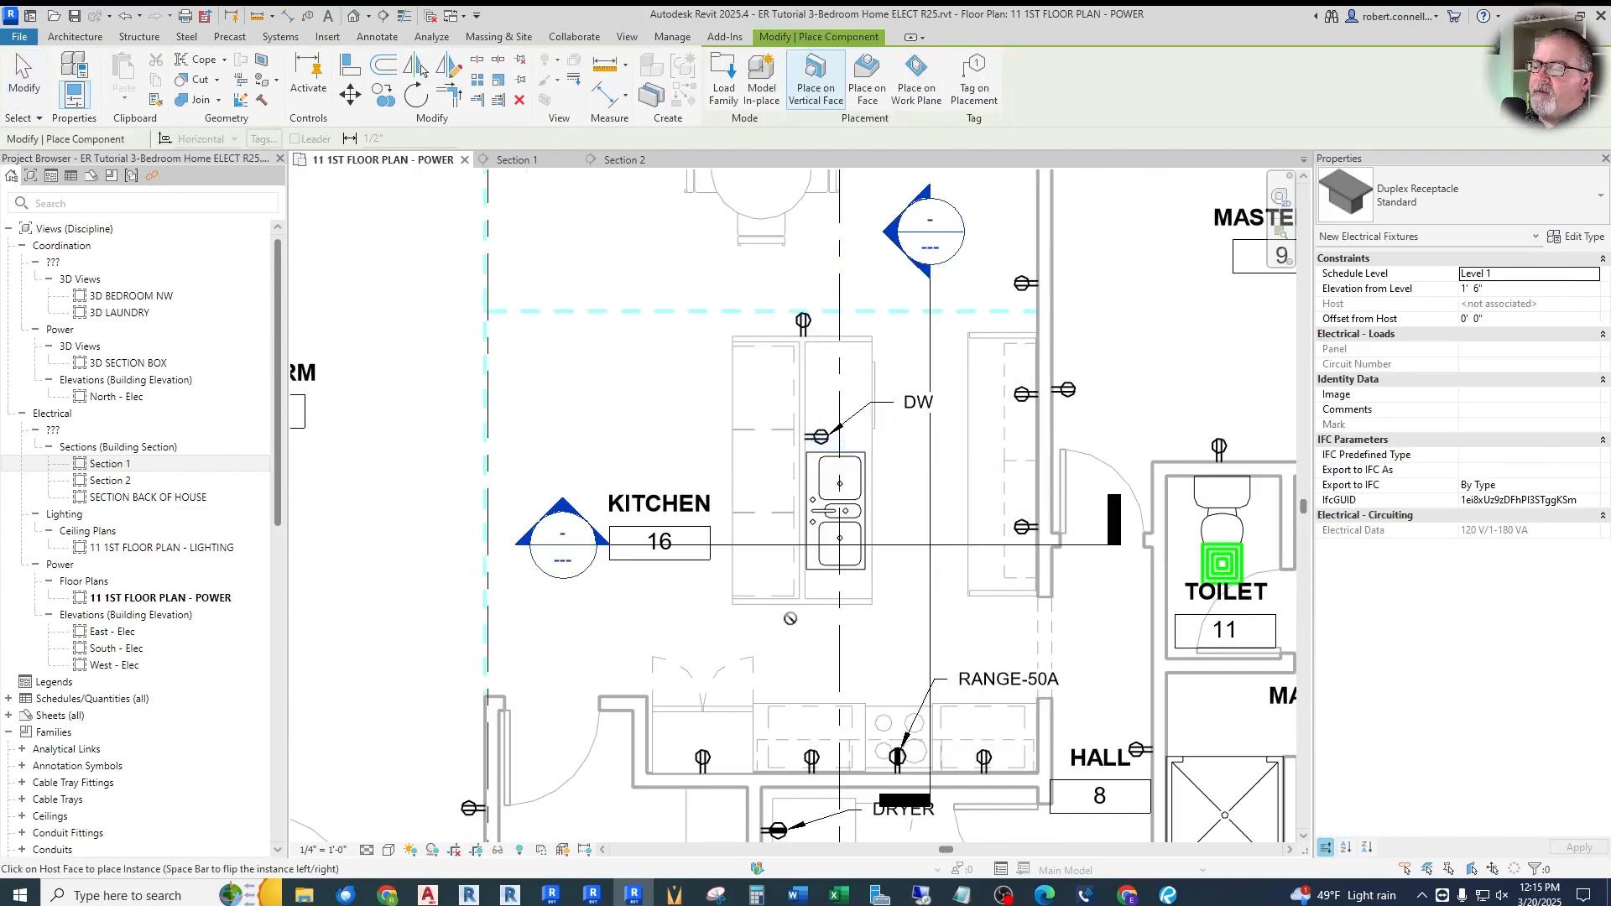
{"action": "scroll", "coordinate": [808, 606], "scroll_direction": "up", "scroll_amount": 2}
{"action": "scroll", "coordinate": [808, 606], "scroll_direction": "up", "scroll_amount": 3}
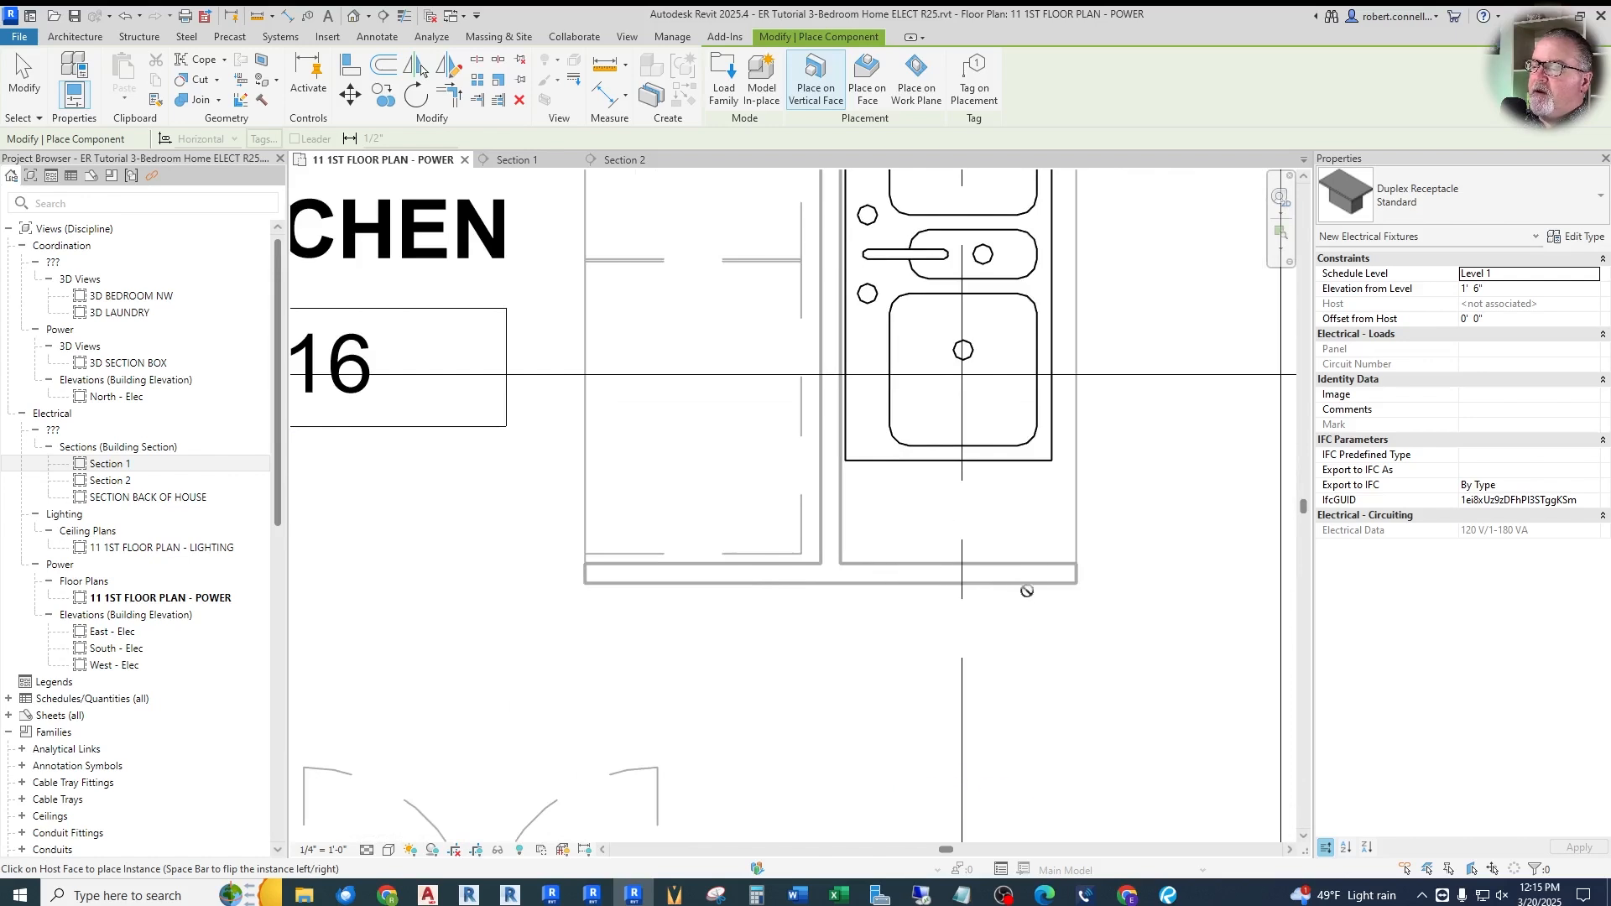
{"action": "scroll", "coordinate": [1041, 588], "scroll_direction": "up", "scroll_amount": 2}
{"action": "scroll", "coordinate": [1028, 604], "scroll_direction": "down", "scroll_amount": 3}
{"action": "scroll", "coordinate": [625, 588], "scroll_direction": "up", "scroll_amount": 3}
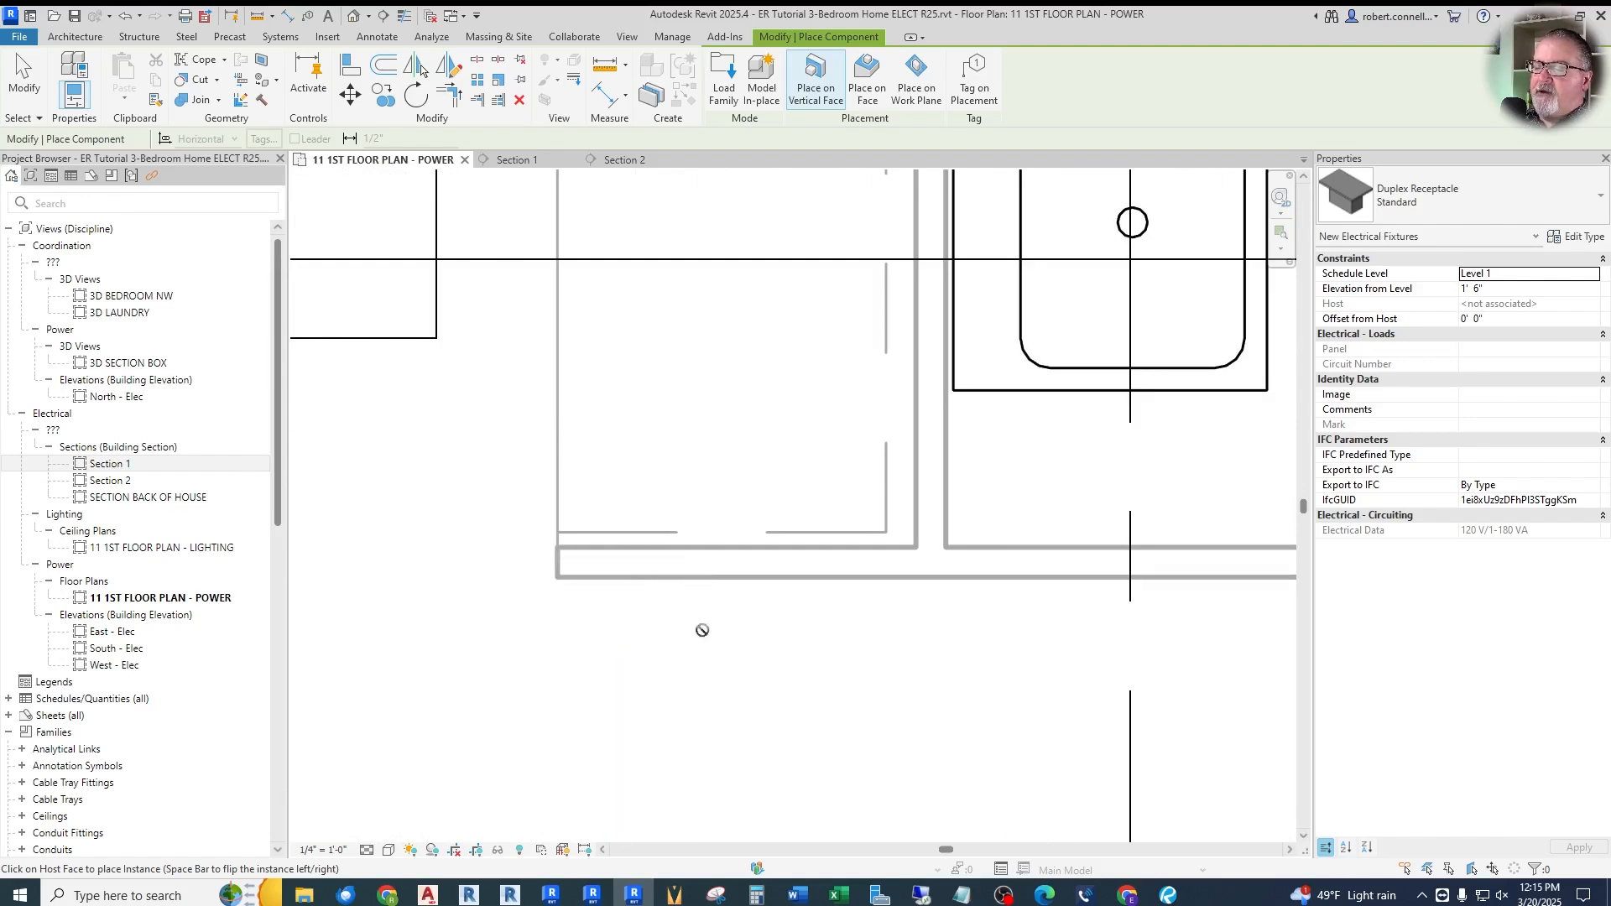
{"action": "scroll", "coordinate": [690, 583], "scroll_direction": "down", "scroll_amount": 3}
{"action": "scroll", "coordinate": [756, 568], "scroll_direction": "up", "scroll_amount": 3}
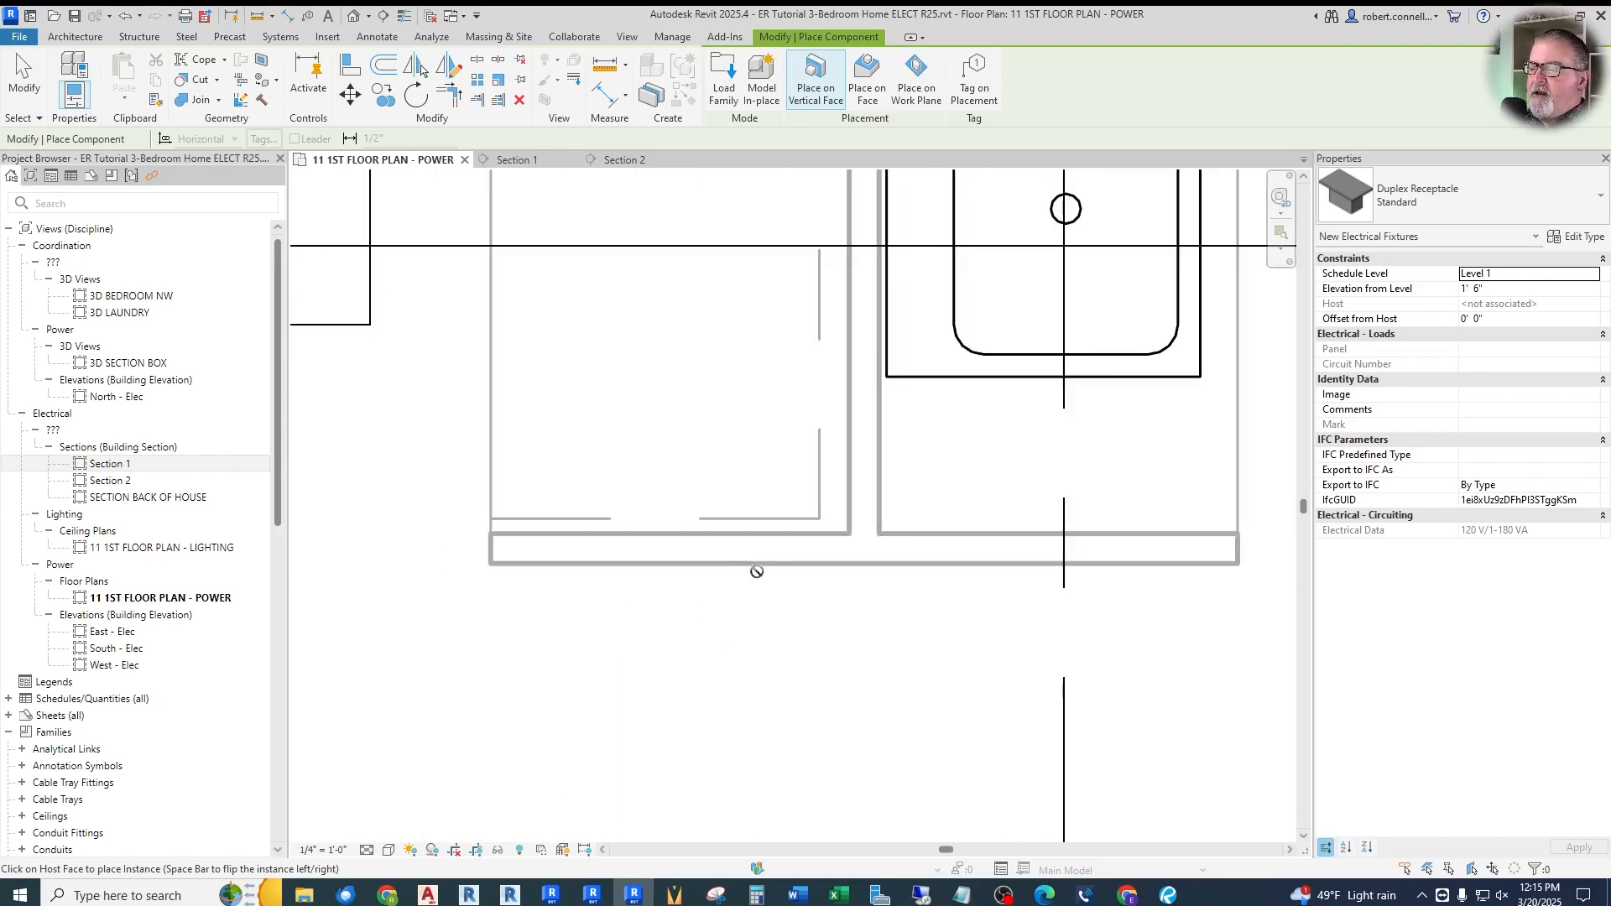
{"action": "scroll", "coordinate": [673, 550], "scroll_direction": "down", "scroll_amount": 4}
{"action": "scroll", "coordinate": [945, 564], "scroll_direction": "up", "scroll_amount": 4}
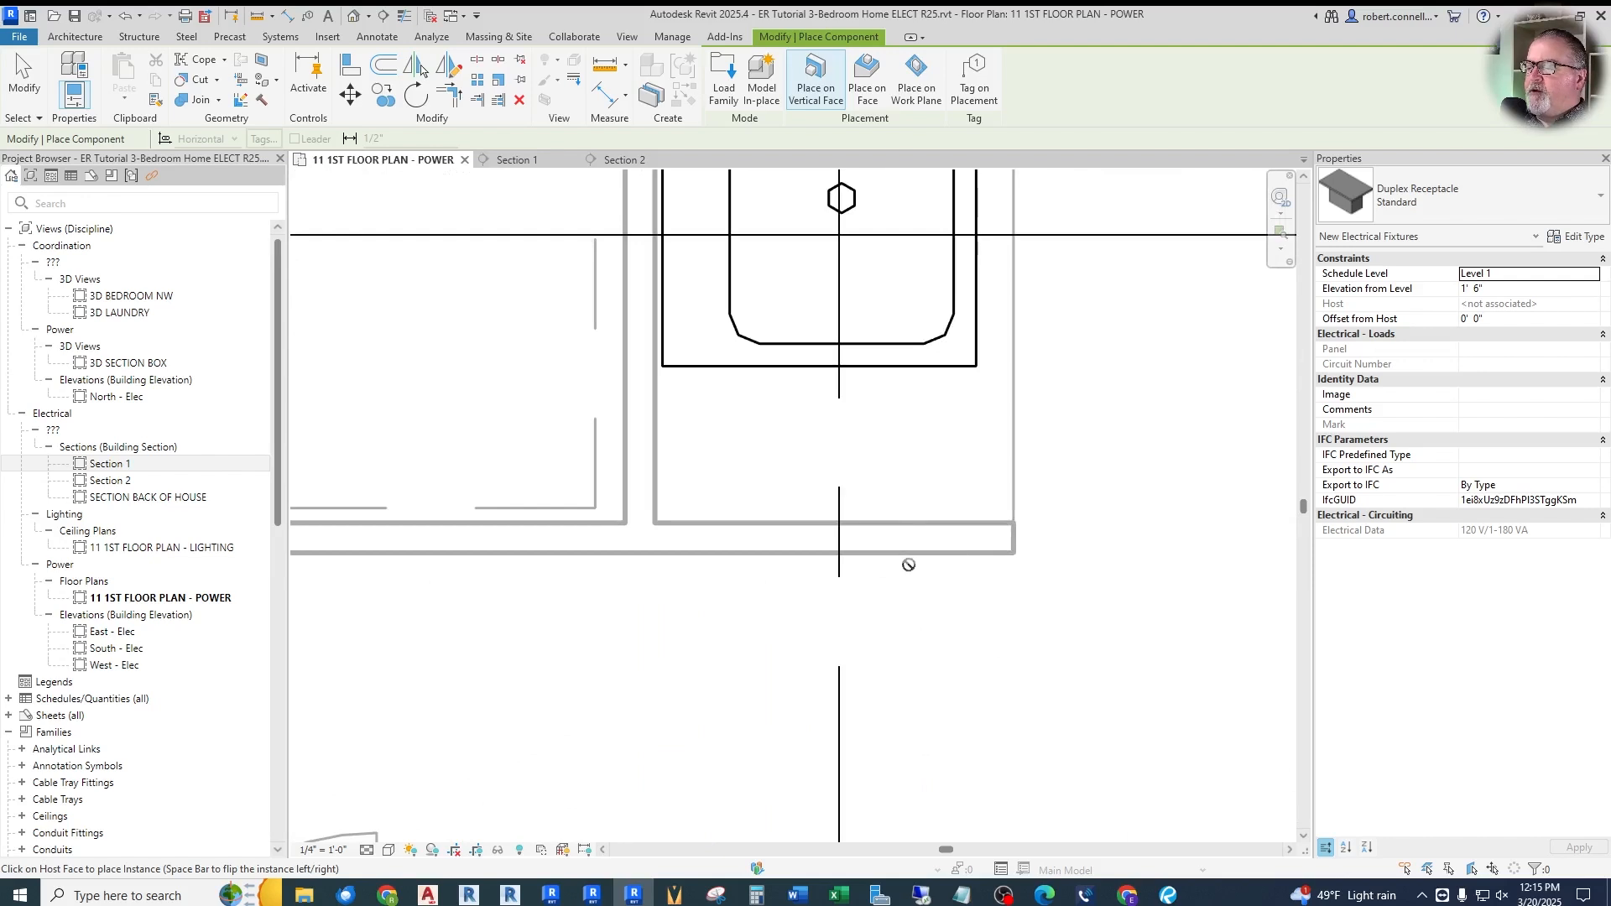
{"action": "scroll", "coordinate": [908, 552], "scroll_direction": "down", "scroll_amount": 3}
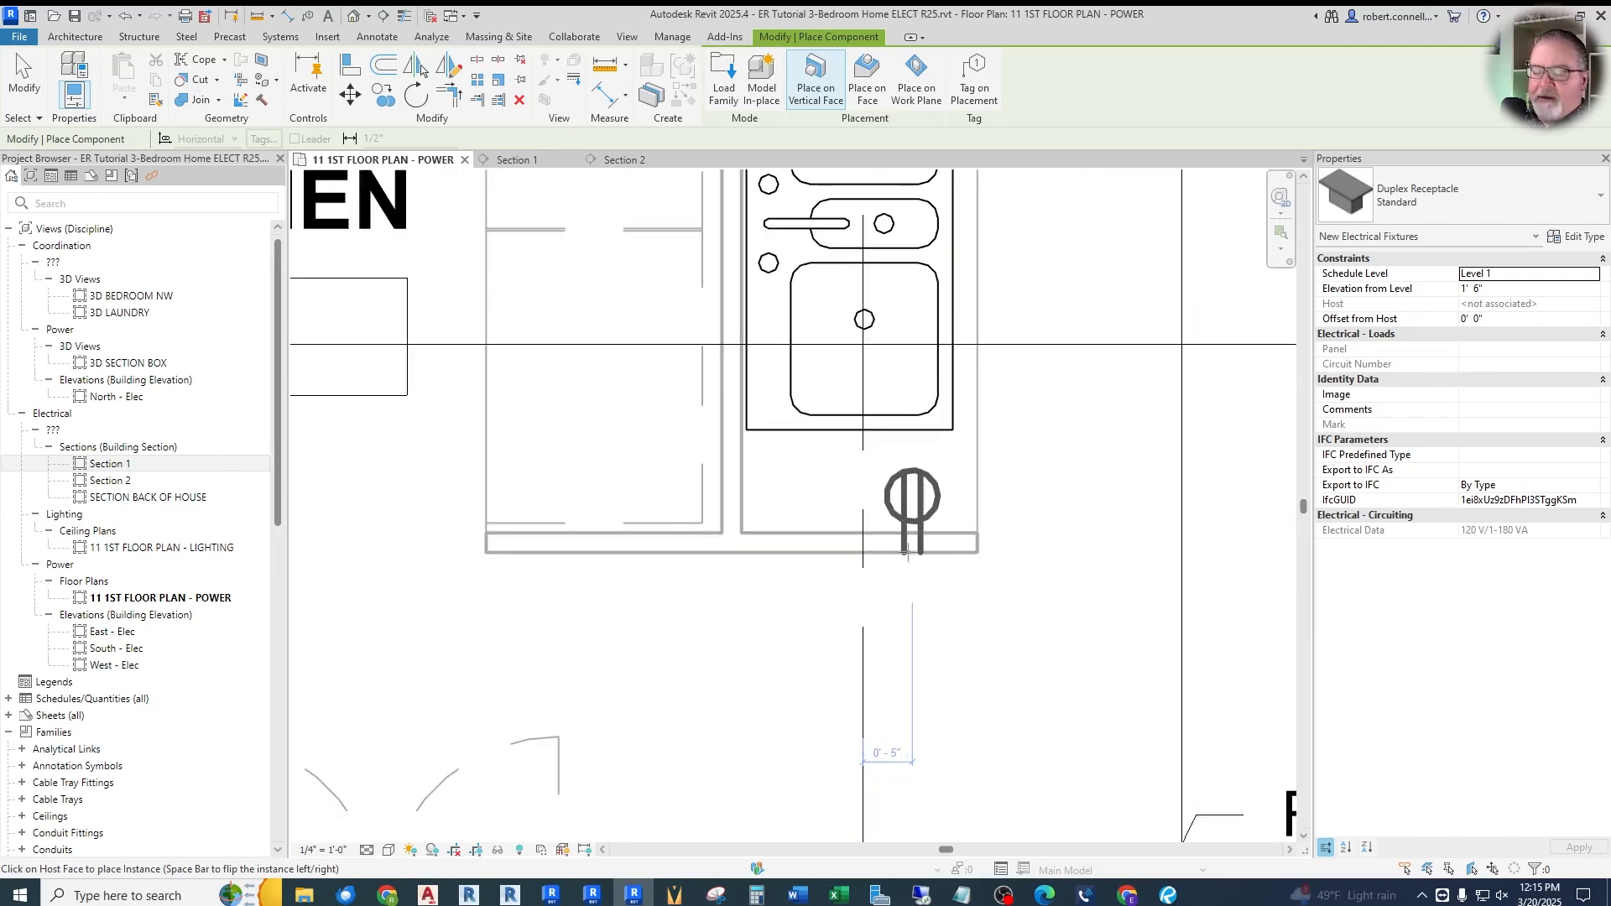
{"action": "key", "text": "space"}
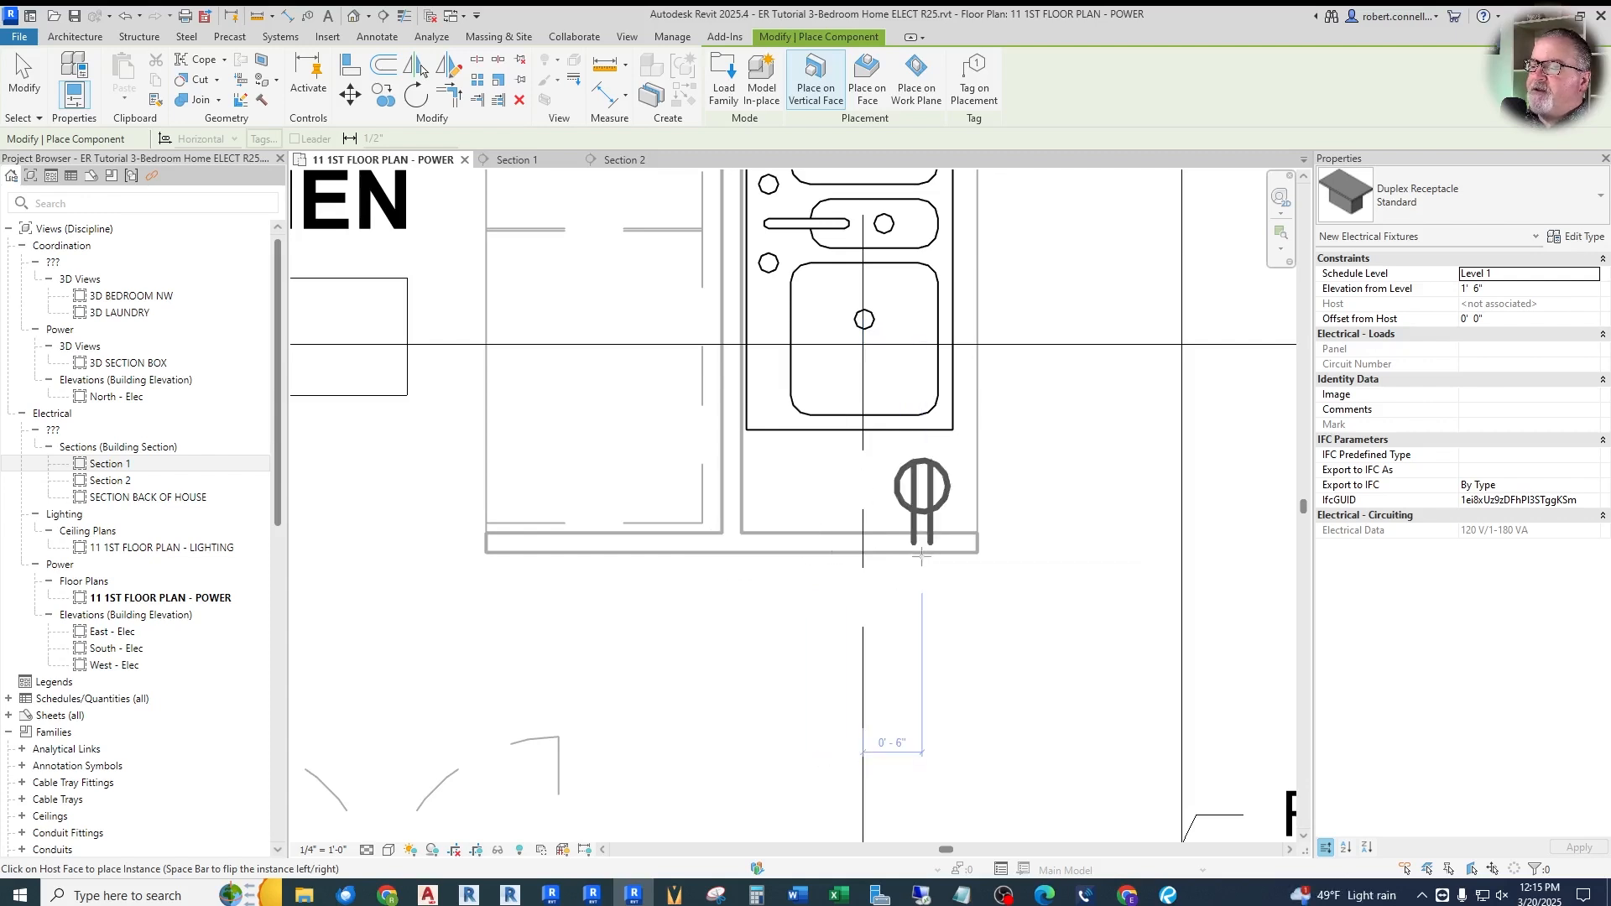
{"action": "key", "text": "space"}
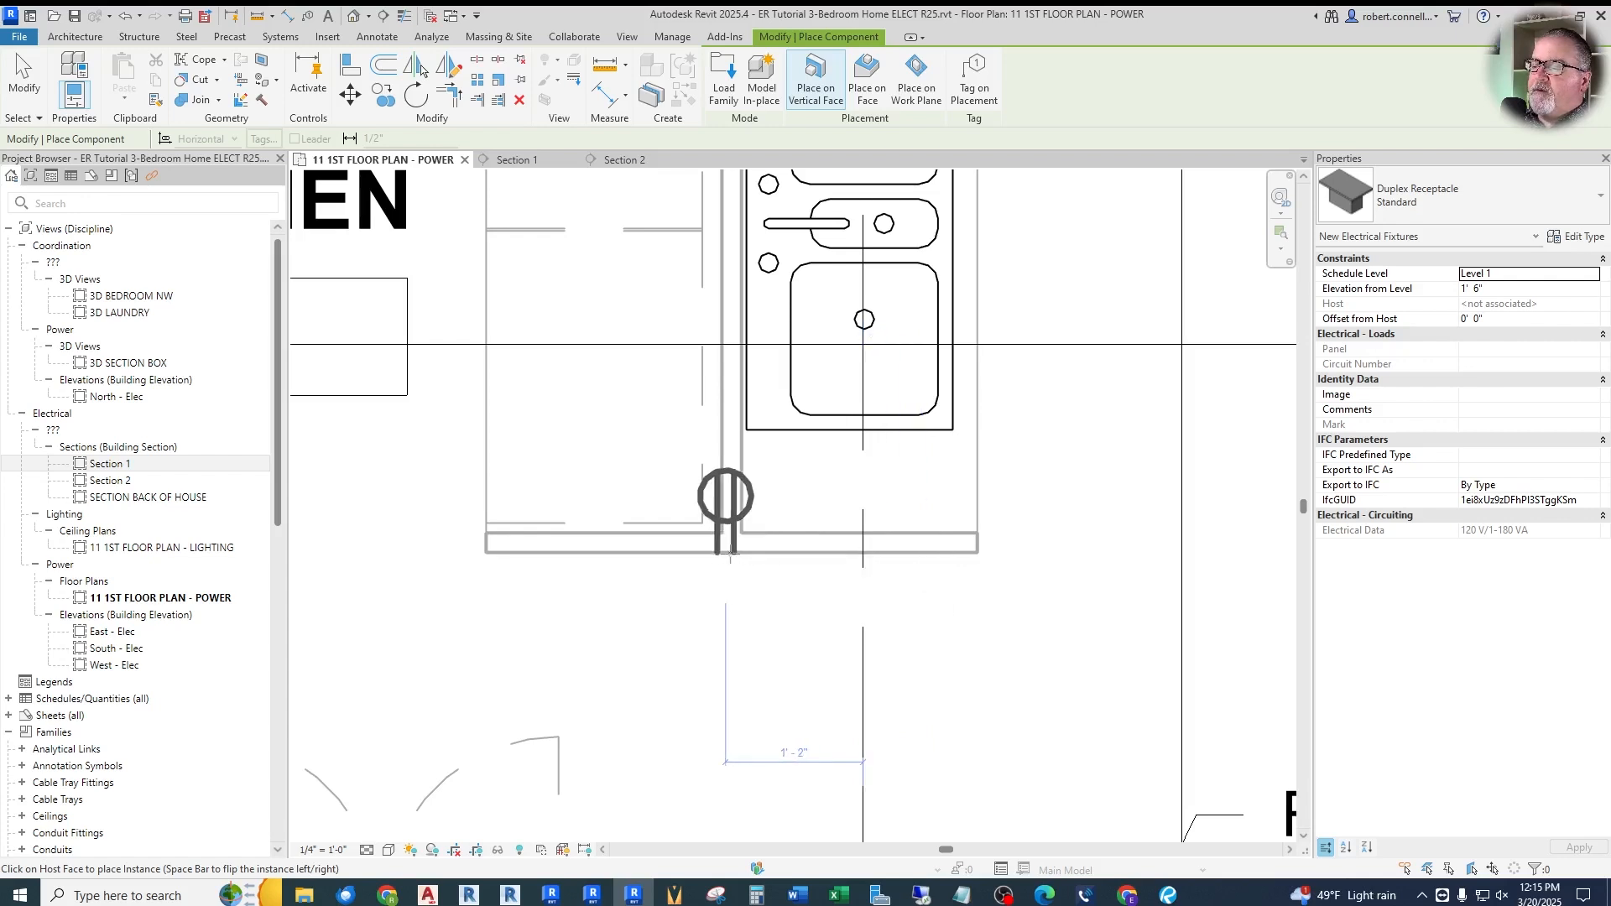
{"action": "key", "text": "space"}
{"action": "left_click", "coordinate": [732, 552]}
{"action": "key", "text": "Escape"}
{"action": "scroll", "coordinate": [744, 522], "scroll_direction": "down", "scroll_amount": 3}
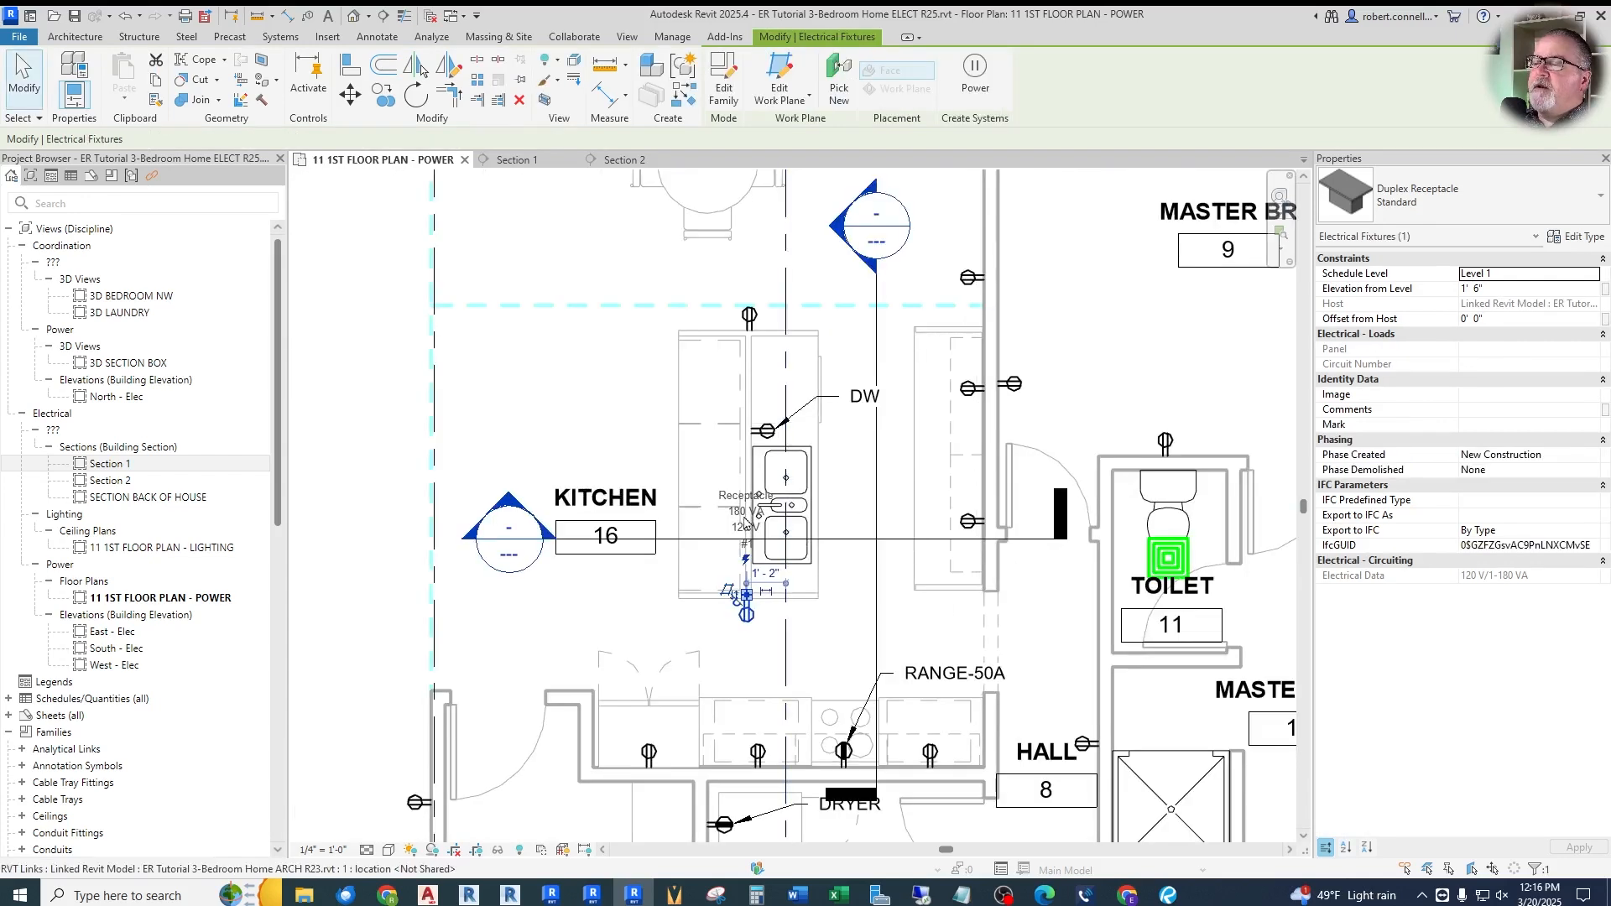
Set the elevation of the island receptacle facing the range to 2' 6"
{"action": "scroll", "coordinate": [795, 486], "scroll_direction": "up", "scroll_amount": 2}
{"action": "key", "text": "Escape"}
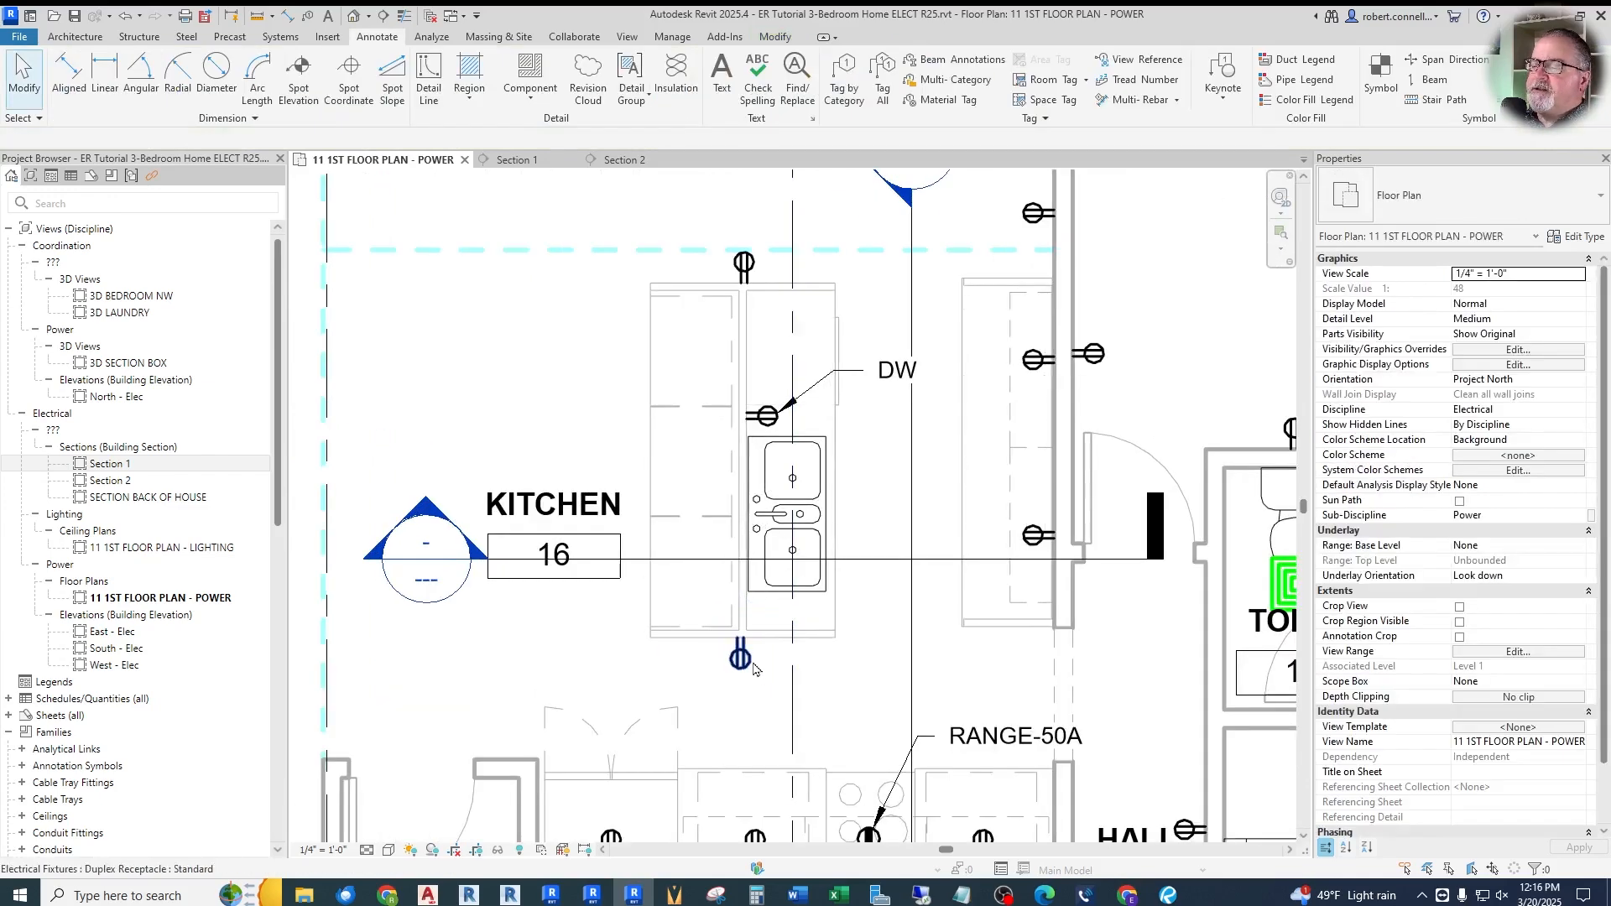
{"action": "left_click", "coordinate": [742, 659]}
{"action": "left_click", "coordinate": [1523, 290]}
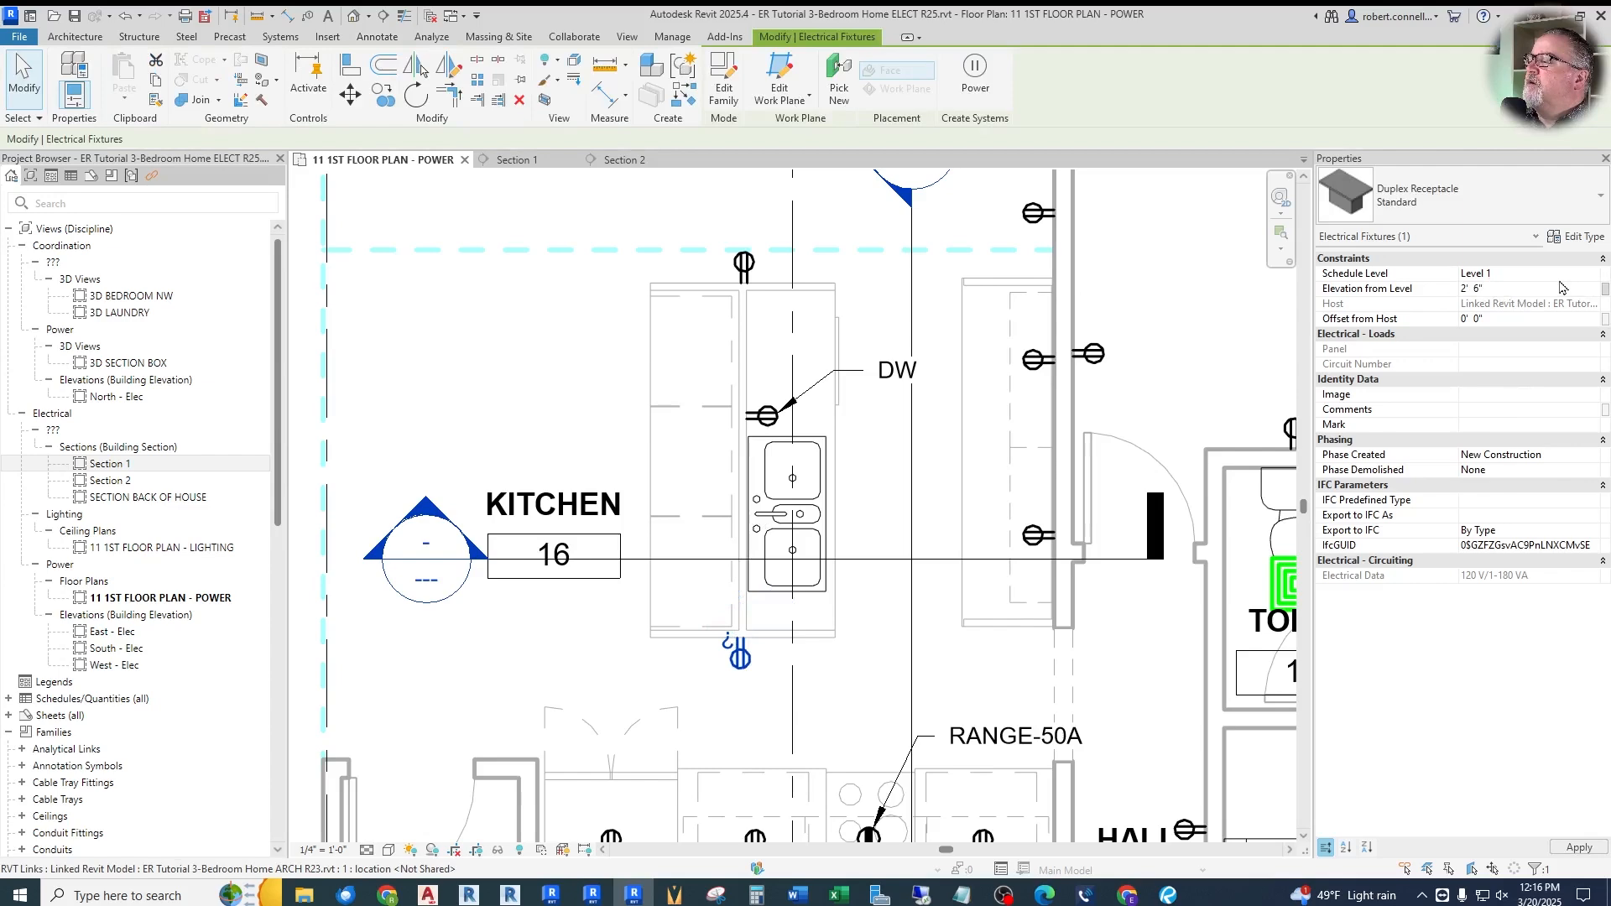
{"action": "key", "text": "Escape"}
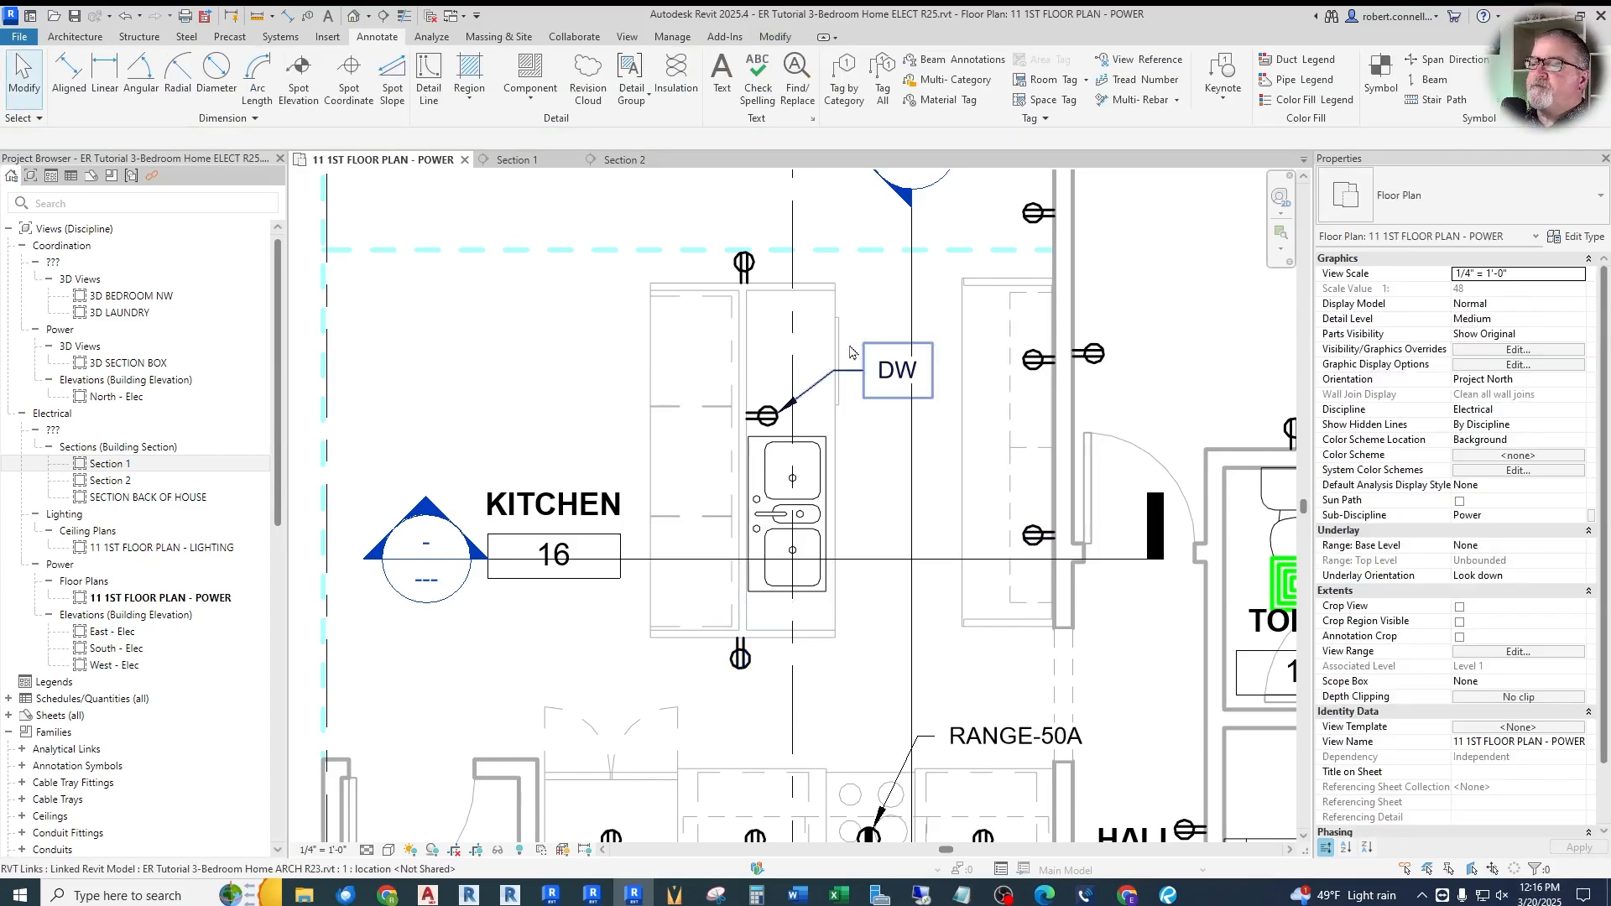
Move the horizontal kitchen section line off the island into the aisle before the range counter and open its view
{"action": "double_click", "coordinate": [424, 519]}
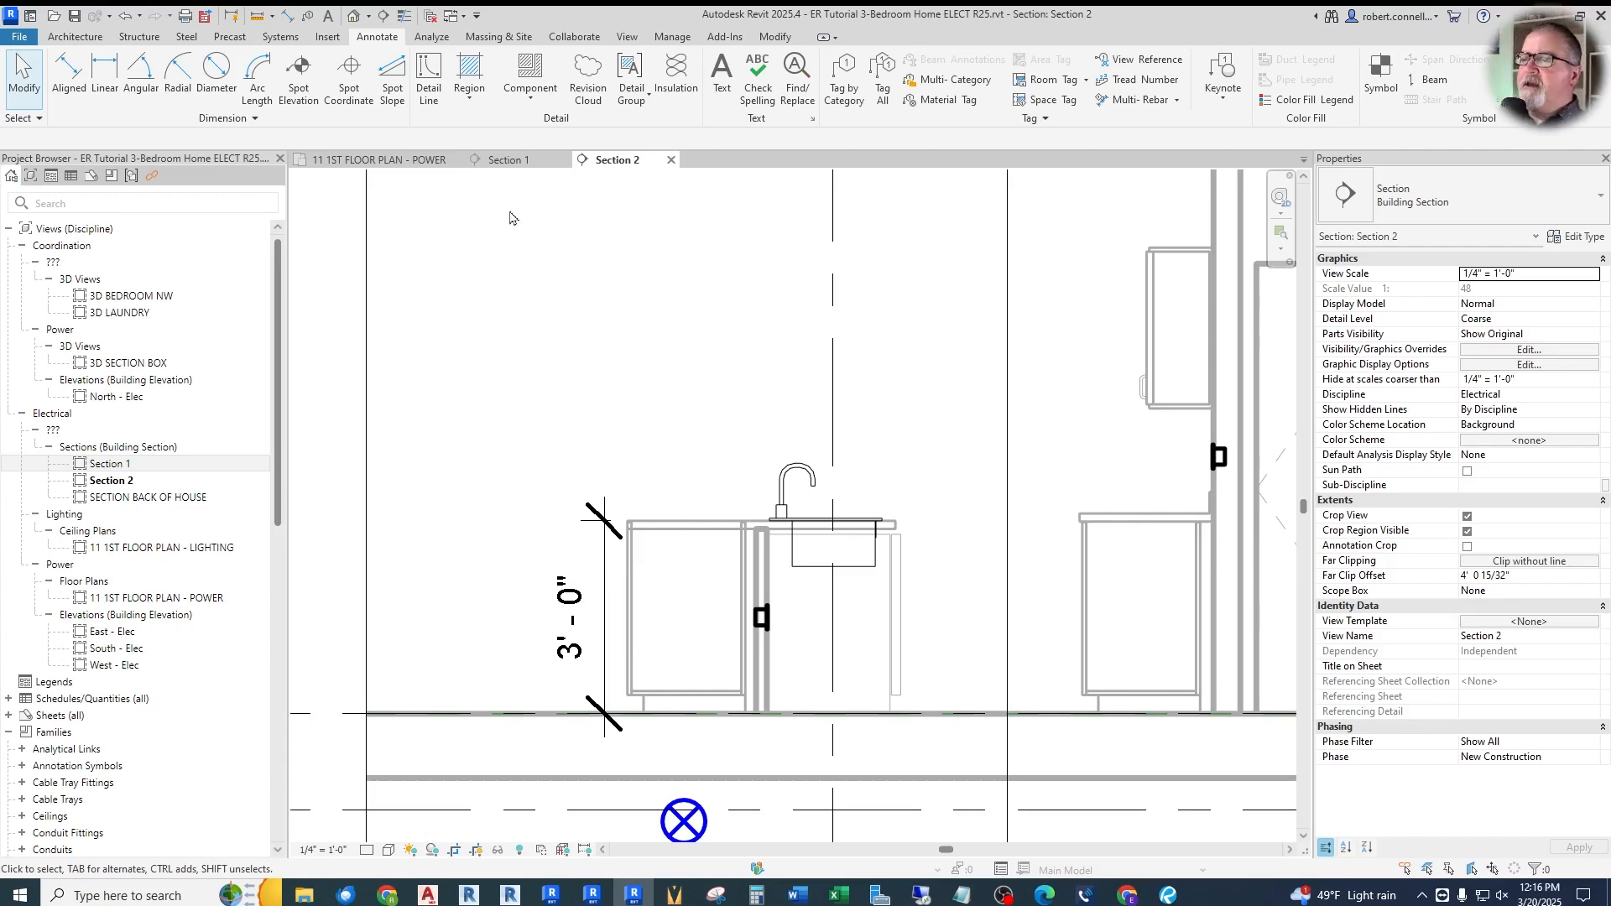
{"action": "left_click", "coordinate": [403, 160]}
{"action": "left_click", "coordinate": [902, 561]}
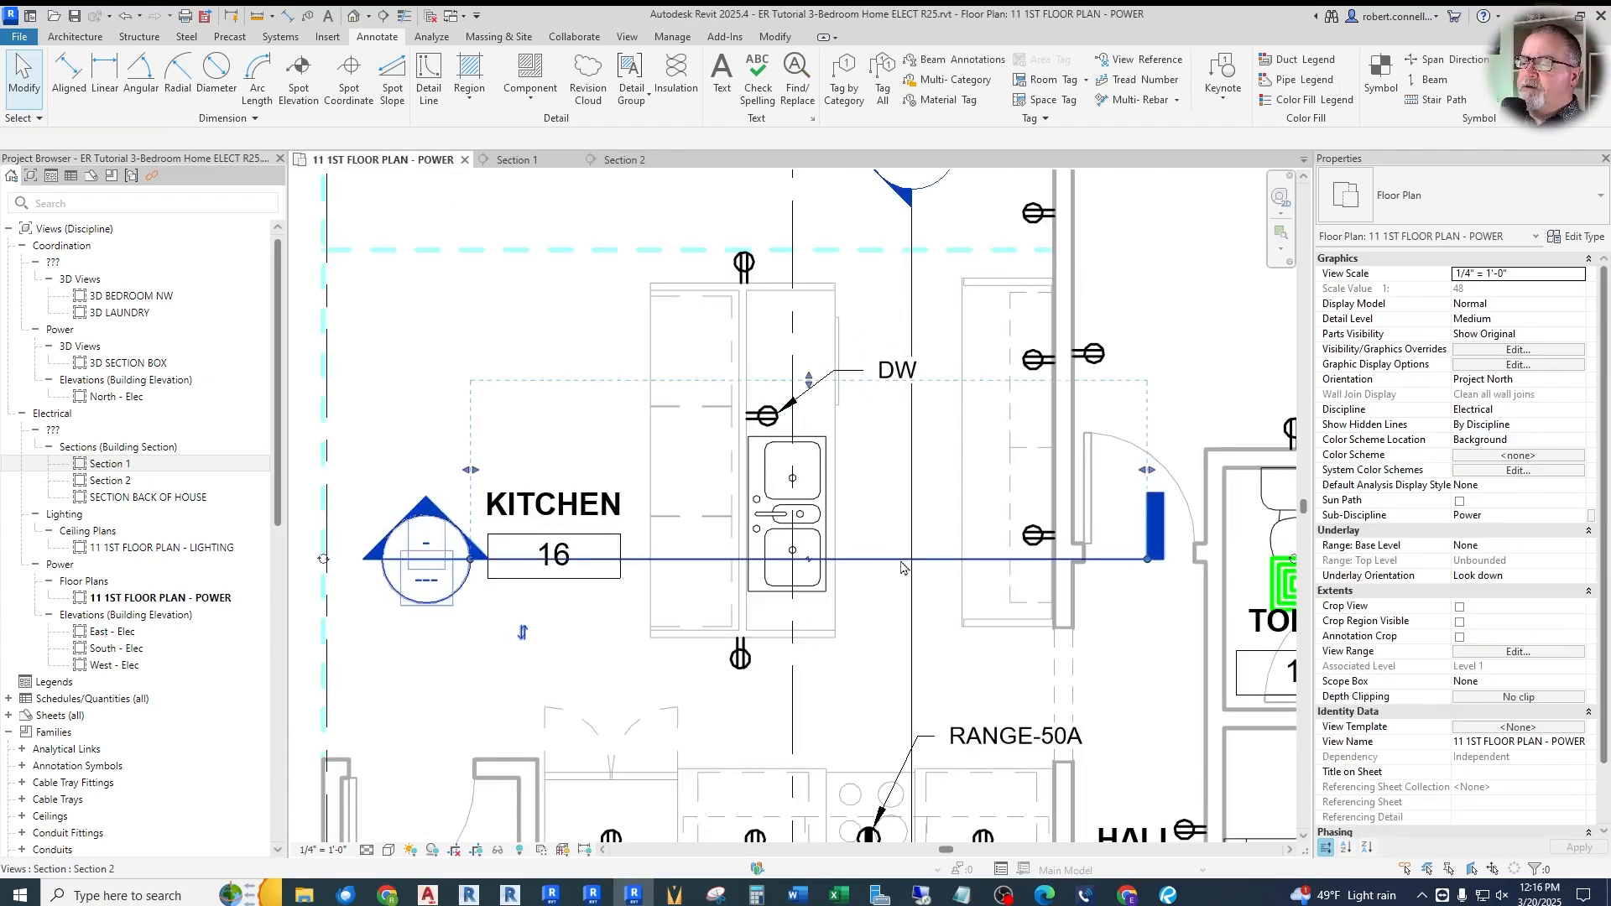
{"action": "left_click_drag", "start_coordinate": [902, 567], "coordinate": [903, 741]}
{"action": "key", "text": "Escape"}
{"action": "double_click", "coordinate": [428, 681]}
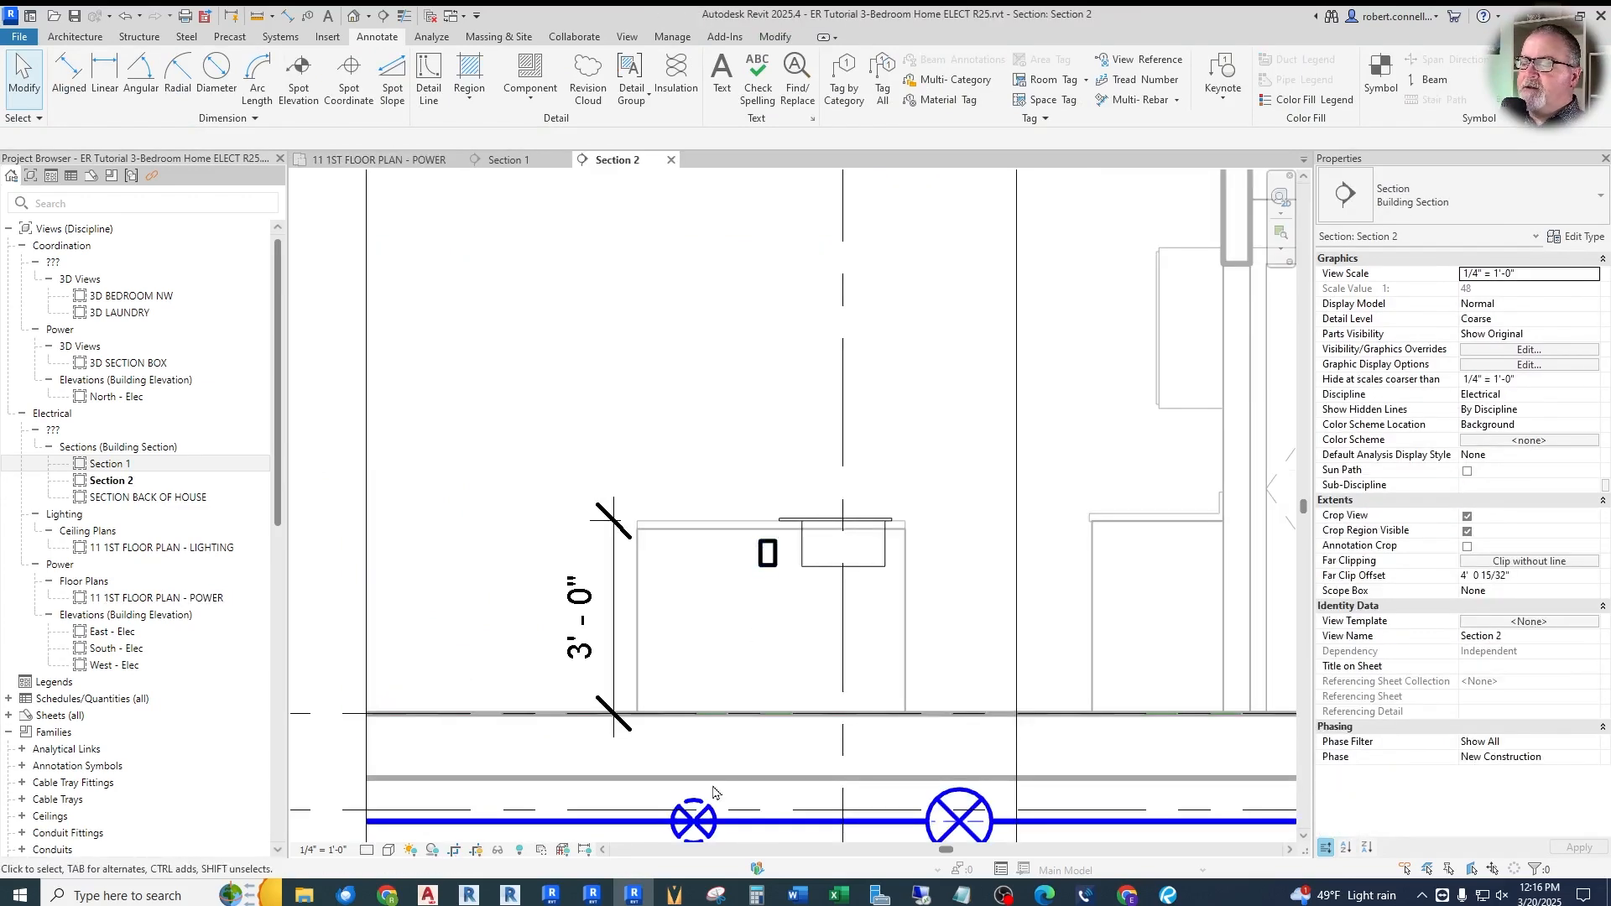
Return to the power plan and add a text note reading 2'6"A.F.F. beside the island receptacle facing the range
{"action": "left_click", "coordinate": [400, 164]}
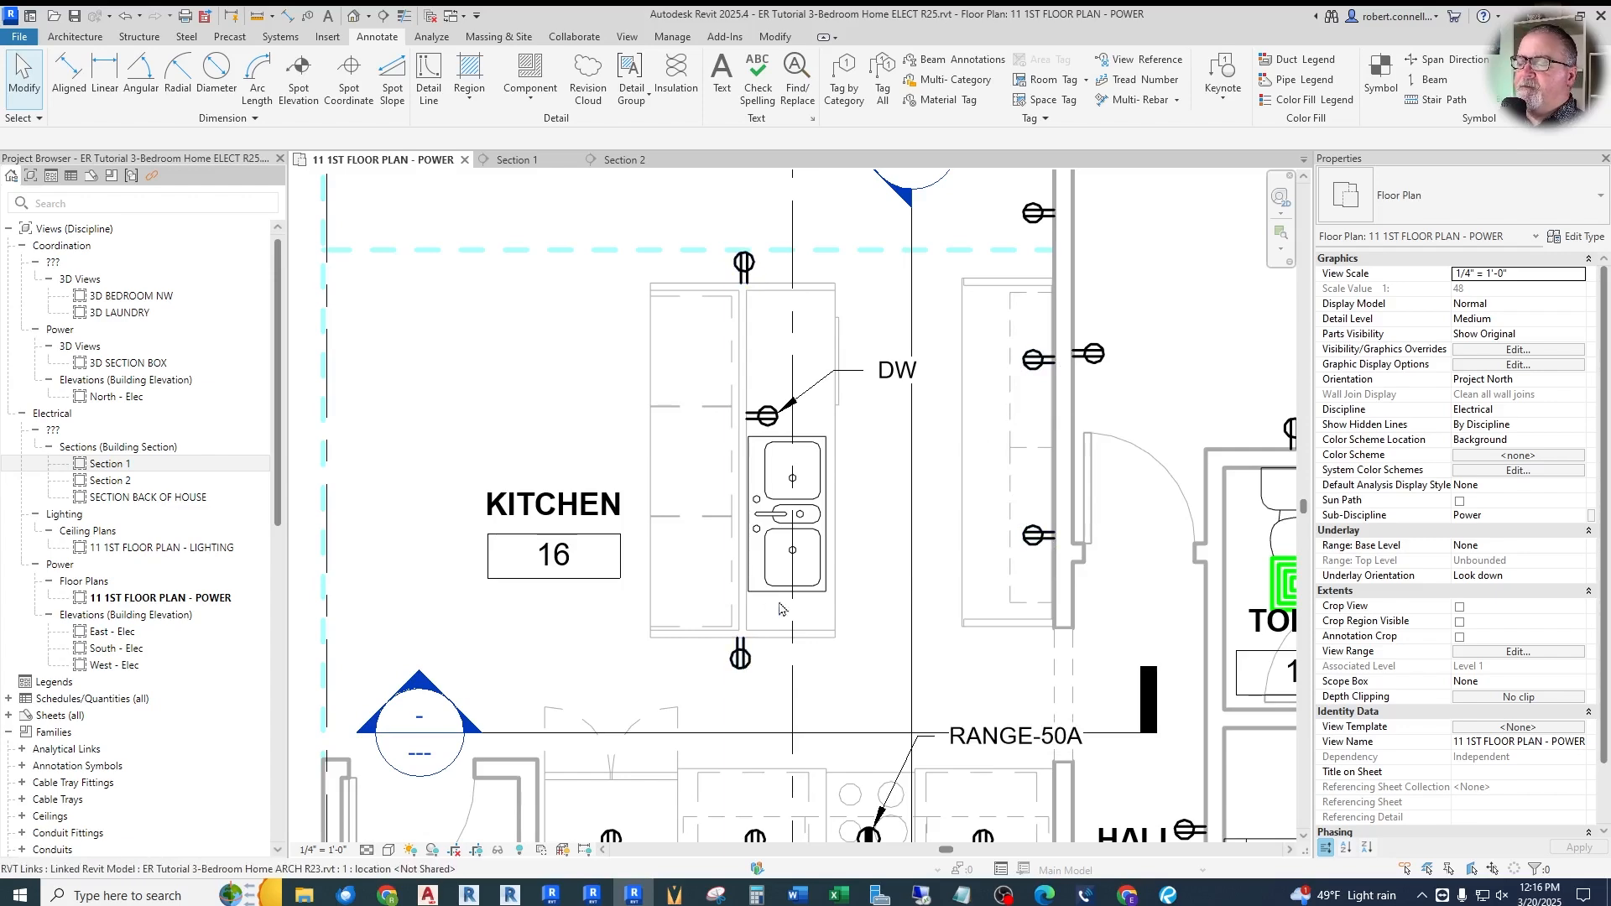
{"action": "scroll", "coordinate": [861, 462], "scroll_direction": "down", "scroll_amount": 2}
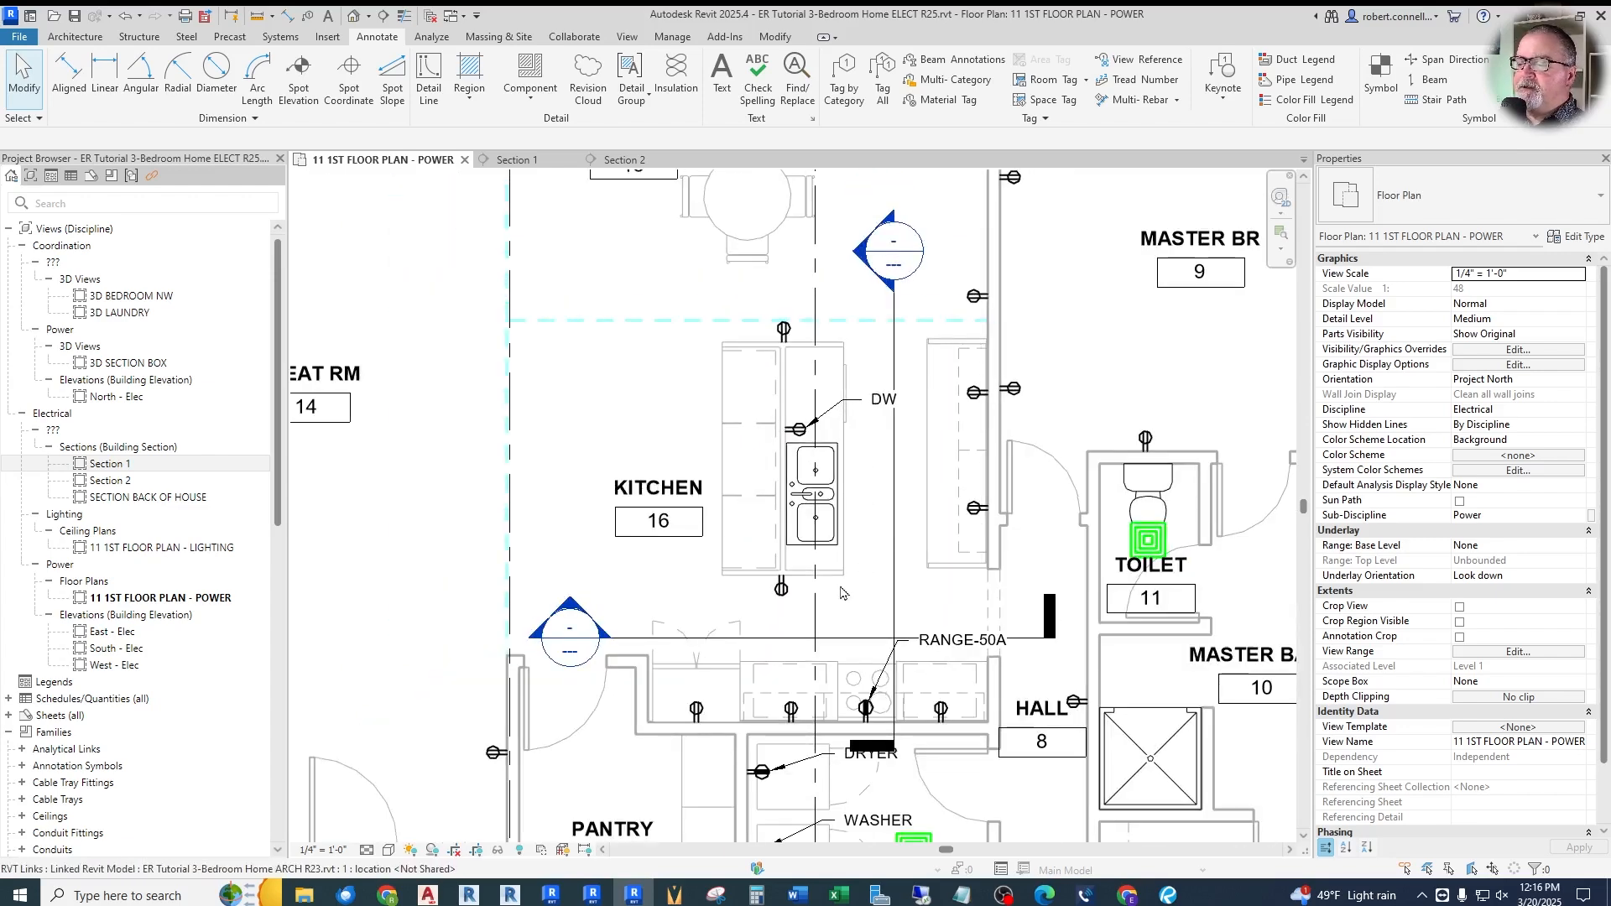
{"action": "scroll", "coordinate": [843, 592], "scroll_direction": "up", "scroll_amount": 2}
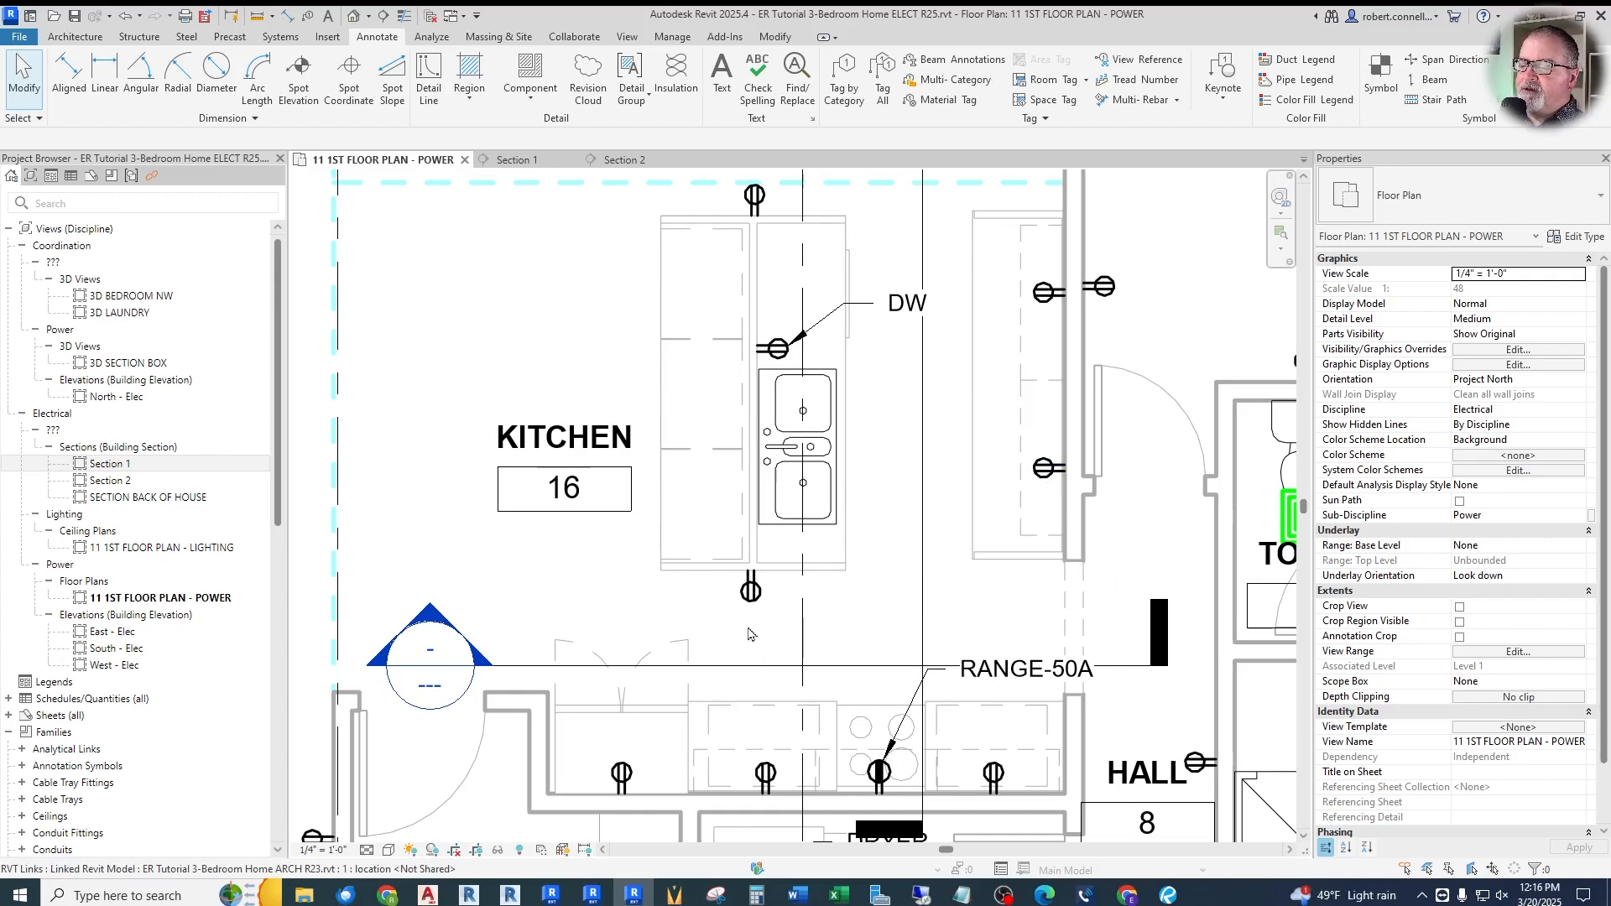
{"action": "scroll", "coordinate": [750, 635], "scroll_direction": "up", "scroll_amount": 3}
{"action": "key", "text": "t"}
{"action": "key", "text": "x"}
{"action": "left_click", "coordinate": [799, 550]}
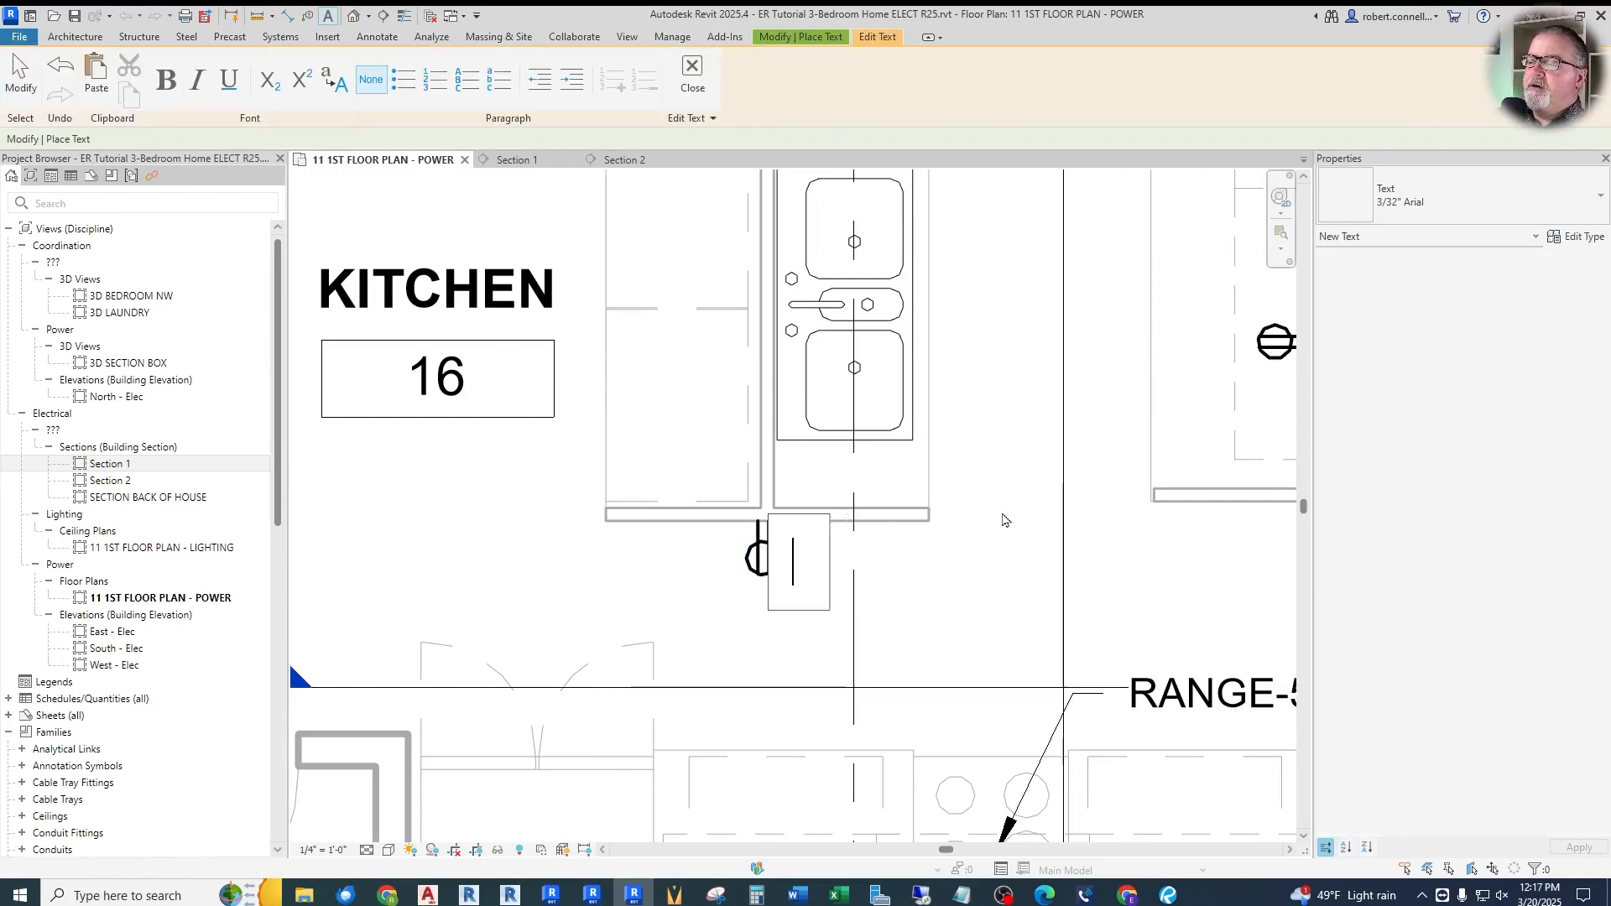
{"action": "type", "text": "2'6\"A.F.F."}
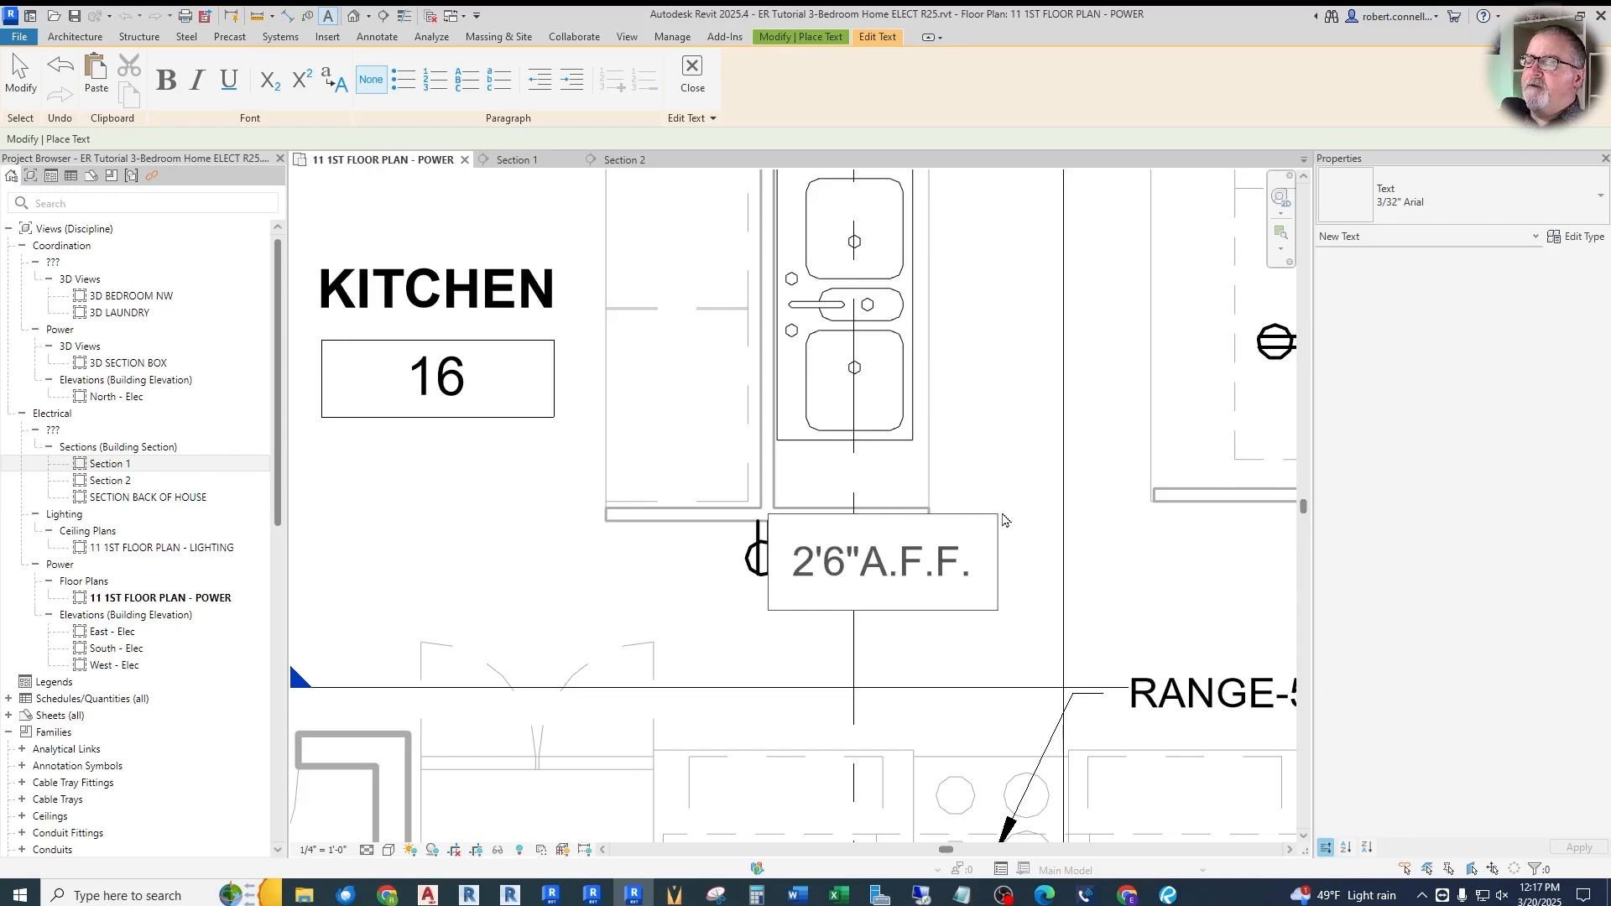
{"action": "left_click", "coordinate": [1020, 428]}
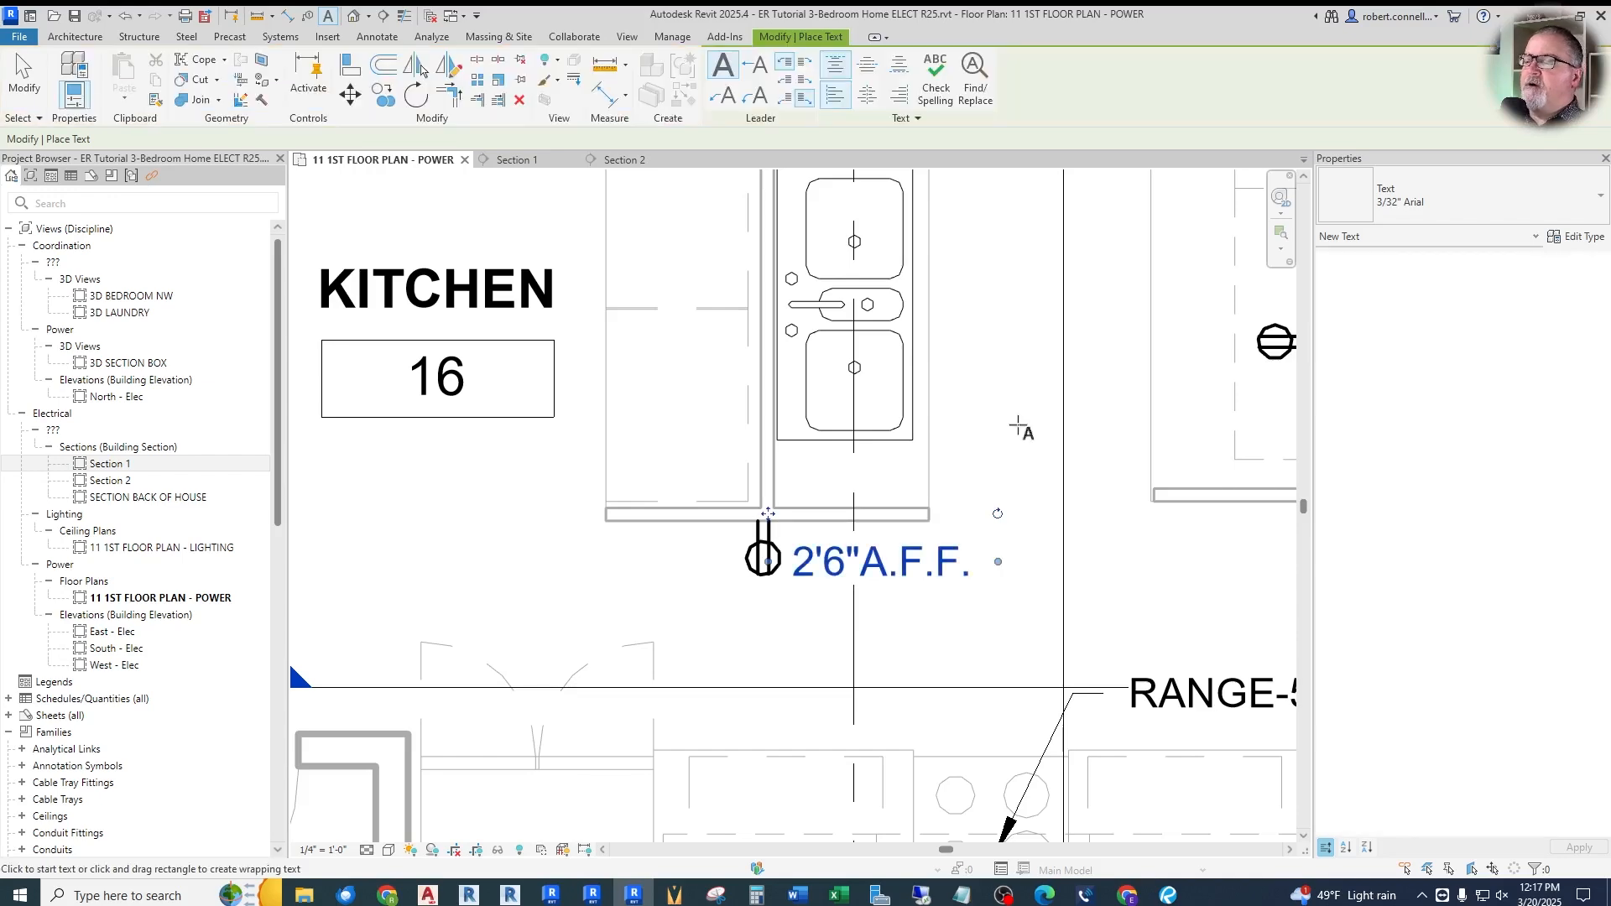
{"action": "key", "text": "Escape"}
{"action": "key", "text": "Escape"}
{"action": "scroll", "coordinate": [730, 652], "scroll_direction": "down", "scroll_amount": 2}
{"action": "scroll", "coordinate": [734, 665], "scroll_direction": "down", "scroll_amount": 3}
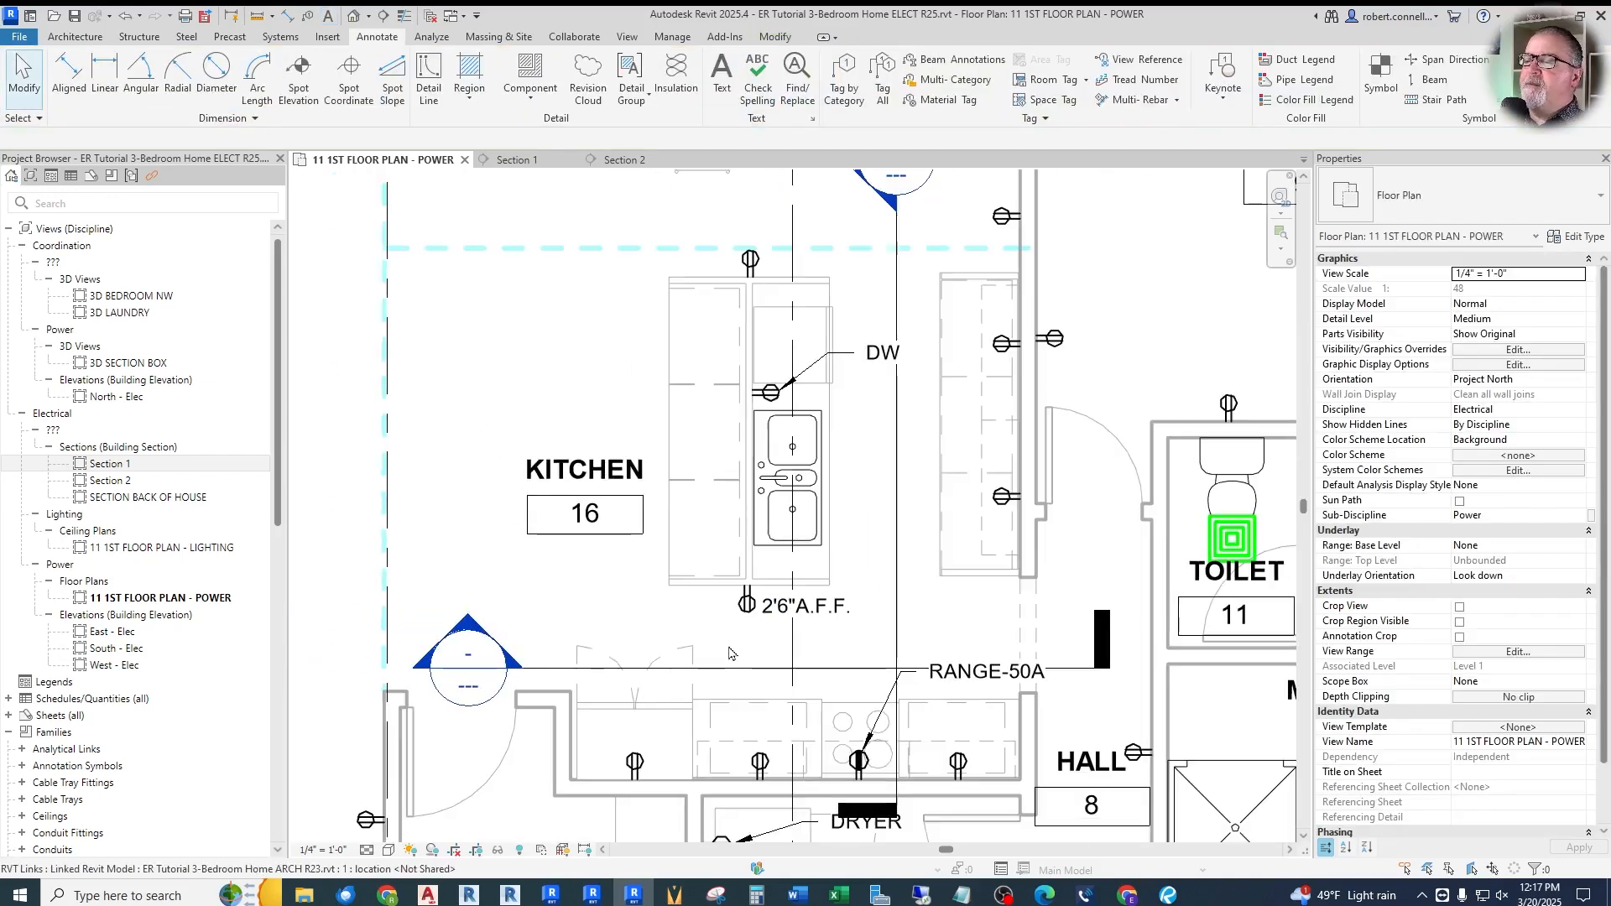
Copy the 2'6"A.F.F. note to beside the island receptacle facing the dining table
{"action": "scroll", "coordinate": [781, 602], "scroll_direction": "up", "scroll_amount": 2}
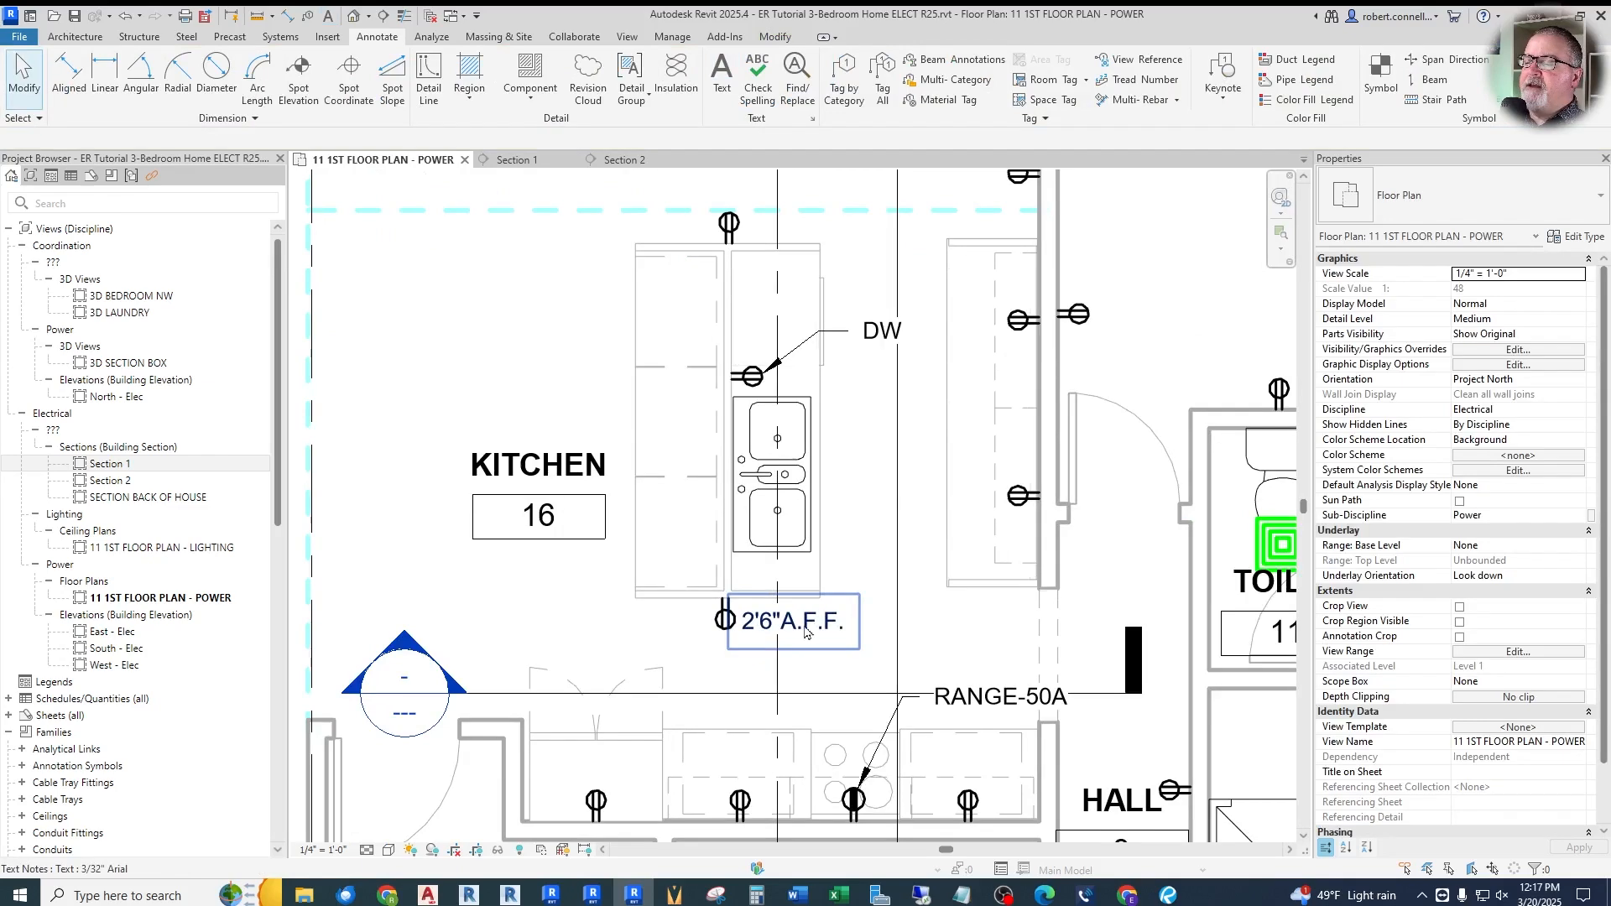
{"action": "left_click", "coordinate": [783, 611]}
{"action": "left_click", "coordinate": [381, 93]}
{"action": "left_click", "coordinate": [798, 611]}
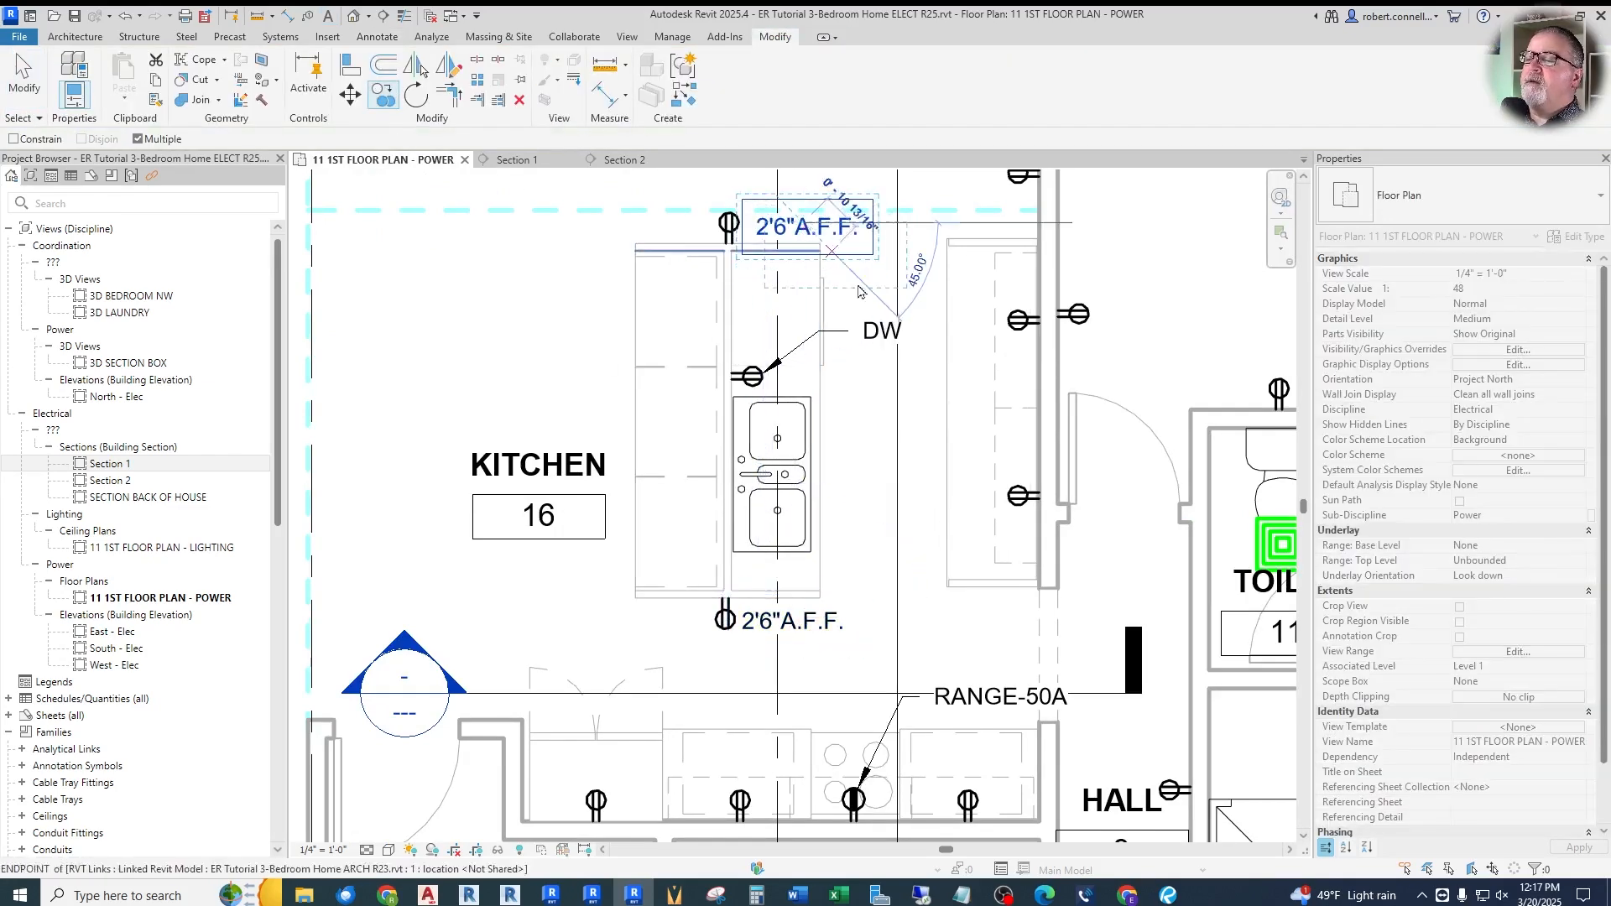
{"action": "left_click", "coordinate": [802, 229]}
Add a text note reading 4' A.F.F. above the upper receptacle on the kitchen side counter along the hall wall
{"action": "left_click", "coordinate": [1024, 317]}
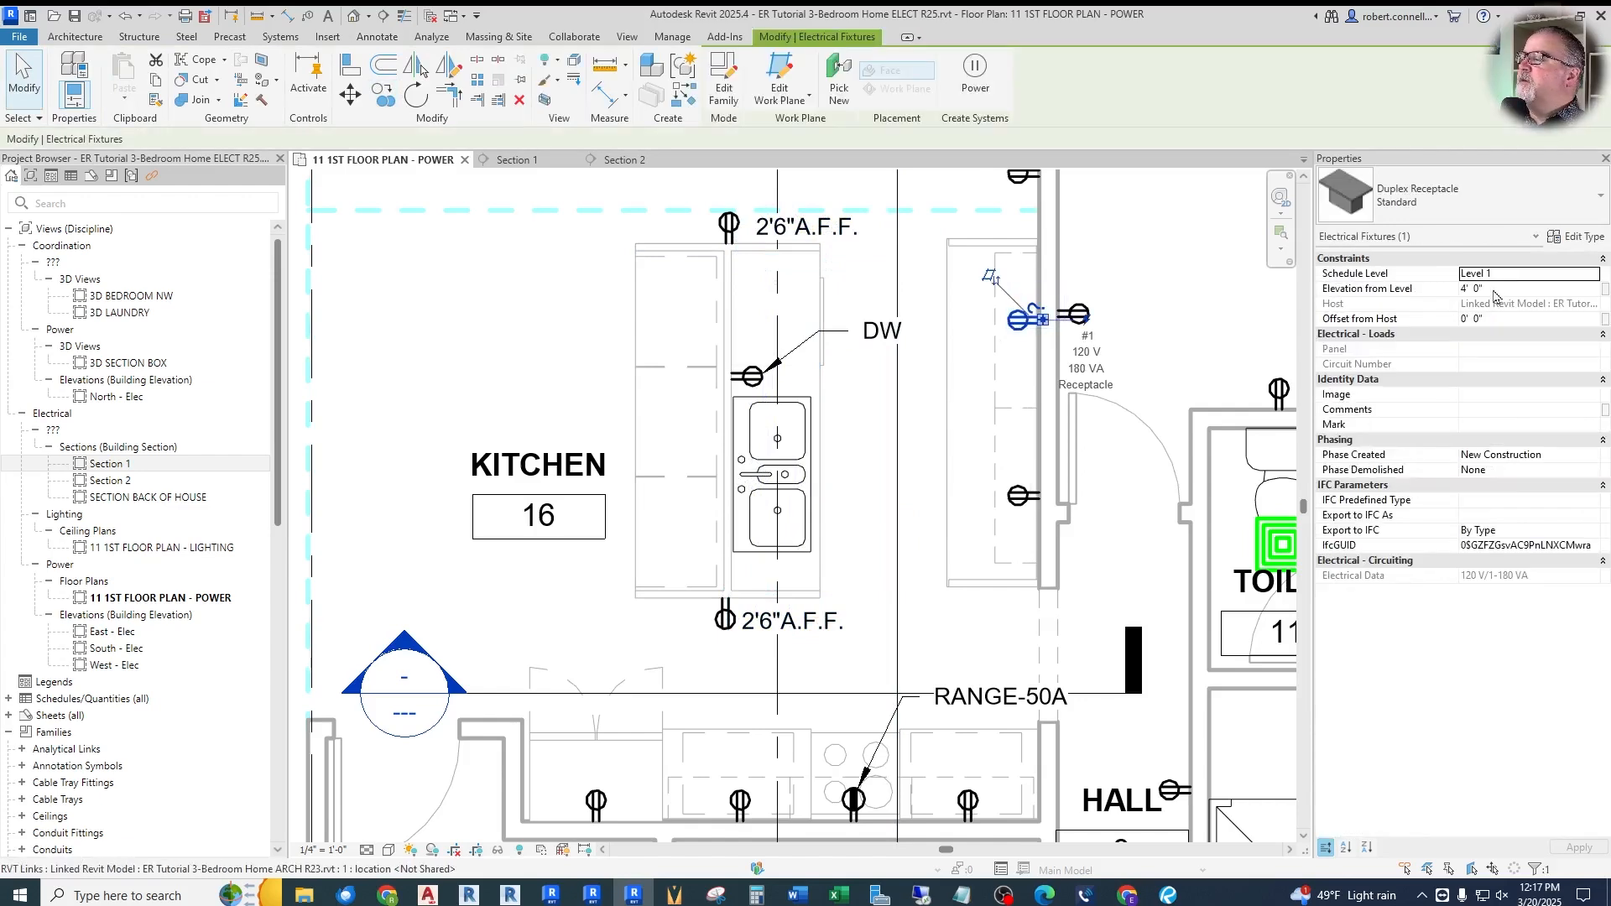
{"action": "key", "text": "Escape"}
{"action": "scroll", "coordinate": [1155, 252], "scroll_direction": "up", "scroll_amount": 2}
{"action": "left_click", "coordinate": [328, 16]}
{"action": "left_click", "coordinate": [889, 426]}
{"action": "type", "text": "4' A.F.F."}
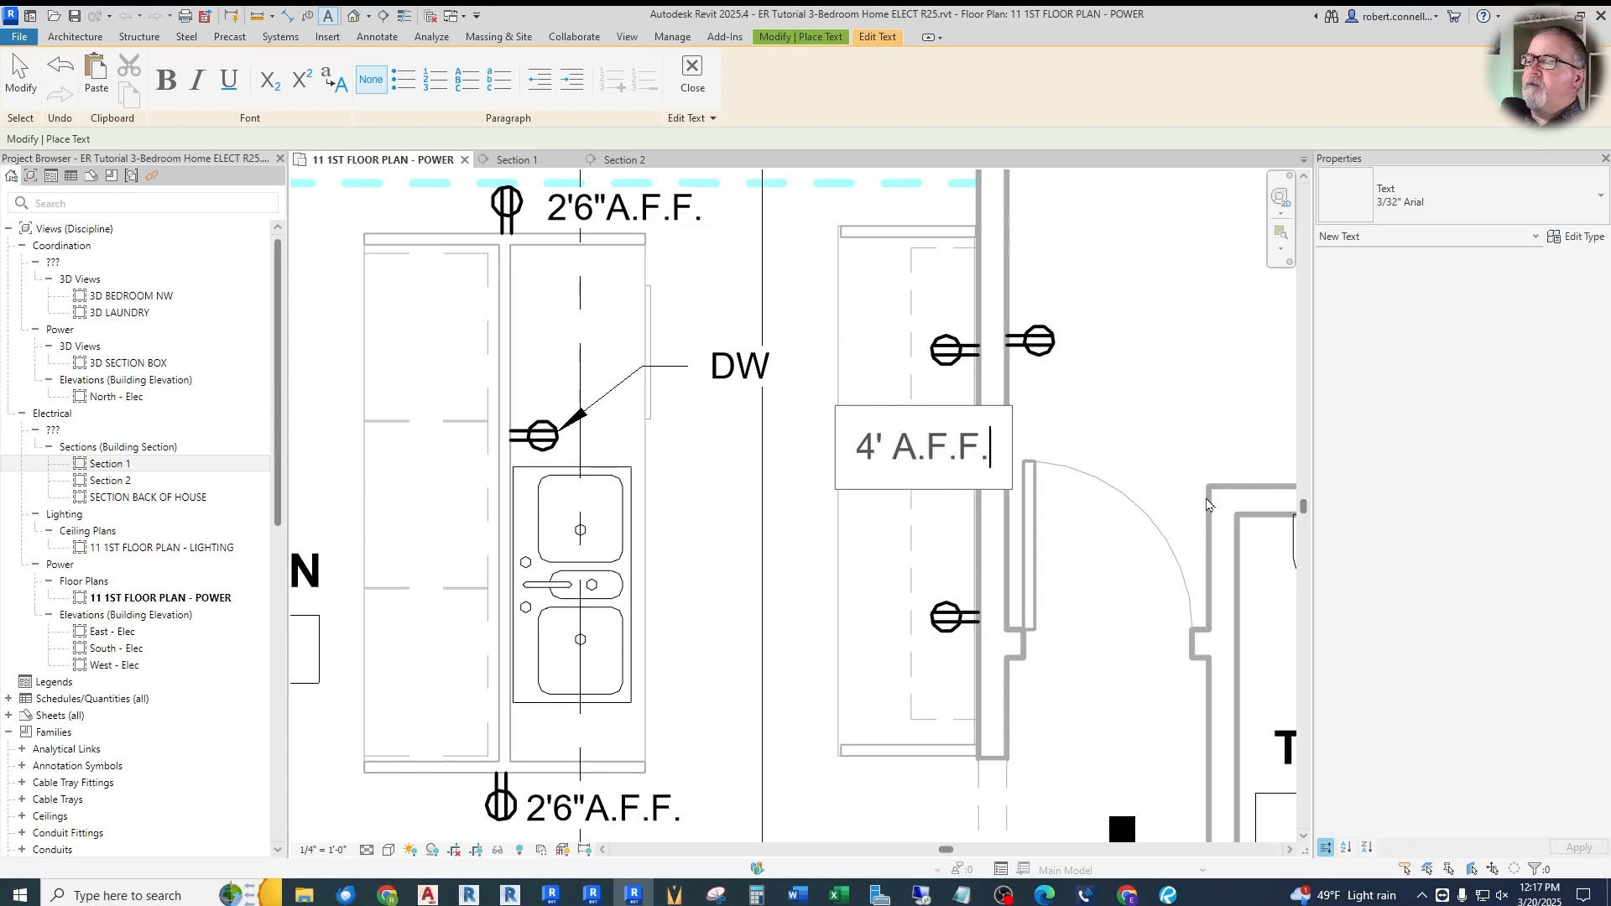
{"action": "left_click", "coordinate": [1207, 505]}
{"action": "left_click_drag", "start_coordinate": [835, 406], "coordinate": [818, 265], "text": "ctrl"}
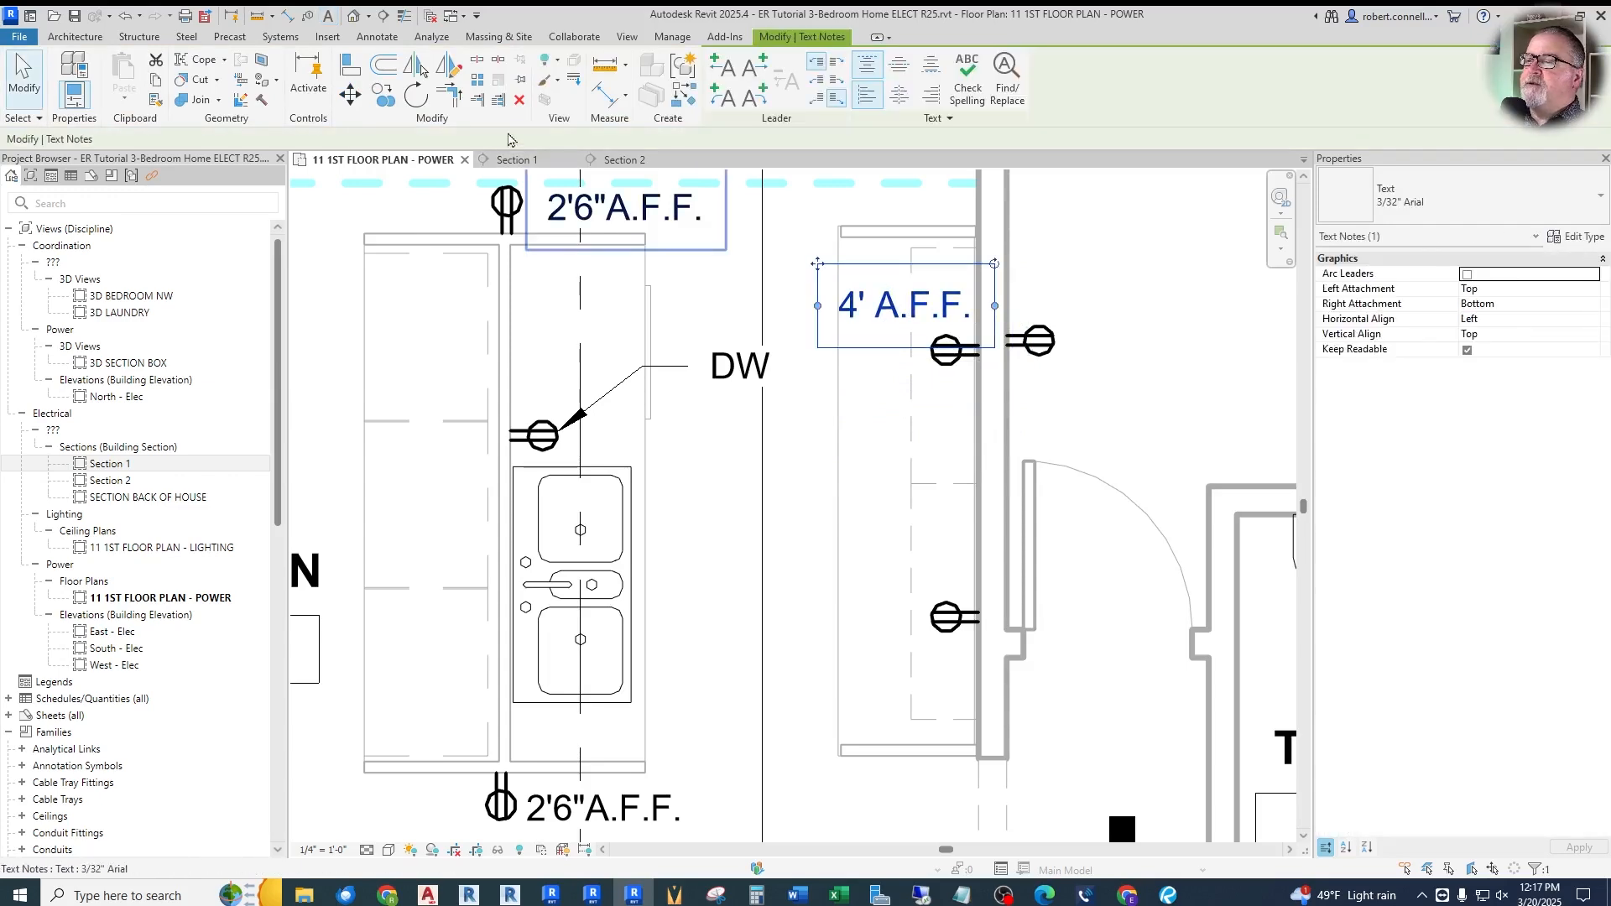
Copy the 4' A.F.F. note to the other side-counter receptacle and to the receptacle on the laundry's lower wall
{"action": "left_click", "coordinate": [385, 95]}
{"action": "left_click", "coordinate": [915, 312]}
{"action": "scroll", "coordinate": [907, 357], "scroll_direction": "down", "scroll_amount": 7}
{"action": "scroll", "coordinate": [876, 690], "scroll_direction": "up", "scroll_amount": 8}
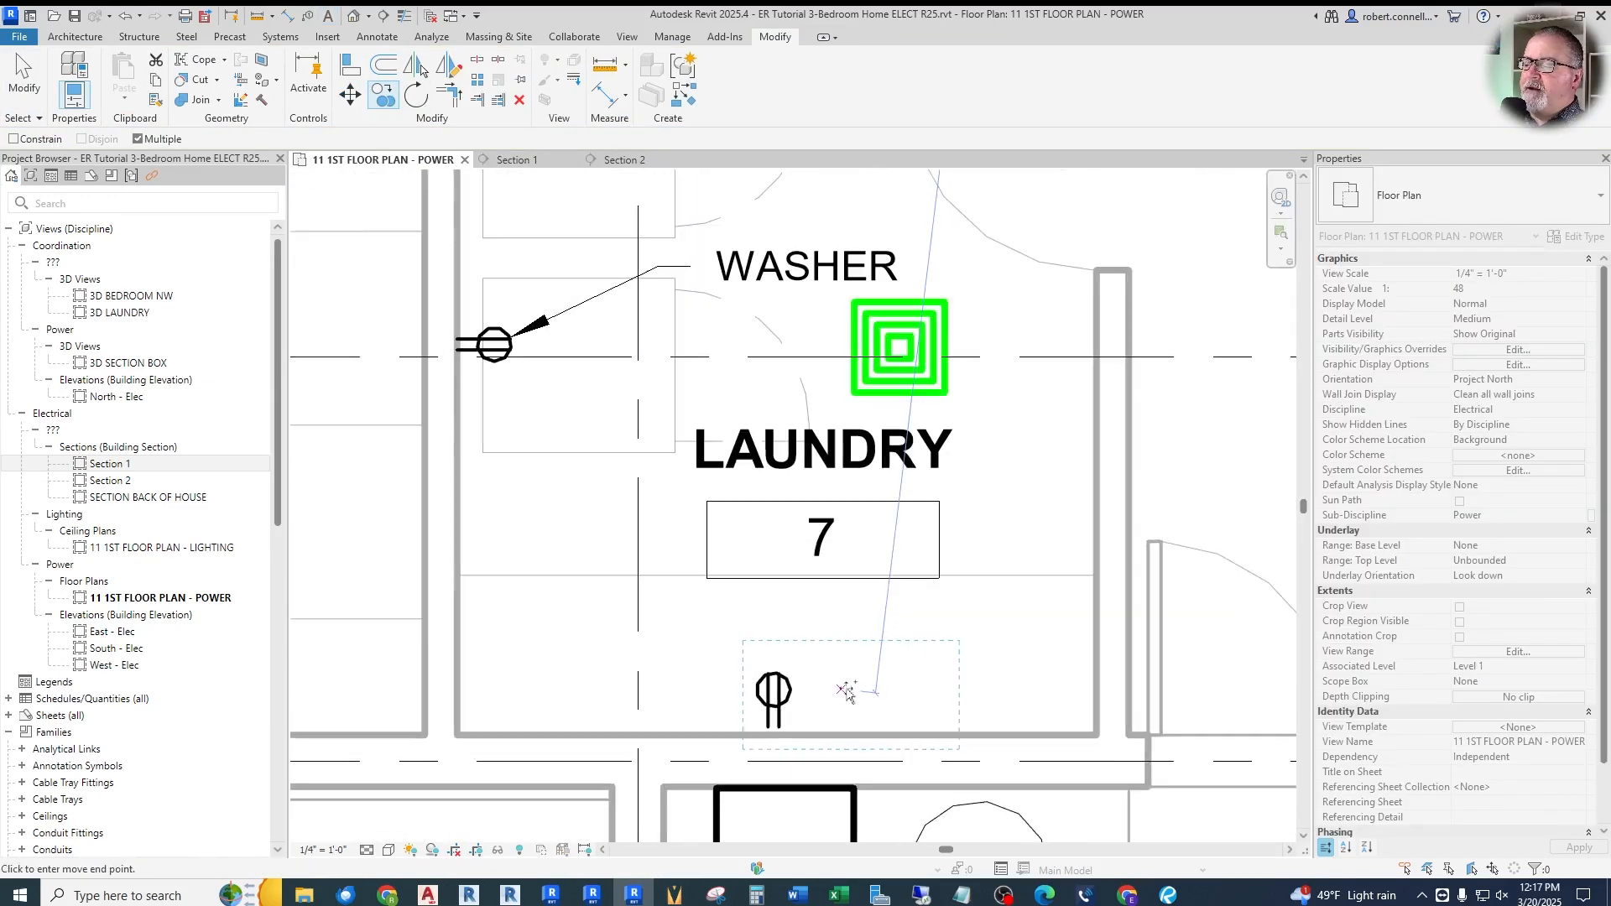
{"action": "left_click", "coordinate": [769, 685]}
{"action": "key", "text": "Escape"}
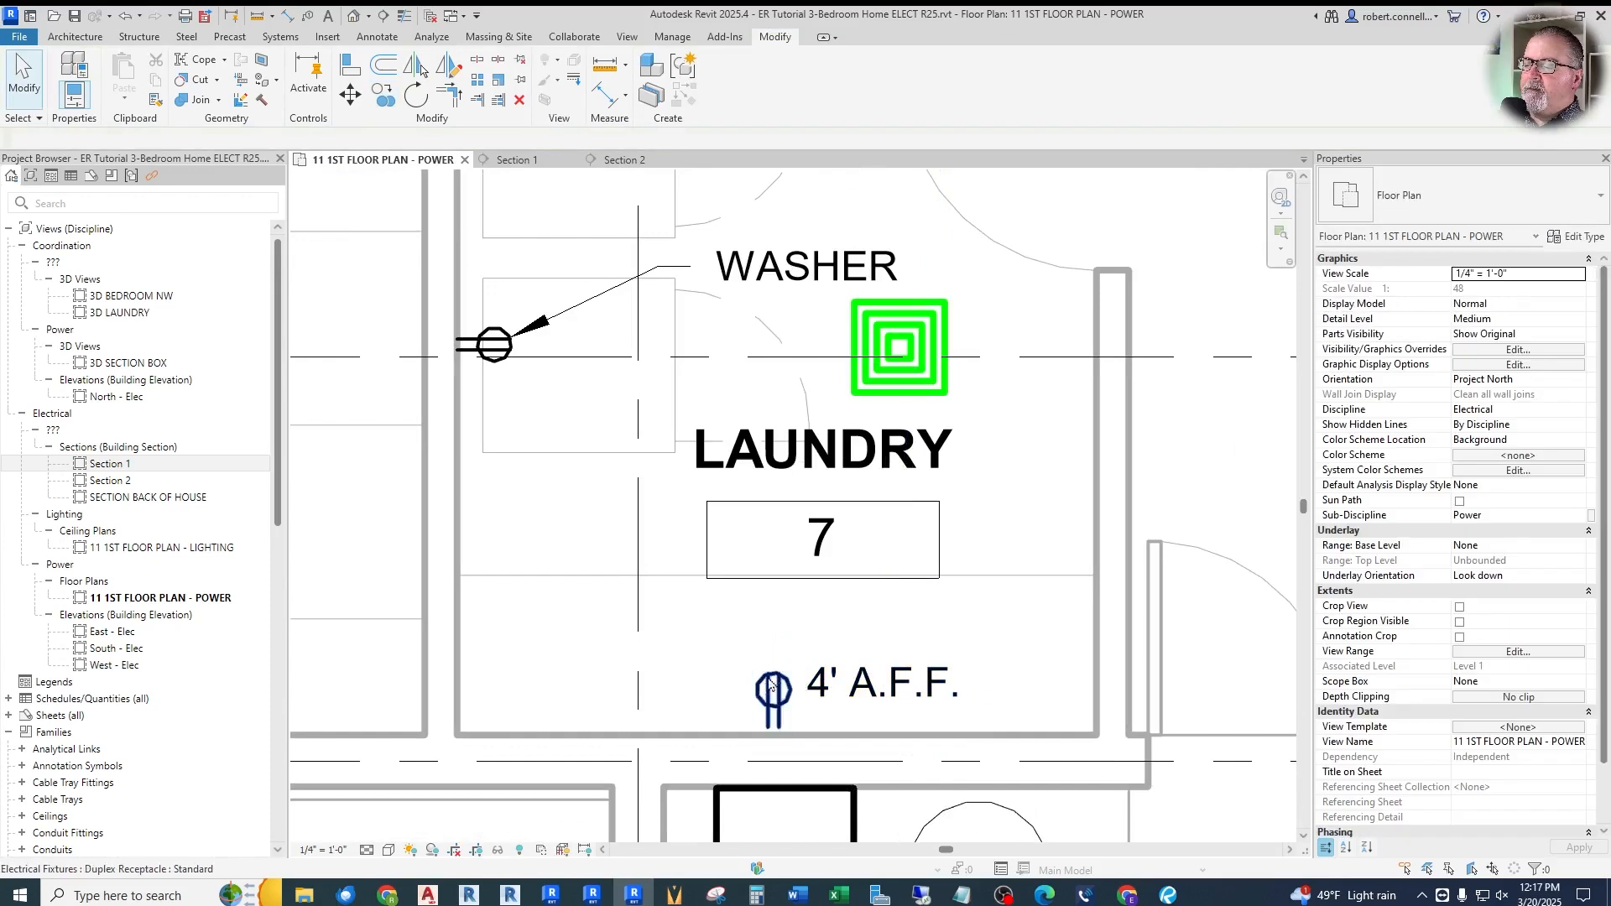
Change the laundry receptacle's note to read 3'-6" A.F.F
{"action": "double_click", "coordinate": [819, 684]}
{"action": "type", "text": "3'"}
{"action": "type", "text": "67"}
{"action": "key", "text": "BackSpace"}
{"action": "type", "text": "\""}
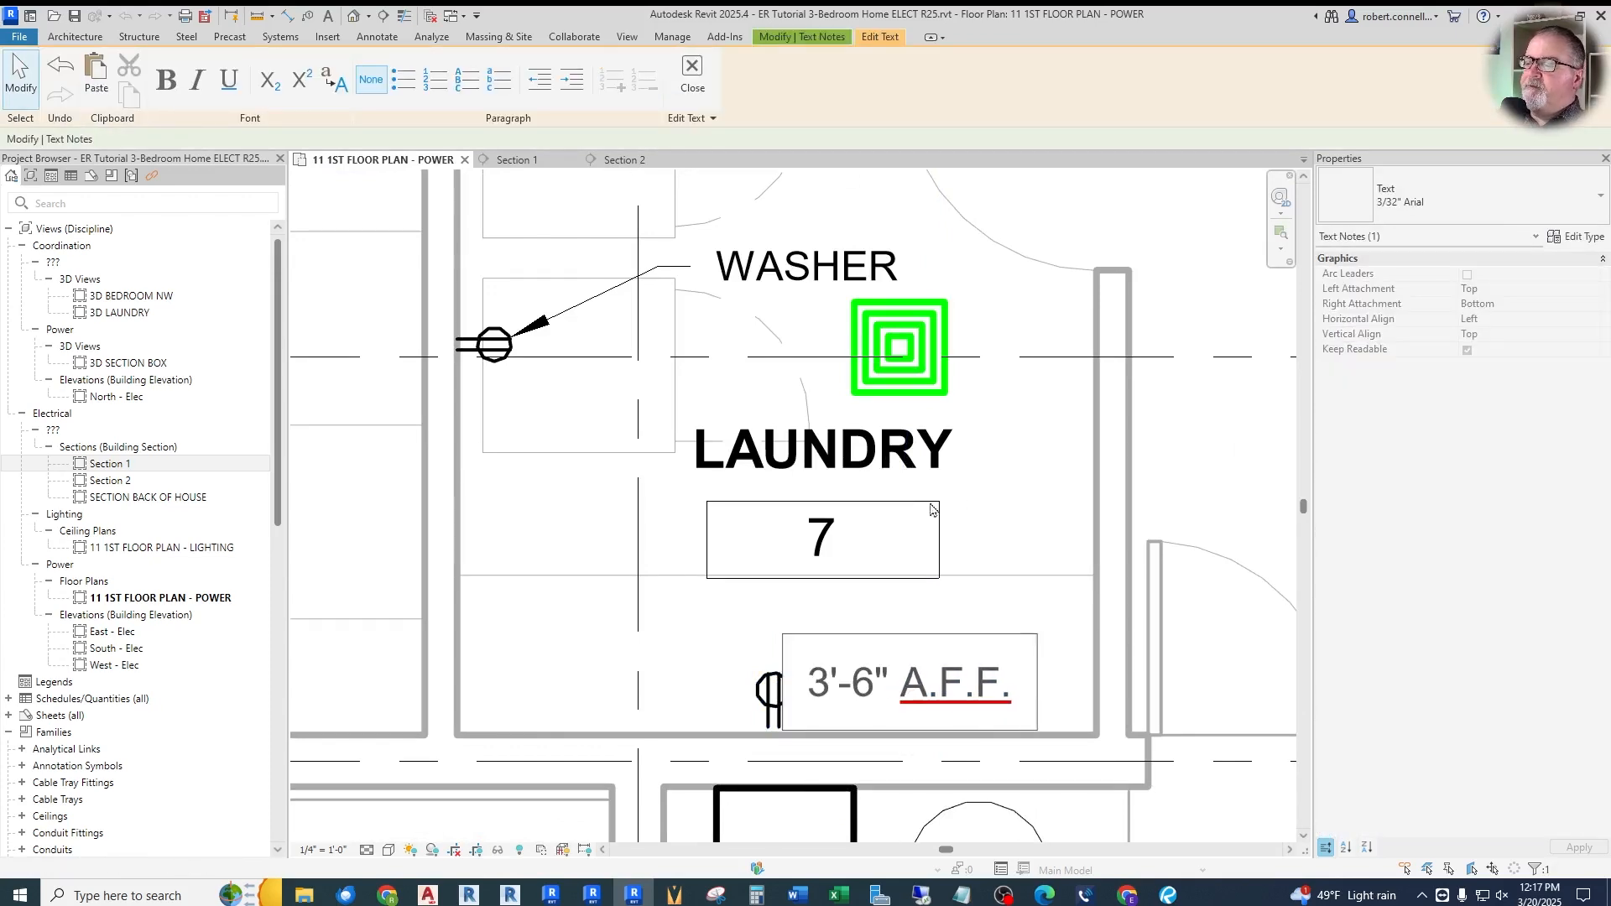
{"action": "left_click", "coordinate": [1014, 447]}
{"action": "scroll", "coordinate": [587, 585], "scroll_direction": "down", "scroll_amount": 4}
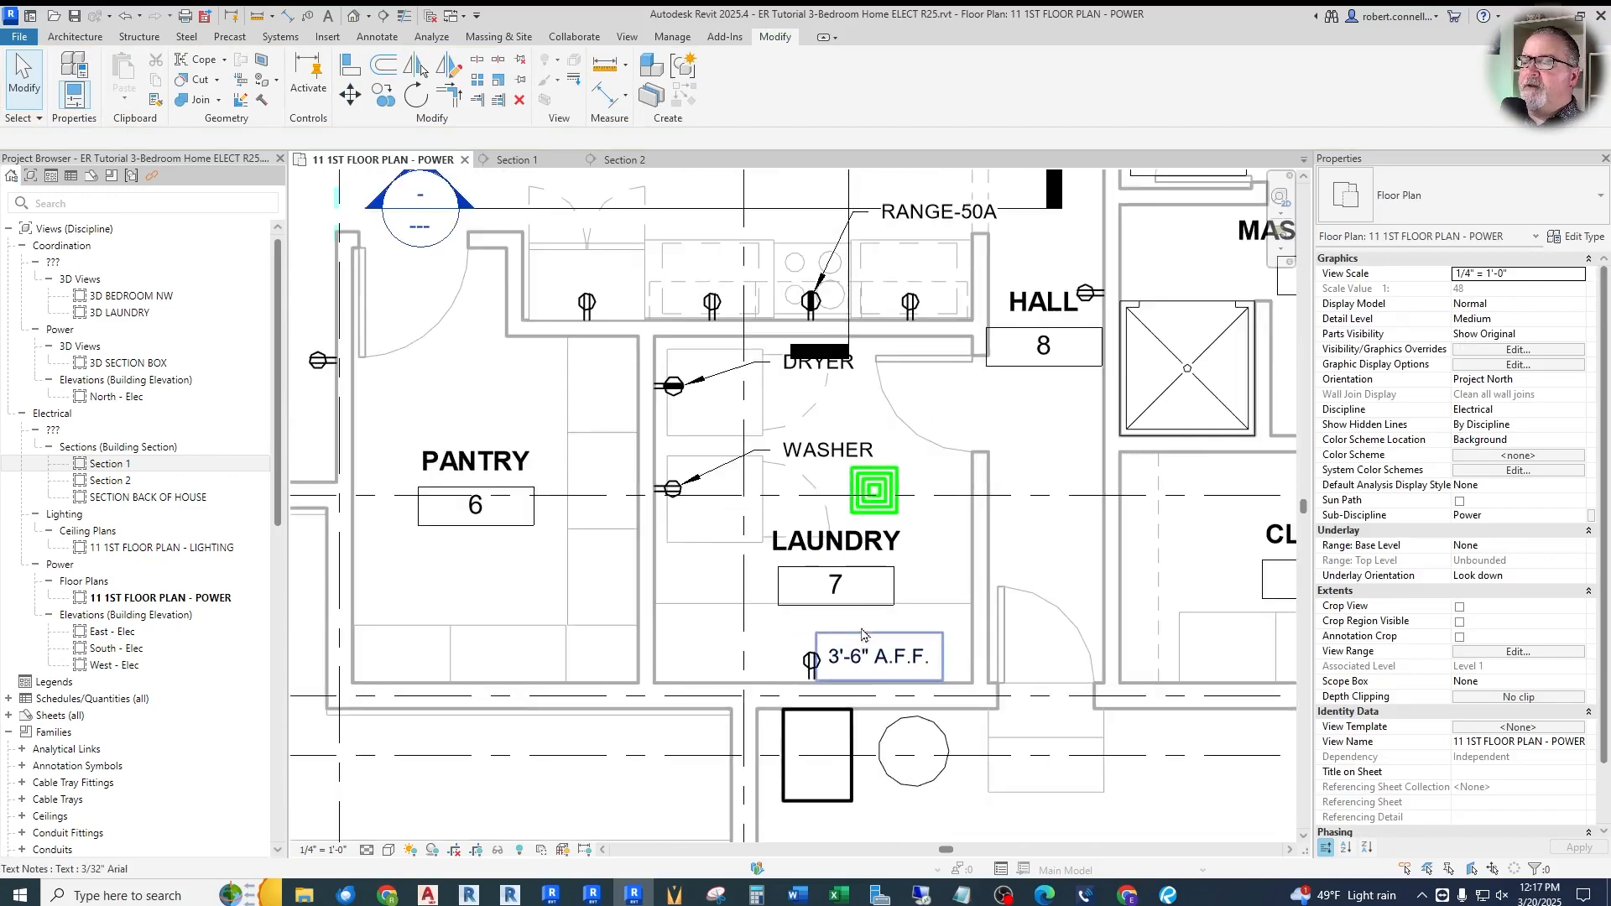
Copy the 4' A.F.F. note above each of the three duplex receptacles along the range counter wall
{"action": "scroll", "coordinate": [776, 638], "scroll_direction": "up", "scroll_amount": 1}
{"action": "scroll", "coordinate": [776, 638], "scroll_direction": "up", "scroll_amount": 1}
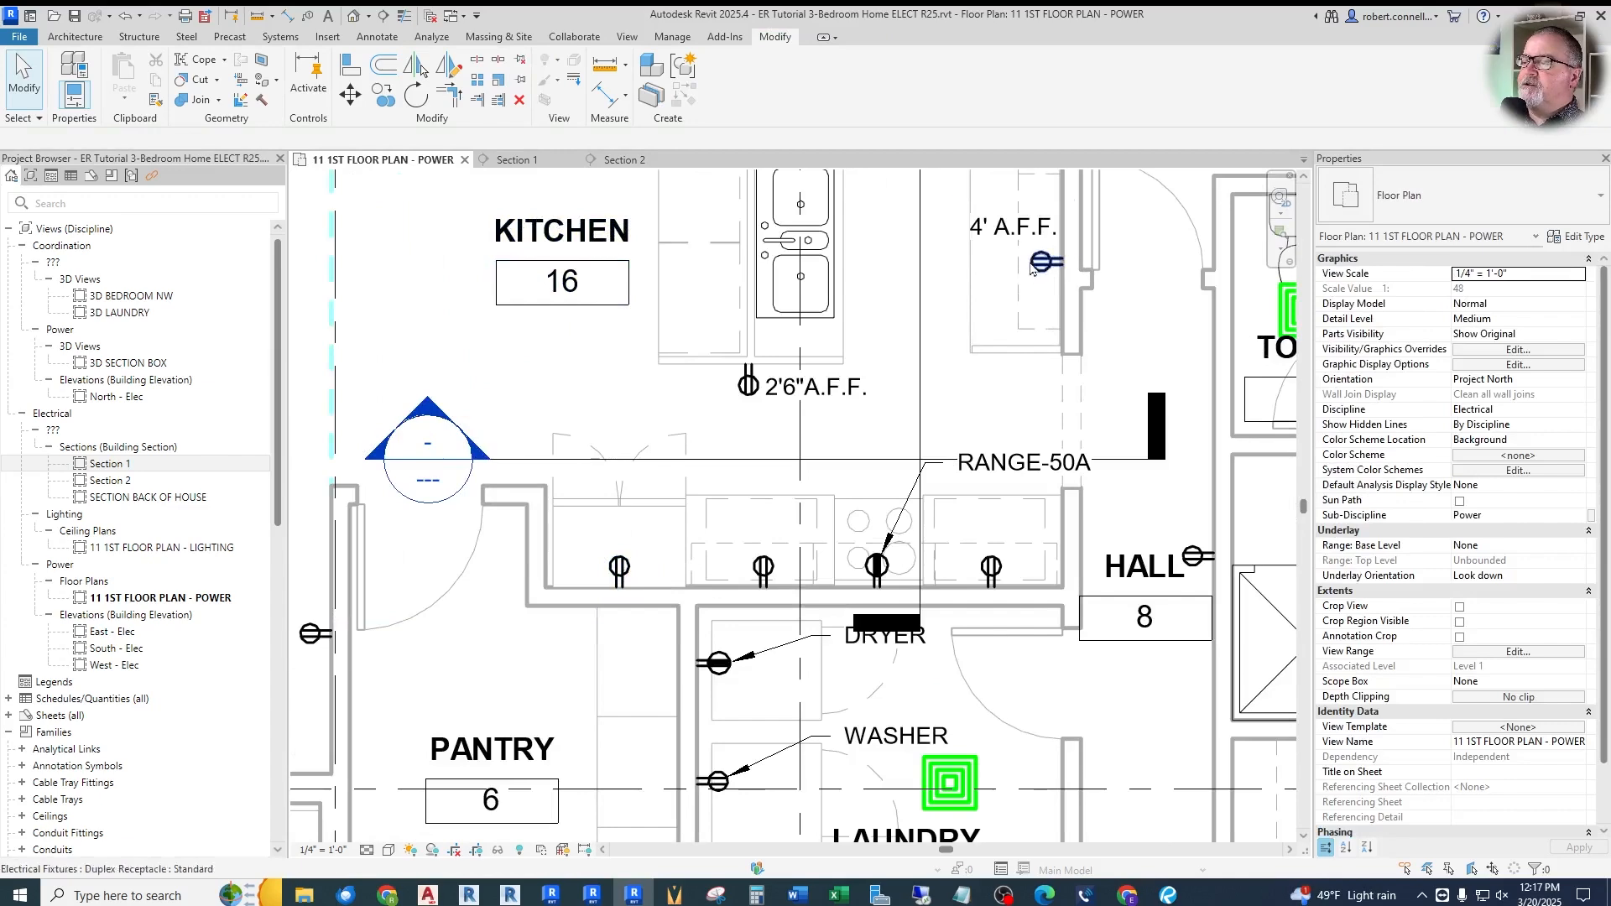
{"action": "left_click", "coordinate": [1014, 239]}
{"action": "left_click", "coordinate": [382, 94]}
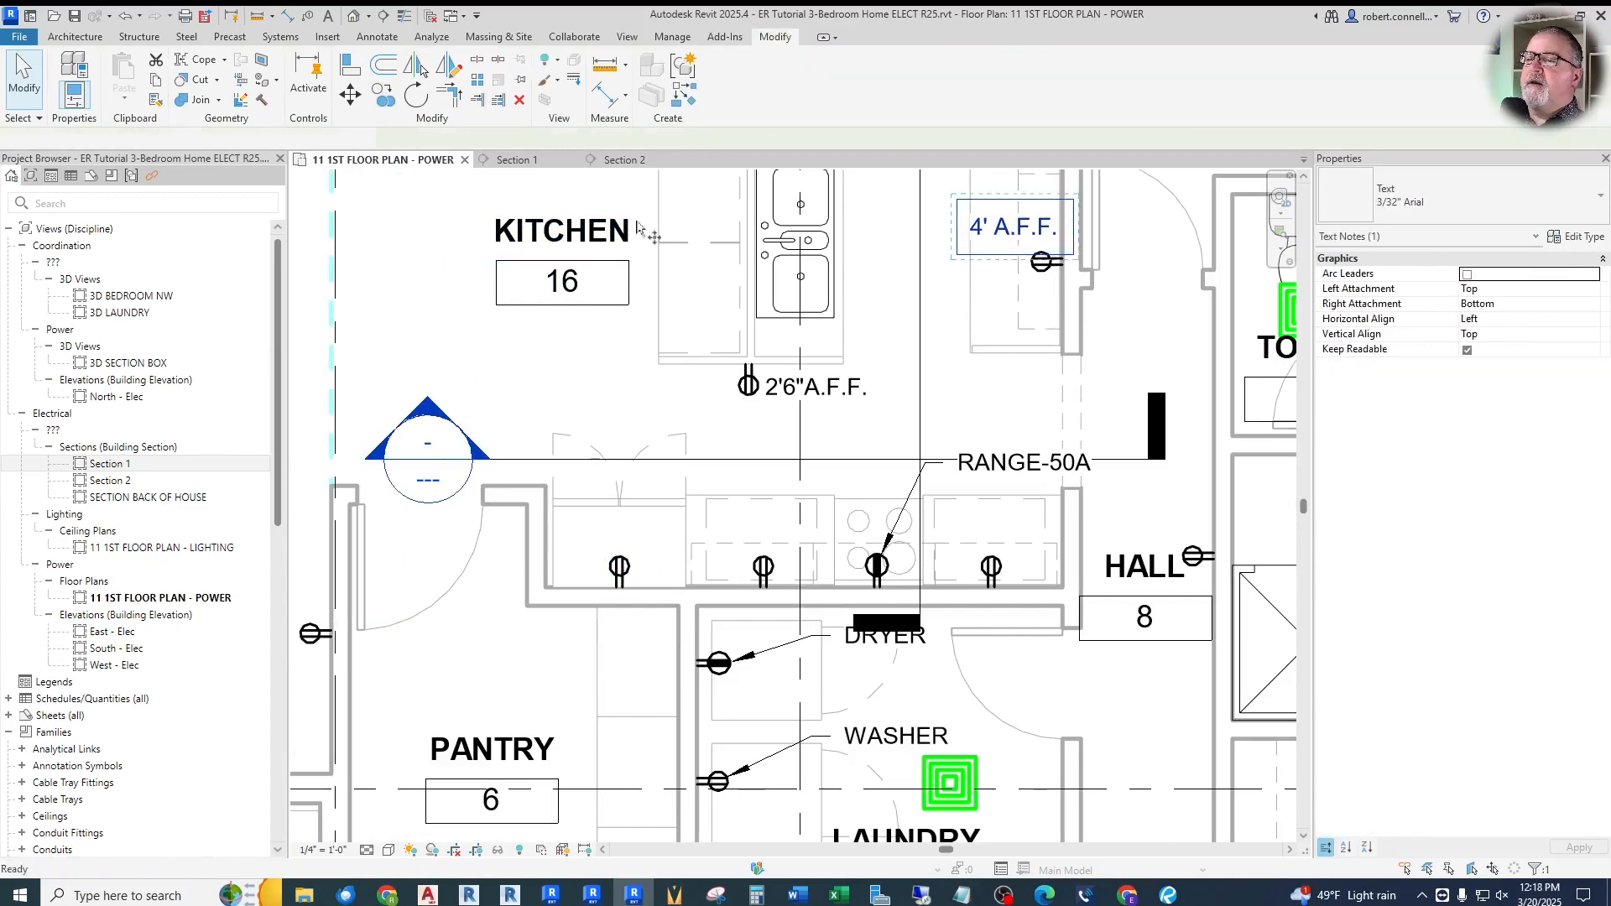
{"action": "left_click", "coordinate": [1045, 226]}
{"action": "scroll", "coordinate": [621, 550], "scroll_direction": "up", "scroll_amount": 1}
{"action": "left_click", "coordinate": [621, 550]}
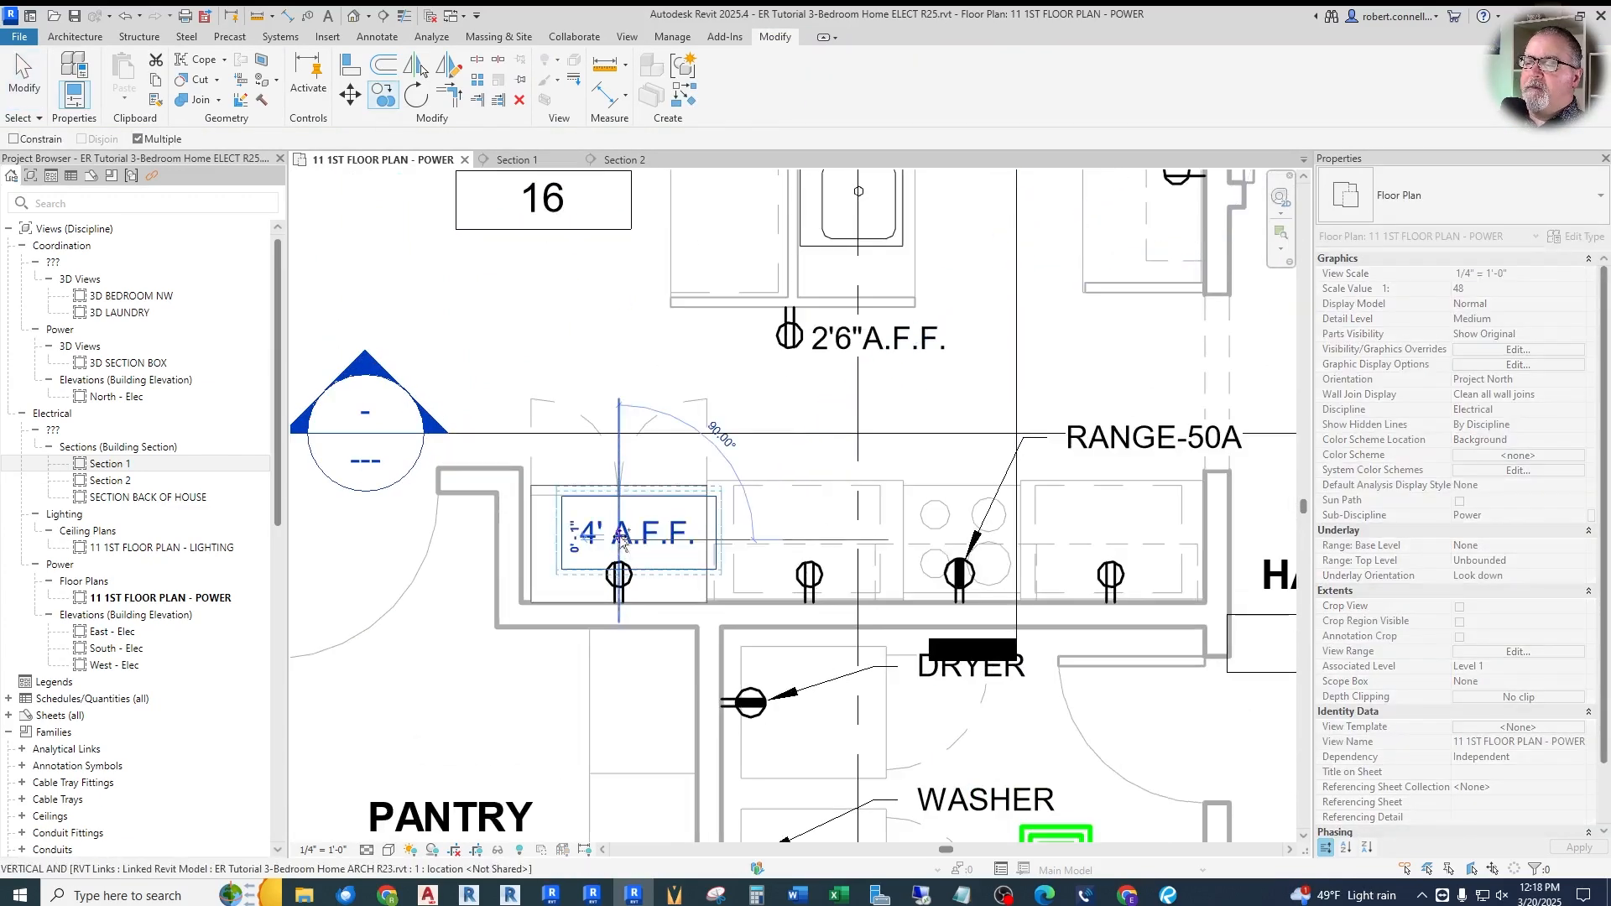
{"action": "left_click", "coordinate": [806, 542]}
{"action": "left_click", "coordinate": [1111, 541]}
{"action": "key", "text": "Escape"}
{"action": "key", "text": "Escape"}
{"action": "scroll", "coordinate": [931, 503], "scroll_direction": "down", "scroll_amount": 3}
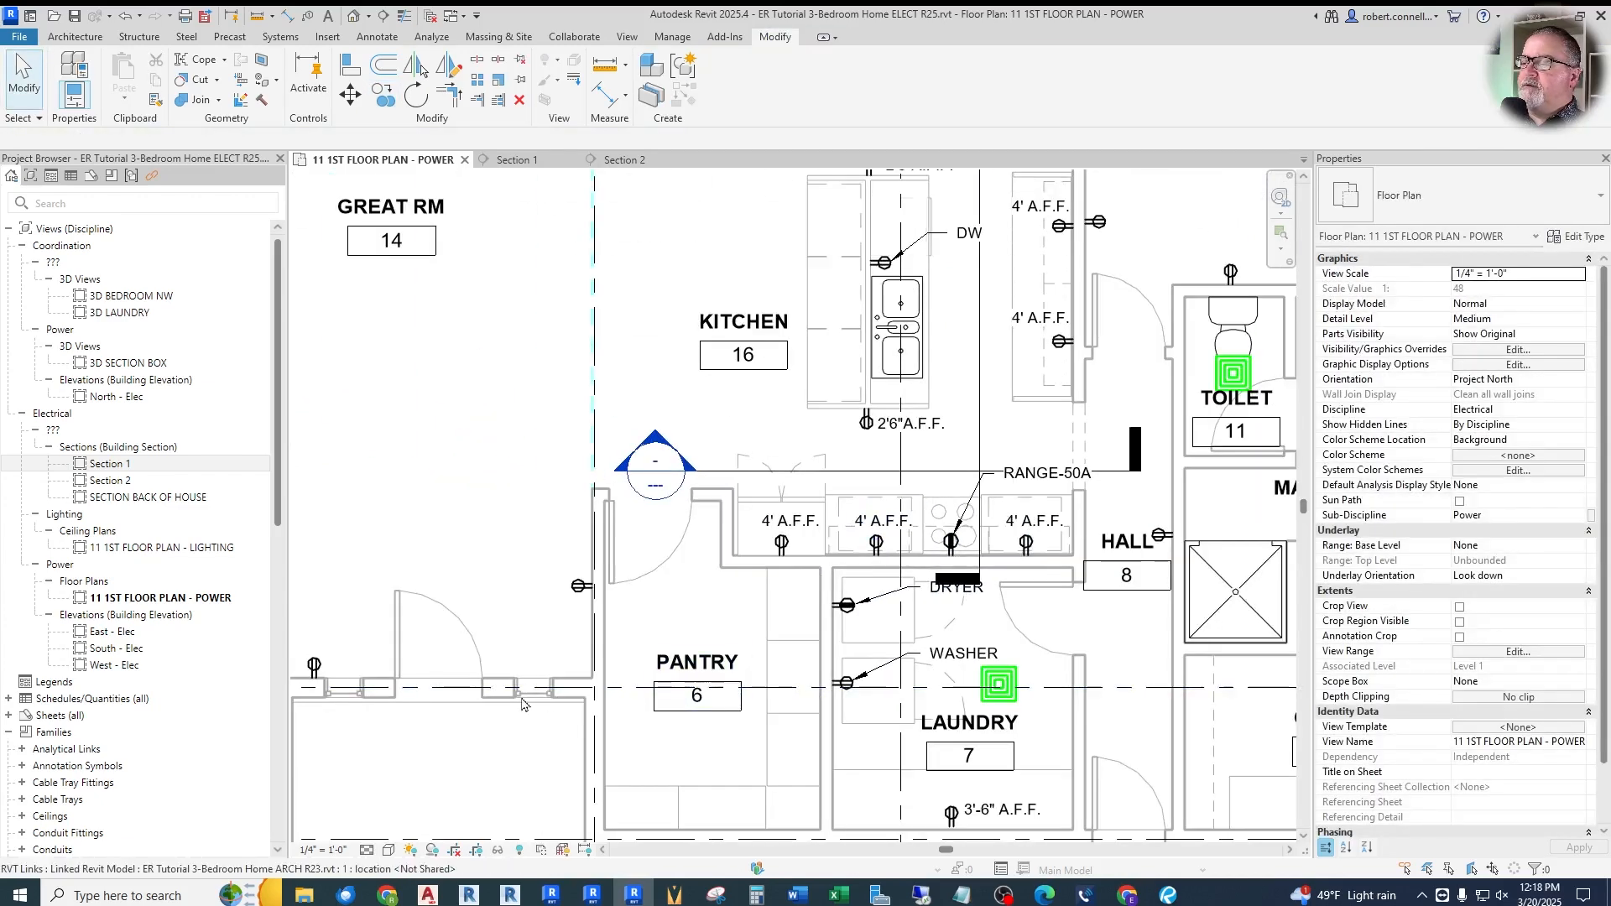
Examine the master bath's two vanities and their adjacent walls on the power plan for receptacle locations
{"action": "scroll", "coordinate": [533, 663], "scroll_direction": "down", "scroll_amount": 2}
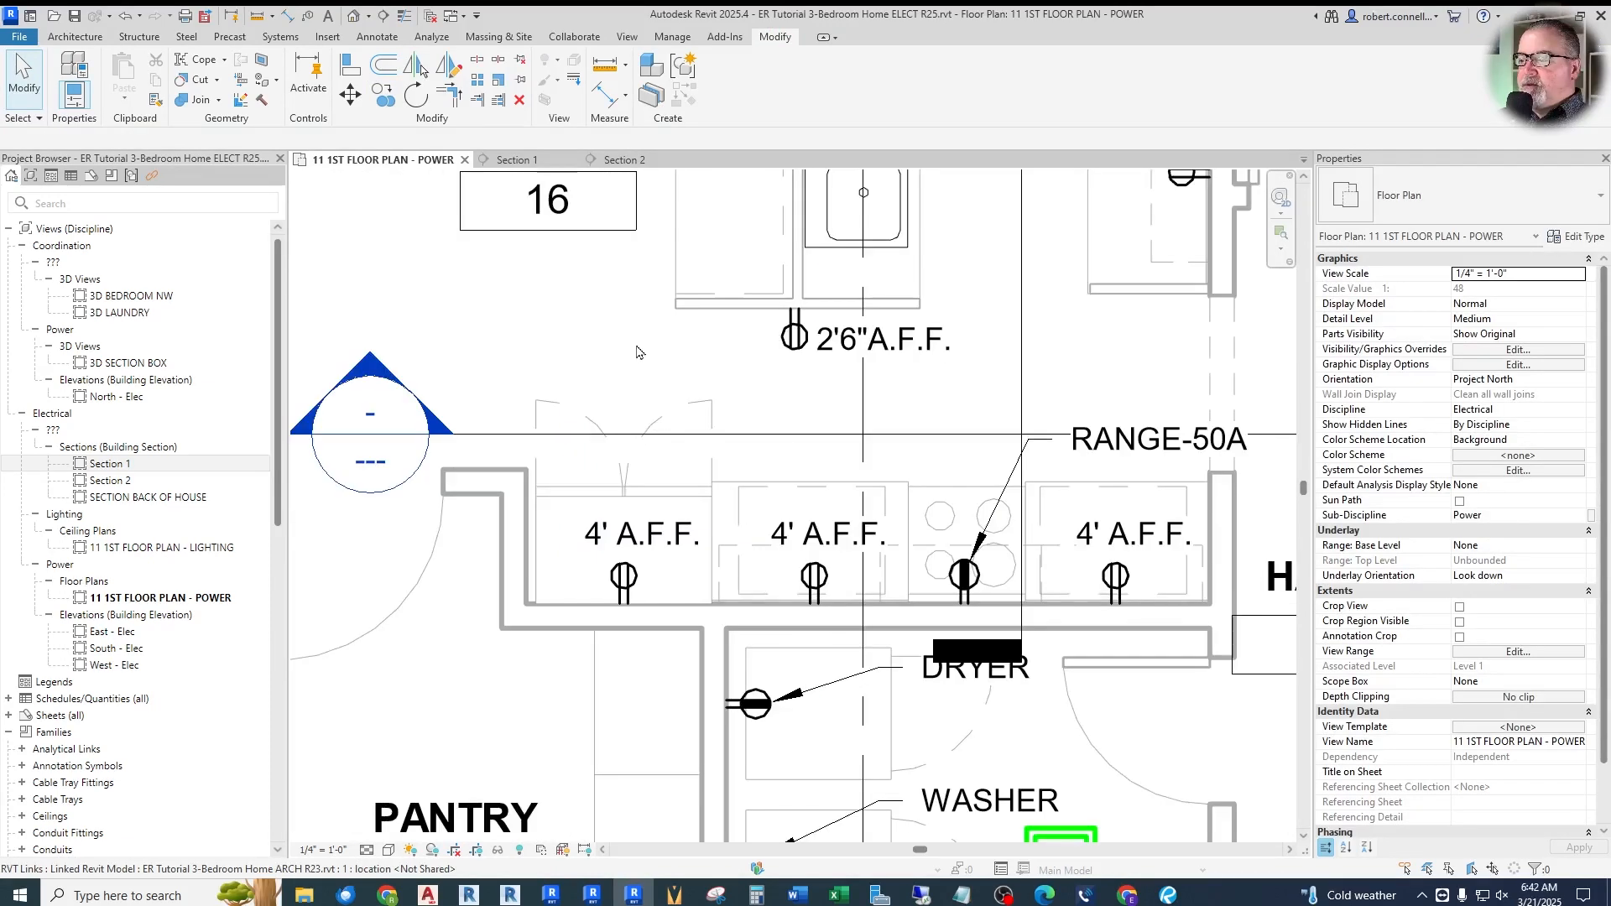
{"action": "scroll", "coordinate": [631, 389], "scroll_direction": "down", "scroll_amount": 4}
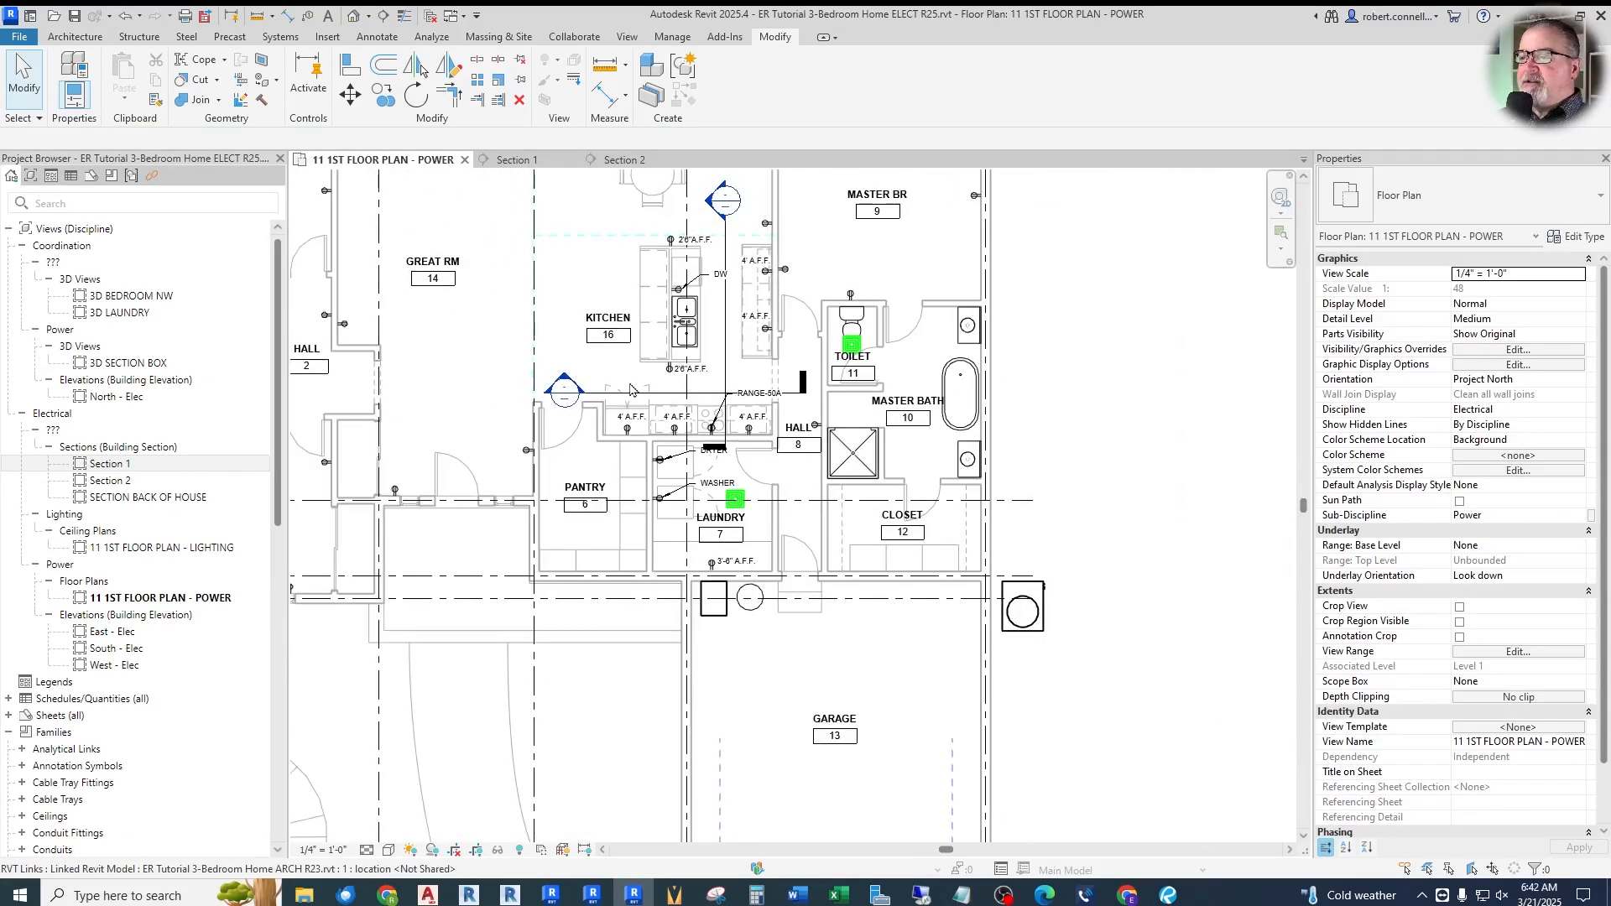
{"action": "scroll", "coordinate": [631, 389], "scroll_direction": "down", "scroll_amount": 2}
{"action": "scroll", "coordinate": [788, 512], "scroll_direction": "up", "scroll_amount": 4}
{"action": "scroll", "coordinate": [789, 514], "scroll_direction": "down", "scroll_amount": 2}
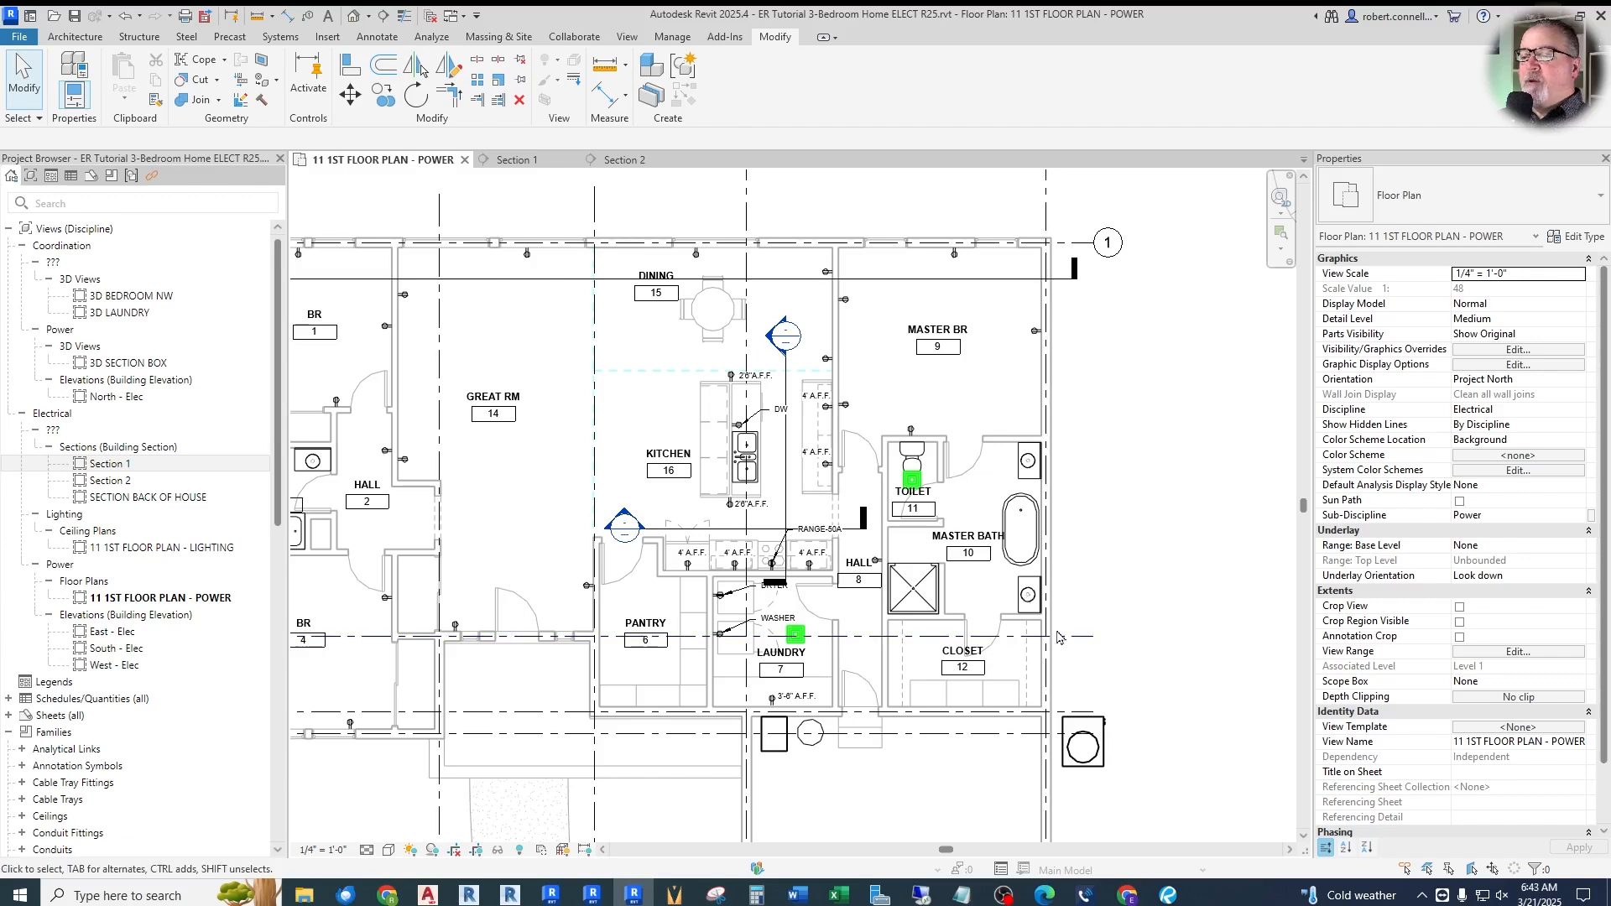
{"action": "scroll", "coordinate": [1045, 588], "scroll_direction": "up", "scroll_amount": 5}
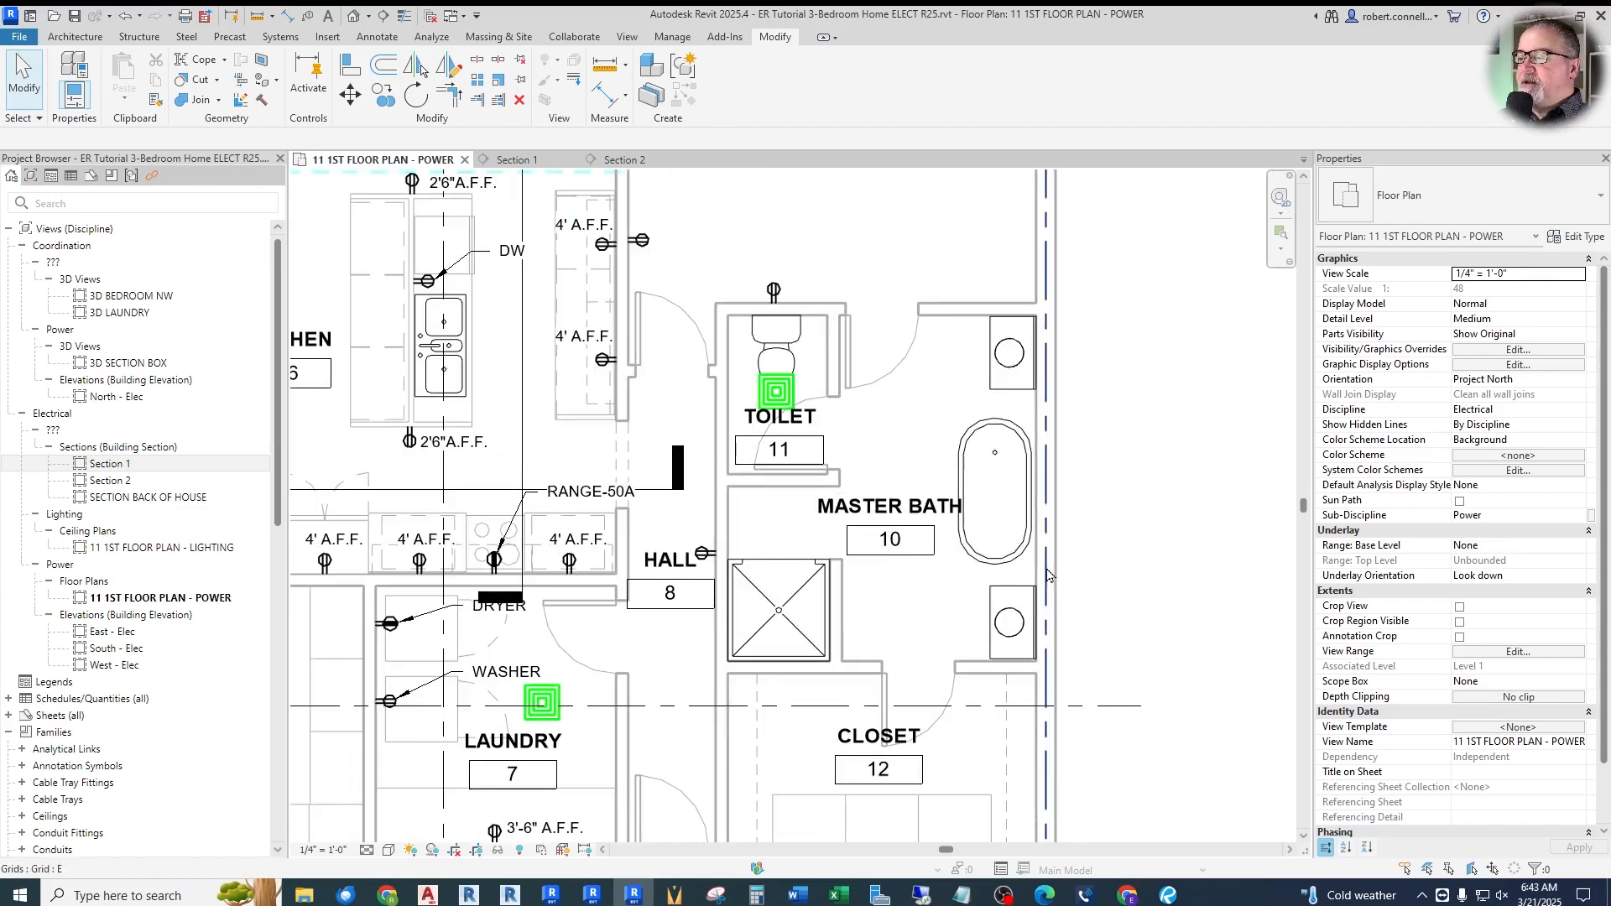
{"action": "scroll", "coordinate": [977, 556], "scroll_direction": "down", "scroll_amount": 2}
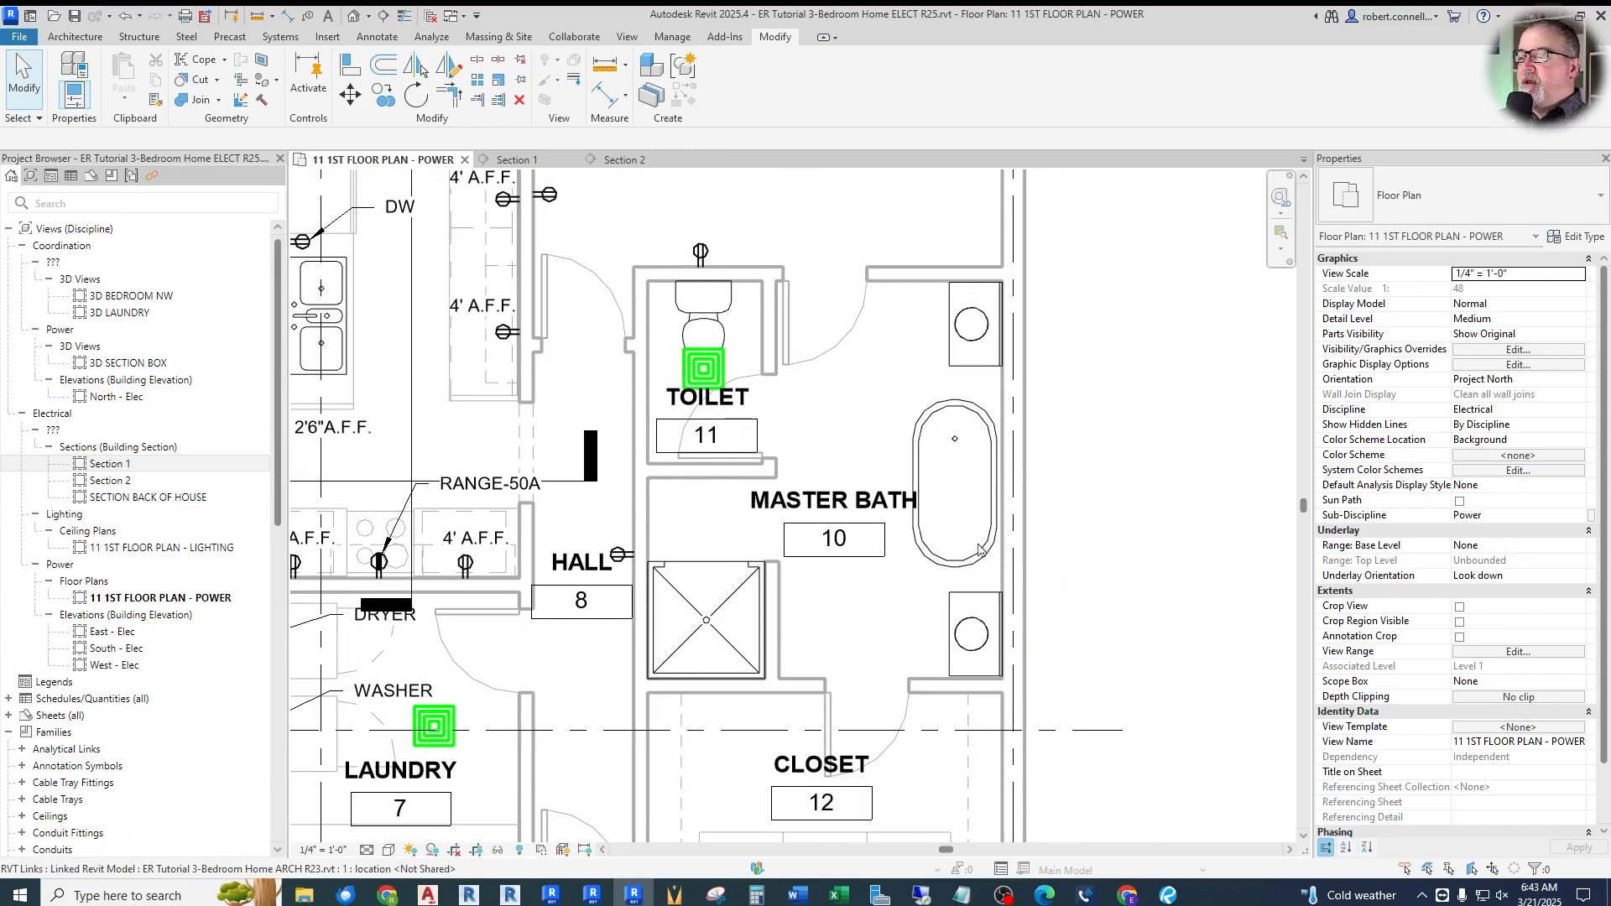
{"action": "scroll", "coordinate": [922, 491], "scroll_direction": "up", "scroll_amount": 2}
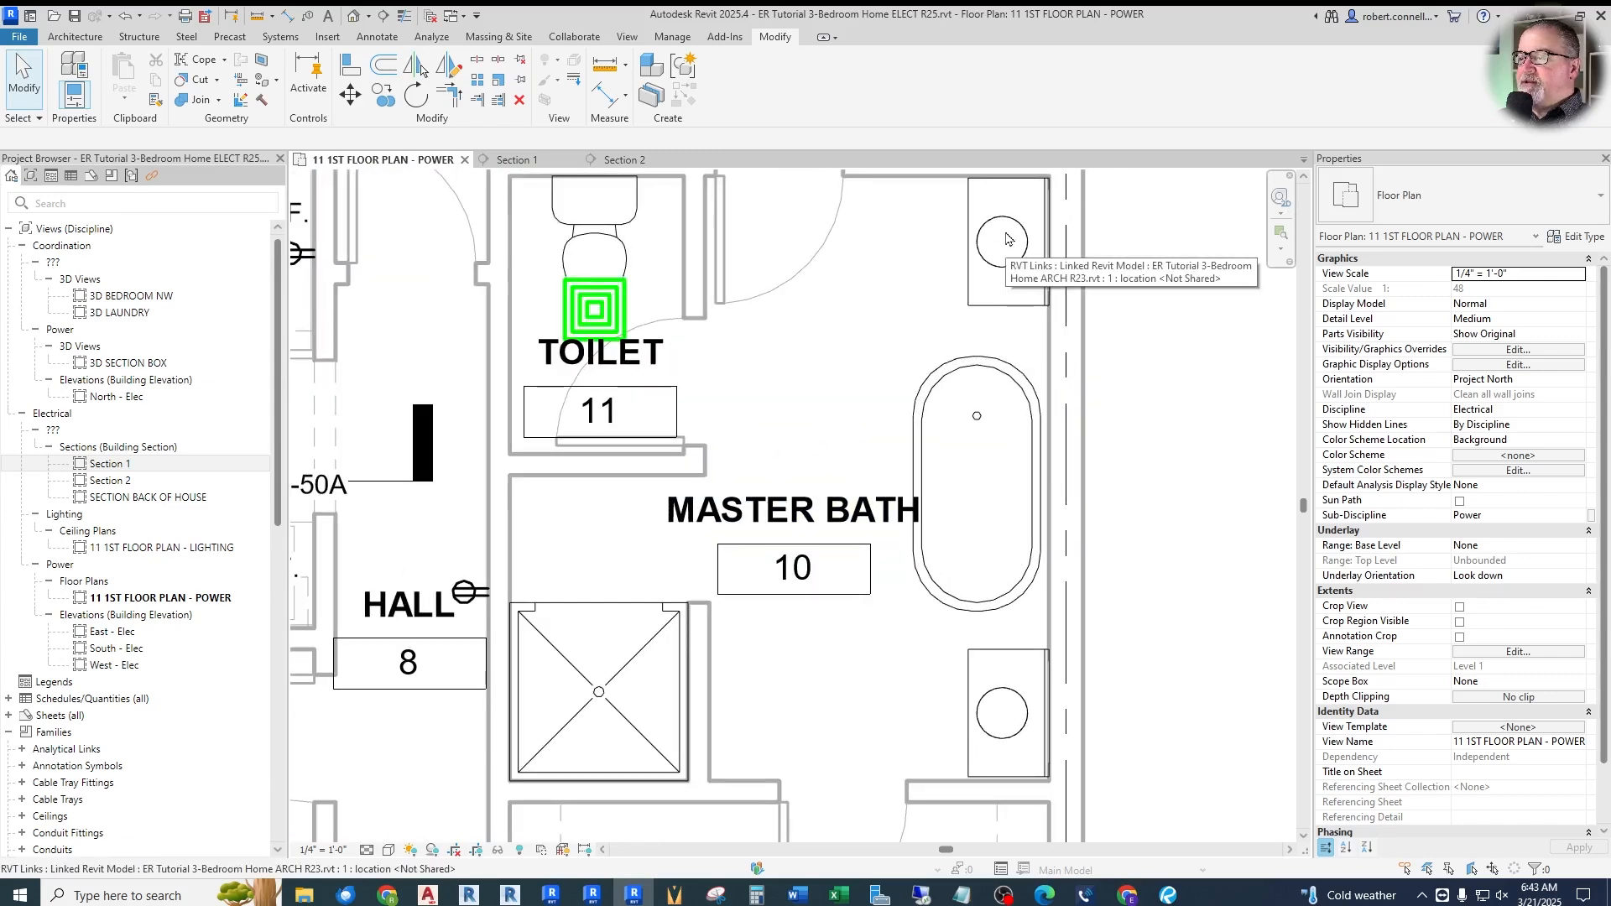
{"action": "scroll", "coordinate": [774, 670], "scroll_direction": "down", "scroll_amount": 1}
{"action": "scroll", "coordinate": [993, 314], "scroll_direction": "up", "scroll_amount": 3}
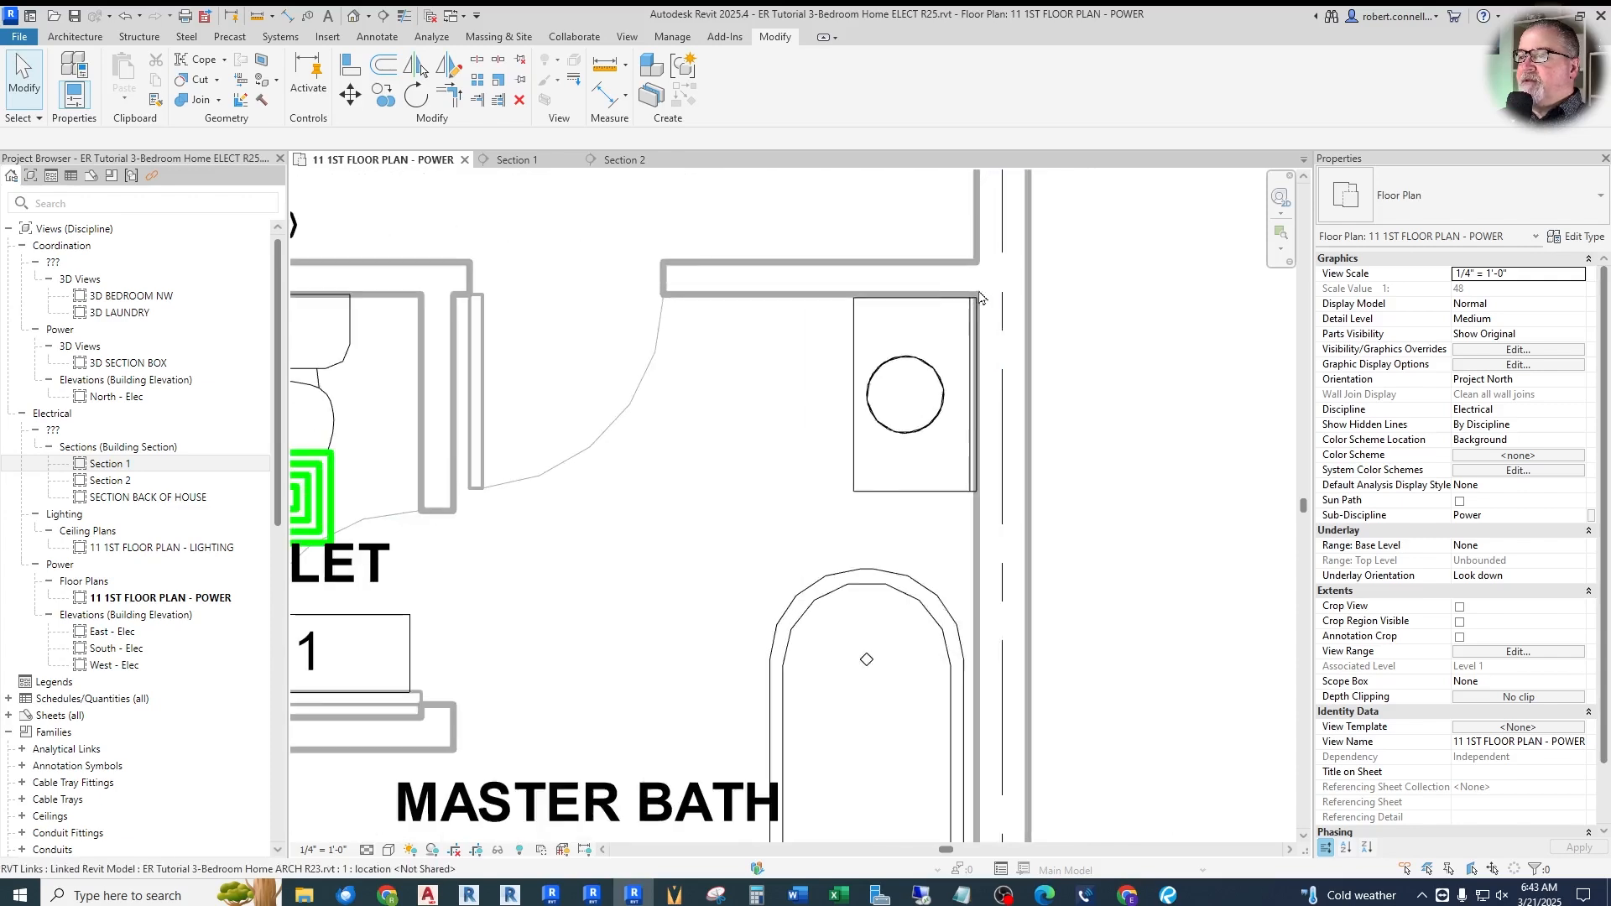
{"action": "scroll", "coordinate": [903, 314], "scroll_direction": "down", "scroll_amount": 5}
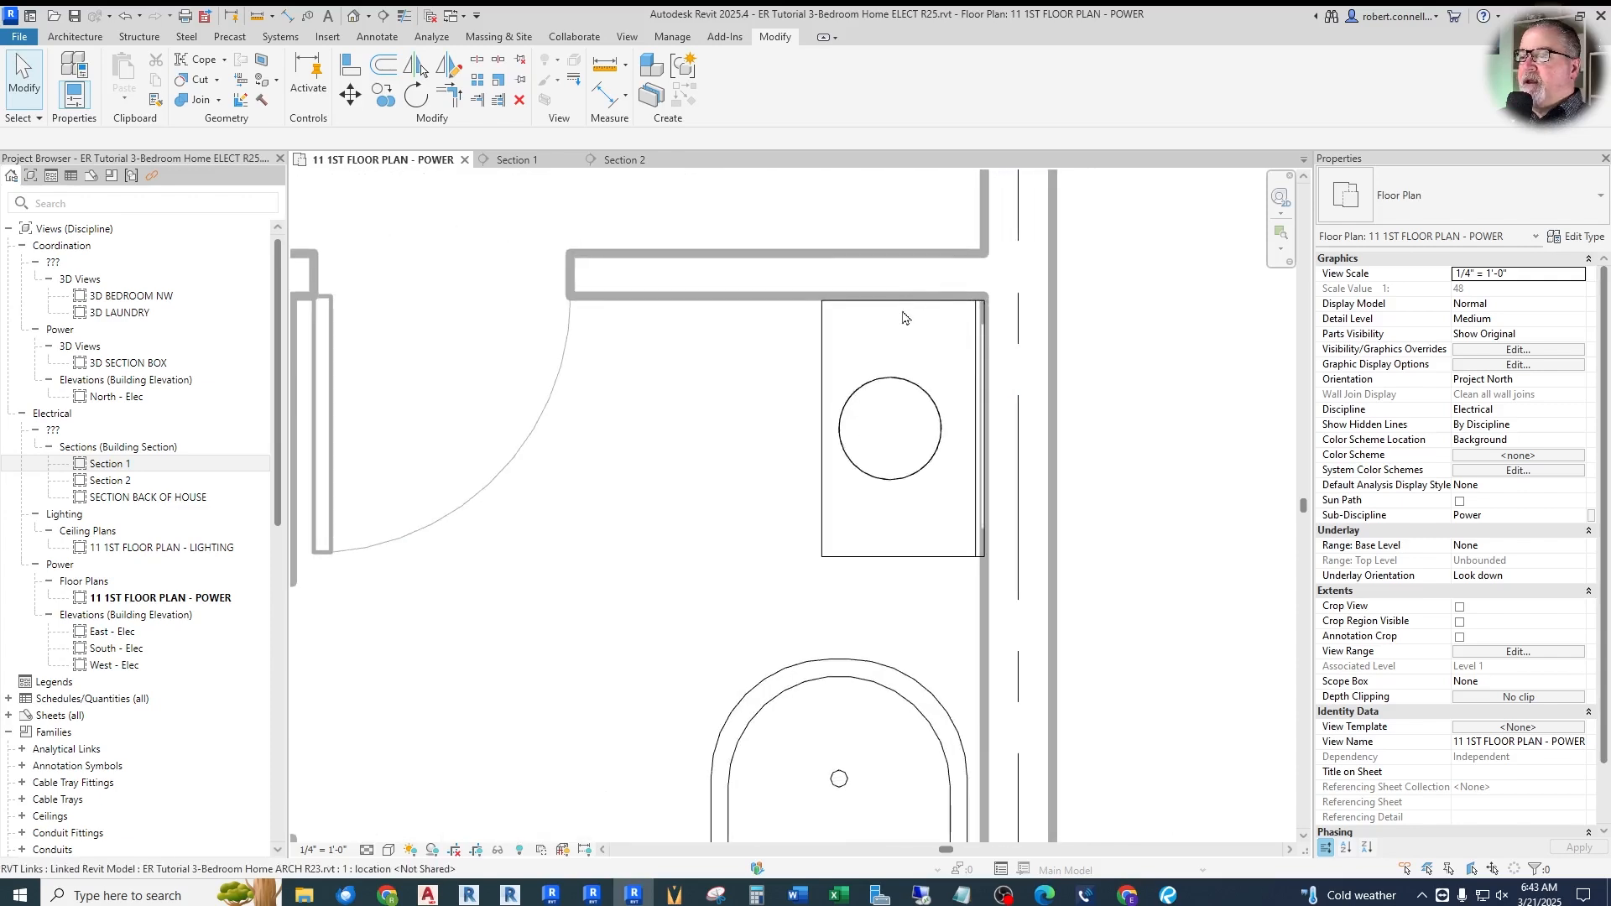
{"action": "scroll", "coordinate": [885, 369], "scroll_direction": "down", "scroll_amount": 2}
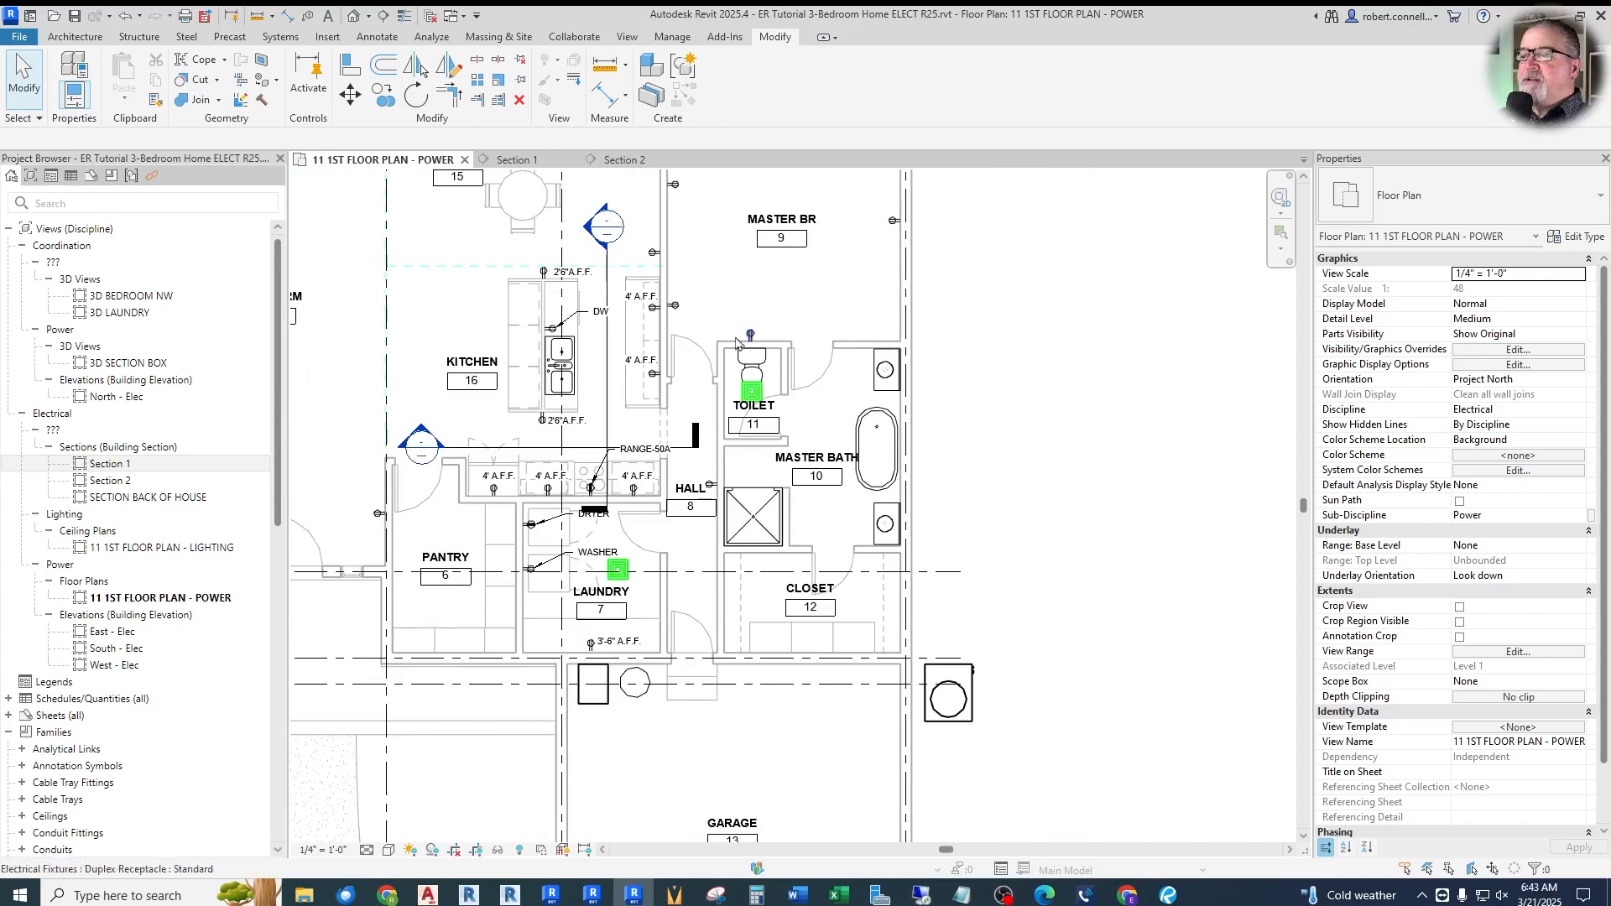
Move the vertical kitchen section line into the master bath, facing the vanities and tub, and open its view to inspect them
{"action": "left_click", "coordinate": [615, 360]}
{"action": "left_click_drag", "start_coordinate": [617, 360], "coordinate": [868, 430]}
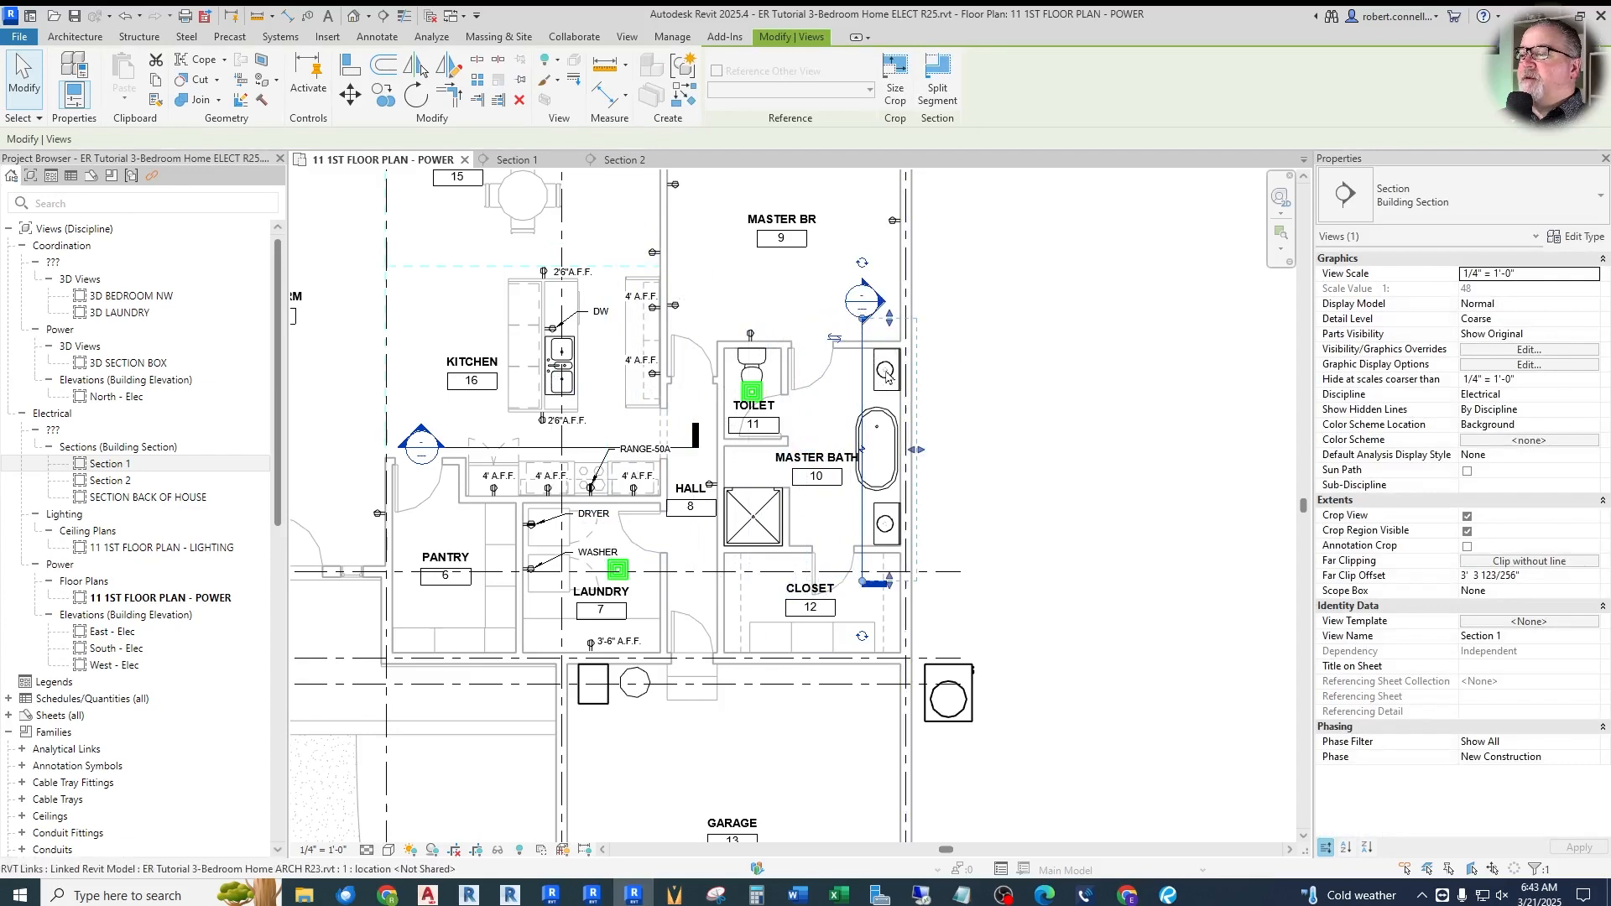
{"action": "left_click", "coordinate": [915, 340]}
{"action": "scroll", "coordinate": [891, 346], "scroll_direction": "up", "scroll_amount": 1}
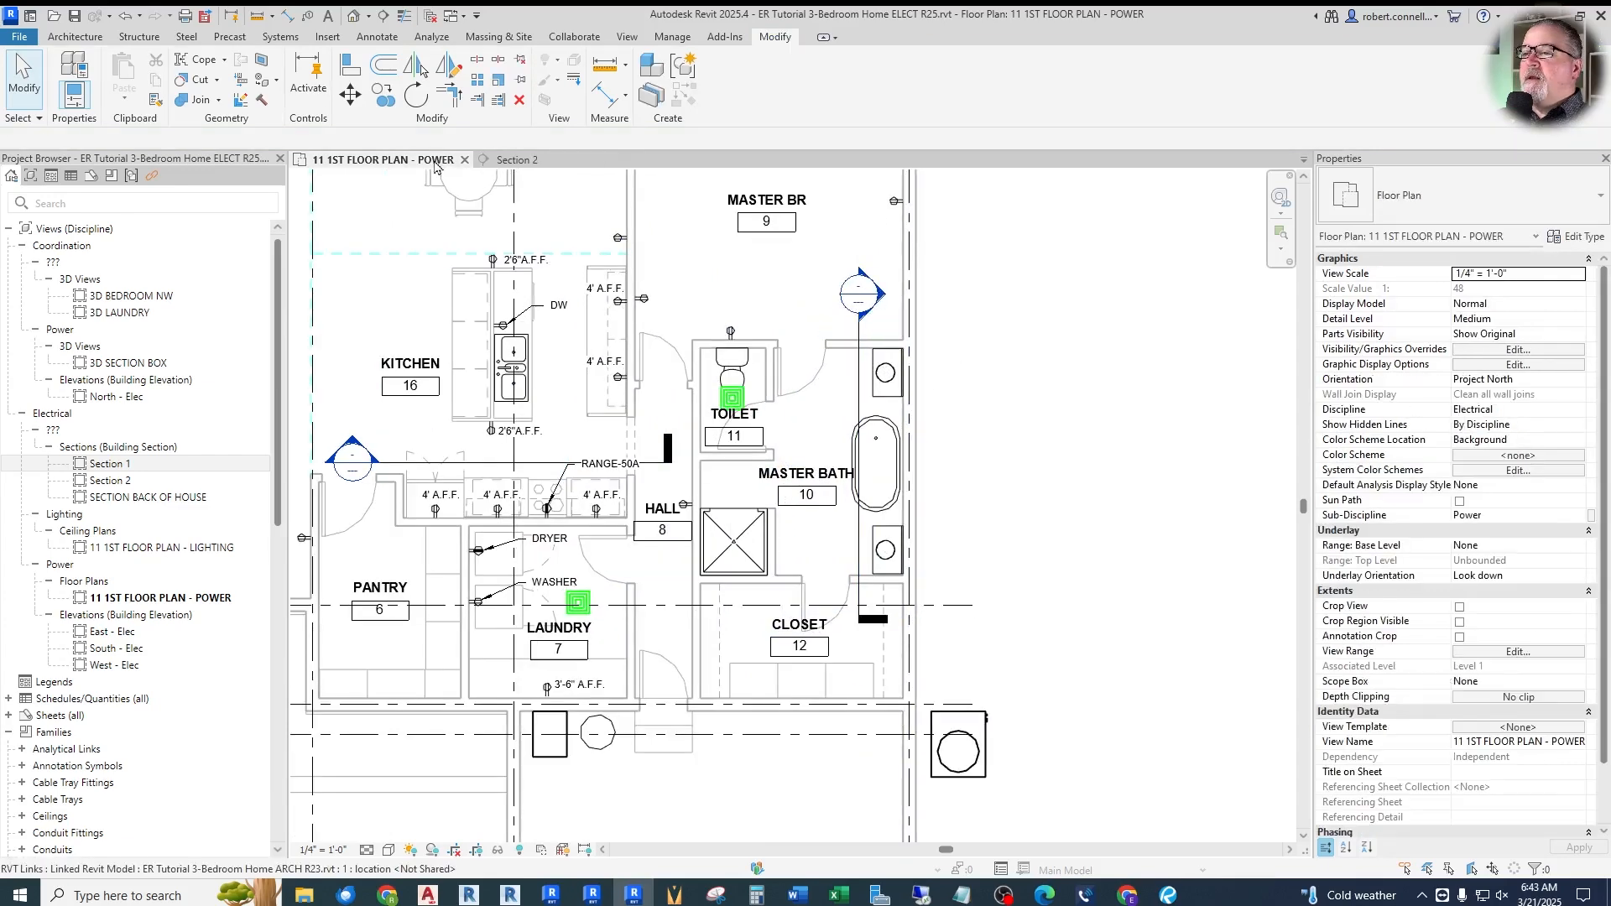
{"action": "double_click", "coordinate": [883, 302]}
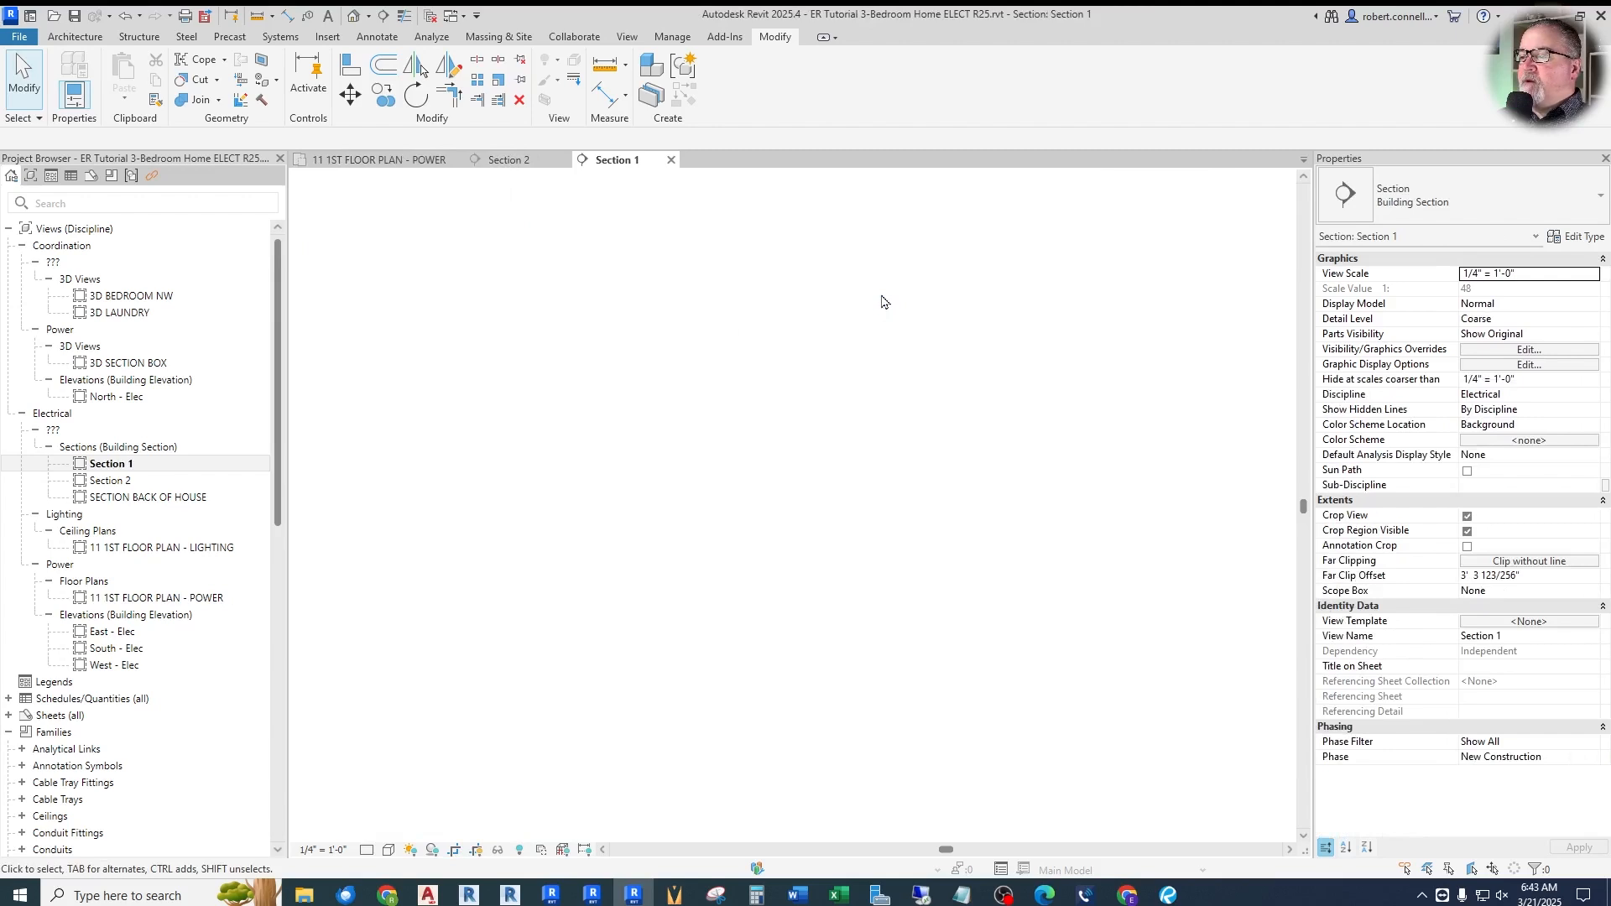
{"action": "scroll", "coordinate": [717, 658], "scroll_direction": "up", "scroll_amount": 2}
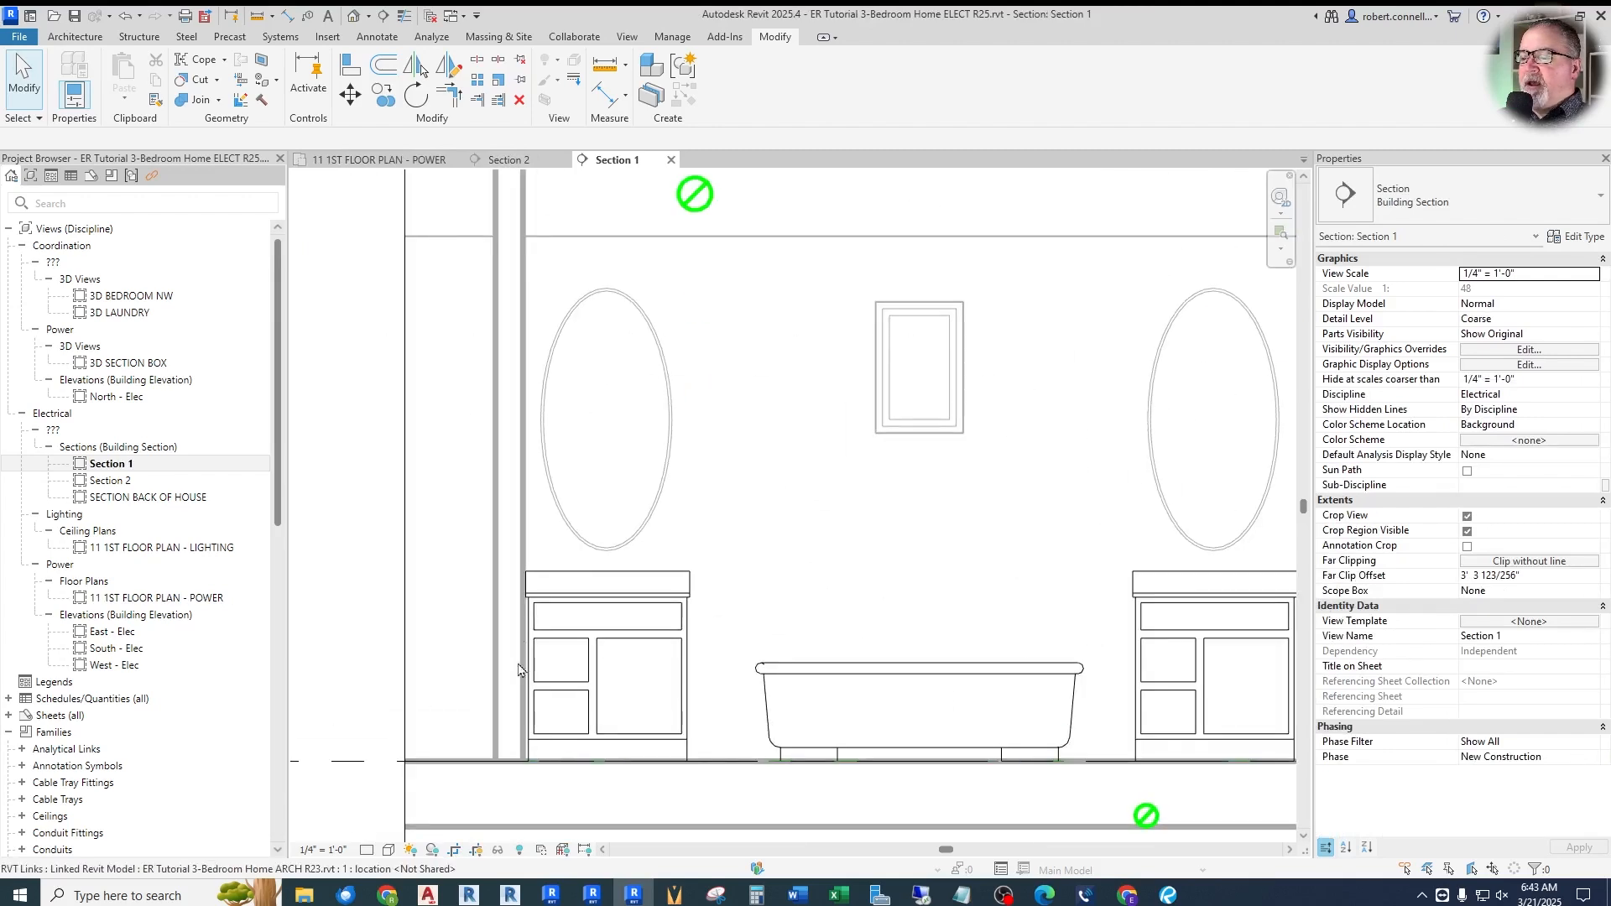
{"action": "scroll", "coordinate": [498, 648], "scroll_direction": "down", "scroll_amount": 2}
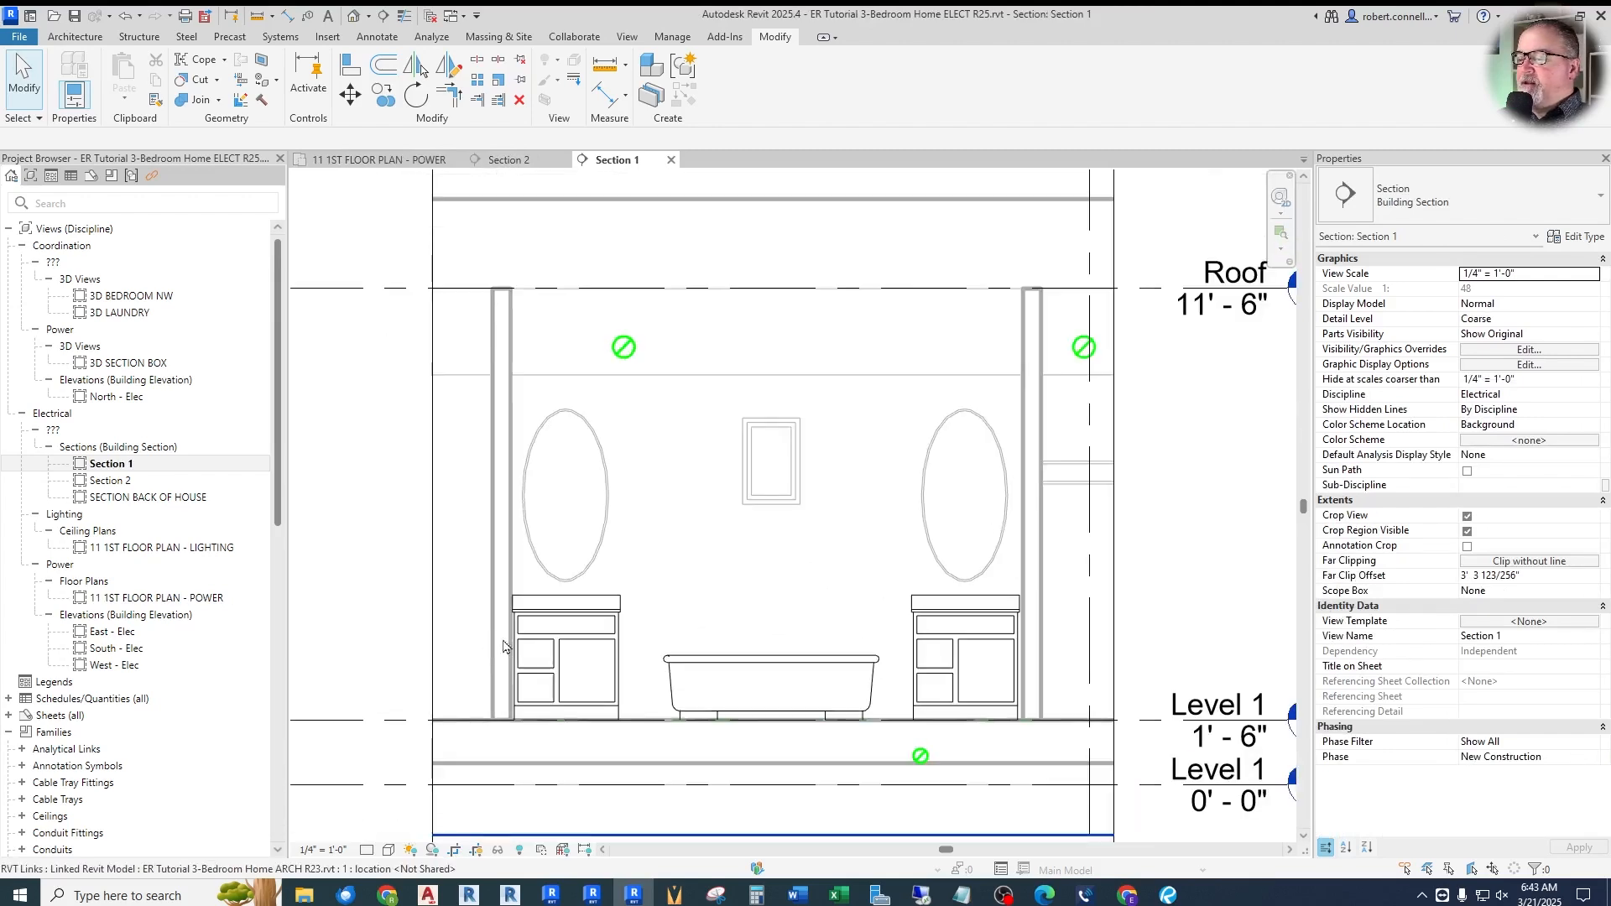
{"action": "scroll", "coordinate": [561, 496], "scroll_direction": "up", "scroll_amount": 1}
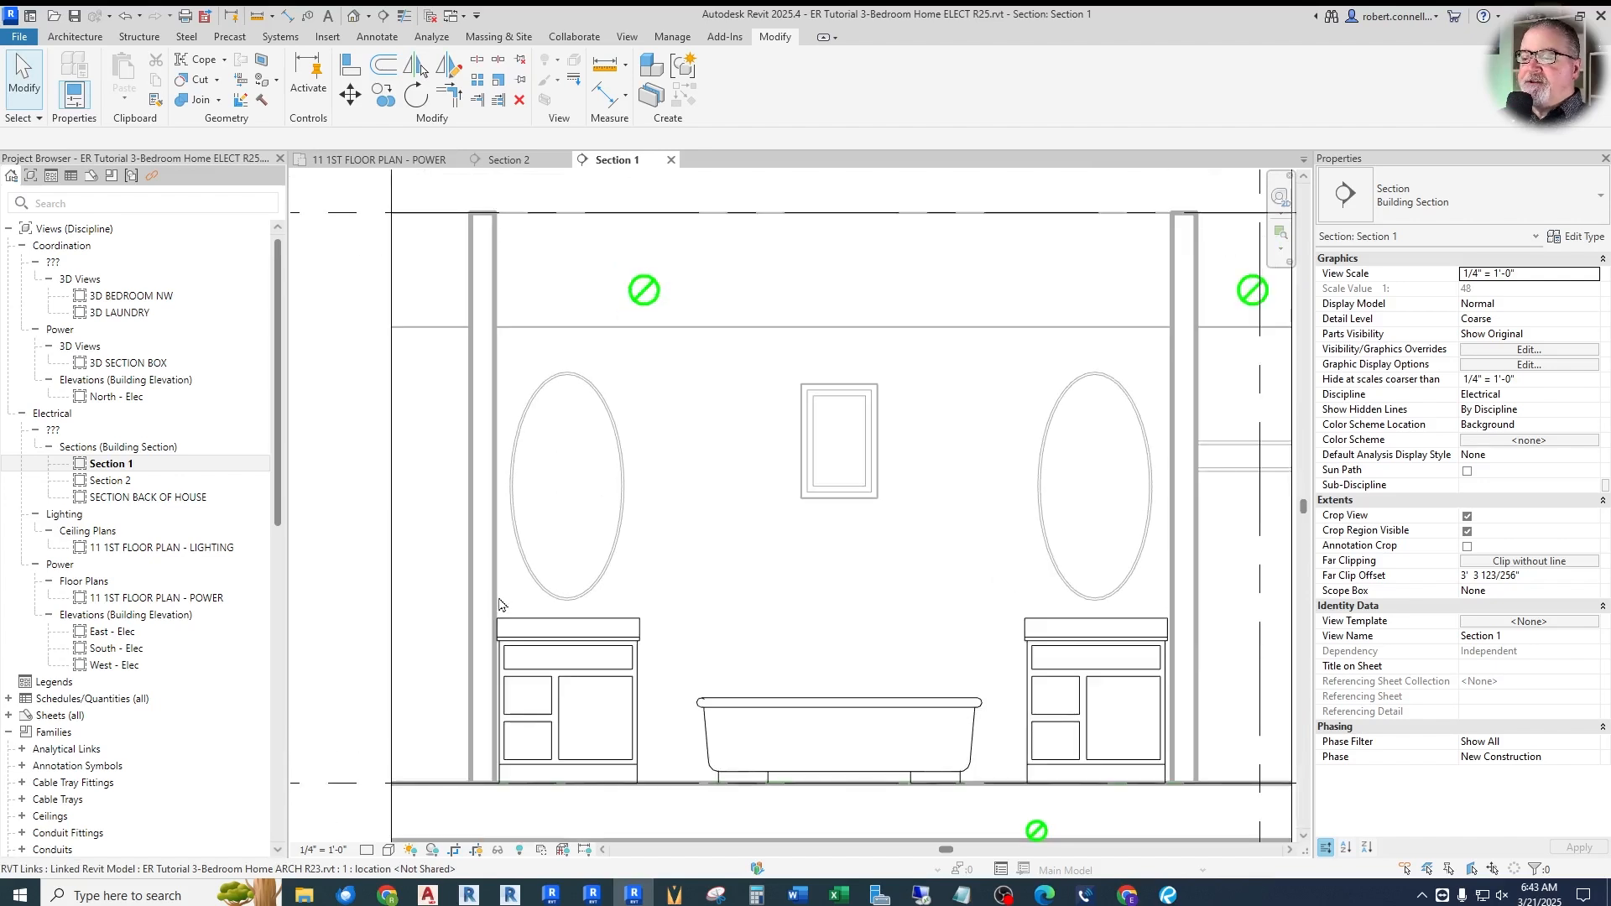
Return to the power plan and create a similar duplex receptacle from the range counter one for the upper master bath vanity's side wall
{"action": "left_click", "coordinate": [391, 161]}
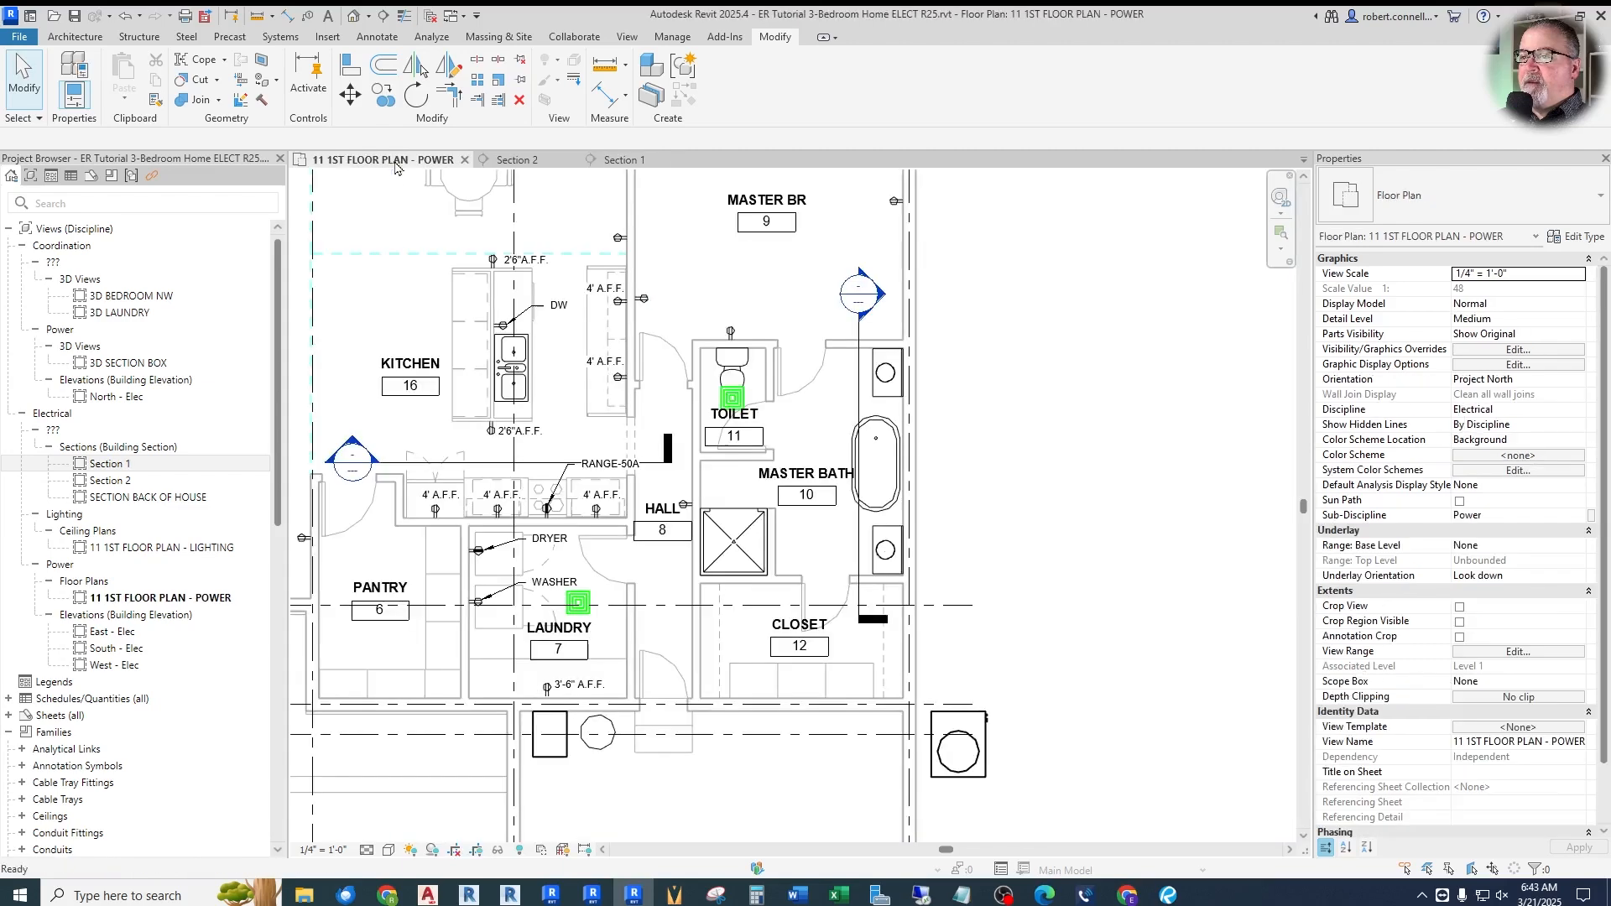
{"action": "scroll", "coordinate": [599, 518], "scroll_direction": "up", "scroll_amount": 1}
{"action": "left_click", "coordinate": [598, 514]}
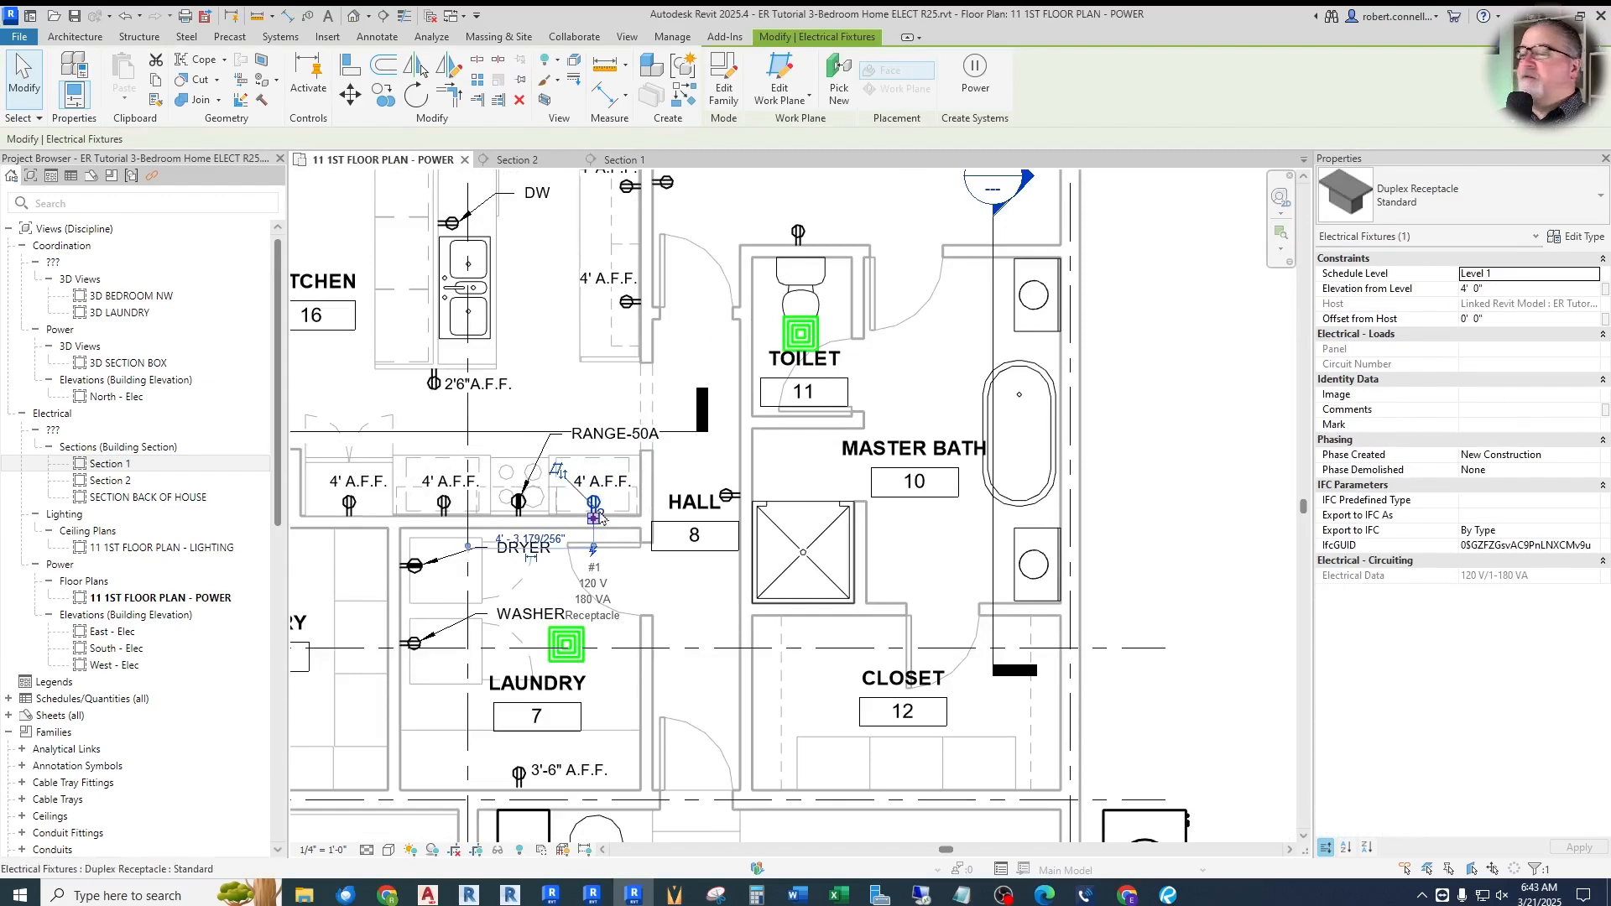
{"action": "right_click", "coordinate": [595, 506]}
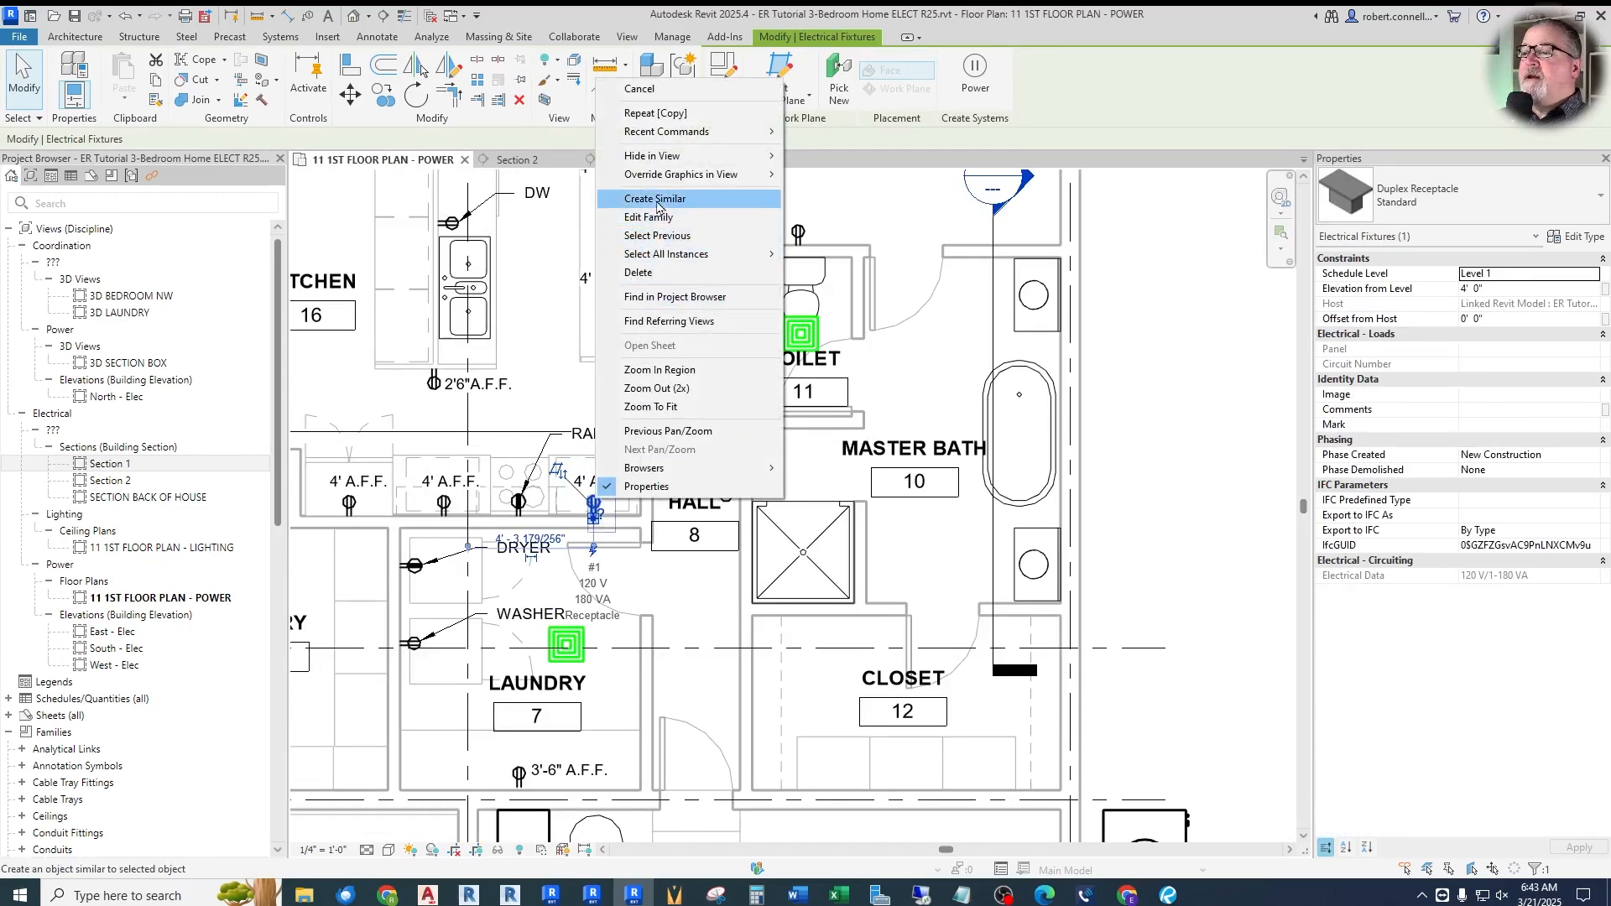
{"action": "left_click", "coordinate": [631, 198]}
{"action": "scroll", "coordinate": [1078, 286], "scroll_direction": "up", "scroll_amount": 4}
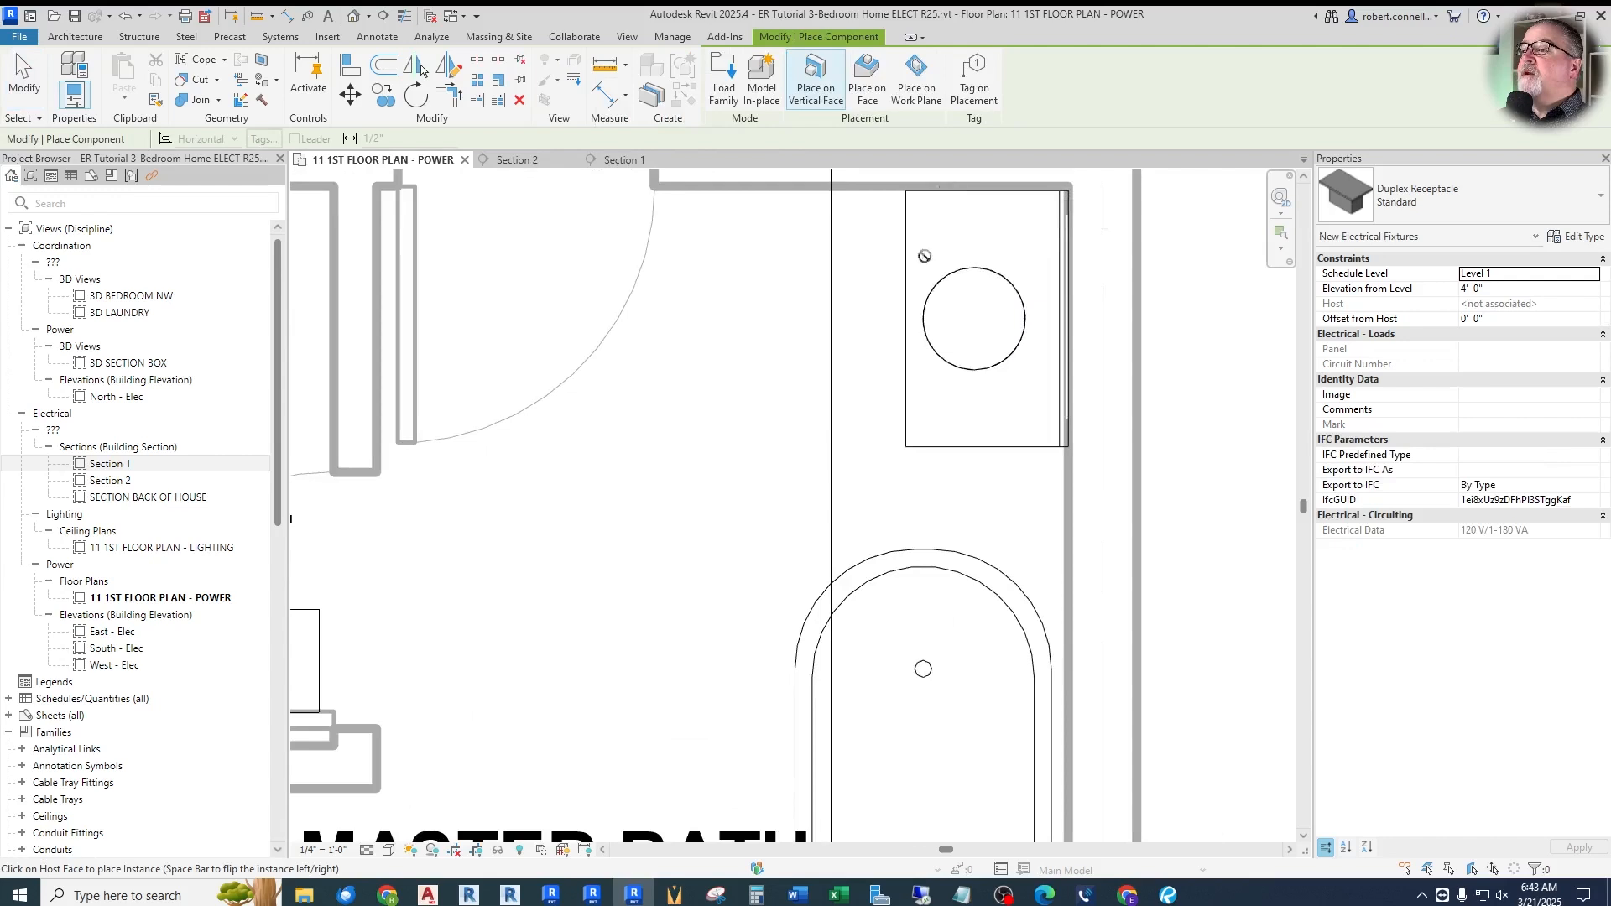
{"action": "scroll", "coordinate": [925, 256], "scroll_direction": "down", "scroll_amount": 3}
{"action": "scroll", "coordinate": [926, 308], "scroll_direction": "up", "scroll_amount": 2}
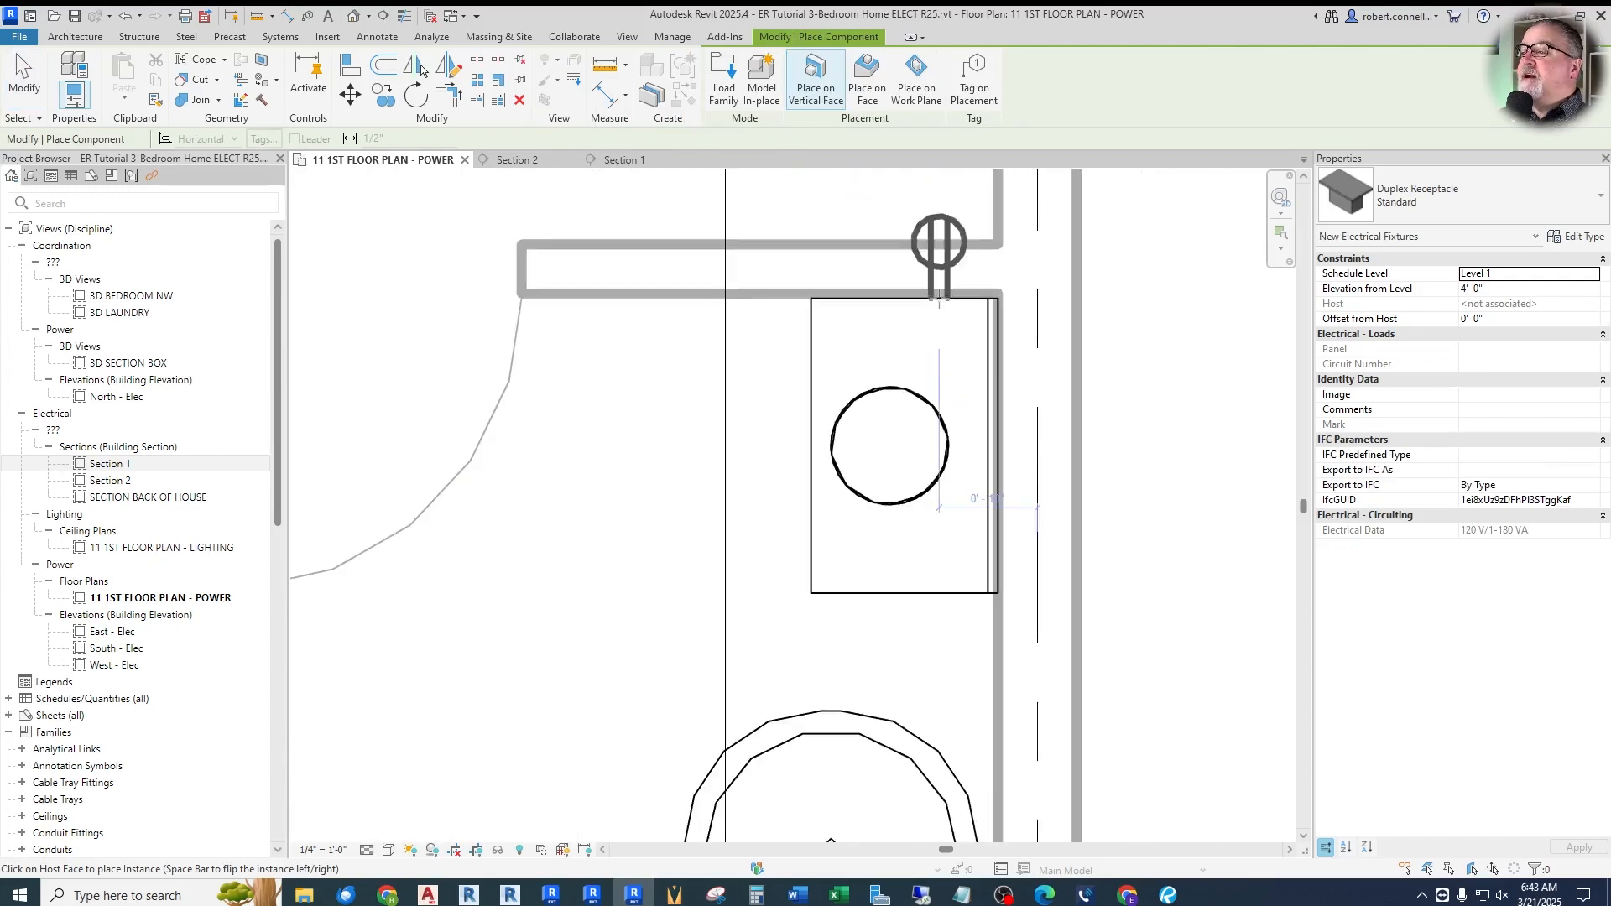
Place a duplex receptacle on the wall beside the upper master bath vanity and move it along the wall to the vanity
{"action": "scroll", "coordinate": [925, 323], "scroll_direction": "up", "scroll_amount": 1}
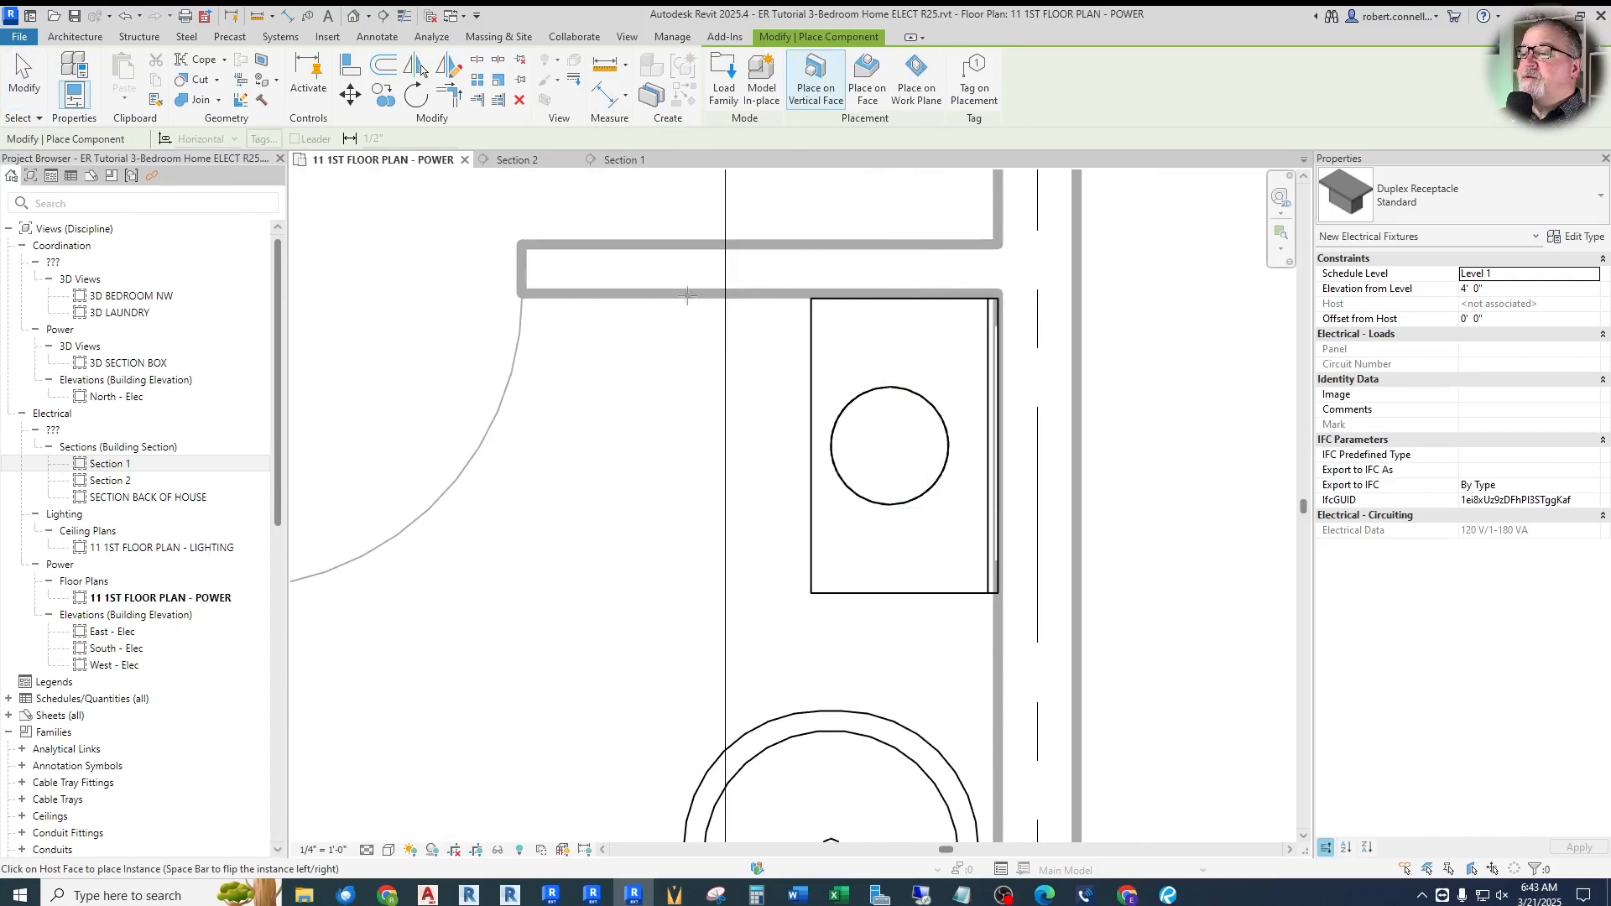
{"action": "left_click", "coordinate": [687, 290]}
{"action": "key", "text": "Escape"}
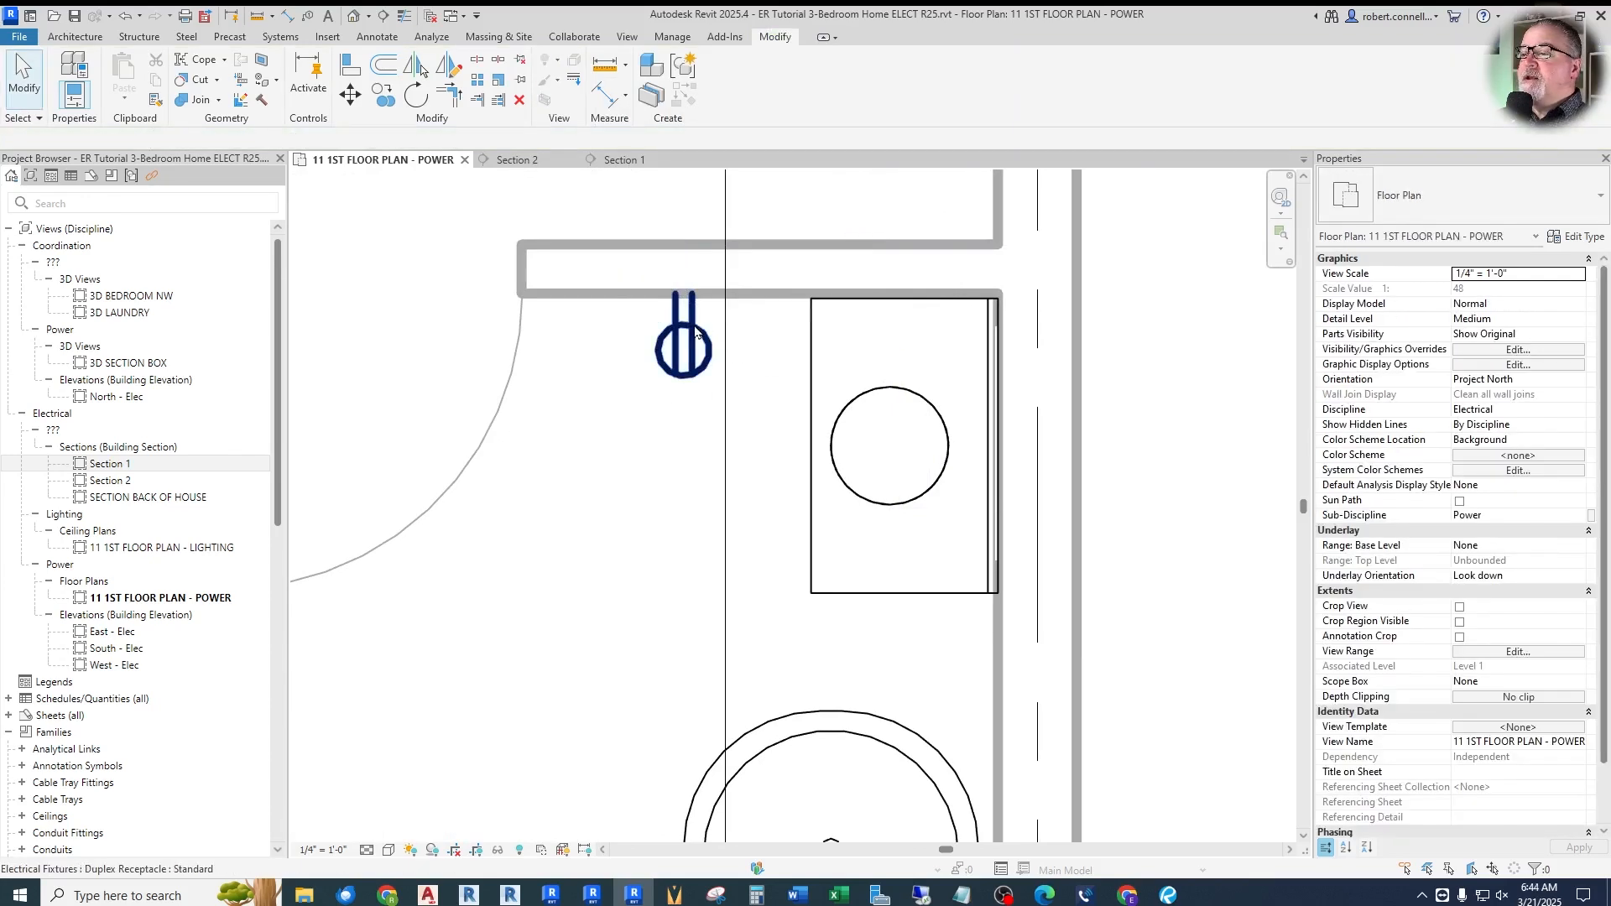
{"action": "left_click_drag", "start_coordinate": [695, 336], "coordinate": [911, 330]}
{"action": "key", "text": "Escape"}
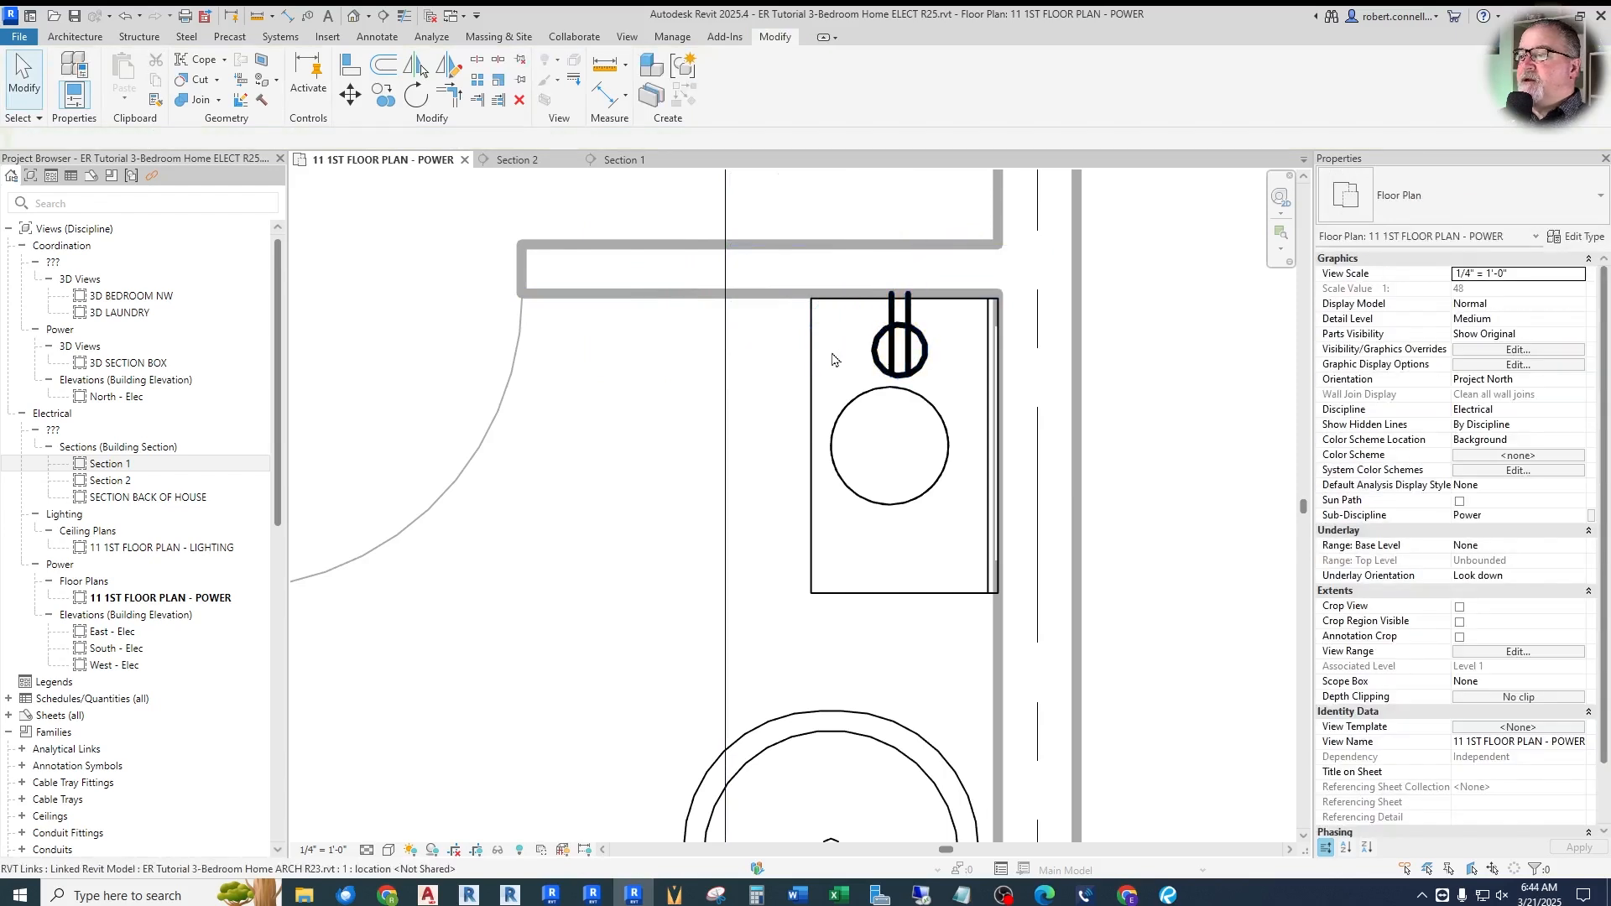
{"action": "scroll", "coordinate": [829, 359], "scroll_direction": "down", "scroll_amount": 1}
Set the vanity receptacle's elevation from level to 3' 6" in the Section 1 view
{"action": "left_click", "coordinate": [516, 159]}
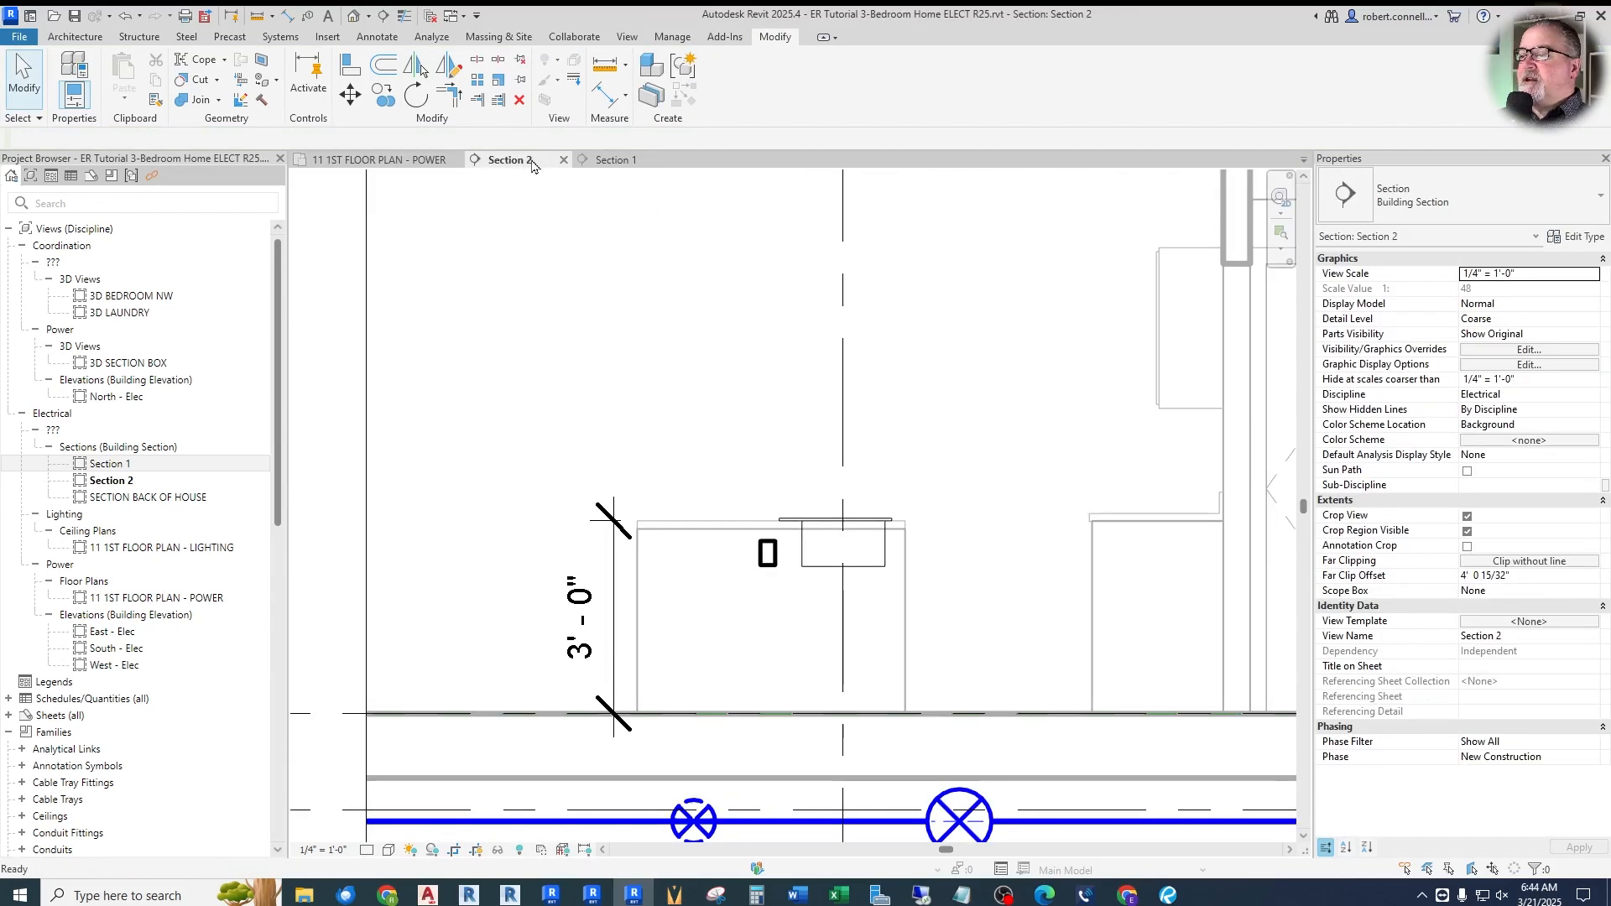
{"action": "left_click", "coordinate": [613, 160]}
{"action": "scroll", "coordinate": [512, 520], "scroll_direction": "up", "scroll_amount": 3}
{"action": "left_click", "coordinate": [512, 518]}
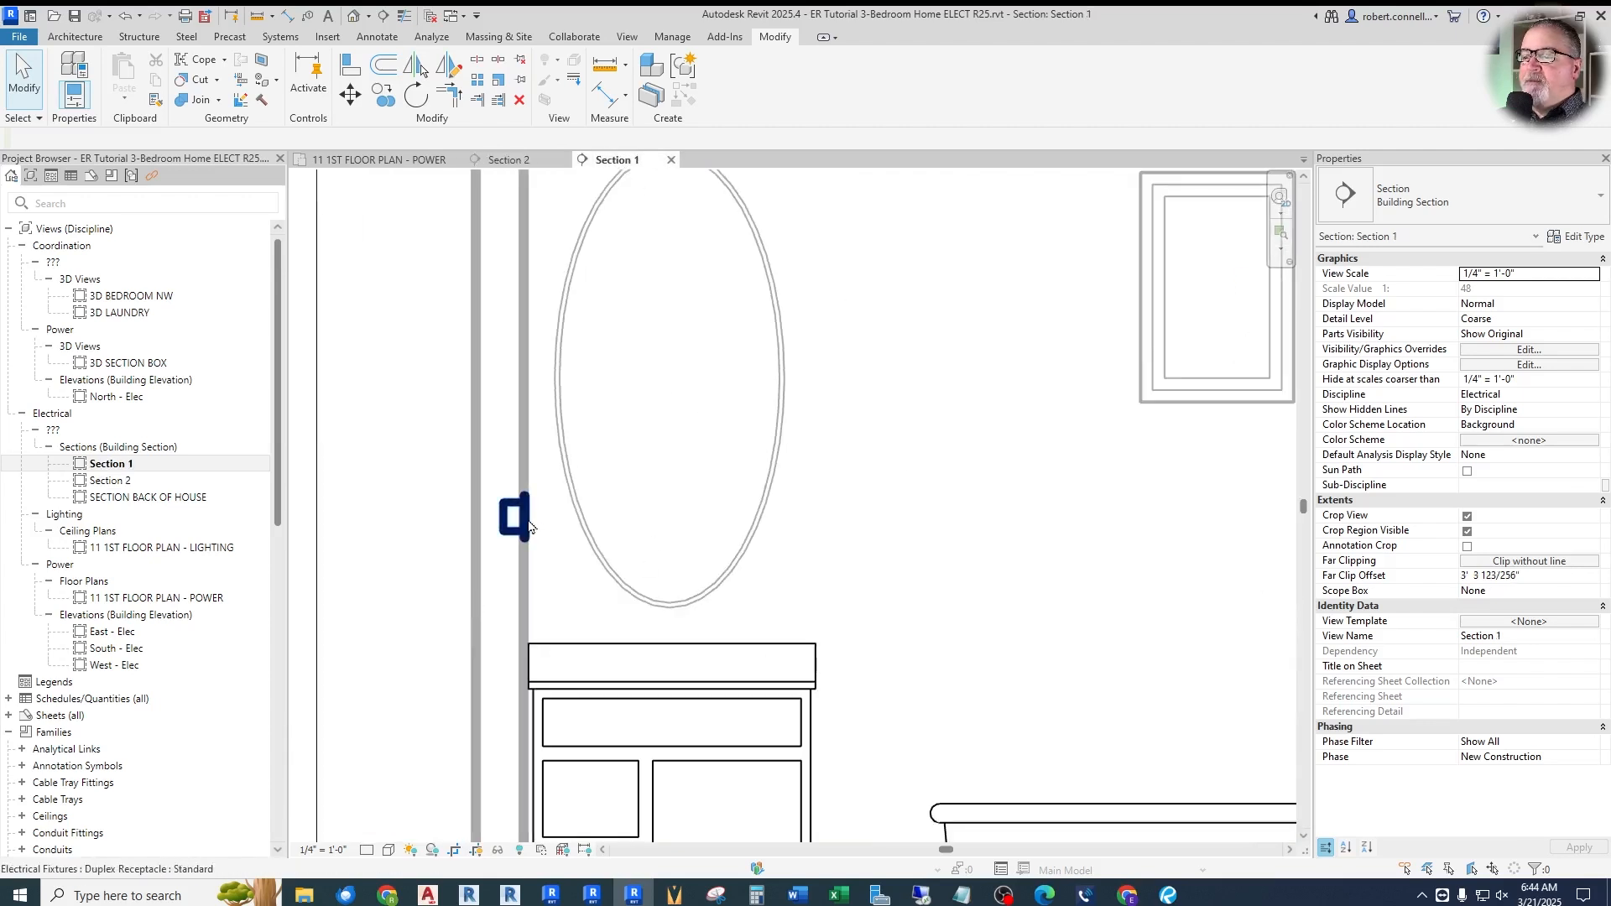
{"action": "left_click", "coordinate": [1534, 288]}
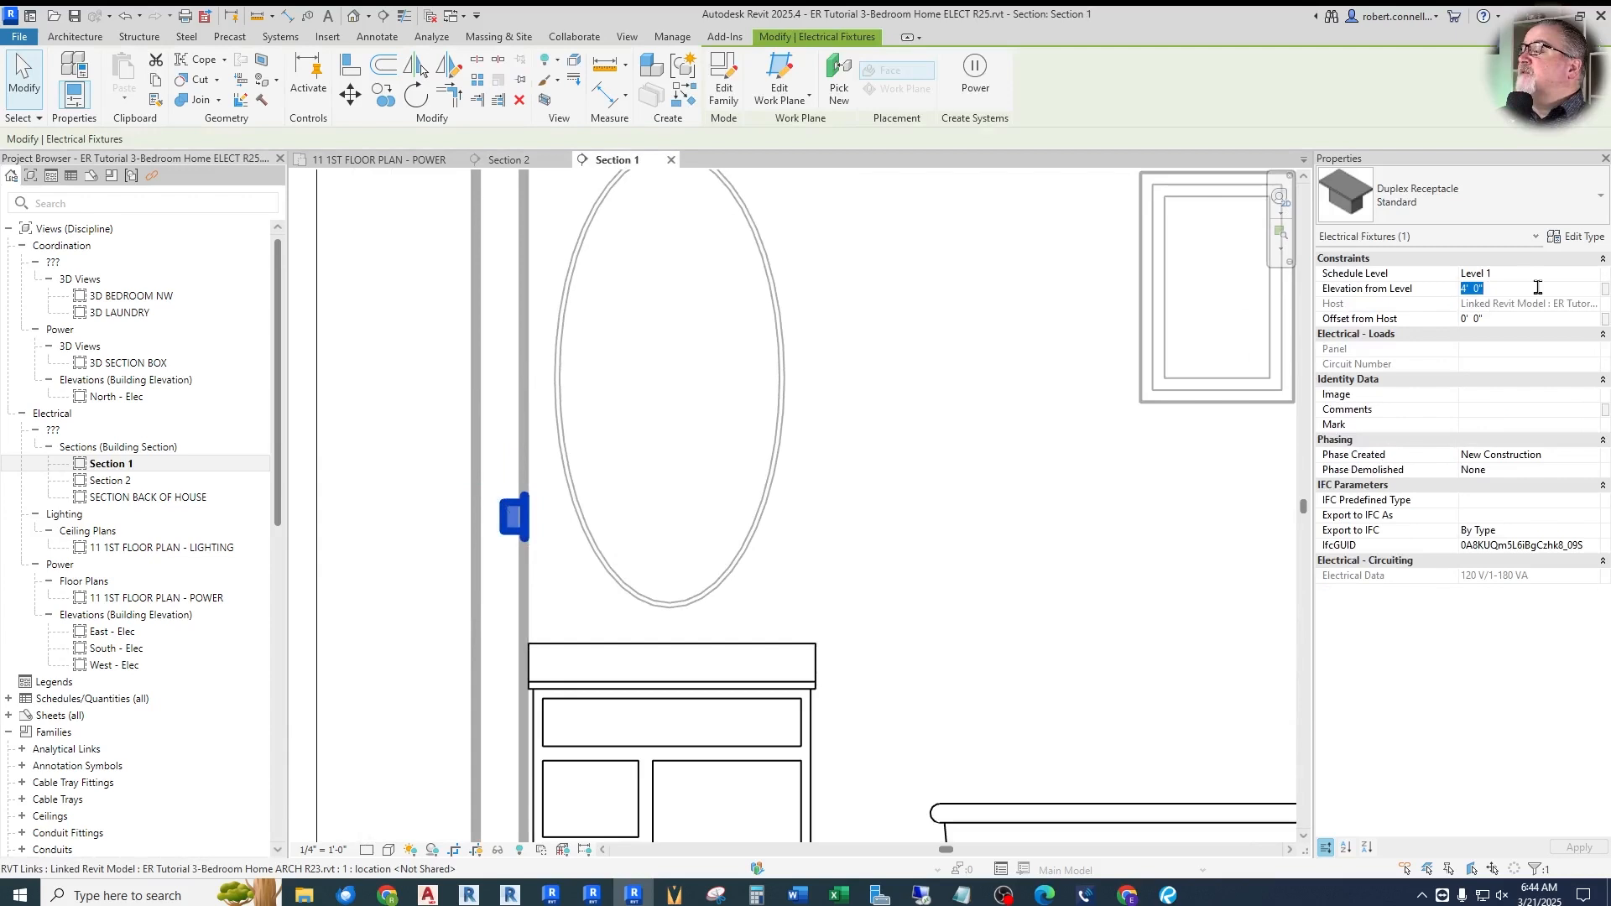
{"action": "type", "text": "3 6"}
{"action": "left_click", "coordinate": [965, 570]}
{"action": "scroll", "coordinate": [763, 470], "scroll_direction": "down", "scroll_amount": 2}
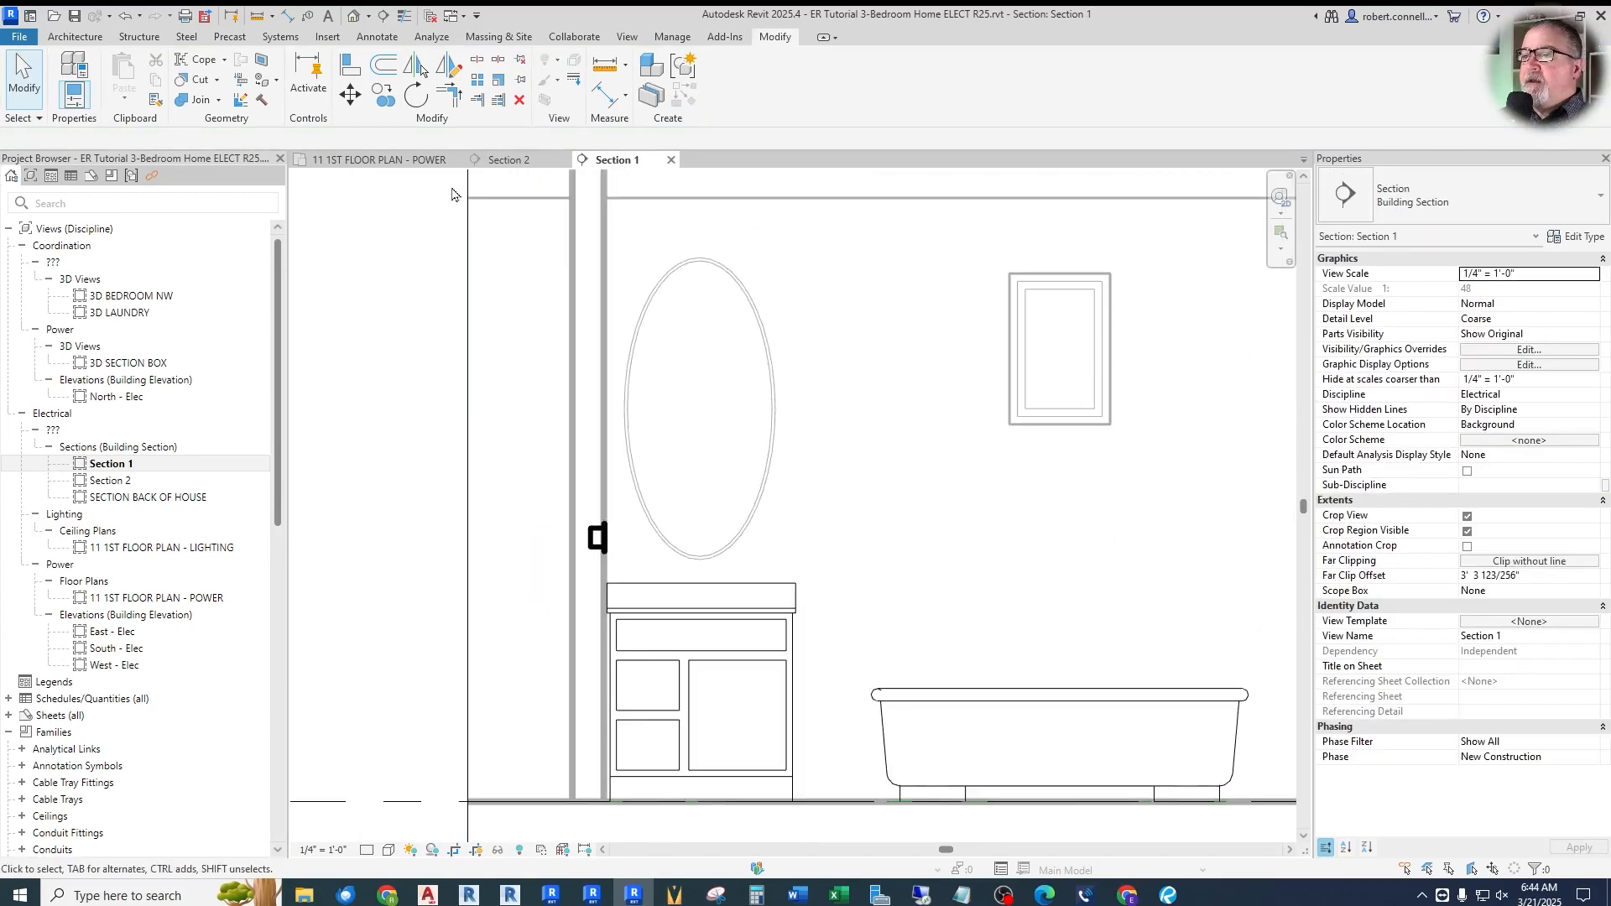
In the power floor plan, create a similar receptacle on the wall at the lower master bath vanity and align it with the vanity
{"action": "left_click", "coordinate": [379, 160]}
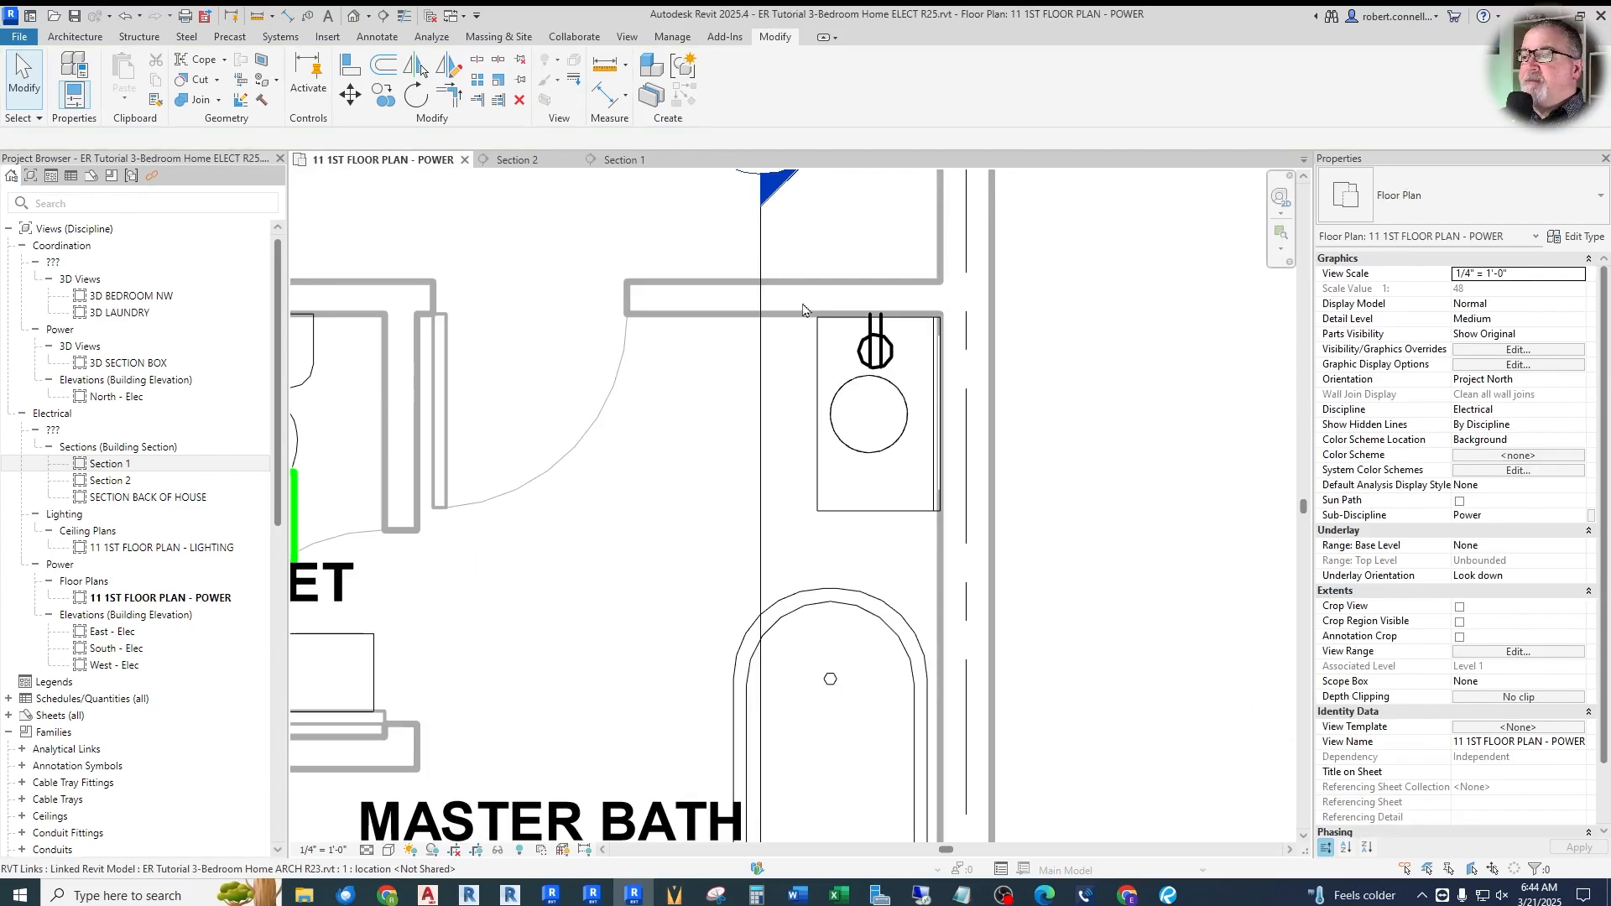
{"action": "left_click", "coordinate": [878, 344]}
{"action": "right_click", "coordinate": [879, 341]}
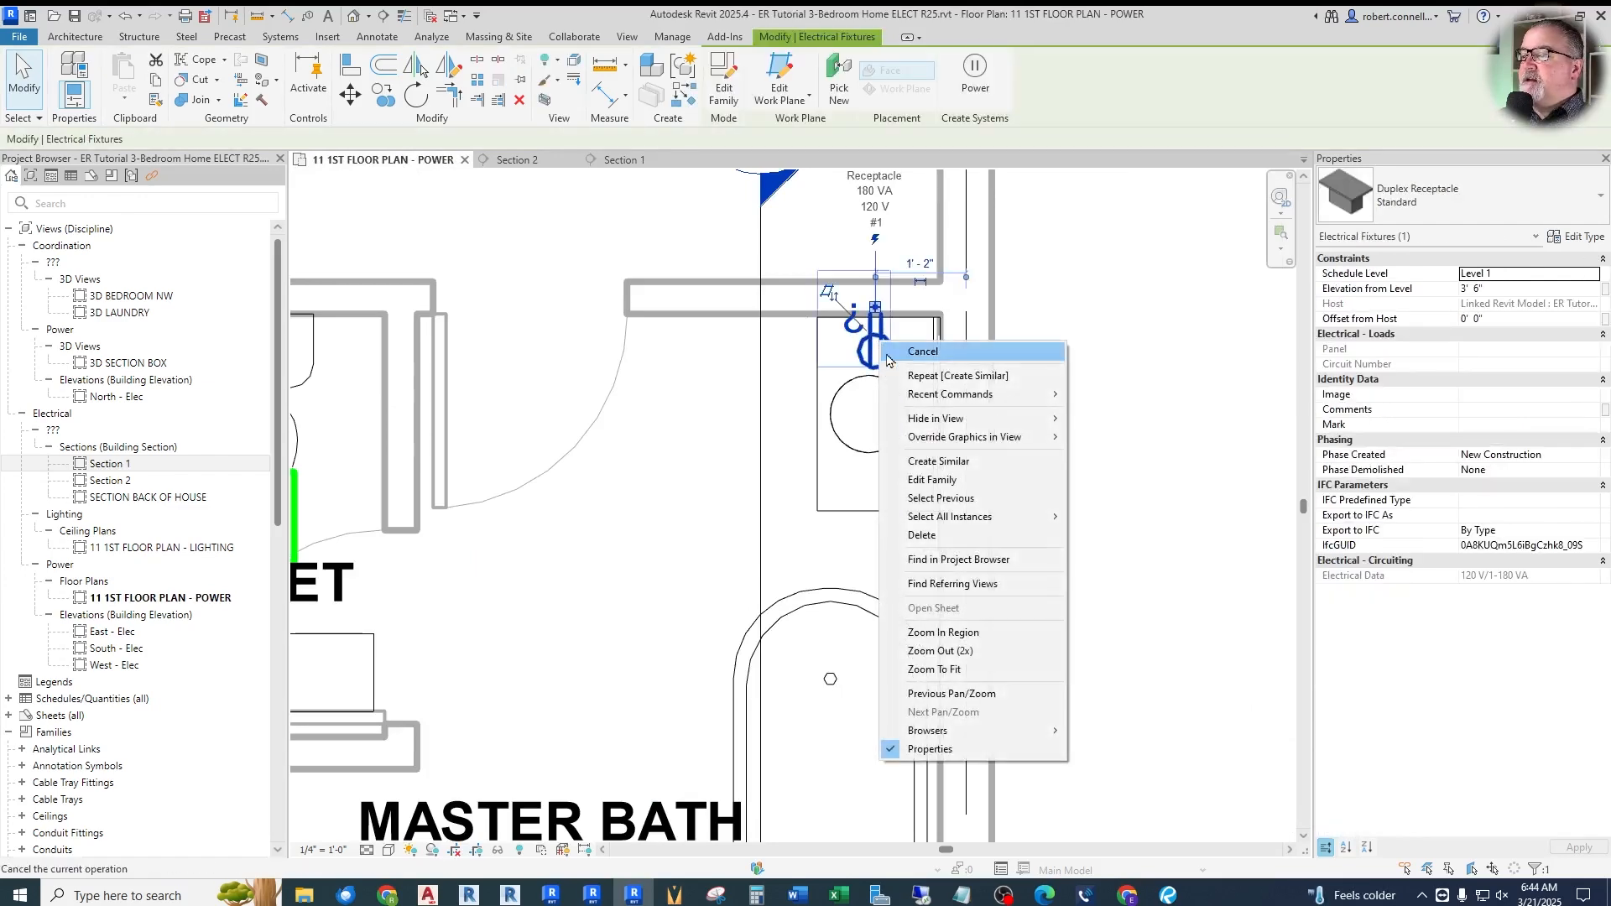
{"action": "left_click", "coordinate": [931, 462]}
{"action": "scroll", "coordinate": [849, 235], "scroll_direction": "down", "scroll_amount": 3}
{"action": "scroll", "coordinate": [855, 690], "scroll_direction": "up", "scroll_amount": 5}
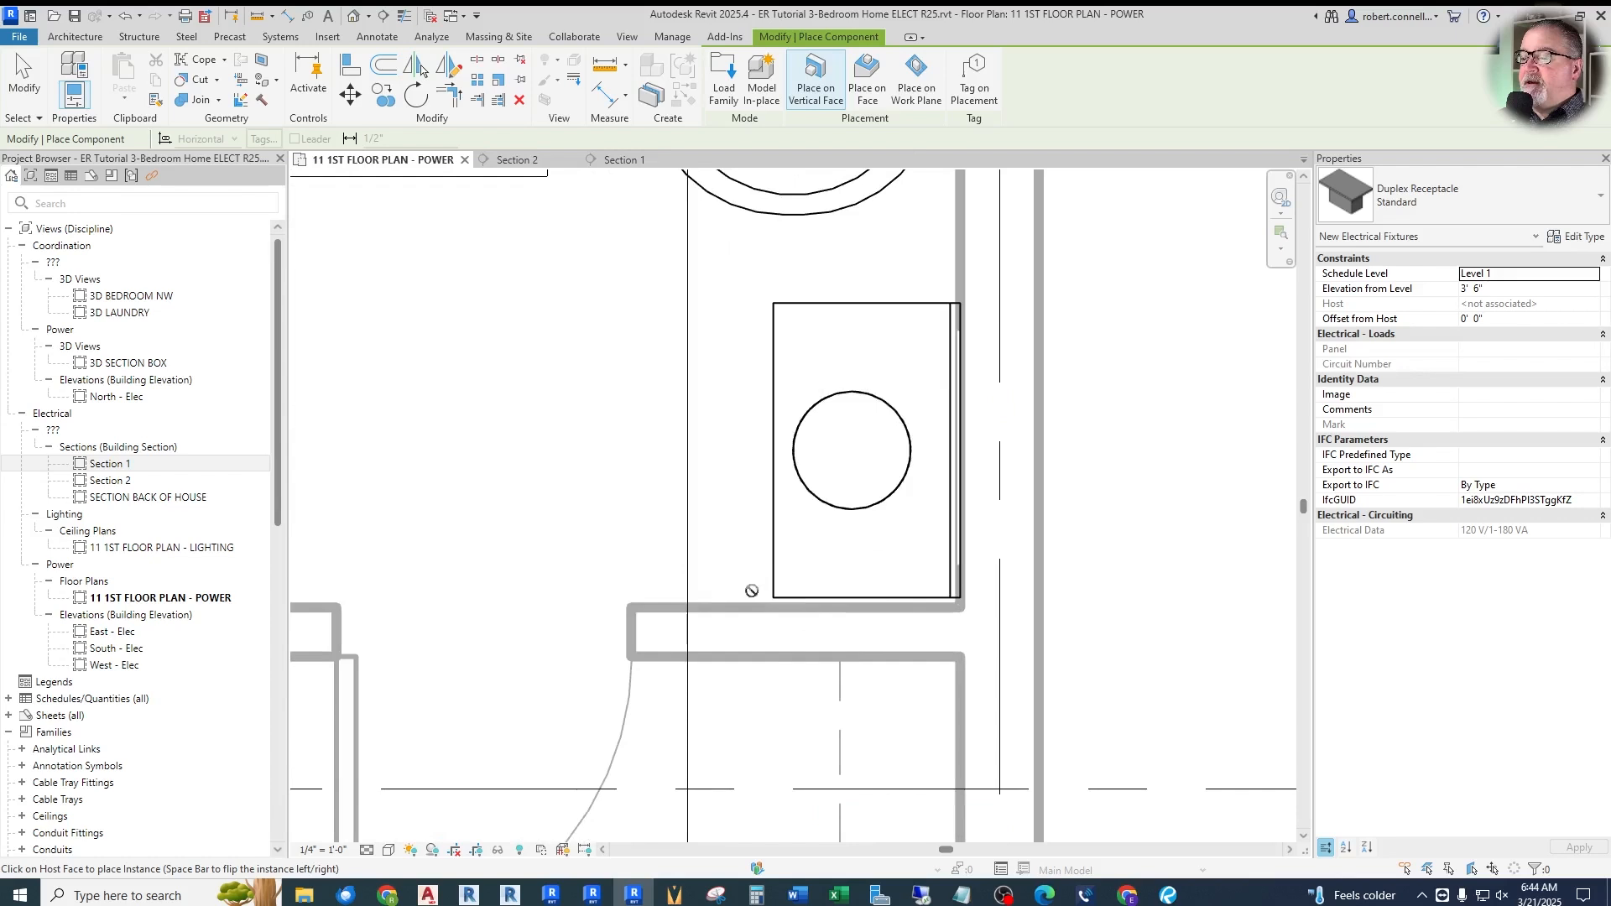
{"action": "left_click", "coordinate": [733, 610]}
{"action": "key", "text": "Escape"}
{"action": "left_click_drag", "start_coordinate": [752, 567], "coordinate": [889, 567]}
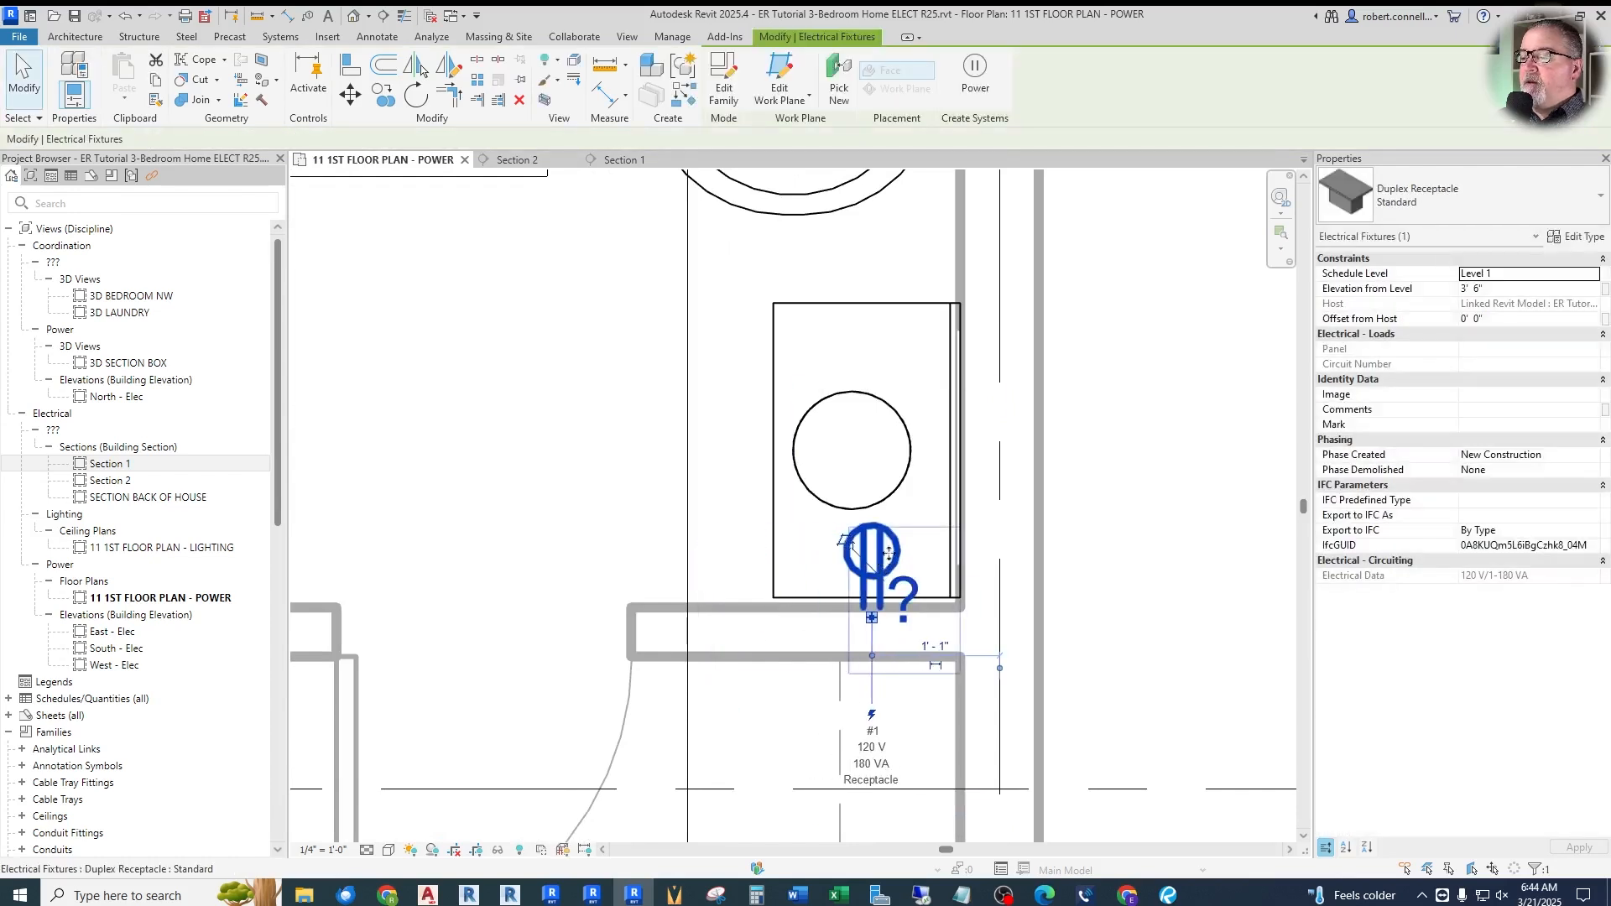
{"action": "left_click", "coordinate": [1065, 456]}
Examine the receptacle layout in the master bath and across the rest of the floor plan
{"action": "scroll", "coordinate": [878, 537], "scroll_direction": "down", "scroll_amount": 5}
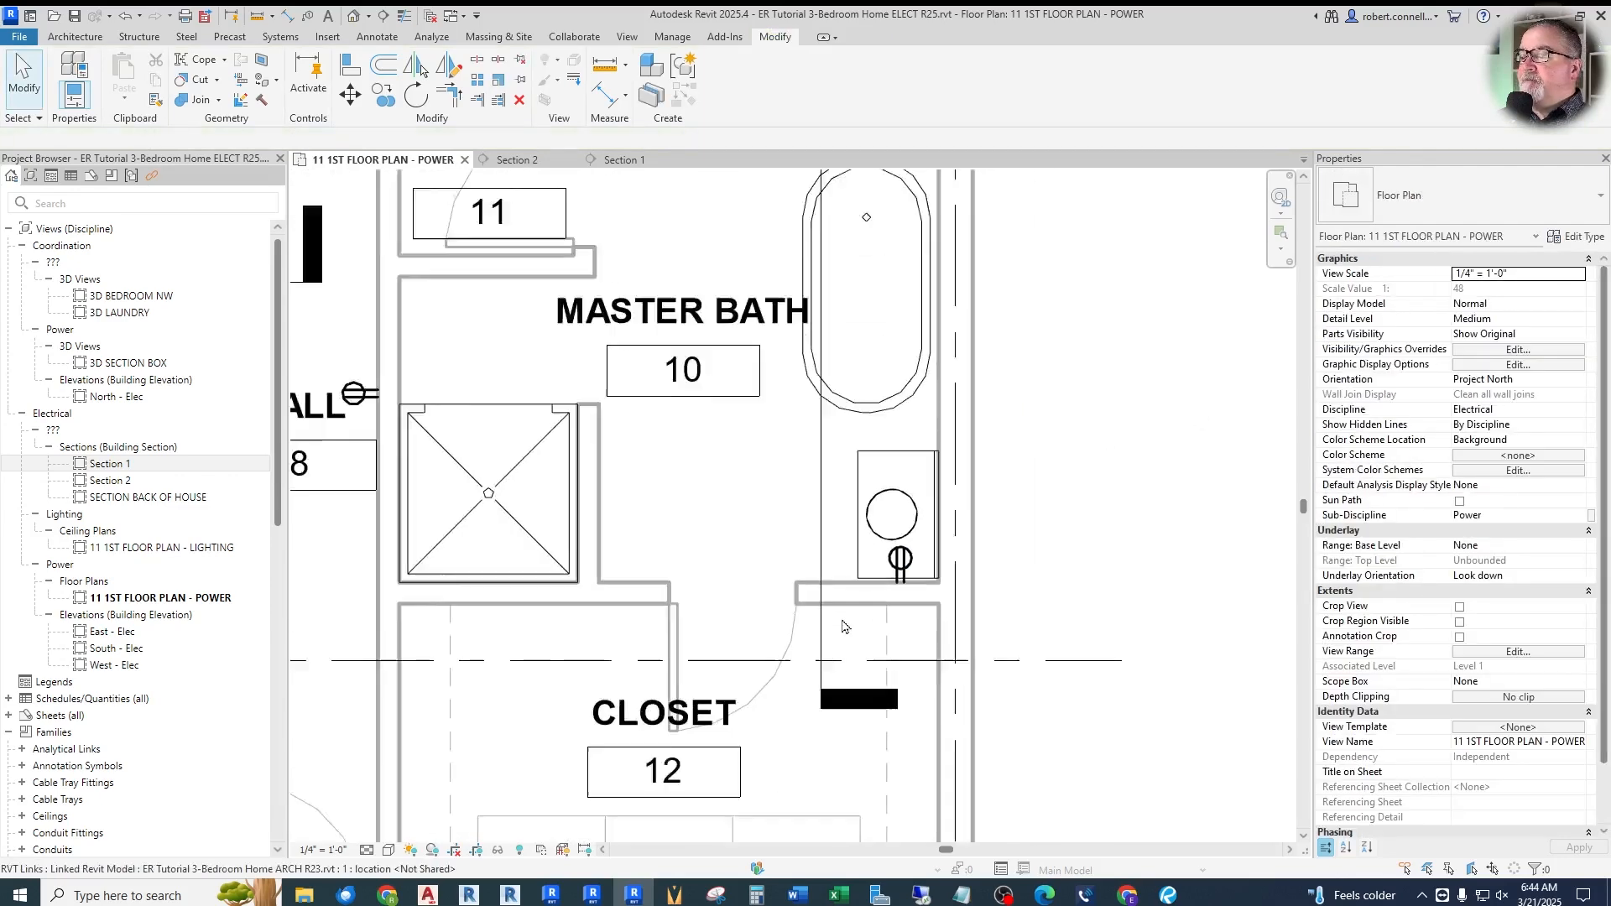
{"action": "scroll", "coordinate": [846, 270], "scroll_direction": "up", "scroll_amount": 2}
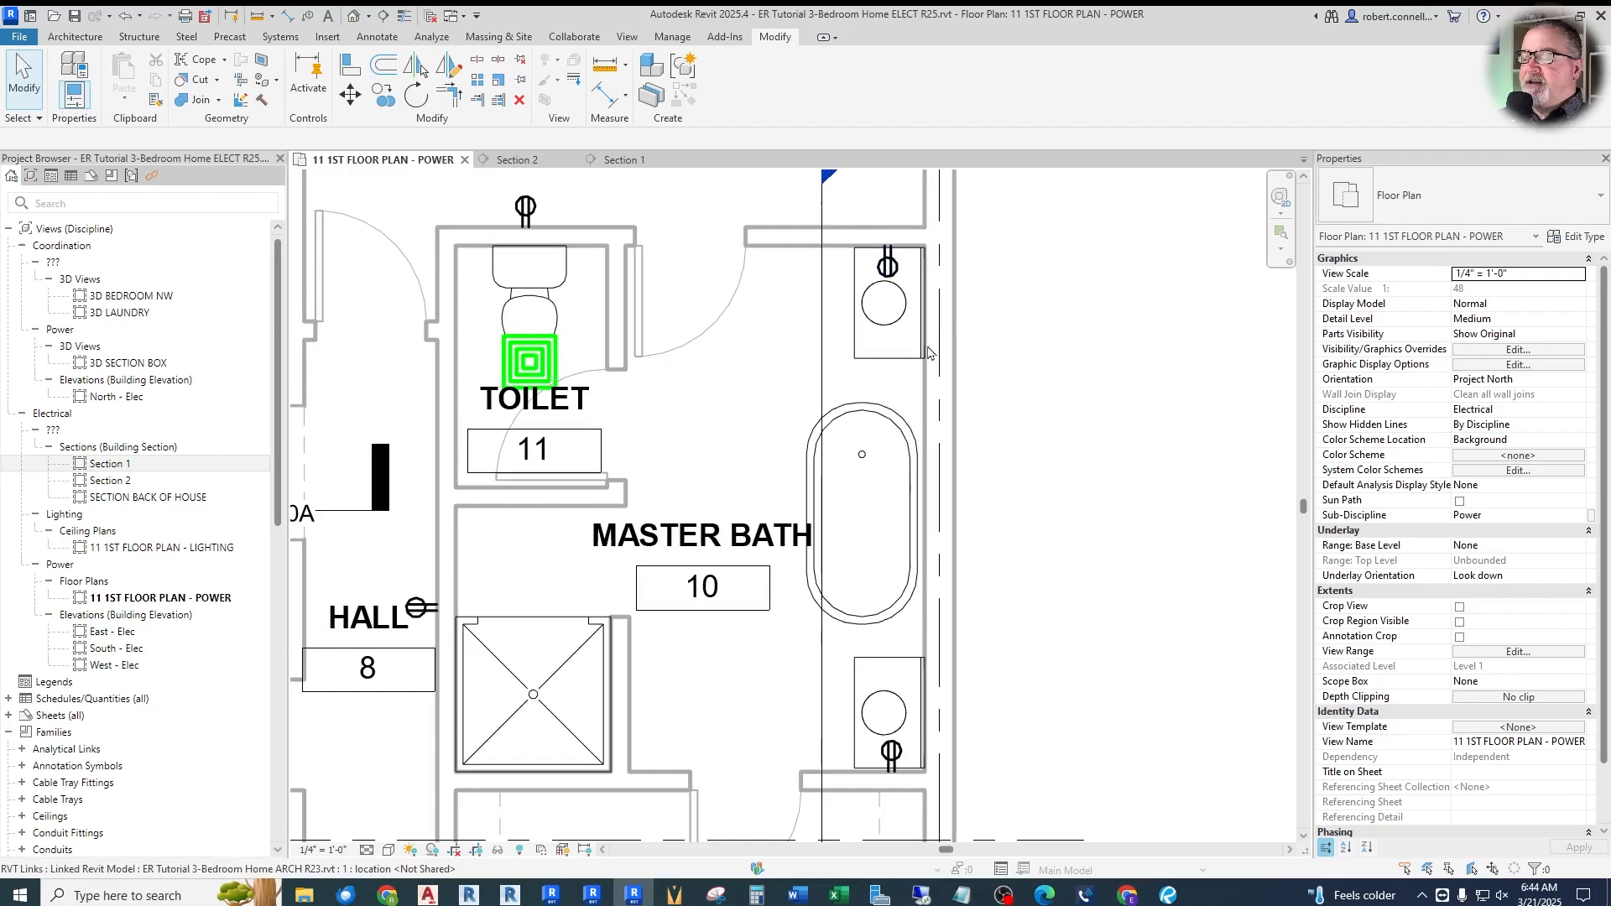
{"action": "scroll", "coordinate": [1100, 514], "scroll_direction": "down", "scroll_amount": 1}
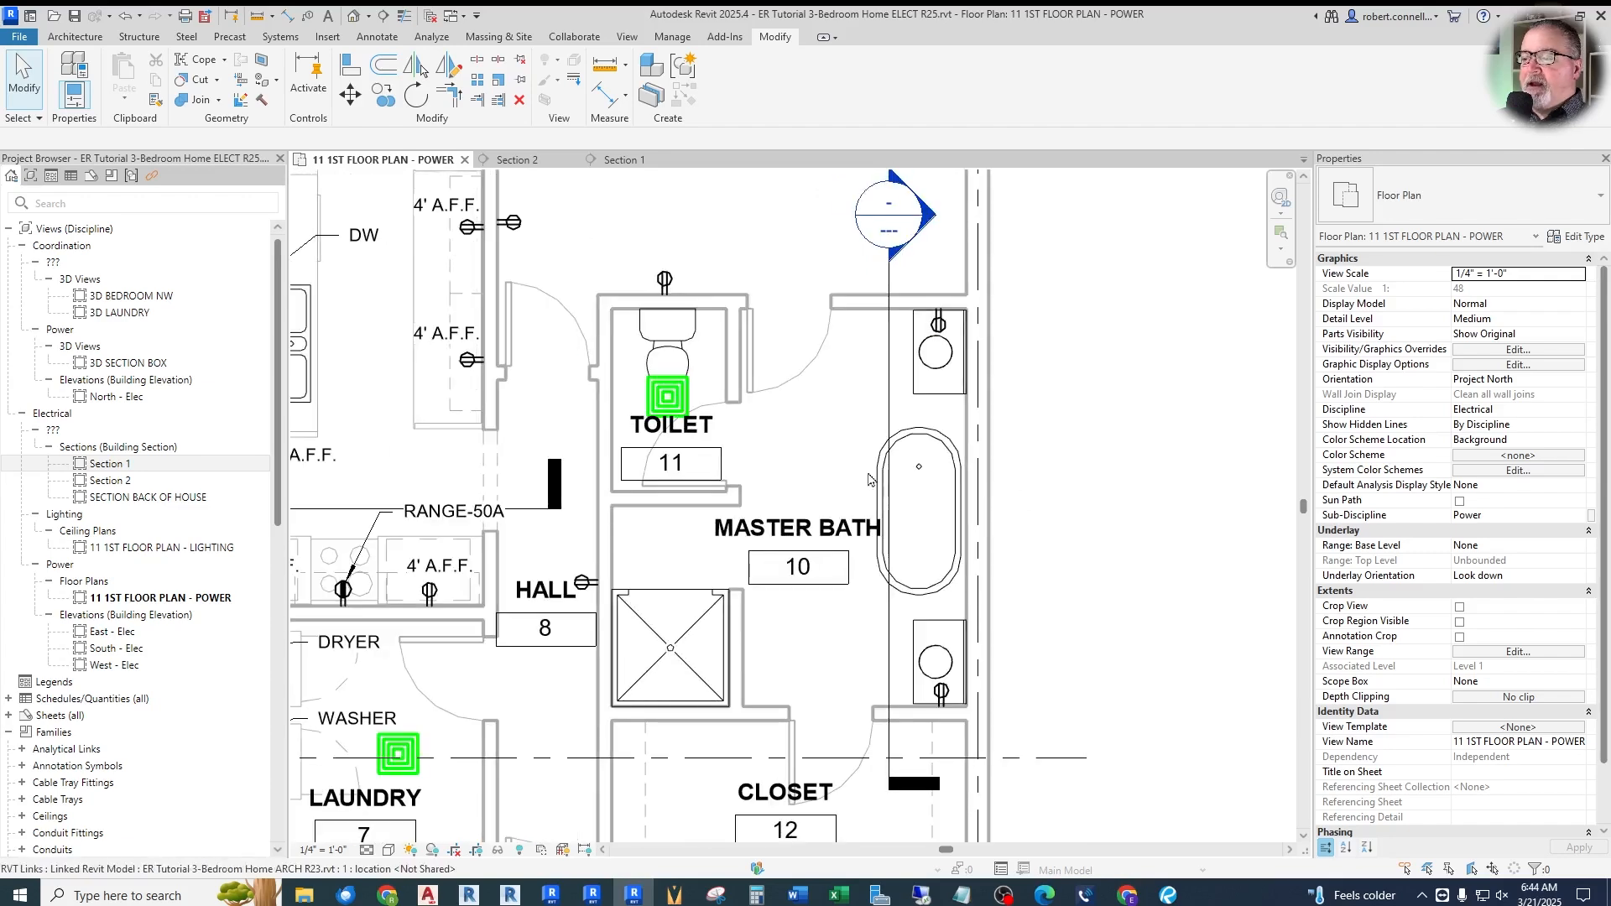
{"action": "scroll", "coordinate": [833, 463], "scroll_direction": "up", "scroll_amount": 1}
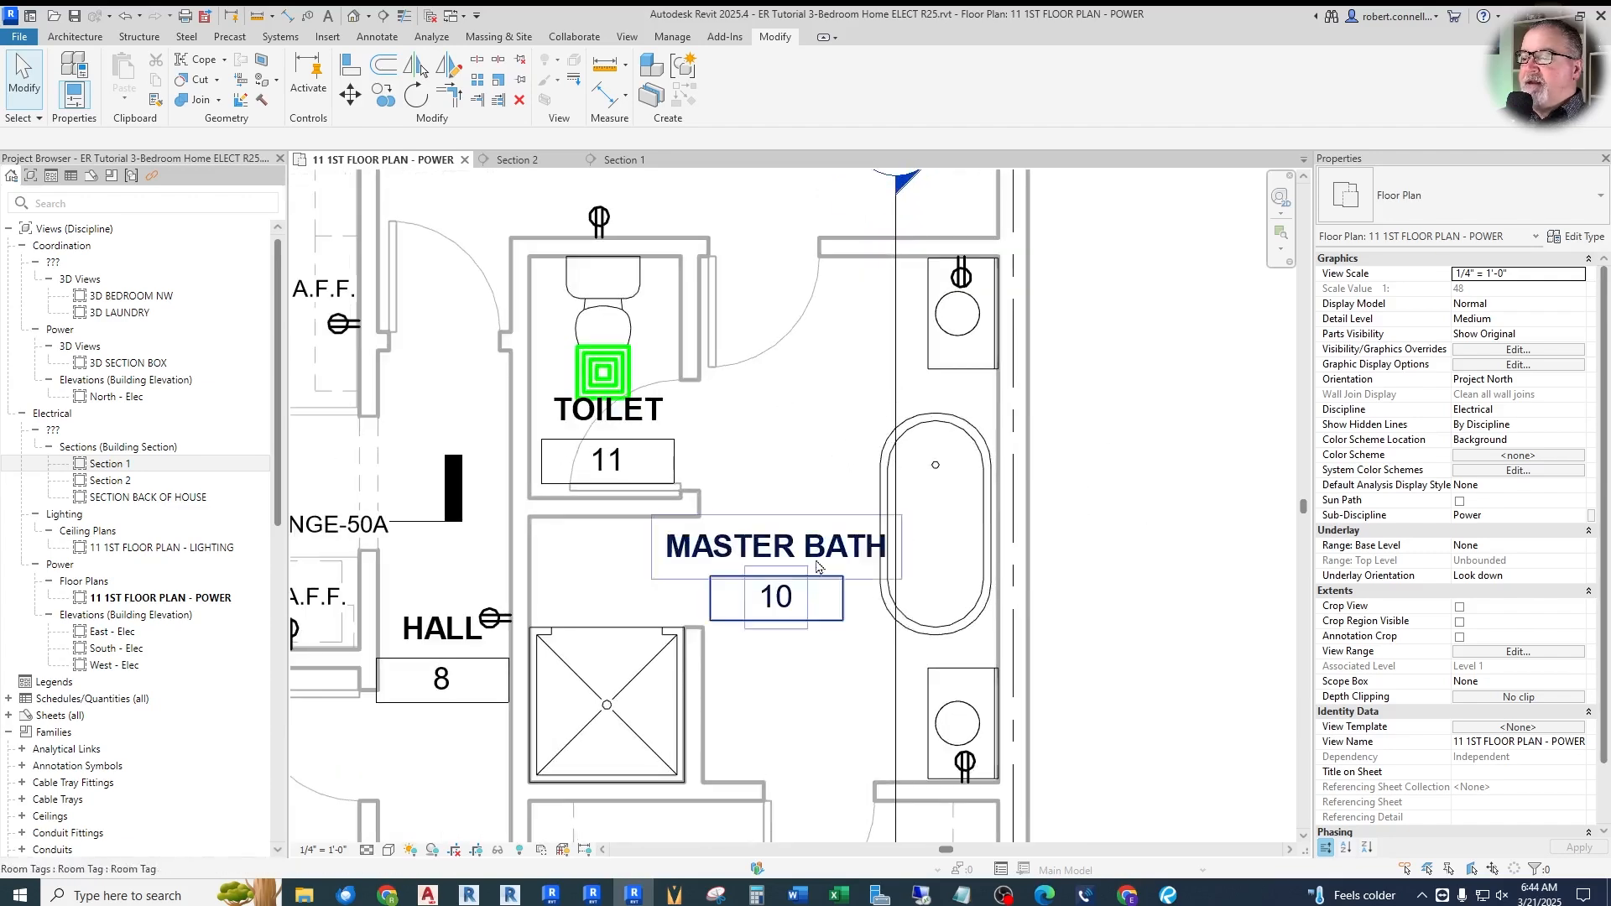
{"action": "scroll", "coordinate": [806, 577], "scroll_direction": "down", "scroll_amount": 4}
{"action": "middle_click_drag", "start_coordinate": [488, 484], "coordinate": [877, 484]}
{"action": "scroll", "coordinate": [529, 473], "scroll_direction": "up", "scroll_amount": 2}
{"action": "scroll", "coordinate": [528, 472], "scroll_direction": "down", "scroll_amount": 5}
{"action": "scroll", "coordinate": [1014, 496], "scroll_direction": "up", "scroll_amount": 2}
{"action": "scroll", "coordinate": [1014, 496], "scroll_direction": "up", "scroll_amount": 1}
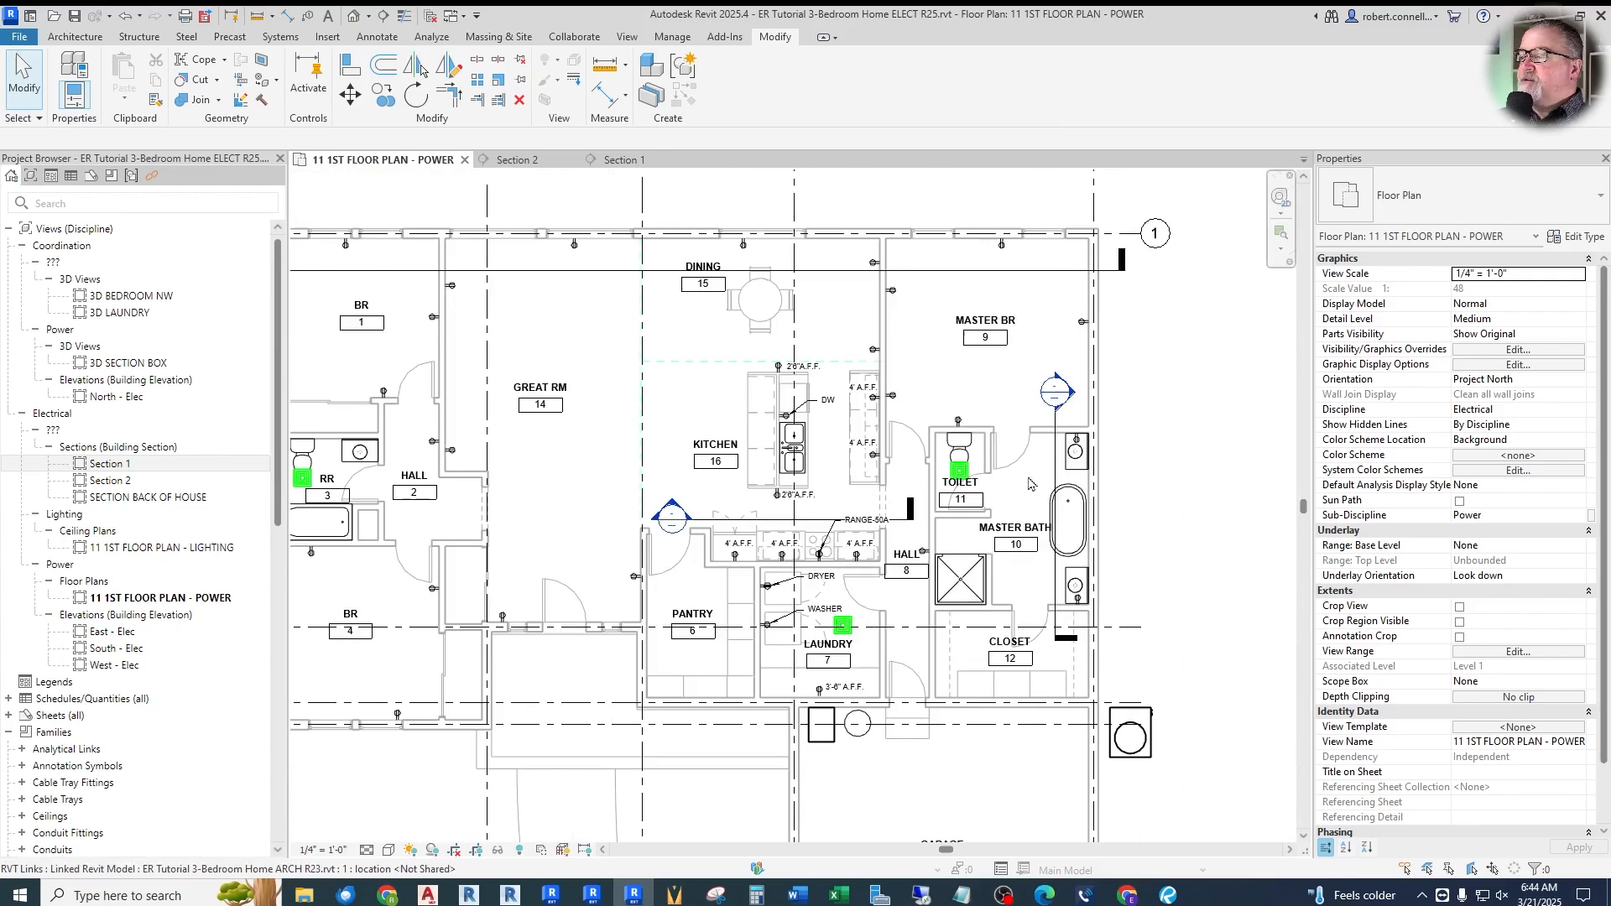
Create a receptacle similar to the master bath vanity one on the RR 3 vanity's side wall and move it alongside the sink
{"action": "right_click", "coordinate": [1080, 447]}
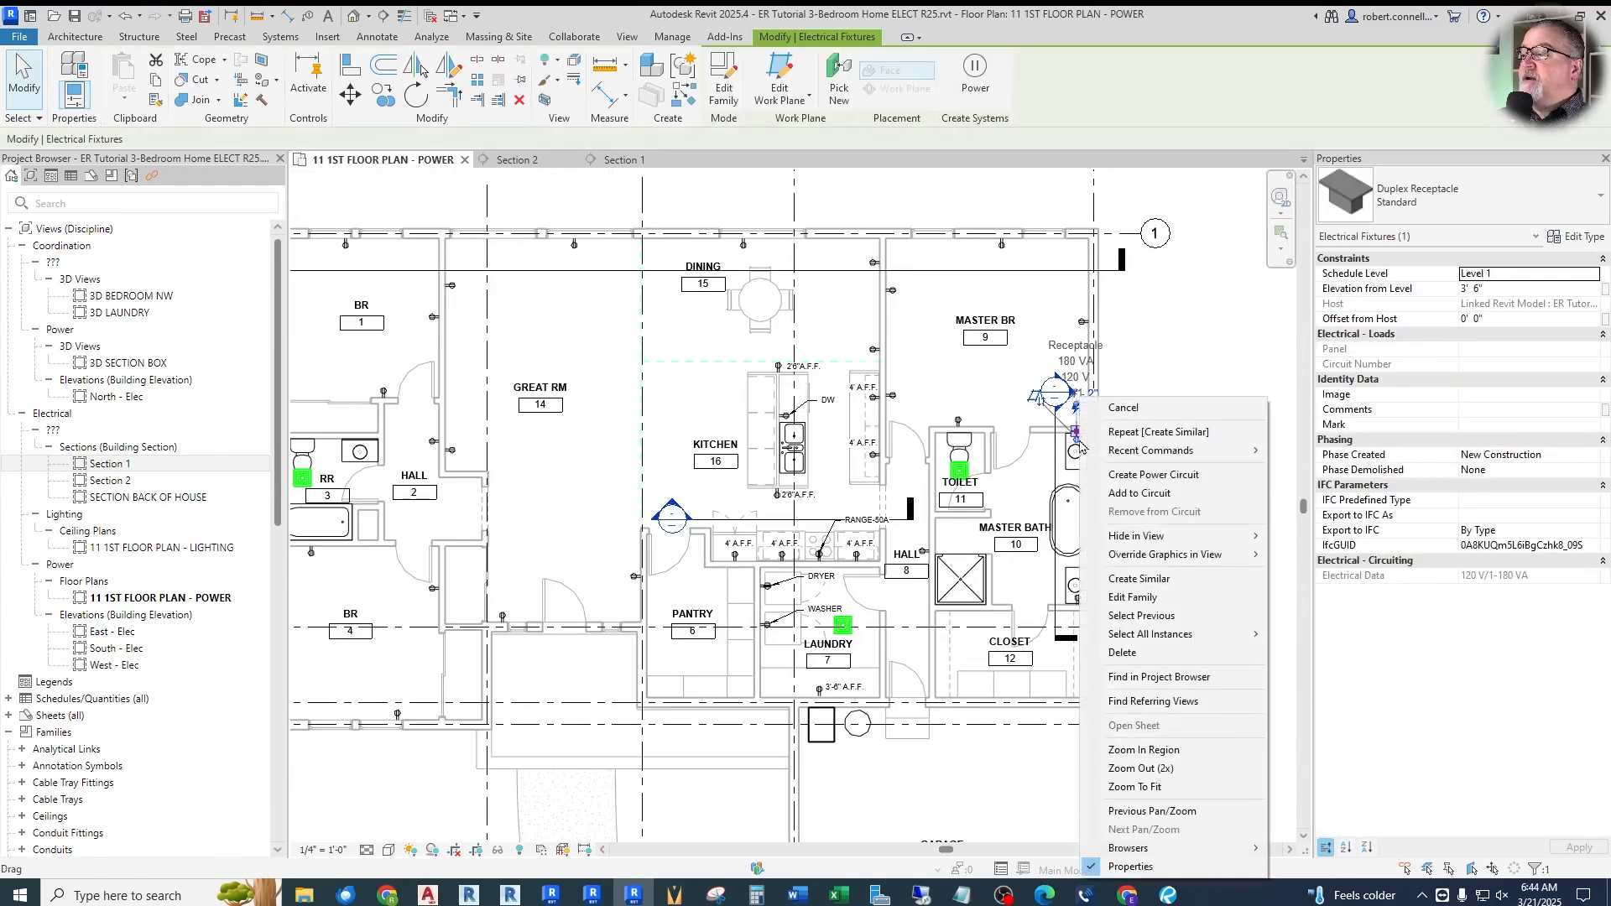
{"action": "left_click", "coordinate": [1156, 577]}
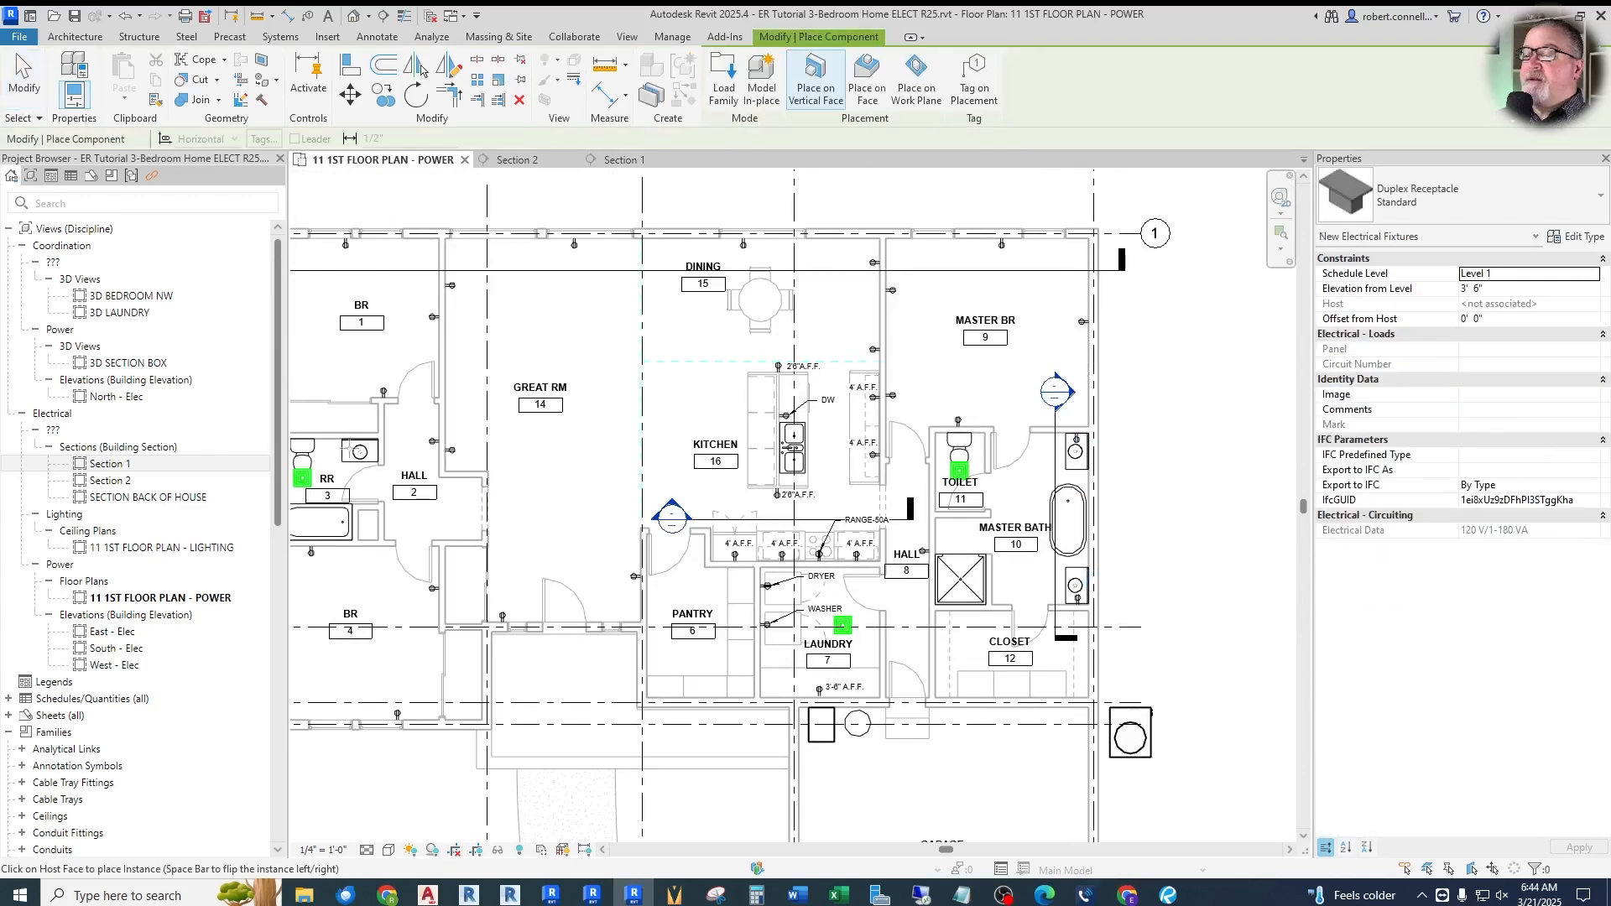
{"action": "scroll", "coordinate": [336, 443], "scroll_direction": "up", "scroll_amount": 6}
{"action": "scroll", "coordinate": [394, 442], "scroll_direction": "up", "scroll_amount": 2}
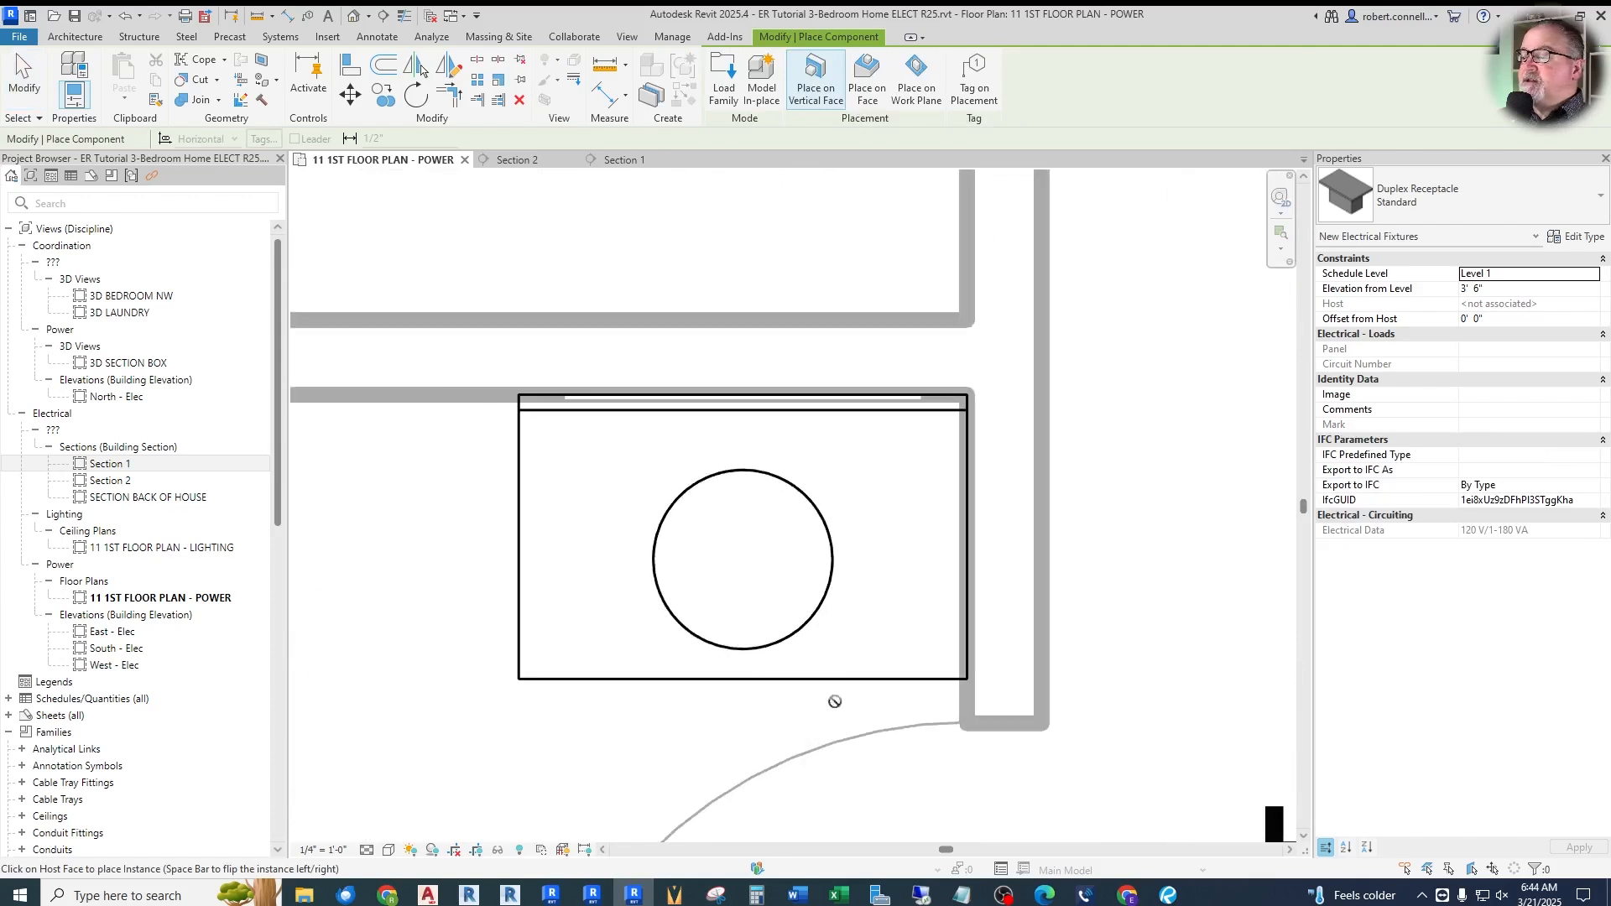
{"action": "left_click", "coordinate": [963, 693]}
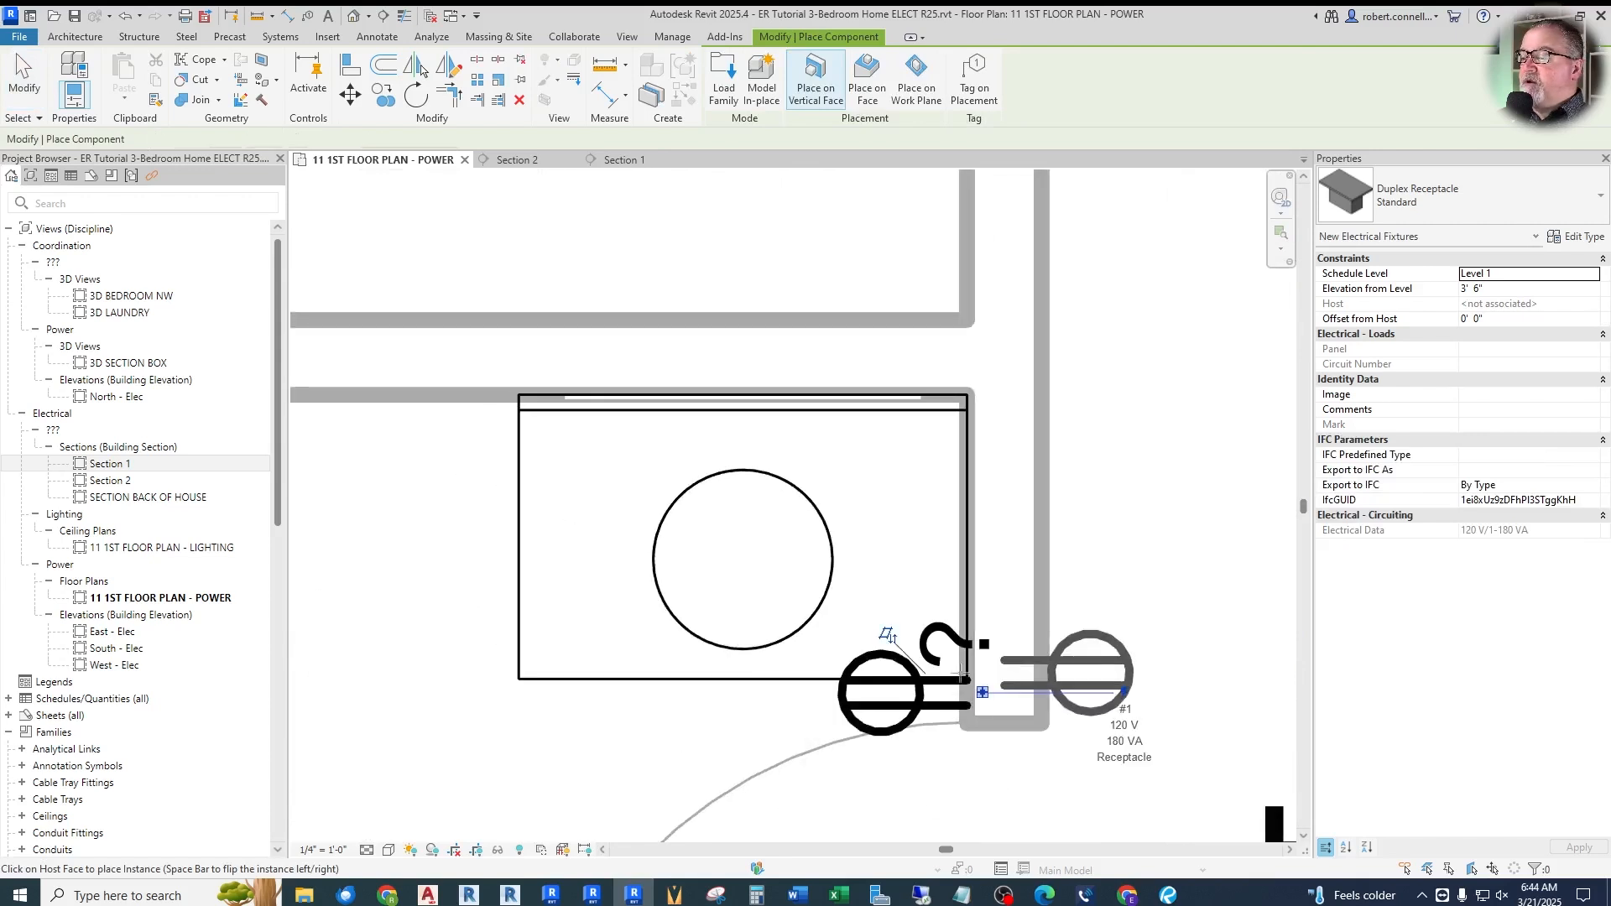
{"action": "key", "text": "Escape"}
{"action": "key", "text": "Escape"}
{"action": "left_click", "coordinate": [922, 663]}
{"action": "left_click_drag", "start_coordinate": [922, 663], "coordinate": [921, 516]}
{"action": "key", "text": "Escape"}
{"action": "scroll", "coordinate": [475, 495], "scroll_direction": "down", "scroll_amount": 6}
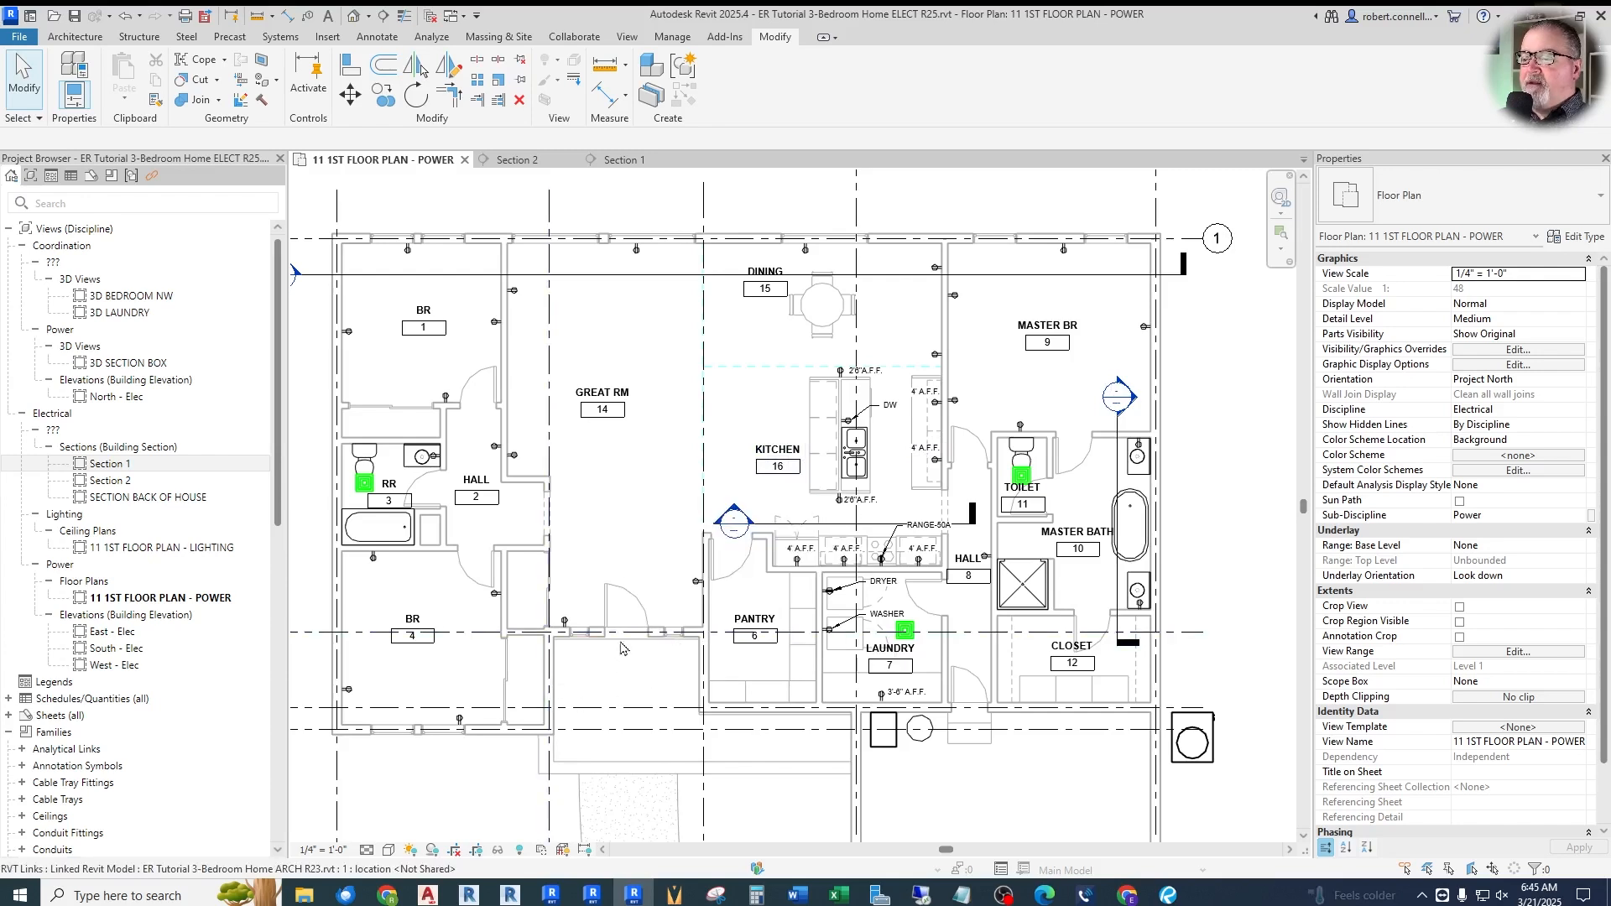
Create a receptacle similar to the one beside the front door on the entry porch's side wall next to bedroom 4
{"action": "scroll", "coordinate": [537, 701], "scroll_direction": "up", "scroll_amount": 5}
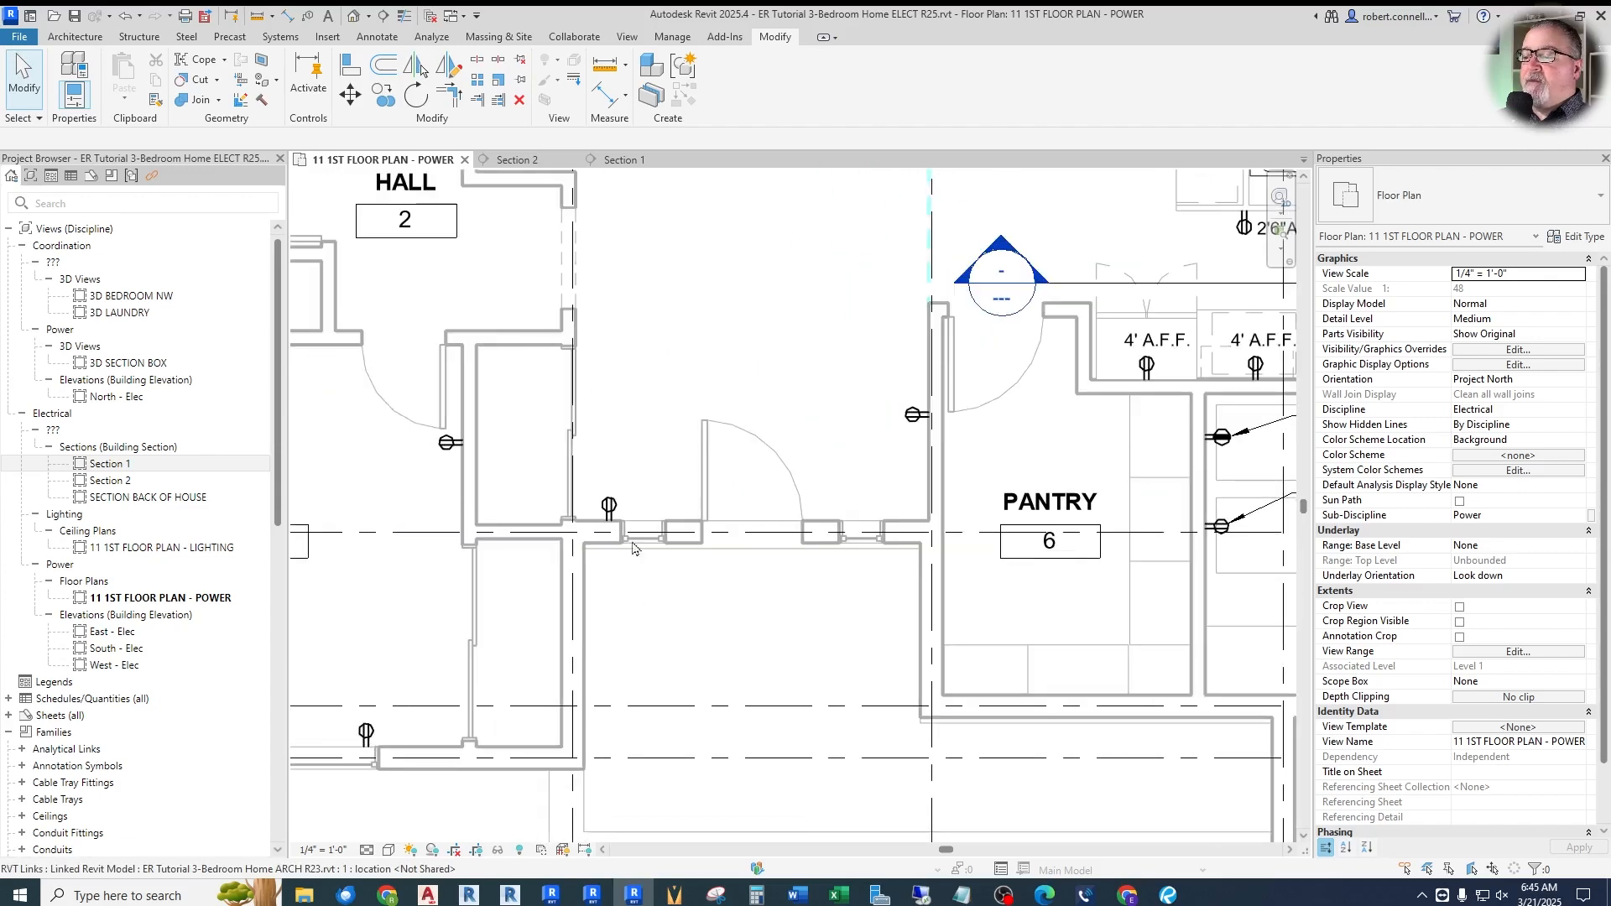
{"action": "right_click", "coordinate": [565, 620]}
{"action": "left_click", "coordinate": [669, 202]}
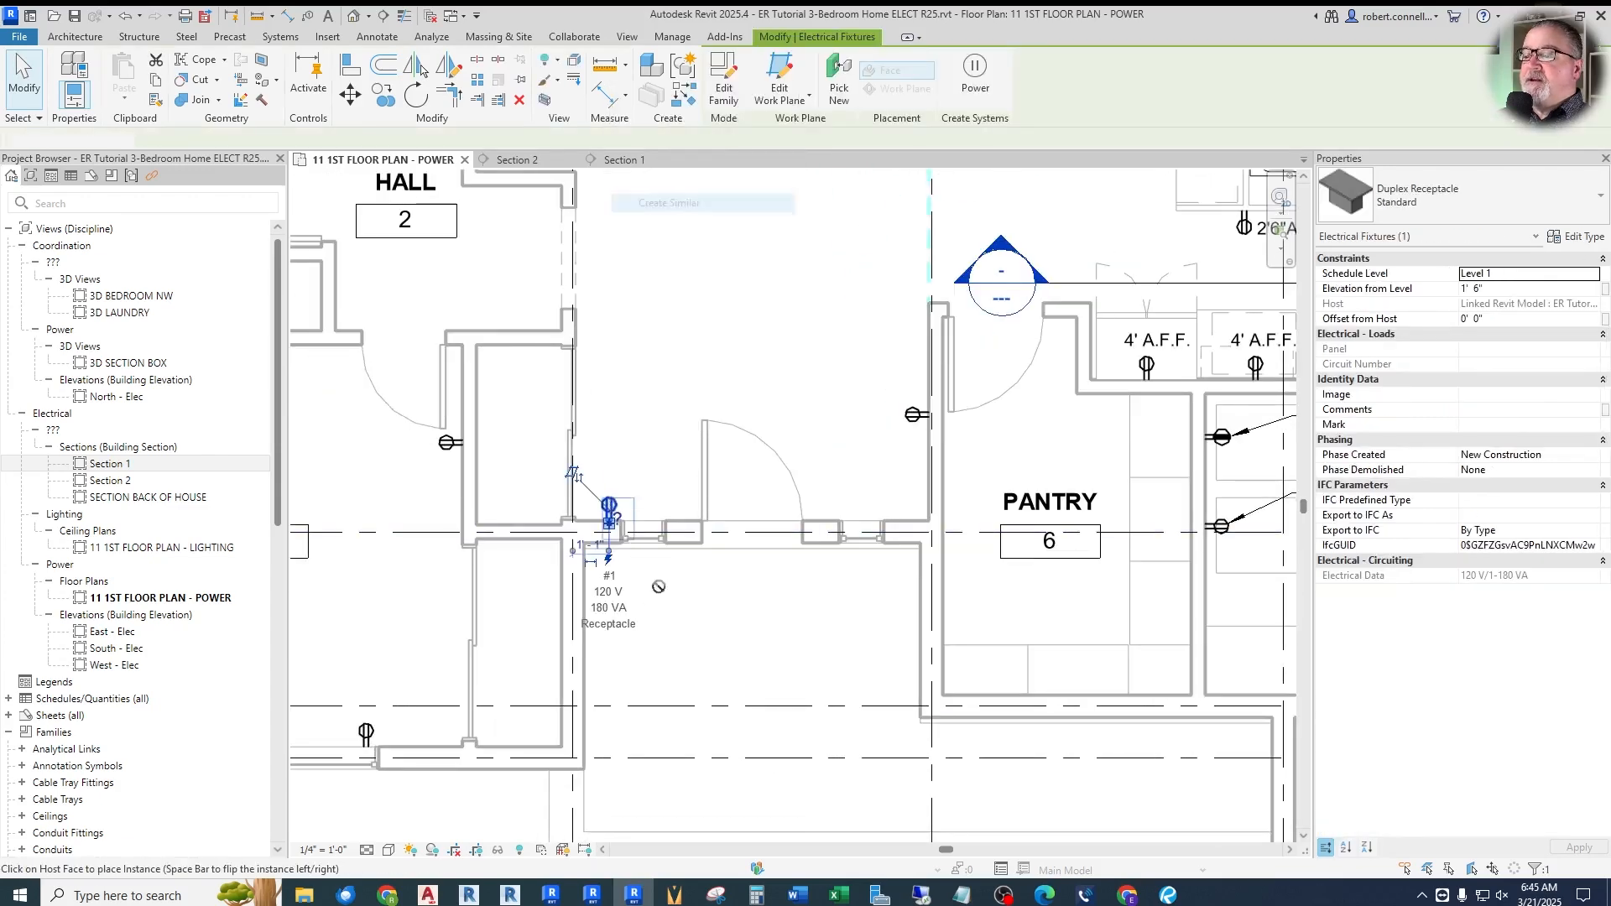
{"action": "key", "text": "Escape"}
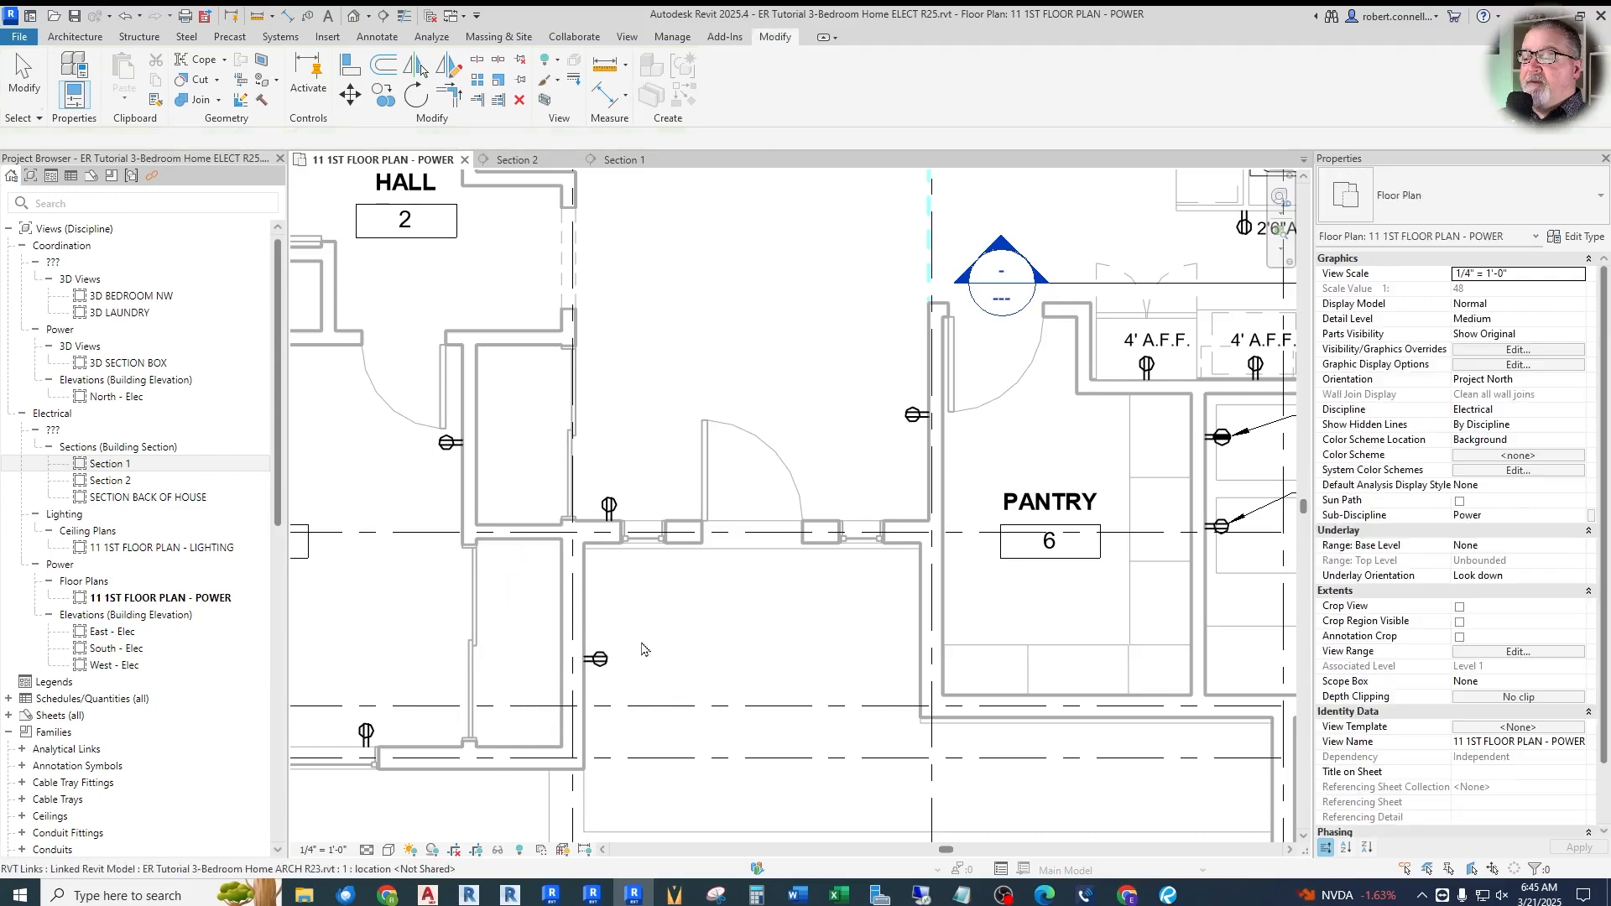
Examine the entry porch, the garage and the overall plan for receptacle locations
{"action": "scroll", "coordinate": [511, 598], "scroll_direction": "up", "scroll_amount": 3}
{"action": "scroll", "coordinate": [509, 598], "scroll_direction": "down", "scroll_amount": 3}
{"action": "scroll", "coordinate": [512, 600], "scroll_direction": "up", "scroll_amount": 3}
{"action": "scroll", "coordinate": [537, 609], "scroll_direction": "down", "scroll_amount": 2}
{"action": "scroll", "coordinate": [444, 567], "scroll_direction": "down", "scroll_amount": 1}
{"action": "scroll", "coordinate": [443, 567], "scroll_direction": "down", "scroll_amount": 1}
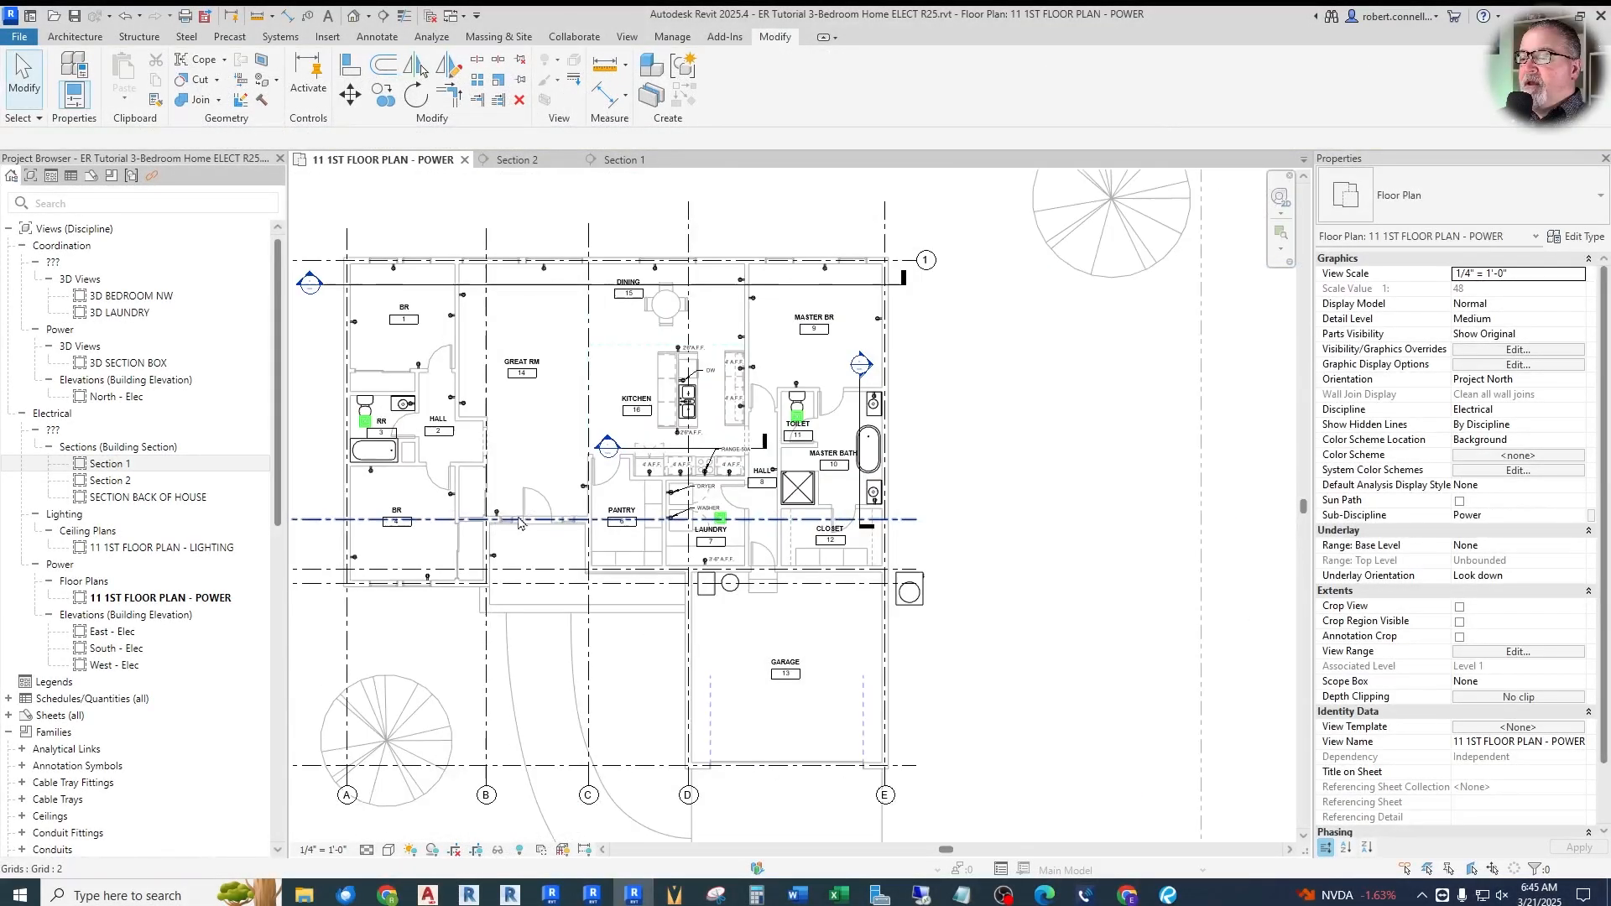
{"action": "scroll", "coordinate": [782, 713], "scroll_direction": "up", "scroll_amount": 4}
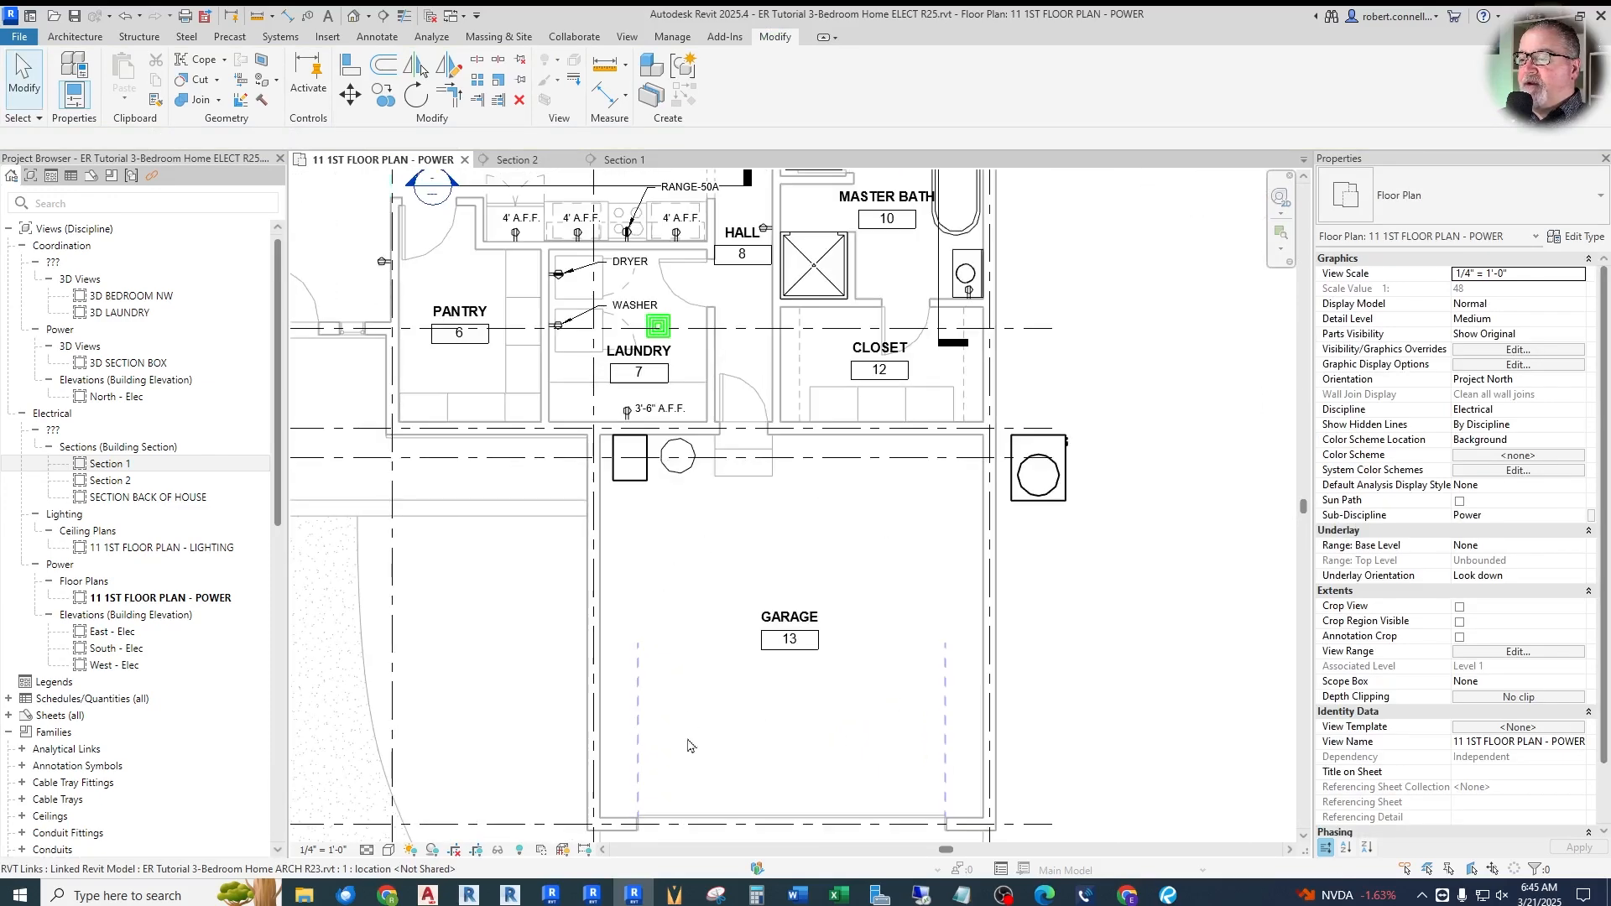
{"action": "scroll", "coordinate": [848, 566], "scroll_direction": "up", "scroll_amount": 2}
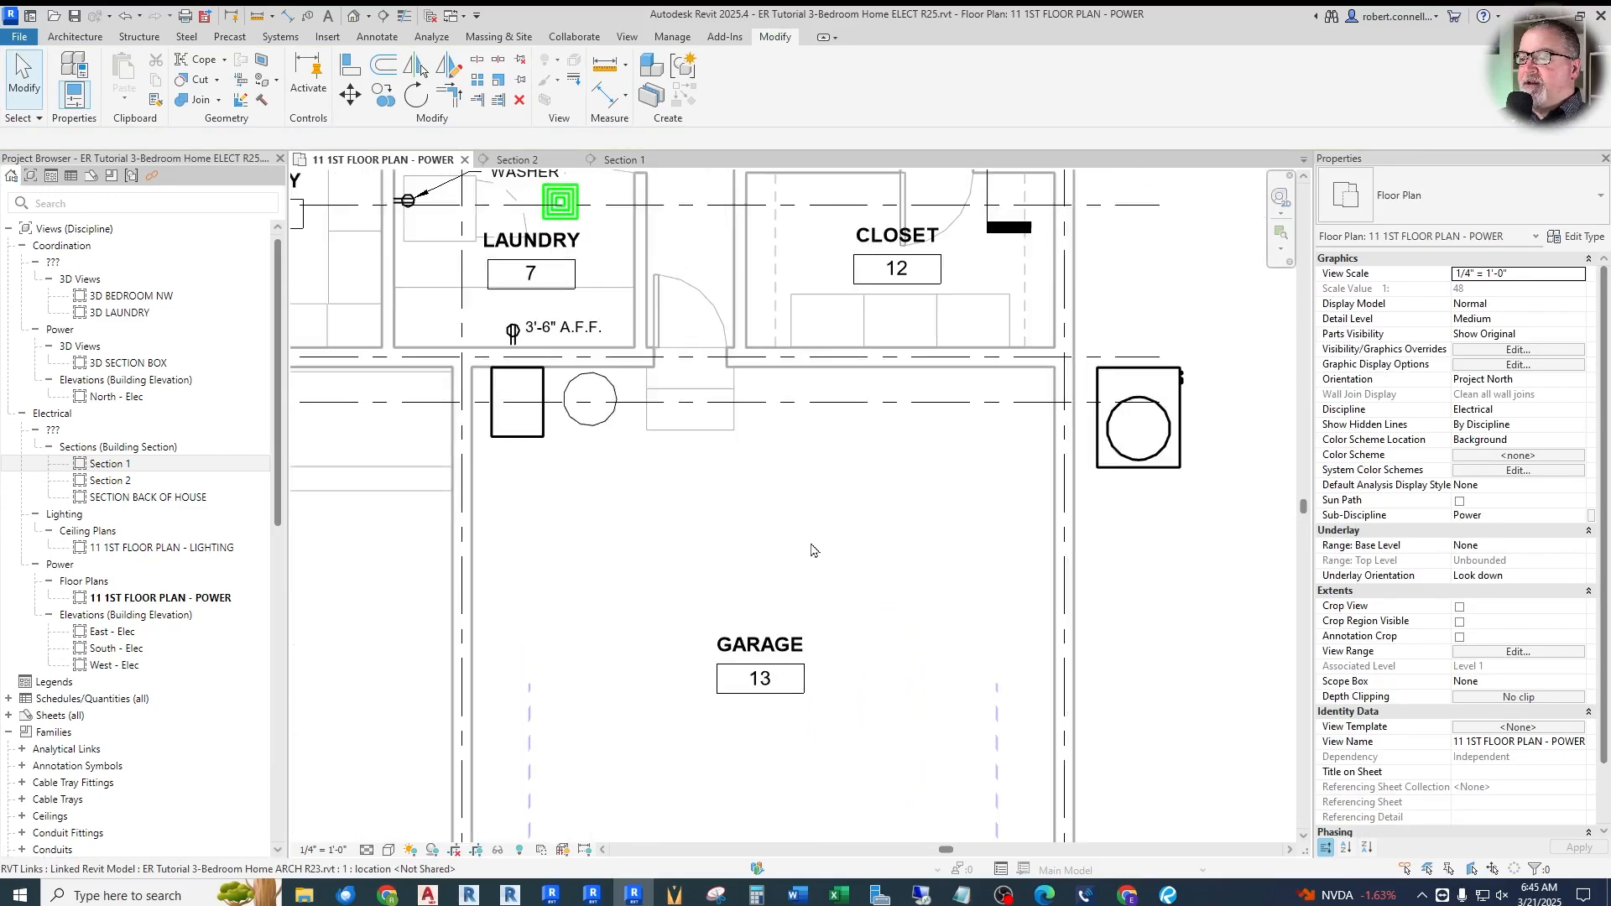
{"action": "scroll", "coordinate": [736, 537], "scroll_direction": "down", "scroll_amount": 2}
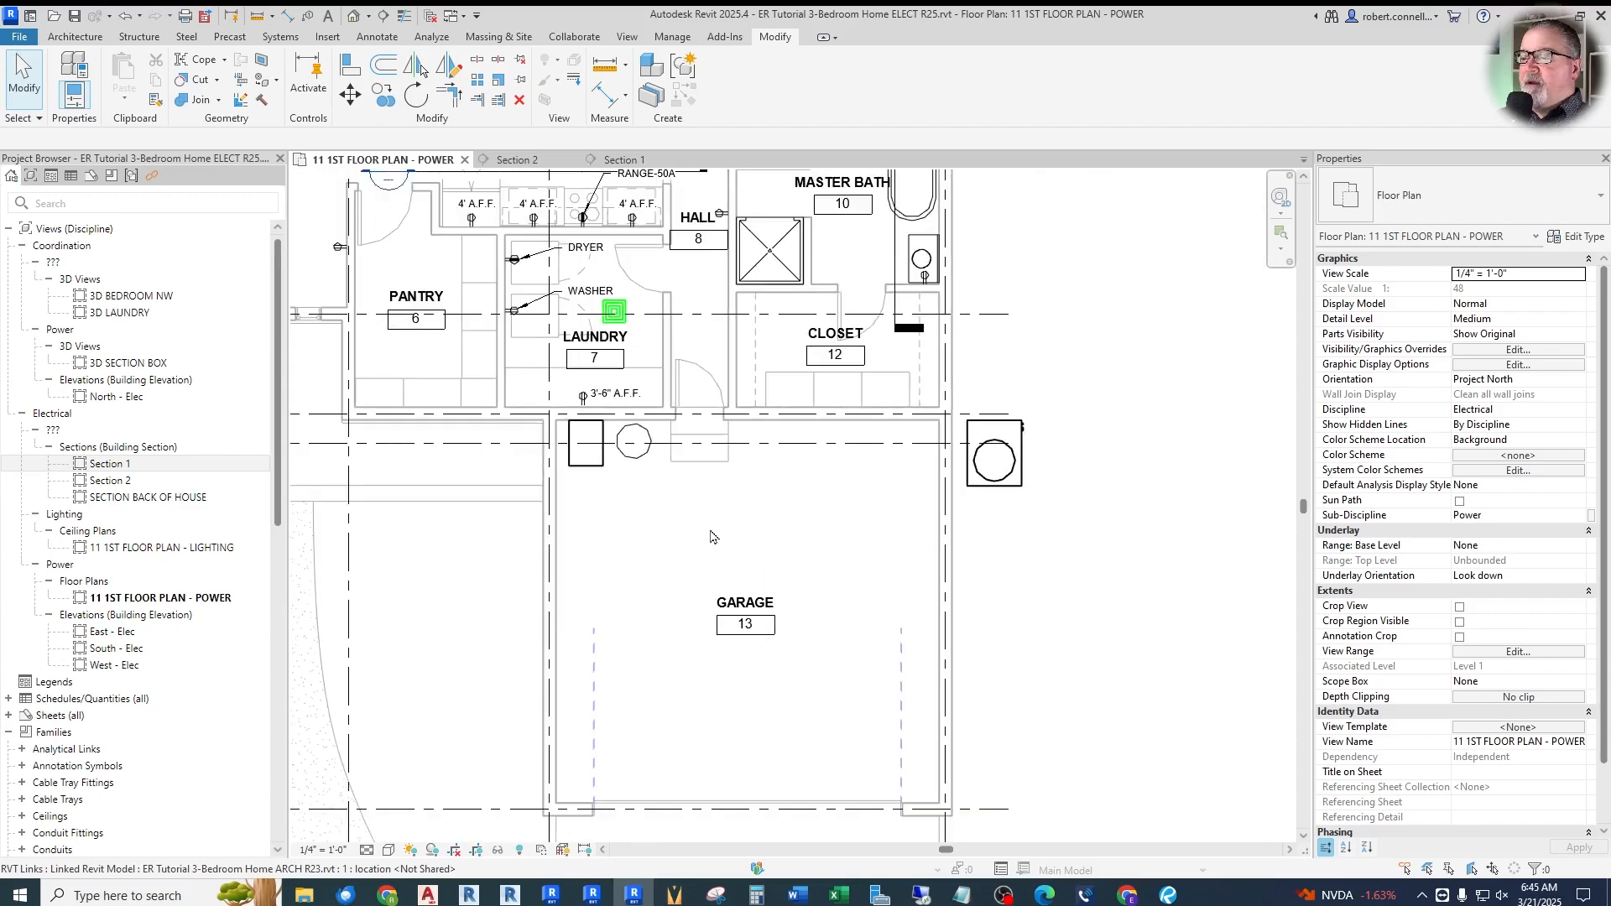
{"action": "scroll", "coordinate": [722, 549], "scroll_direction": "up", "scroll_amount": 2}
{"action": "scroll", "coordinate": [780, 514], "scroll_direction": "down", "scroll_amount": 3}
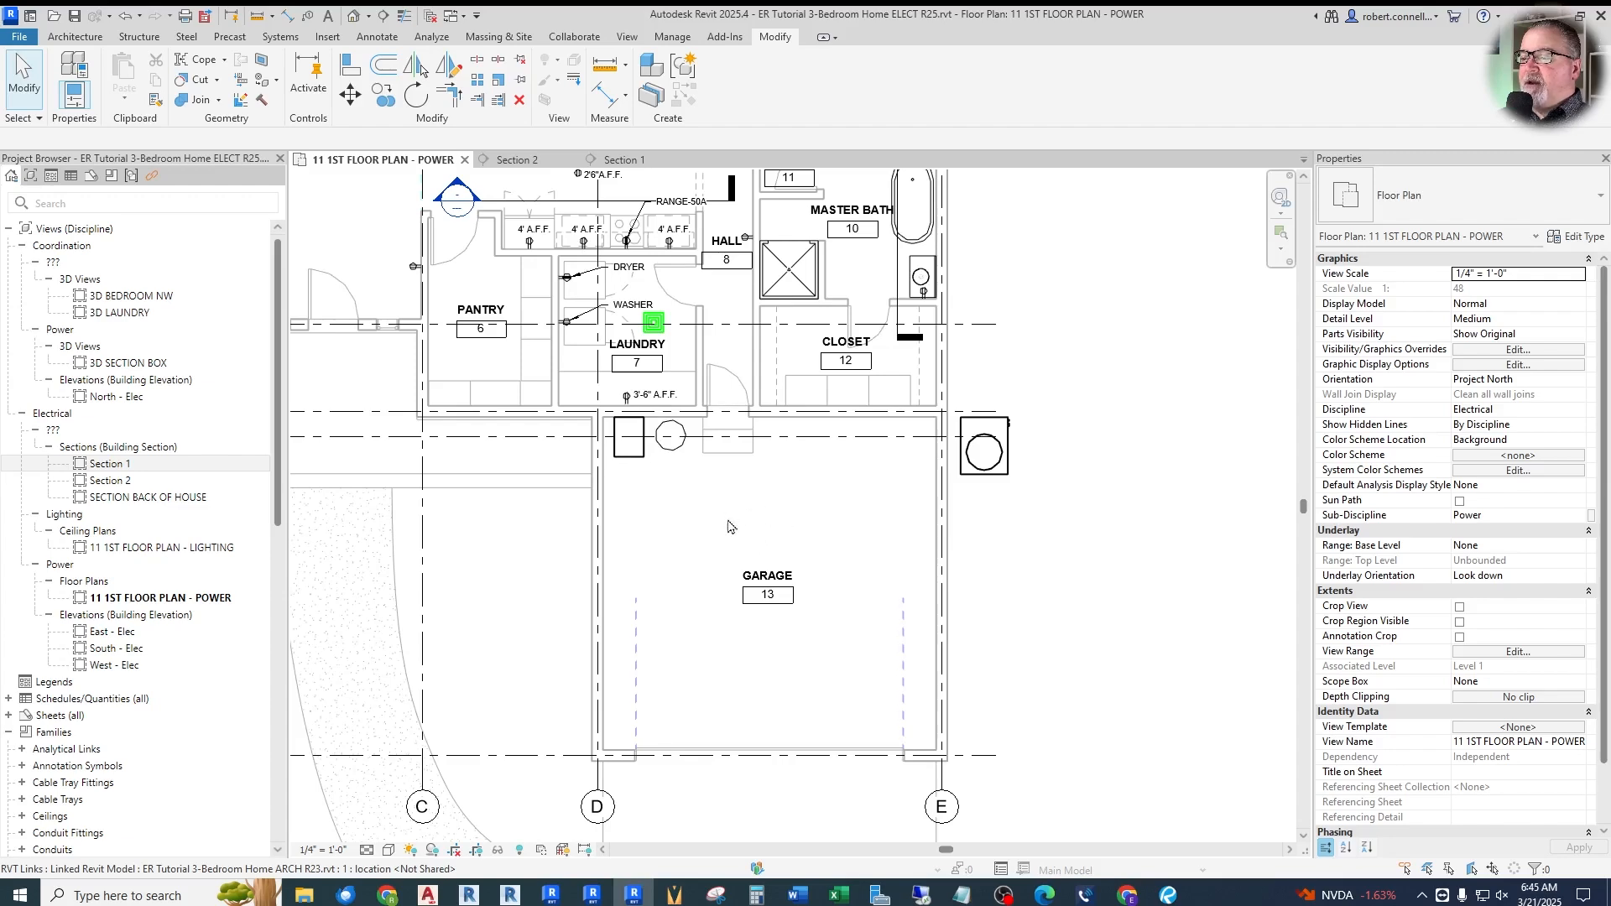
{"action": "scroll", "coordinate": [701, 547], "scroll_direction": "down", "scroll_amount": 3}
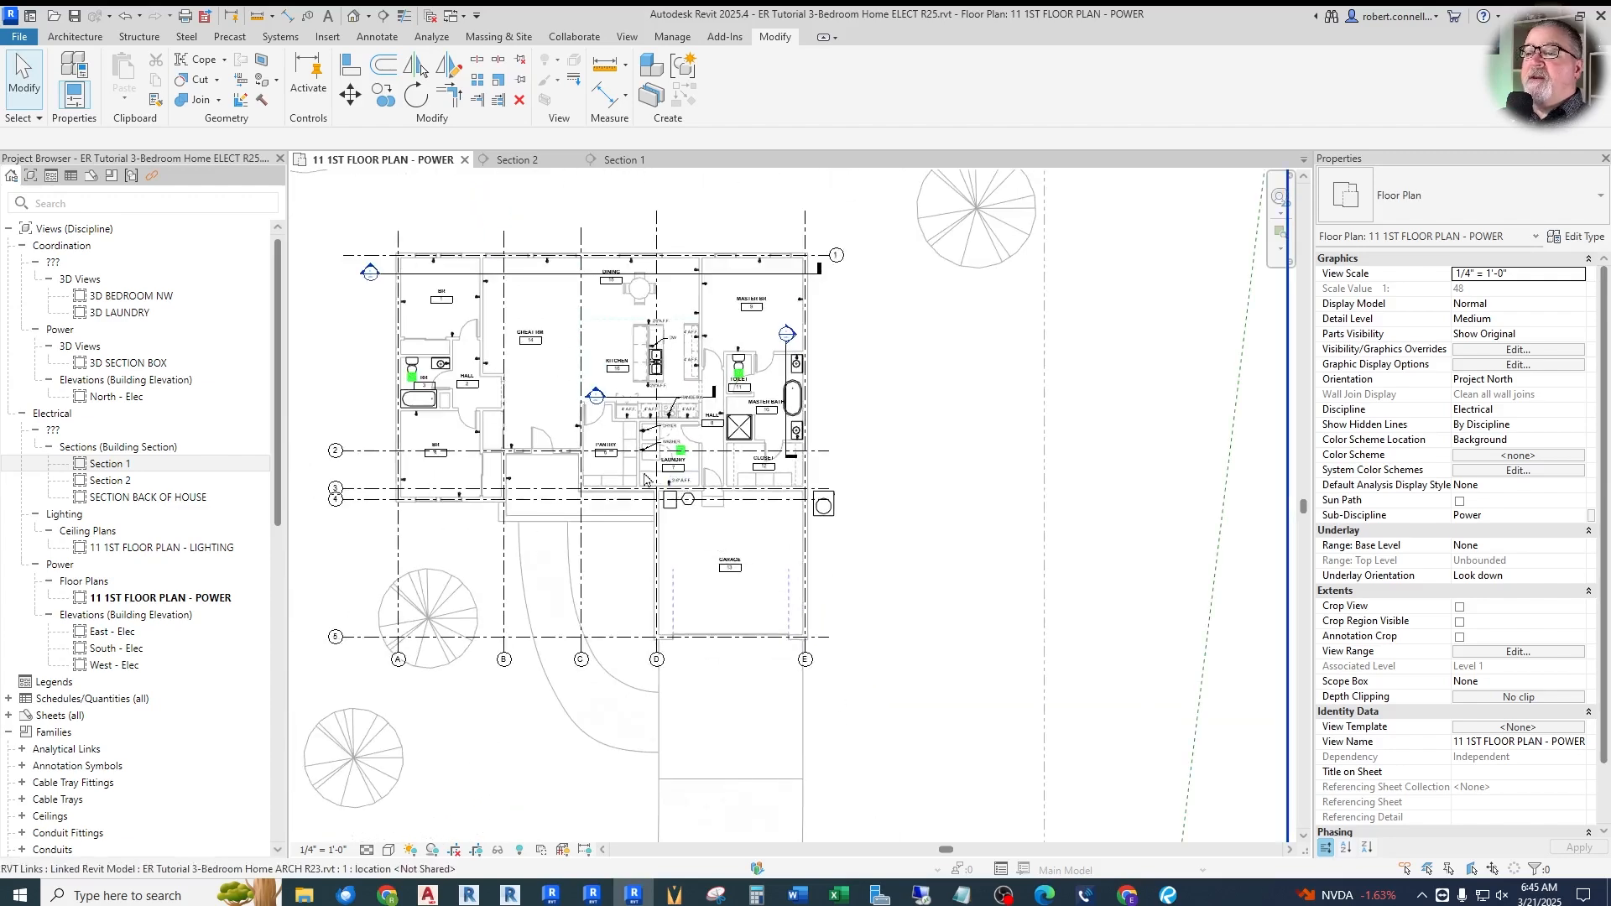
{"action": "scroll", "coordinate": [722, 470], "scroll_direction": "up", "scroll_amount": 2}
{"action": "scroll", "coordinate": [724, 504], "scroll_direction": "down", "scroll_amount": 1}
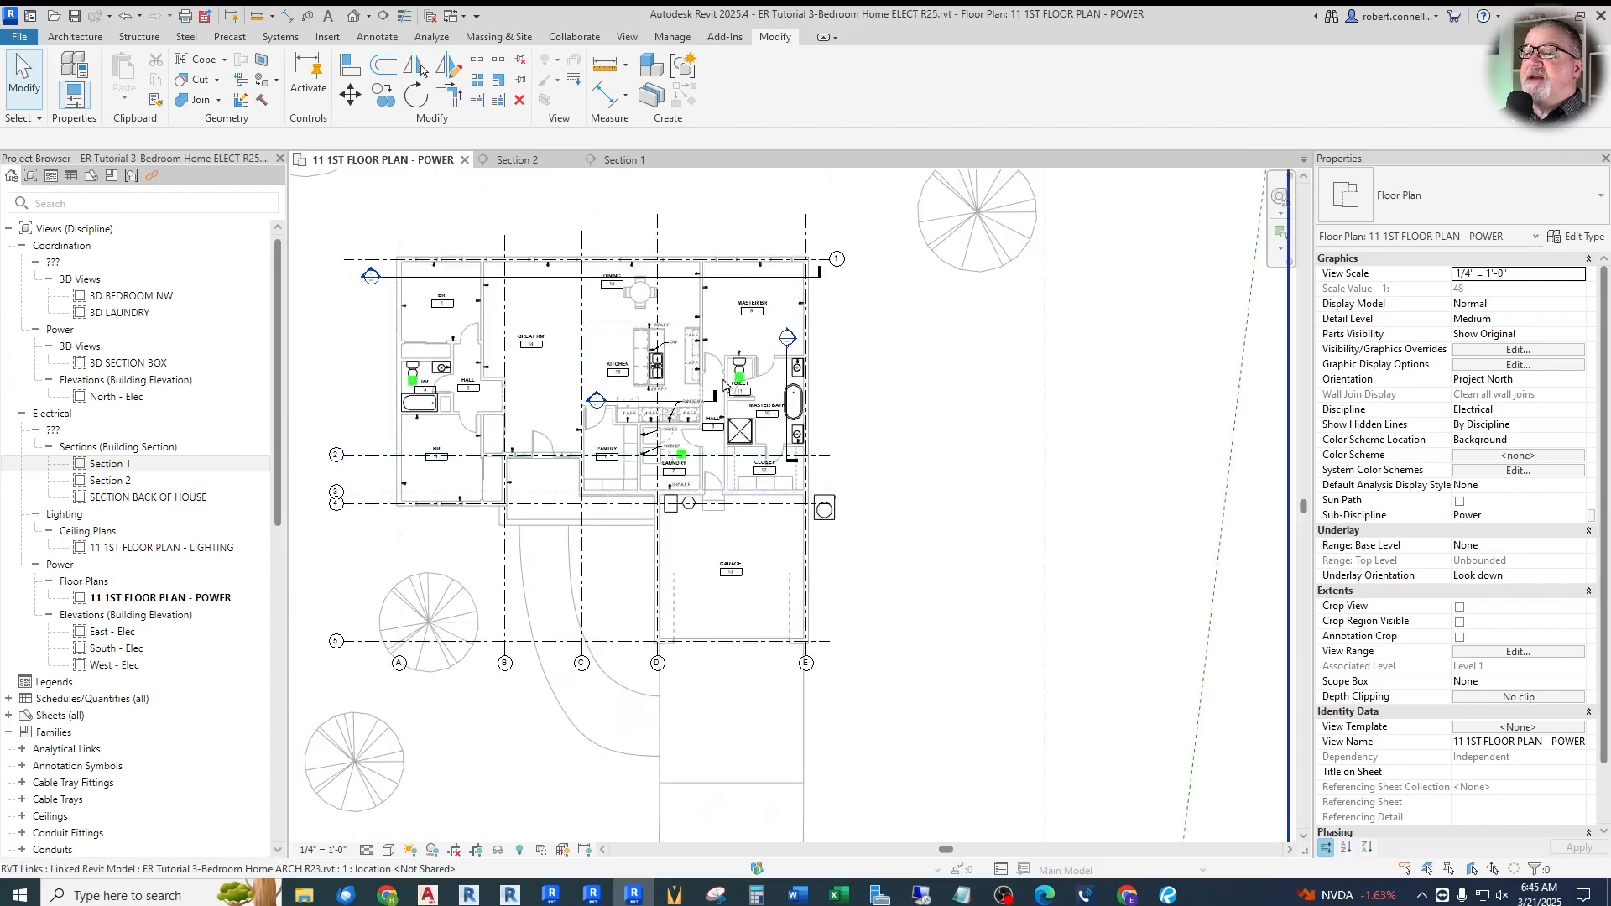
Draw a vertical building section from above grid 1, through the master suite and garage, to below grid 5
{"action": "left_click", "coordinate": [383, 16]}
{"action": "left_click", "coordinate": [733, 236]}
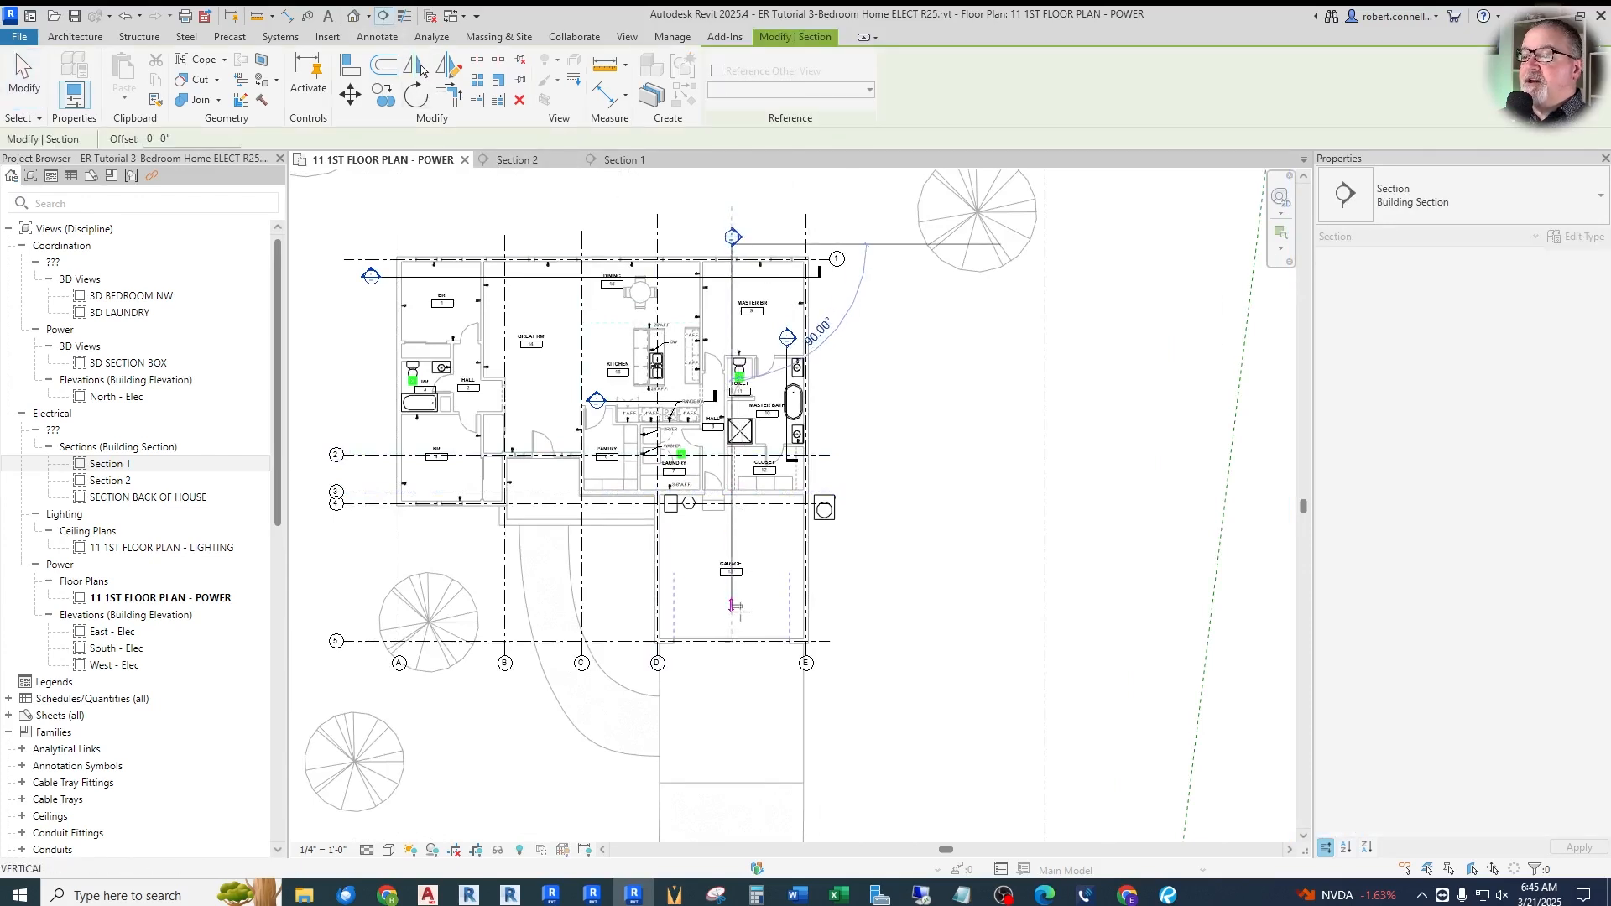
{"action": "left_click", "coordinate": [737, 671]}
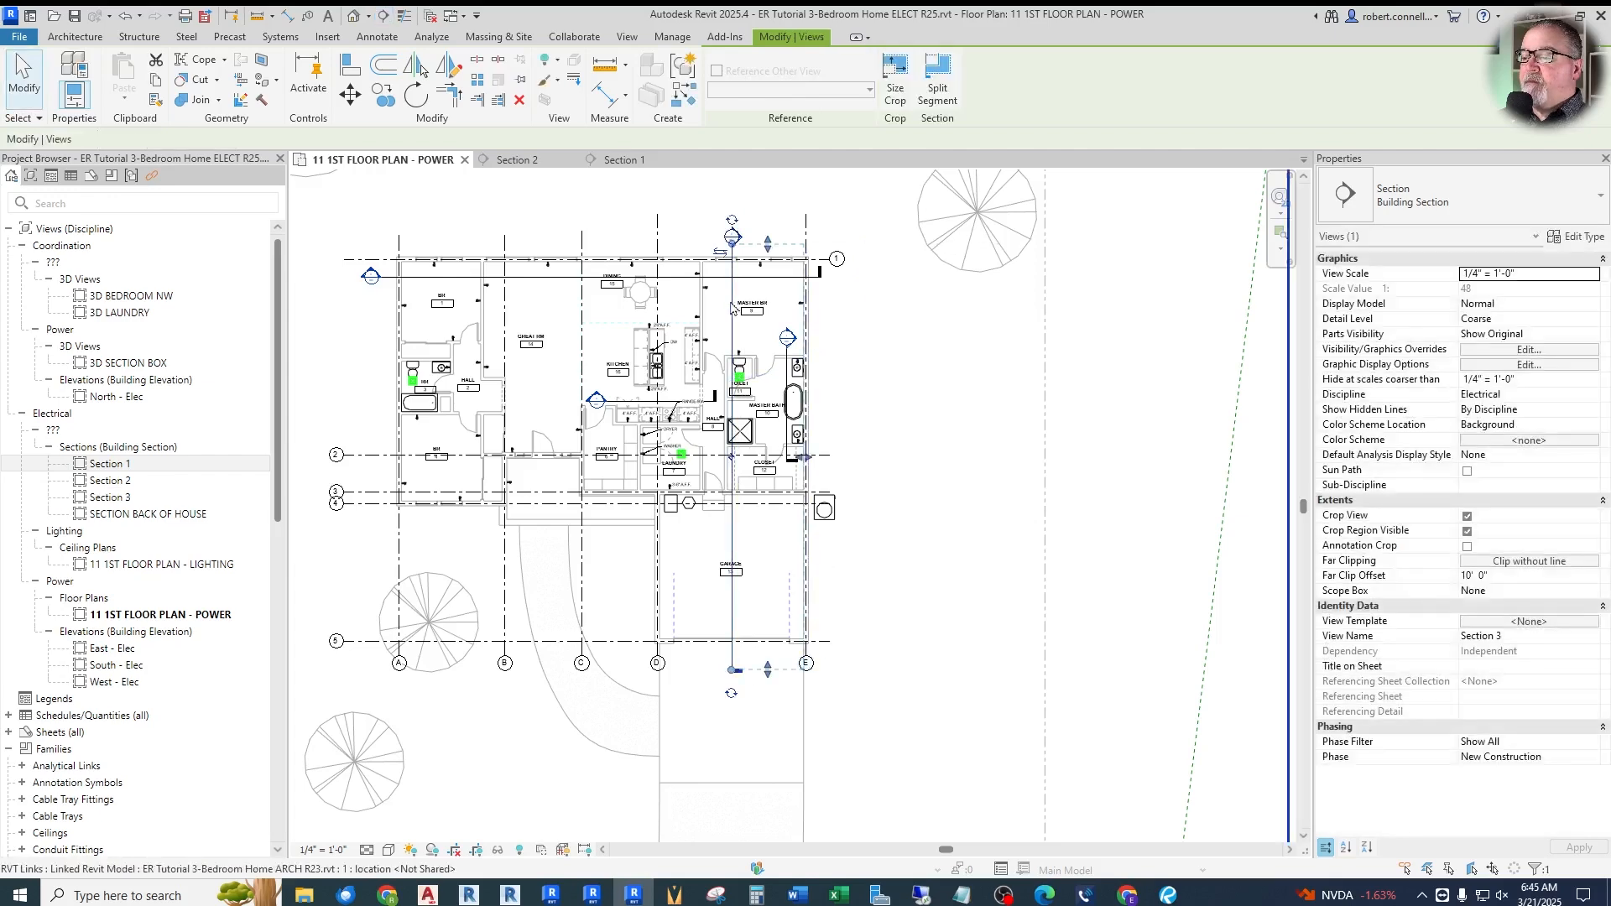
{"action": "key", "text": "Escape"}
Adjust the new section's view depth near the exterior wall along grid E
{"action": "left_click", "coordinate": [733, 290]}
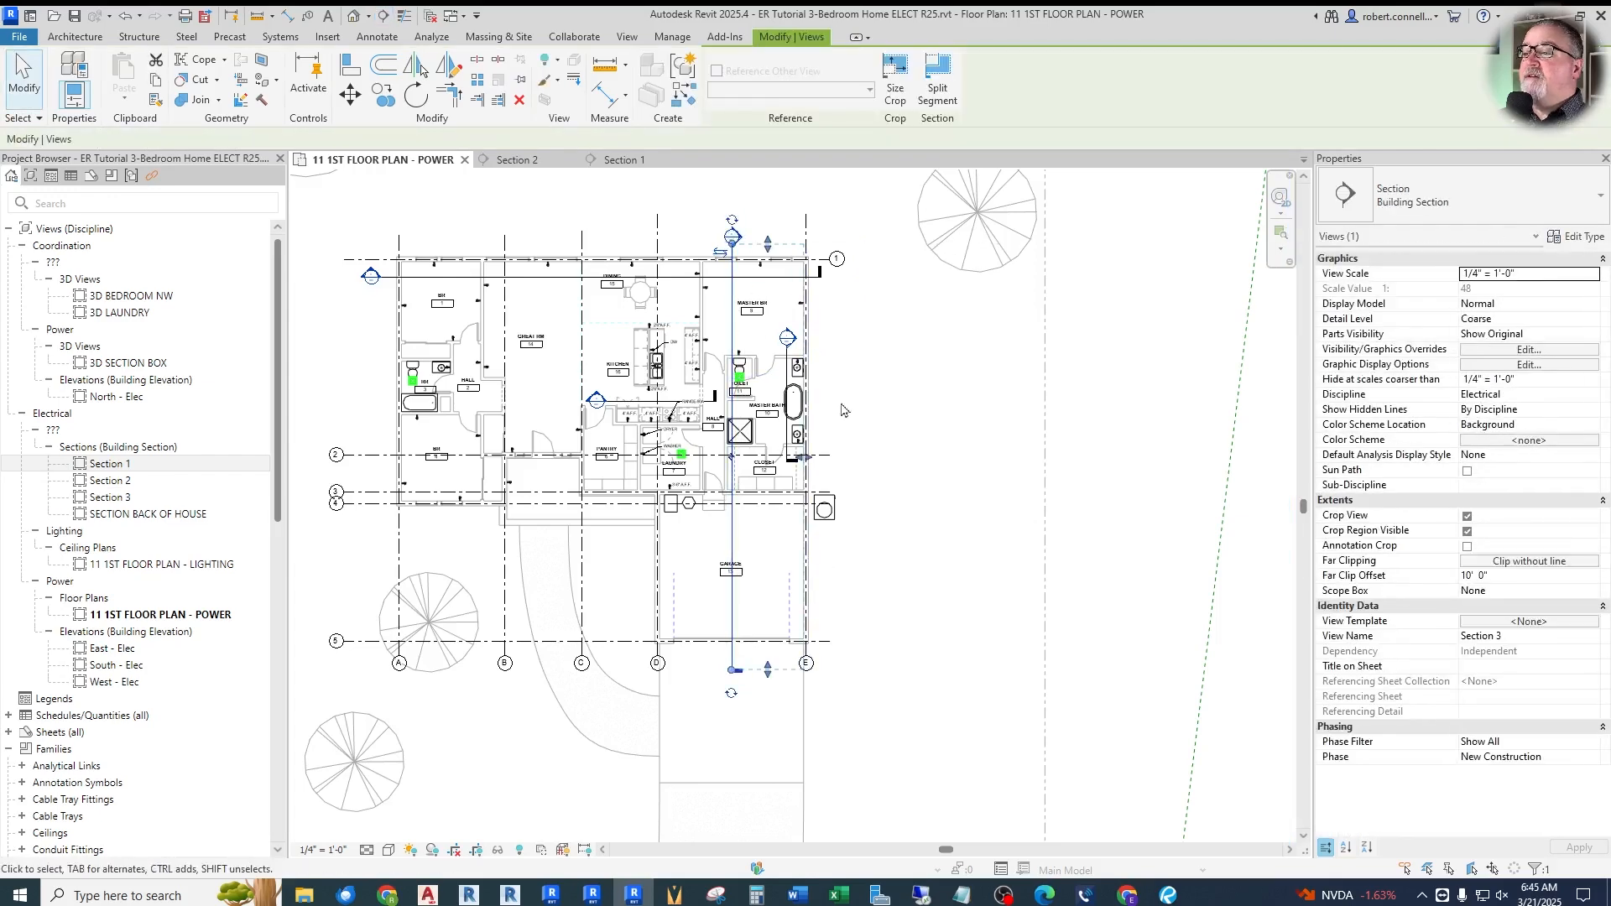
{"action": "scroll", "coordinate": [810, 474], "scroll_direction": "up", "scroll_amount": 3}
{"action": "left_click_drag", "start_coordinate": [793, 448], "coordinate": [804, 448]}
{"action": "key", "text": "Escape"}
{"action": "scroll", "coordinate": [789, 474], "scroll_direction": "down", "scroll_amount": 3}
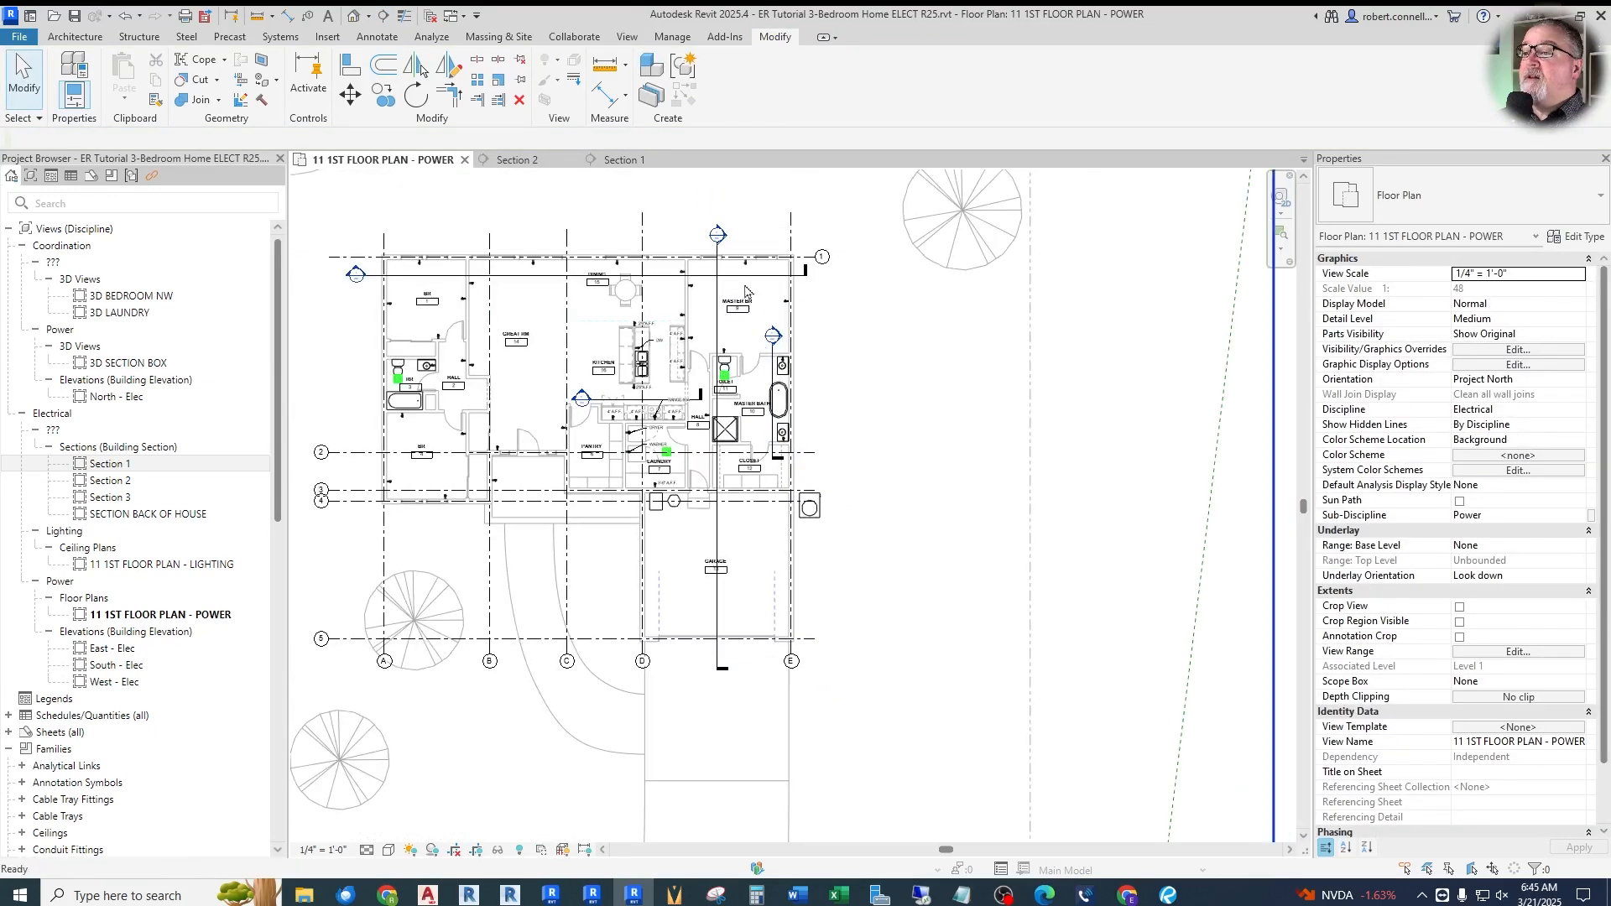
Open the new building section and examine the garage floor's height relative to the Level 1 and grade levels
{"action": "double_click", "coordinate": [722, 237]}
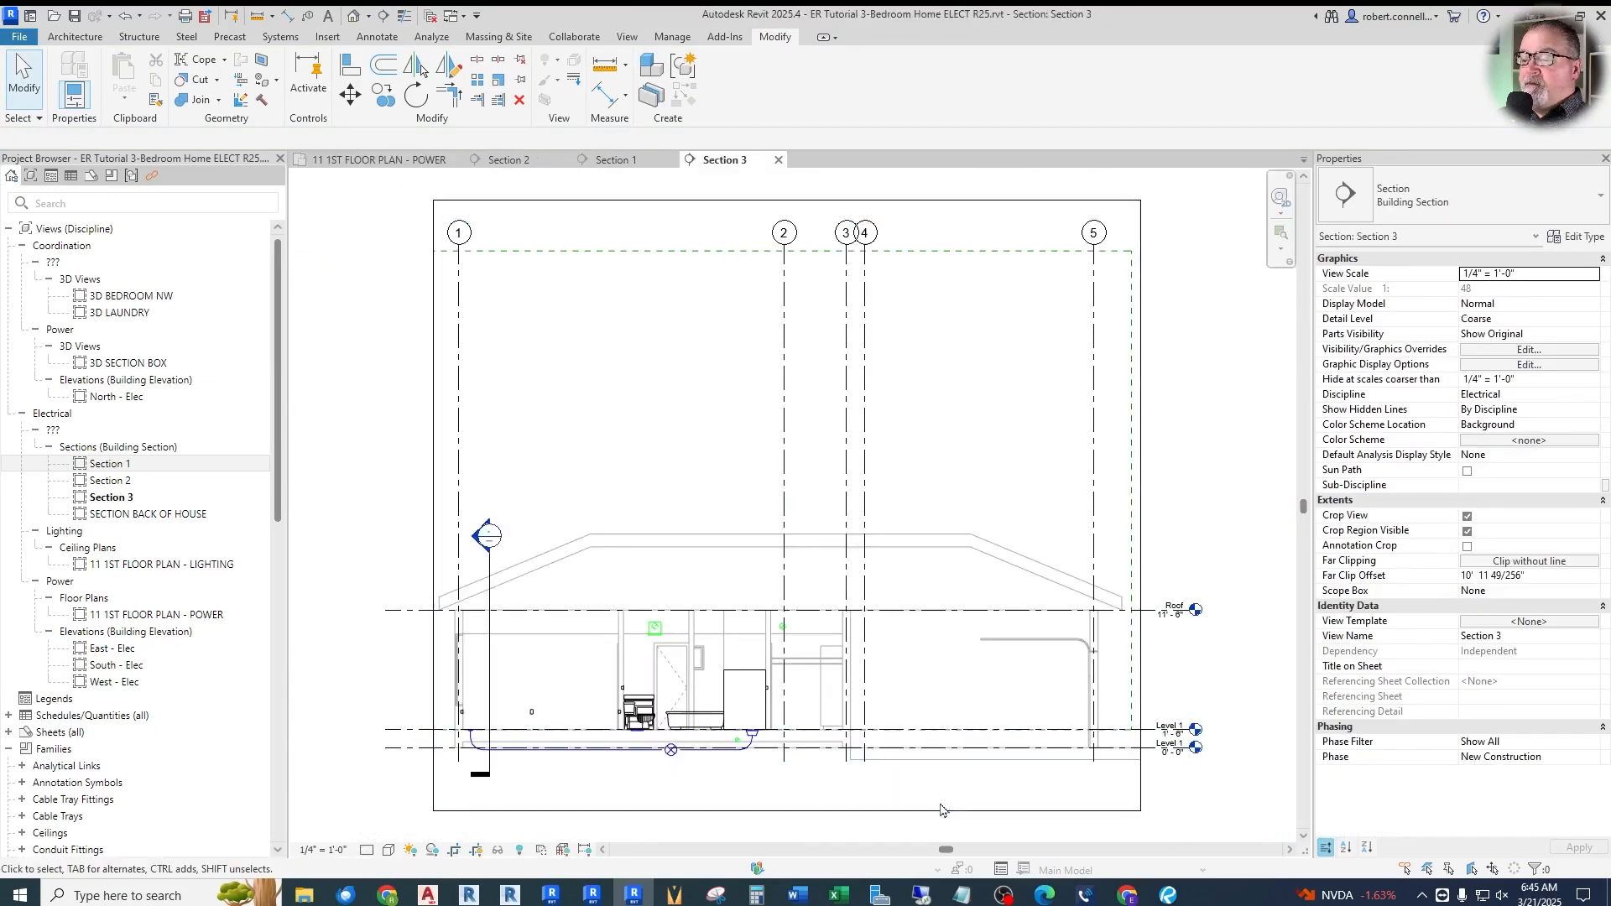
{"action": "scroll", "coordinate": [957, 809], "scroll_direction": "up", "scroll_amount": 6}
{"action": "middle_click_drag", "start_coordinate": [924, 802], "coordinate": [844, 628]}
{"action": "scroll", "coordinate": [844, 629], "scroll_direction": "down", "scroll_amount": 2}
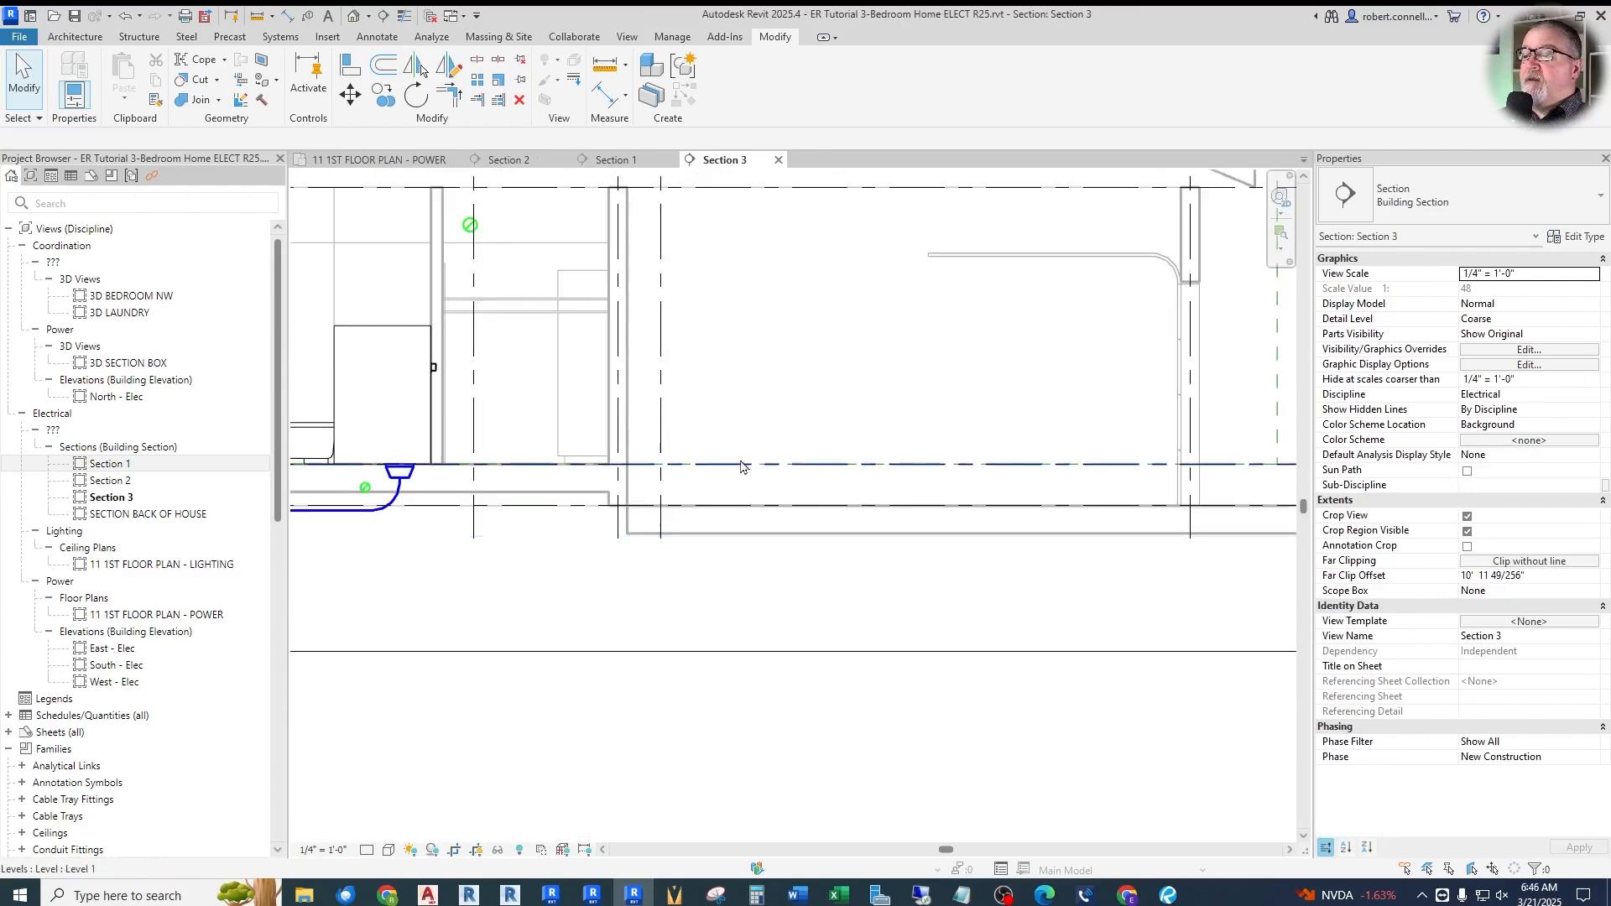
{"action": "scroll", "coordinate": [749, 462], "scroll_direction": "down", "scroll_amount": 3}
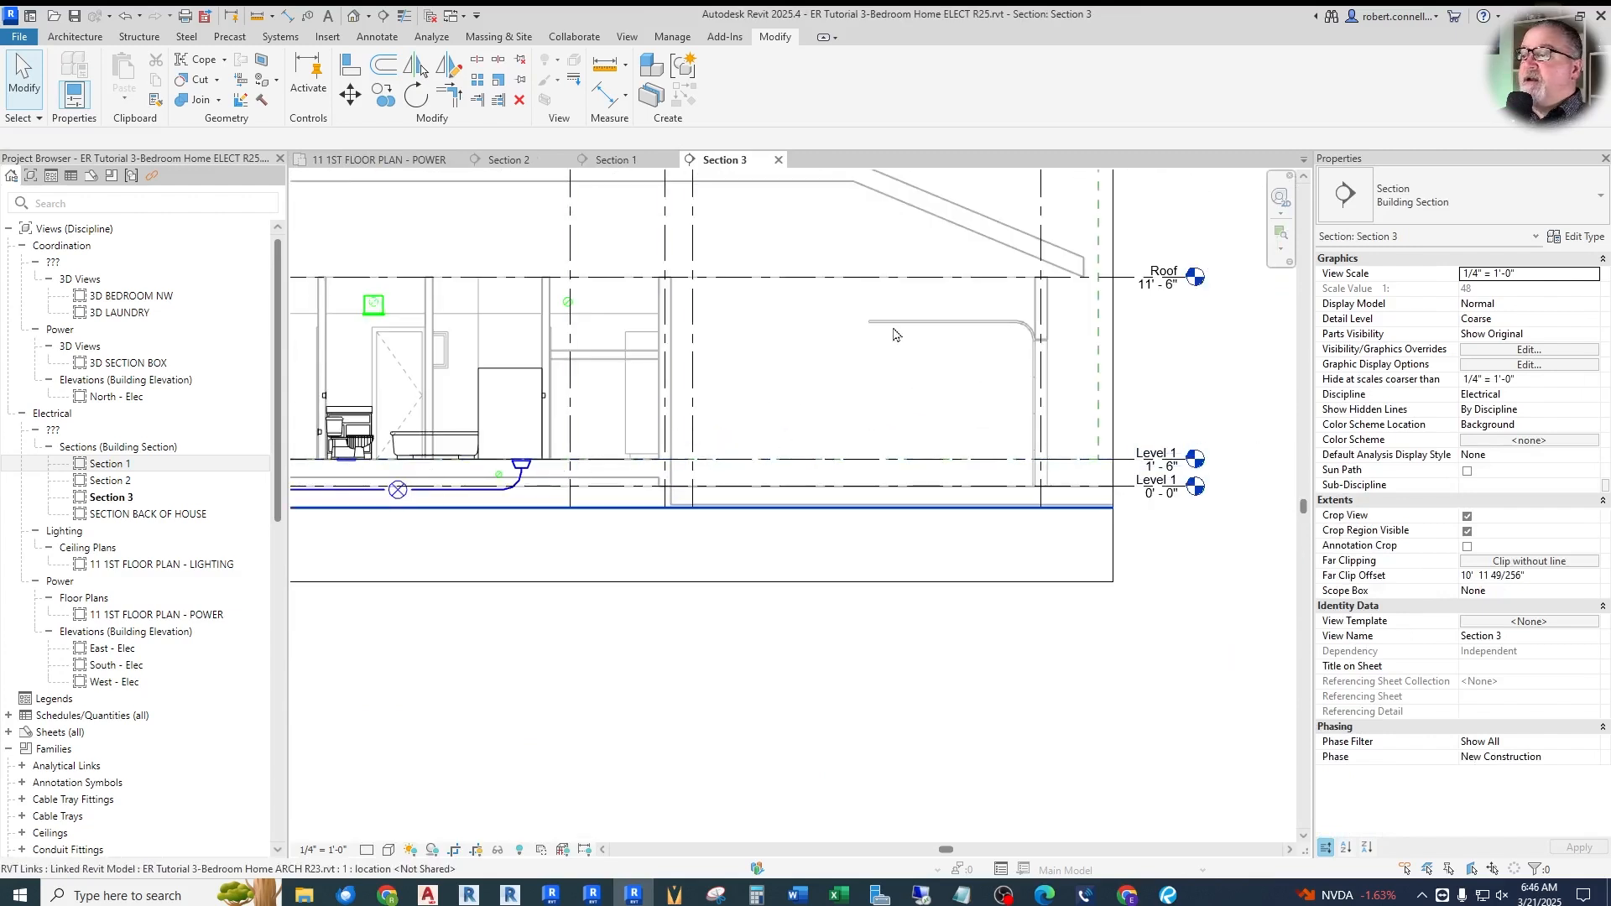
{"action": "scroll", "coordinate": [974, 388], "scroll_direction": "up", "scroll_amount": 2}
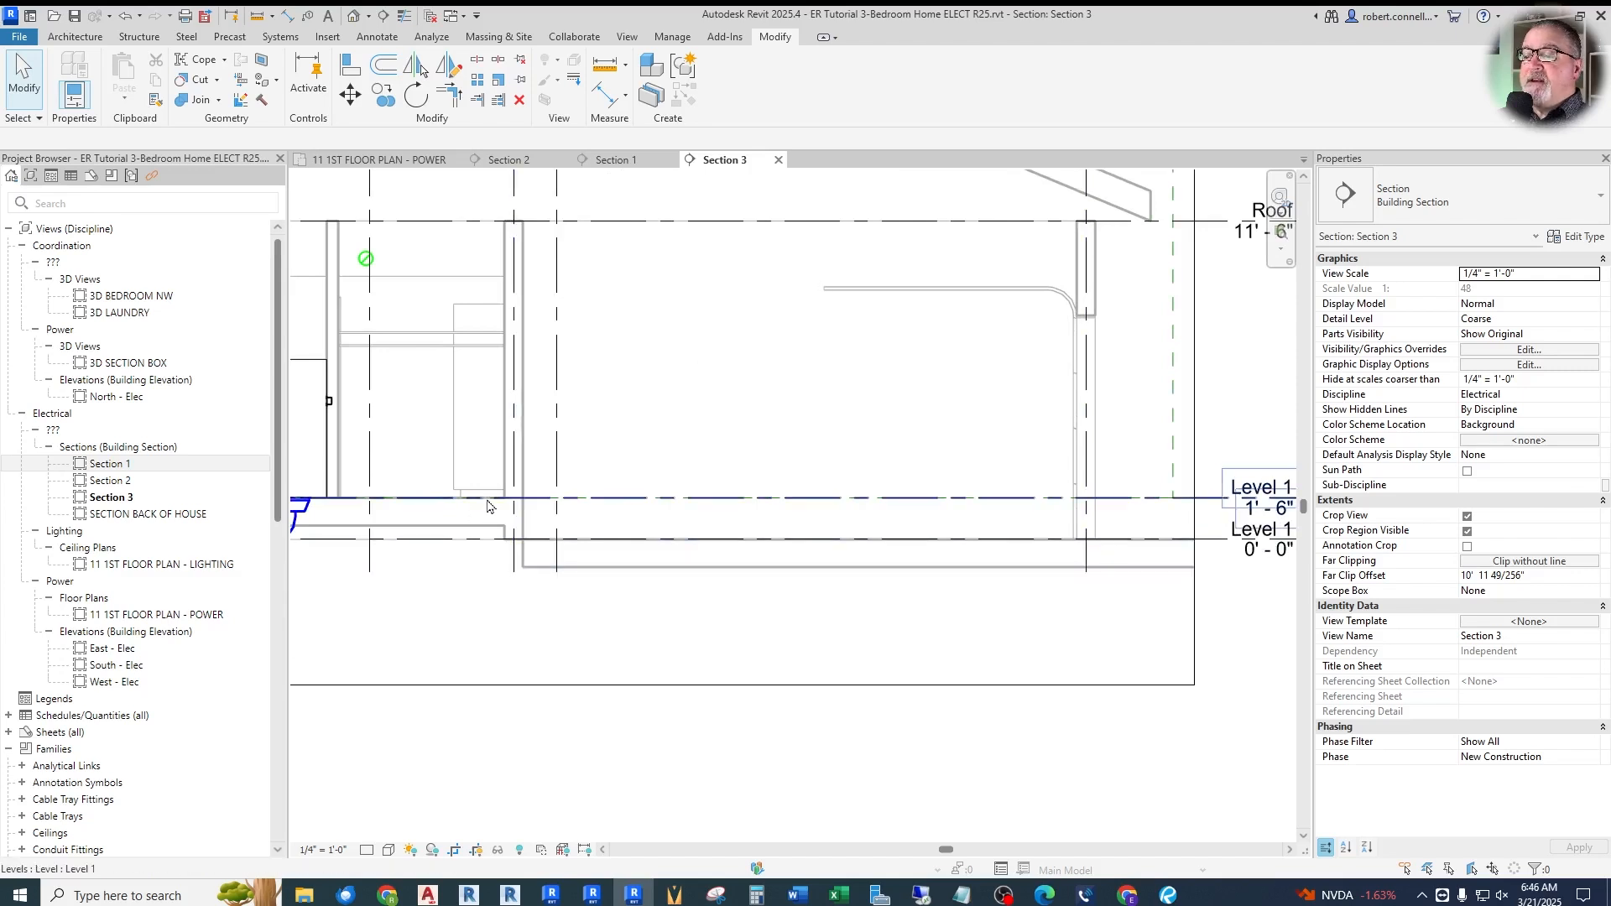
{"action": "scroll", "coordinate": [785, 550], "scroll_direction": "down", "scroll_amount": 1}
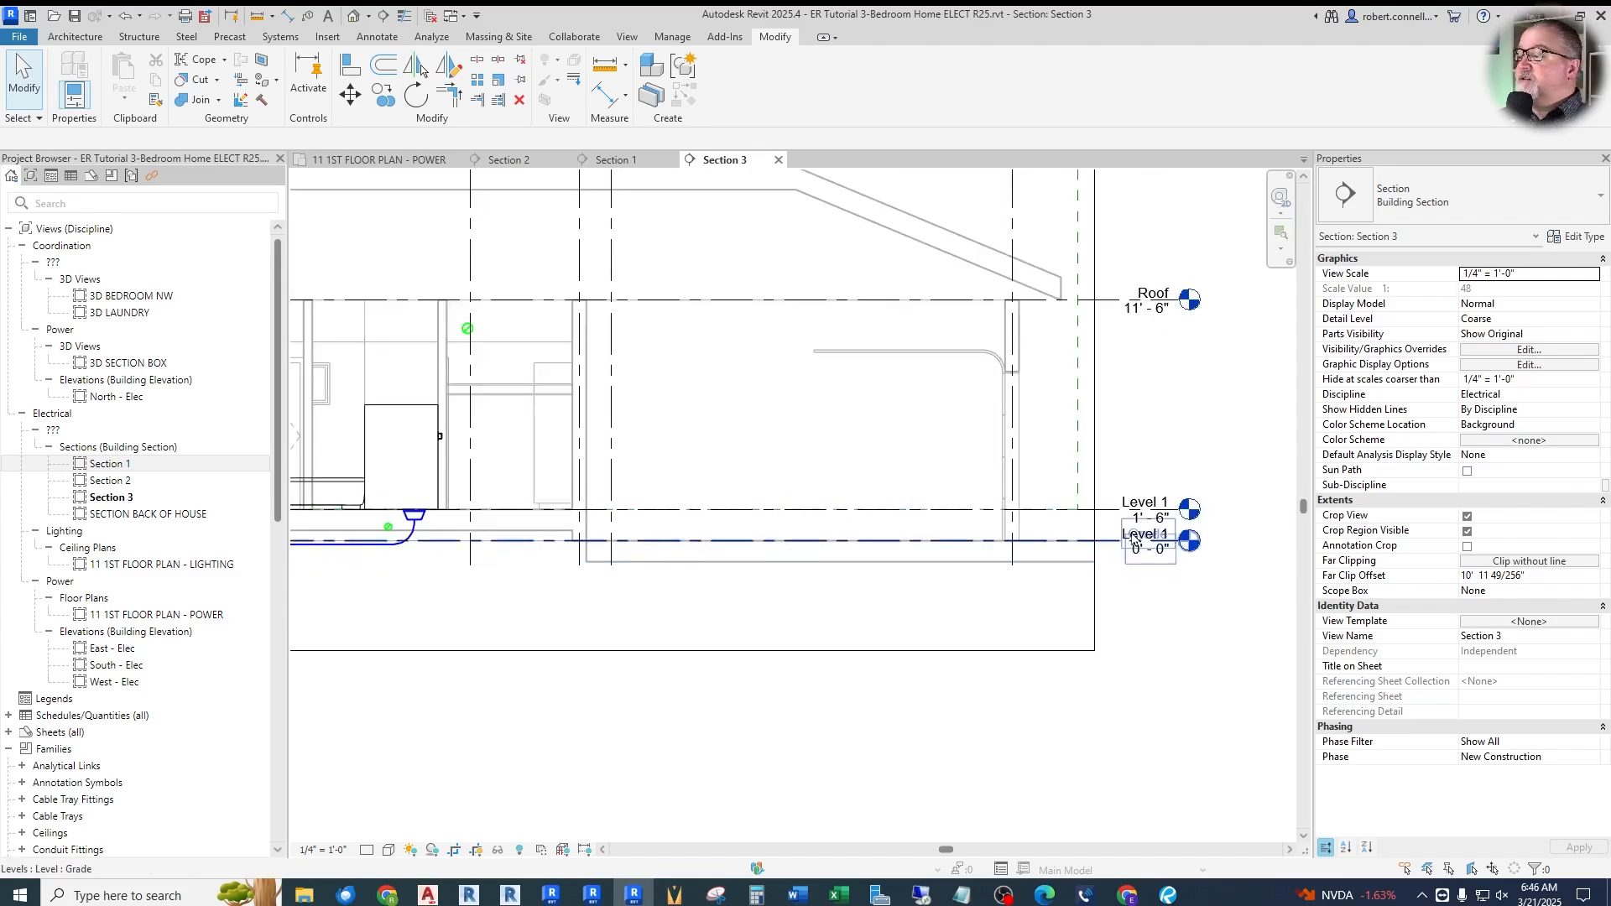
{"action": "scroll", "coordinate": [743, 557], "scroll_direction": "down", "scroll_amount": 1}
{"action": "scroll", "coordinate": [1230, 531], "scroll_direction": "up", "scroll_amount": 3}
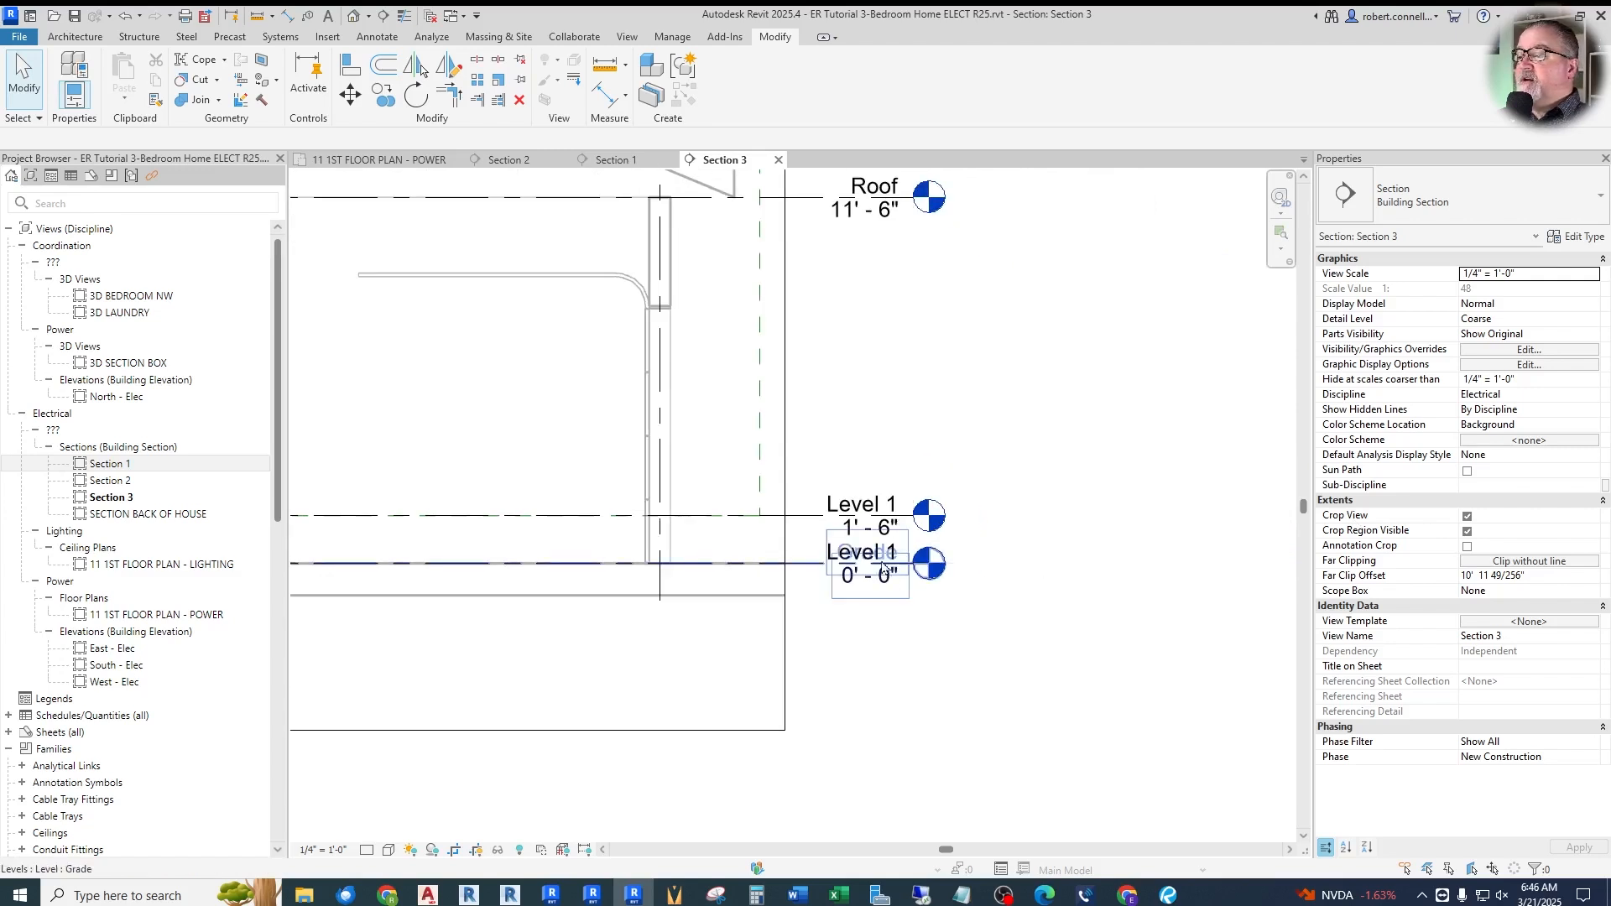
Move the Roof, Level 1 and Grade level heads clear of the overlapping linked-model level heads beyond grid 5
{"action": "left_click", "coordinate": [883, 568]}
{"action": "left_click_drag", "start_coordinate": [911, 572], "coordinate": [1177, 564]}
{"action": "left_click", "coordinate": [1074, 618]}
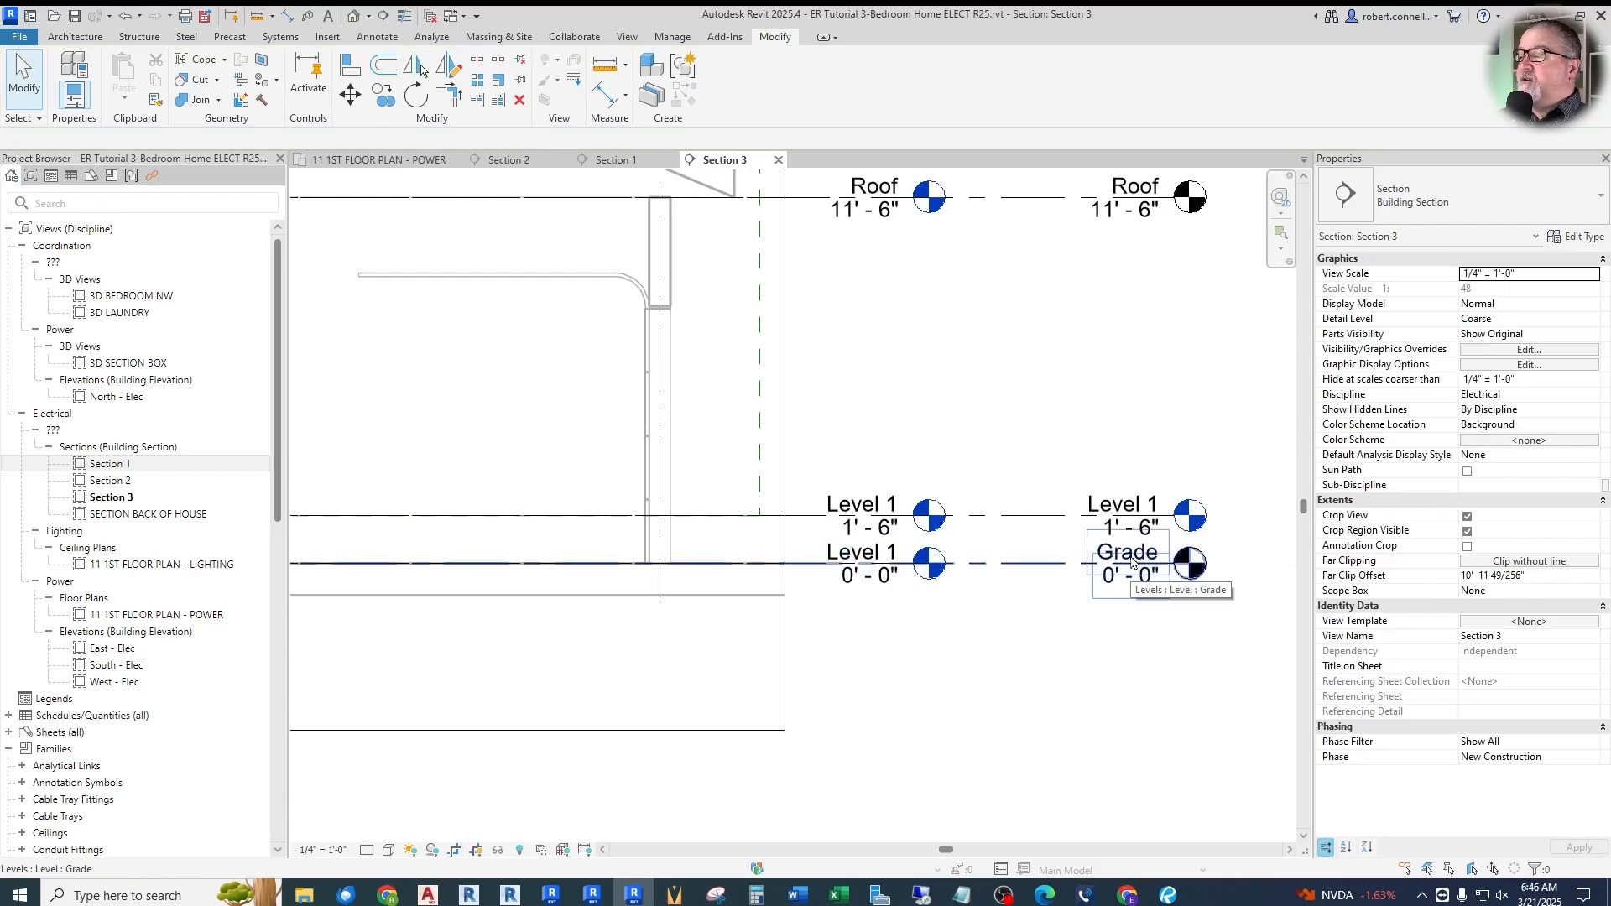
{"action": "scroll", "coordinate": [1132, 563], "scroll_direction": "down", "scroll_amount": 2}
{"action": "scroll", "coordinate": [621, 564], "scroll_direction": "up", "scroll_amount": 1}
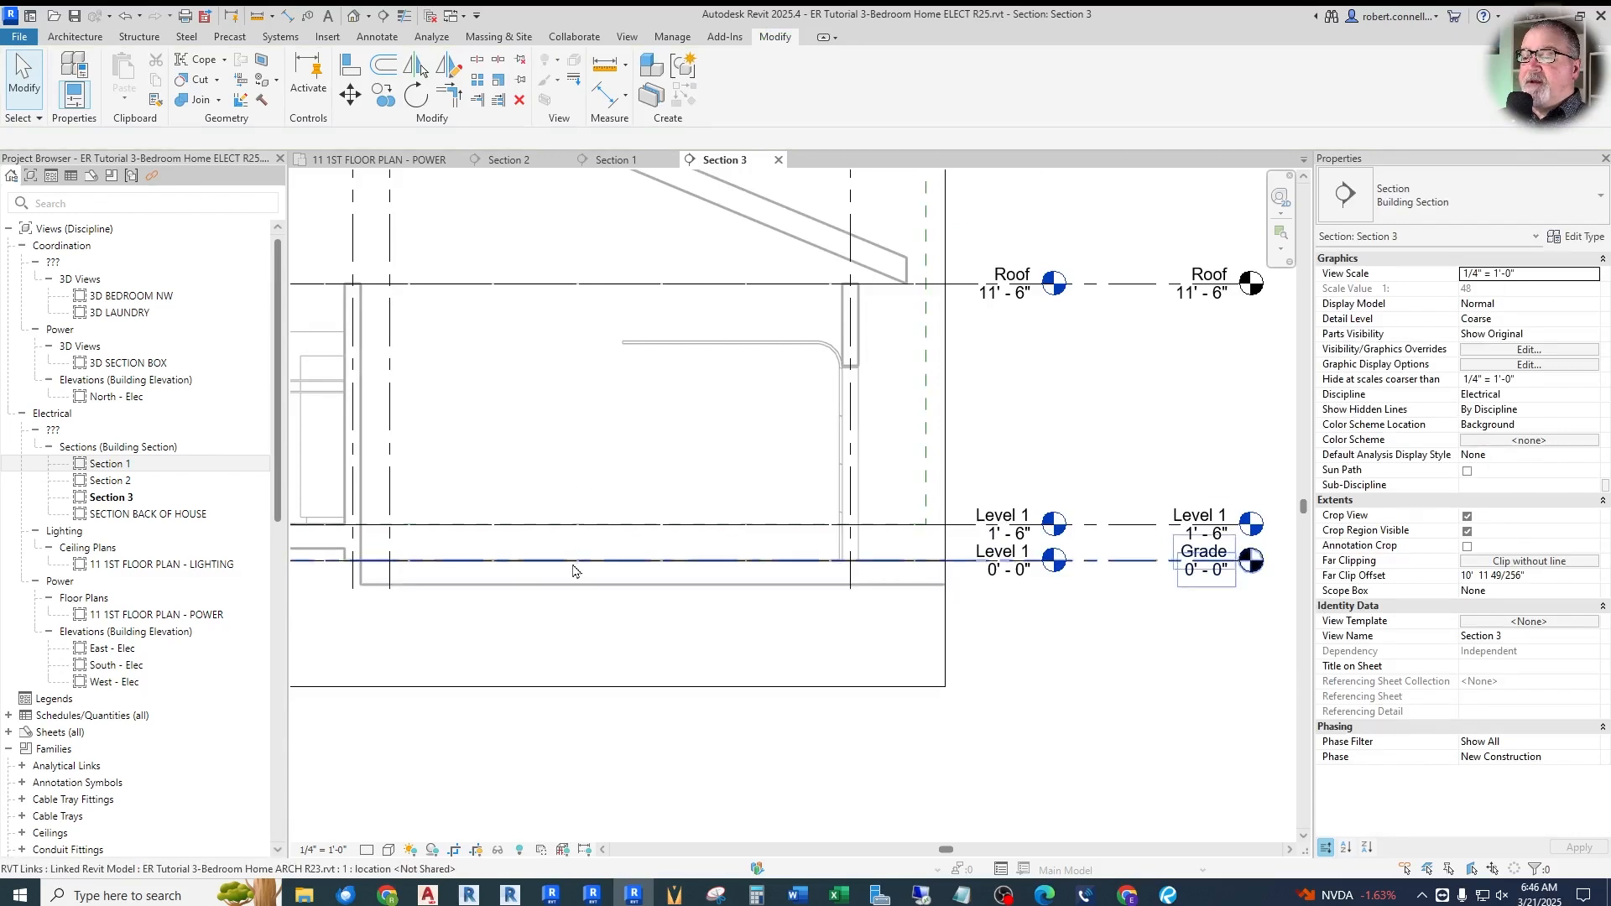
In the first floor power plan, create a receptacle similar to the kitchen's 4' A.F.F. one beside the pantry on the garage's grid D wall, about 5'-5 1/2" from grid 3
{"action": "left_click", "coordinate": [382, 161]}
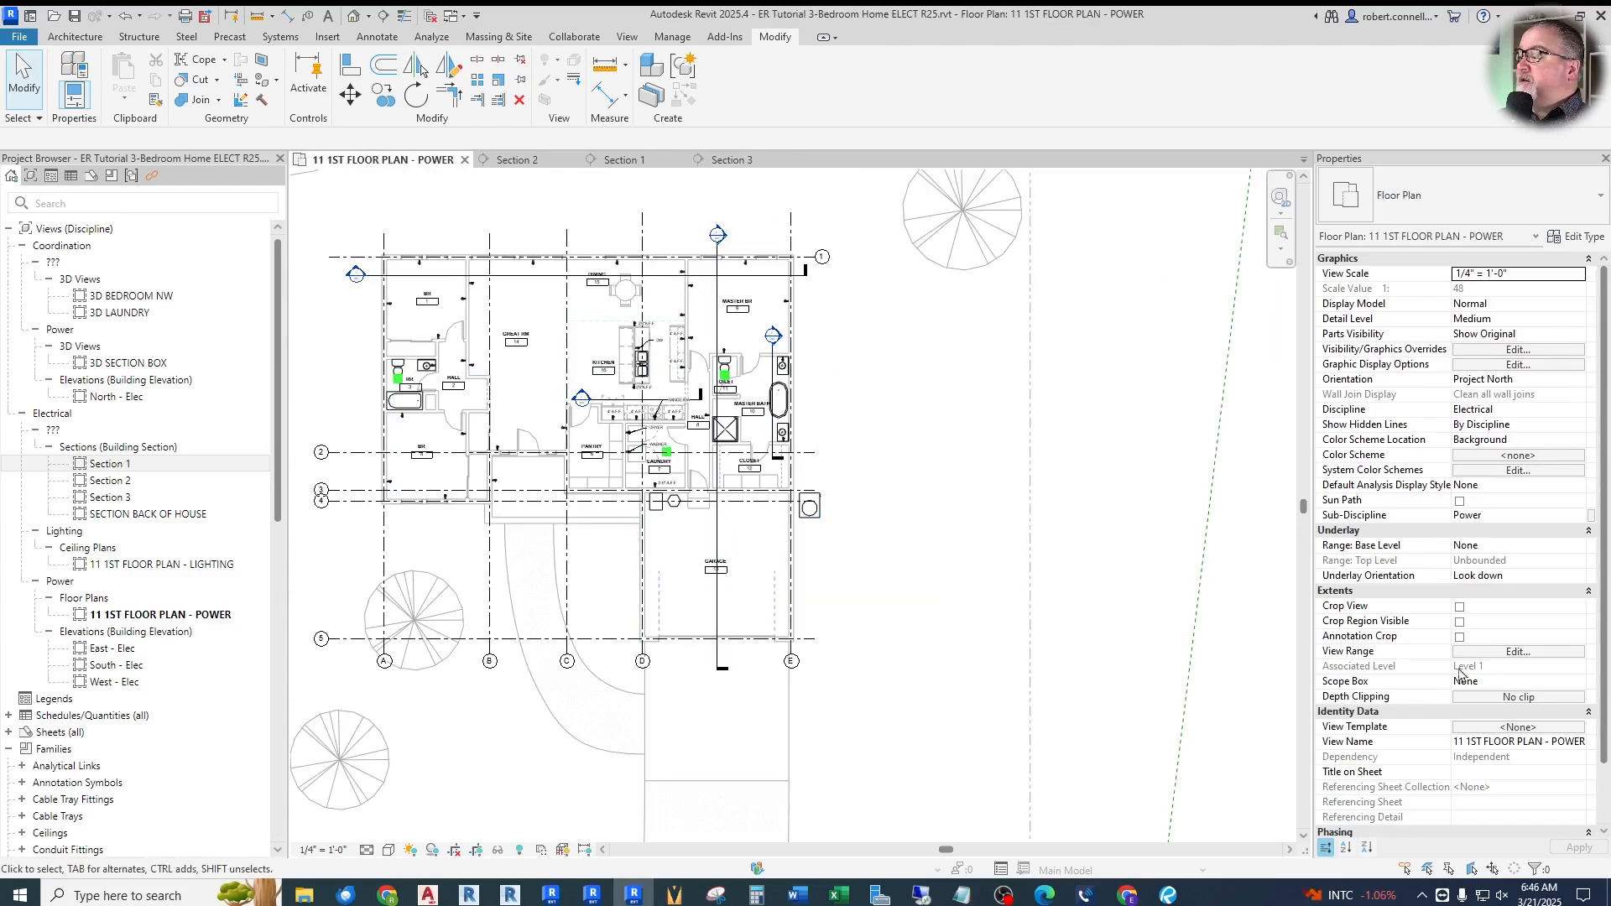
{"action": "scroll", "coordinate": [577, 589], "scroll_direction": "up", "scroll_amount": 3}
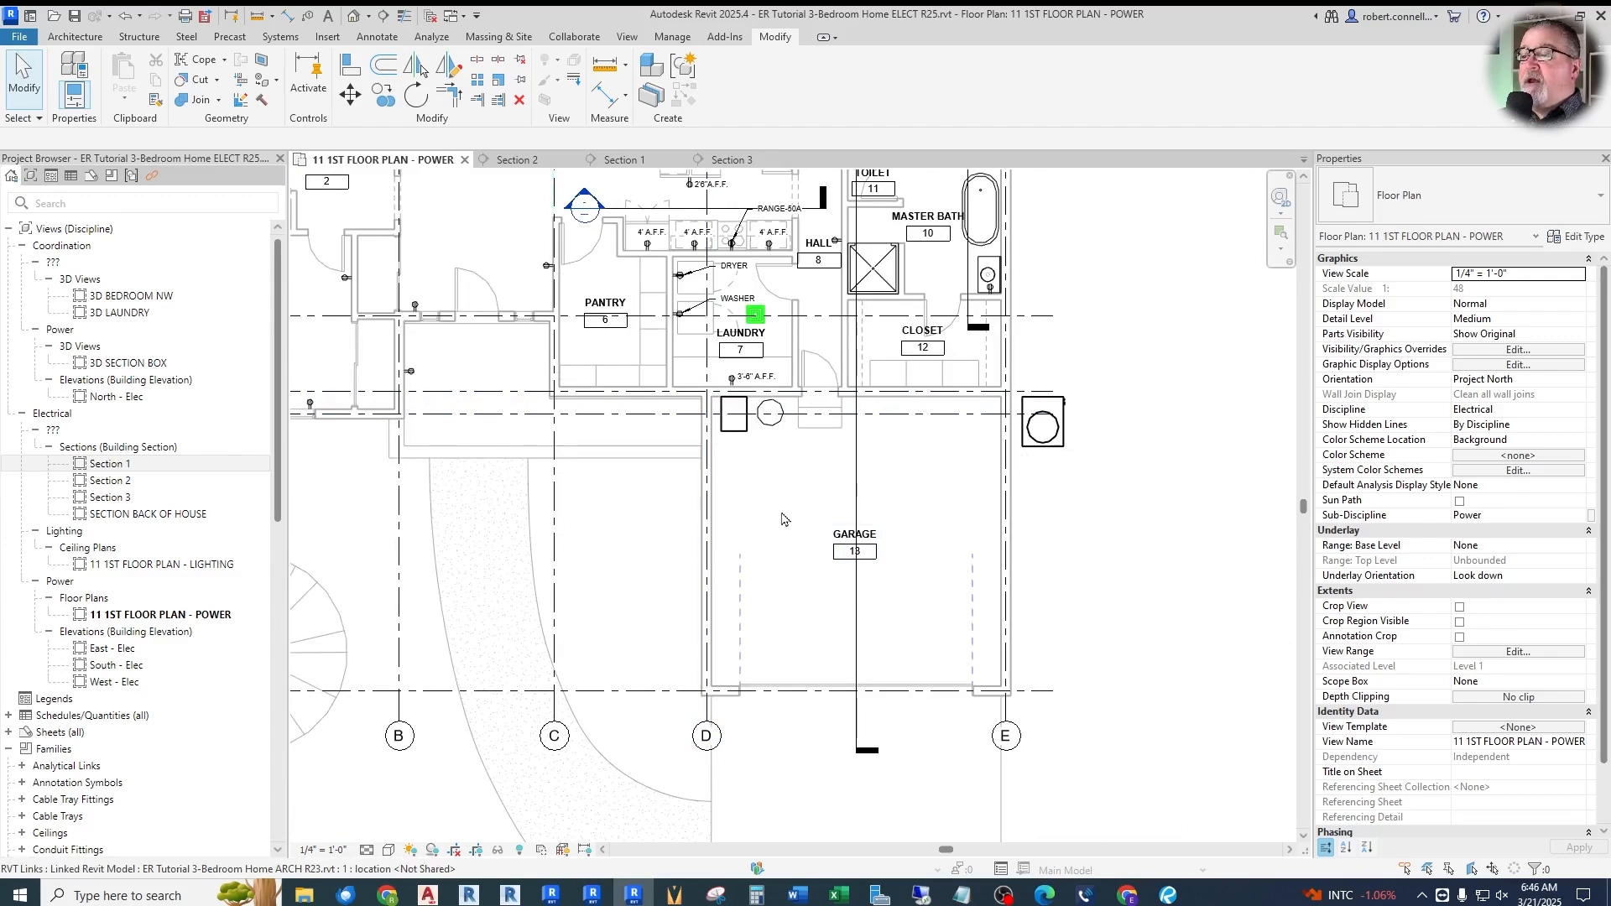
{"action": "scroll", "coordinate": [782, 519], "scroll_direction": "up", "scroll_amount": 2}
{"action": "scroll", "coordinate": [833, 544], "scroll_direction": "down", "scroll_amount": 1}
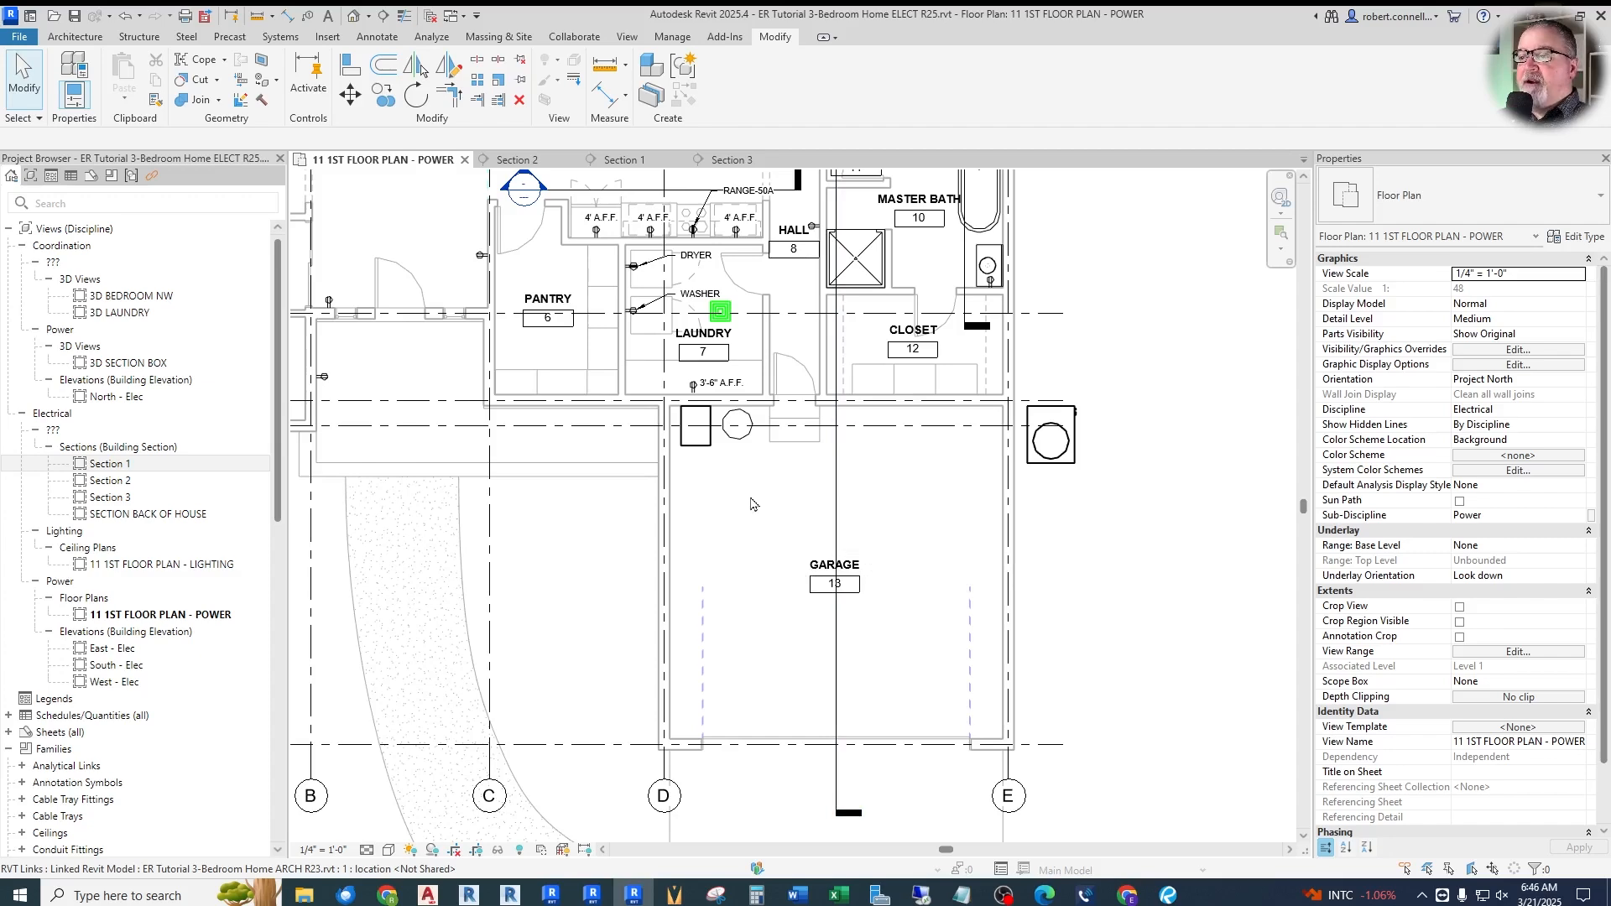
{"action": "left_click", "coordinate": [598, 232]}
{"action": "key", "text": "Escape"}
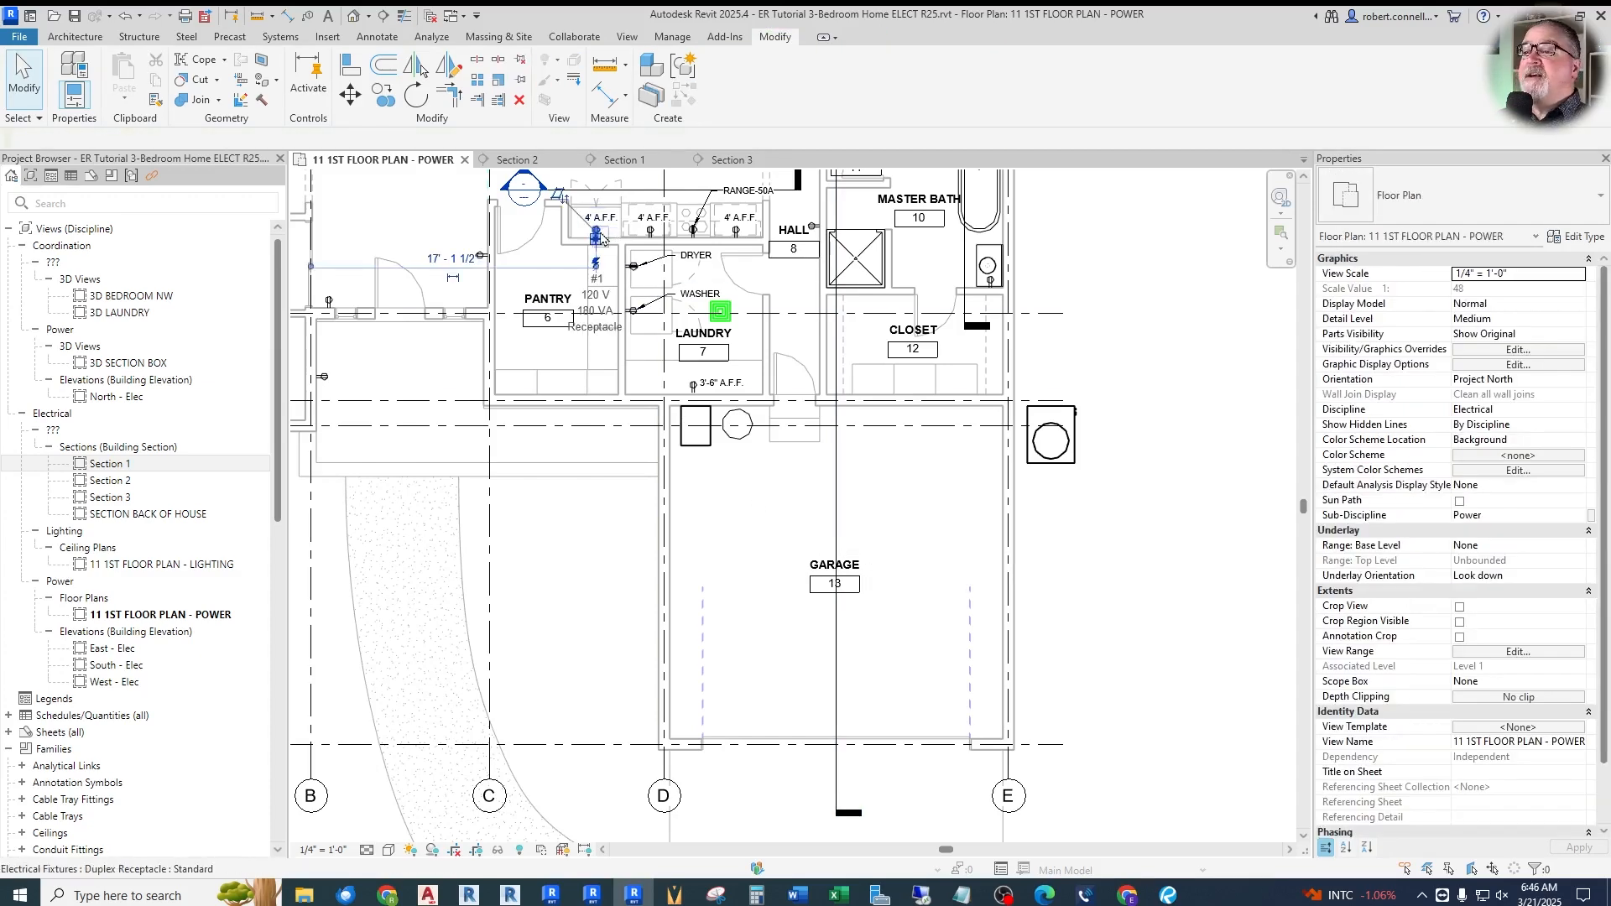
{"action": "right_click", "coordinate": [601, 237]}
{"action": "left_click", "coordinate": [663, 418]}
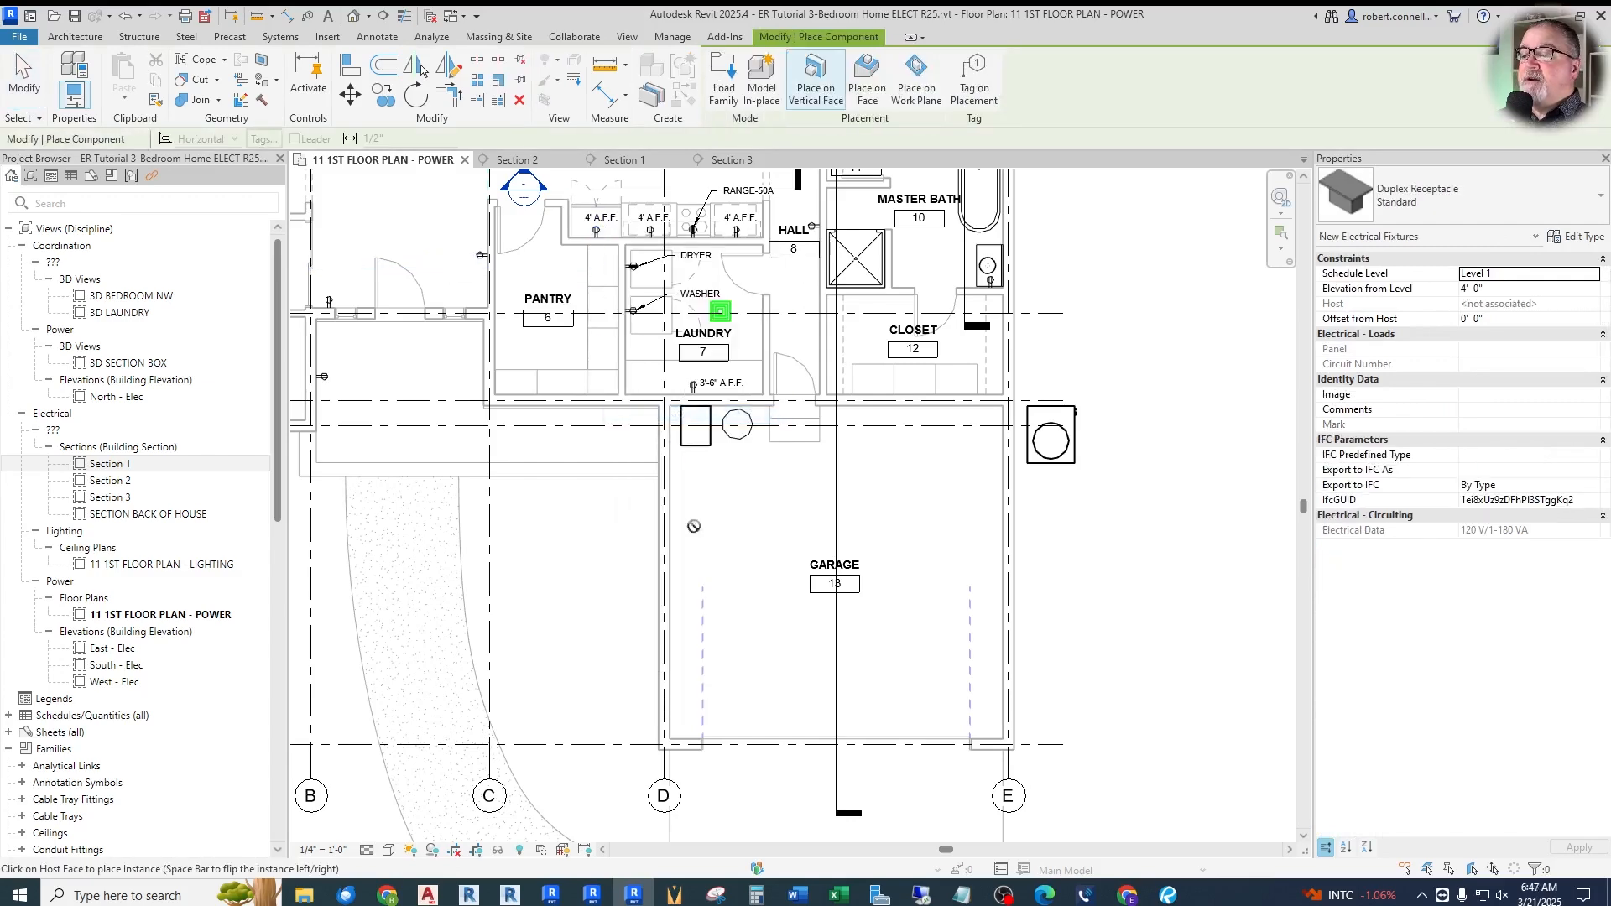
{"action": "scroll", "coordinate": [691, 500], "scroll_direction": "up", "scroll_amount": 2}
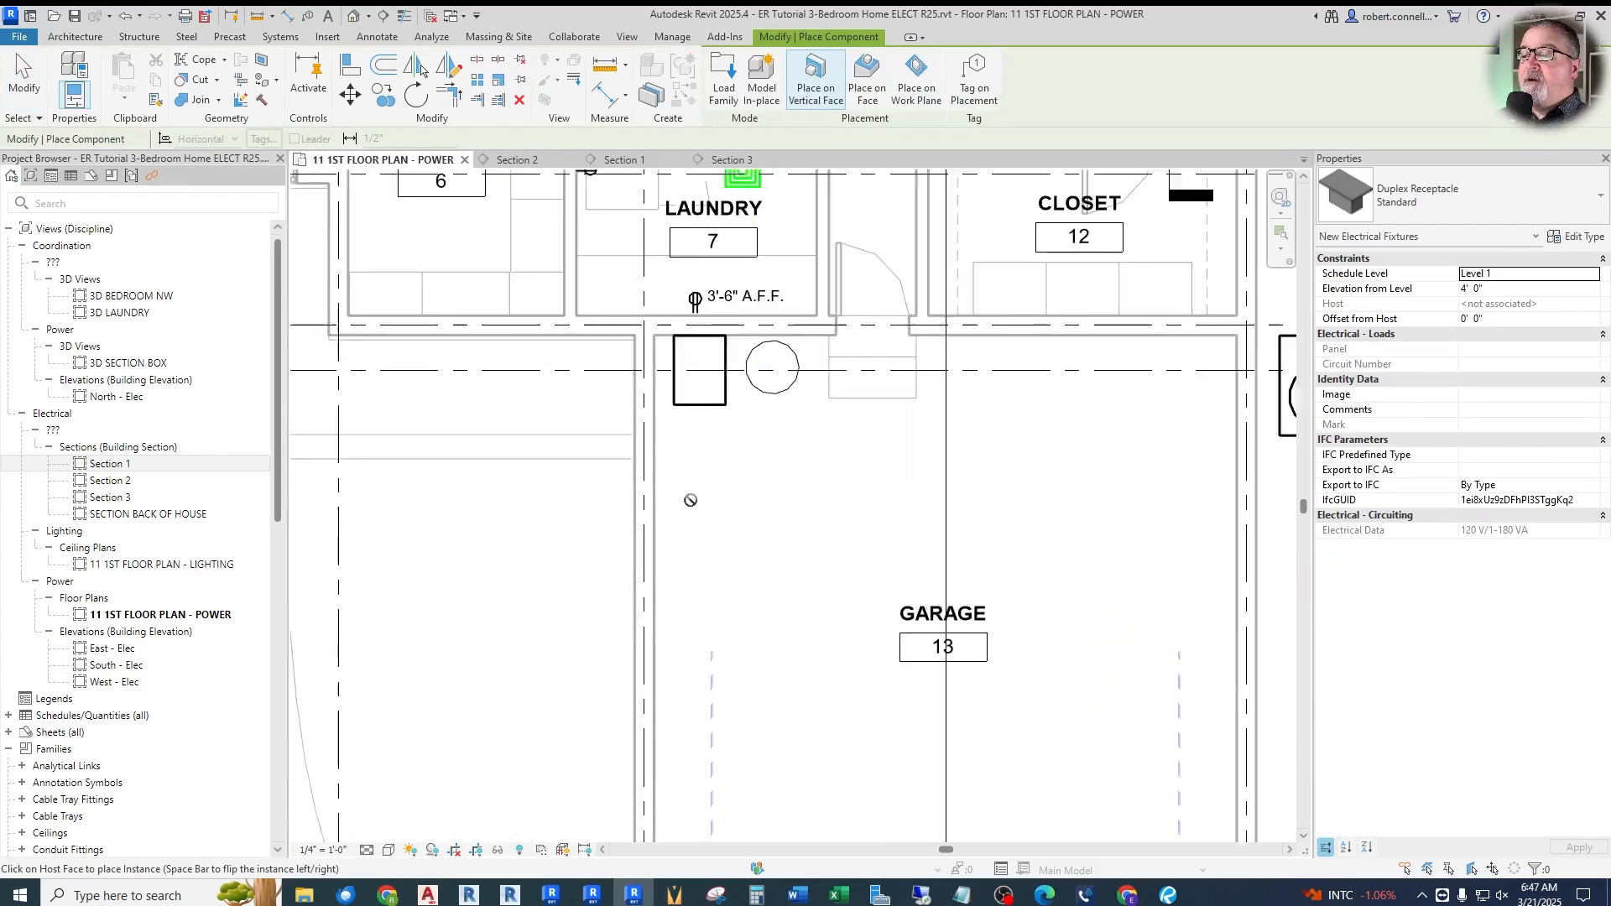
{"action": "scroll", "coordinate": [691, 501], "scroll_direction": "up", "scroll_amount": 1}
{"action": "scroll", "coordinate": [700, 590], "scroll_direction": "down", "scroll_amount": 2}
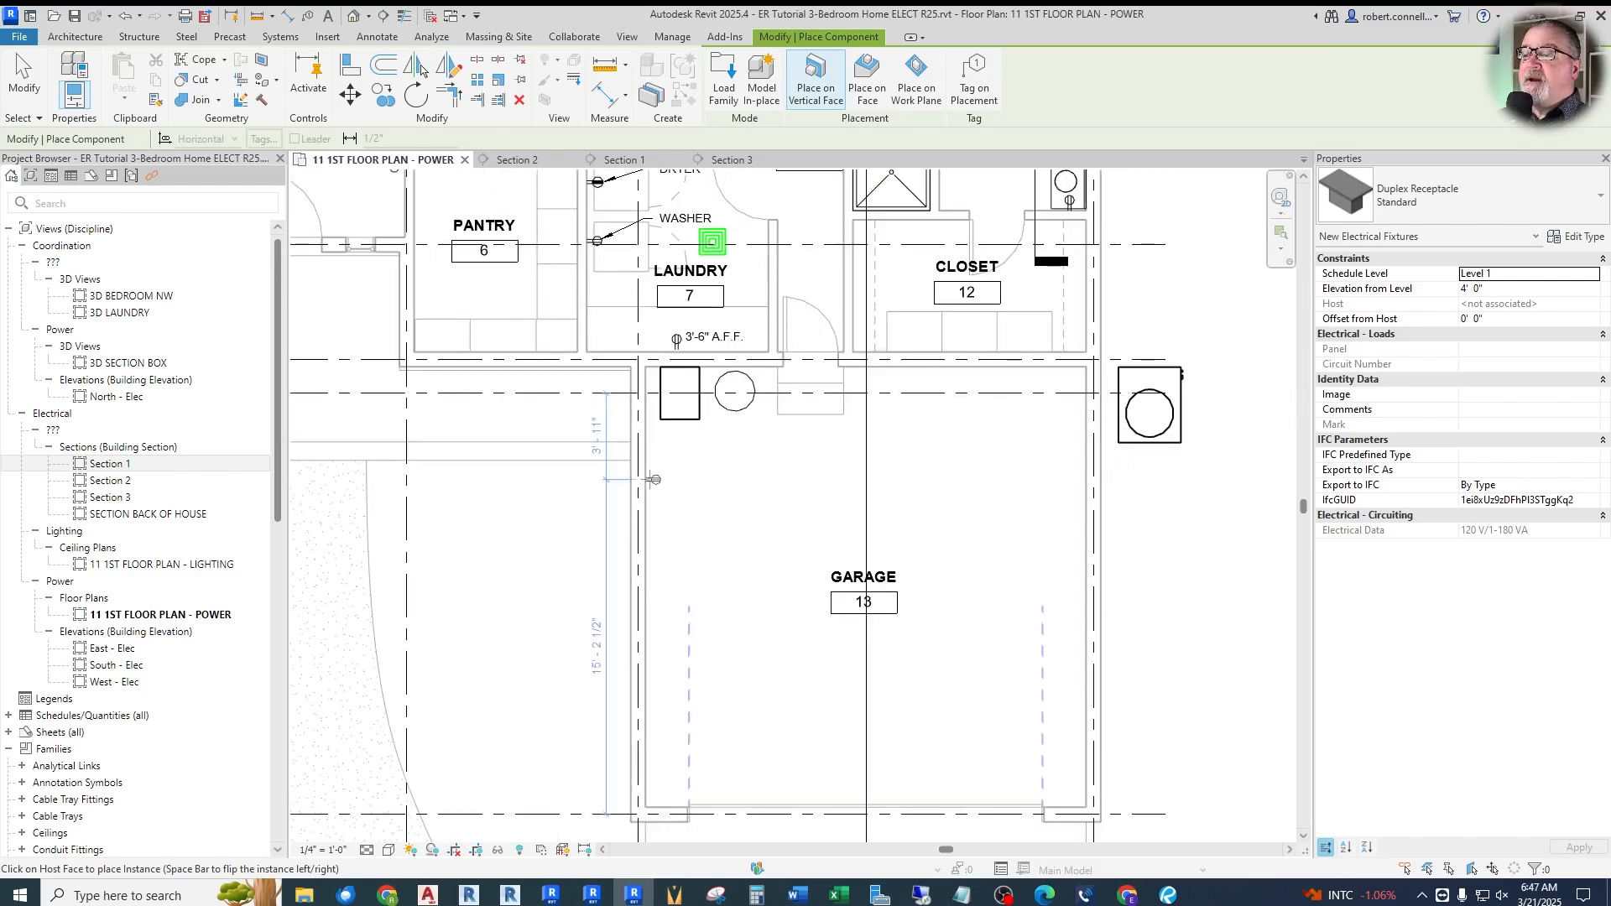
{"action": "left_click", "coordinate": [655, 479]}
{"action": "key", "text": "Escape"}
{"action": "key", "text": "Escape"}
Set the new garage receptacle's schedule level to Grade and its elevation from level to 4' 0"
{"action": "scroll", "coordinate": [611, 489], "scroll_direction": "up", "scroll_amount": 3}
{"action": "left_click", "coordinate": [602, 482]}
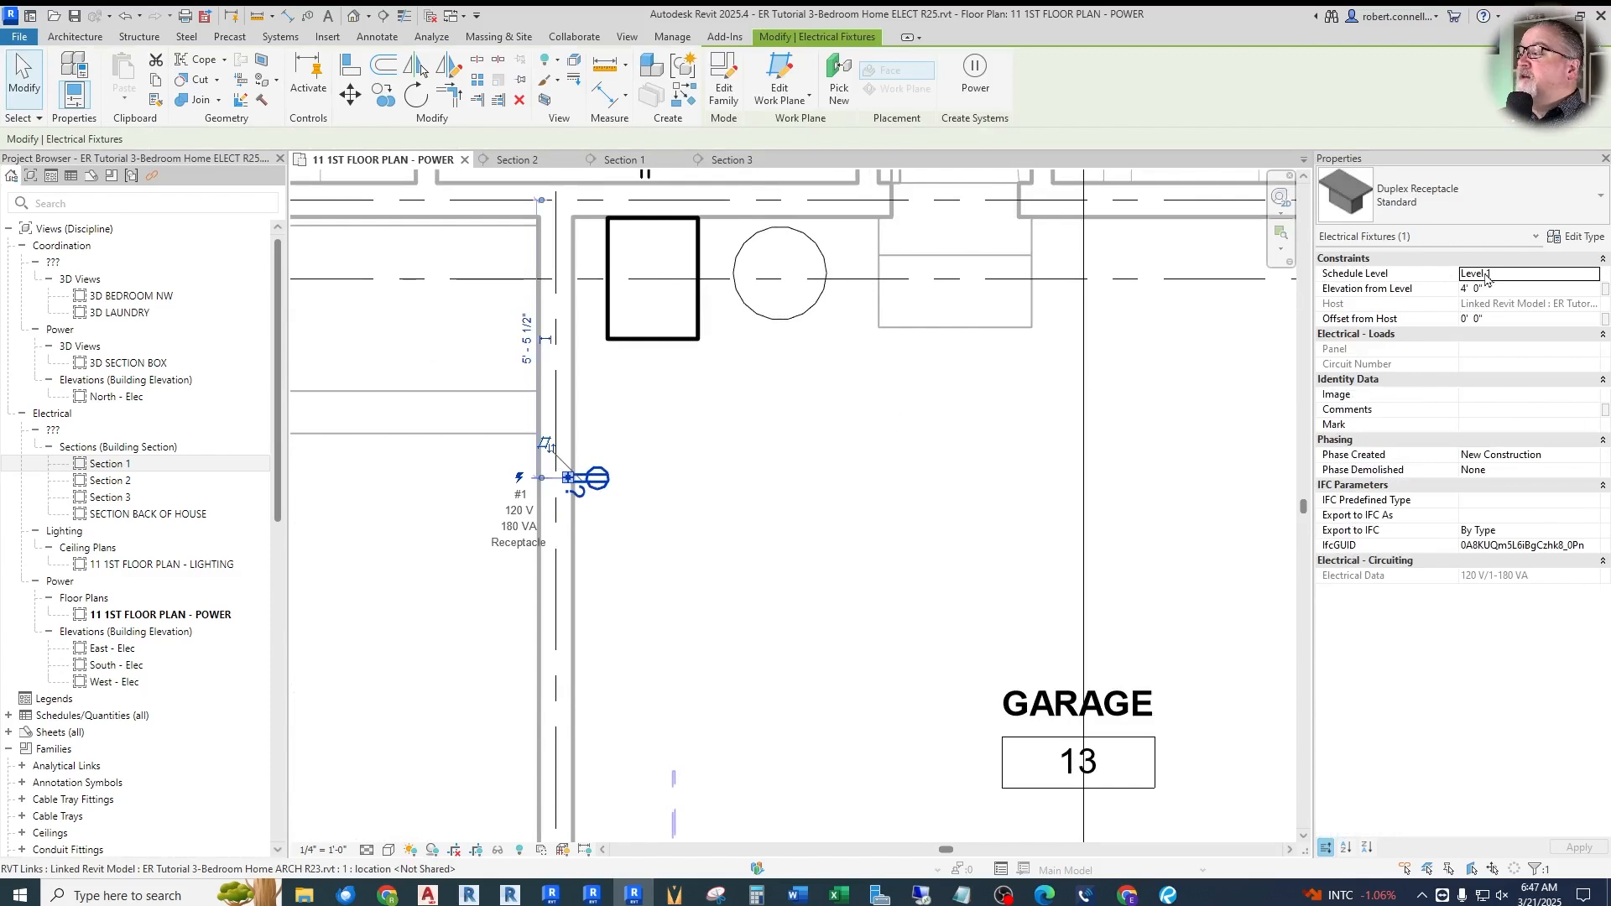
{"action": "scroll", "coordinate": [663, 462], "scroll_direction": "down", "scroll_amount": 2}
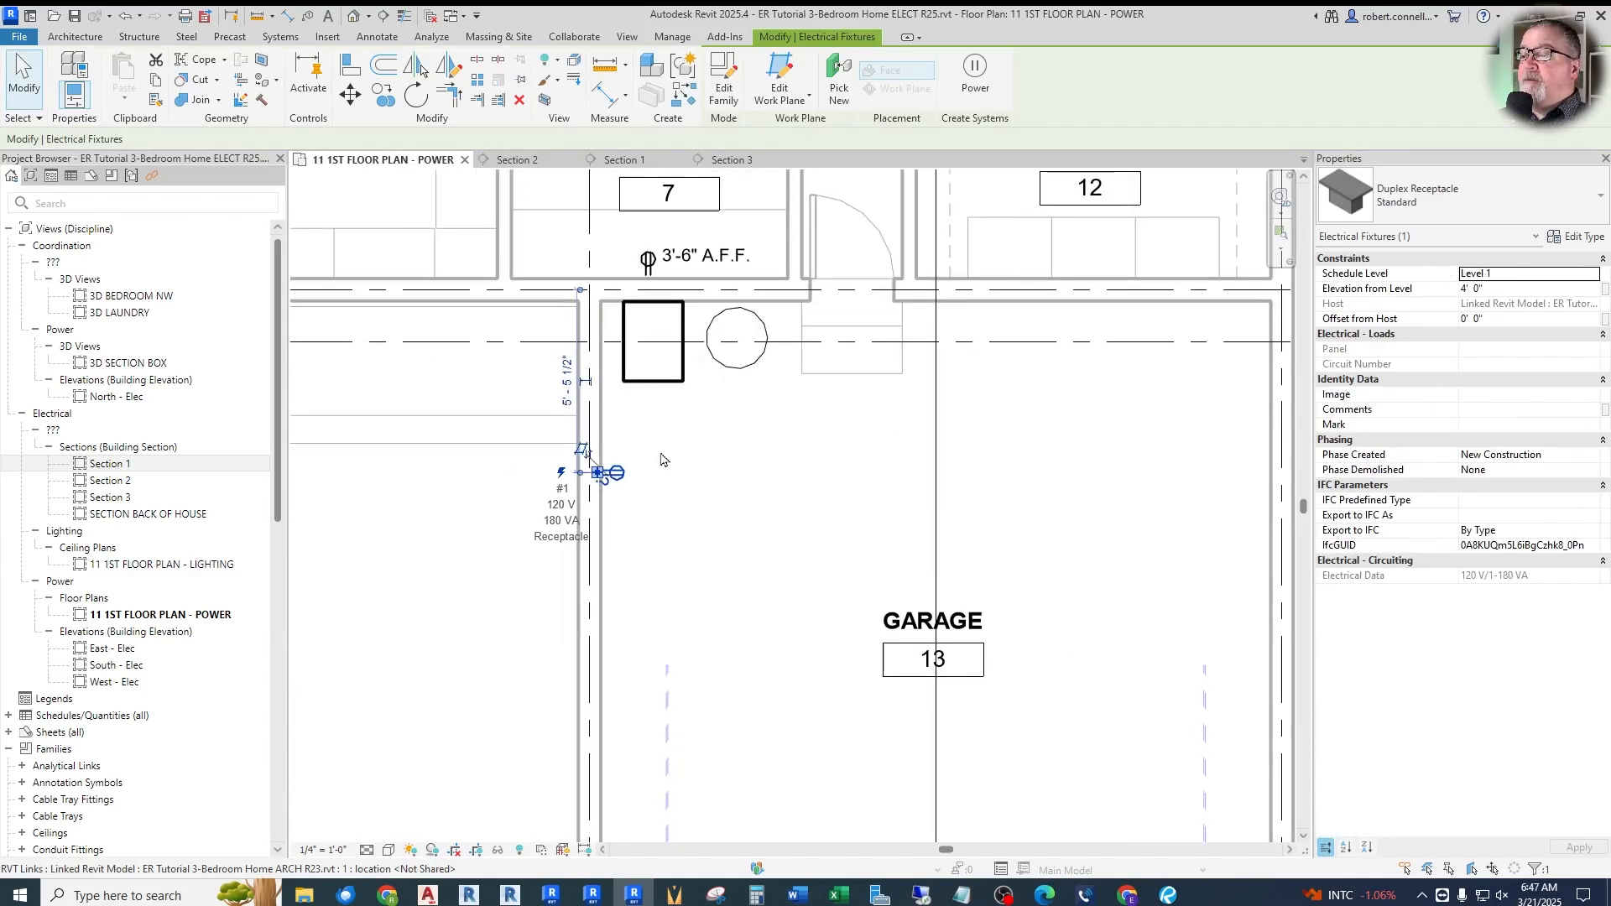
{"action": "scroll", "coordinate": [661, 460], "scroll_direction": "down", "scroll_amount": 1}
{"action": "scroll", "coordinate": [722, 457], "scroll_direction": "up", "scroll_amount": 3}
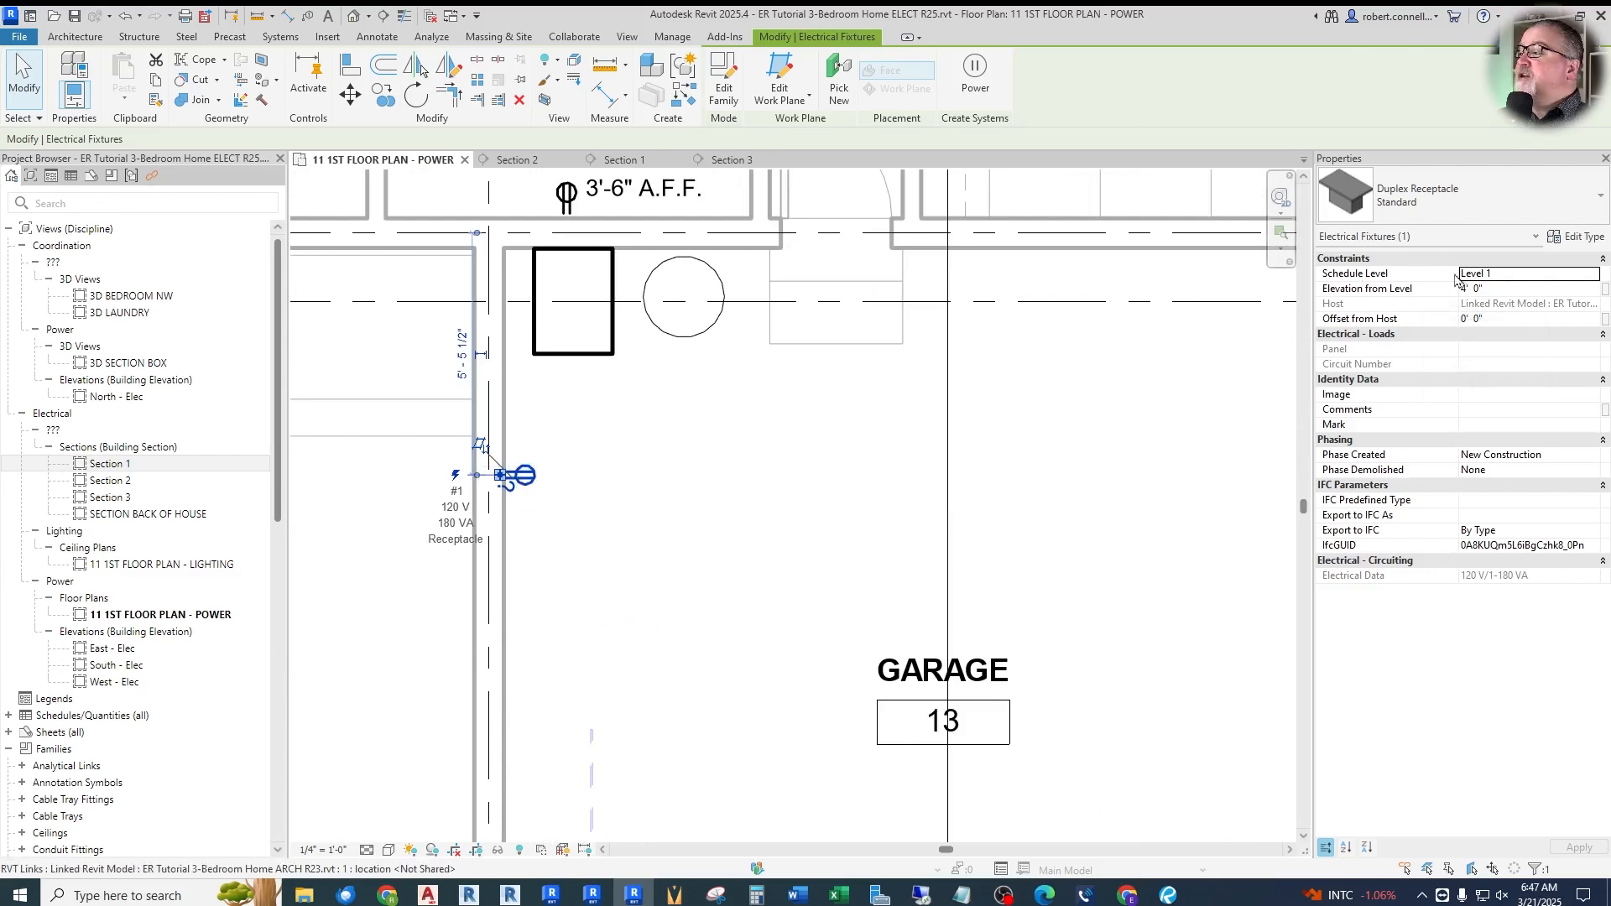
{"action": "left_click", "coordinate": [1595, 275]}
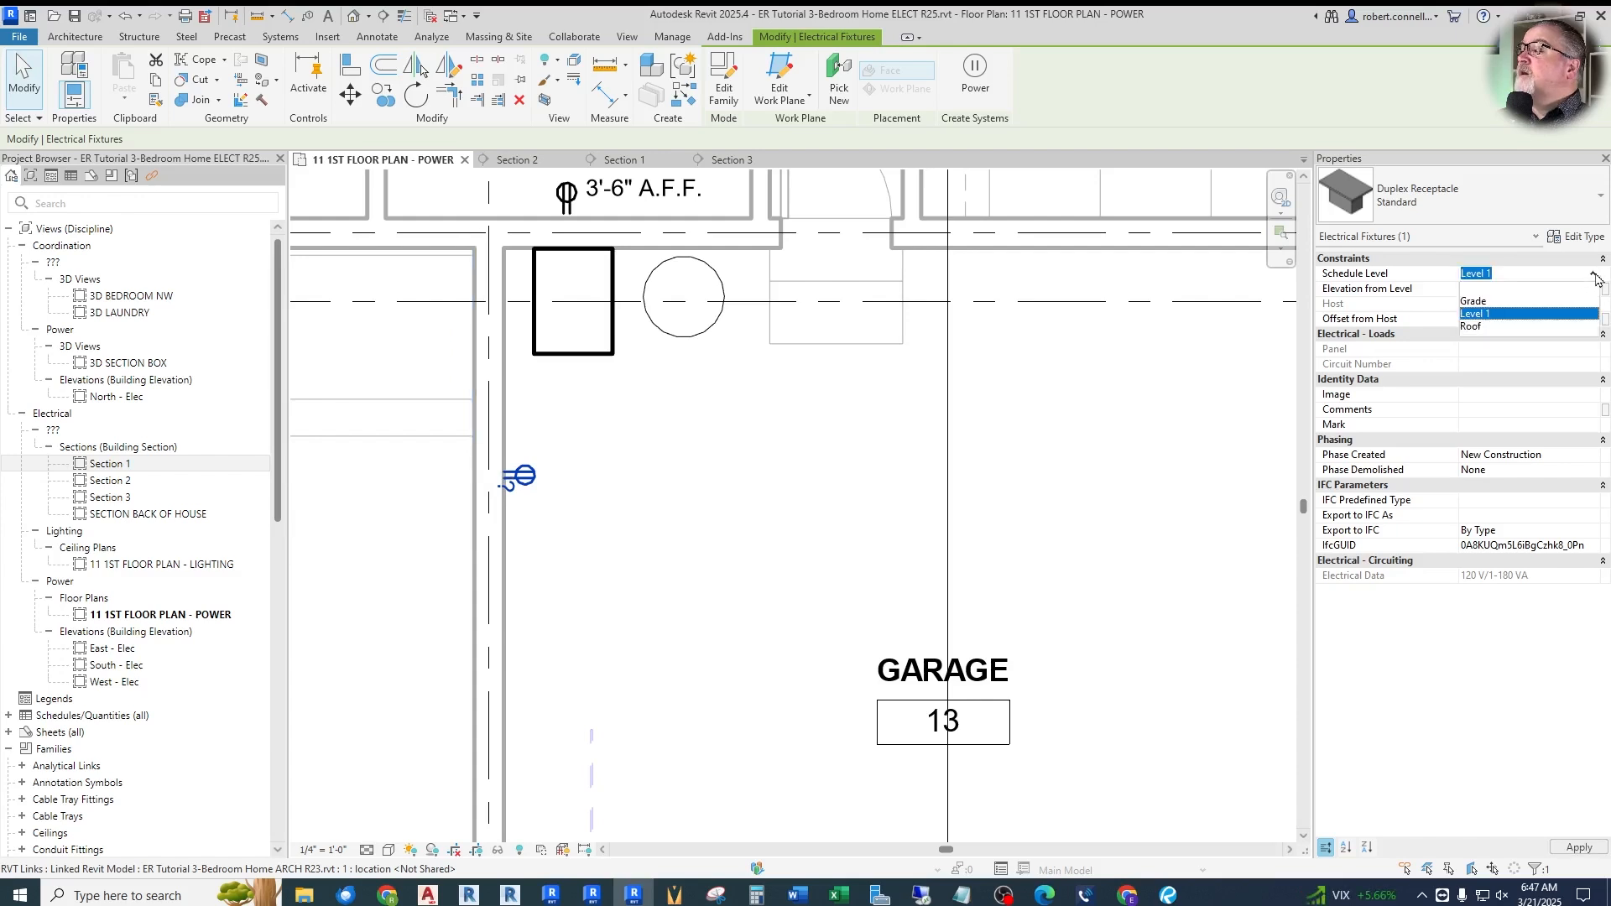
{"action": "left_click", "coordinate": [1477, 301]}
{"action": "scroll", "coordinate": [802, 517], "scroll_direction": "down", "scroll_amount": 2}
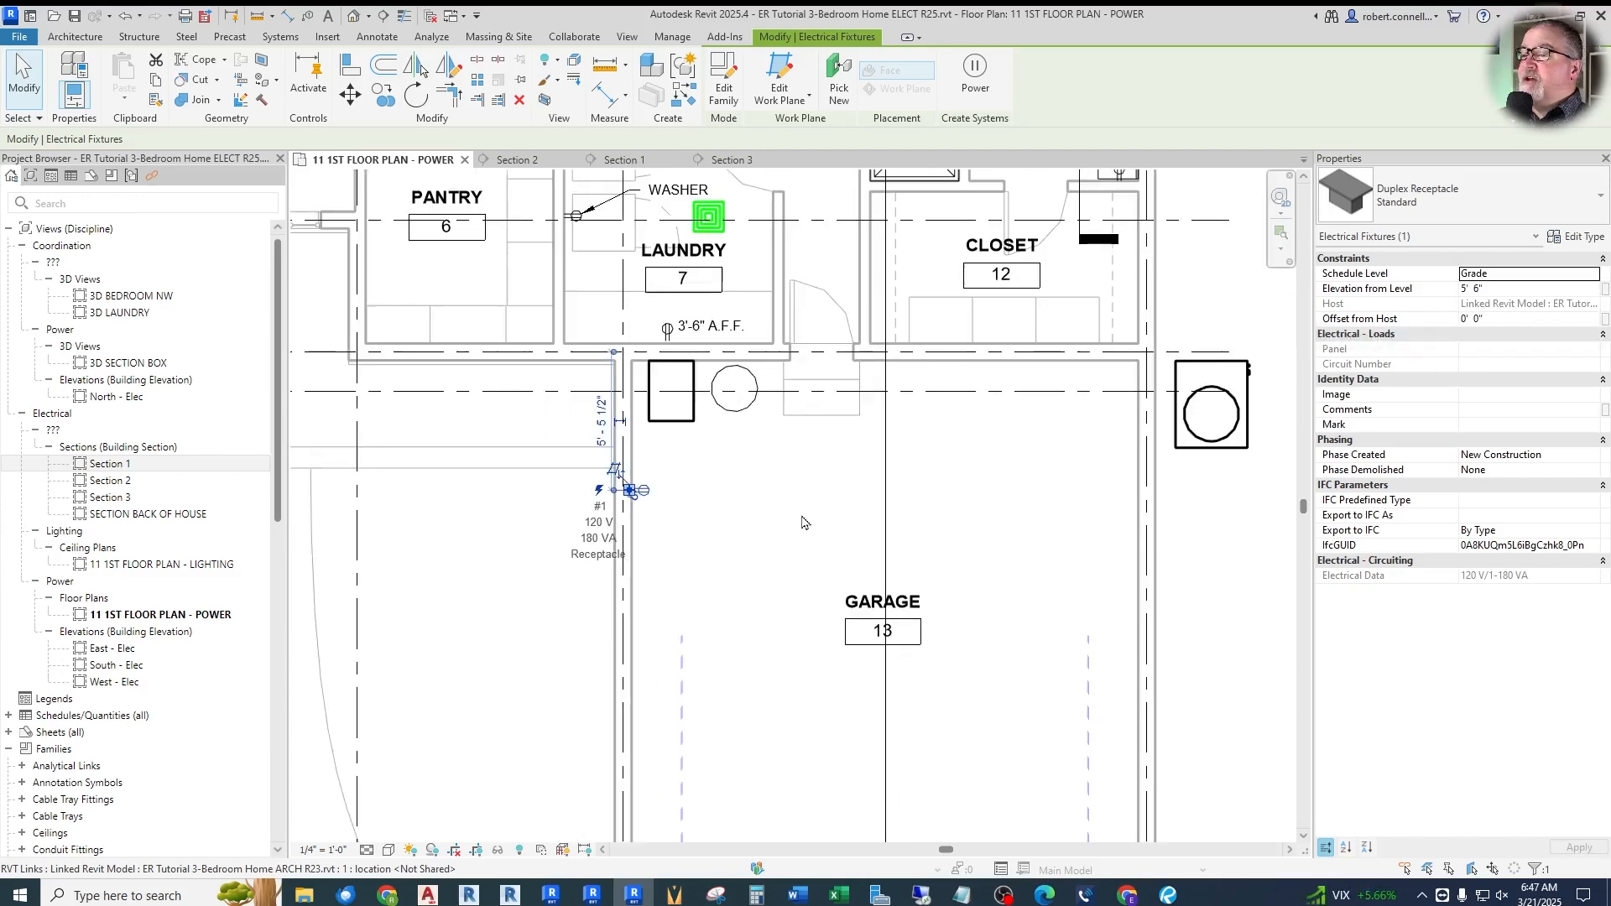
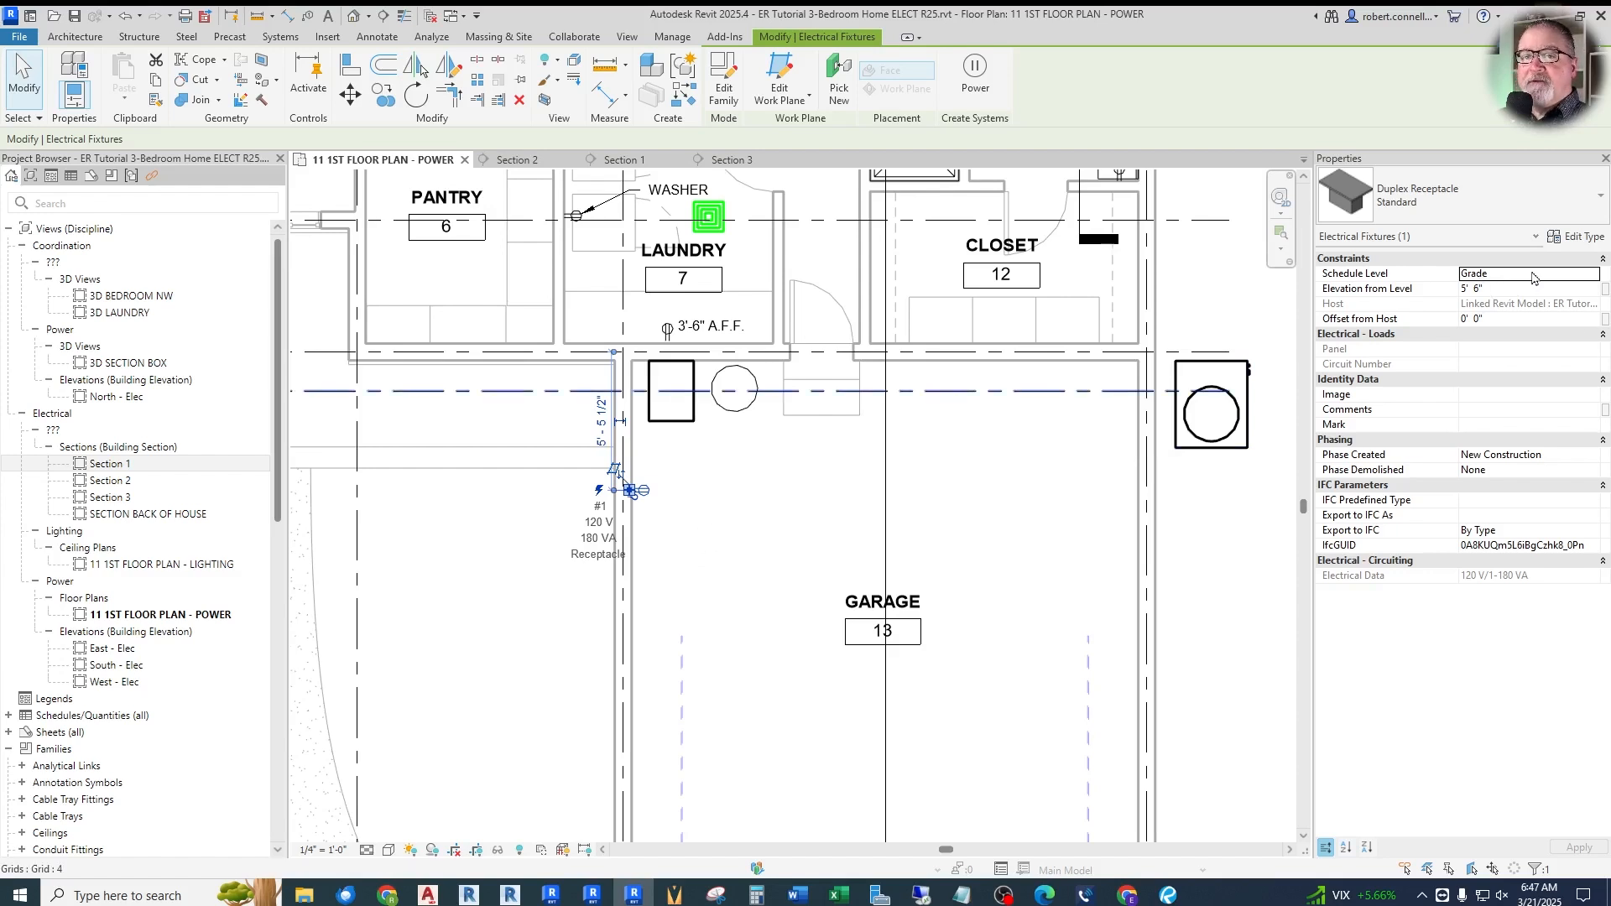
{"action": "left_click", "coordinate": [1514, 289]}
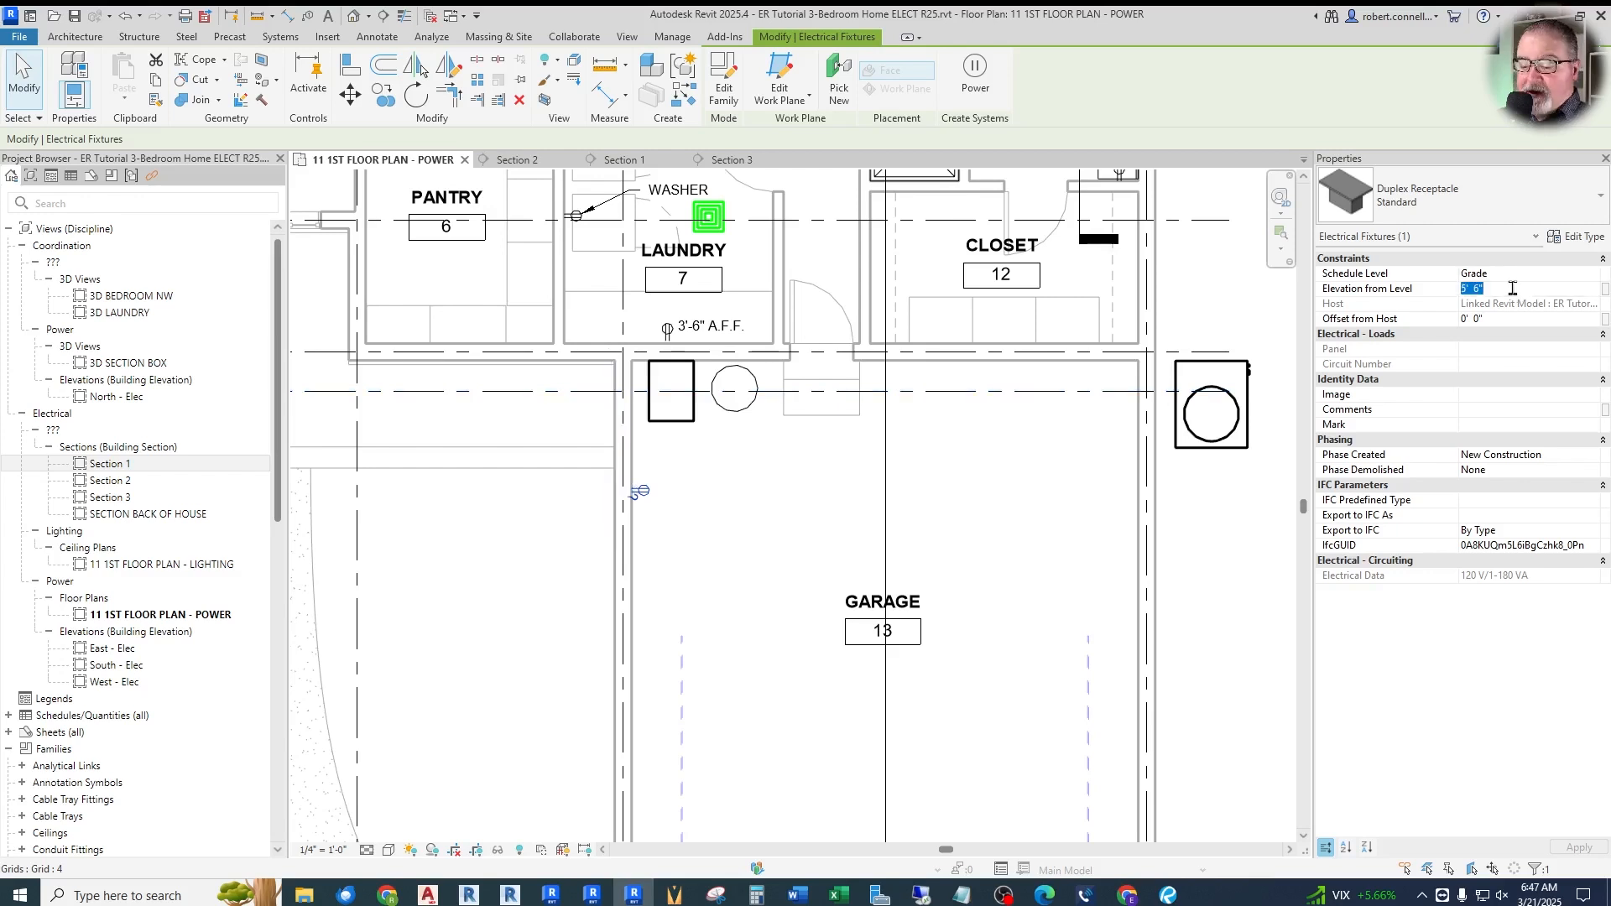
{"action": "type", "text": "4"}
{"action": "key", "text": "Return"}
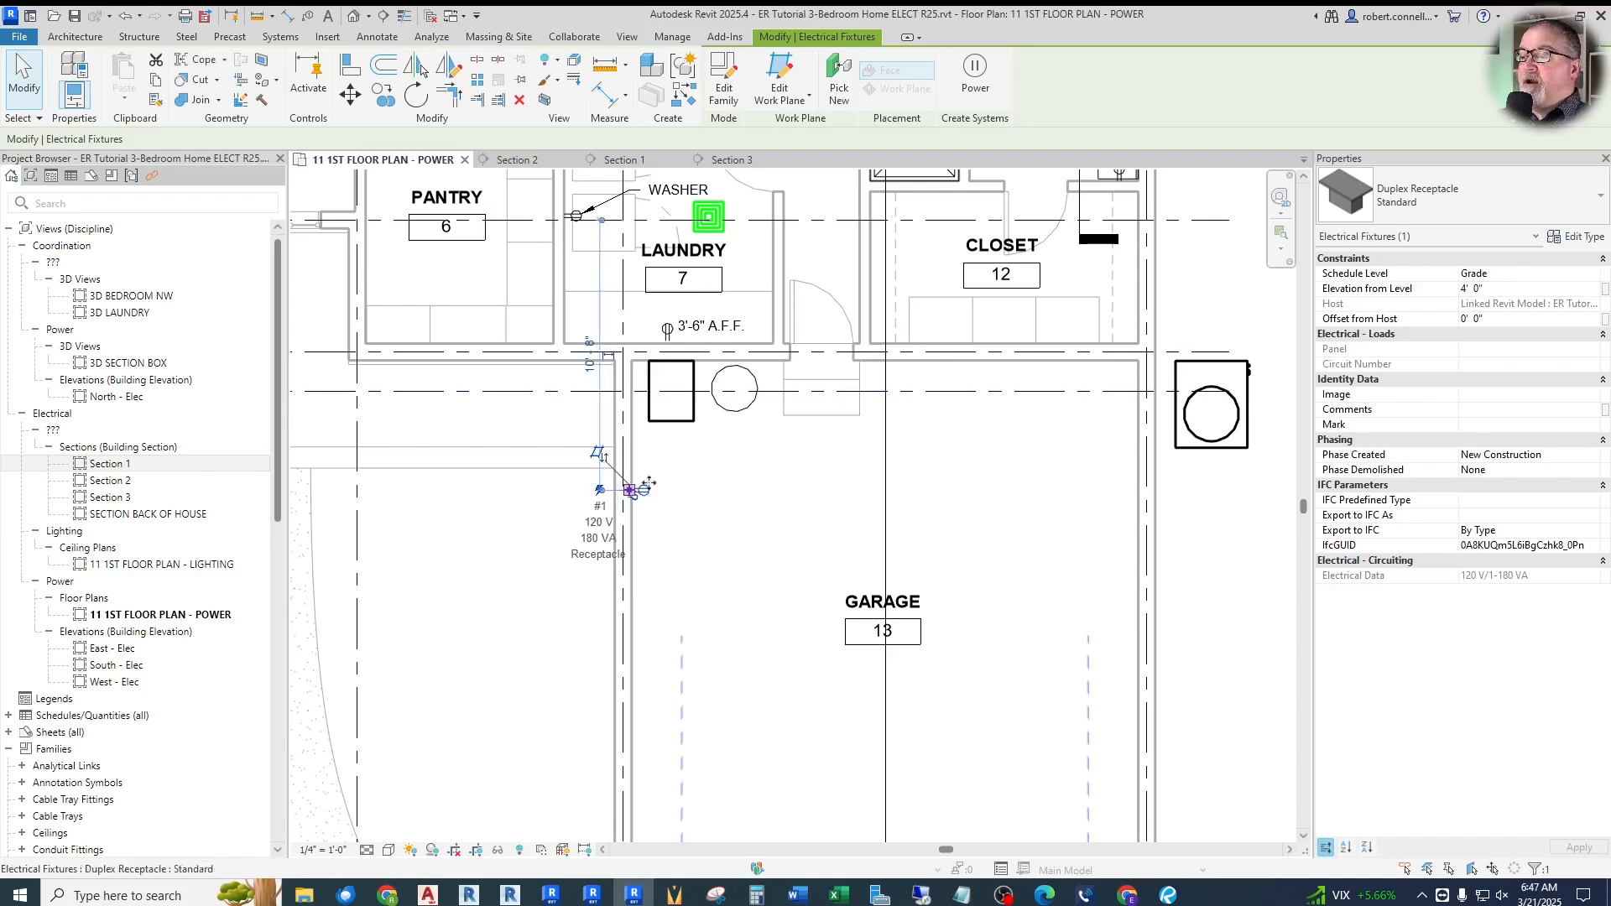
{"action": "key", "text": "Escape"}
Create a similar second receptacle on the garage's grid D wall, about 4'-10" from grid 5
{"action": "scroll", "coordinate": [684, 434], "scroll_direction": "down", "scroll_amount": 3}
{"action": "scroll", "coordinate": [659, 575], "scroll_direction": "up", "scroll_amount": 5}
{"action": "left_click", "coordinate": [653, 356]}
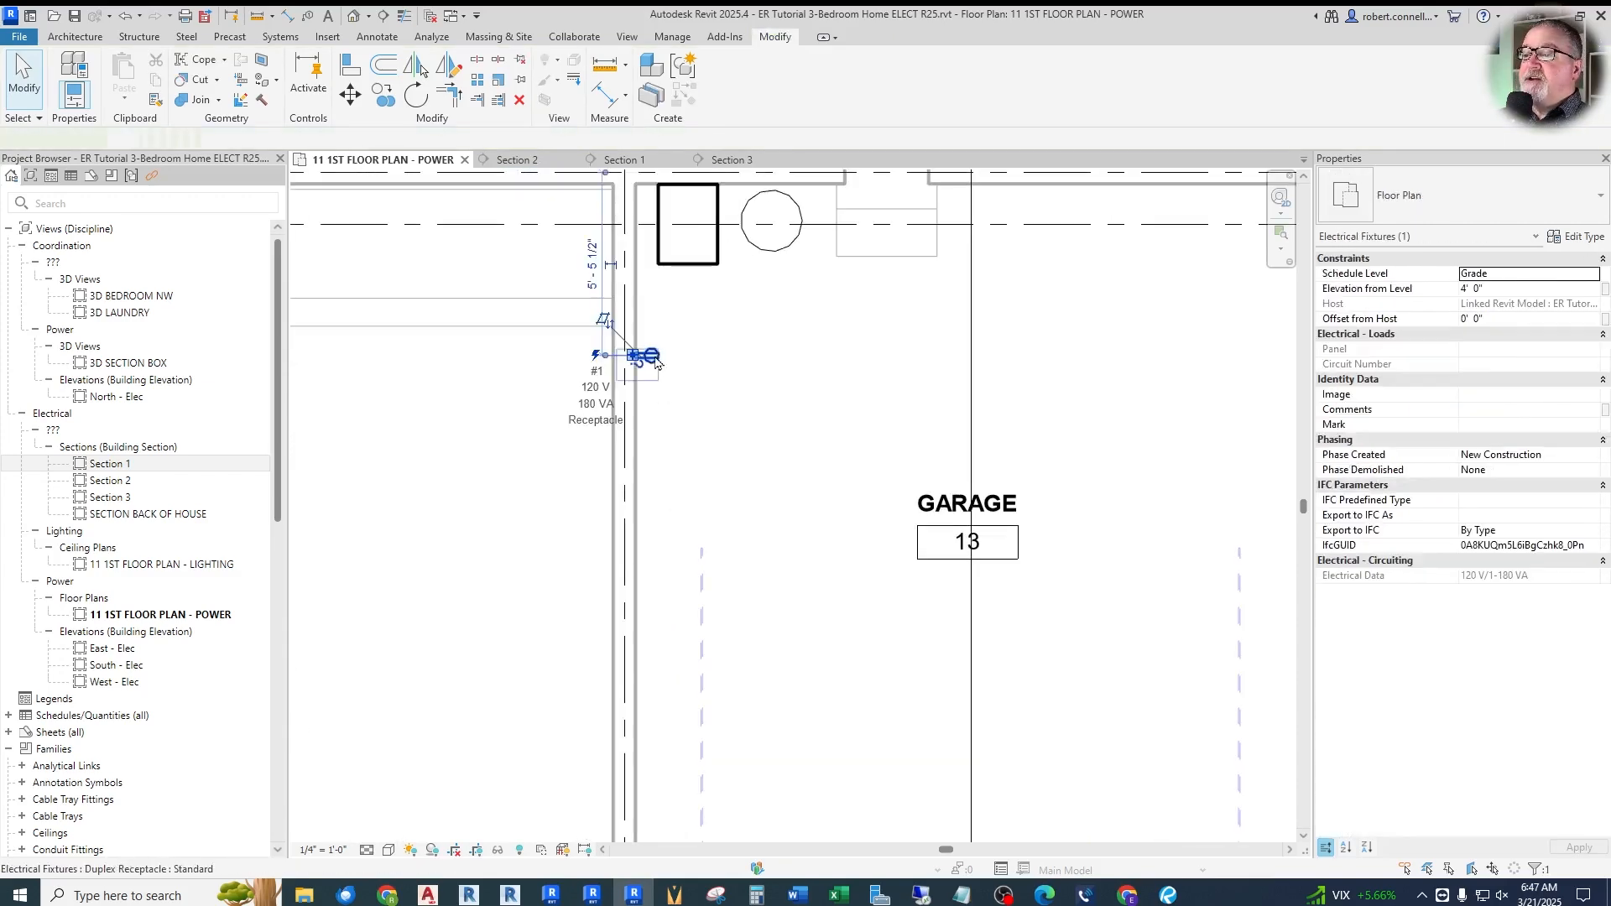
{"action": "right_click", "coordinate": [655, 358]}
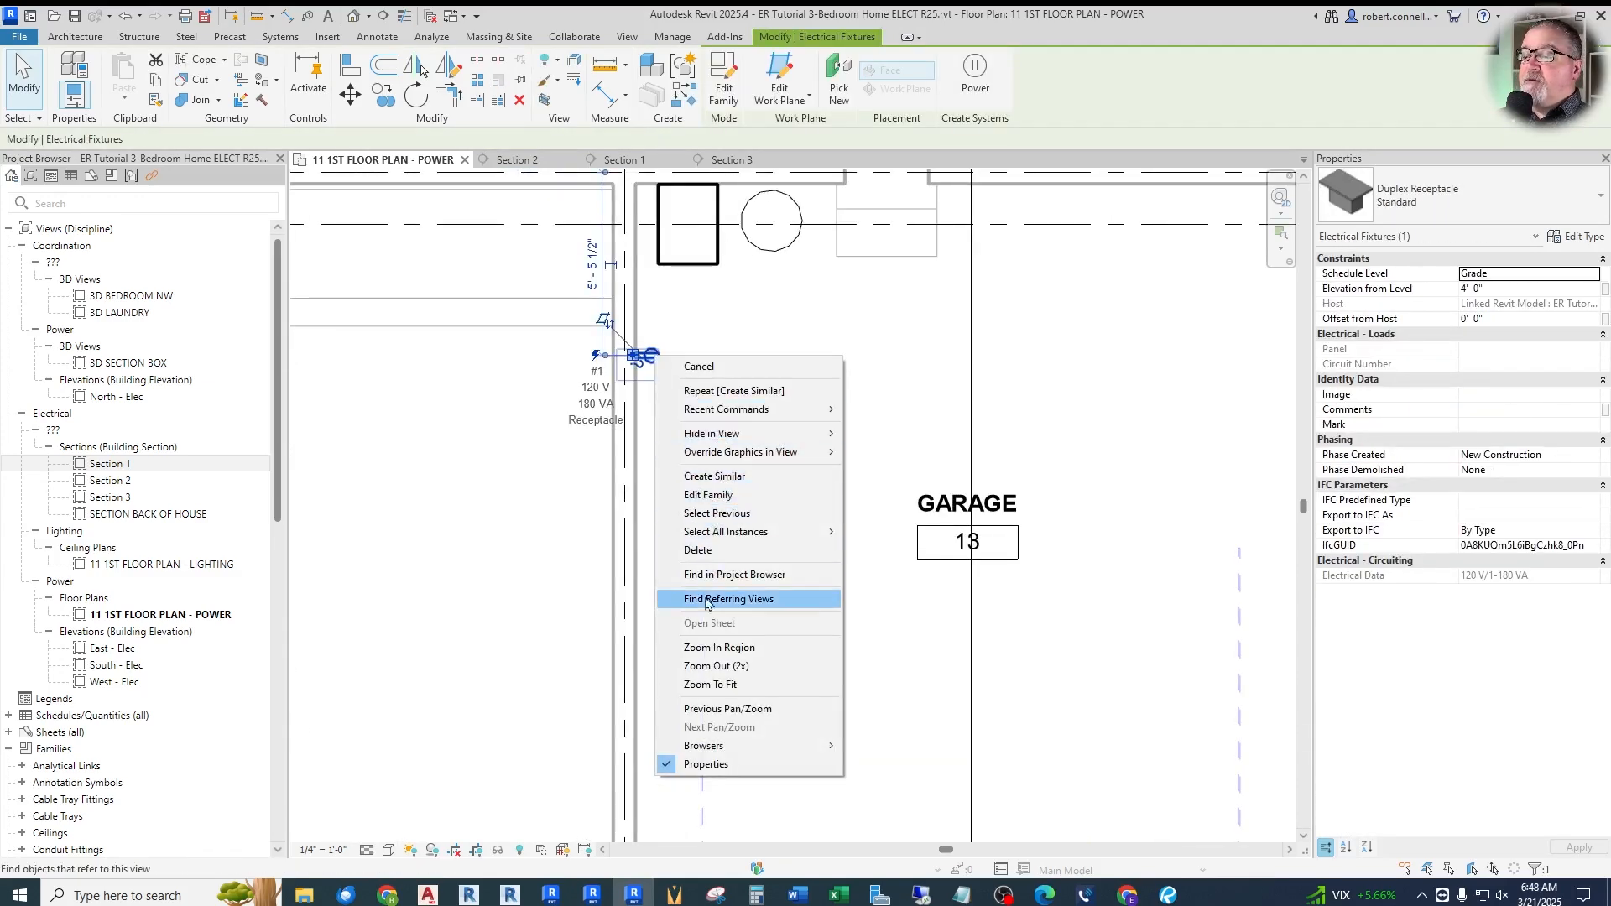
{"action": "left_click", "coordinate": [715, 478]}
{"action": "scroll", "coordinate": [712, 455], "scroll_direction": "down", "scroll_amount": 3}
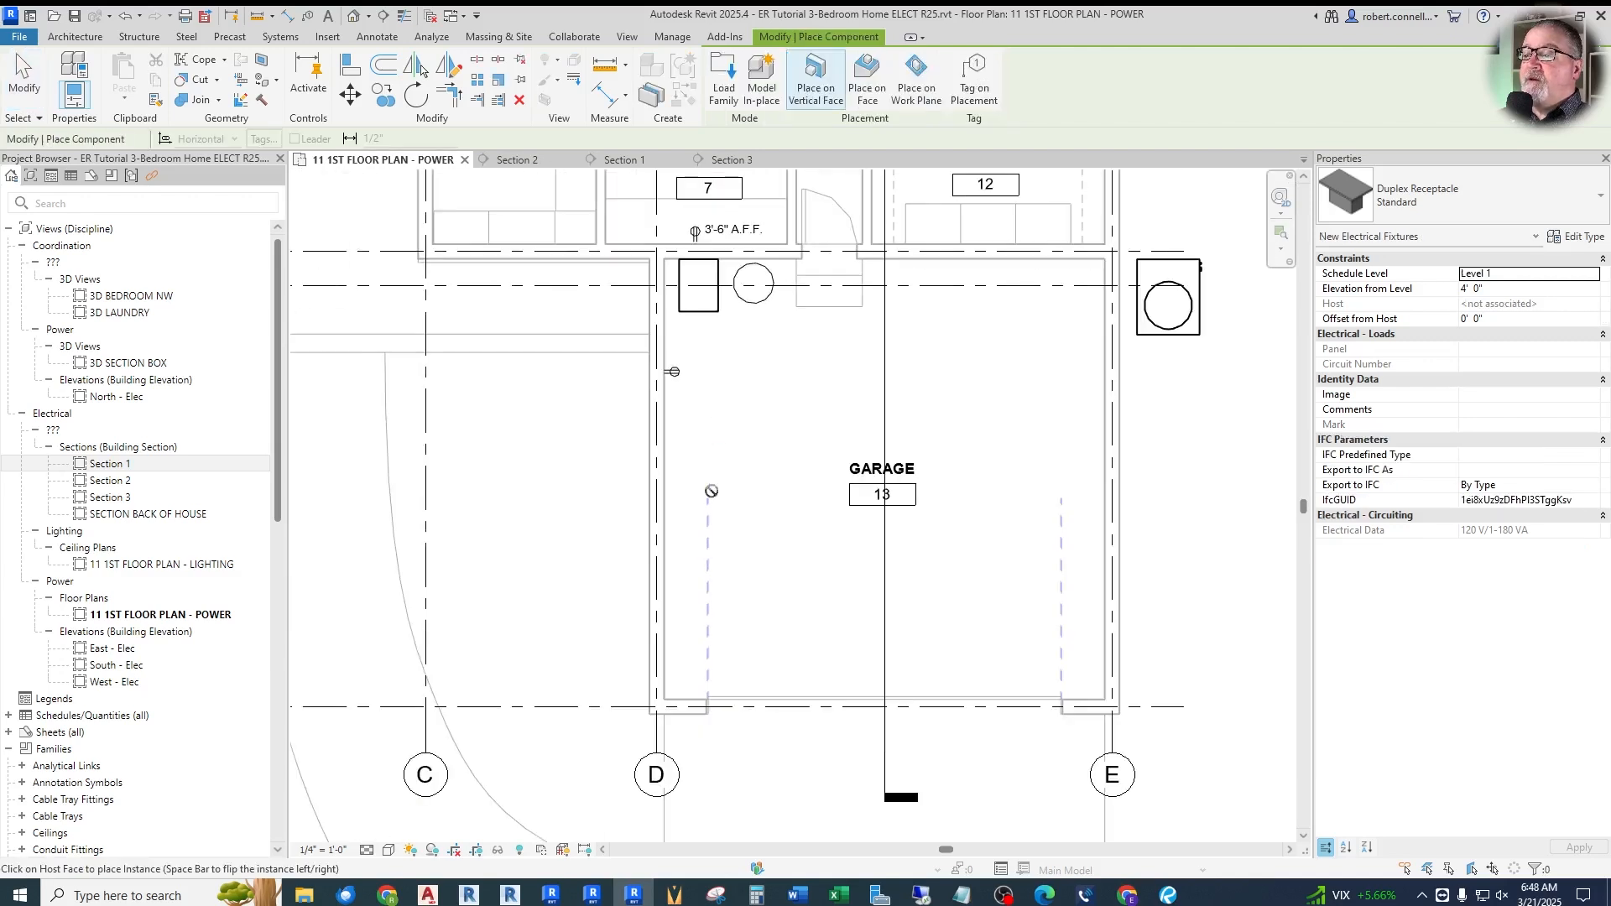
{"action": "scroll", "coordinate": [682, 596], "scroll_direction": "up", "scroll_amount": 3}
{"action": "left_click", "coordinate": [650, 601]}
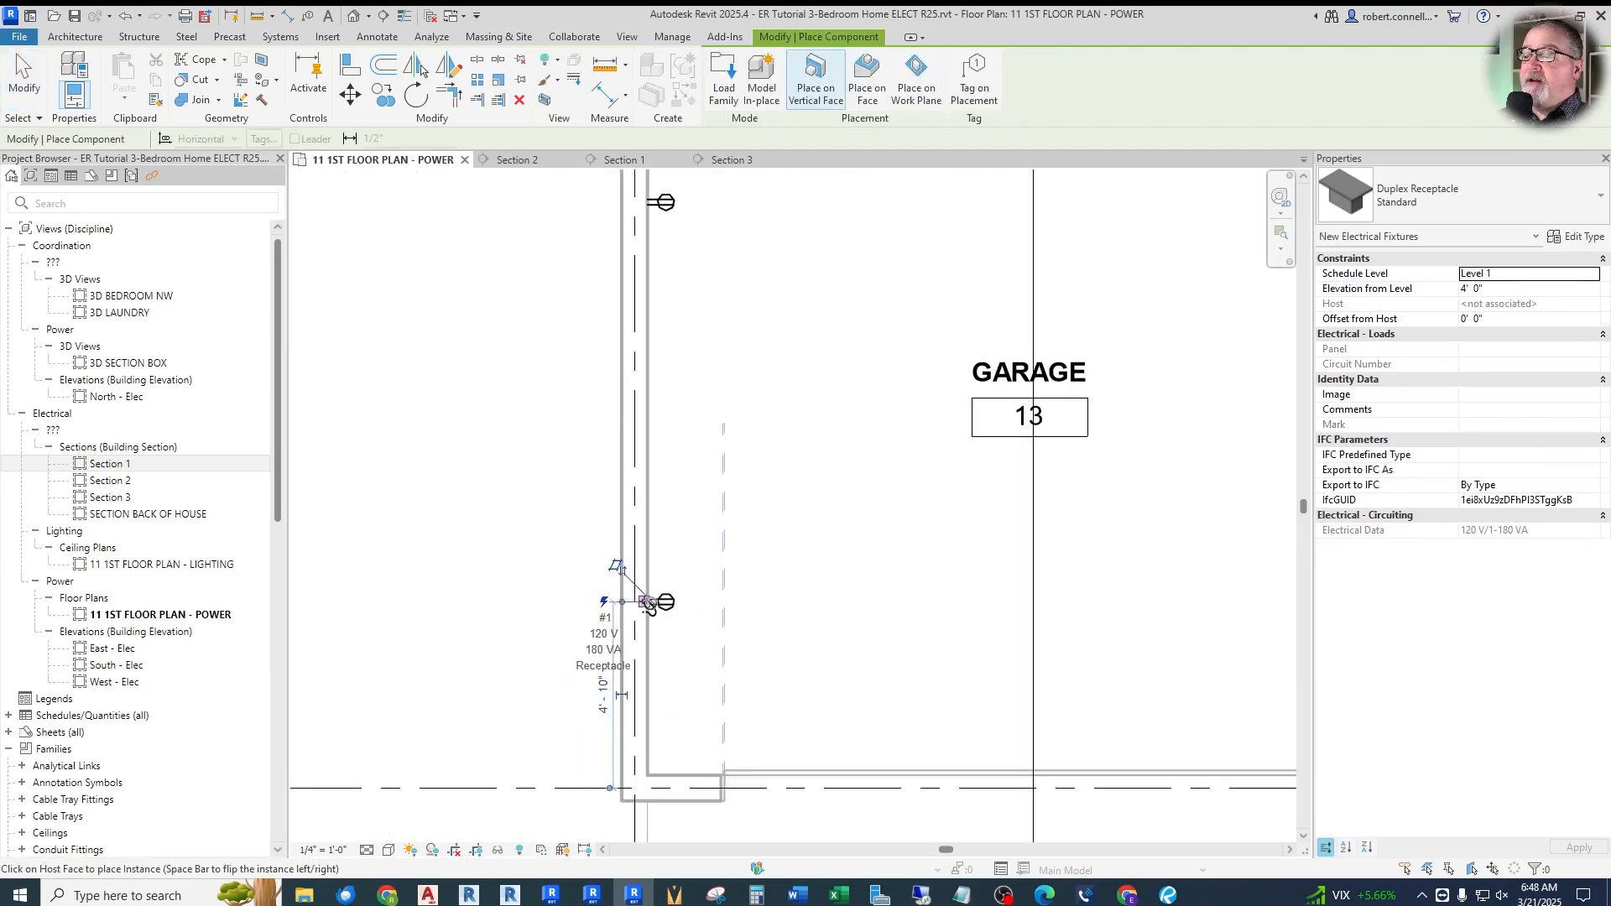
{"action": "key", "text": "Escape"}
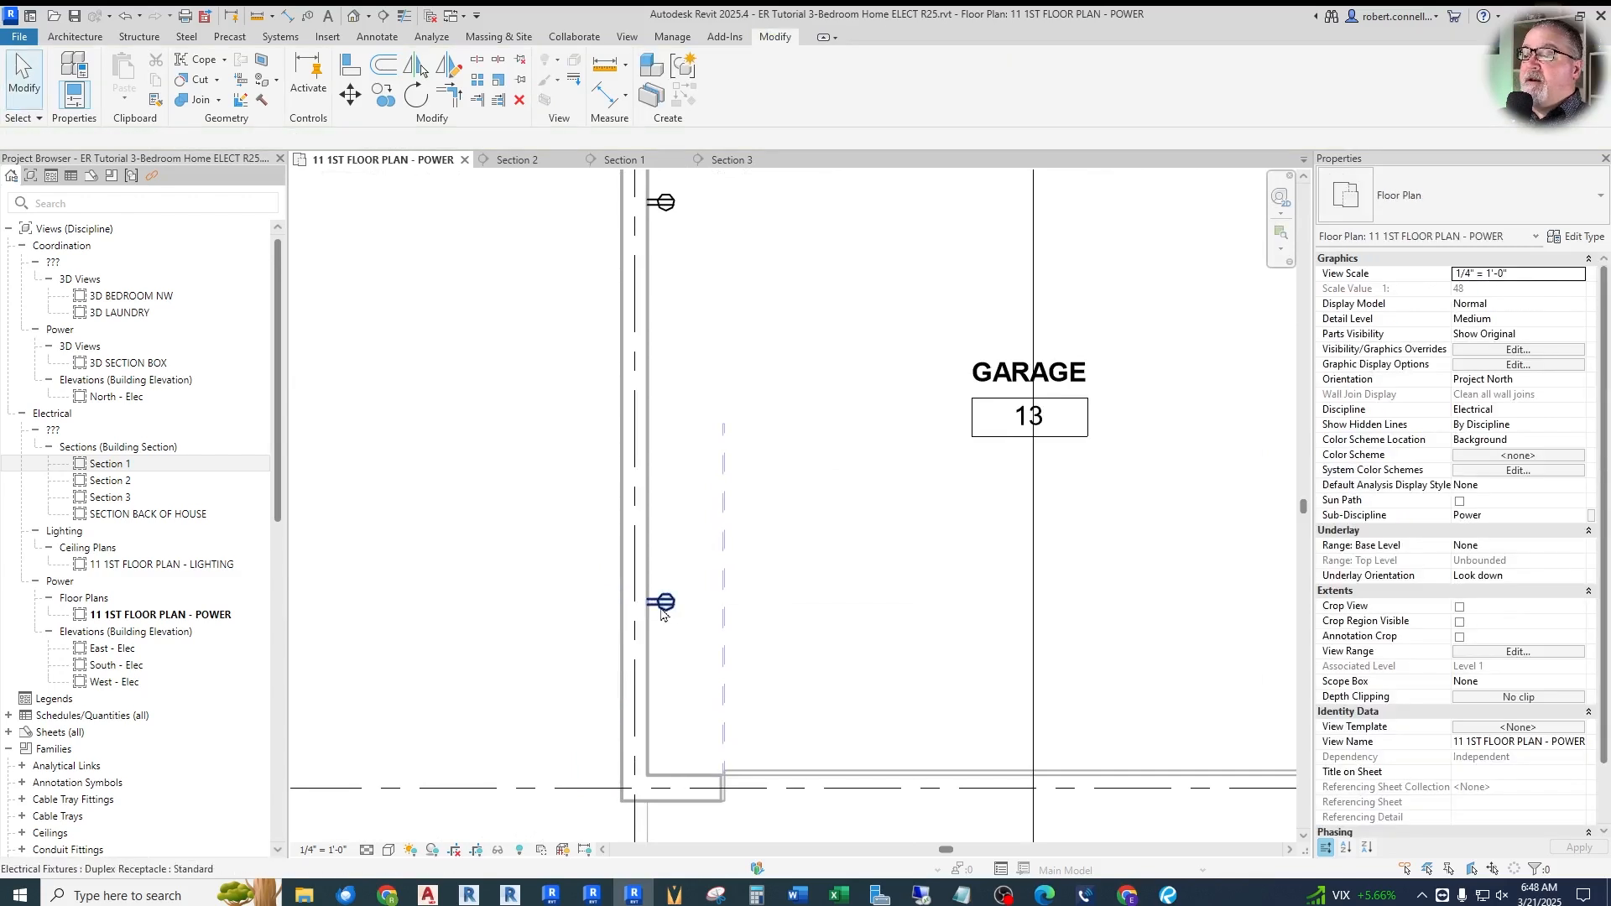
Set the schedule level of the receptacle nearest grid 5 on the grid D wall to Grade, with a 4' 0" elevation
{"action": "left_click", "coordinate": [661, 602]}
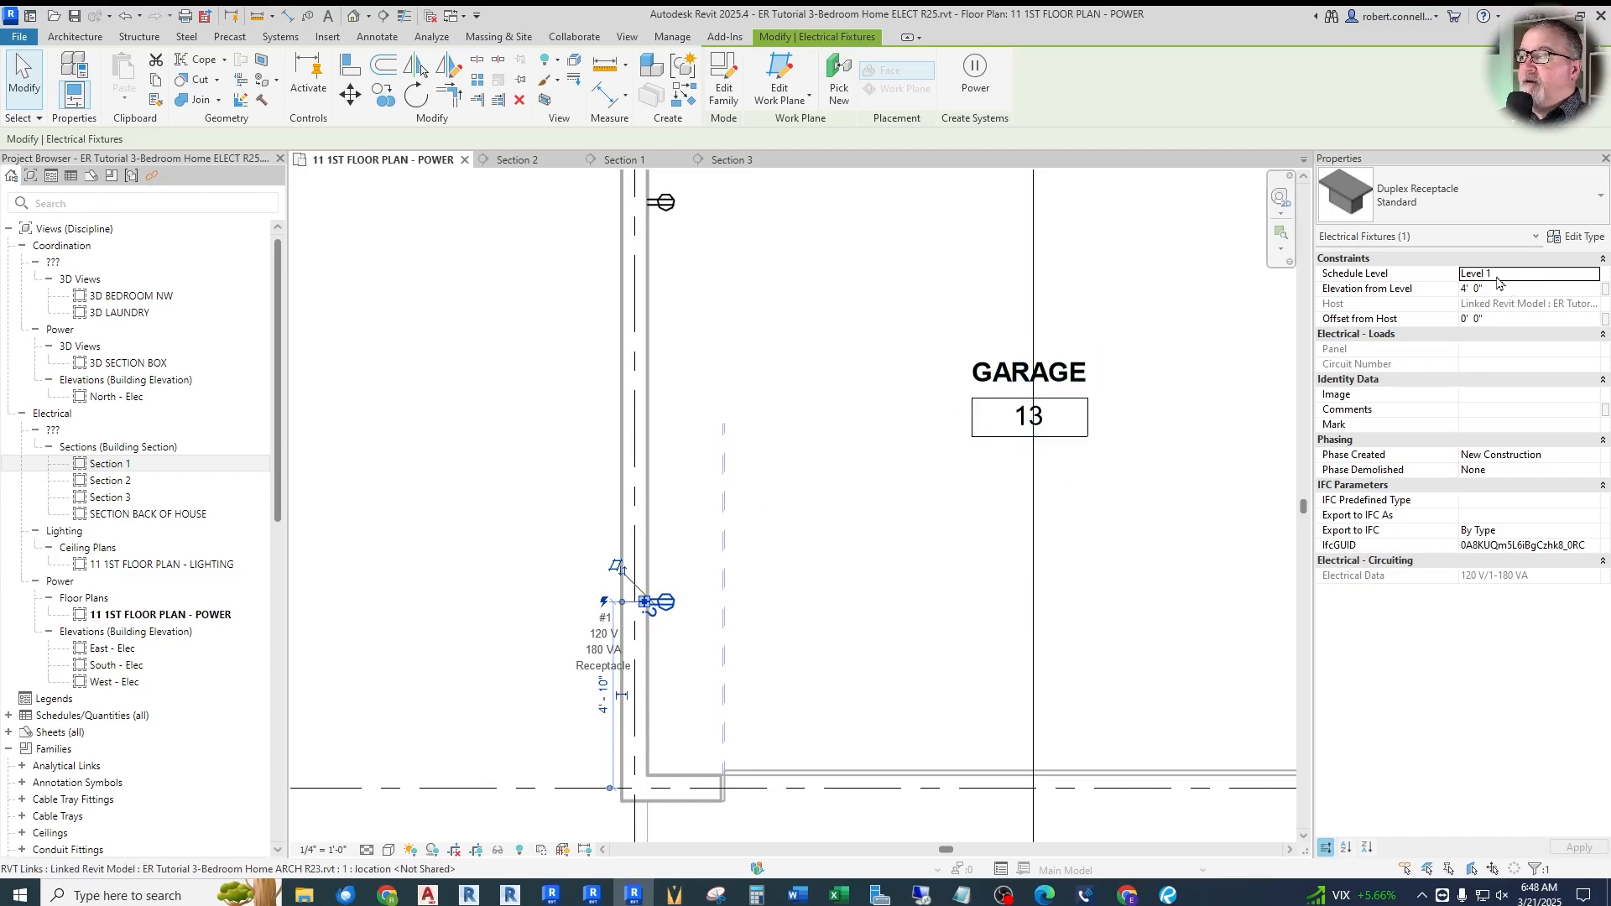
{"action": "left_click", "coordinate": [1594, 276]}
{"action": "left_click", "coordinate": [1477, 301]}
{"action": "left_click", "coordinate": [1510, 290]}
{"action": "type", "text": "4"}
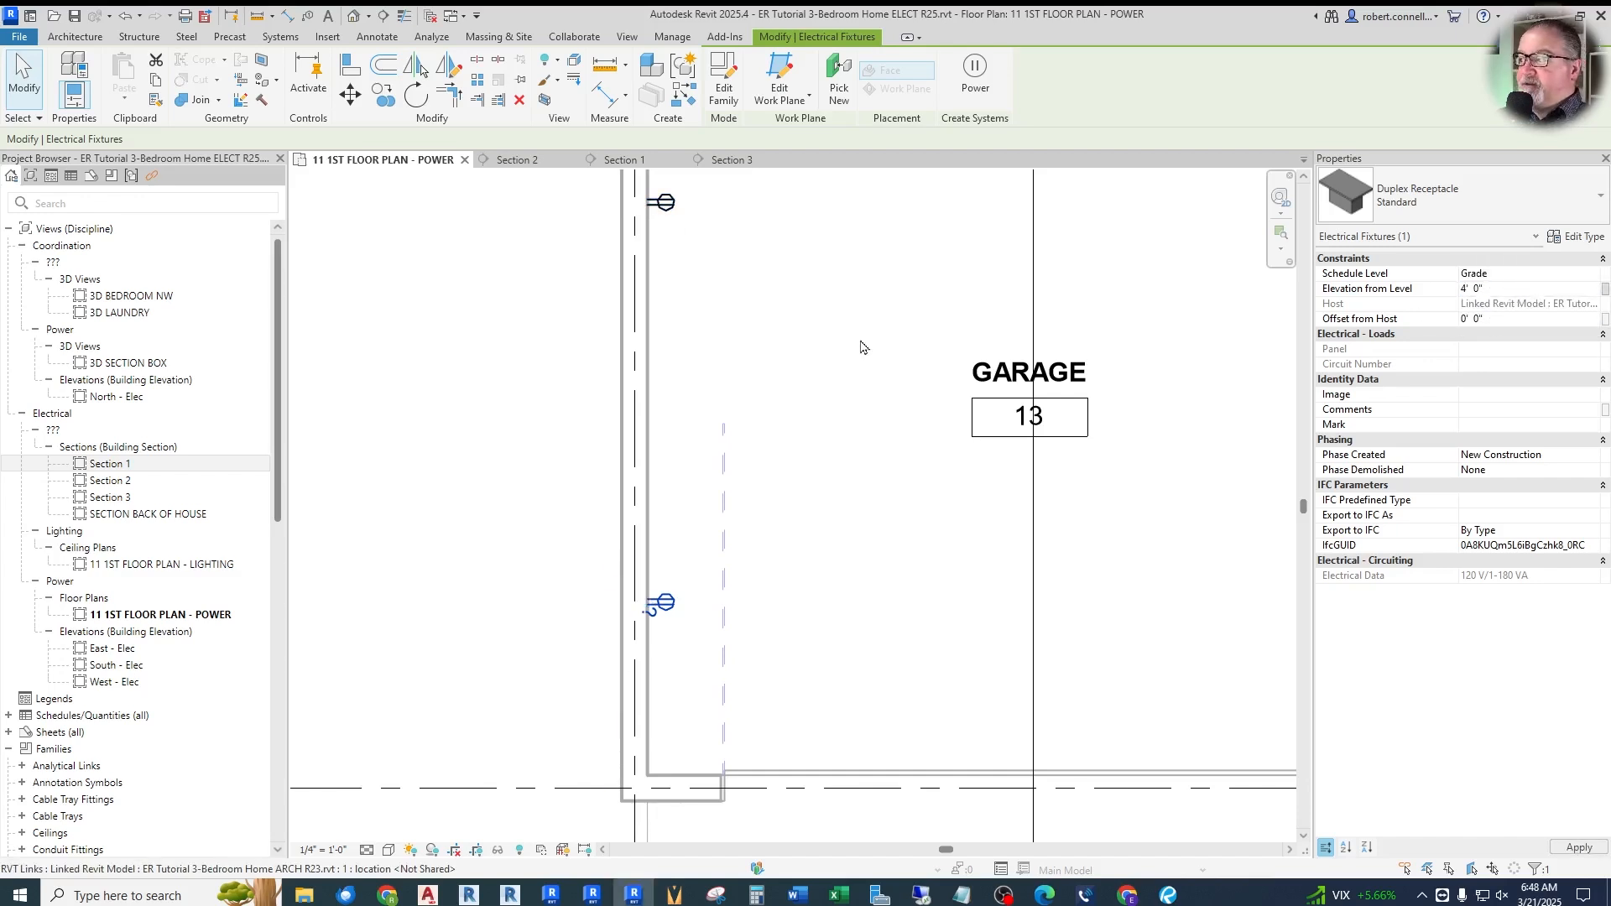
{"action": "left_click", "coordinate": [452, 603]}
Create three similar garage receptacles: one on the wall behind the closet, about 6'-1" from grid E, and two along the grid E wall
{"action": "scroll", "coordinate": [449, 603], "scroll_direction": "down", "scroll_amount": 5}
{"action": "scroll", "coordinate": [655, 389], "scroll_direction": "up", "scroll_amount": 3}
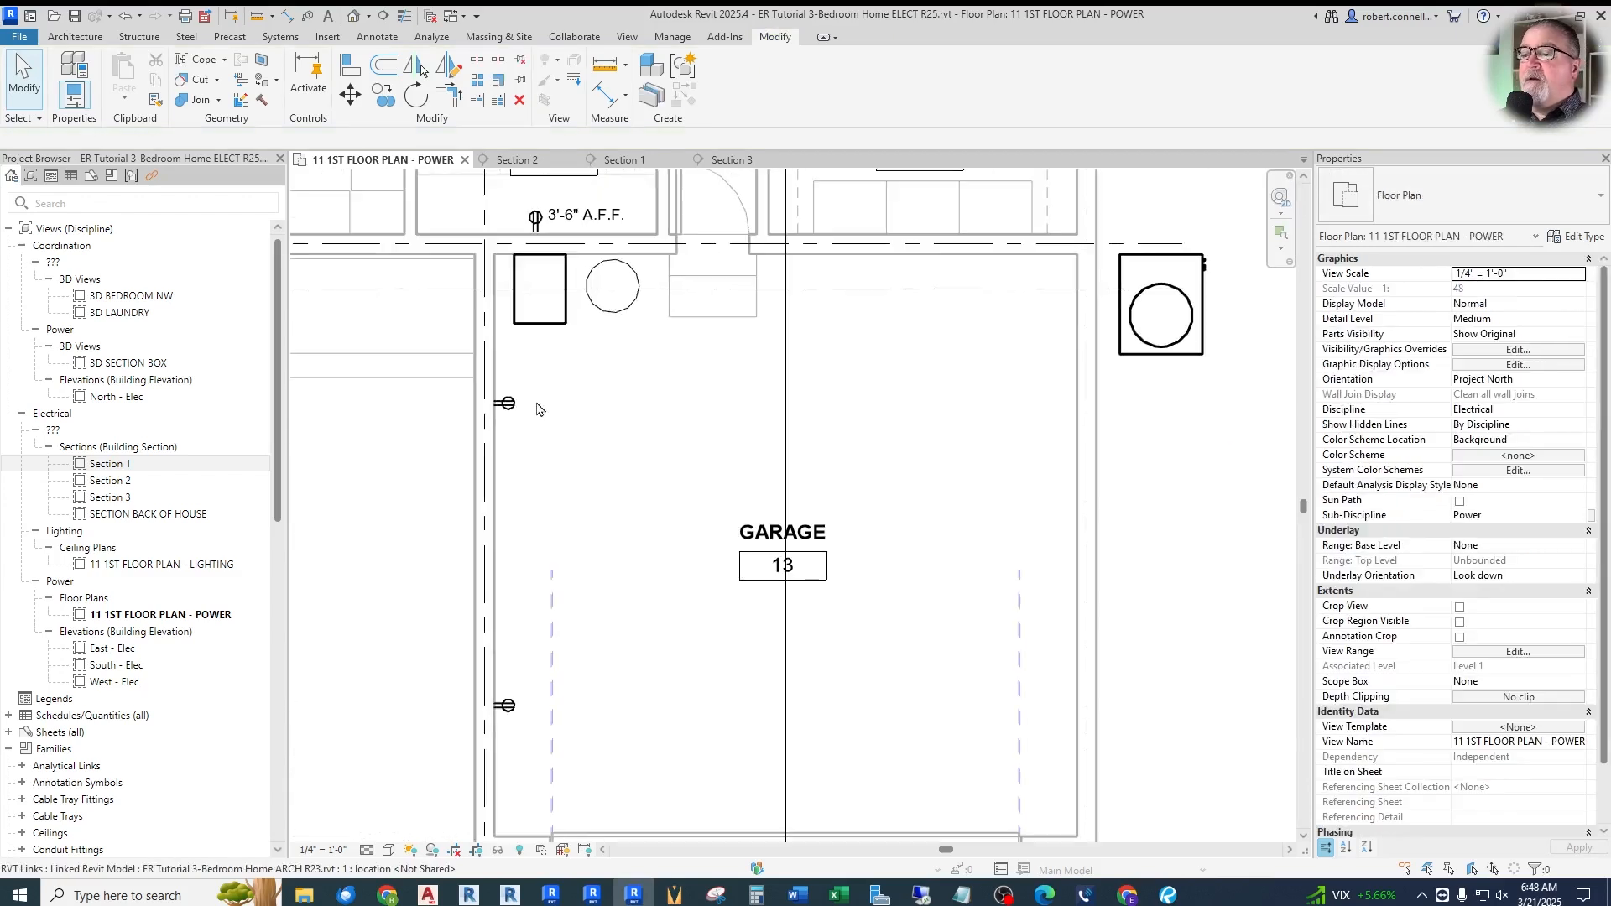
{"action": "right_click", "coordinate": [506, 404]}
{"action": "left_click", "coordinate": [596, 522]}
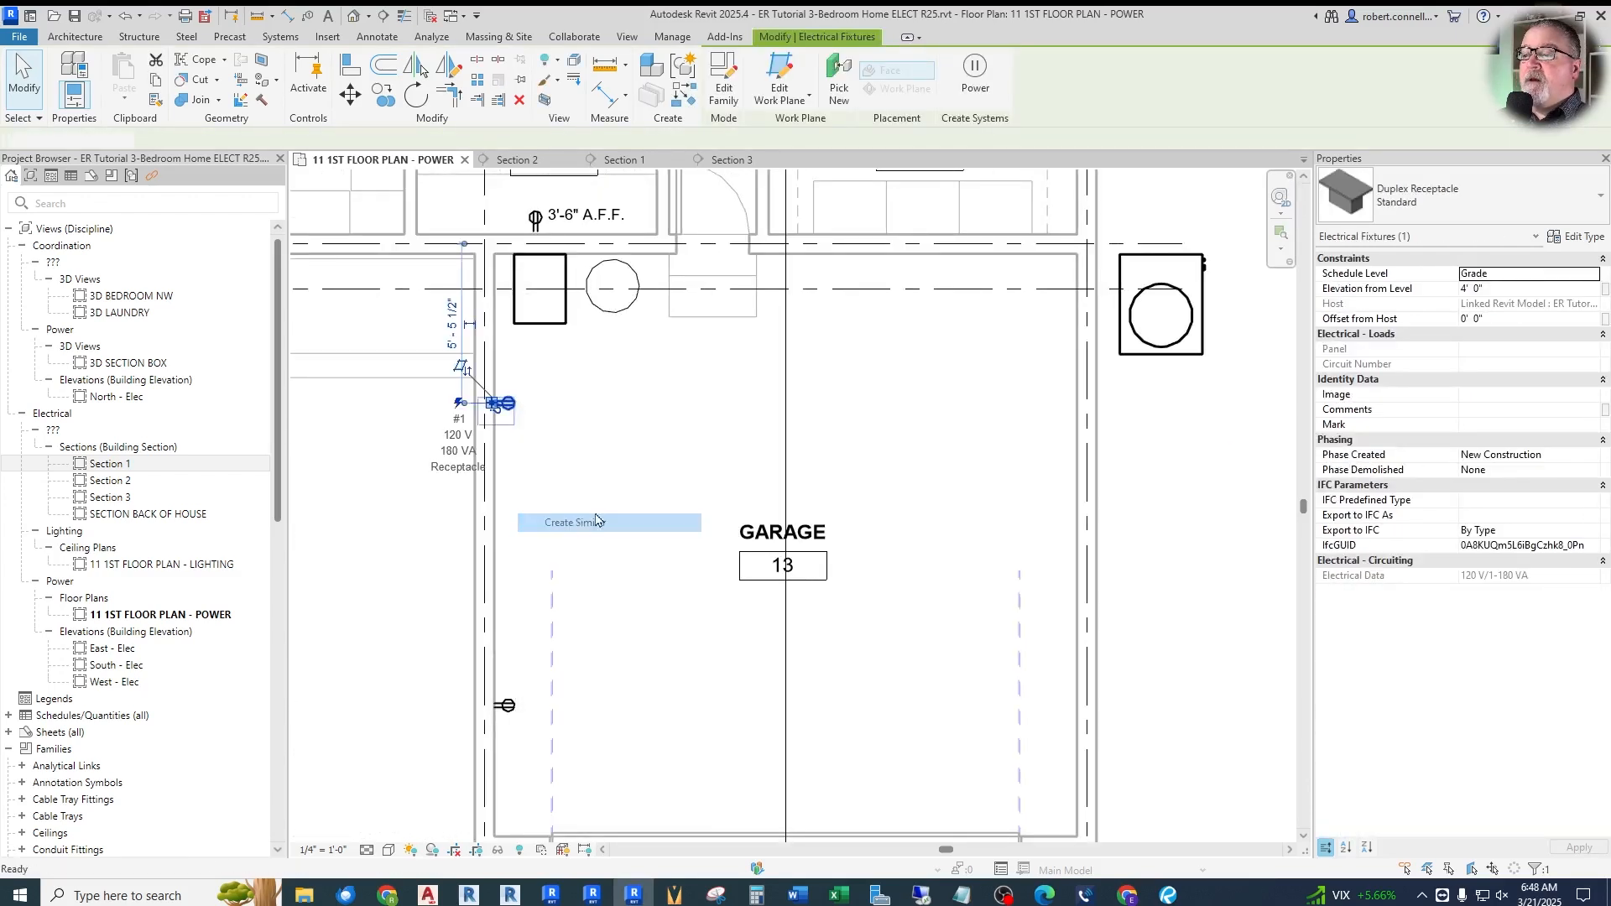
{"action": "left_click", "coordinate": [910, 256]}
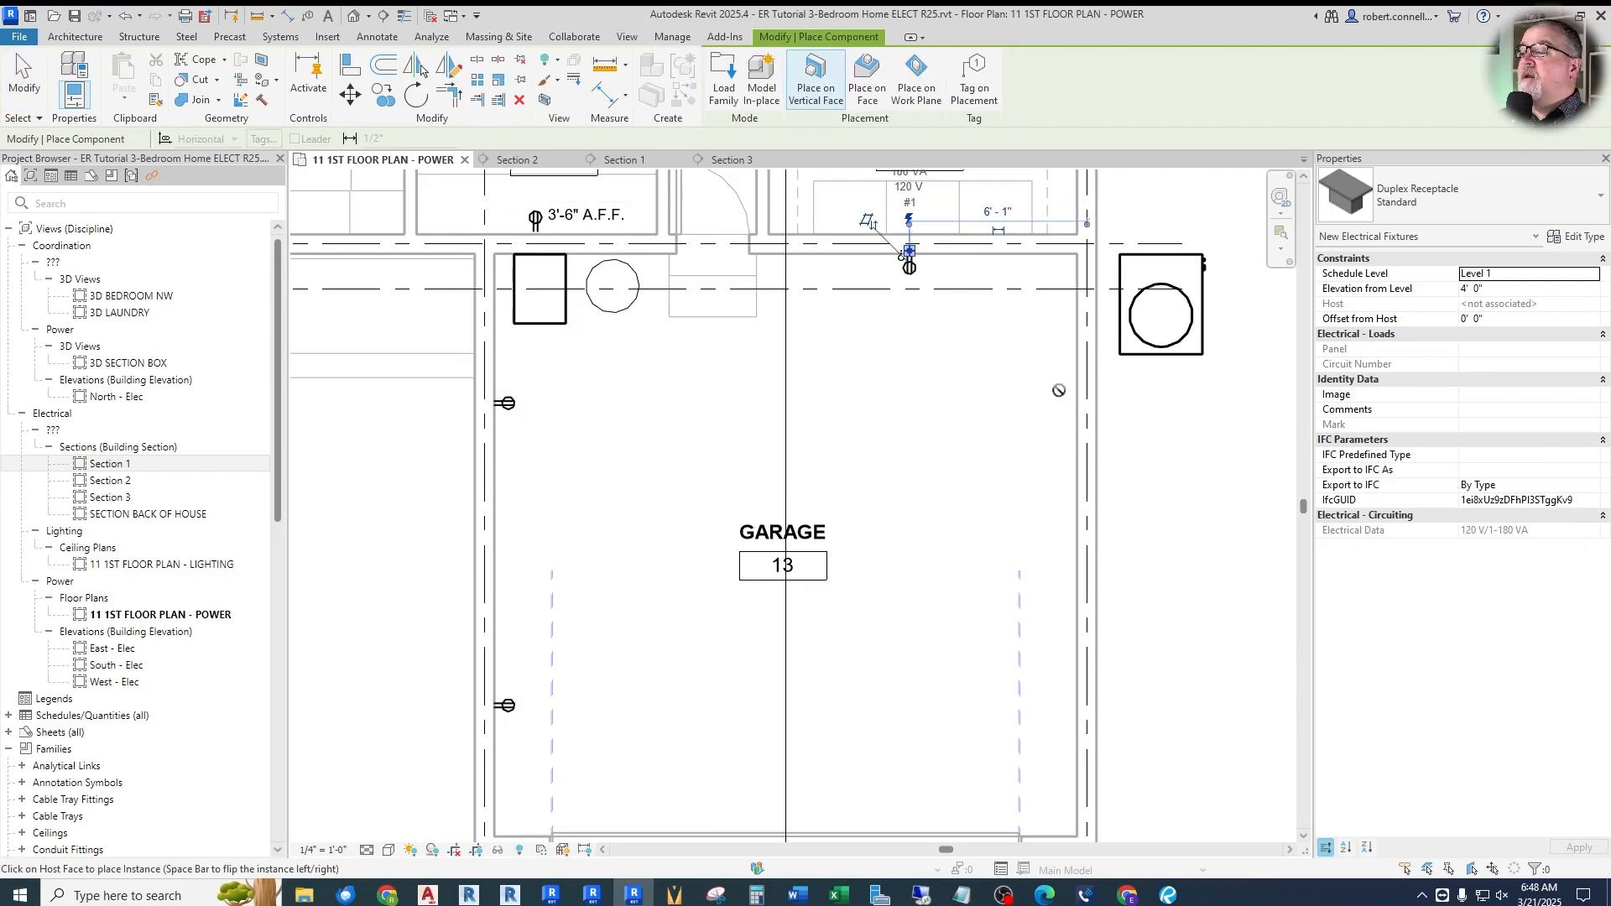
{"action": "left_click", "coordinate": [1074, 401]}
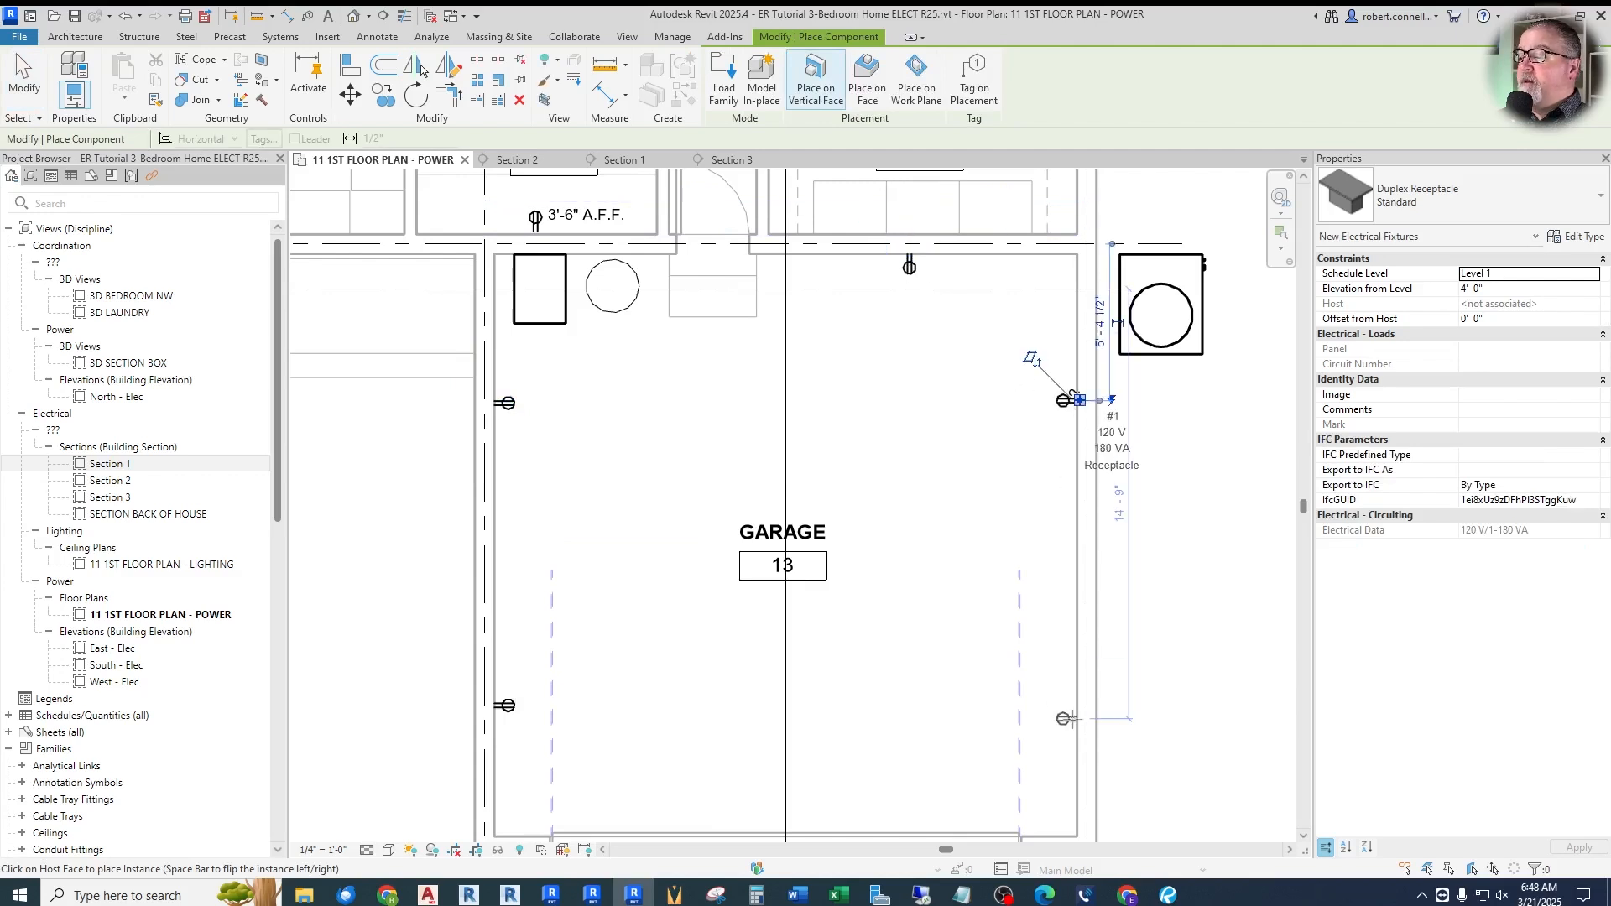
{"action": "left_click", "coordinate": [1066, 719]}
{"action": "key", "text": "Escape"}
{"action": "key", "text": "Escape"}
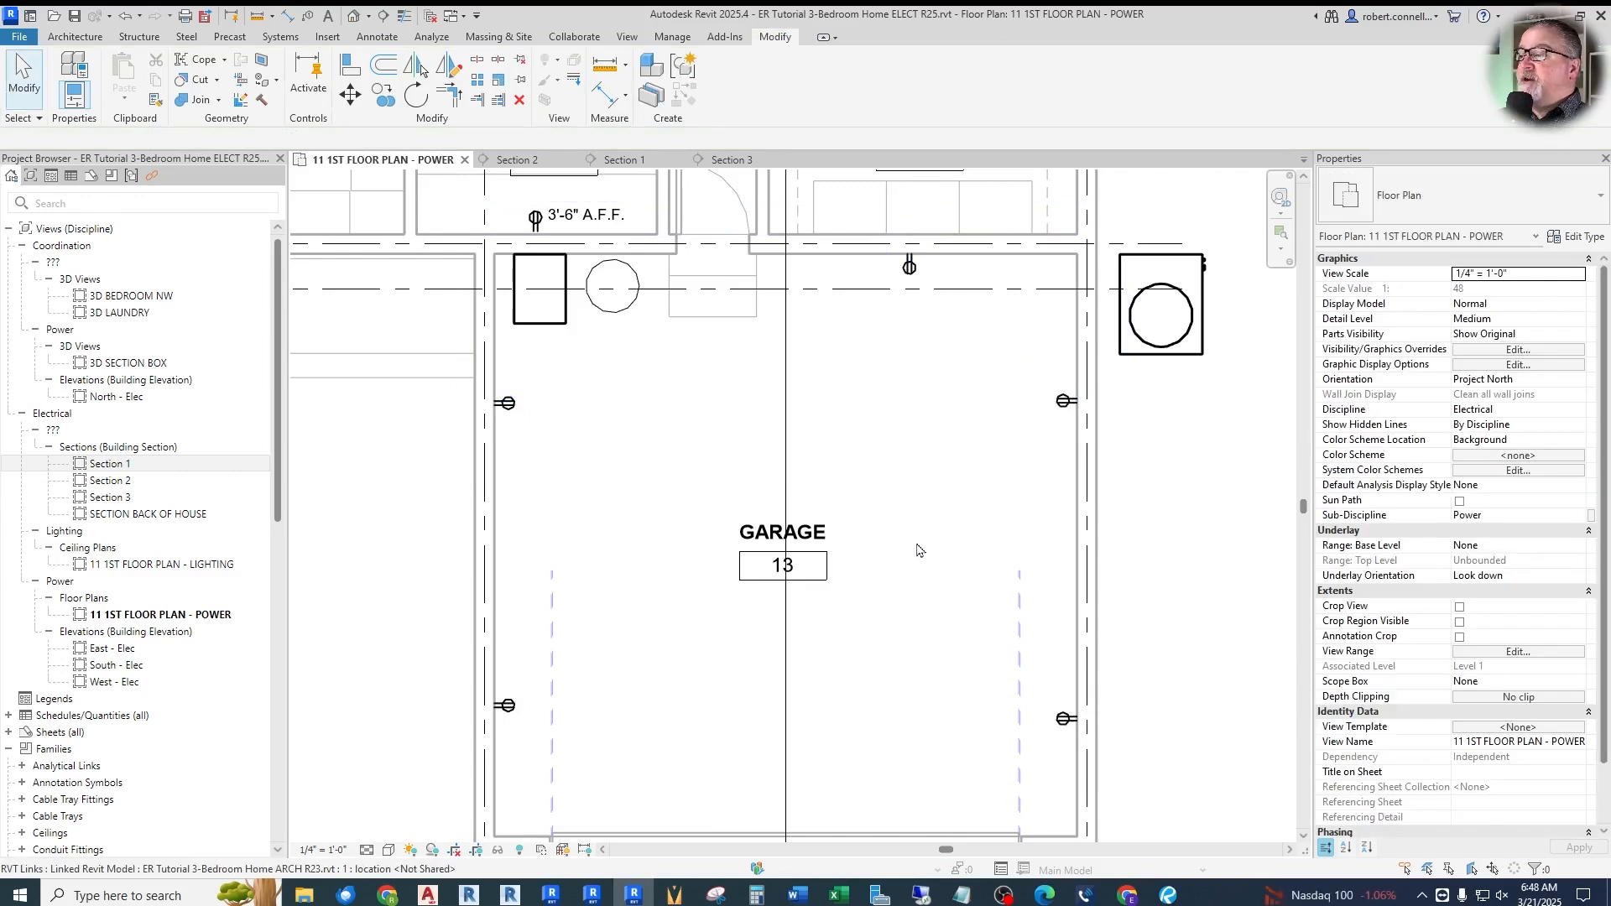
Turn off the selection of pinned elements so the linked architectural model is not picked in the plan
{"action": "left_click", "coordinate": [851, 241]}
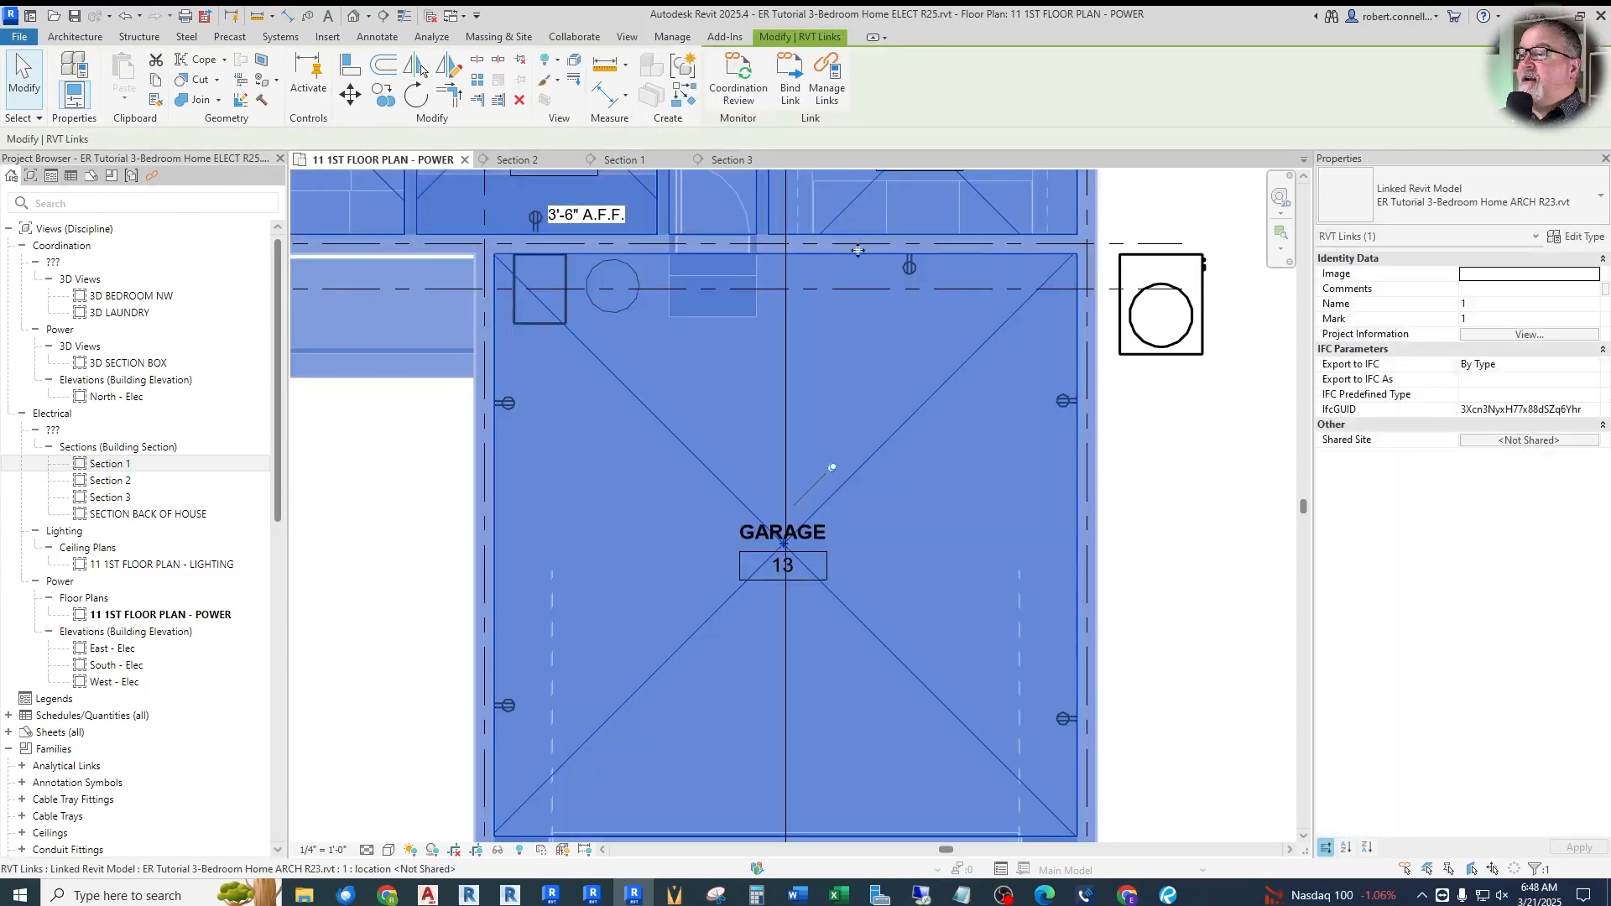
{"action": "key", "text": "Escape"}
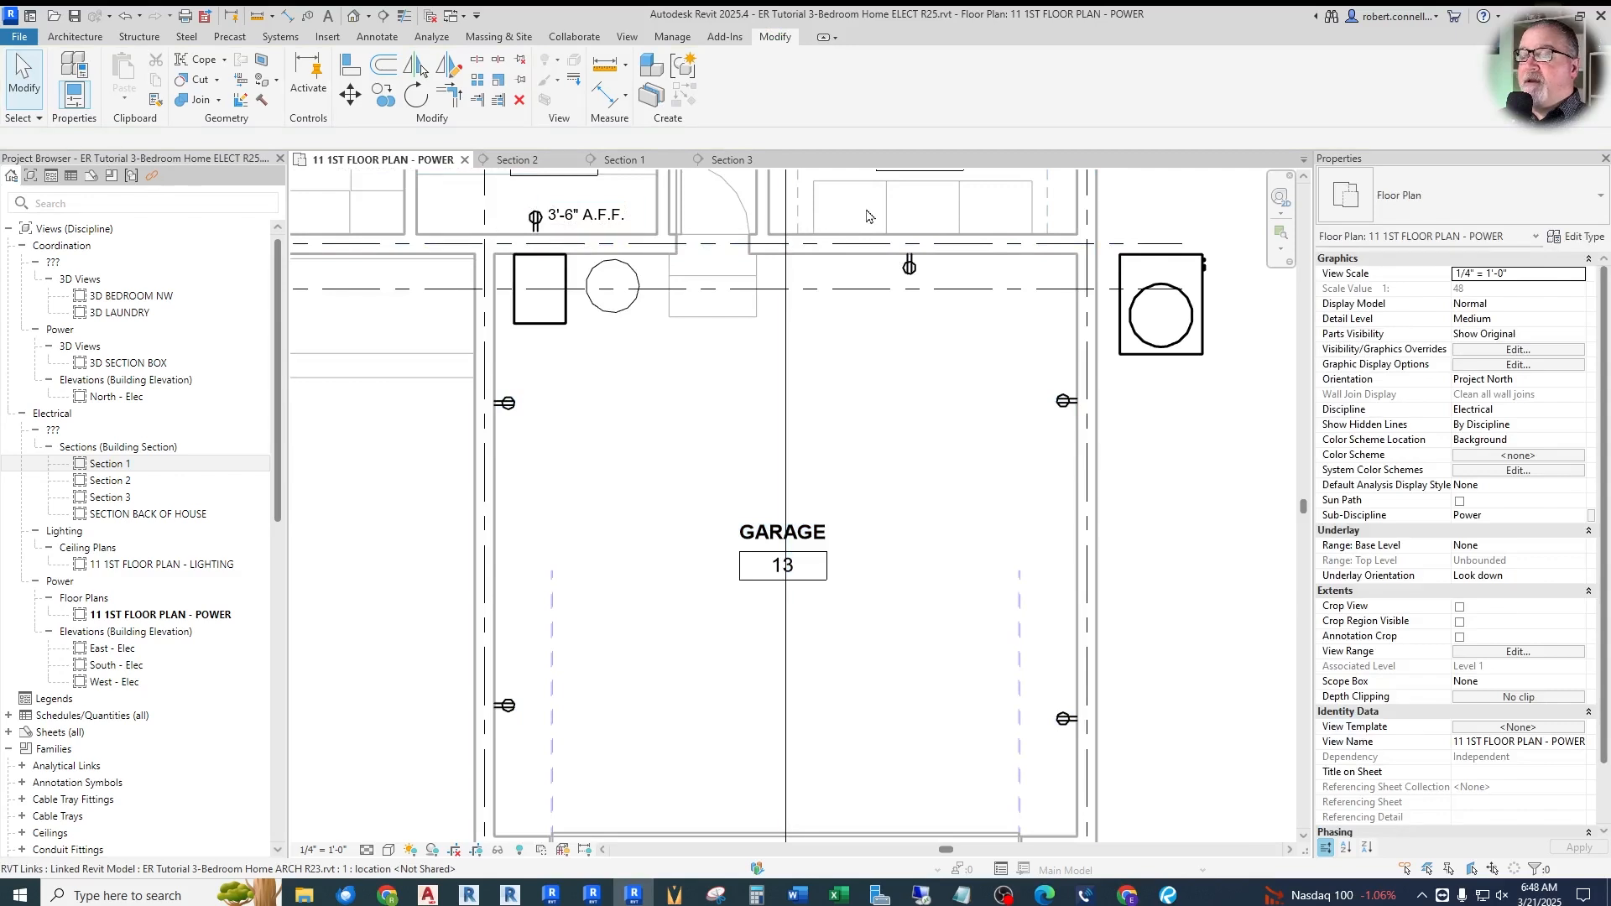
{"action": "left_click", "coordinate": [860, 225]}
{"action": "key", "text": "Escape"}
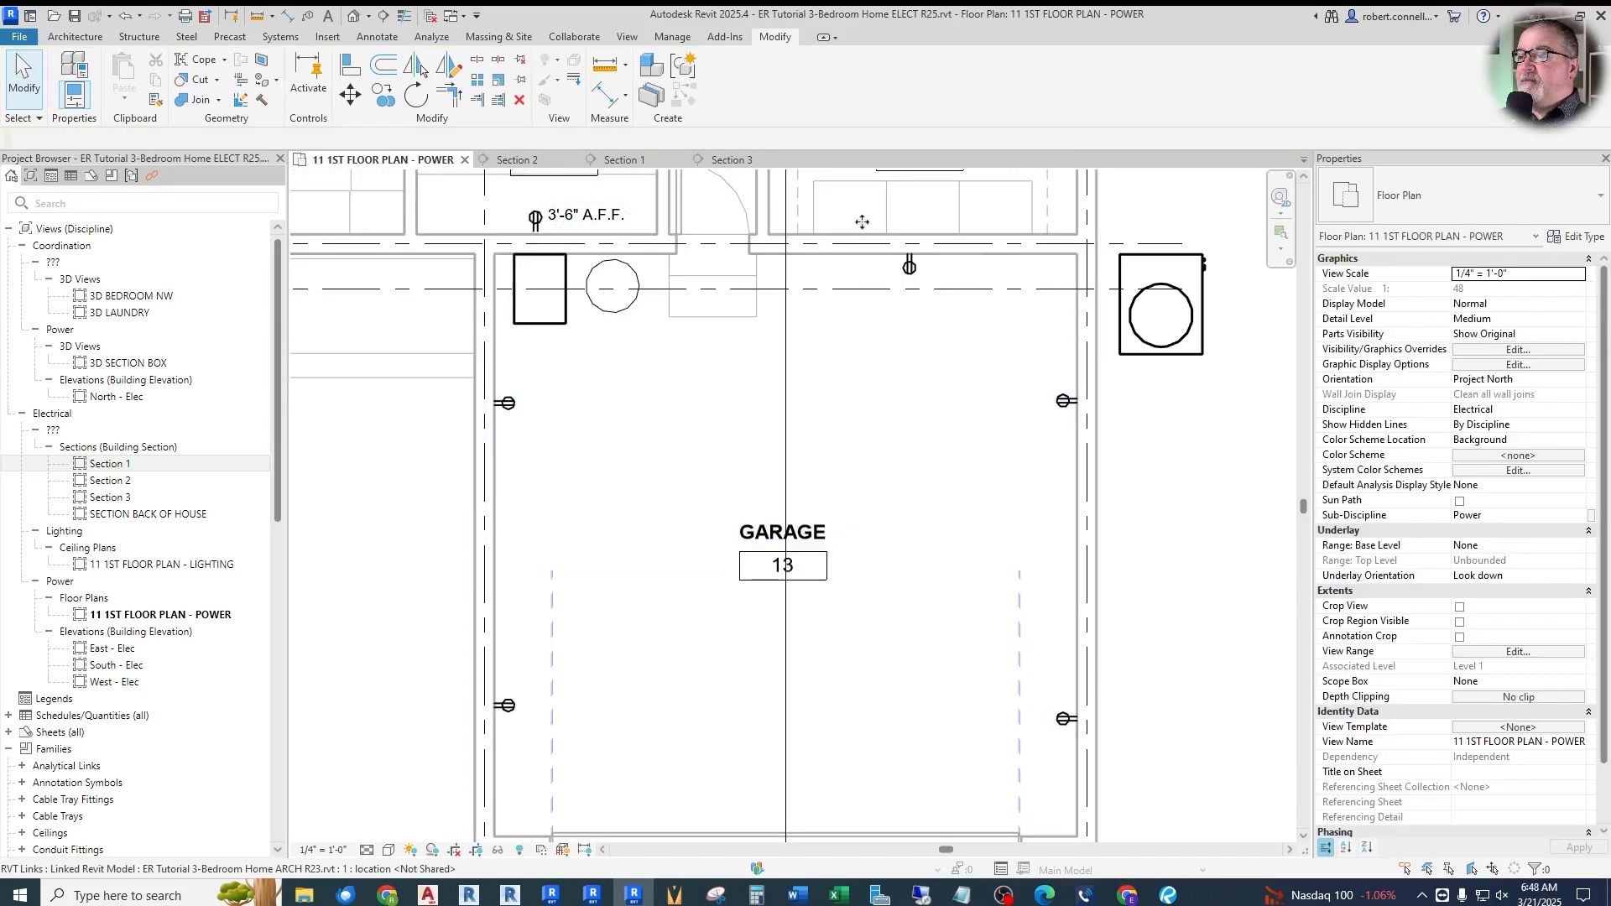
{"action": "left_click", "coordinate": [28, 119]}
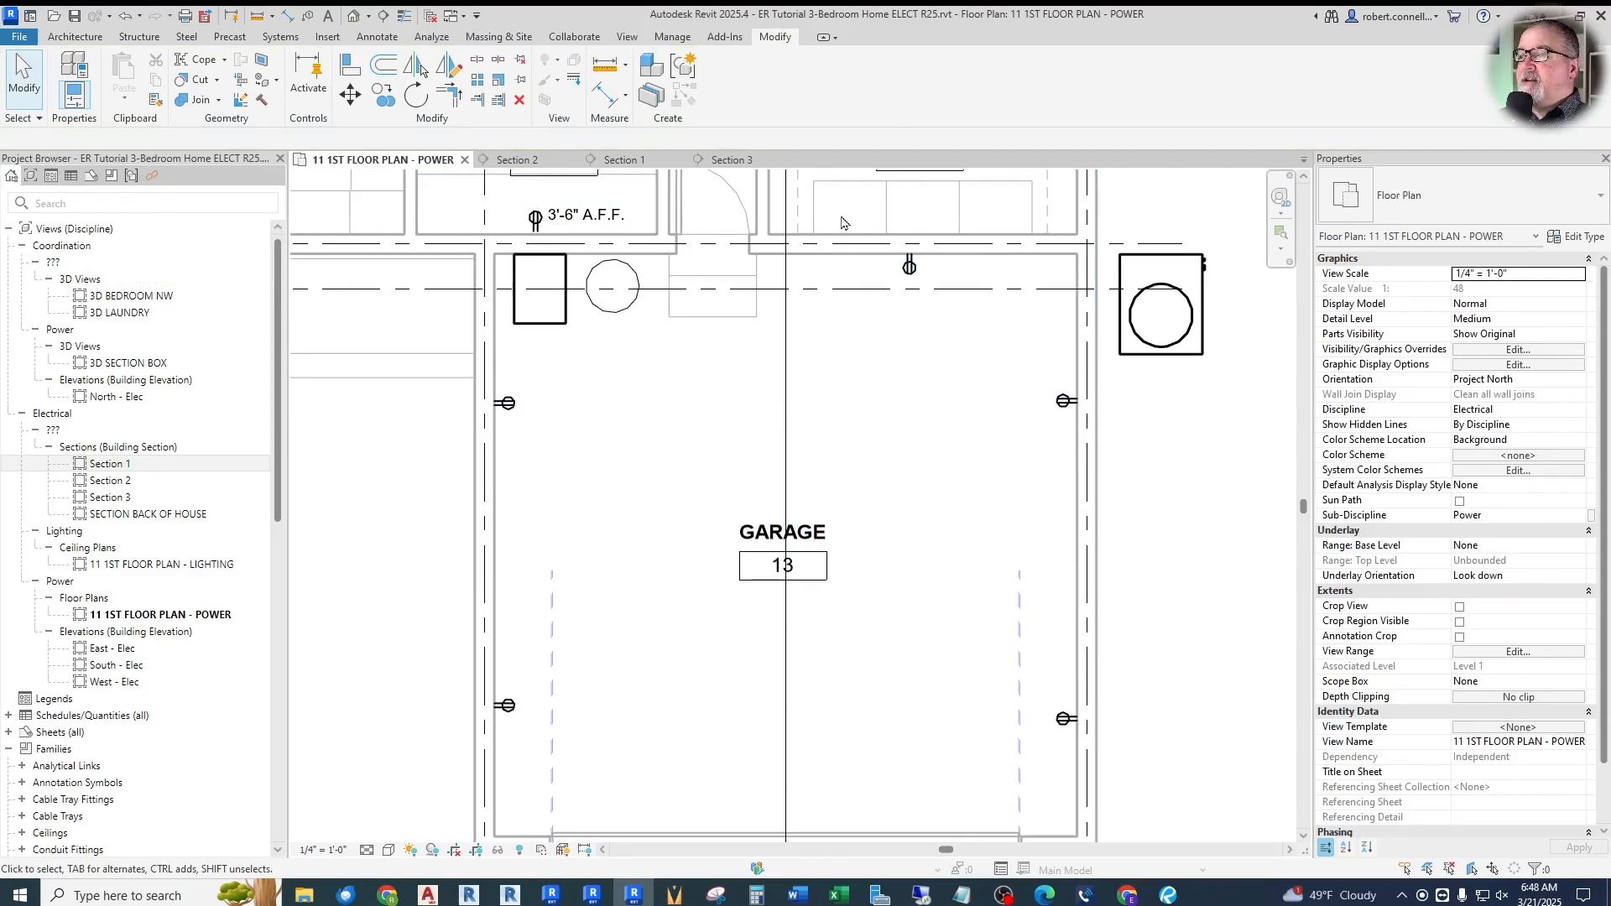
Set the three new receptacles behind the closet and along the grid E wall to the Grade schedule level with a 4' 0" elevation
{"action": "left_click_drag", "start_coordinate": [835, 194], "coordinate": [1108, 784]}
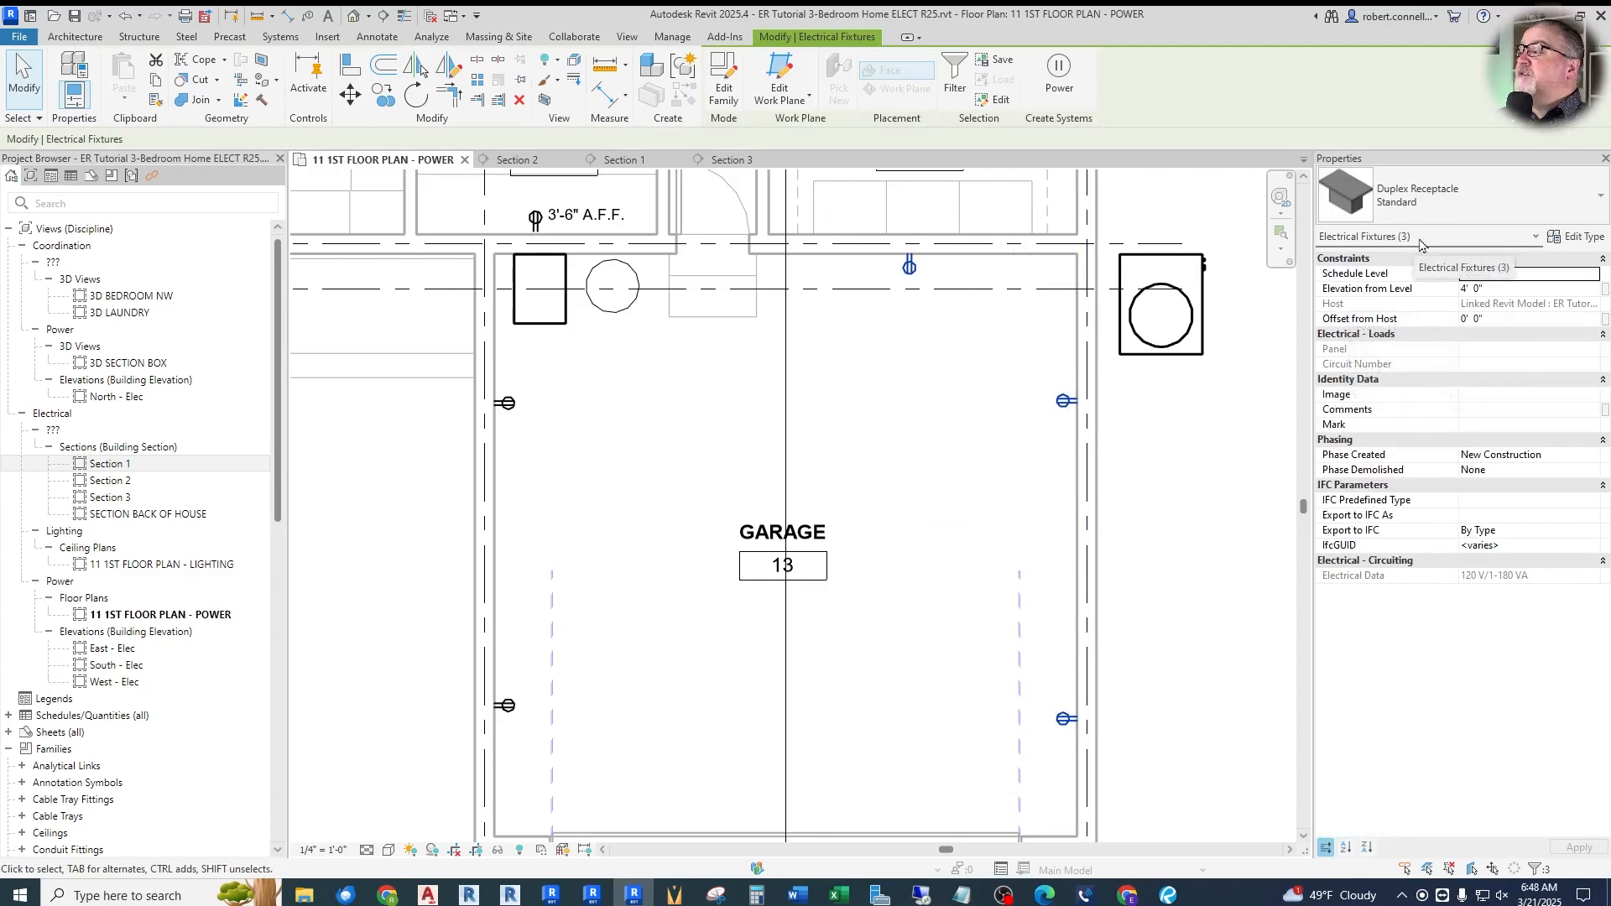
{"action": "left_click", "coordinate": [1597, 277]}
{"action": "left_click", "coordinate": [1479, 301]}
{"action": "left_click", "coordinate": [1503, 288]}
{"action": "type", "text": "4"}
{"action": "left_click", "coordinate": [1084, 418]}
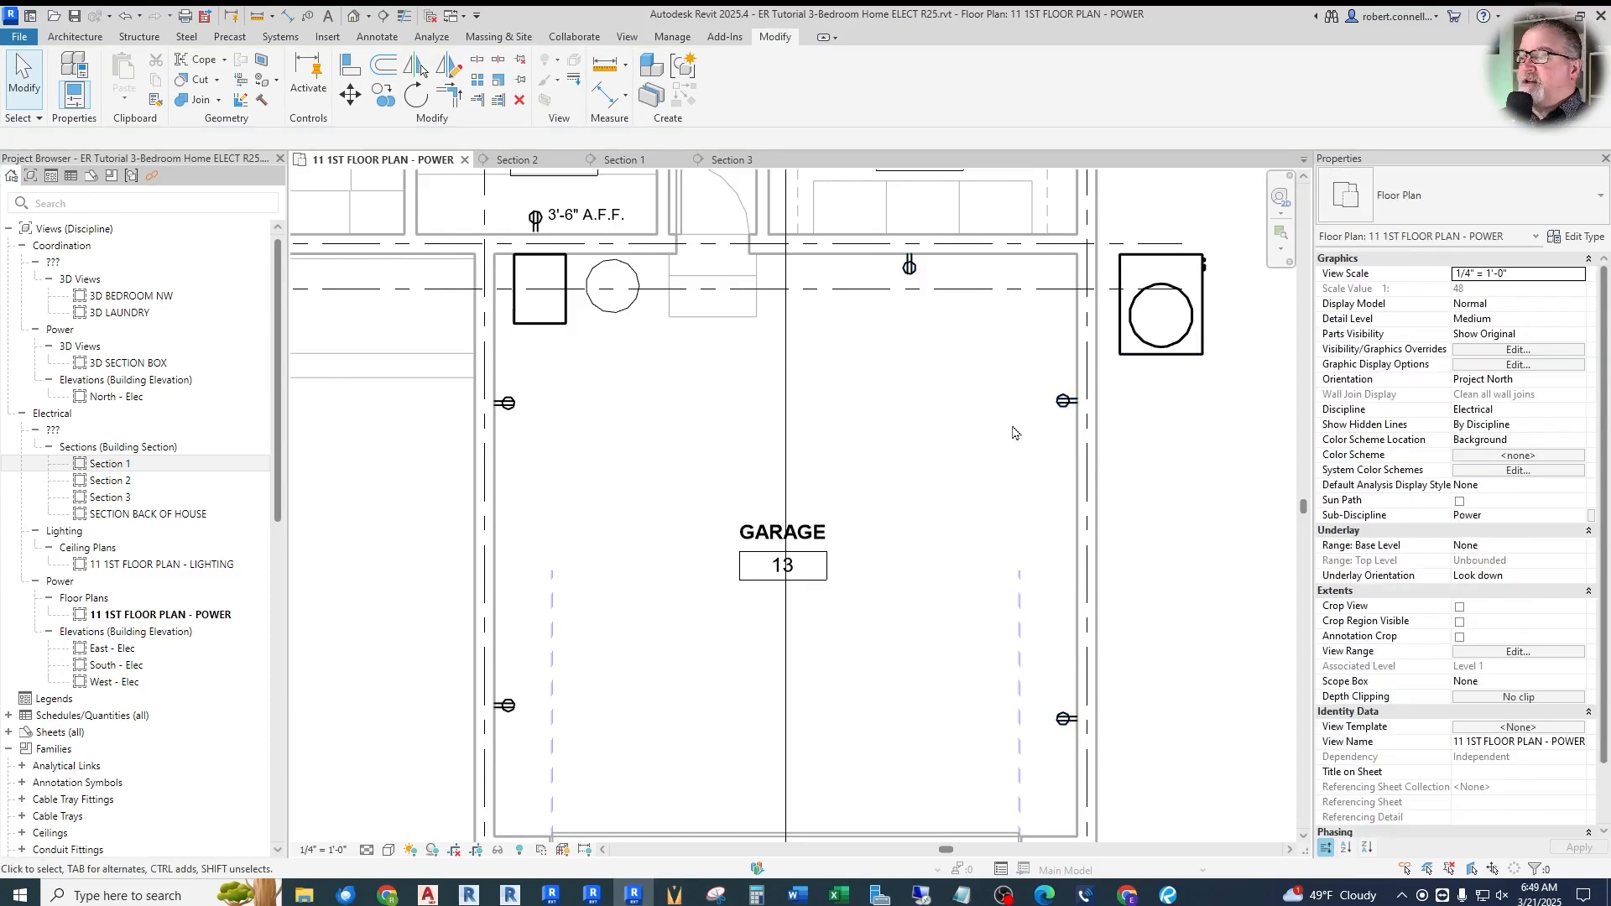
Check the three garage receptacles' level settings and examine the Select All Instances options for the duplex receptacle
{"action": "left_click_drag", "start_coordinate": [1004, 394], "coordinate": [1101, 749]}
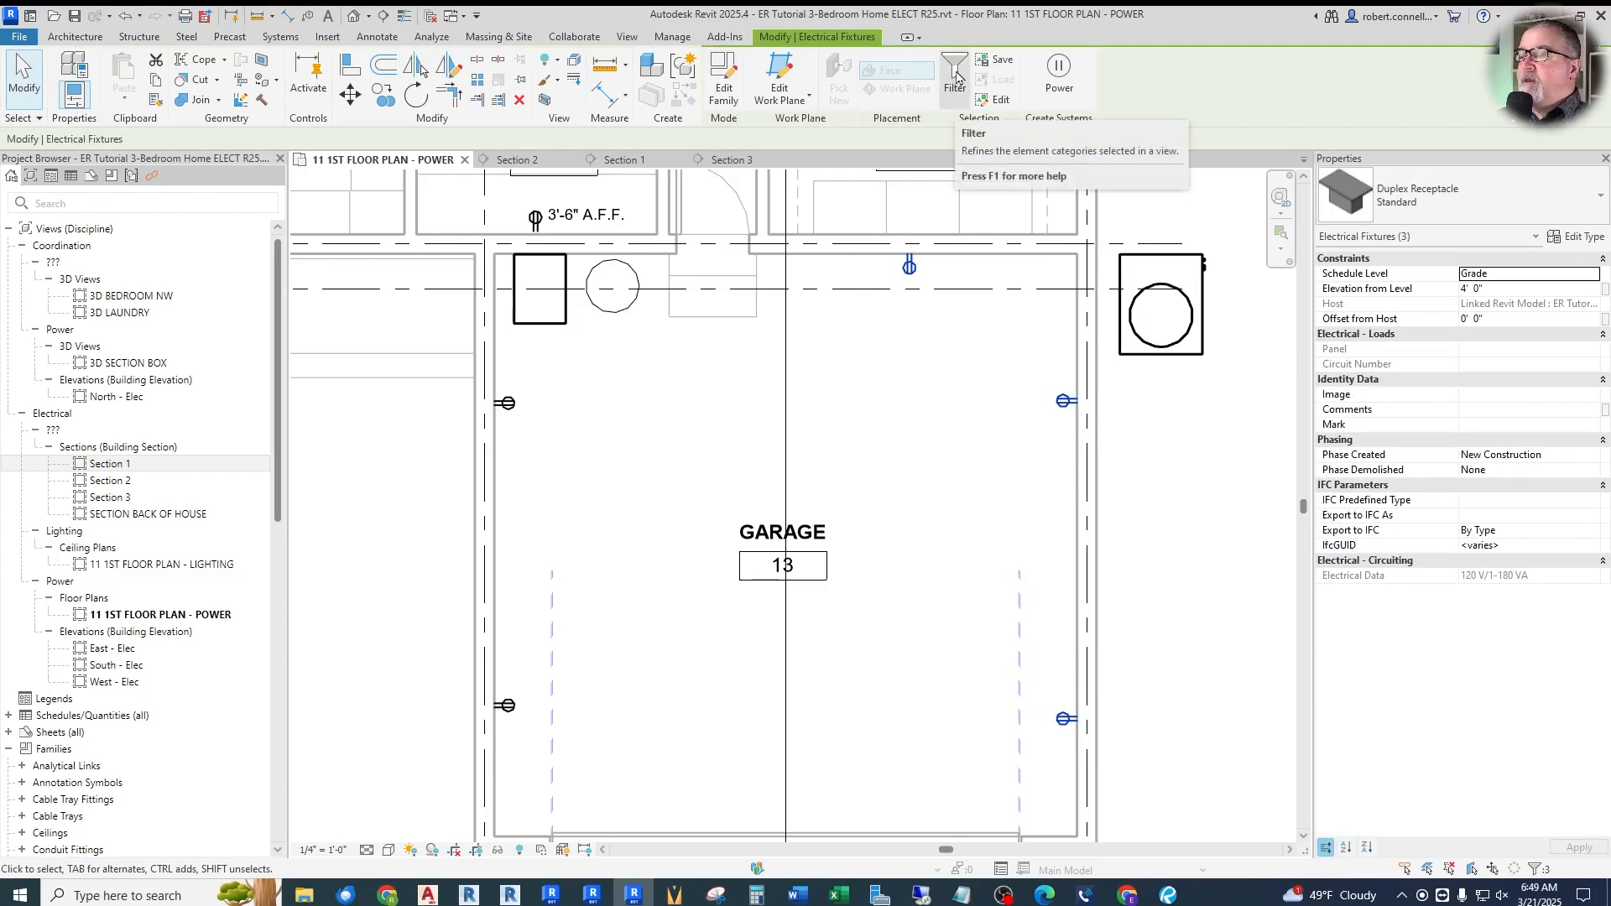
{"action": "left_click", "coordinate": [978, 336]}
{"action": "right_click", "coordinate": [1057, 405]}
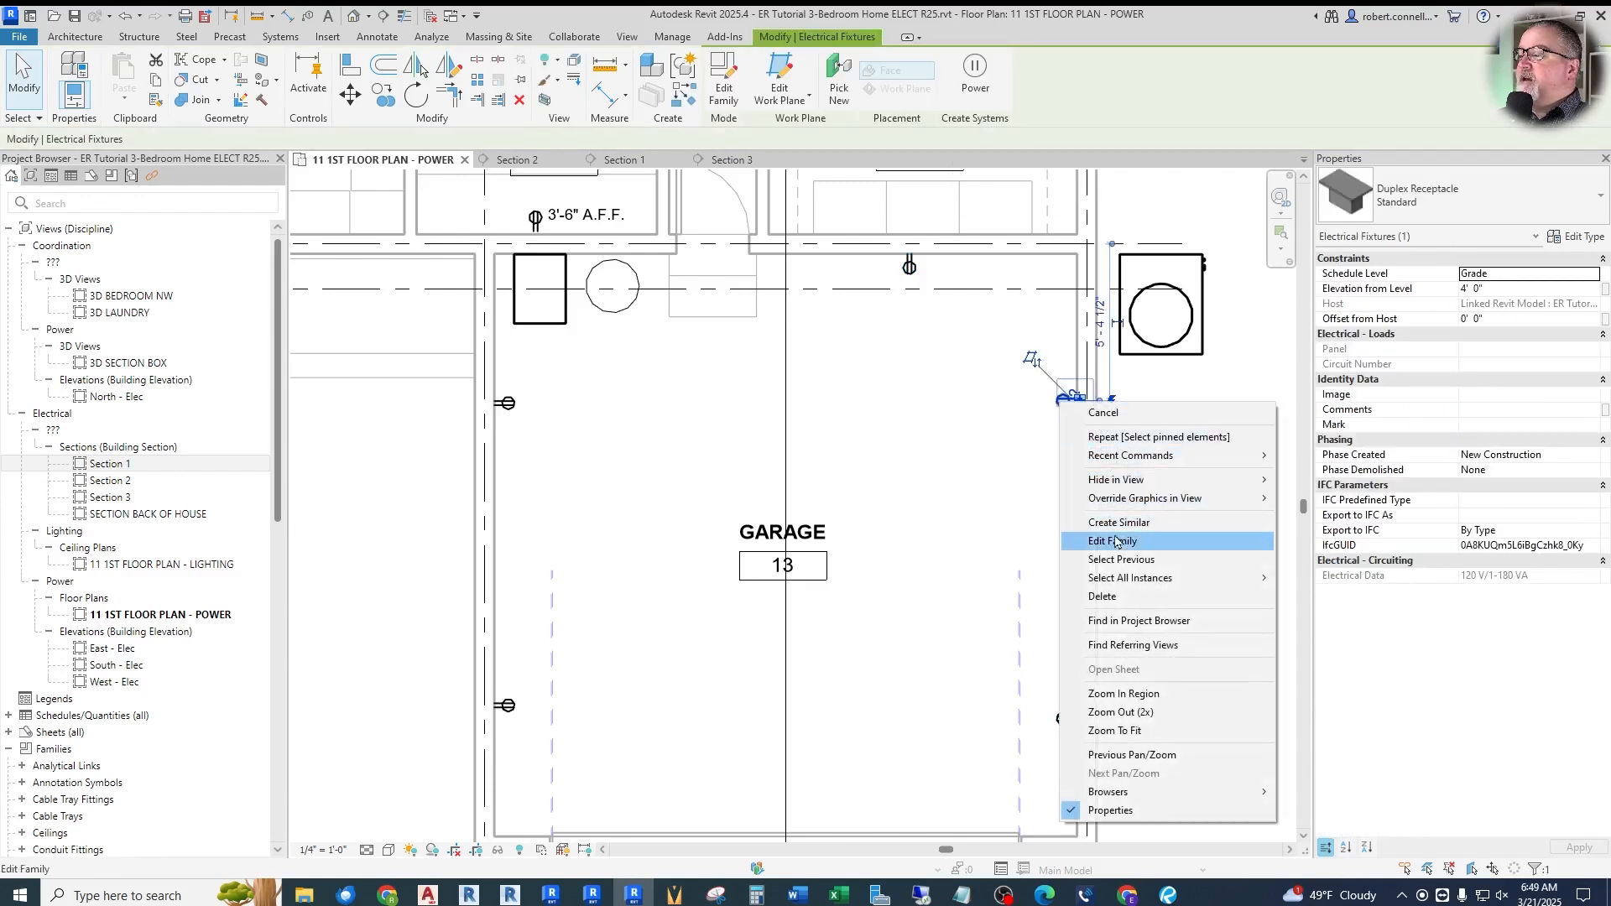
{"action": "mouse_move", "coordinate": [1117, 584]}
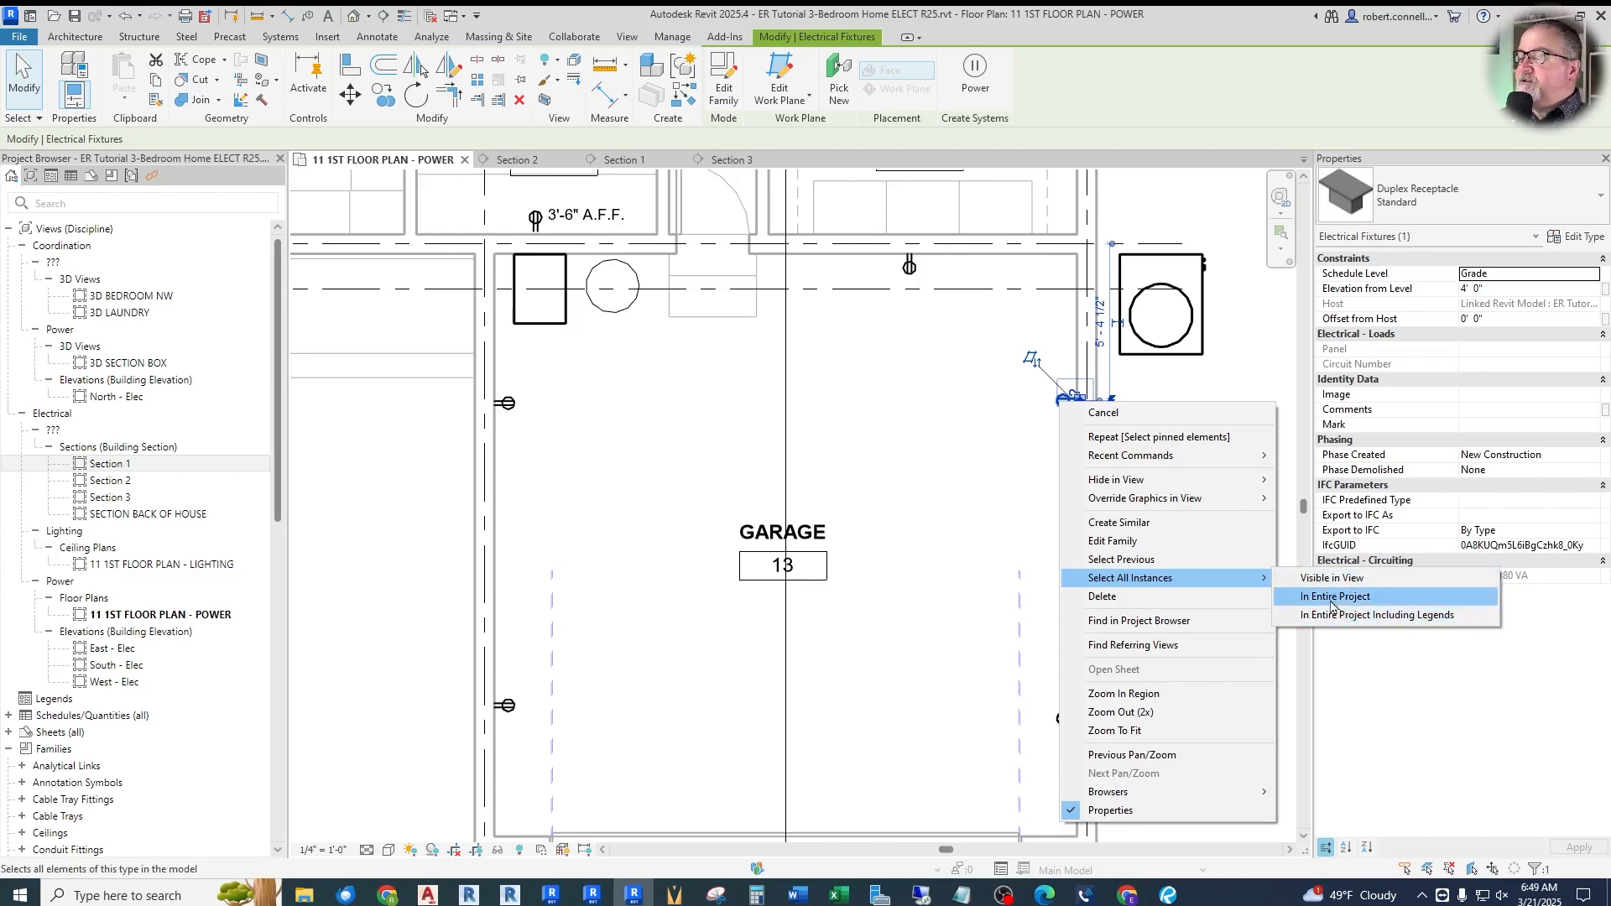
{"action": "key", "text": "Escape"}
{"action": "key", "text": "Escape"}
{"action": "key", "text": "Escape"}
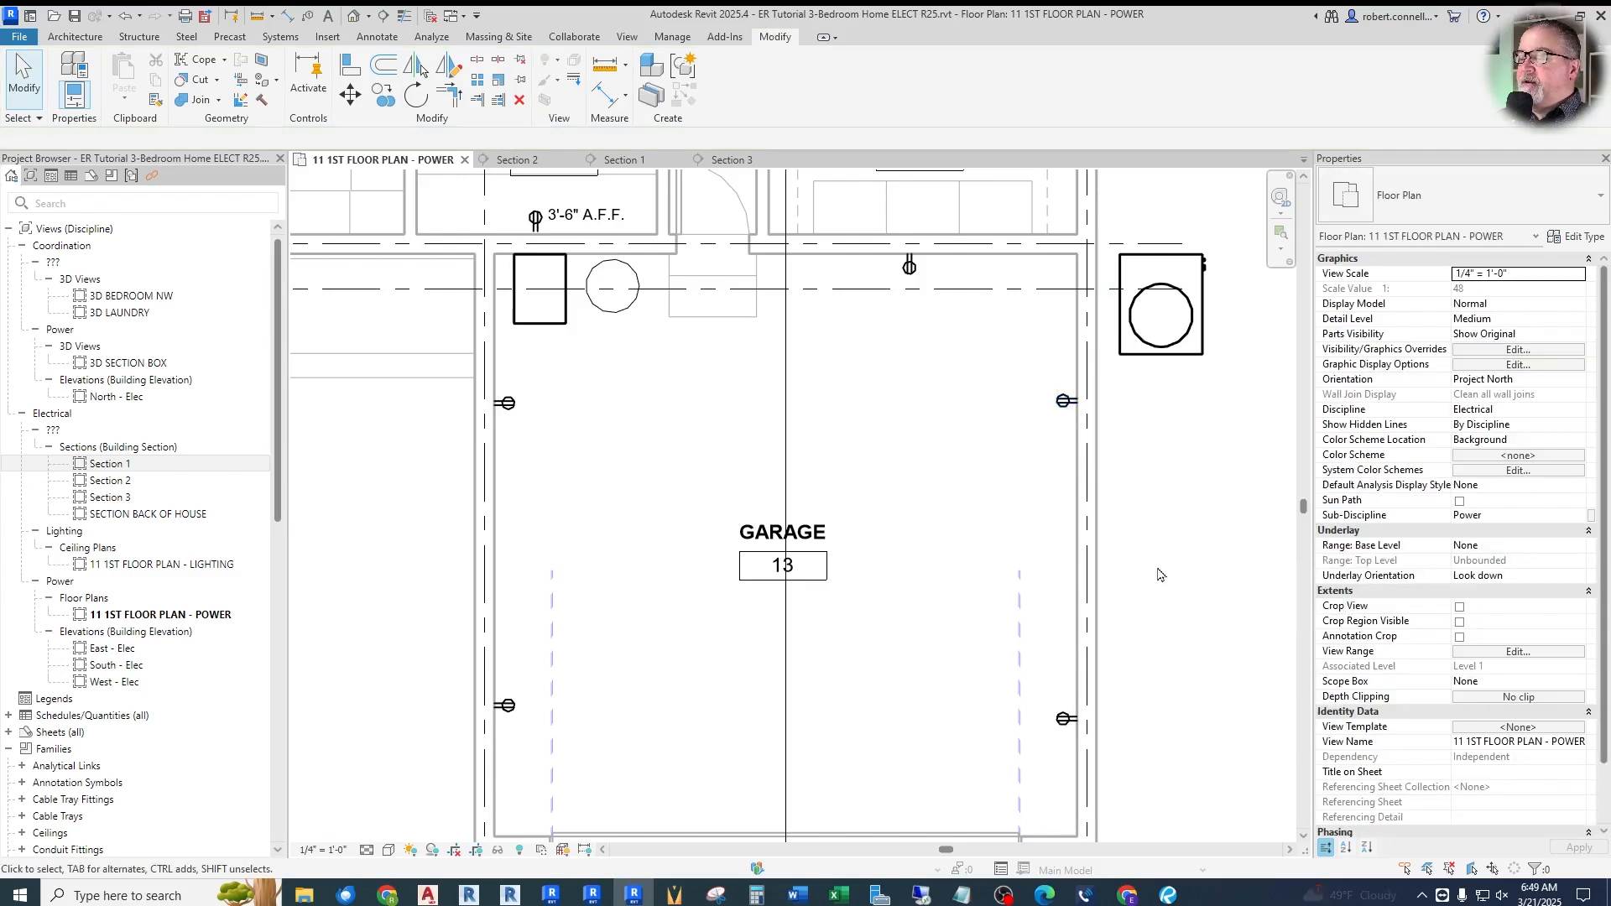
Inspect the type and properties of the linked outdoor condenser beside the garage's grid E wall
{"action": "middle_click_drag", "start_coordinate": [971, 544], "coordinate": [870, 580]}
{"action": "scroll", "coordinate": [870, 580], "scroll_direction": "down", "scroll_amount": 1}
{"action": "scroll", "coordinate": [782, 484], "scroll_direction": "up", "scroll_amount": 1}
{"action": "scroll", "coordinate": [729, 494], "scroll_direction": "down", "scroll_amount": 1}
{"action": "scroll", "coordinate": [1192, 351], "scroll_direction": "up", "scroll_amount": 2}
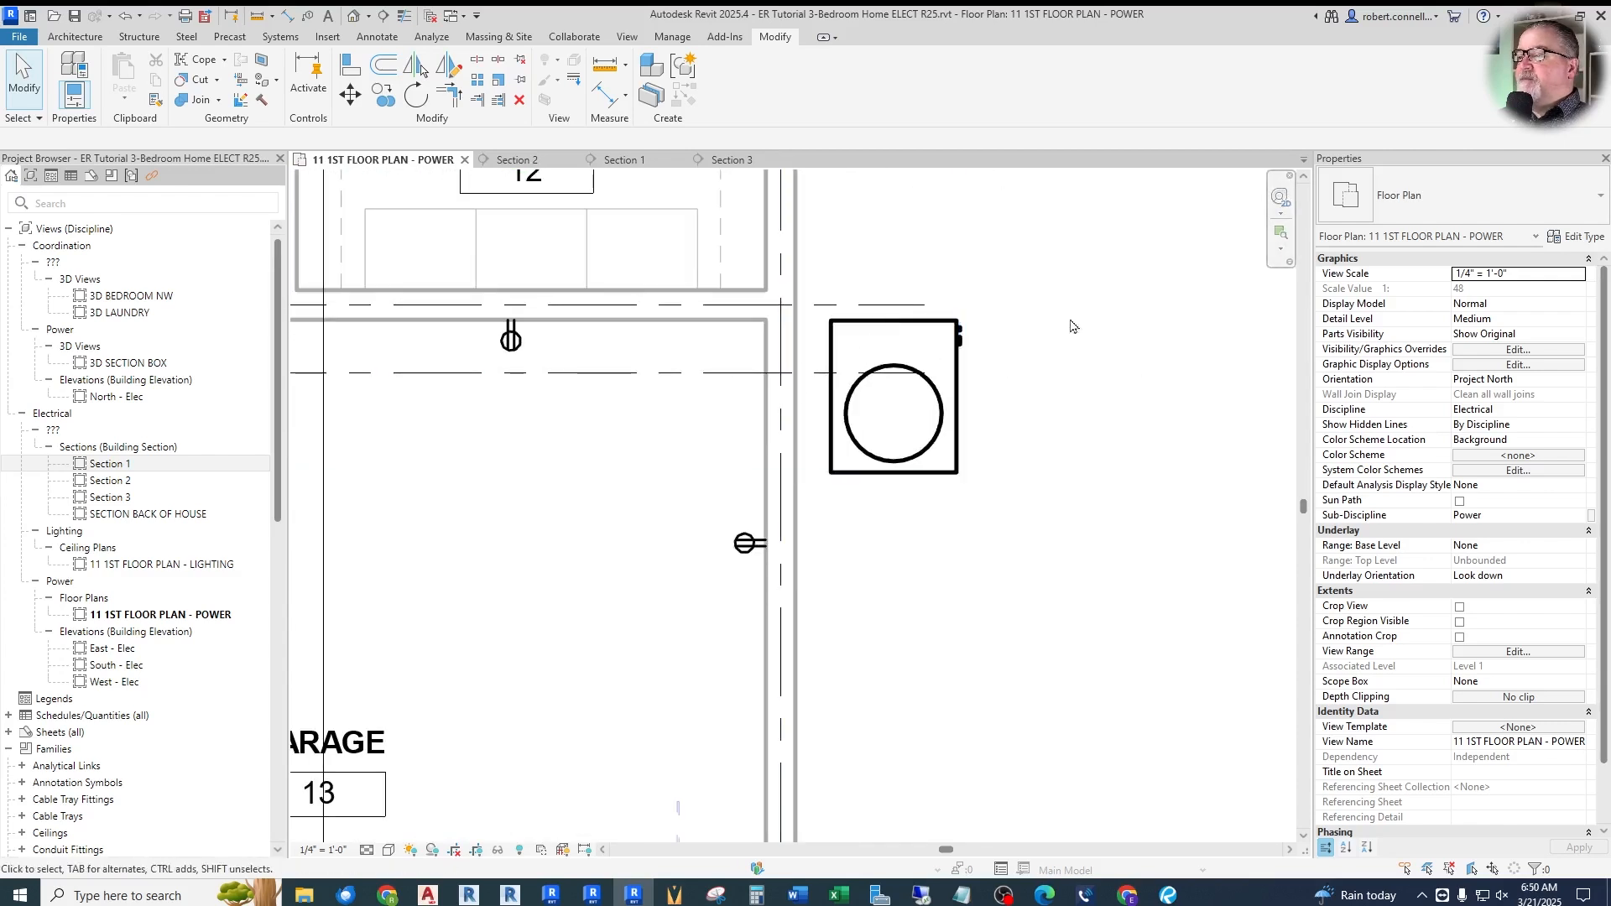
{"action": "left_click", "coordinate": [892, 324]}
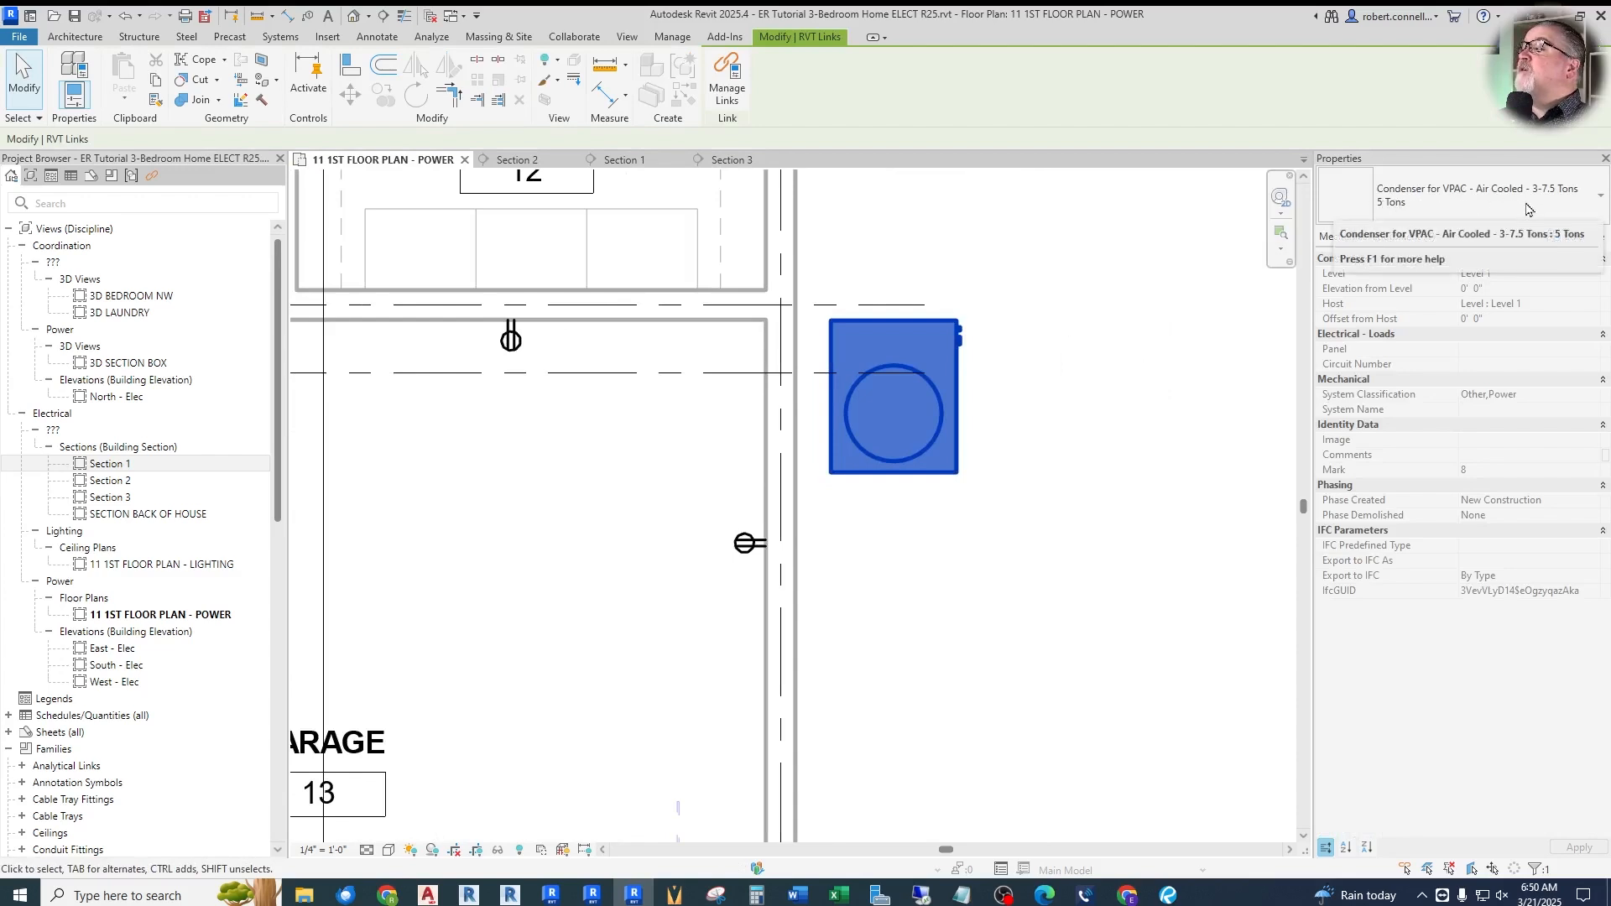
{"action": "left_click", "coordinate": [1025, 364]}
Create a similar duplex receptacle on the exterior face of the grid E wall near the condenser, about 4'-8 1/2" from grid 3
{"action": "scroll", "coordinate": [893, 382], "scroll_direction": "down", "scroll_amount": 2}
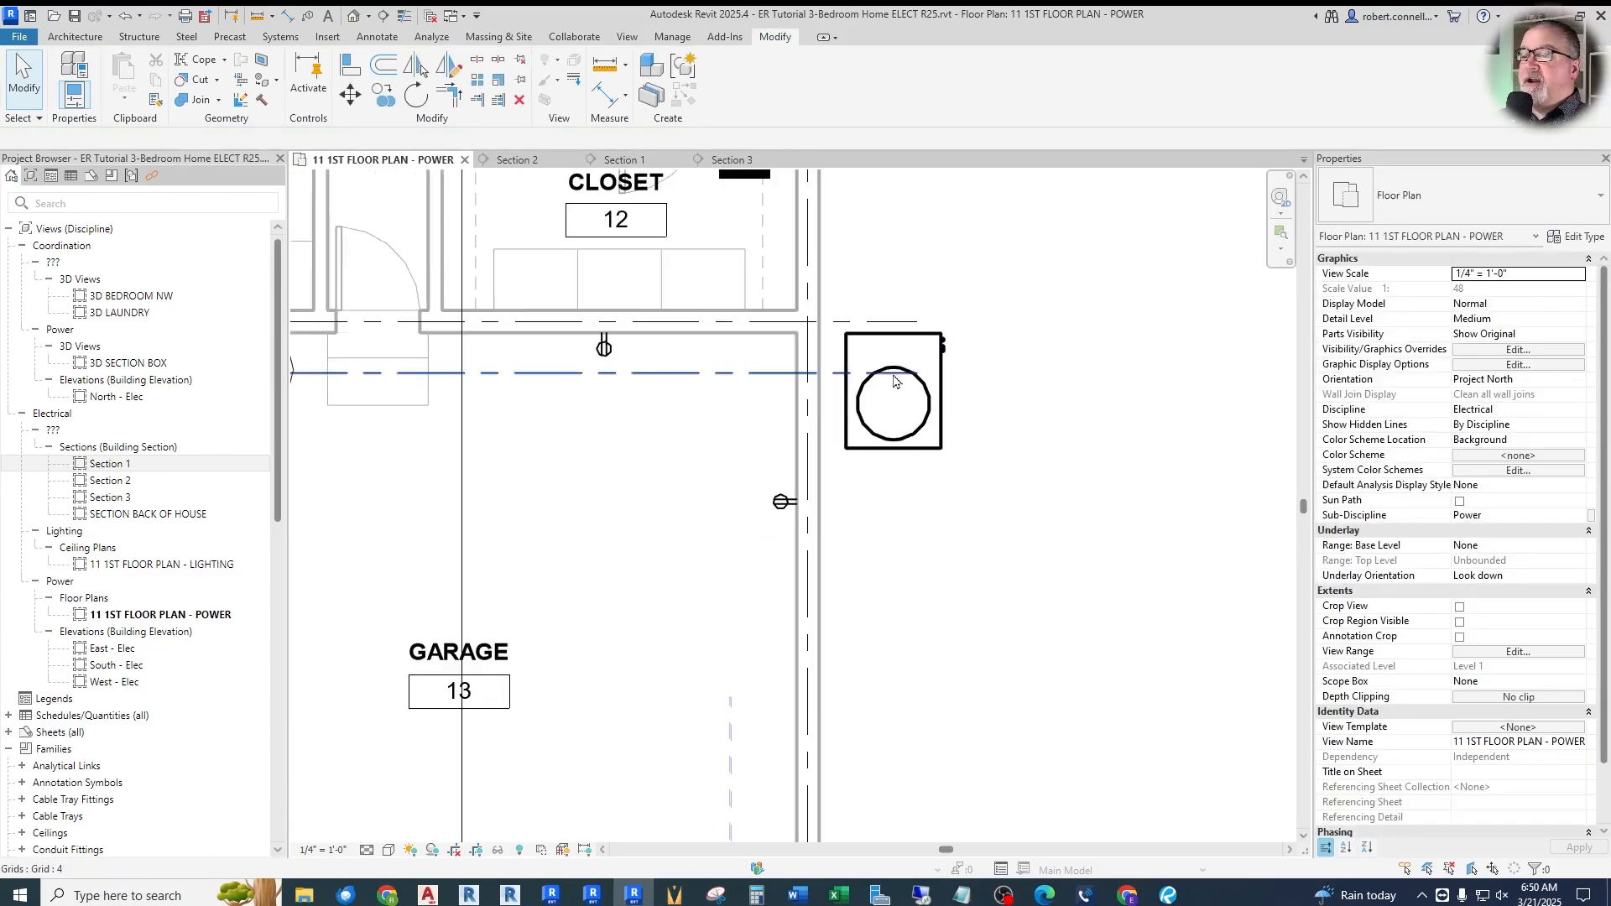
{"action": "scroll", "coordinate": [767, 425], "scroll_direction": "down", "scroll_amount": 2}
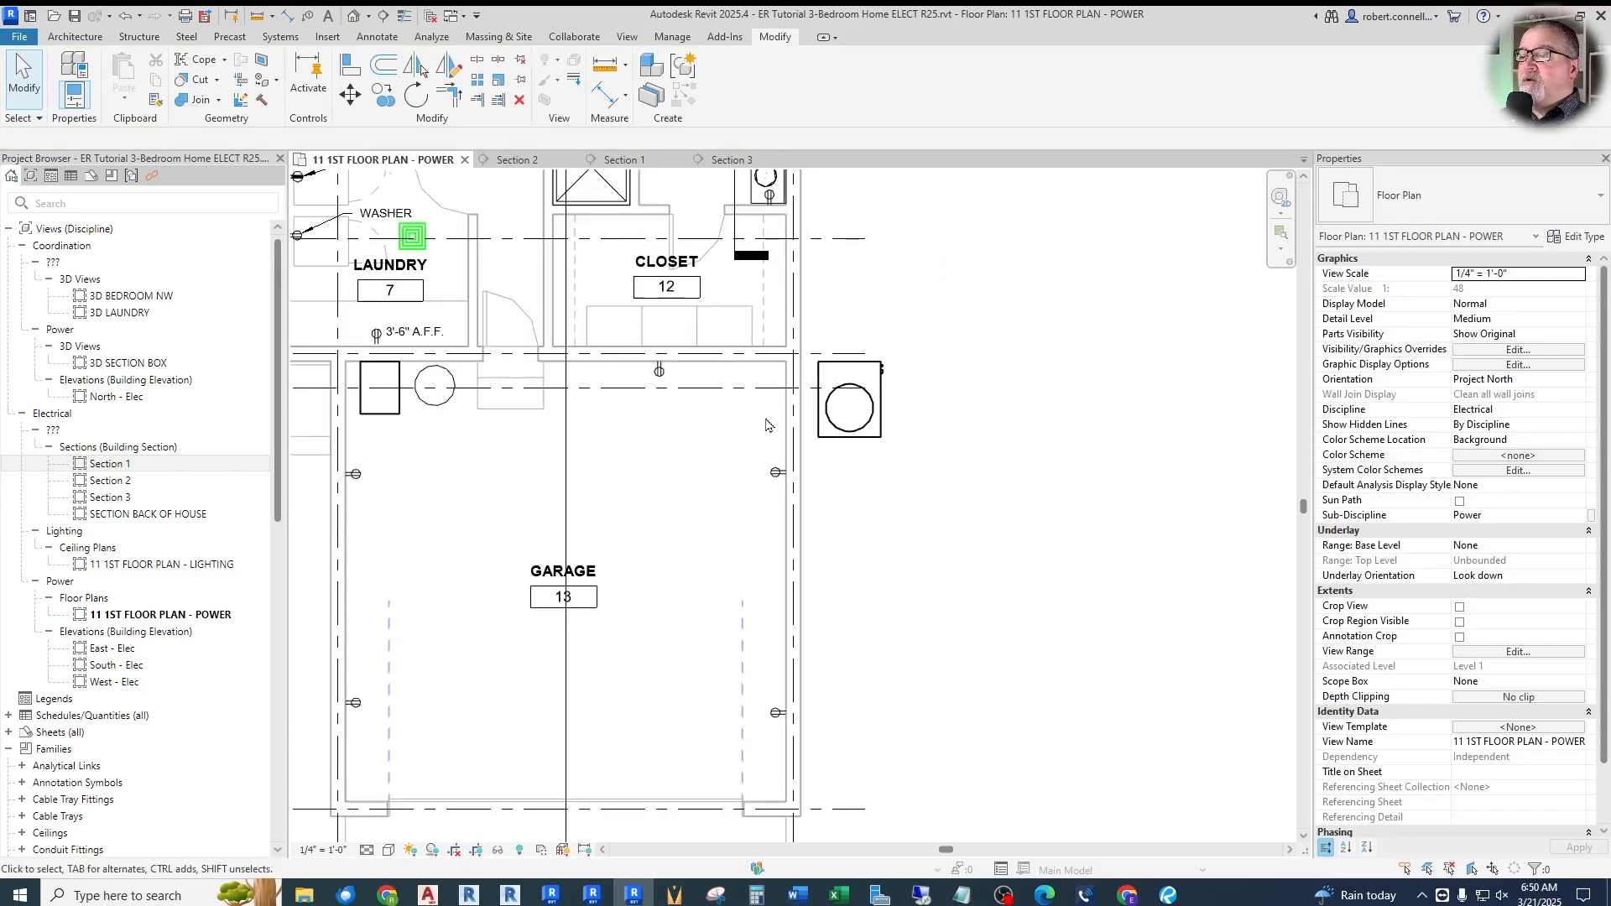
{"action": "scroll", "coordinate": [890, 384], "scroll_direction": "up", "scroll_amount": 3}
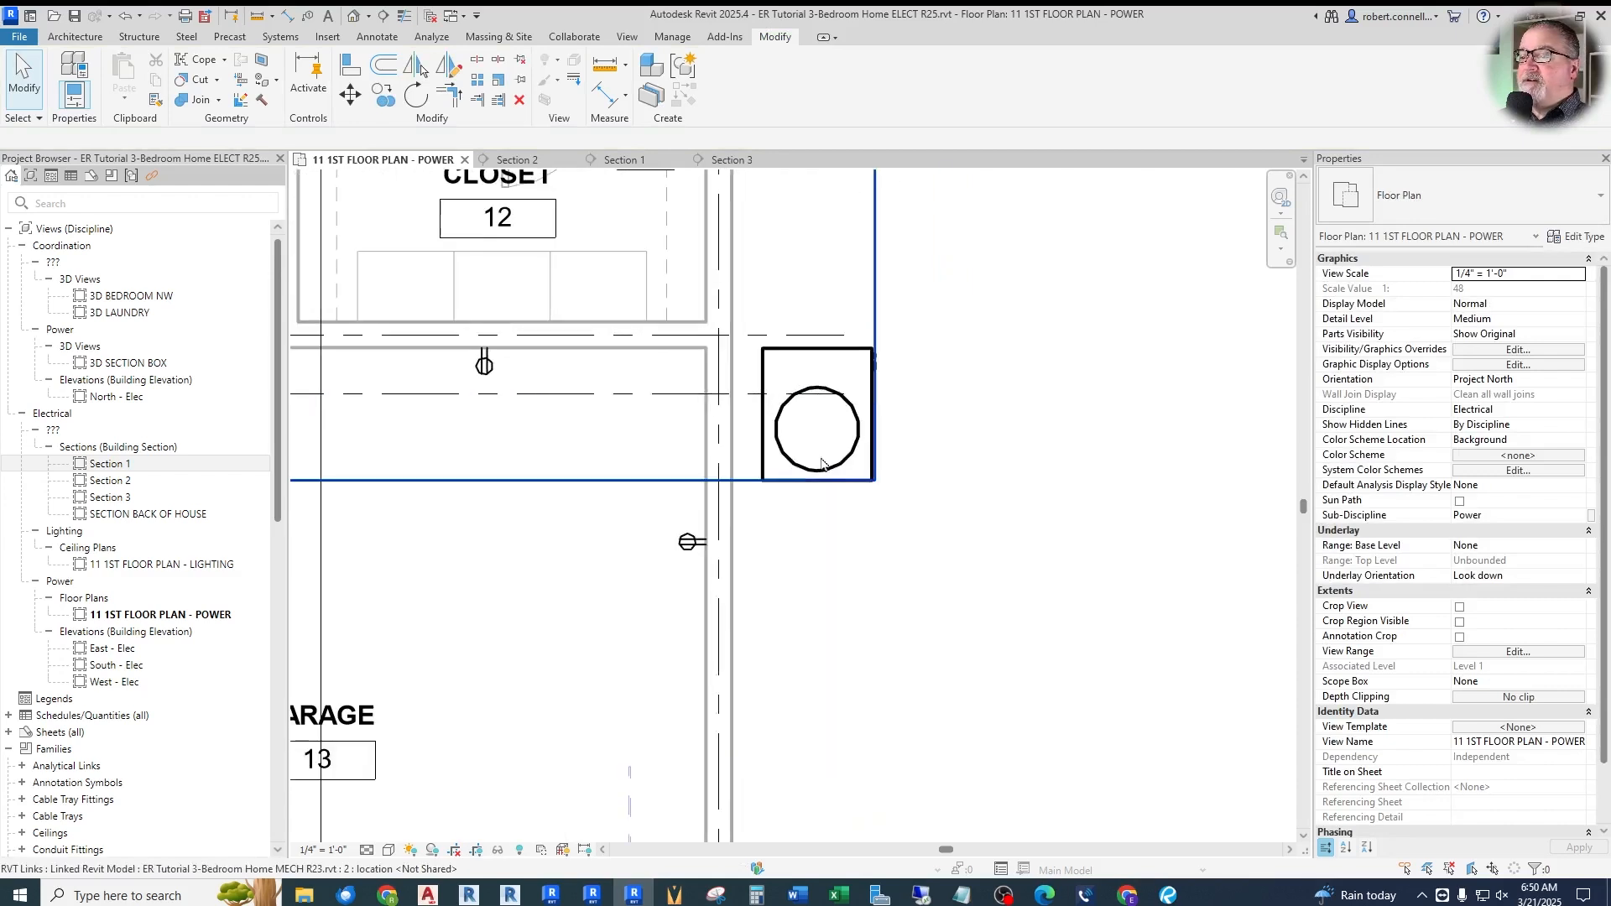
{"action": "left_click", "coordinate": [687, 541]}
{"action": "right_click", "coordinate": [690, 546]}
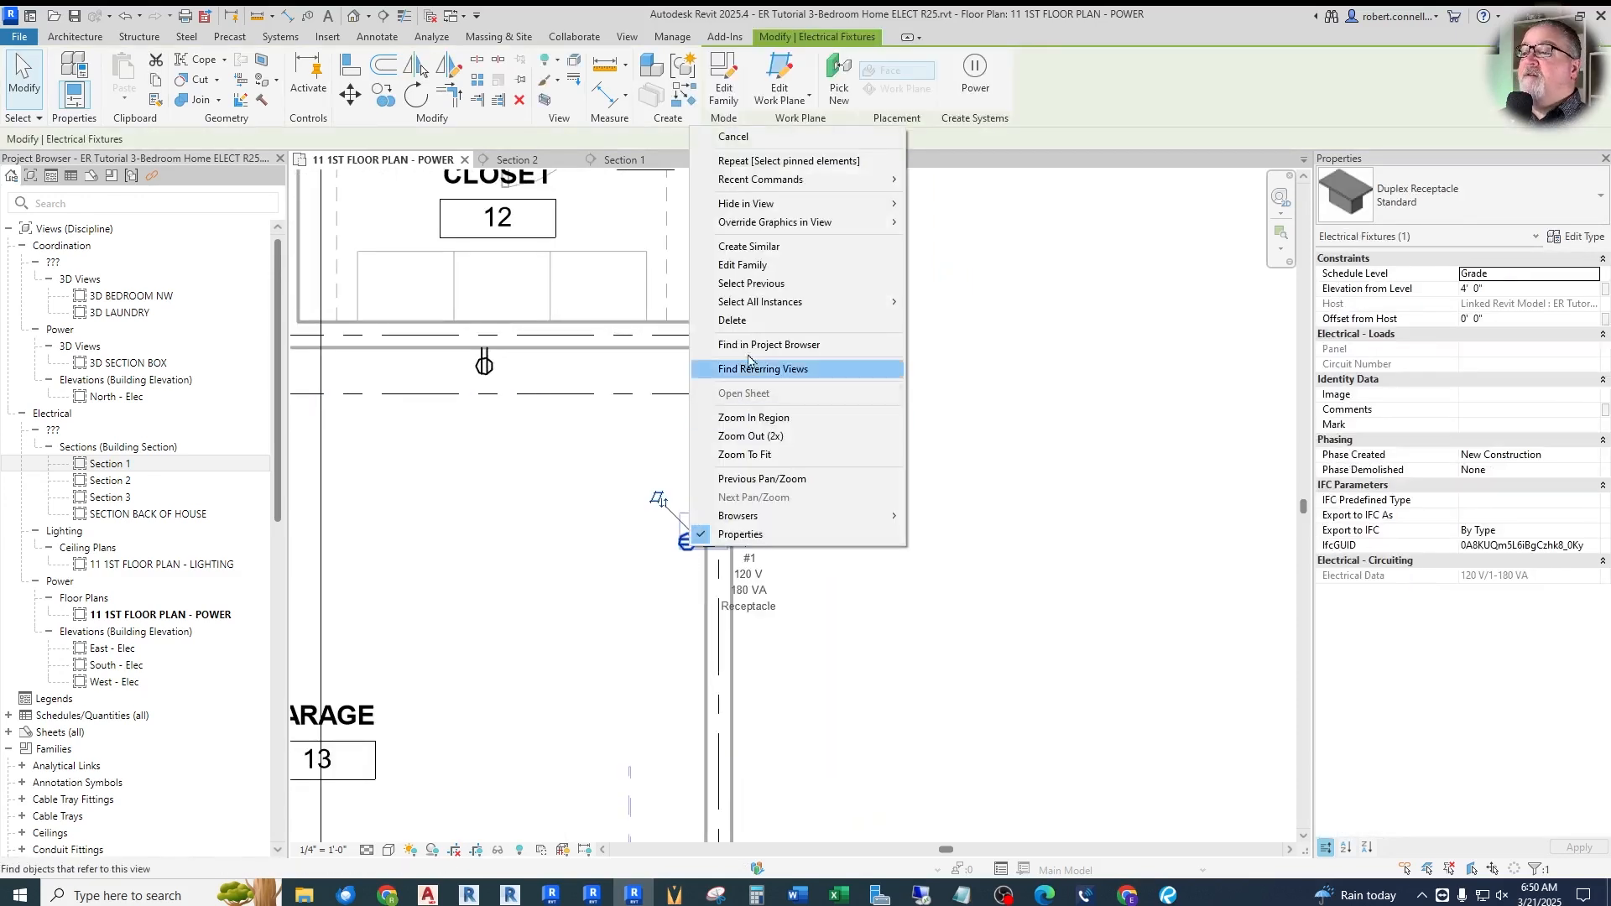
{"action": "left_click", "coordinate": [749, 248]}
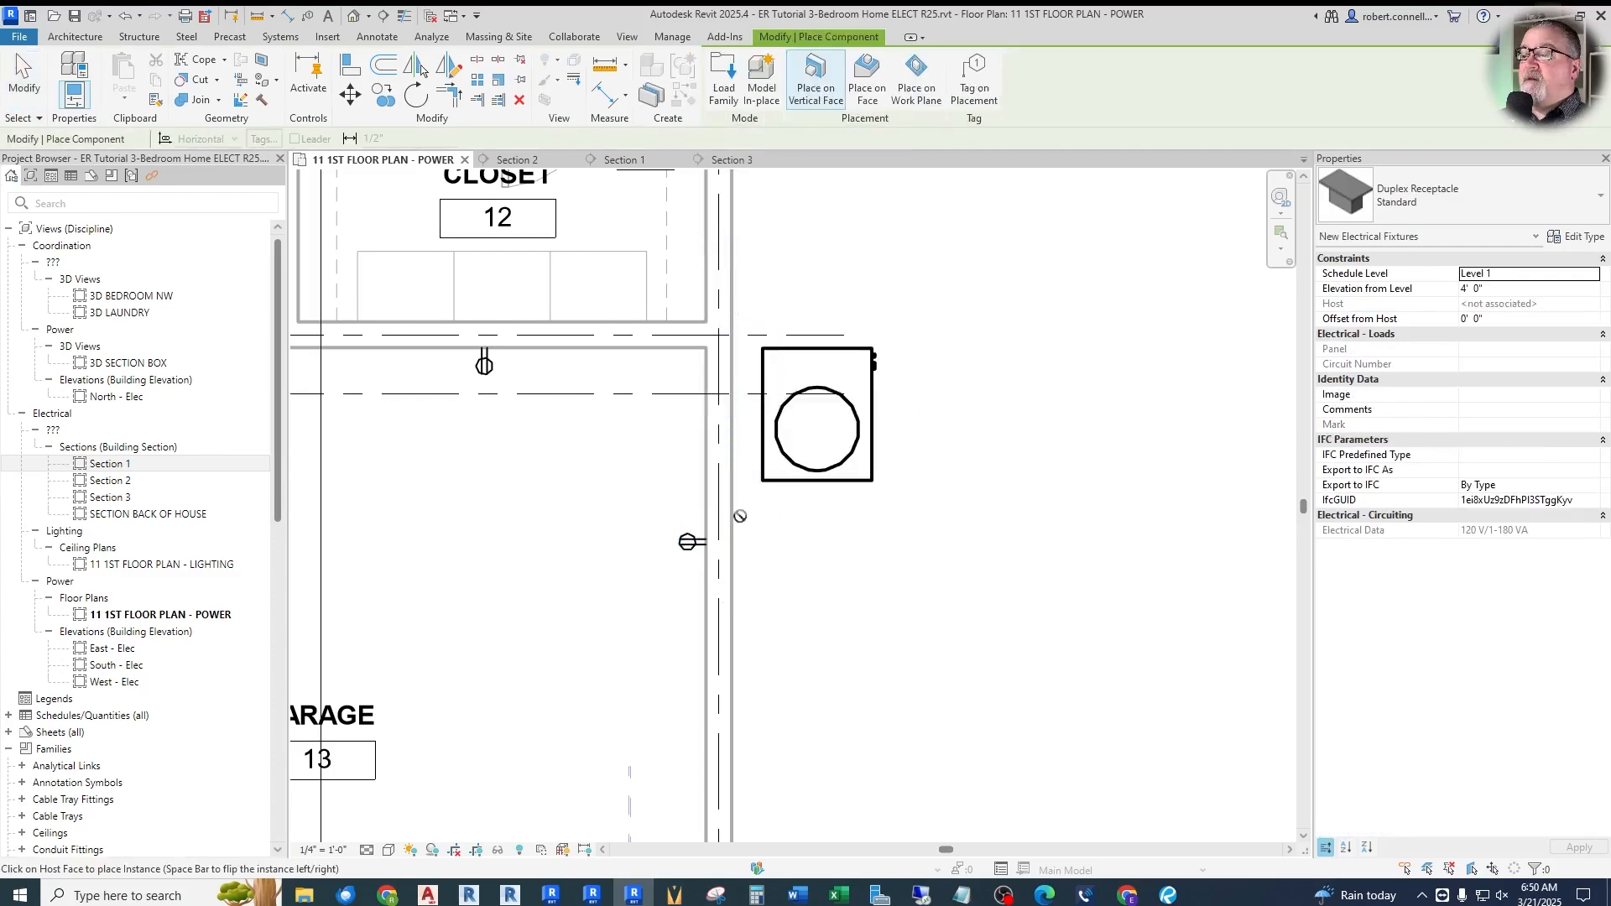
{"action": "left_click", "coordinate": [743, 516]}
{"action": "key", "text": "Escape"}
{"action": "key", "text": "Escape"}
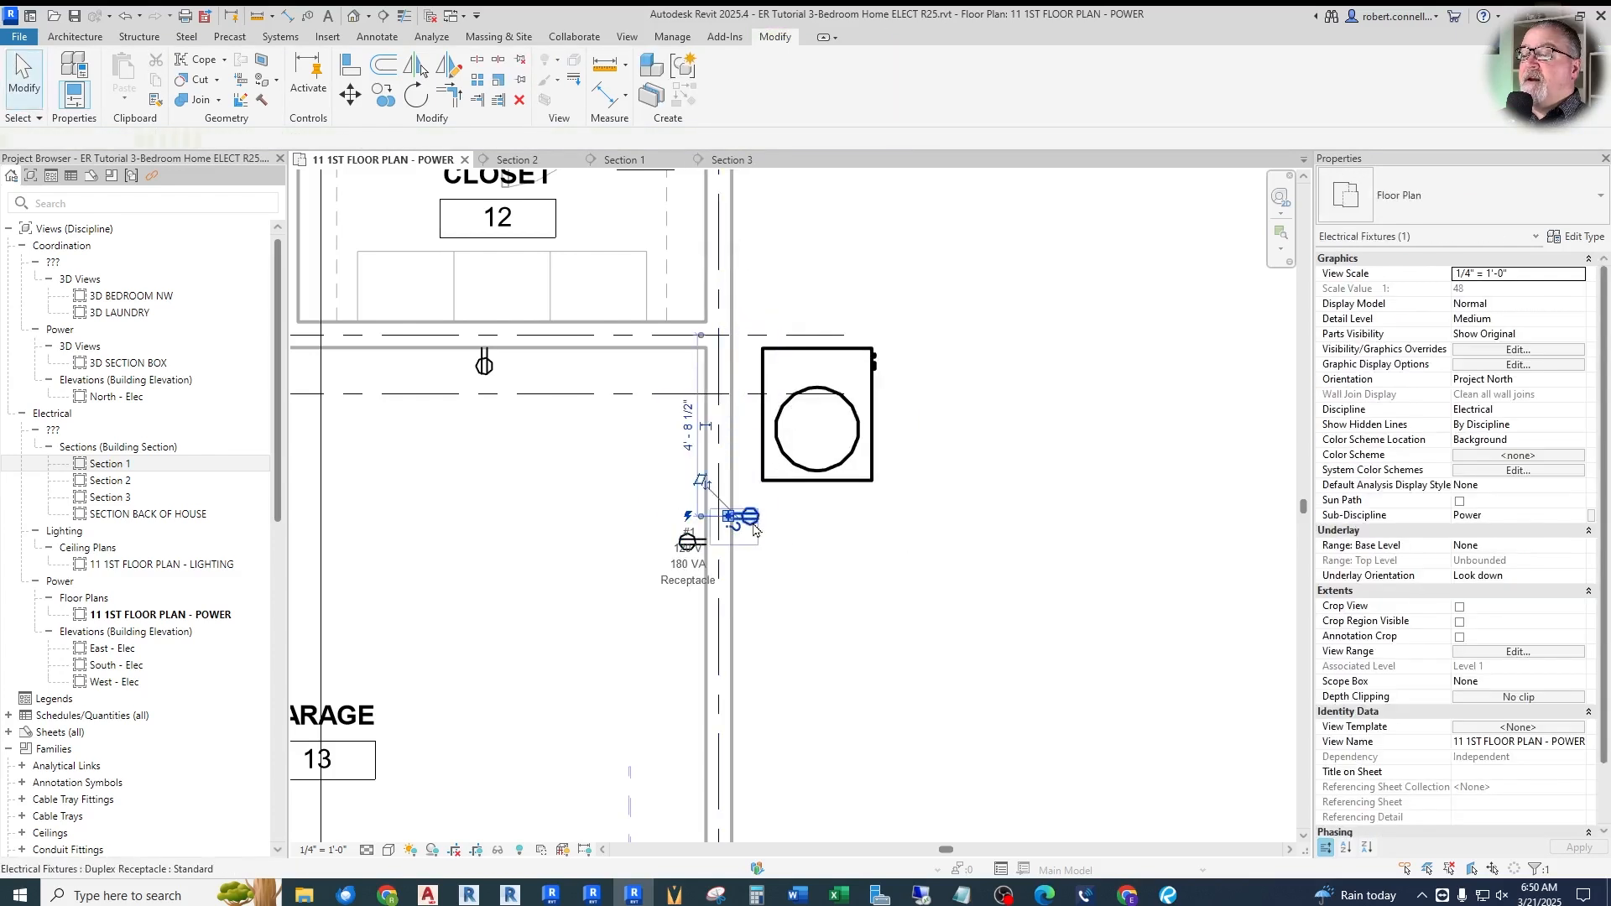
Set the exterior condenser receptacle's schedule level to Grade and its elevation from level to 4' 0"
{"action": "left_click", "coordinate": [753, 528]}
{"action": "left_click", "coordinate": [1592, 279]}
{"action": "left_click", "coordinate": [1515, 300]}
{"action": "left_click", "coordinate": [1503, 288]}
{"action": "type", "text": "4"}
{"action": "key", "text": "Return"}
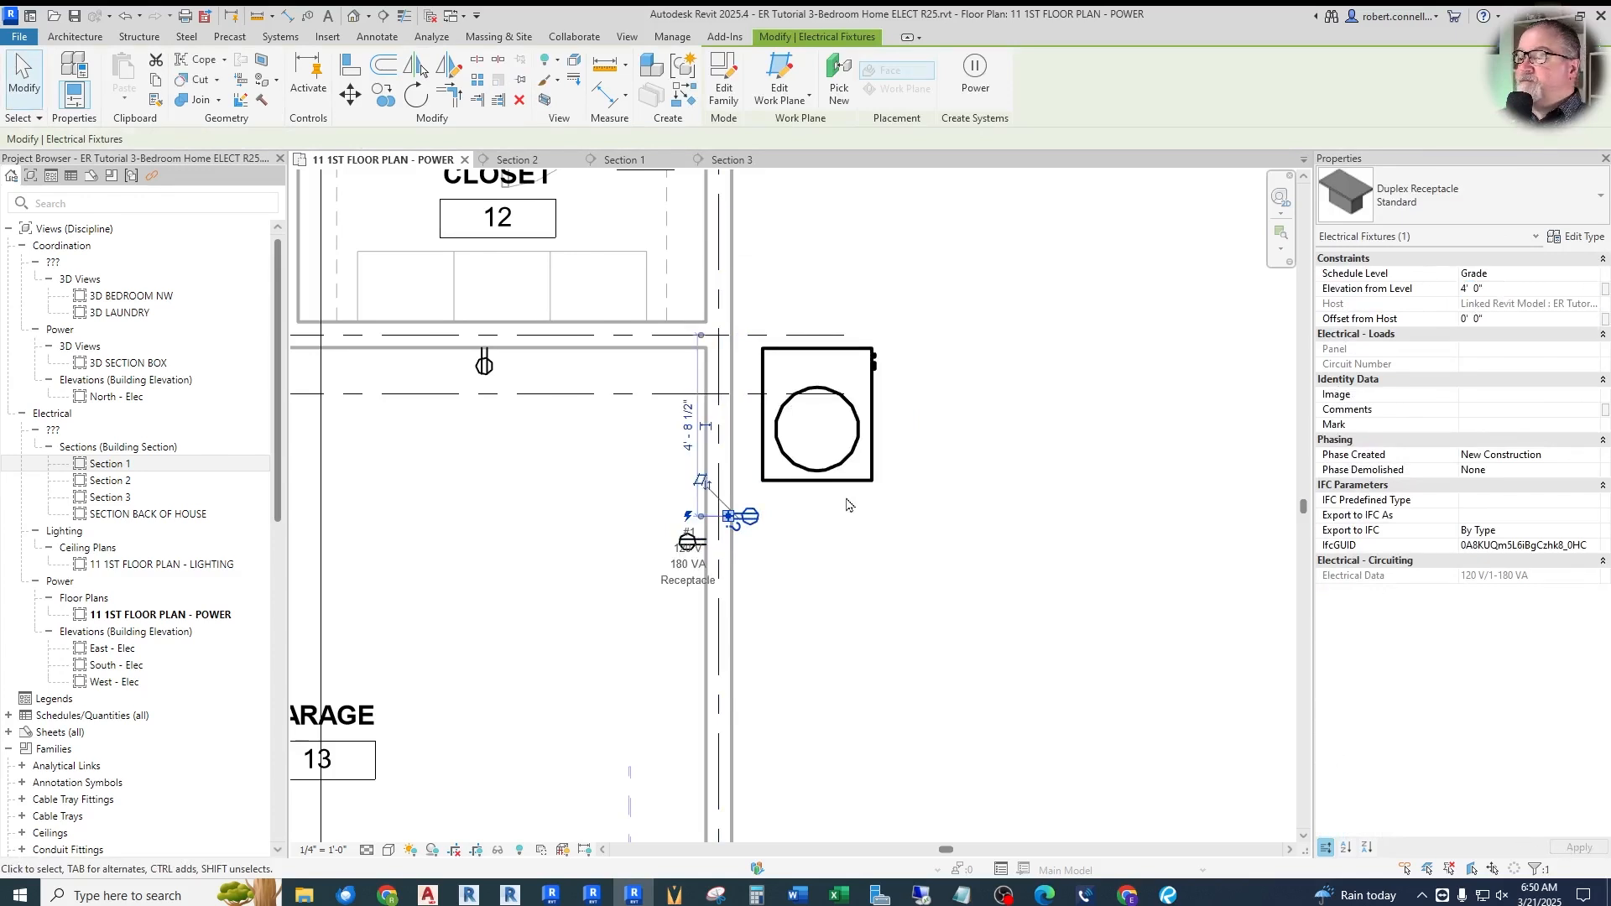
{"action": "left_click", "coordinate": [846, 504]}
Inspect the electrical and mounting properties of the linked exhaust fan in restroom RR 3
{"action": "scroll", "coordinate": [847, 504], "scroll_direction": "down", "scroll_amount": 5}
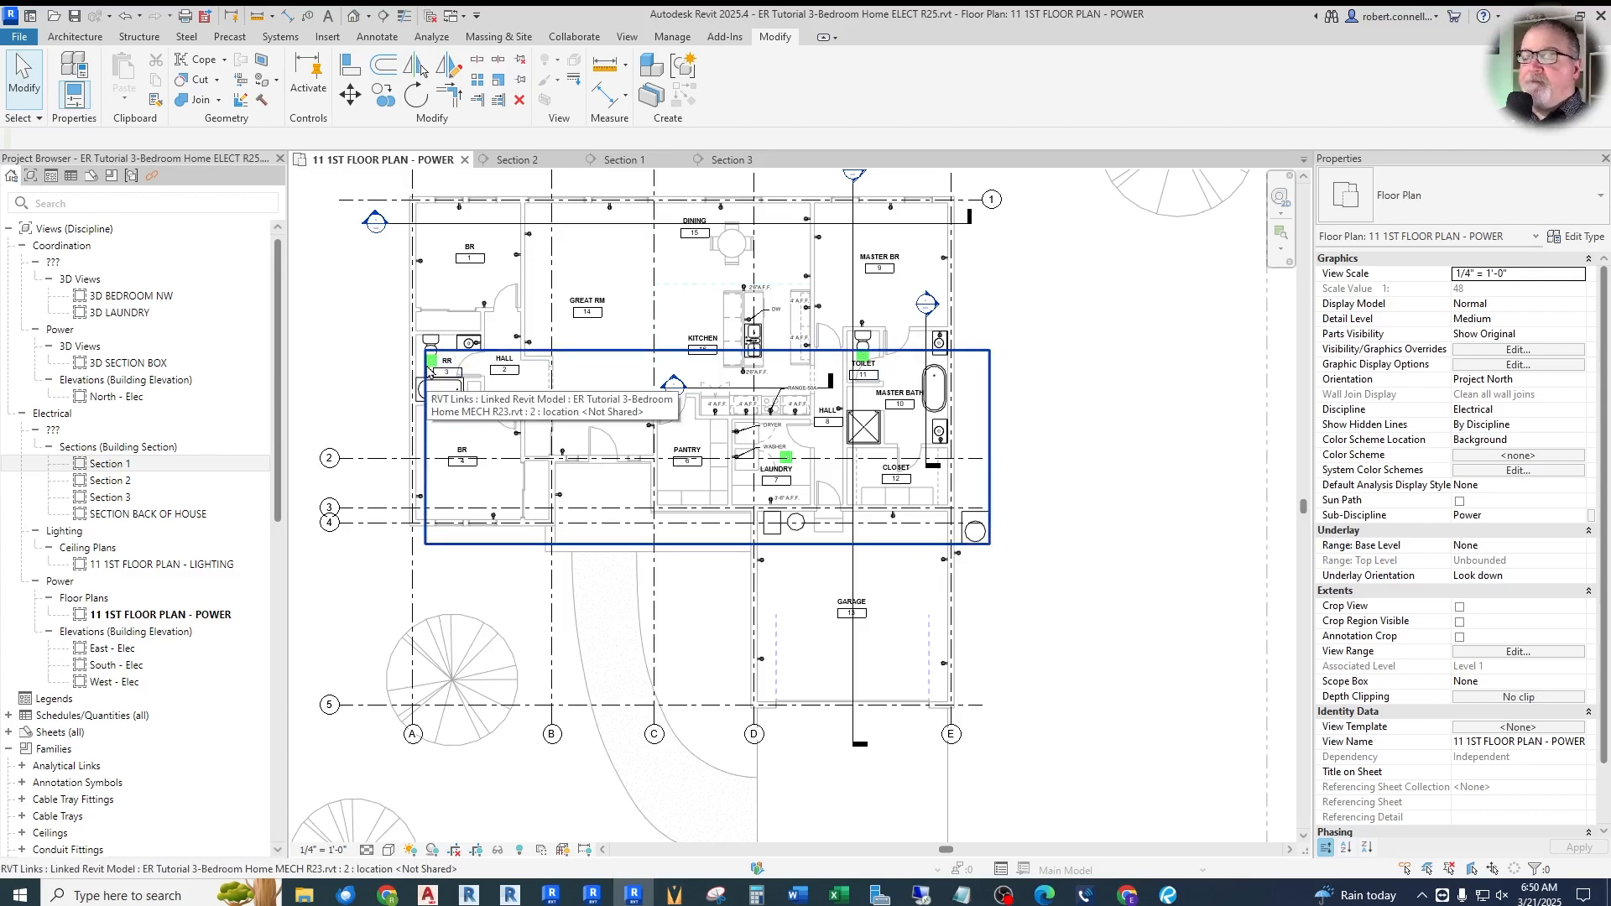
{"action": "scroll", "coordinate": [429, 357], "scroll_direction": "up", "scroll_amount": 5}
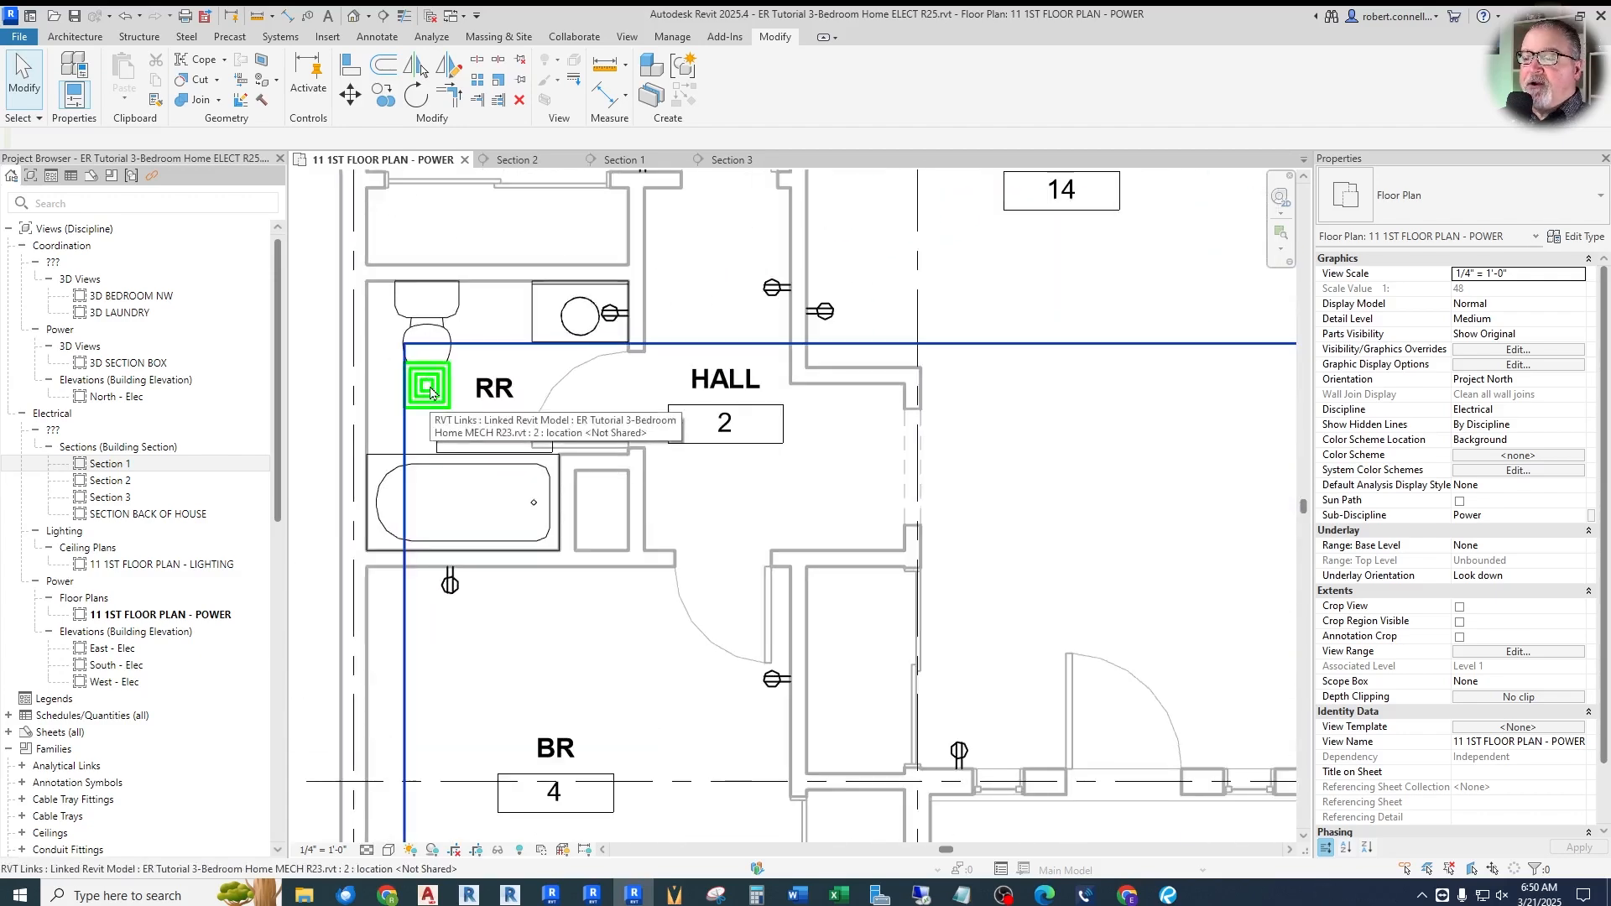
{"action": "key", "text": "Tab"}
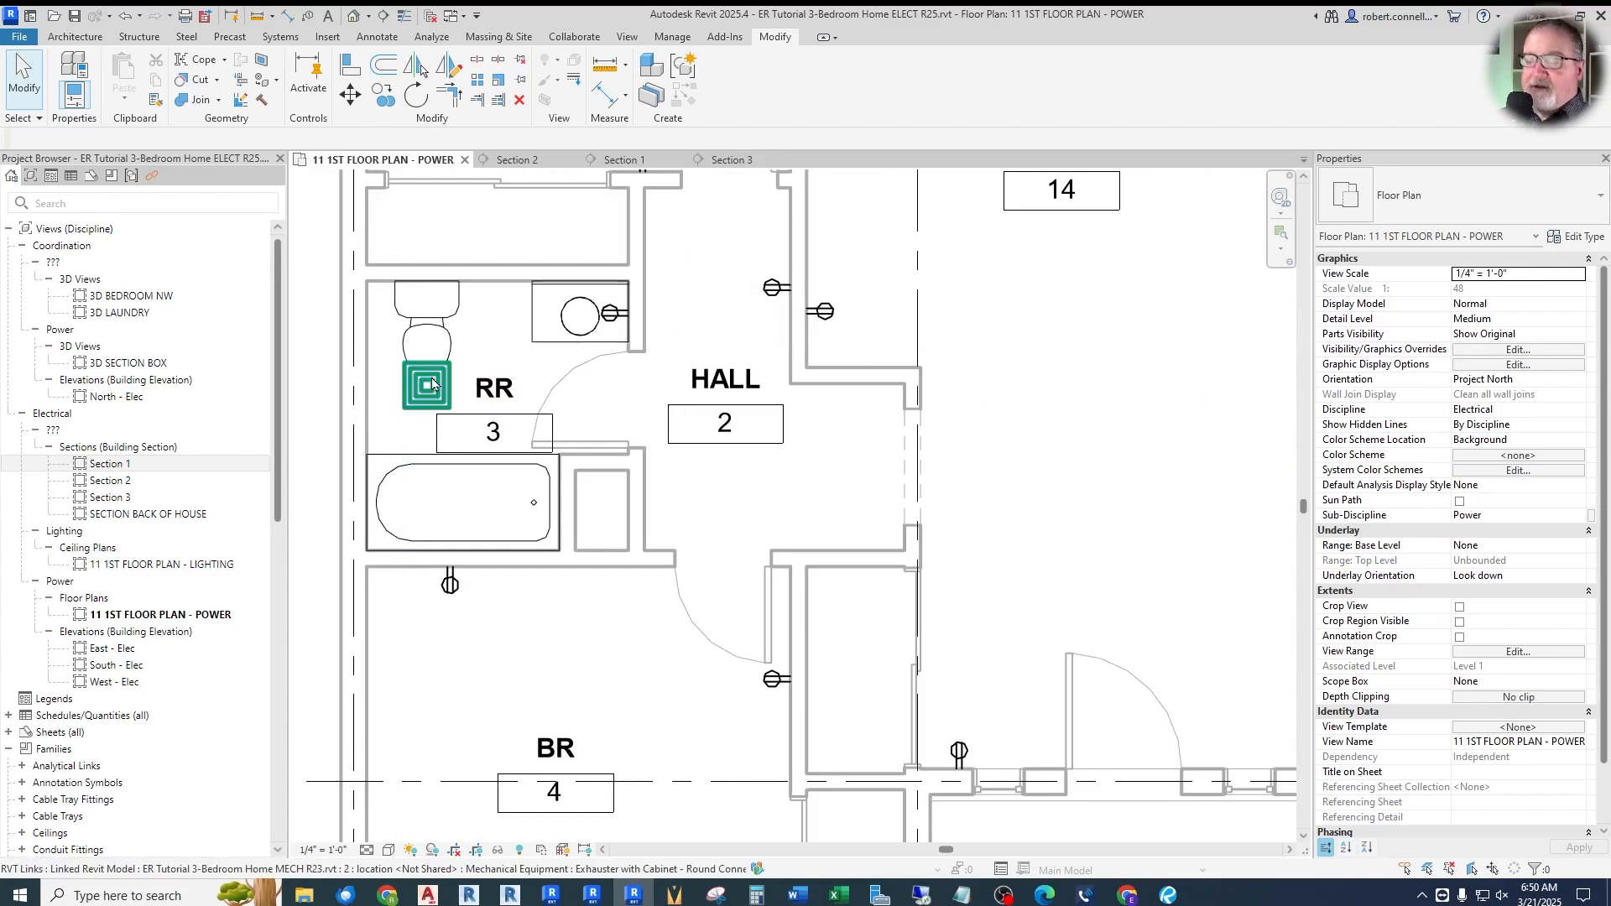
{"action": "left_click", "coordinate": [429, 385]}
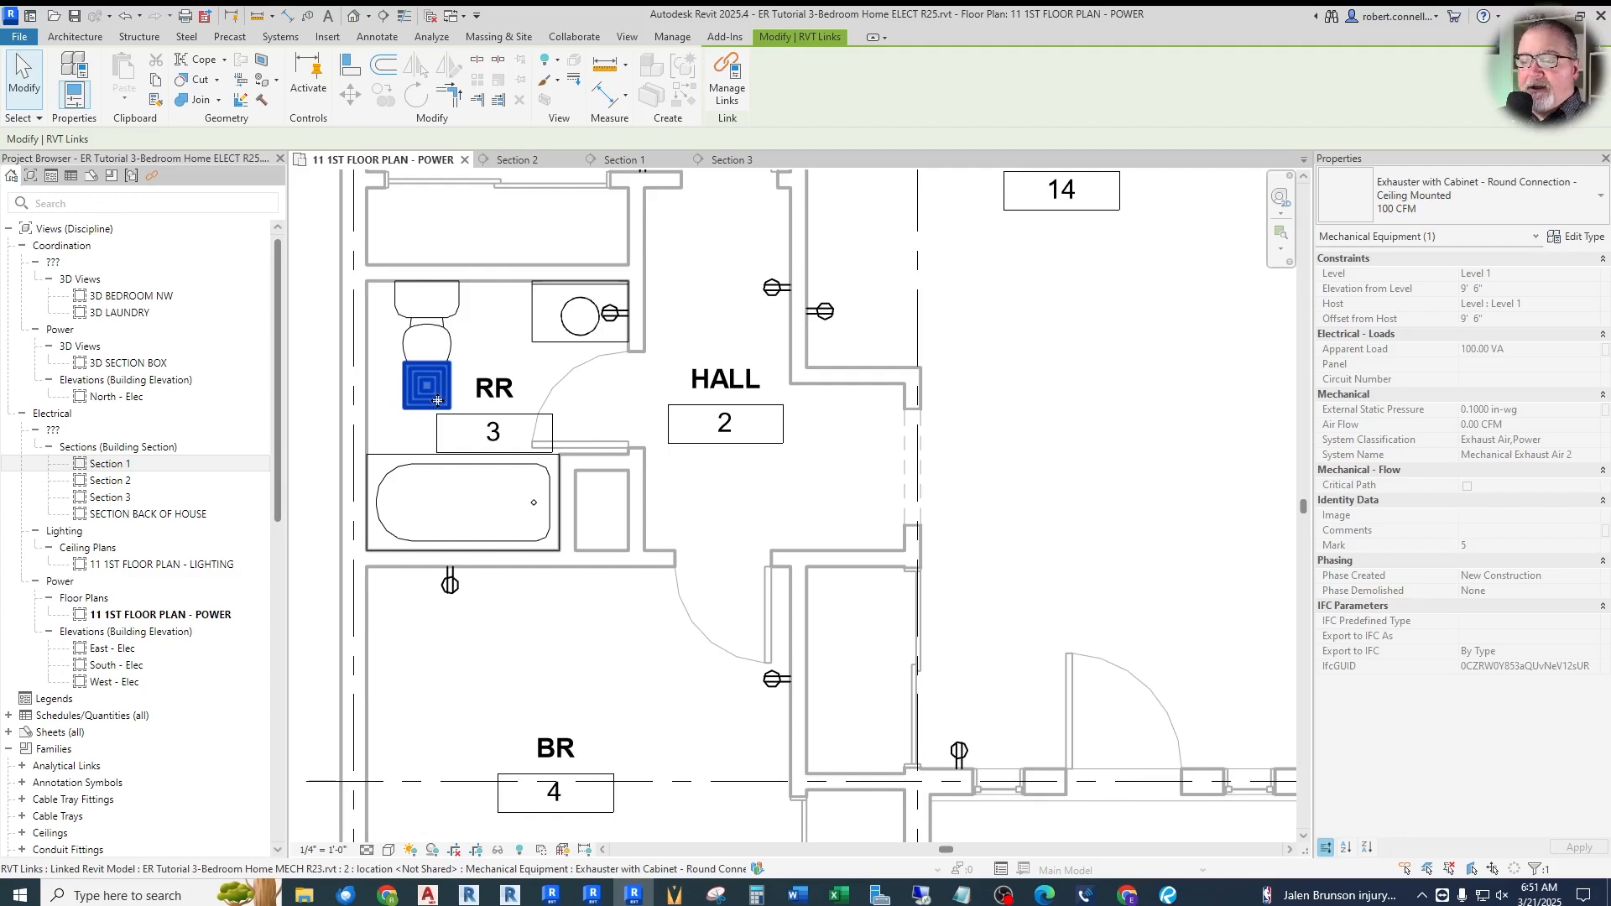
{"action": "key", "text": "Escape"}
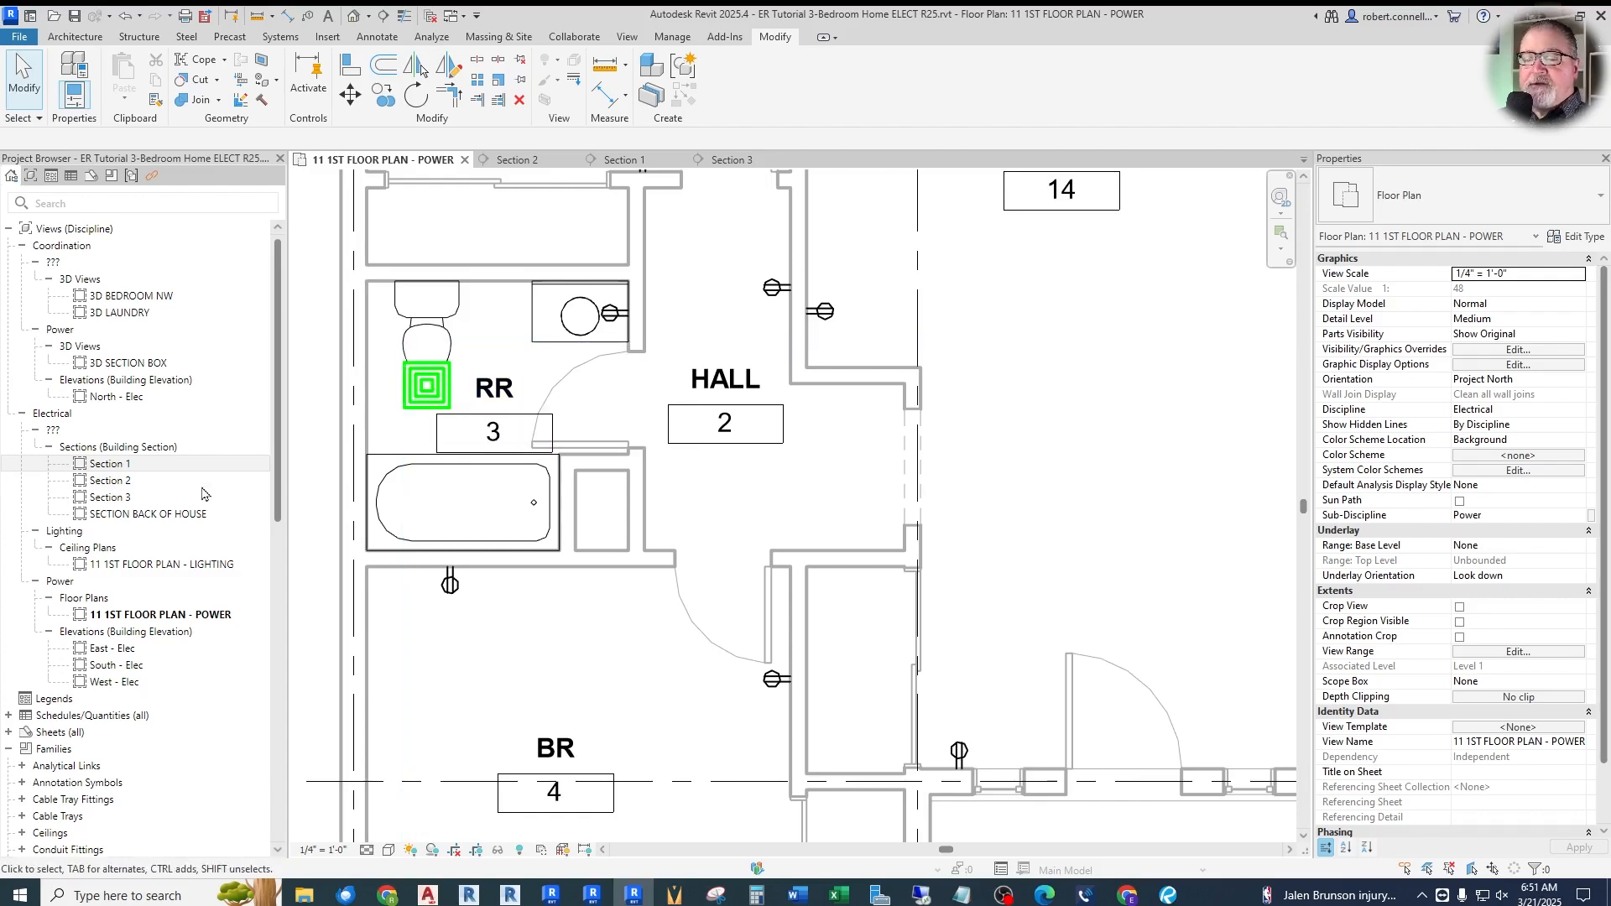
List the available types of the Junction Boxes - Load family among the project's electrical fixtures
{"action": "scroll", "coordinate": [203, 502], "scroll_direction": "down", "scroll_amount": 2}
{"action": "scroll", "coordinate": [192, 480], "scroll_direction": "down", "scroll_amount": 6}
{"action": "left_click_drag", "start_coordinate": [281, 511], "coordinate": [285, 646]}
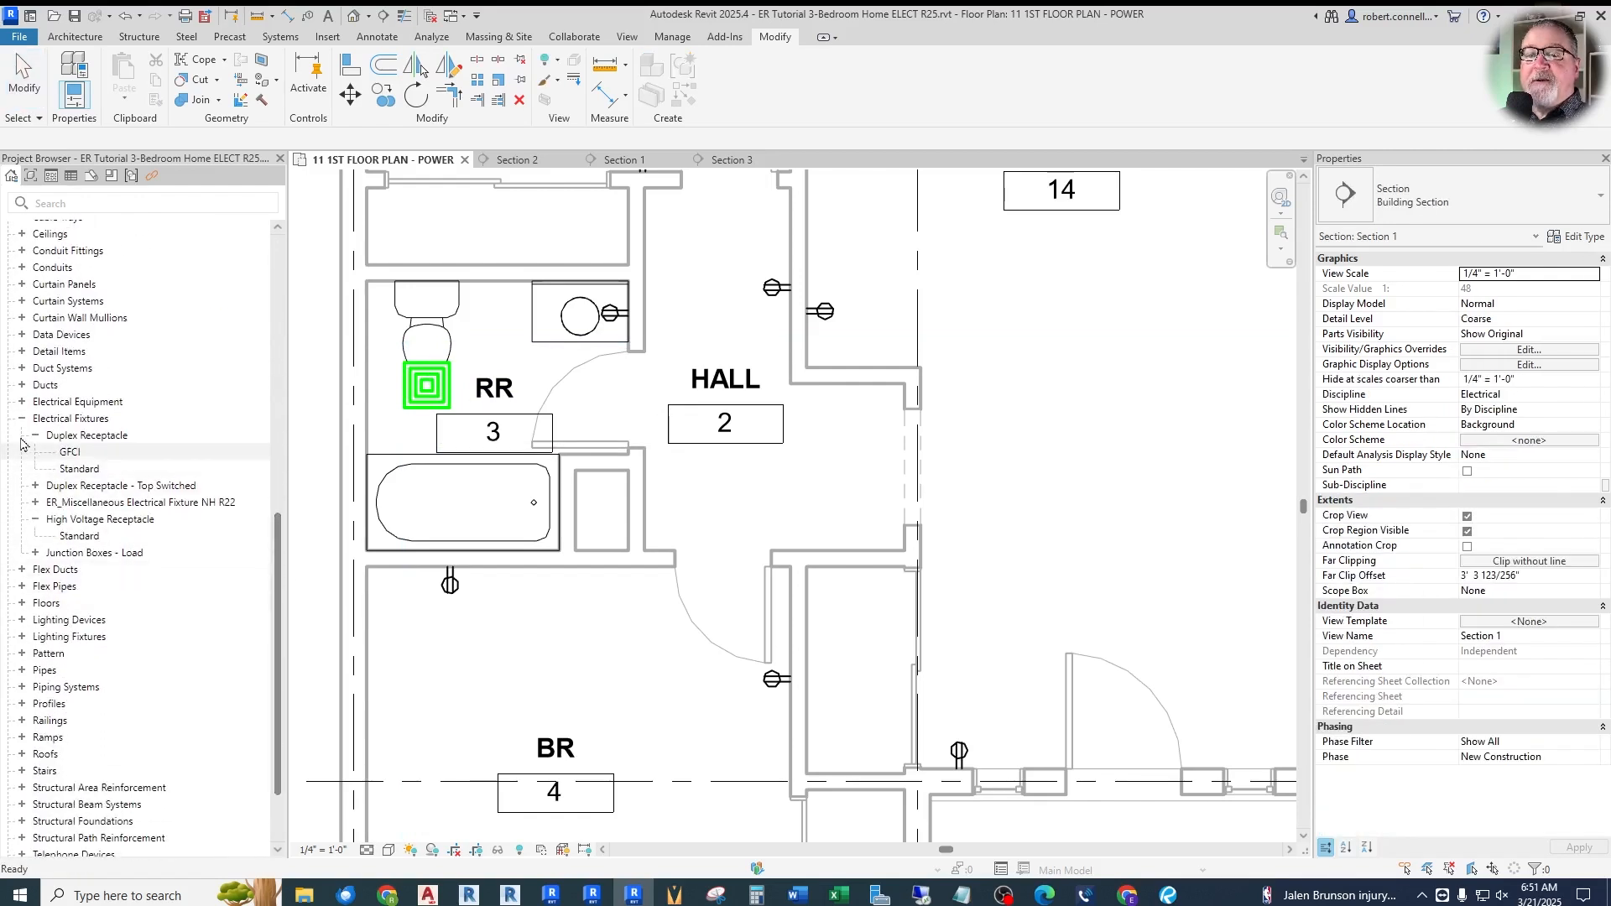
{"action": "left_click", "coordinate": [35, 554]}
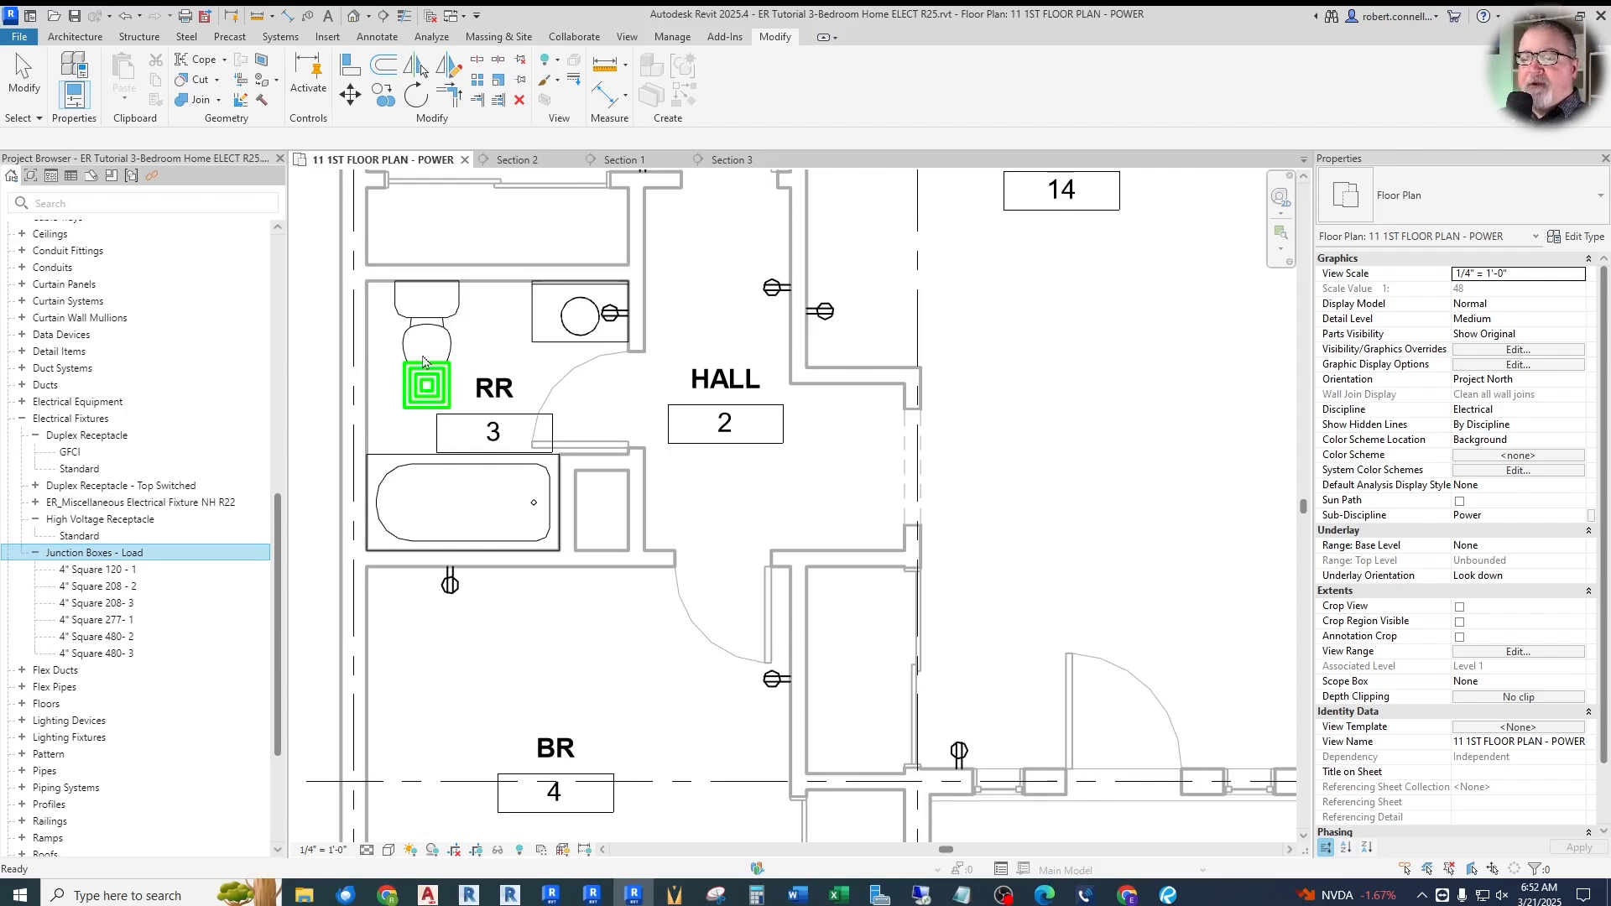
Place a 4" Square 120 - 1 junction box beside the exhaust fan in restroom RR 3, about 2'-10" from grid A
{"action": "left_click_drag", "start_coordinate": [93, 570], "coordinate": [517, 563]}
{"action": "scroll", "coordinate": [449, 397], "scroll_direction": "up", "scroll_amount": 3}
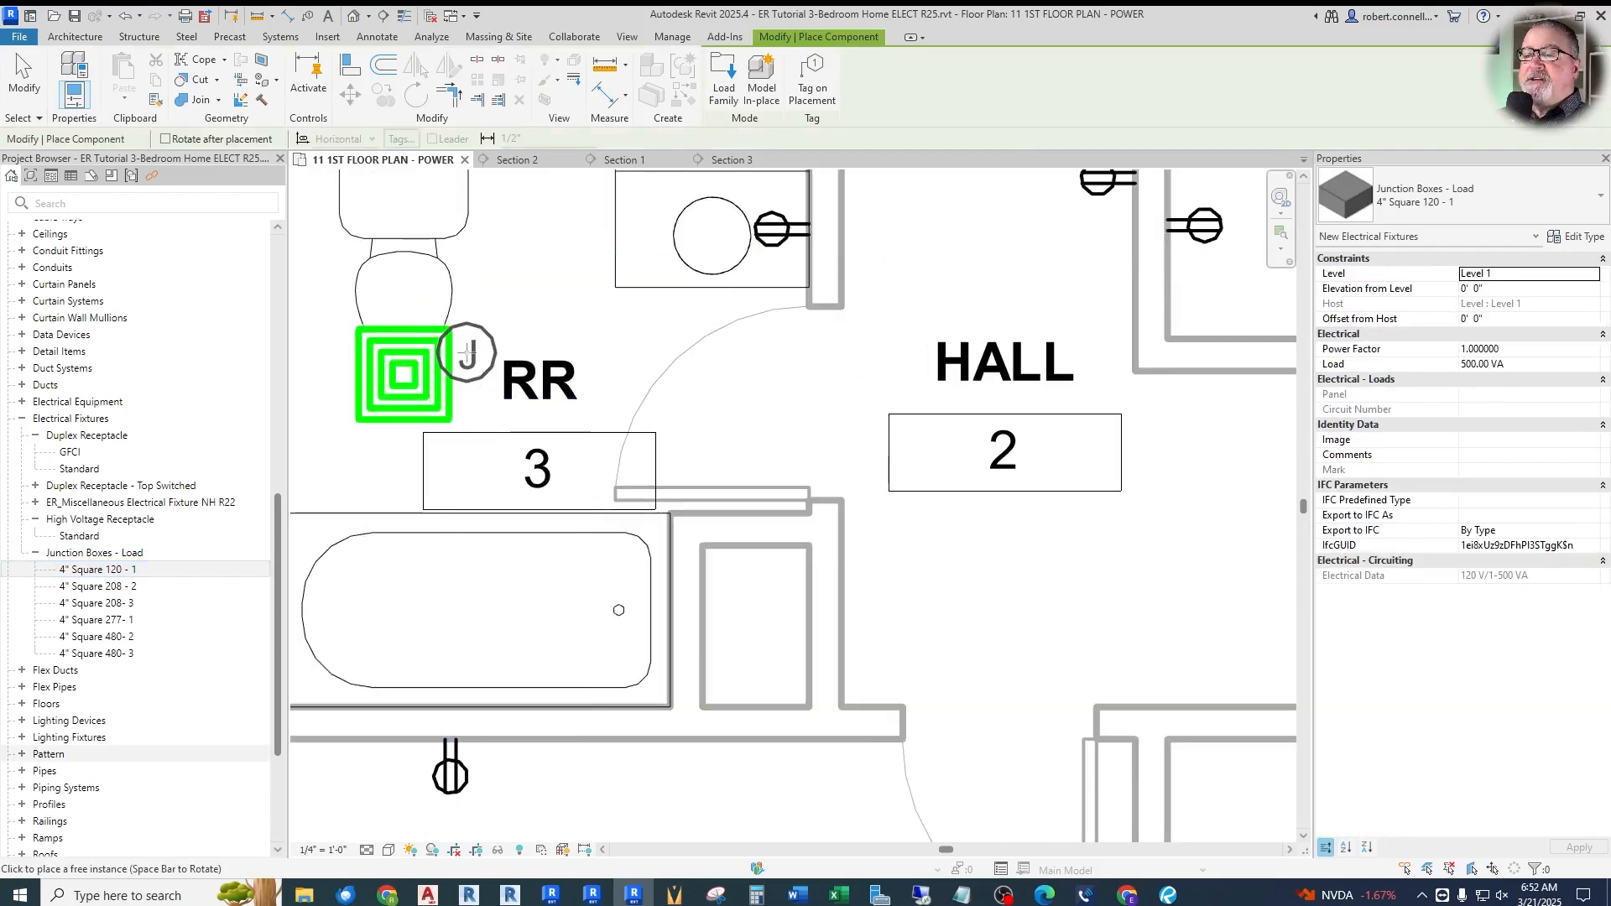
{"action": "scroll", "coordinate": [468, 356], "scroll_direction": "down", "scroll_amount": 2}
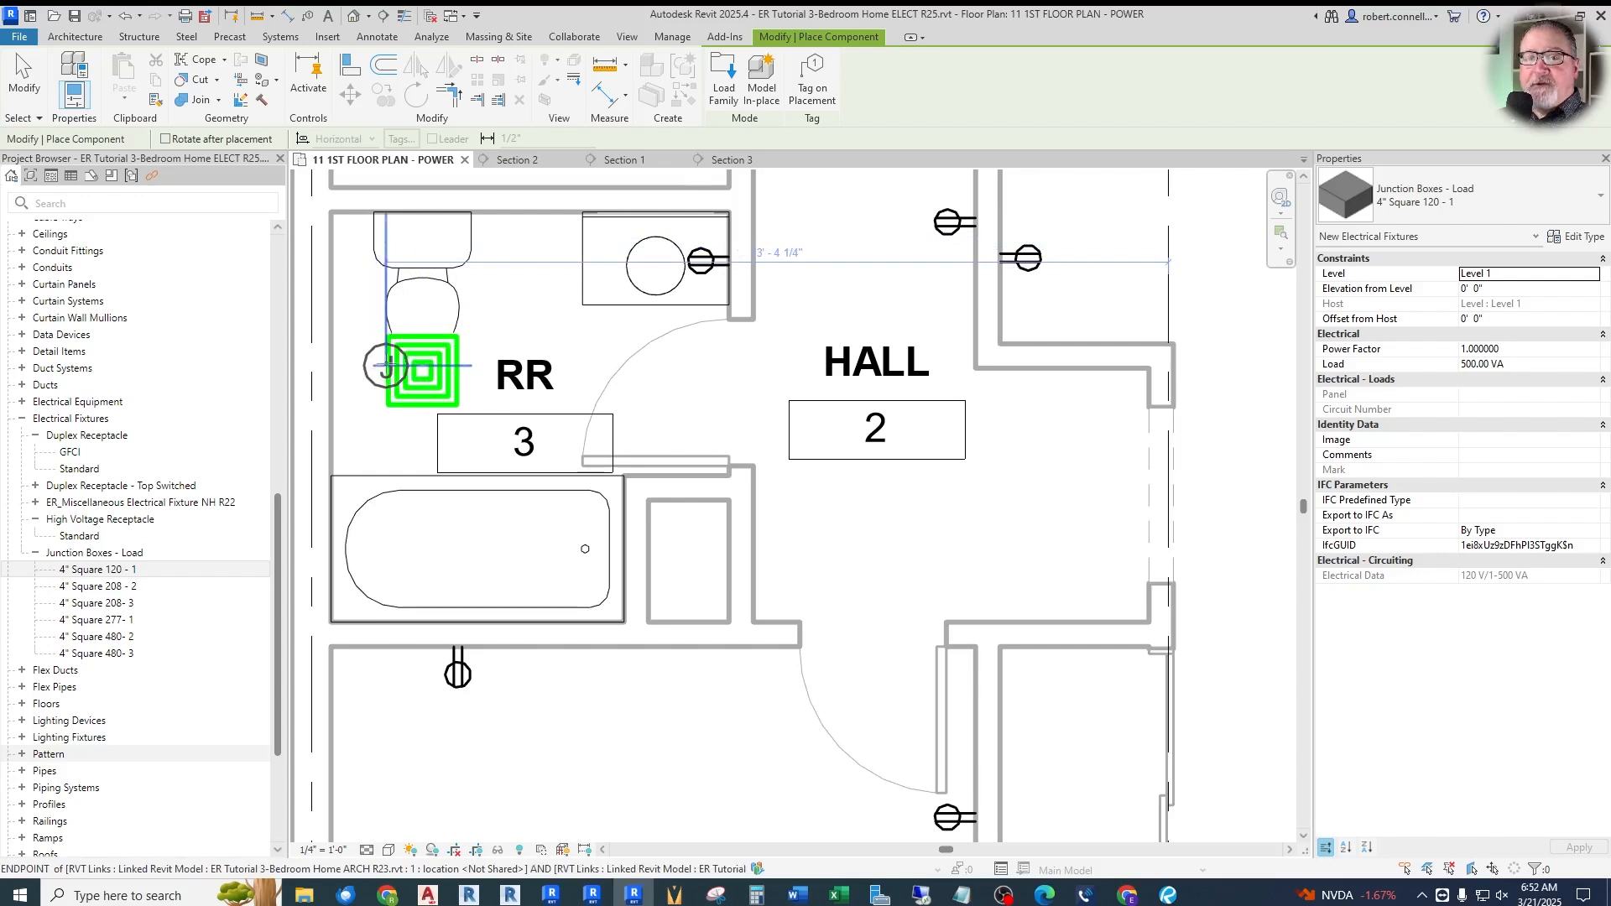
{"action": "scroll", "coordinate": [386, 366], "scroll_direction": "up", "scroll_amount": 2}
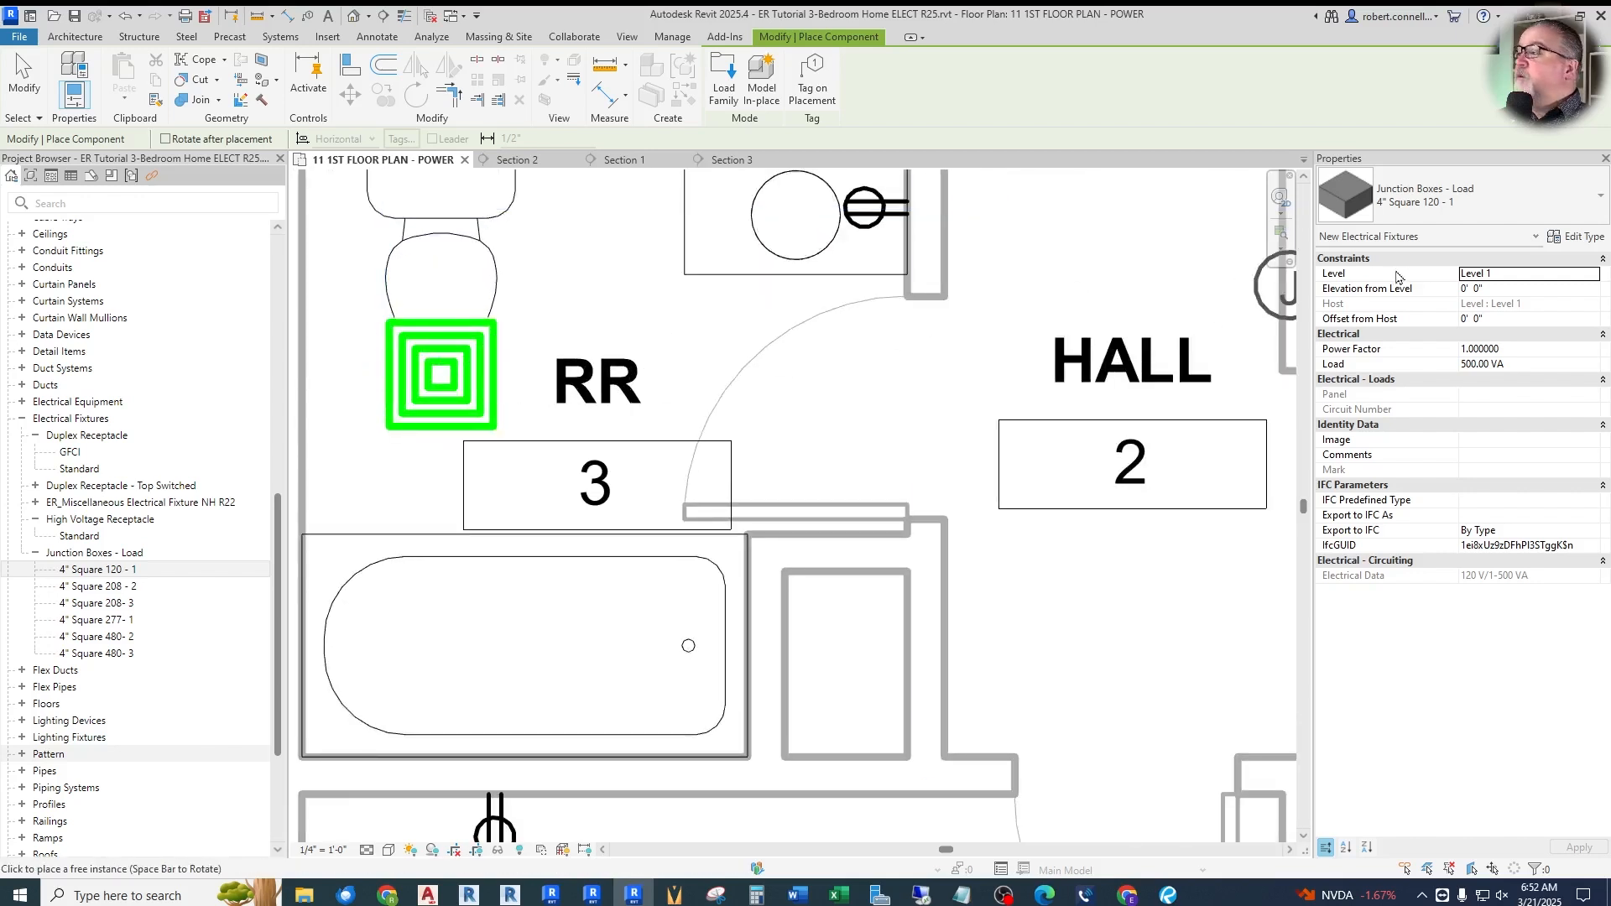
{"action": "scroll", "coordinate": [587, 386], "scroll_direction": "down", "scroll_amount": 2}
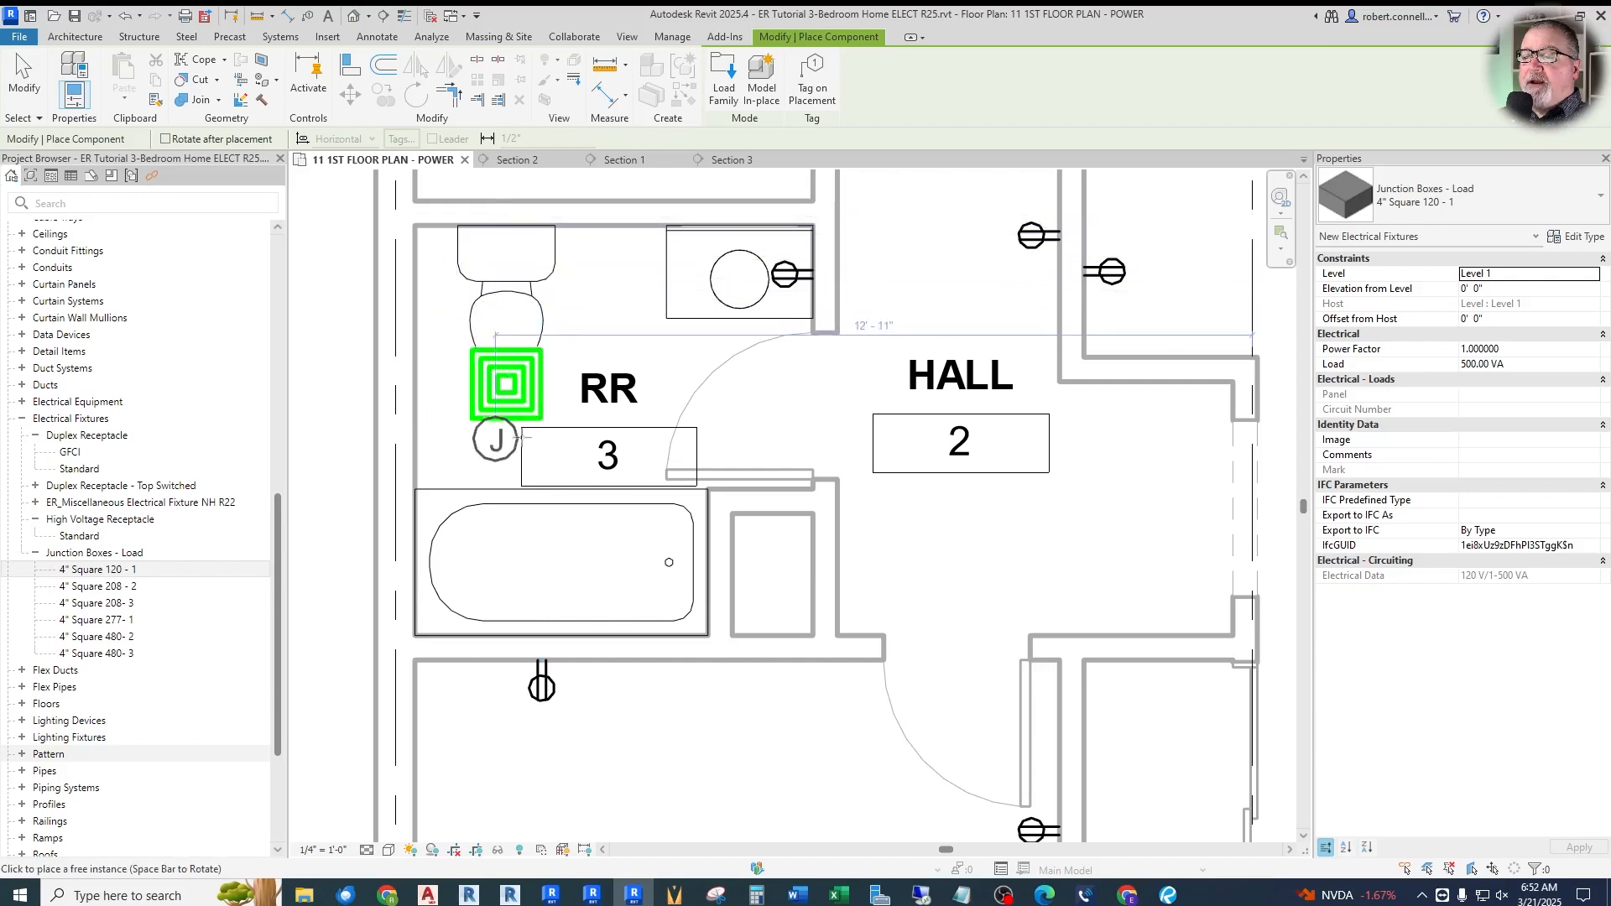
{"action": "scroll", "coordinate": [554, 388], "scroll_direction": "up", "scroll_amount": 2}
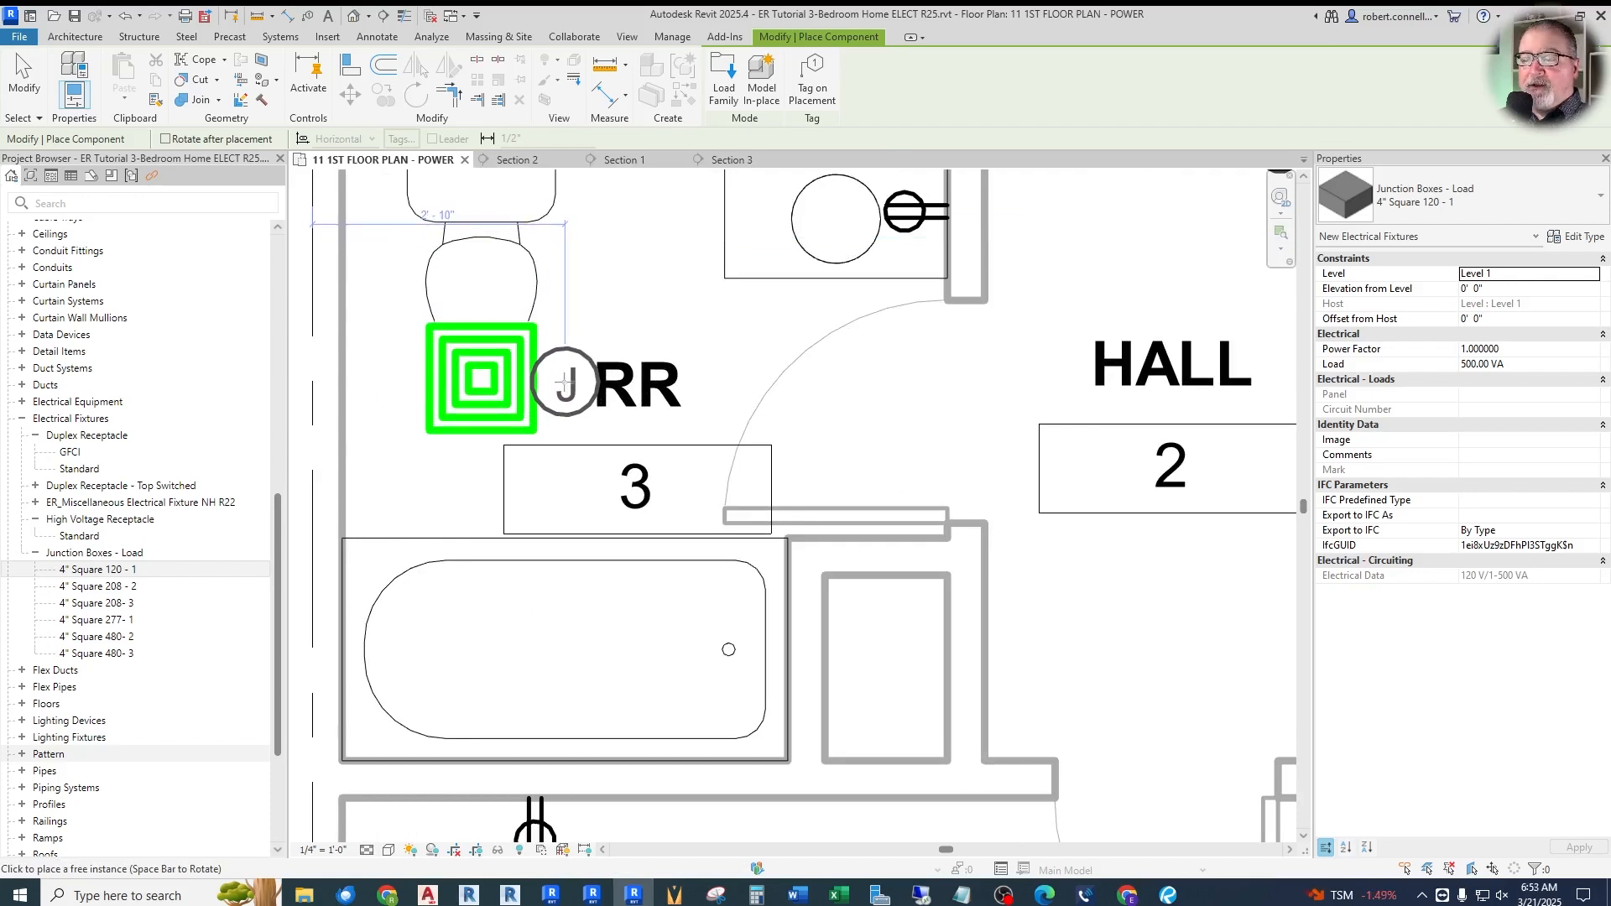
{"action": "left_click", "coordinate": [564, 382]}
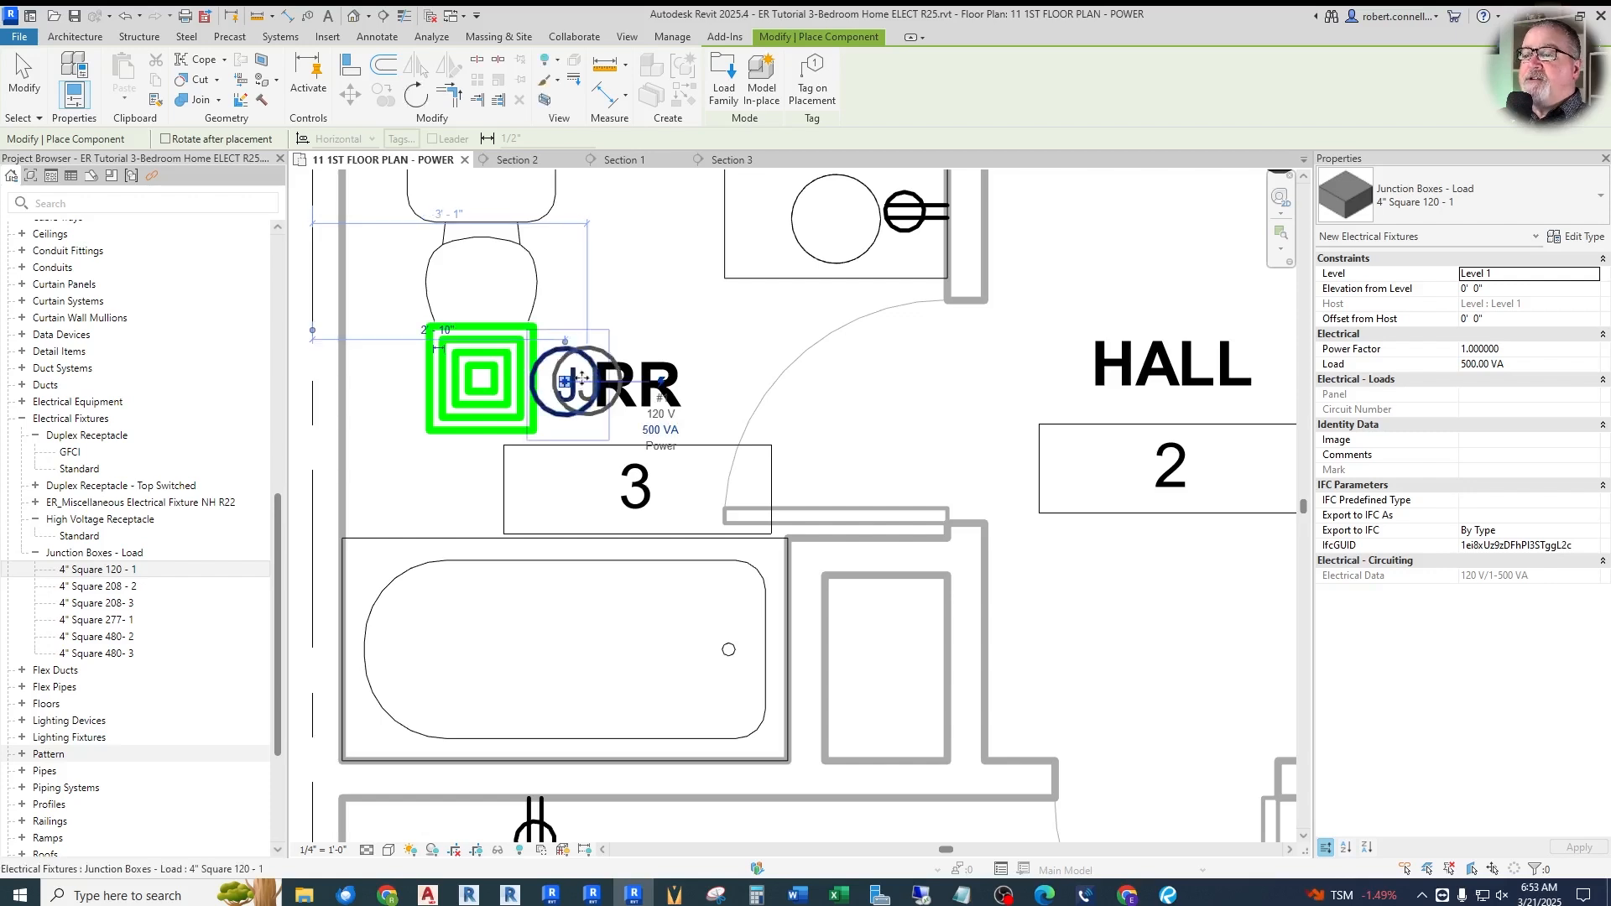
{"action": "key", "text": "Escape"}
{"action": "key", "text": "Escape"}
Move the RR 3 room tag toward the restroom door, clear of the junction box
{"action": "left_click_drag", "start_coordinate": [659, 386], "coordinate": [792, 363]}
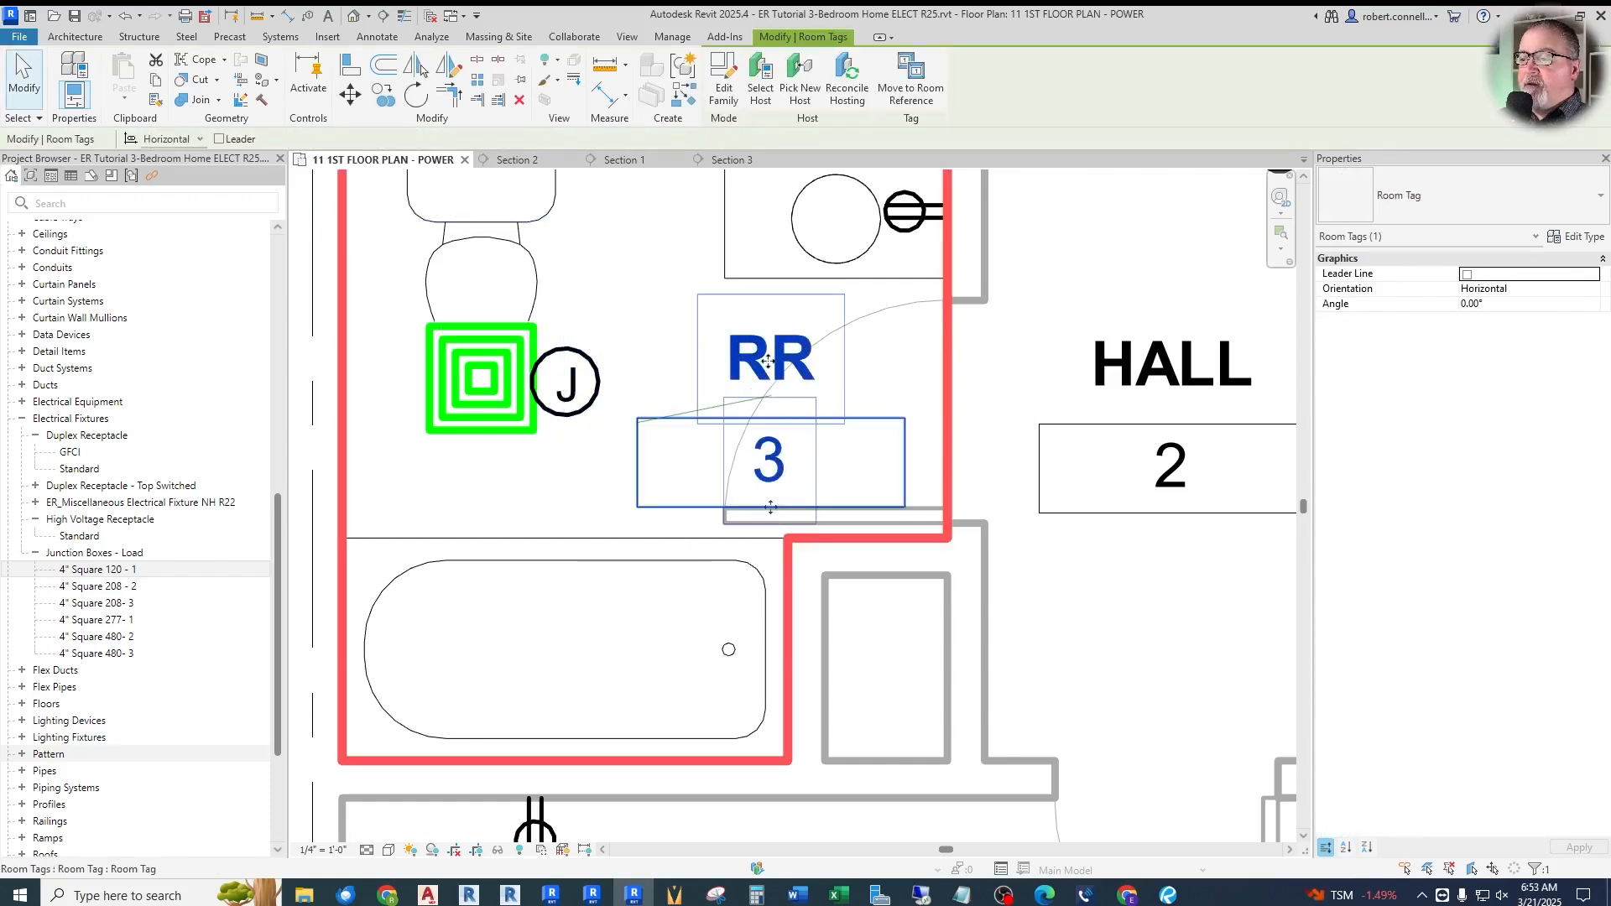
{"action": "left_click", "coordinate": [693, 313]}
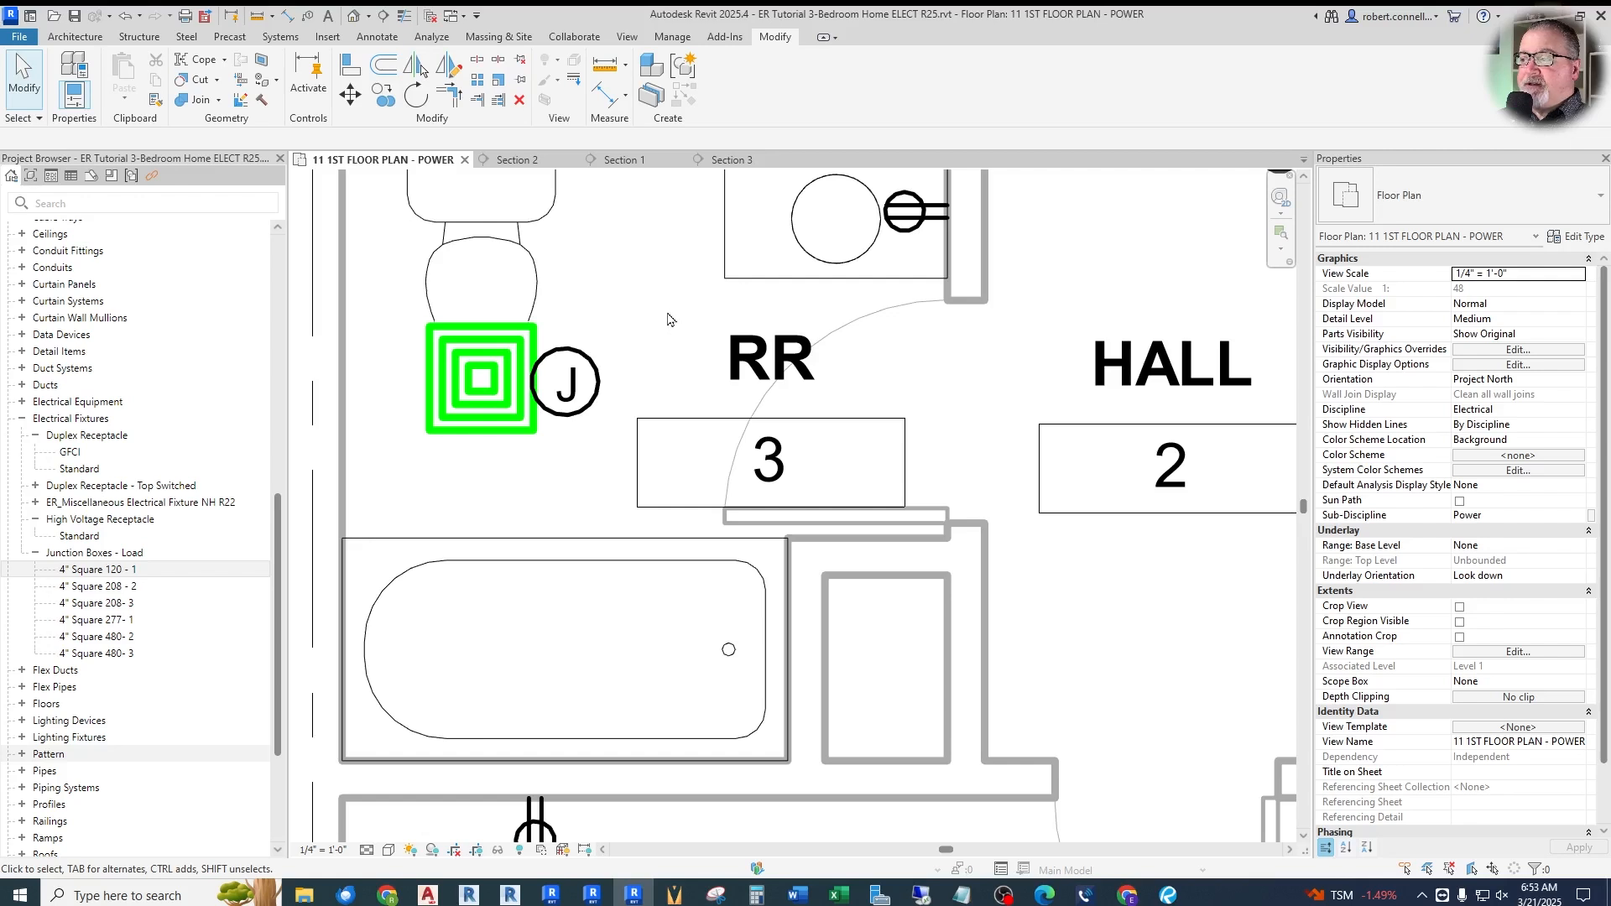
Set the load of the junction box beside the RR 3 exhaust fan to 100 VA
{"action": "left_click", "coordinate": [571, 377]}
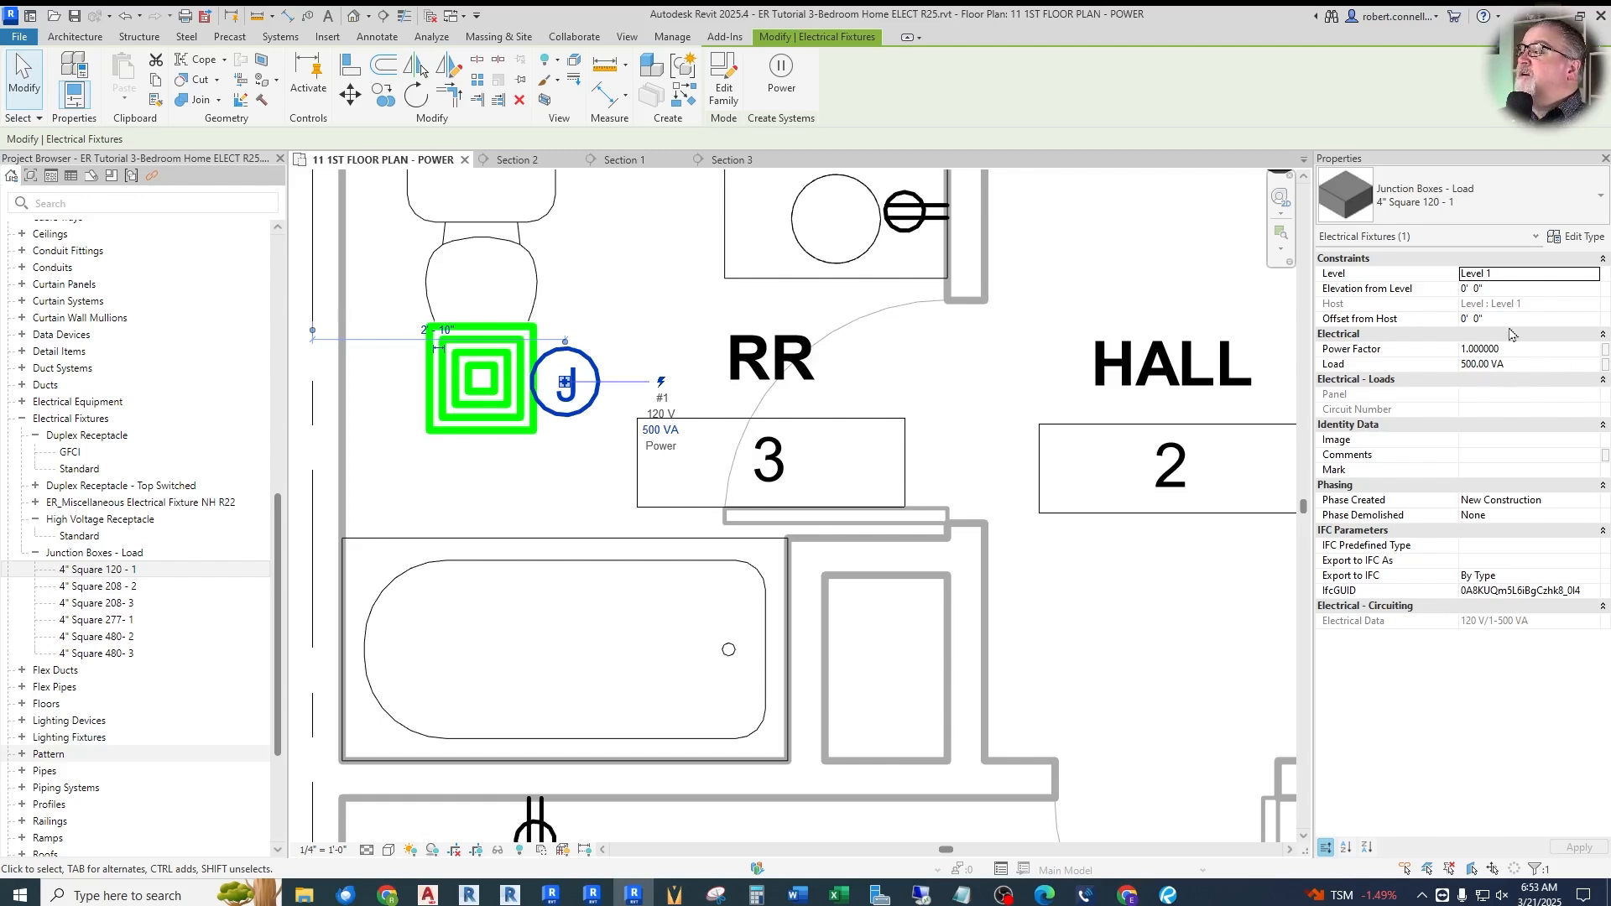
{"action": "left_click", "coordinate": [1539, 364]}
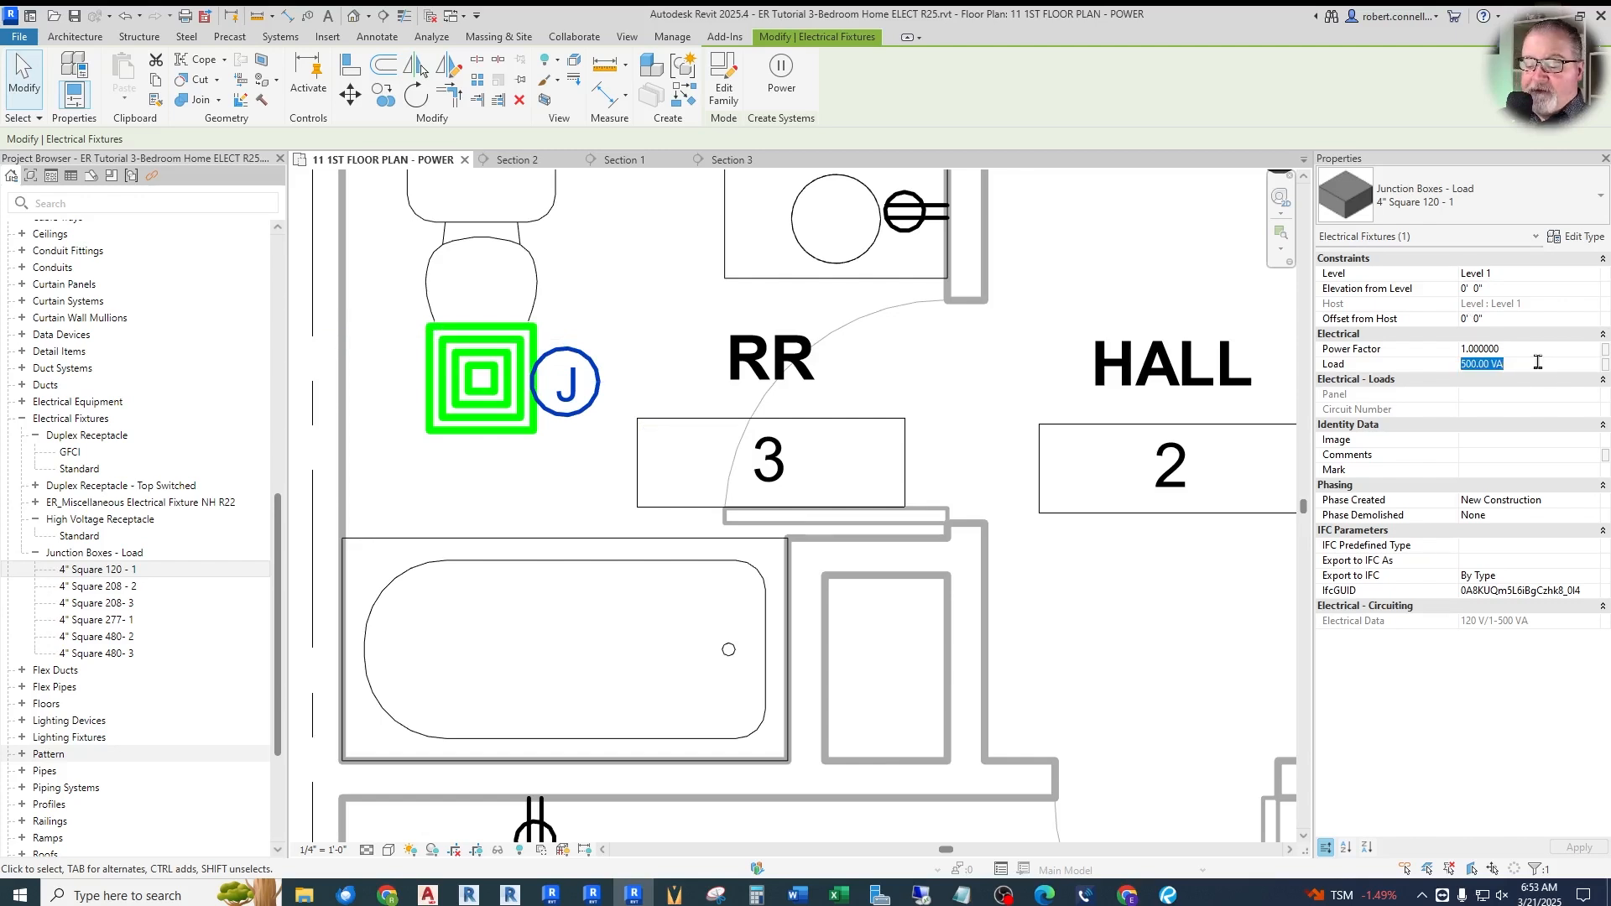
{"action": "type", "text": "100"}
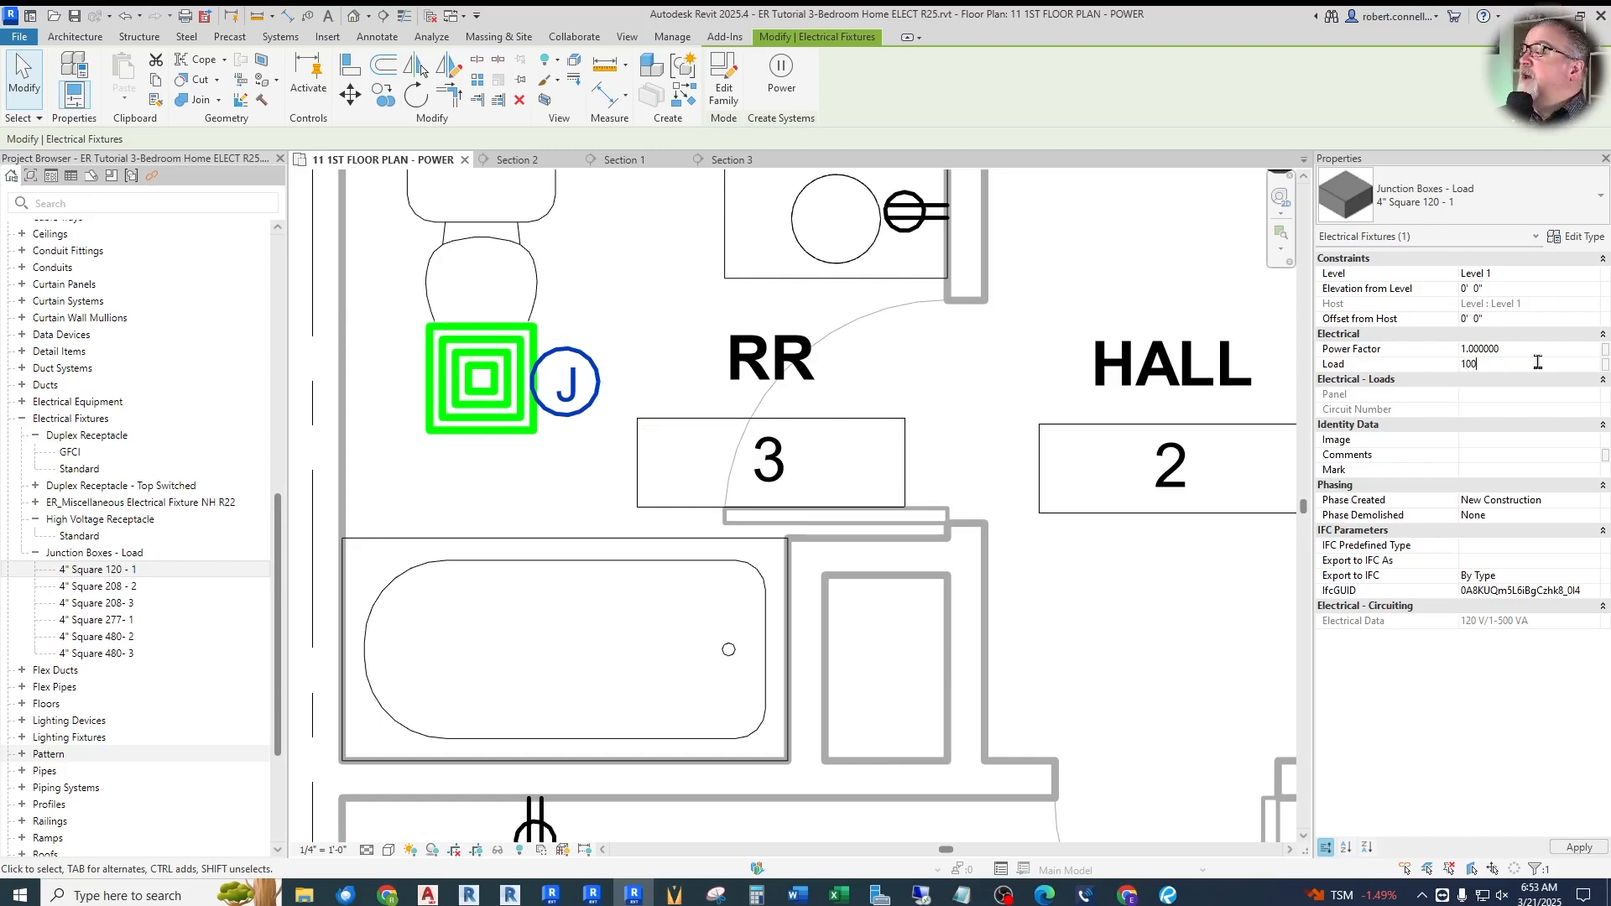
{"action": "key", "text": "Return"}
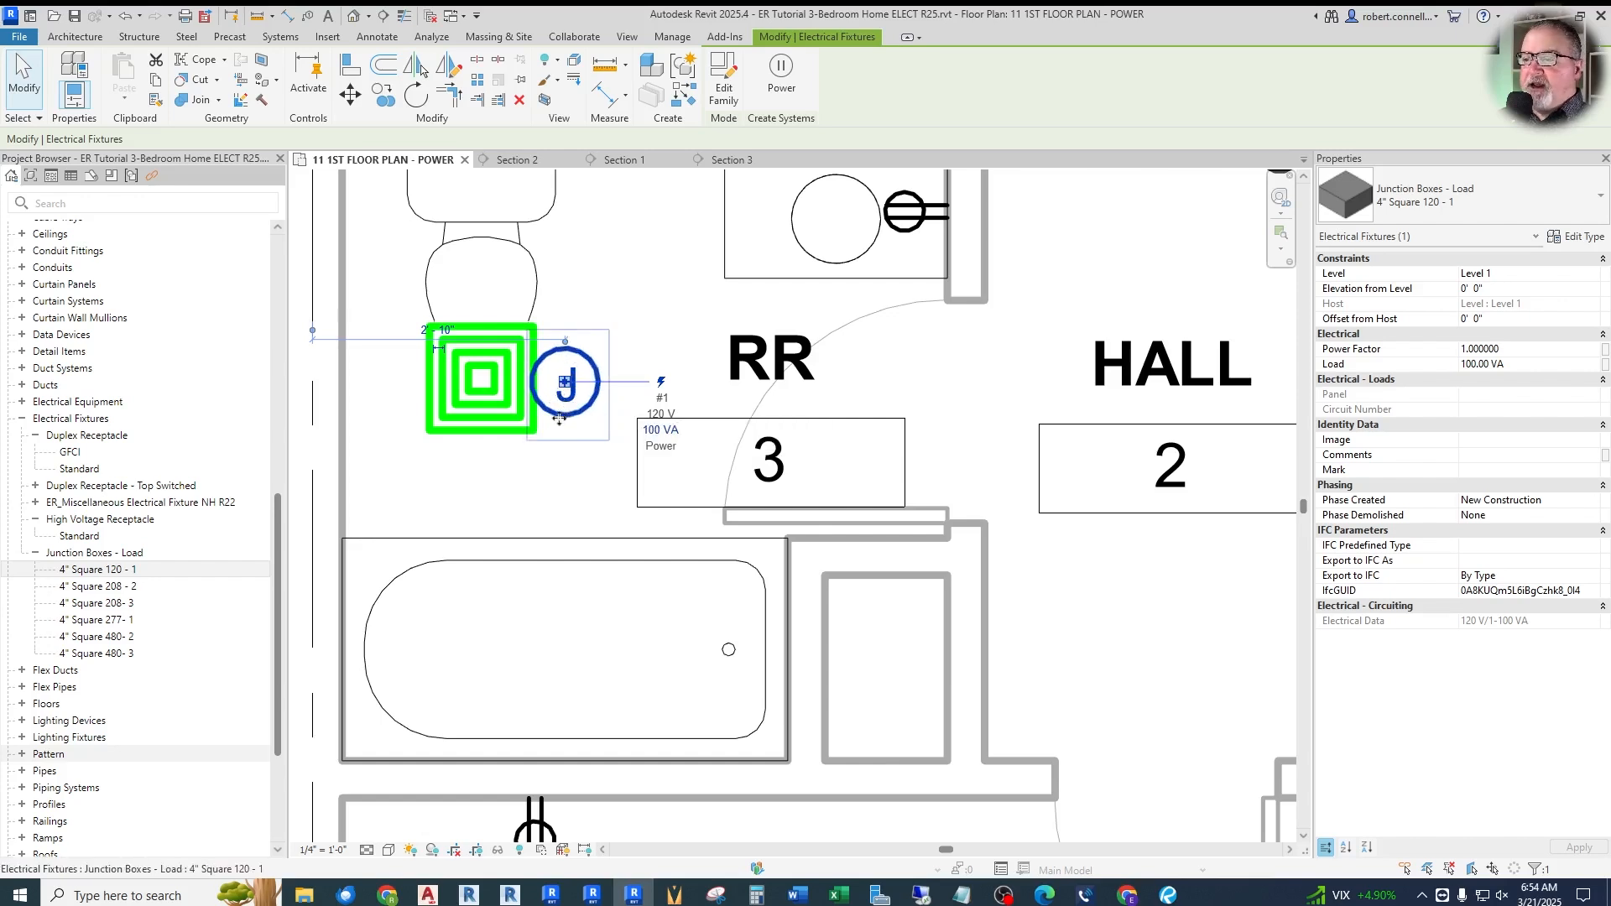
{"action": "key", "text": "Escape"}
Review how the kitchen and laundry appliance connections are labelled, compared with the junction box in restroom RR 3
{"action": "scroll", "coordinate": [955, 494], "scroll_direction": "down", "scroll_amount": 3}
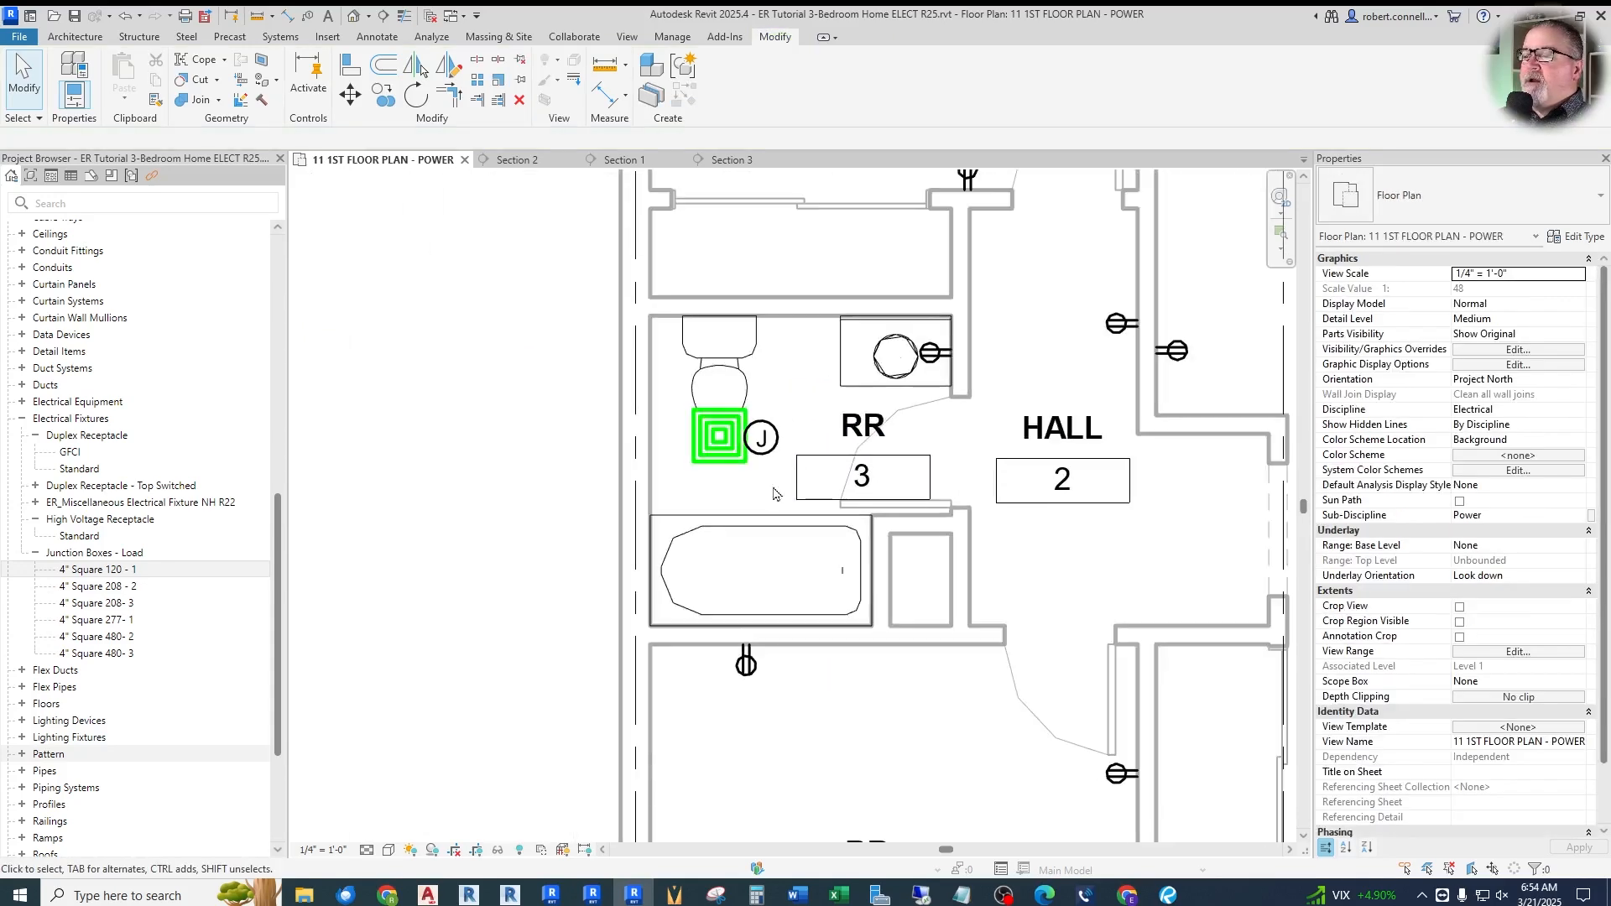
{"action": "scroll", "coordinate": [768, 424], "scroll_direction": "down", "scroll_amount": 1}
{"action": "scroll", "coordinate": [578, 418], "scroll_direction": "down", "scroll_amount": 1}
{"action": "scroll", "coordinate": [578, 418], "scroll_direction": "down", "scroll_amount": 4}
{"action": "scroll", "coordinate": [1122, 368], "scroll_direction": "up", "scroll_amount": 3}
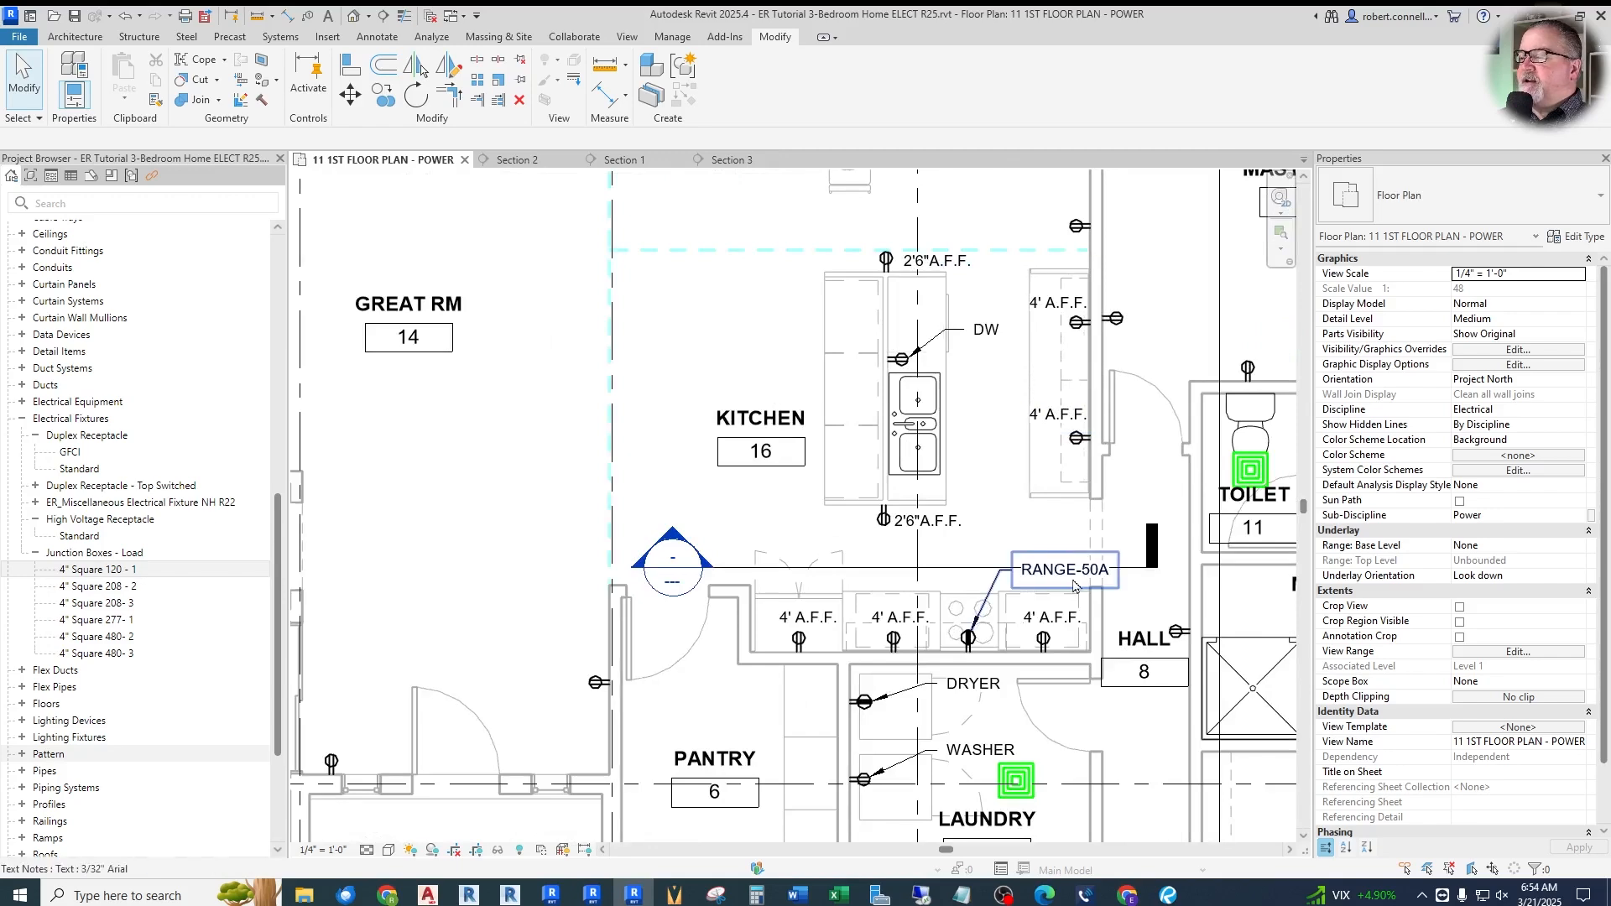
{"action": "scroll", "coordinate": [1074, 585], "scroll_direction": "up", "scroll_amount": 3}
{"action": "scroll", "coordinate": [1070, 579], "scroll_direction": "down", "scroll_amount": 2}
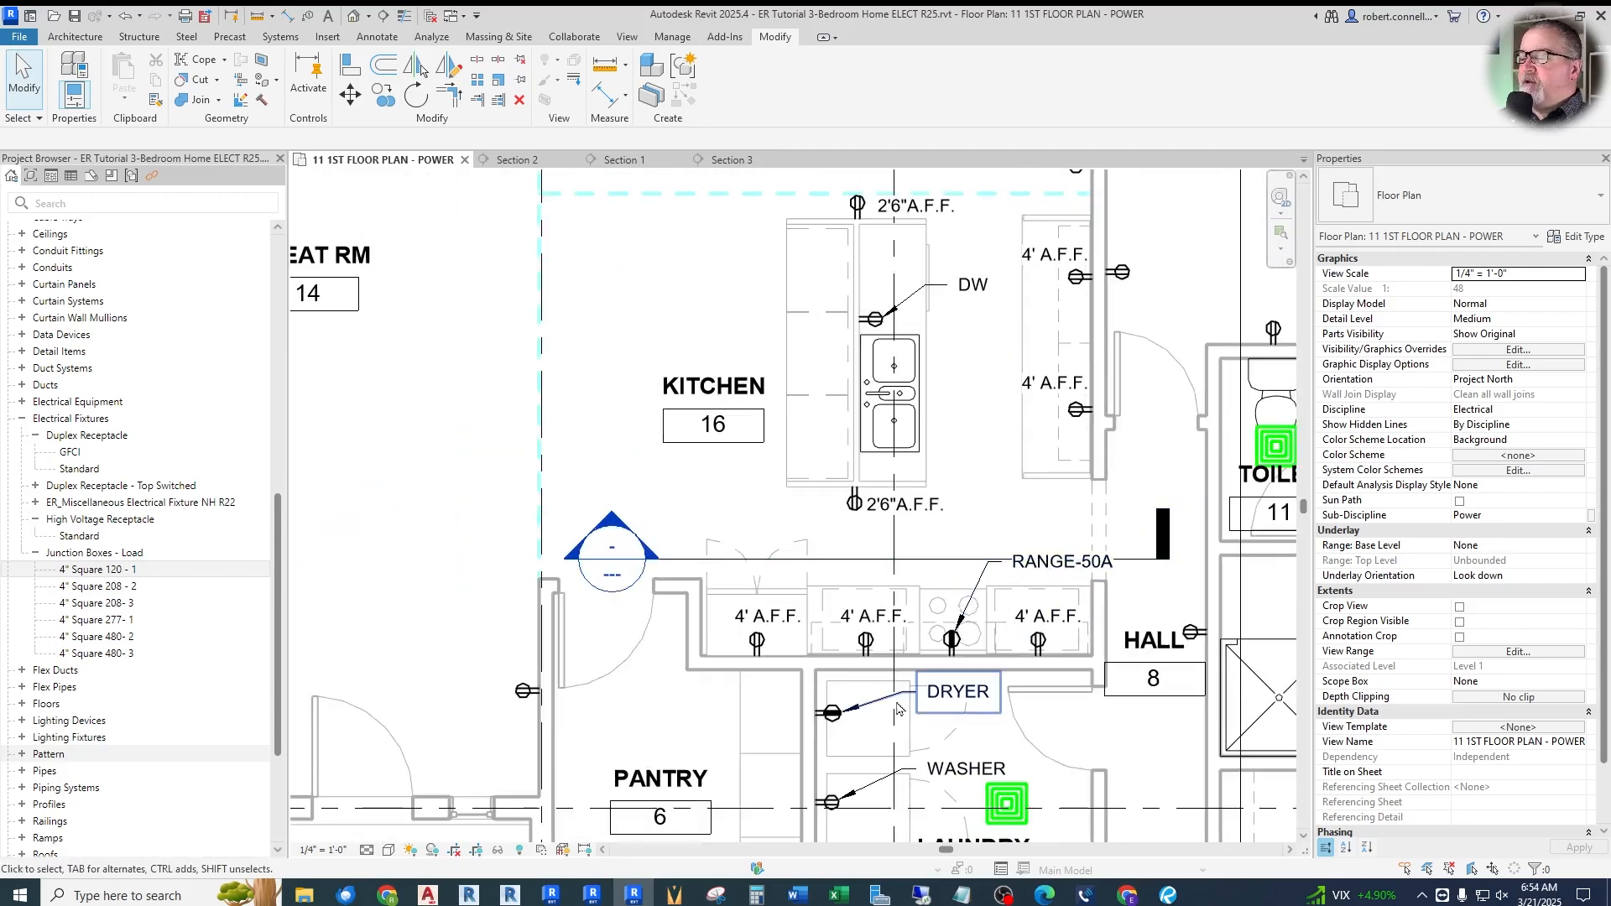
{"action": "scroll", "coordinate": [898, 709], "scroll_direction": "down", "scroll_amount": 5}
{"action": "scroll", "coordinate": [669, 572], "scroll_direction": "up", "scroll_amount": 6}
{"action": "scroll", "coordinate": [669, 573], "scroll_direction": "up", "scroll_amount": 5}
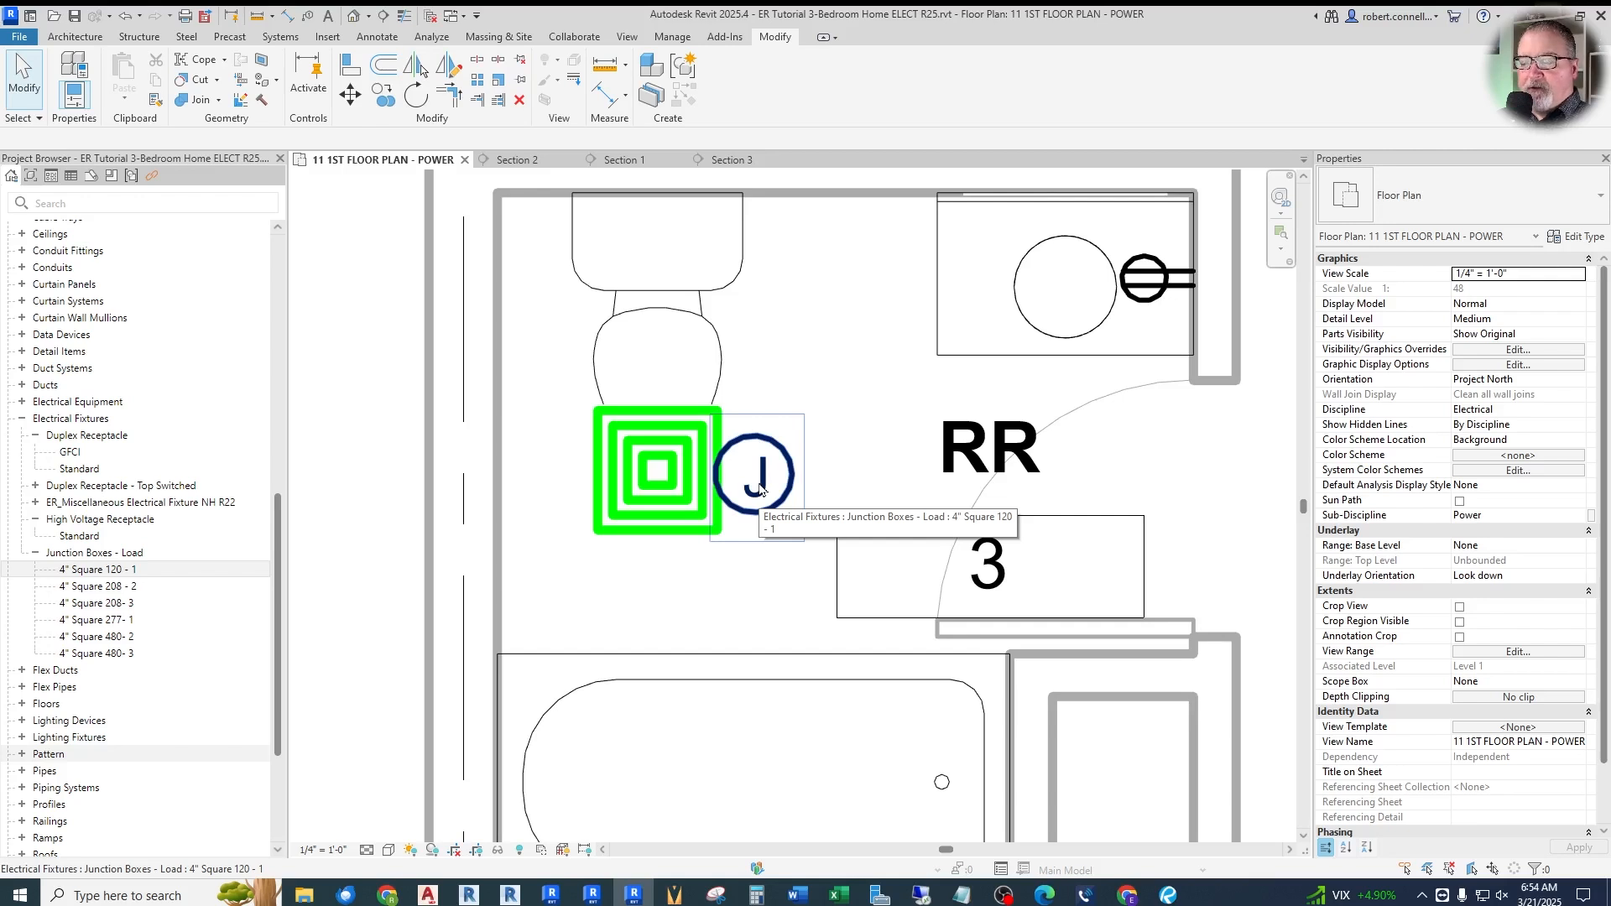
{"action": "scroll", "coordinate": [758, 486], "scroll_direction": "down", "scroll_amount": 3}
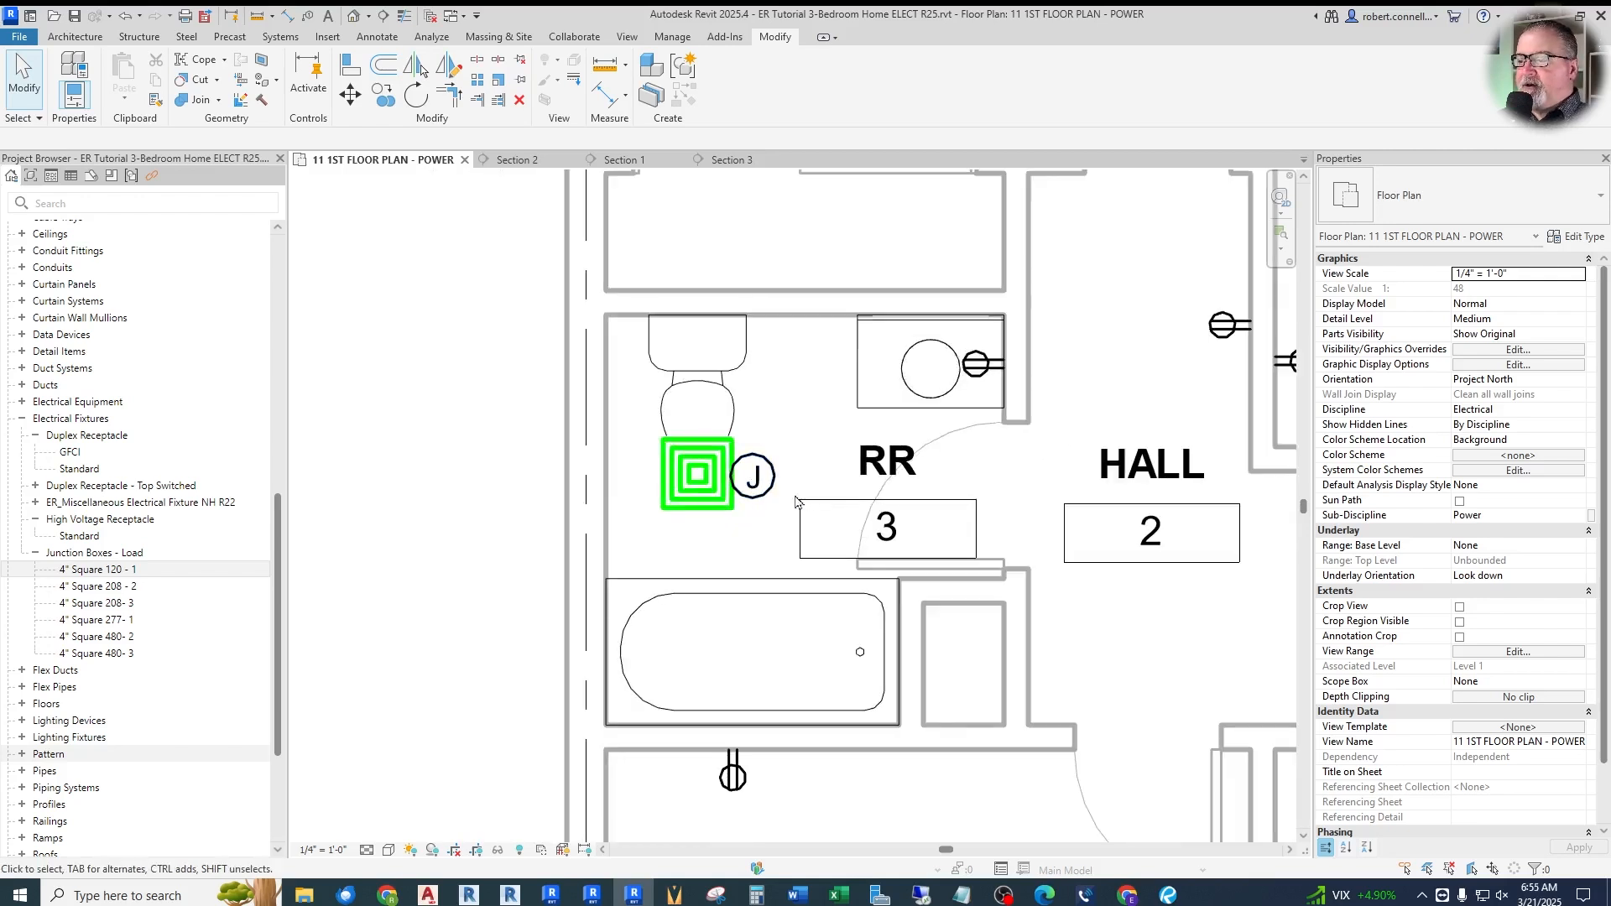
{"action": "scroll", "coordinate": [797, 502], "scroll_direction": "up", "scroll_amount": 2}
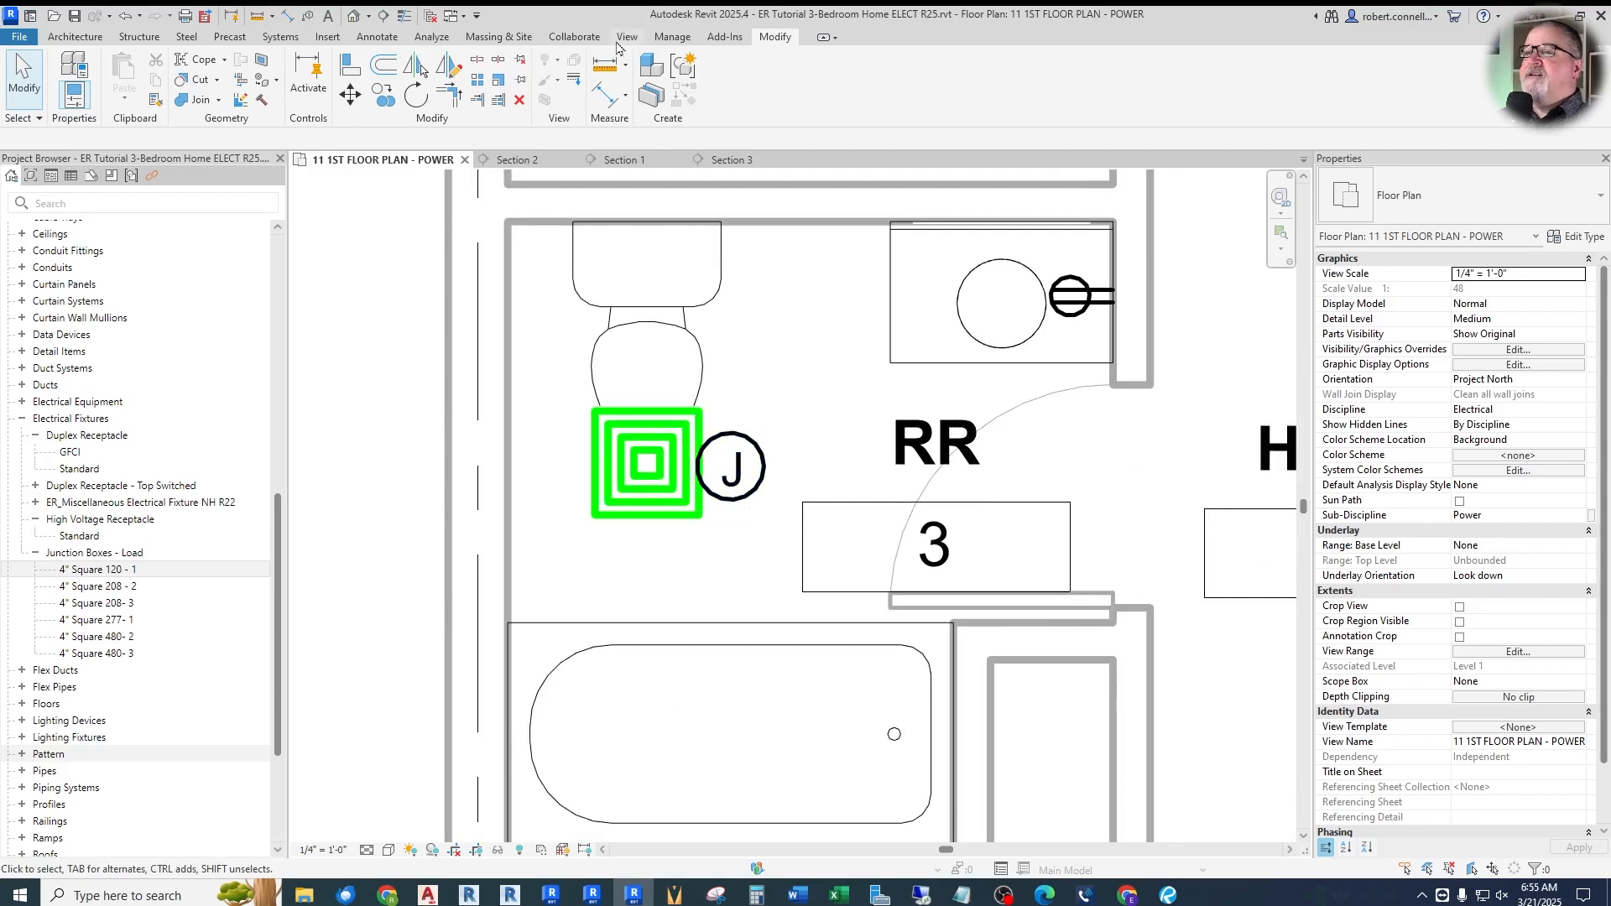
Check which tag families are loaded for the Electrical Fixtures category, leaving the tag assignments as they are
{"action": "left_click", "coordinate": [377, 38]}
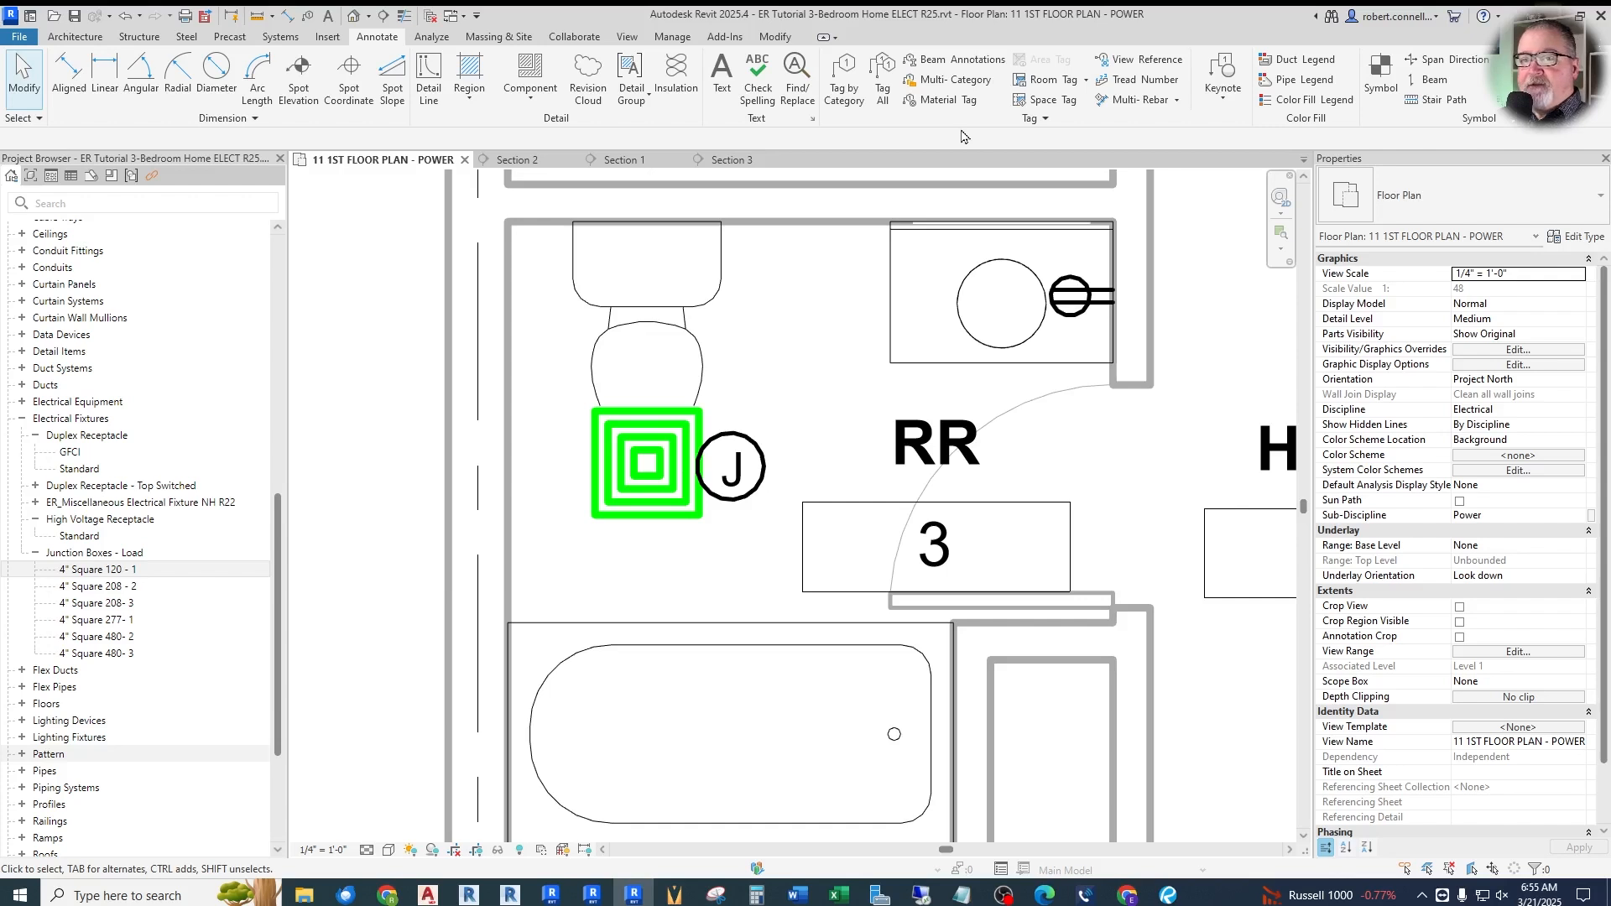
{"action": "left_click", "coordinate": [1045, 120]}
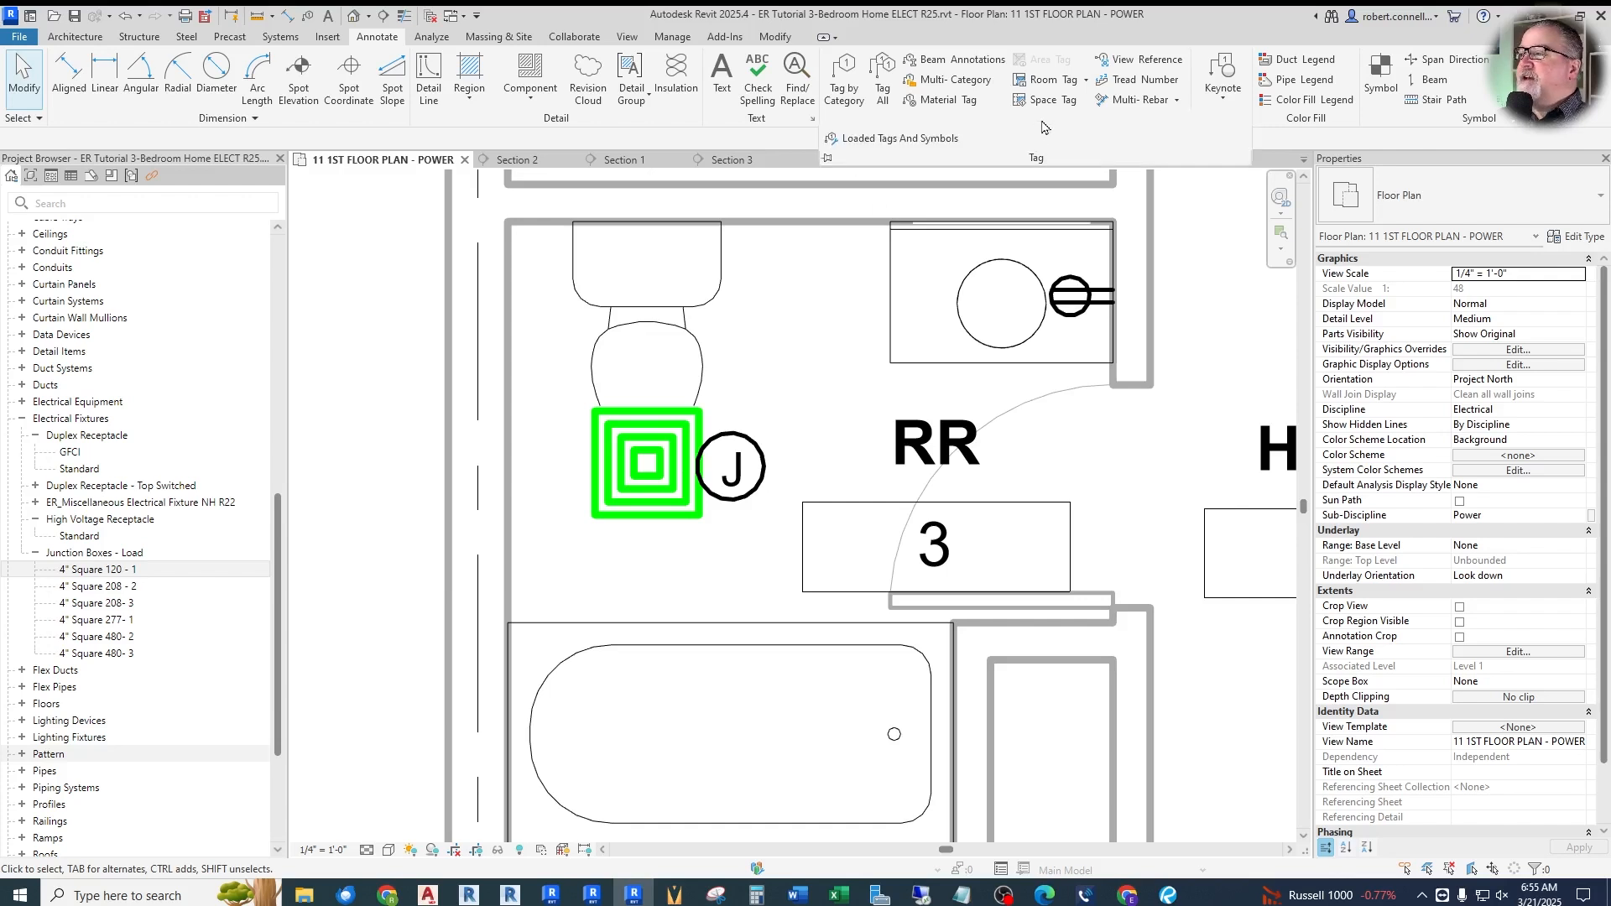
{"action": "left_click", "coordinate": [893, 142]}
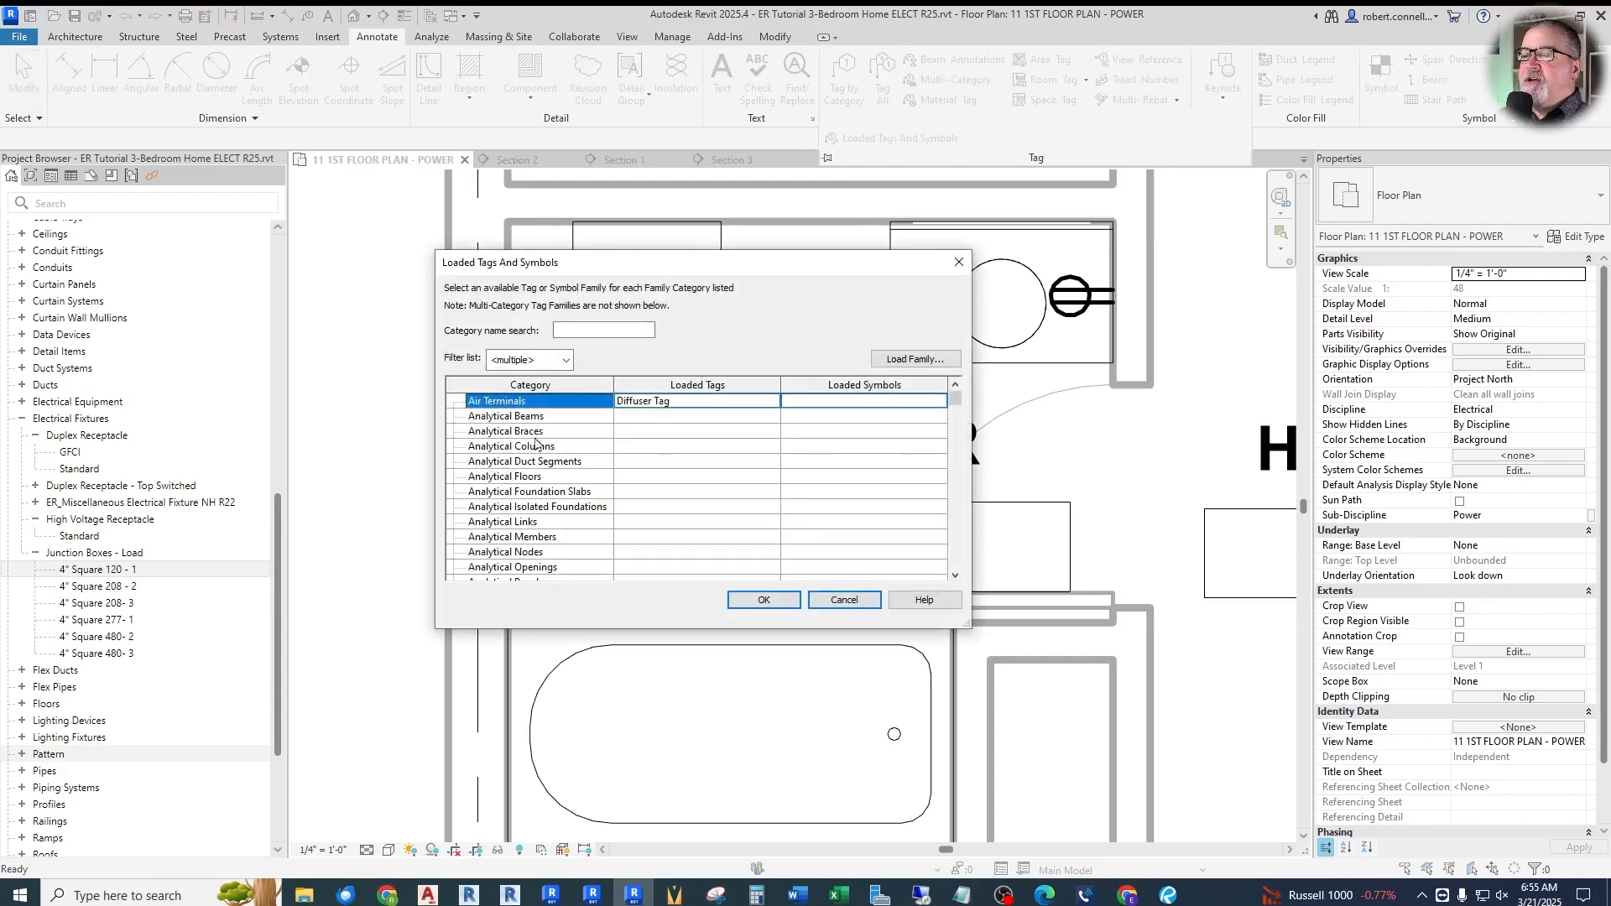
{"action": "scroll", "coordinate": [536, 443], "scroll_direction": "down", "scroll_amount": 4}
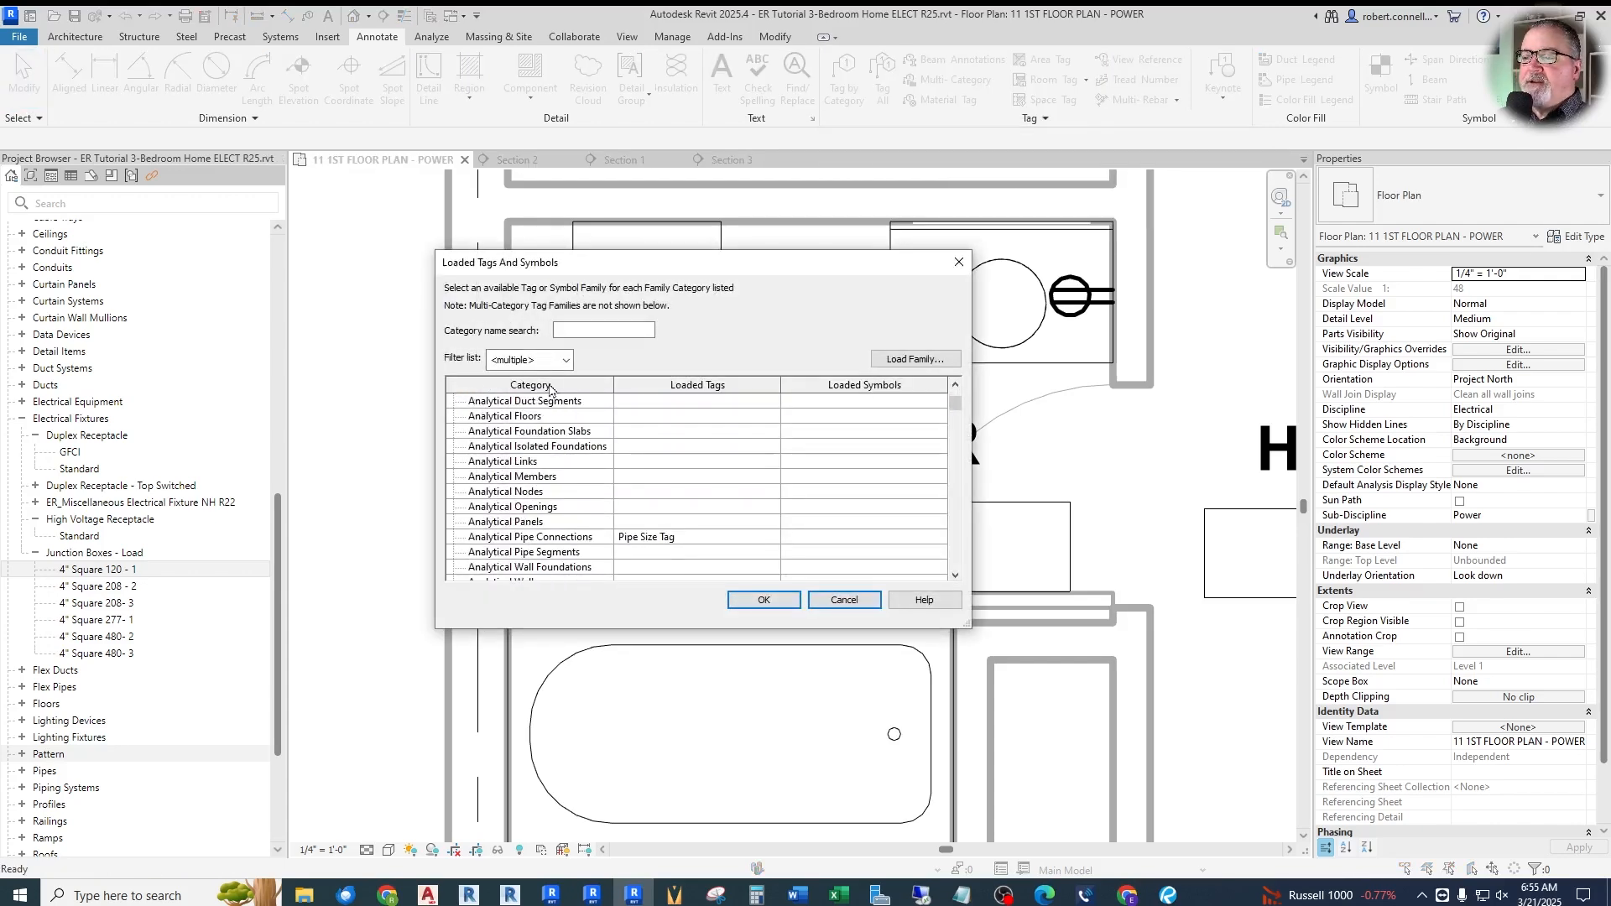
{"action": "scroll", "coordinate": [536, 451], "scroll_direction": "down", "scroll_amount": 5}
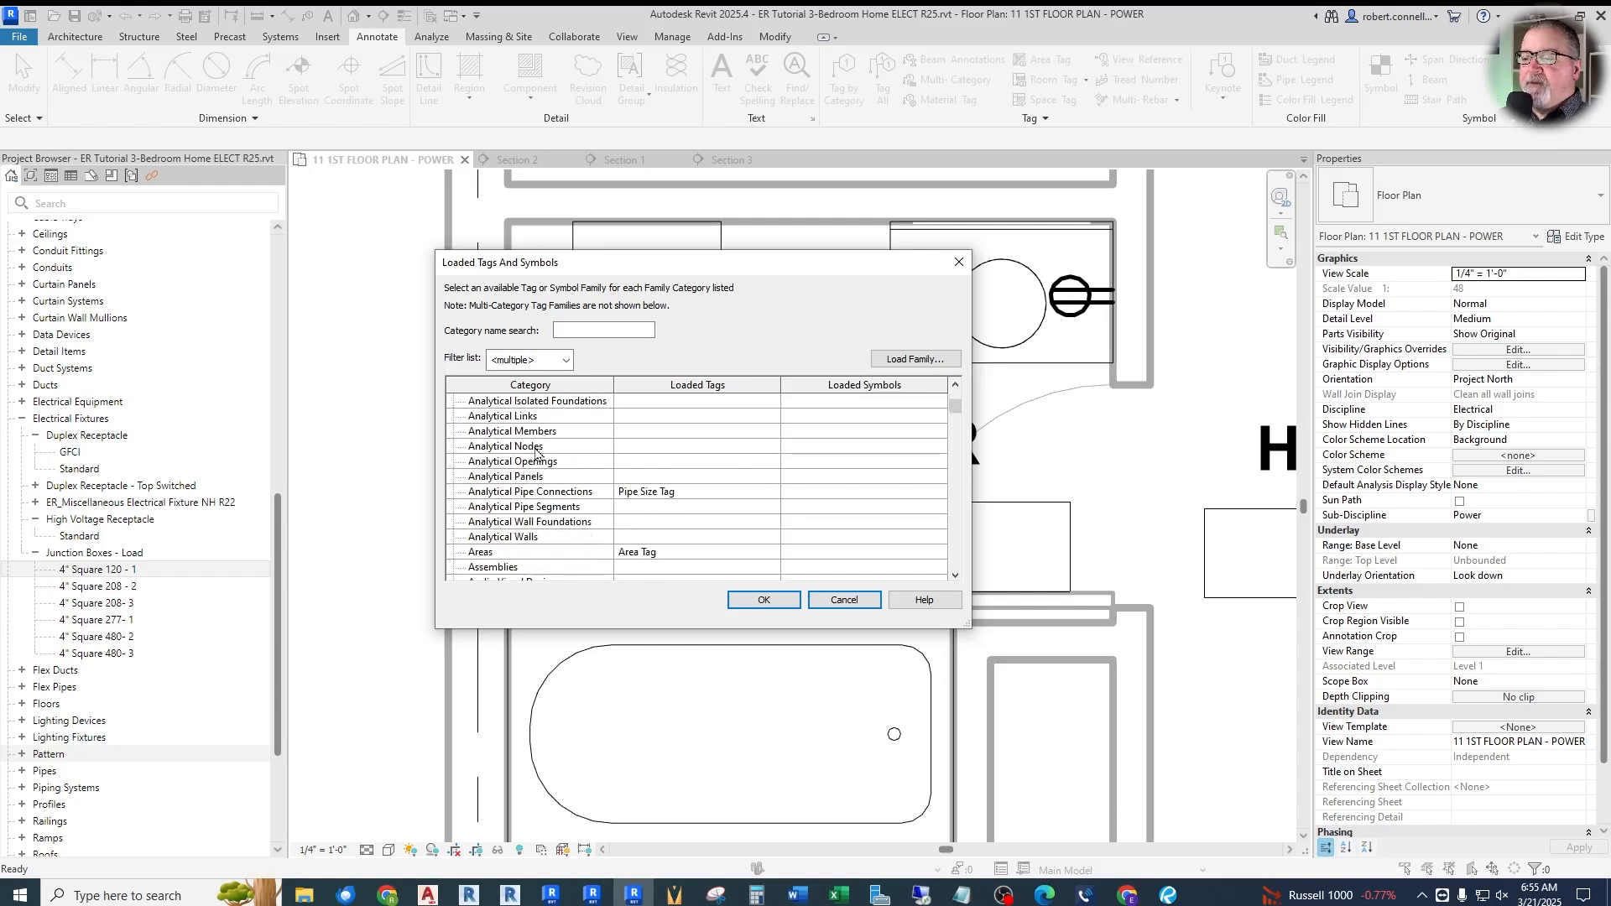
{"action": "scroll", "coordinate": [535, 454], "scroll_direction": "down", "scroll_amount": 1}
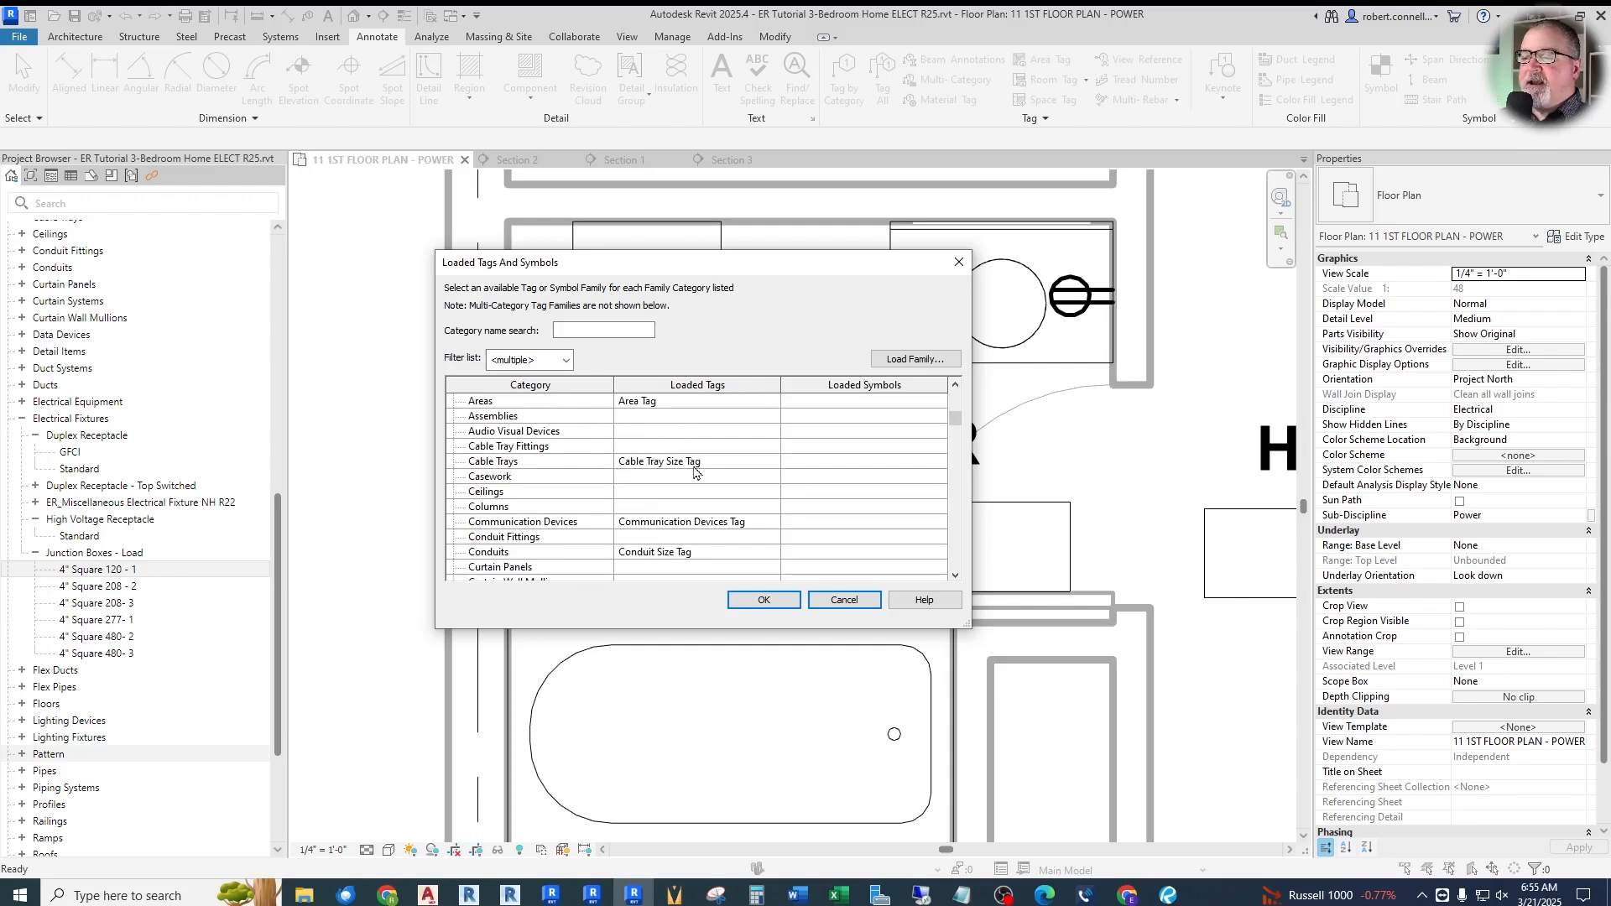
{"action": "scroll", "coordinate": [701, 470], "scroll_direction": "down", "scroll_amount": 7}
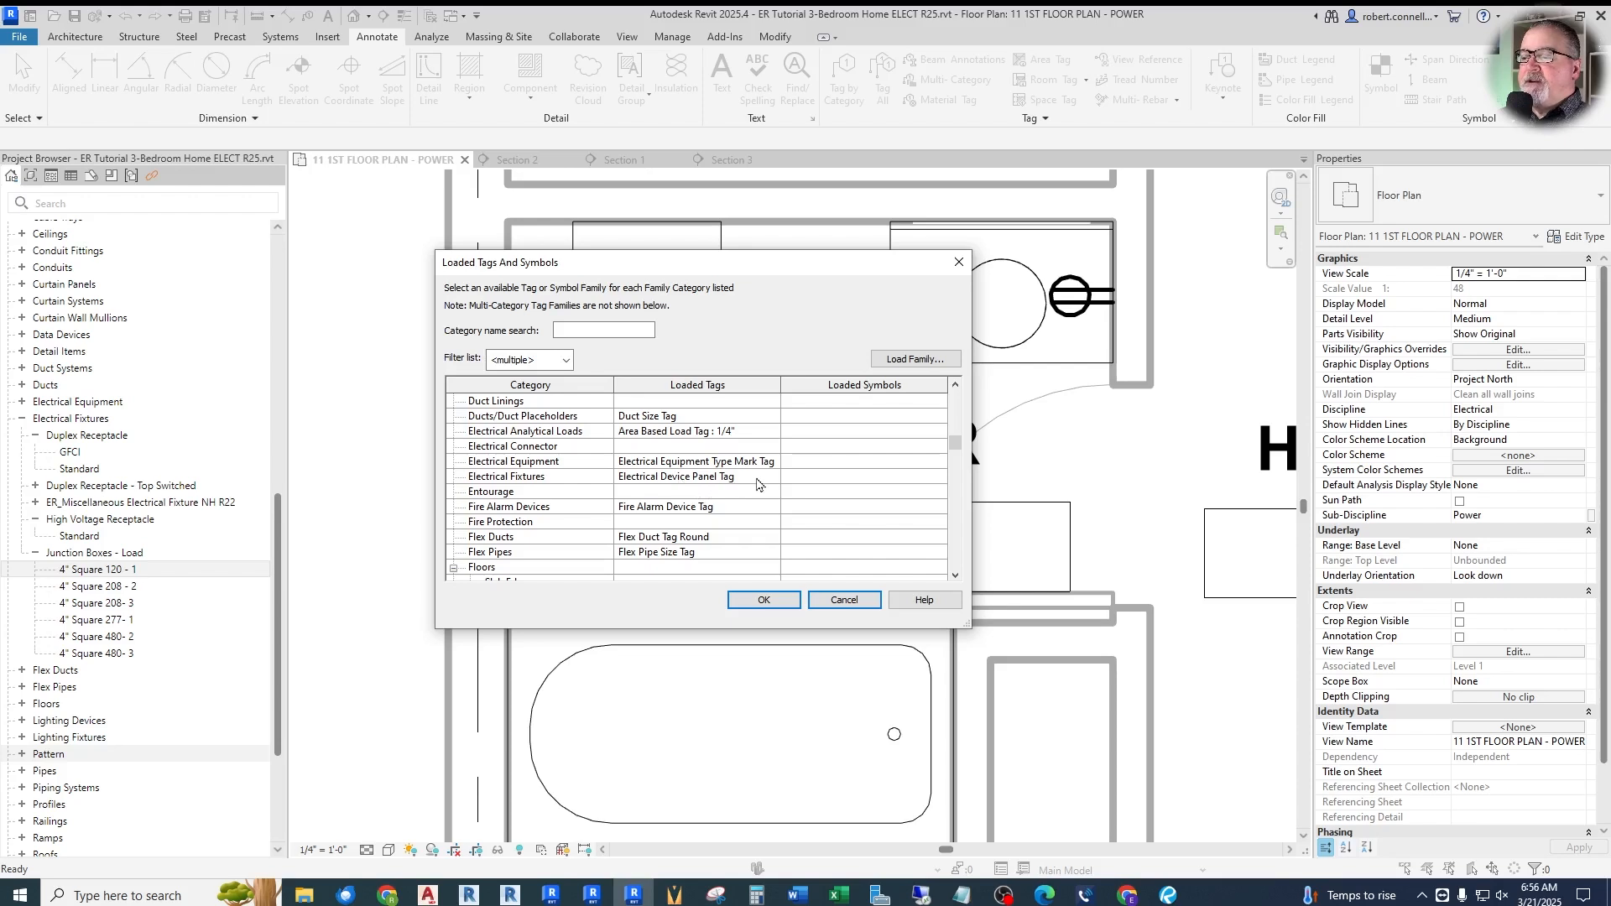
{"action": "left_click", "coordinate": [775, 478]}
{"action": "left_click", "coordinate": [773, 477]}
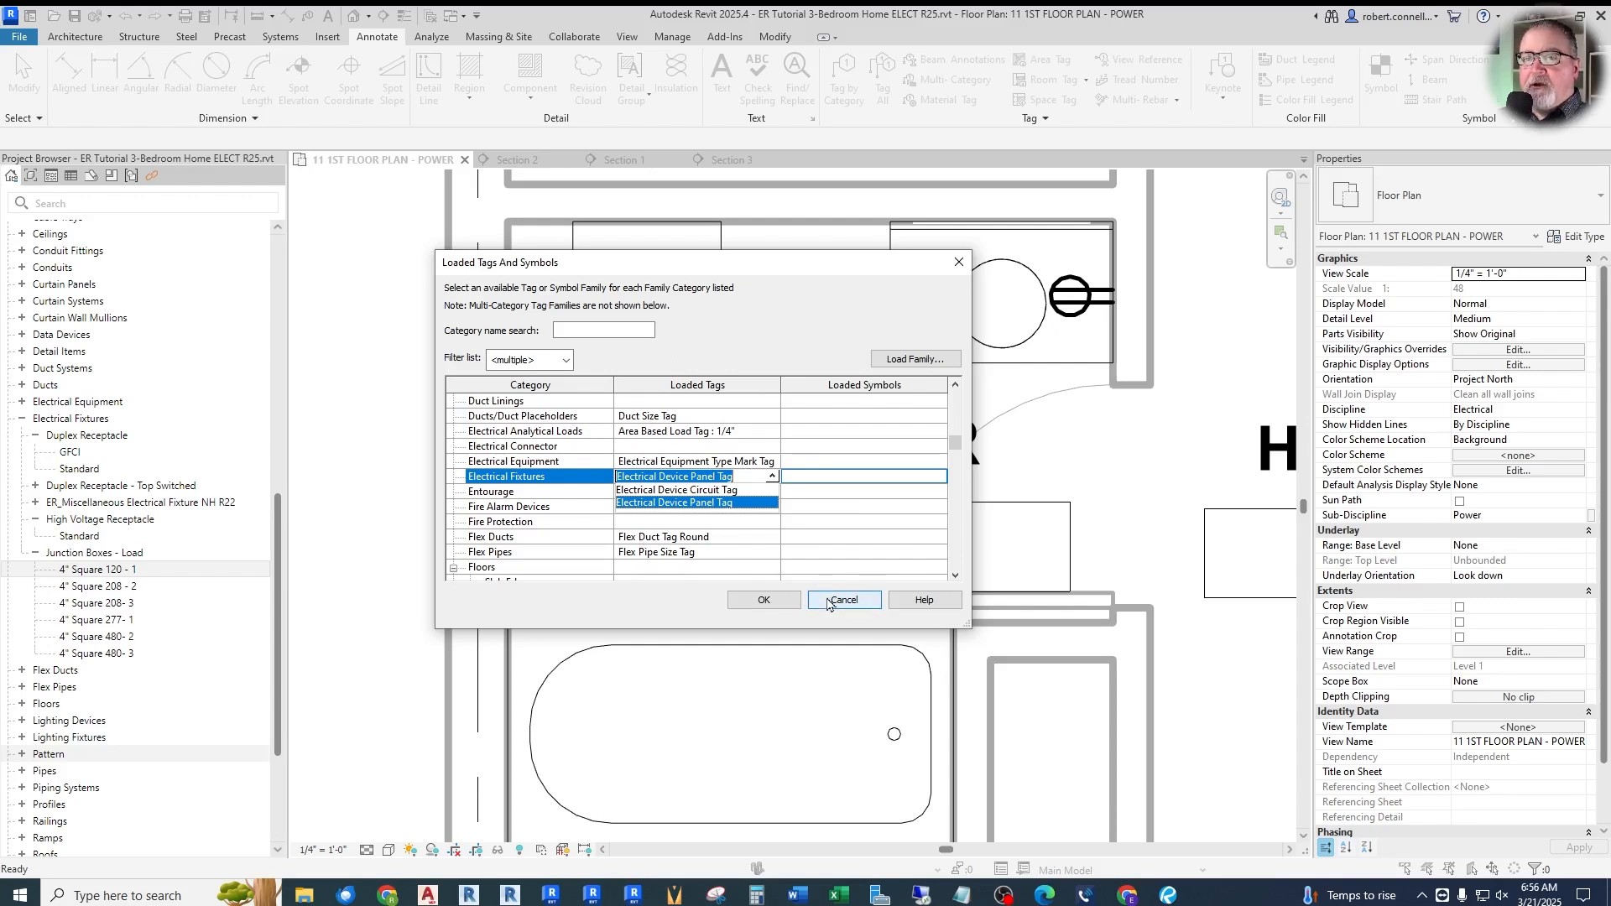
{"action": "left_click", "coordinate": [828, 603]}
{"action": "left_click", "coordinate": [828, 603]}
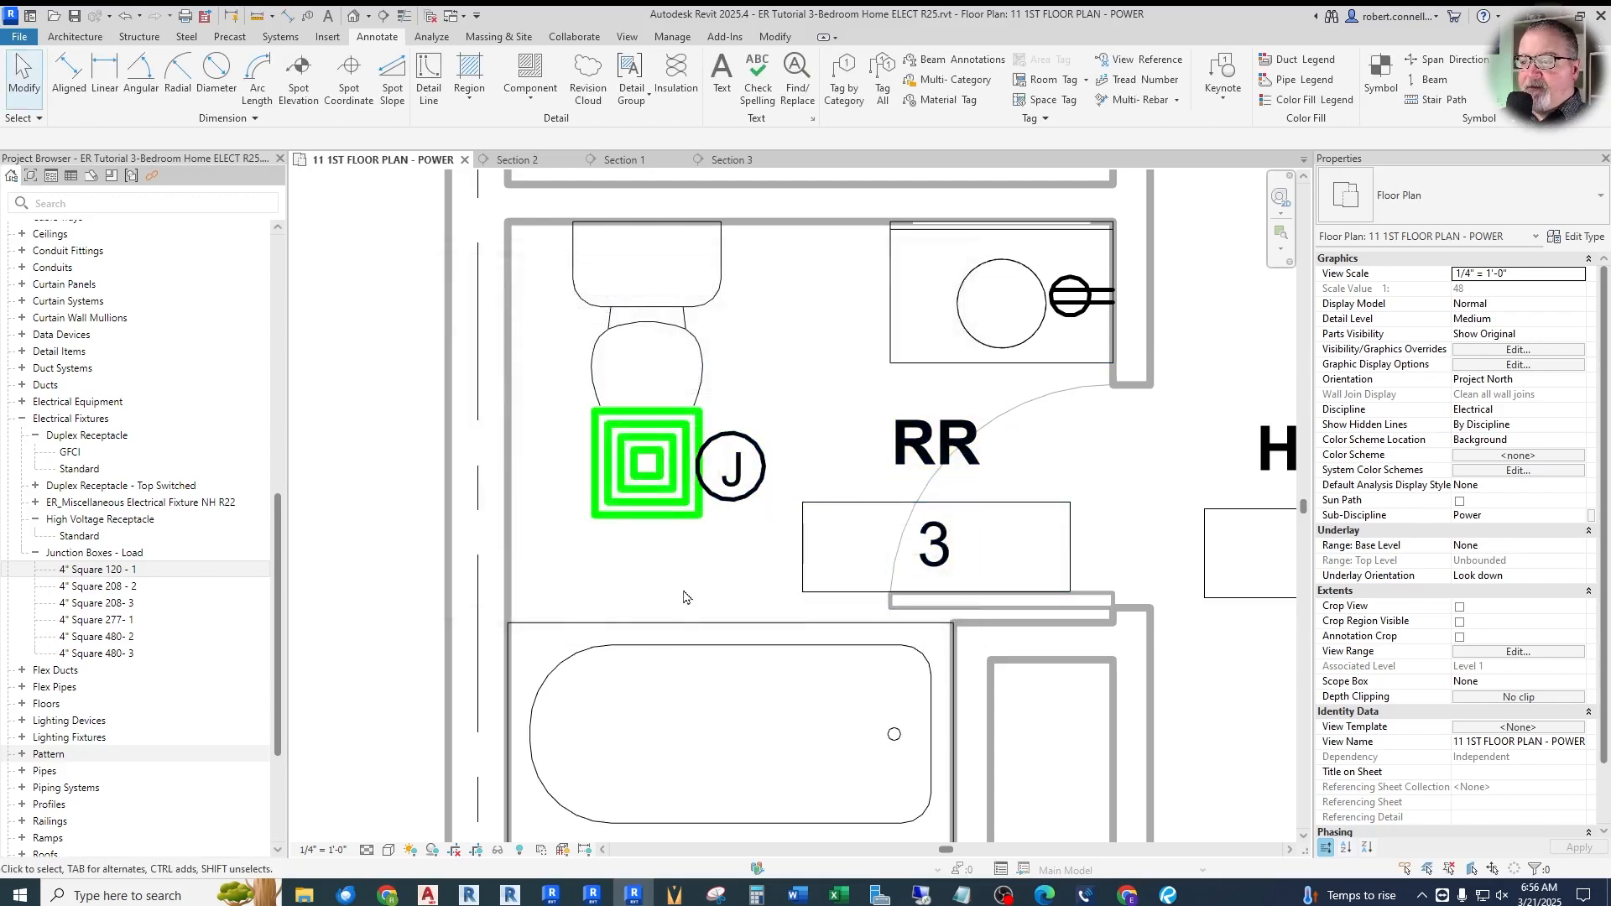
Tag the RR 3 junction box by category with an attached-end leader, bending the leader into a horizontal shoulder
{"action": "left_click", "coordinate": [847, 80]}
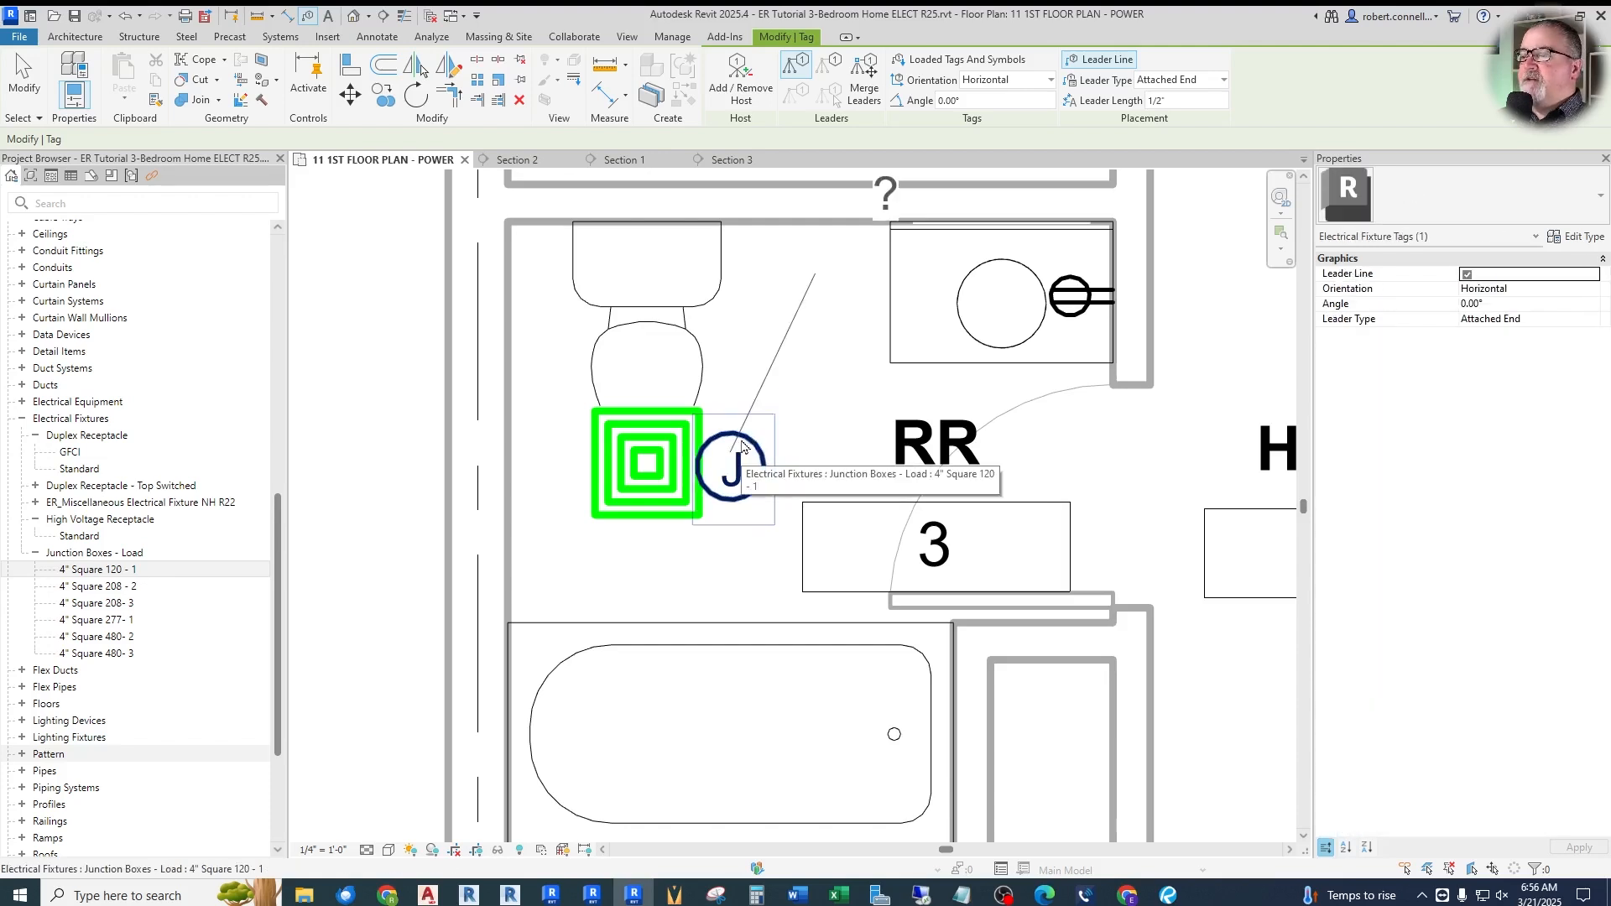
{"action": "left_click", "coordinate": [742, 447]}
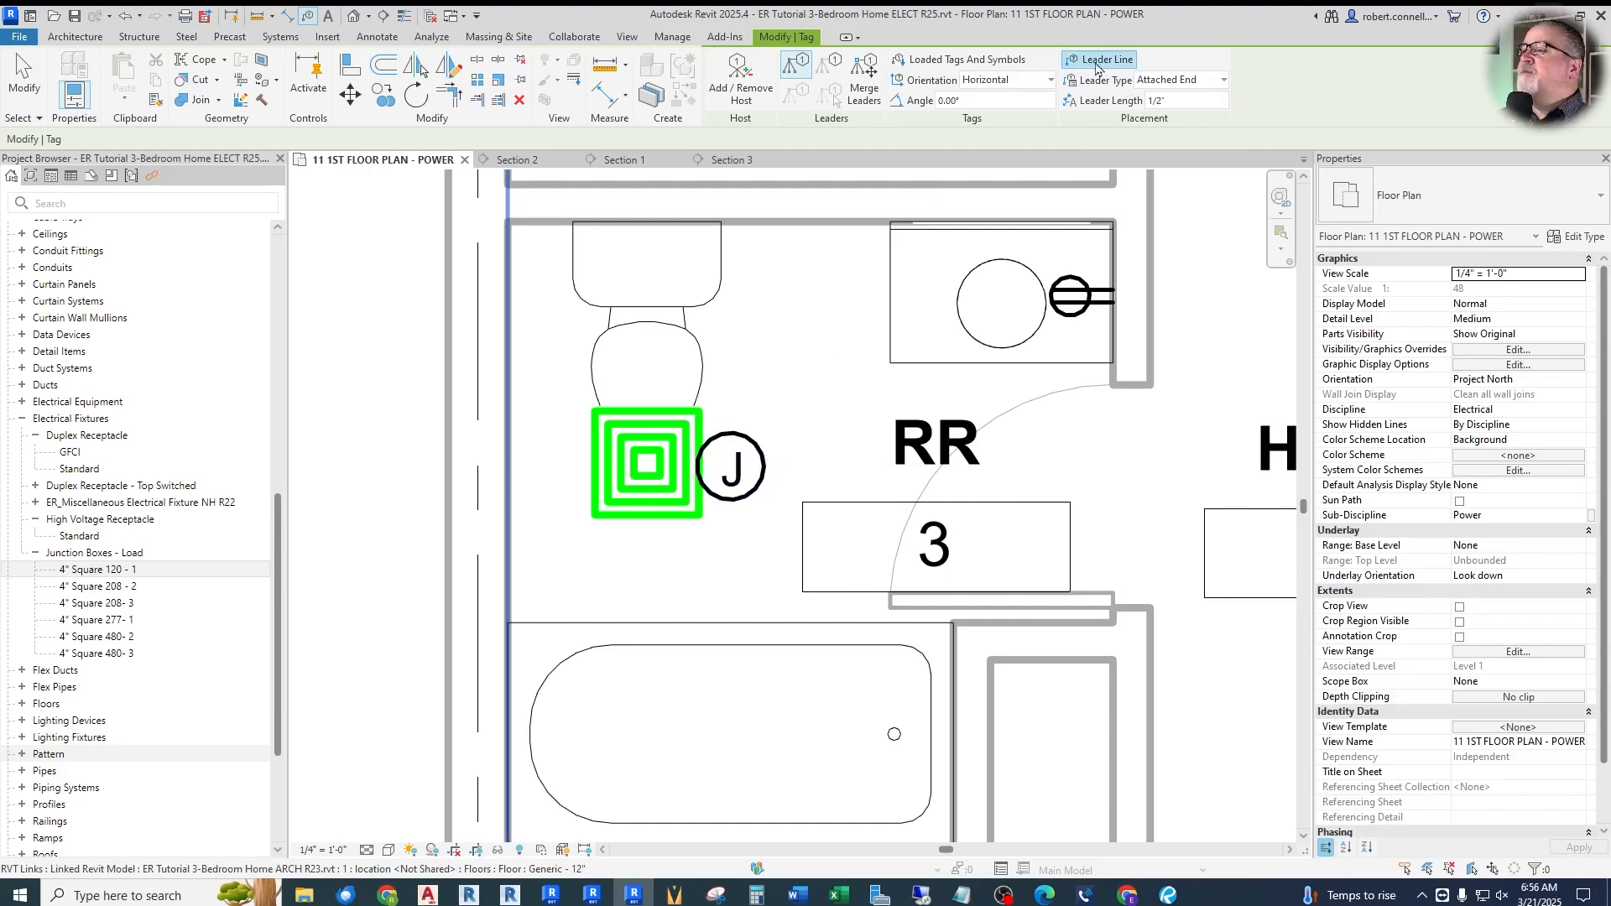
{"action": "left_click", "coordinate": [1108, 60]}
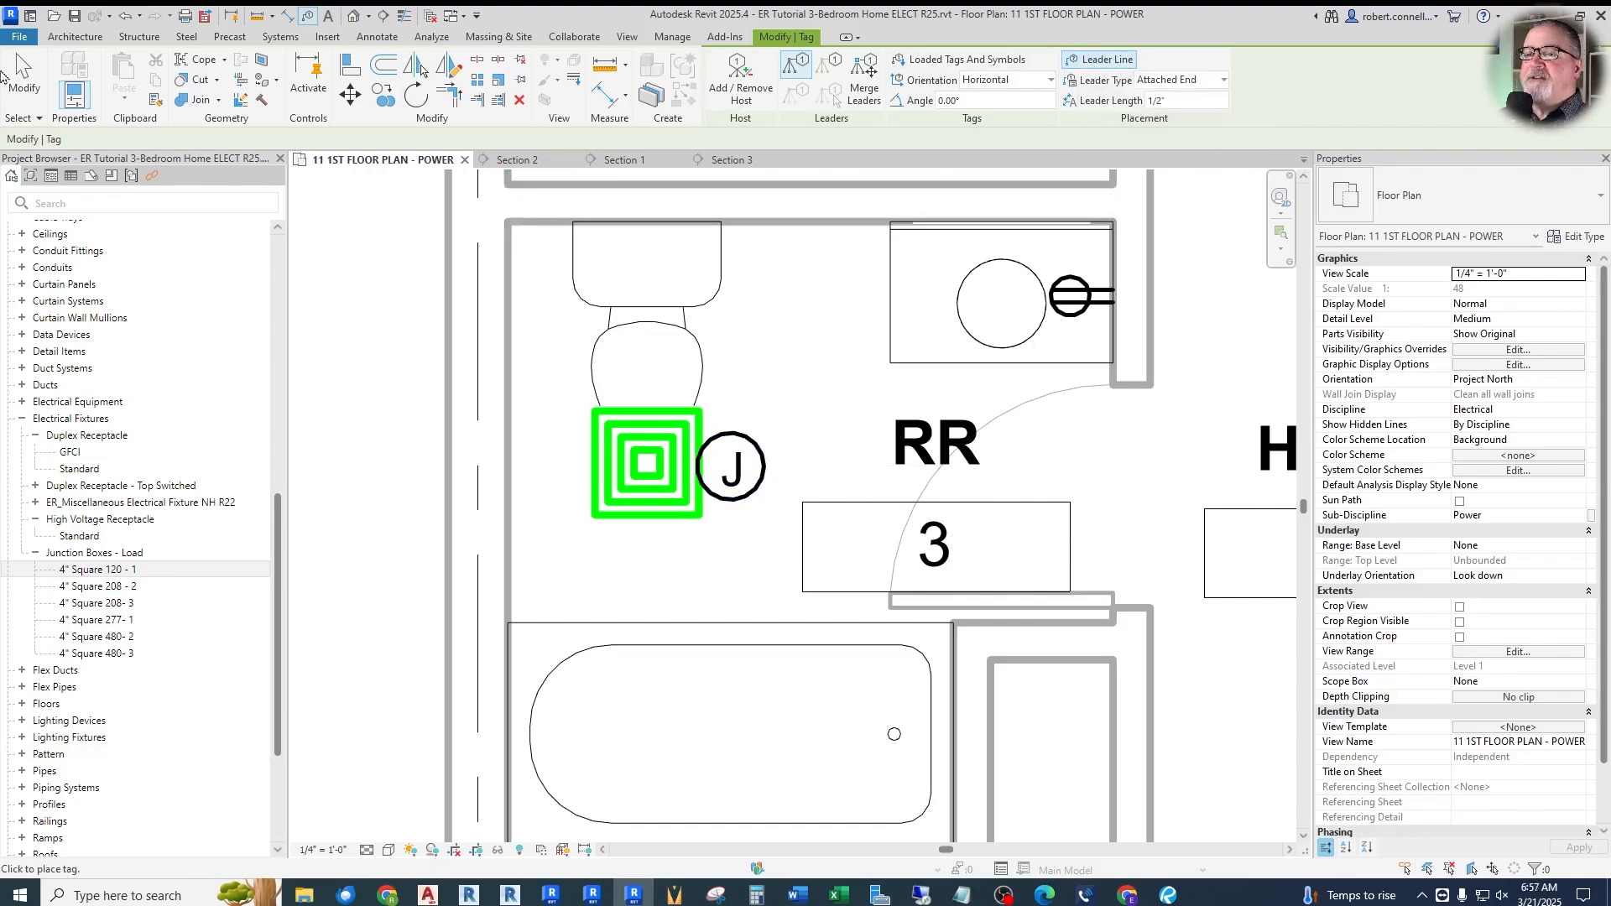
{"action": "left_click", "coordinate": [1105, 59]}
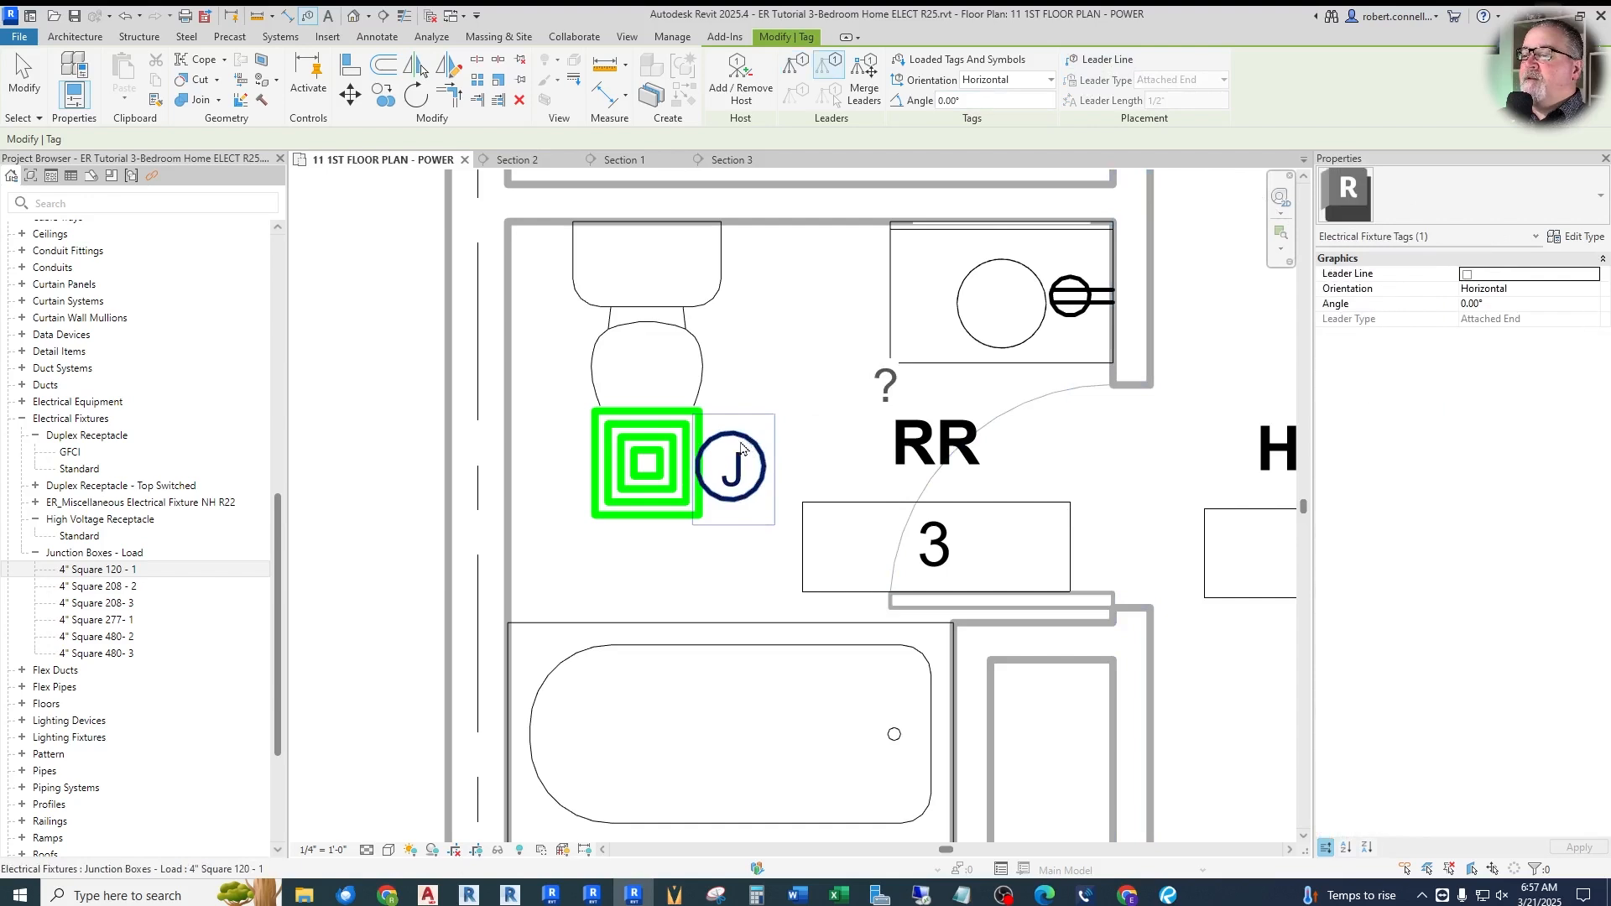
{"action": "left_click", "coordinate": [1104, 59]}
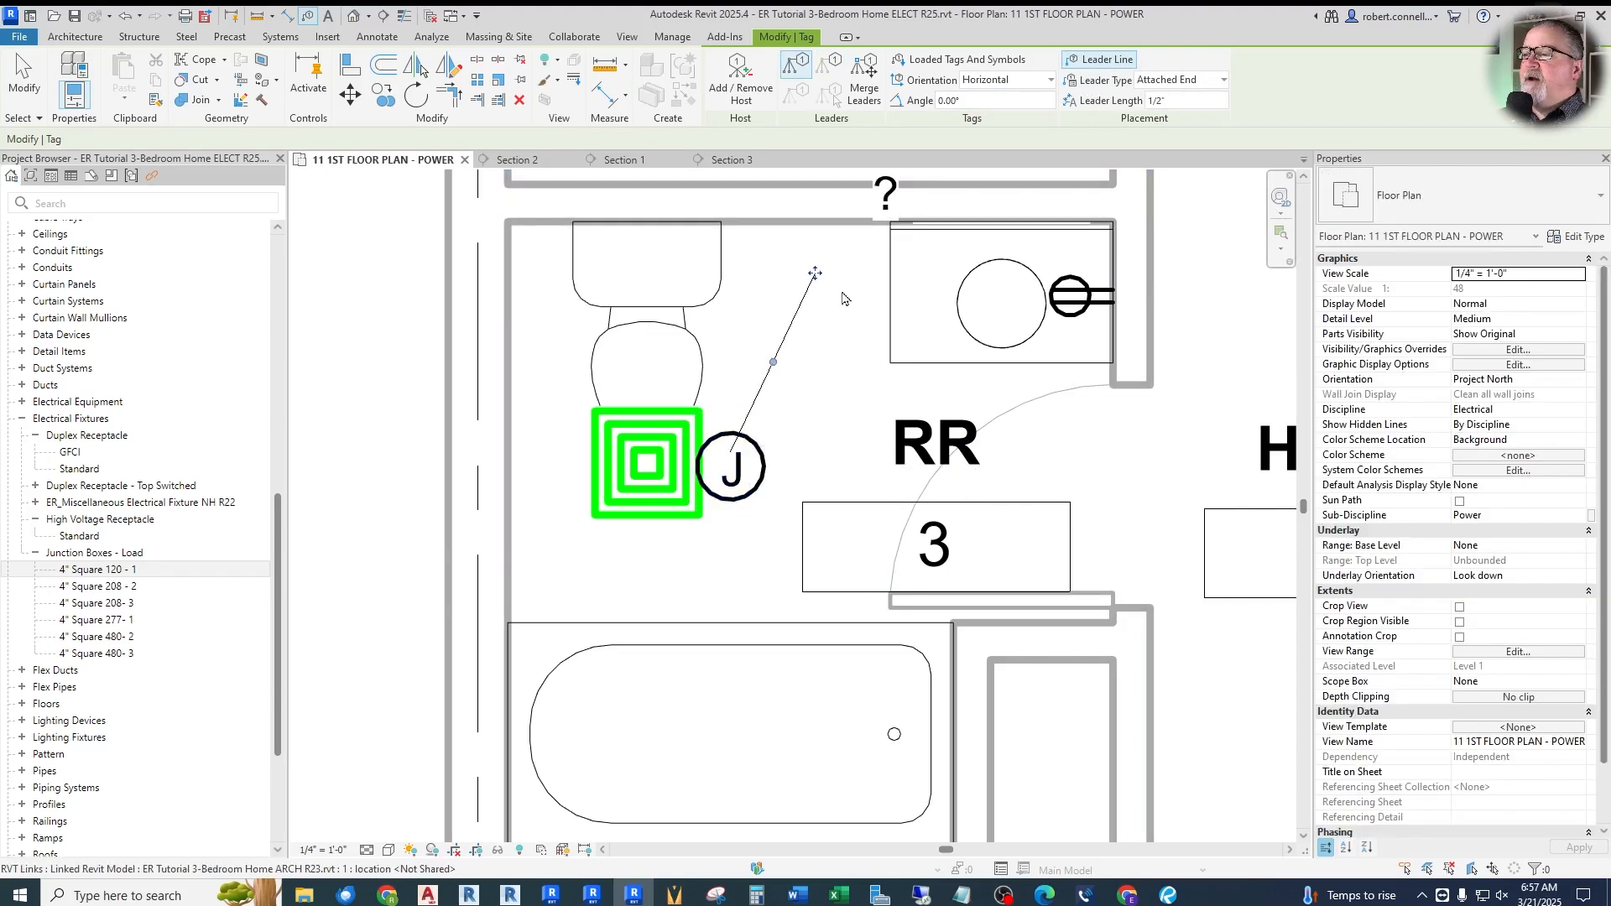
{"action": "left_click_drag", "start_coordinate": [815, 273], "coordinate": [761, 352]}
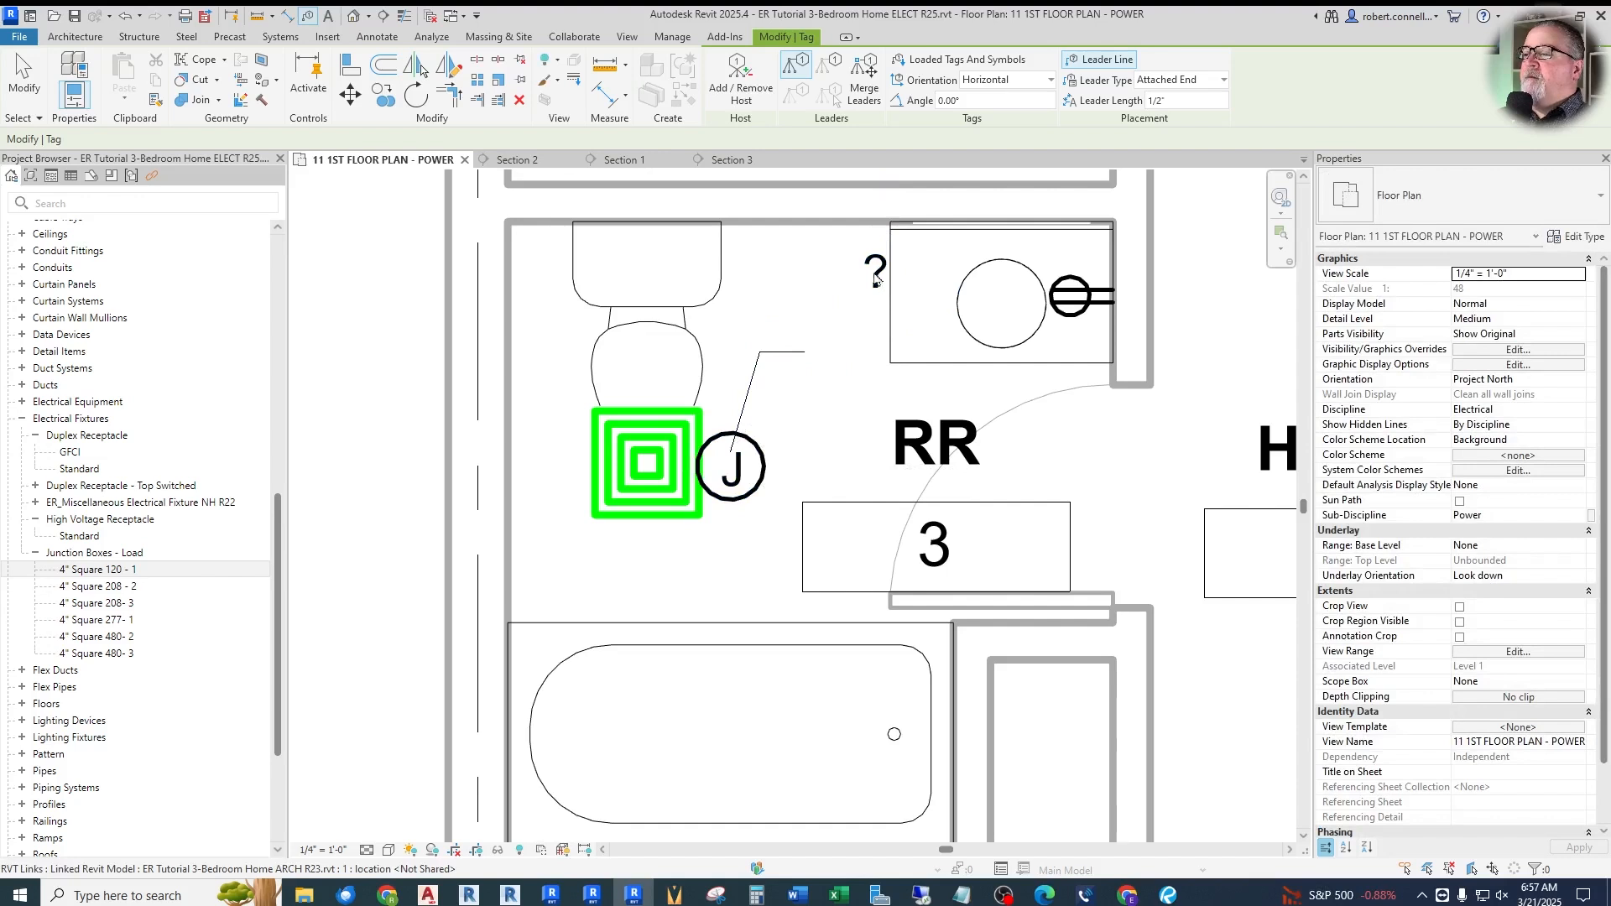
{"action": "left_click", "coordinate": [878, 277]}
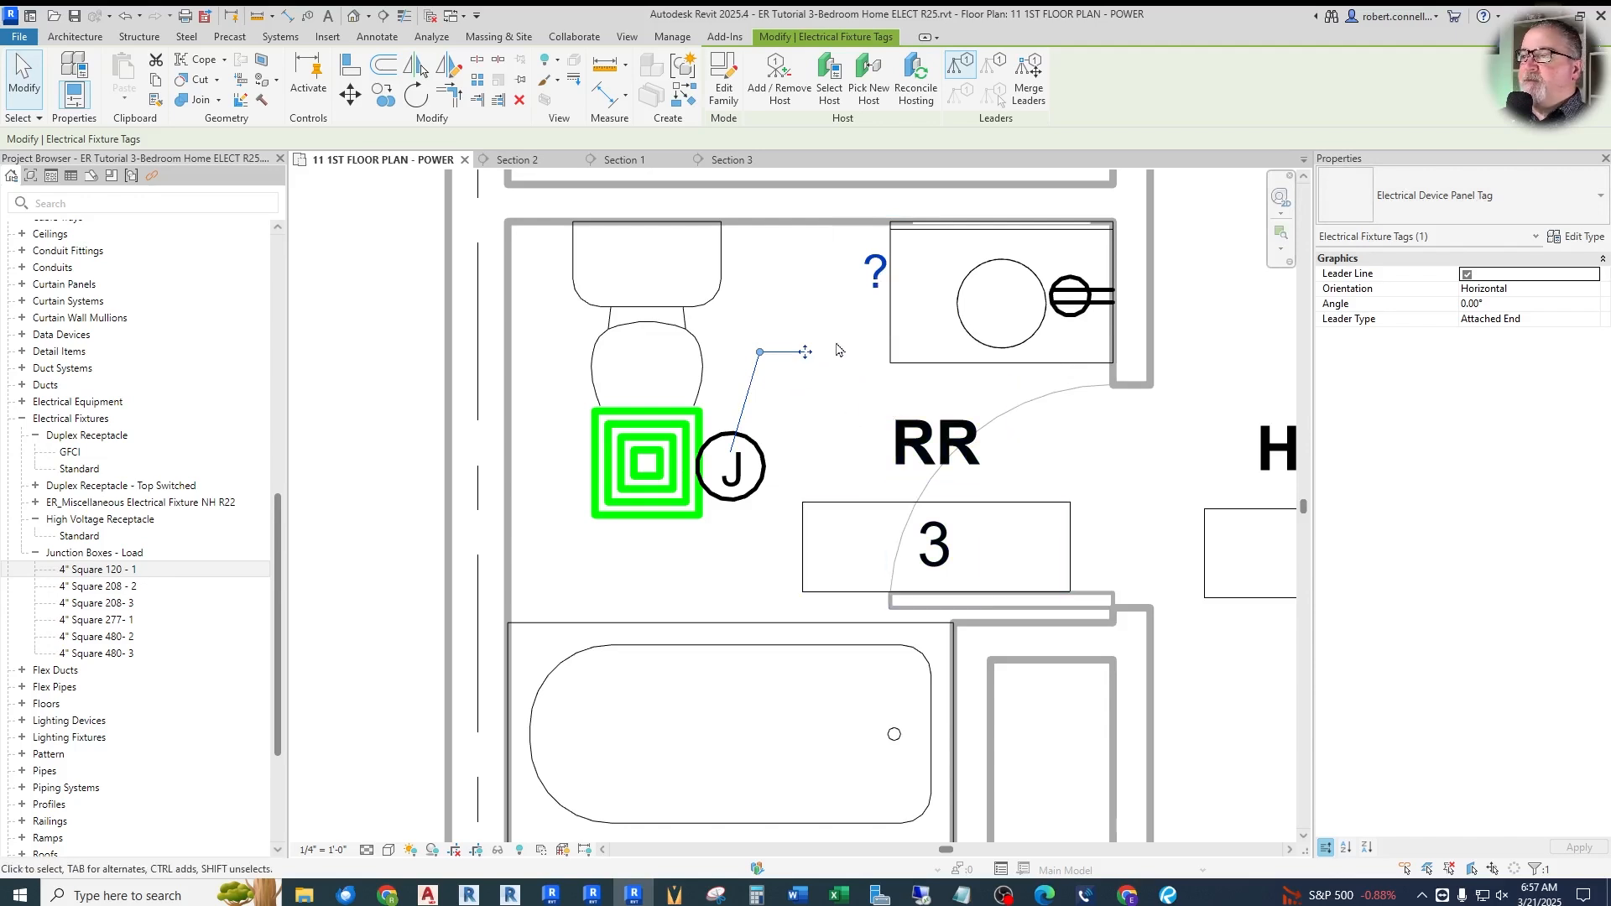
{"action": "left_click", "coordinate": [814, 325]}
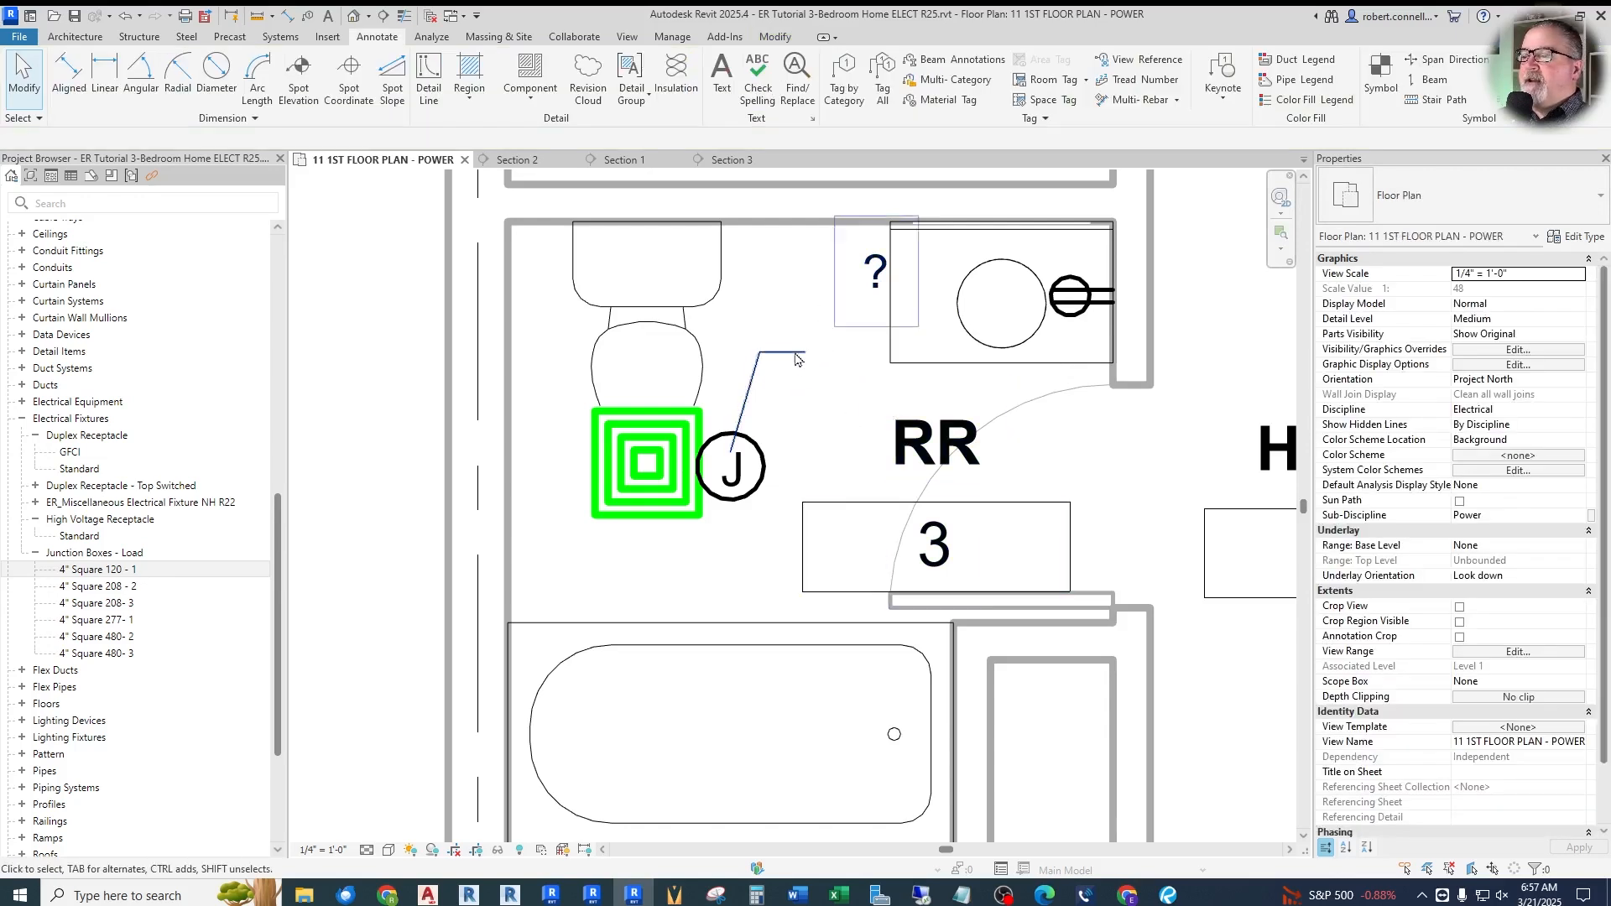
Change the junction box's tag to the Standard type of Electrical Fixture Tag and reposition its leader elbow above the box
{"action": "left_click", "coordinate": [875, 277]}
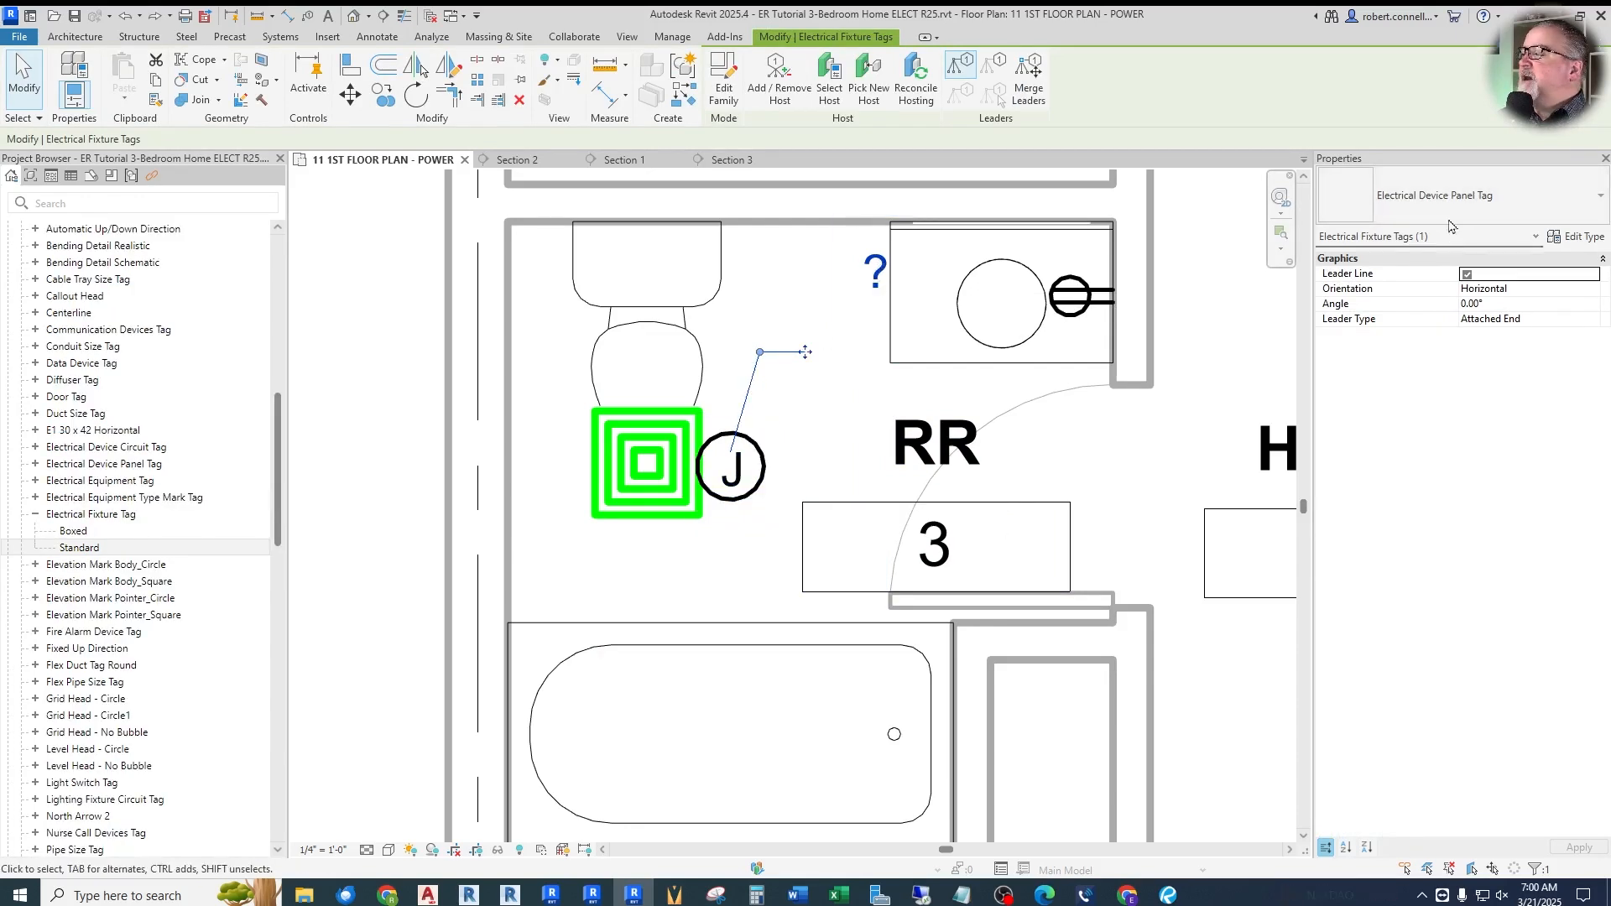
{"action": "left_click", "coordinate": [1484, 206]}
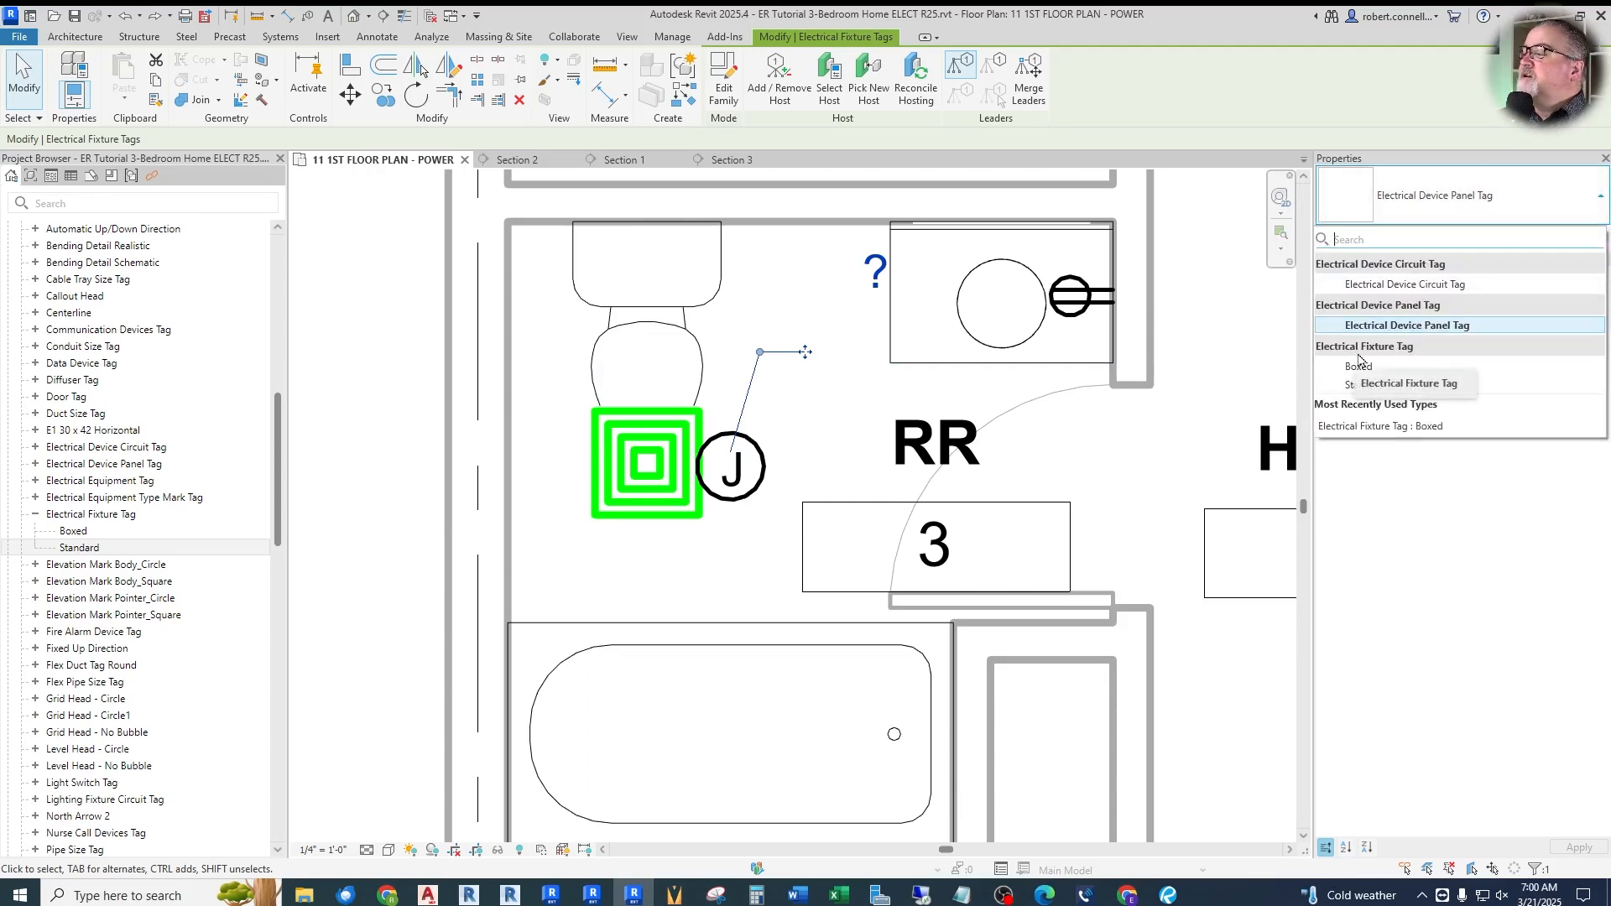
{"action": "left_click", "coordinate": [1370, 386]}
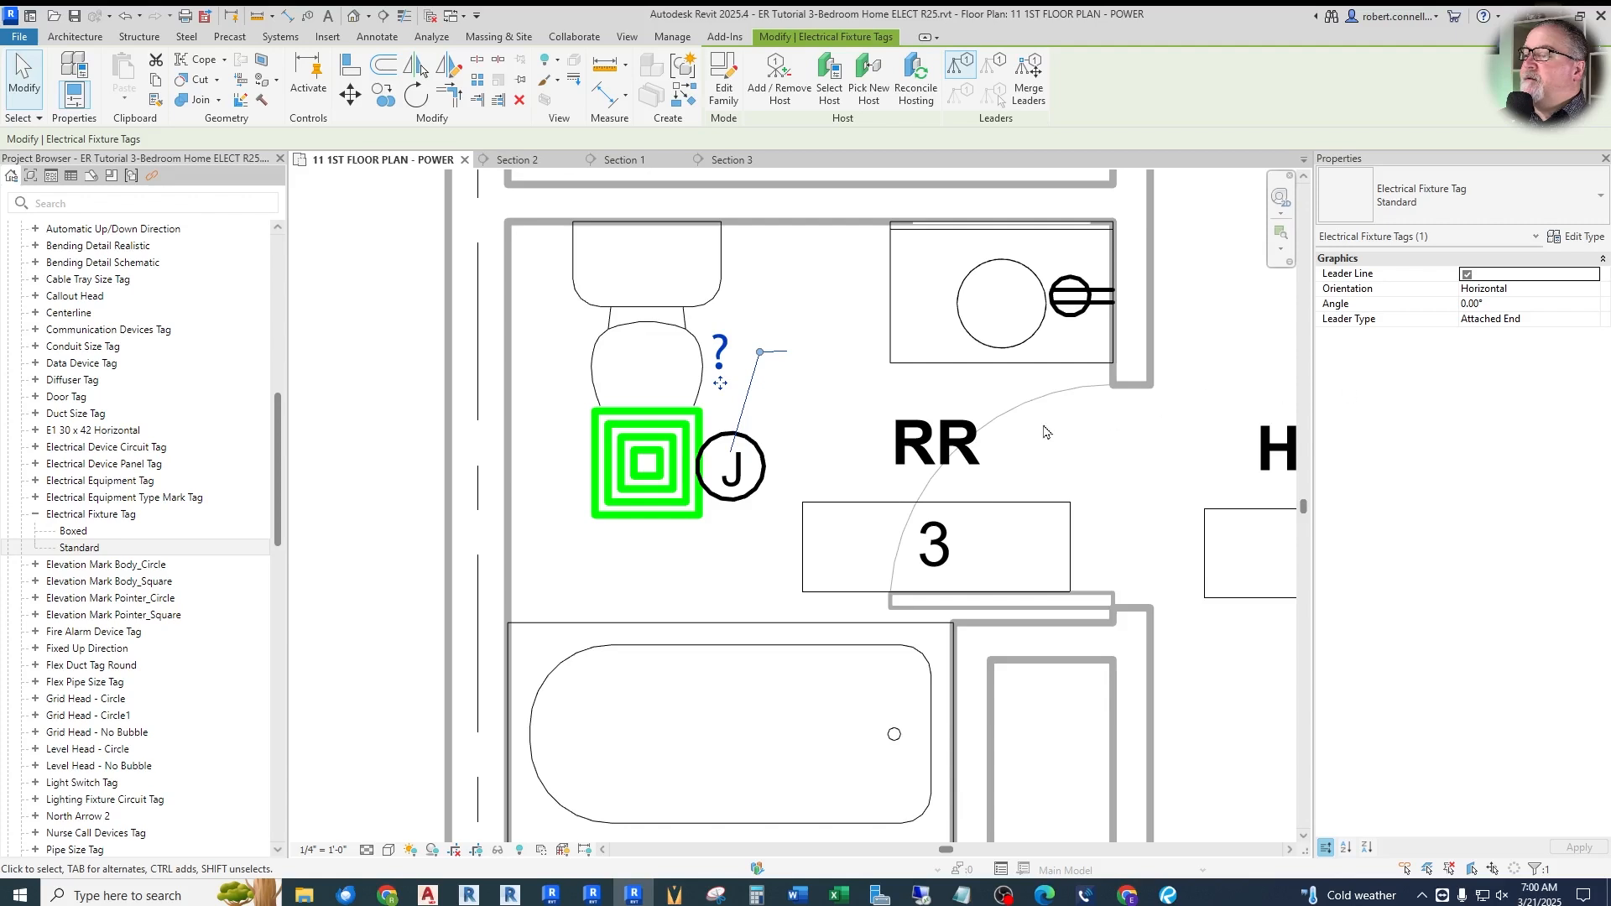
{"action": "left_click", "coordinate": [774, 365]}
{"action": "mouse_move", "coordinate": [739, 356]}
{"action": "left_mouse_down"}
{"action": "mouse_move", "coordinate": [791, 398]}
{"action": "mouse_move", "coordinate": [750, 379]}
{"action": "left_mouse_up"}
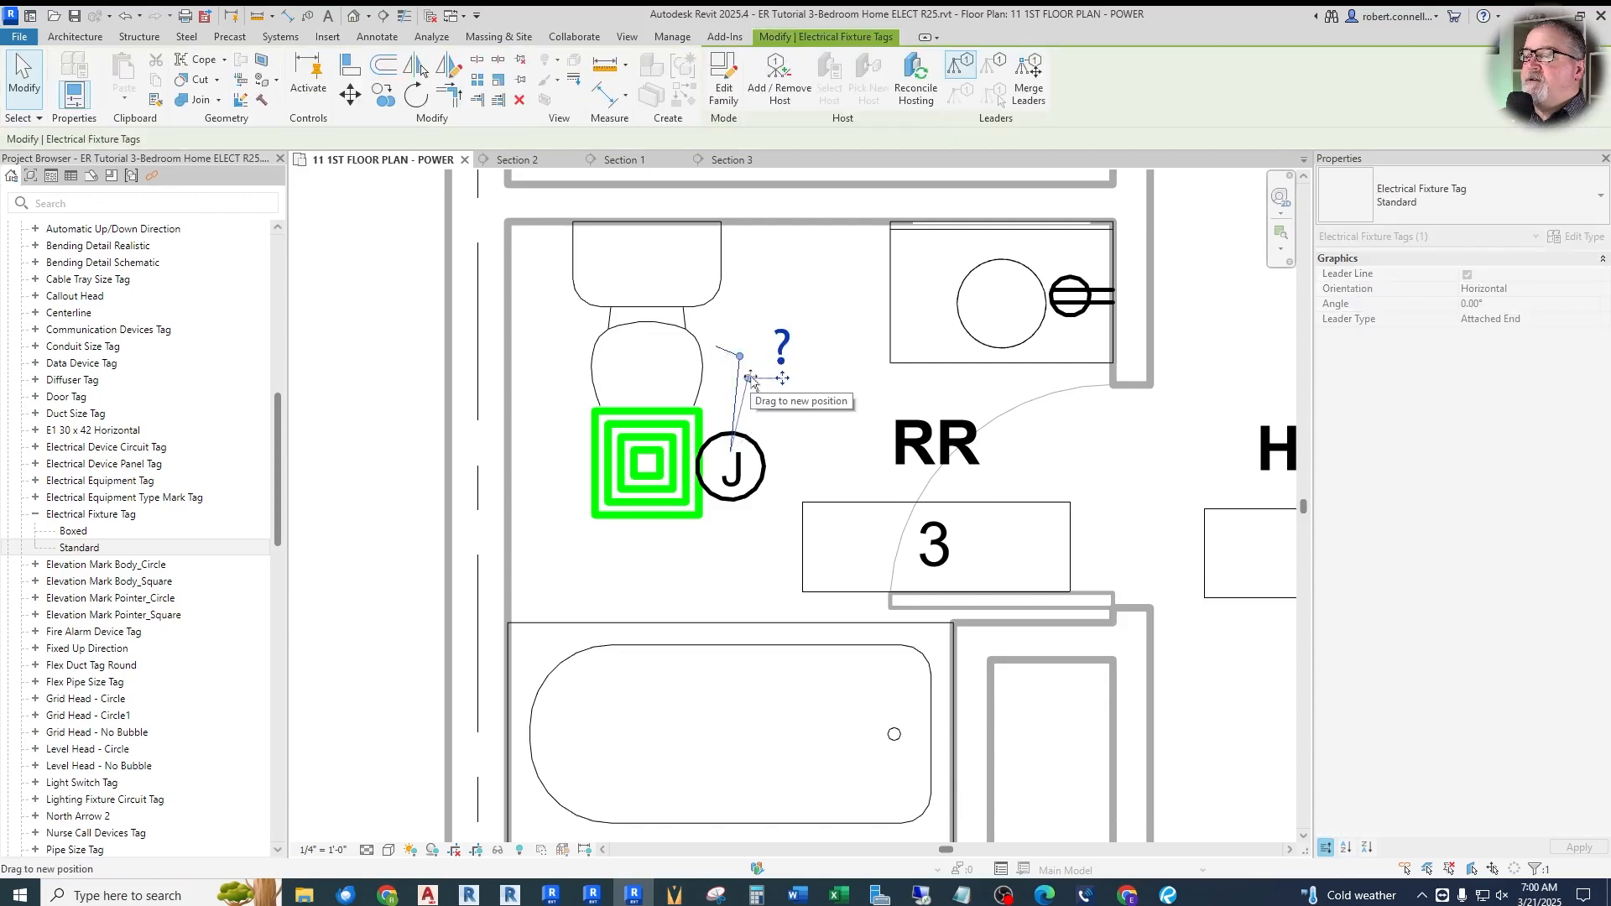
{"action": "key", "text": "Escape"}
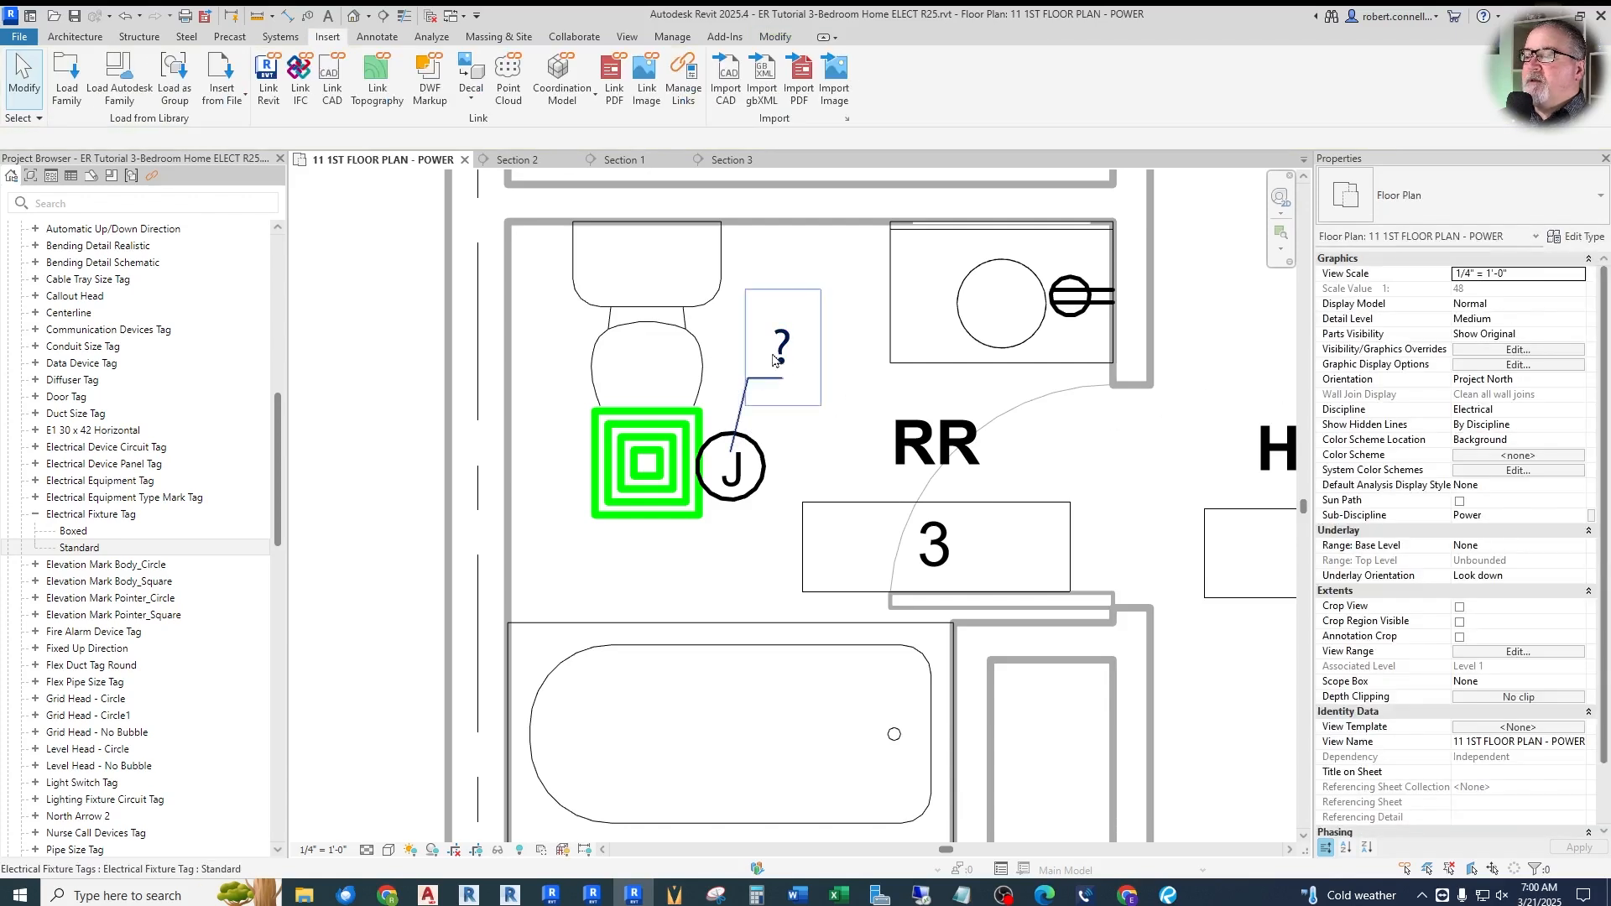
Set the Type Mark of the RR 3 junction box's type to BATH FAN
{"action": "left_click", "coordinate": [755, 477]}
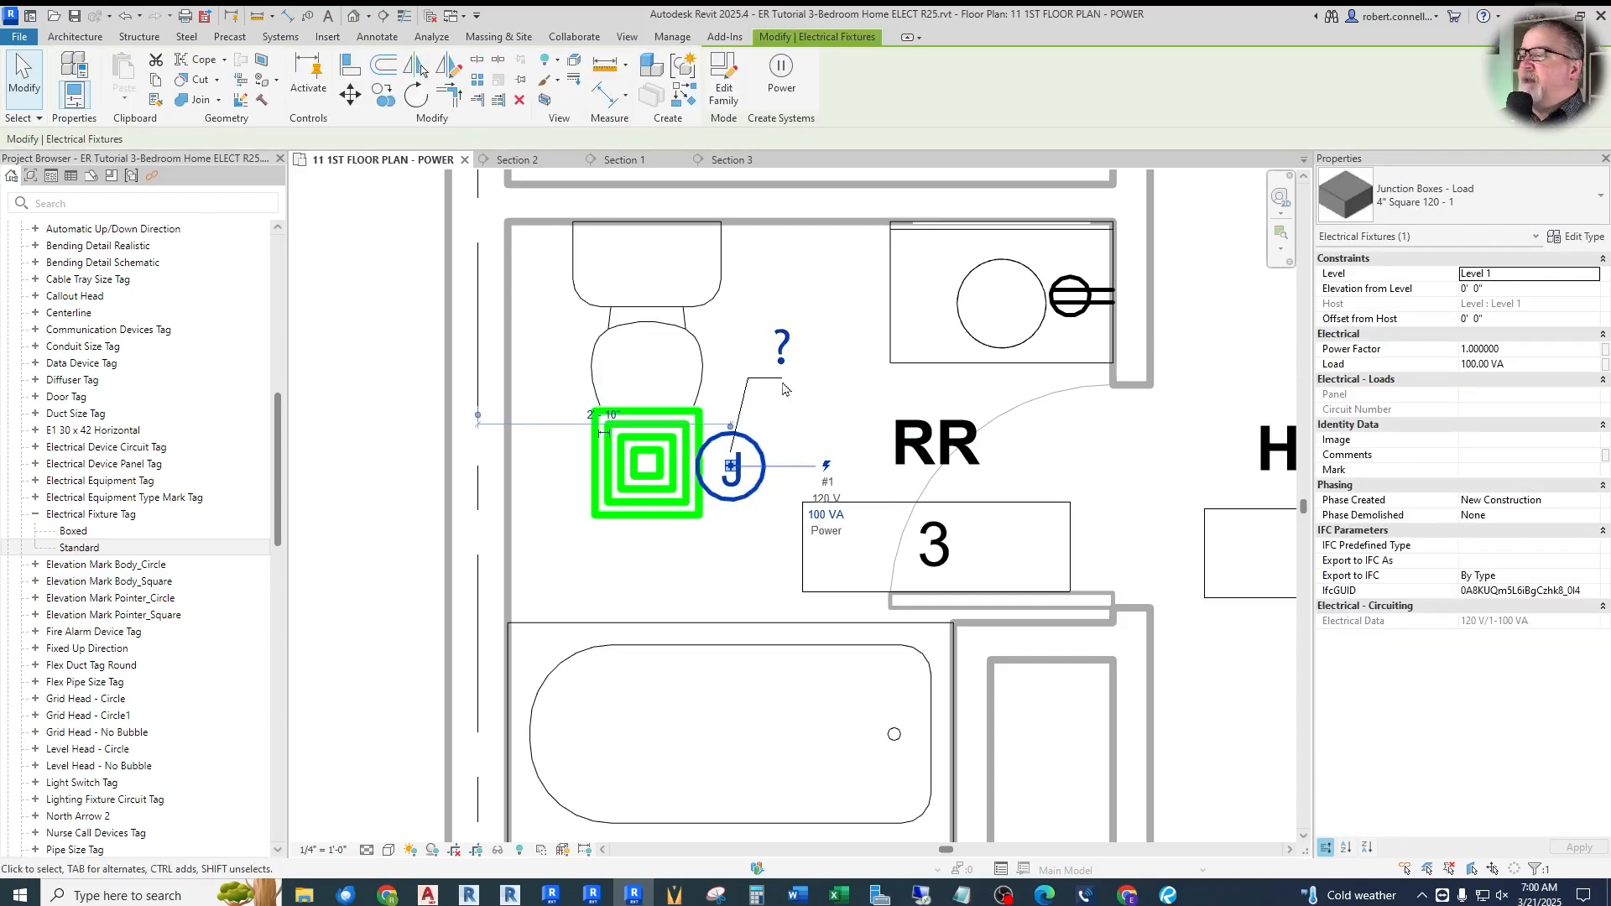
{"action": "left_click", "coordinate": [1578, 237]}
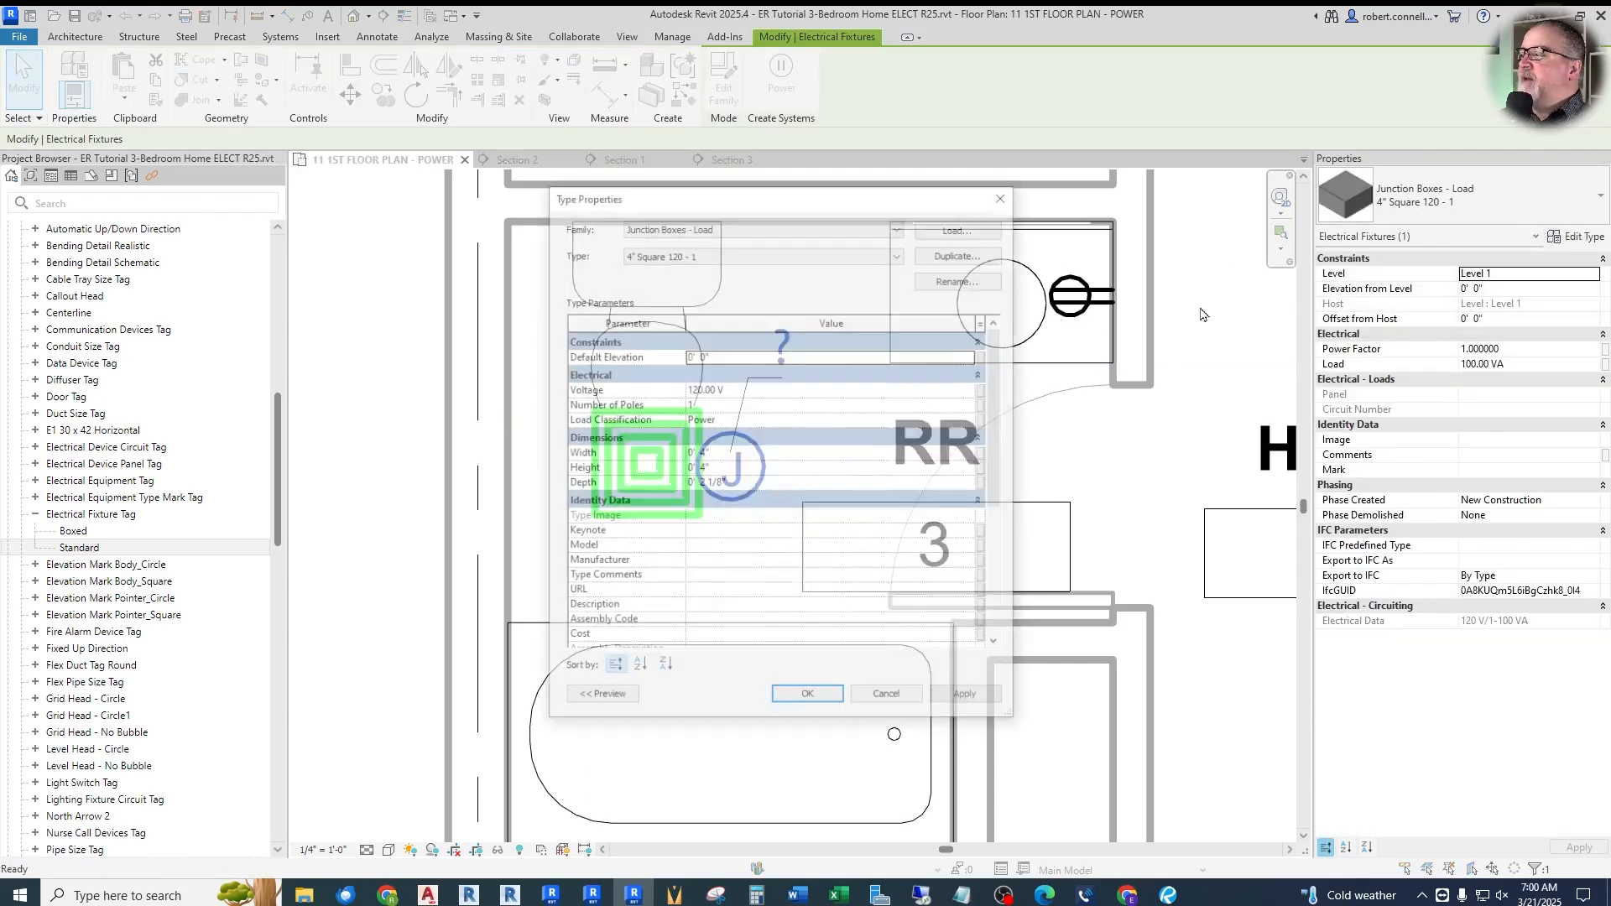
{"action": "scroll", "coordinate": [738, 381], "scroll_direction": "down", "scroll_amount": 4}
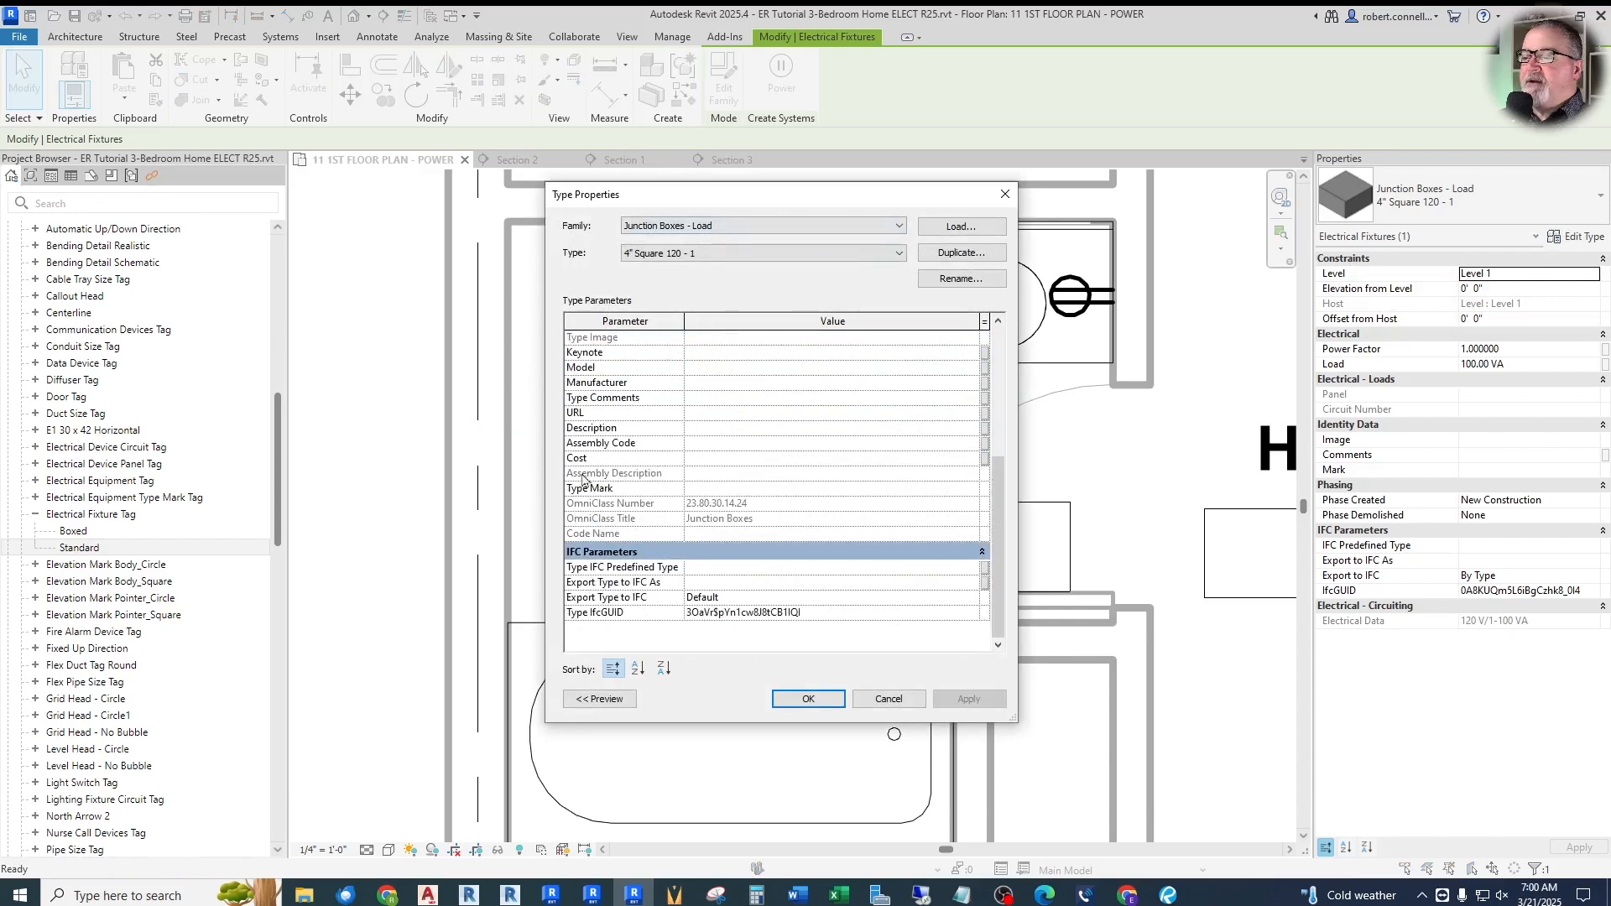
{"action": "left_click", "coordinate": [711, 490]}
{"action": "type", "text": "BATH"}
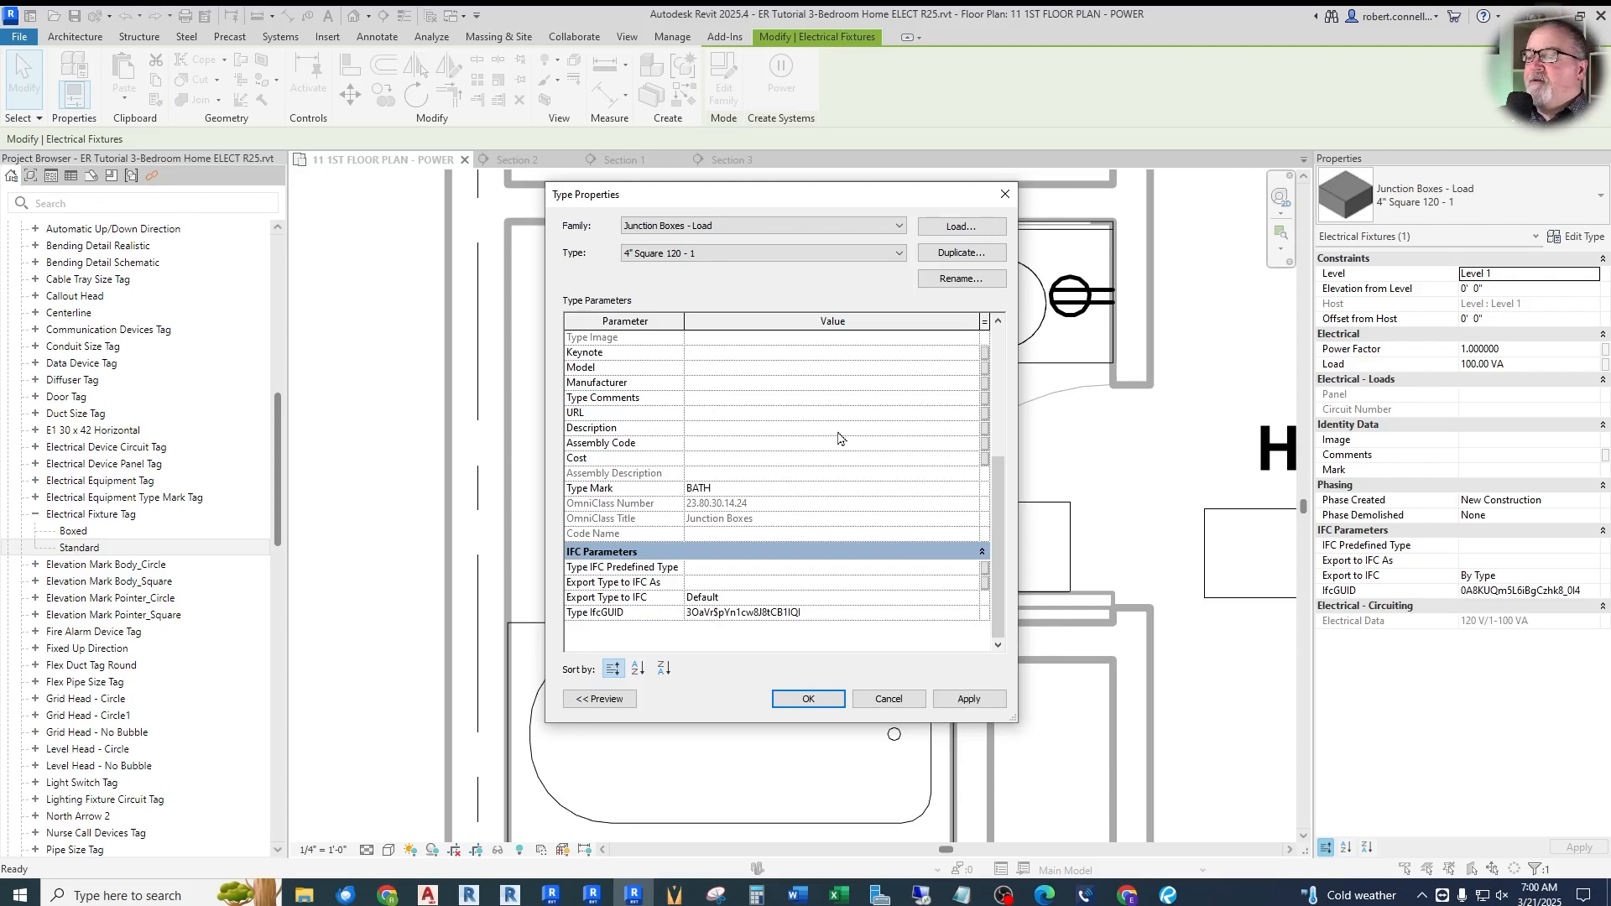
{"action": "type", "text": " FAN"}
{"action": "left_click", "coordinate": [808, 699]}
Move the RR 3 tag's leader elbow so the leader rises almost vertically from the junction box
{"action": "left_click_drag", "start_coordinate": [789, 437], "coordinate": [742, 362]}
{"action": "left_click_drag", "start_coordinate": [739, 350], "coordinate": [739, 348]}
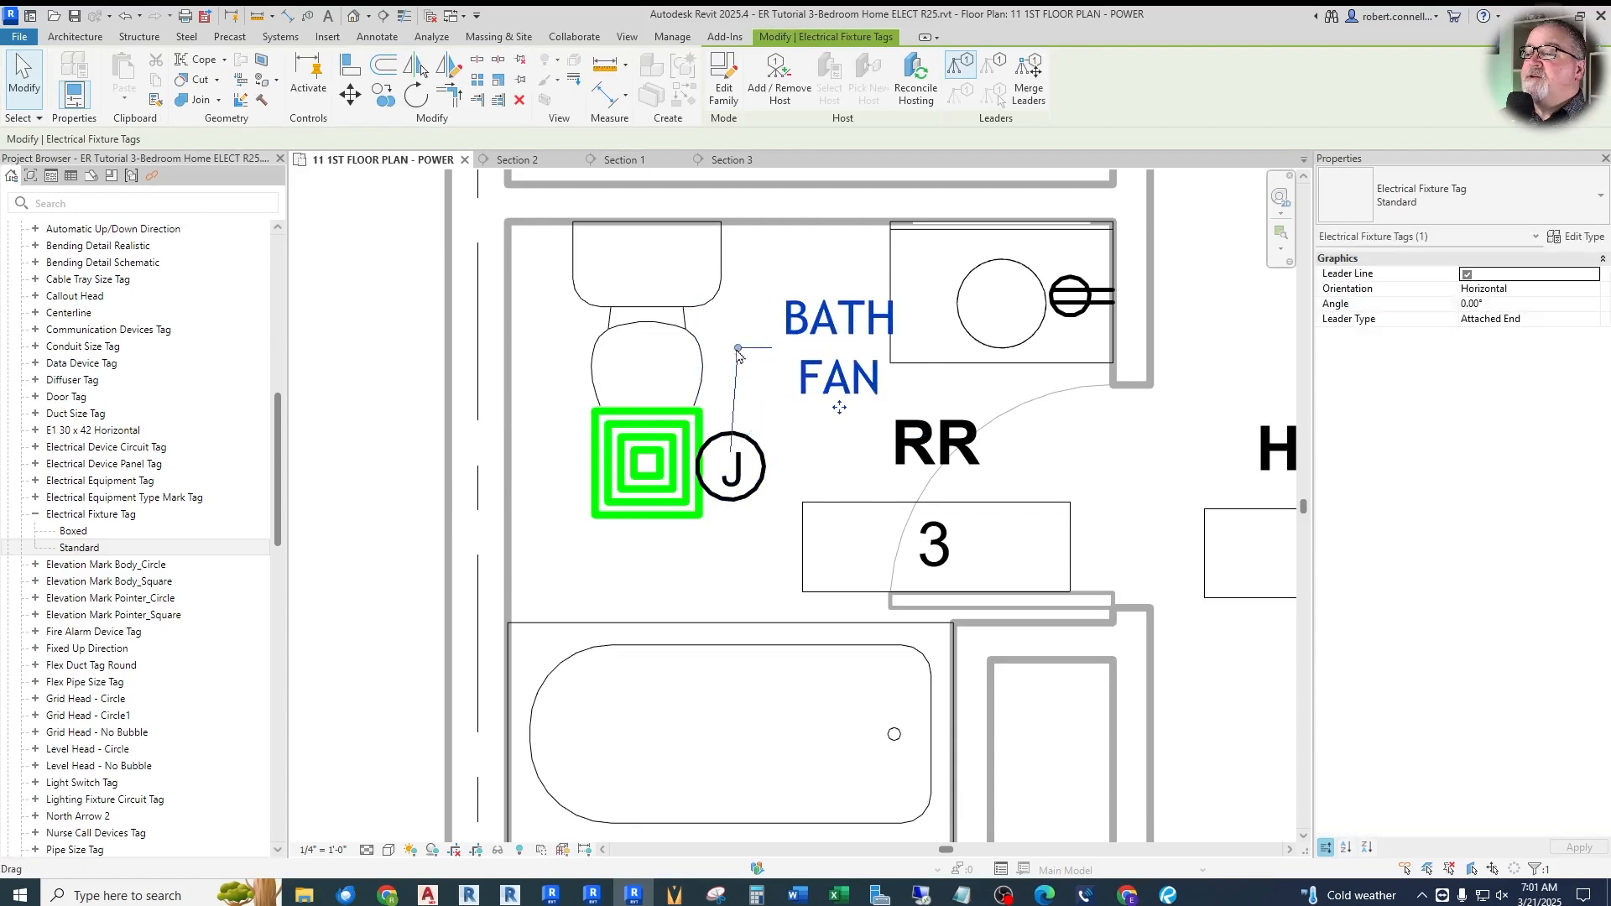
{"action": "left_click", "coordinate": [837, 494]}
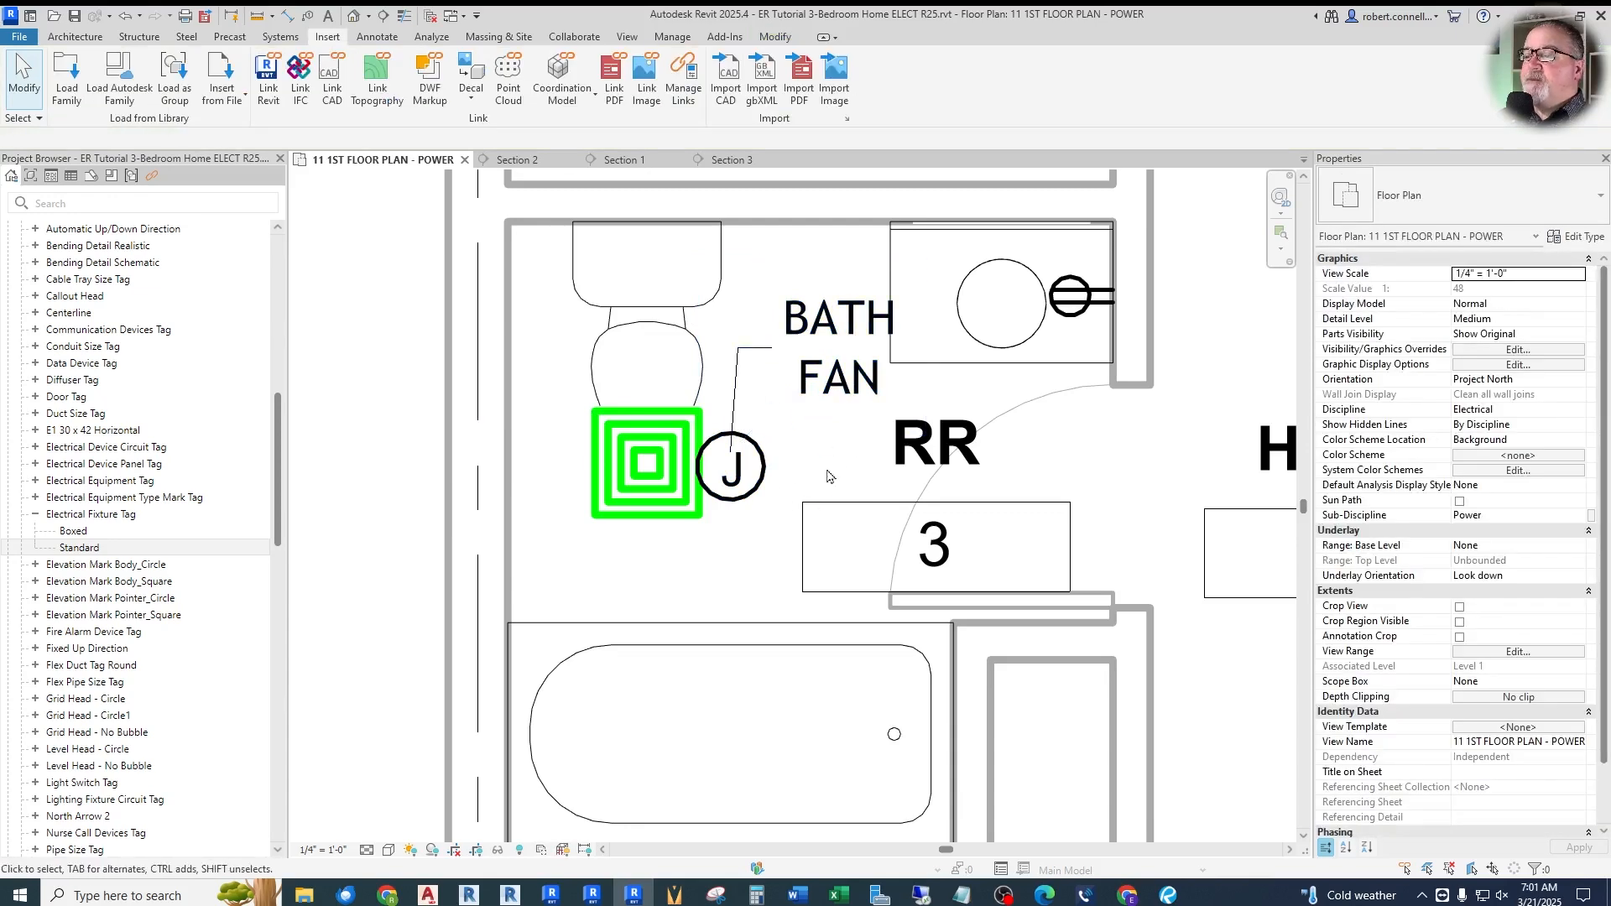
Change the RR 3 tag's text to BATH FAN 1 for the whole junction box type and check its Type Mark
{"action": "left_click", "coordinate": [749, 493]}
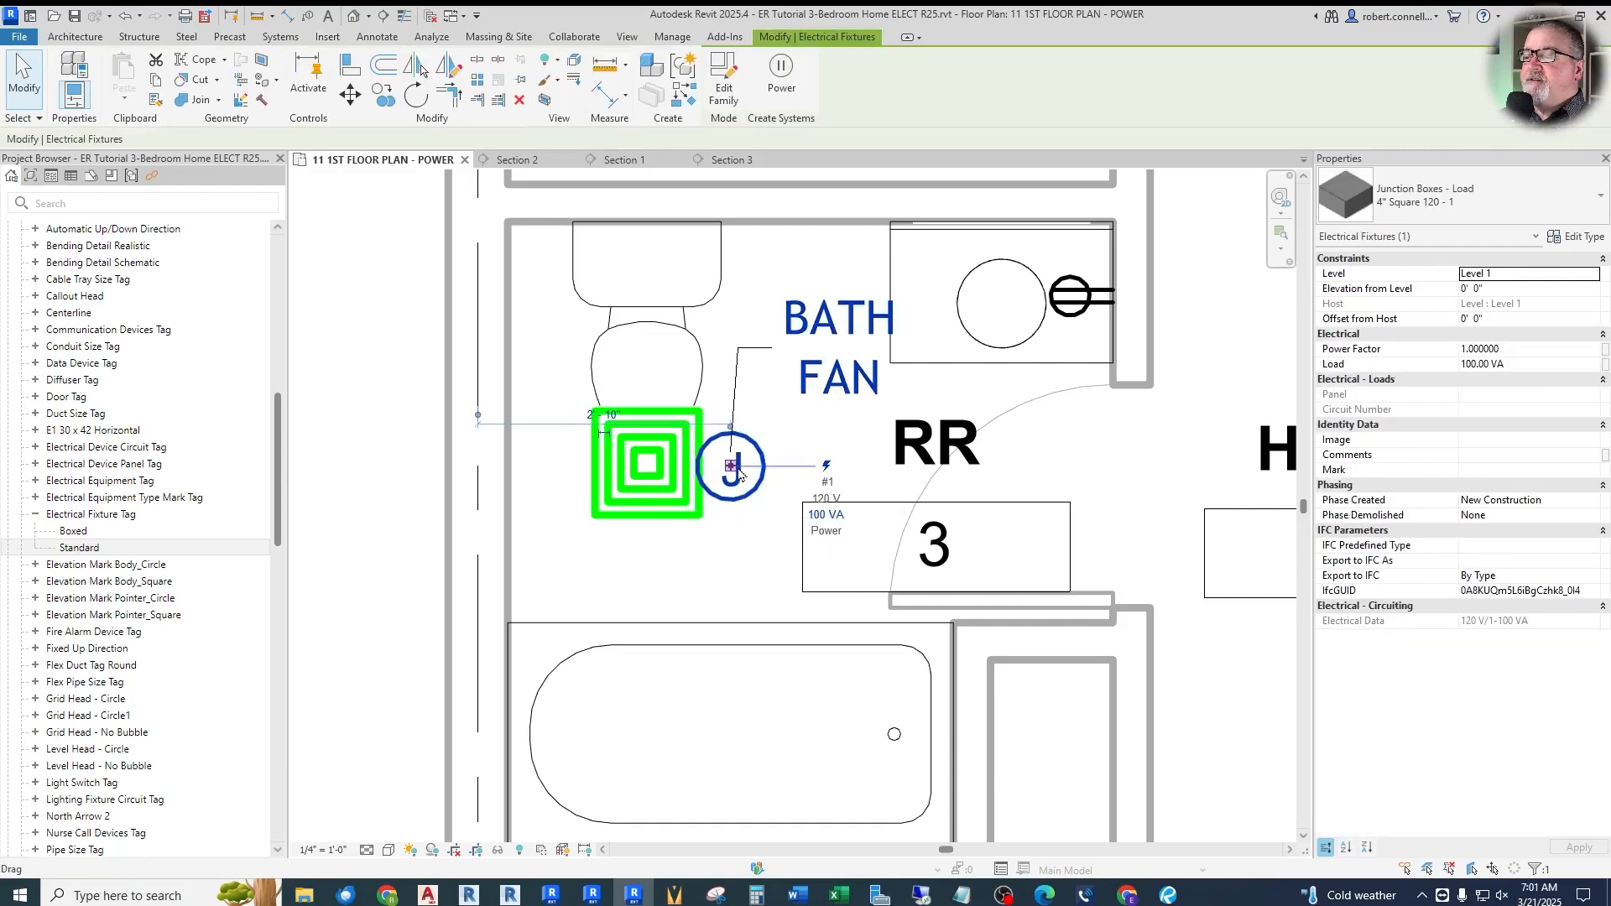
{"action": "key", "text": "Escape"}
{"action": "left_click", "coordinate": [826, 335]}
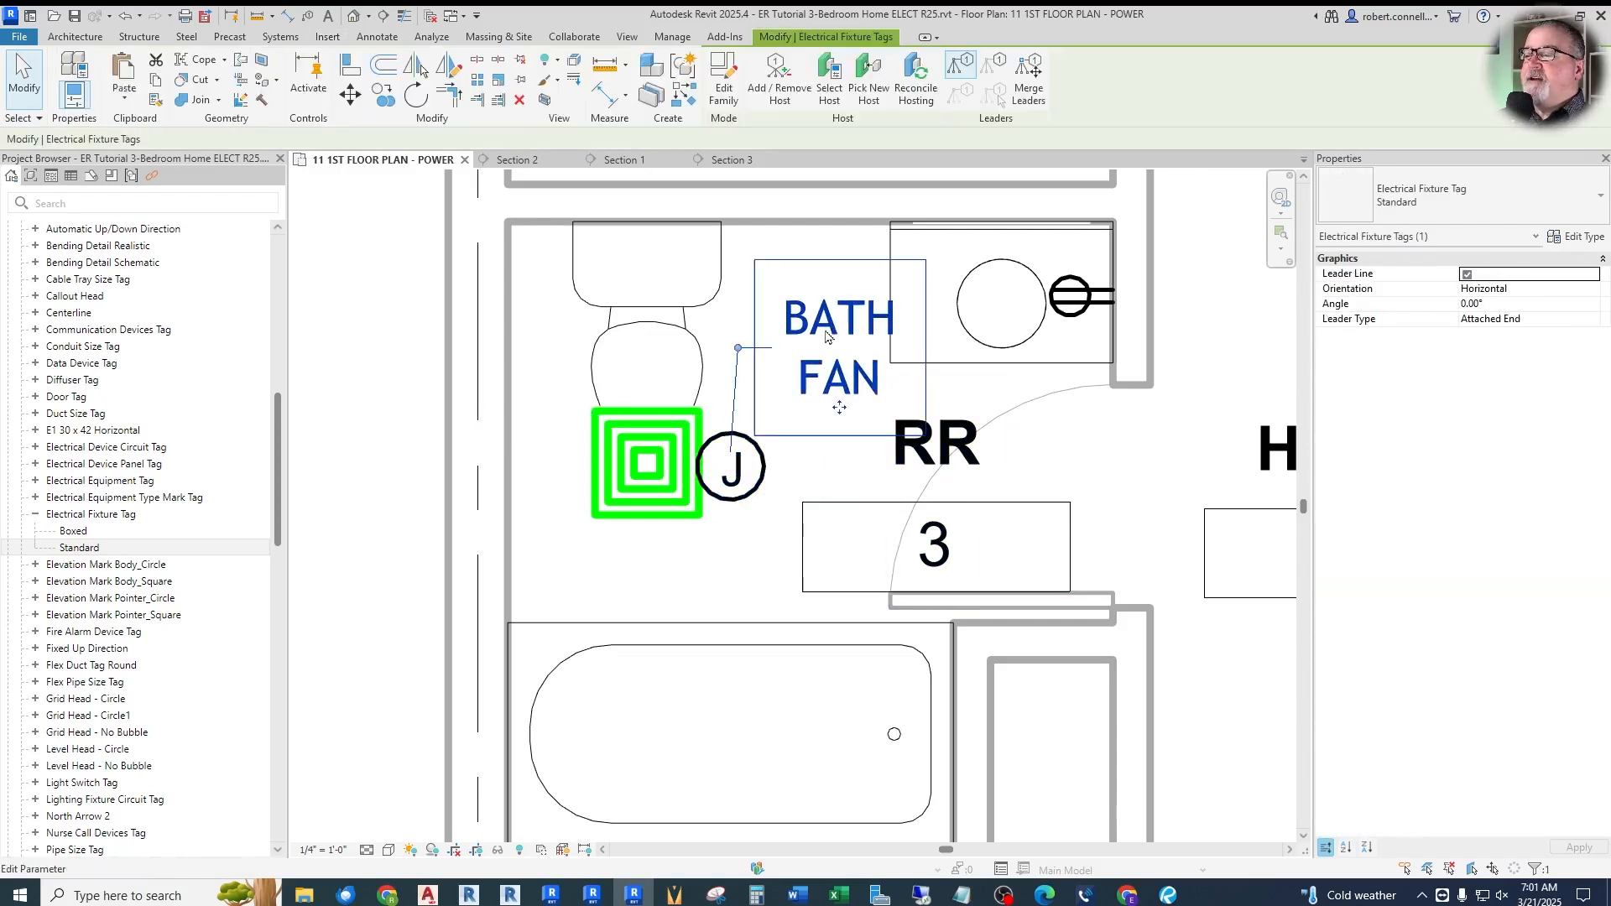
{"action": "left_click", "coordinate": [839, 332]}
{"action": "left_click", "coordinate": [867, 347]}
{"action": "type", "text": "1"}
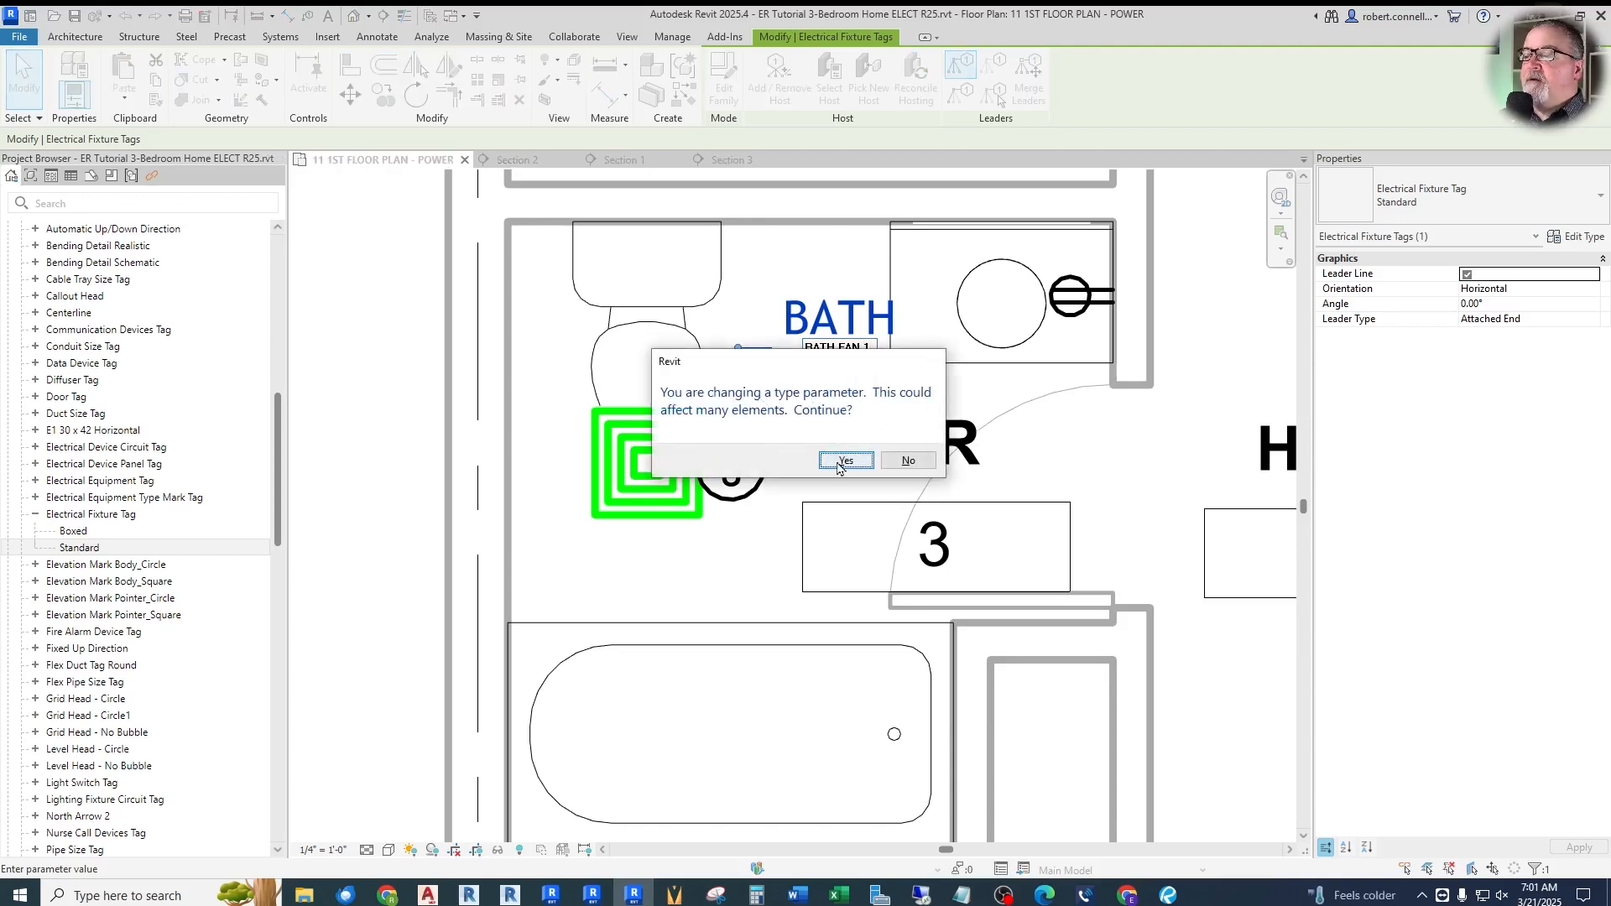
{"action": "left_click", "coordinate": [835, 456]}
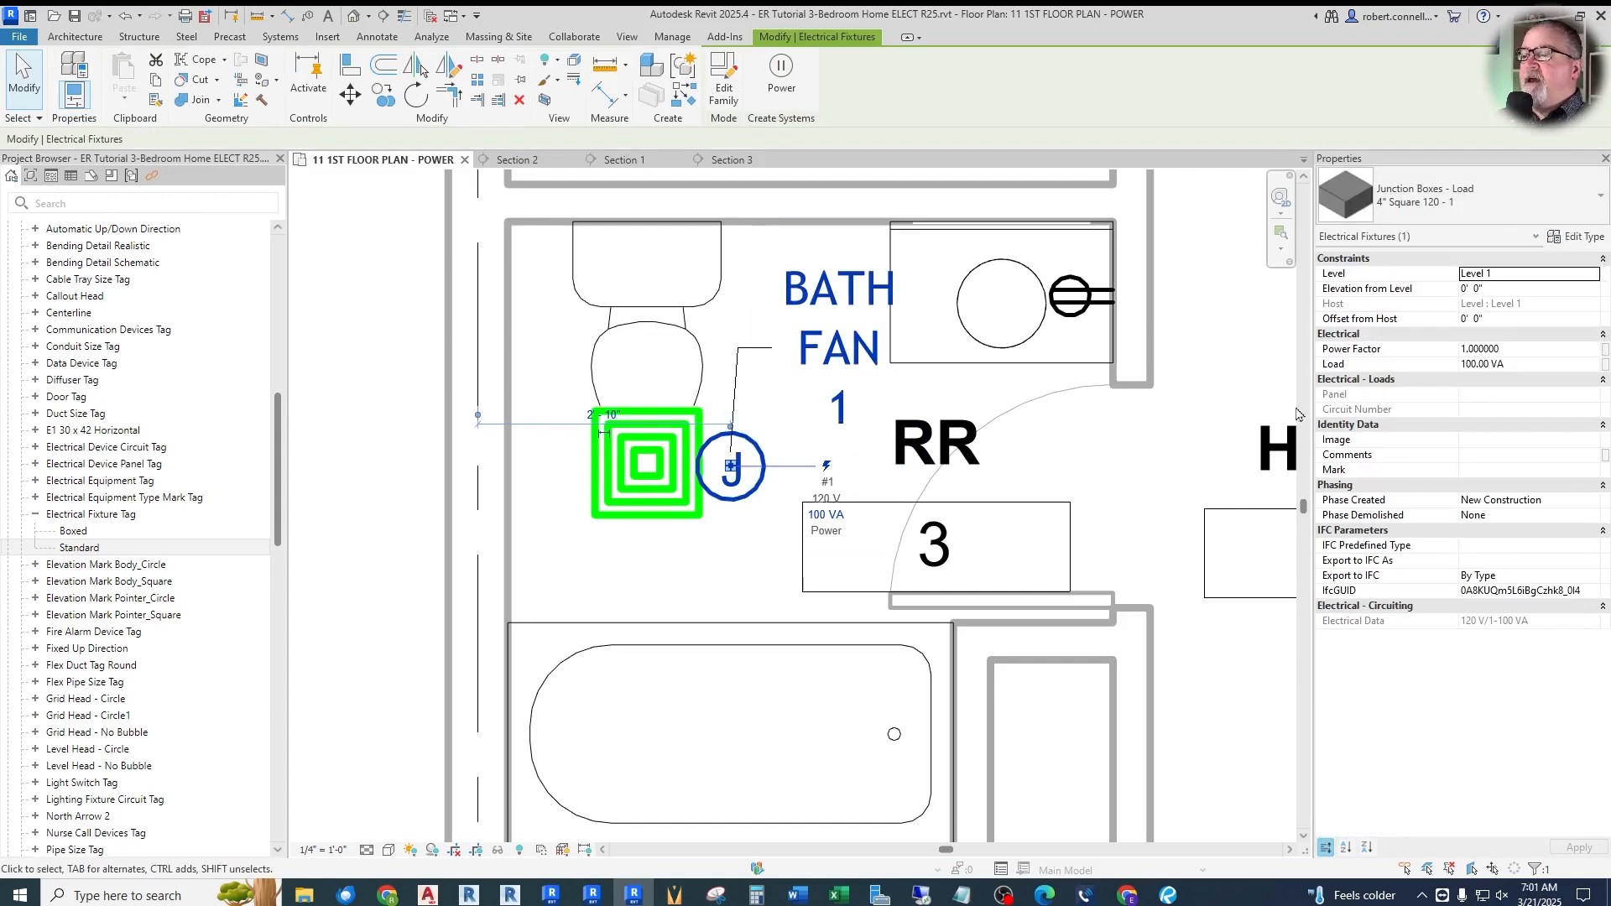
{"action": "left_click", "coordinate": [1578, 237]}
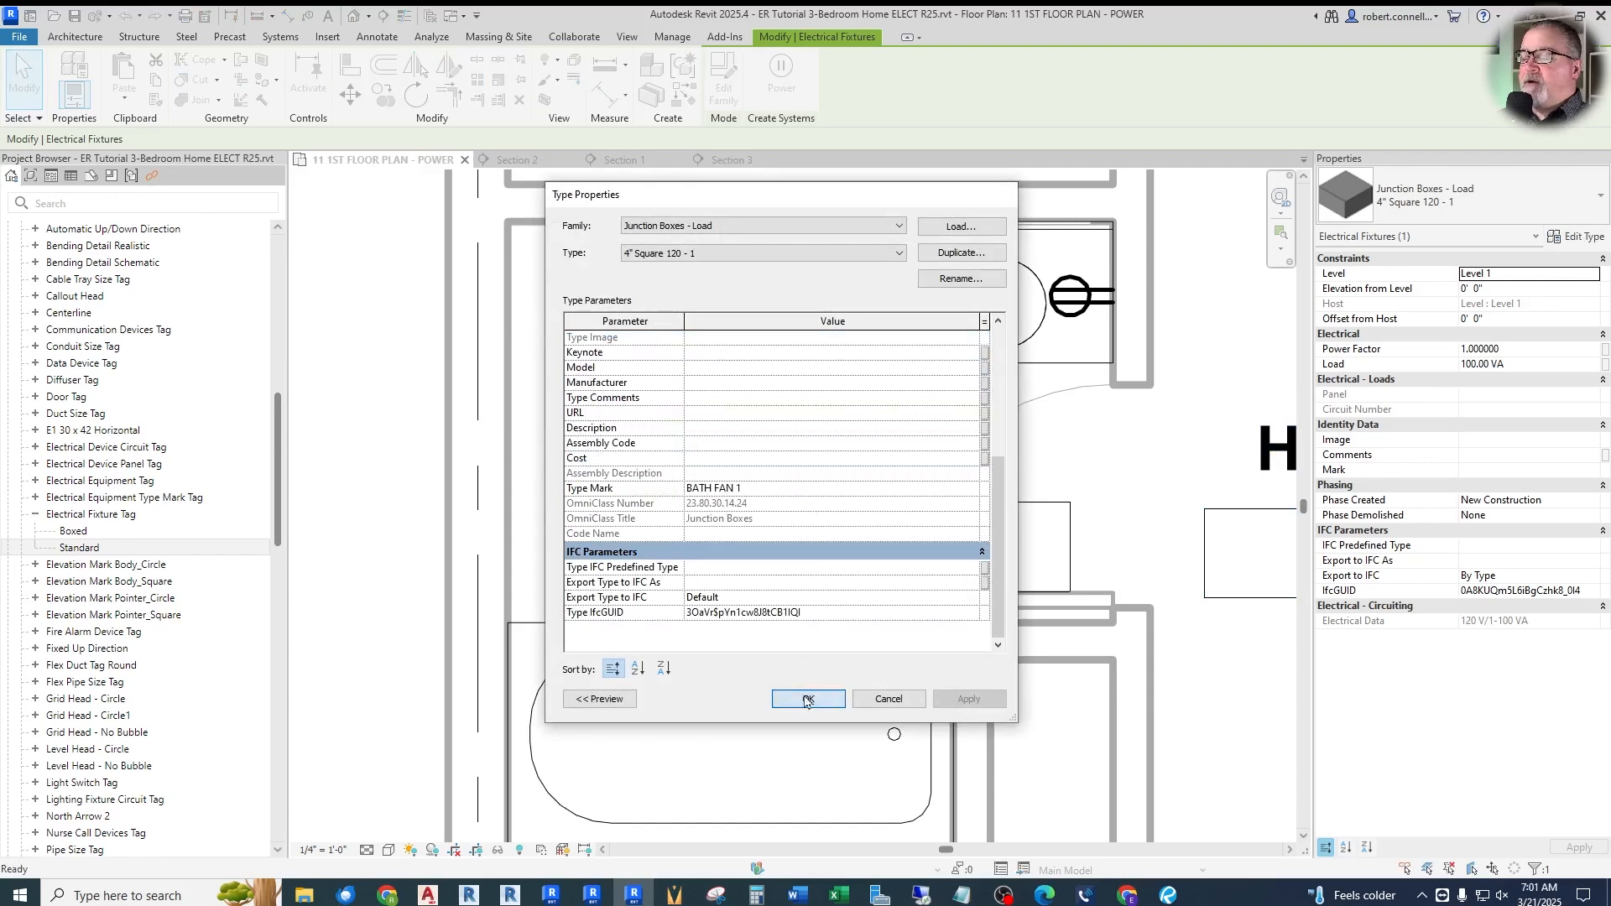
{"action": "left_click", "coordinate": [807, 697]}
{"action": "left_click", "coordinate": [452, 563]}
Place a similar 4" Square 120 - 1 junction box beside the green ceiling grille in toilet room 11
{"action": "scroll", "coordinate": [452, 563], "scroll_direction": "down", "scroll_amount": 5}
{"action": "scroll", "coordinate": [451, 563], "scroll_direction": "down", "scroll_amount": 4}
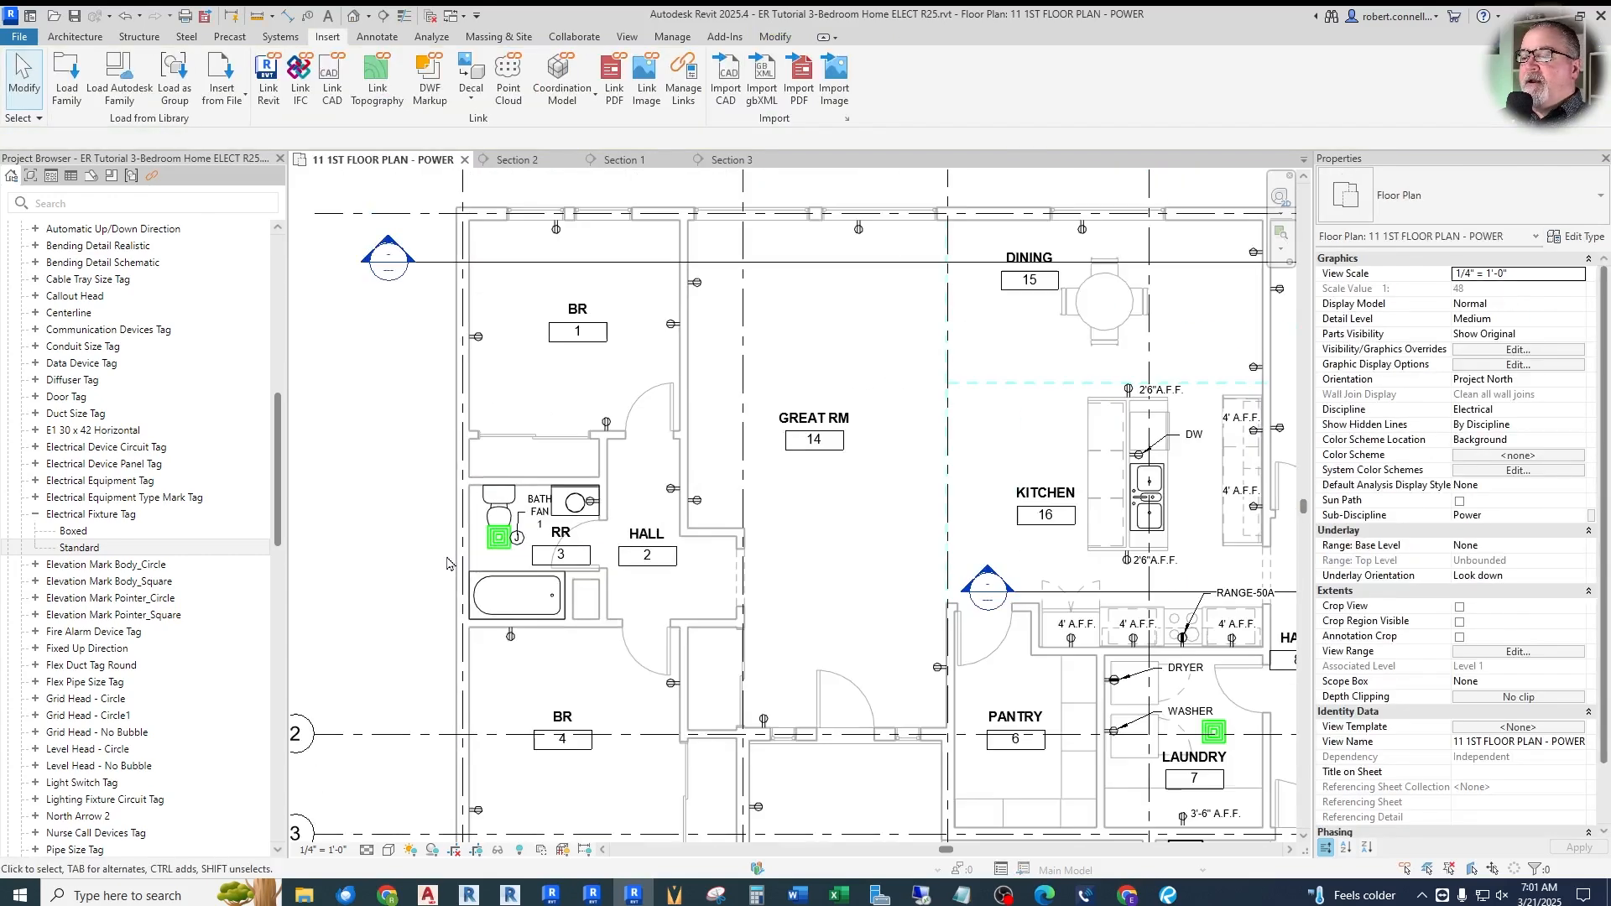
{"action": "scroll", "coordinate": [735, 547], "scroll_direction": "up", "scroll_amount": 2}
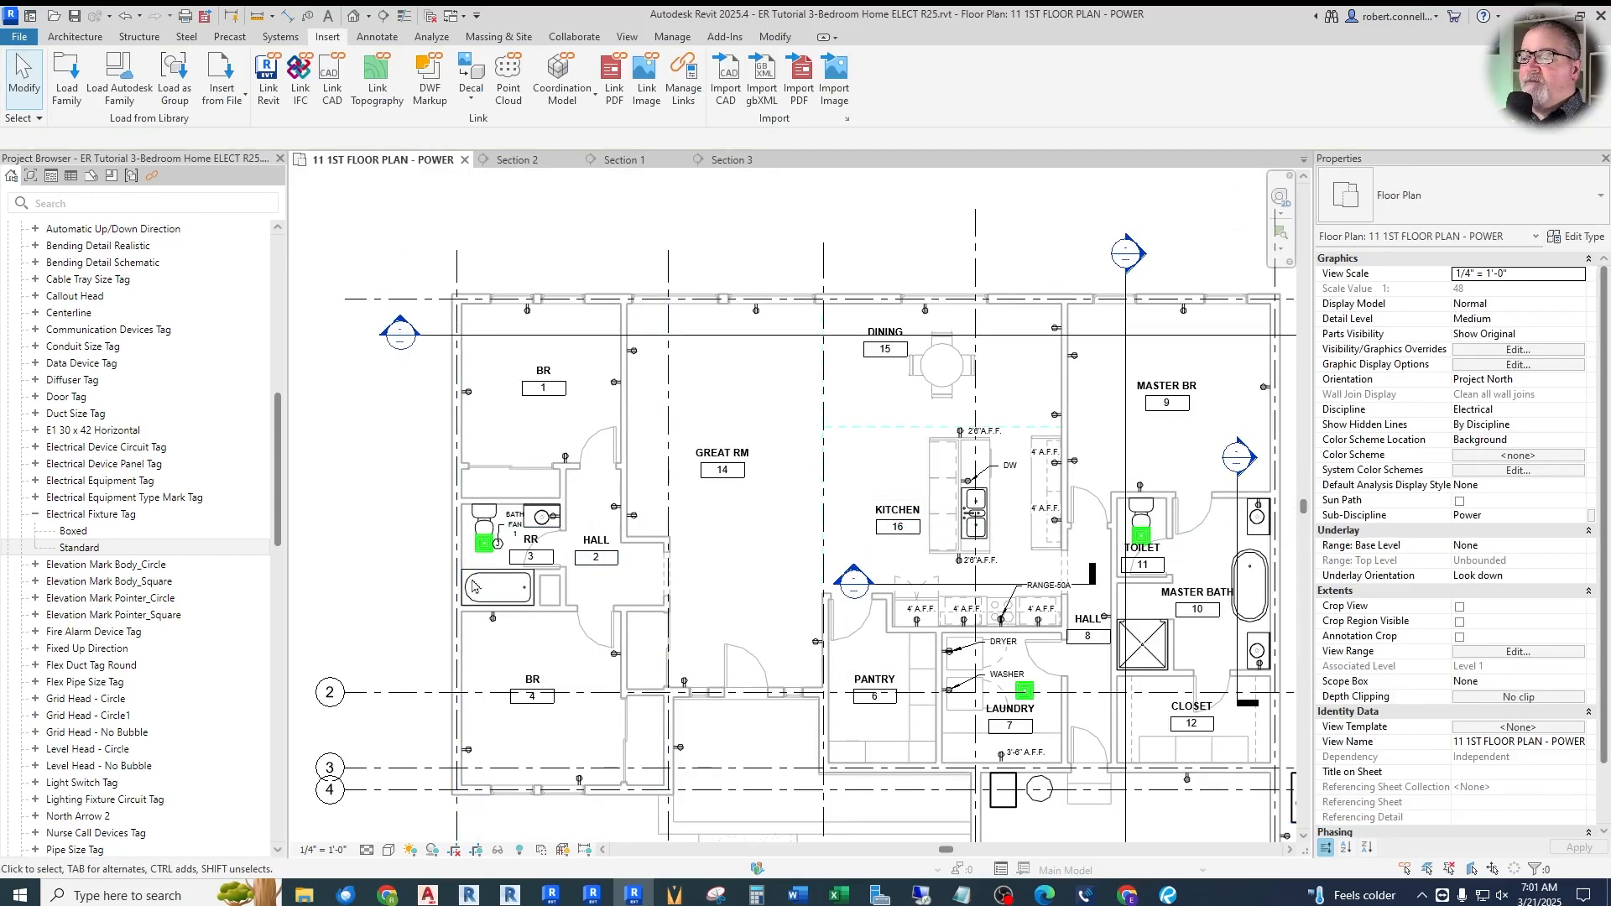
{"action": "scroll", "coordinate": [509, 559], "scroll_direction": "up", "scroll_amount": 4}
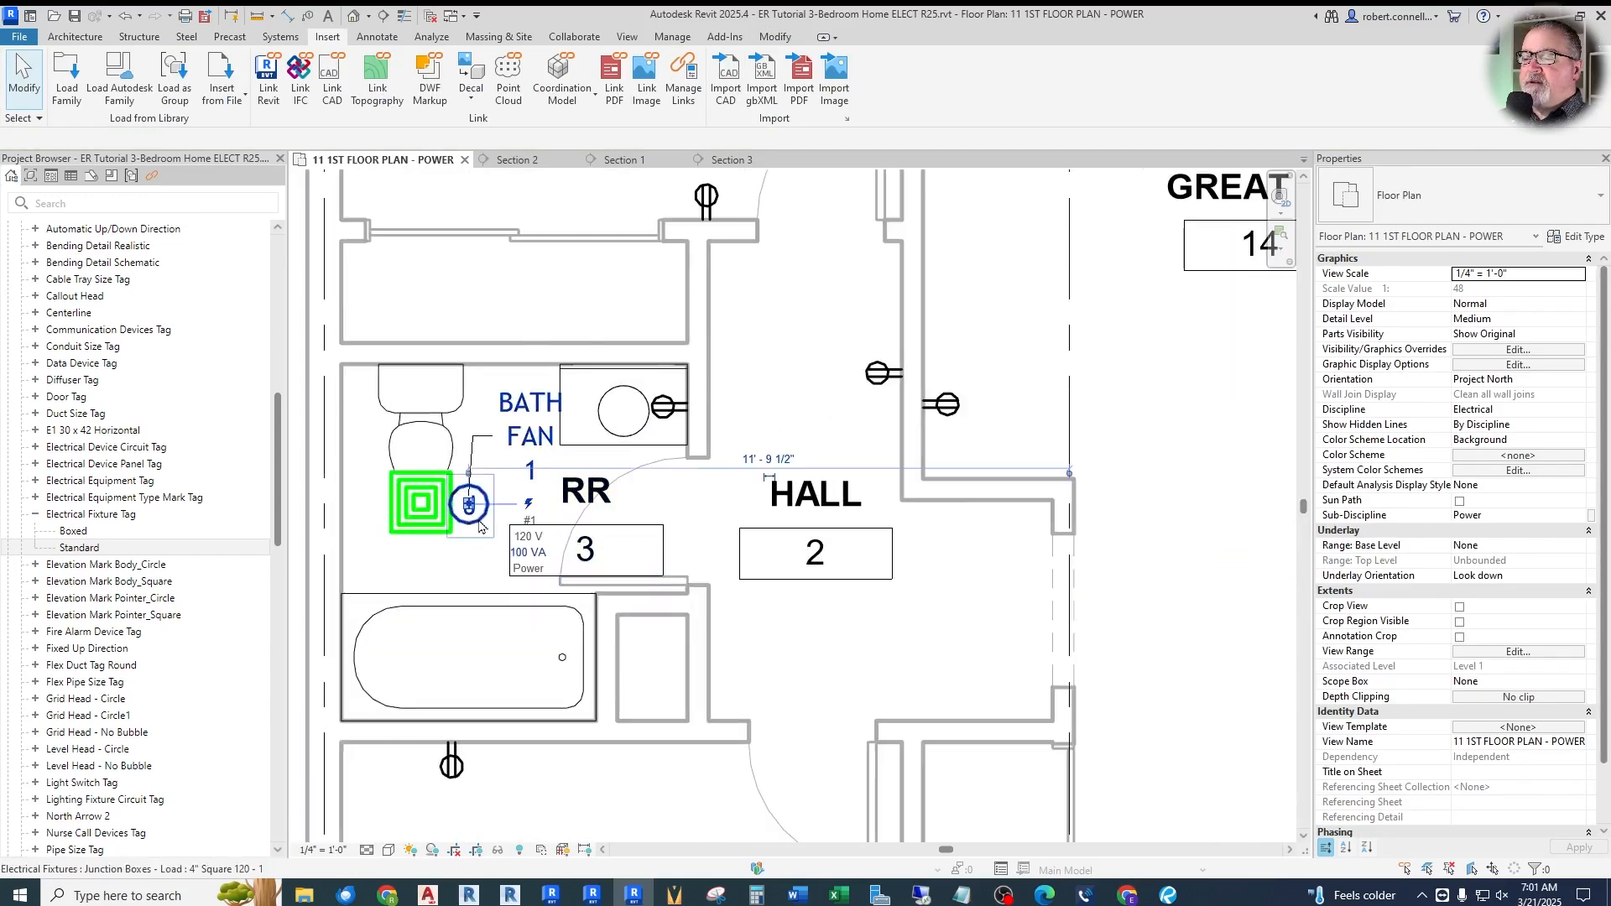
{"action": "right_click", "coordinate": [480, 527]}
{"action": "left_click", "coordinate": [537, 219]}
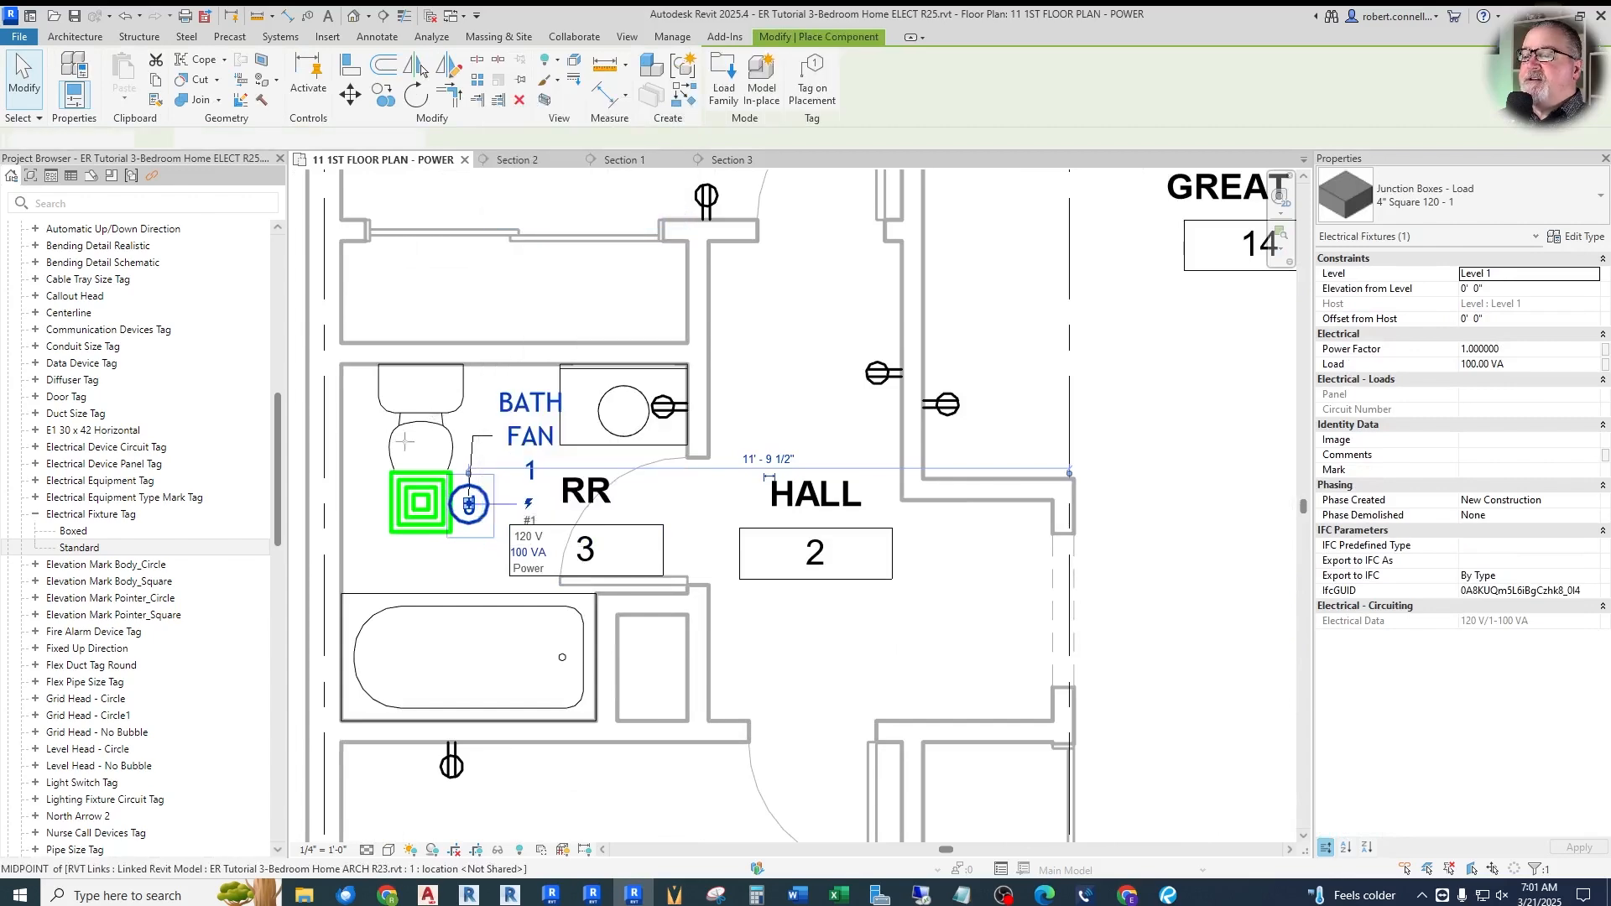
{"action": "scroll", "coordinate": [769, 476], "scroll_direction": "down", "scroll_amount": 5}
{"action": "scroll", "coordinate": [982, 494], "scroll_direction": "up", "scroll_amount": 4}
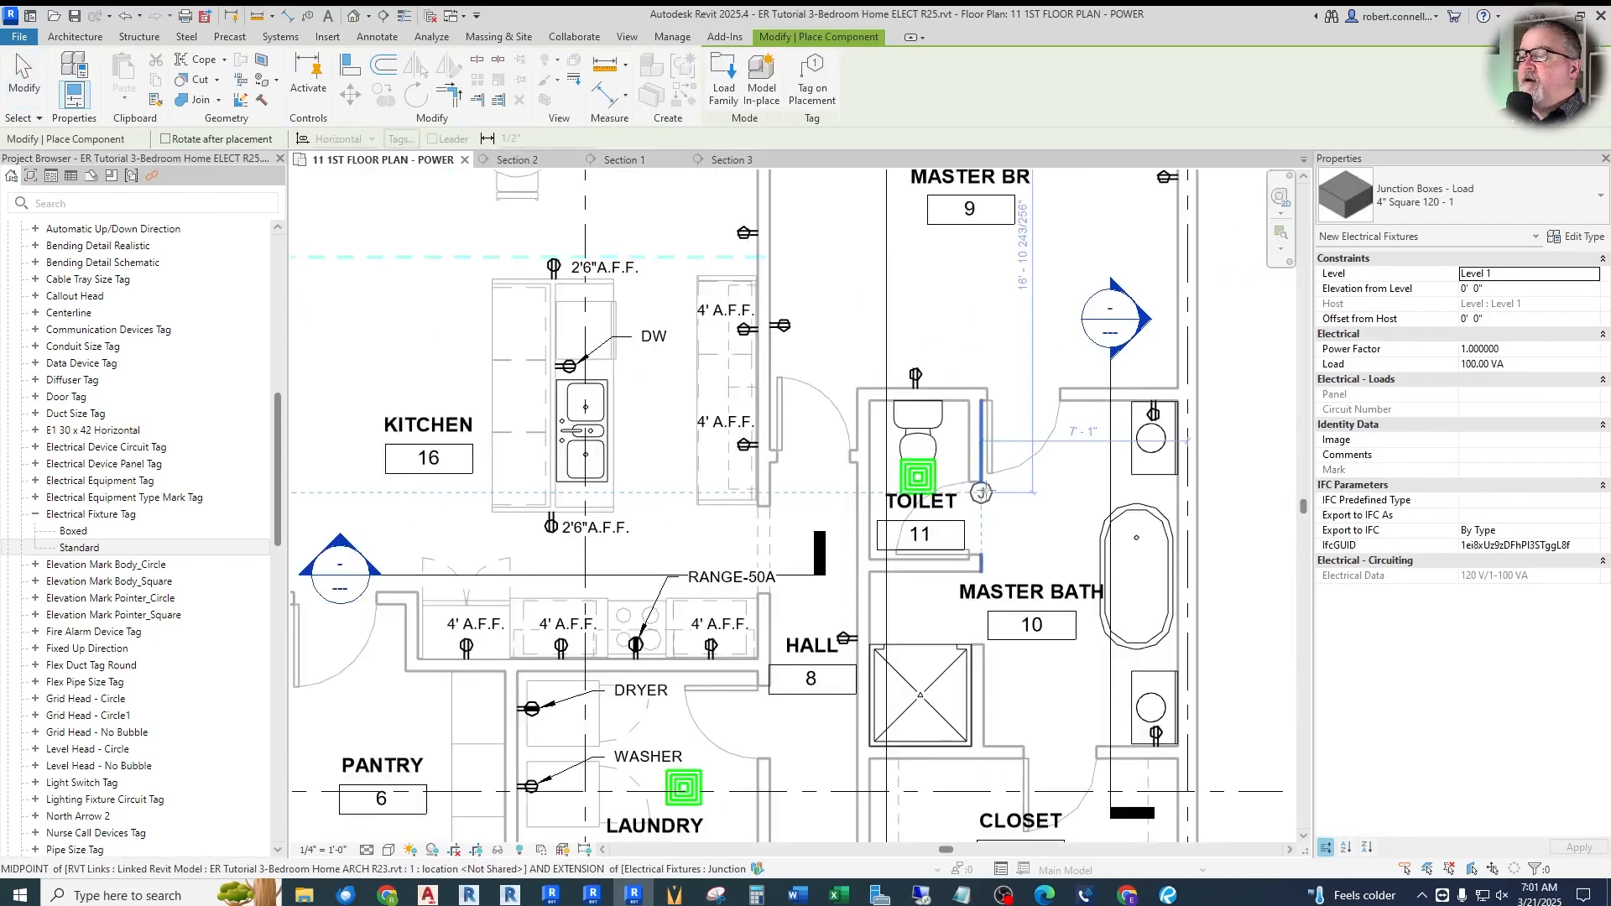
{"action": "scroll", "coordinate": [982, 494], "scroll_direction": "up", "scroll_amount": 4}
{"action": "left_click", "coordinate": [873, 451]}
{"action": "key", "text": "Escape"}
{"action": "key", "text": "Escape"}
Tag the toilet room junction box by category and bend its leader into a horizontal shoulder
{"action": "scroll", "coordinate": [964, 431], "scroll_direction": "down", "scroll_amount": 2}
{"action": "scroll", "coordinate": [831, 426], "scroll_direction": "up", "scroll_amount": 2}
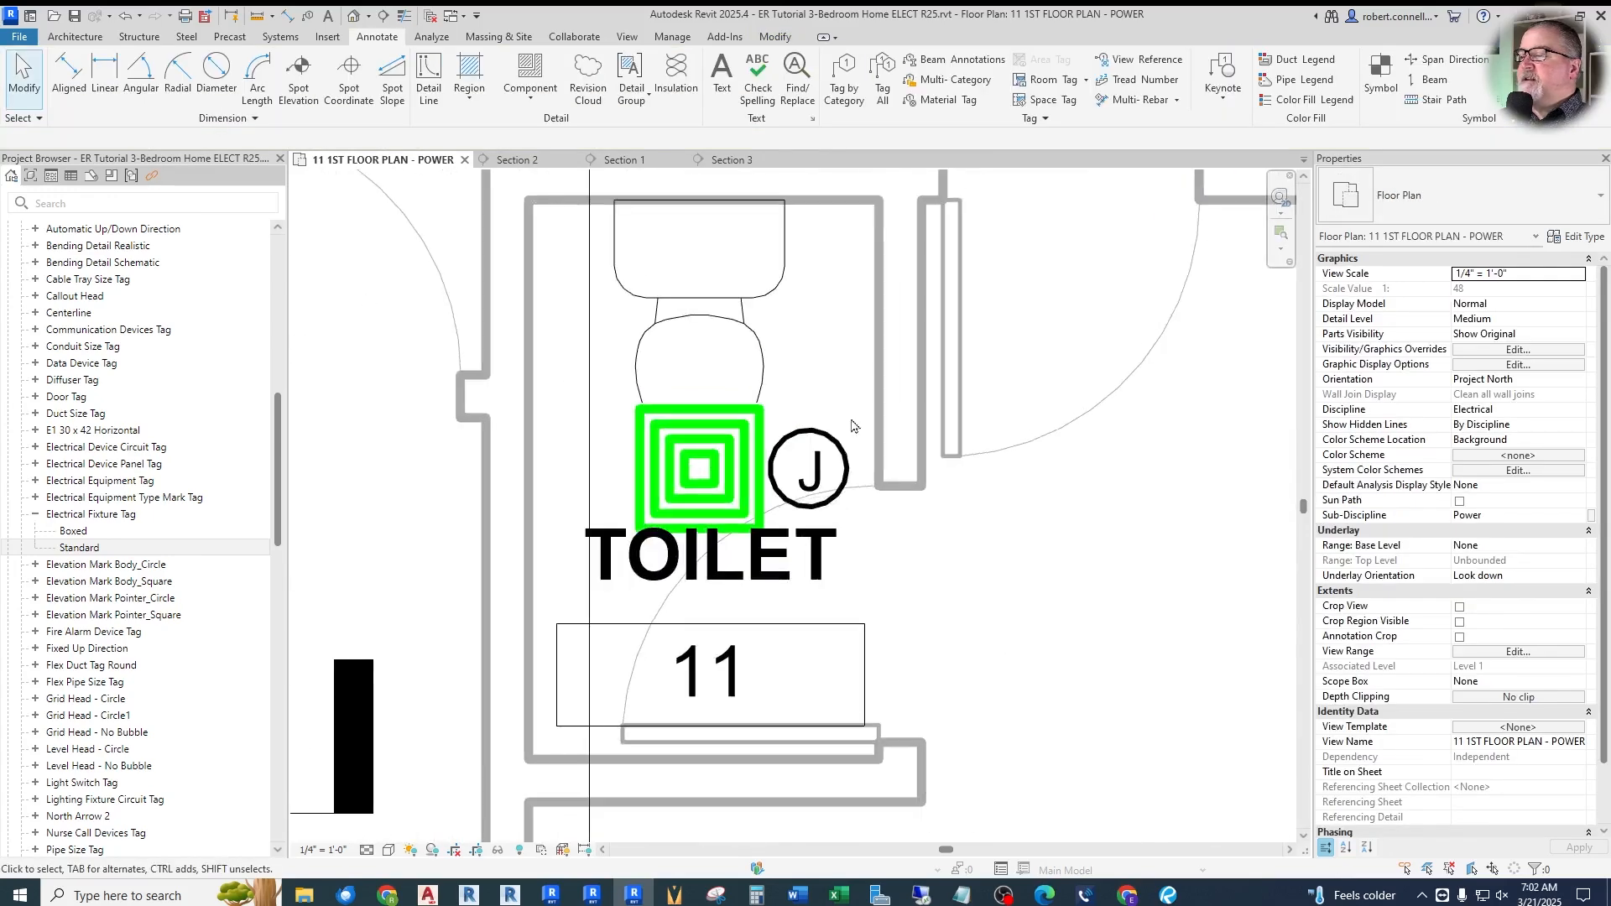
{"action": "scroll", "coordinate": [1481, 198], "scroll_direction": "up", "scroll_amount": 1}
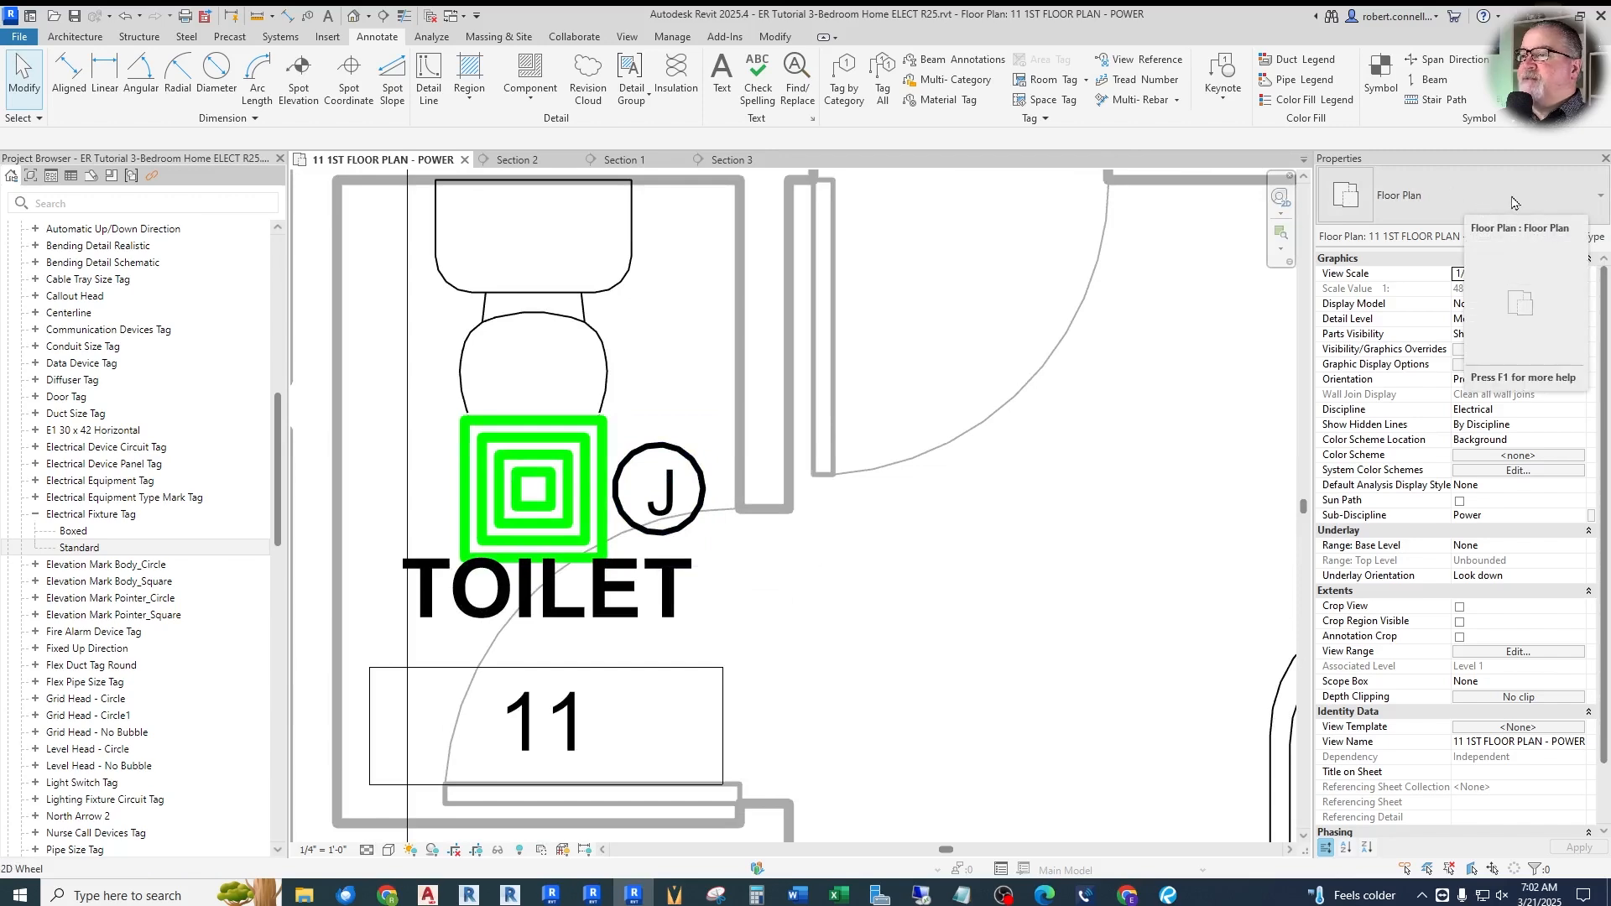
{"action": "left_click", "coordinate": [845, 80]}
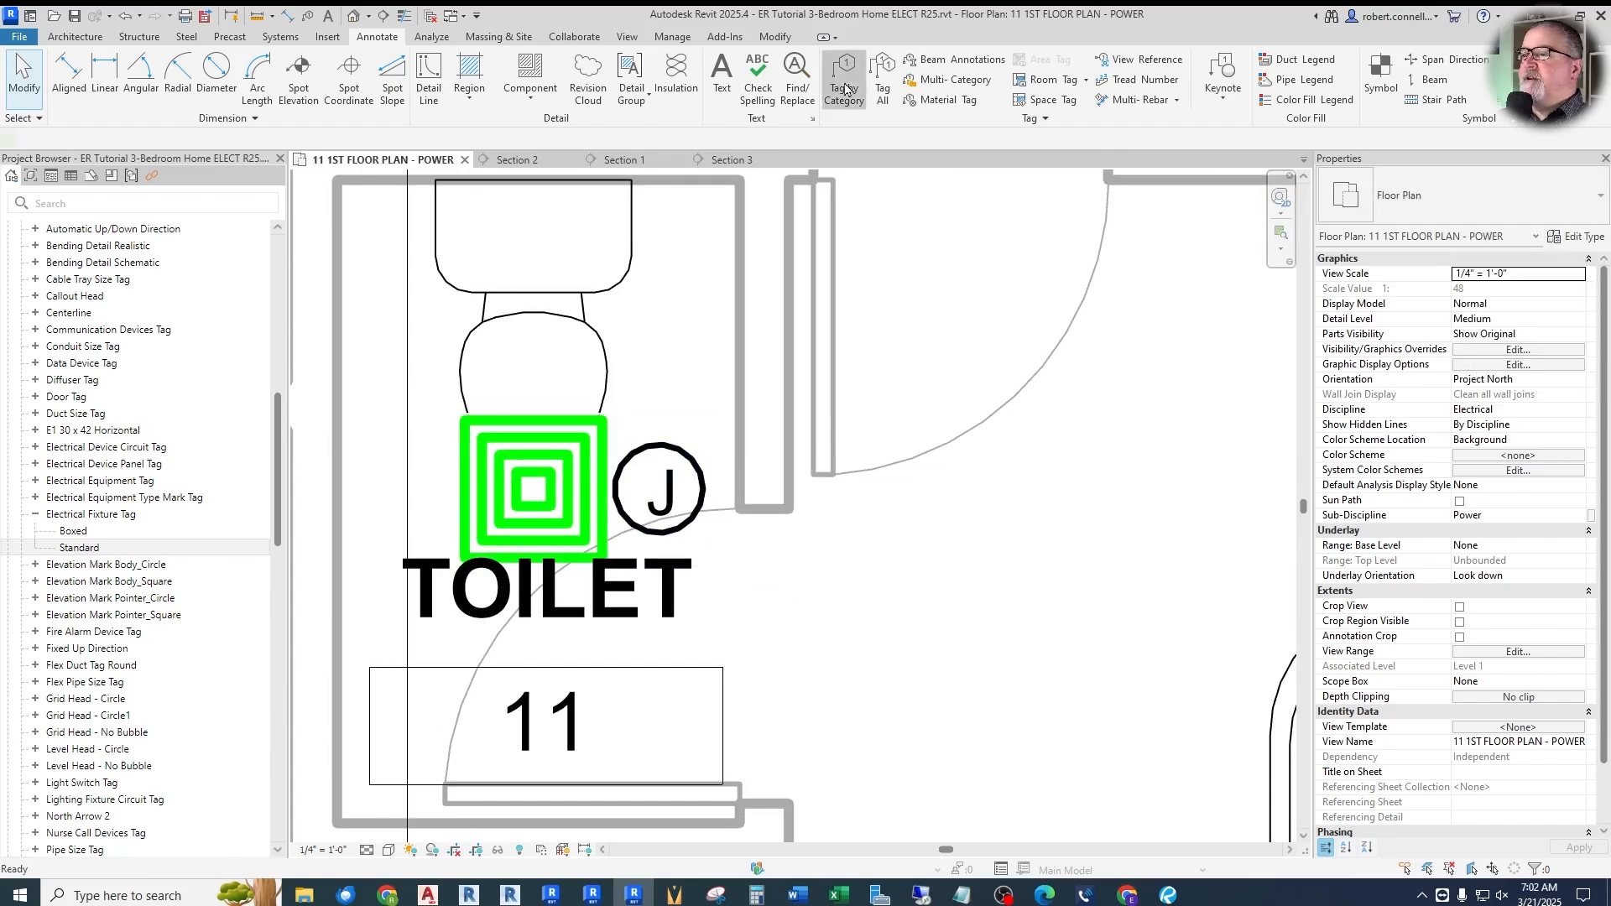
{"action": "left_click", "coordinate": [693, 463]}
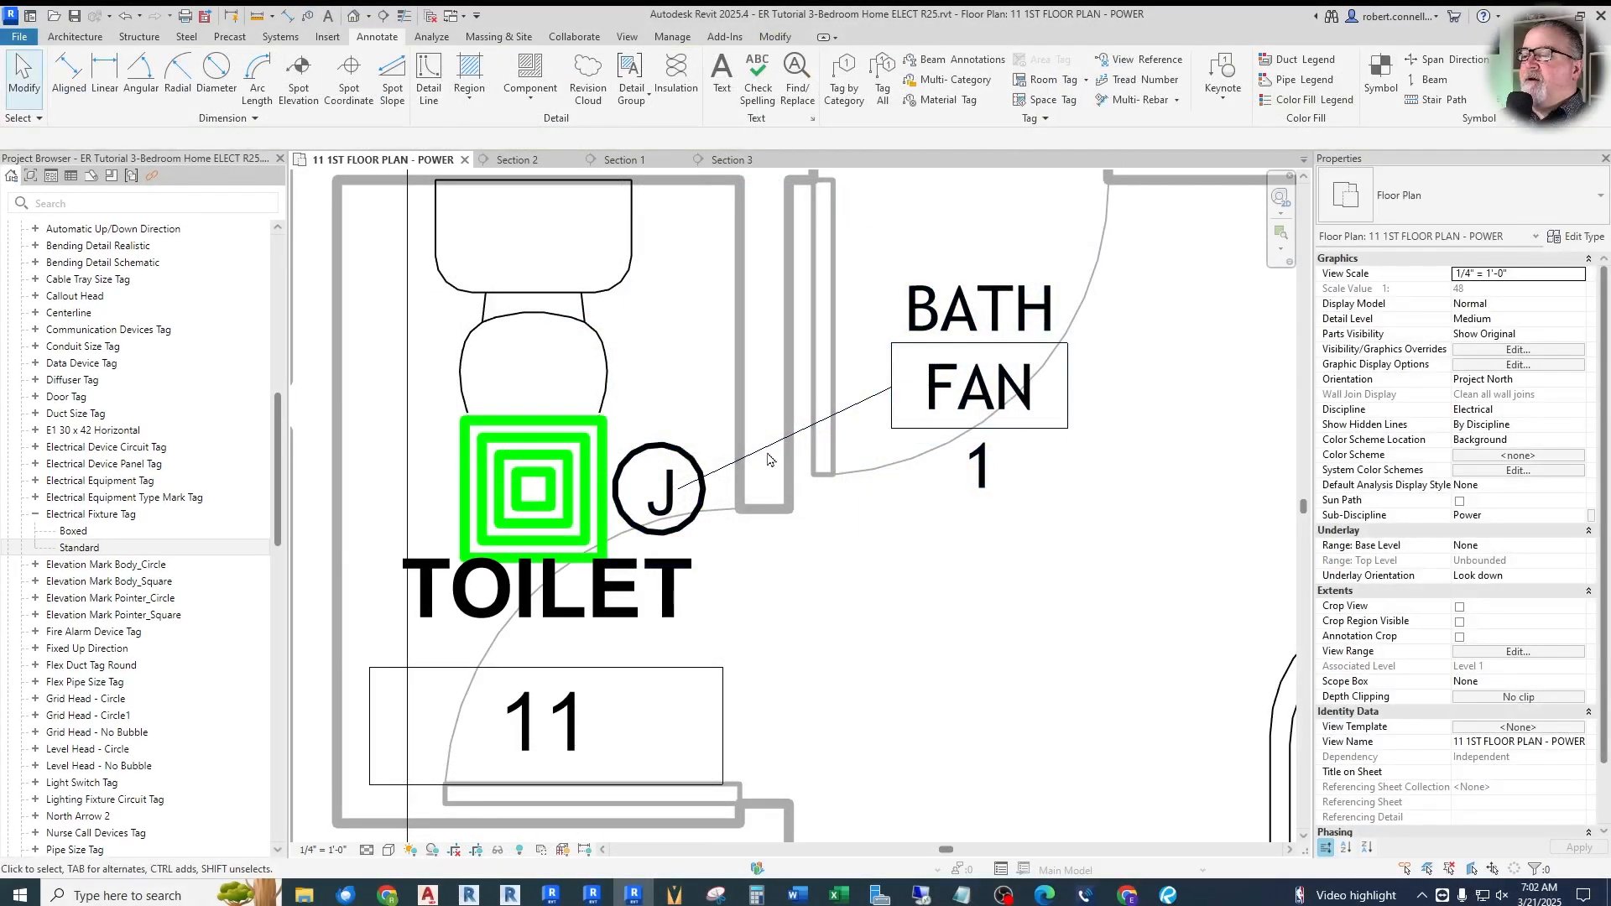
{"action": "left_click", "coordinate": [789, 460]}
{"action": "left_click_drag", "start_coordinate": [785, 438], "coordinate": [804, 388]}
{"action": "key", "text": "Escape"}
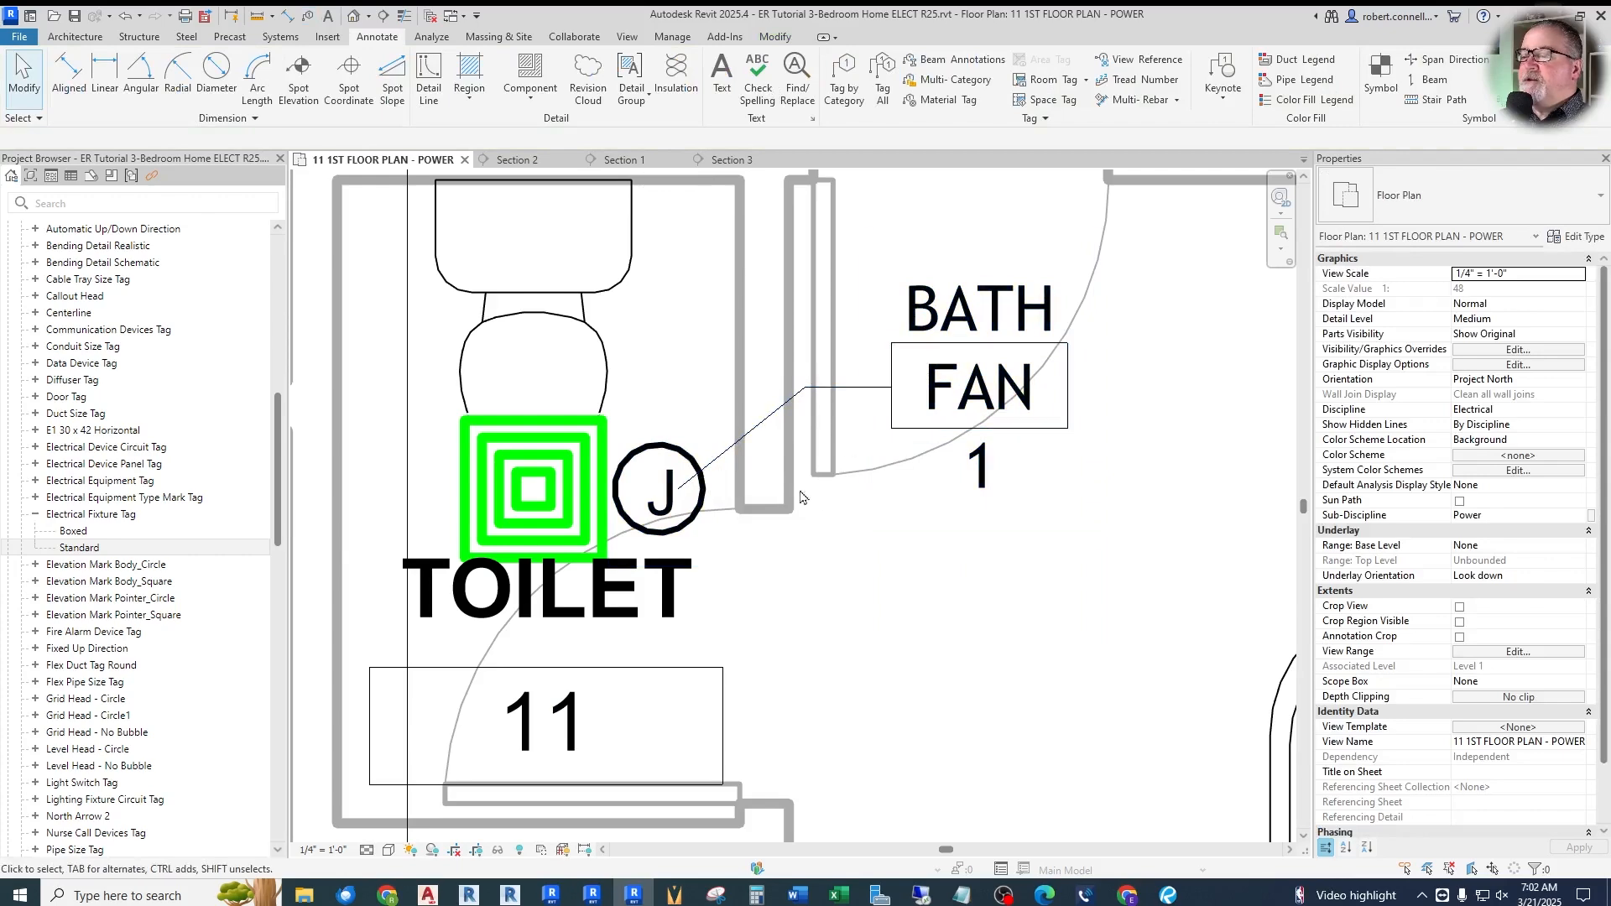
Change the toilet room junction box's tag to the Standard type of Electrical Fixture Tag
{"action": "left_click", "coordinate": [990, 380]}
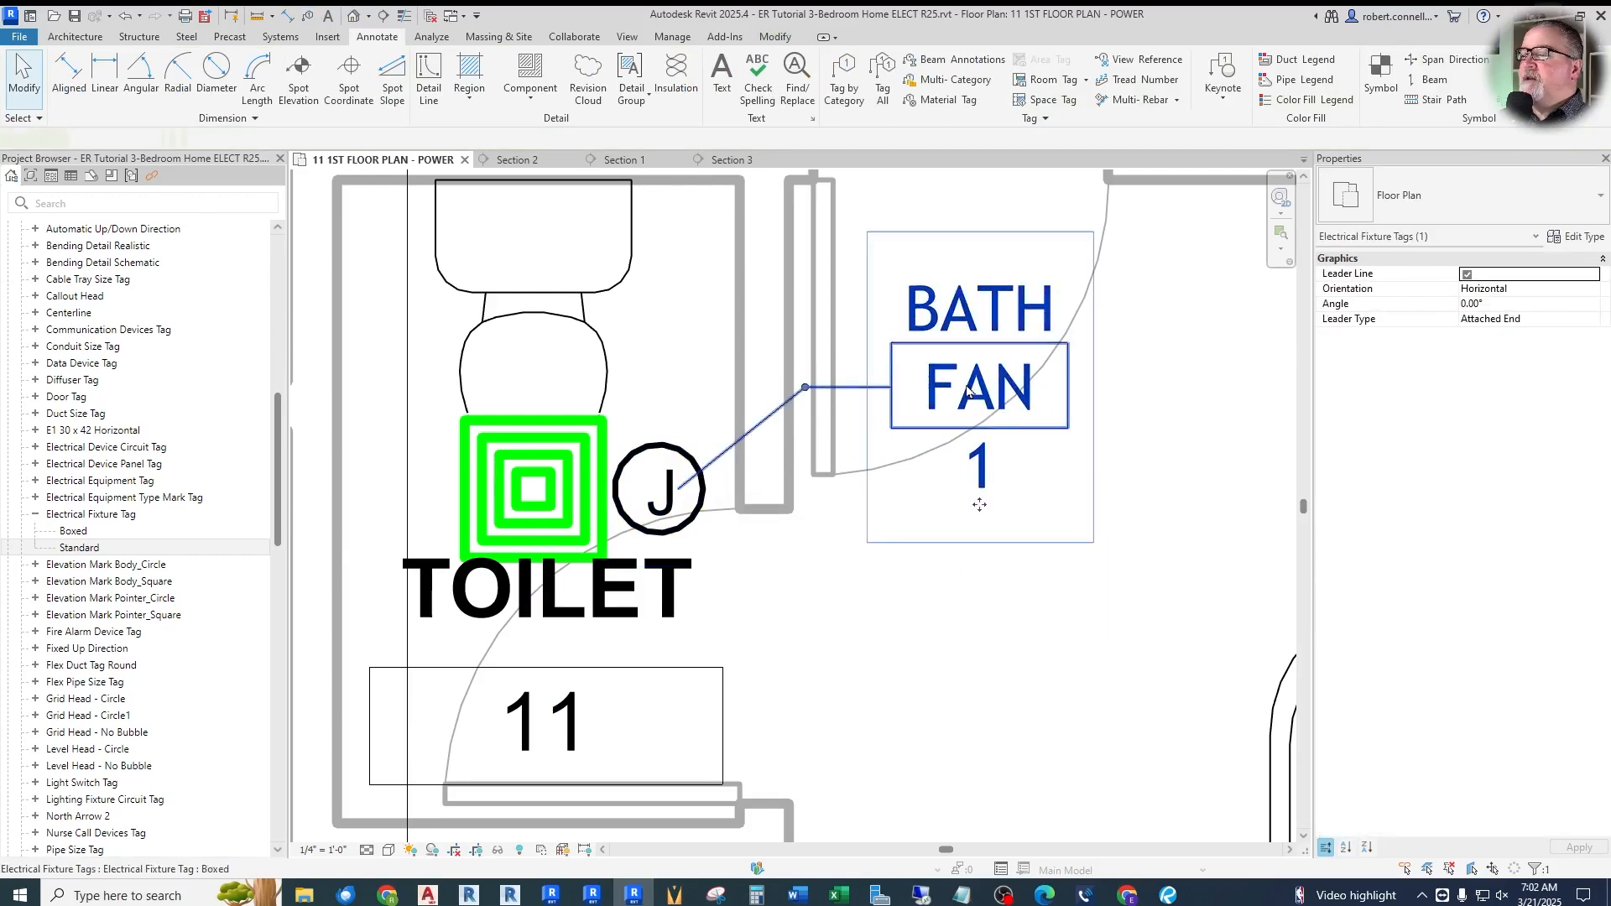
{"action": "left_click", "coordinate": [1443, 205]}
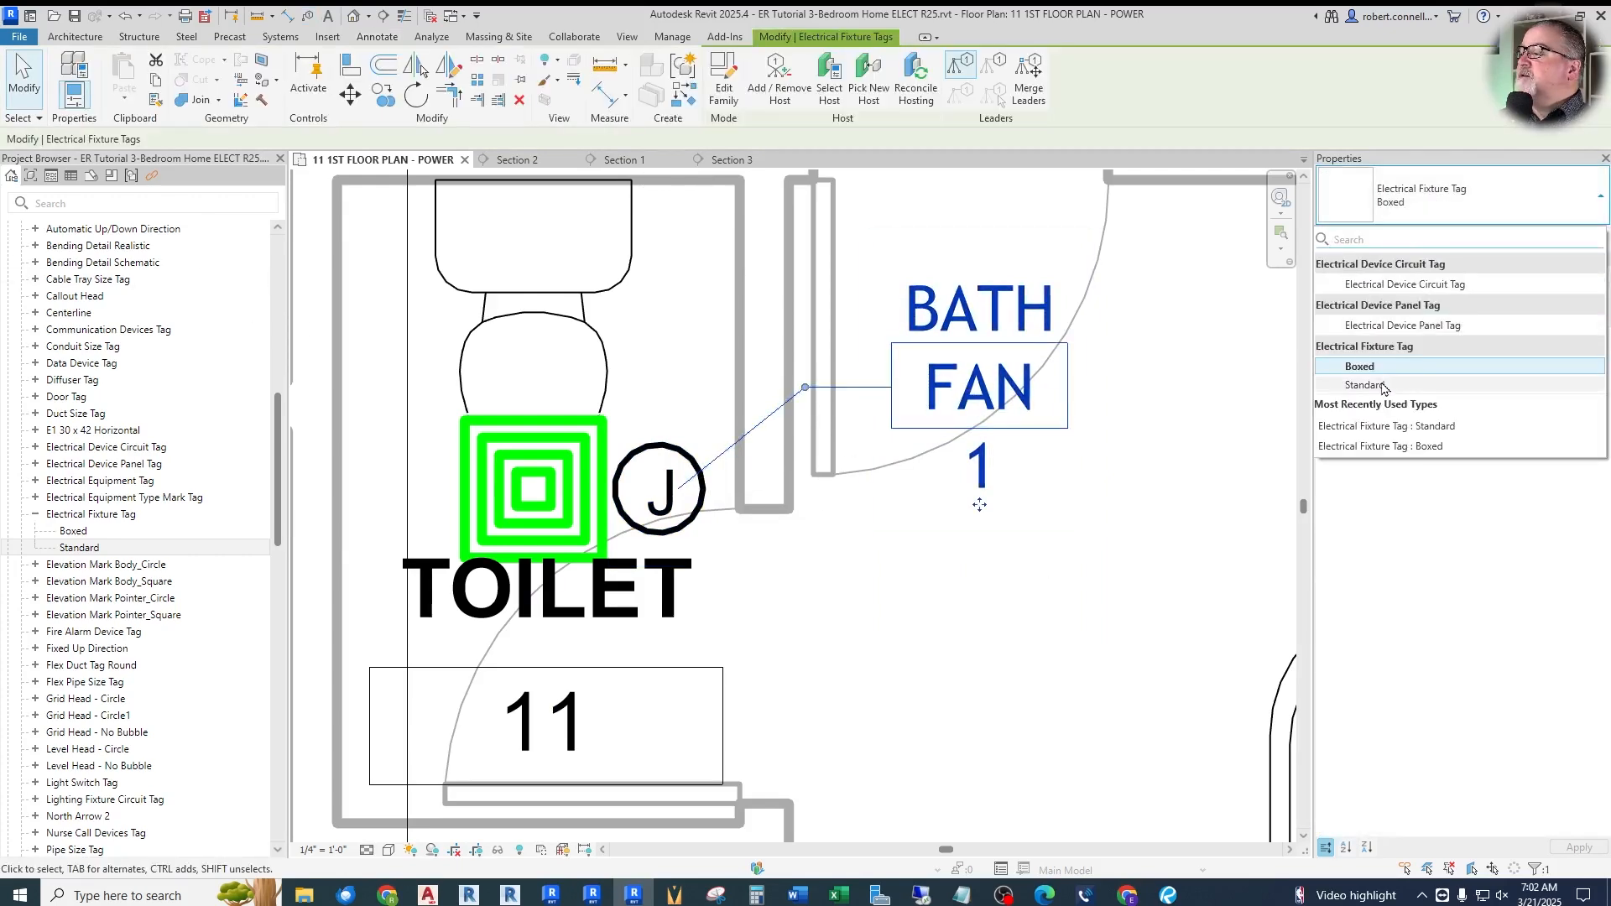
{"action": "left_click", "coordinate": [1386, 388]}
Change the toilet room tag's text to BATH FAN 2, accepting the change to the type parameter
{"action": "left_click", "coordinate": [978, 471]}
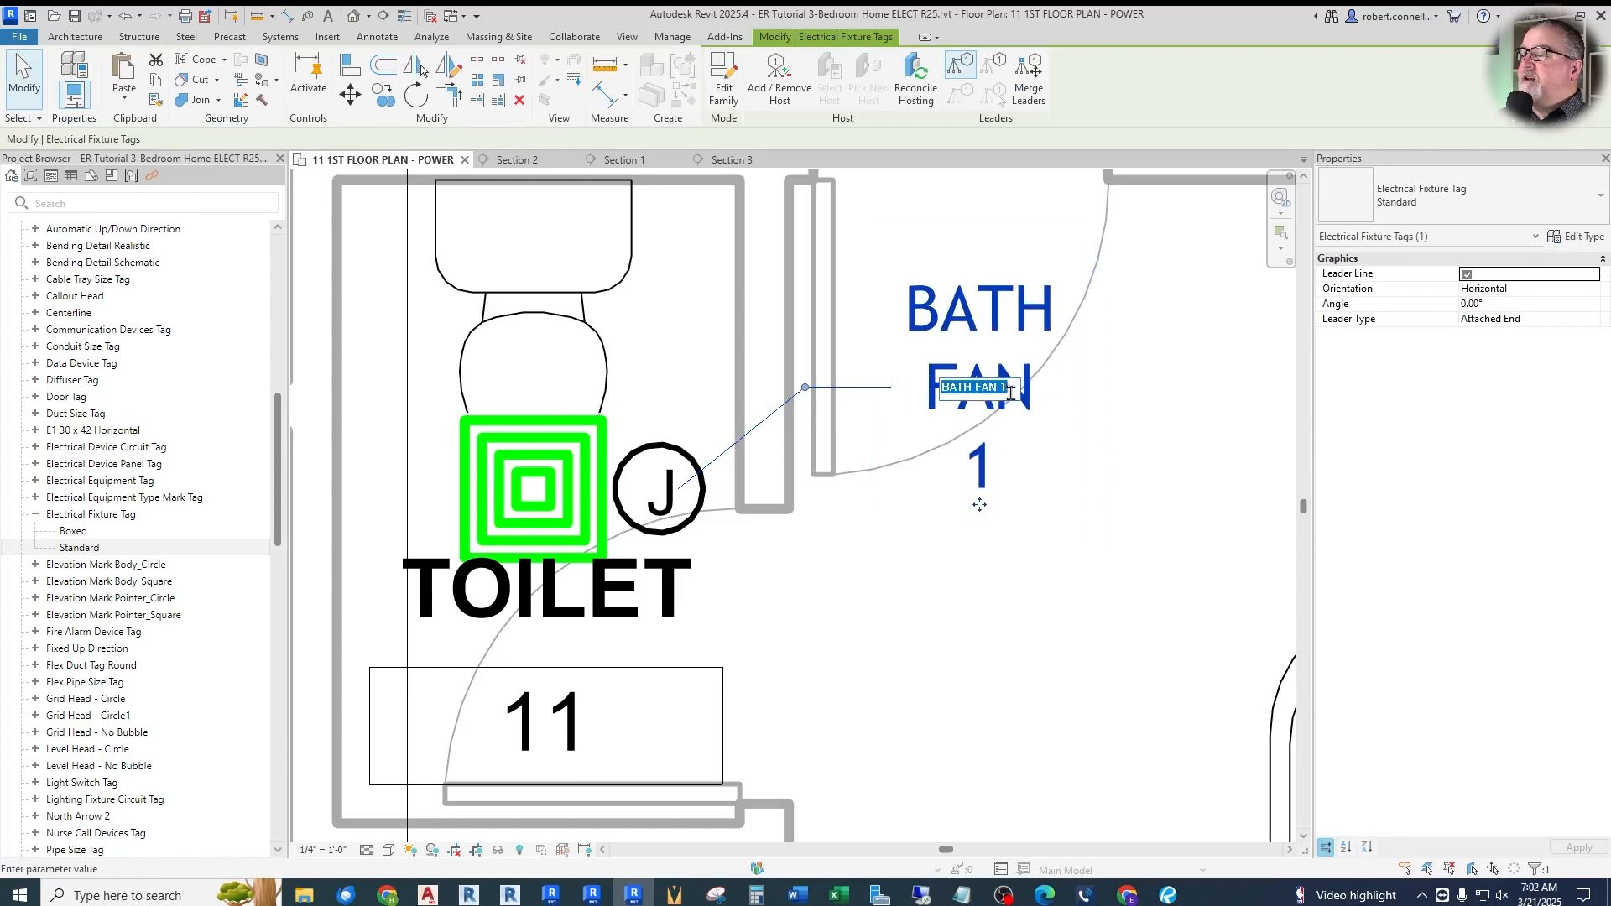
{"action": "left_click", "coordinate": [1012, 393]}
{"action": "key", "text": "BackSpace"}
{"action": "type", "text": "2"}
{"action": "key", "text": "Return"}
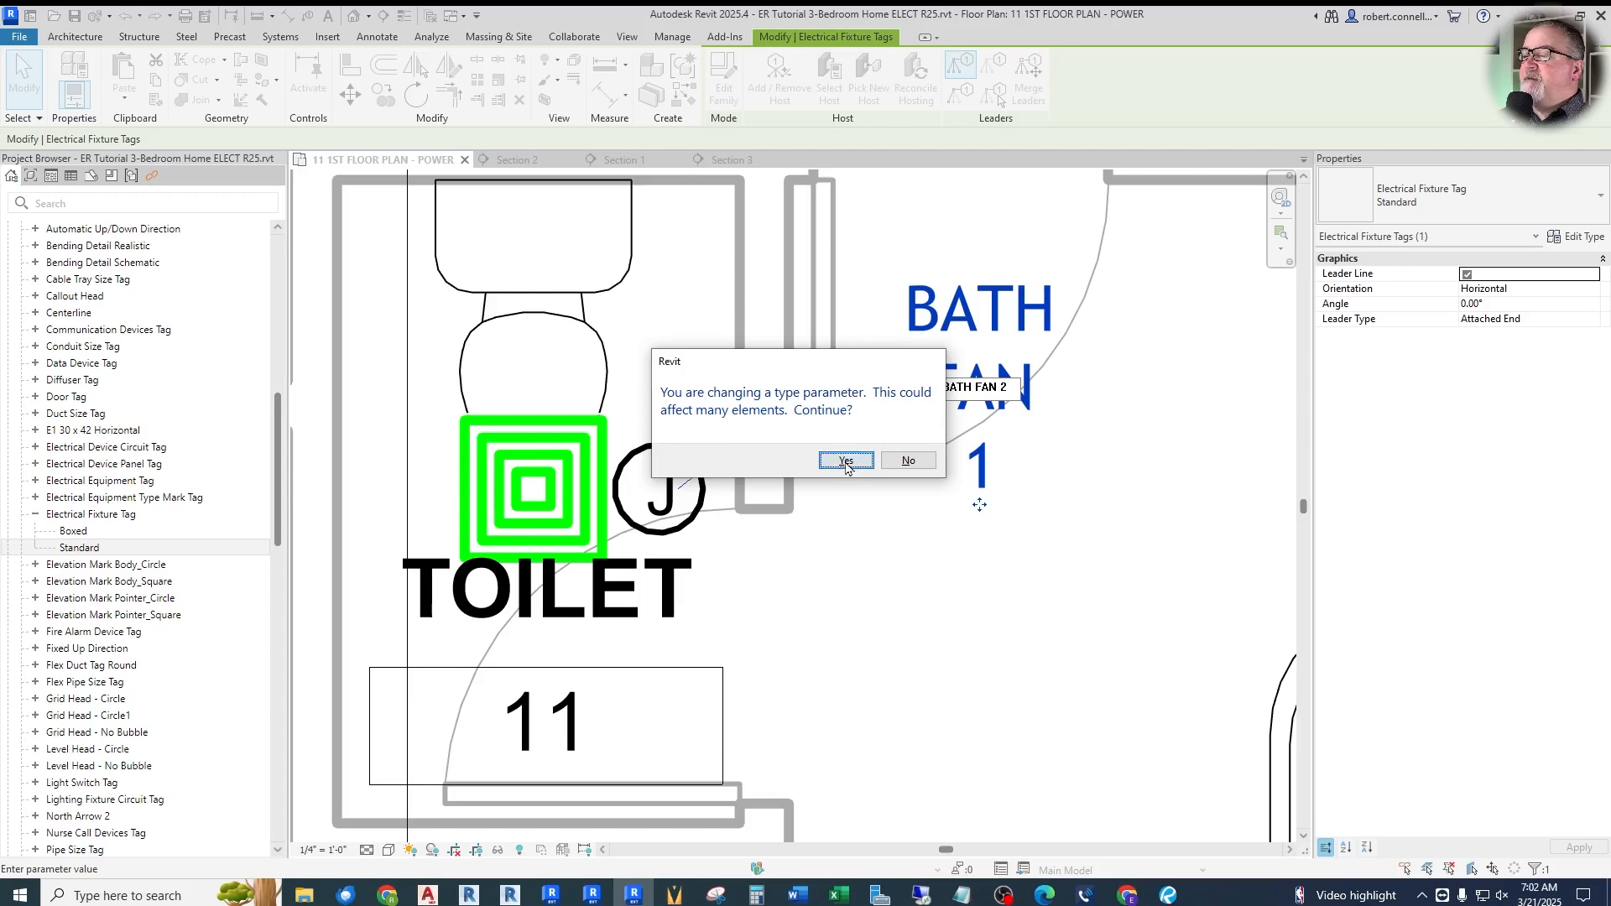
{"action": "left_click", "coordinate": [846, 460]}
{"action": "left_click", "coordinate": [1157, 424]}
Duplicate the RR 3 junction box's type under the name BATH FAN 1
{"action": "scroll", "coordinate": [1156, 424], "scroll_direction": "down", "scroll_amount": 4}
{"action": "scroll", "coordinate": [1157, 424], "scroll_direction": "down", "scroll_amount": 6}
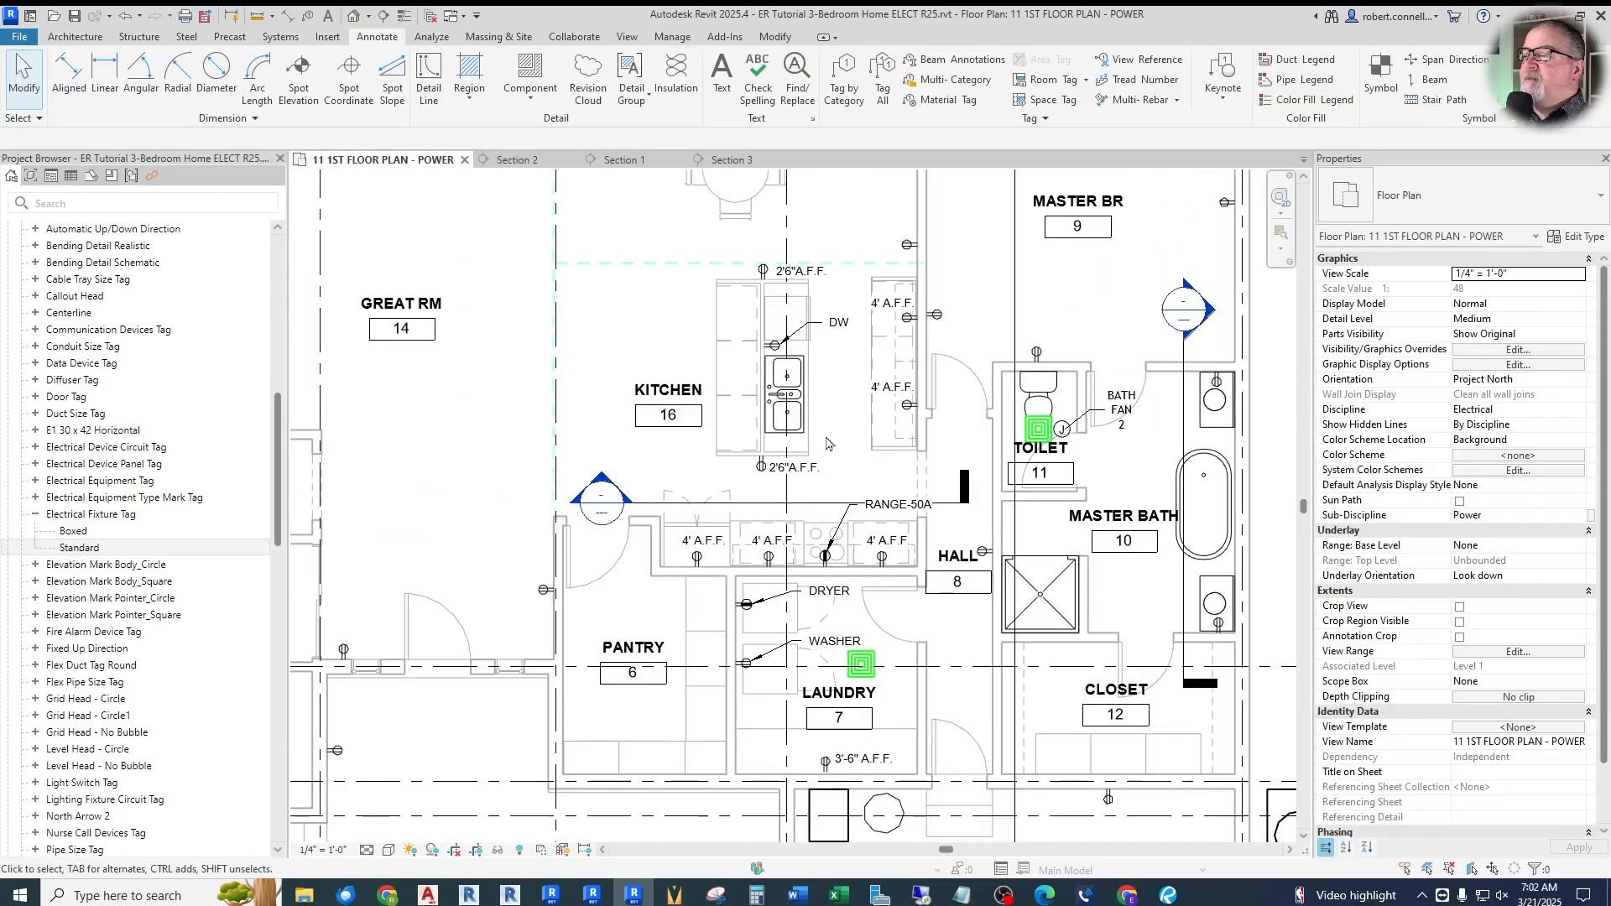
{"action": "scroll", "coordinate": [419, 431], "scroll_direction": "up", "scroll_amount": 7}
{"action": "scroll", "coordinate": [418, 431], "scroll_direction": "up", "scroll_amount": 1}
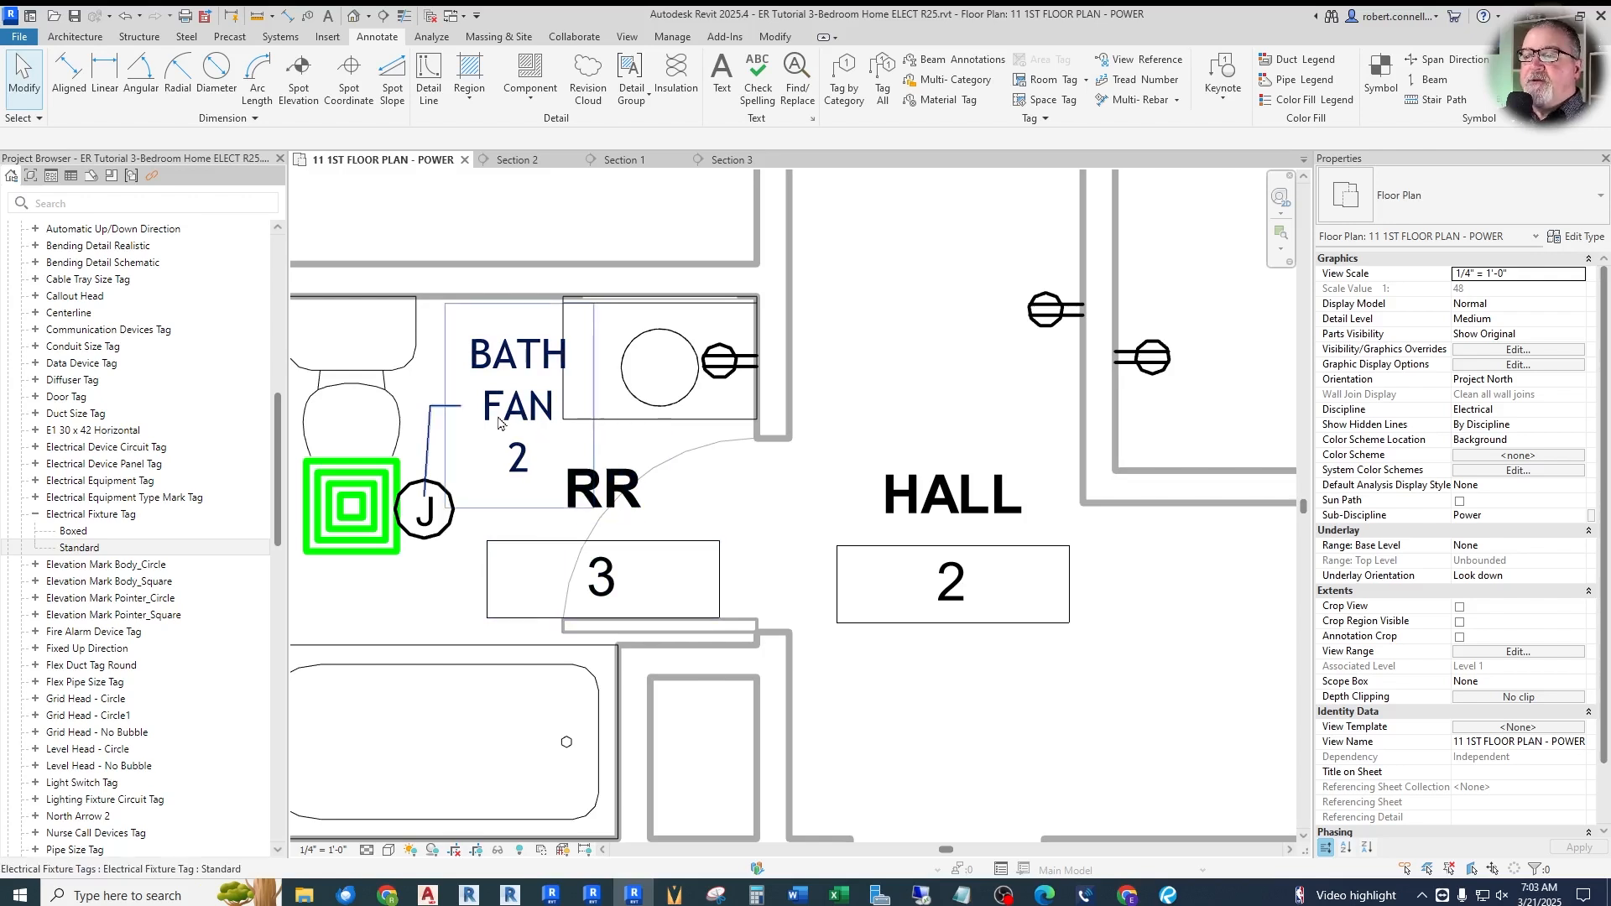
{"action": "left_click", "coordinate": [428, 527]}
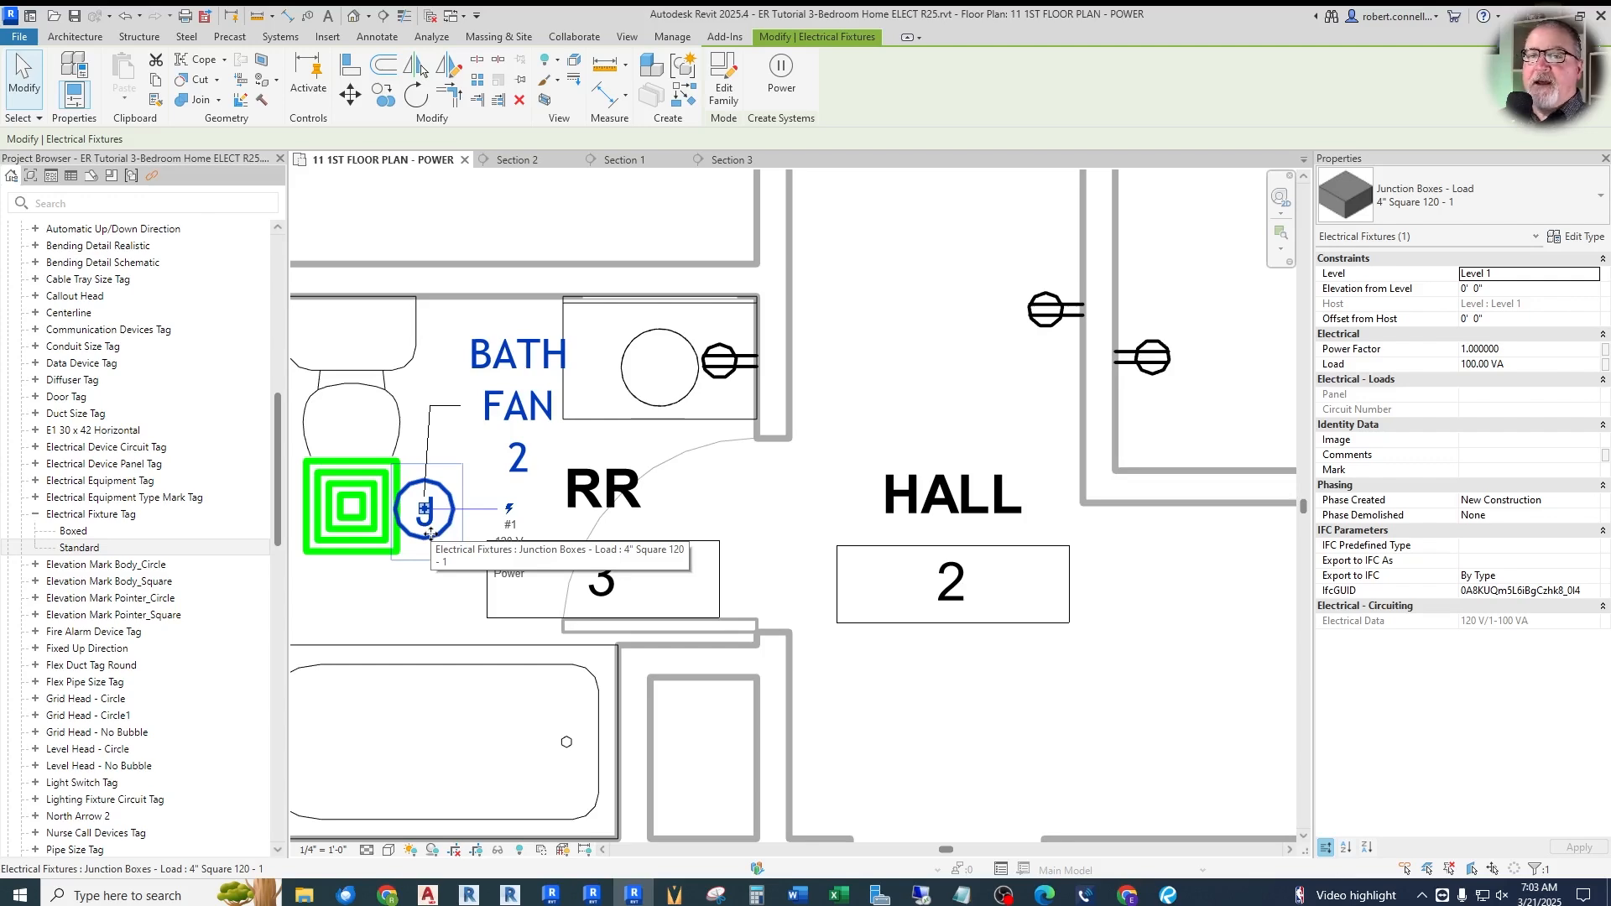
{"action": "left_click", "coordinate": [1578, 236]}
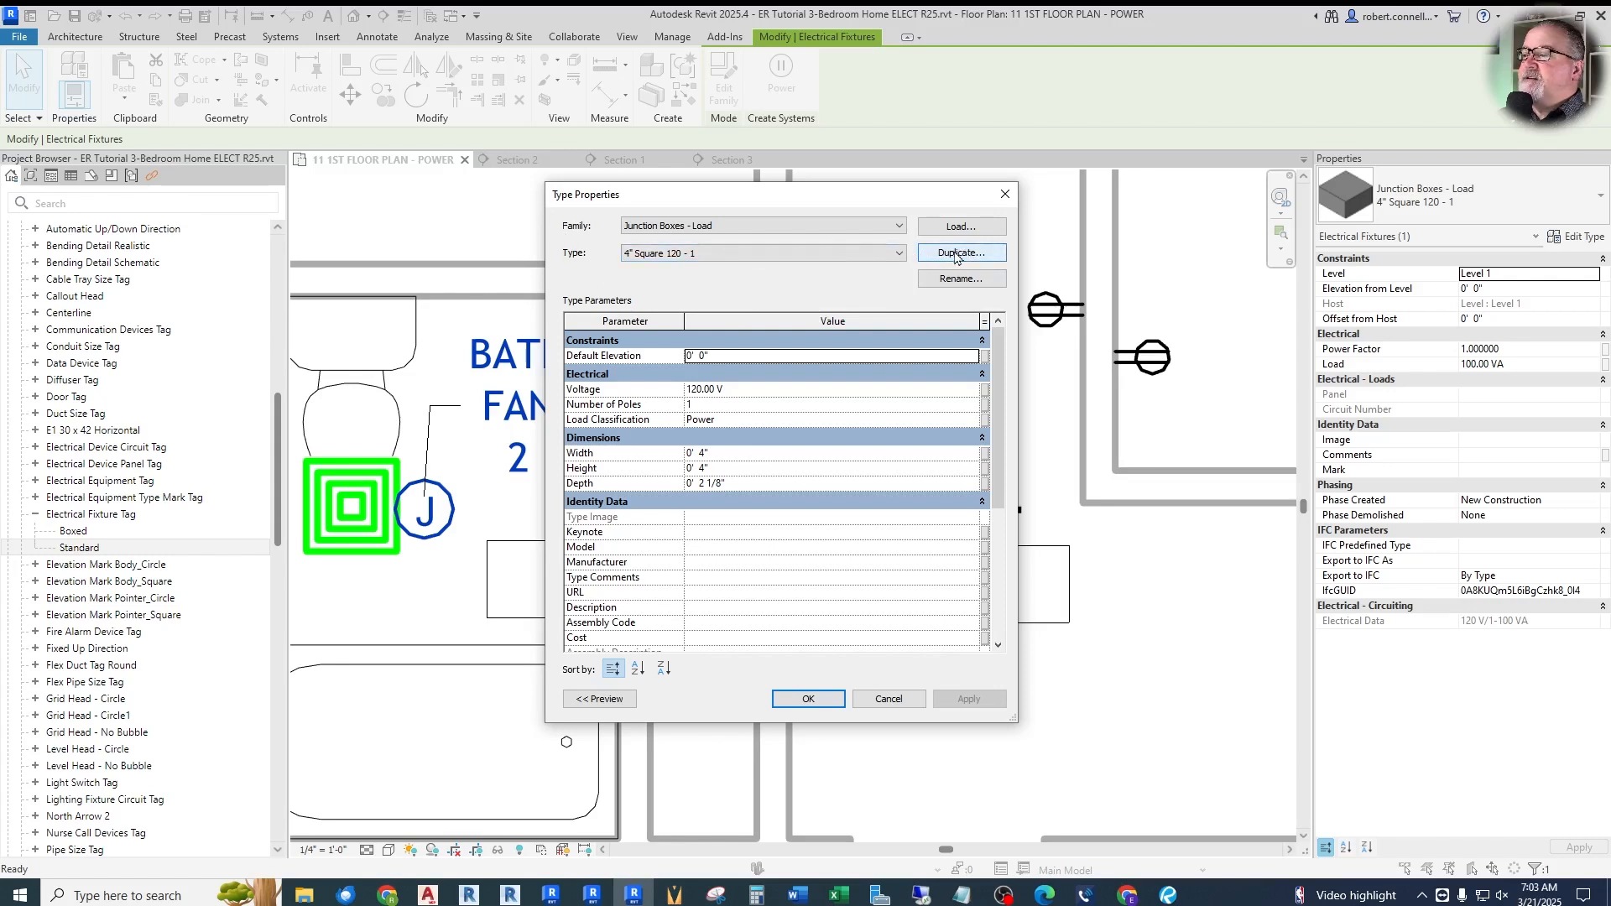
{"action": "left_click", "coordinate": [956, 254]}
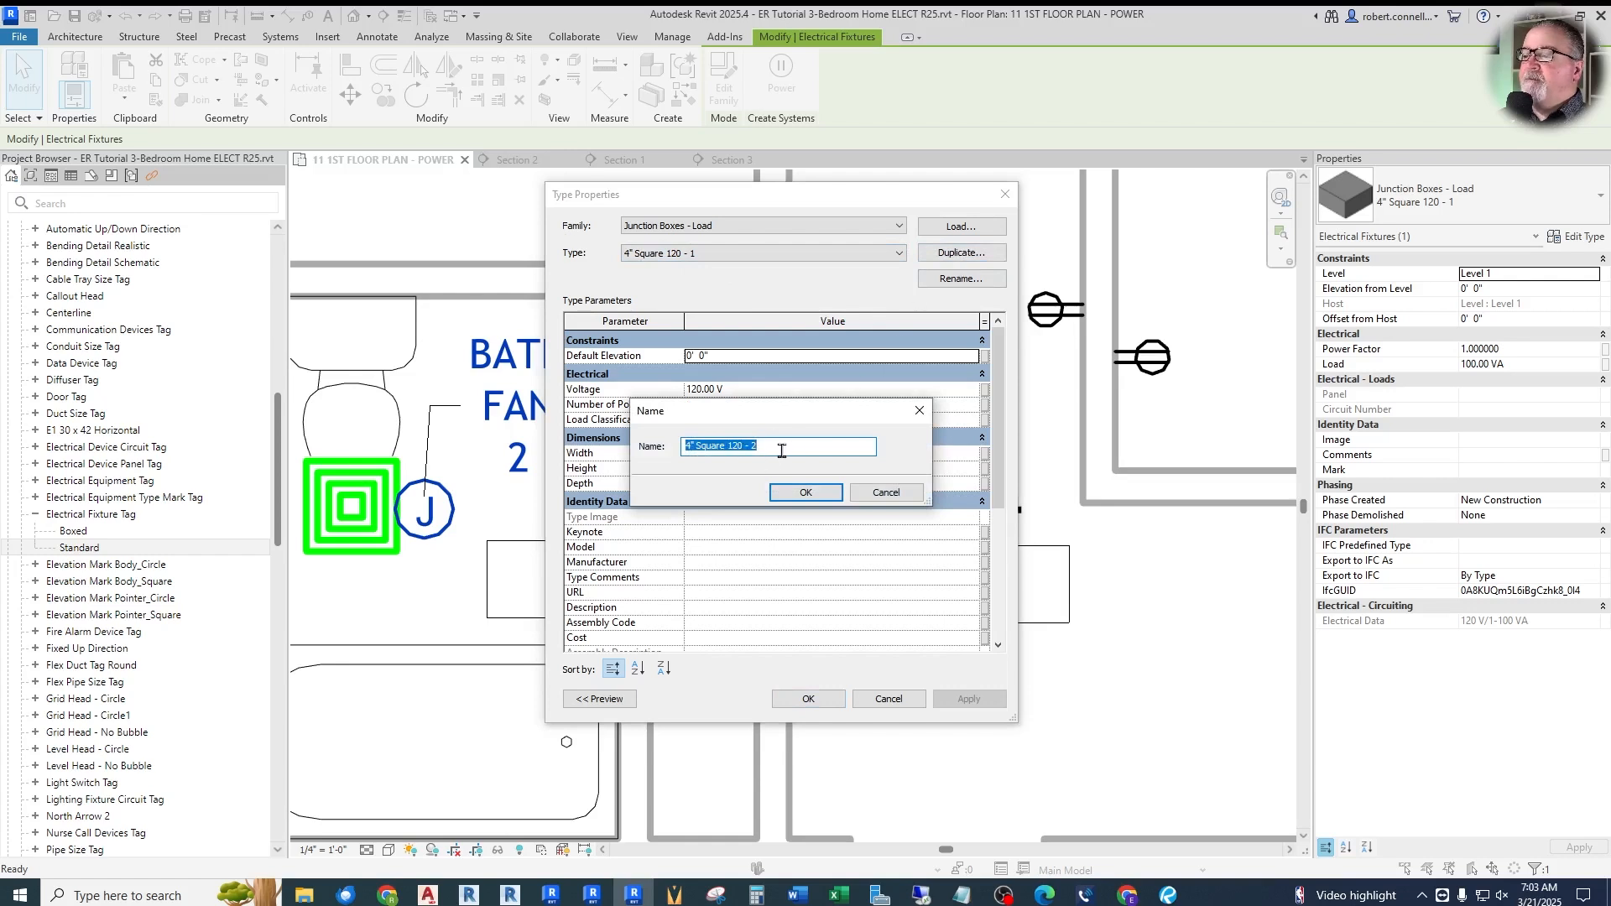
{"action": "type", "text": "BATH FAN 1"}
{"action": "key", "text": "Return"}
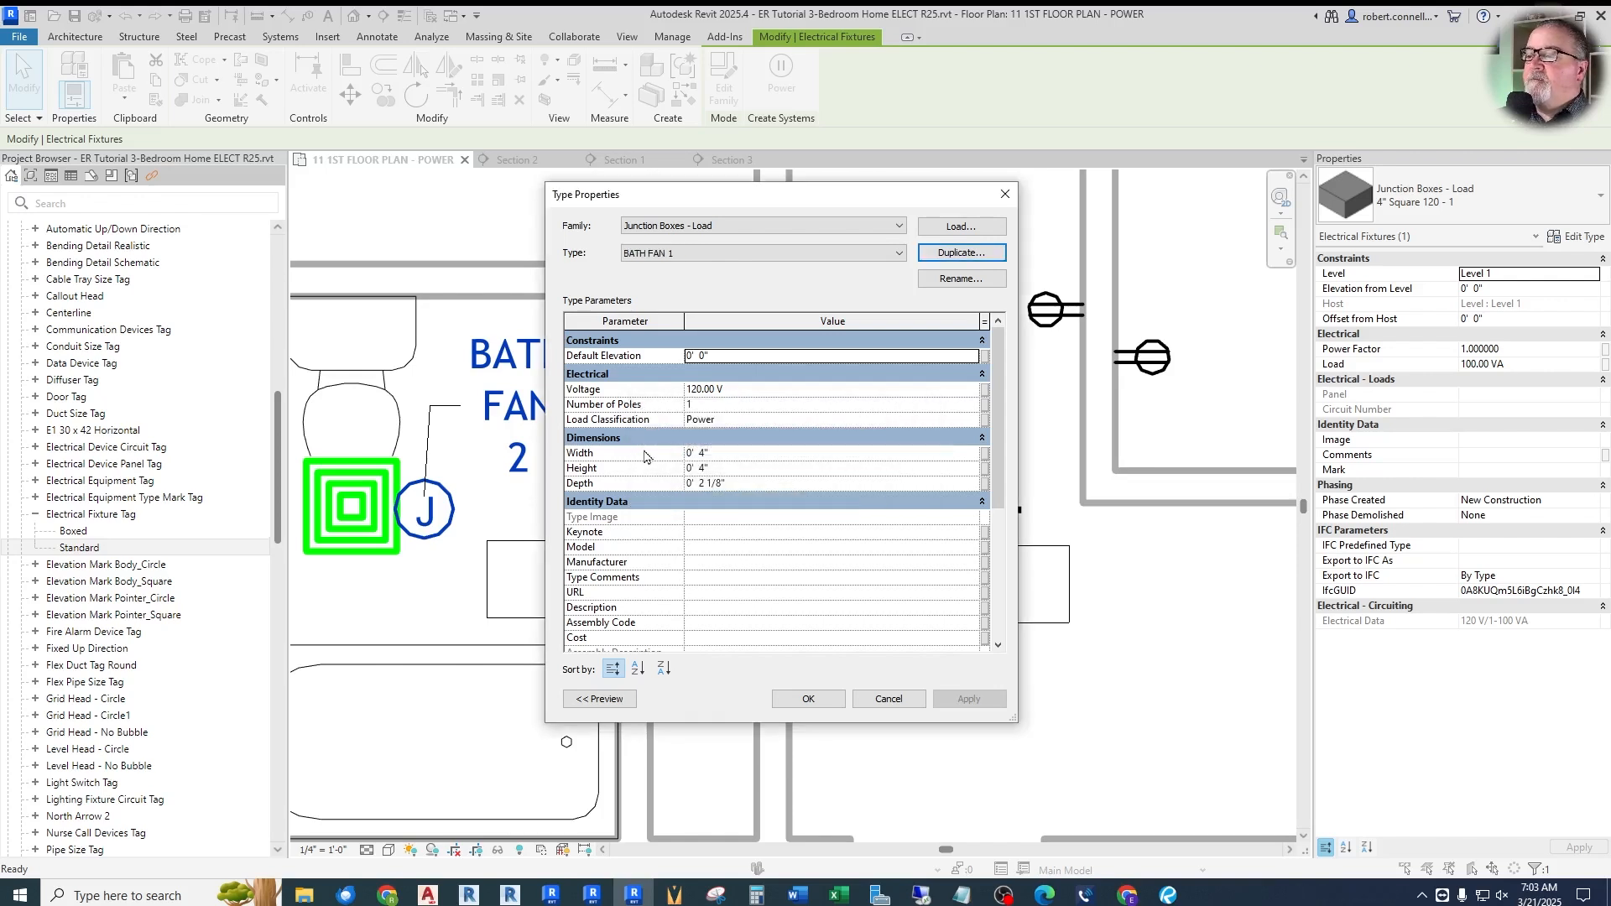
Set the new BATH FAN 1 type's Type Mark to BATH FAN 1 and apply it to the RR 3 junction box
{"action": "scroll", "coordinate": [782, 487], "scroll_direction": "down", "scroll_amount": 4}
{"action": "left_click", "coordinate": [755, 487]}
{"action": "type", "text": "BATH FAN 1"}
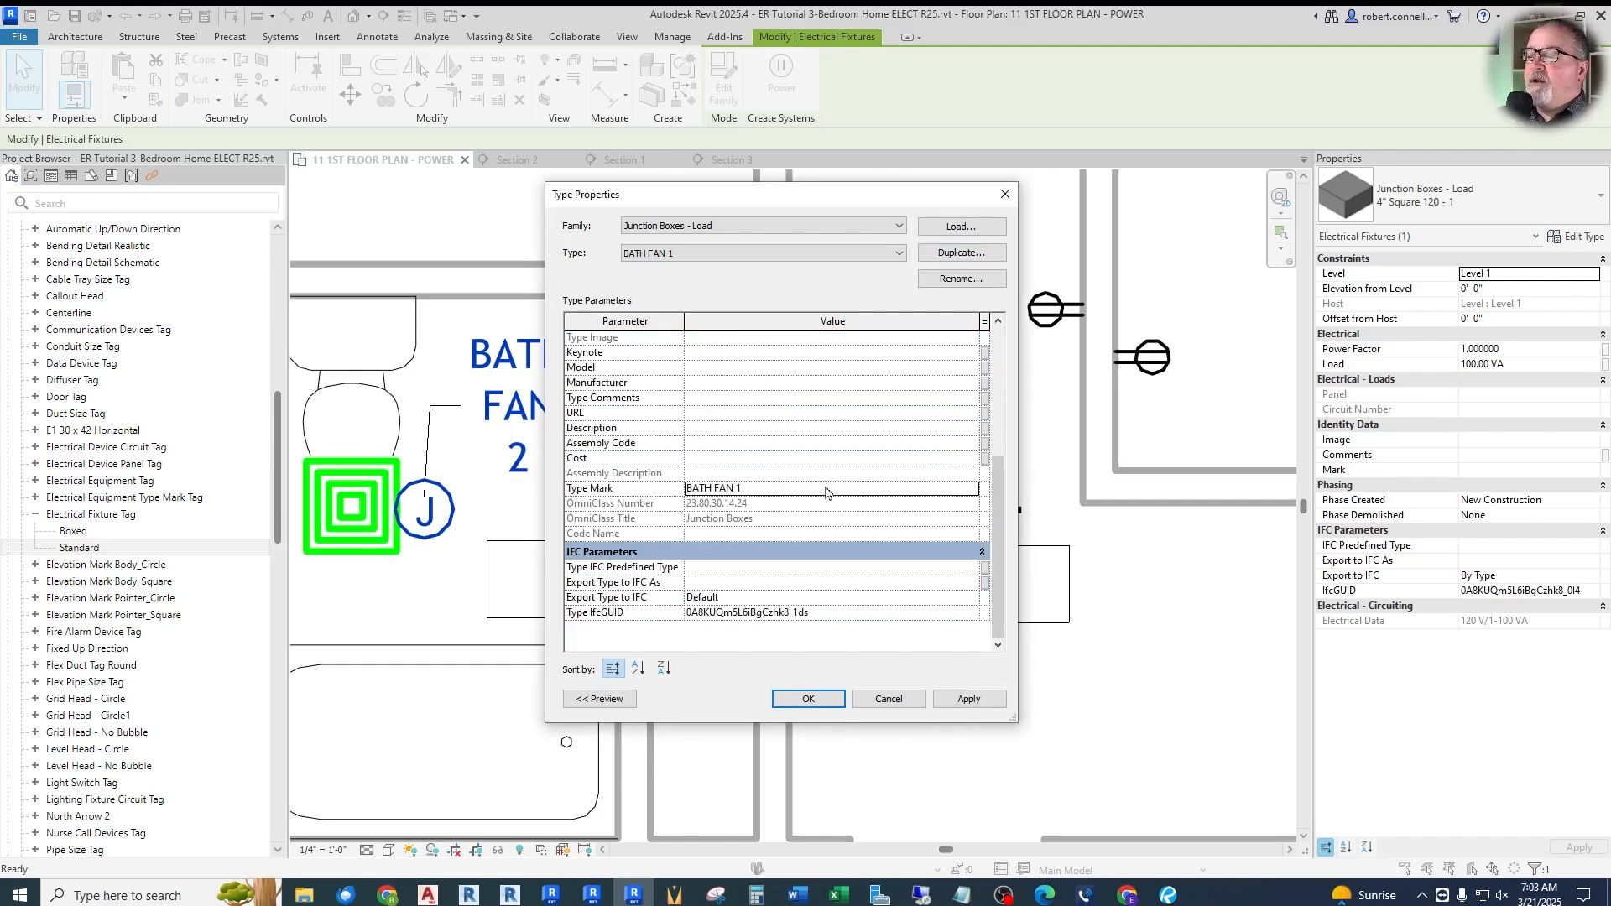
{"action": "left_click", "coordinate": [805, 702]}
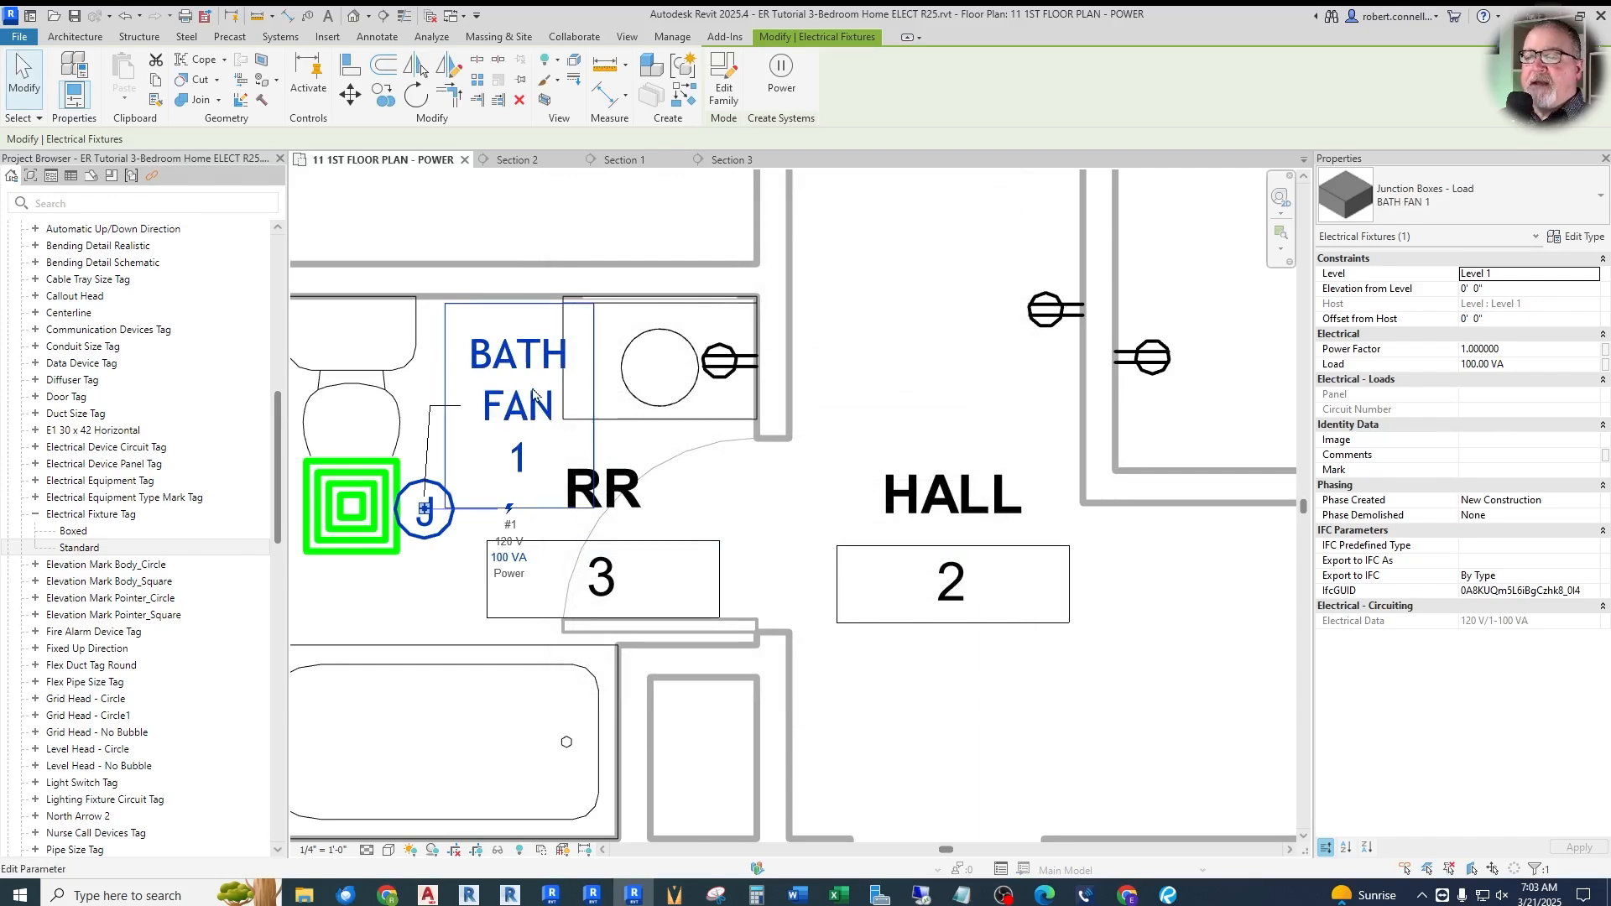
{"action": "key", "text": "Escape"}
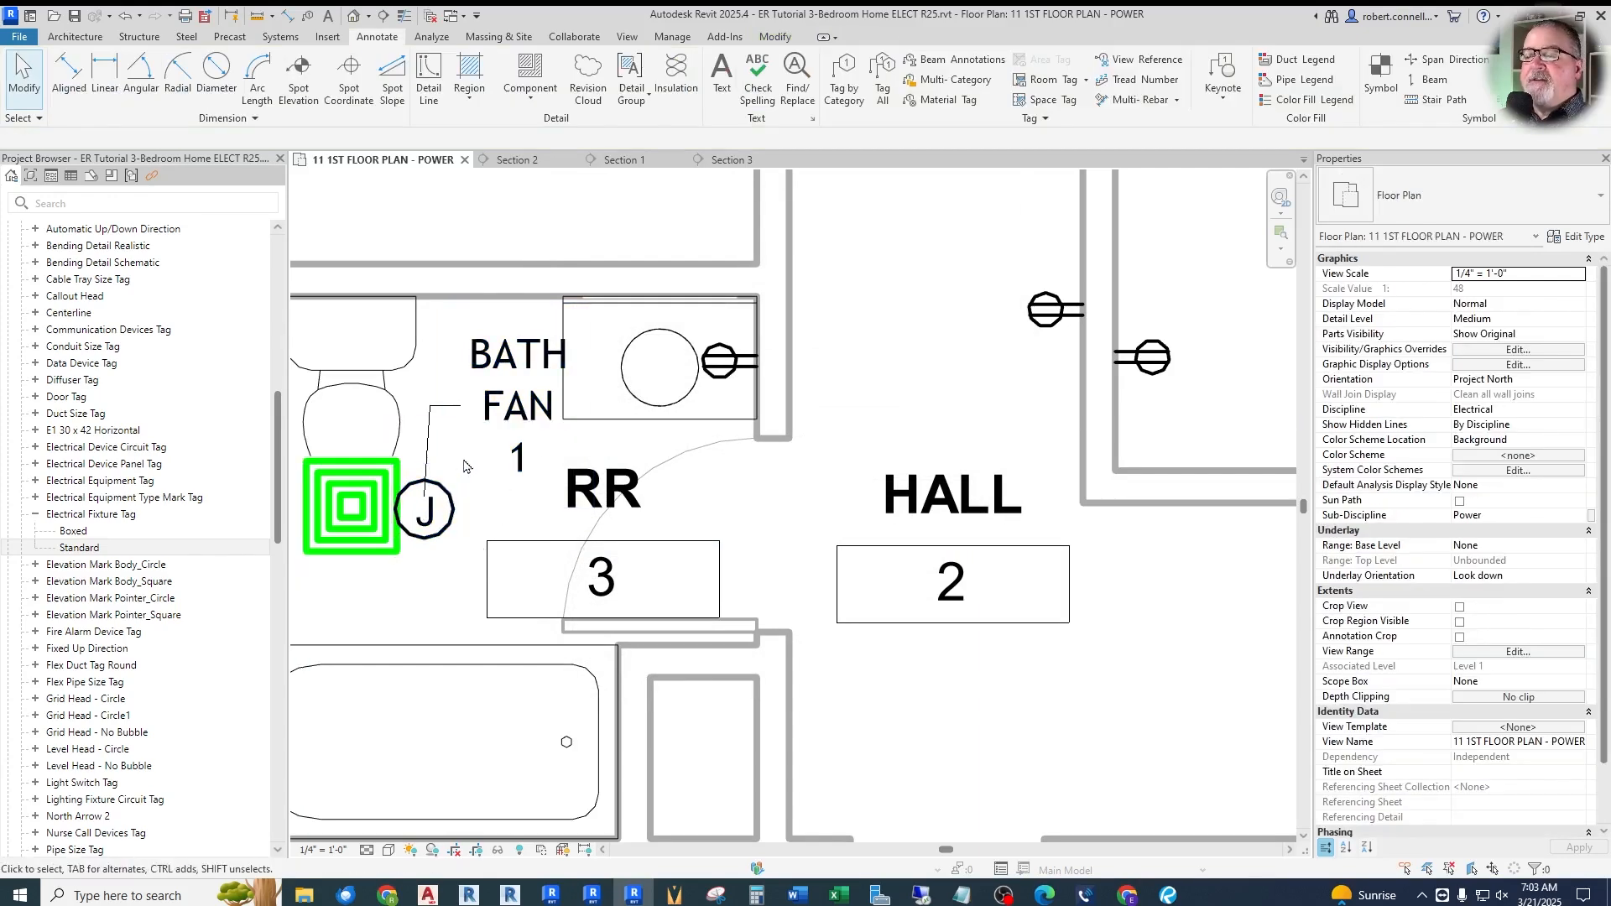
{"action": "scroll", "coordinate": [506, 398], "scroll_direction": "down", "scroll_amount": 6}
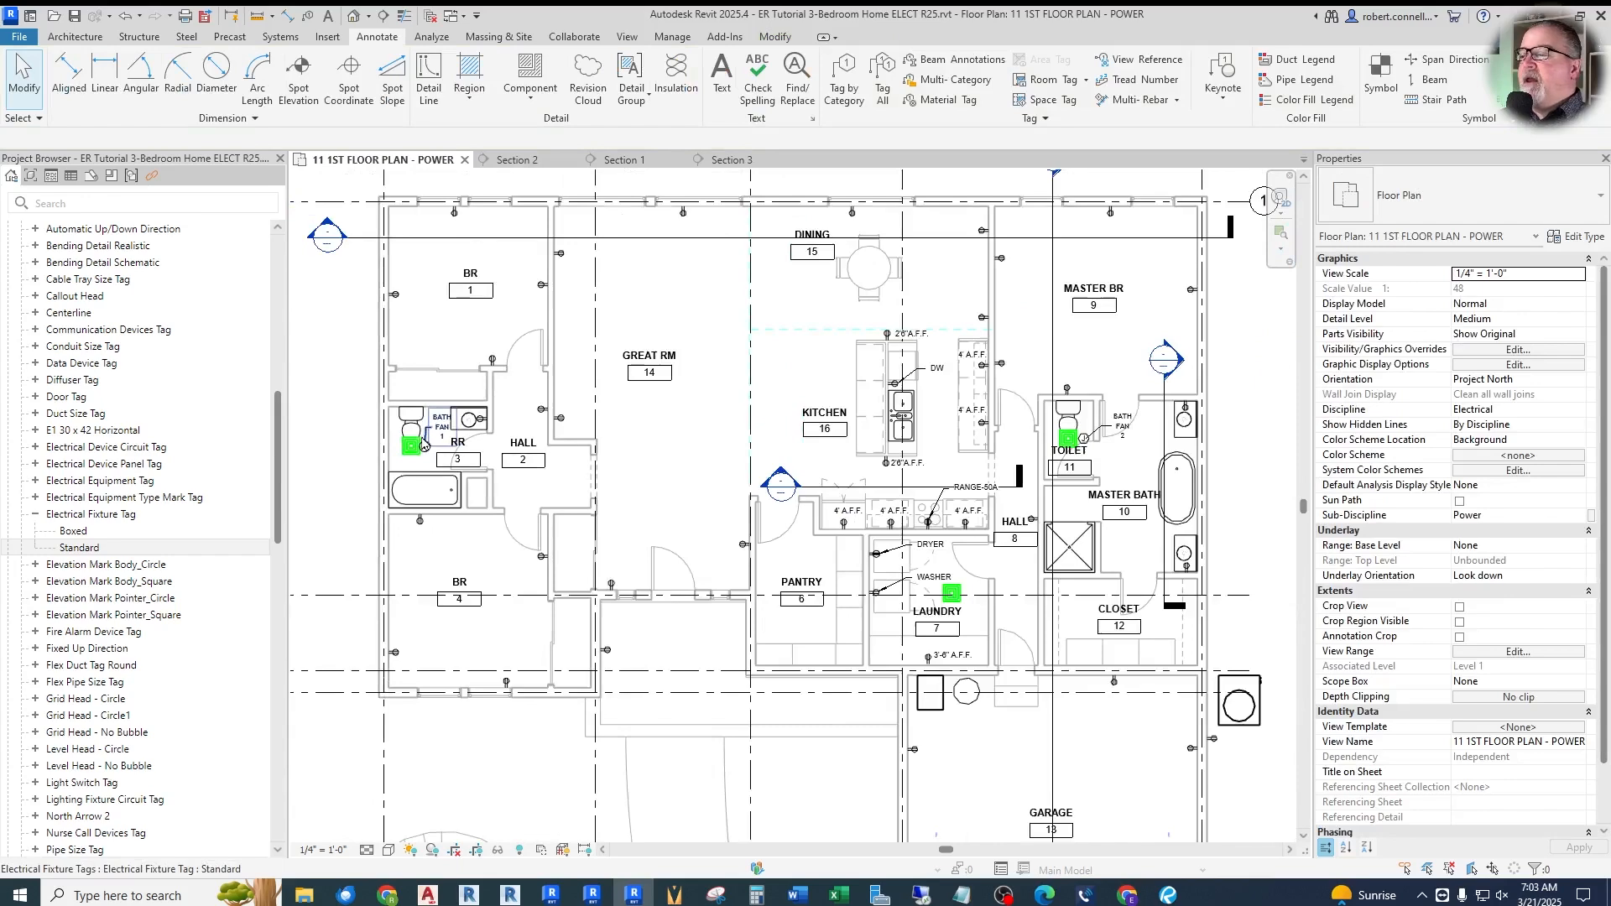
Duplicate the toilet room junction box's type under the name BATH FAN 2
{"action": "scroll", "coordinate": [894, 444], "scroll_direction": "up", "scroll_amount": 5}
{"action": "scroll", "coordinate": [895, 443], "scroll_direction": "up", "scroll_amount": 4}
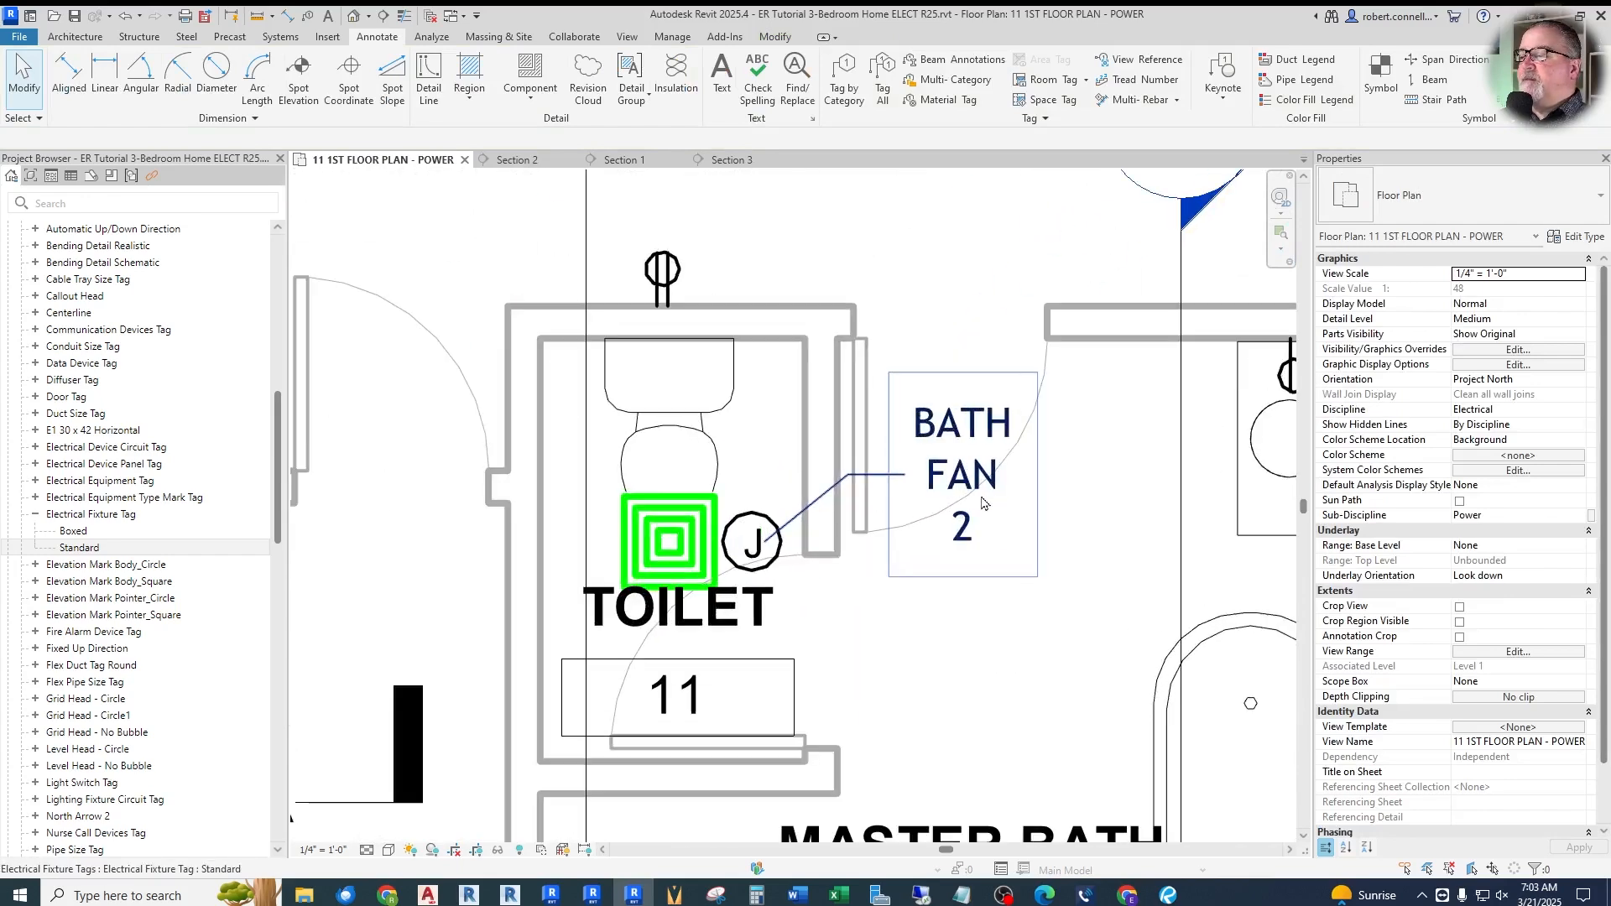
{"action": "left_click", "coordinate": [978, 480]}
{"action": "key", "text": "Escape"}
{"action": "left_click", "coordinate": [752, 541]}
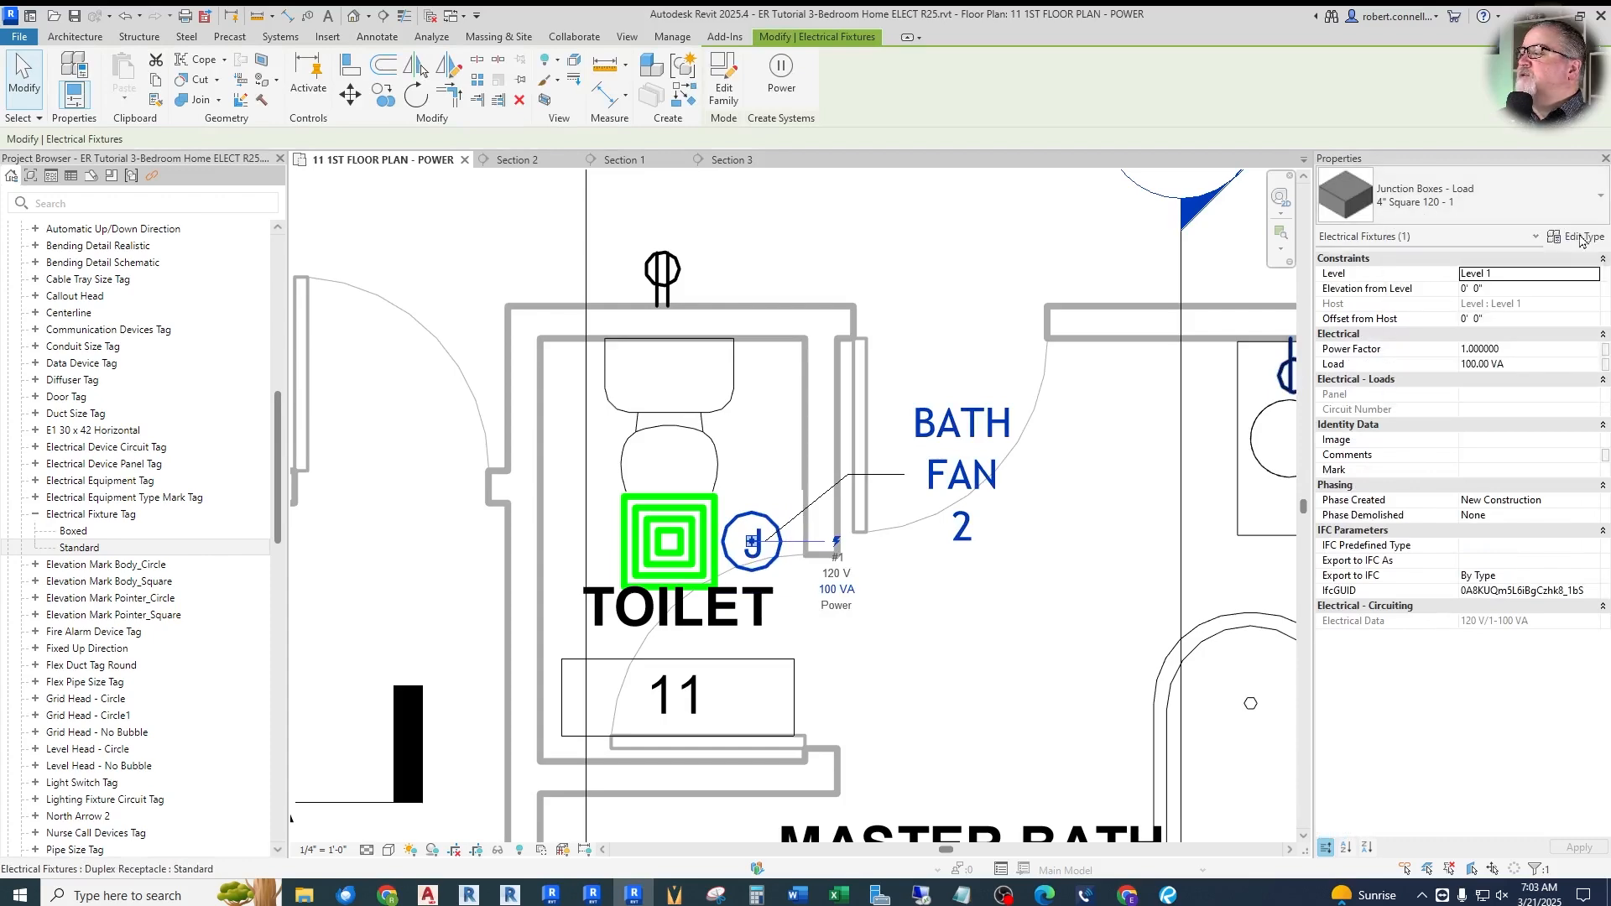
{"action": "left_click", "coordinate": [1578, 237]}
{"action": "left_click", "coordinate": [946, 255]}
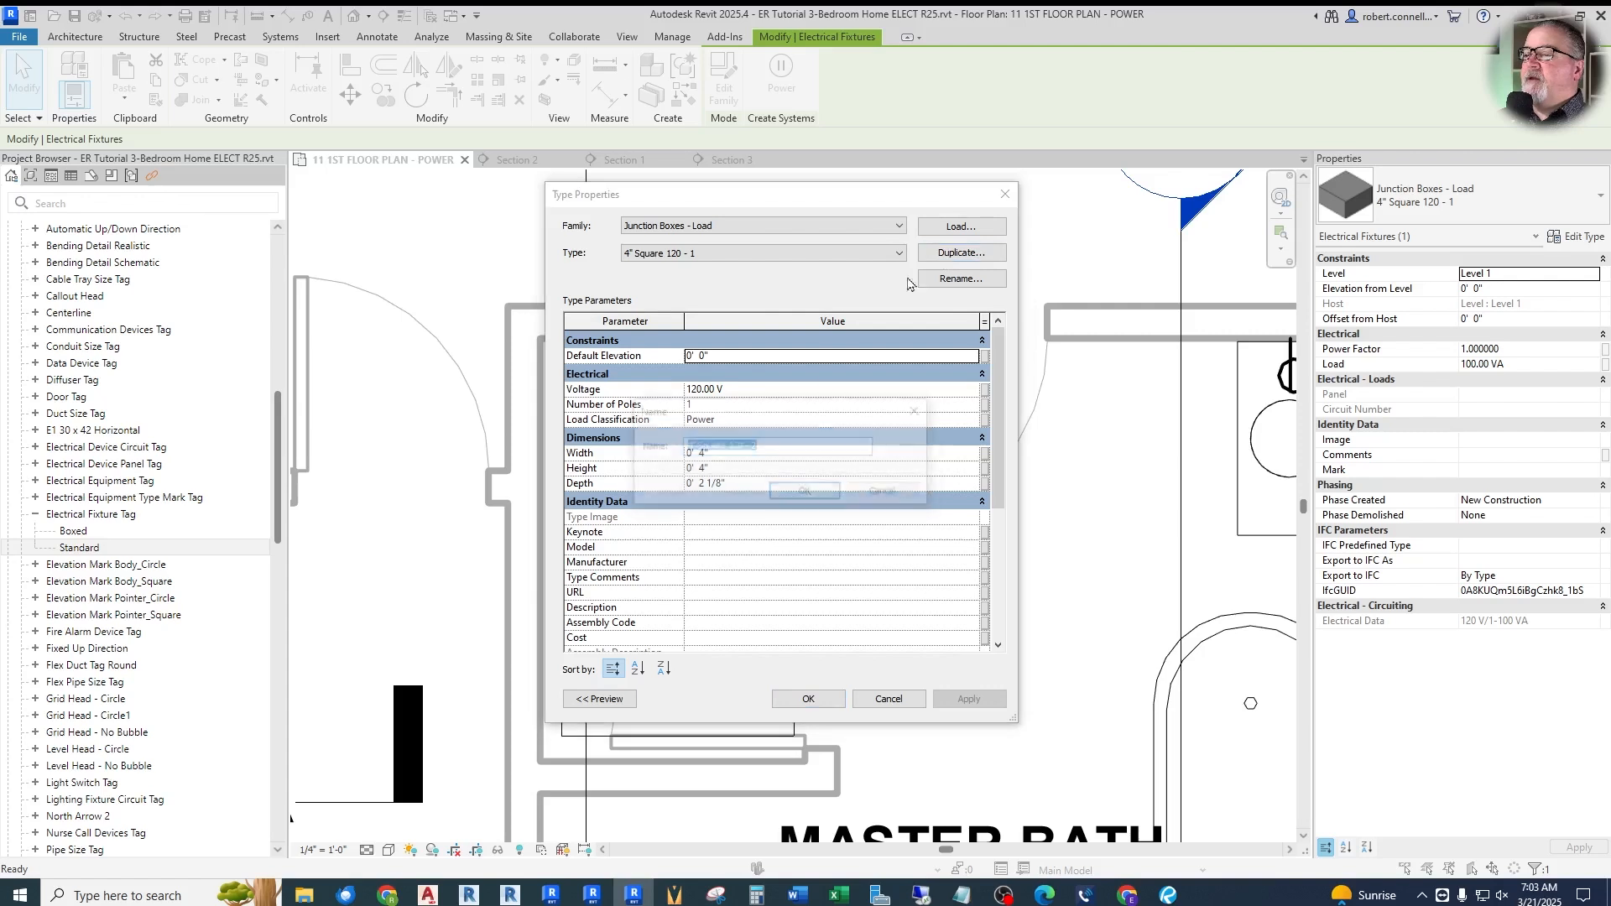
{"action": "type", "text": "BATH FAN"}
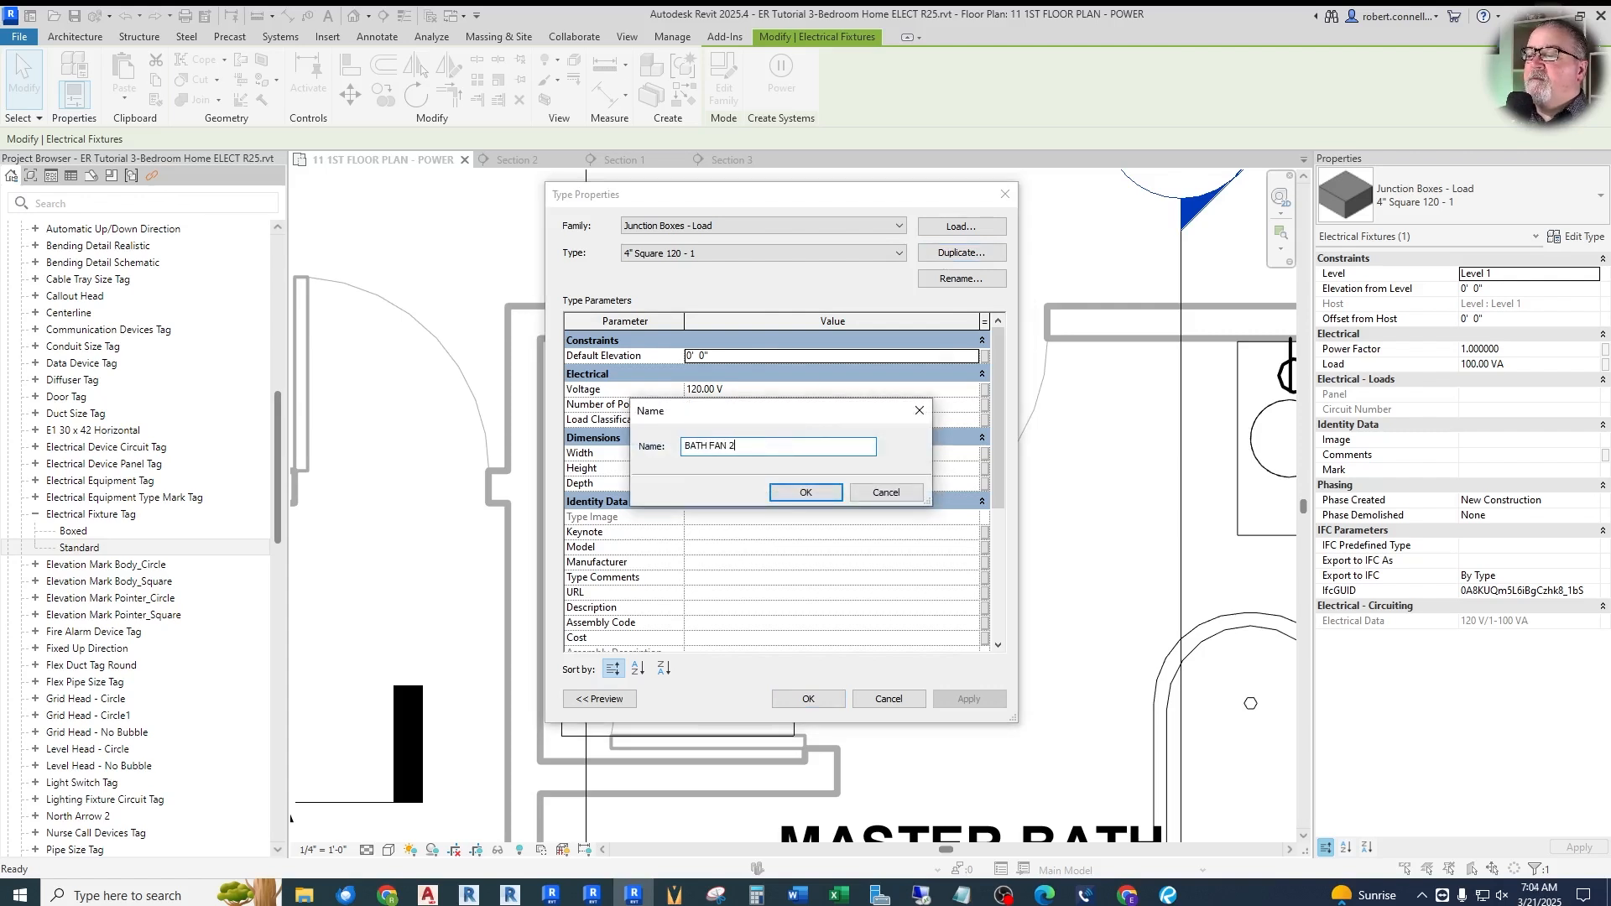
{"action": "key", "text": "Return"}
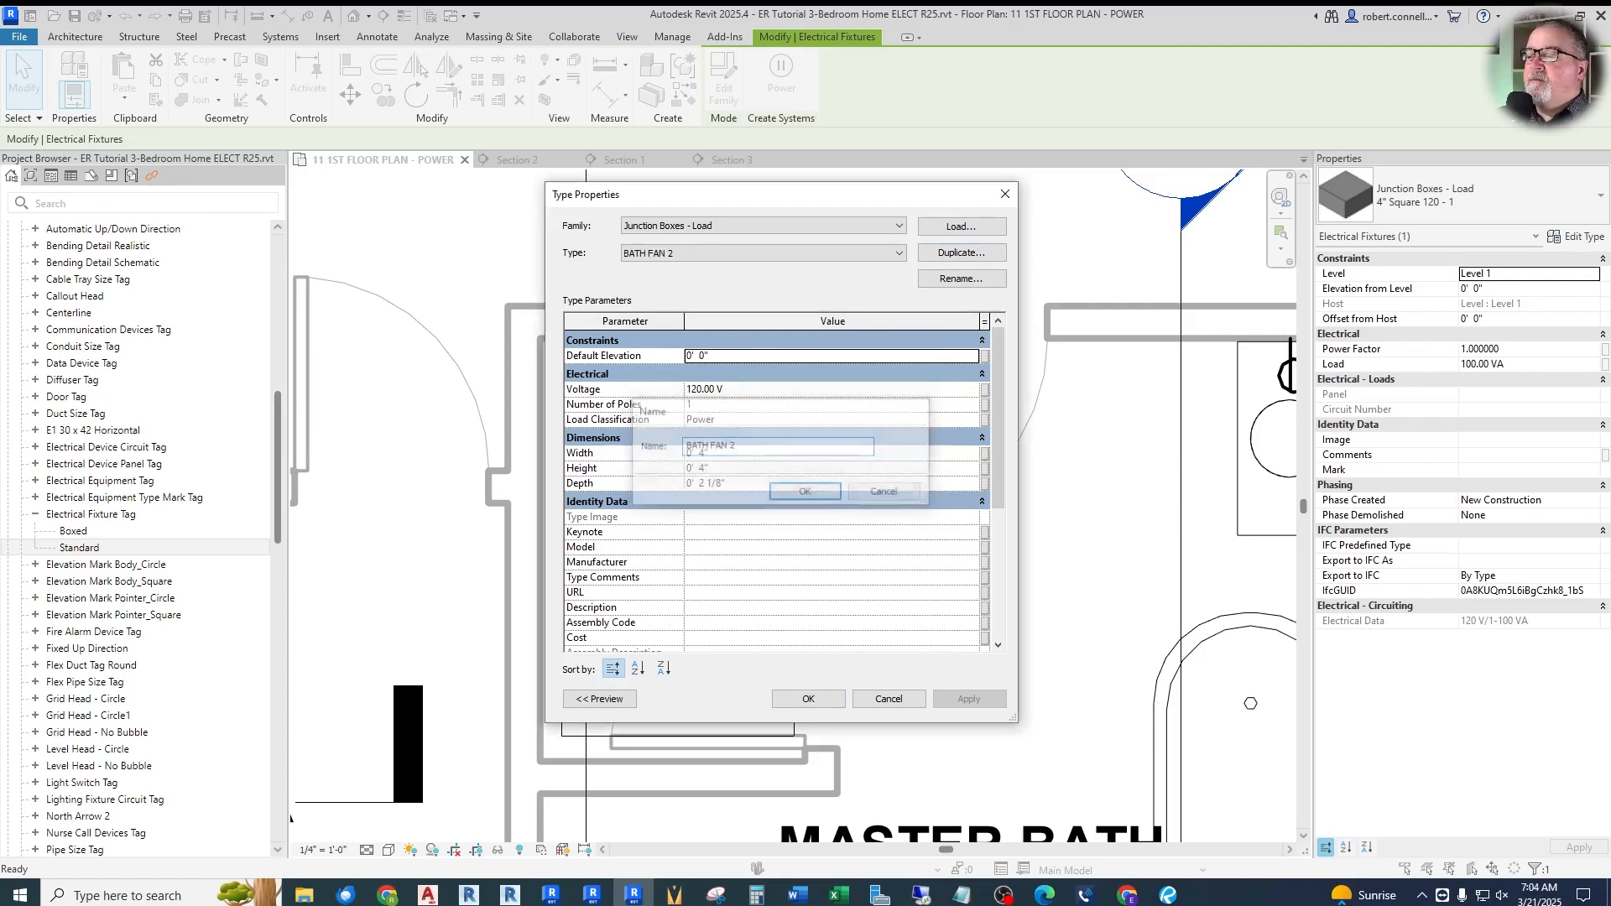
Set the new BATH FAN 2 type's Type Mark to BATH FAN 2 and accept the duplicate mark
{"action": "scroll", "coordinate": [794, 457], "scroll_direction": "down", "scroll_amount": 5}
{"action": "left_click", "coordinate": [736, 490]}
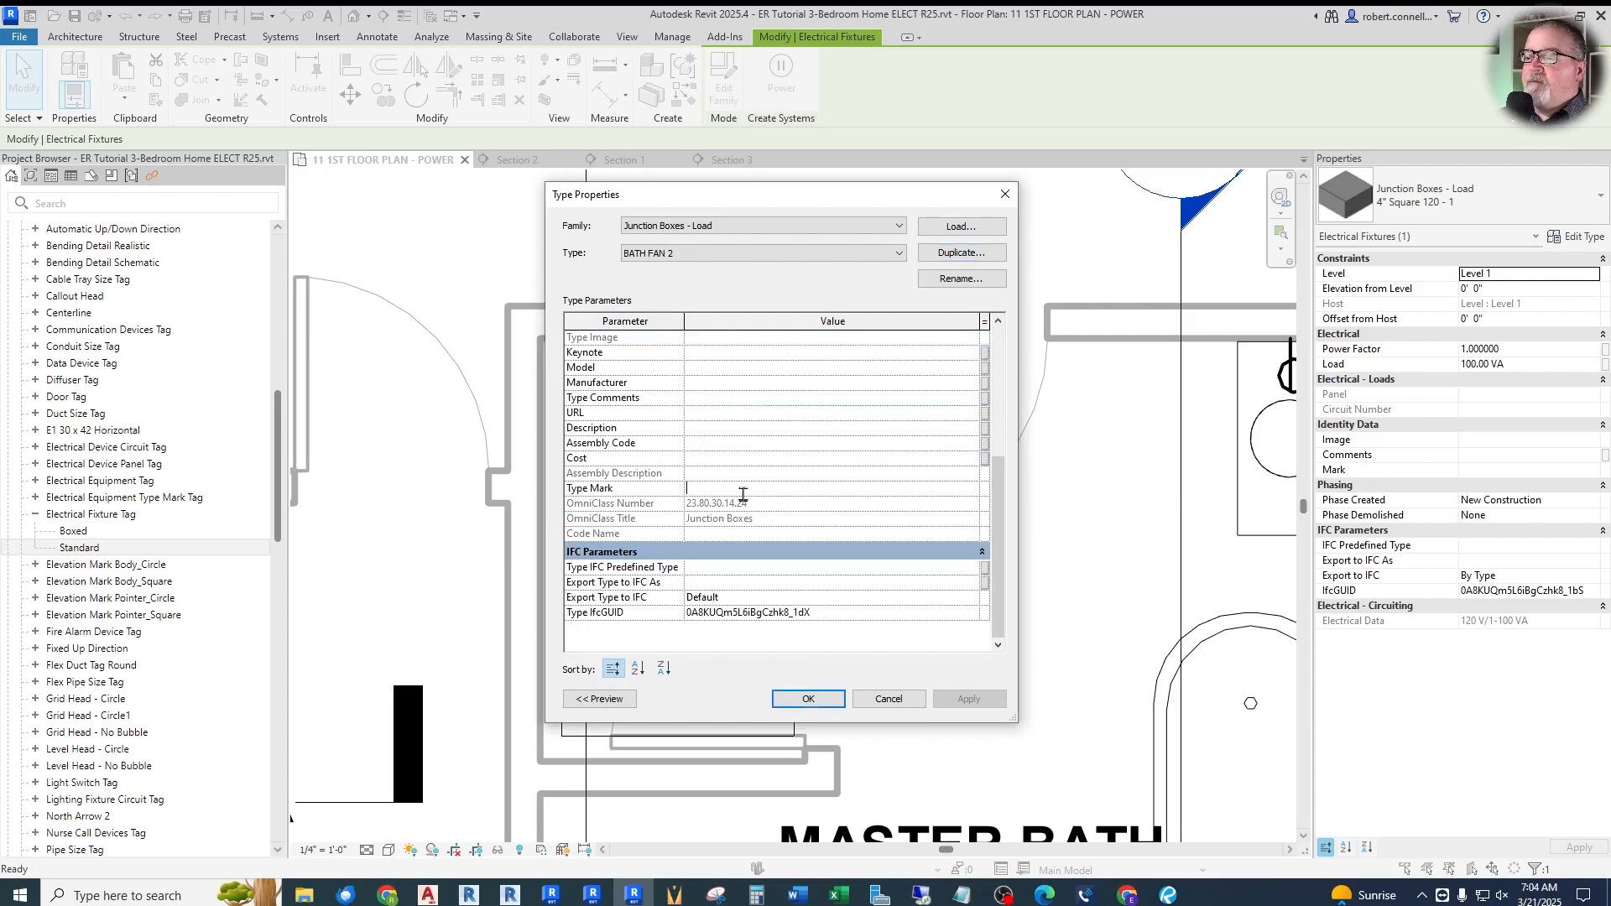
{"action": "type", "text": "BATH FAN 2"}
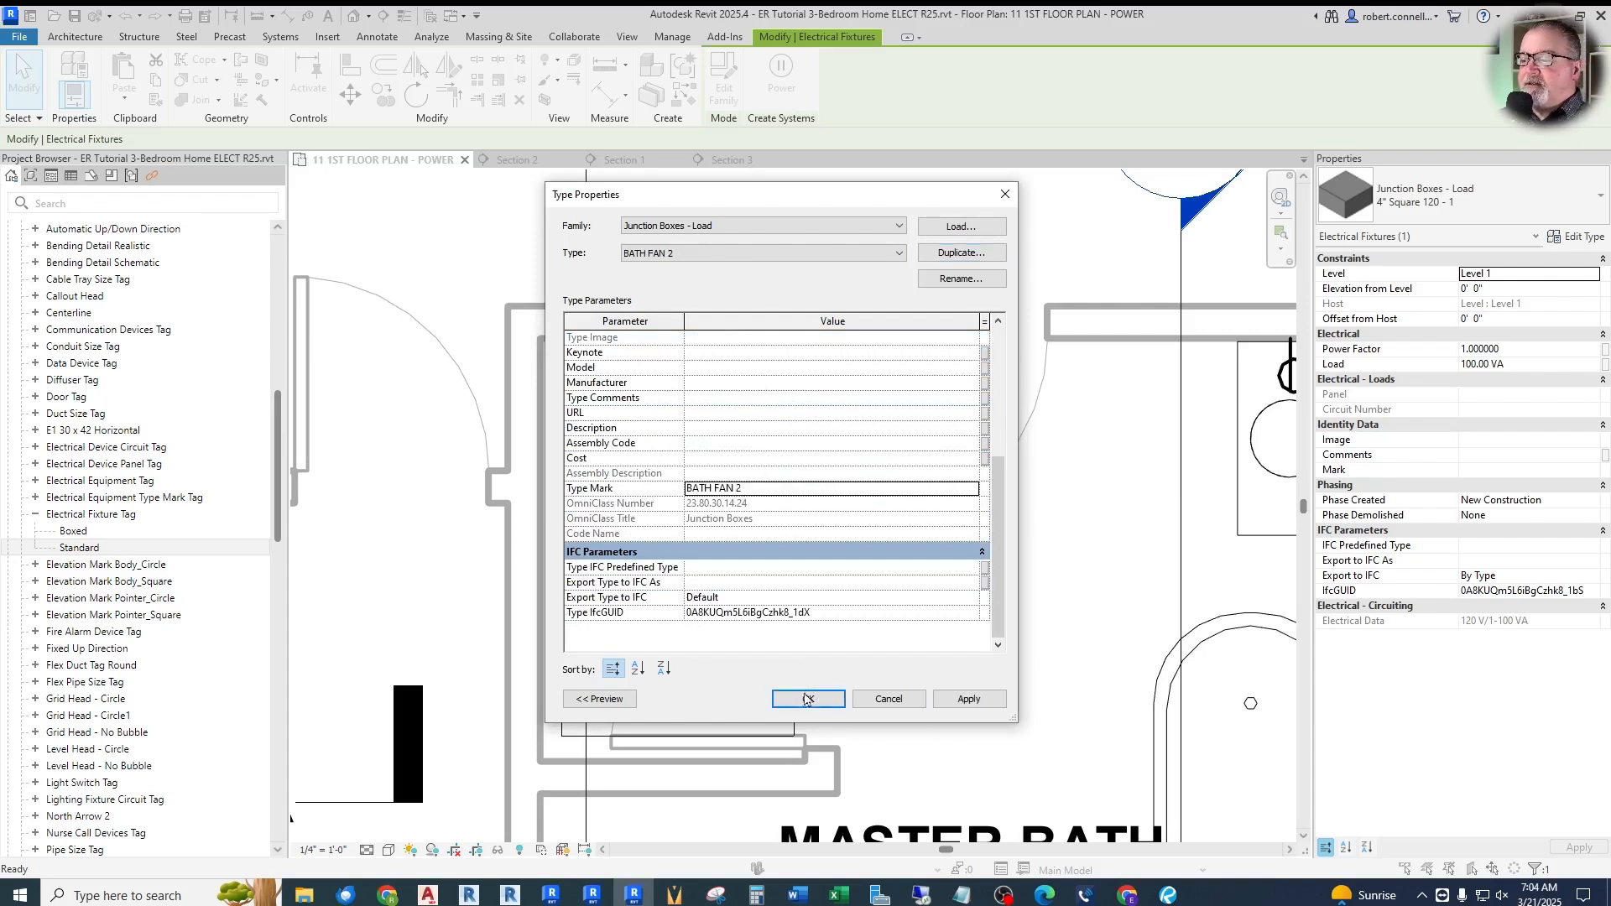
{"action": "left_click", "coordinate": [804, 701]}
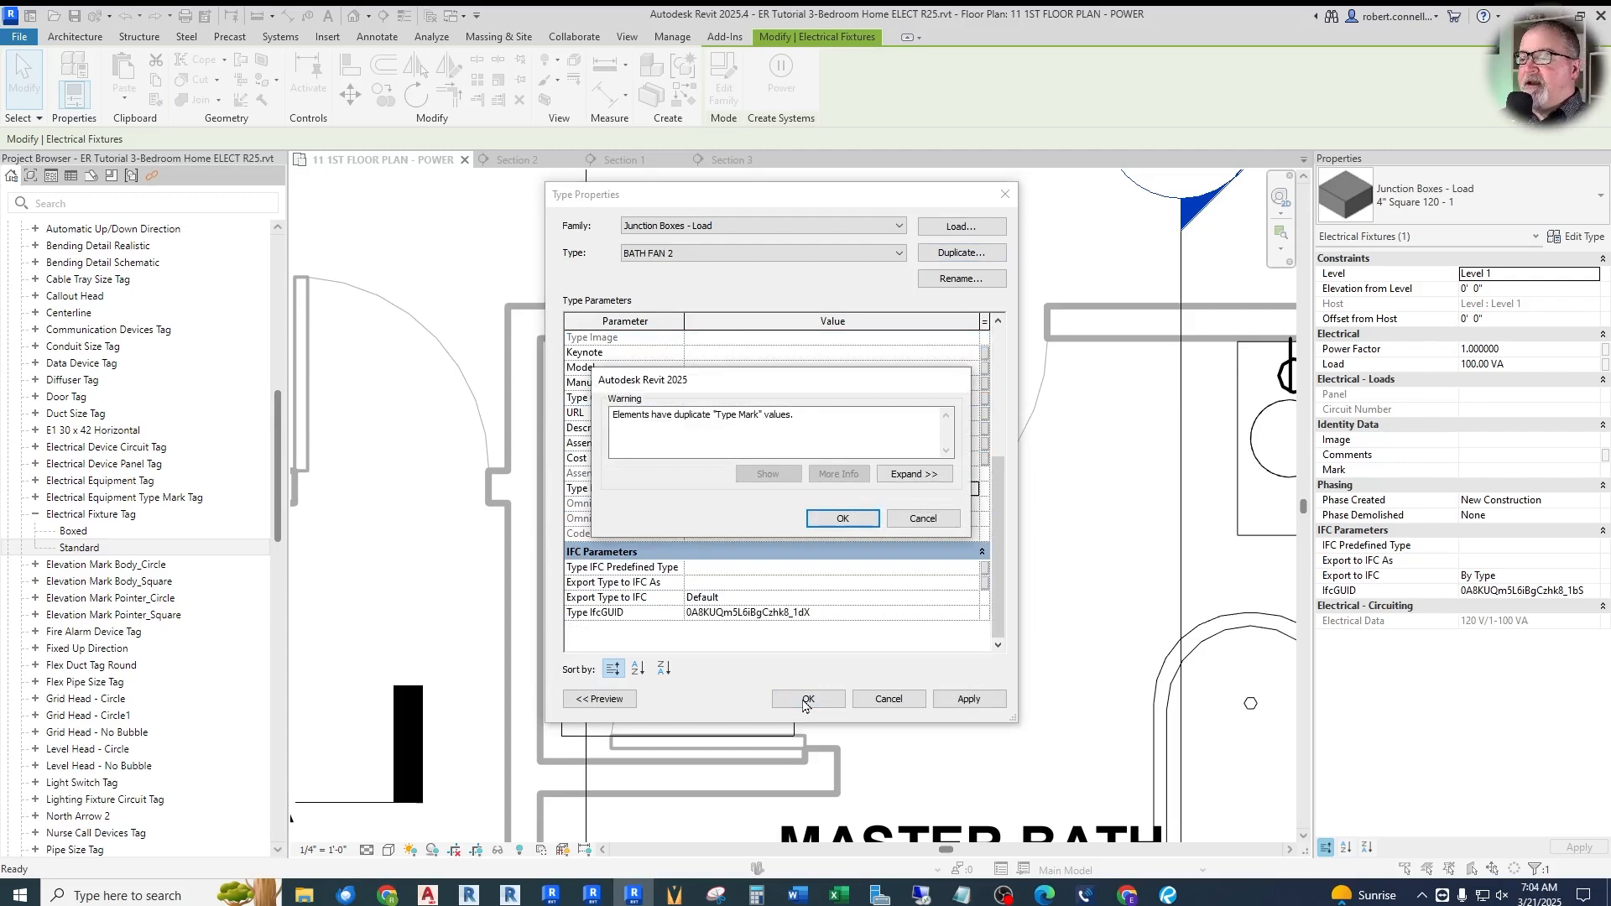
{"action": "left_click", "coordinate": [842, 520]}
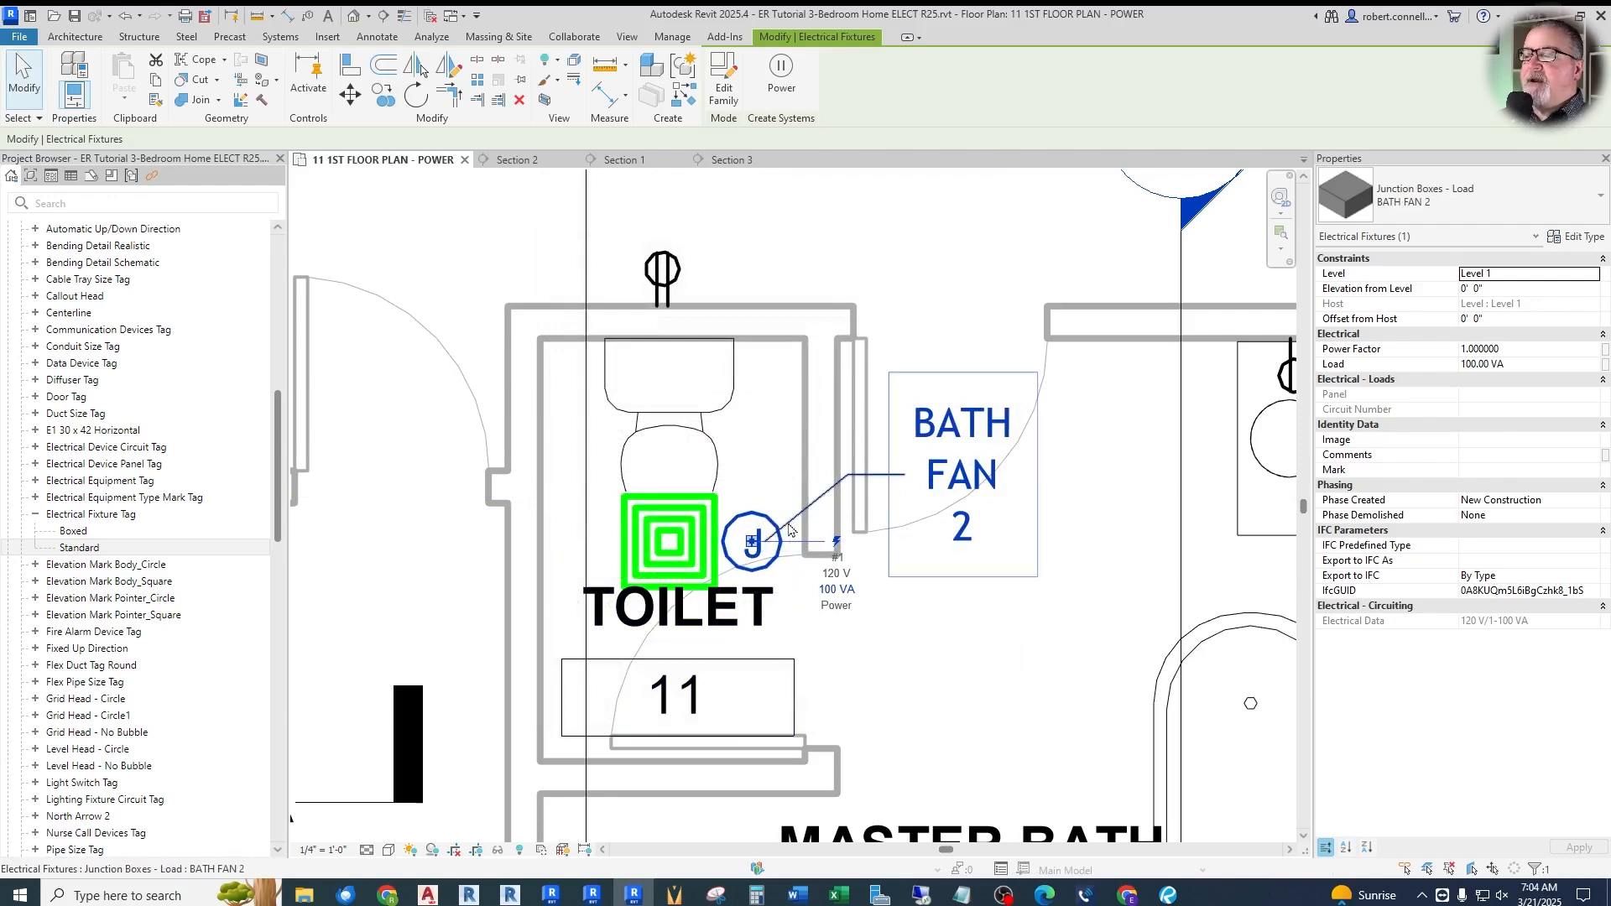
{"action": "key", "text": "Escape"}
Place a junction box similar to the toilet room's BATH FAN 2 box beside the exhaust fan in Laundry 7
{"action": "scroll", "coordinate": [906, 428], "scroll_direction": "down", "scroll_amount": 5}
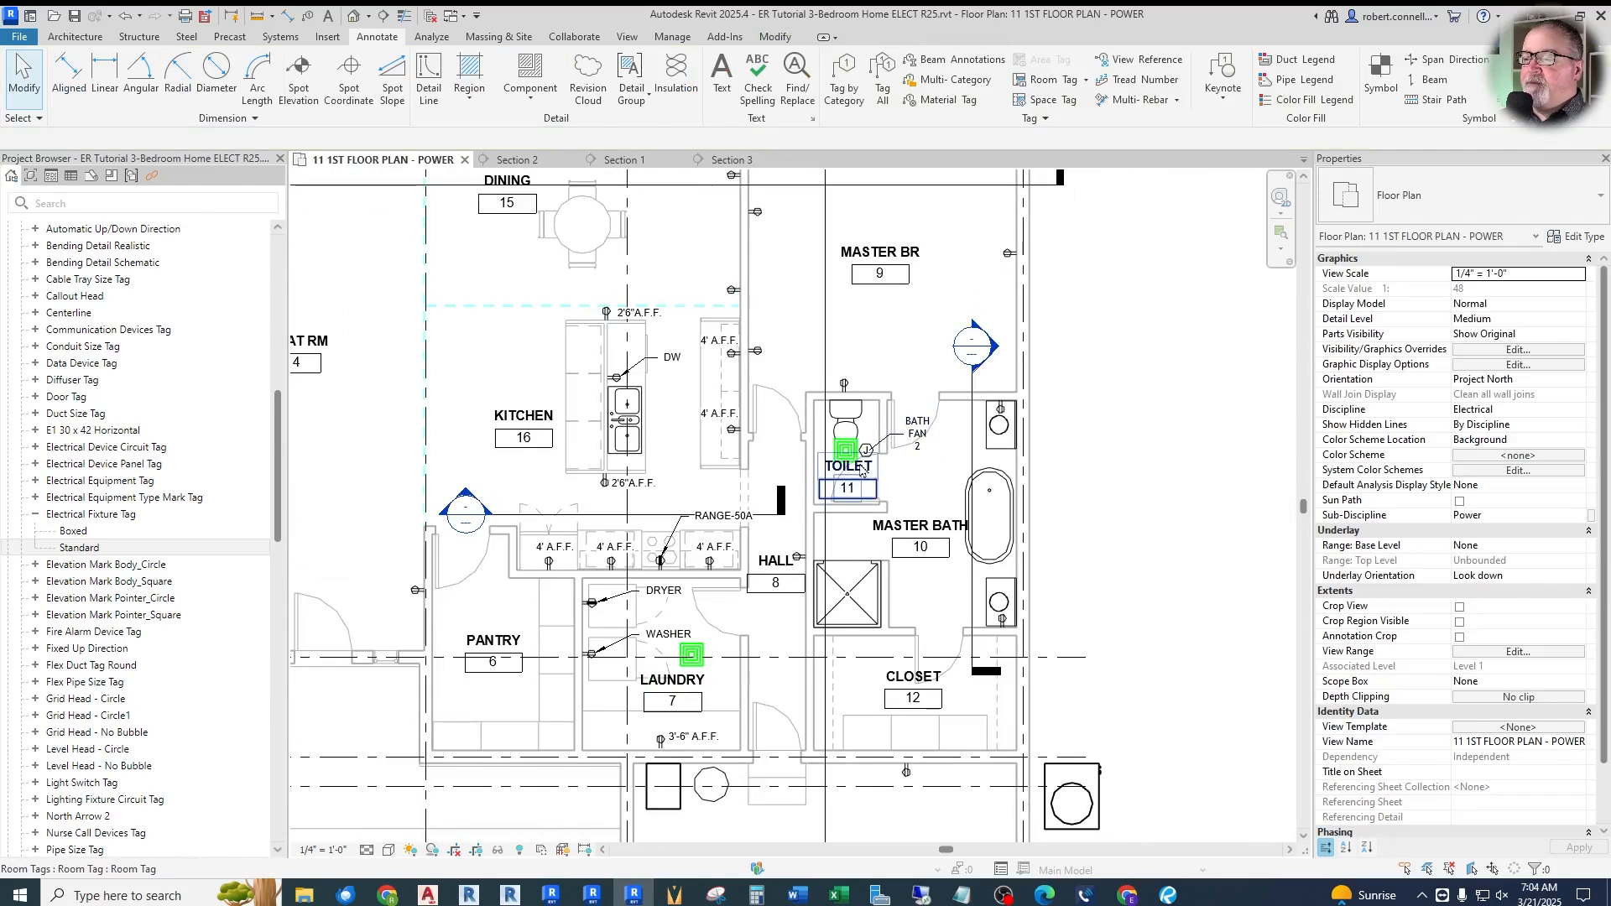
{"action": "scroll", "coordinate": [861, 469], "scroll_direction": "up", "scroll_amount": 5}
{"action": "scroll", "coordinate": [962, 487], "scroll_direction": "up", "scroll_amount": 3}
{"action": "scroll", "coordinate": [1029, 558], "scroll_direction": "down", "scroll_amount": 6}
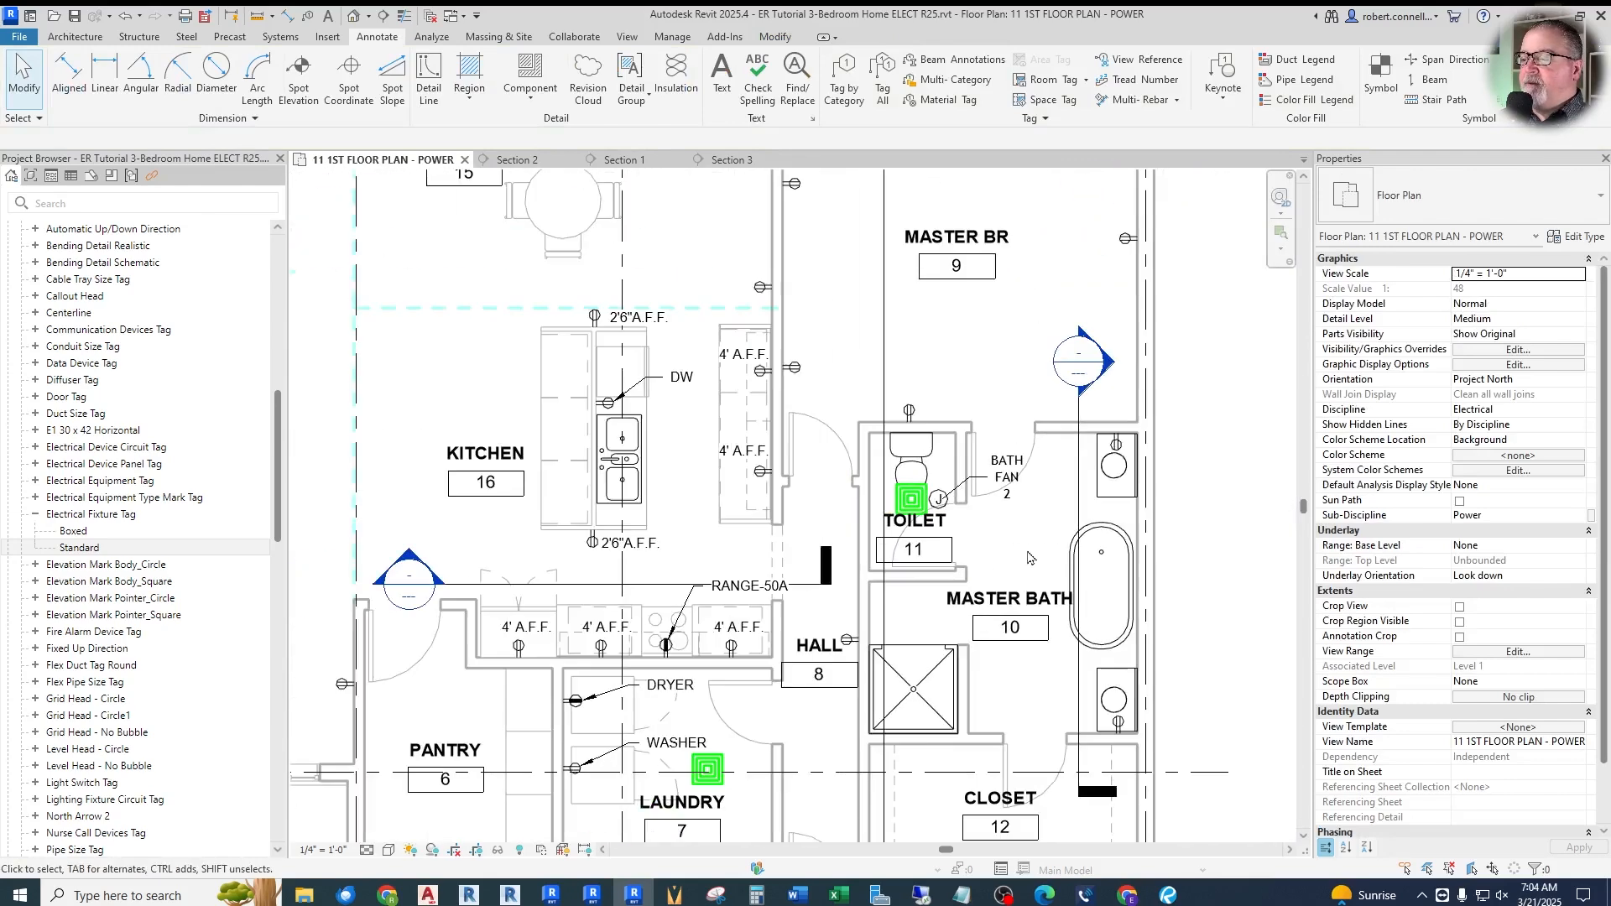
{"action": "scroll", "coordinate": [1029, 557], "scroll_direction": "down", "scroll_amount": 2}
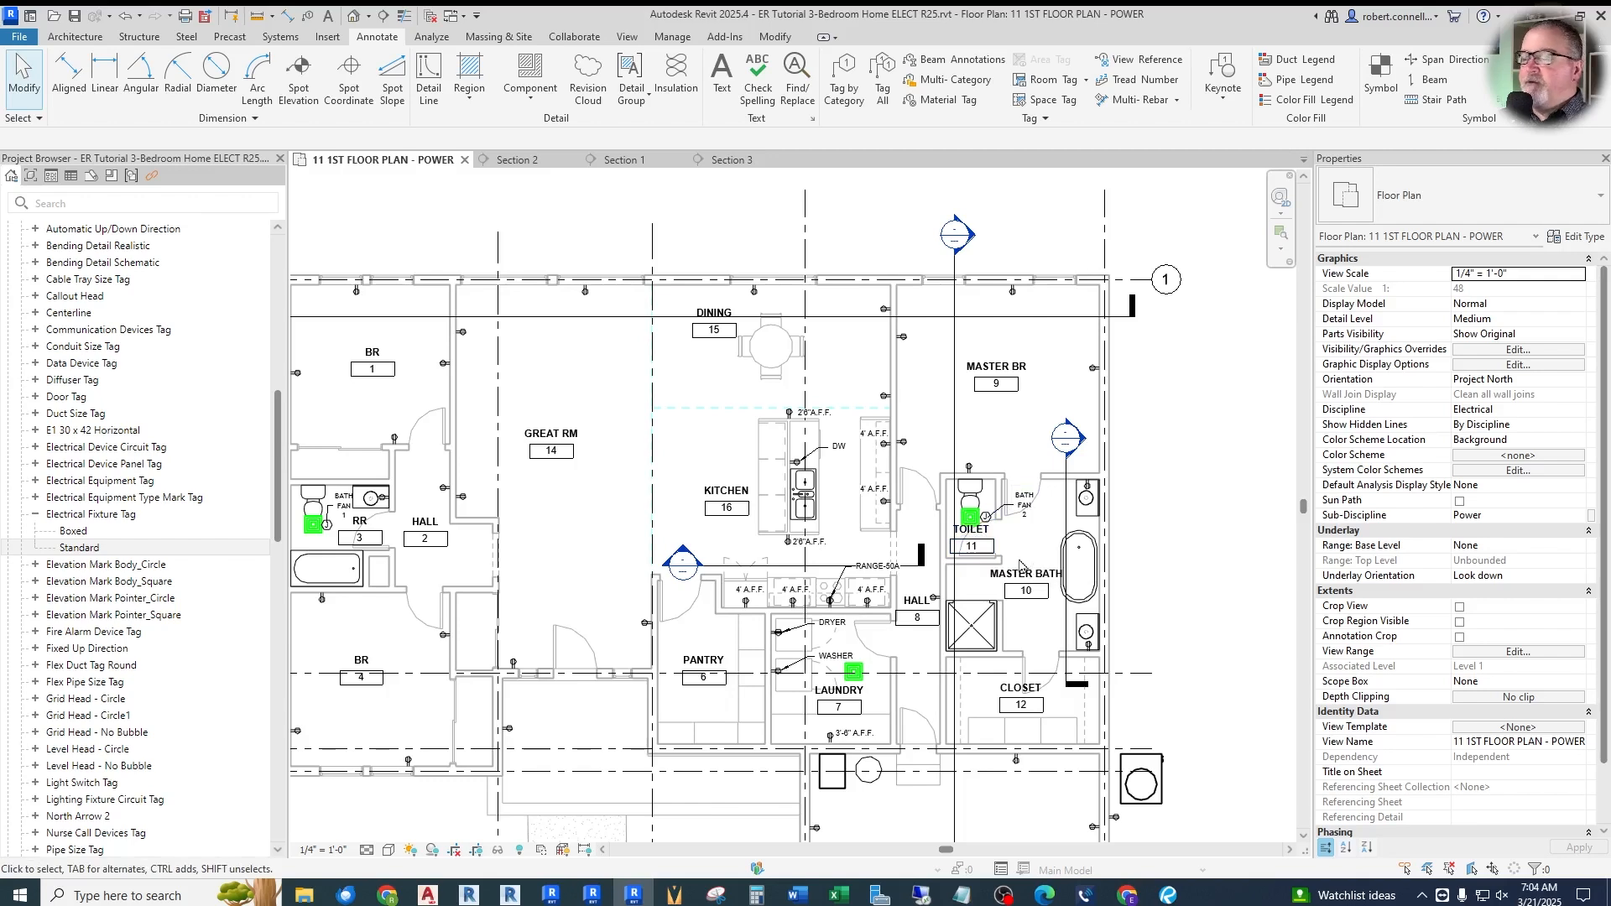
{"action": "scroll", "coordinate": [942, 738], "scroll_direction": "up", "scroll_amount": 4}
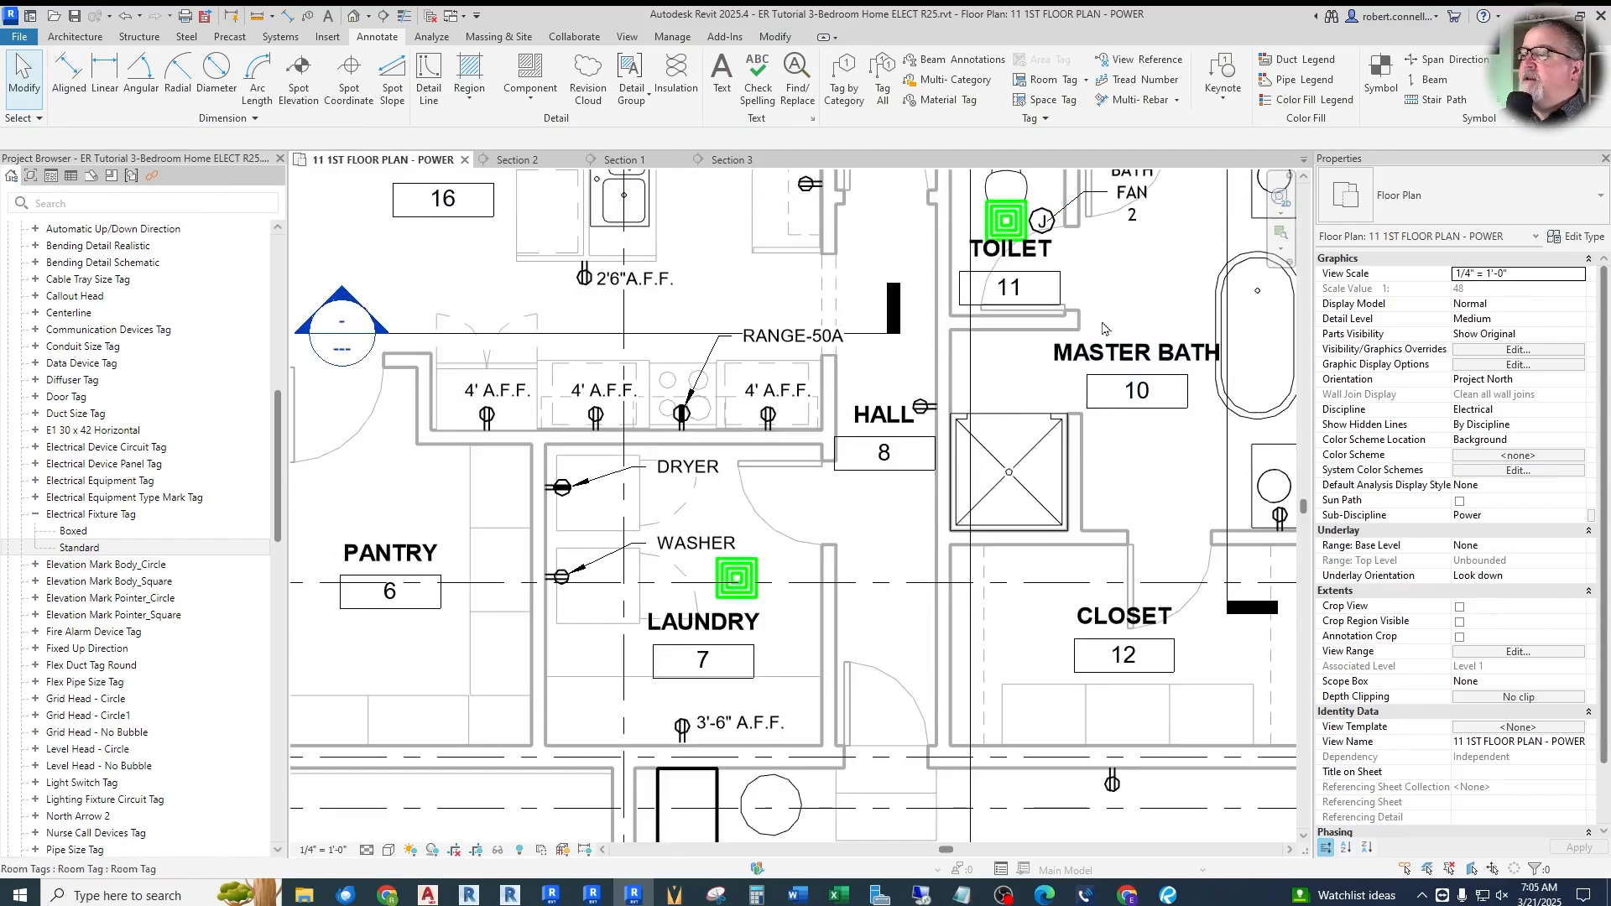
{"action": "left_click", "coordinate": [1045, 220]}
{"action": "right_click", "coordinate": [1065, 216]}
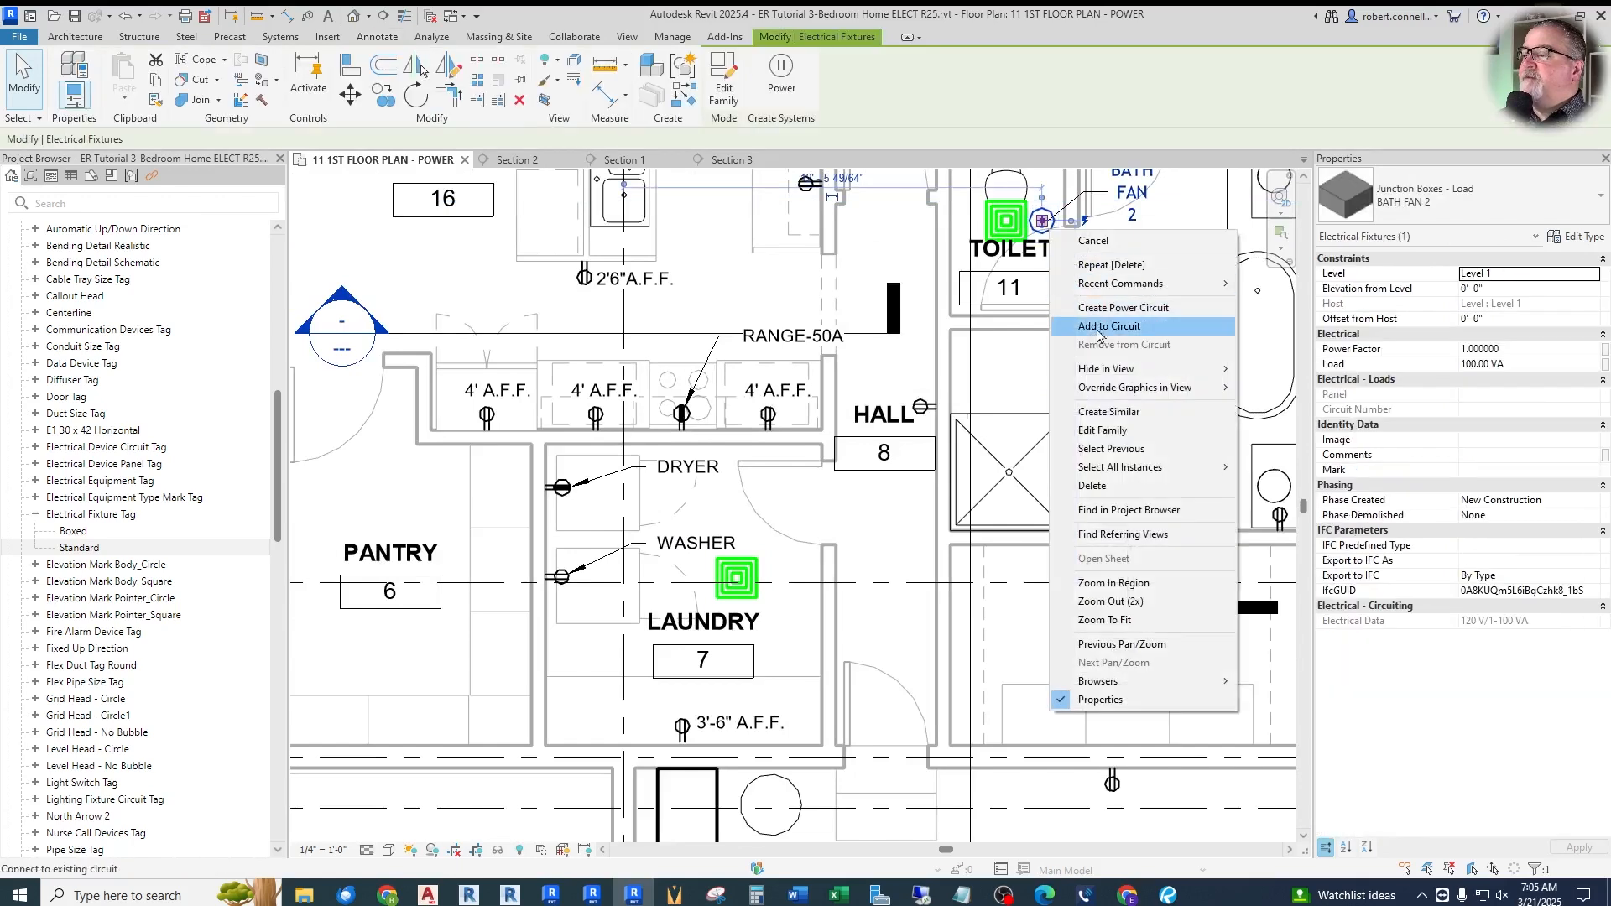
{"action": "left_click", "coordinate": [1112, 413]}
{"action": "scroll", "coordinate": [776, 579], "scroll_direction": "up", "scroll_amount": 5}
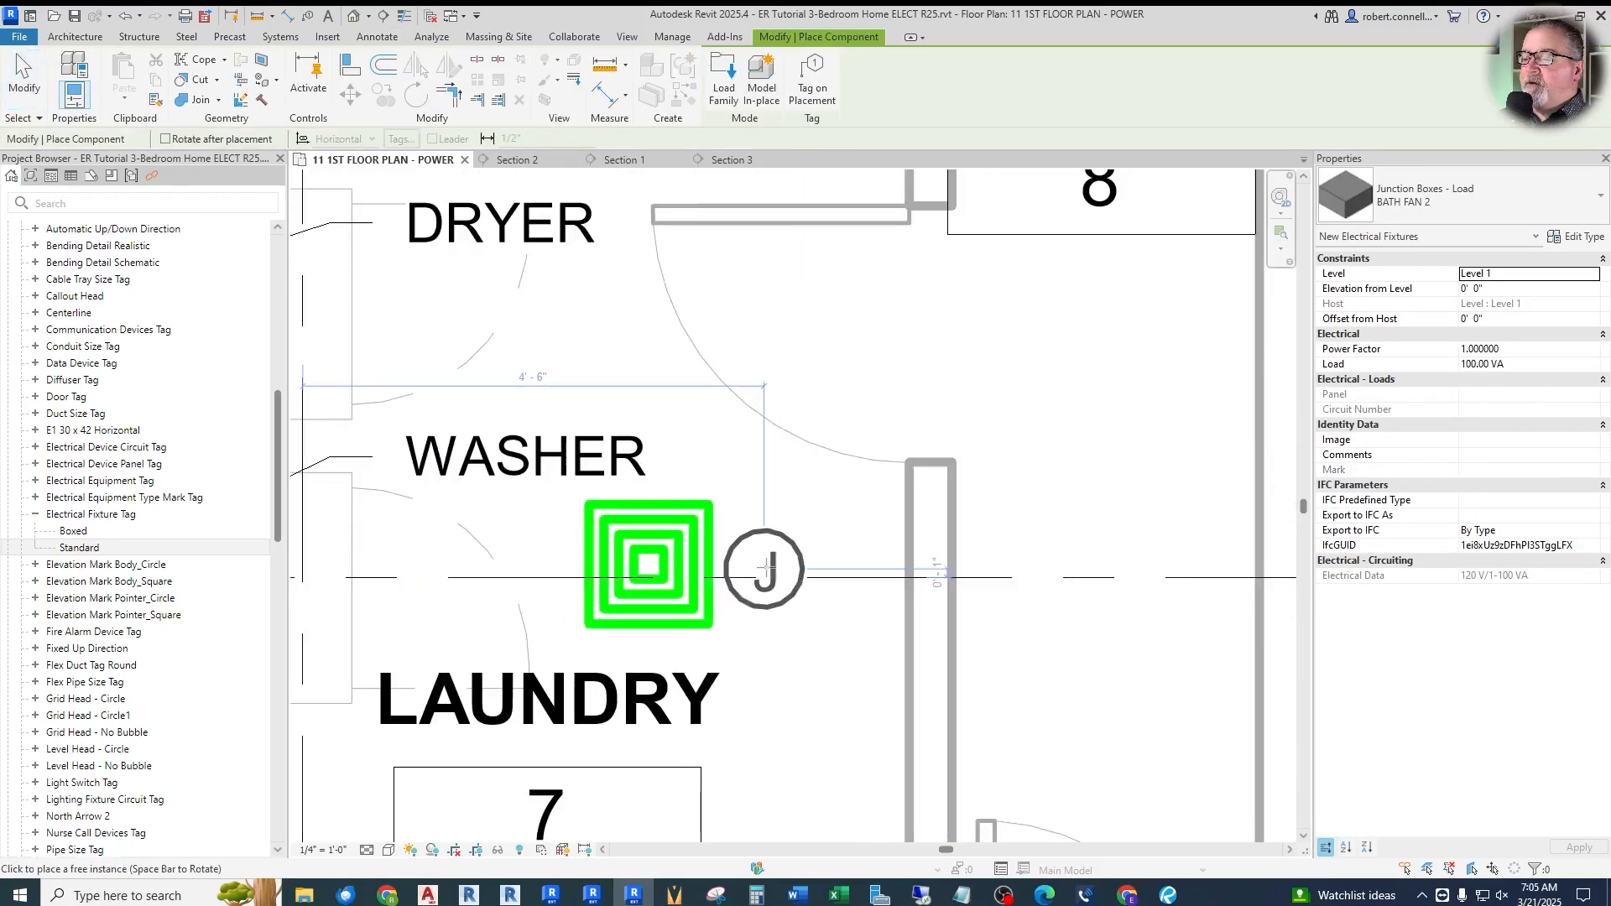
{"action": "left_click", "coordinate": [766, 569]}
{"action": "key", "text": "Escape"}
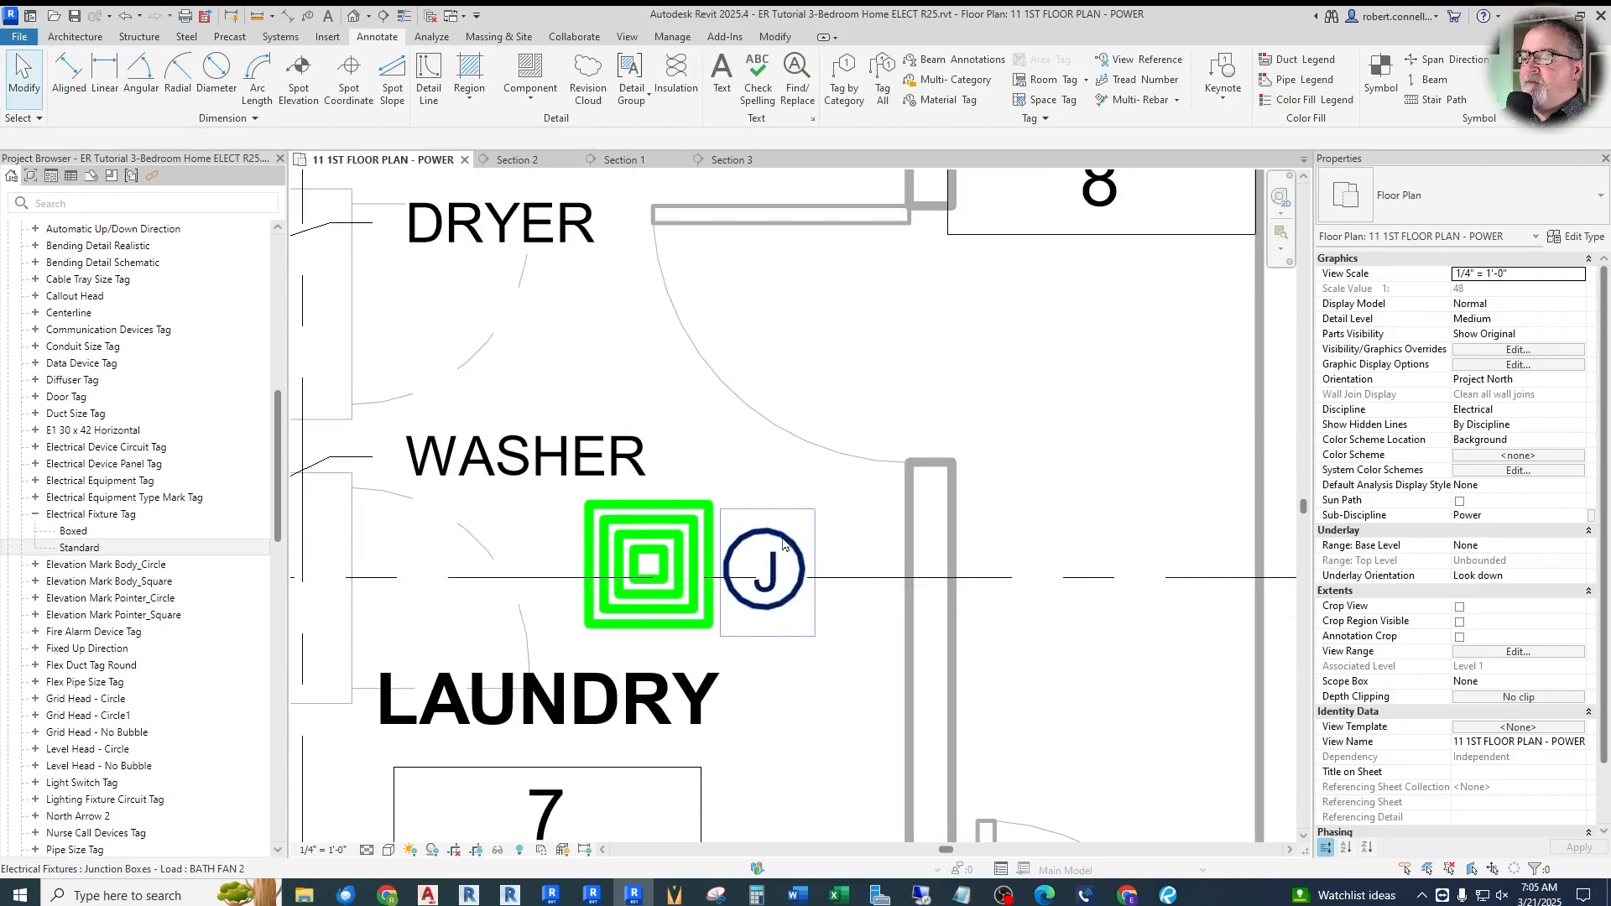
Duplicate the laundry junction box's type under the name LAUNDRY FAN
{"action": "left_click", "coordinate": [783, 544]}
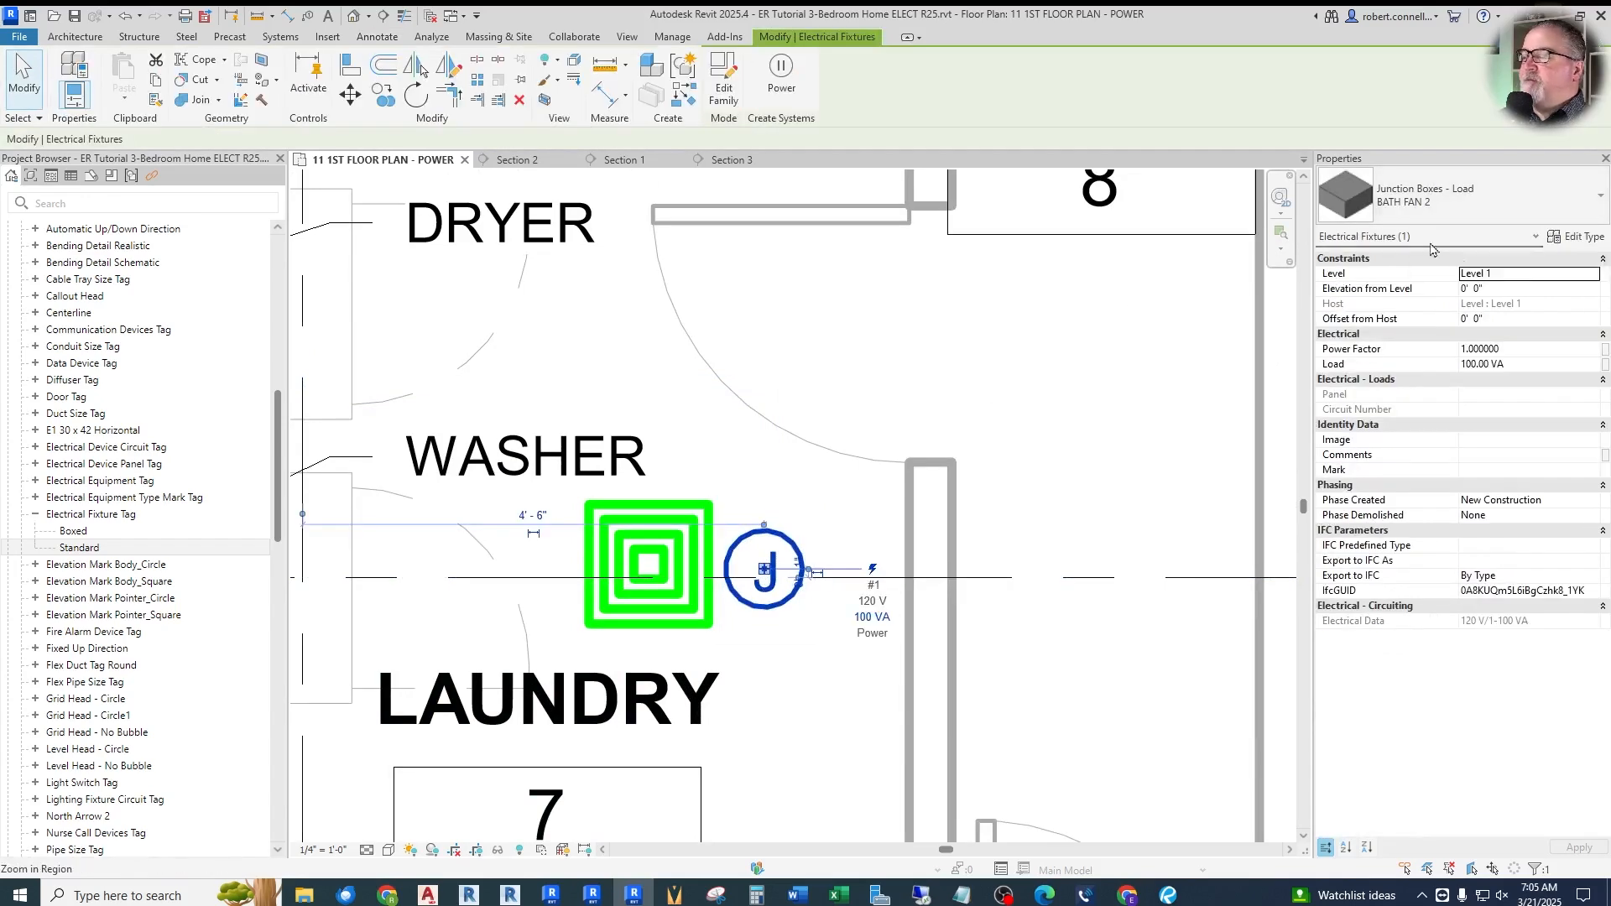
{"action": "left_click", "coordinate": [1586, 237]}
{"action": "left_click", "coordinate": [961, 279]}
{"action": "type", "text": "LAUNDRY FAN"}
{"action": "key", "text": "Return"}
Set the new LAUNDRY FAN type's Type Mark to LAUNDRY FAN and apply it to the laundry junction box
{"action": "scroll", "coordinate": [727, 499], "scroll_direction": "down", "scroll_amount": 5}
{"action": "left_click", "coordinate": [729, 488]}
{"action": "type", "text": "LAUNDRY"}
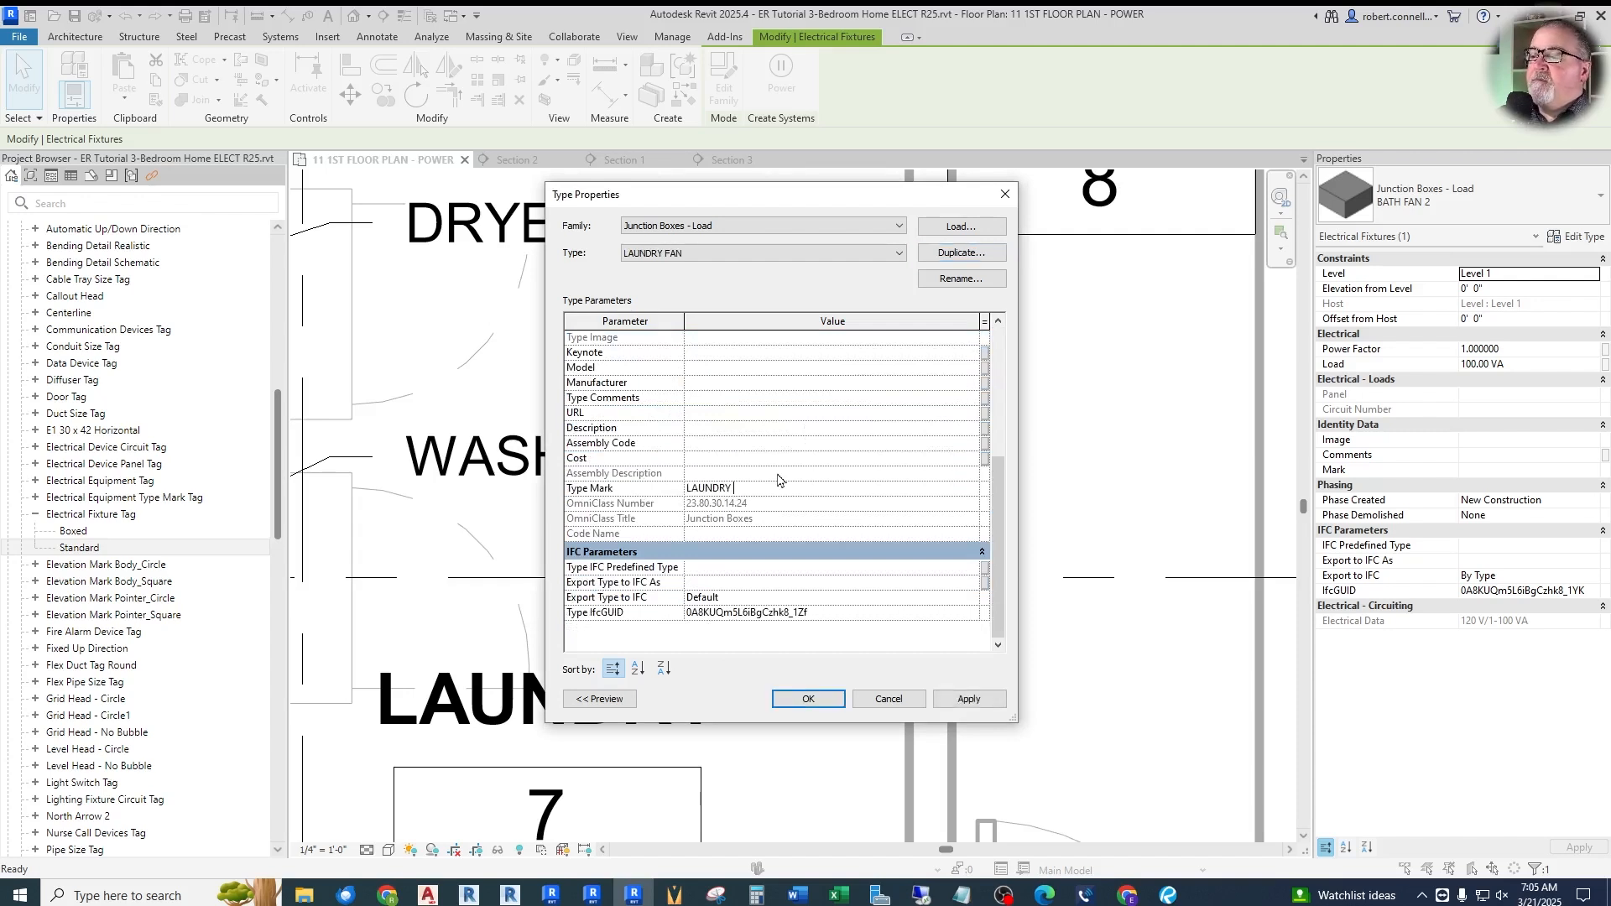
{"action": "key", "text": "Return"}
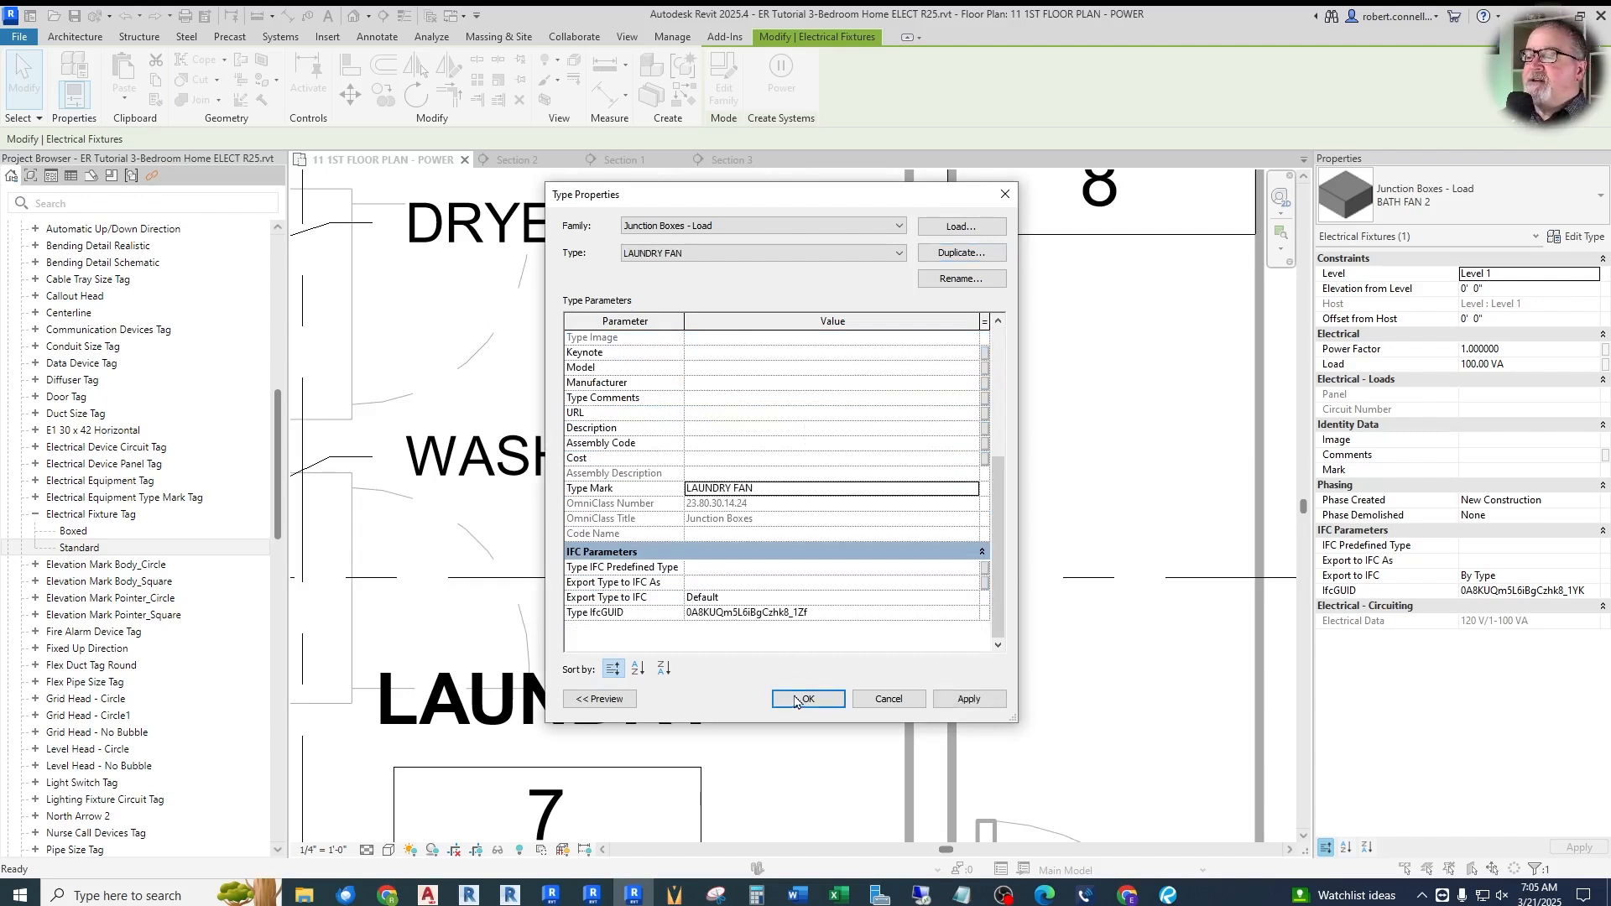
{"action": "left_click", "coordinate": [795, 700]}
{"action": "left_click", "coordinate": [811, 429]}
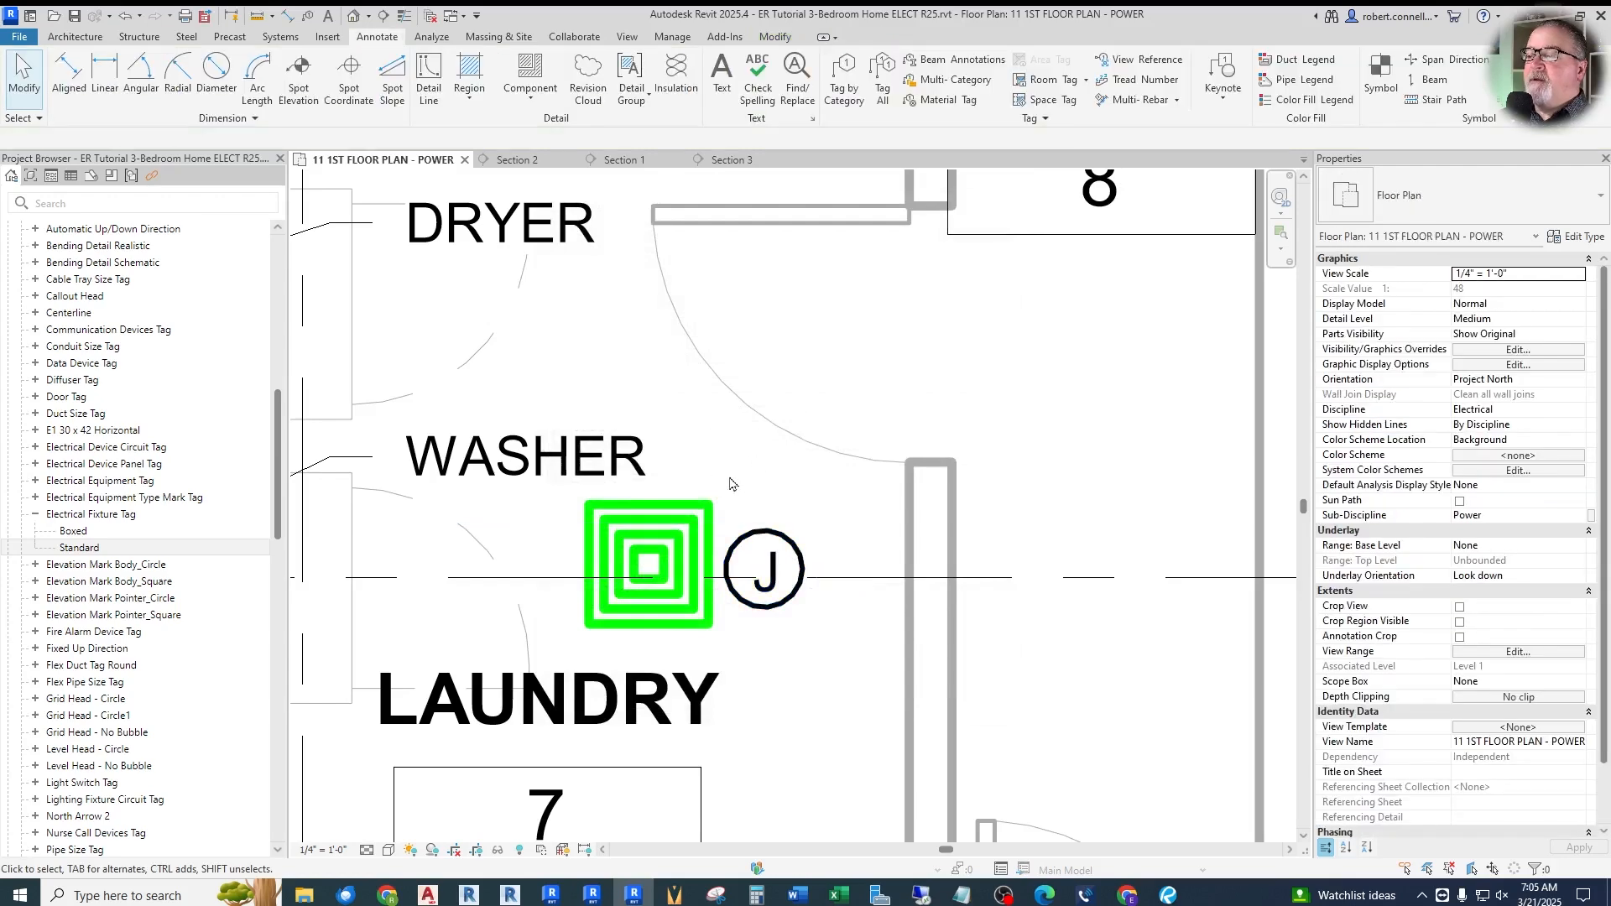
Tag the laundry junction box with a tag similar to the BATH FAN 2 one, placing its text in the hall beyond the laundry wall
{"action": "scroll", "coordinate": [730, 485], "scroll_direction": "down", "scroll_amount": 3}
{"action": "scroll", "coordinate": [788, 474], "scroll_direction": "down", "scroll_amount": 2}
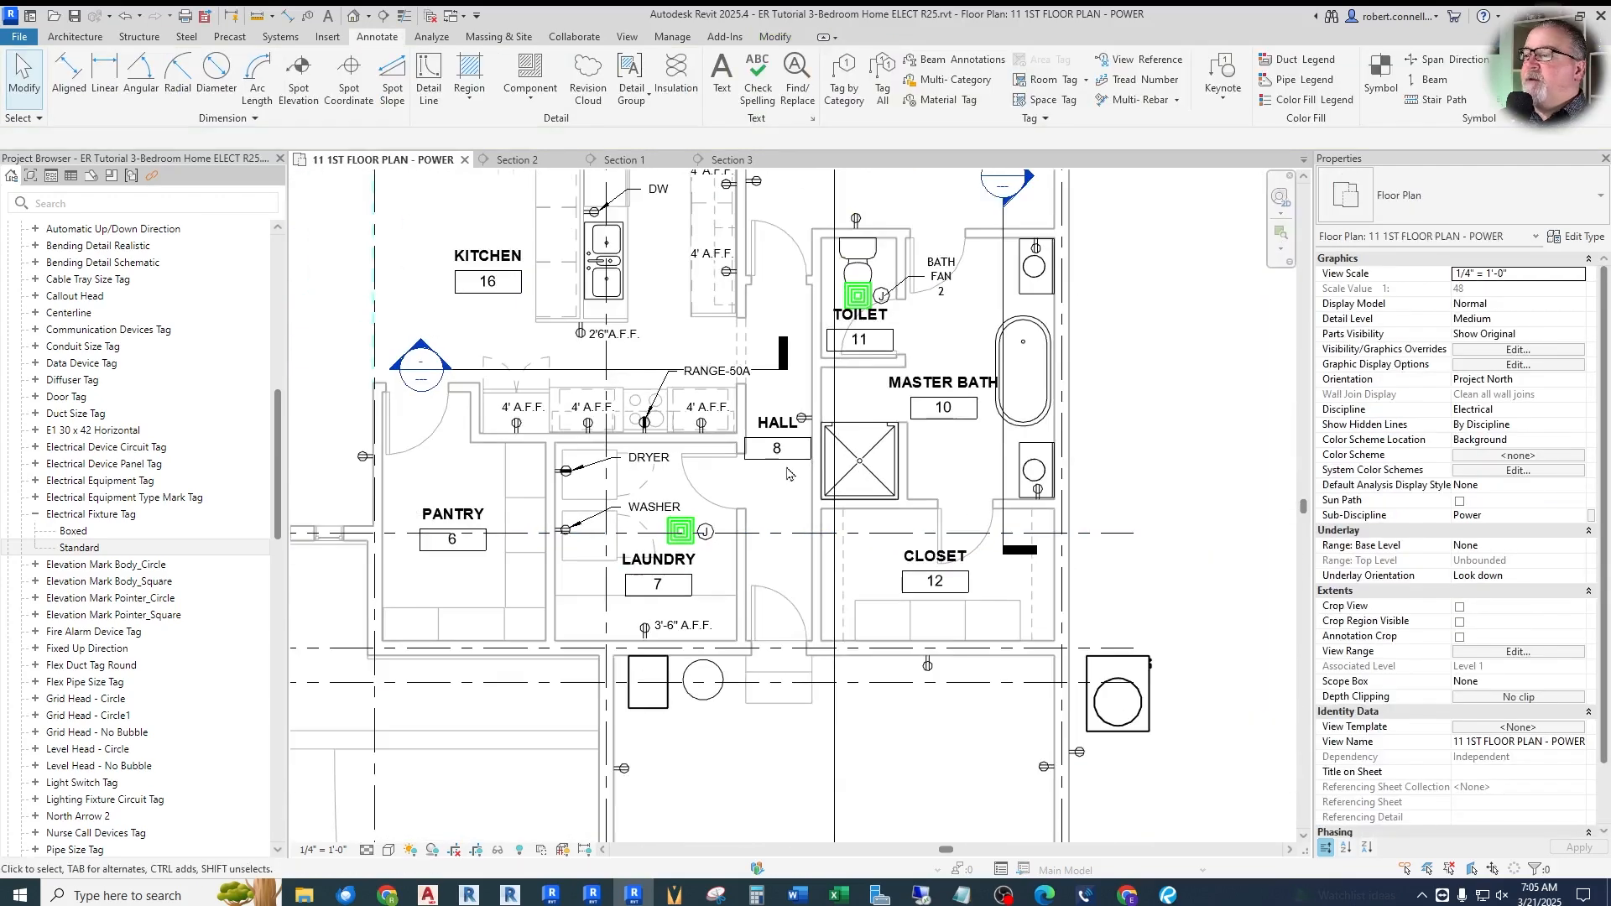
{"action": "left_click", "coordinate": [943, 277]}
{"action": "right_click", "coordinate": [945, 275]}
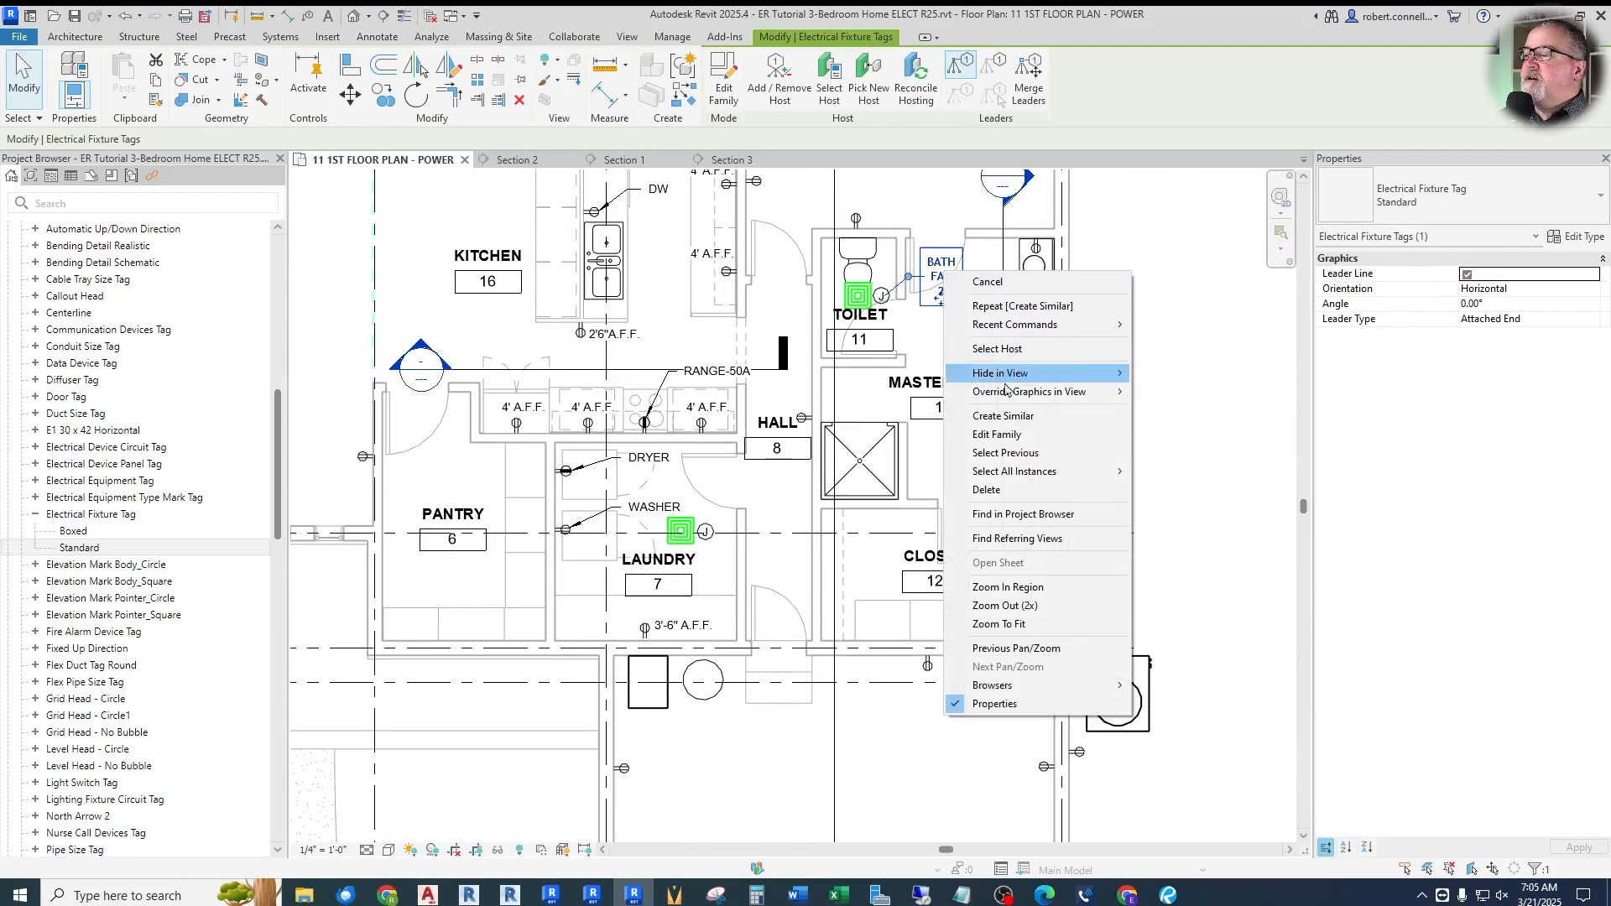
{"action": "left_click", "coordinate": [1004, 415]}
{"action": "scroll", "coordinate": [747, 552], "scroll_direction": "up", "scroll_amount": 5}
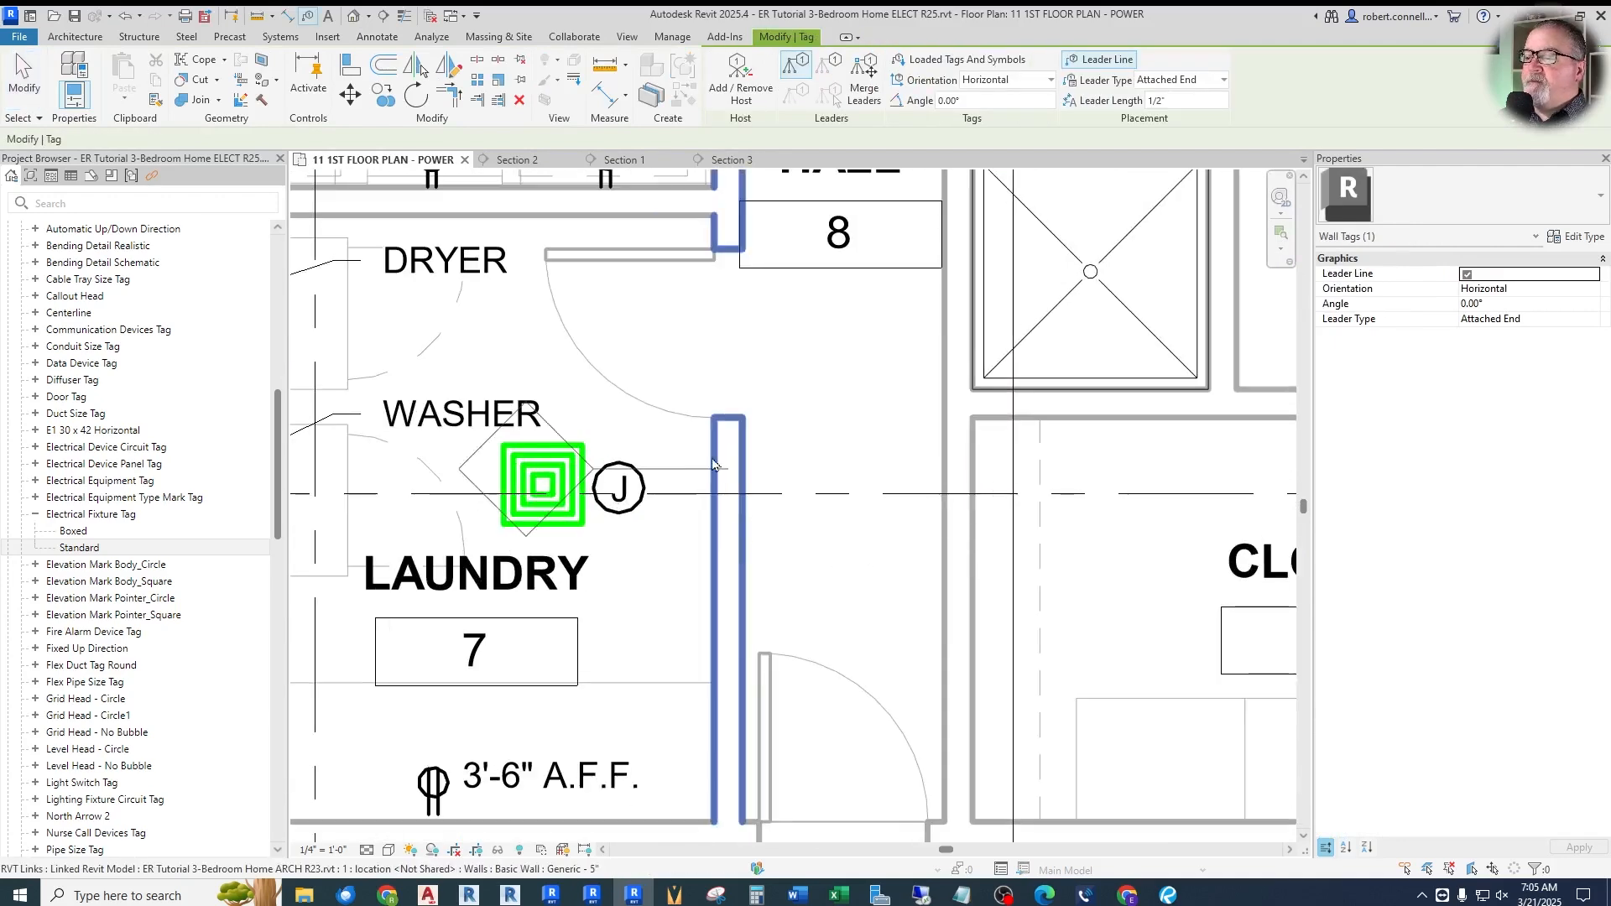
{"action": "left_click", "coordinate": [639, 479]}
{"action": "left_click_drag", "start_coordinate": [802, 534], "coordinate": [851, 483]}
{"action": "left_click_drag", "start_coordinate": [703, 462], "coordinate": [704, 436]}
{"action": "key", "text": "Escape"}
{"action": "key", "text": "Escape"}
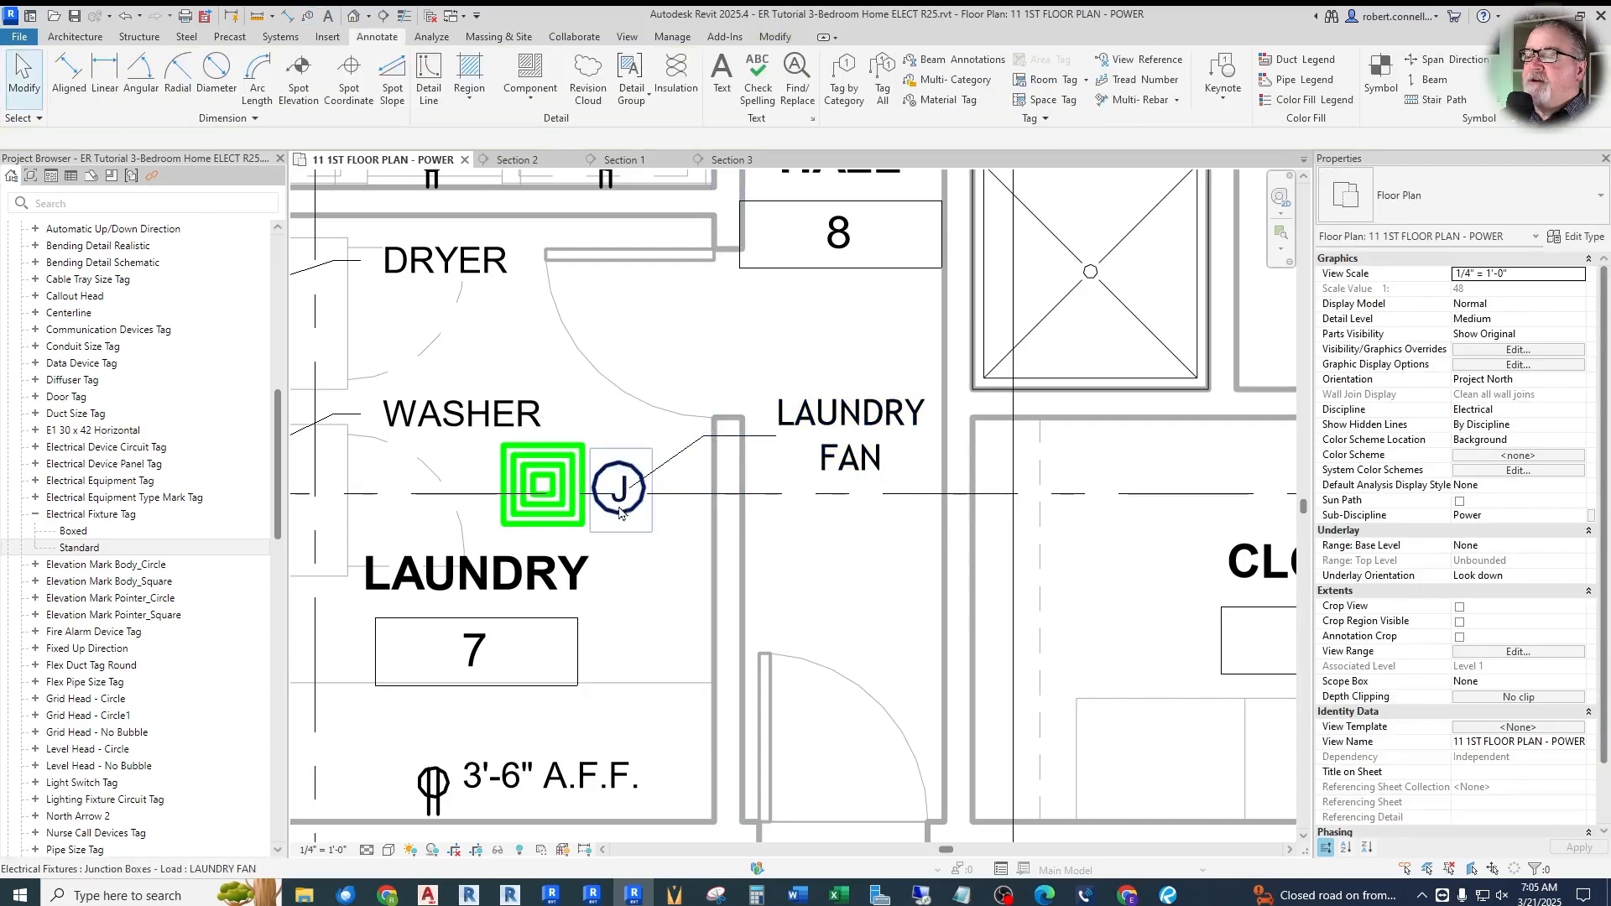
Set the LAUNDRY FAN junction box's load to 200 VA
{"action": "left_click", "coordinate": [640, 488]}
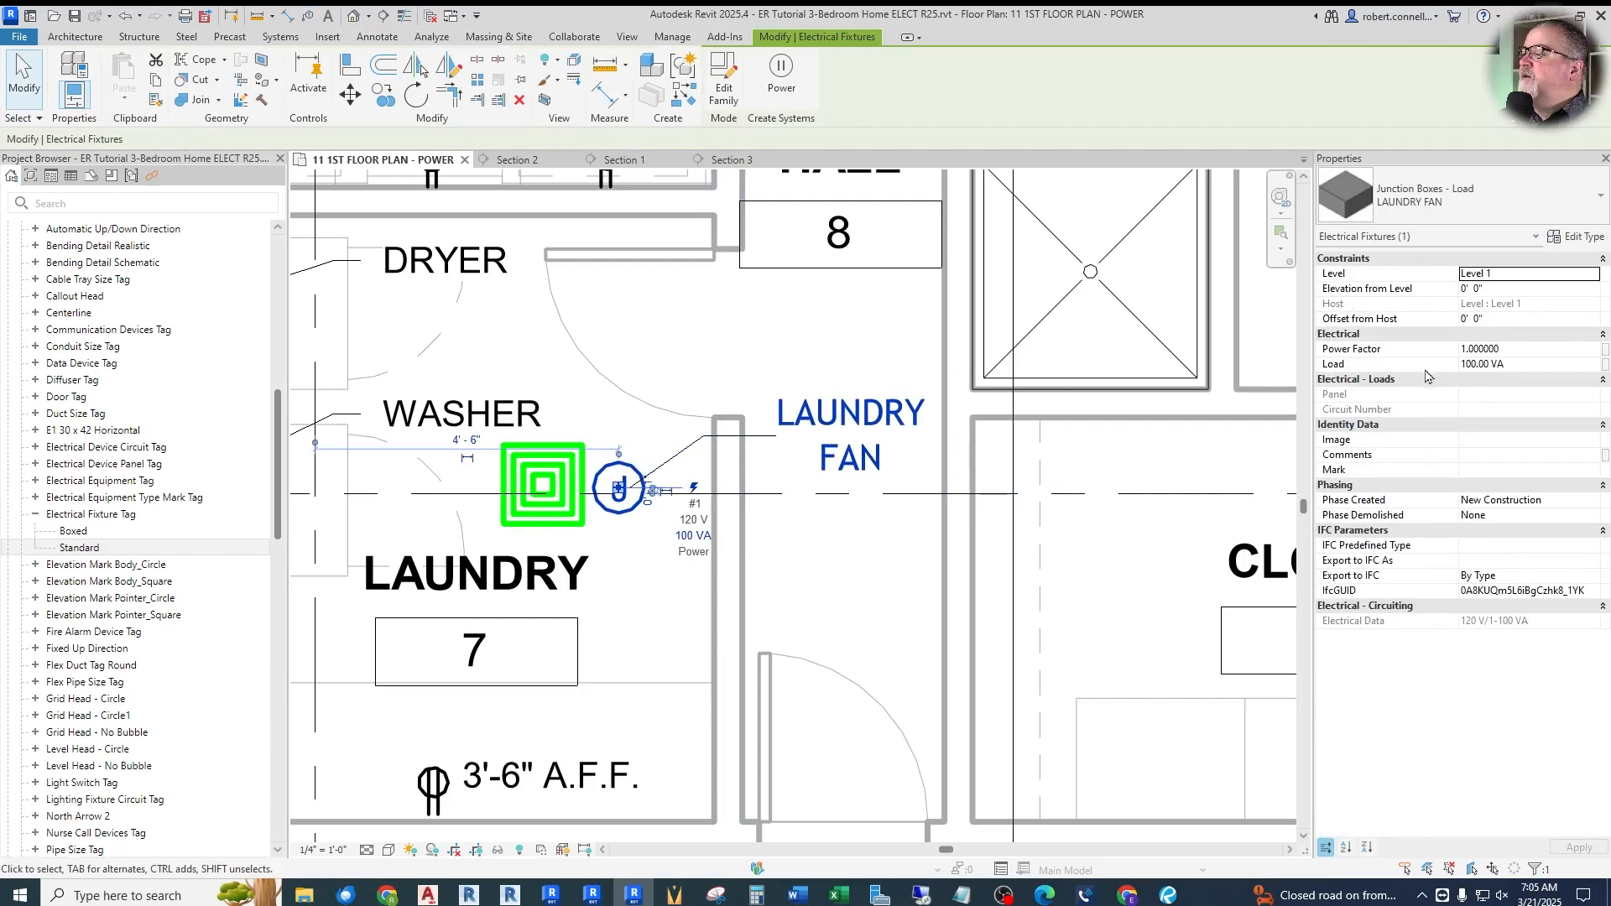
{"action": "left_click", "coordinate": [1540, 364]}
{"action": "type", "text": "200"}
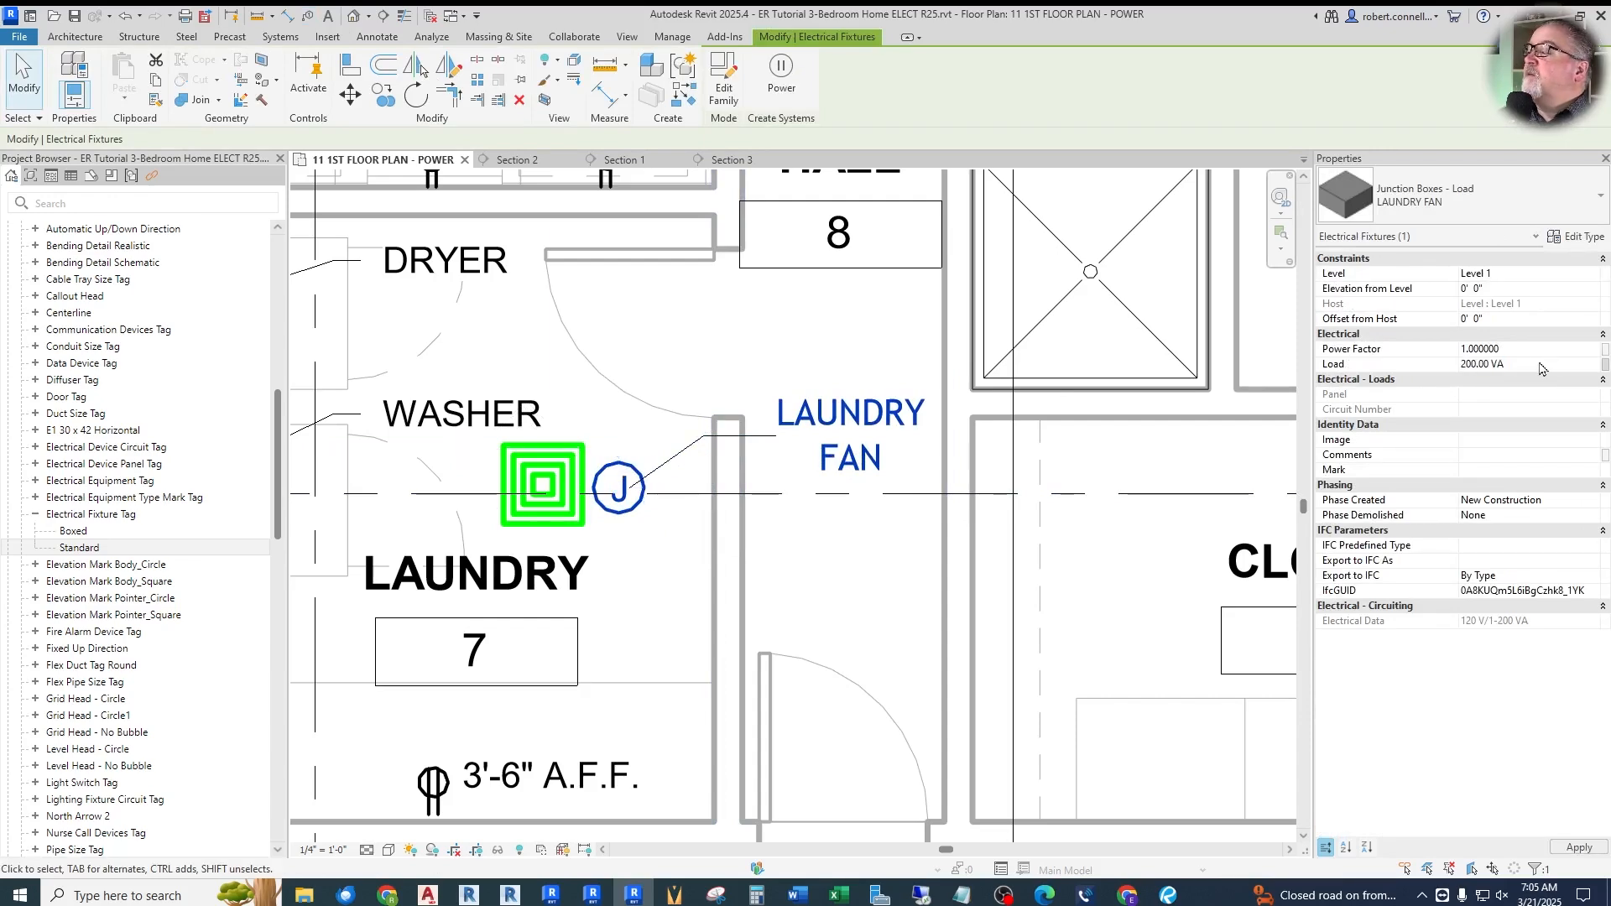
{"action": "left_click", "coordinate": [1398, 785]}
{"action": "left_click", "coordinate": [852, 561]}
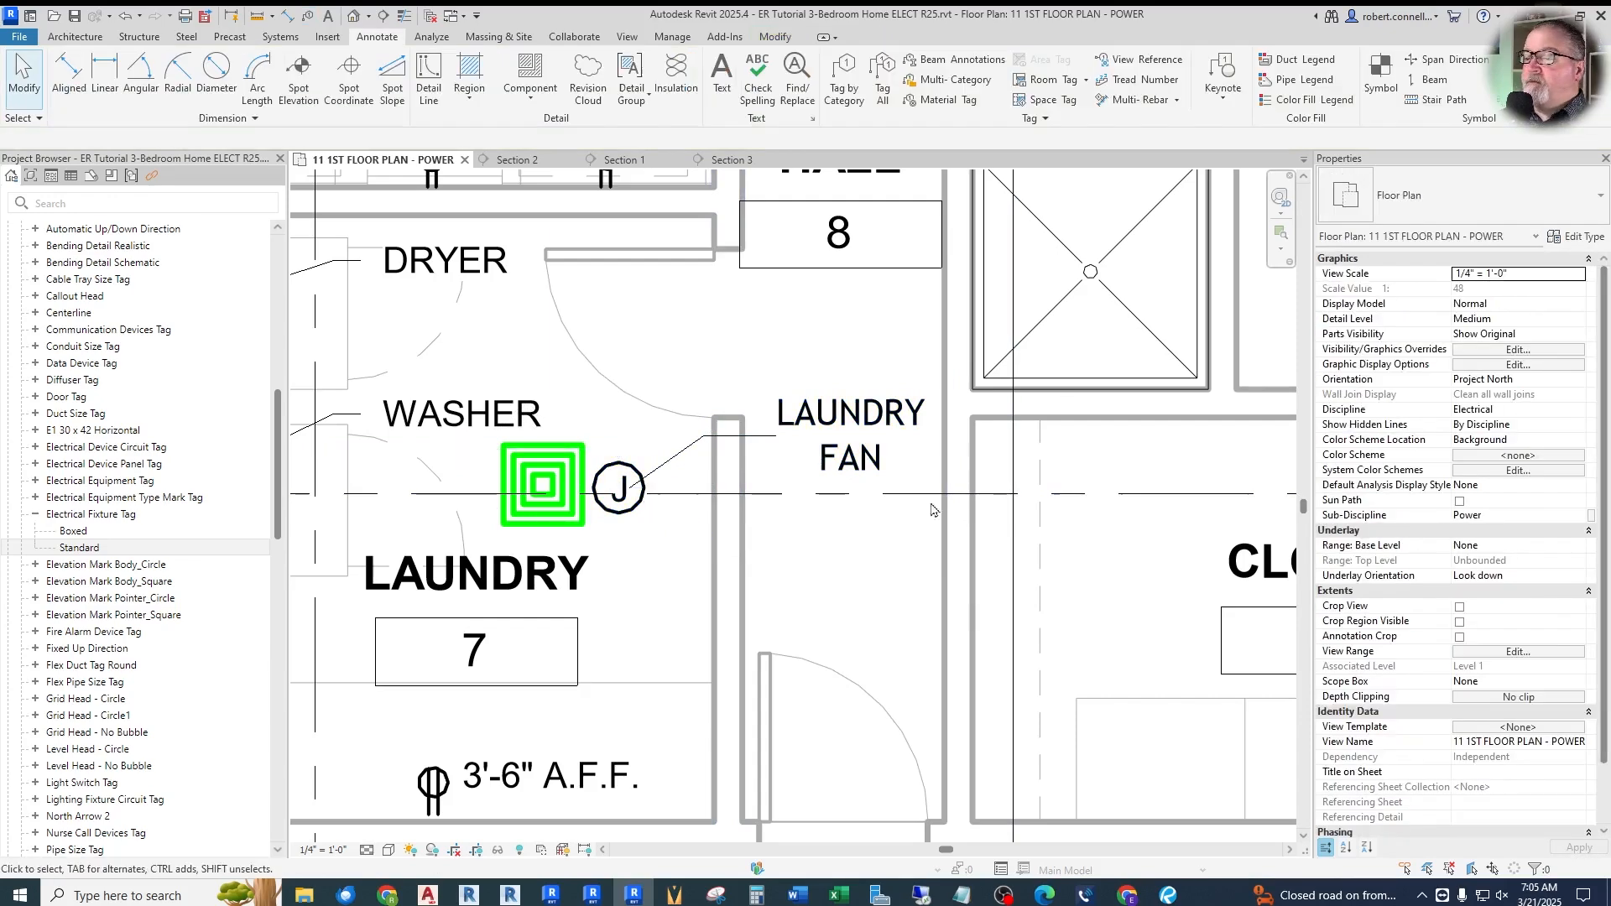
Review the fan junction boxes and their tags across the first floor power plan
{"action": "scroll", "coordinate": [852, 562], "scroll_direction": "down", "scroll_amount": 5}
{"action": "scroll", "coordinate": [972, 524], "scroll_direction": "down", "scroll_amount": 3}
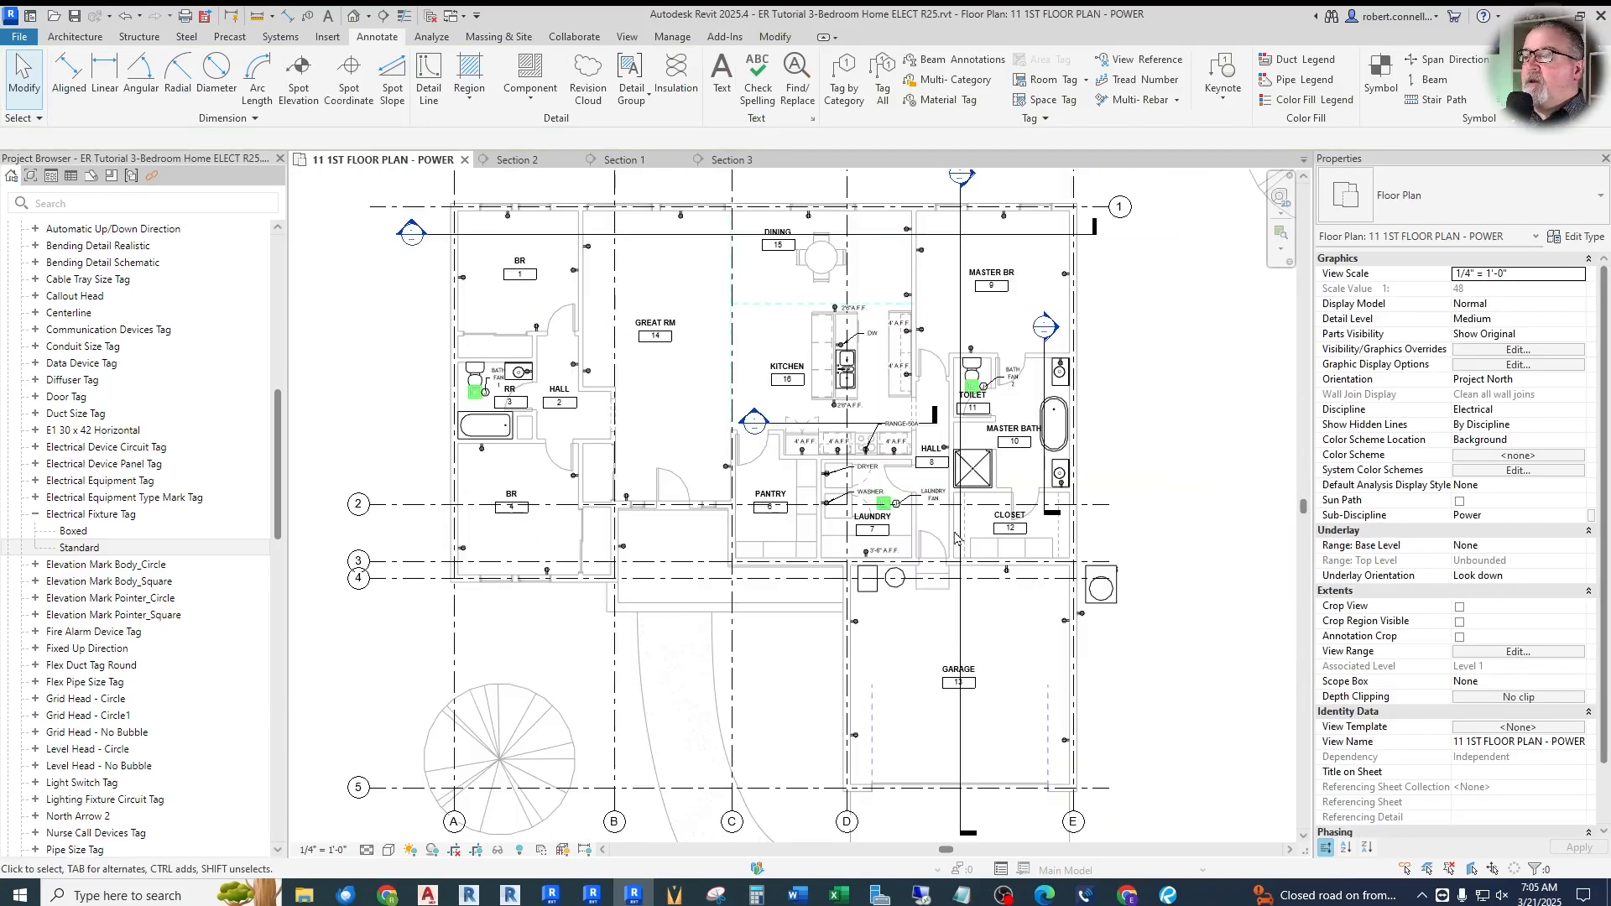
{"action": "scroll", "coordinate": [983, 388], "scroll_direction": "up", "scroll_amount": 5}
{"action": "scroll", "coordinate": [1053, 404], "scroll_direction": "down", "scroll_amount": 5}
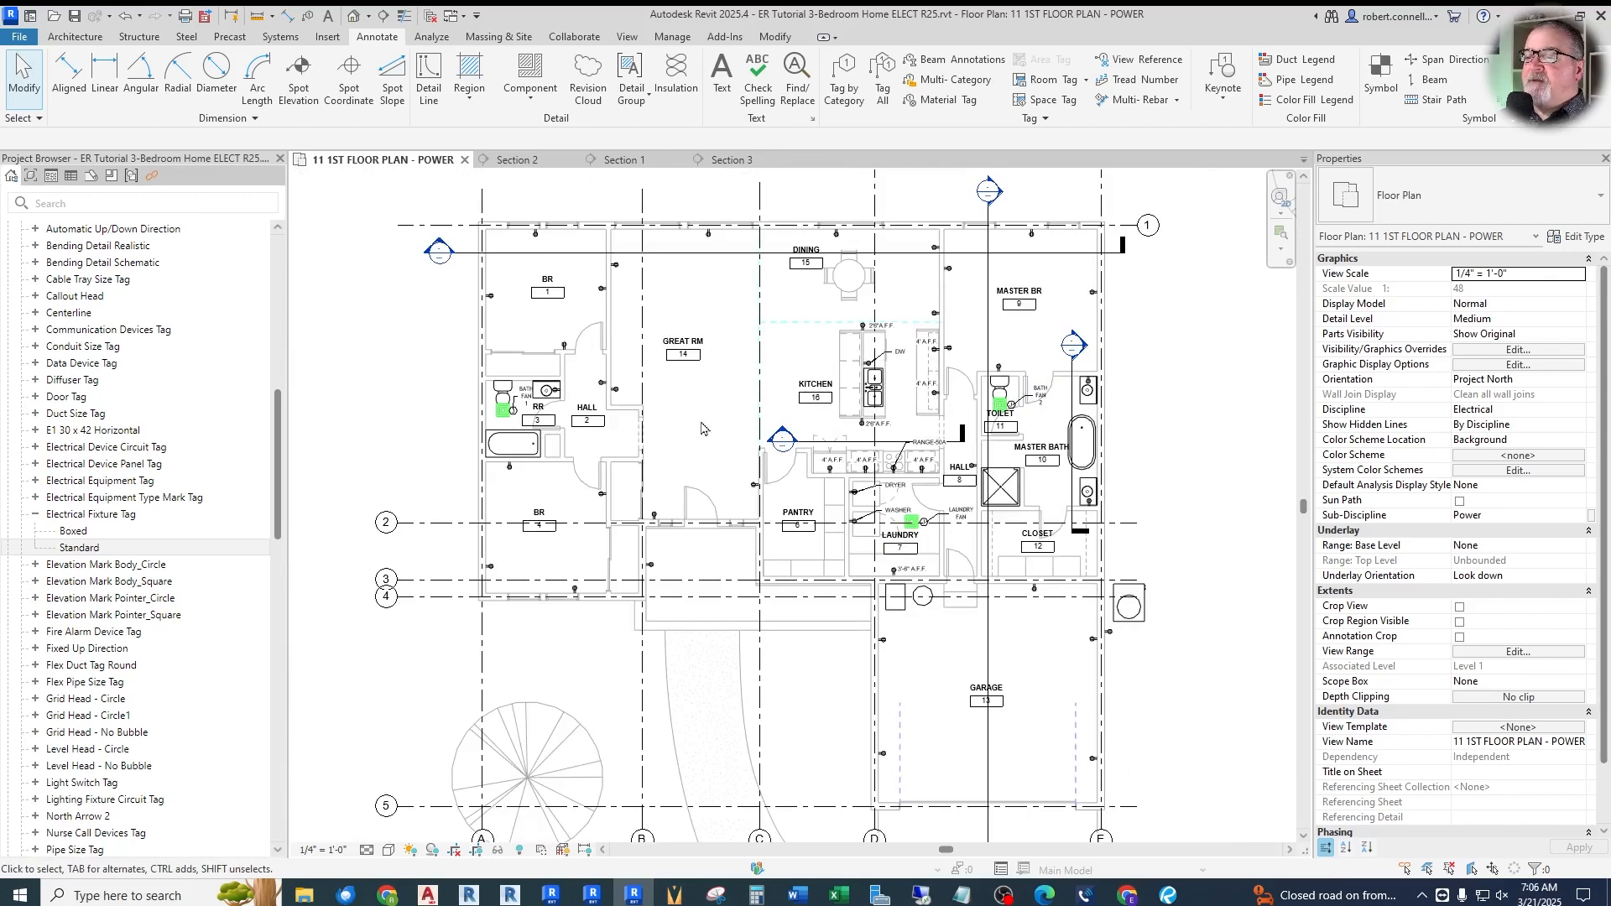
{"action": "scroll", "coordinate": [506, 401], "scroll_direction": "up", "scroll_amount": 3}
{"action": "scroll", "coordinate": [506, 401], "scroll_direction": "up", "scroll_amount": 3}
{"action": "scroll", "coordinate": [468, 445], "scroll_direction": "down", "scroll_amount": 5}
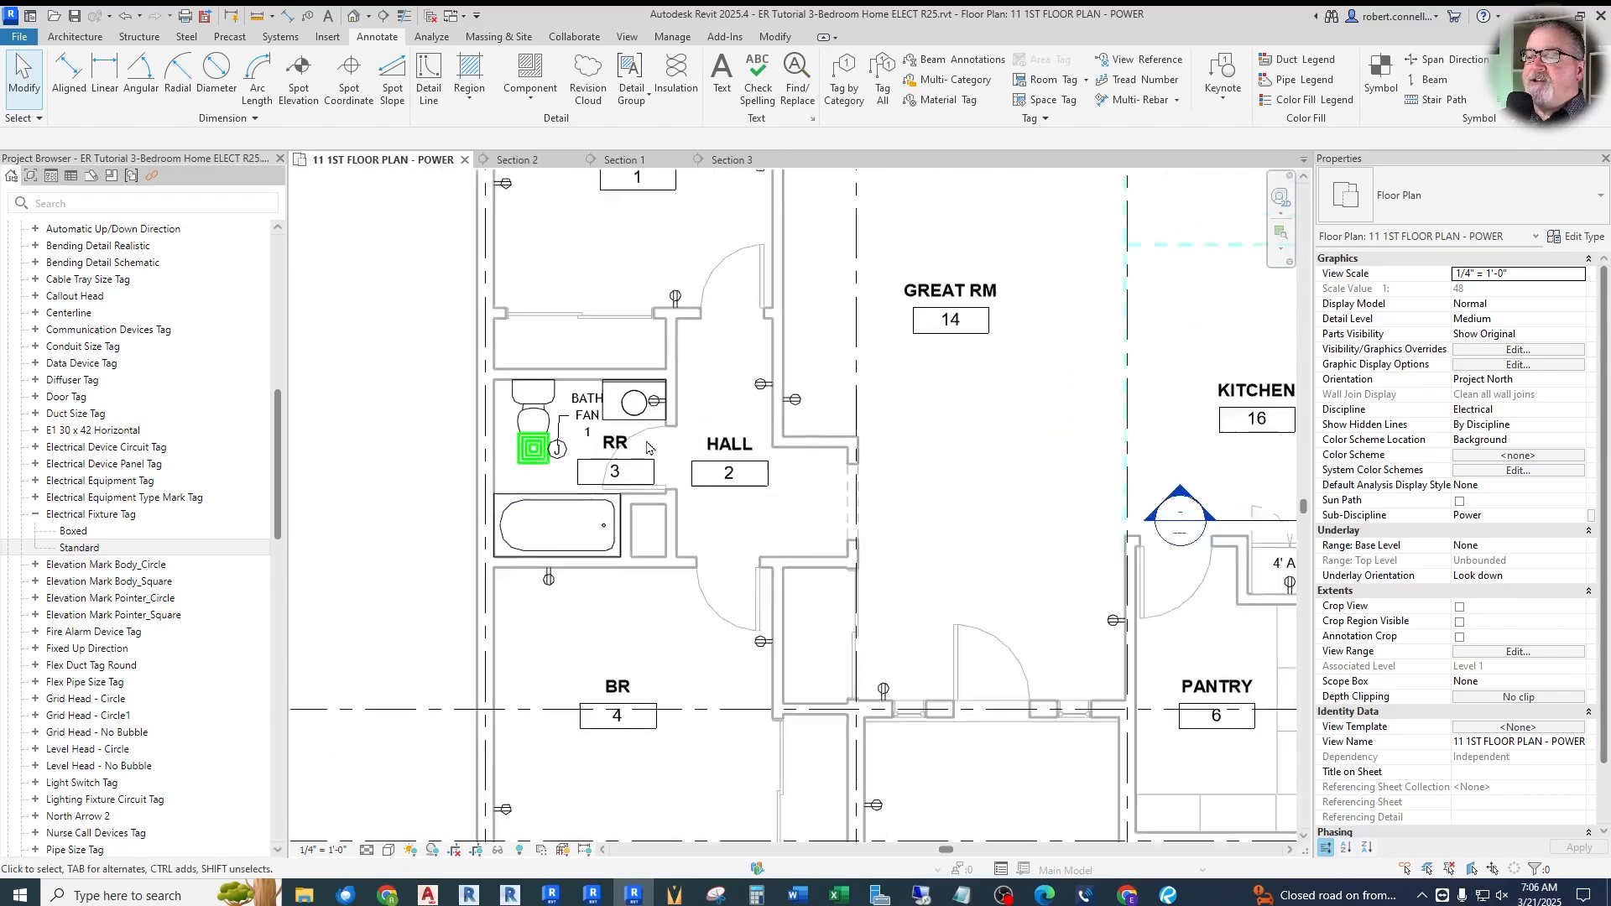
{"action": "scroll", "coordinate": [468, 445], "scroll_direction": "down", "scroll_amount": 2}
Move the Section 2 line across the toilet room and master bath, adjust its depth, and open the section view
{"action": "scroll", "coordinate": [690, 482], "scroll_direction": "up", "scroll_amount": 5}
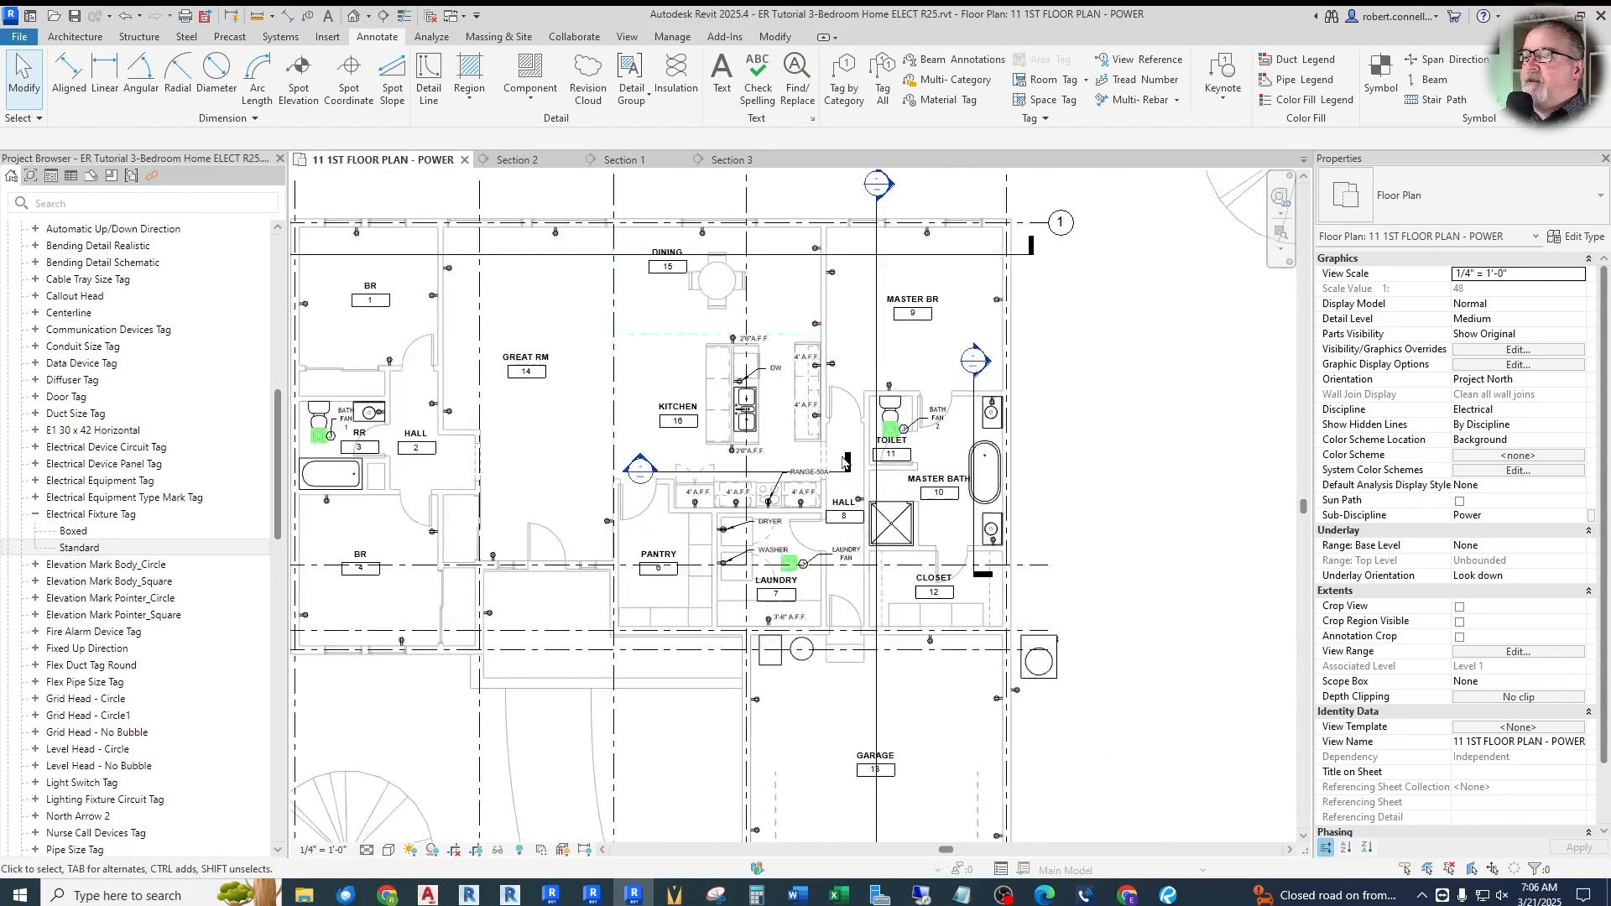
{"action": "left_click_drag", "start_coordinate": [690, 482], "coordinate": [1011, 443]}
{"action": "scroll", "coordinate": [1056, 426], "scroll_direction": "up", "scroll_amount": 2}
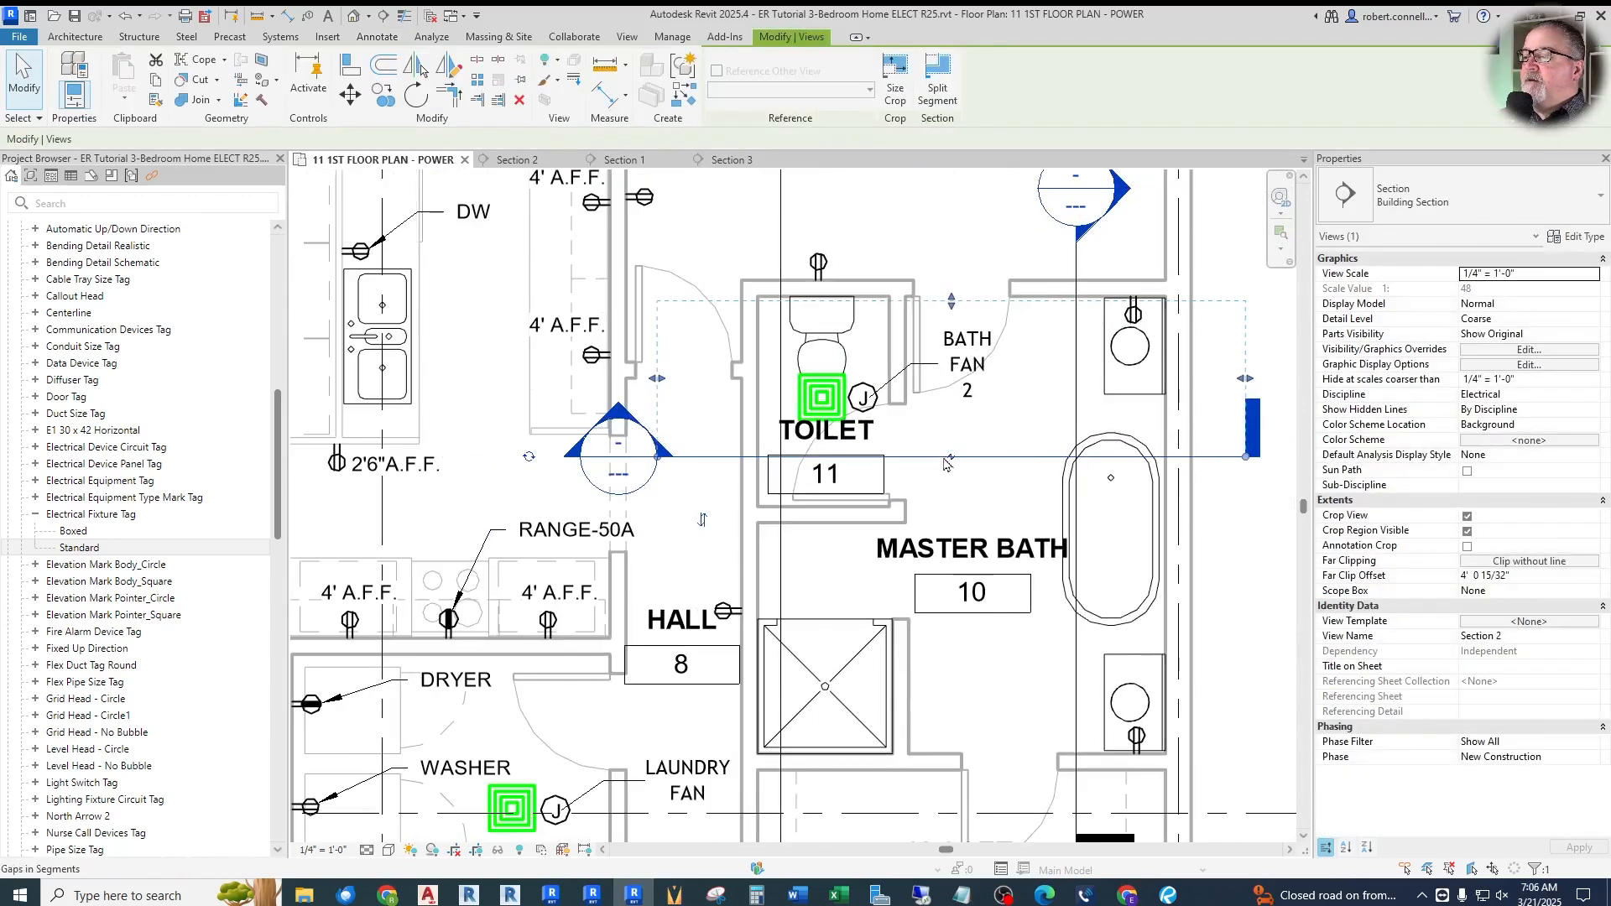
{"action": "left_click_drag", "start_coordinate": [954, 303], "coordinate": [942, 300]}
{"action": "key", "text": "Escape"}
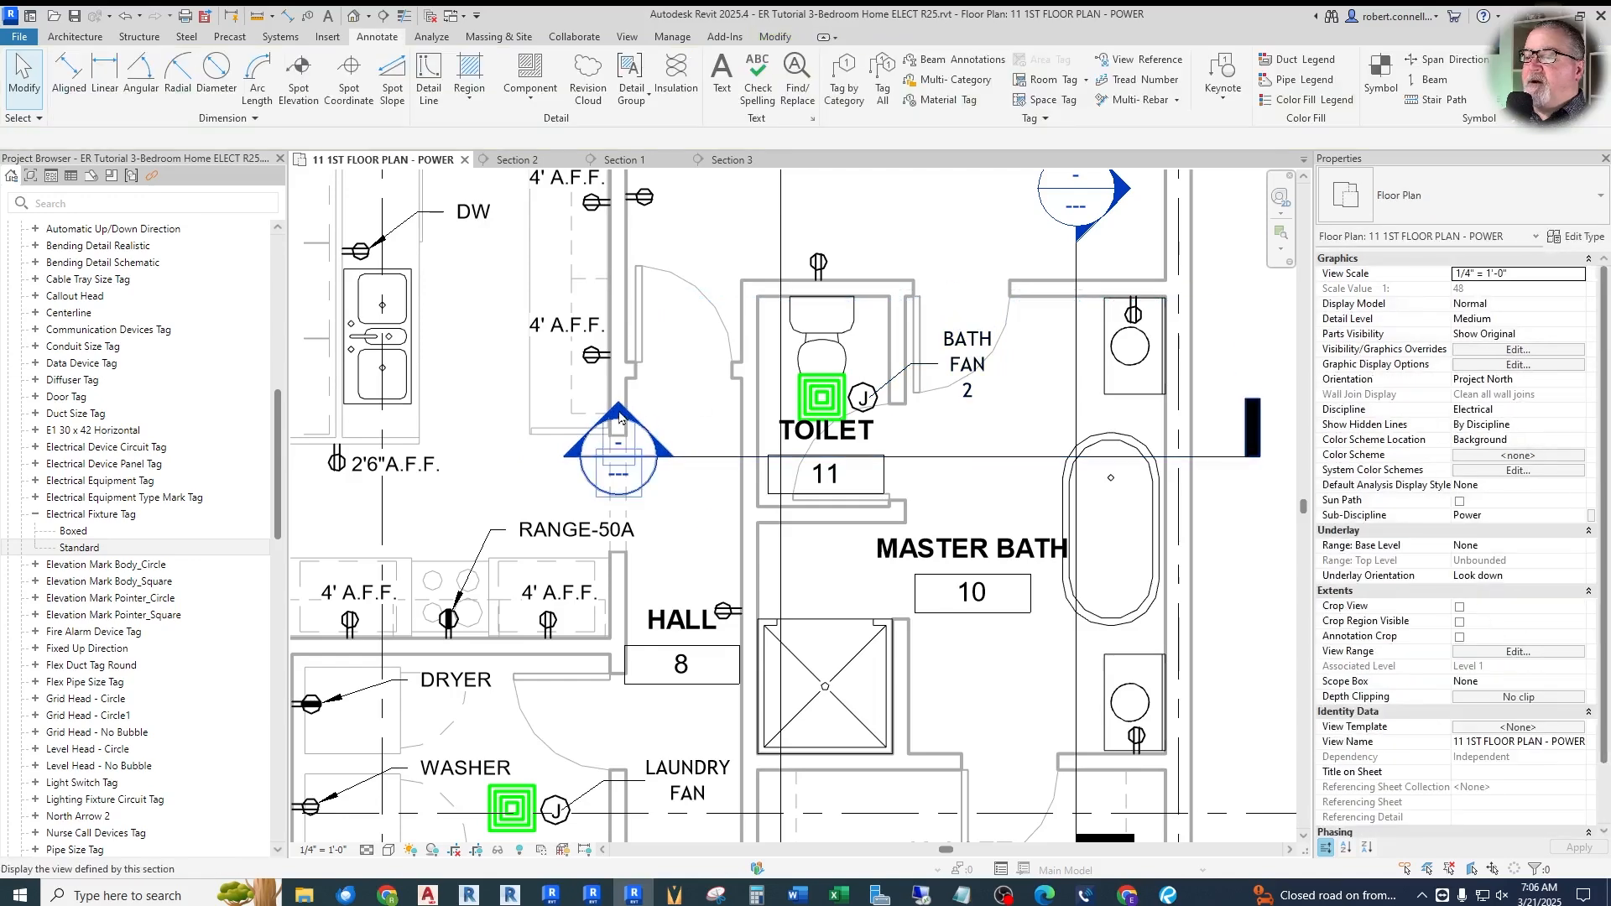
{"action": "double_click", "coordinate": [619, 417]}
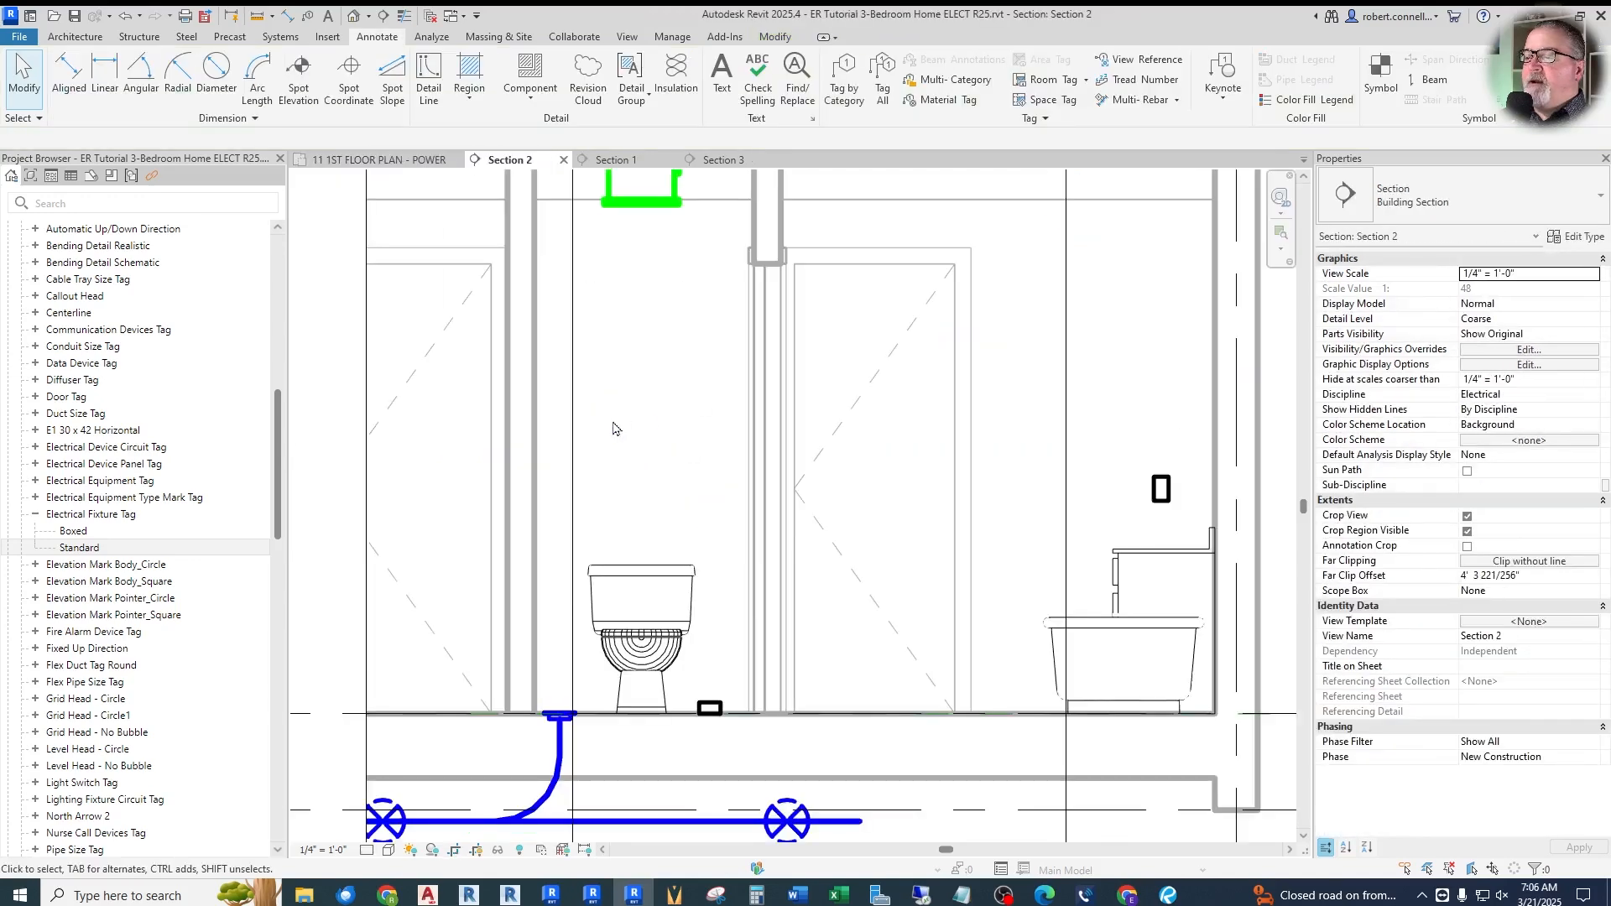
{"action": "scroll", "coordinate": [742, 542], "scroll_direction": "down", "scroll_amount": 3}
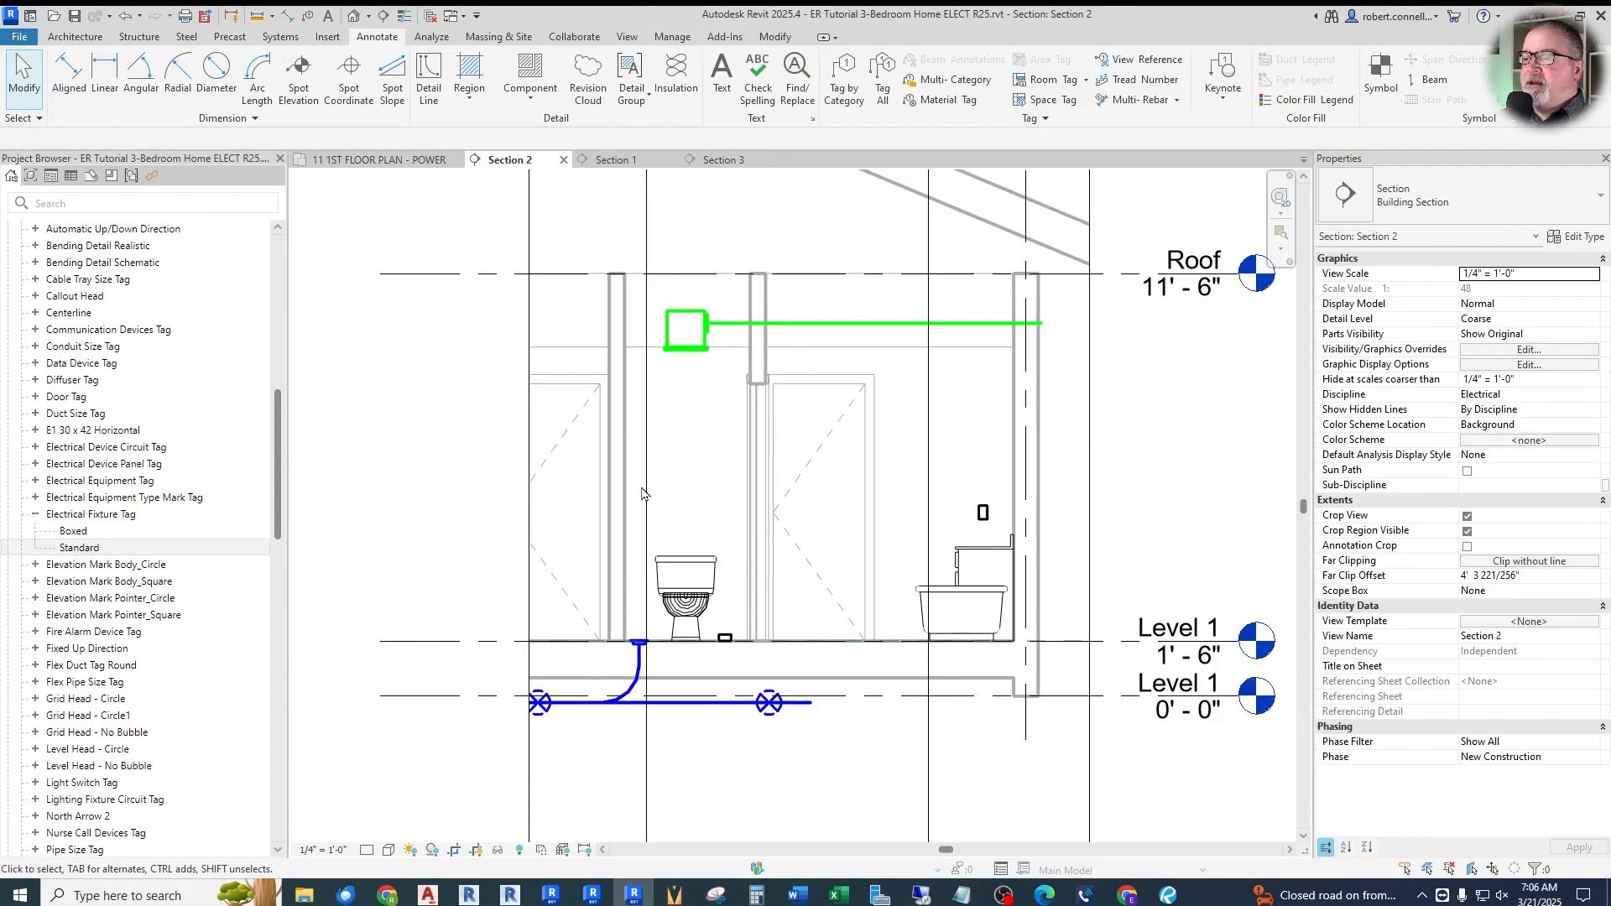
Raise the BATH FAN 2 junction box in Section 2 from the floor to beside the exhaust fan above the ceiling
{"action": "scroll", "coordinate": [822, 344], "scroll_direction": "up", "scroll_amount": 1}
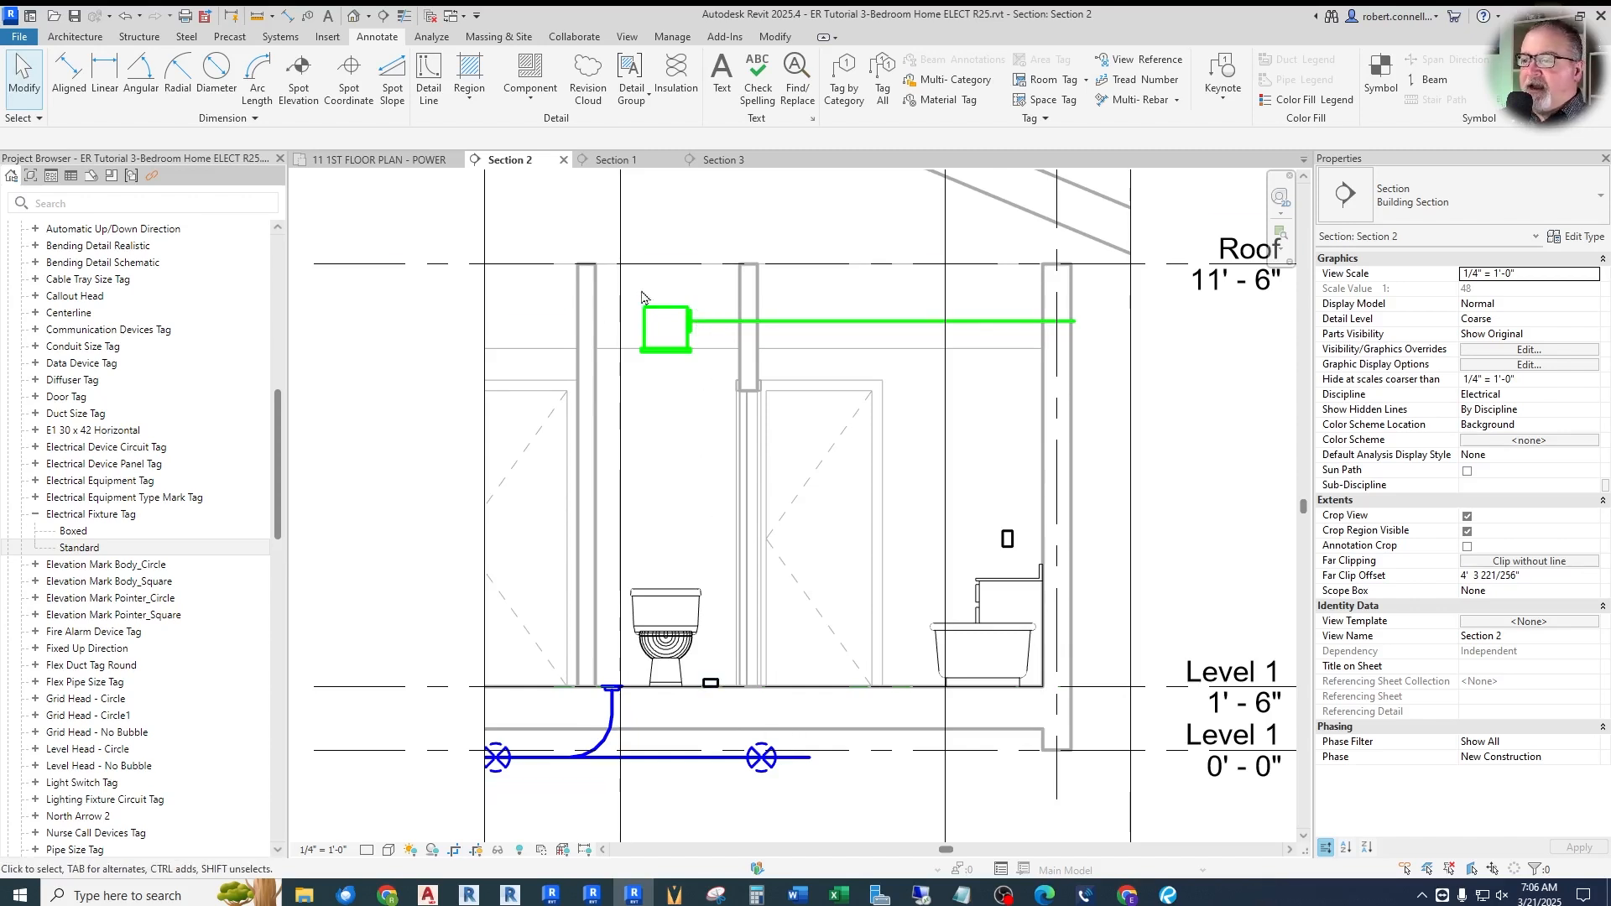
{"action": "left_click", "coordinate": [712, 685]}
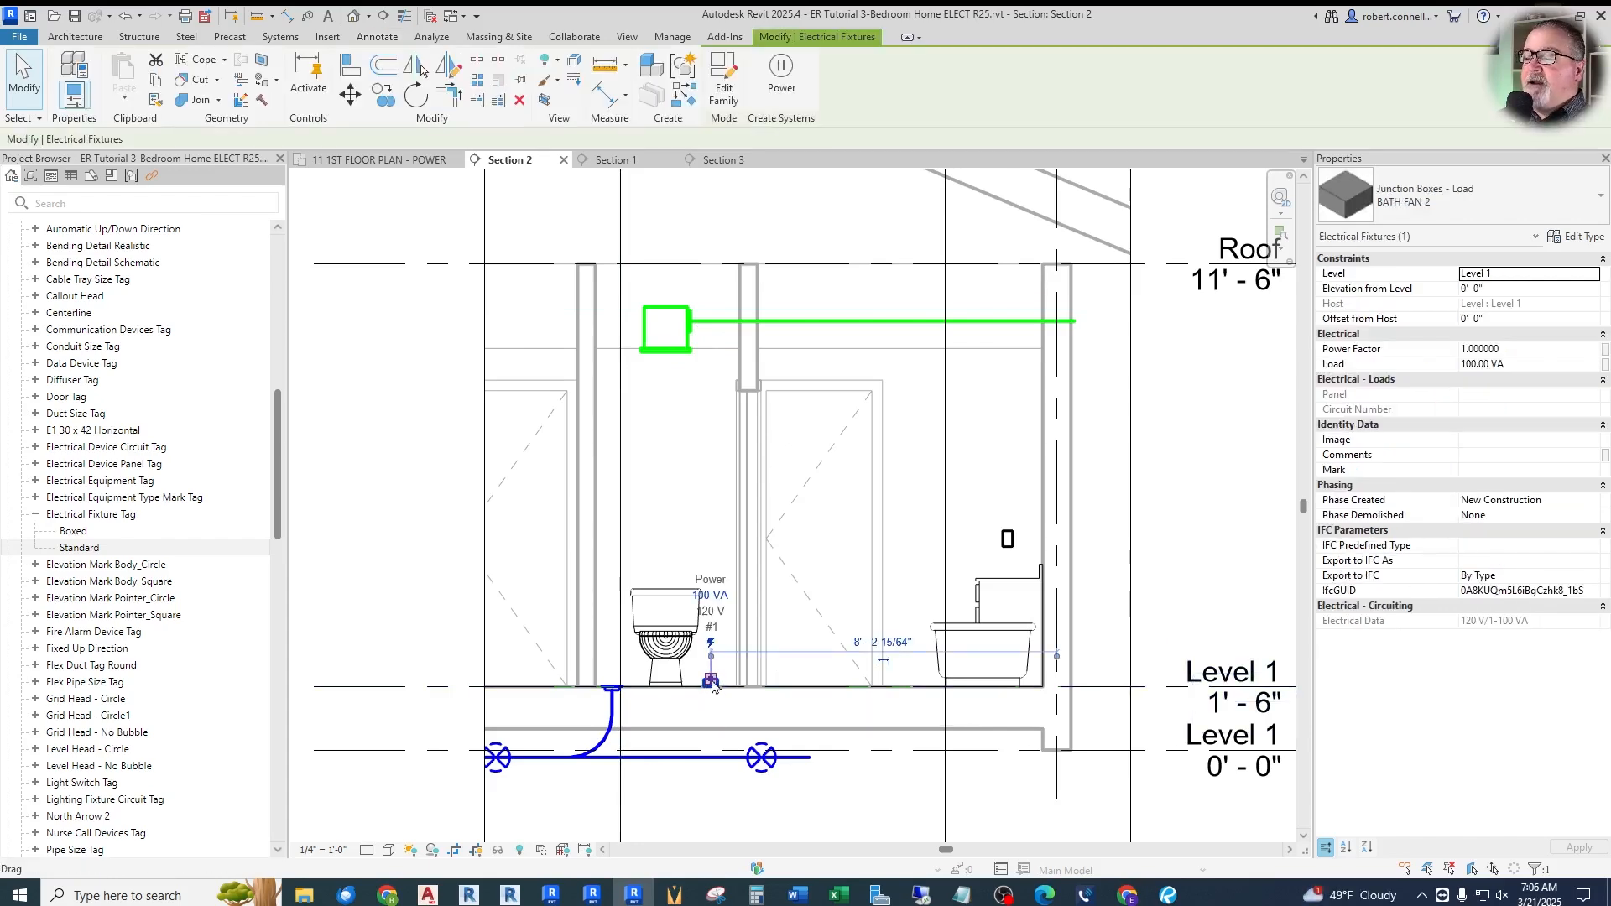
{"action": "key", "text": "Escape"}
{"action": "left_click_drag", "start_coordinate": [713, 685], "coordinate": [712, 338]}
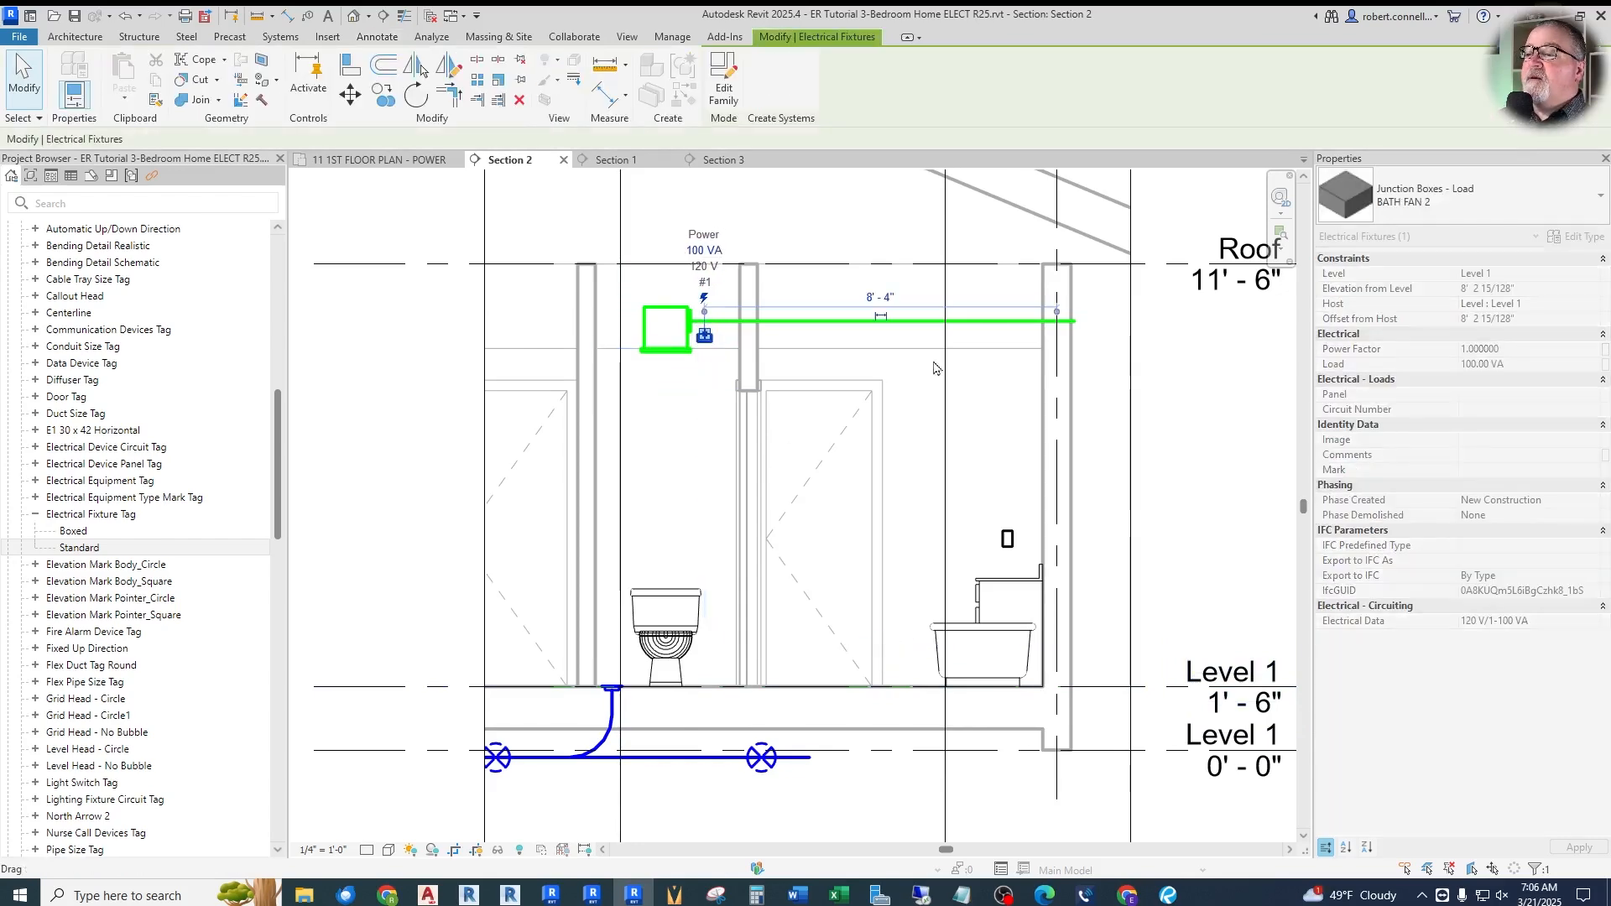
{"action": "key", "text": "Escape"}
Check the raised BATH FAN 2 junction box's properties in the power plan and its position in Section 2
{"action": "left_click", "coordinate": [384, 162]}
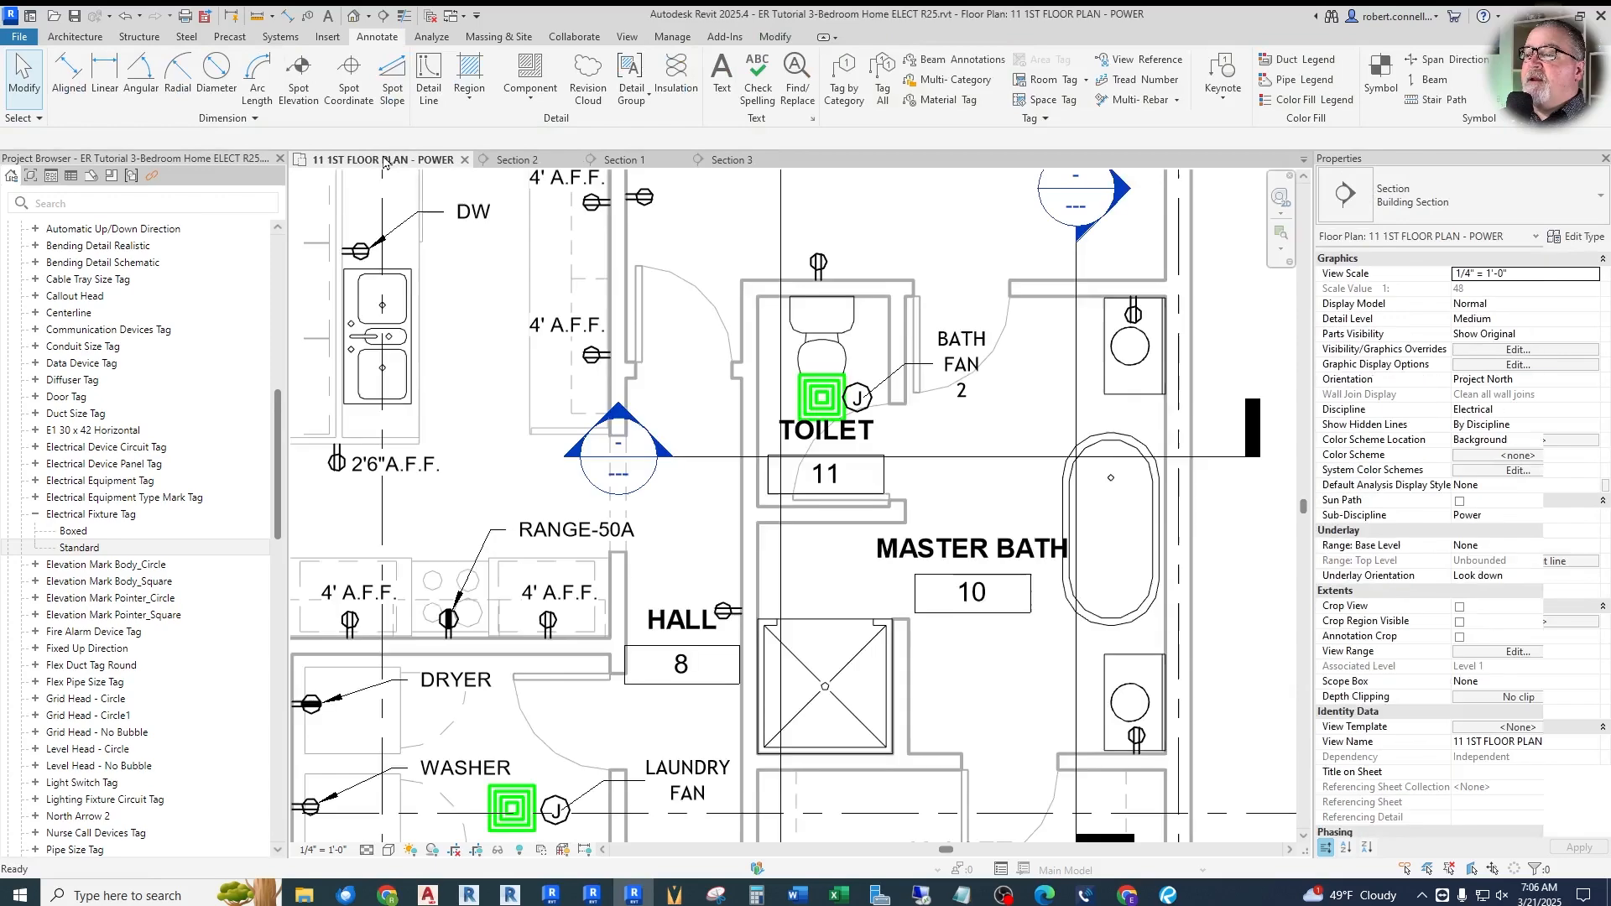
{"action": "scroll", "coordinate": [817, 422], "scroll_direction": "up", "scroll_amount": 4}
{"action": "left_click", "coordinate": [817, 422]}
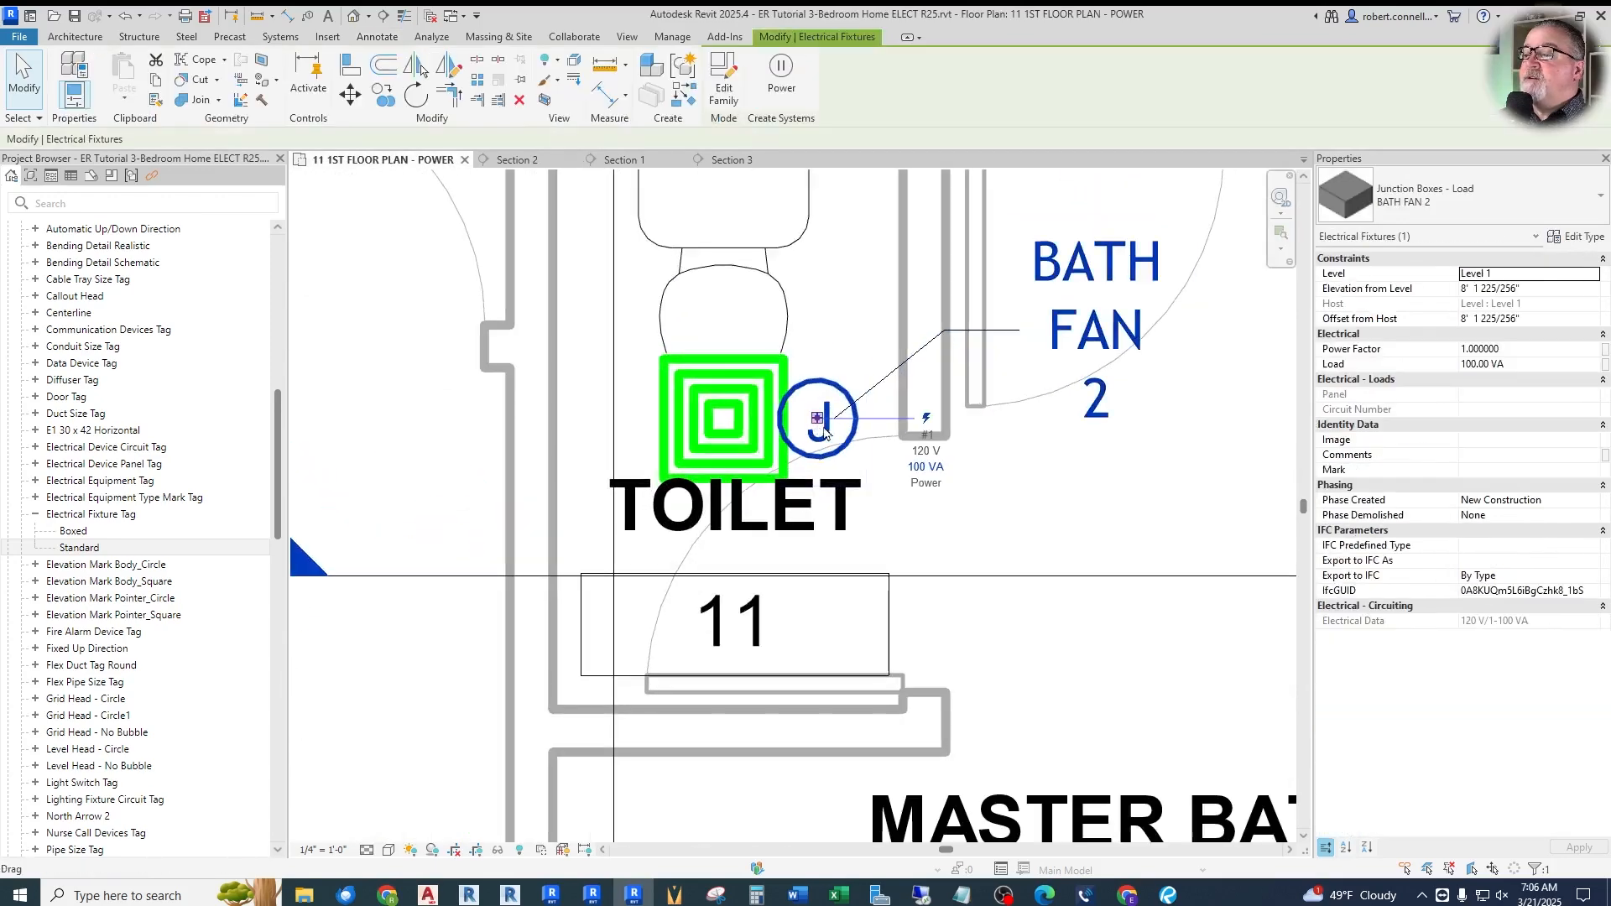
{"action": "key", "text": "Escape"}
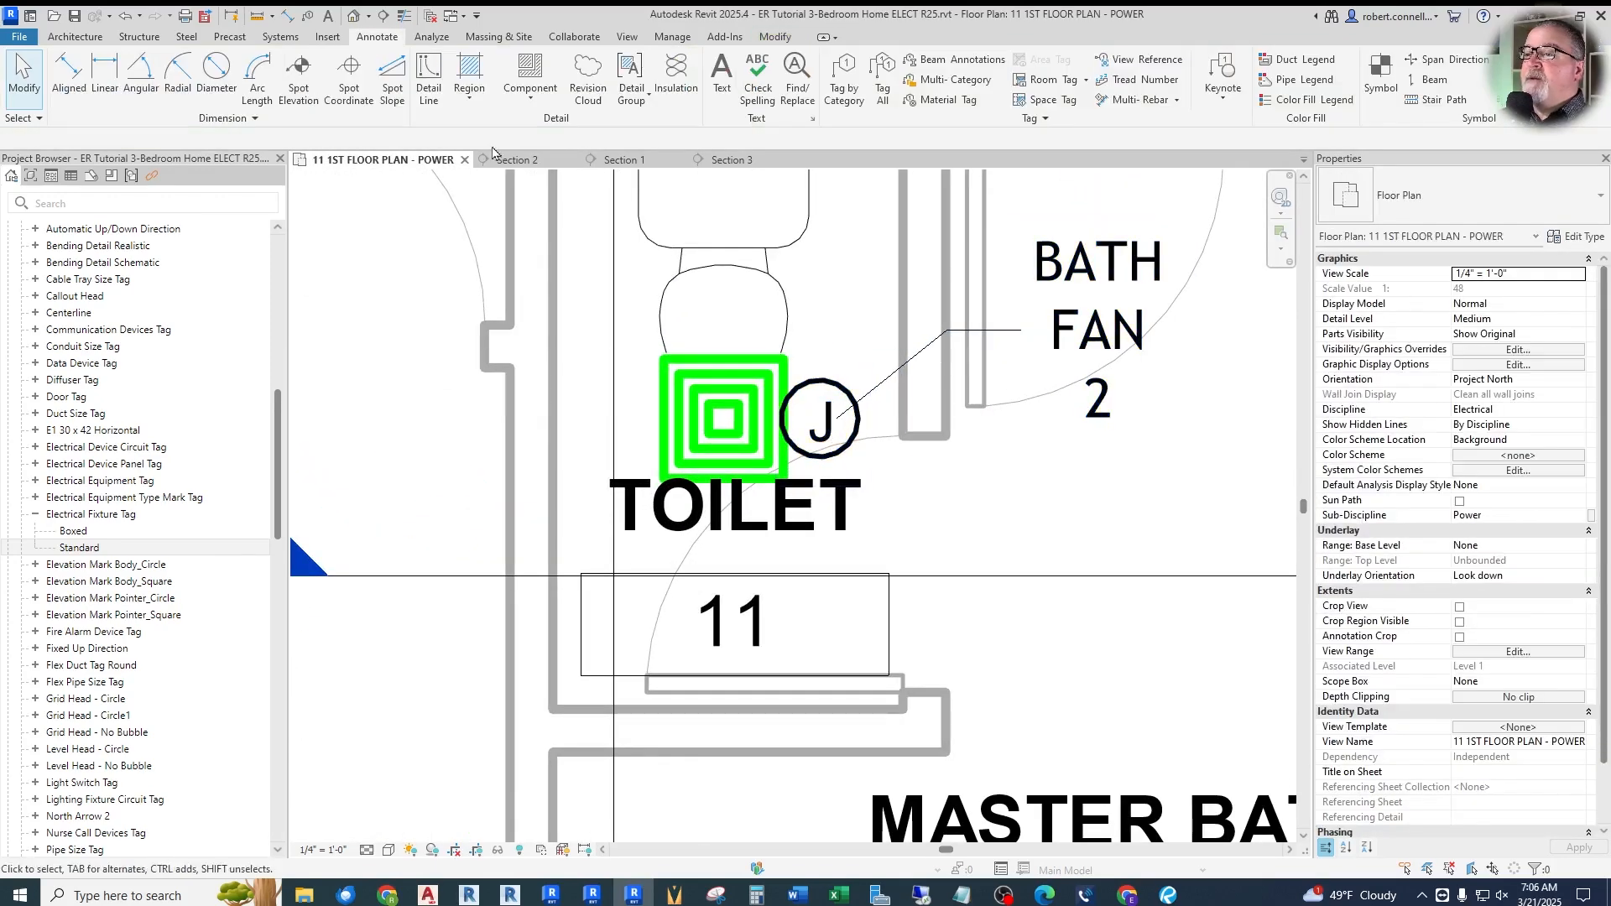
{"action": "left_click", "coordinate": [731, 160]}
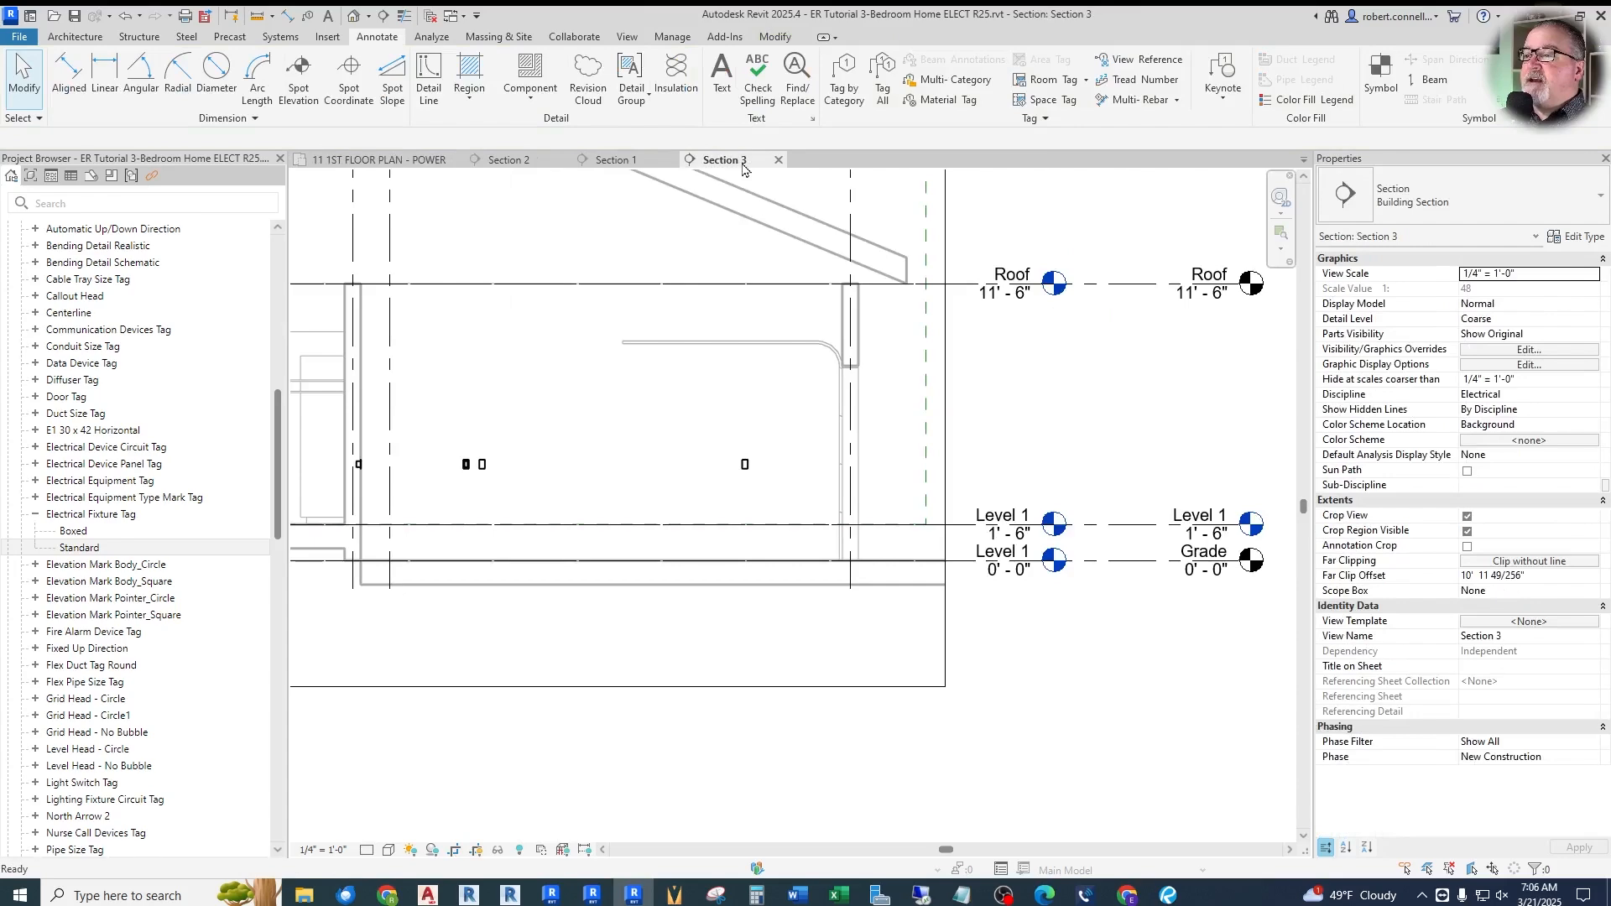
{"action": "left_click", "coordinate": [628, 161]}
{"action": "left_click", "coordinate": [508, 160]}
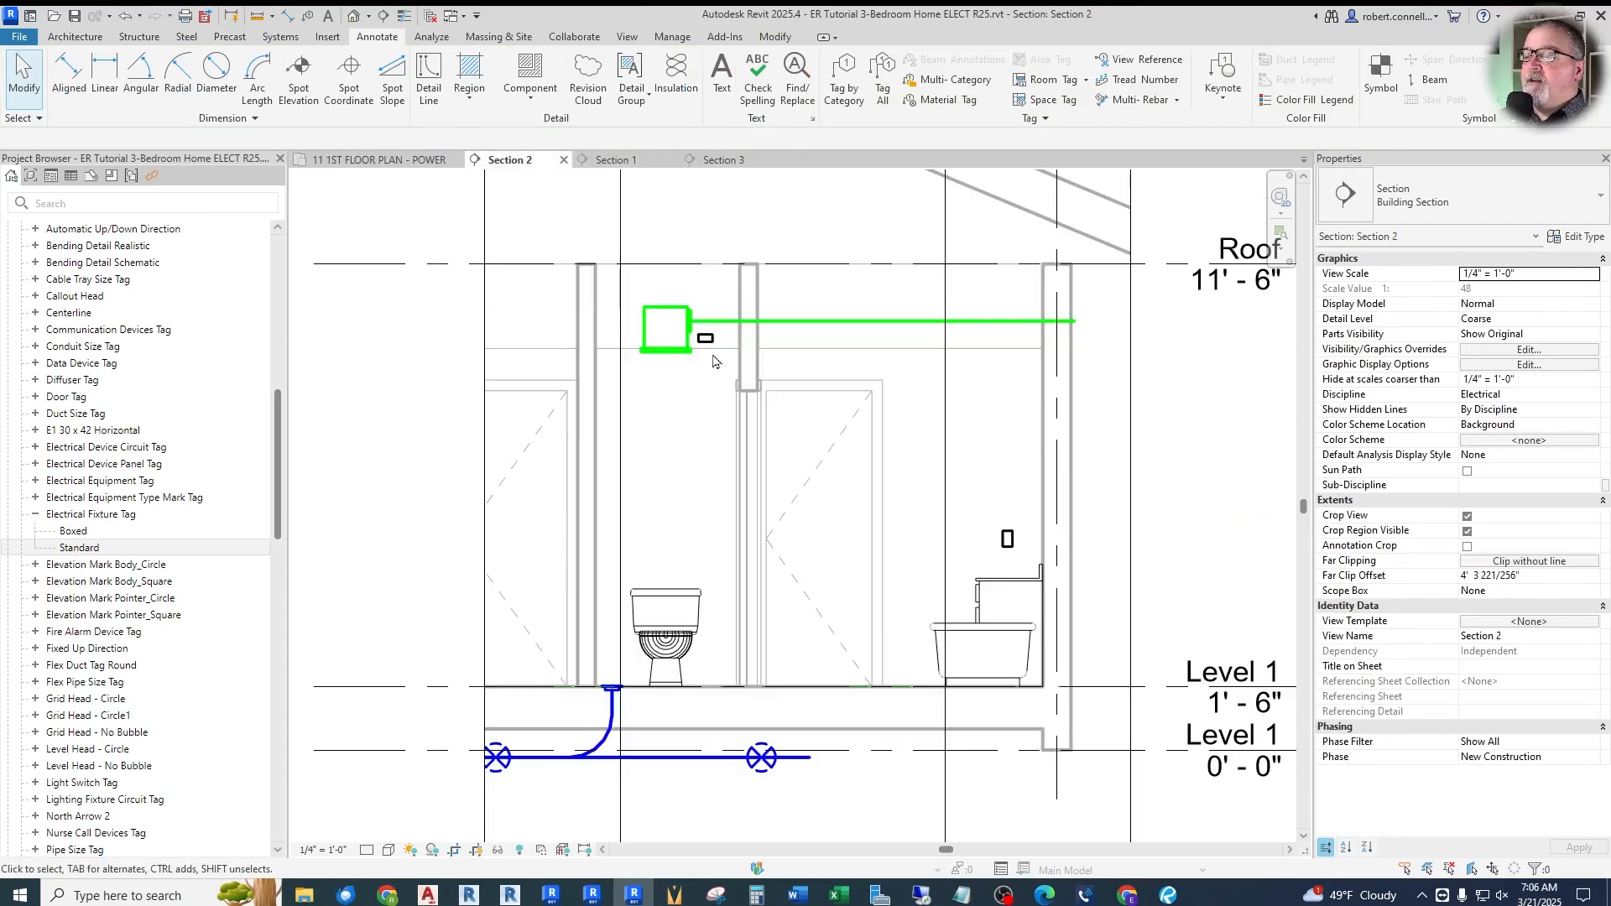
{"action": "scroll", "coordinate": [663, 336], "scroll_direction": "up", "scroll_amount": 2}
{"action": "scroll", "coordinate": [561, 248], "scroll_direction": "down", "scroll_amount": 4}
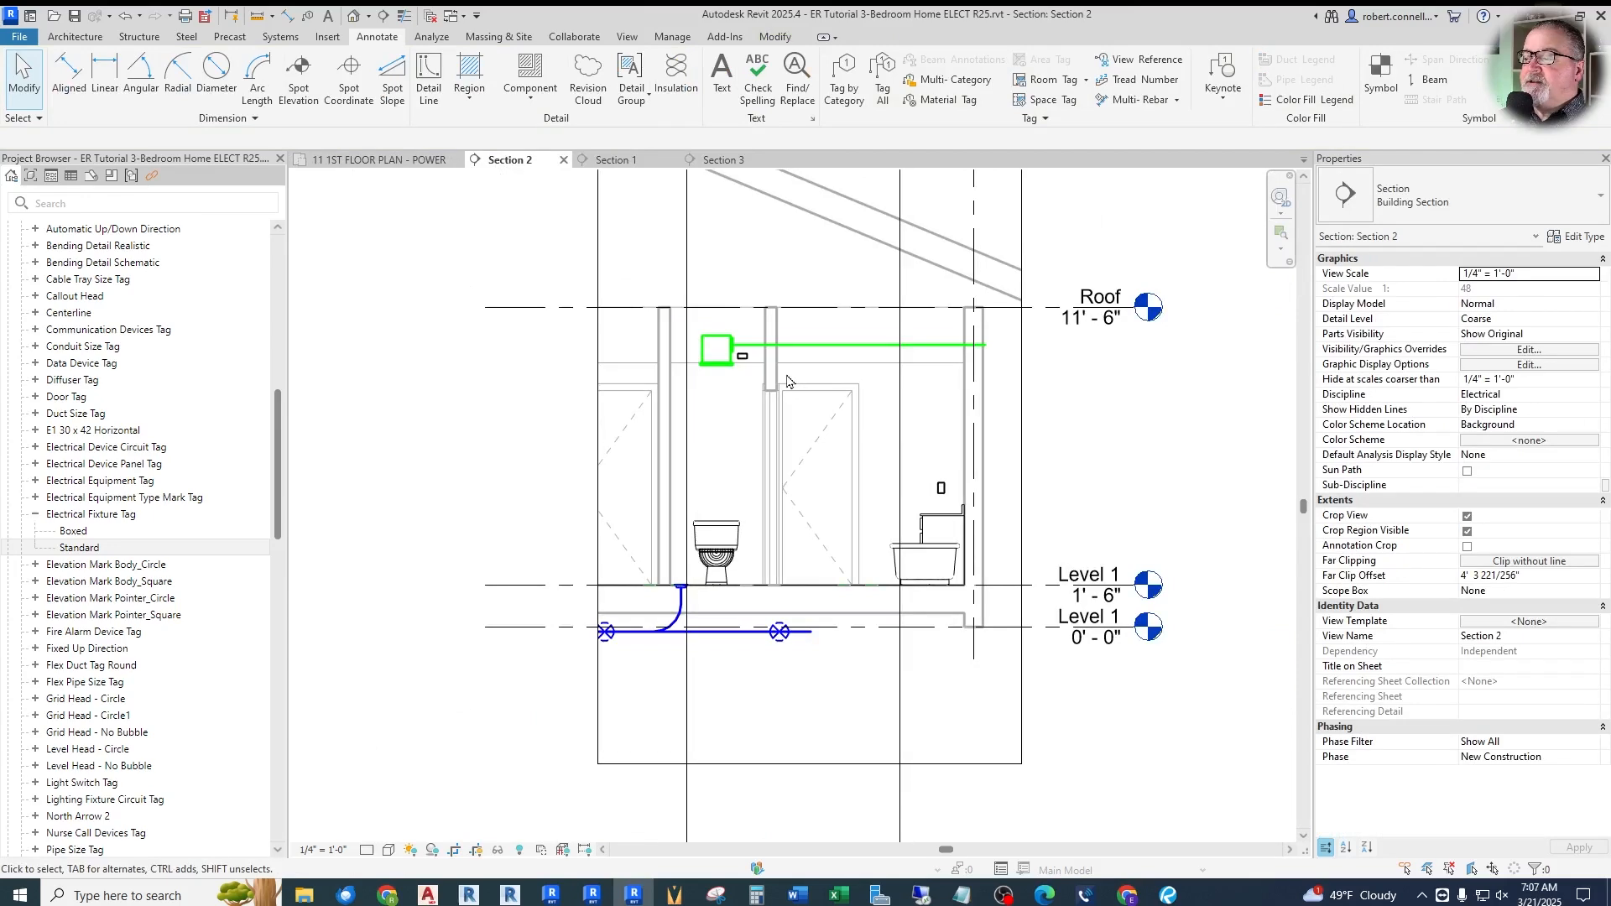
Set the toilet room's BATH FAN 2 junction box to an elevation of 8' from Level 1 in the power plan
{"action": "left_click", "coordinate": [352, 160]}
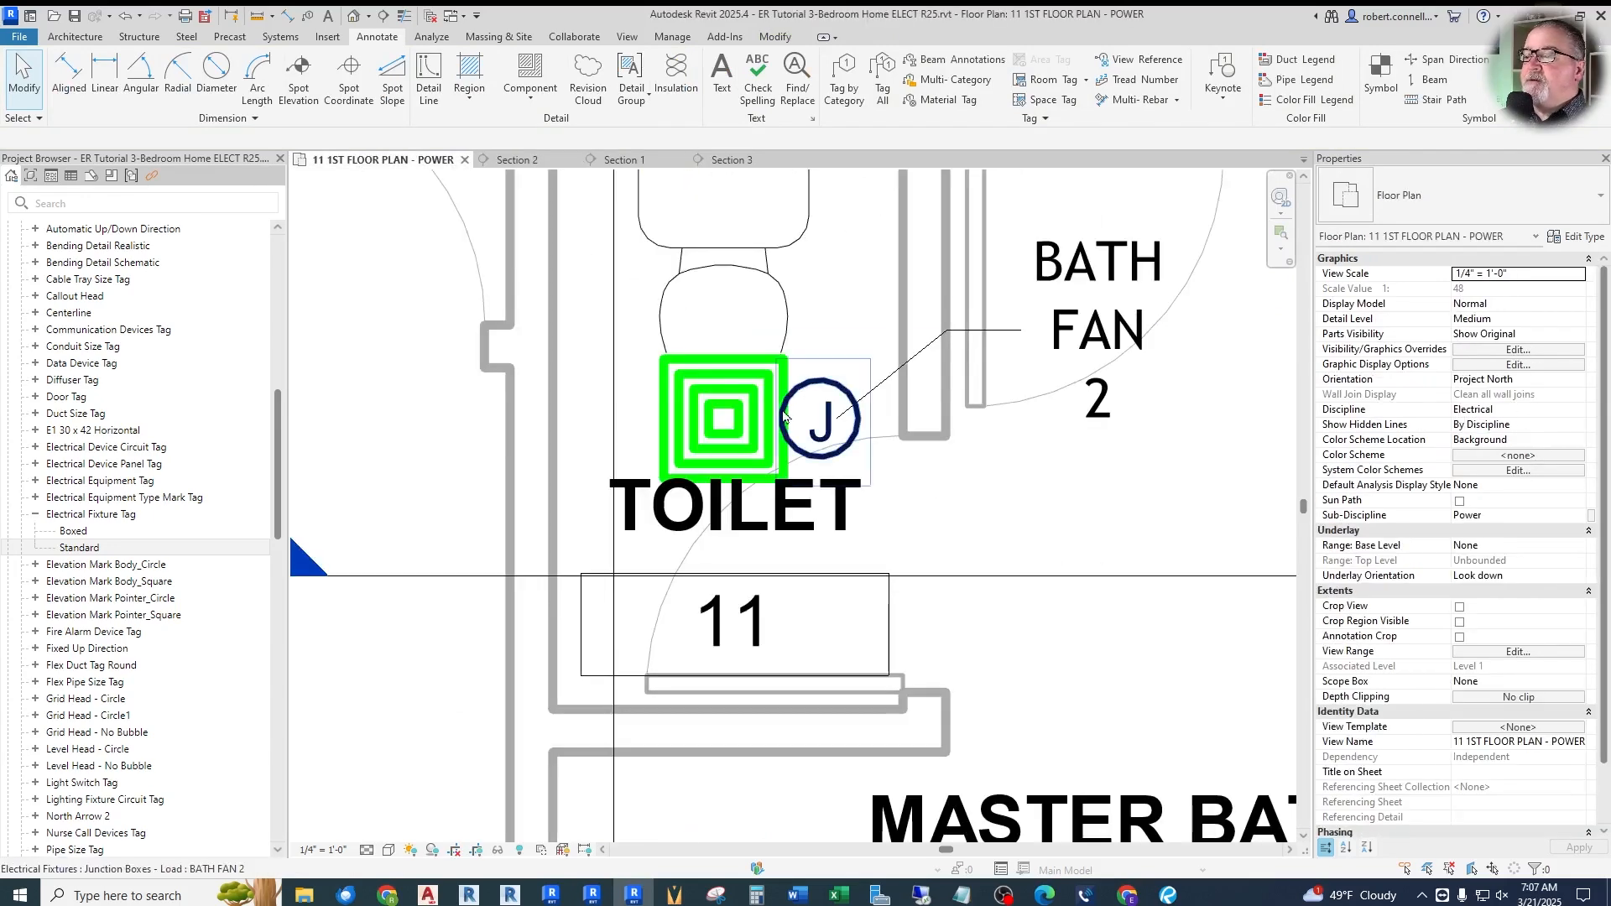
{"action": "scroll", "coordinate": [823, 431], "scroll_direction": "down", "scroll_amount": 4}
{"action": "scroll", "coordinate": [722, 437], "scroll_direction": "up", "scroll_amount": 2}
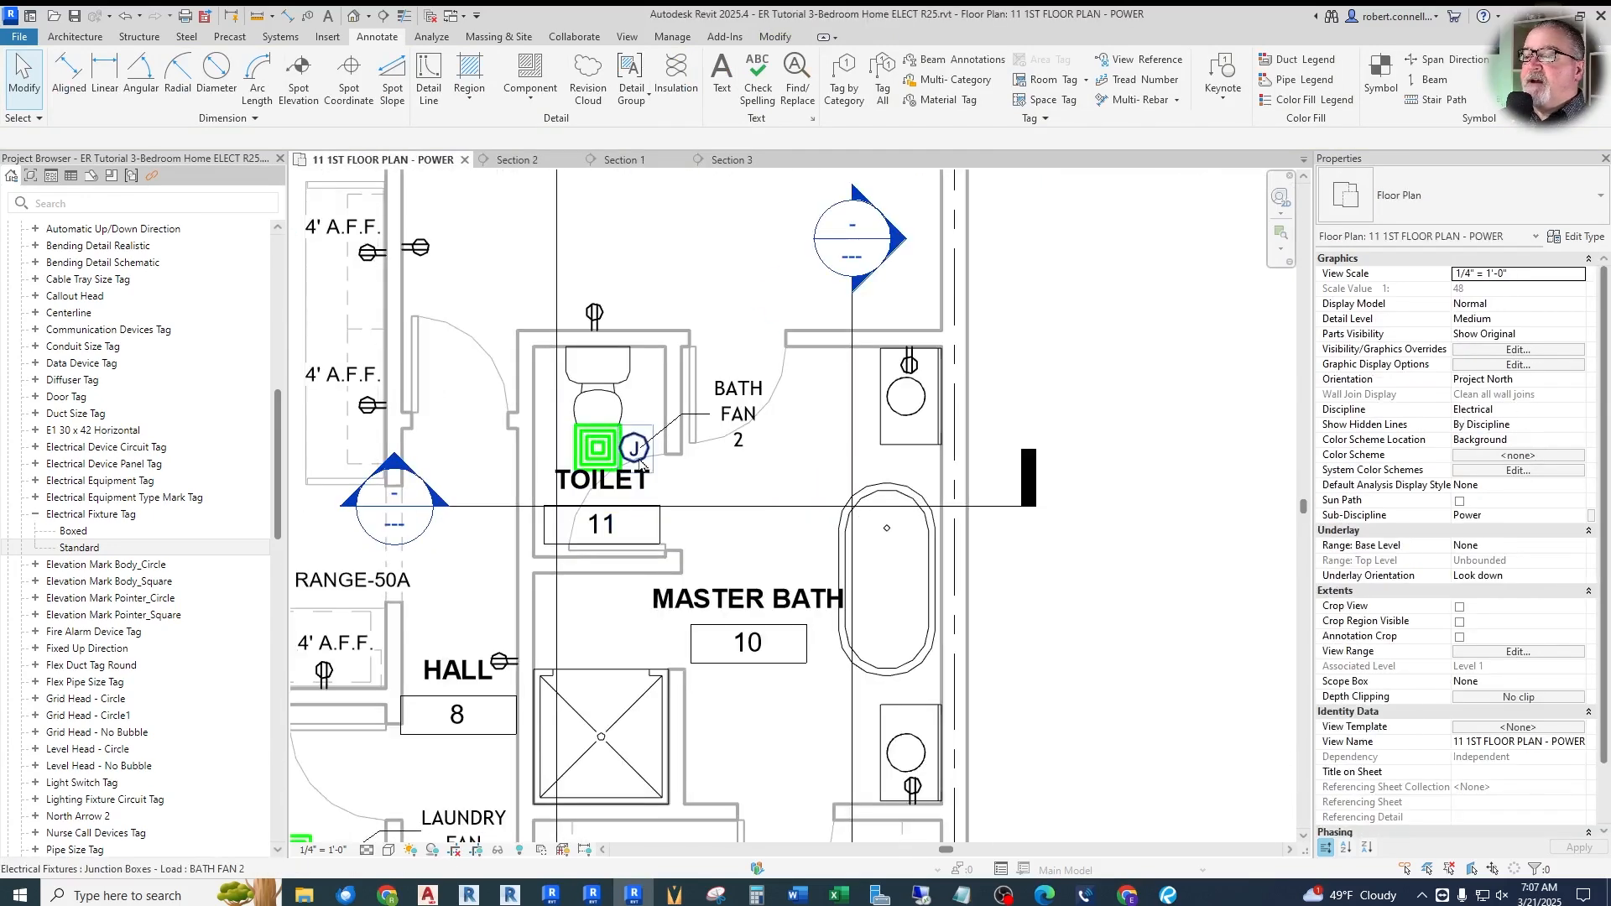
{"action": "left_click", "coordinate": [638, 453]}
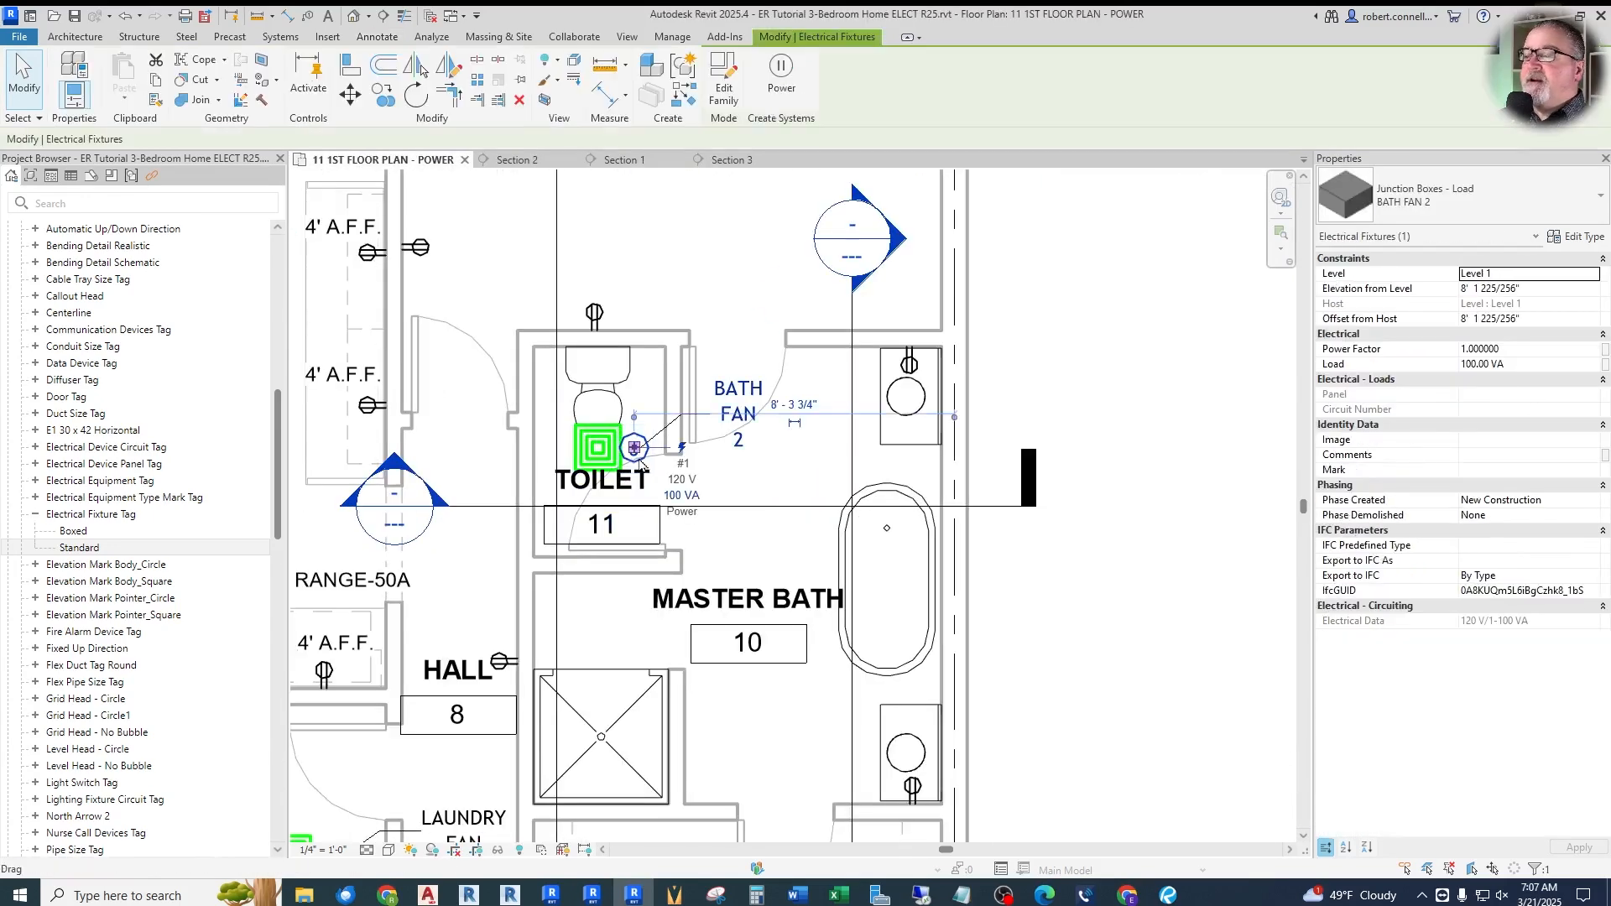
{"action": "left_click", "coordinate": [1548, 290]}
{"action": "type", "text": "8"}
{"action": "key", "text": "Return"}
{"action": "key", "text": "Escape"}
{"action": "key", "text": "Escape"}
{"action": "scroll", "coordinate": [592, 441], "scroll_direction": "down", "scroll_amount": 5}
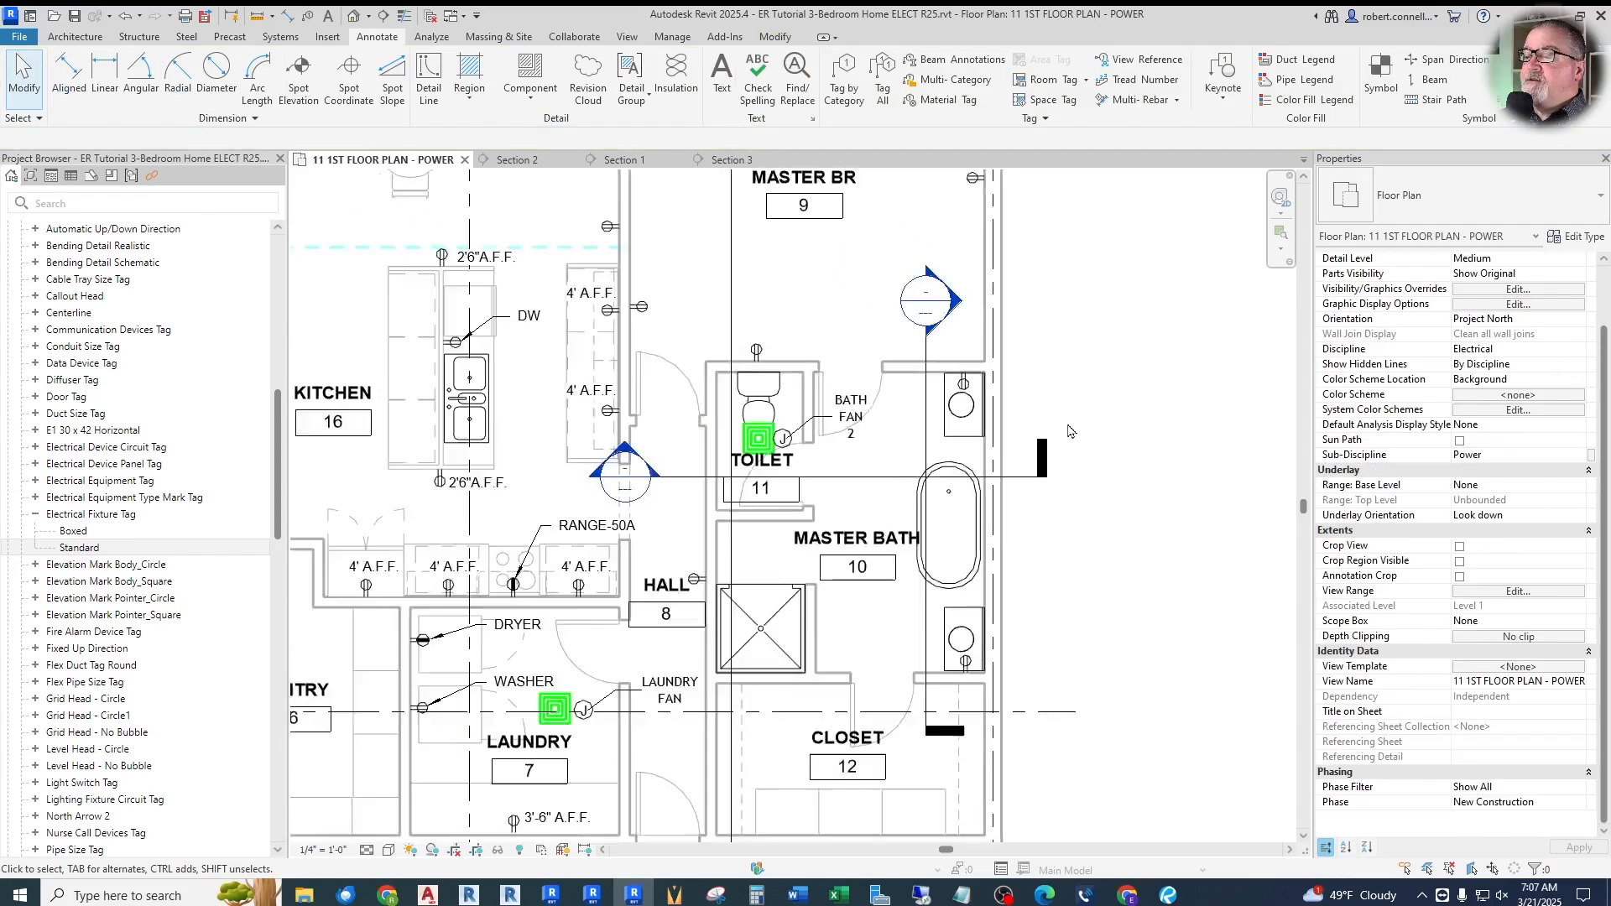
Set the BATH FAN 1 junction box in restroom RR 3 to an elevation of 8' from Level 1
{"action": "scroll", "coordinate": [587, 441], "scroll_direction": "up", "scroll_amount": 5}
{"action": "left_click", "coordinate": [583, 419]}
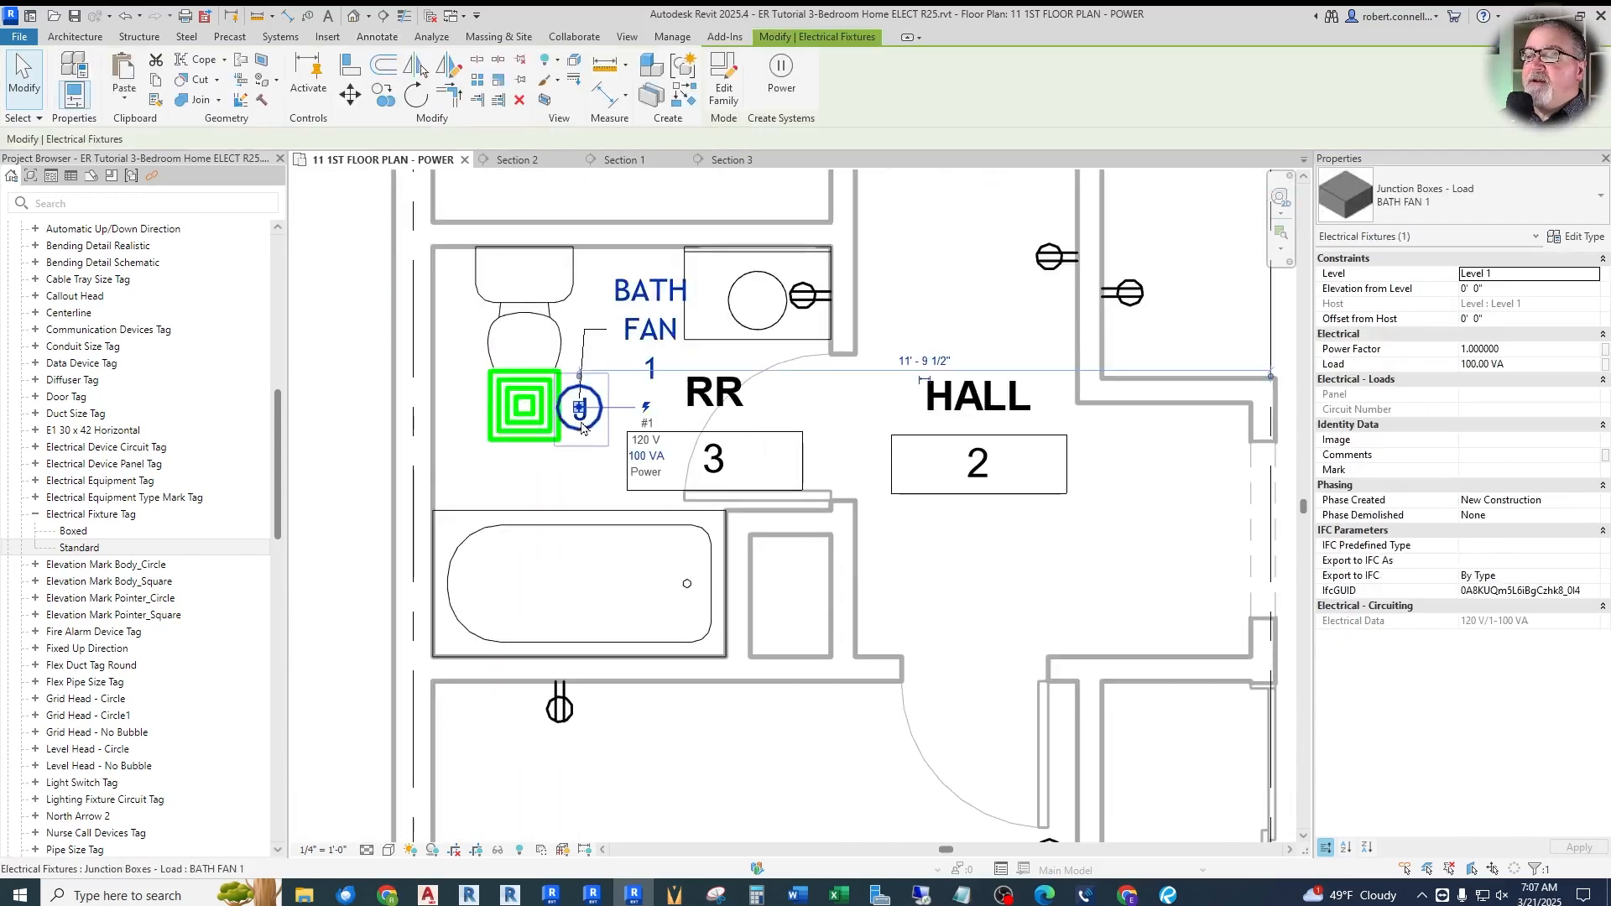
{"action": "left_click", "coordinate": [1521, 291]}
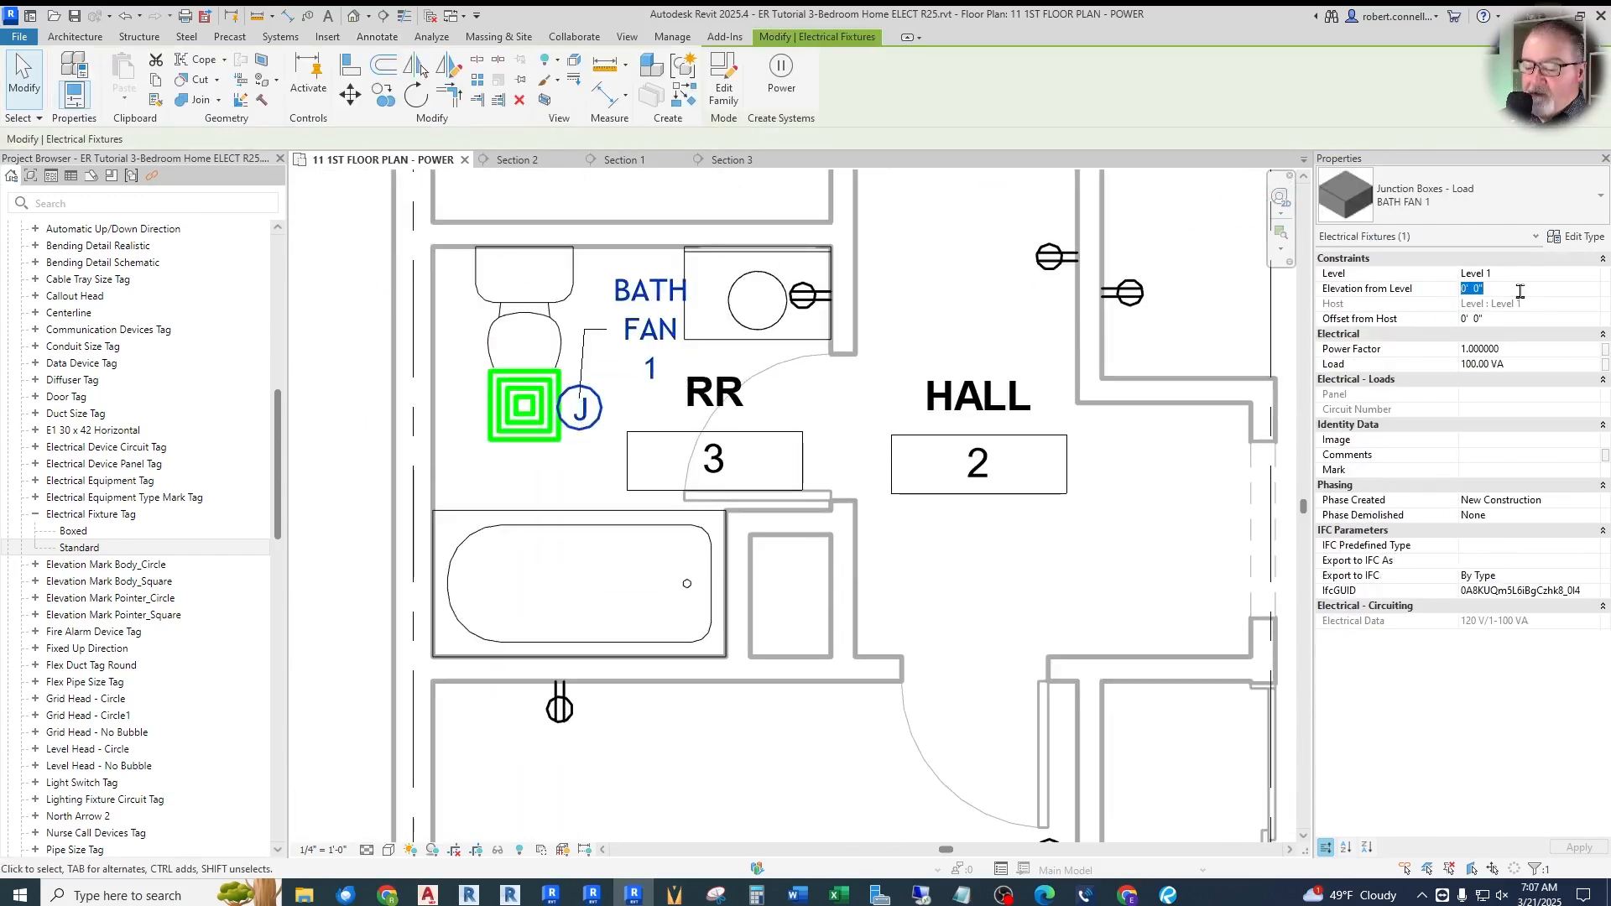
{"action": "type", "text": "8"}
{"action": "key", "text": "Return"}
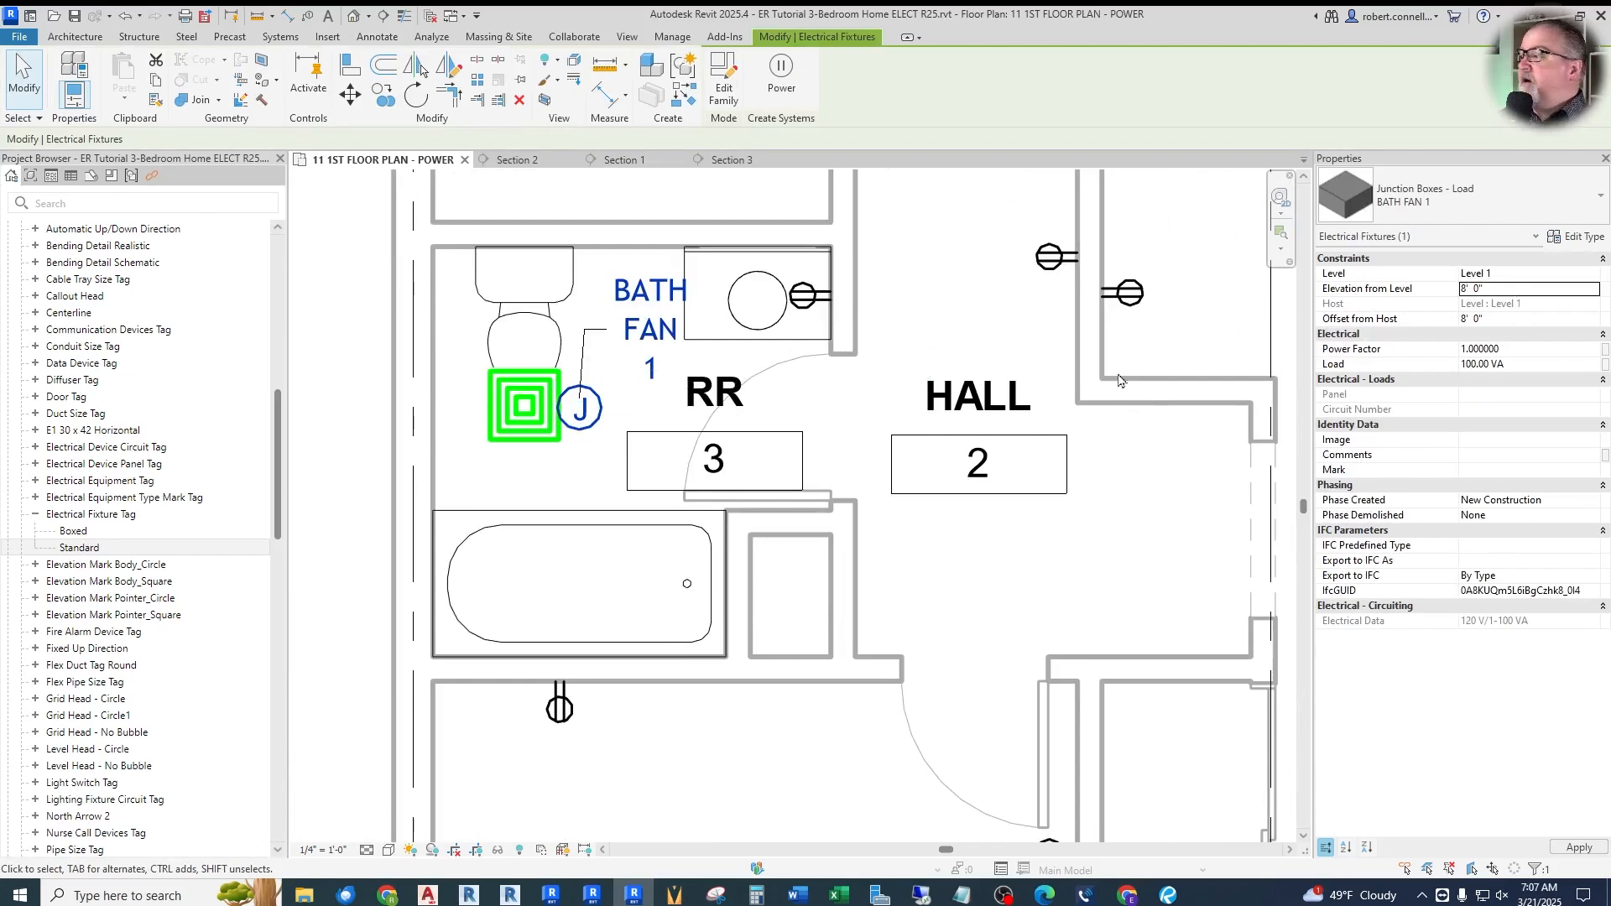
{"action": "key", "text": "Escape"}
Check the height of the BATH FAN 2 junction box against the fan and ceiling in Section 2
{"action": "scroll", "coordinate": [447, 375], "scroll_direction": "down", "scroll_amount": 5}
{"action": "scroll", "coordinate": [449, 374], "scroll_direction": "down", "scroll_amount": 4}
{"action": "scroll", "coordinate": [555, 276], "scroll_direction": "up", "scroll_amount": 1}
{"action": "left_click", "coordinate": [535, 163]}
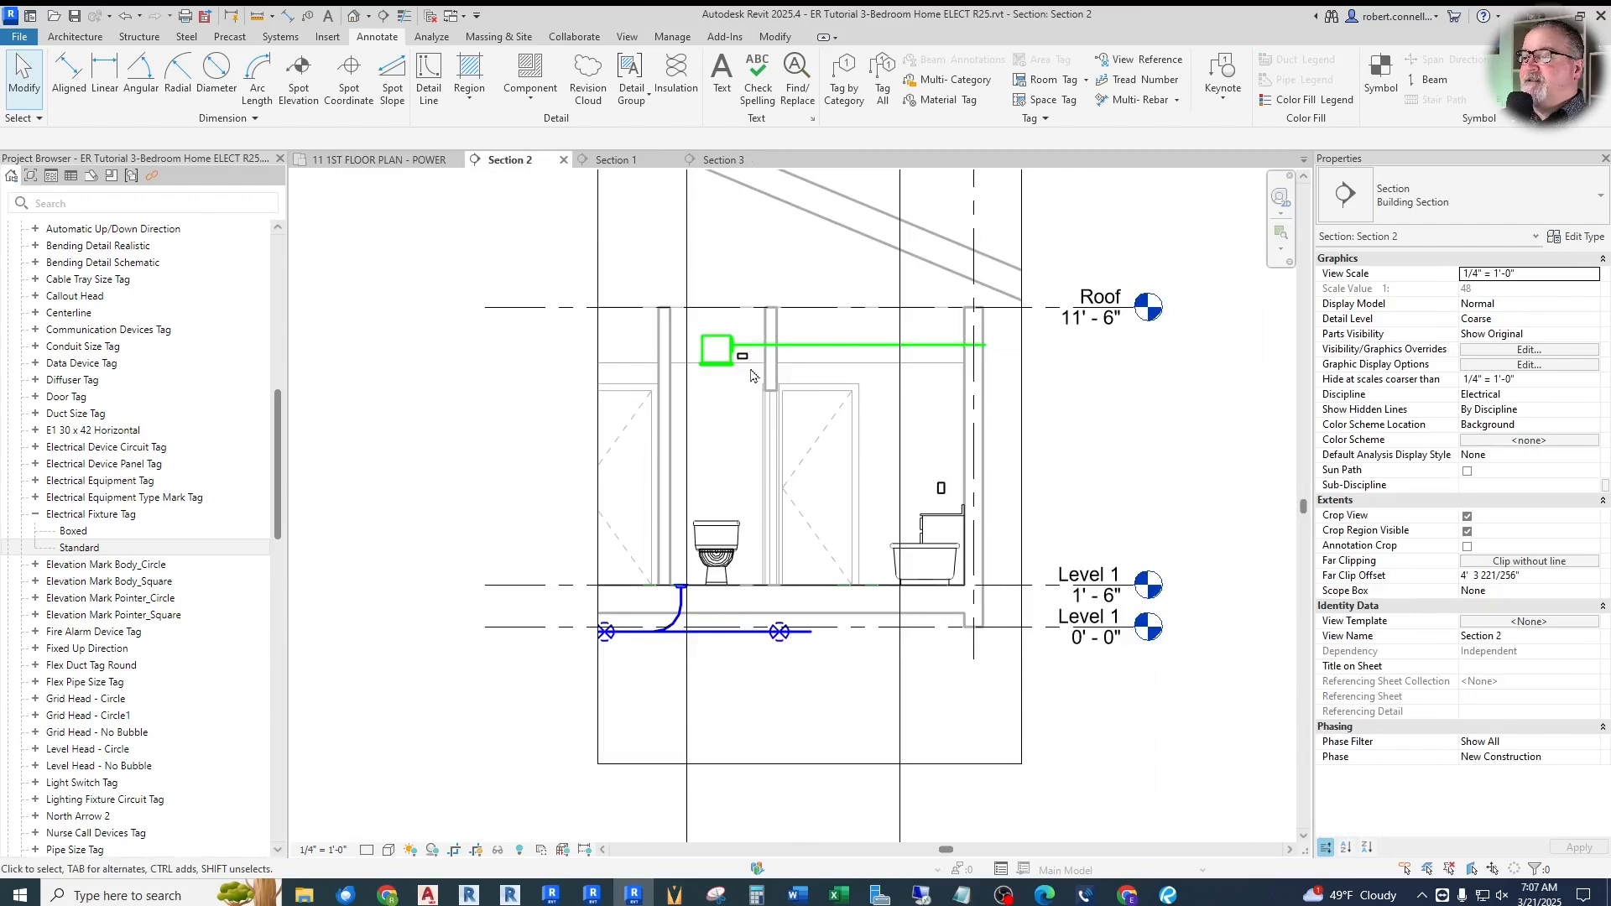
{"action": "scroll", "coordinate": [749, 378], "scroll_direction": "up", "scroll_amount": 5}
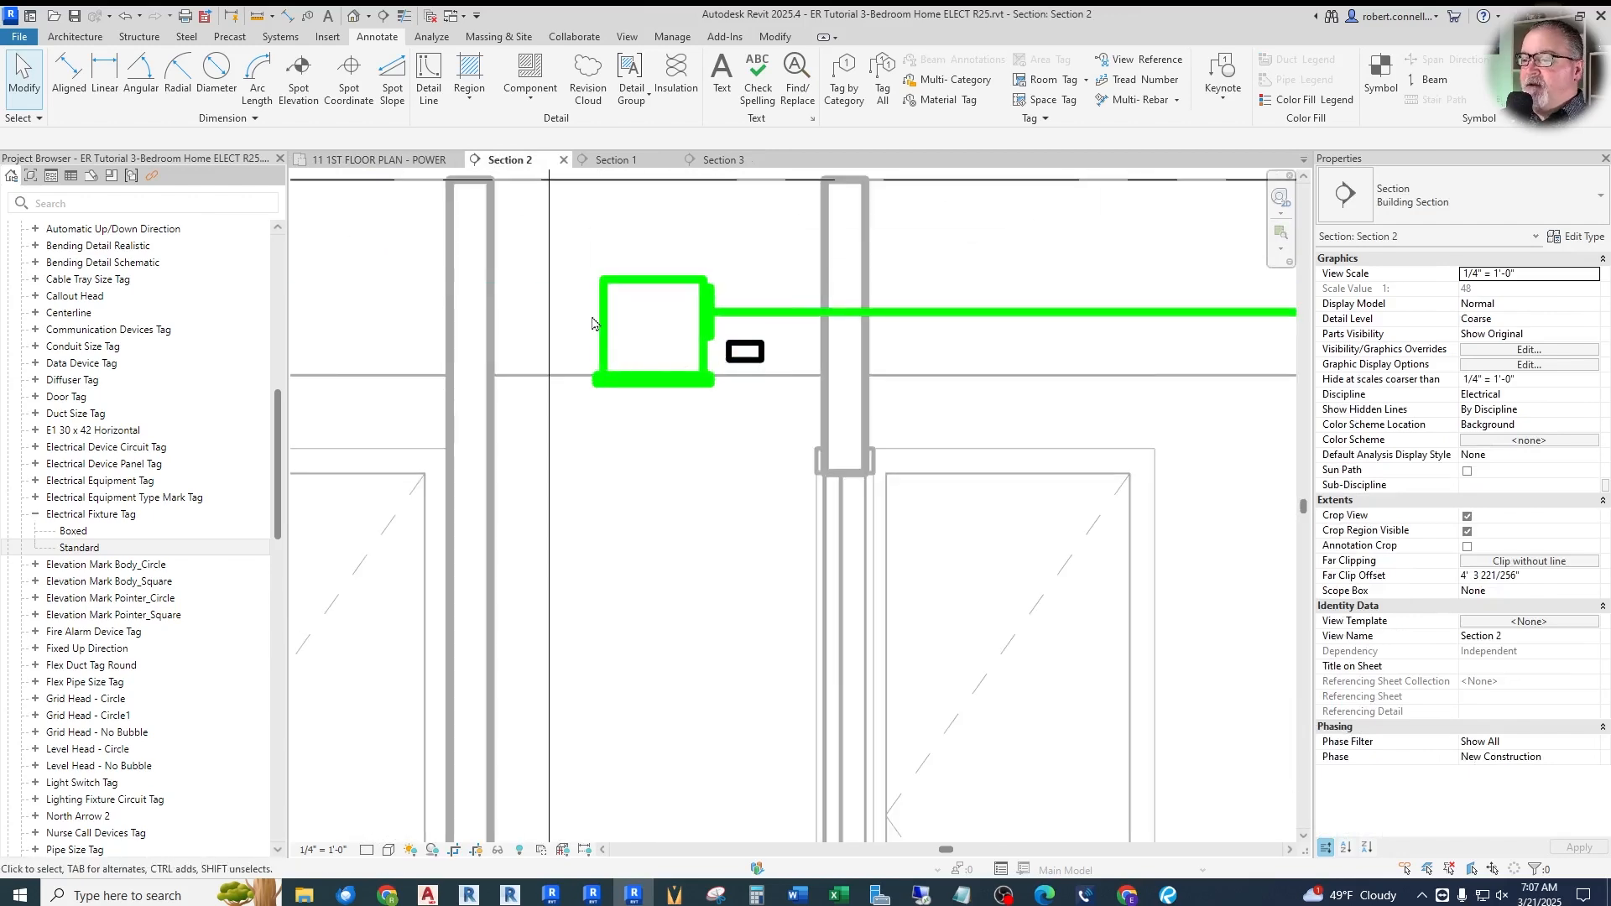
{"action": "scroll", "coordinate": [684, 340], "scroll_direction": "down", "scroll_amount": 2}
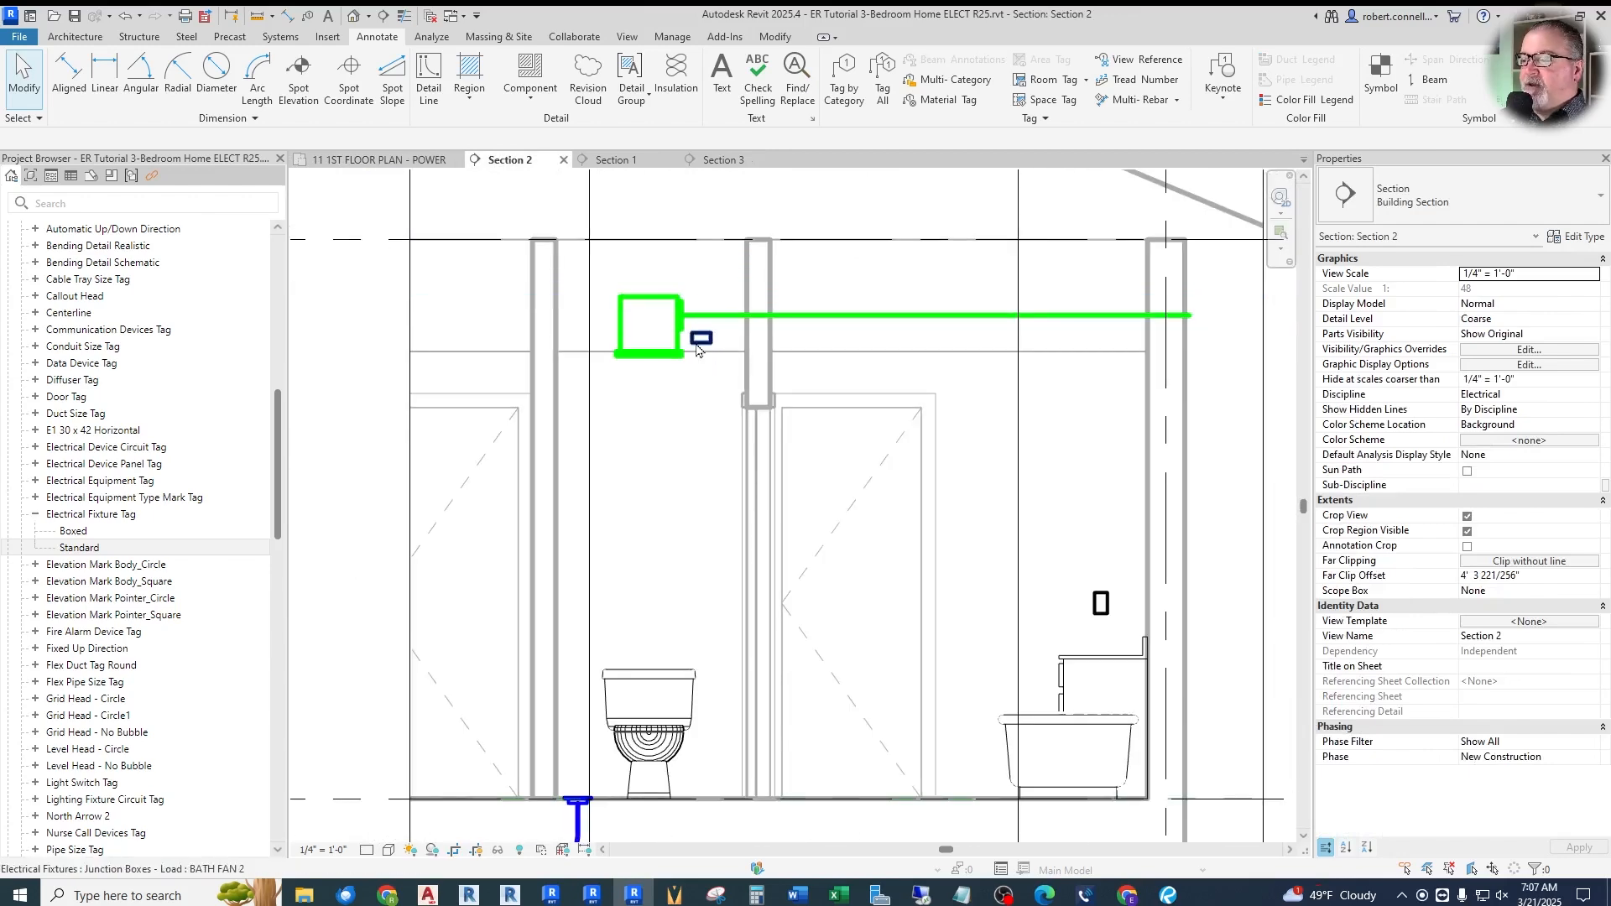
Move the Section 2 line from the toilet room and master bath to the laundry, and open the section view
{"action": "left_click", "coordinate": [378, 160]}
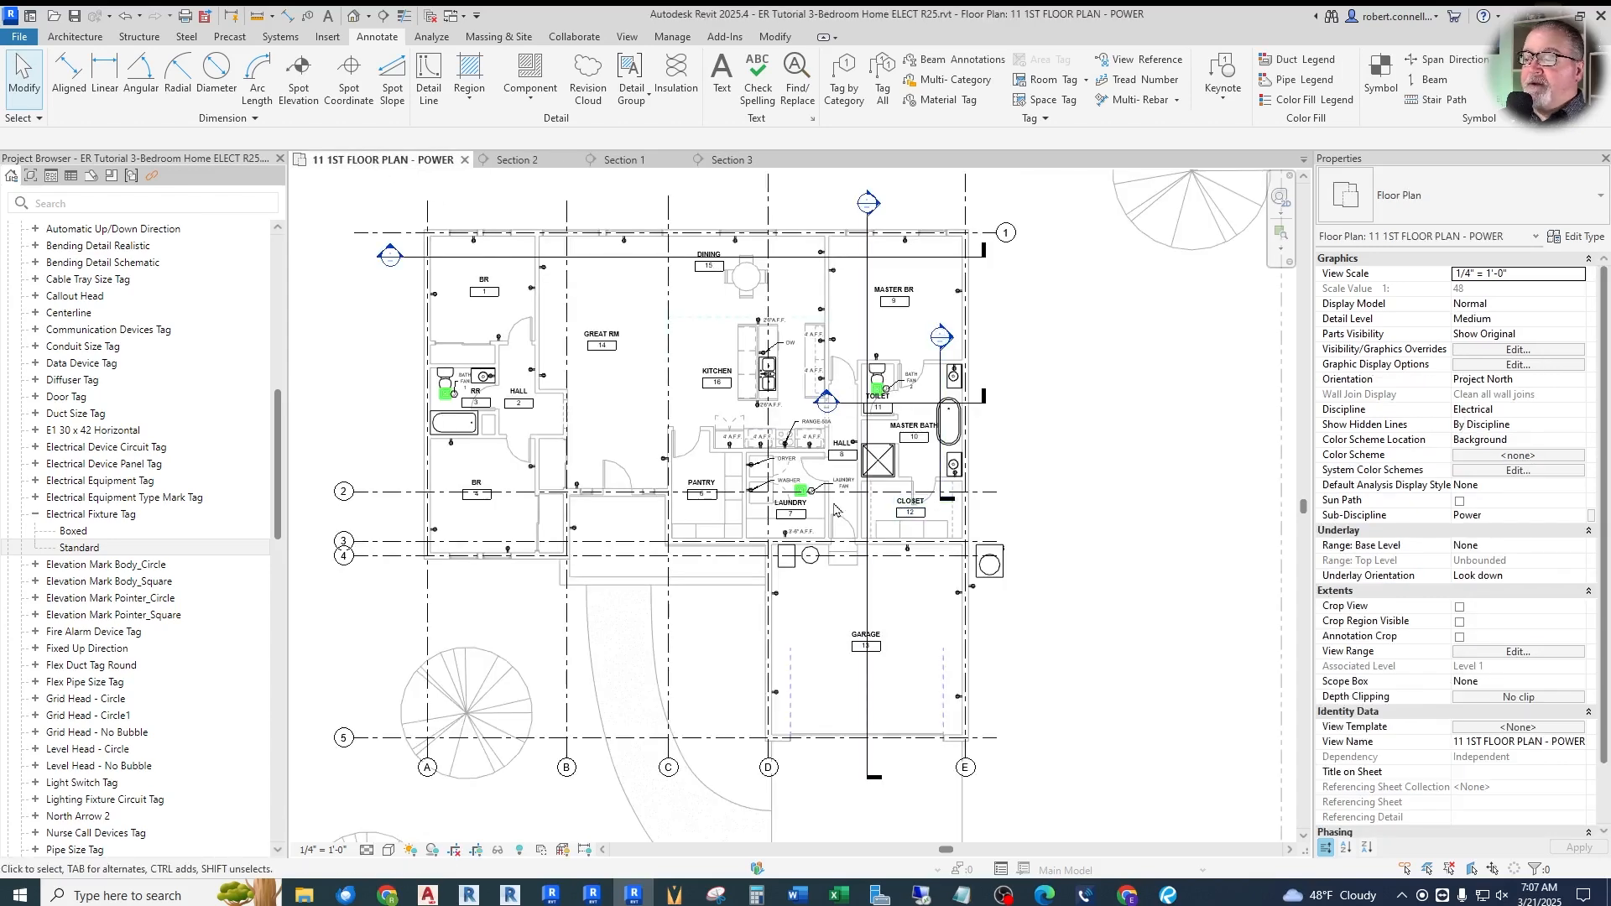
{"action": "scroll", "coordinate": [835, 507], "scroll_direction": "up", "scroll_amount": 3}
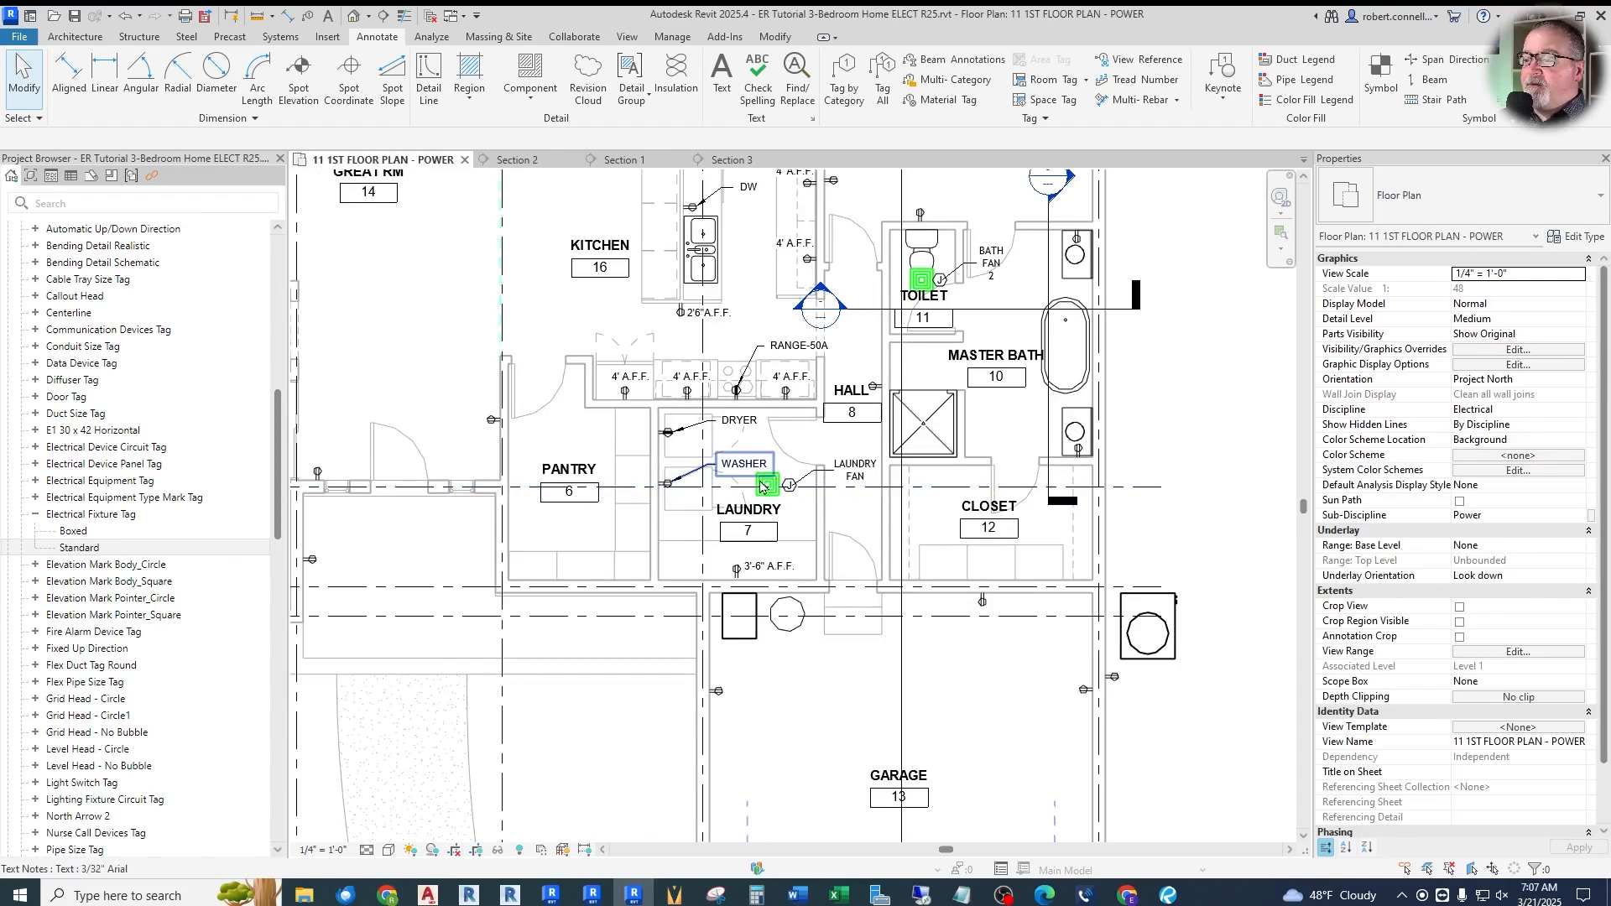
{"action": "scroll", "coordinate": [667, 391], "scroll_direction": "up", "scroll_amount": 2}
{"action": "left_click", "coordinate": [957, 470]}
{"action": "left_click_drag", "start_coordinate": [959, 485], "coordinate": [823, 564]}
{"action": "double_click", "coordinate": [565, 530]}
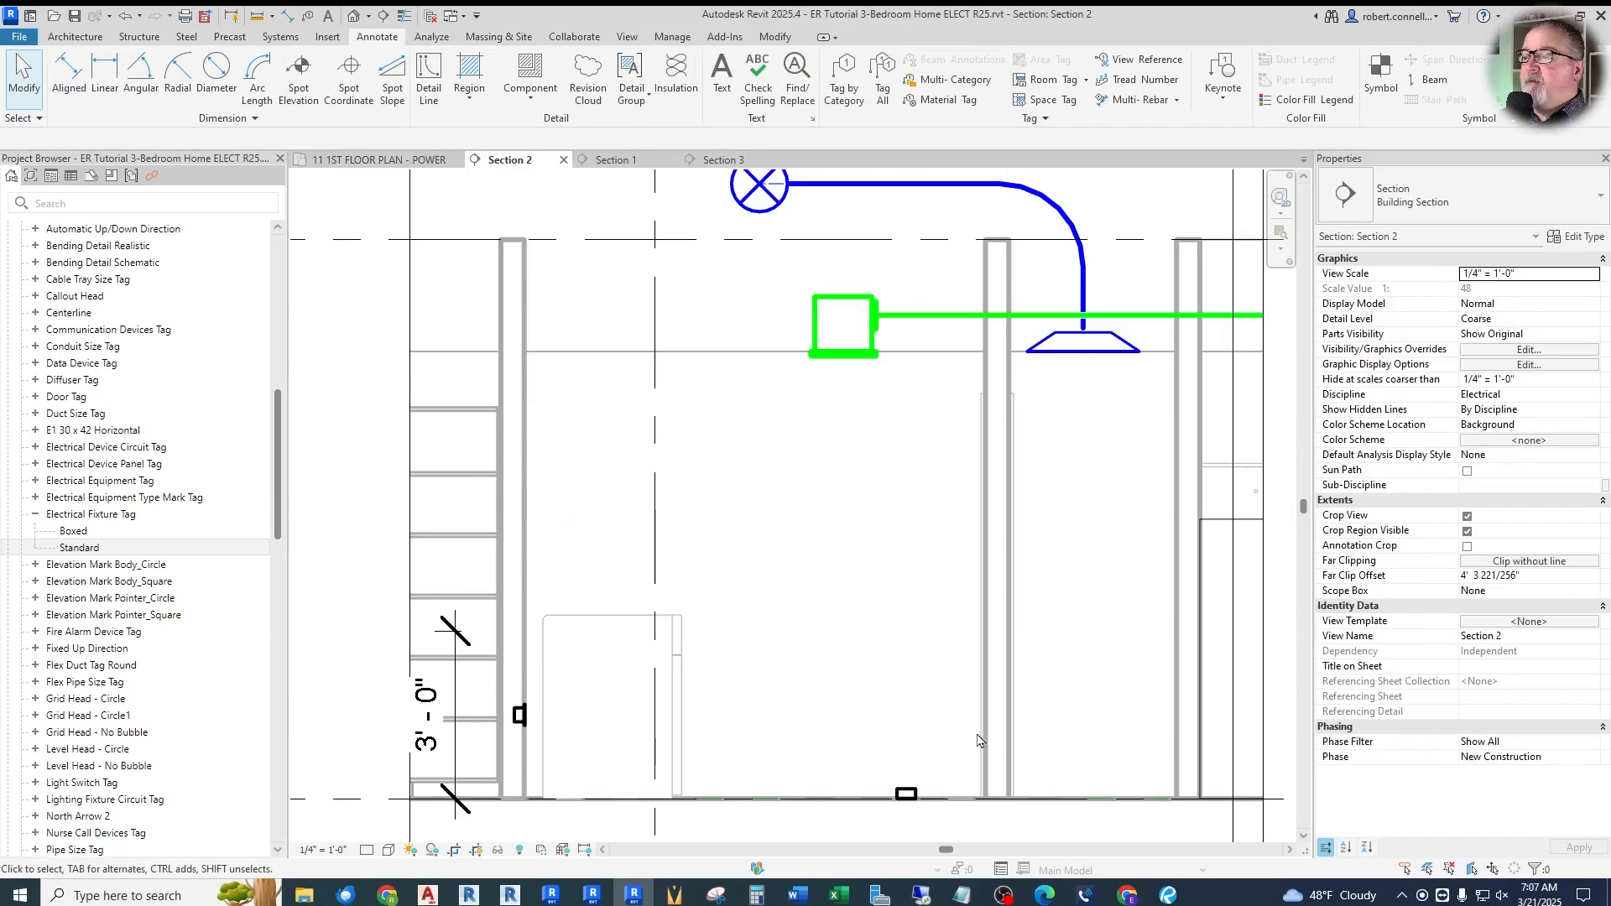
Set the LAUNDRY FAN junction box's elevation to 8' from Level 1 and check its position beside the fan
{"action": "left_click", "coordinate": [907, 793]}
{"action": "left_click", "coordinate": [1538, 288]}
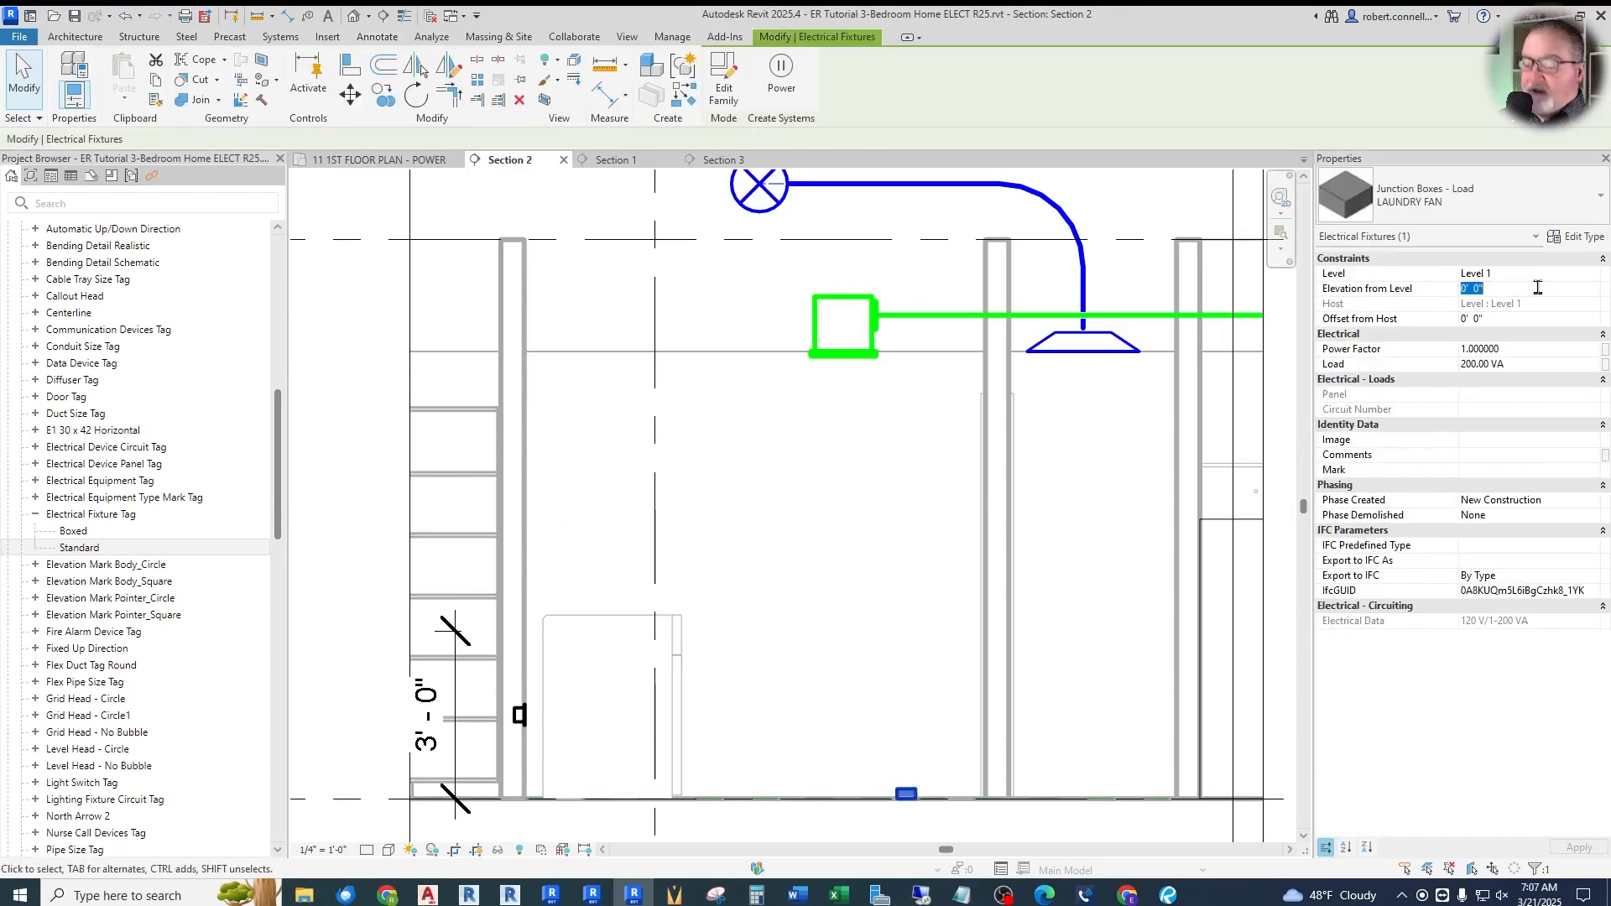
{"action": "type", "text": "8"}
{"action": "key", "text": "Return"}
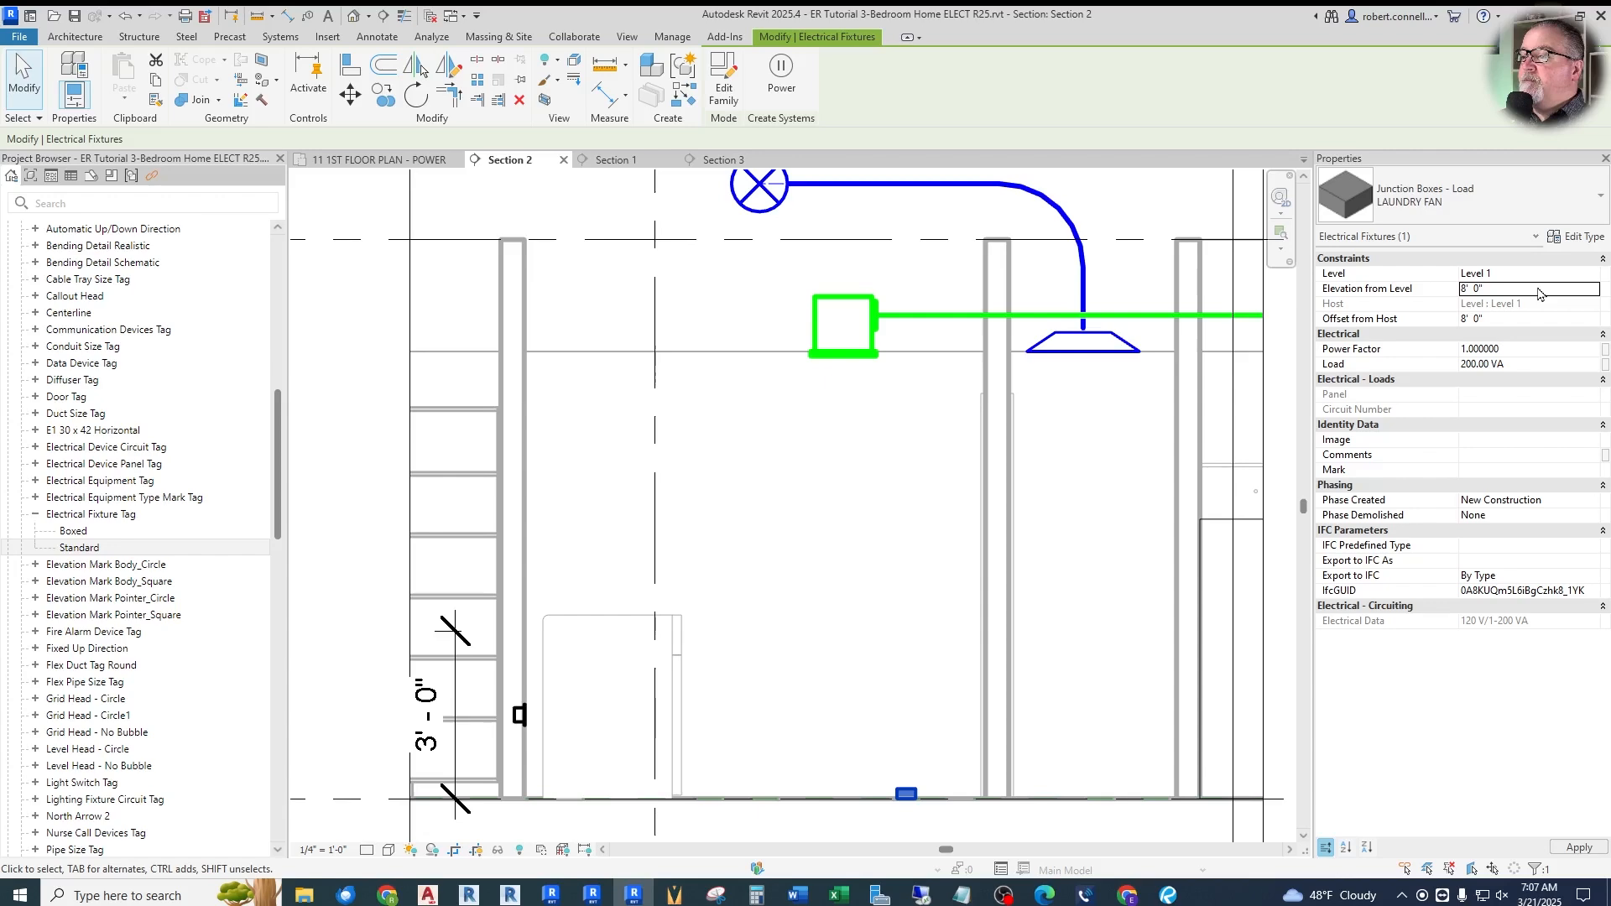
{"action": "left_click", "coordinate": [873, 533]}
{"action": "scroll", "coordinate": [902, 344], "scroll_direction": "up", "scroll_amount": 3}
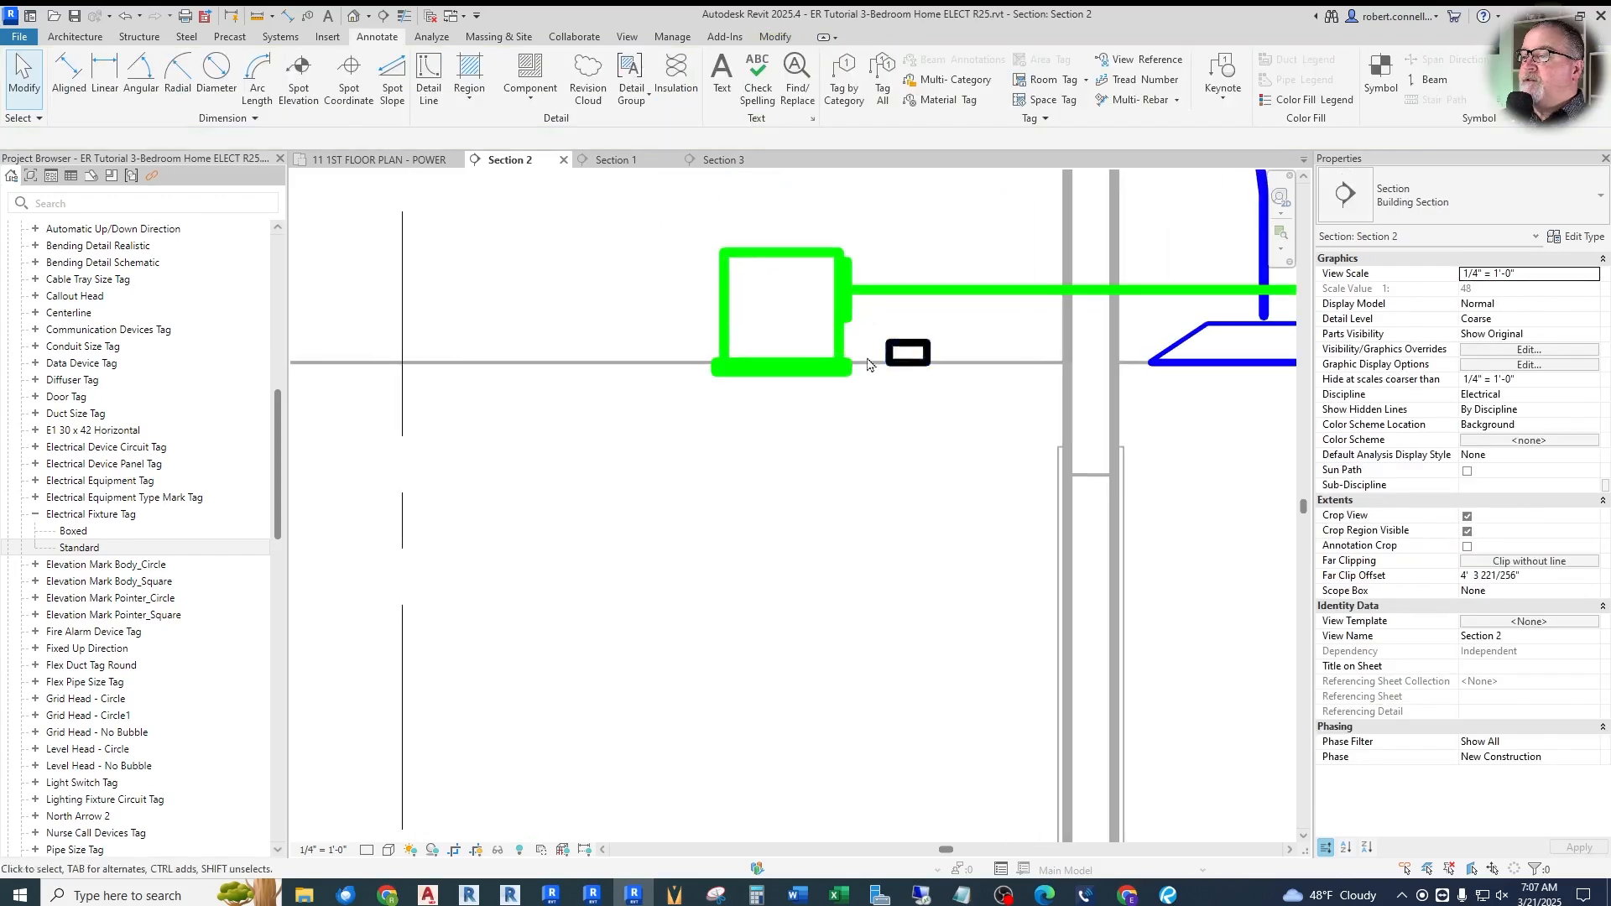
{"action": "scroll", "coordinate": [750, 395], "scroll_direction": "down", "scroll_amount": 2}
{"action": "scroll", "coordinate": [648, 480], "scroll_direction": "down", "scroll_amount": 2}
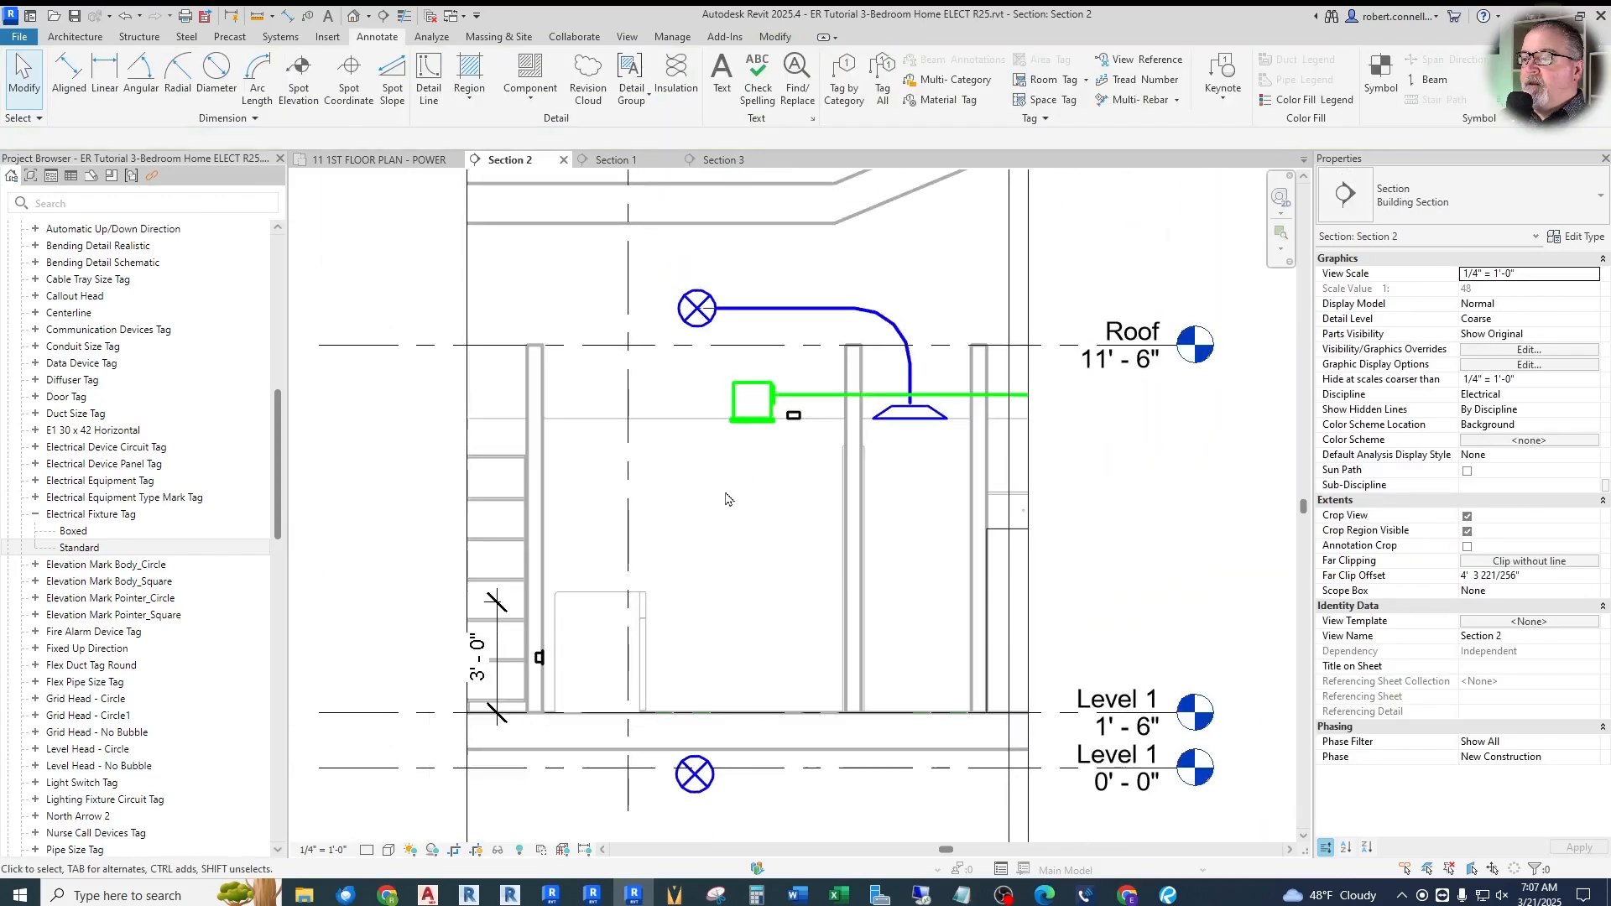
Return to the first floor power plan and select the linked mechanical model at the garage furnace to identify it
{"action": "left_click", "coordinate": [367, 160]}
{"action": "scroll", "coordinate": [596, 434], "scroll_direction": "down", "scroll_amount": 2}
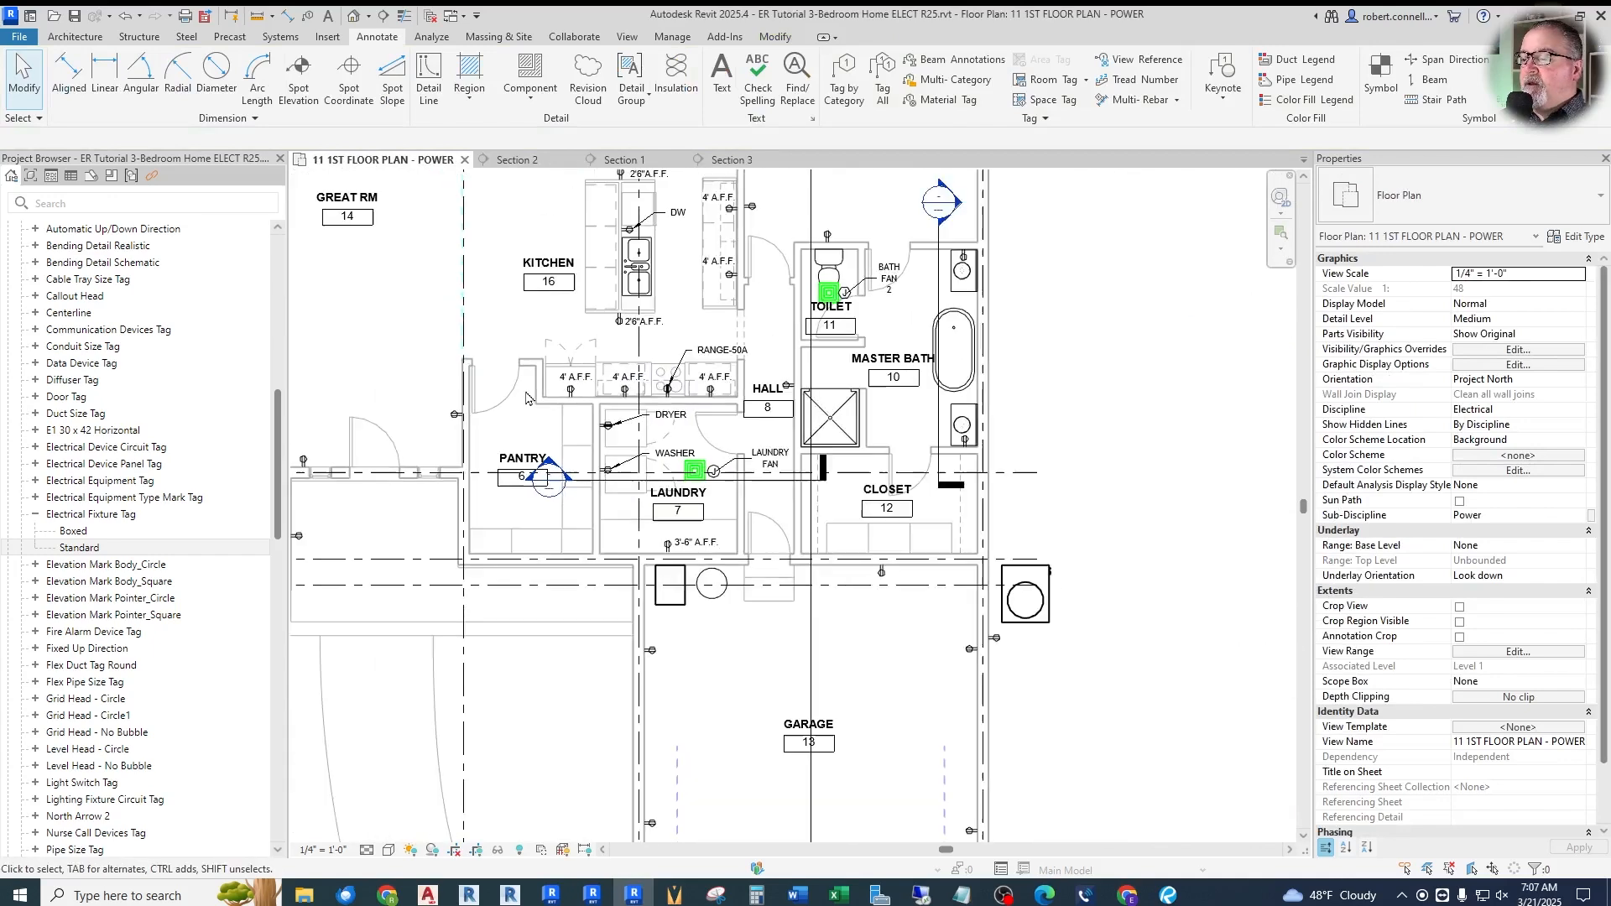
{"action": "scroll", "coordinate": [721, 665], "scroll_direction": "up", "scroll_amount": 4}
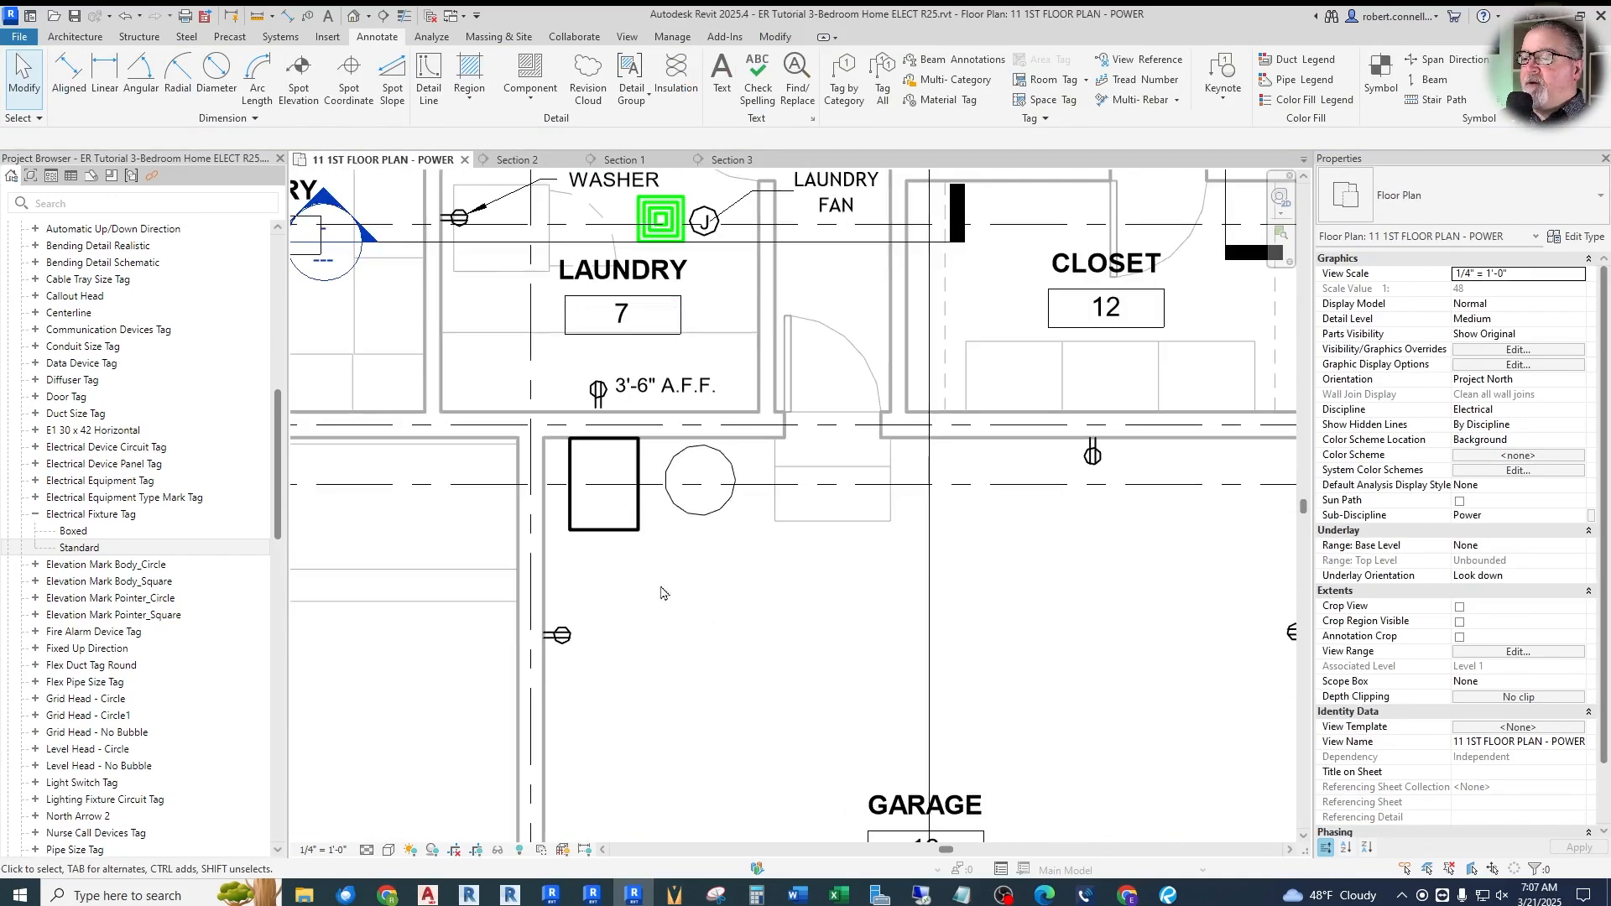
{"action": "left_click", "coordinate": [612, 536]}
{"action": "key", "text": "Escape"}
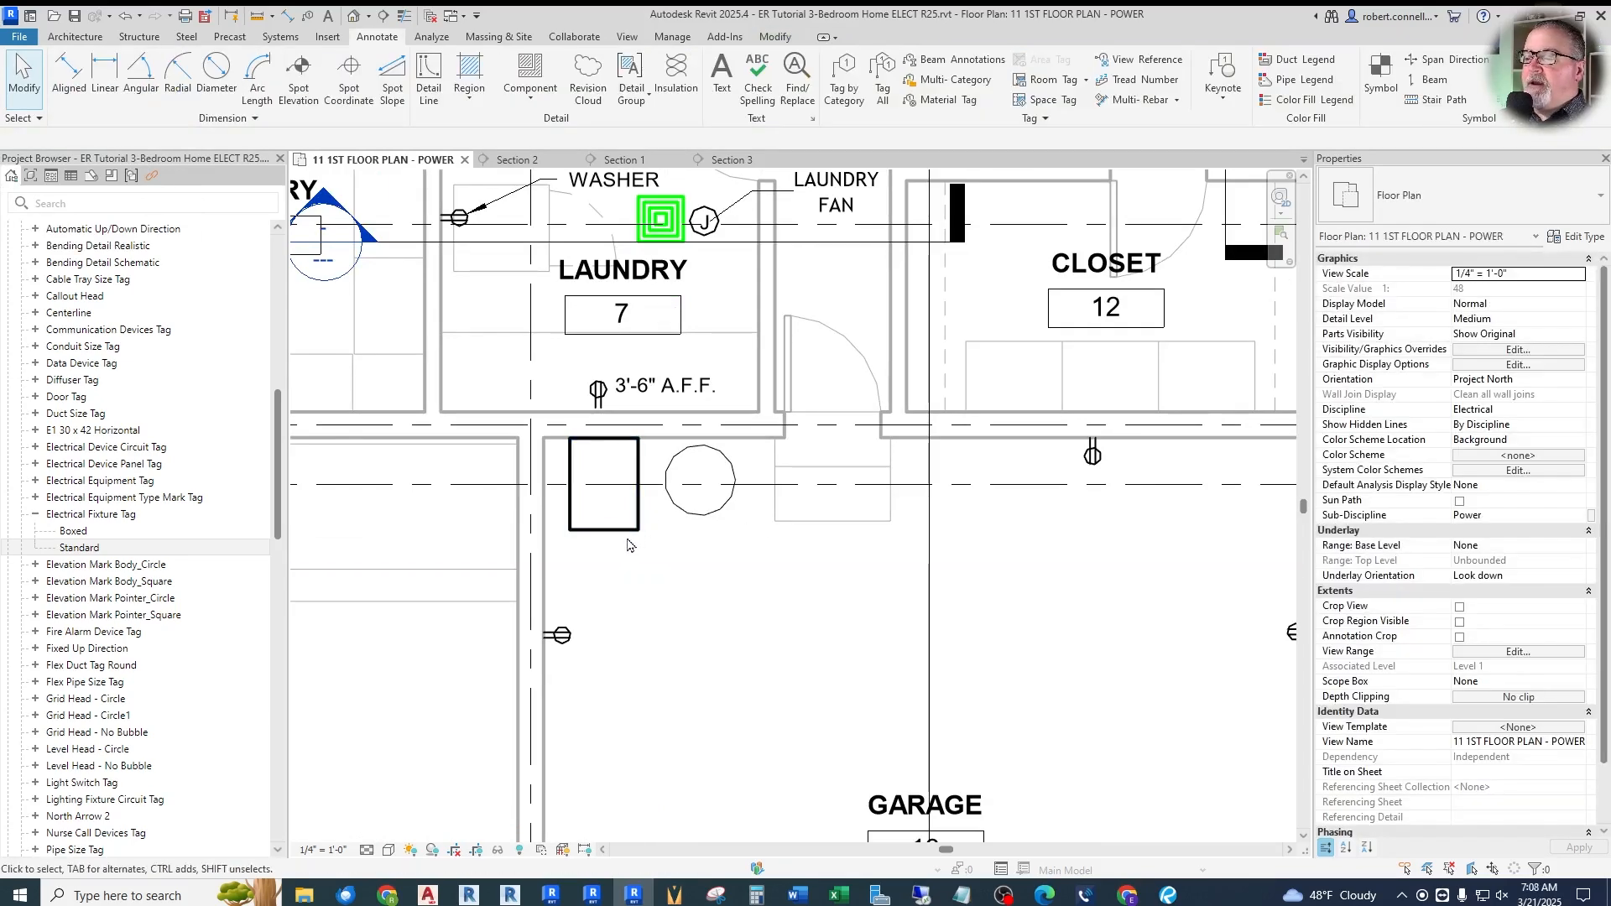
{"action": "left_click", "coordinate": [621, 541]}
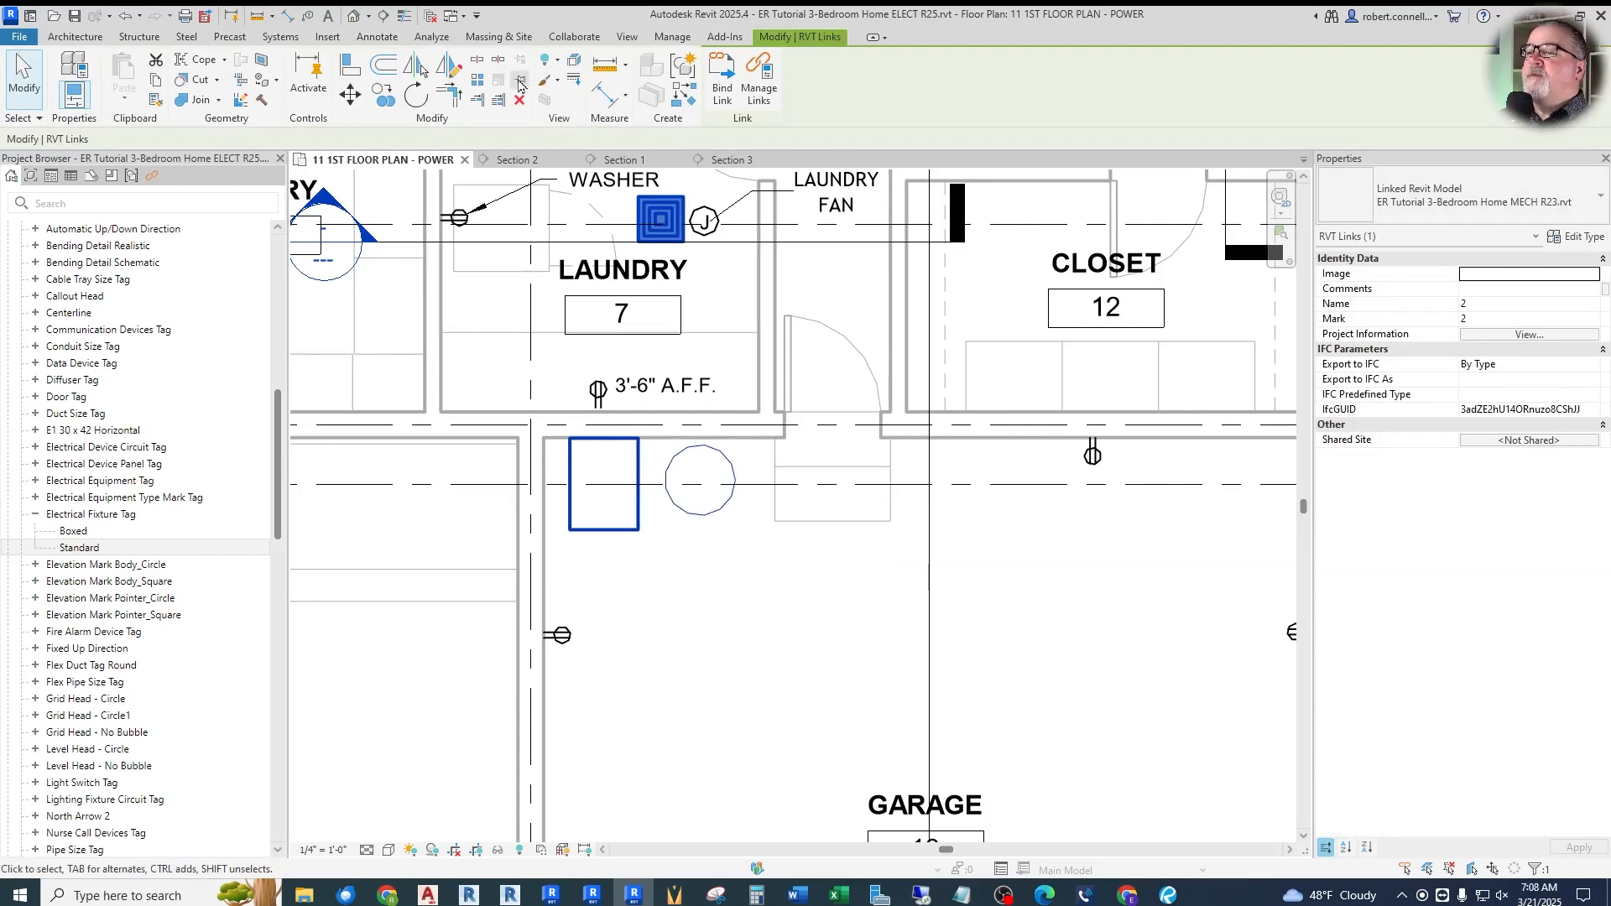
{"action": "key", "text": "Escape"}
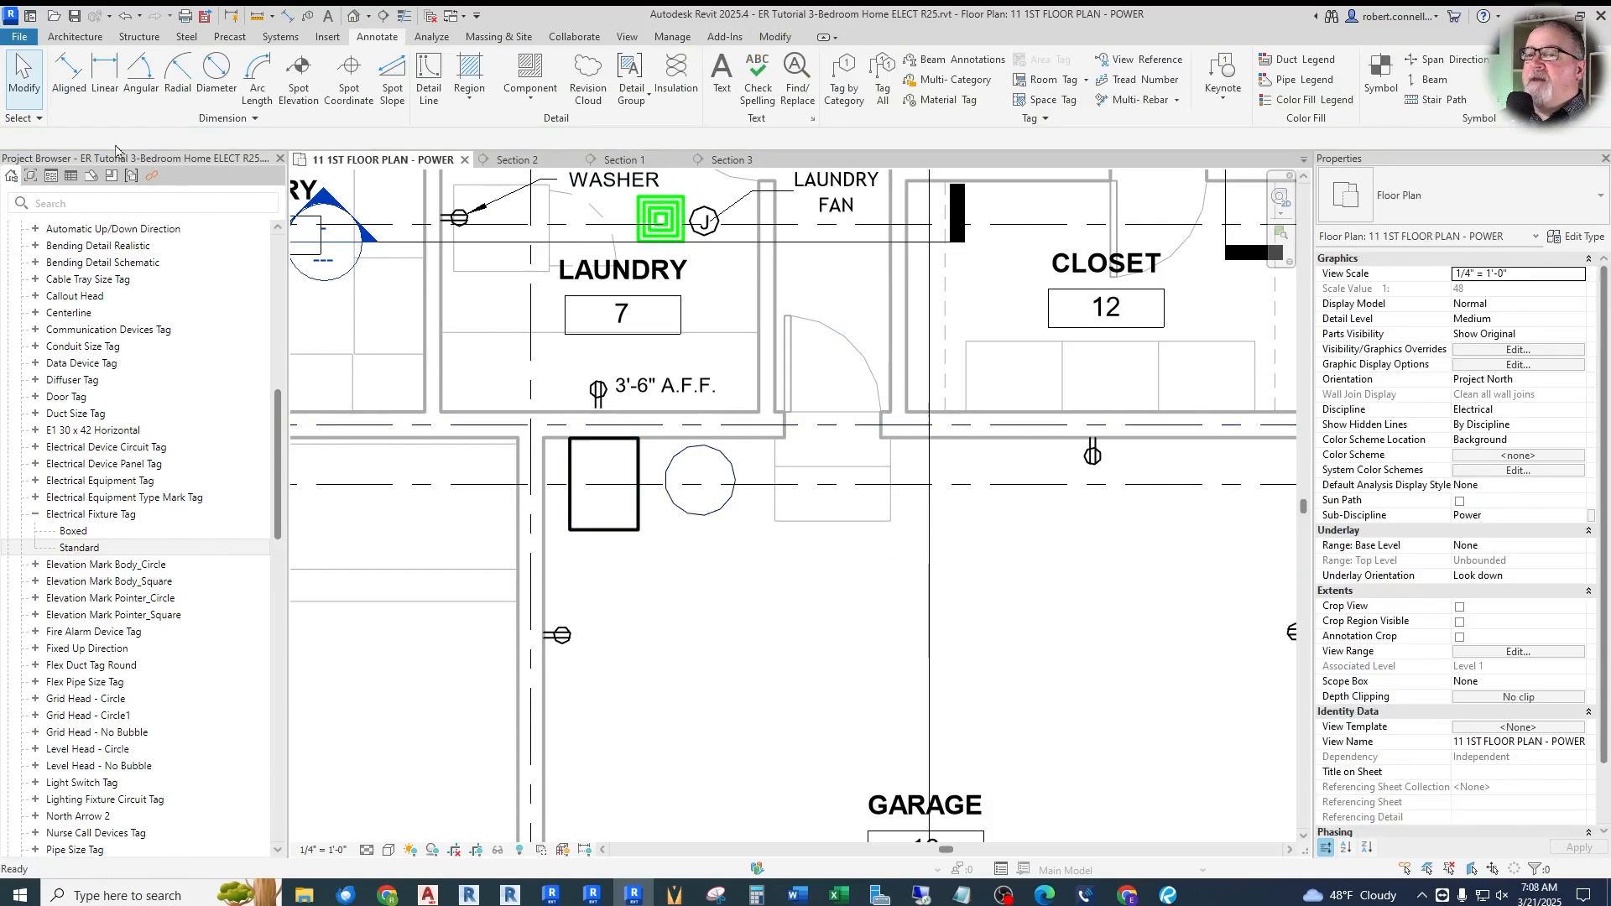
Select the furnace itself within the linked mechanical model, review its properties, and examine the area around it in the garage
{"action": "left_click", "coordinate": [37, 121]}
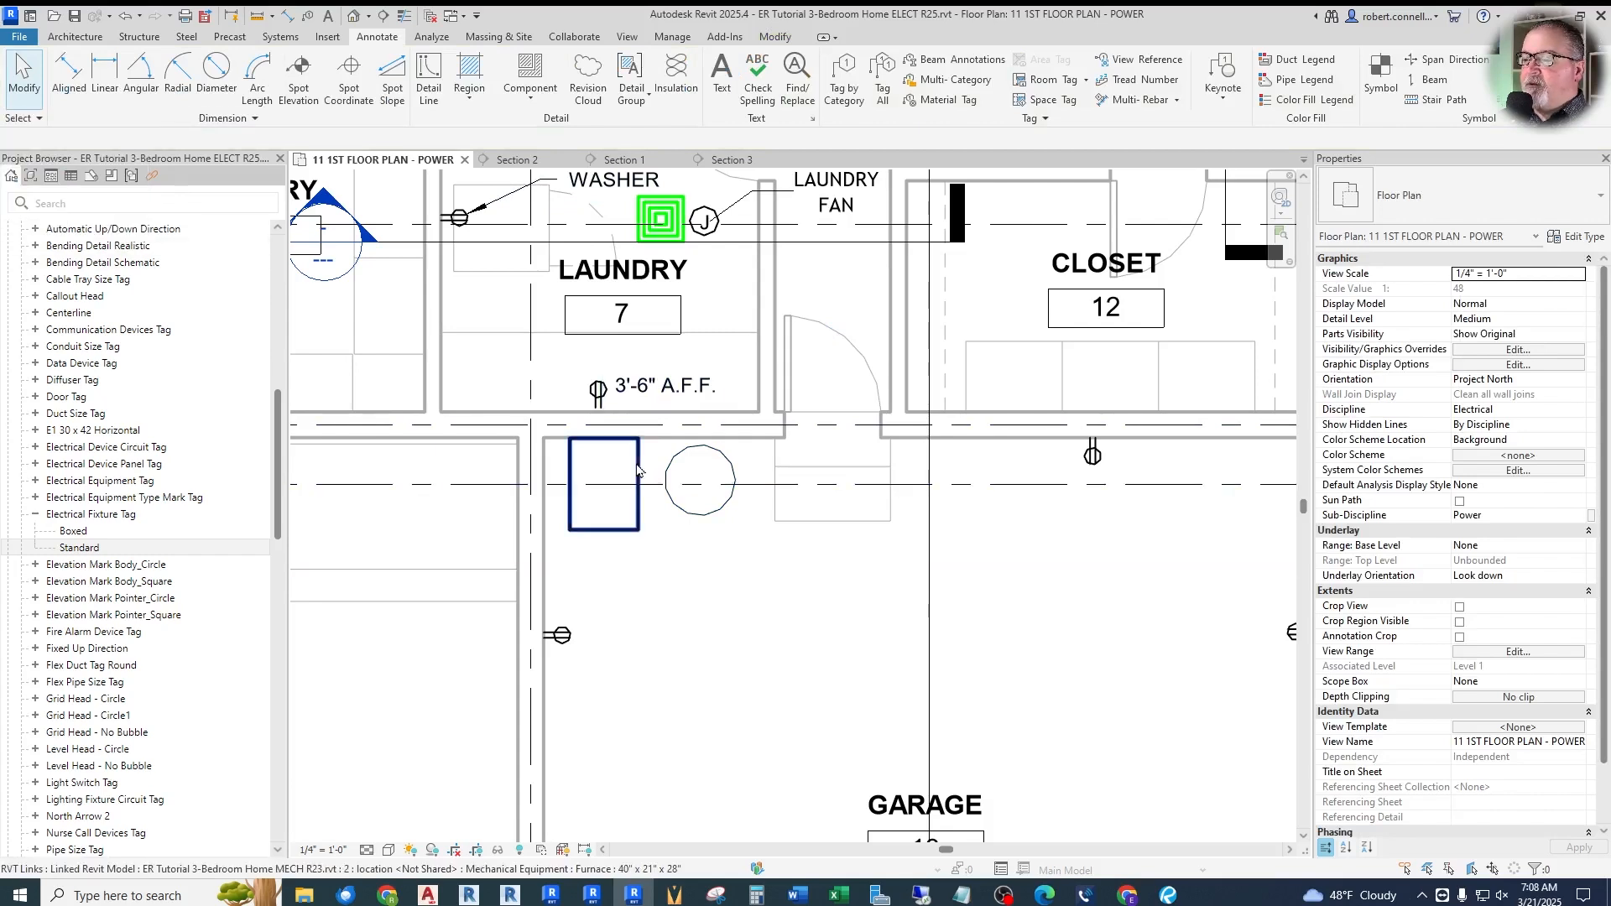
{"action": "left_click", "coordinate": [638, 471]}
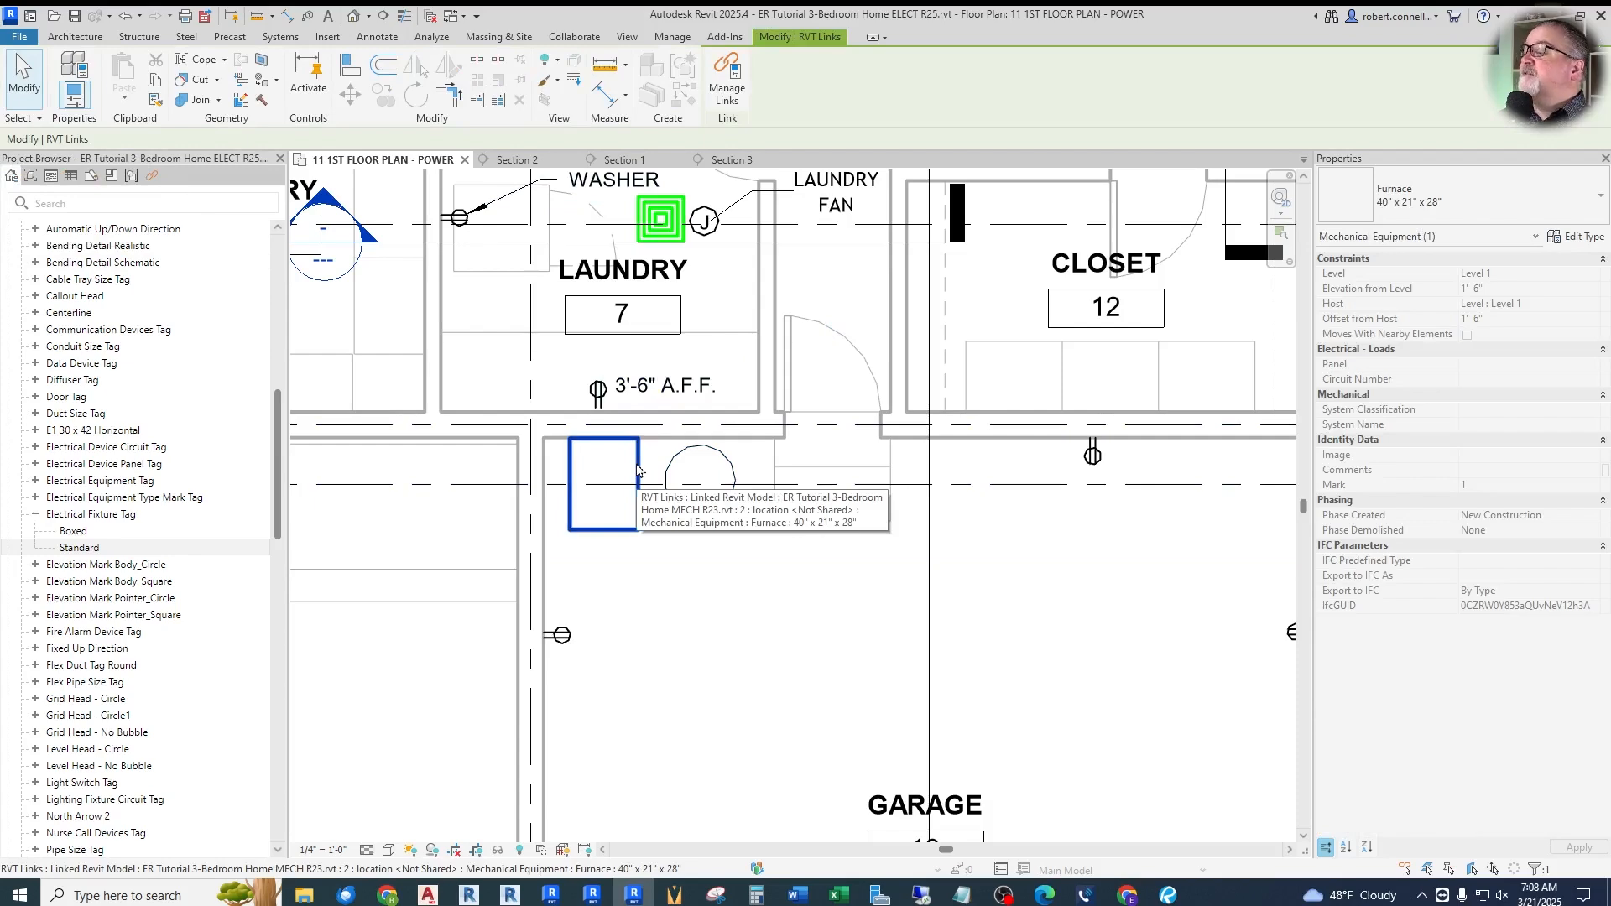
{"action": "key", "text": "Escape"}
{"action": "scroll", "coordinate": [505, 517], "scroll_direction": "down", "scroll_amount": 2}
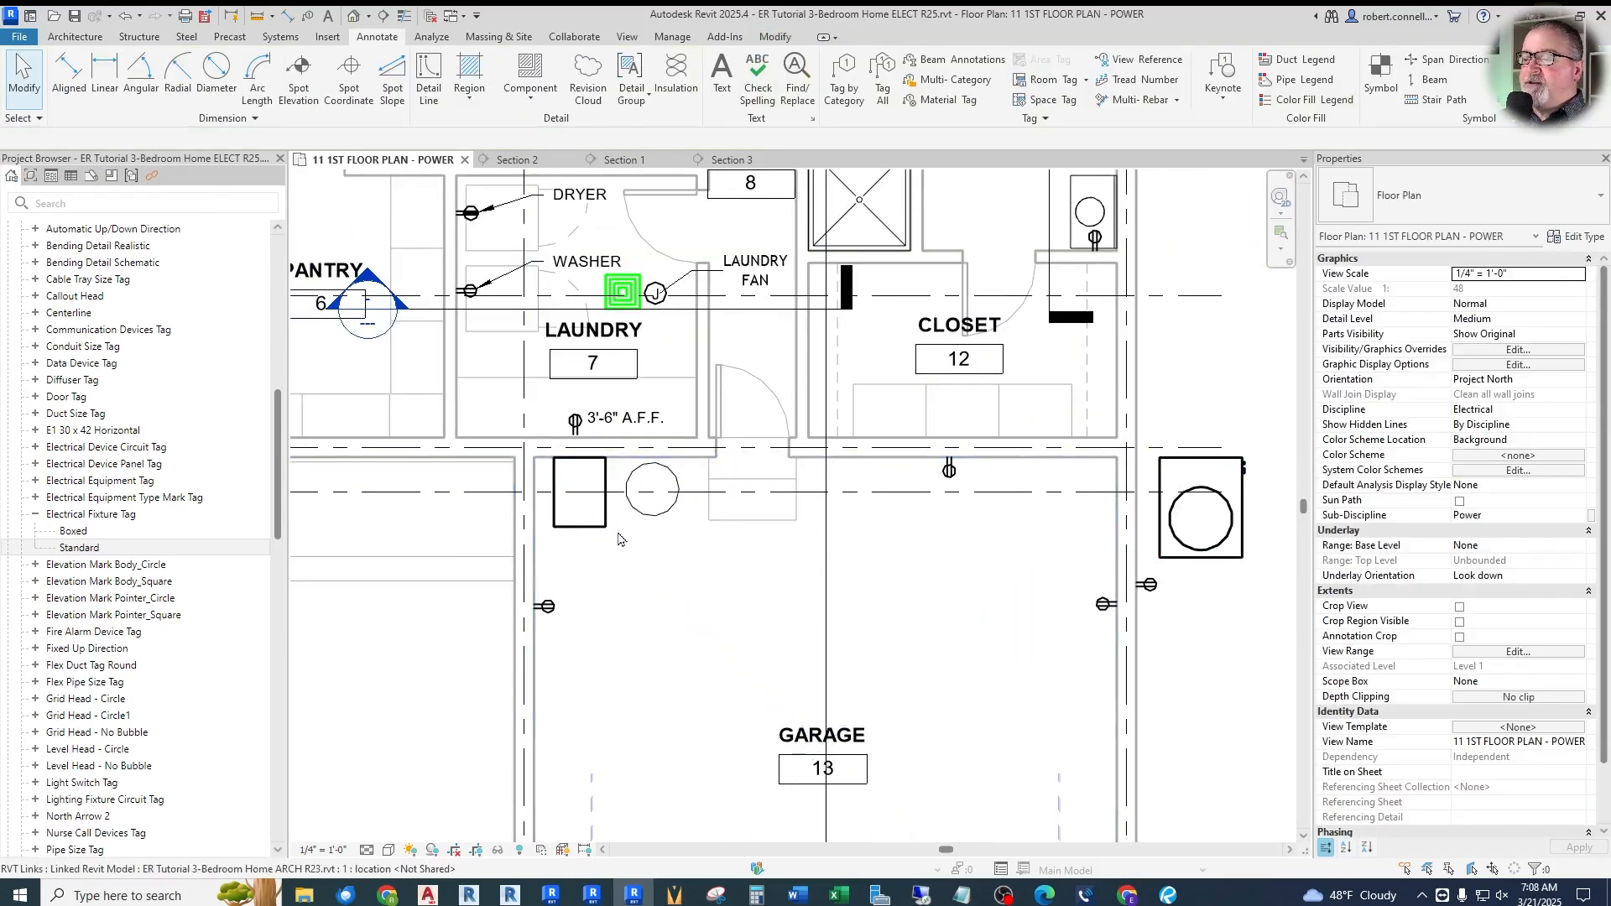
{"action": "scroll", "coordinate": [619, 539], "scroll_direction": "up", "scroll_amount": 2}
{"action": "scroll", "coordinate": [587, 536], "scroll_direction": "up", "scroll_amount": 2}
{"action": "scroll", "coordinate": [583, 535], "scroll_direction": "down", "scroll_amount": 2}
{"action": "scroll", "coordinate": [592, 542], "scroll_direction": "up", "scroll_amount": 3}
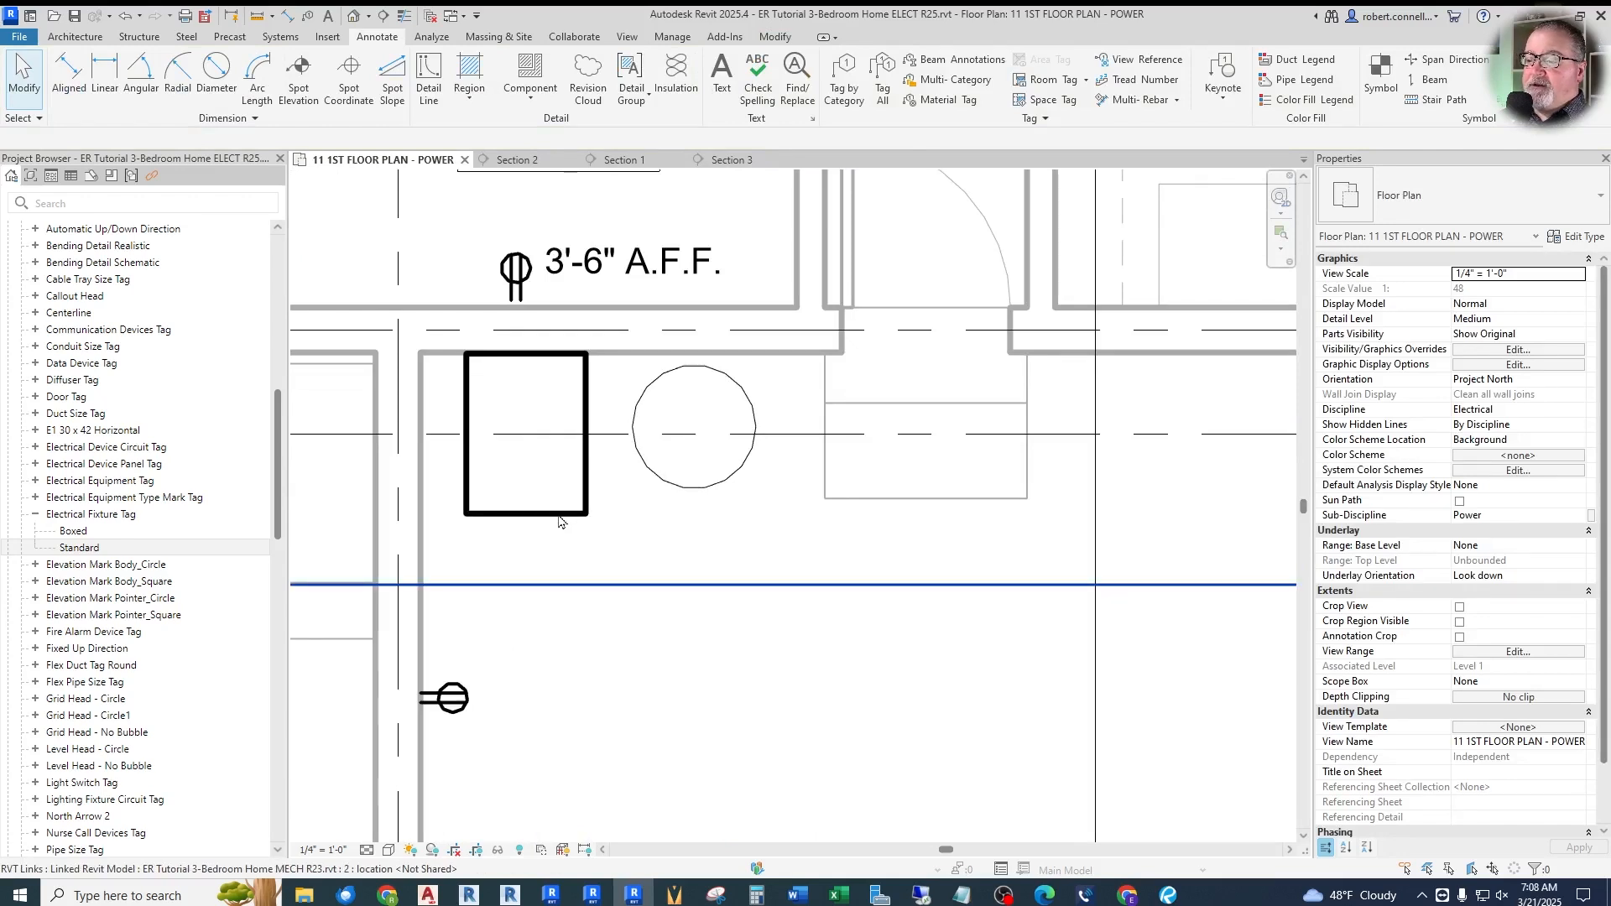
Place a junction box similar to the LAUNDRY FAN one in the garage, between the furnace and the water heater
{"action": "scroll", "coordinate": [520, 525], "scroll_direction": "down", "scroll_amount": 2}
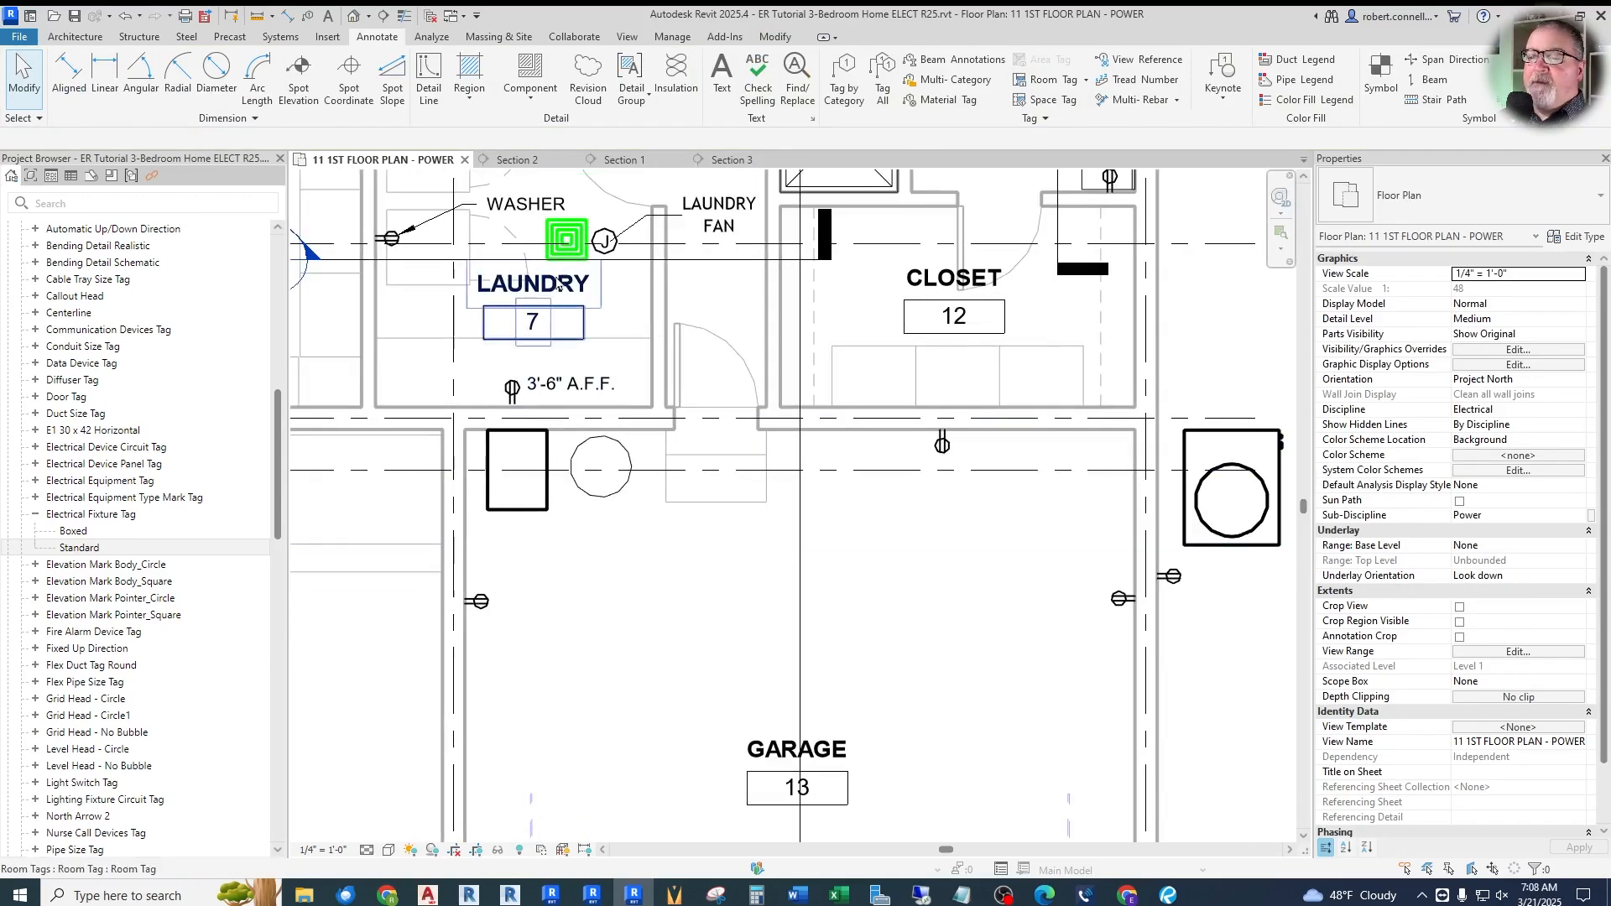
{"action": "right_click", "coordinate": [602, 245]}
{"action": "left_click", "coordinate": [626, 433]}
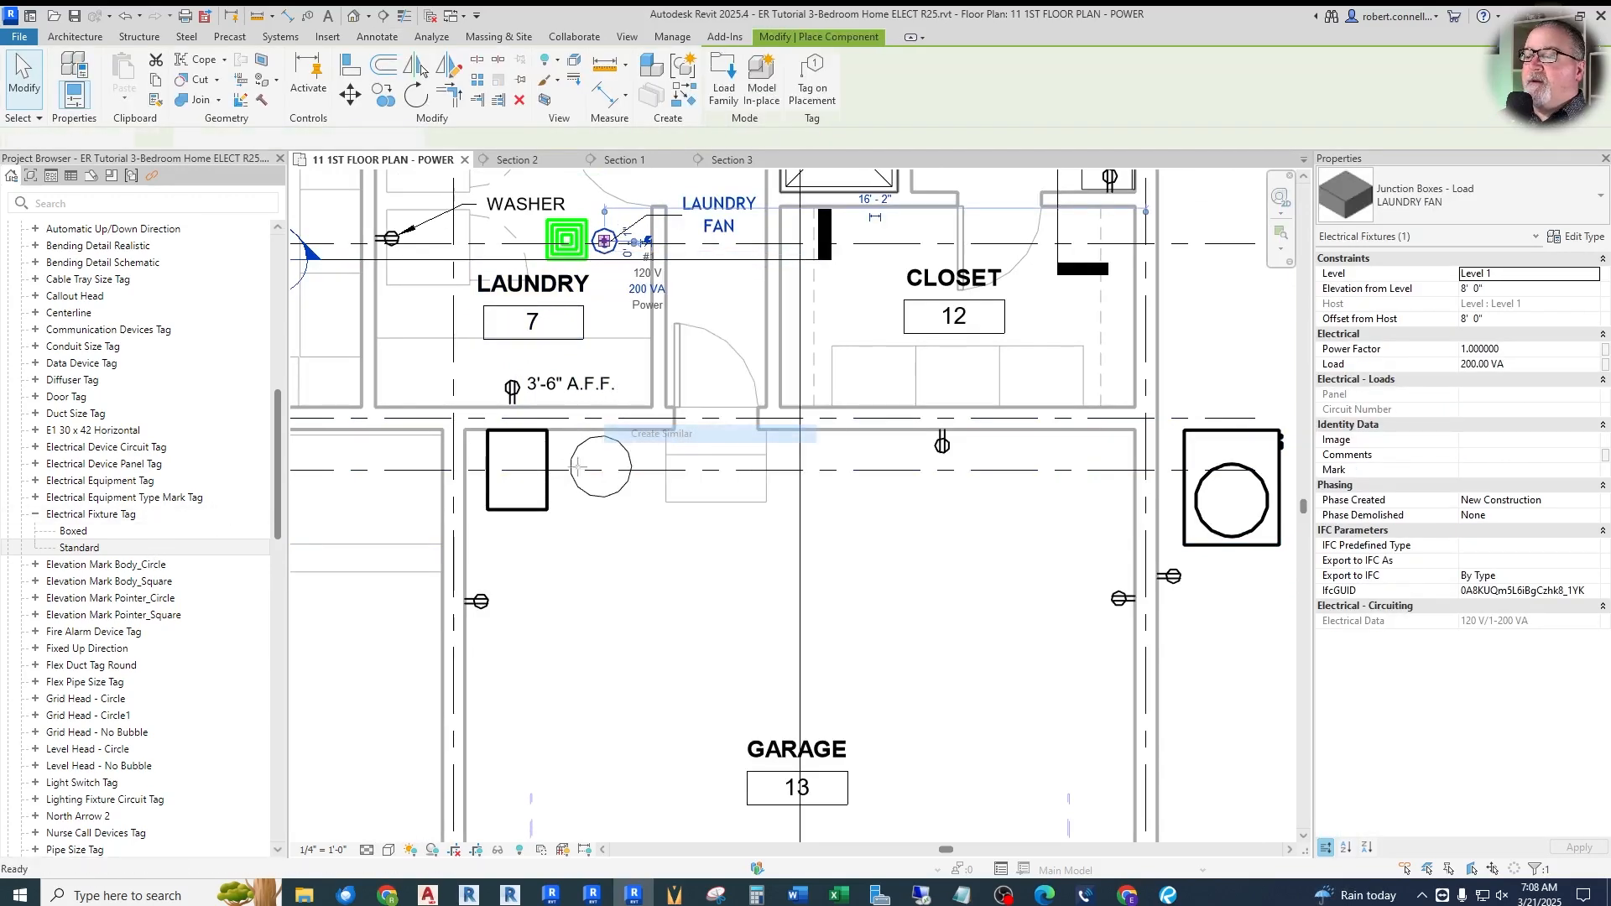
{"action": "scroll", "coordinate": [460, 480], "scroll_direction": "up", "scroll_amount": 5}
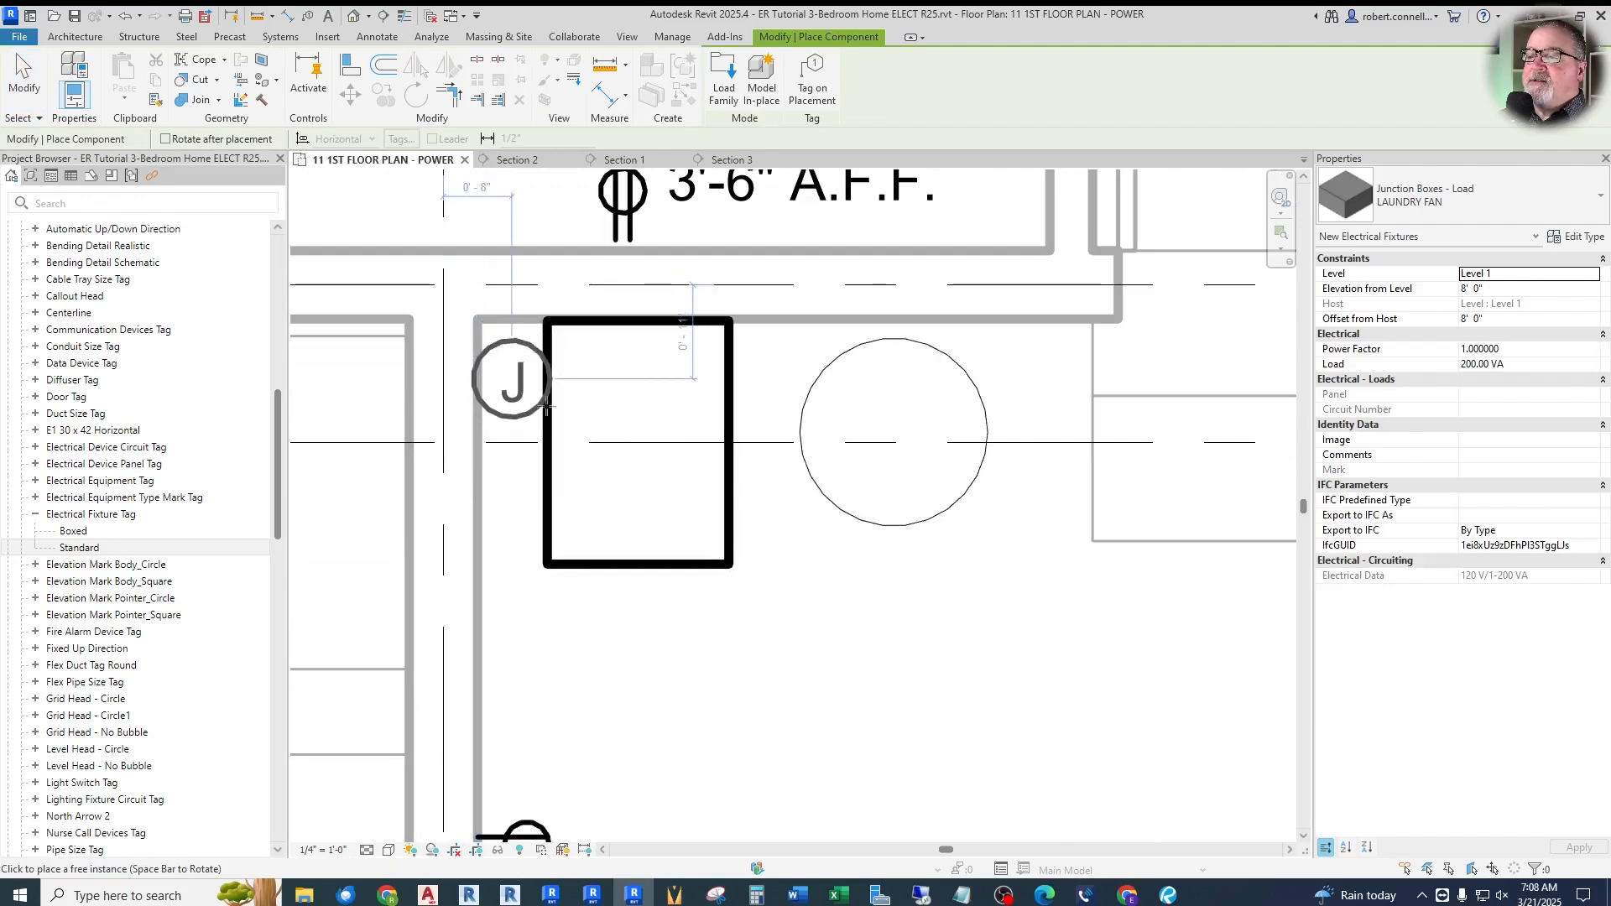
{"action": "left_click", "coordinate": [770, 363]}
{"action": "key", "text": "Escape"}
{"action": "key", "text": "Escape"}
Assign the furnace junction box to the Grade level and set its elevation from level to 4'
{"action": "left_click", "coordinate": [781, 379]}
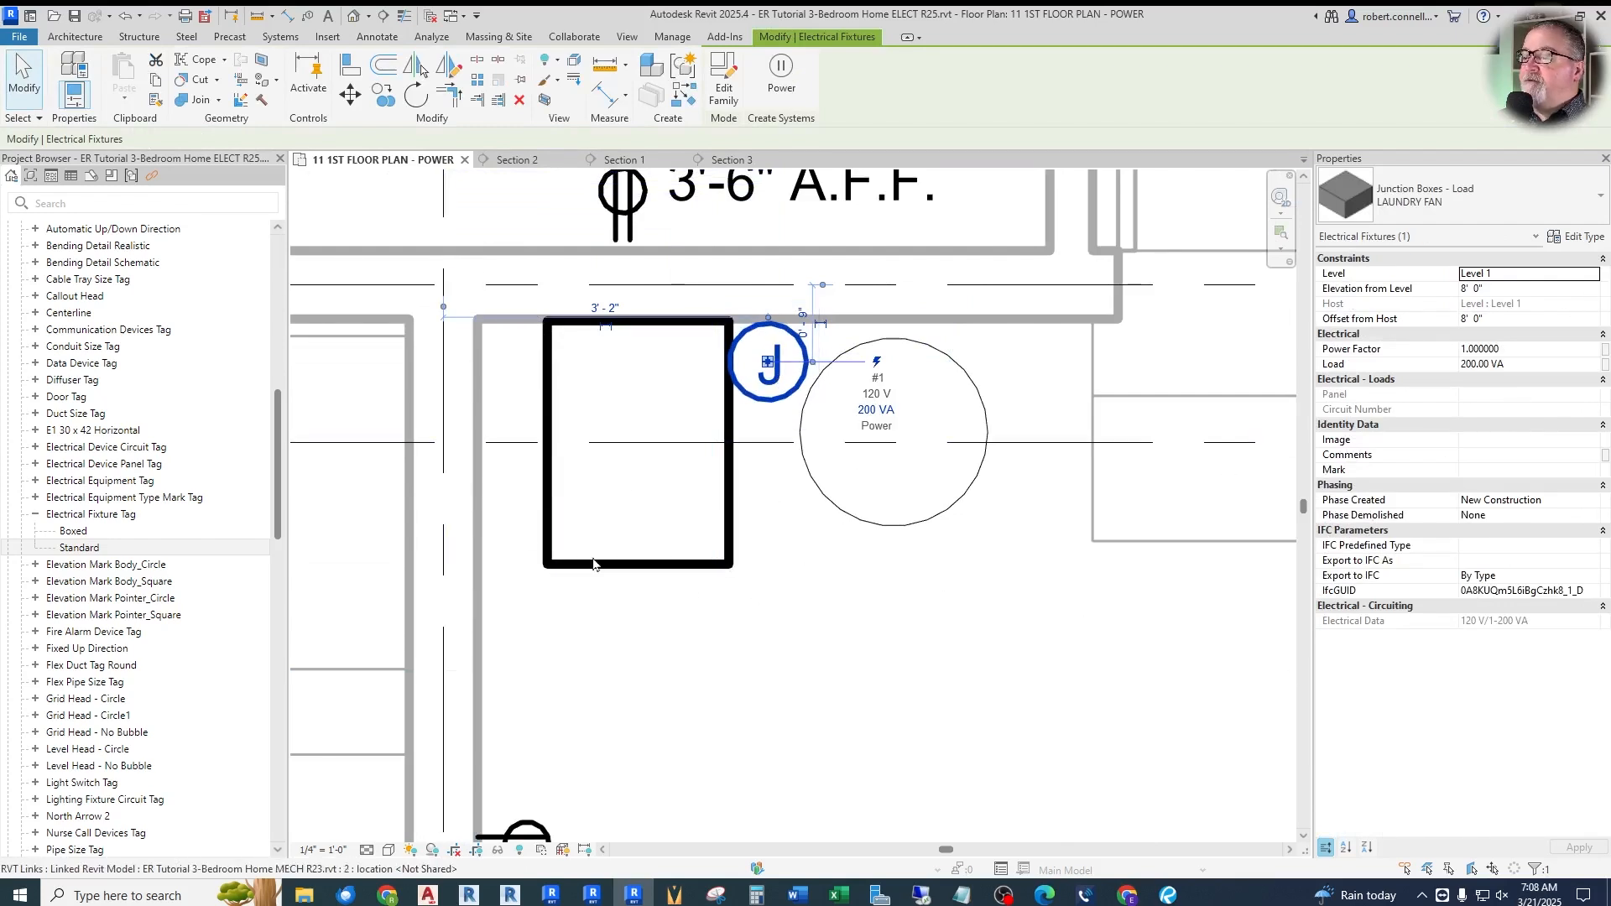
{"action": "left_click", "coordinate": [1592, 273]}
{"action": "left_click", "coordinate": [1511, 295]}
{"action": "left_click", "coordinate": [1513, 288]}
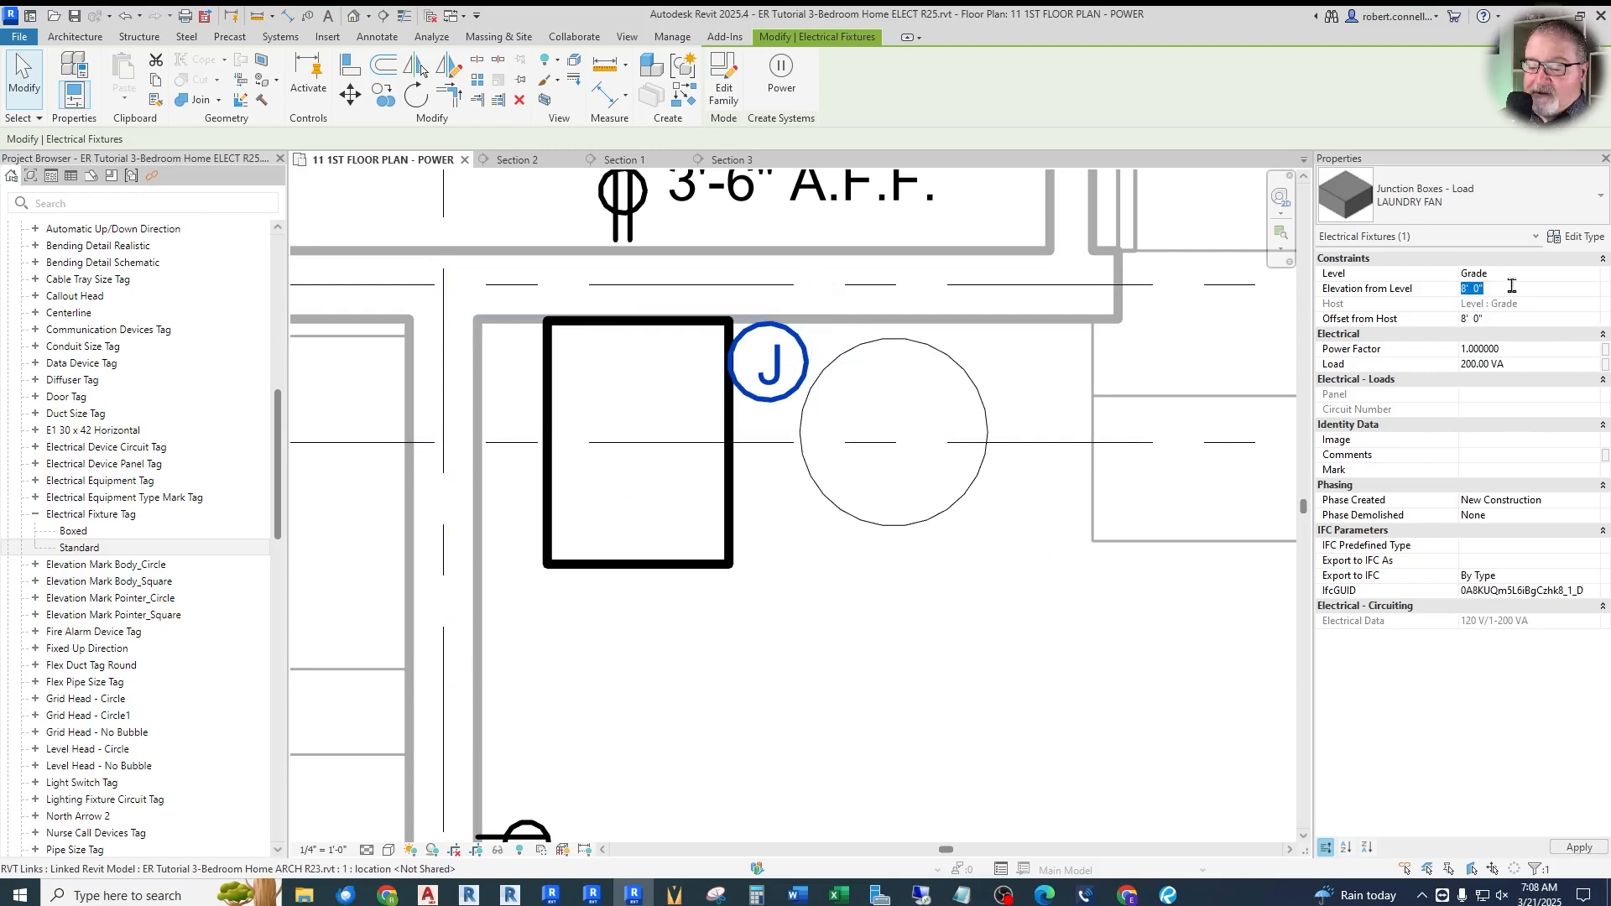
{"action": "type", "text": "4"}
{"action": "key", "text": "Return"}
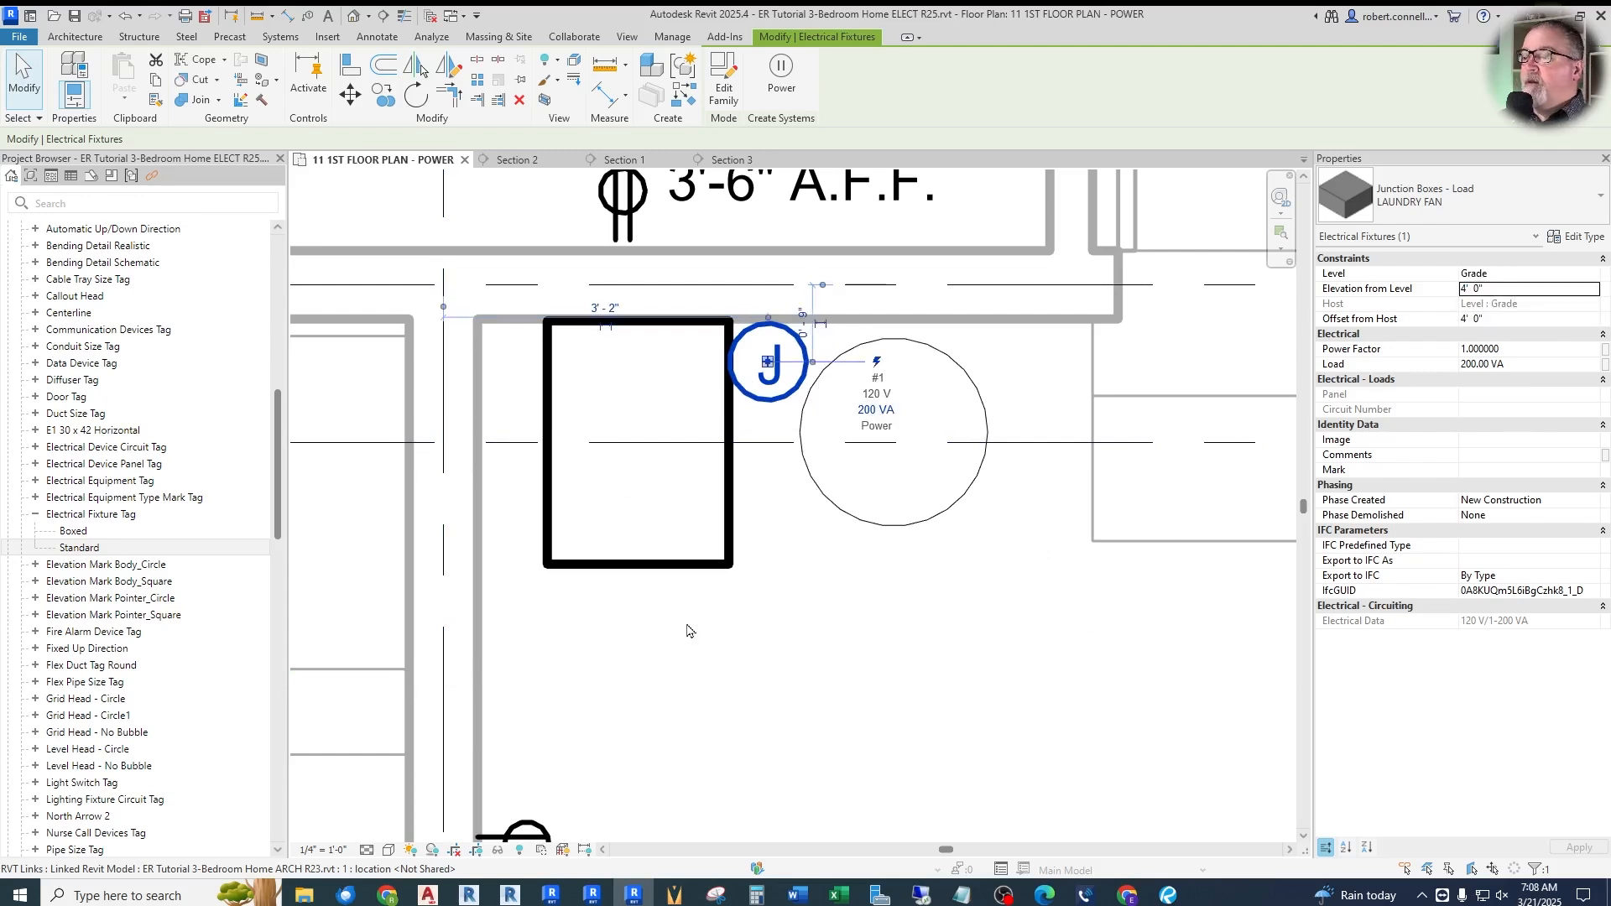
Duplicate the furnace junction box's type as ELECT FURNACE with a voltage of 240 V and 2 poles
{"action": "left_click", "coordinate": [1585, 239]}
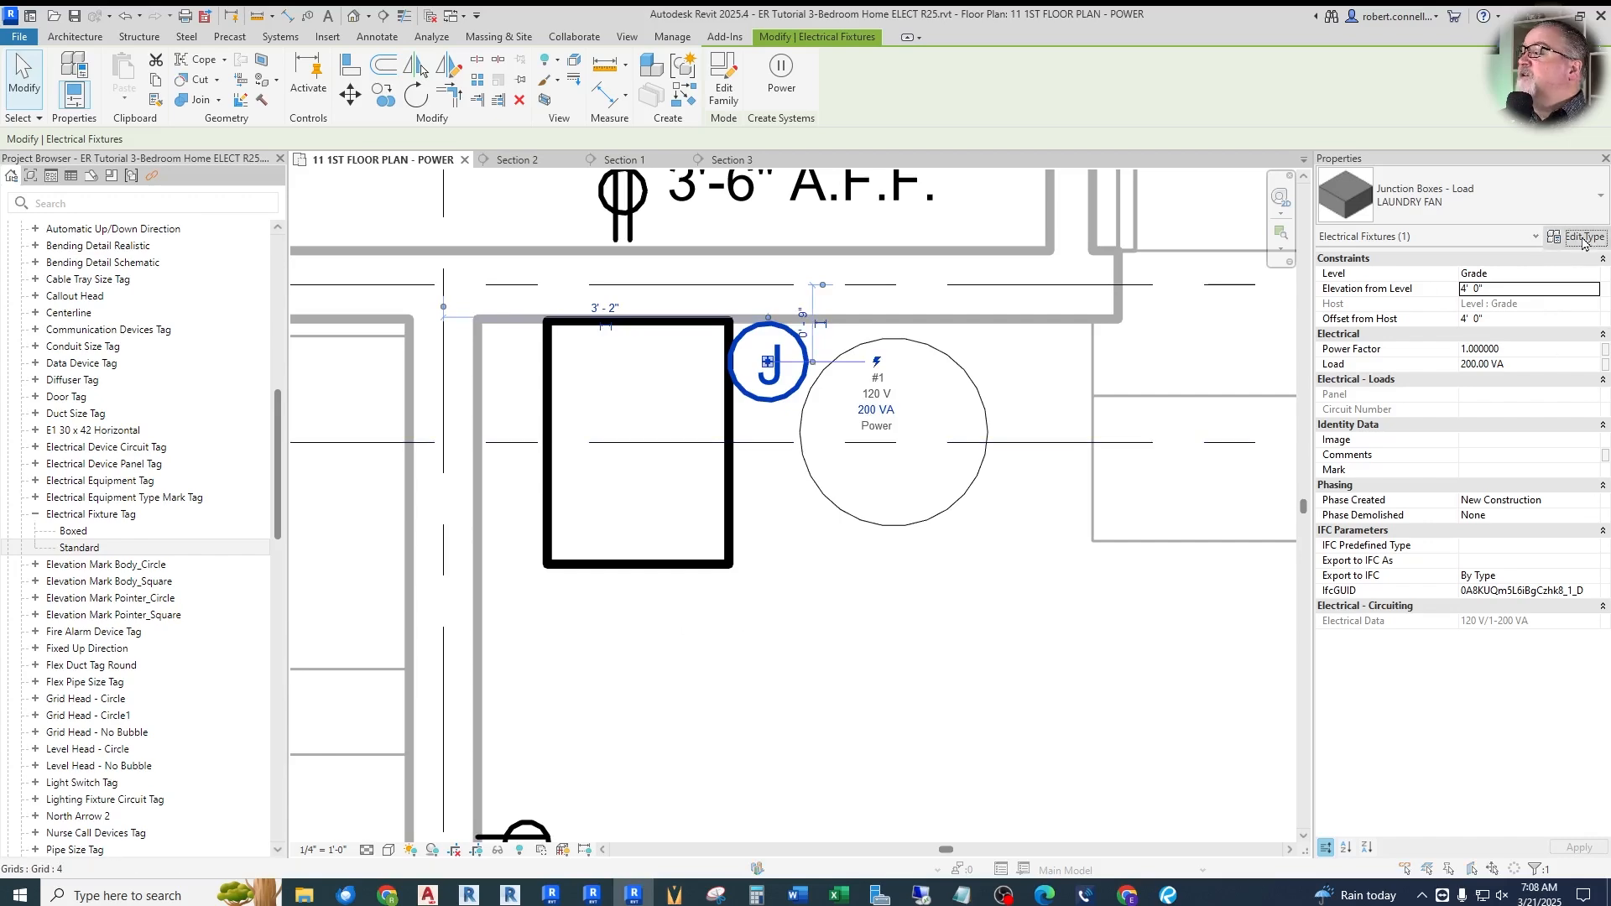
{"action": "left_click", "coordinate": [965, 256]}
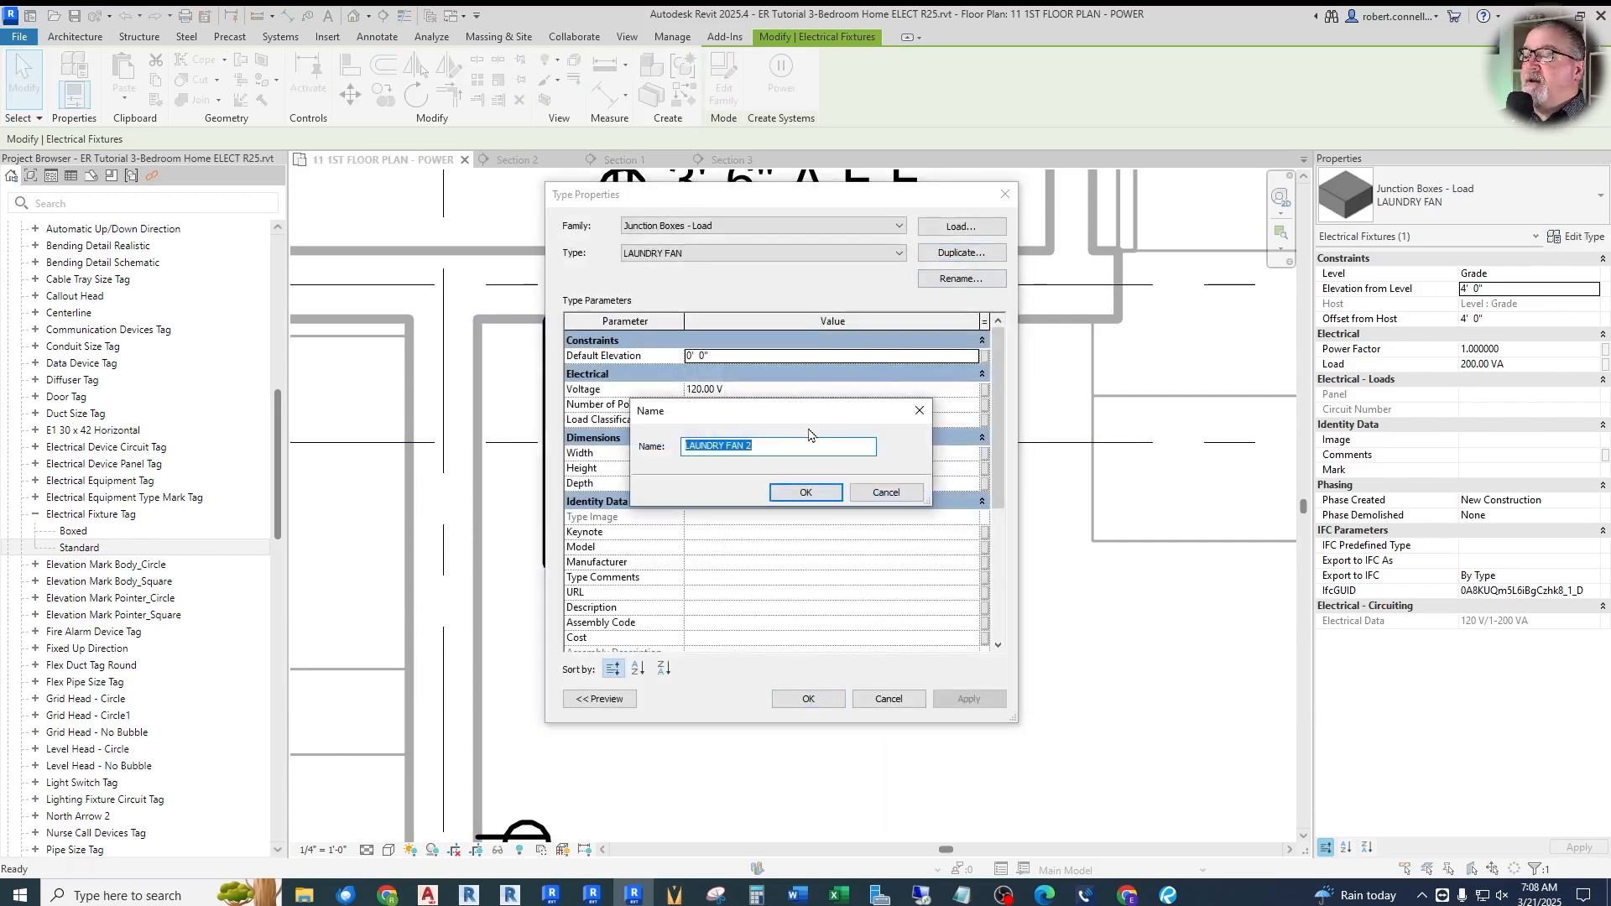
{"action": "type", "text": "ELECT FURNACE"}
{"action": "key", "text": "Return"}
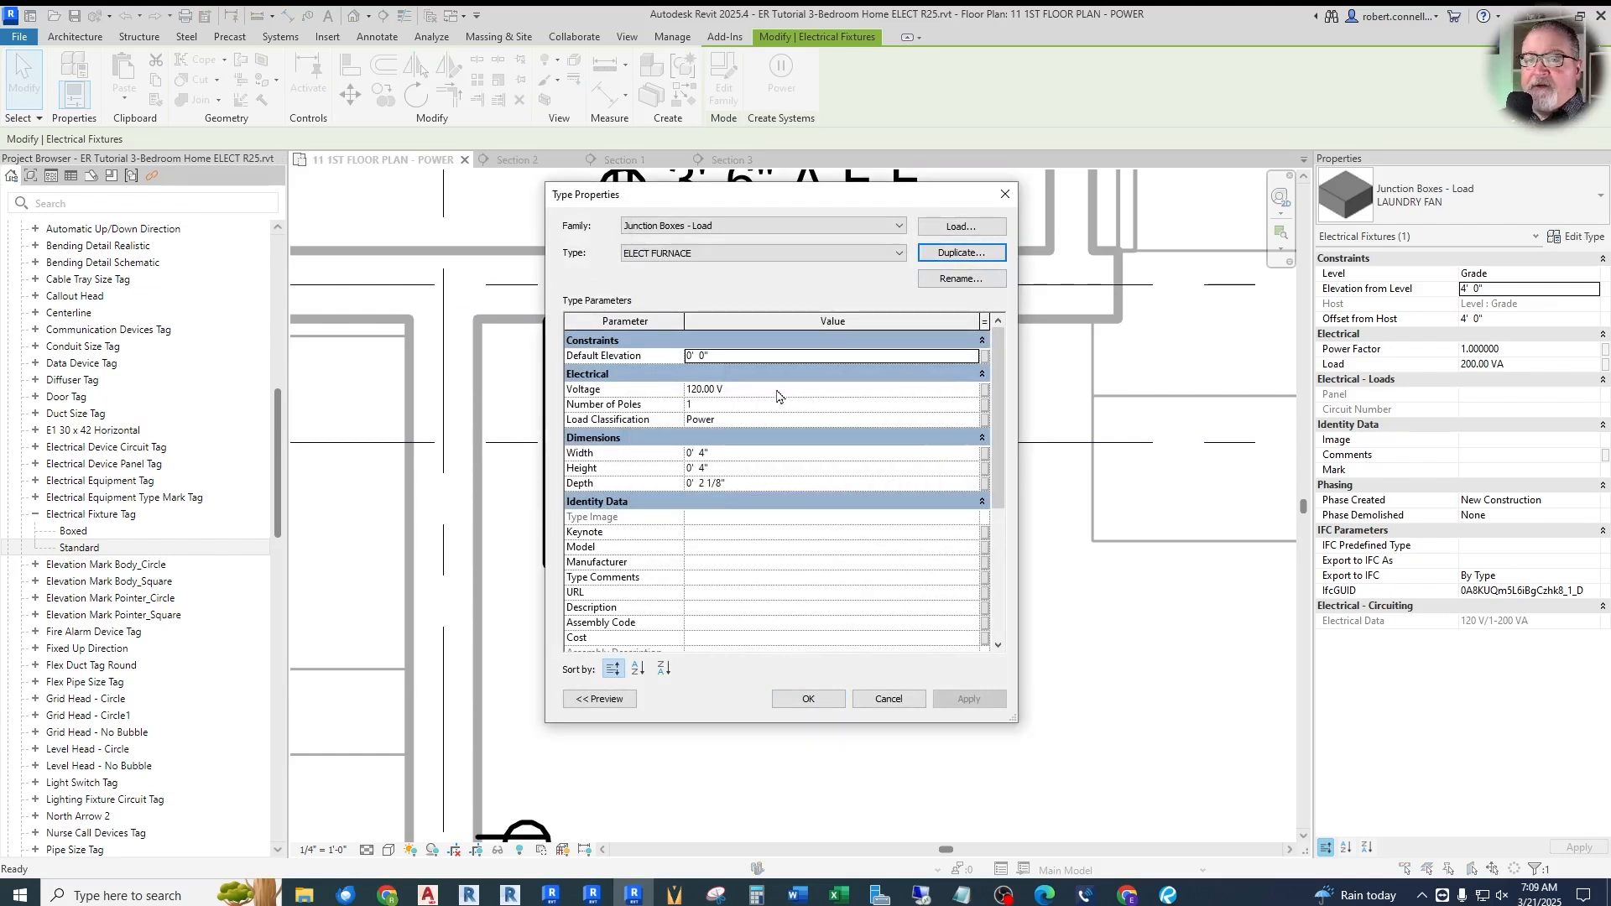
{"action": "left_click", "coordinate": [777, 389]}
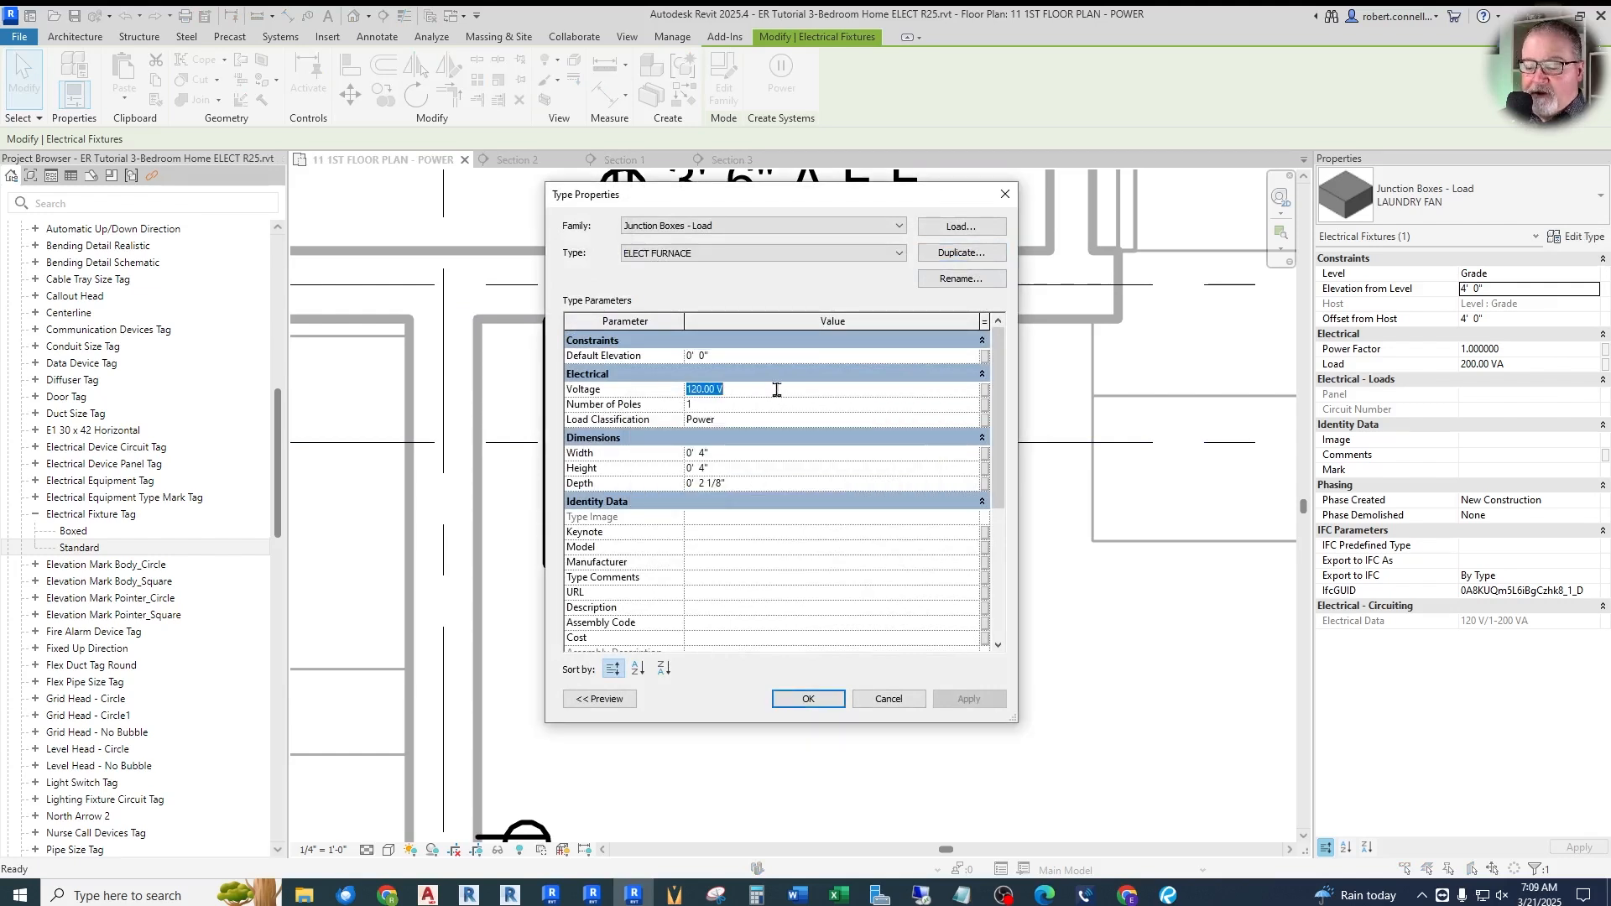
{"action": "type", "text": "240"}
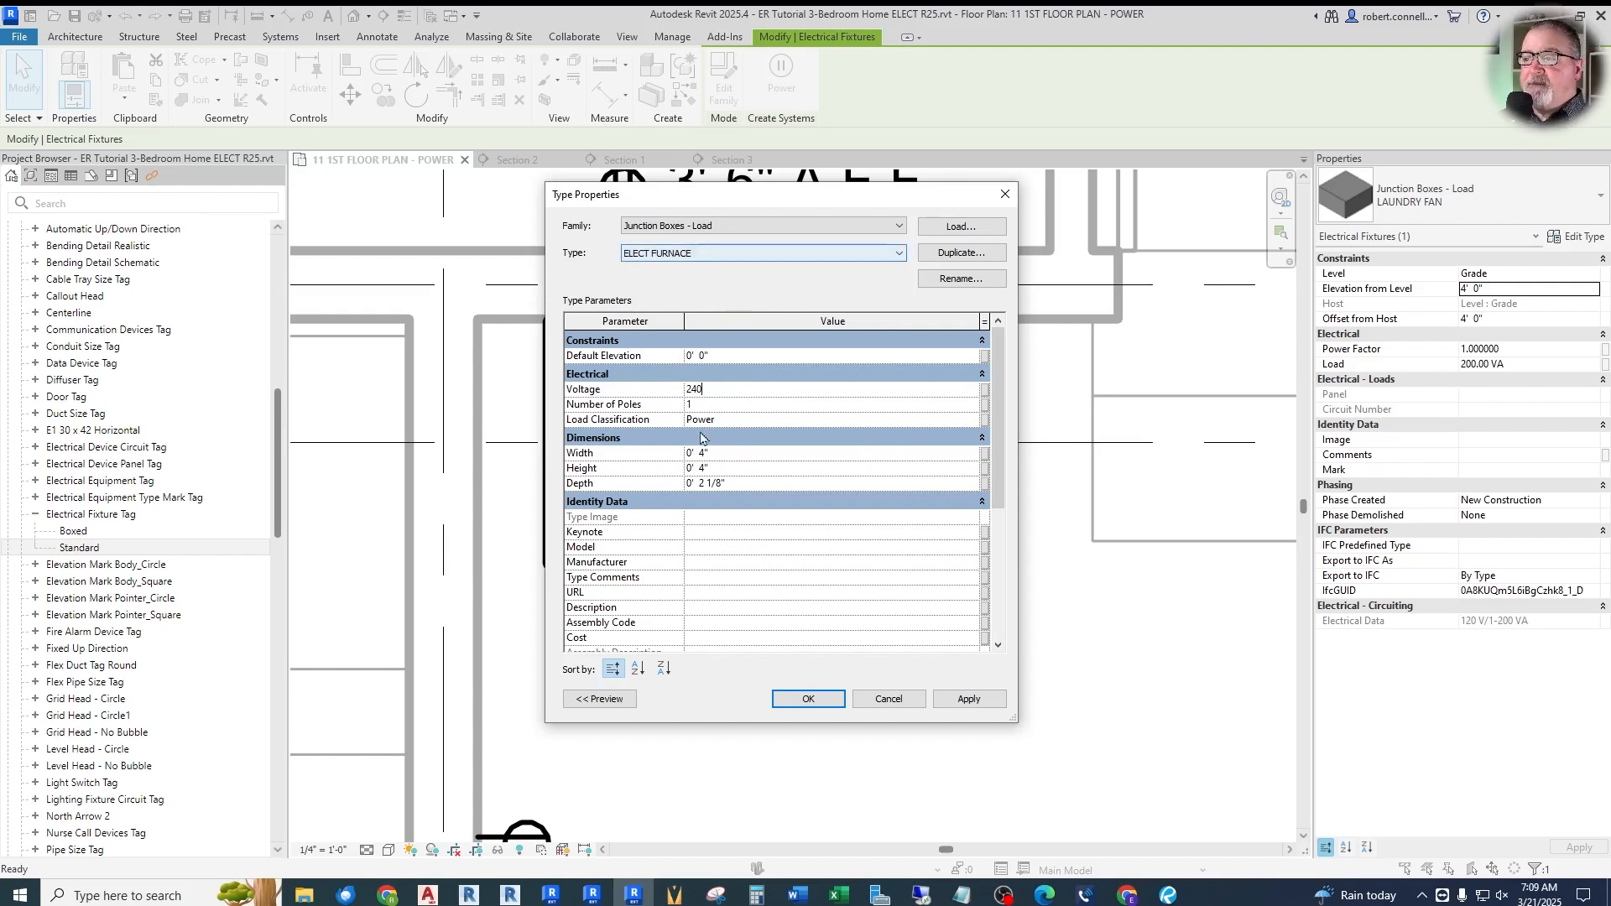
{"action": "left_click", "coordinate": [726, 406]}
{"action": "type", "text": "2"}
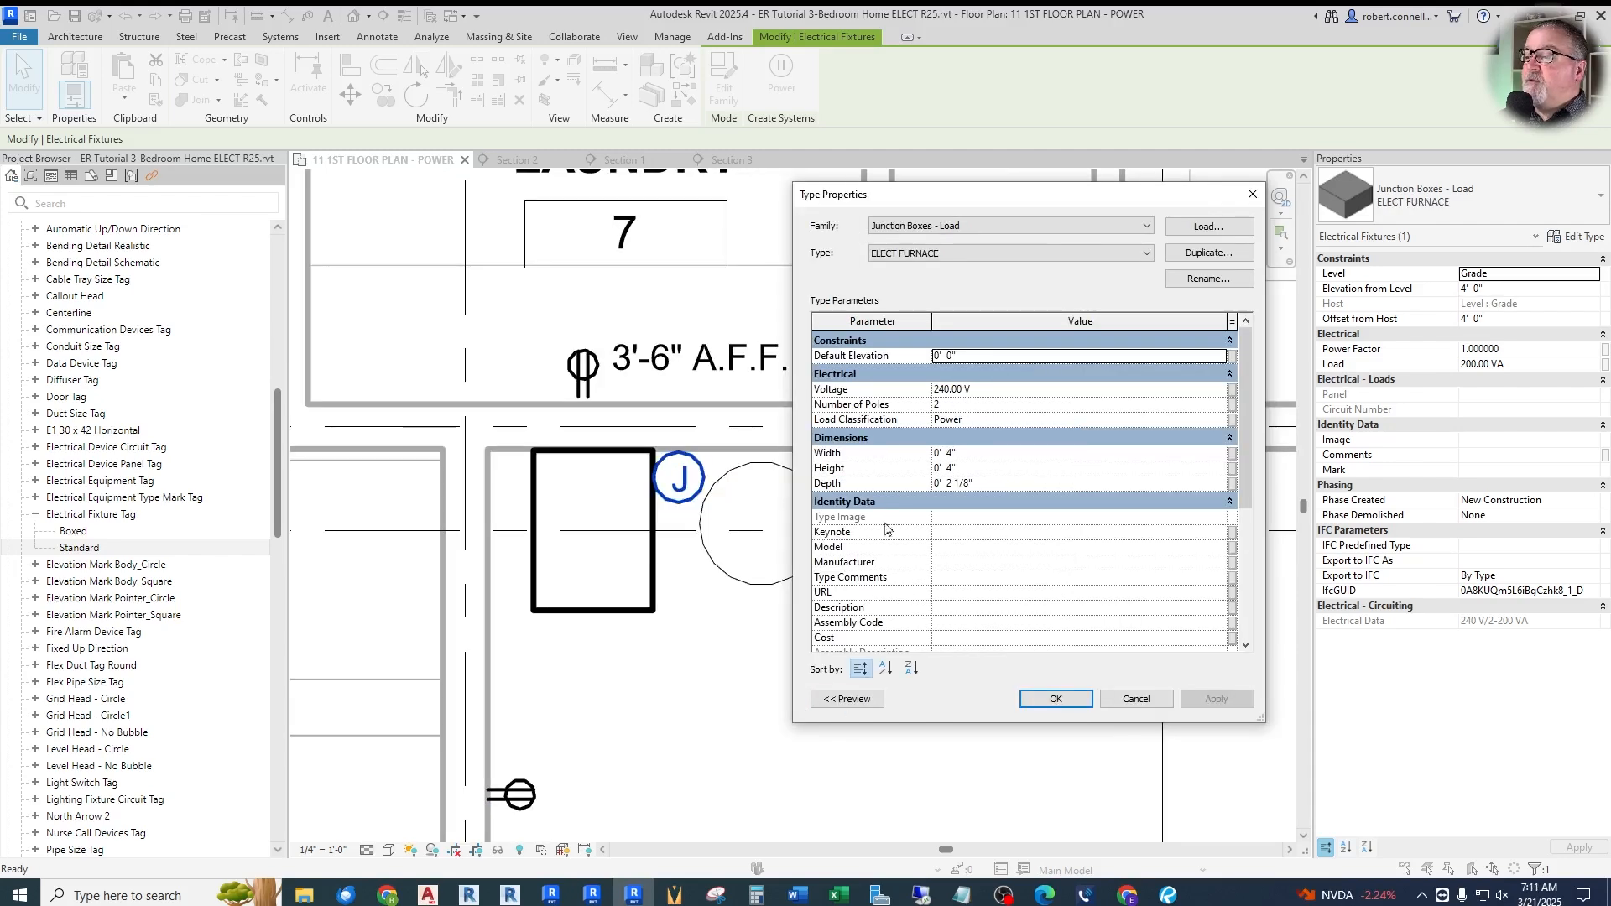
{"action": "key", "text": "Return"}
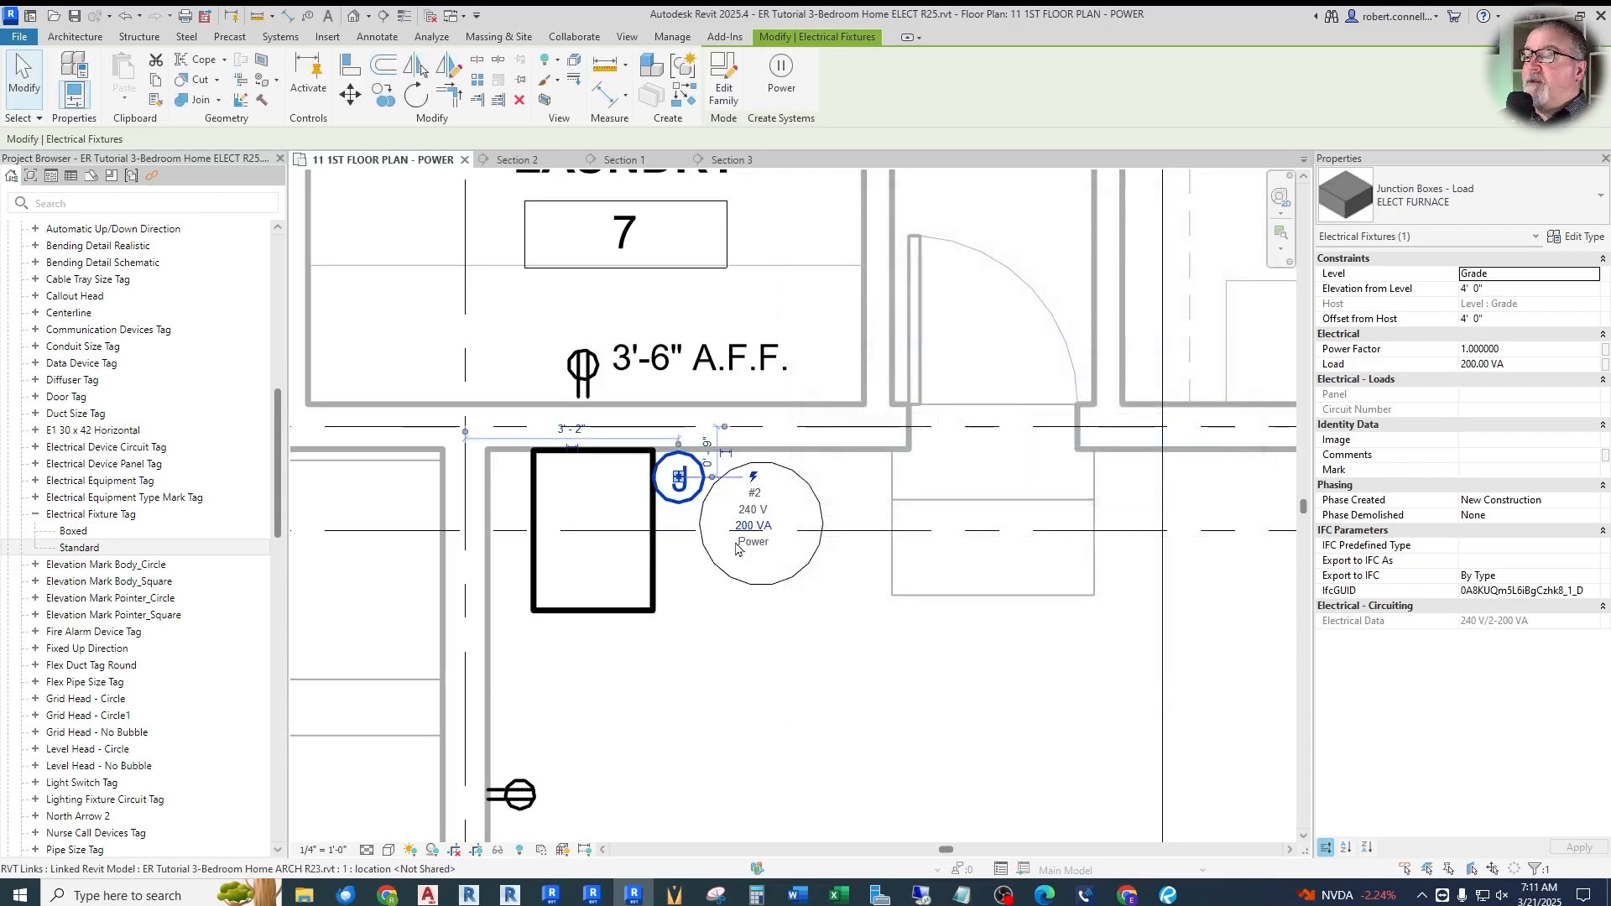
Set the ELECT FURNACE junction box's load to 20000 VA
{"action": "left_click", "coordinate": [1544, 363]}
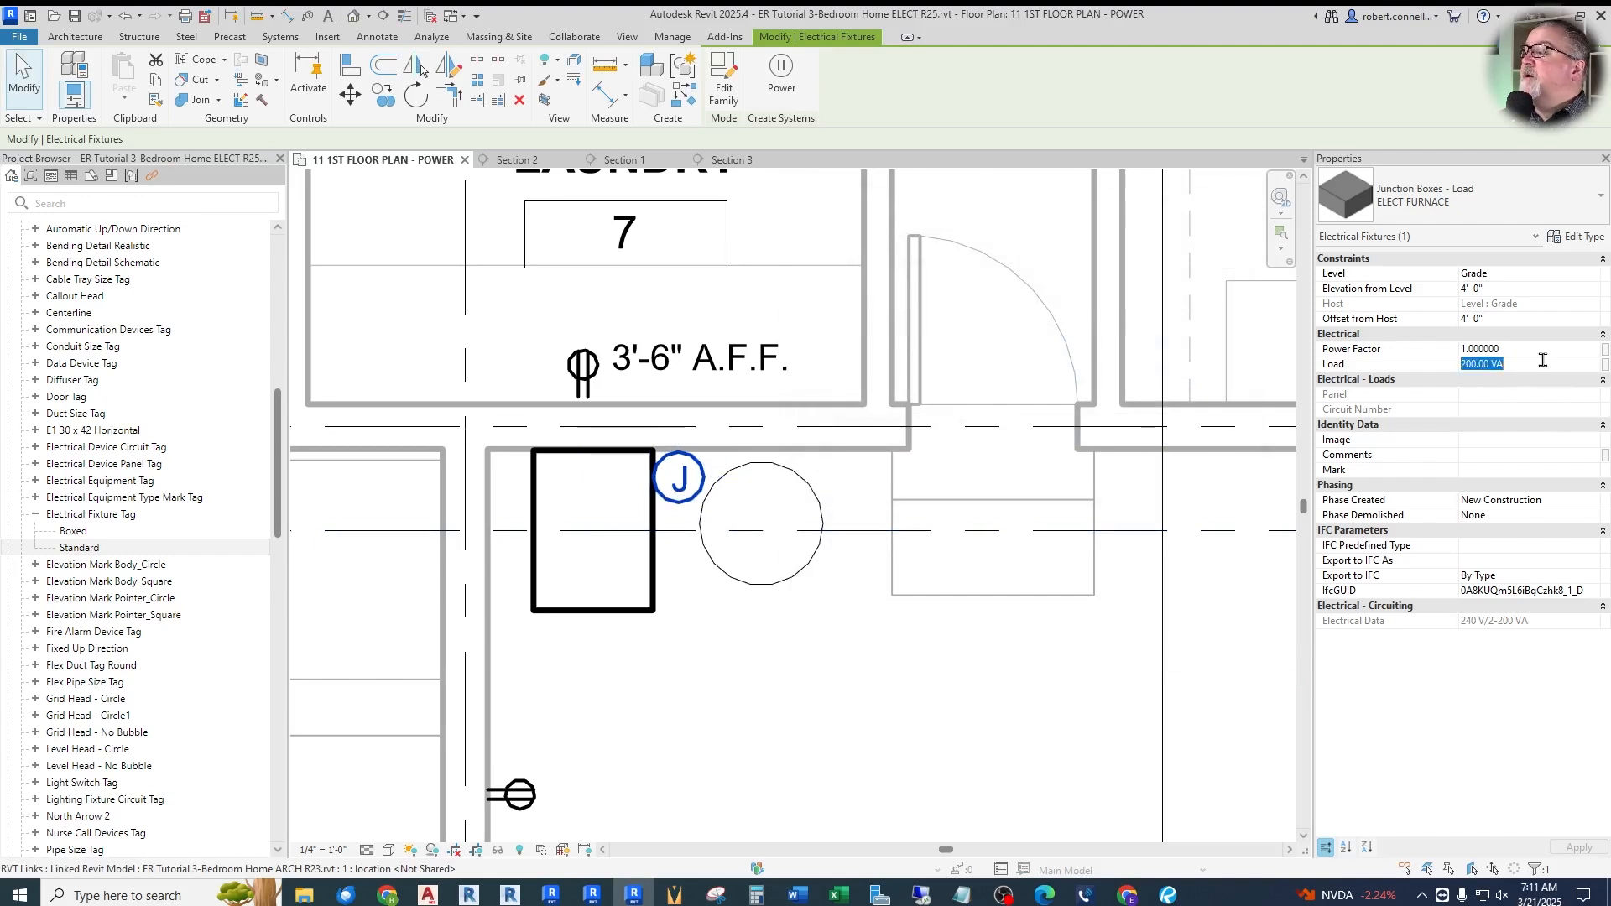
{"action": "type", "text": "20"}
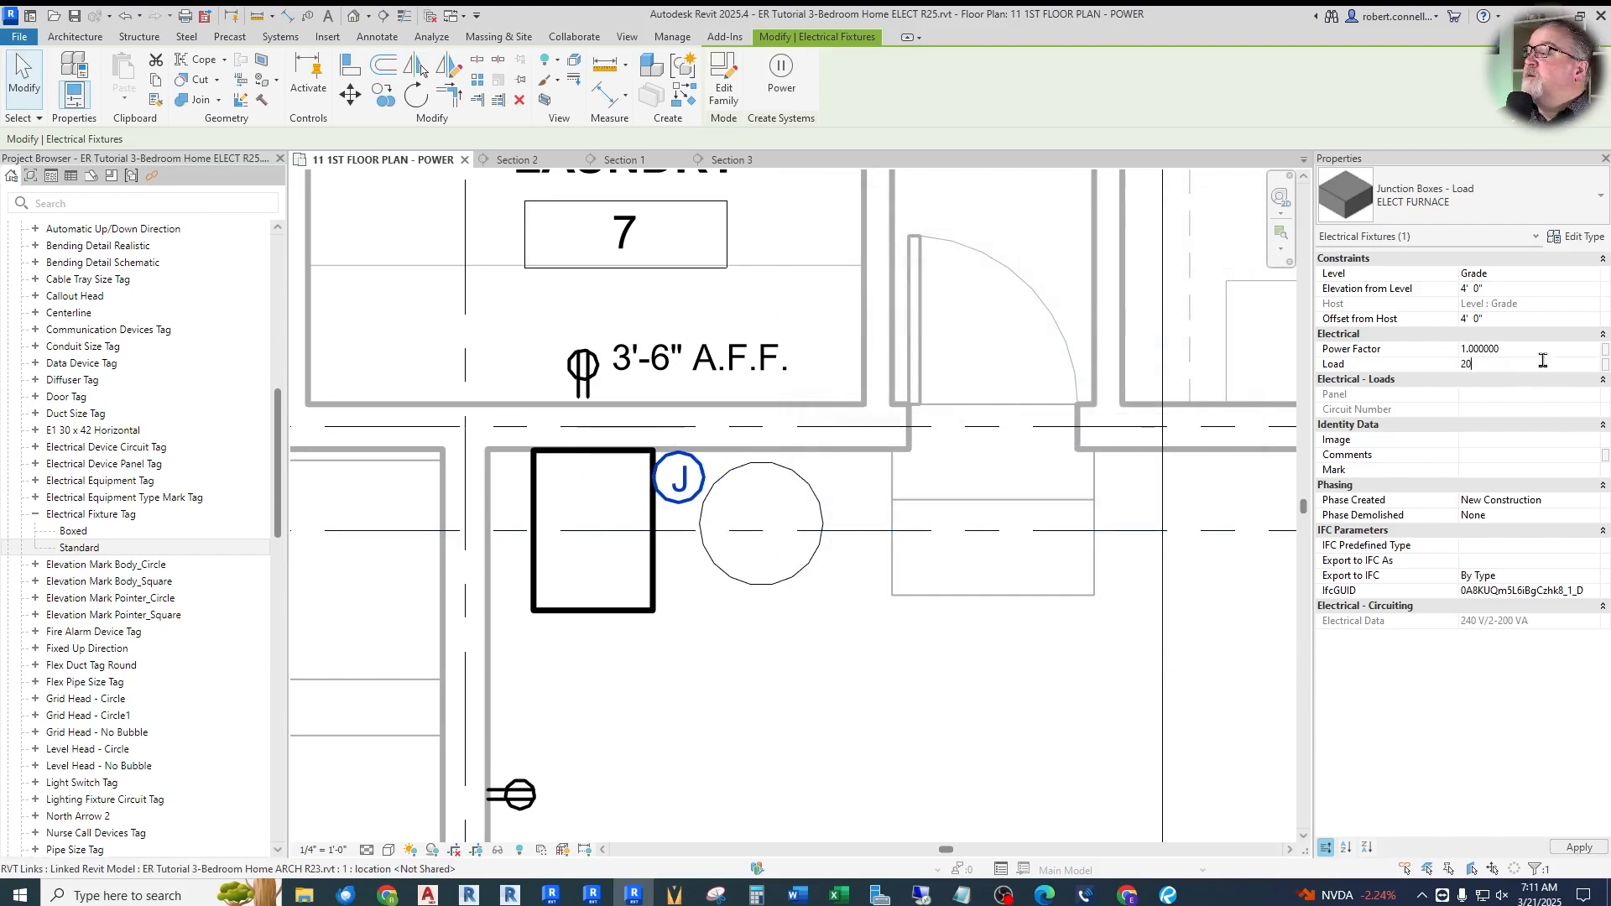
{"action": "key", "text": "Return"}
{"action": "key", "text": "Escape"}
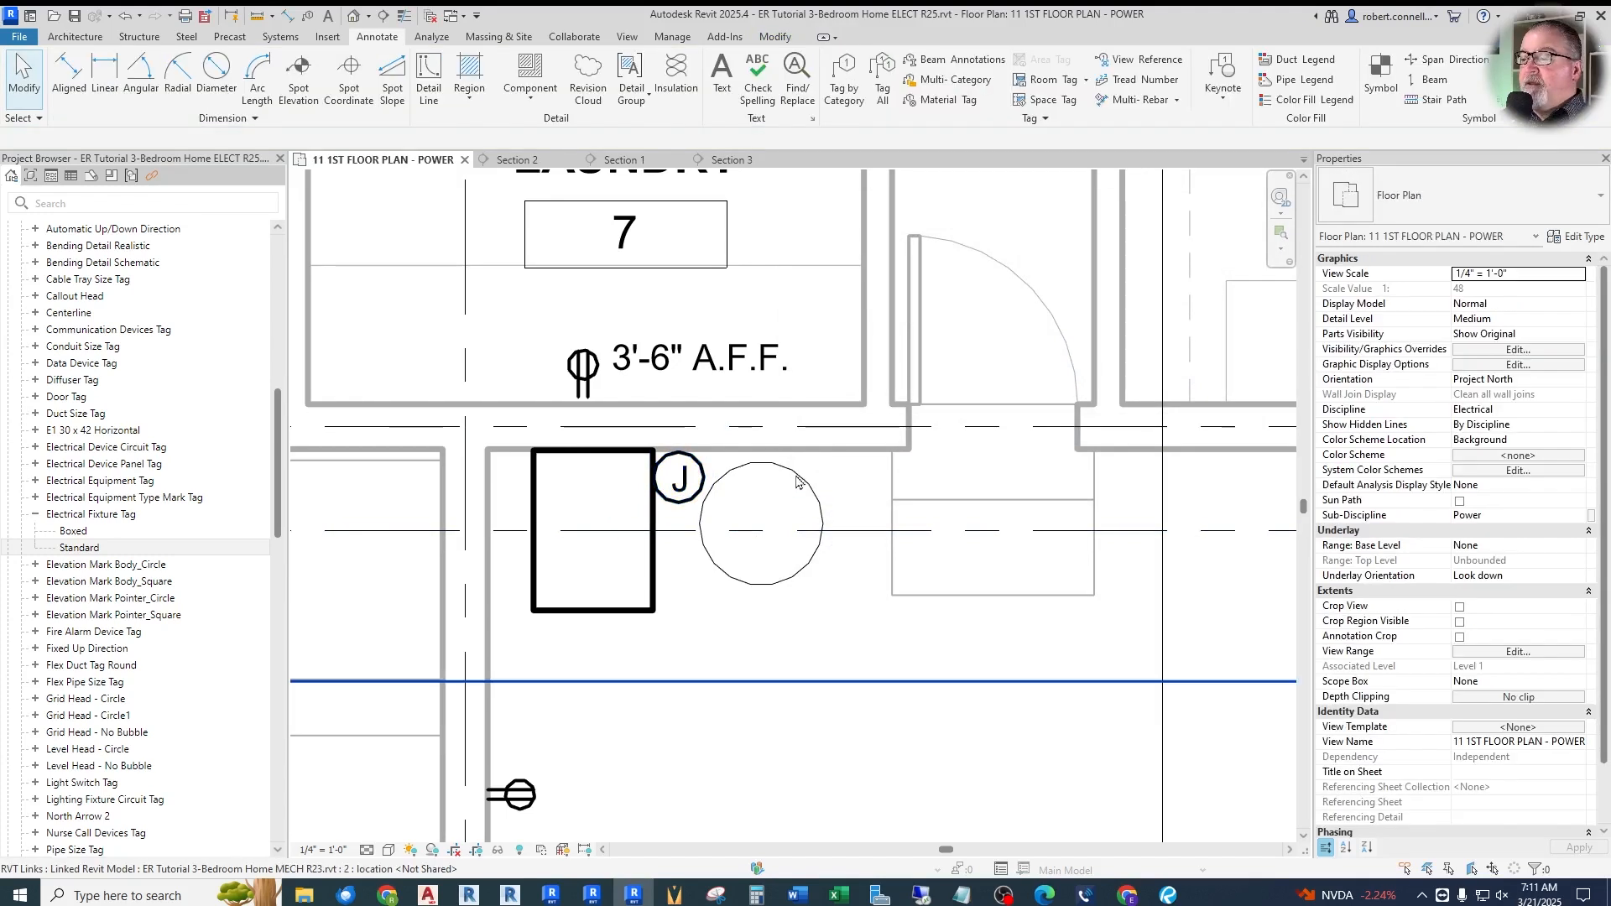
Place a similar junction box on the far side of the water heater, in line with the furnace's box
{"action": "right_click", "coordinate": [689, 484]}
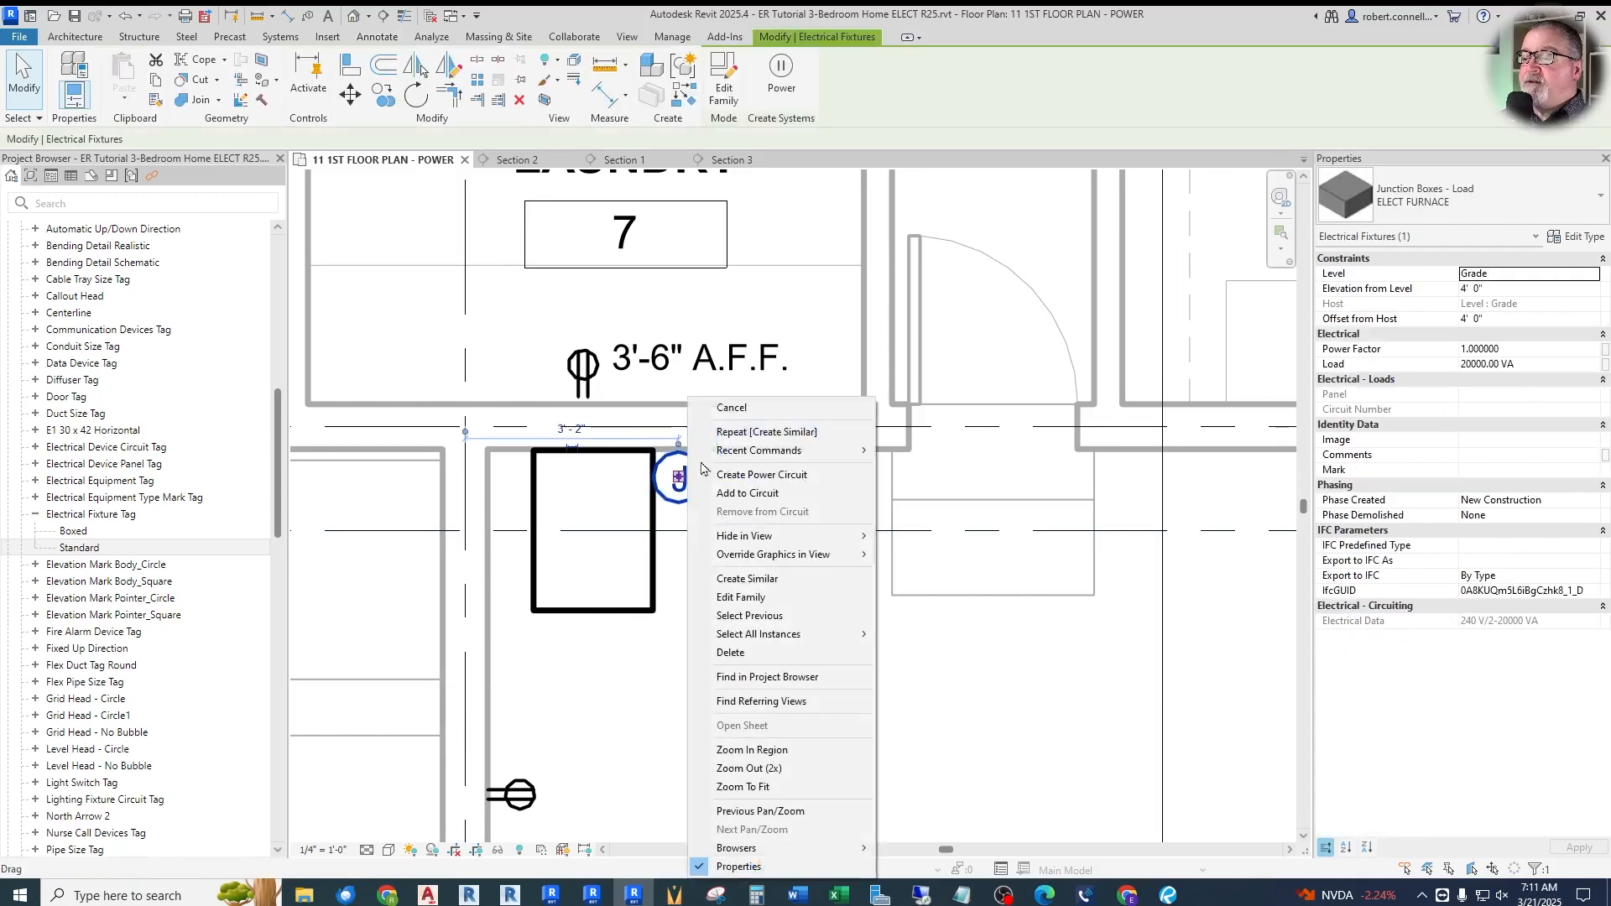
{"action": "left_click", "coordinate": [747, 579]}
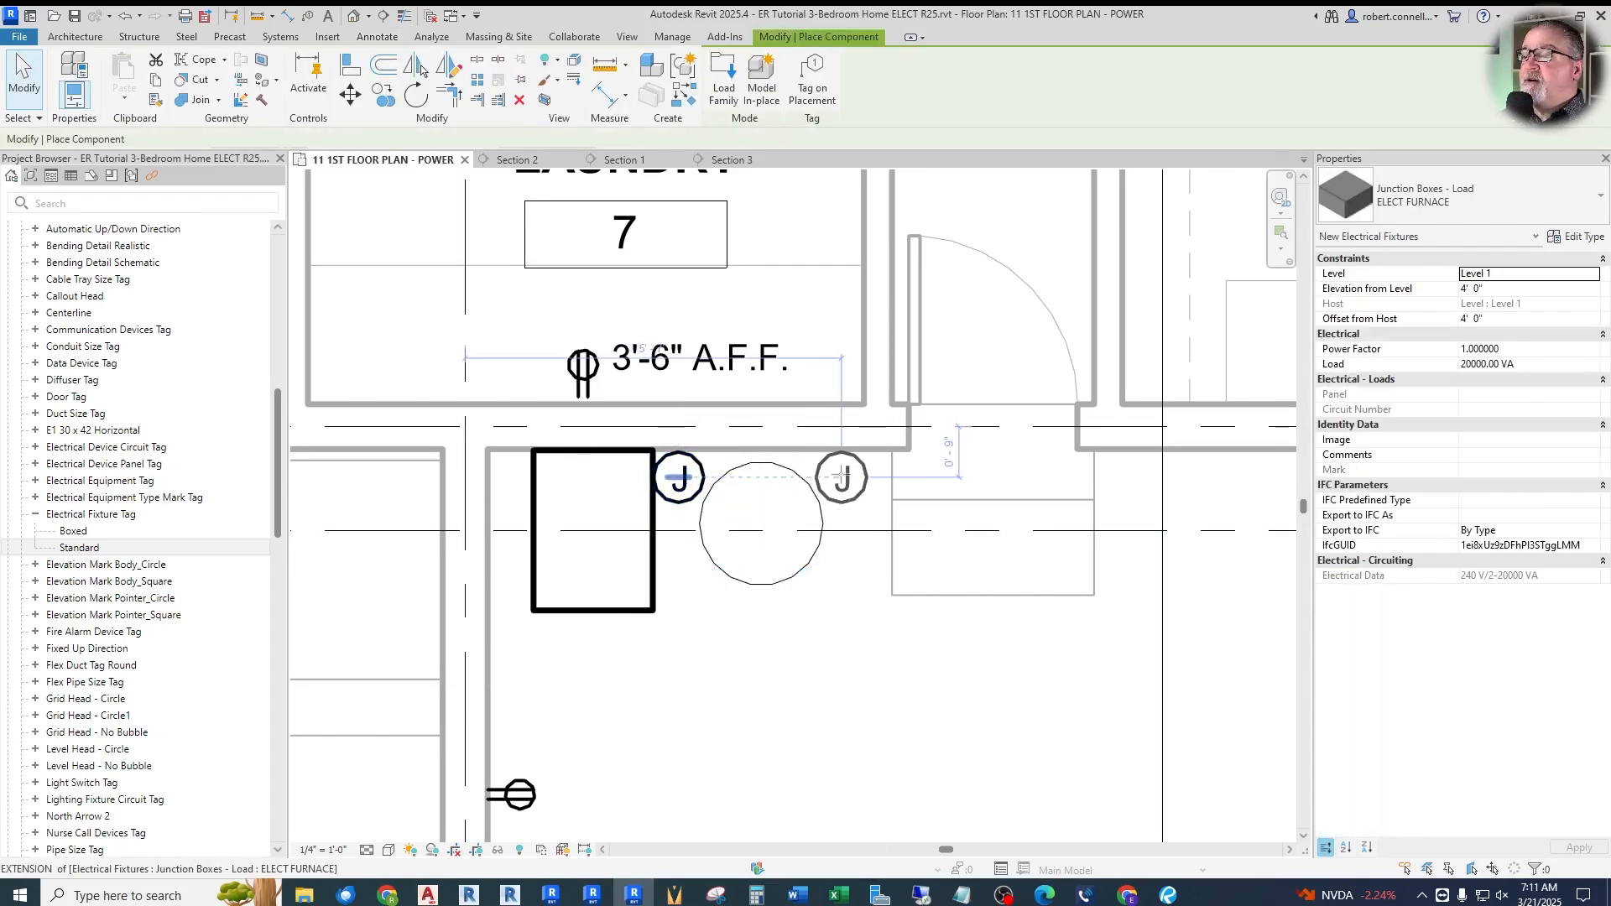
{"action": "left_click", "coordinate": [838, 479]}
{"action": "key", "text": "Escape"}
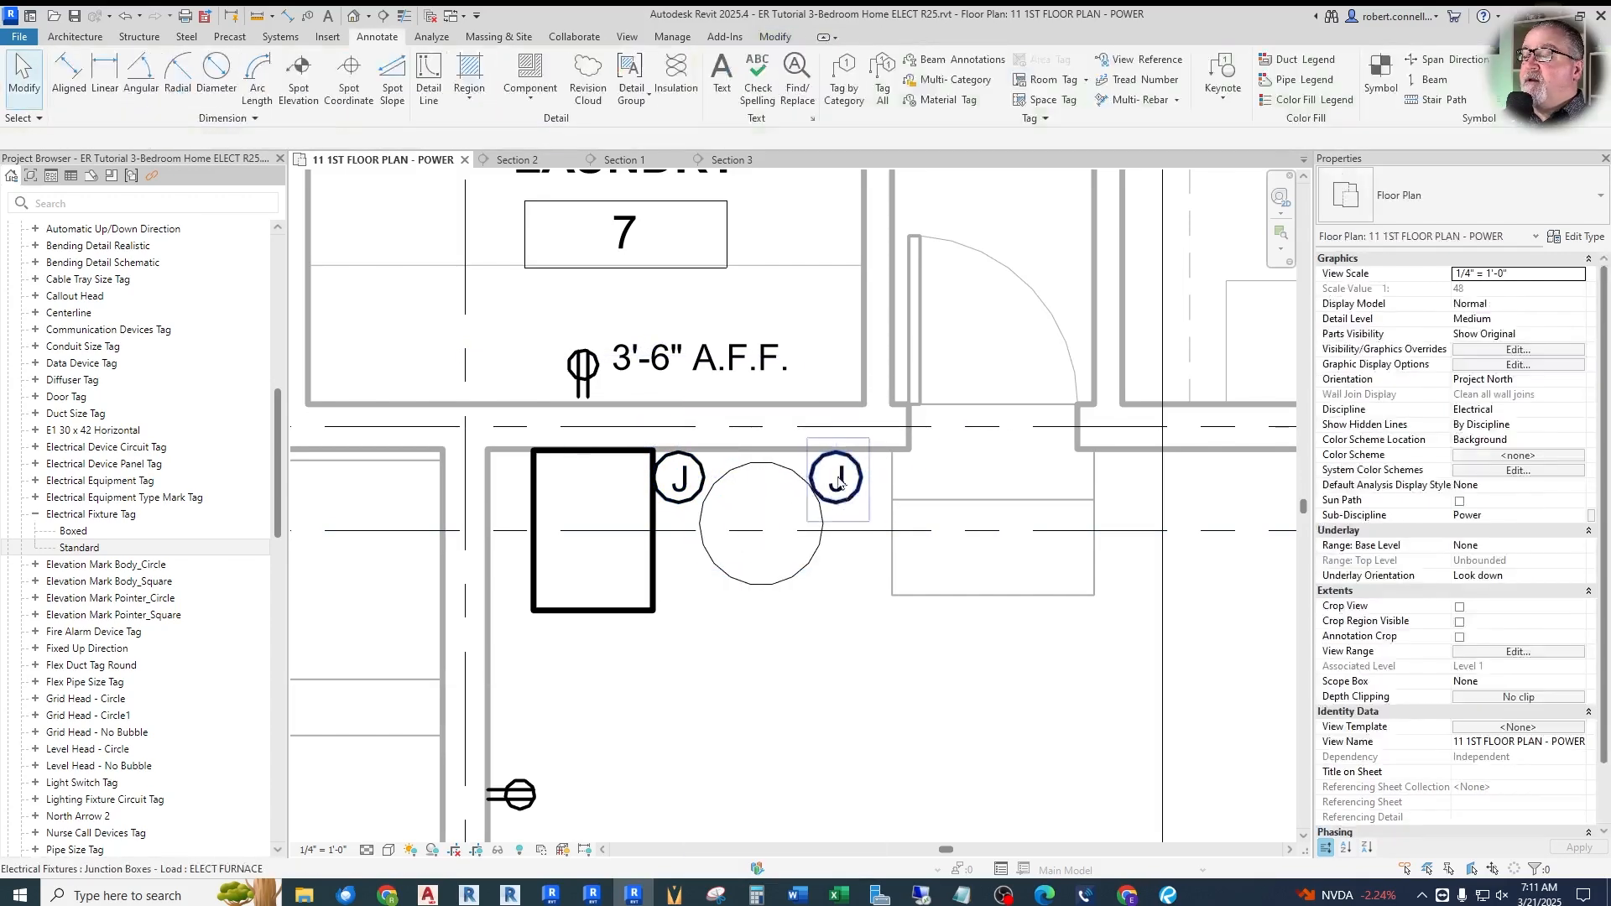
Duplicate the water heater junction box's type as ELECT WH and set its type mark to ELECT WH
{"action": "left_click", "coordinate": [838, 475]}
{"action": "left_click", "coordinate": [1579, 237]}
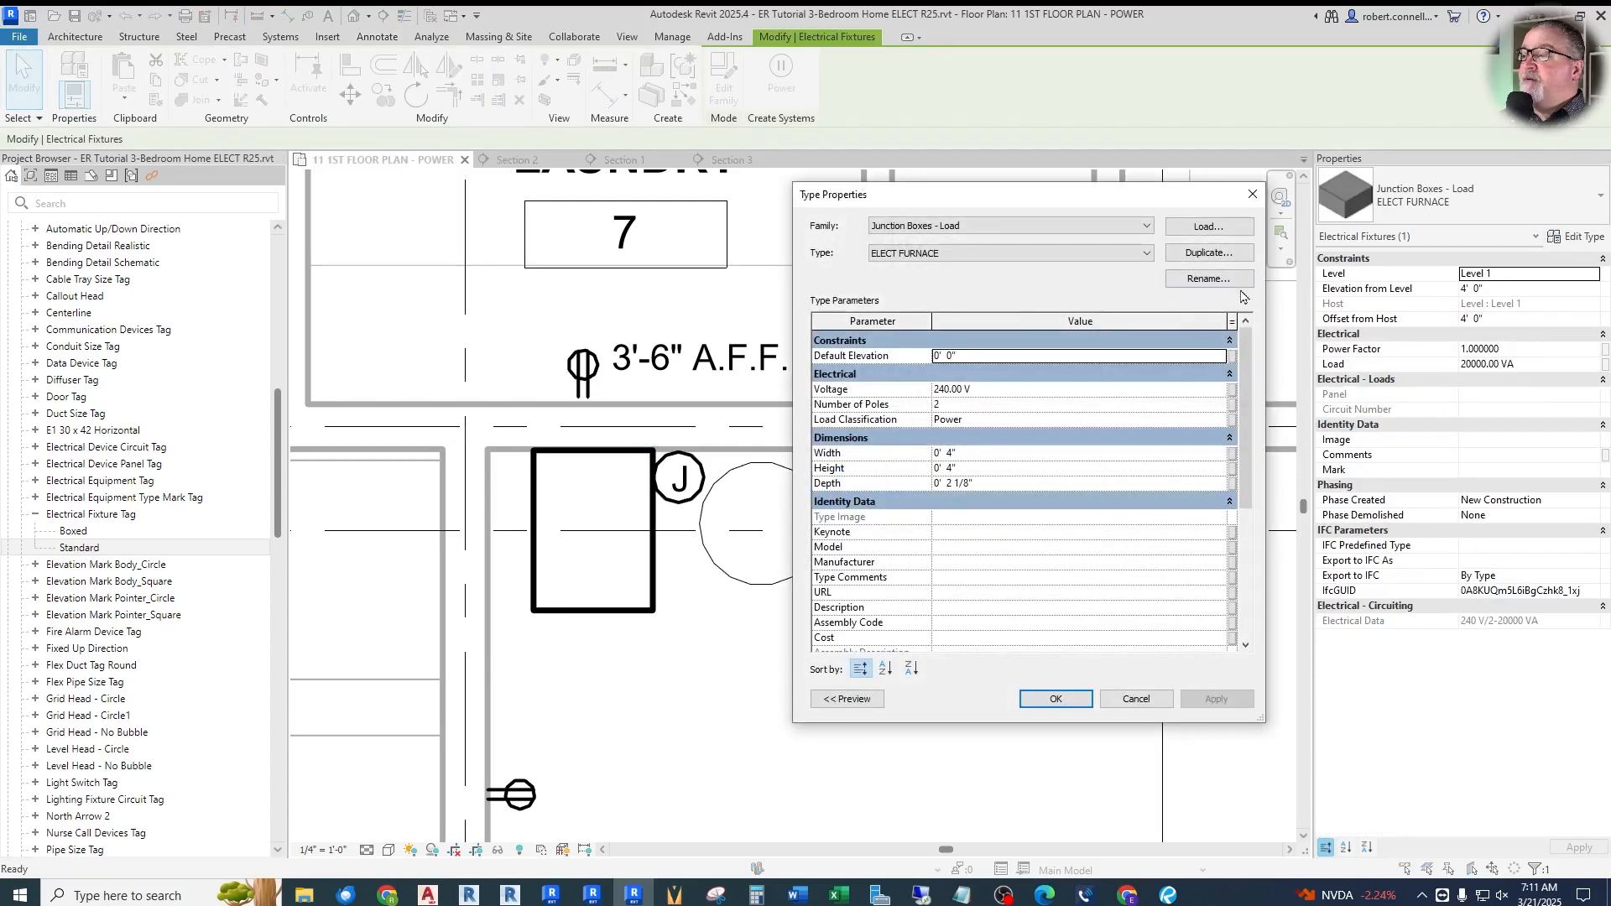
{"action": "left_click", "coordinate": [1209, 253]}
{"action": "type", "text": "ELECT WH"}
{"action": "key", "text": "Return"}
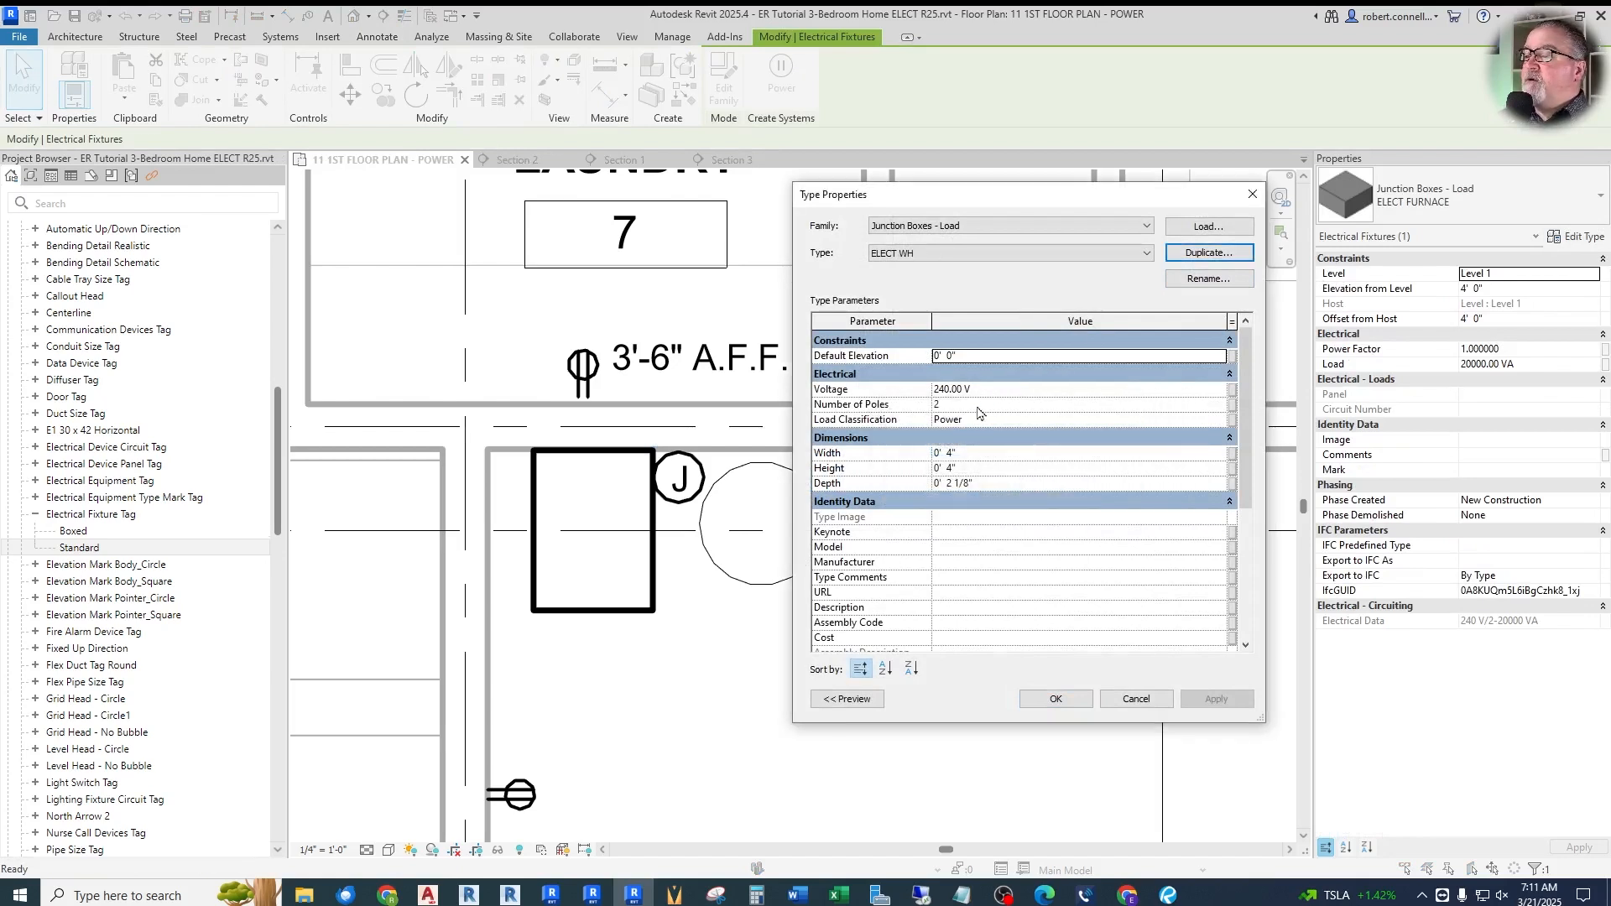
{"action": "scroll", "coordinate": [961, 591], "scroll_direction": "down", "scroll_amount": 3}
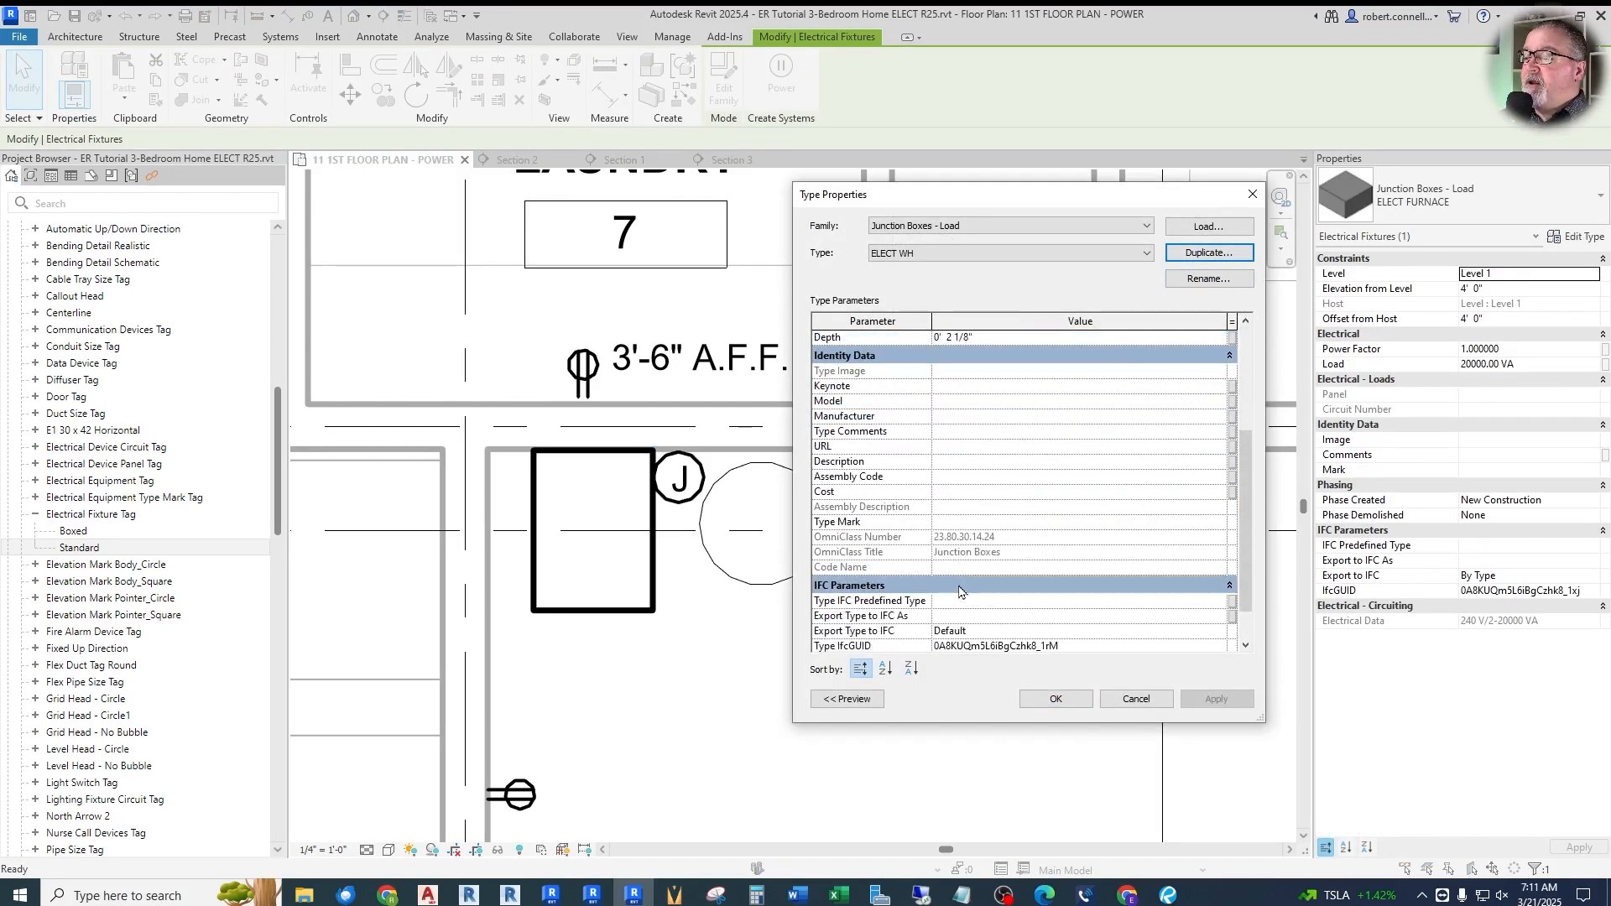
{"action": "left_click", "coordinate": [977, 523]}
{"action": "type", "text": "ELECT WH"}
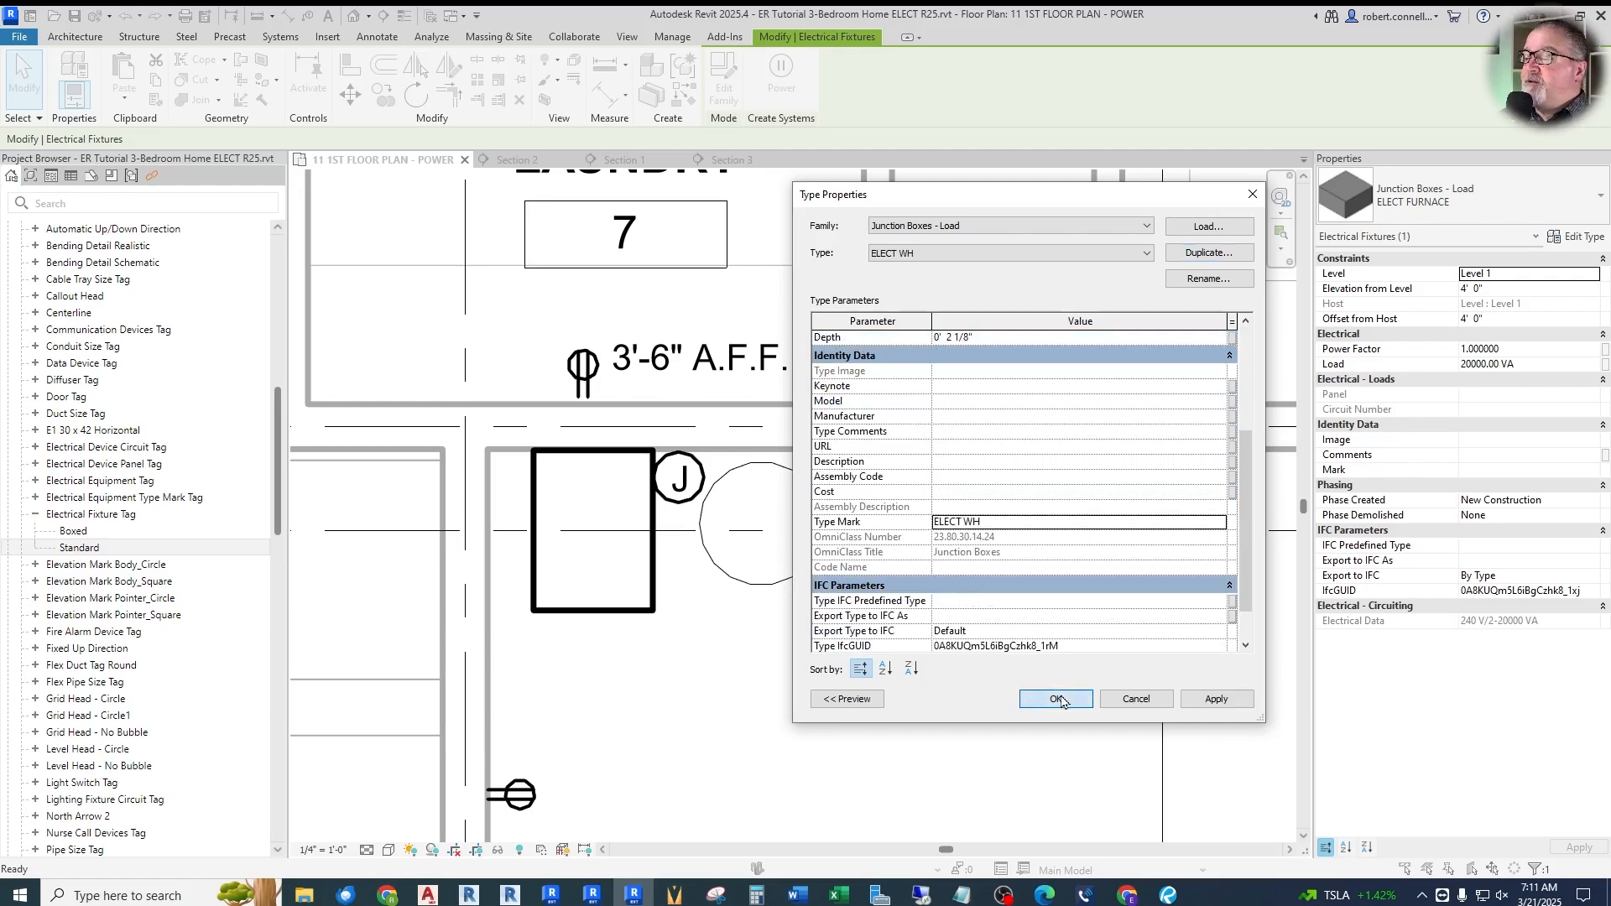
{"action": "left_click", "coordinate": [1064, 702]}
{"action": "key", "text": "Escape"}
Set the type mark of the furnace junction box's type to ELECT FURNACE
{"action": "left_click", "coordinate": [682, 483]}
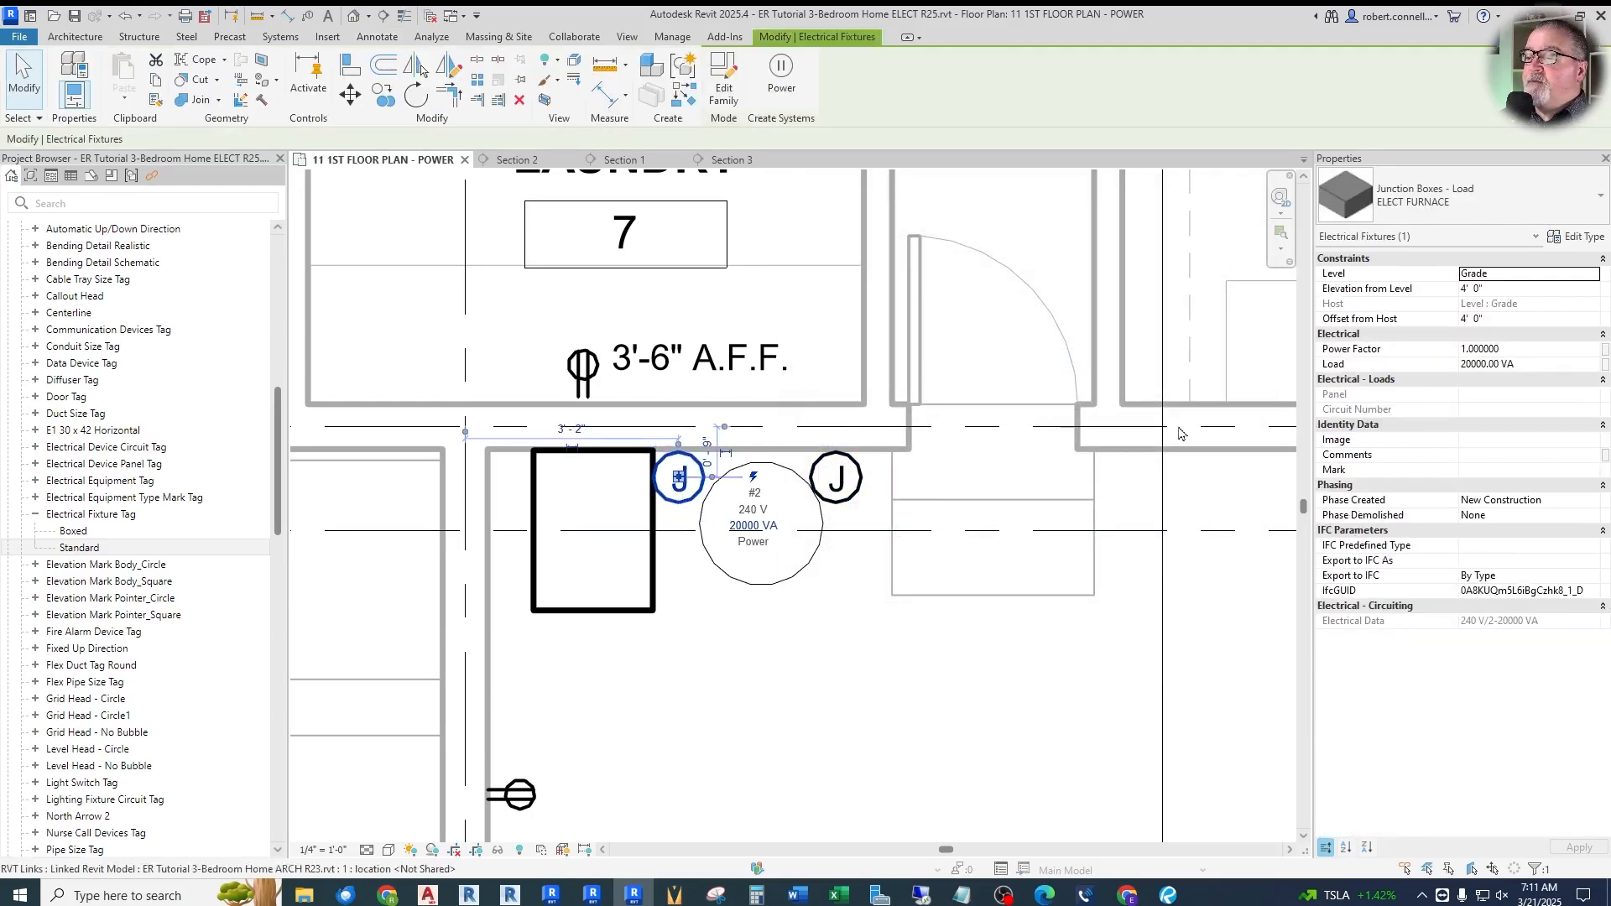
{"action": "left_click", "coordinate": [1562, 243]}
{"action": "left_click", "coordinate": [961, 490]}
{"action": "type", "text": "ELECT FURNACE"}
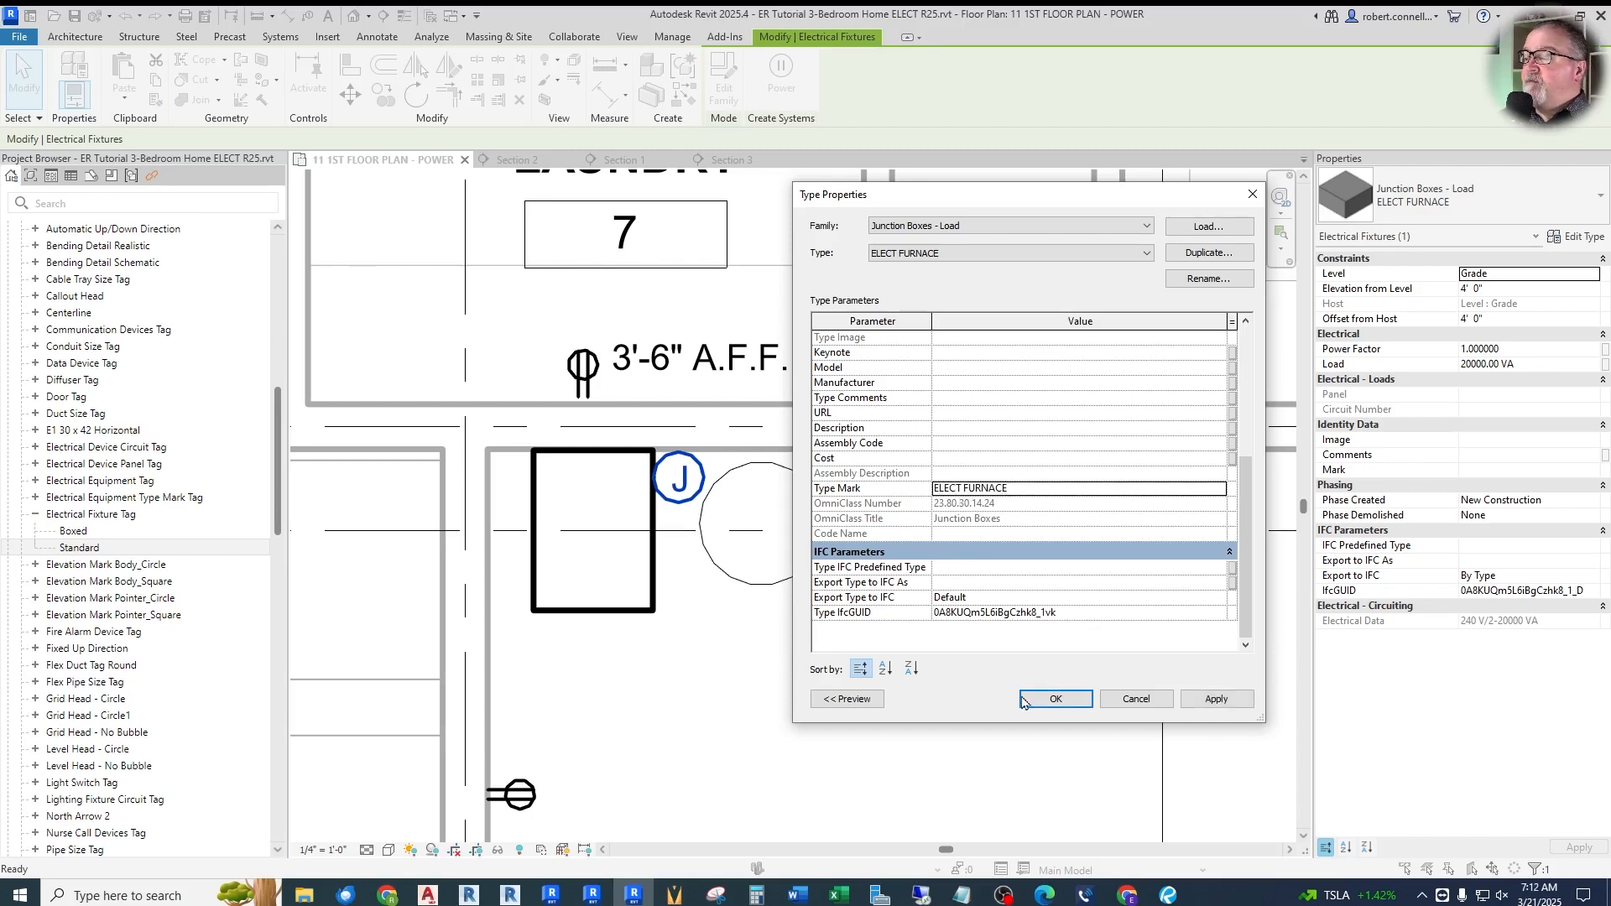
{"action": "left_click", "coordinate": [1055, 699]}
{"action": "key", "text": "Escape"}
Tag the furnace and water heater junction boxes by category, with leaders
{"action": "left_click", "coordinate": [307, 16]}
{"action": "left_click", "coordinate": [680, 511]}
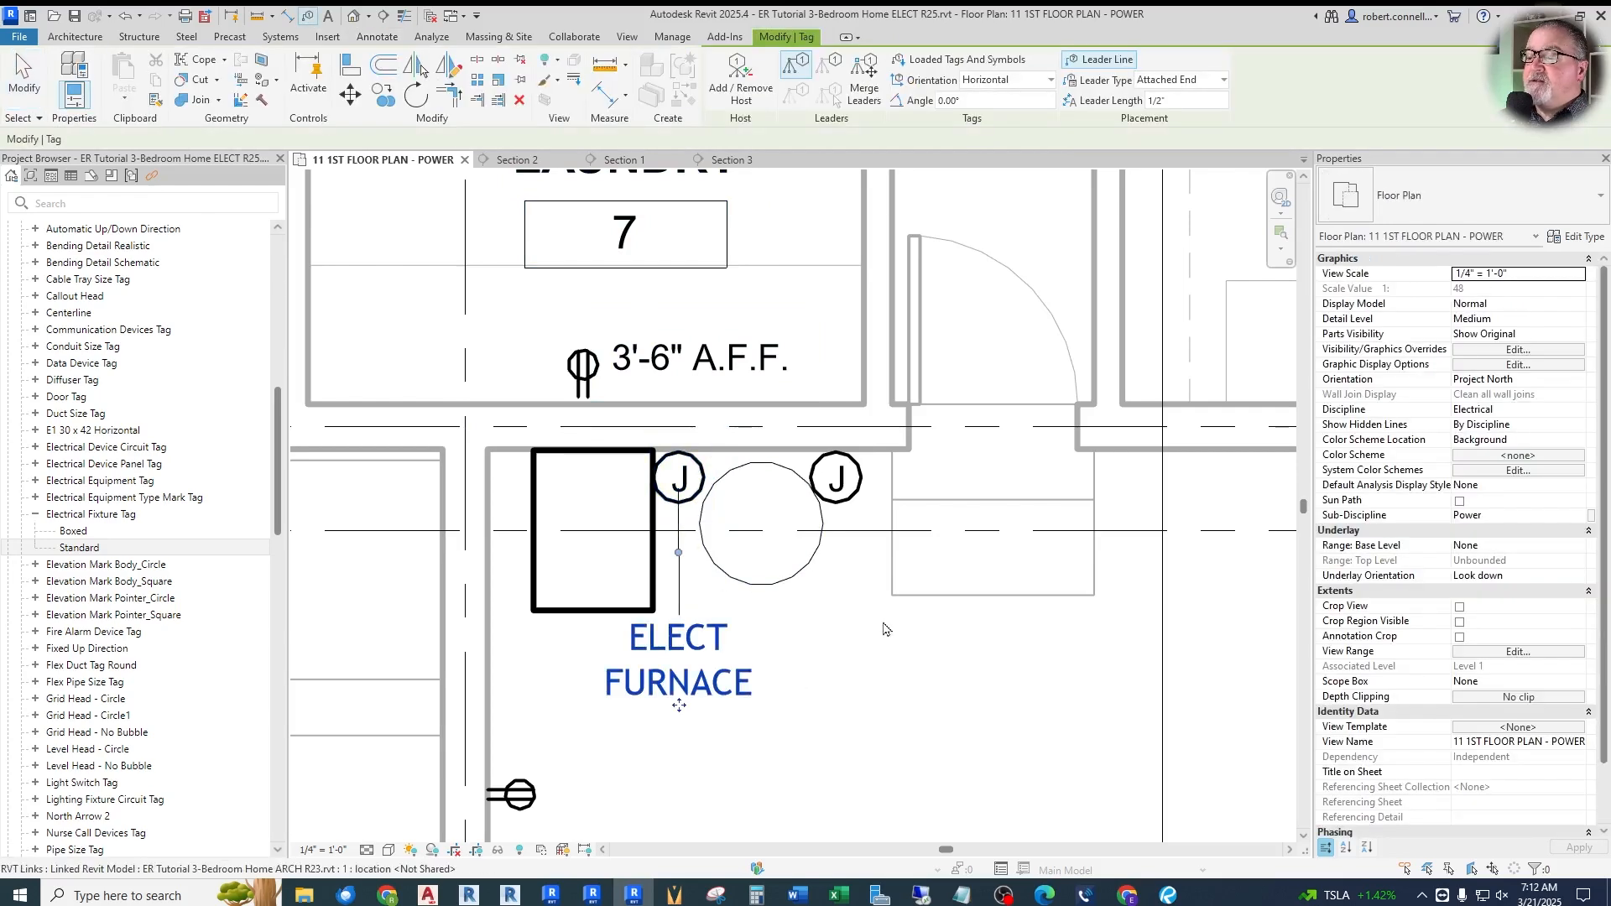
{"action": "left_click", "coordinate": [836, 512]}
{"action": "key", "text": "Escape"}
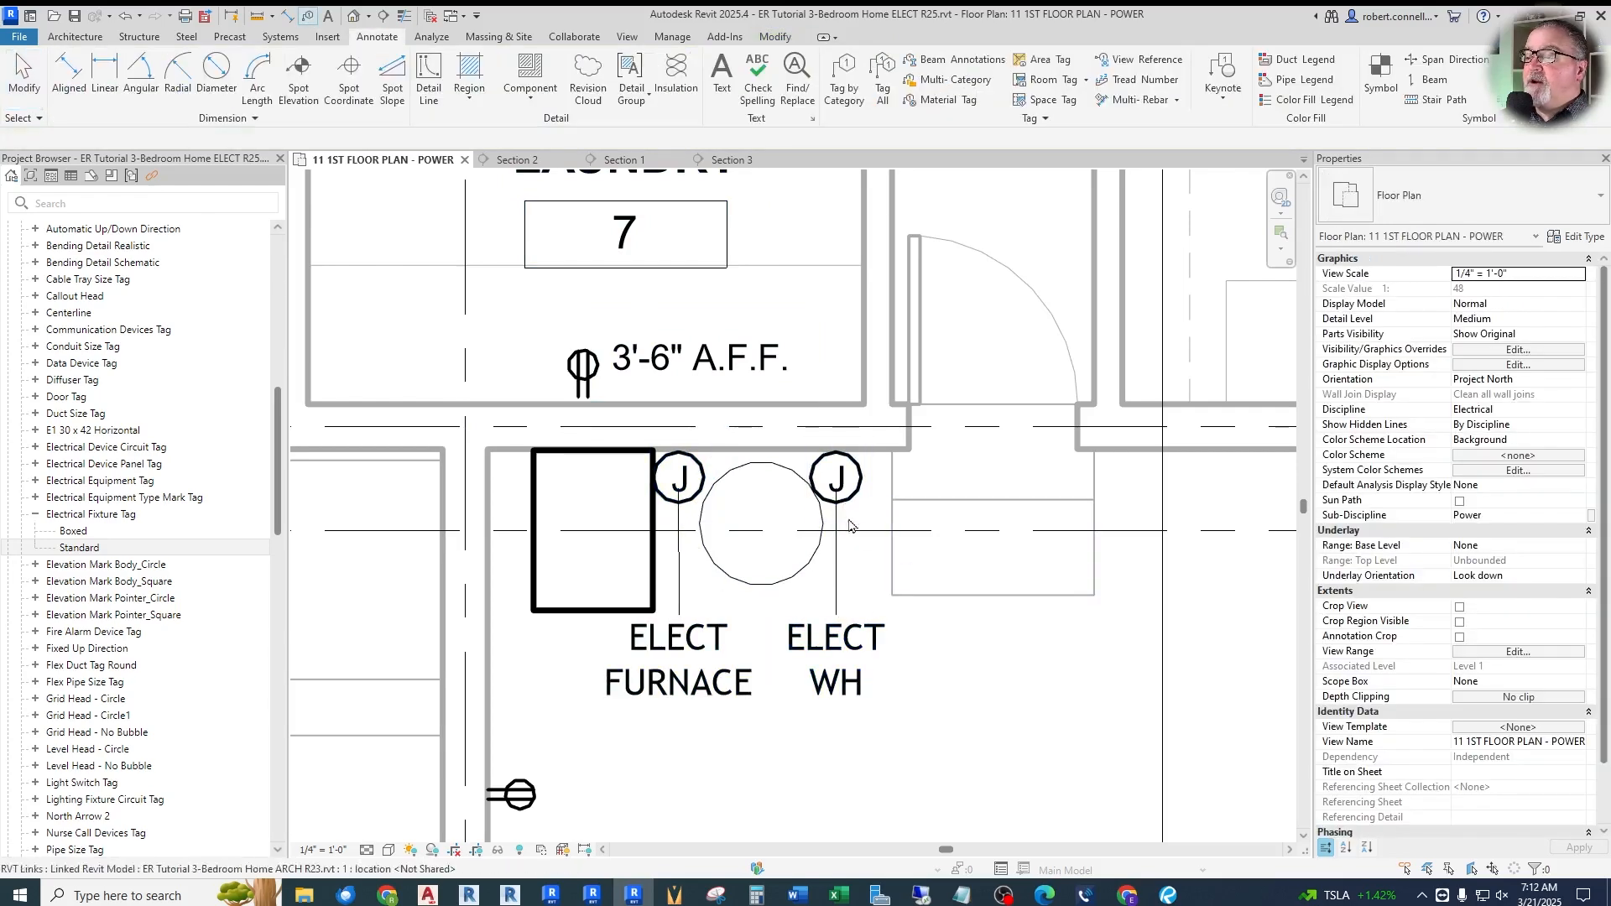
Select the ELECT WH junction box and open its load value for editing
{"action": "left_click", "coordinate": [836, 478]}
{"action": "left_click", "coordinate": [1552, 366]}
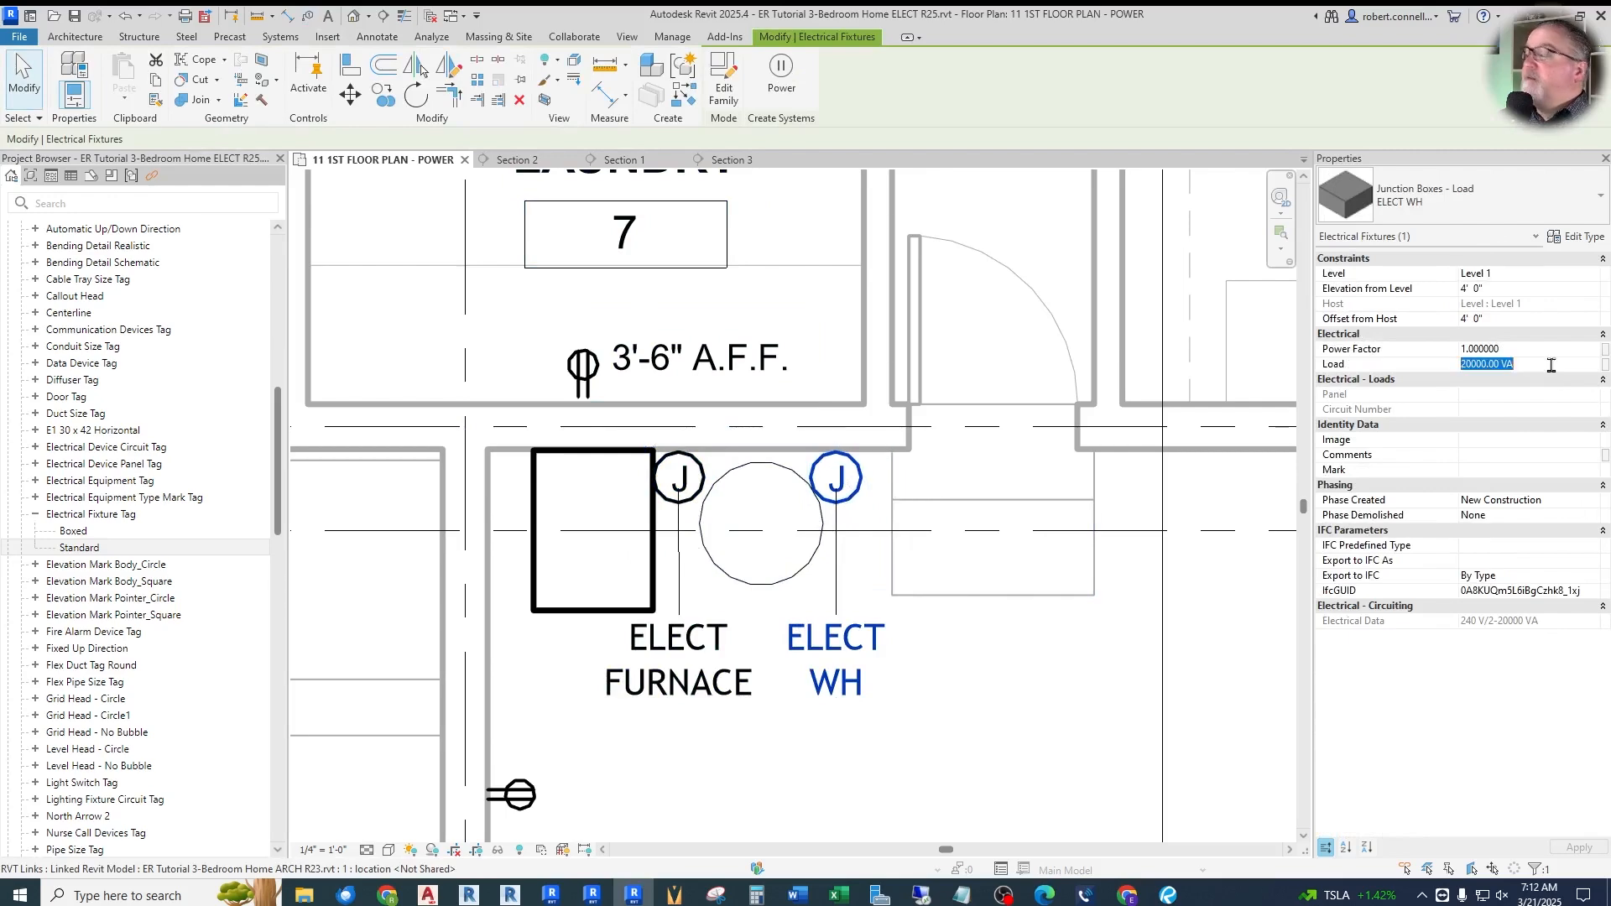
{"action": "key", "text": "Escape"}
{"action": "scroll", "coordinate": [651, 457], "scroll_direction": "down", "scroll_amount": 6}
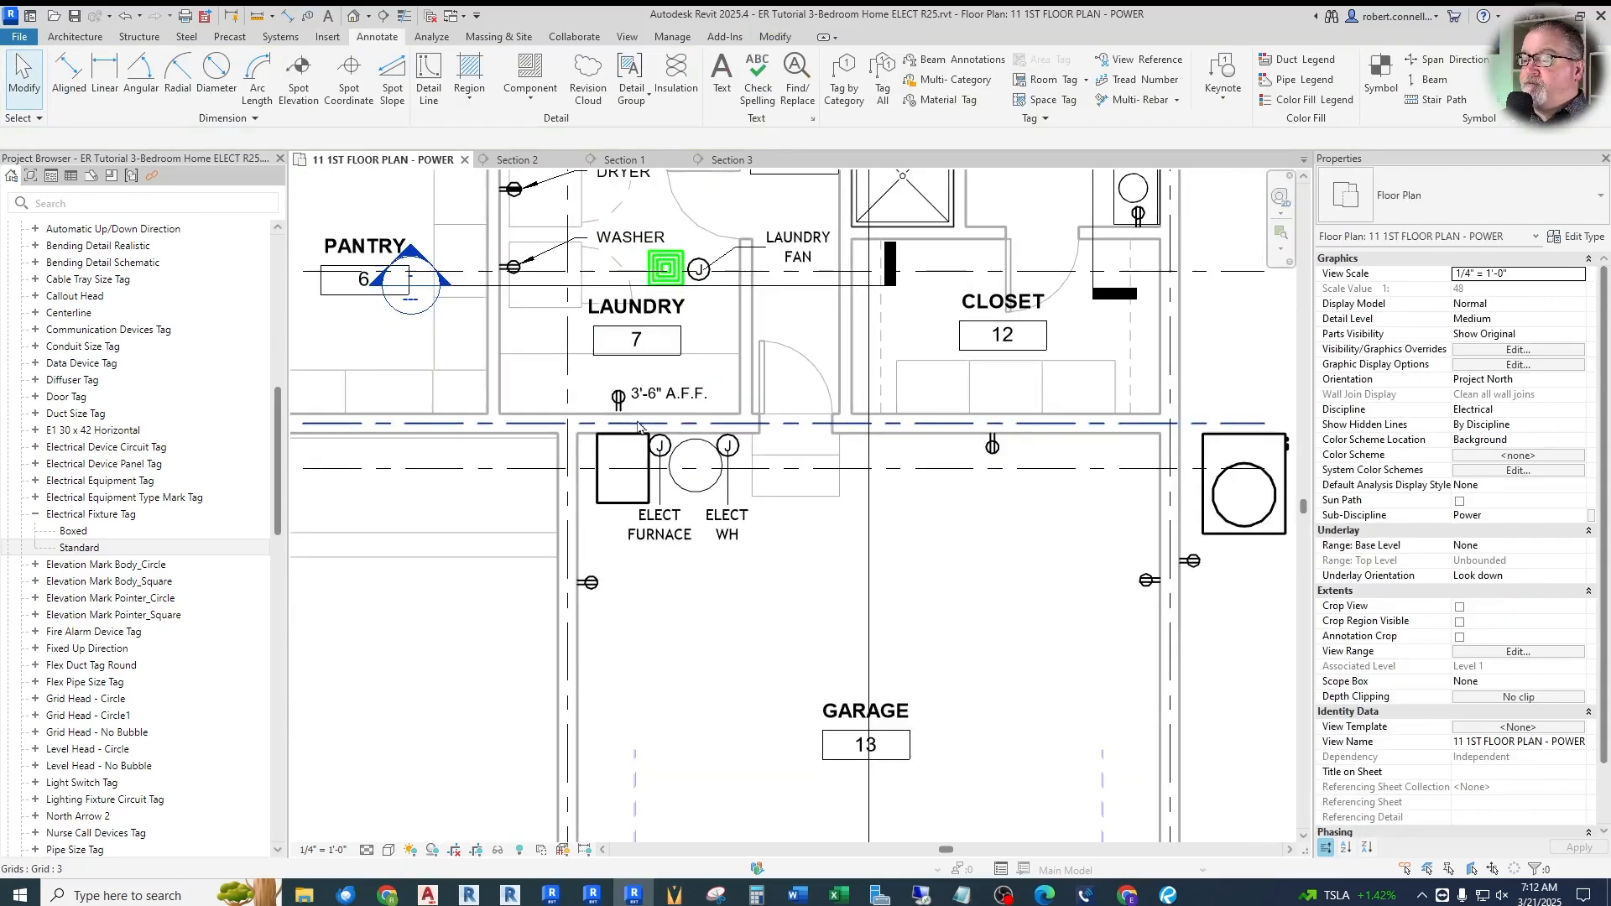
{"action": "scroll", "coordinate": [647, 670], "scroll_direction": "up", "scroll_amount": 2}
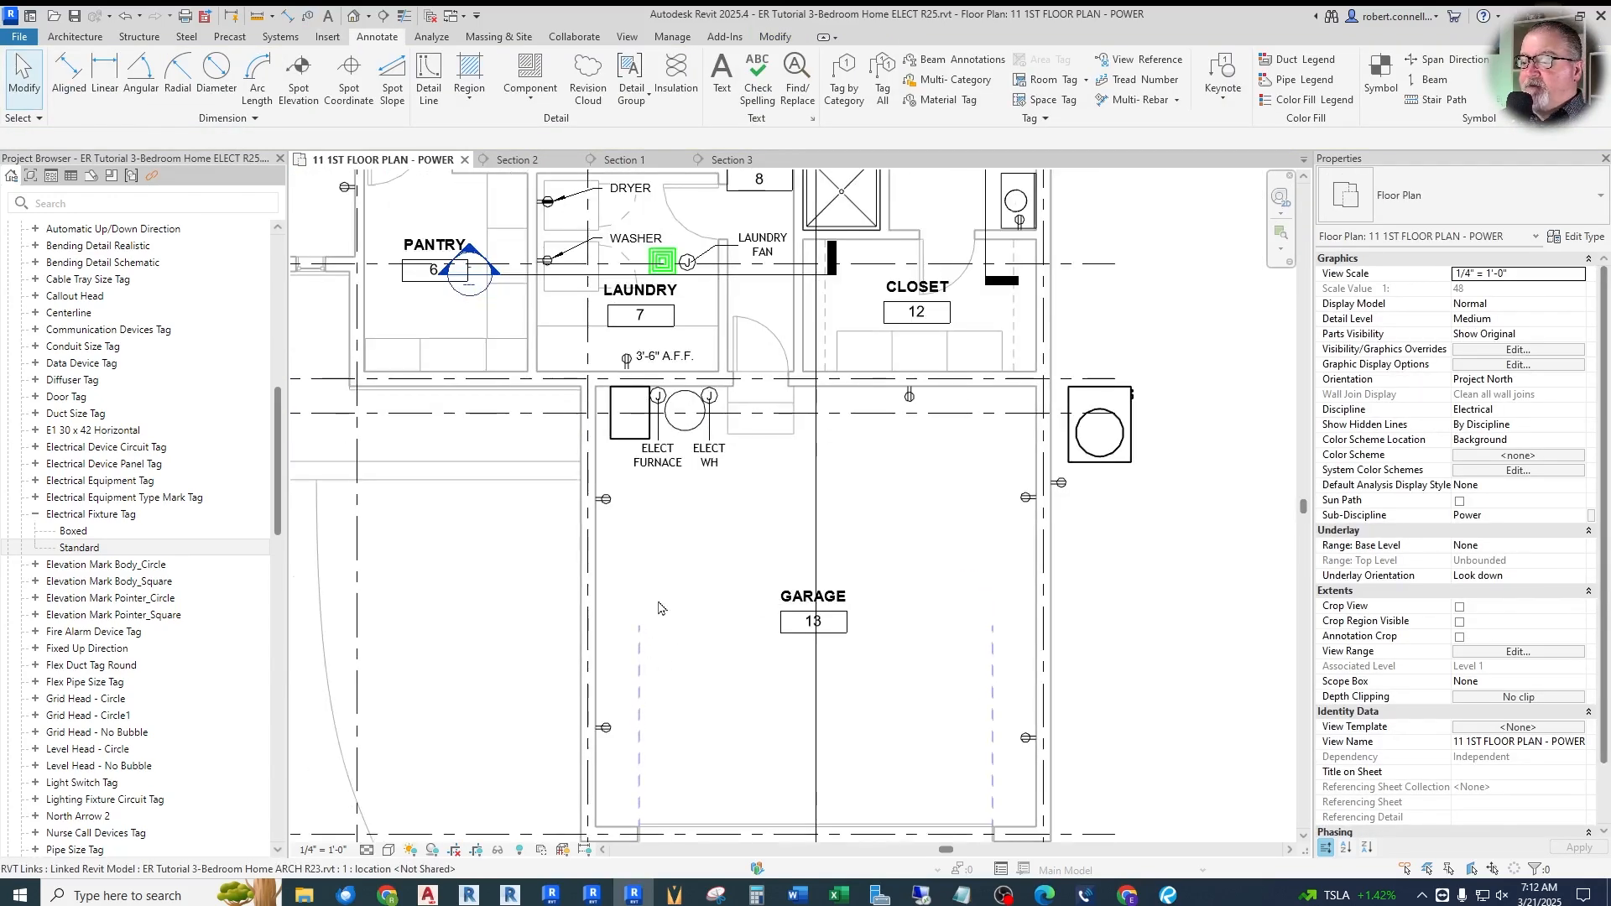
{"action": "scroll", "coordinate": [667, 608], "scroll_direction": "down", "scroll_amount": 2}
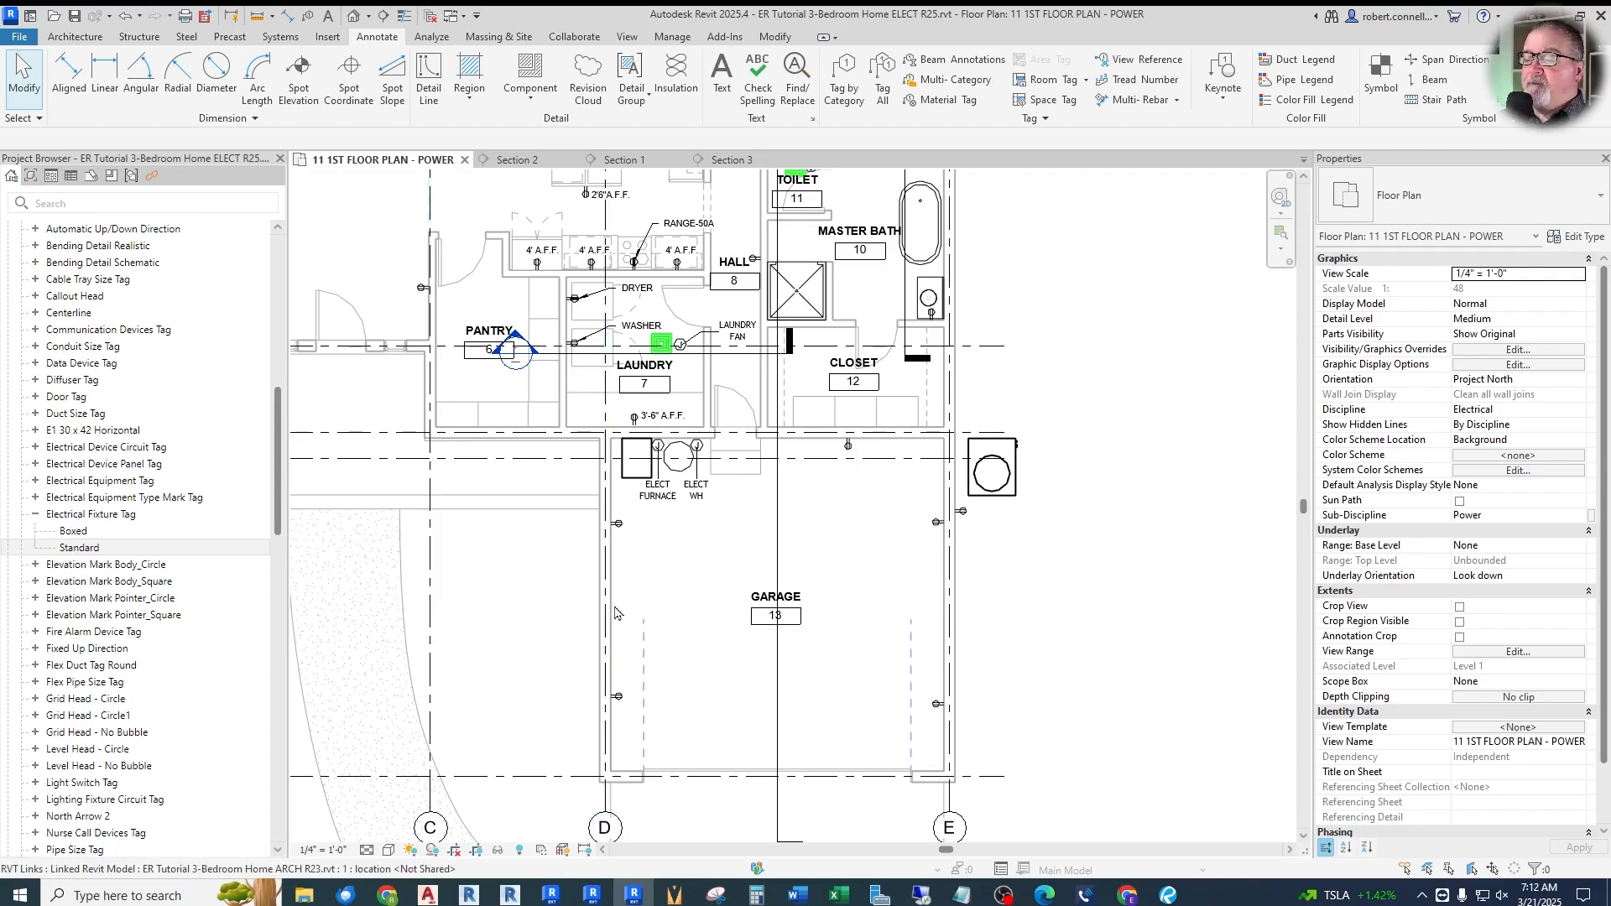
{"action": "scroll", "coordinate": [620, 603], "scroll_direction": "up", "scroll_amount": 1}
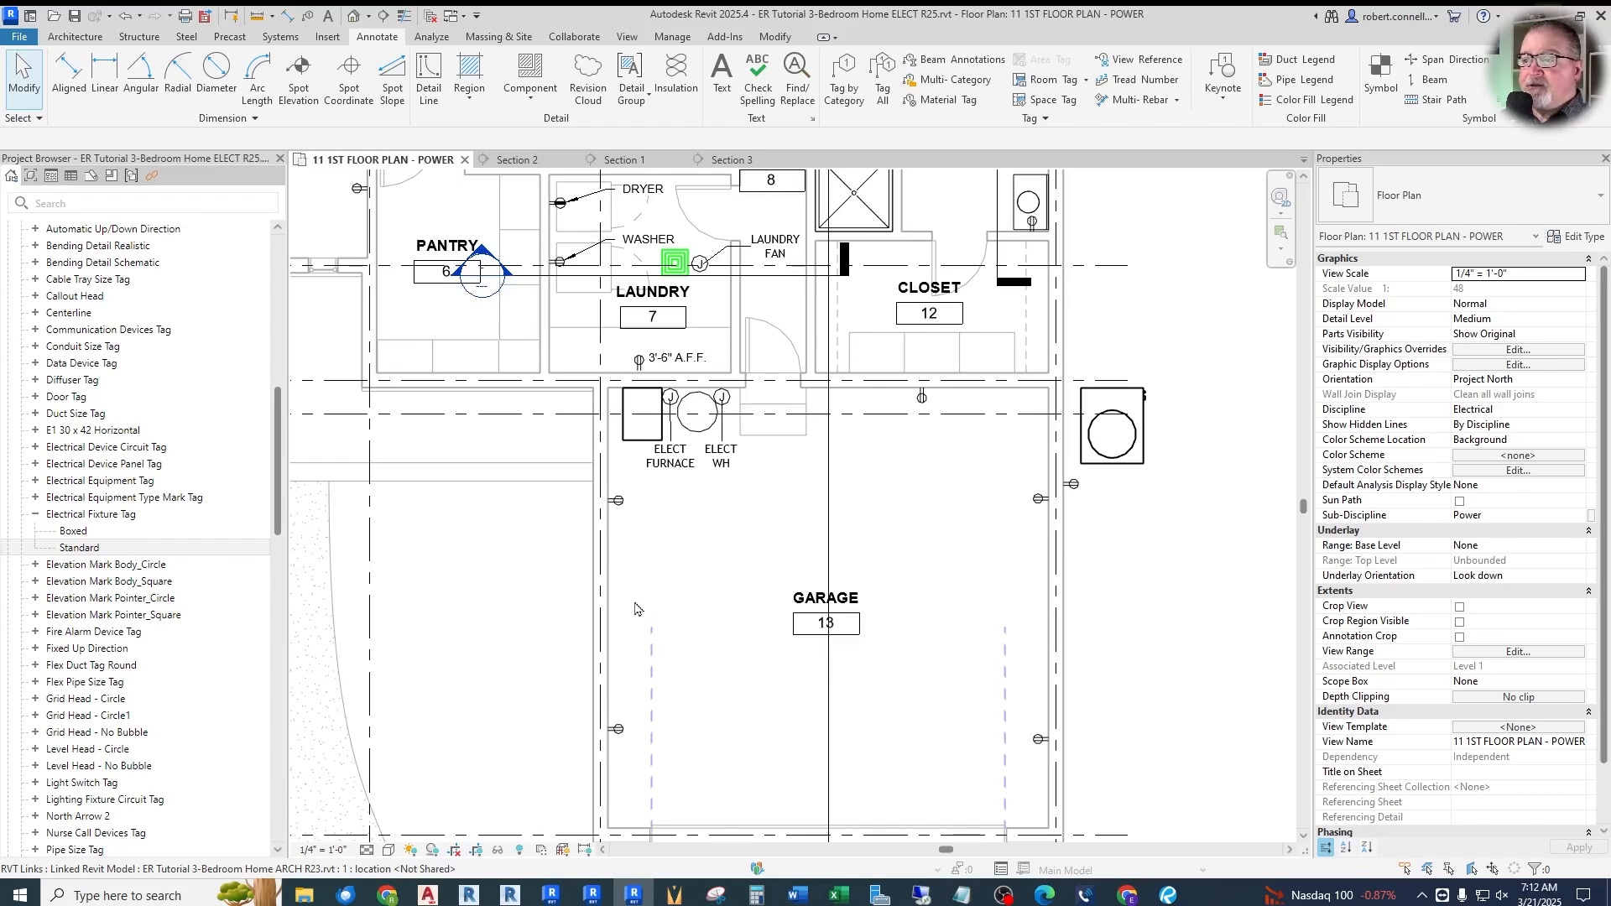
{"action": "scroll", "coordinate": [634, 606], "scroll_direction": "down", "scroll_amount": 1}
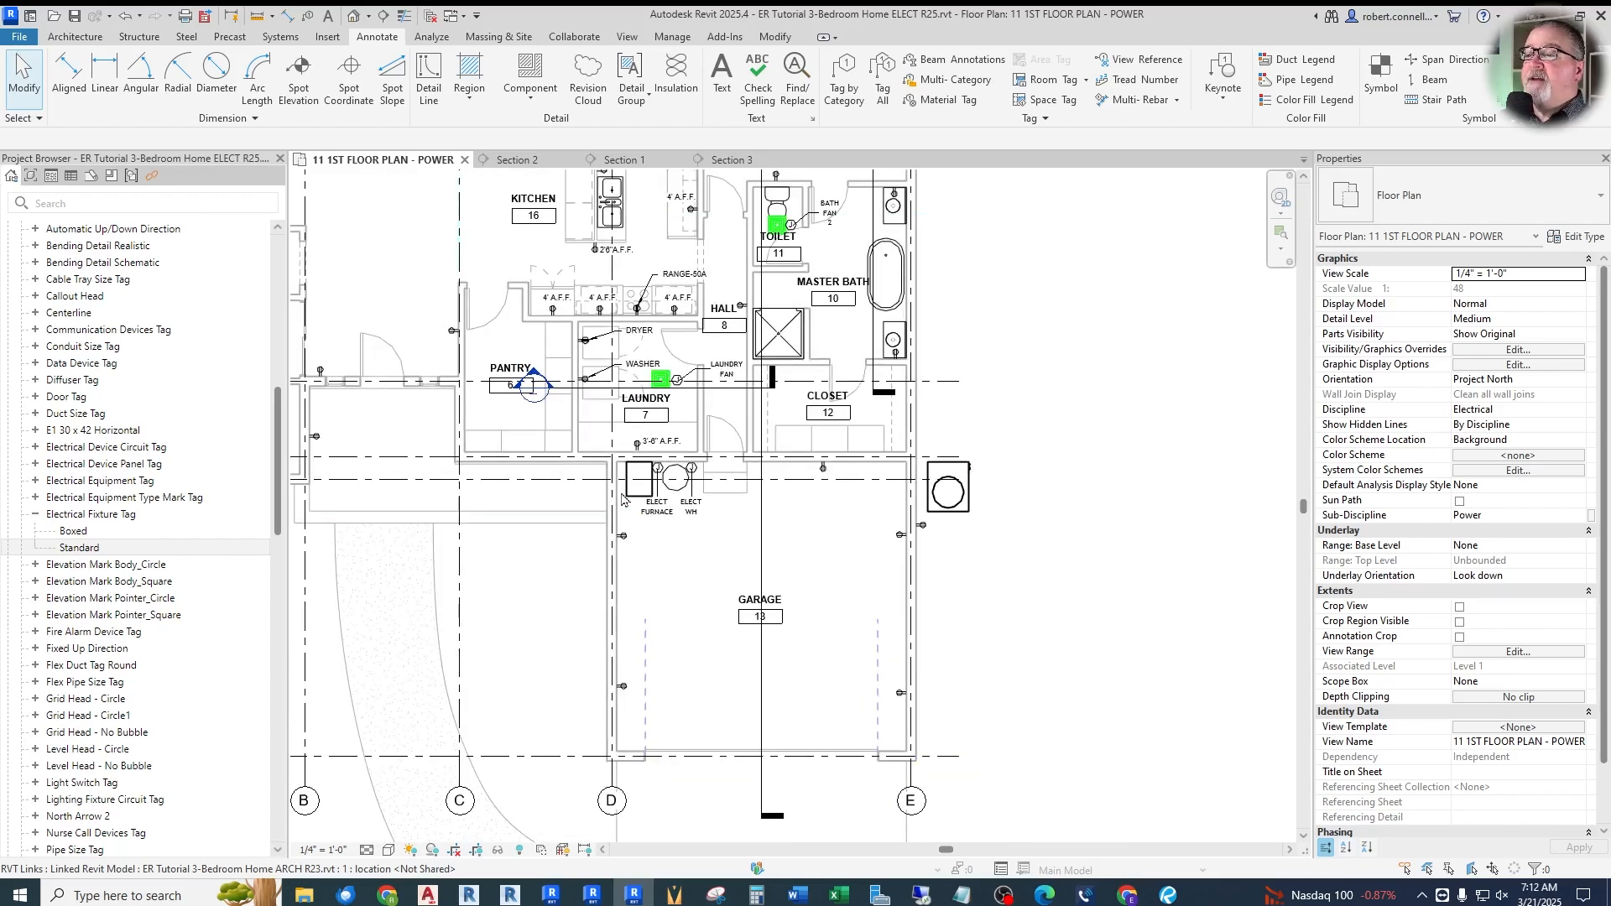
Create a similar high voltage receptacle from the range's and place it on the garage's left wall, between the two existing duplex receptacles
{"action": "scroll", "coordinate": [590, 358], "scroll_direction": "up", "scroll_amount": 4}
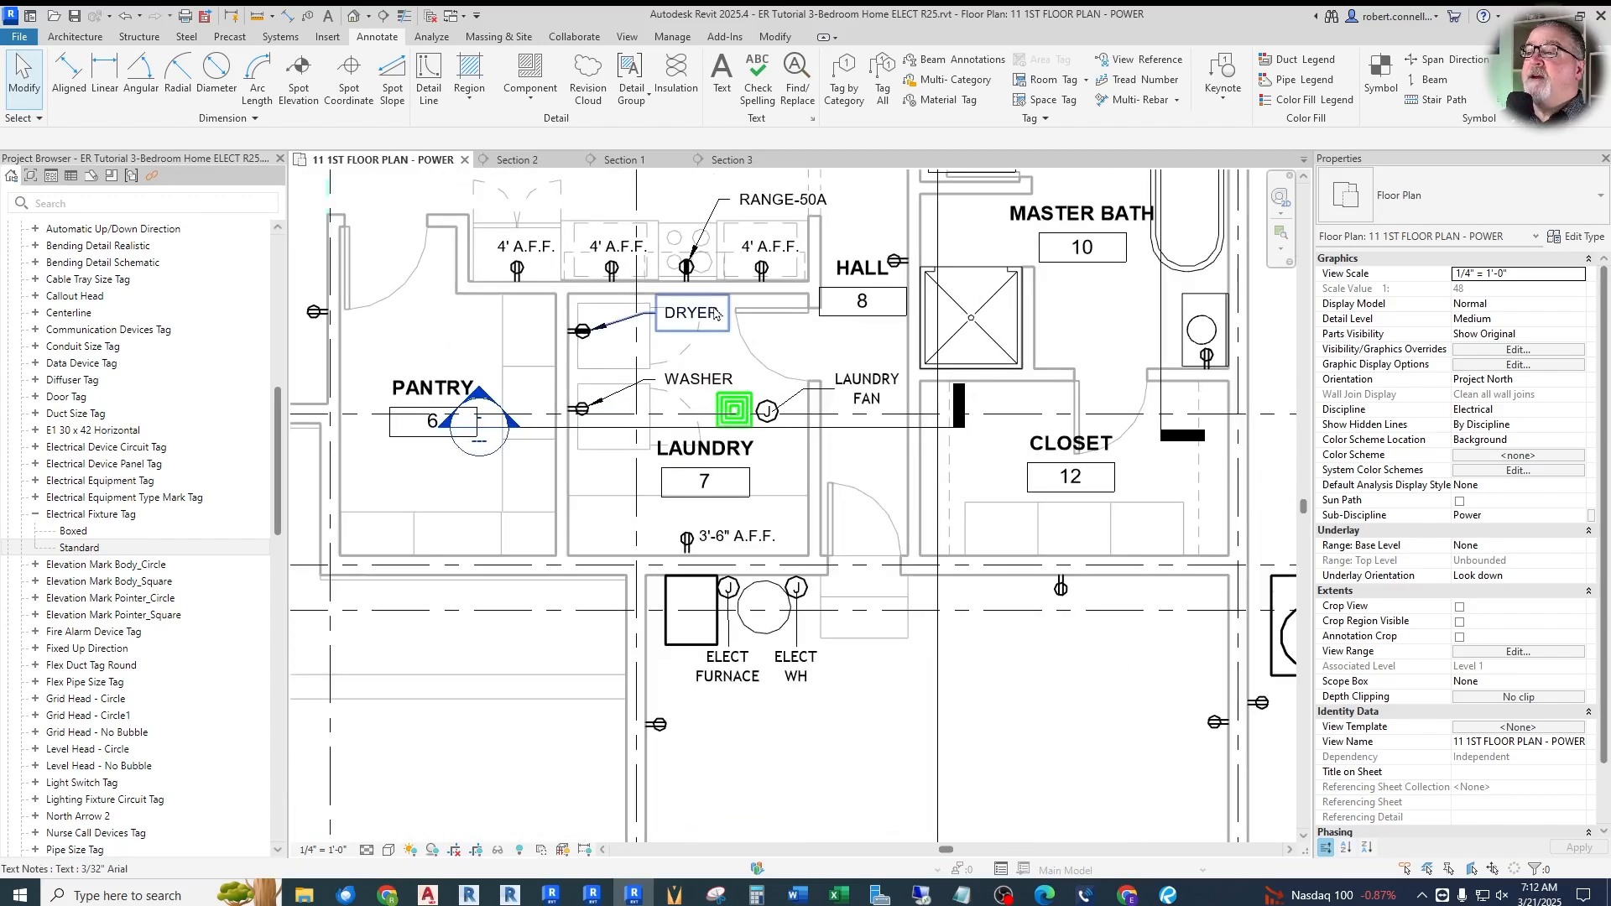
{"action": "left_click", "coordinate": [679, 256]}
{"action": "right_click", "coordinate": [682, 267]}
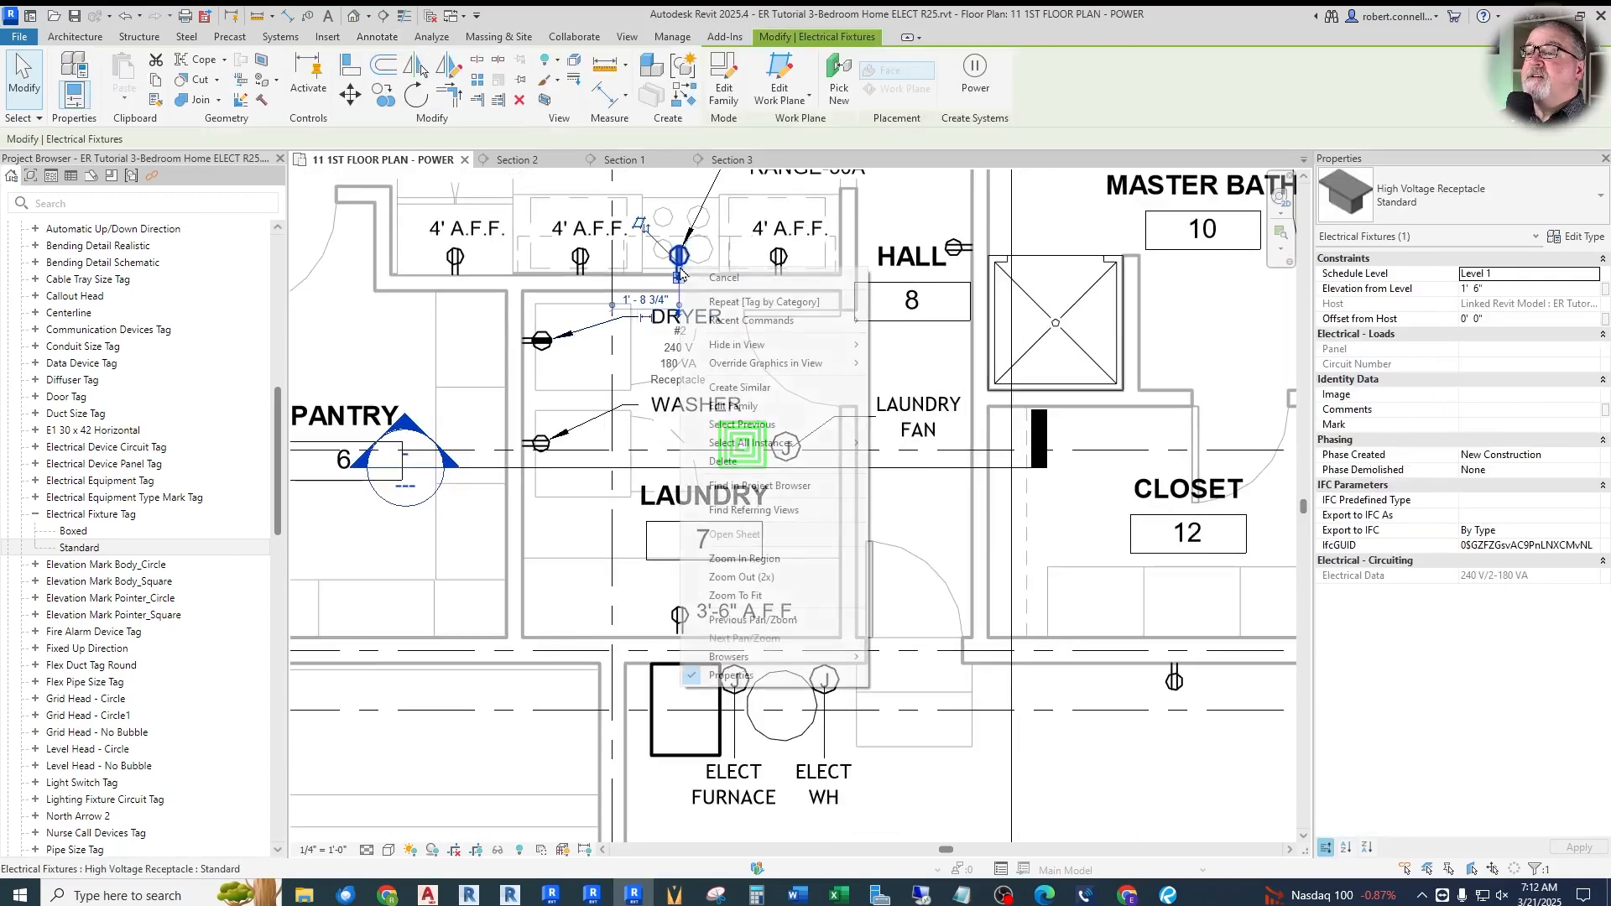
{"action": "left_click", "coordinate": [736, 392]}
{"action": "scroll", "coordinate": [719, 316], "scroll_direction": "down", "scroll_amount": 3}
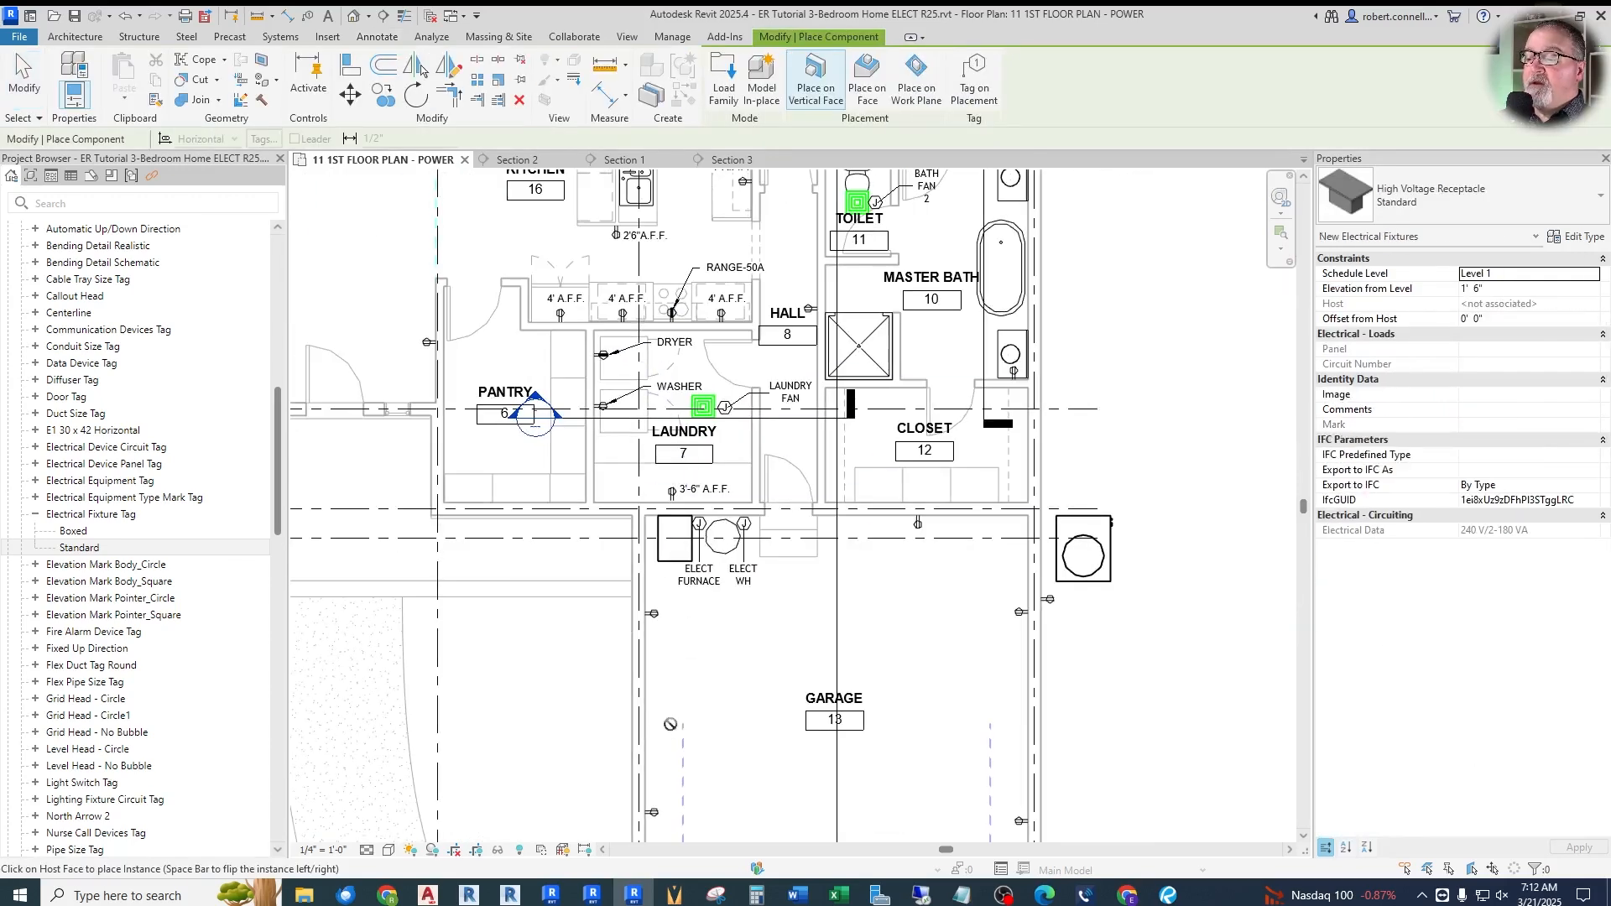
{"action": "scroll", "coordinate": [668, 727], "scroll_direction": "up", "scroll_amount": 5}
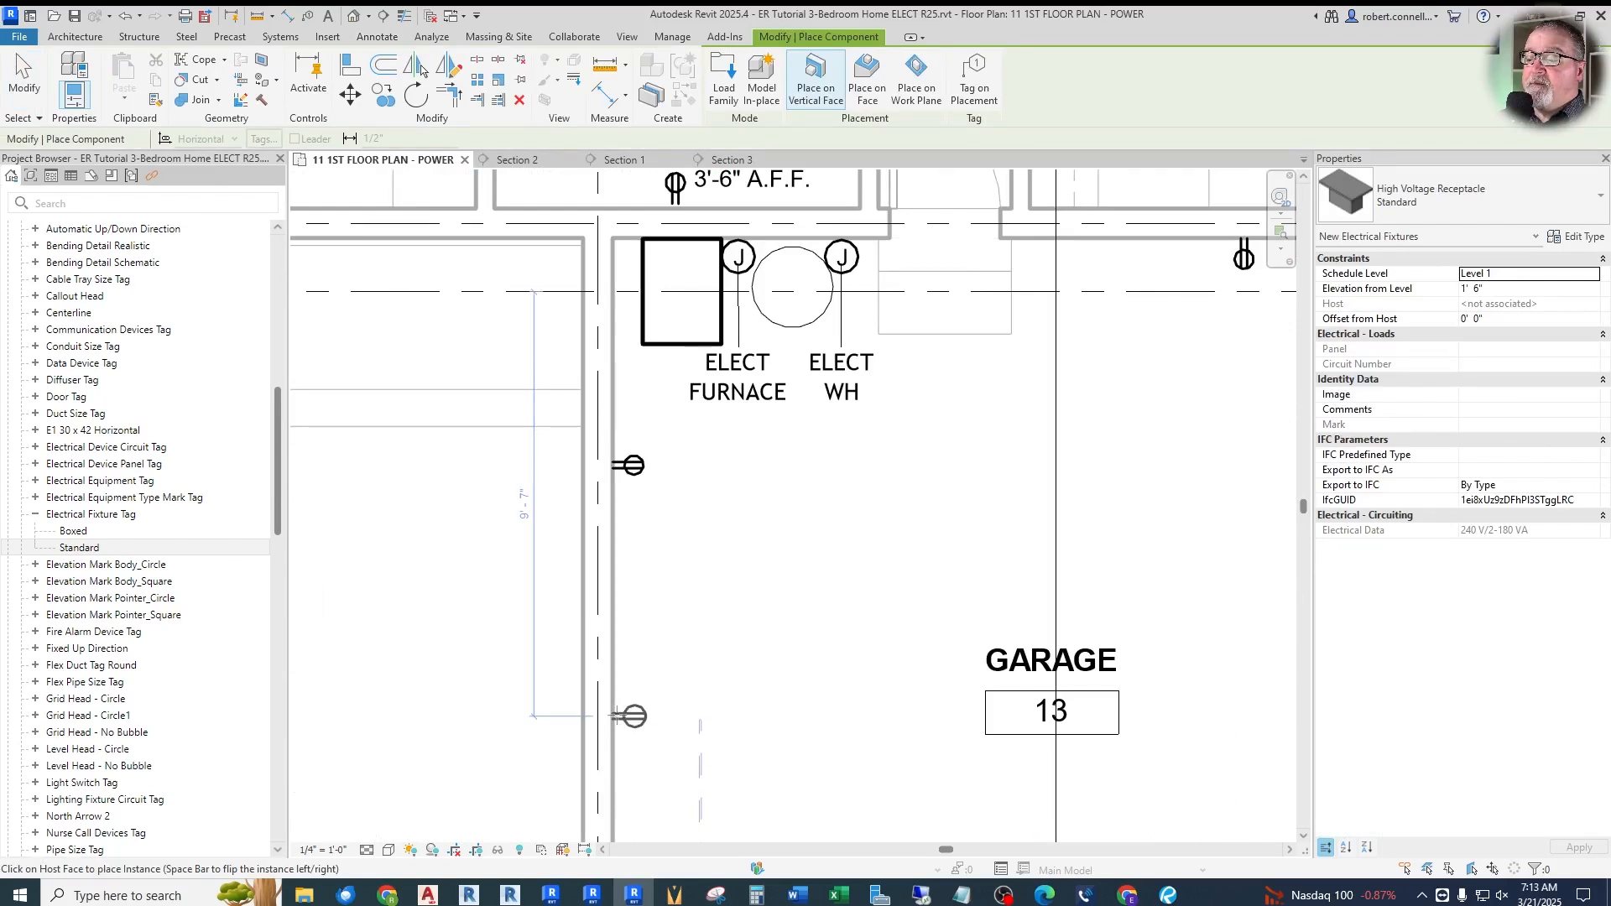
{"action": "left_click", "coordinate": [617, 716]}
{"action": "key", "text": "Escape"}
Duplicate the new garage high voltage receptacle's Standard type as EV CHARGING
{"action": "scroll", "coordinate": [618, 716], "scroll_direction": "up", "scroll_amount": 3}
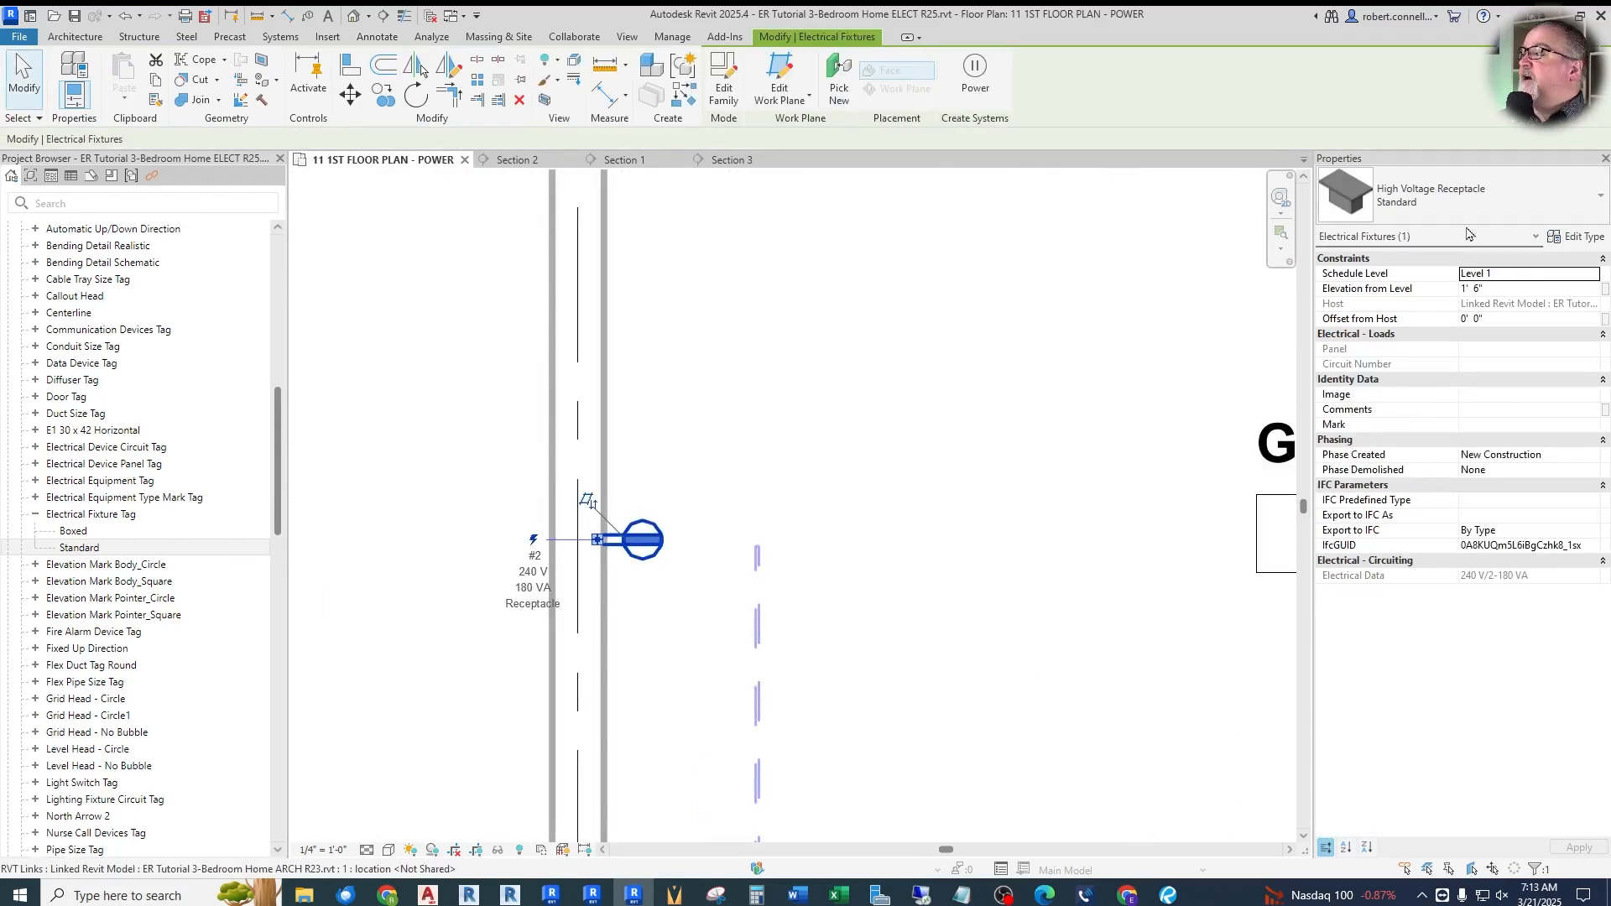
{"action": "left_click", "coordinate": [1575, 237]}
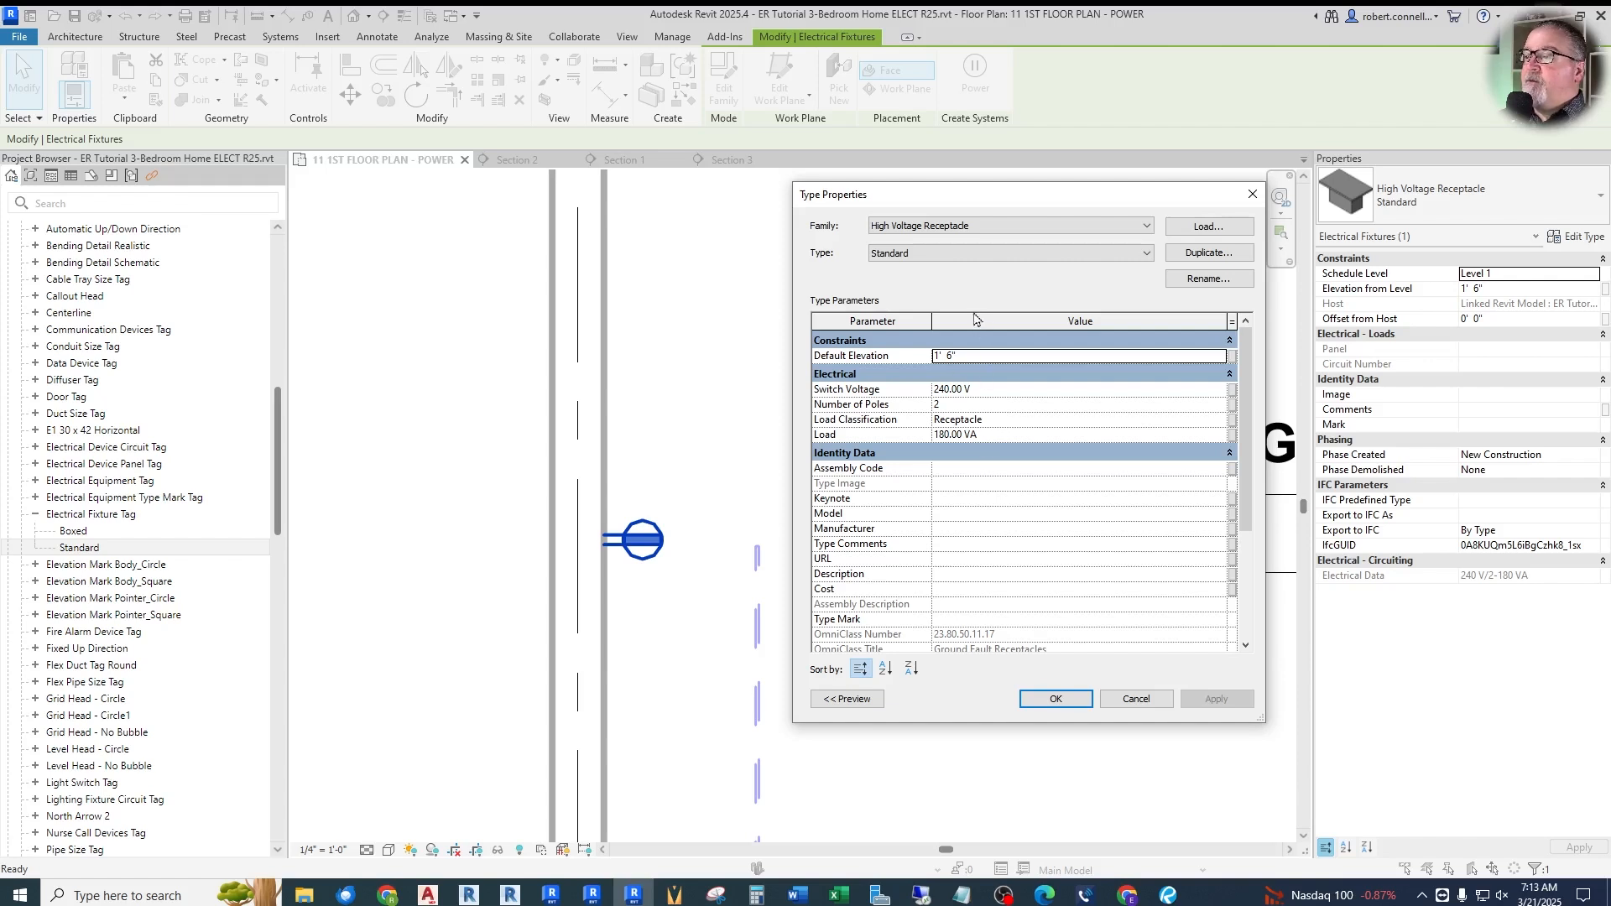
{"action": "left_click", "coordinate": [1208, 252]}
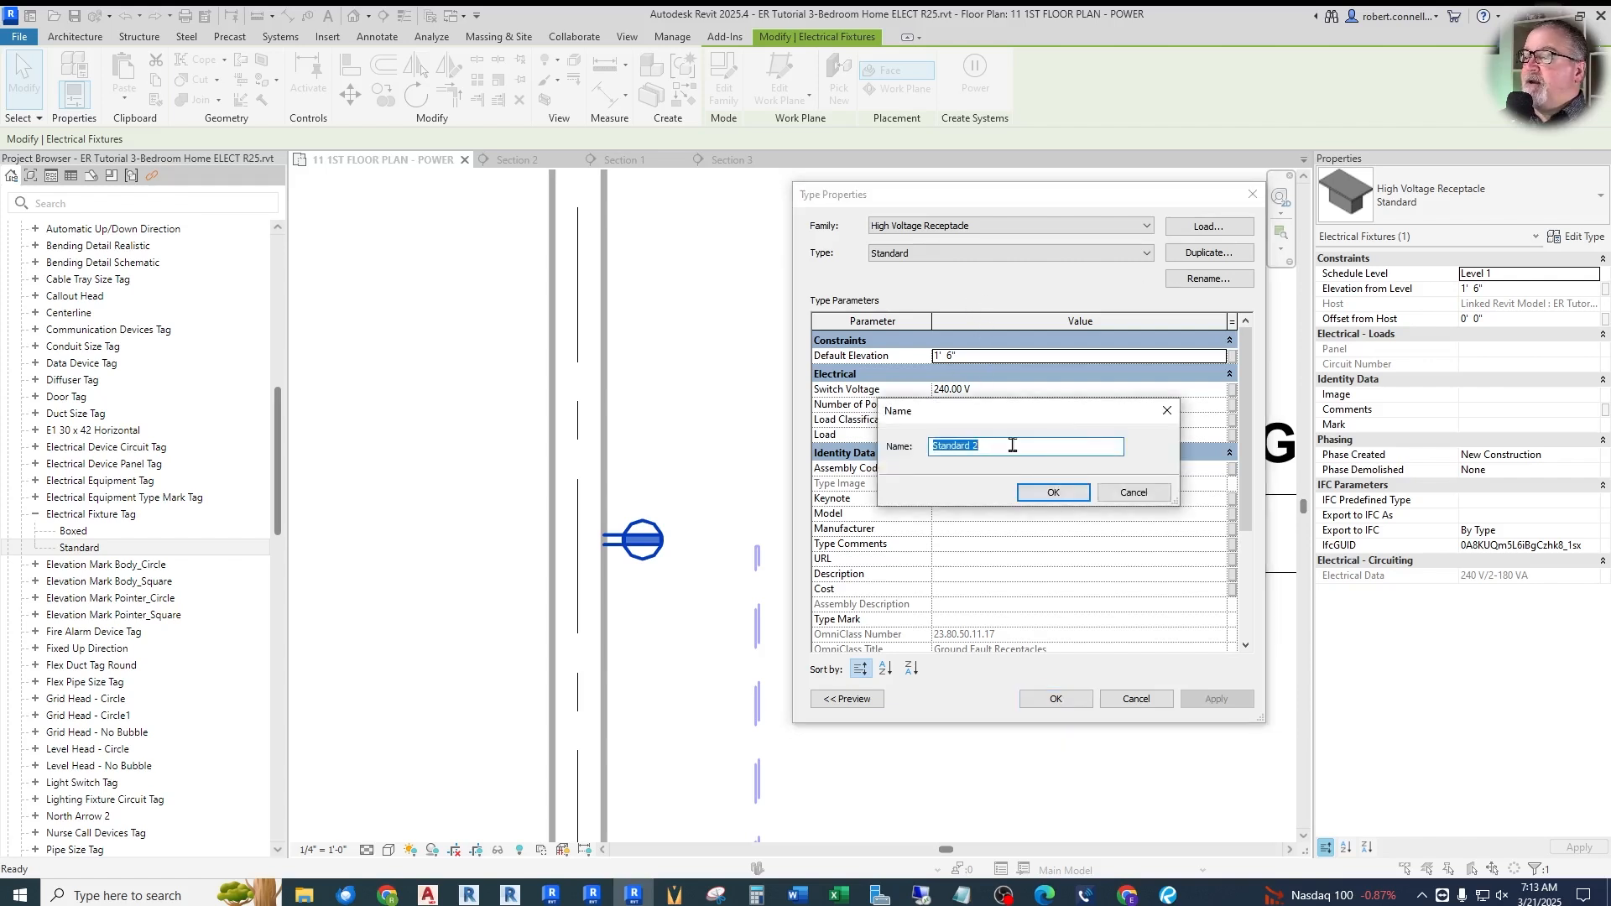
{"action": "type", "text": "EV CHARGING"}
{"action": "key", "text": "Return"}
Set the type mark of the EV CHARGING receptacle type to EV CHARGING and apply the type changes
{"action": "scroll", "coordinate": [1058, 527], "scroll_direction": "down", "scroll_amount": 3}
{"action": "left_click", "coordinate": [973, 508]}
{"action": "type", "text": "EV"}
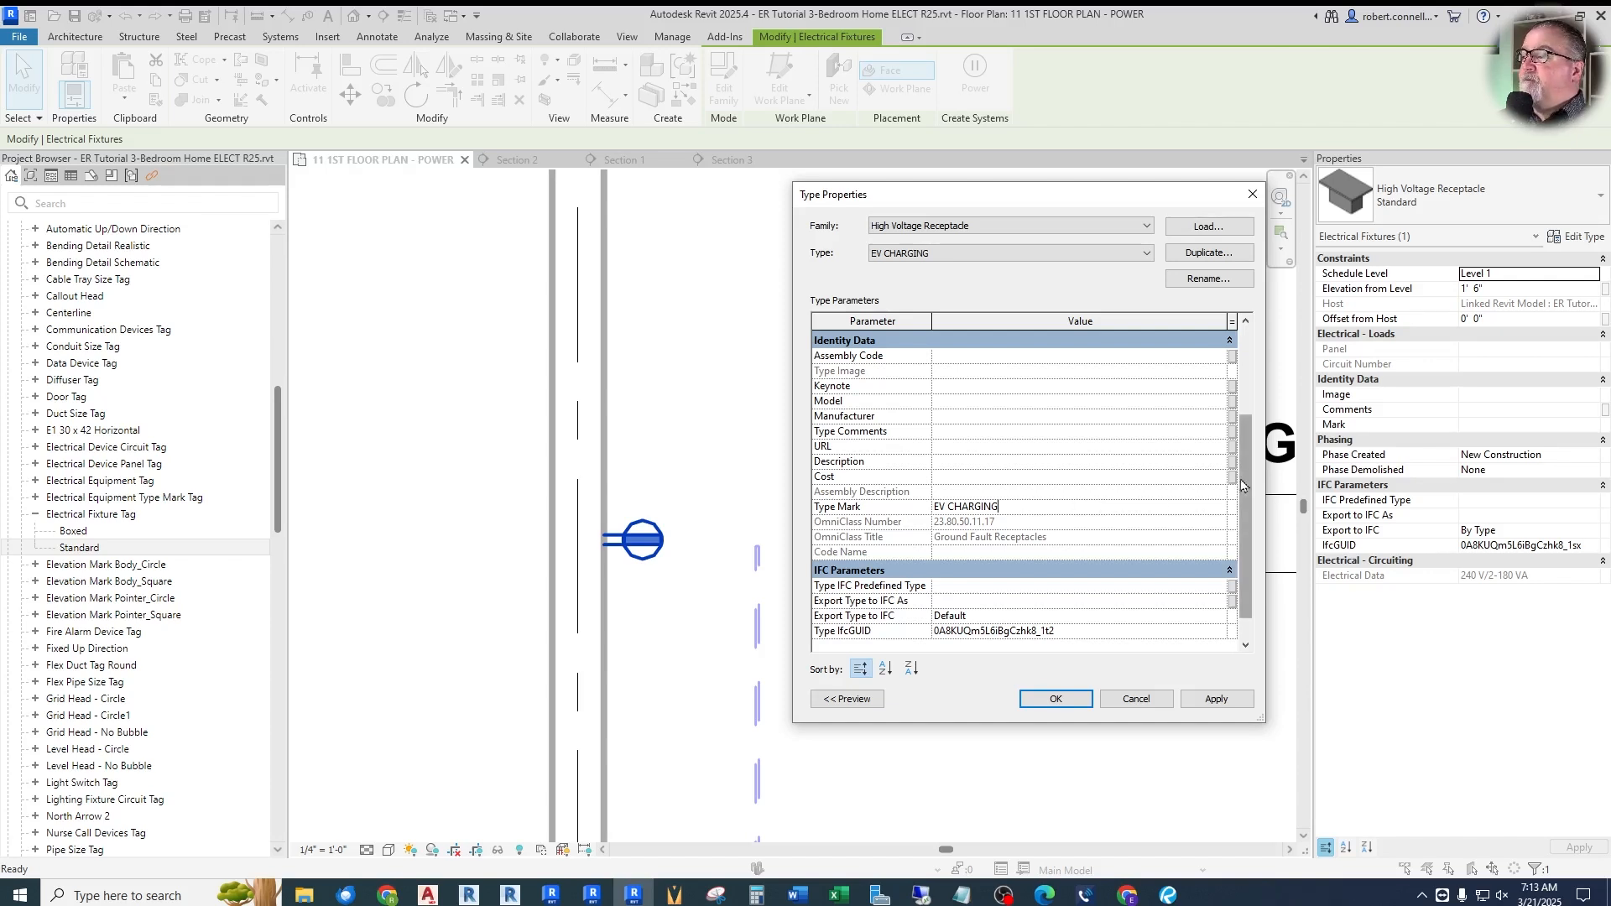
{"action": "scroll", "coordinate": [1247, 485], "scroll_direction": "up", "scroll_amount": 3}
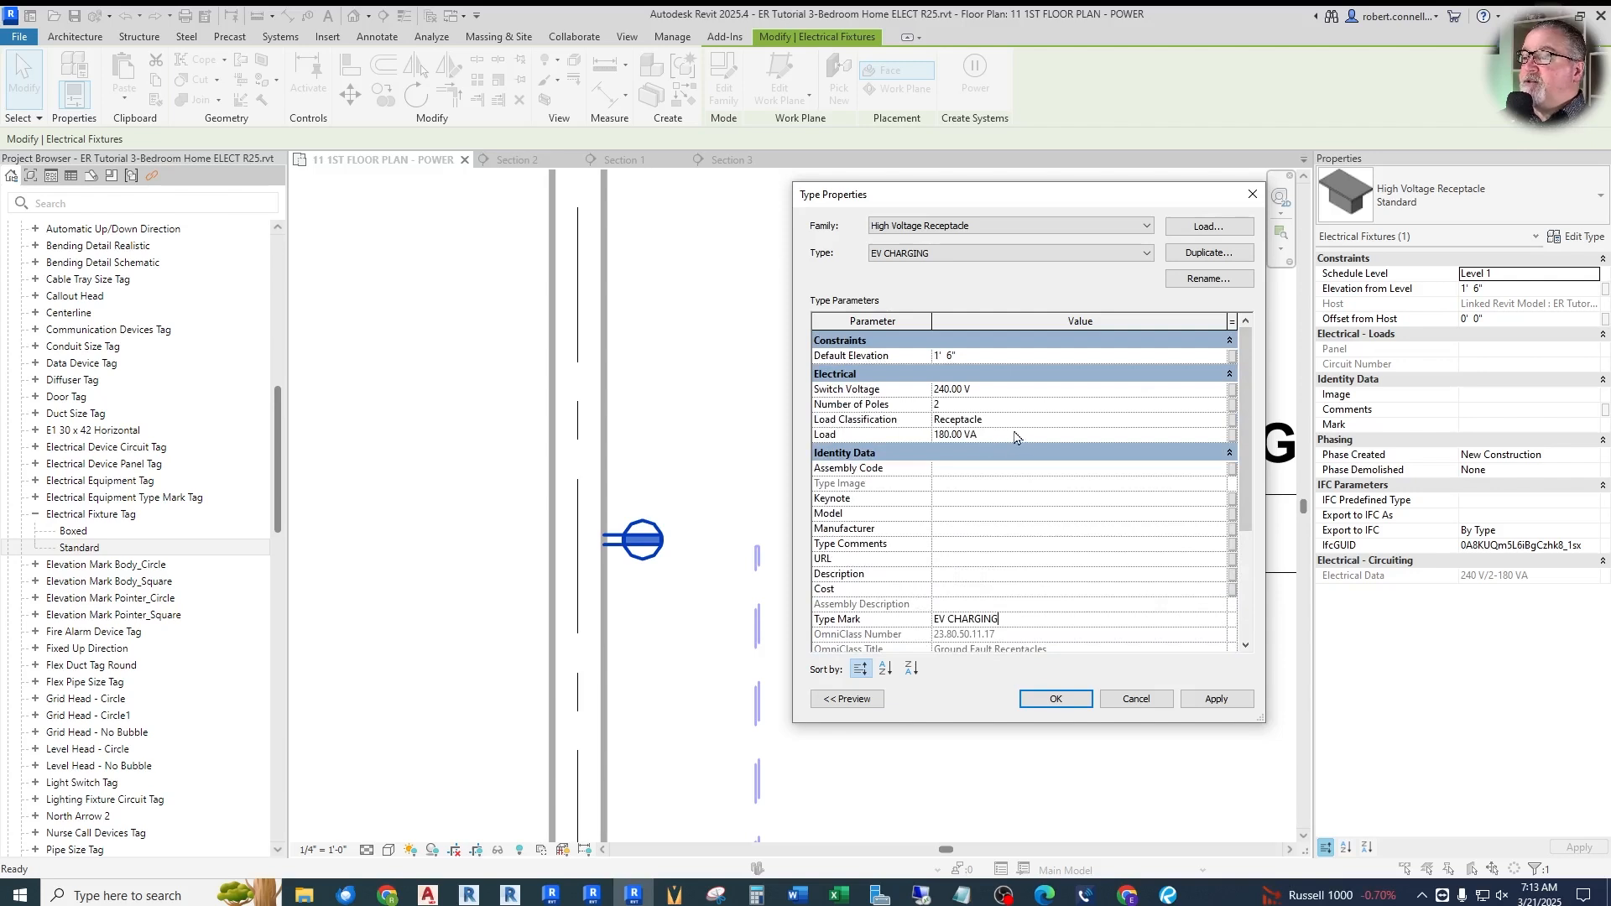
{"action": "left_click", "coordinate": [1057, 700]}
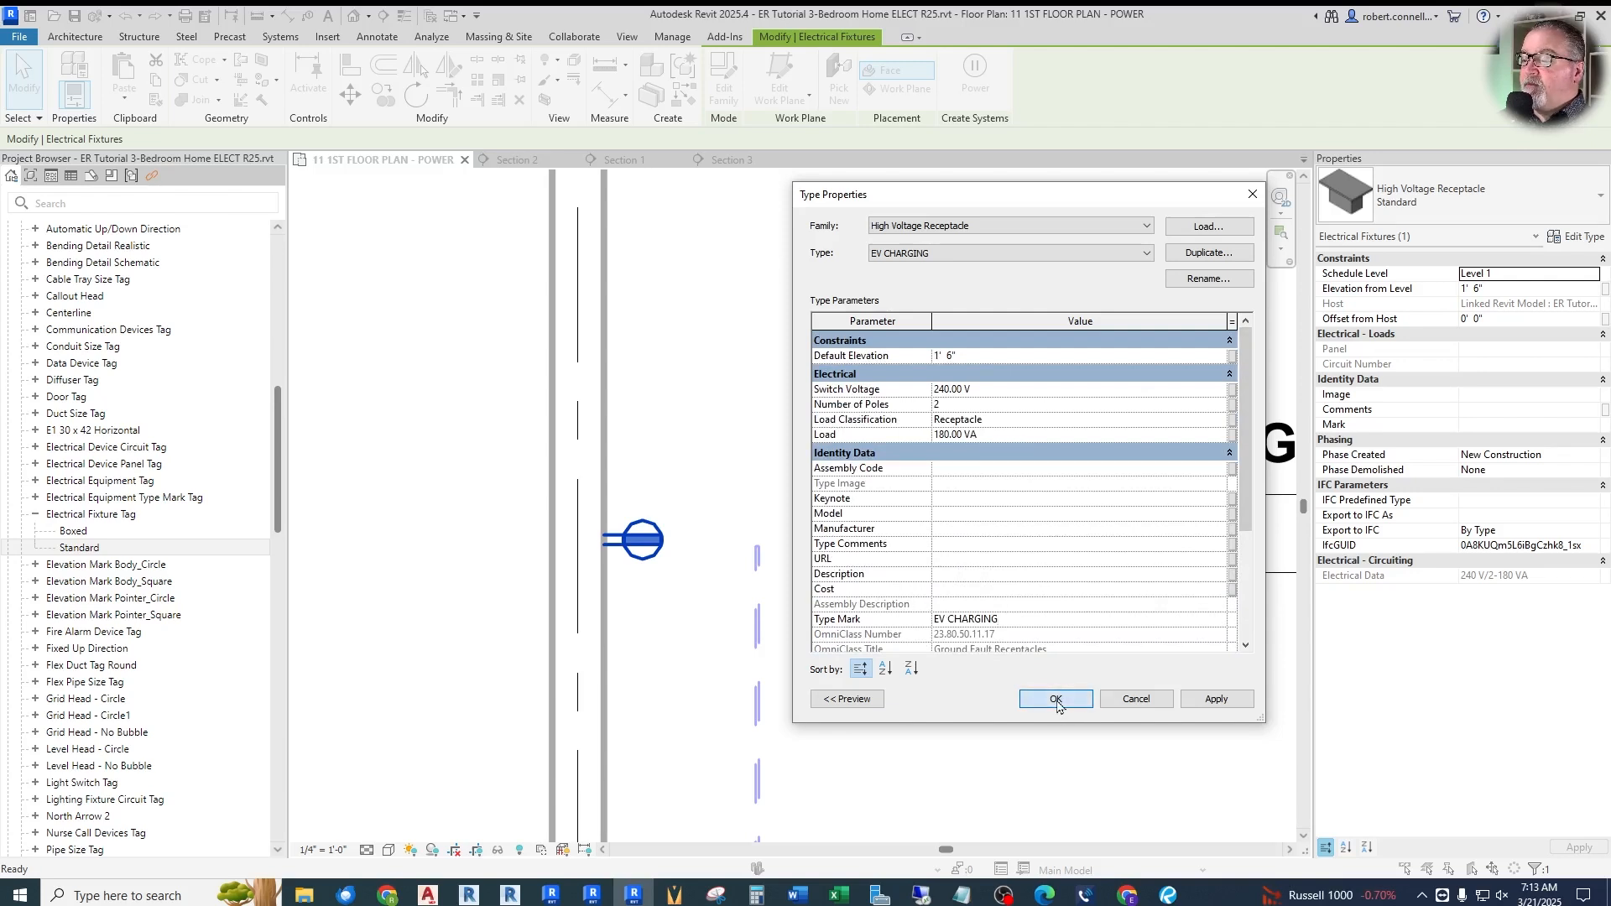
{"action": "left_click", "coordinate": [701, 384]}
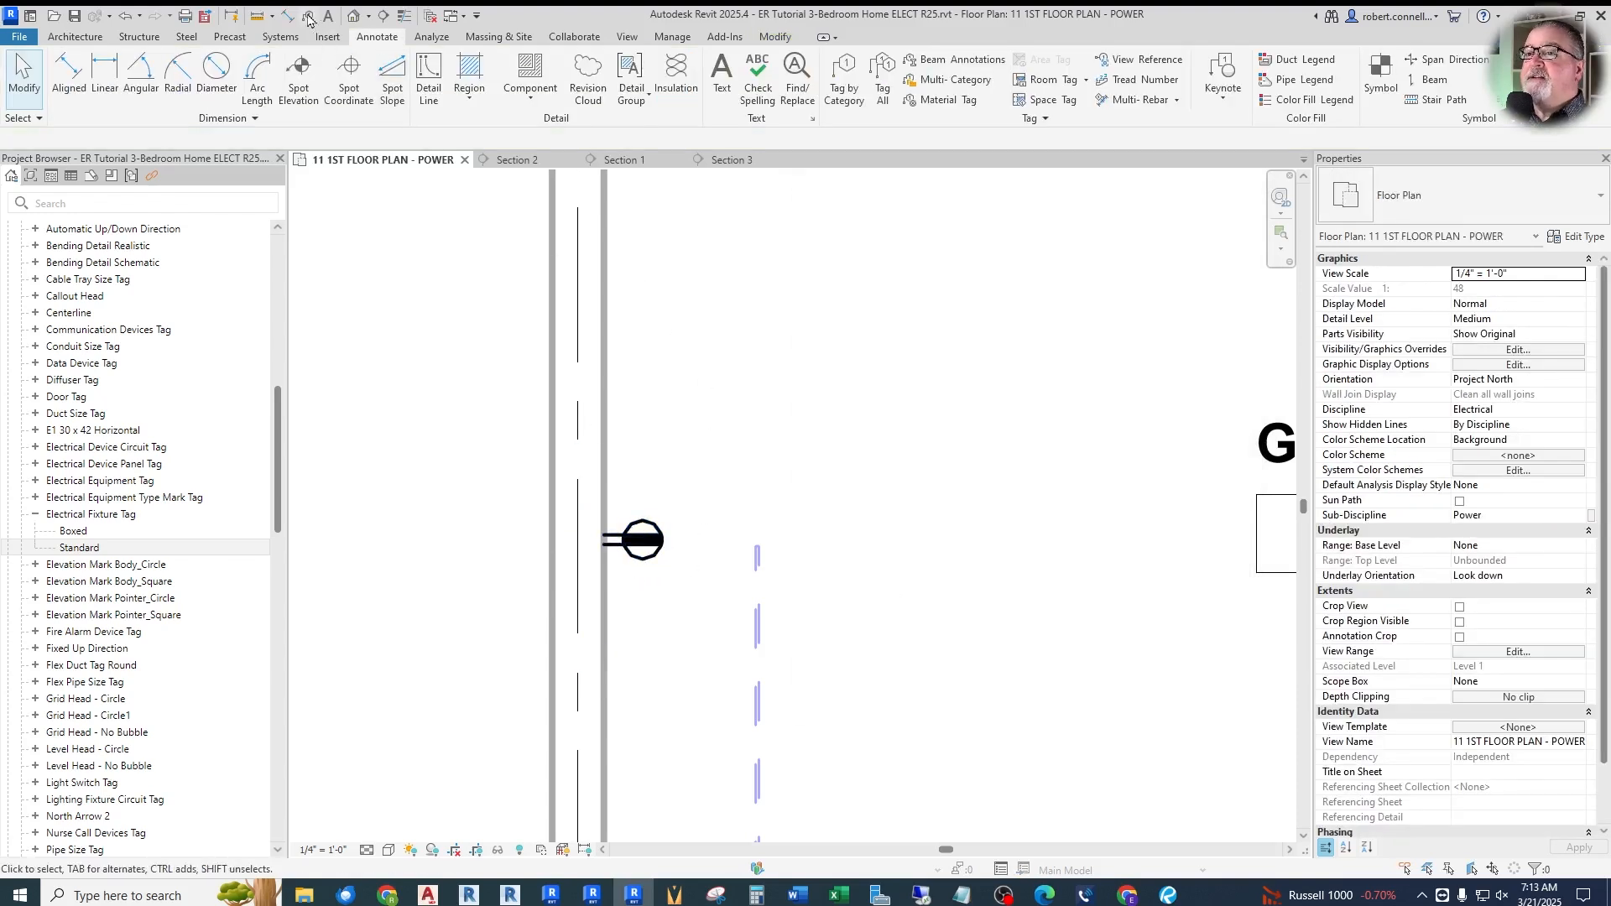
Tag the garage's high voltage receptacle by category, with a leader line
{"action": "left_click", "coordinate": [927, 517]}
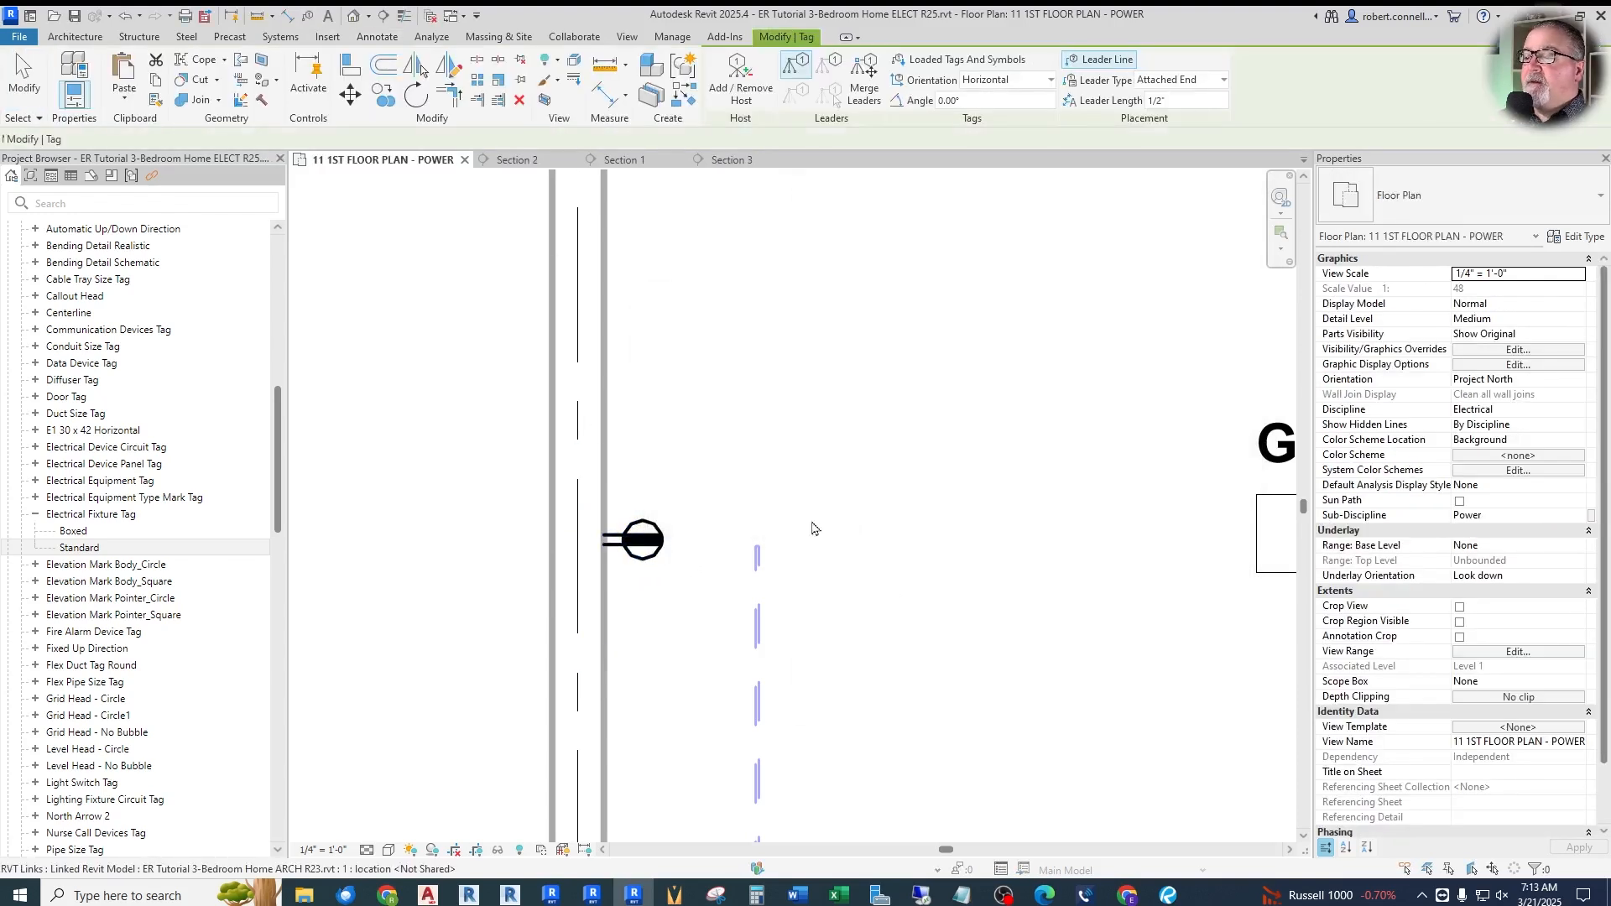
{"action": "left_click", "coordinate": [686, 552]}
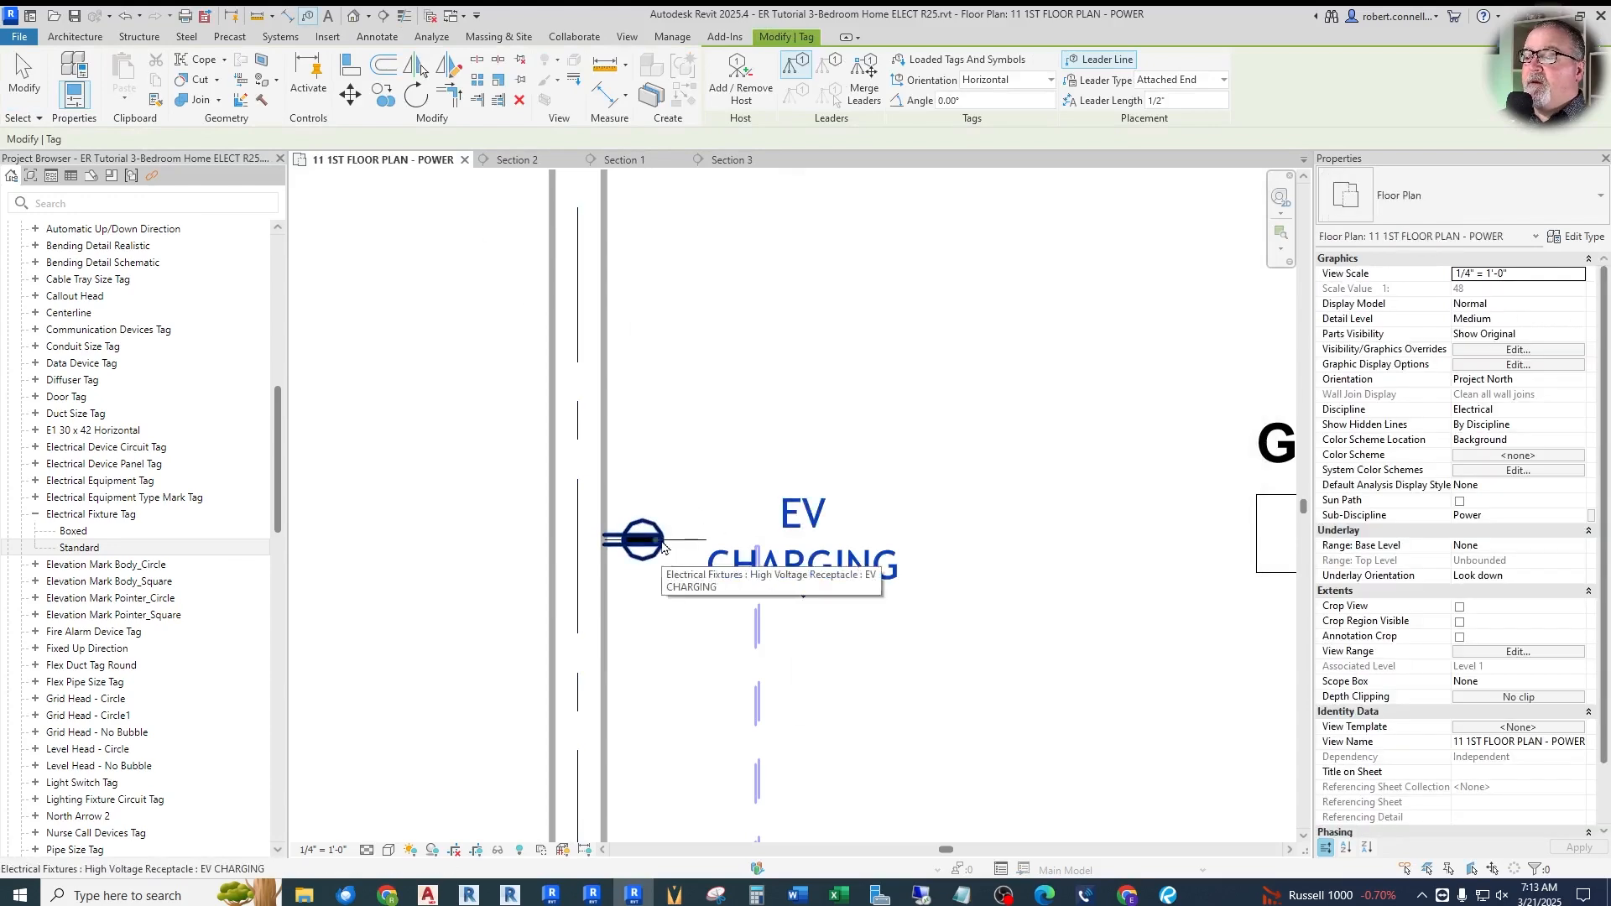
{"action": "key", "text": "Escape"}
{"action": "scroll", "coordinate": [725, 436], "scroll_direction": "down", "scroll_amount": 6}
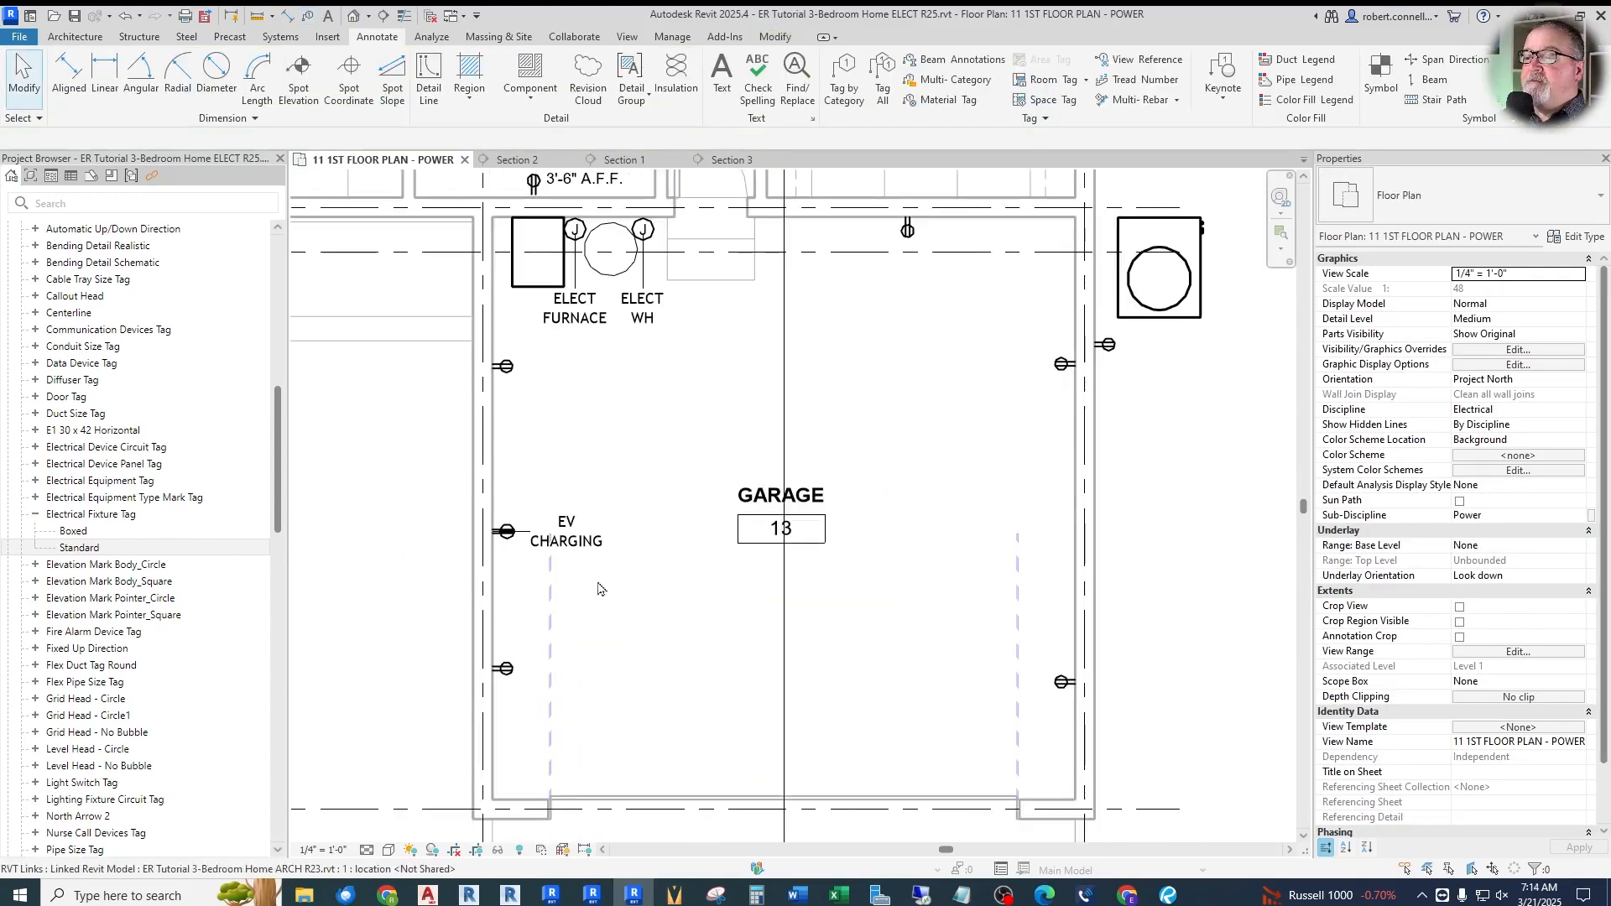
Set the EV charging receptacle's schedule level to Grade and its elevation from level to 4' 0"
{"action": "scroll", "coordinate": [585, 507], "scroll_direction": "up", "scroll_amount": 1}
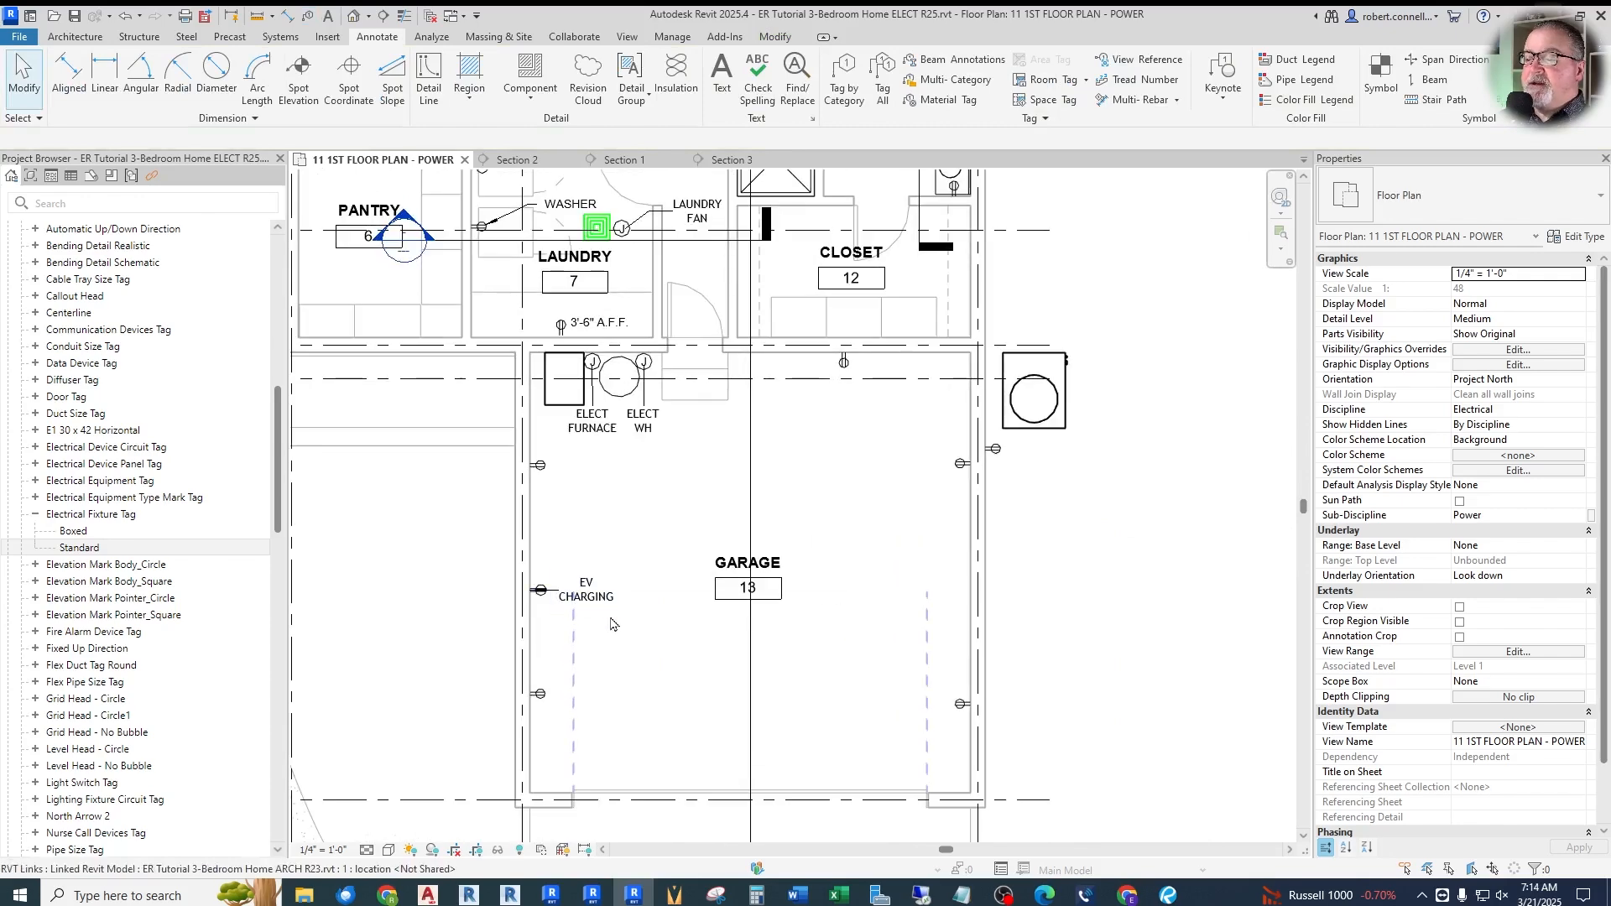
{"action": "scroll", "coordinate": [607, 662], "scroll_direction": "up", "scroll_amount": 1}
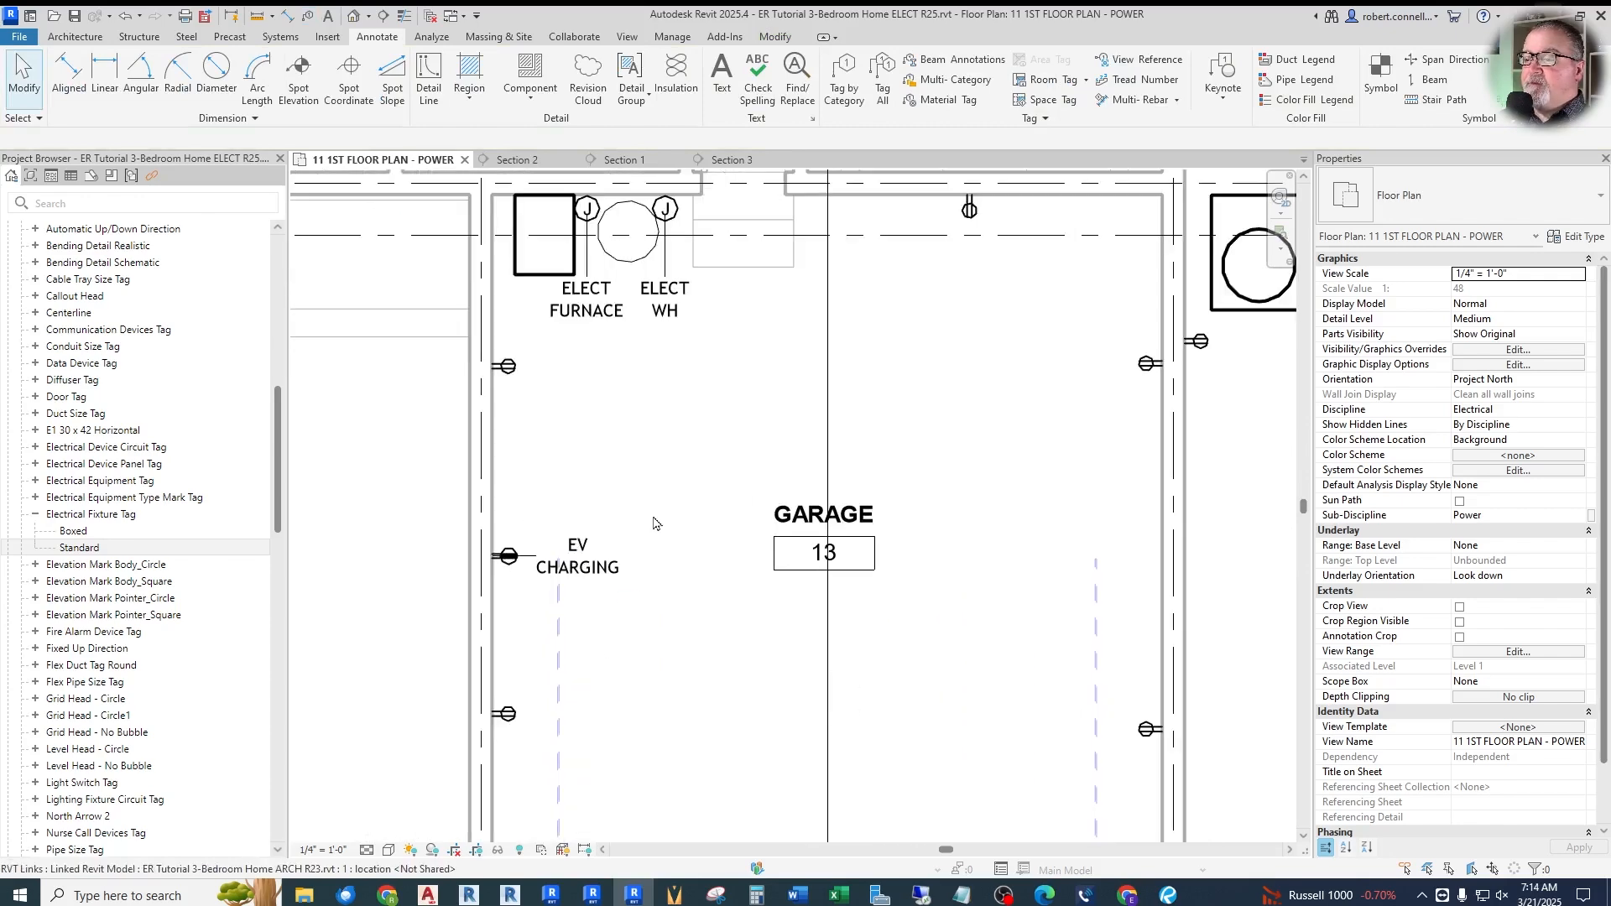
{"action": "left_click", "coordinate": [507, 575]}
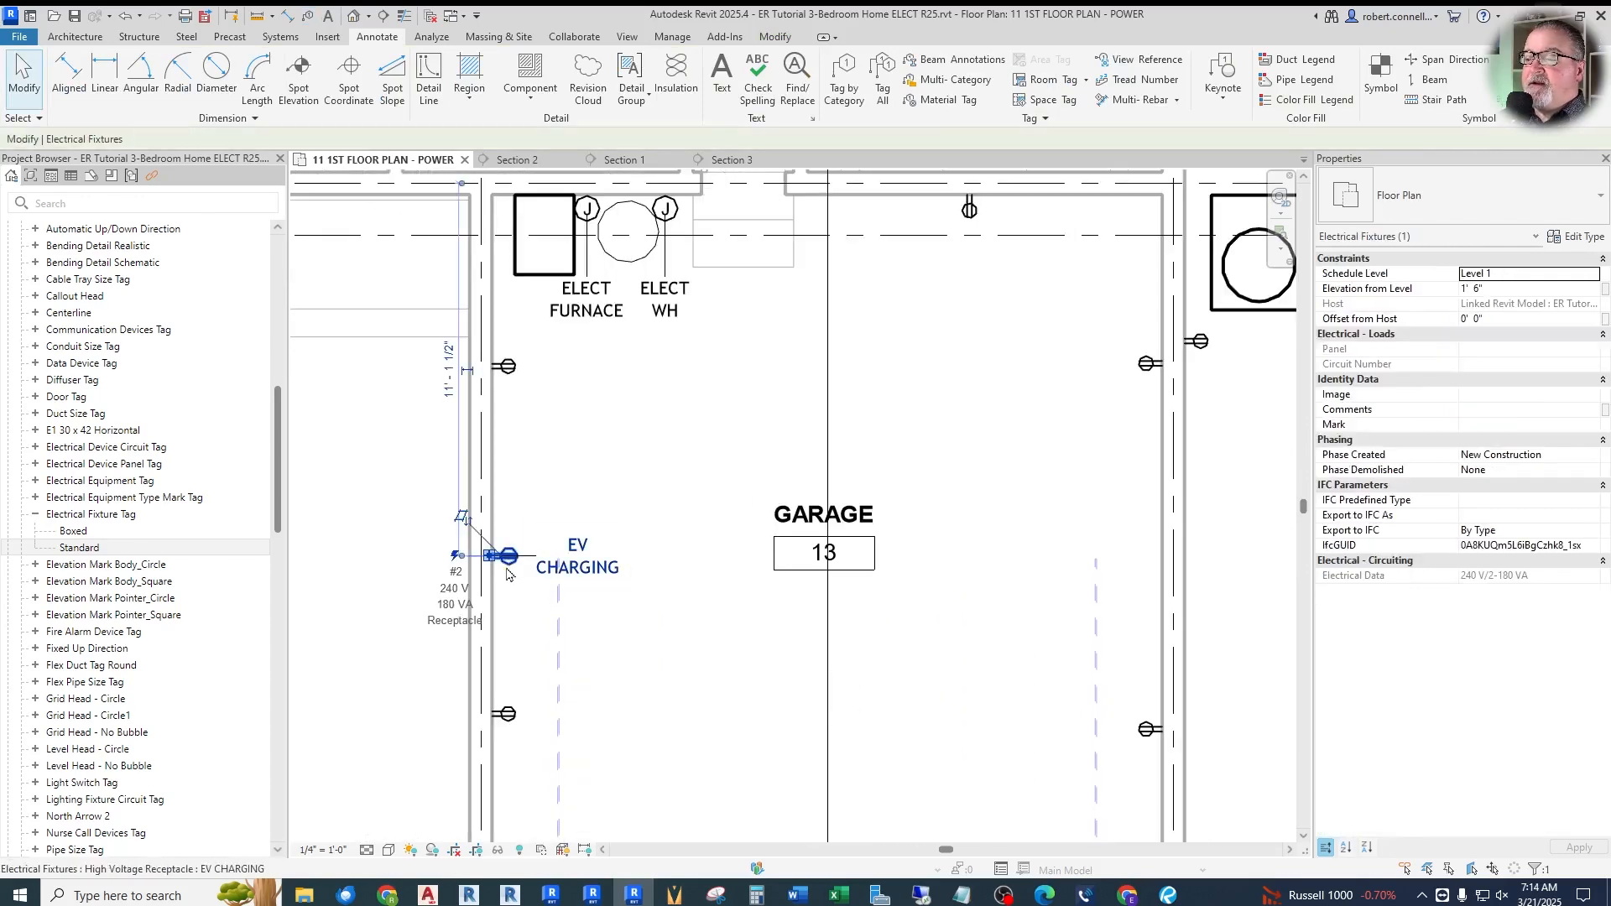
{"action": "left_click", "coordinate": [1590, 280]}
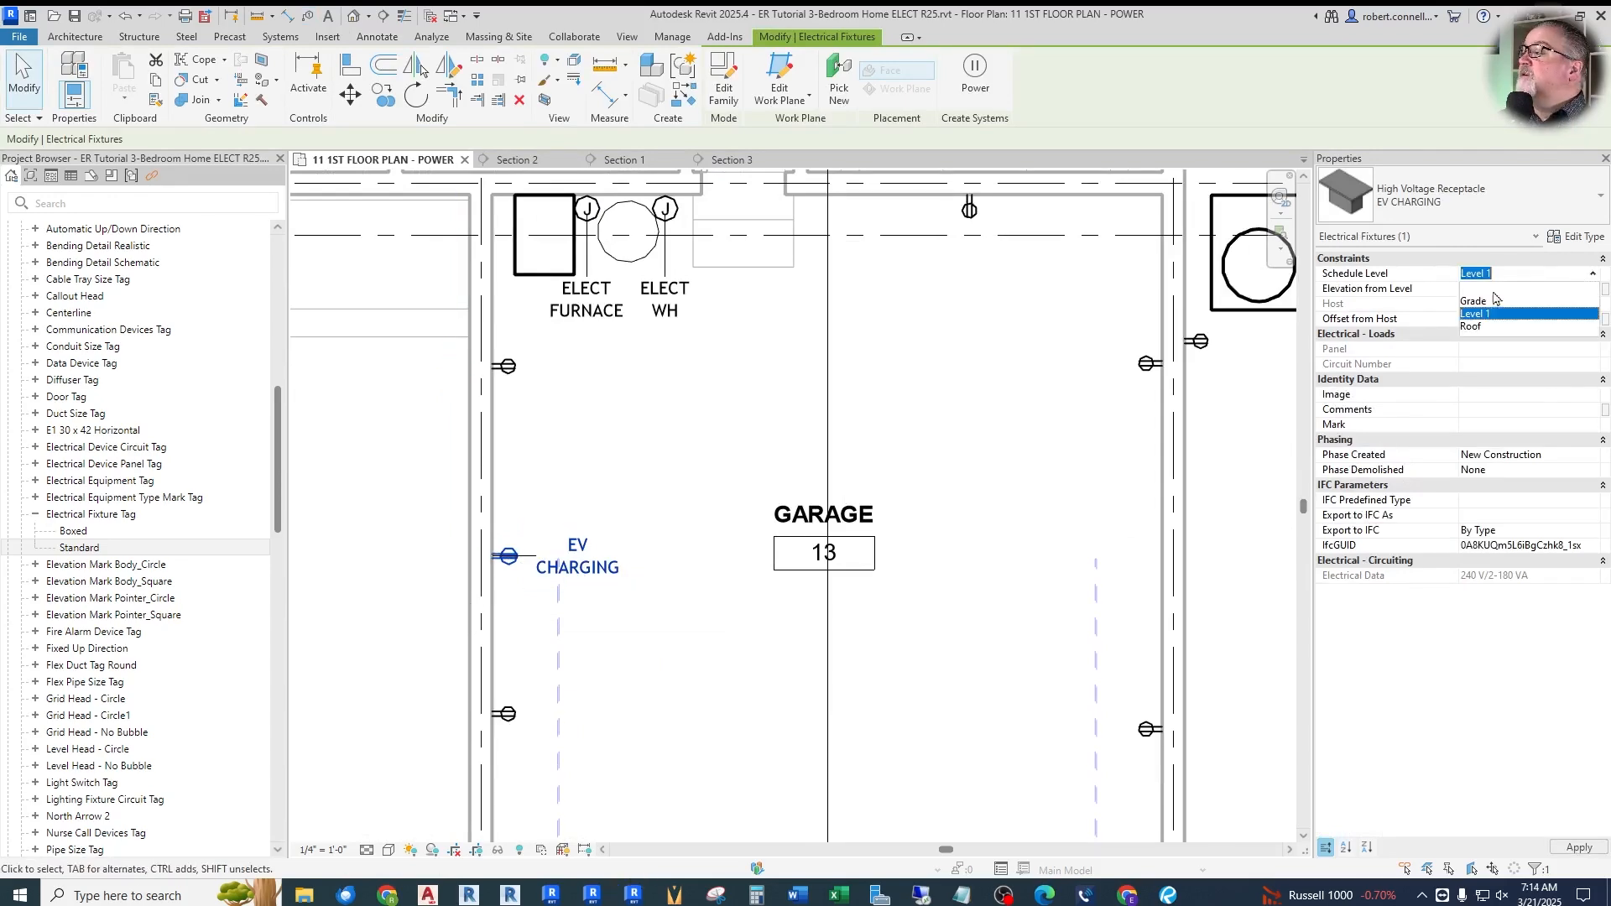
{"action": "left_click", "coordinate": [1481, 312]}
{"action": "left_click", "coordinate": [1511, 288]}
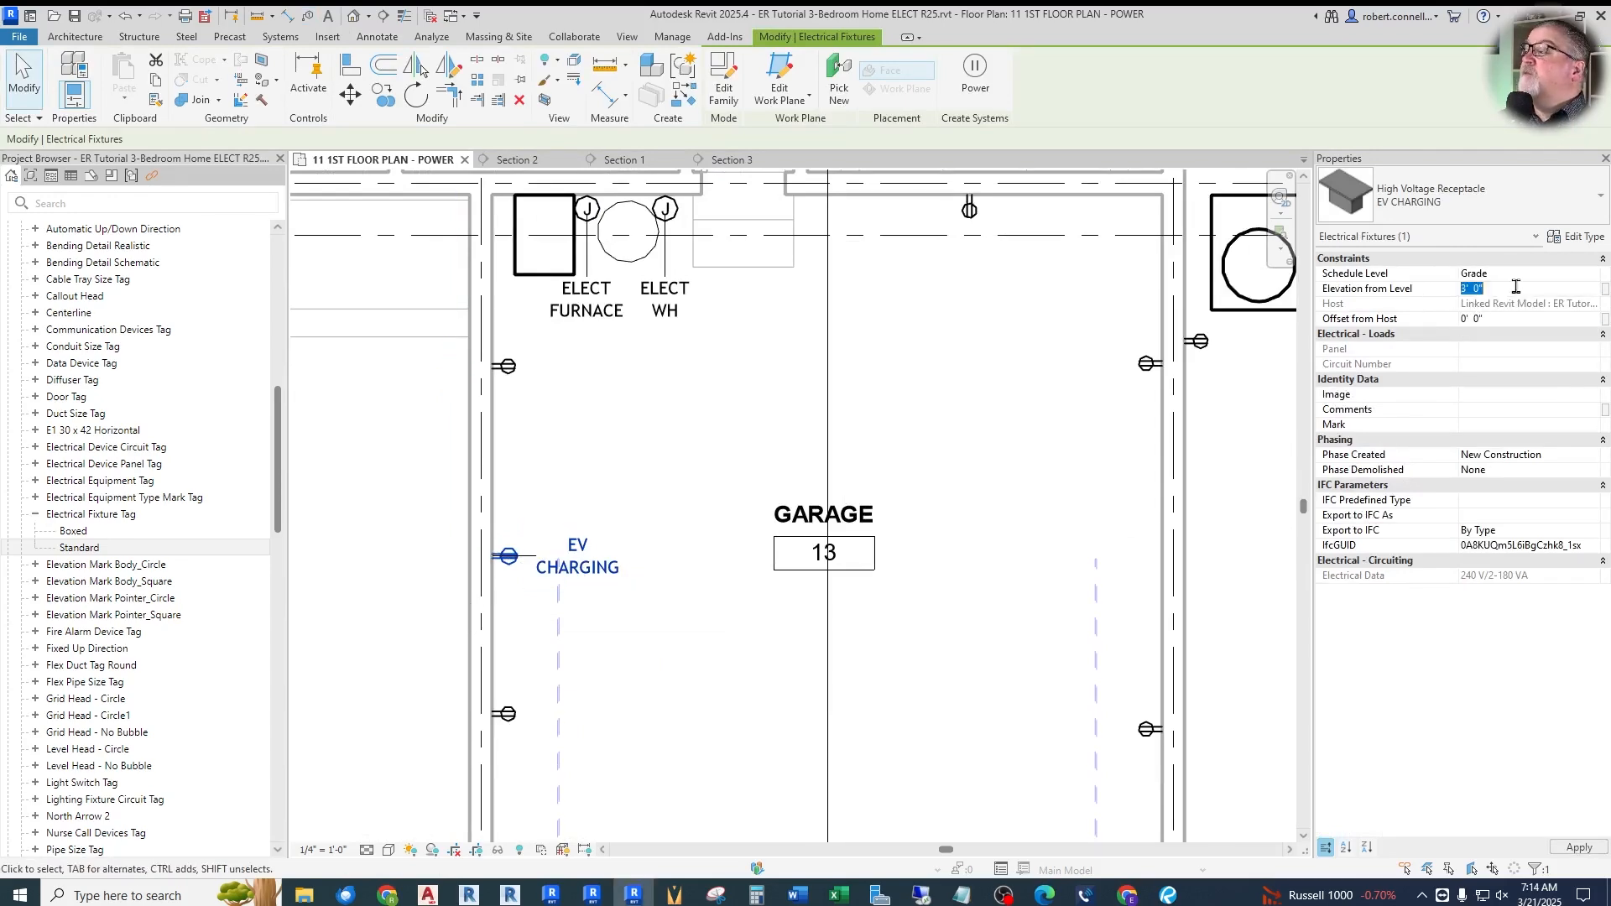
{"action": "type", "text": "4"}
{"action": "key", "text": "Return"}
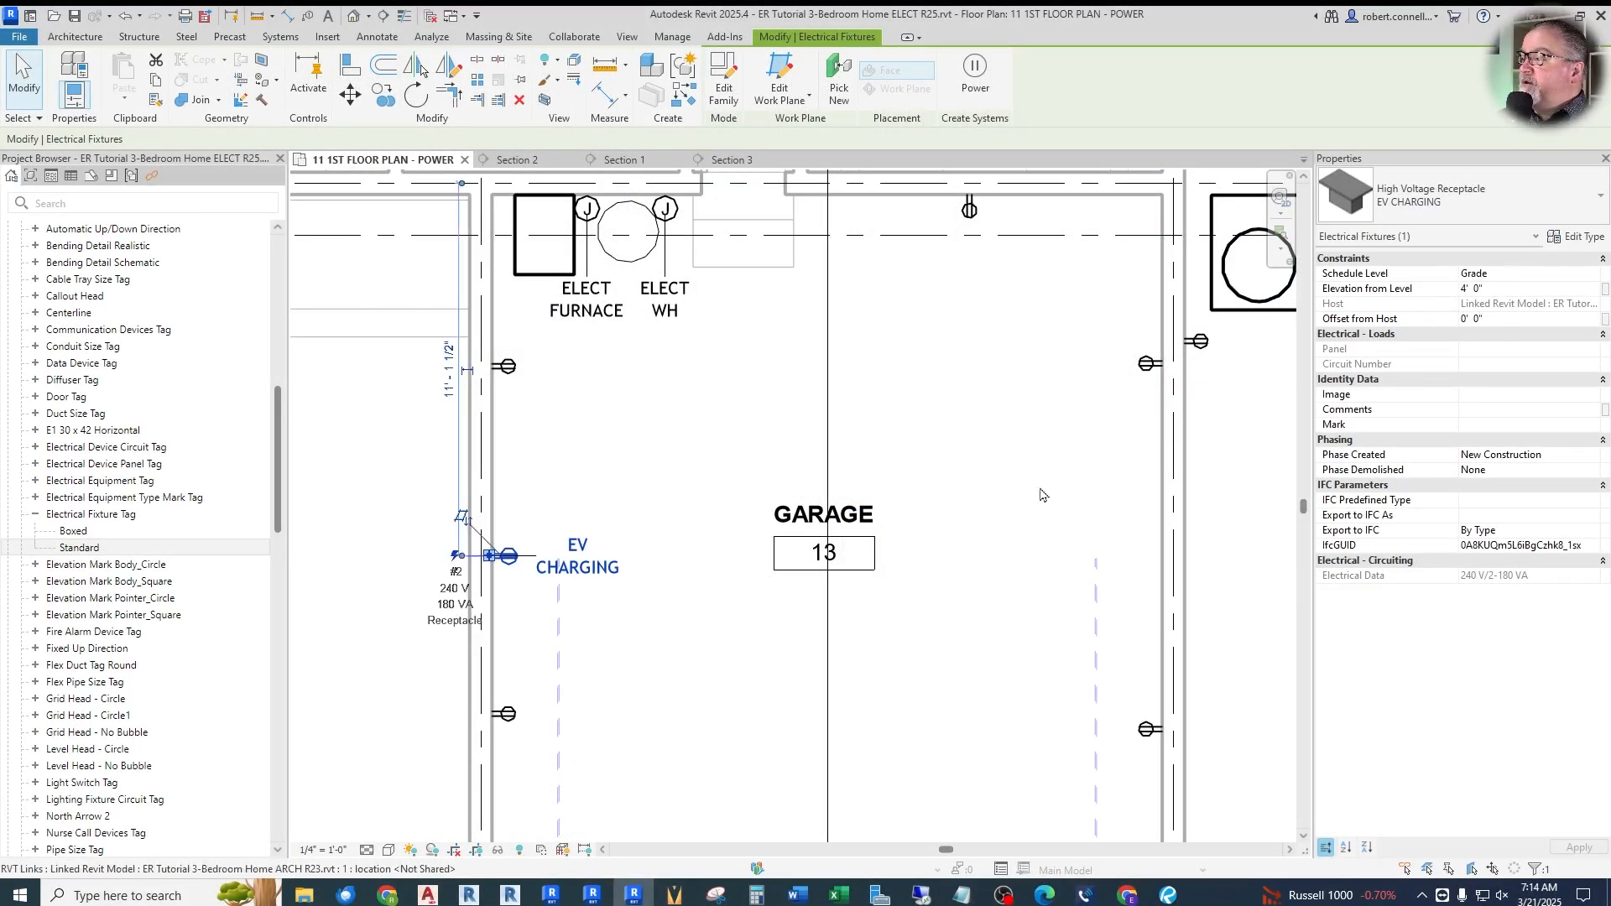
{"action": "key", "text": "Escape"}
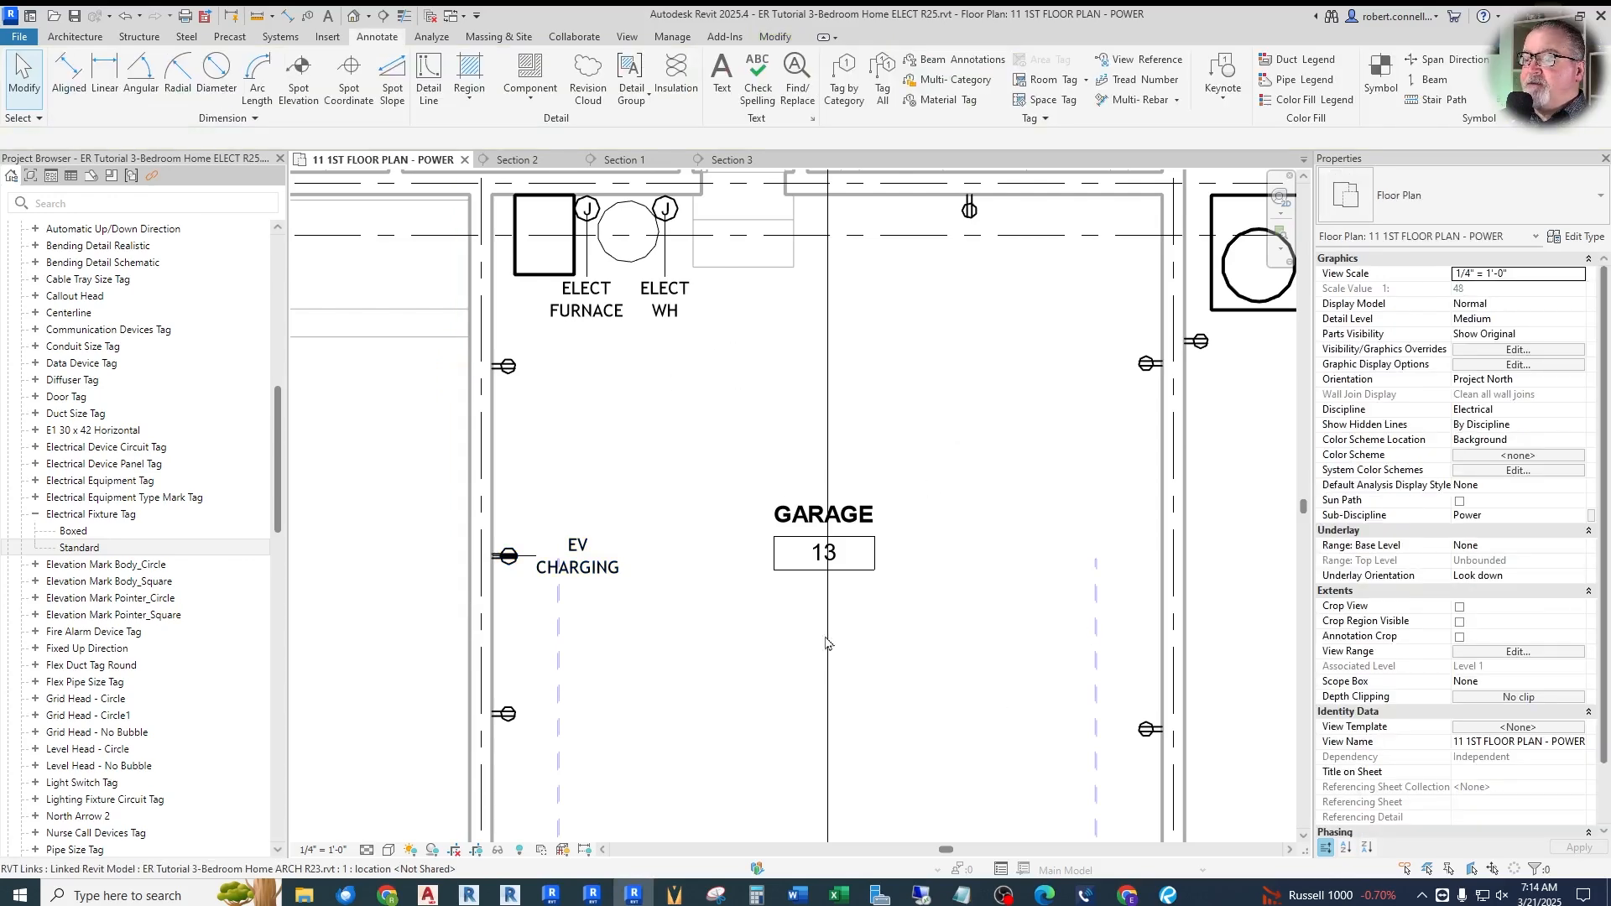
Check the power plan's view range settings without changing them
{"action": "scroll", "coordinate": [668, 434], "scroll_direction": "down", "scroll_amount": 2}
{"action": "scroll", "coordinate": [621, 344], "scroll_direction": "up", "scroll_amount": 1}
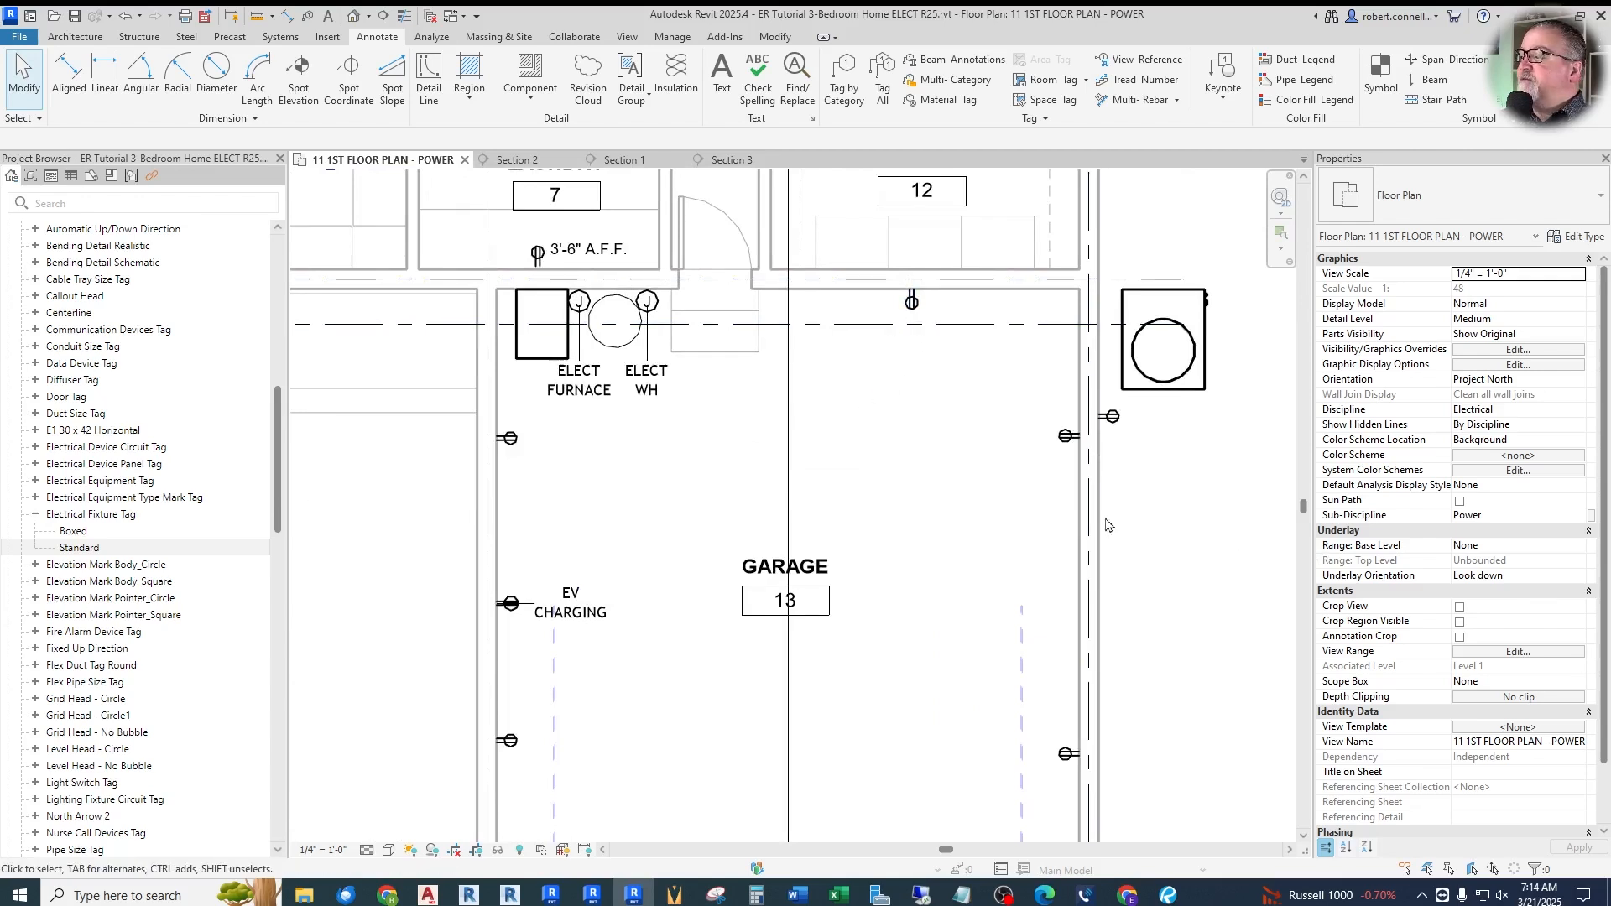
{"action": "left_click", "coordinate": [1515, 652]}
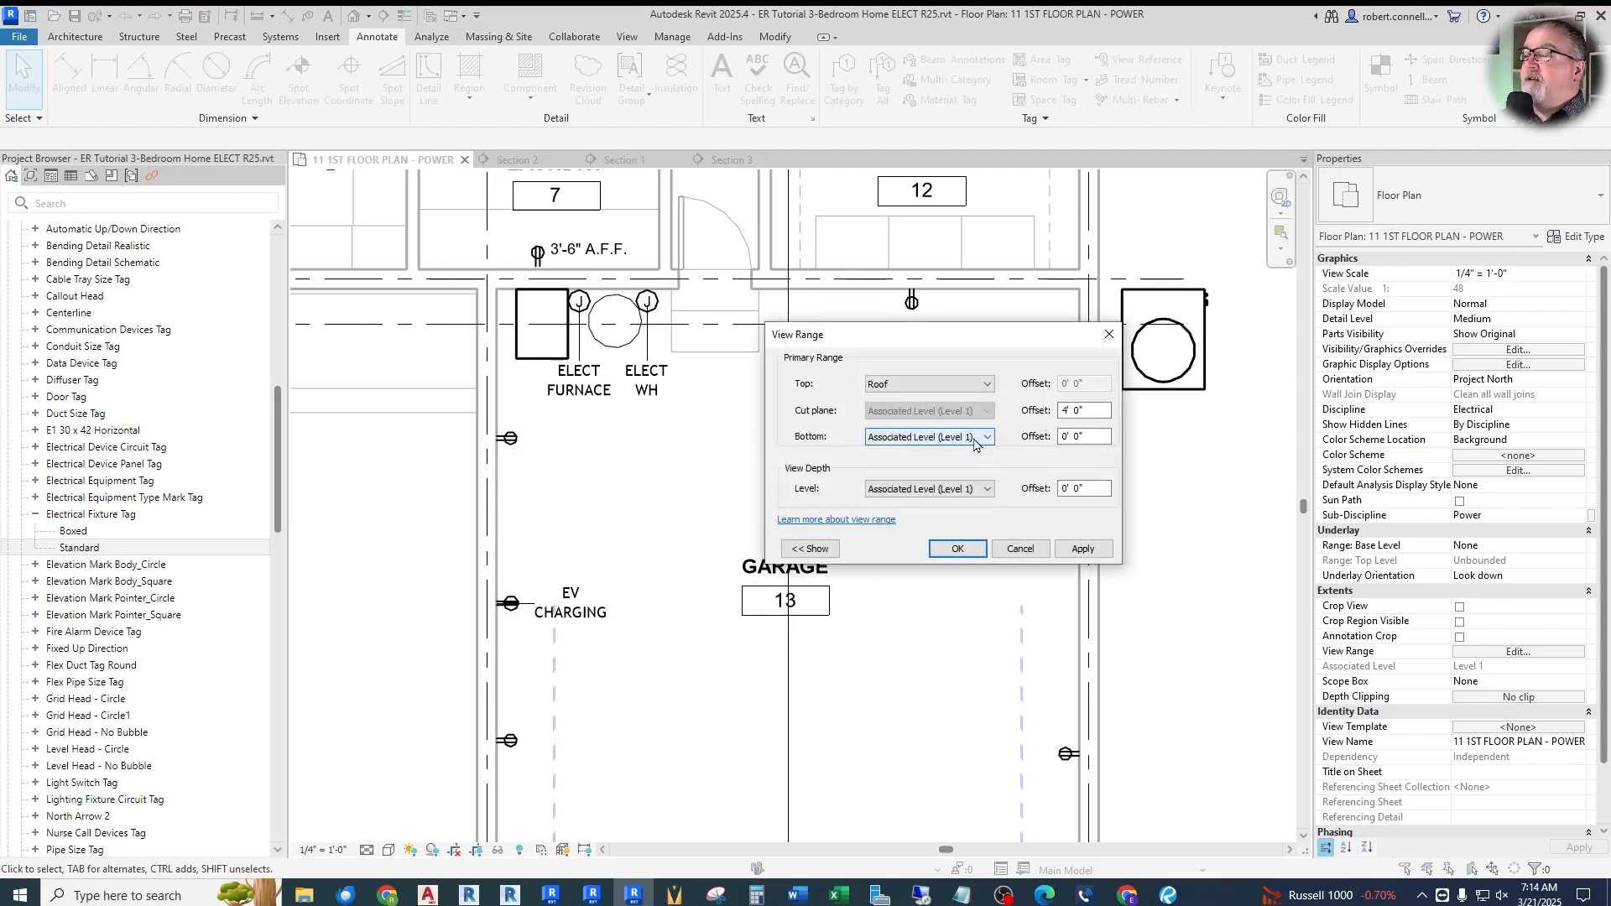
{"action": "left_click", "coordinate": [1035, 558]}
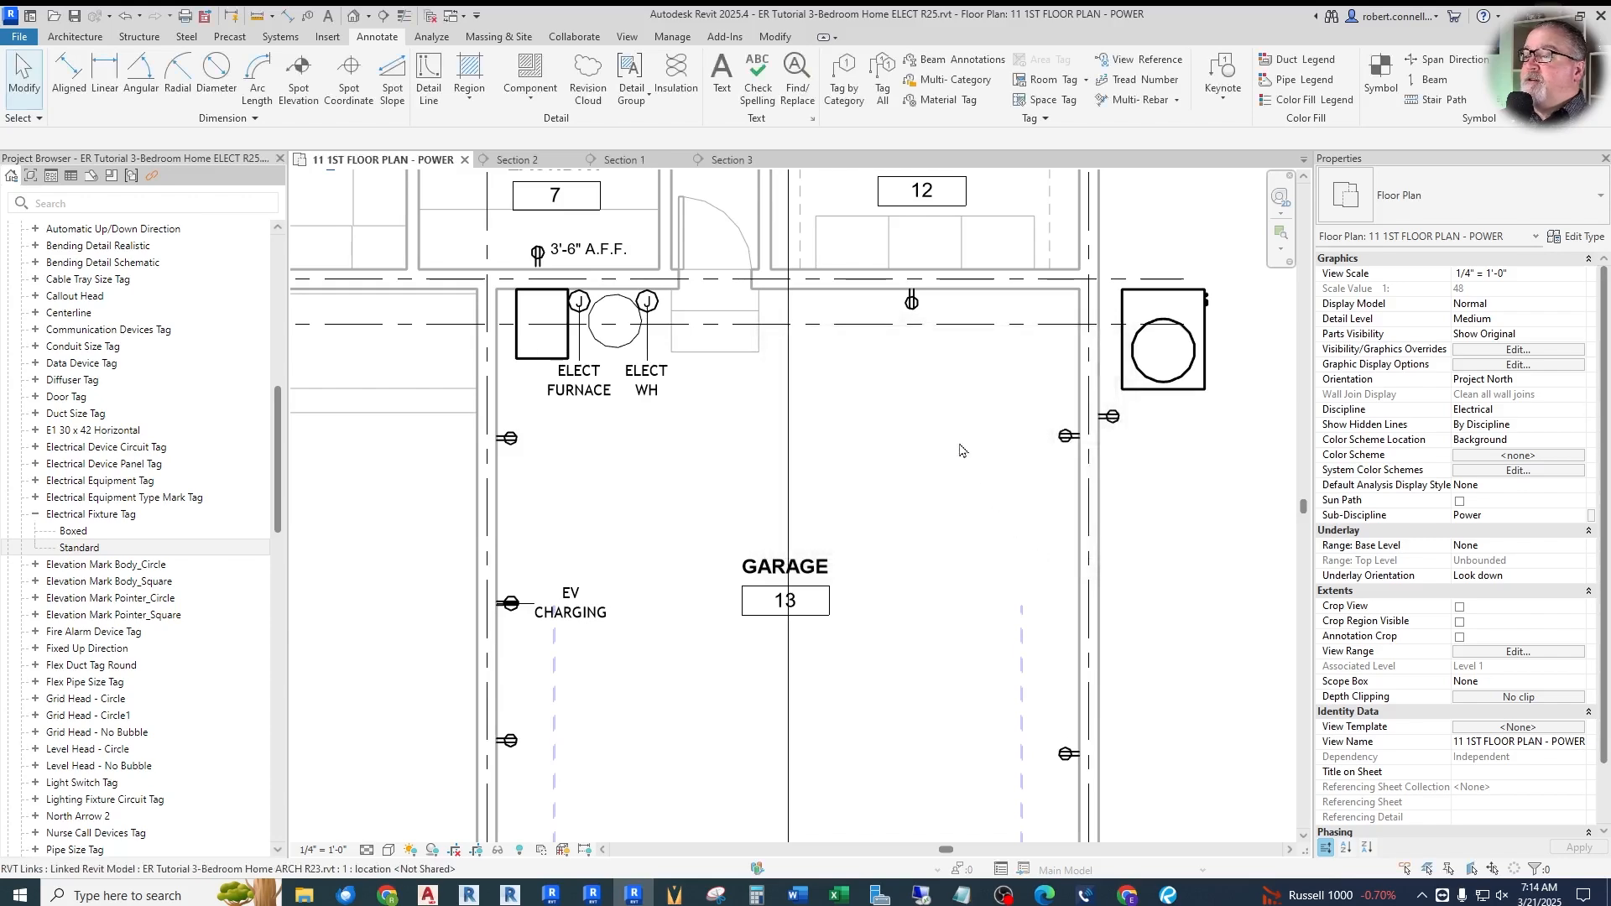
Set the elevation from level of the duplex receptacle on the wall between the garage and the closet to 1' 0"
{"action": "left_click", "coordinate": [913, 307]}
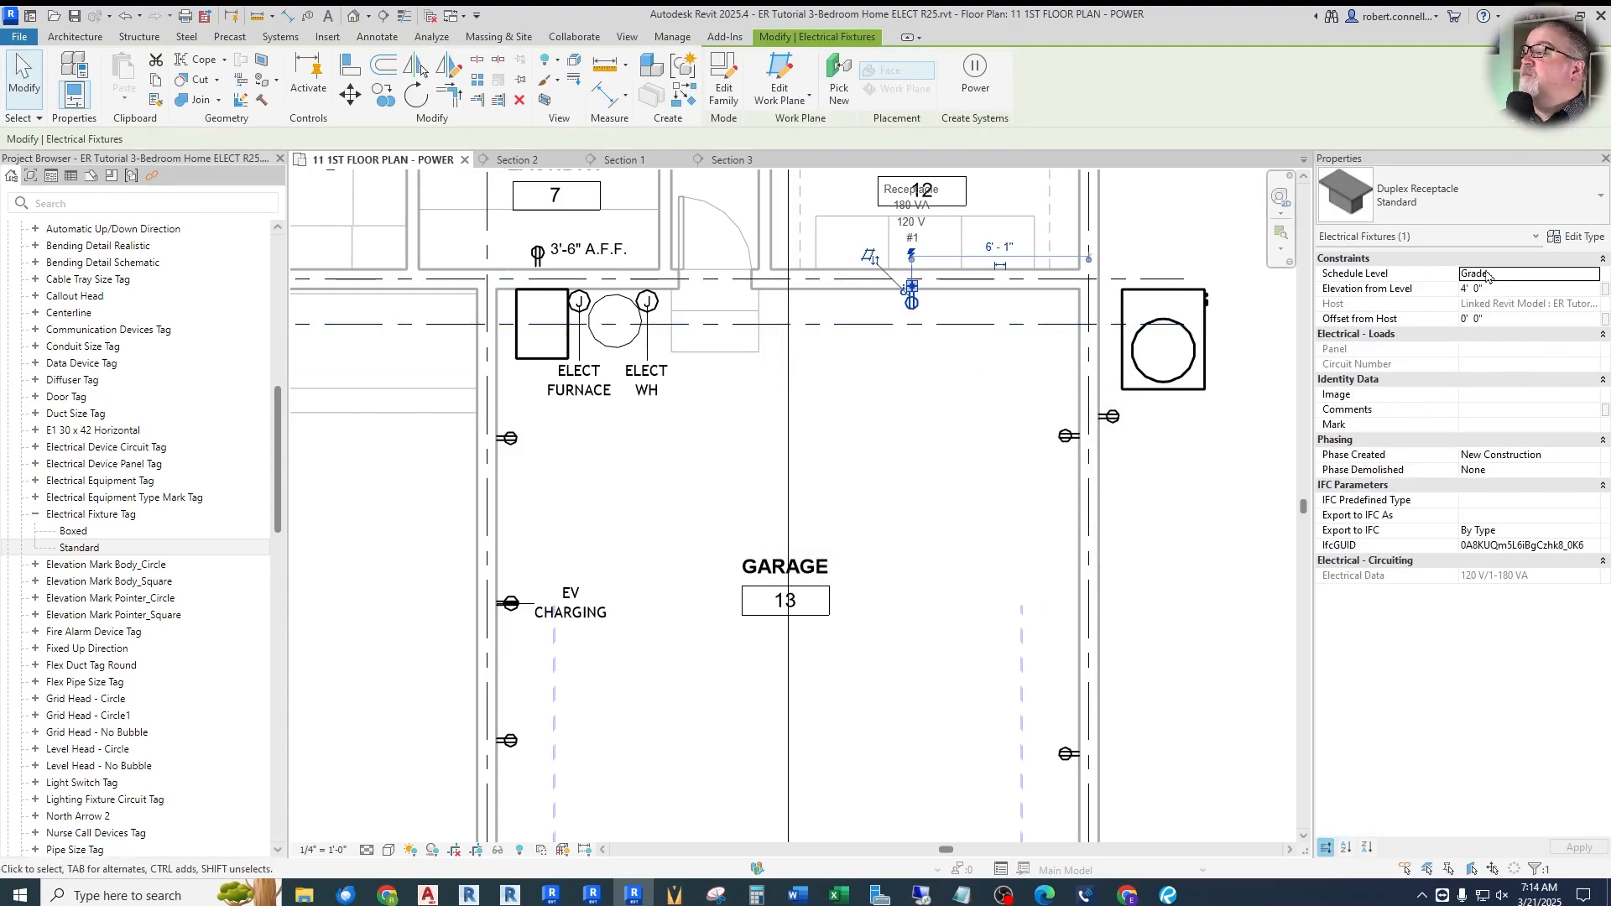
{"action": "left_click", "coordinate": [1515, 289]}
{"action": "type", "text": "1"}
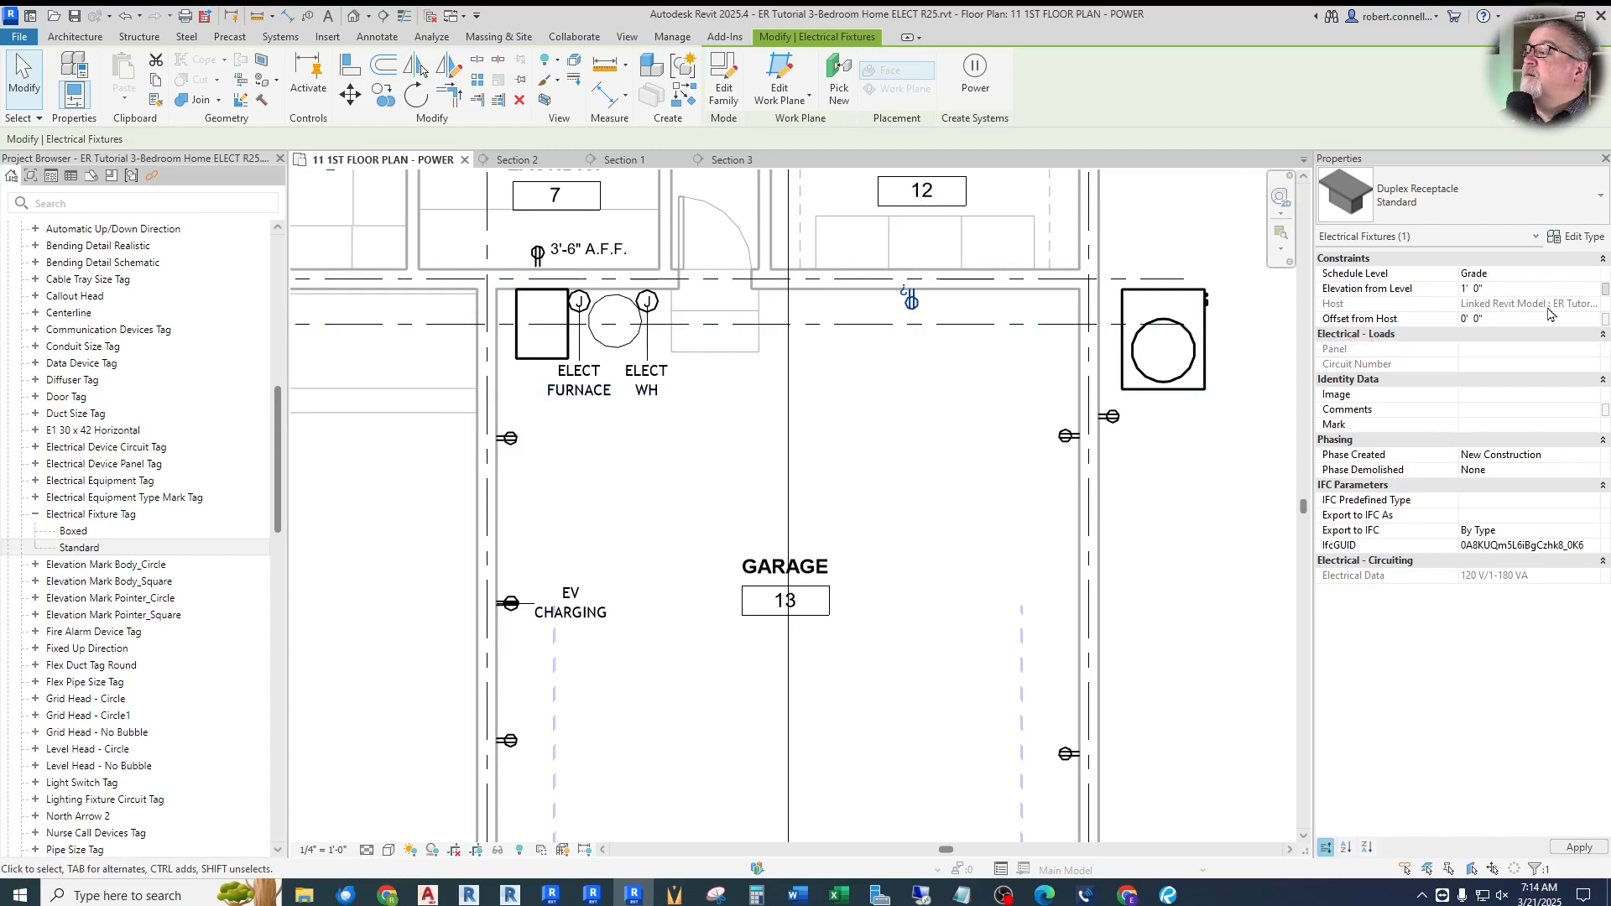
{"action": "key", "text": "Return"}
{"action": "left_click", "coordinate": [888, 378]}
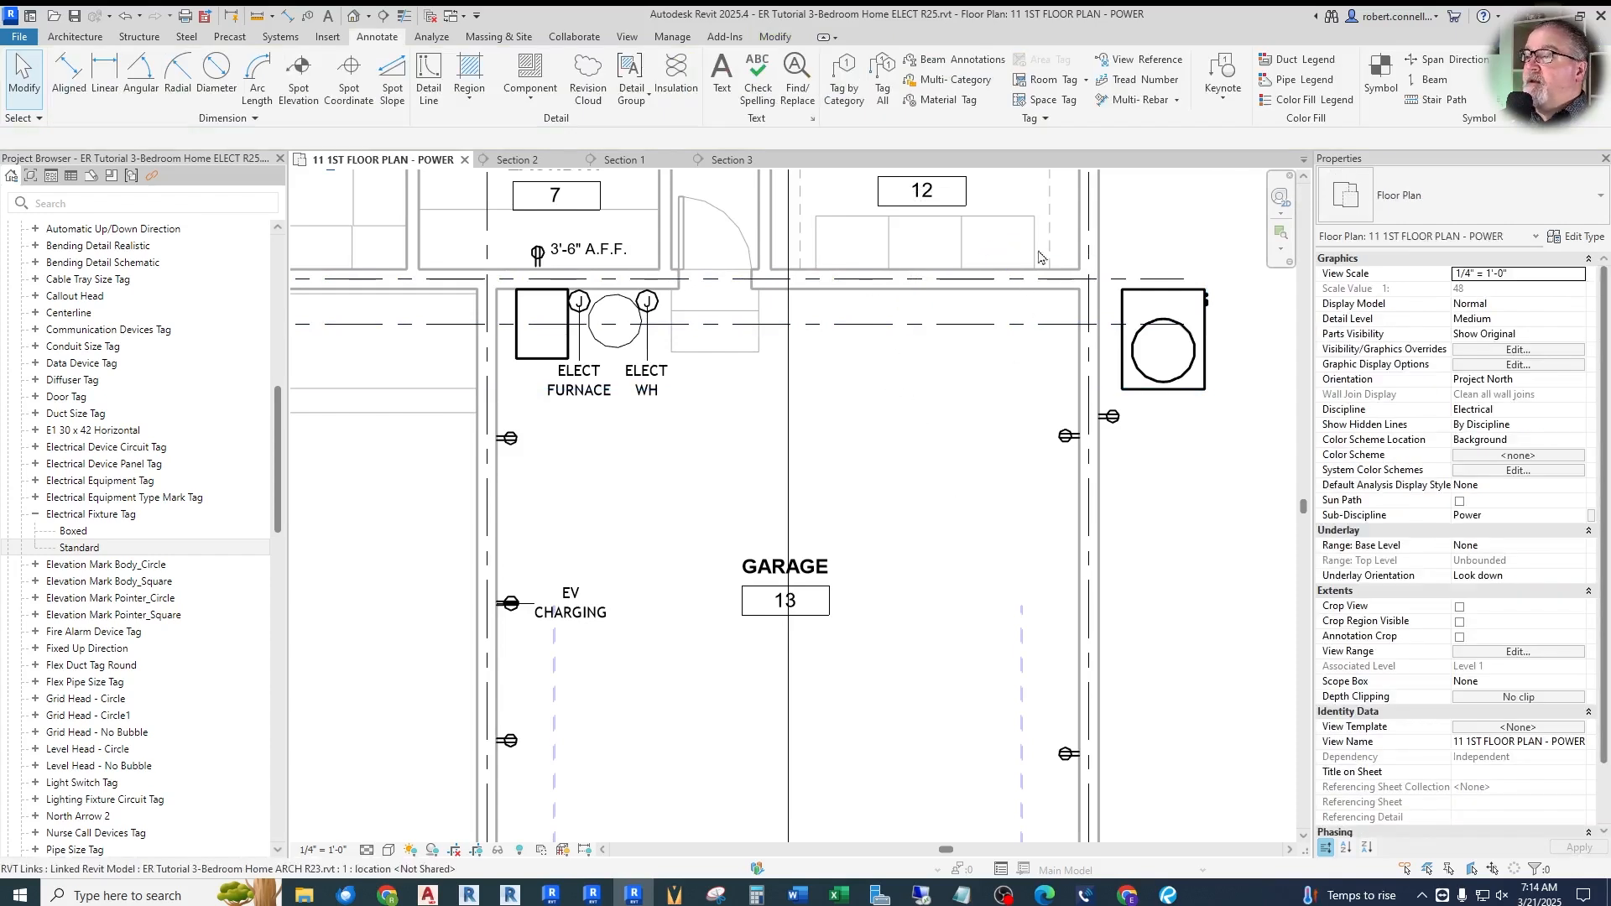
{"action": "scroll", "coordinate": [1073, 234], "scroll_direction": "up", "scroll_amount": 2}
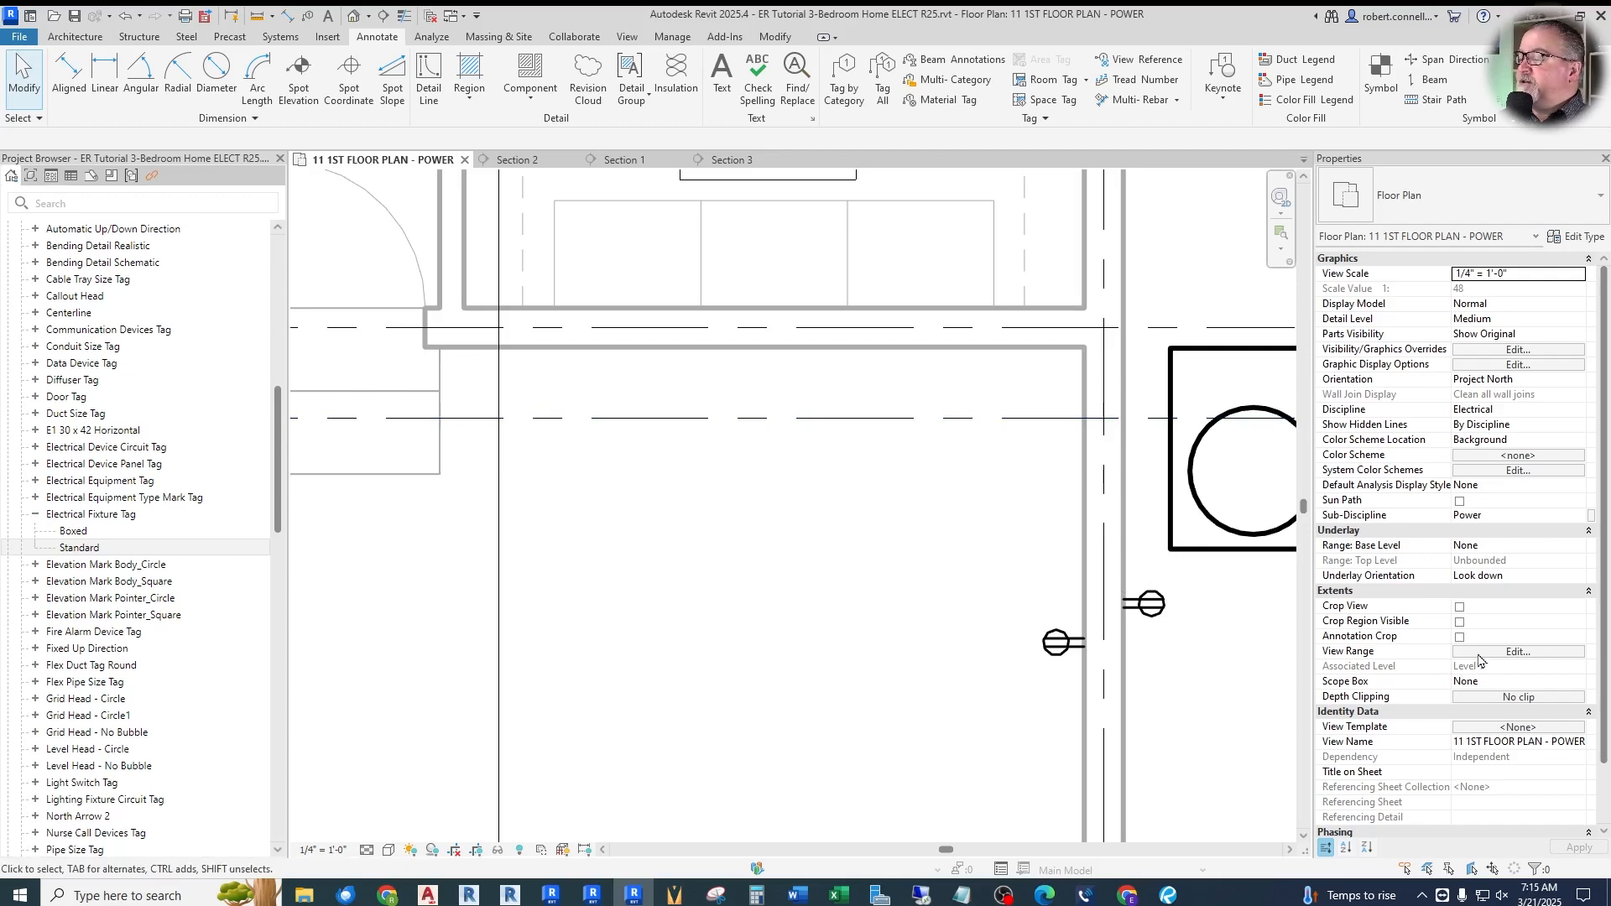
{"action": "scroll", "coordinate": [847, 504], "scroll_direction": "down", "scroll_amount": 6}
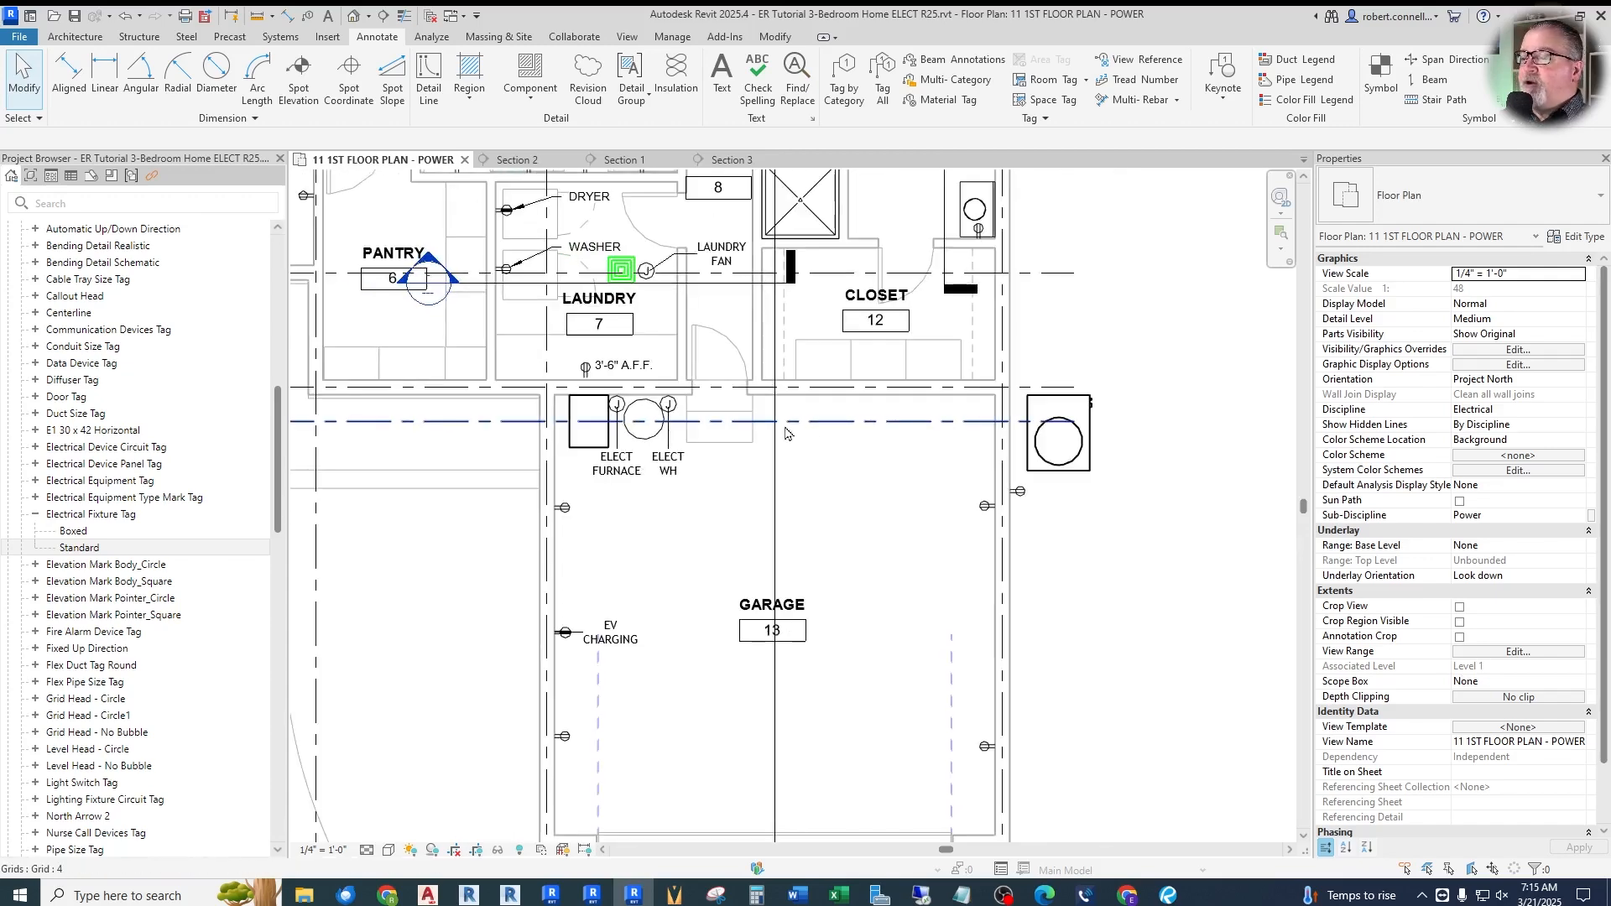
{"action": "scroll", "coordinate": [847, 503], "scroll_direction": "down", "scroll_amount": 2}
{"action": "scroll", "coordinate": [873, 529], "scroll_direction": "up", "scroll_amount": 4}
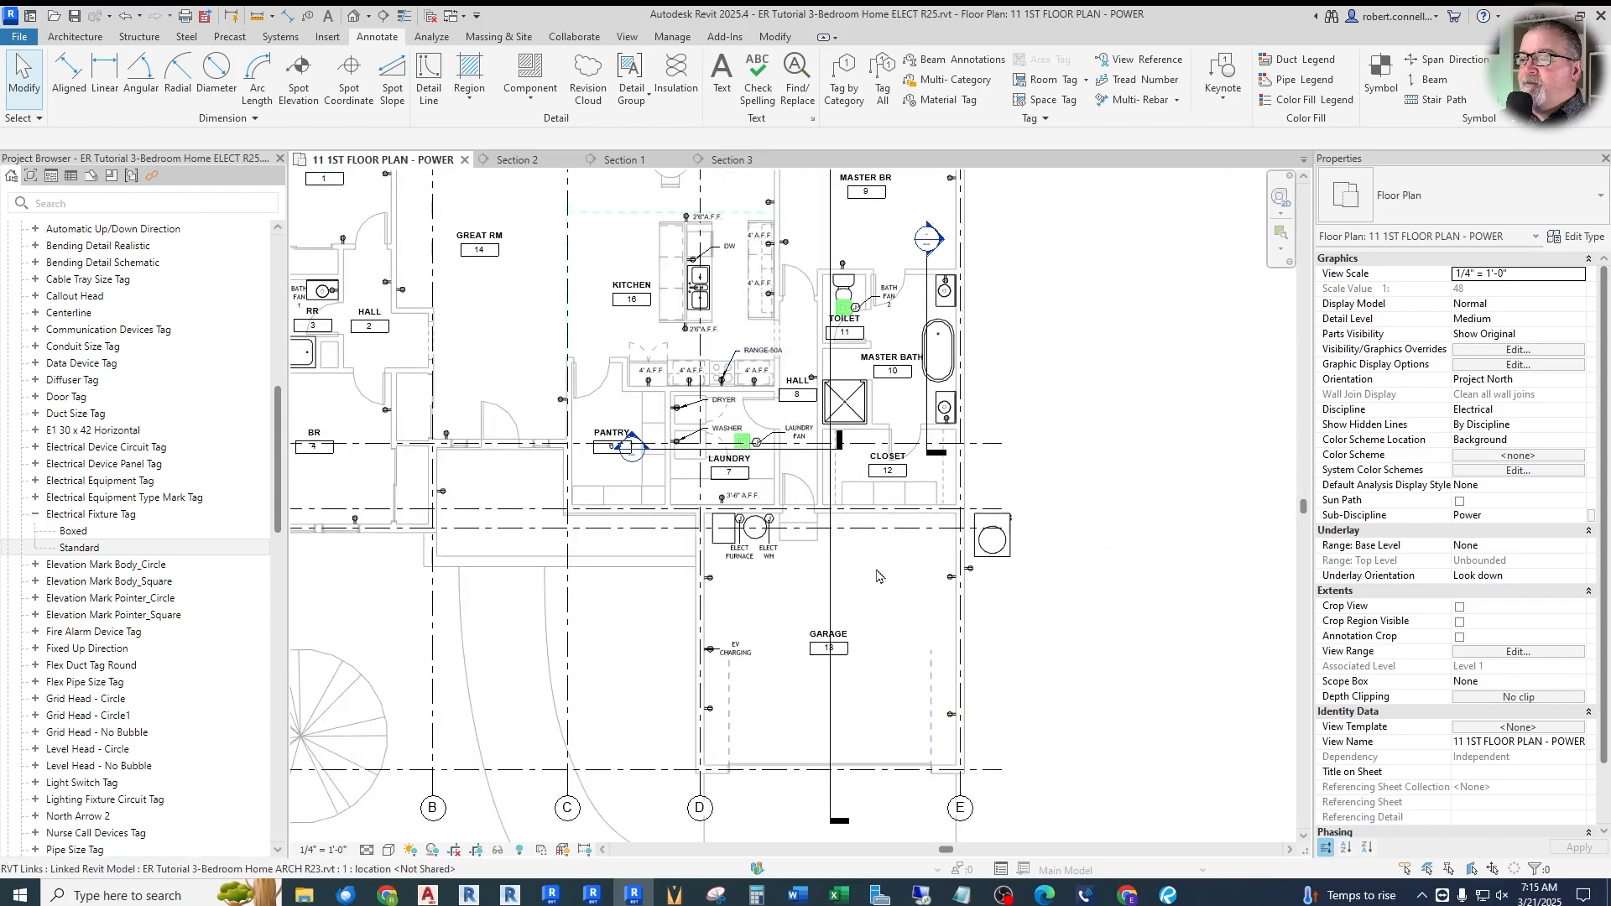
Try to set only the bottom of the power plan's primary view range to Level Below
{"action": "scroll", "coordinate": [879, 535], "scroll_direction": "down", "scroll_amount": 2}
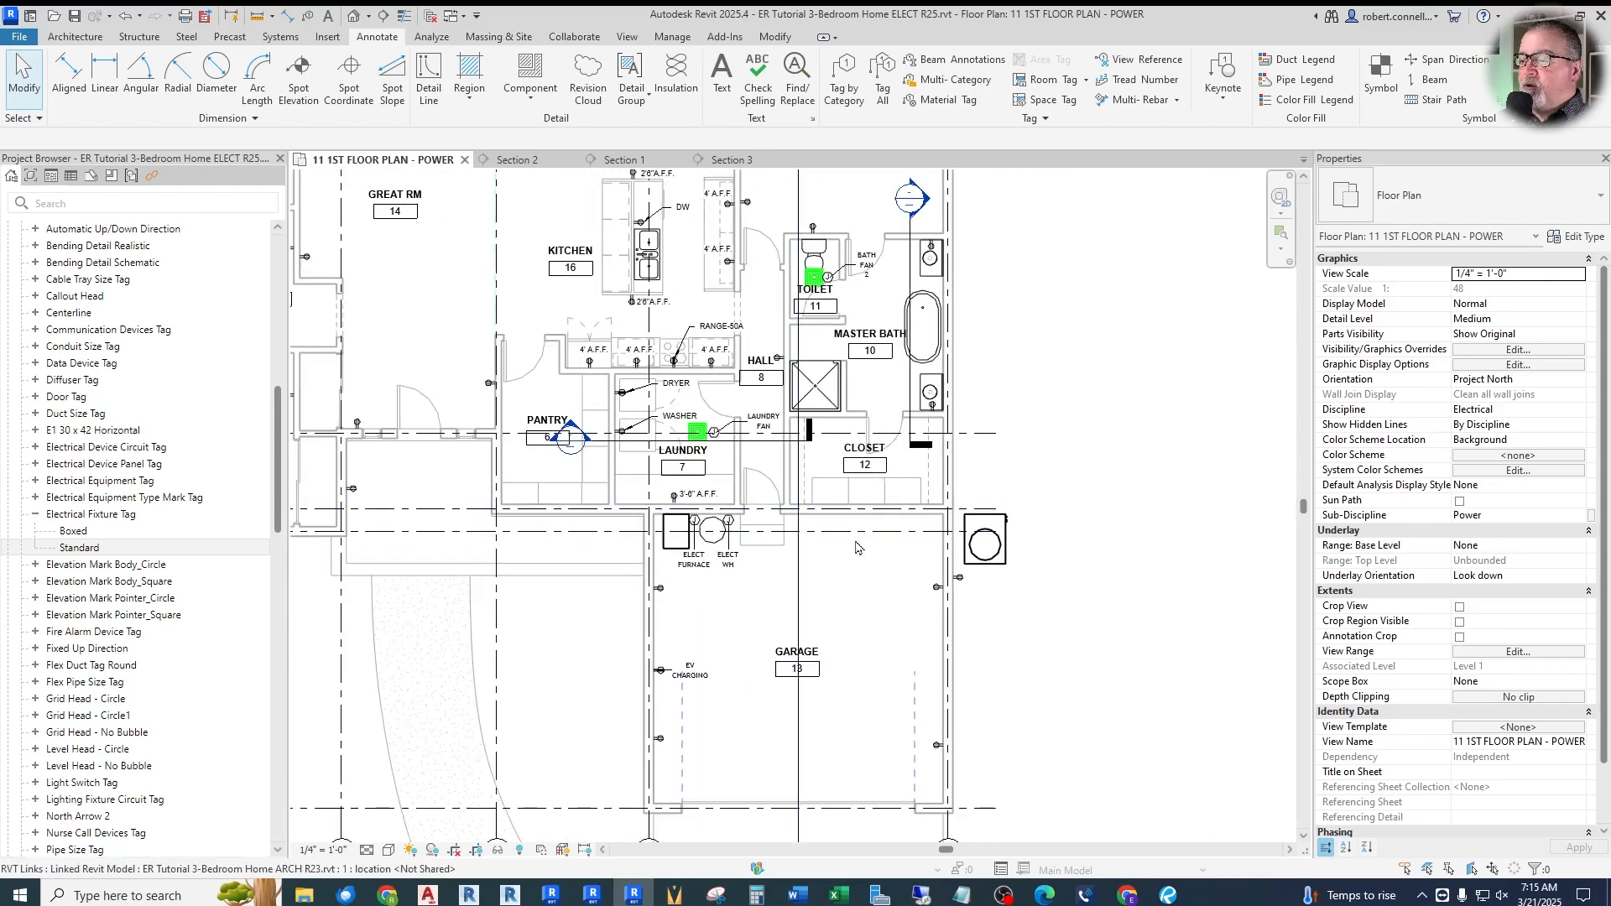
{"action": "scroll", "coordinate": [835, 567], "scroll_direction": "down", "scroll_amount": 1}
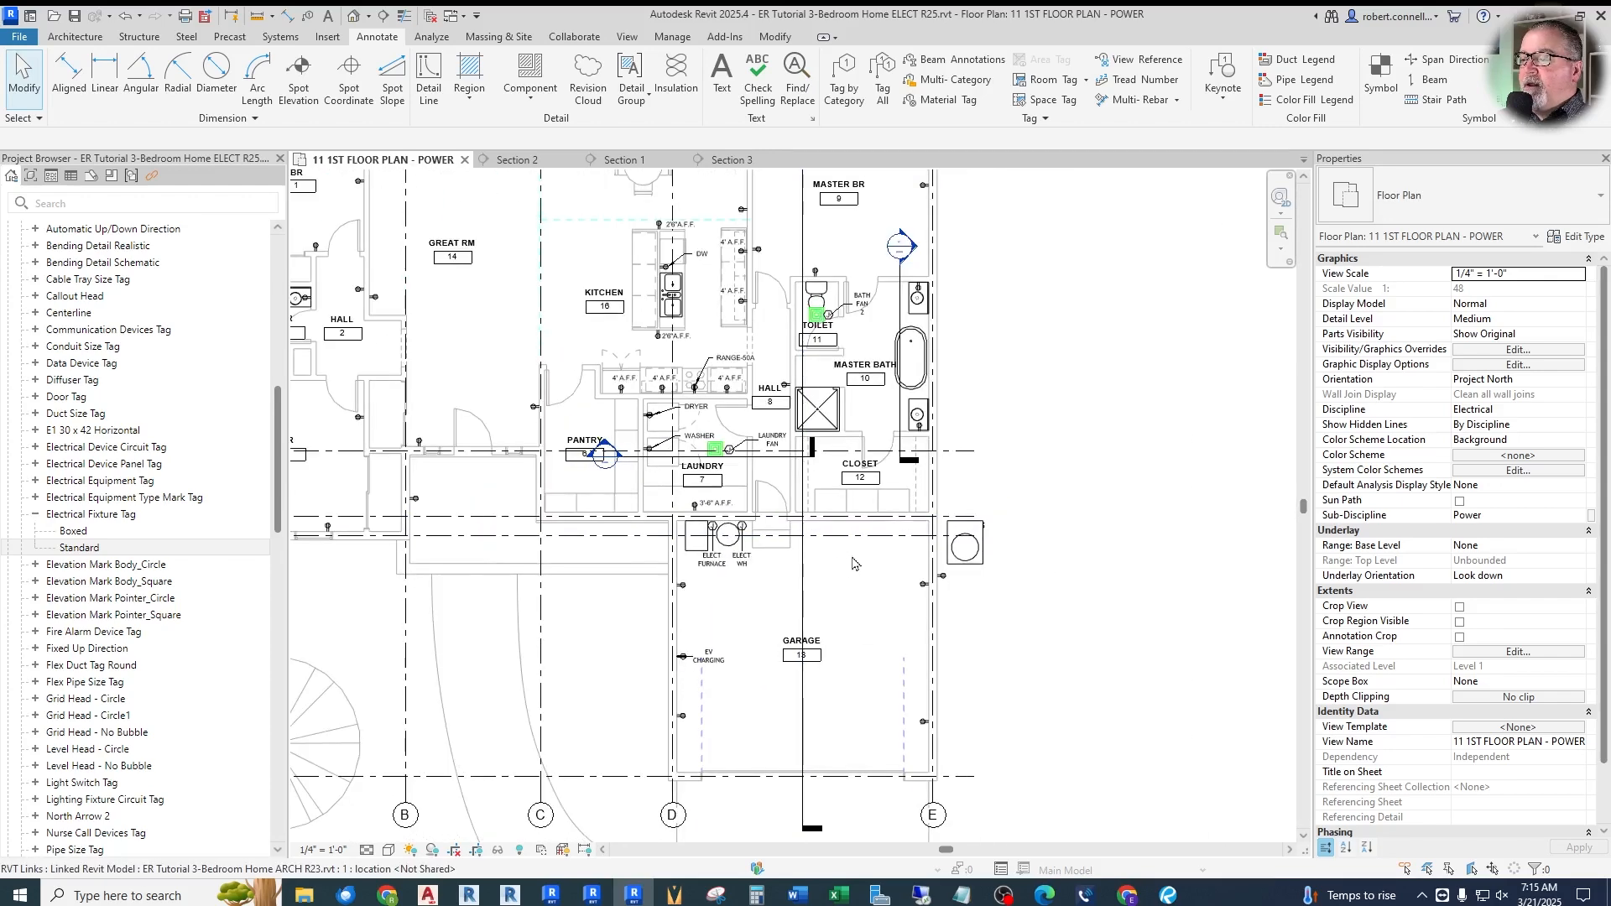
{"action": "left_click", "coordinate": [1485, 653]}
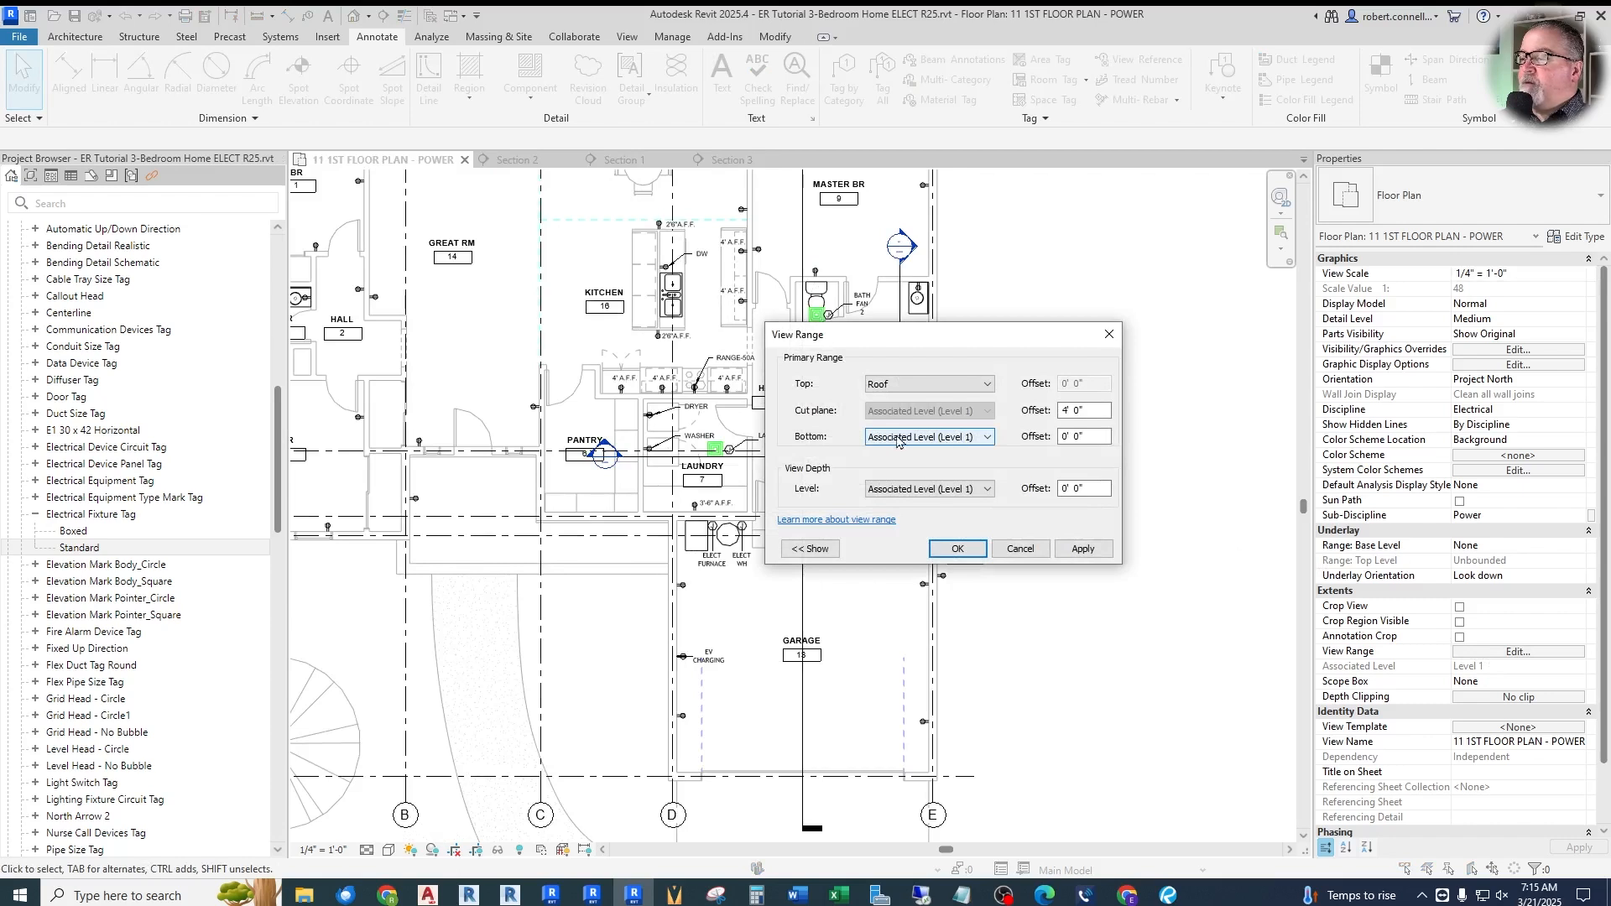
{"action": "left_click", "coordinate": [989, 438]}
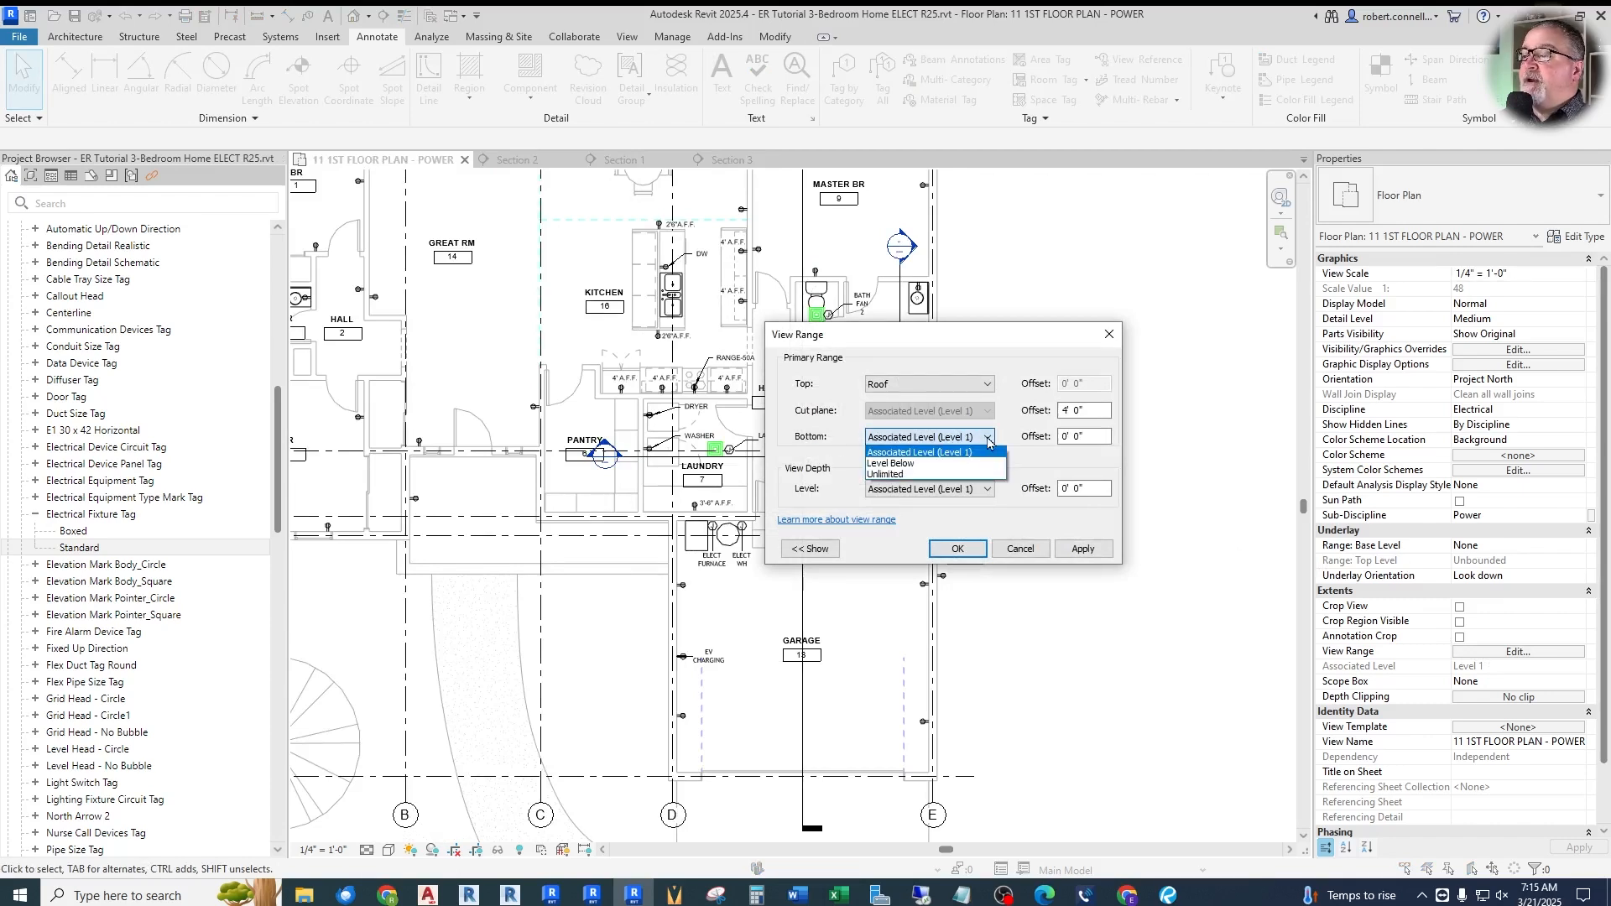
{"action": "left_click", "coordinate": [901, 465]}
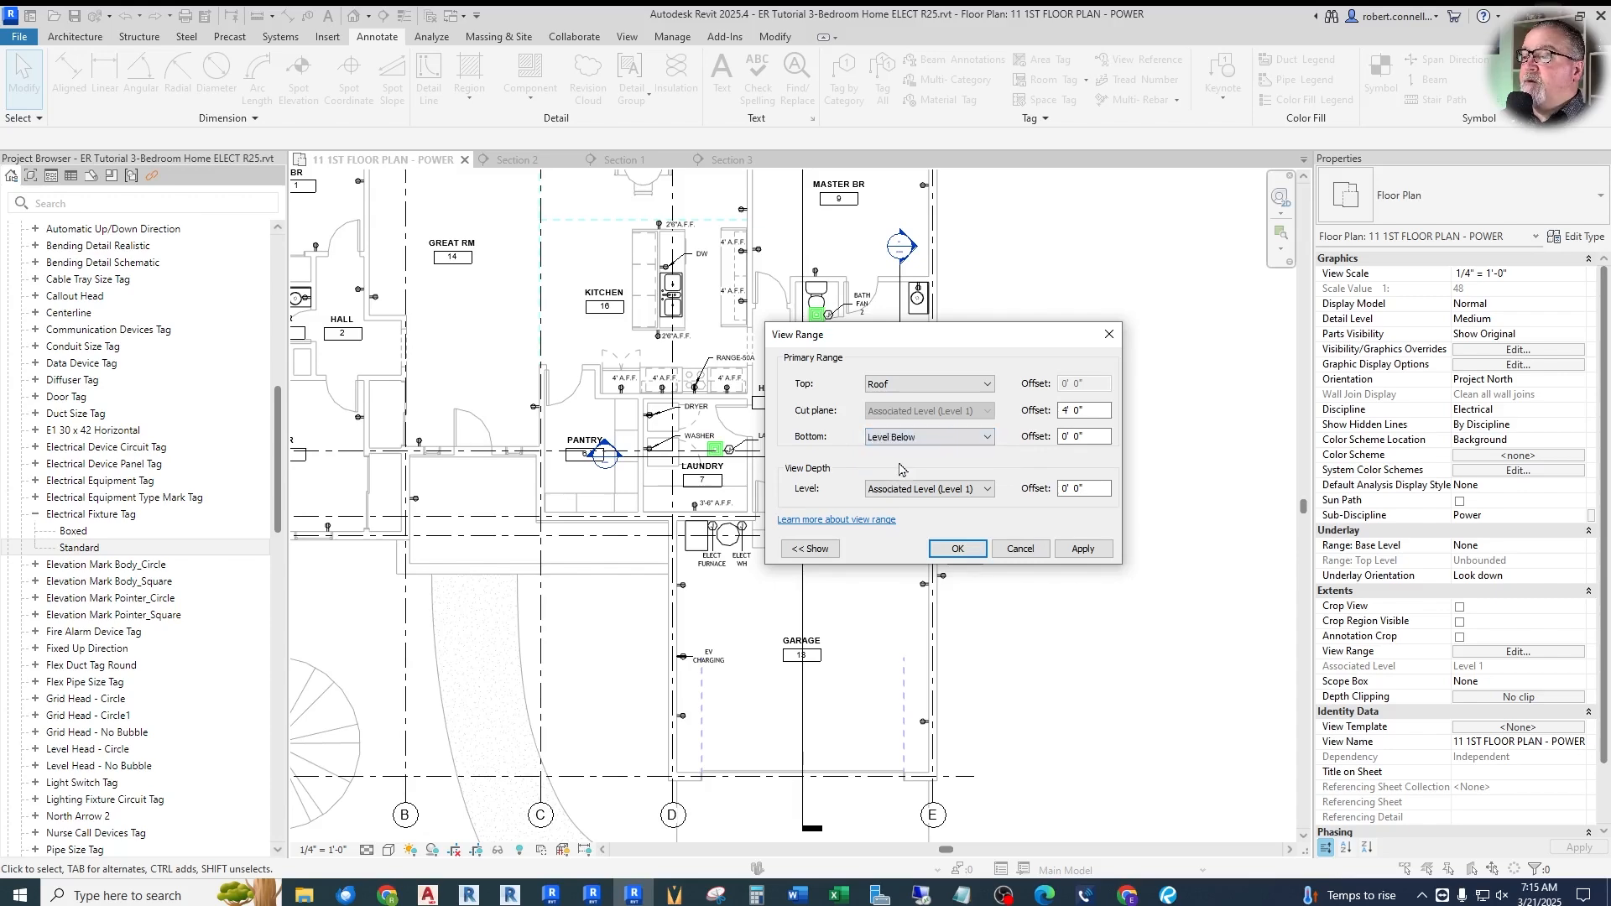
{"action": "left_click", "coordinate": [944, 550]}
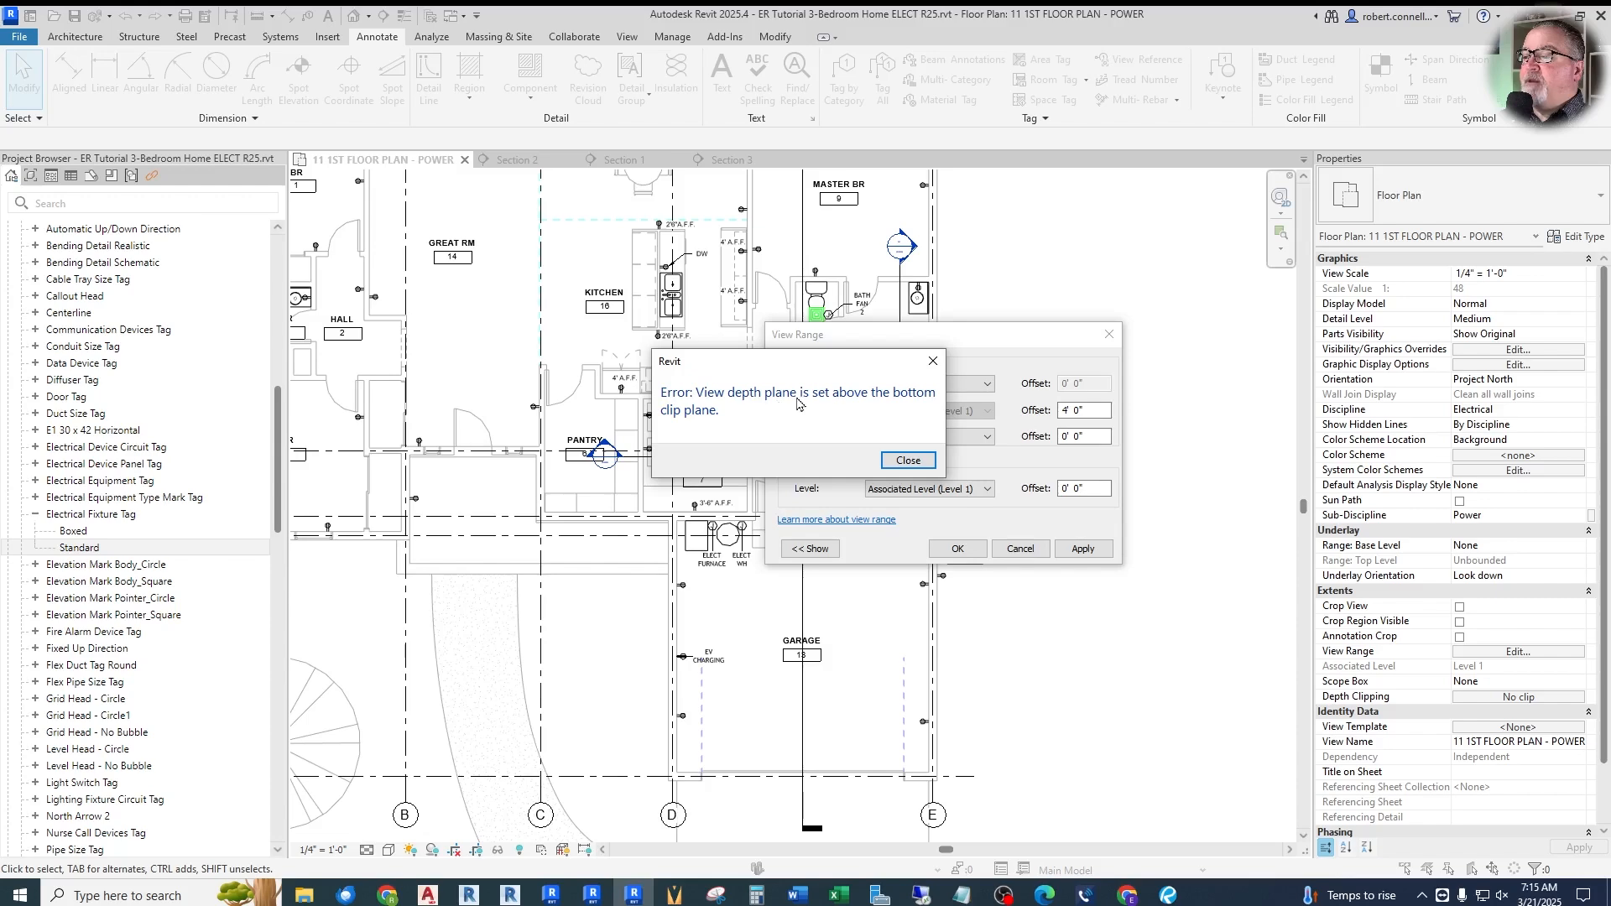
{"action": "left_click", "coordinate": [908, 460]}
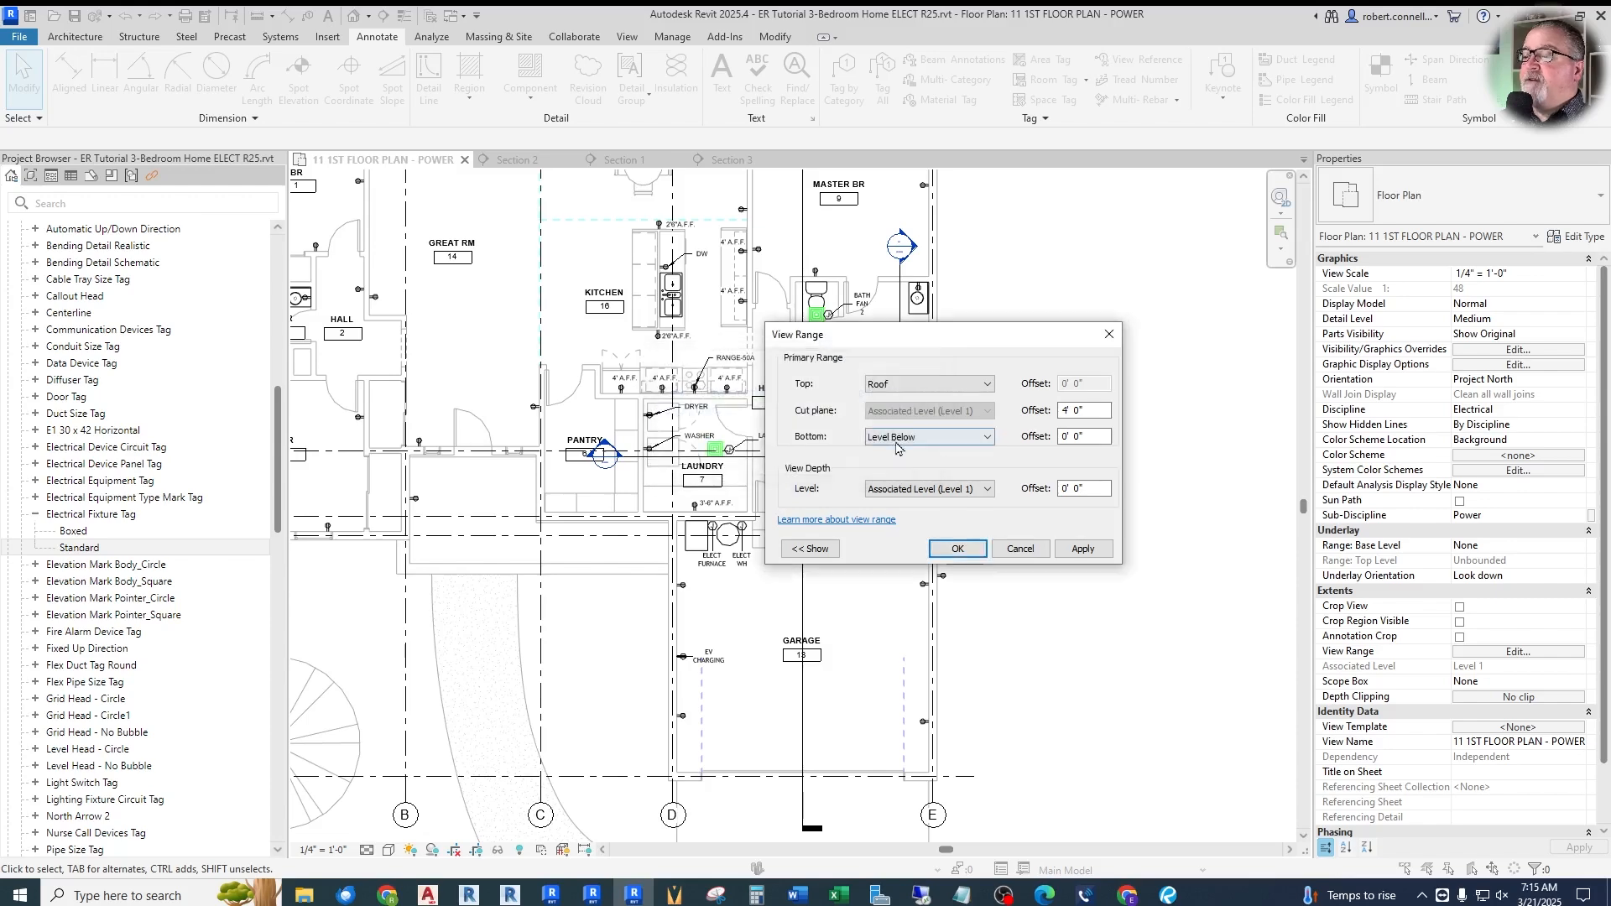
Show the sample view range diagram, set the view depth to Level Below, and apply the power plan's view range
{"action": "left_click", "coordinate": [811, 550]}
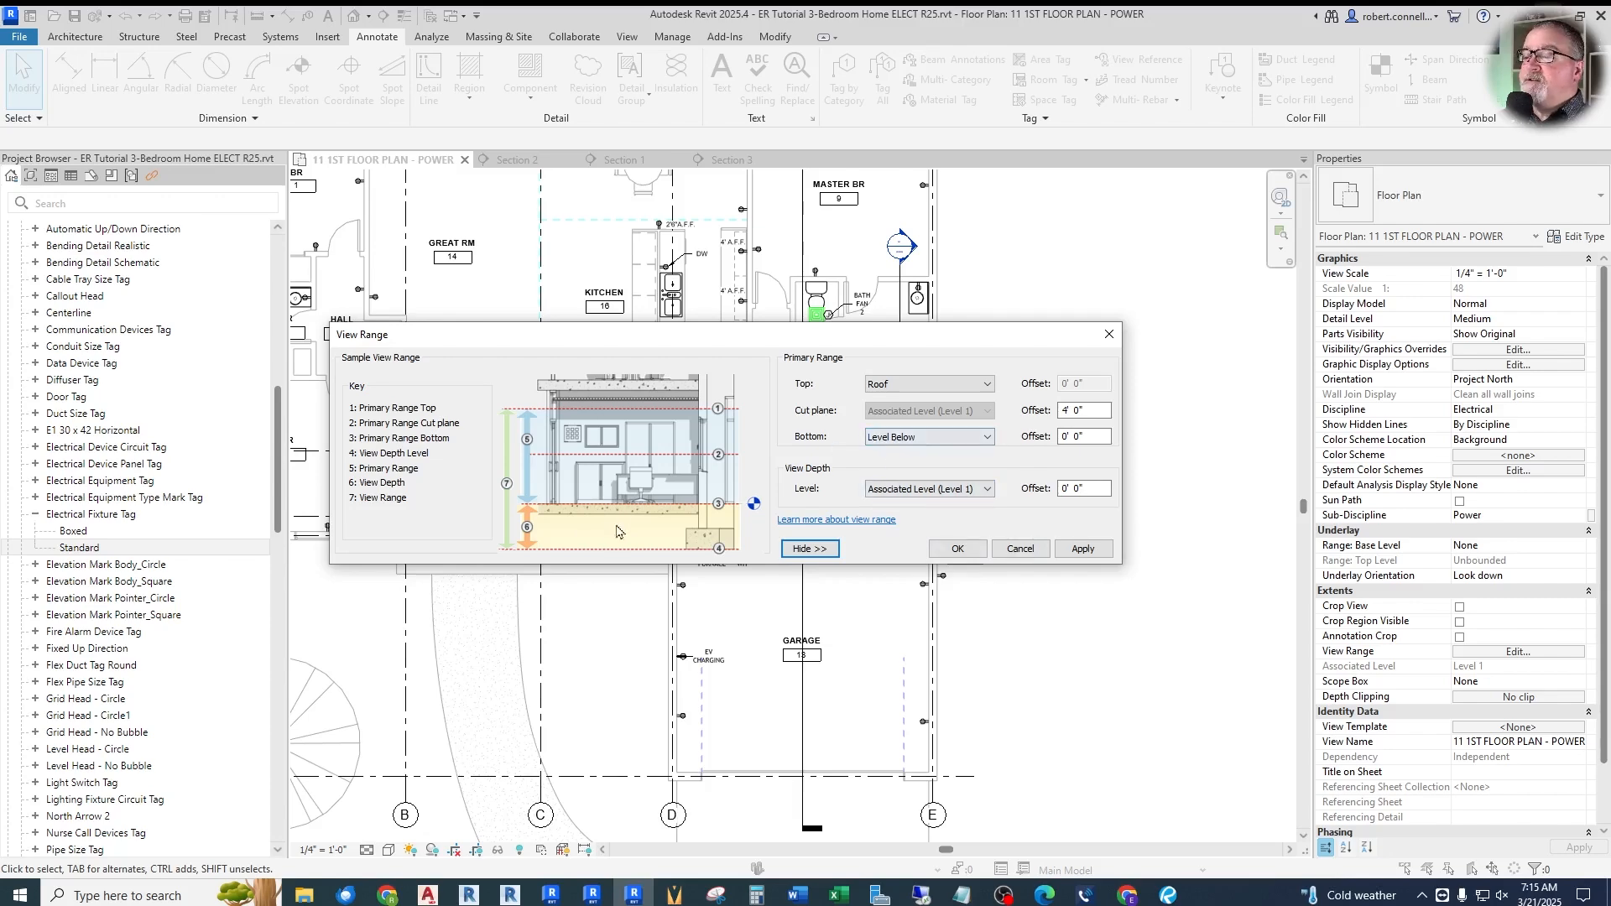
{"action": "left_click", "coordinate": [952, 489]}
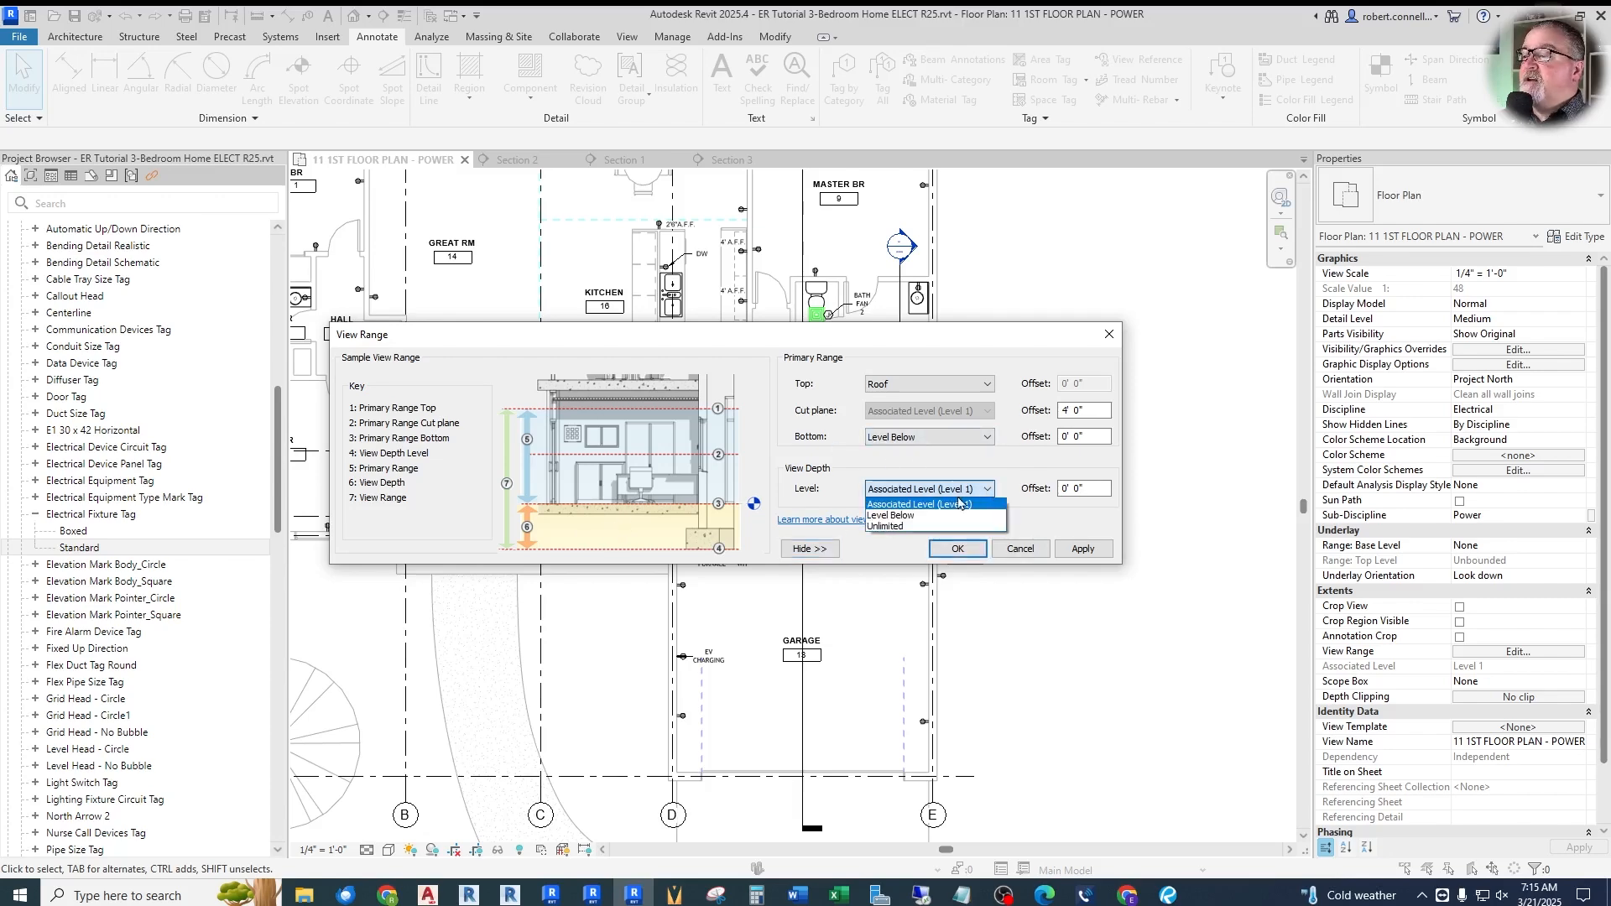
{"action": "left_click", "coordinate": [905, 518]}
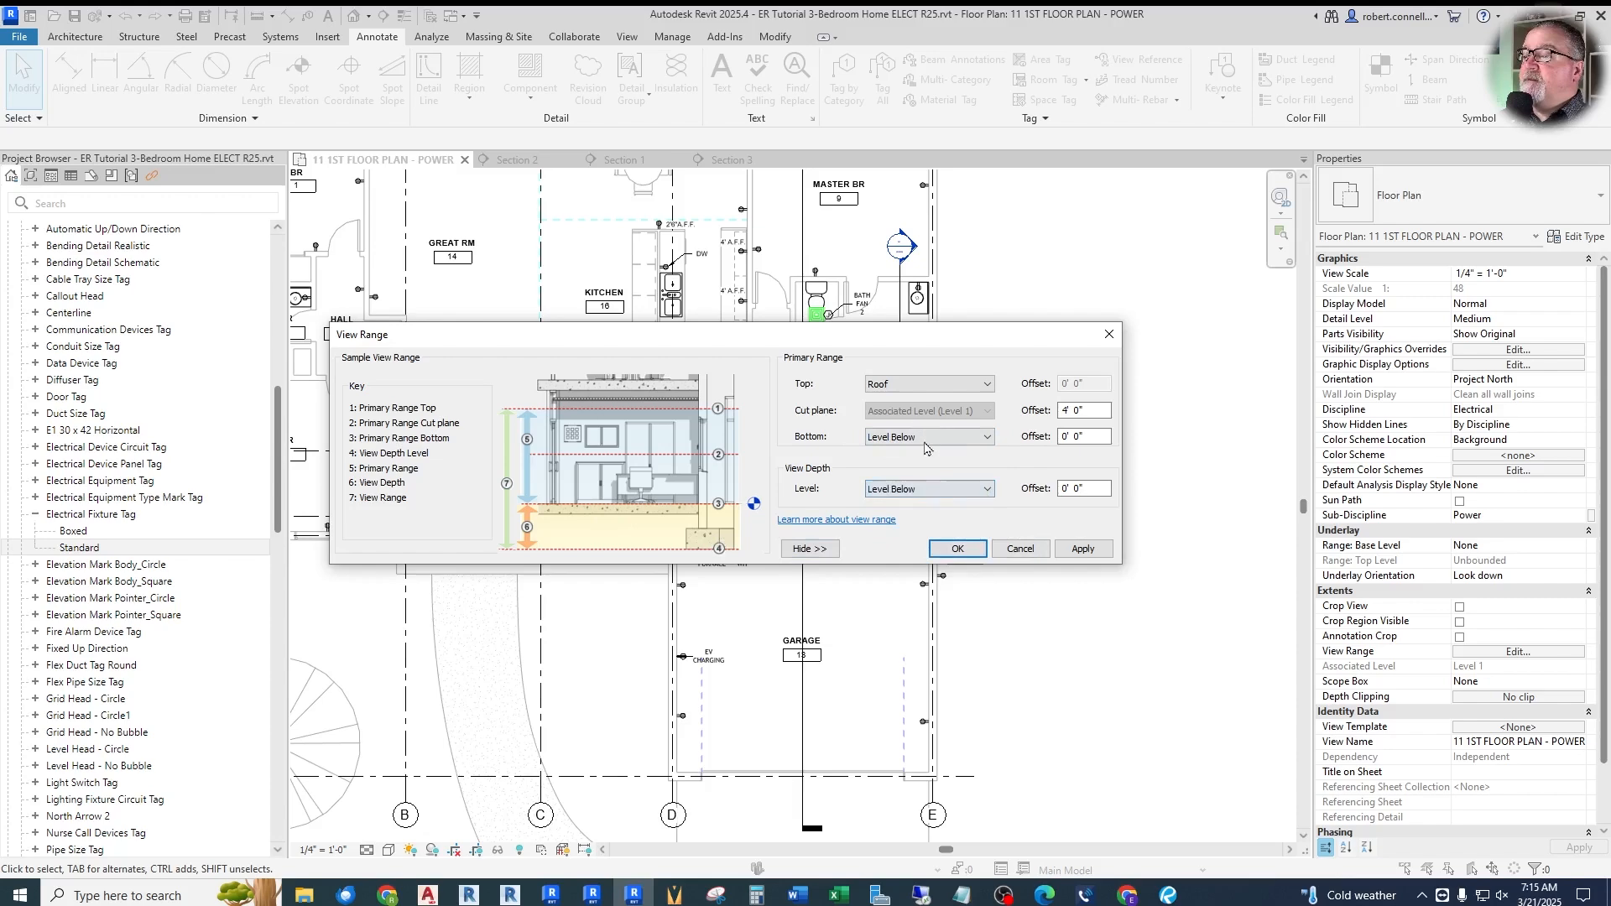
{"action": "left_click", "coordinate": [957, 550]}
Restore both the bottom and the view depth of the power plan's view range to Associated Level (Level 1)
{"action": "scroll", "coordinate": [851, 546], "scroll_direction": "up", "scroll_amount": 5}
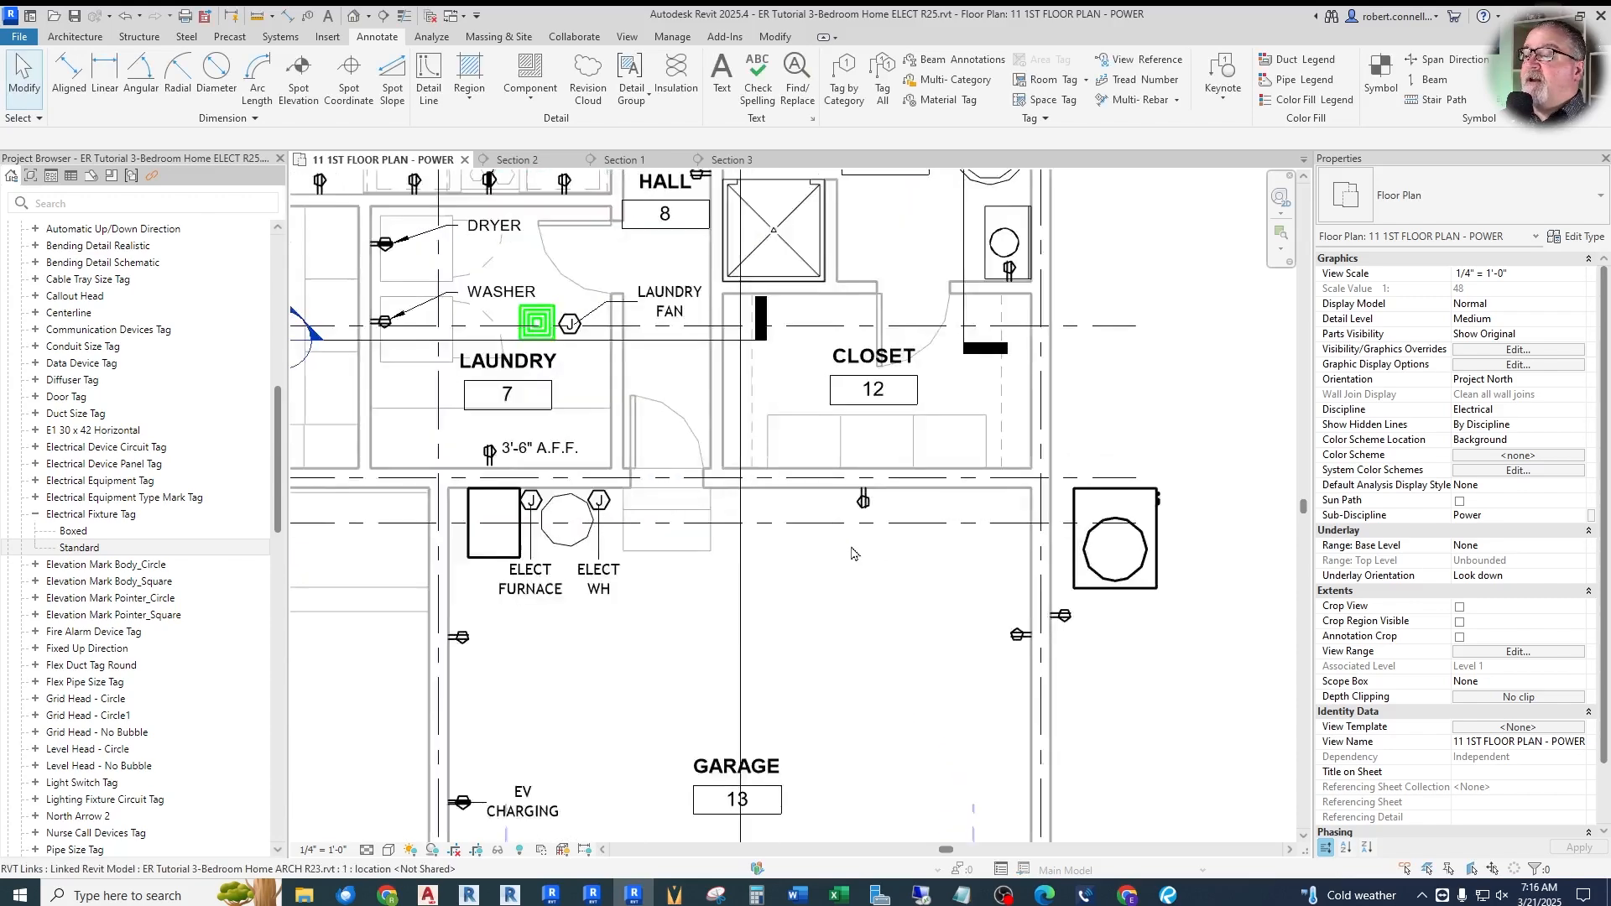
{"action": "scroll", "coordinate": [873, 486], "scroll_direction": "down", "scroll_amount": 4}
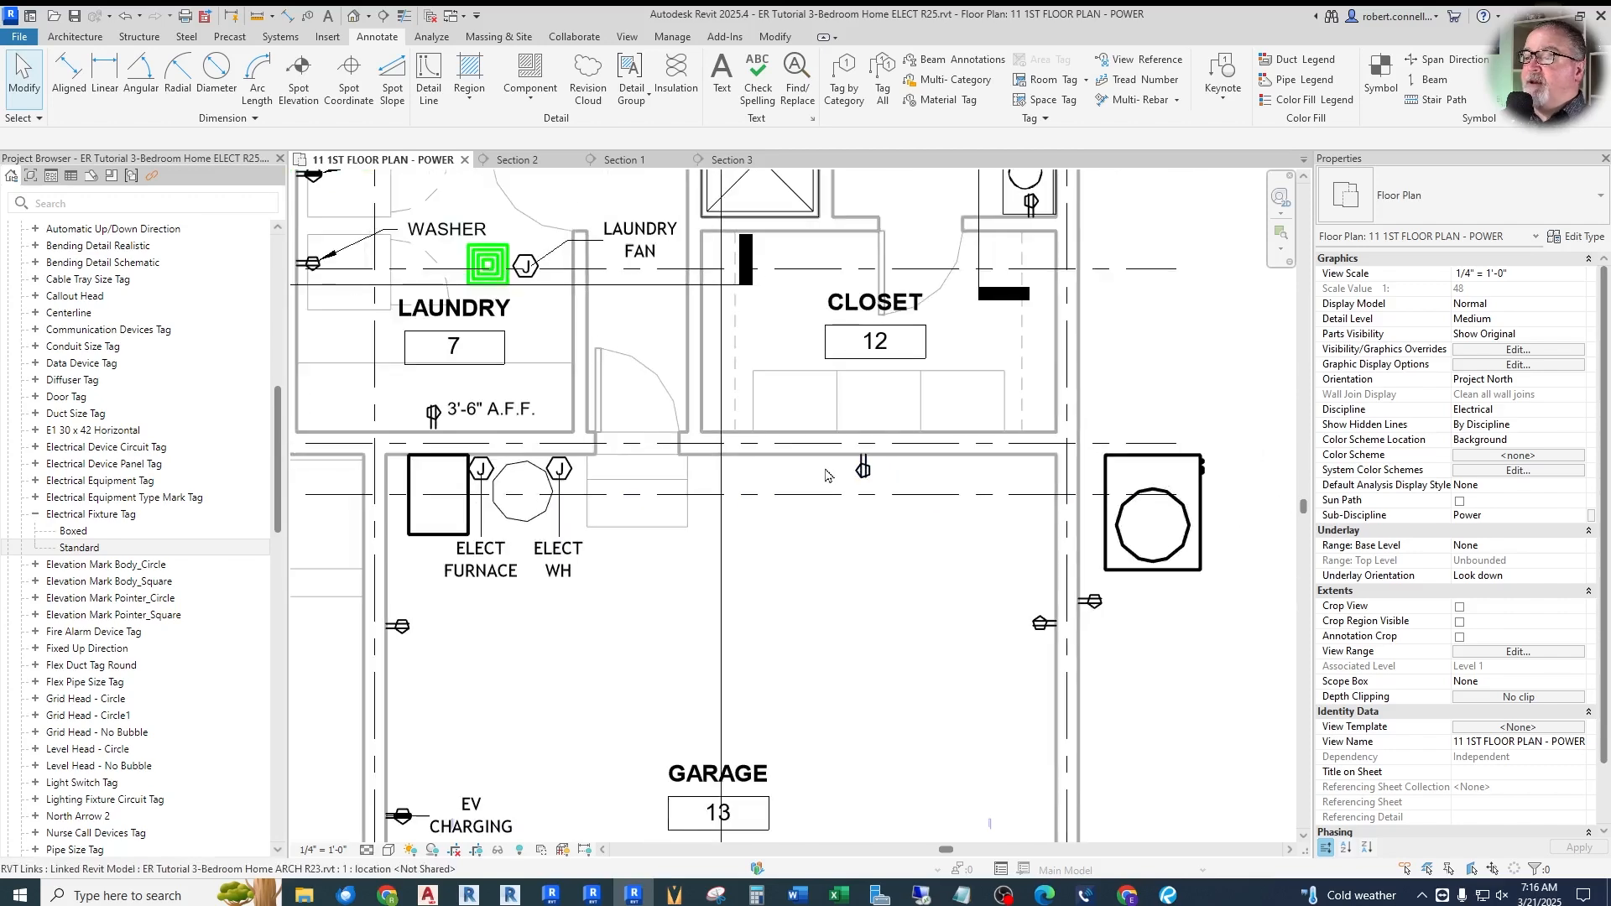
{"action": "scroll", "coordinate": [832, 482], "scroll_direction": "down", "scroll_amount": 2}
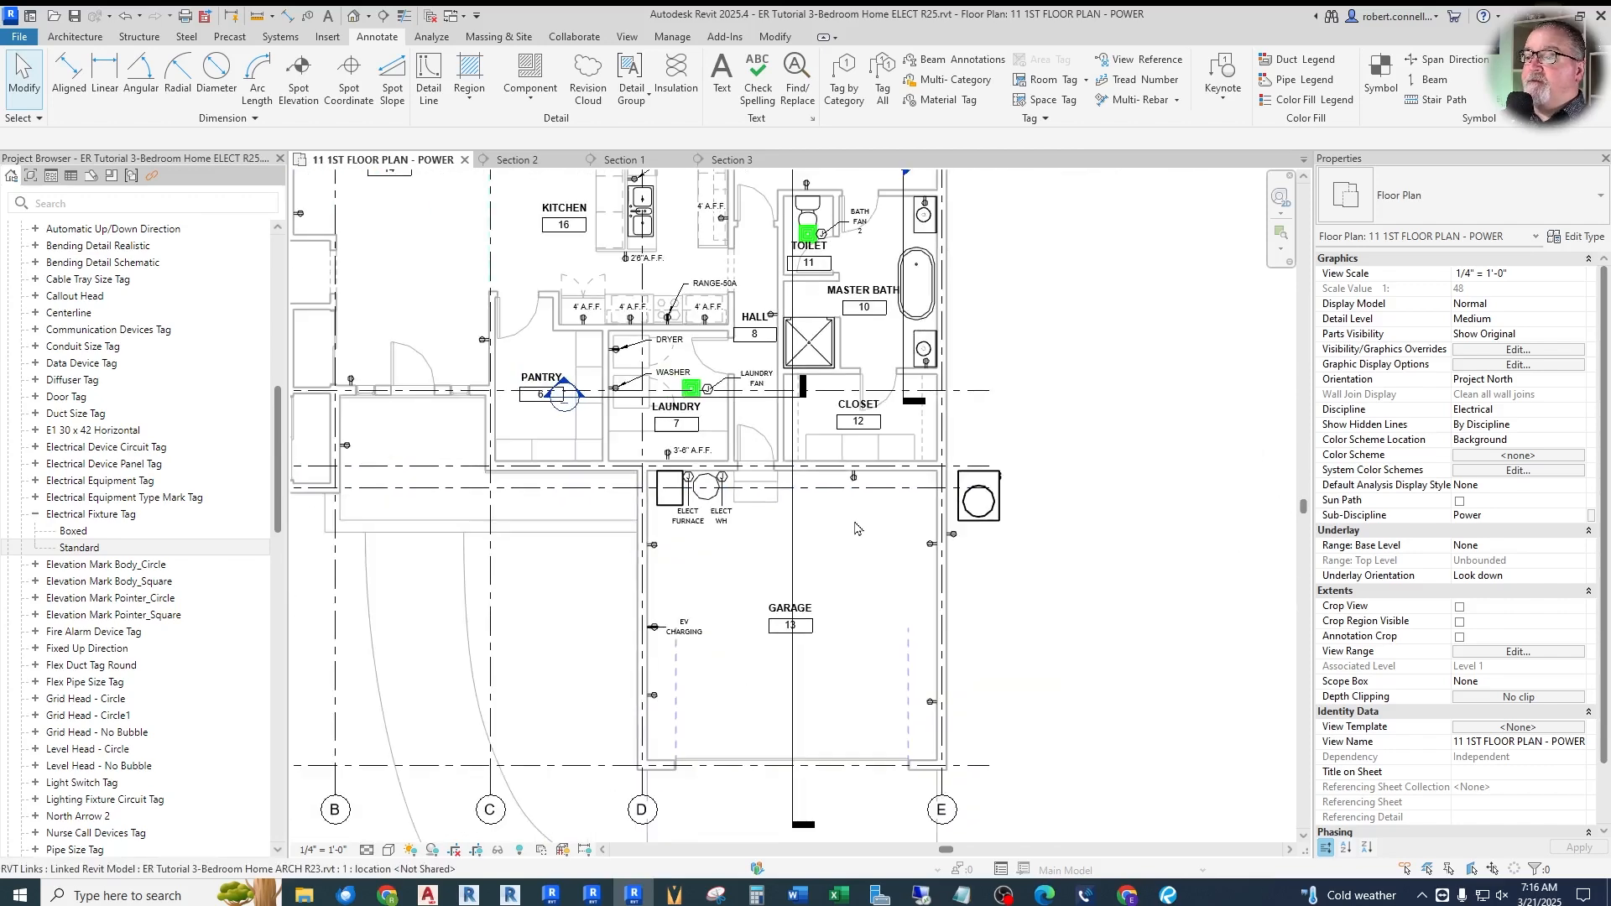
{"action": "scroll", "coordinate": [840, 541], "scroll_direction": "down", "scroll_amount": 2}
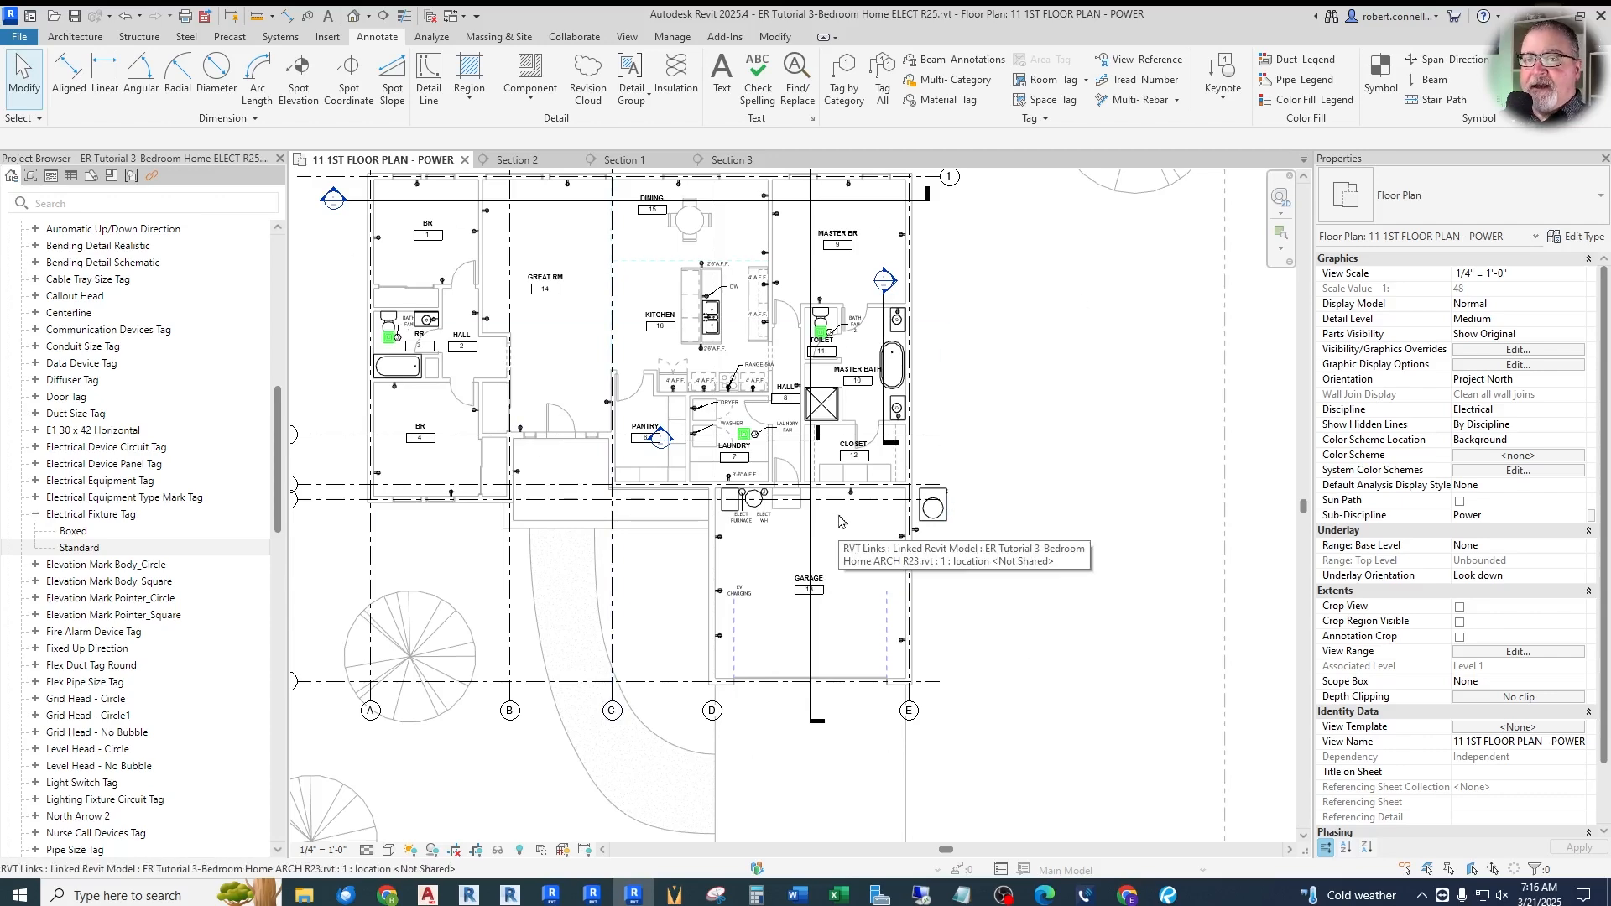
{"action": "scroll", "coordinate": [840, 522], "scroll_direction": "up", "scroll_amount": 3}
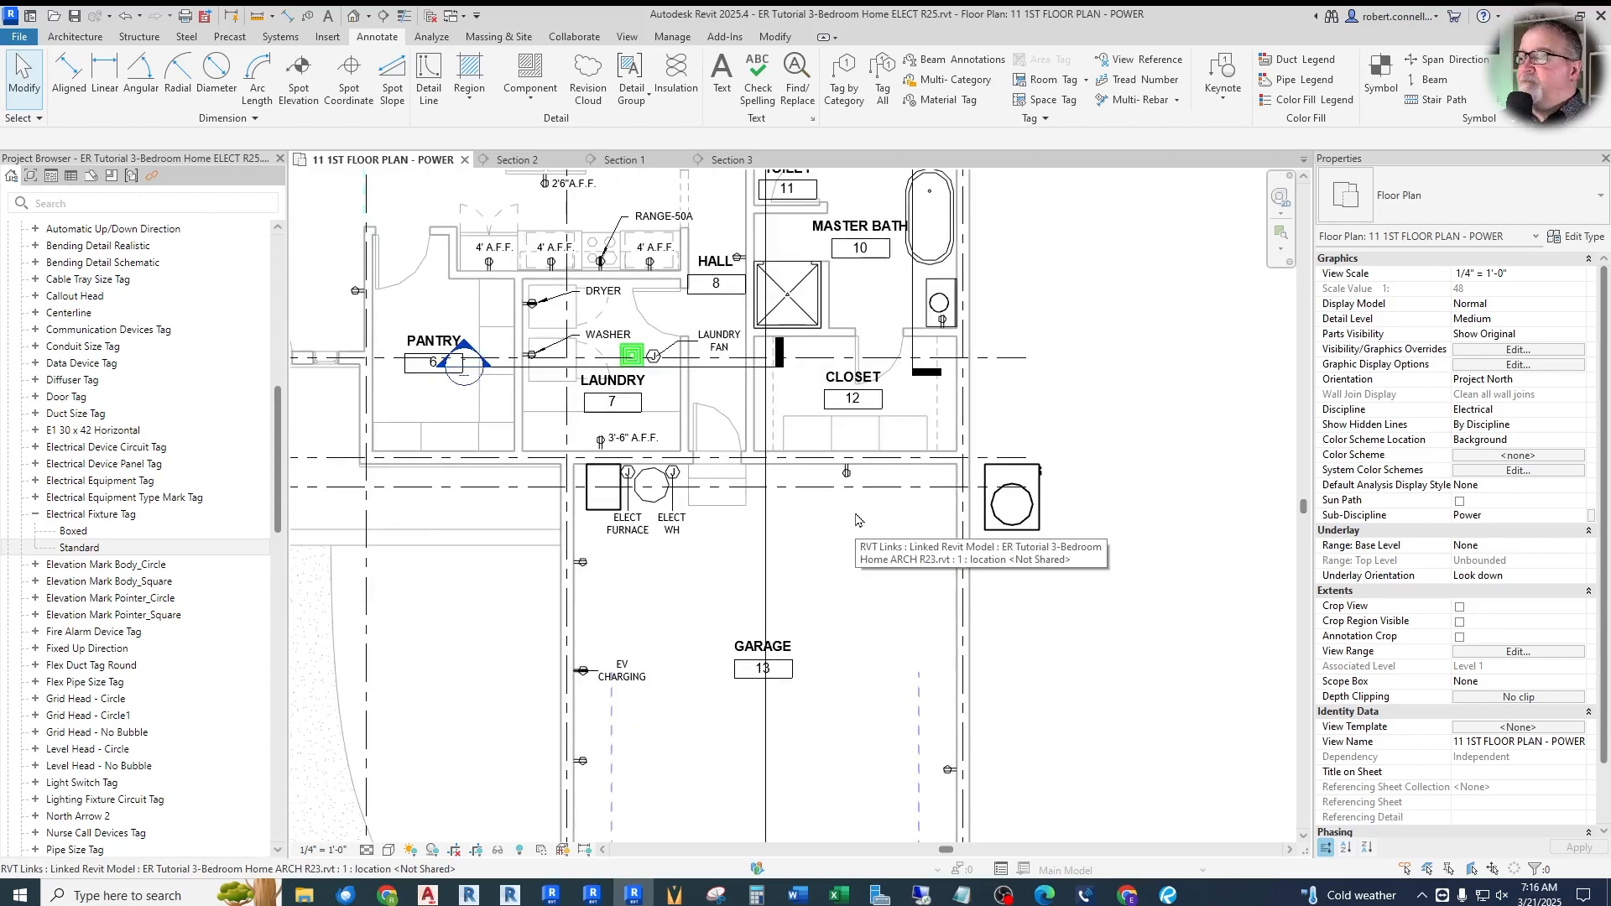
{"action": "left_click", "coordinate": [1494, 654]}
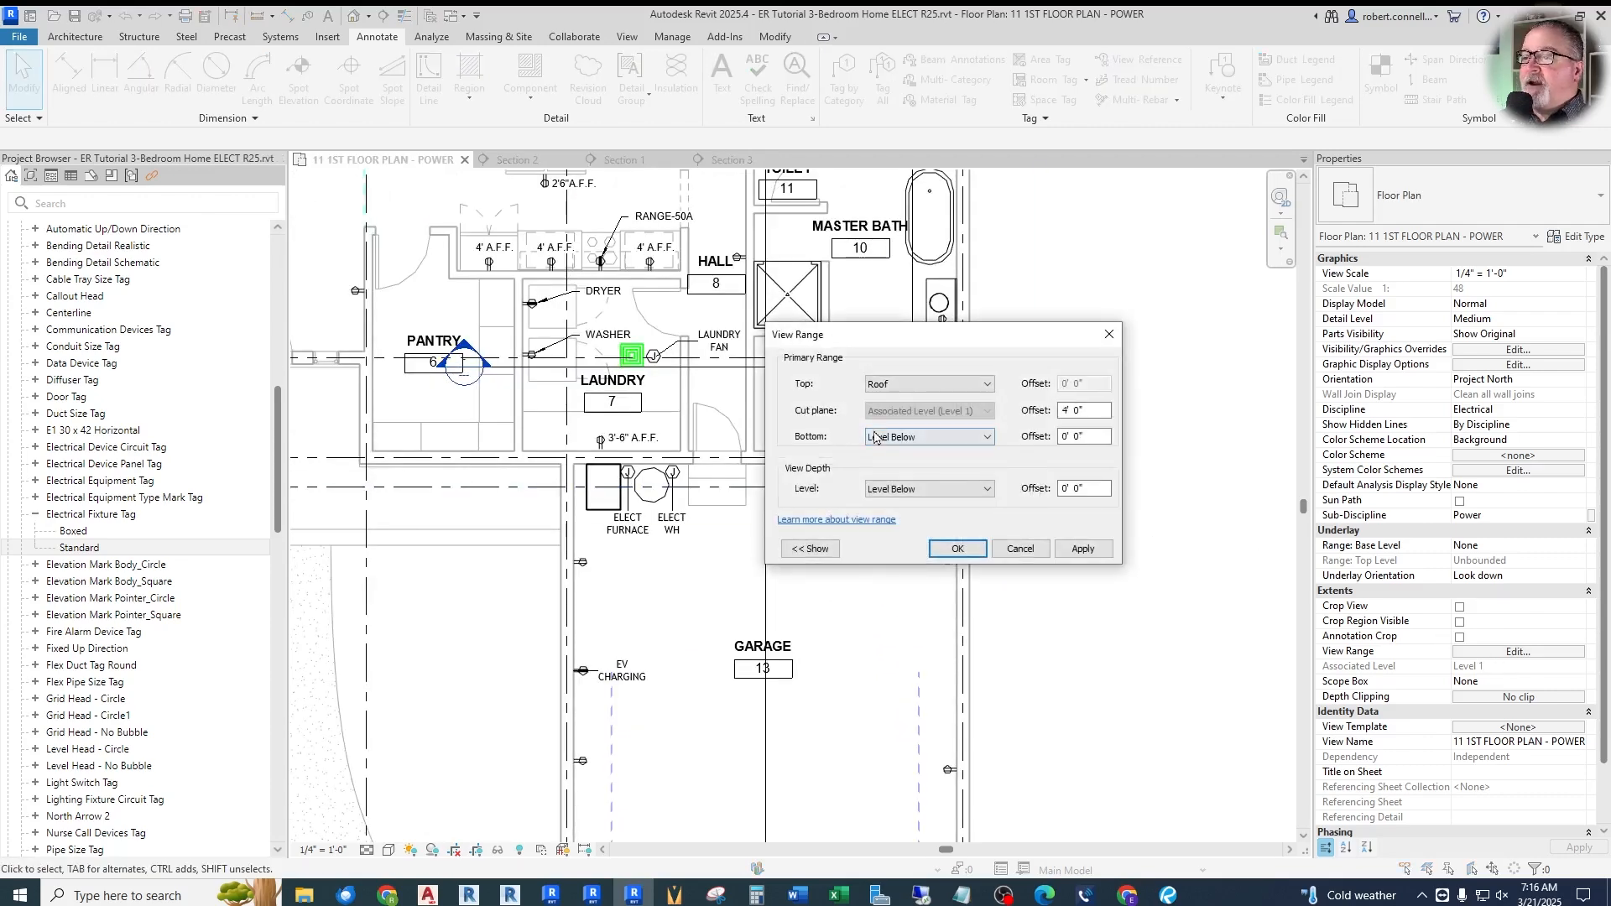
{"action": "left_click", "coordinate": [965, 436]}
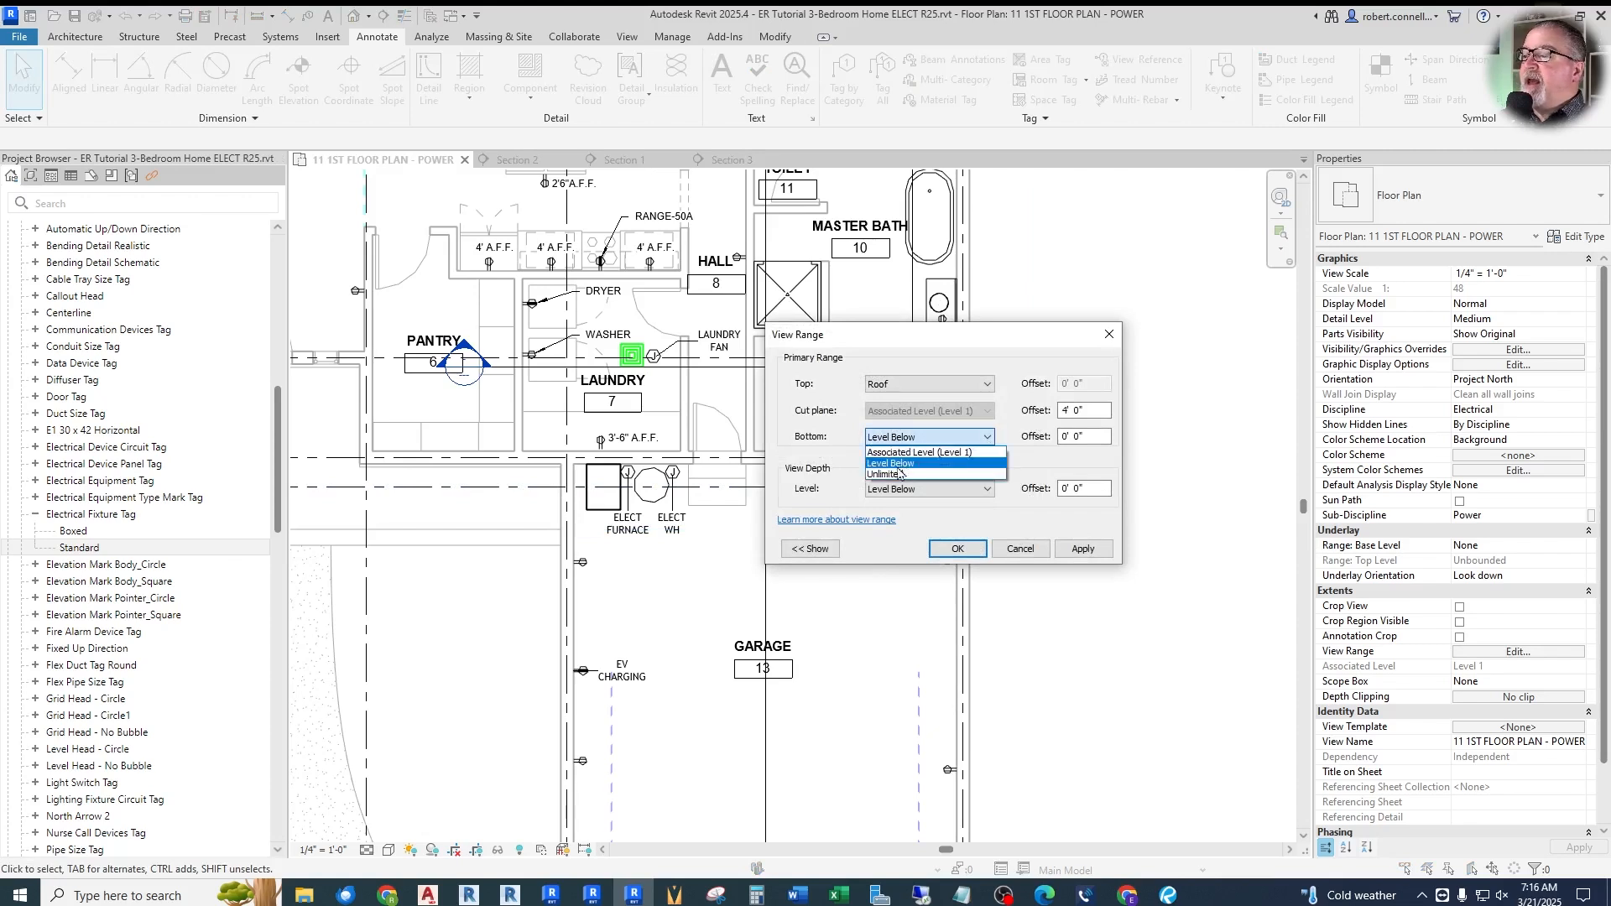
{"action": "left_click", "coordinate": [919, 453]}
{"action": "left_click", "coordinate": [940, 491]}
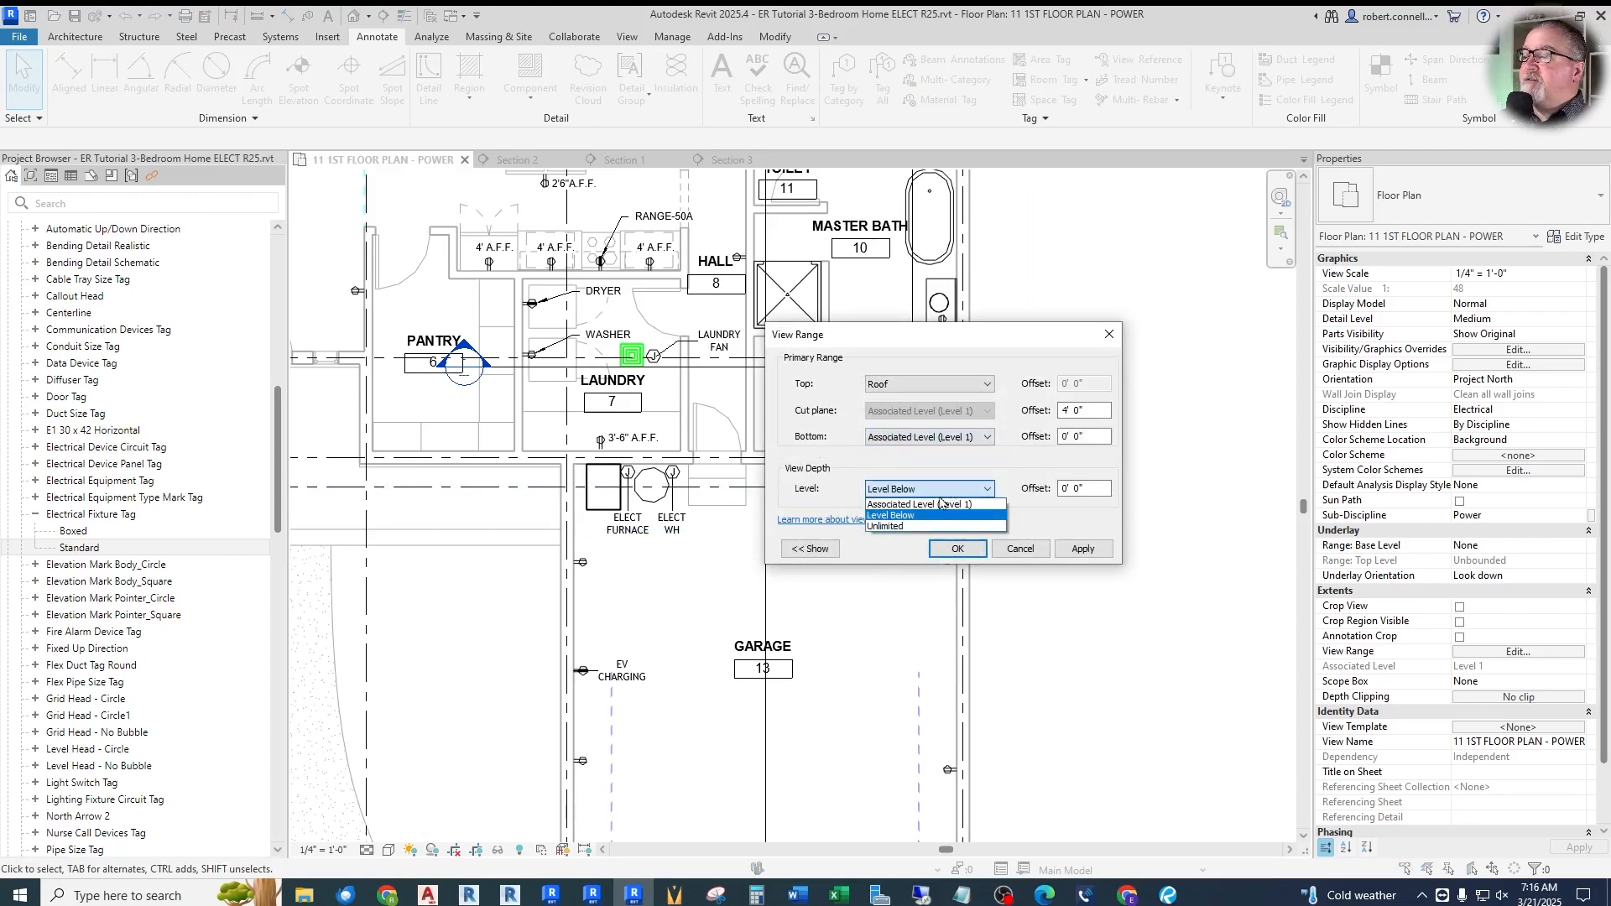
{"action": "left_click", "coordinate": [924, 504]}
{"action": "left_click", "coordinate": [957, 549]}
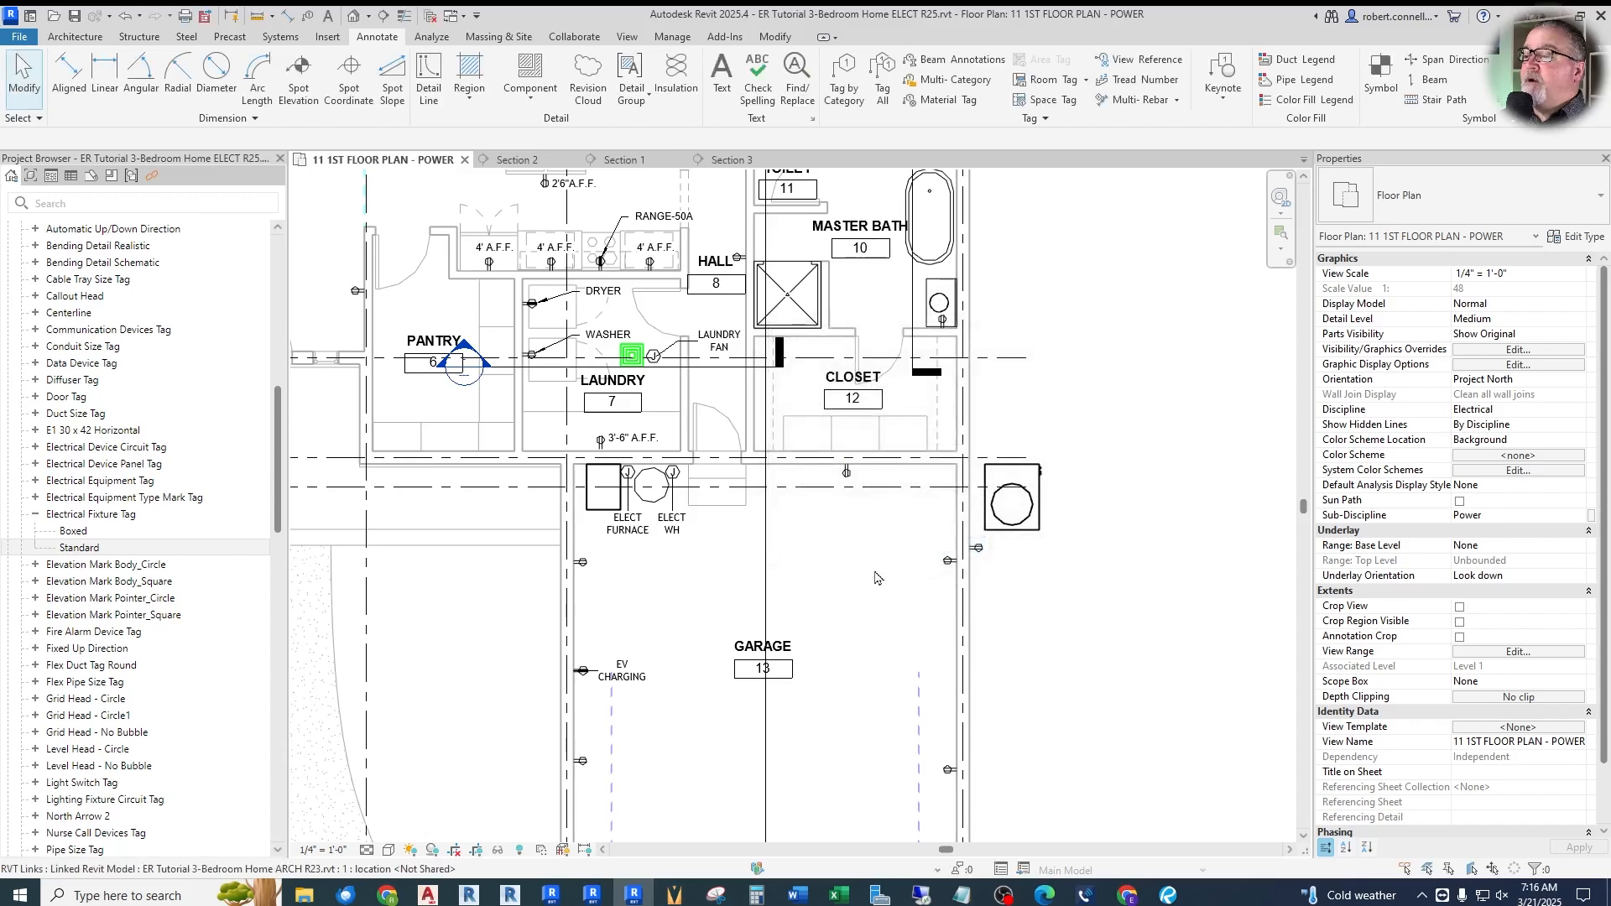
Sketch a rectangular plan region boundary, about 26' 0" by 21' 6", around the garage and the equipment outside its wall
{"action": "scroll", "coordinate": [758, 500], "scroll_direction": "down", "scroll_amount": 5}
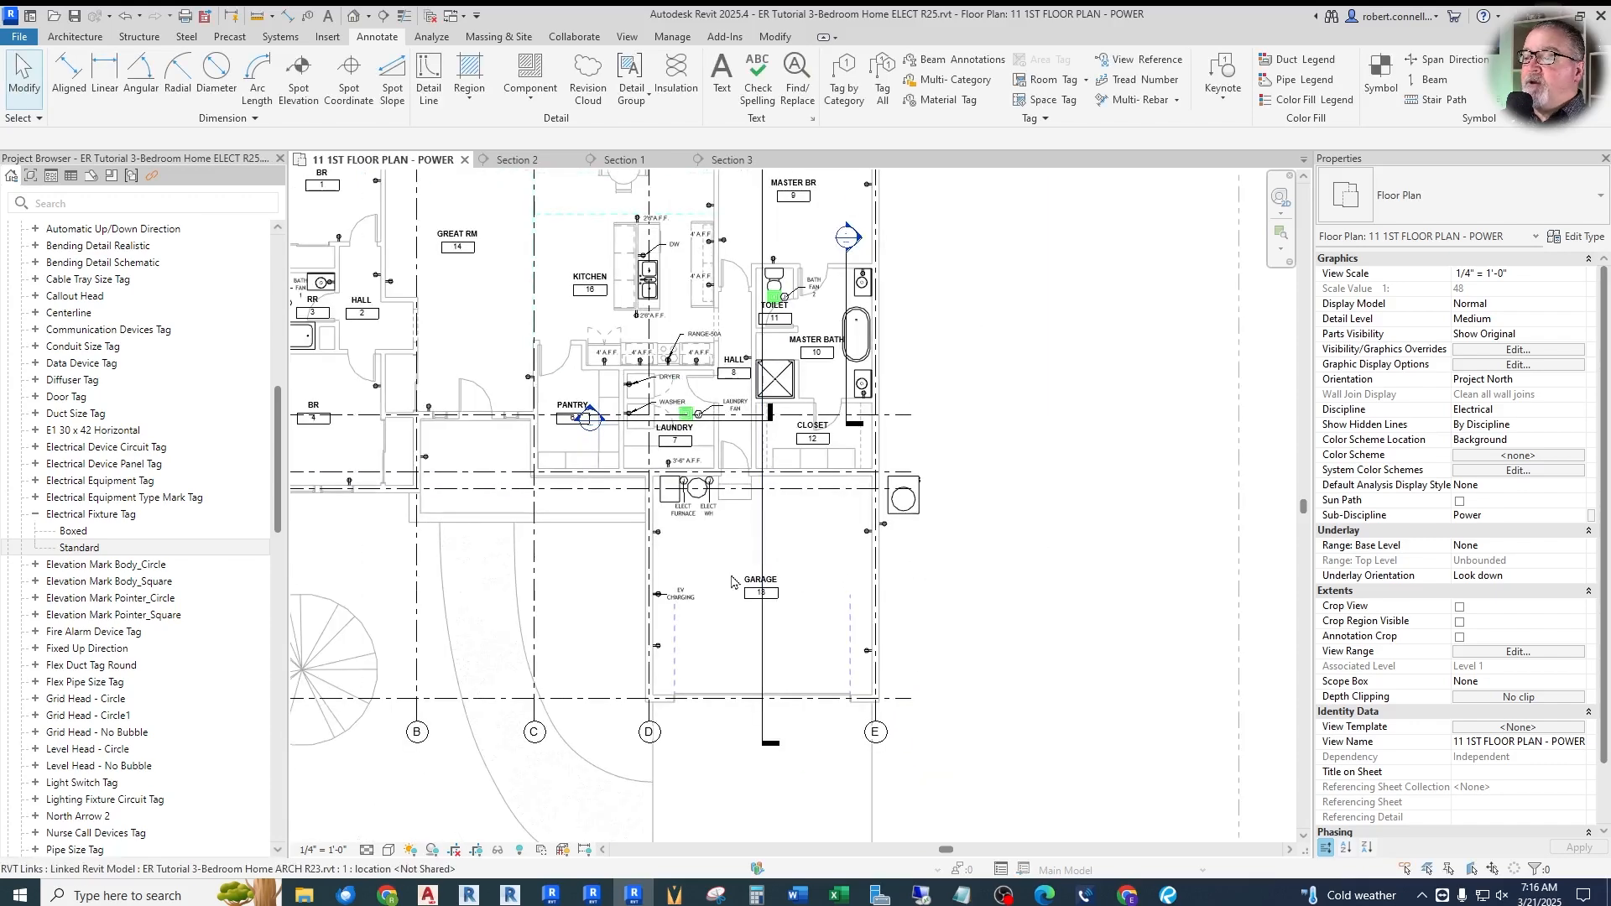
{"action": "scroll", "coordinate": [734, 581], "scroll_direction": "up", "scroll_amount": 4}
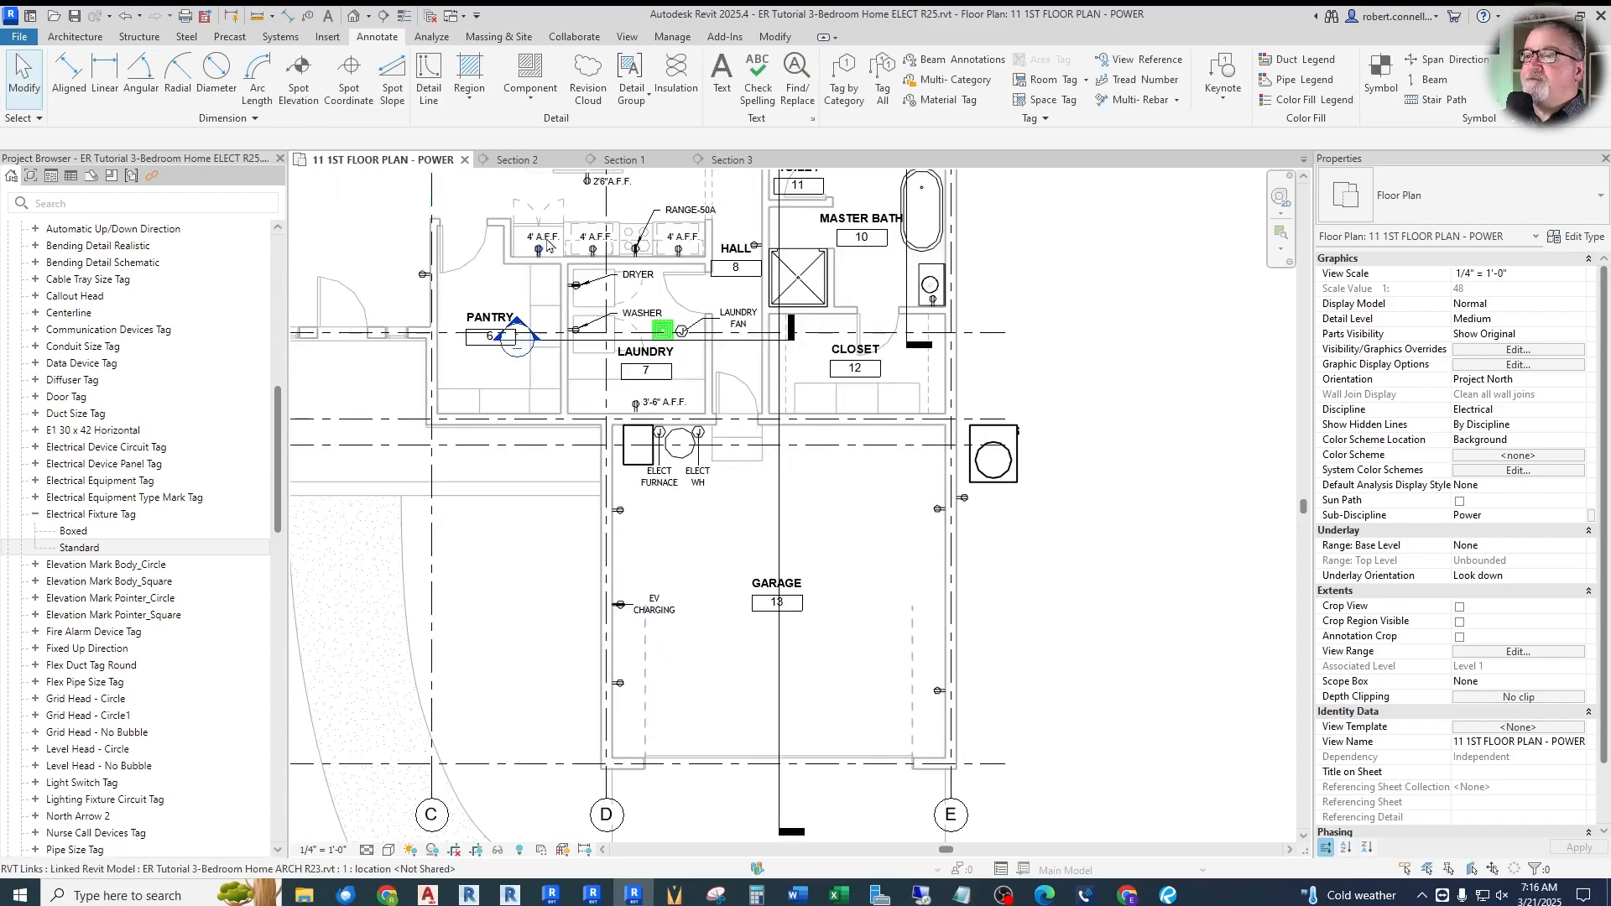
{"action": "left_click", "coordinate": [628, 37]}
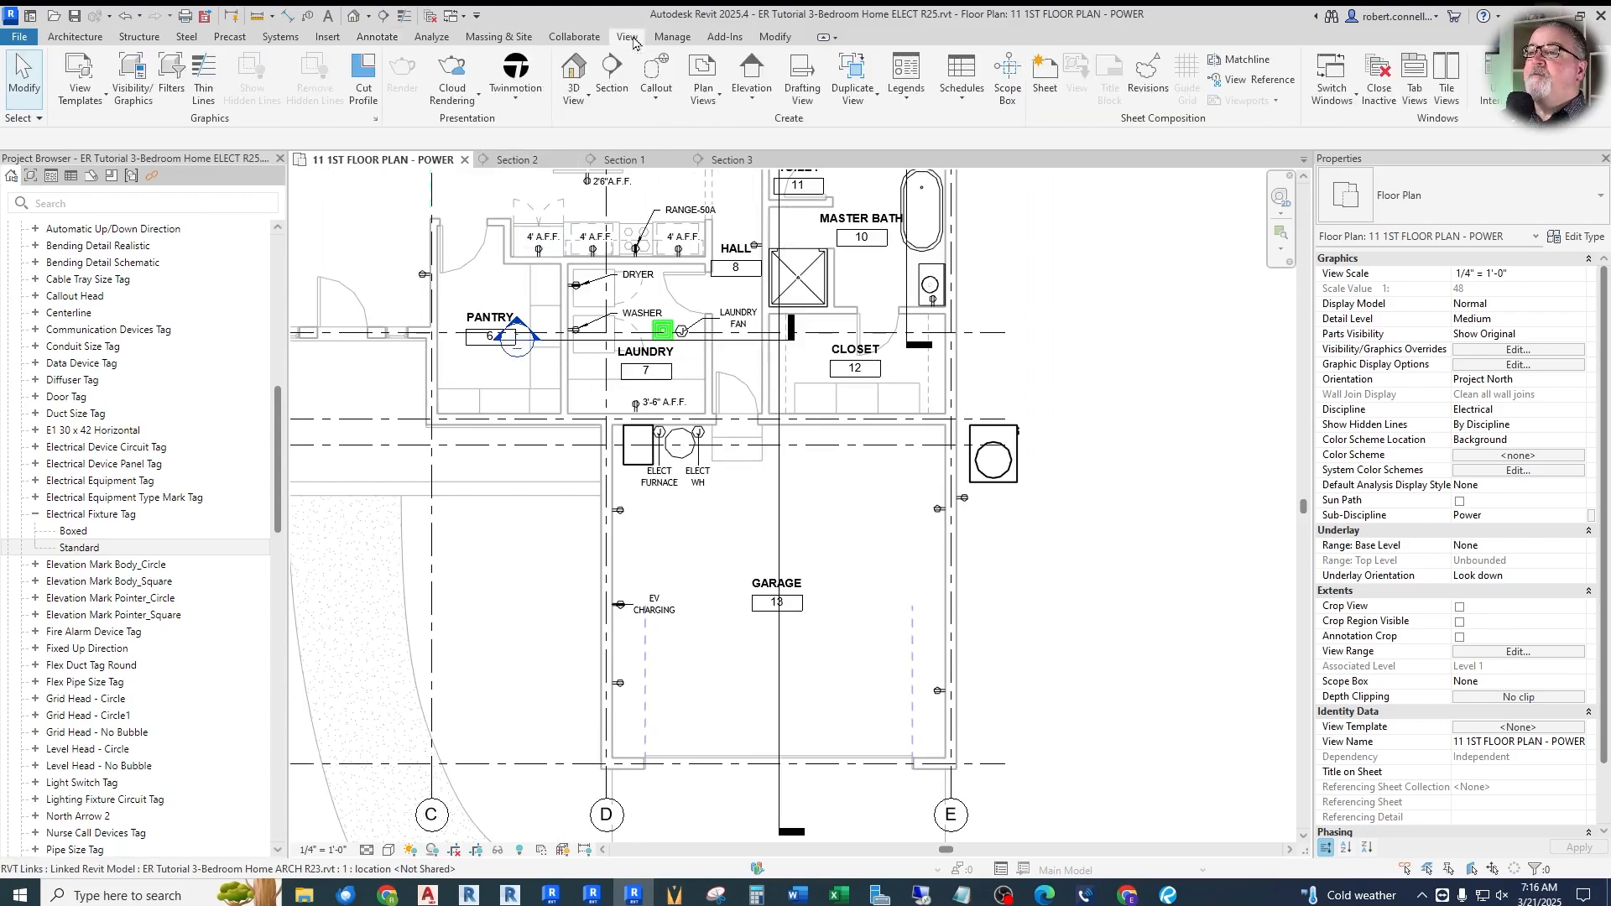
{"action": "left_click", "coordinate": [707, 90]}
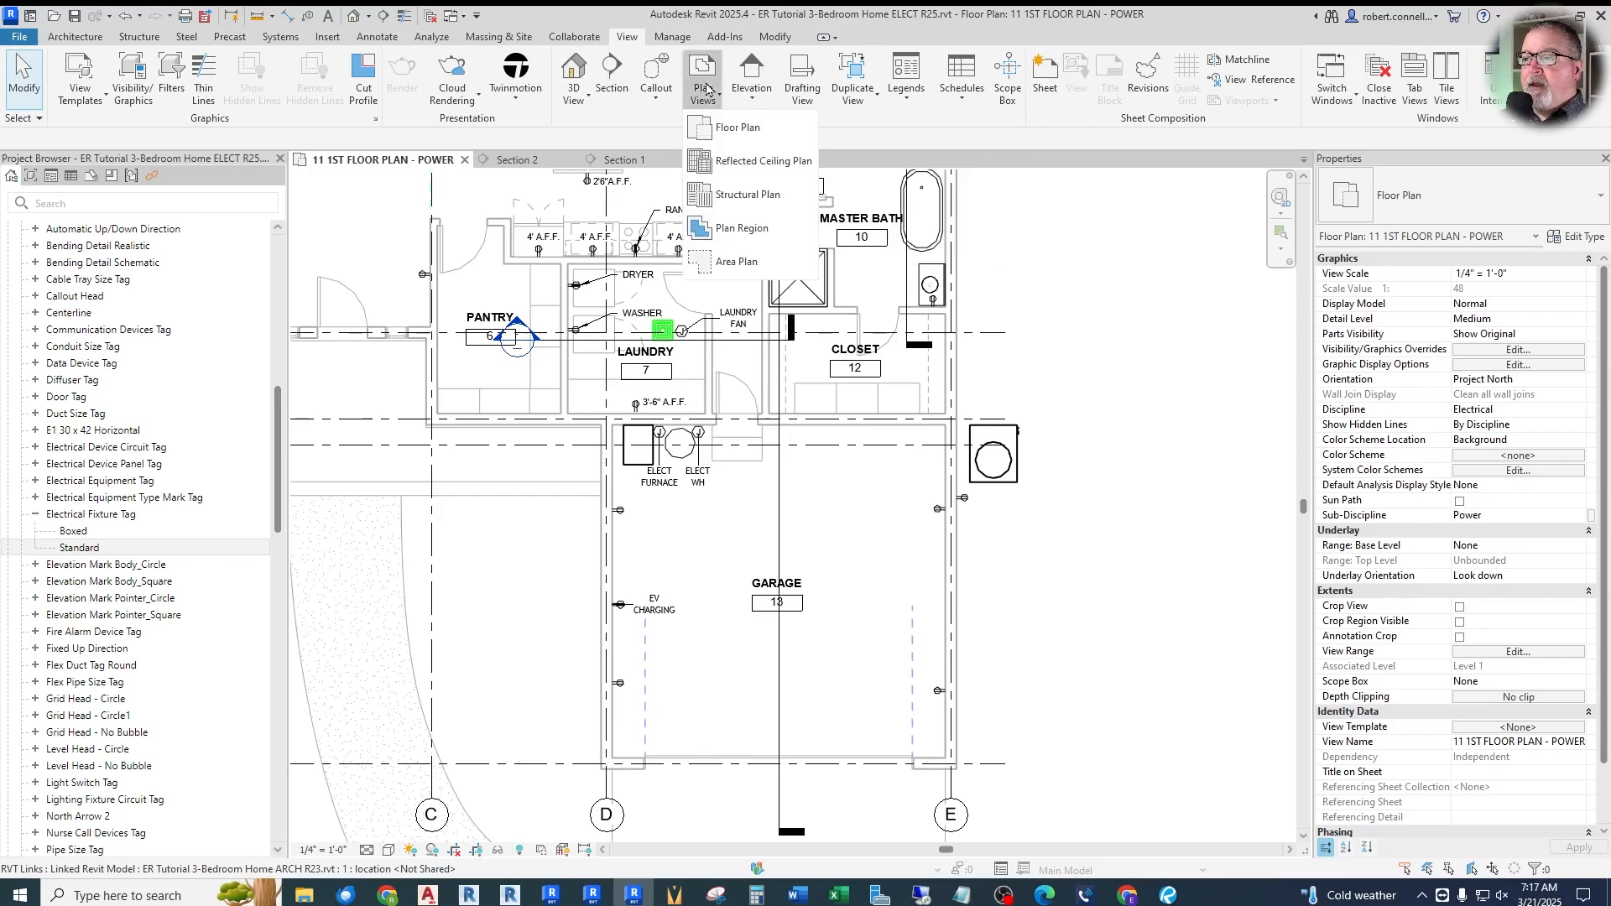
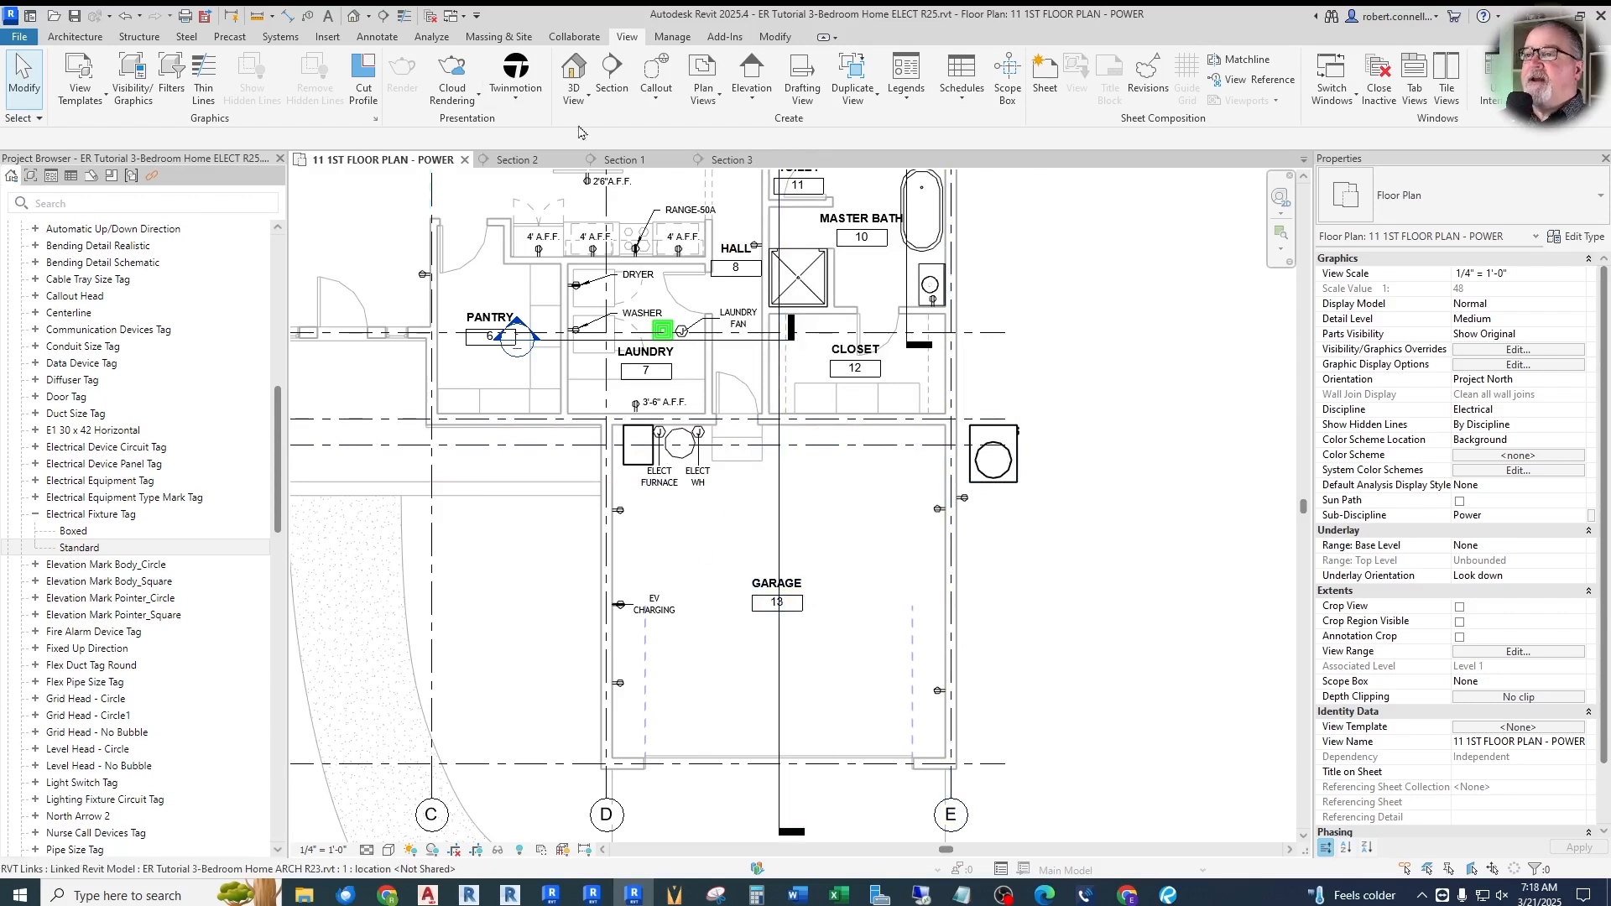
{"action": "left_click", "coordinate": [703, 84]}
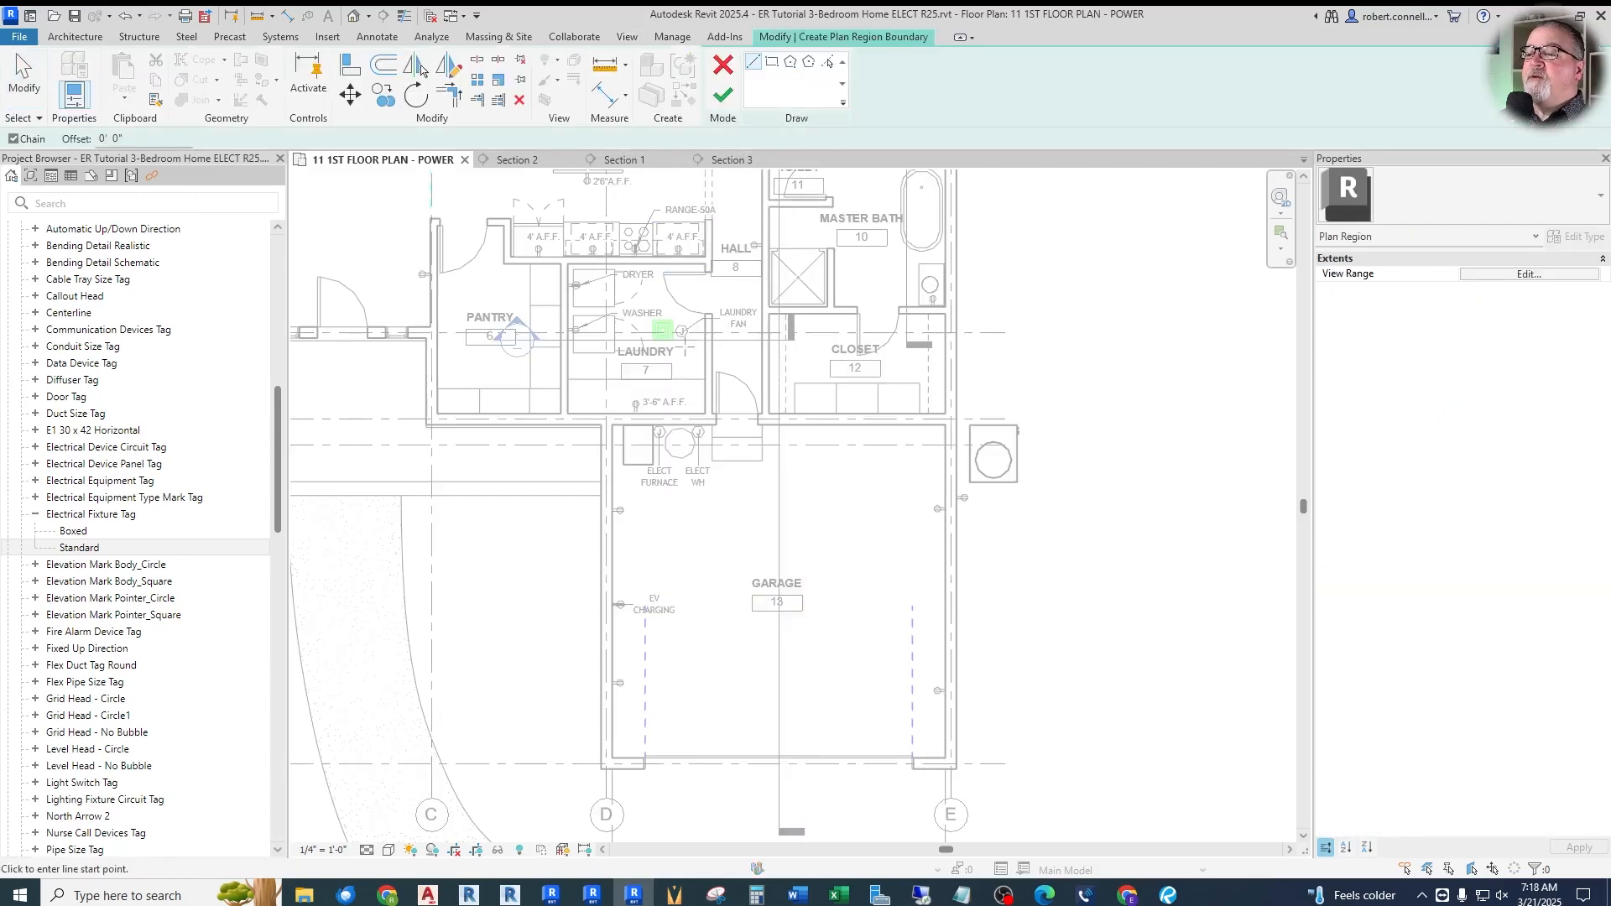
{"action": "left_click", "coordinate": [606, 419]}
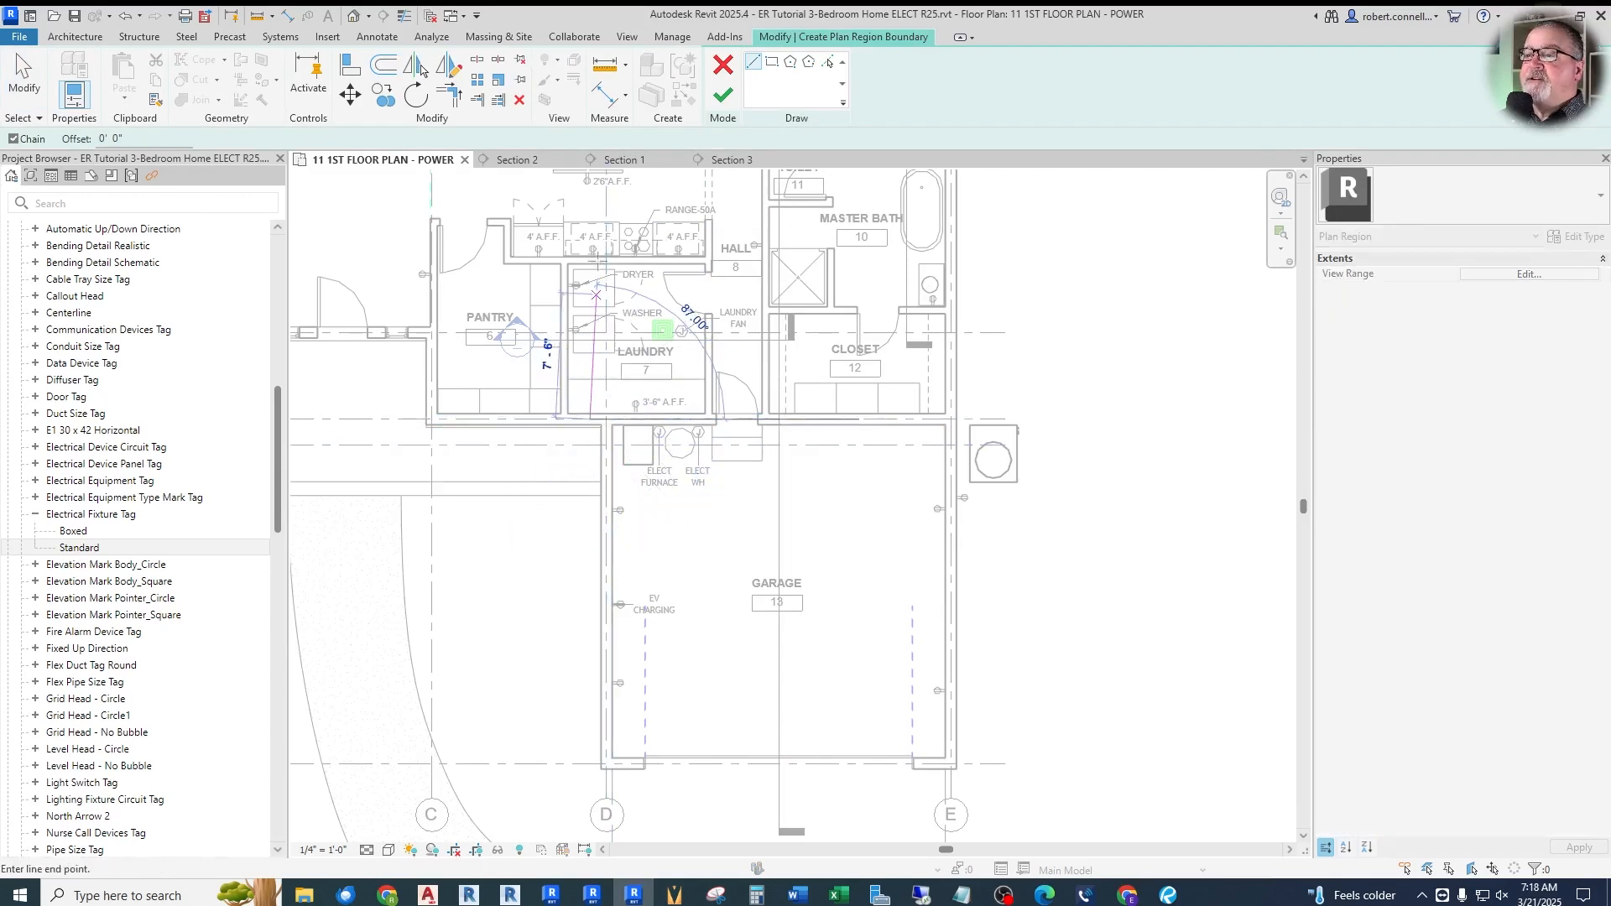
{"action": "left_click", "coordinate": [772, 63]}
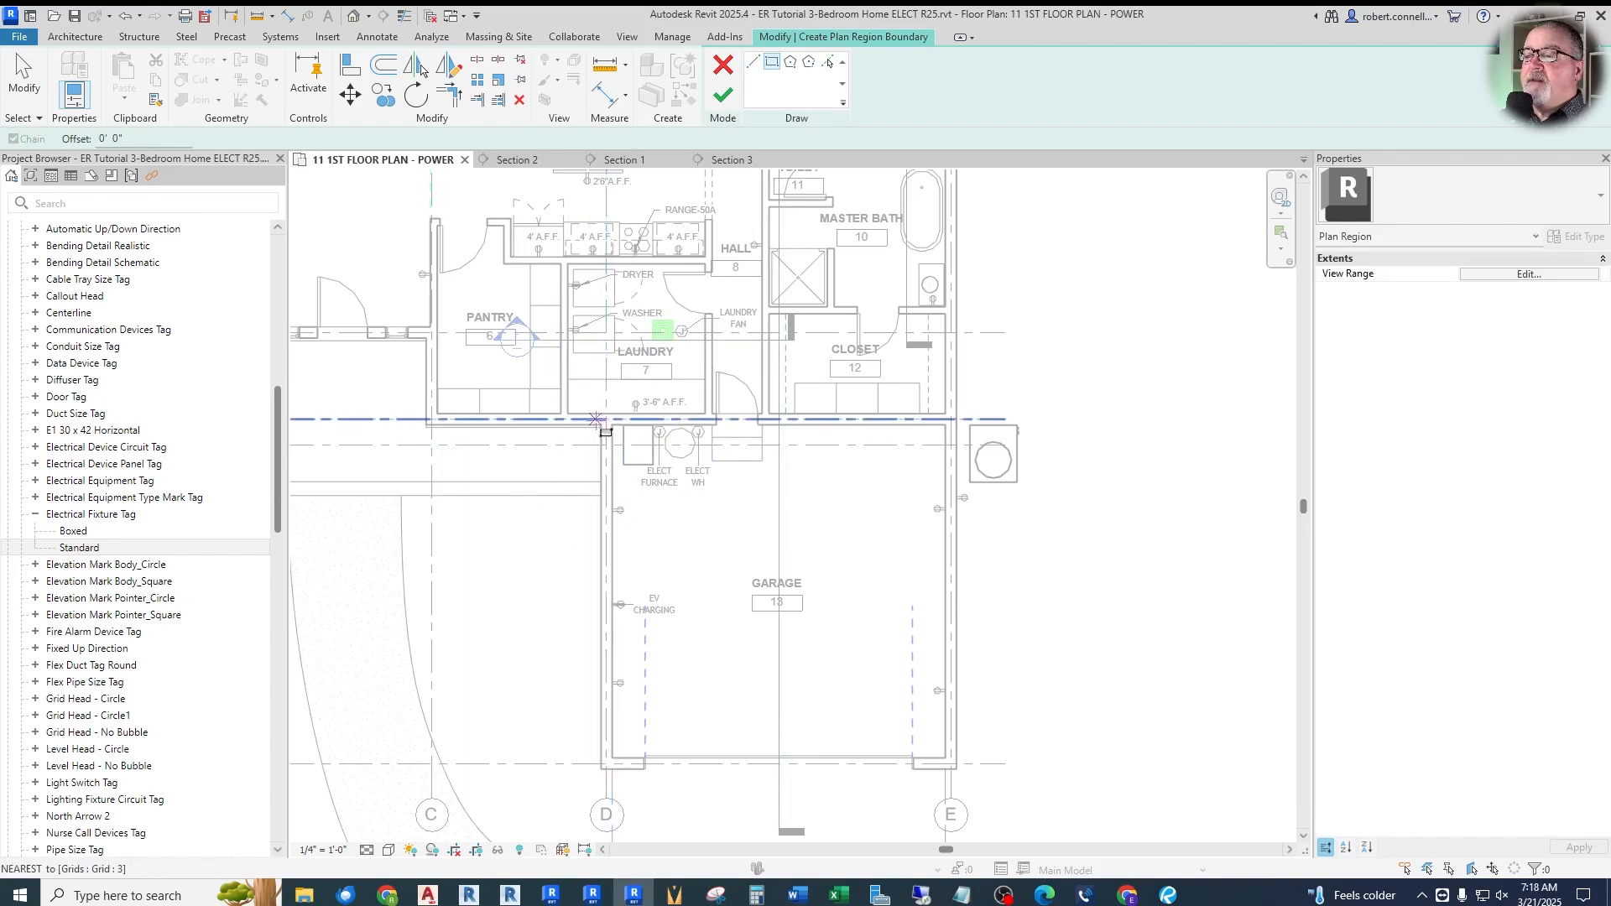
{"action": "left_click", "coordinate": [596, 421]}
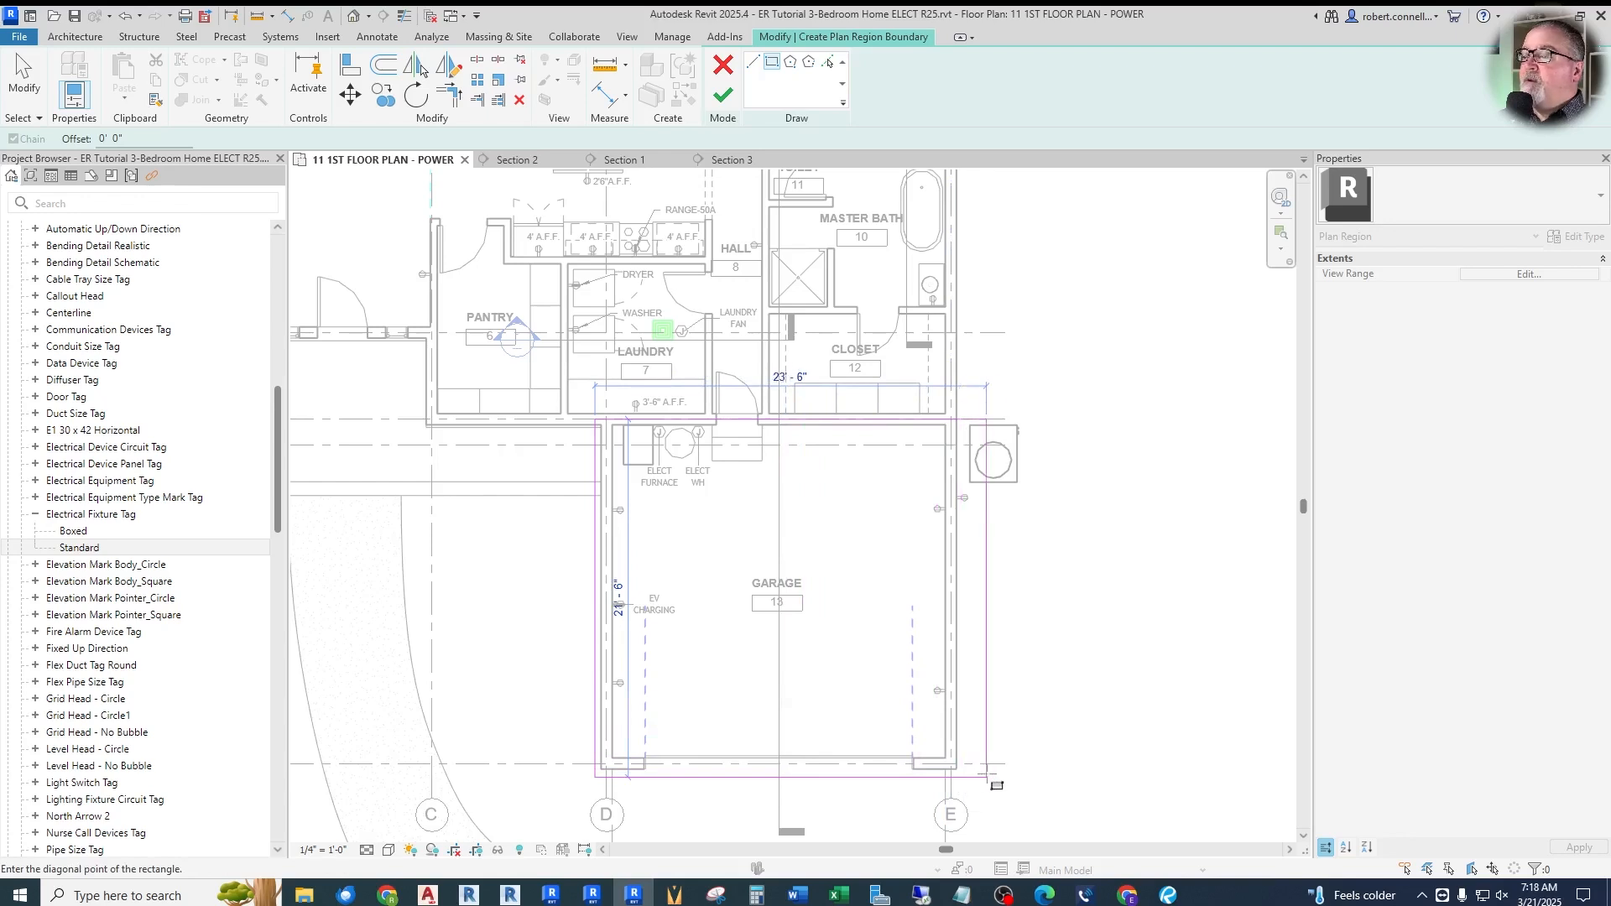
{"action": "left_click", "coordinate": [1030, 778]}
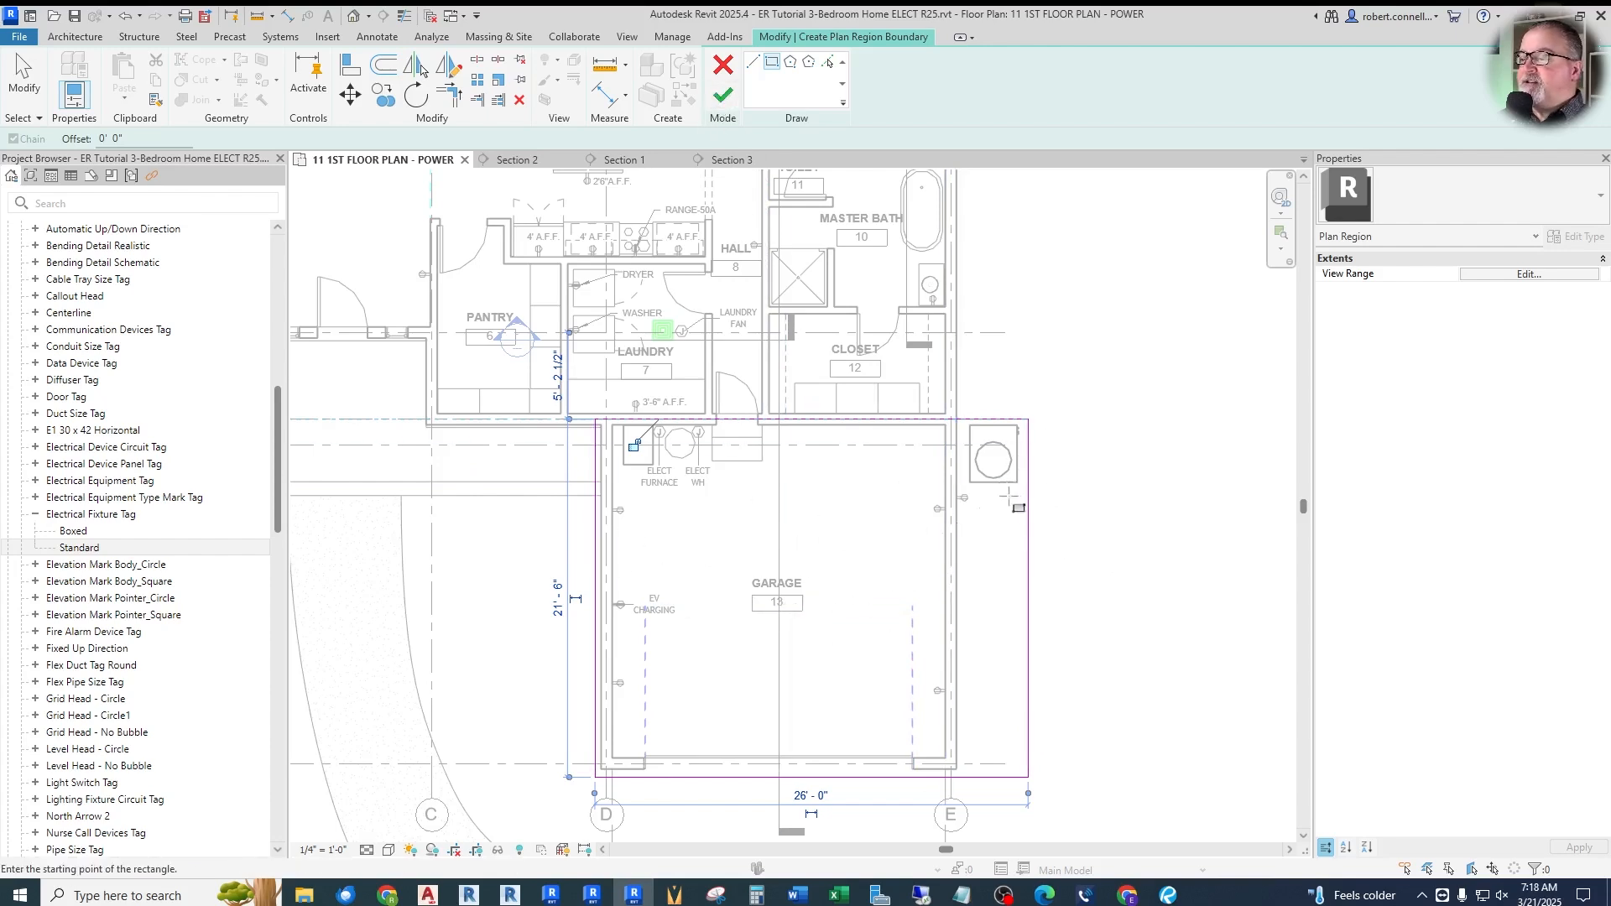
{"action": "key", "text": "Escape"}
{"action": "left_click", "coordinate": [1032, 515]}
{"action": "mouse_move", "coordinate": [1029, 421]}
{"action": "left_mouse_down"}
{"action": "mouse_move", "coordinate": [1029, 561]}
{"action": "mouse_move", "coordinate": [1029, 420]}
{"action": "left_mouse_up"}
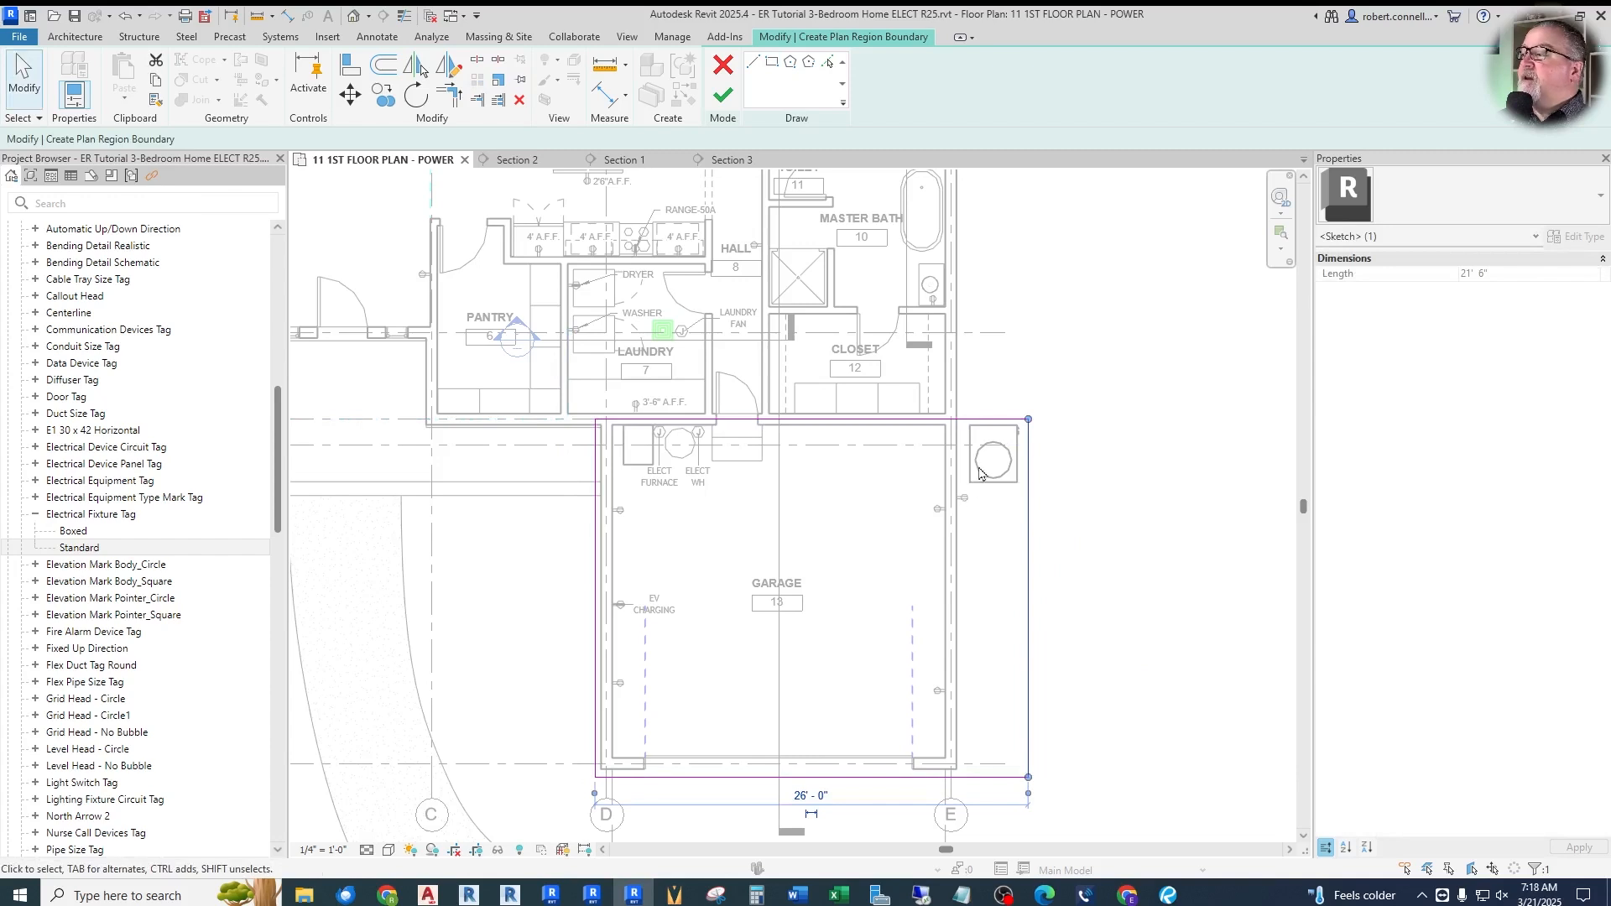
{"action": "left_click", "coordinate": [1039, 457]}
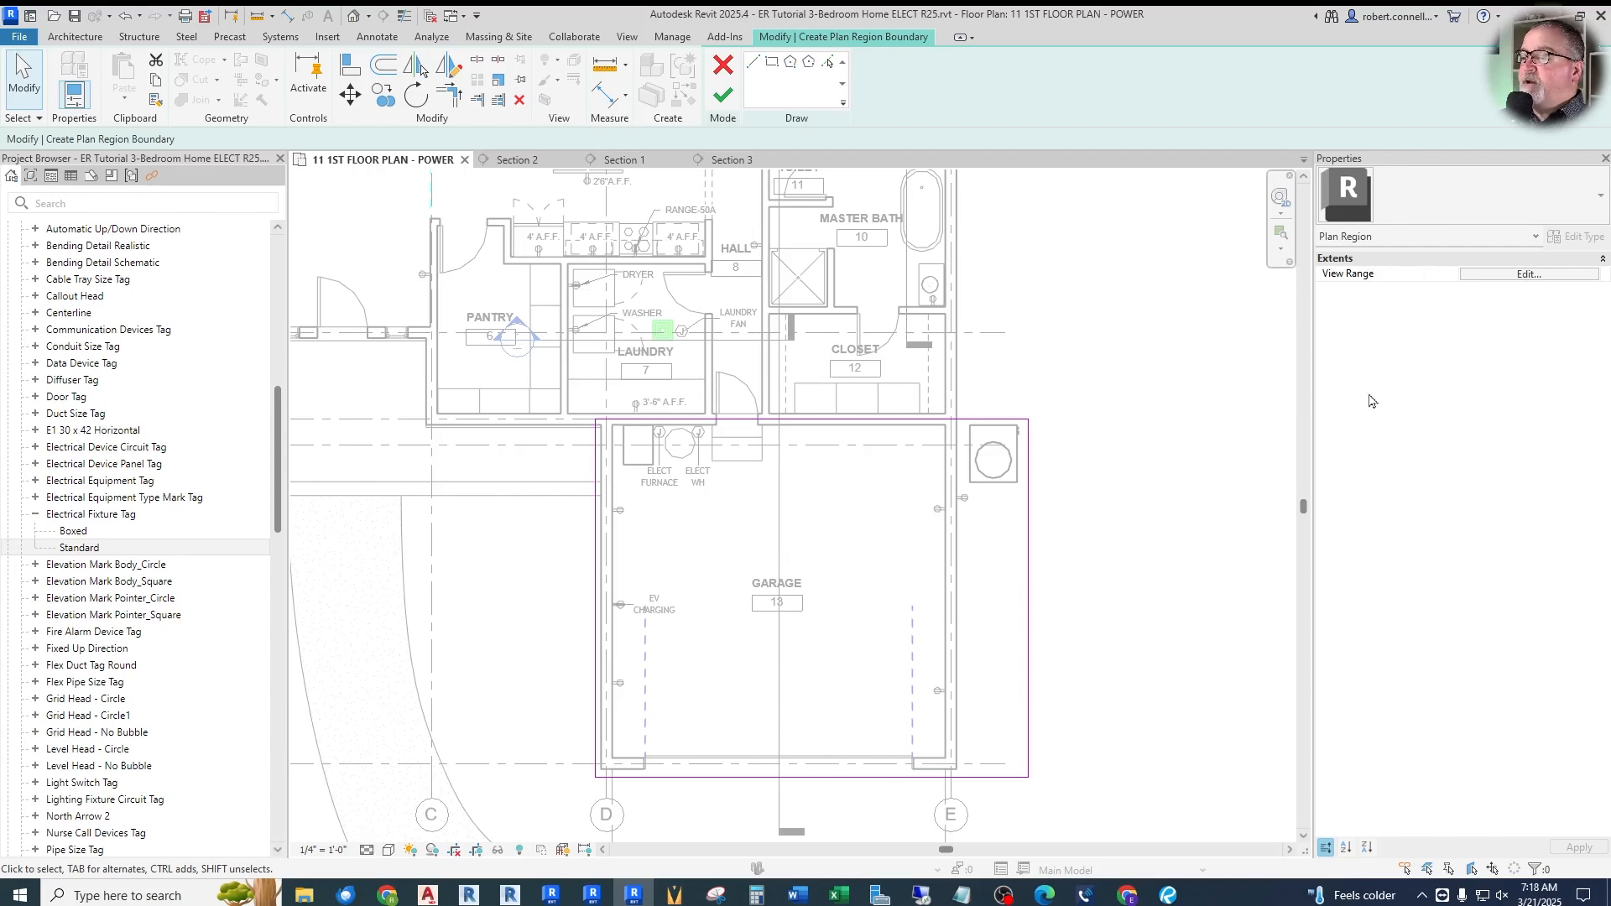
Set the garage plan region's view range bottom to Level Below and its cut plane offset to 2' 6"
{"action": "left_click", "coordinate": [1529, 275]}
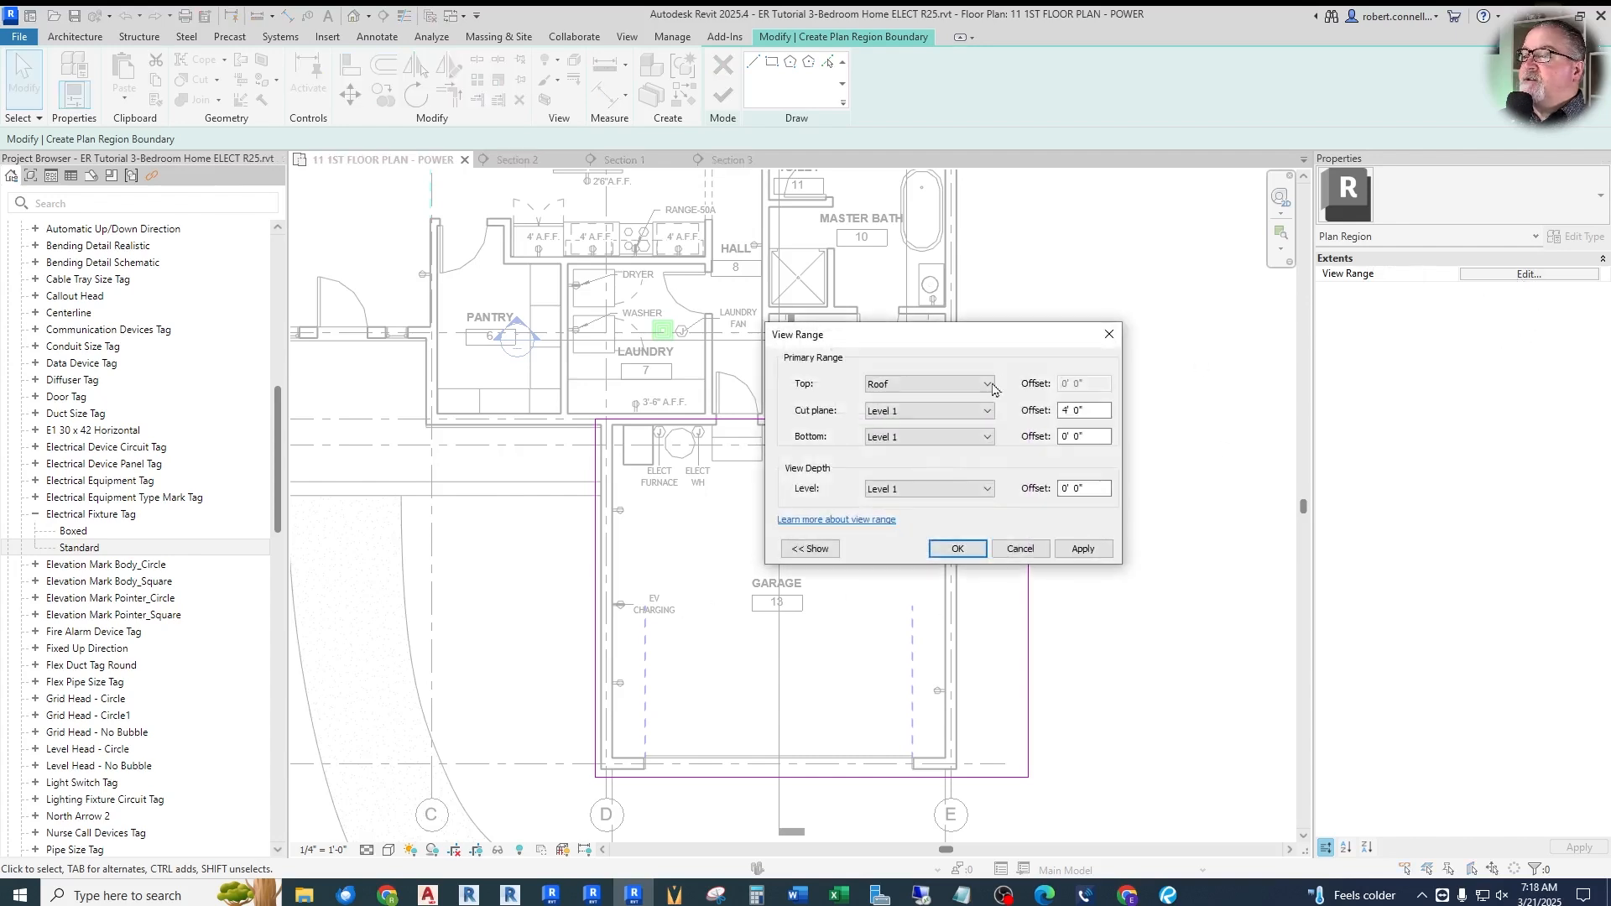
{"action": "left_click", "coordinate": [939, 437]}
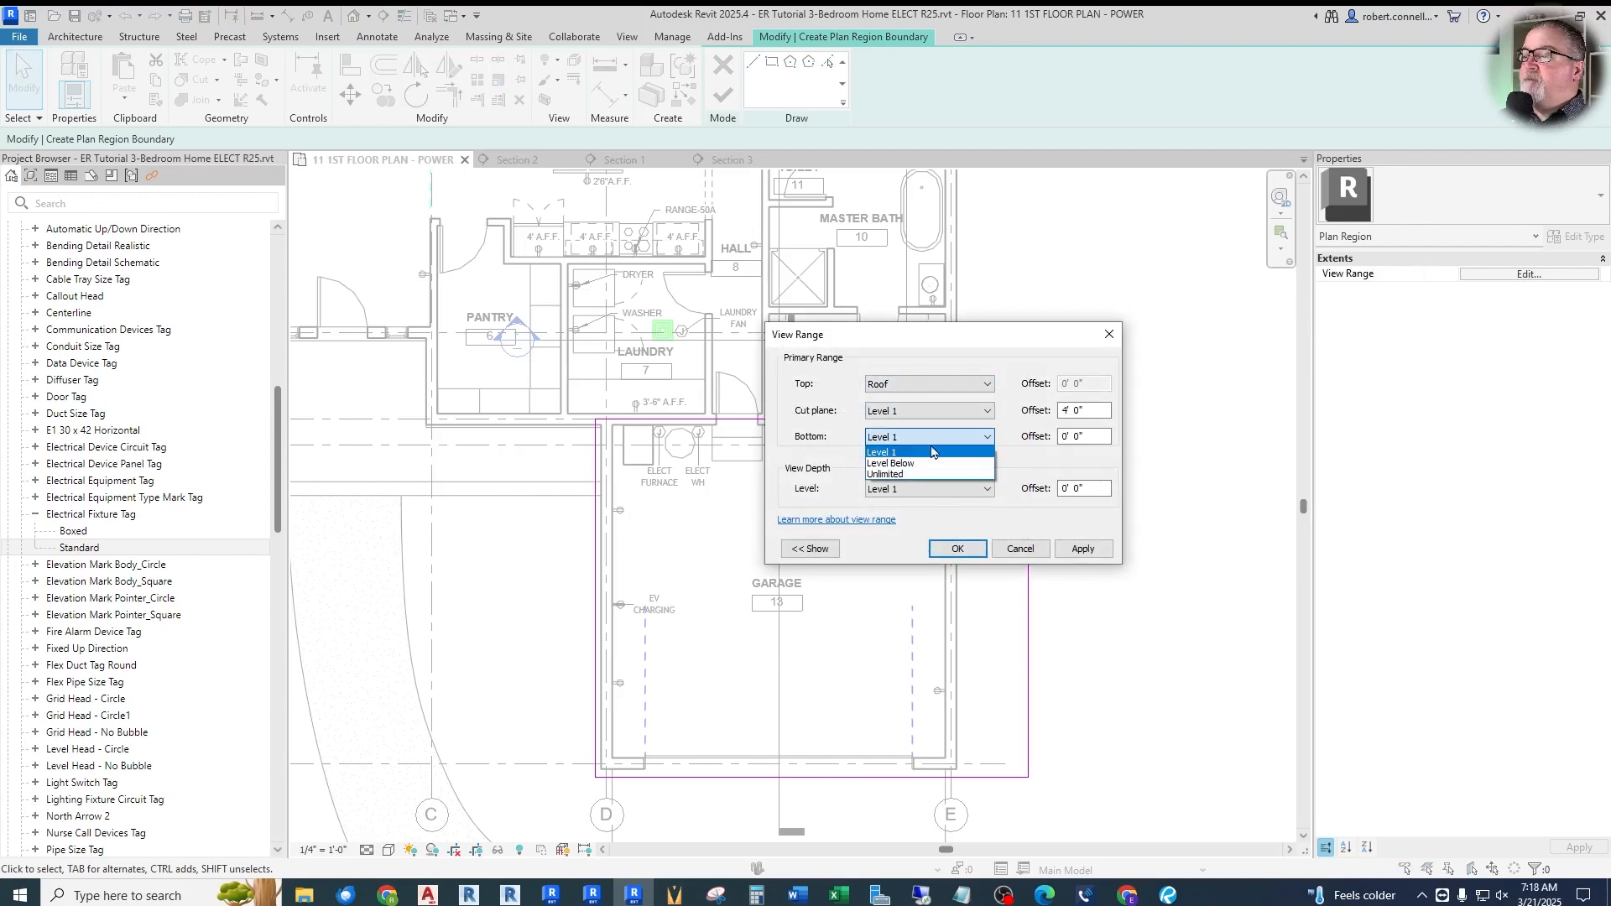
{"action": "left_click", "coordinate": [912, 463]}
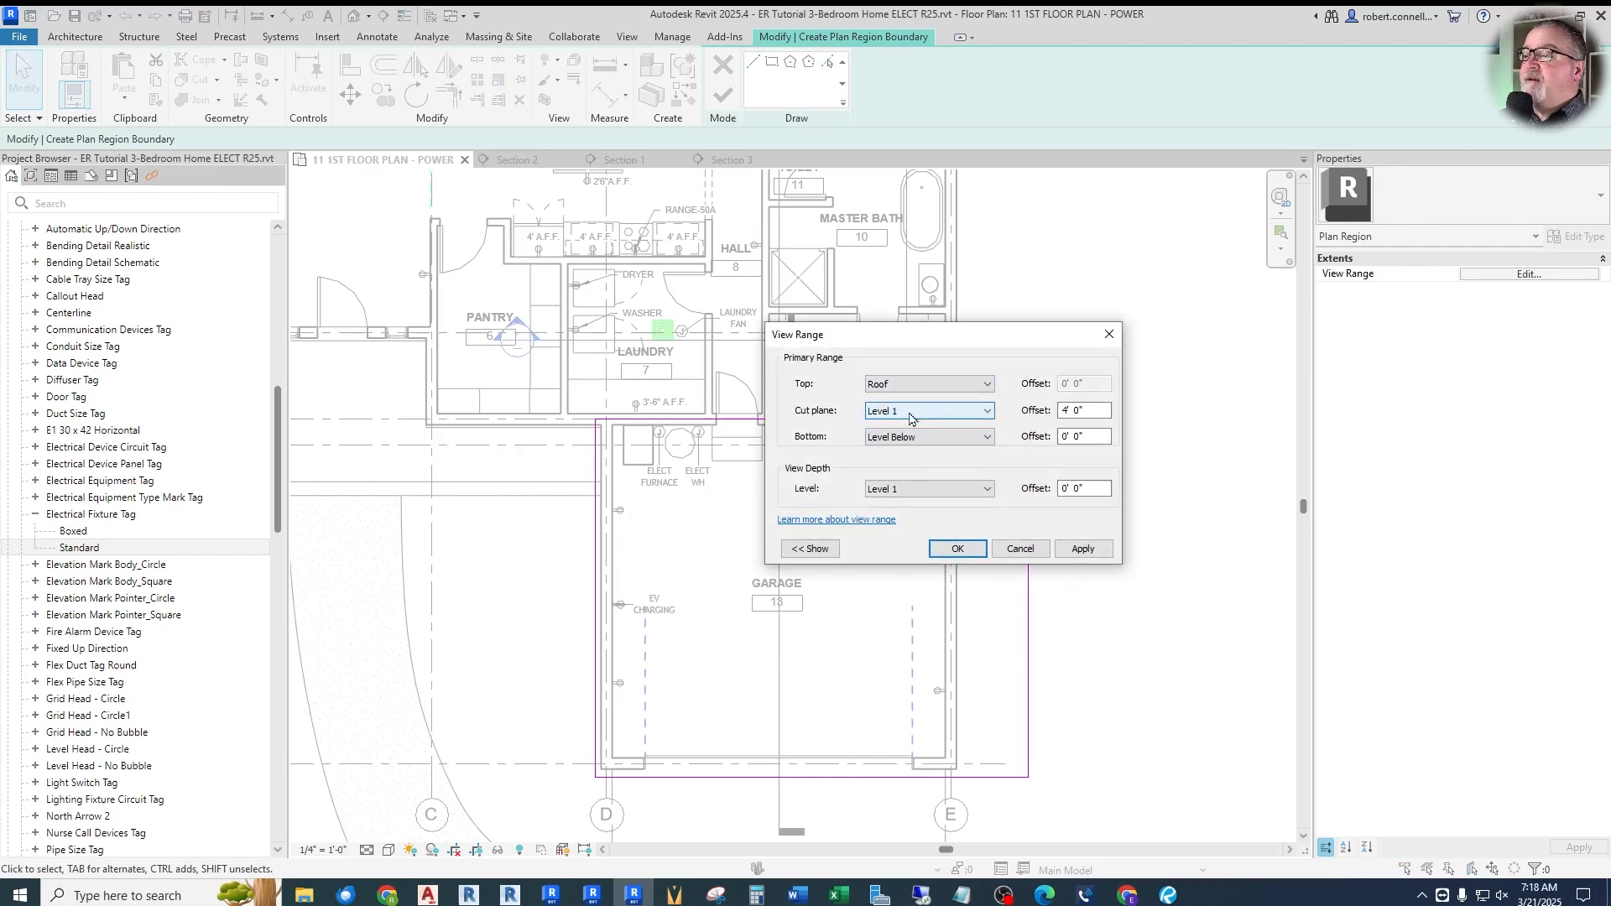
{"action": "left_click_drag", "start_coordinate": [1091, 411], "coordinate": [1041, 416]}
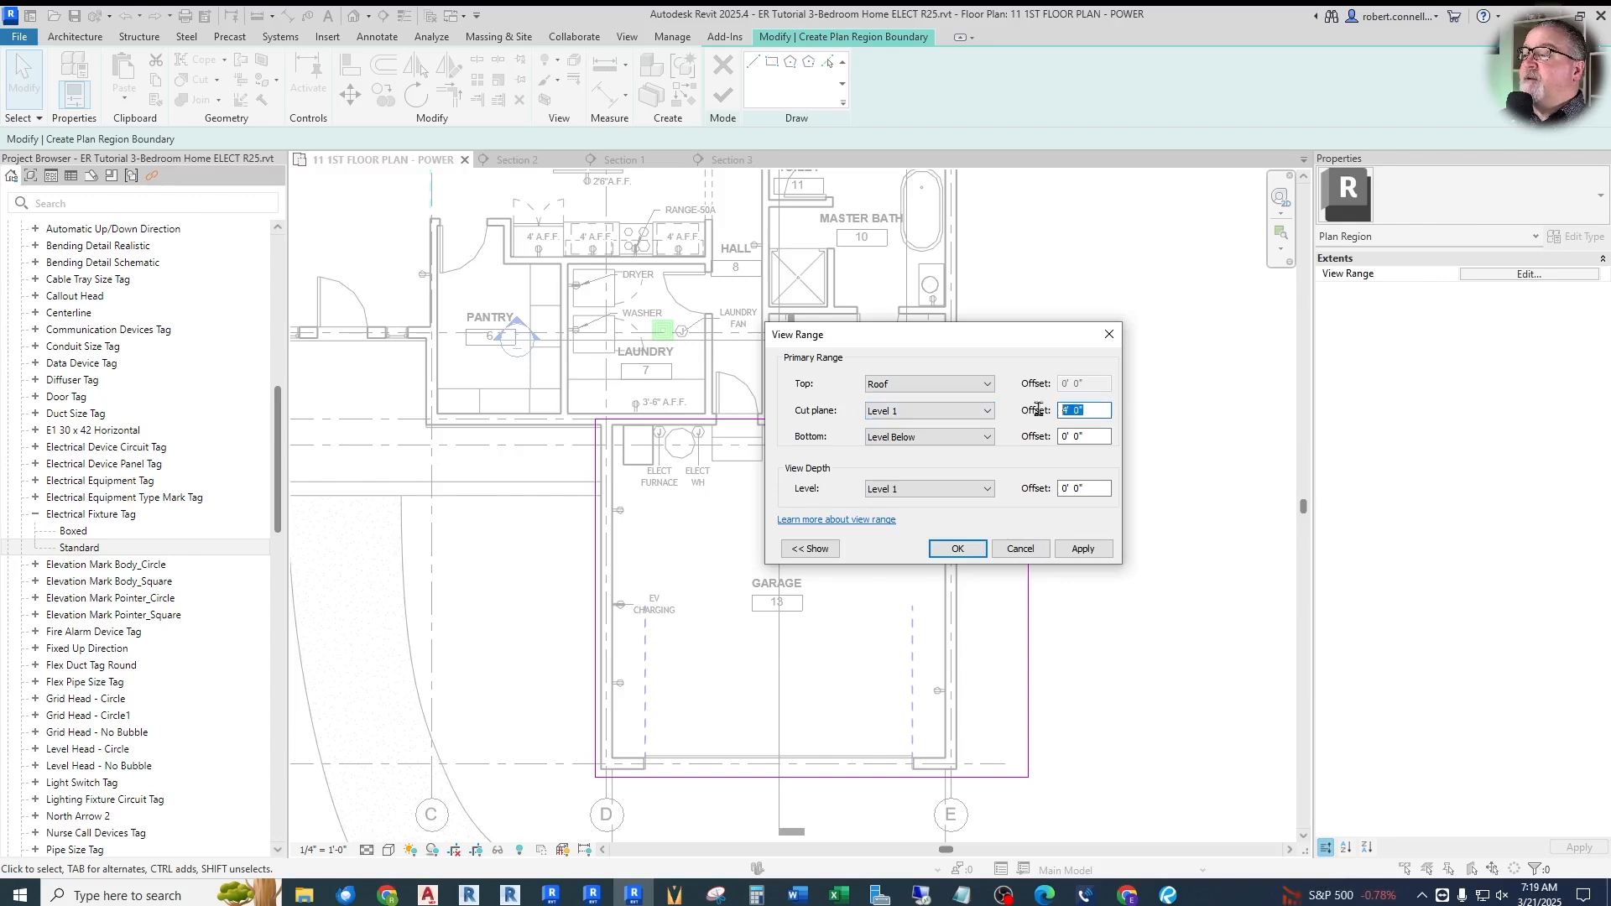
{"action": "type", "text": "3"}
{"action": "type", "text": "2 6"}
{"action": "key", "text": "Return"}
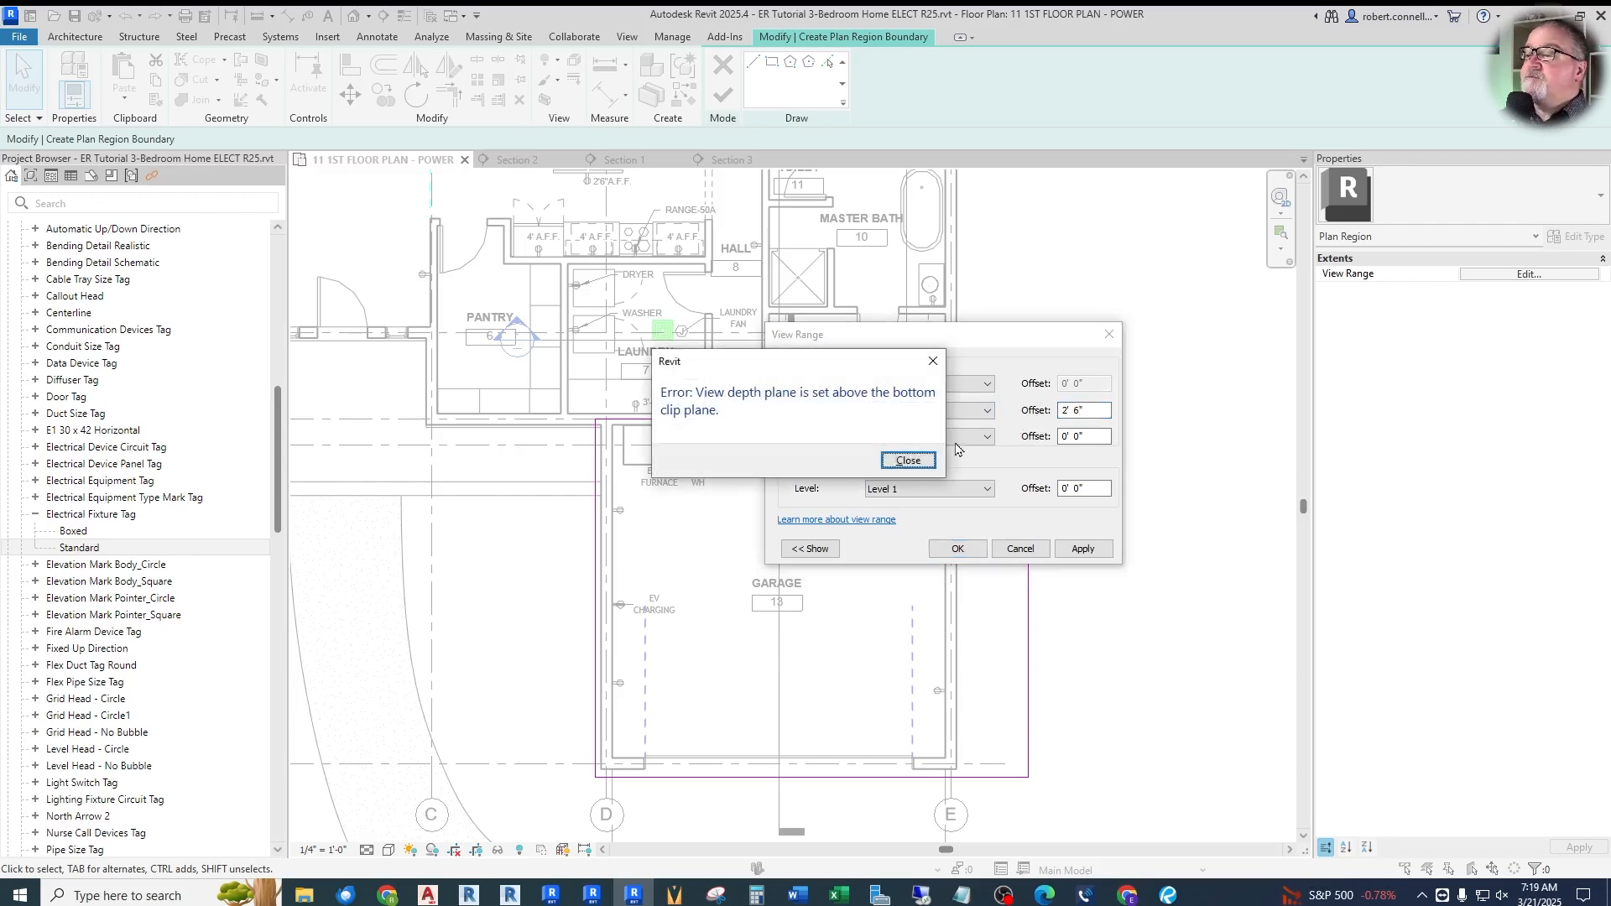
{"action": "key", "text": "Return"}
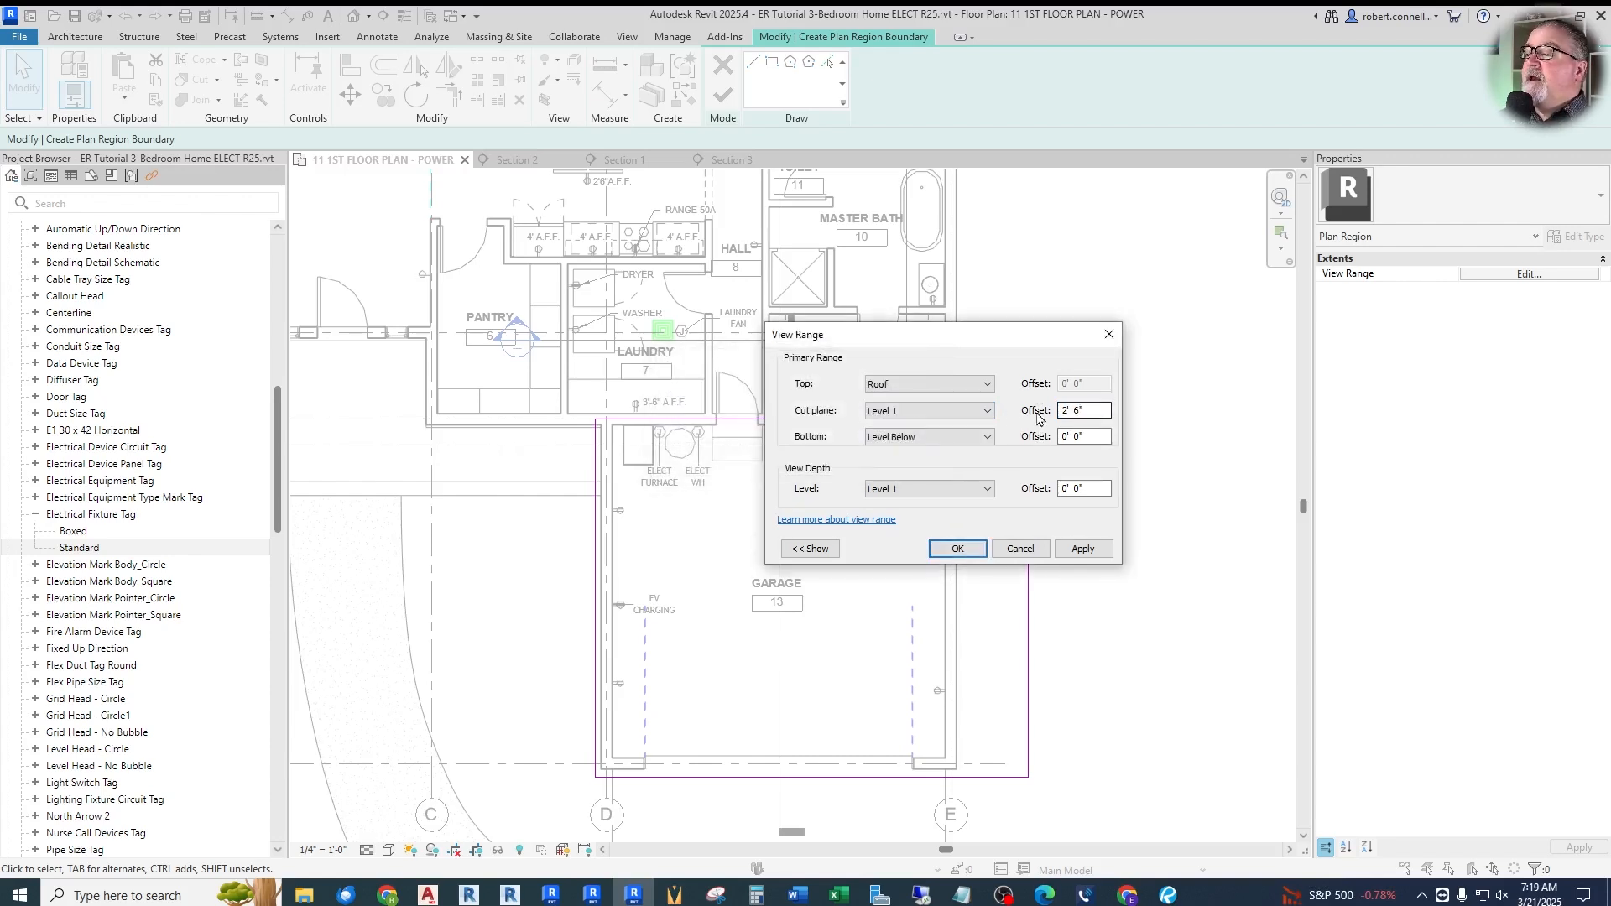
Set the plan region's view depth to Level Below, accept the view range and finish the region boundary
{"action": "left_click", "coordinate": [989, 385]}
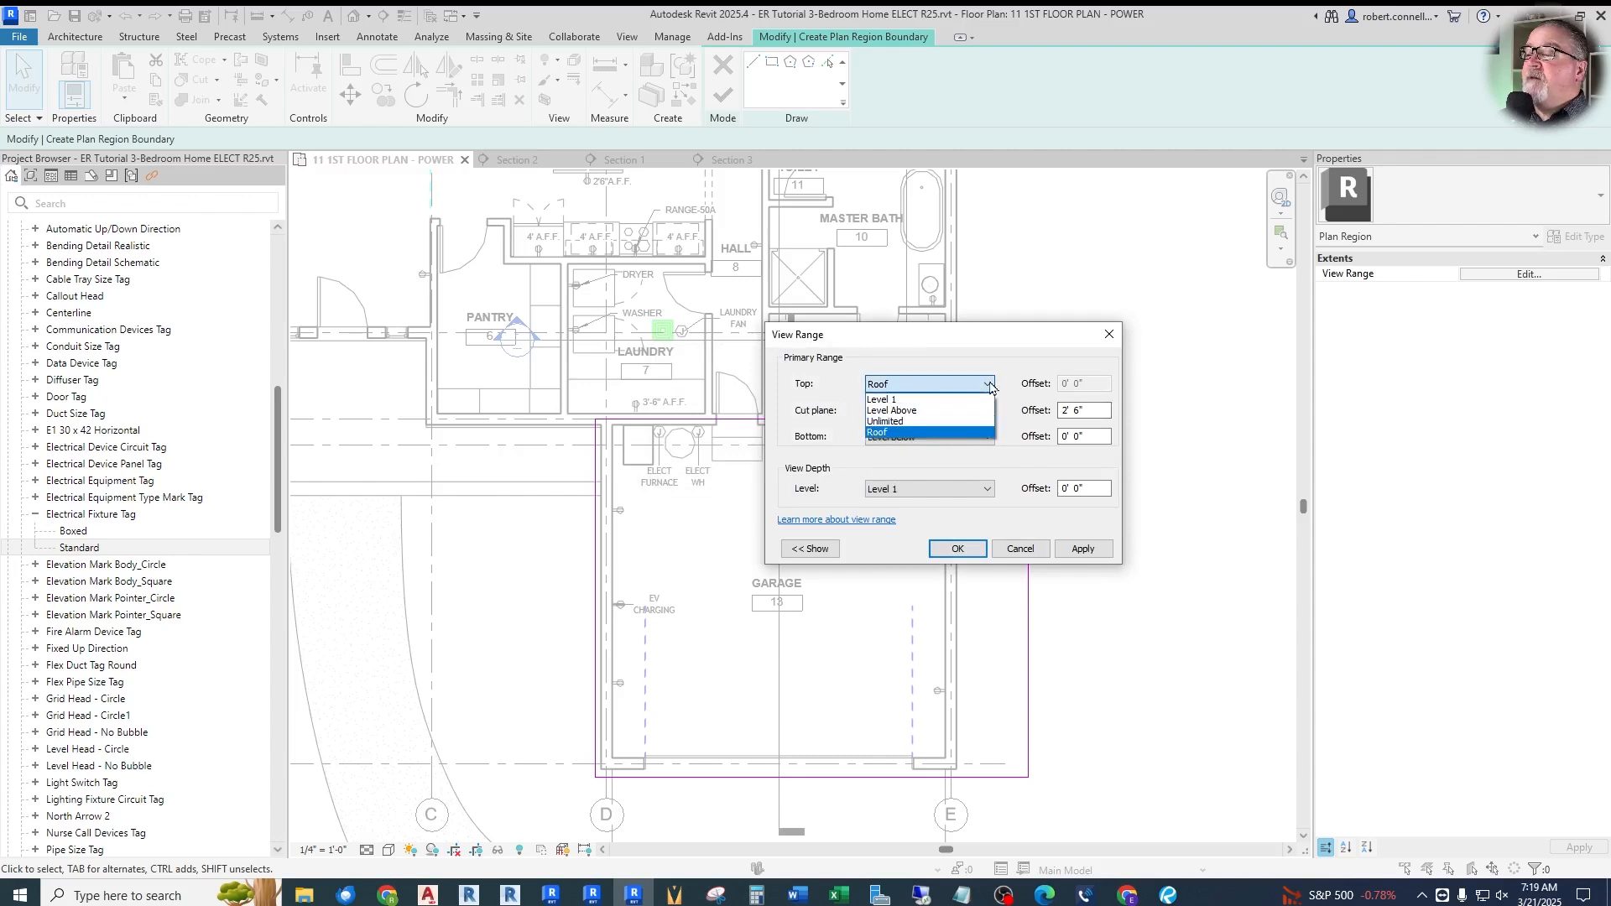
{"action": "left_click", "coordinate": [990, 386]}
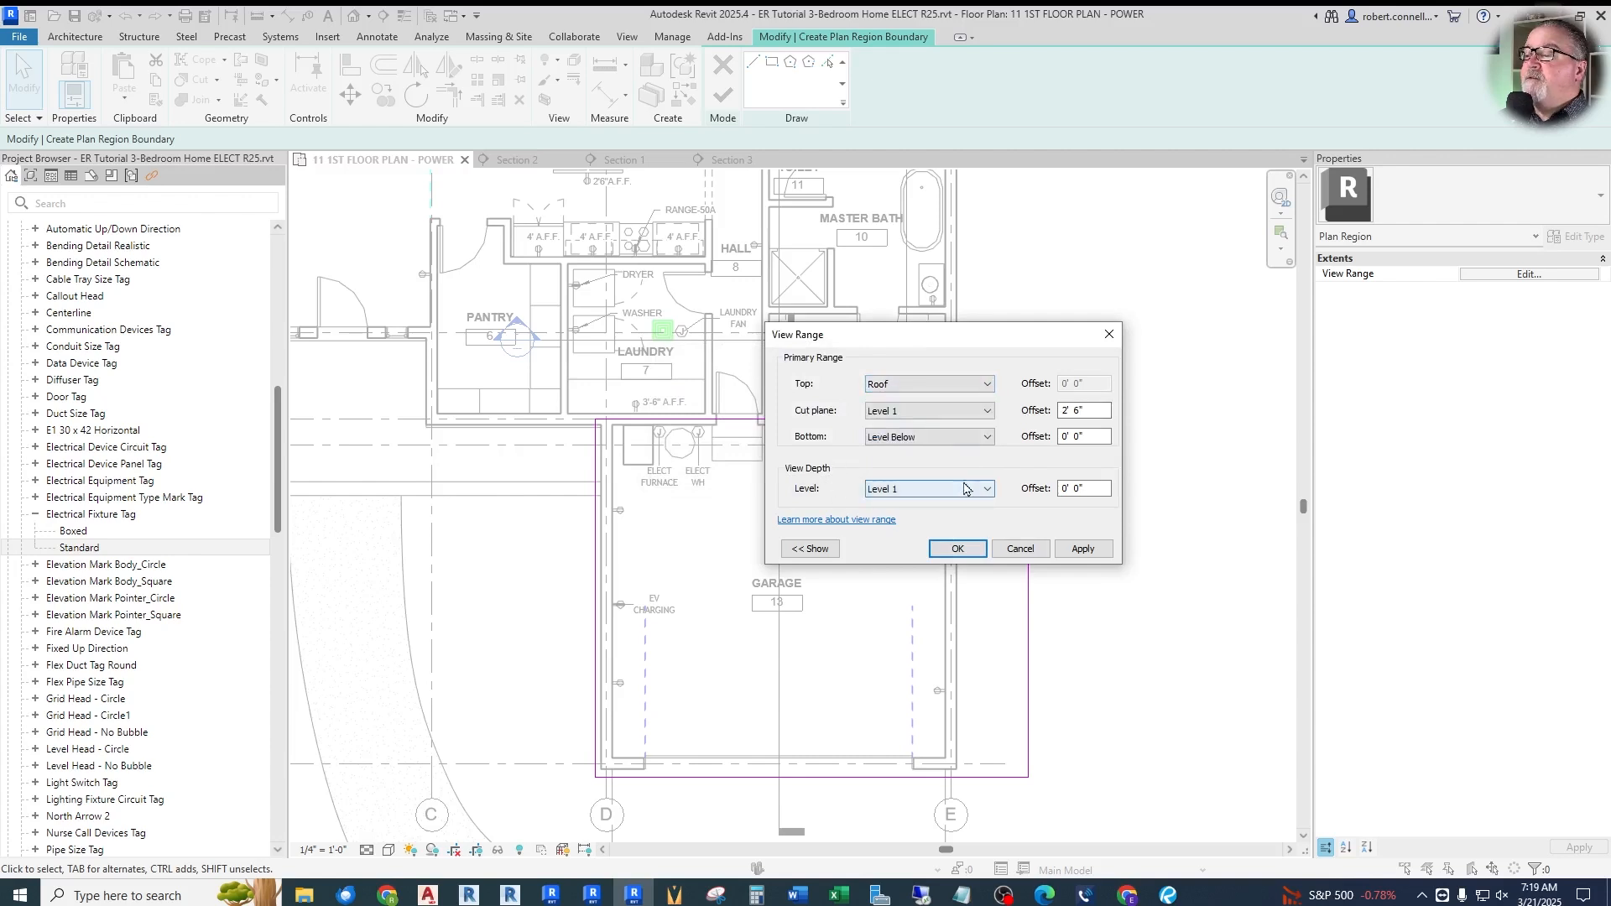
{"action": "left_click", "coordinate": [987, 489]}
{"action": "left_click", "coordinate": [894, 517]}
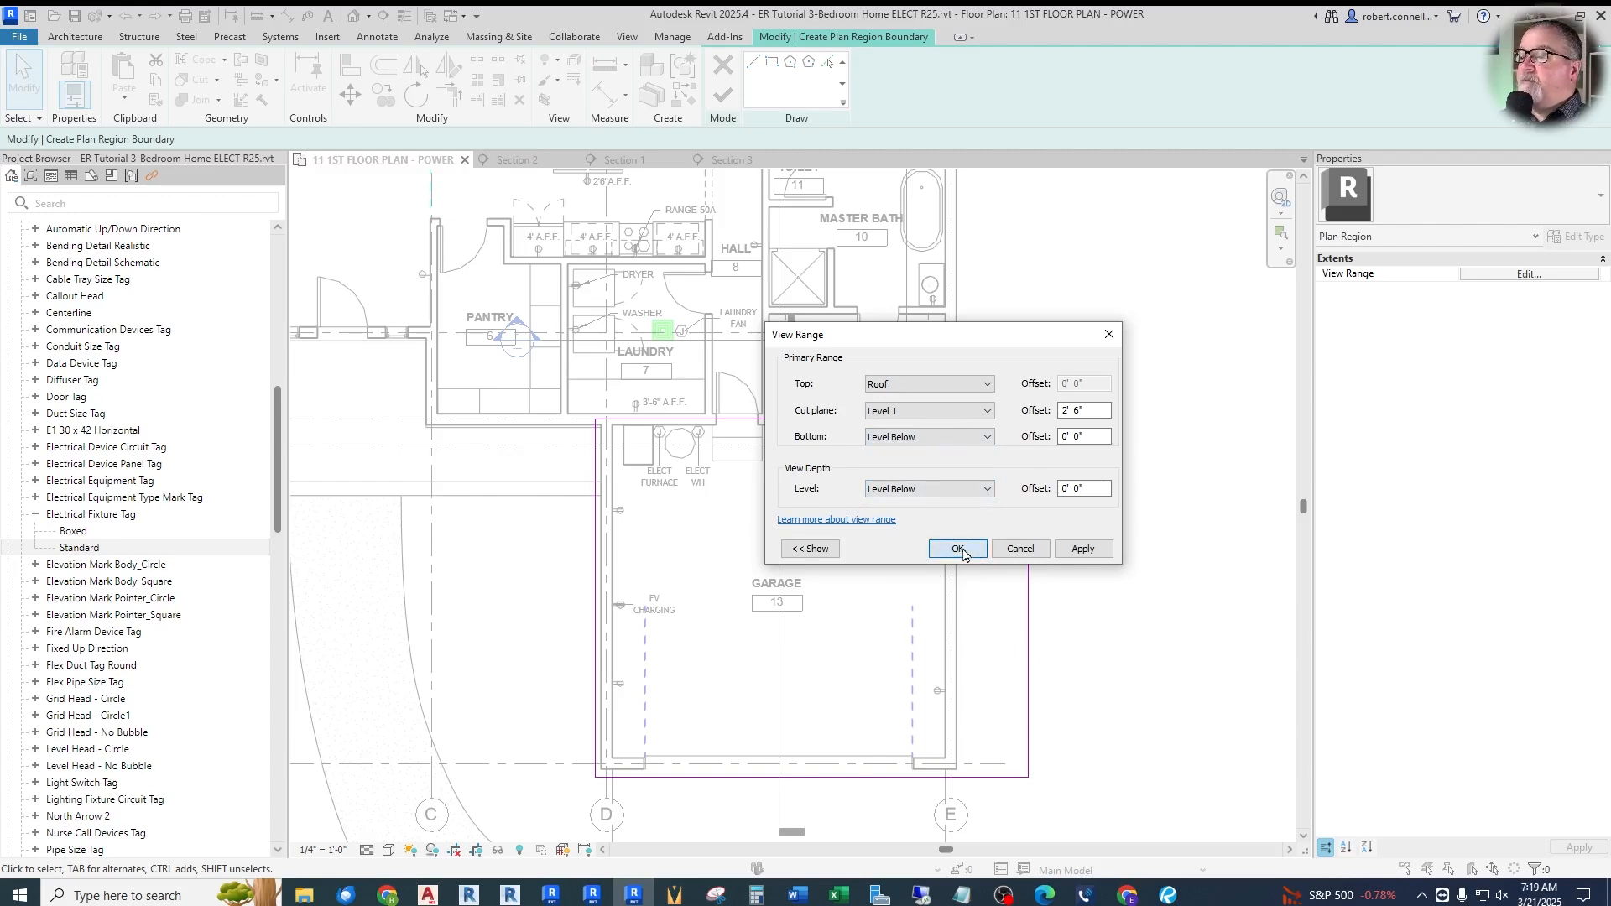
{"action": "left_click", "coordinate": [959, 549]}
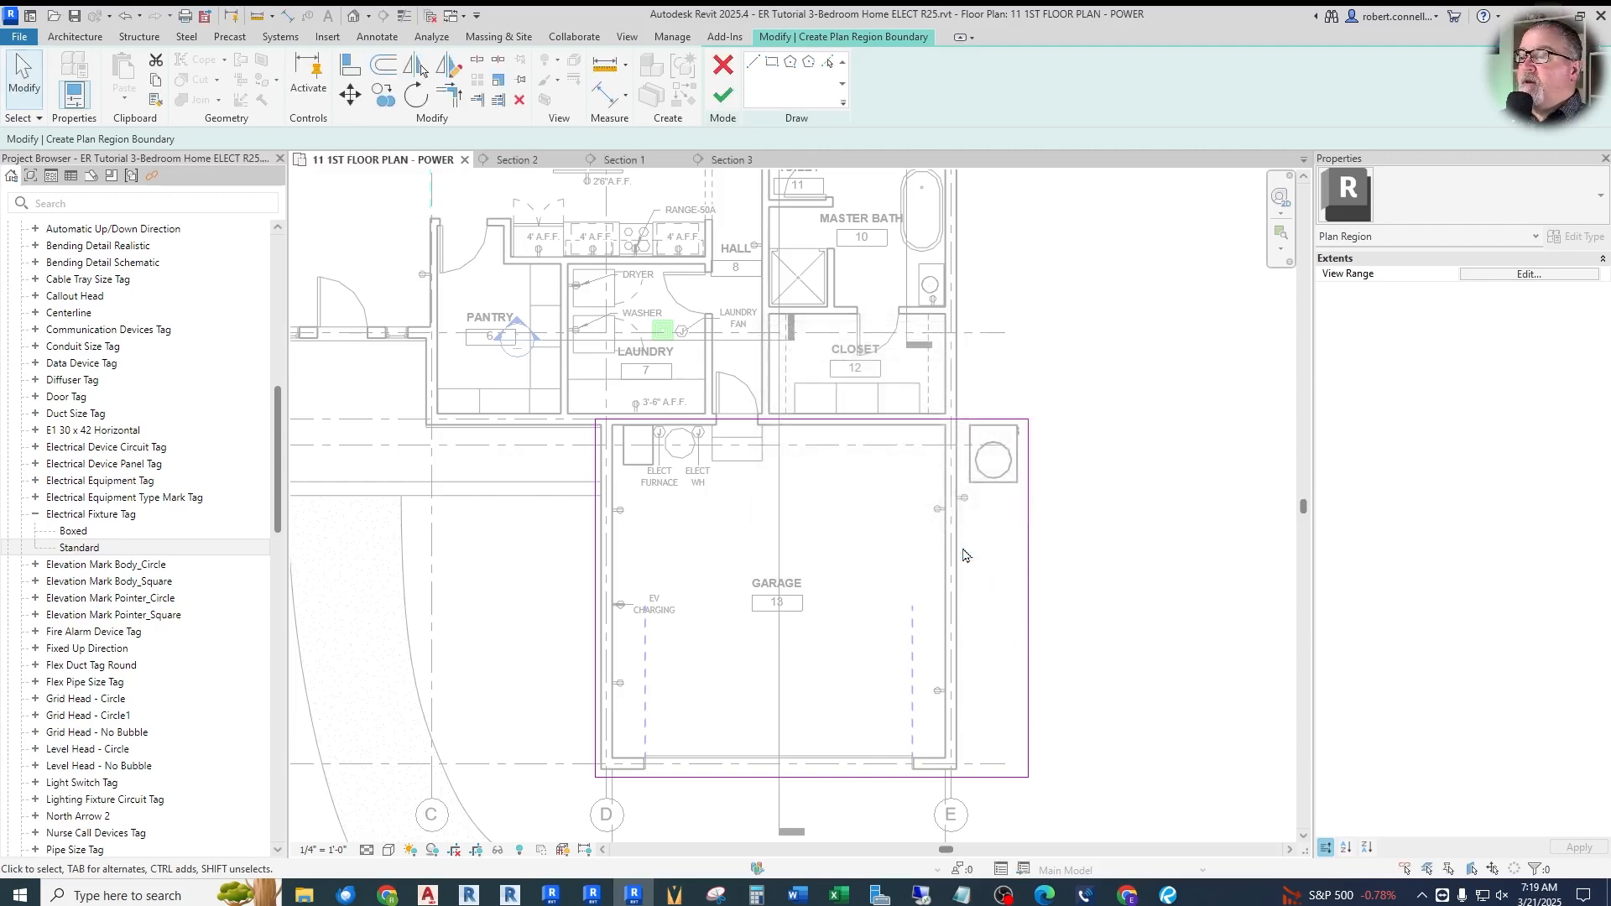
{"action": "left_click", "coordinate": [725, 97]}
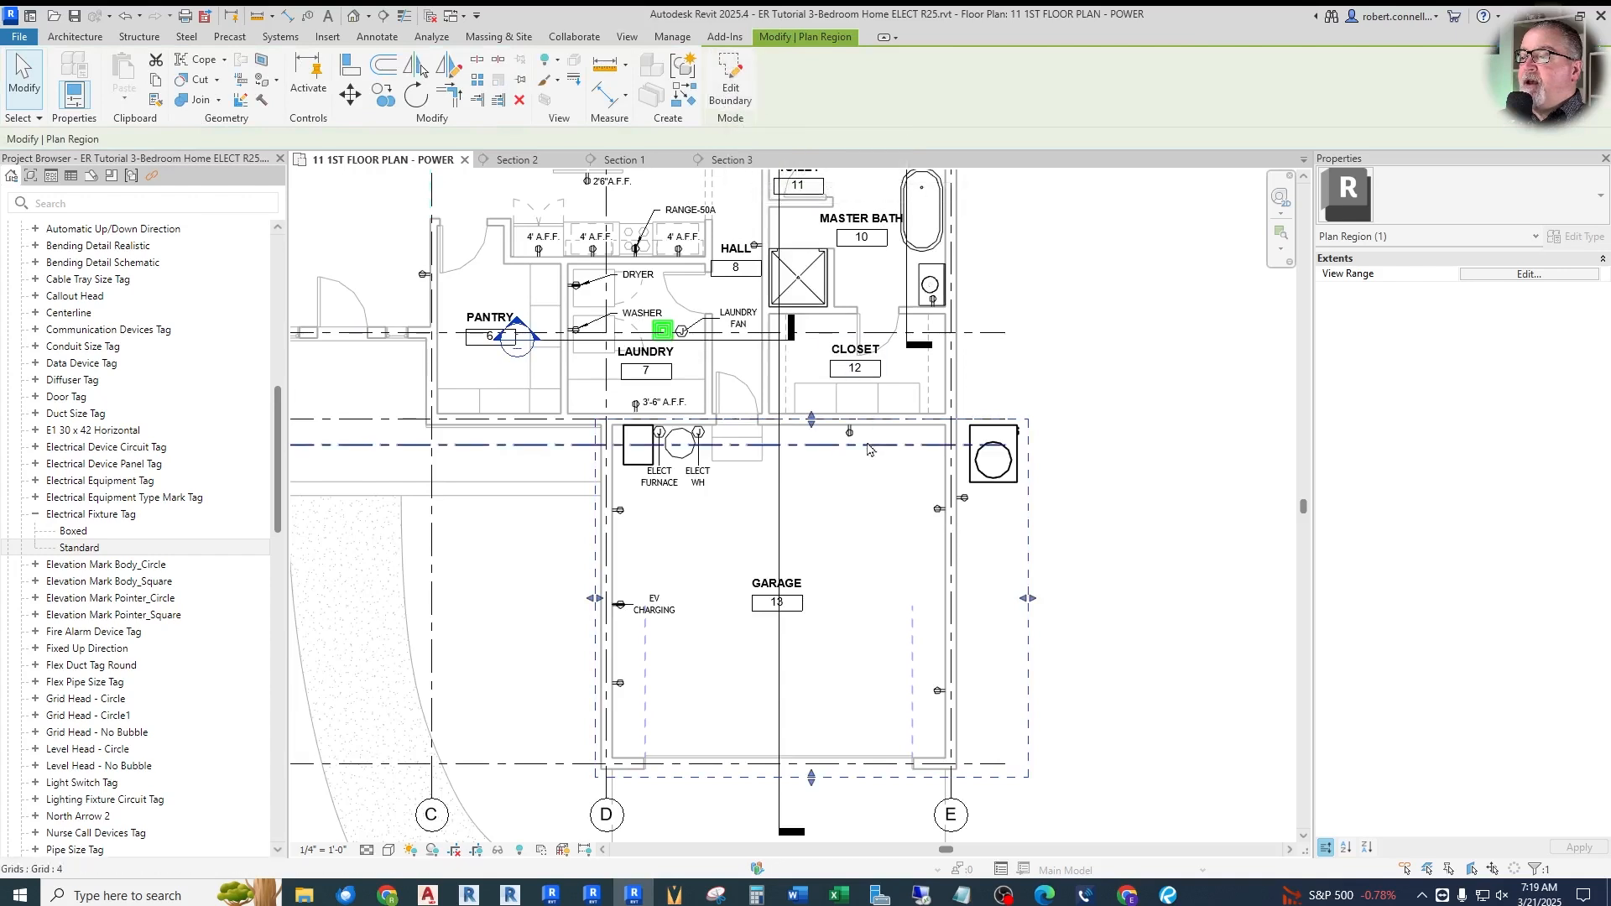
{"action": "key", "text": "Escape"}
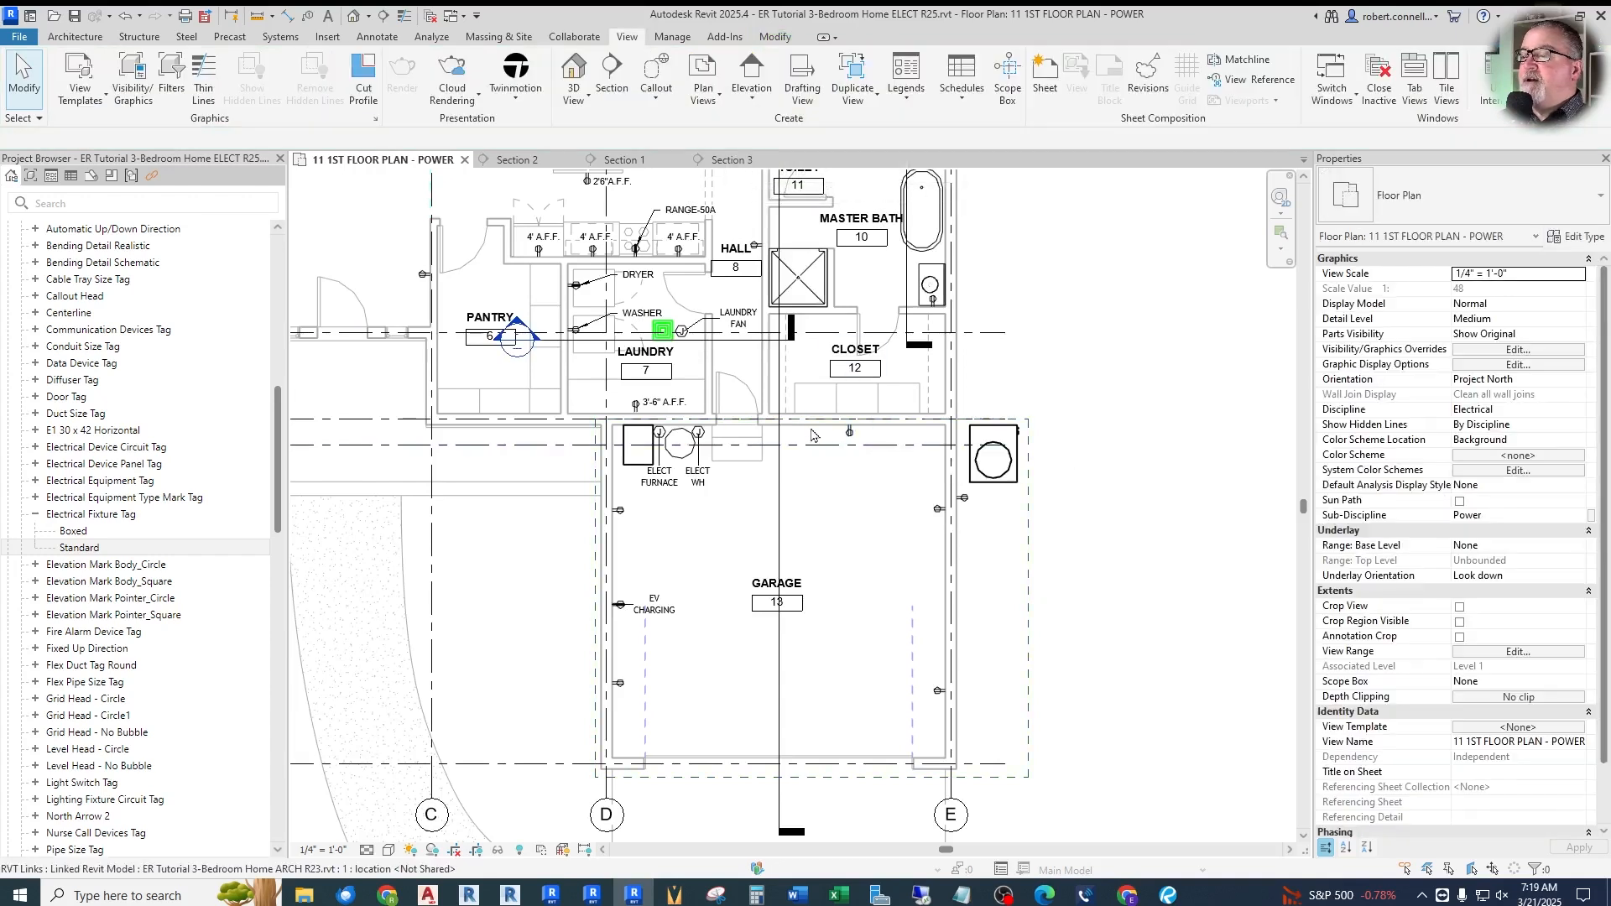
Examine the garage plan region's extents and which devices show inside it compared with the rest of the floor plan
{"action": "left_click", "coordinate": [1029, 751]}
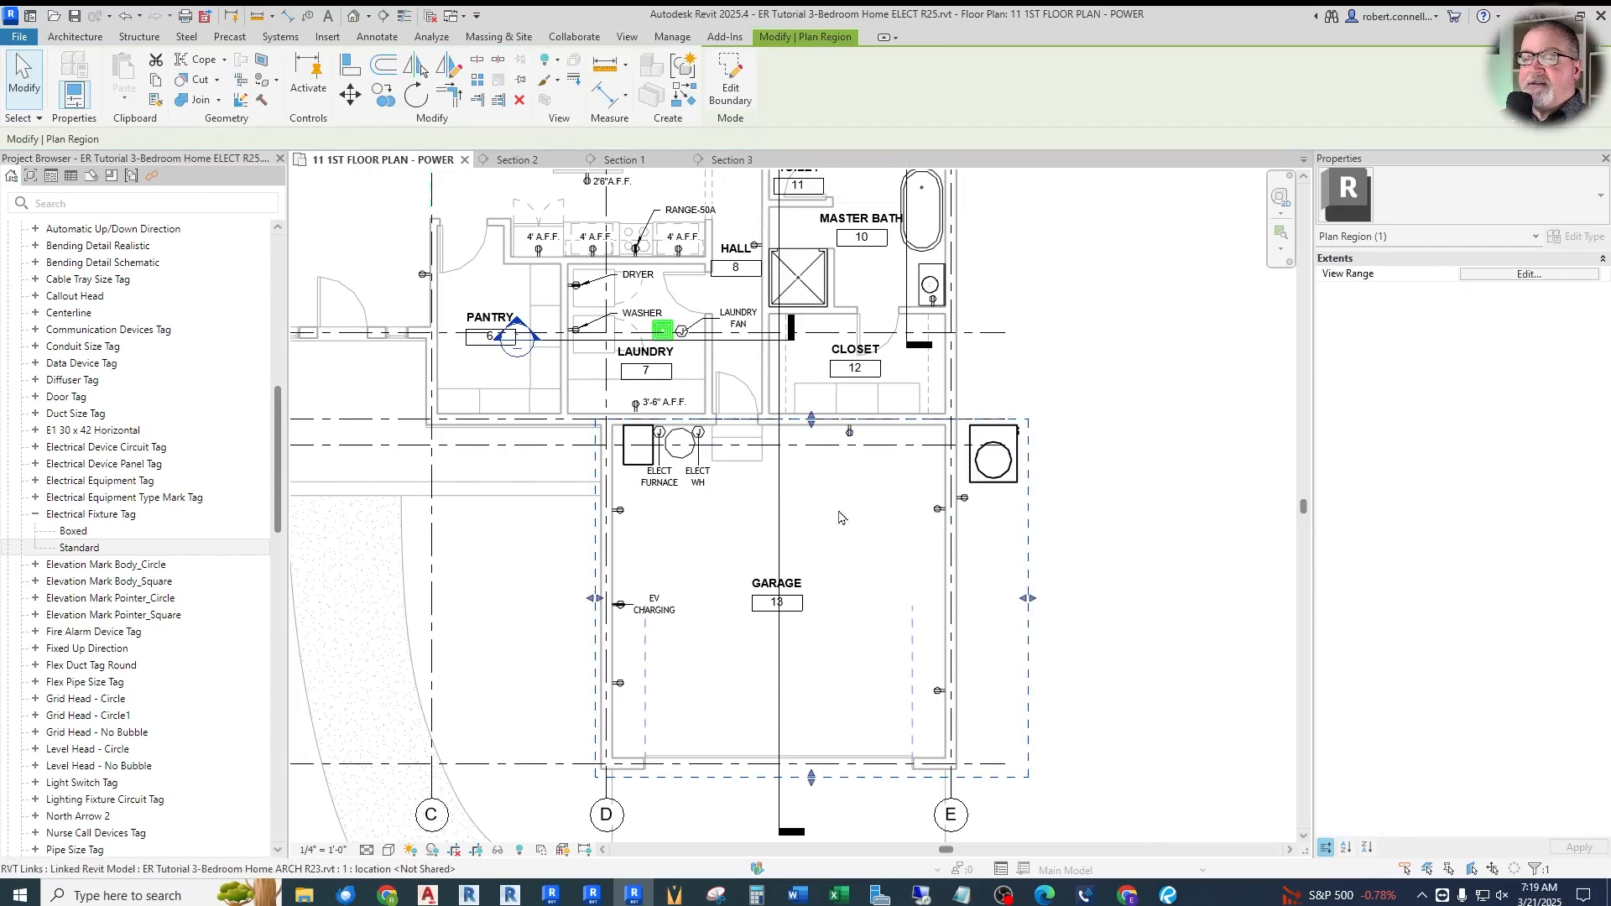
{"action": "key", "text": "Escape"}
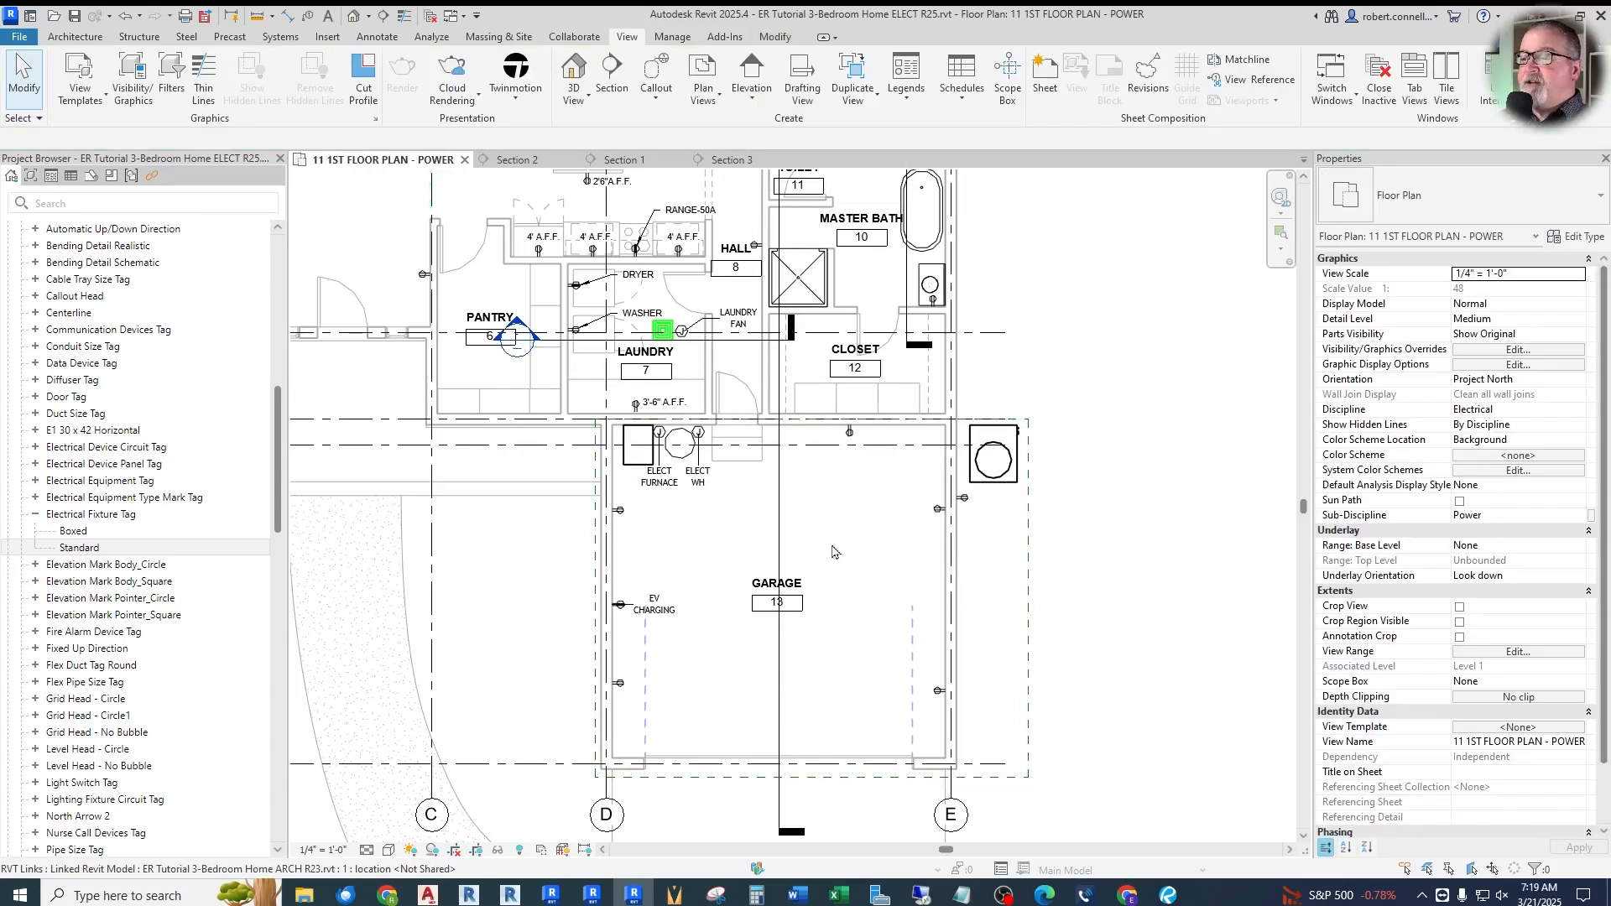
{"action": "scroll", "coordinate": [833, 551], "scroll_direction": "down", "scroll_amount": 2}
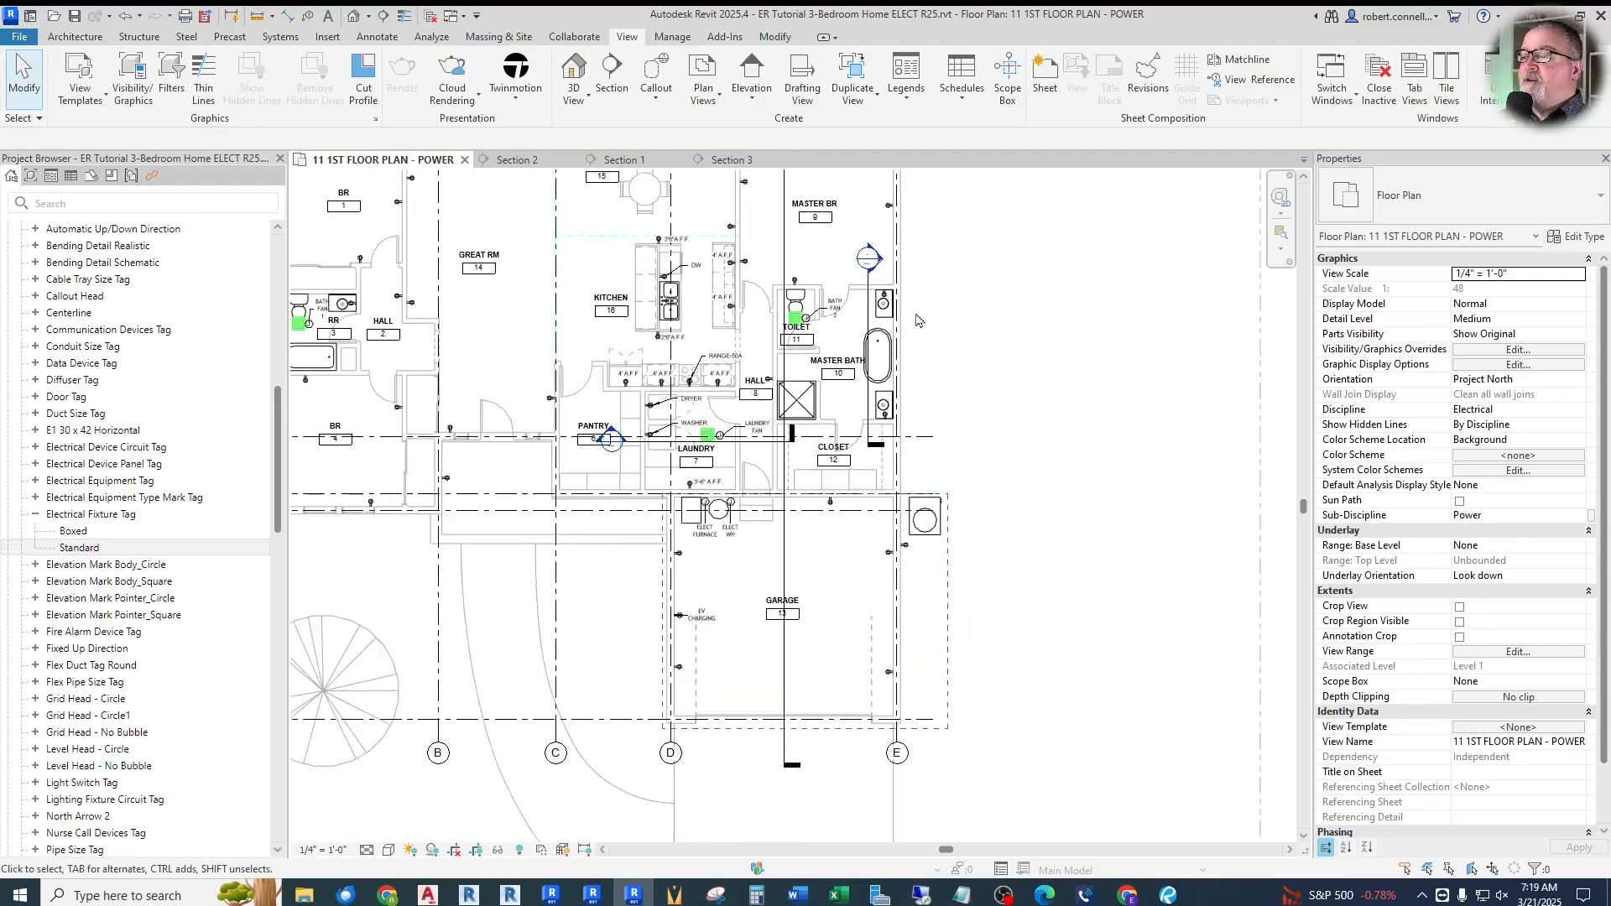
{"action": "scroll", "coordinate": [920, 346], "scroll_direction": "up", "scroll_amount": 2}
{"action": "scroll", "coordinate": [925, 432], "scroll_direction": "down", "scroll_amount": 3}
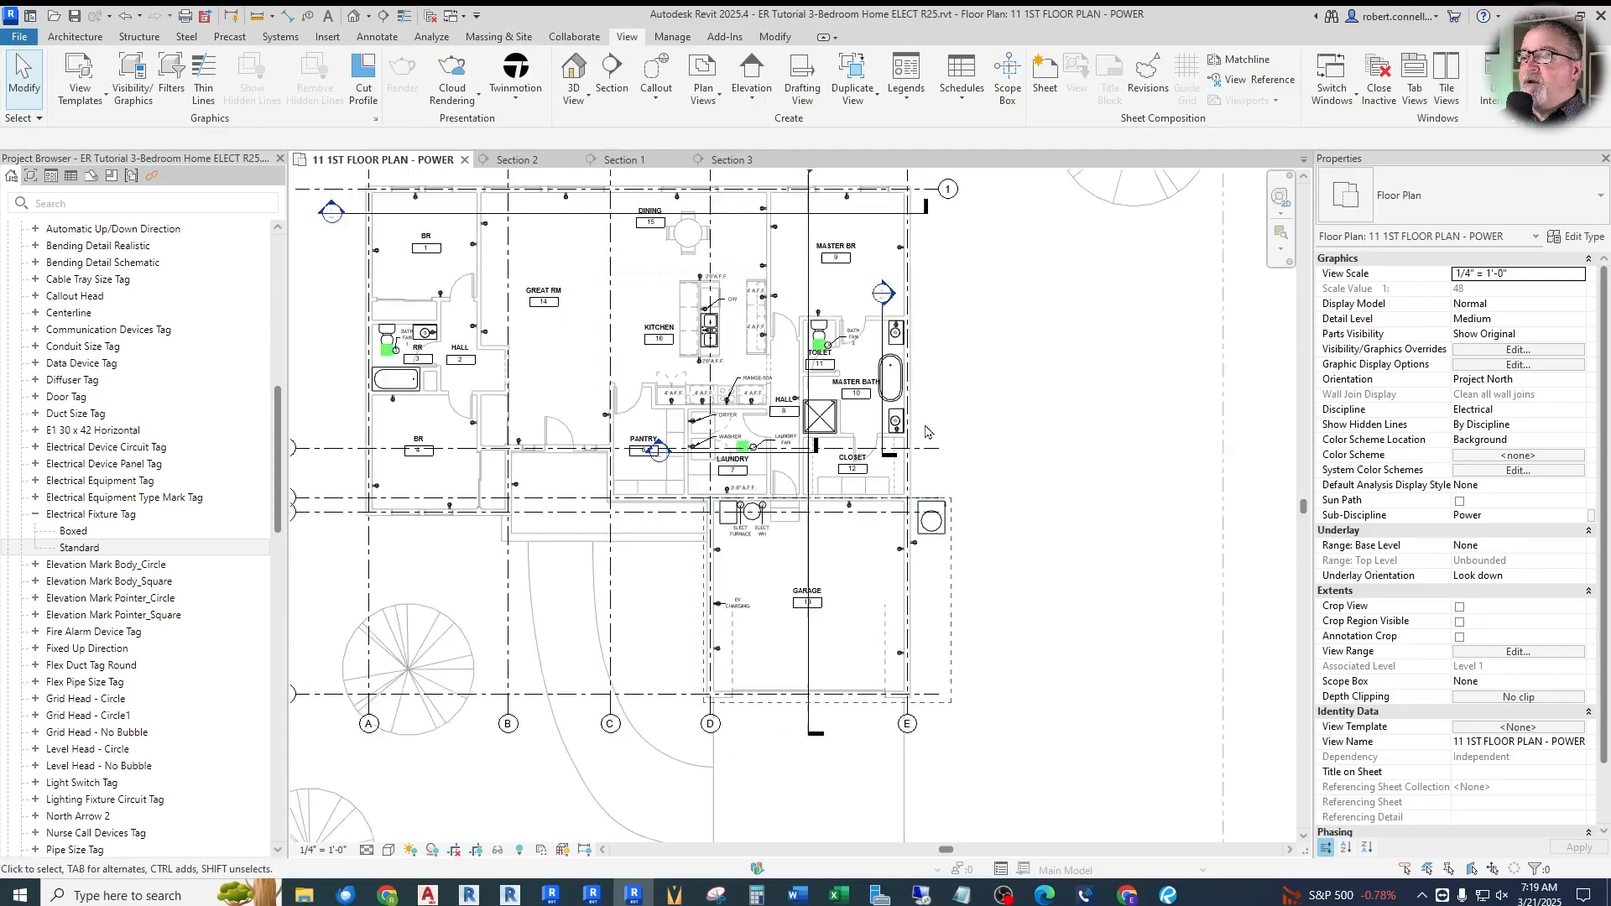
{"action": "scroll", "coordinate": [926, 431], "scroll_direction": "down", "scroll_amount": 1}
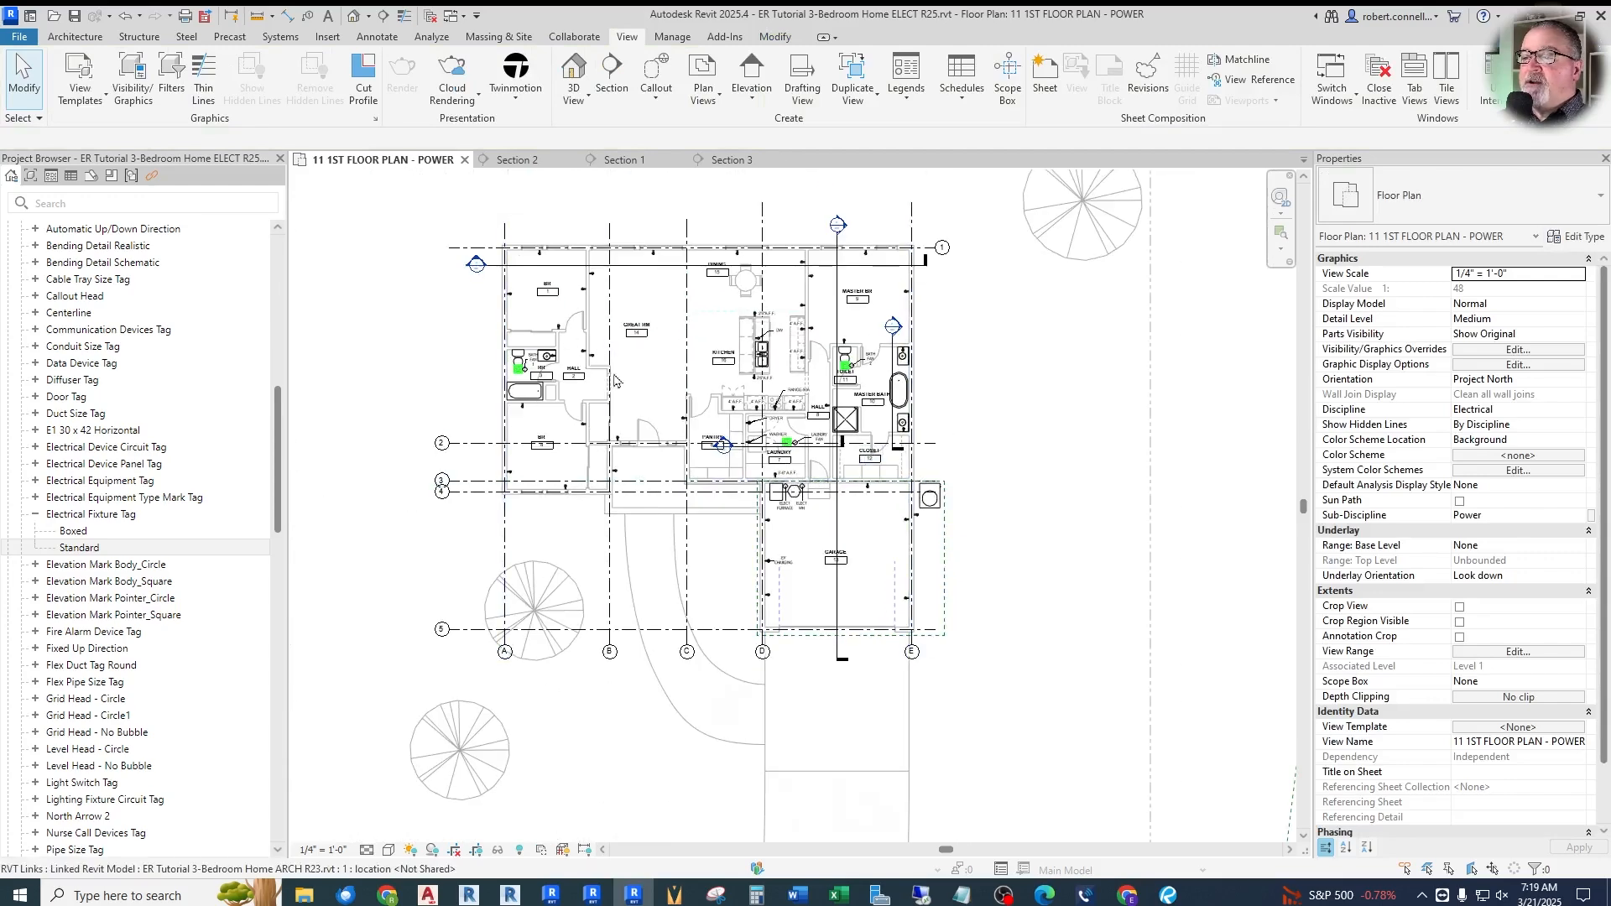
{"action": "scroll", "coordinate": [806, 529], "scroll_direction": "up", "scroll_amount": 2}
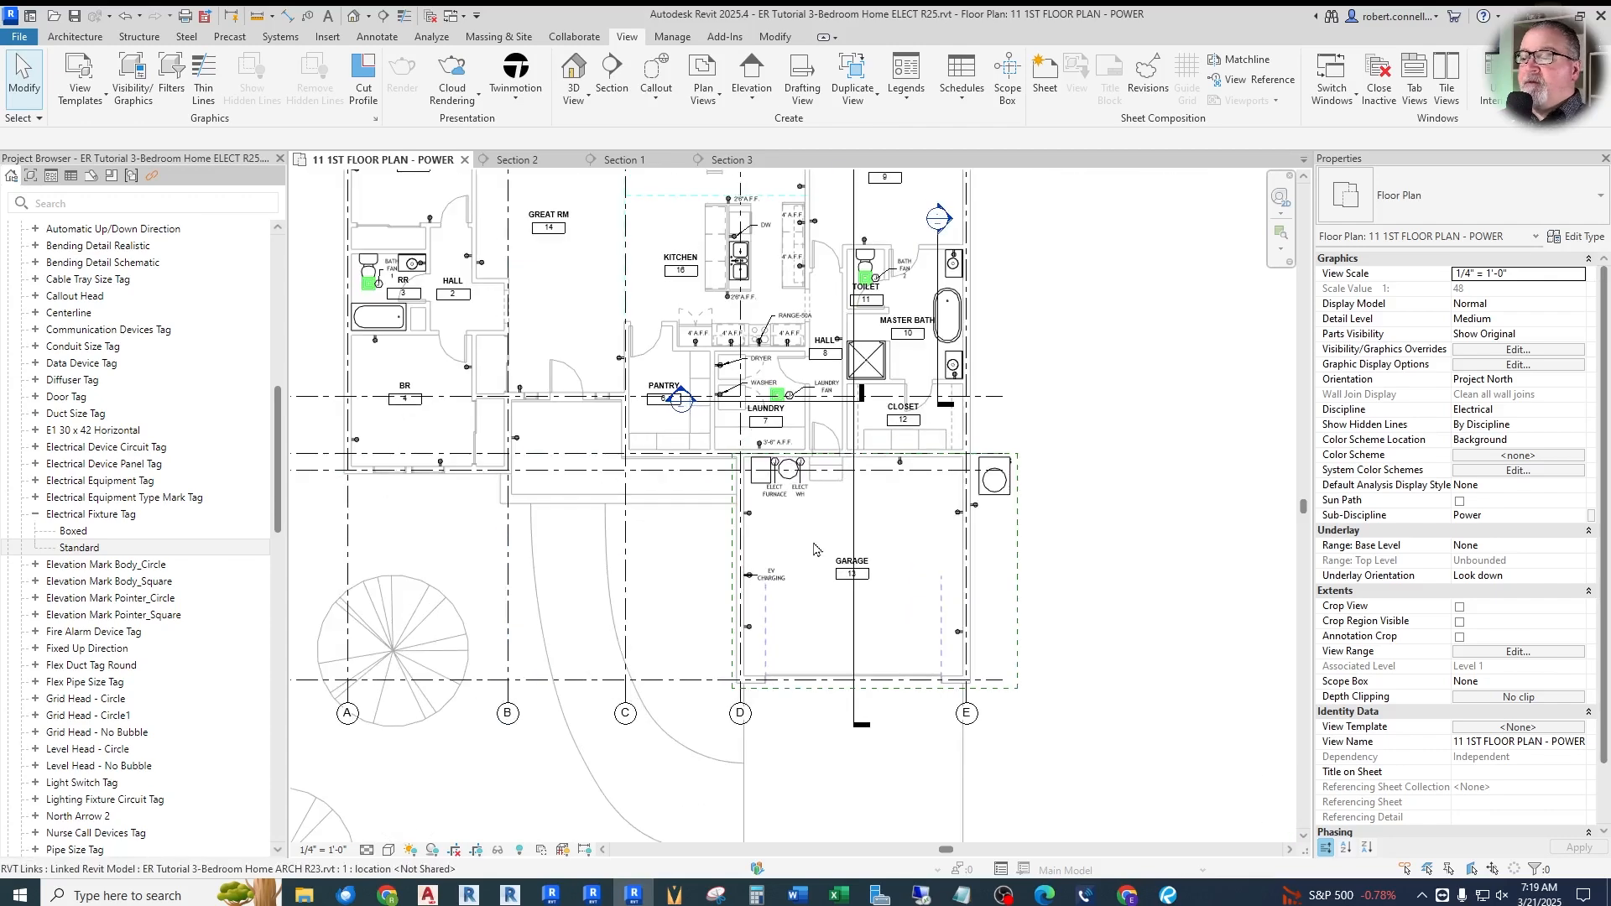
{"action": "scroll", "coordinate": [902, 568], "scroll_direction": "up", "scroll_amount": 2}
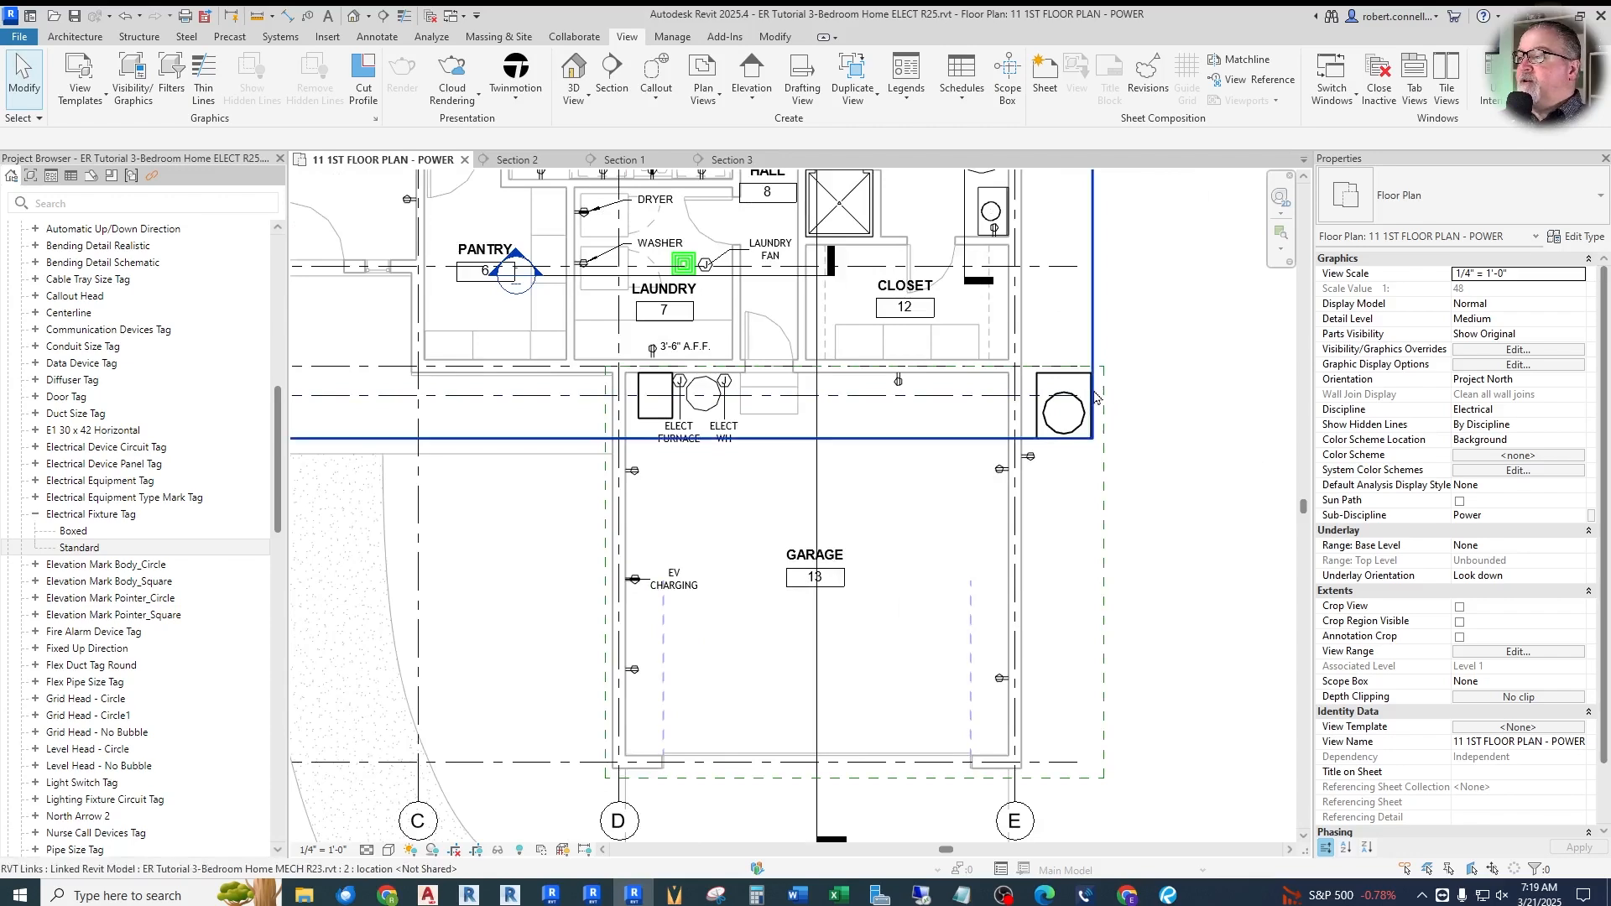
{"action": "scroll", "coordinate": [979, 402], "scroll_direction": "up", "scroll_amount": 2}
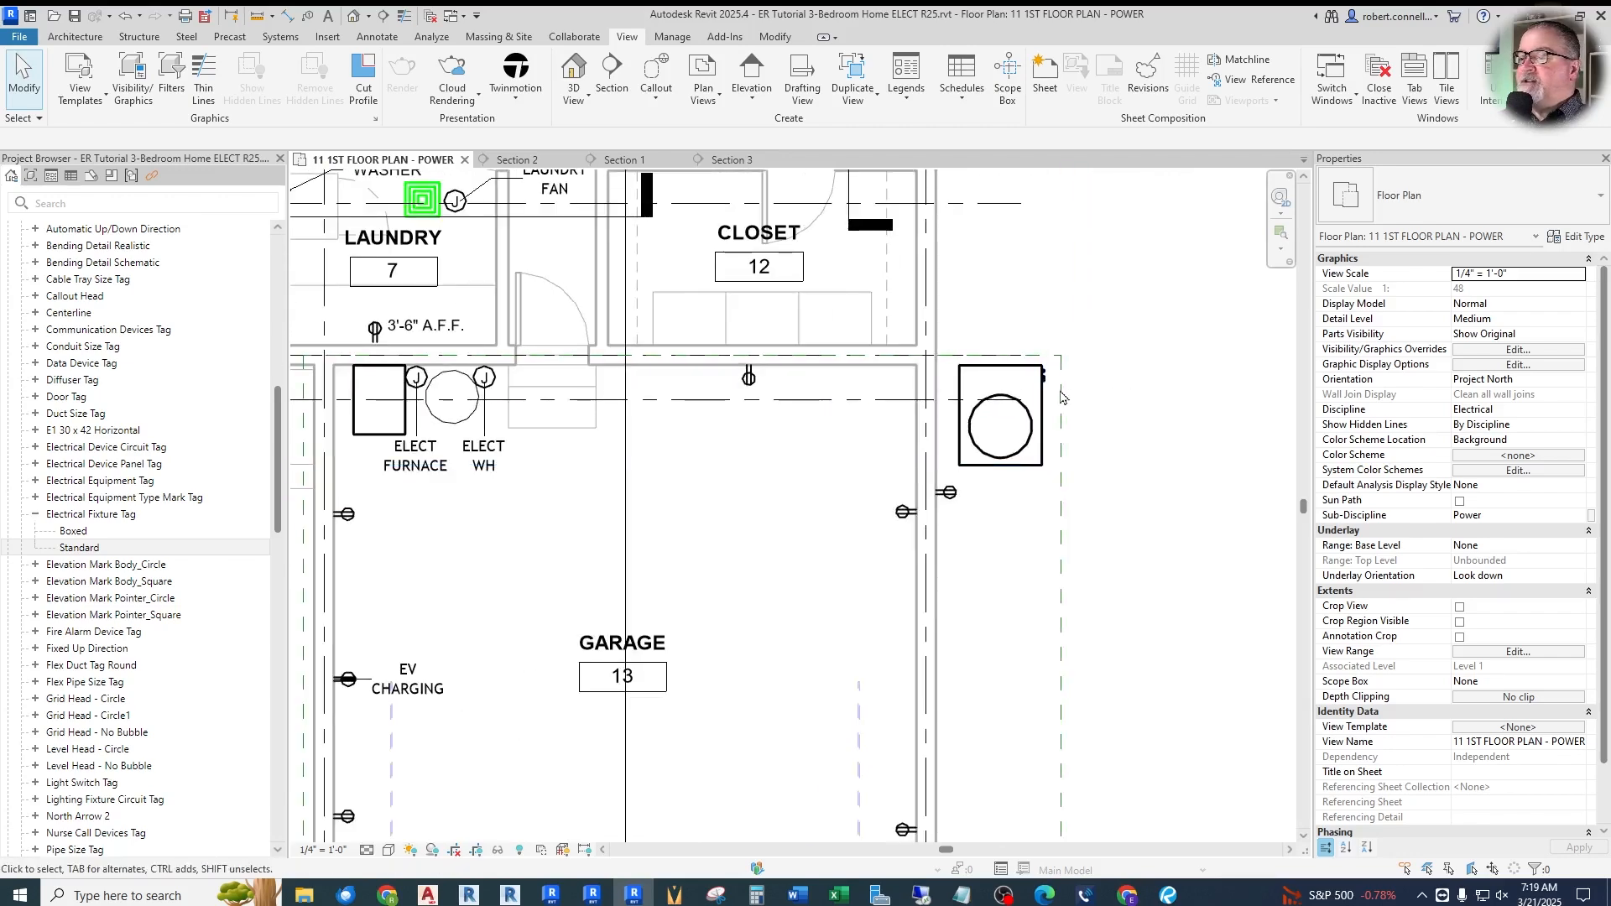
Place another junction box like the furnace's on the exterior wall beside the outdoor condensing unit, about 0' 9" from grid E
{"action": "right_click", "coordinate": [417, 379]}
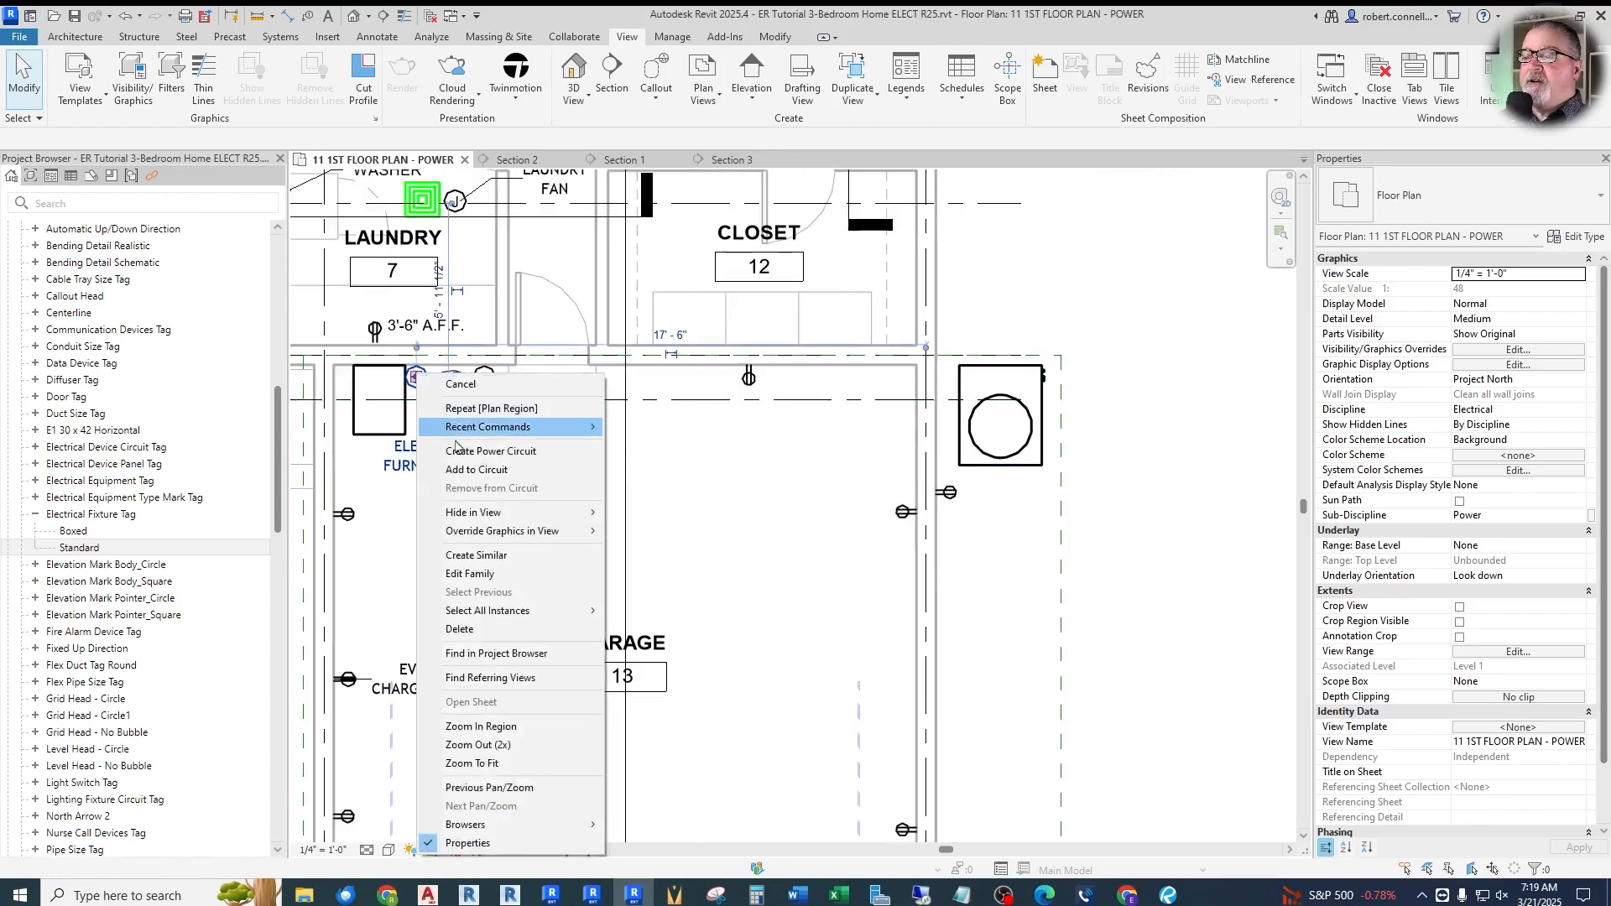
{"action": "left_click", "coordinate": [470, 556]}
{"action": "scroll", "coordinate": [991, 542], "scroll_direction": "up", "scroll_amount": 3}
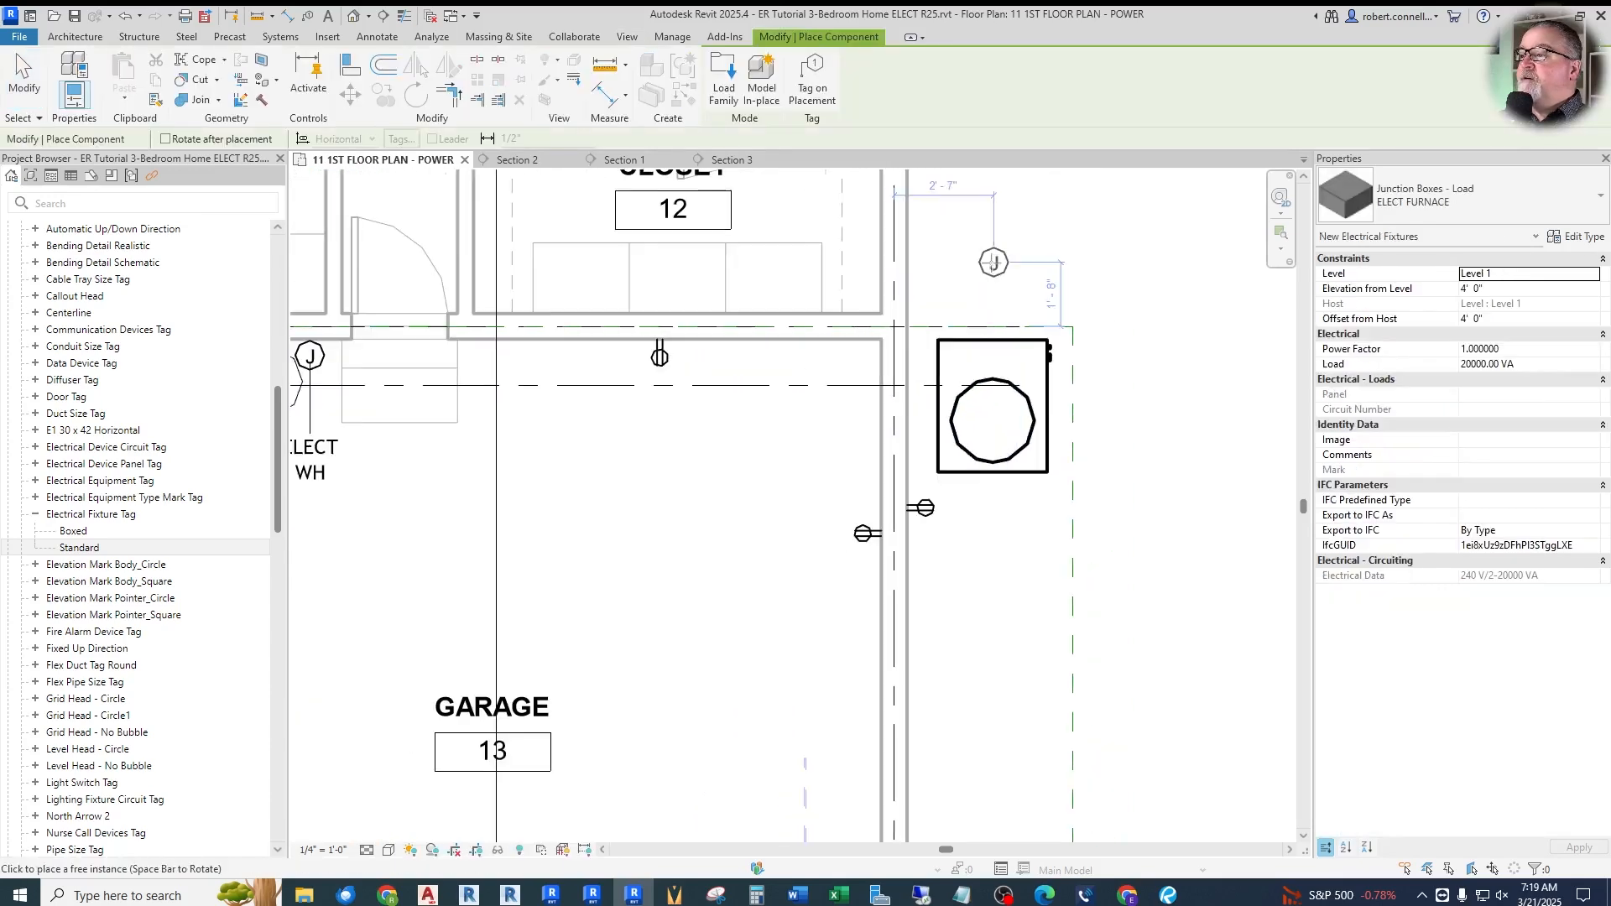
{"action": "scroll", "coordinate": [923, 325], "scroll_direction": "up", "scroll_amount": 2}
{"action": "scroll", "coordinate": [842, 385], "scroll_direction": "up", "scroll_amount": 2}
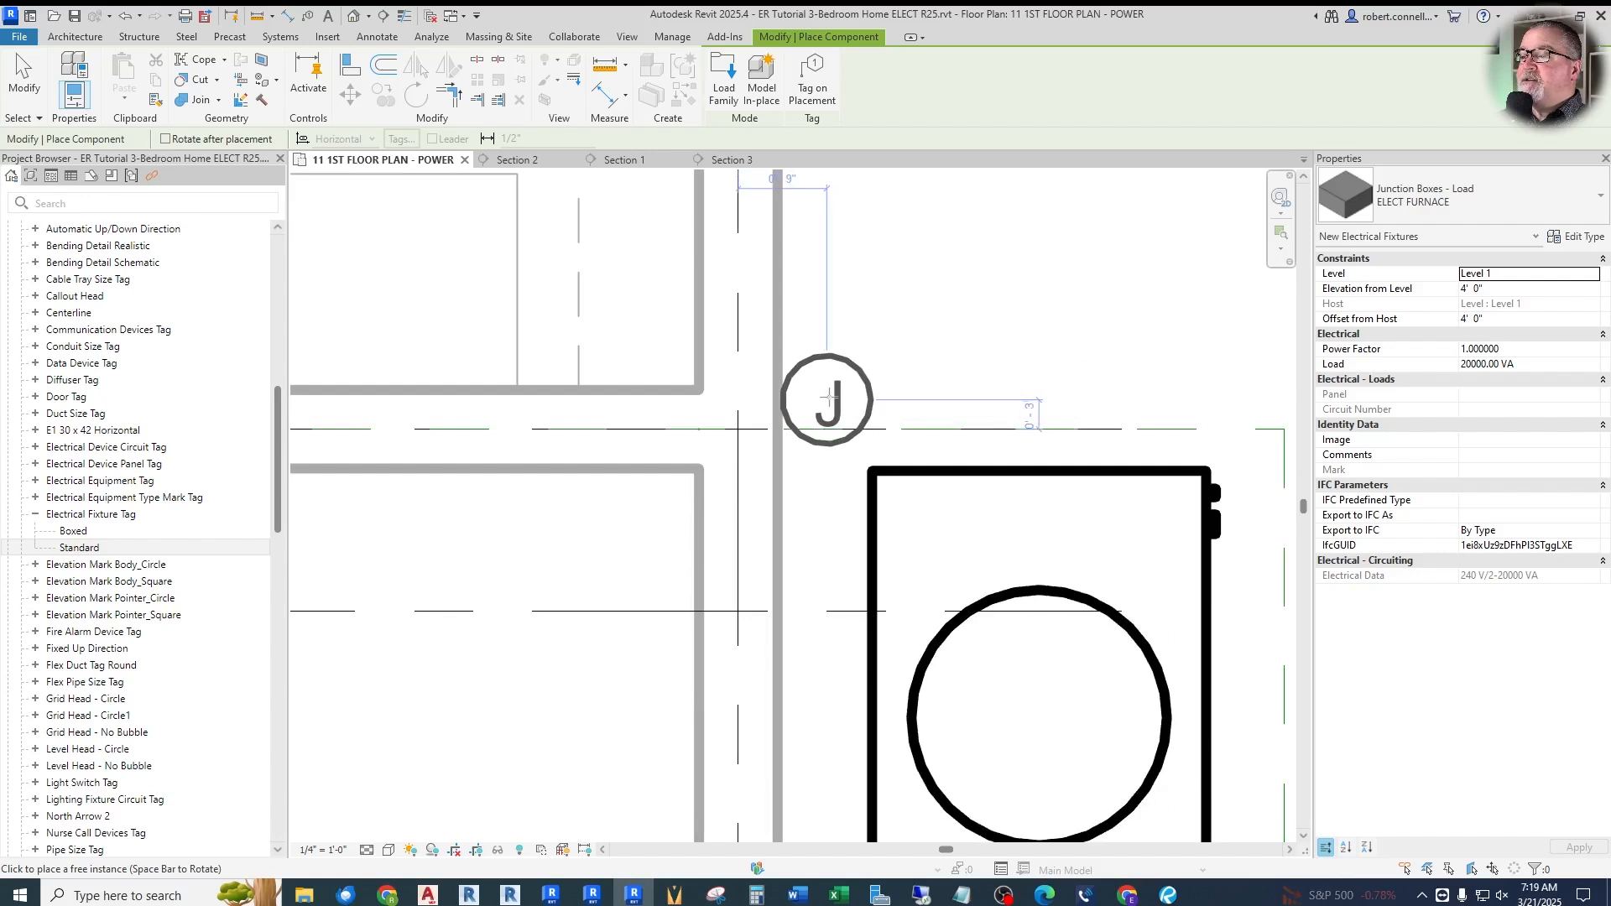
{"action": "left_click", "coordinate": [831, 397]}
{"action": "key", "text": "Escape"}
{"action": "key", "text": "Escape"}
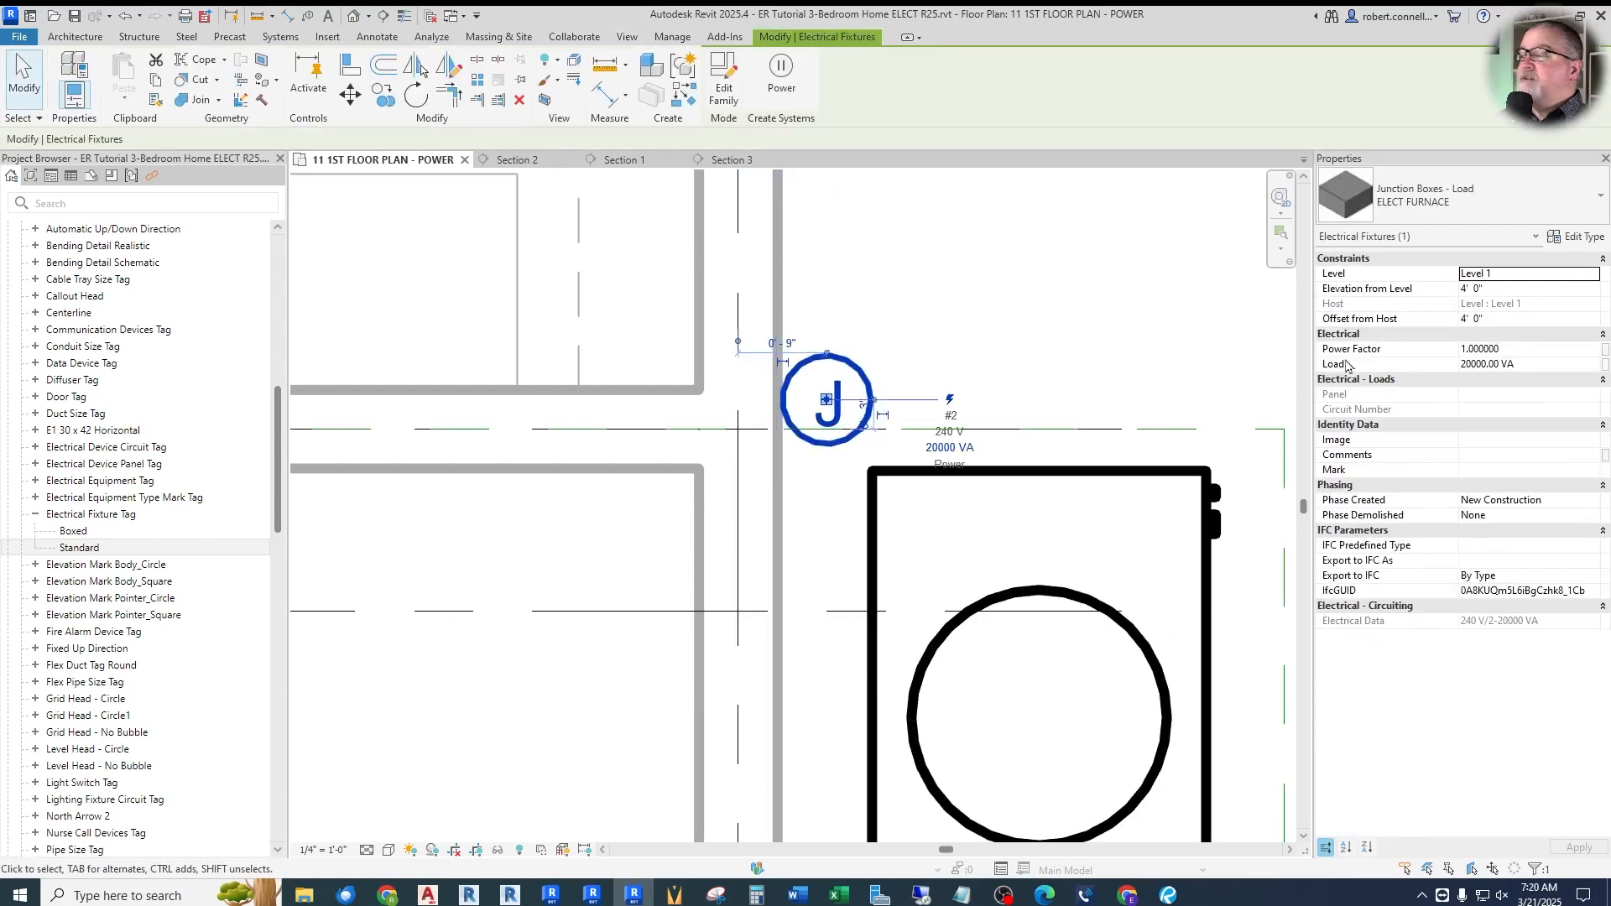
Set the new junction box's level to Grade and its load to 10000 VA
{"action": "left_click", "coordinate": [1595, 277]}
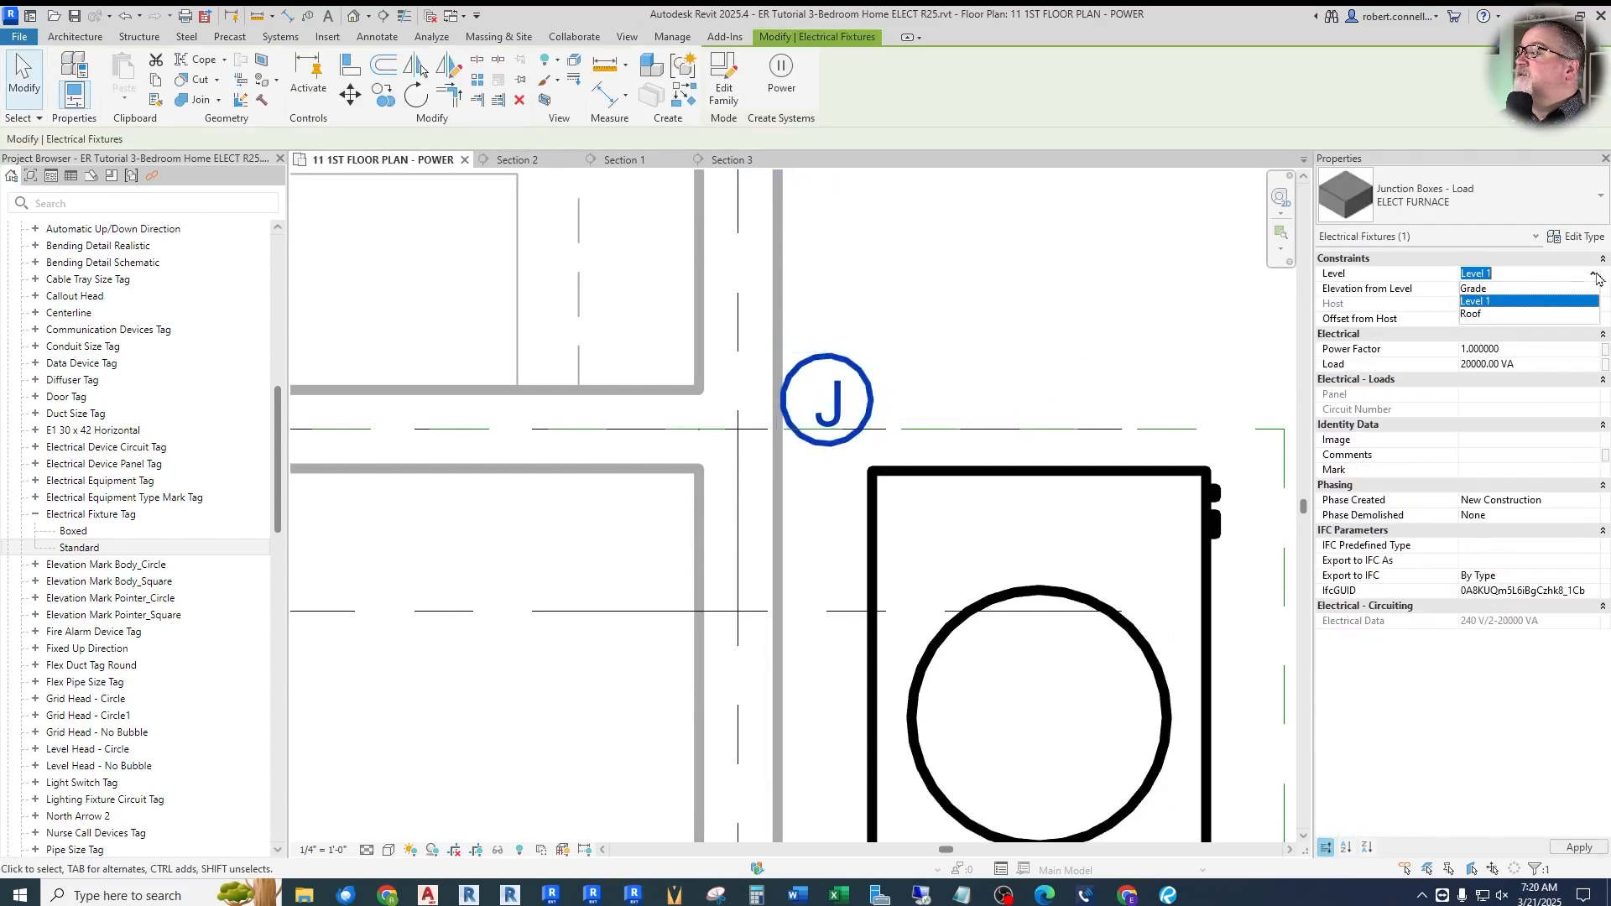
{"action": "left_click", "coordinate": [1477, 288]}
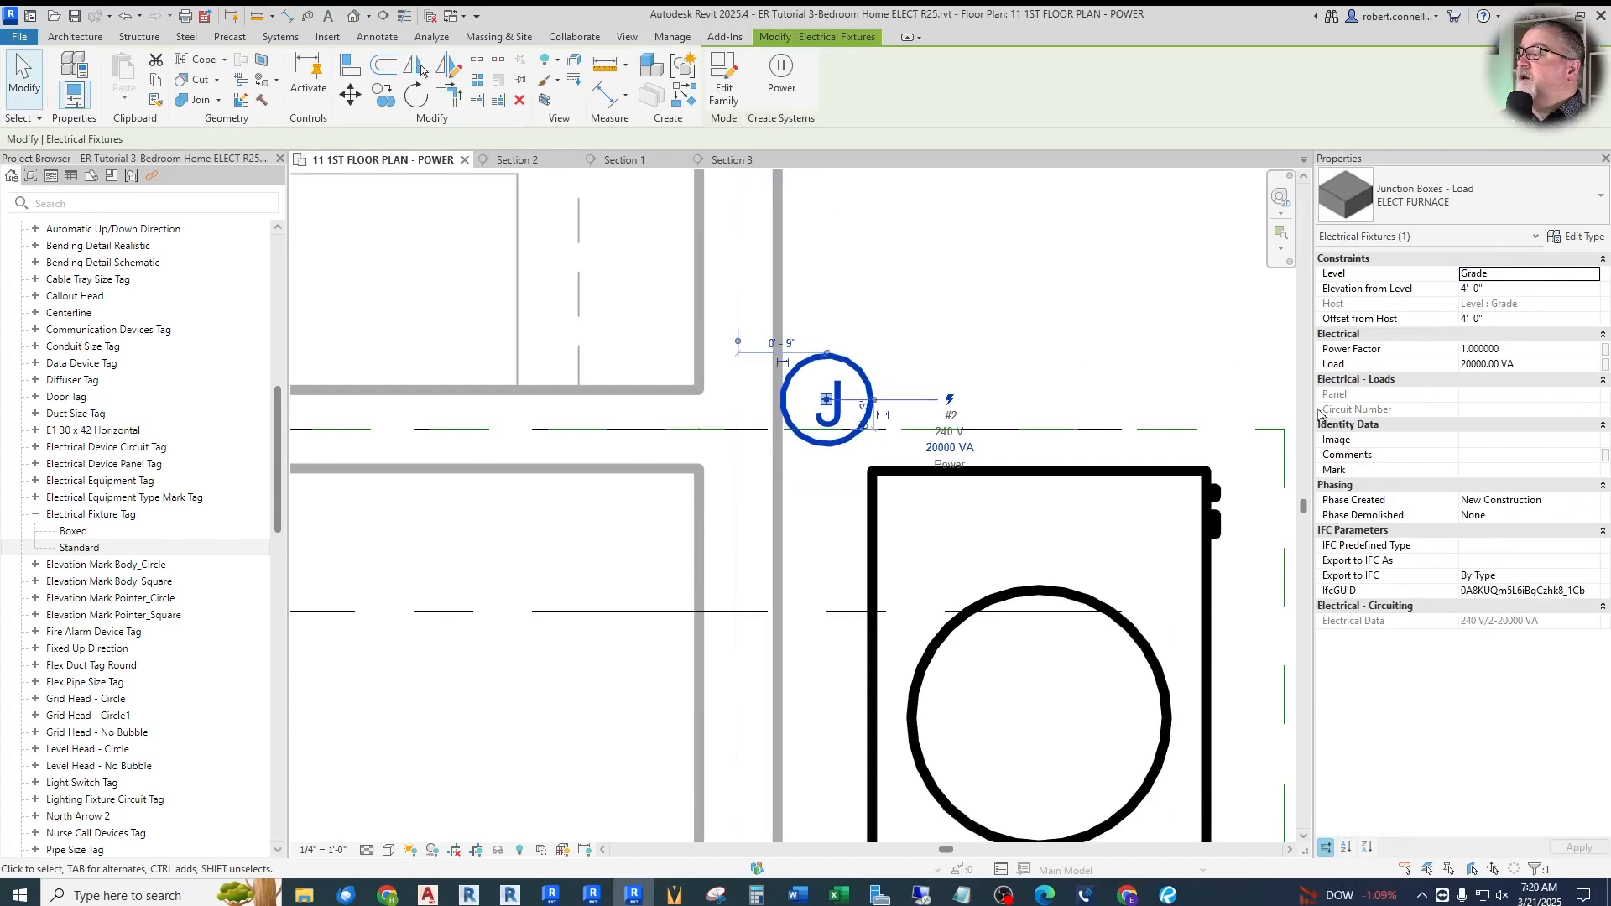
{"action": "left_click", "coordinate": [1539, 367]}
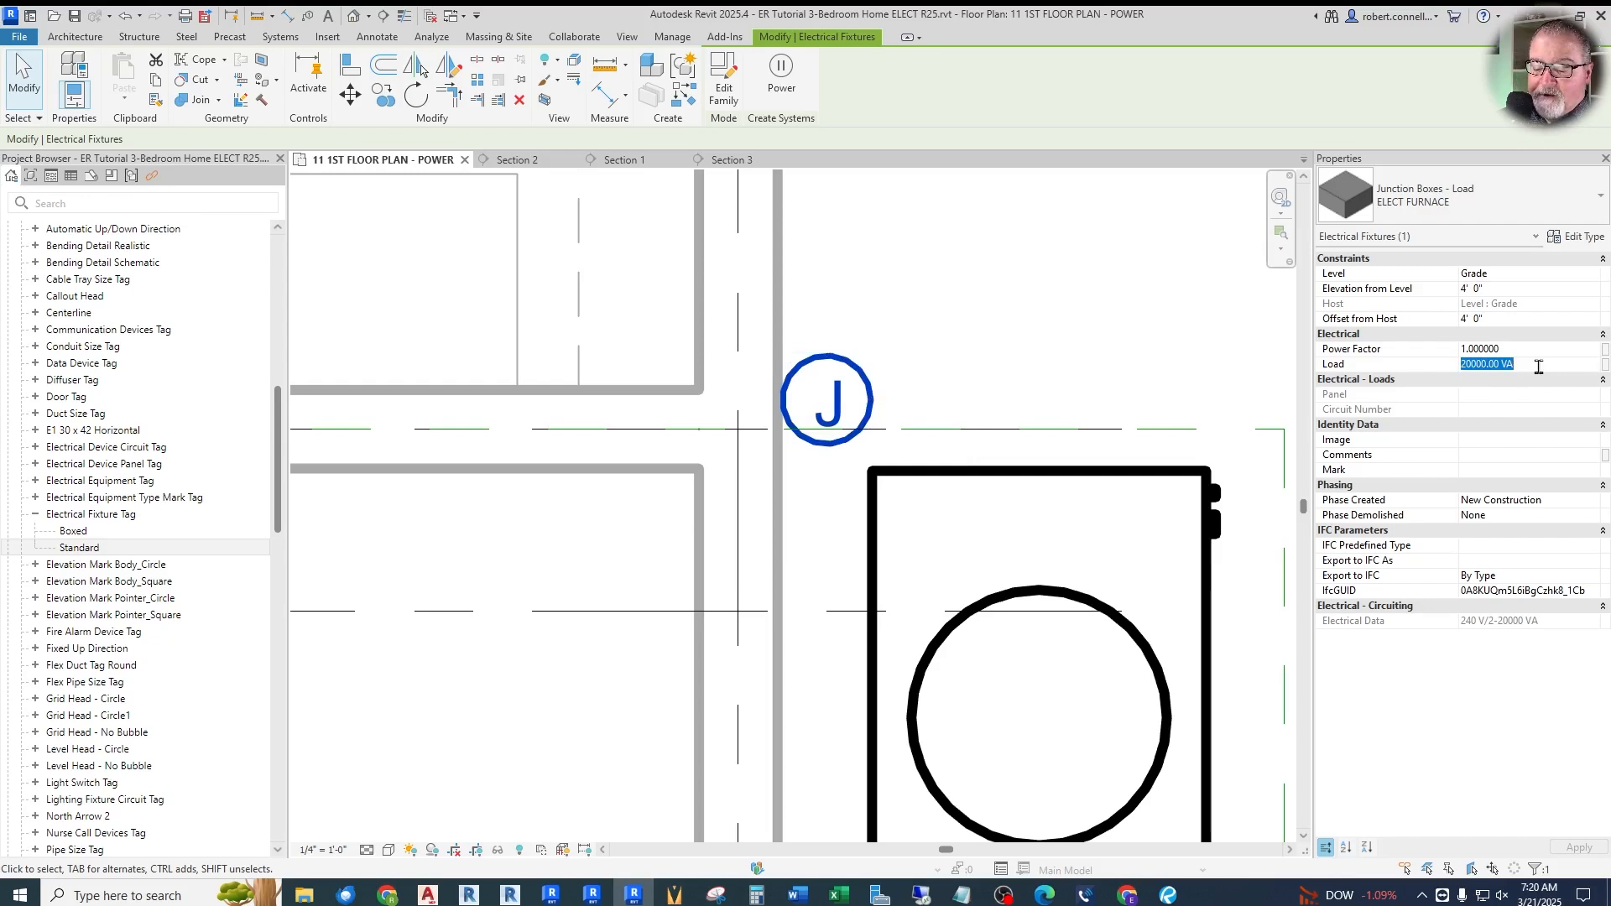
{"action": "type", "text": "1"}
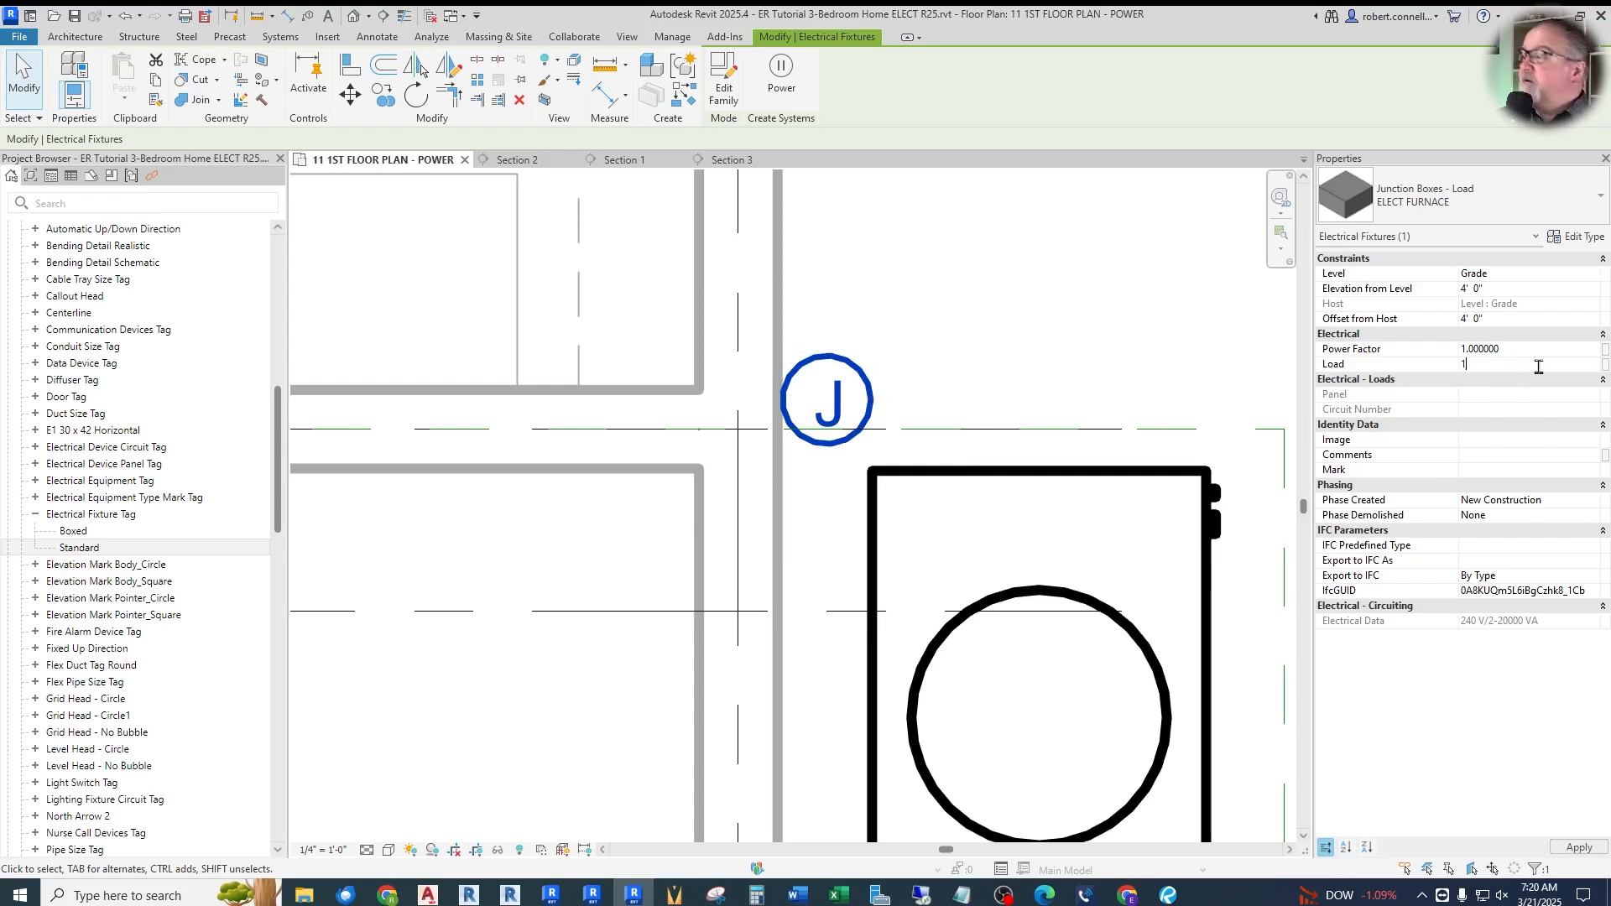
{"action": "type", "text": "0000"}
{"action": "key", "text": "Return"}
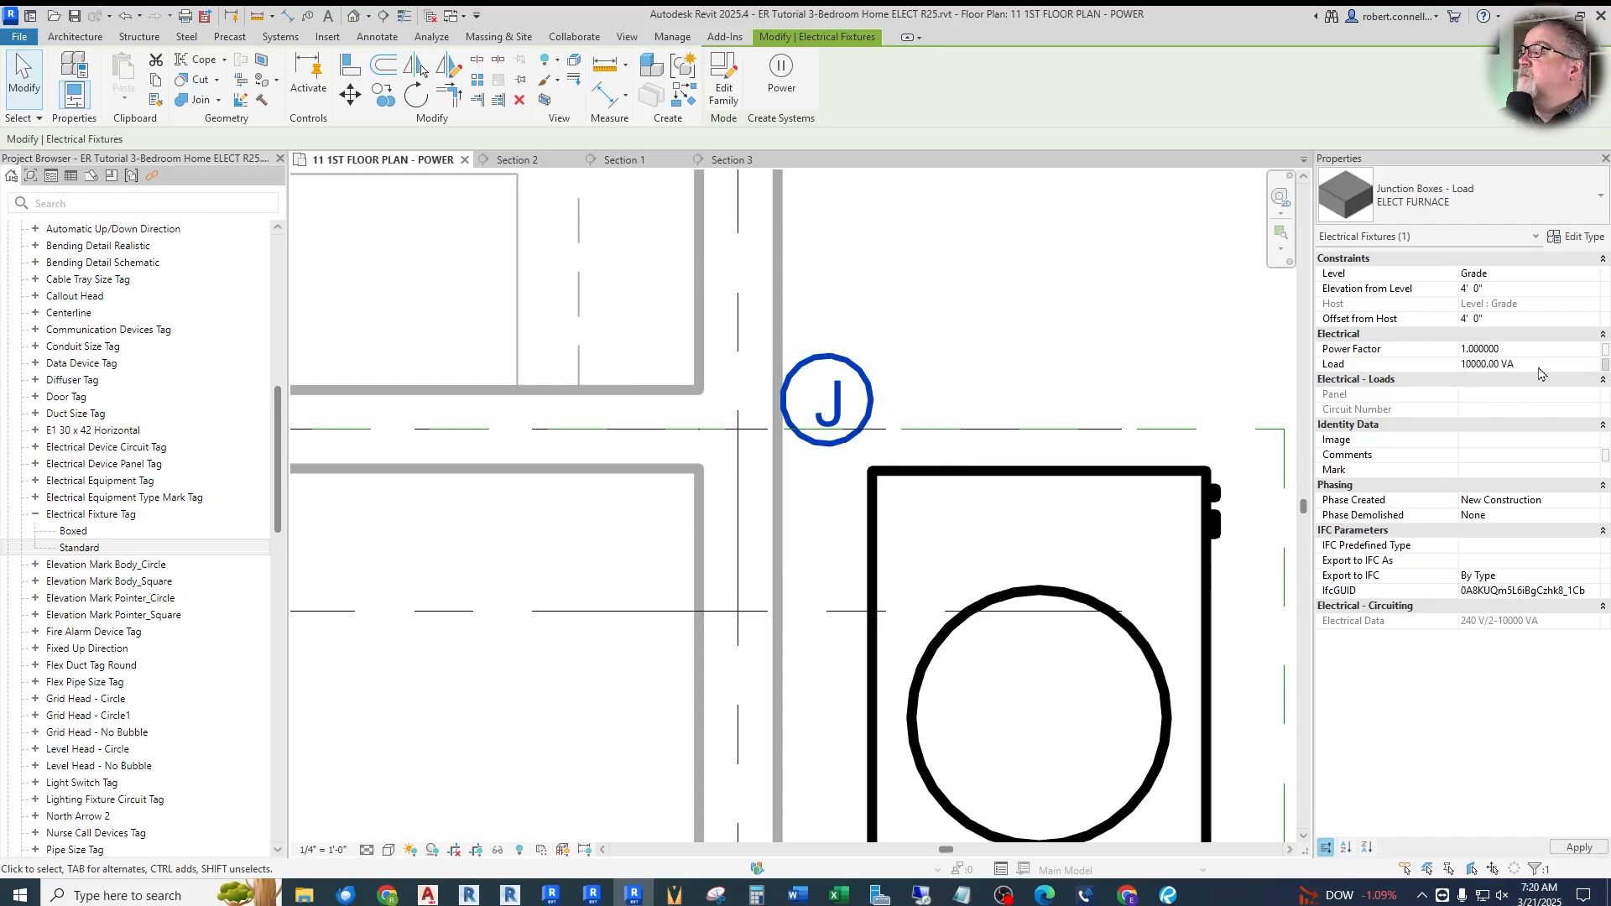
Duplicate the junction box's ELECT FURNACE type as COND UNIT and assign it to the new box
{"action": "left_click", "coordinate": [1570, 236]}
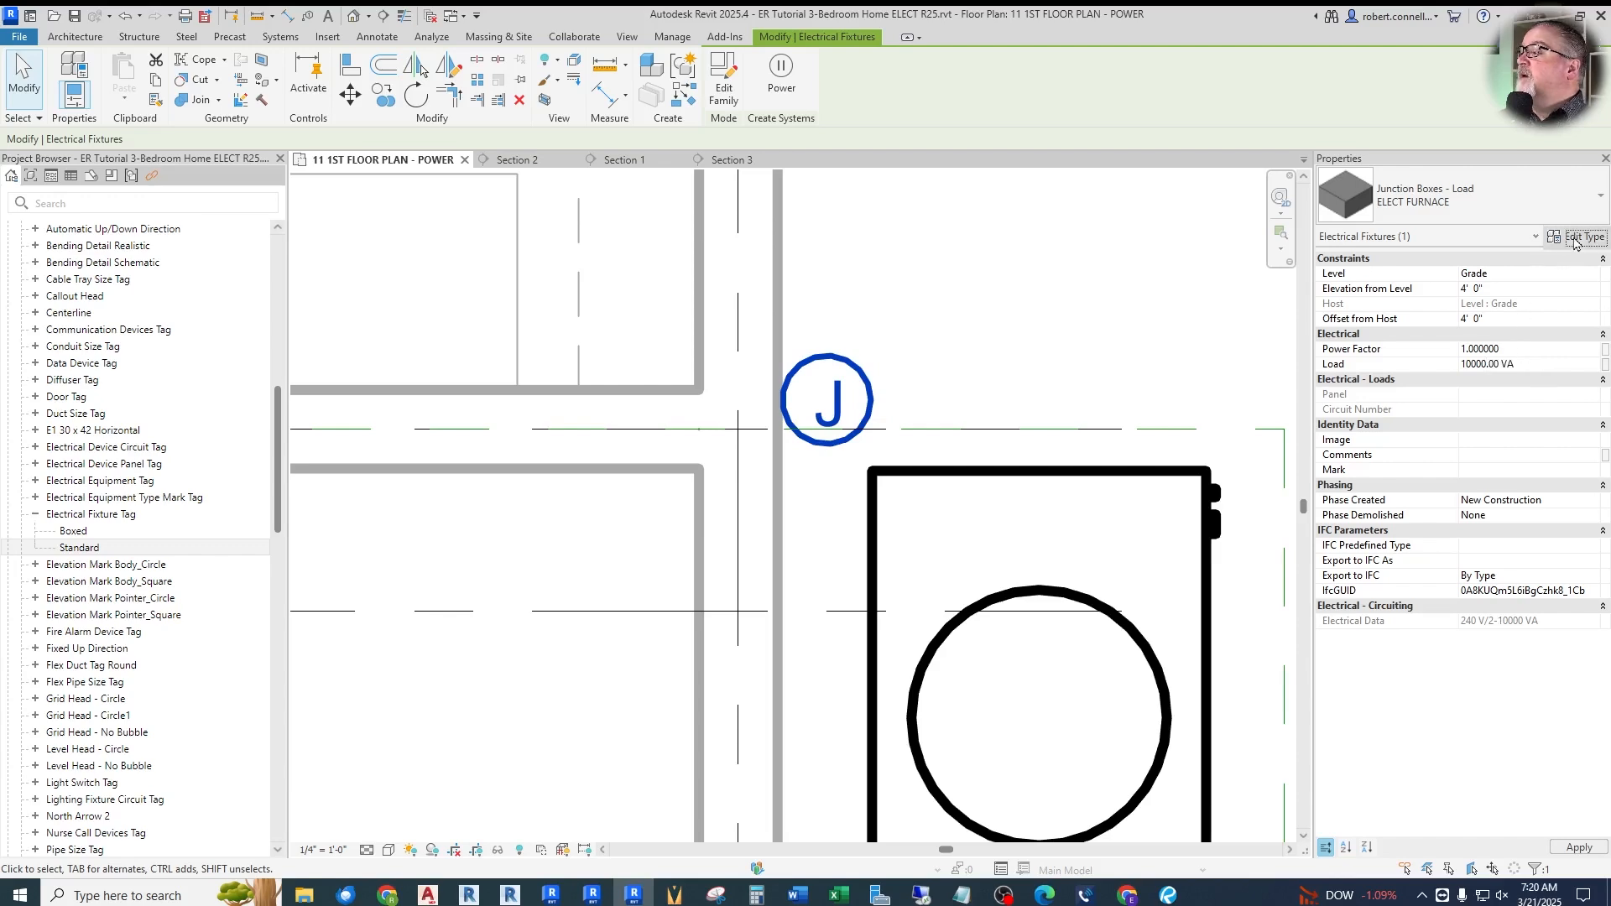
{"action": "left_click", "coordinate": [1192, 253]}
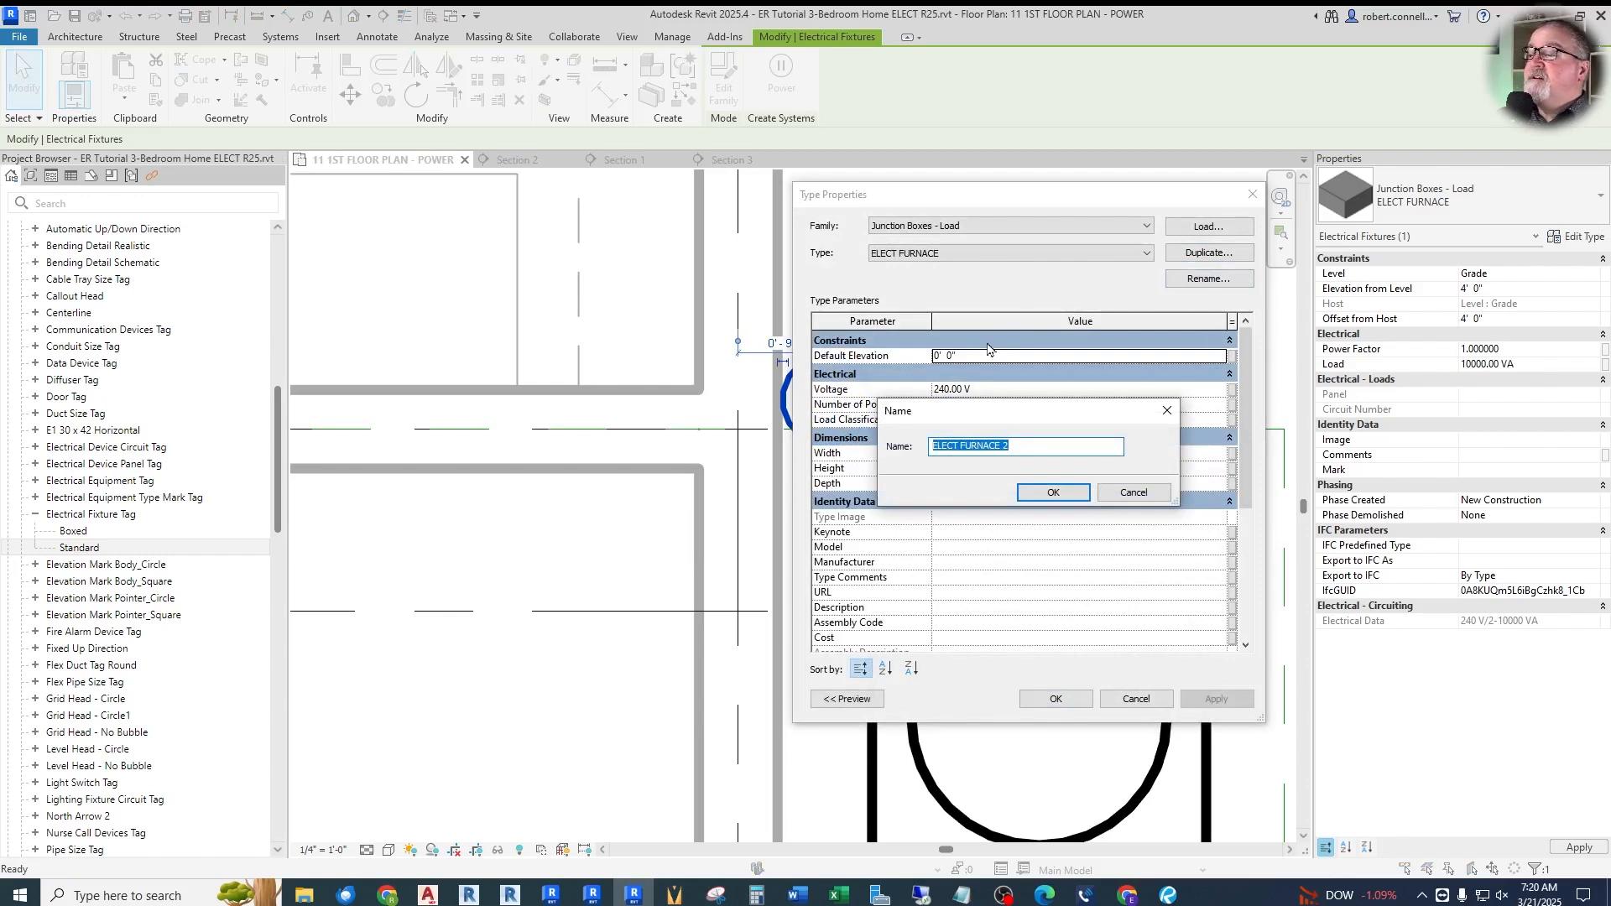
{"action": "type", "text": "COND UNI"}
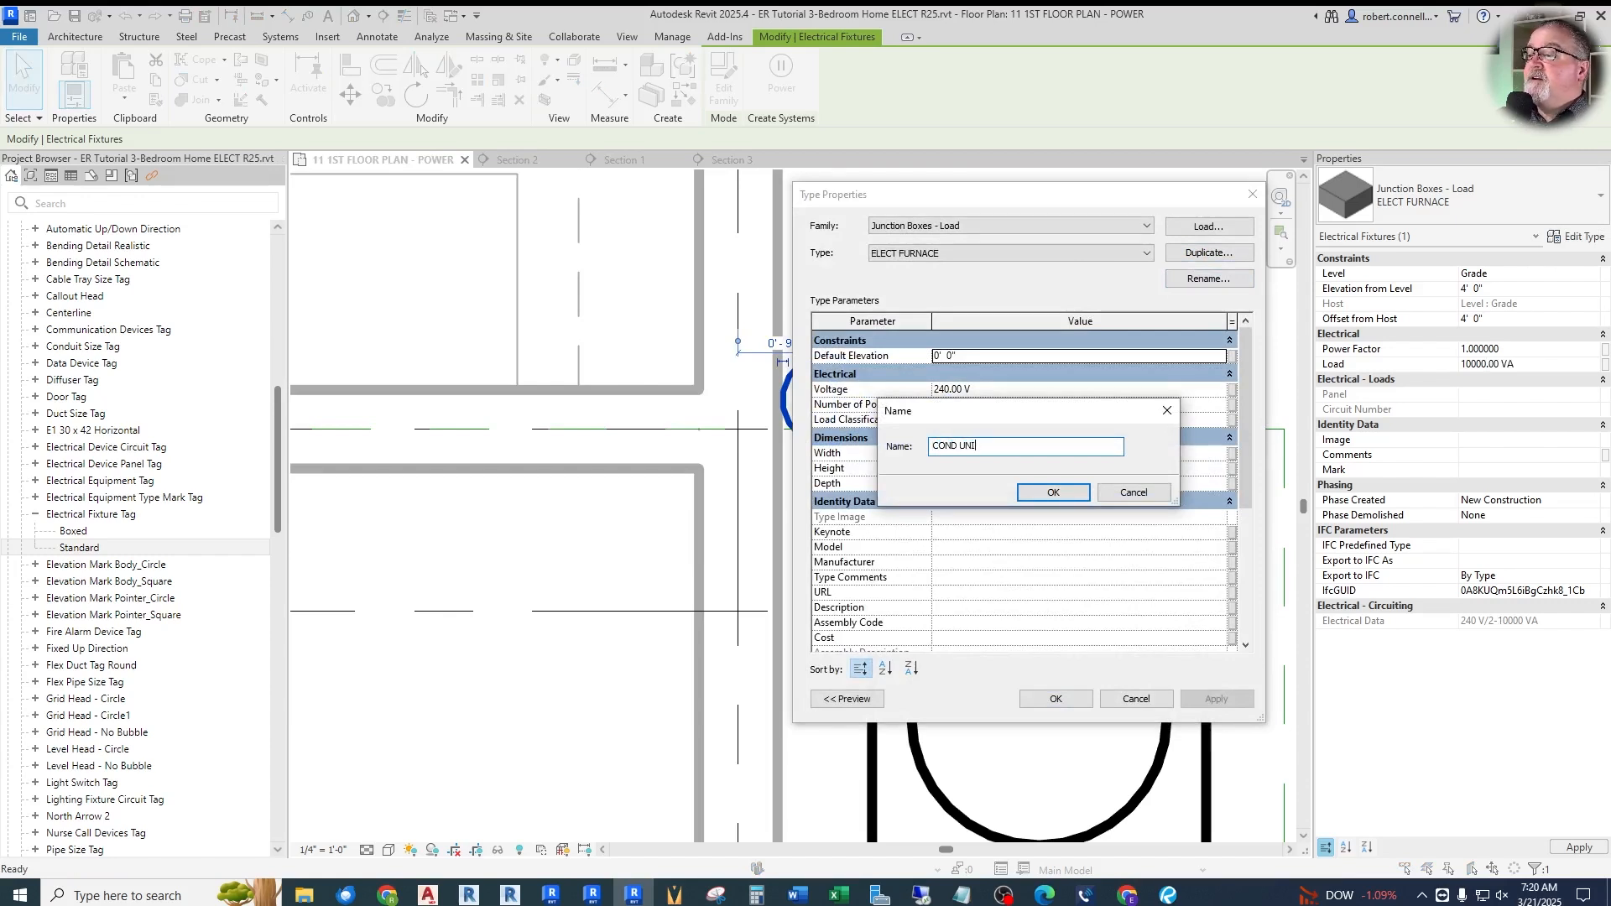
{"action": "type", "text": "T"}
{"action": "key", "text": "Return"}
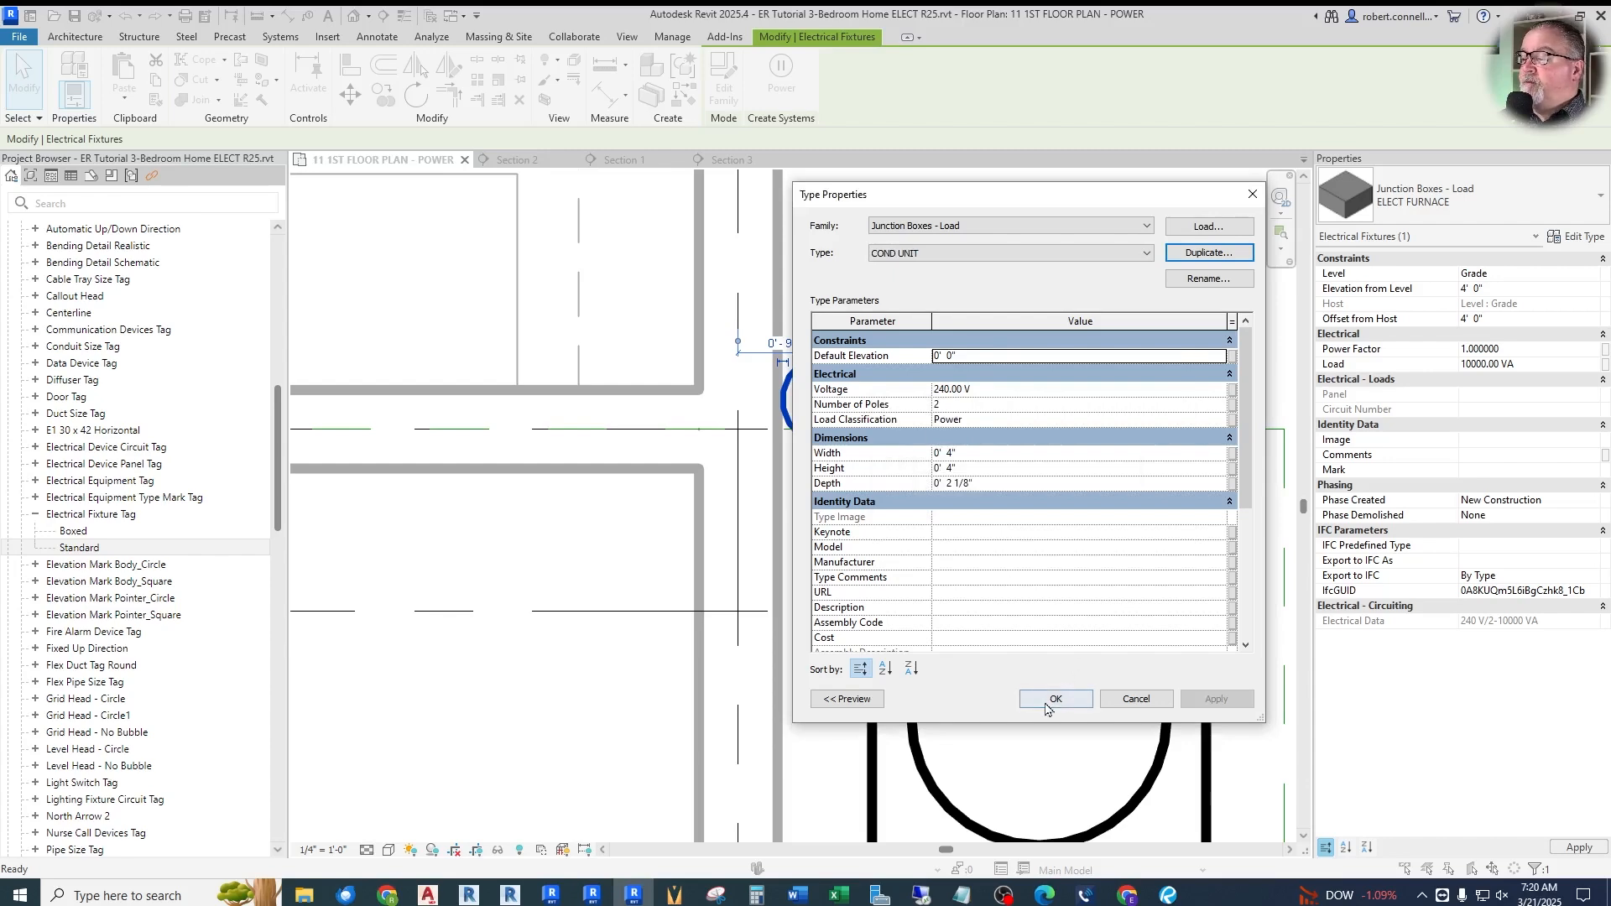
{"action": "left_click", "coordinate": [1047, 701]}
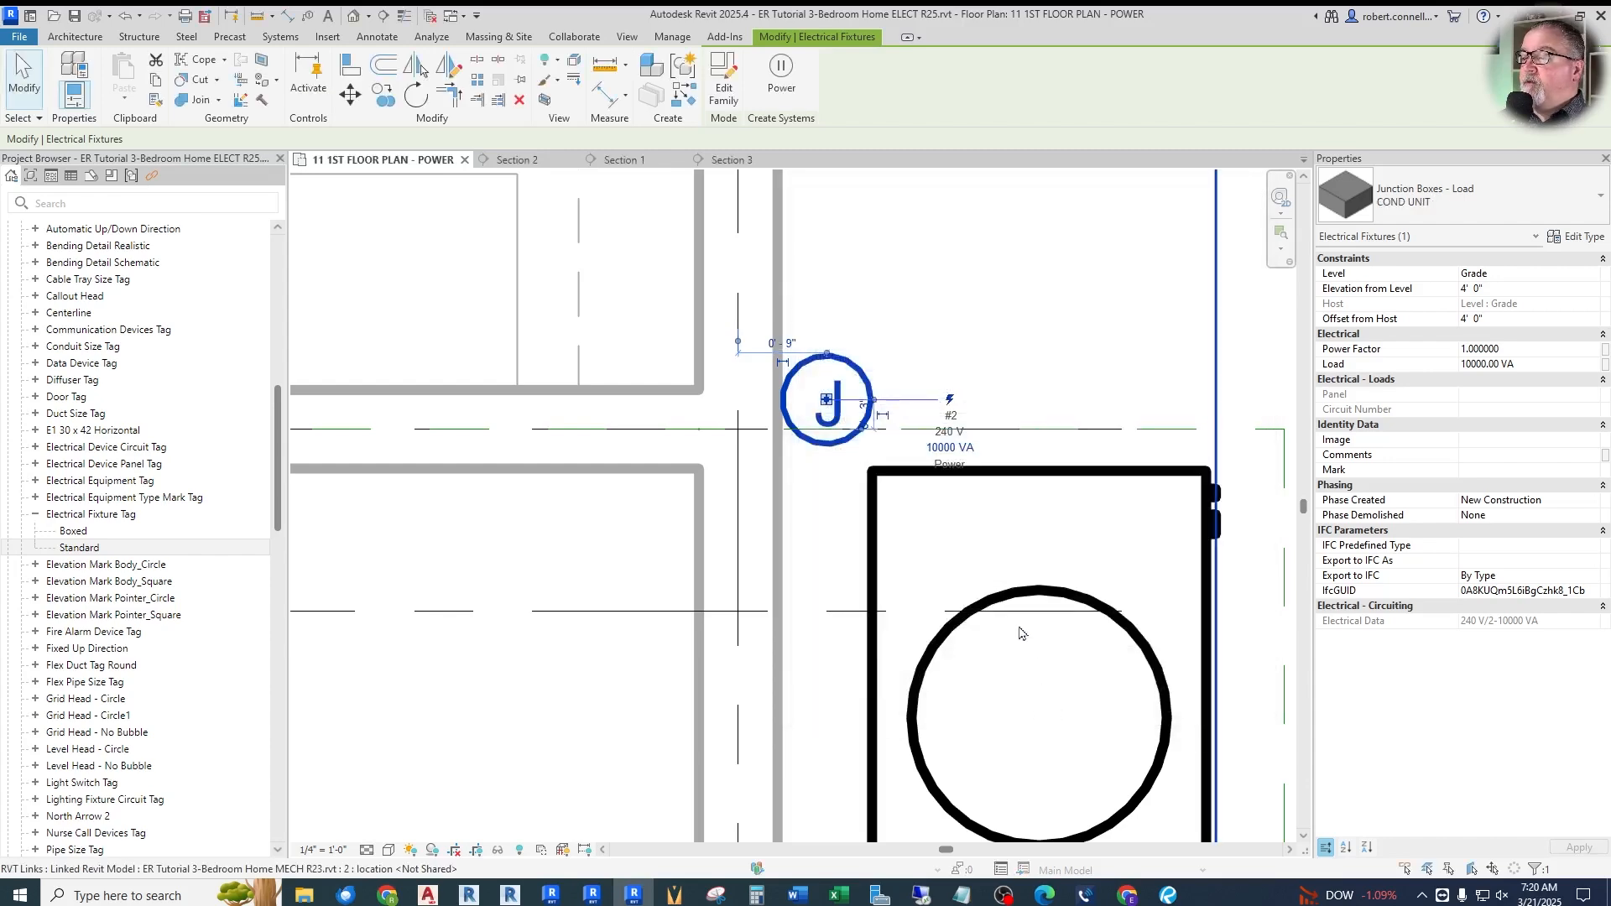
Enter COND UNIT as the Type Mark of the condensing unit junction box's type
{"action": "left_click", "coordinate": [957, 344]}
{"action": "left_click", "coordinate": [860, 409]}
{"action": "left_click", "coordinate": [1576, 237]}
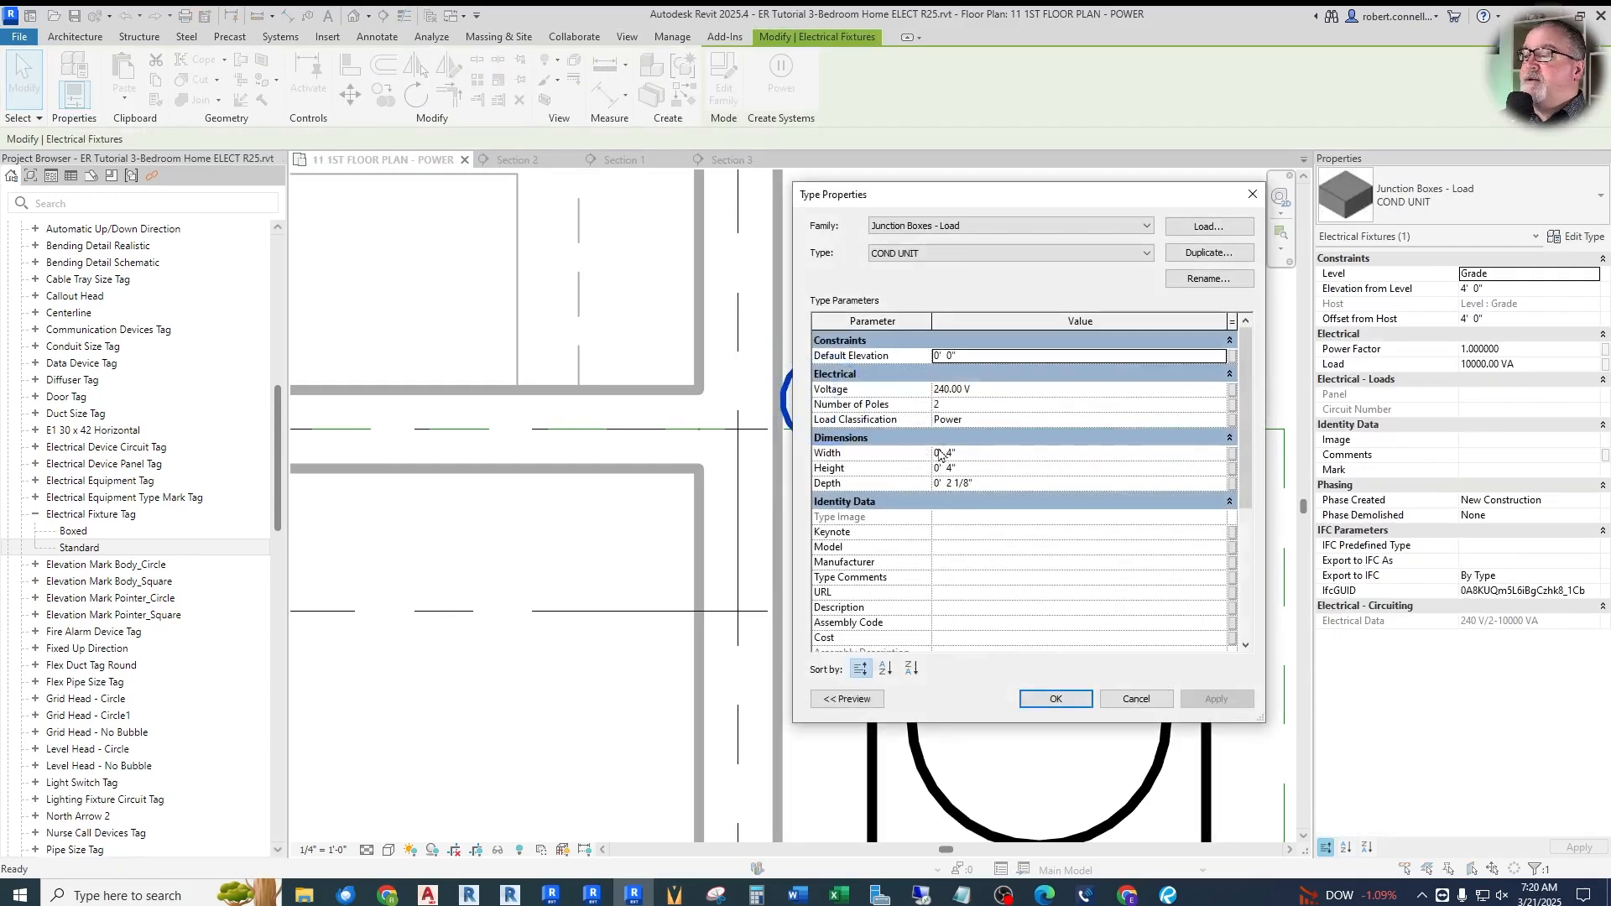
{"action": "left_click", "coordinate": [973, 490]}
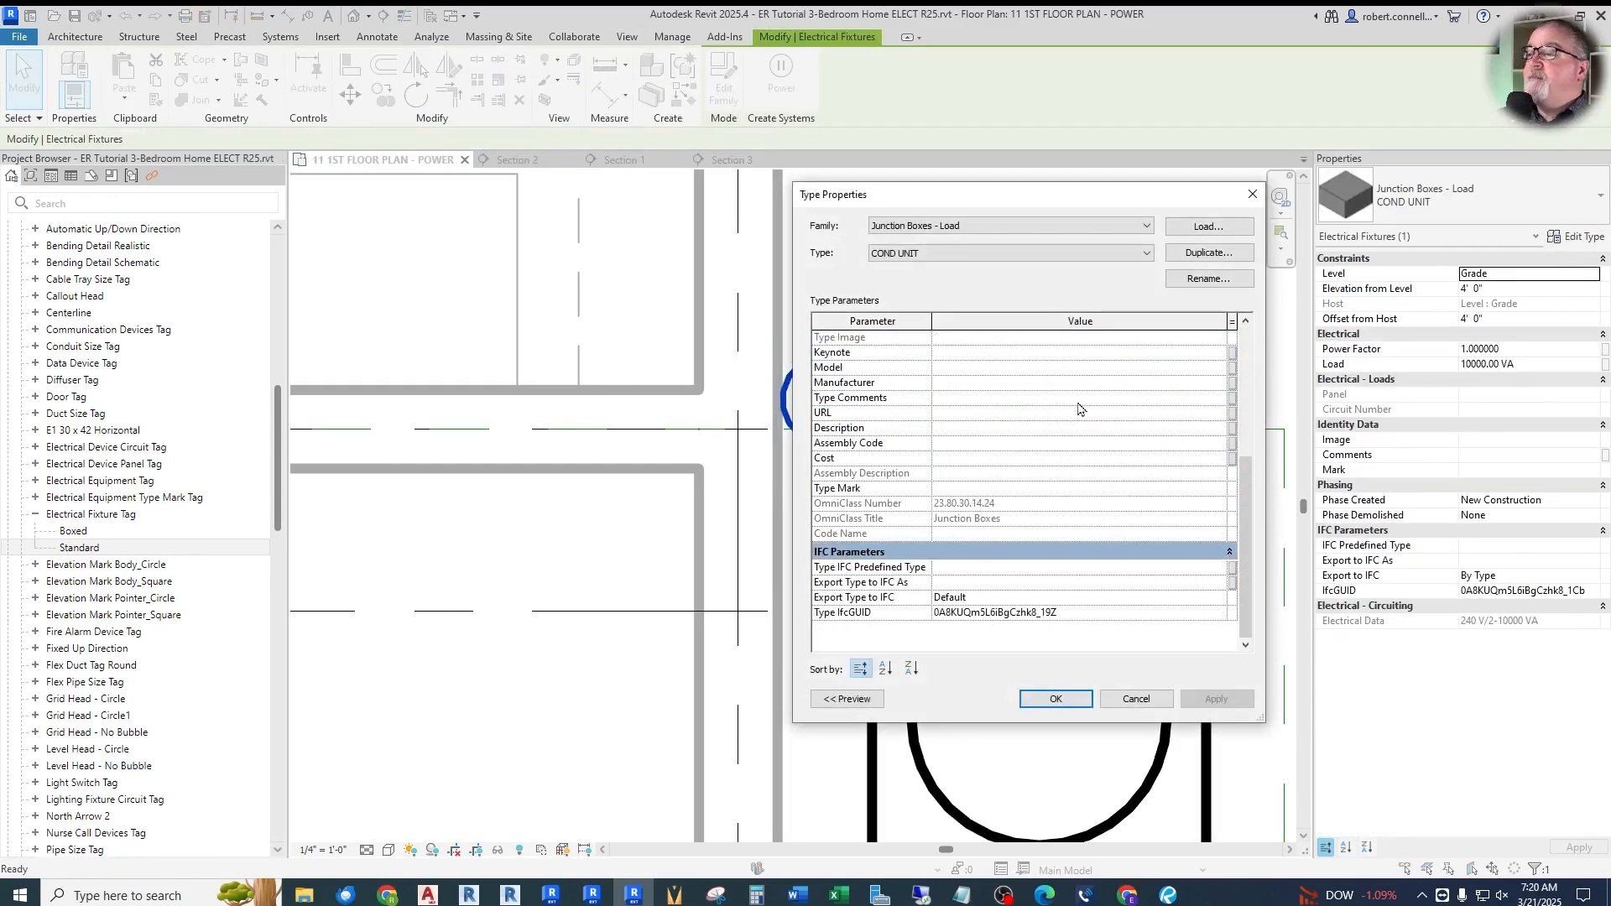
{"action": "type", "text": "COND UNIT"}
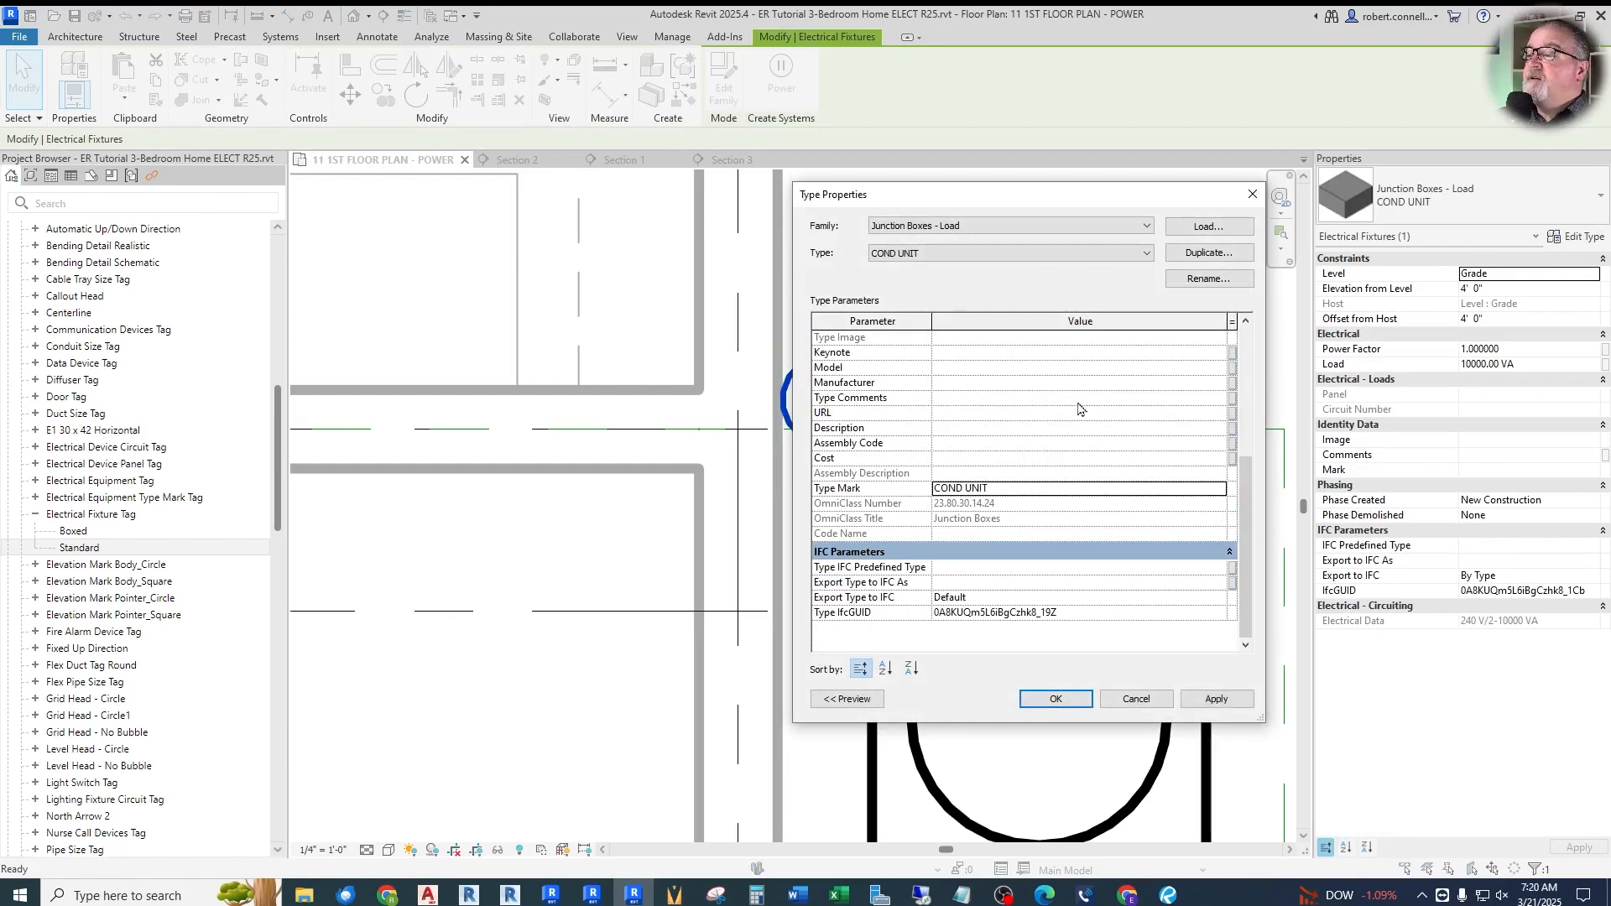
{"action": "left_click", "coordinate": [1050, 698]}
{"action": "key", "text": "Escape"}
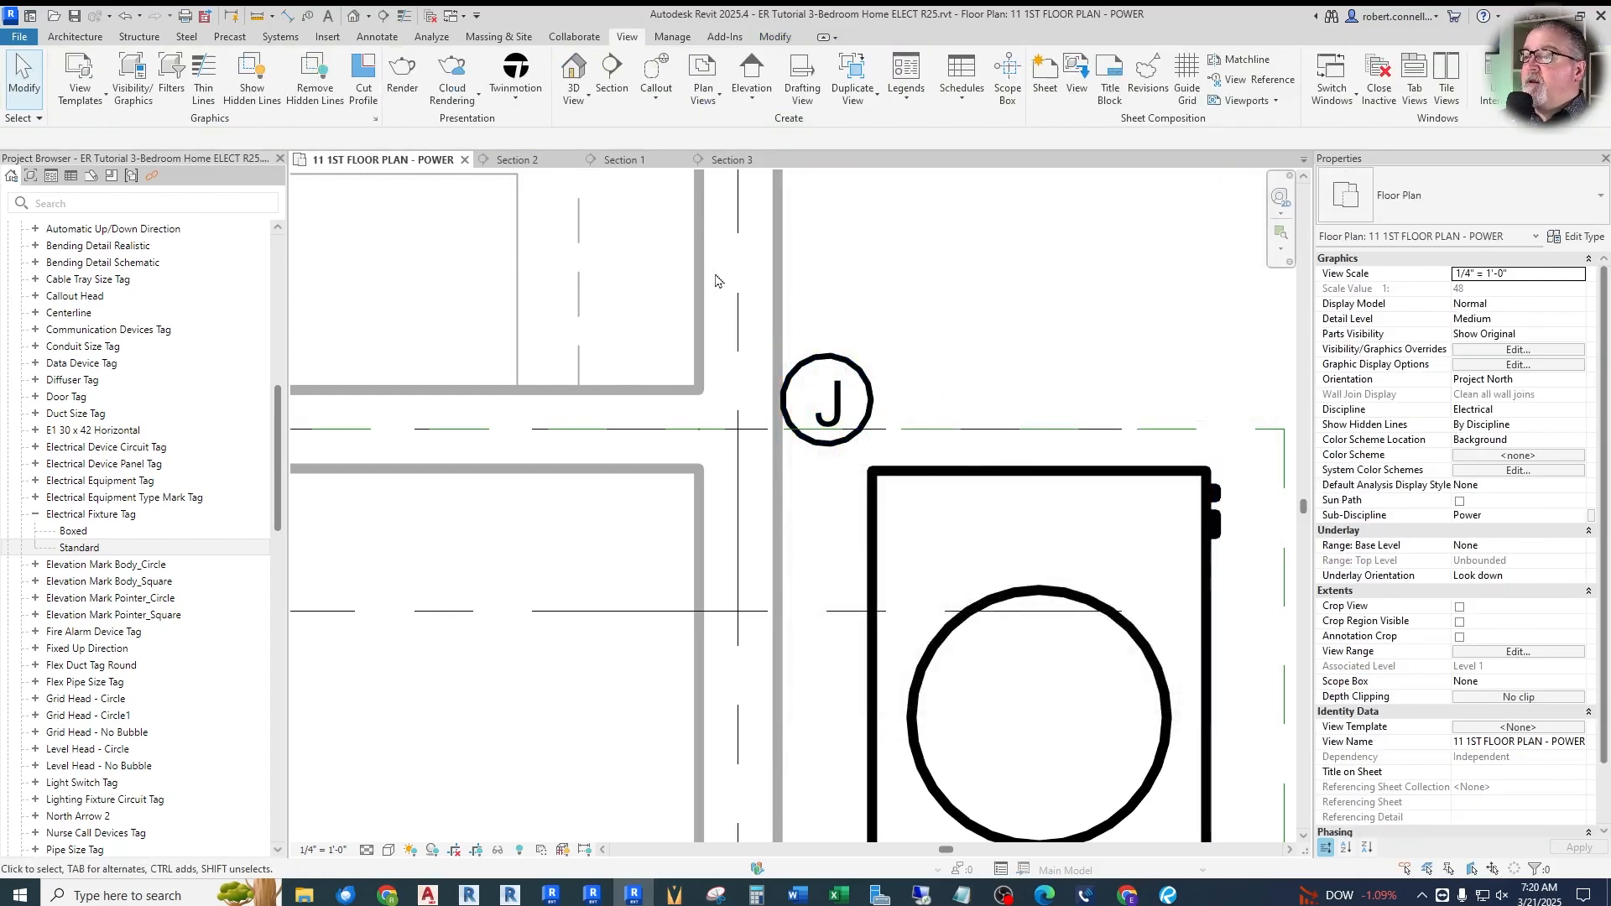
Tag the condensing unit's junction box with a leader and move the tag clear above the unit
{"action": "left_click", "coordinate": [308, 17]}
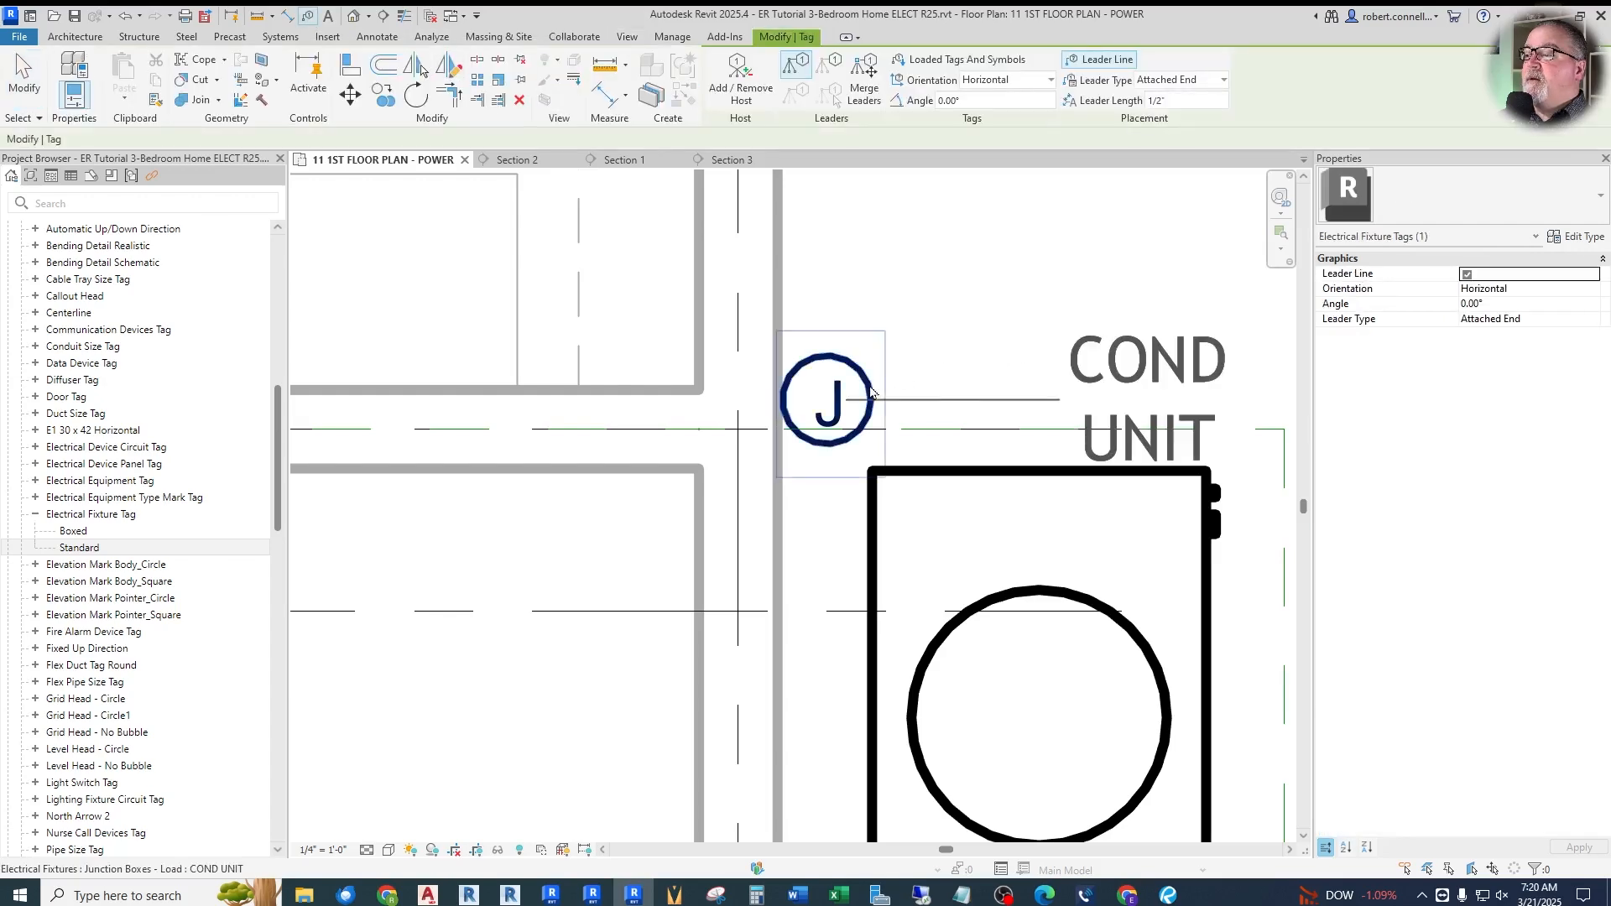
{"action": "left_click", "coordinate": [1148, 445]}
{"action": "left_click_drag", "start_coordinate": [1150, 479], "coordinate": [1131, 363]}
{"action": "left_click_drag", "start_coordinate": [944, 342], "coordinate": [944, 283]}
{"action": "key", "text": "Escape"}
{"action": "scroll", "coordinate": [1083, 541], "scroll_direction": "down", "scroll_amount": 10}
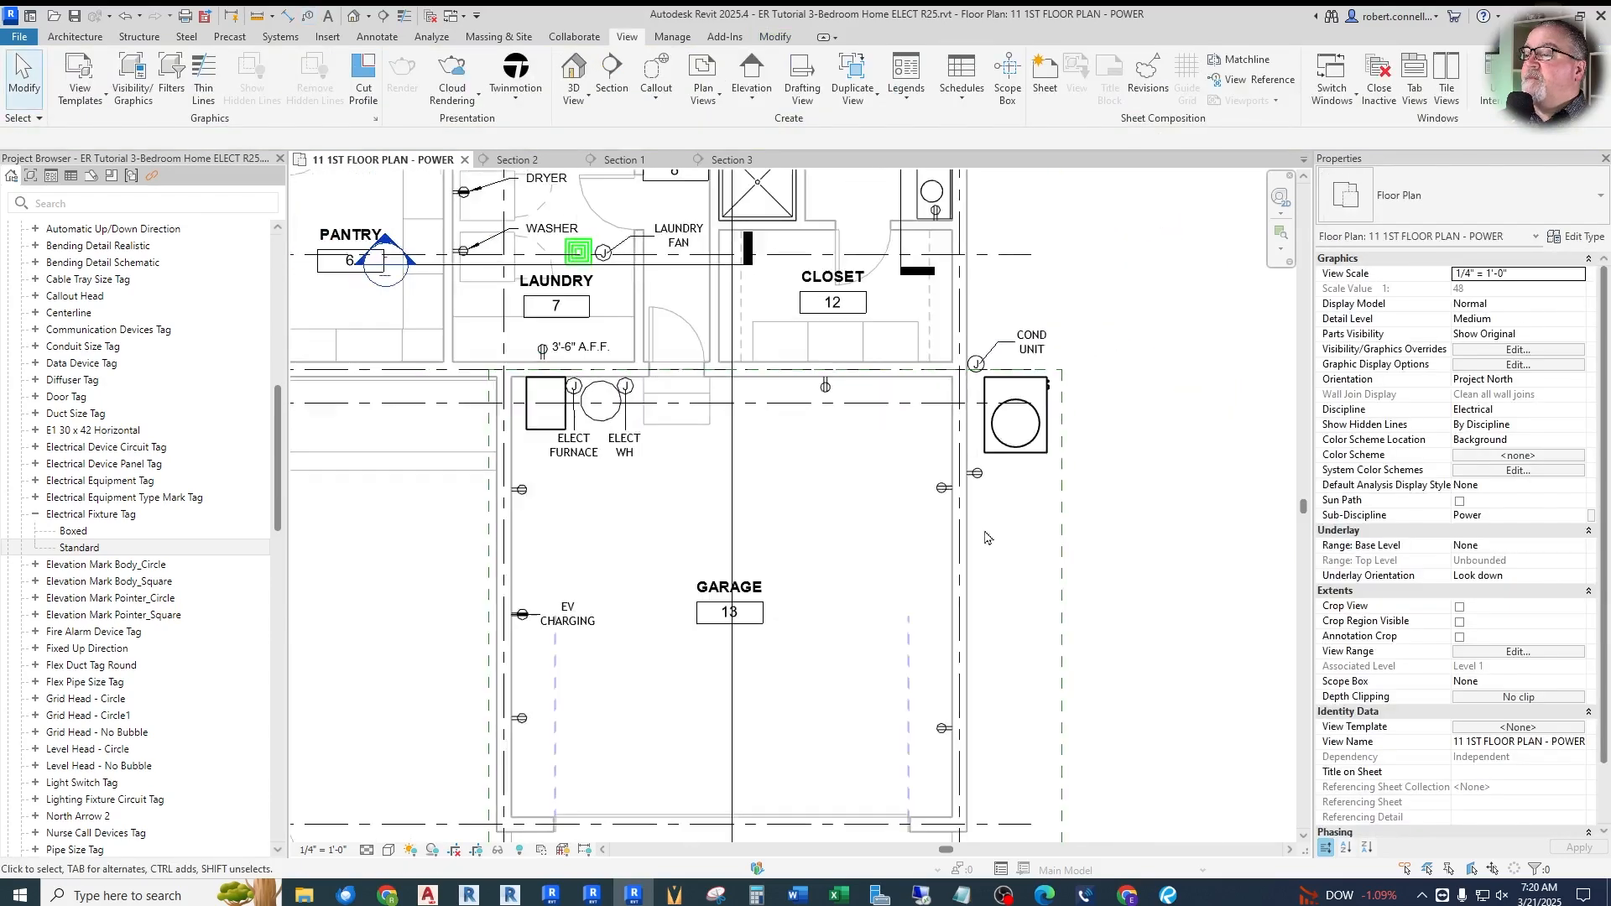